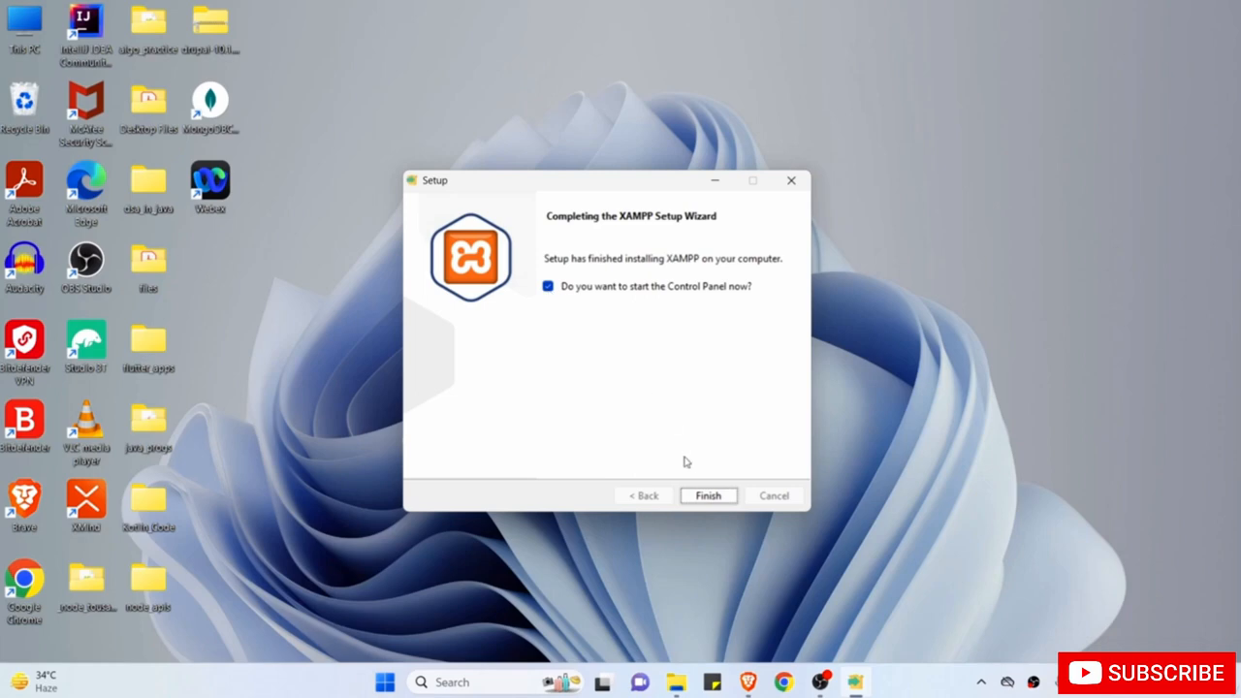
Finish the XAMPP setup and start Apache and MySQL in the Control Panel.
left_click(708, 496)
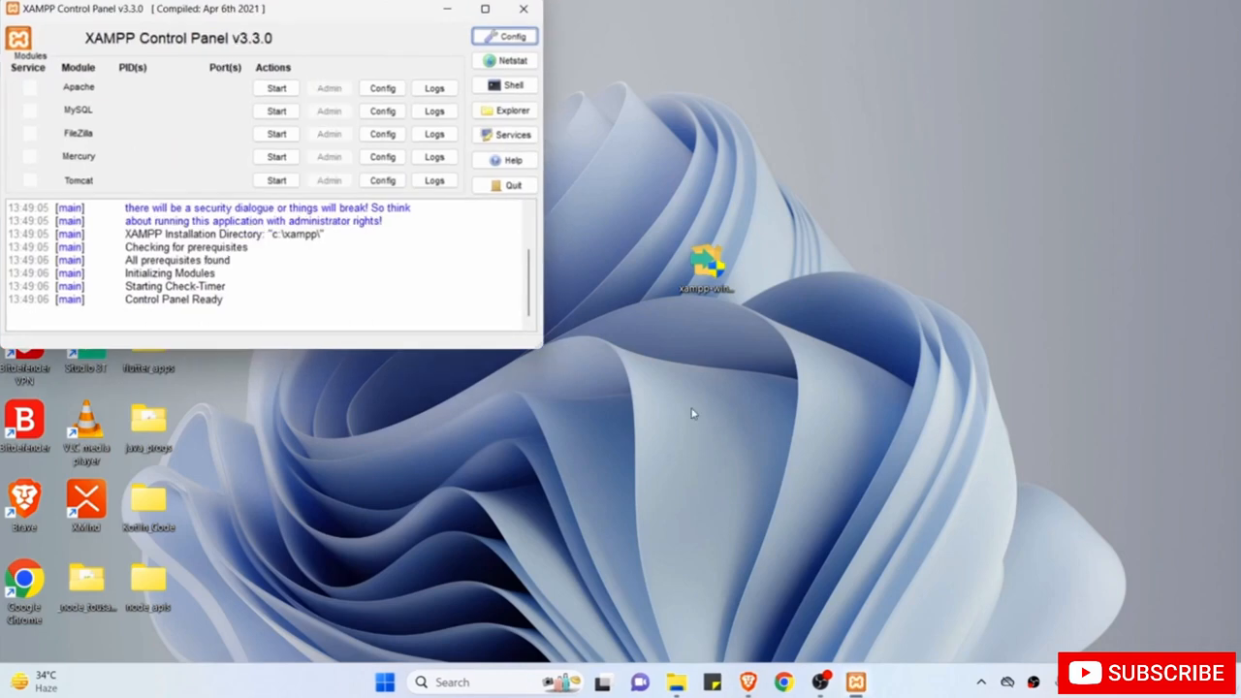
left_click_drag(284, 8, 527, 104)
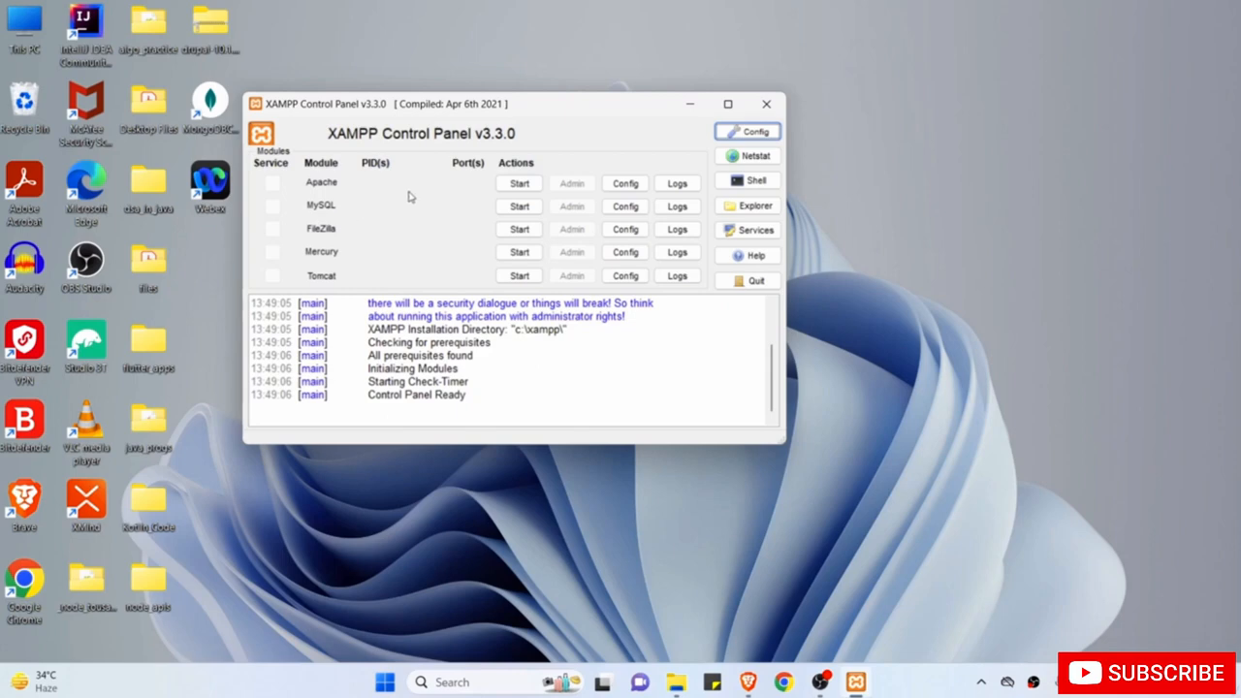
left_click(519, 184)
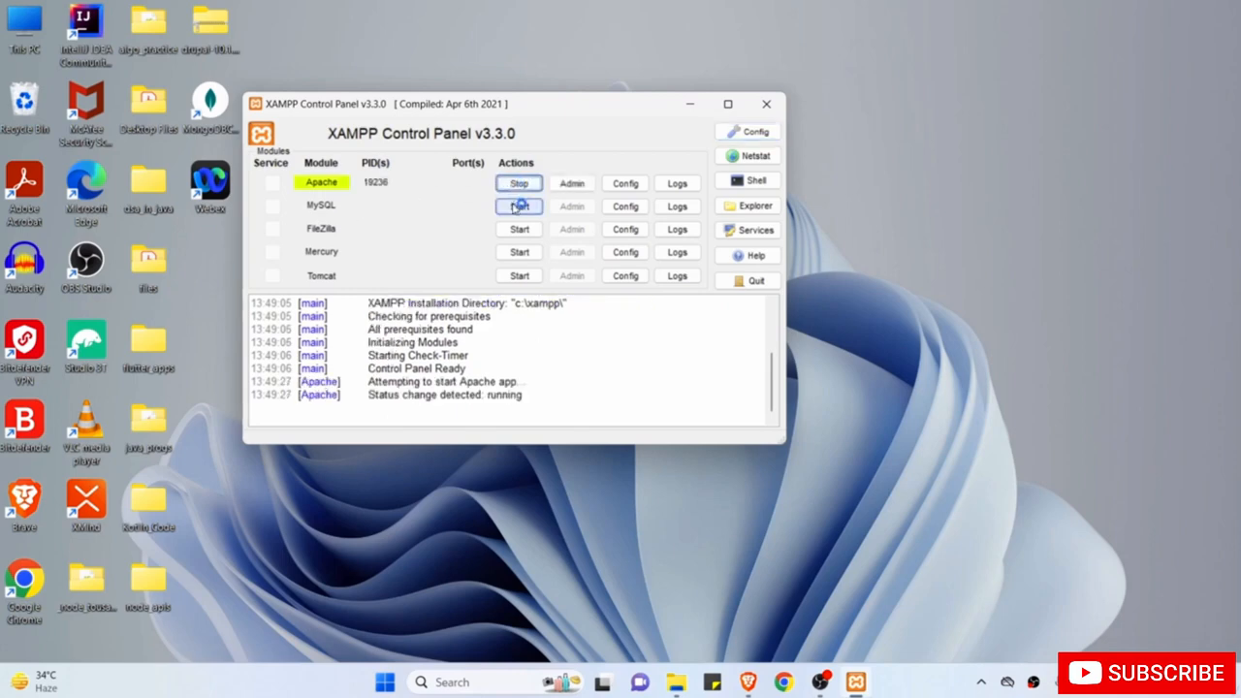
left_click(520, 206)
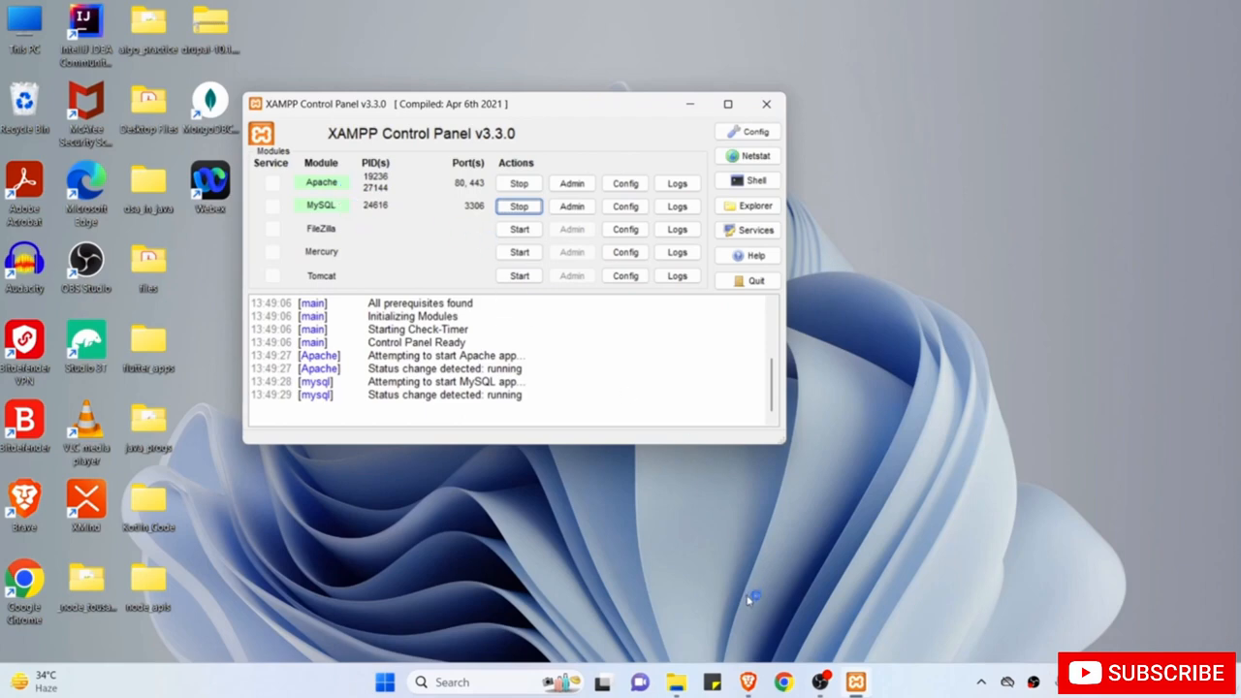
Load localhost/ in Brave to reach the Drupal 10.1.4 installer's requirements check.
left_click(747, 682)
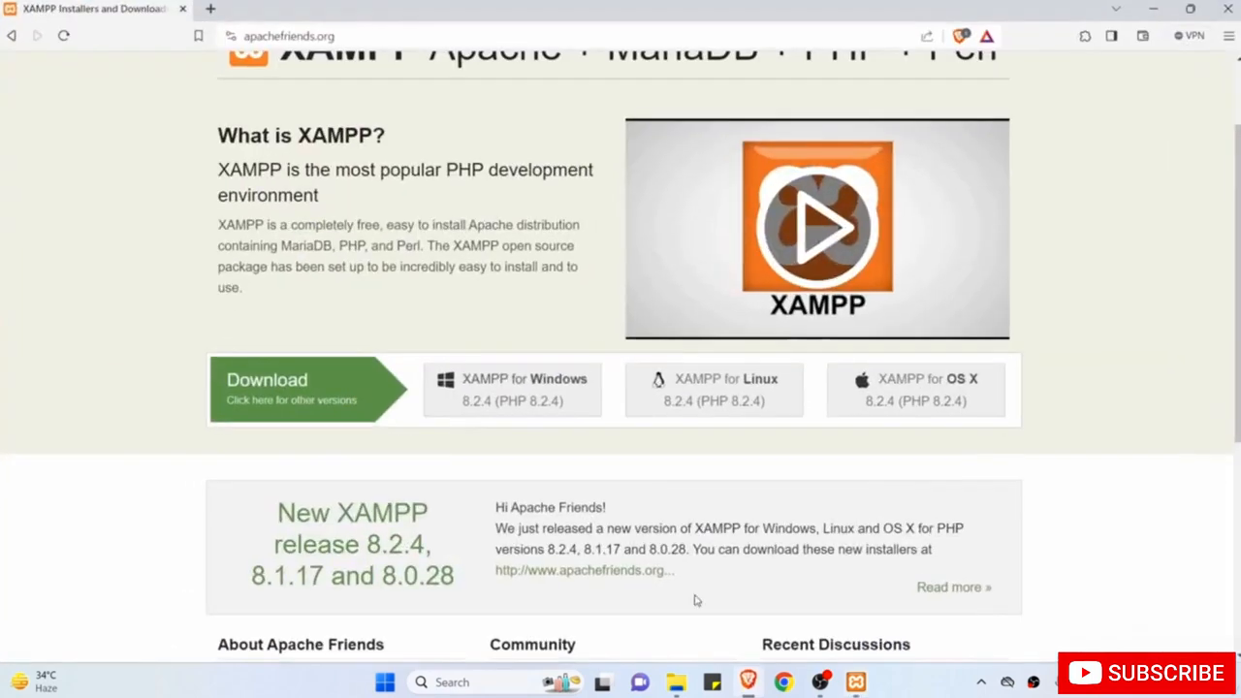
left_click(417, 39)
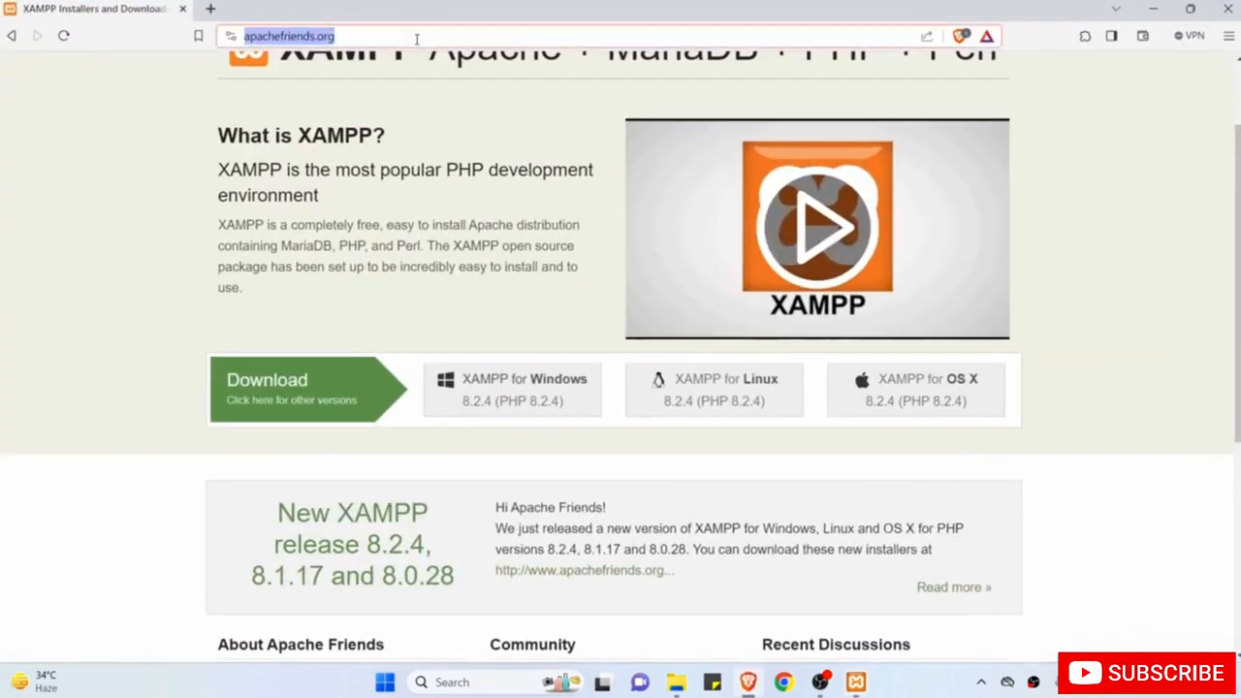
type("localhost")
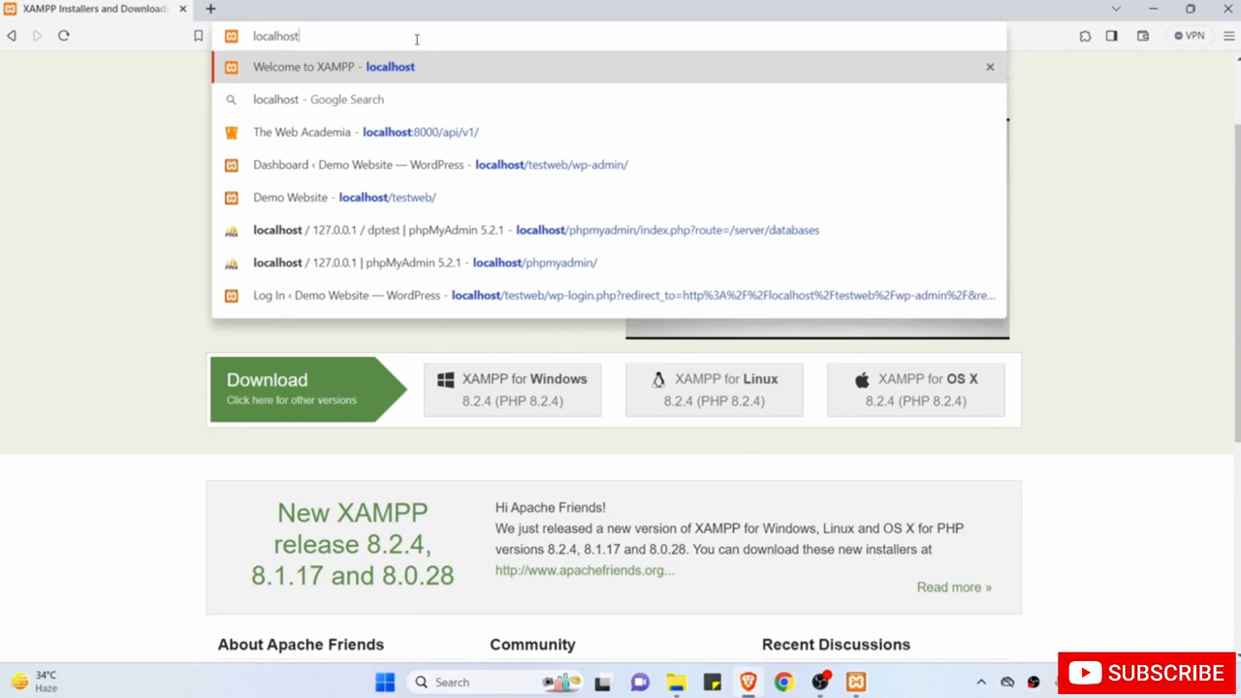
type("/")
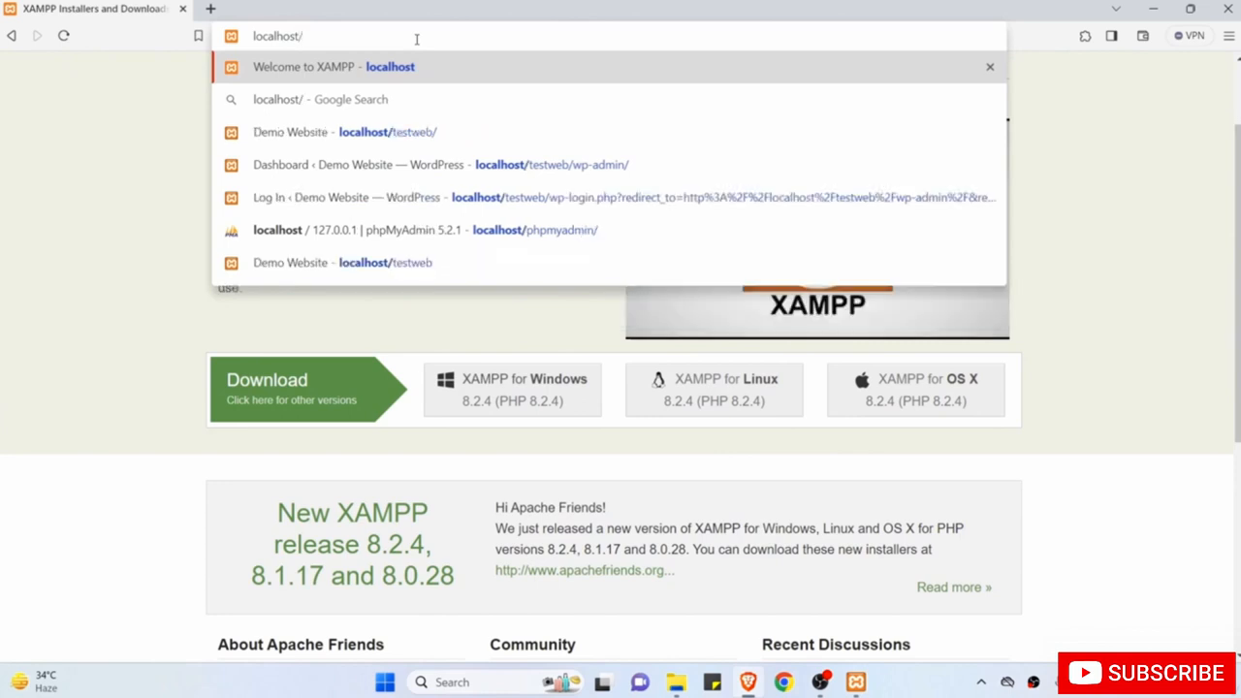
key("Return")
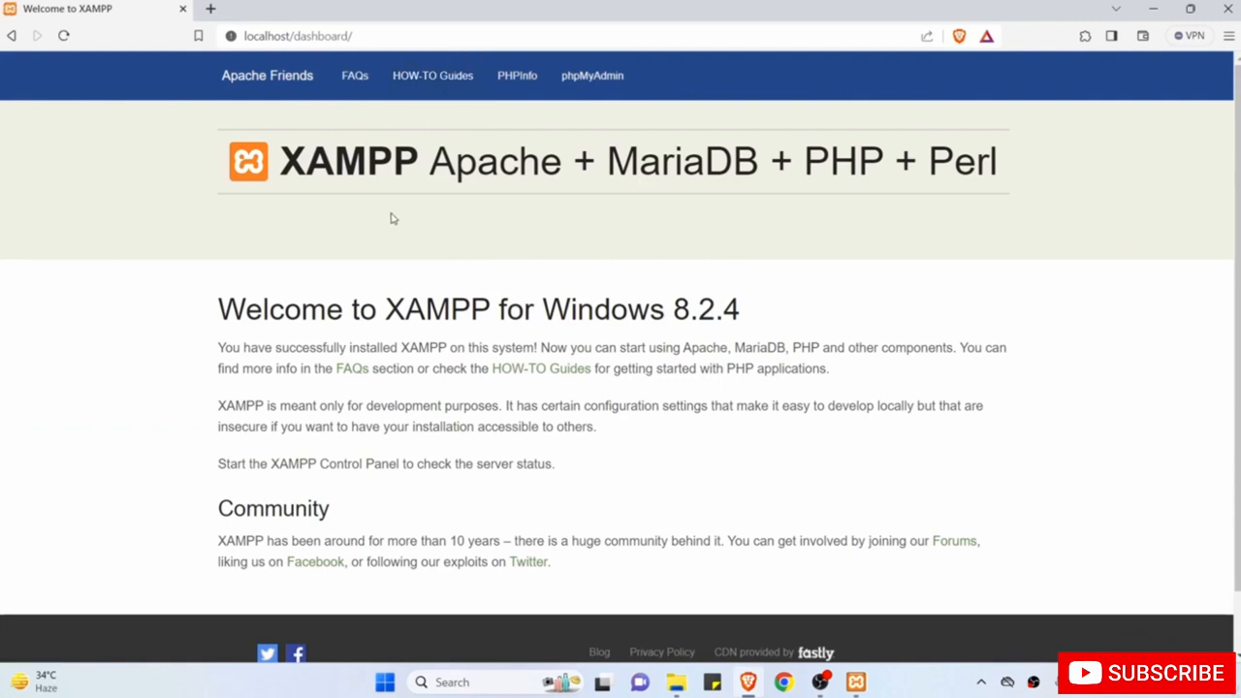
left_click(294, 35)
left_click(349, 244)
Review the disabled gd extension problem, then bring XAMPP Control Panel to the front.
left_click(1152, 9)
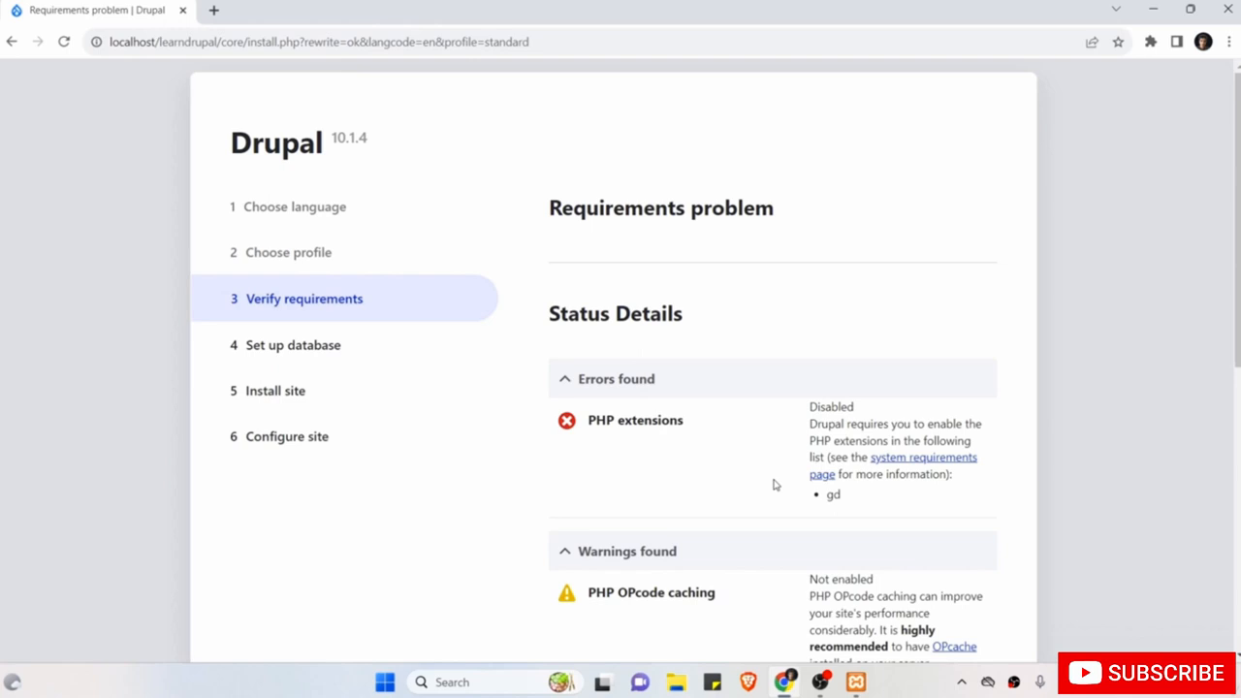
scroll(774, 485, "down", 1)
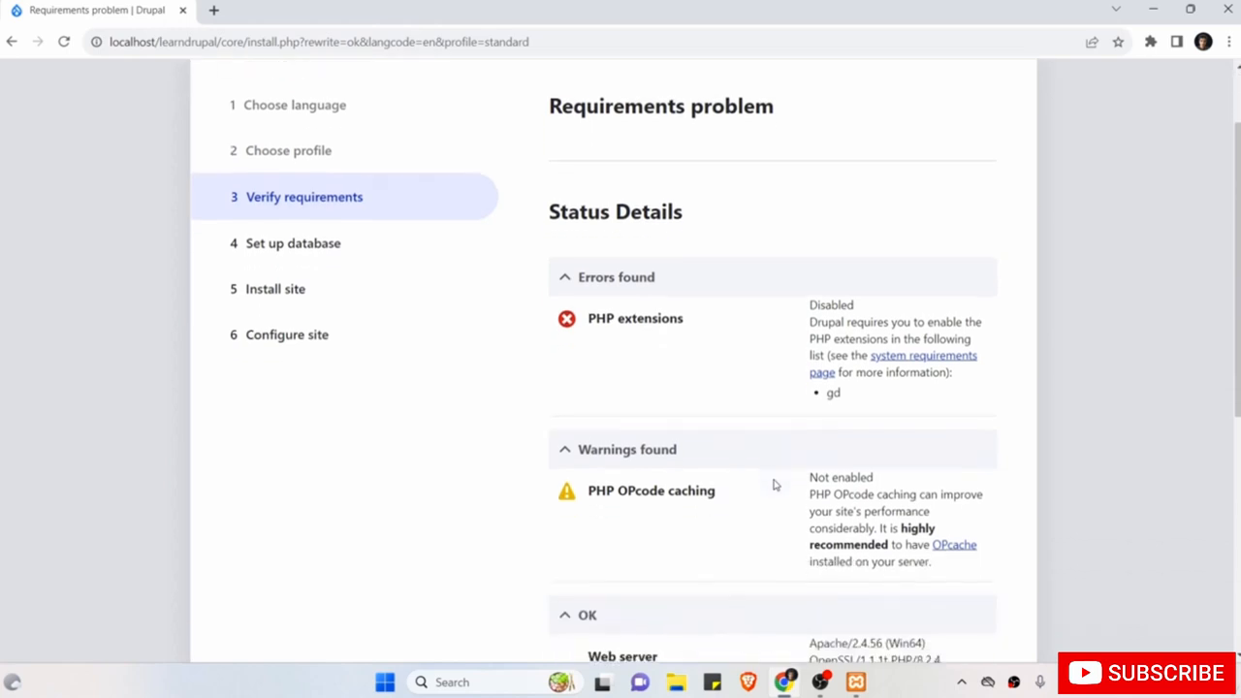
left_click(855, 682)
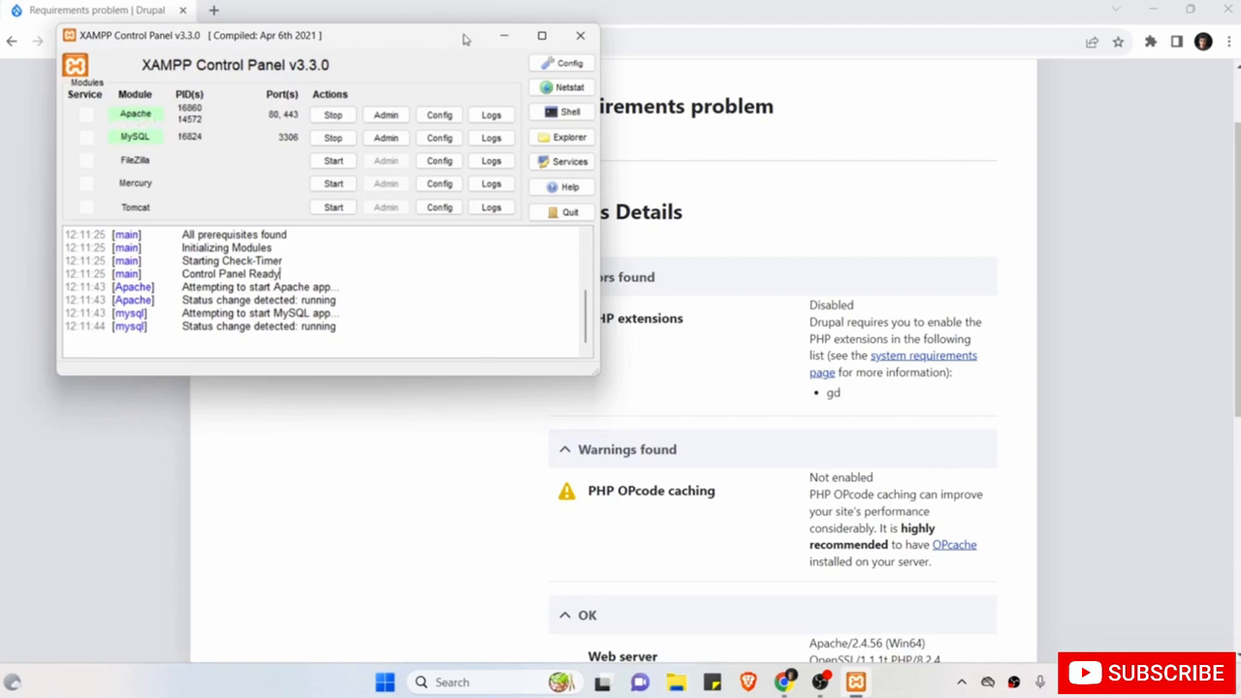
Open Apache's PHP configuration file php.ini in Notepad via the Config menu.
left_click(441, 115)
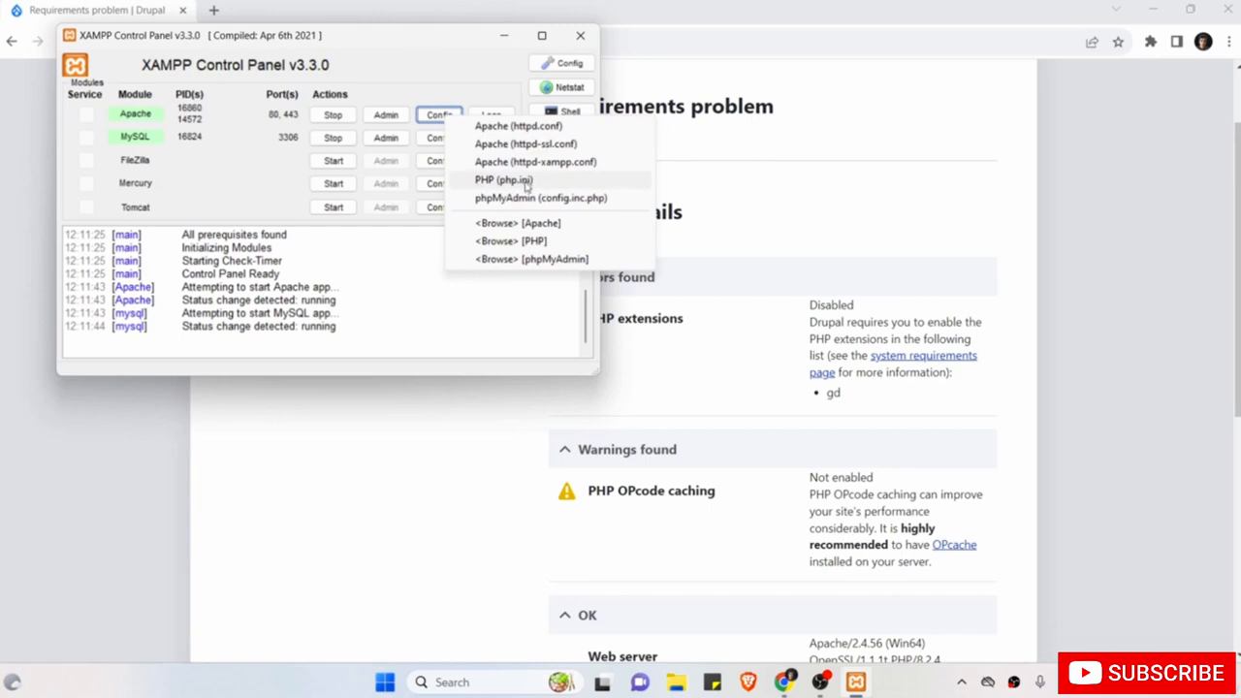
left_click(525, 183)
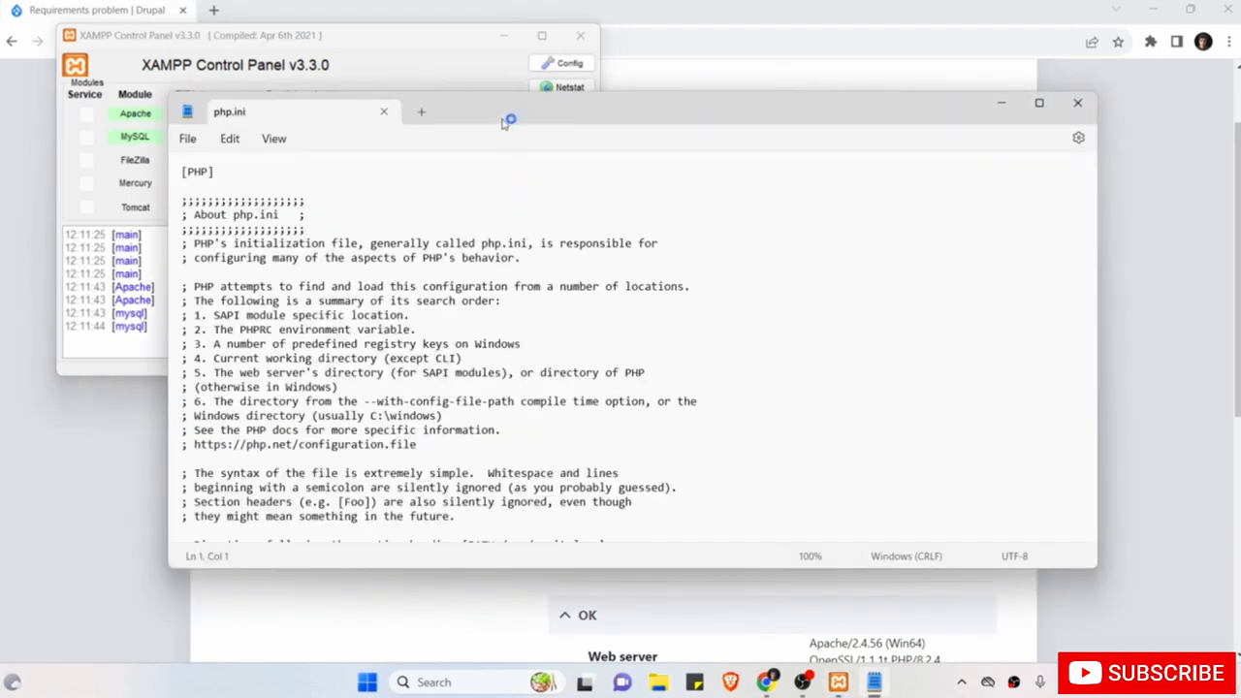
scroll(422, 305, "down", 4)
scroll(421, 305, "up", 4)
left_click(378, 206)
Search php.ini for ';extension=gd' and place the cursor on that line 931.
key("ctrl+f")
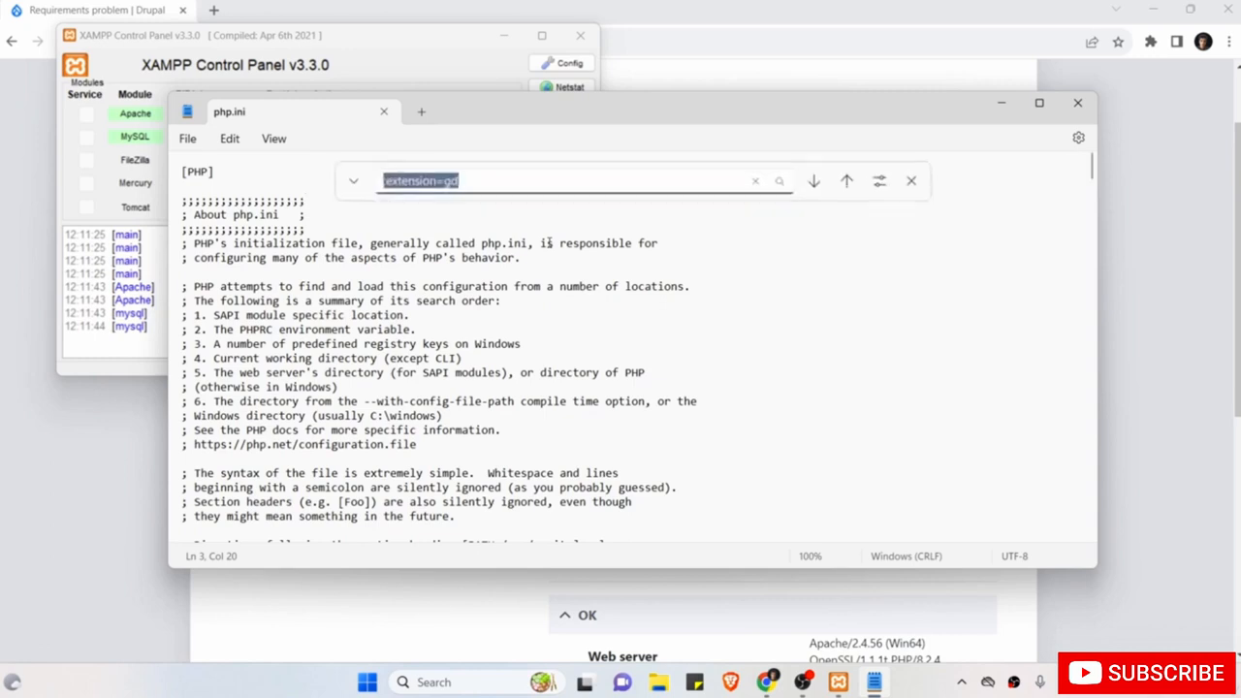
left_click(231, 147)
left_click(262, 307)
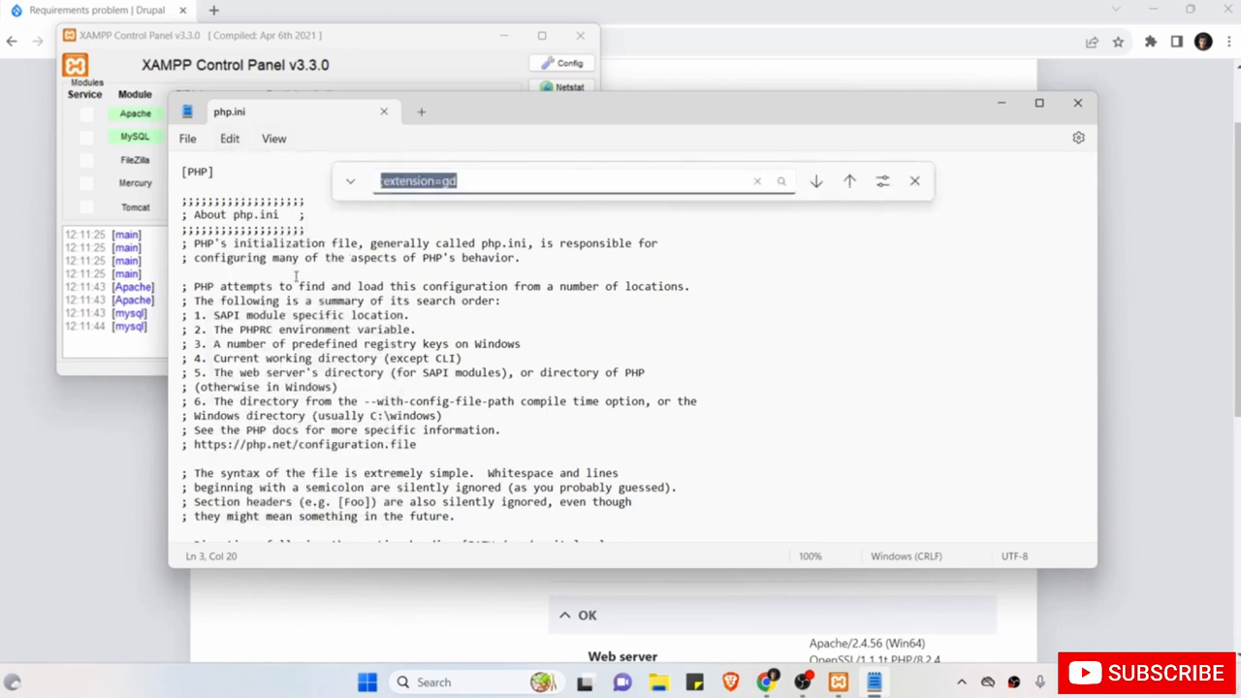
left_click(525, 180)
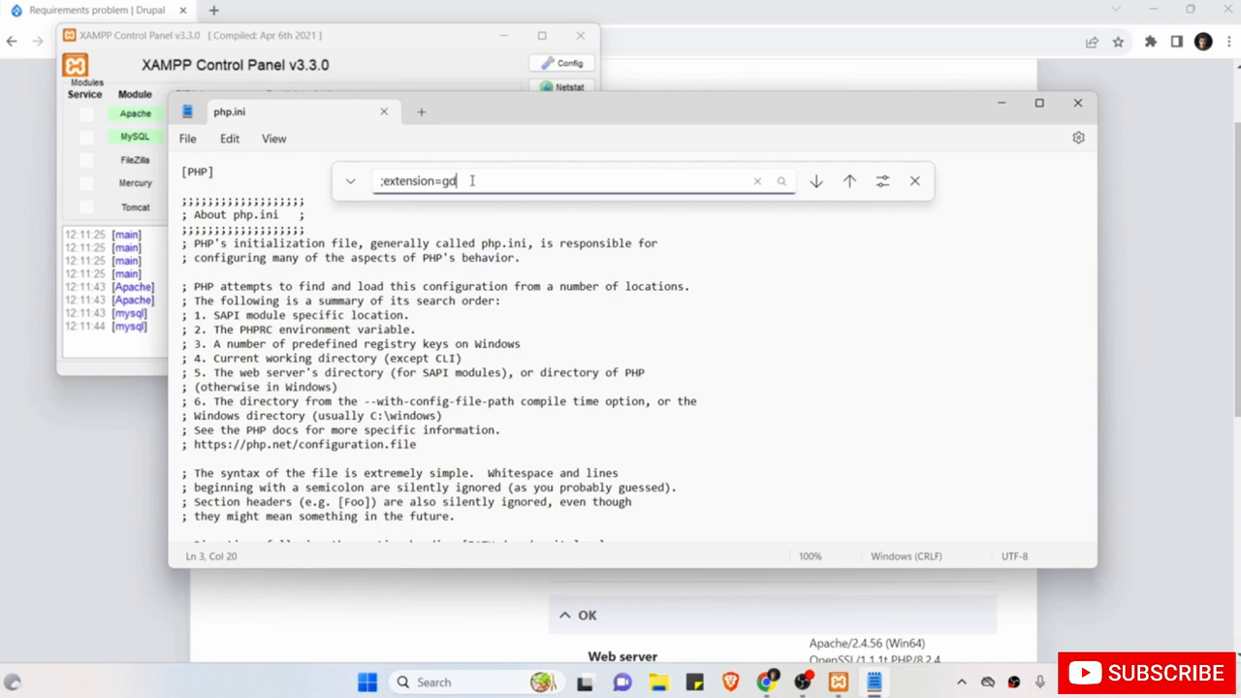
key("Return")
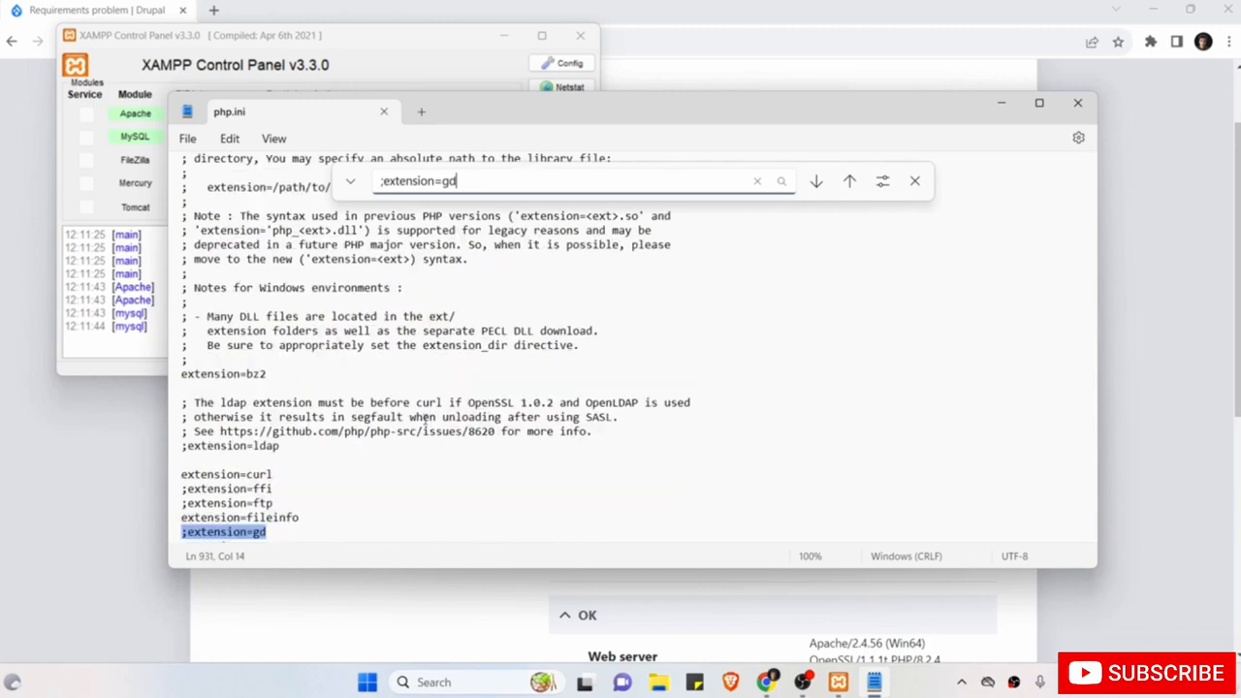
scroll(425, 419, "down", 2)
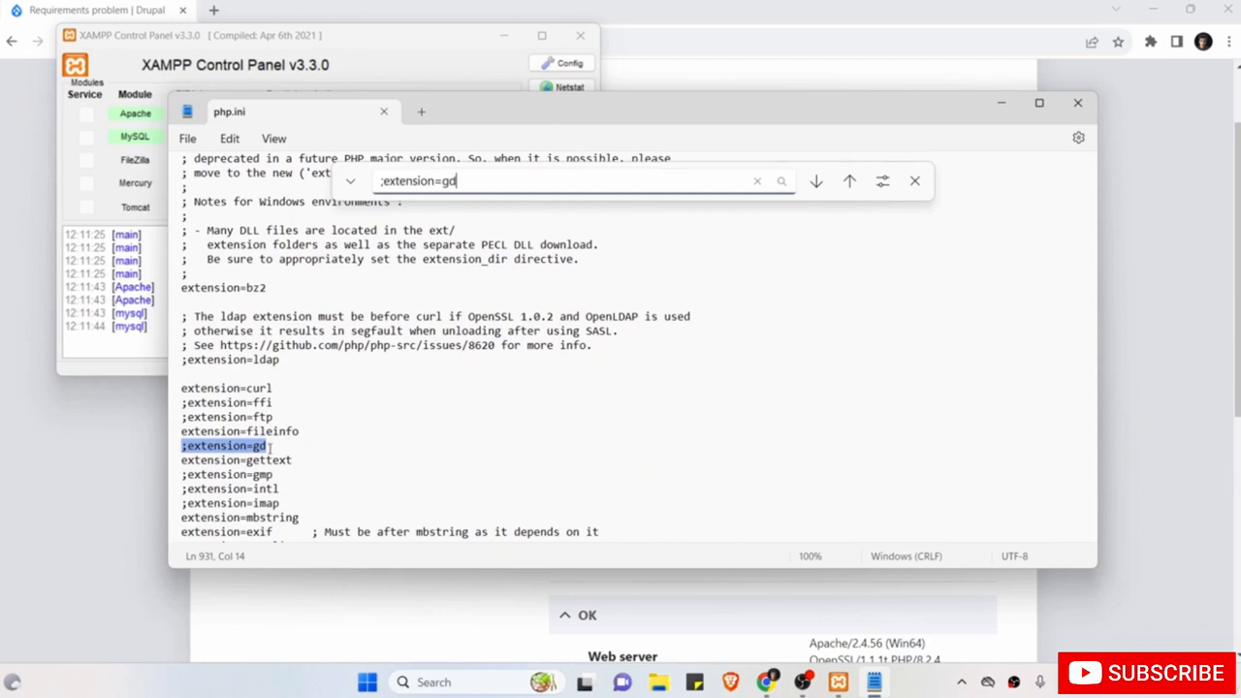
left_click(283, 446)
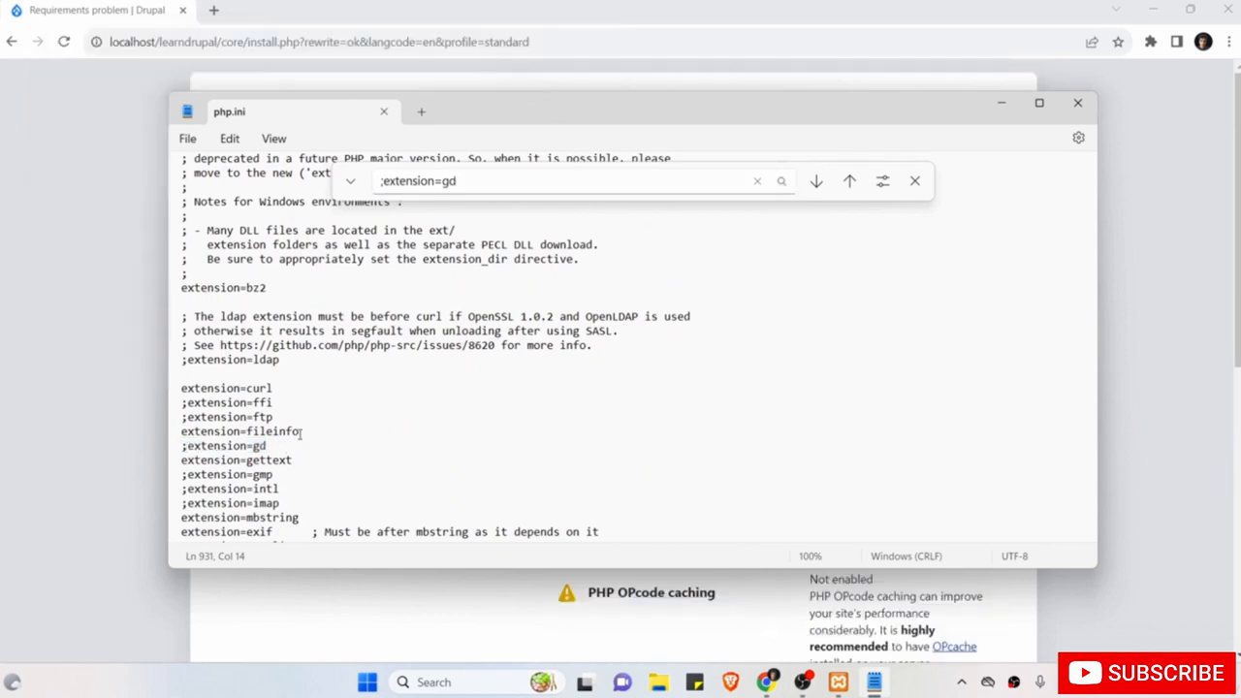
Confirm the missing gd extension, then uncomment ';extension=gd' in php.ini.
left_click(82, 398)
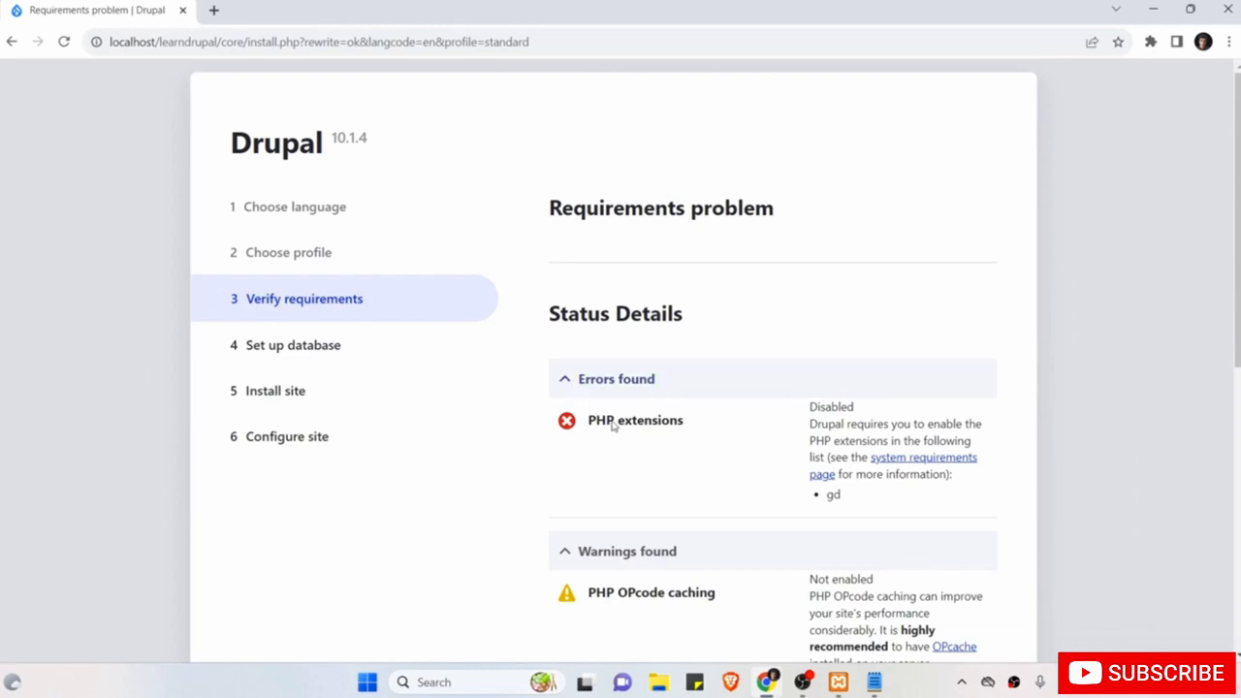
left_click_drag(850, 502, 819, 500)
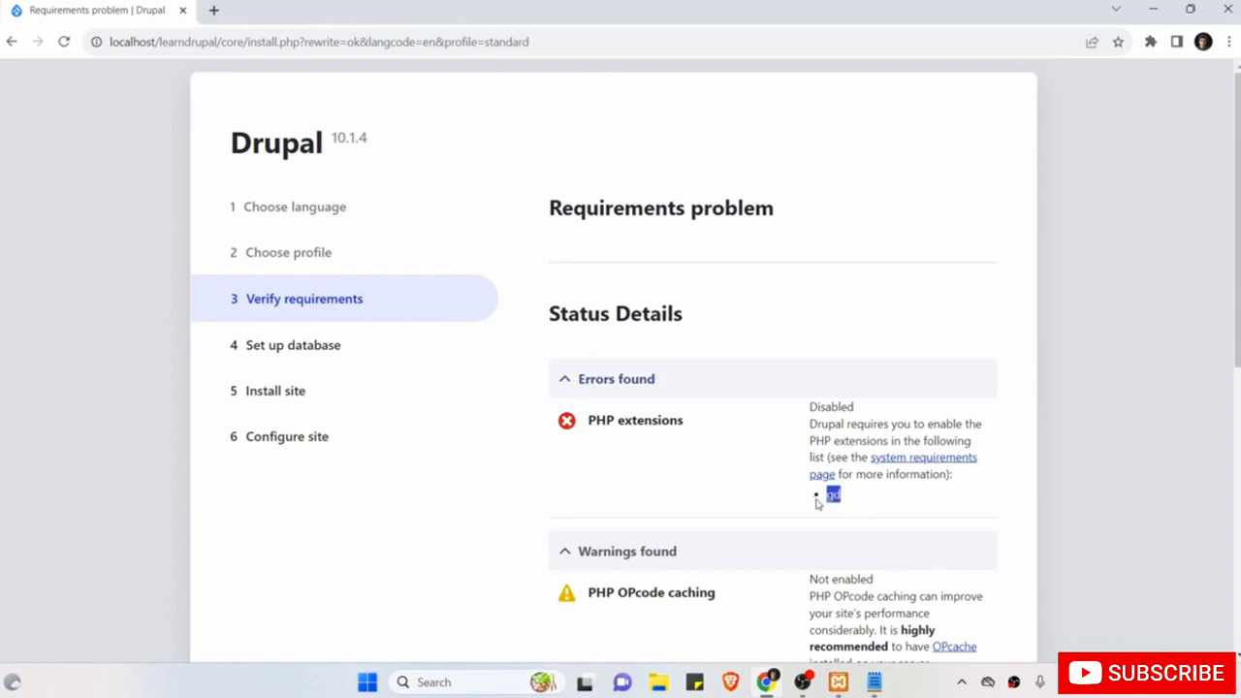
left_click(877, 684)
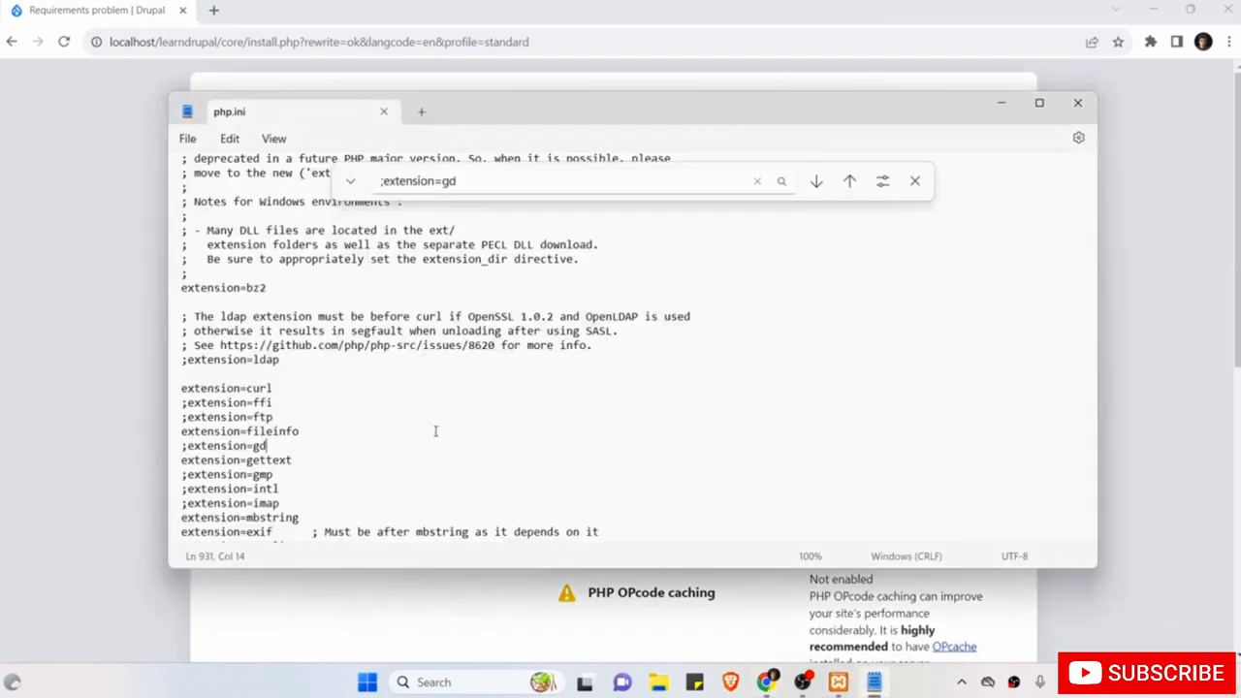
left_click(189, 446)
key("BackSpace")
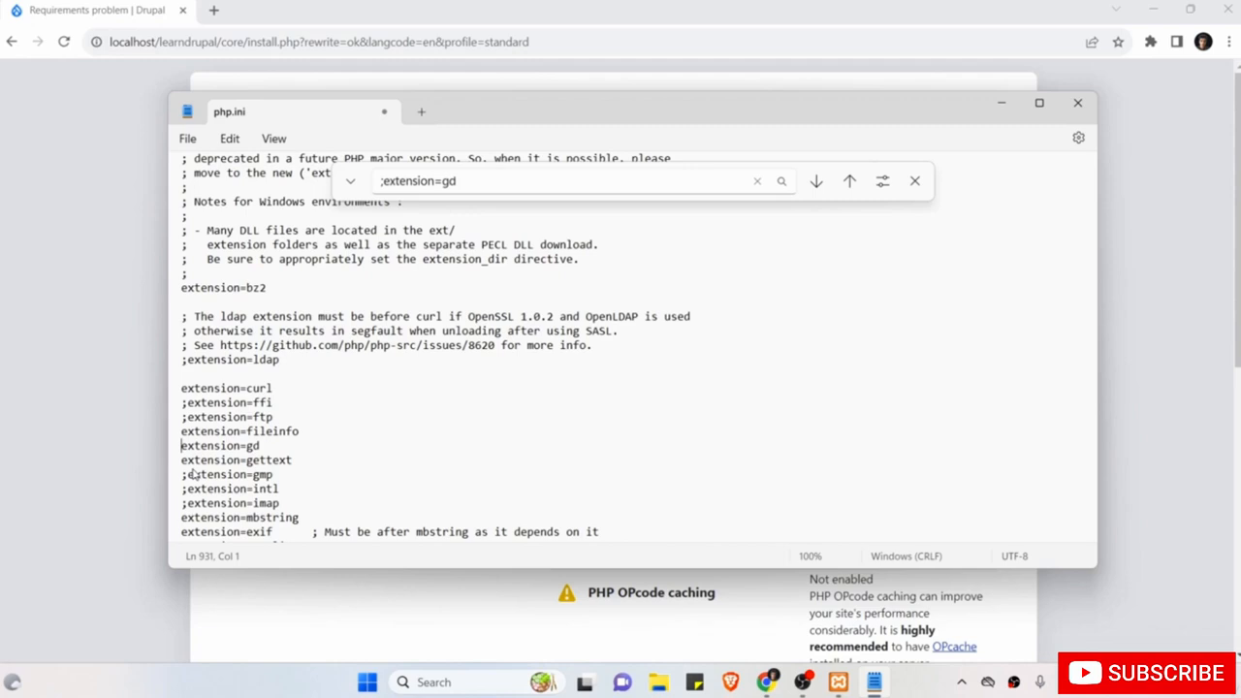
Save php.ini, close Notepad and bring XAMPP Control Panel forward.
key("ctrl+s")
left_click(185, 141)
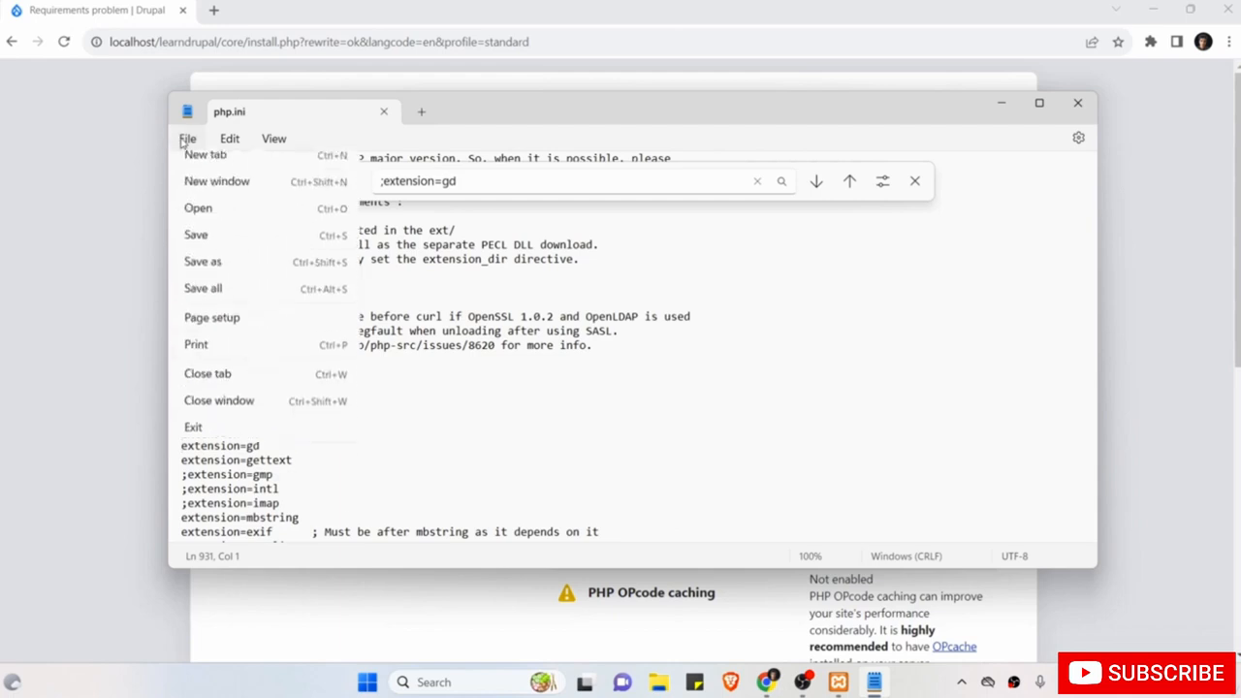
left_click(211, 248)
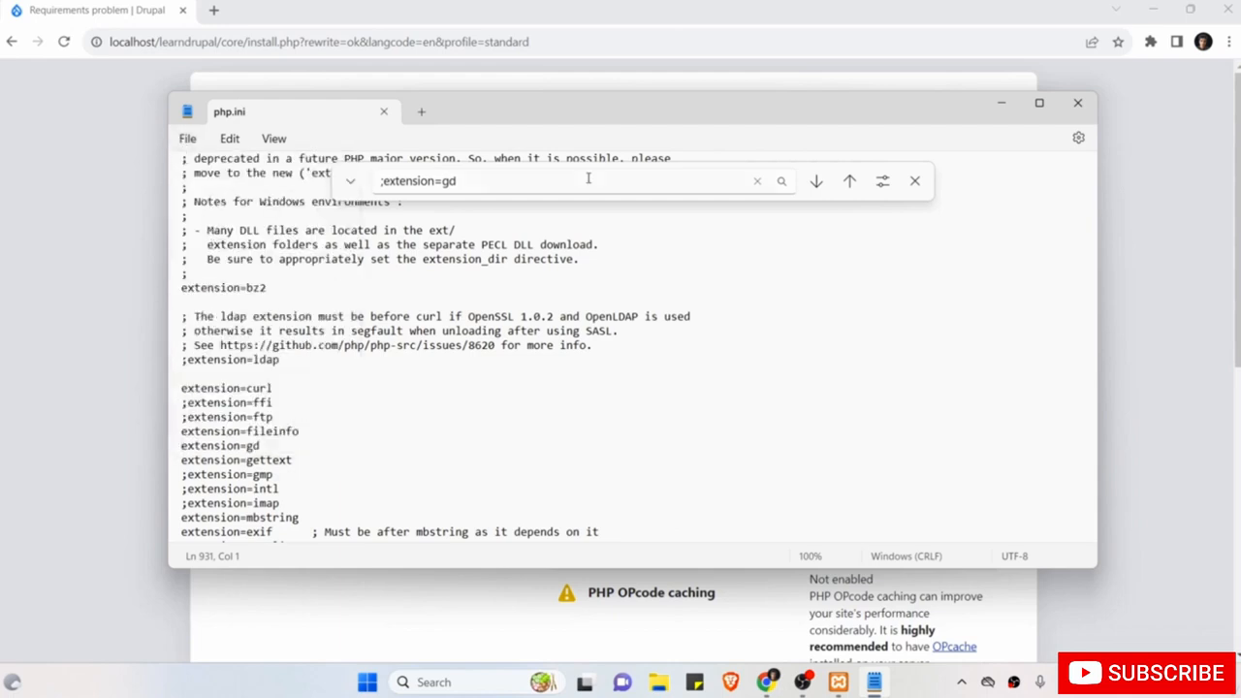
left_click(1078, 104)
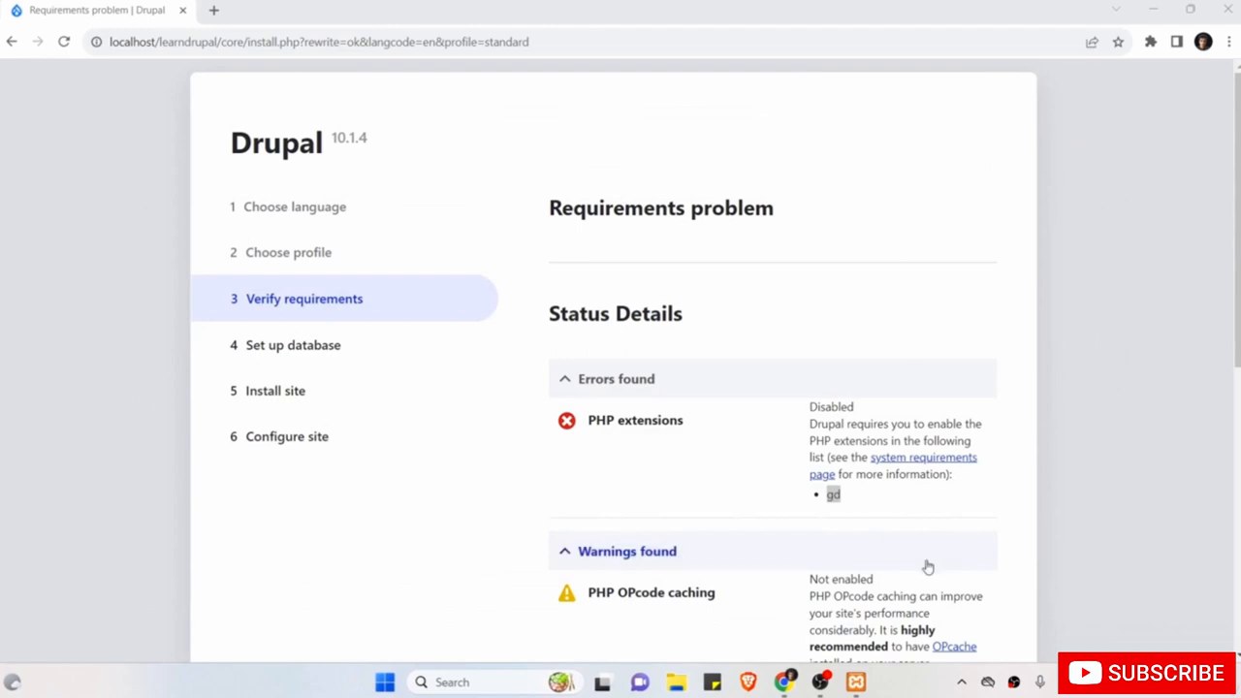
left_click(855, 682)
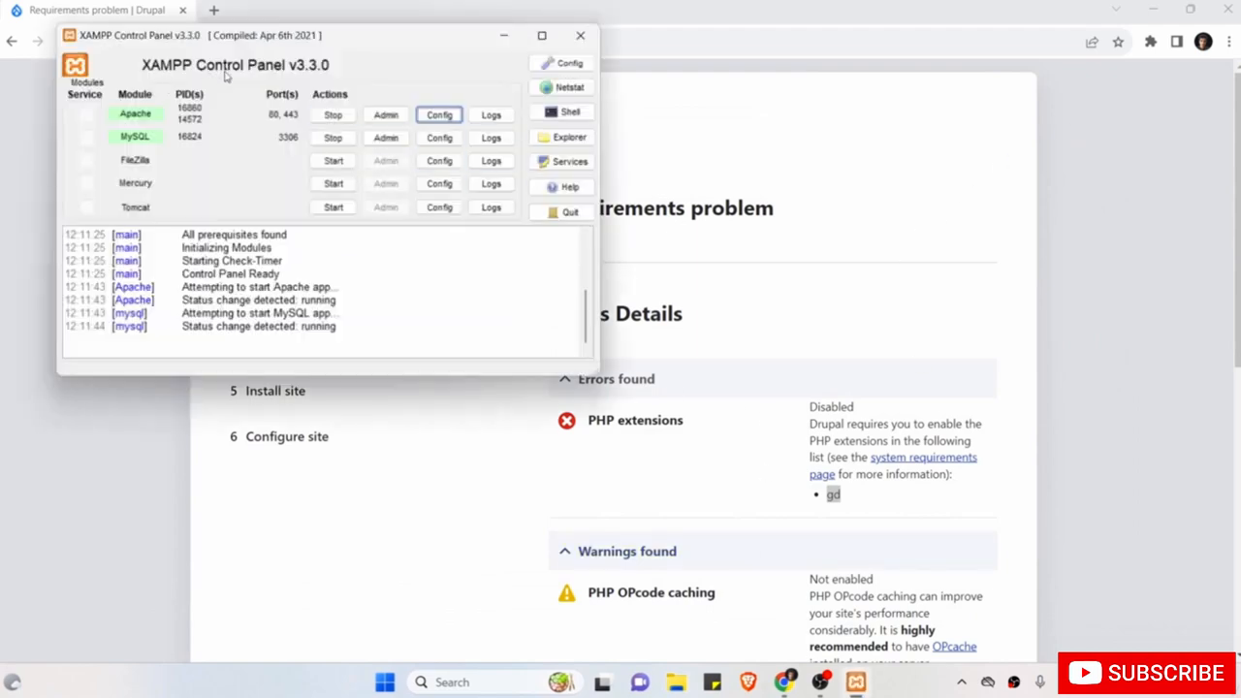
Stop and restart Apache and MySQL, then reload the Drupal installer page.
left_click(336, 116)
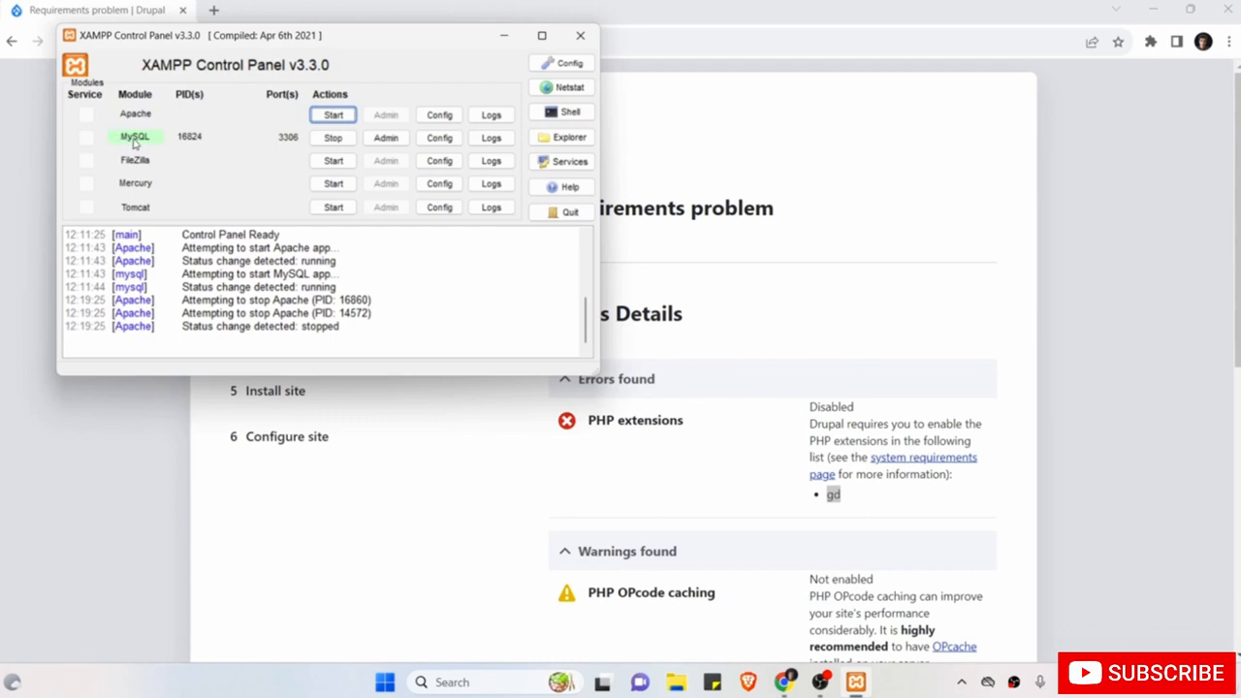
left_click(333, 137)
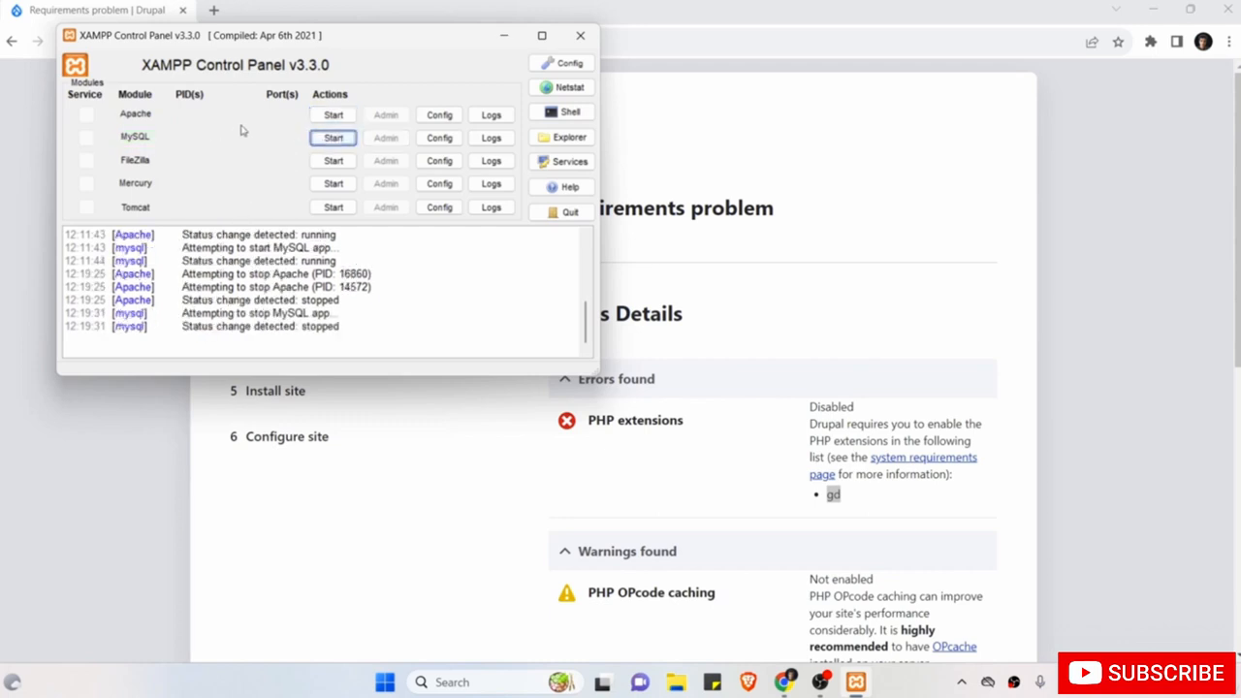
left_click(332, 114)
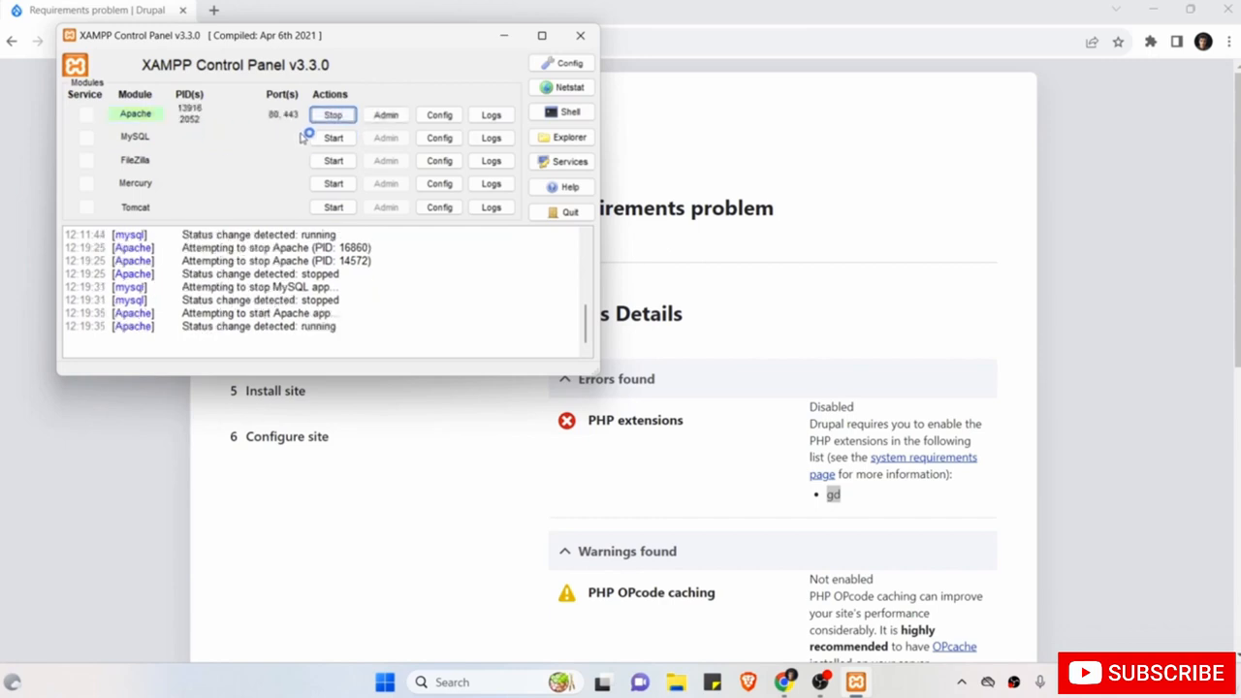
left_click(333, 137)
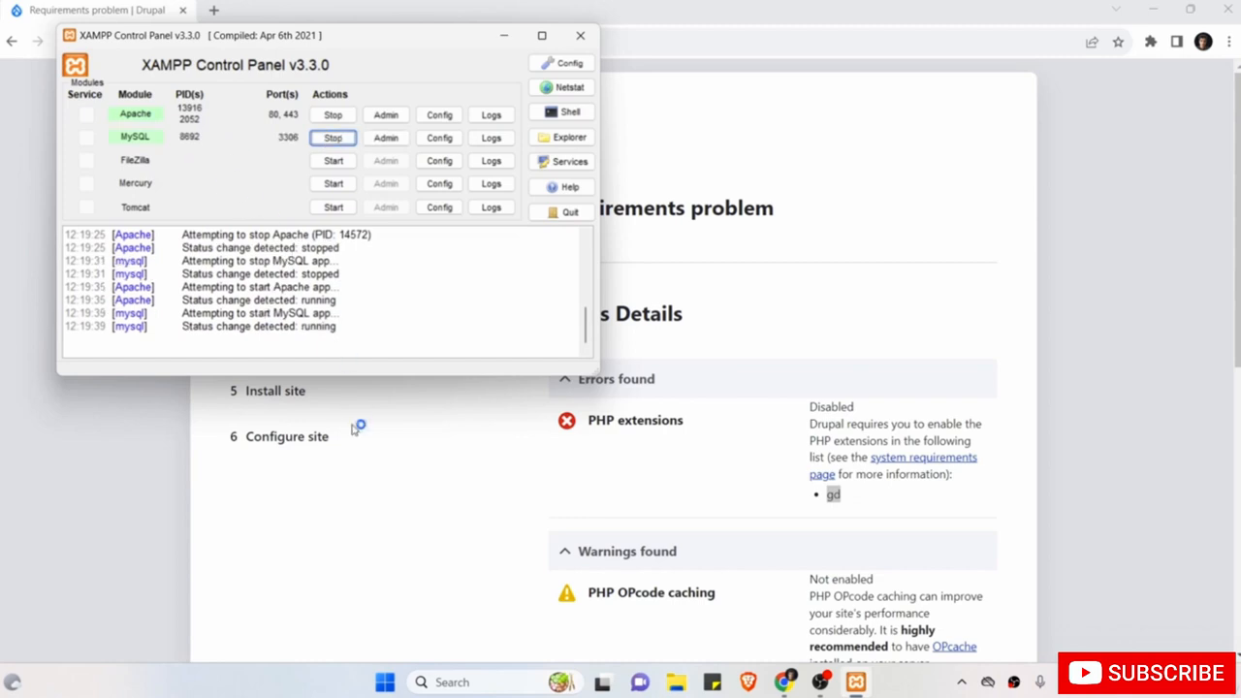
left_click(97, 470)
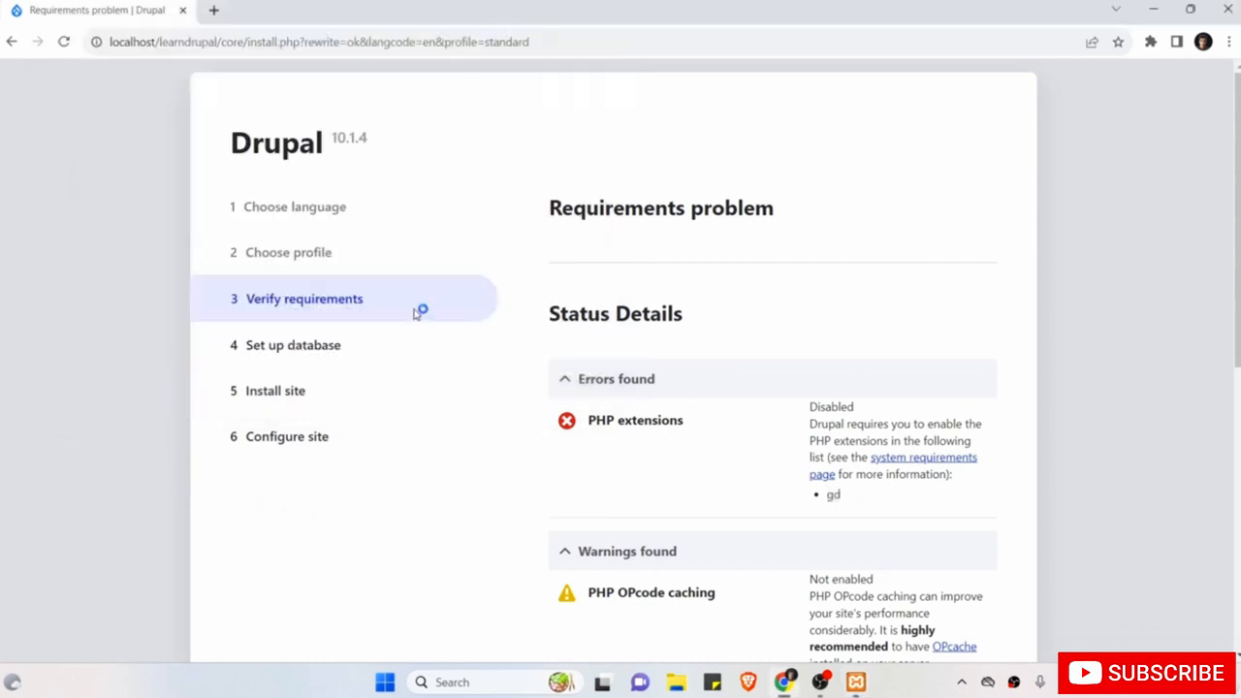
left_click(64, 43)
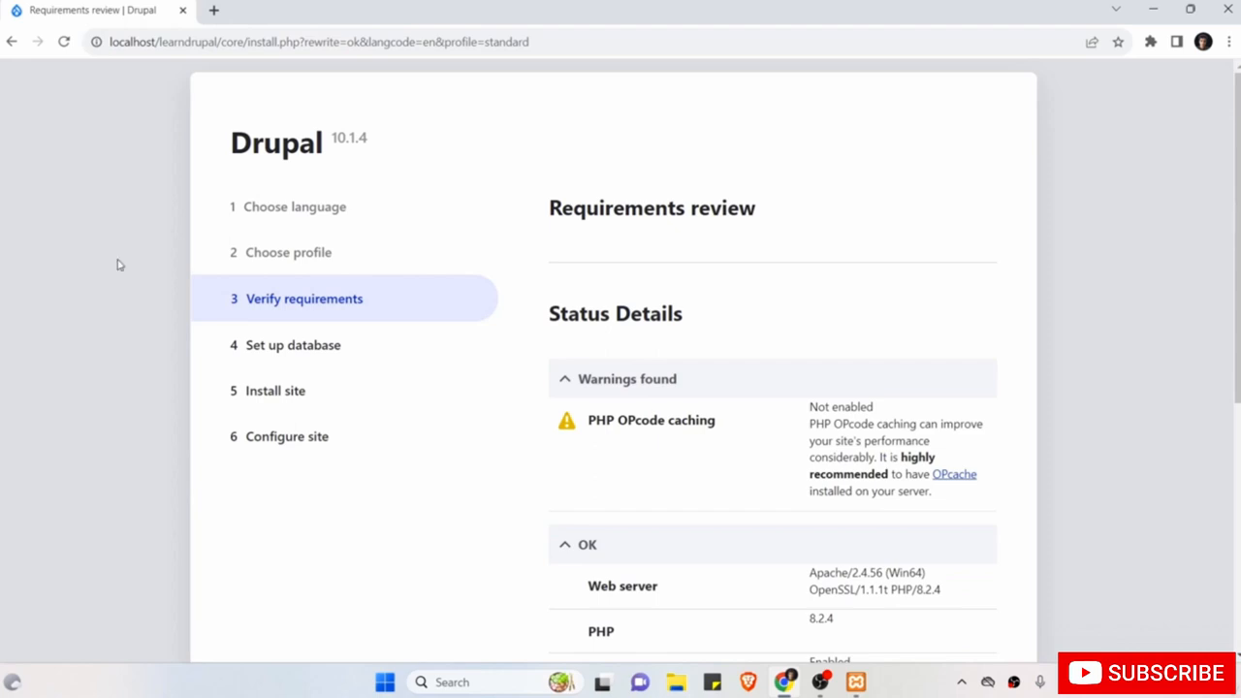
Scroll the Requirements review to confirm only the OPcode caching warning remains.
scroll(117, 264, "down", 1)
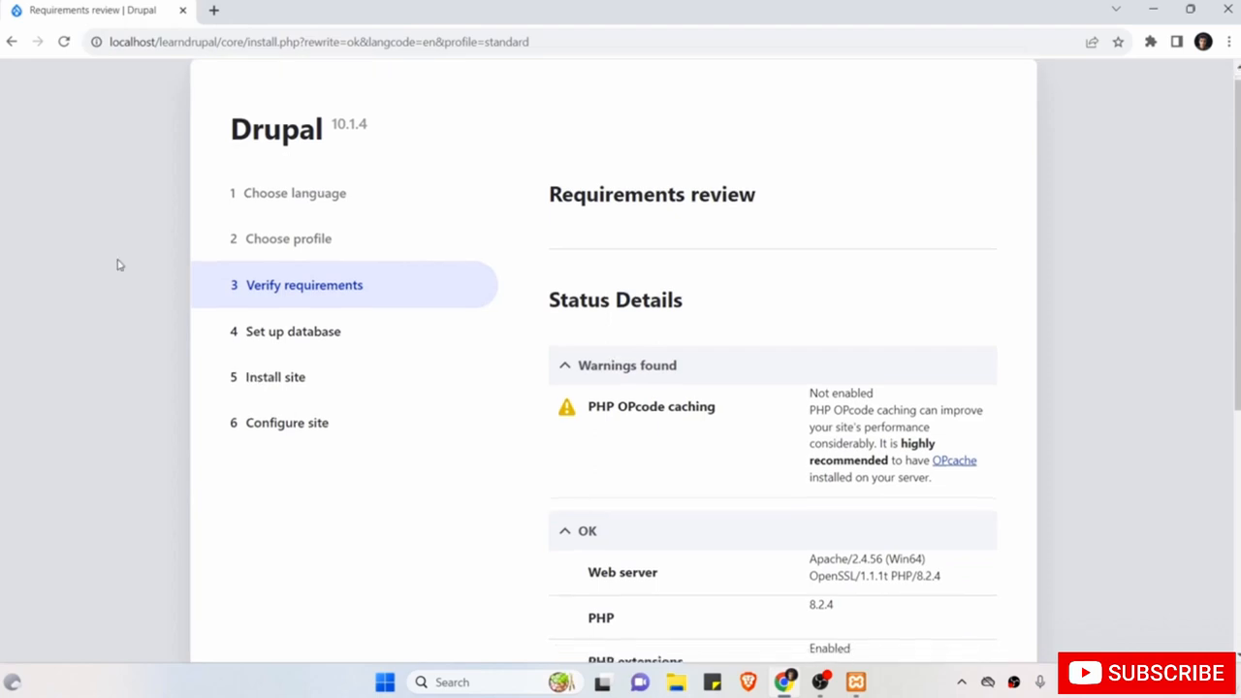
scroll(117, 264, "down", 1)
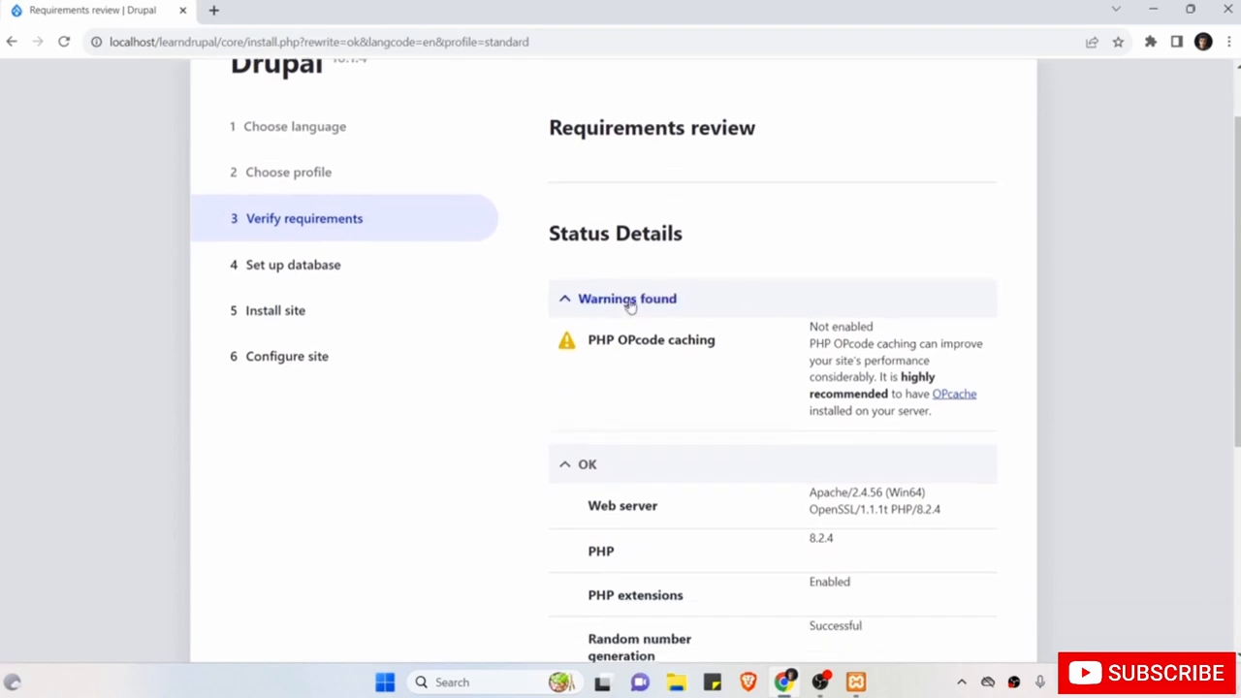
scroll(615, 416, "down", 4)
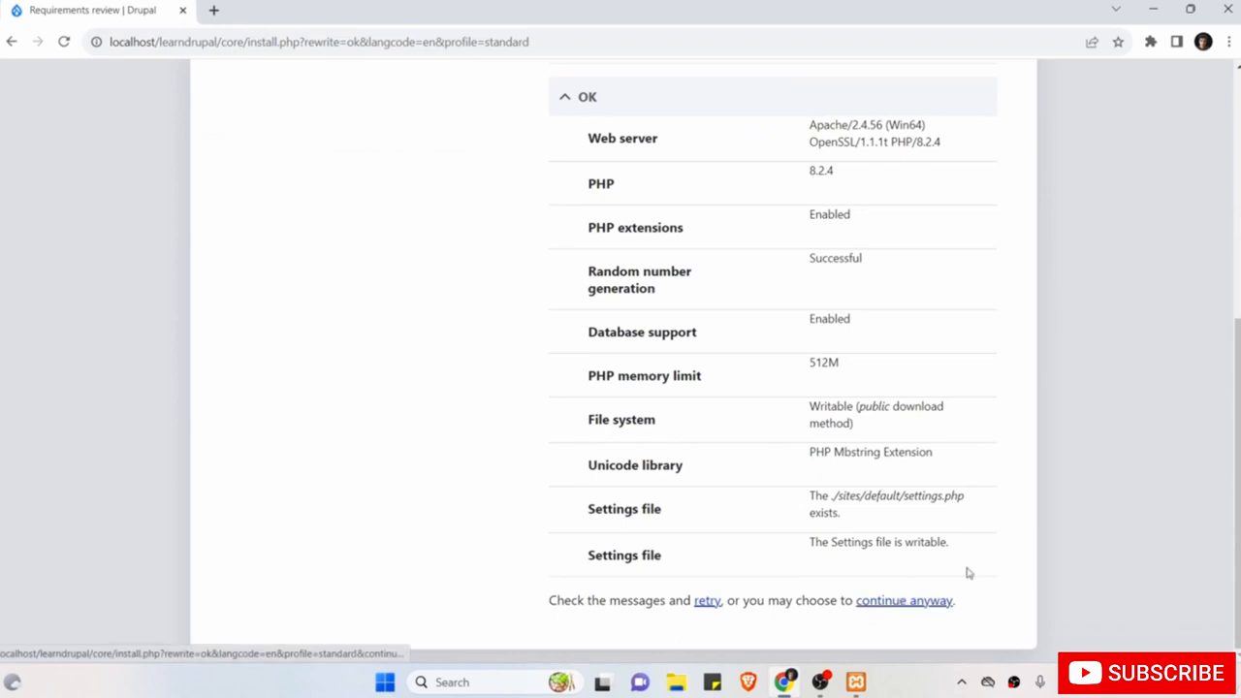
scroll(1122, 429, "up", 5)
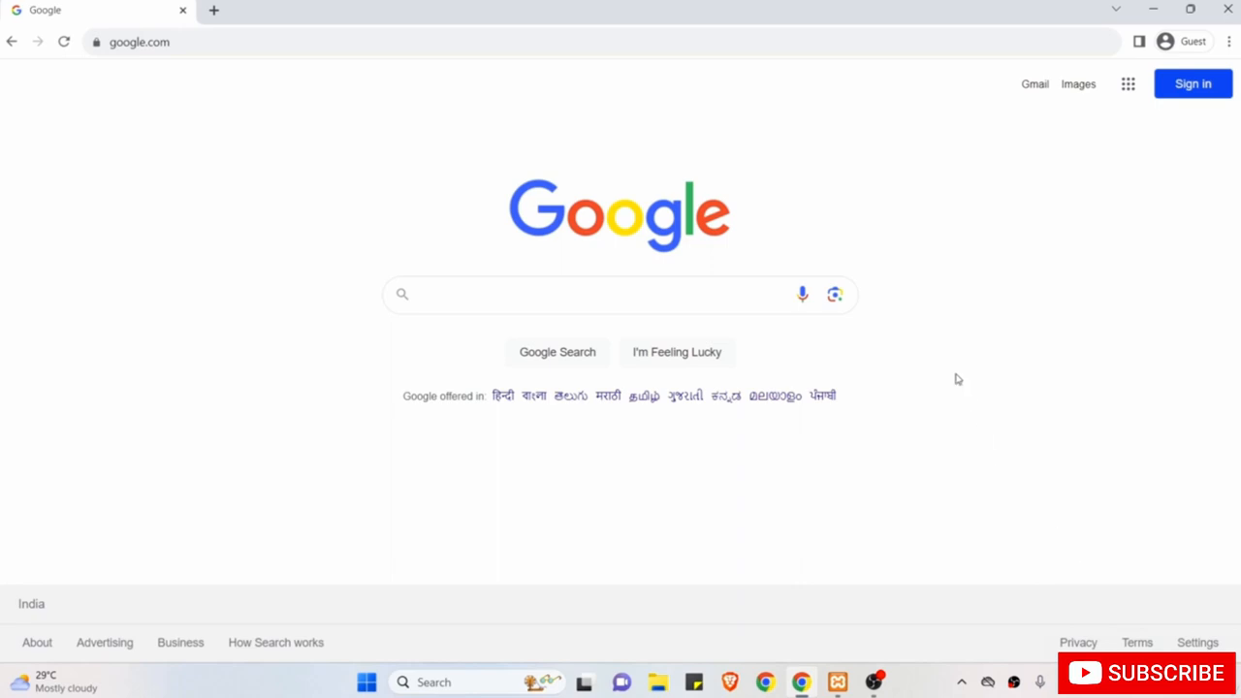
Search Google for 'drupal' and open the drupal.org Download page.
left_click(669, 294)
type("drupal")
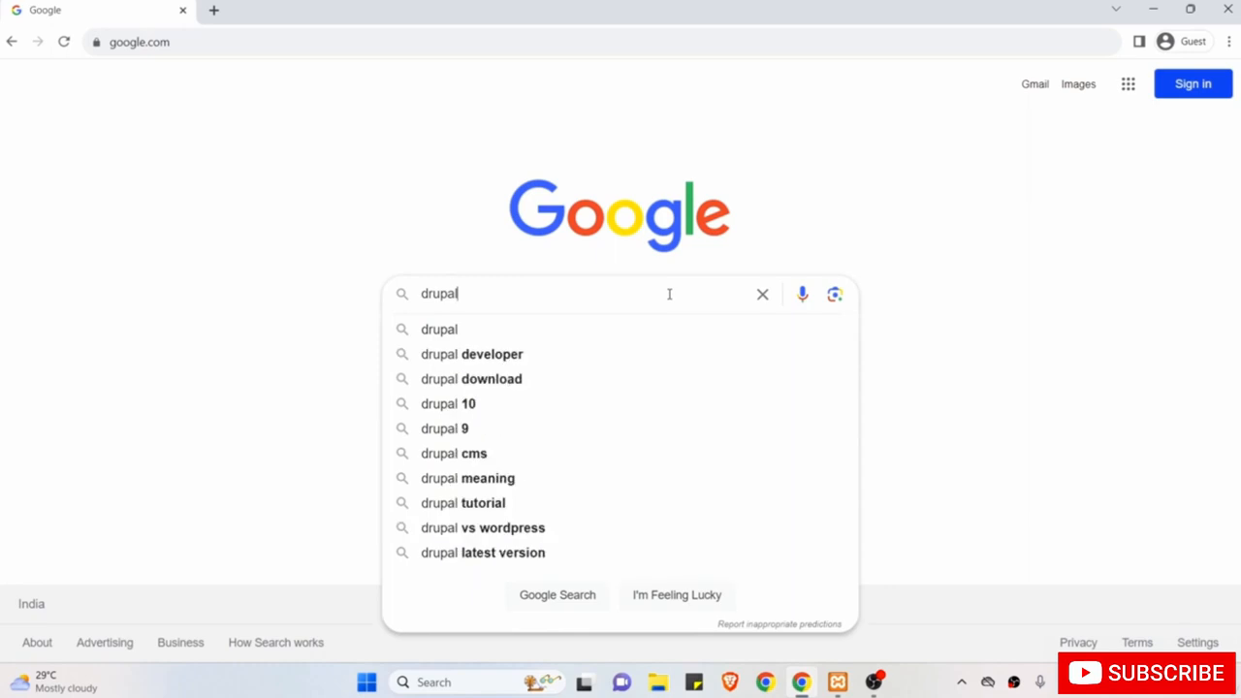
key("Return")
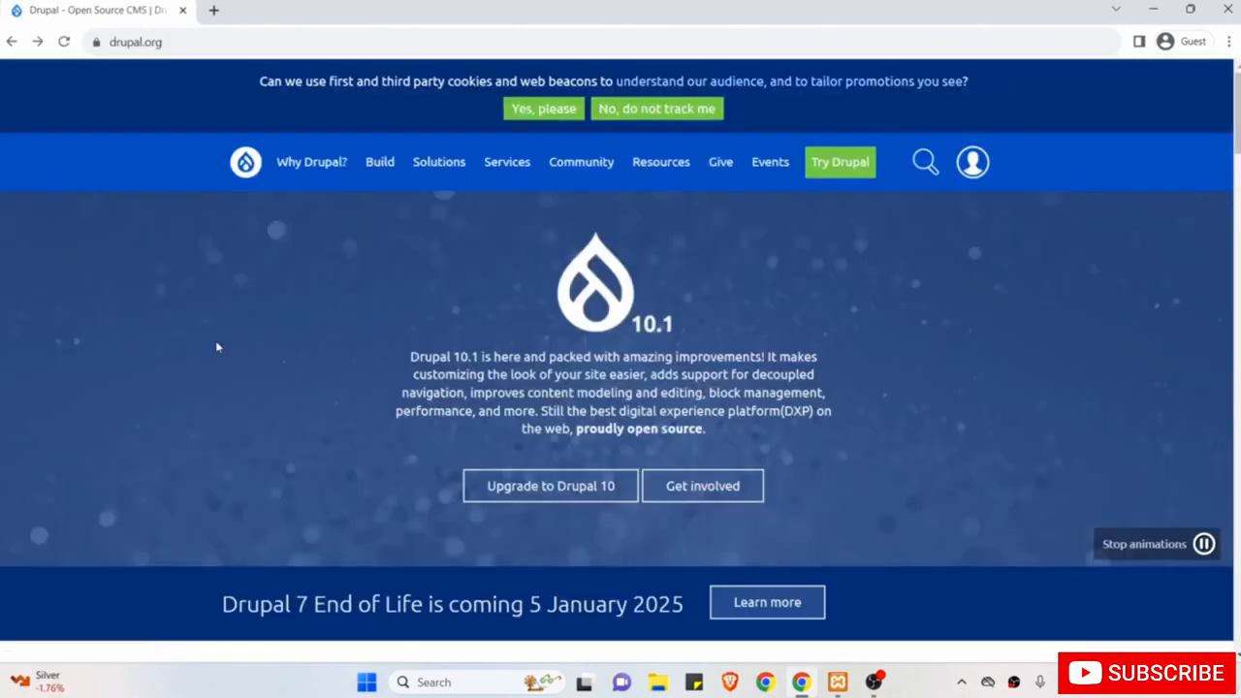
scroll(217, 346, "down", 12)
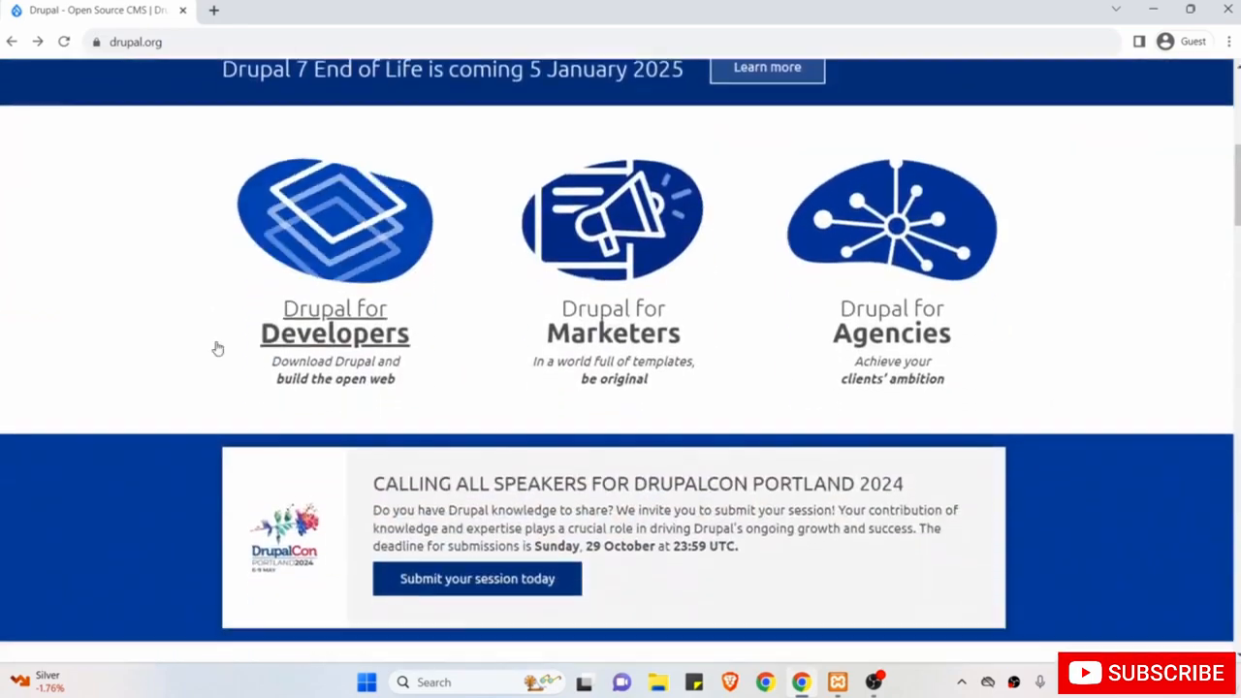
scroll(218, 346, "down", 3)
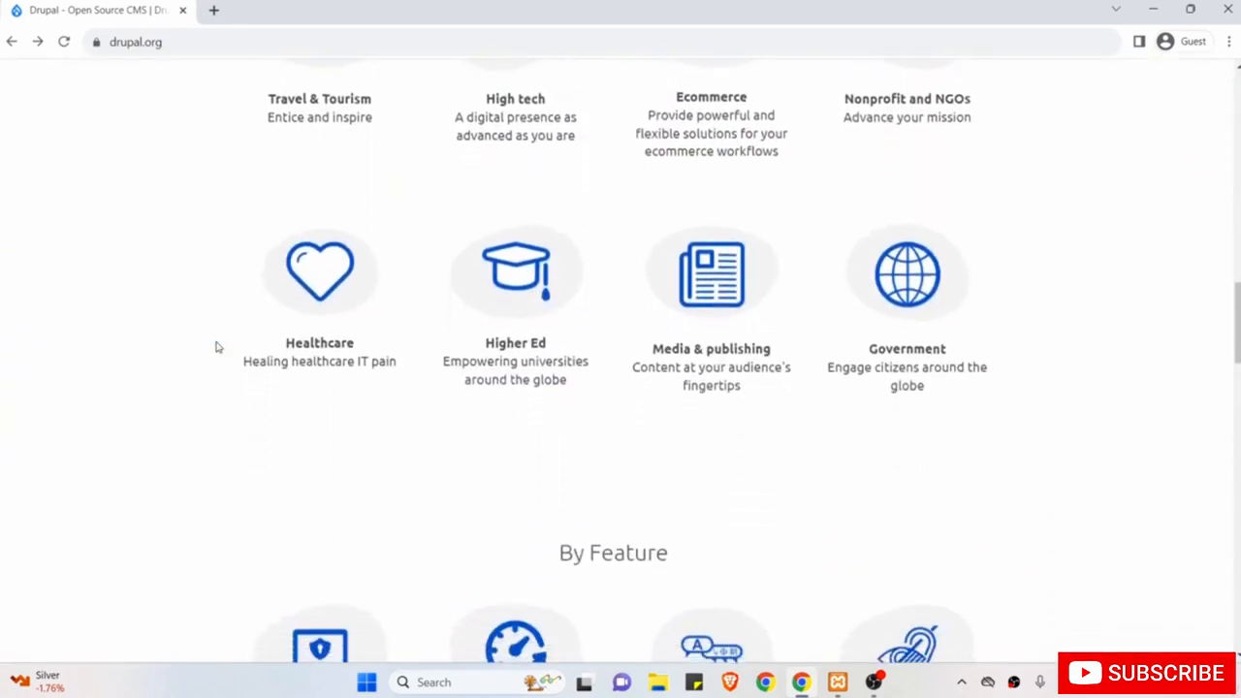
scroll(217, 346, "up", 15)
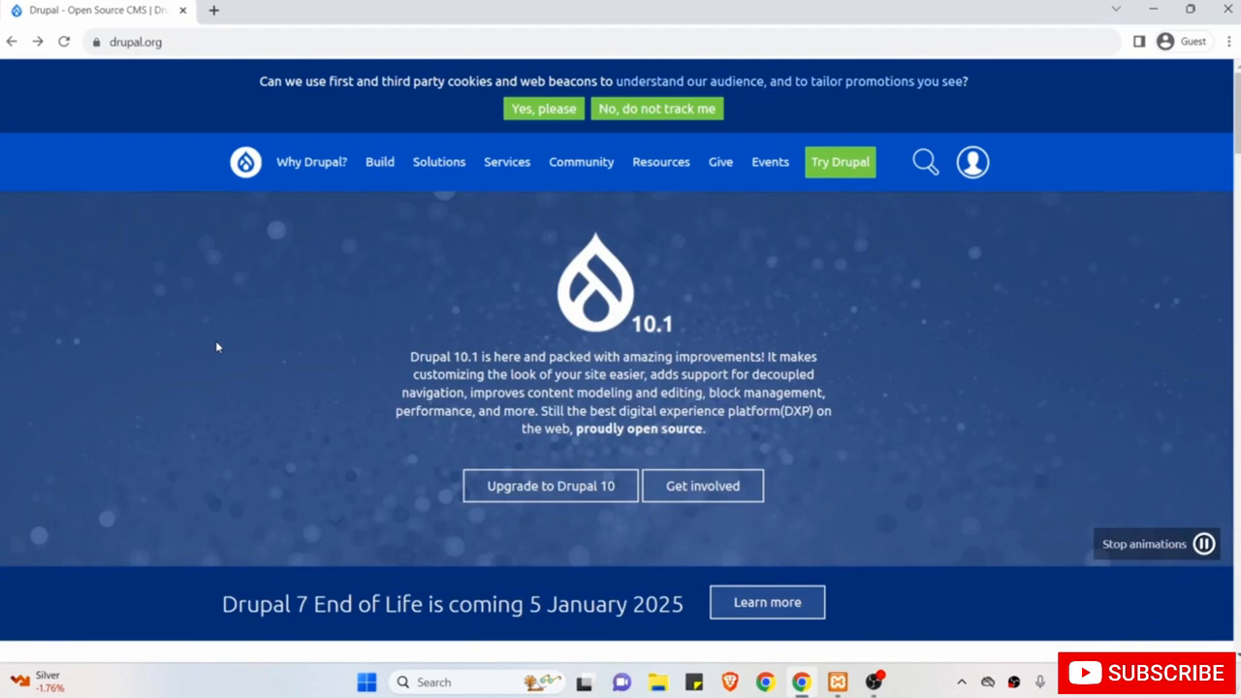
mouse_move(378, 184)
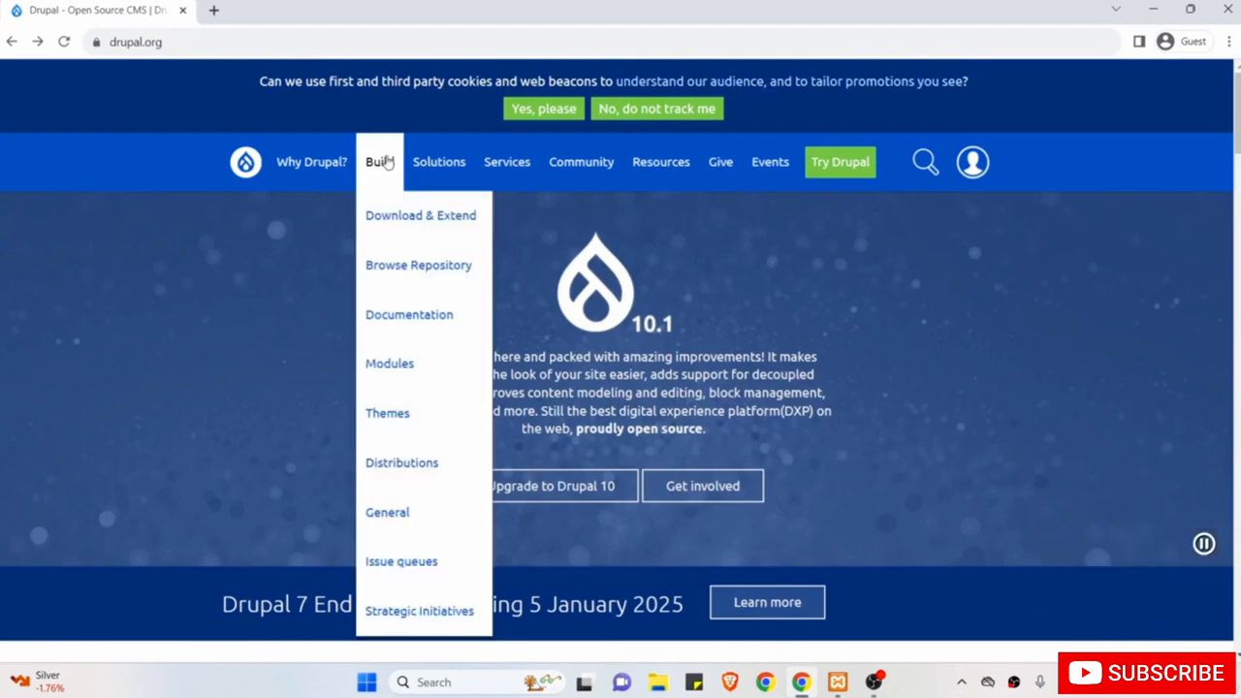
left_click(393, 225)
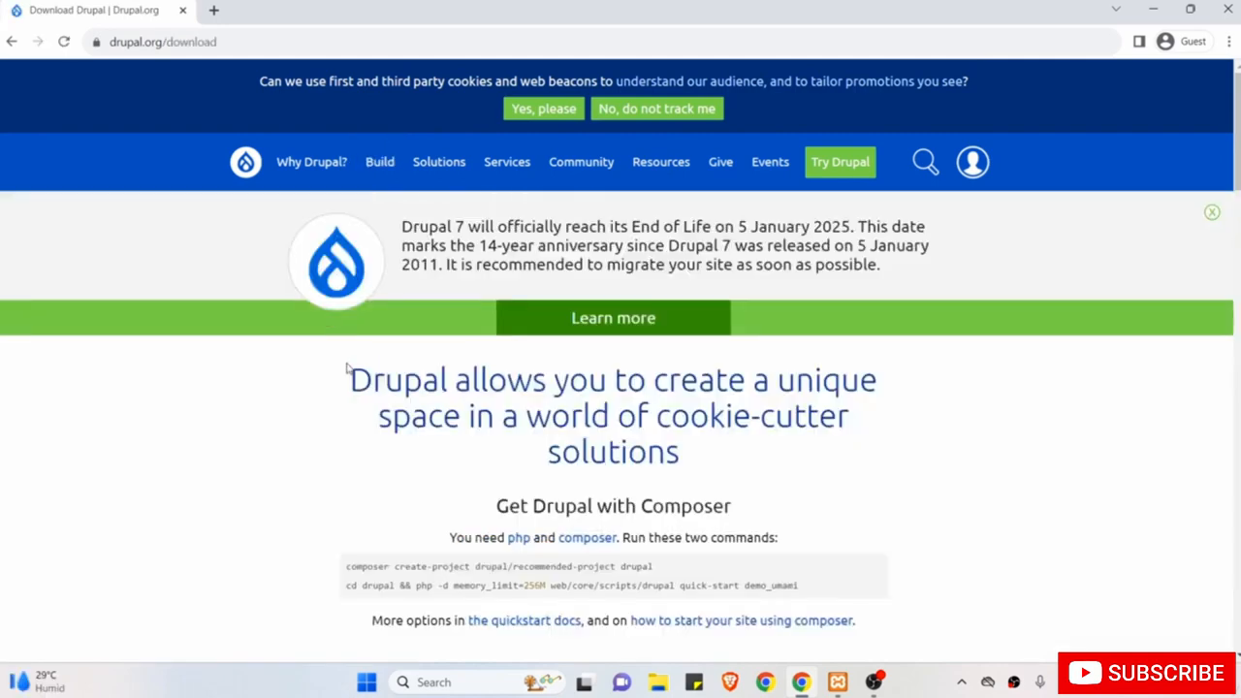
Find the Download Drupal zip option and start downloading drupal-10.1.4.zip.
scroll(346, 366, "down", 3)
scroll(347, 363, "down", 1)
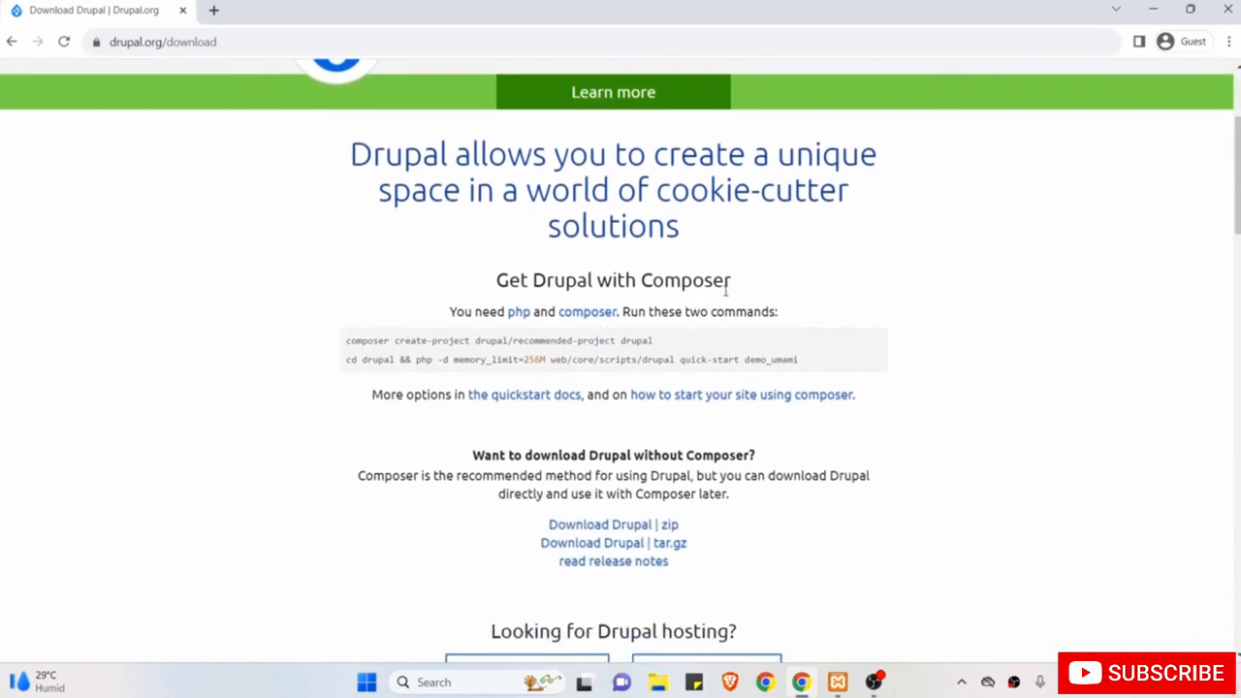
scroll(693, 388, "down", 2)
left_click_drag(730, 420, 539, 419)
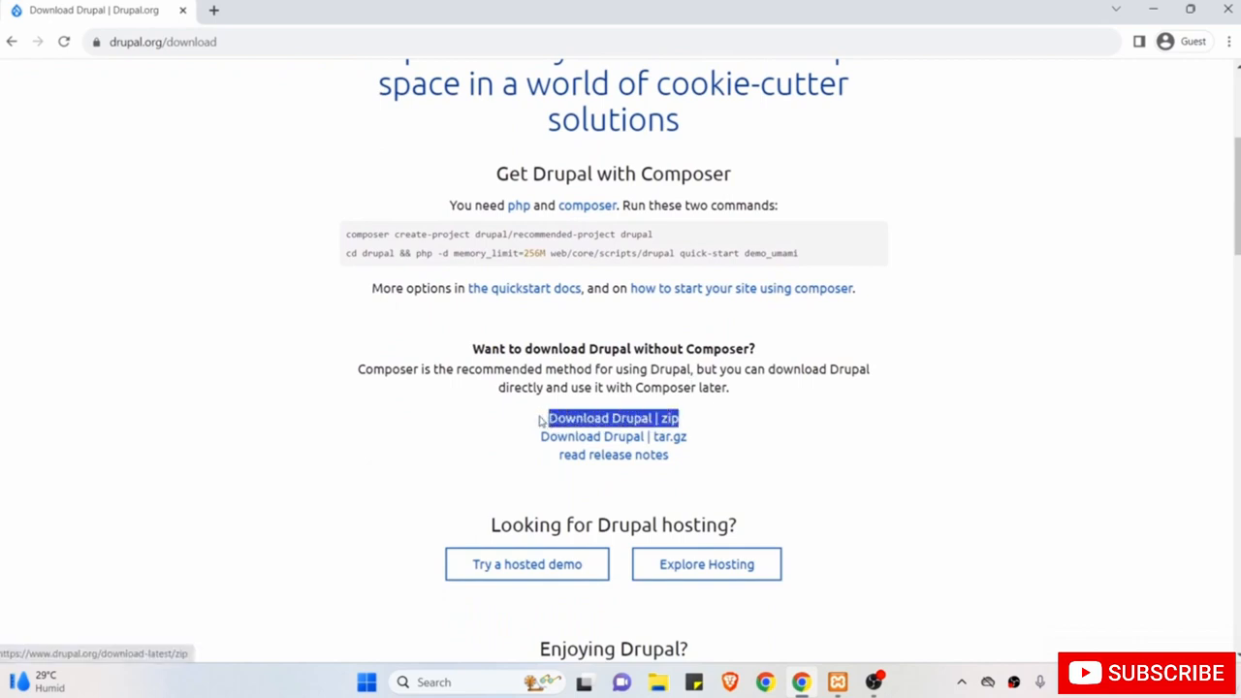
scroll(446, 439, "down", 1)
left_click(446, 438)
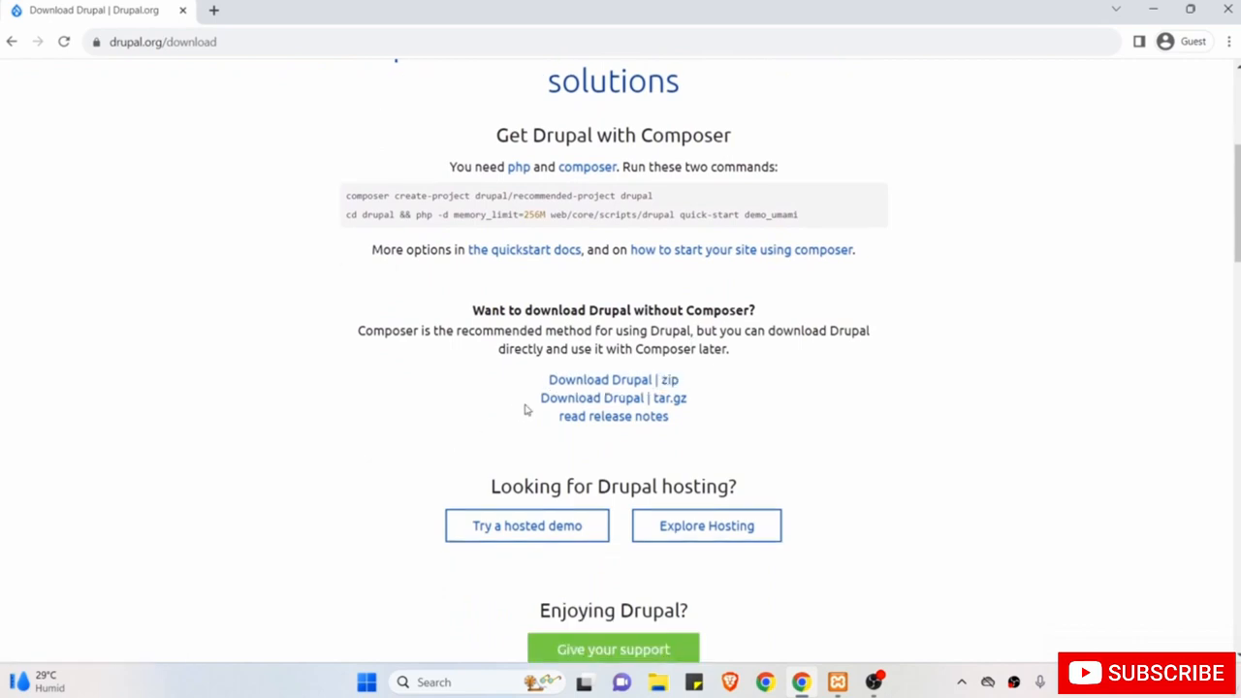
left_click(590, 385)
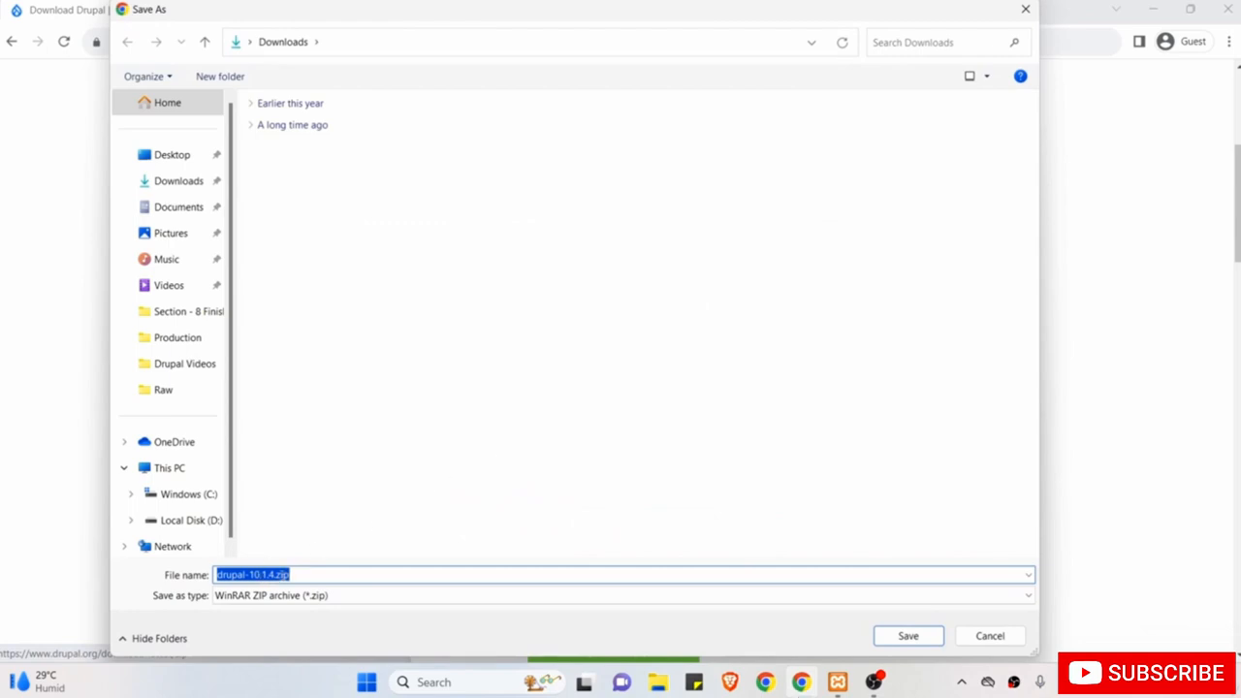
Cancel saving drupal-10.1.4.zip and minimize the browser to the desktop.
left_click(316, 574)
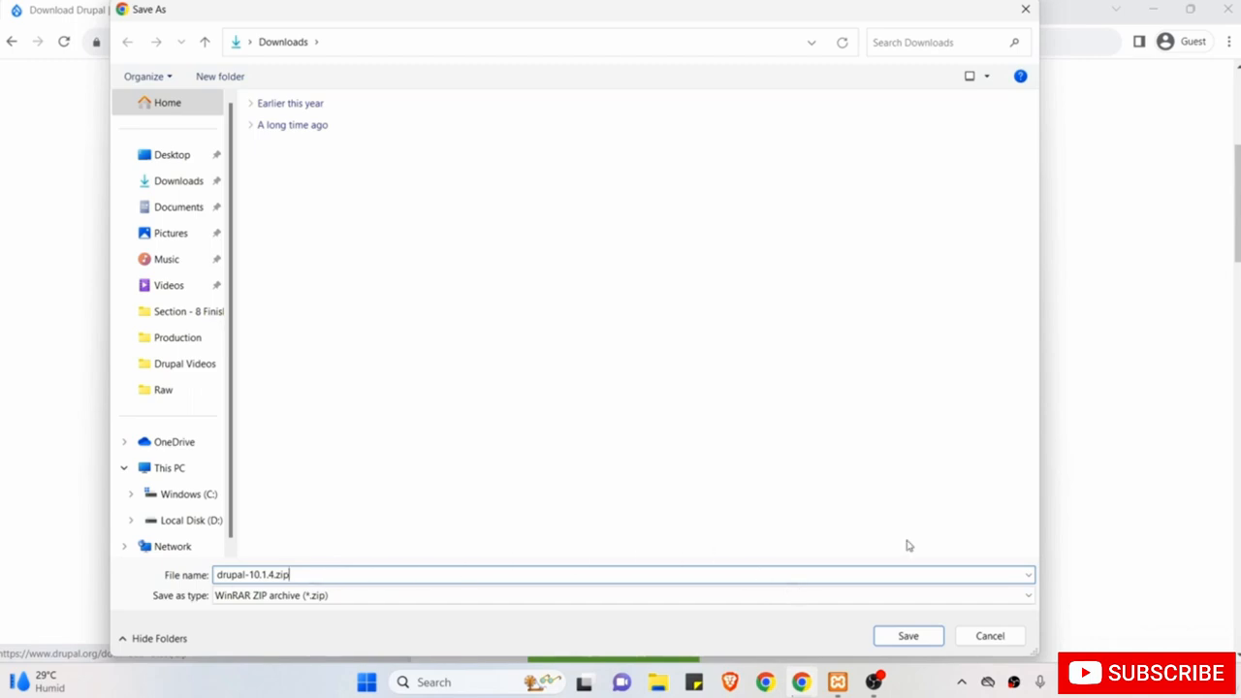
left_click(990, 635)
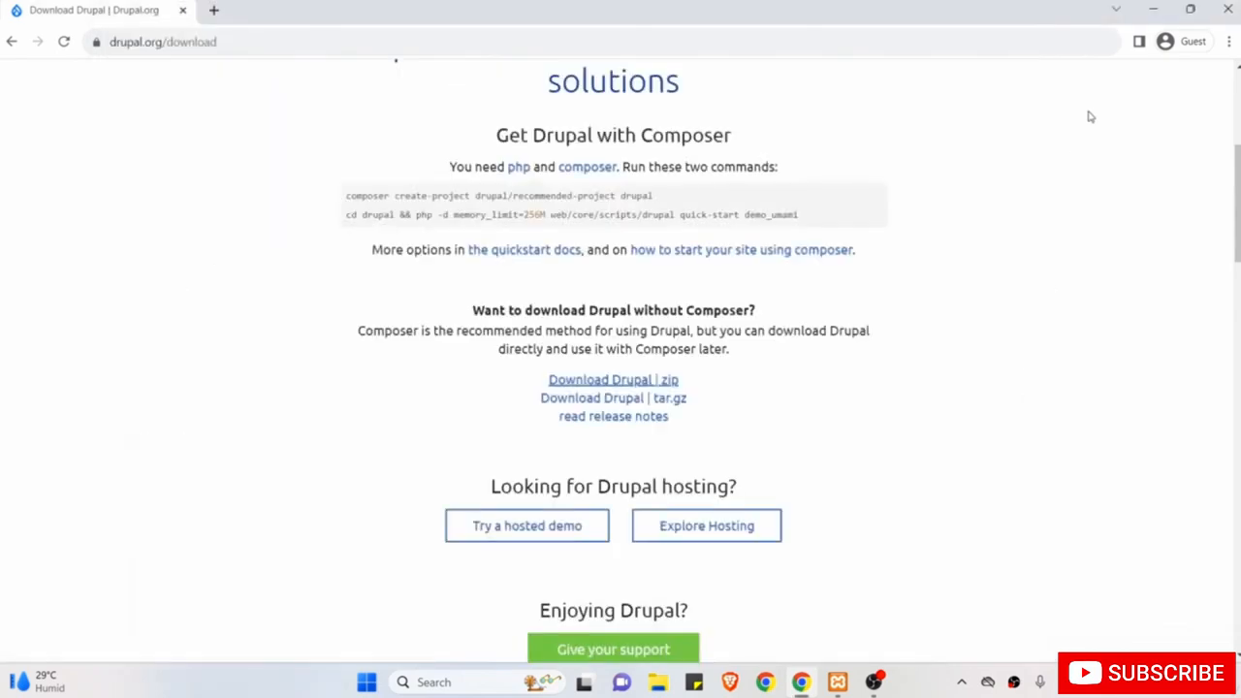
left_click(1150, 10)
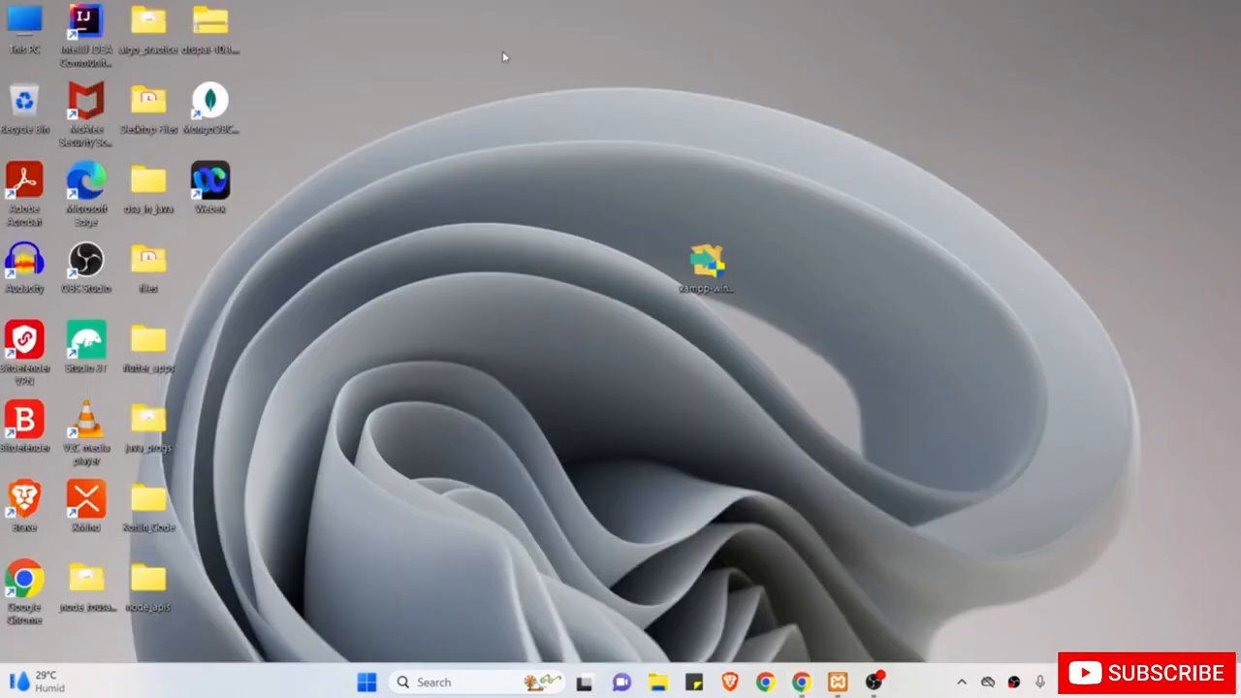
Move drupal-10.1.4.zip near the top of the desktop and restore the XAMPP Control Panel.
left_click_drag(206, 37, 519, 116)
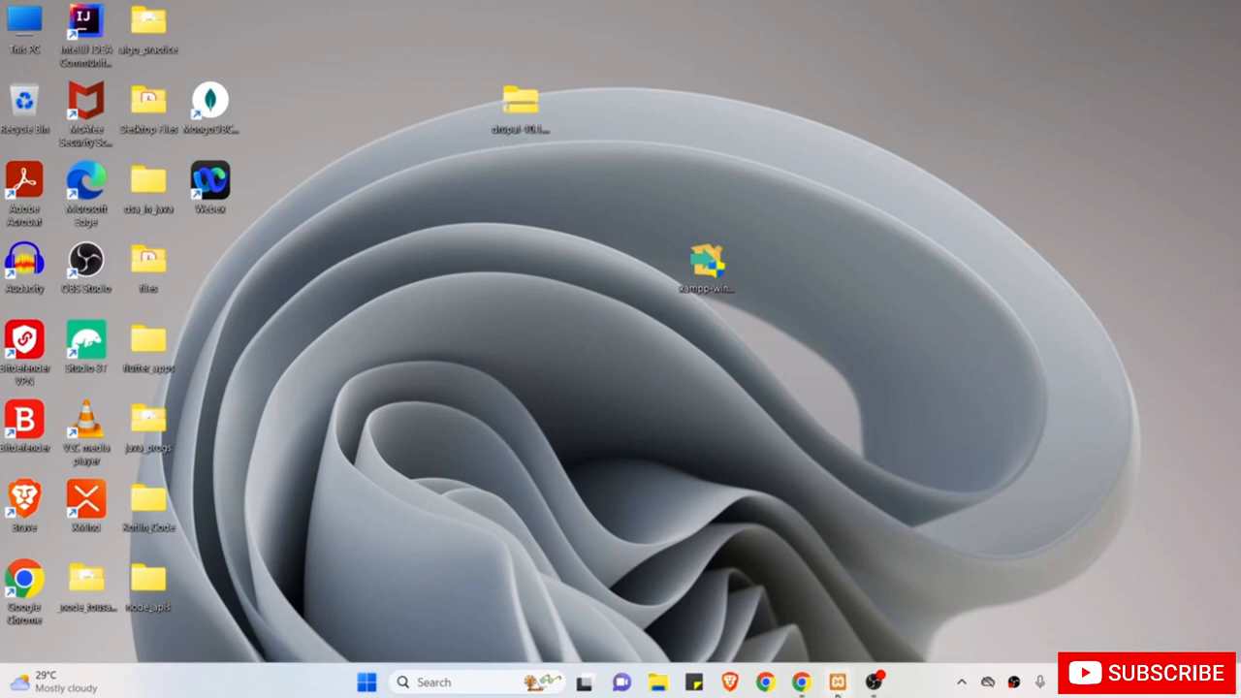
left_click(838, 682)
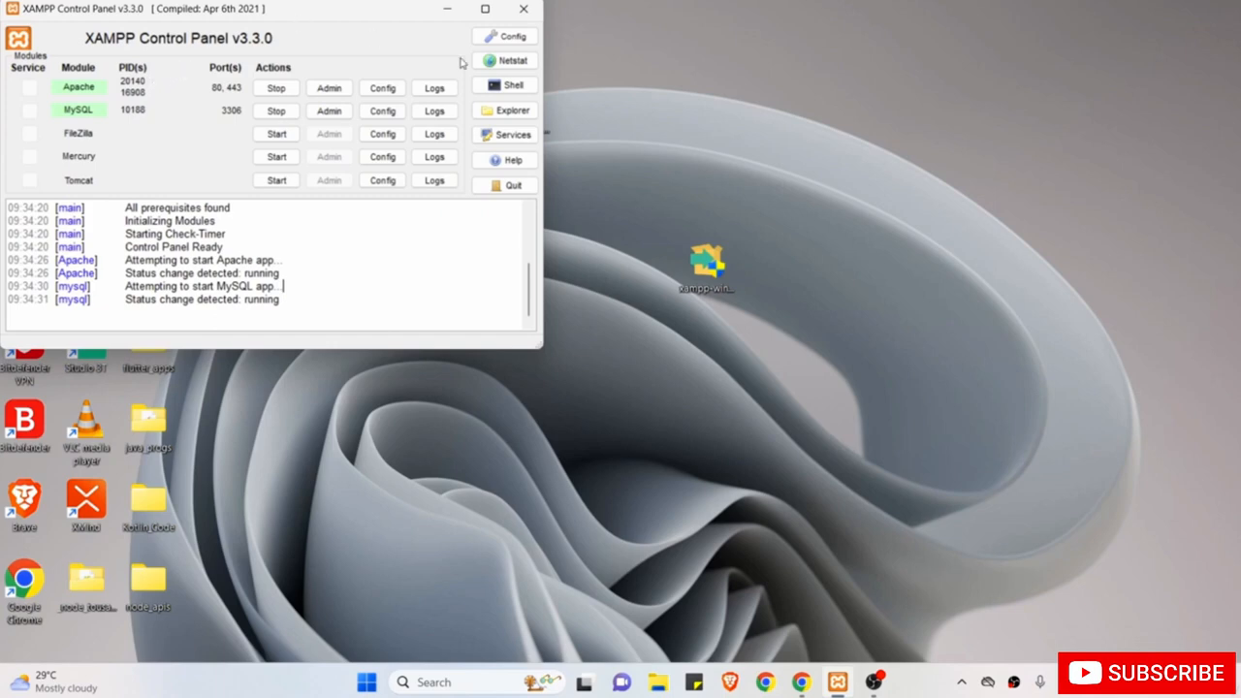
Open the C:\xampp folder from XAMPP's Explorer button and go into htdocs.
left_click(514, 112)
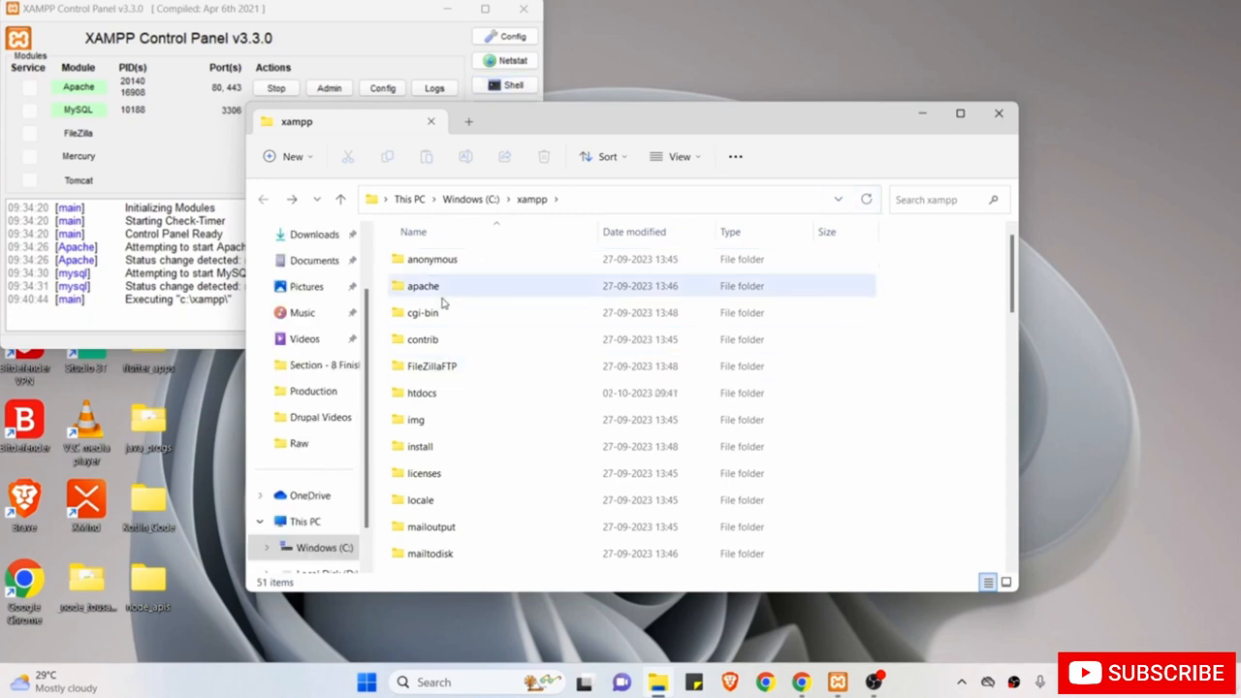
left_click(458, 396)
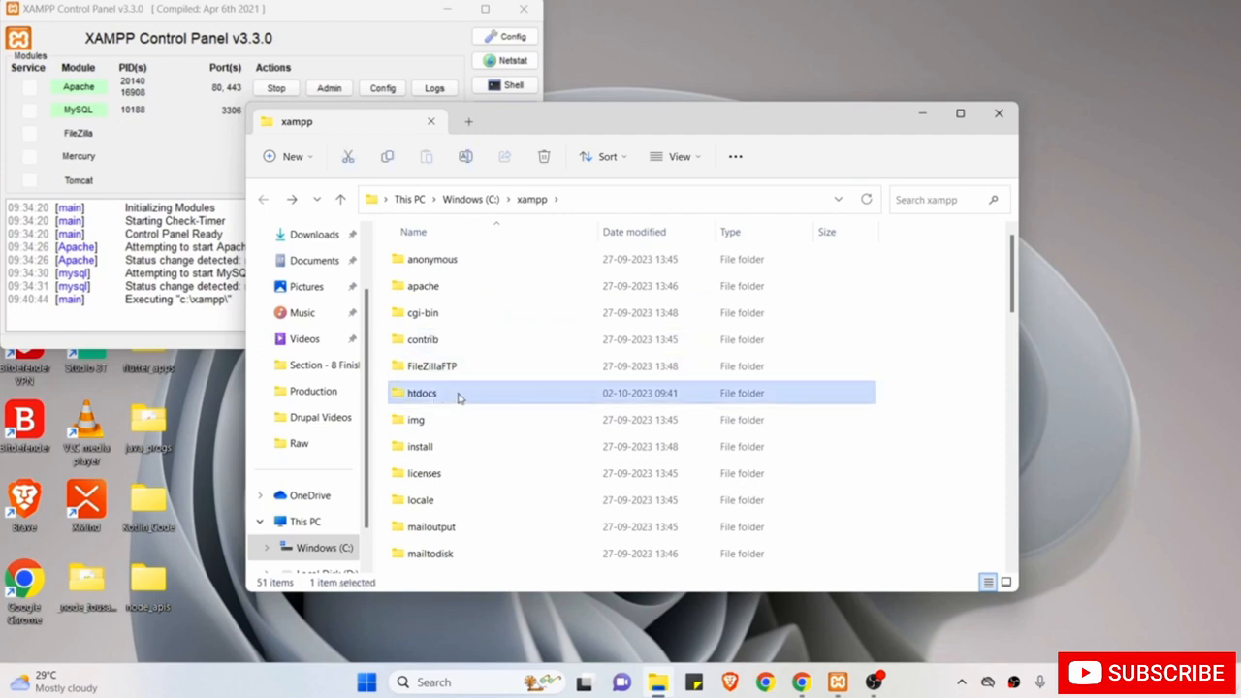
double_click(459, 394)
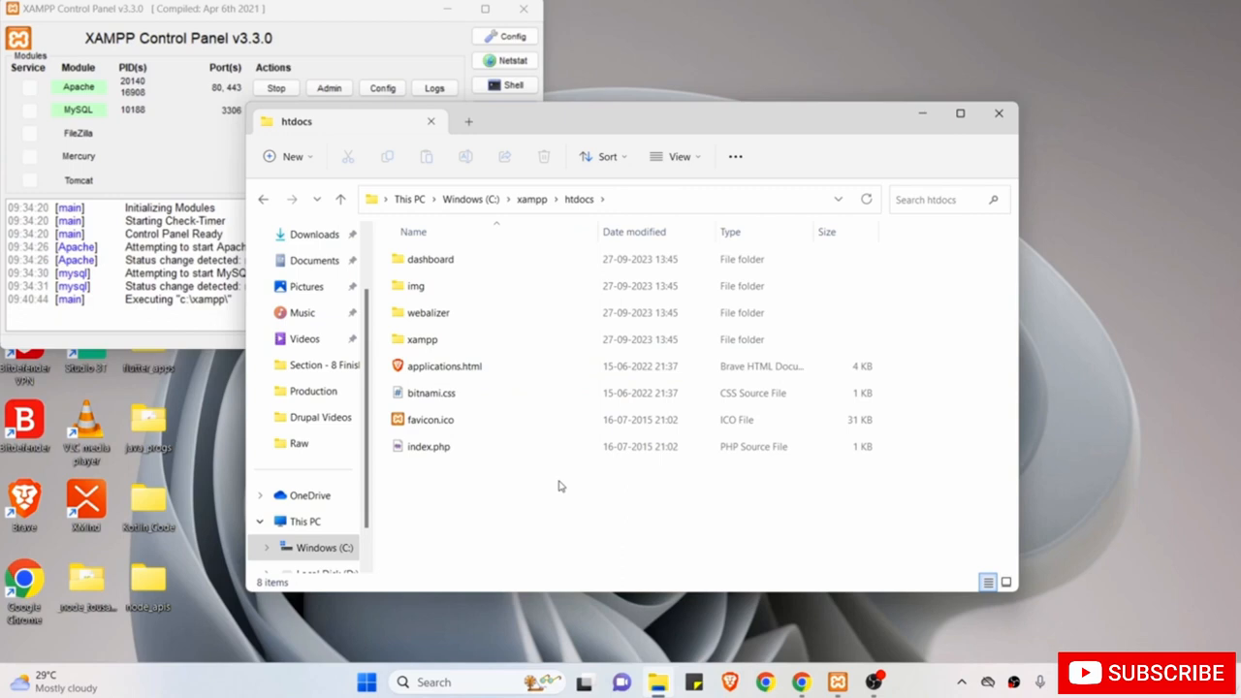
Create a folder named drupalcourse in C:\xampp\htdocs and open it.
left_click(285, 166)
left_click(302, 195)
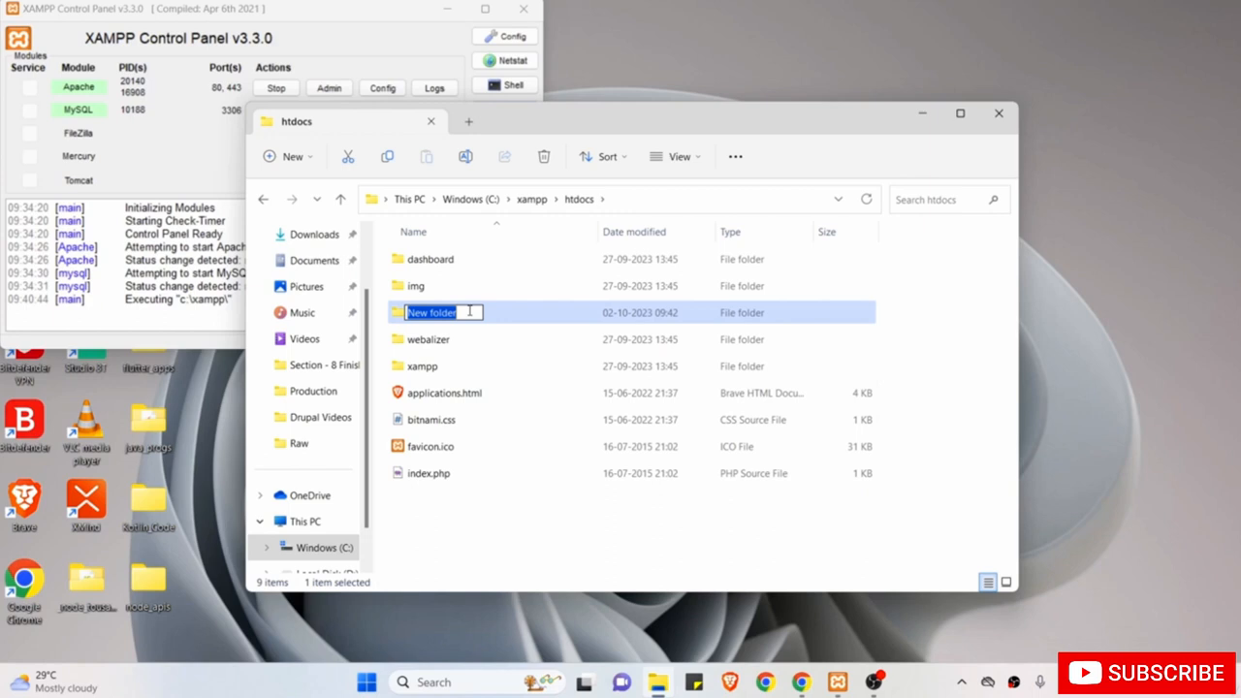
key("BackSpace")
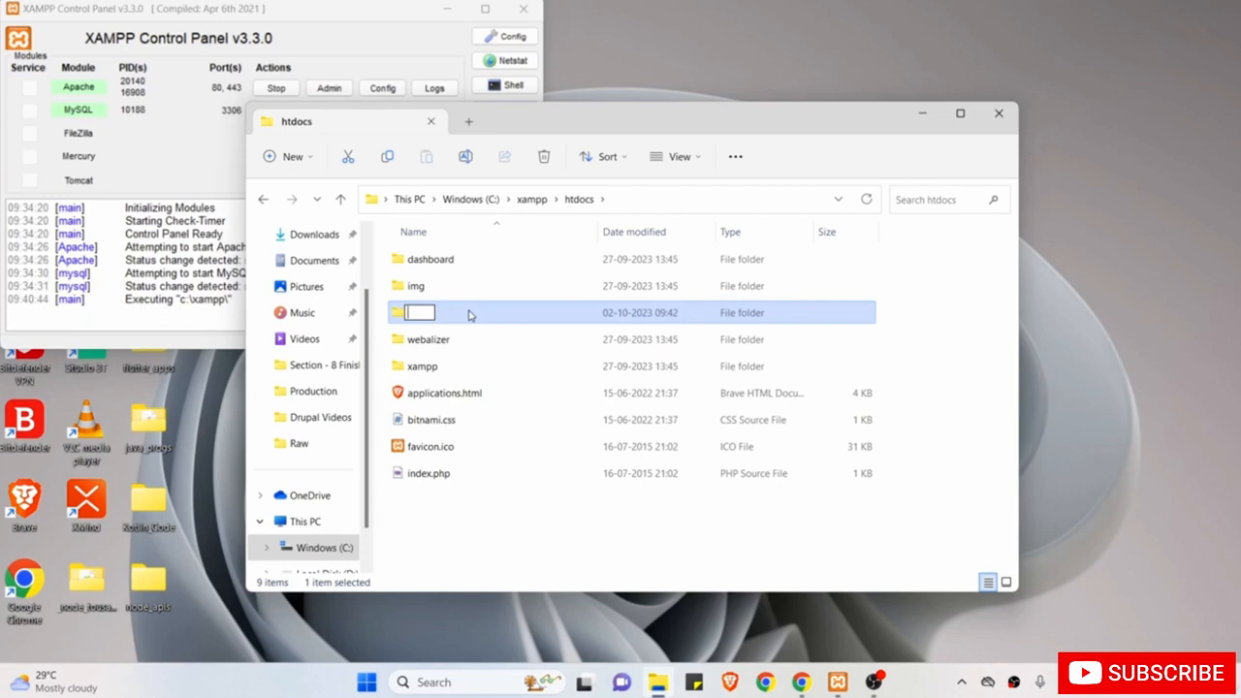
type("drupalcourse")
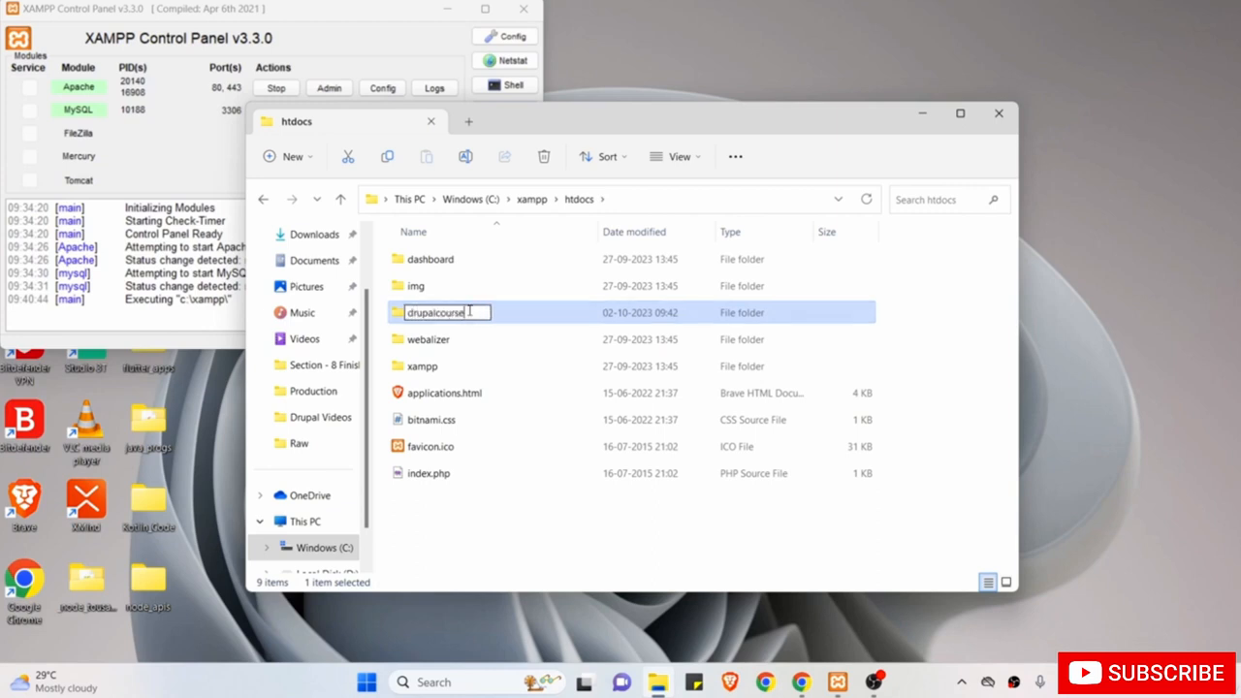
key("Return")
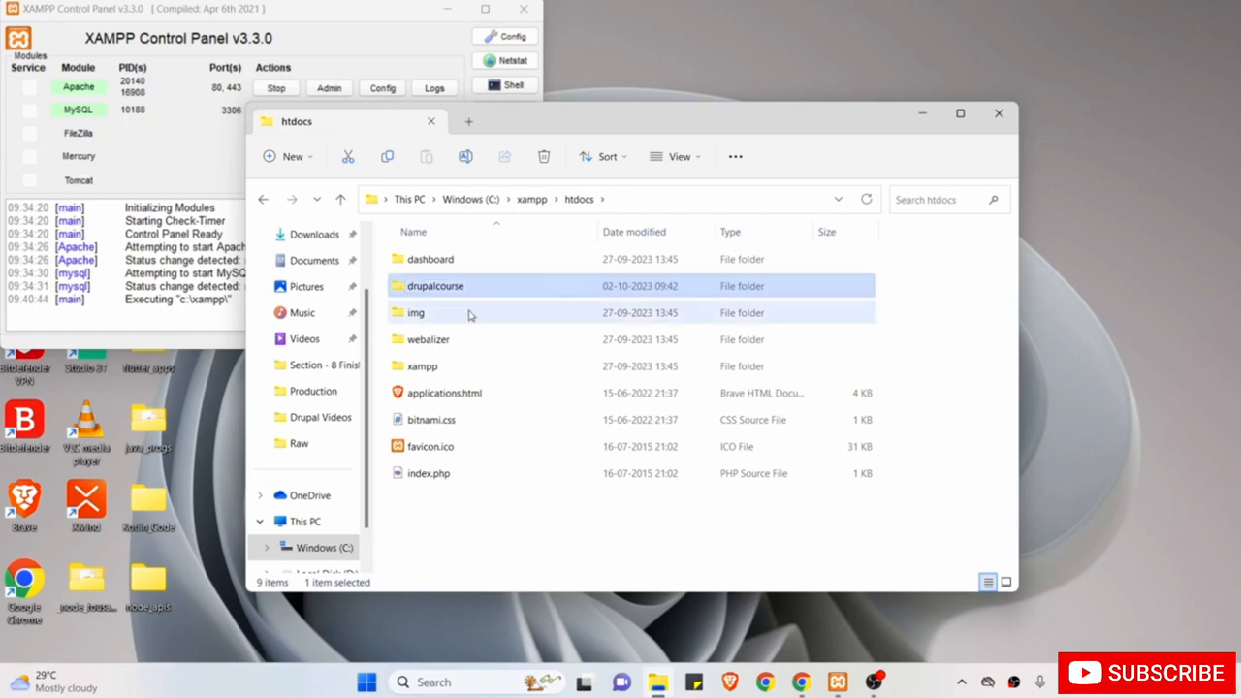
double_click(515, 291)
left_click_drag(555, 128, 737, 233)
Copy drupal-10.1.4.zip from the desktop and paste it into the drupalcourse folder.
left_click(447, 11)
left_click(447, 12)
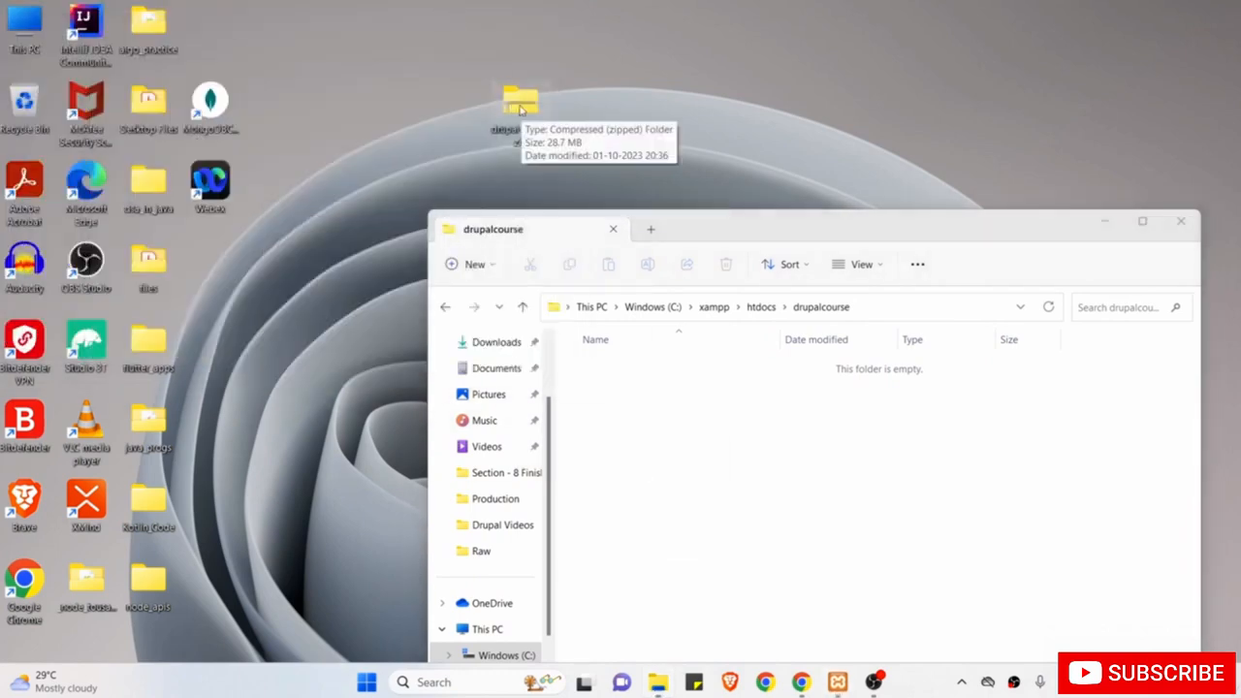
right_click(520, 109)
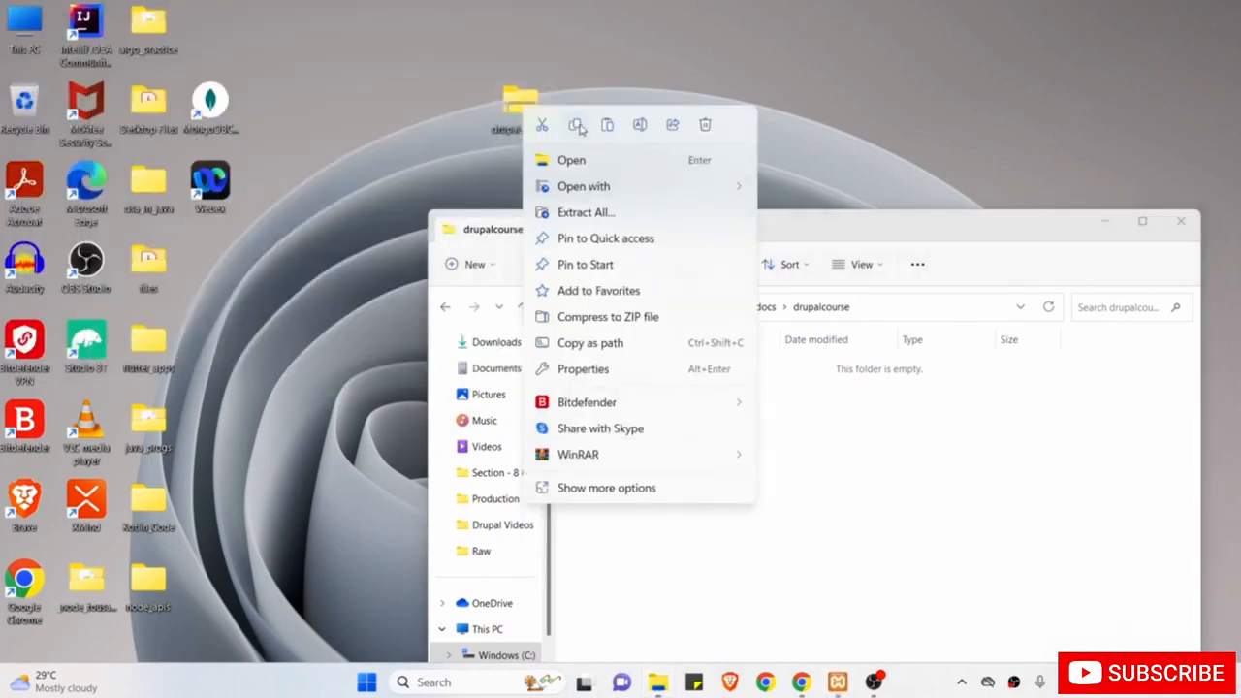
left_click(578, 126)
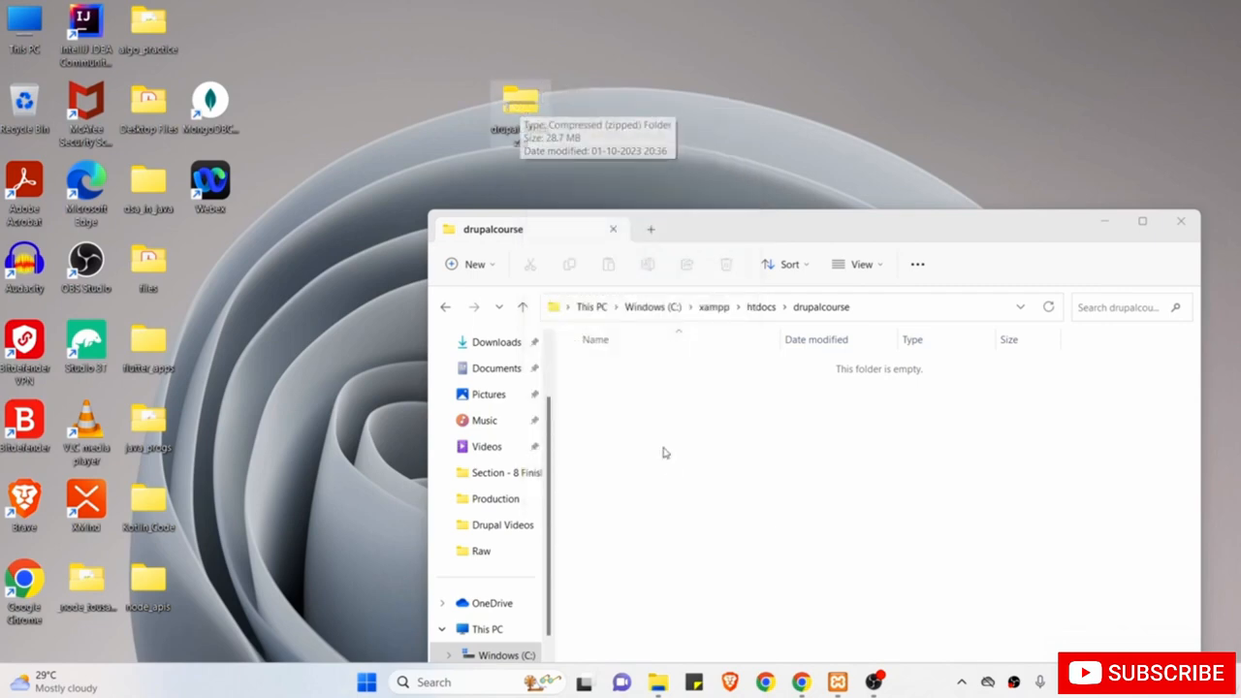
left_click(678, 484)
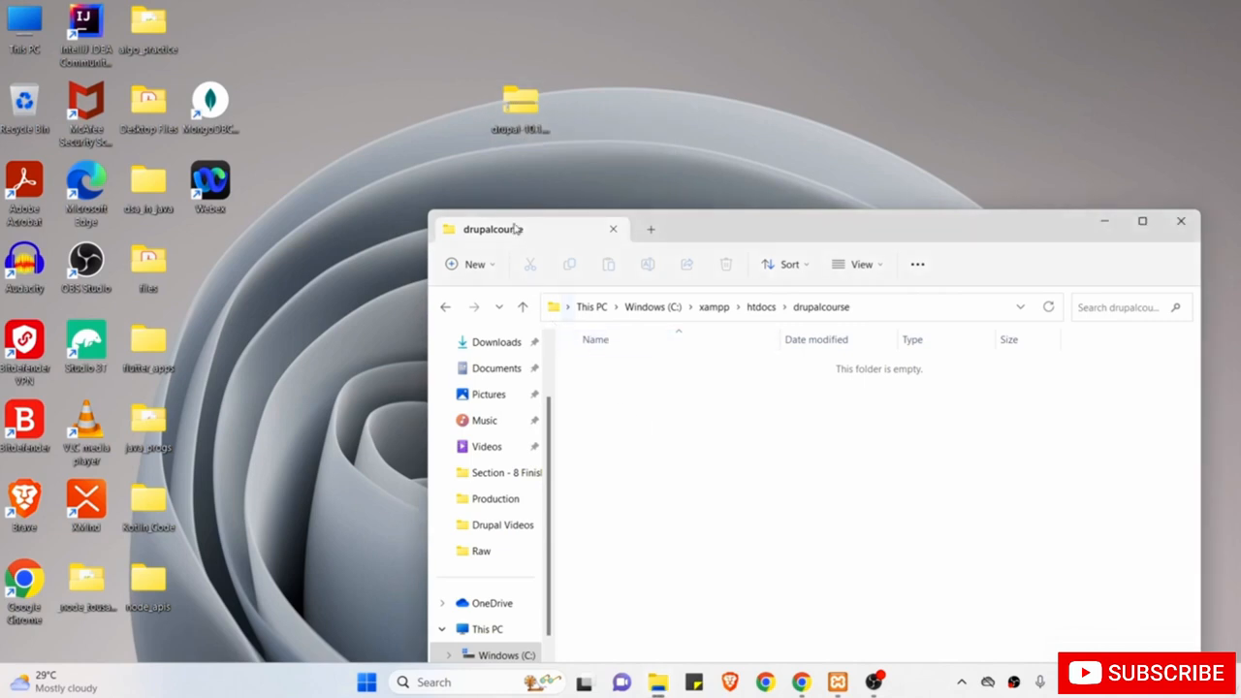
right_click(671, 459)
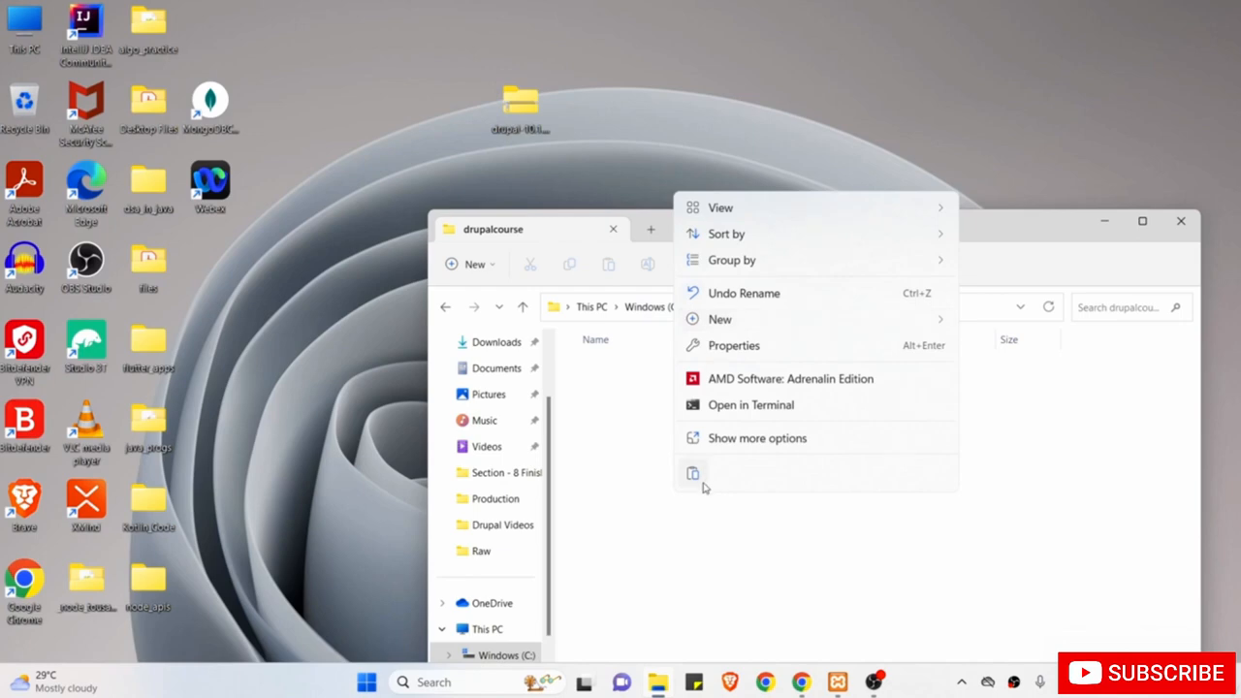
left_click(693, 474)
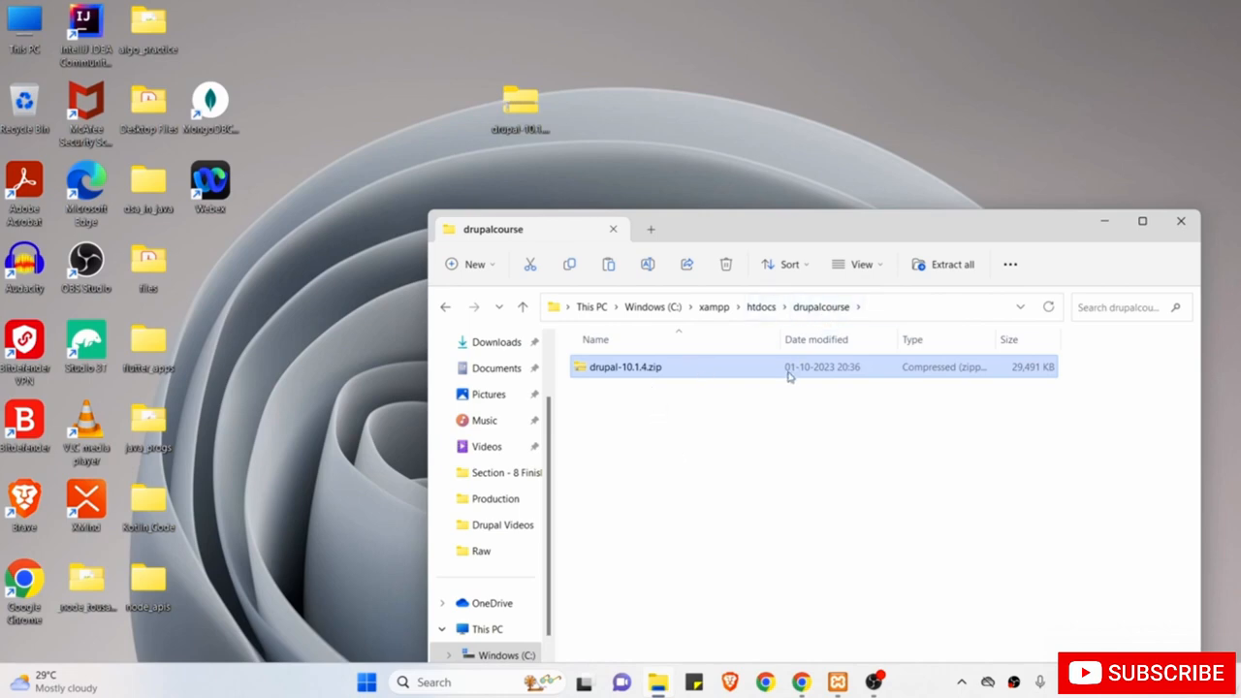
Extract drupal-10.1.4.zip, trimming the destination path toward C:\xampp\htdocs\drupalcourse\.
right_click(676, 369)
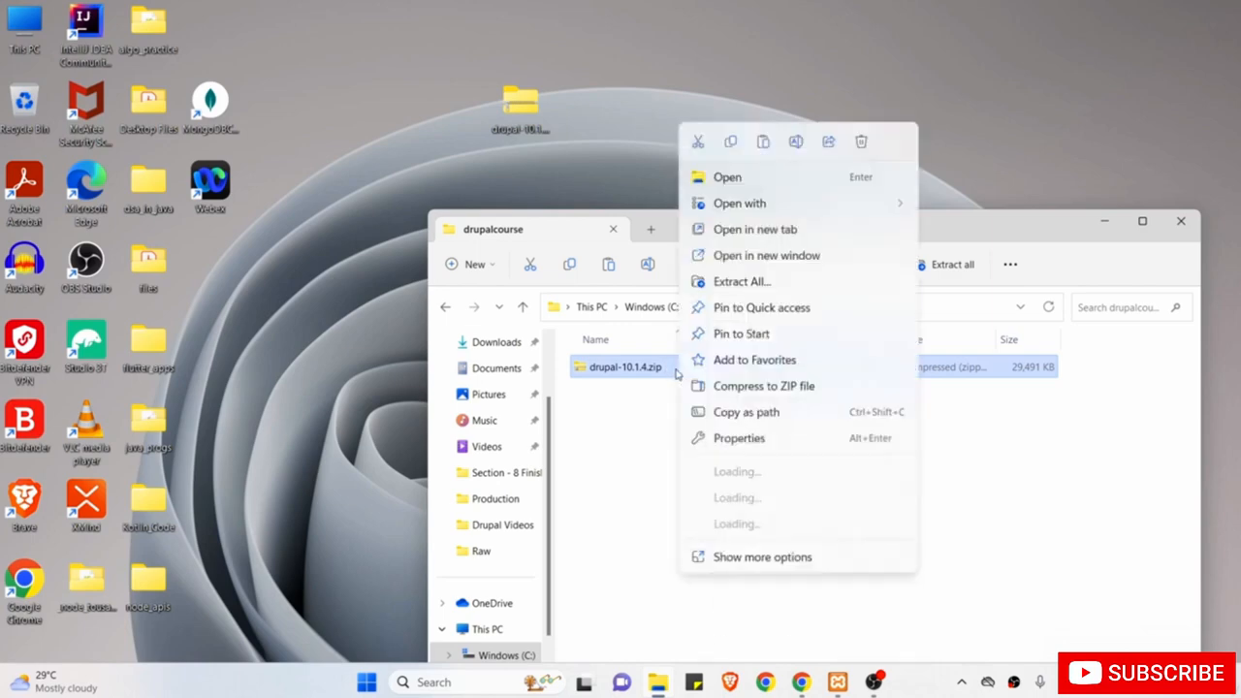
left_click(743, 281)
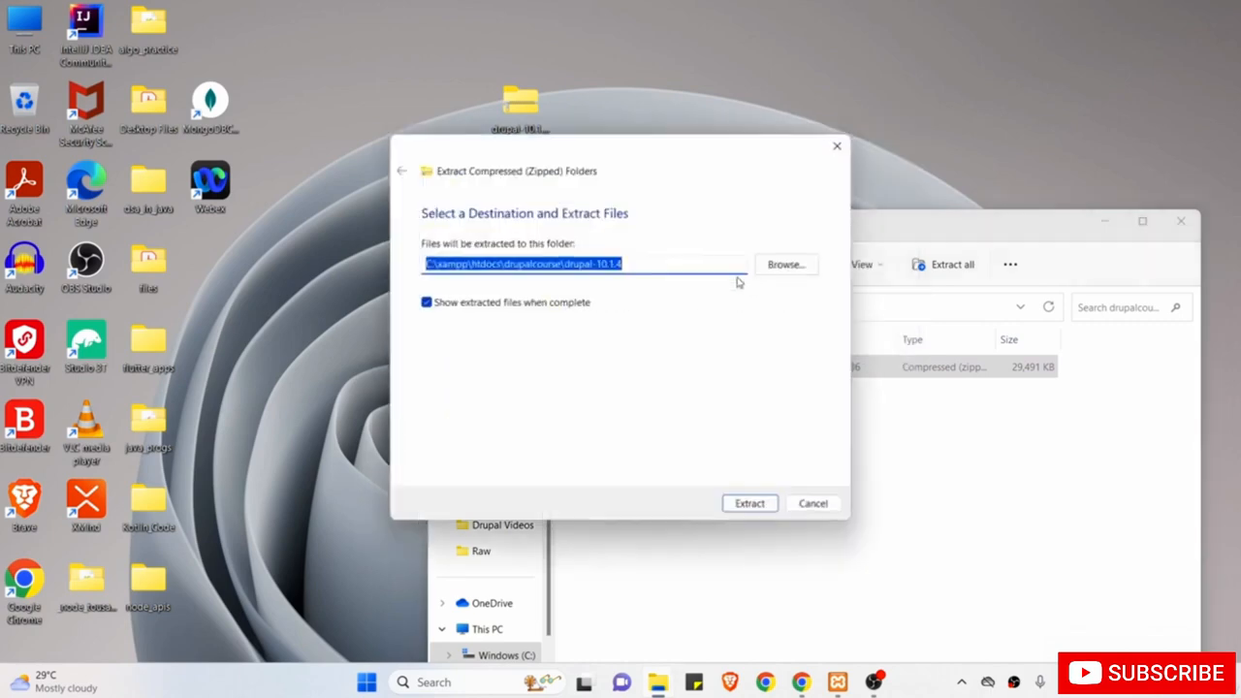
left_click(695, 262)
key("BackSpace")
key("BackSpace")
key("BackSpace")
key("BackSpace")
key("BackSpace")
key("BackSpace")
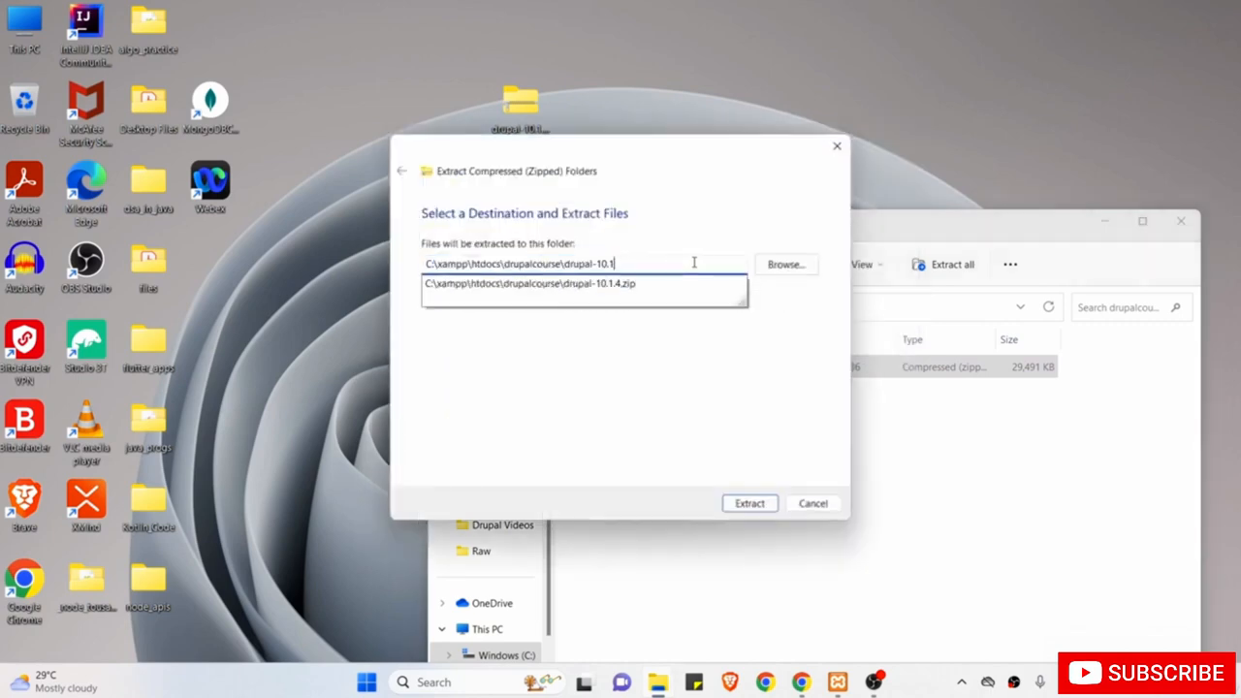
key("BackSpace")
key("BackSpace")
key("BackSpace")
key("BackSpace")
key("BackSpace")
key("BackSpace")
key("BackSpace")
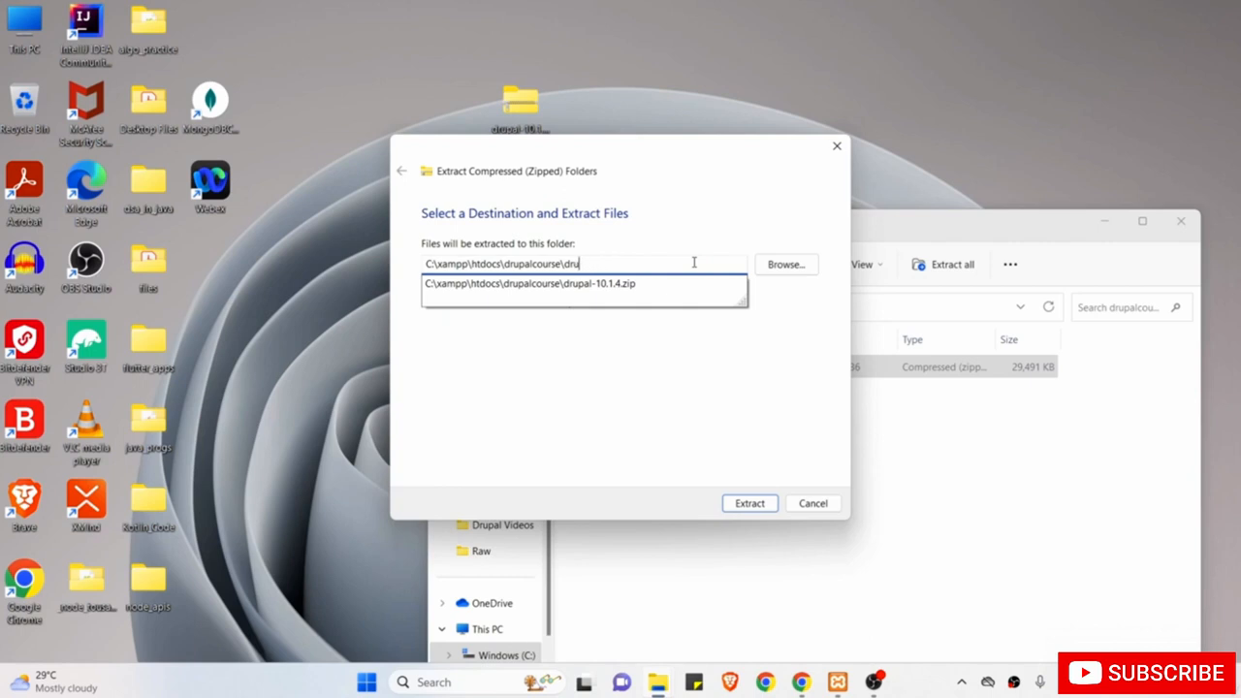
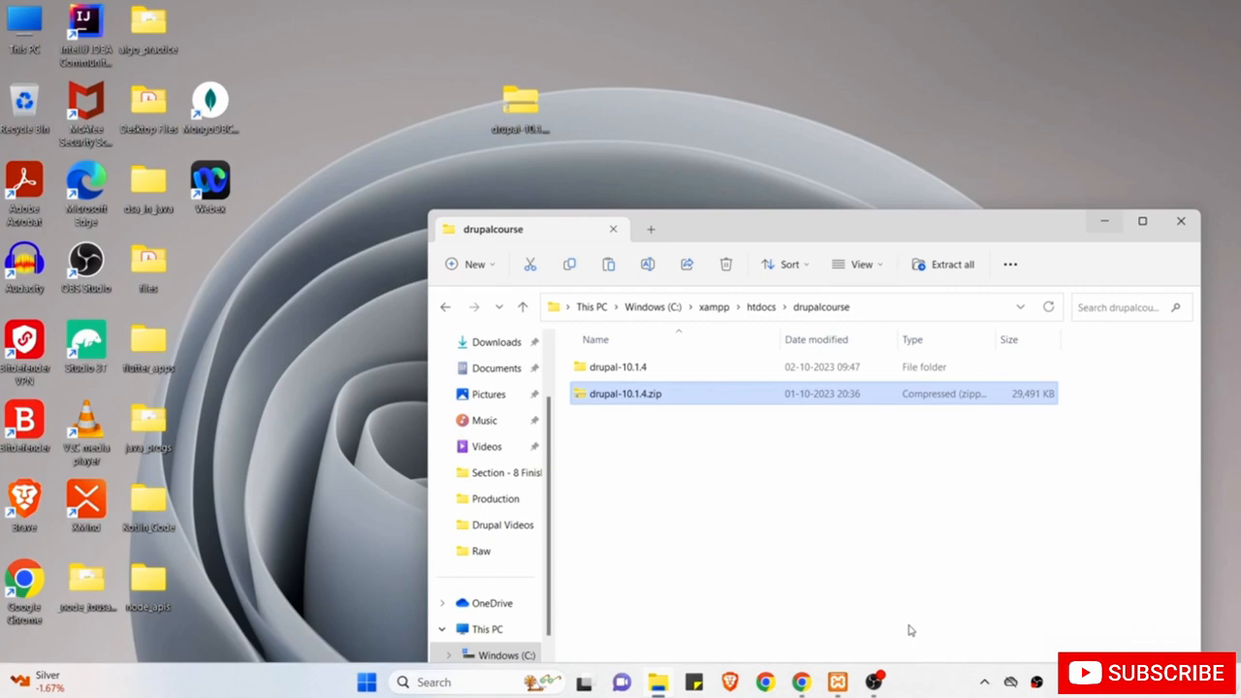
Delete drupal-10.1.4.zip, then open the extracted drupal-10.1.4 folder and select all its contents.
right_click(849, 401)
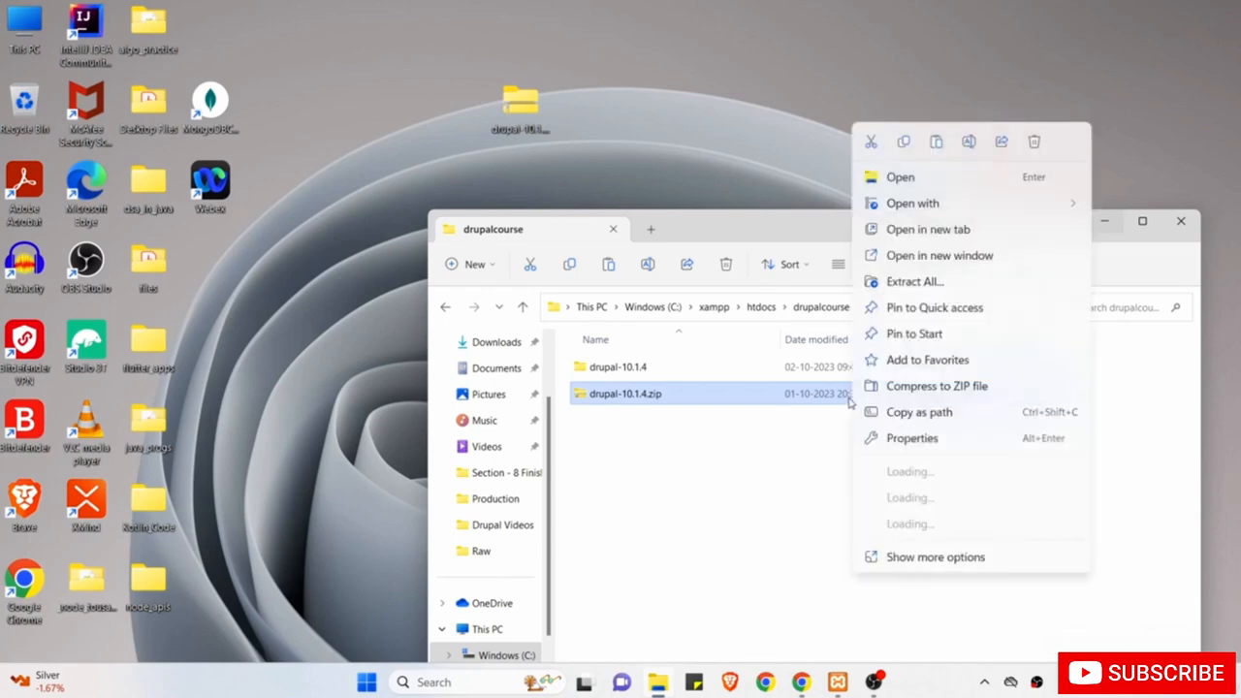
left_click(1034, 143)
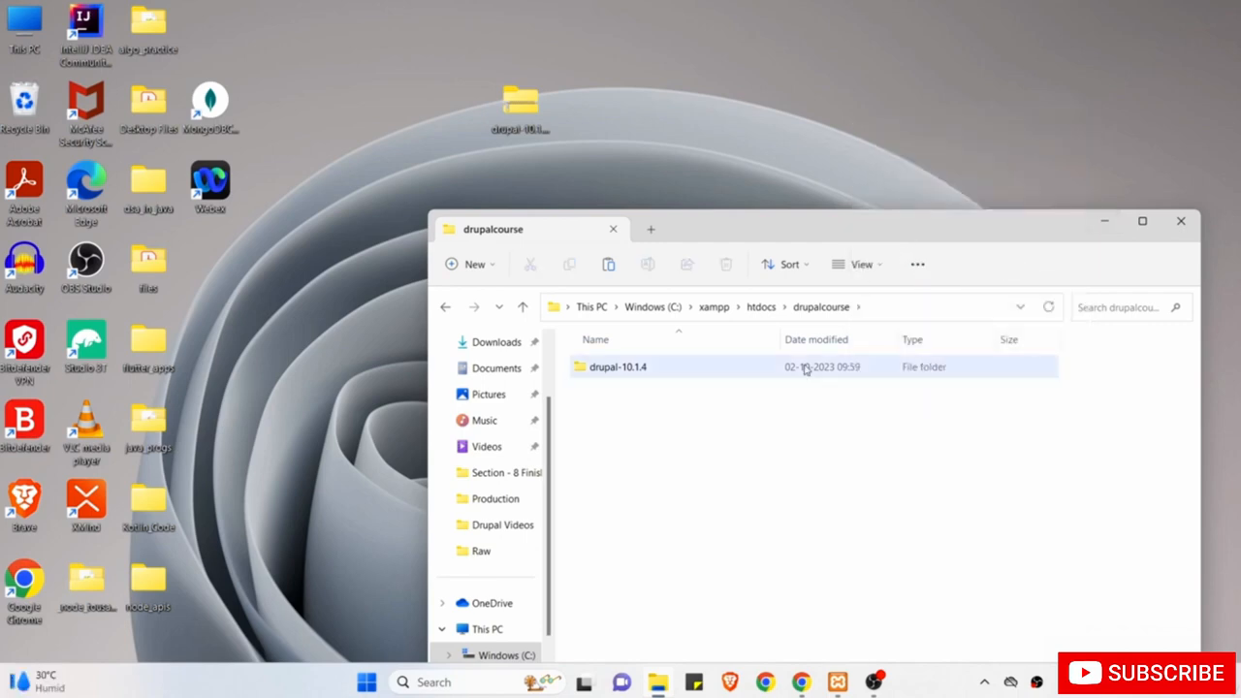
double_click(742, 371)
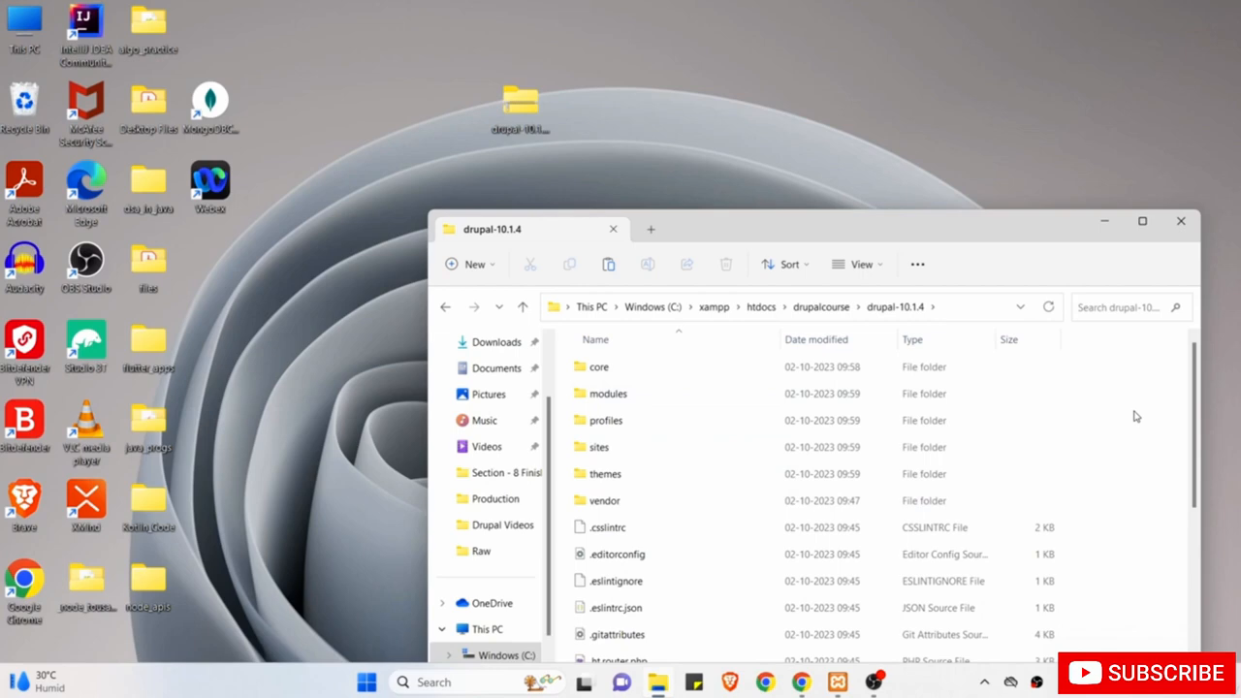
key("ctrl+a")
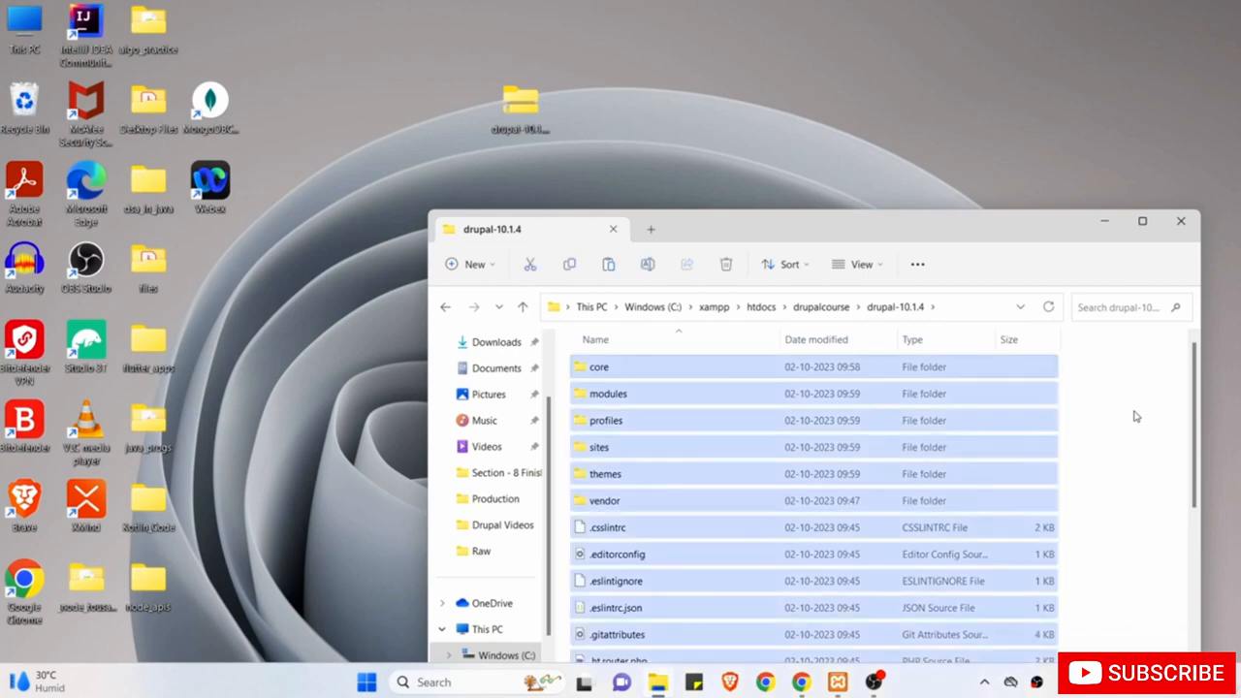
Cut all Drupal files from drupal-10.1.4 and paste them directly into drupalcourse.
right_click(968, 369)
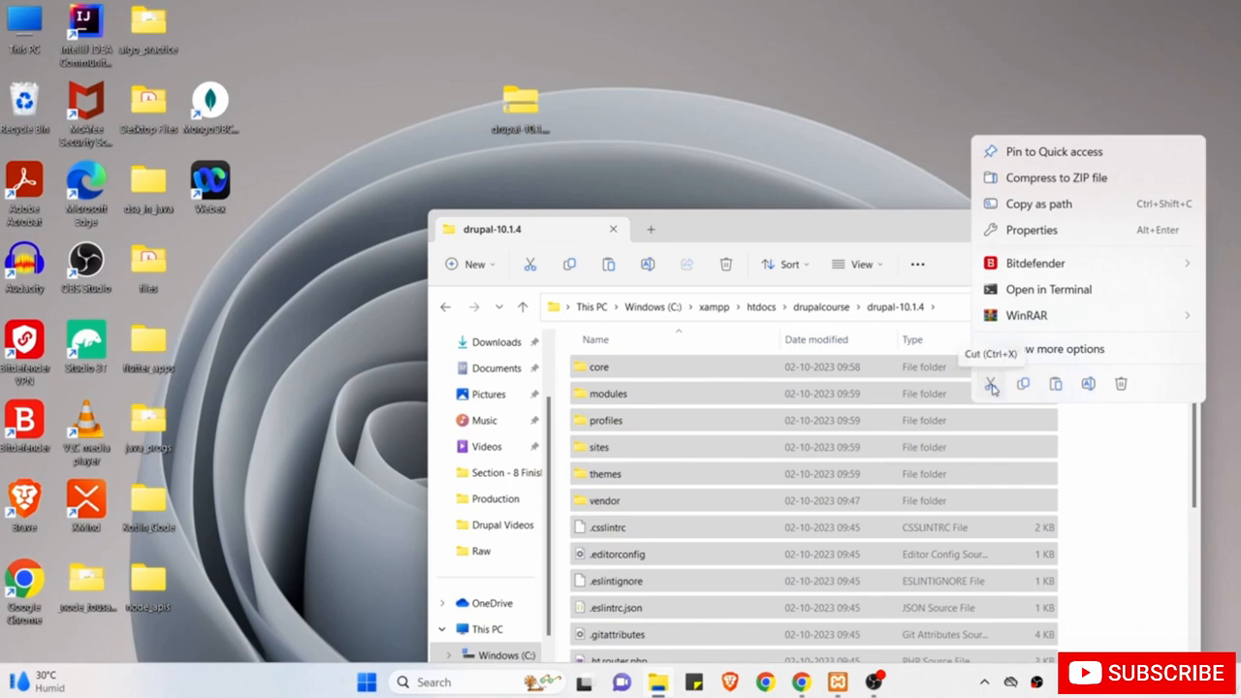
left_click(991, 385)
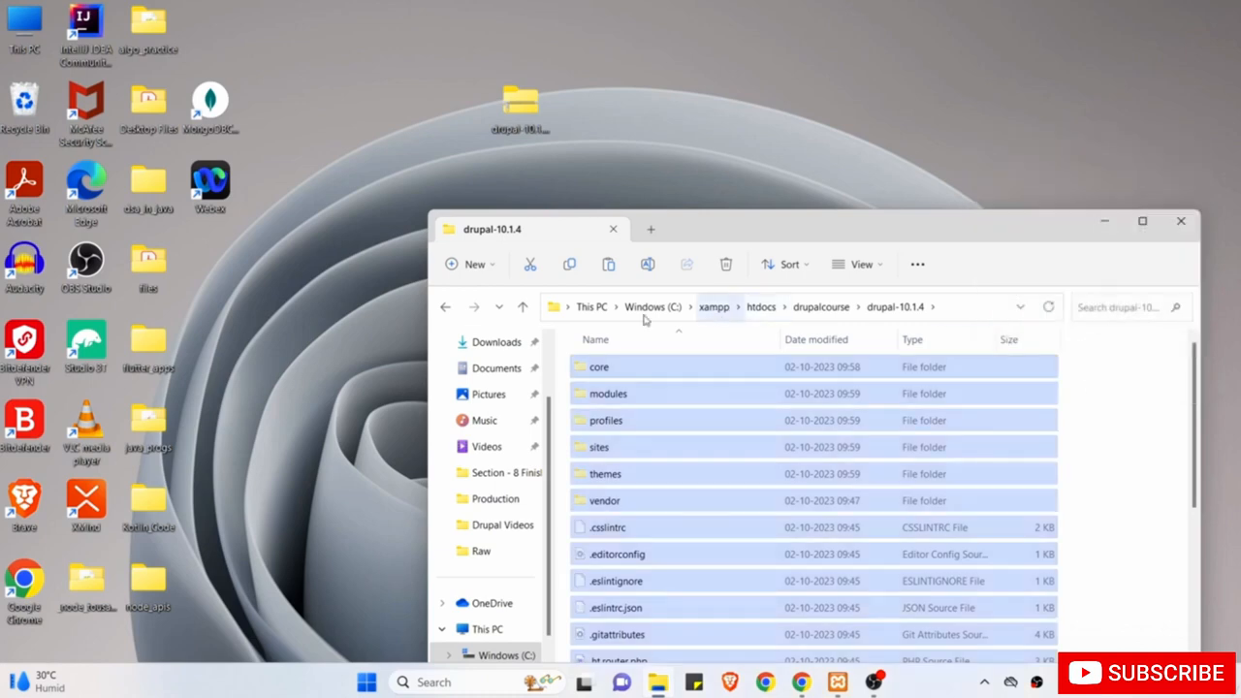
left_click(444, 308)
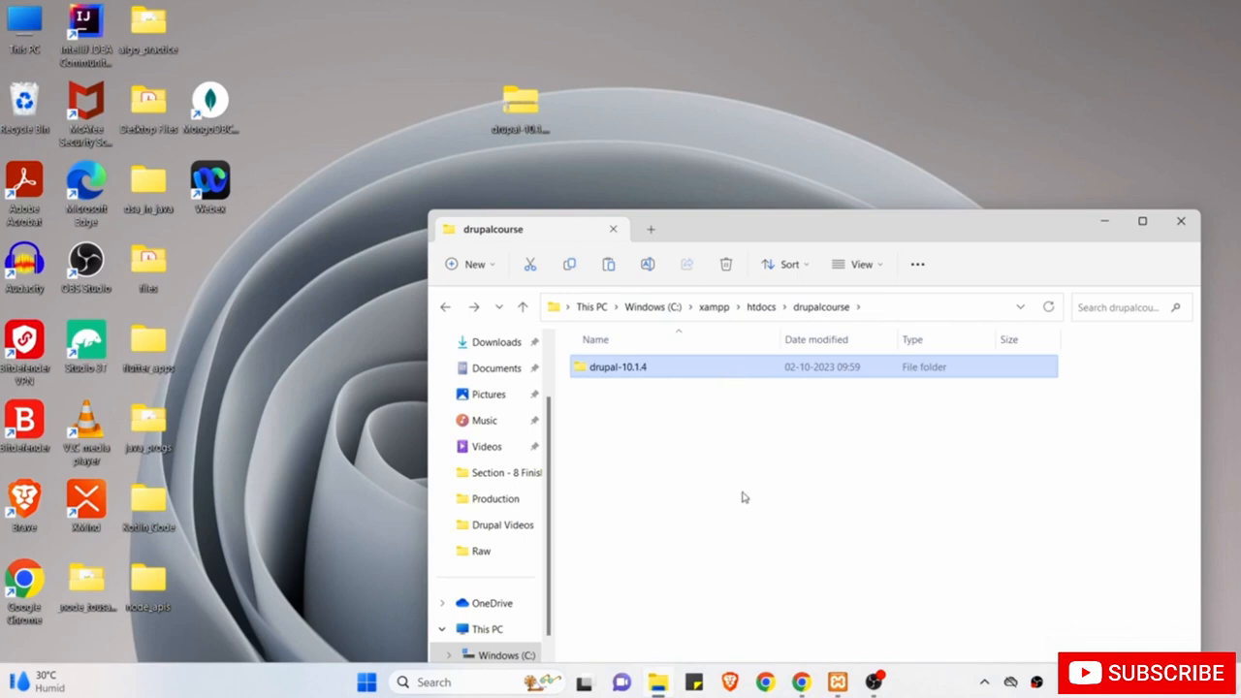
left_click(783, 518)
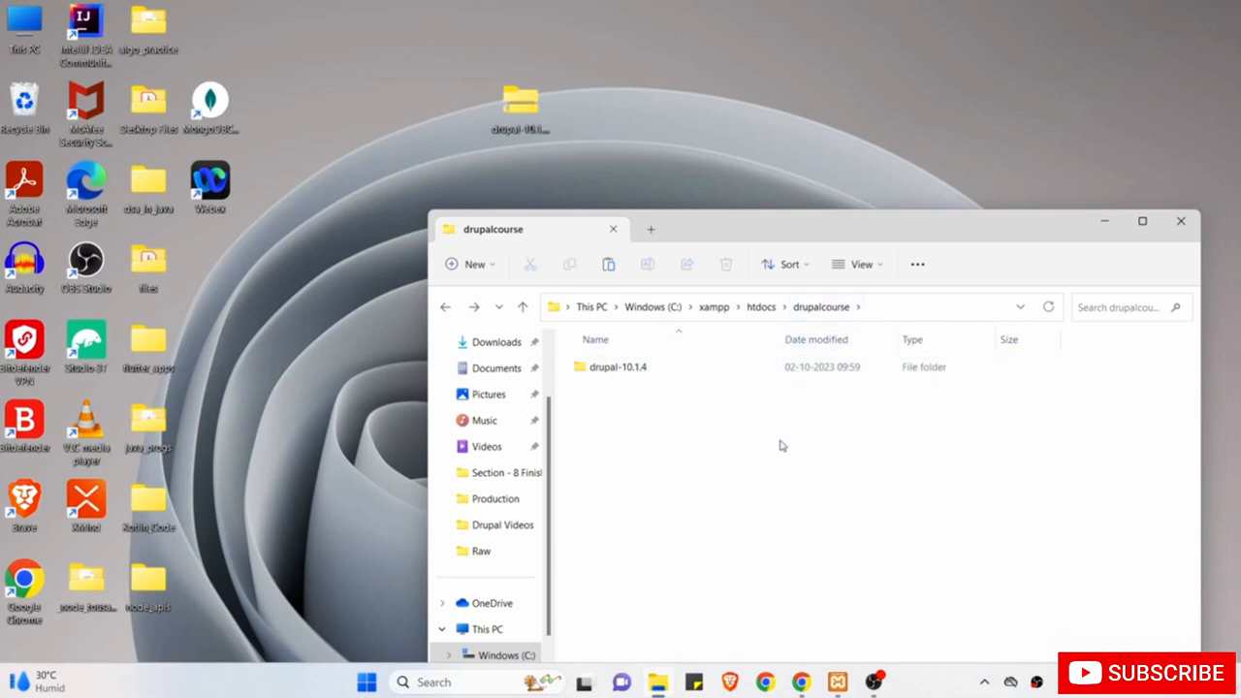
right_click(788, 488)
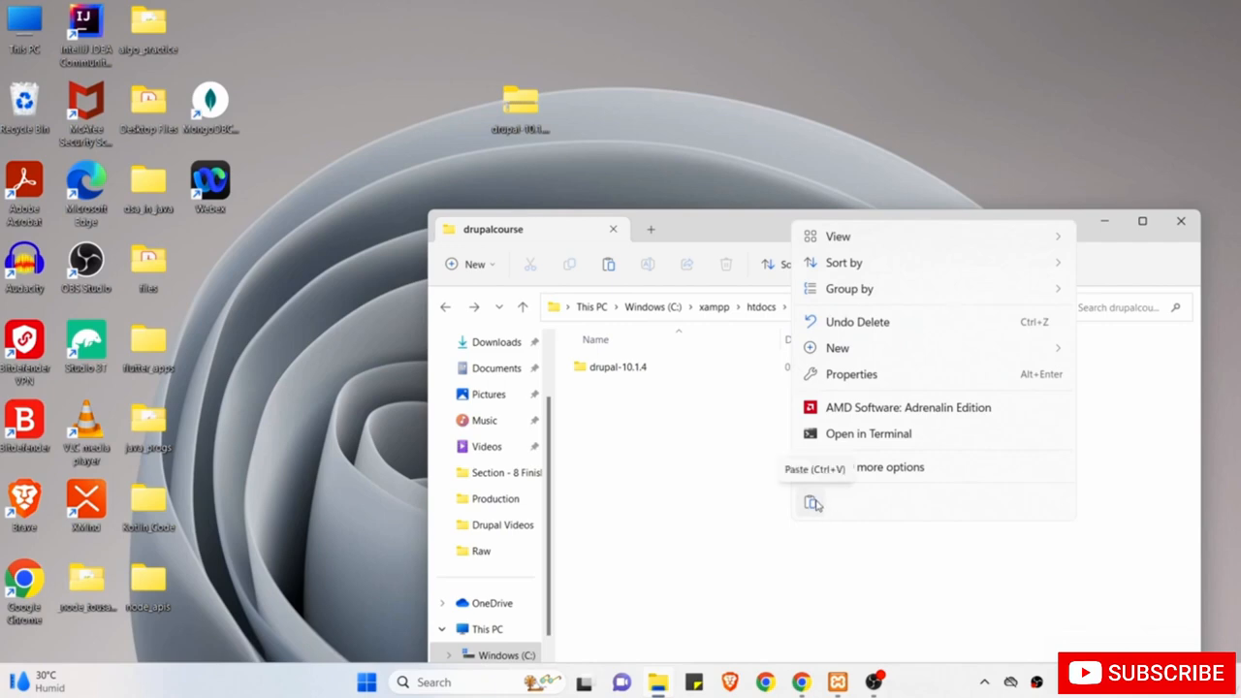
left_click(813, 504)
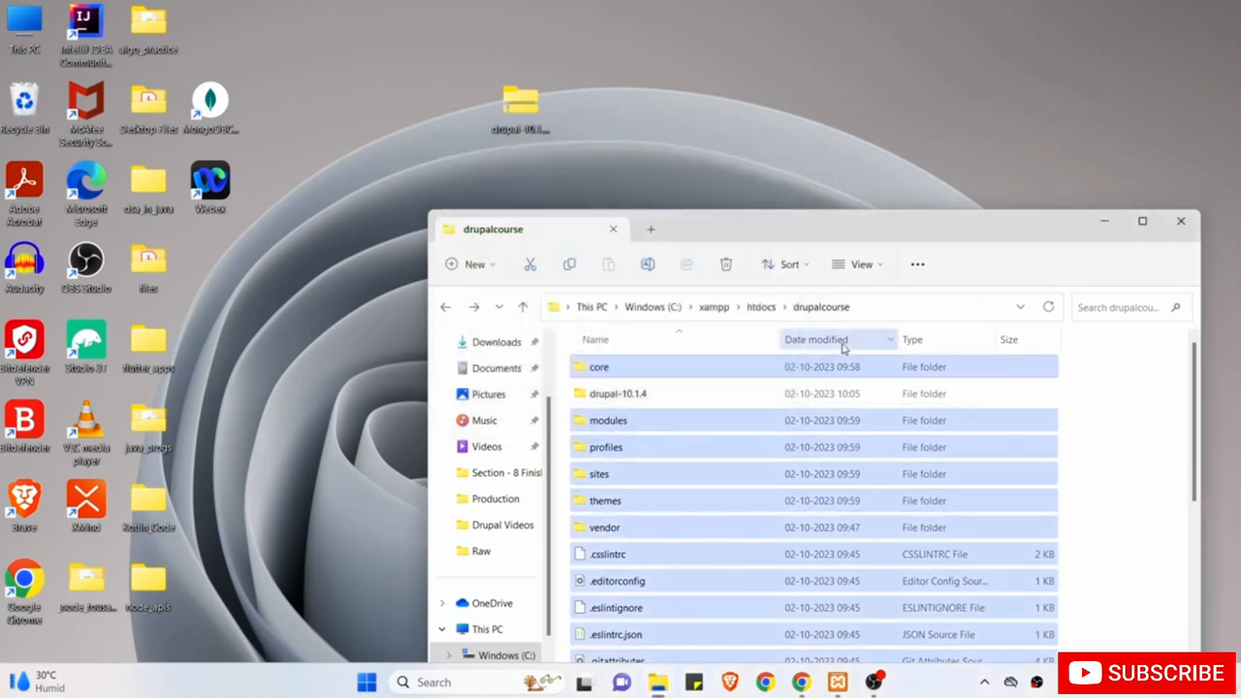
Permanently delete the empty drupal-10.1.4 folder and switch to Chrome's Drupal download page.
double_click(776, 398)
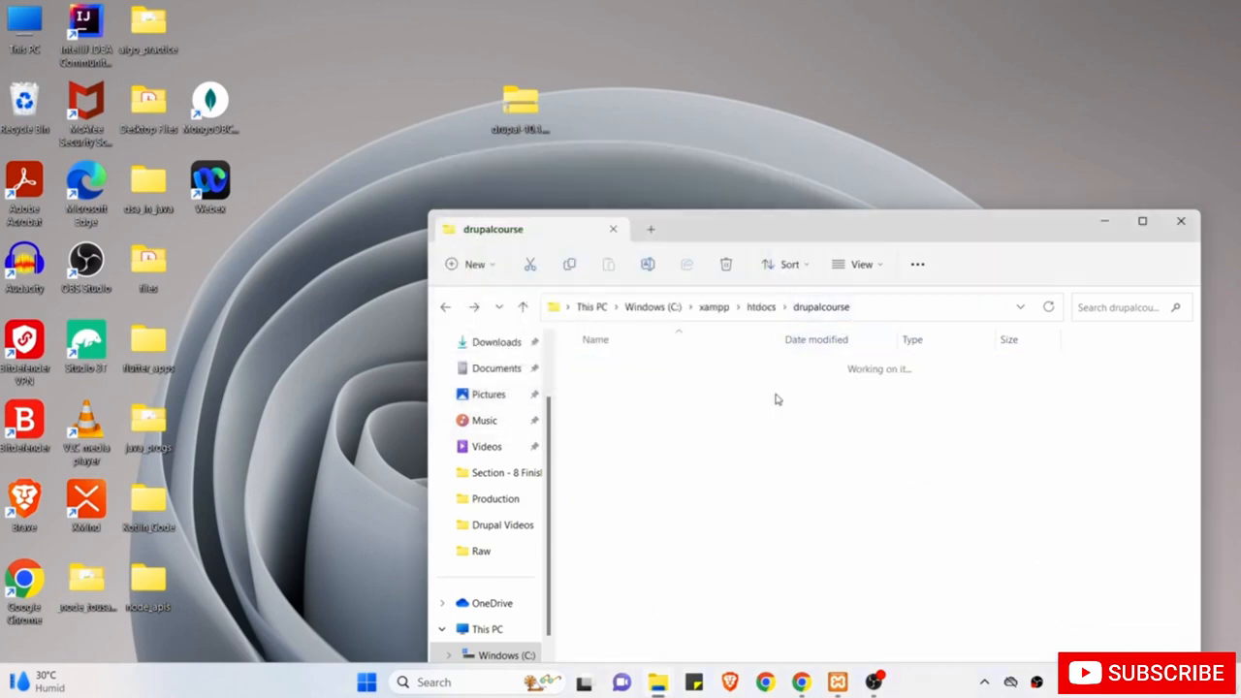
left_click(445, 307)
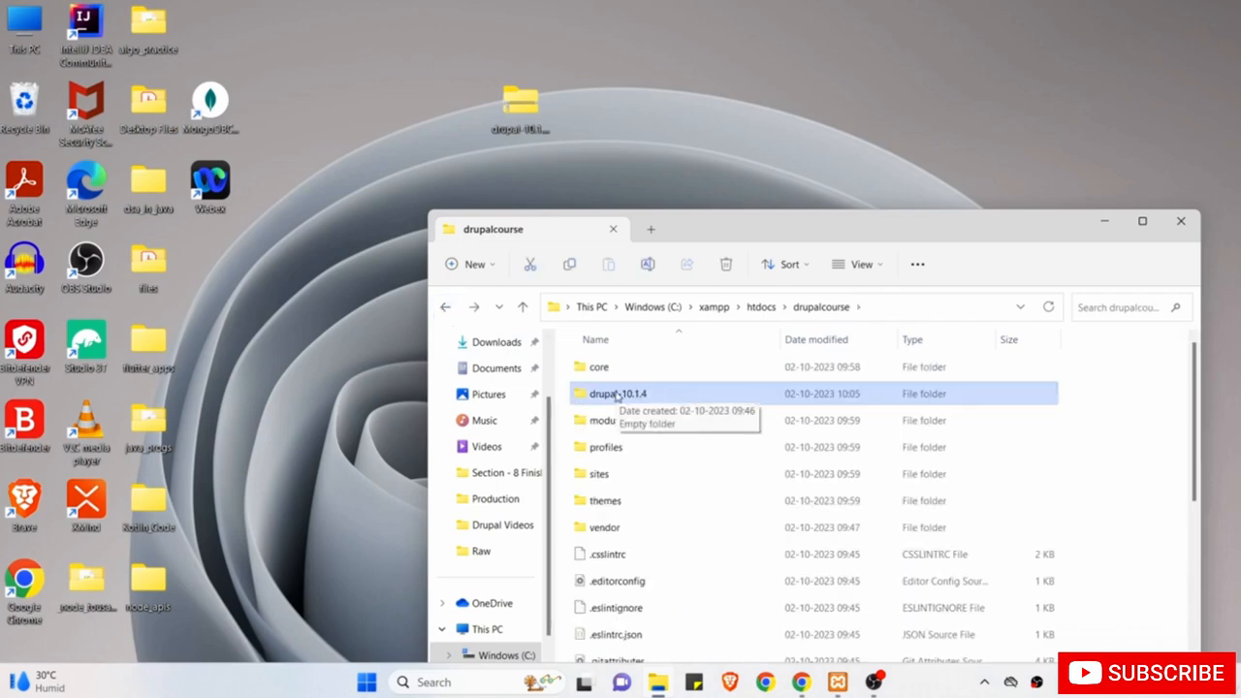
key("shift+Delete")
left_click(674, 393)
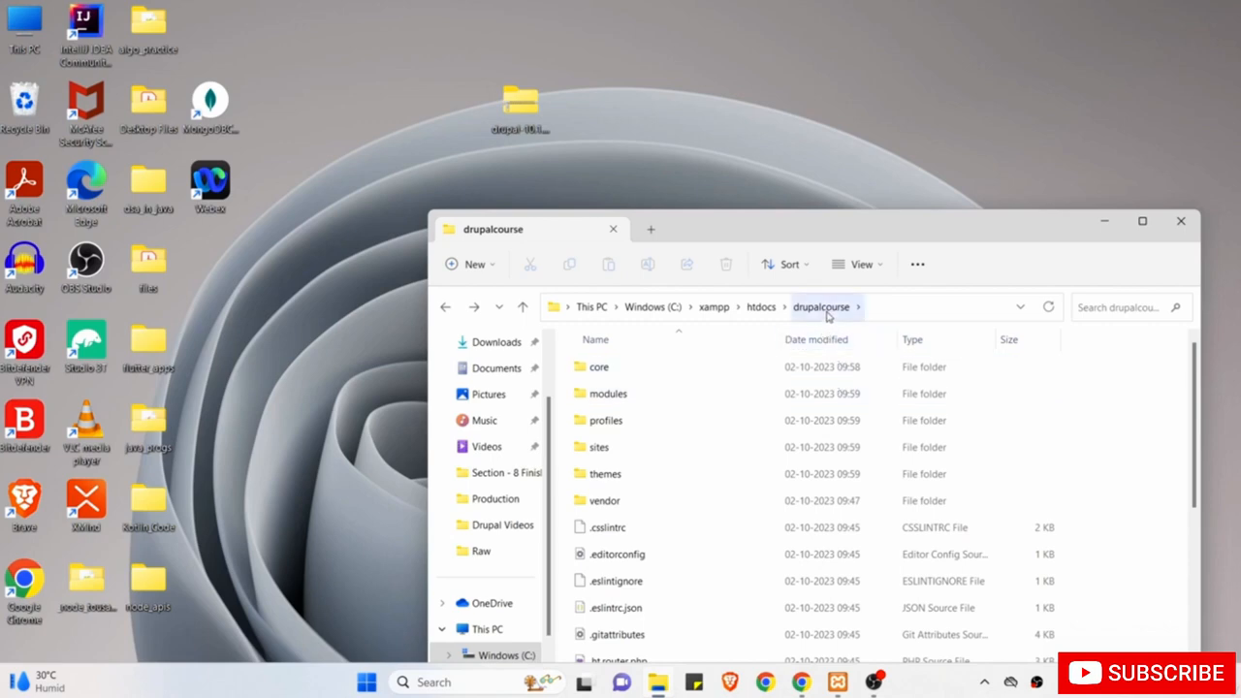
left_click(761, 307)
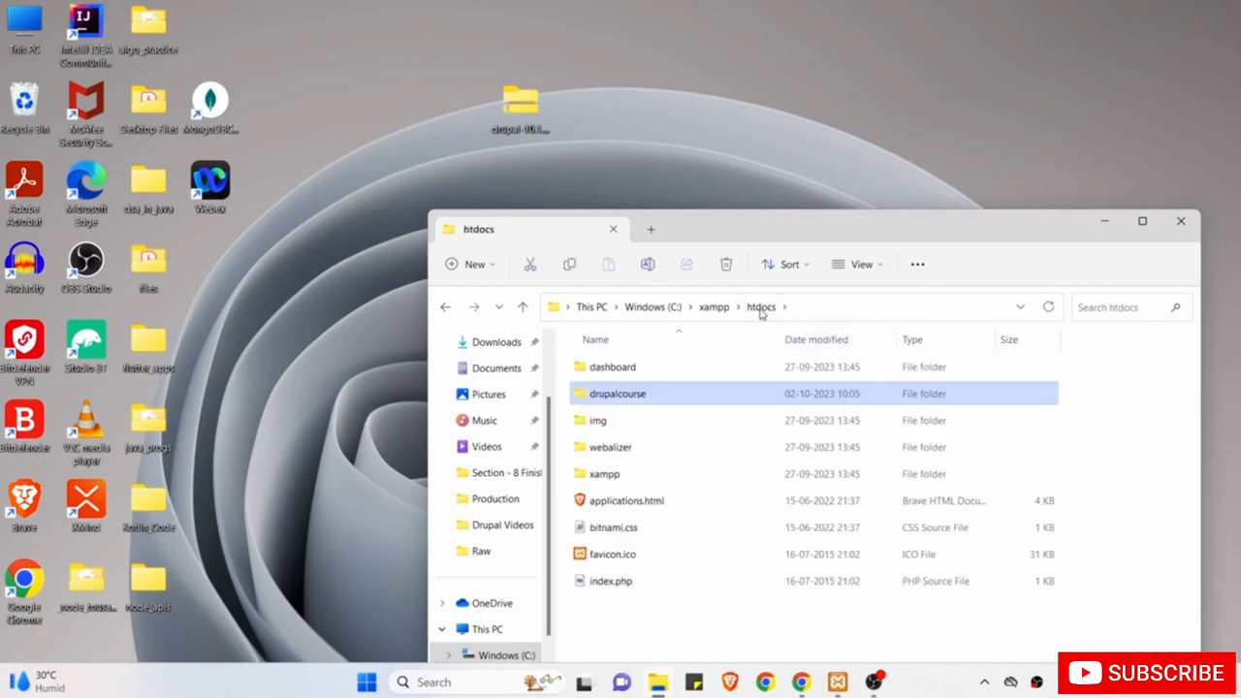
double_click(658, 395)
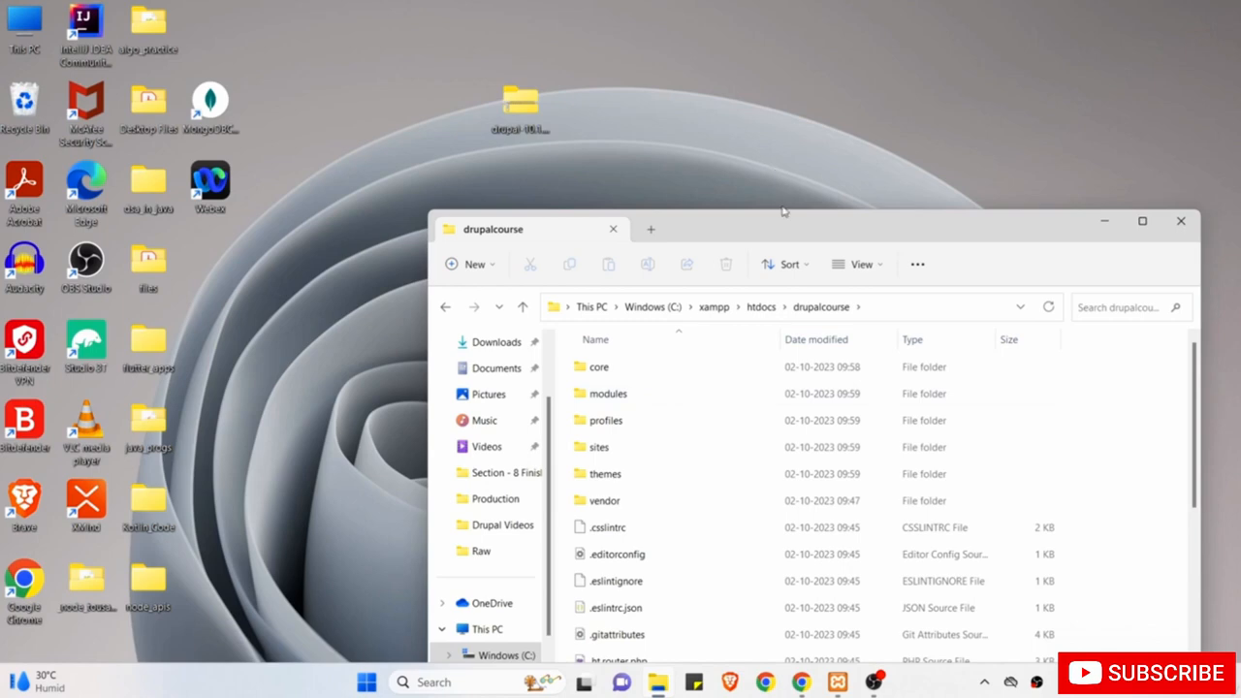
left_click_drag(785, 225, 781, 140)
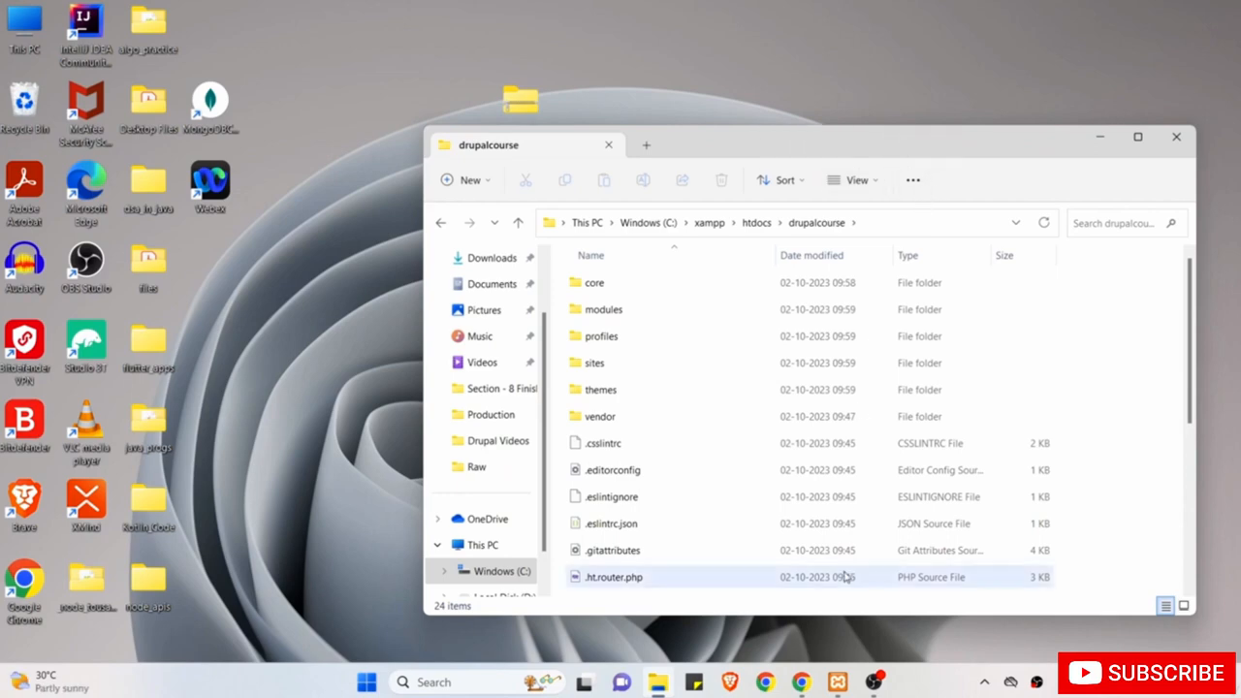
left_click(837, 681)
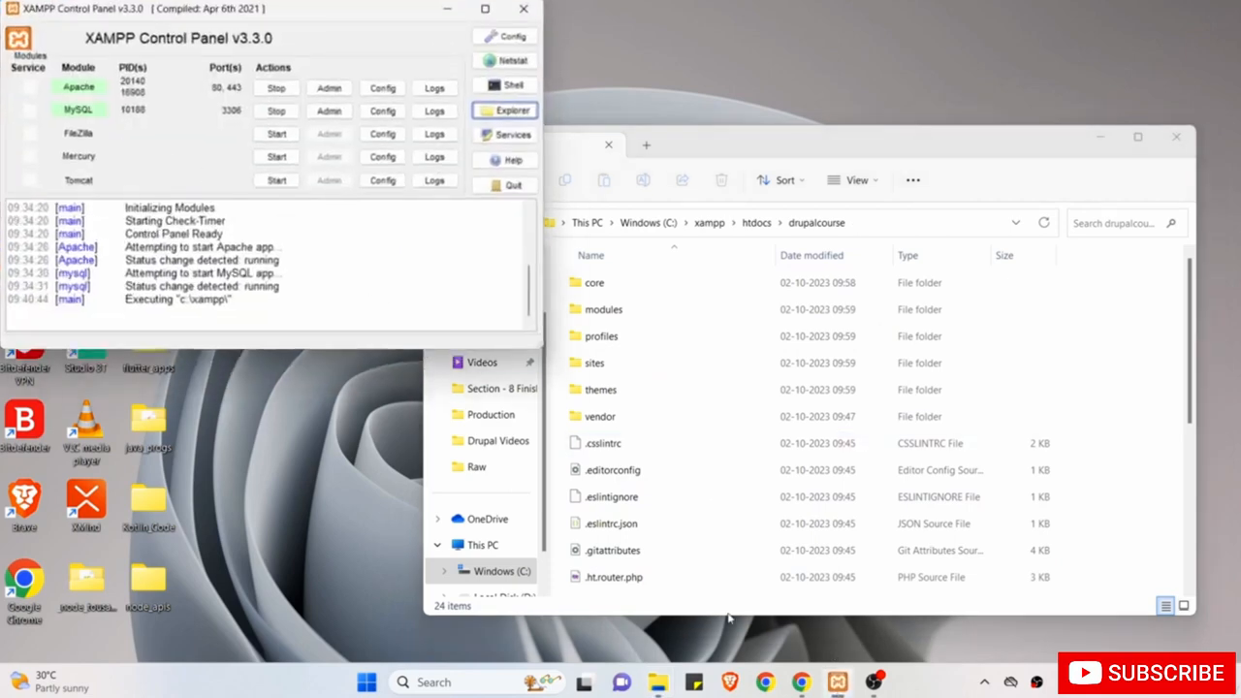
left_click(801, 682)
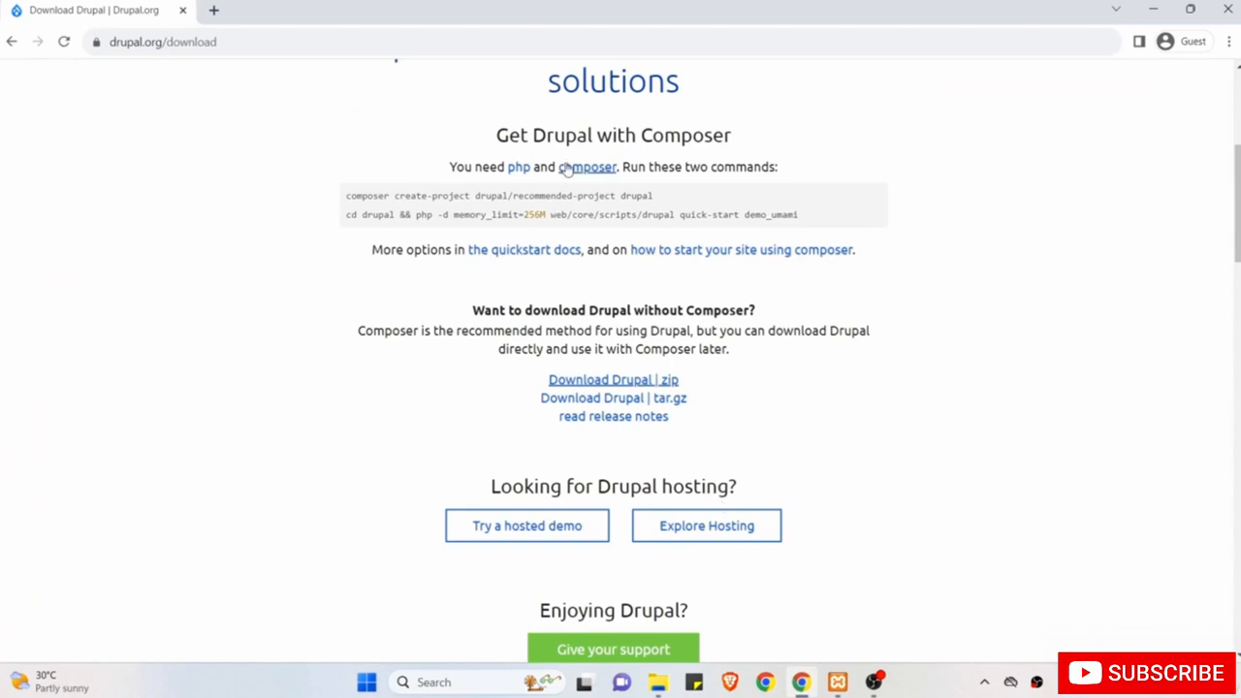
Load localhost/drupalcourse in Chrome to bring up the Drupal 10.1.4 installer.
left_click(524, 42)
type("localhost")
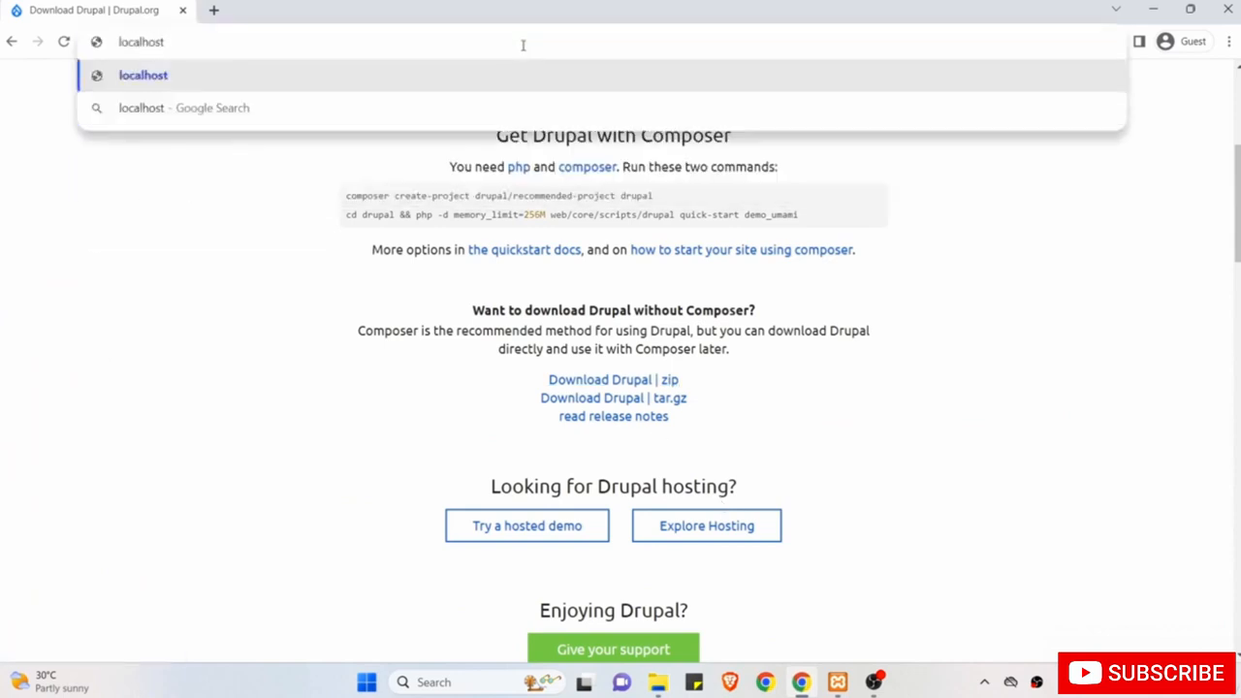
type("/")
key("Return")
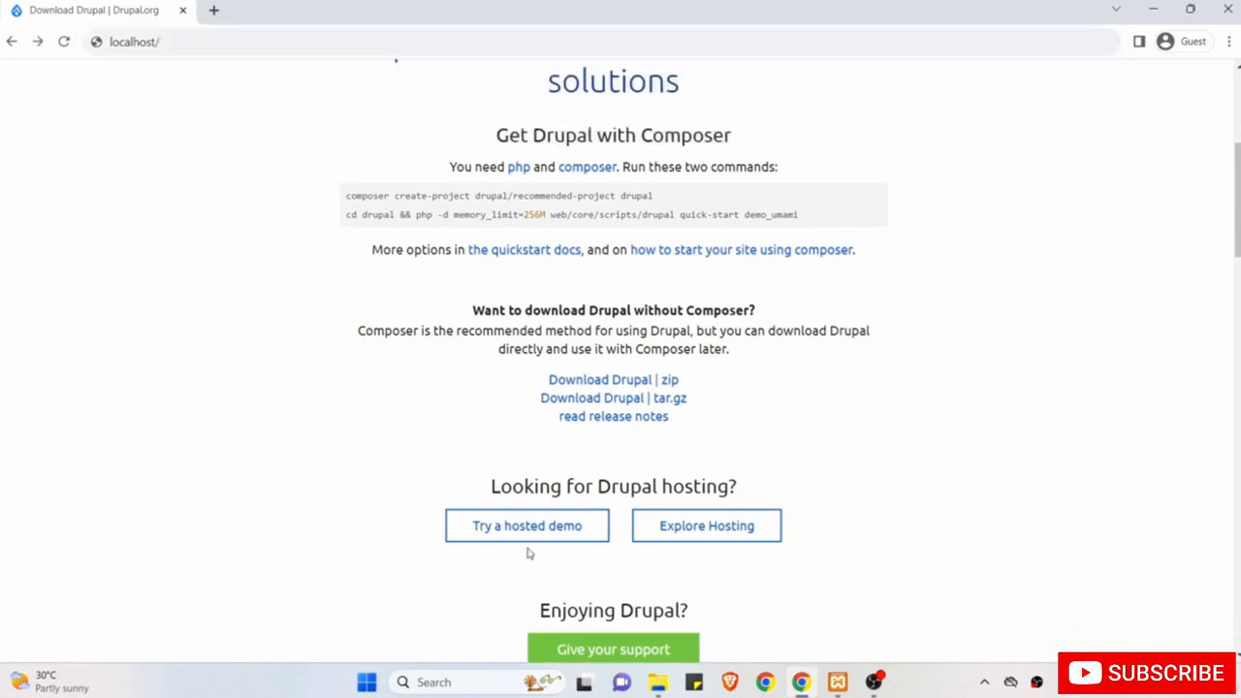
left_click(658, 681)
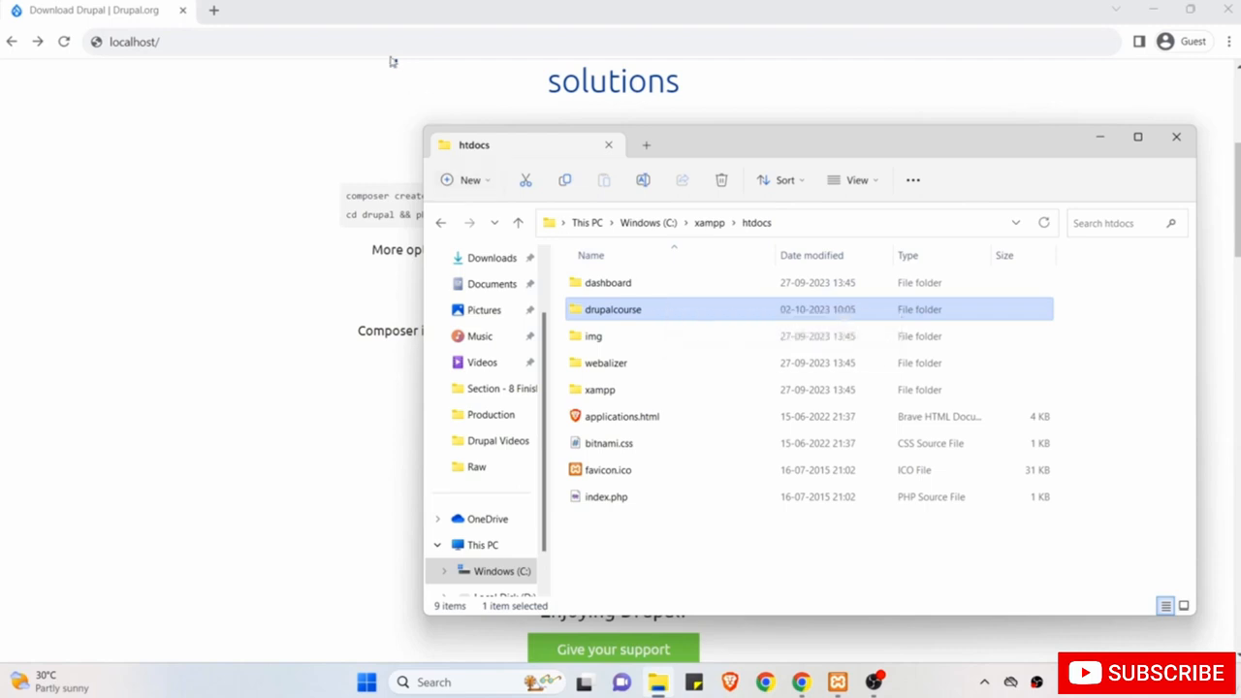
left_click(383, 45)
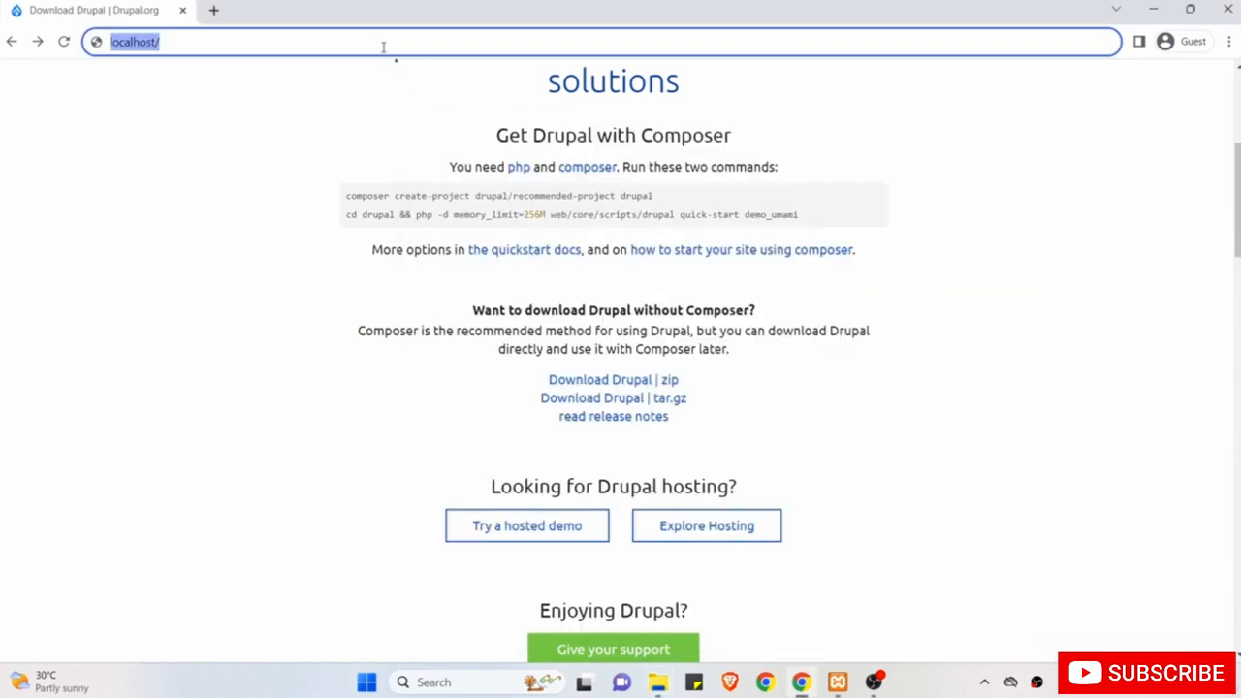
left_click(383, 46)
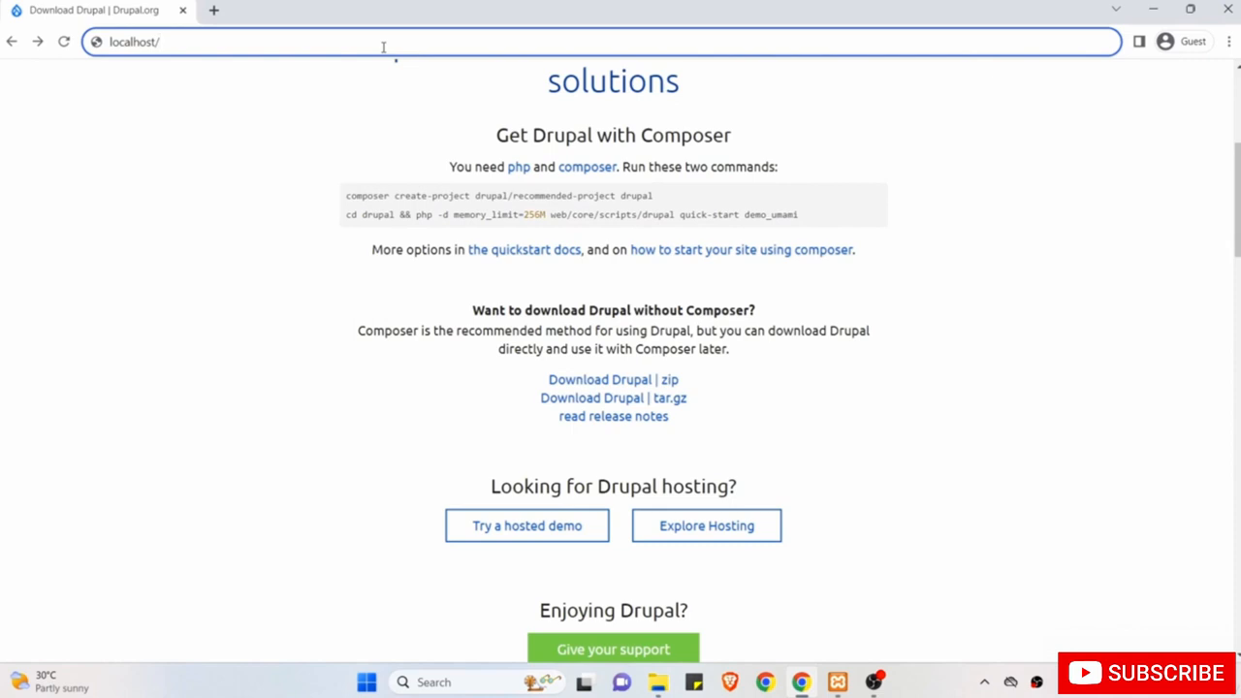
type("drupal")
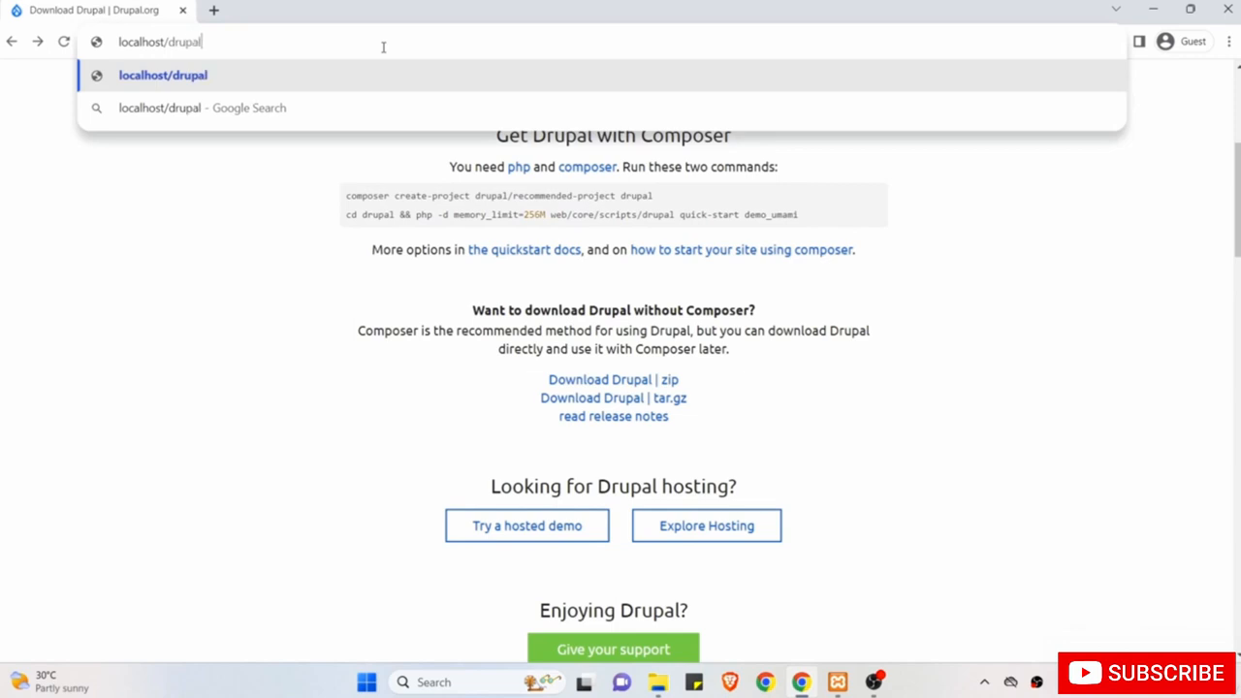
type("course")
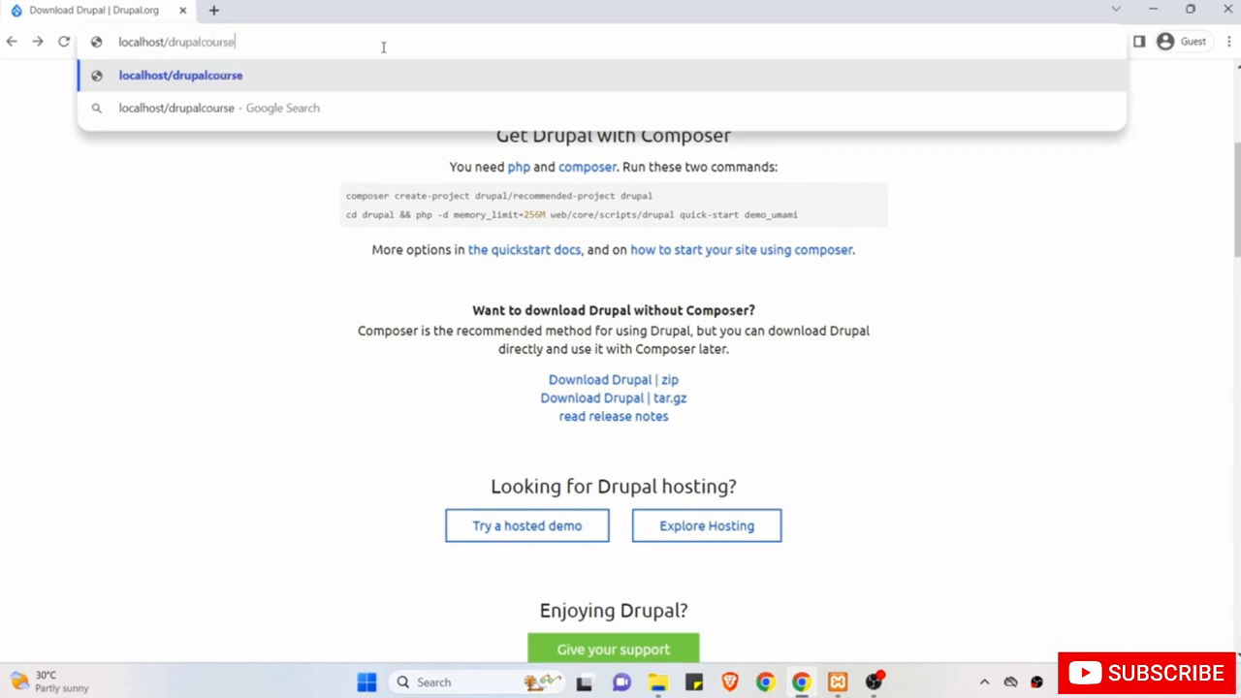
key("Return")
left_click(659, 683)
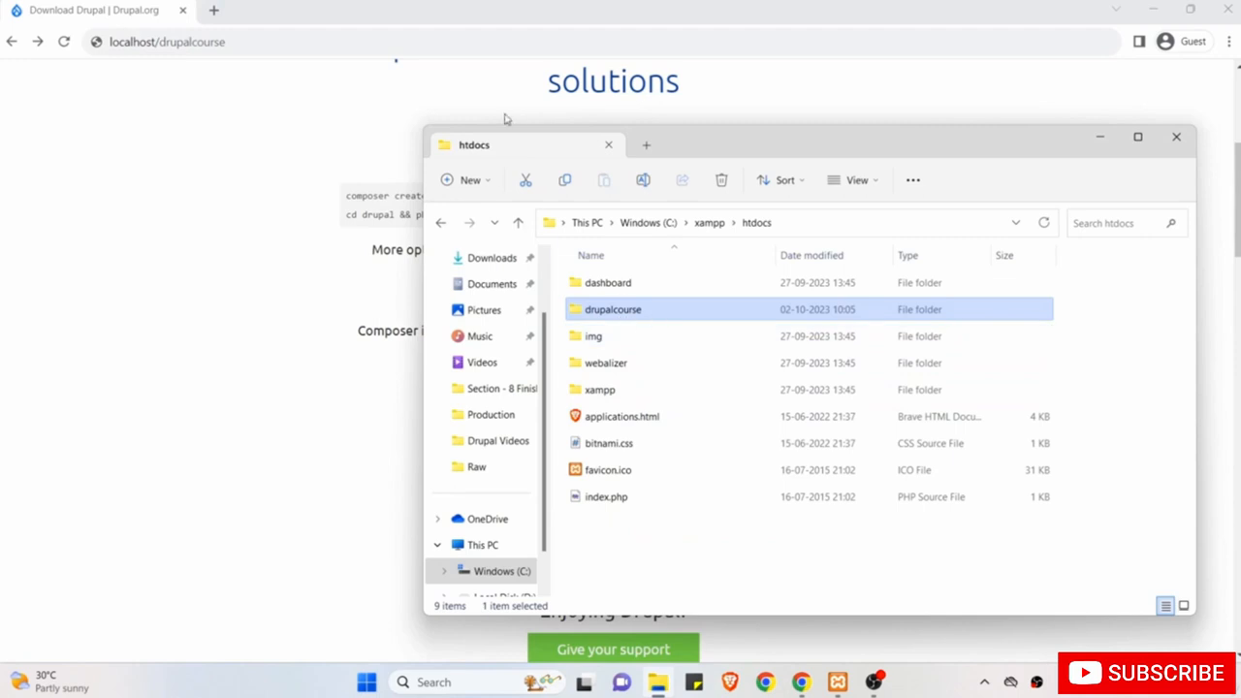
left_click(331, 43)
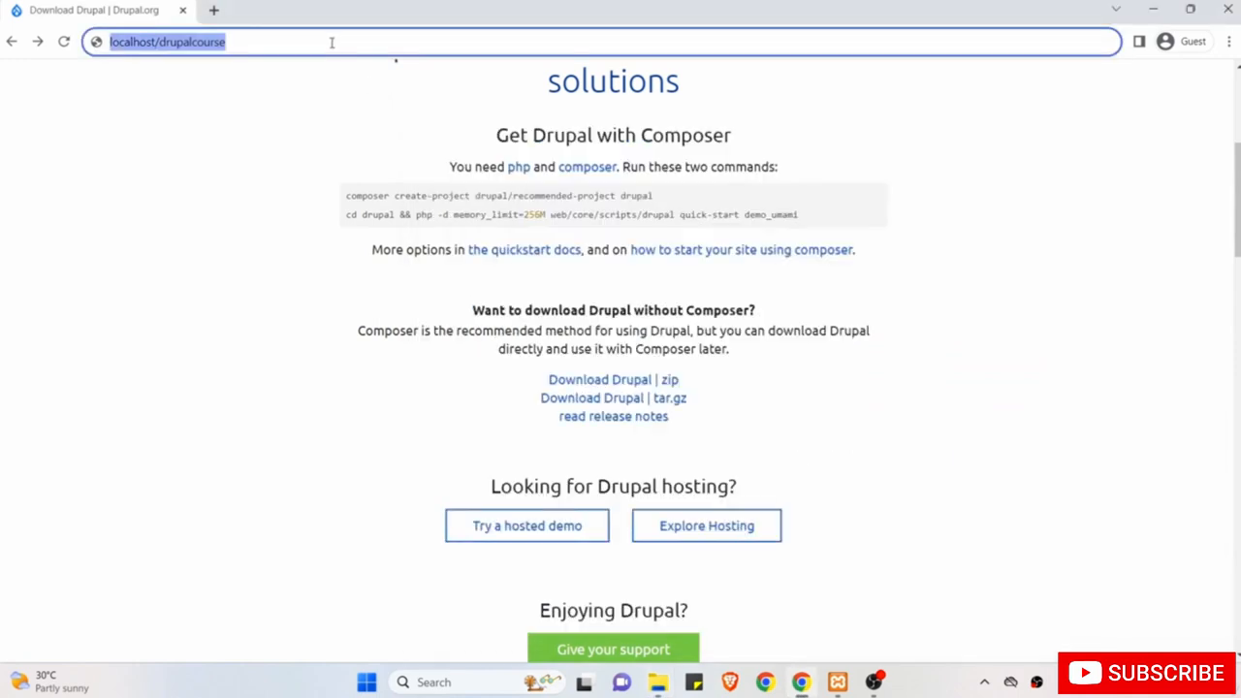
left_click(331, 43)
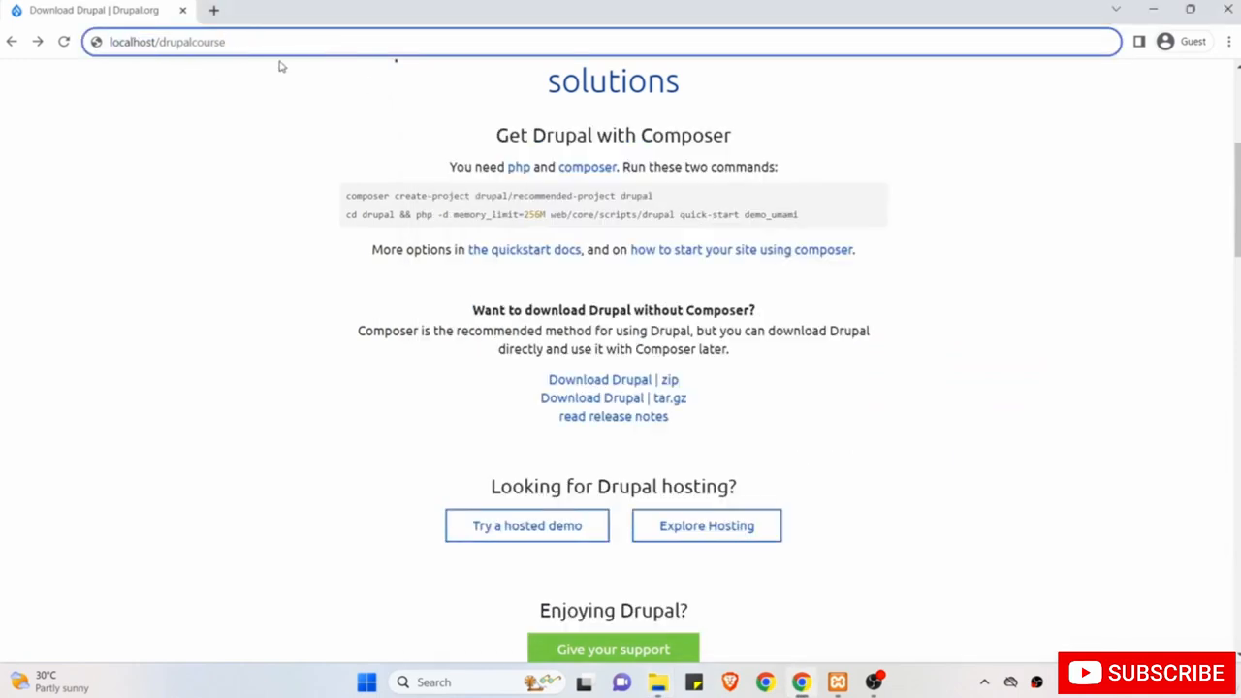
key("Return")
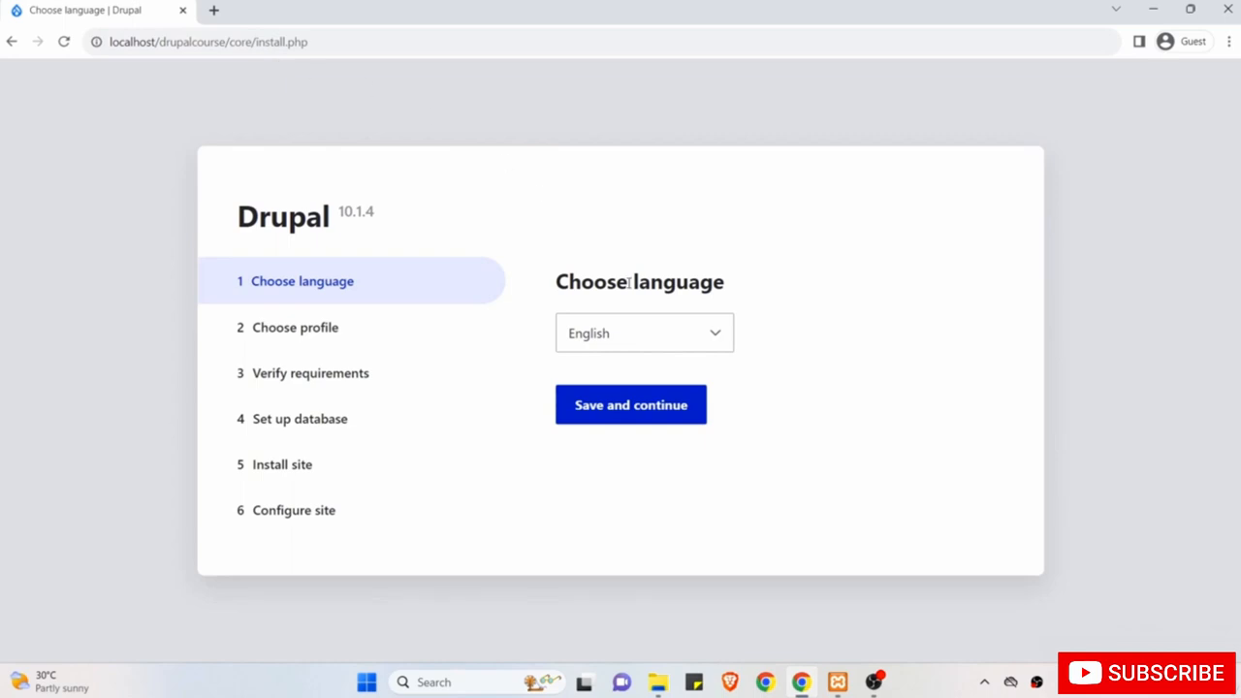
Choose English and the Standard profile, then review requirements flagging PHP OPcode caching.
left_click(643, 415)
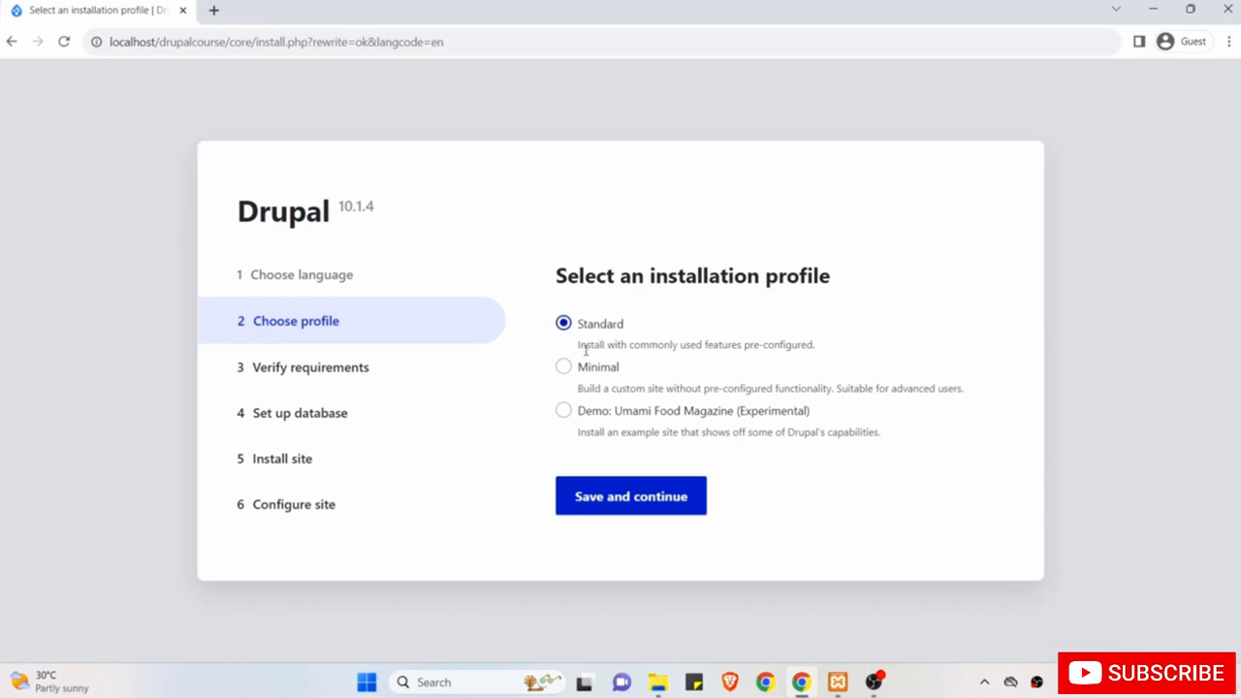
left_click(616, 503)
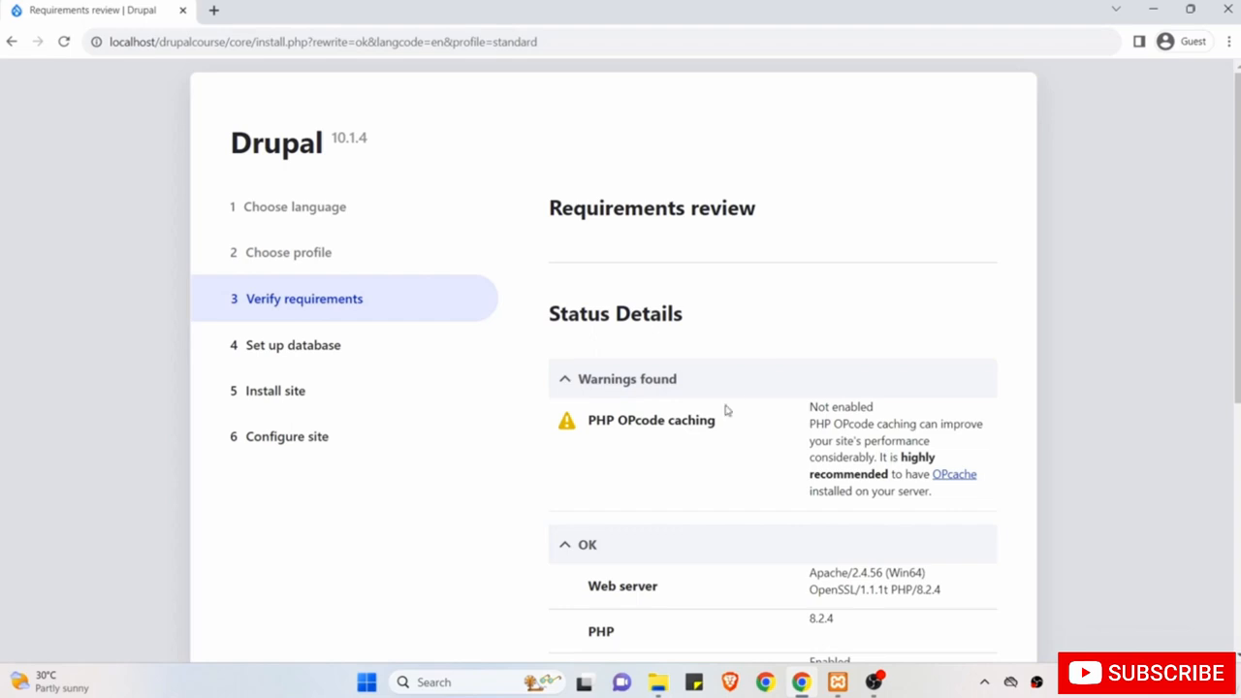
scroll(725, 410, "down", 5)
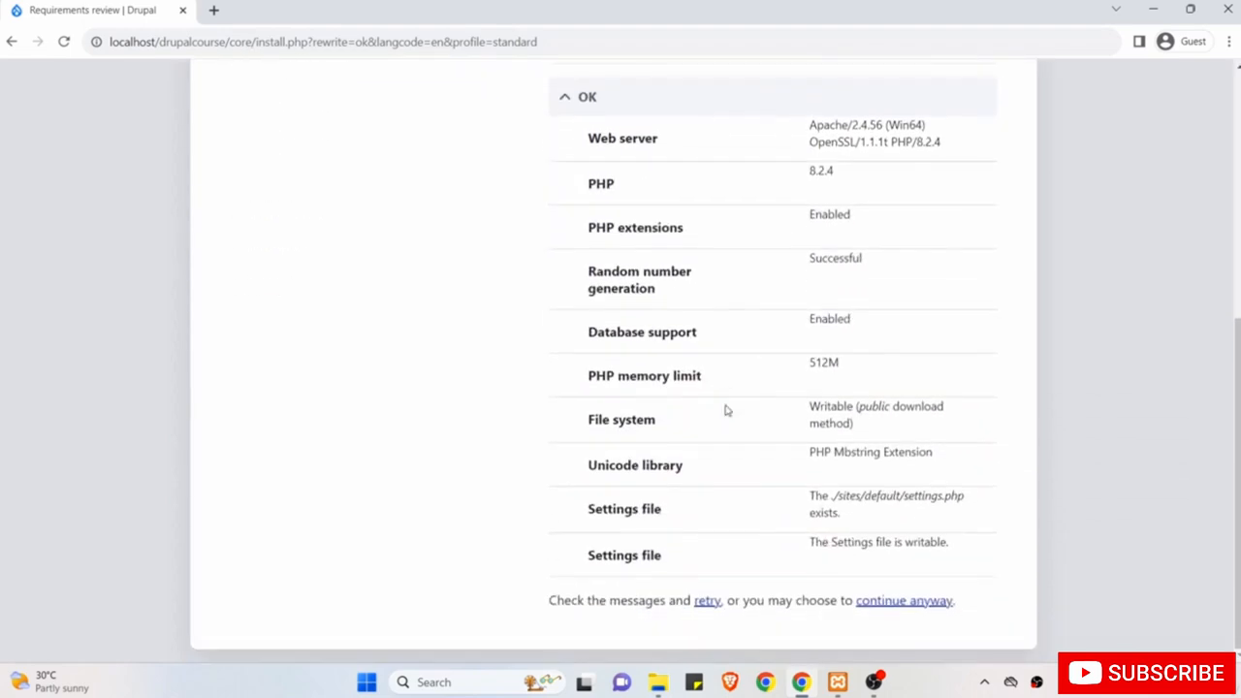
Continue past the OPcode warning to the database form with MySQL/MariaDB selected.
left_click(906, 601)
scroll(581, 467, "up", 5)
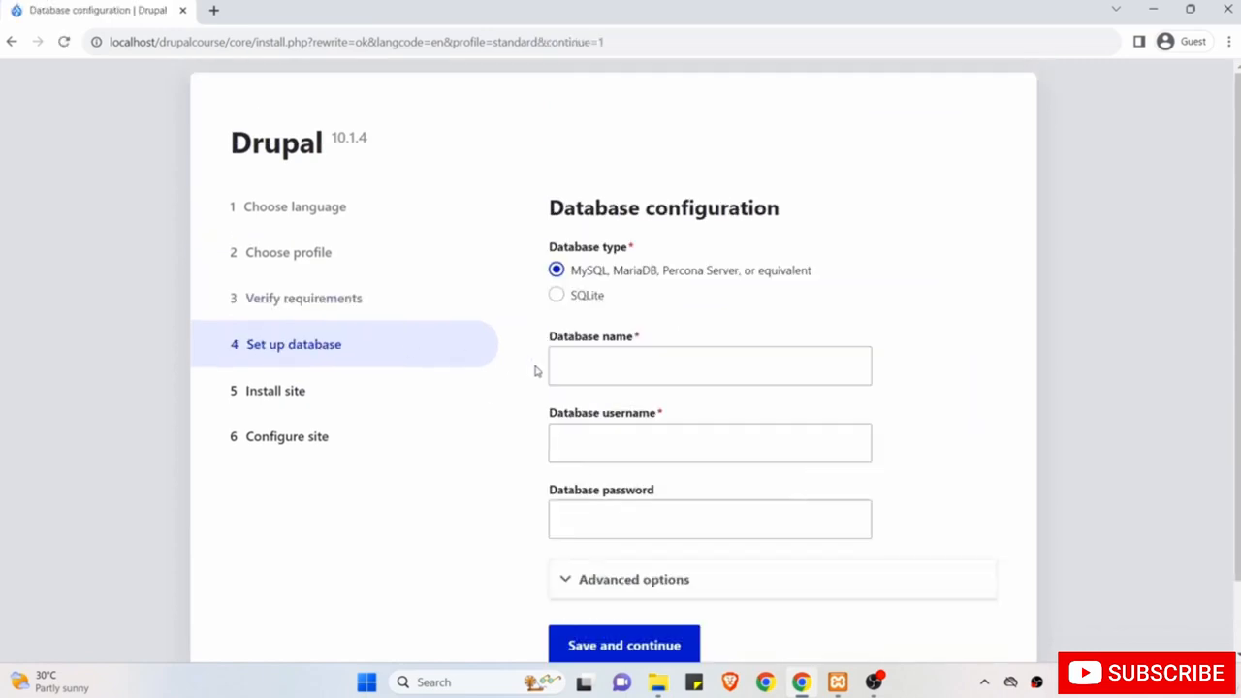
left_click(555, 368)
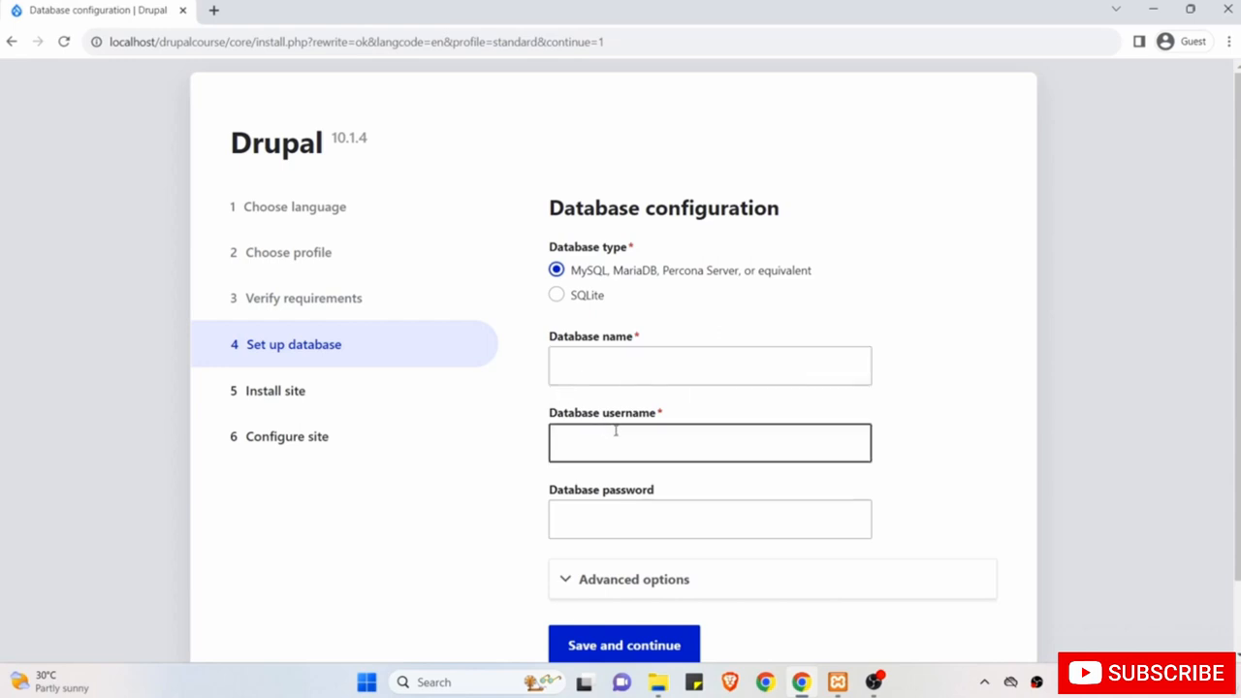
scroll(616, 431, "down", 1)
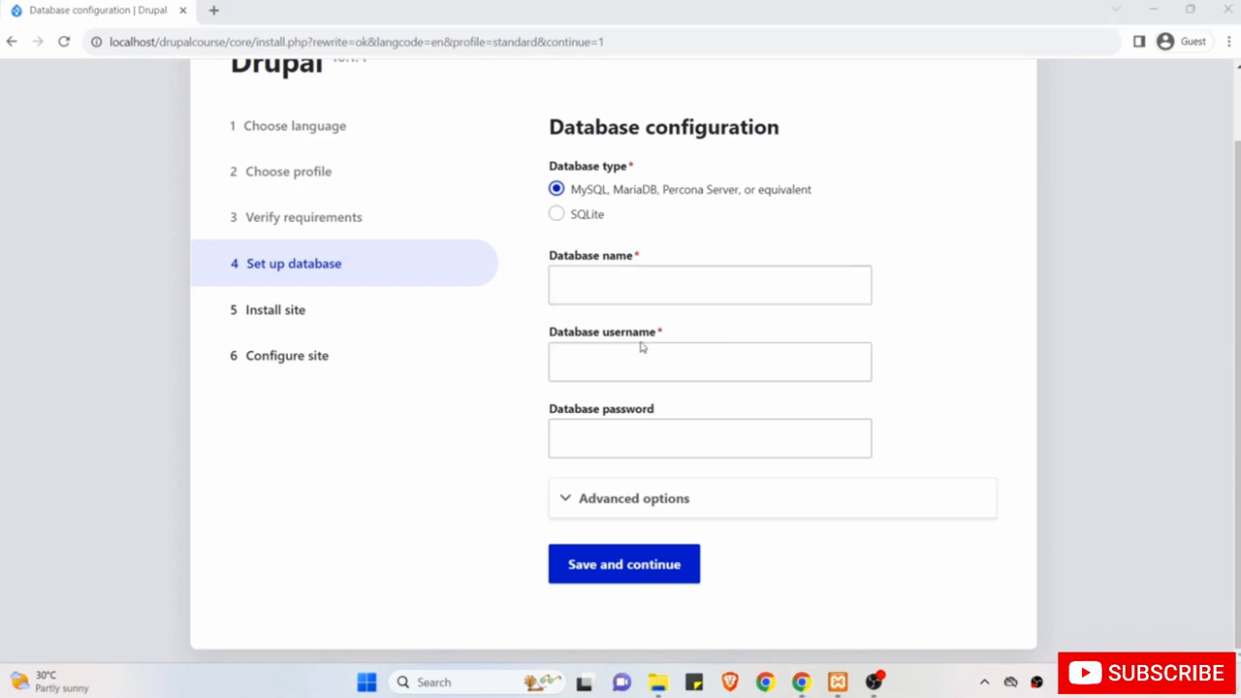
Open phpMyAdmin via the MySQL Admin button in XAMPP and maximize the browser.
left_click(838, 681)
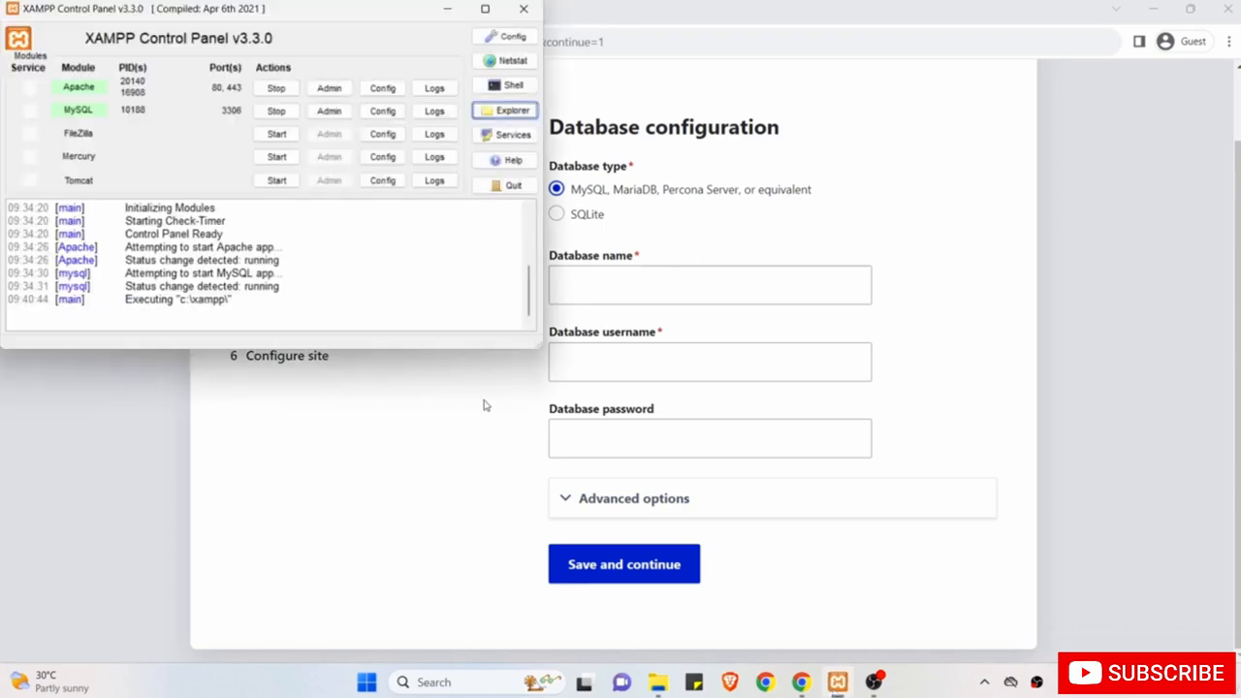
left_click(251, 297)
left_click(338, 113)
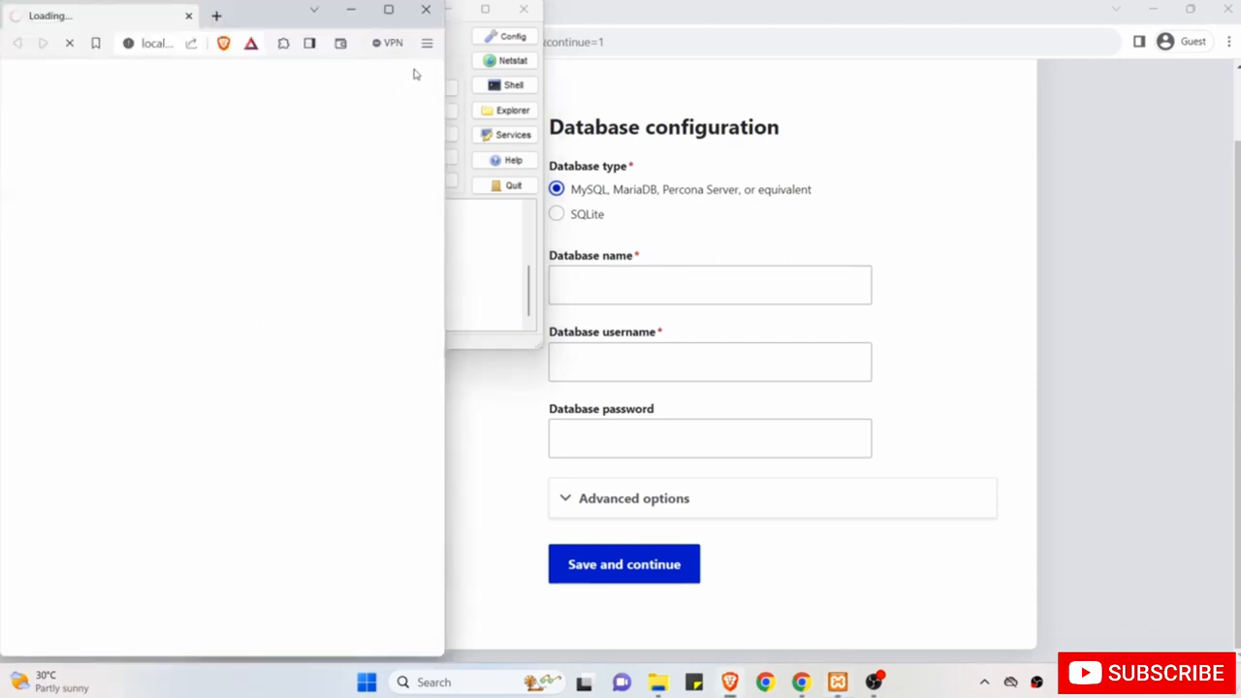
left_click(388, 9)
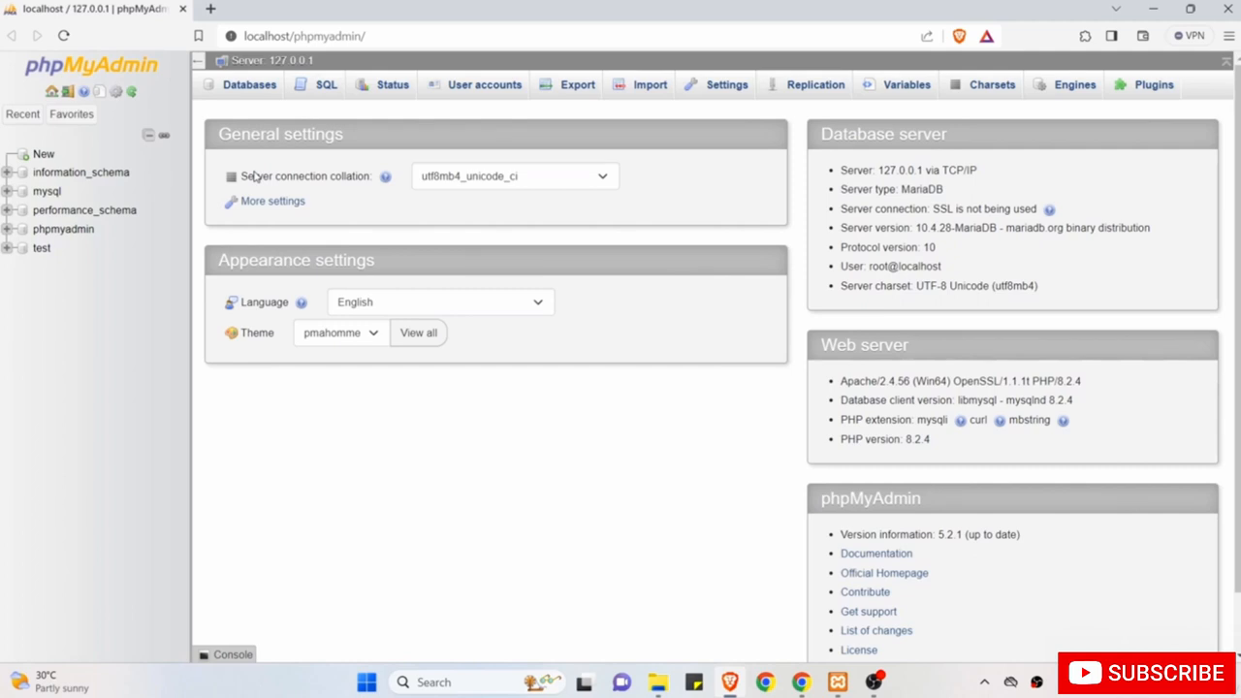
Create a database named drupalcoursedb with utf8mb4_general_ci collation in the Databases tab.
left_click(251, 88)
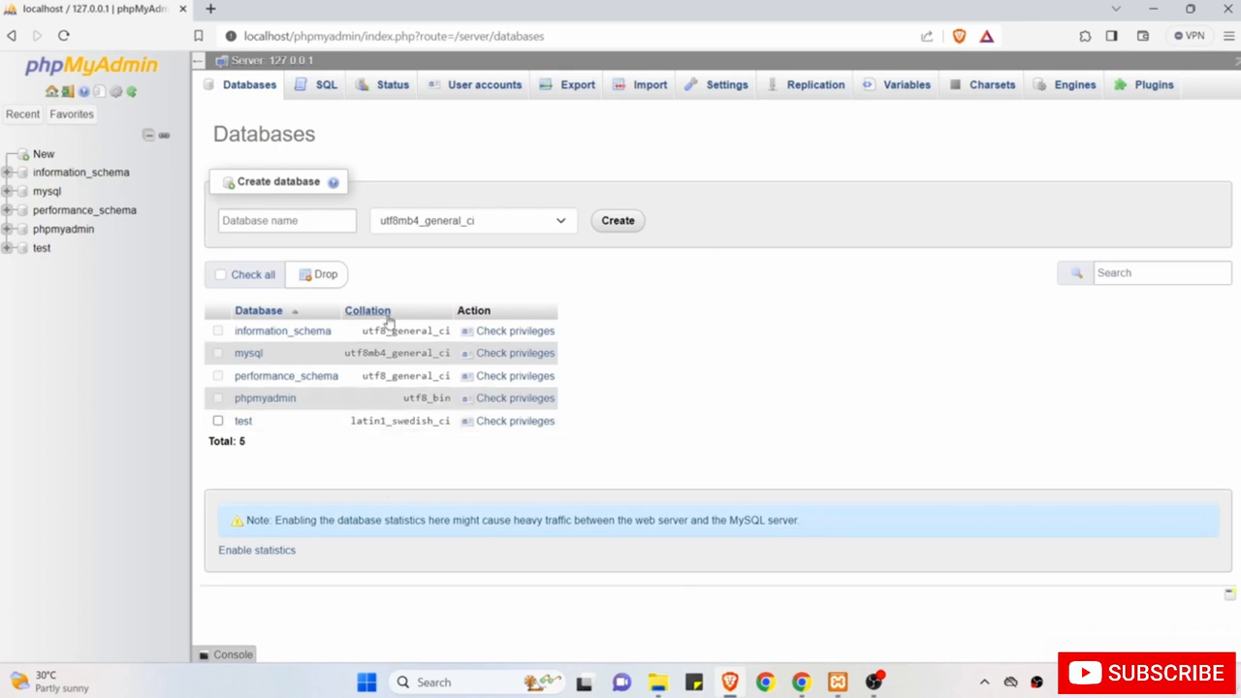
left_click(305, 220)
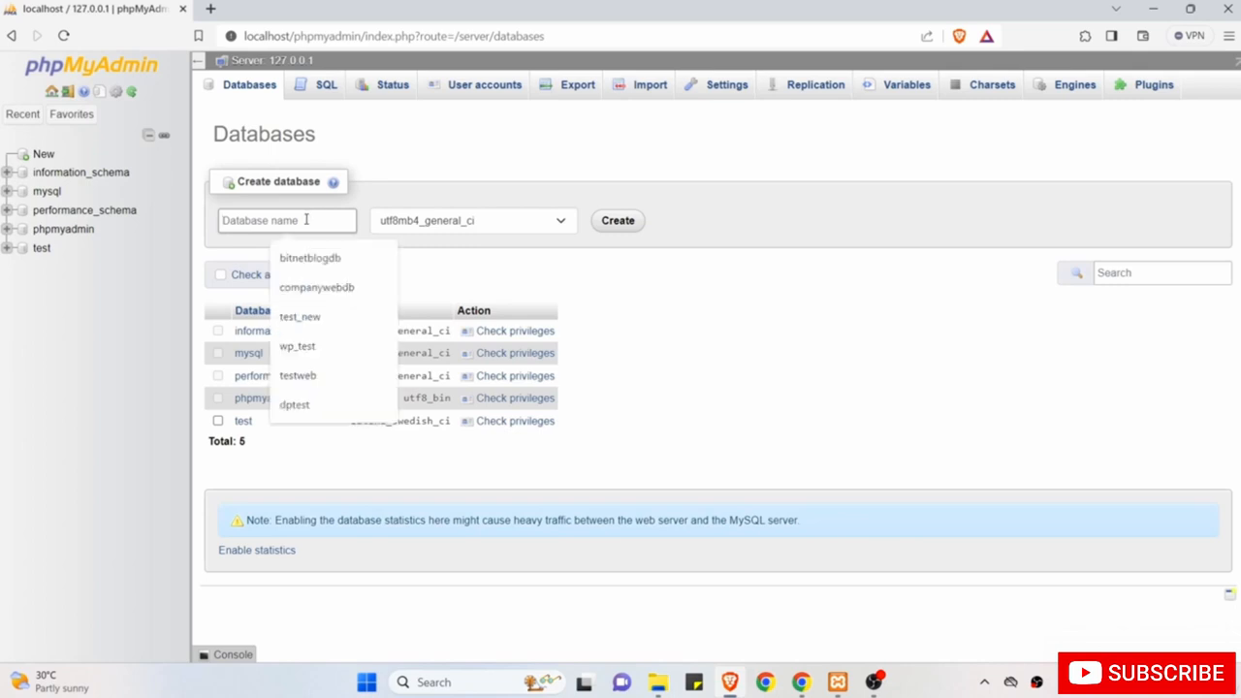
type("dr")
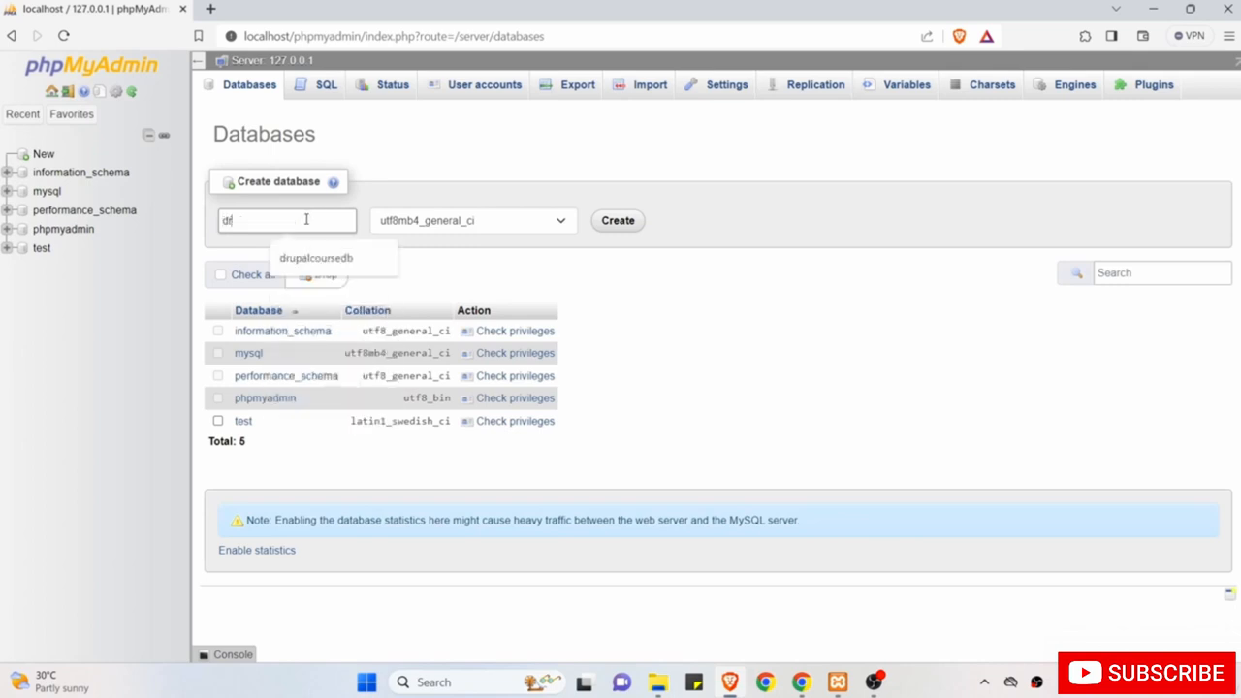
type("upalcoursedb")
left_click(355, 256)
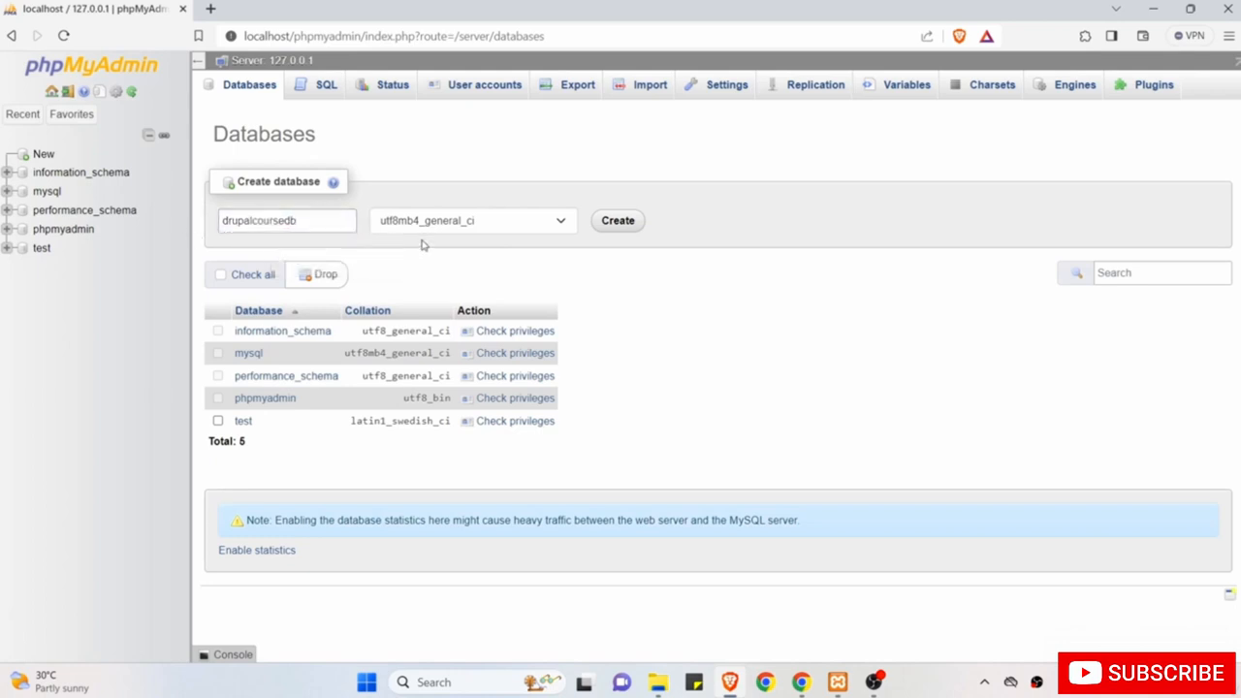
left_click(563, 222)
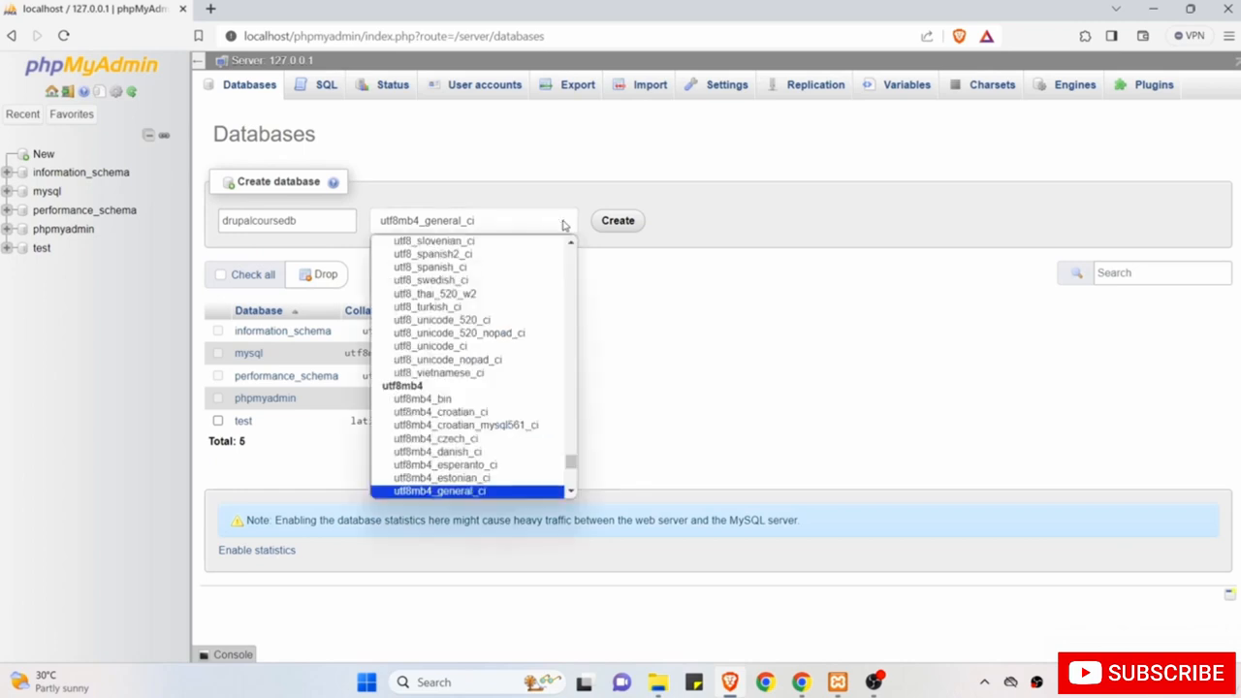
left_click(543, 183)
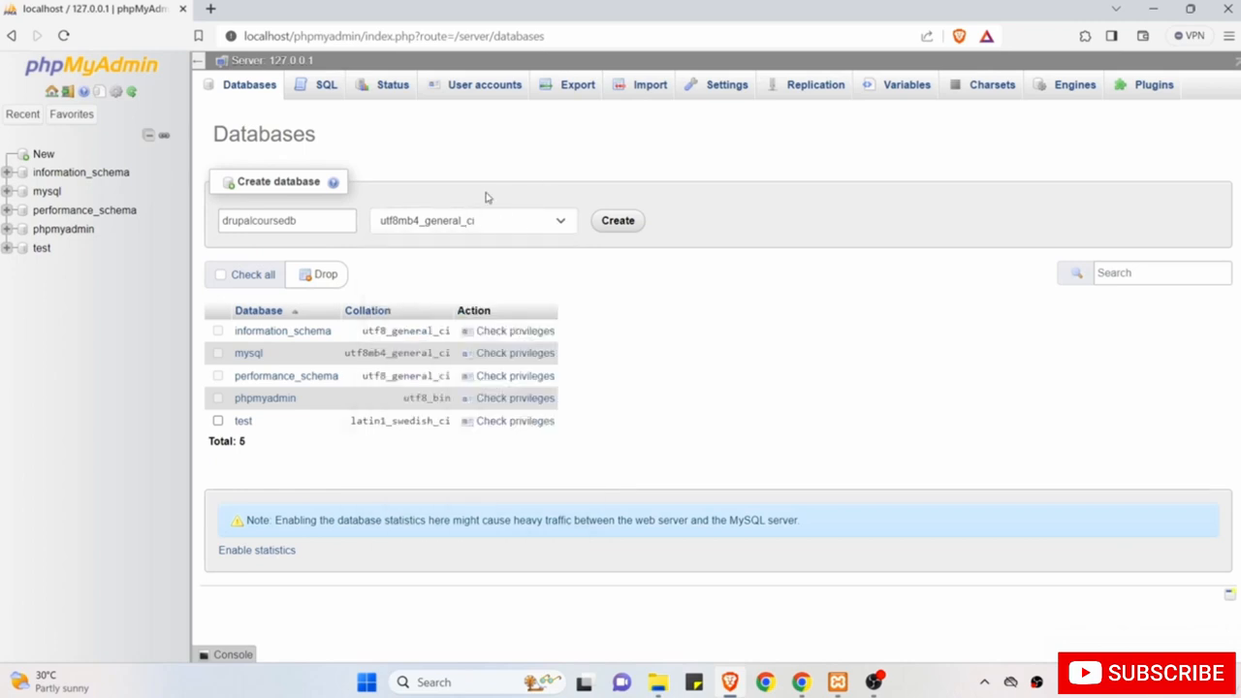
left_click(619, 223)
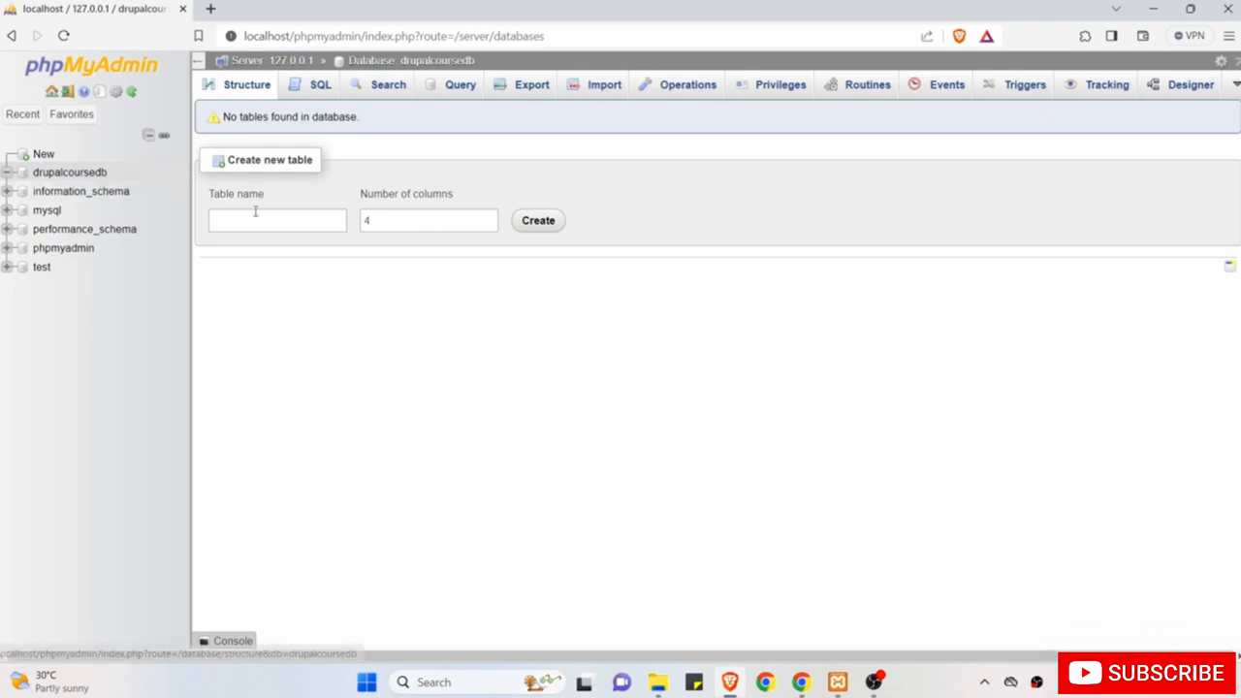
Enter drupalcoursedb as the Drupal database name, then view phpMyAdmin's User accounts list.
left_click(801, 681)
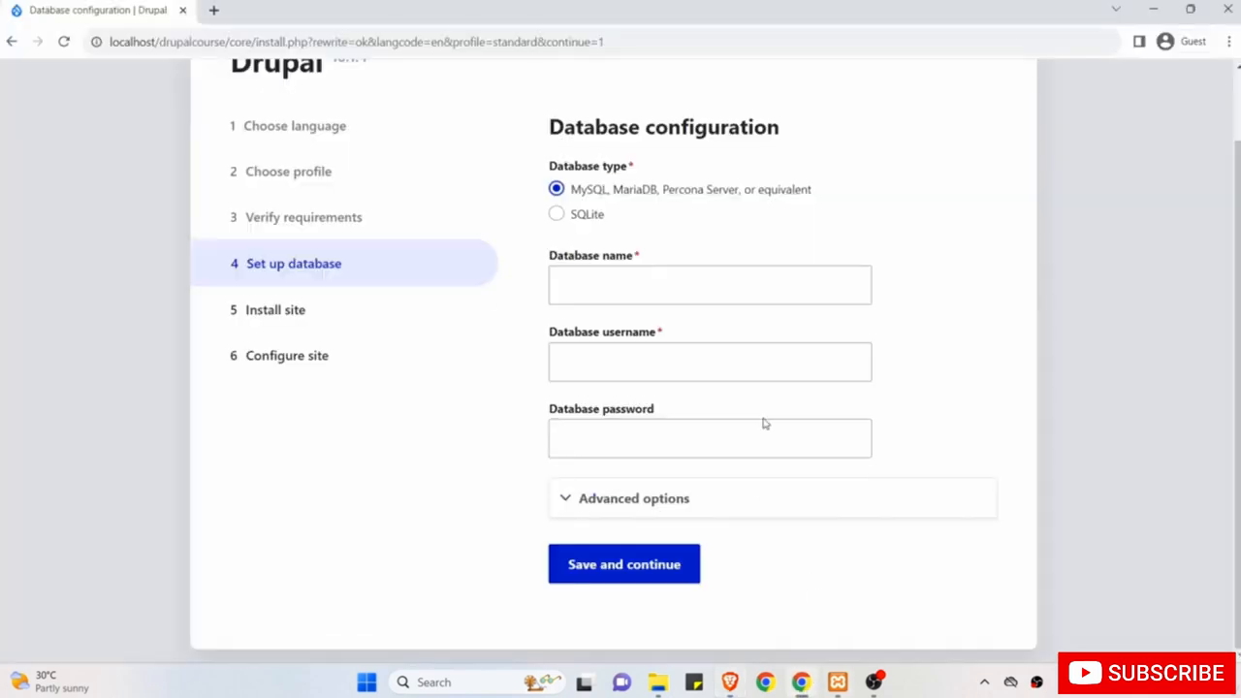
left_click(697, 288)
type("dru")
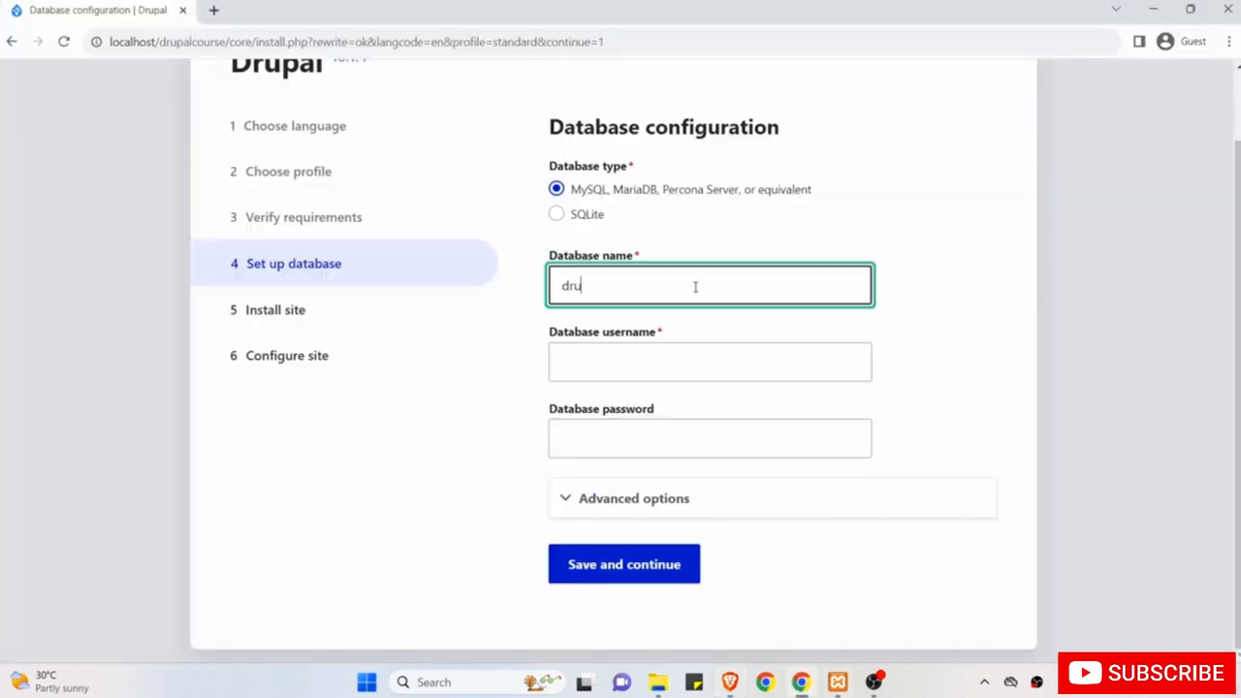
type("palcoursedb")
left_click(732, 684)
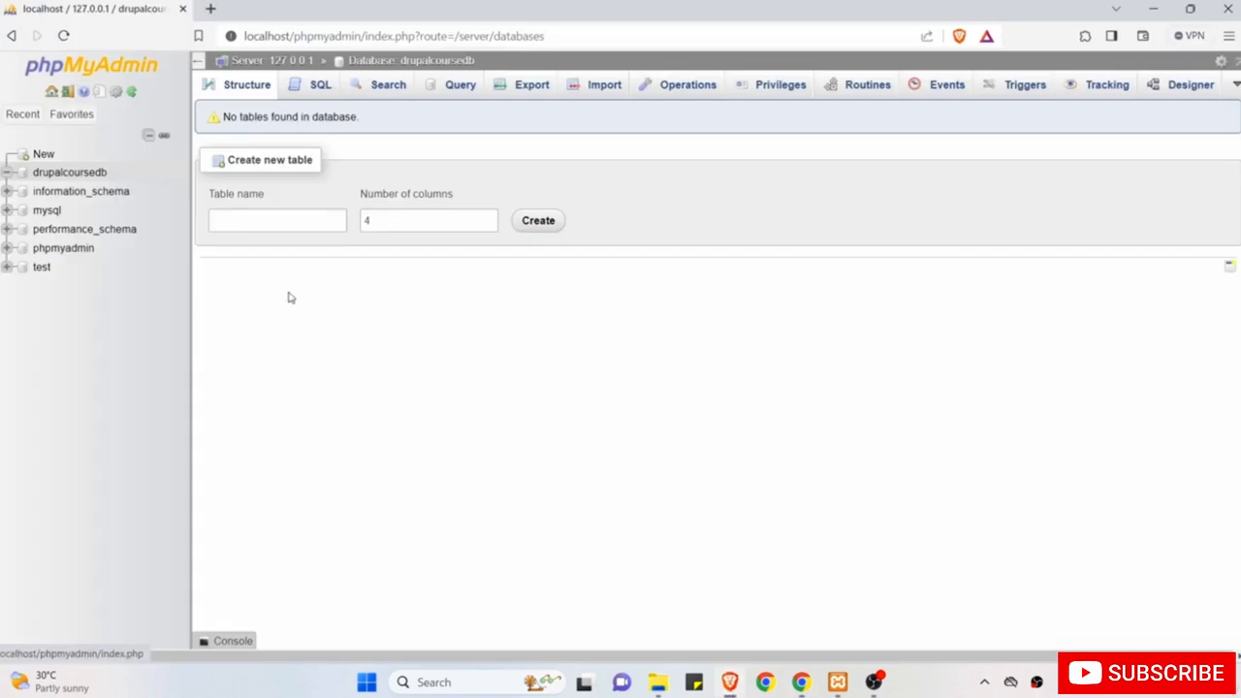
left_click(132, 73)
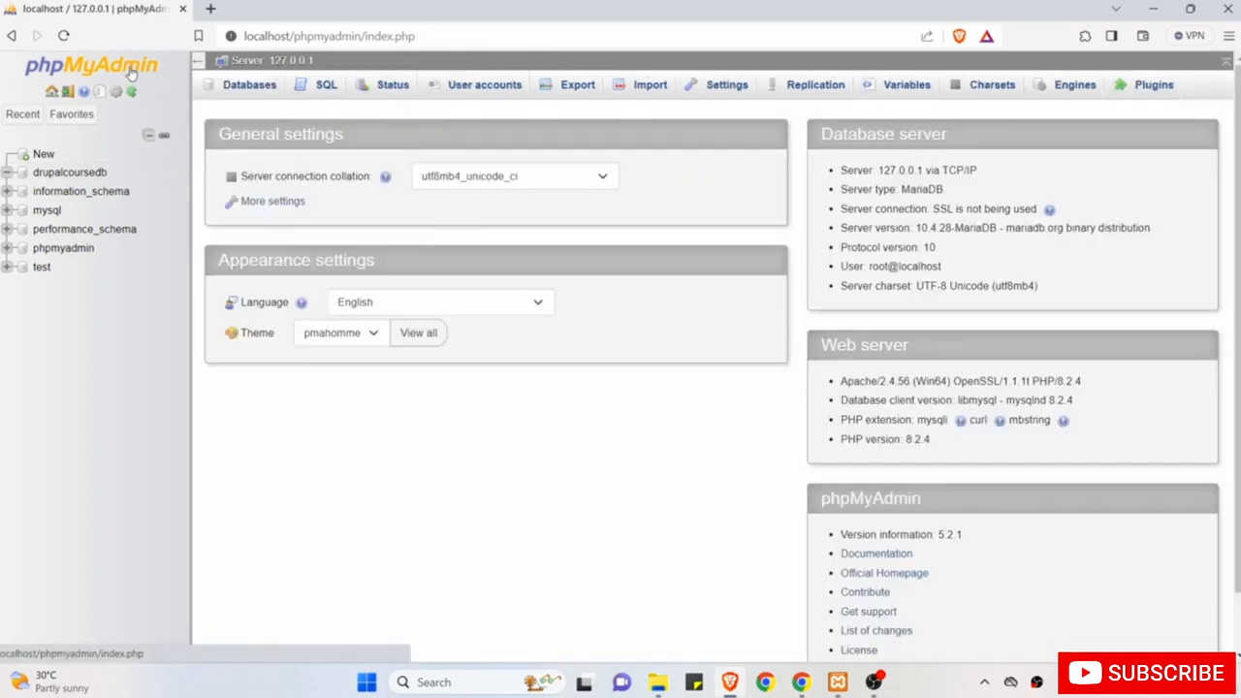
left_click(476, 86)
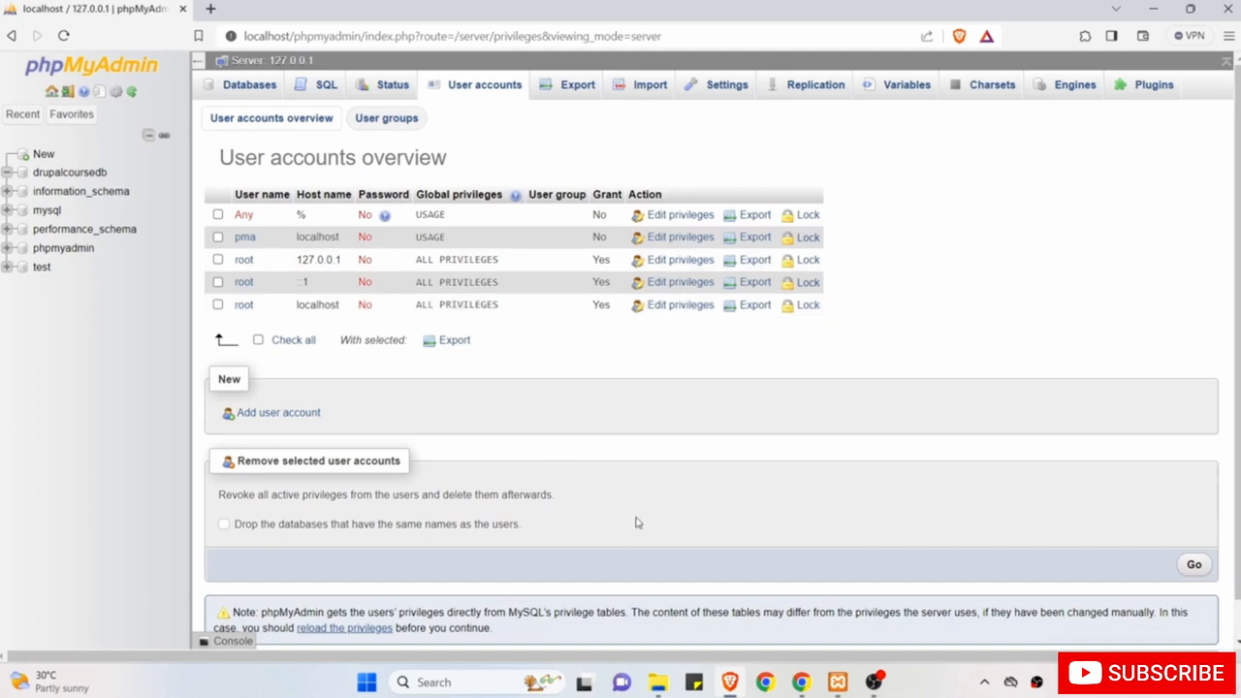
Enter root as the database username after confirming root has no password.
left_click(801, 681)
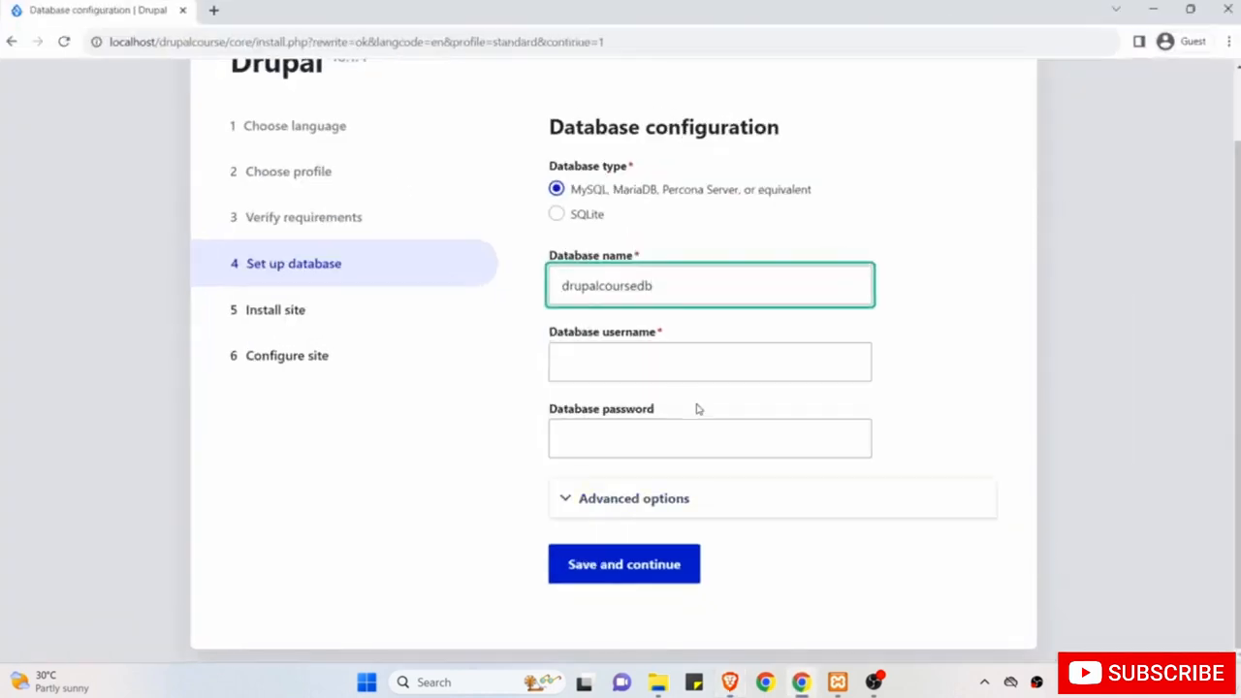
left_click(653, 360)
type("root")
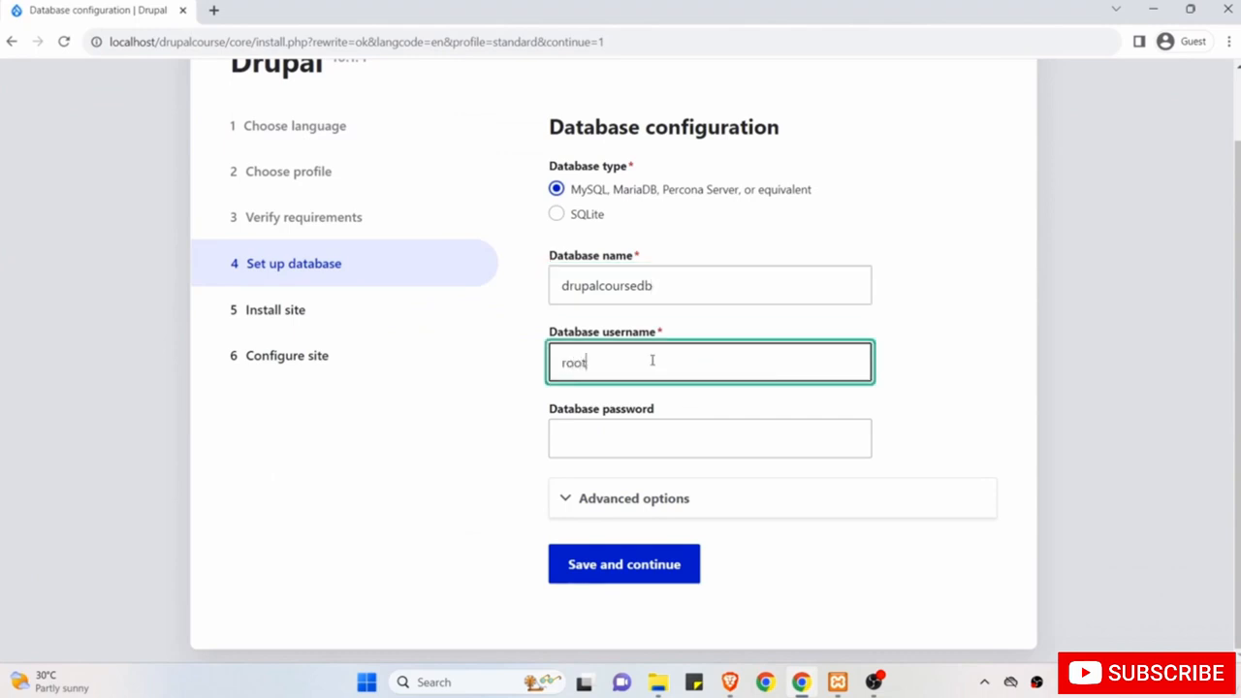
left_click(730, 682)
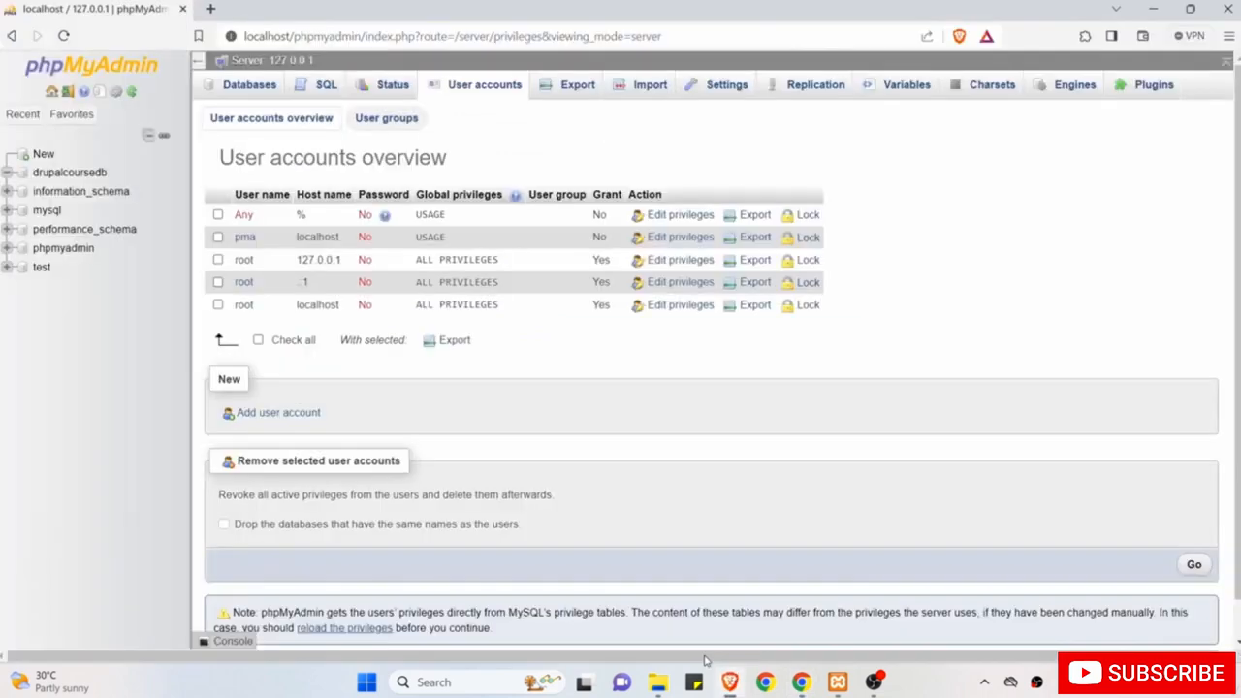
left_click_drag(258, 260, 231, 262)
left_click(800, 682)
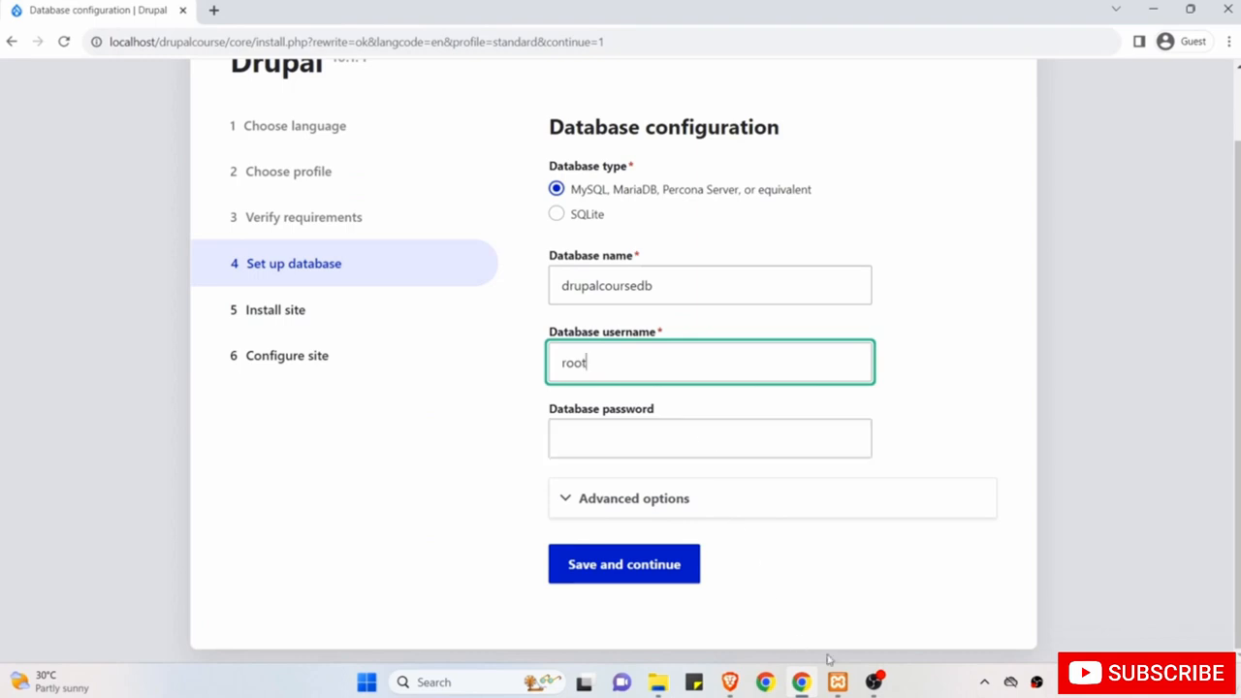
left_click(732, 684)
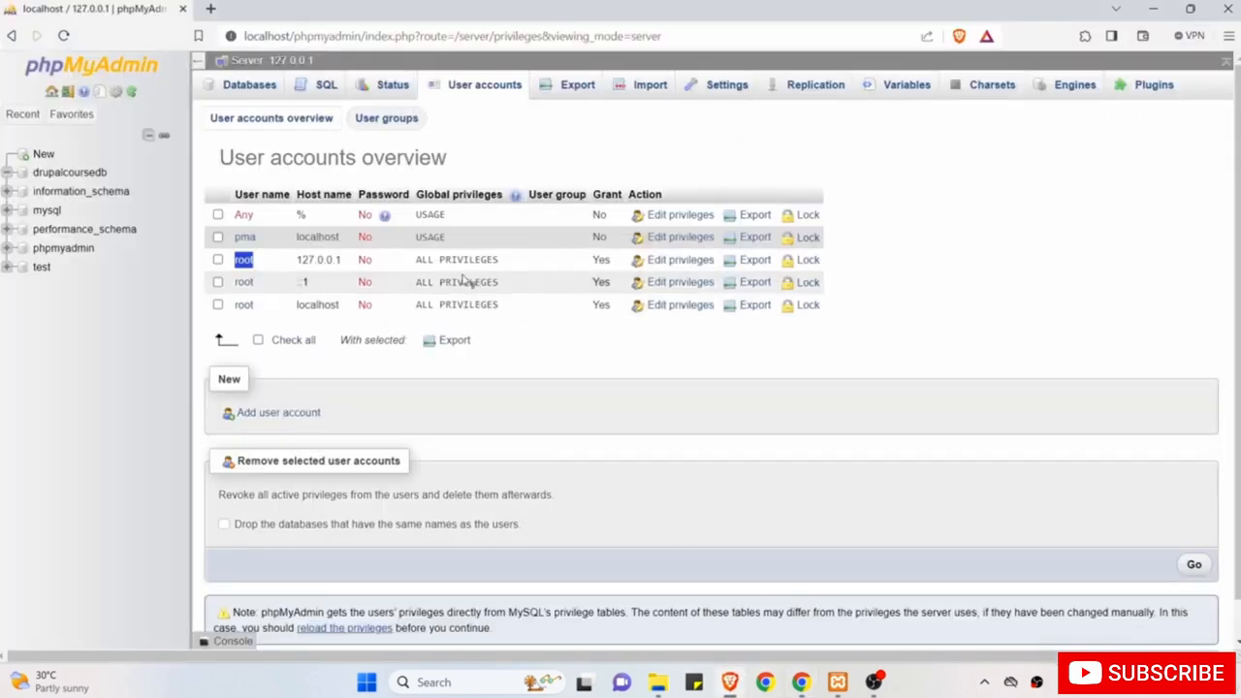
left_click(383, 268)
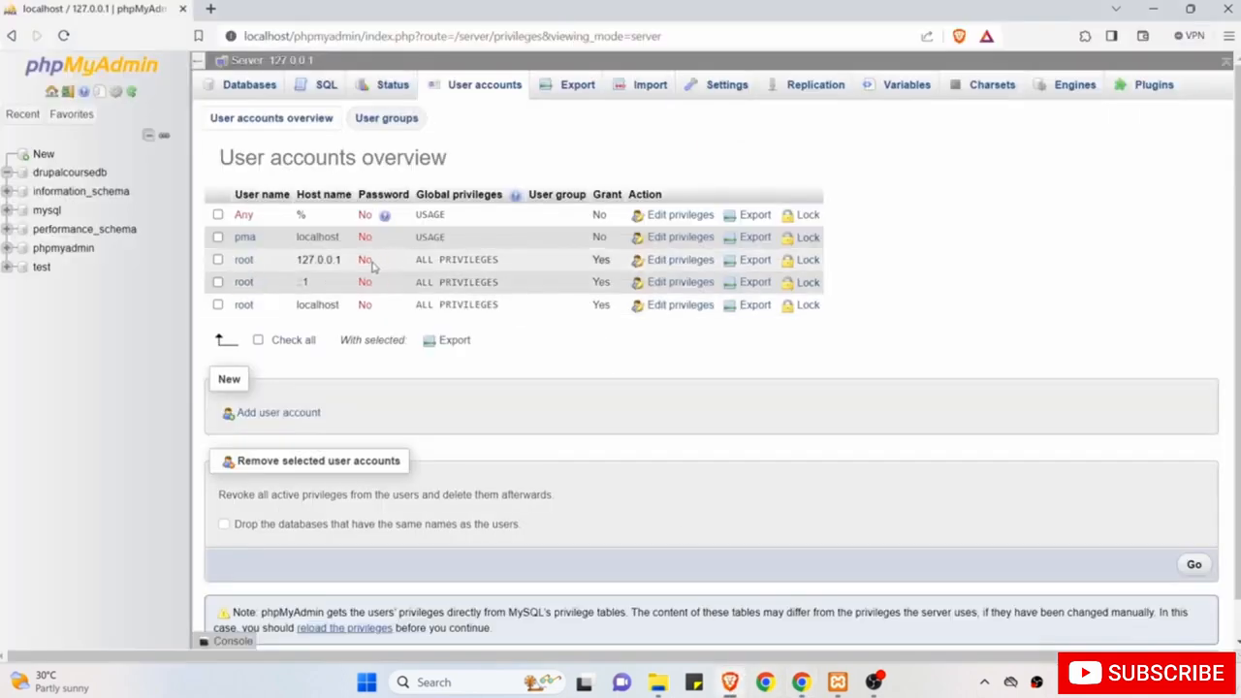
double_click(365, 259)
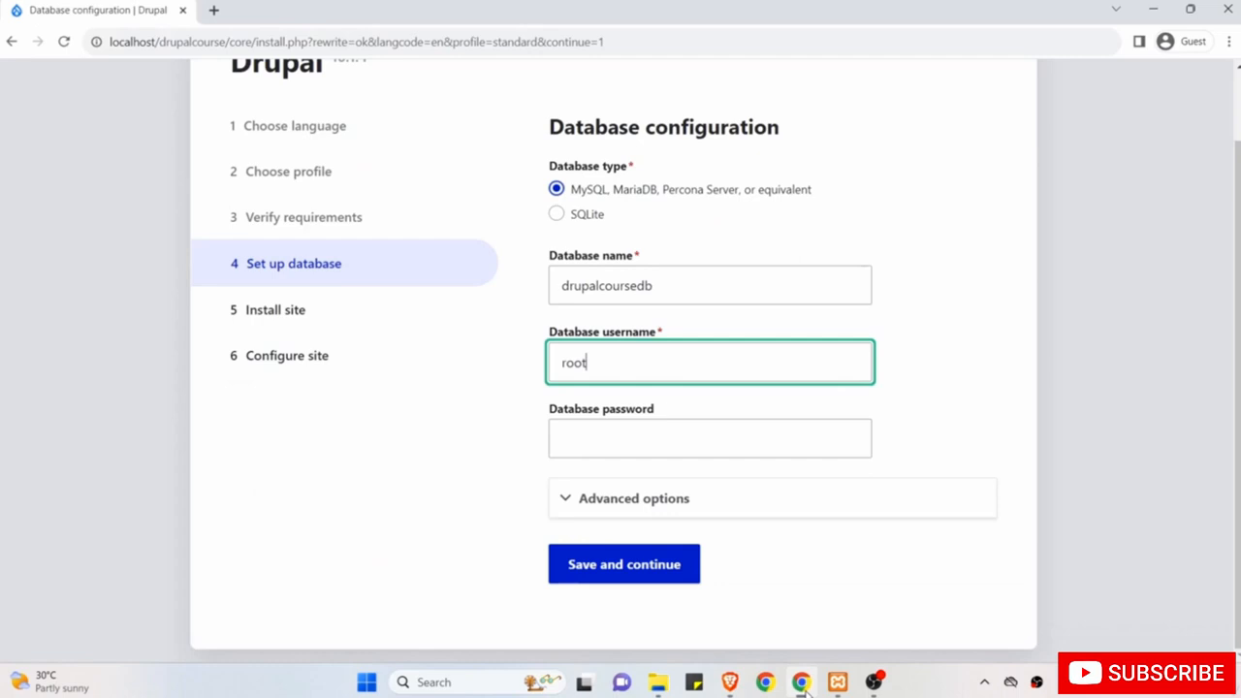
left_click(801, 682)
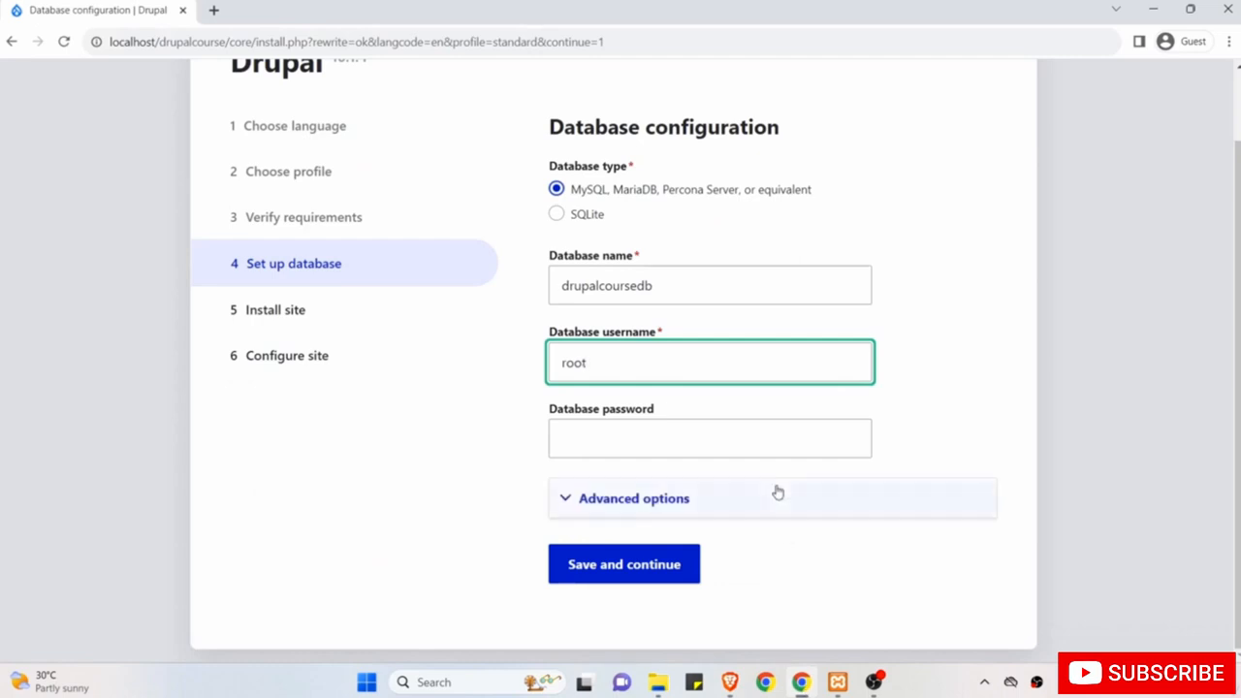
Save the database settings and let Drupal install all 38 items.
left_click(648, 573)
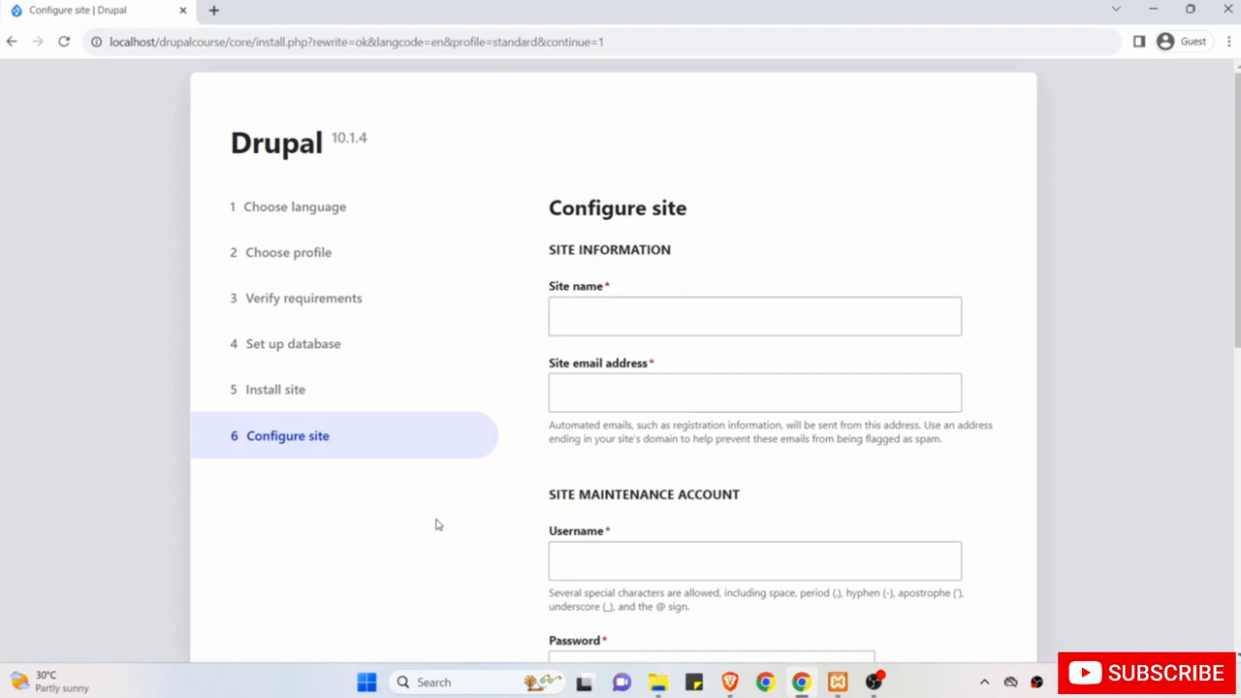
Name the site 'Drupal Course' and enter the site email address.
left_click(620, 330)
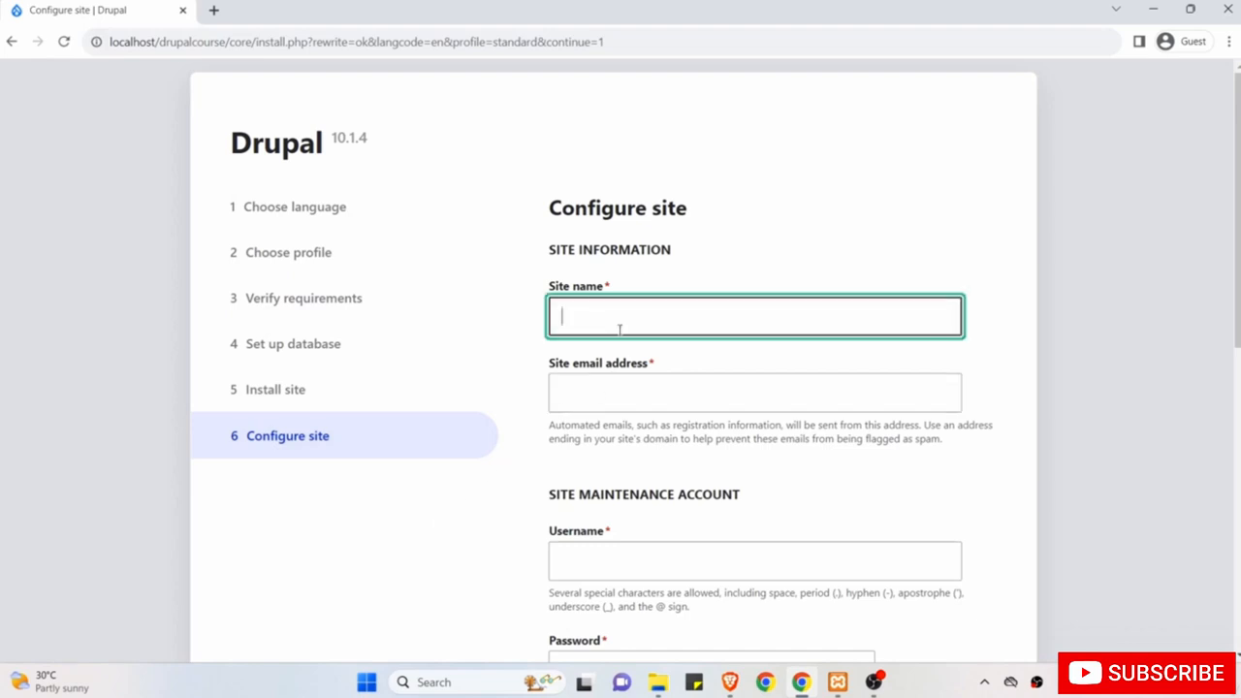
type("Dr")
type("uapl")
key("BackSpace")
key("BackSpace")
key("BackSpace")
type("pal Course")
key("Tab")
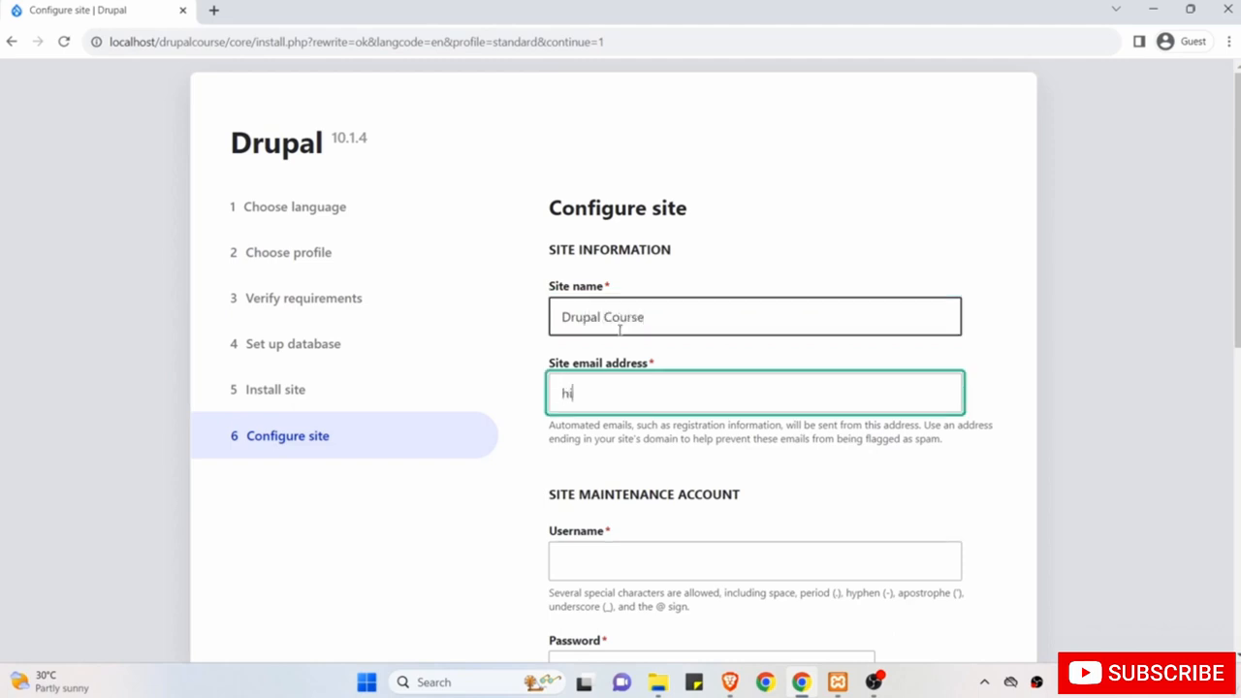
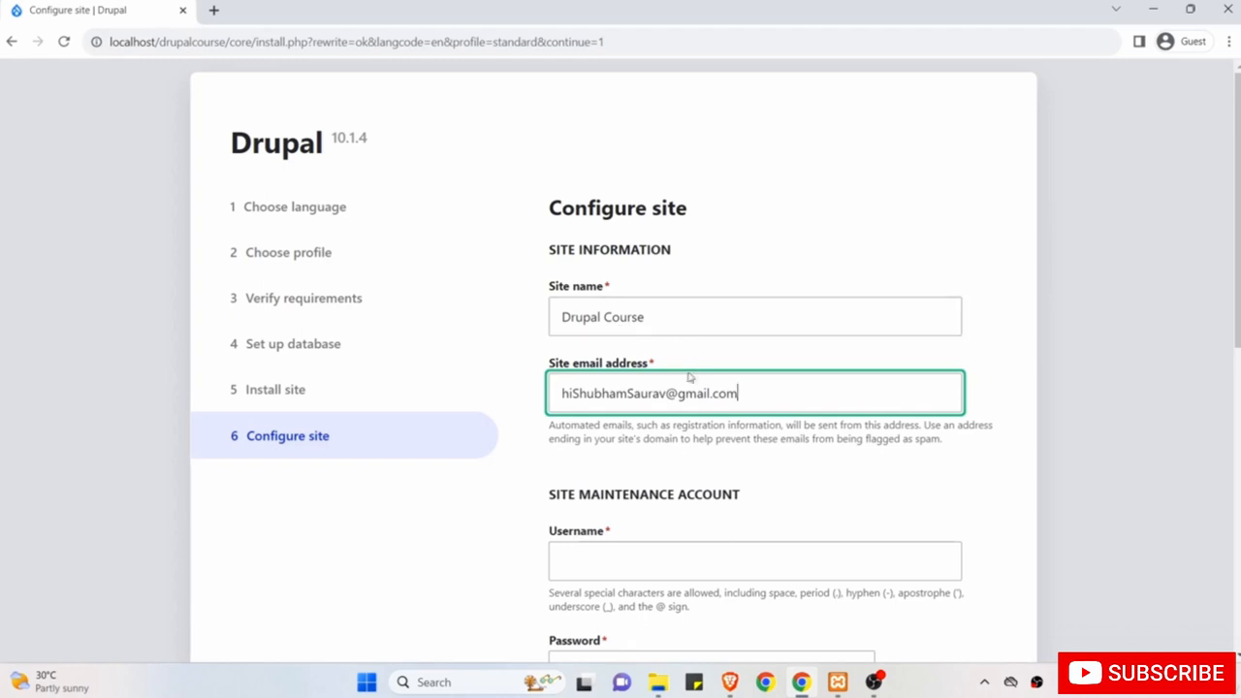
Enter the maintenance account username and password, then begin confirming the password.
scroll(670, 488, "down", 3)
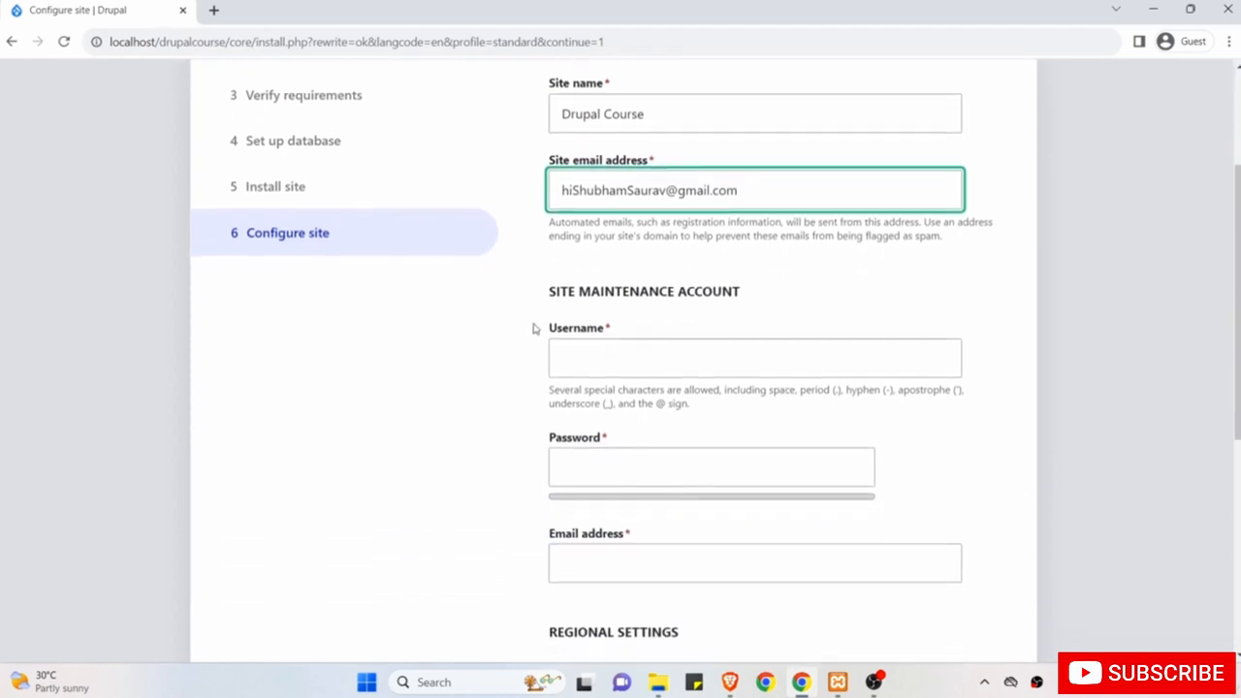
left_click(612, 356)
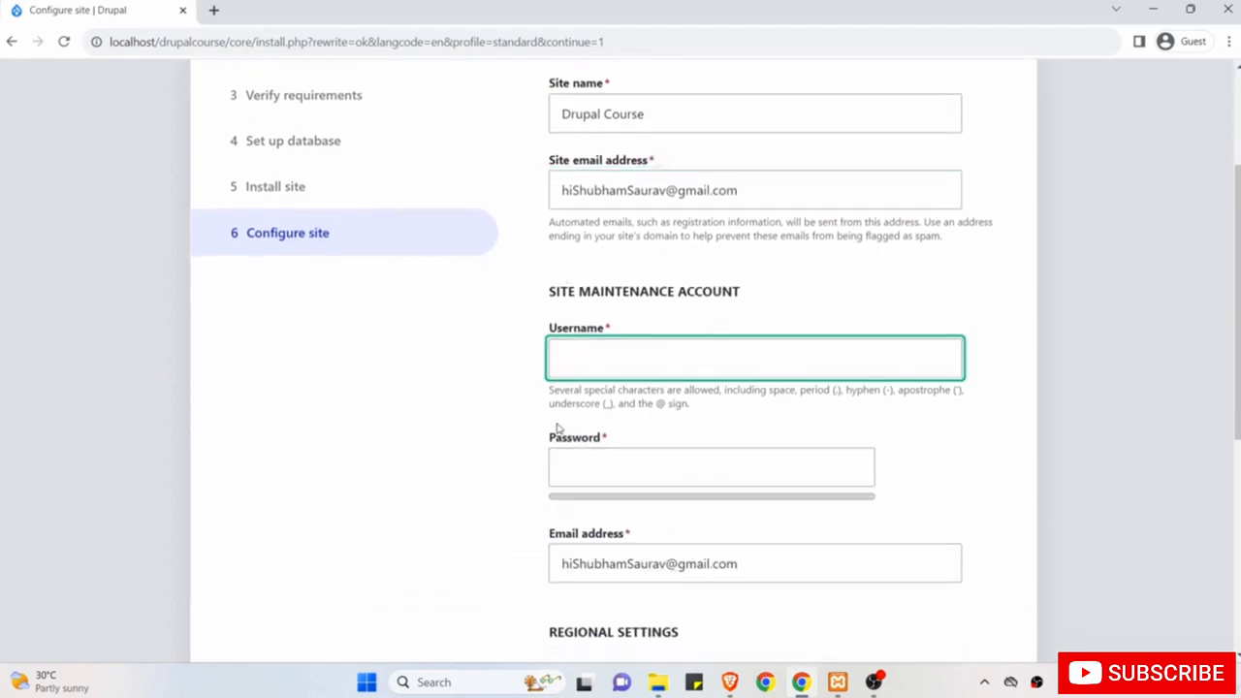
type("shubham")
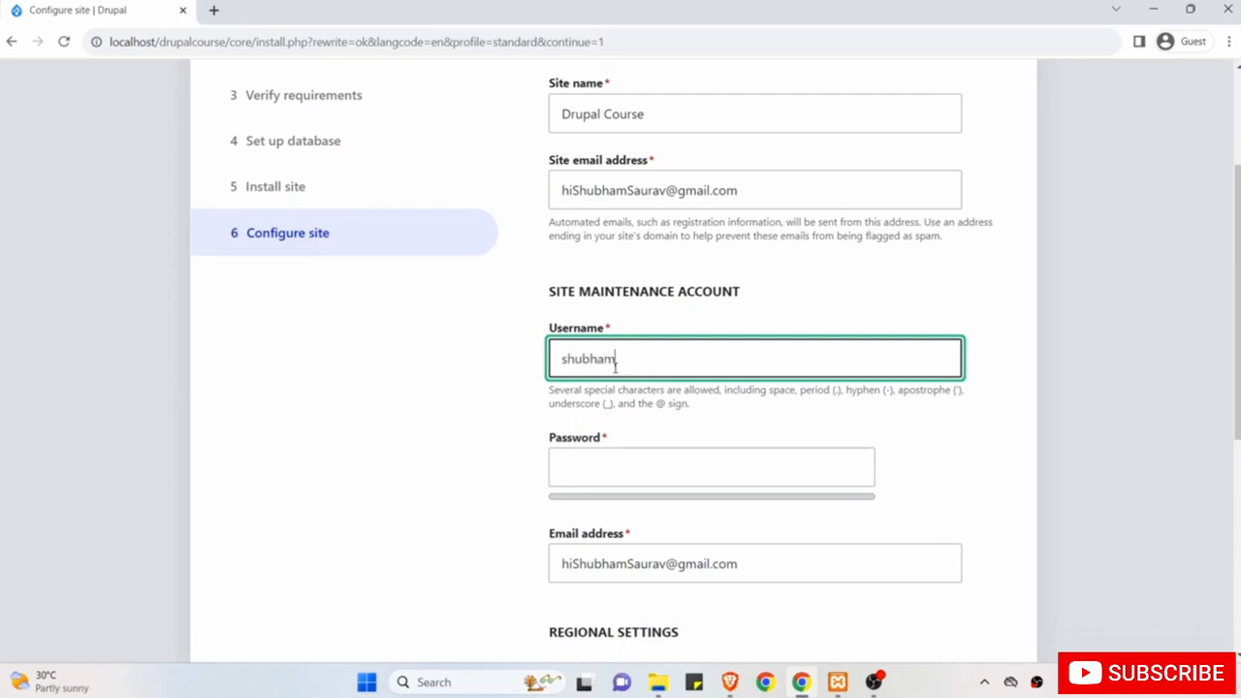
scroll(615, 367, "down", 1)
left_click(604, 389)
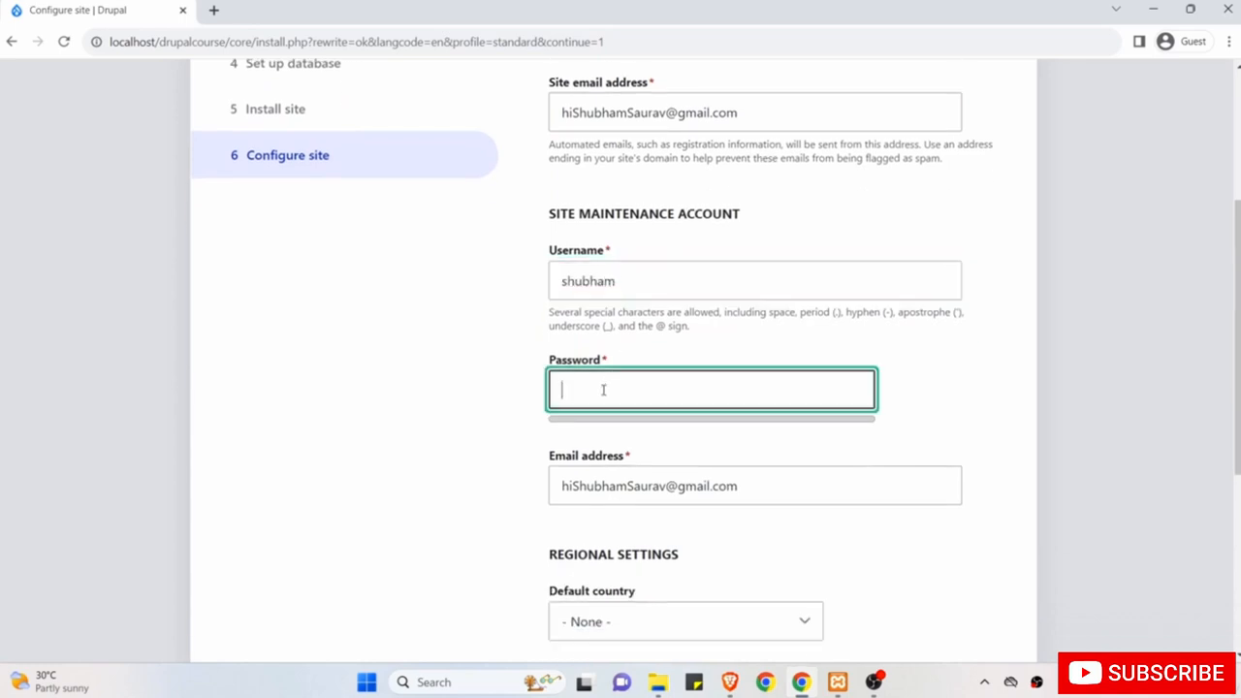
type("••••••••")
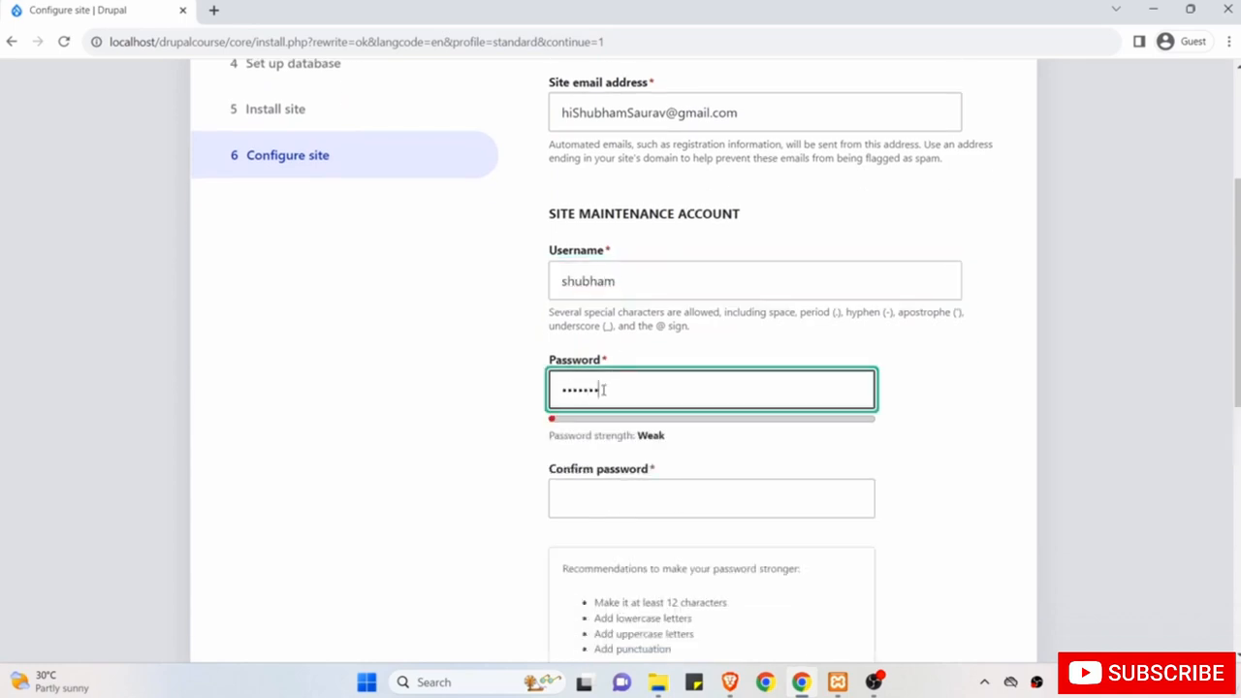
left_click(602, 498)
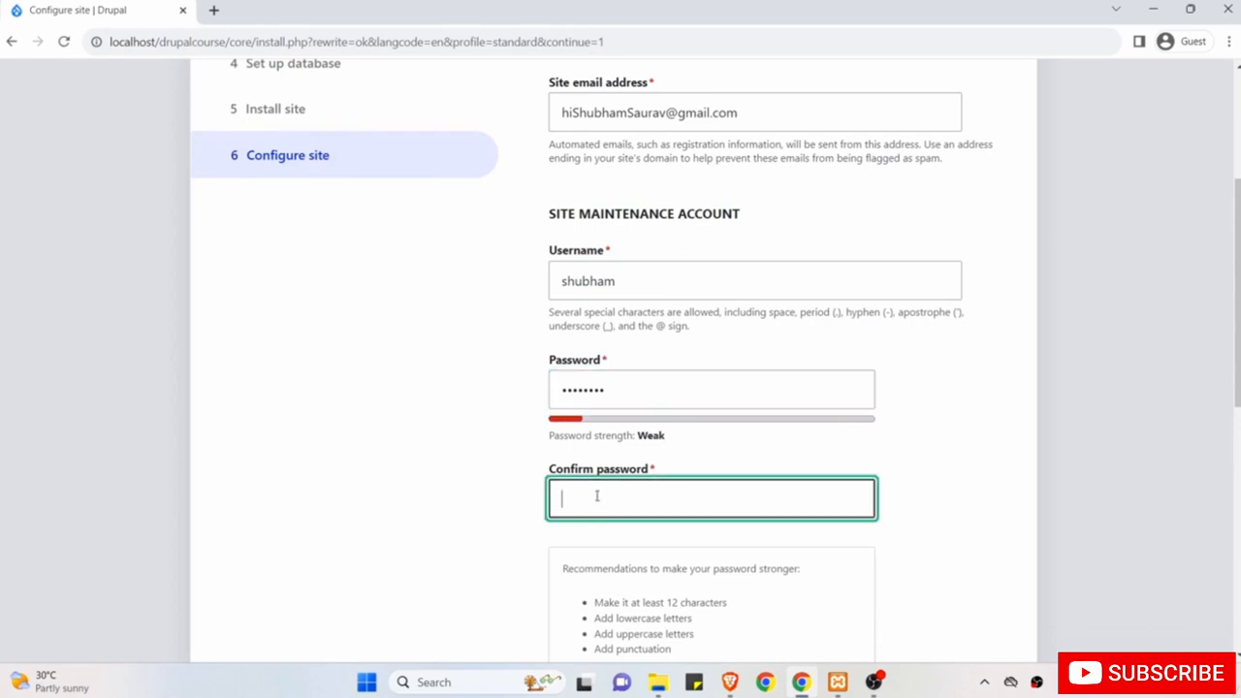
type("••••••••")
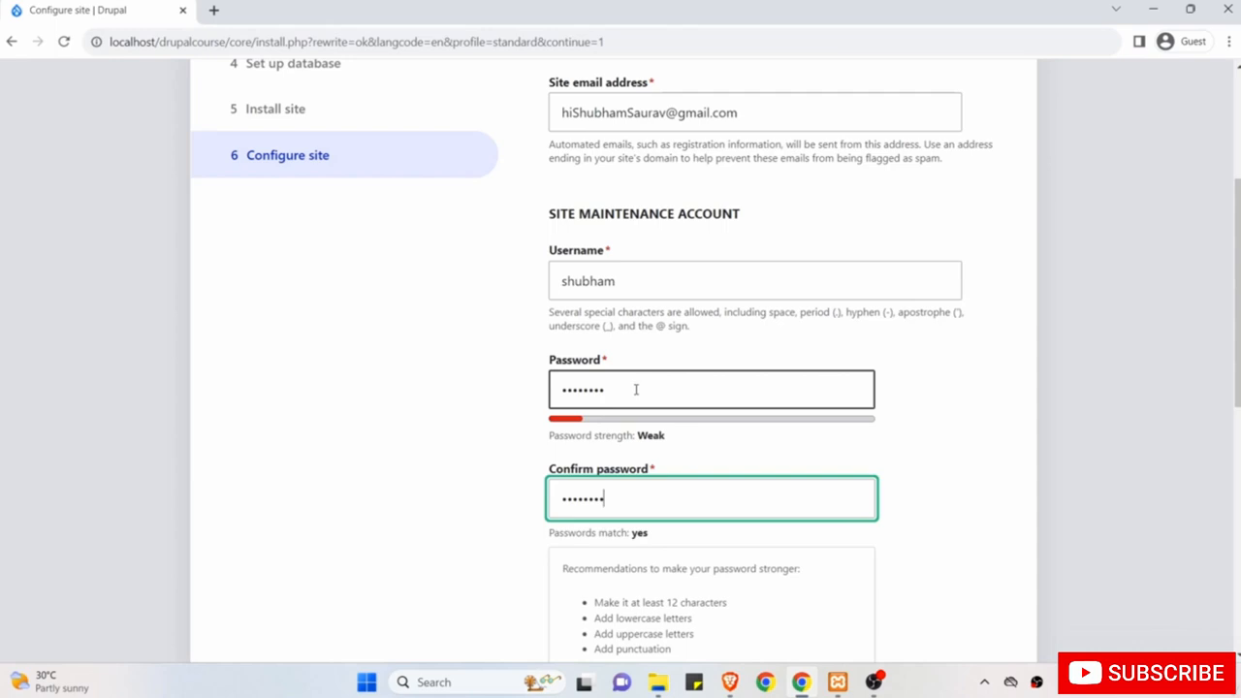
In Regional settings, choose India as the default country and Kolkata as the default time zone.
scroll(640, 383, "down", 1)
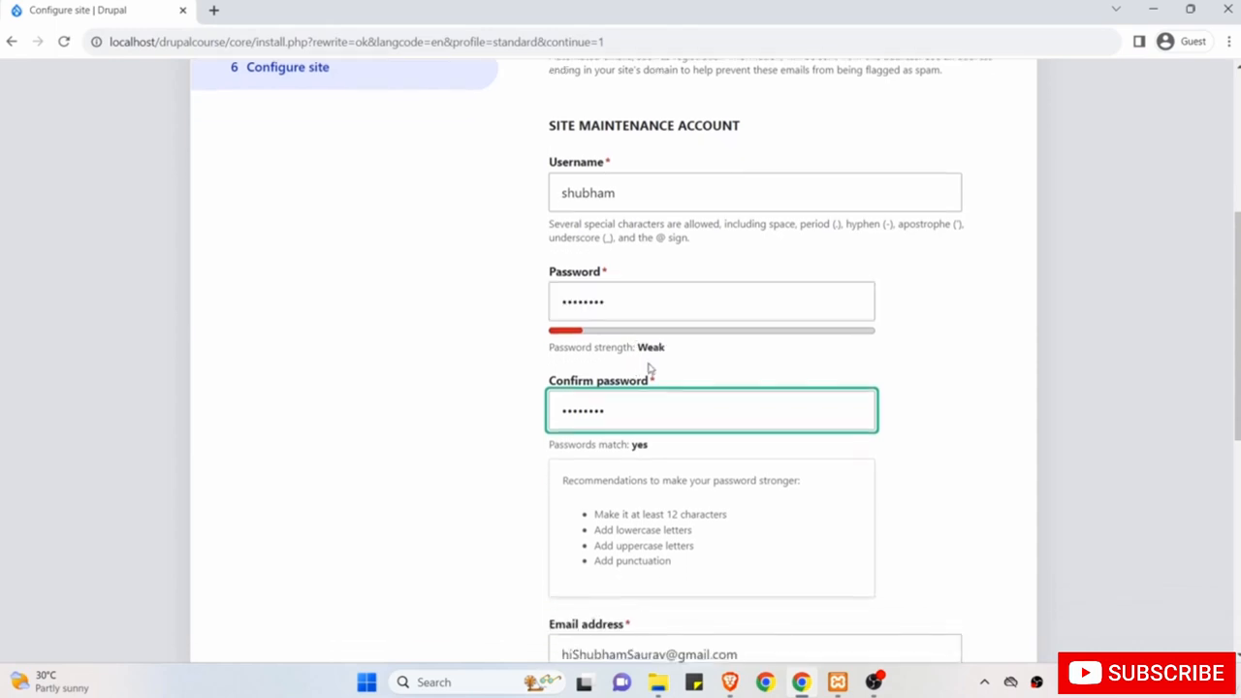
scroll(635, 432, "down", 1)
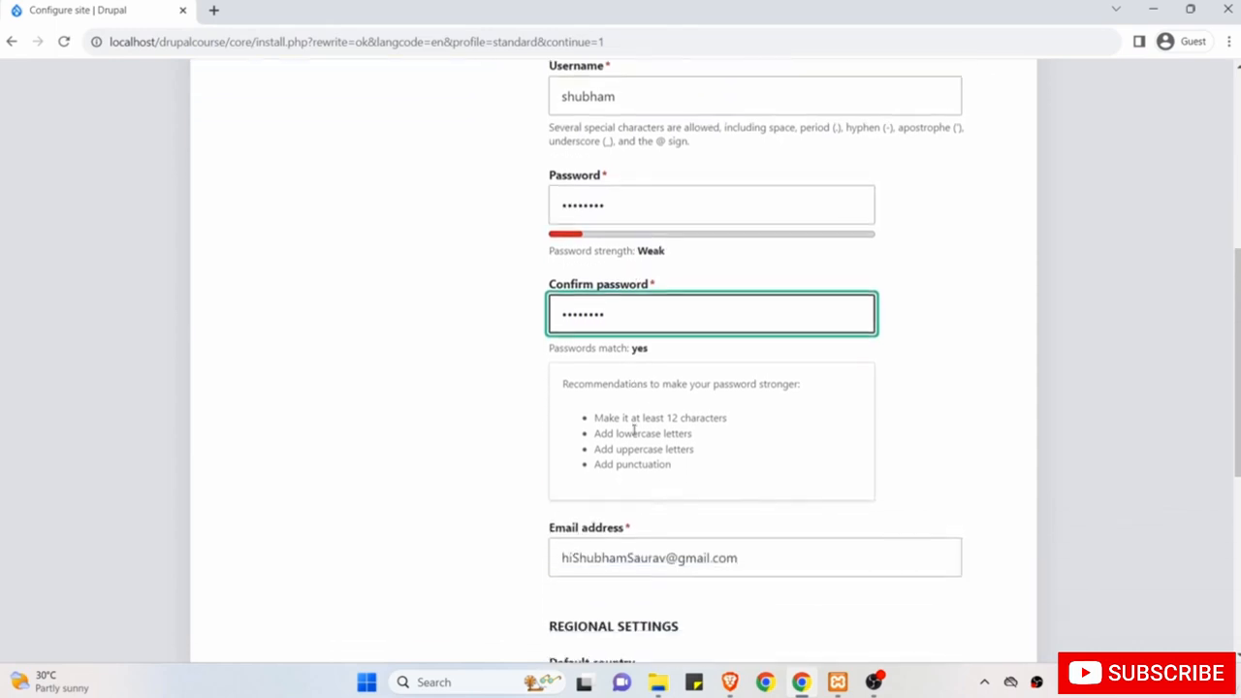
scroll(634, 430, "down", 2)
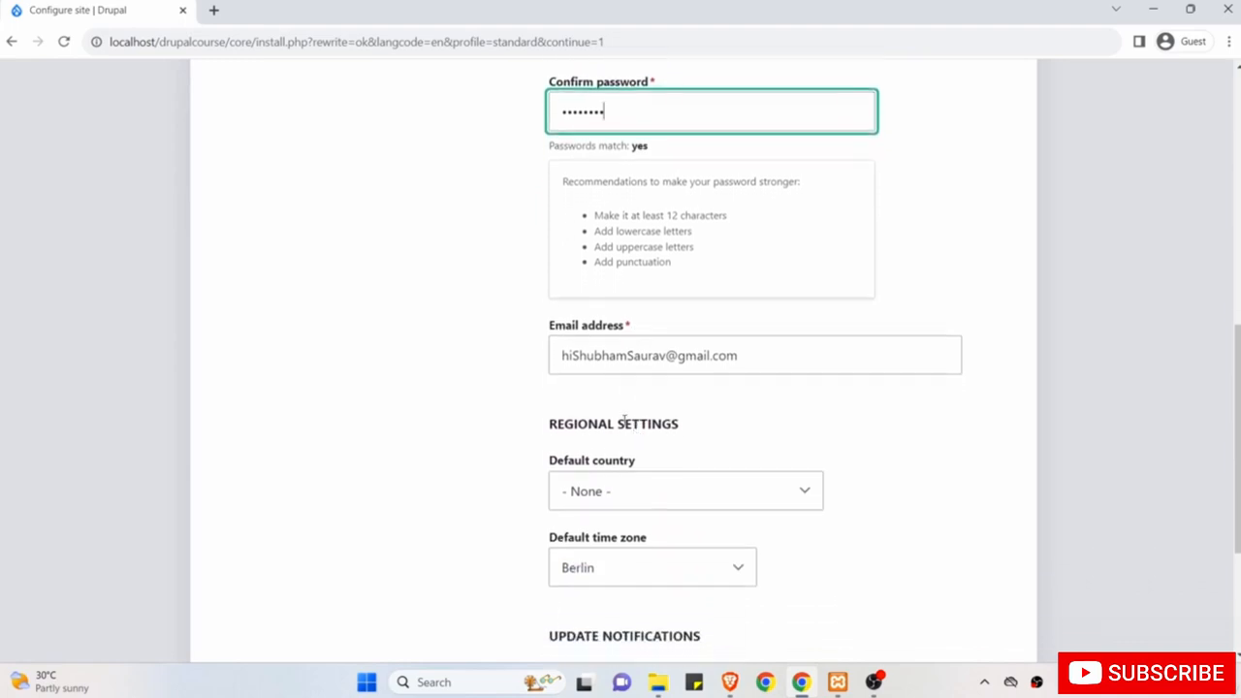
left_click_drag(759, 360, 514, 356)
scroll(523, 397, "down", 2)
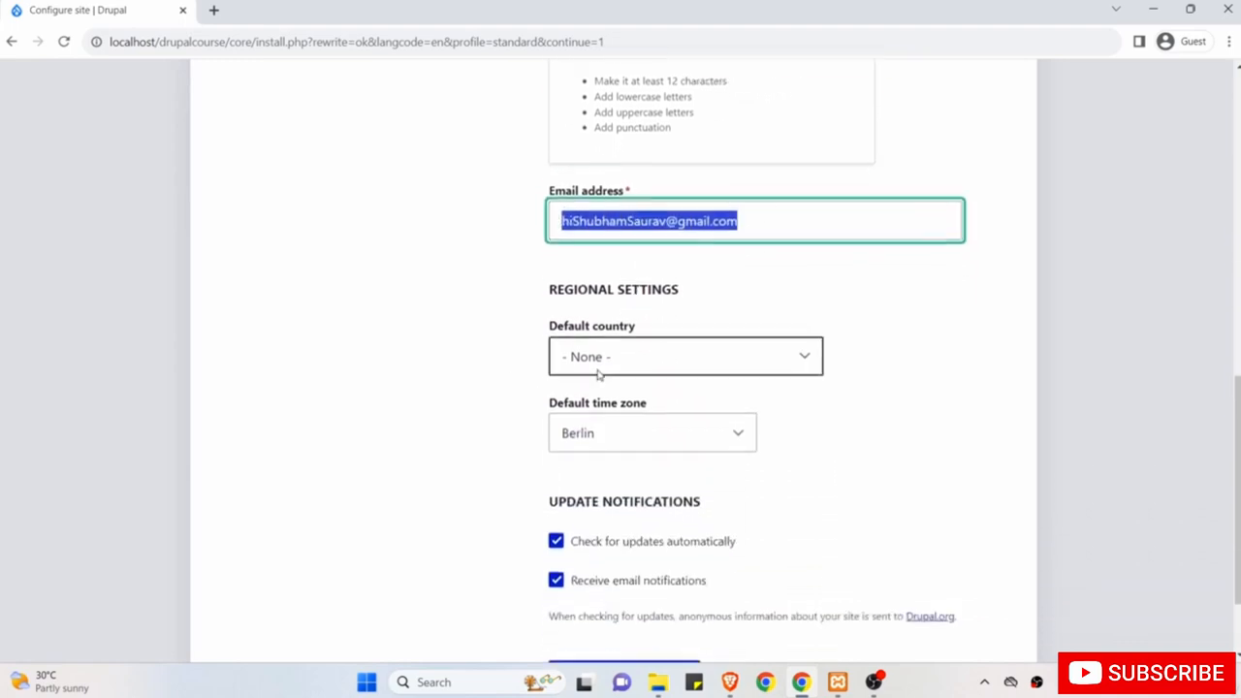
left_click(618, 370)
type("in")
key("Return")
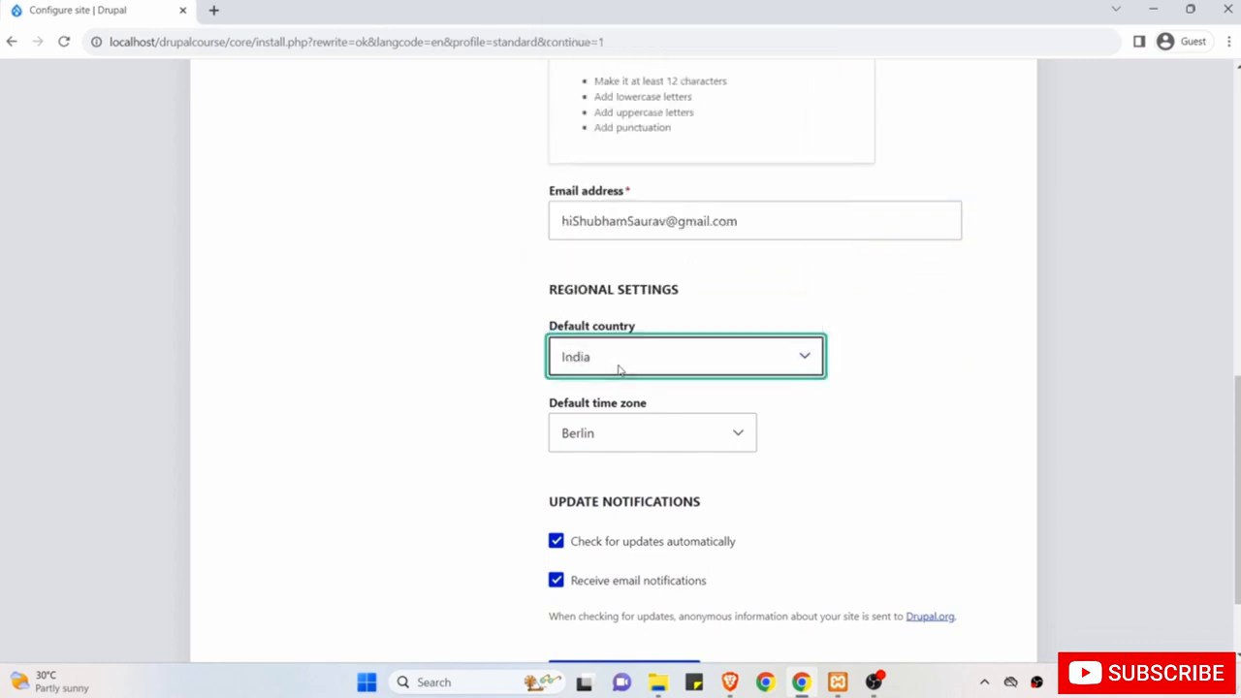
left_click(602, 437)
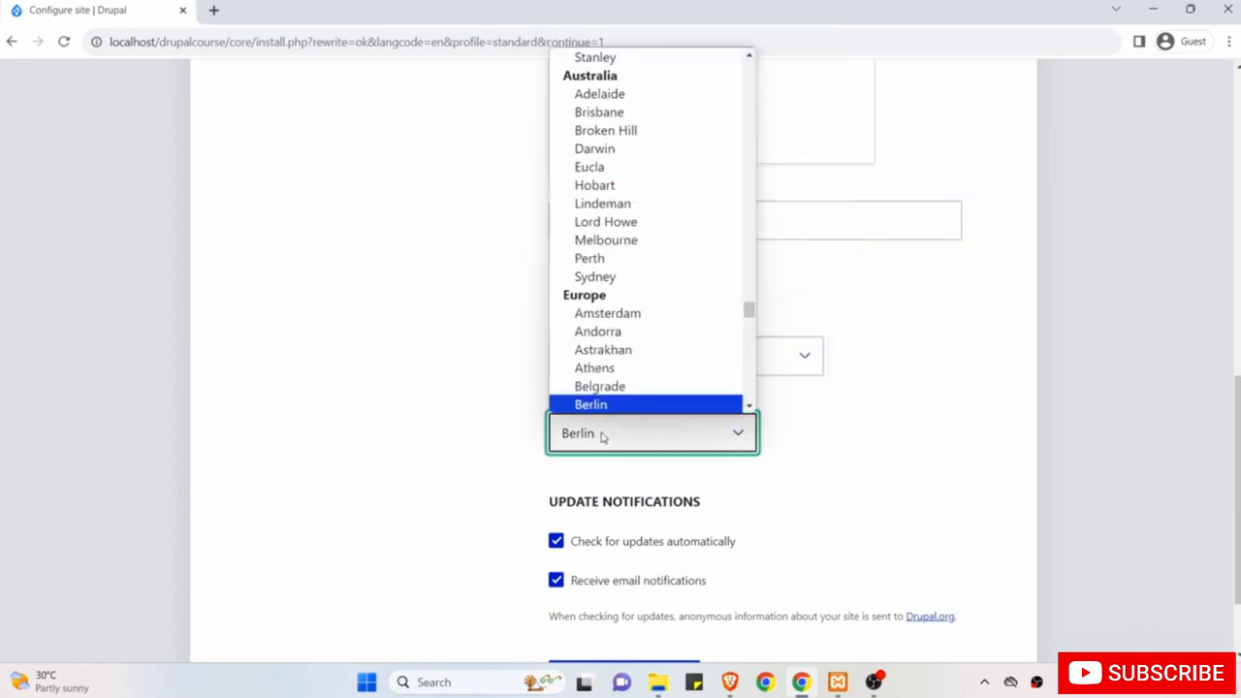
type("kol")
key("Return")
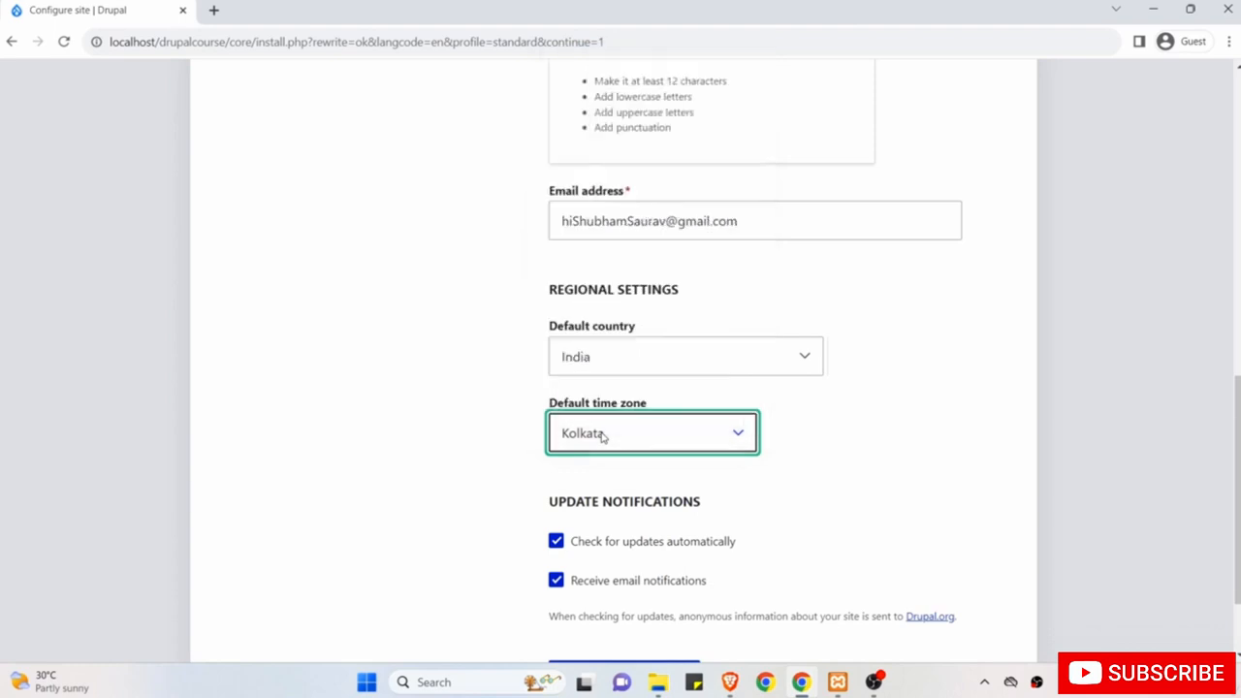
scroll(603, 437, "down", 2)
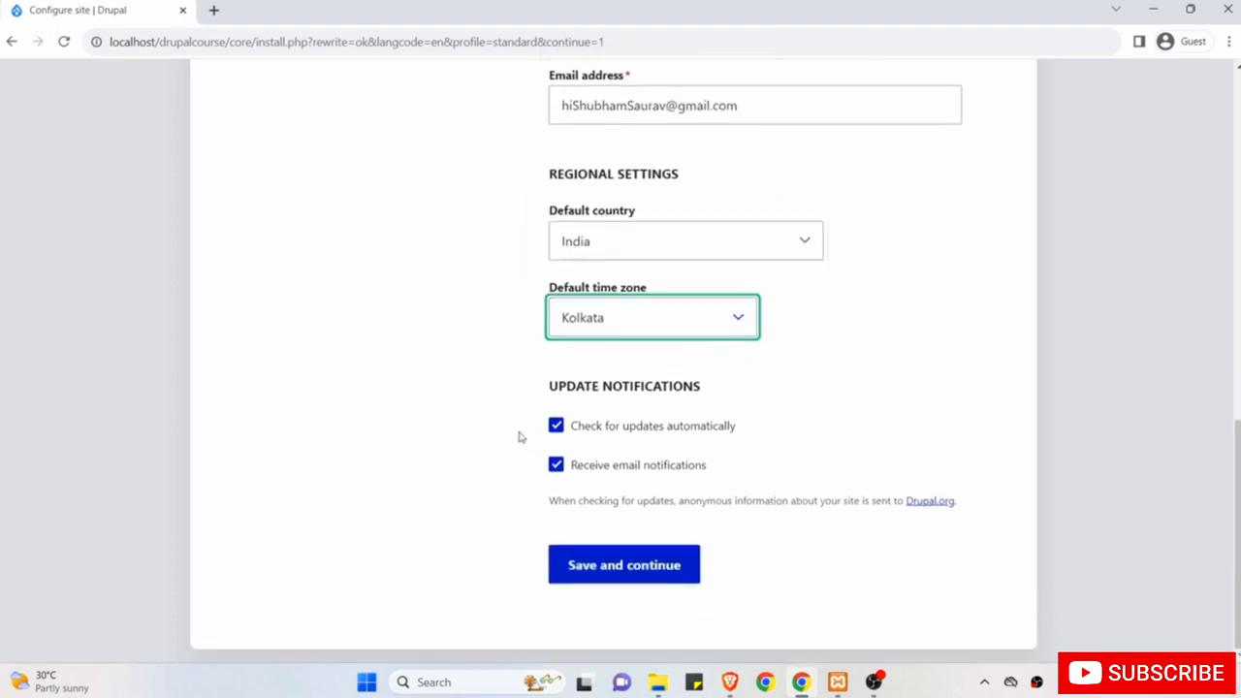
Save the site configuration to finish installing Drupal Course, then scroll through its welcome page.
left_click(604, 570)
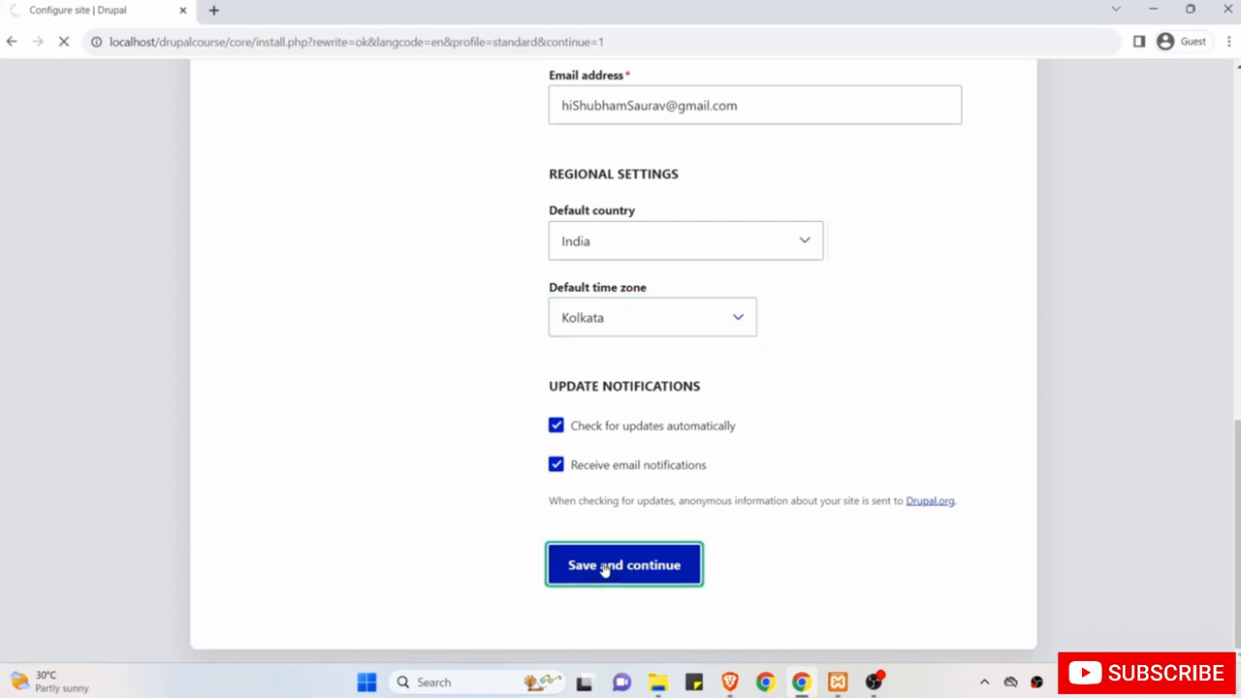
scroll(604, 570, "up", 10)
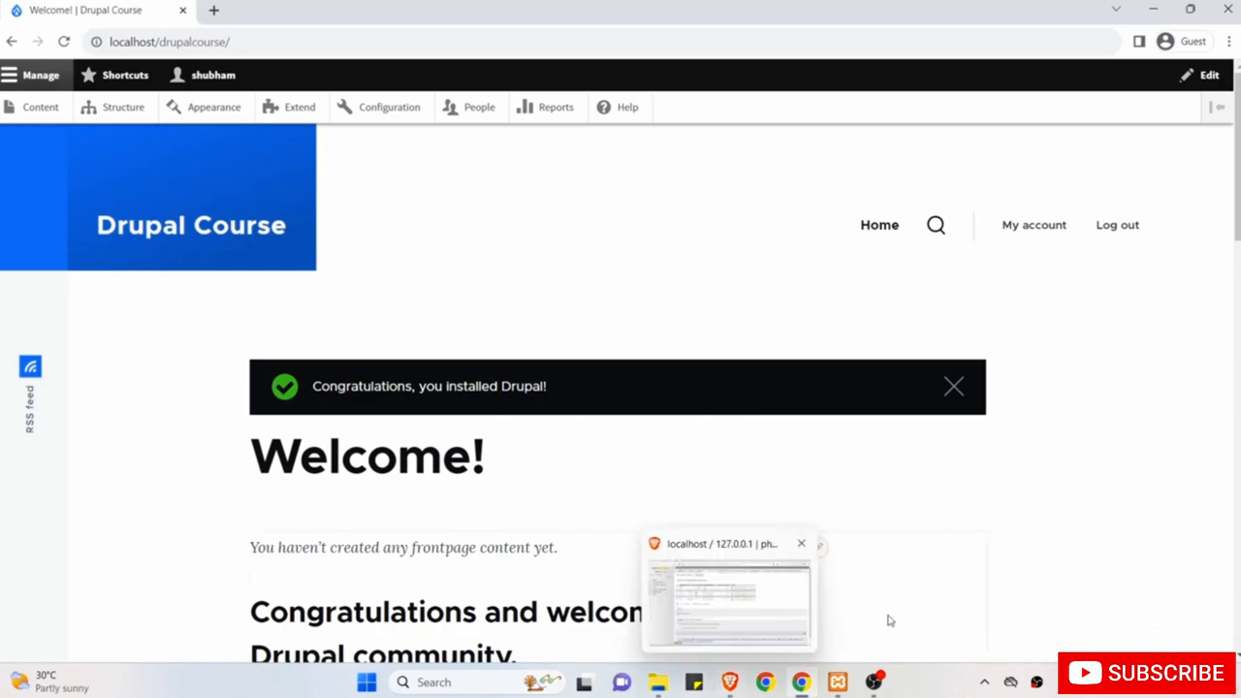
scroll(888, 618, "down", 5)
scroll(888, 620, "down", 10)
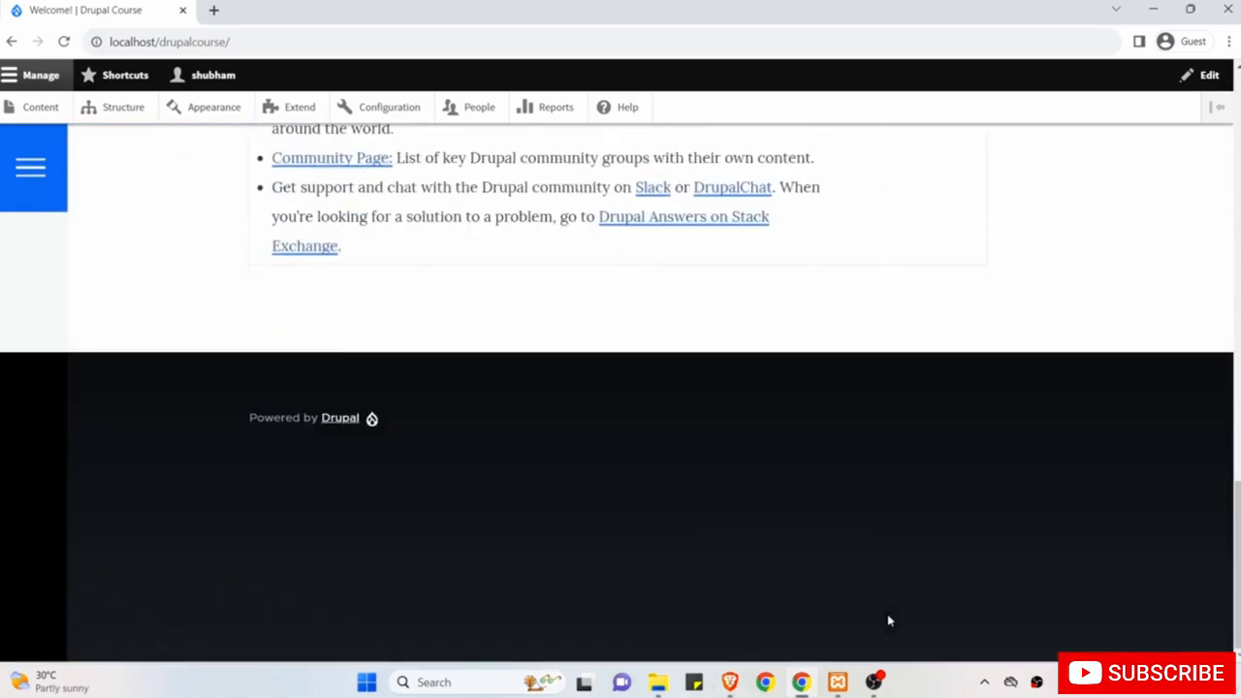
scroll(888, 620, "up", 15)
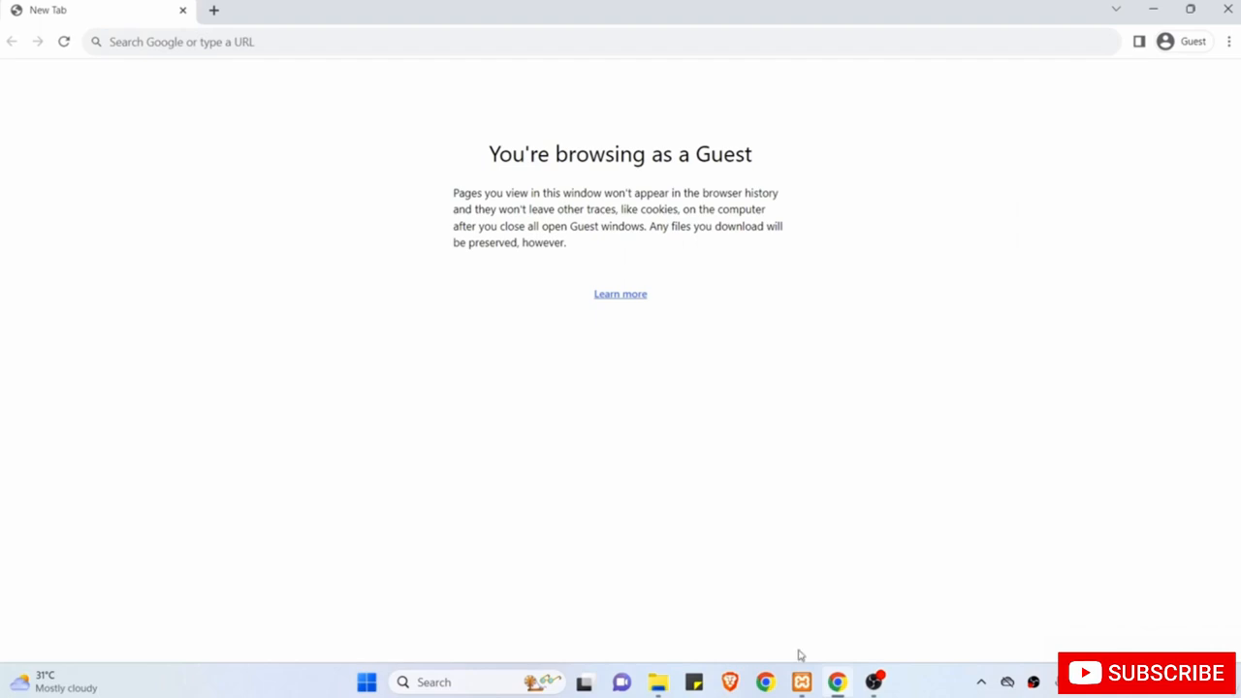
Confirm the XAMPP web server is running, then load localhost/ in Chrome.
left_click(801, 679)
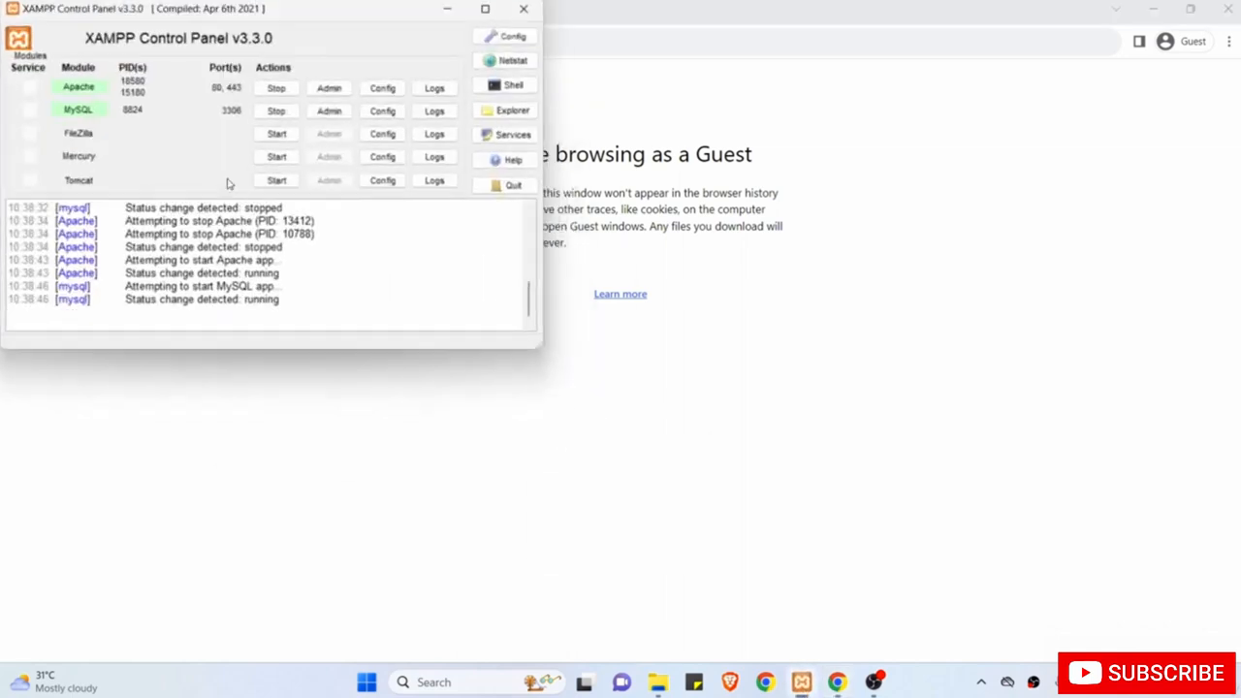
left_click(445, 10)
left_click(395, 43)
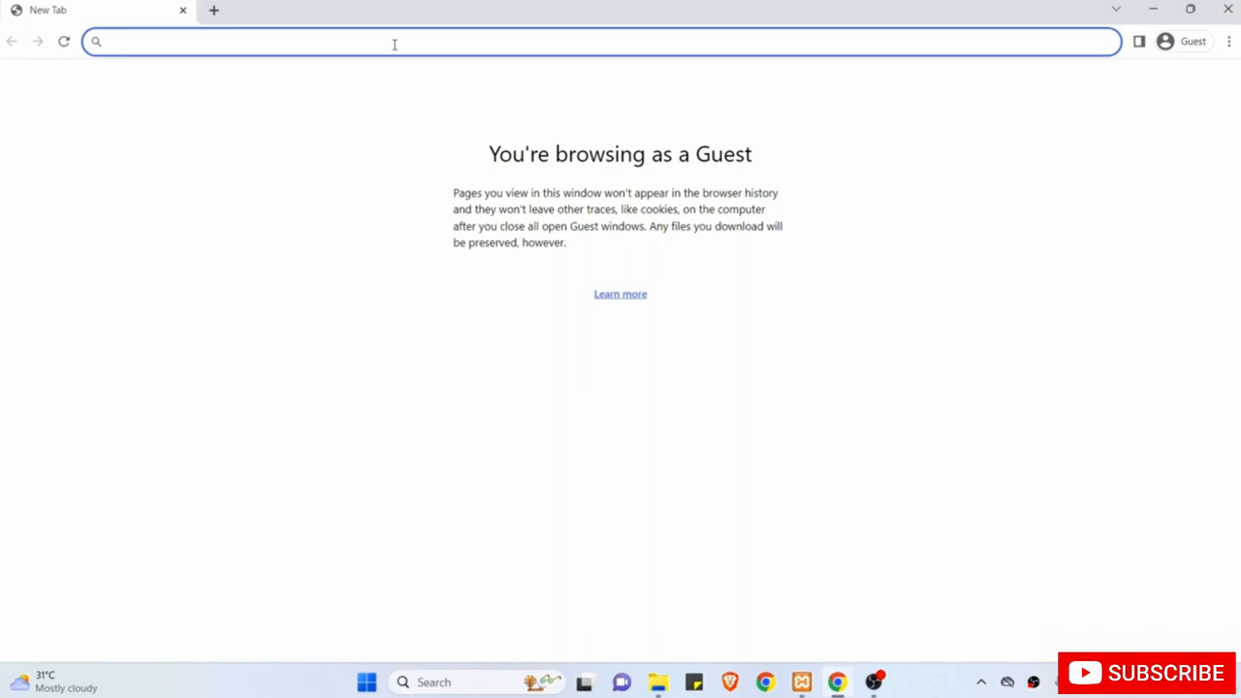
type("local")
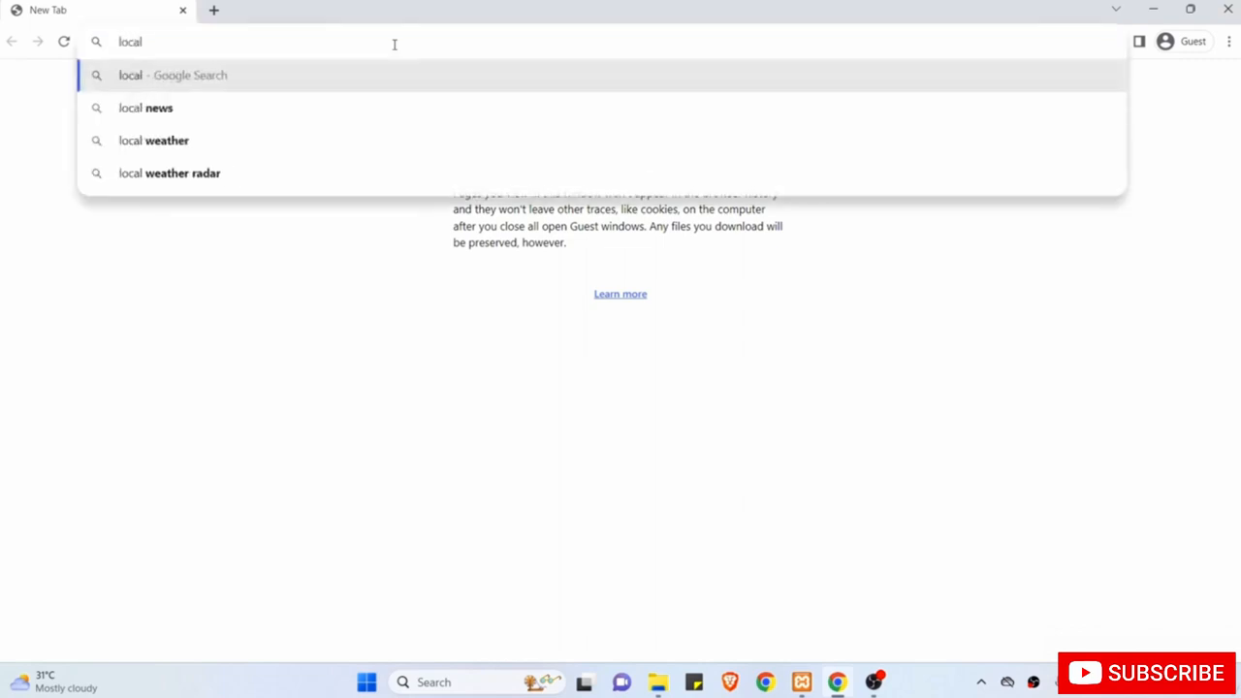
type("host")
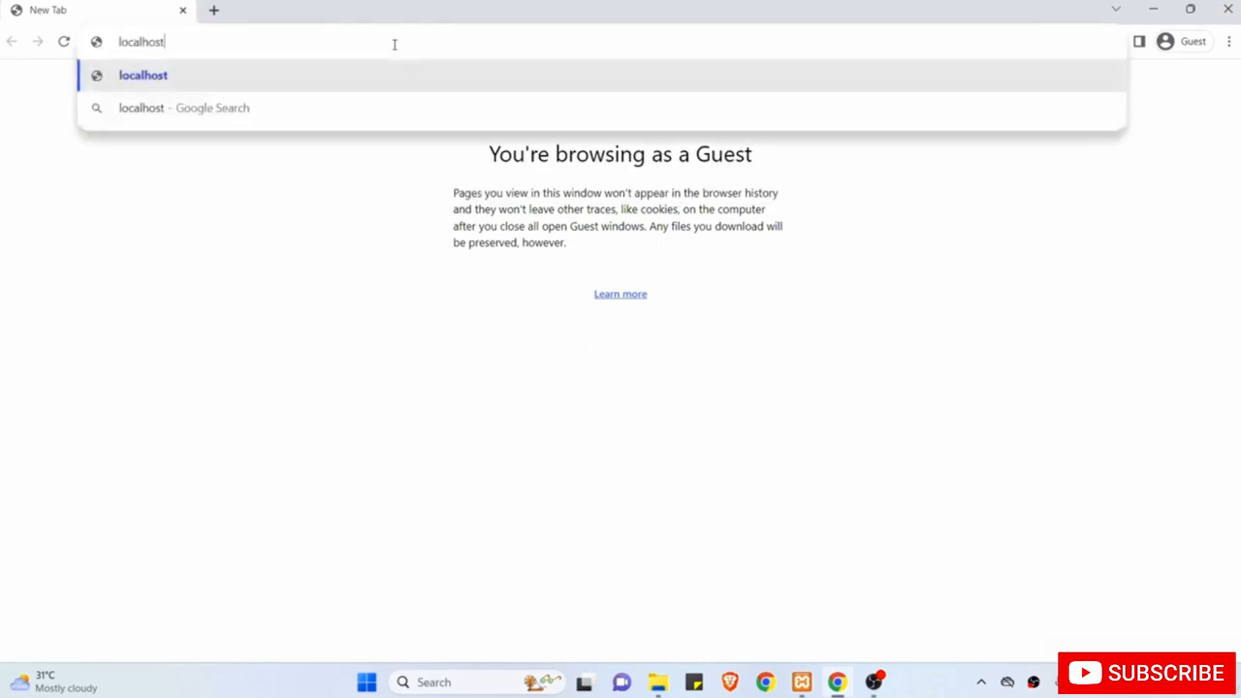
type("/")
key("Return")
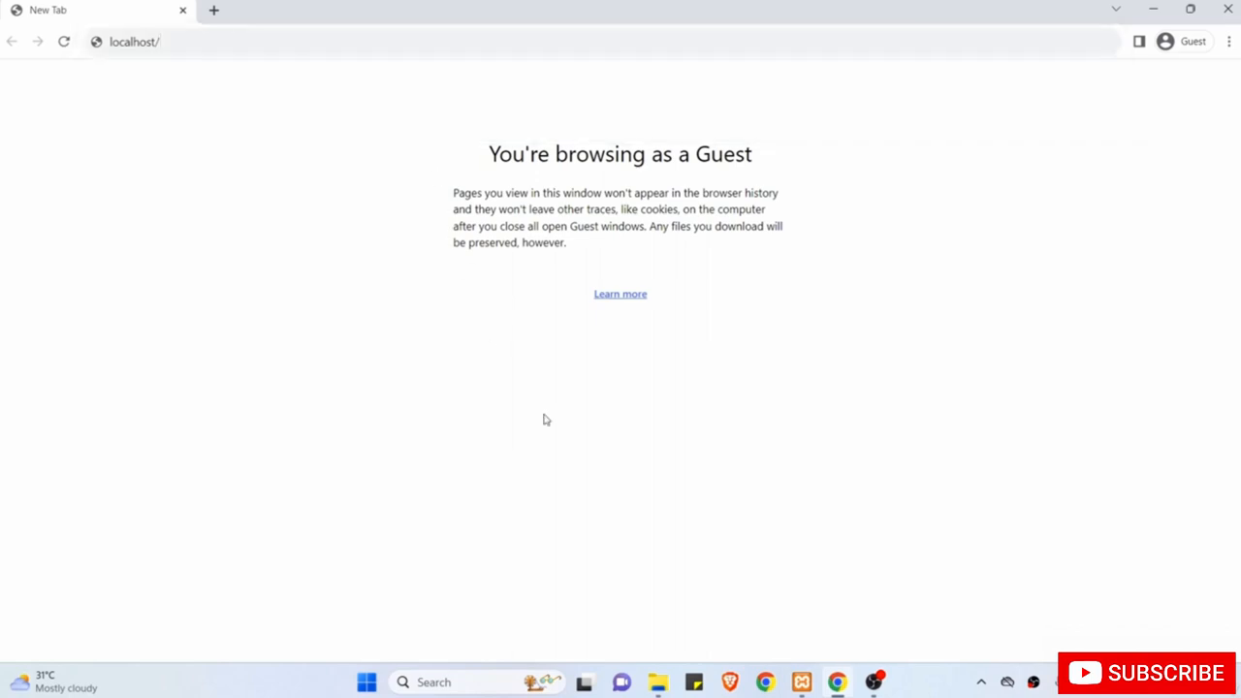
Check the drupalcourse folder name in htdocs and load localhost/drupalcourse.
left_click(658, 682)
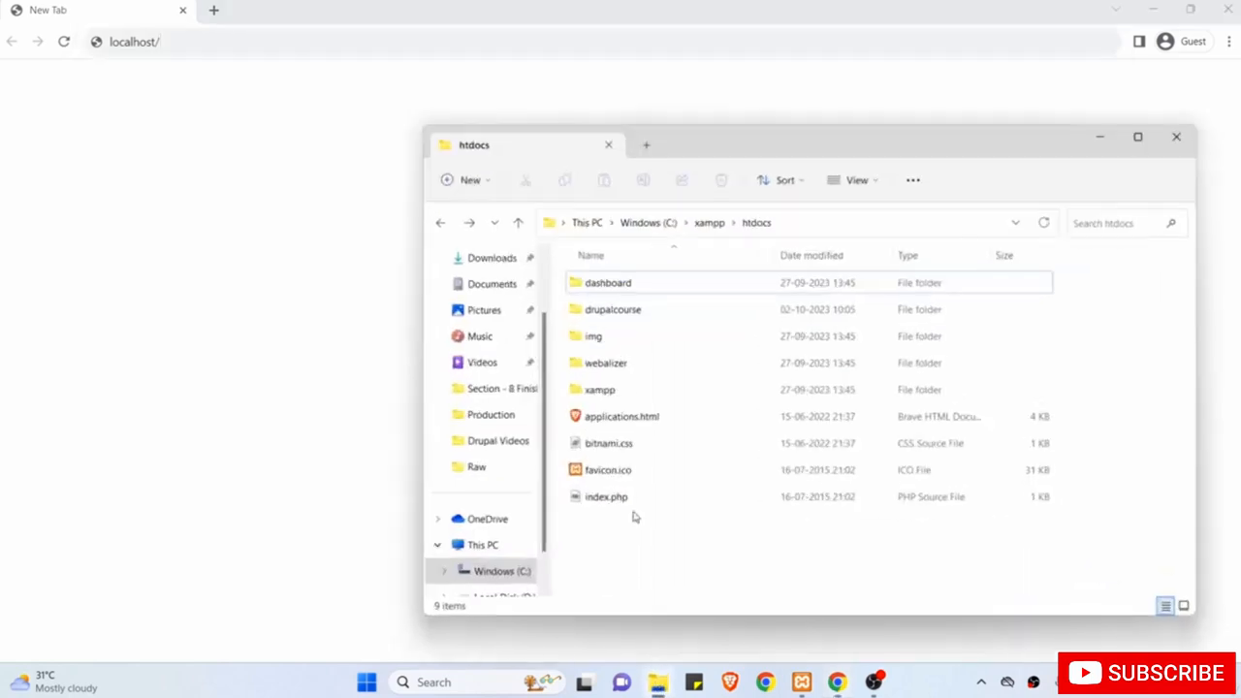
left_click(635, 313)
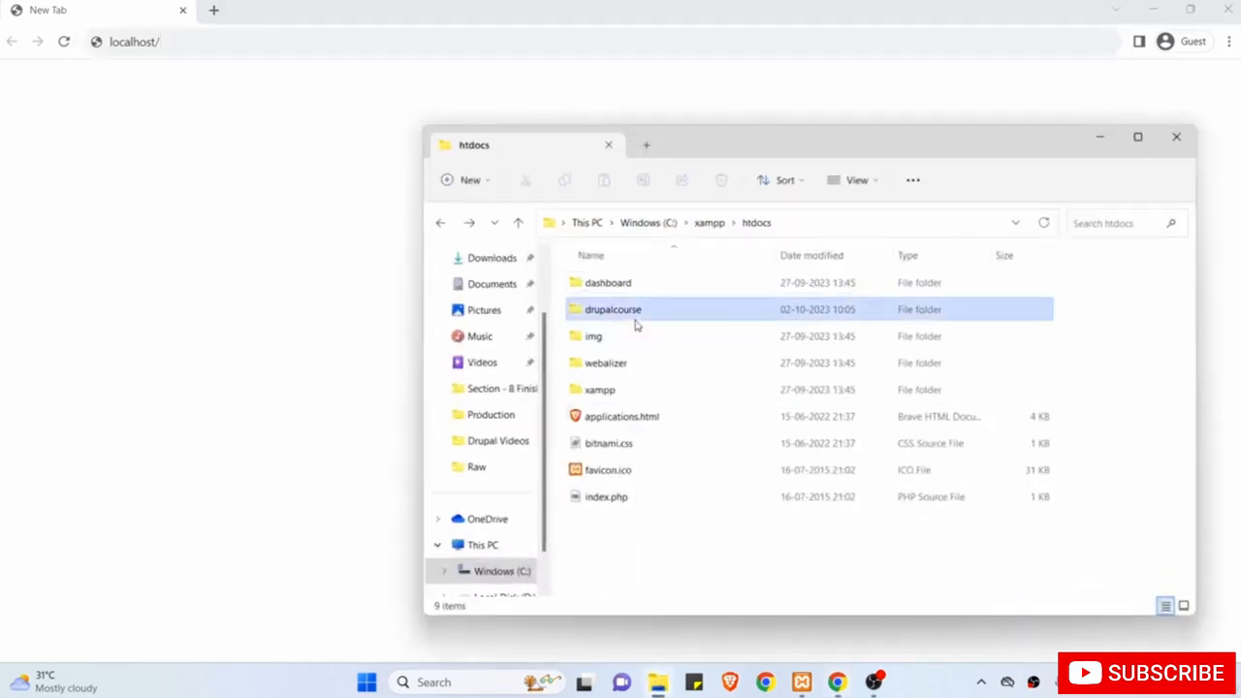
left_click(220, 43)
left_click(220, 43)
type("dru")
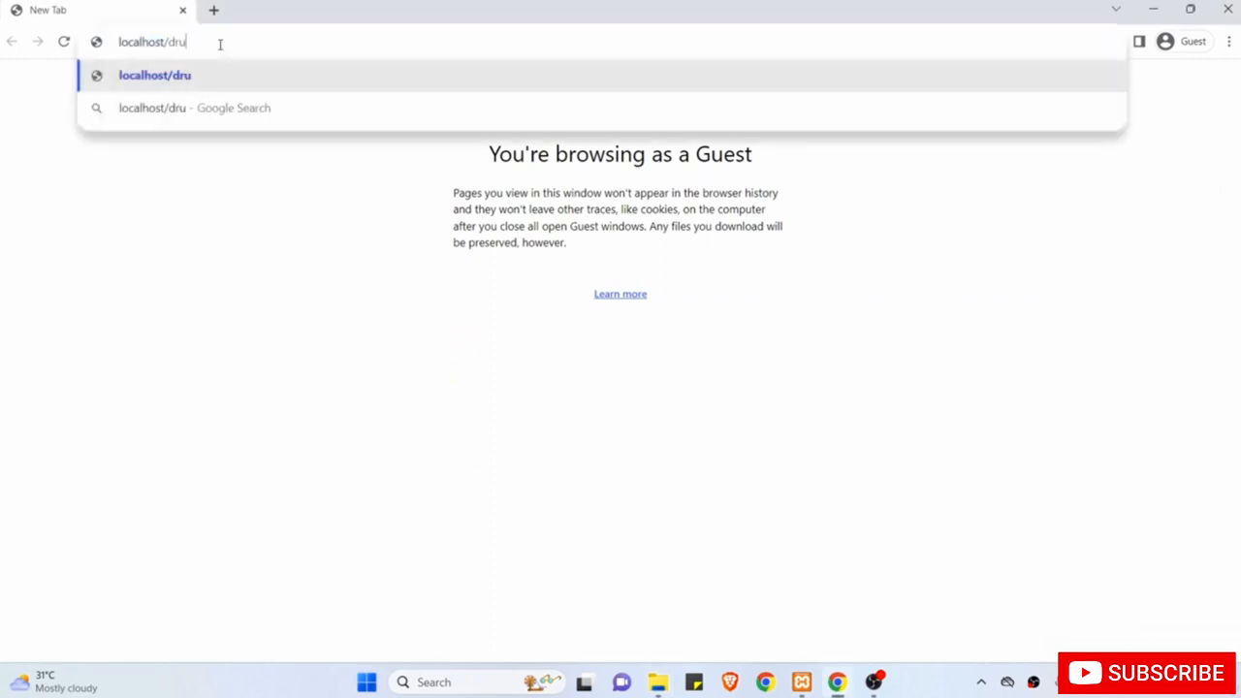
type("palcourse")
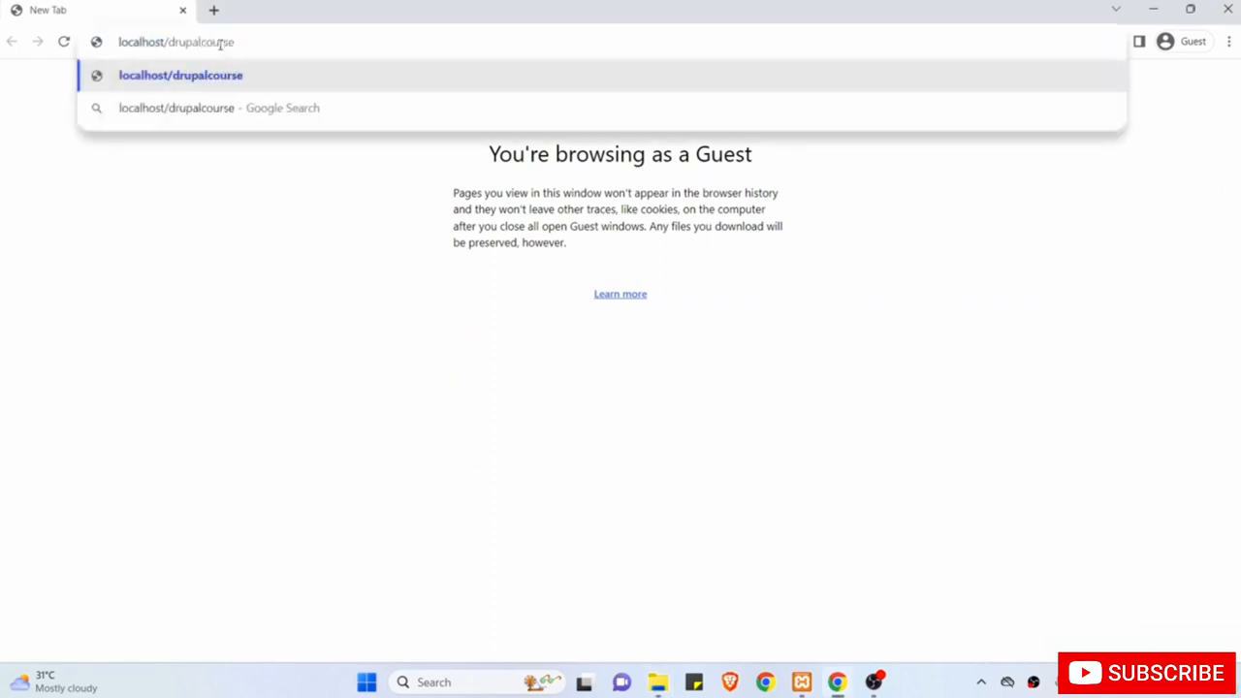
key("Return")
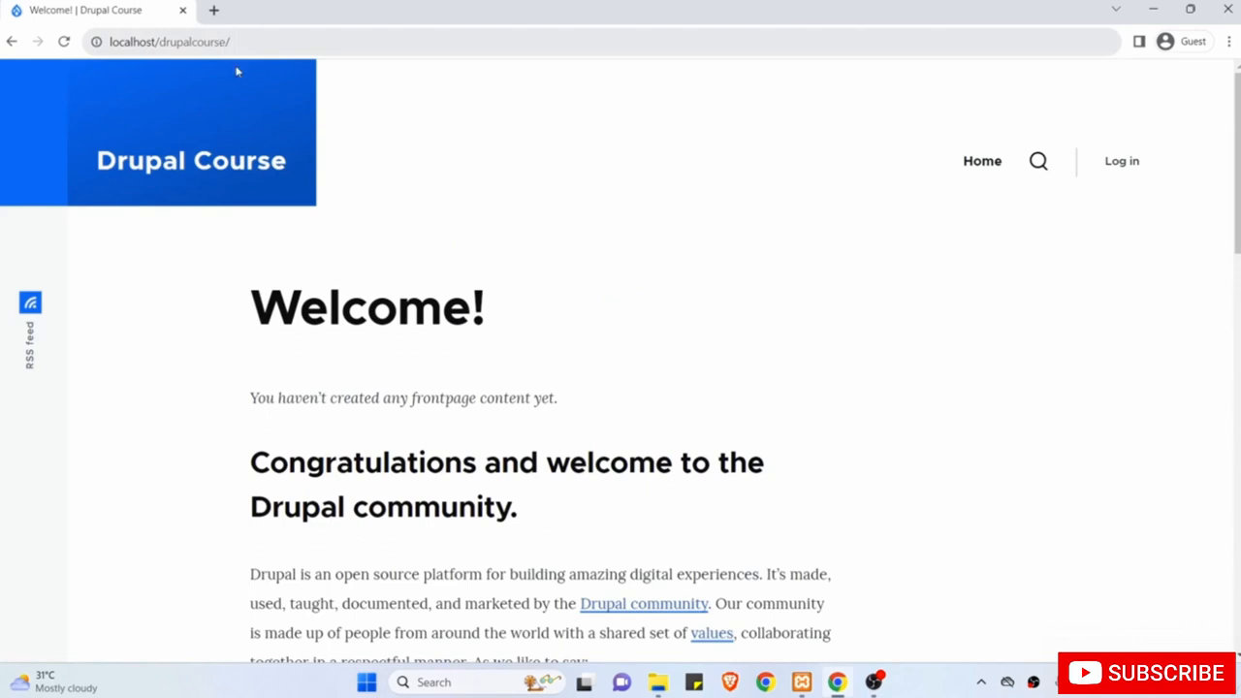
scroll(309, 295, "down", 1)
scroll(309, 295, "down", 2)
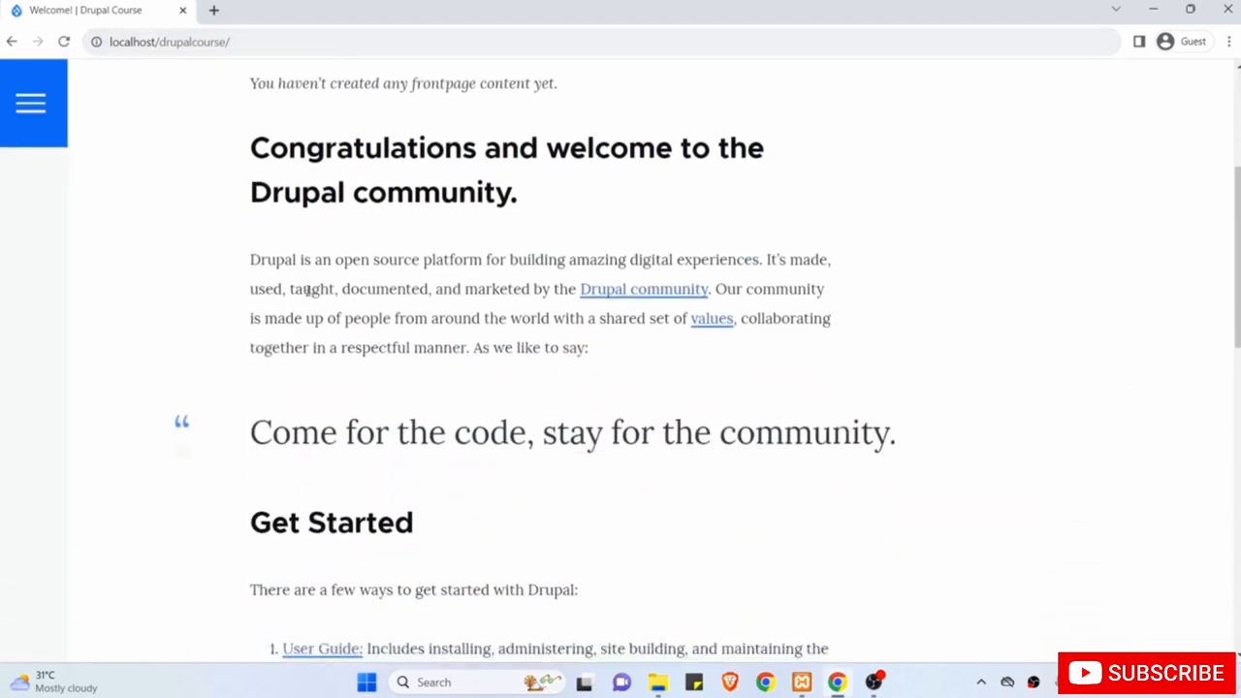
scroll(307, 291, "up", 3)
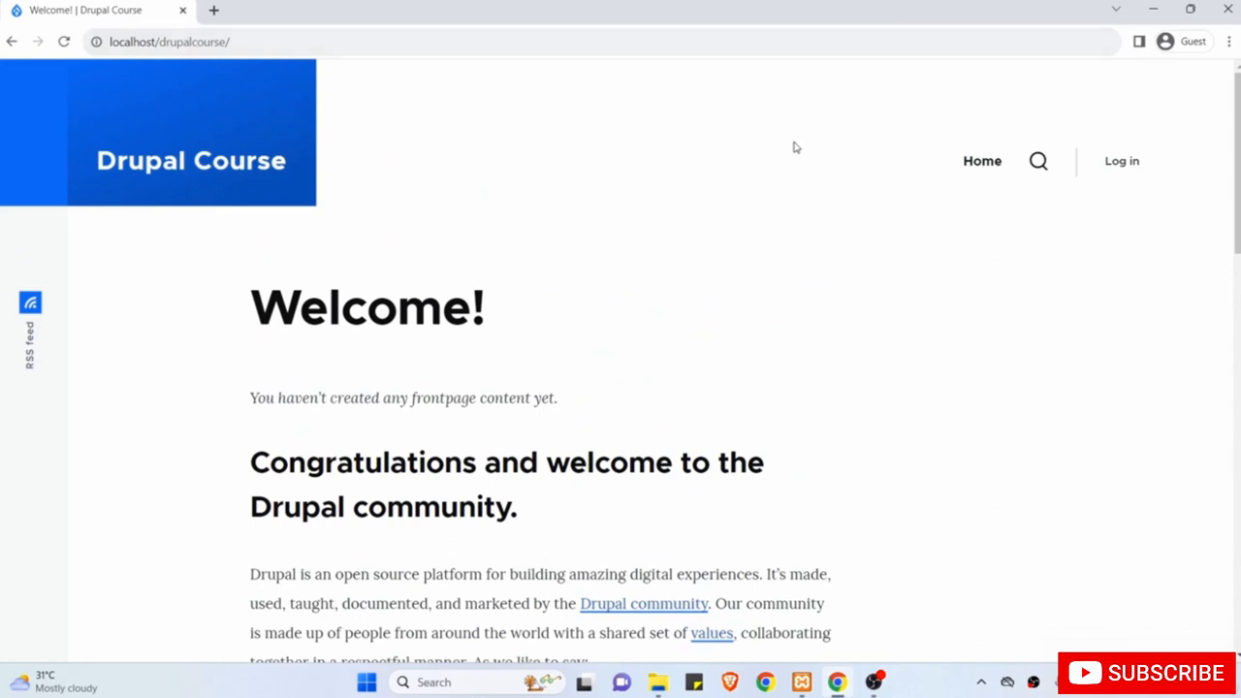
On the Log in page, sign in with the administrator's username and password.
left_click(1122, 163)
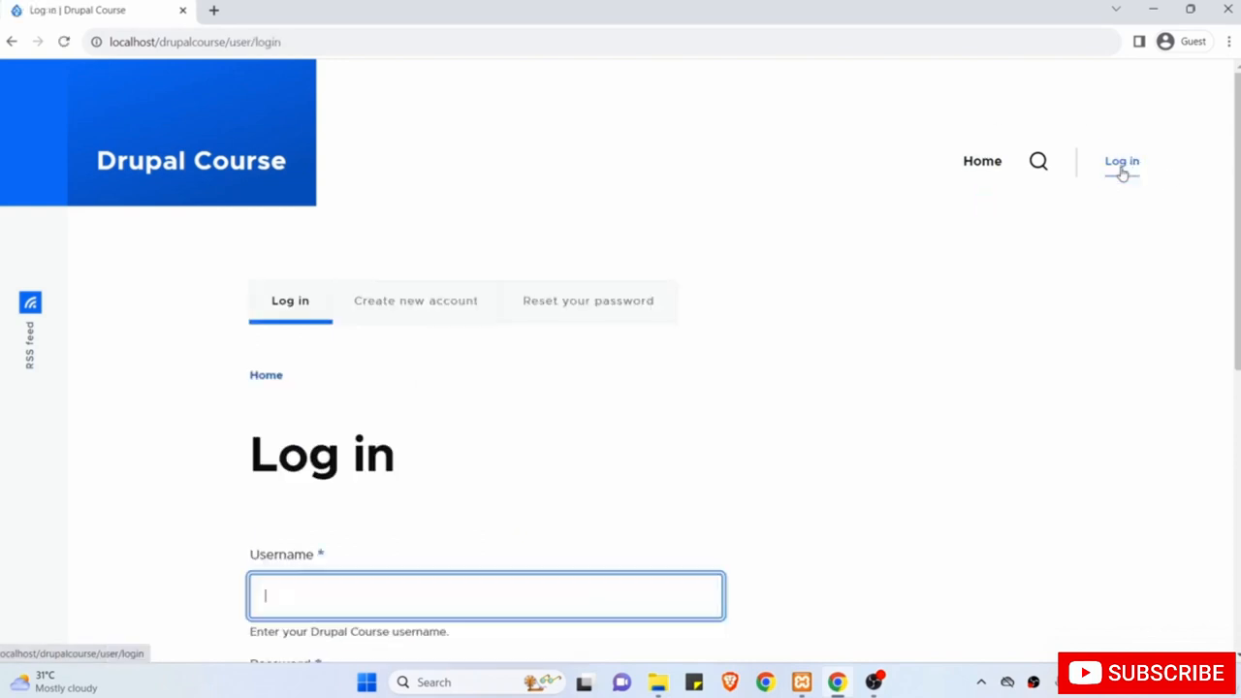
scroll(511, 381, "down", 3)
type("s")
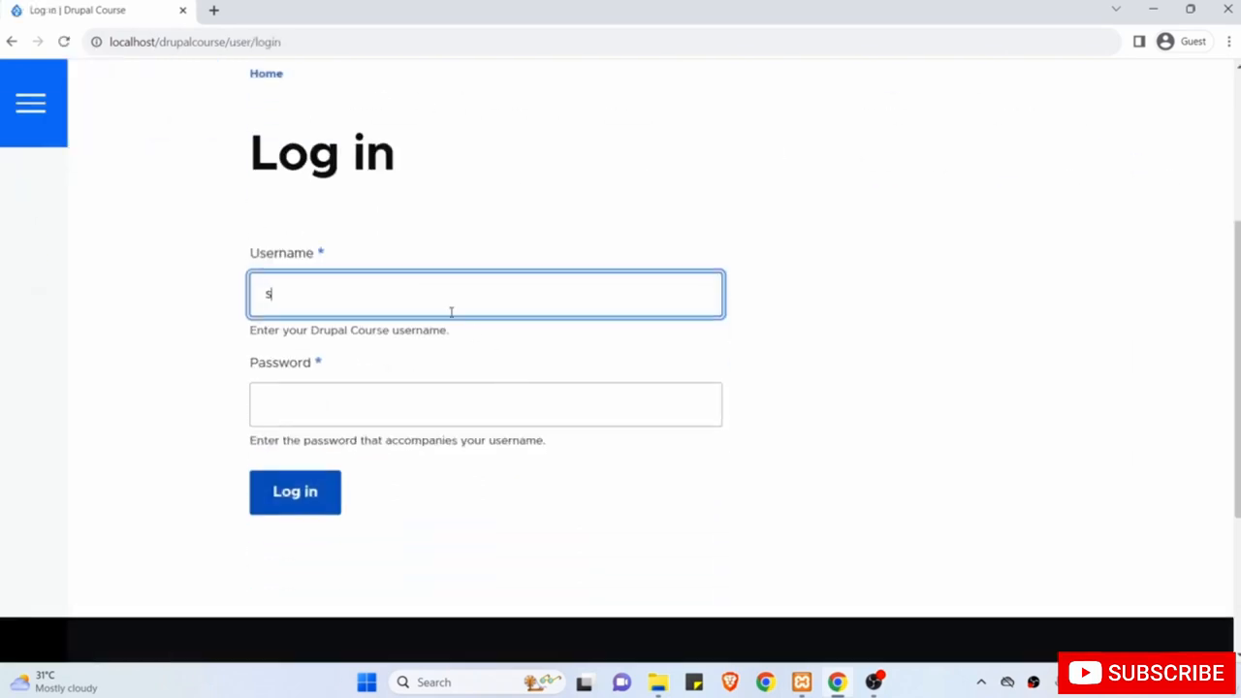
type("hubham")
key("Tab")
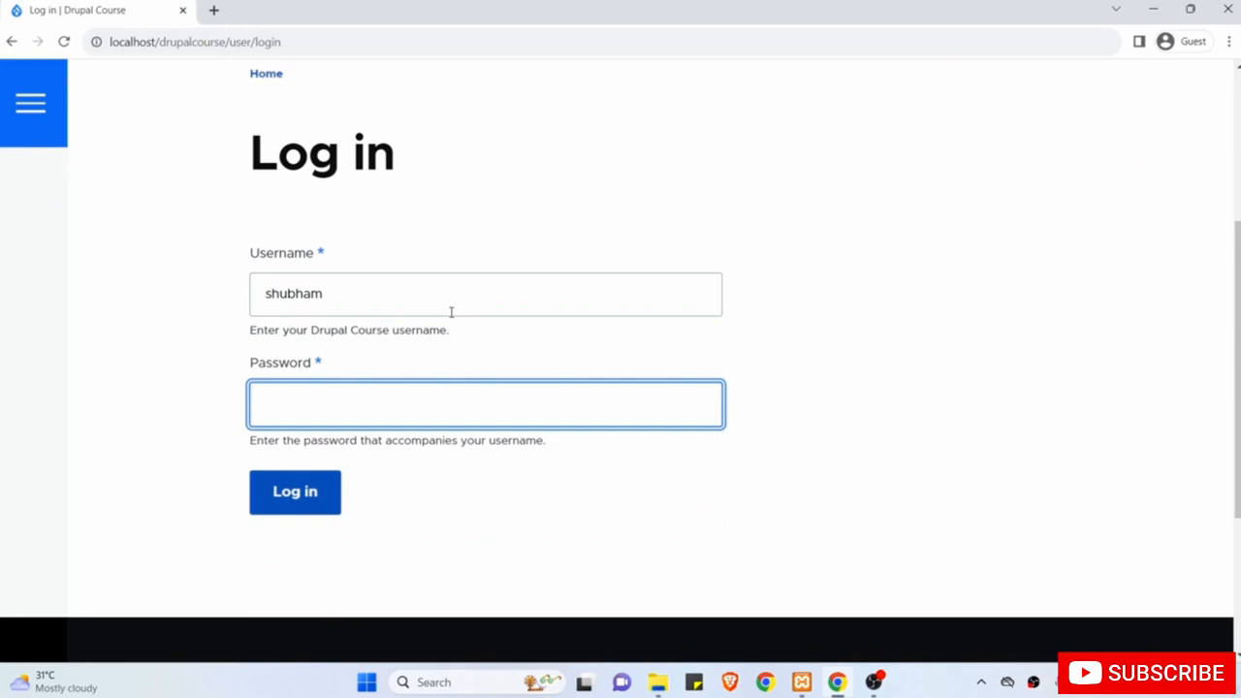
type("12345678")
left_click(300, 499)
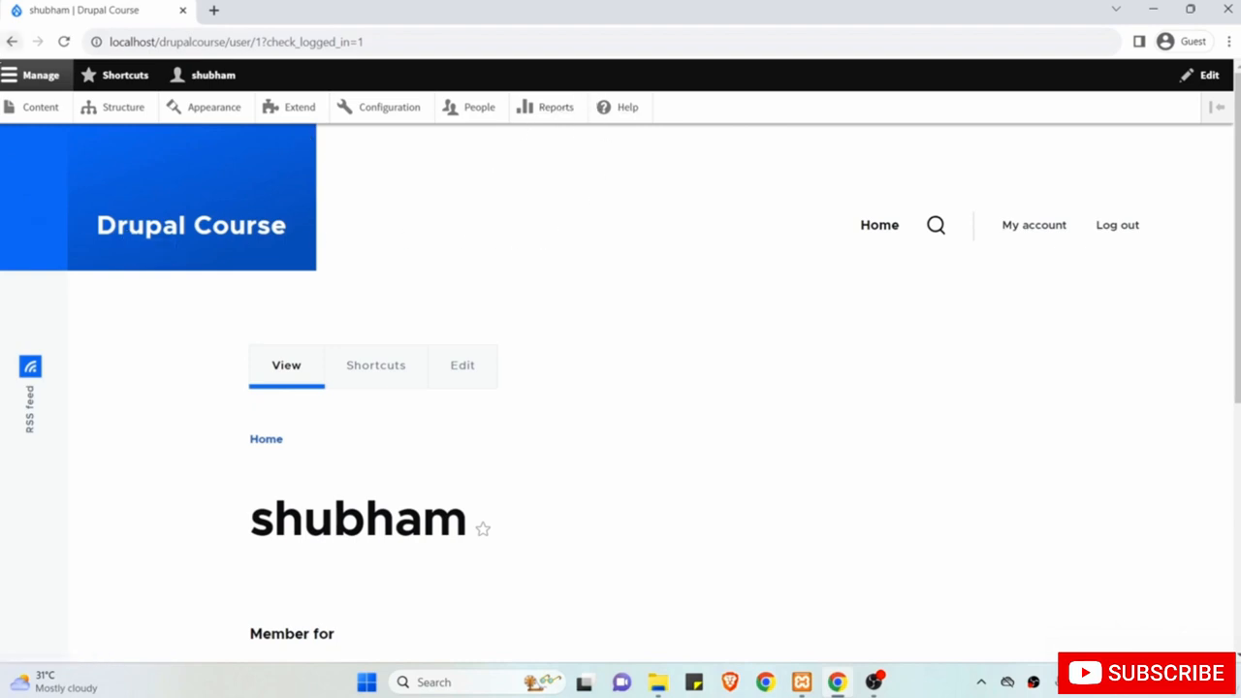
left_click(10, 81)
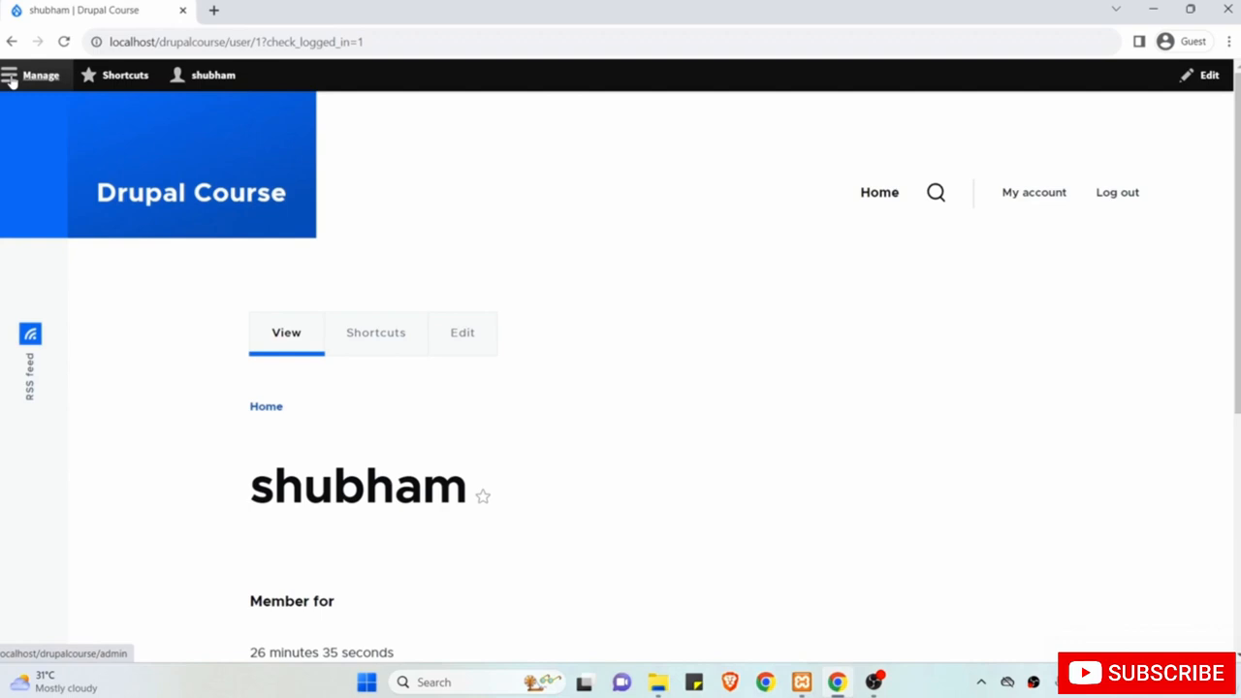
left_click(10, 77)
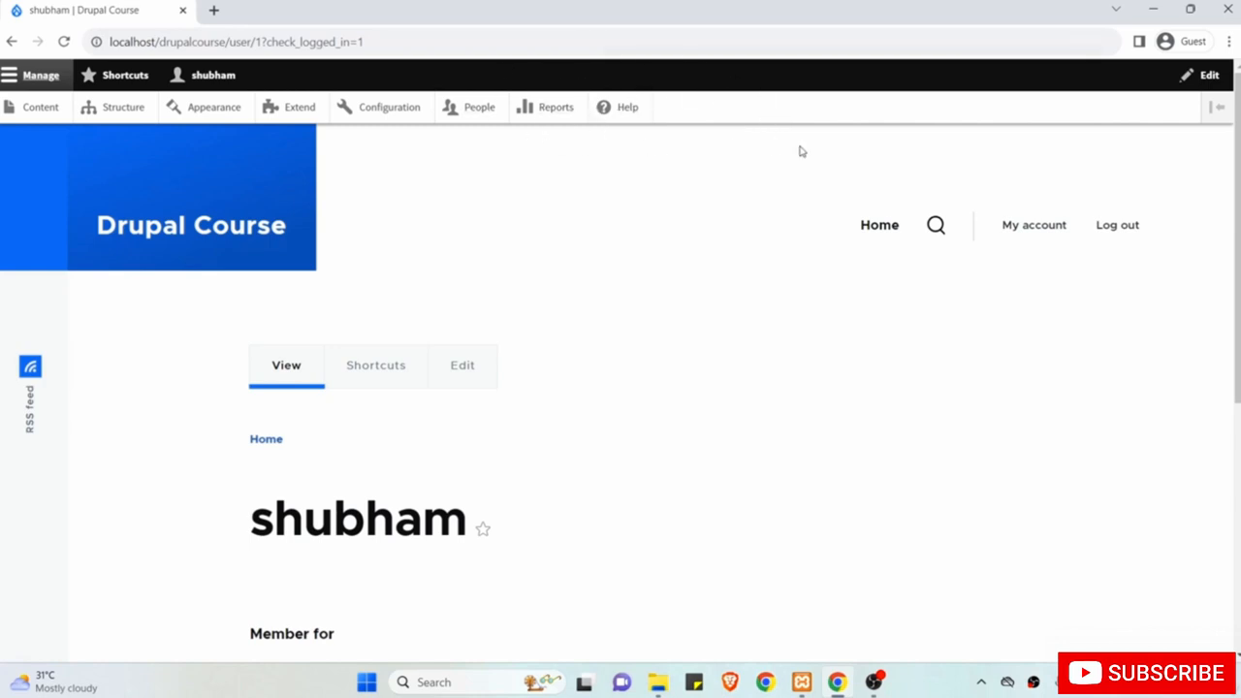
left_click(1217, 109)
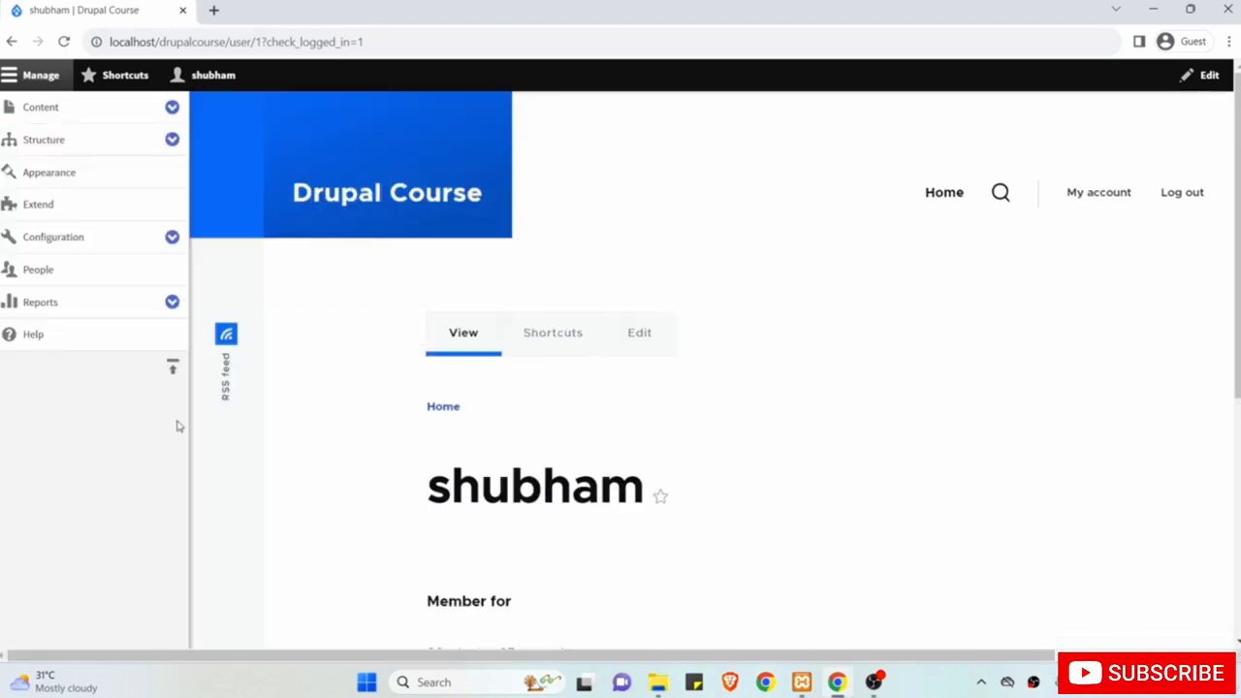
left_click(172, 369)
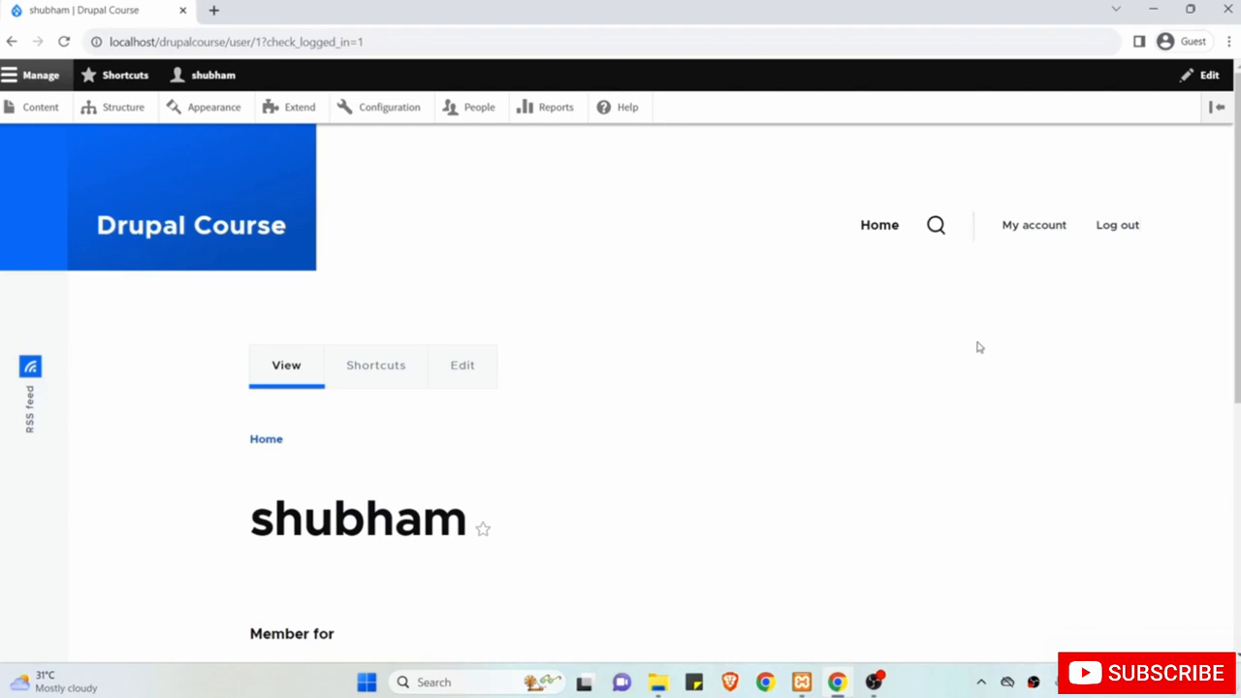
scroll(978, 347, "down", 1)
scroll(978, 347, "up", 1)
scroll(623, 391, "down", 2)
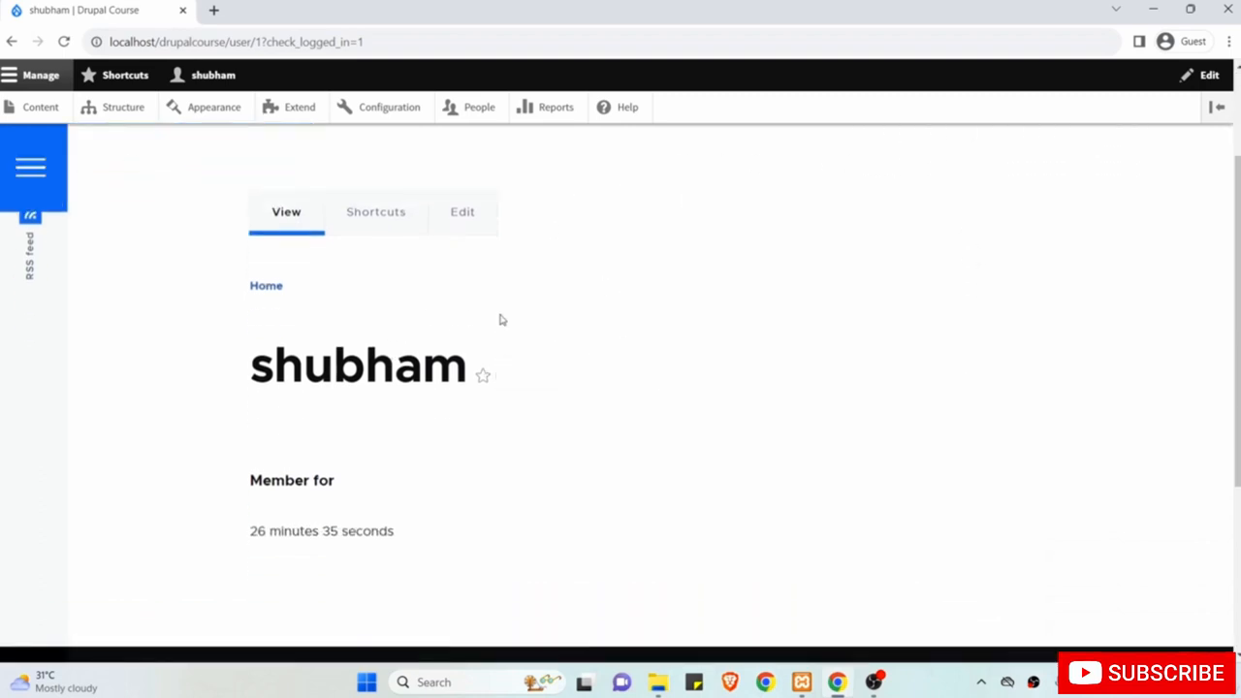
scroll(571, 401, "down", 1)
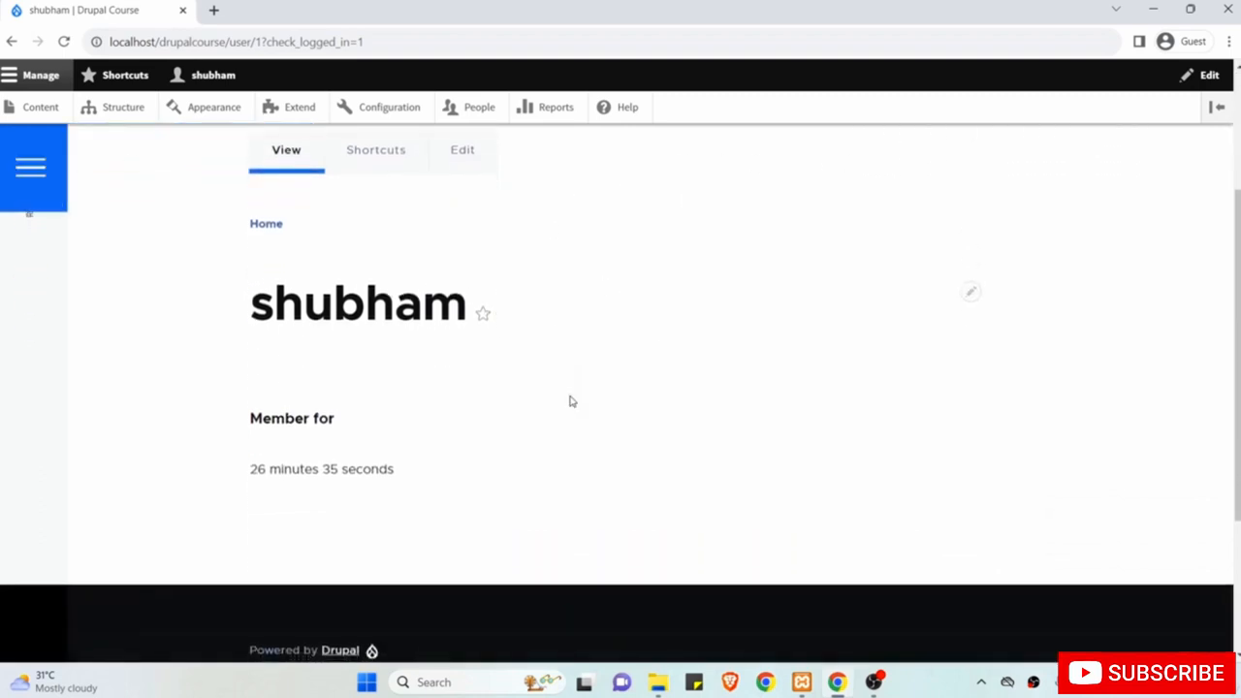
scroll(571, 401, "down", 2)
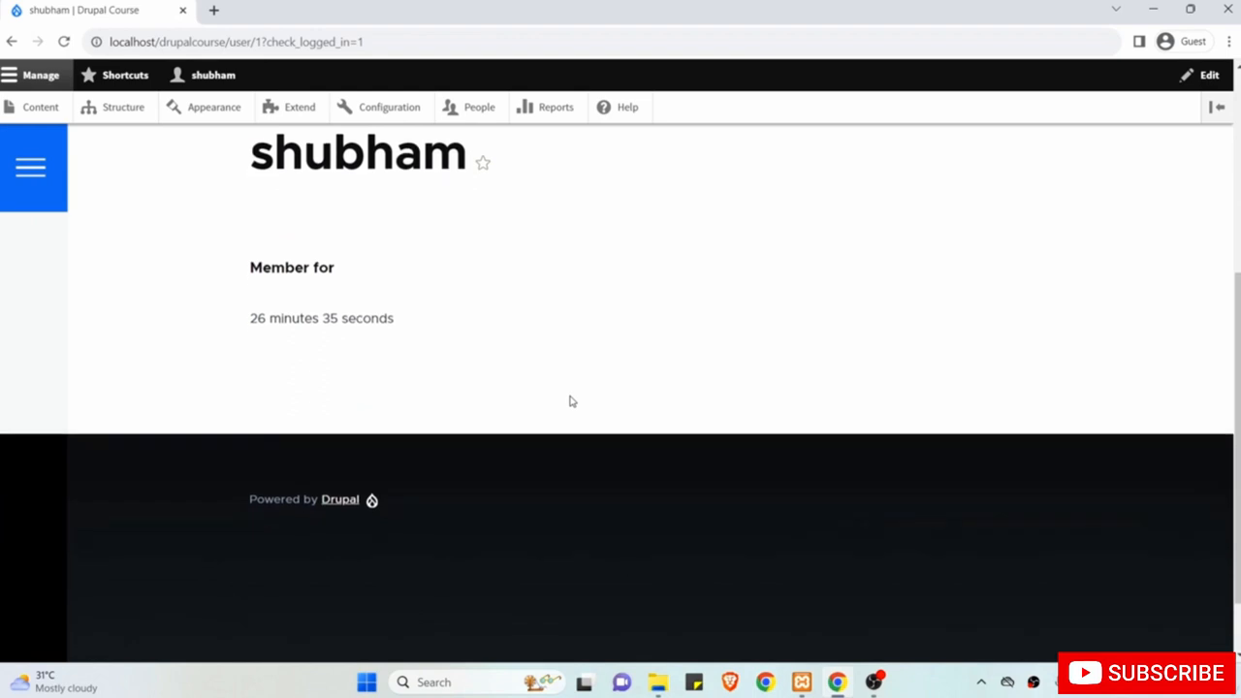
scroll(571, 401, "down", 1)
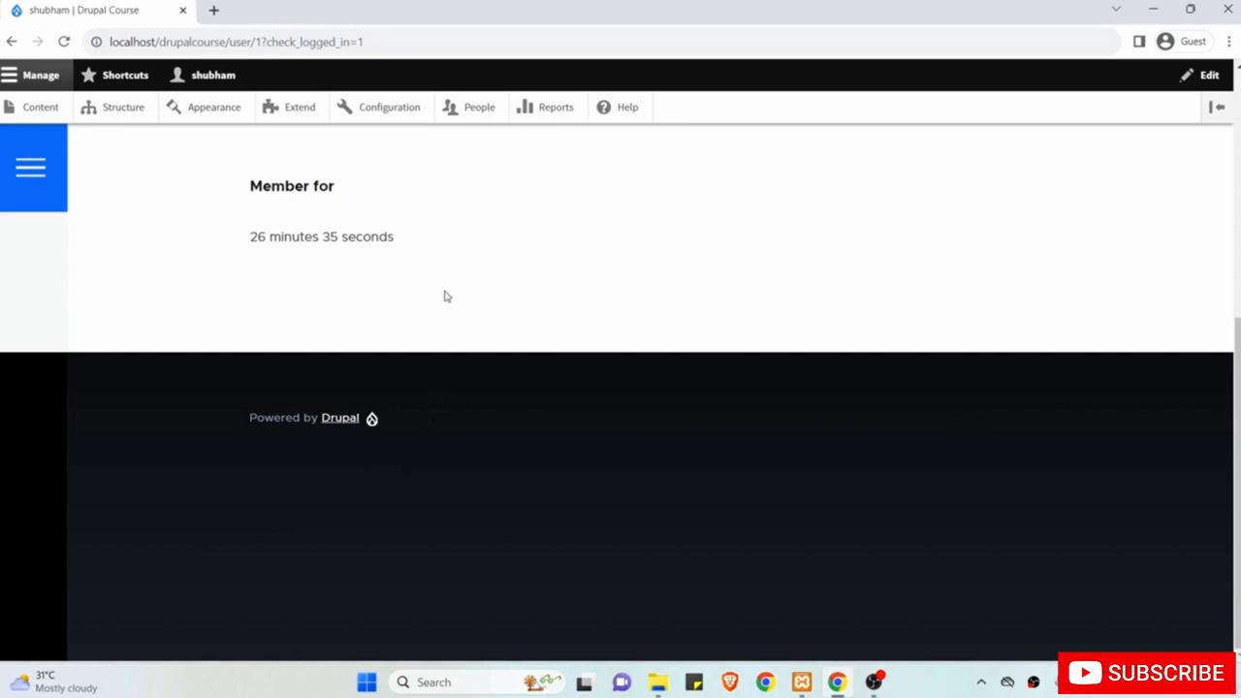
scroll(446, 295, "up", 5)
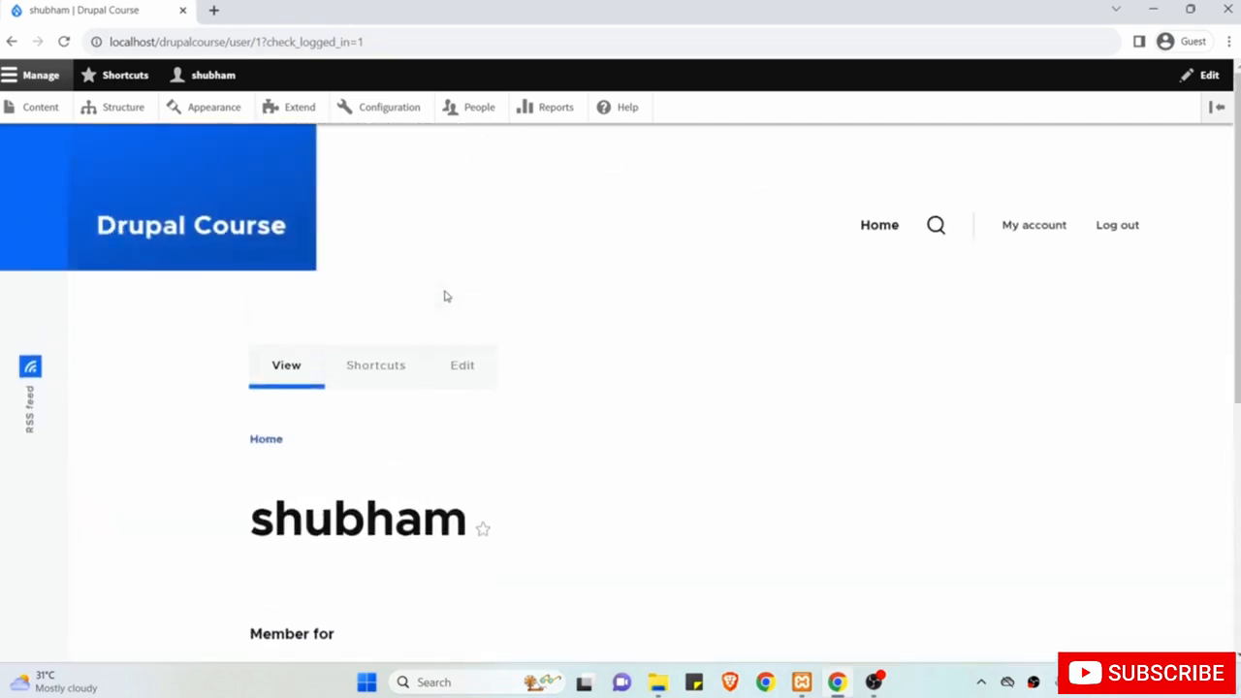
scroll(466, 255, "down", 5)
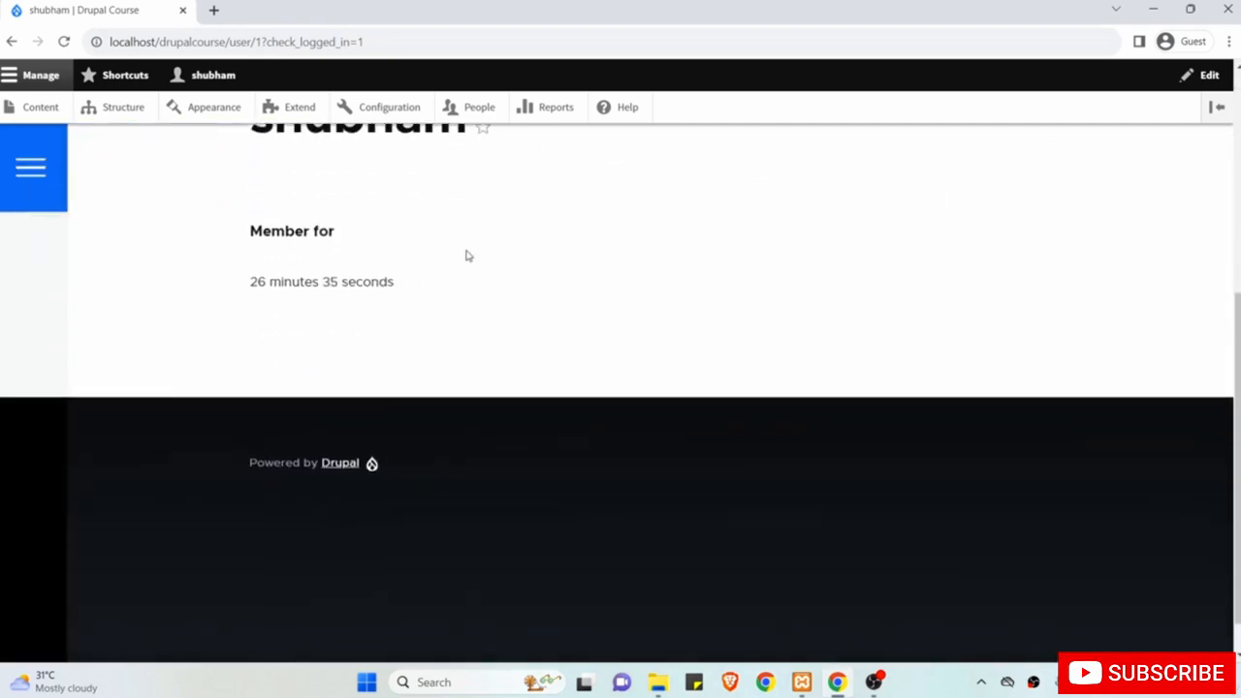
scroll(465, 255, "up", 5)
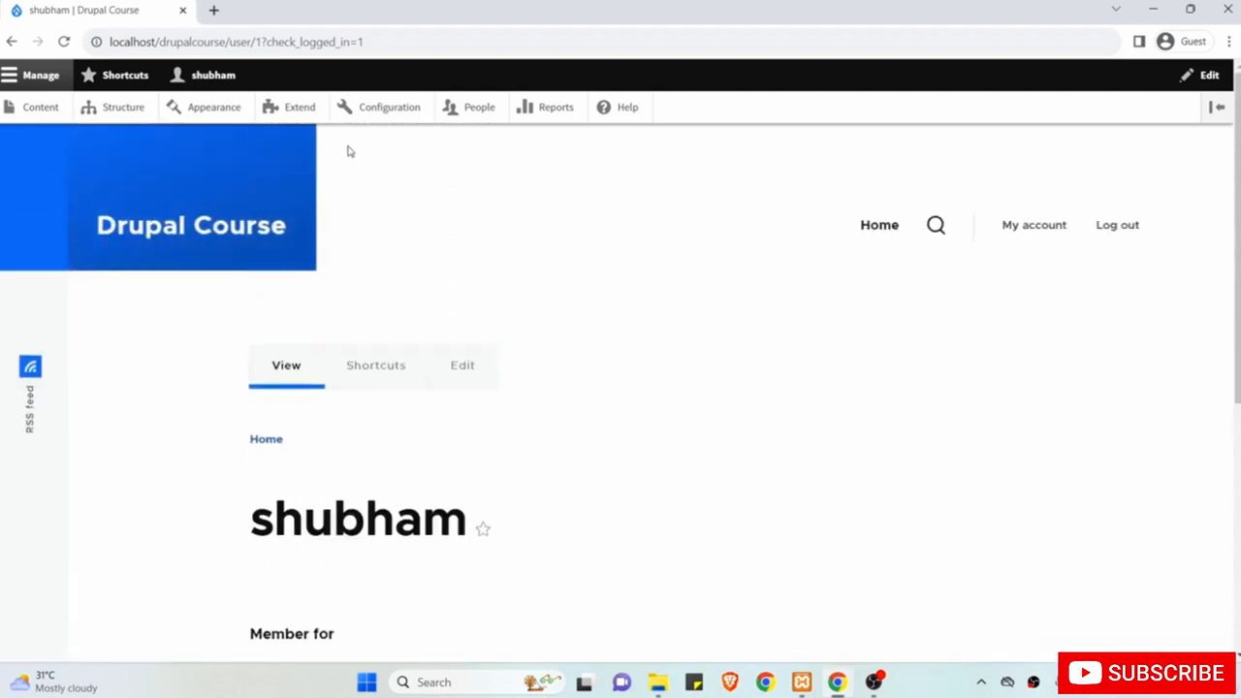
mouse_move(217, 178)
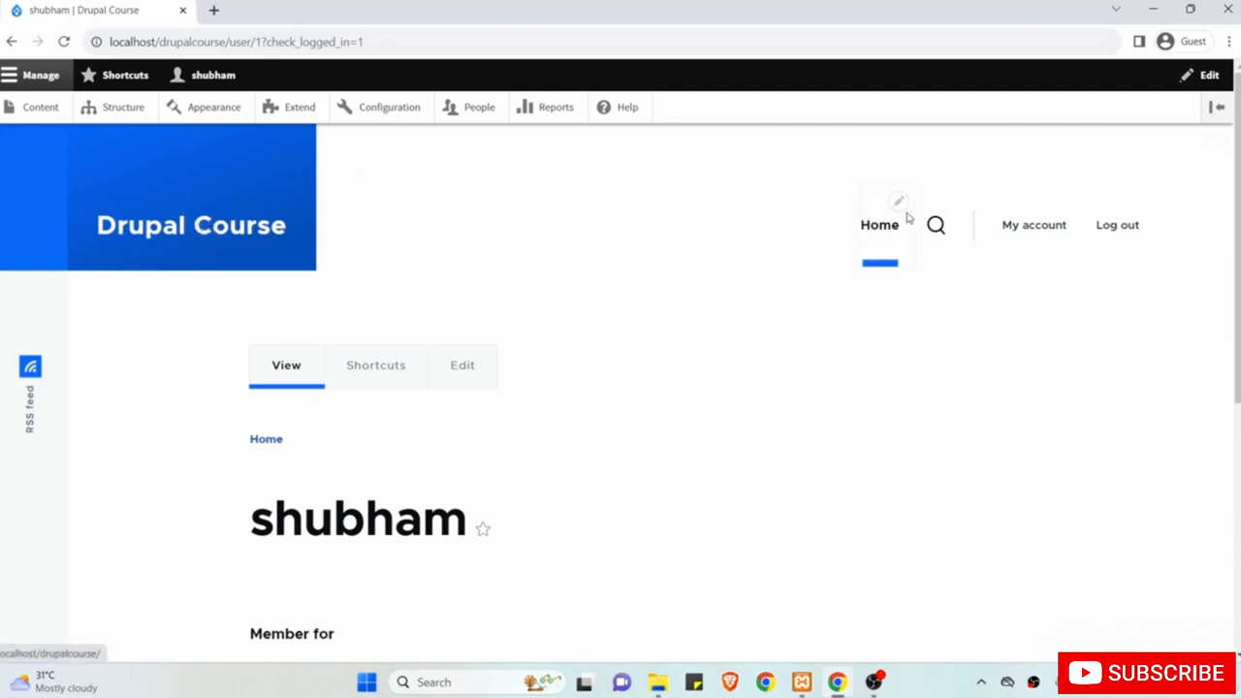
scroll(715, 356, "down", 3)
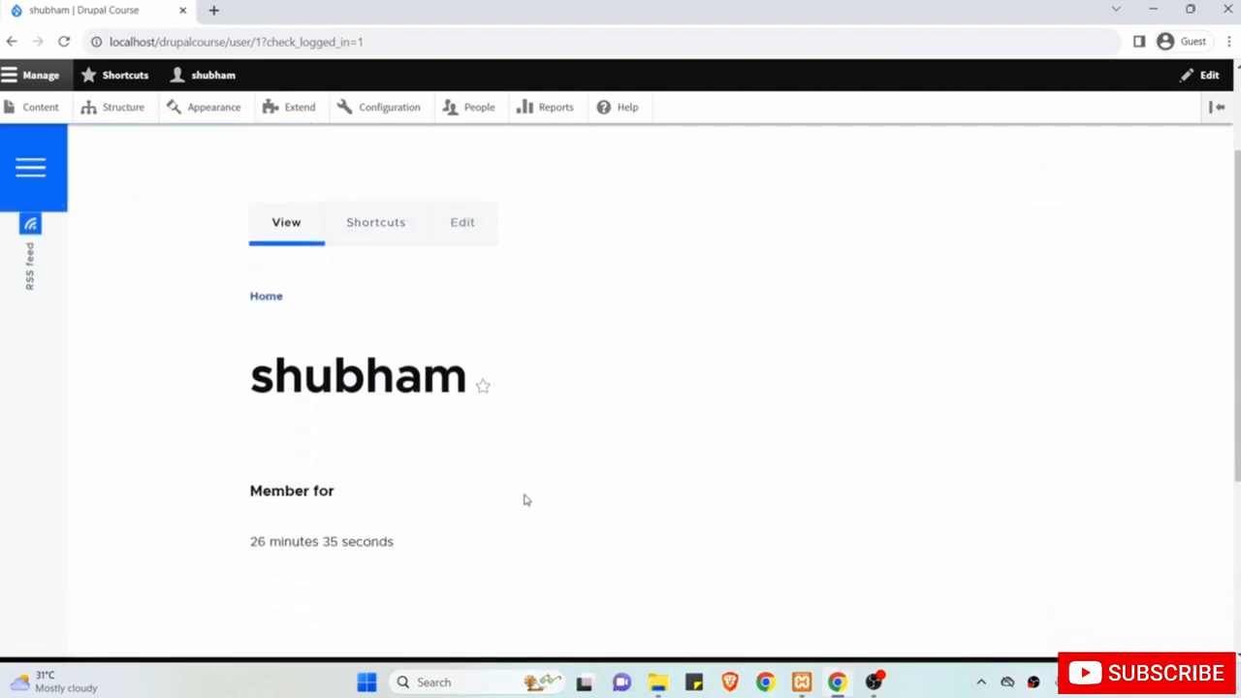
scroll(523, 498, "down", 3)
scroll(524, 499, "down", 1)
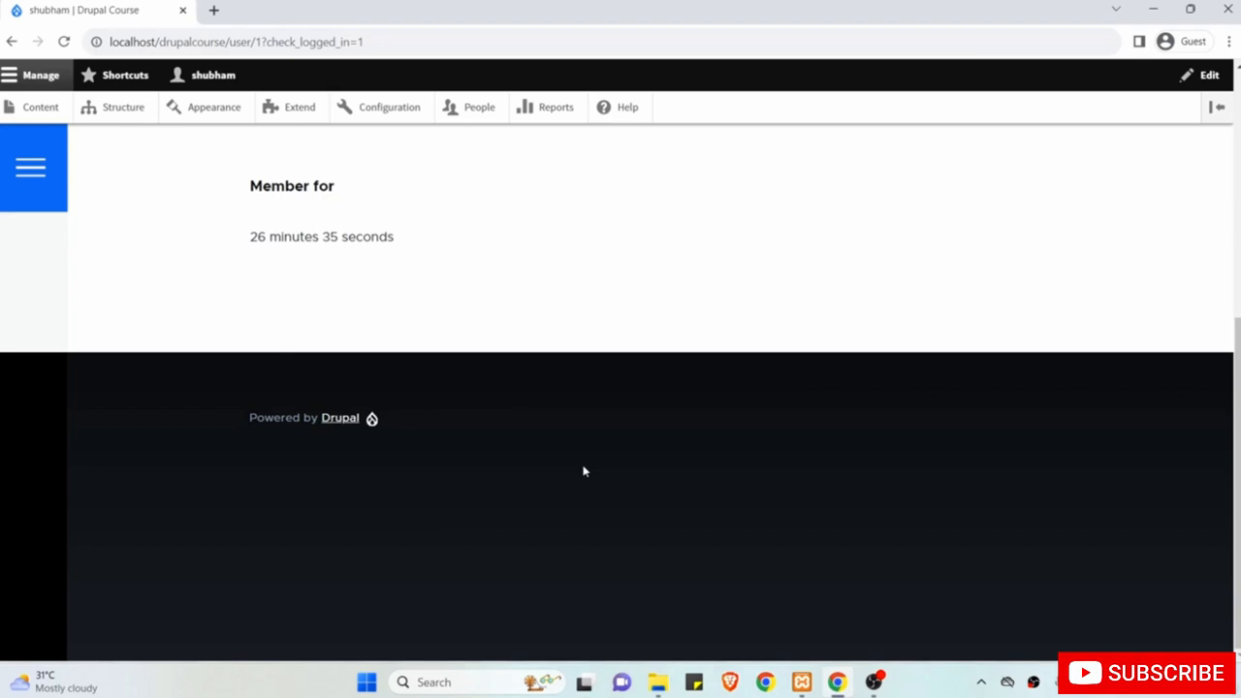
scroll(584, 471, "up", 1)
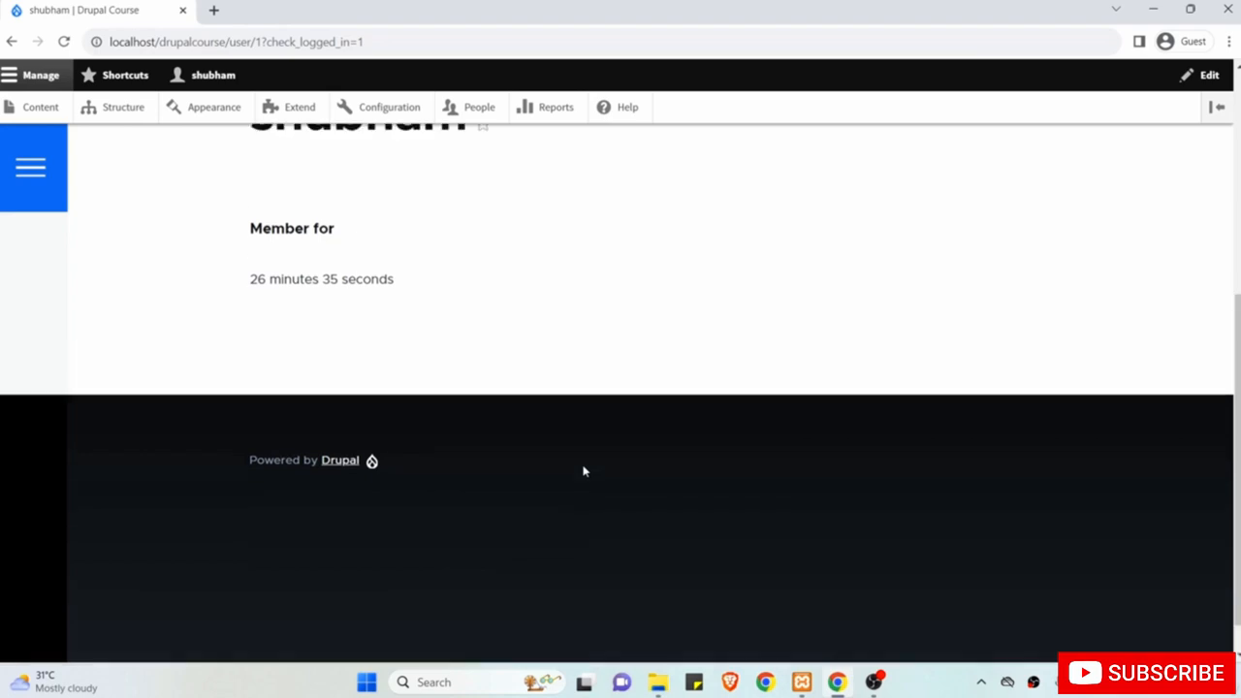
scroll(584, 471, "down", 1)
scroll(584, 471, "up", 1)
scroll(584, 472, "up", 5)
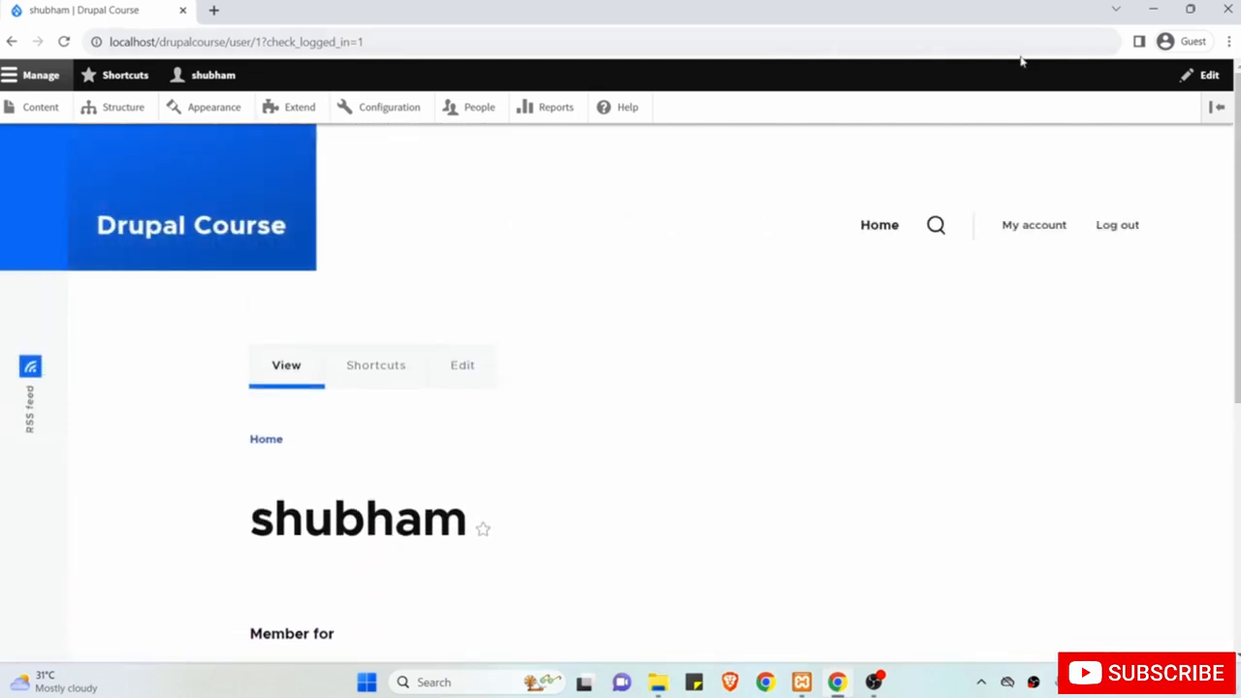
Log out of the administrator account and return to the Drupal Course front page.
left_click(1125, 229)
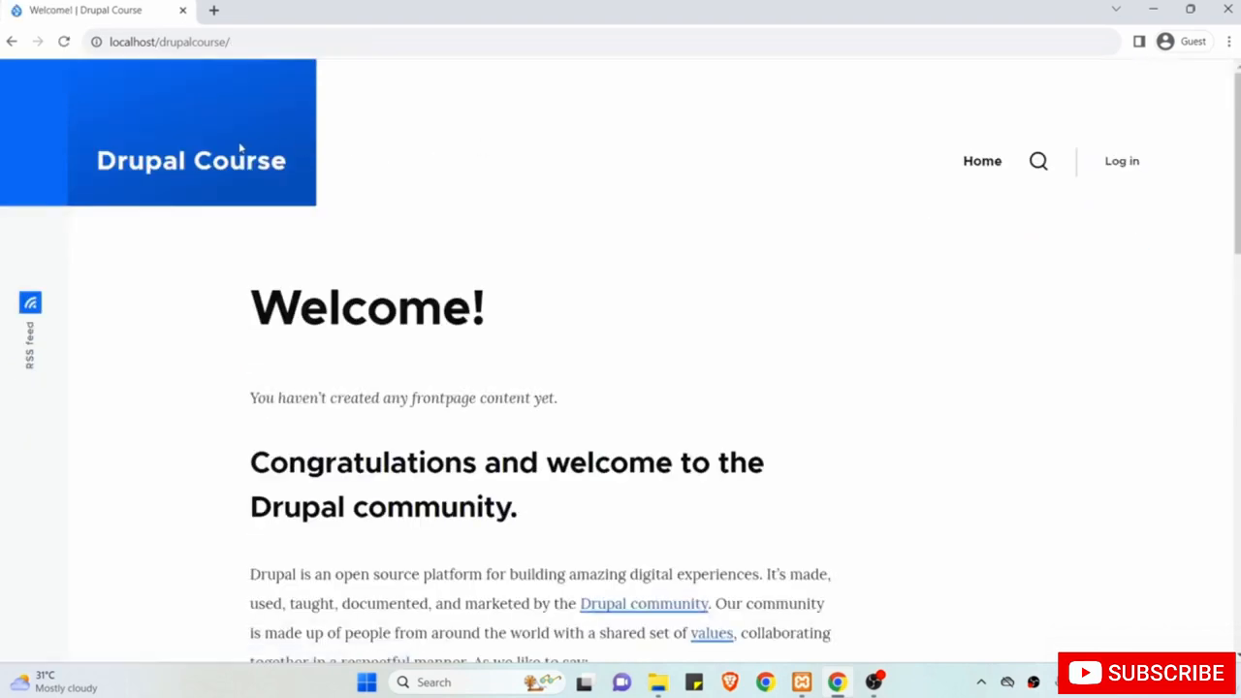
left_click(239, 165)
Append user/login to localhost/drupalcourse/ and load the site's login page.
left_click_drag(251, 41, 109, 39)
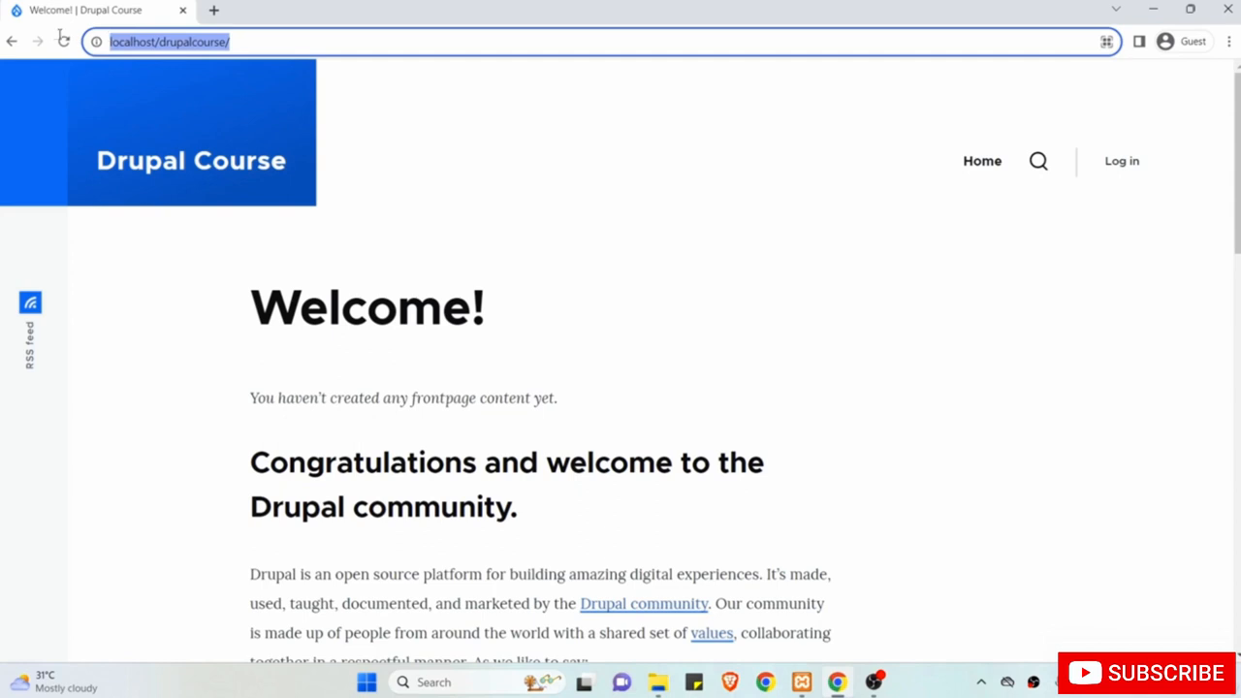
left_click(259, 40)
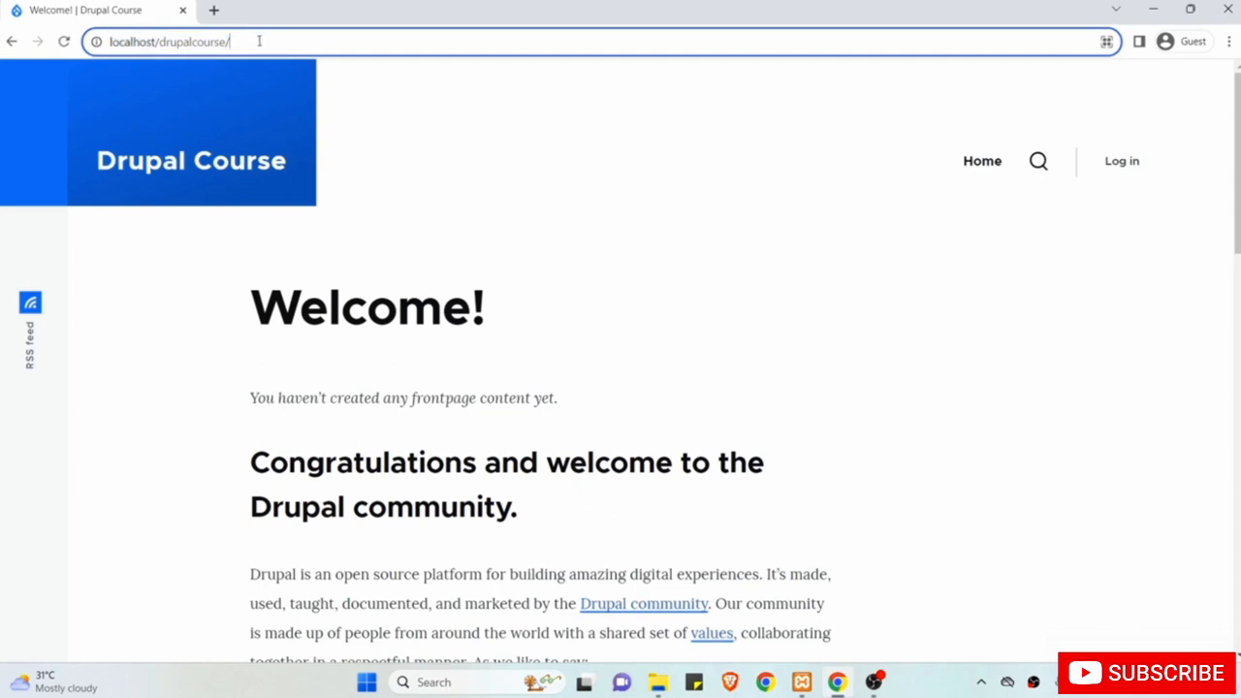
type("use")
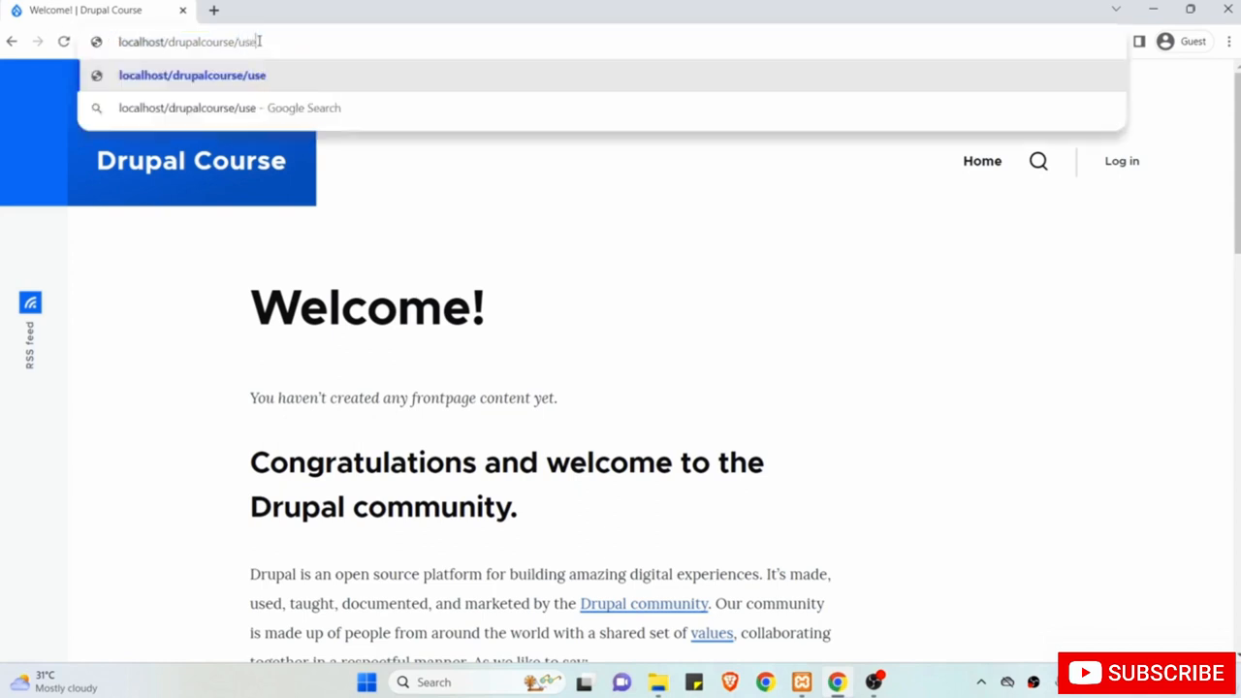
type("r/login")
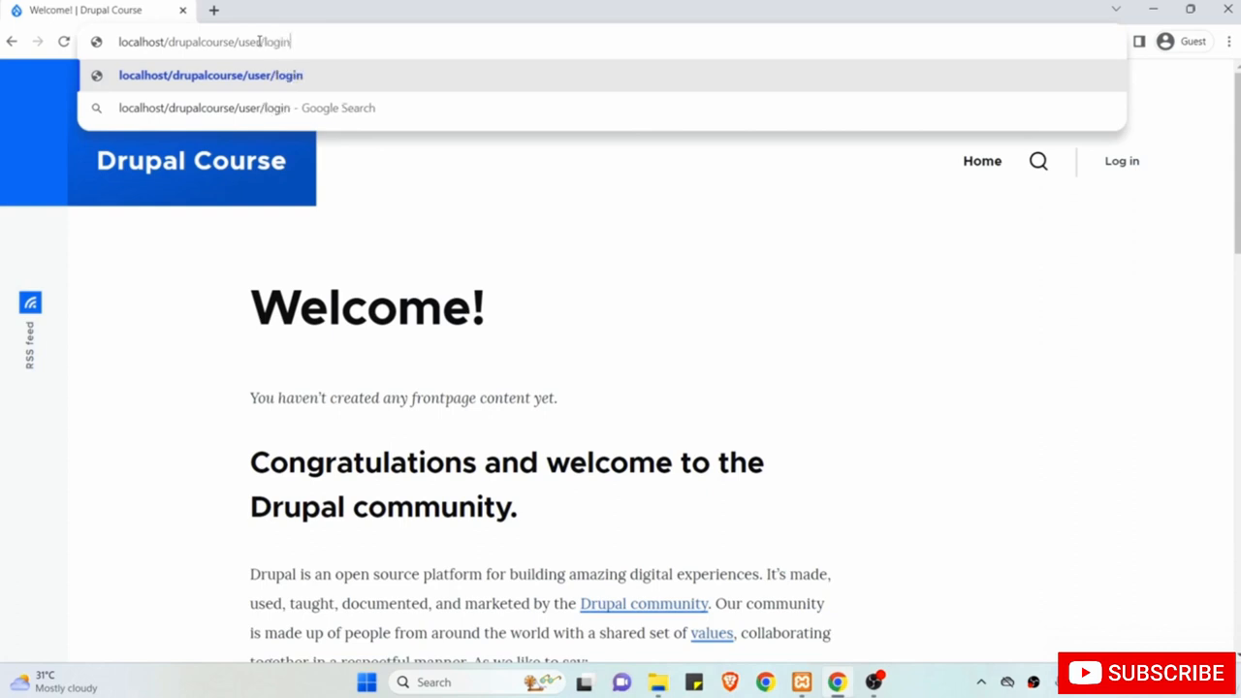
key("ctrl+shift+Left")
key("ctrl+shift+Left")
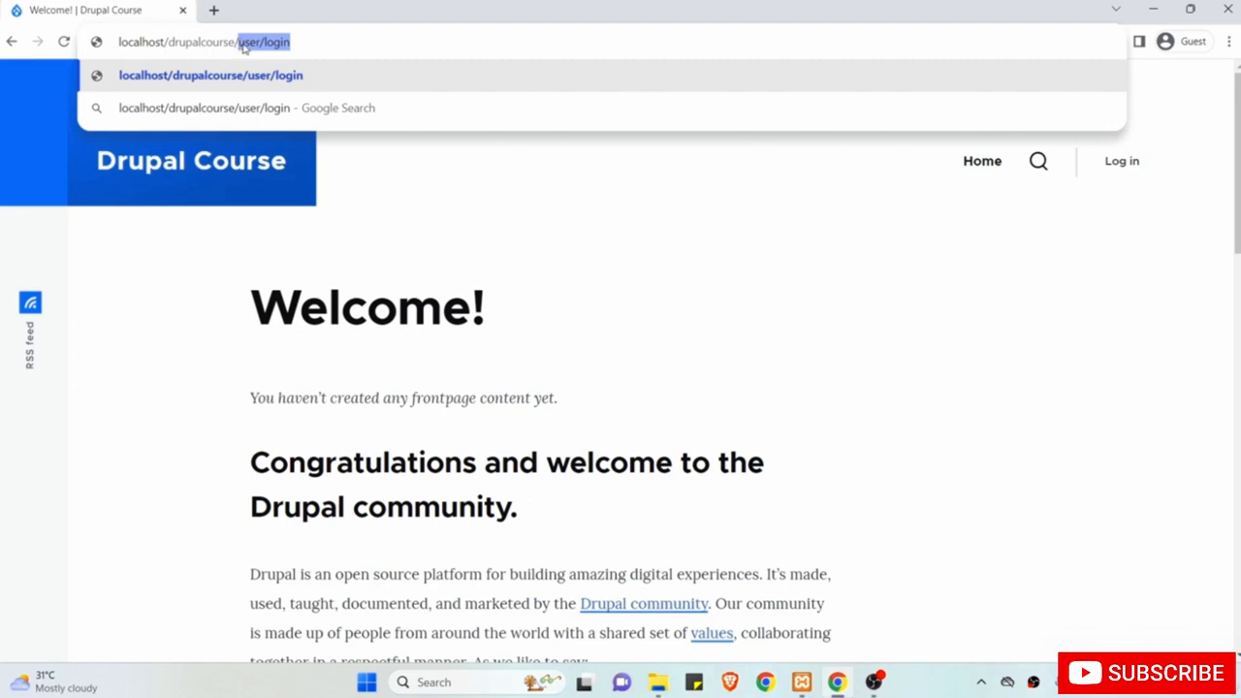
left_click(316, 41)
key("Return")
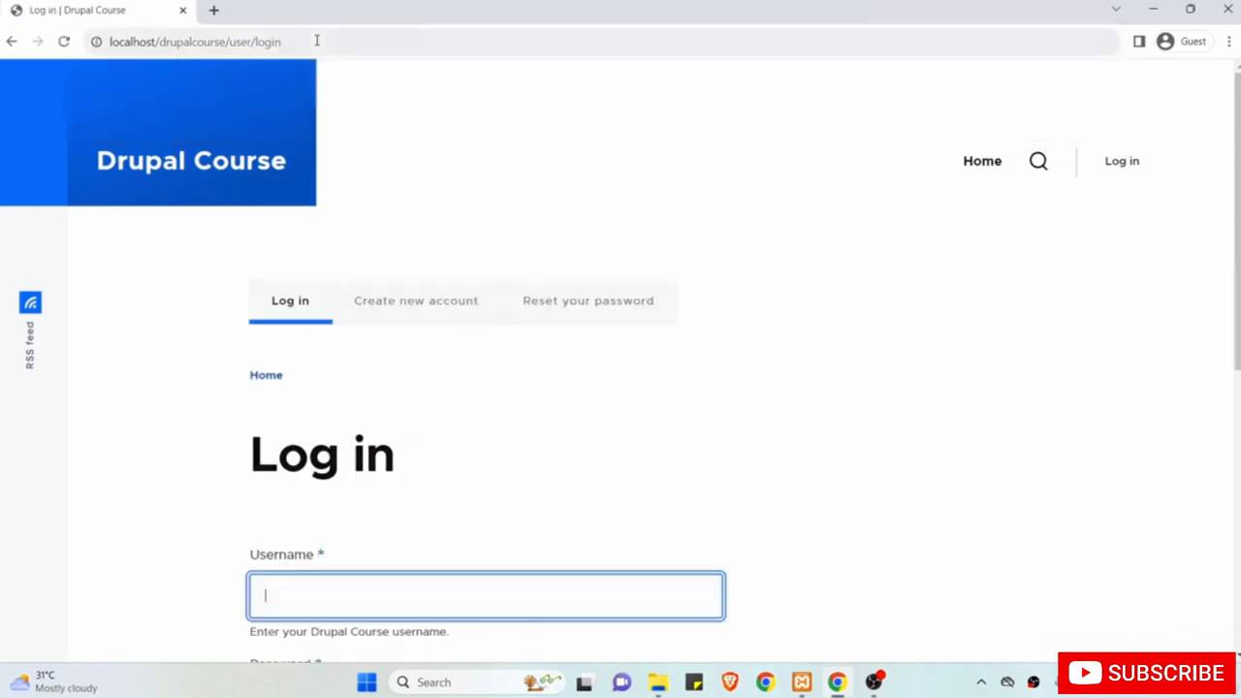
scroll(434, 302, "down", 2)
scroll(436, 303, "down", 2)
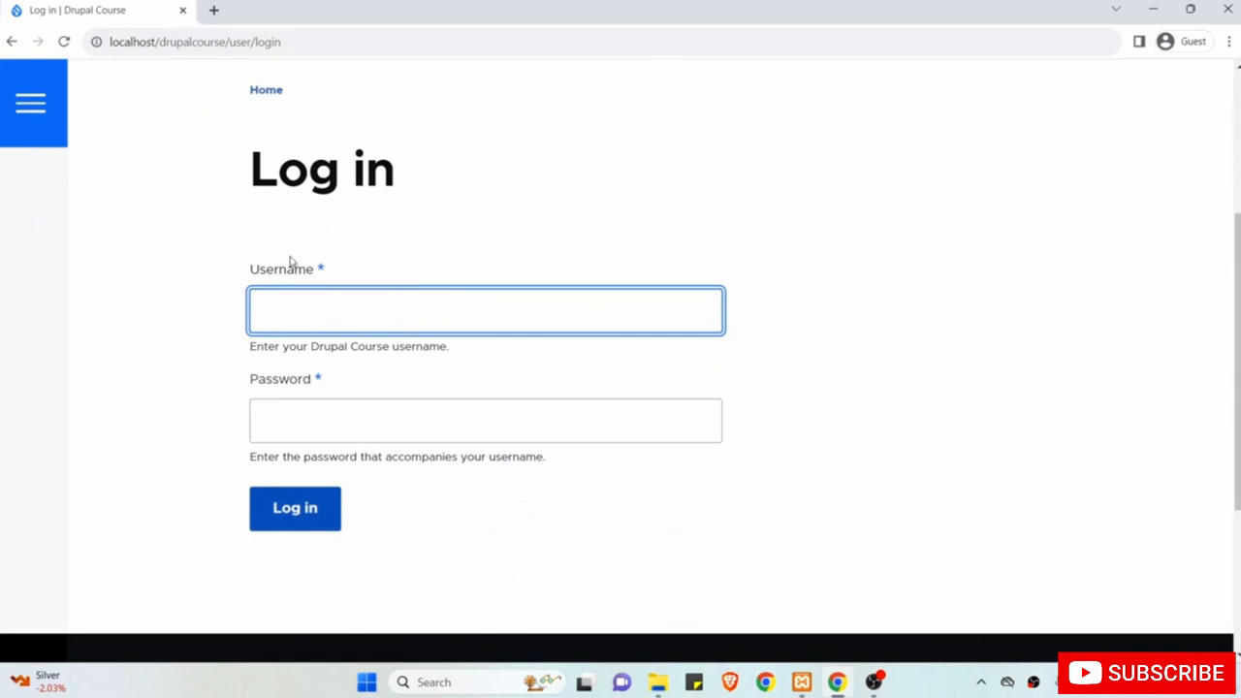
Scroll back up to the top of the Log in form.
scroll(288, 263, "up", 3)
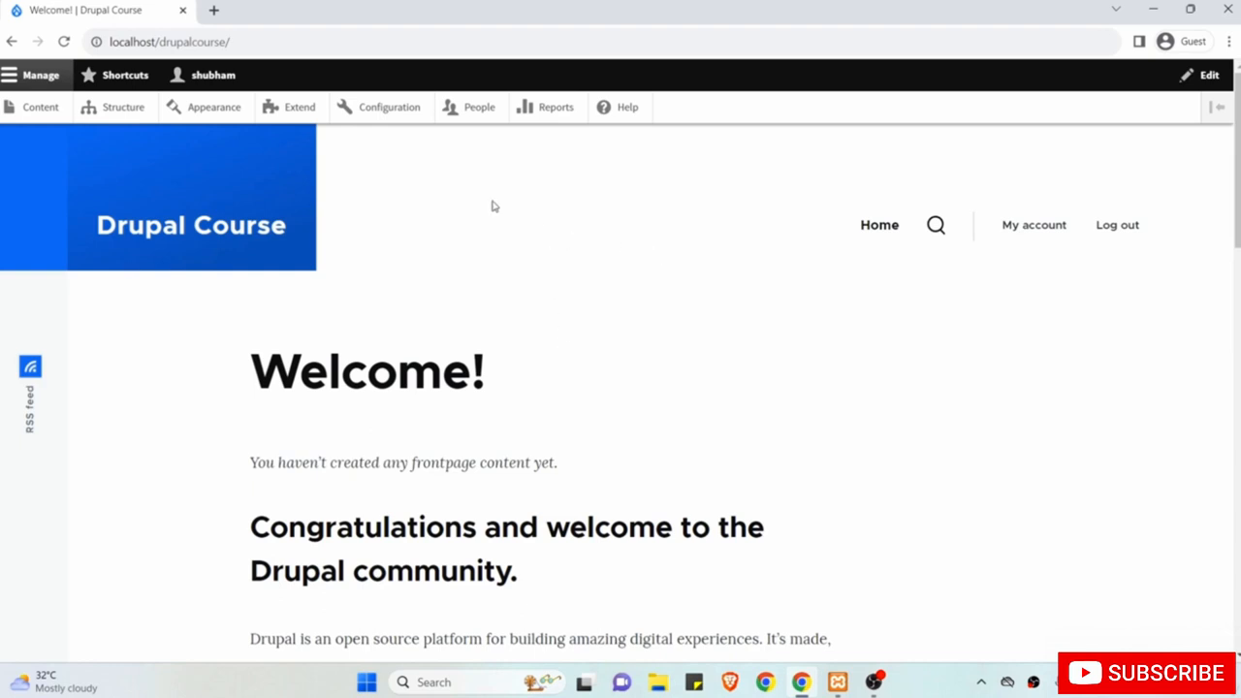
Toggle the Manage, Shortcuts and user toolbar trays, then go to Manage > Content.
mouse_move(131, 162)
left_click(7, 77)
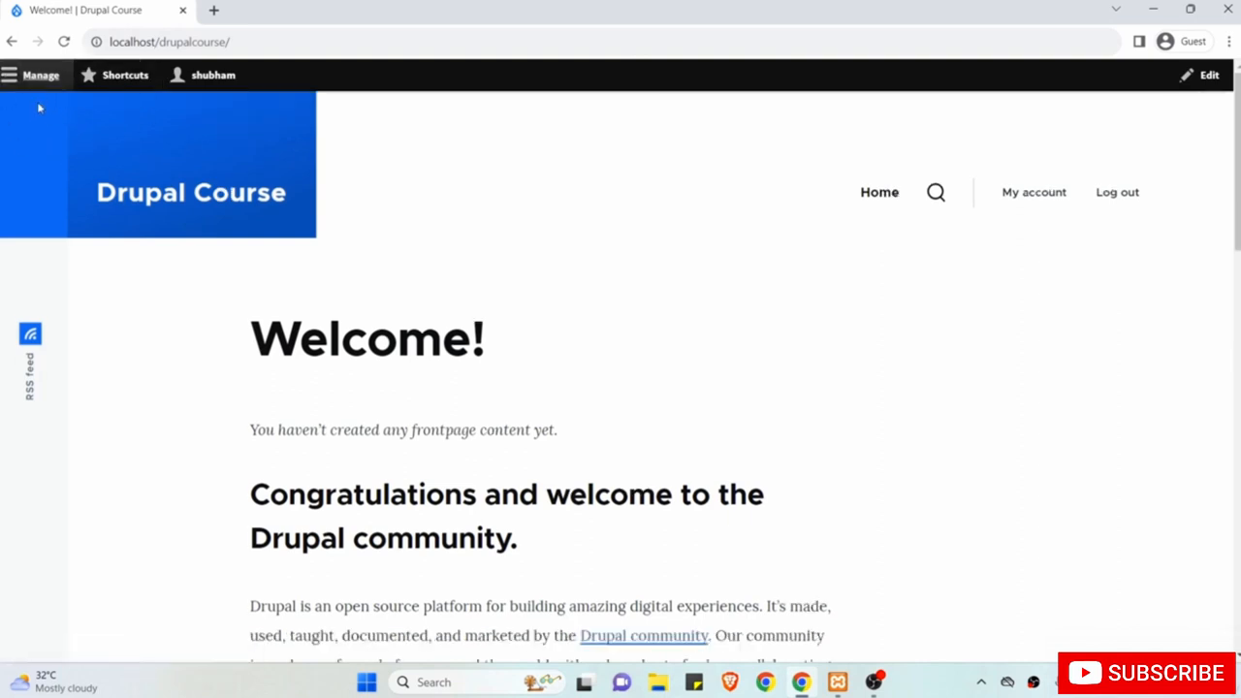
left_click(9, 77)
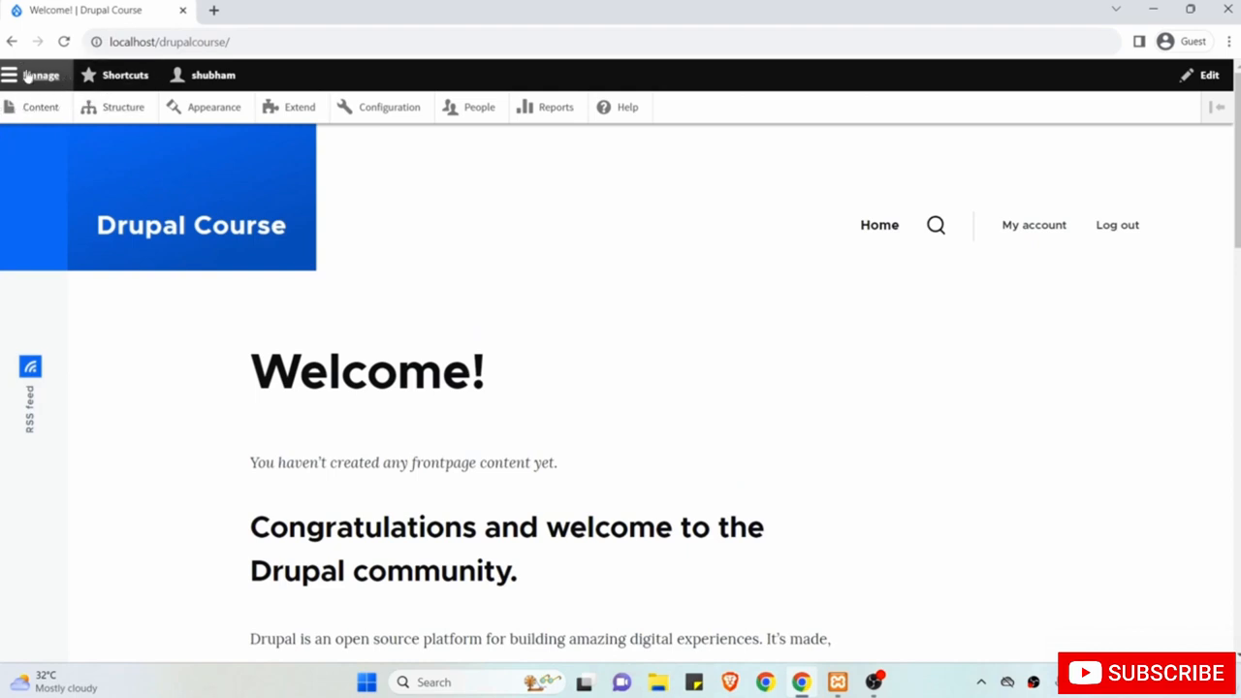
left_click(126, 78)
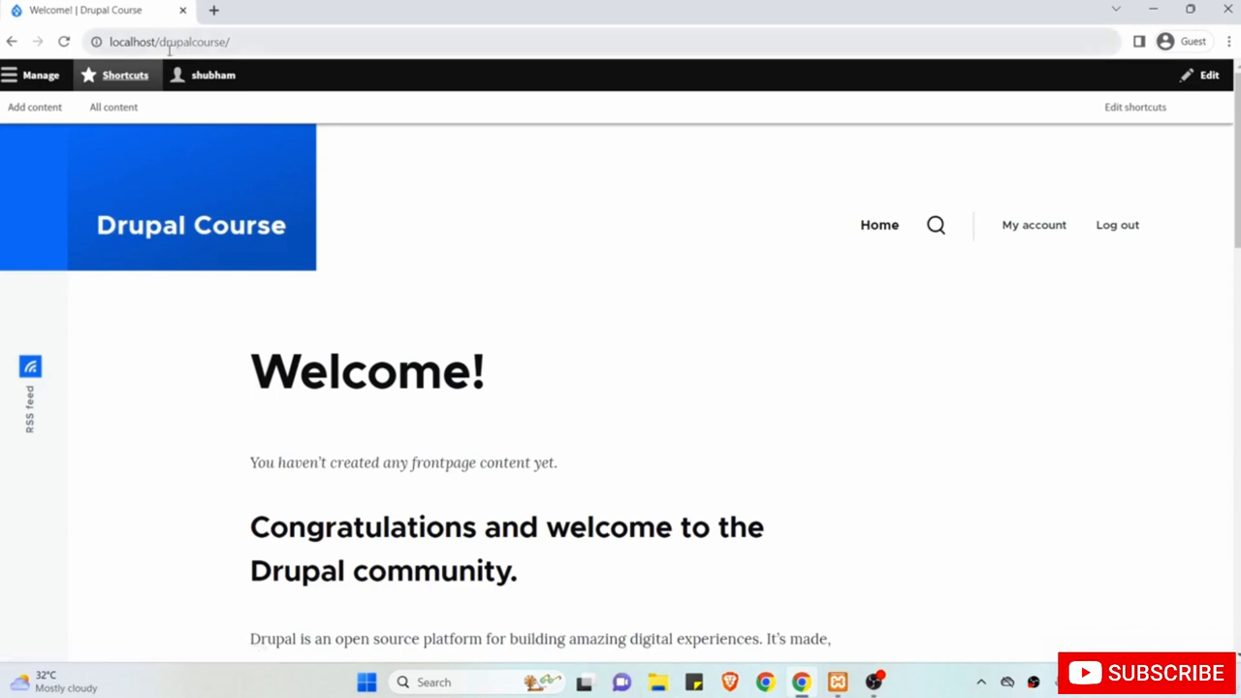
left_click(218, 82)
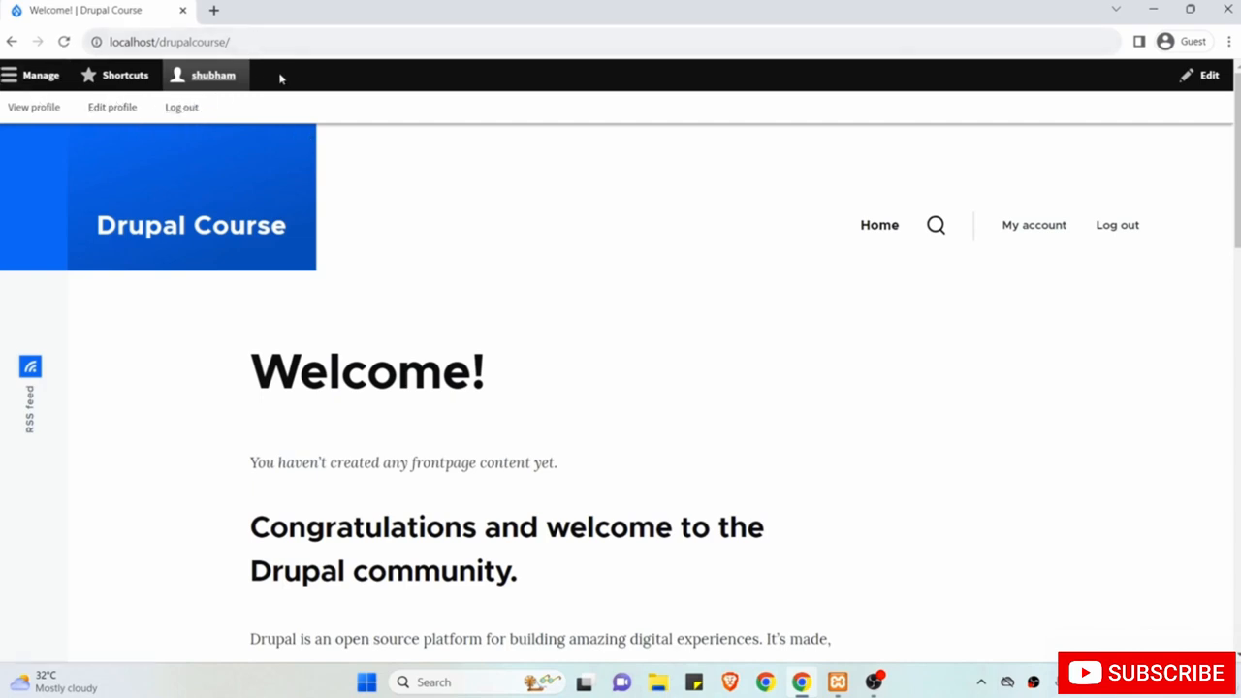
left_click(6, 83)
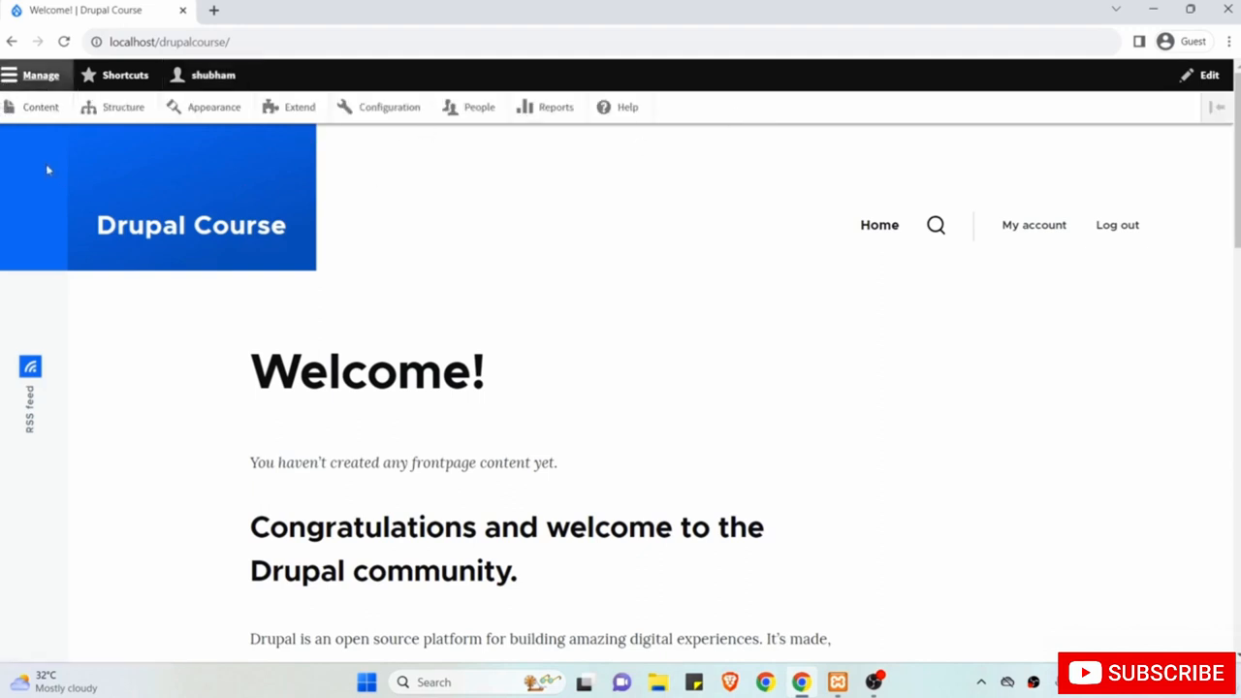
left_click(33, 114)
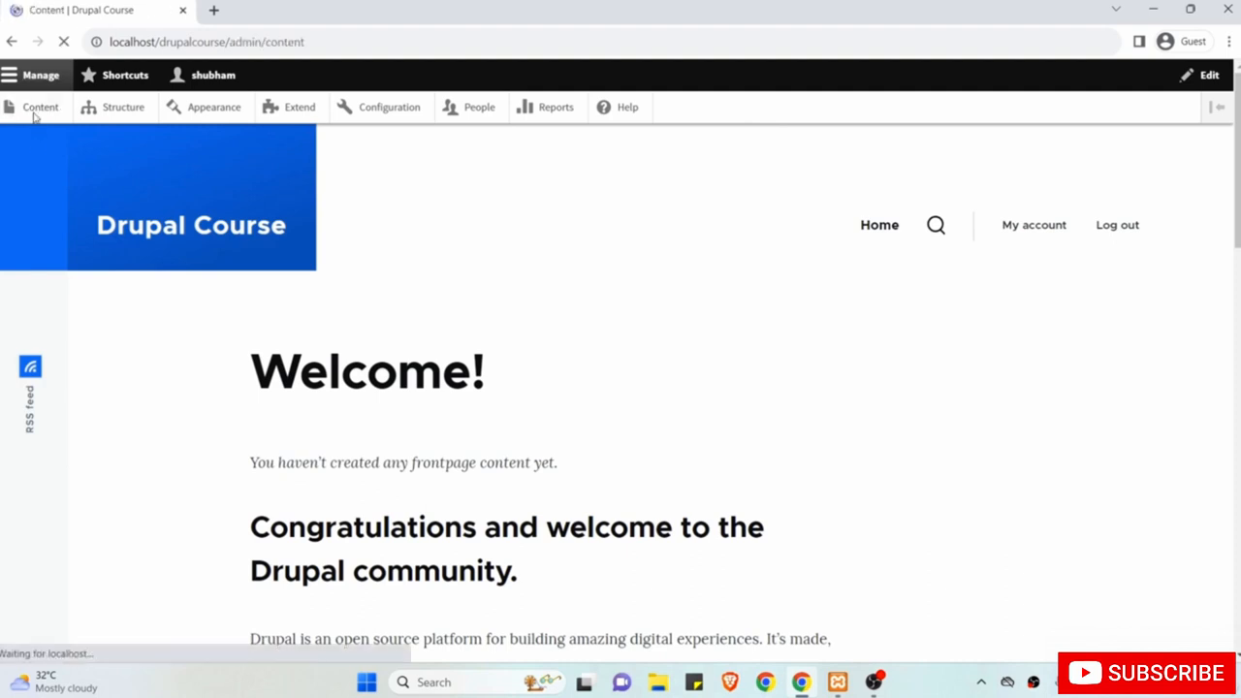
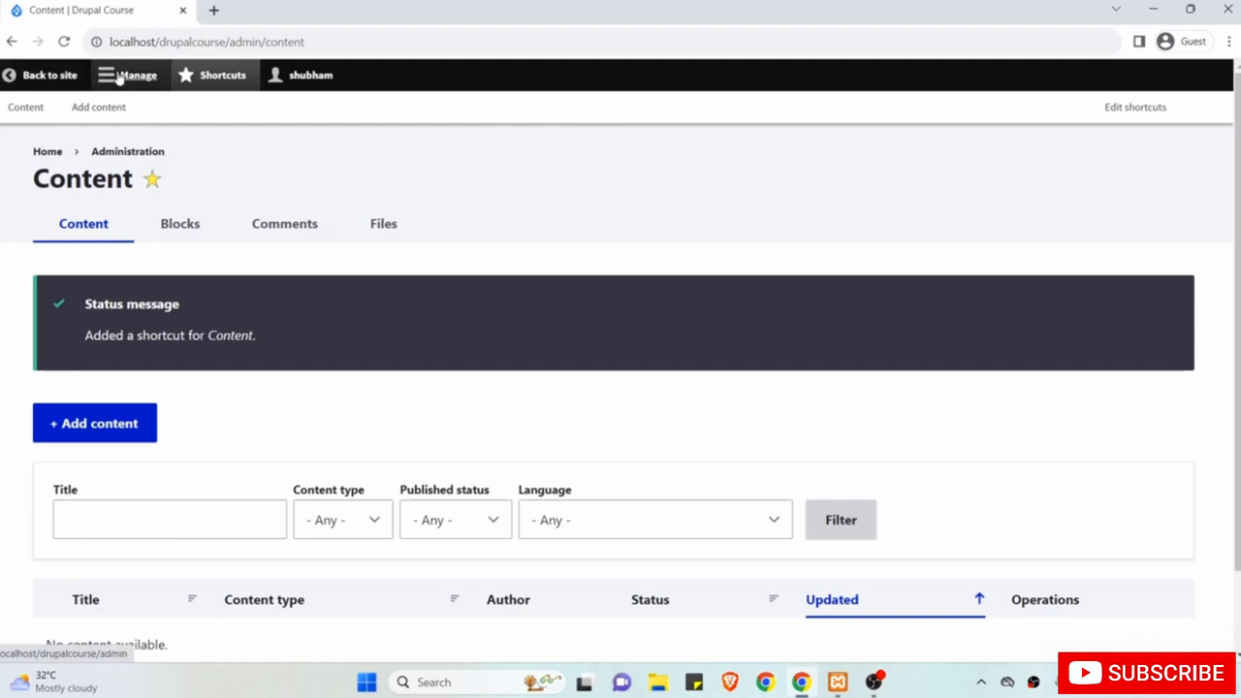
Reopen the Manage tray so the main administration menu shows again.
left_click(118, 77)
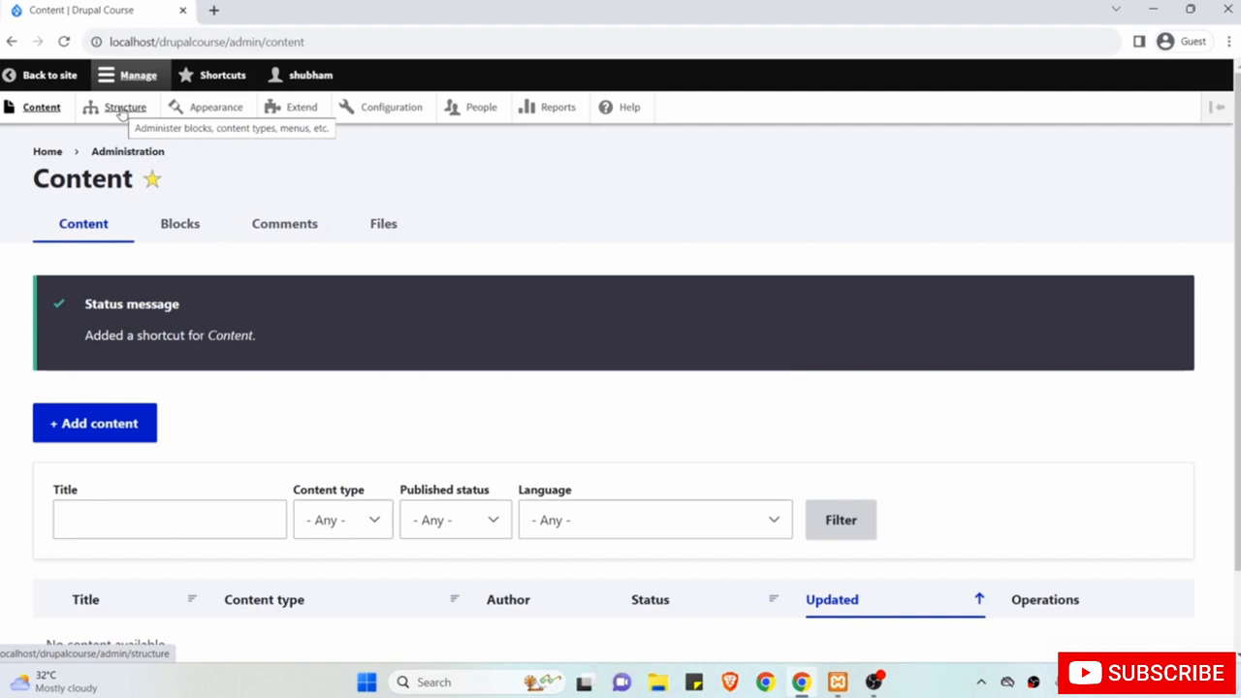
Open the Structure page, look it over, and star it as a shortcut.
left_click(122, 109)
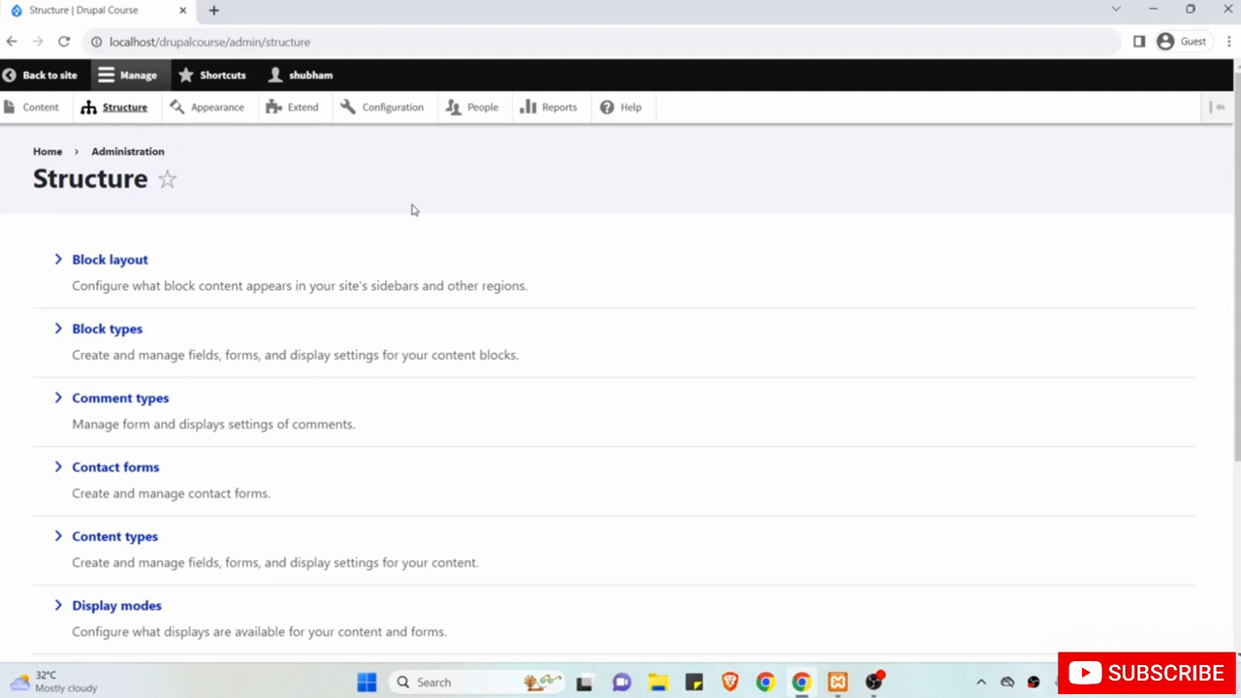
scroll(412, 210, "down", 1)
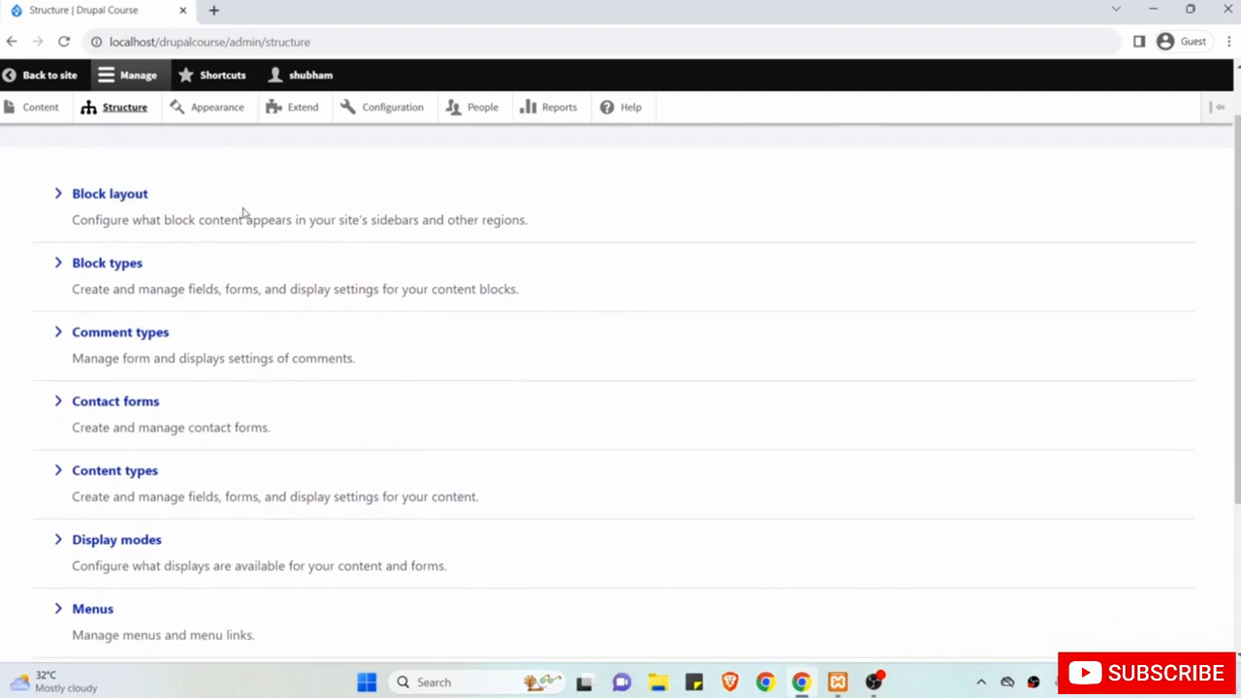
scroll(222, 289, "down", 1)
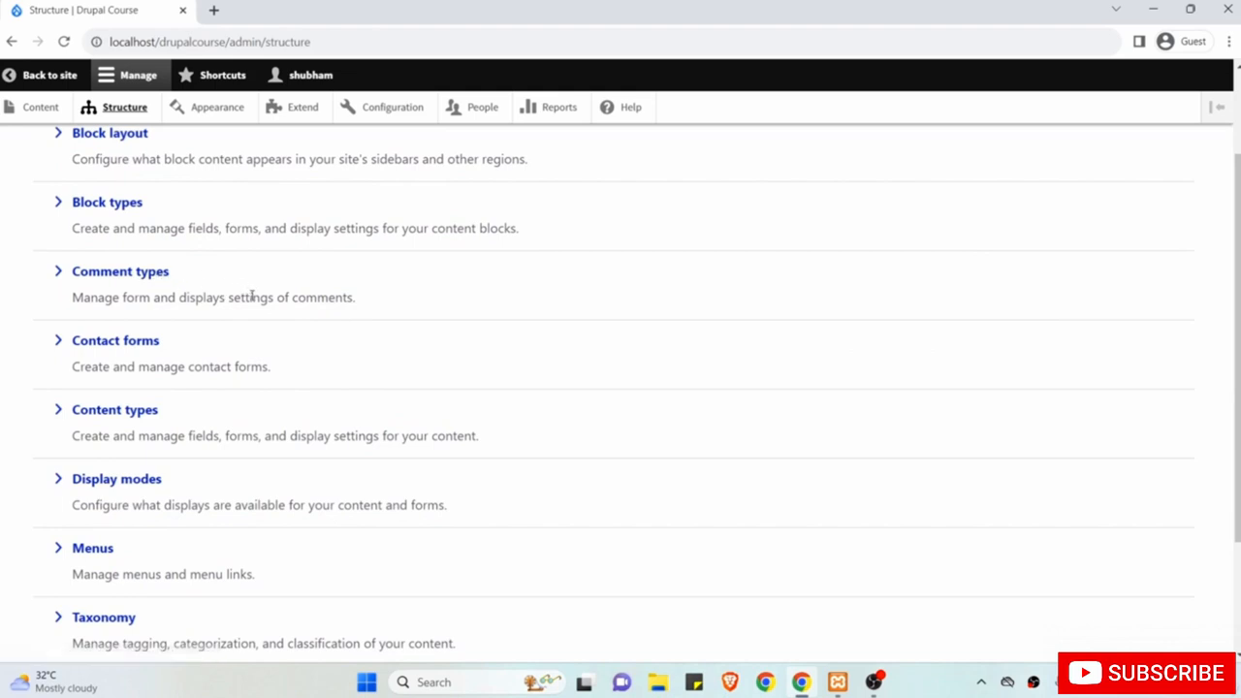
scroll(247, 415, "down", 2)
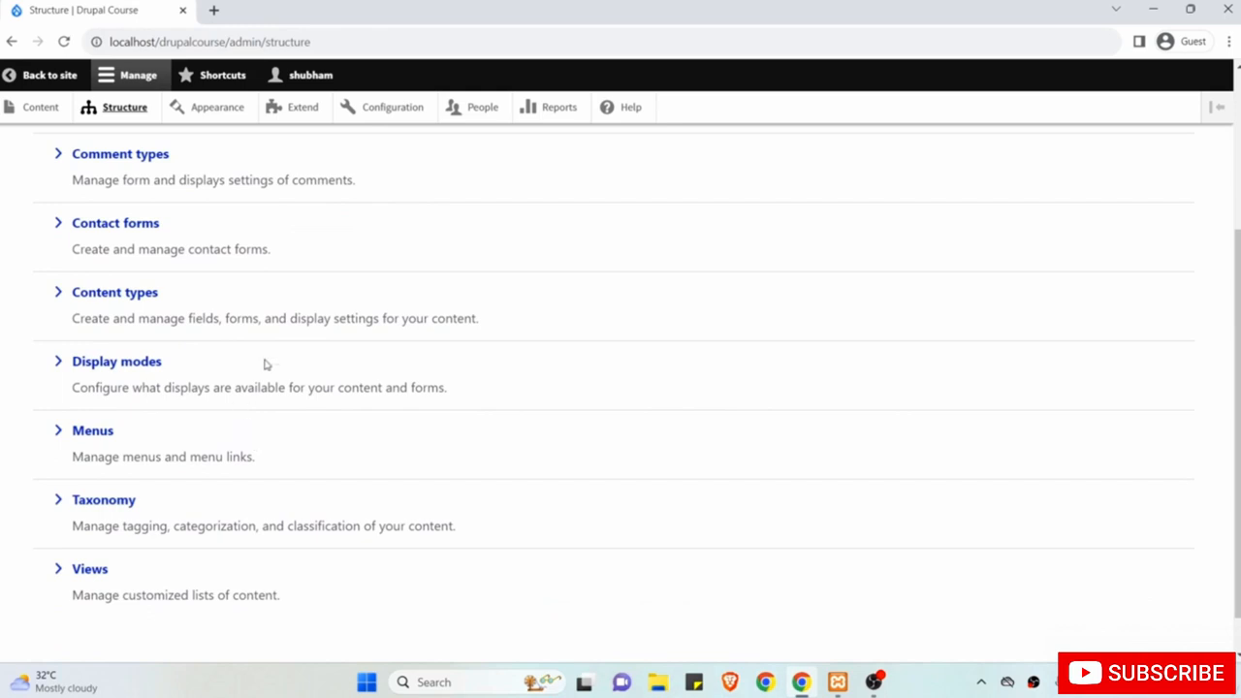
scroll(346, 265, "up", 4)
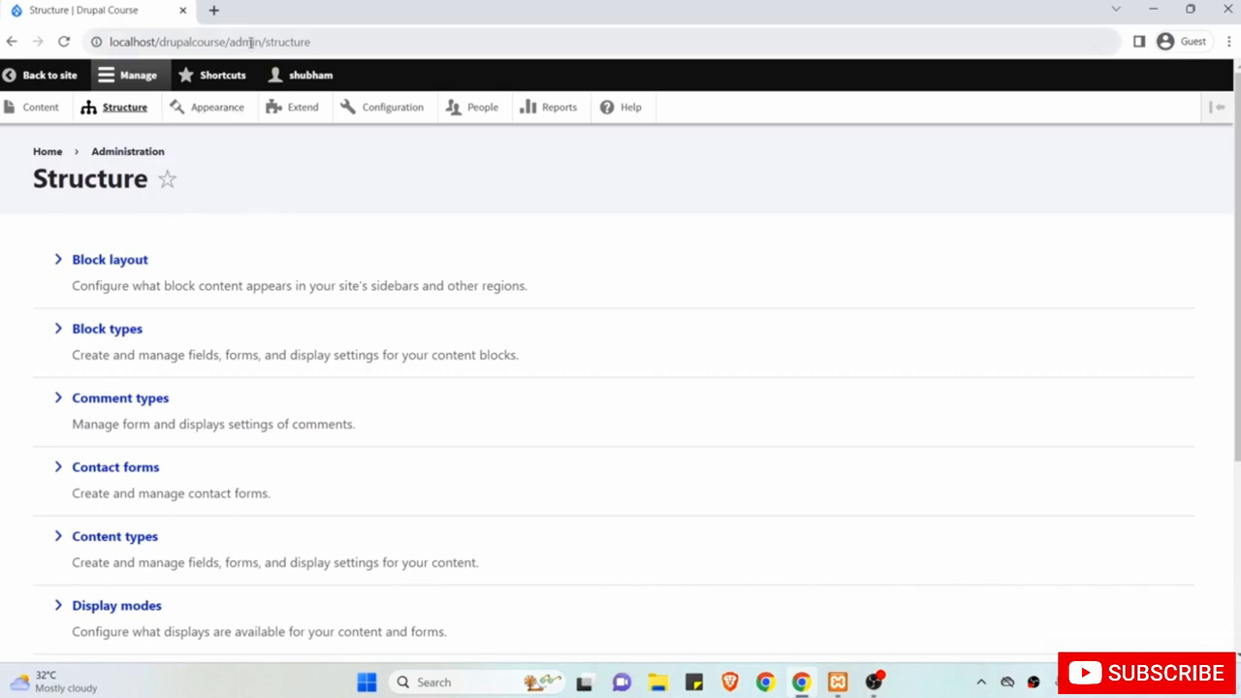
left_click(168, 179)
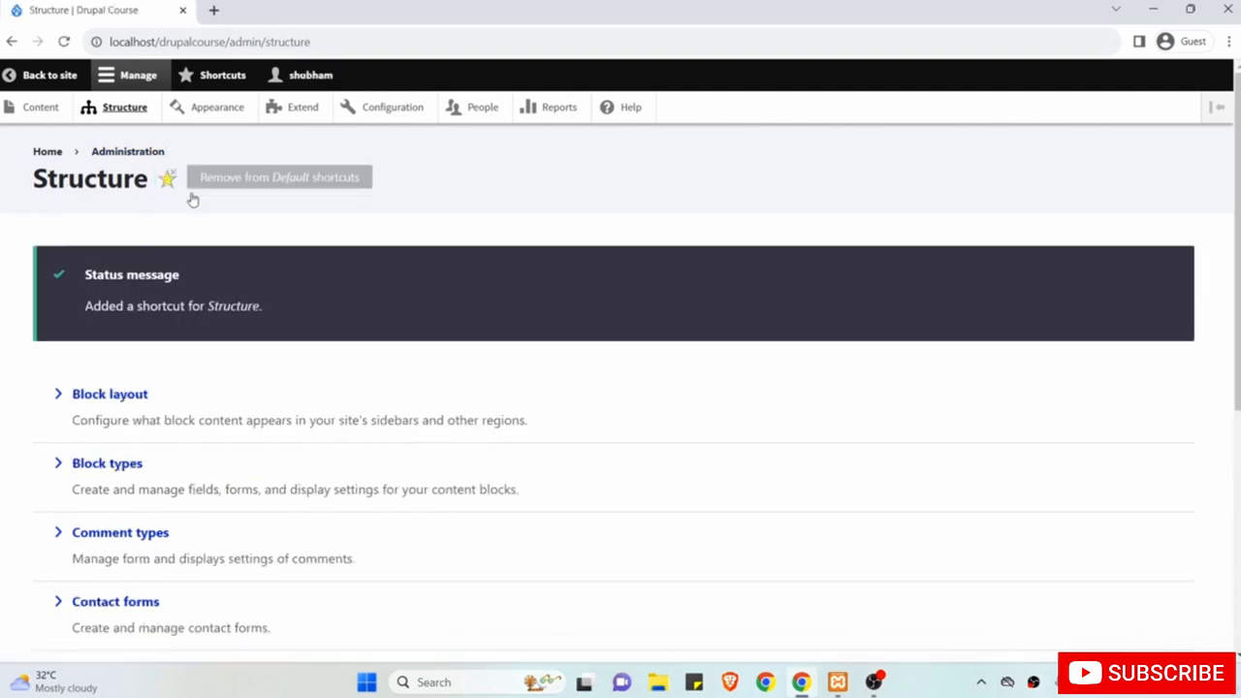
Check the Shortcuts list, then remove the Structure shortcut again from Manage.
left_click(218, 86)
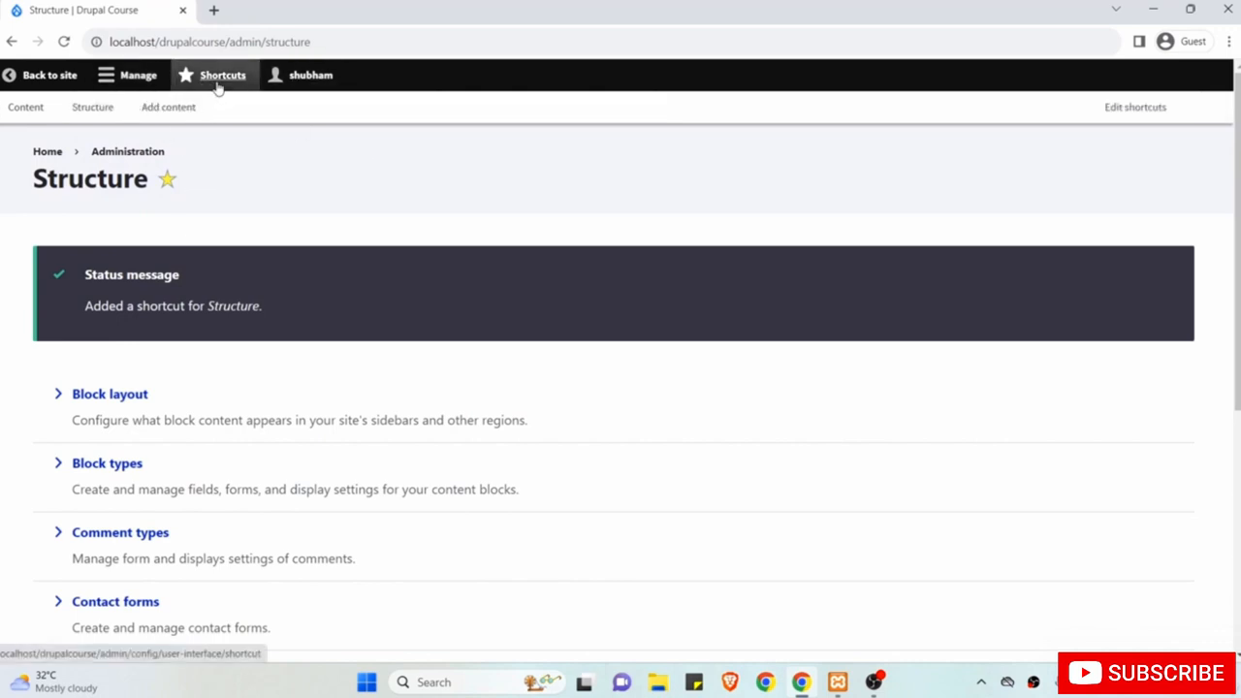
left_click(126, 85)
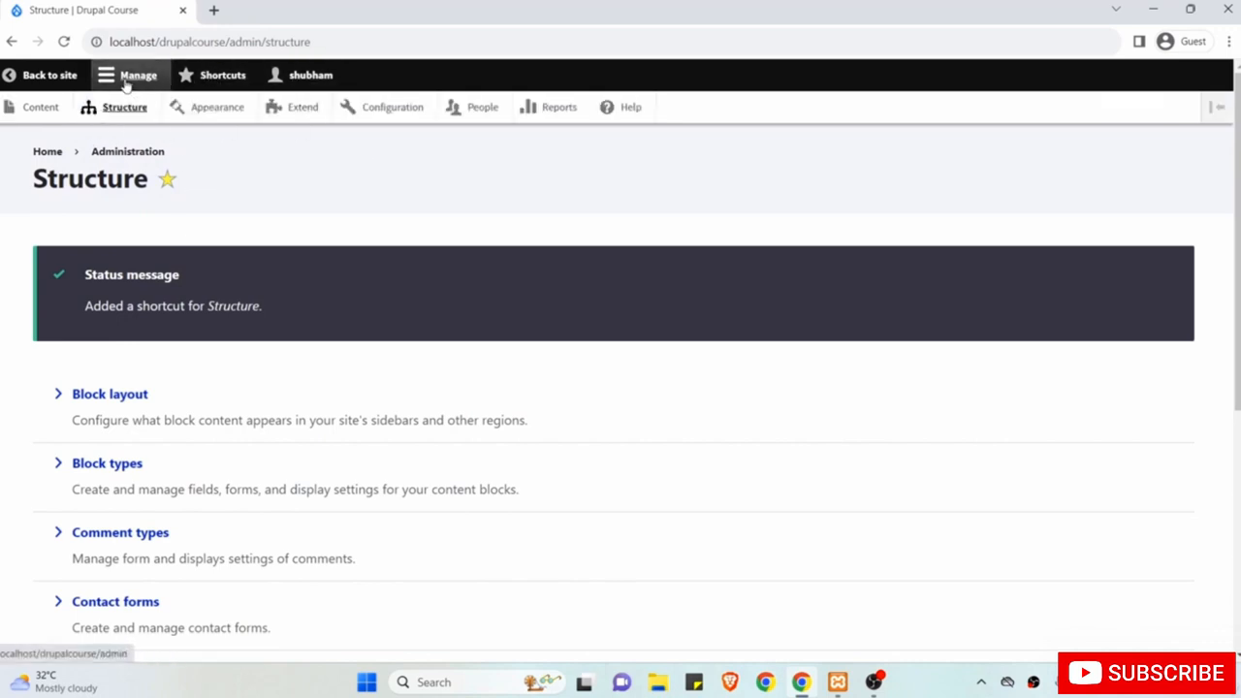
left_click(167, 179)
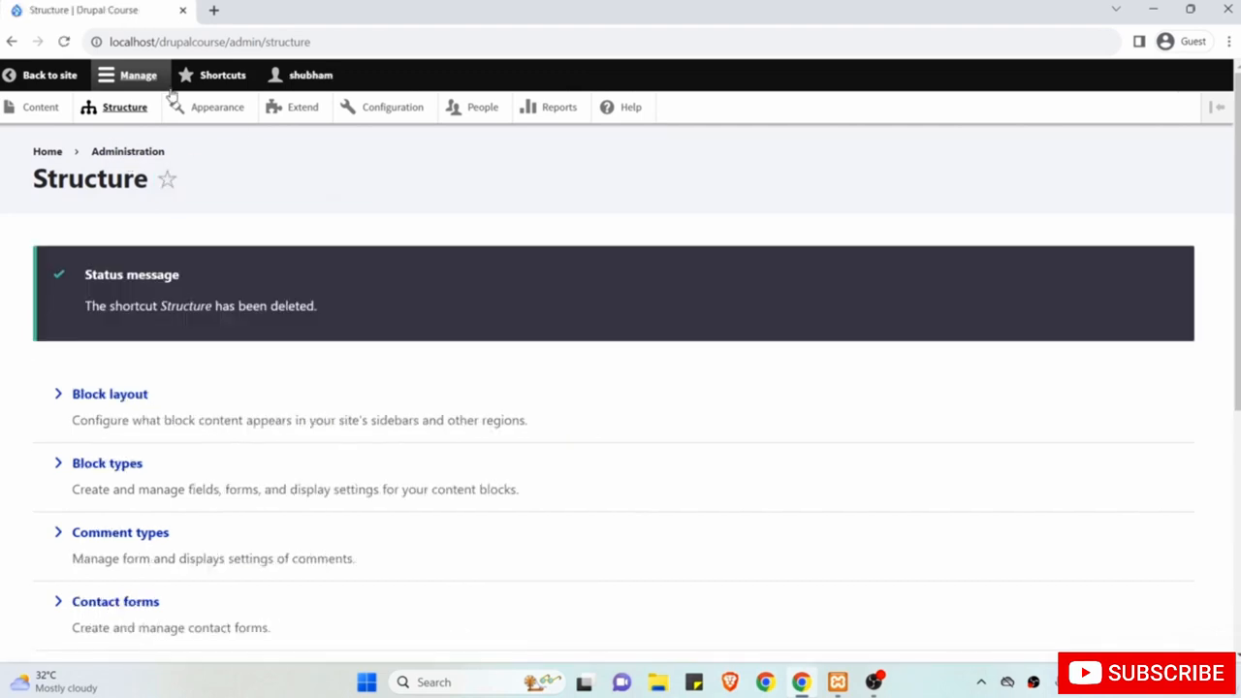
Review the Olivero and Claro themes under Appearance, then go to the Extend modules page.
left_click(220, 108)
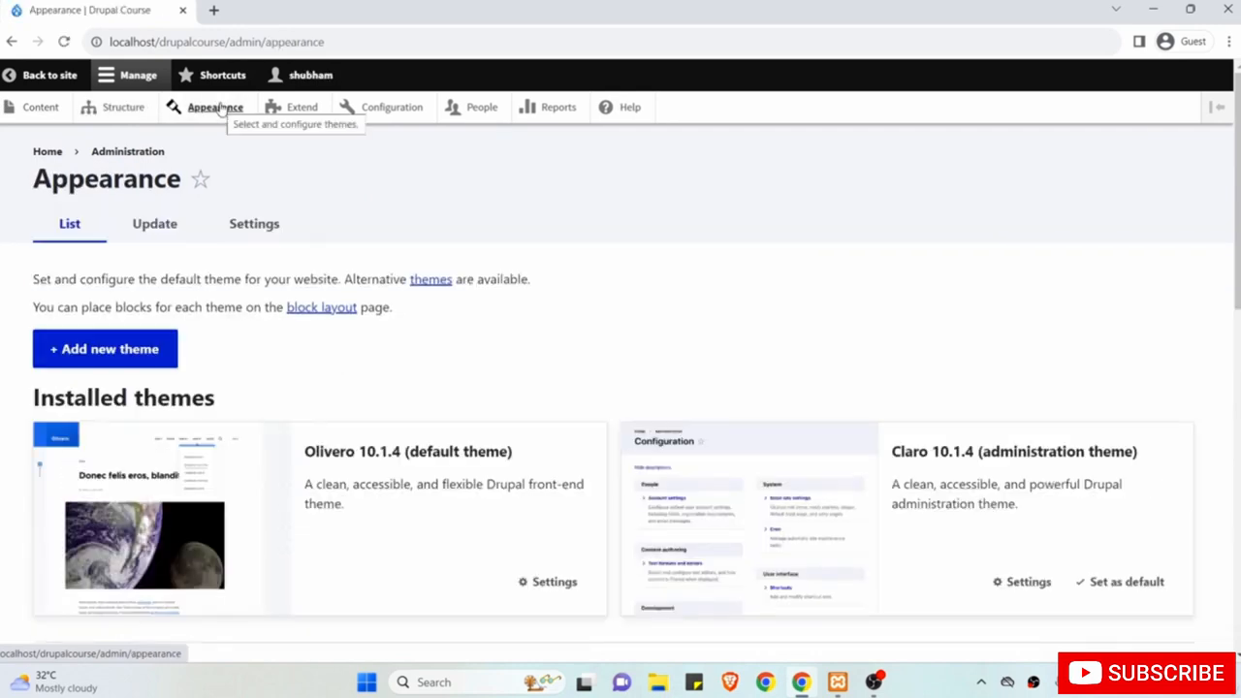
scroll(295, 218, "down", 2)
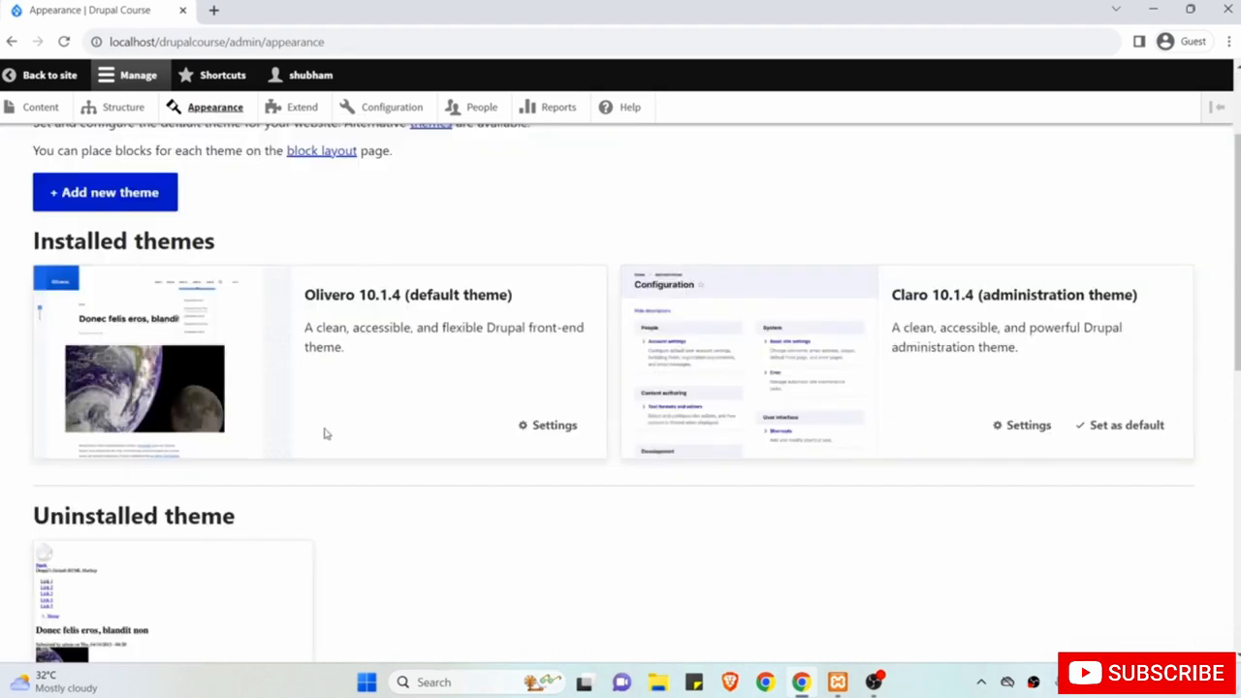
scroll(340, 471, "down", 1)
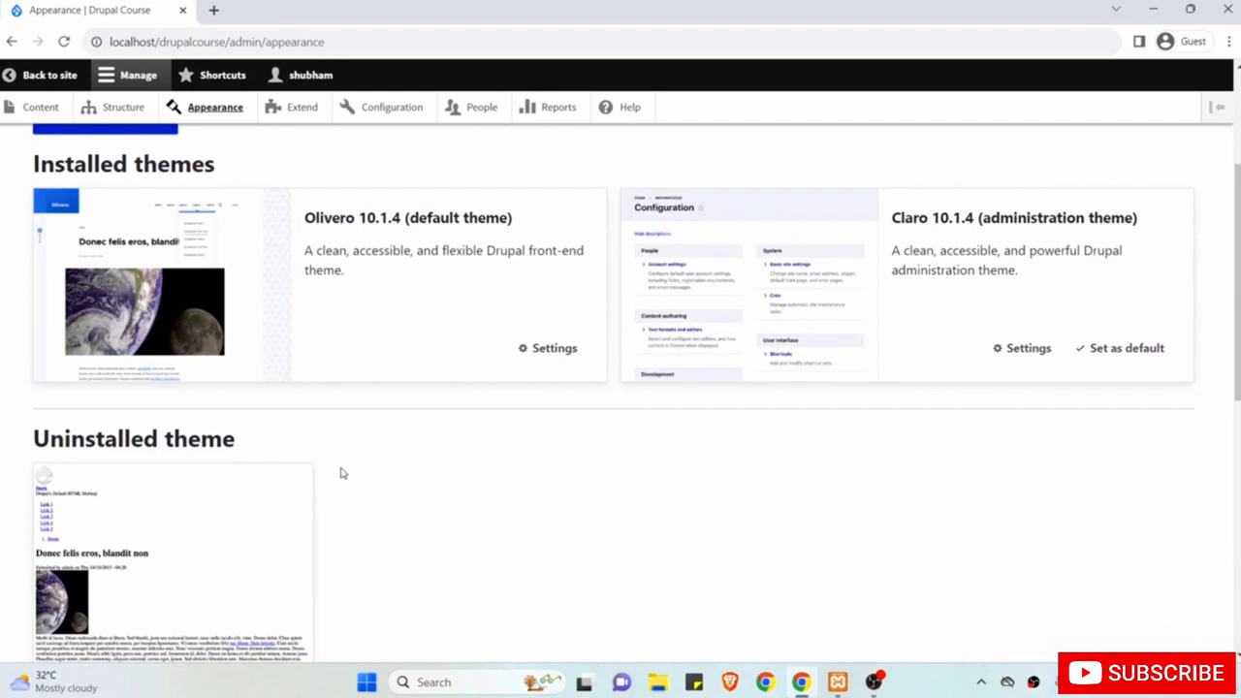
scroll(341, 473, "up", 3)
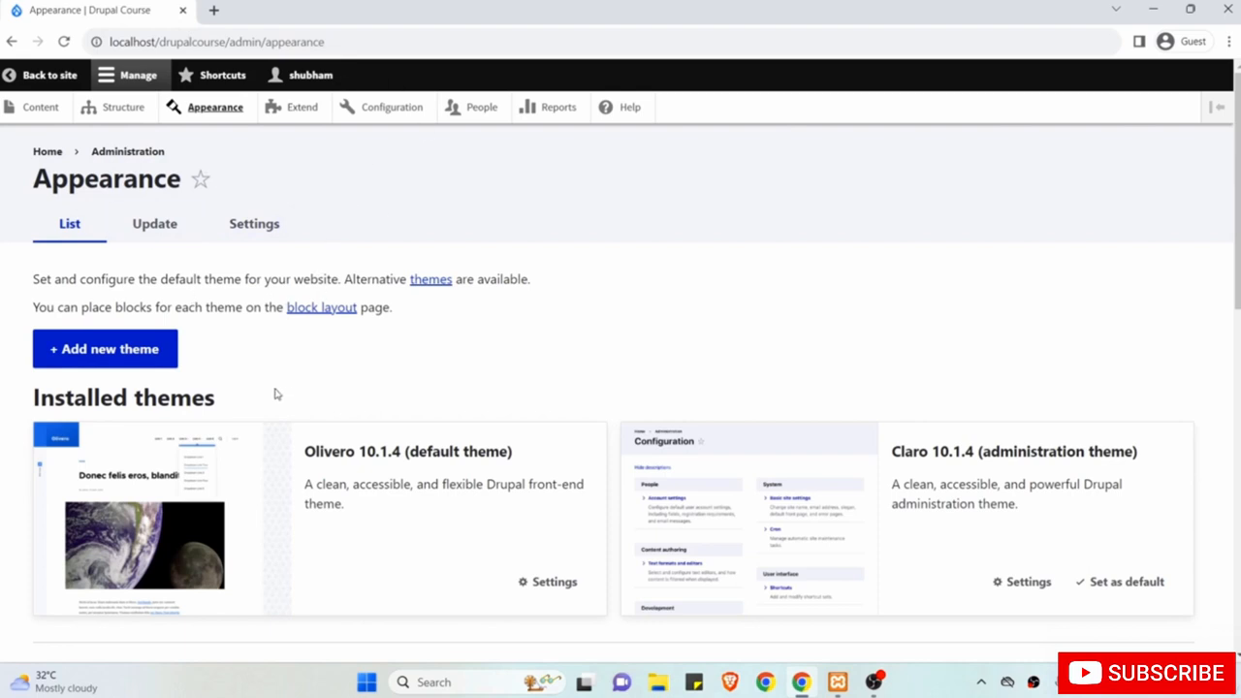
scroll(271, 436, "down", 2)
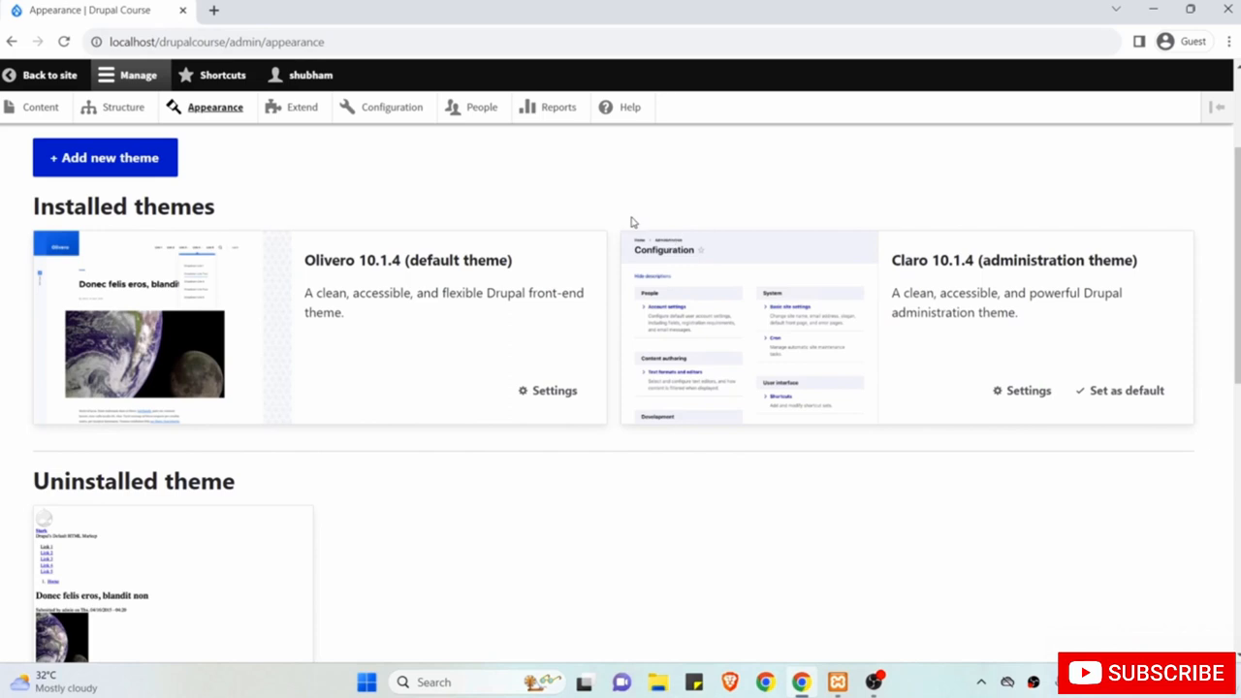
scroll(610, 215, "up", 2)
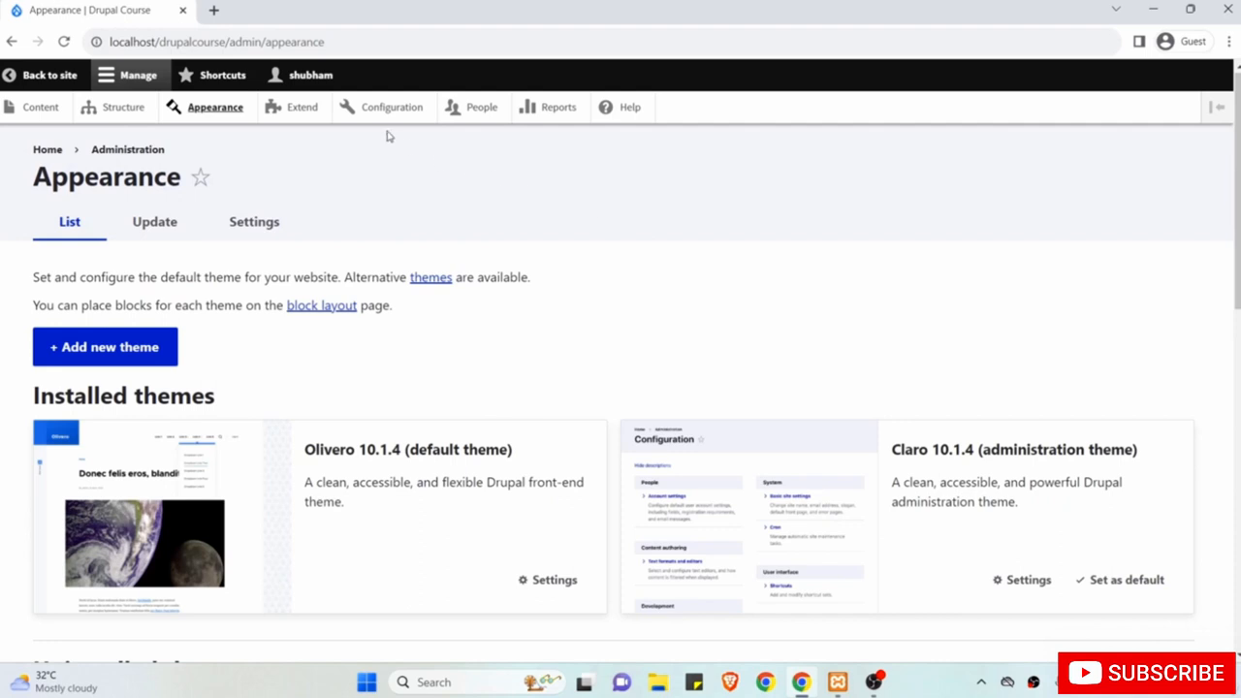
left_click(305, 108)
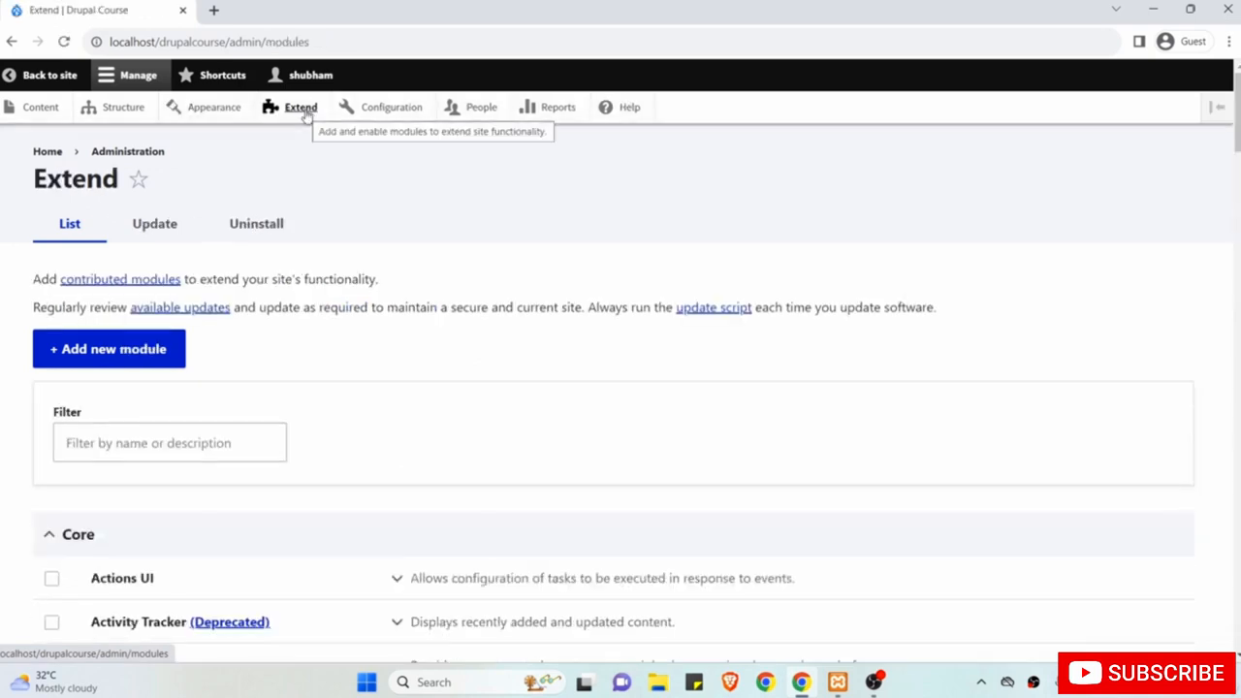
Scroll the Extend list past enabled Views modules to the uninstalled Core (Experimental) modules.
scroll(231, 385, "down", 1)
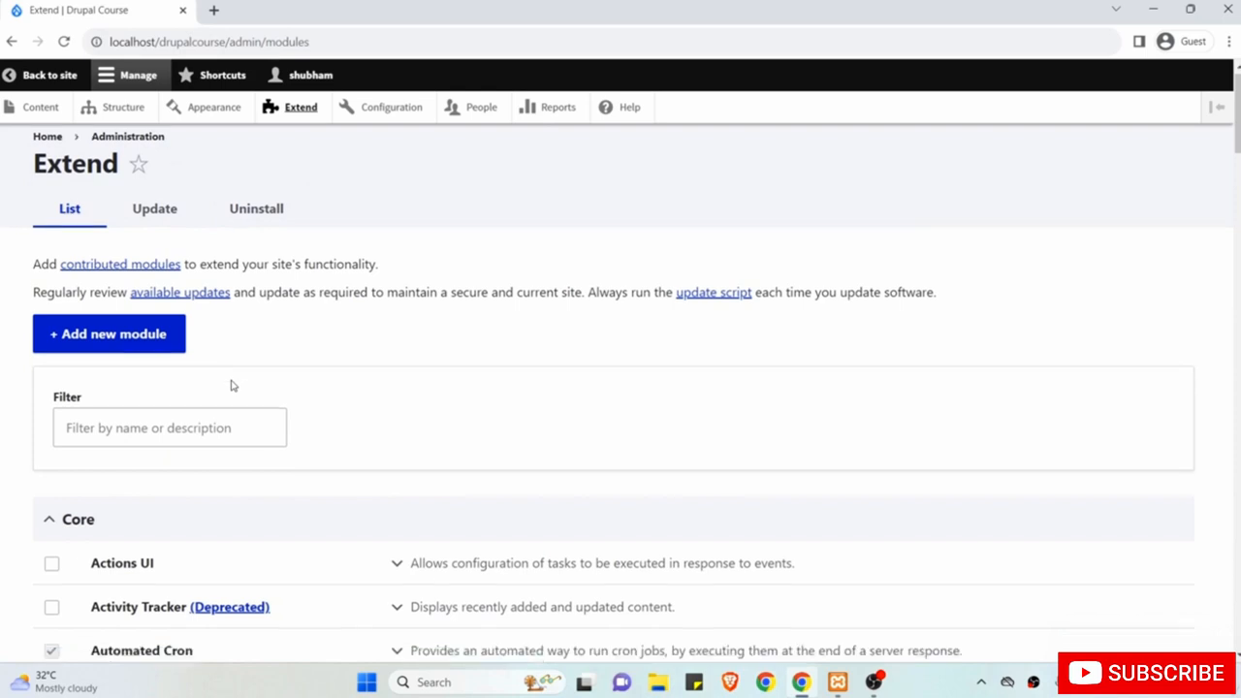
scroll(231, 385, "down", 1)
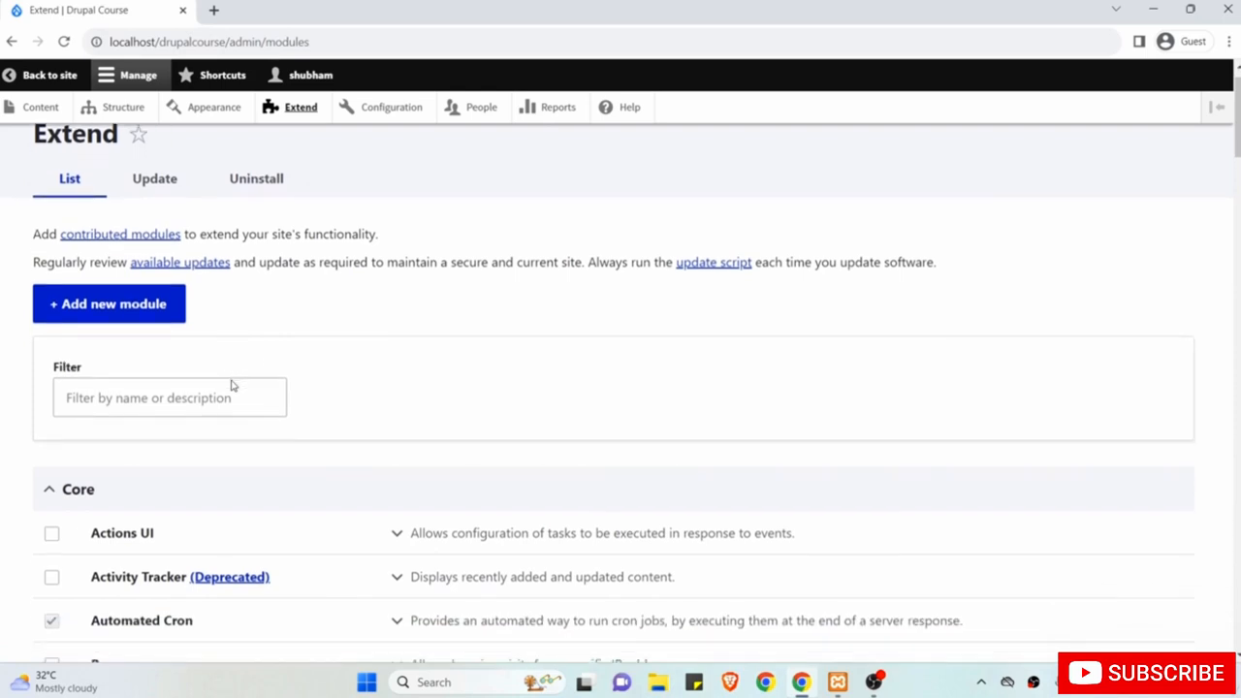
scroll(232, 385, "down", 1)
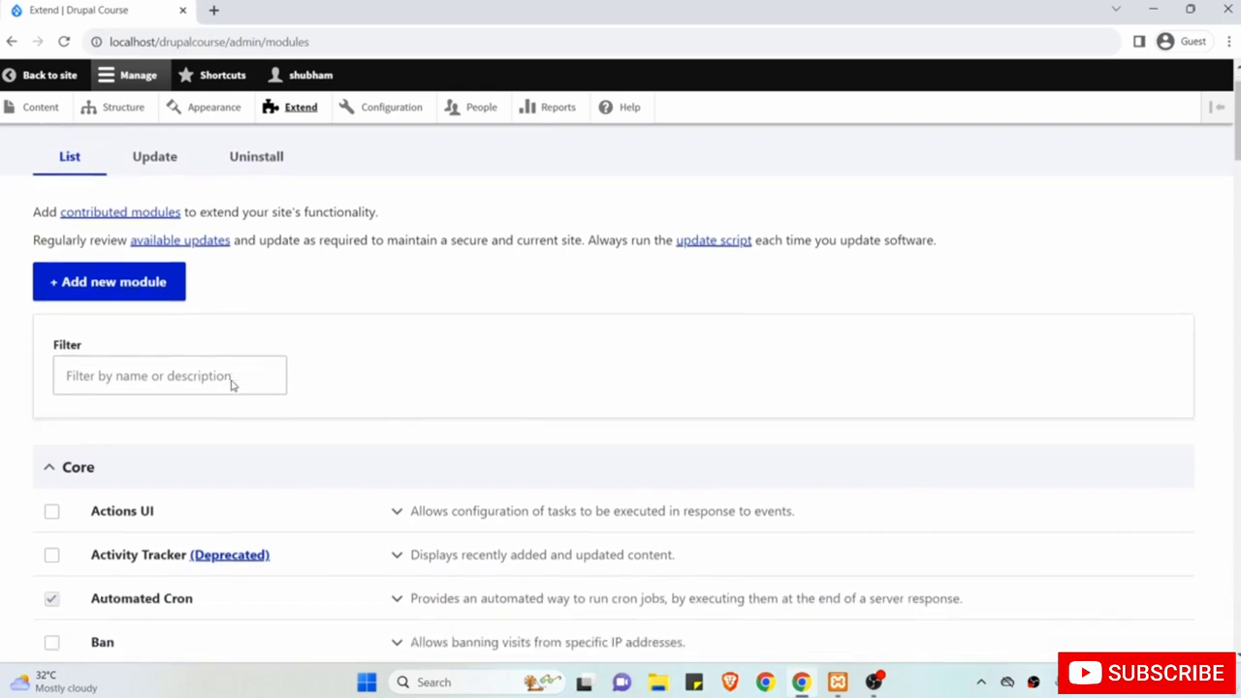
scroll(232, 349, "up", 2)
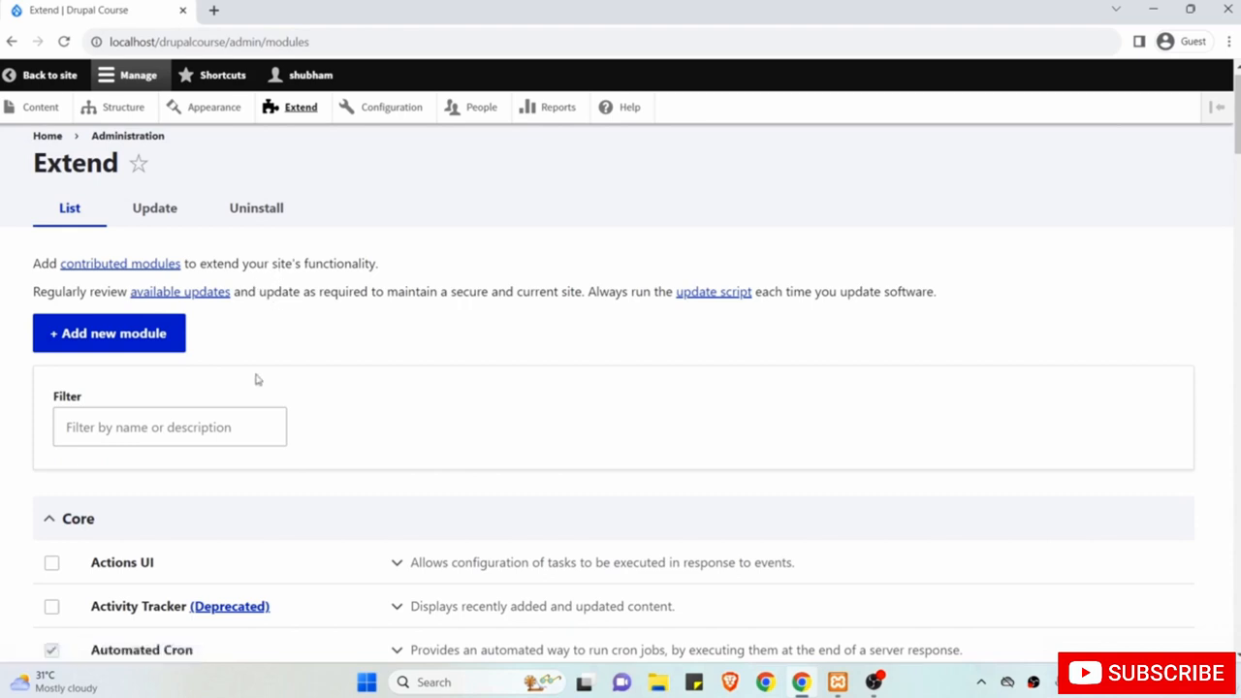
scroll(257, 379, "up", 1)
scroll(257, 379, "down", 1)
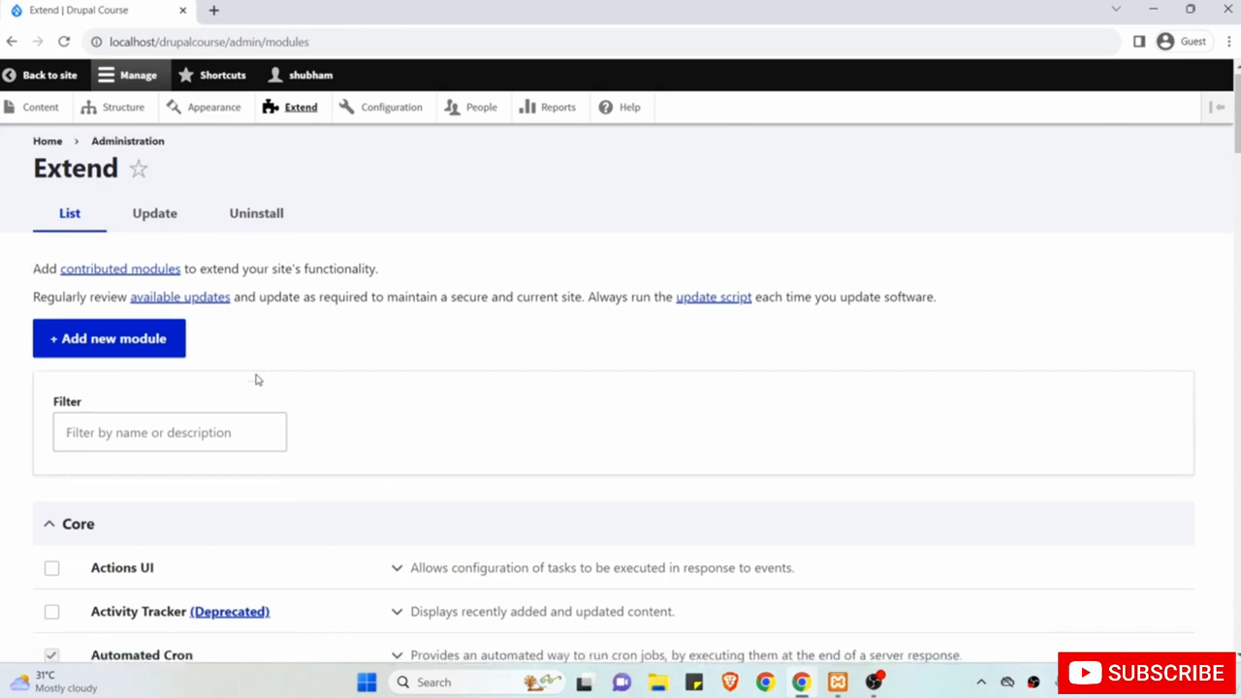
scroll(257, 380, "down", 10)
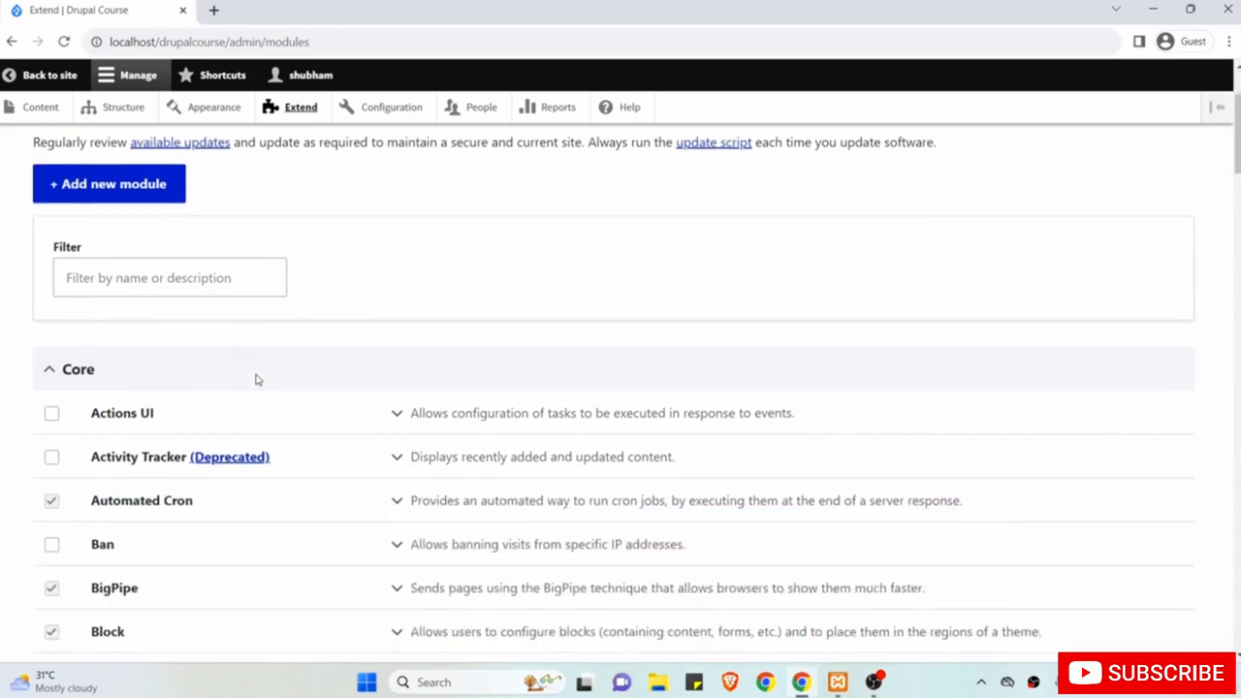
scroll(257, 379, "down", 15)
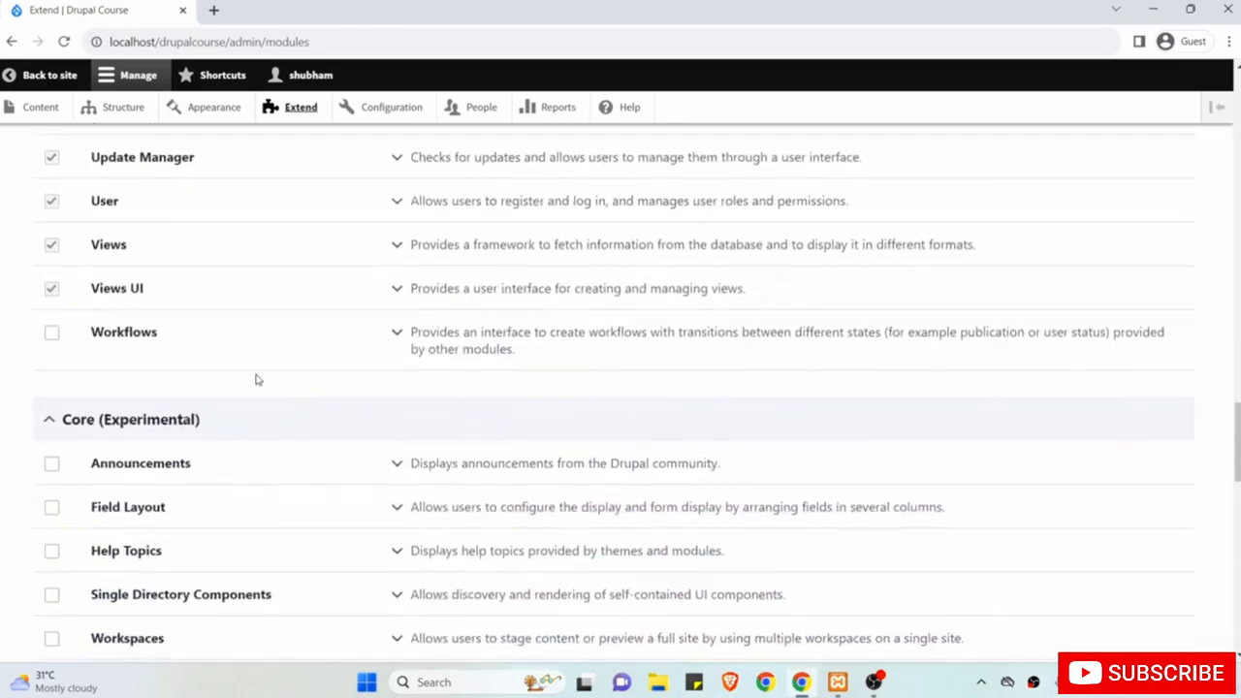
scroll(257, 379, "up", 20)
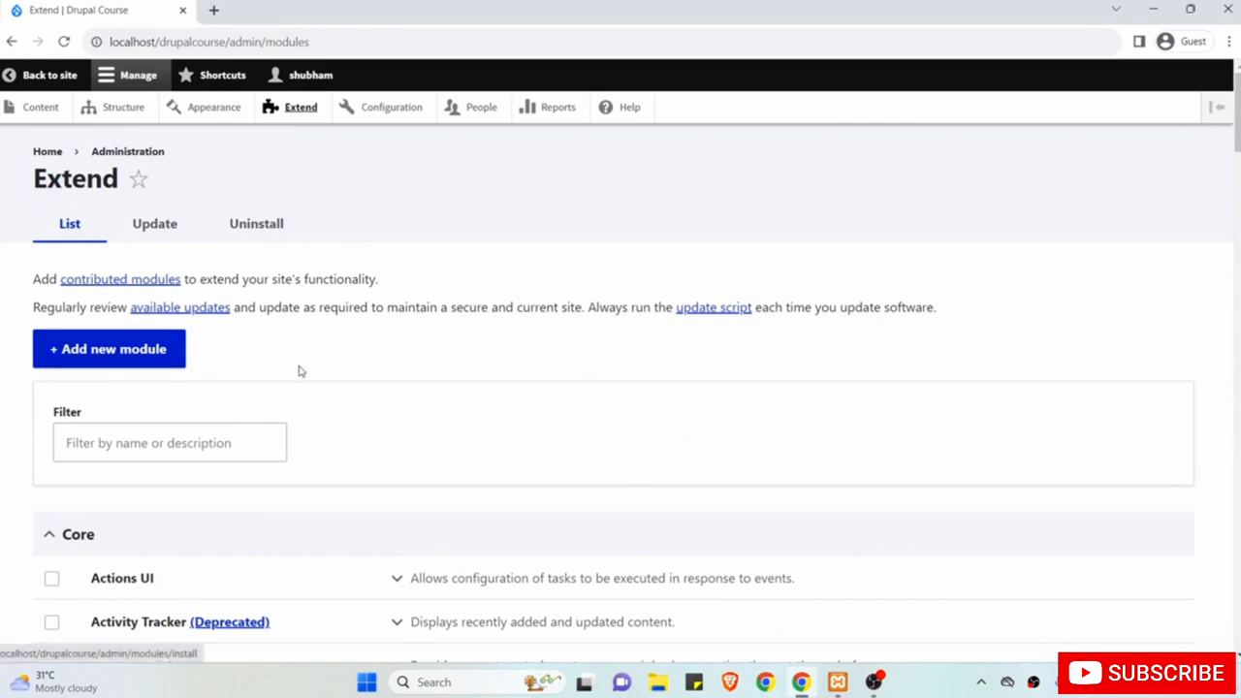
Browse the Configuration overview and its installation-problems warning, then go to People.
left_click(398, 109)
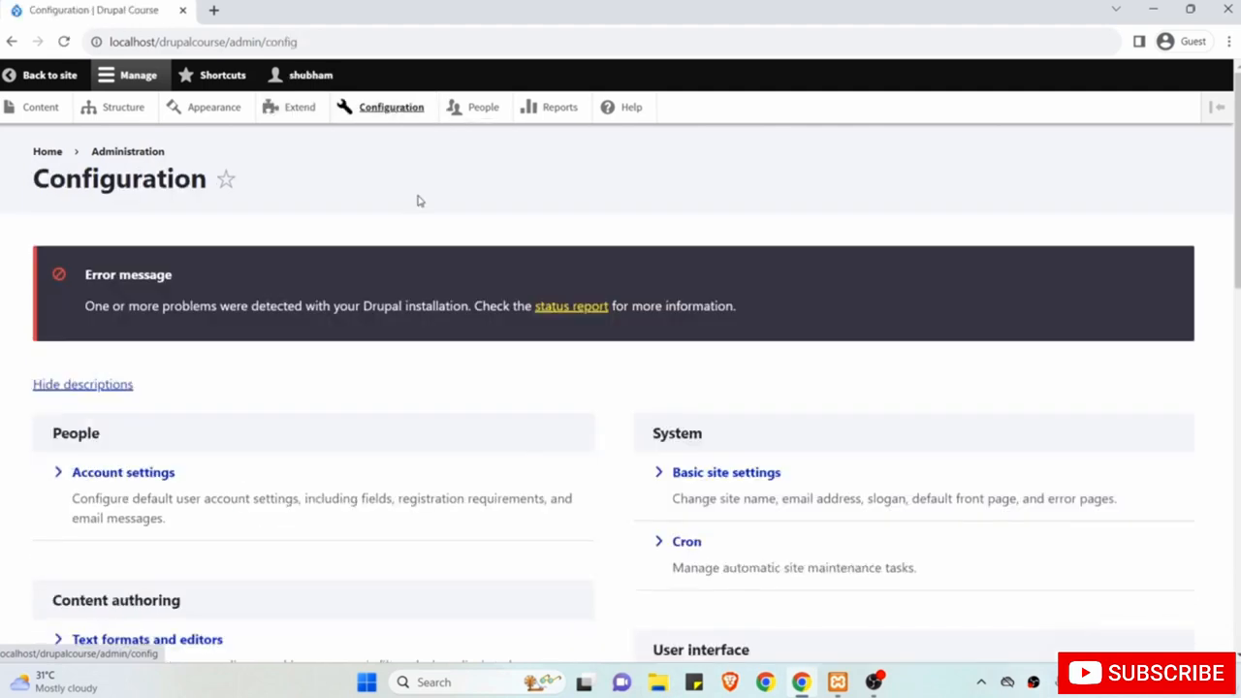
scroll(299, 344, "down", 2)
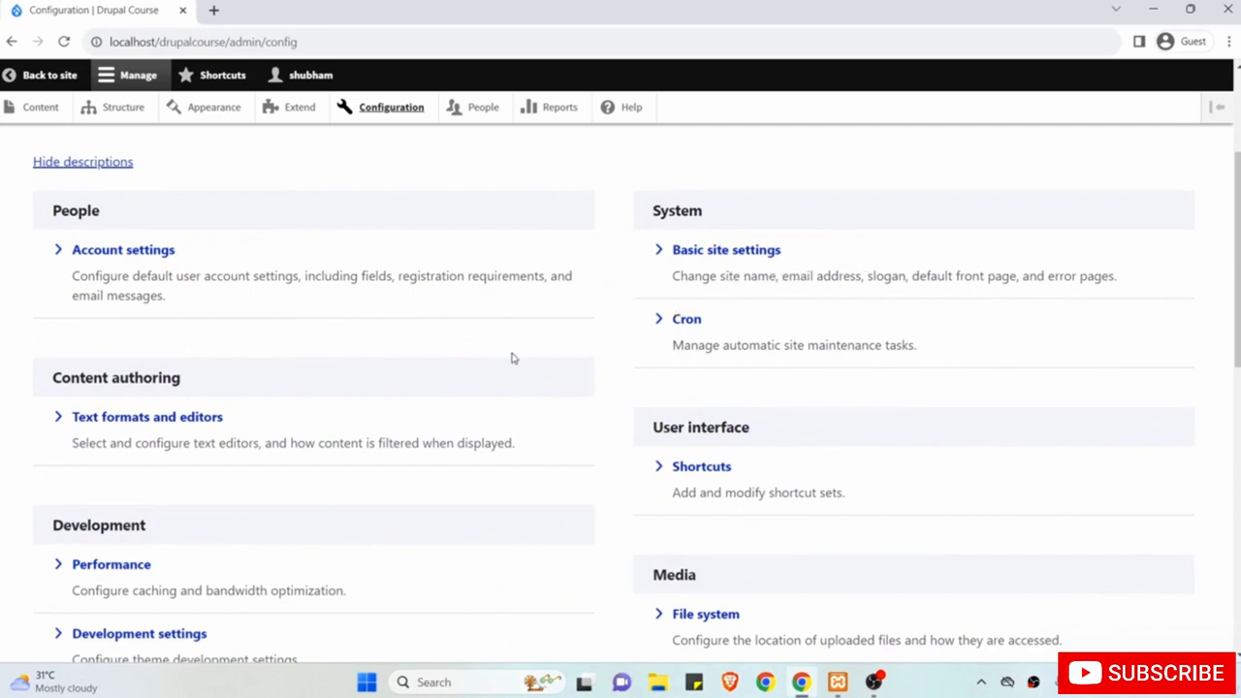
scroll(512, 356, "down", 1)
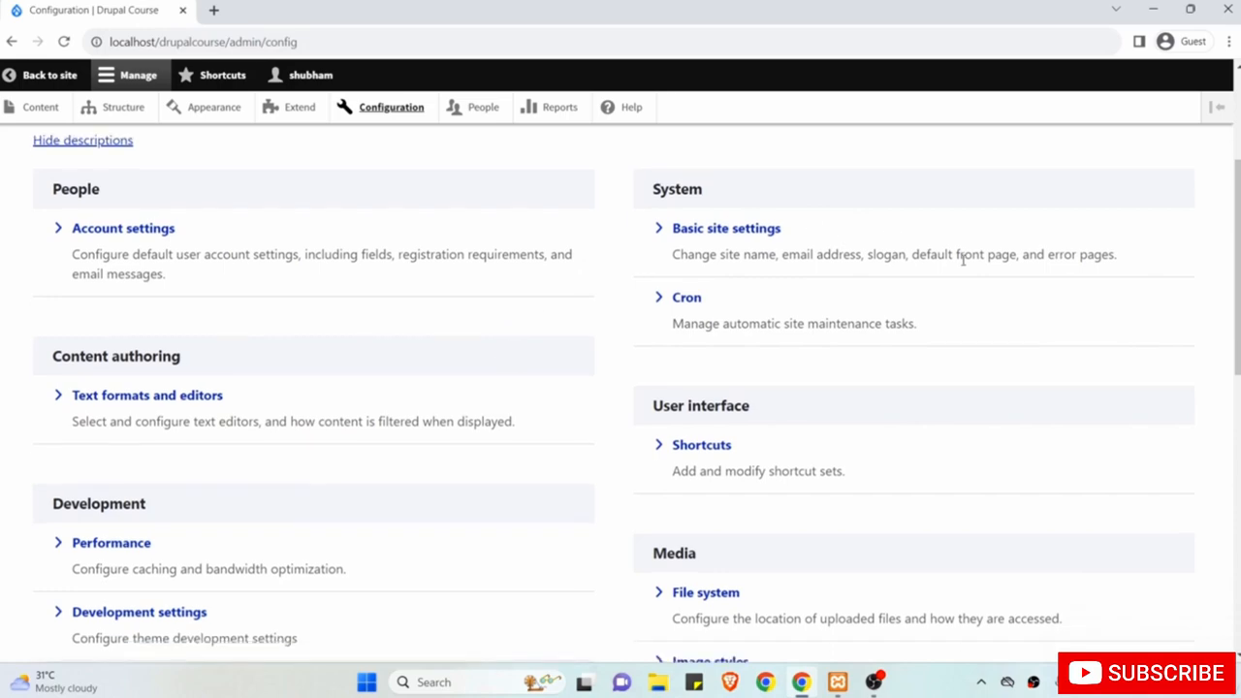
scroll(291, 305, "down", 3)
scroll(290, 305, "up", 1)
scroll(291, 305, "down", 1)
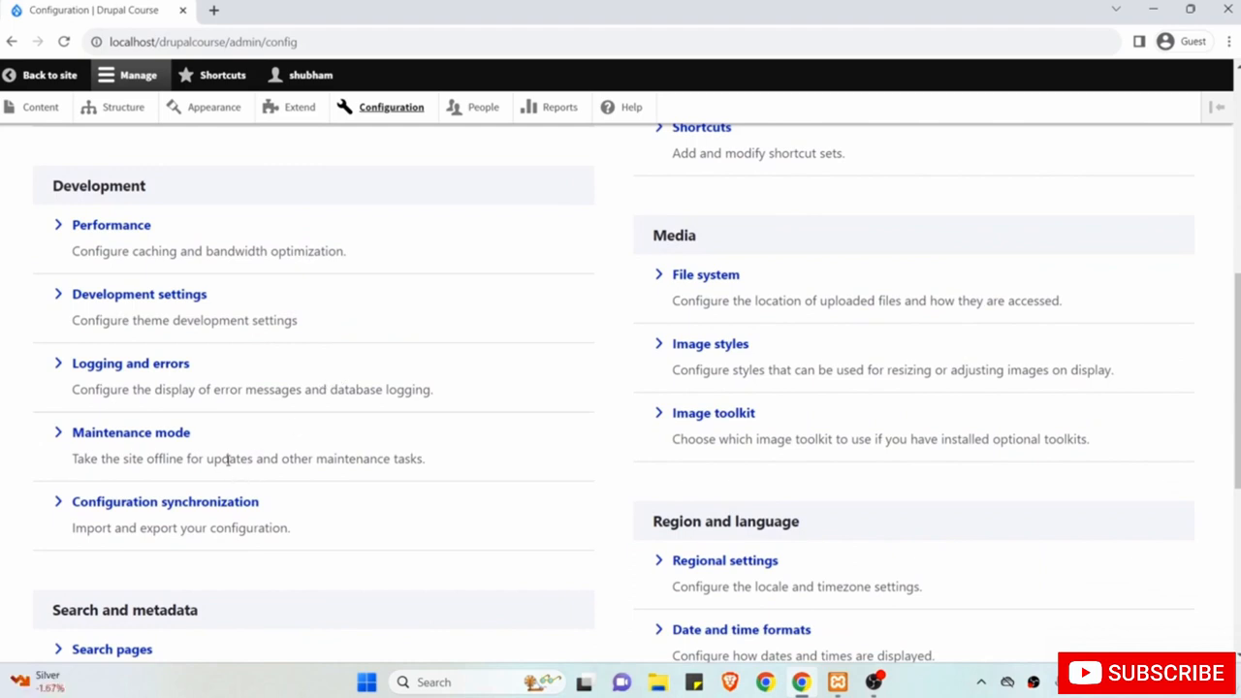
scroll(249, 449, "down", 1)
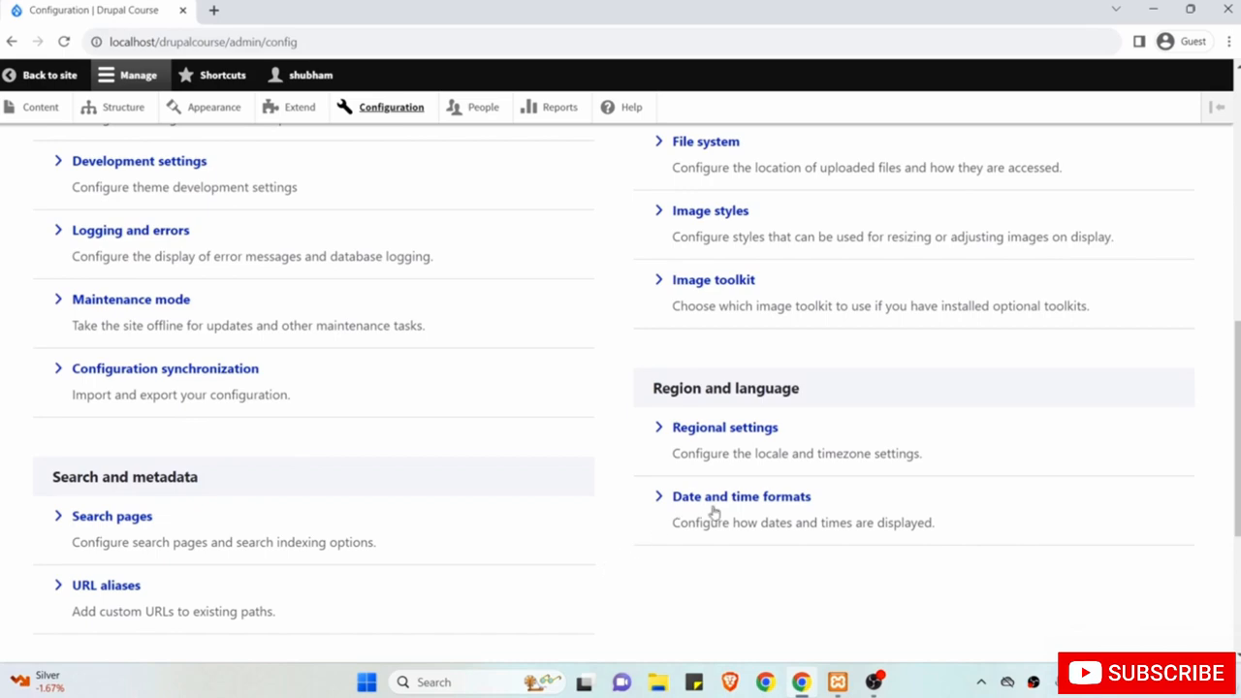
scroll(603, 481, "up", 4)
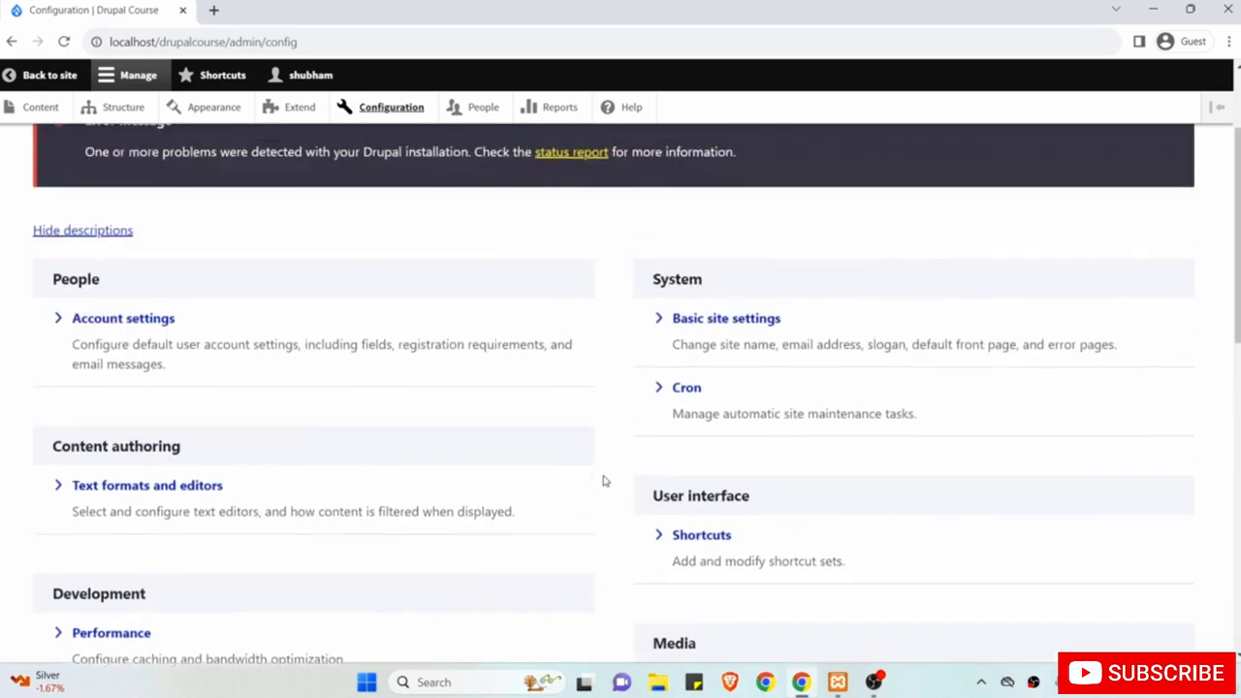
scroll(603, 481, "up", 2)
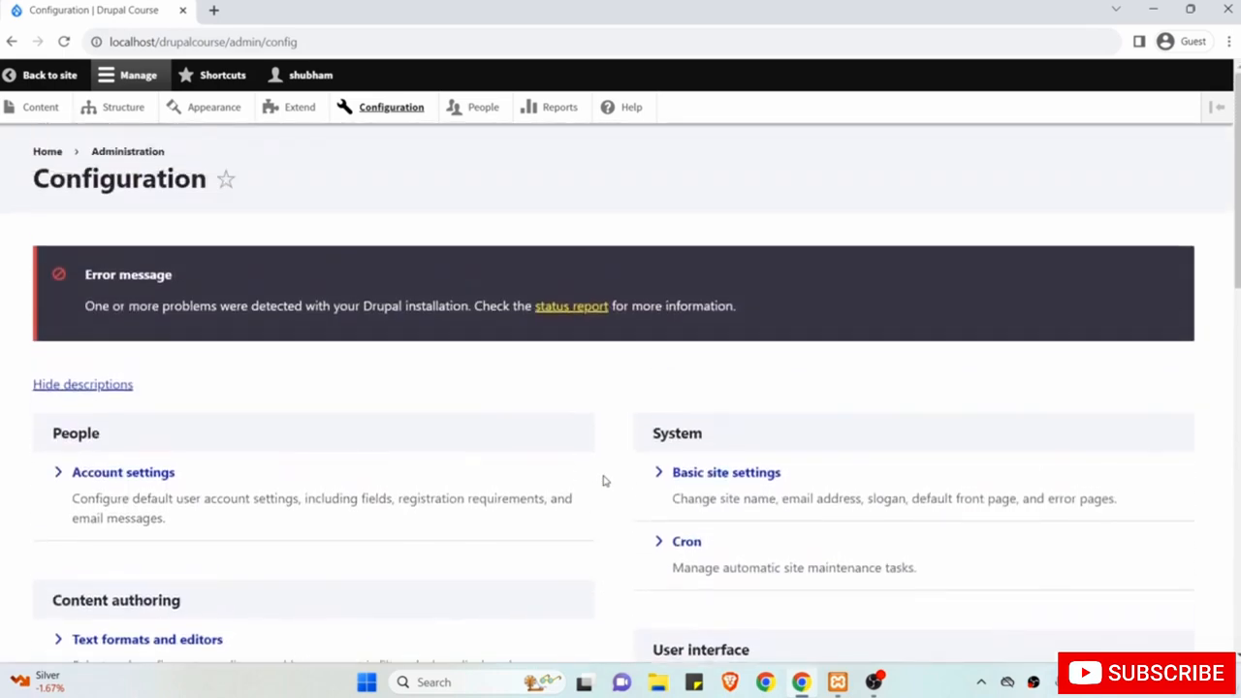
left_click(474, 108)
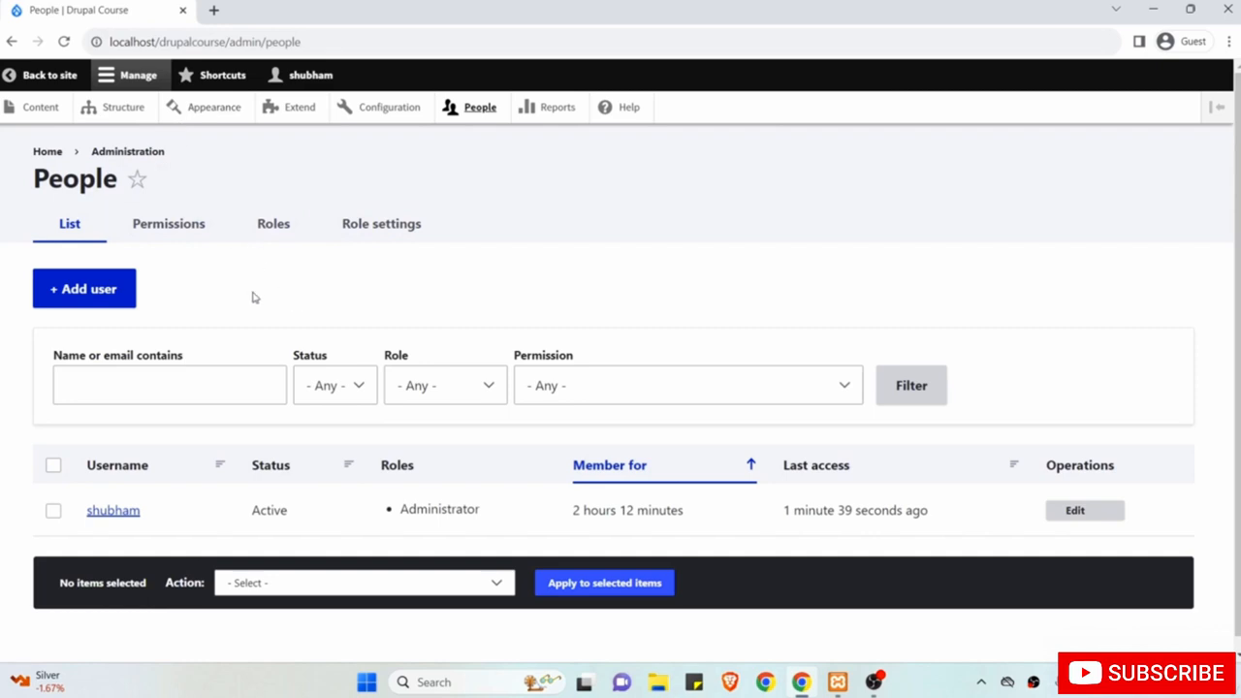
Look over the single active Administrator account in People, then go to Reports.
scroll(252, 298, "down", 1)
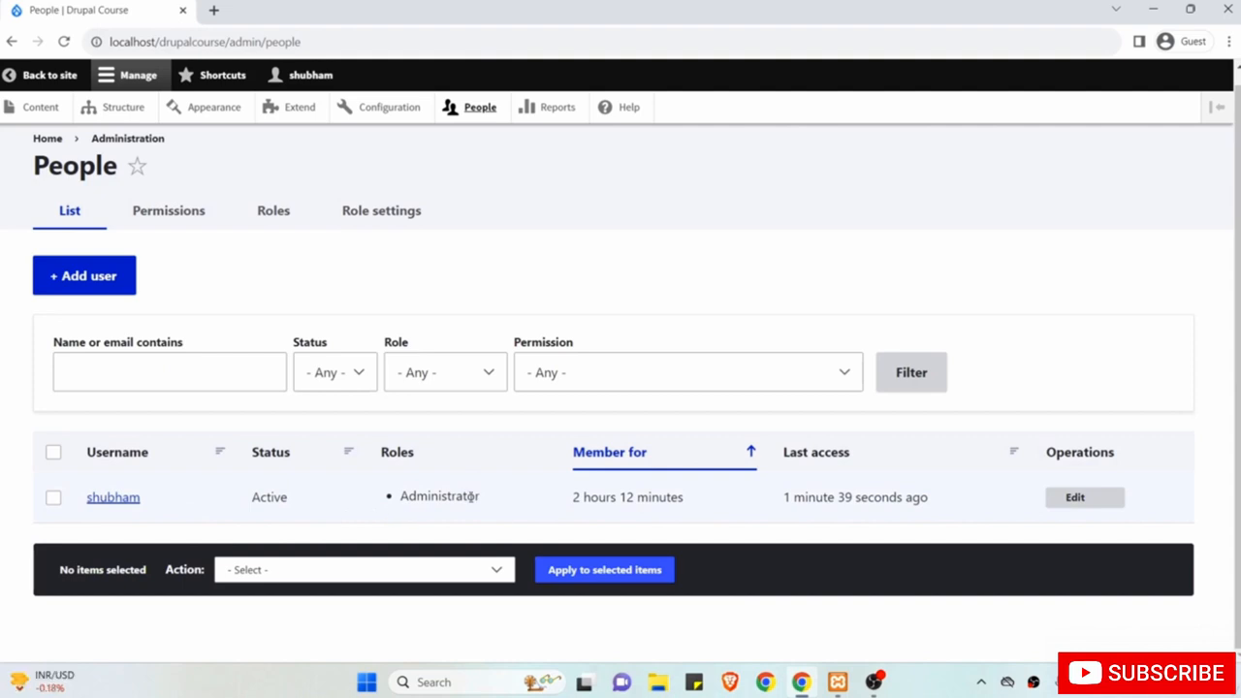
scroll(519, 457, "up", 1)
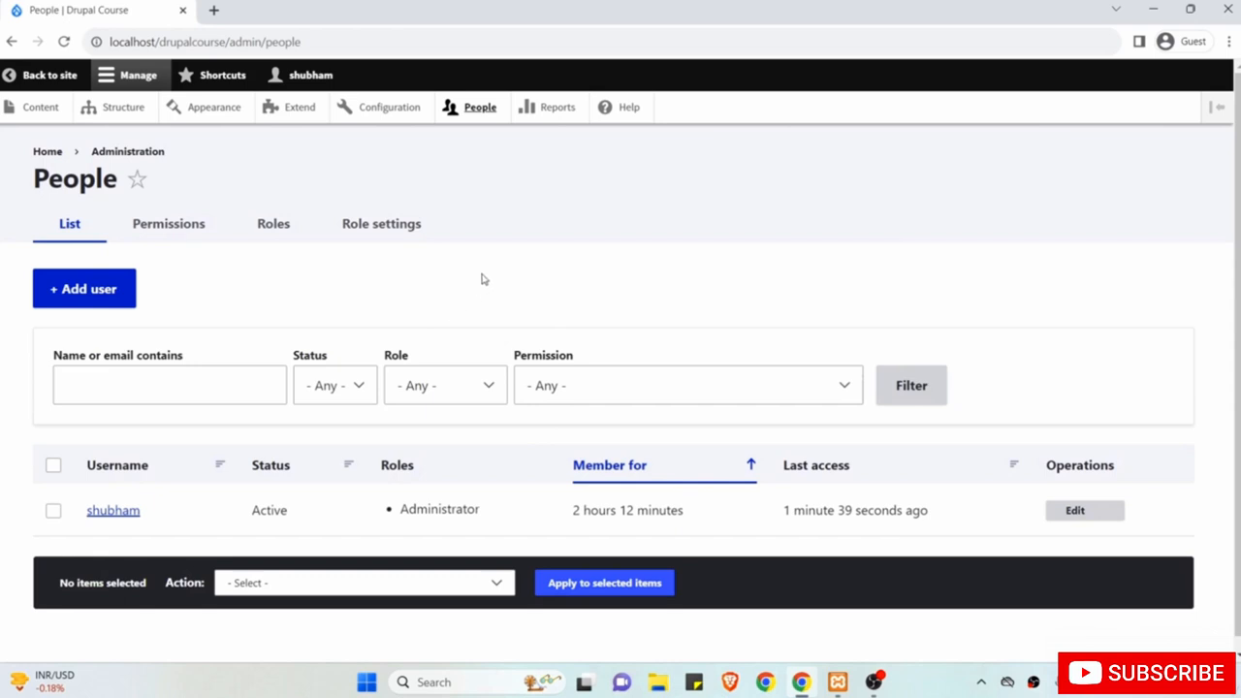
left_click(549, 110)
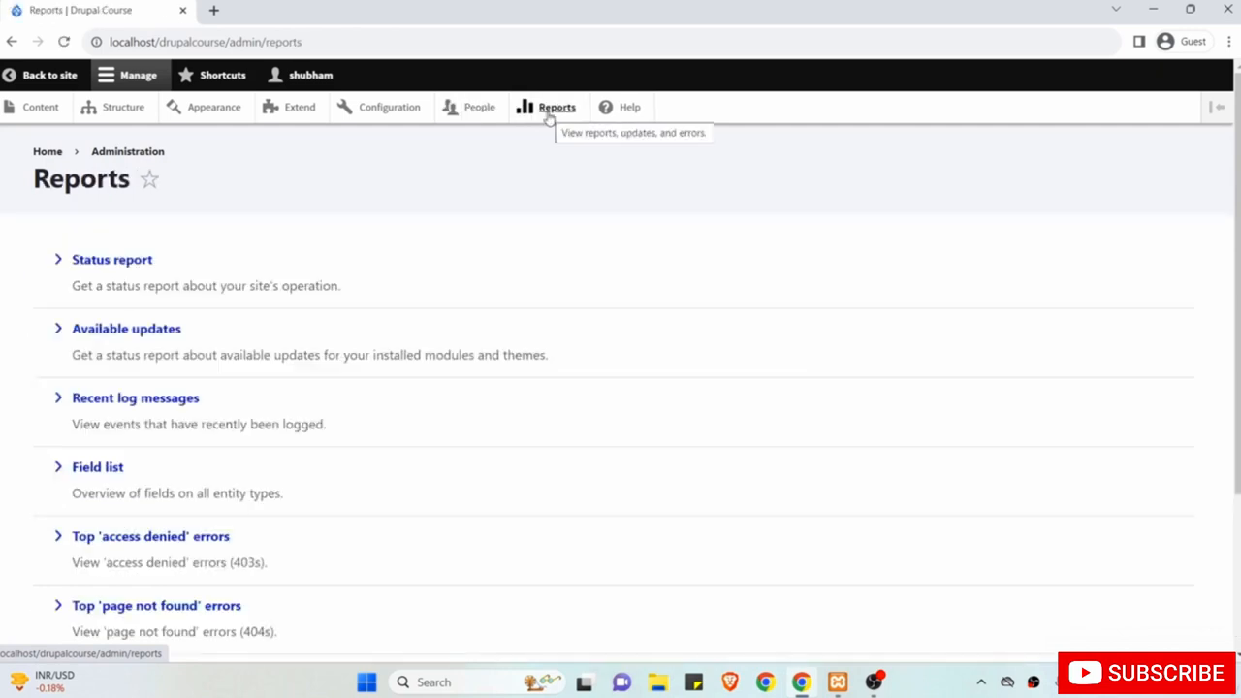
Scroll the Reports list from Status report to Views plugins, then go to Help.
scroll(360, 240, "down", 3)
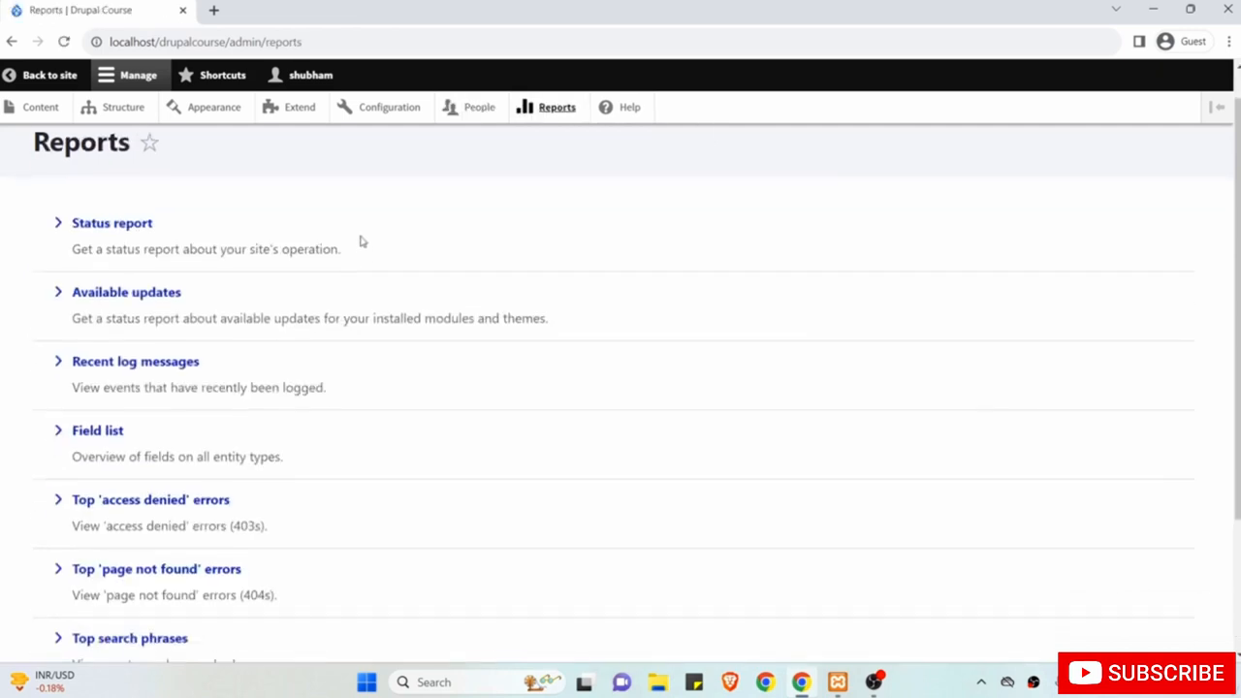
scroll(361, 240, "down", 1)
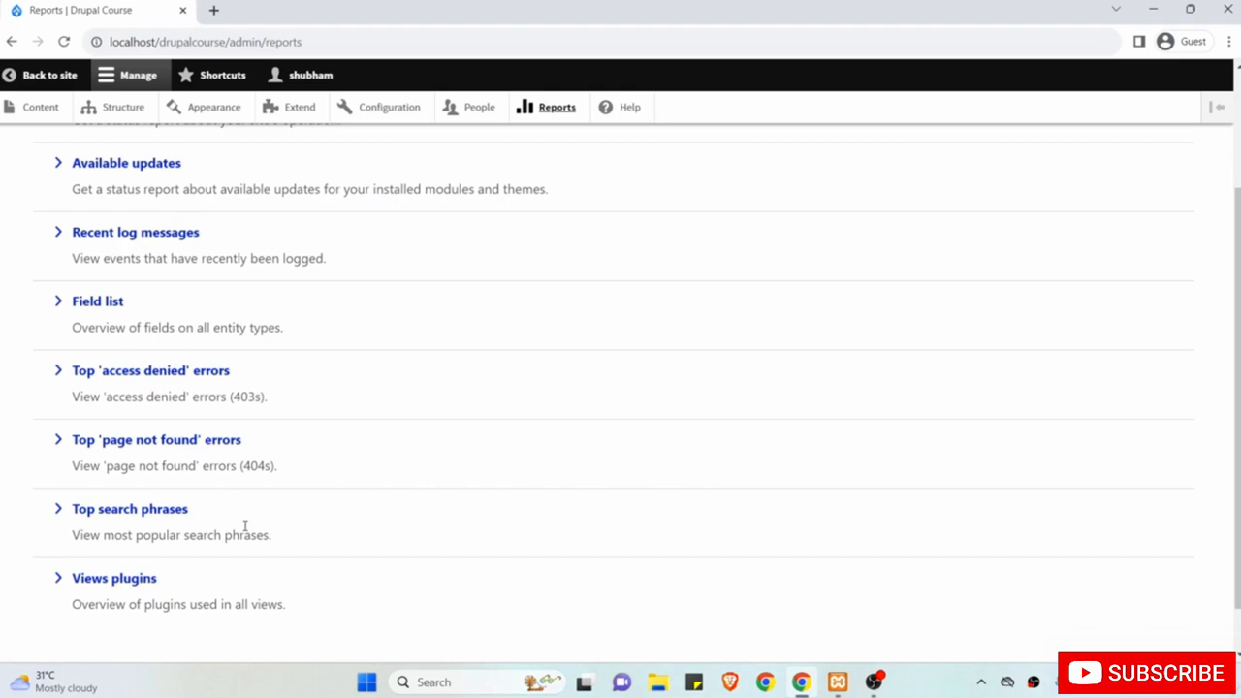
scroll(244, 527, "up", 2)
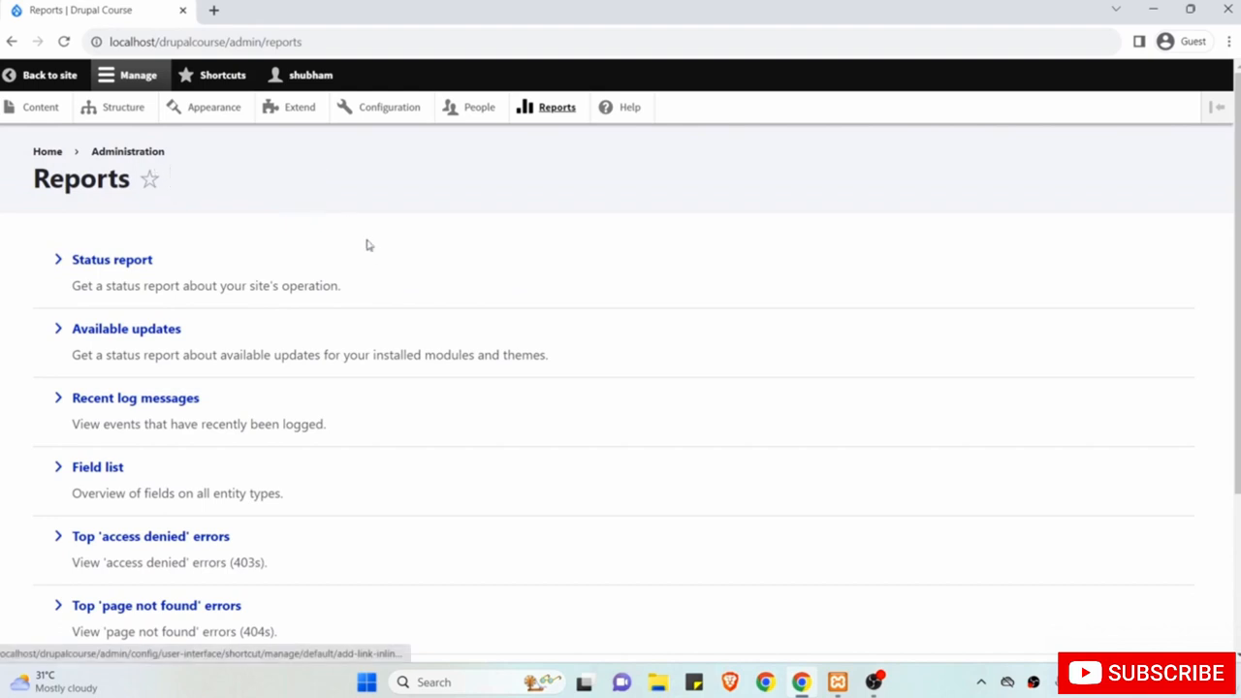
scroll(330, 313, "down", 2)
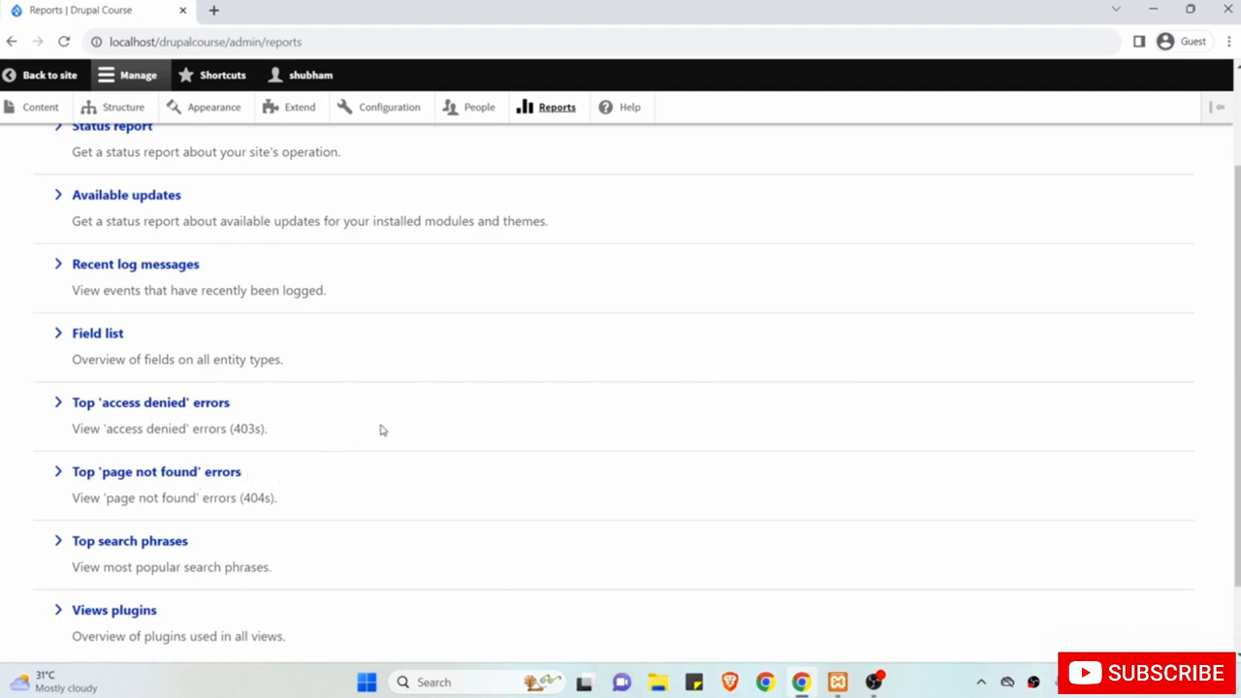
scroll(383, 430, "up", 2)
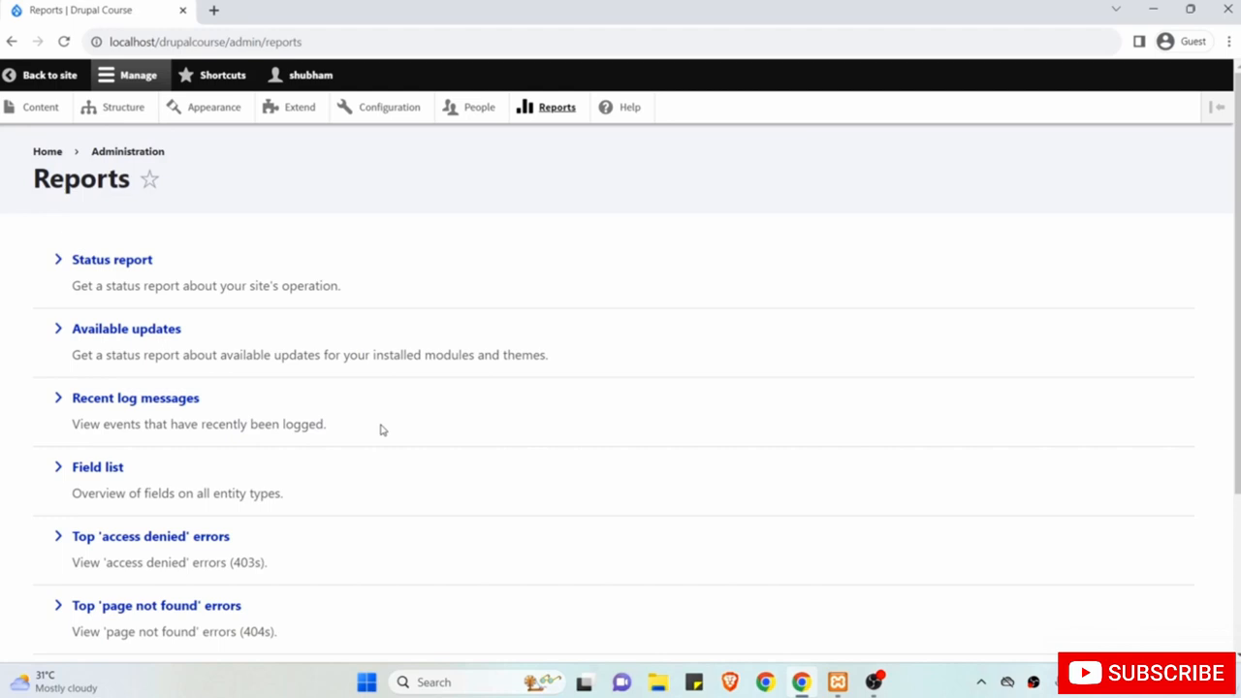
left_click(616, 117)
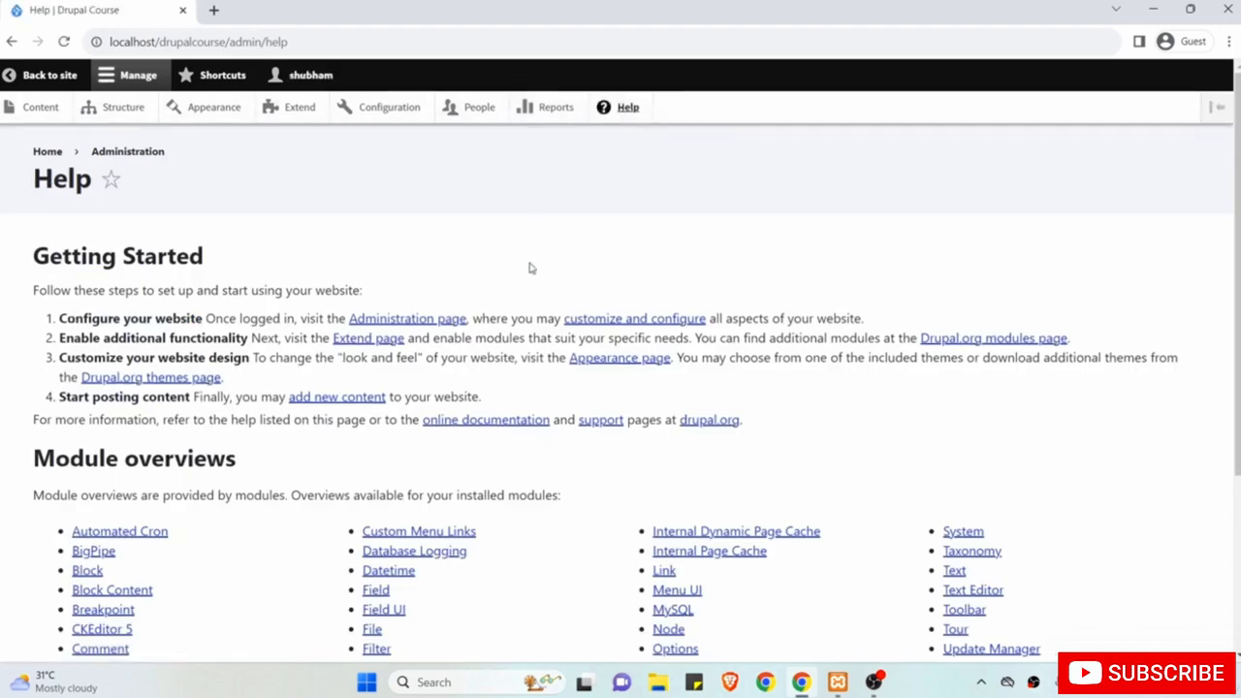
Skim the Help getting-started steps and module overviews, then return to the Welcome front page.
scroll(531, 268, "down", 3)
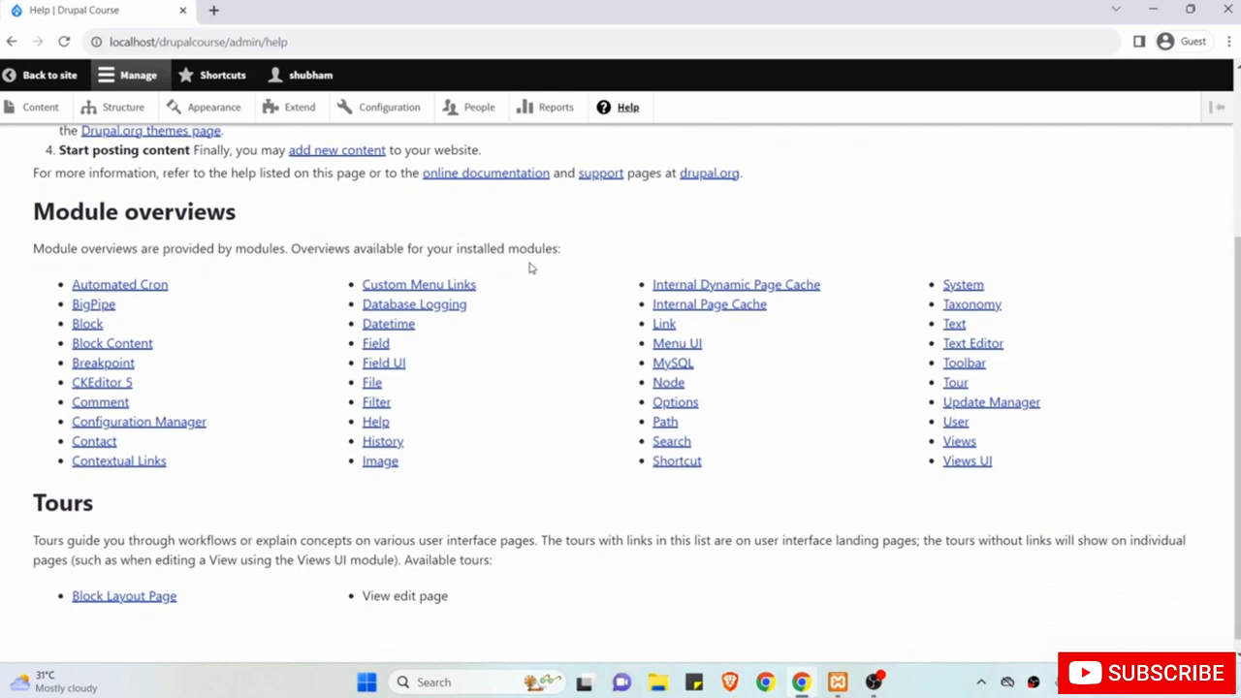
scroll(530, 267, "up", 3)
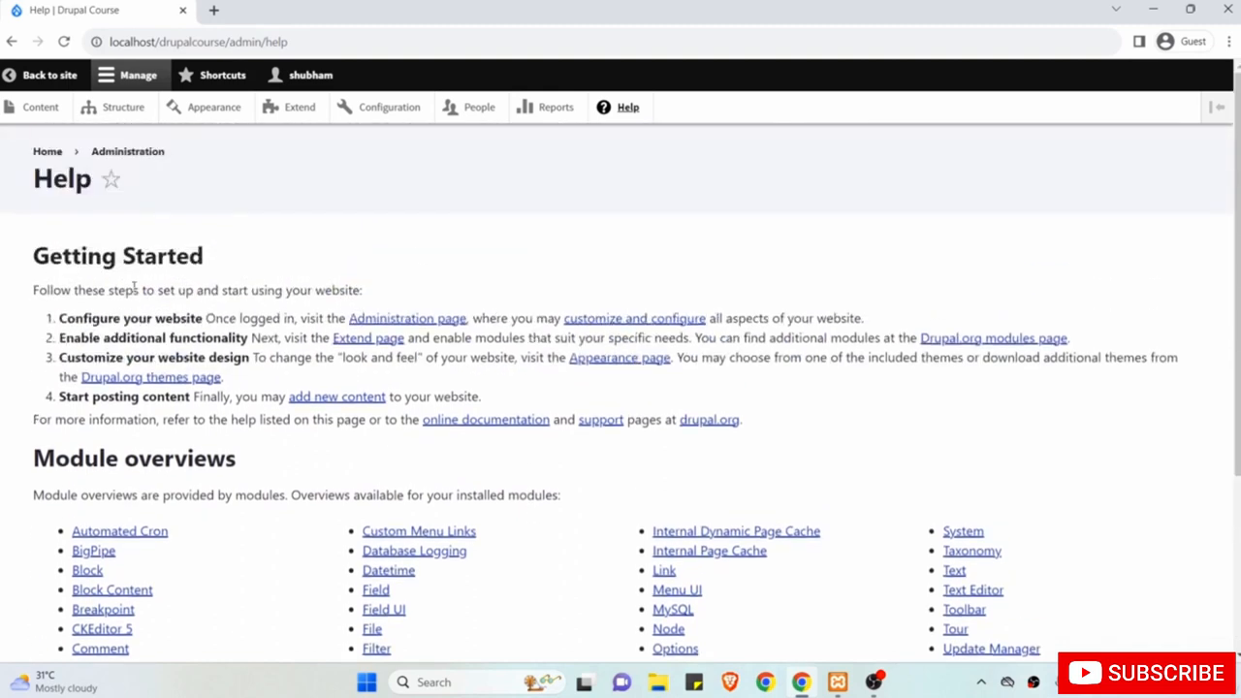
left_click(32, 78)
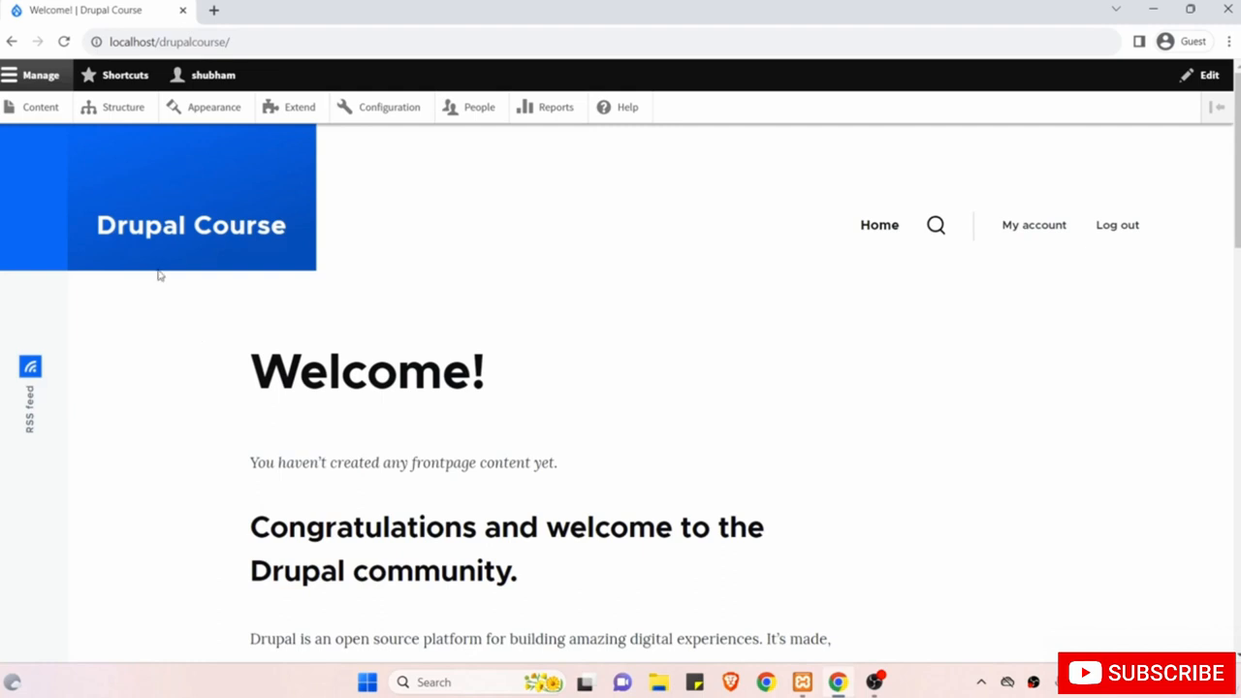
Go to the Content admin list, which still shows no content.
left_click(50, 113)
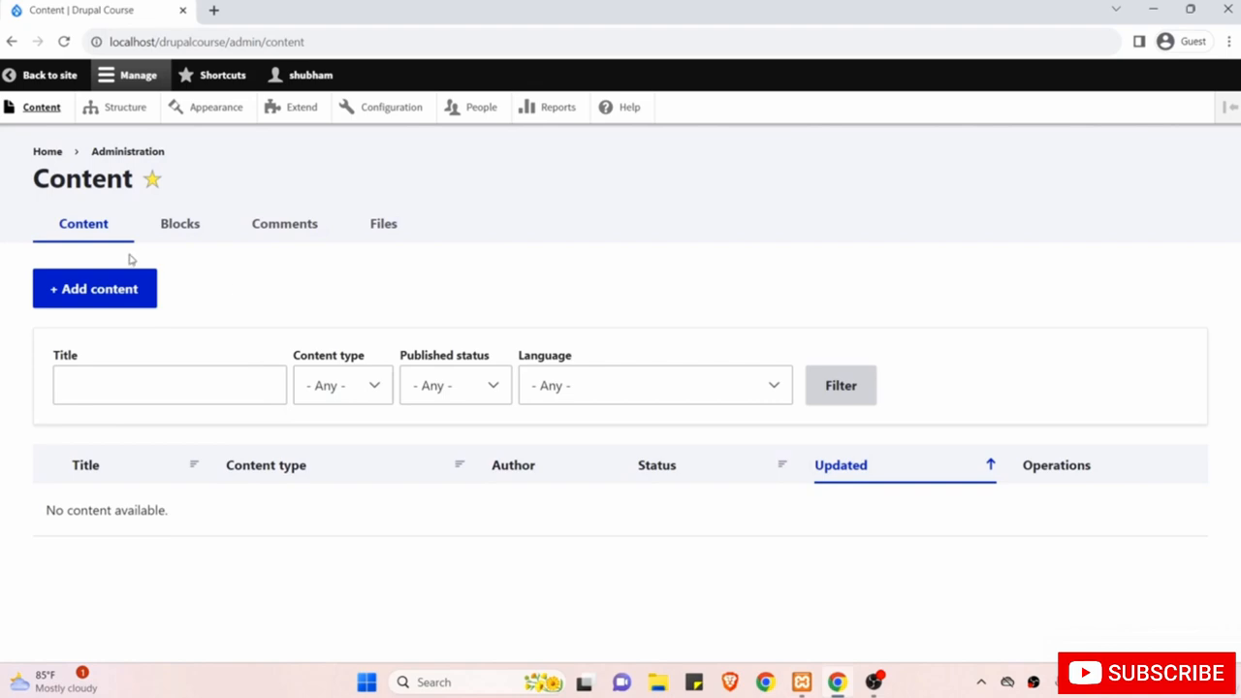
Start adding content to reach the choice between Article and Basic page.
left_click(102, 291)
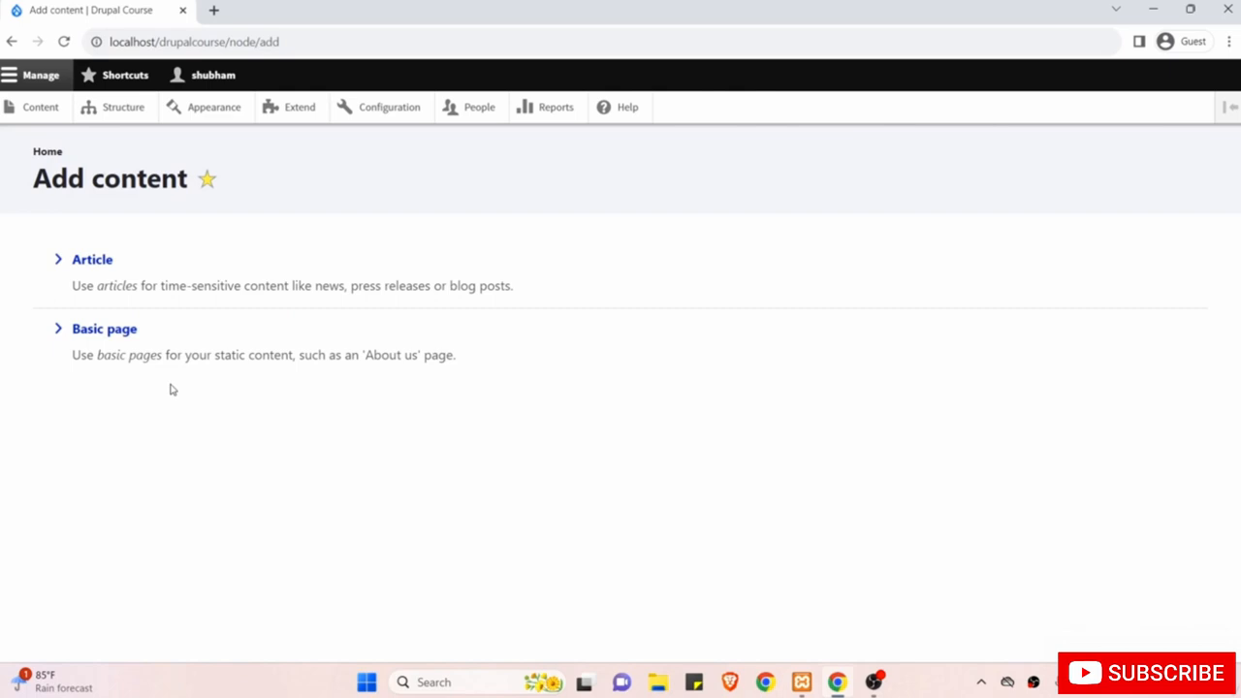
Start a Basic page titled 'About Us', place the cursor in the empty body, and open a new tab.
left_click(103, 333)
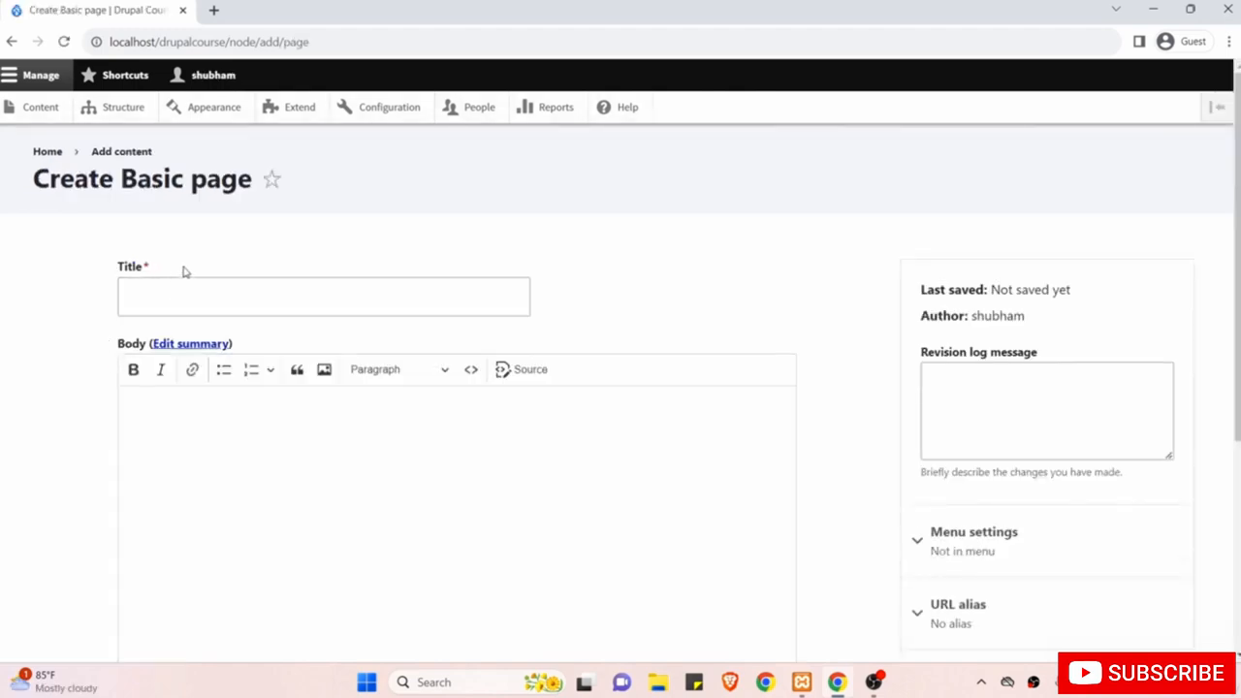
left_click(146, 296)
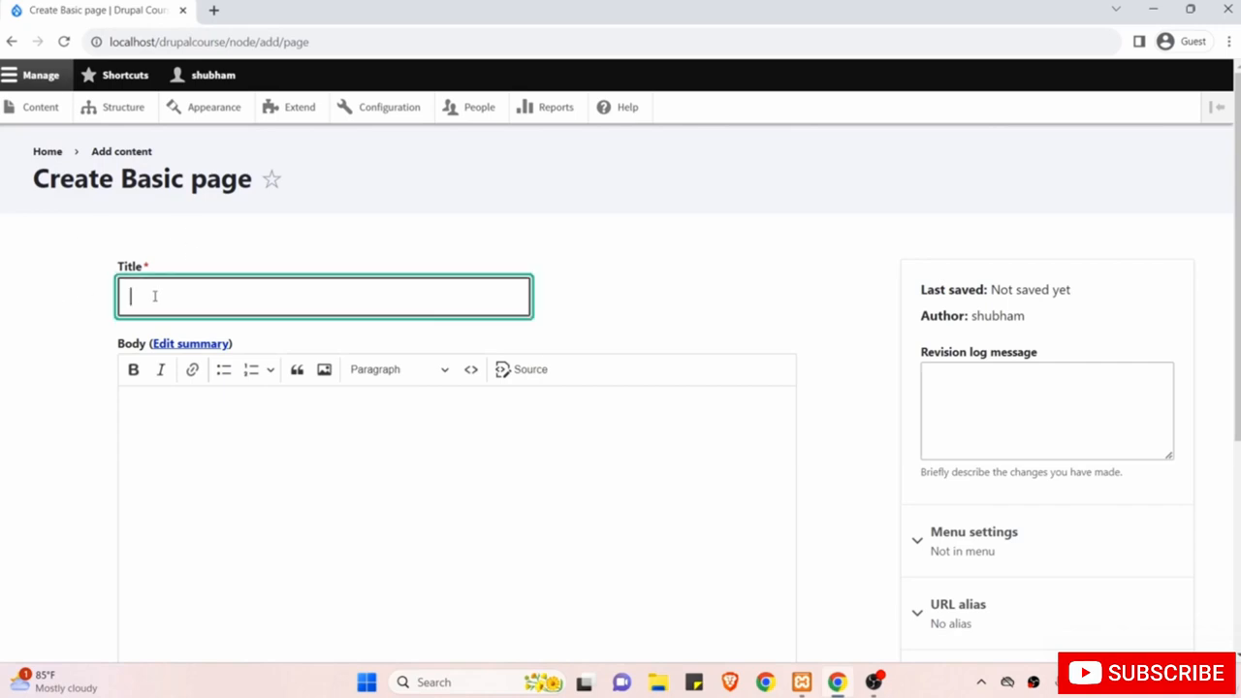
type("Abouts Us")
key("BackSpace")
type("Us")
scroll(170, 292, "down", 2)
left_click(256, 329)
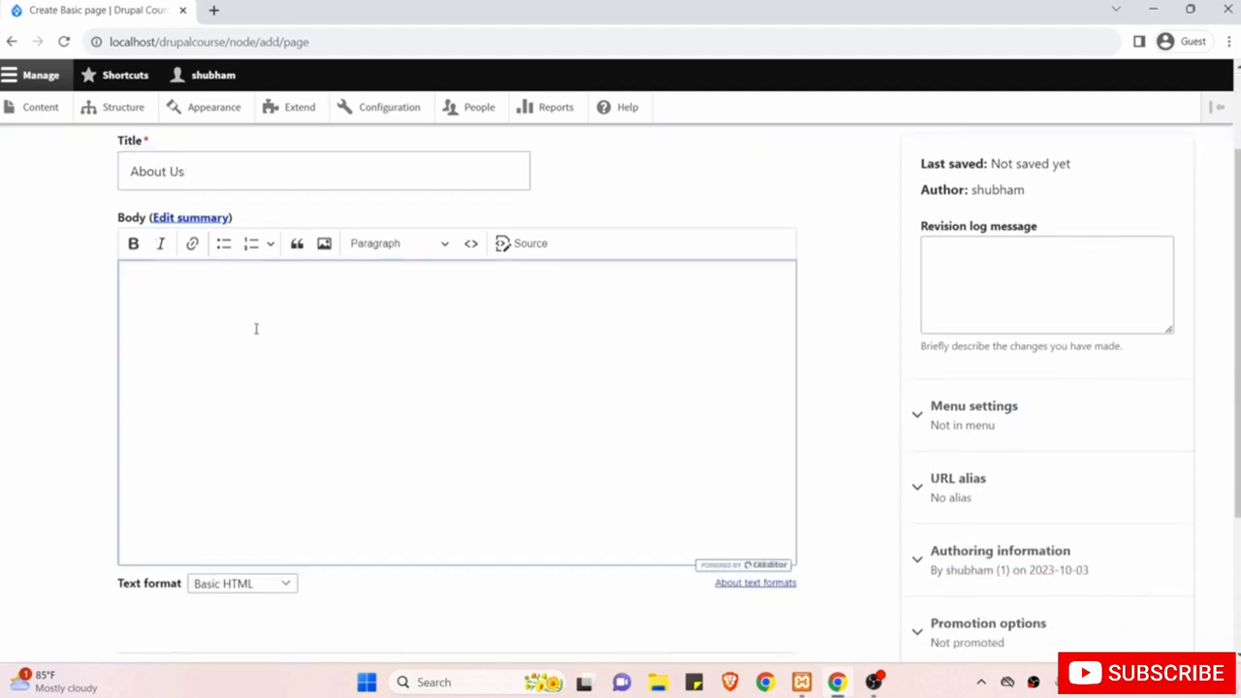
key("ctrl+t")
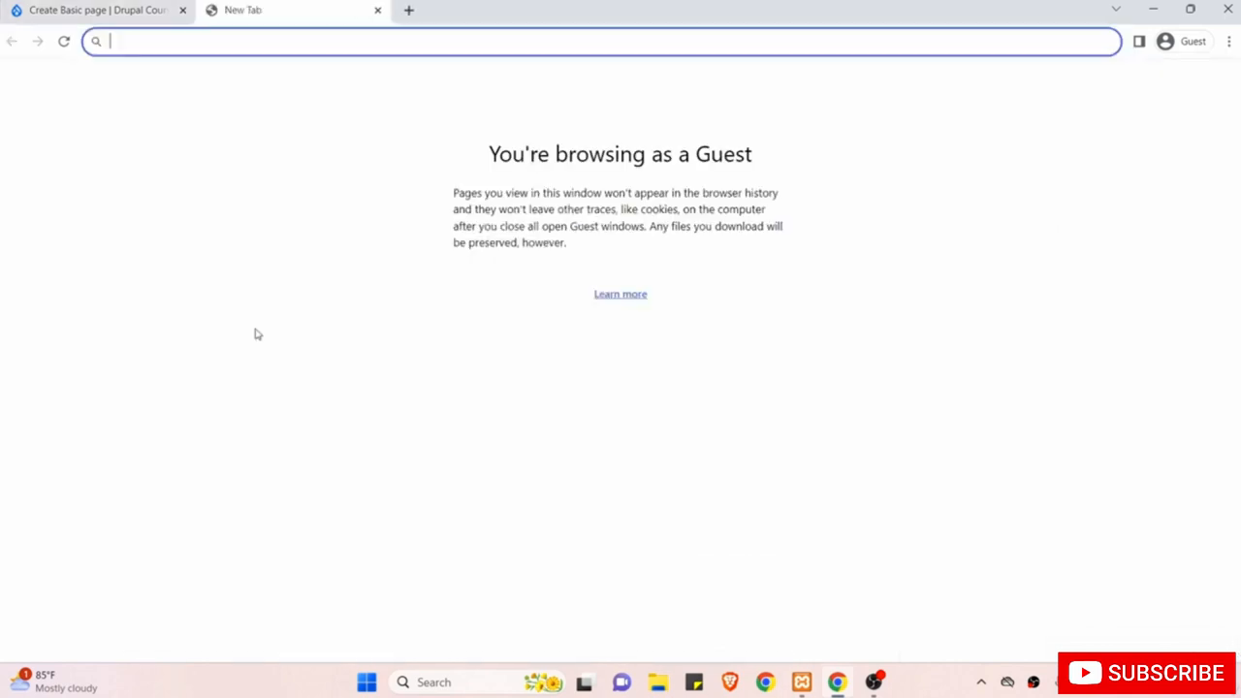
Search the web for 'lorem ipsum' and go to lipsum.com.
type("lo")
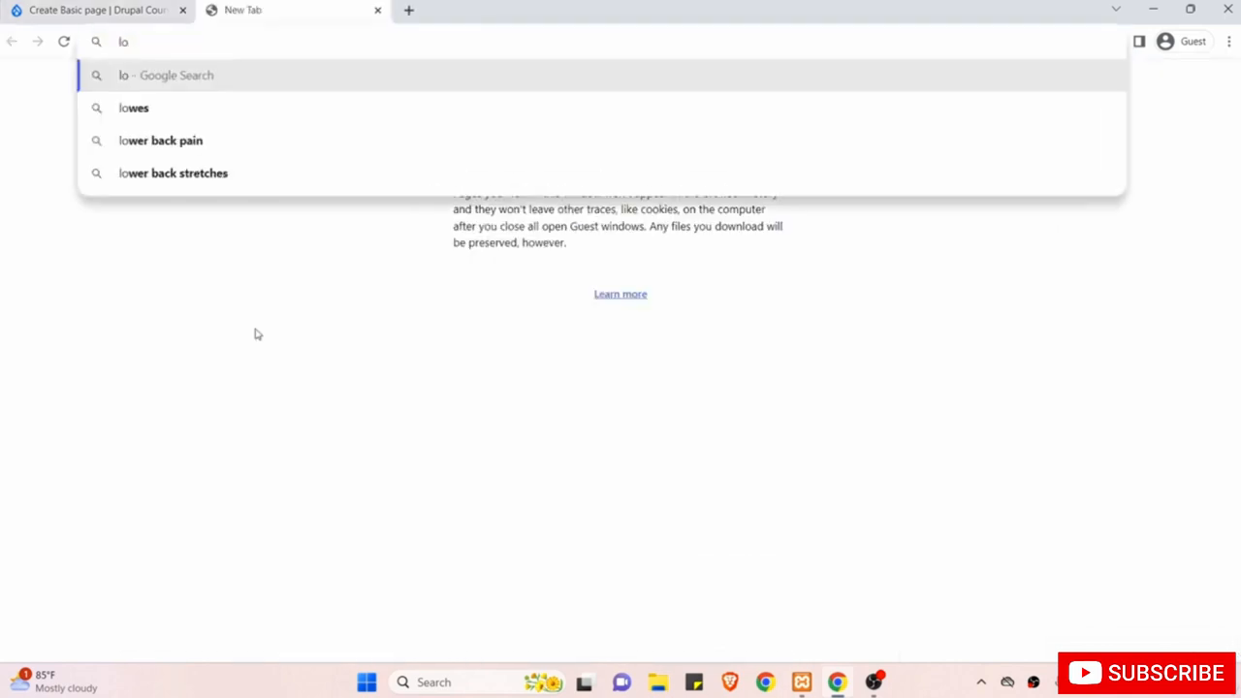
type("r")
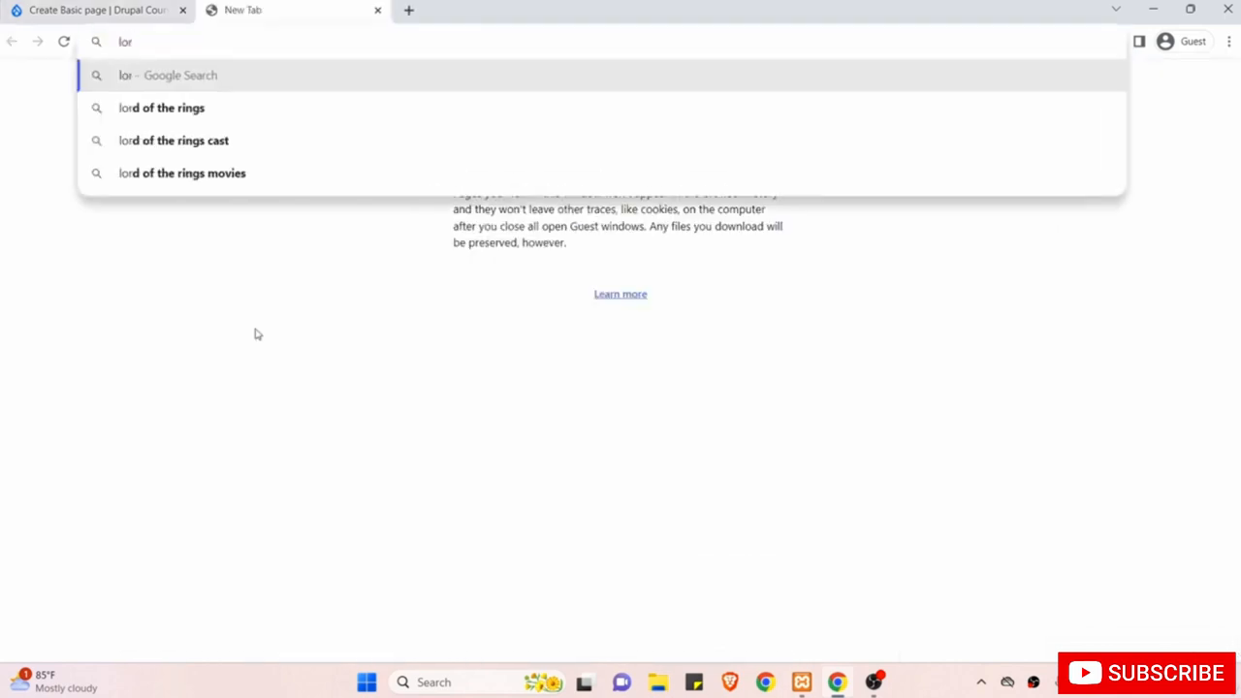
type("em ipsum")
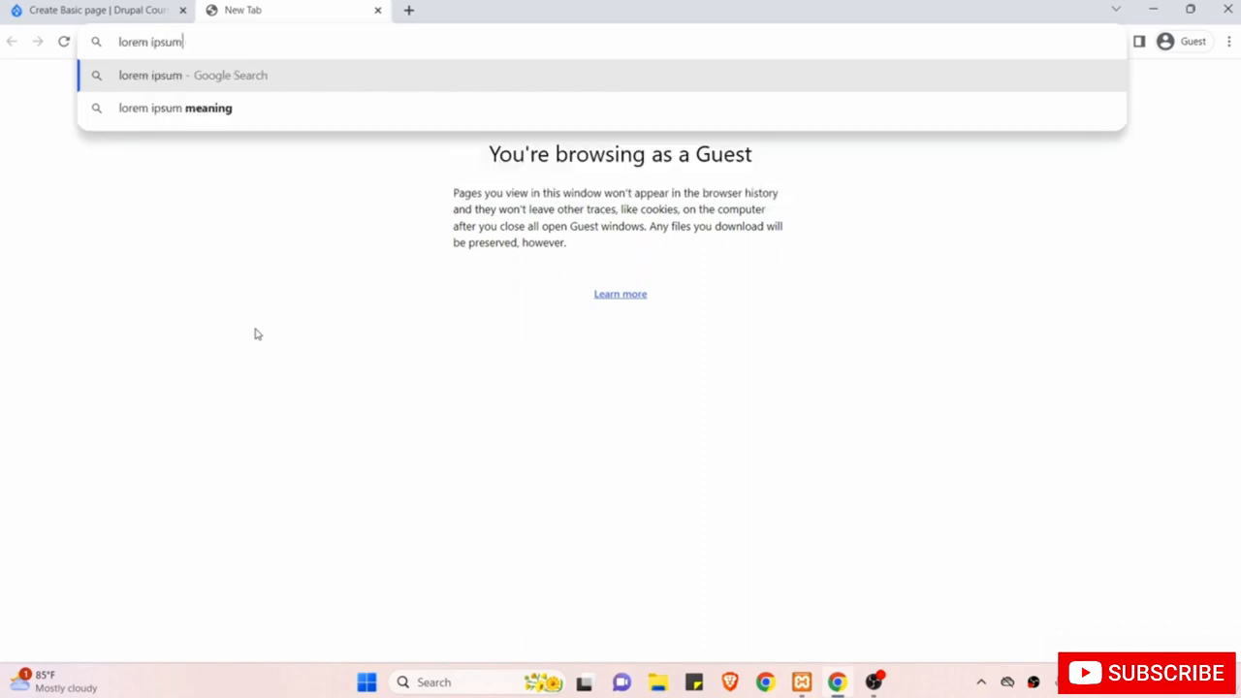
key("Return")
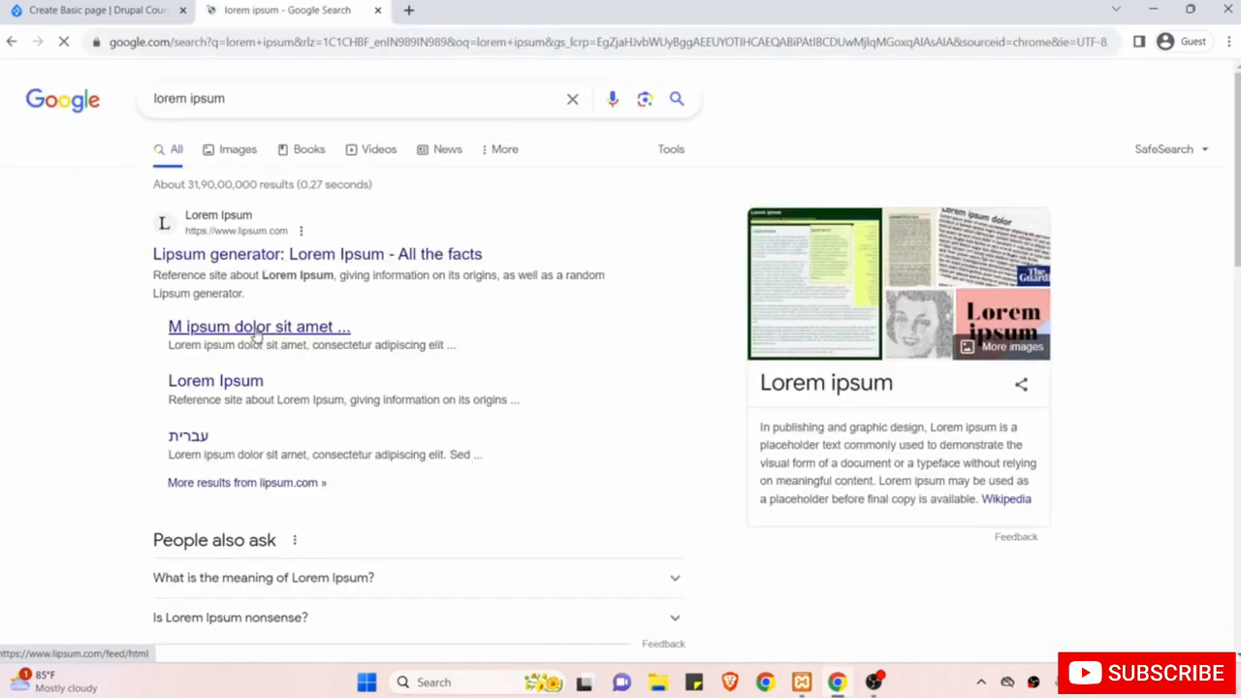
left_click(347, 256)
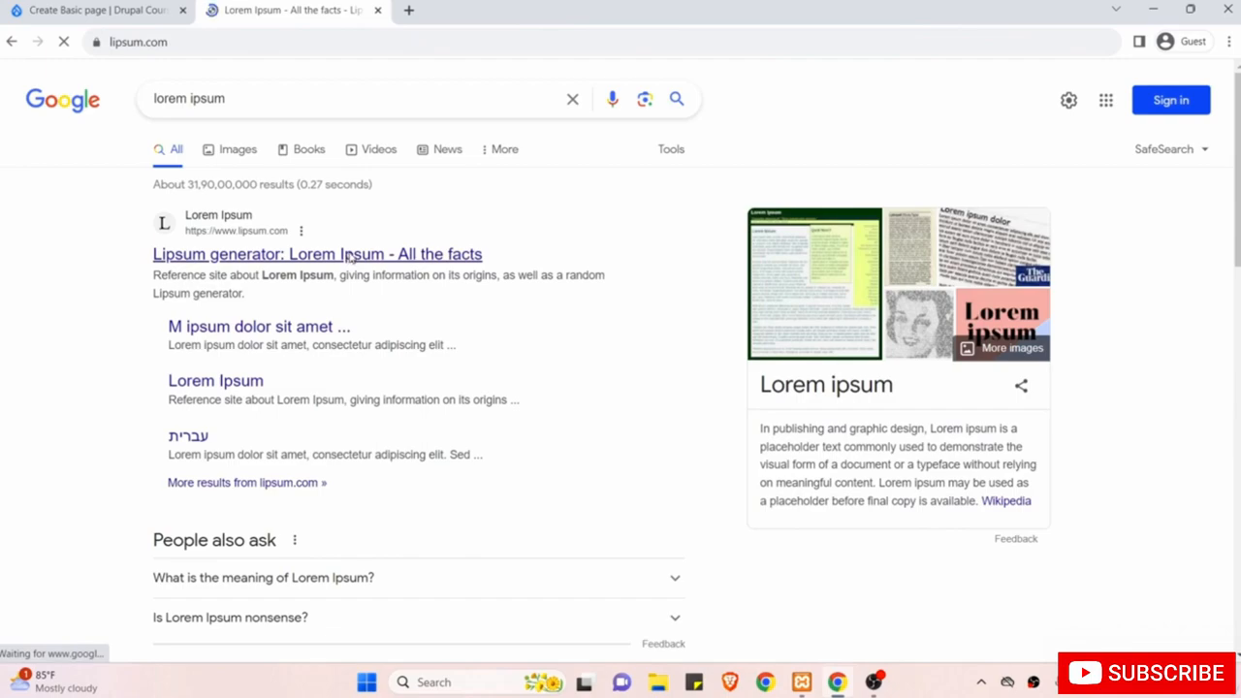
Copy the five generated Lorem Ipsum paragraphs and return to the Create Basic page tab.
scroll(446, 310, "down", 3)
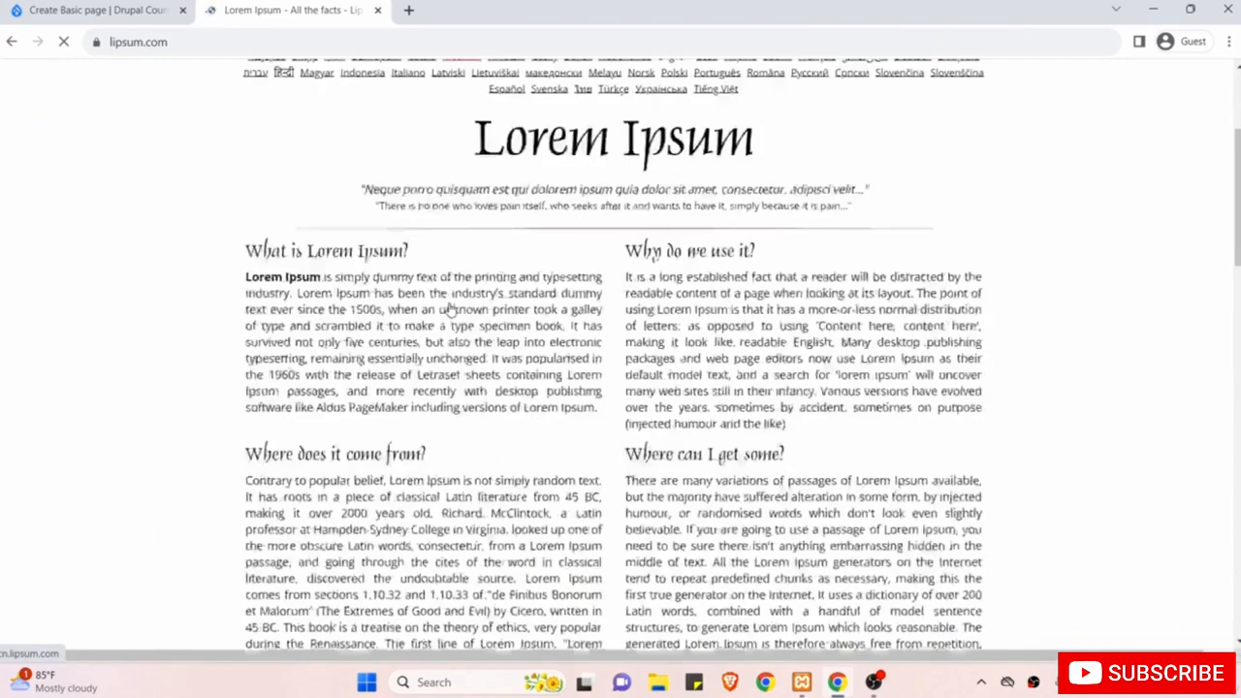
scroll(627, 329, "down", 6)
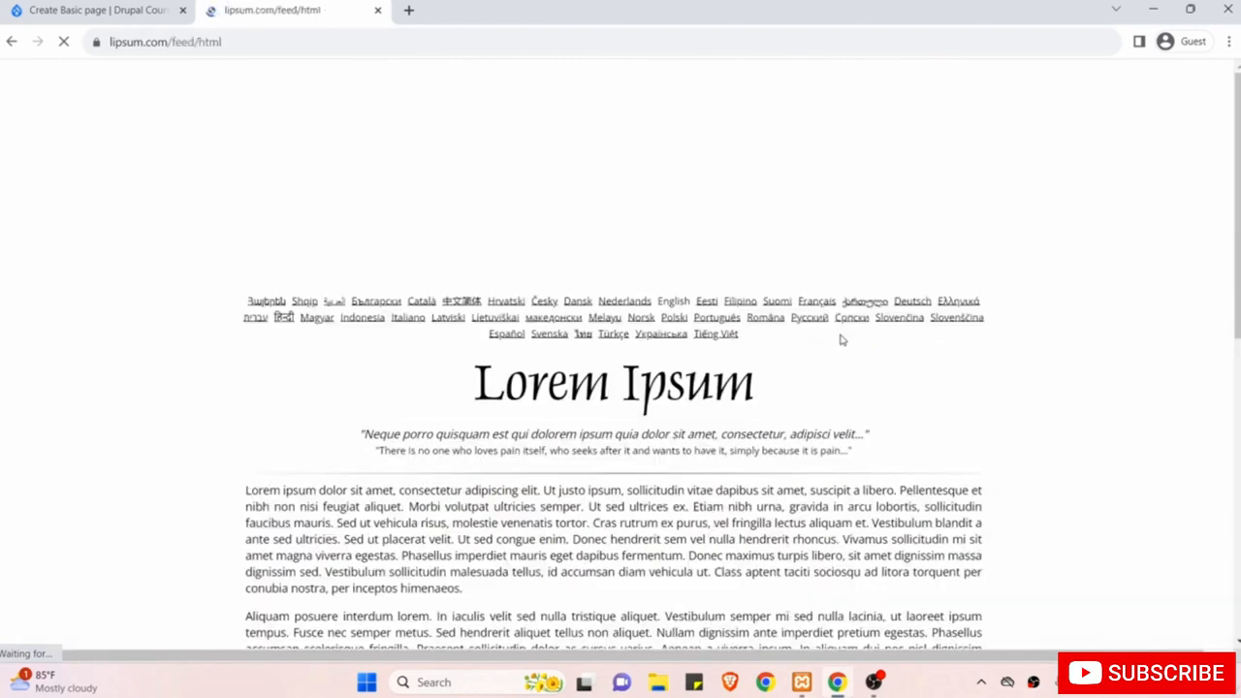
scroll(840, 339, "down", 3)
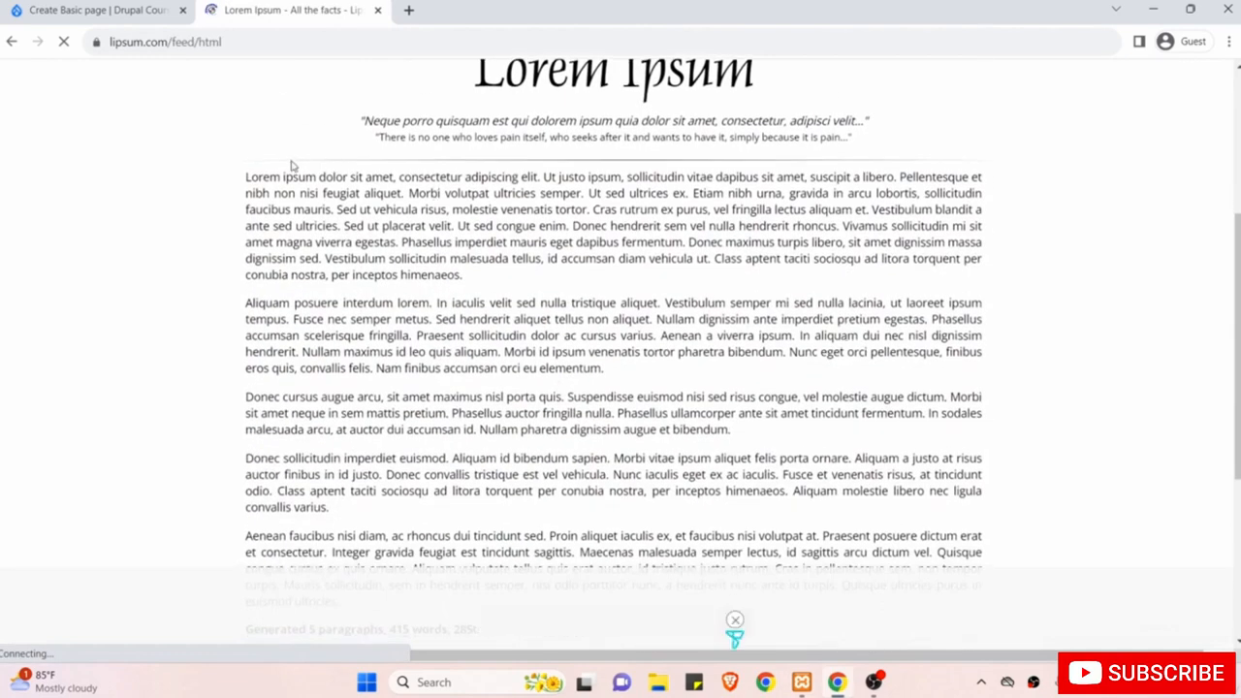
left_click_drag(247, 176, 339, 256)
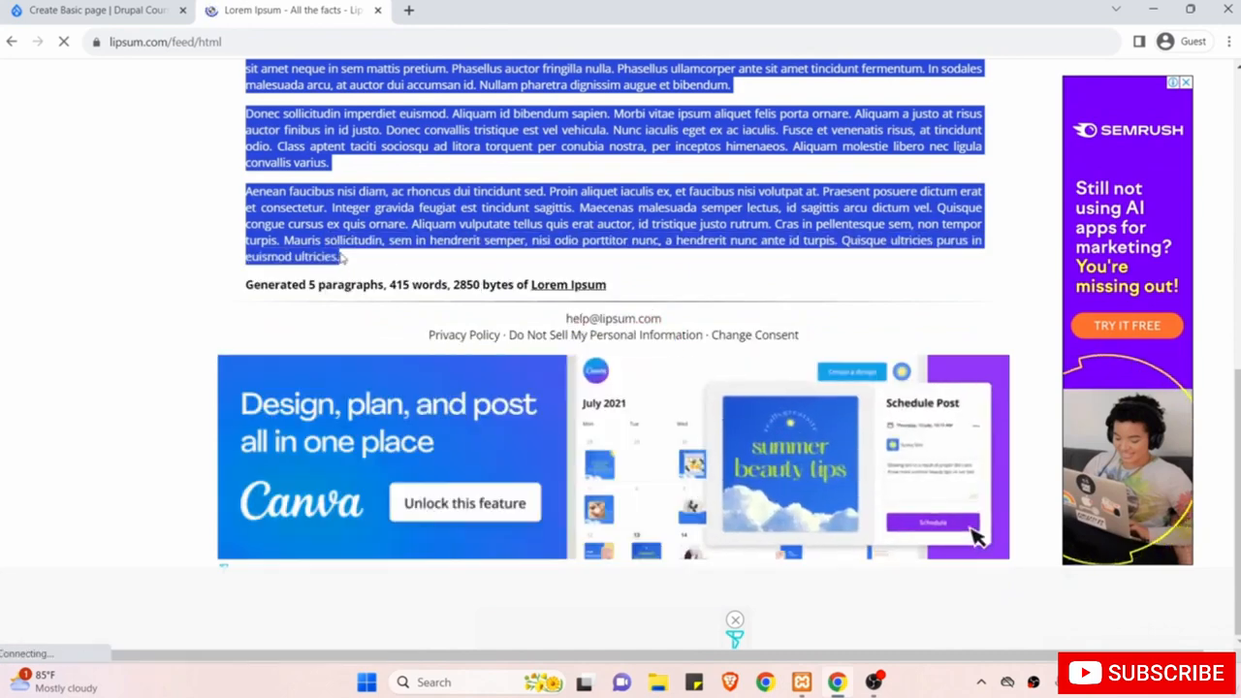
right_click(314, 233)
left_click(334, 241)
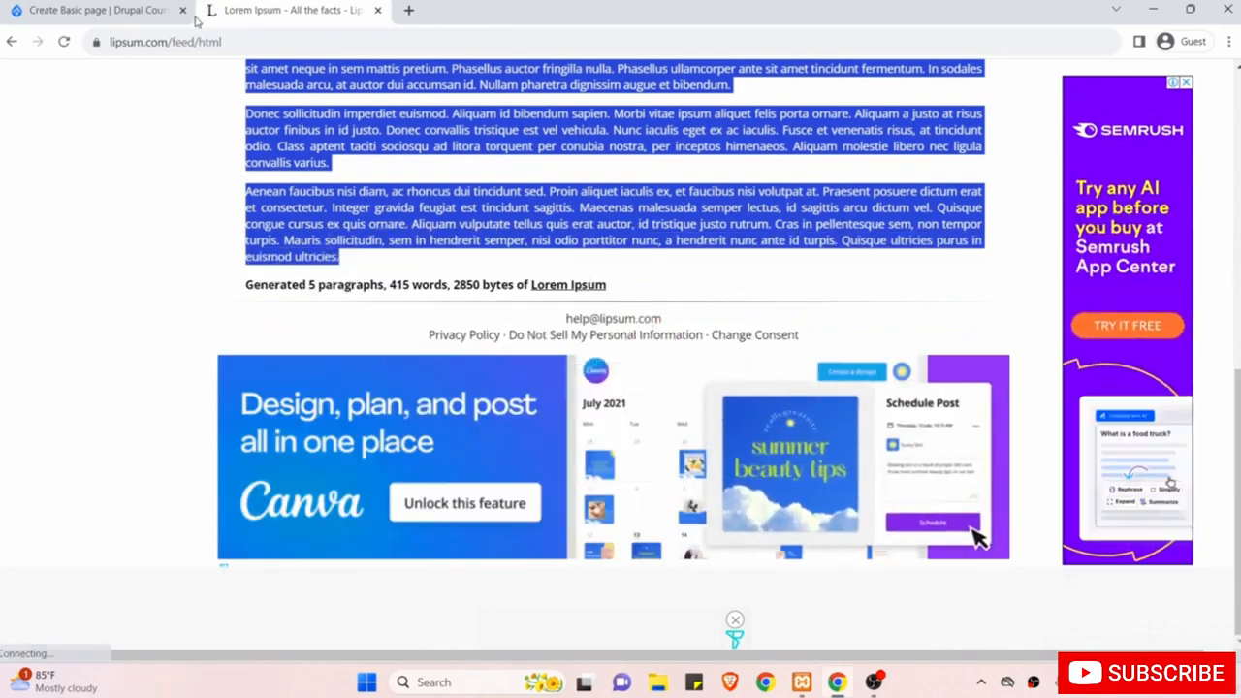
left_click(111, 10)
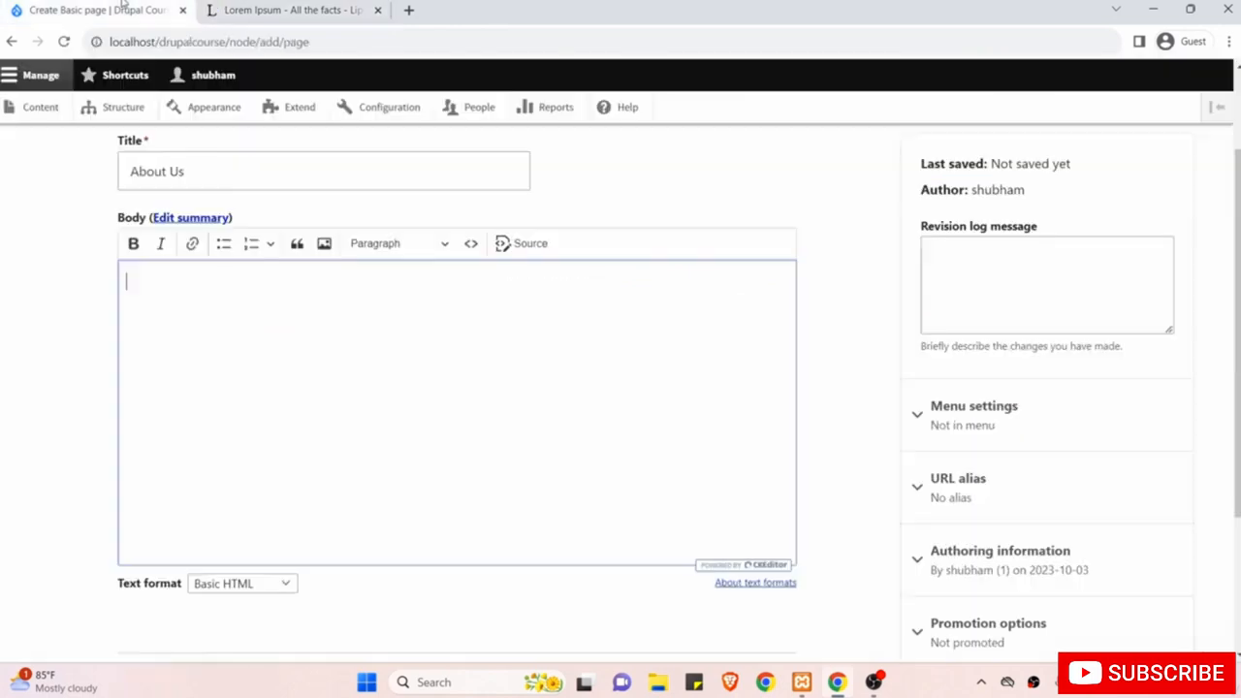
Paste the Lorem Ipsum paragraphs into the body and switch its text format to Full HTML.
right_click(272, 299)
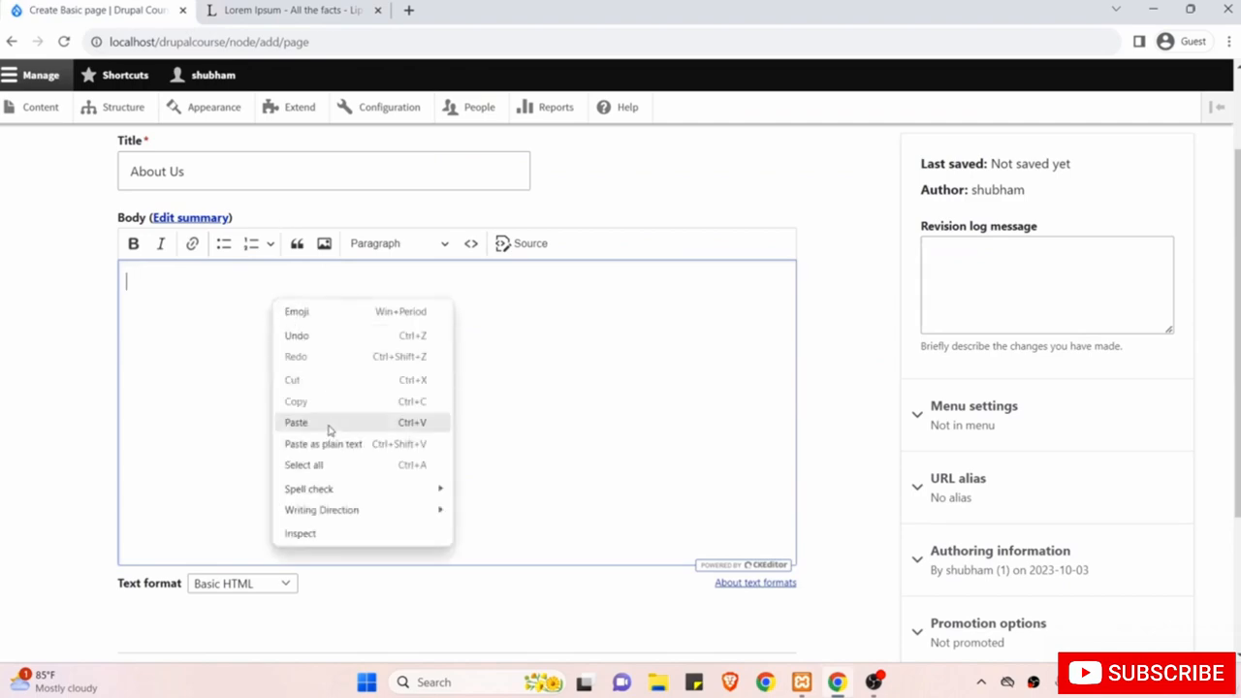
left_click(328, 424)
scroll(362, 401, "up", 10)
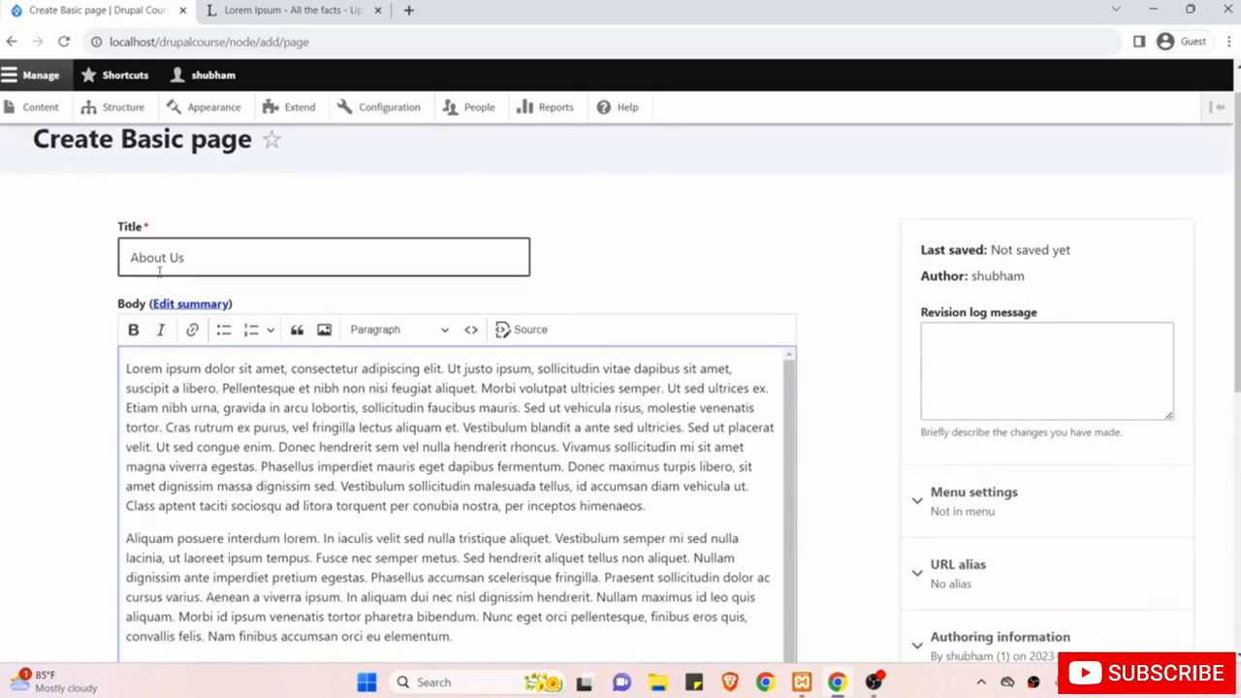
scroll(36, 328, "down", 3)
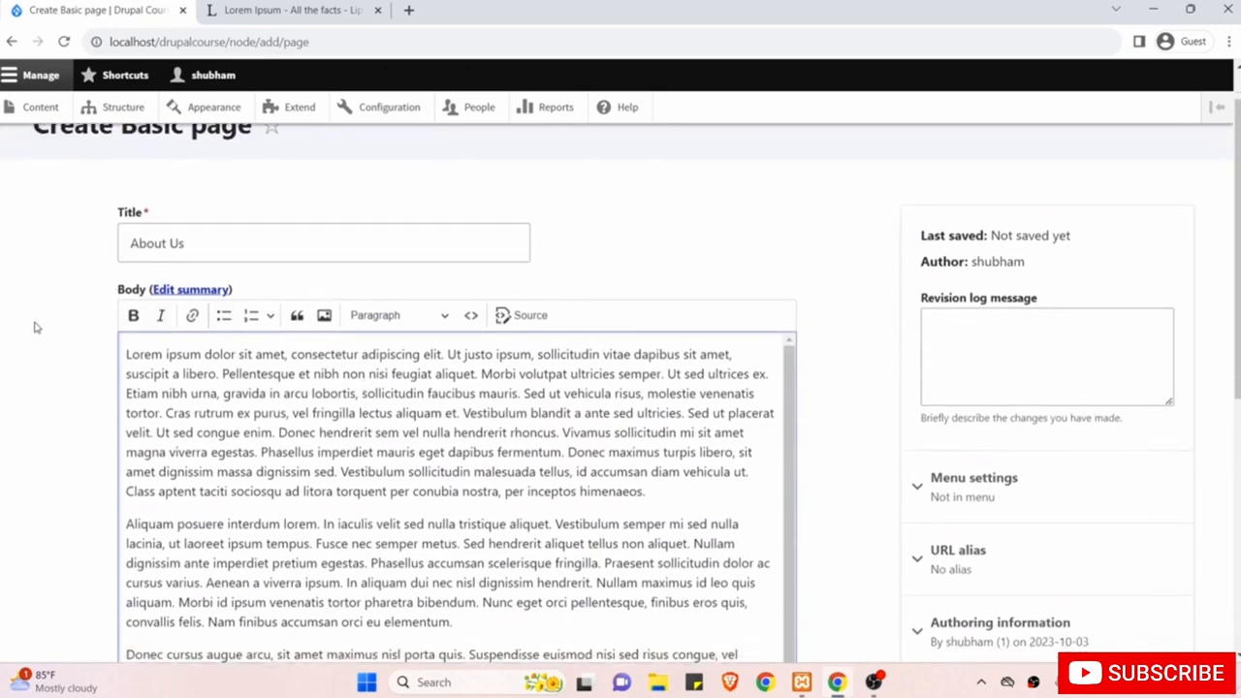
scroll(34, 328, "down", 3)
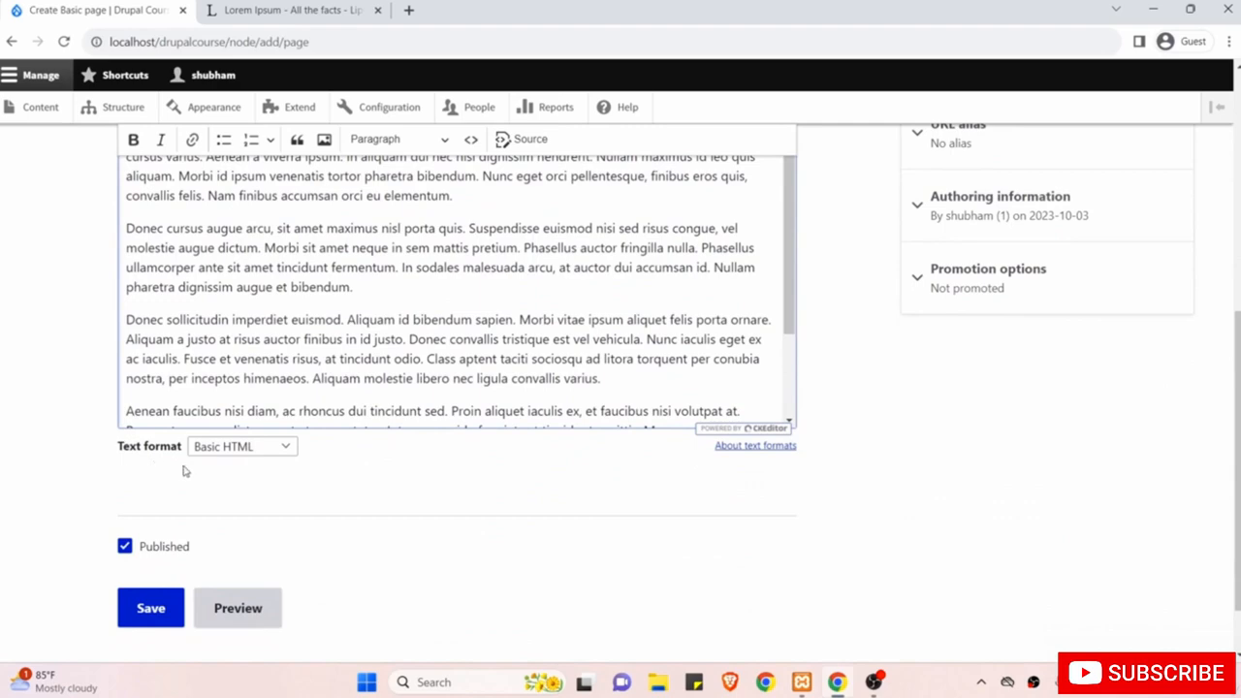
left_click(261, 449)
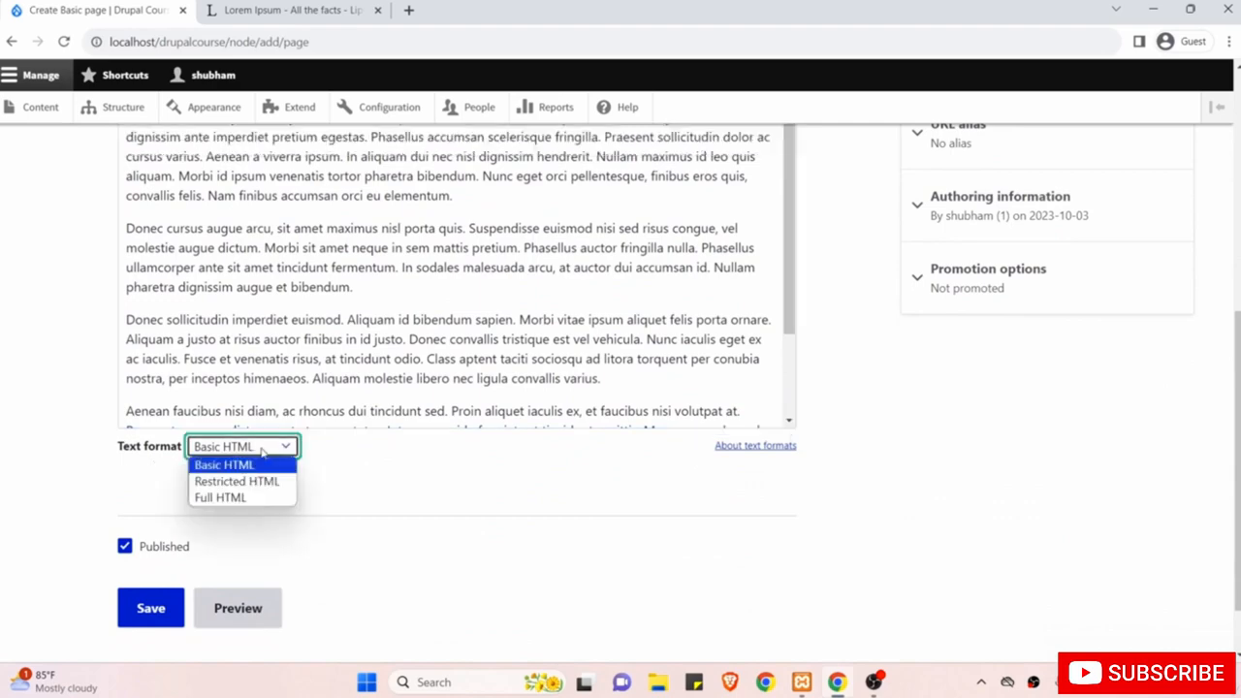
left_click(261, 498)
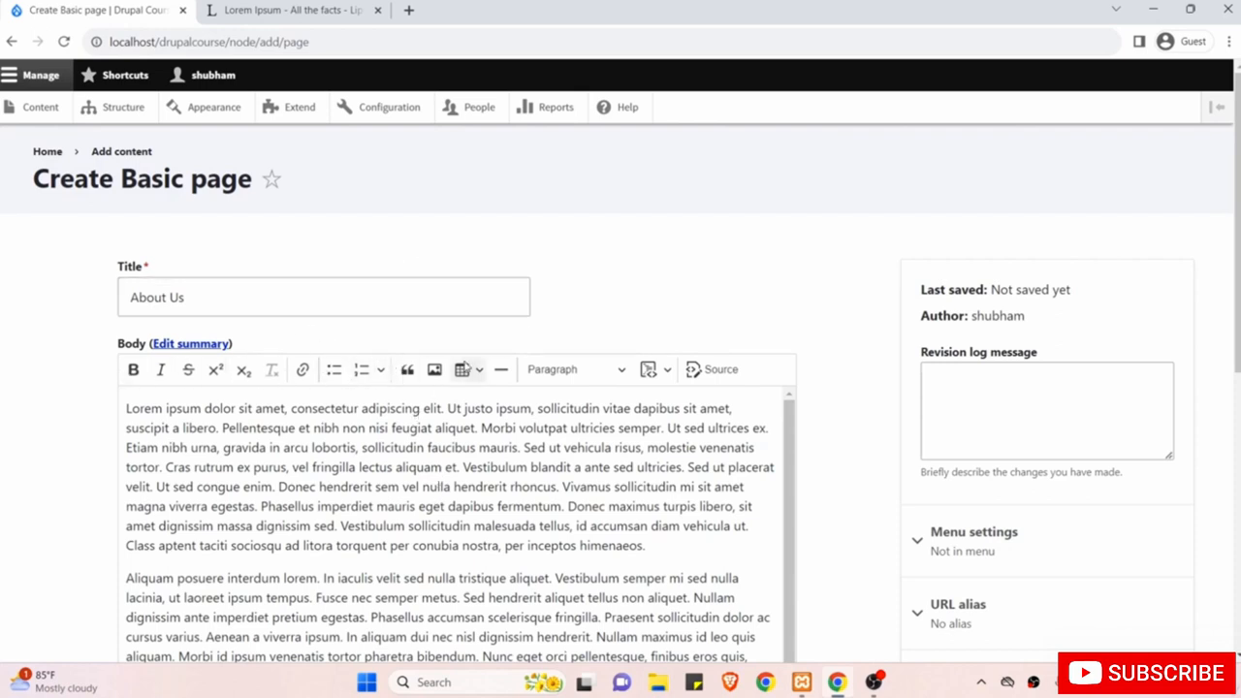
Expand the Menu settings section in the sidebar to reveal the 'Provide a menu link' option.
scroll(368, 509, "down", 1)
scroll(367, 509, "up", 1)
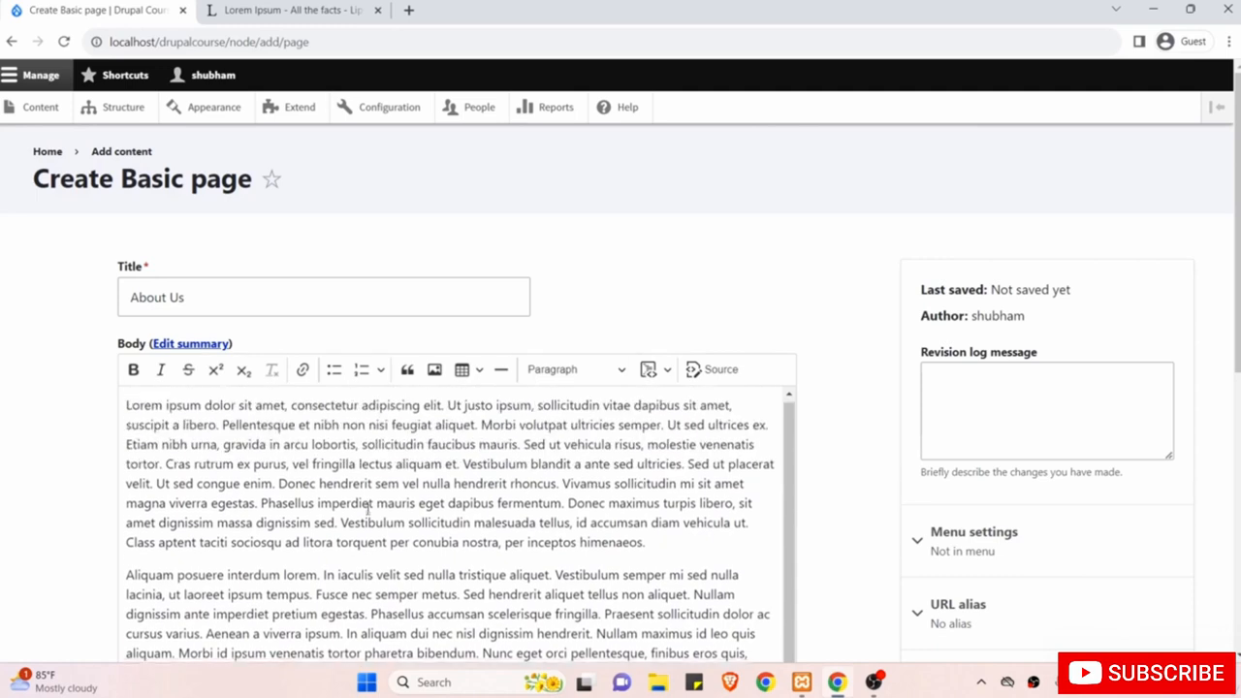
scroll(764, 281, "down", 1)
scroll(763, 284, "up", 1)
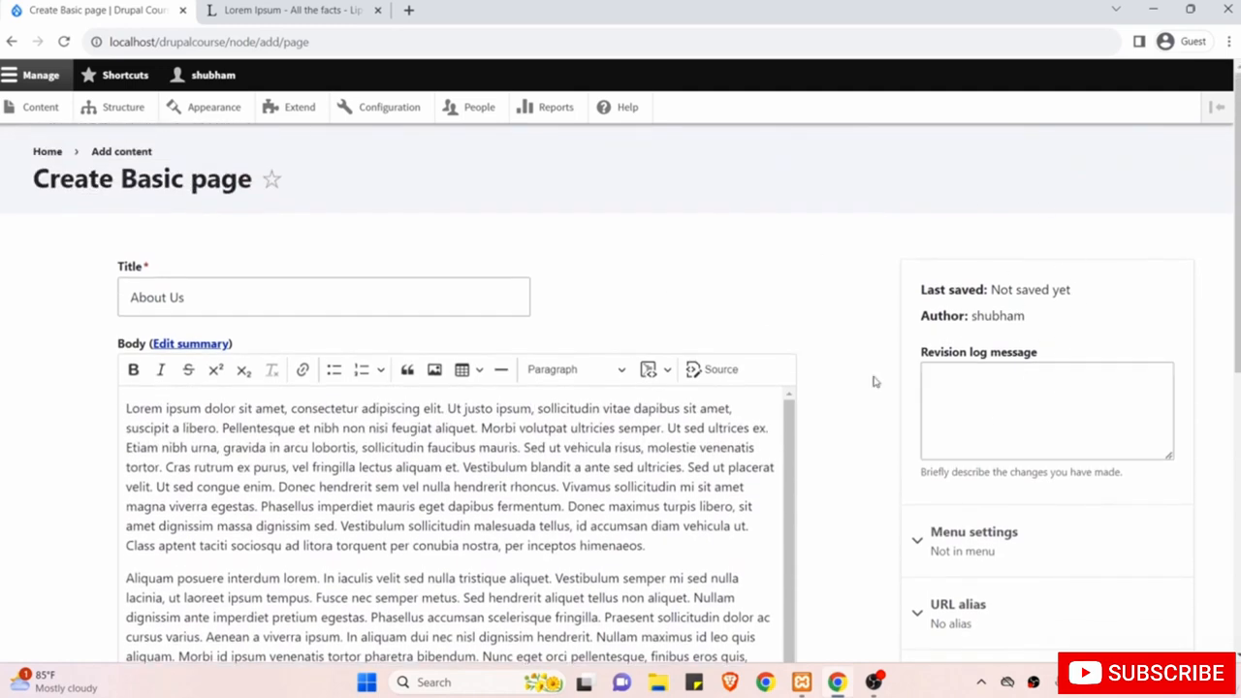
scroll(1020, 394, "down", 2)
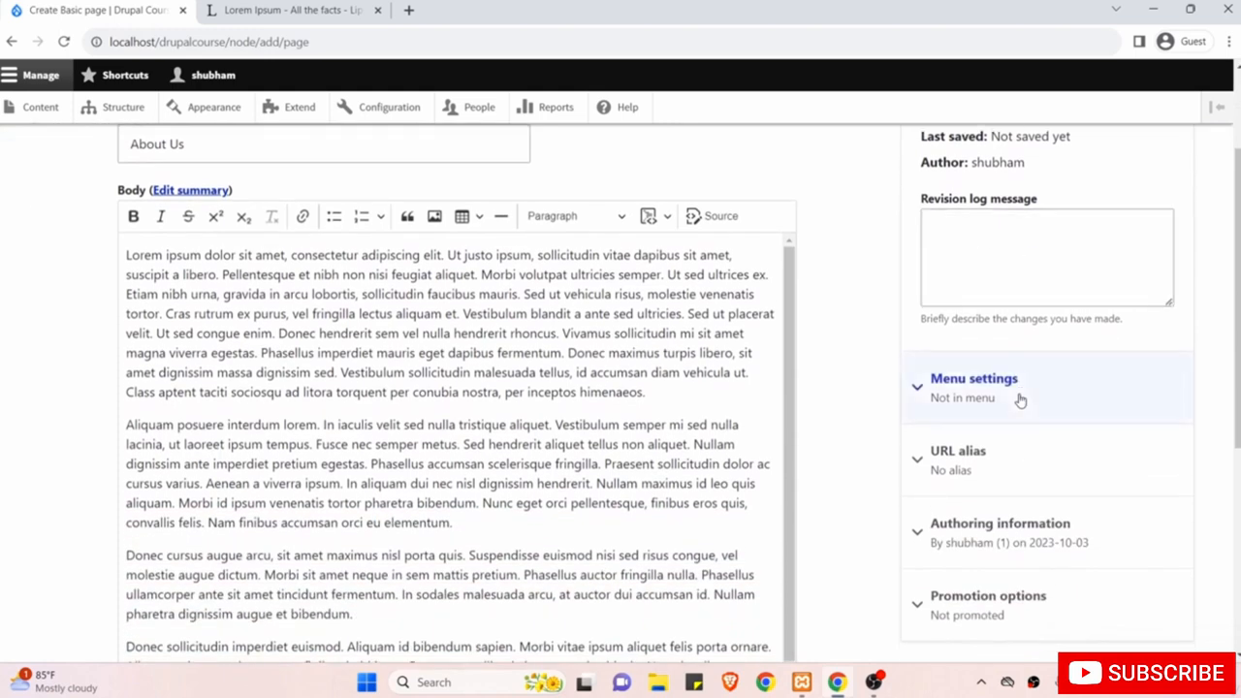
left_click(981, 398)
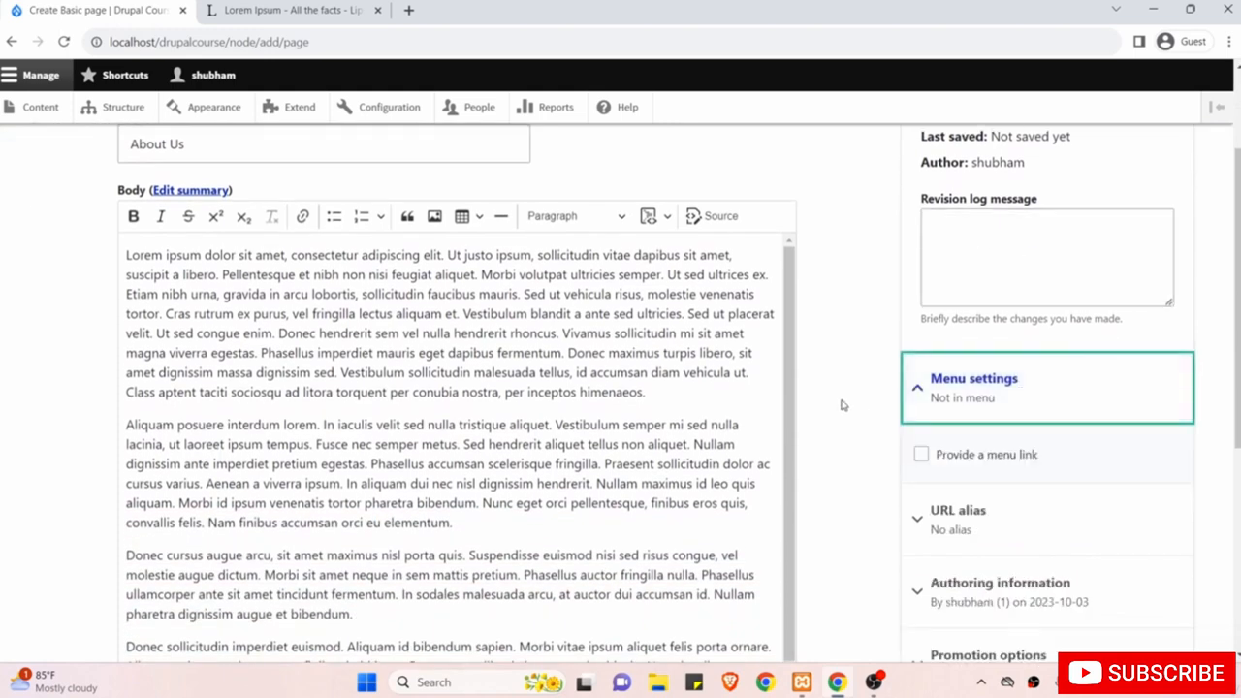
scroll(843, 404, "down", 1)
scroll(843, 405, "up", 3)
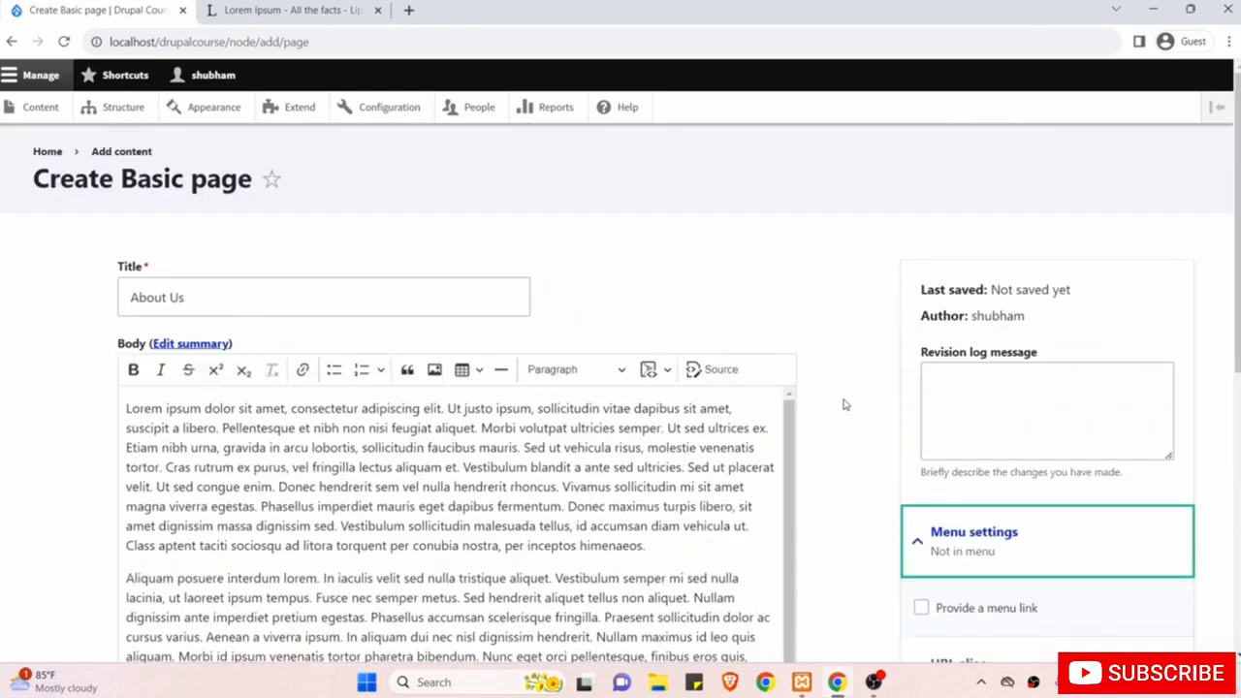
scroll(843, 404, "down", 2)
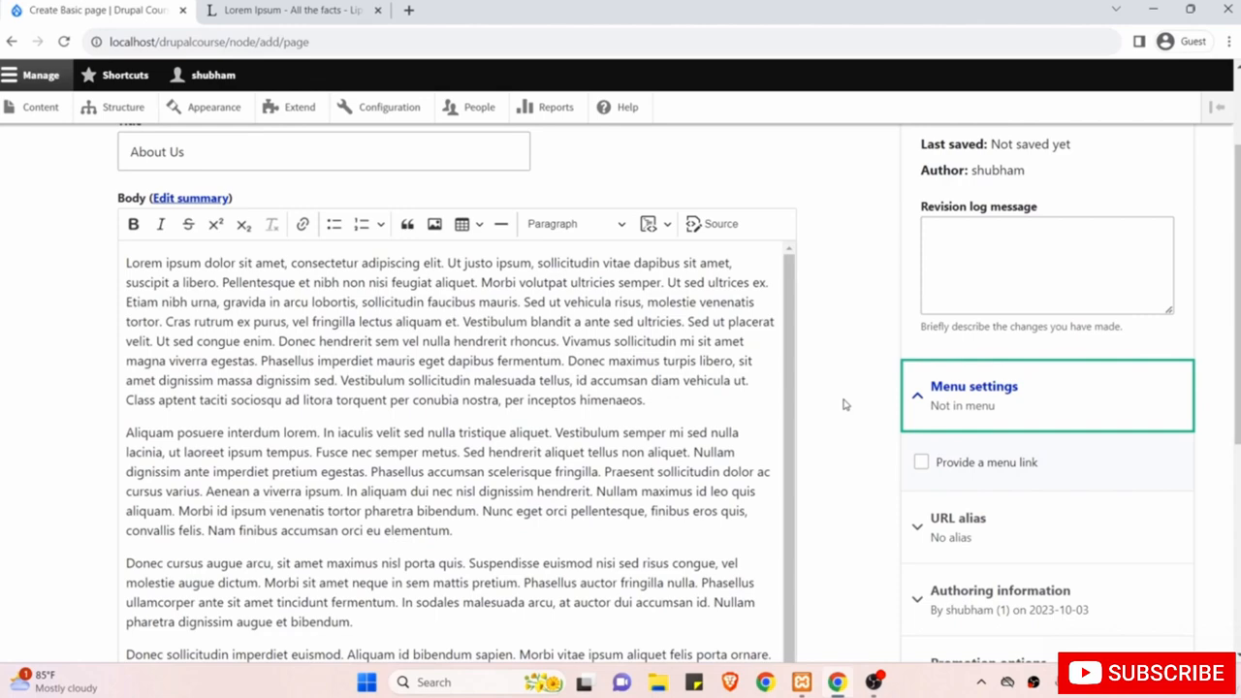
scroll(844, 404, "down", 1)
scroll(844, 404, "up", 3)
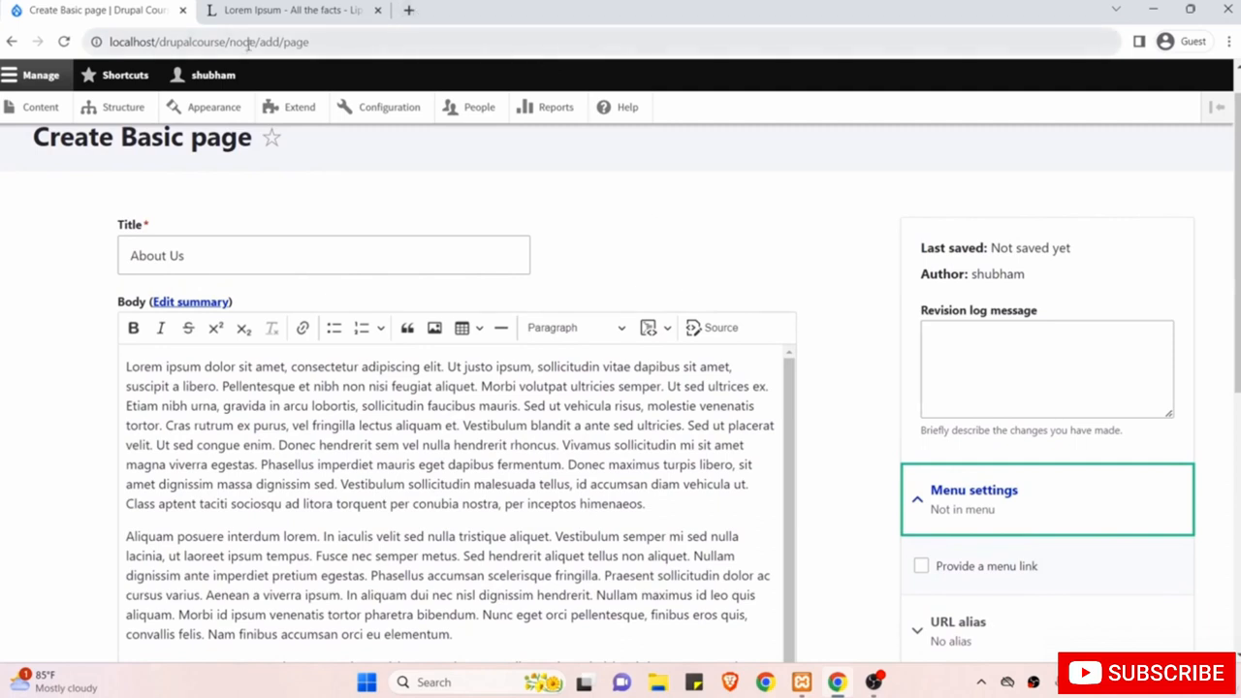
Load localhost/drupalcourse/ in a third tab, then return to the unsaved About Us form.
left_click_drag(227, 42, 72, 43)
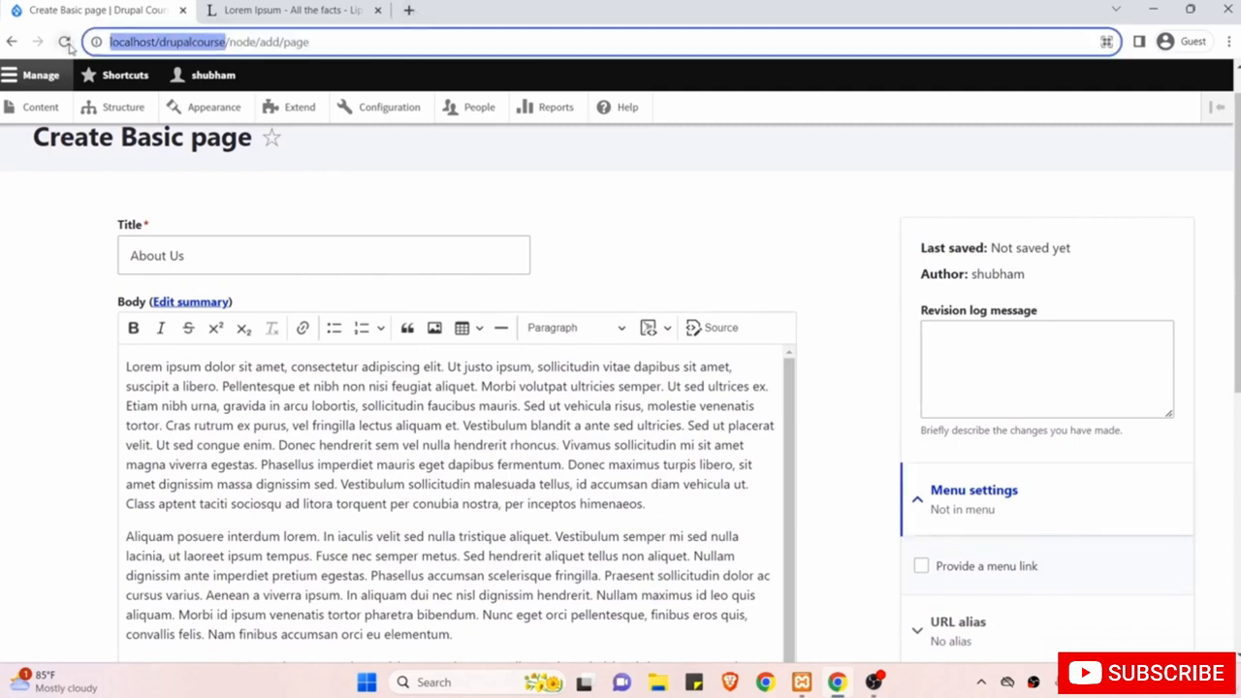
key("ctrl+c")
key("ctrl+t")
key("ctrl+v")
key("Return")
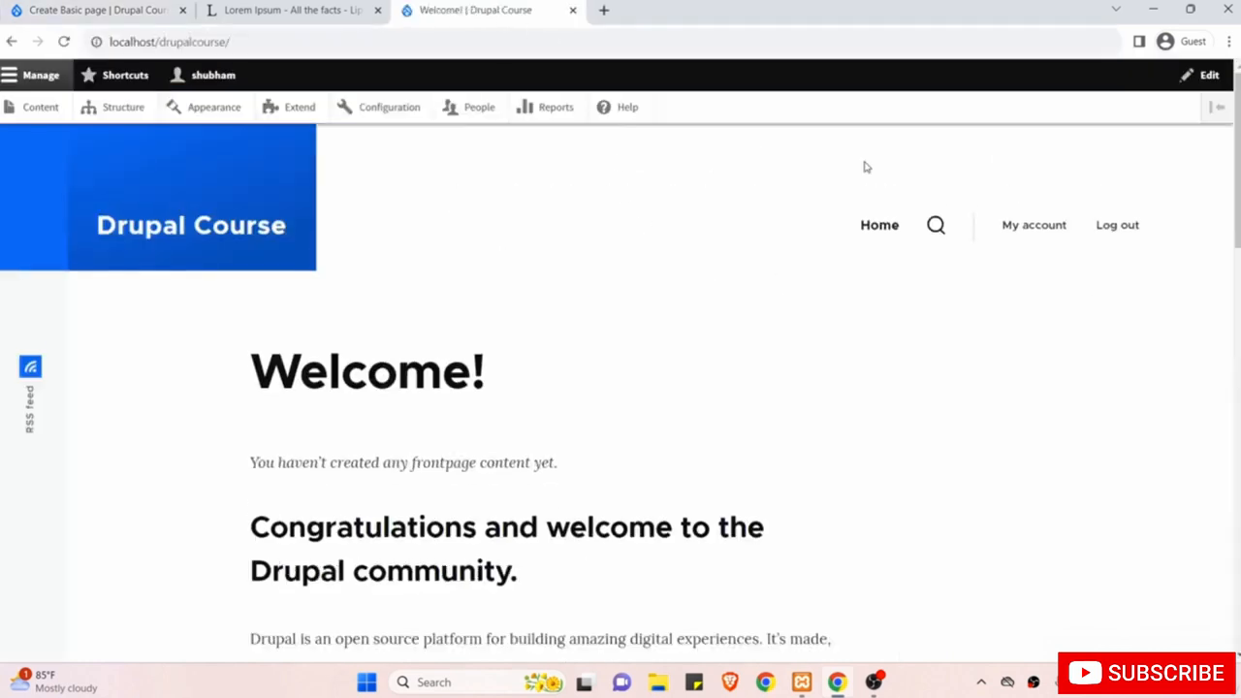
left_click(100, 10)
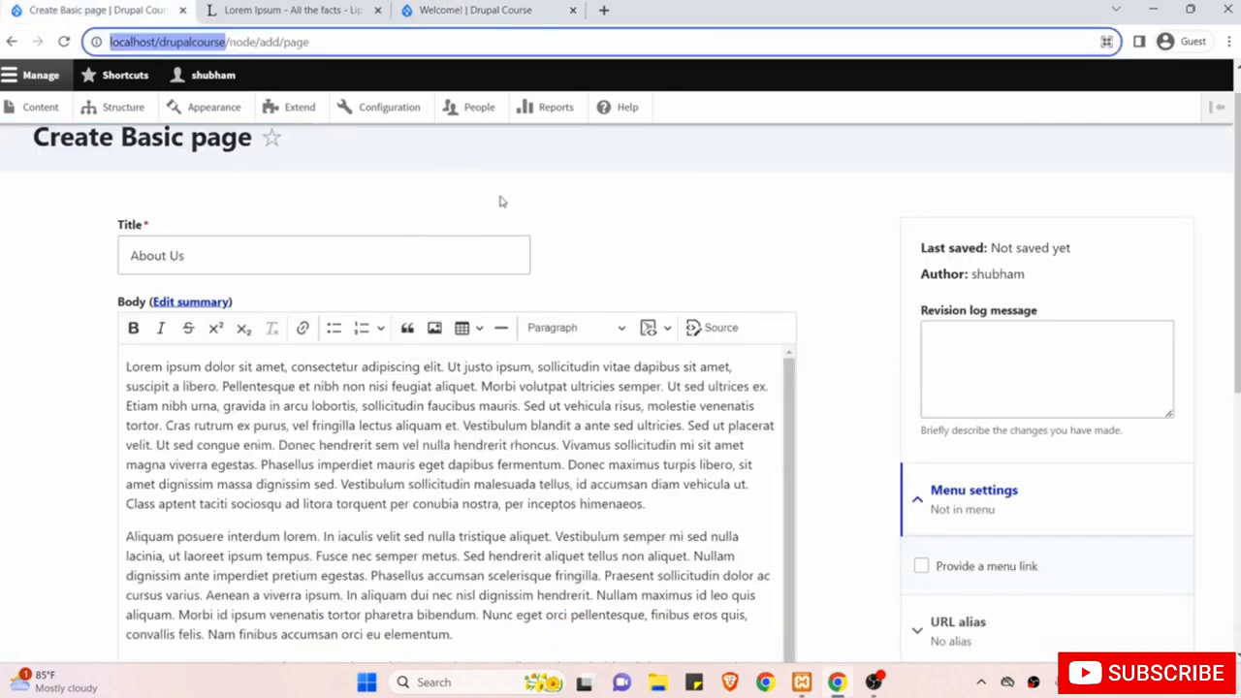
scroll(829, 473, "down", 2)
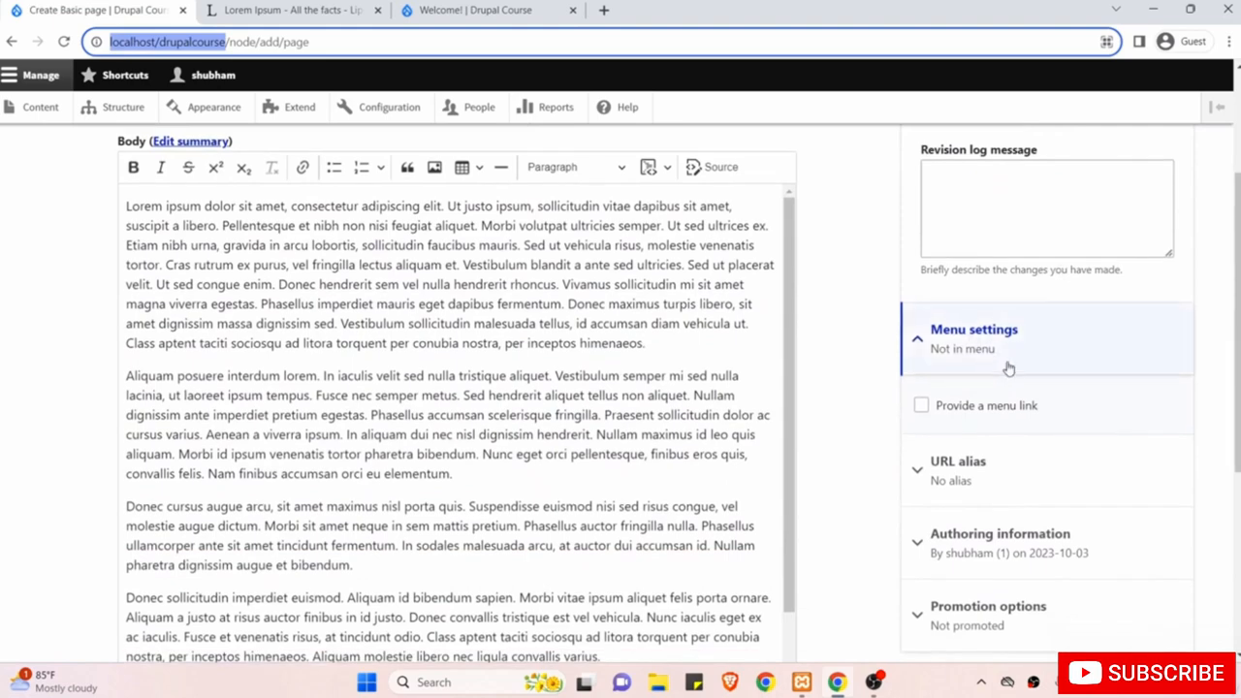
Tick 'Provide a menu link' titled About Us, with <Main navigation> as the parent.
left_click(921, 406)
scroll(911, 425, "down", 2)
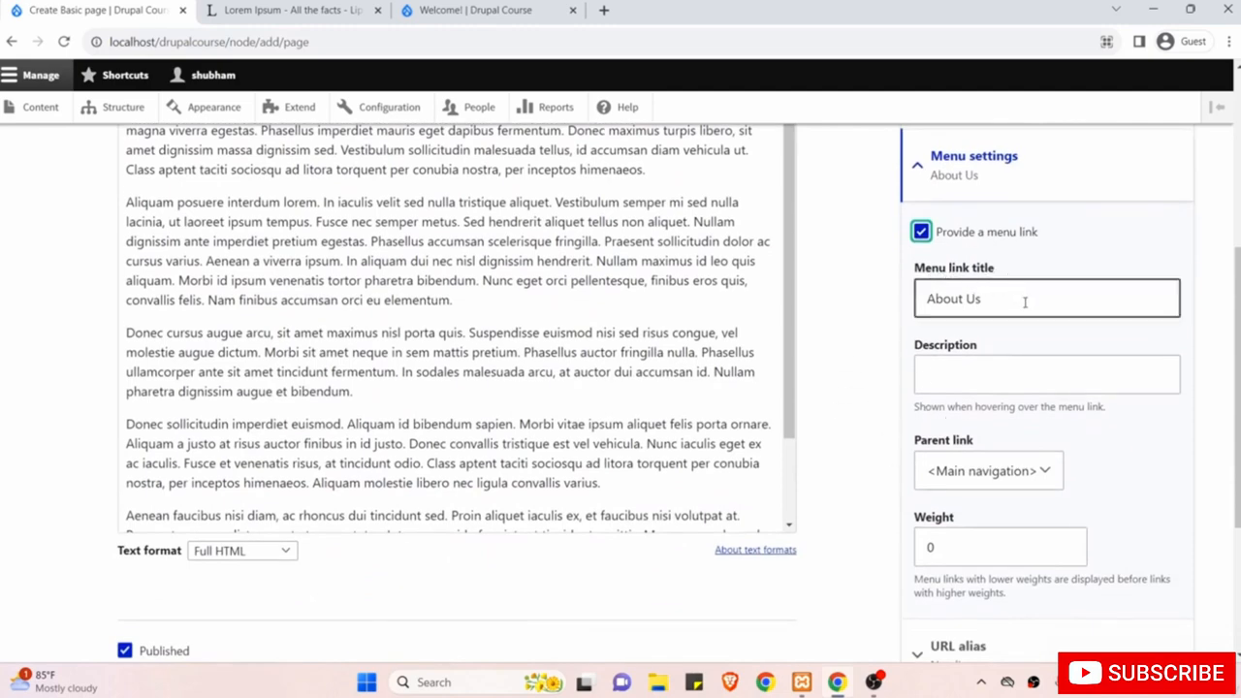
scroll(1026, 302, "down", 1)
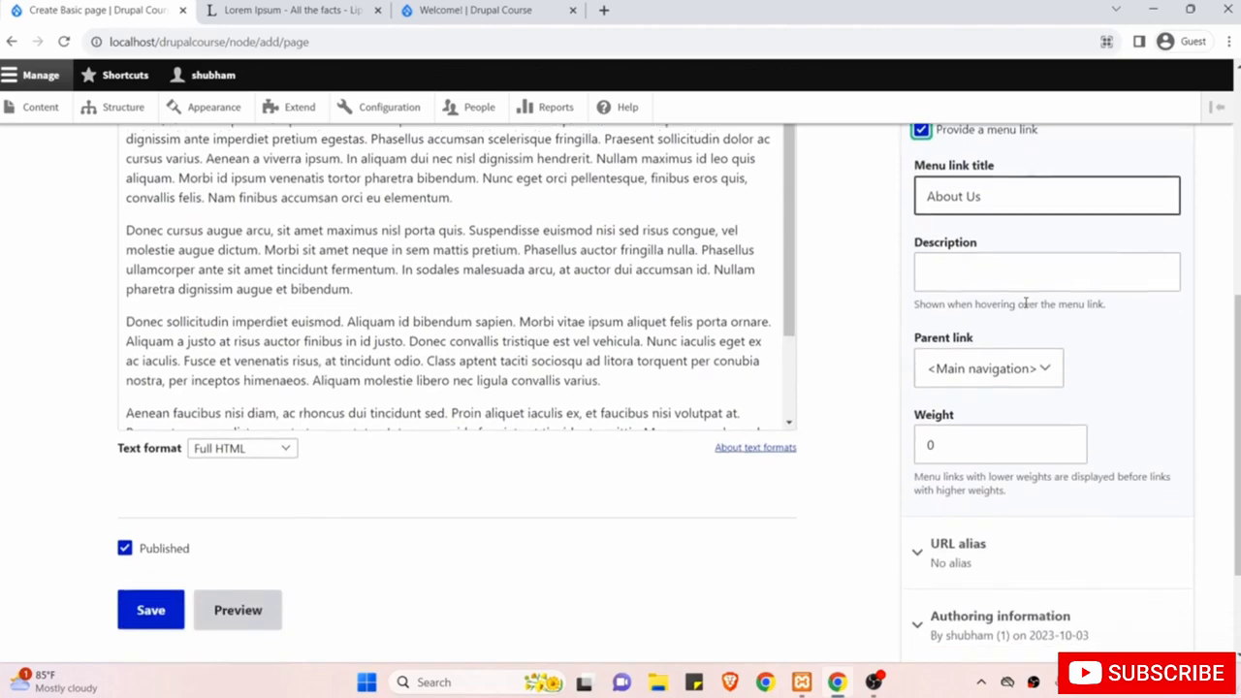
scroll(587, 328, "up", 4)
scroll(587, 327, "up", 1)
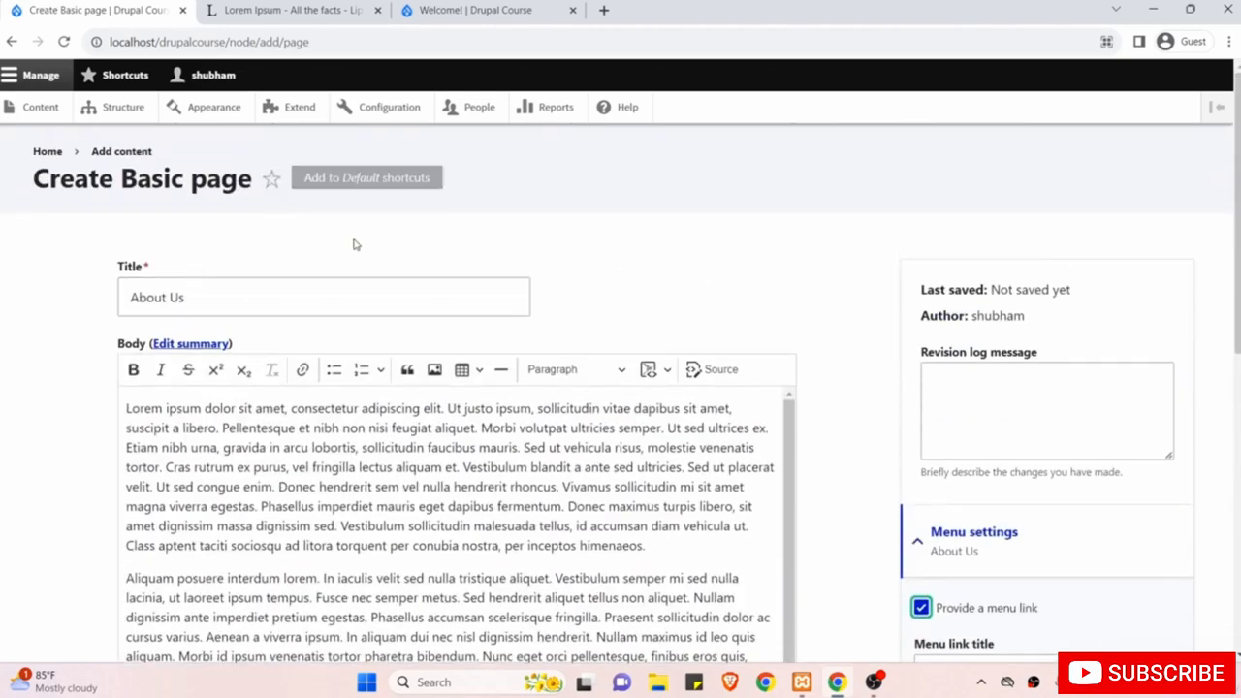
scroll(568, 383, "down", 4)
scroll(568, 383, "down", 1)
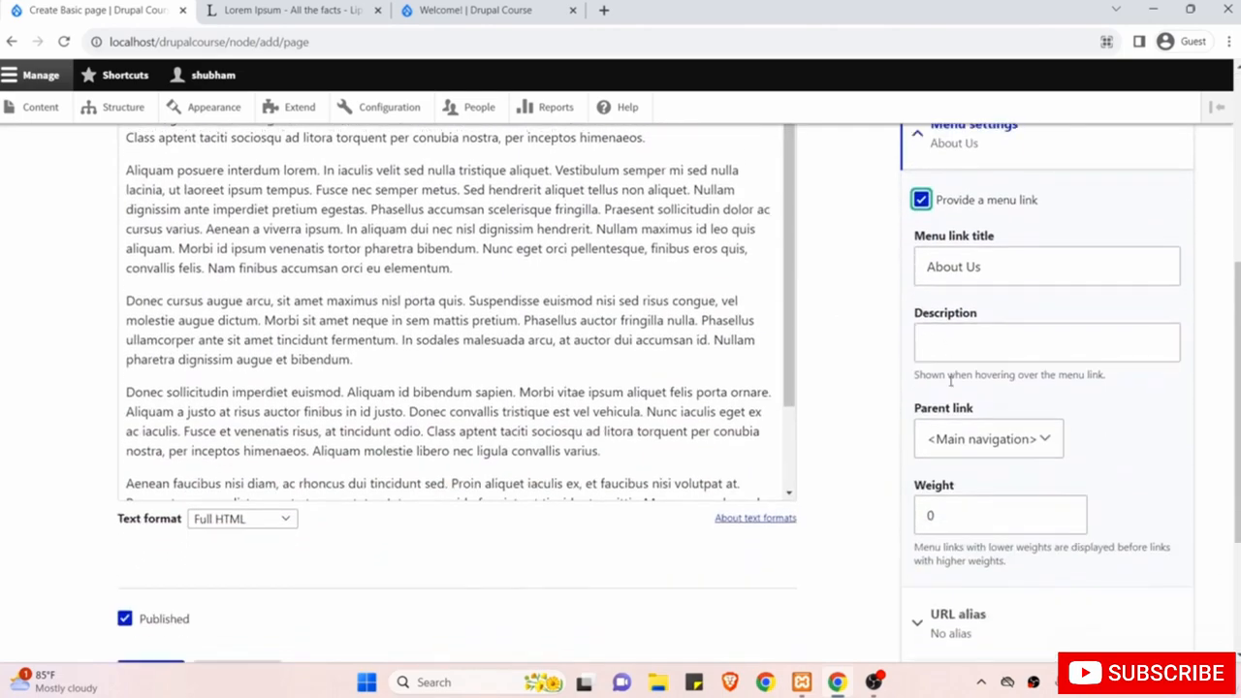
left_click(950, 444)
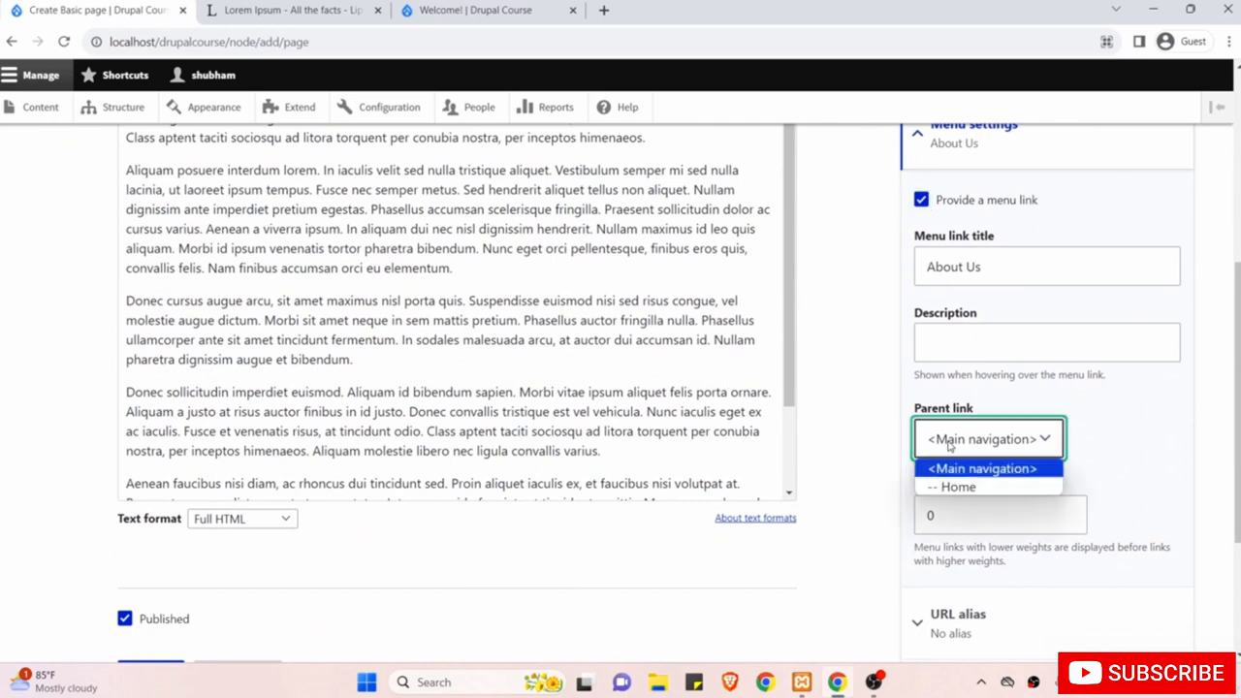
left_click(878, 408)
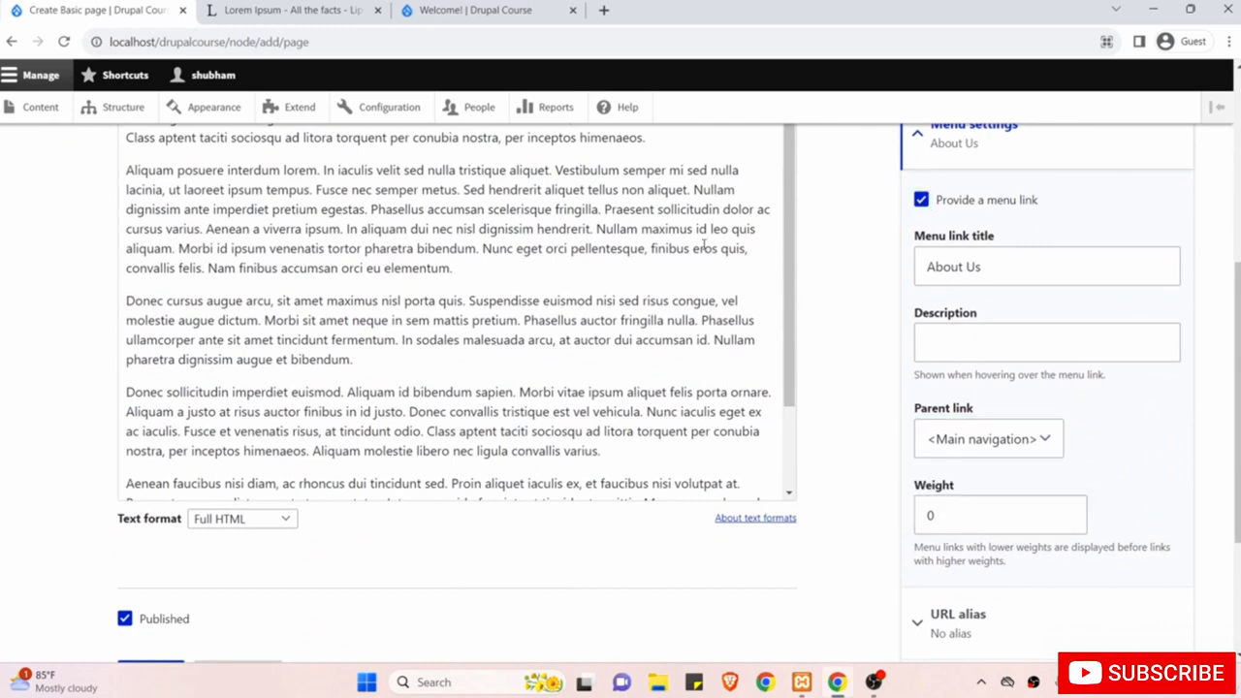
Check the front page menu and reconfirm <Main navigation> as the parent link.
left_click(510, 9)
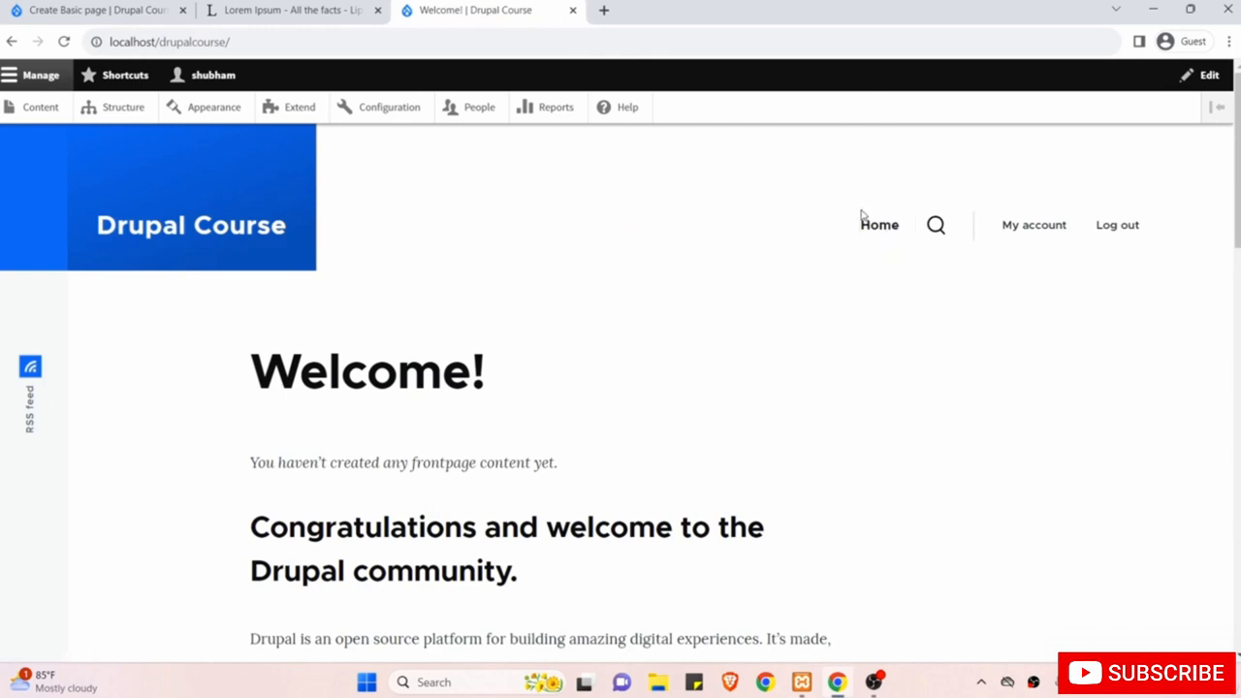
left_click(163, 9)
left_click(960, 437)
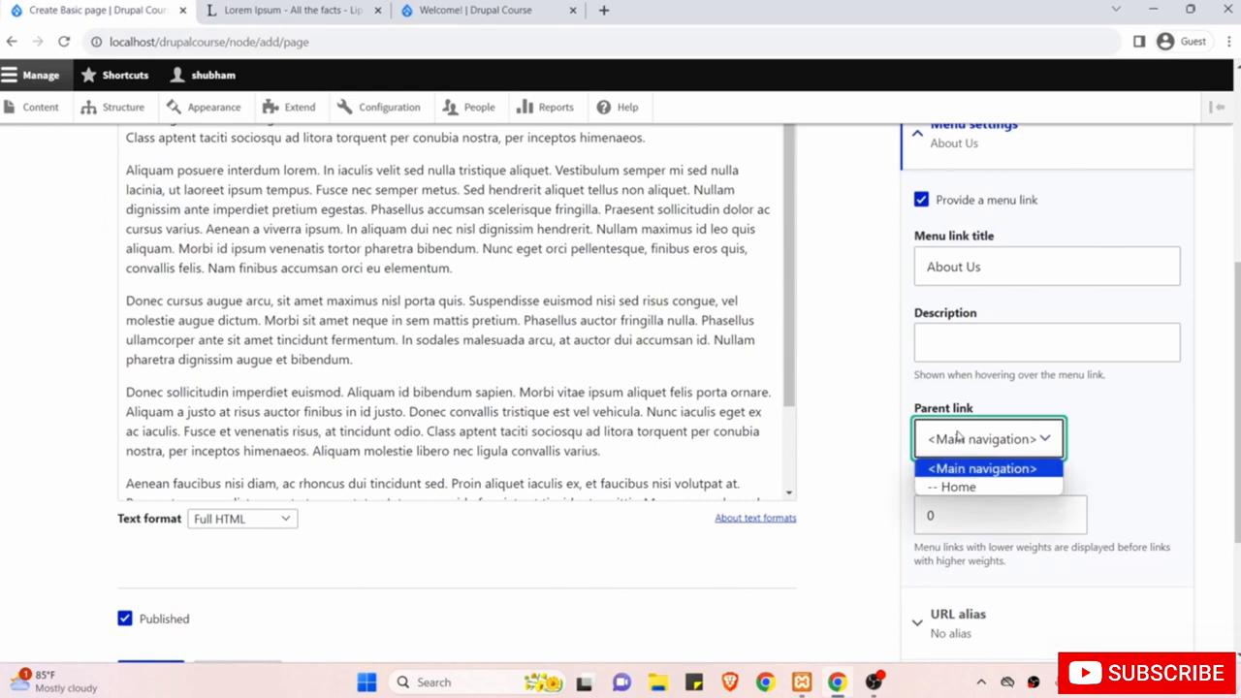
left_click(795, 399)
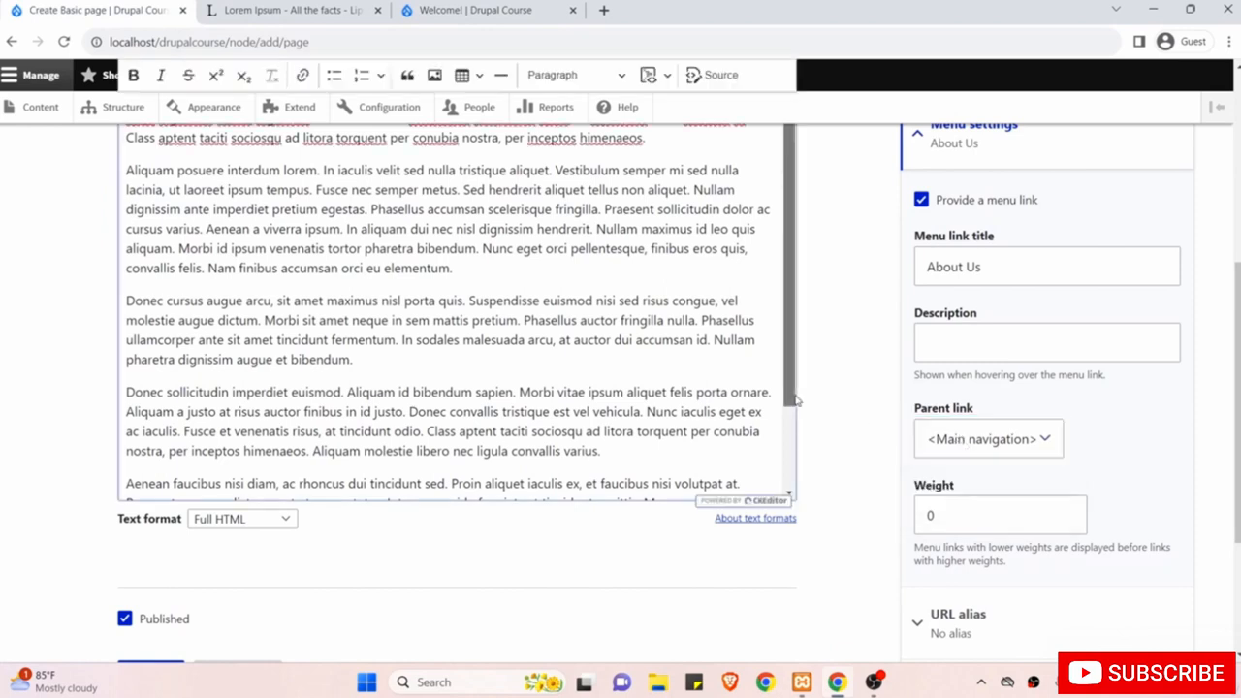
left_click(501, 8)
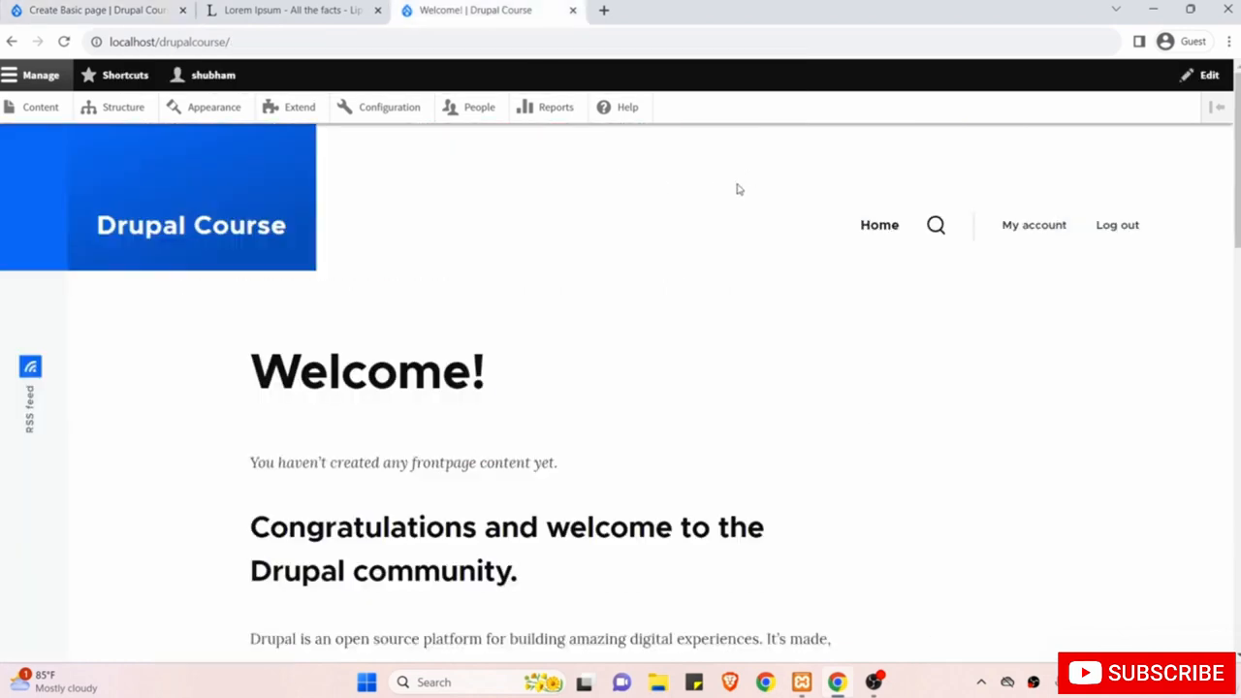
left_click(166, 7)
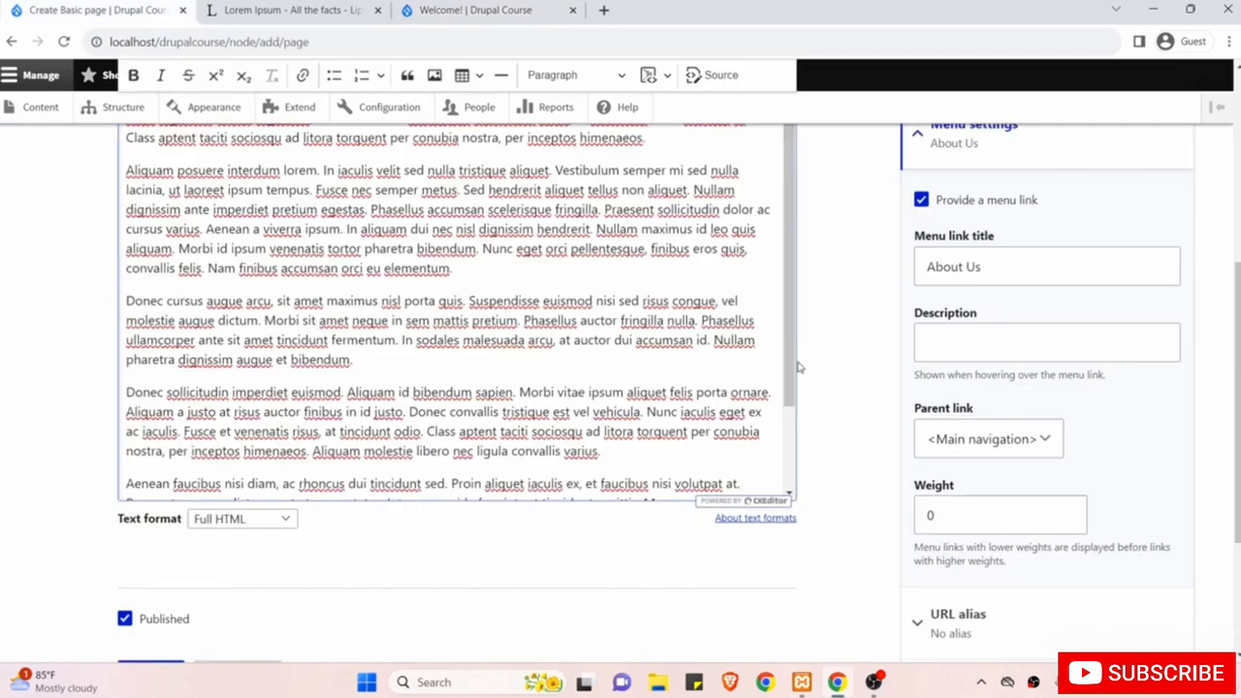
scroll(830, 348, "down", 1)
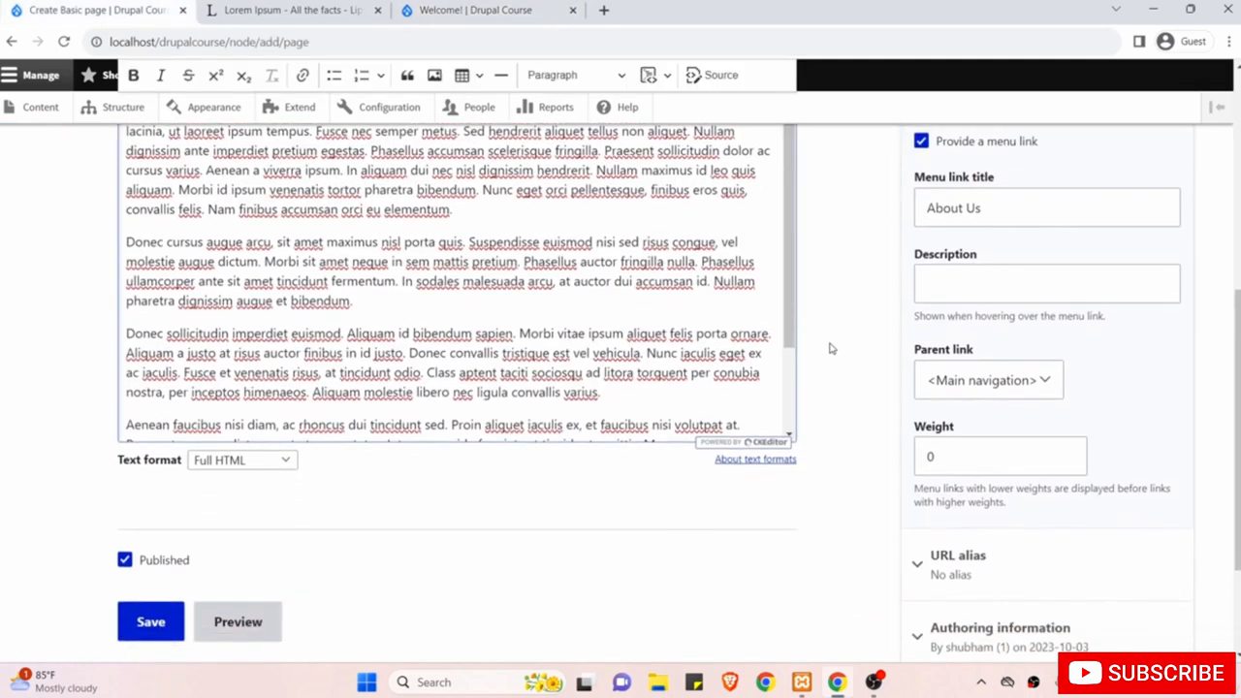
scroll(868, 377, "down", 1)
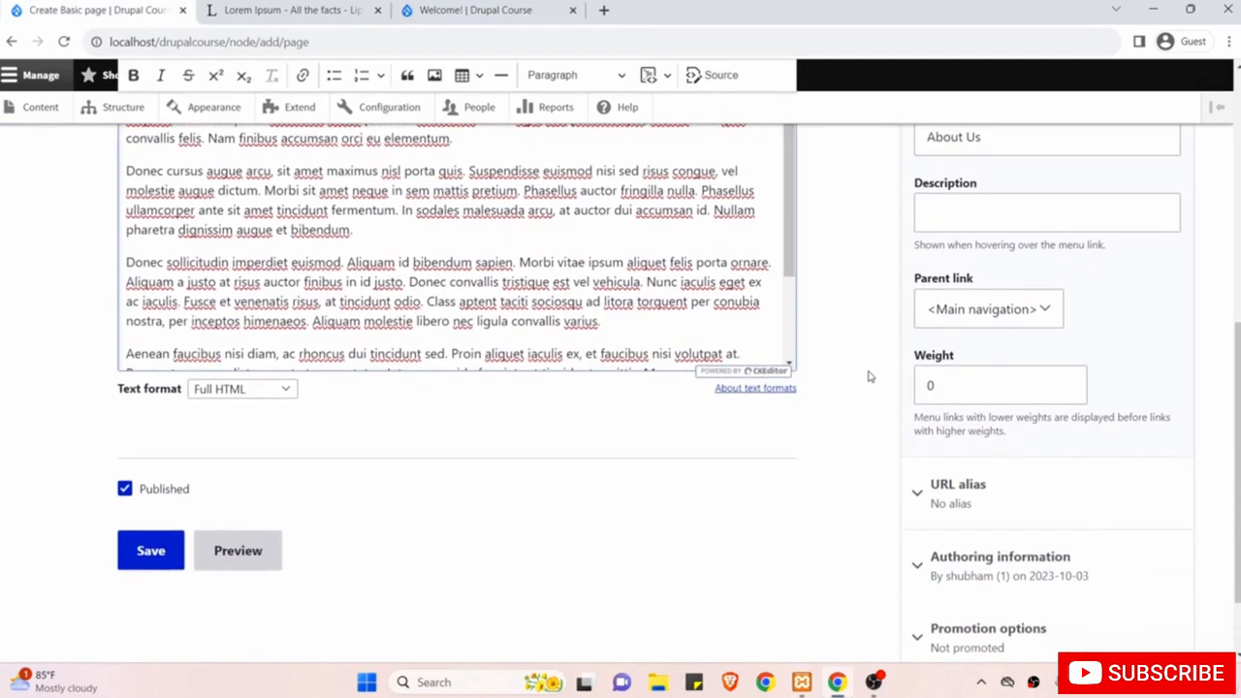
Change the About Us menu link weight from 0 to 1.
left_click(978, 392)
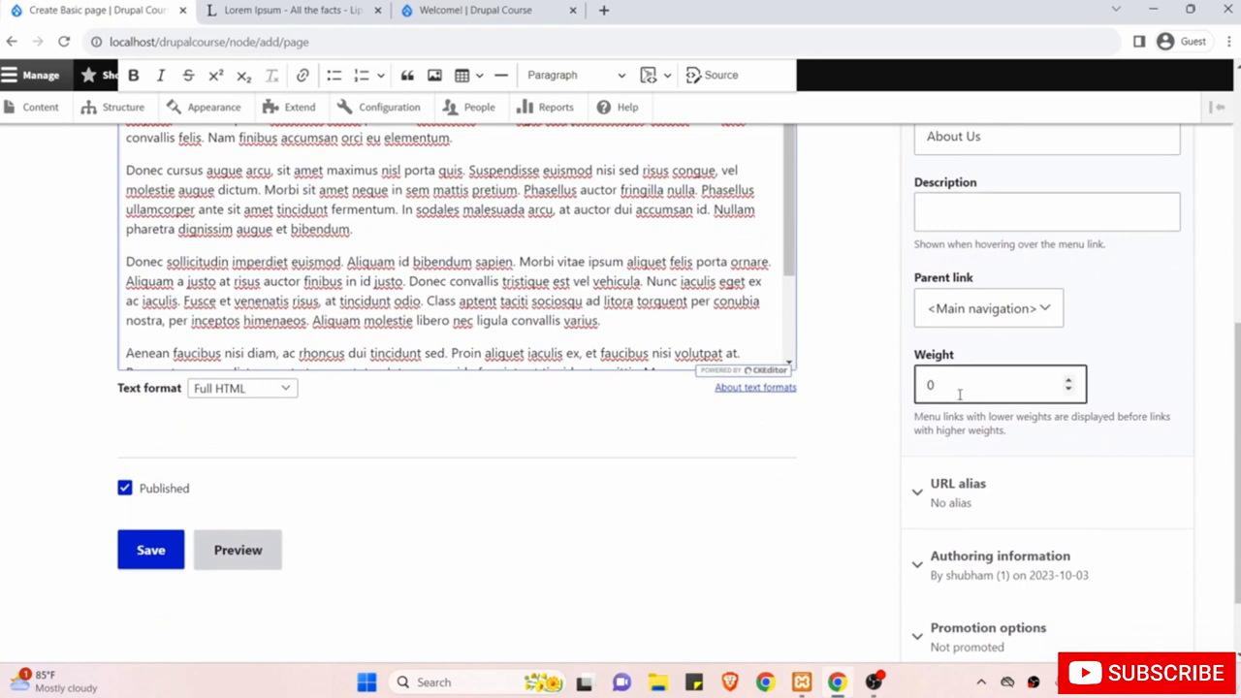
left_click_drag(984, 392, 847, 388)
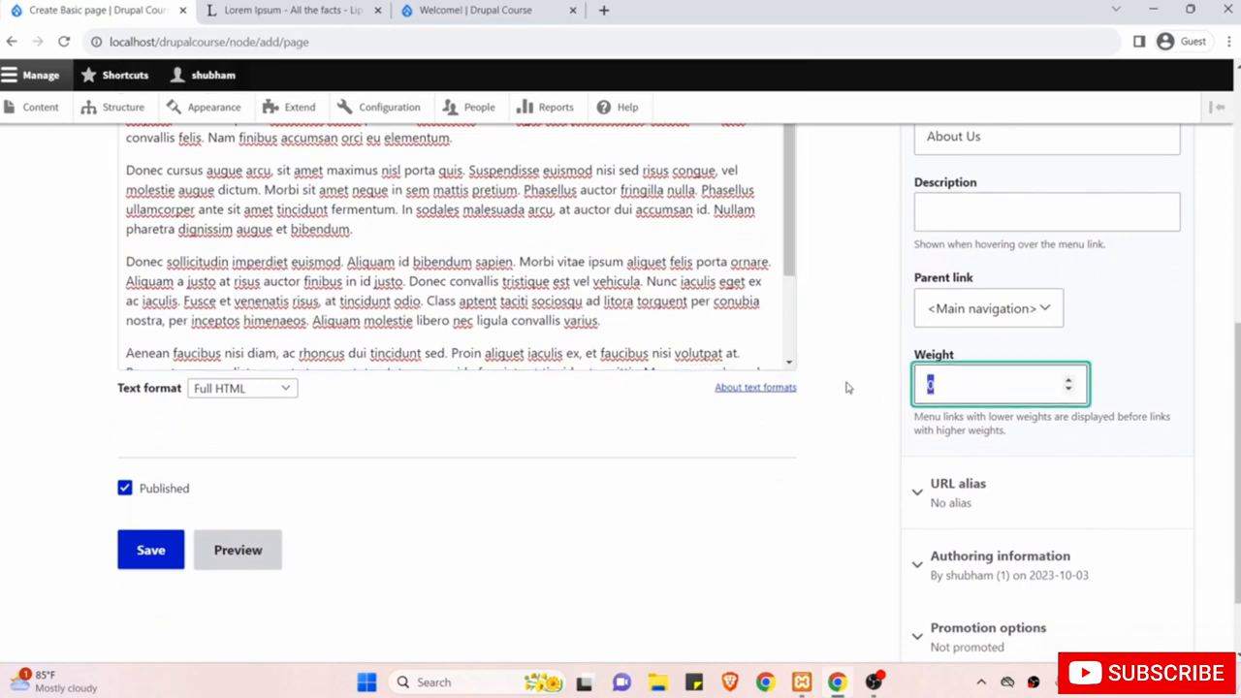
type("1")
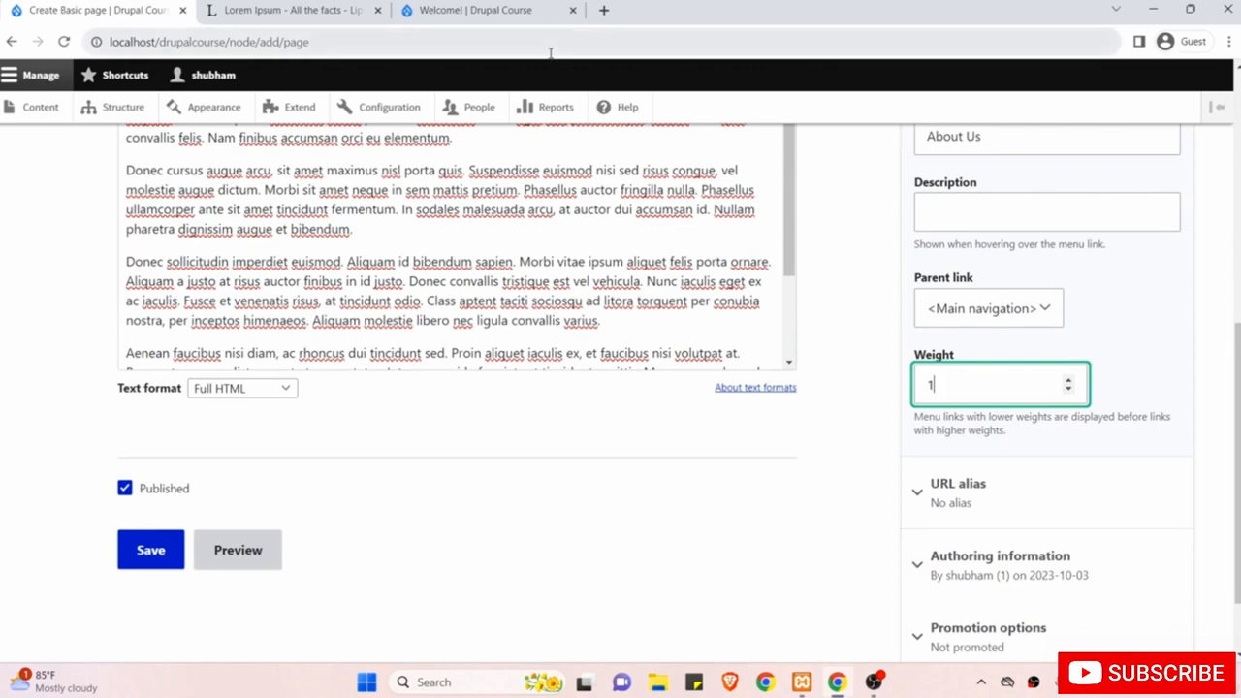
Compare against the site homepage navigation, then return to the Create Basic page form.
left_click(496, 10)
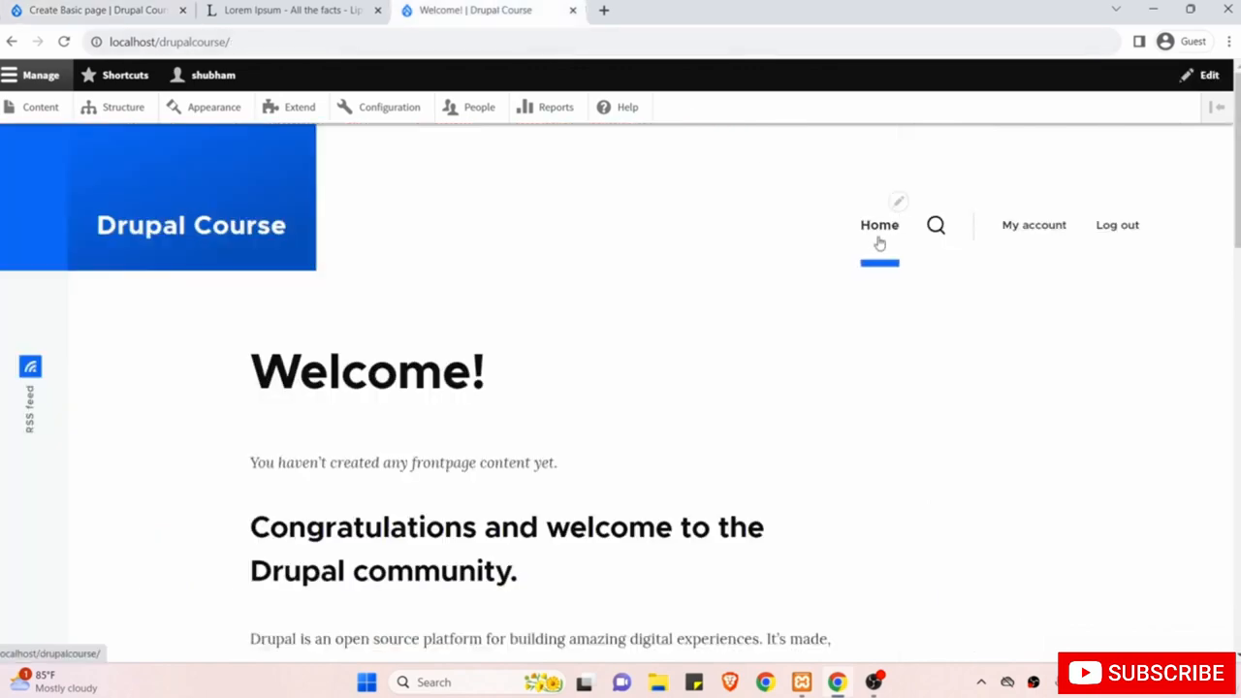
left_click(86, 8)
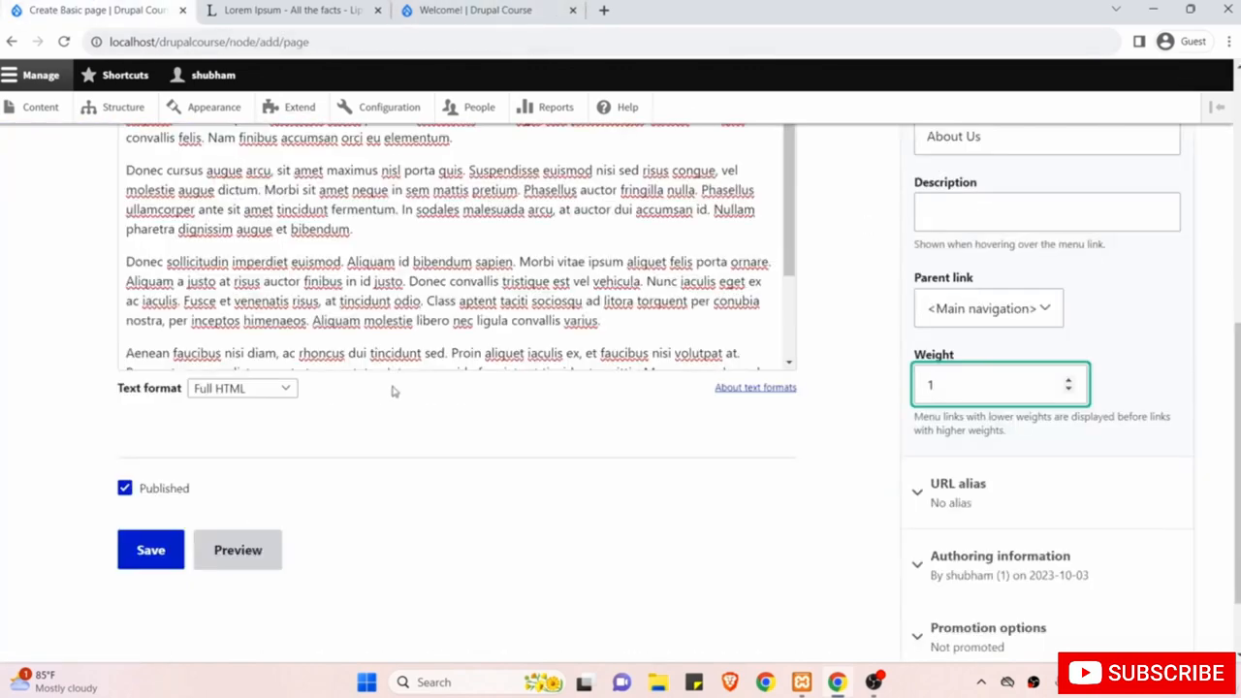
left_click(445, 8)
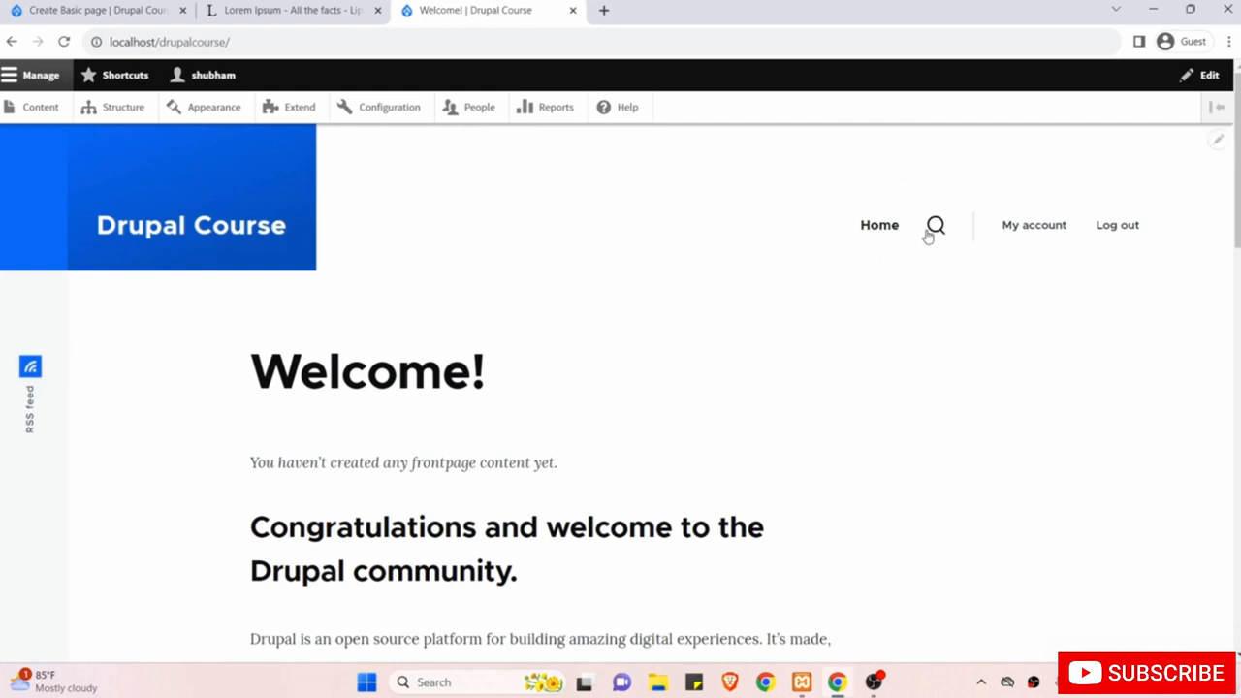
left_click(65, 8)
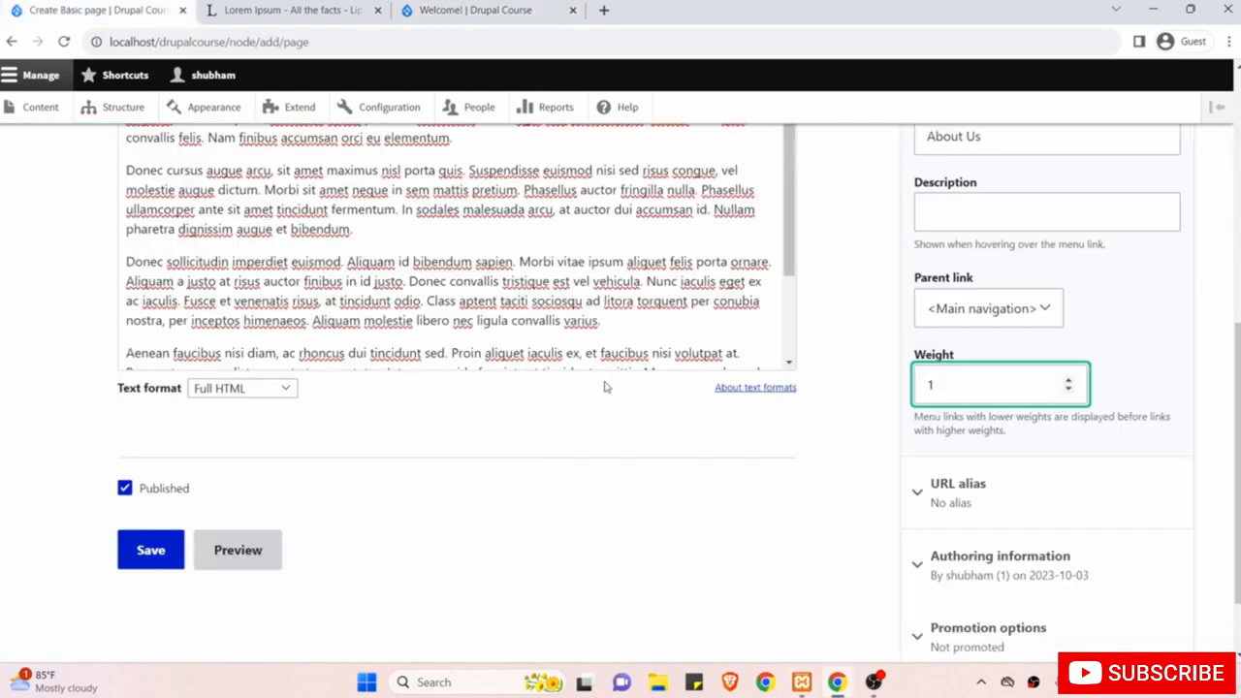
scroll(605, 386, "down", 1)
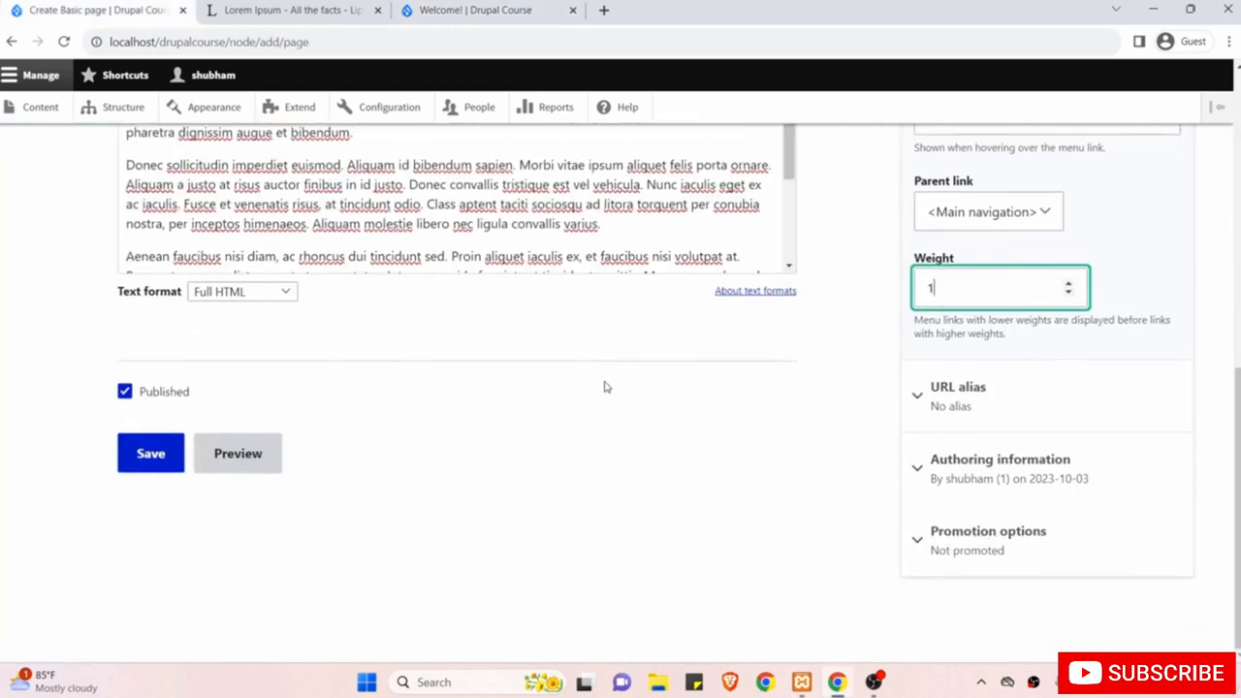
Expand URL alias and Authoring information, leaving the admin author and creation date unchanged.
left_click(999, 408)
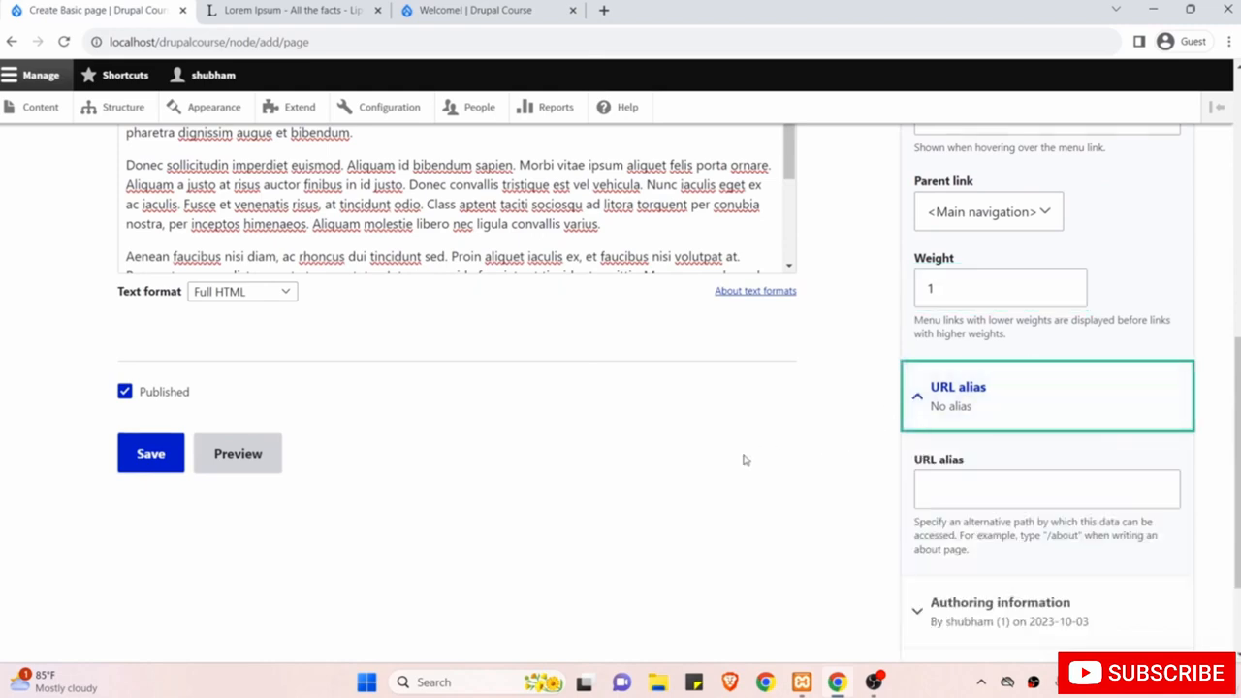
scroll(745, 460, "down", 2)
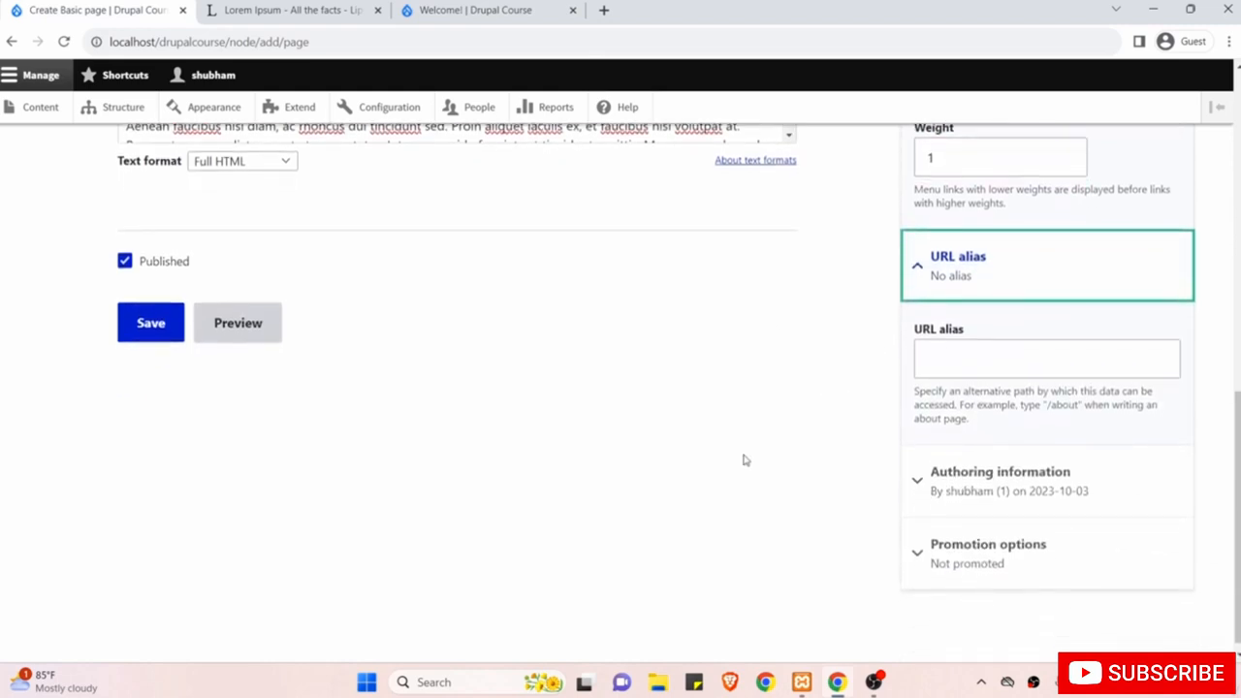
left_click(1014, 482)
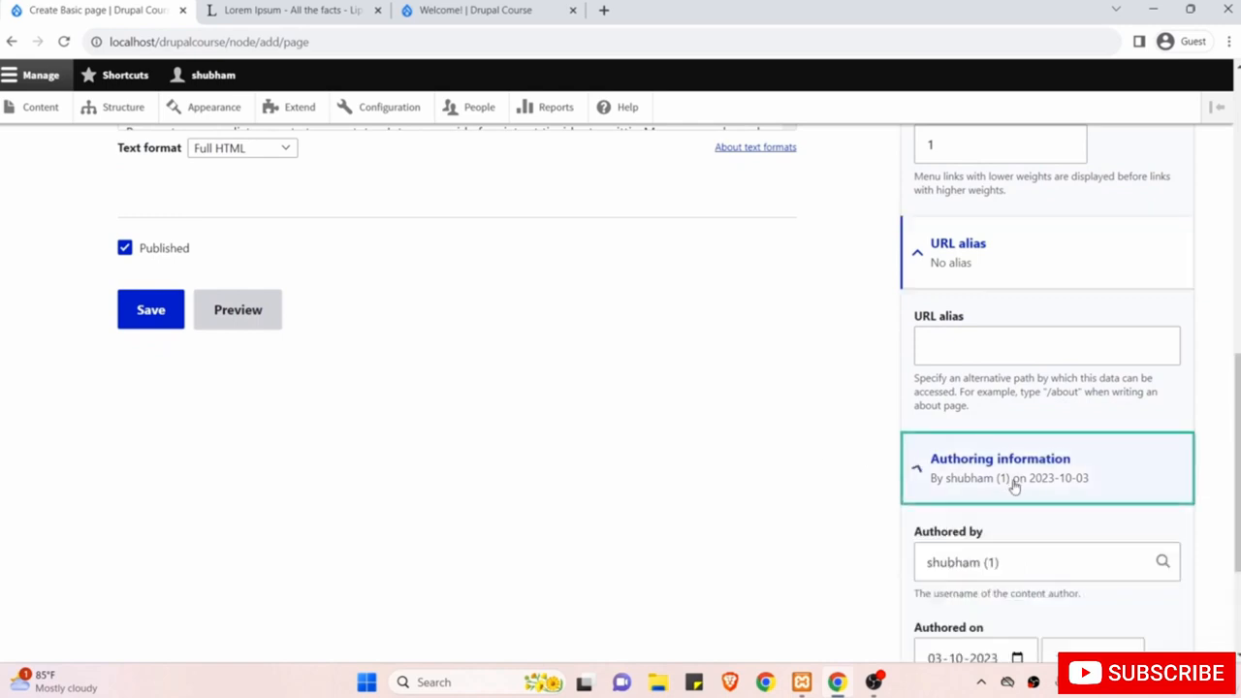
scroll(797, 498, "down", 2)
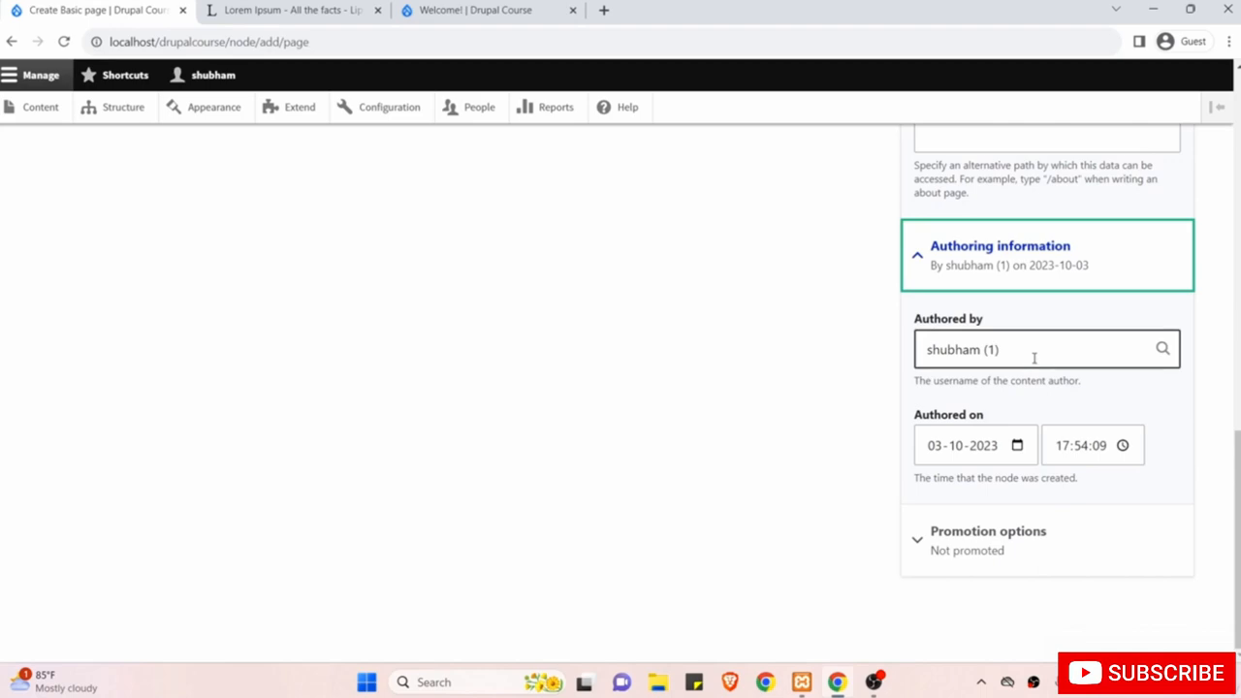
scroll(850, 344, "up", 6)
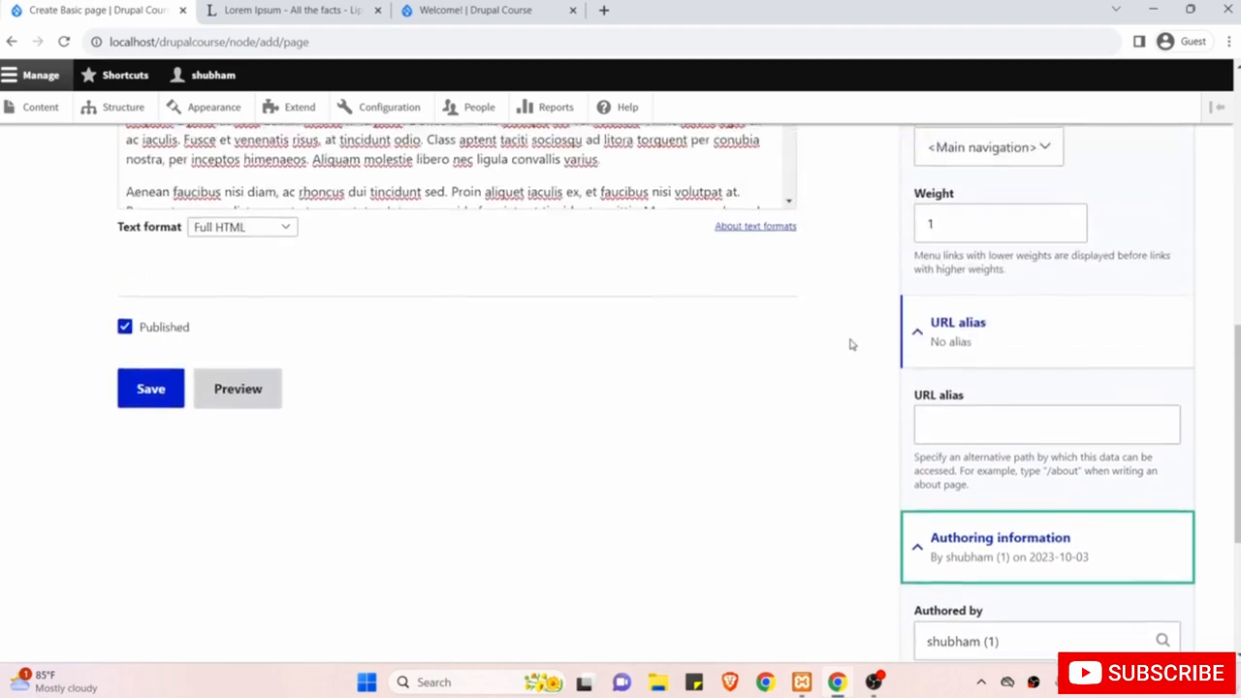
scroll(851, 344, "down", 6)
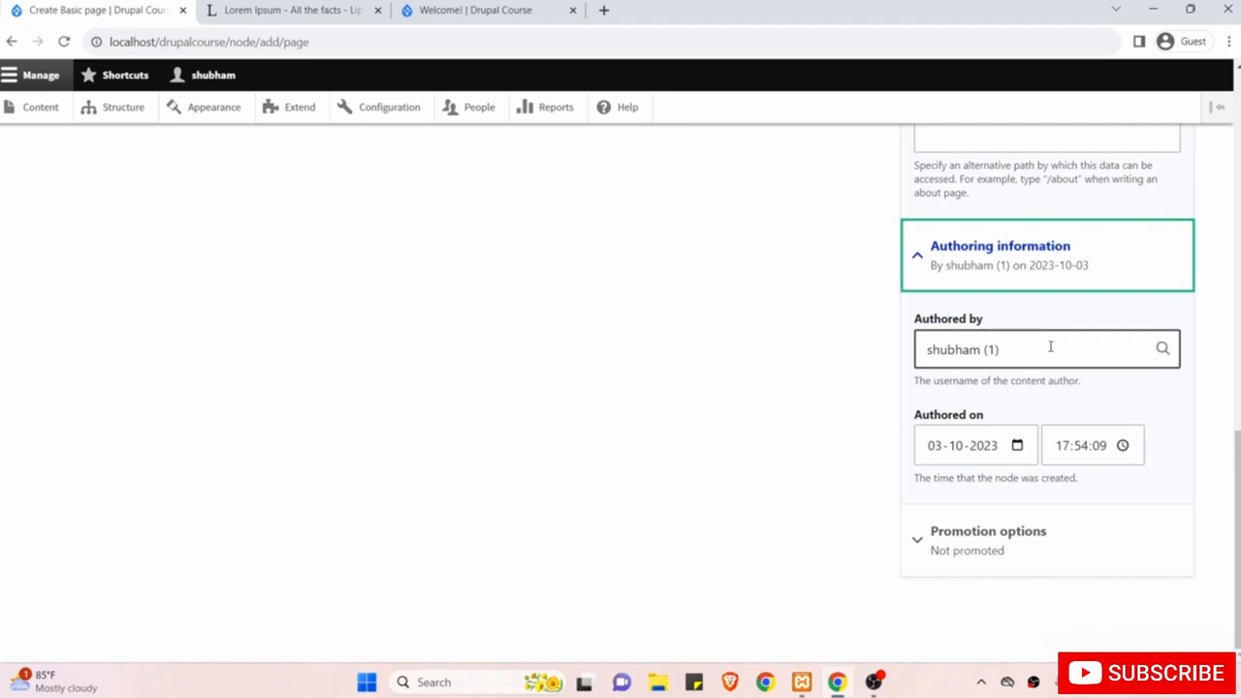
scroll(707, 281, "up", 5)
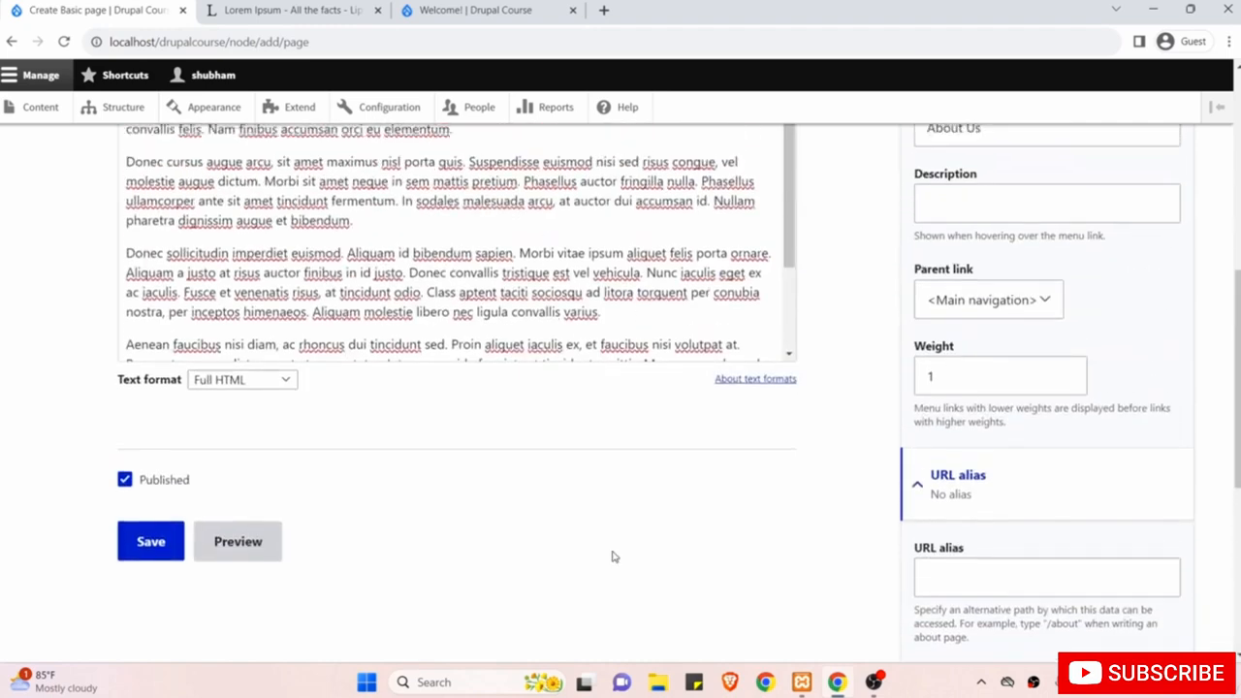
scroll(612, 556, "down", 4)
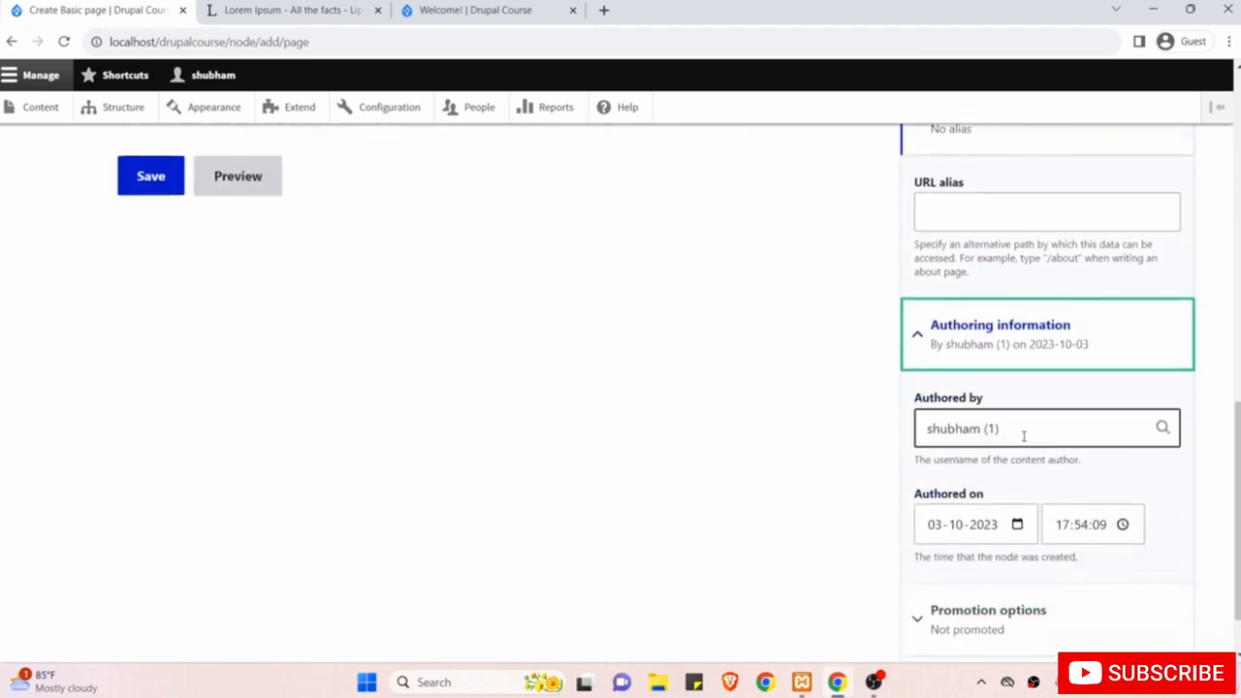
left_click(1024, 436)
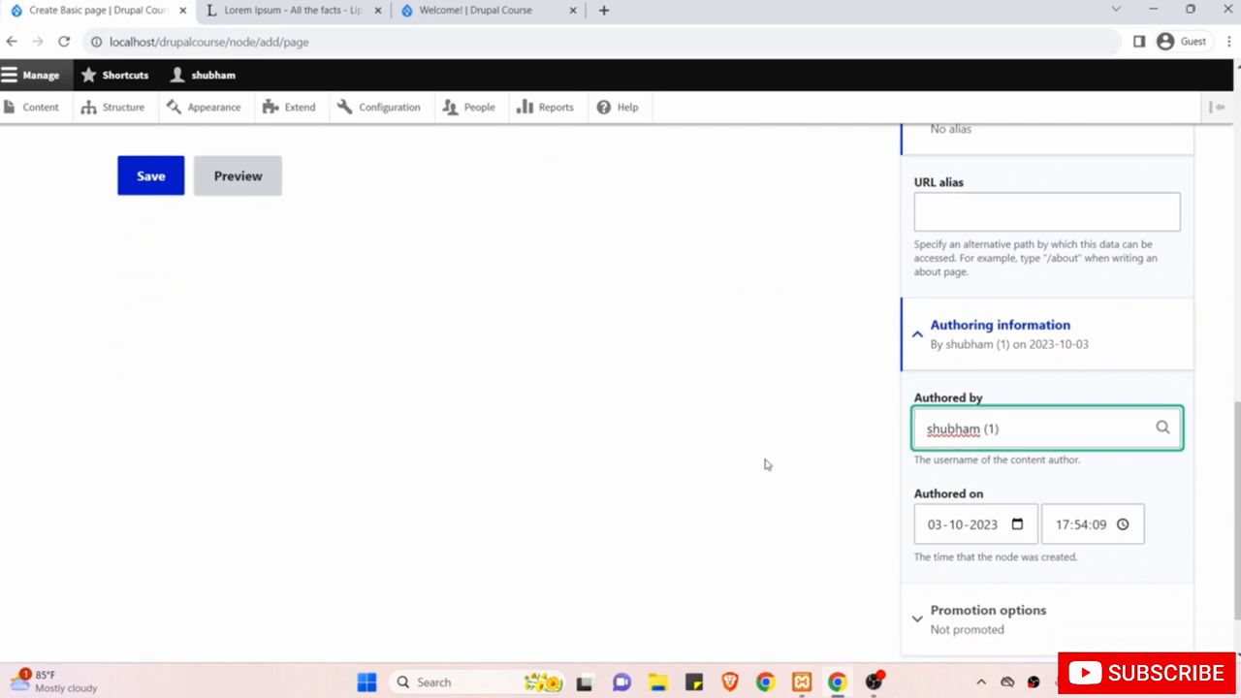
scroll(767, 464, "down", 1)
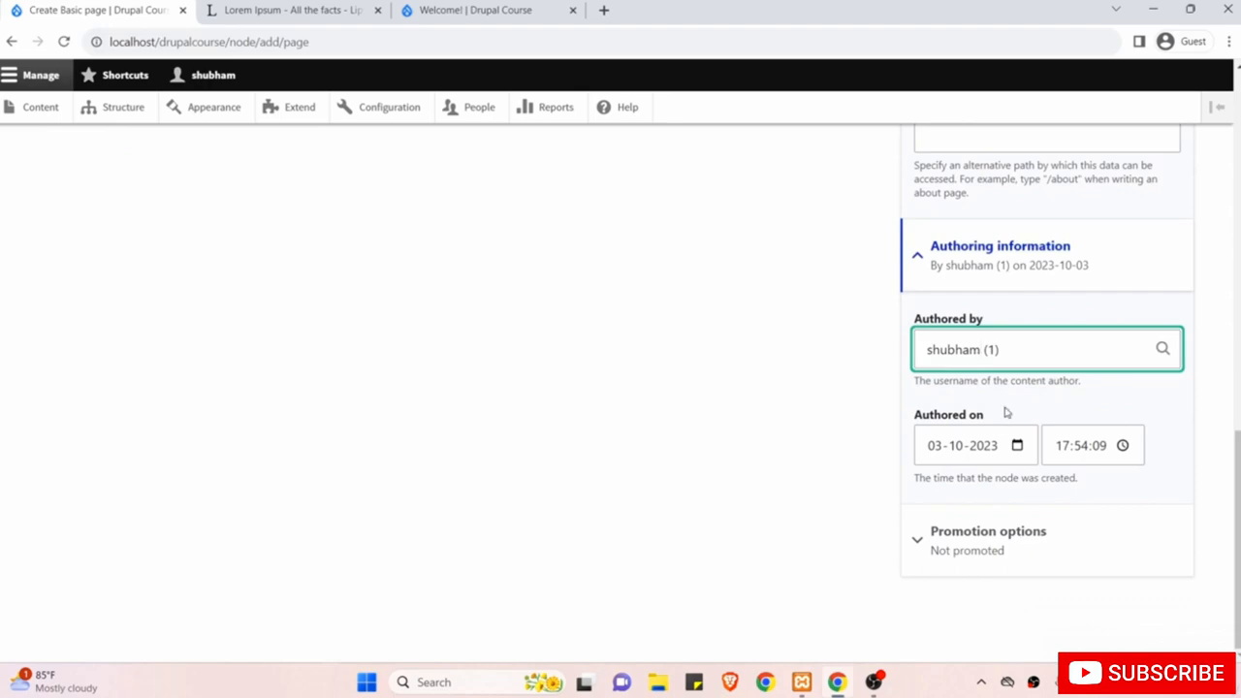
scroll(796, 408, "up", 4)
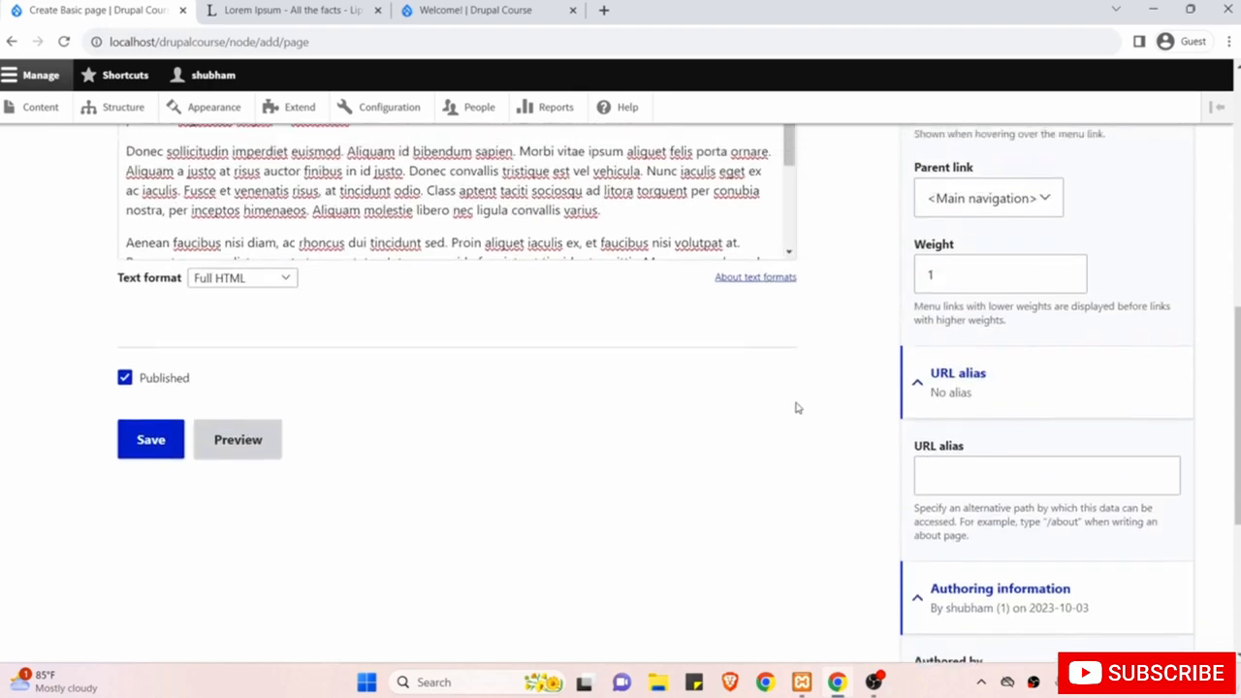
scroll(796, 408, "up", 3)
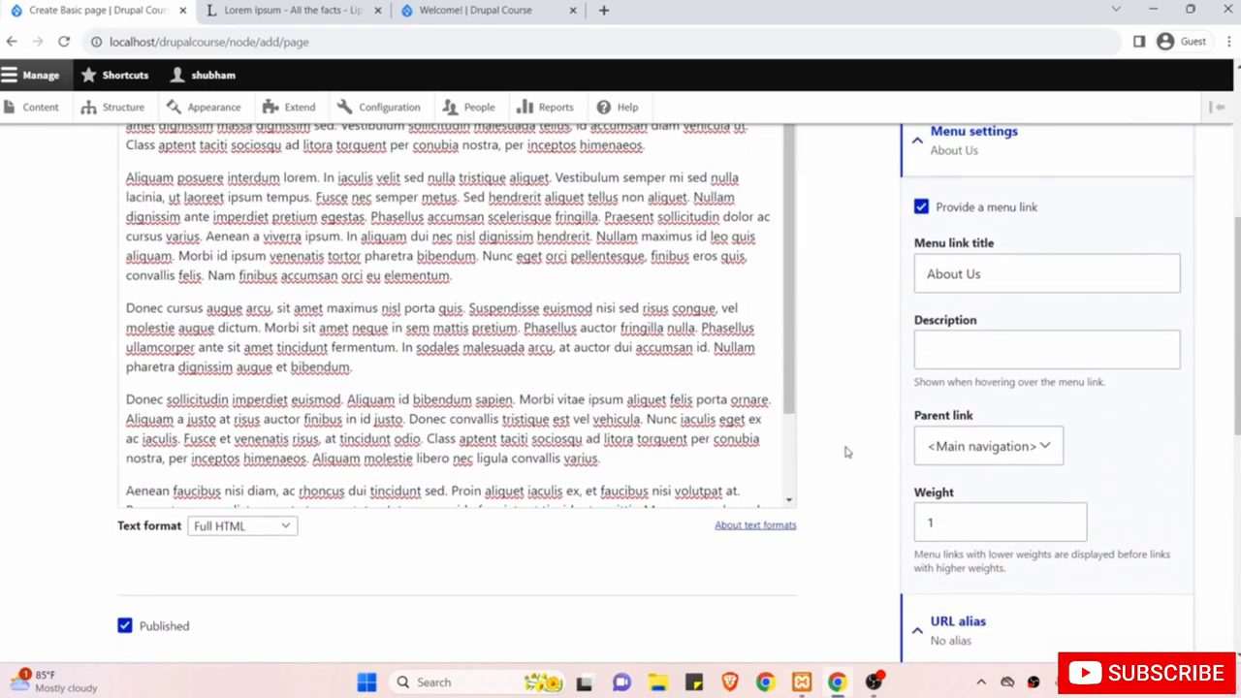
scroll(845, 452, "down", 7)
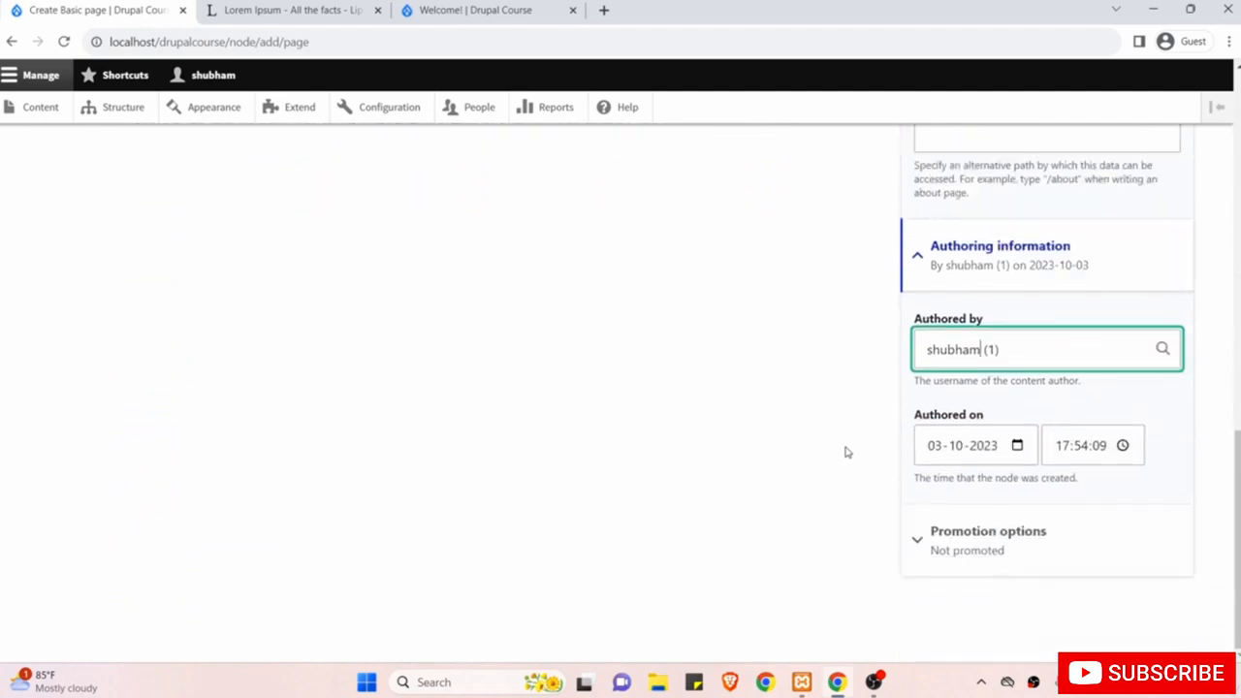
Expand the Promotion options section and review the form.
left_click(976, 548)
scroll(838, 546, "down", 1)
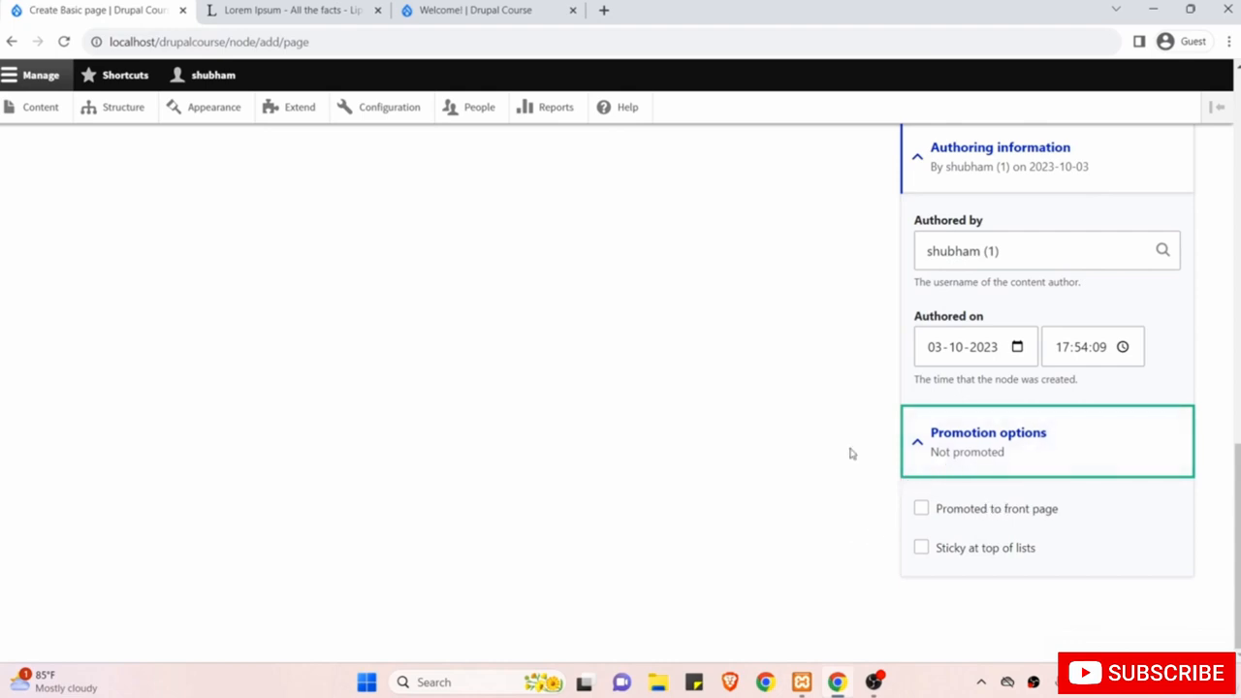
scroll(815, 437, "up", 10)
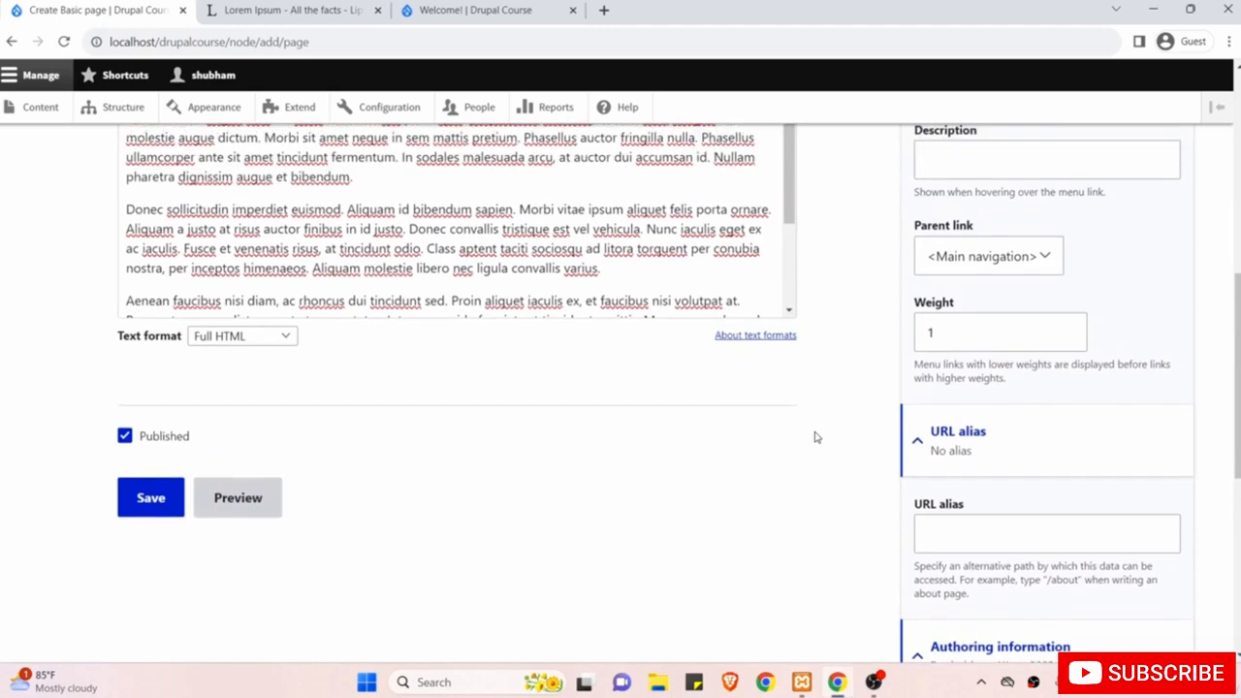
scroll(814, 438, "down", 10)
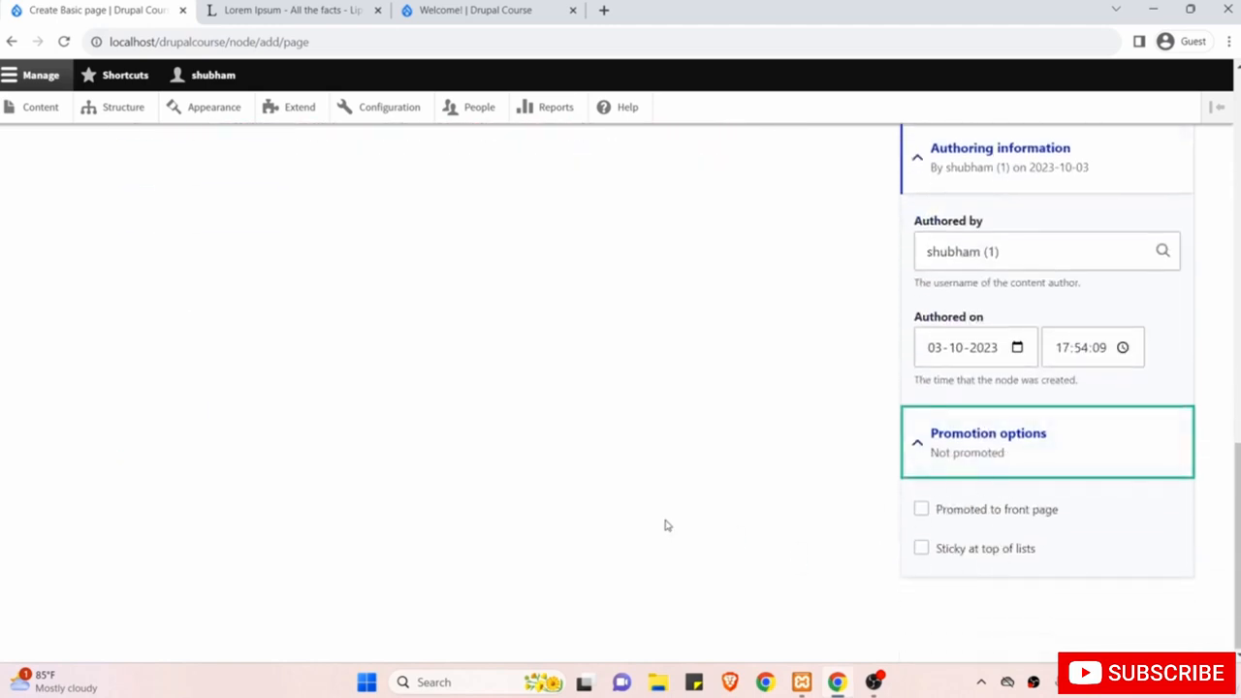
scroll(666, 525, "up", 5)
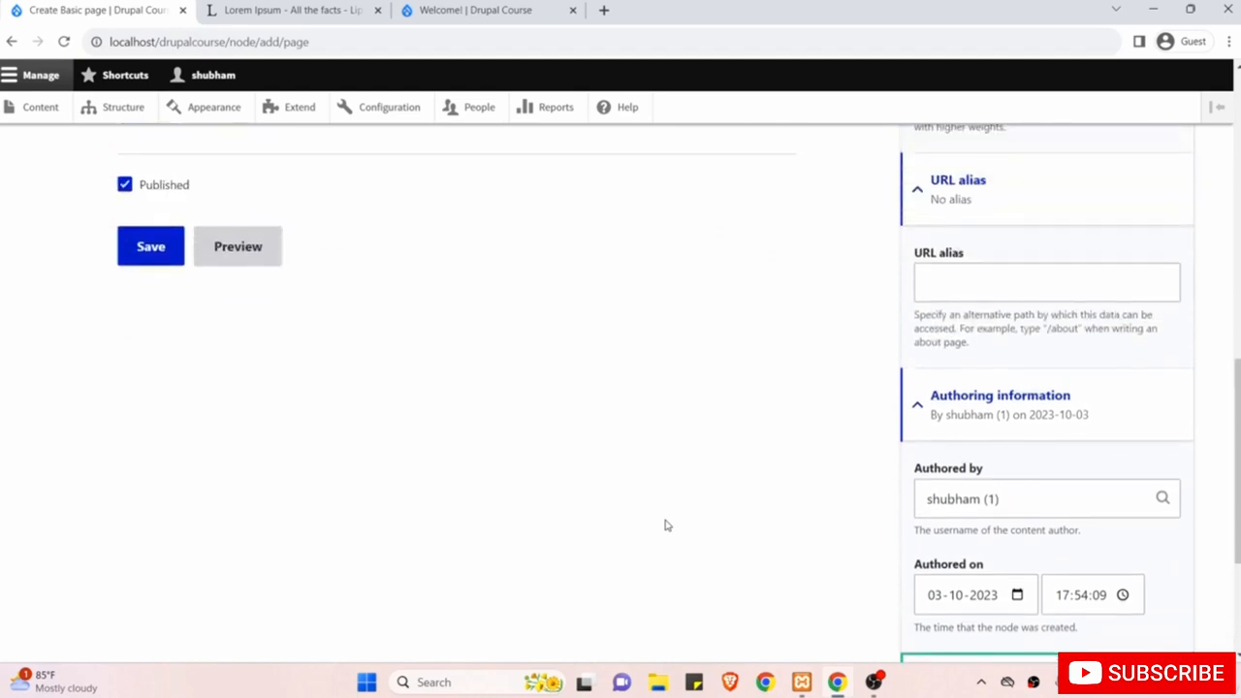
scroll(665, 526, "up", 2)
scroll(426, 421, "up", 1)
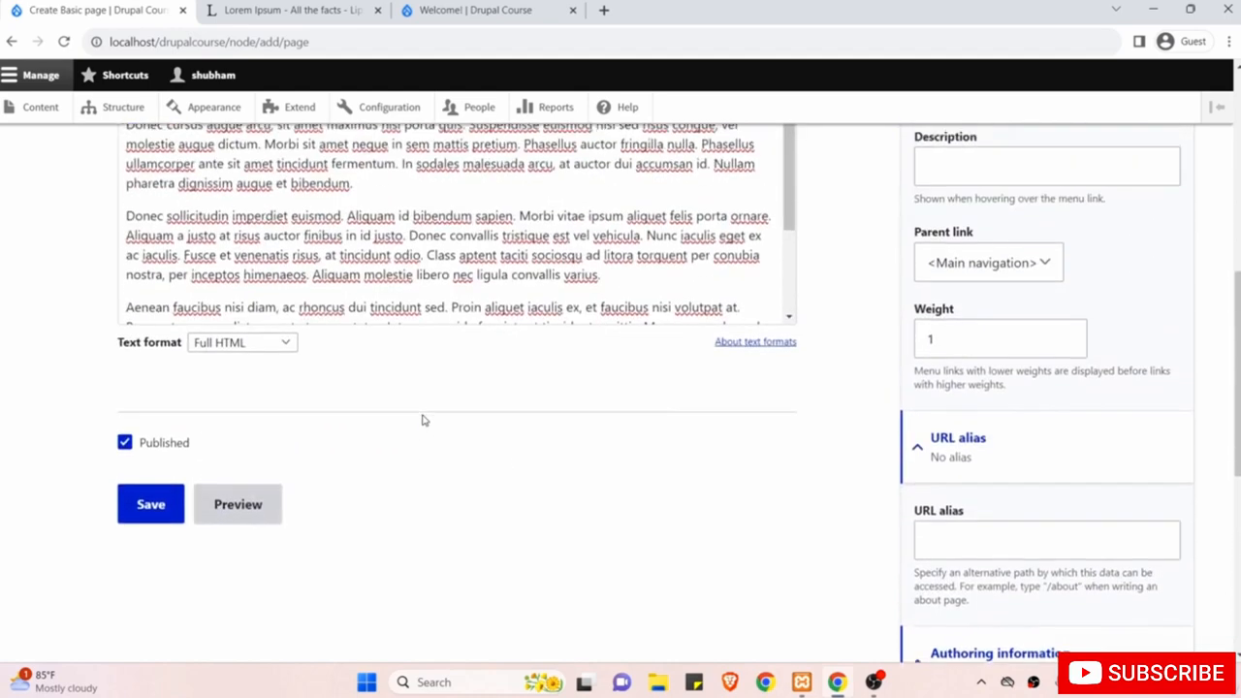
Untick and re-tick Published, then save the About Us page.
left_click(167, 451)
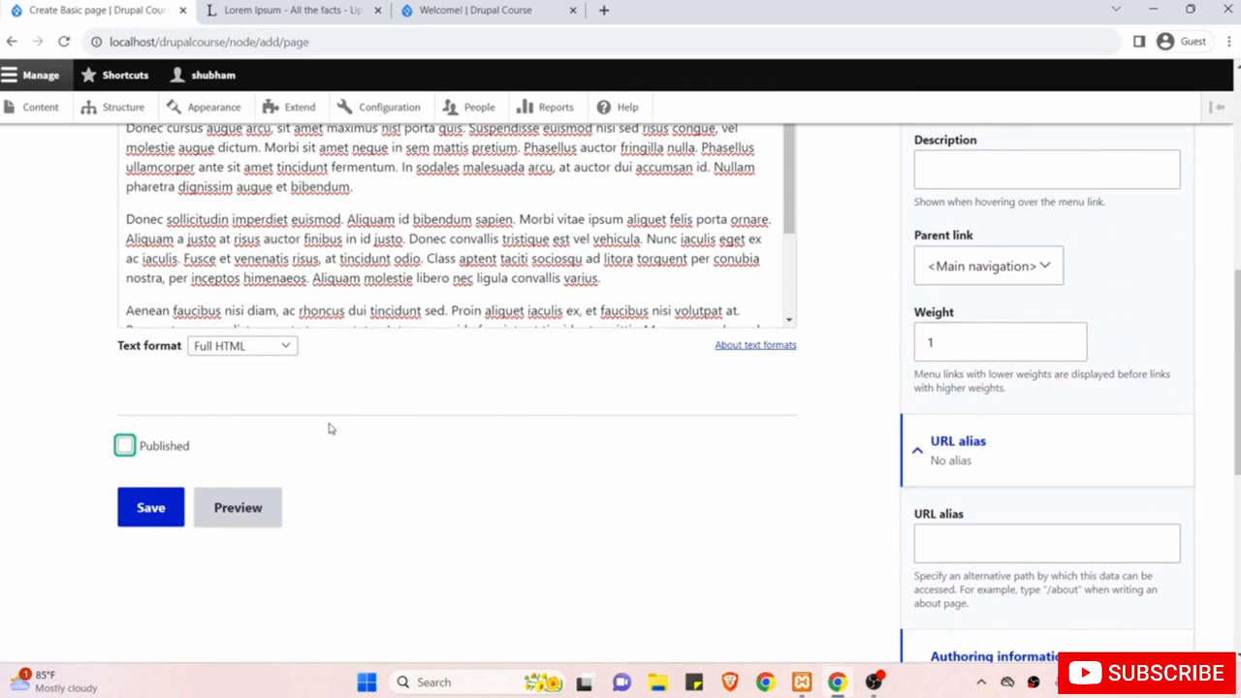
scroll(339, 421, "up", 1)
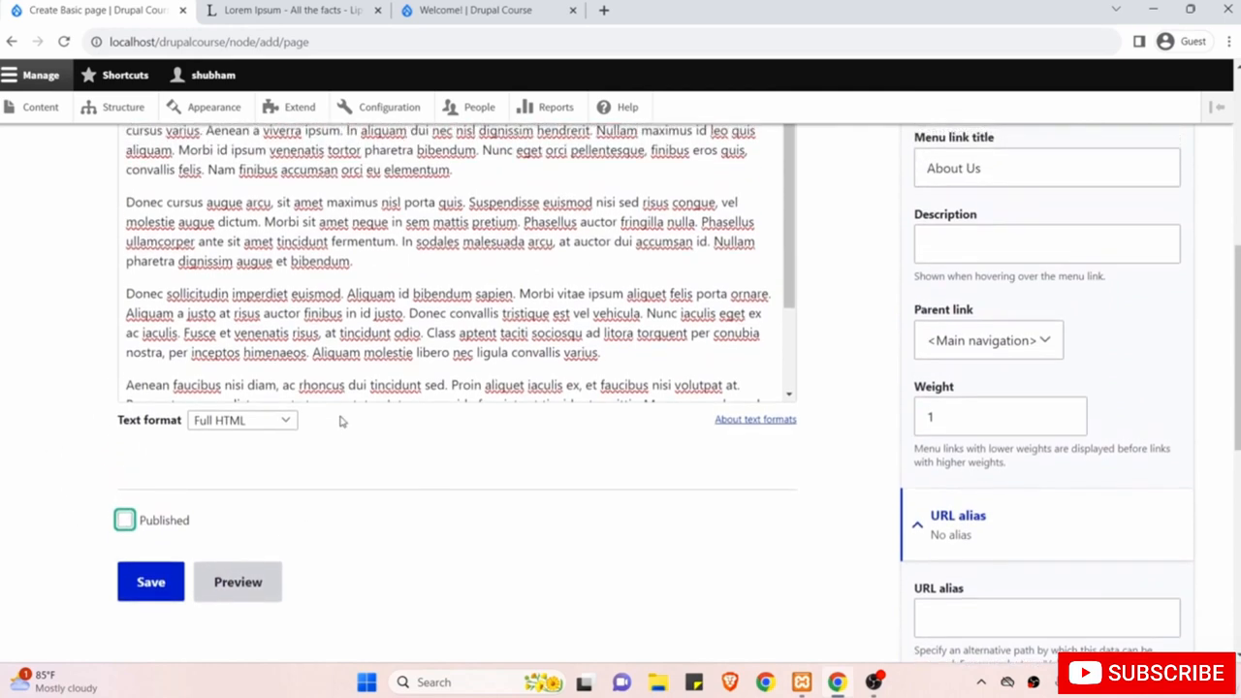
left_click(125, 520)
left_click(149, 583)
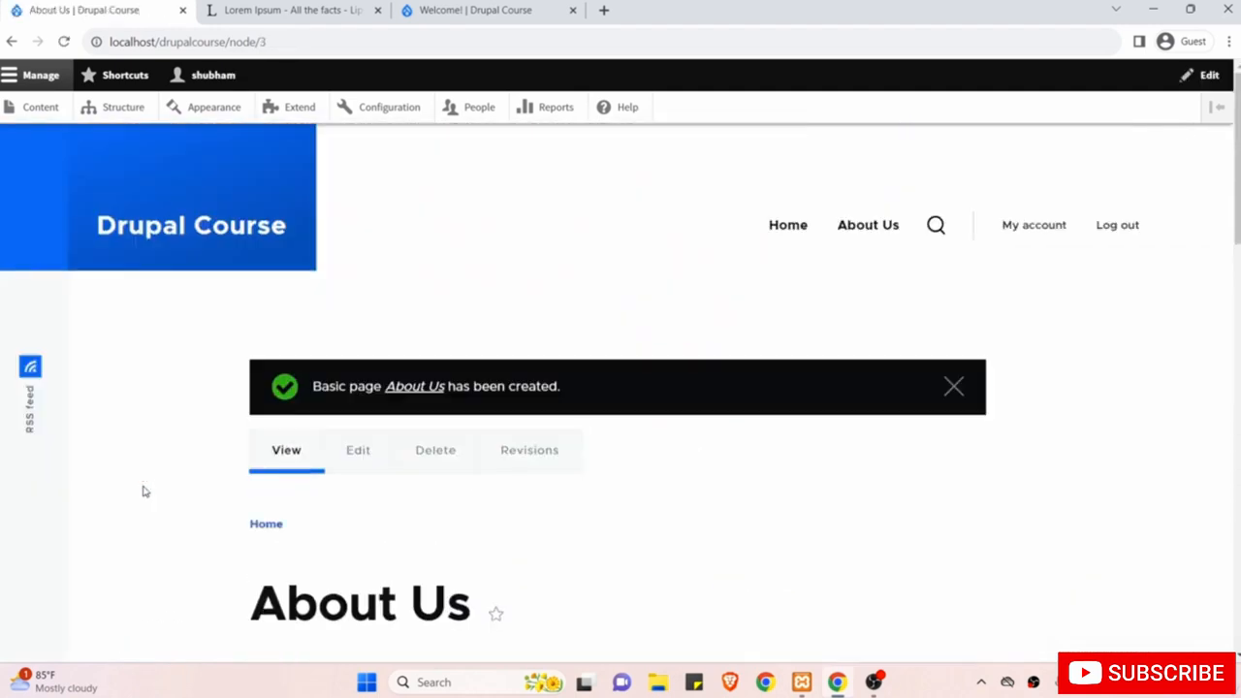
Review the saved About Us page, then open its edit form down to Menu settings.
scroll(826, 479, "down", 10)
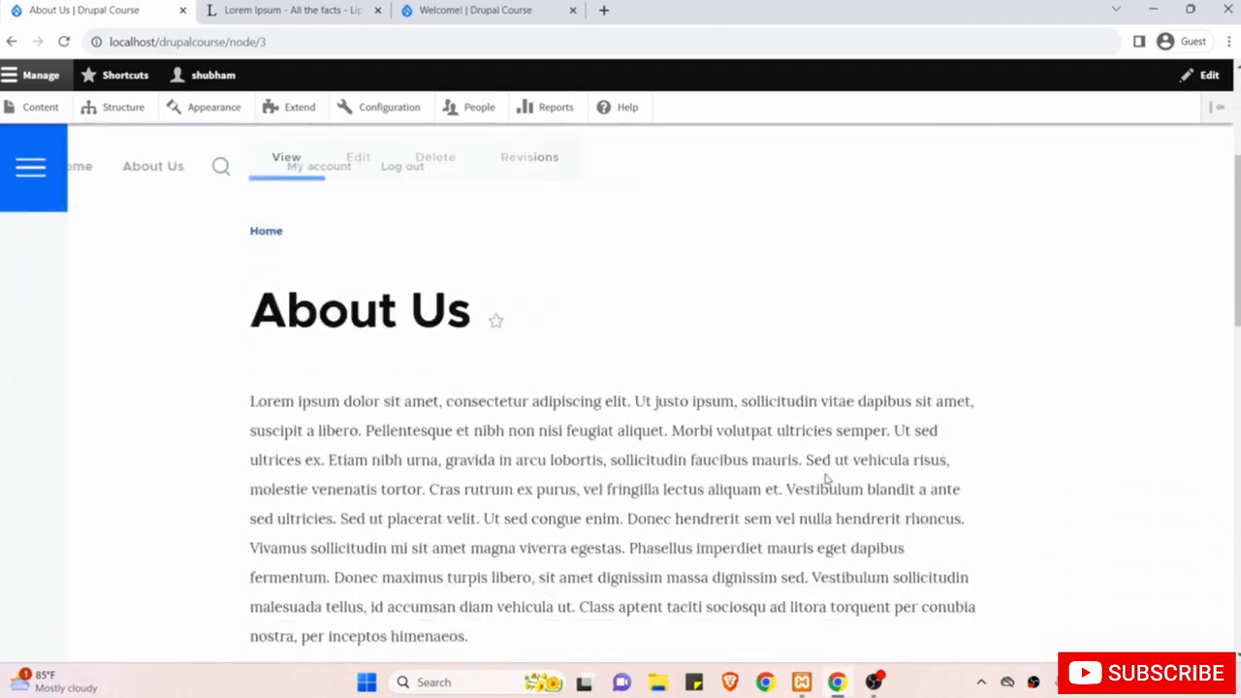
scroll(826, 479, "down", 5)
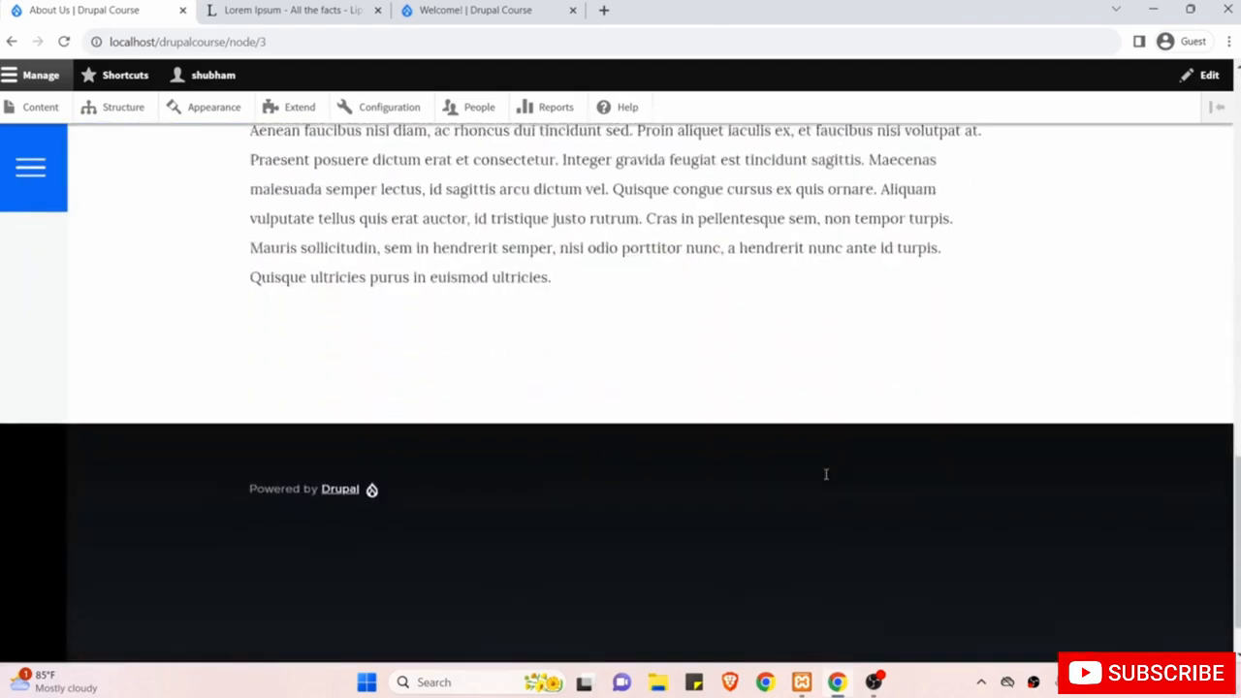
scroll(826, 479, "up", 15)
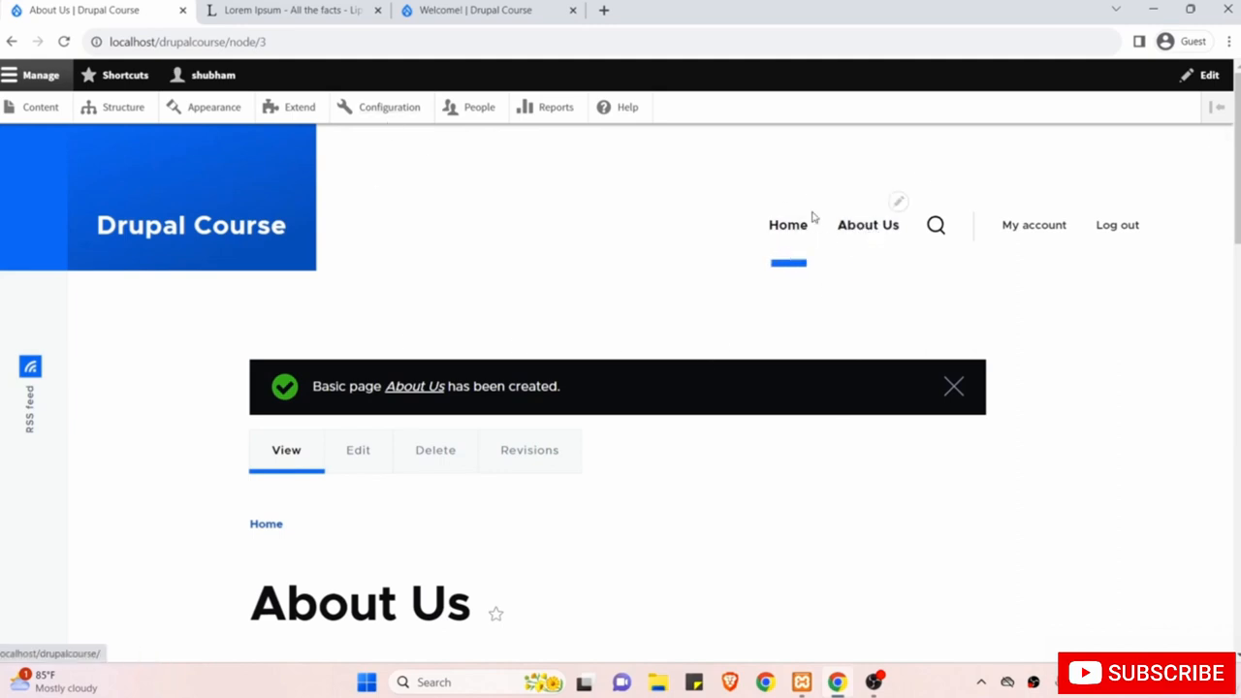
left_click(361, 456)
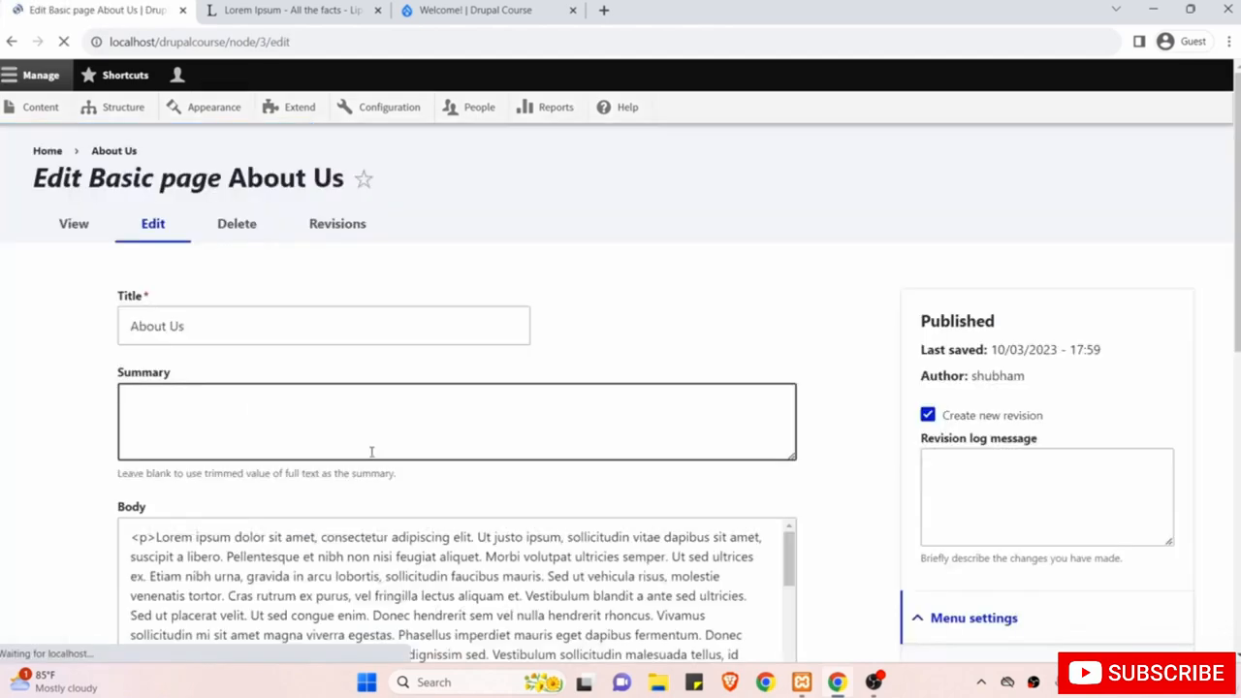
scroll(704, 389, "down", 2)
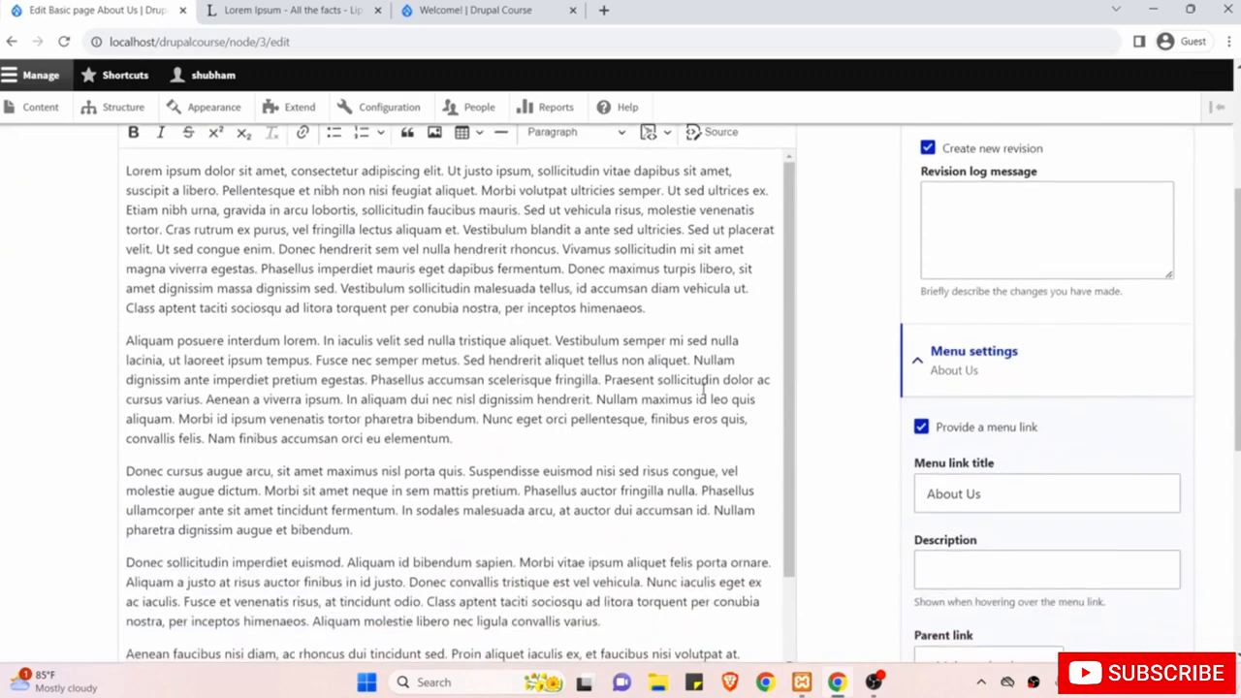
scroll(844, 458, "down", 2)
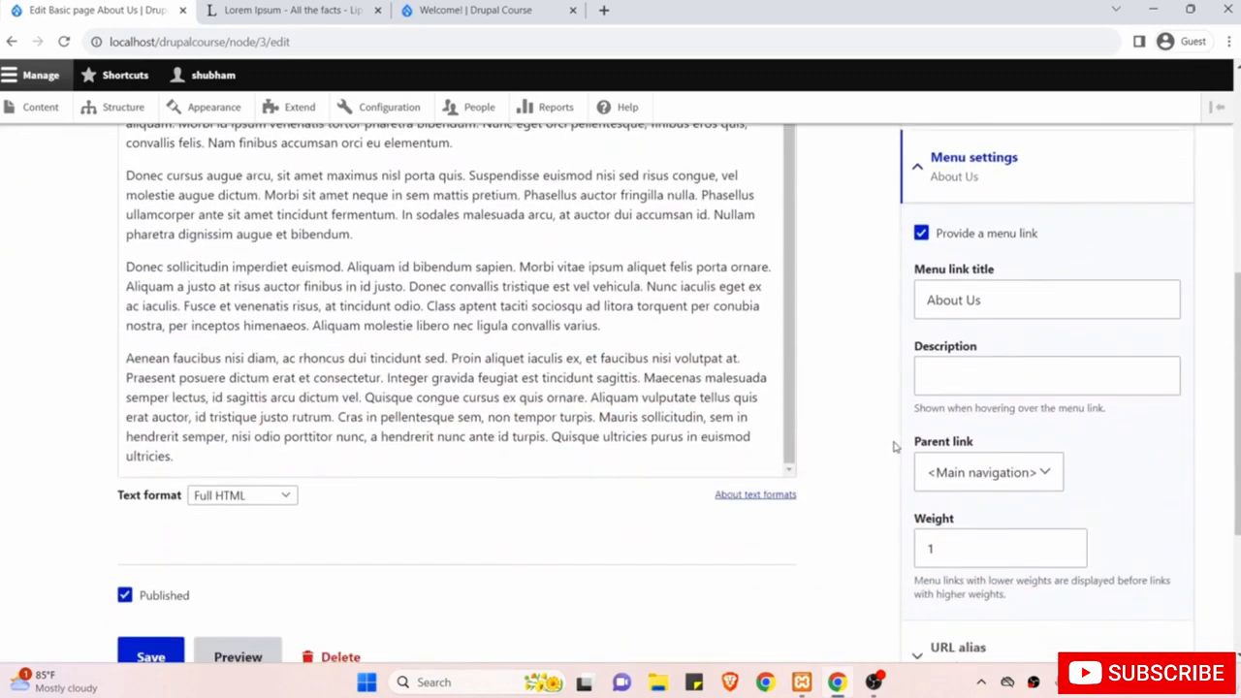
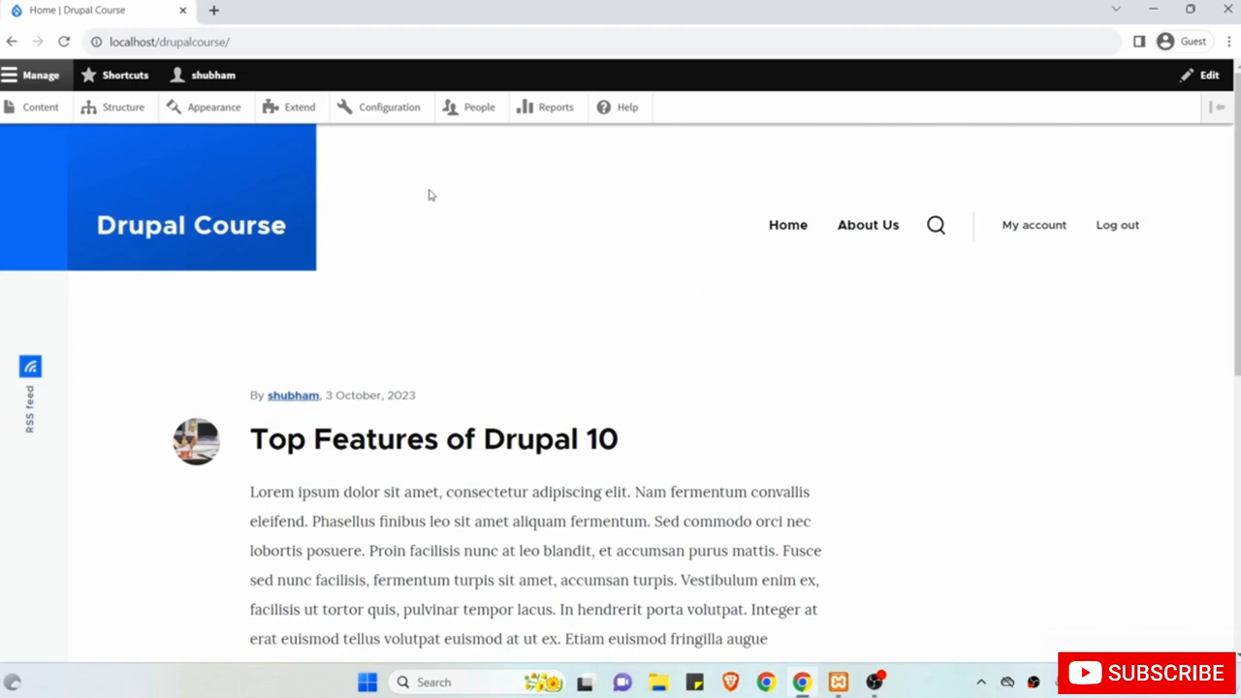
Open the Content list and bring up more actions for the Top Features of Drupal 10 article.
left_click(34, 106)
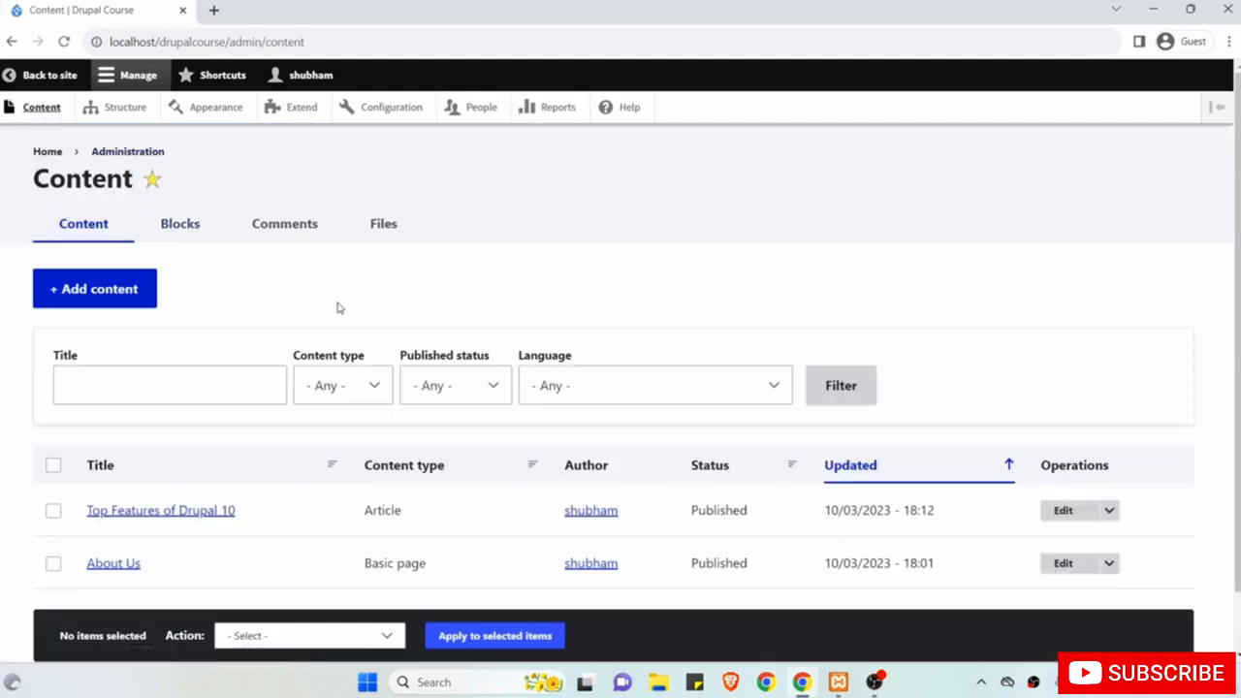
scroll(339, 307, "down", 1)
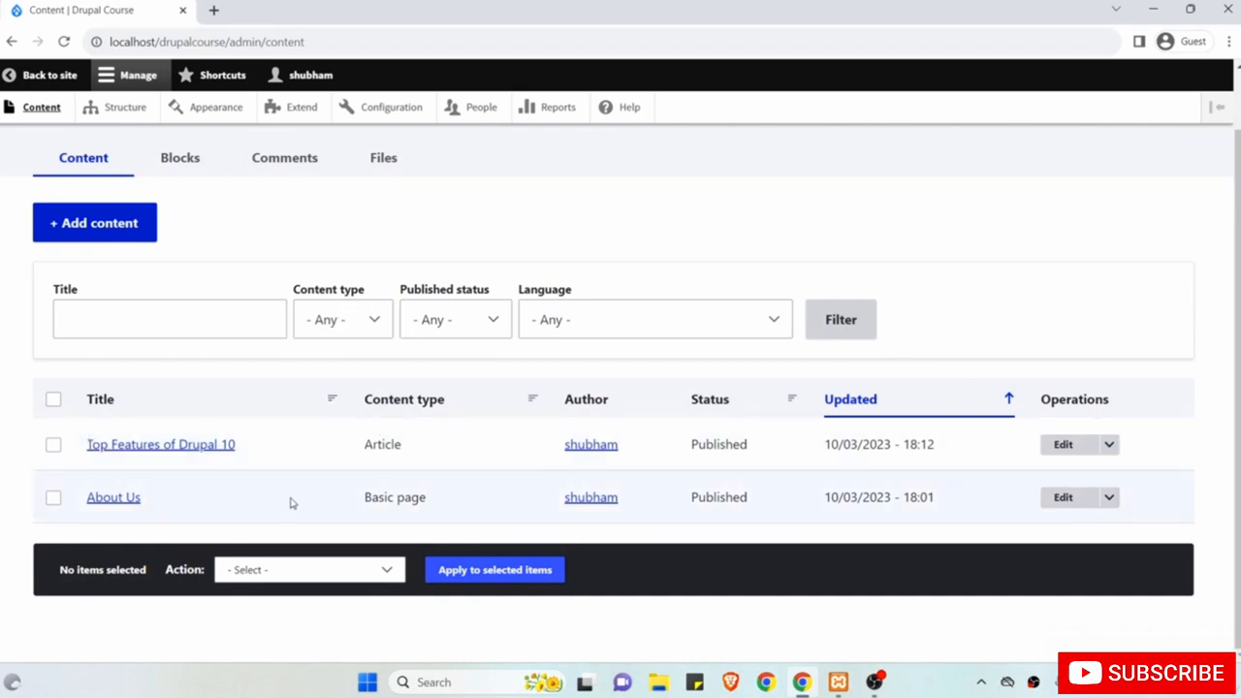
left_click_drag(346, 449, 429, 448)
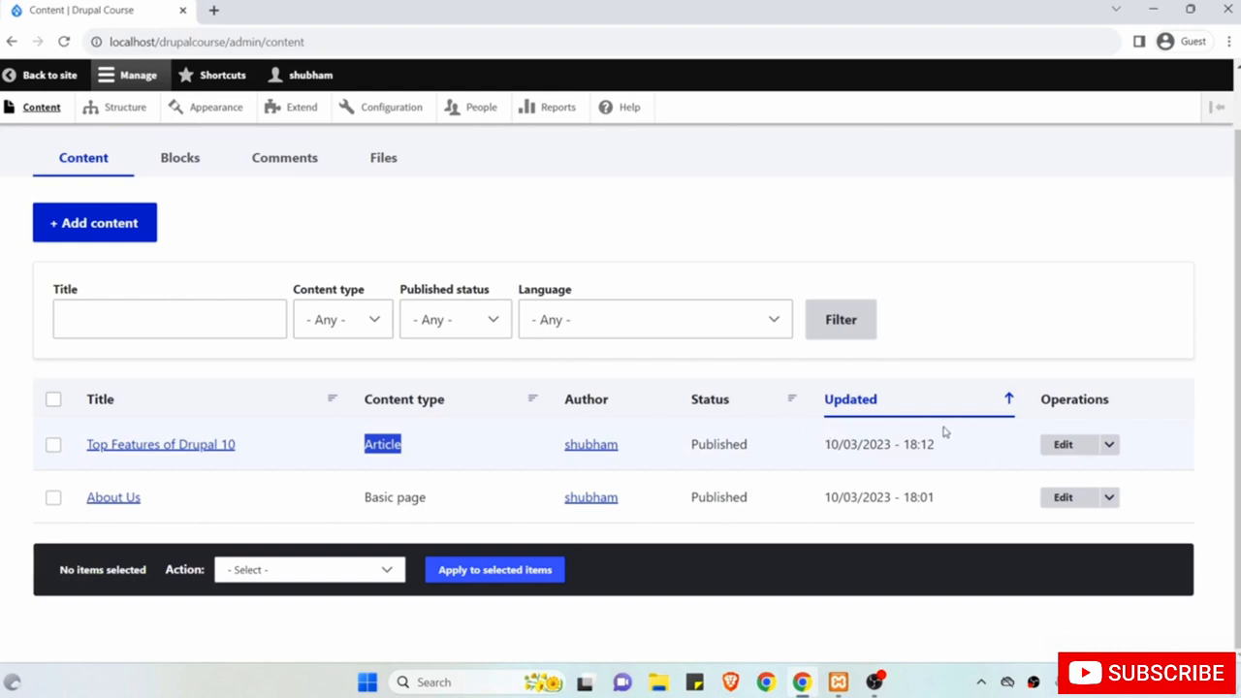
left_click(1109, 445)
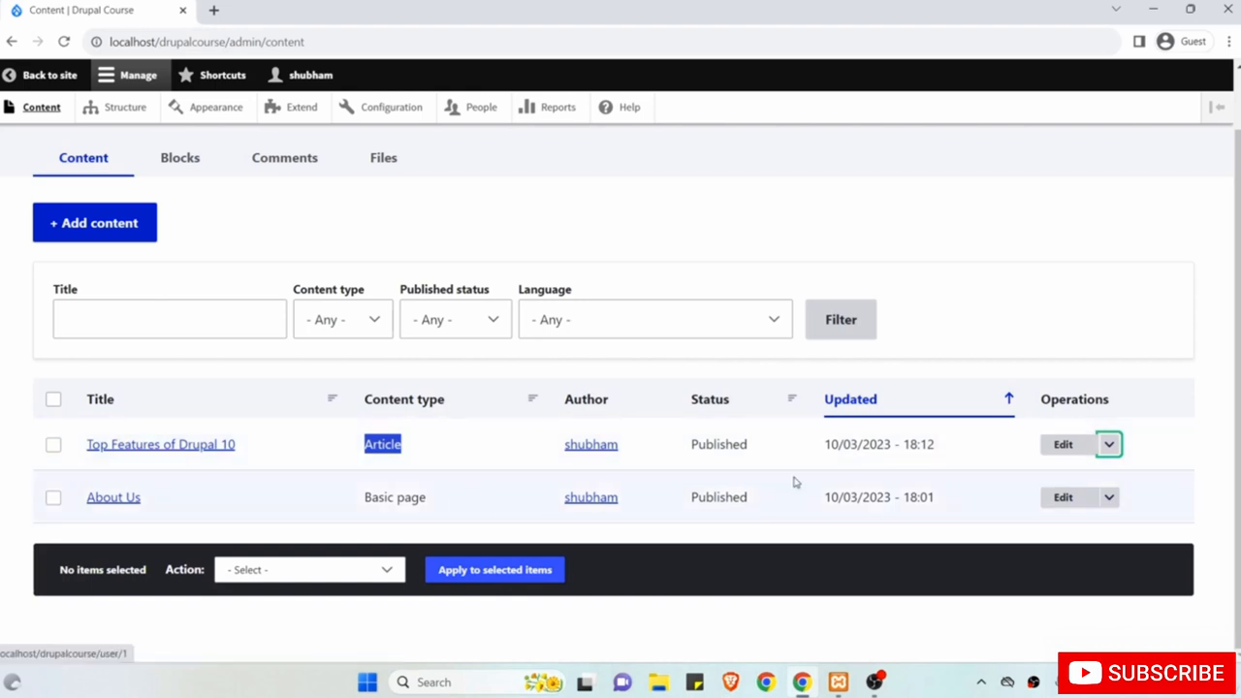
Edit the article and append 'Edited' to its title.
left_click(1069, 454)
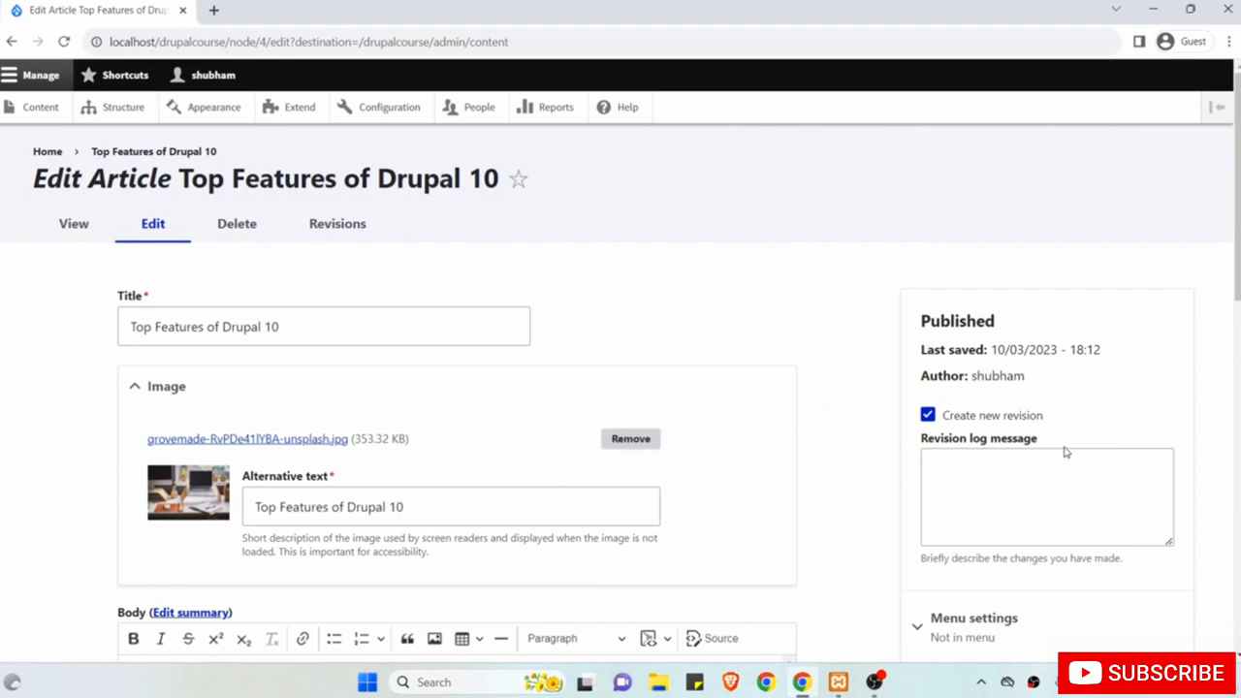
scroll(643, 374, "down", 1)
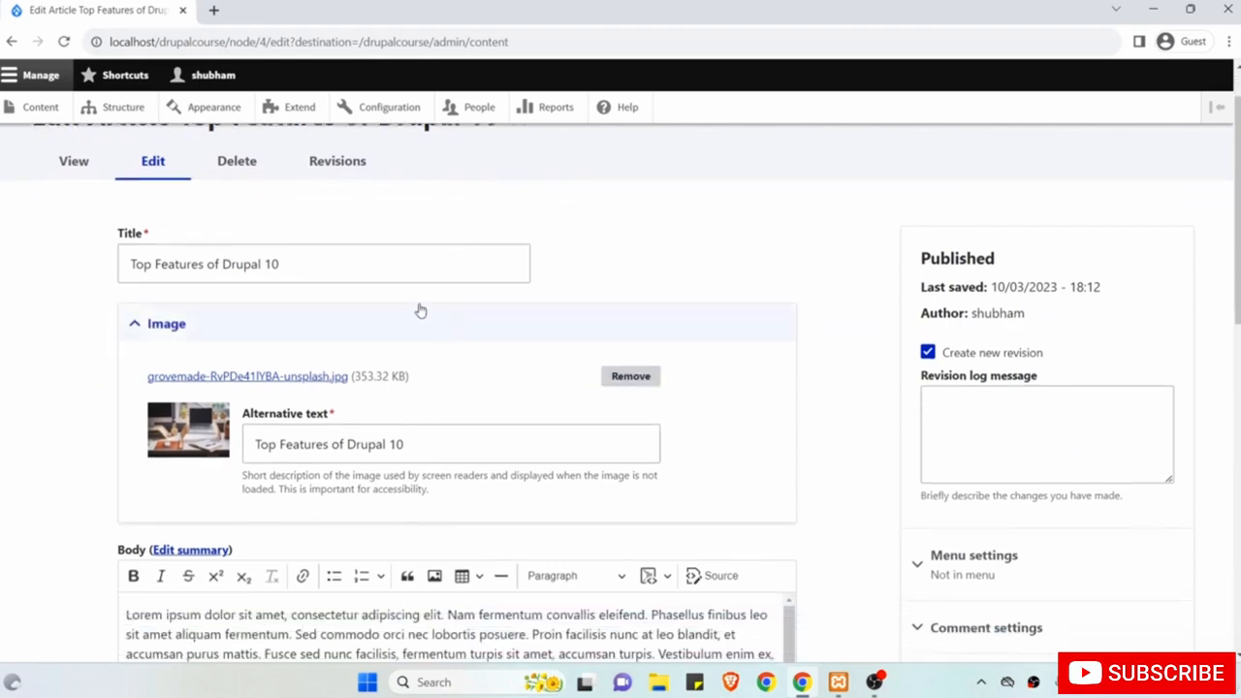
left_click(382, 267)
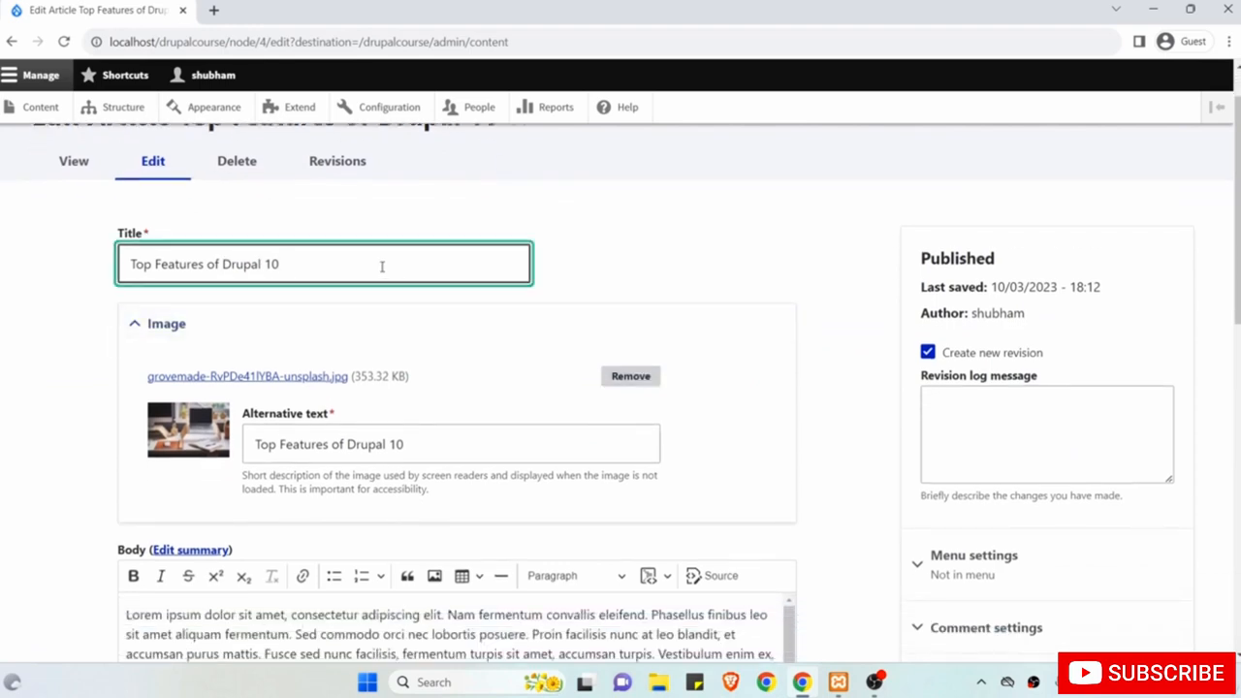
type("Edited")
Bold the opening phrase 'Lorem ipsum dolor sit amet,' and italicize the rest of the body.
scroll(382, 268, "down", 3)
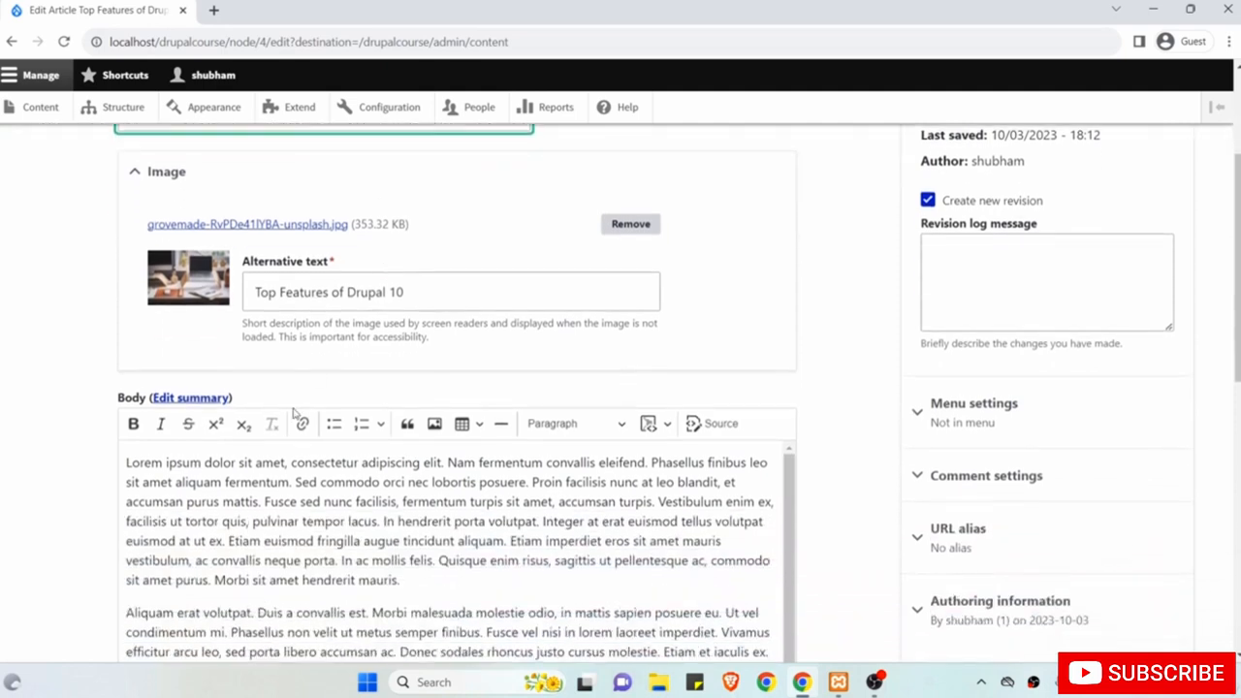
left_click_drag(288, 462, 91, 463)
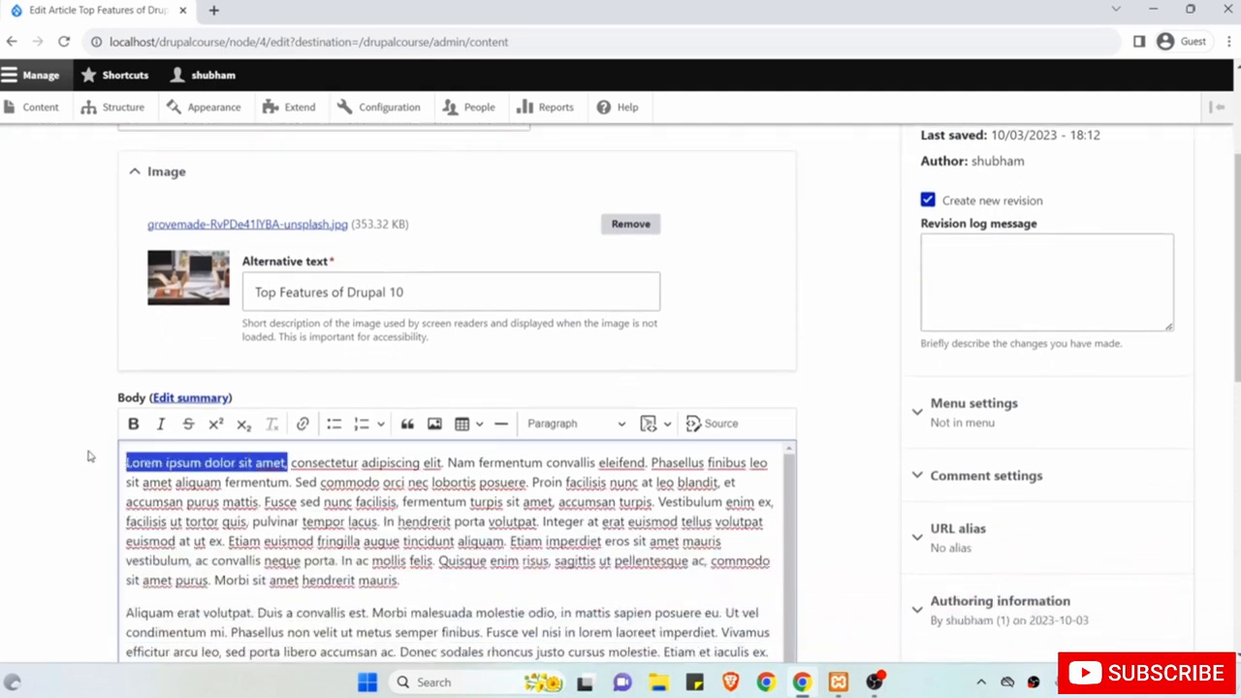
left_click(133, 424)
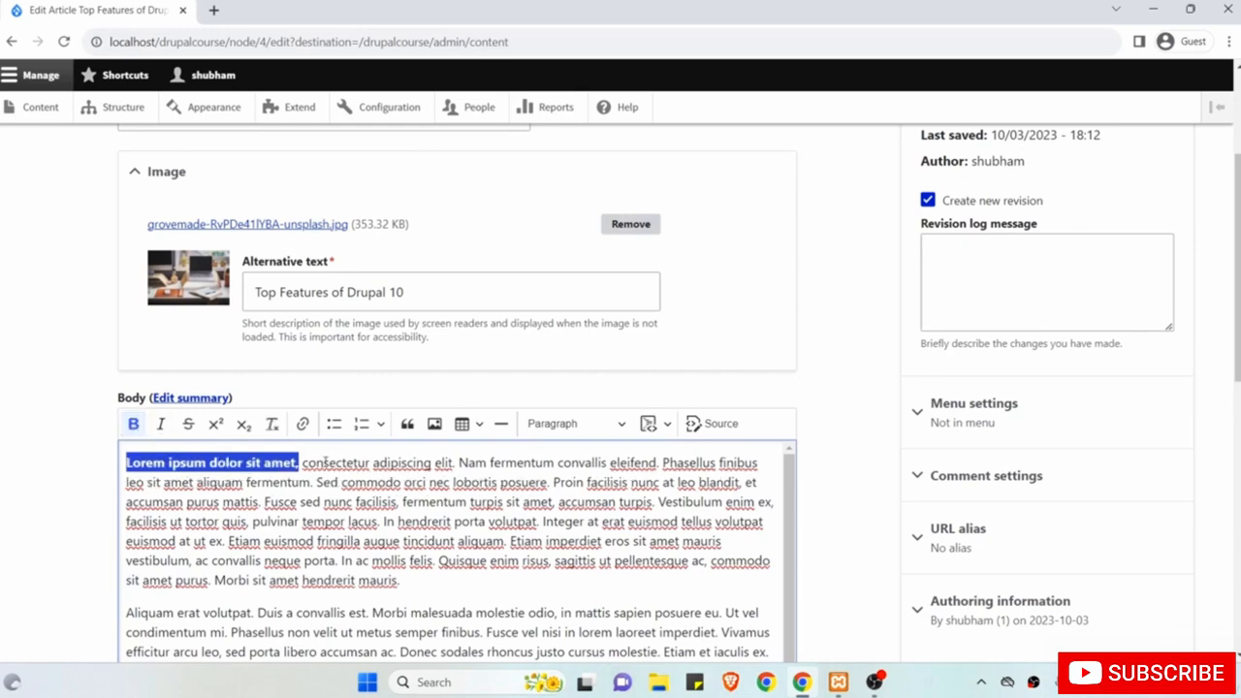
left_click_drag(422, 613, 301, 463)
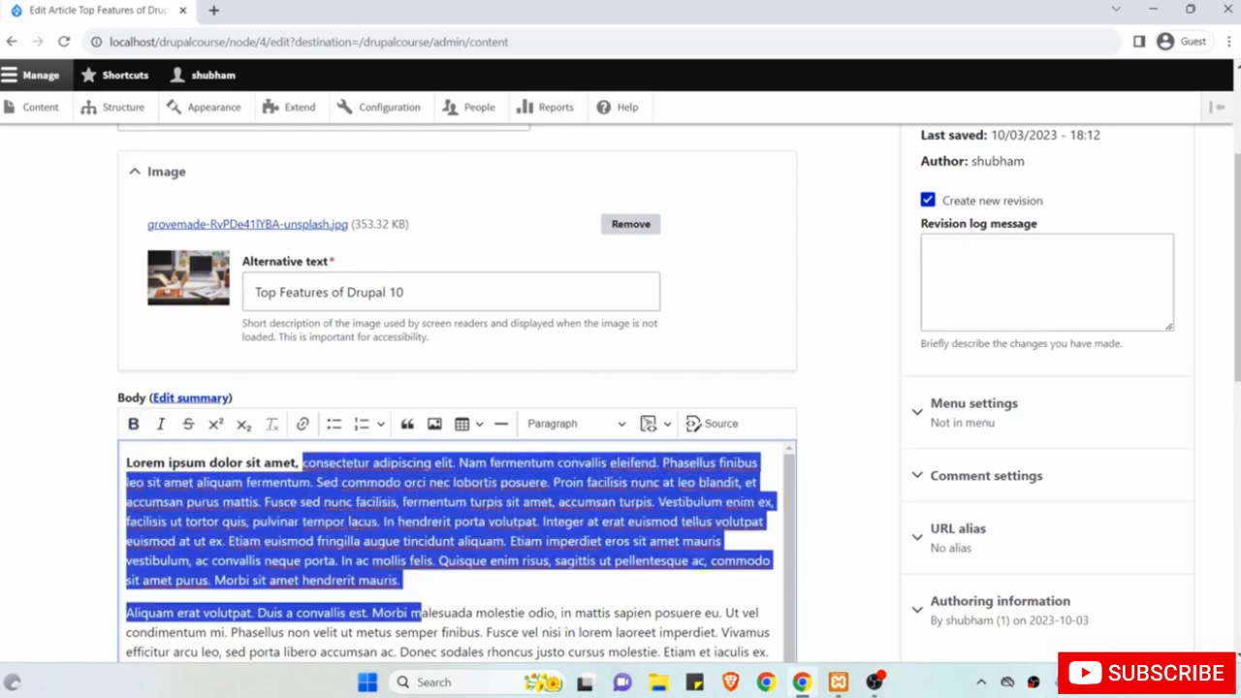
left_click(161, 424)
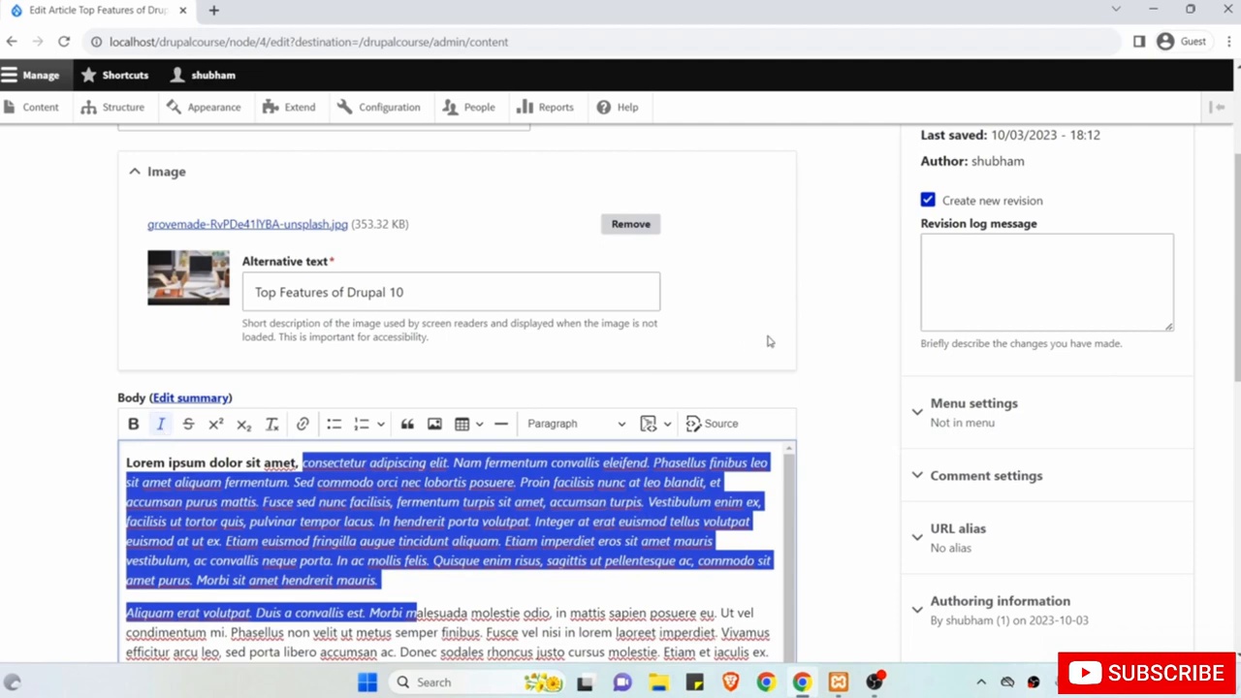
scroll(769, 341, "down", 1)
scroll(769, 342, "up", 3)
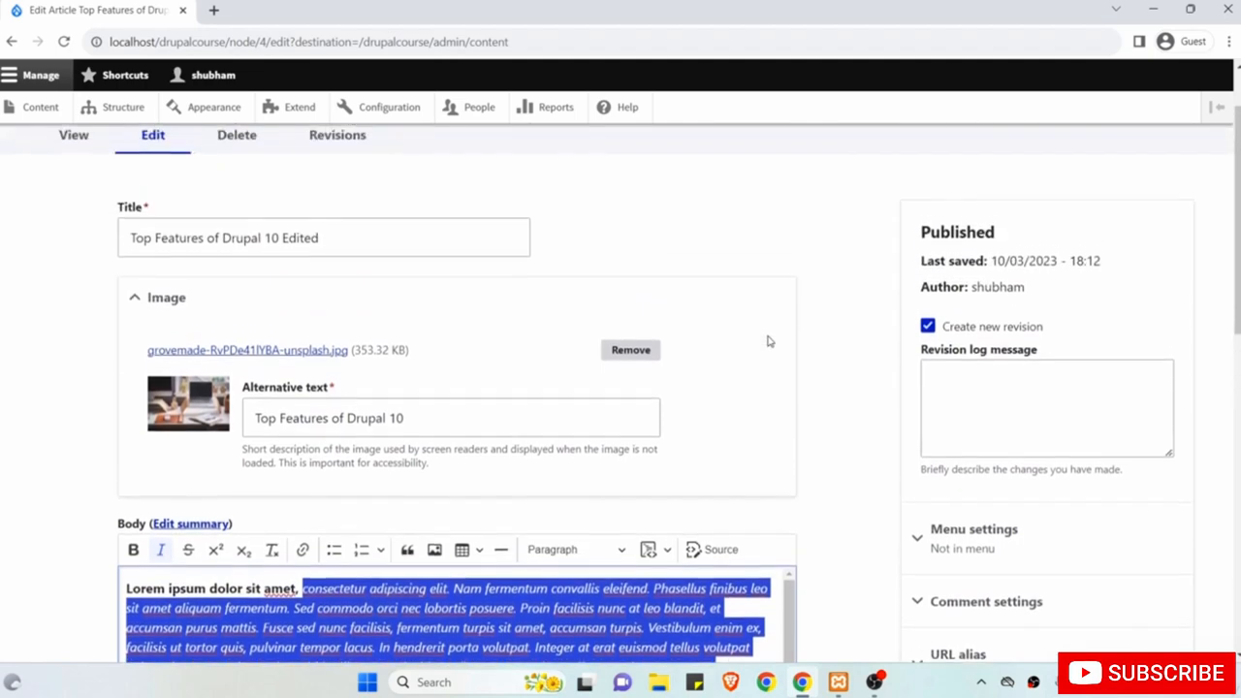
left_click(882, 321)
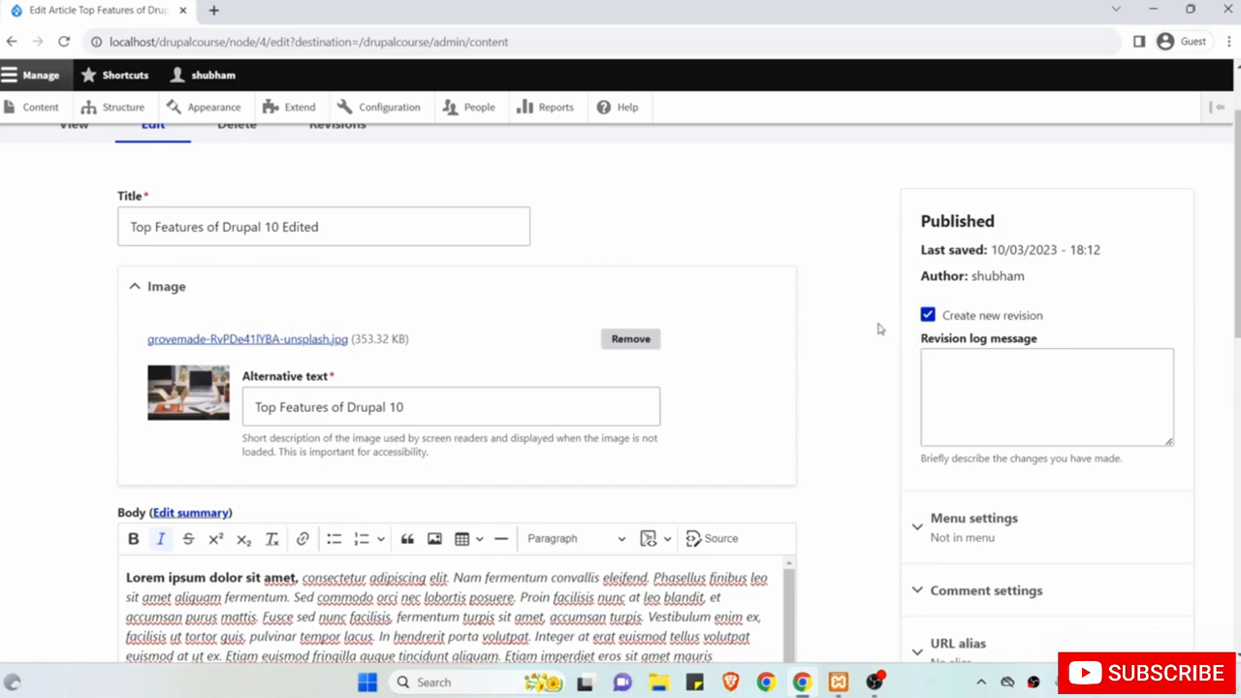
Save the edited article.
scroll(878, 328, "down", 10)
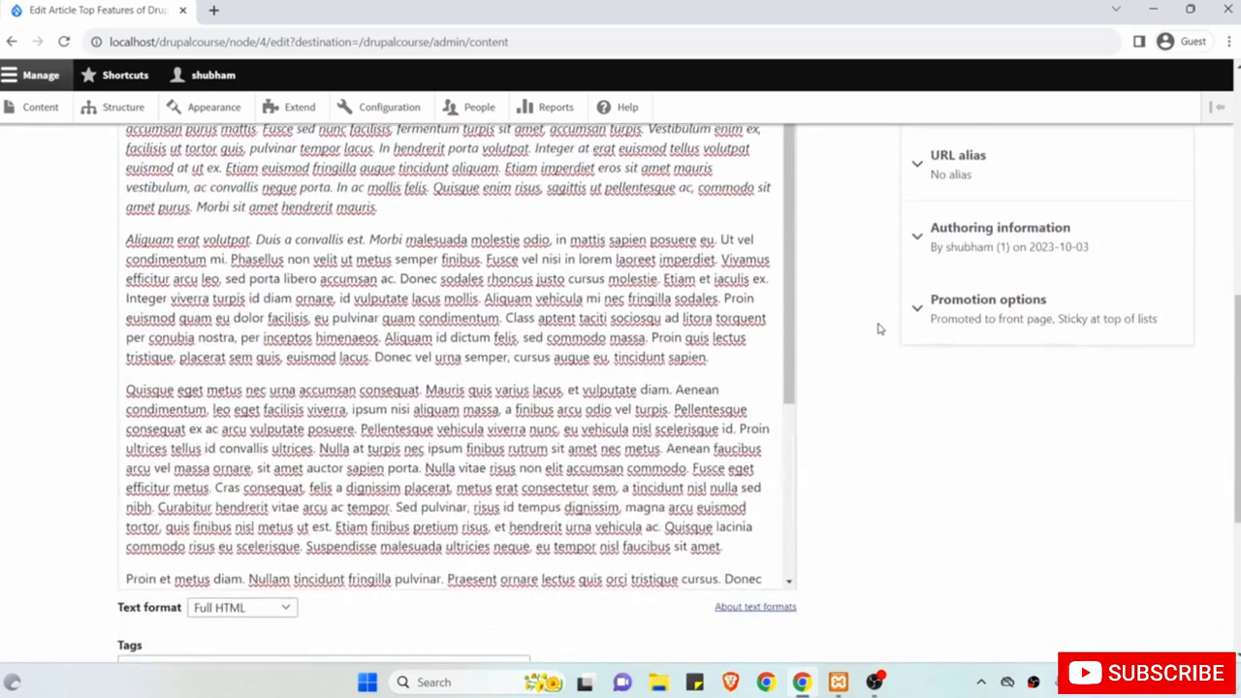
scroll(881, 330, "down", 1)
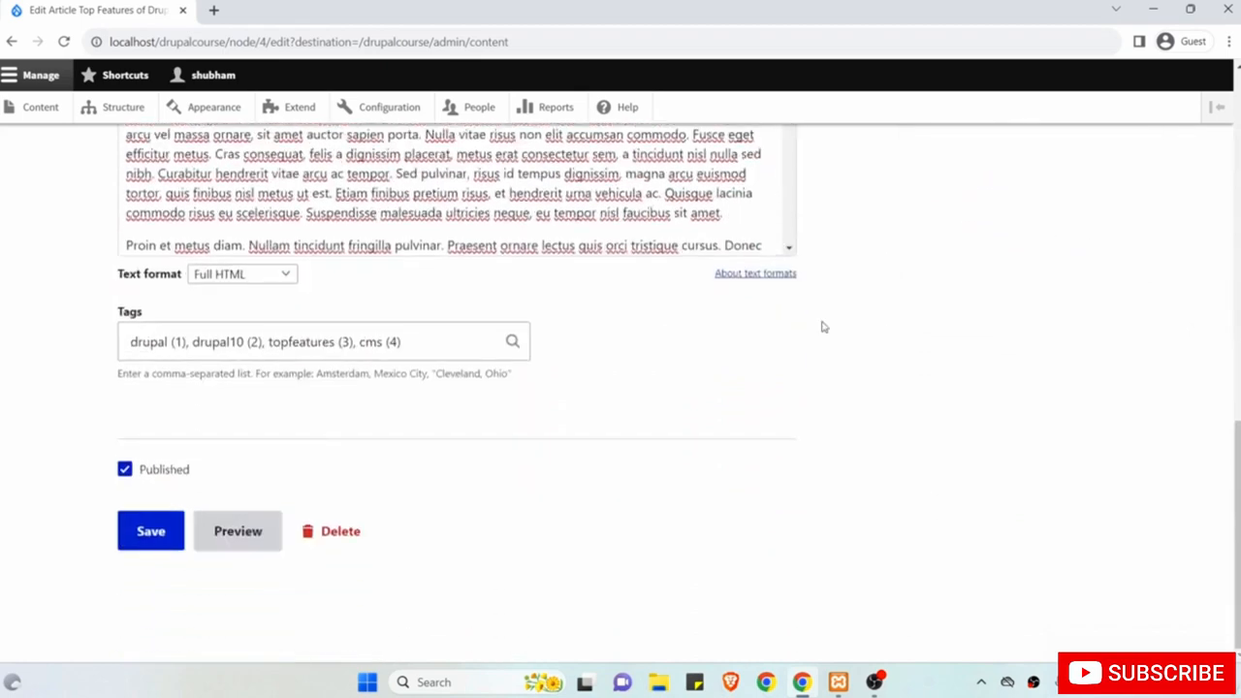
left_click(150, 536)
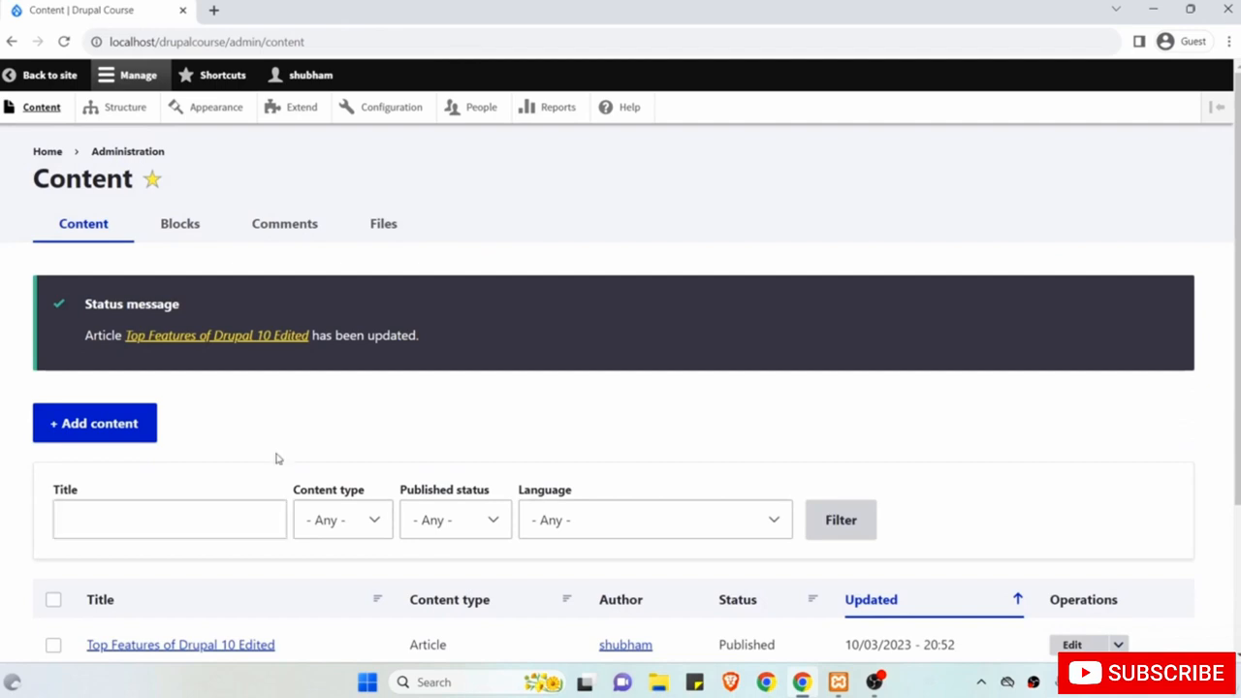
Go back to the site home page and check the article's bold opening phrase.
scroll(276, 459, "down", 1)
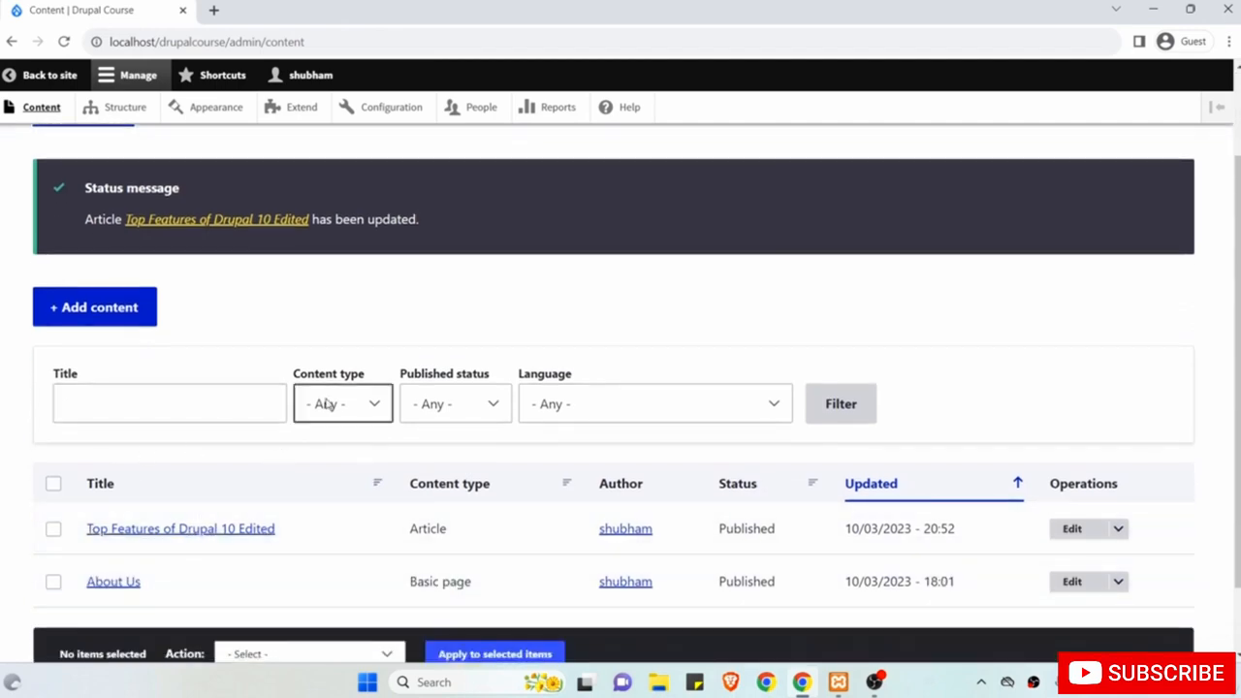
scroll(344, 404, "up", 1)
left_click(51, 83)
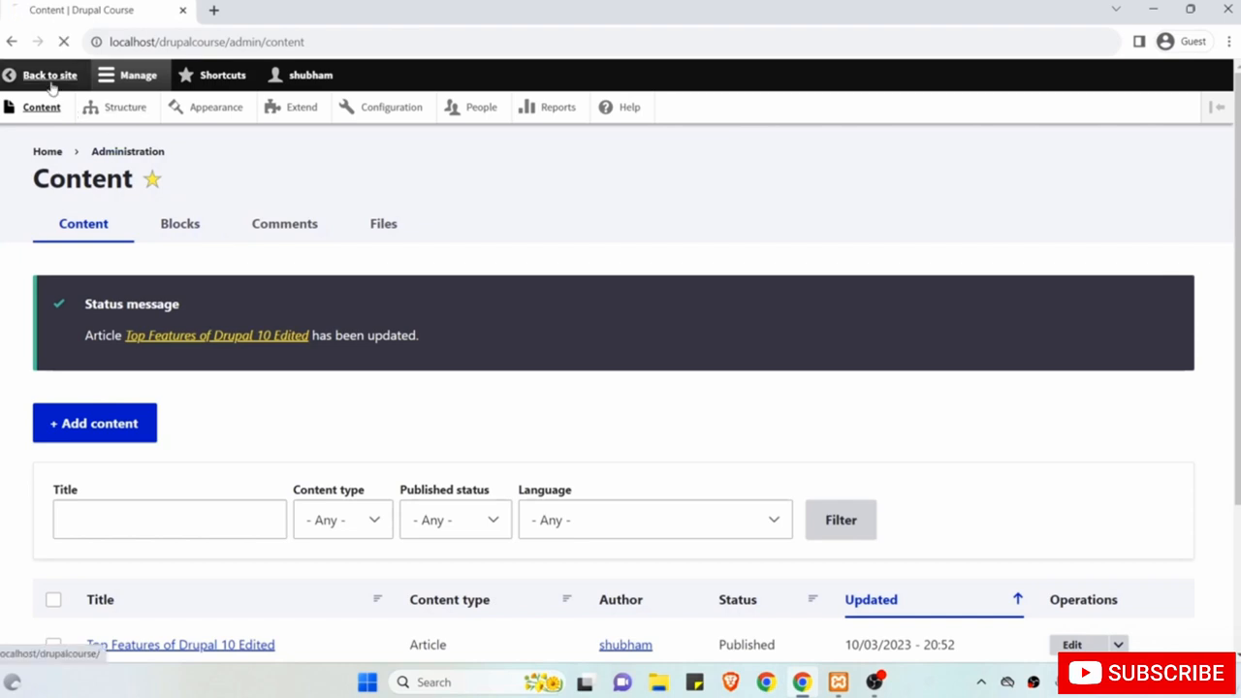
scroll(411, 365, "down", 1)
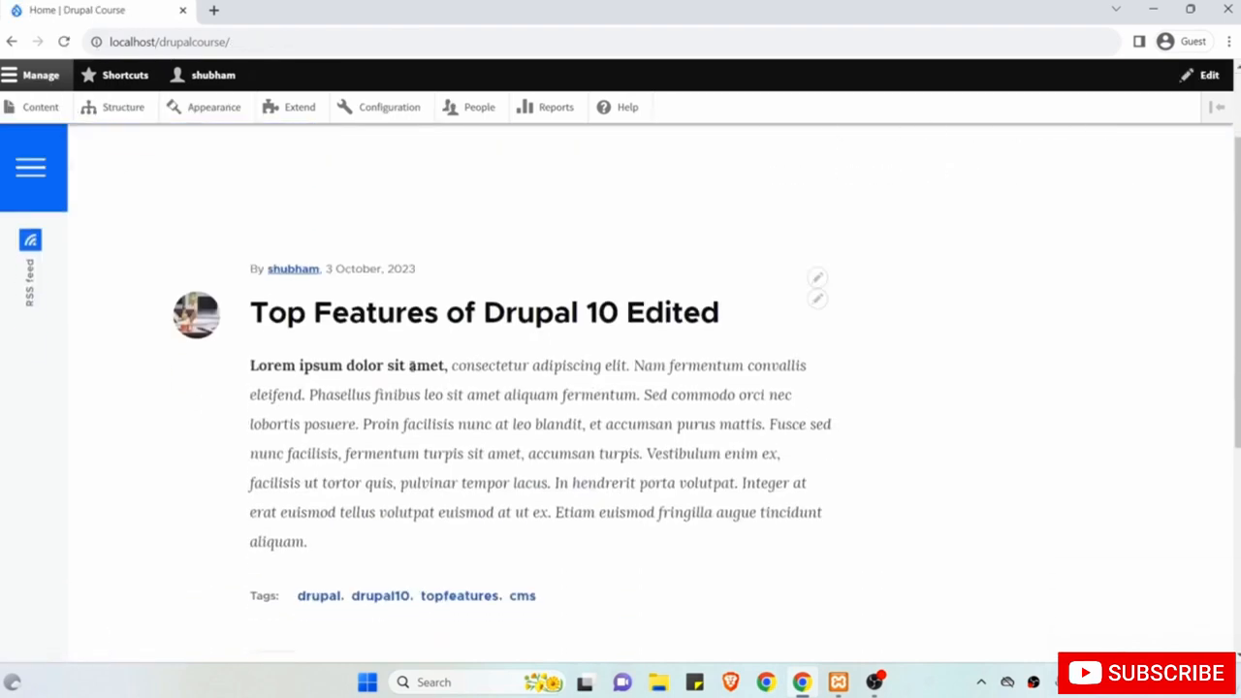
left_click_drag(447, 365, 251, 365)
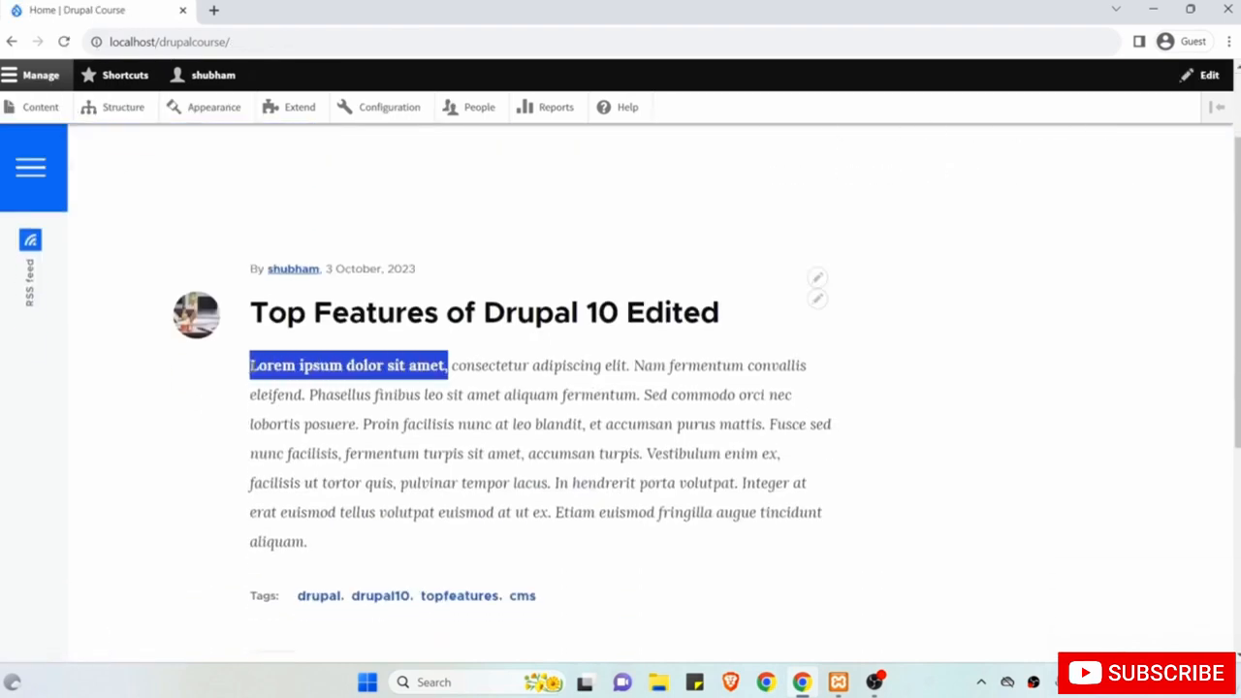
scroll(500, 415, "up", 2)
left_click(499, 415)
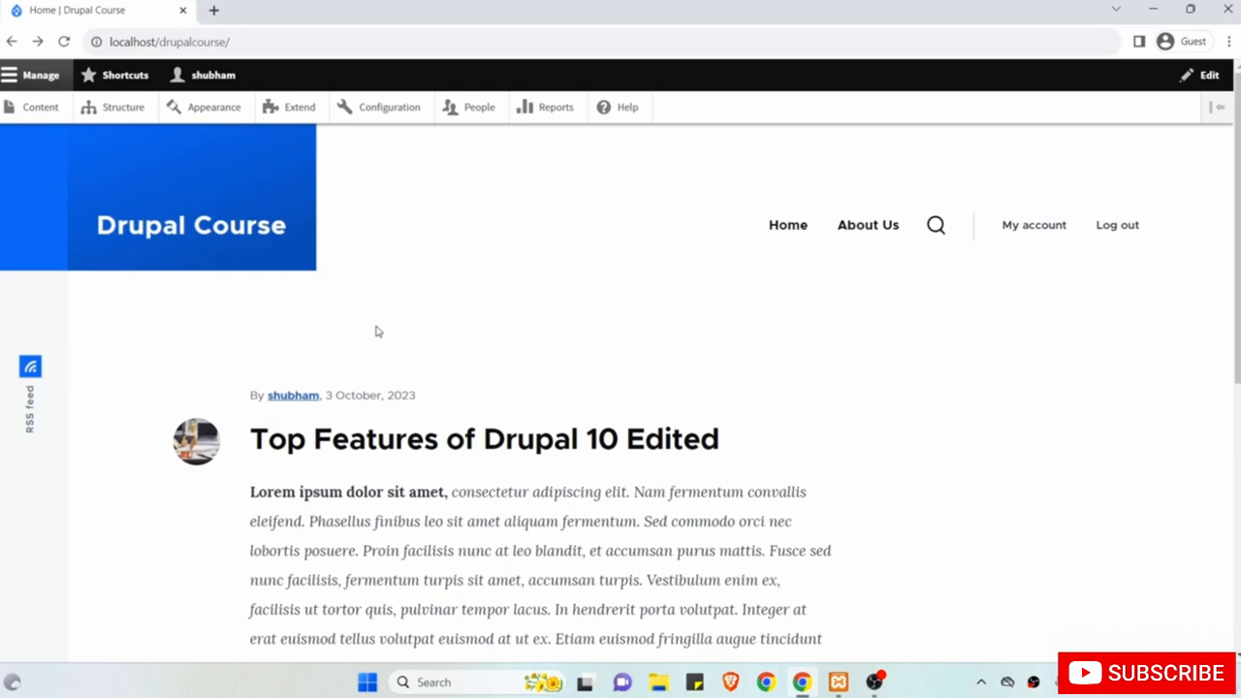
Bring up the article's contextual edit options.
scroll(378, 331, "down", 1)
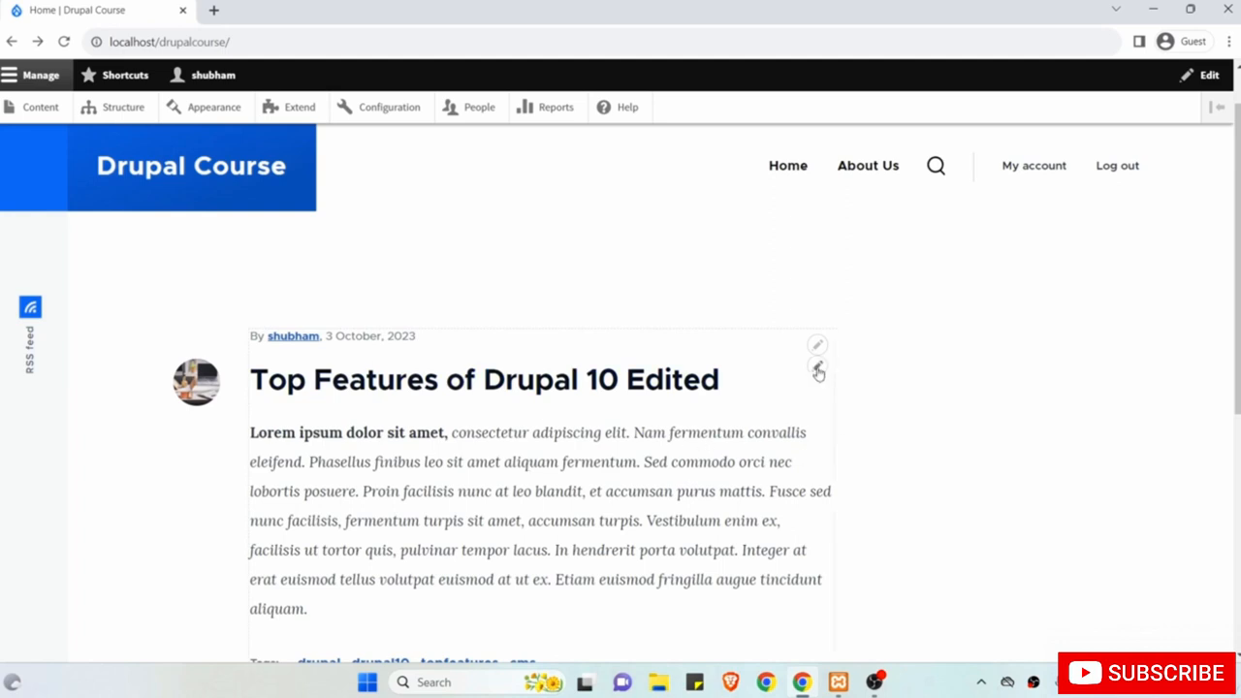
left_click(818, 370)
left_click(817, 368)
Append 'New' to the article title, making it 'Top Features of Drupal 10 Edited New', and save.
left_click(801, 391)
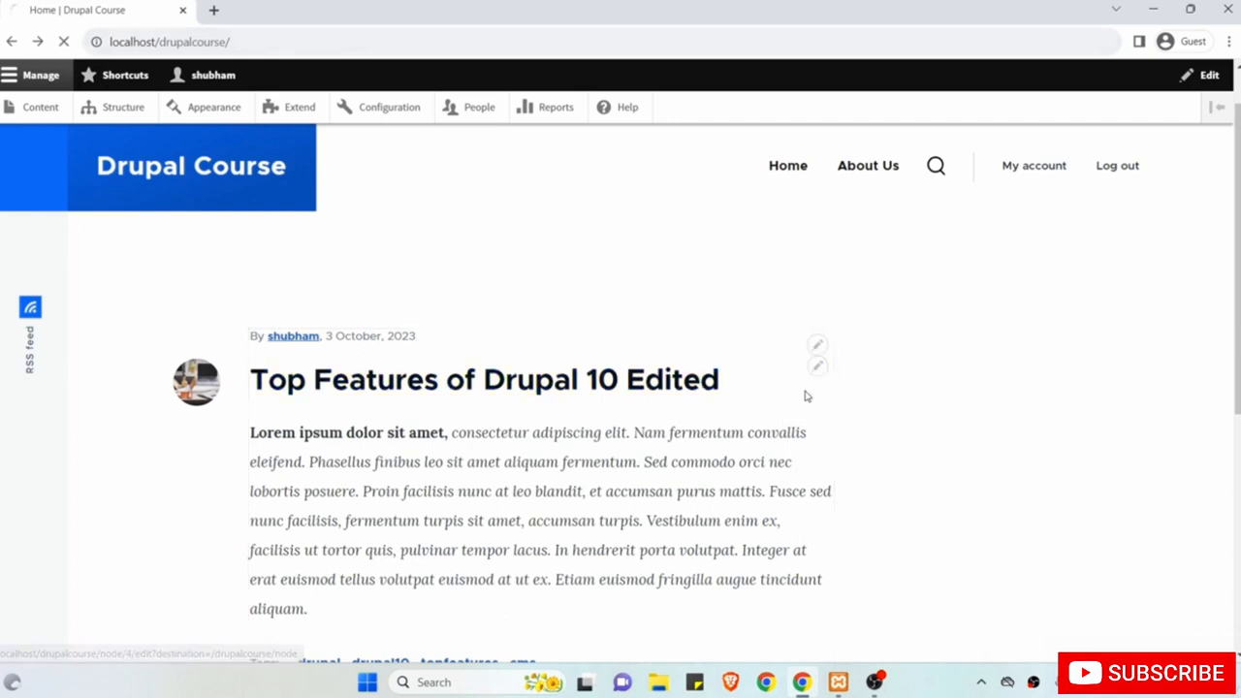
scroll(640, 415, "down", 5)
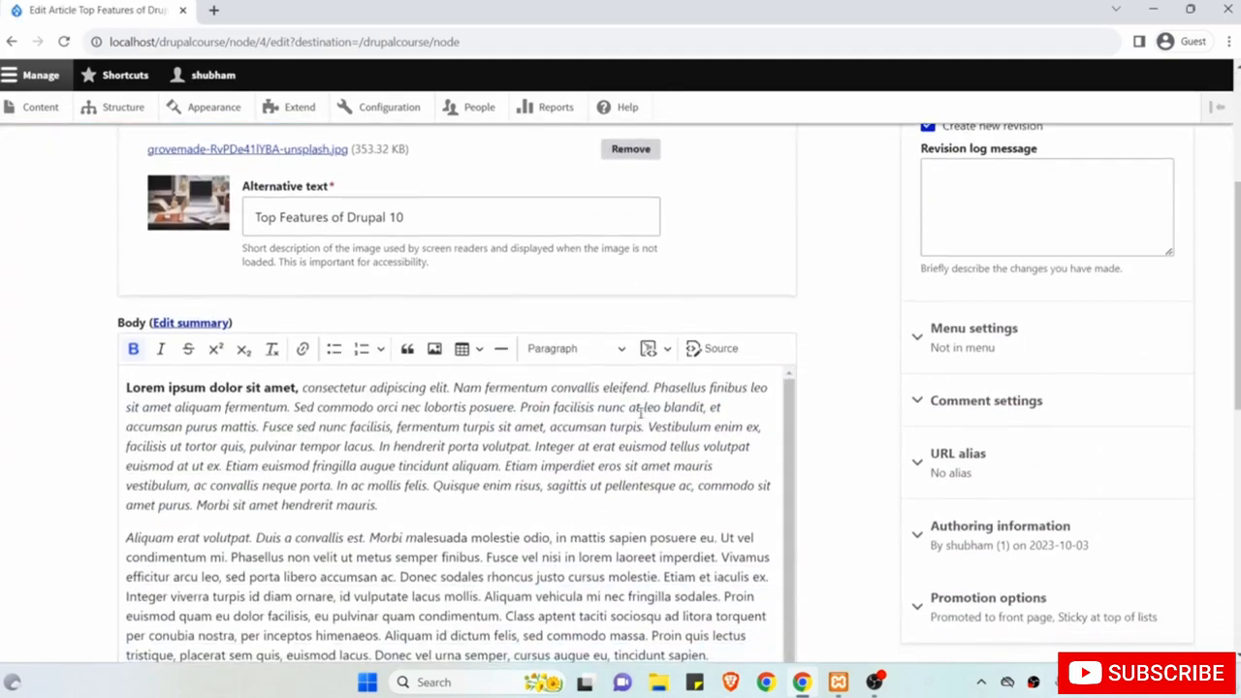
scroll(640, 415, "down", 2)
scroll(640, 410, "down", 5)
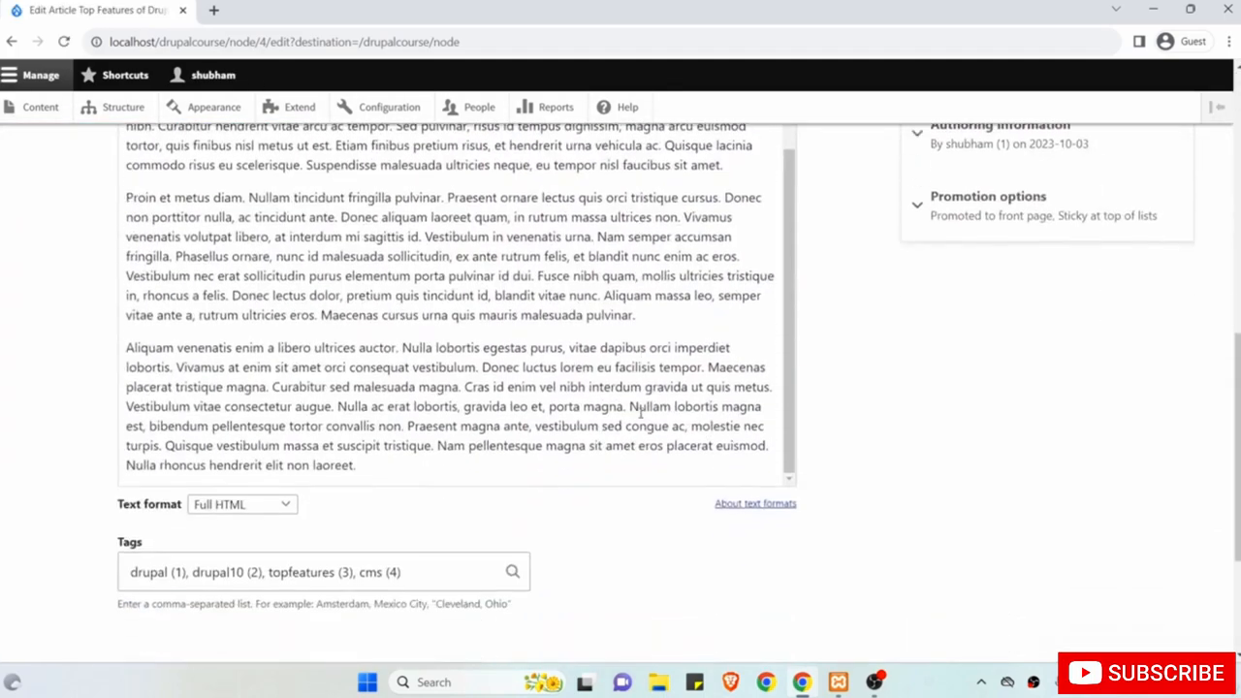
scroll(640, 412, "up", 3)
scroll(640, 415, "up", 10)
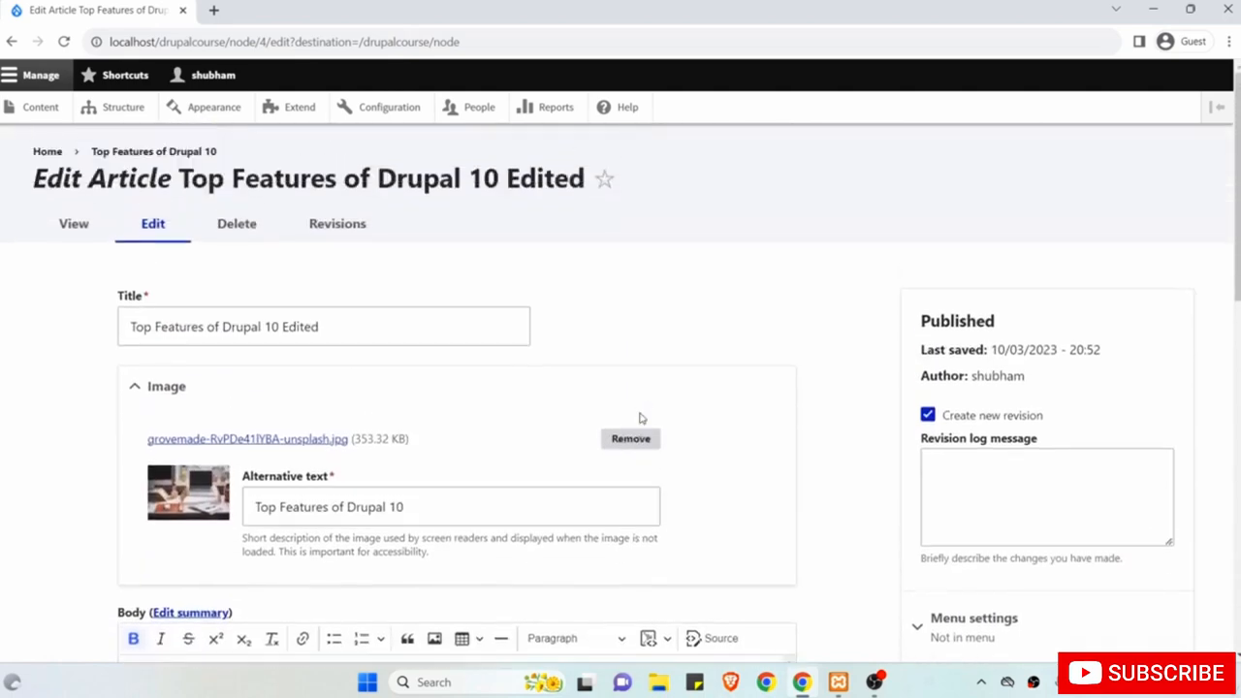
left_click(433, 322)
type("New")
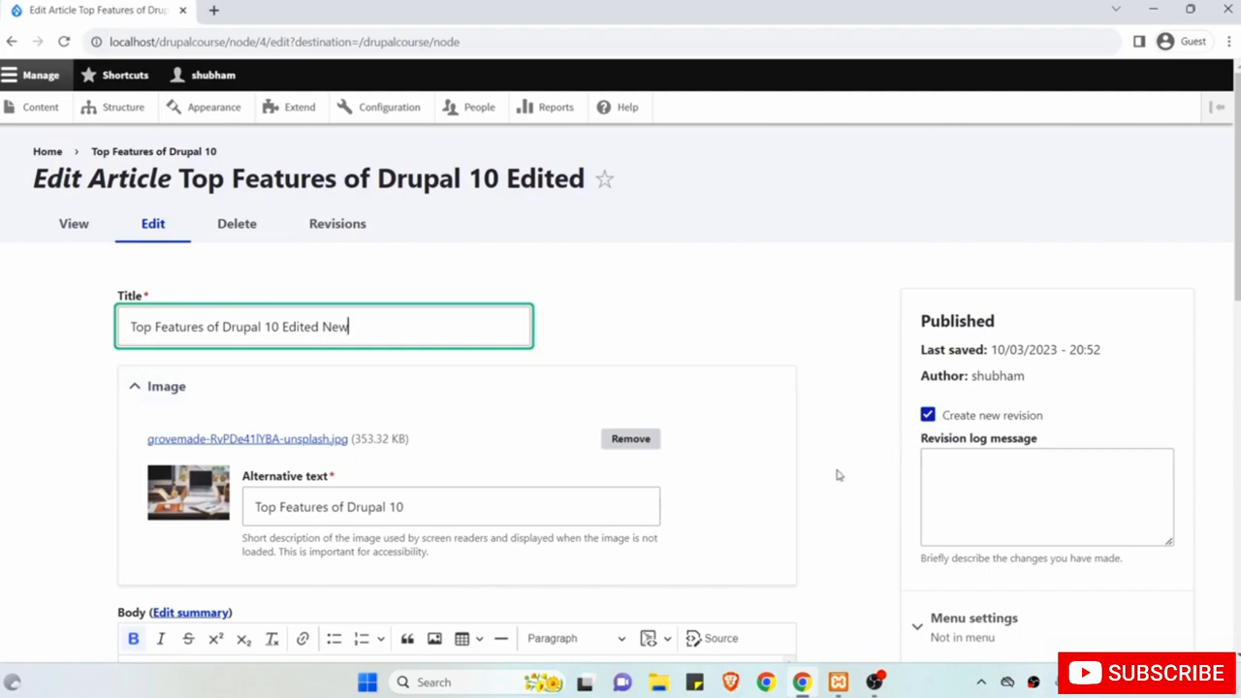
scroll(838, 475, "down", 4)
scroll(838, 475, "down", 5)
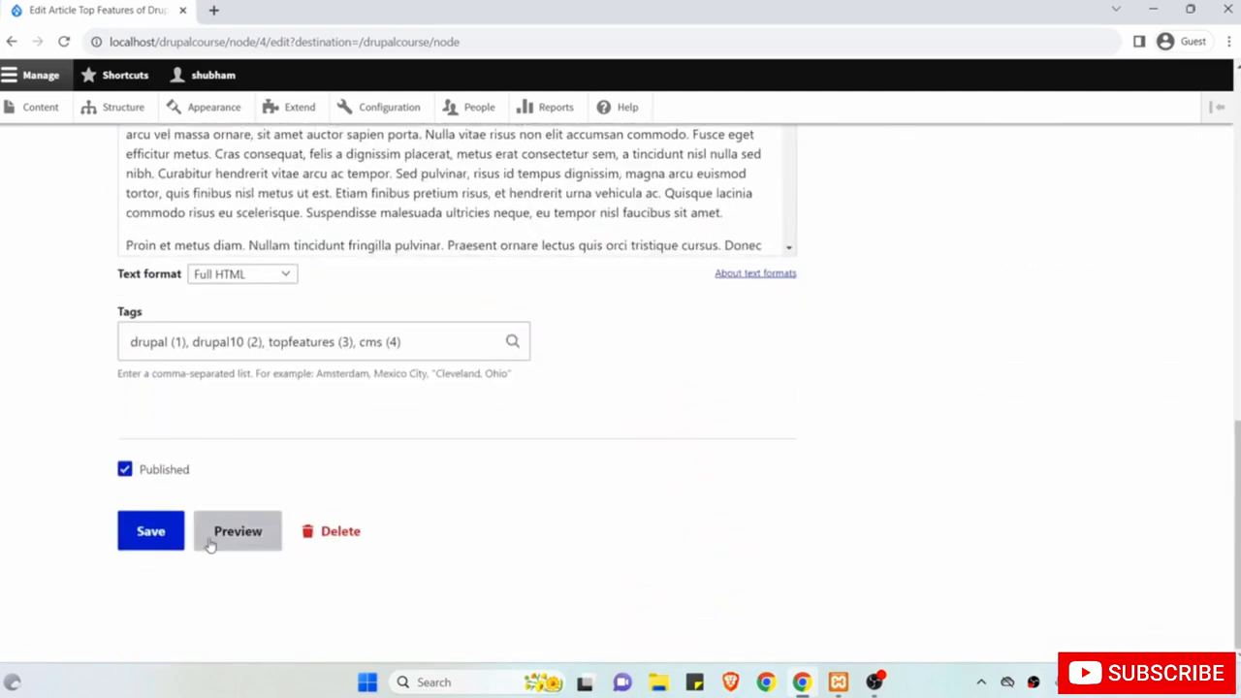
left_click(152, 533)
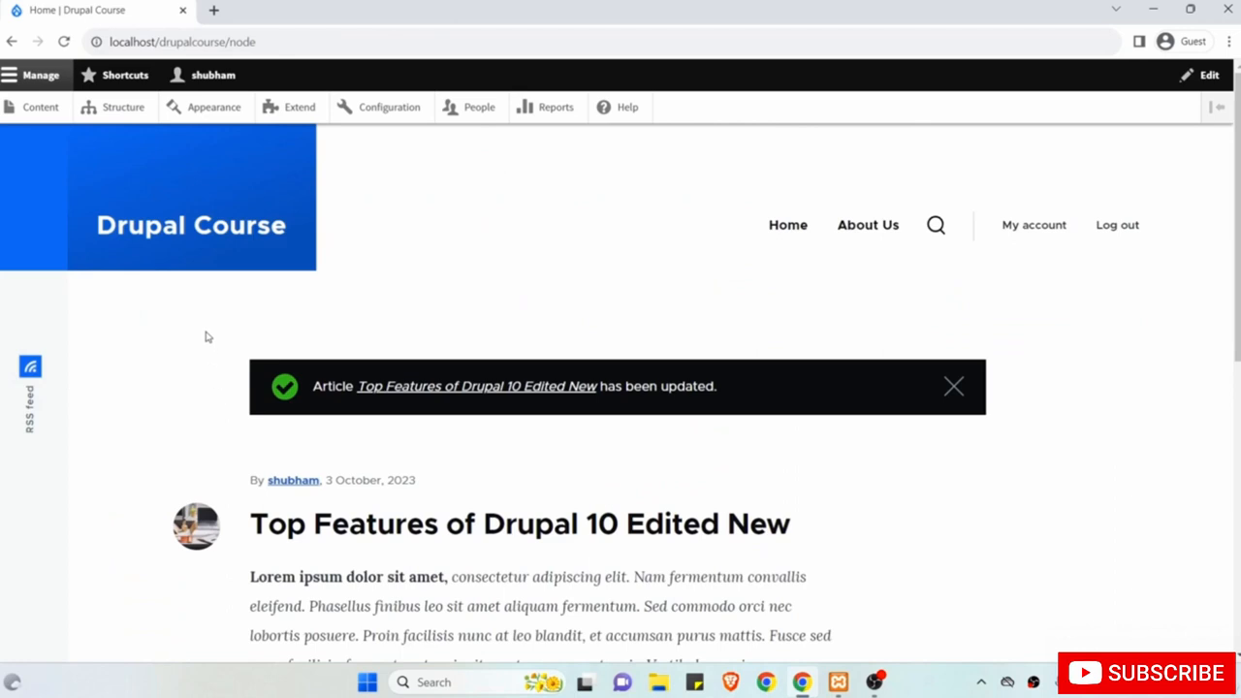
Open the article page and its edit form through the contextual menu.
scroll(208, 337, "down", 1)
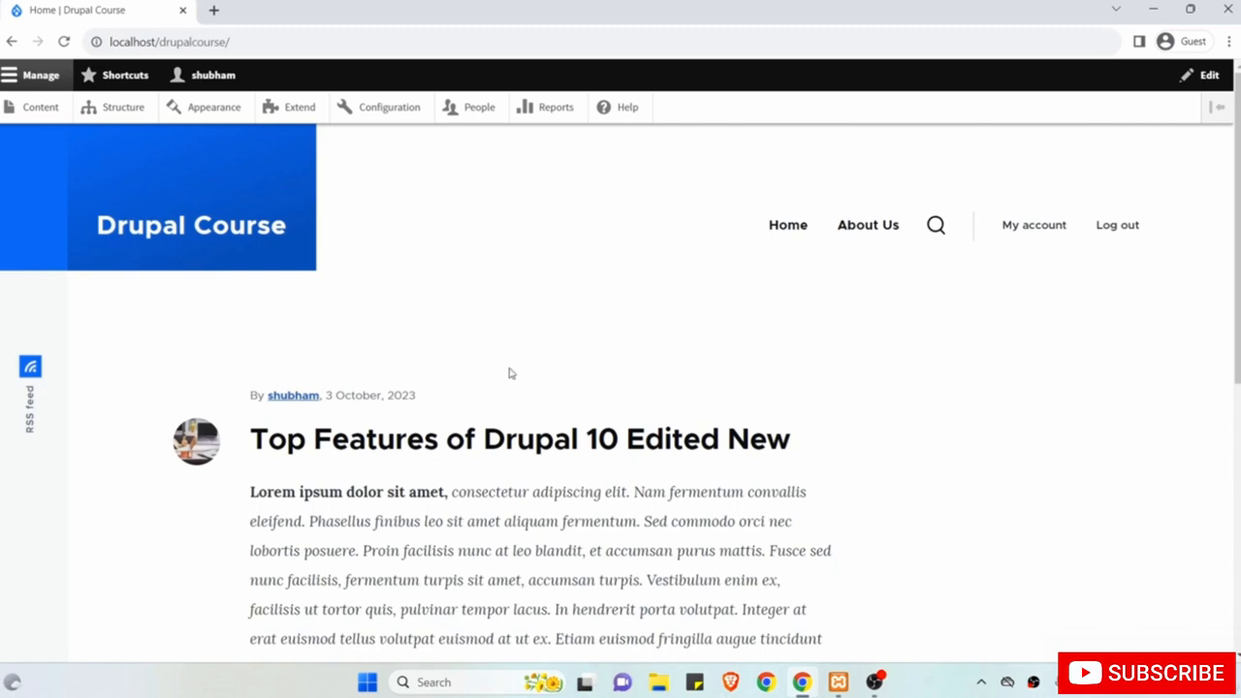
left_click(351, 448)
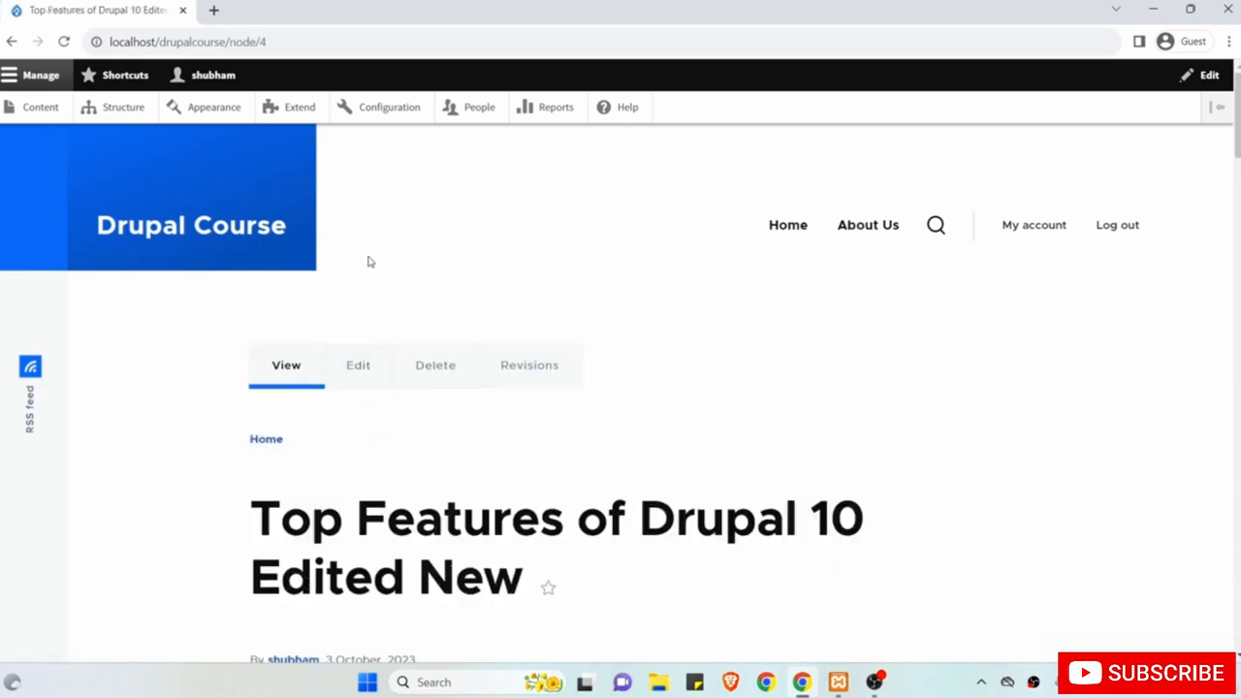
scroll(418, 336, "down", 6)
scroll(420, 335, "down", 12)
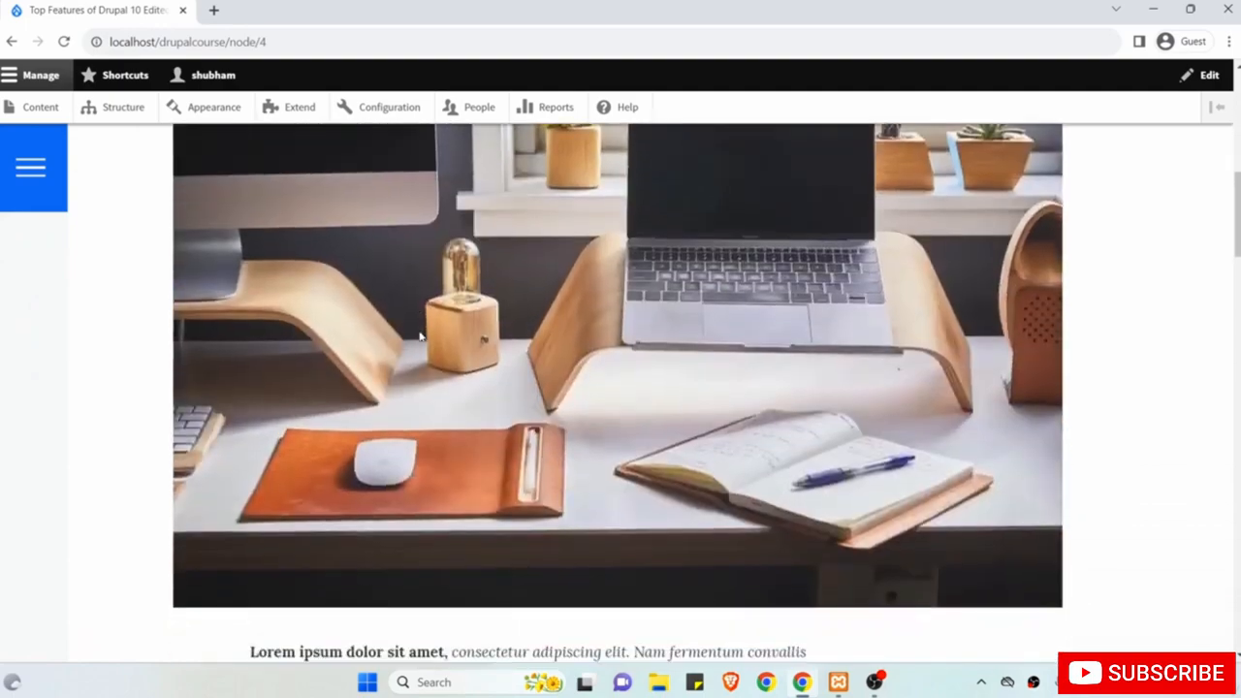
scroll(420, 336, "up", 10)
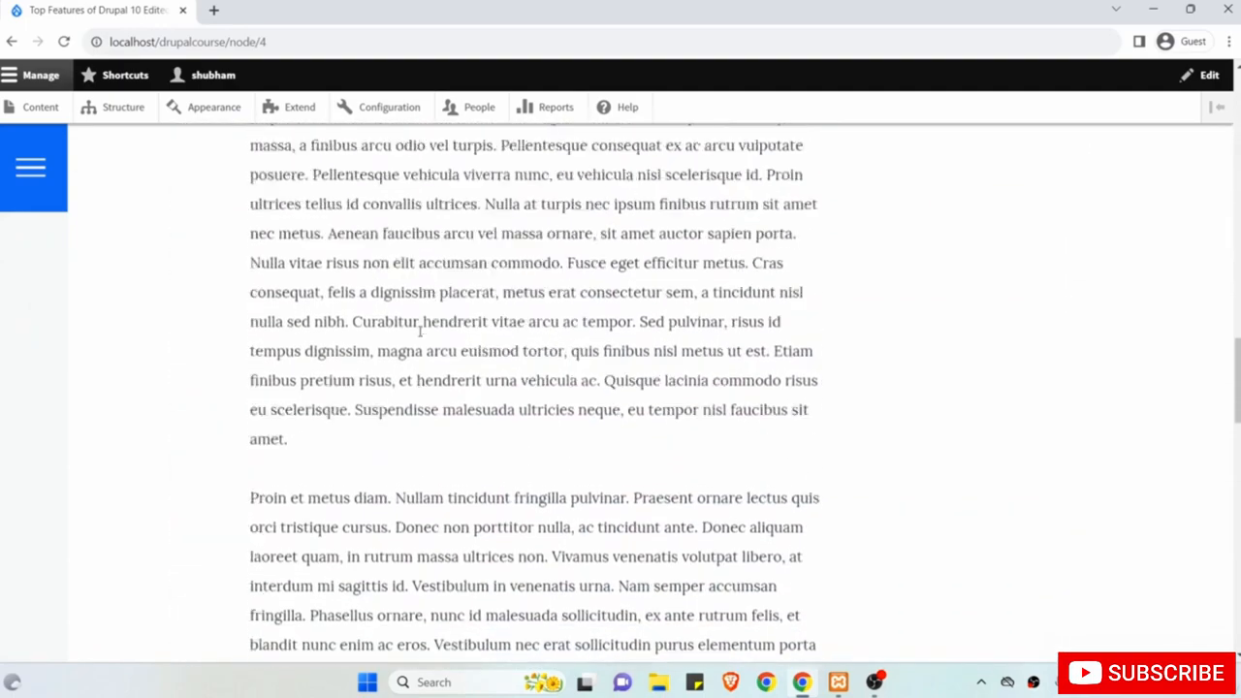
scroll(647, 330, "up", 3)
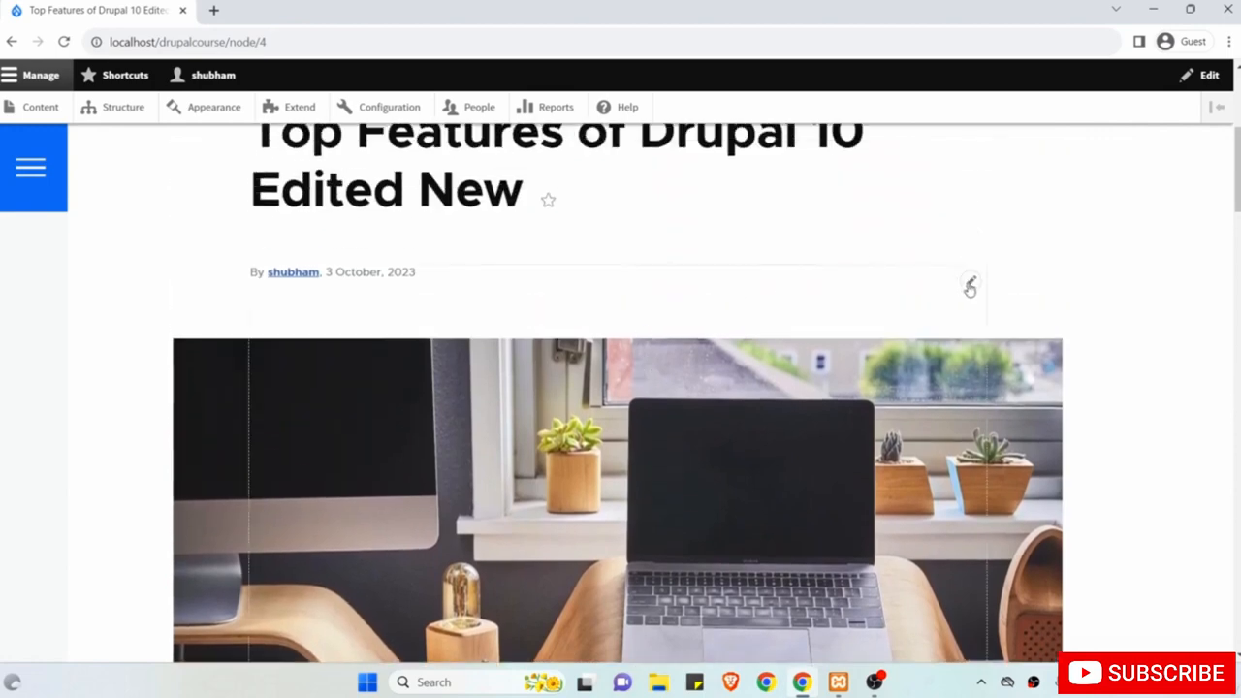
left_click(970, 285)
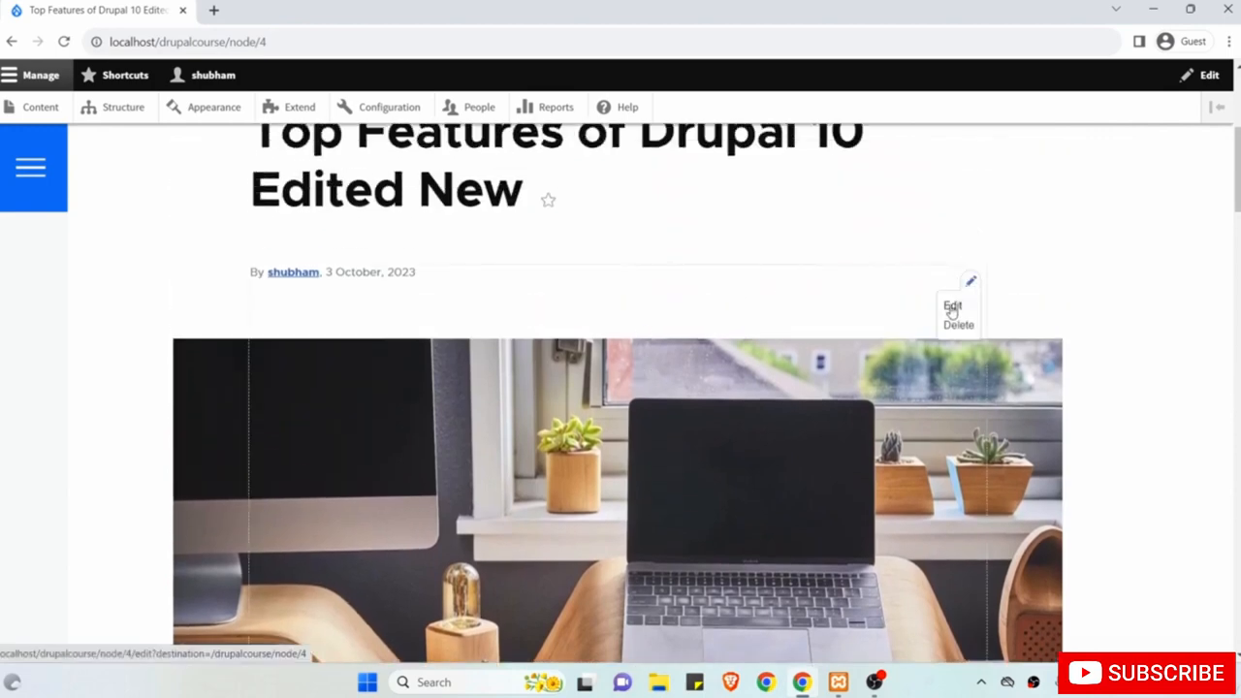
left_click(953, 306)
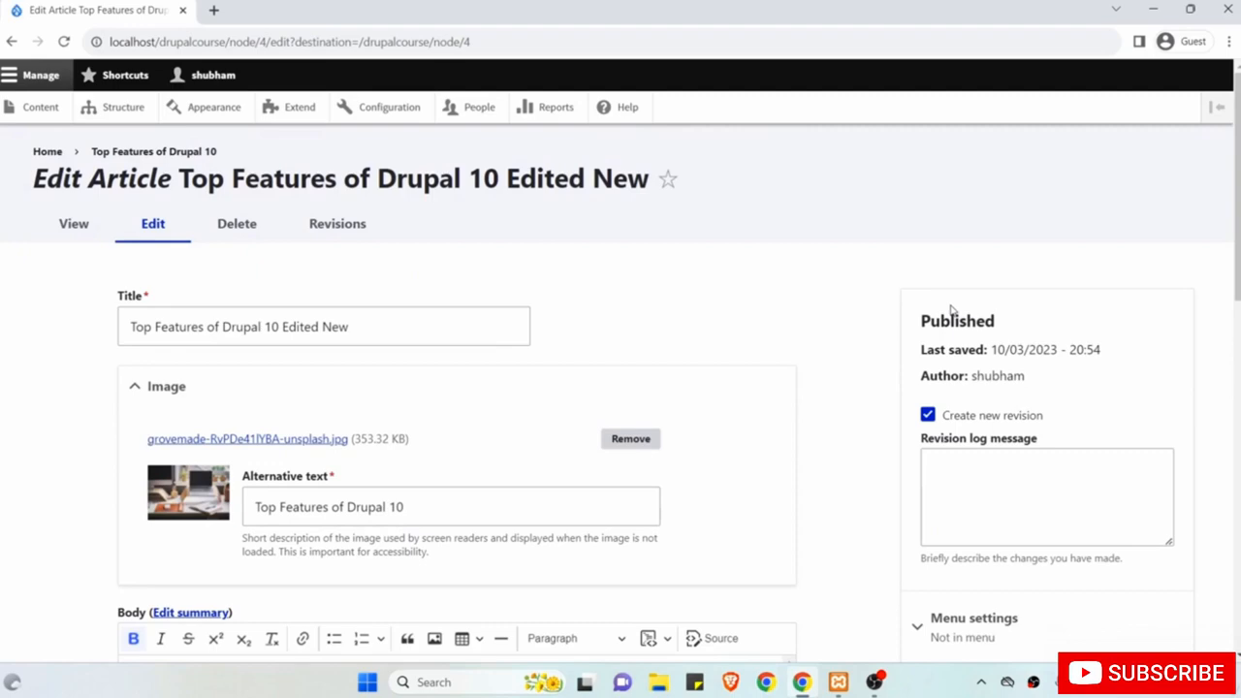
Append 'Last' to the title, making it 'Top Features of Drupal 10 Edited New Last', and save.
scroll(797, 378, "down", 5)
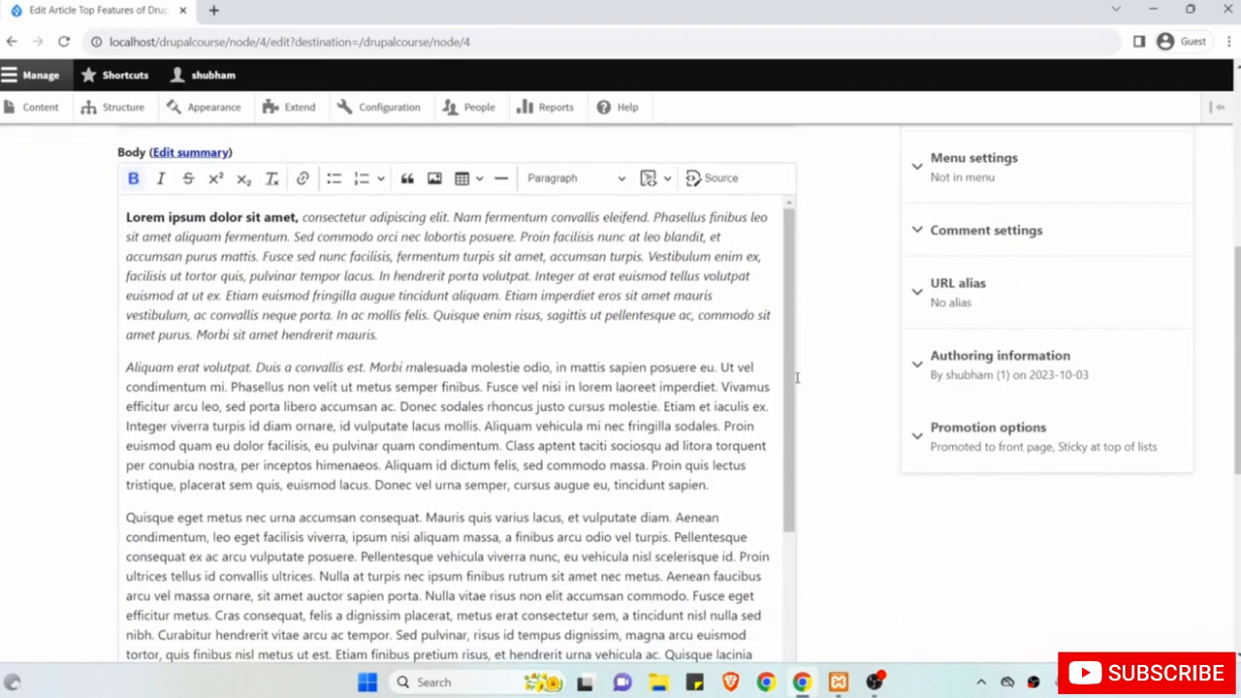
scroll(797, 378, "down", 5)
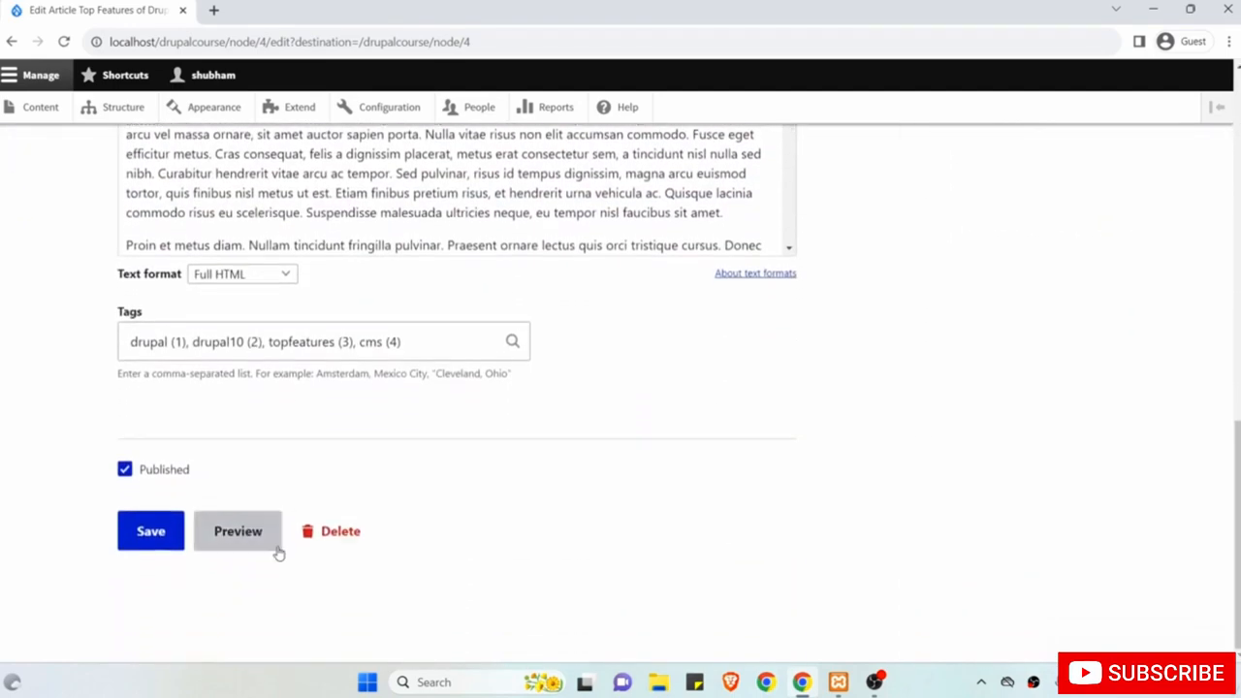
scroll(429, 370, "up", 3)
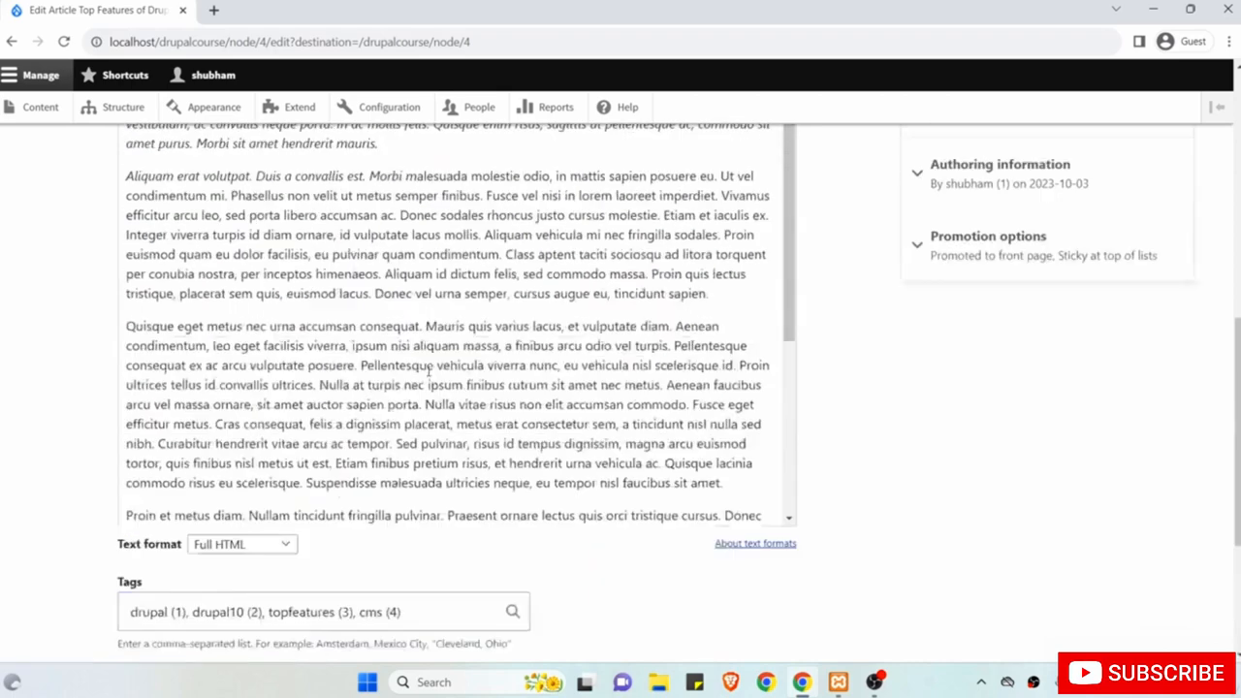
scroll(427, 371, "up", 8)
left_click(416, 327)
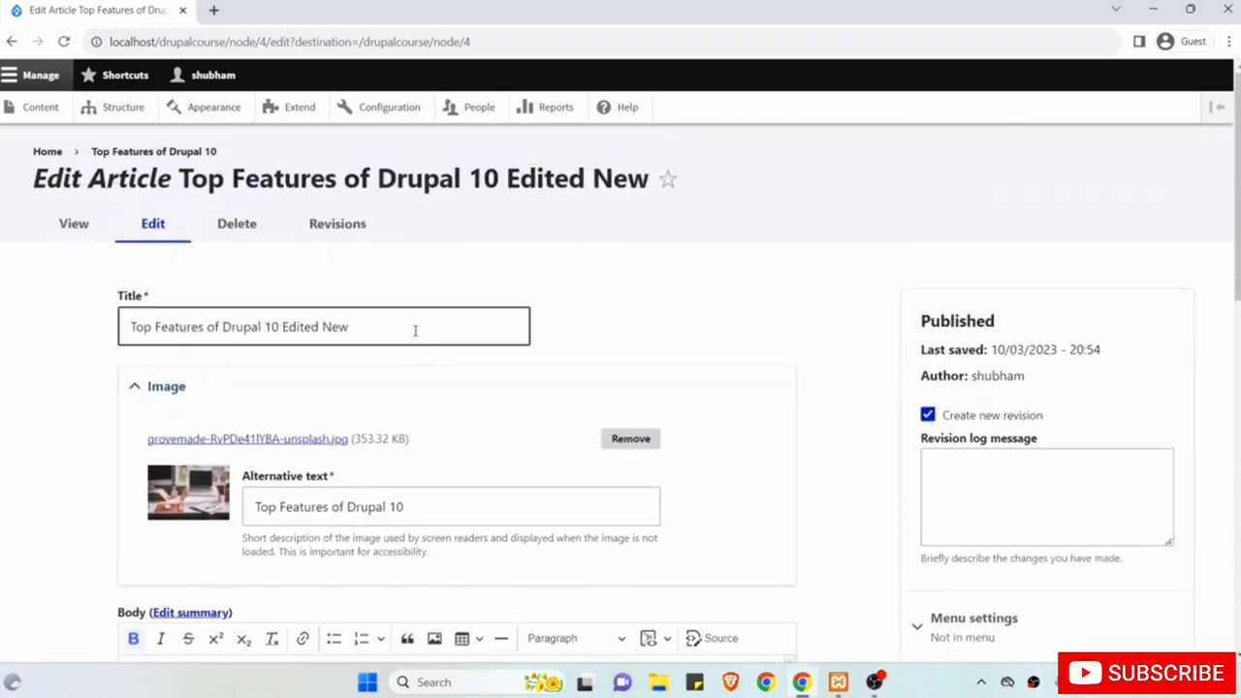
type("Last")
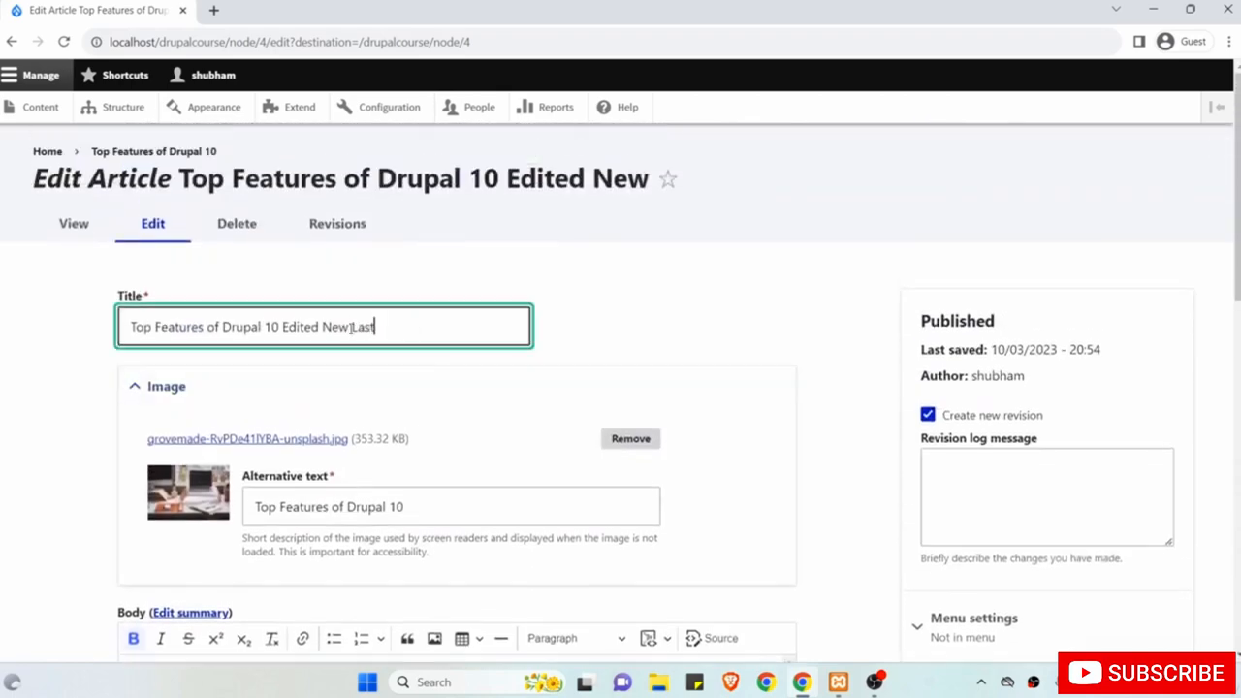
scroll(351, 329, "down", 3)
scroll(351, 329, "down", 10)
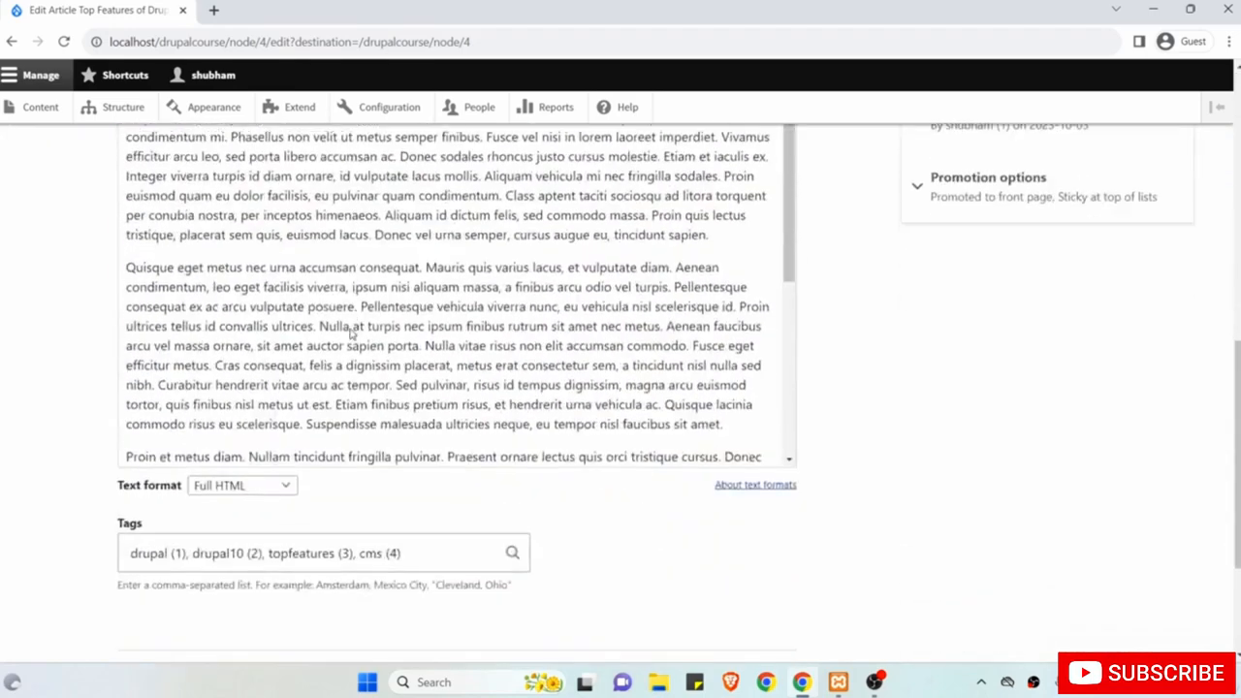
scroll(100, 385, "down", 1)
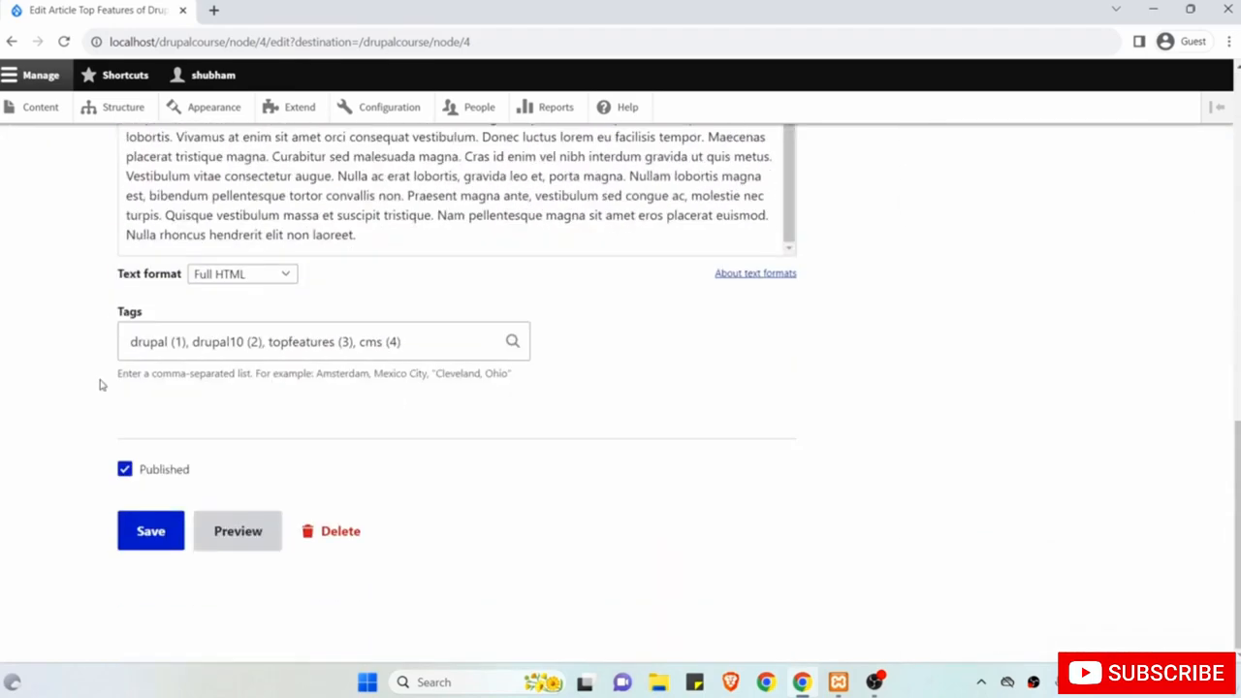
left_click(158, 531)
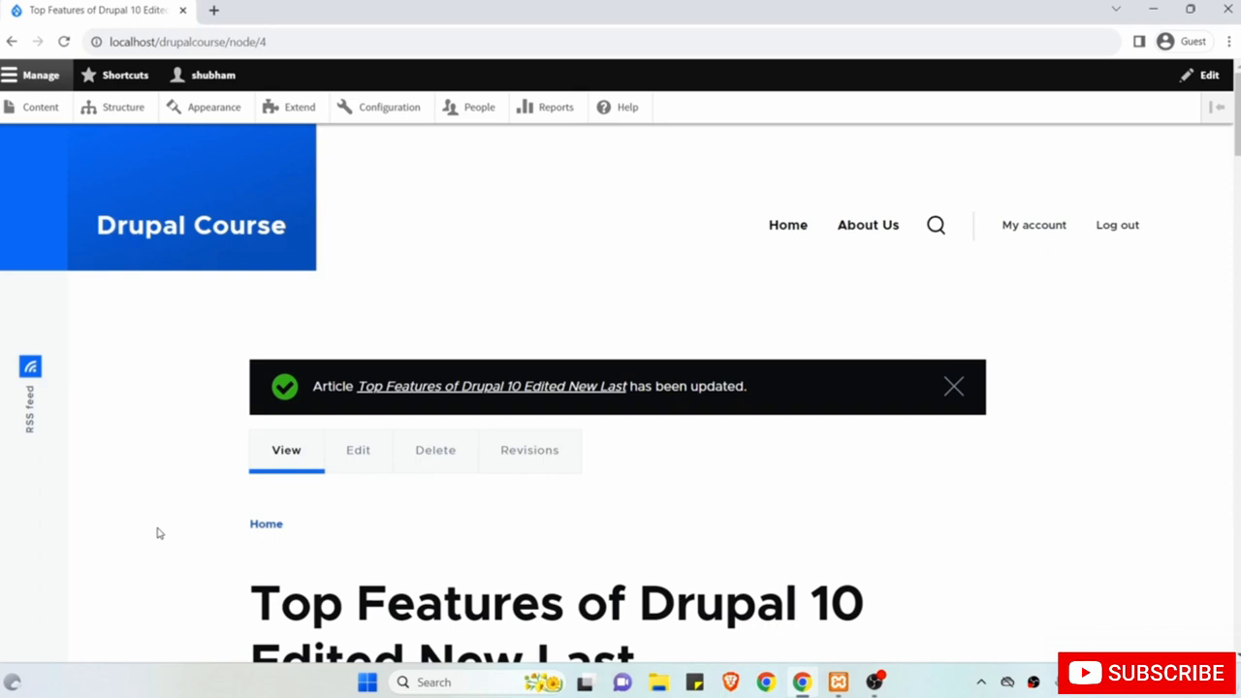
View the About Us page and its edit and delete options.
left_click(869, 228)
scroll(831, 476, "down", 4)
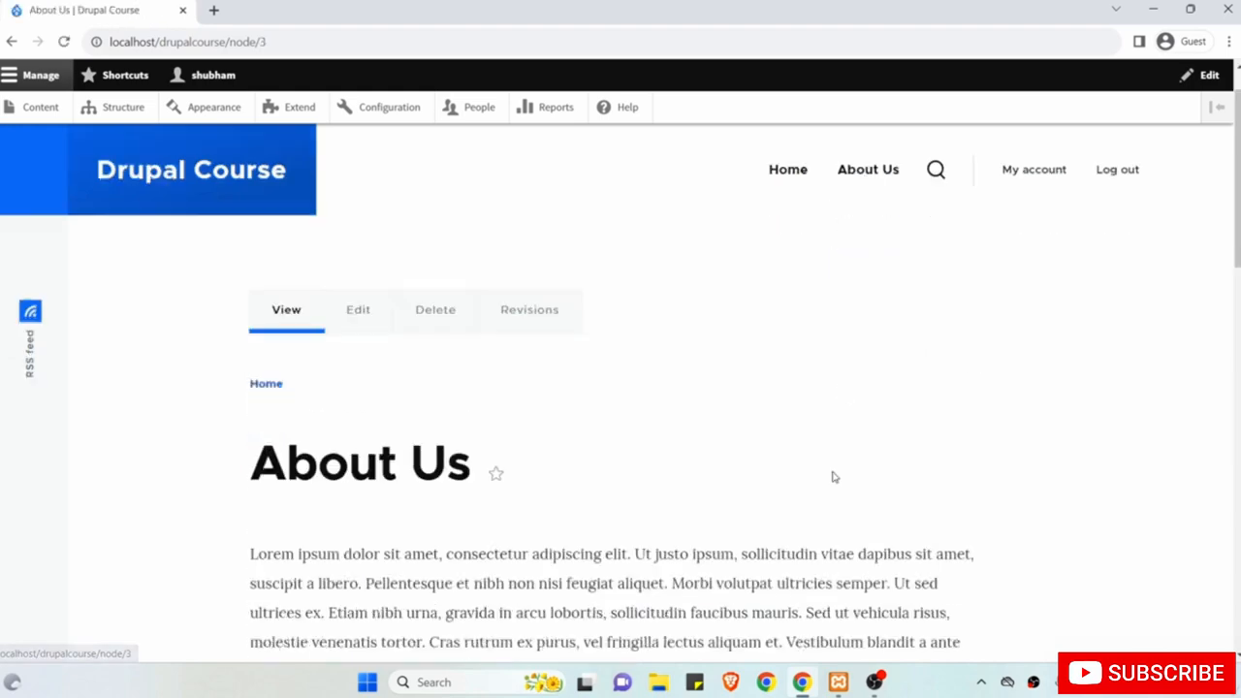
left_click(969, 206)
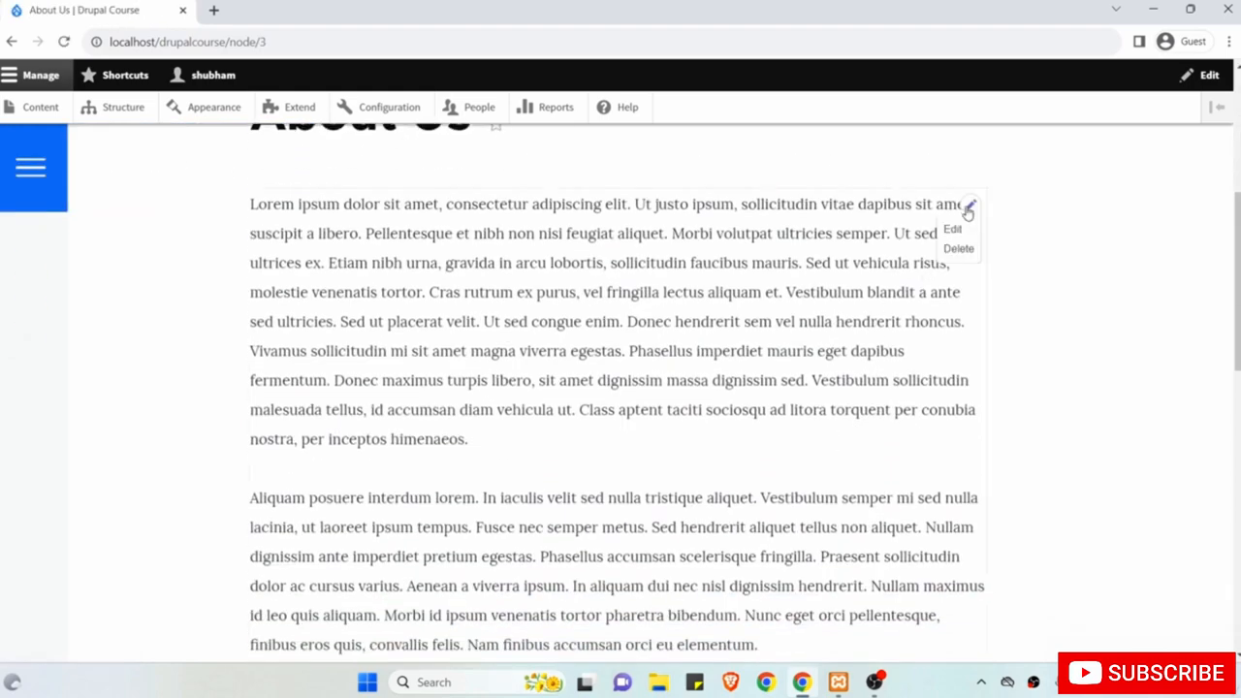
scroll(678, 291, "up", 5)
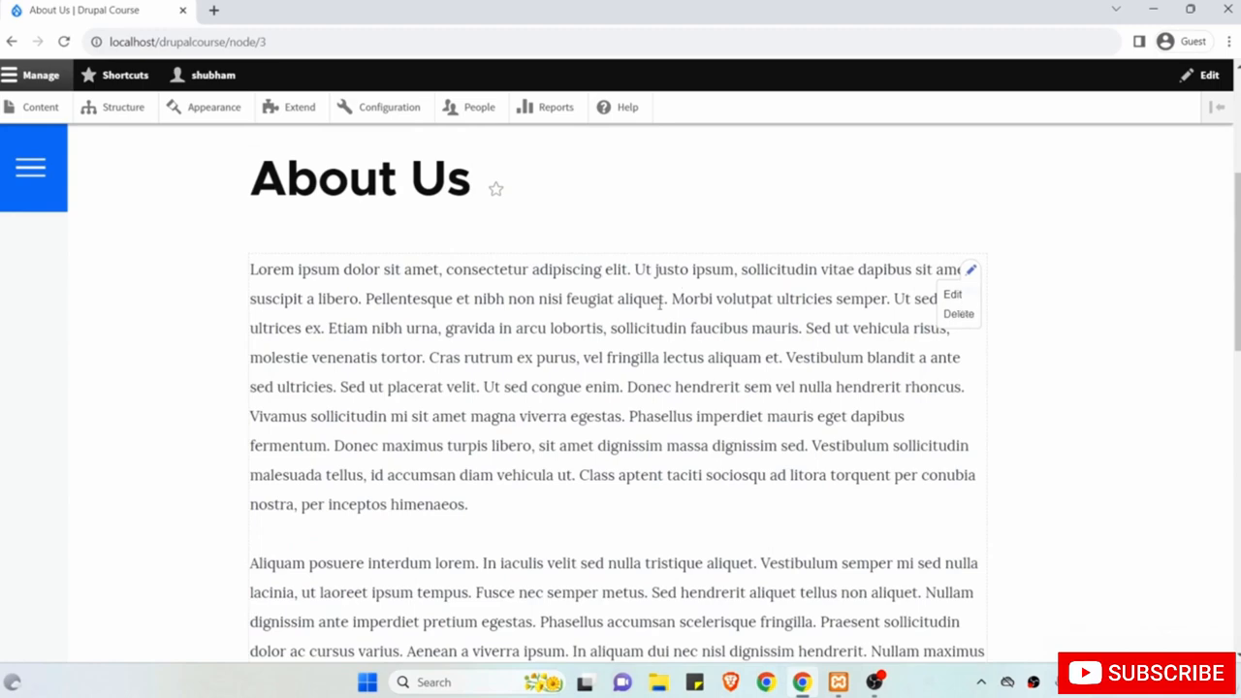
Go to the content list and edit the renamed Top Features article.
left_click(37, 107)
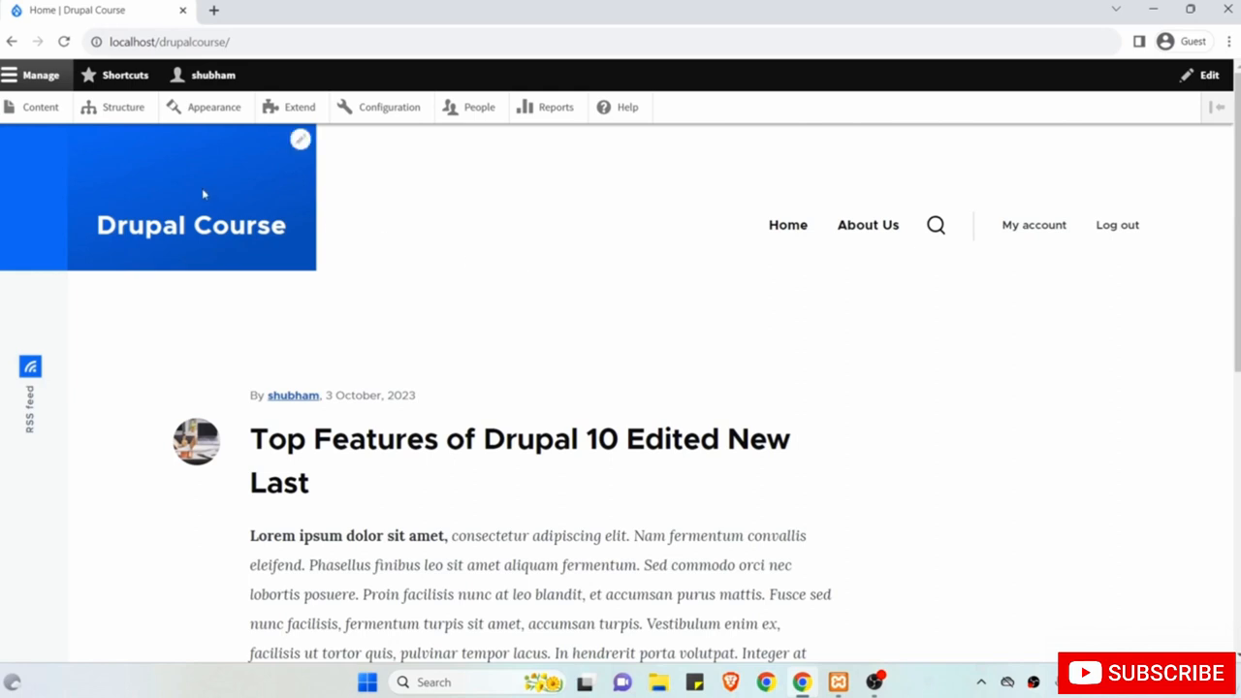
left_click(41, 115)
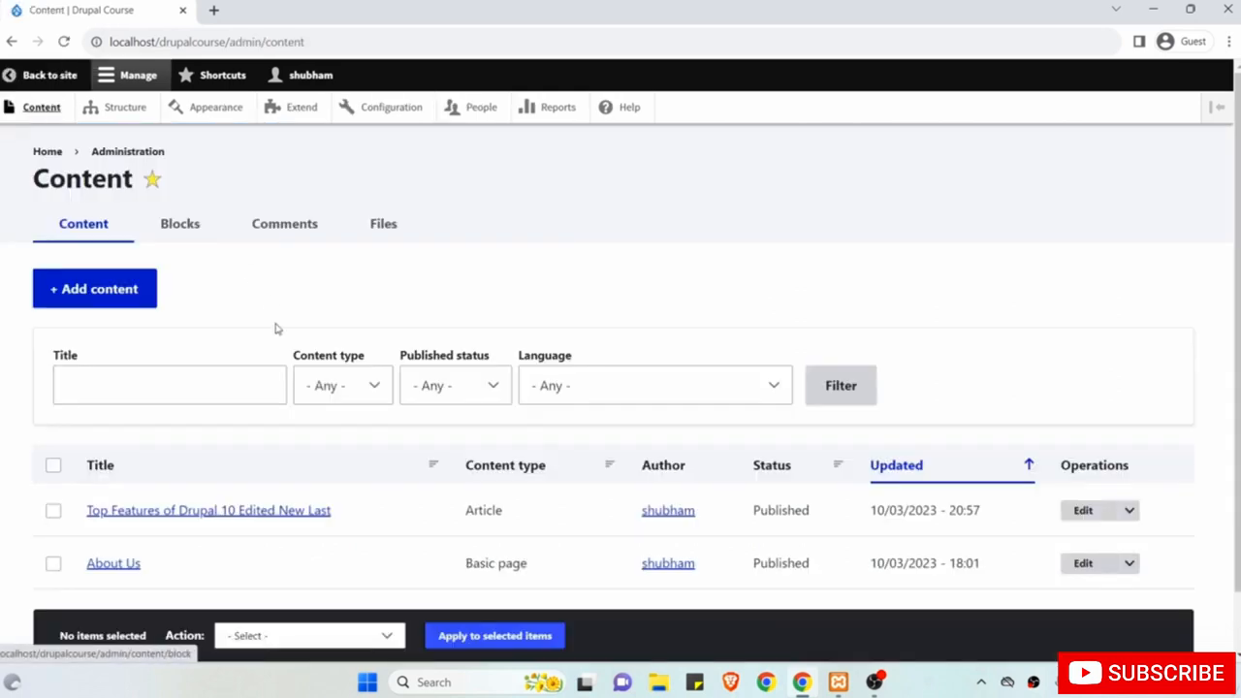
scroll(277, 328, "down", 1)
left_click_drag(492, 444, 512, 449)
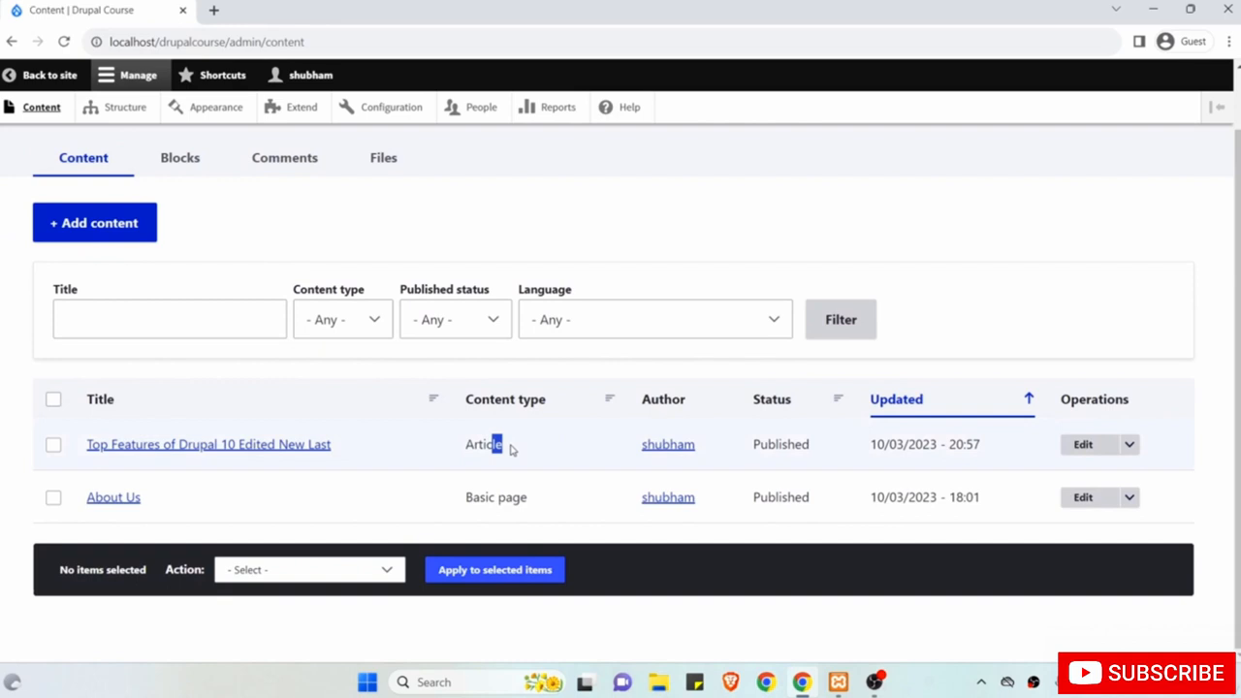
left_click(1086, 447)
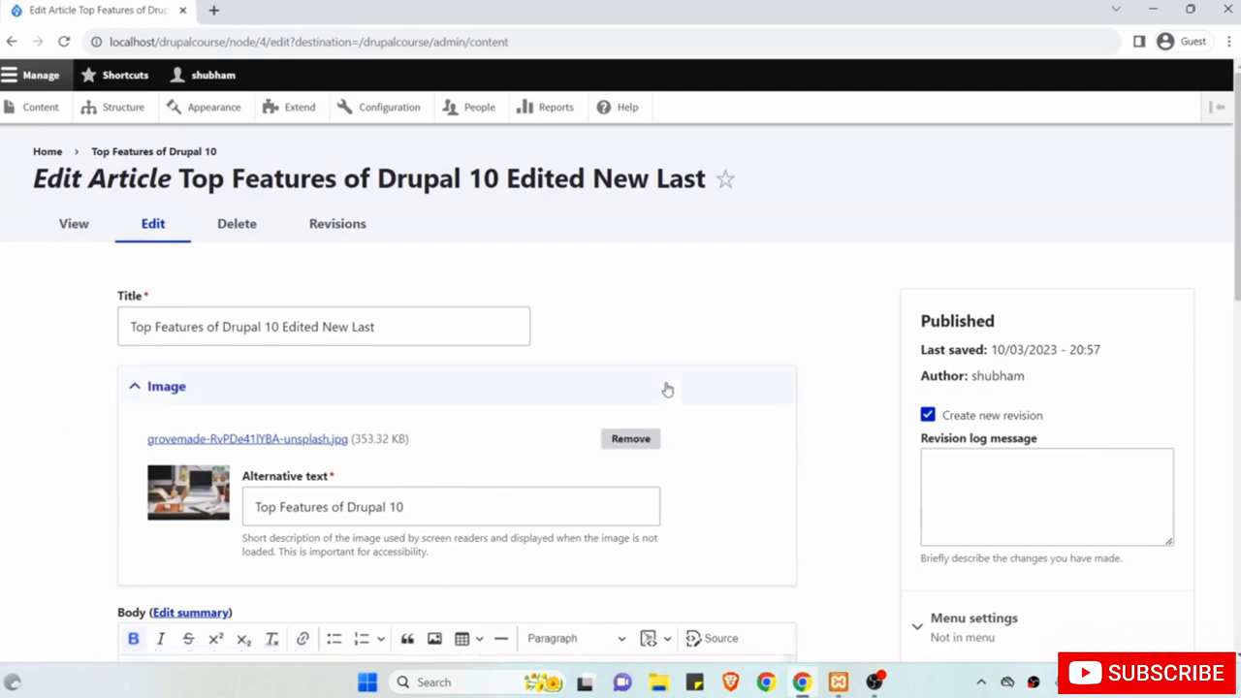
Open the article's revisions, going through the 18:12, 20:52, 20:54 and current 20:57 entries.
left_click(355, 228)
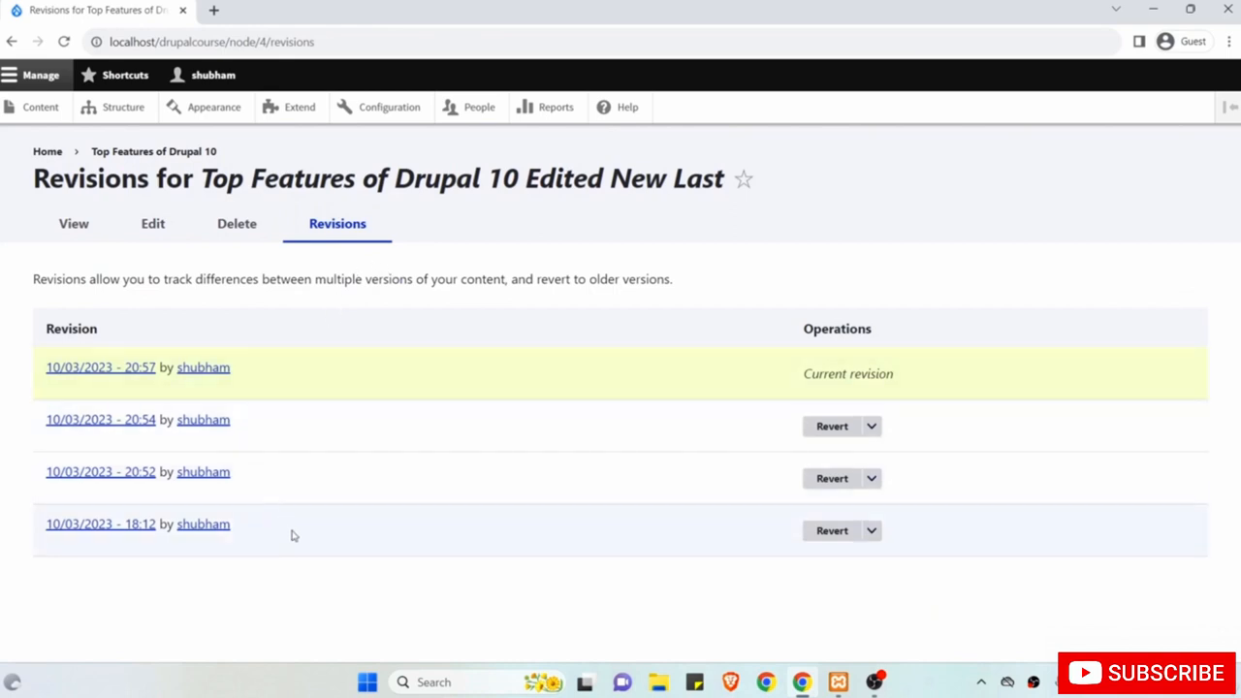
left_click_drag(293, 533, 42, 522)
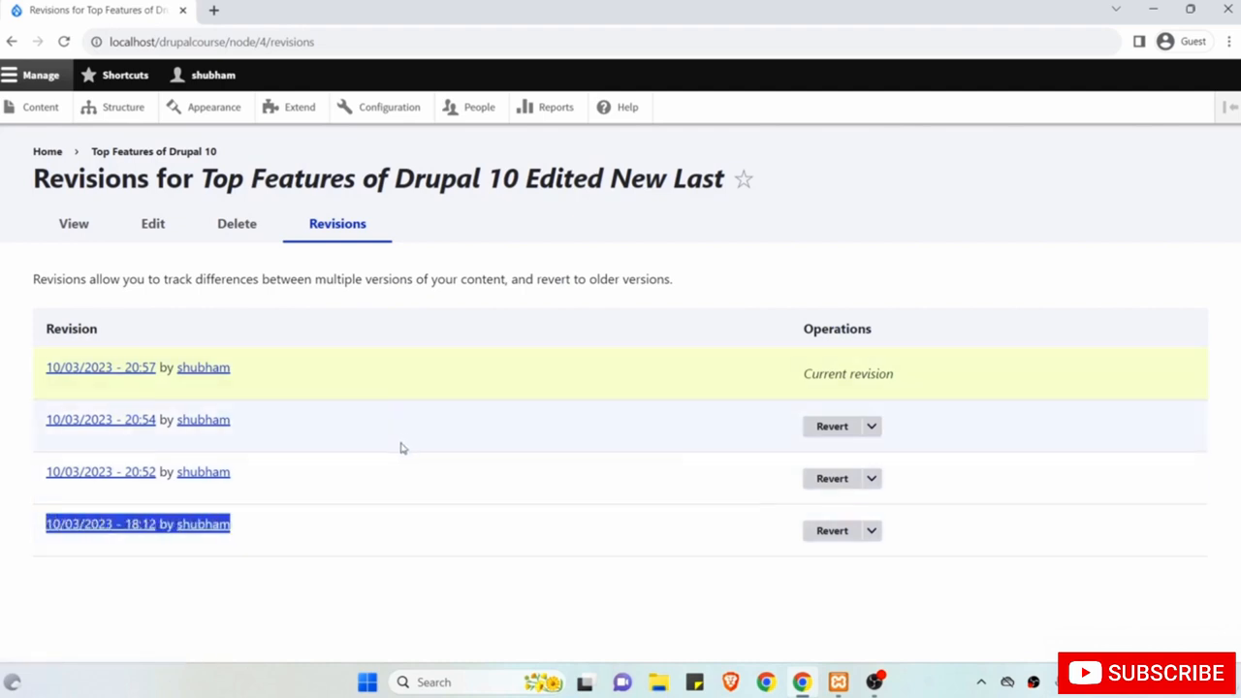
left_click_drag(254, 479, 85, 472)
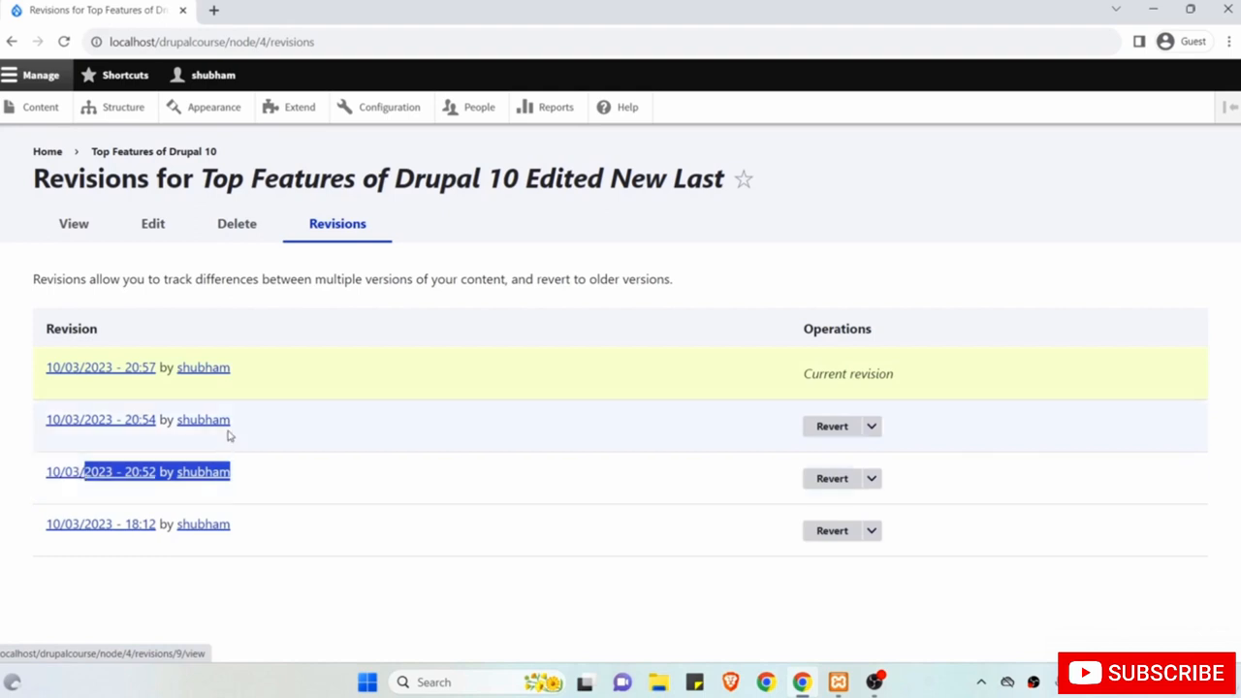
left_click_drag(255, 420, 97, 419)
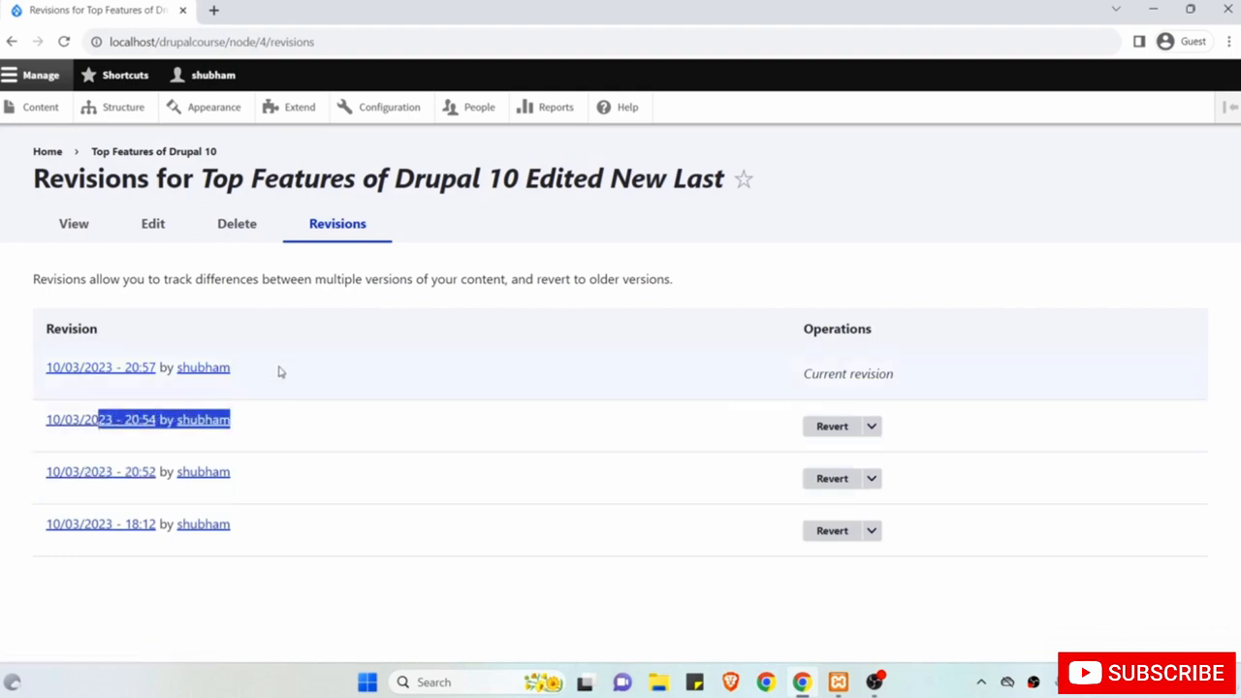
left_click_drag(279, 370, 104, 368)
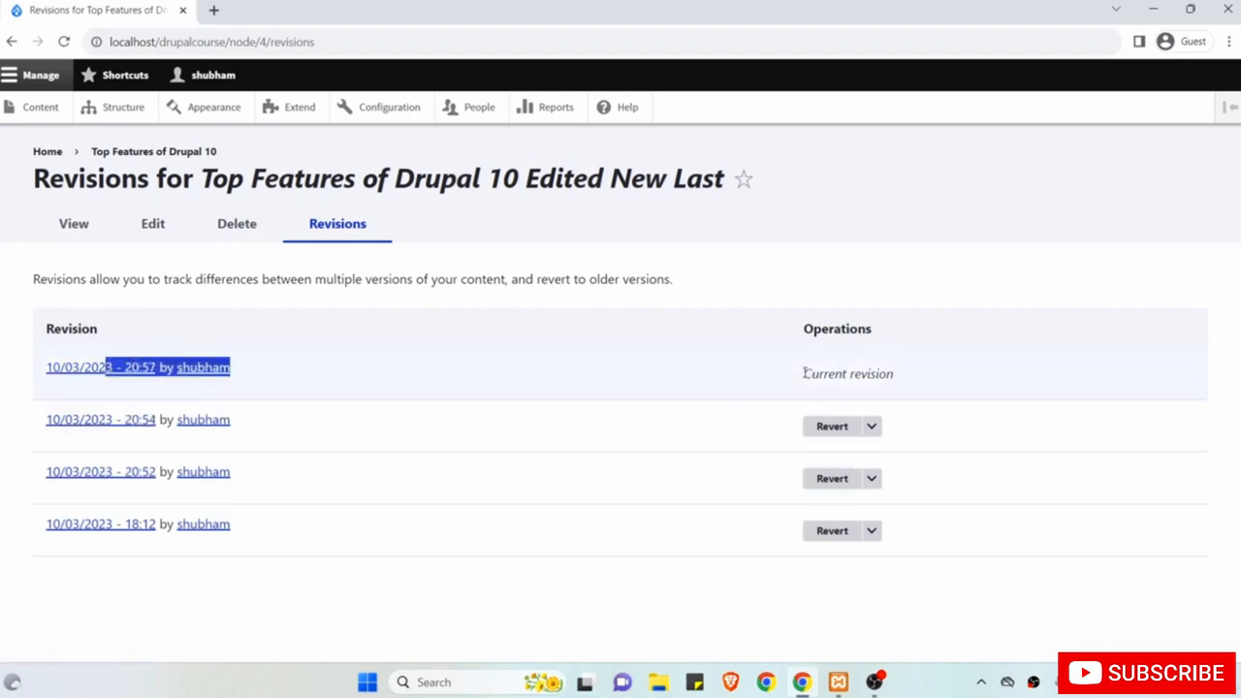
left_click_drag(804, 373, 906, 373)
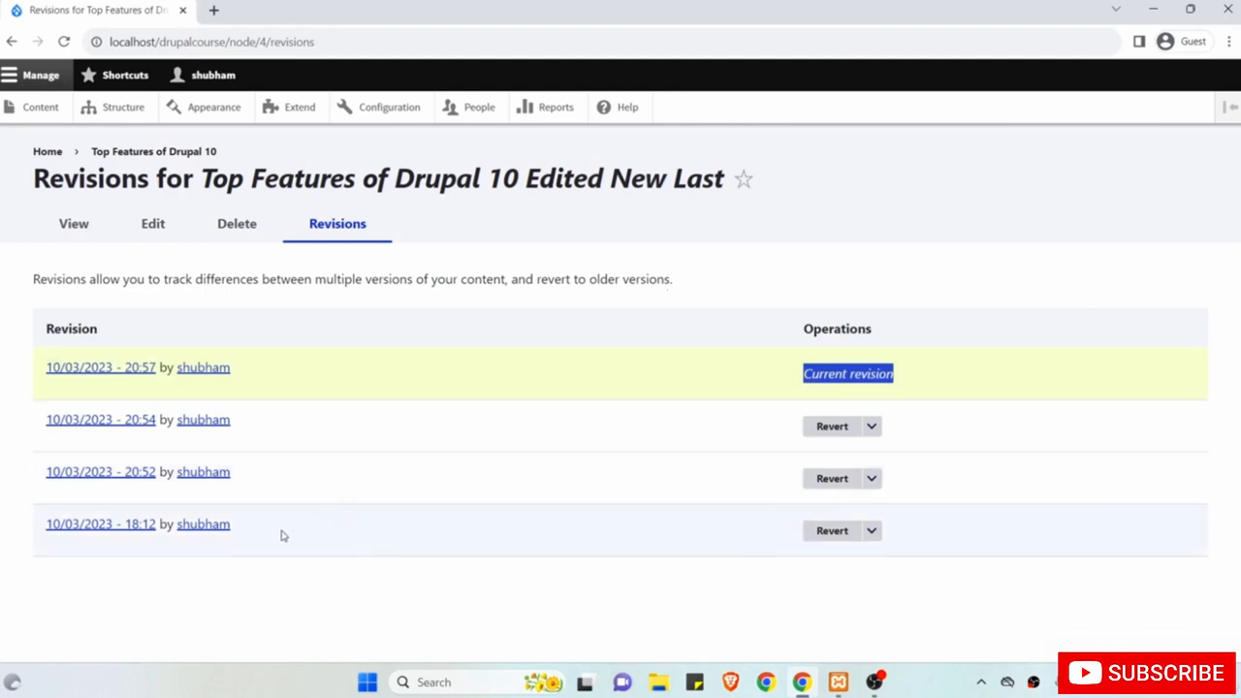
Review the four revisions again, highlighting the edited title words and the oldest 18:12 entry.
left_click_drag(282, 534, 64, 525)
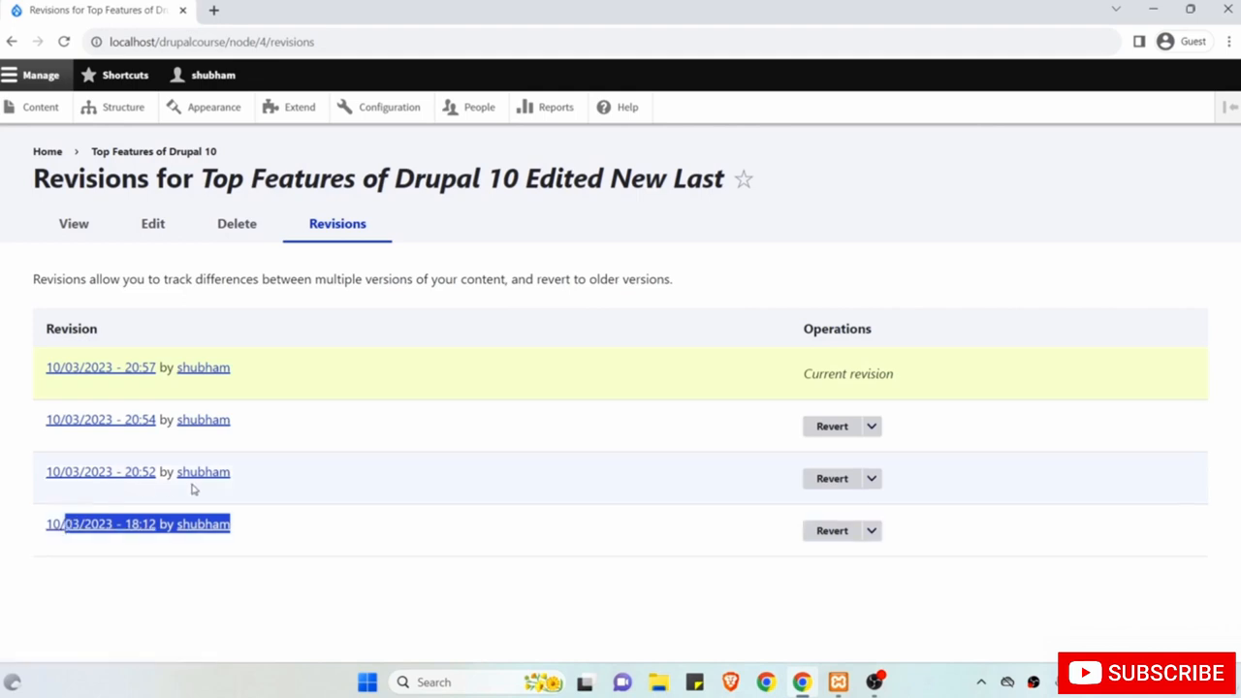
left_click_drag(258, 479, 141, 473)
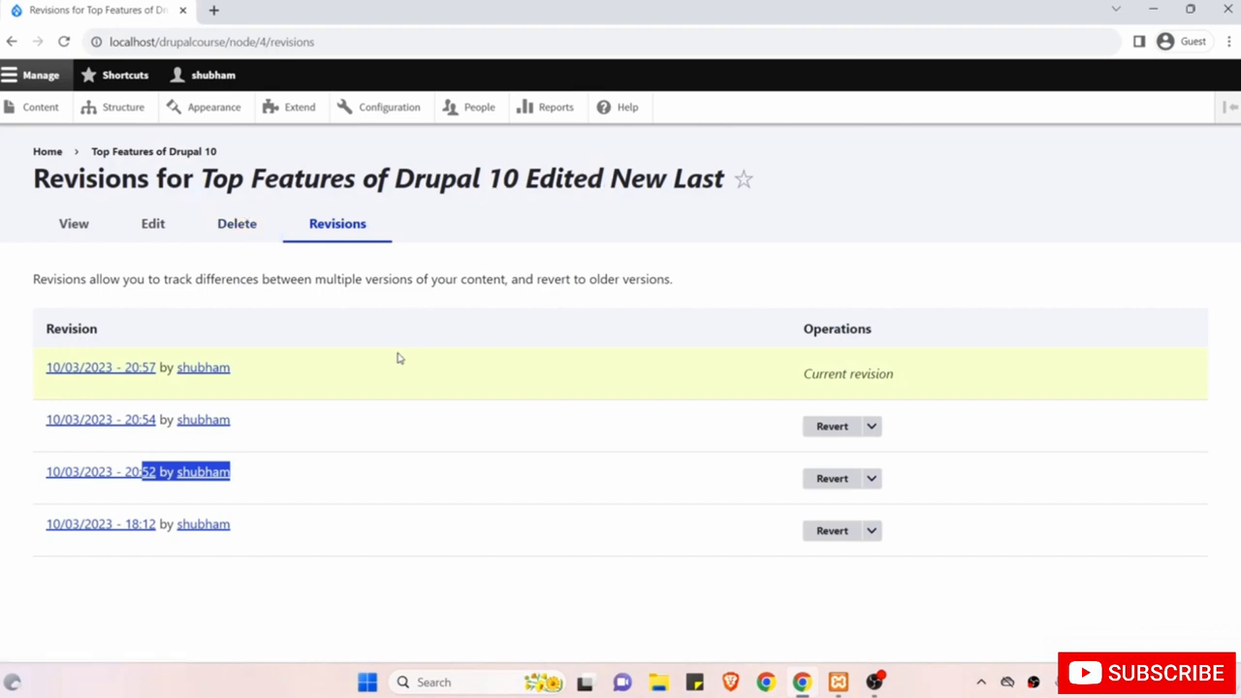
left_click_drag(289, 426, 54, 420)
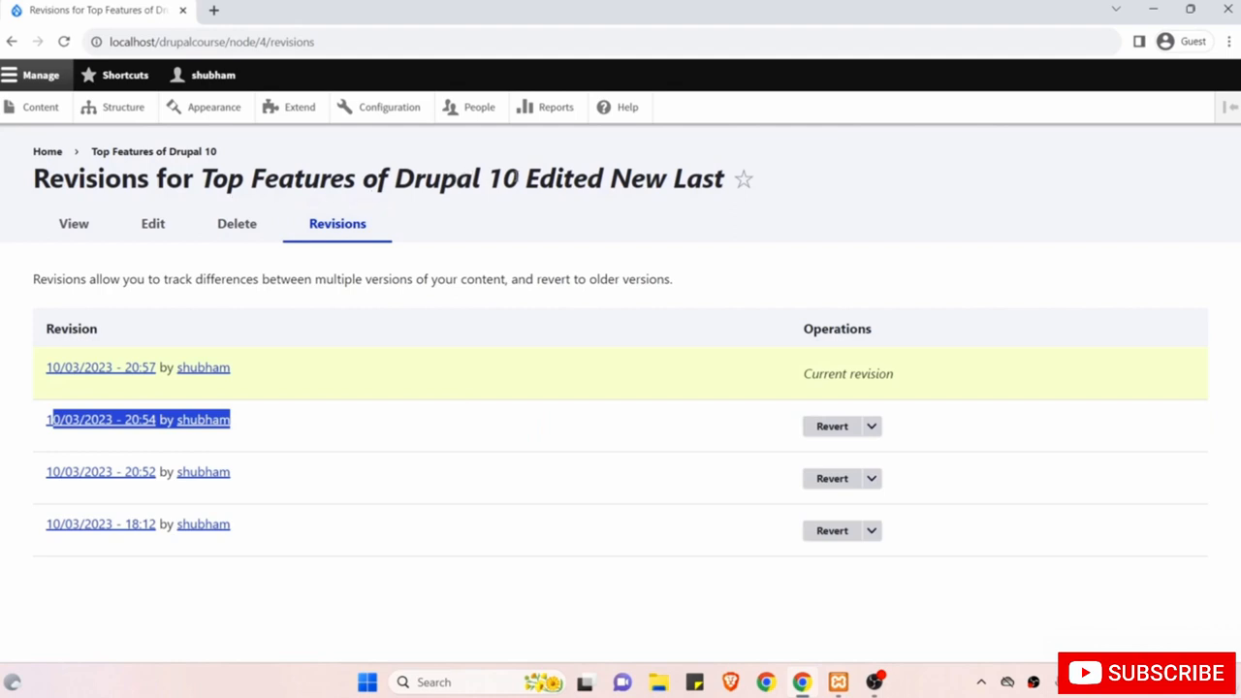
left_click_drag(280, 374, 48, 369)
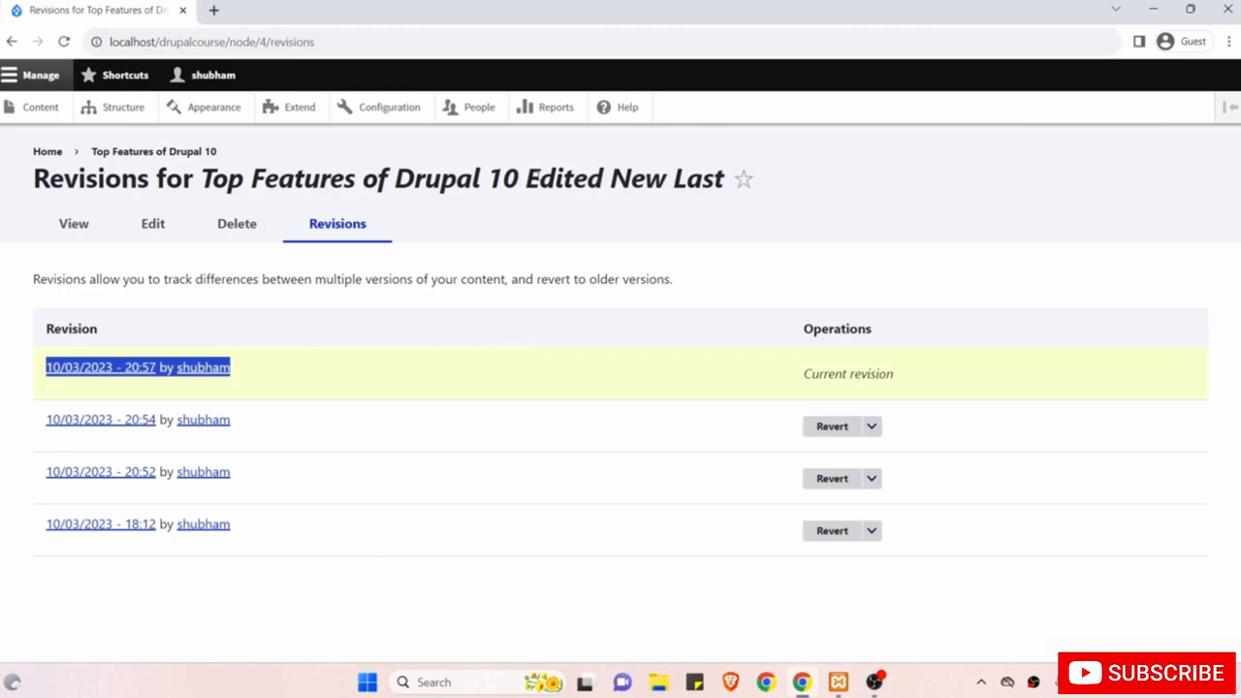
left_click_drag(526, 178, 725, 180)
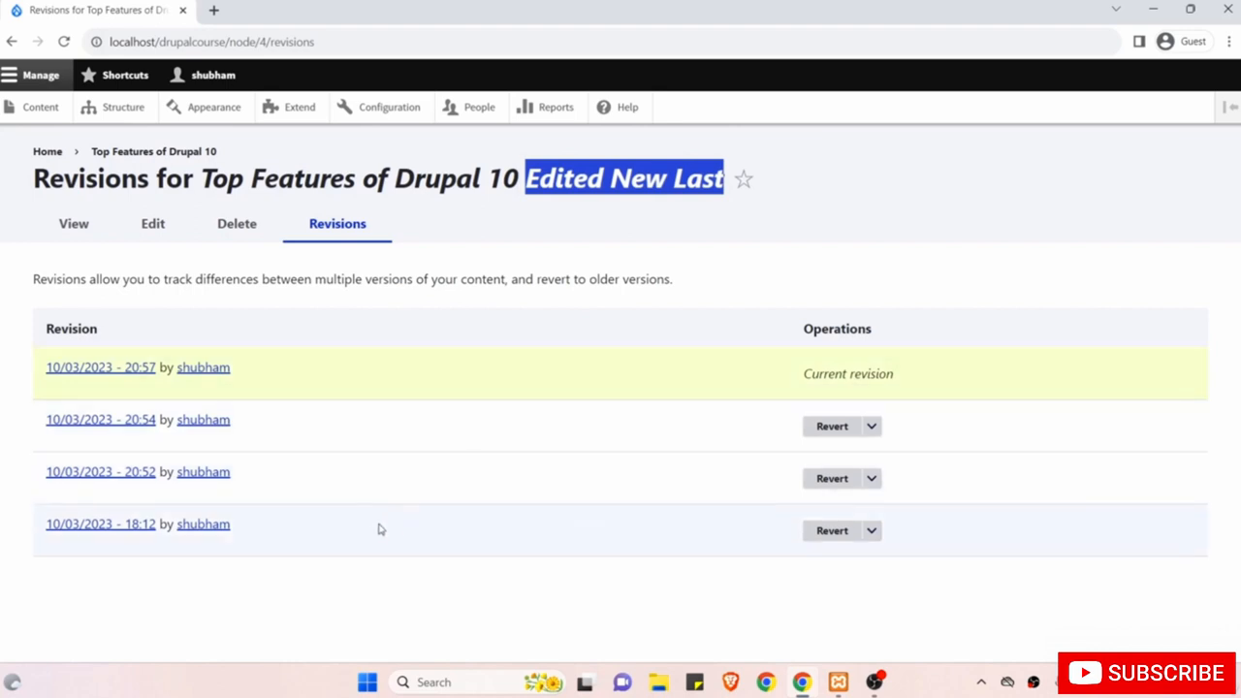
left_click_drag(360, 535, 90, 524)
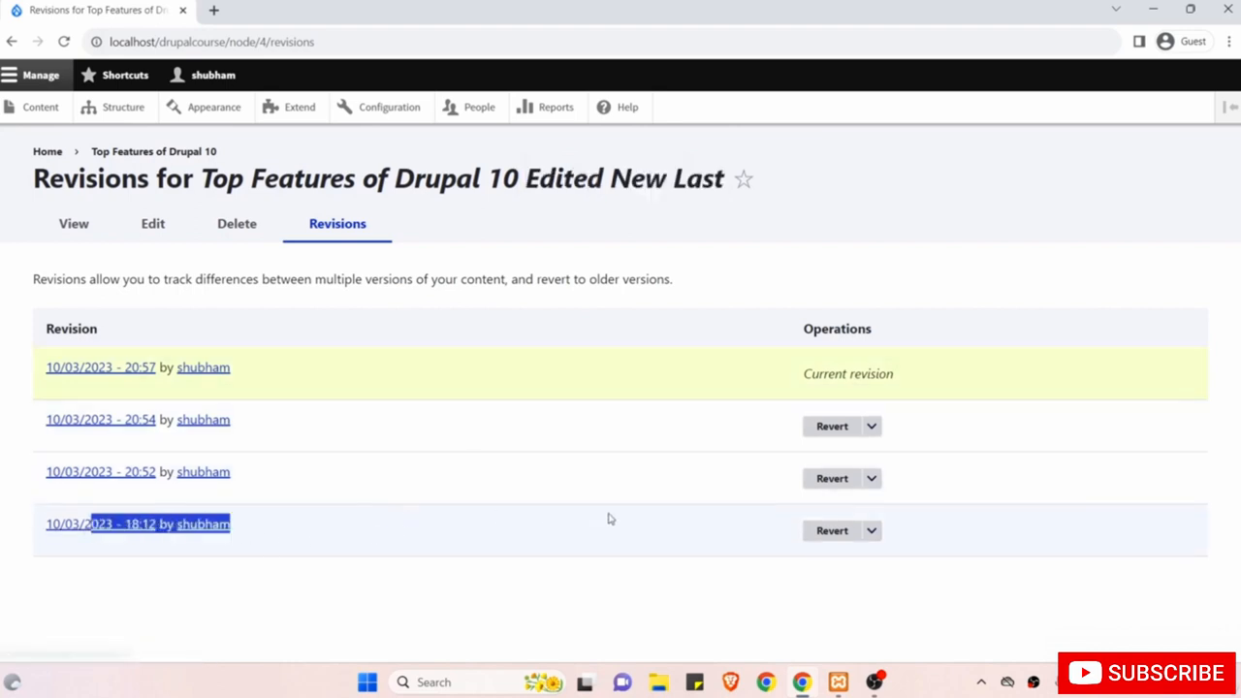
Revert the article to its 18:12 revision, restoring the title 'Top Features of Drupal 10'.
left_click(820, 535)
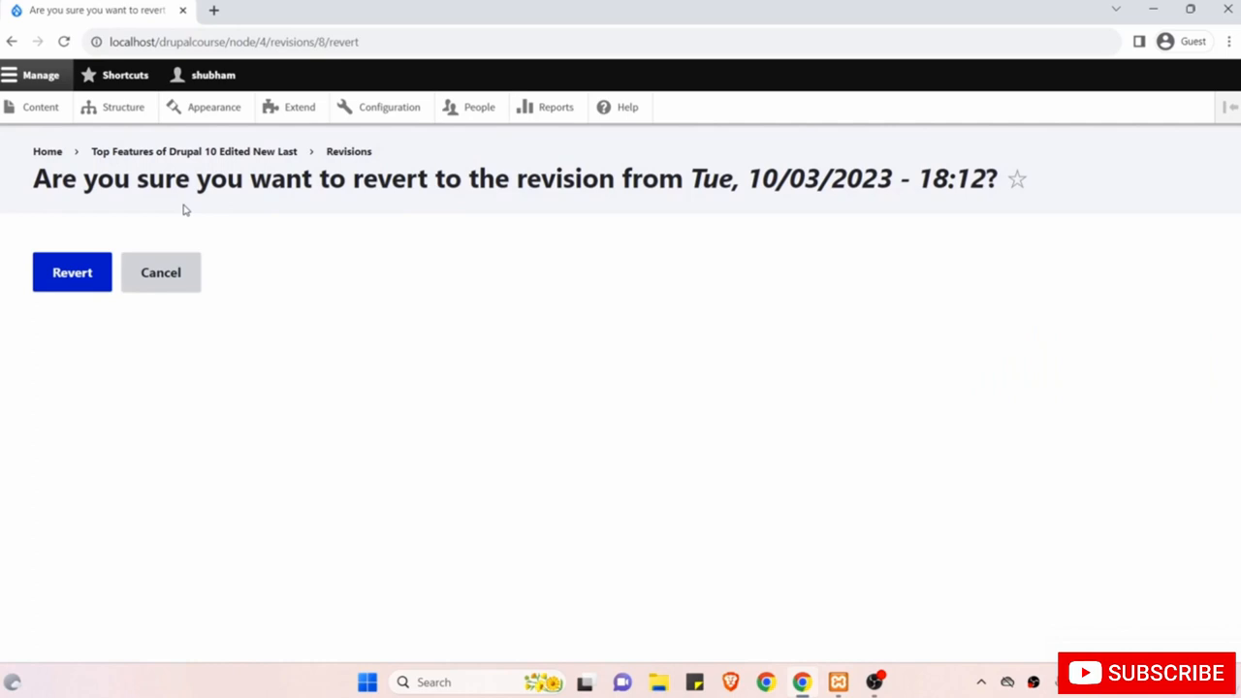
left_click(70, 277)
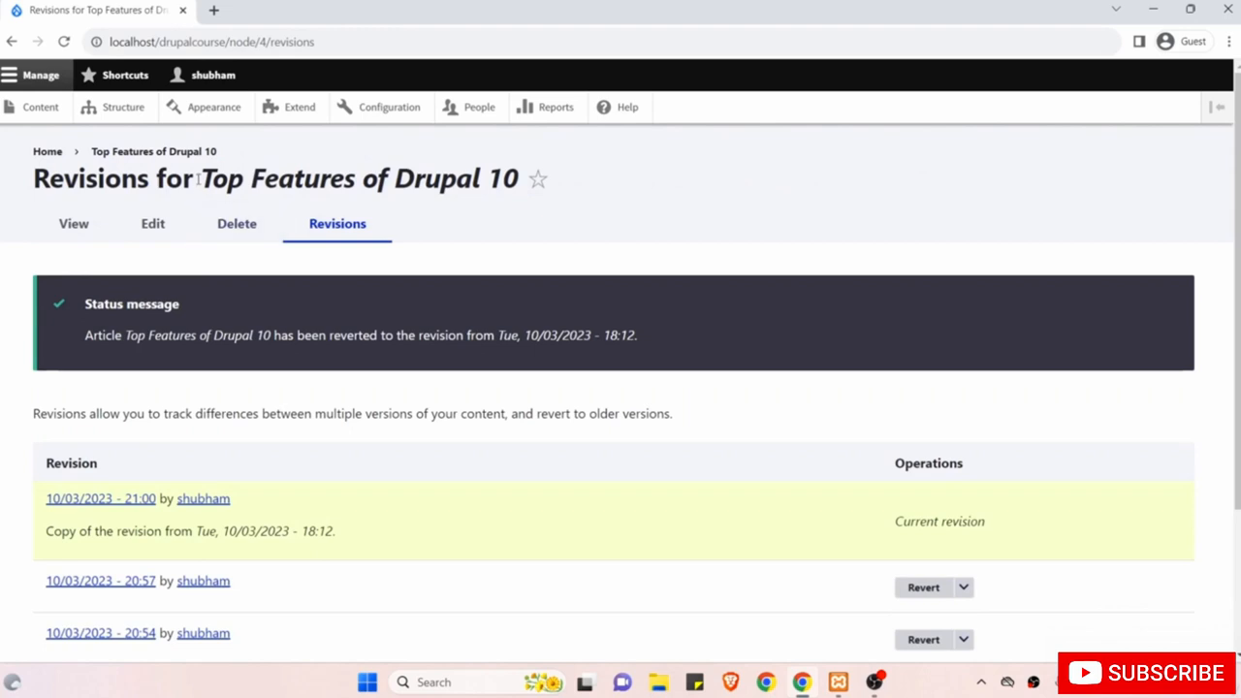
left_click_drag(197, 179, 355, 178)
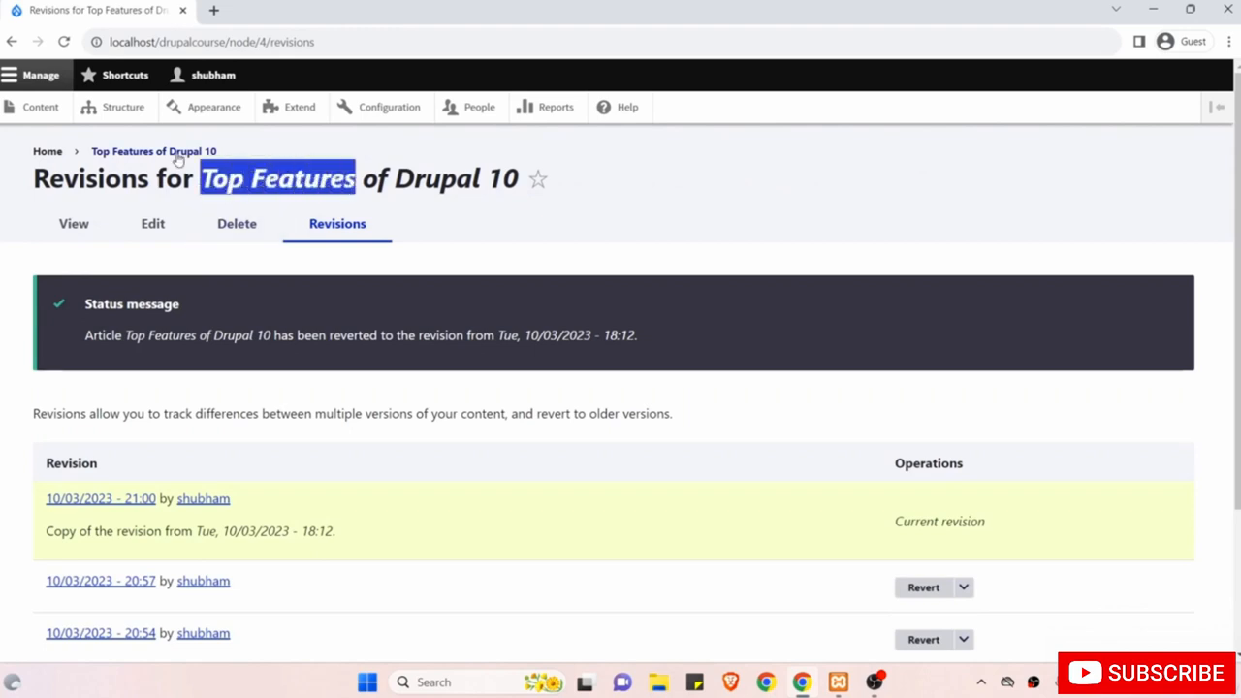
left_click(49, 109)
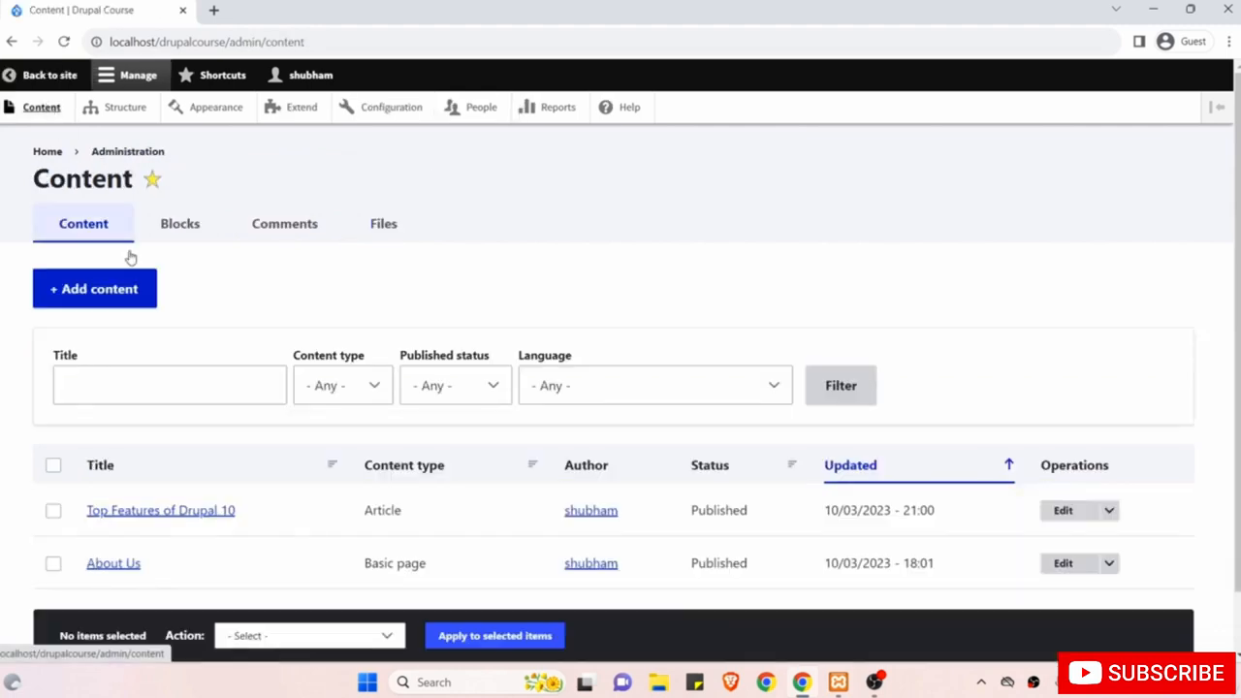
Open the reverted Top Features of Drupal 10 article and scroll through it.
left_click(174, 516)
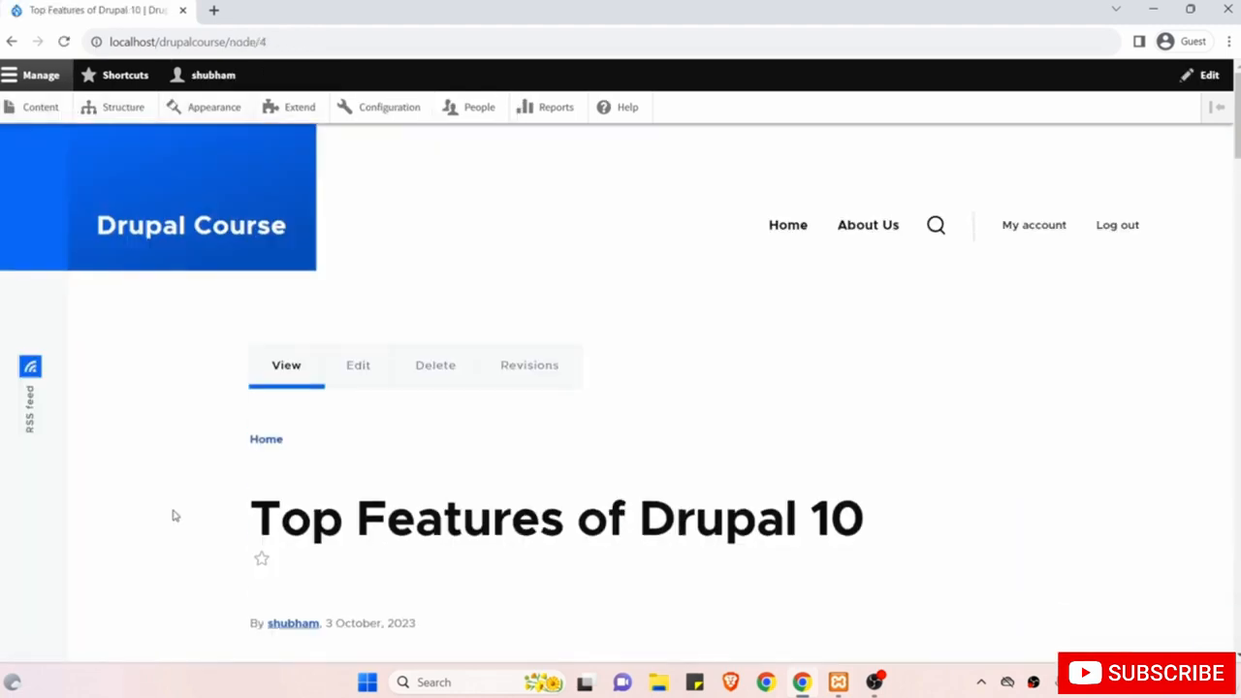
scroll(414, 527, "down", 3)
scroll(414, 527, "down", 1)
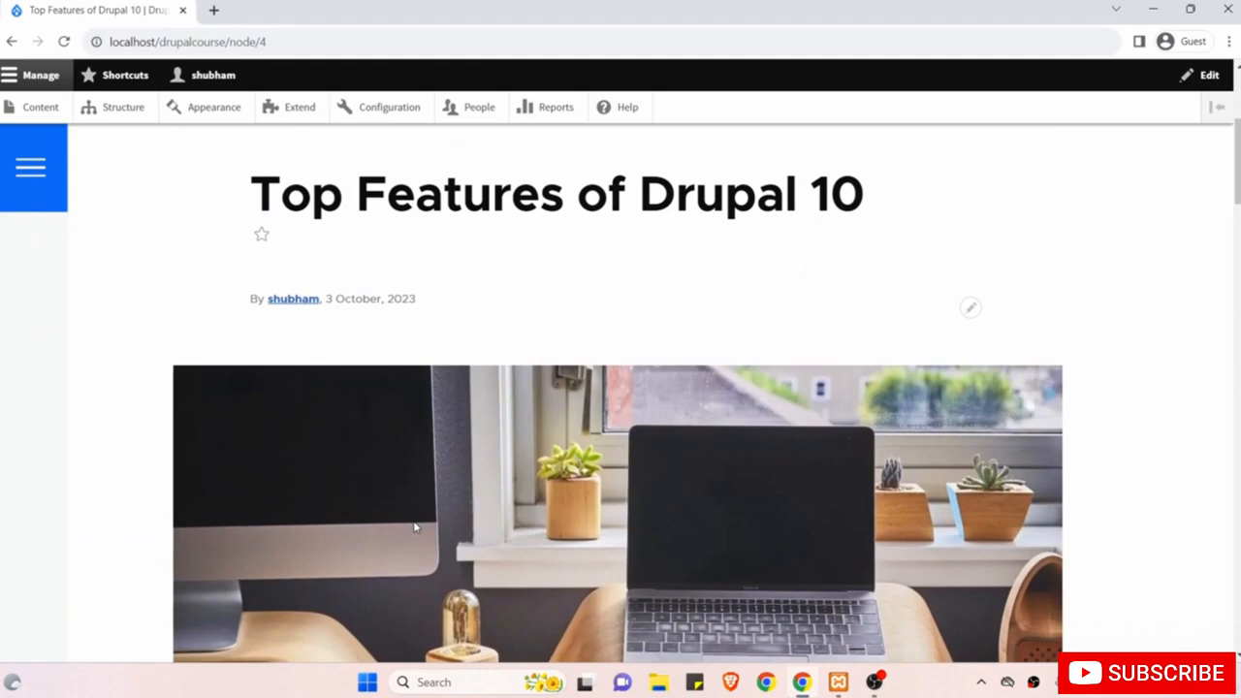
scroll(526, 479, "up", 4)
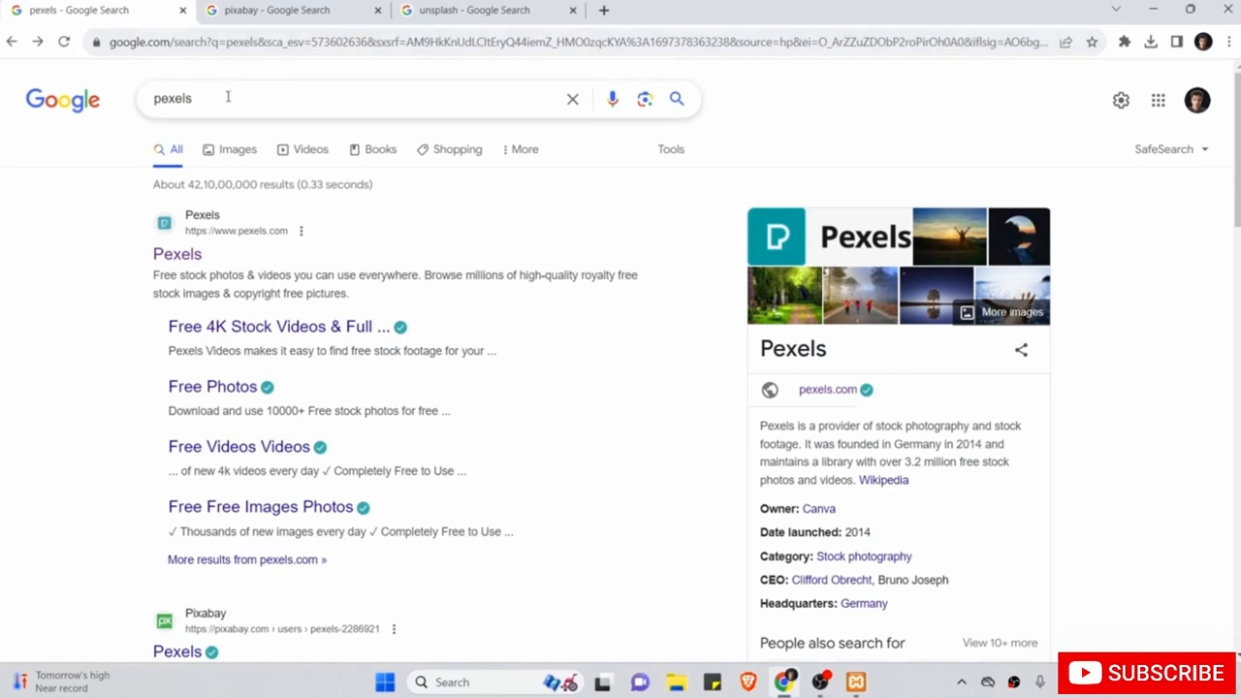
Open Pexels from the Google results and search for 'coding' photos.
left_click_drag(228, 97, 136, 100)
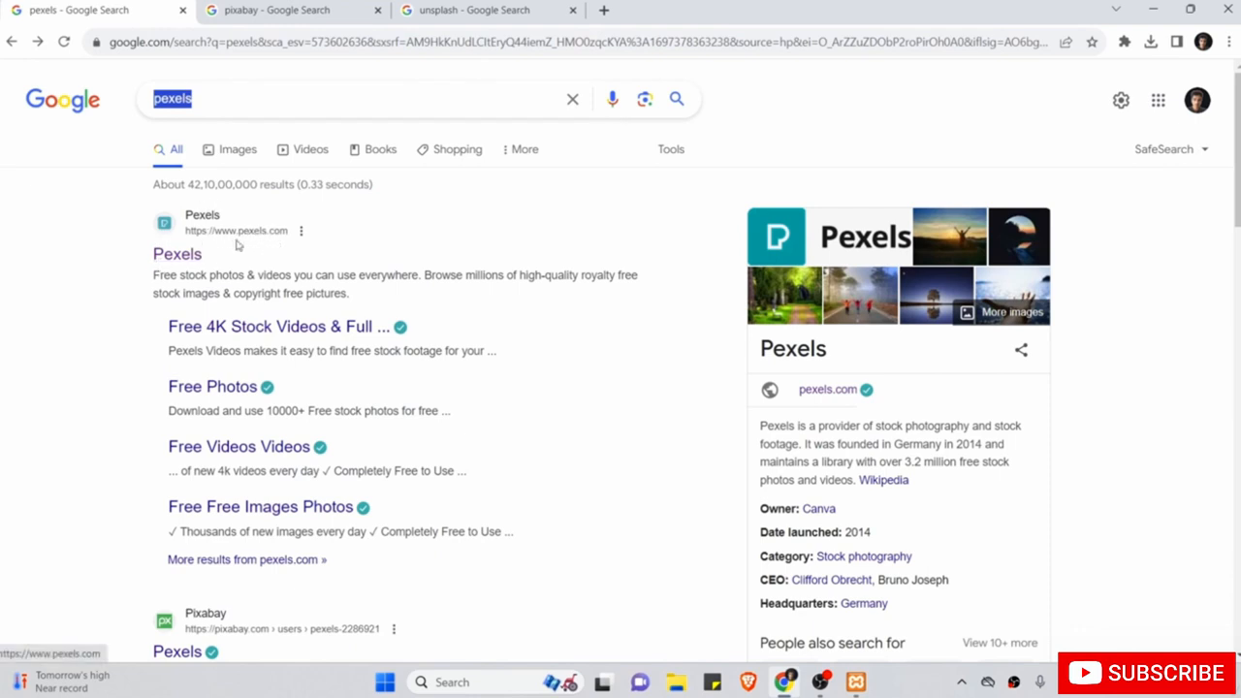
left_click(187, 254)
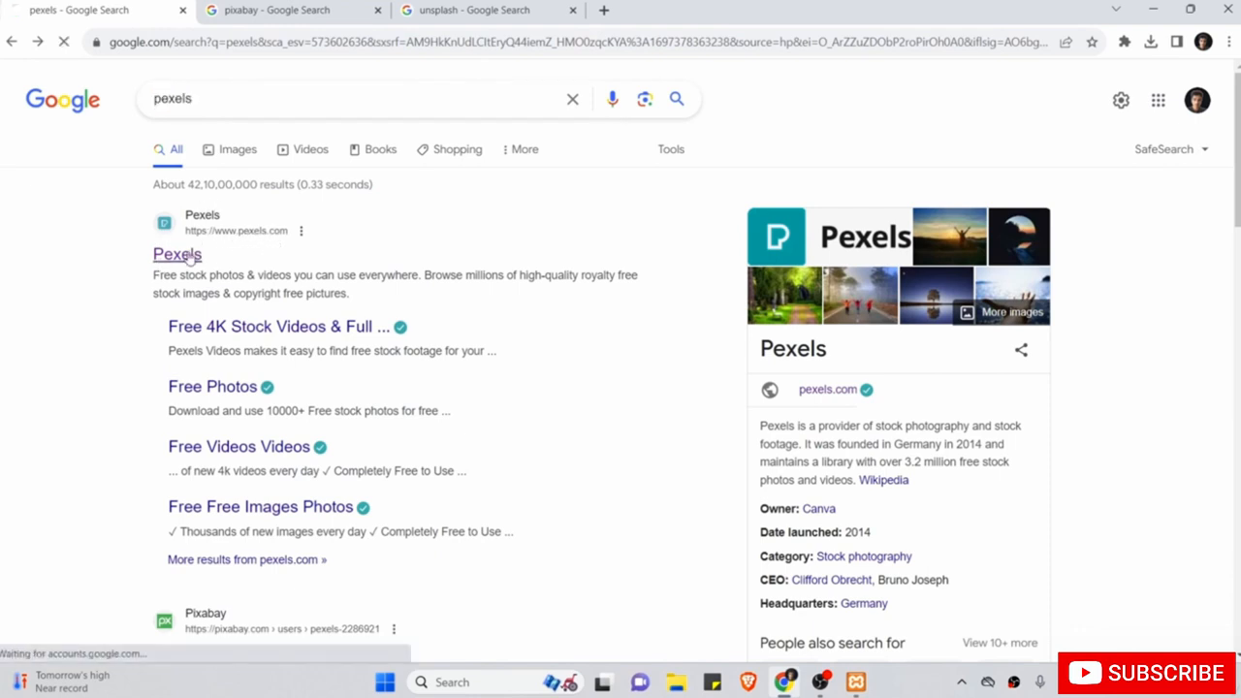
scroll(302, 363, "down", 1)
scroll(302, 362, "down", 10)
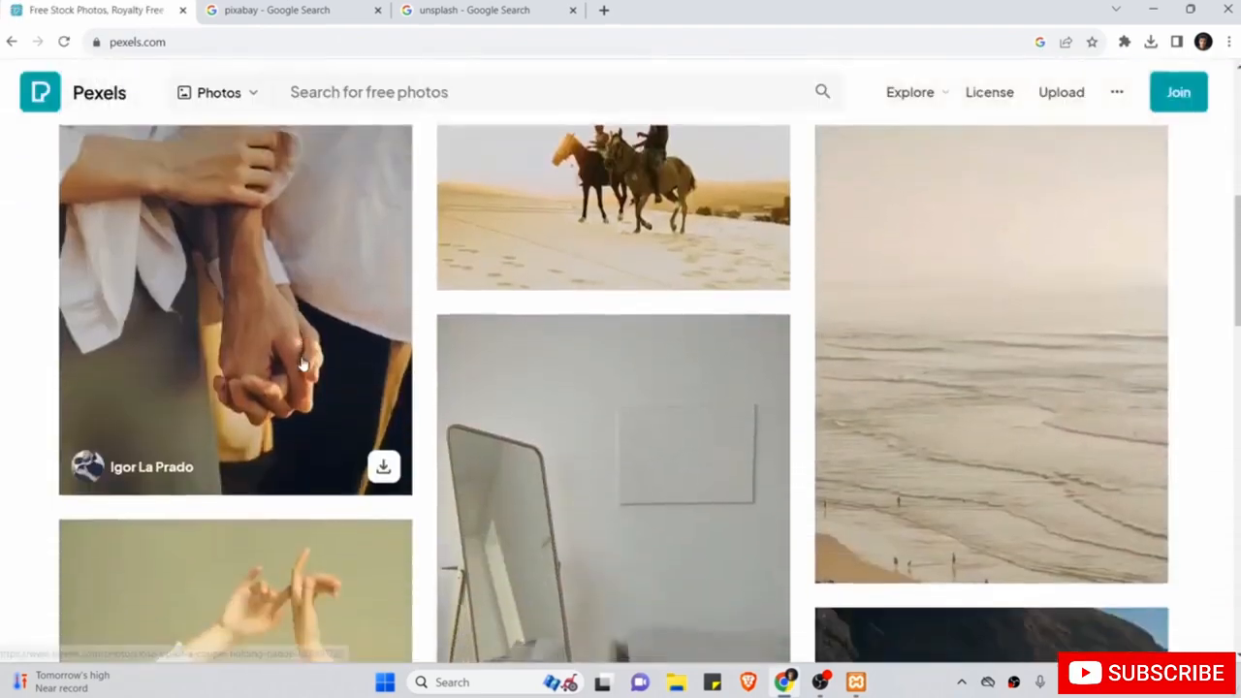
scroll(303, 362, "up", 5)
scroll(303, 363, "up", 6)
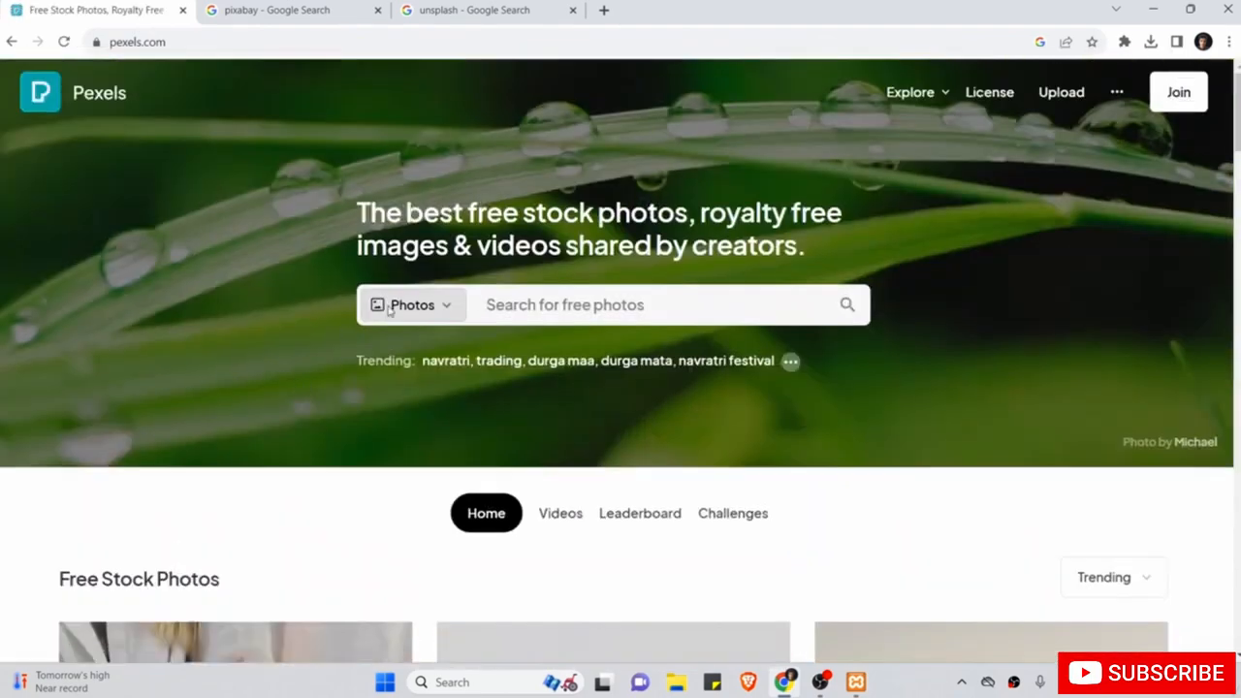
left_click(541, 303)
type("c")
type("odi")
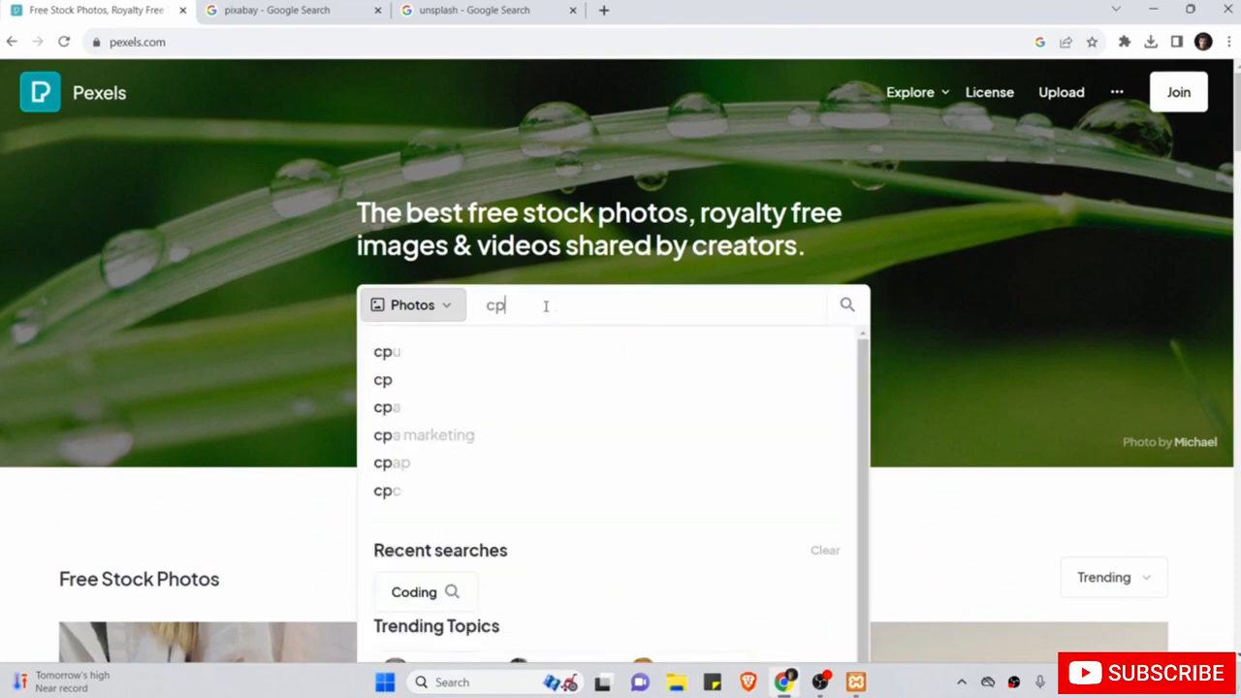
type("ng")
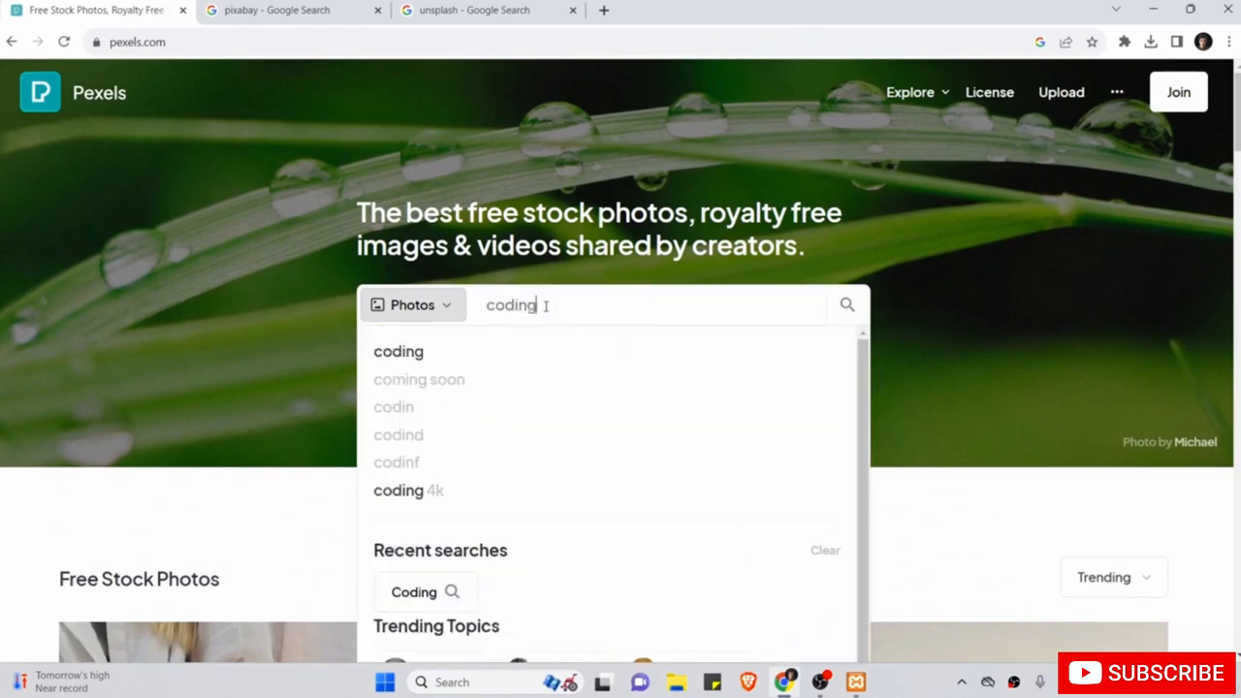
key("Return")
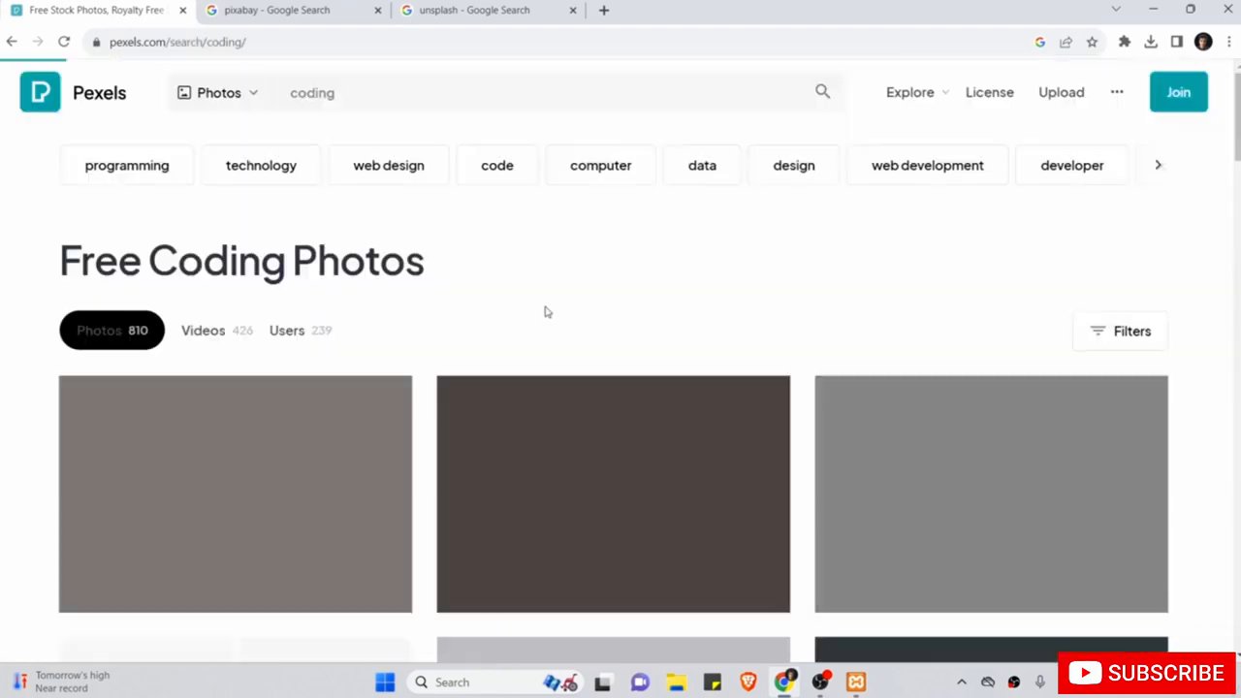
Download the laptop code photo at Large 1920×1275 size.
scroll(546, 310, "down", 3)
scroll(545, 310, "down", 15)
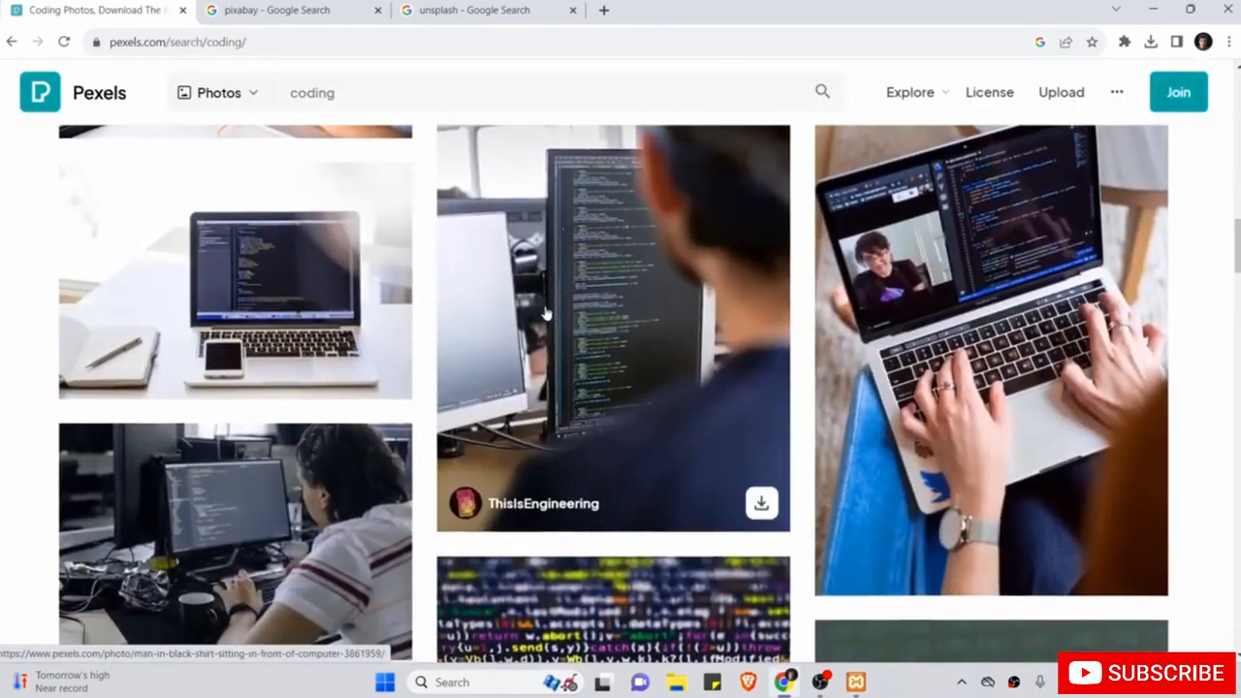
scroll(546, 313, "up", 3)
scroll(546, 313, "up", 3)
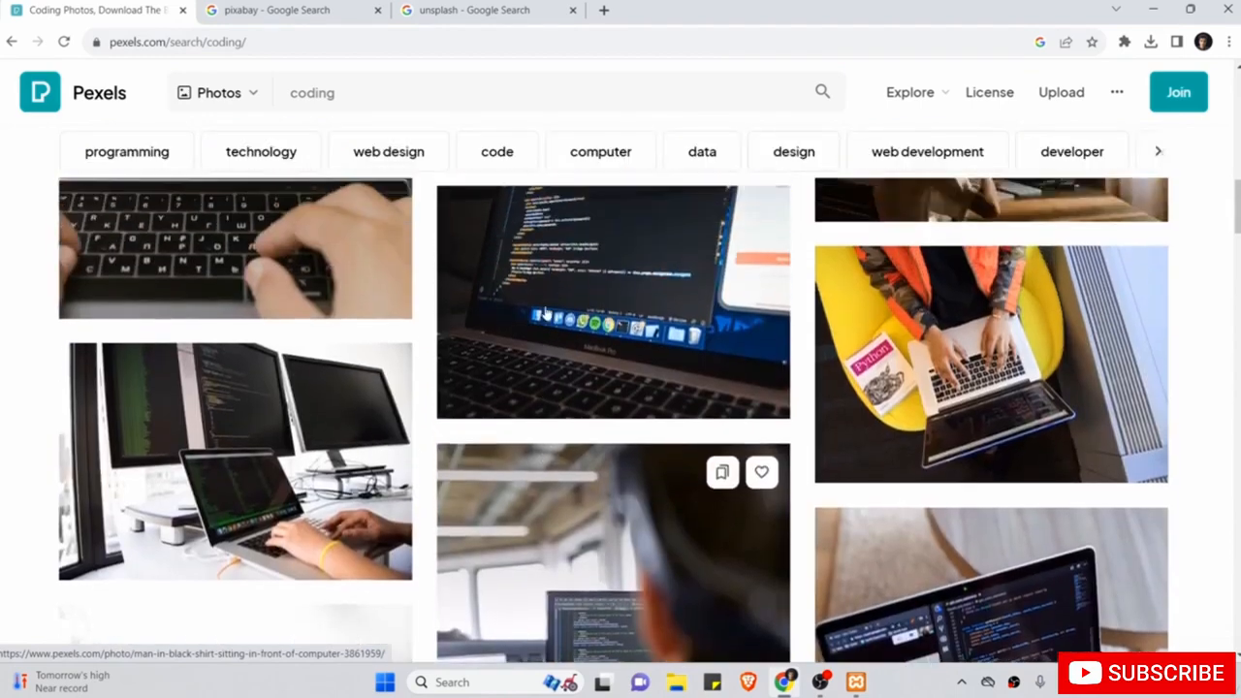
scroll(546, 313, "down", 1)
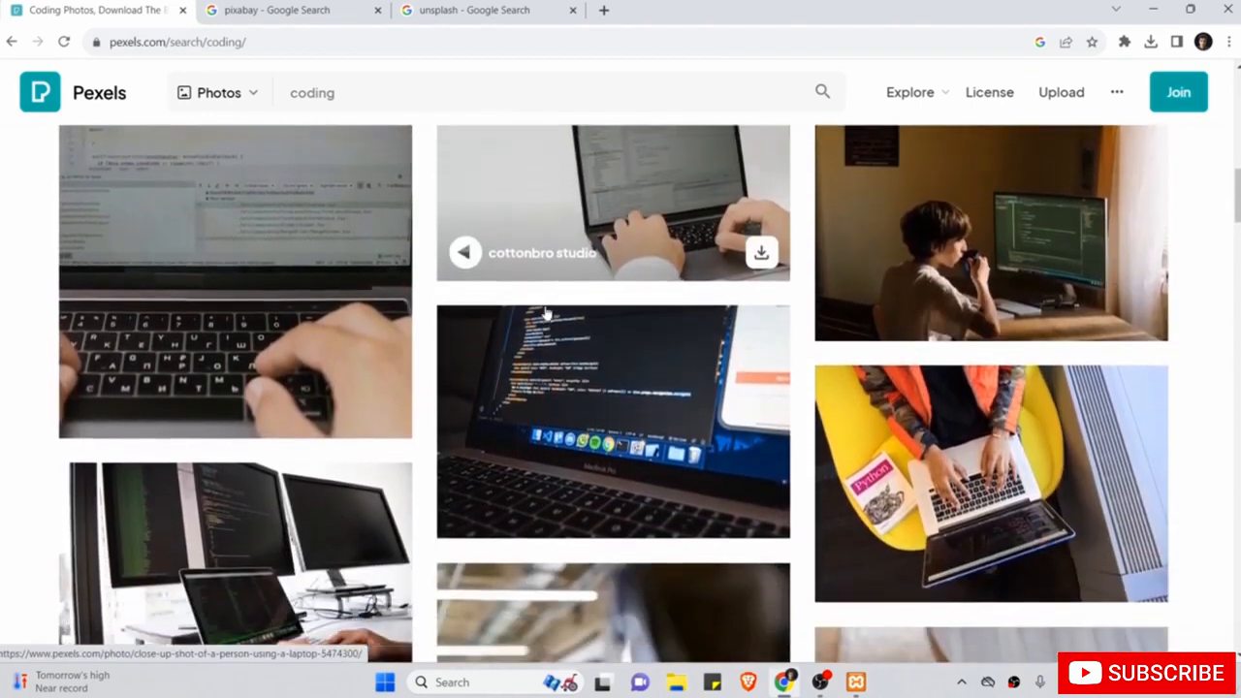
left_click(573, 405)
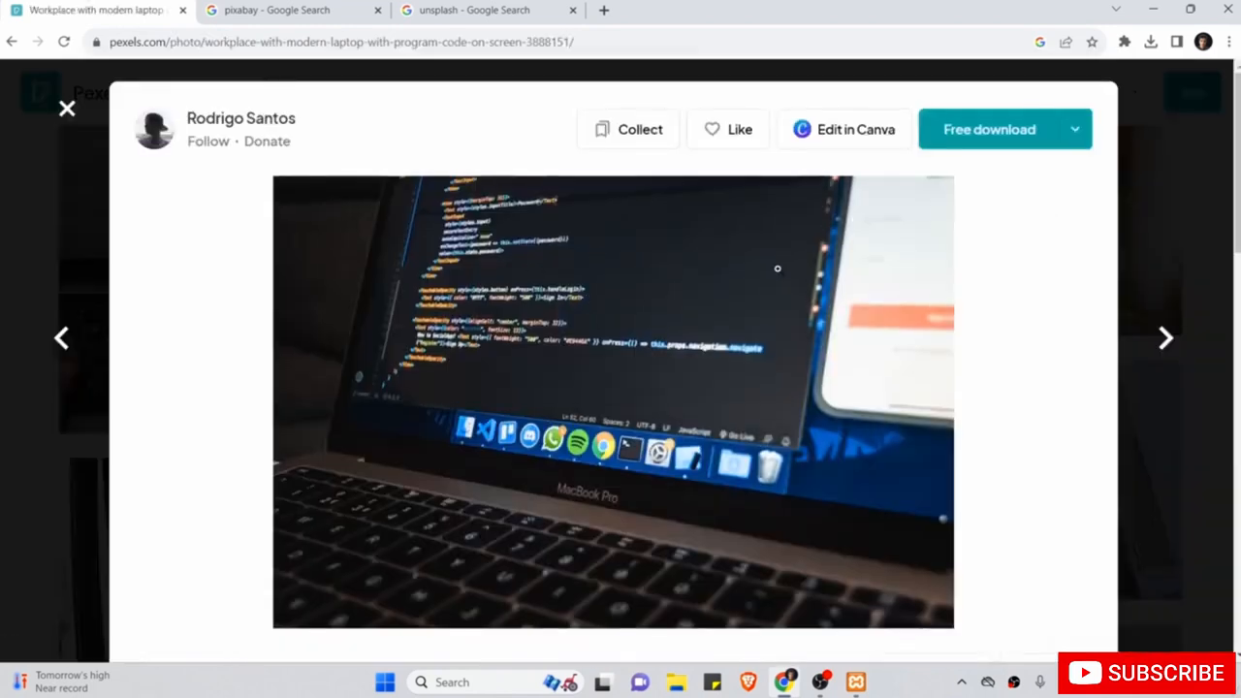
left_click(1076, 129)
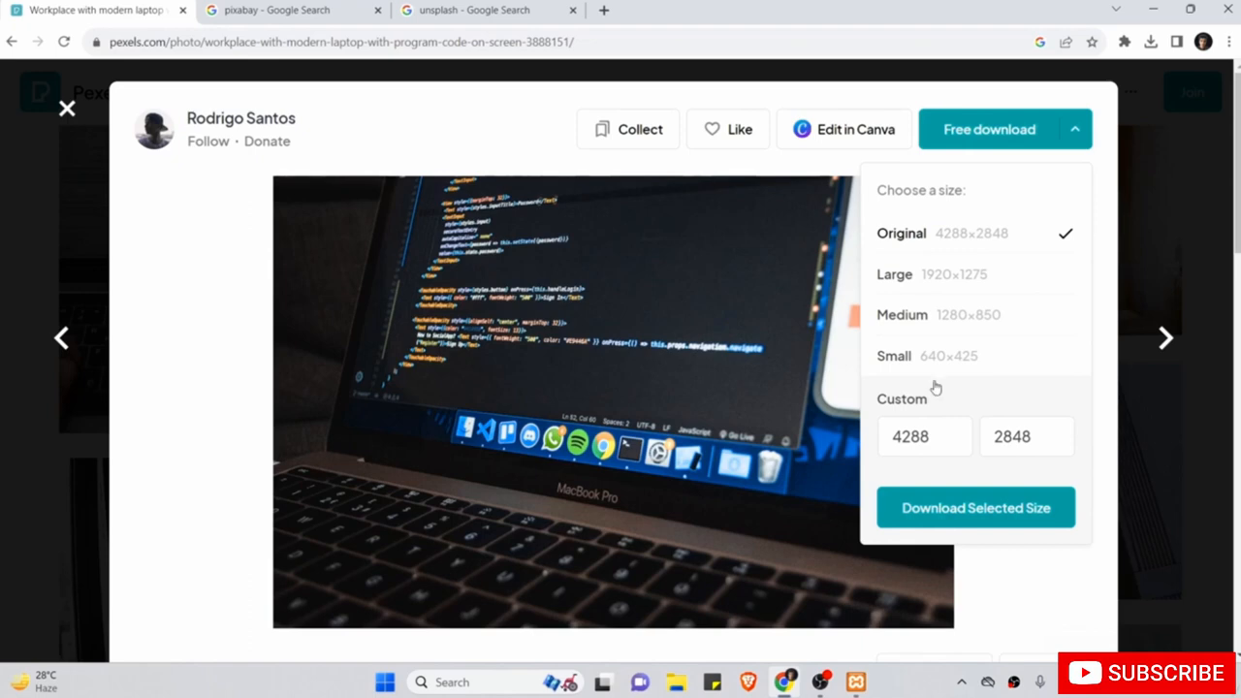
left_click(958, 281)
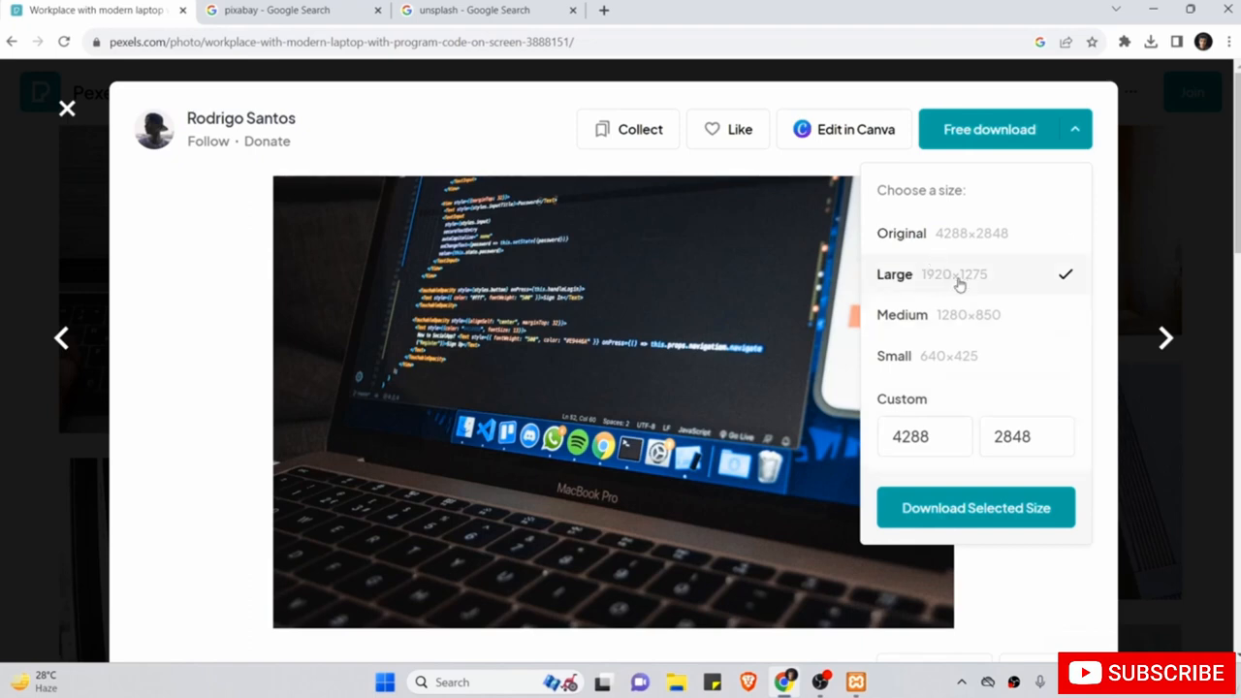
left_click(931, 513)
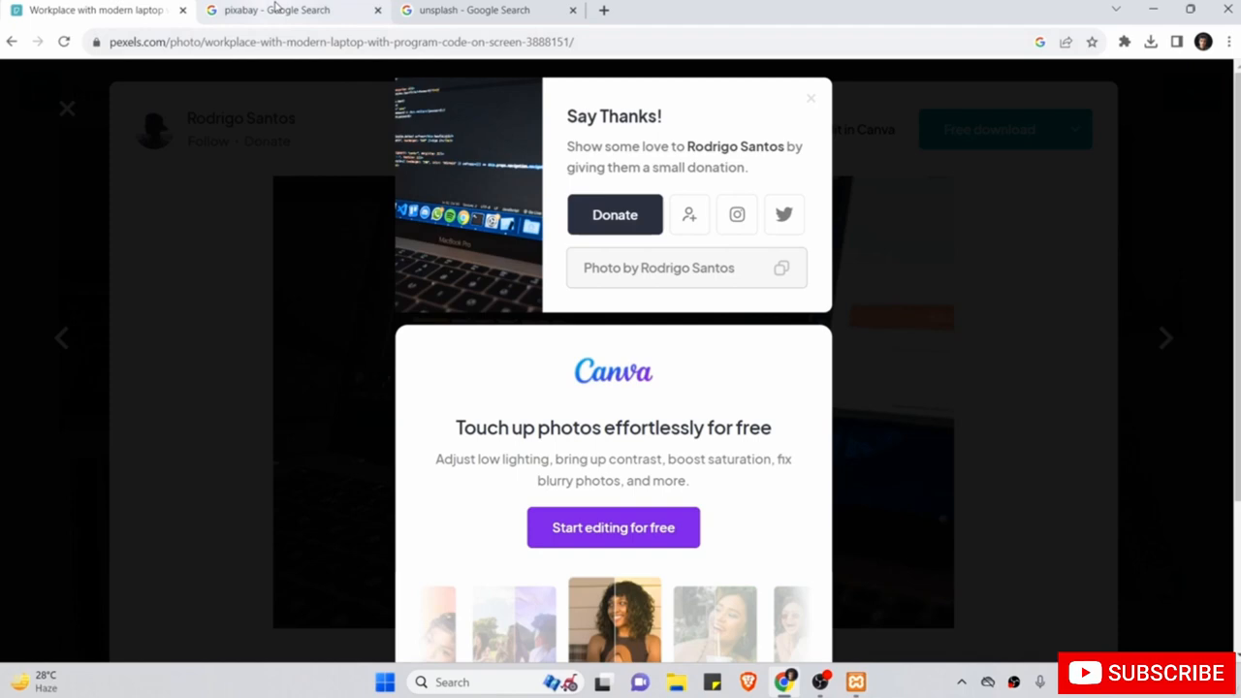
left_click(276, 8)
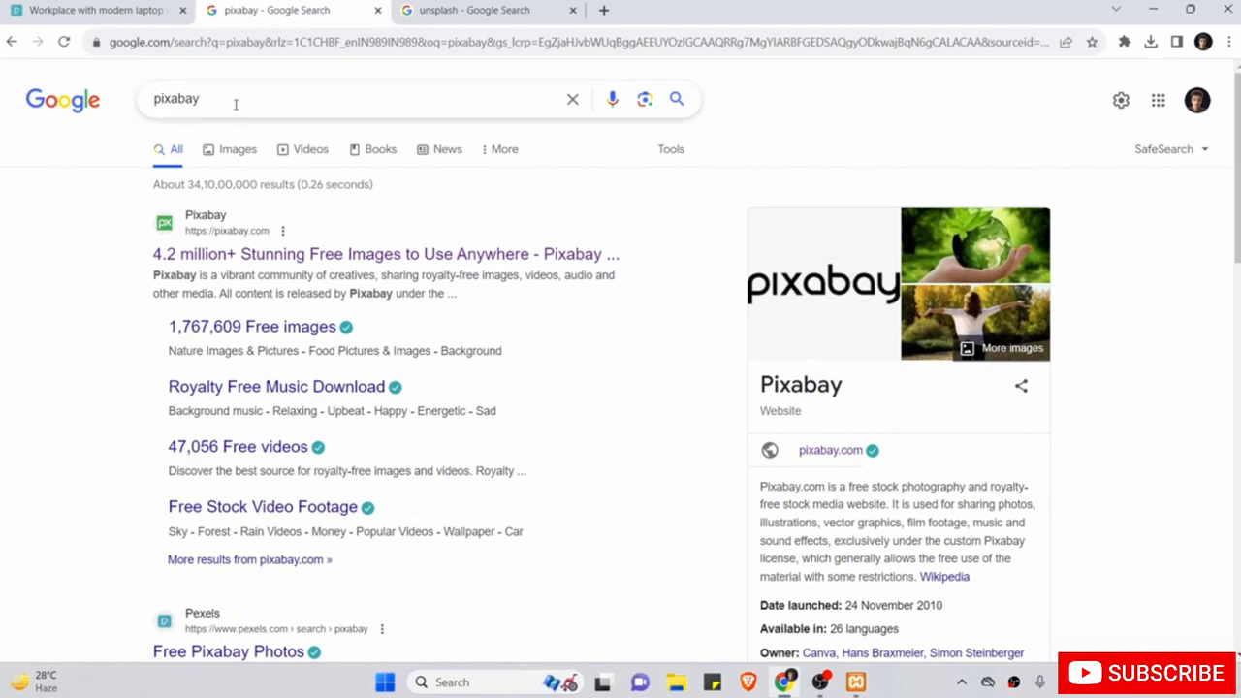
Open Pixabay and search for 'web design' images.
left_click(191, 260)
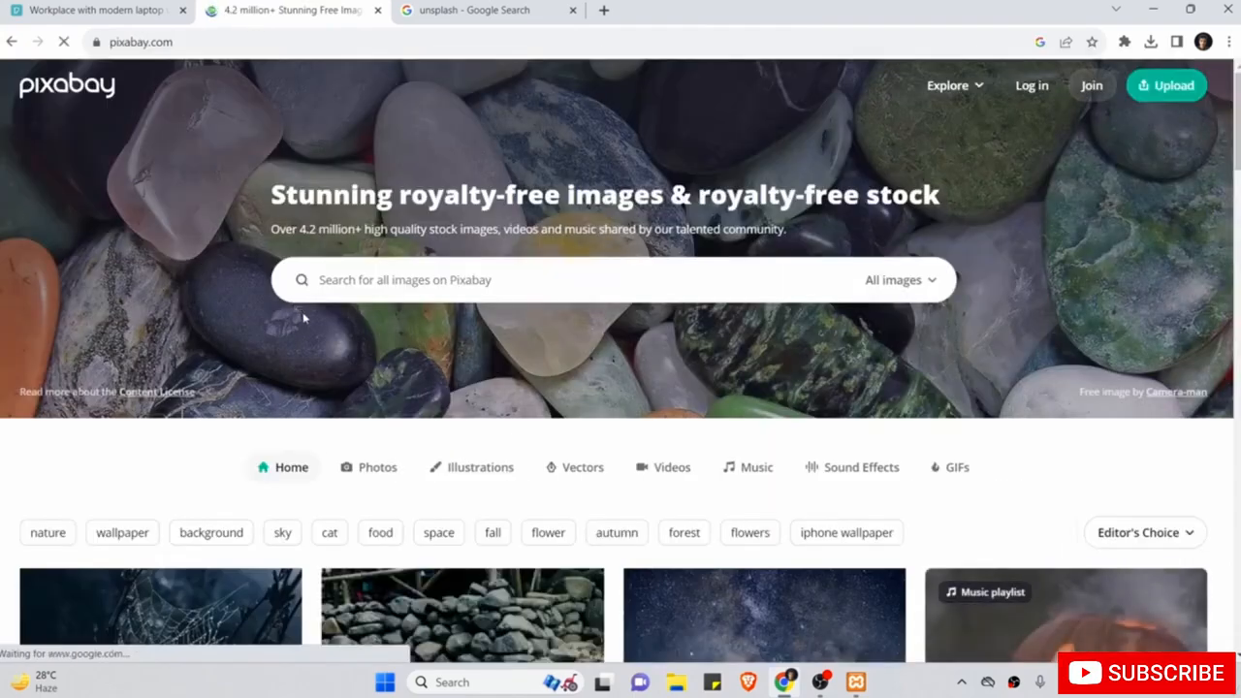
scroll(302, 317, "down", 8)
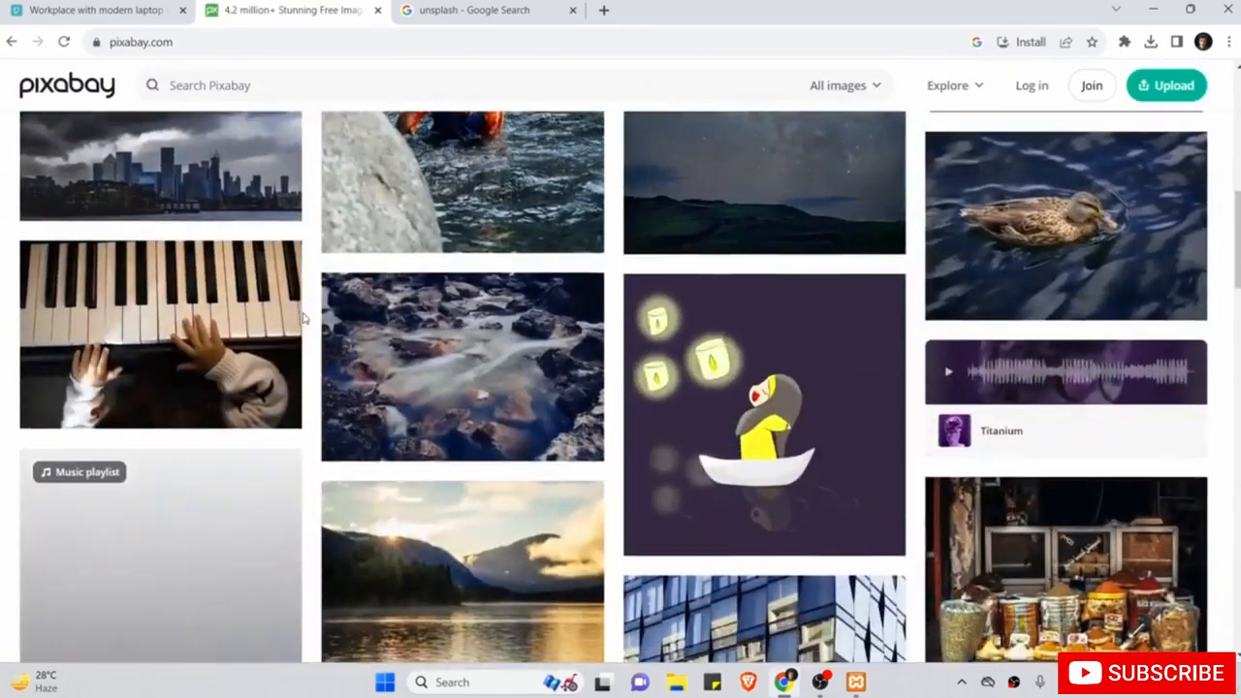
scroll(302, 317, "down", 2)
scroll(303, 317, "up", 10)
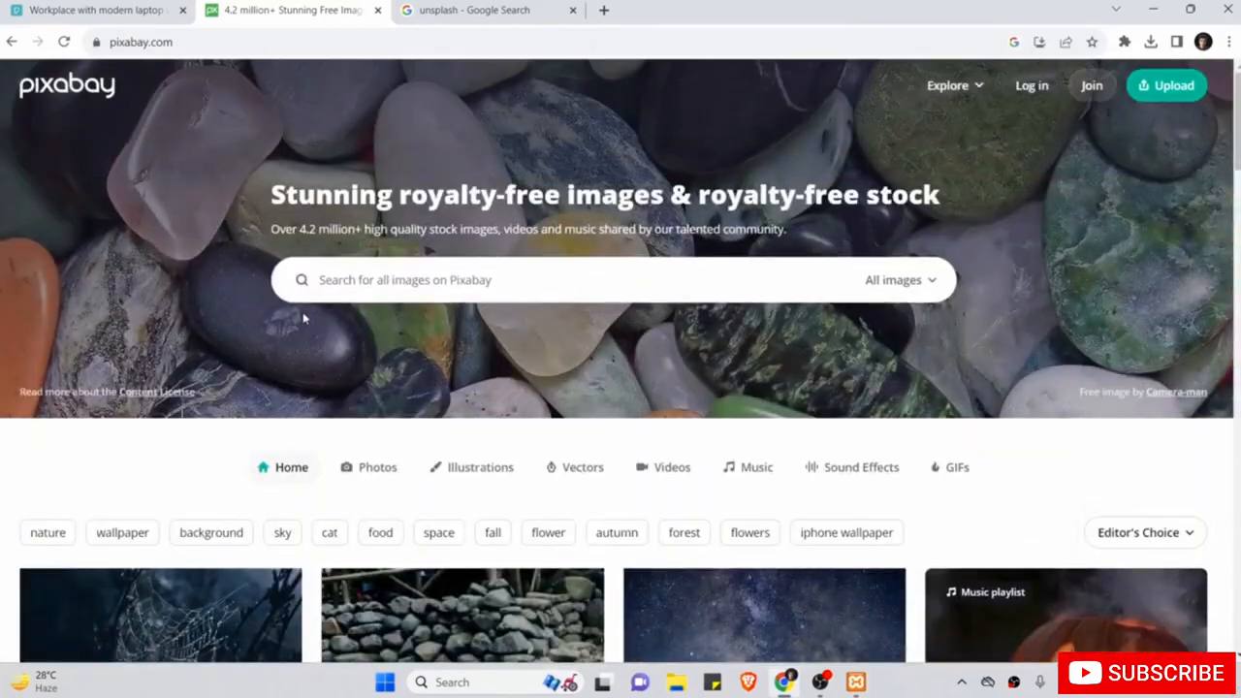
left_click(424, 279)
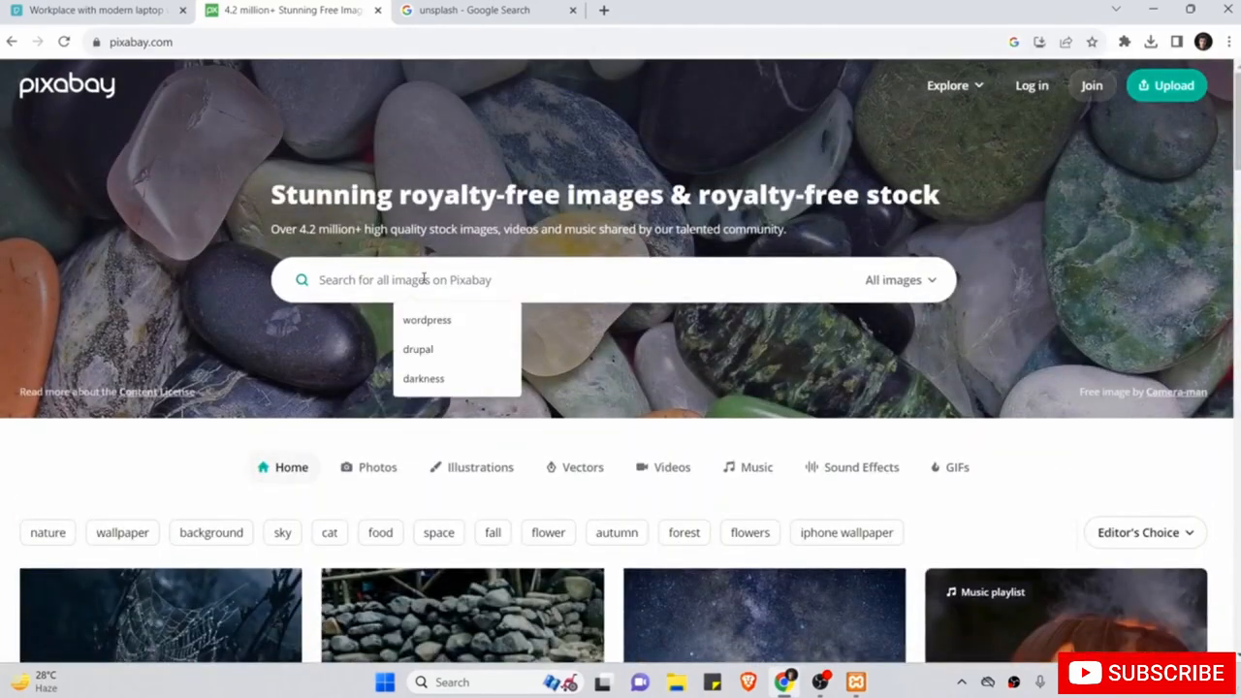
type("web des")
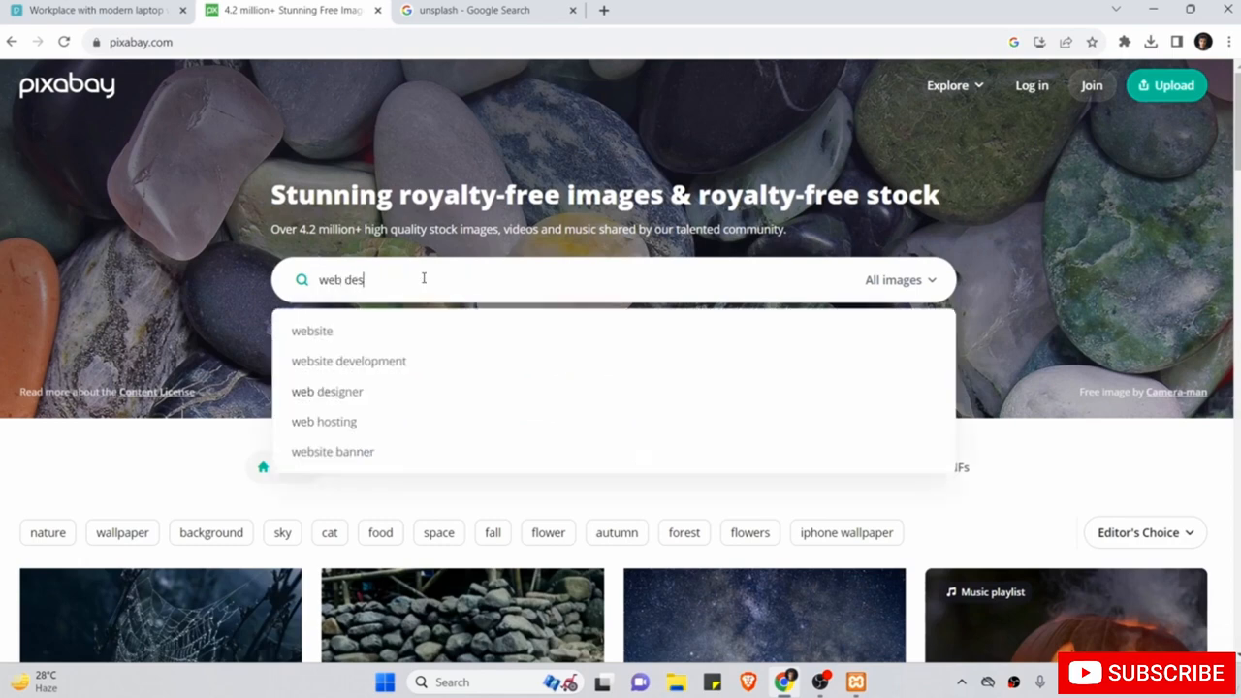
type("i")
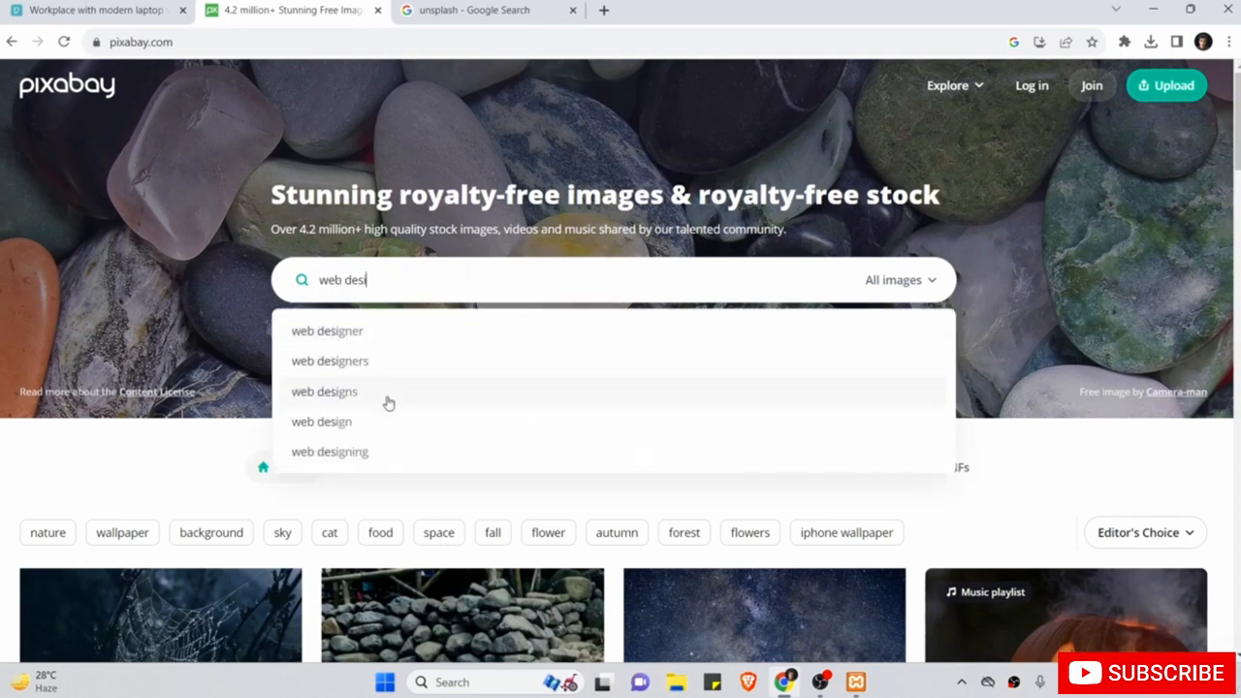
left_click(379, 423)
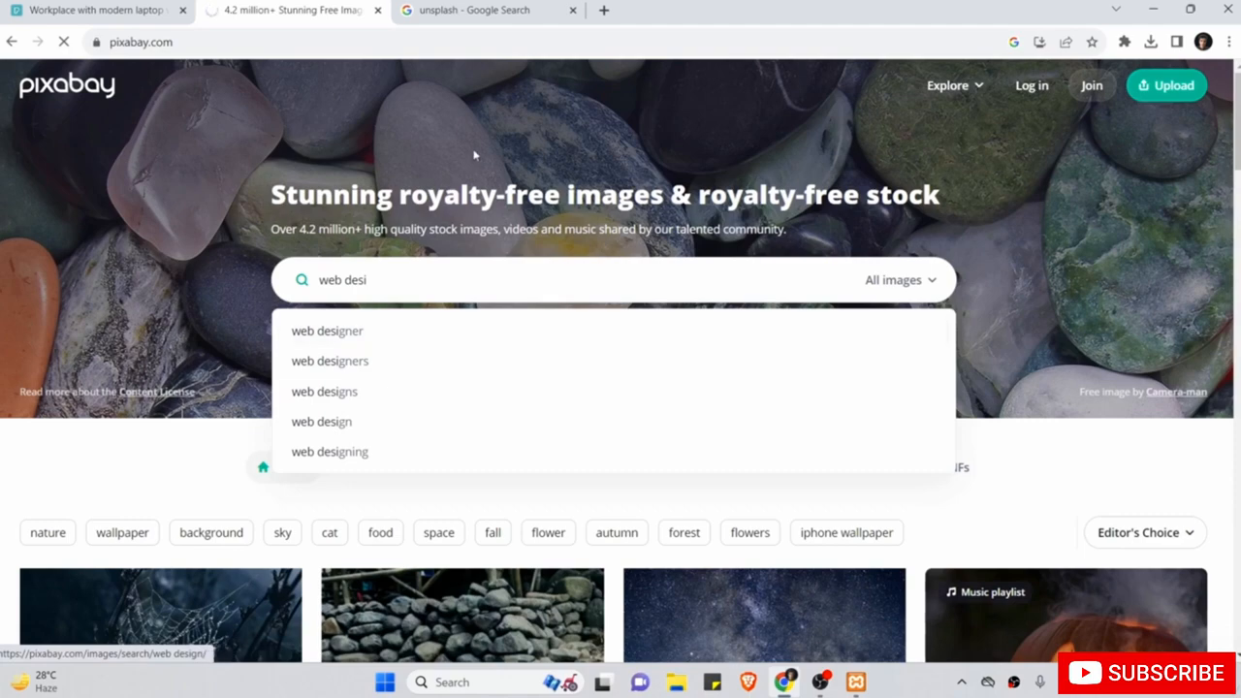
Browse the results and open the black-and-white home office photo.
scroll(490, 374, "down", 5)
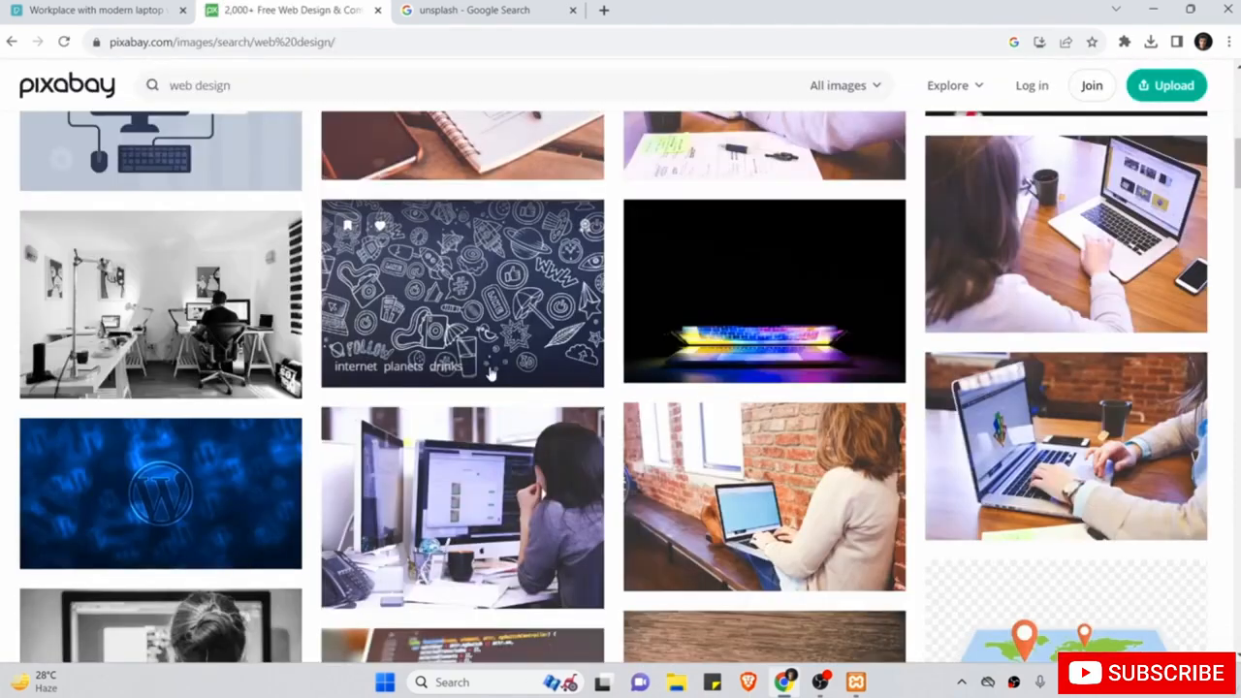
scroll(491, 373, "up", 4)
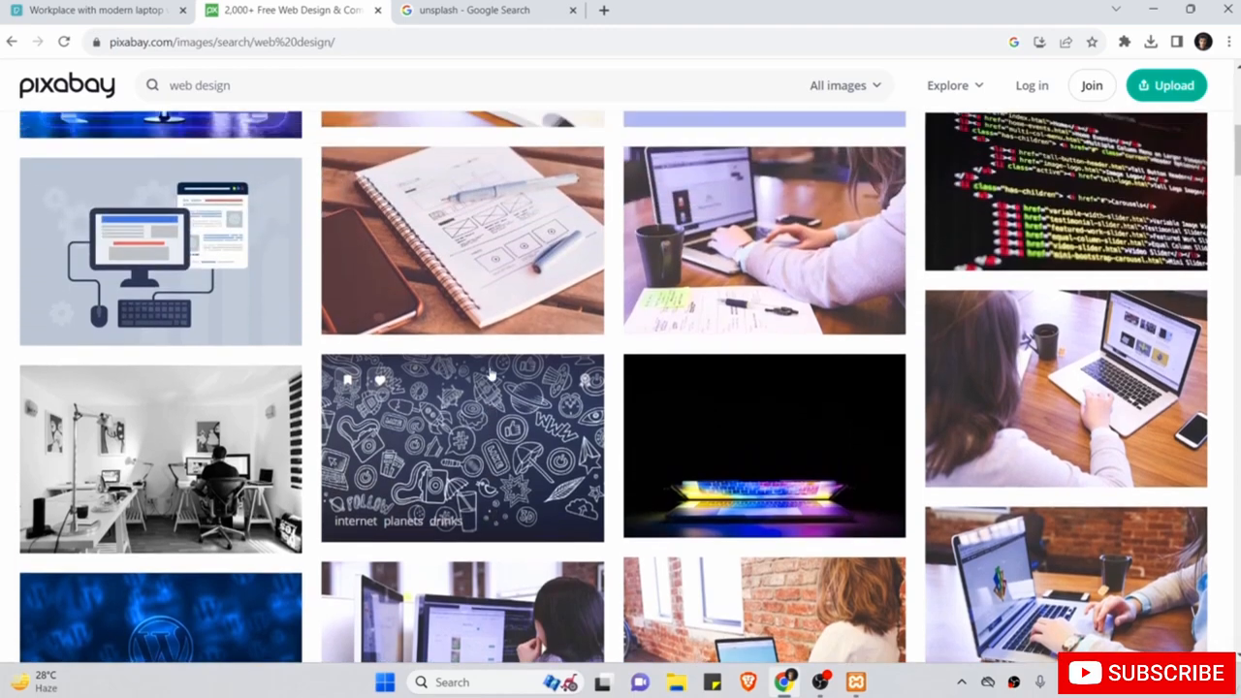
scroll(491, 374, "up", 3)
scroll(490, 375, "down", 10)
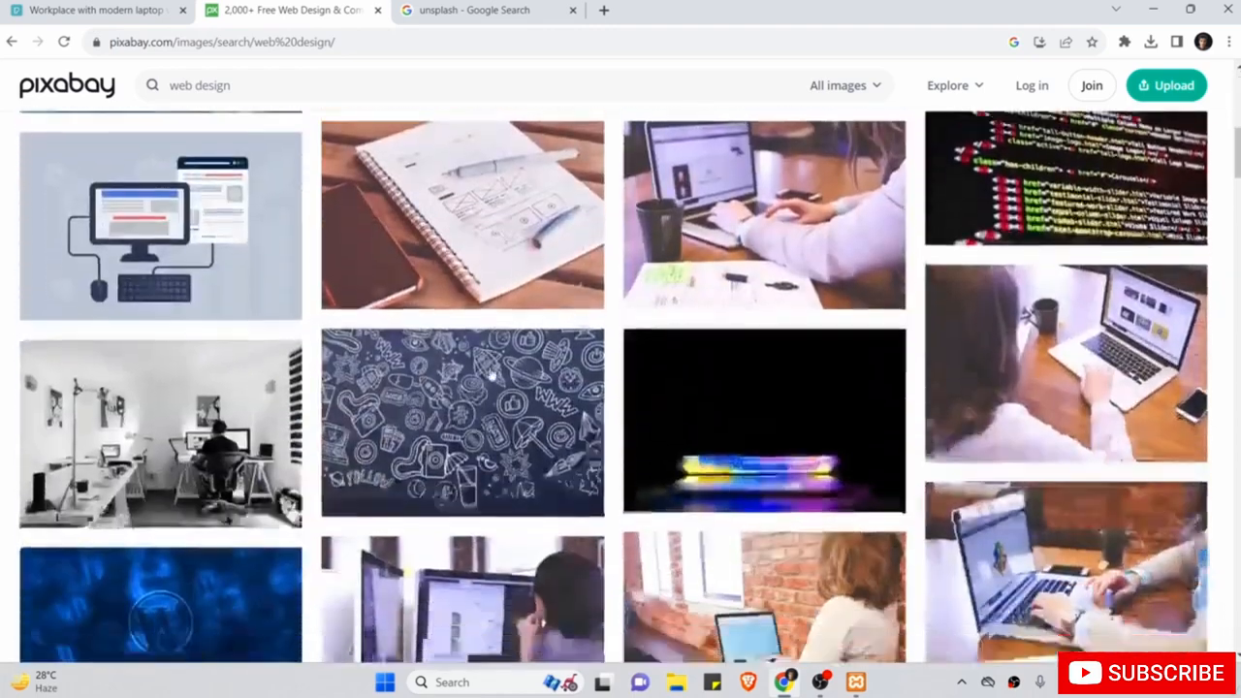
scroll(491, 375, "down", 1)
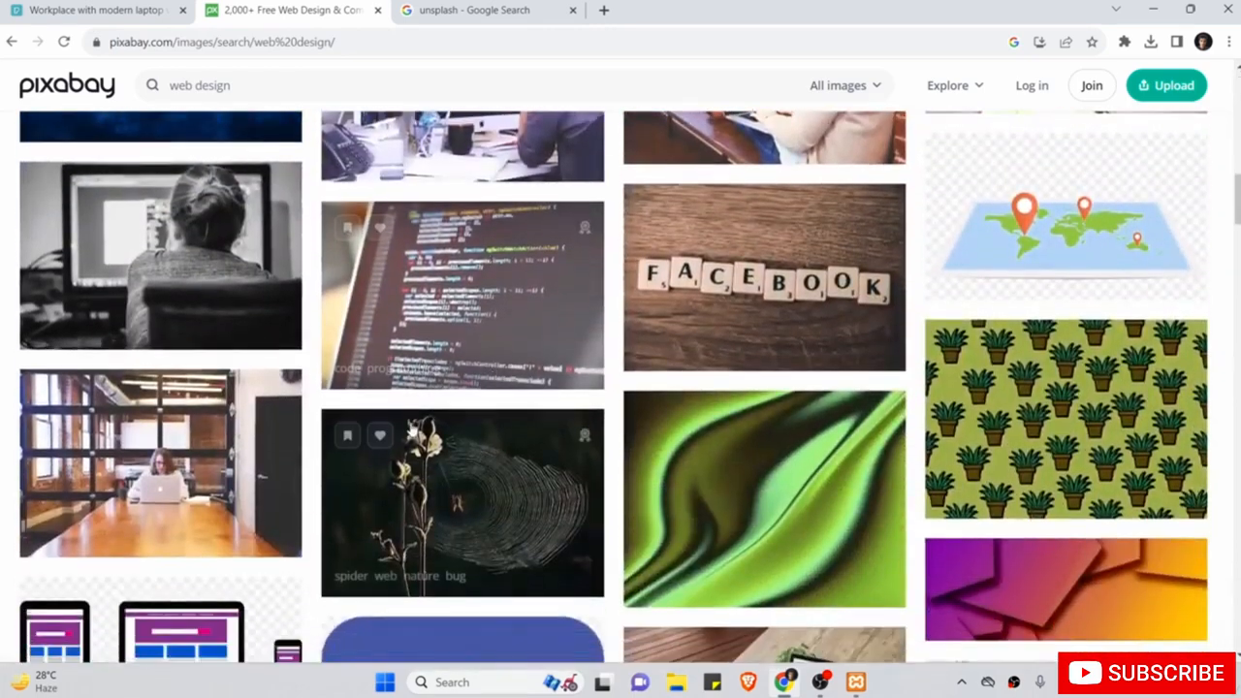
scroll(465, 543, "up", 1)
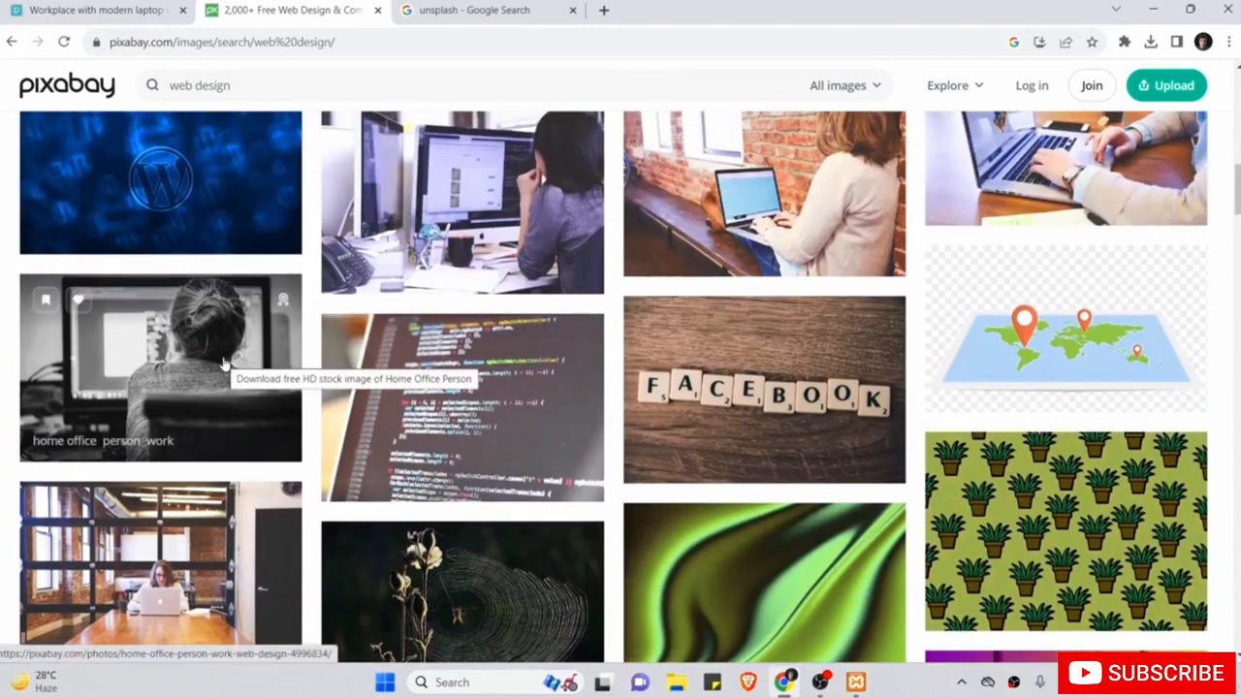
left_click(224, 363)
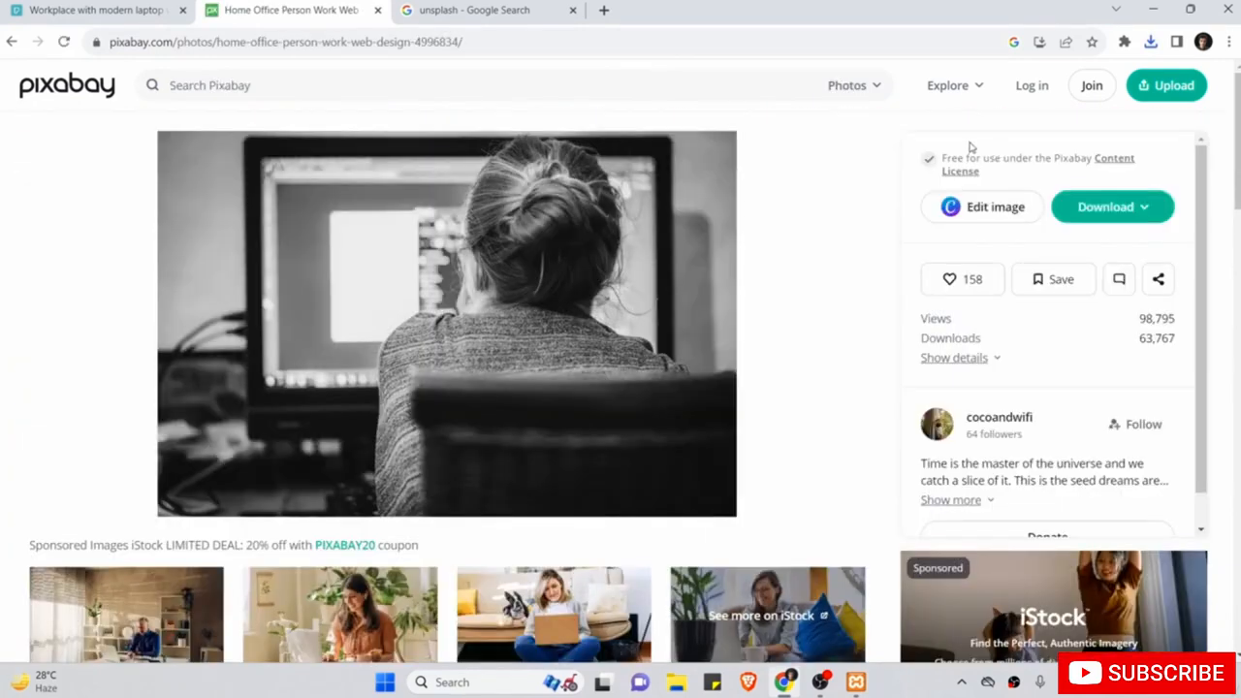
Download the photo at 1920×1280 and copy its image credit.
left_click(1151, 213)
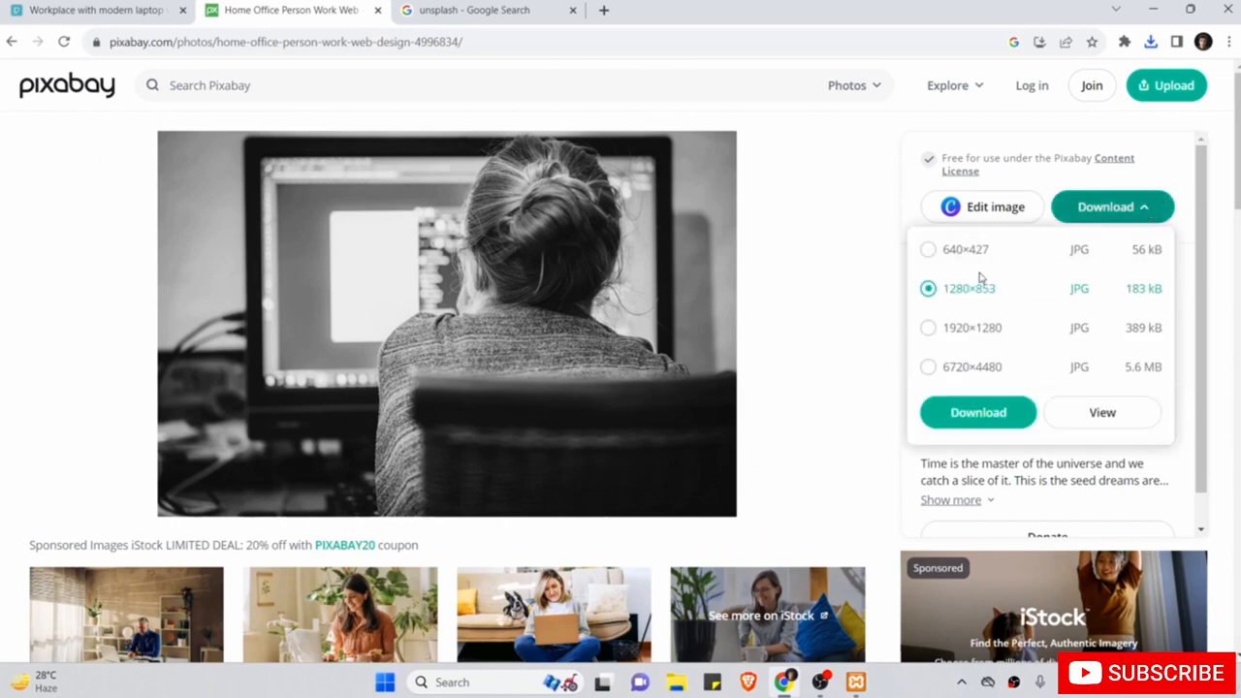
left_click(970, 368)
left_click(973, 329)
left_click(950, 330)
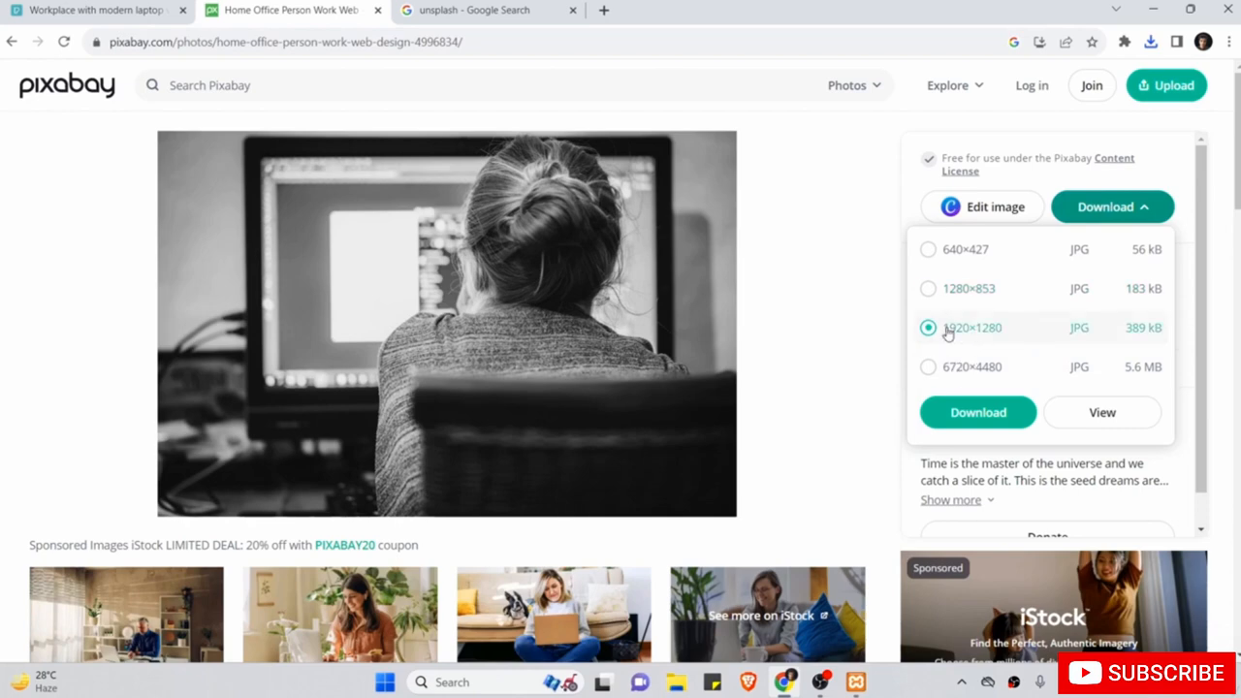
left_click(967, 415)
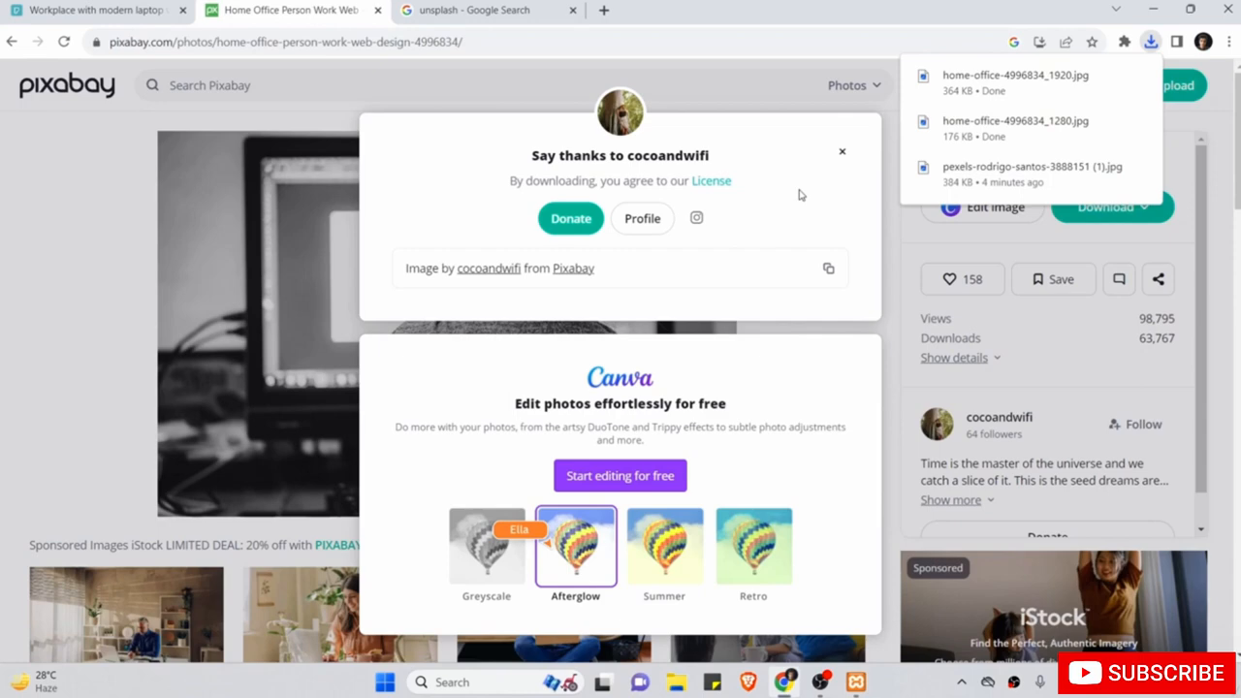
left_click(828, 267)
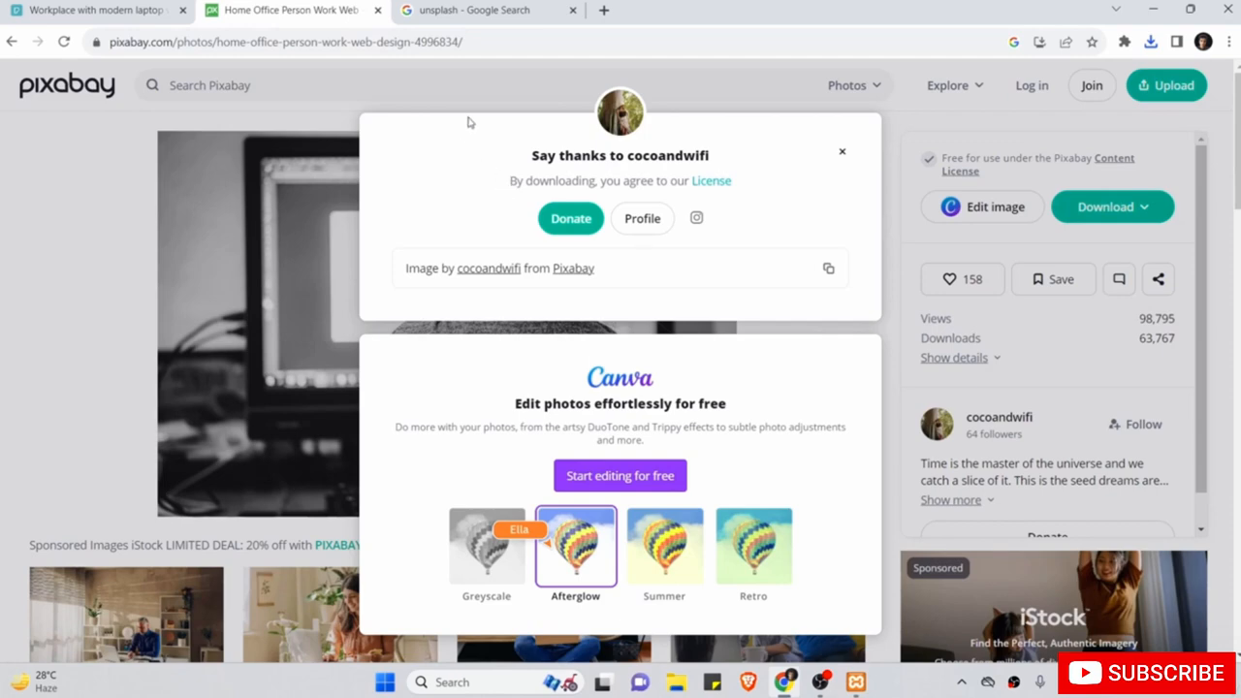
Open Unsplash from the Google results and search for 'web development' photos.
left_click(461, 11)
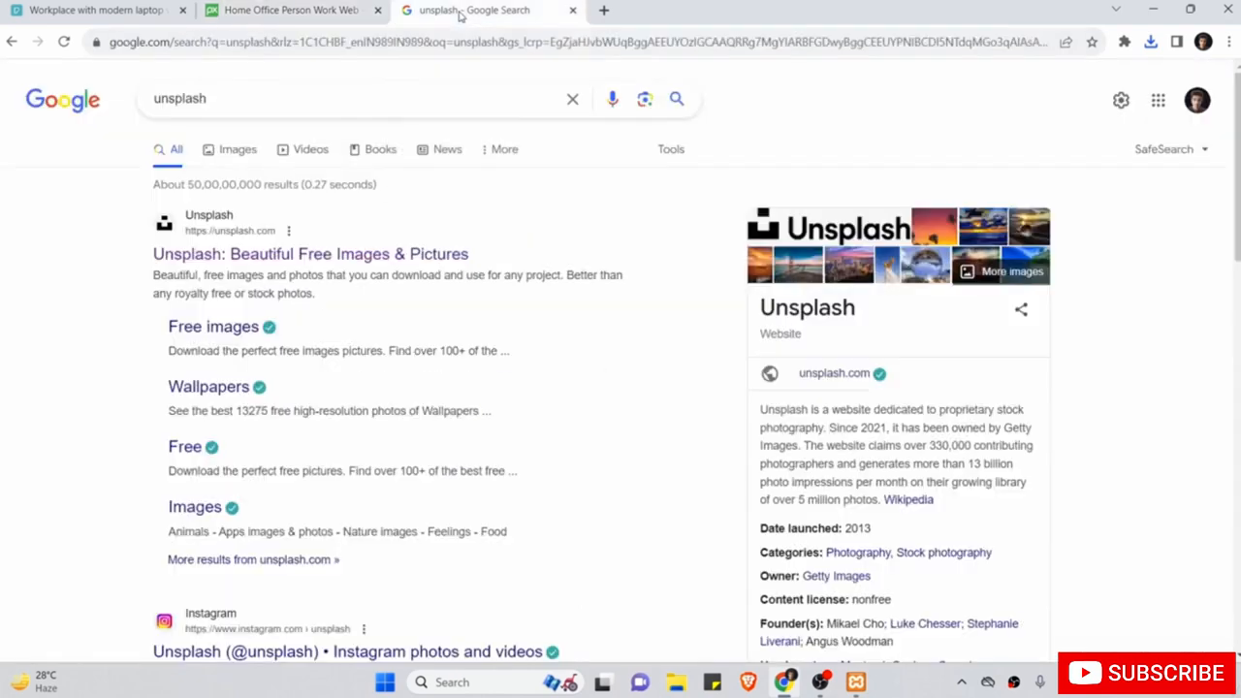
double_click(244, 104)
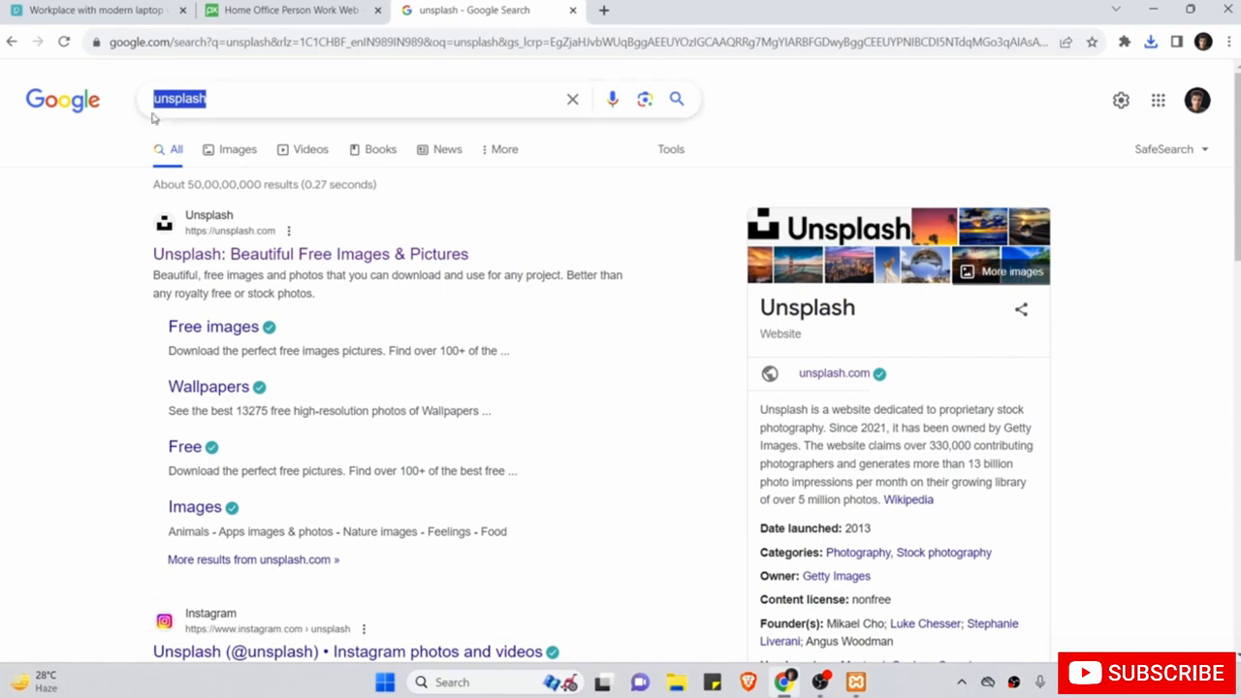
left_click(221, 255)
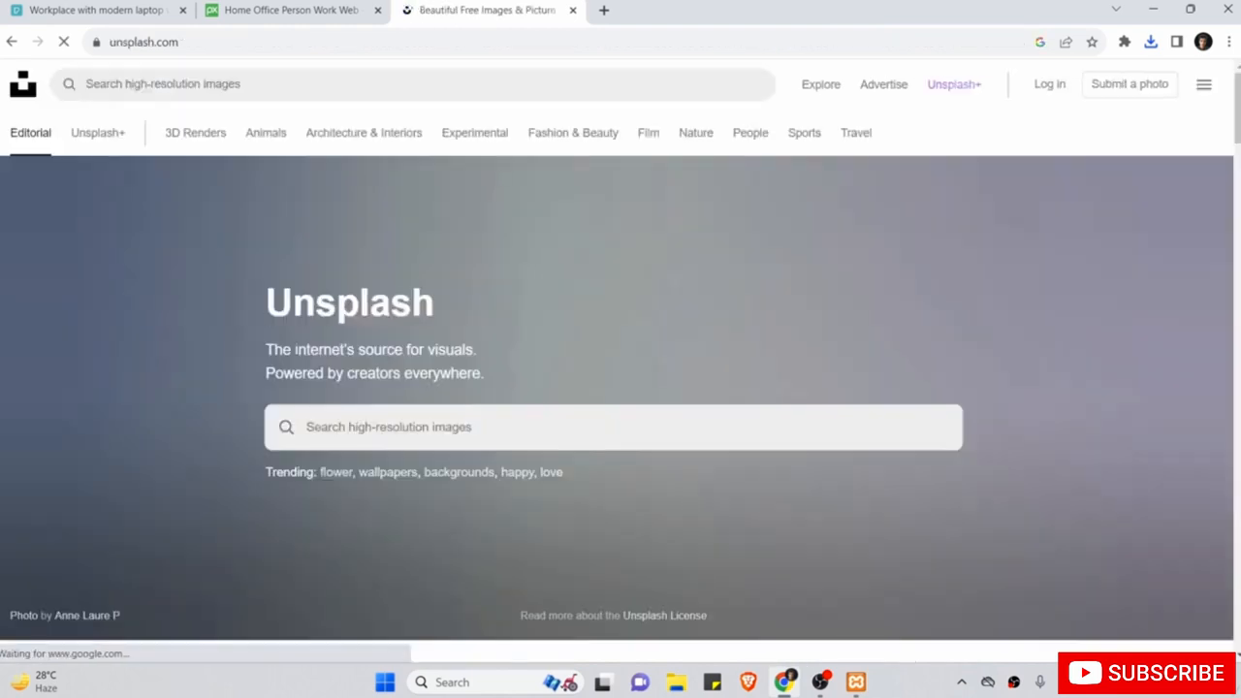
scroll(392, 424, "down", 5)
scroll(392, 424, "down", 10)
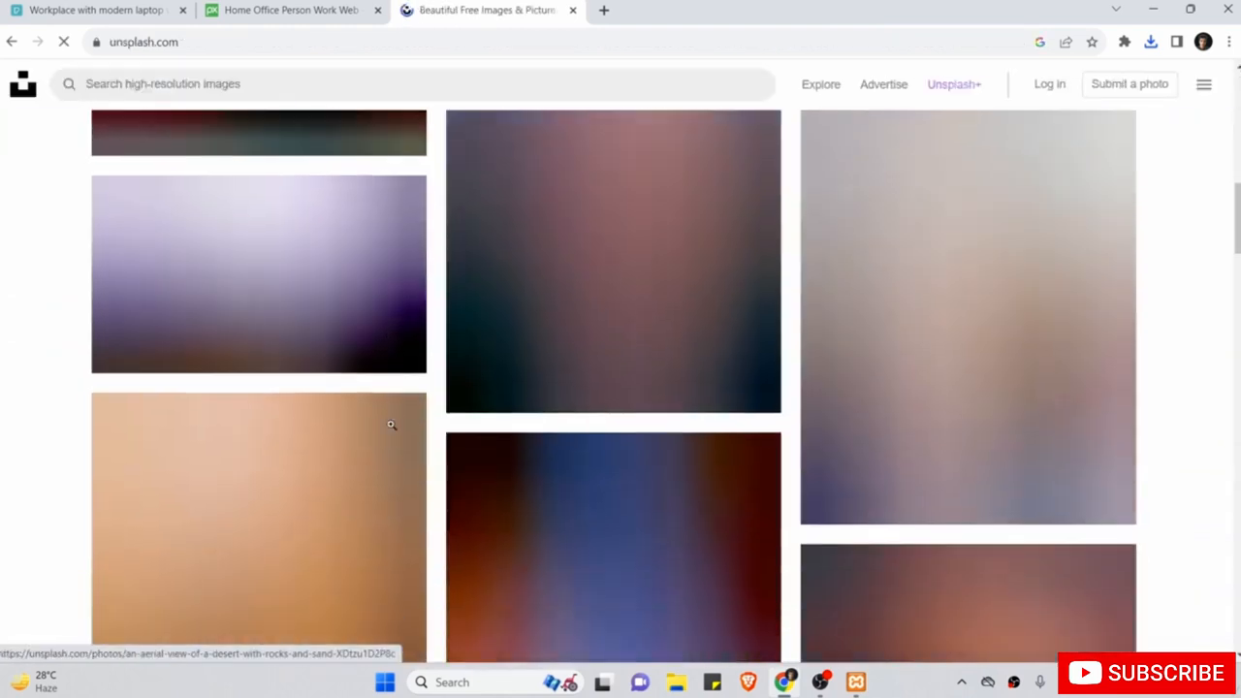
scroll(391, 424, "up", 10)
scroll(391, 423, "up", 5)
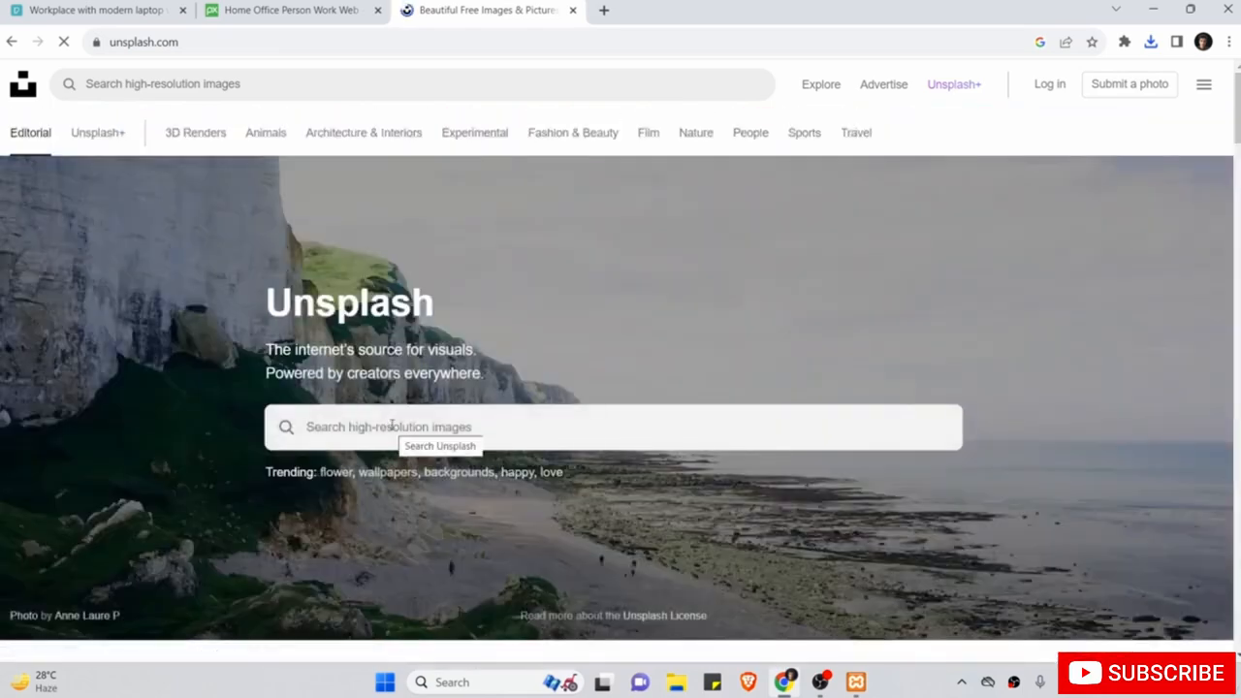
left_click(391, 427)
scroll(390, 425, "down", 2)
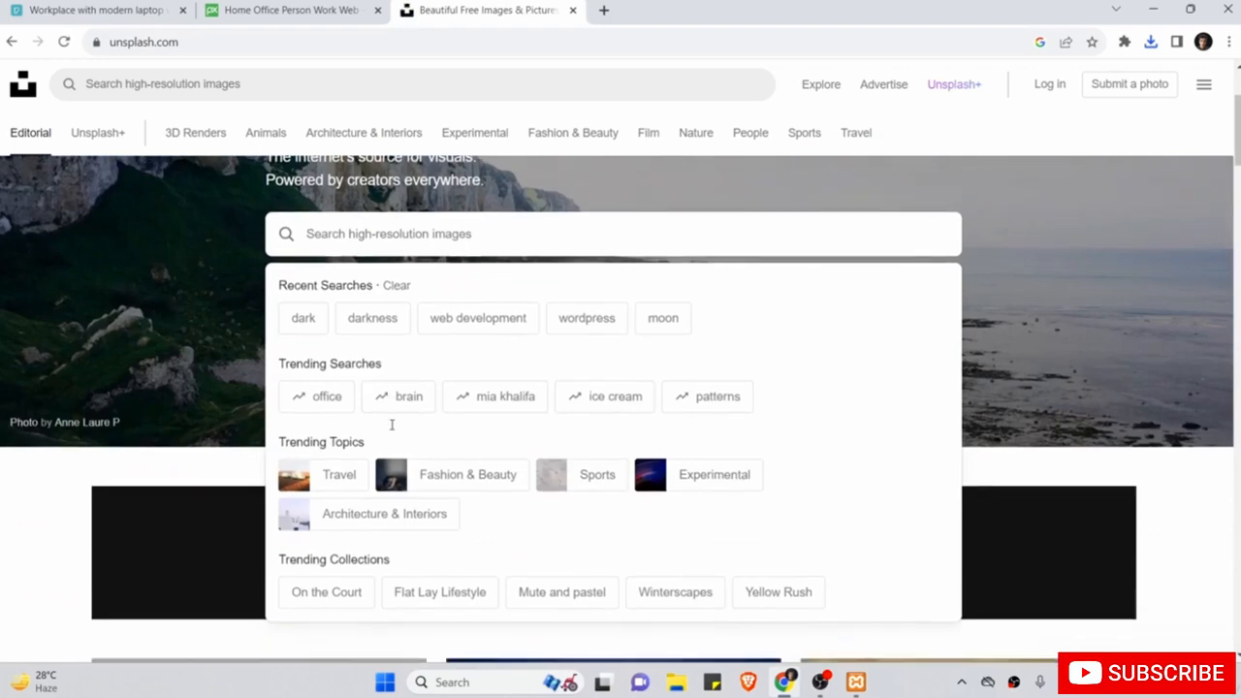
left_click(502, 322)
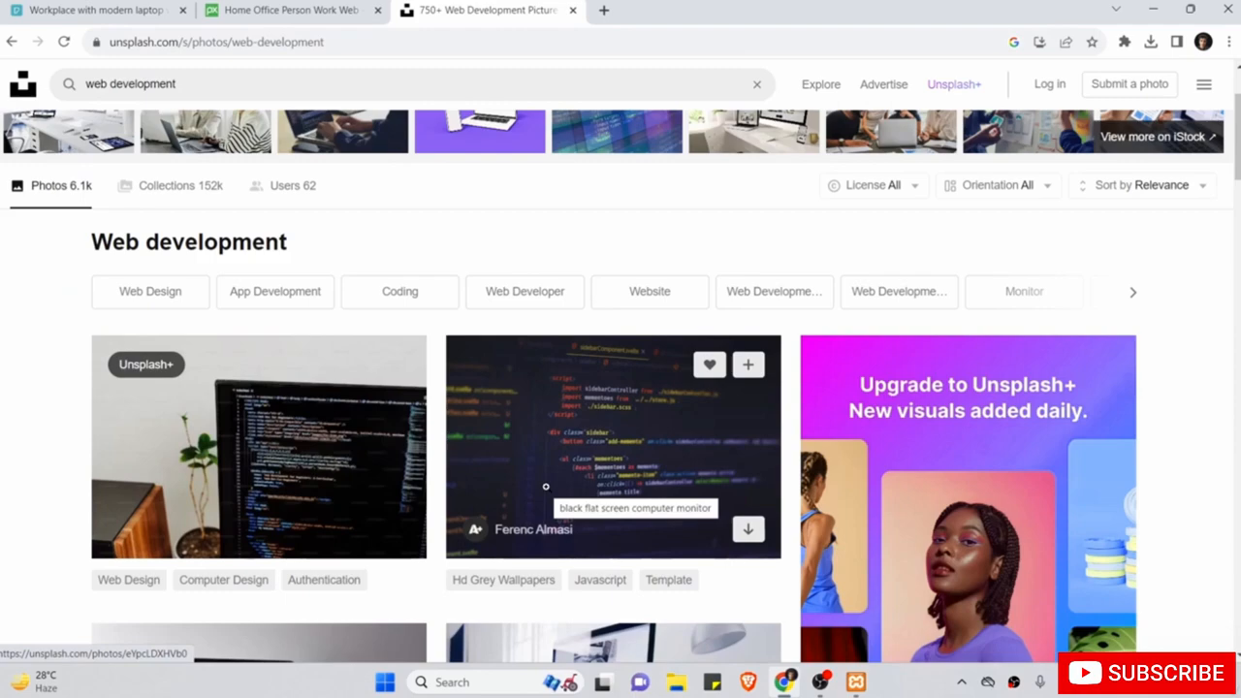
Open the MacBook Pro desk photo, download it at original size, and copy the attribution.
scroll(546, 487, "down", 6)
scroll(546, 487, "down", 4)
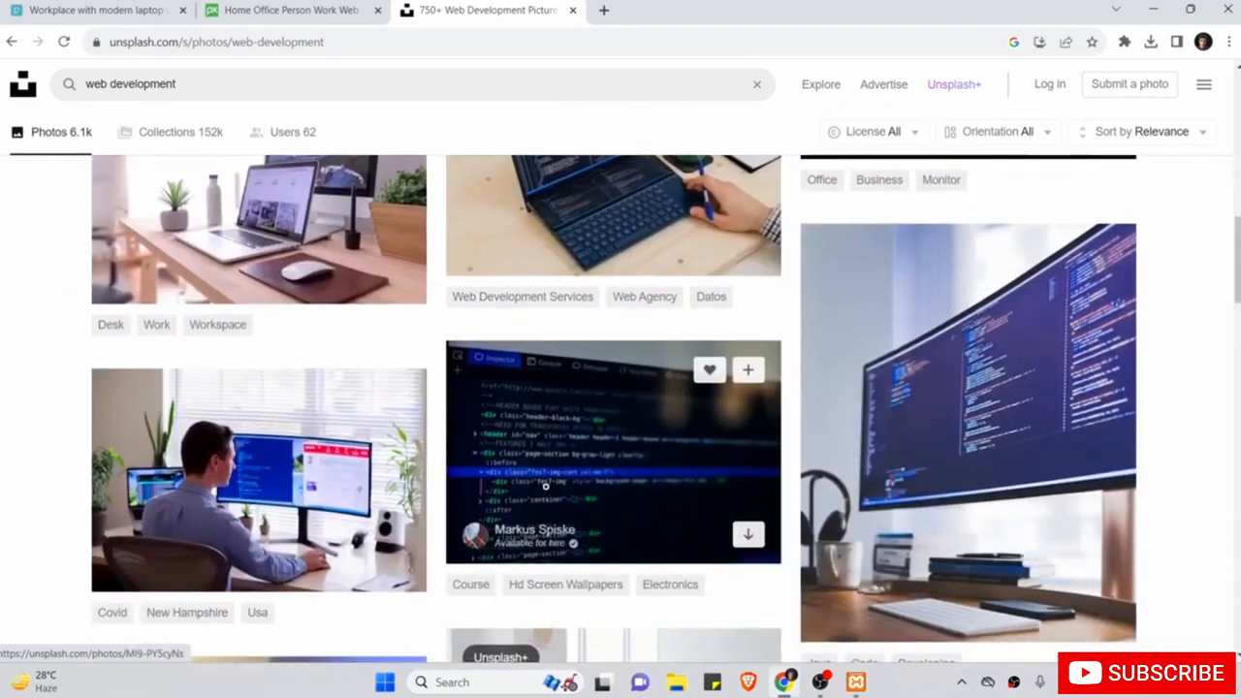
scroll(545, 486, "up", 2)
scroll(546, 487, "up", 1)
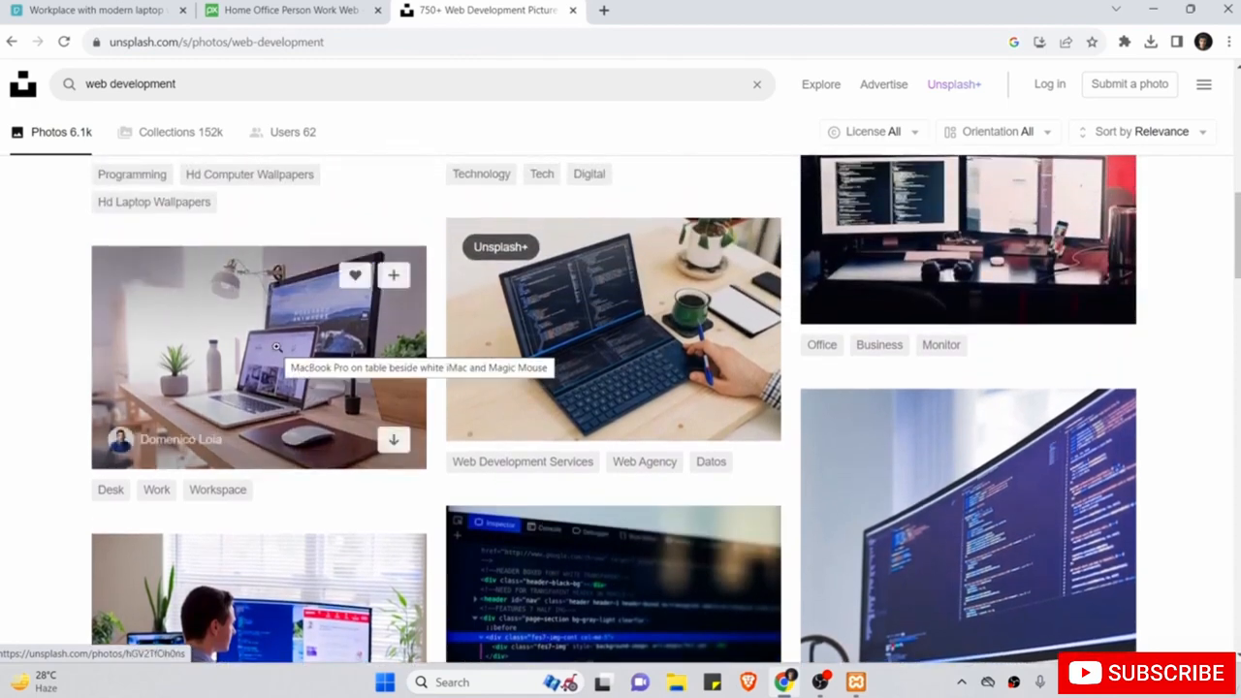
left_click(276, 347)
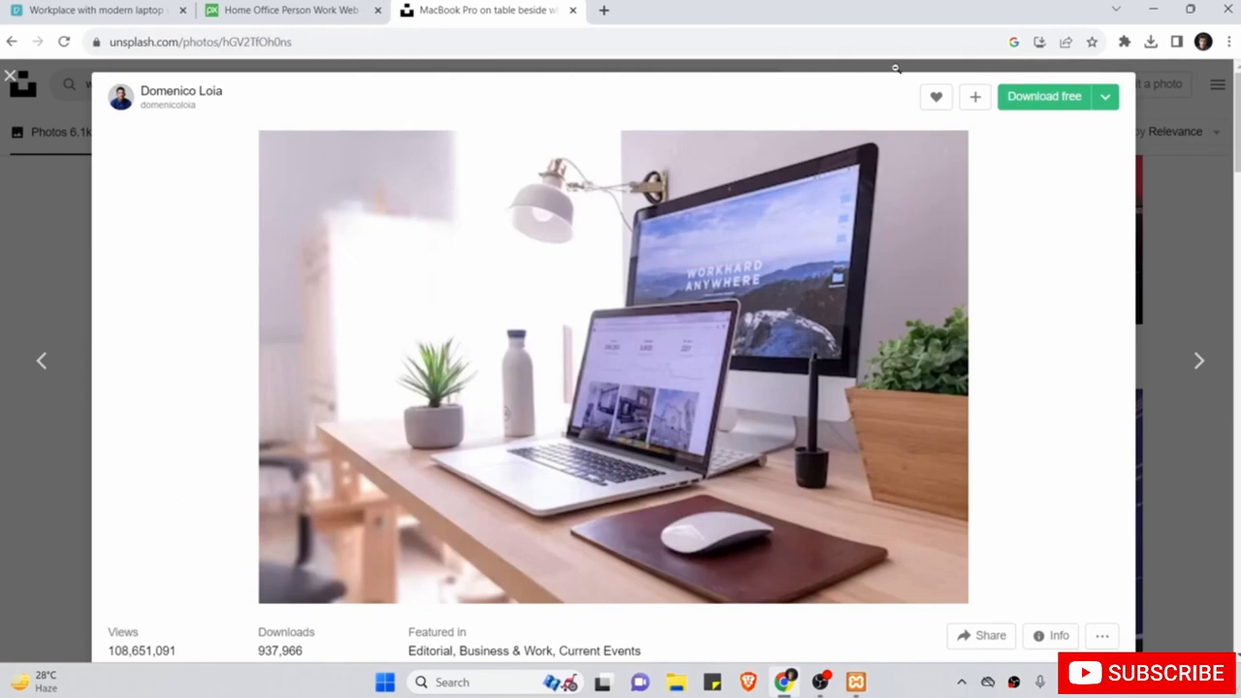
left_click(1106, 97)
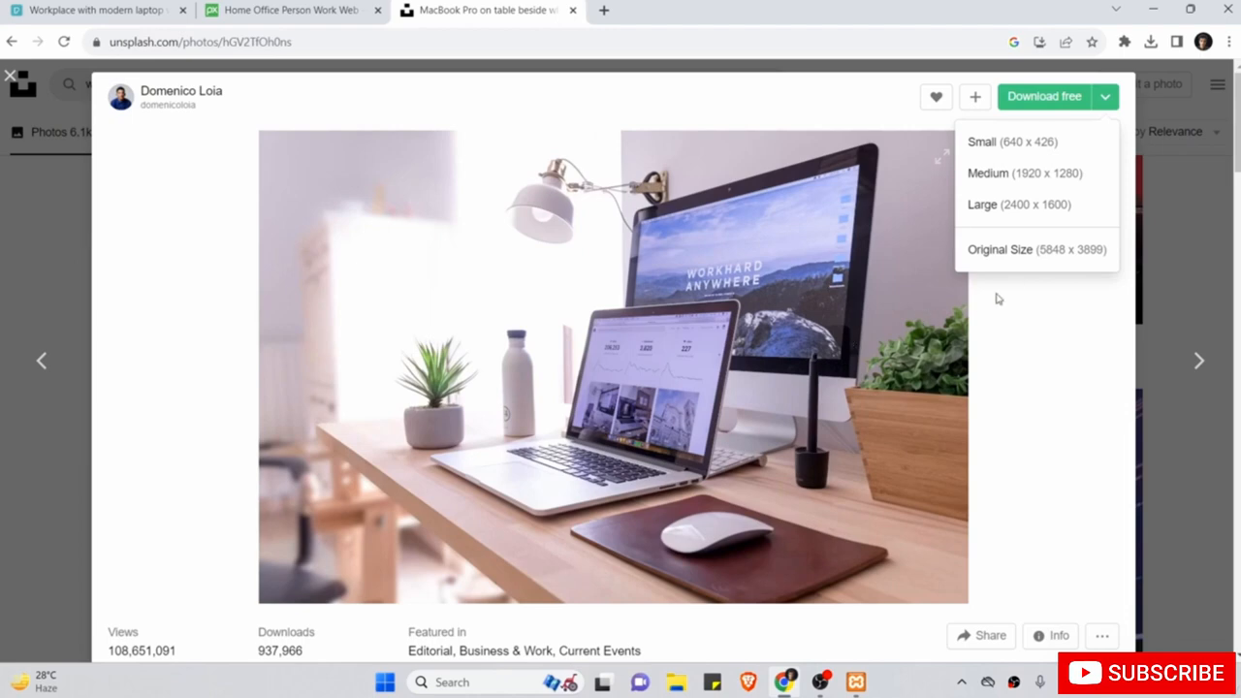
left_click(1018, 249)
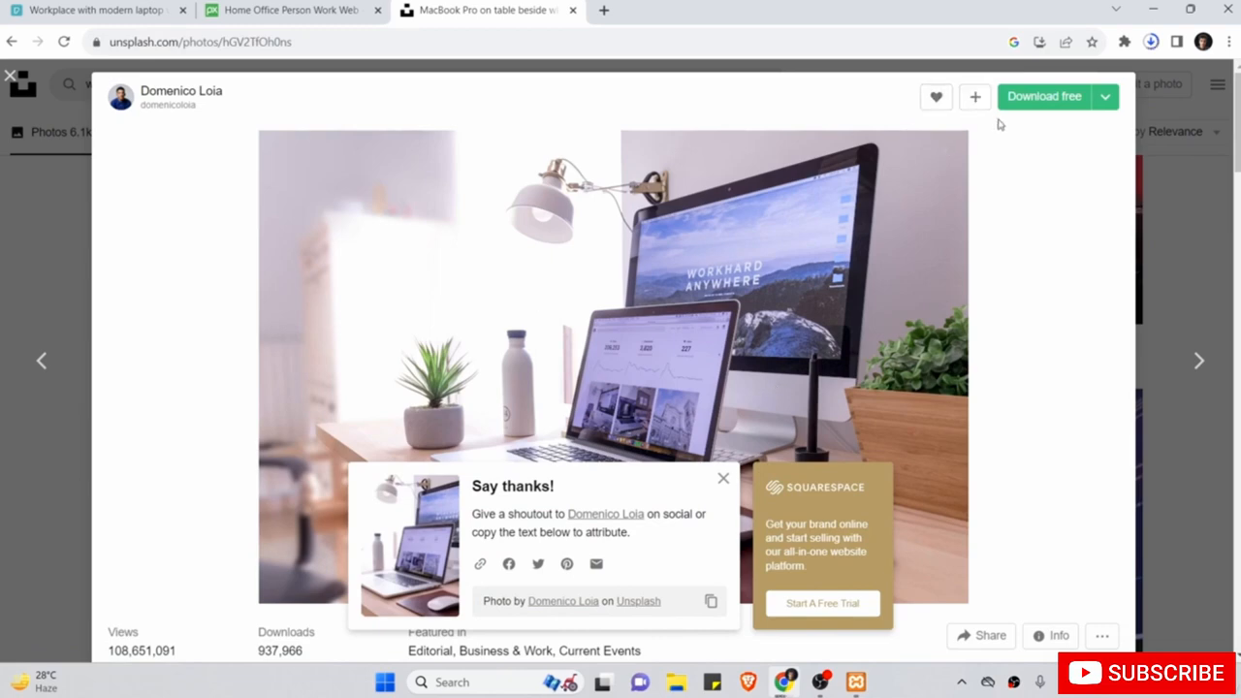
left_click(711, 603)
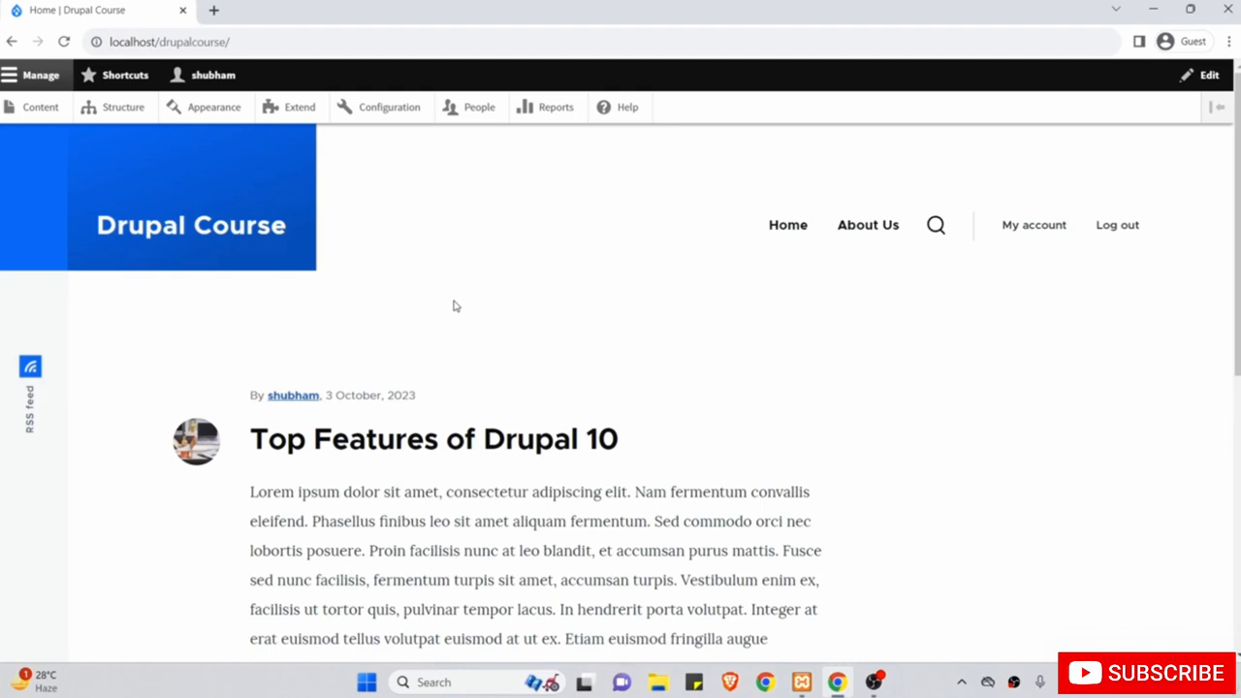
Go to the Content list and open the Add content page.
left_click(40, 109)
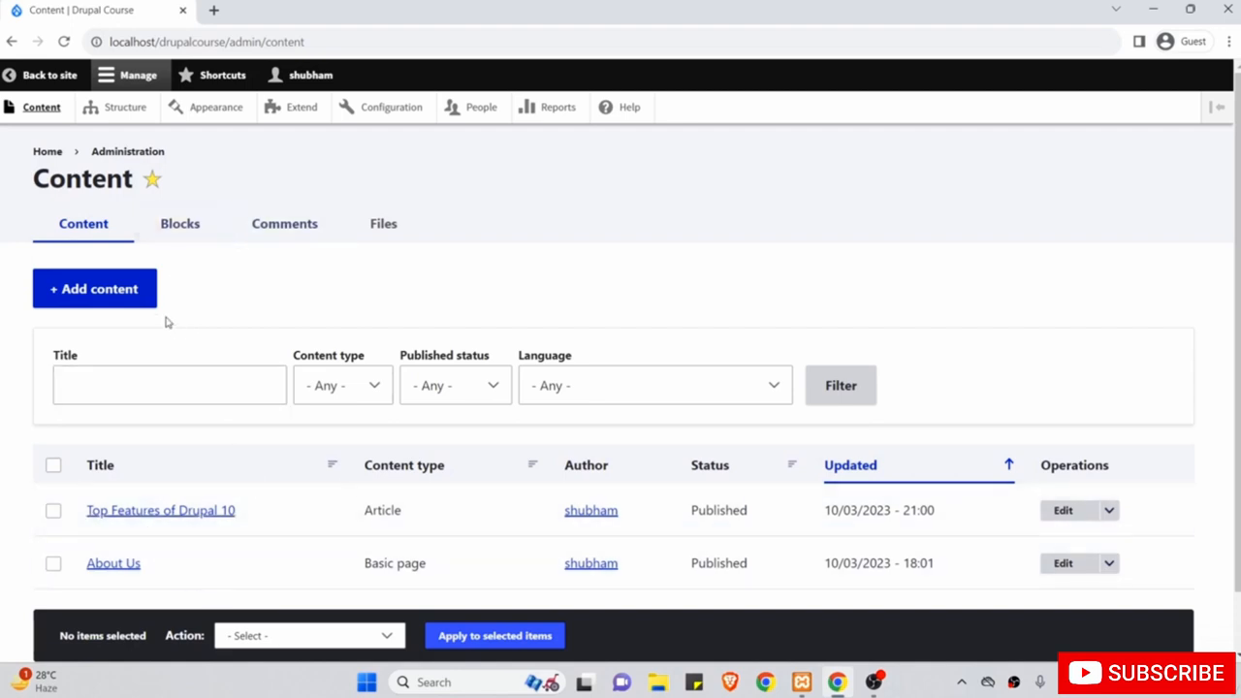
left_click(117, 288)
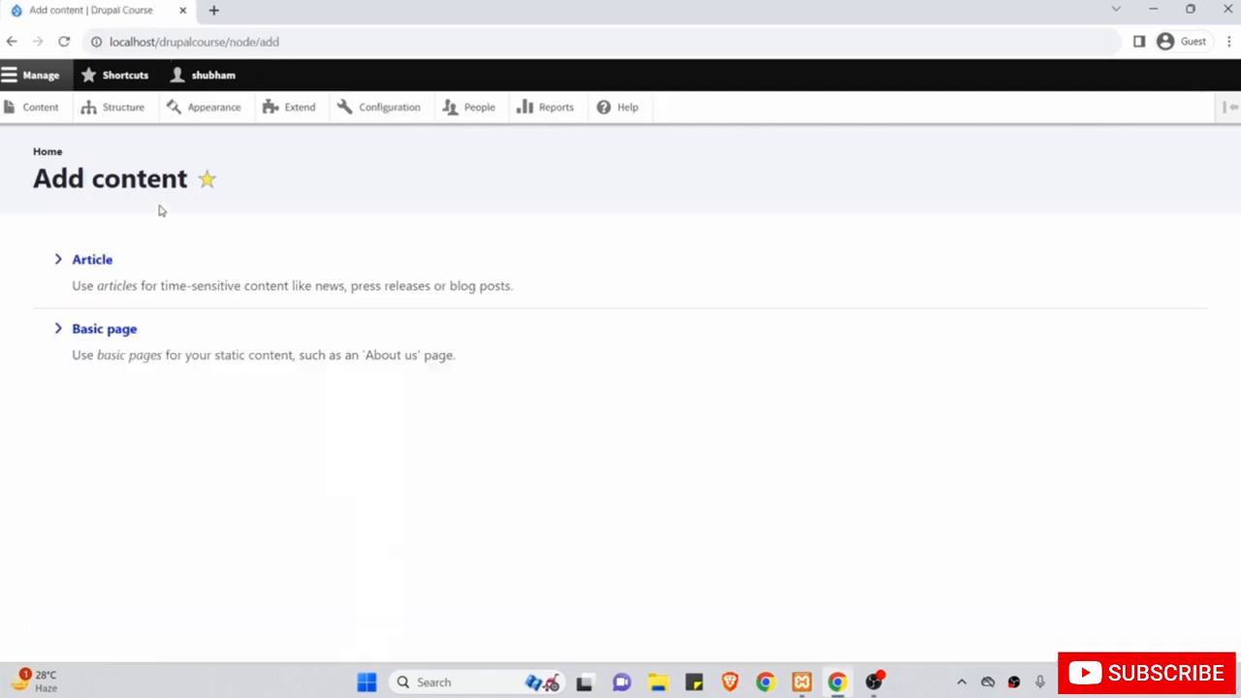
Create a new Basic page and set the body text format to Full HTML.
left_click(127, 335)
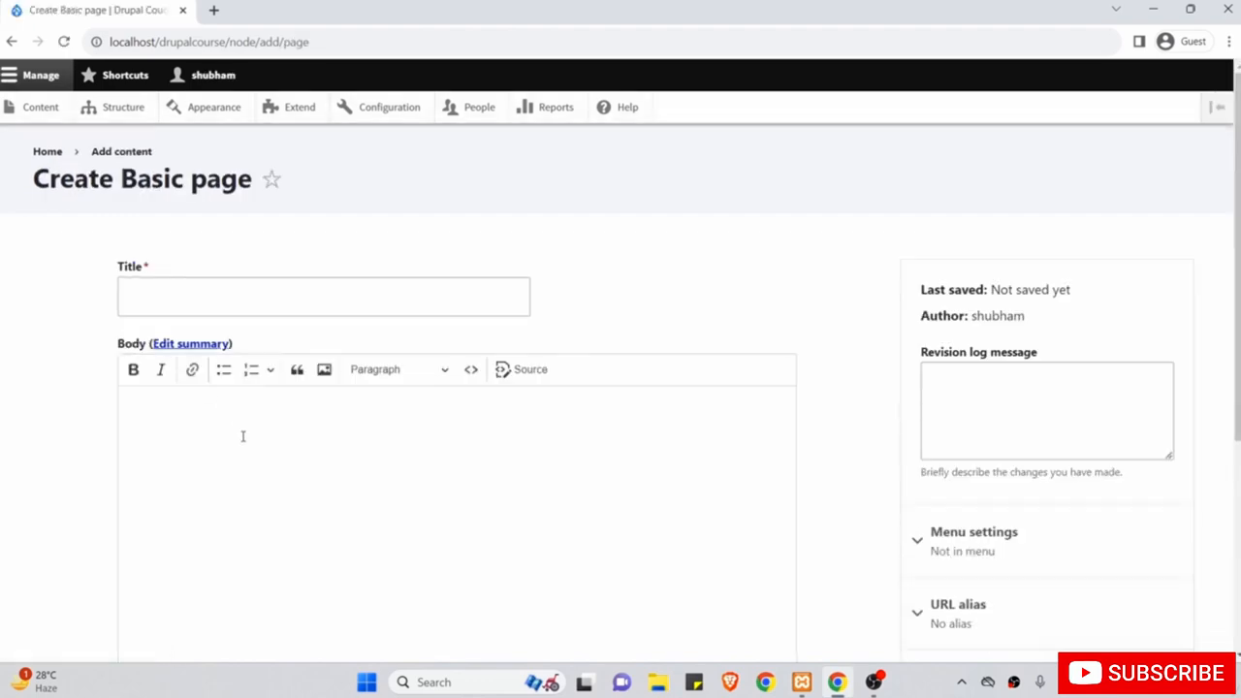
scroll(242, 436, "down", 2)
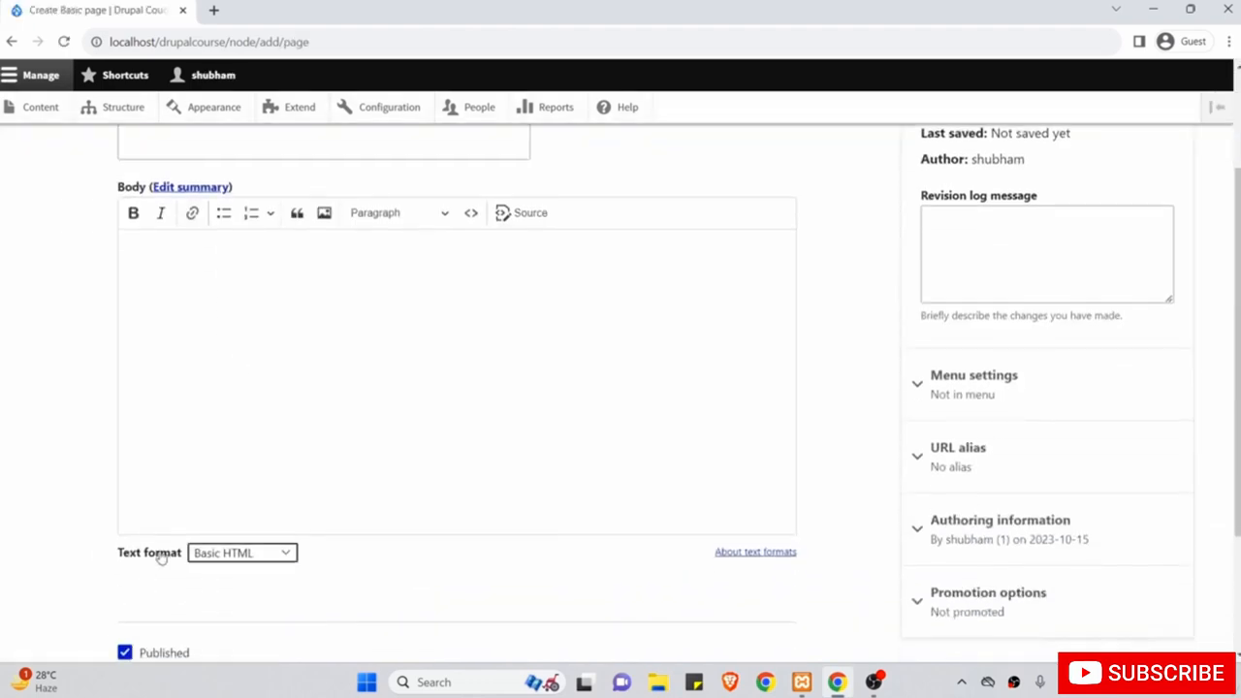
left_click(226, 554)
left_click(242, 606)
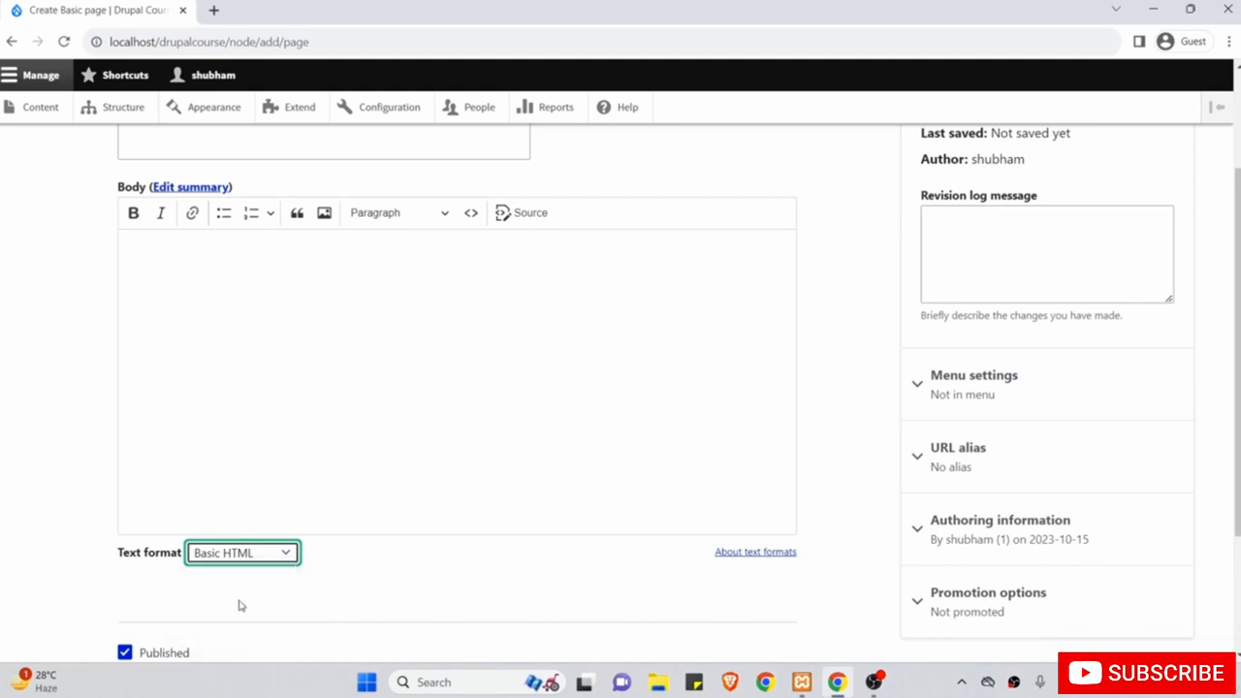
scroll(331, 339, "up", 1)
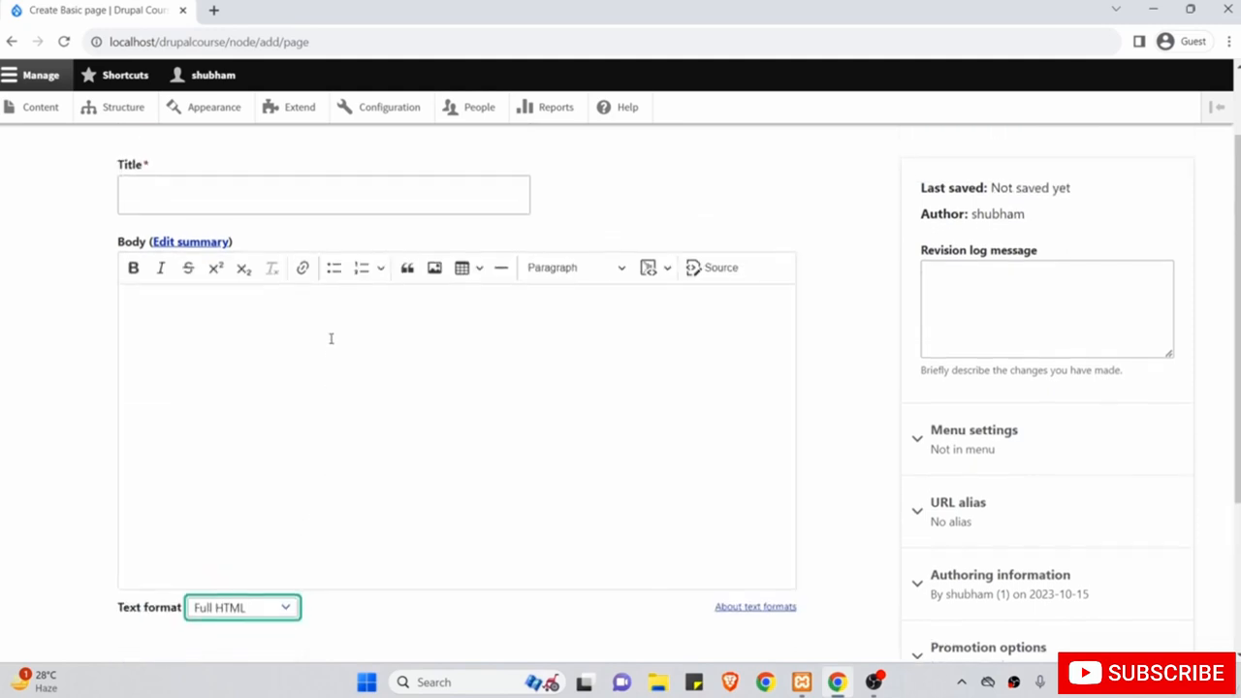
Type bold 'Bold Text here' followed by plain text 'heefhkjsdhnkfj' in the body.
left_click(326, 389)
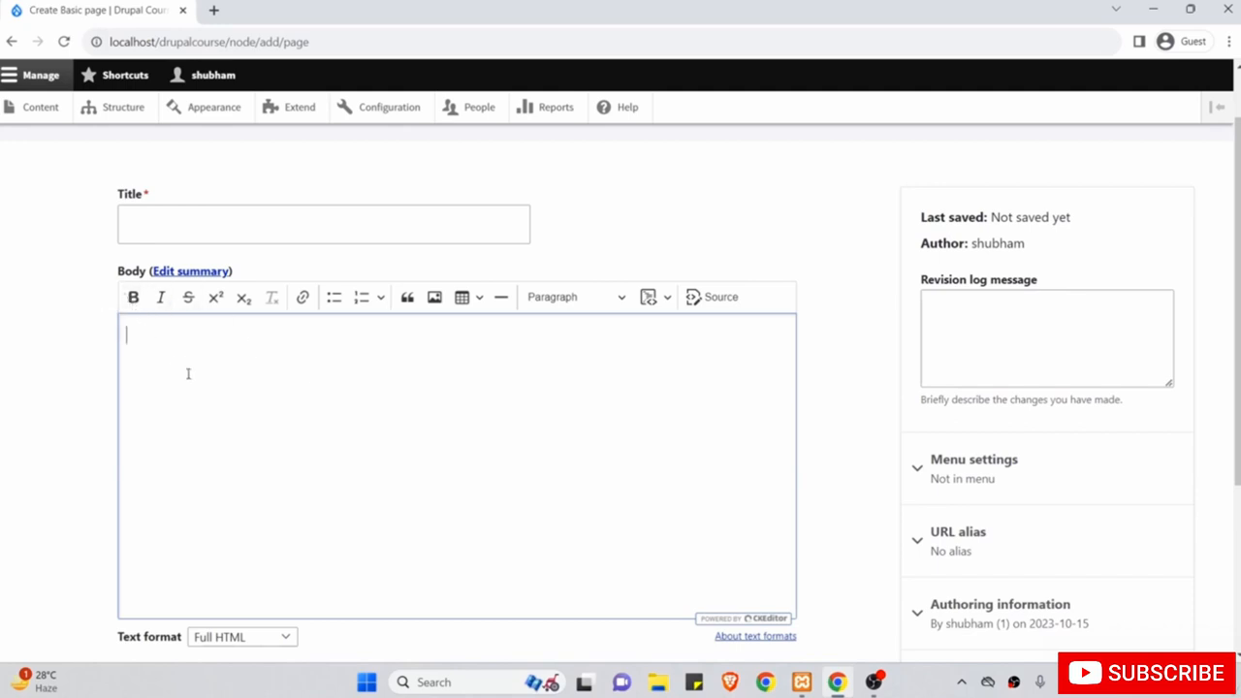
left_click(134, 299)
type("Bold Tex")
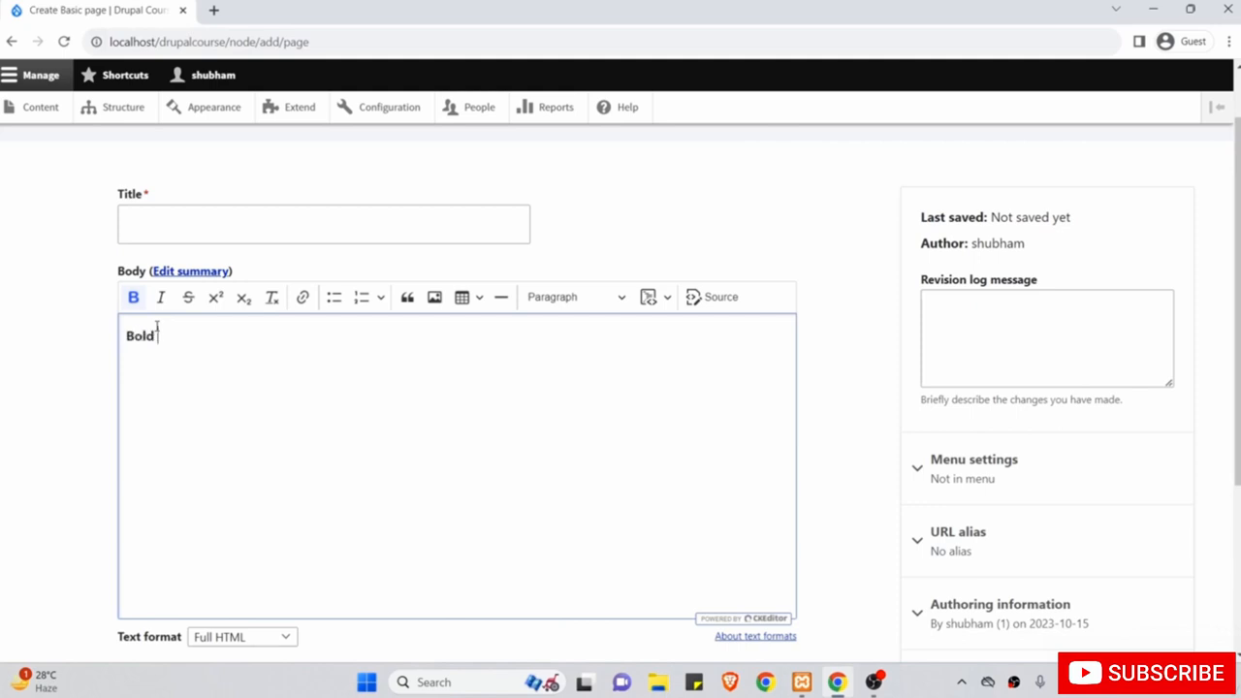
type("t here")
left_click(133, 298)
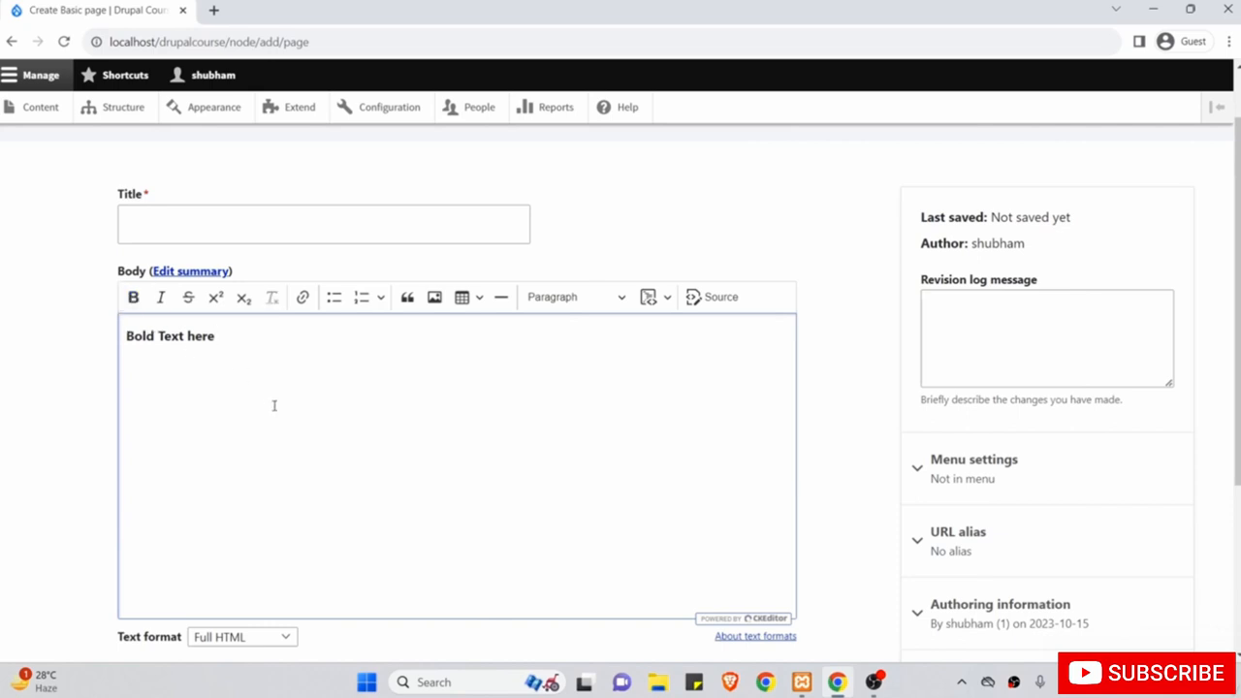
type("heefhkjsdhnkfj")
key("Return")
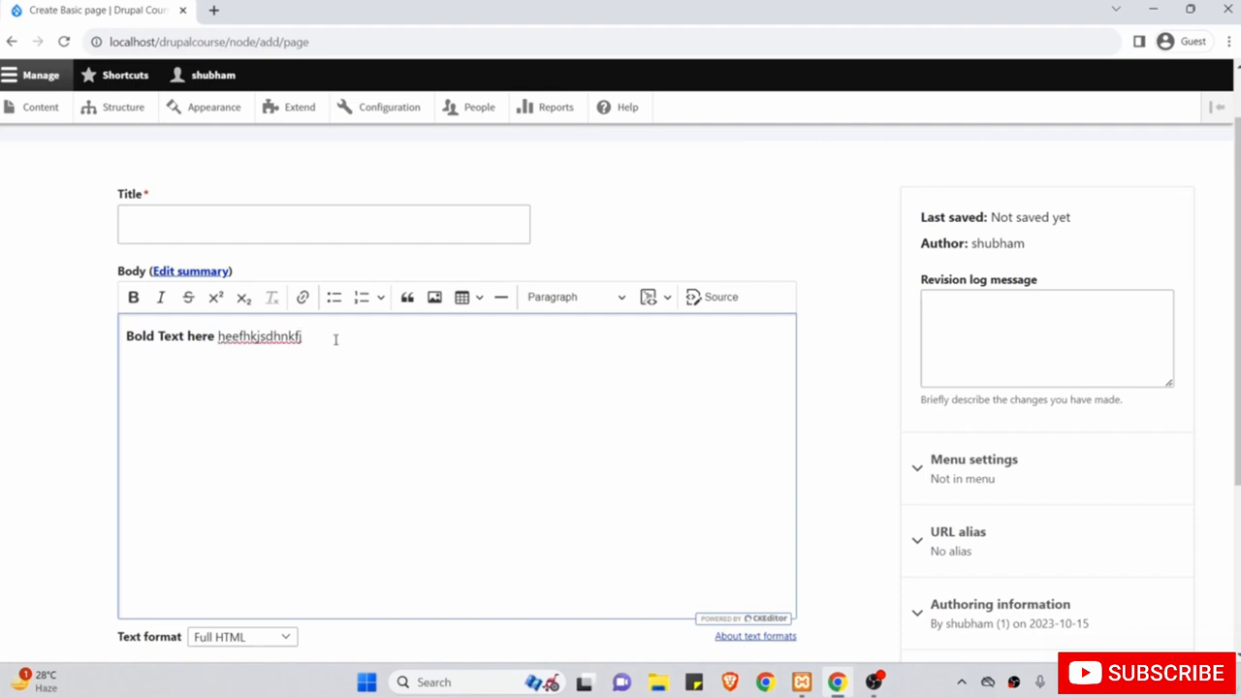
Add a person's name on the next line and make it bold.
type("Shubham Saurav")
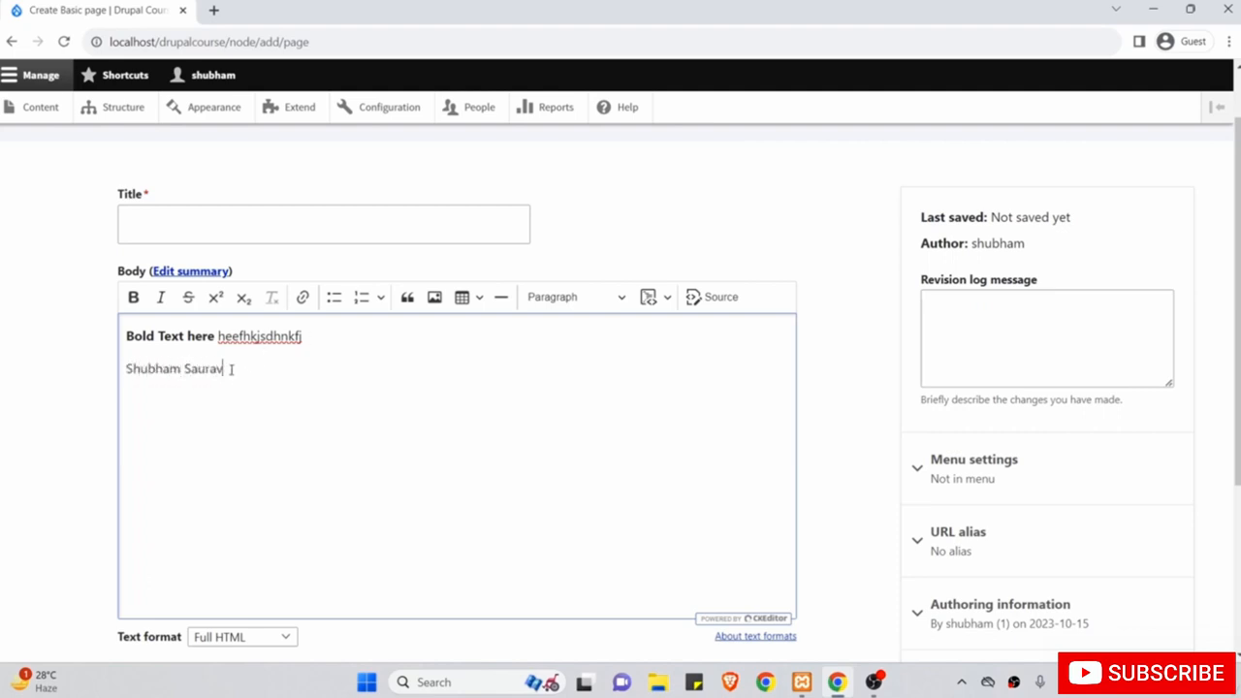
left_click_drag(230, 369, 125, 369)
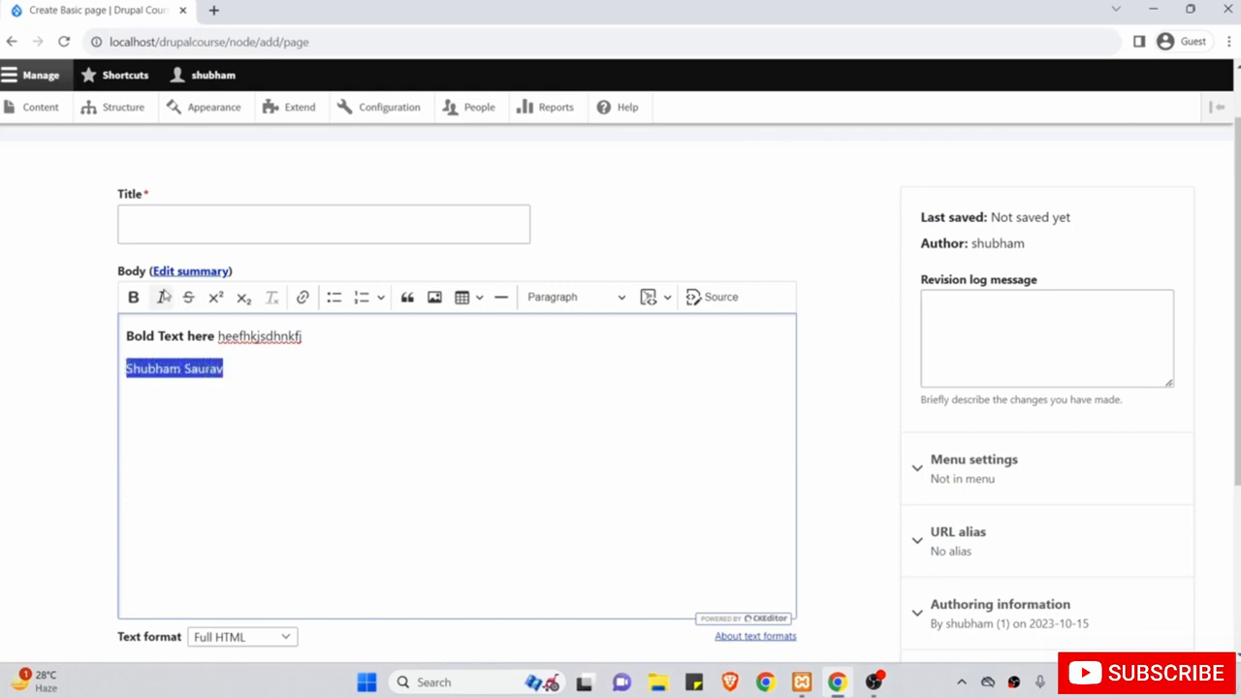
left_click(134, 299)
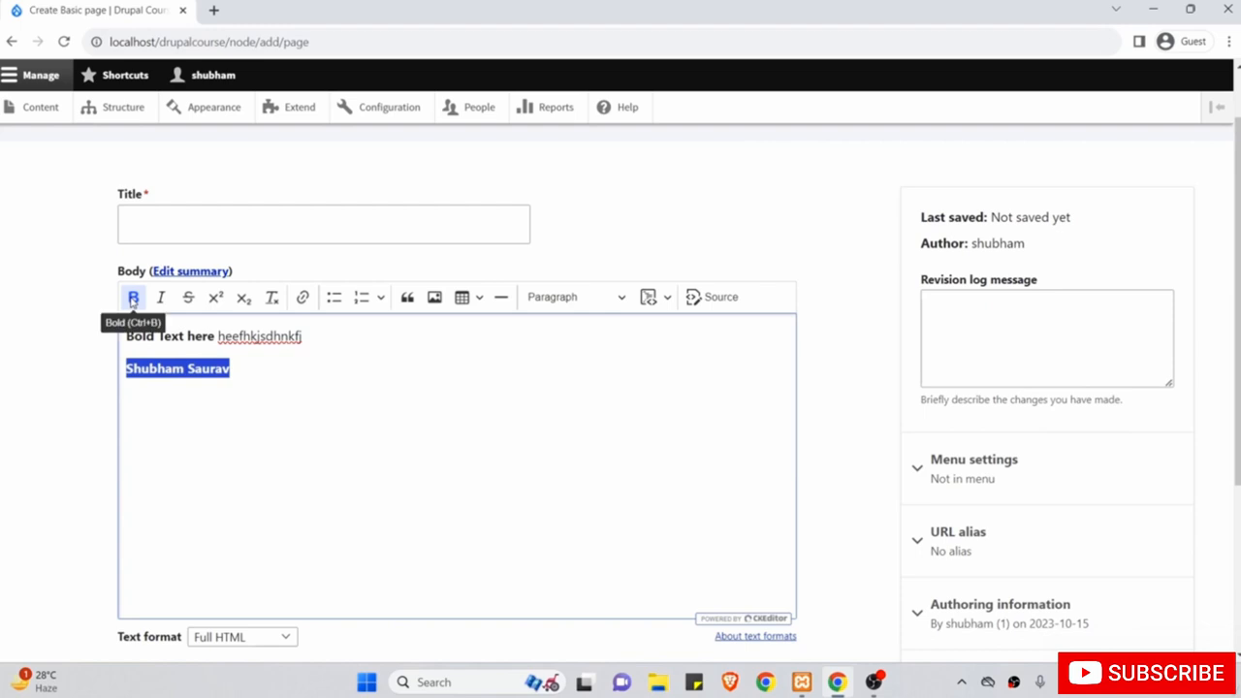
left_click(240, 355)
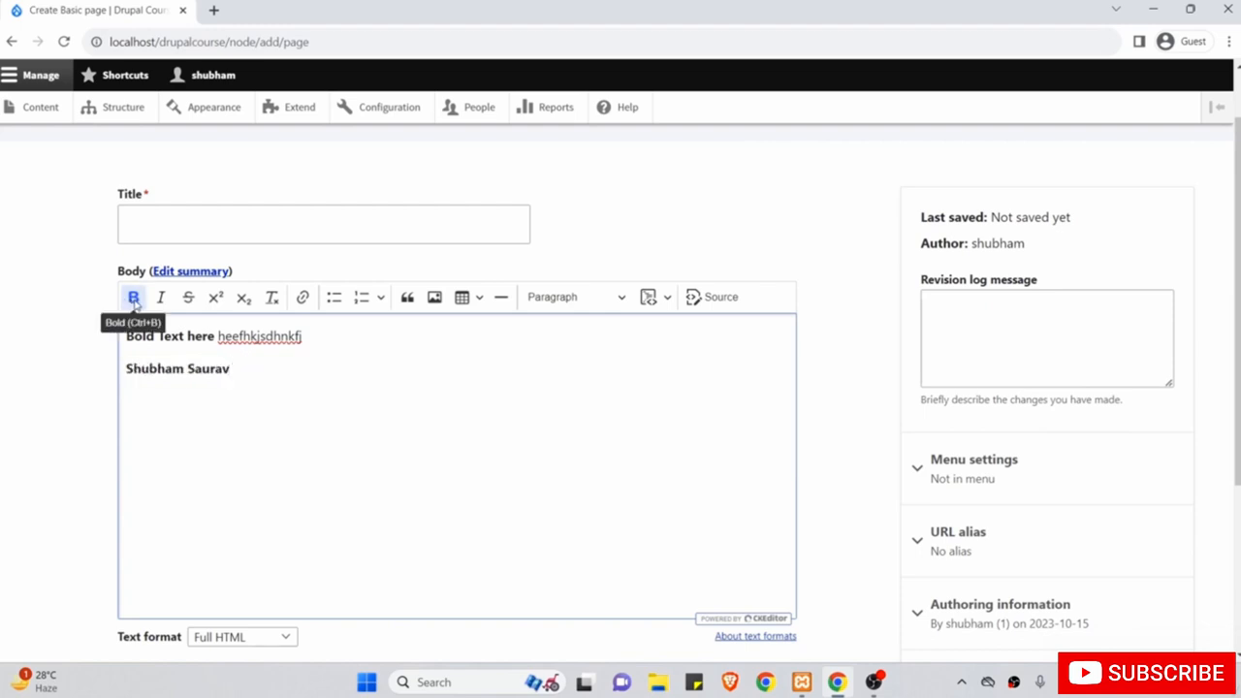
left_click(134, 299)
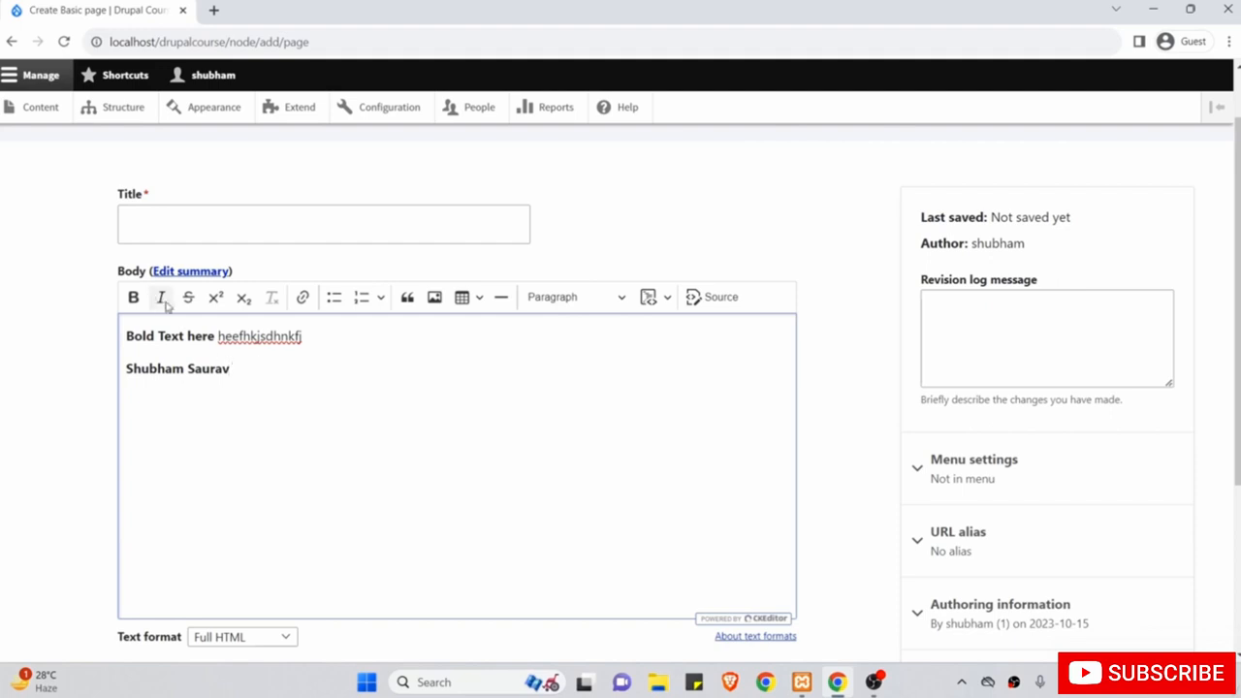
Add italic 'write italic text here' followed by plain 'jhjhjhjhhjh' on a new line.
key("Return")
left_click(162, 300)
type("write italic text here")
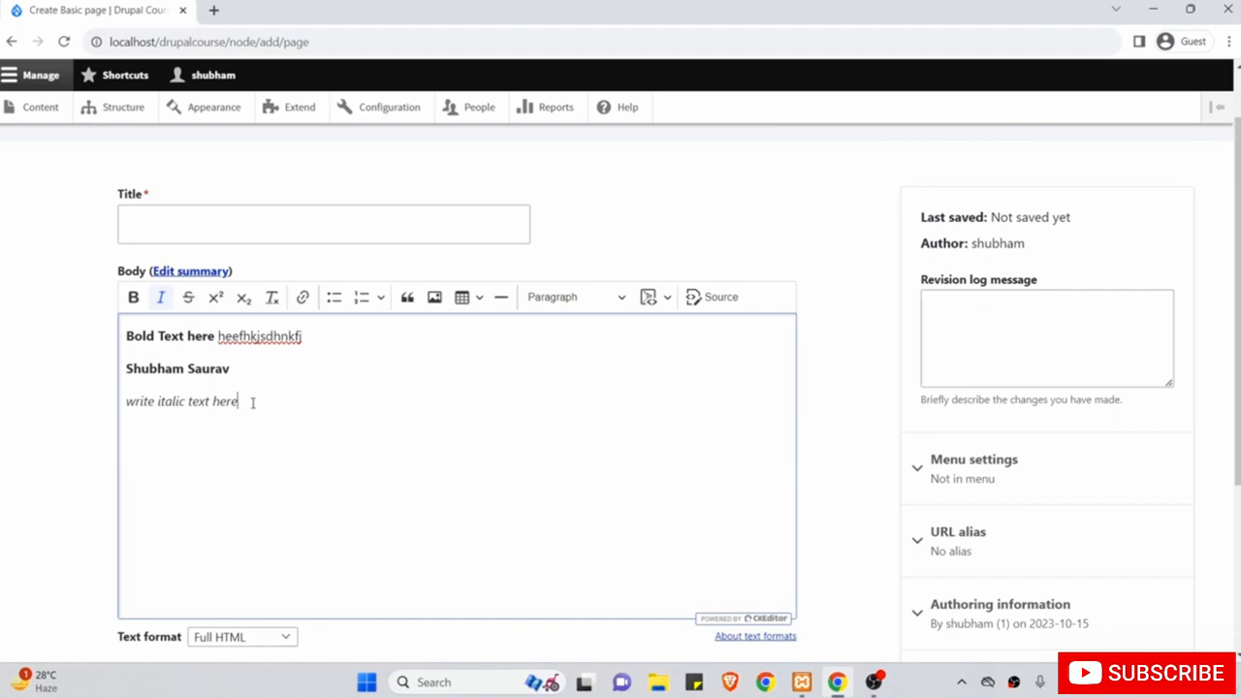
left_click(161, 299)
type("jhjhjhjhhjh")
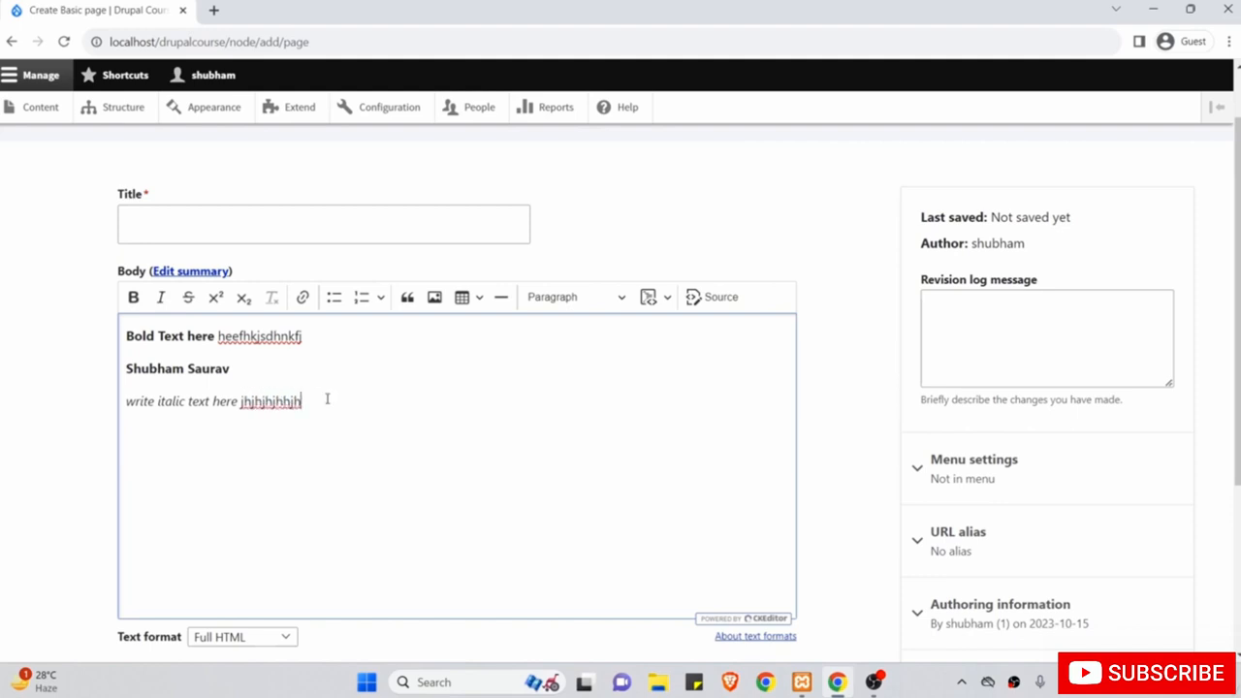
key("Return")
Make the bold name line italic too.
left_click_drag(236, 368, 125, 369)
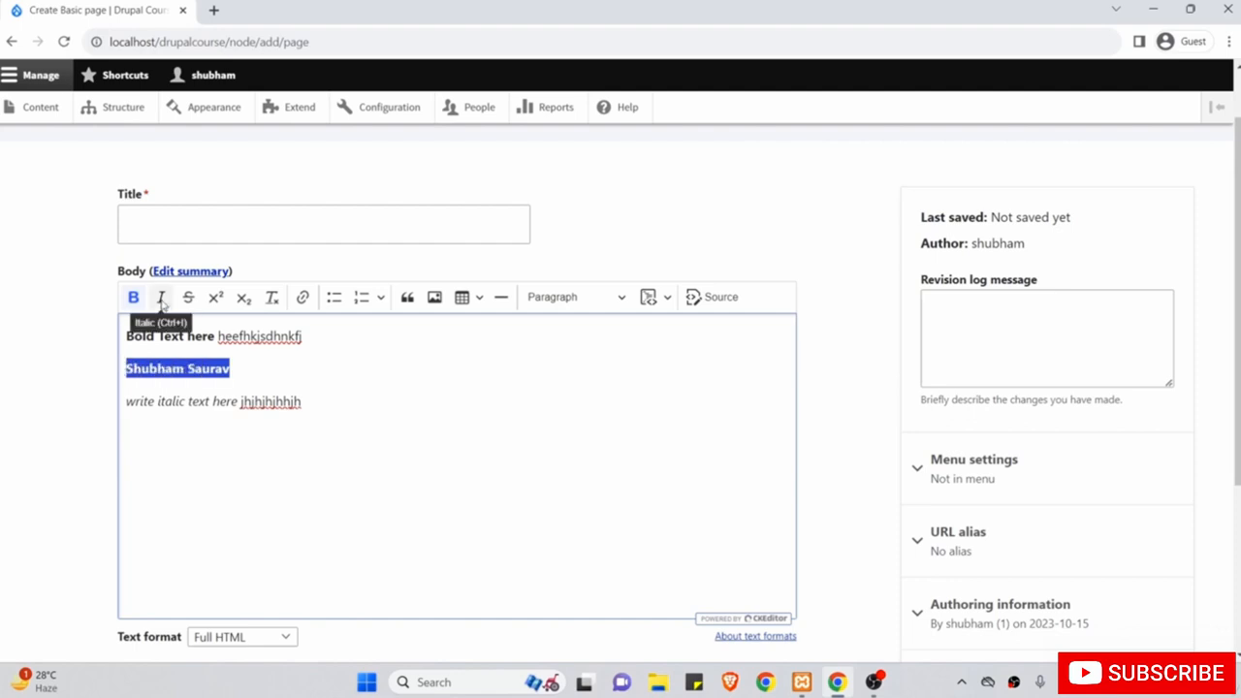
left_click(162, 298)
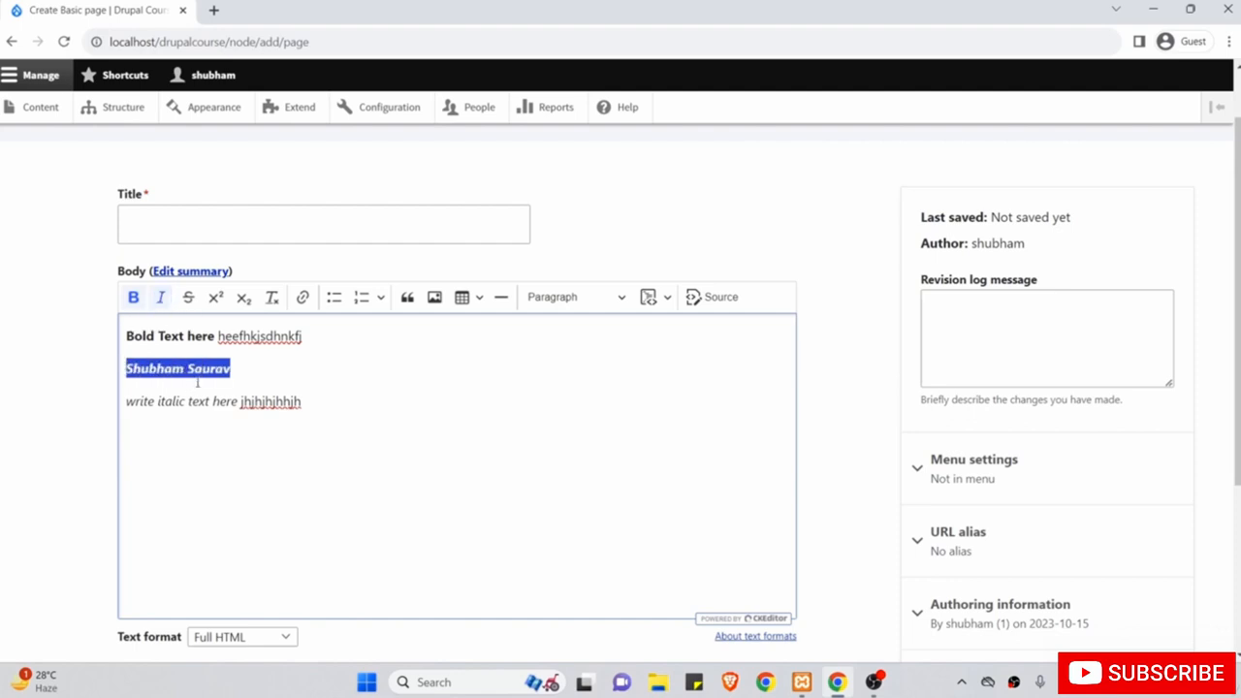
left_click(255, 369)
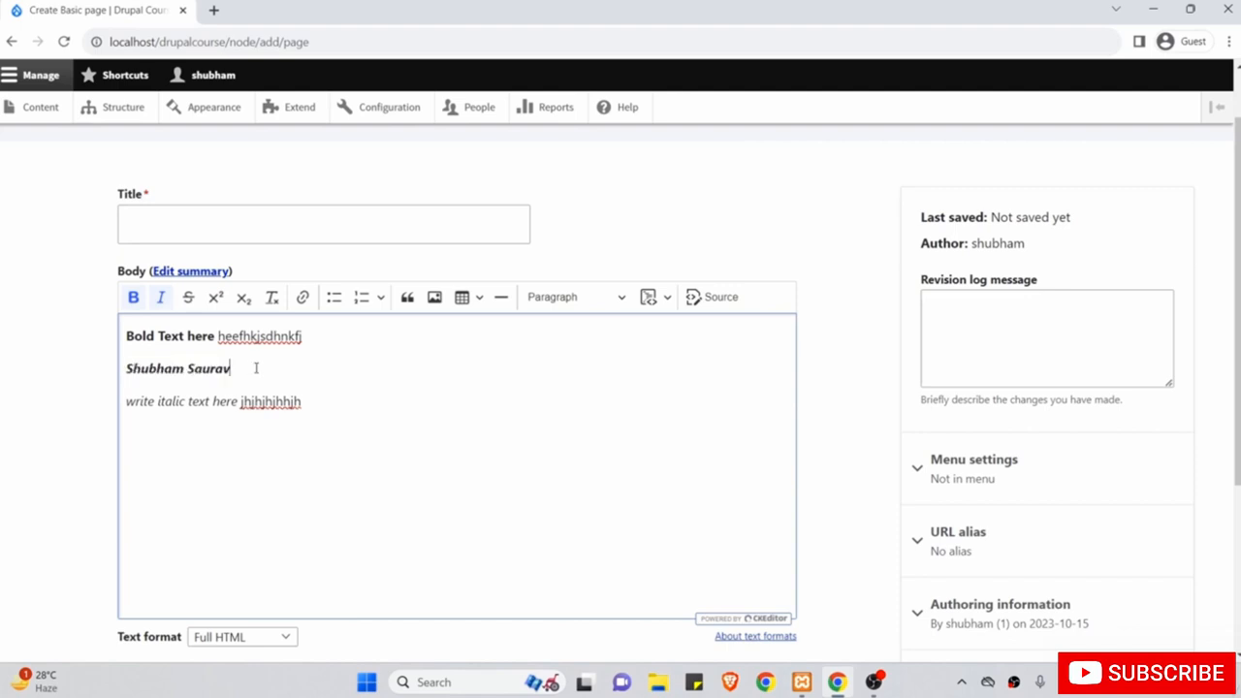
left_click(310, 400)
Strike through the italic line's trailing text, adding 'kfjkgjfk', then end strikethrough.
left_click_drag(311, 400, 241, 400)
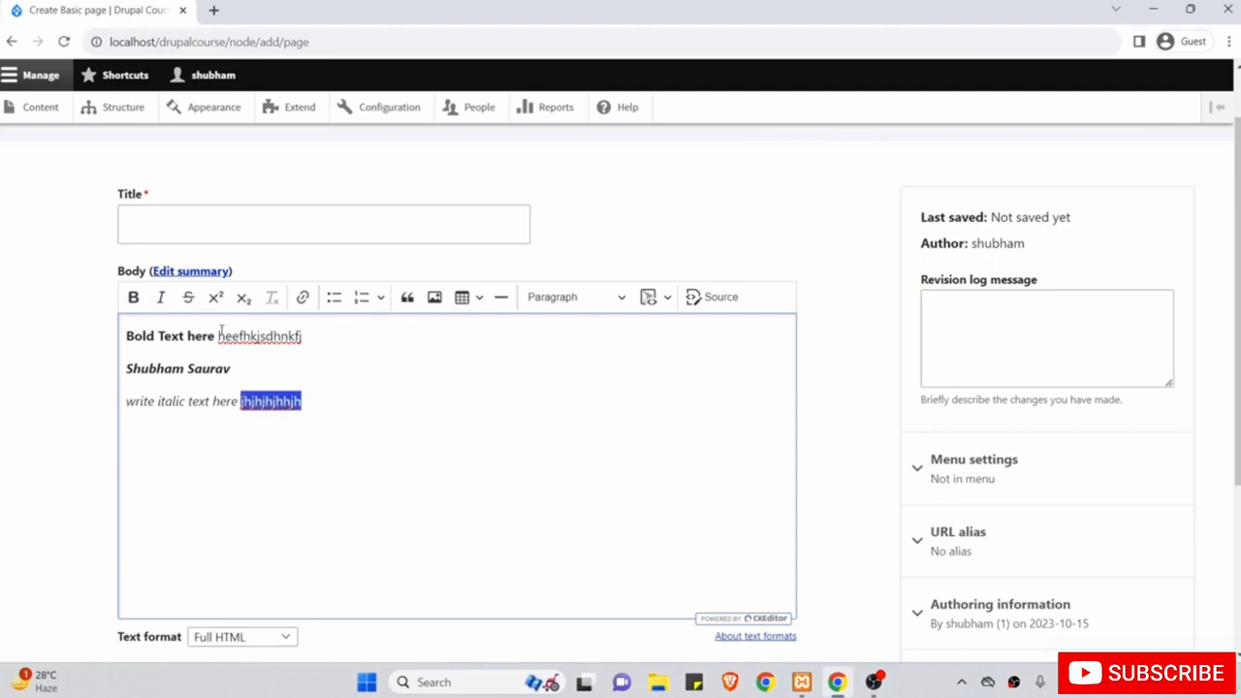
left_click(319, 399)
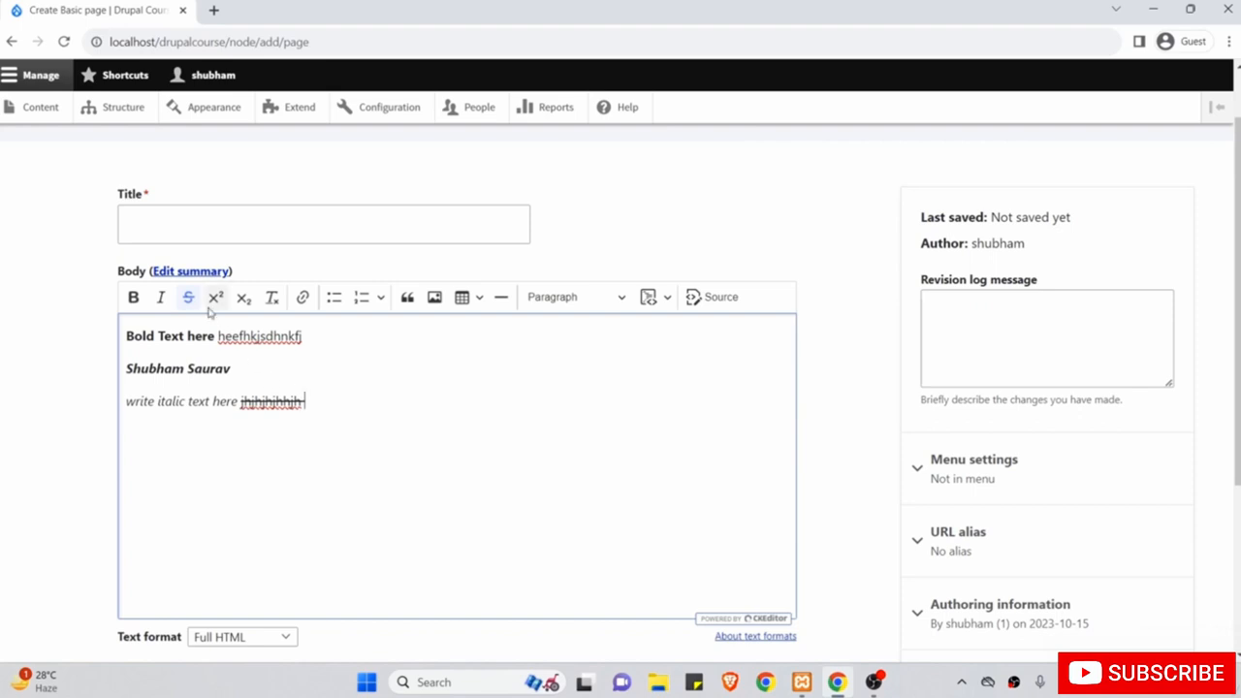
type("kfjkgjfk")
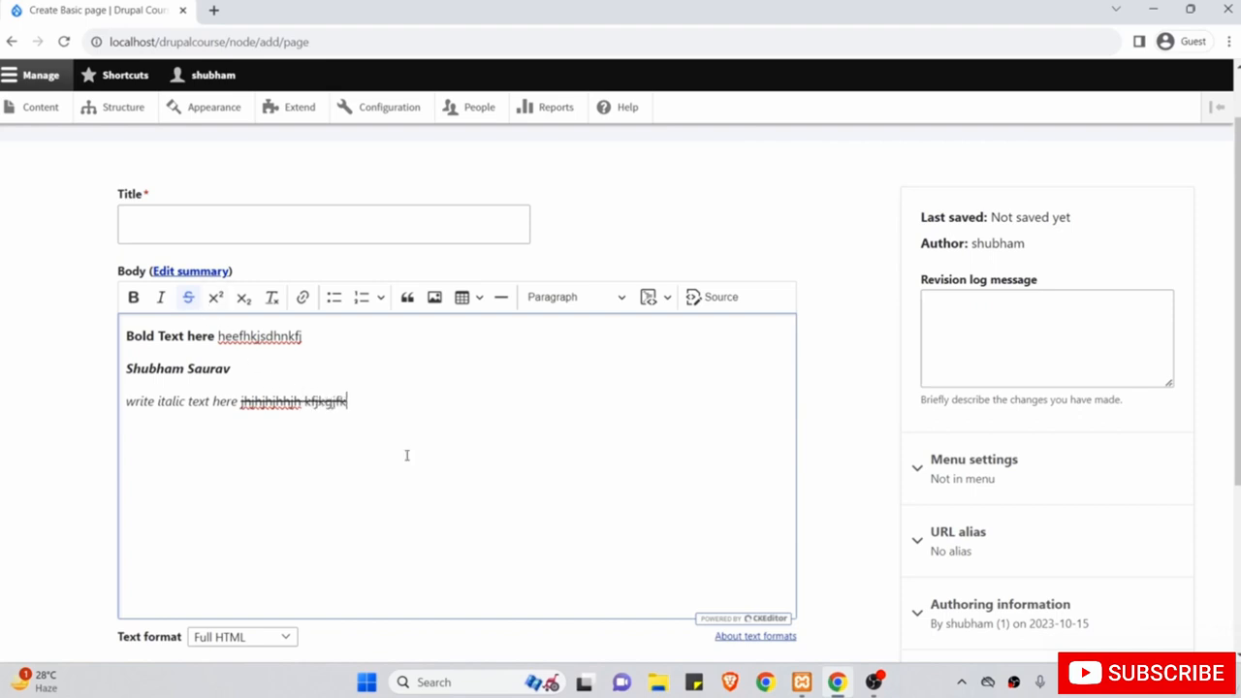
left_click(189, 300)
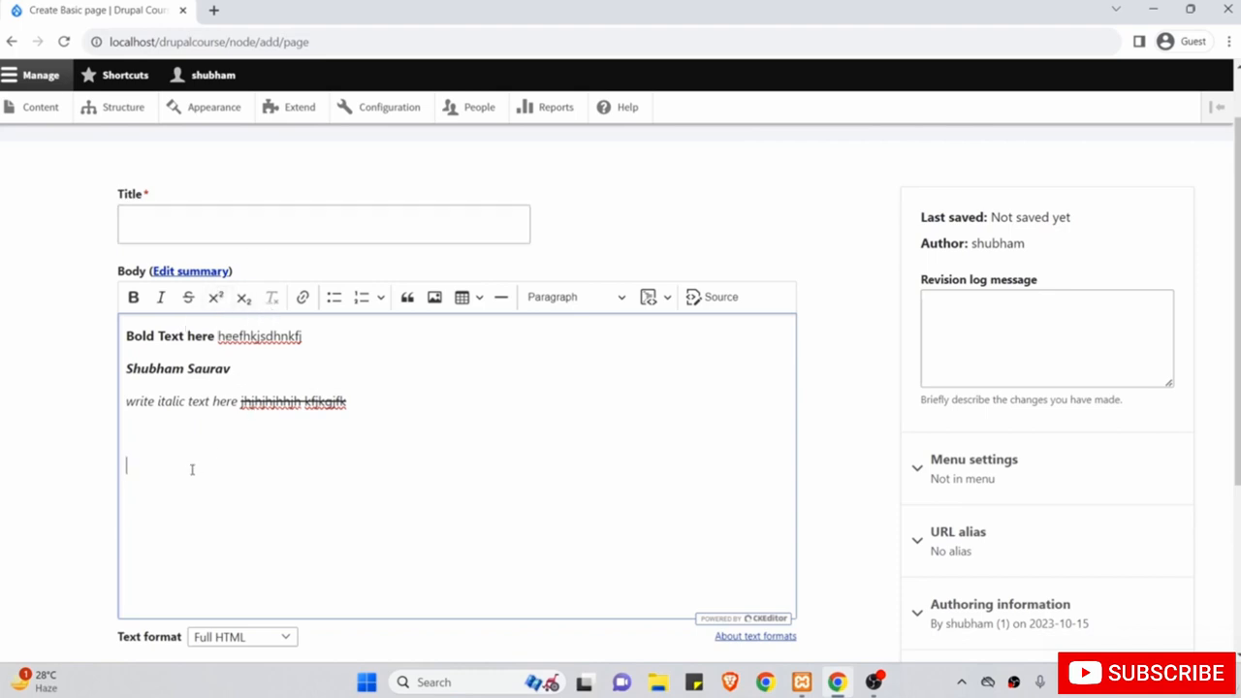
Type 23 with a superscript 4, then 67 with a subscript 56.
type("23")
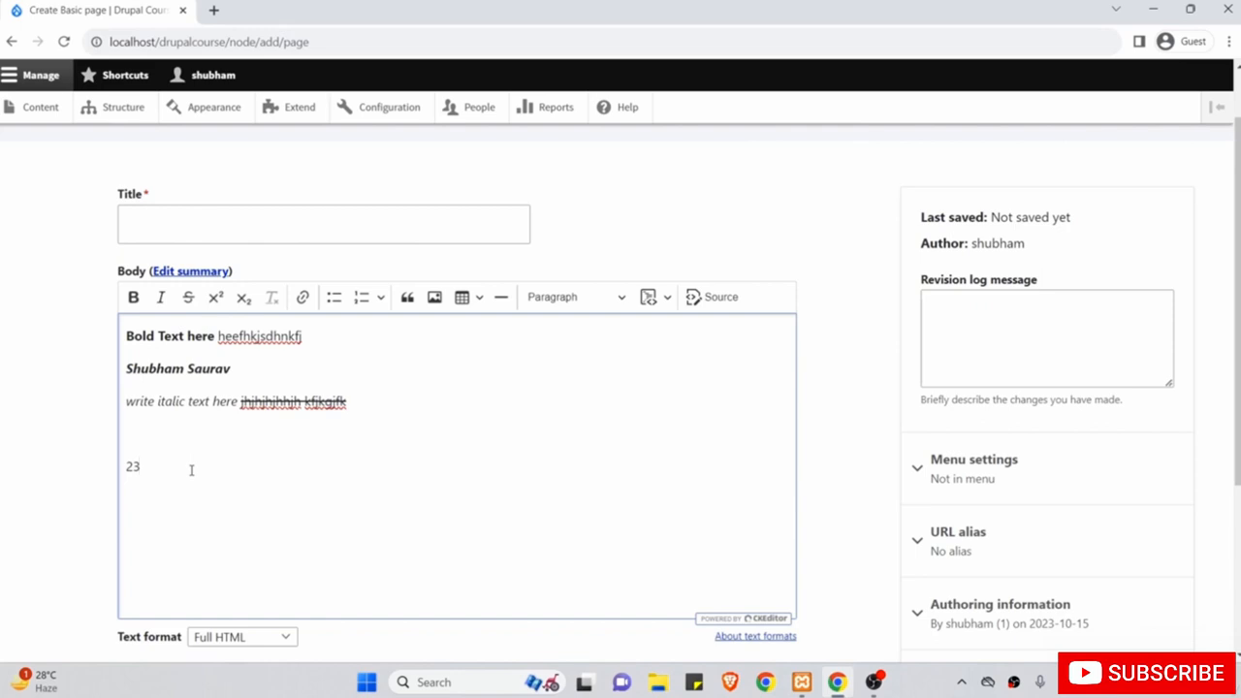
left_click(217, 299)
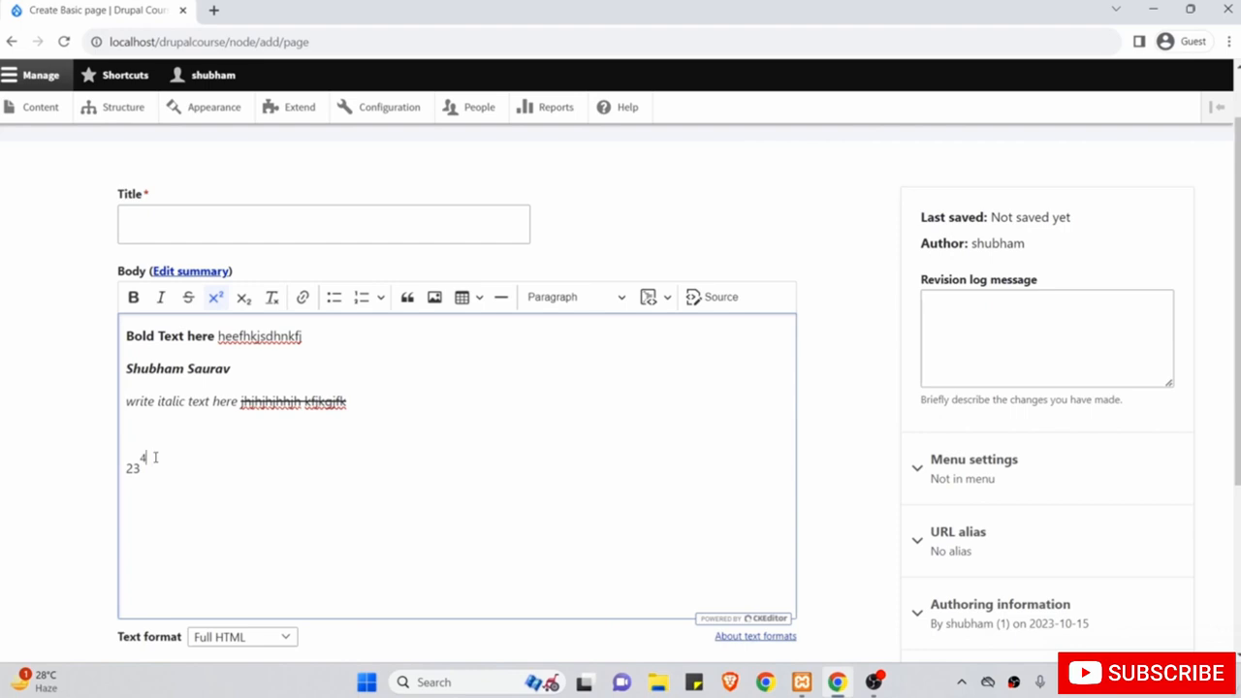
left_click_drag(152, 455, 116, 479)
left_click(164, 464)
left_click(218, 300)
type("67")
left_click(244, 297)
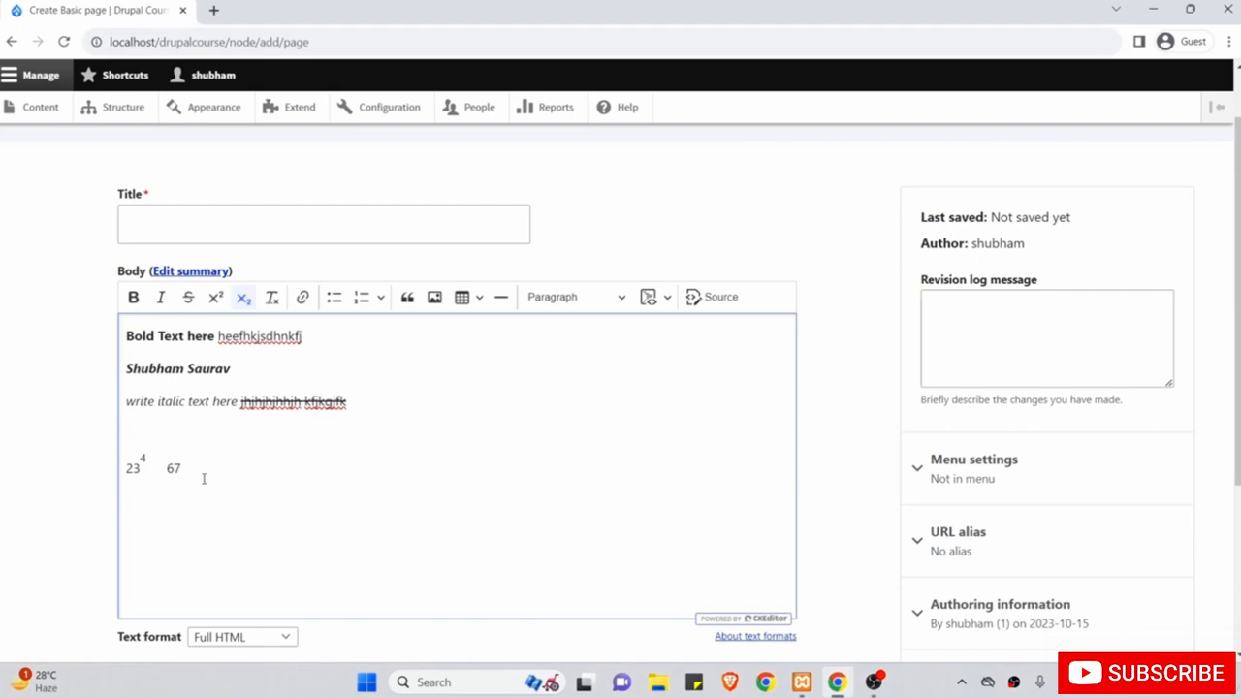
type("56")
Clear the formatting from 'kfjkgjfk' and add empty lines below the 67₅₆ line.
left_click(349, 401)
left_click_drag(348, 400, 301, 398)
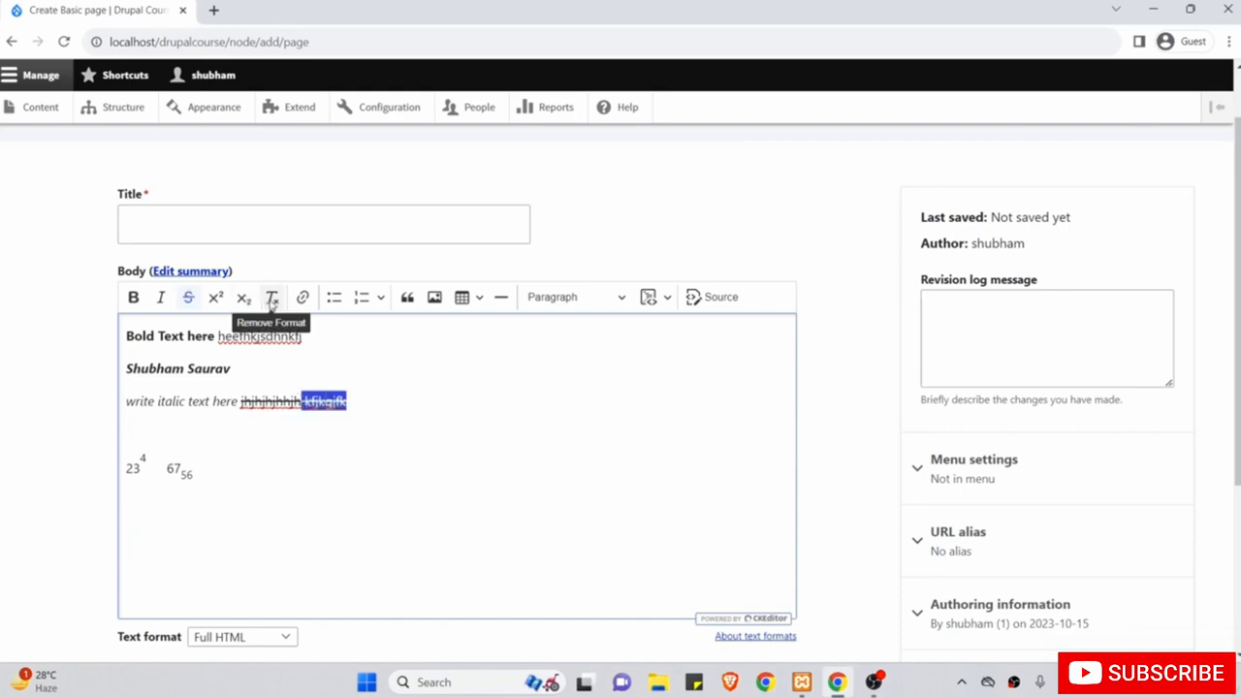
left_click(272, 300)
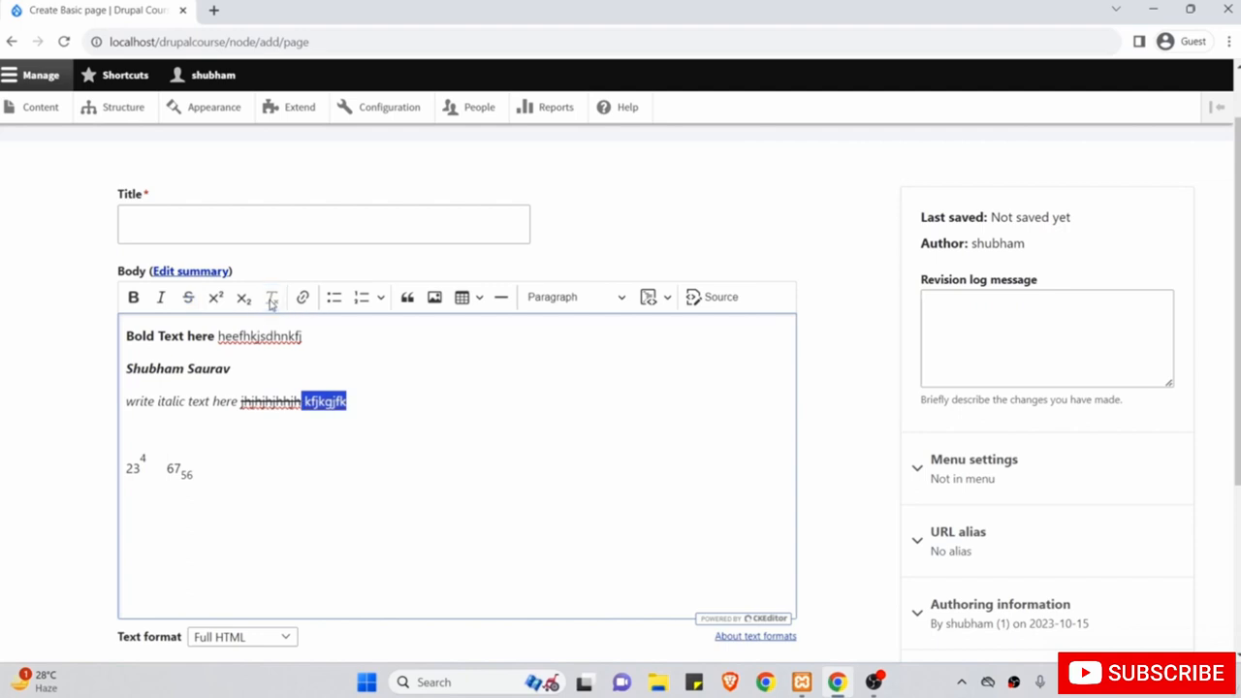
left_click(358, 397)
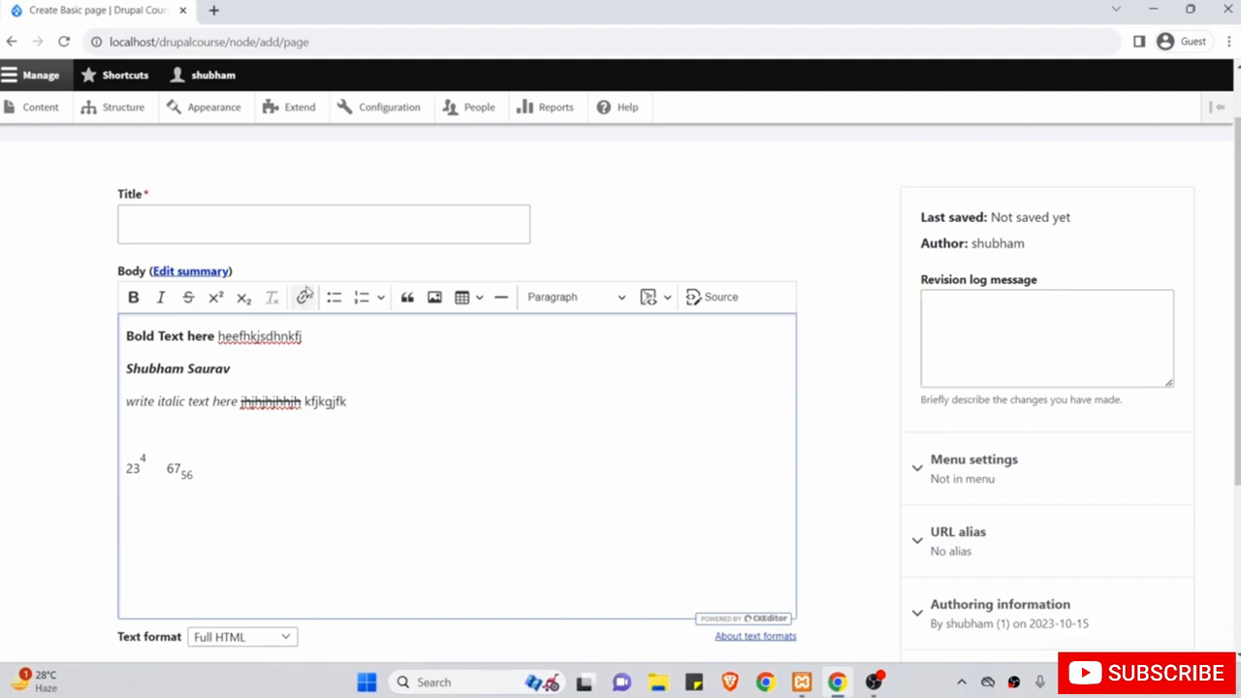
left_click(326, 465)
key("Return")
key("Return")
key("Return")
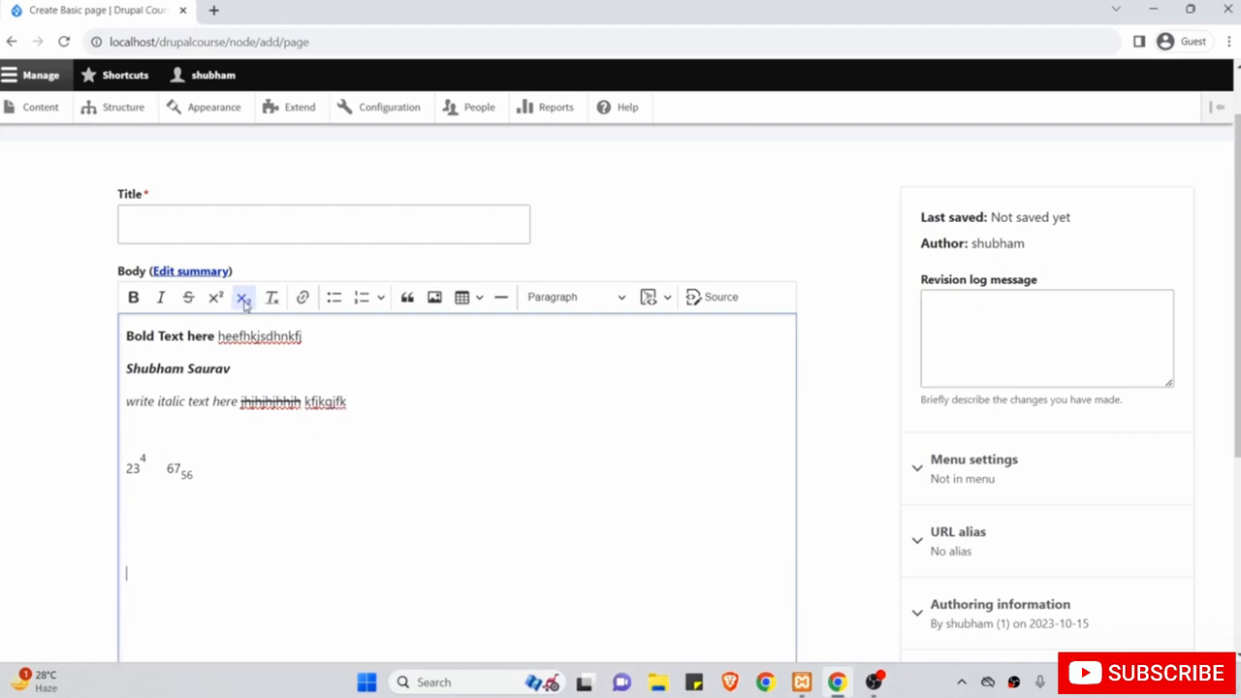
Type 'Google' as plain text, start a link on it, and enter google.com in a new tab.
scroll(327, 476, "down", 1)
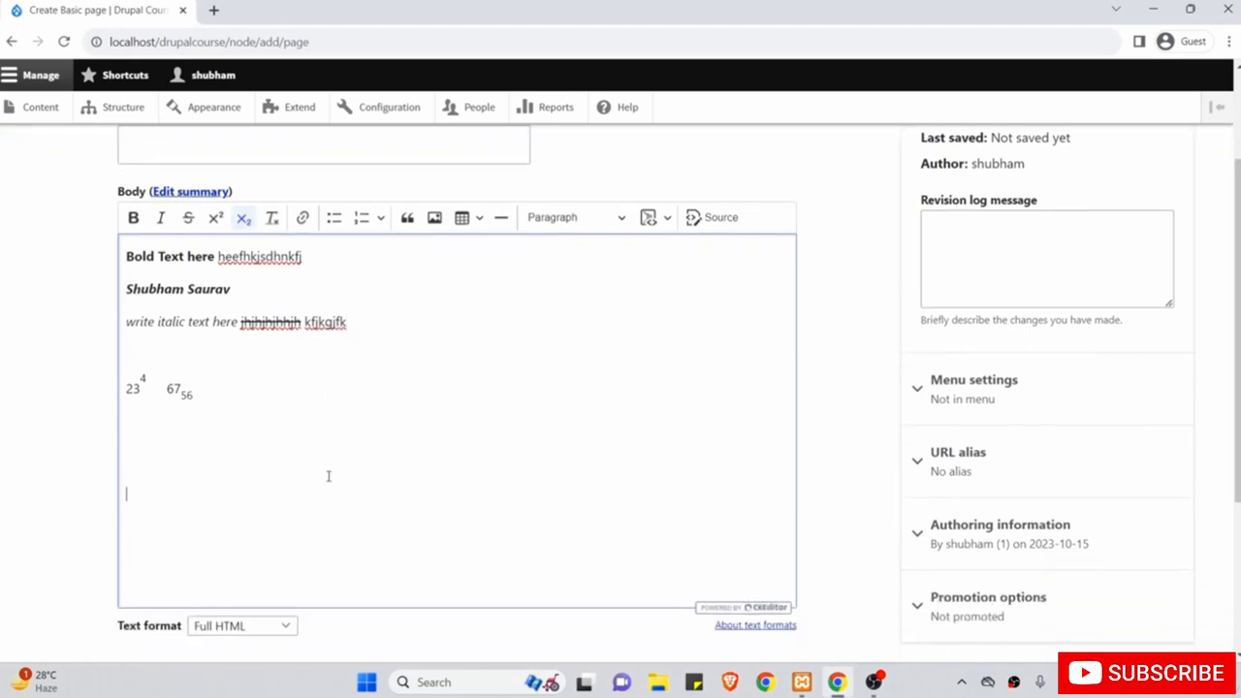
left_click(243, 219)
type("G")
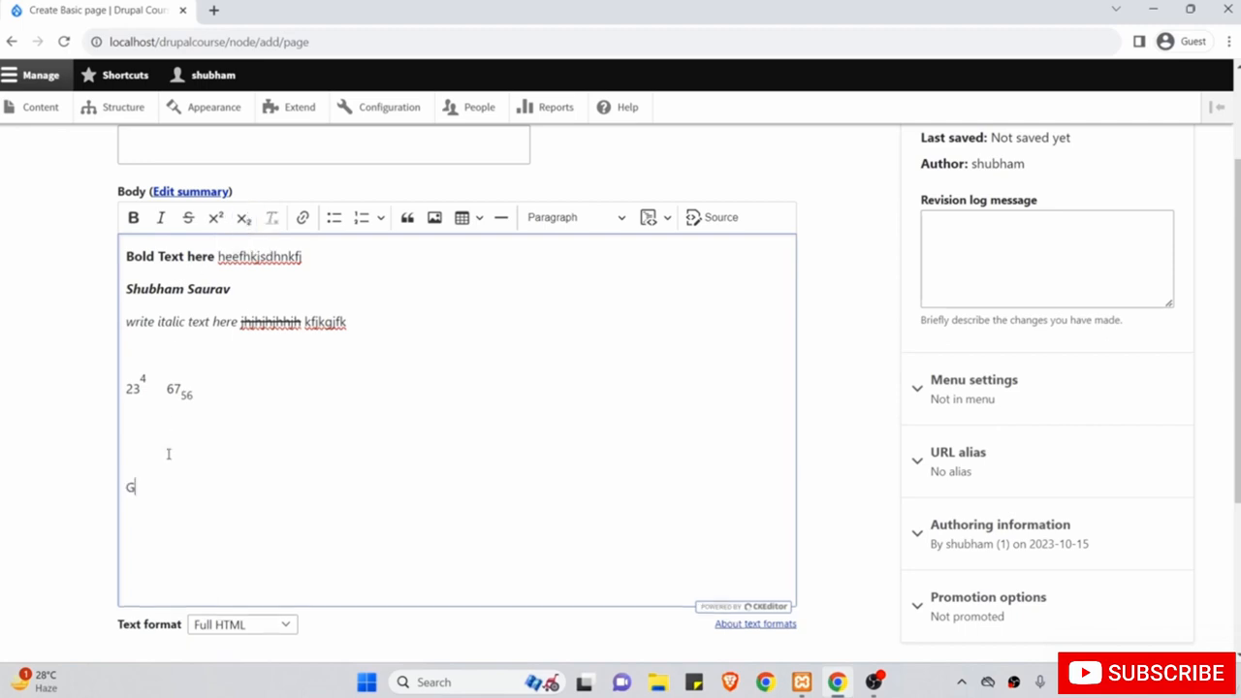
type("oogle")
left_click_drag(177, 488, 124, 482)
left_click(302, 219)
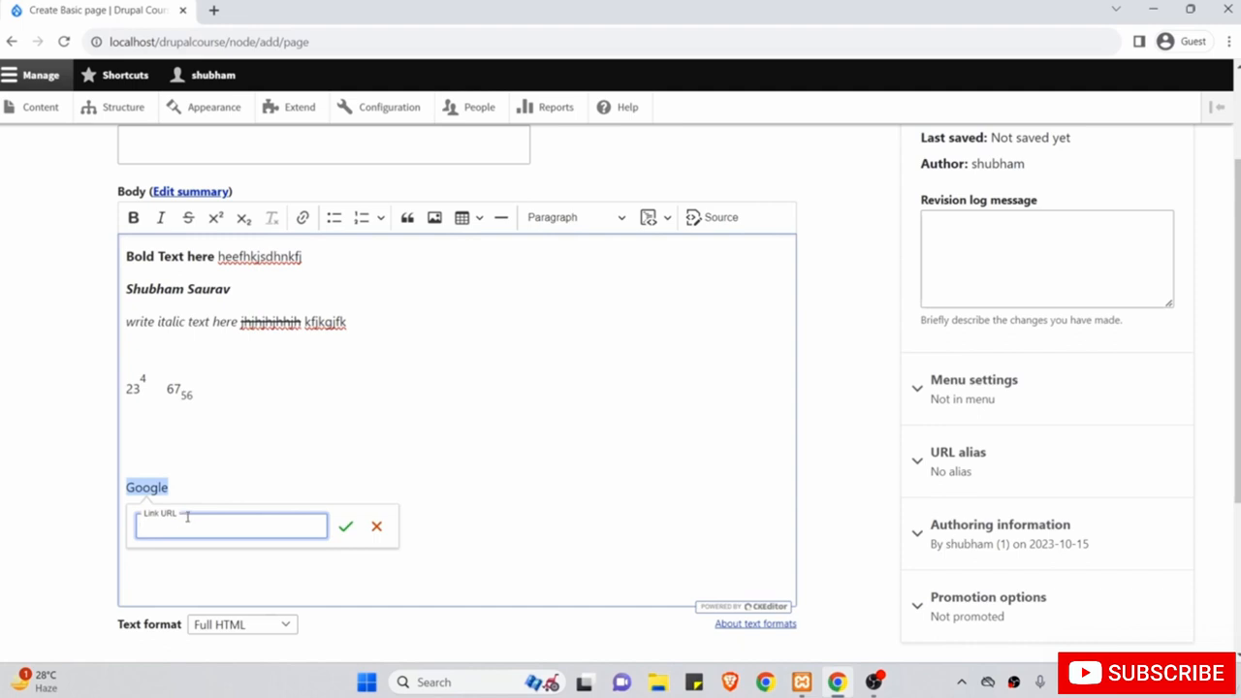
key("ctrl+t")
type("go")
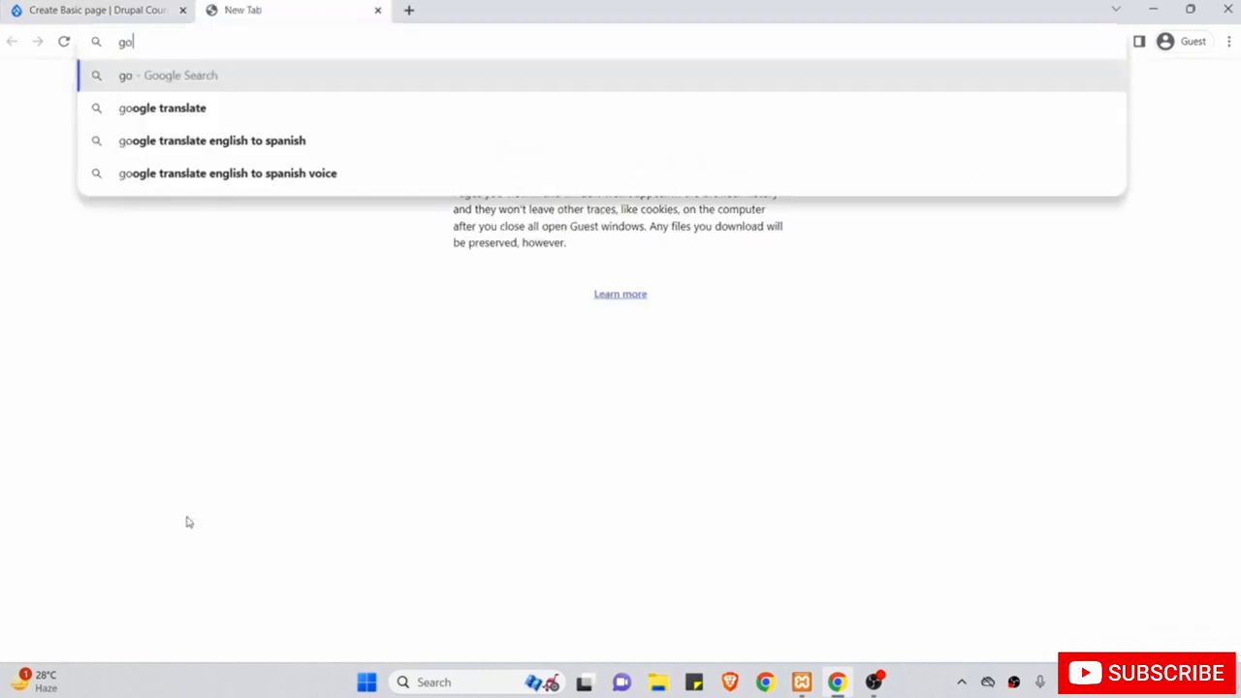
type("ogle.com")
Load google.com, copy its address, and go back to the Drupal editor tab.
key("Return")
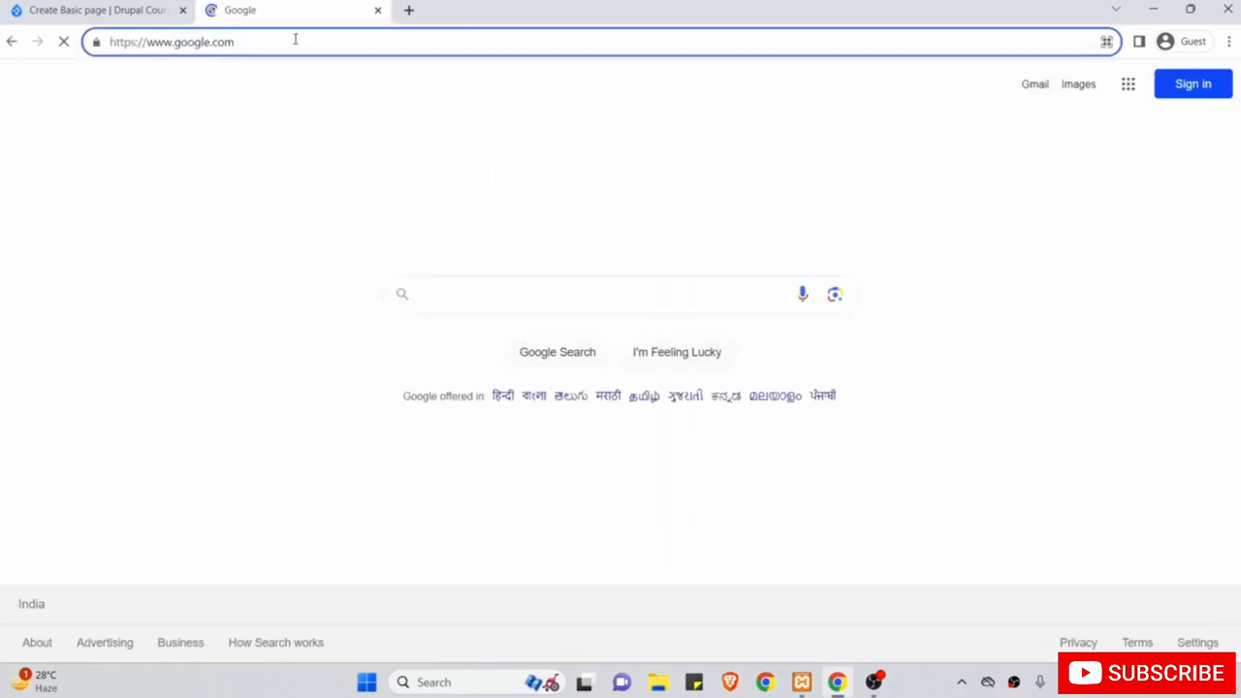
left_click(112, 32)
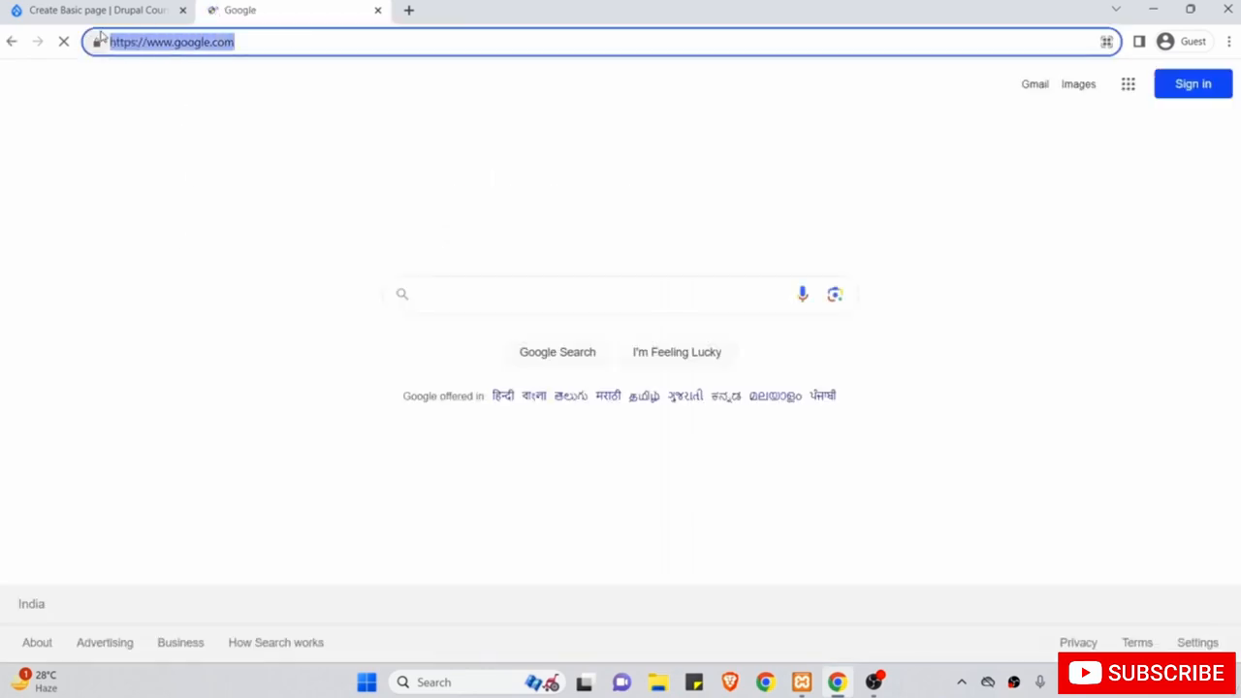
right_click(133, 42)
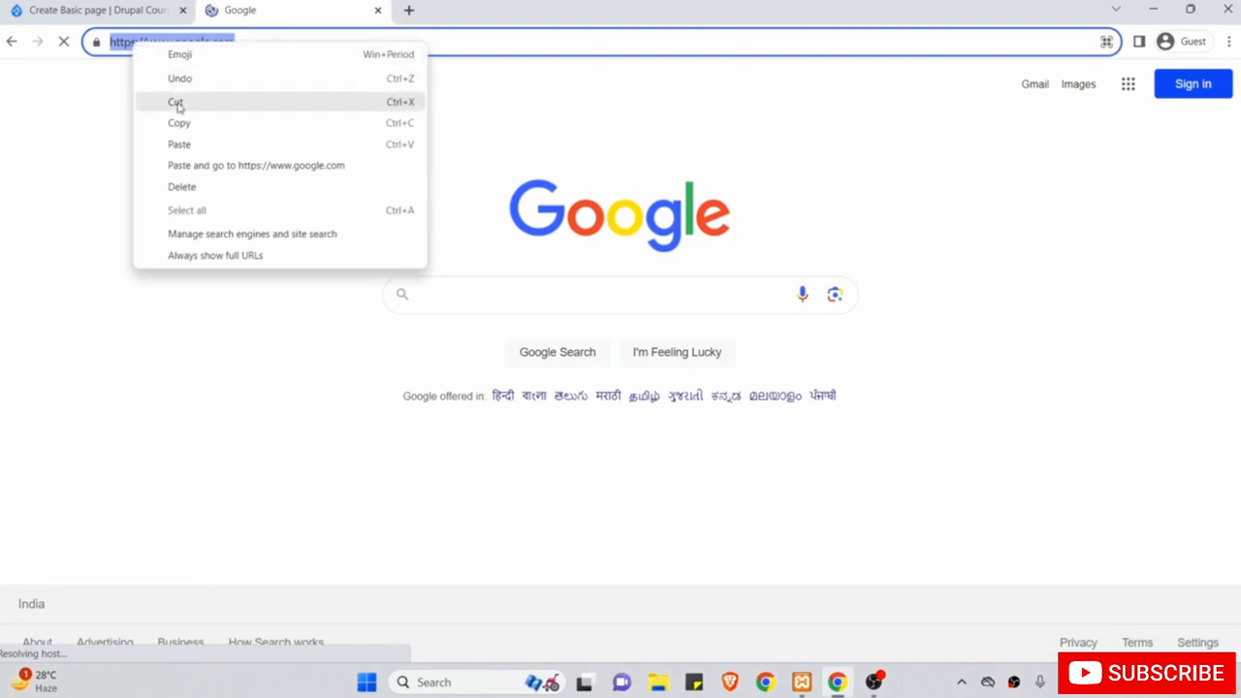
left_click(181, 124)
left_click(145, 7)
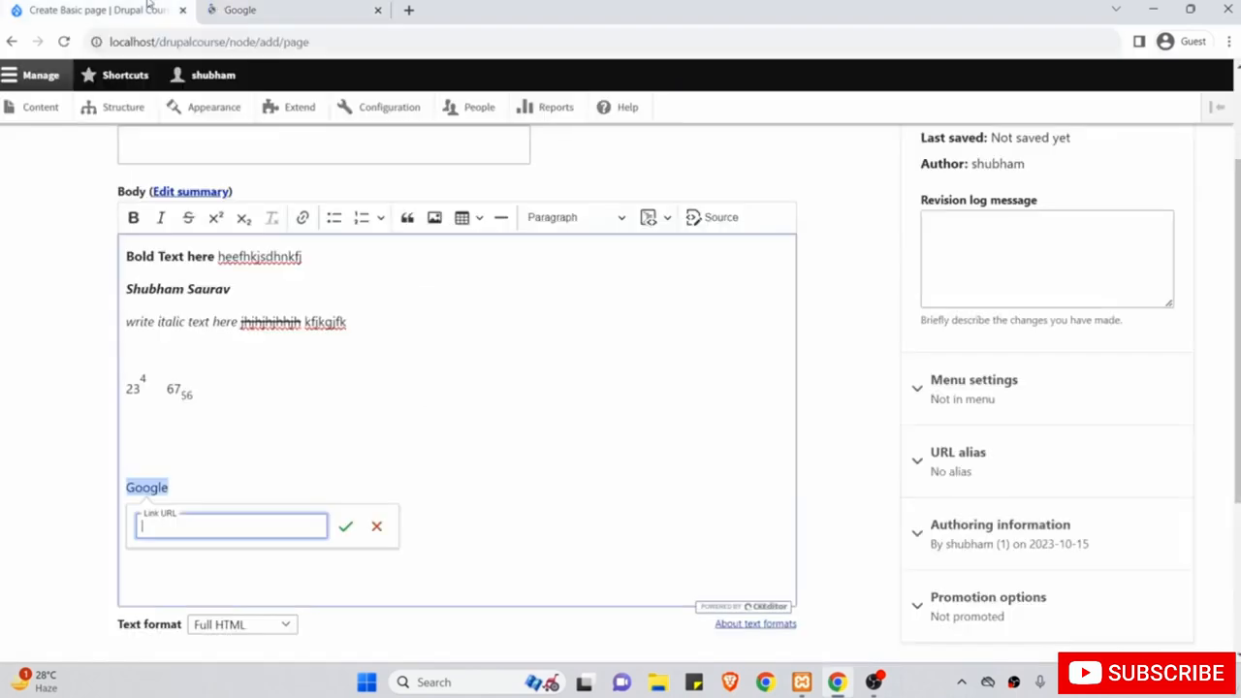
right_click(240, 536)
left_click(291, 410)
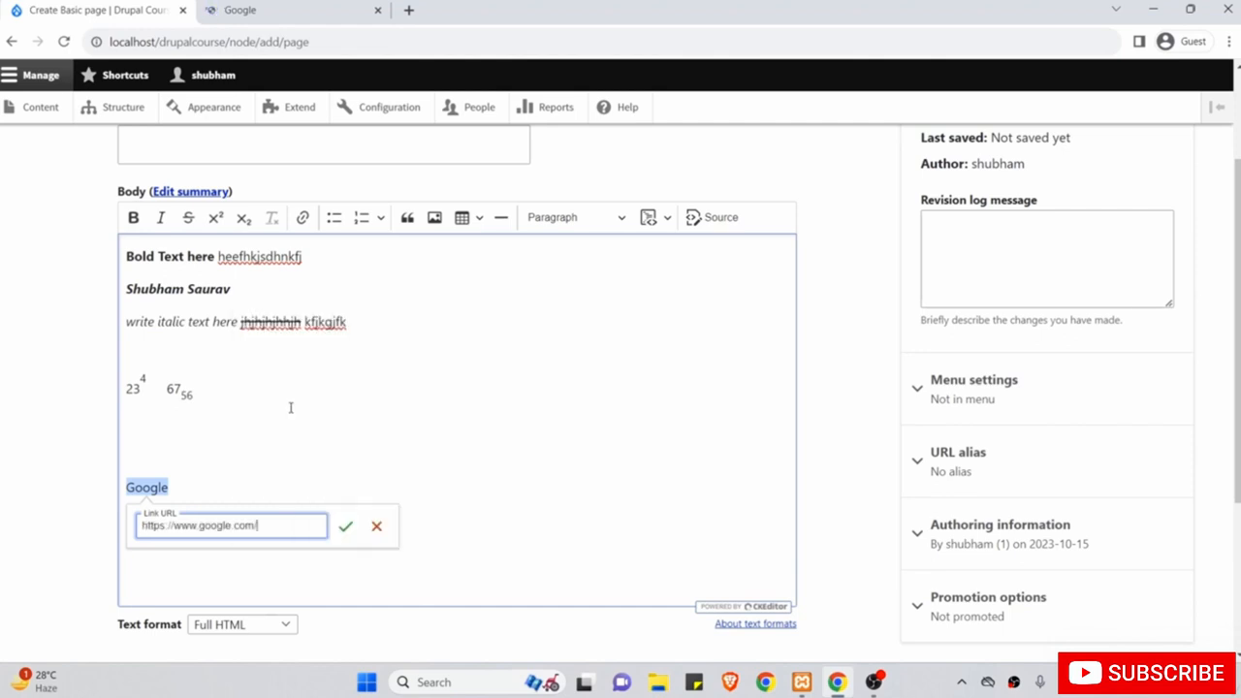
left_click(345, 526)
left_click(282, 479)
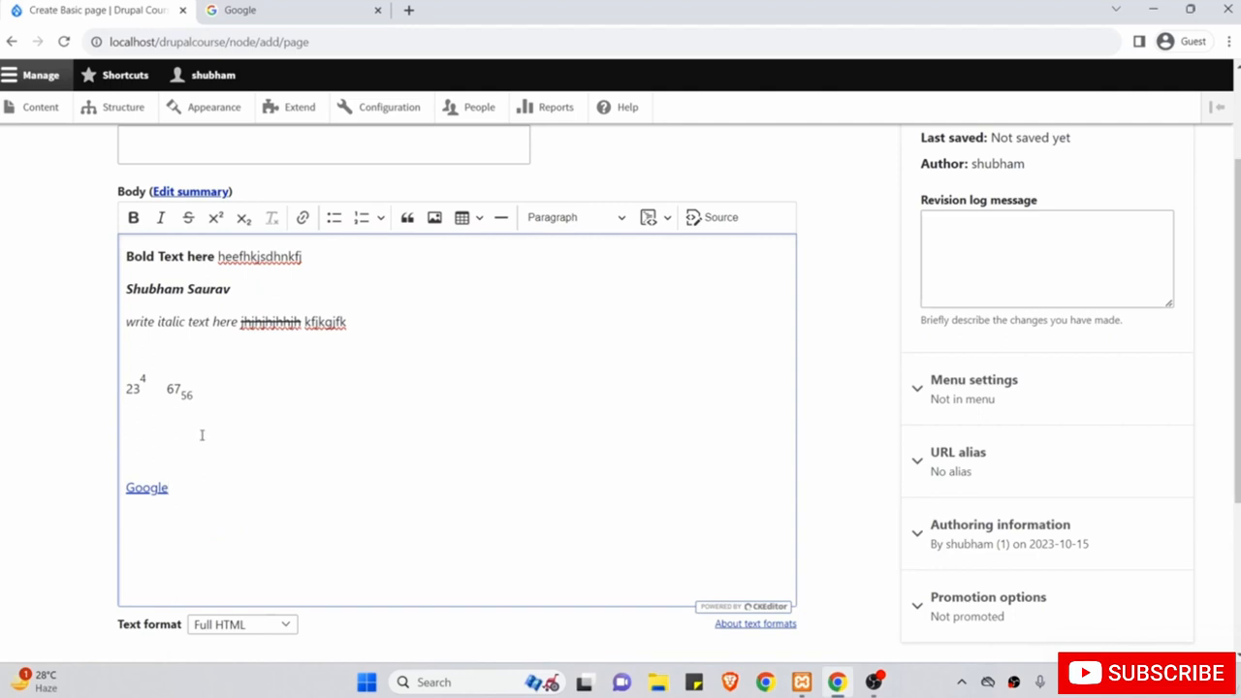
left_click(151, 488)
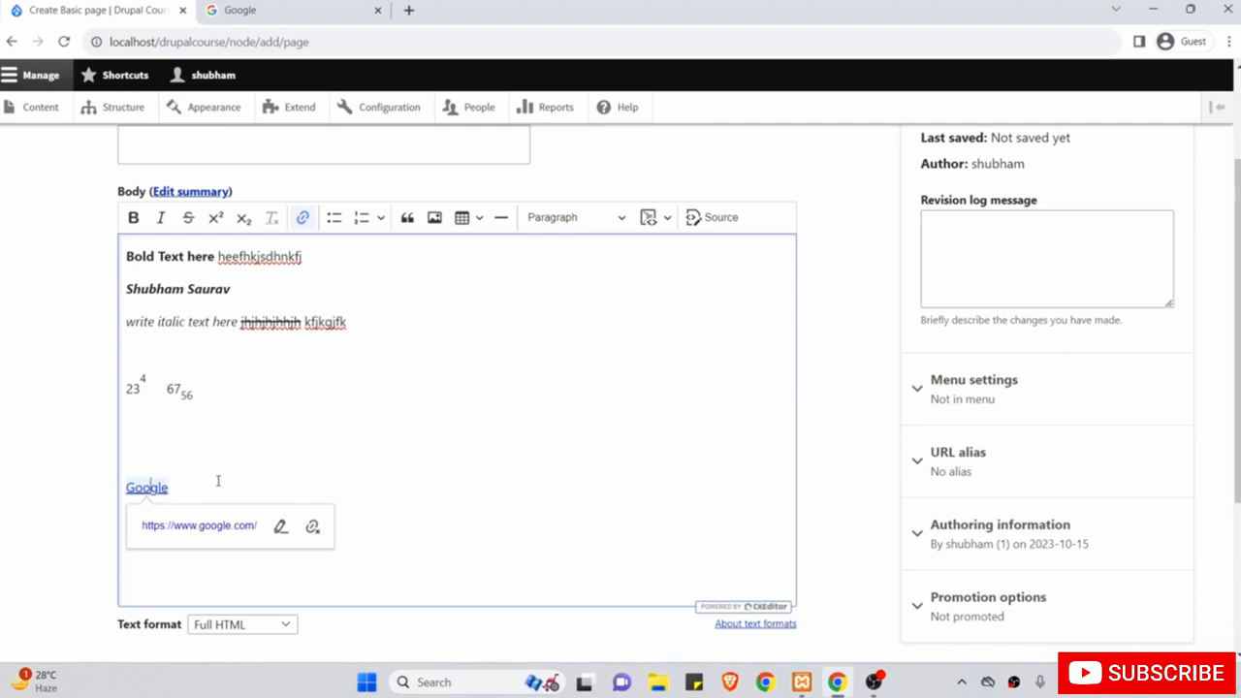
scroll(218, 480, "down", 1)
key("Return")
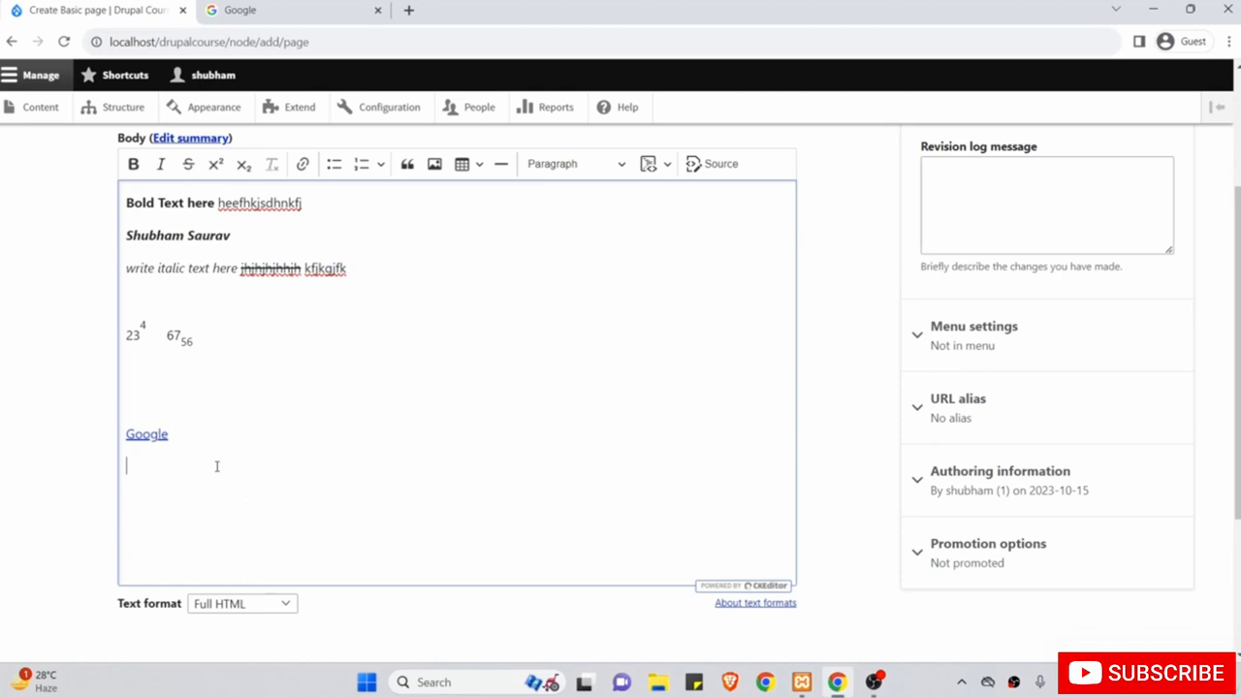
Type the 'Unordered List' label followed by bullets List Item 1, List Item 2 and List Item 3.
type("Unord")
type("ered List")
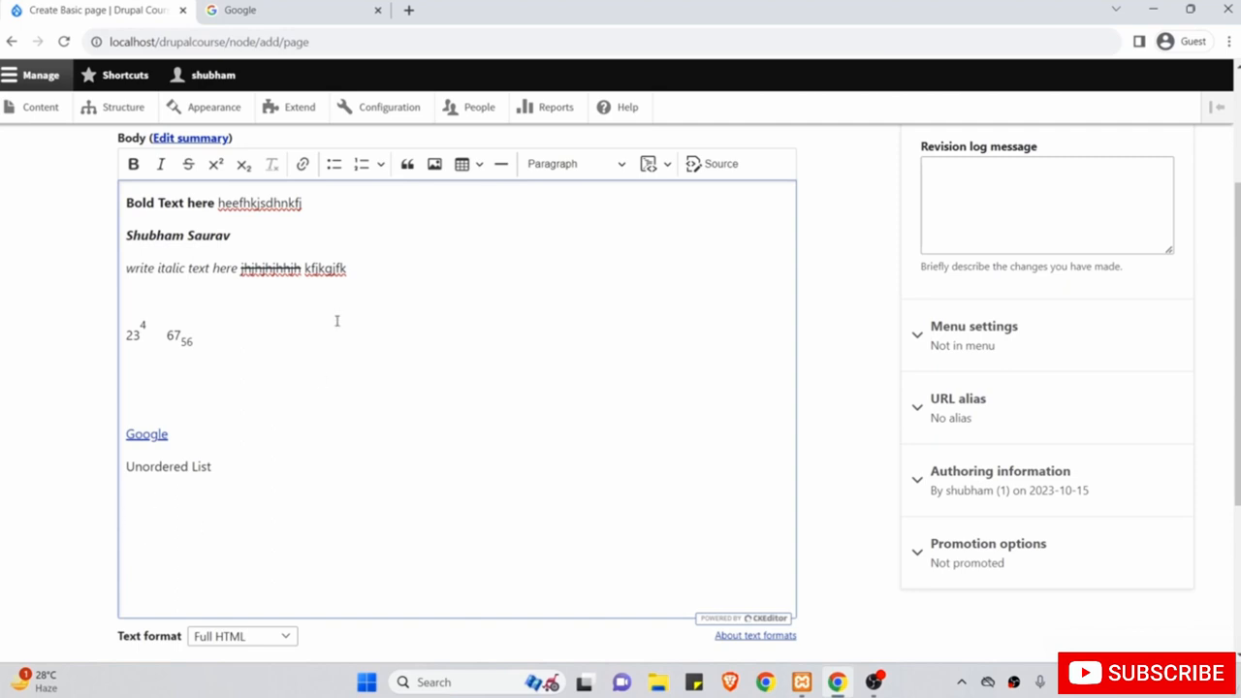
left_click(335, 166)
type("List Item 1")
key("Return")
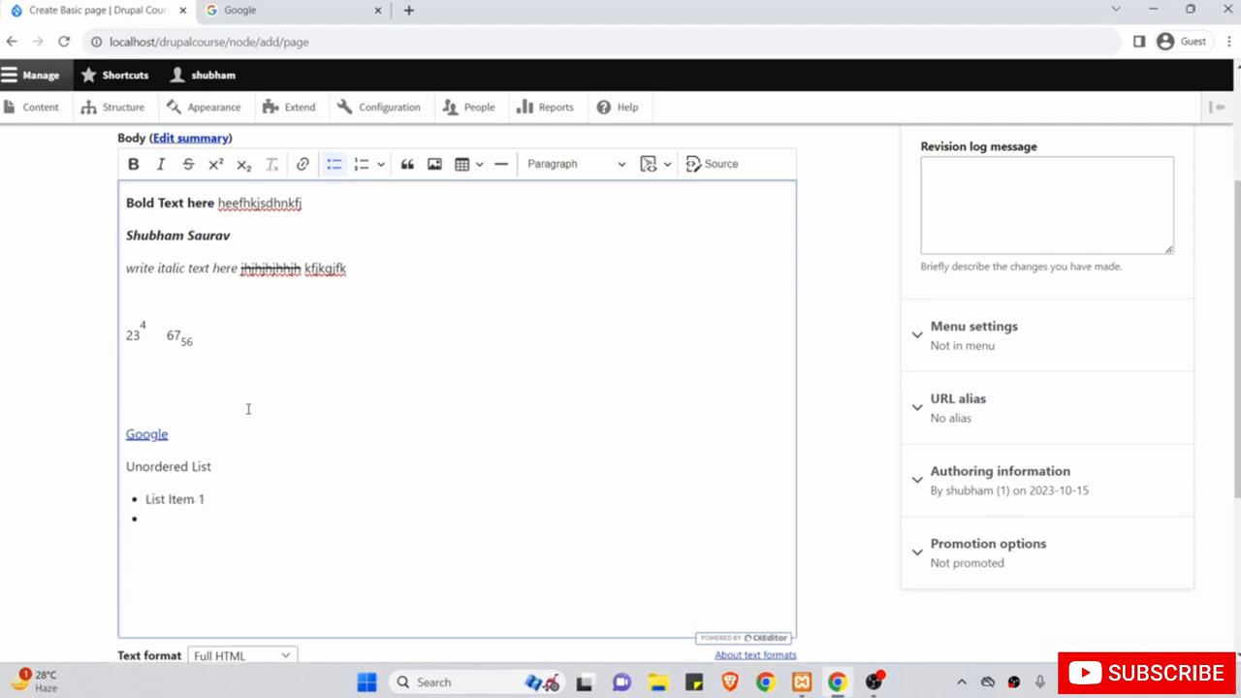
type("List Item 2")
key("Return")
type("List Item 3")
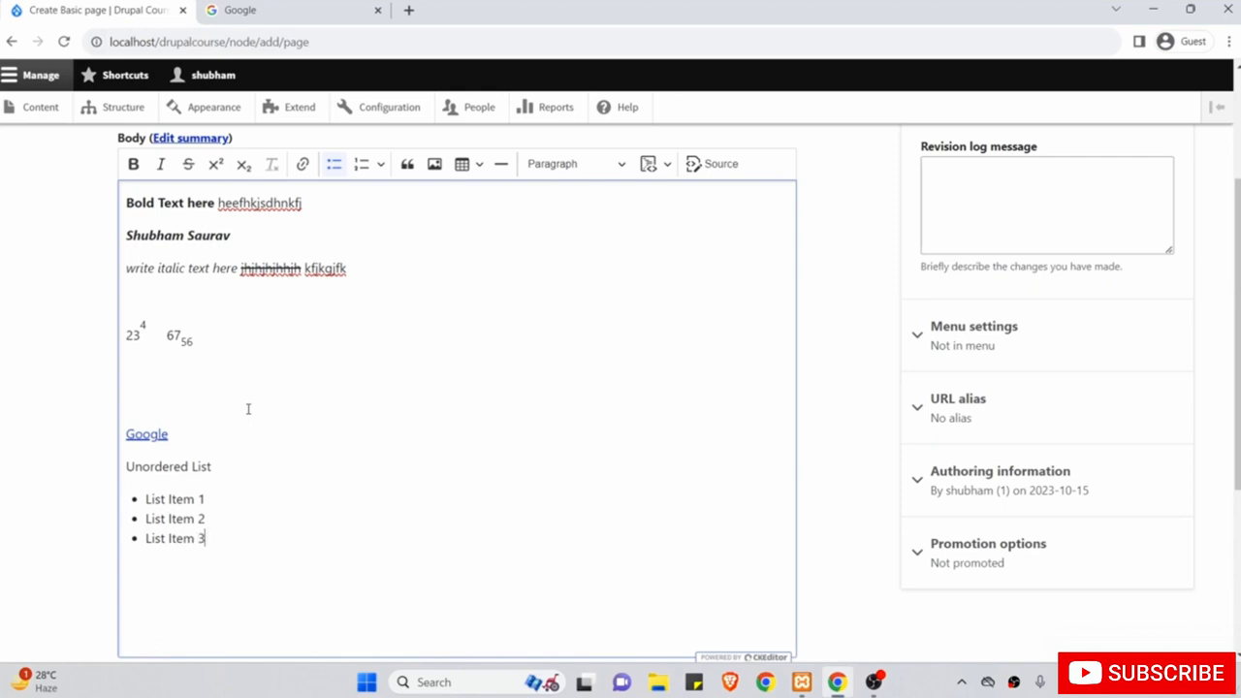
key("Return")
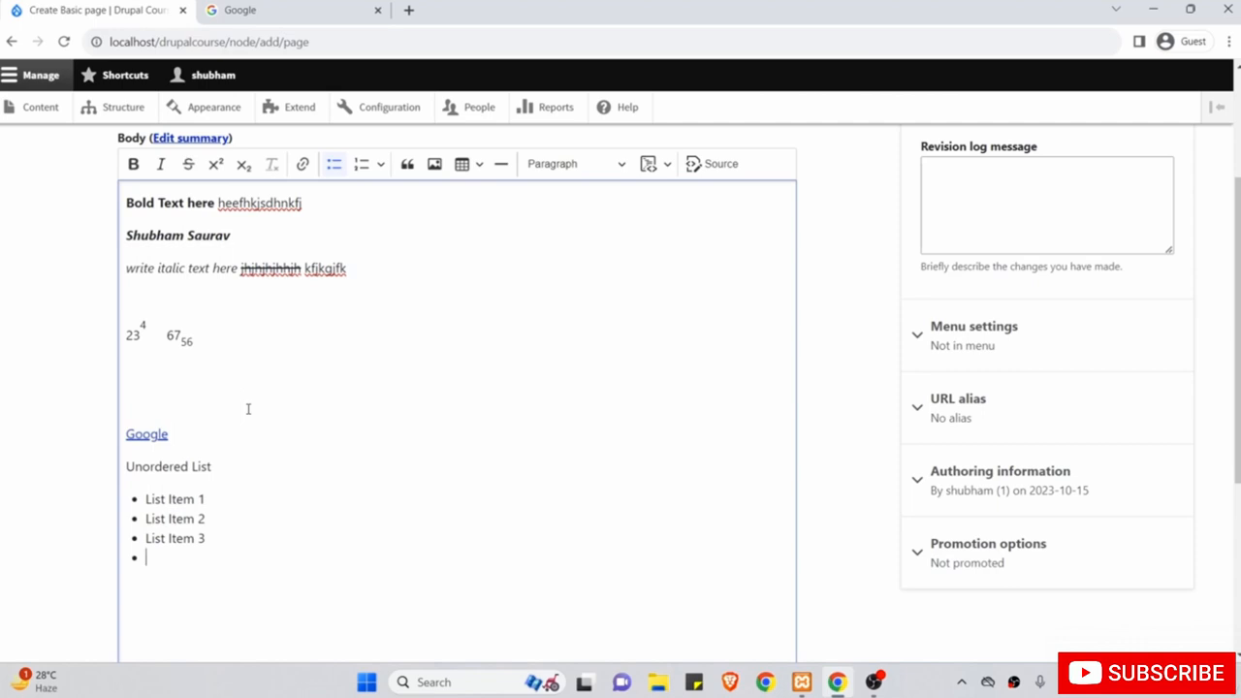
key("Return")
scroll(248, 408, "down", 1)
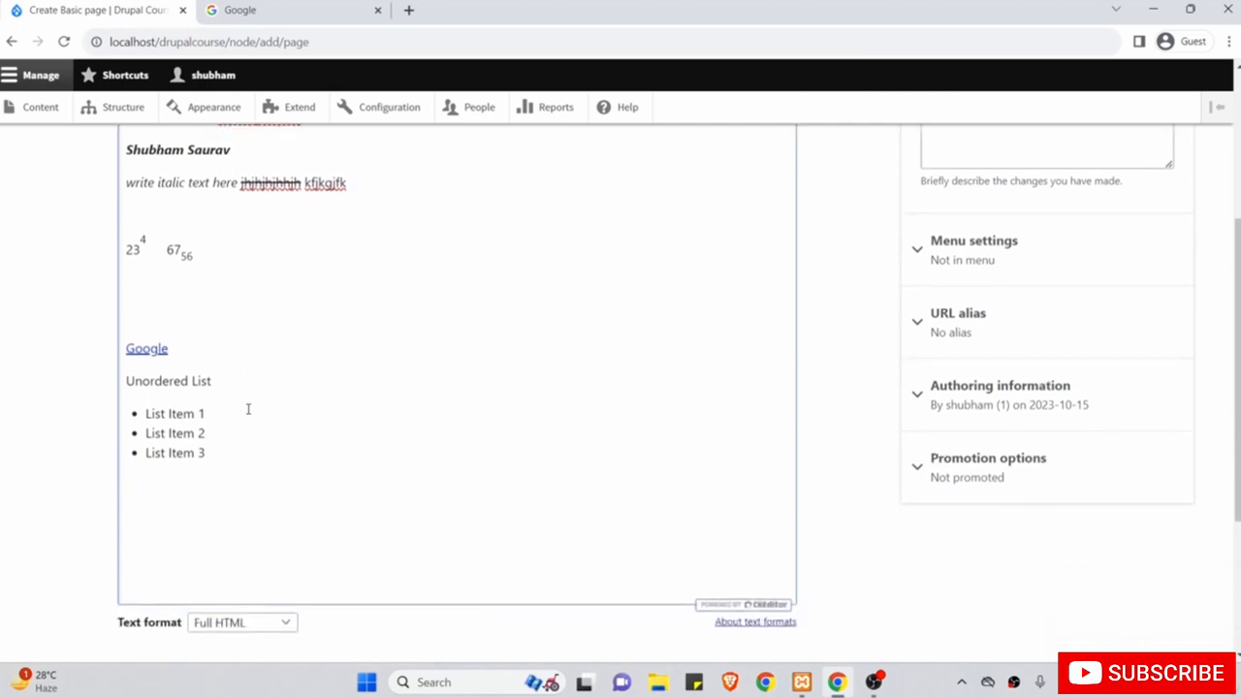
scroll(249, 408, "up", 1)
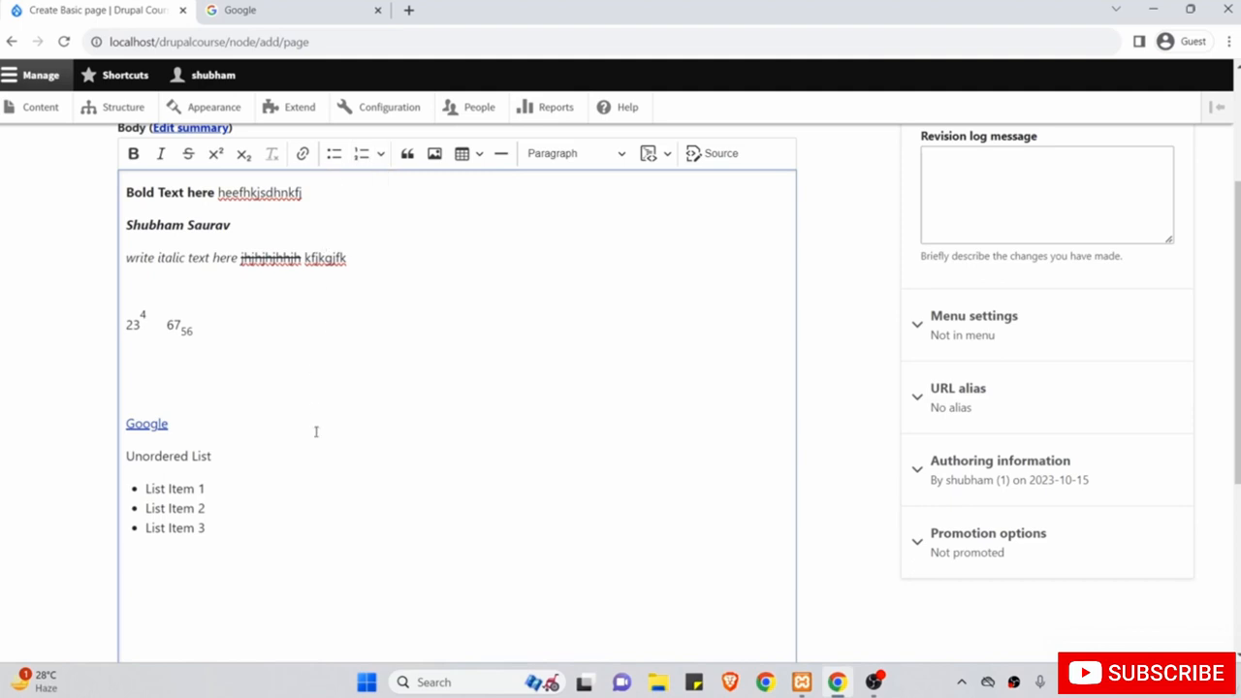
Type the 'Ordered List' label and start a numbered list with 'Item 1'.
type("Or")
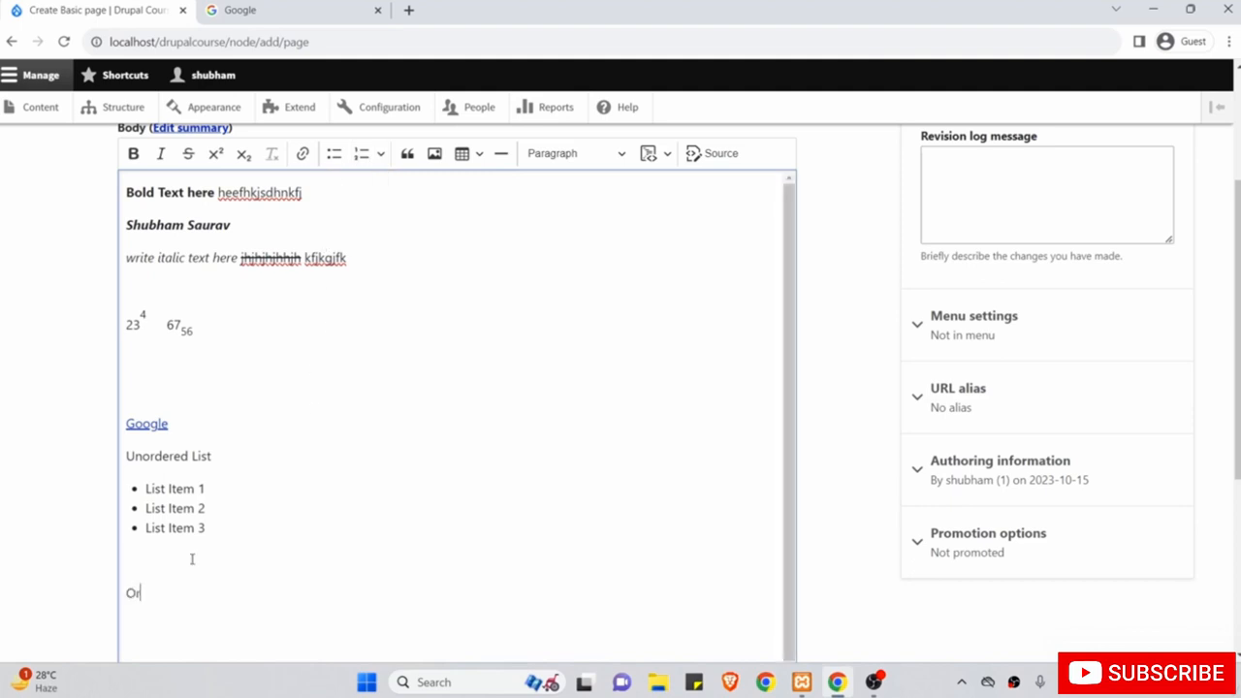
type("dered List")
key("Return")
scroll(192, 559, "down", 1)
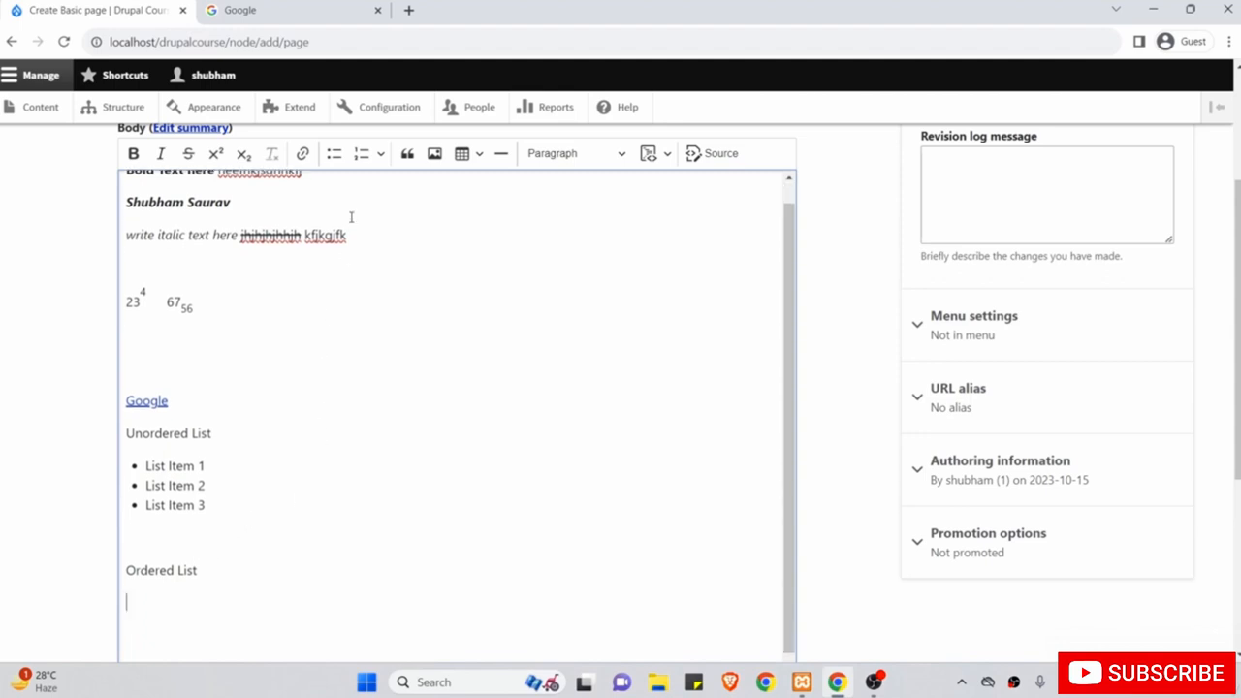
left_click(360, 155)
scroll(332, 397, "down", 1)
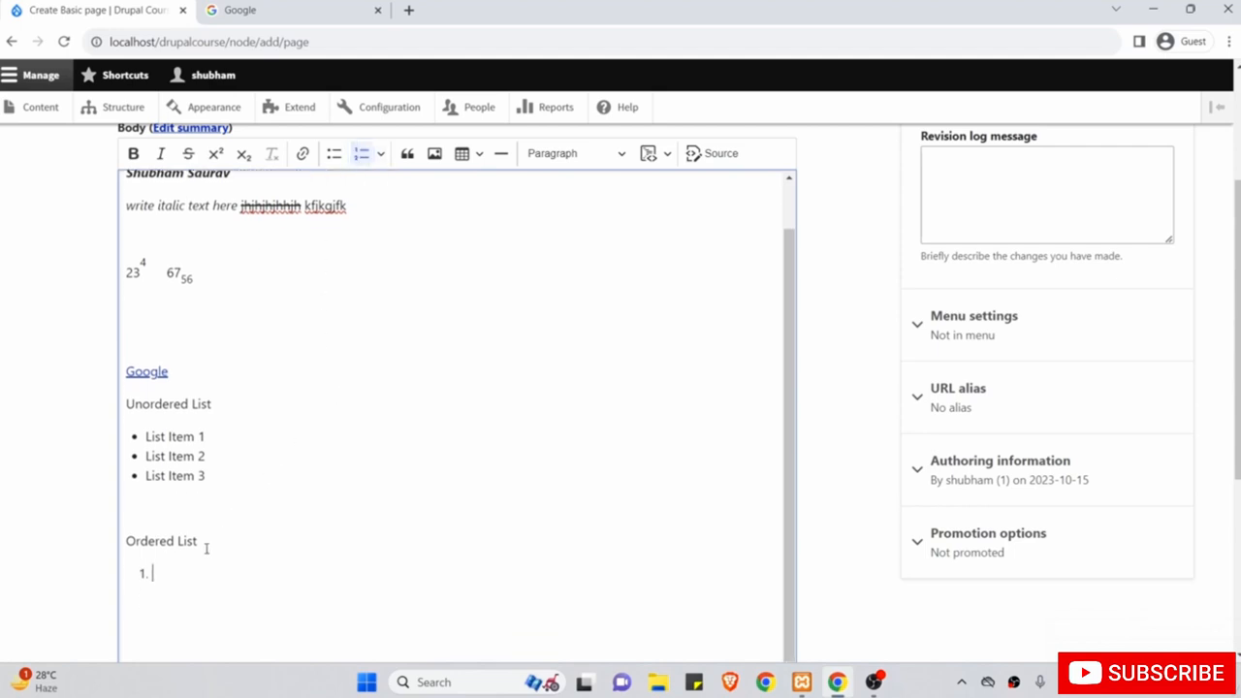
type("Item 1")
Add Item 2, Item 3 and Item 4, end the list, and type 'nhjushdjh' on a plain line.
key("Return")
type("Item 2")
key("Return")
type("Item ")
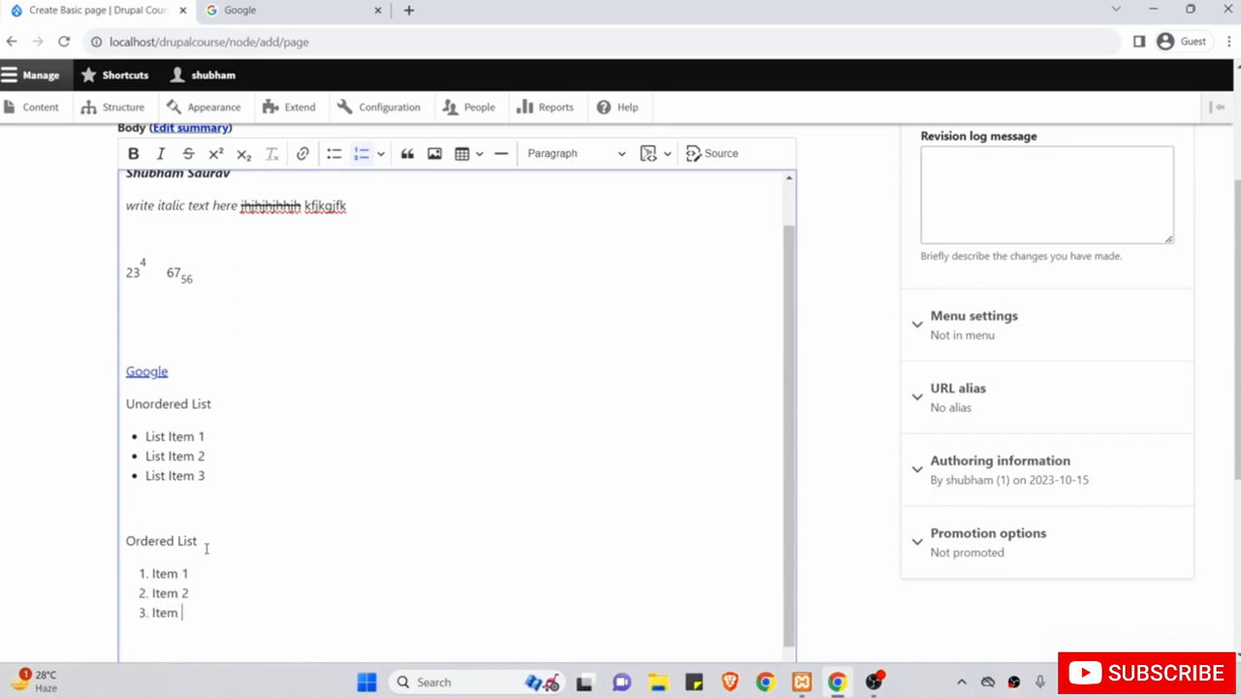
type("3")
key("Return")
type("Item 4")
key("Return")
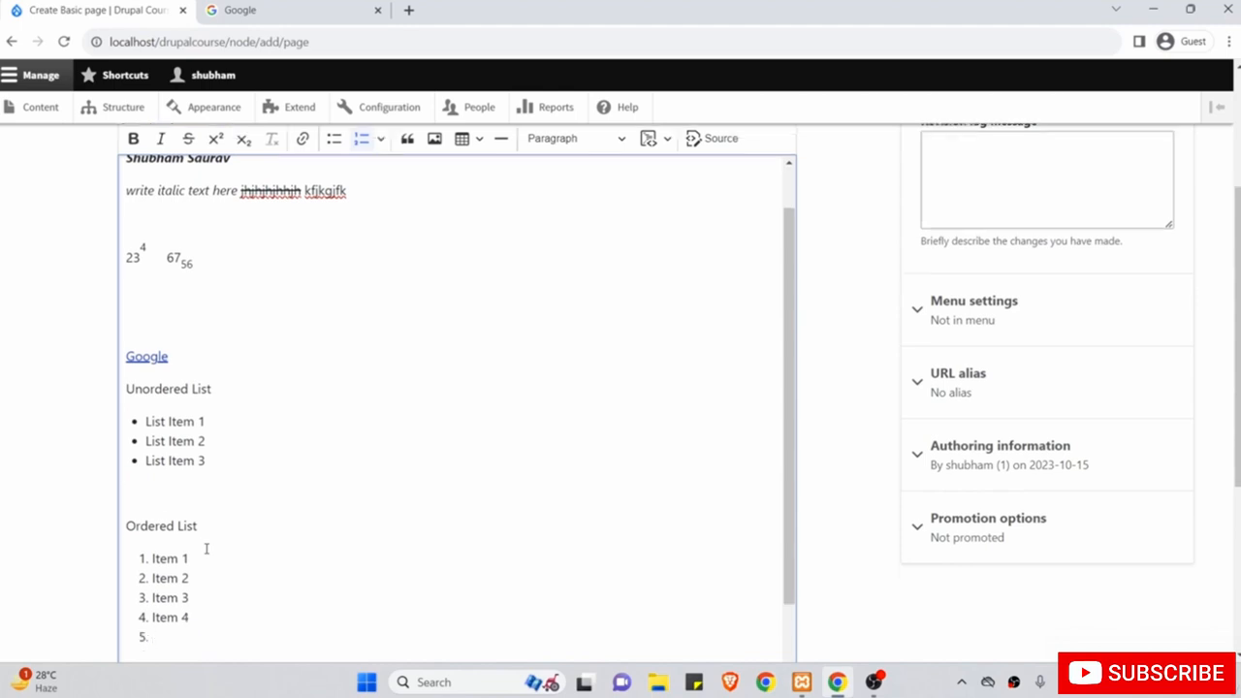
key("Return")
key("Return")
type("nhjushdjh")
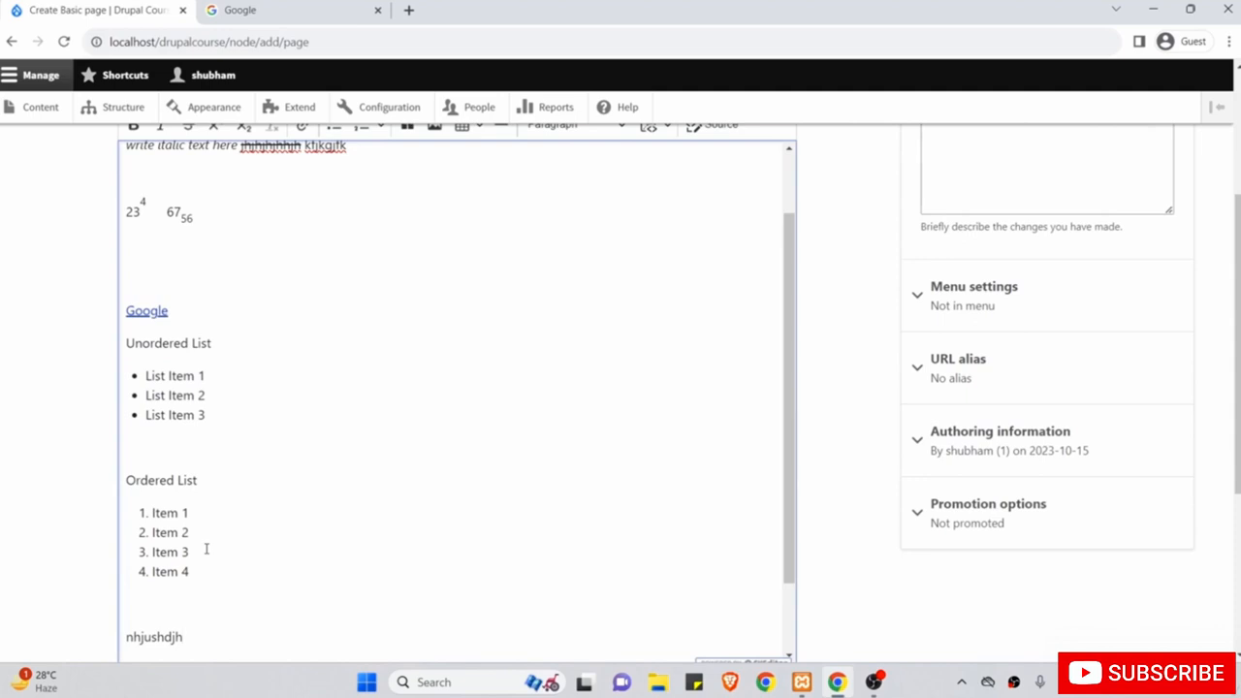
scroll(206, 550, "up", 6)
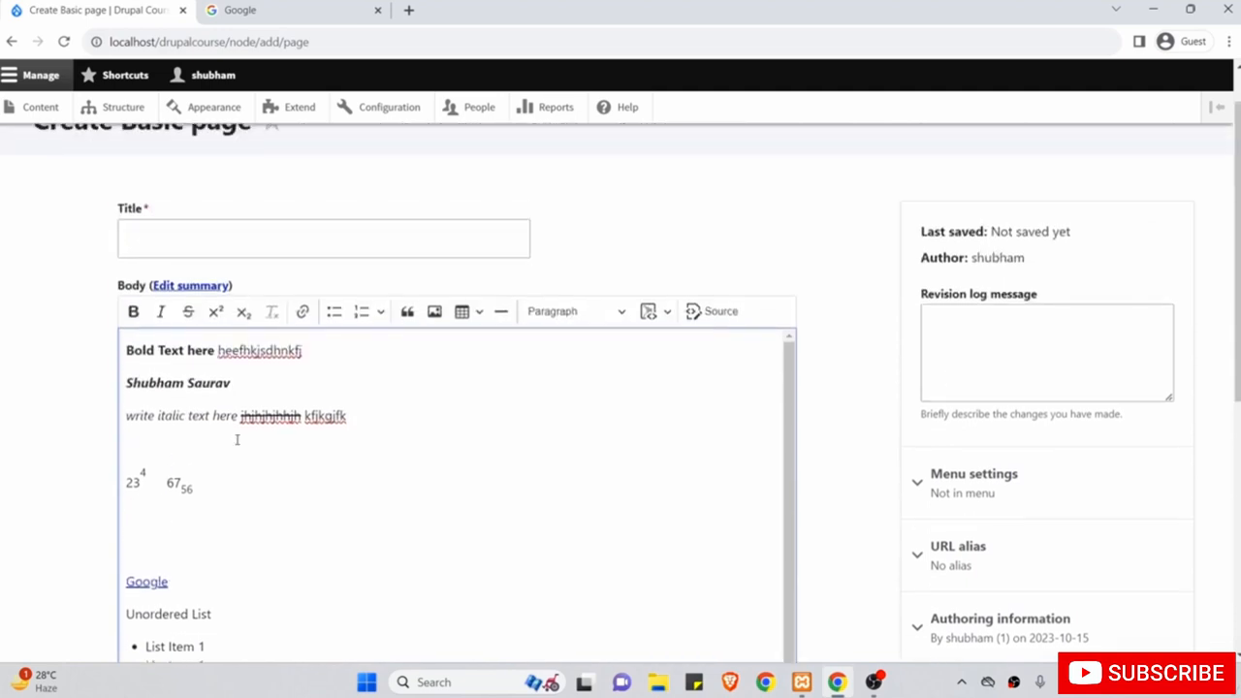
Open the ordered list's numbering options and toggle Reversed order on and back off.
left_click(379, 320)
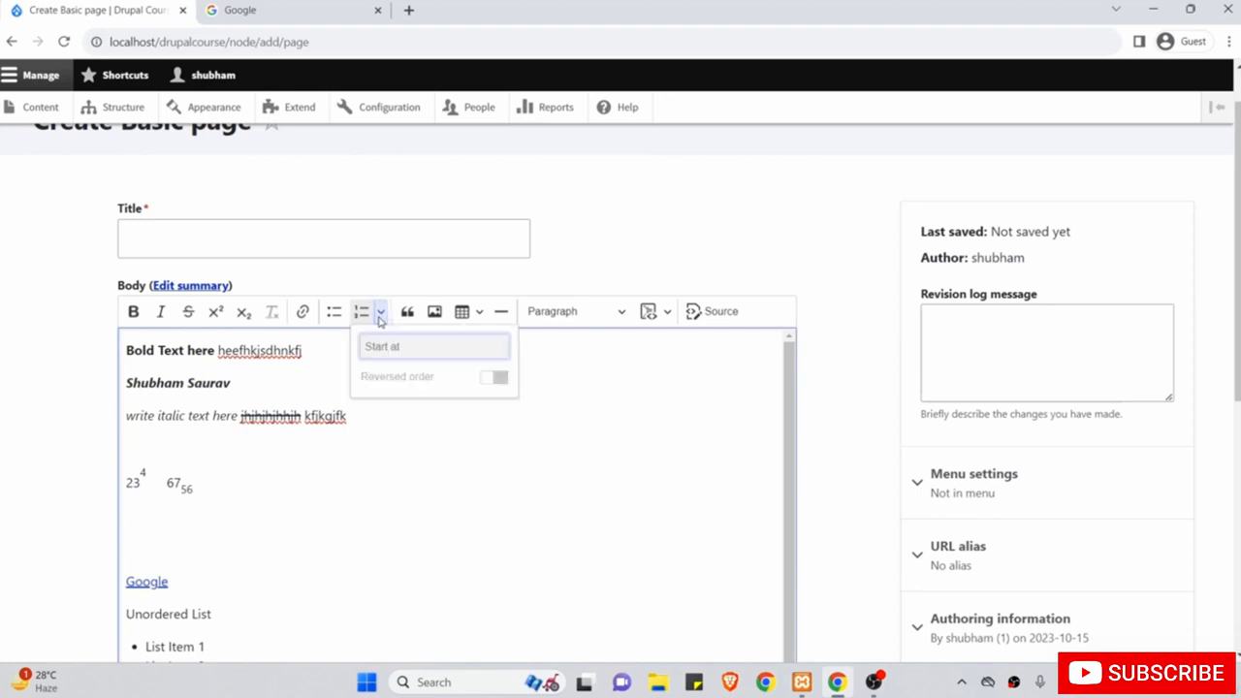
scroll(415, 476, "down", 5)
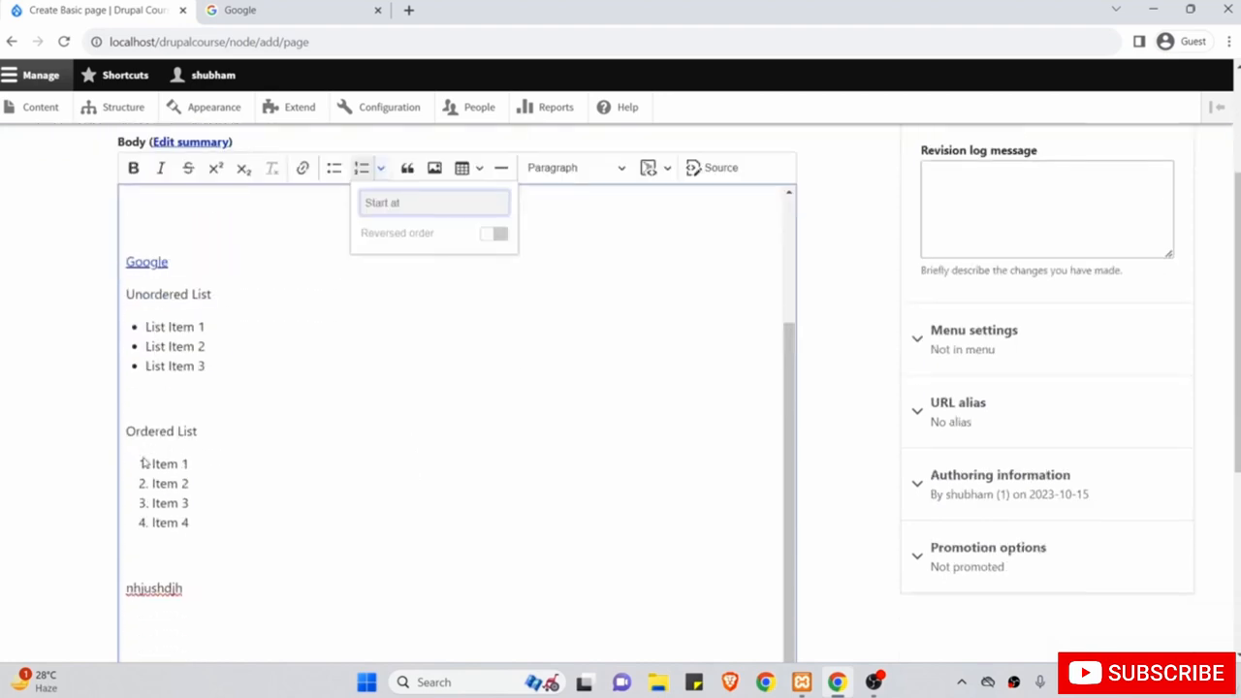
left_click(143, 463)
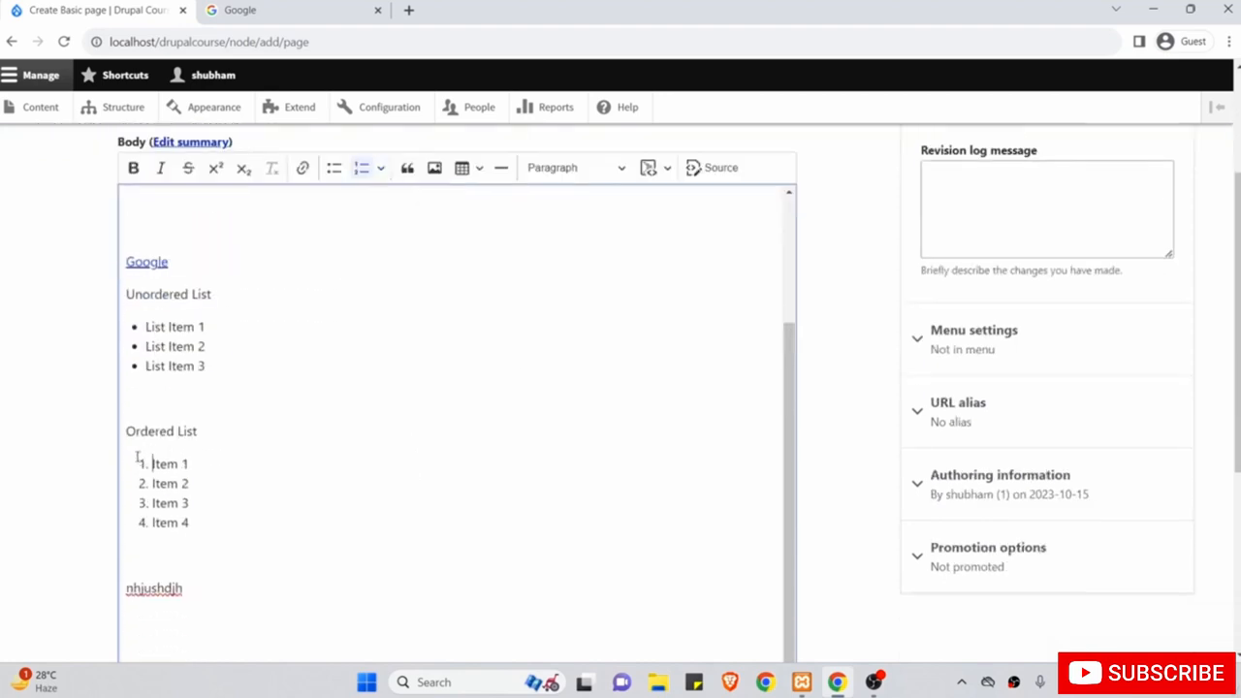
left_click(383, 168)
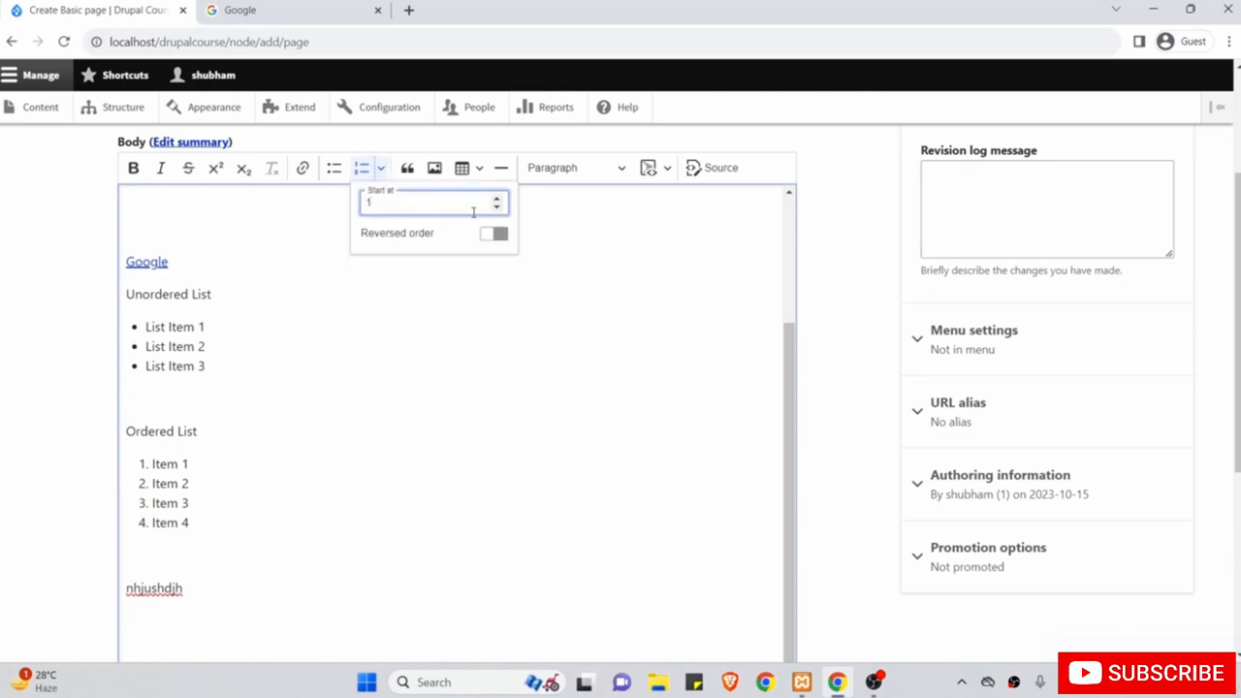
left_click(494, 233)
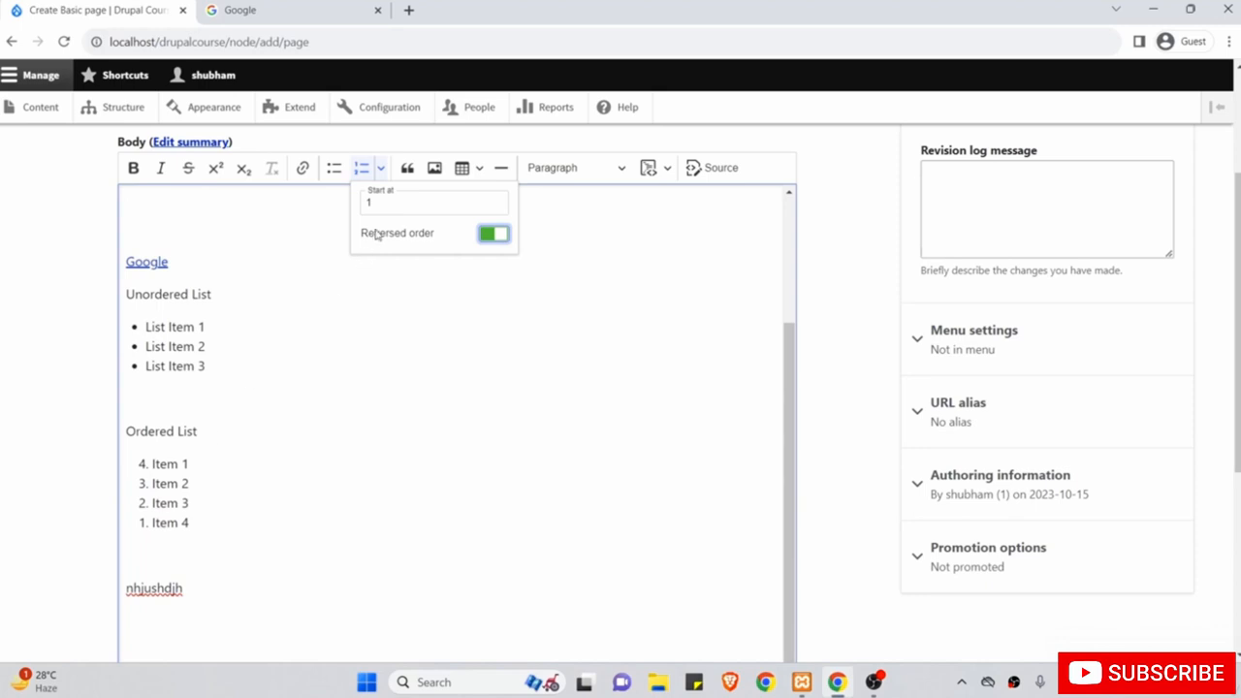
left_click(494, 234)
Set the ordered list's Start at value to 5 so items number 5 to 8.
left_click(408, 207)
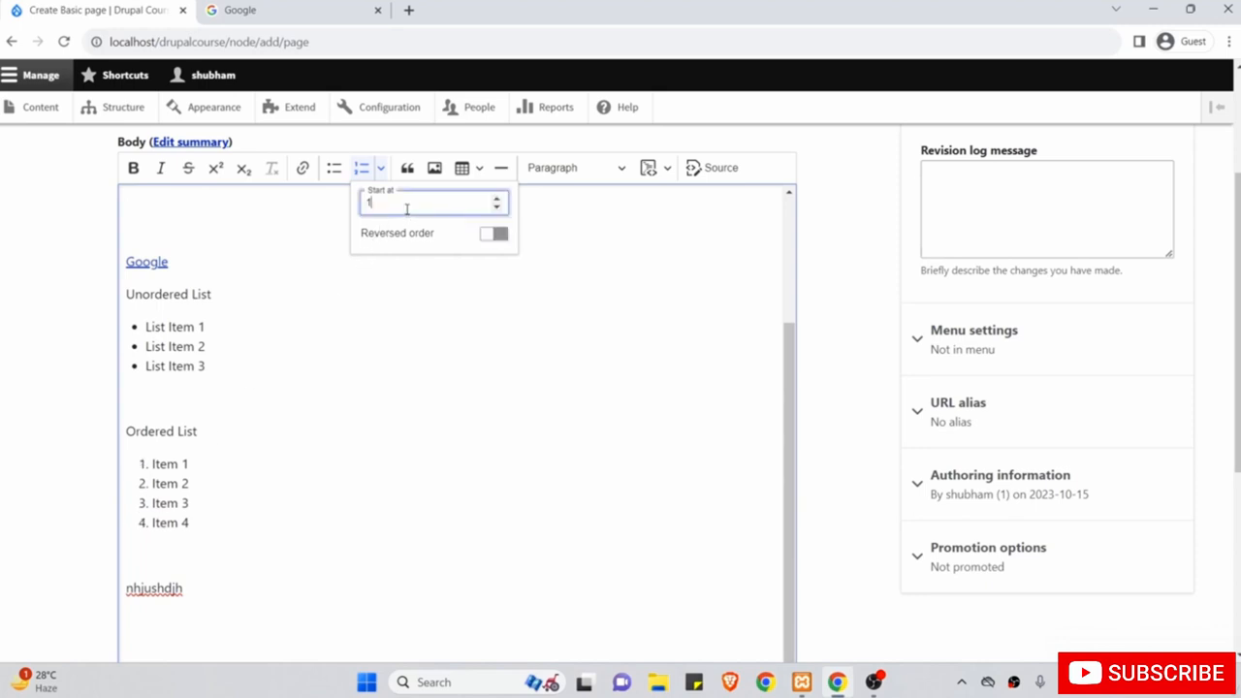
left_click_drag(408, 209, 361, 211)
type("5")
left_click(400, 381)
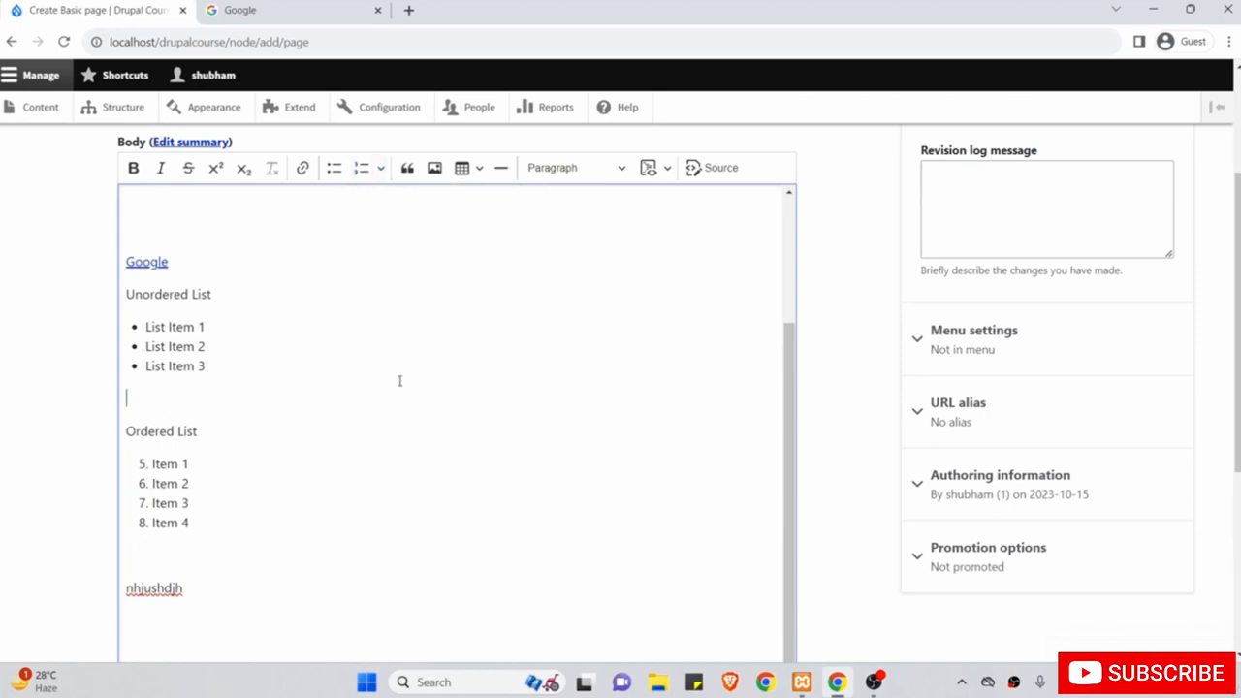
scroll(277, 479, "up", 1)
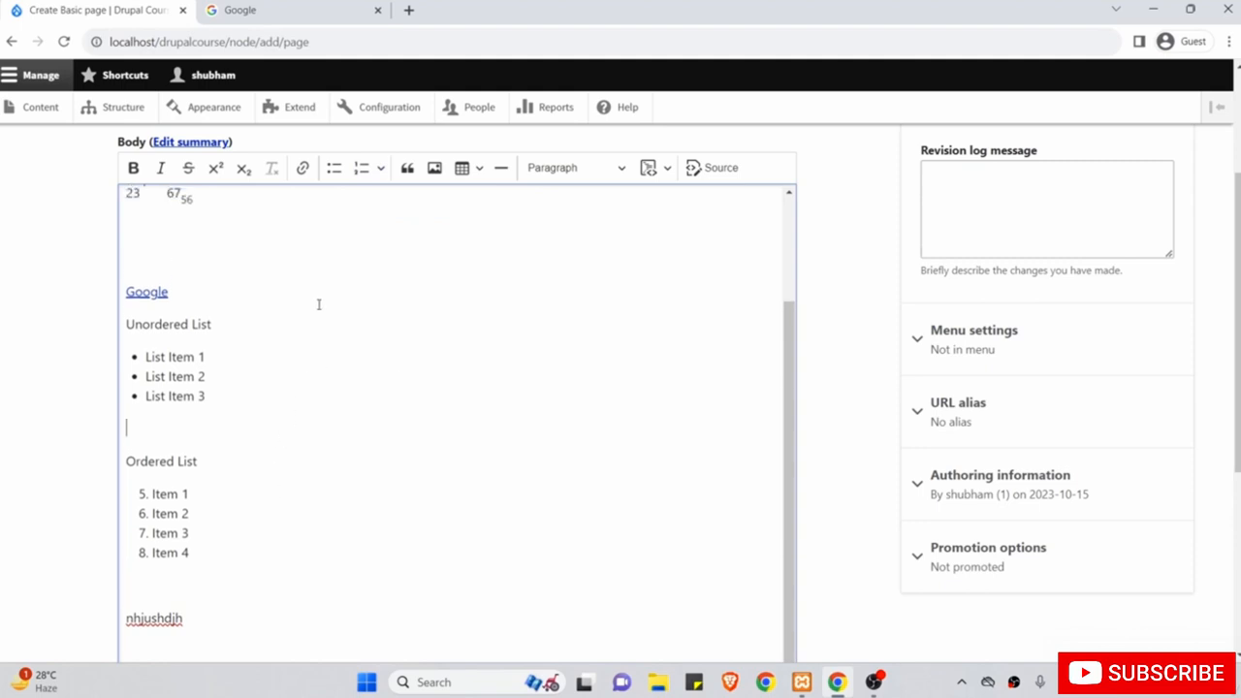
scroll(325, 287, "up", 2)
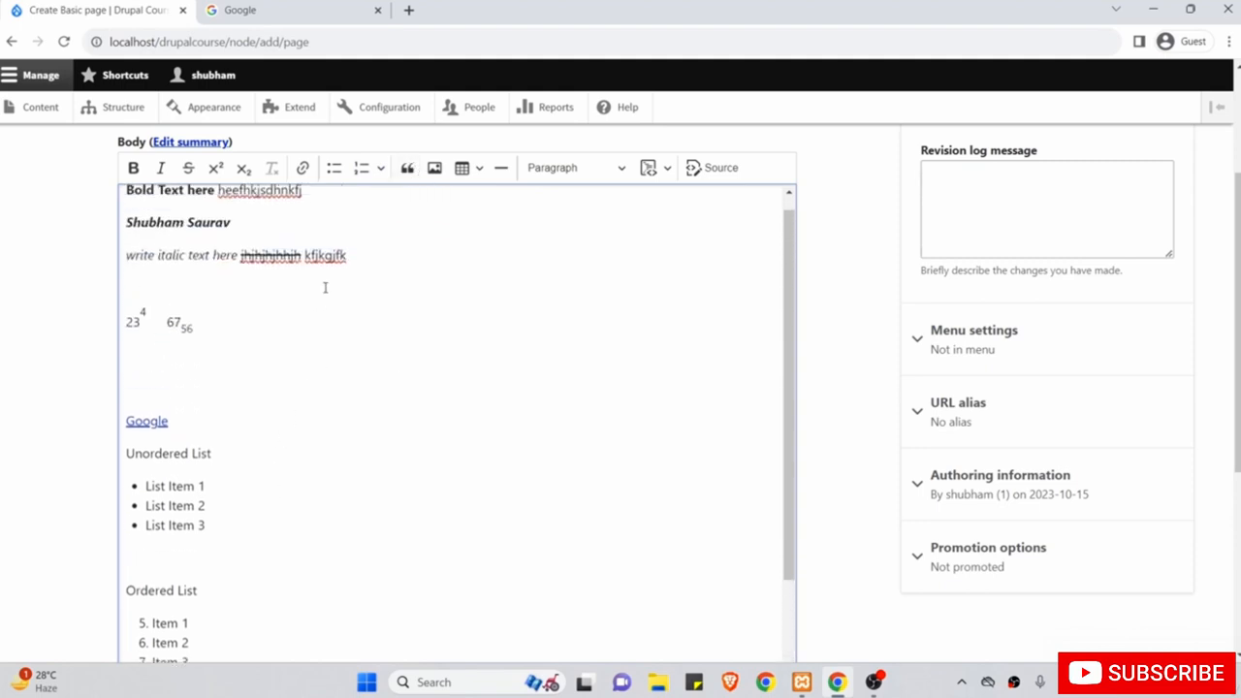
scroll(325, 287, "up", 3)
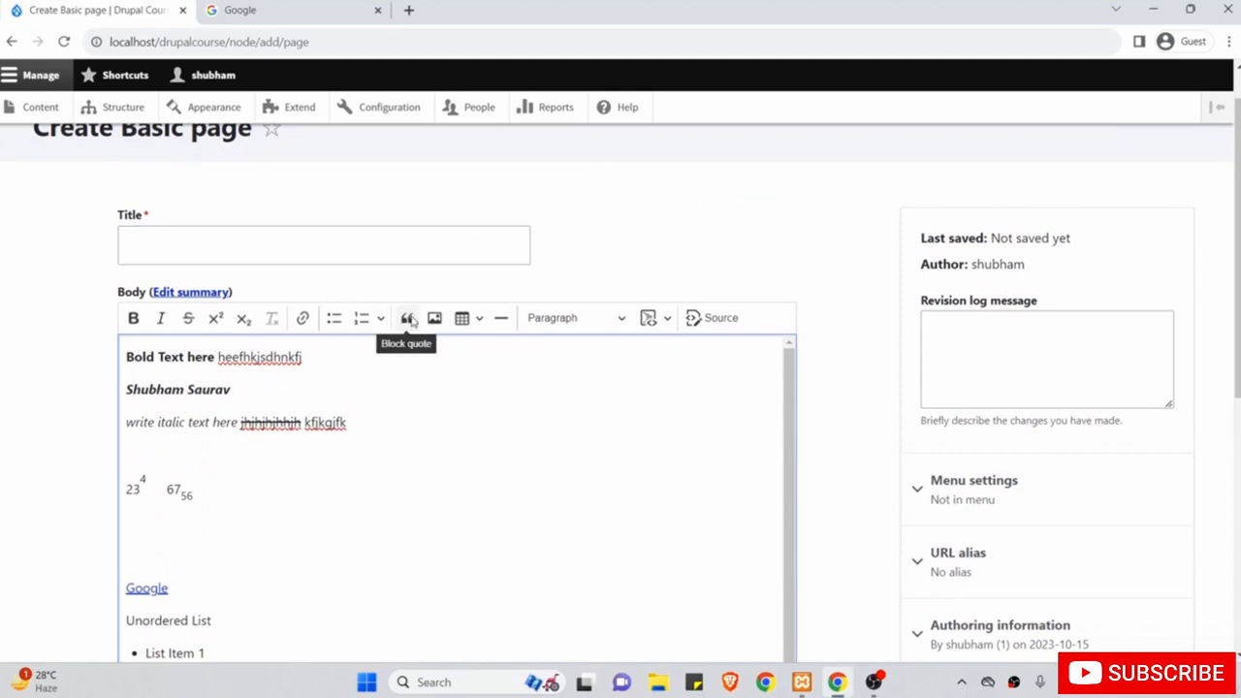
Type 'Honesty is the best policy.' on the empty line below nhjushdjh.
left_click(302, 482)
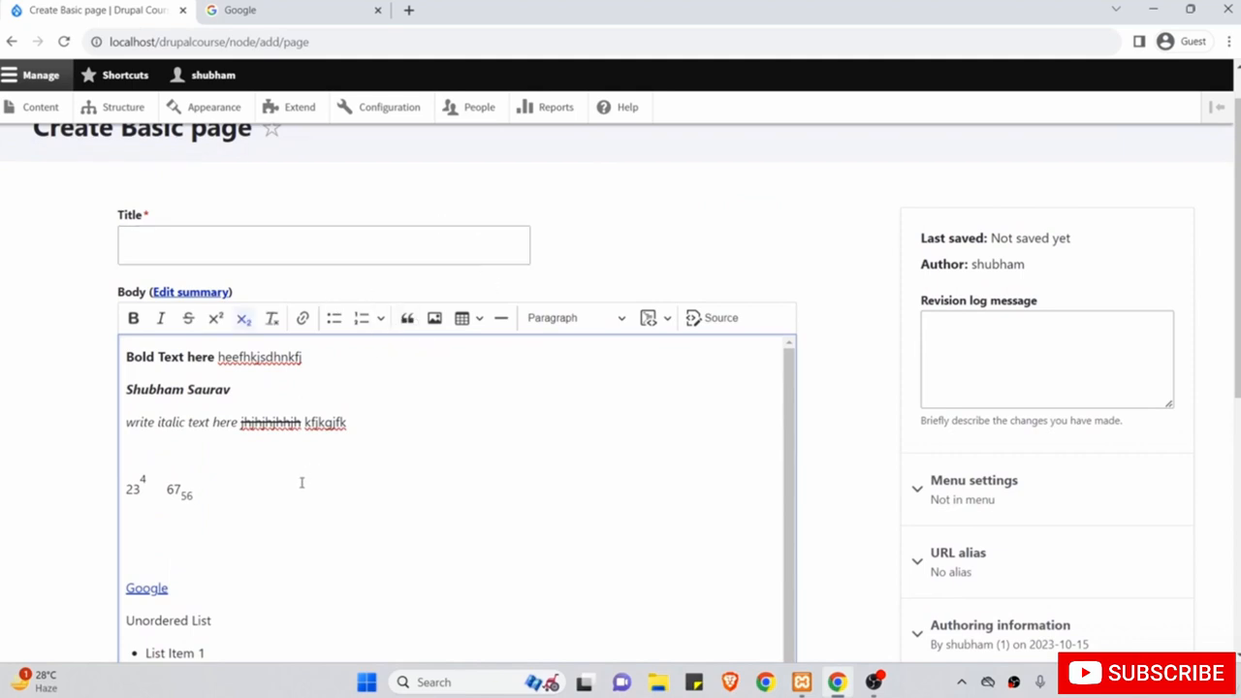
scroll(224, 521, "down", 4)
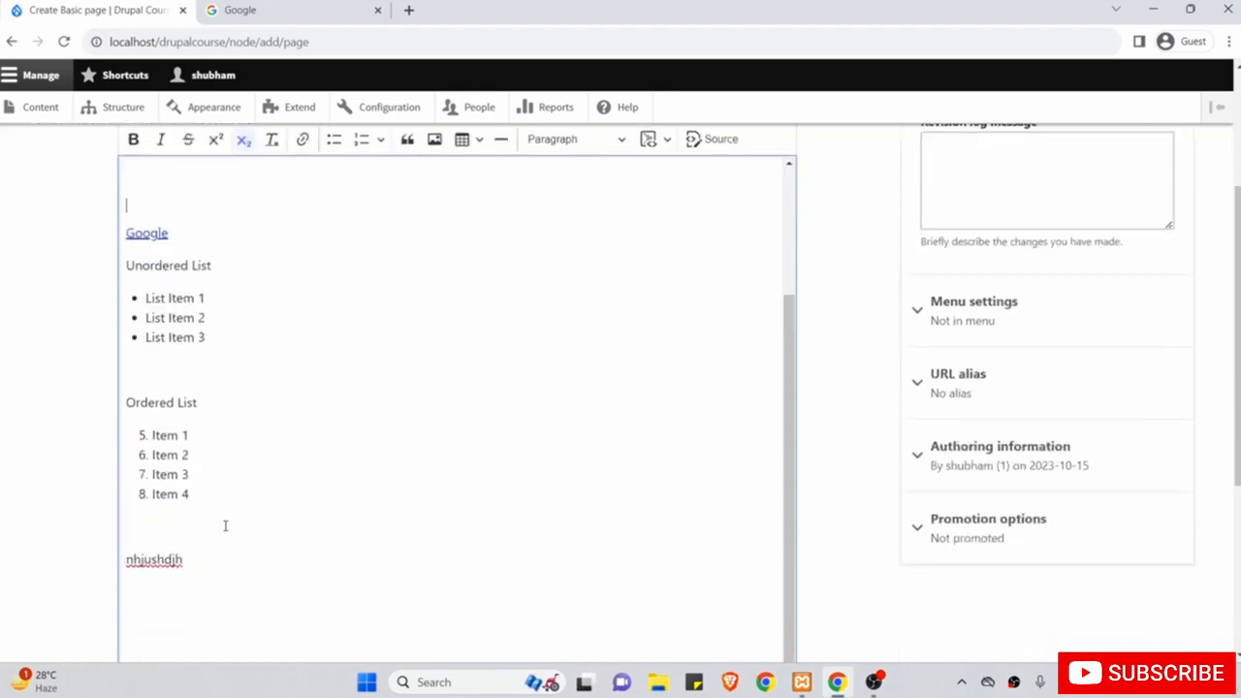
left_click(225, 564)
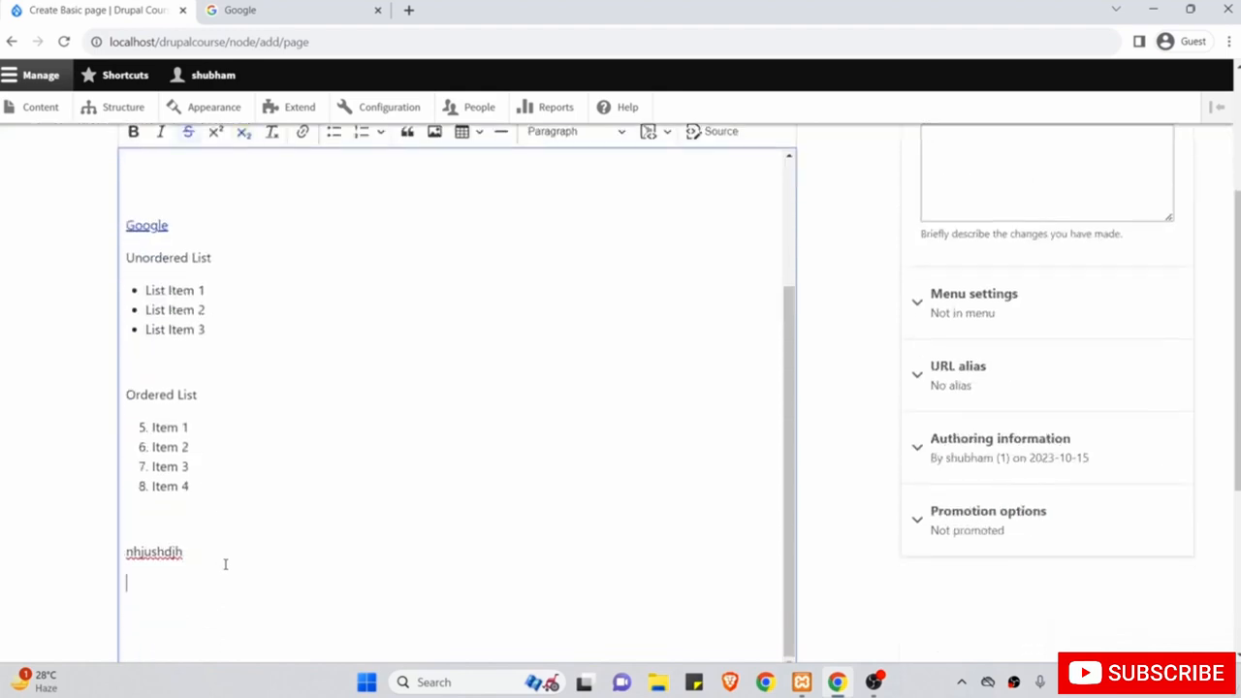
type("Honest y is the best po")
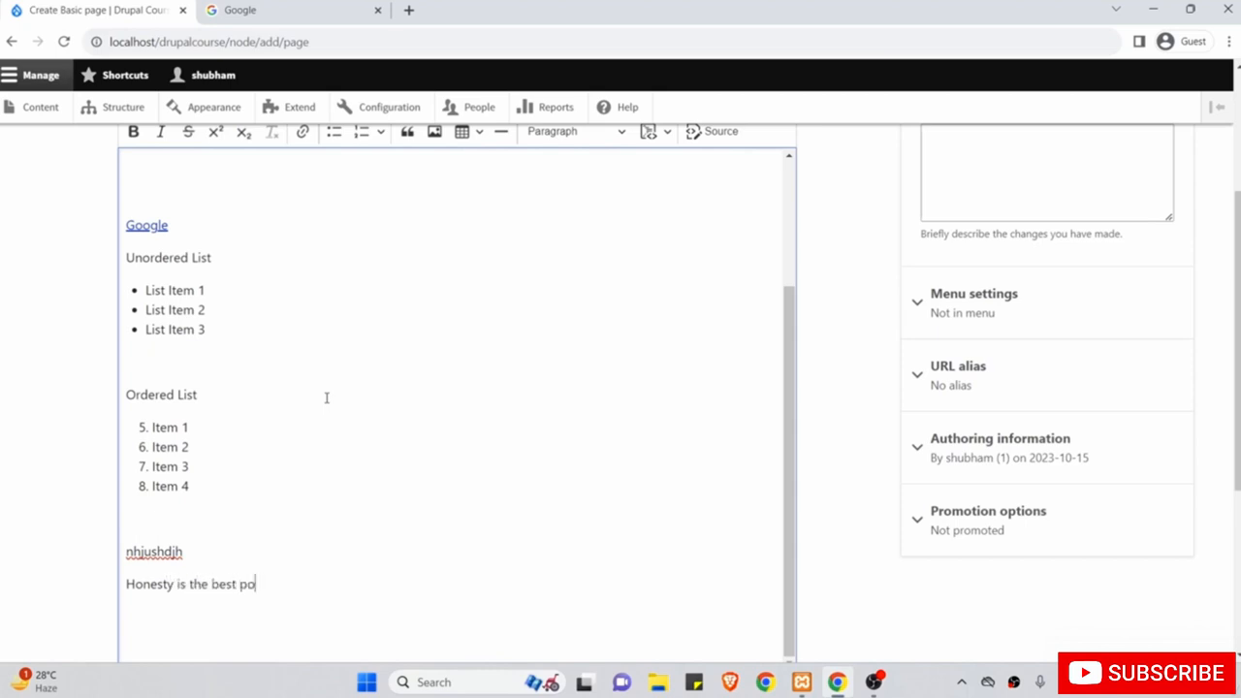
type("licy.")
Format the 'Honesty is the best policy.' line as a block quote.
left_click_drag(281, 585, 119, 593)
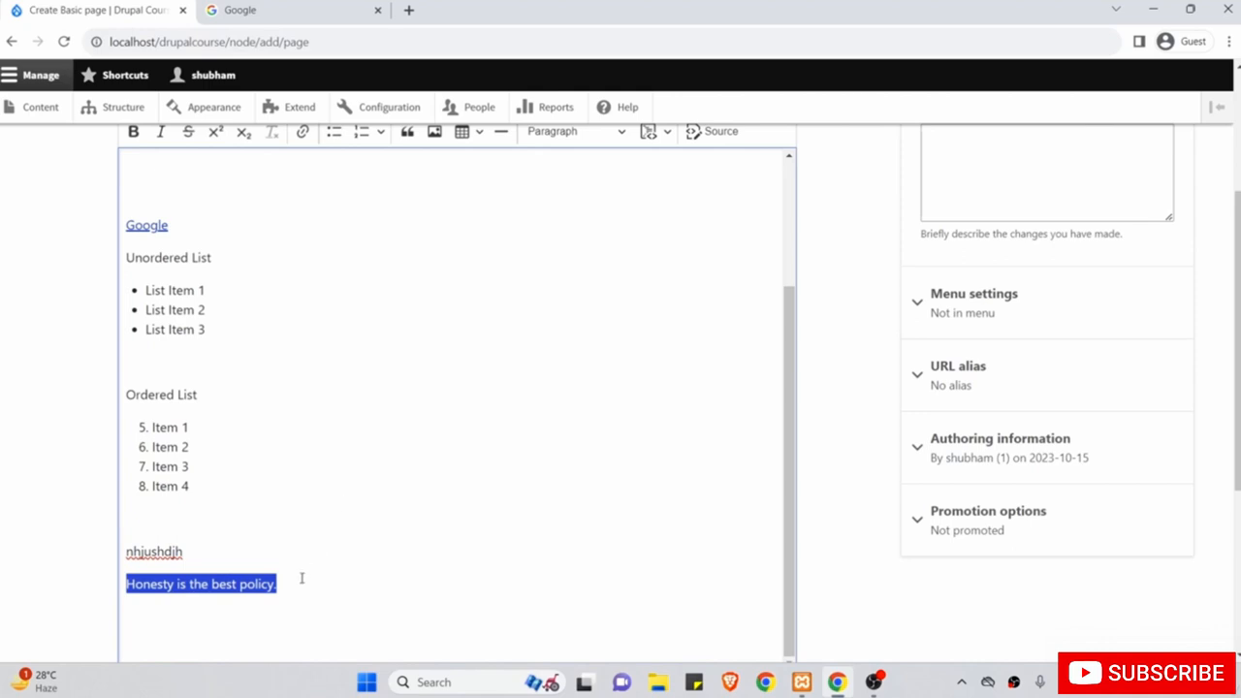
scroll(421, 410, "up", 1)
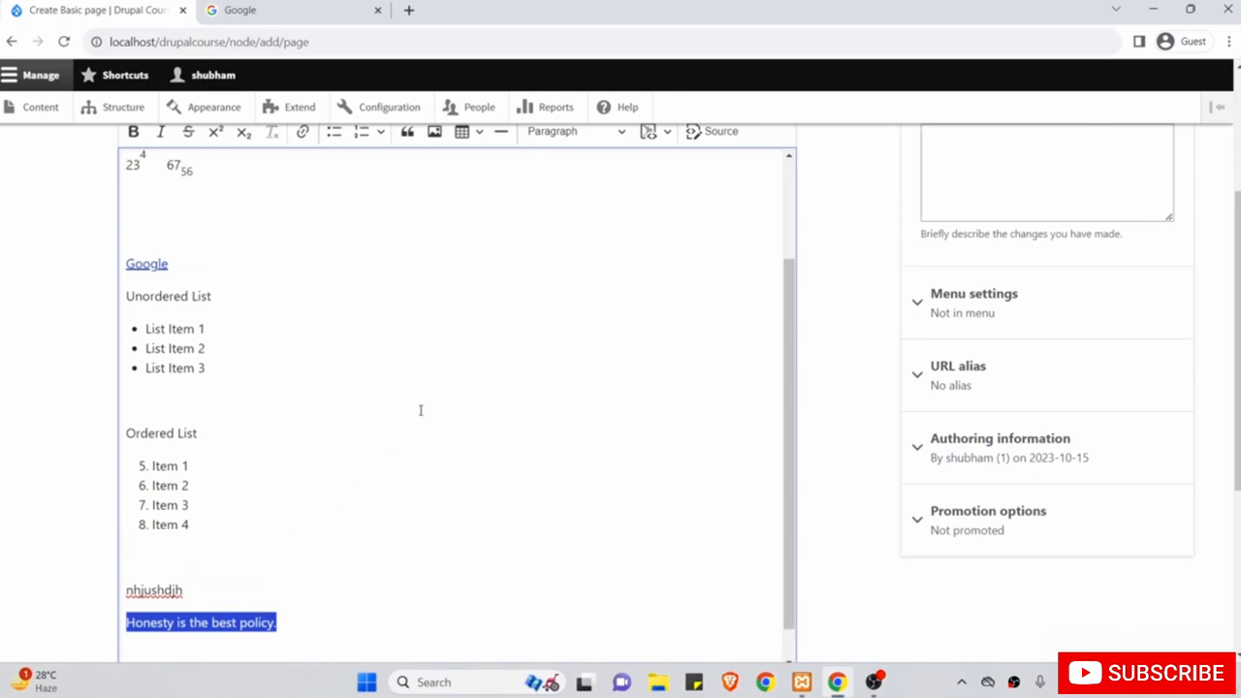
left_click(409, 136)
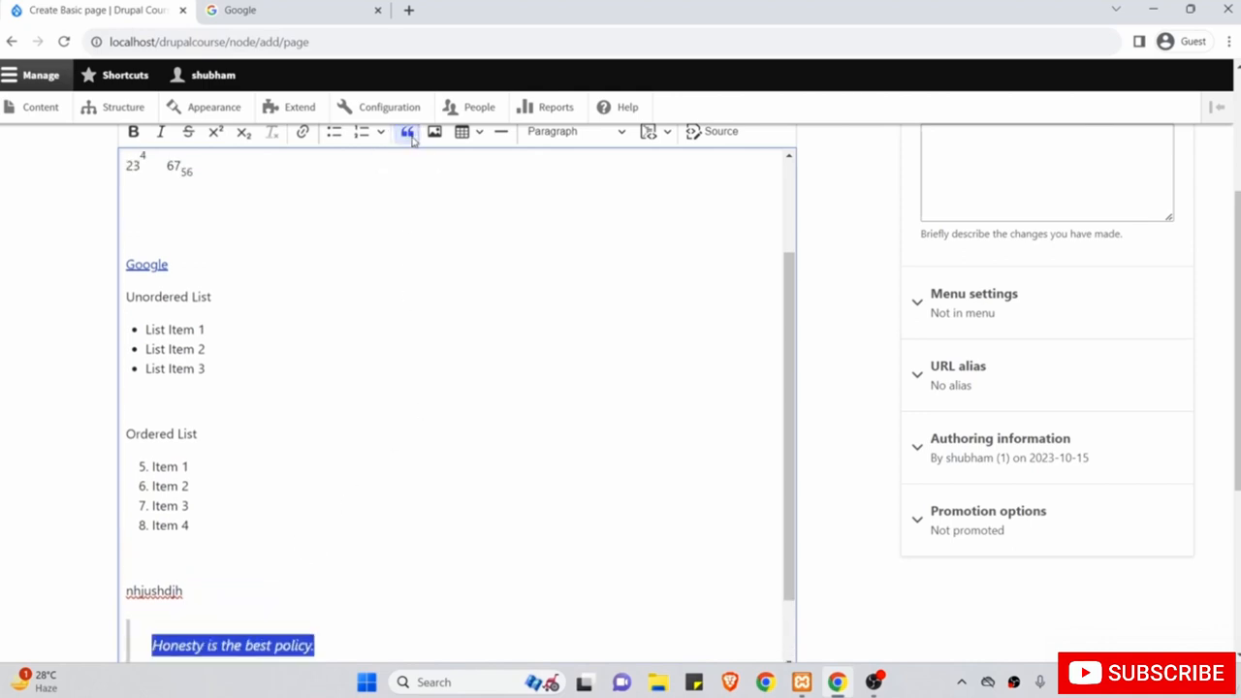
scroll(382, 316, "down", 2)
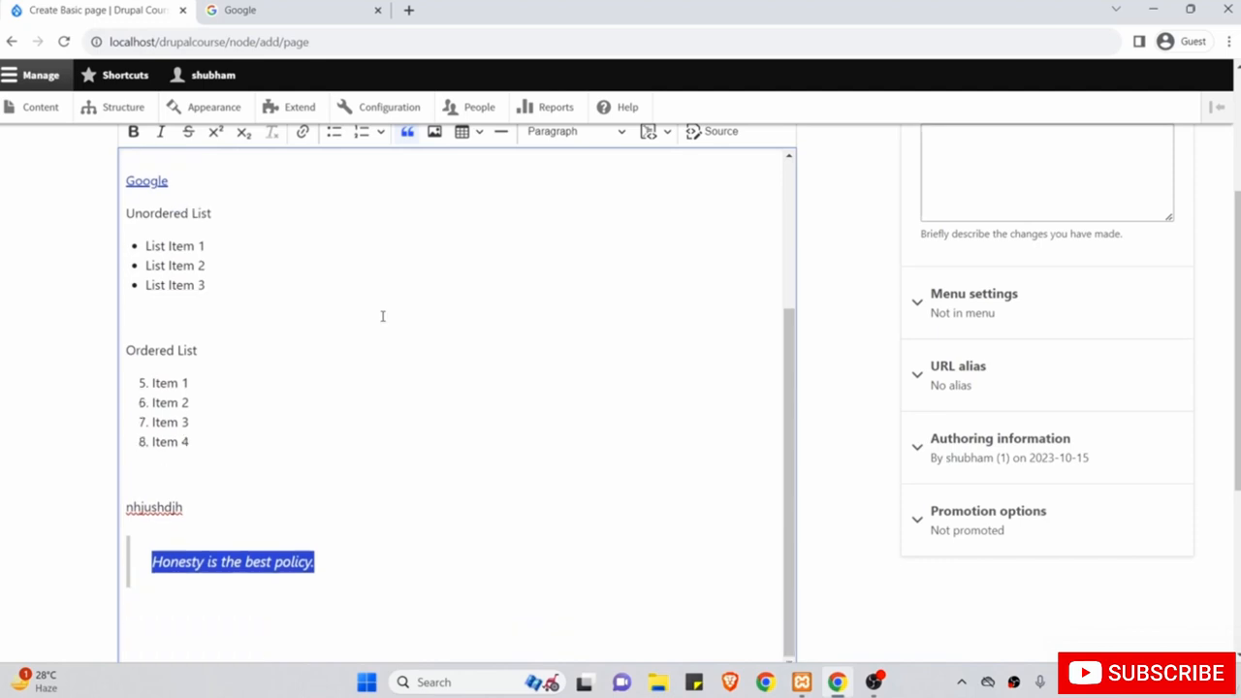
left_click(341, 562)
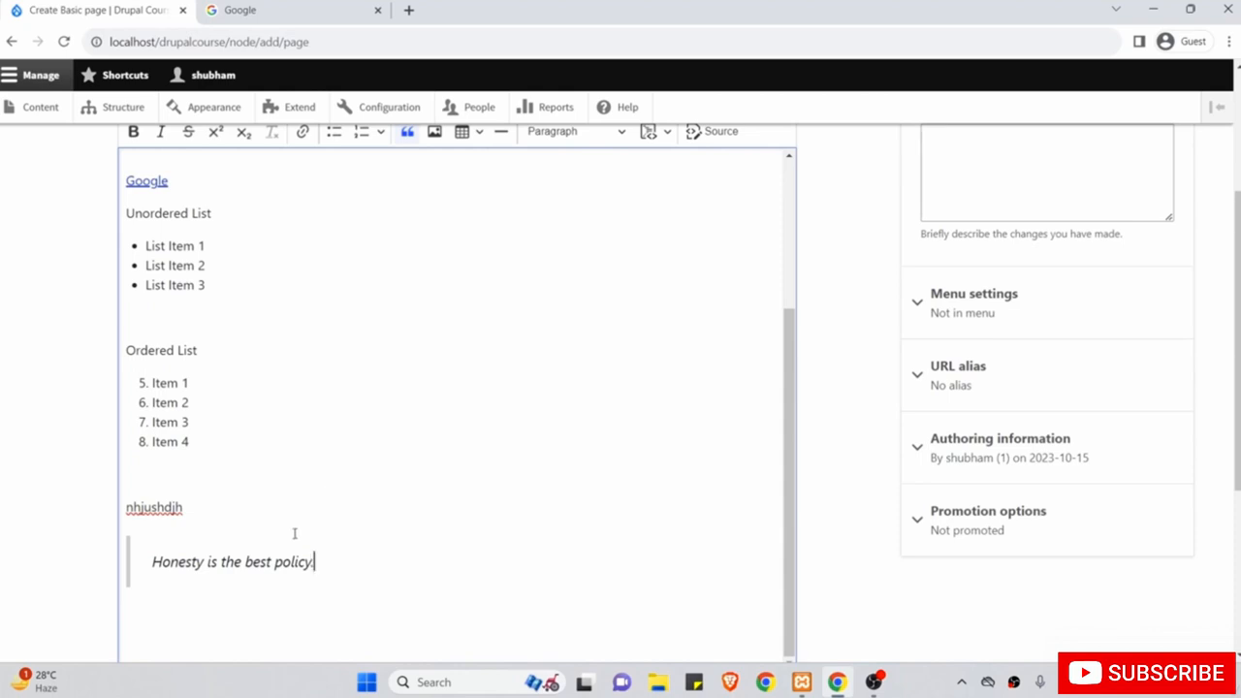
scroll(295, 533, "up", 5)
scroll(294, 533, "up", 3)
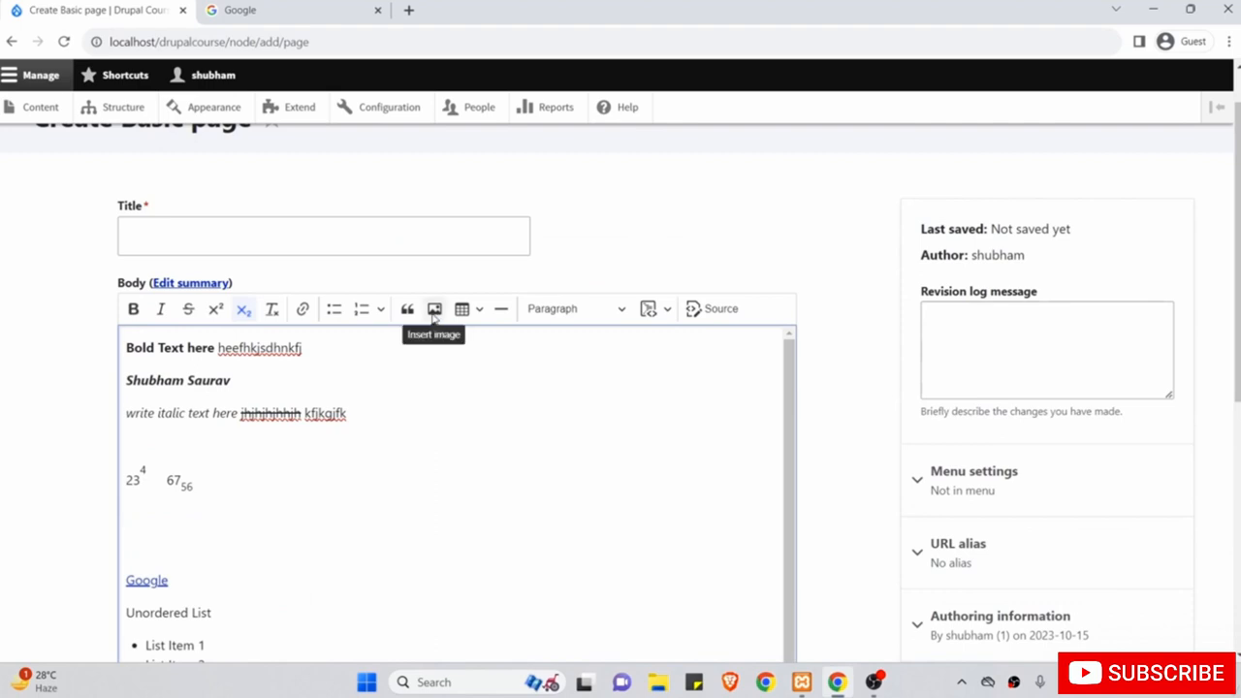
Insert the laptop-on-desk photo from Downloads, dismissing the alternative text prompt.
left_click(434, 315)
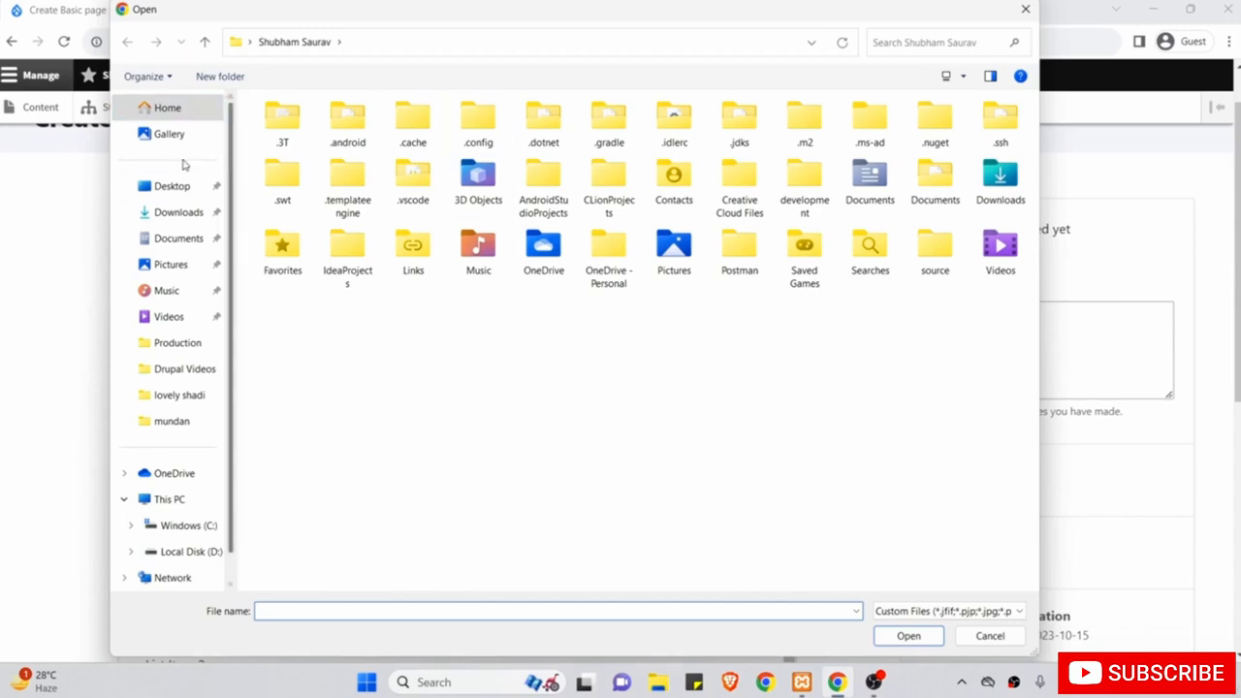
left_click(180, 215)
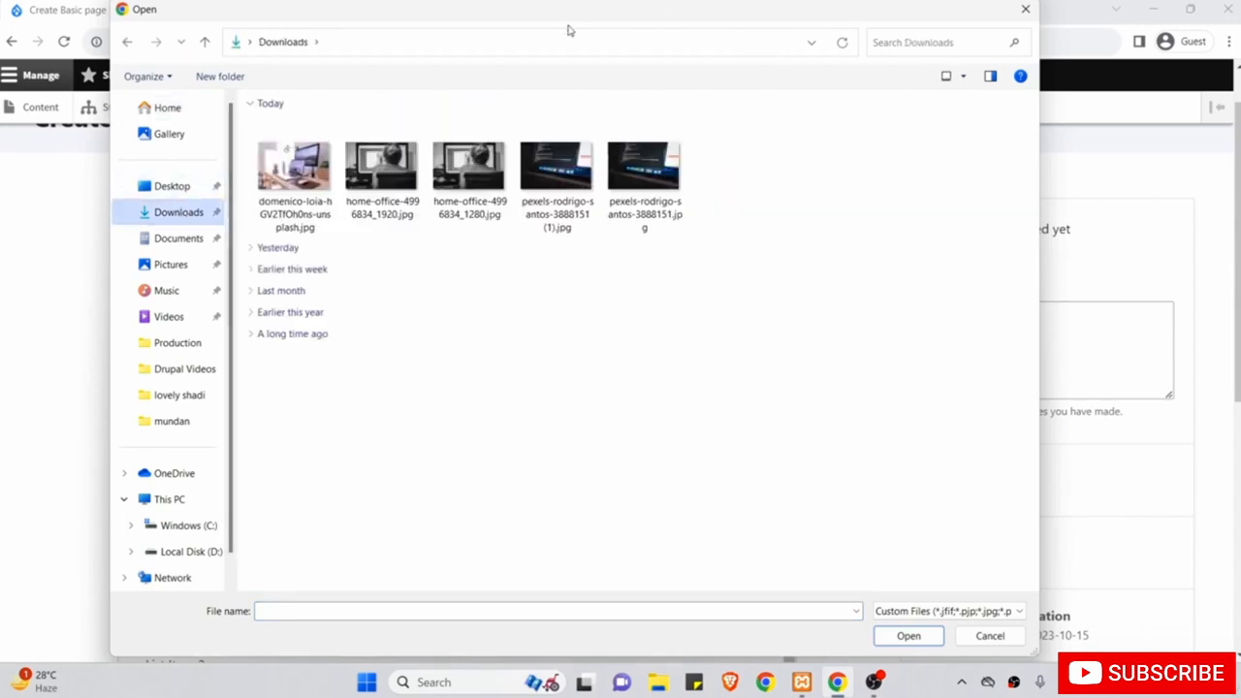
double_click(298, 174)
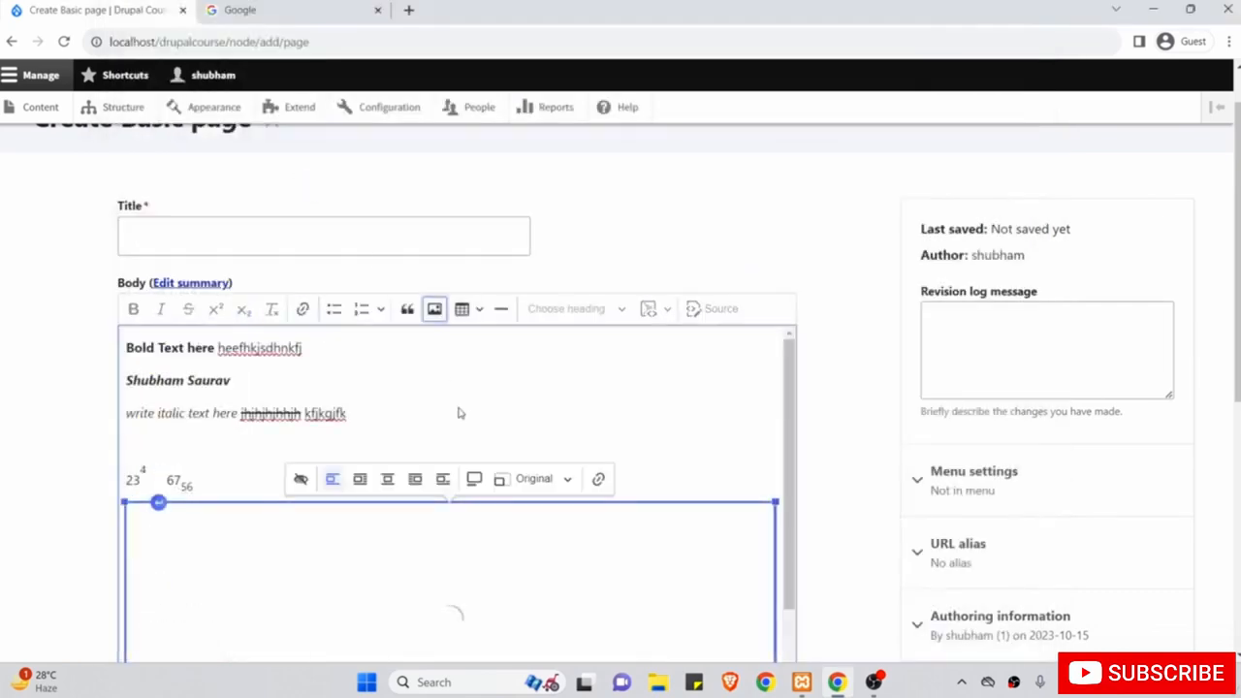
scroll(736, 414, "down", 2)
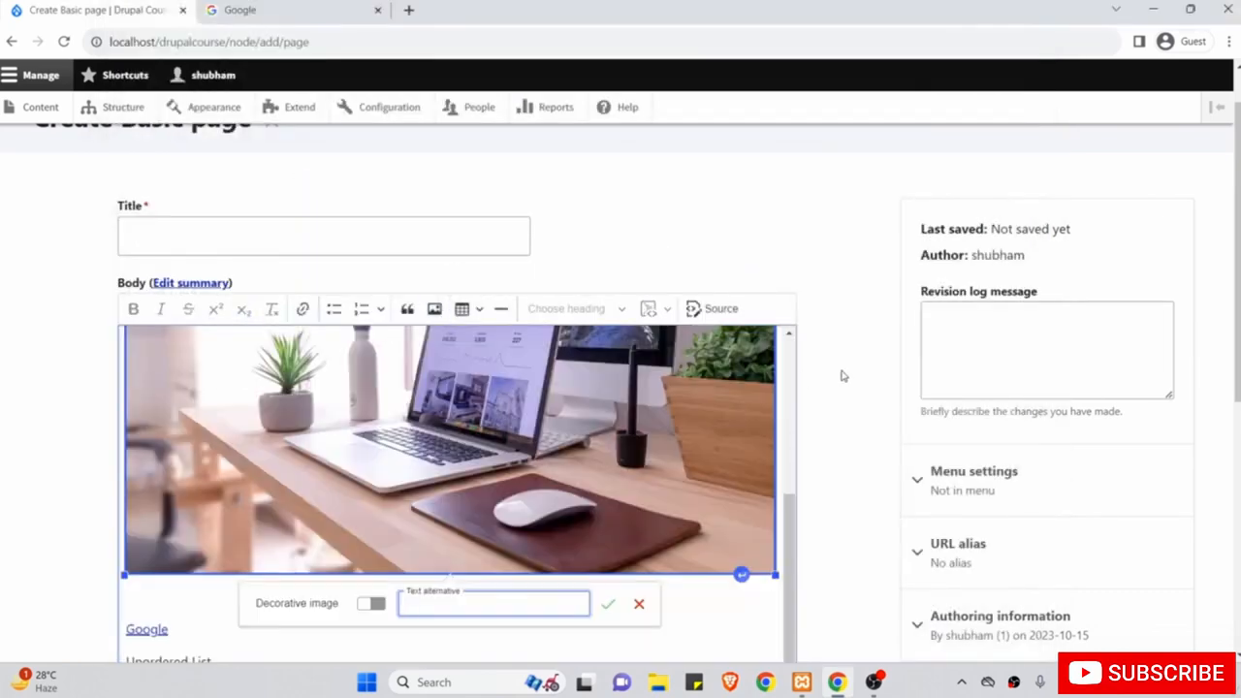
scroll(859, 436, "down", 2)
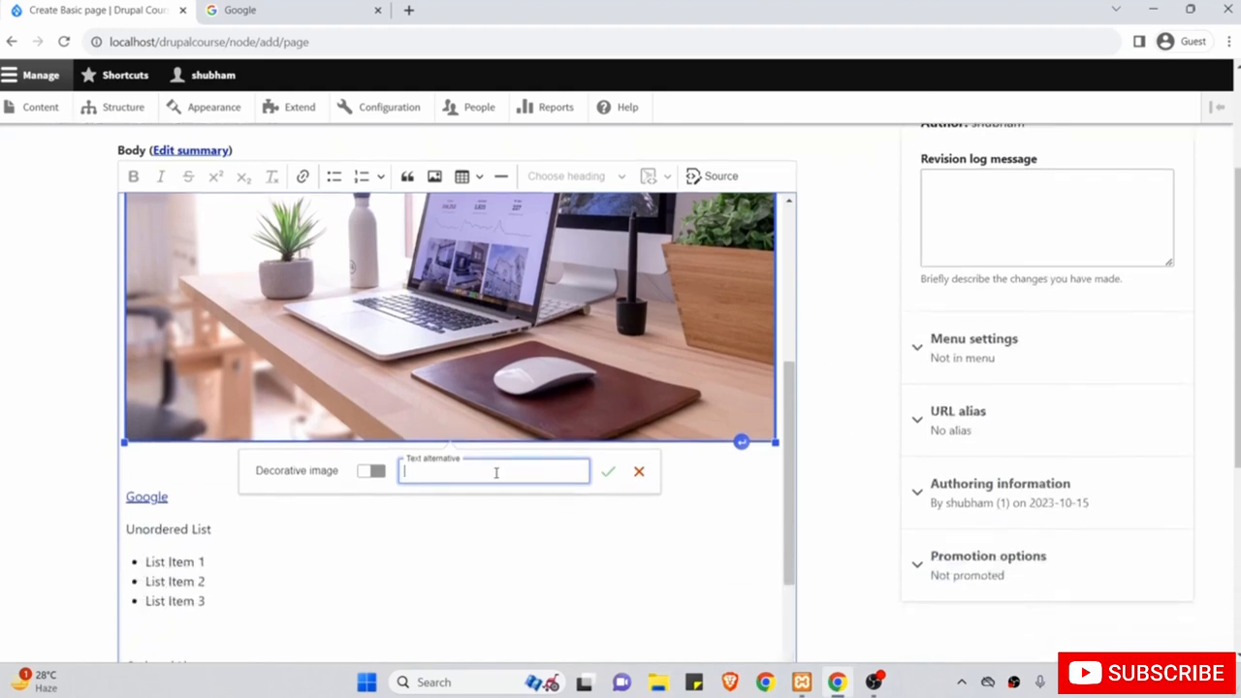
left_click(639, 473)
Deselect the image and add an empty line after the author name line.
scroll(640, 475, "up", 3)
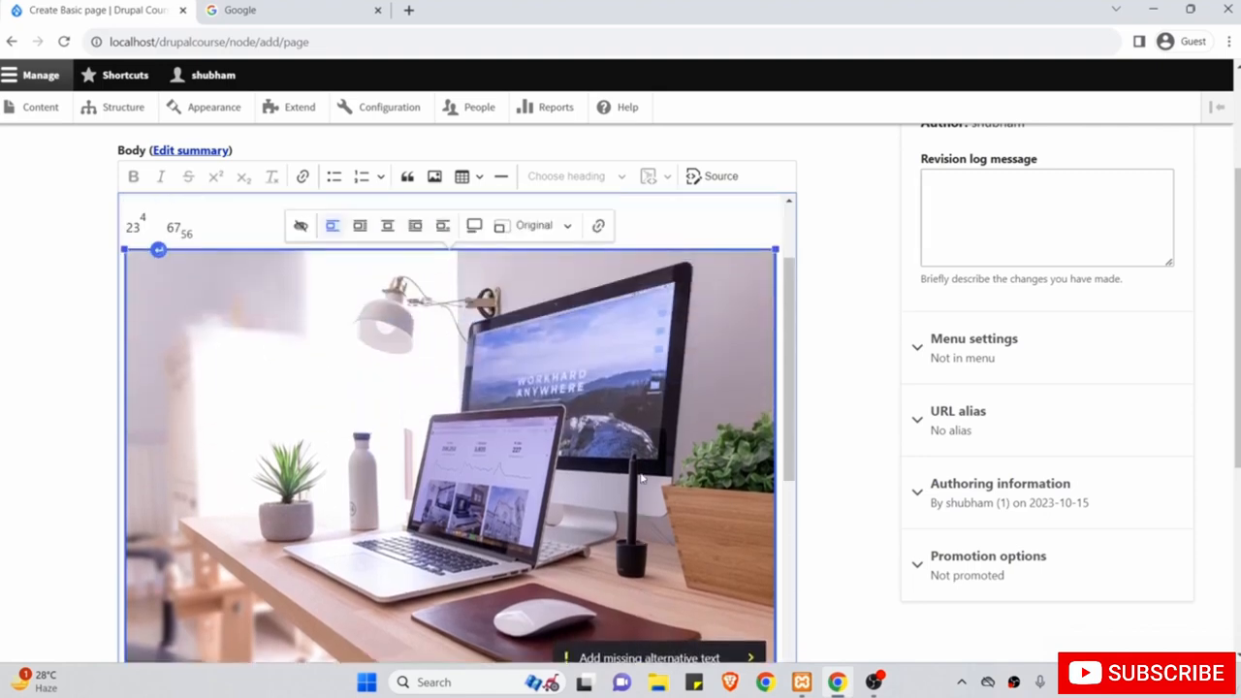
scroll(640, 477, "up", 2)
left_click(458, 278)
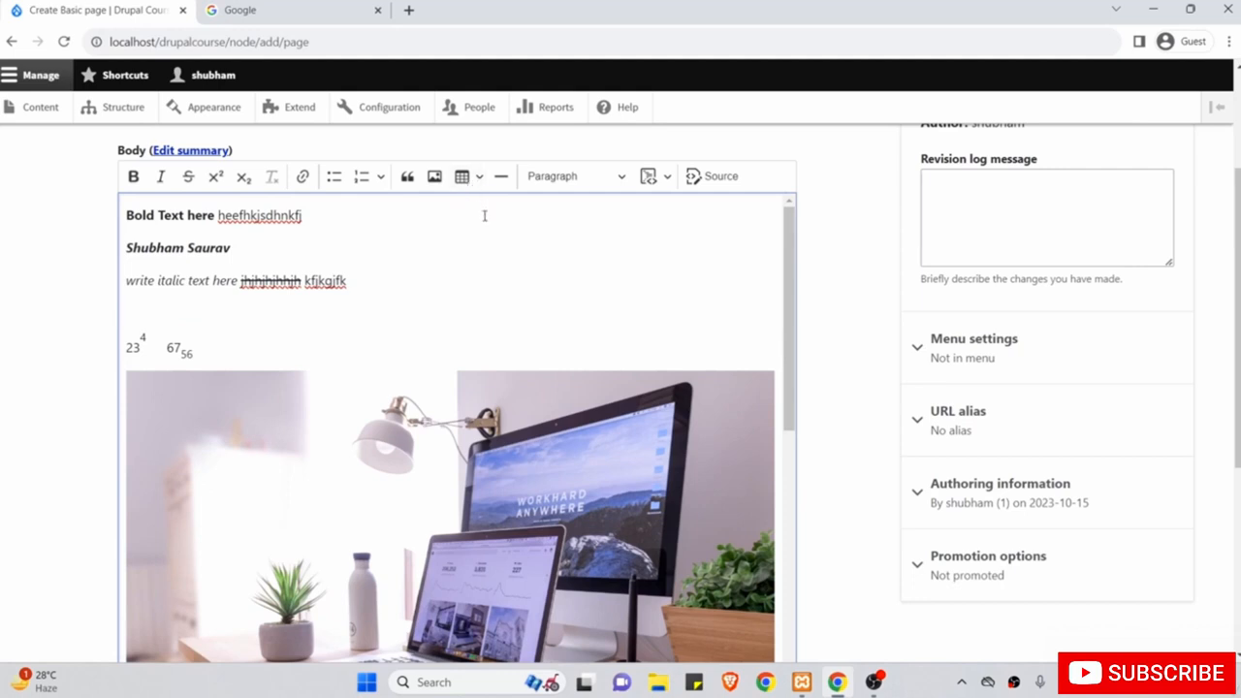
left_click(350, 243)
key("Return")
key("Return")
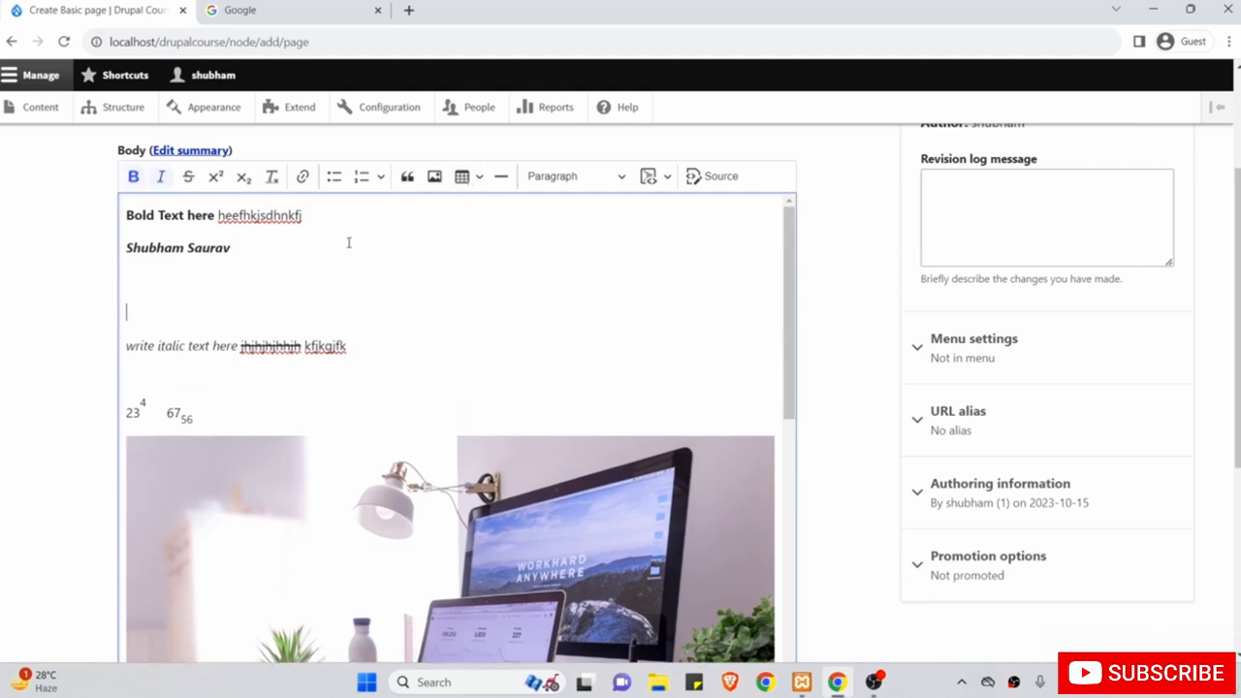
Clear italic formatting on the new line and insert a 2-row by 3-column table.
left_click(159, 178)
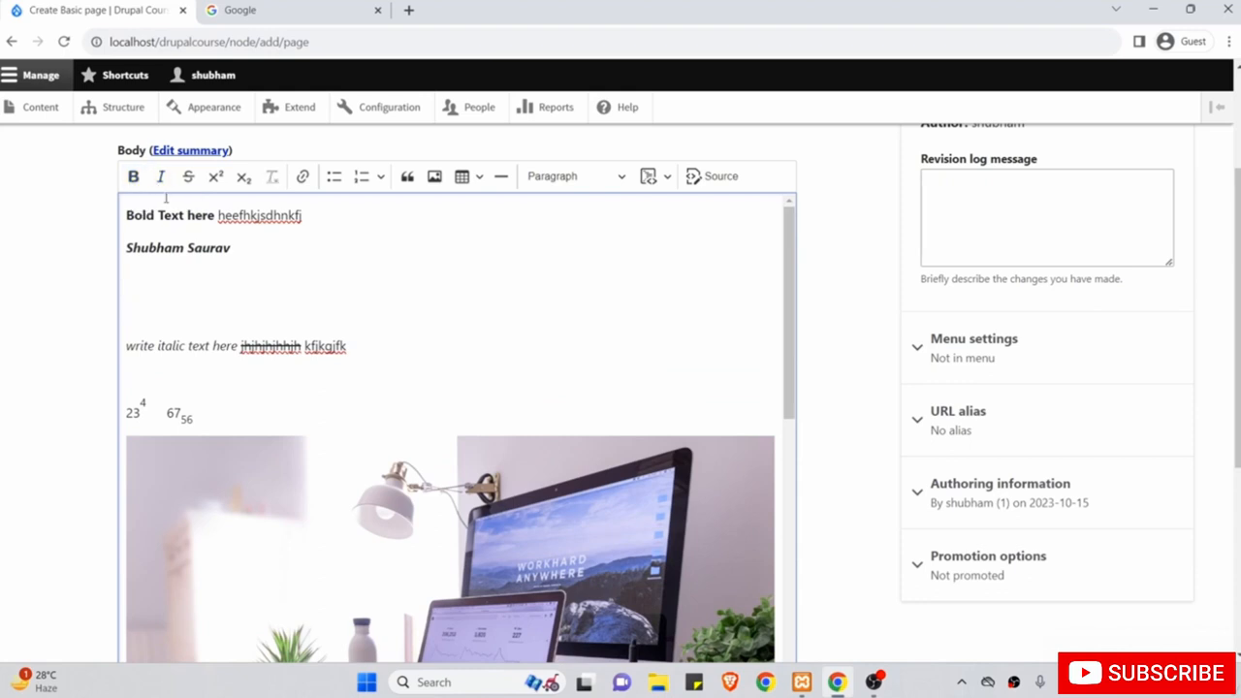
left_click(472, 172)
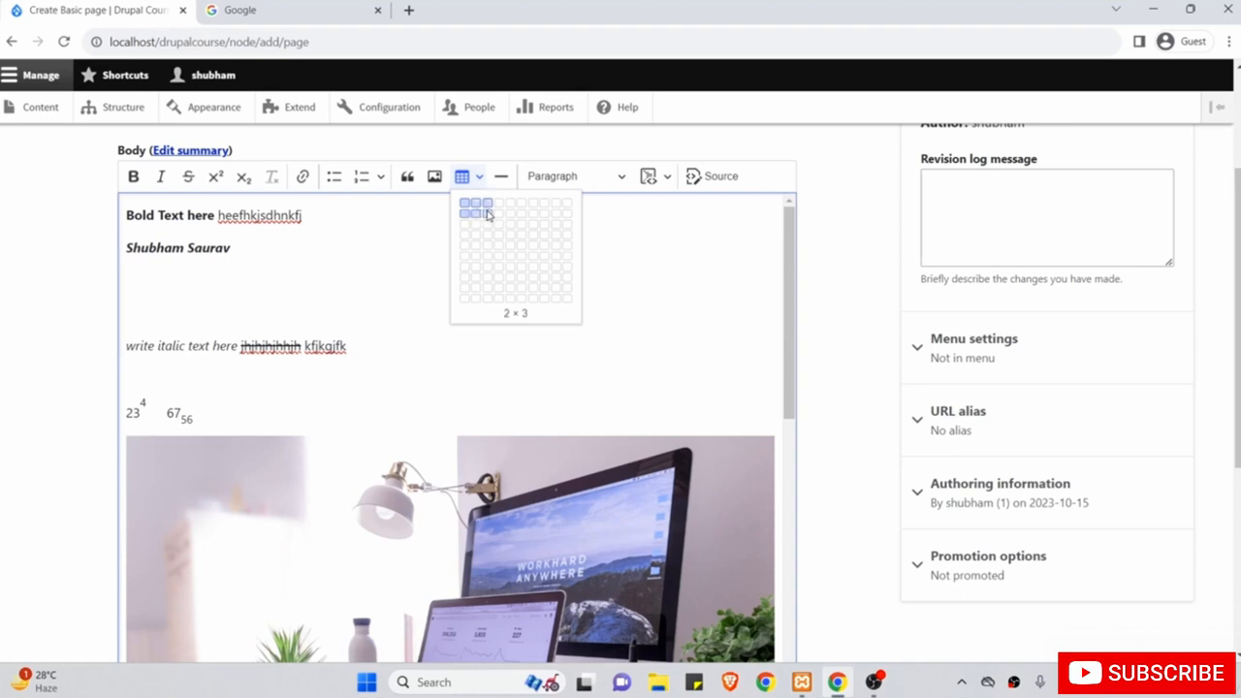
left_click(488, 214)
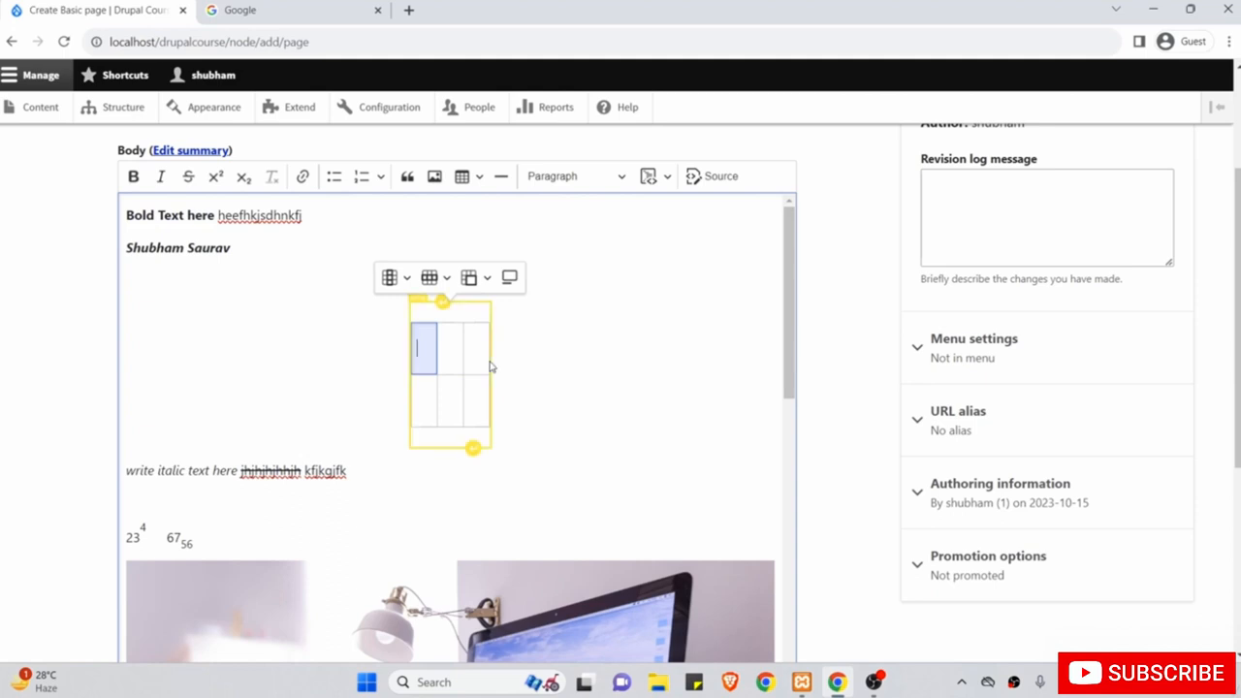
Fill the three first-row cells with 'dbnjfbjbjdbfjdb', 'dnsjdnjsnj' and 'sndjnsjdnjsndjn'.
type("dbnjfbjbjdbfjdbj")
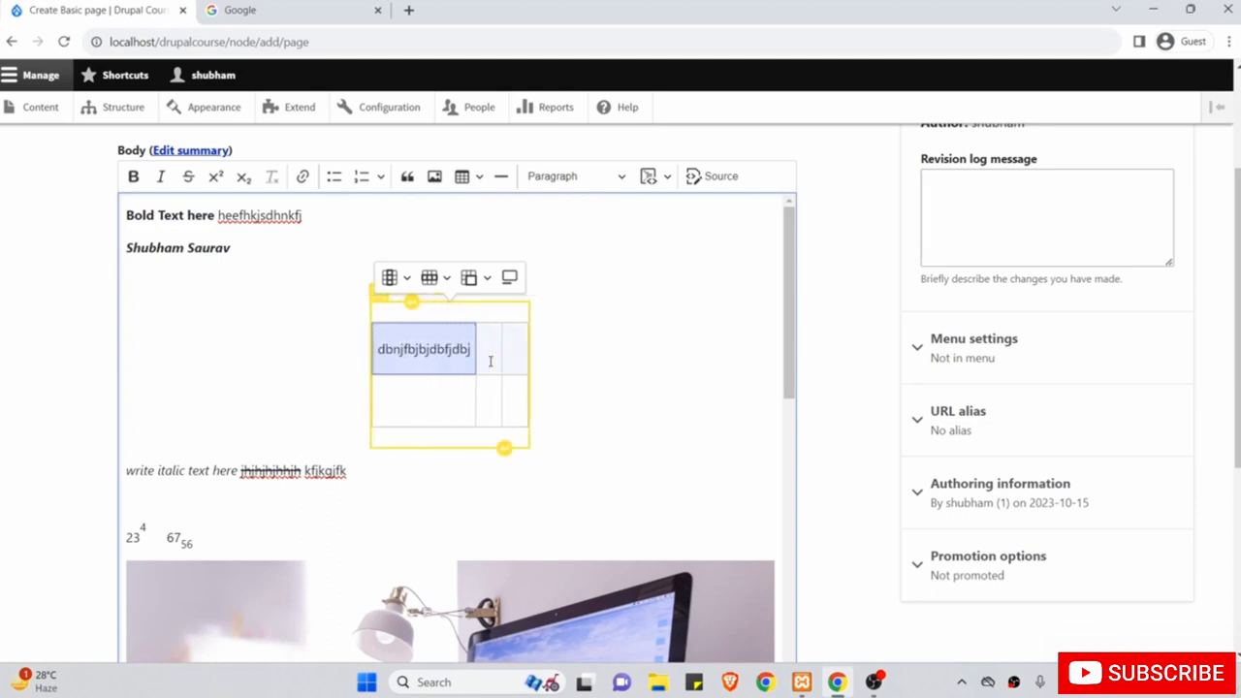
left_click(490, 361)
type("dnsjdnjsnj")
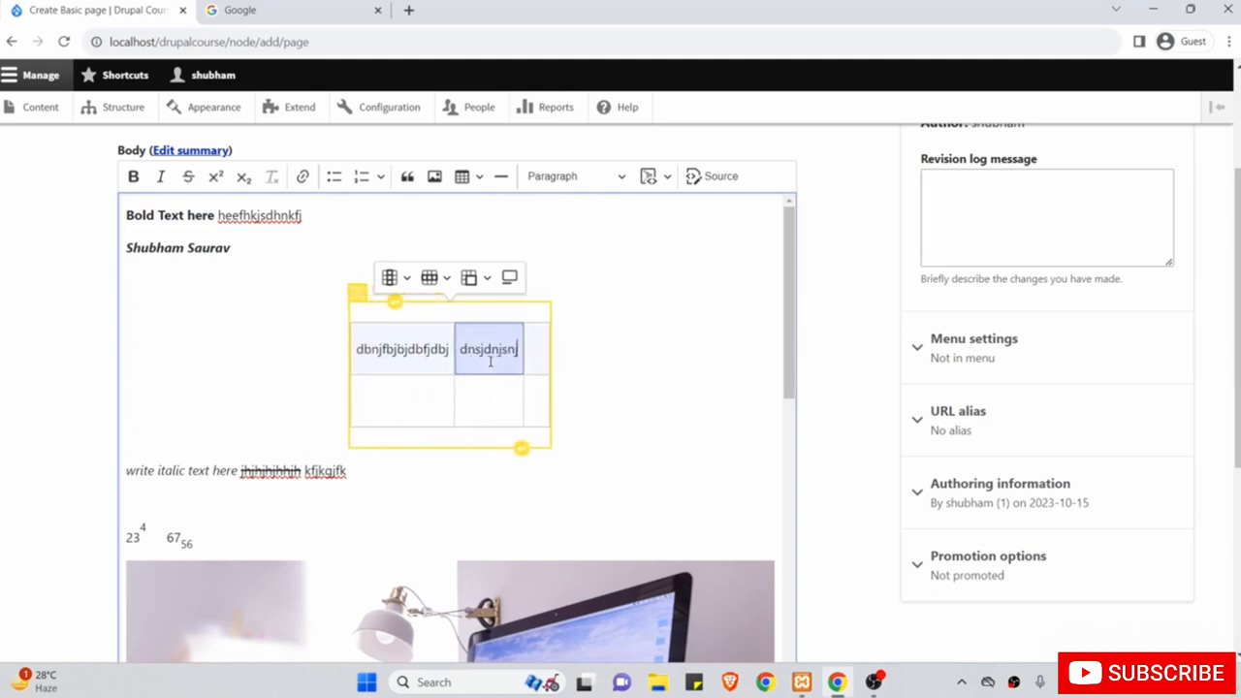
left_click(534, 355)
type("sndjnsjdnjsndjn")
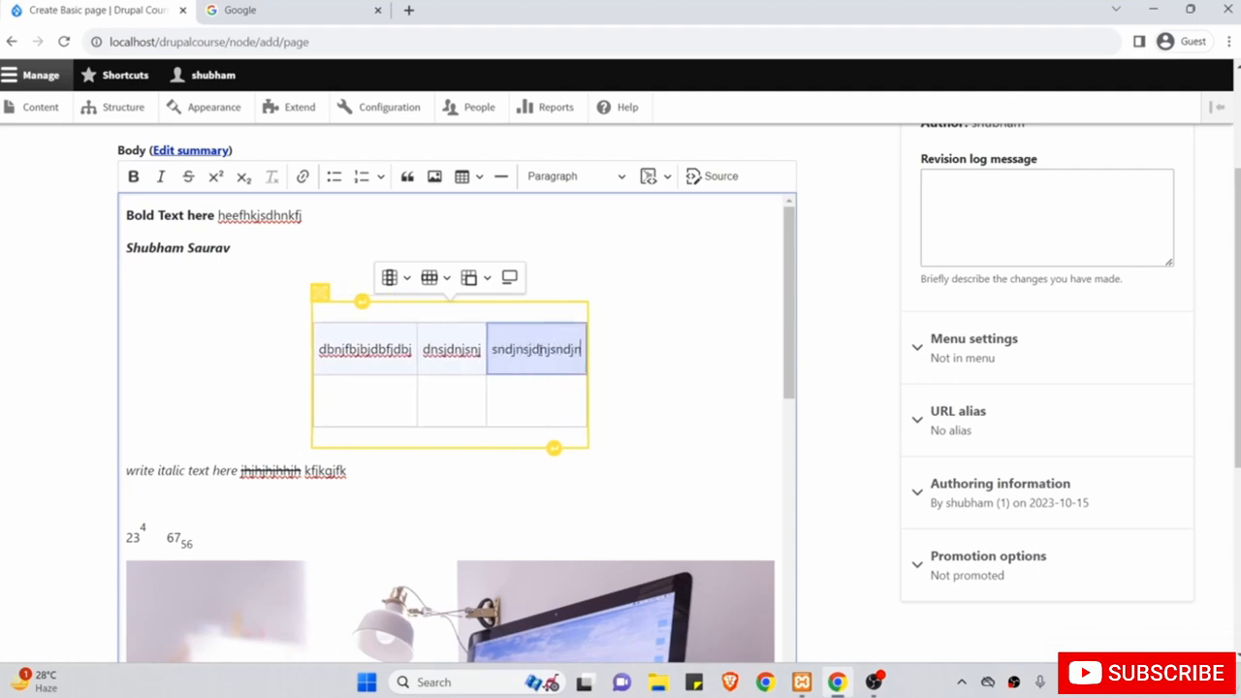
left_click(661, 351)
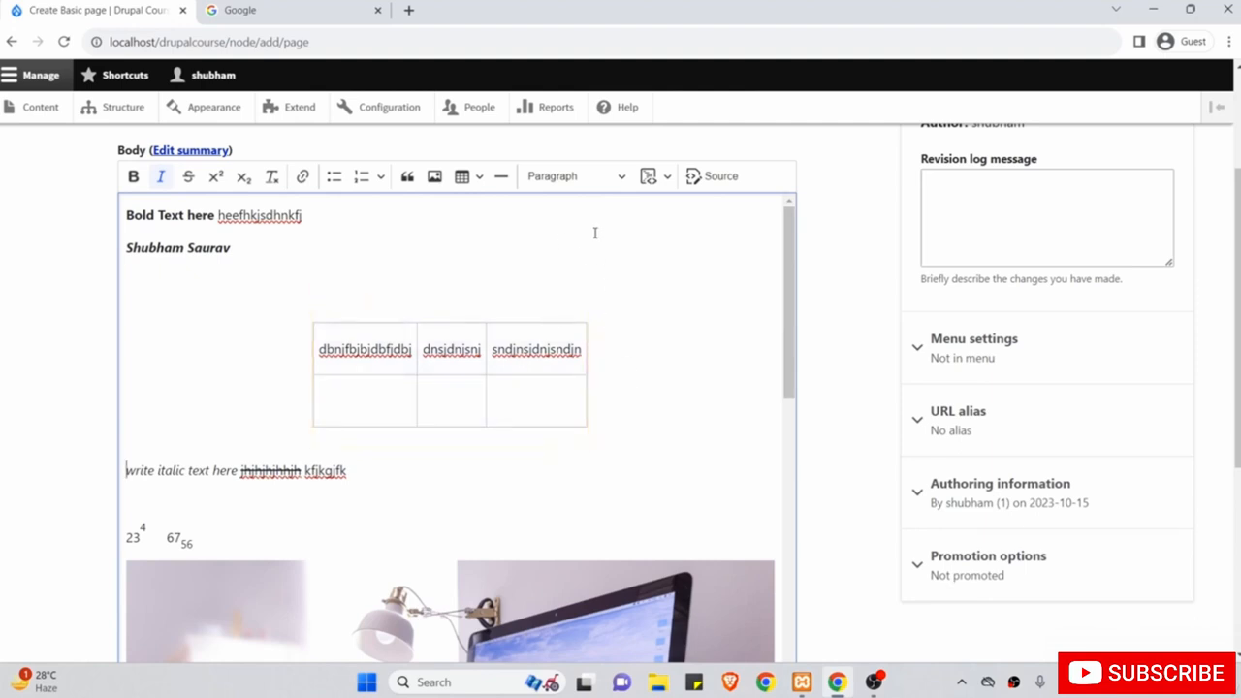
key("Return")
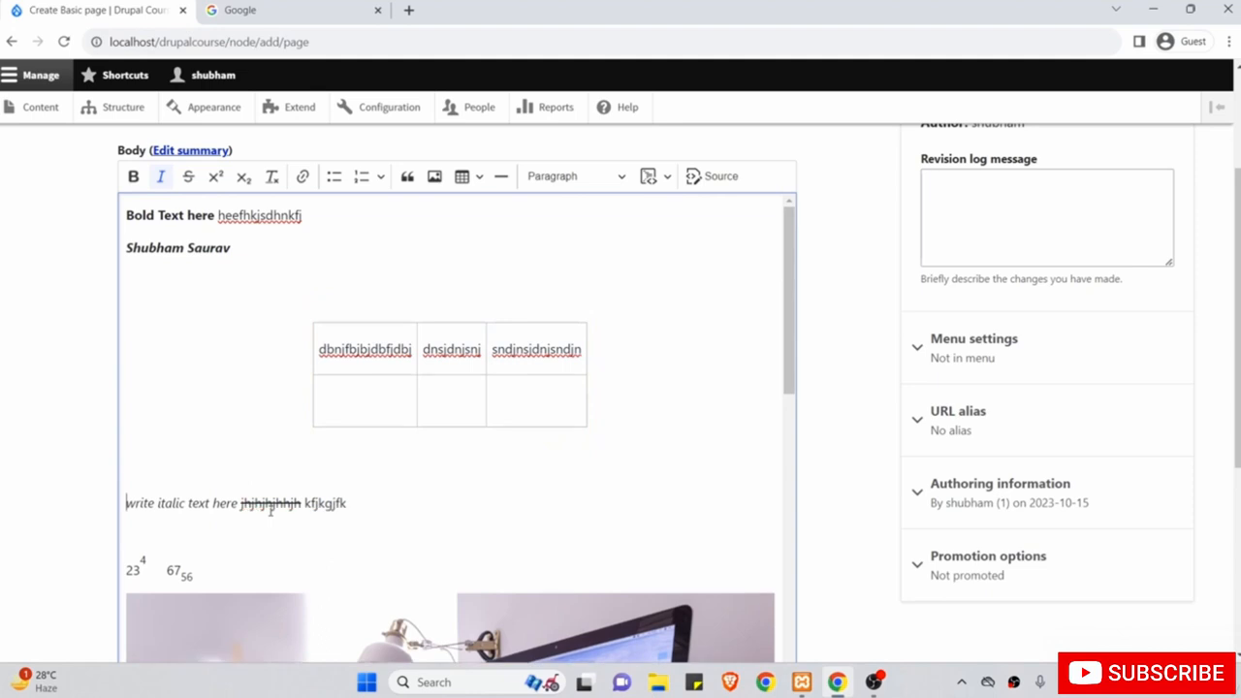
left_click(158, 466)
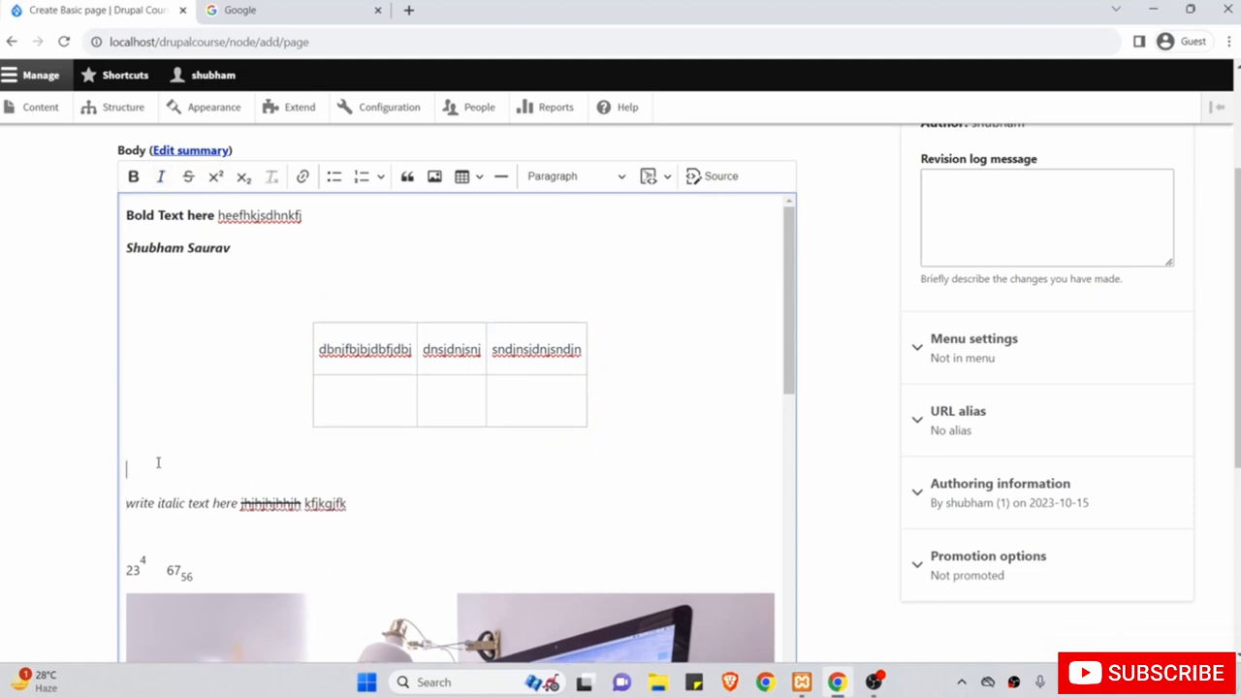
left_click(501, 178)
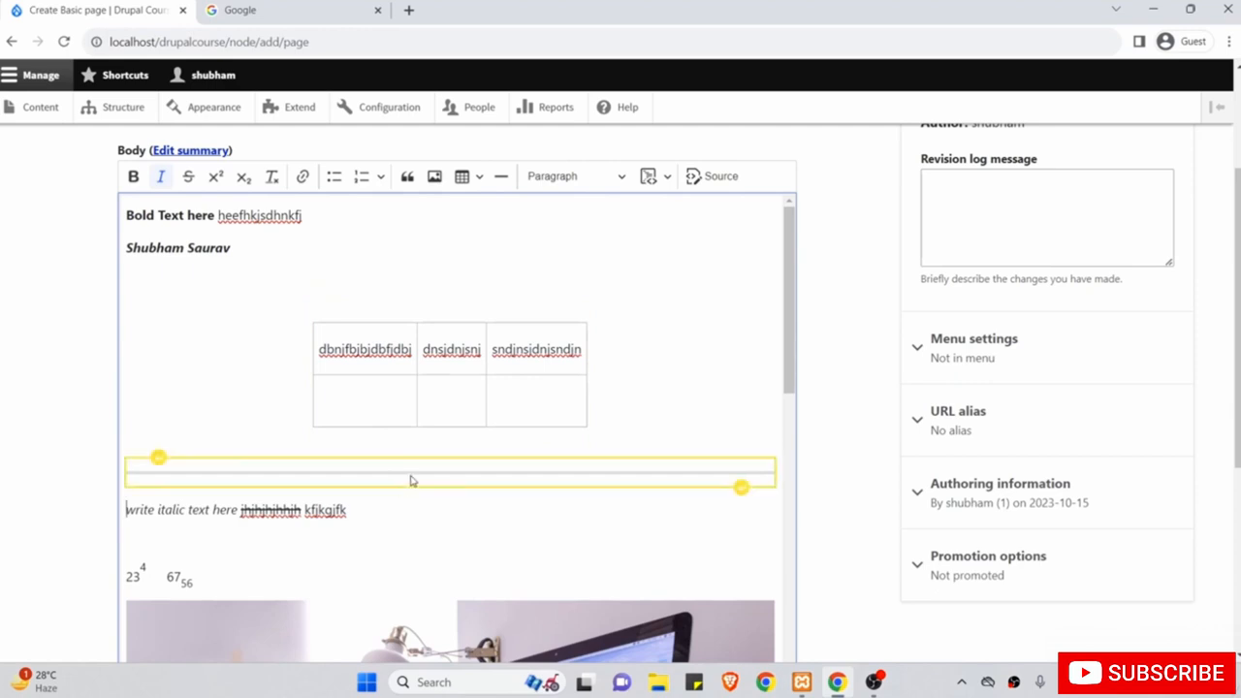
left_click(413, 479)
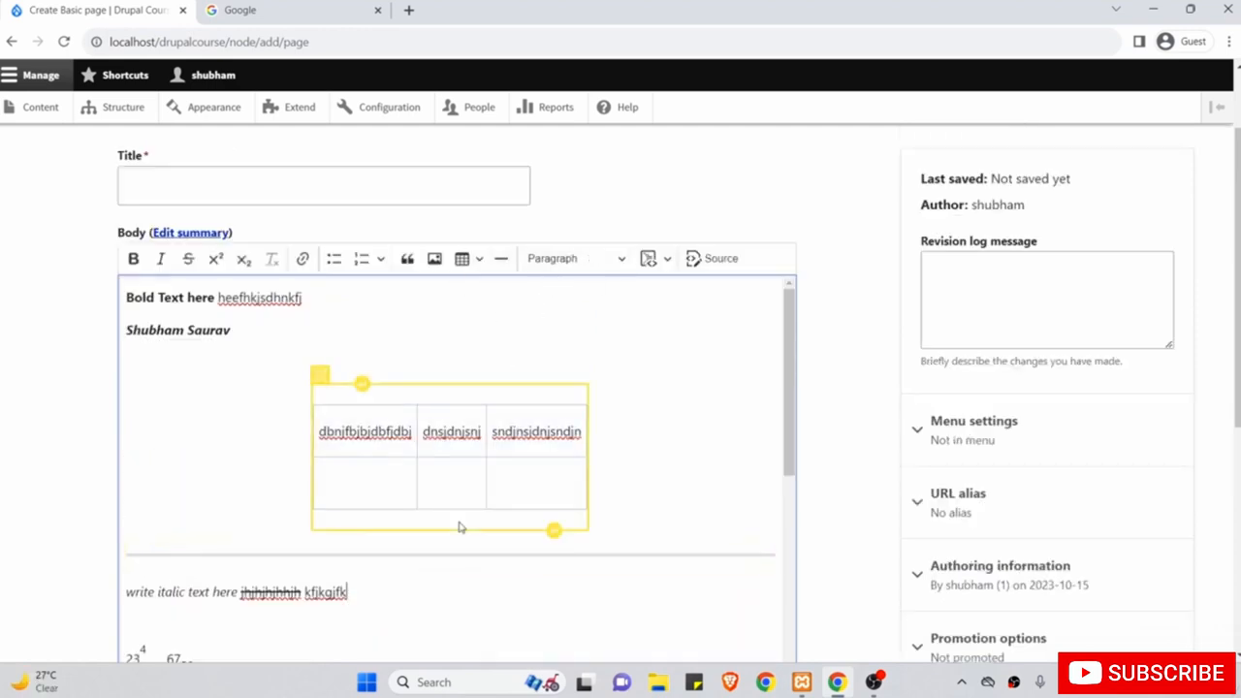
scroll(460, 527, "down", 1)
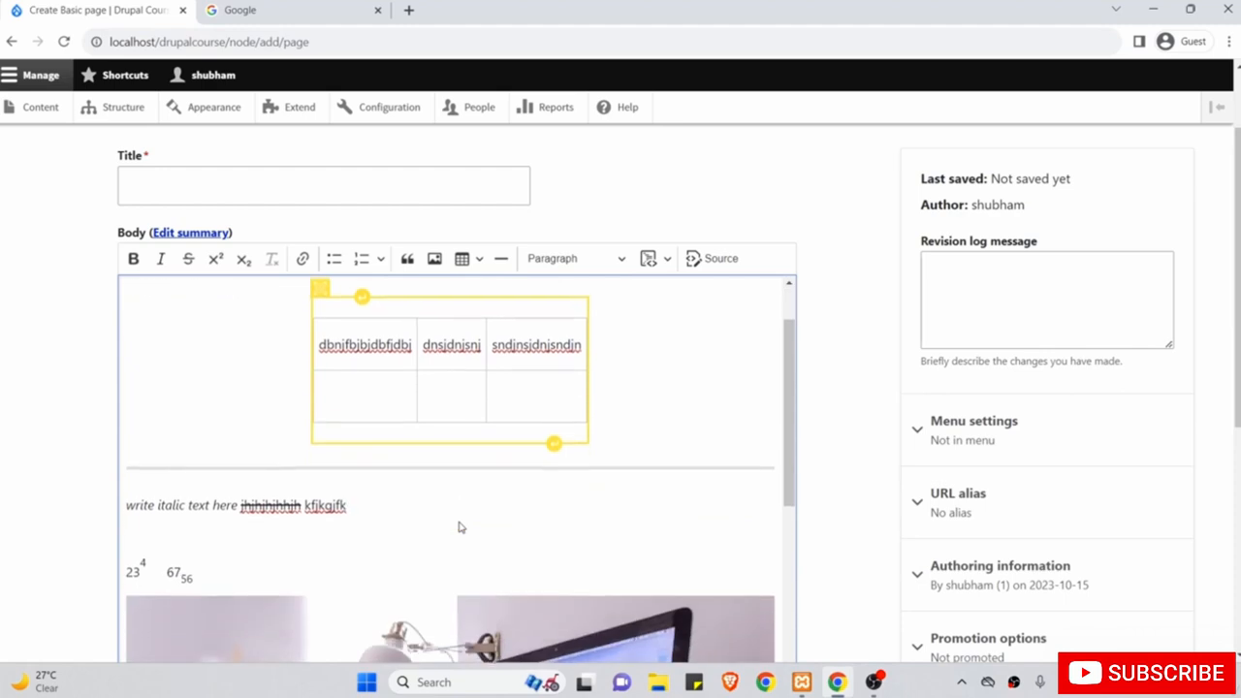
left_click(405, 497)
key("Return")
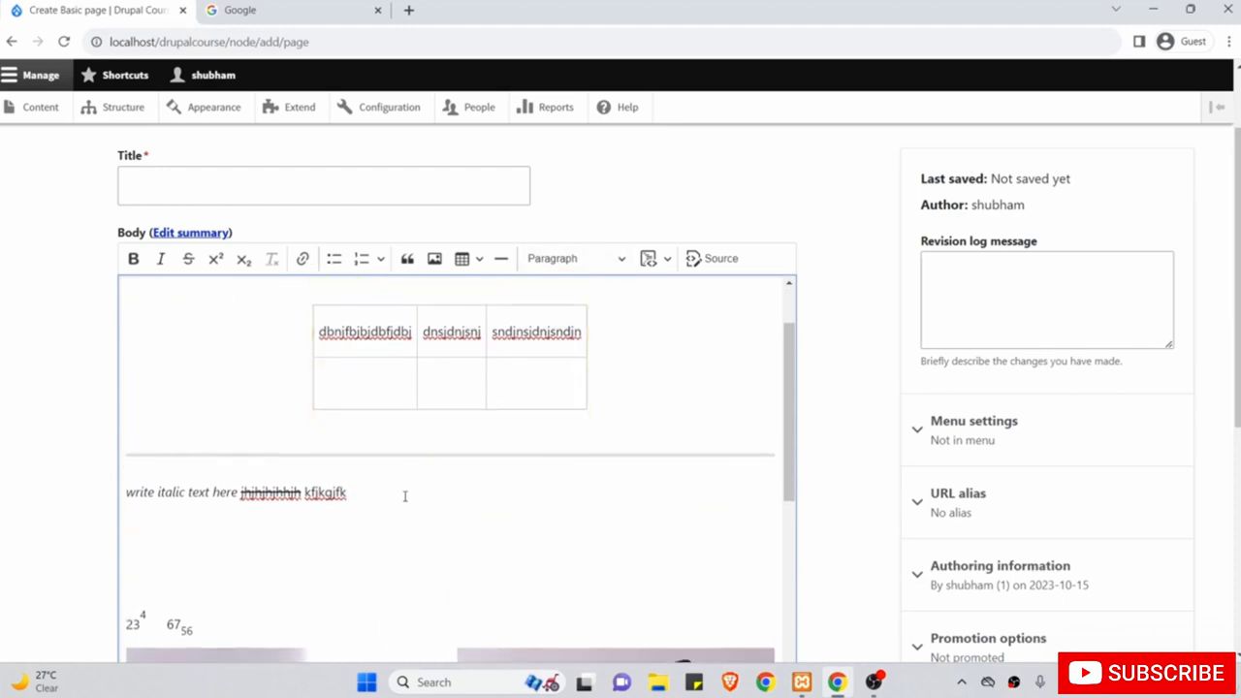
scroll(418, 474, "up", 1)
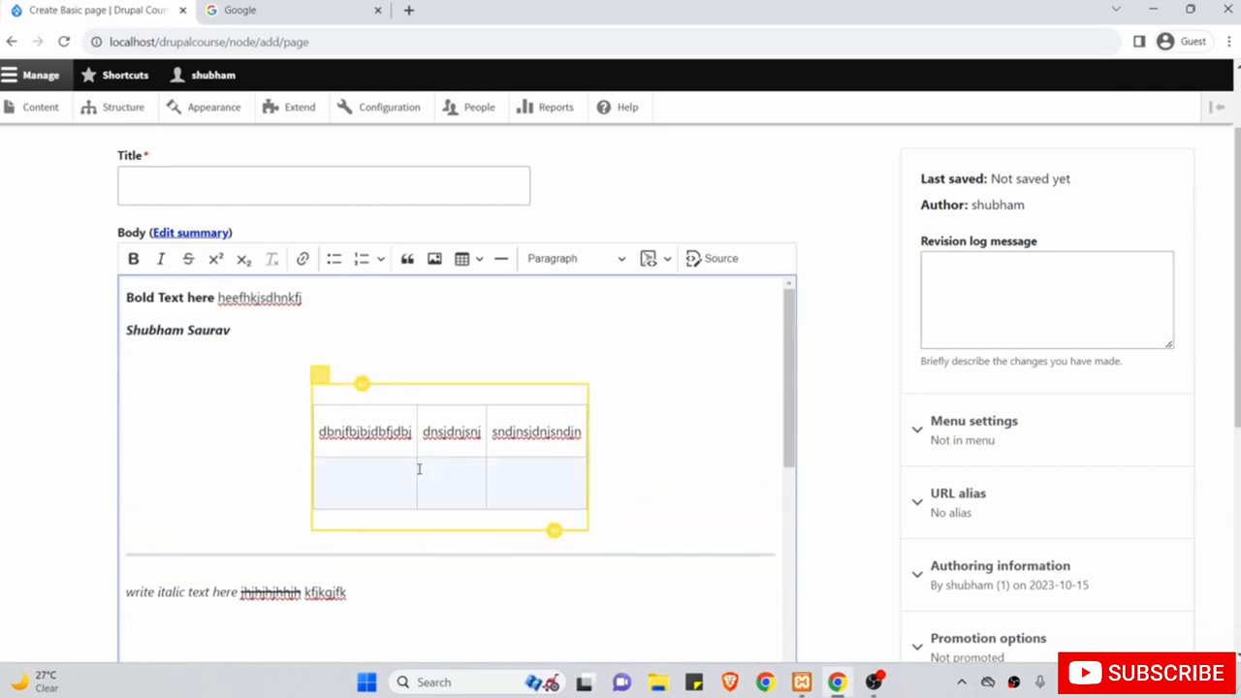
scroll(270, 452, "down", 1)
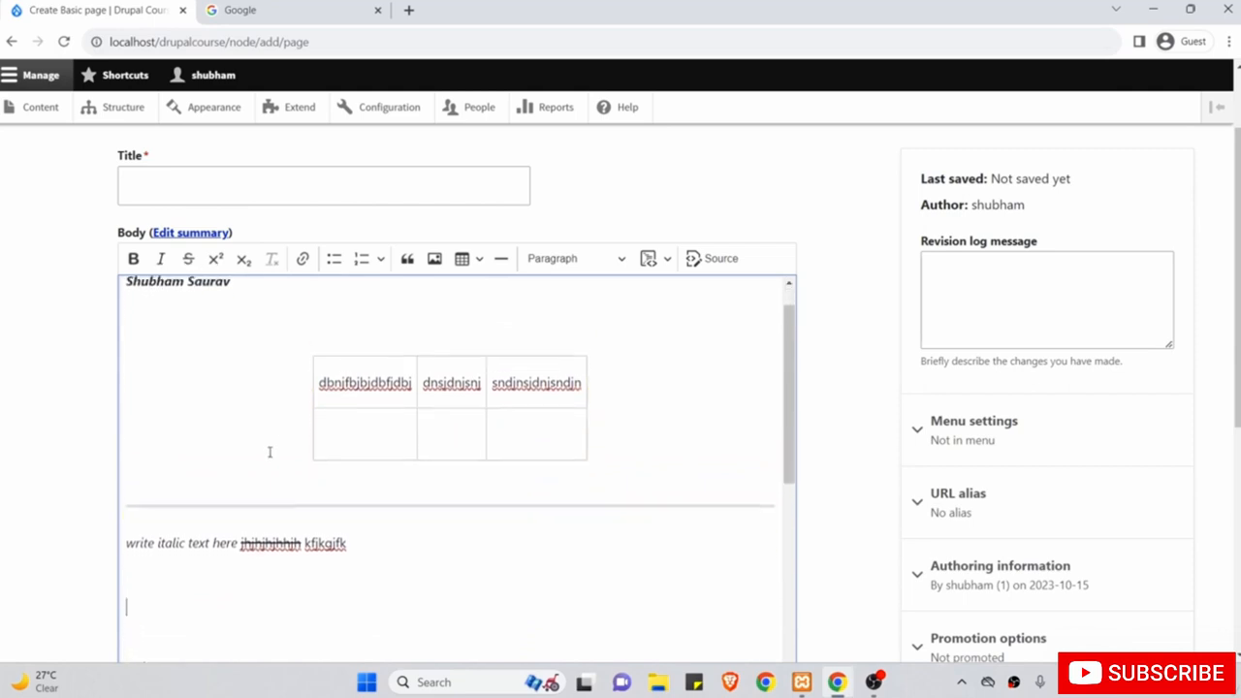
scroll(270, 452, "up", 1)
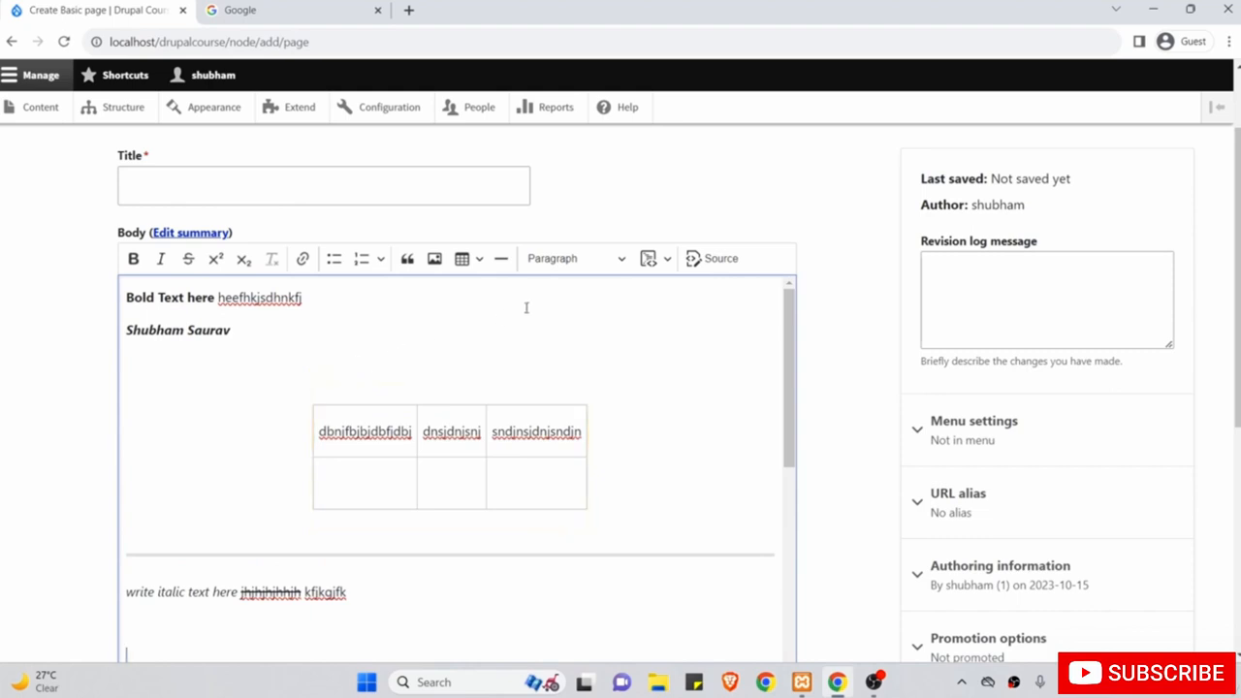
scroll(606, 454, "down", 2)
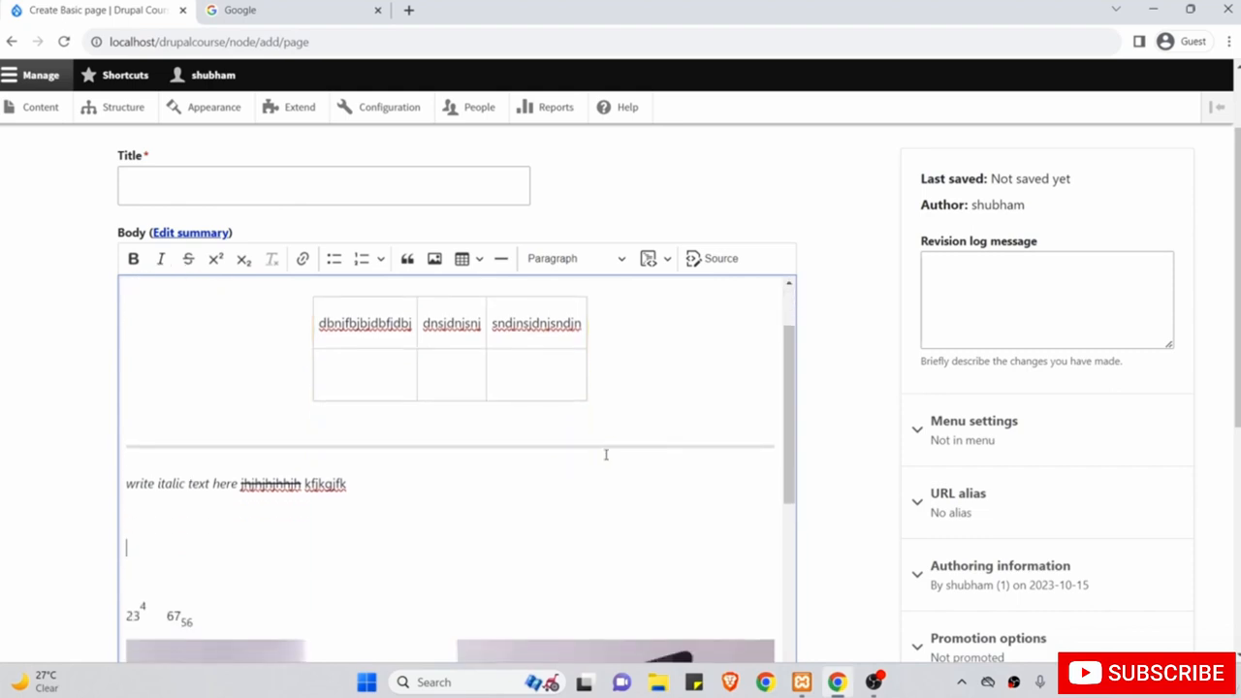
scroll(606, 455, "down", 1)
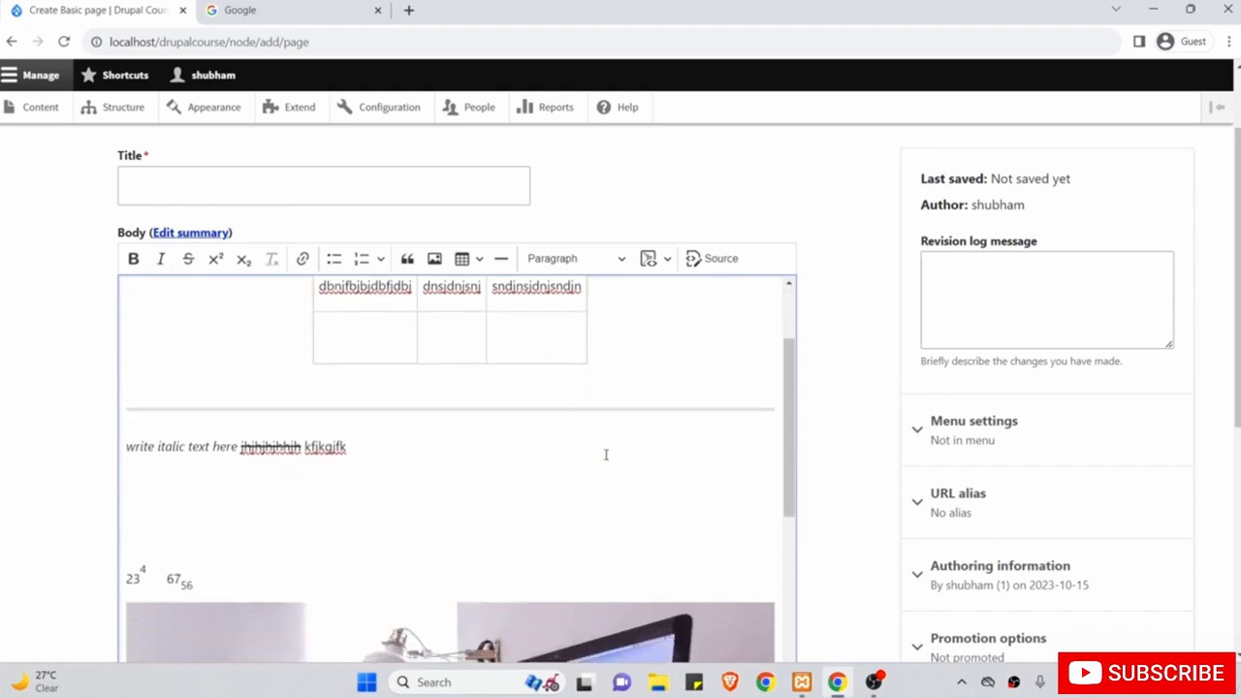
Add Heading 2 'hjshdjshj' followed by a plain paragraph 'nkcnvknck' below the italic line.
left_click(589, 260)
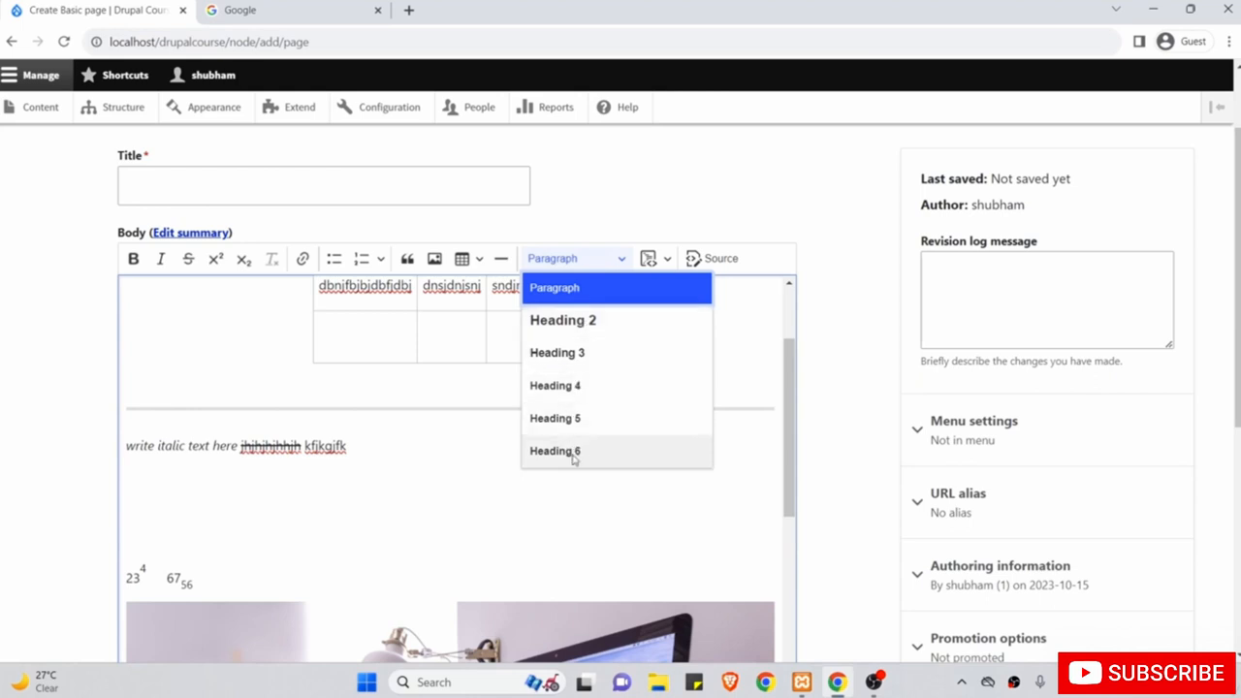
left_click(570, 327)
type("hjshdjshj")
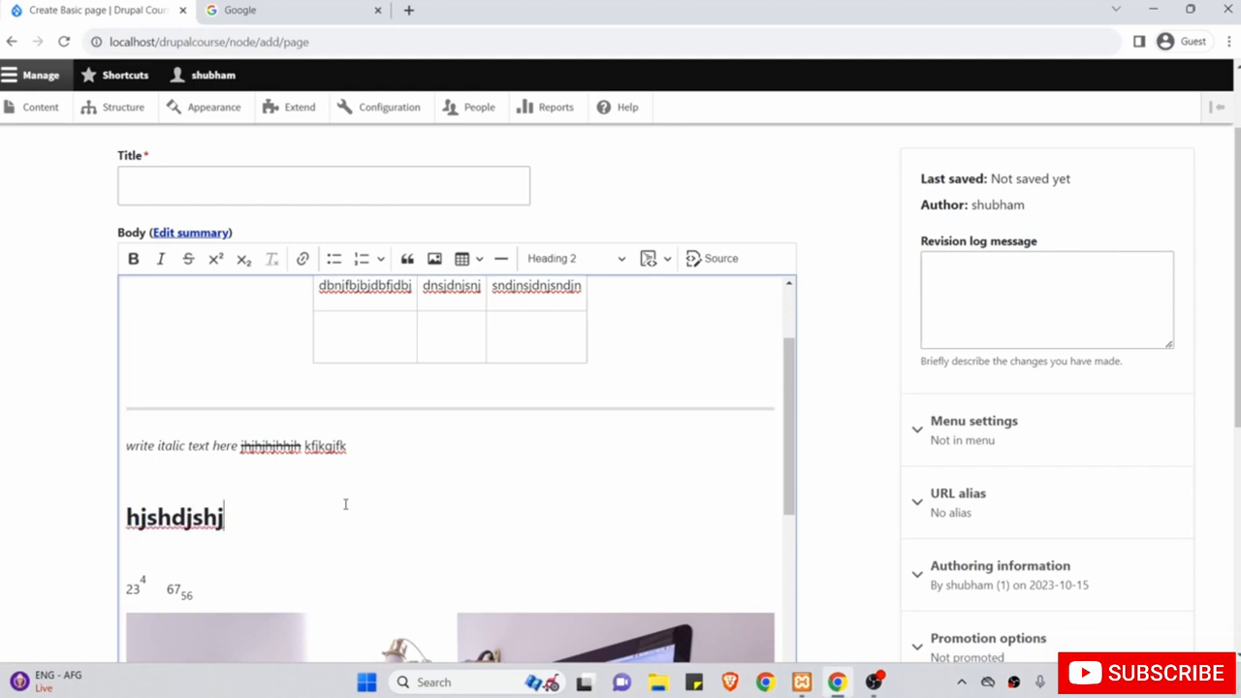
key("Return")
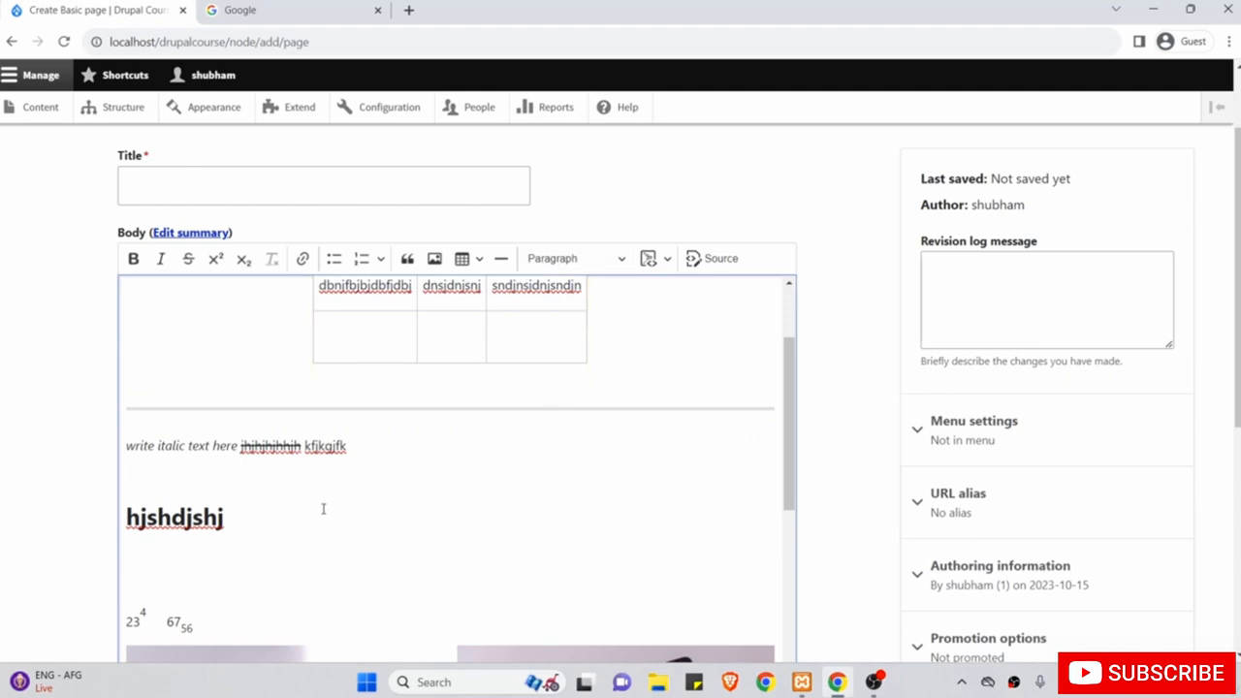
type("nkcnvknck")
left_click(323, 508)
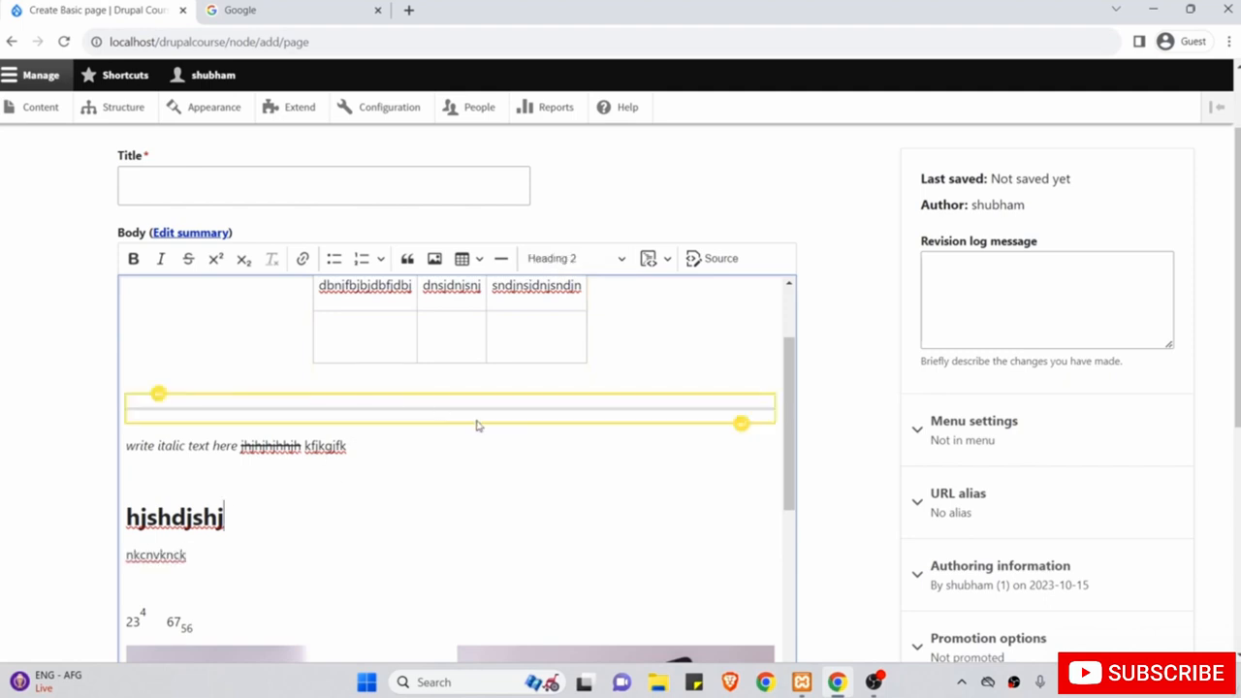
left_click(215, 449)
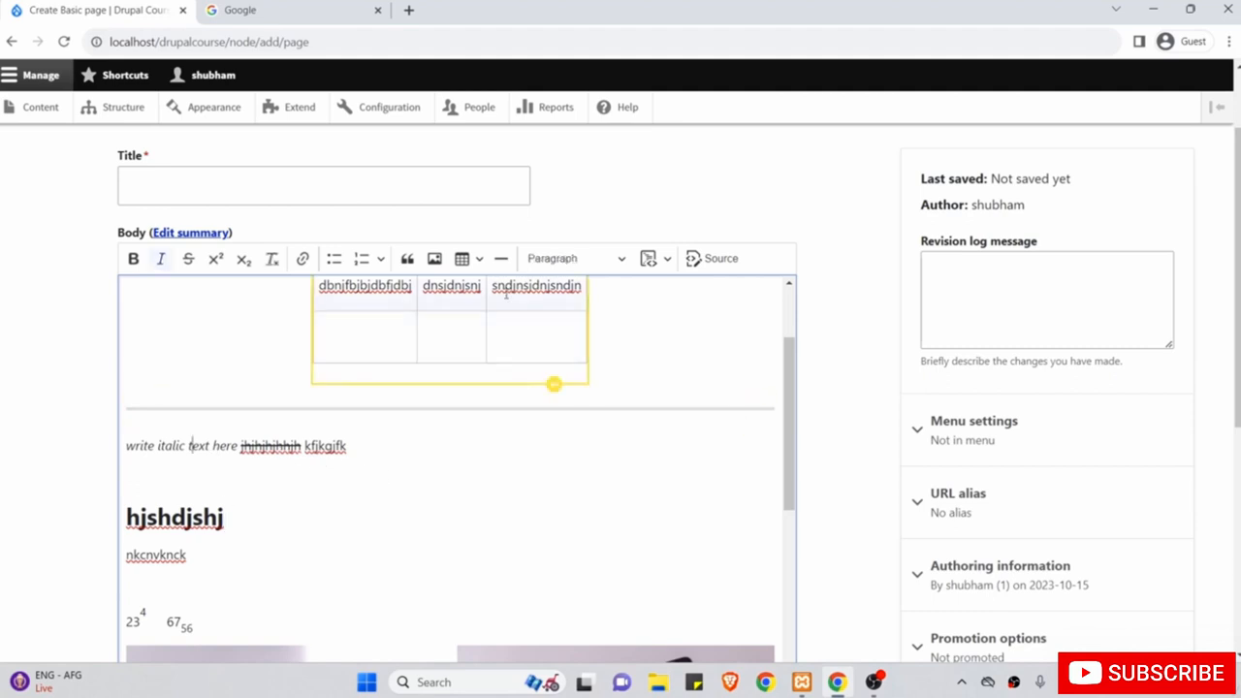
Turn the 'write italic text here' line into a Heading 3.
left_click(580, 260)
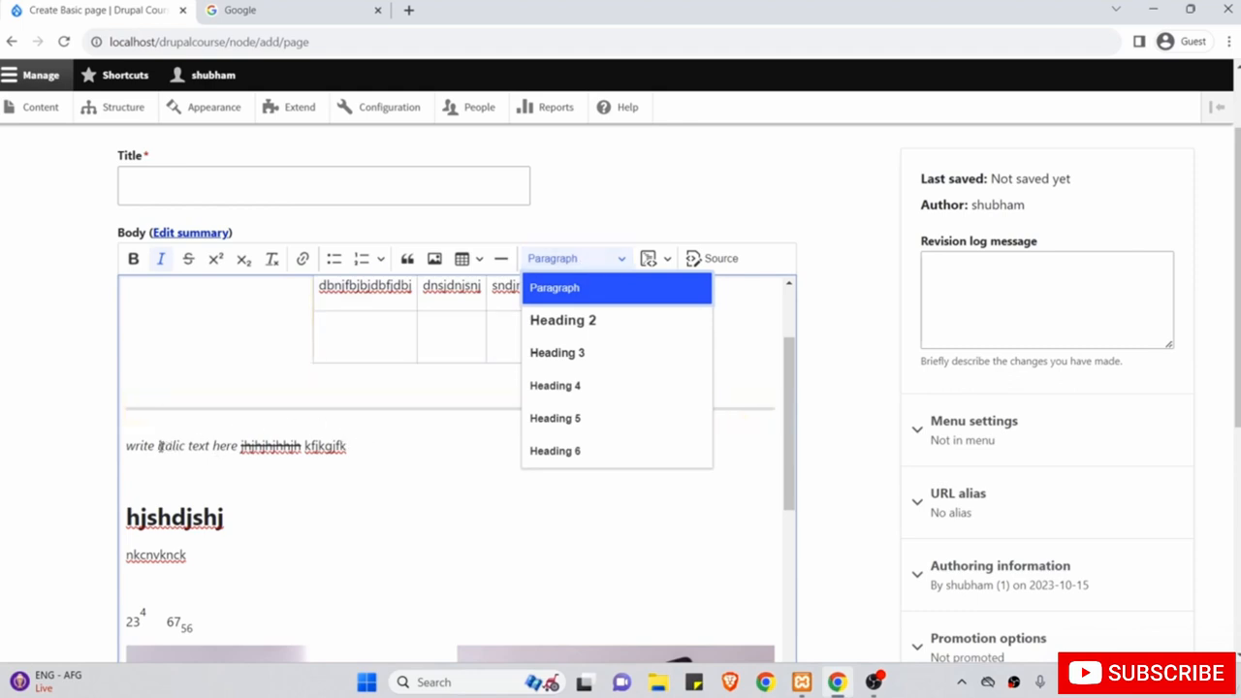
left_click(574, 355)
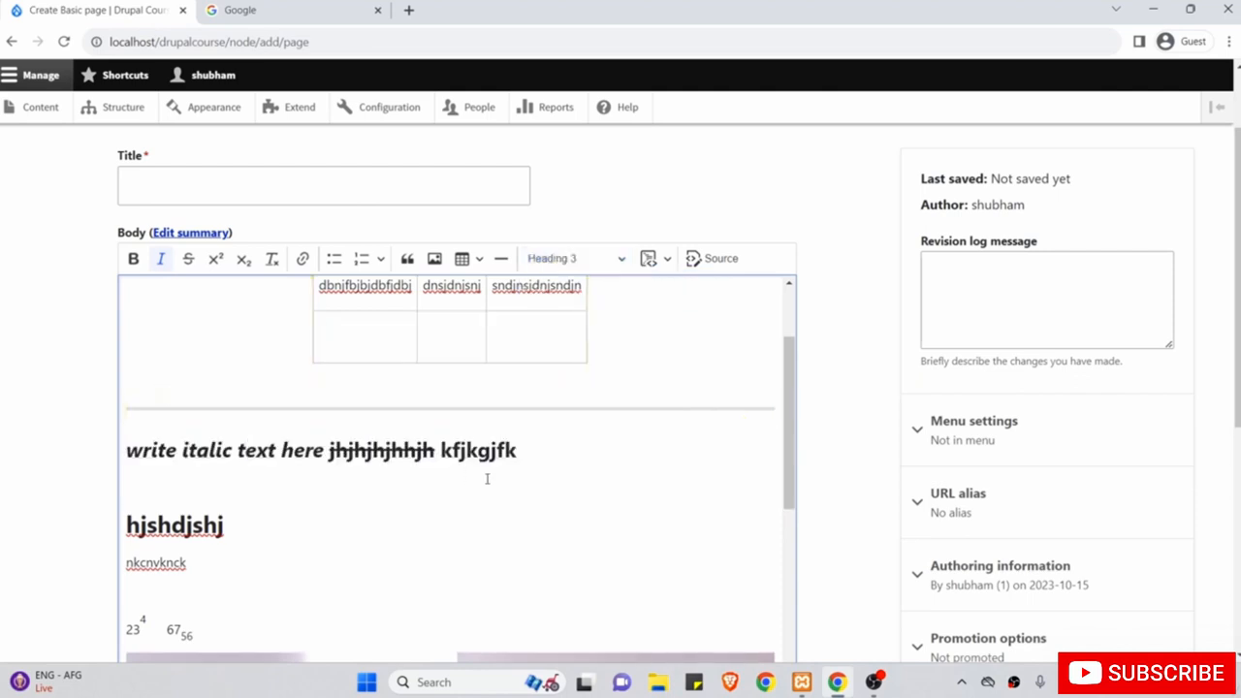
left_click_drag(548, 453, 105, 461)
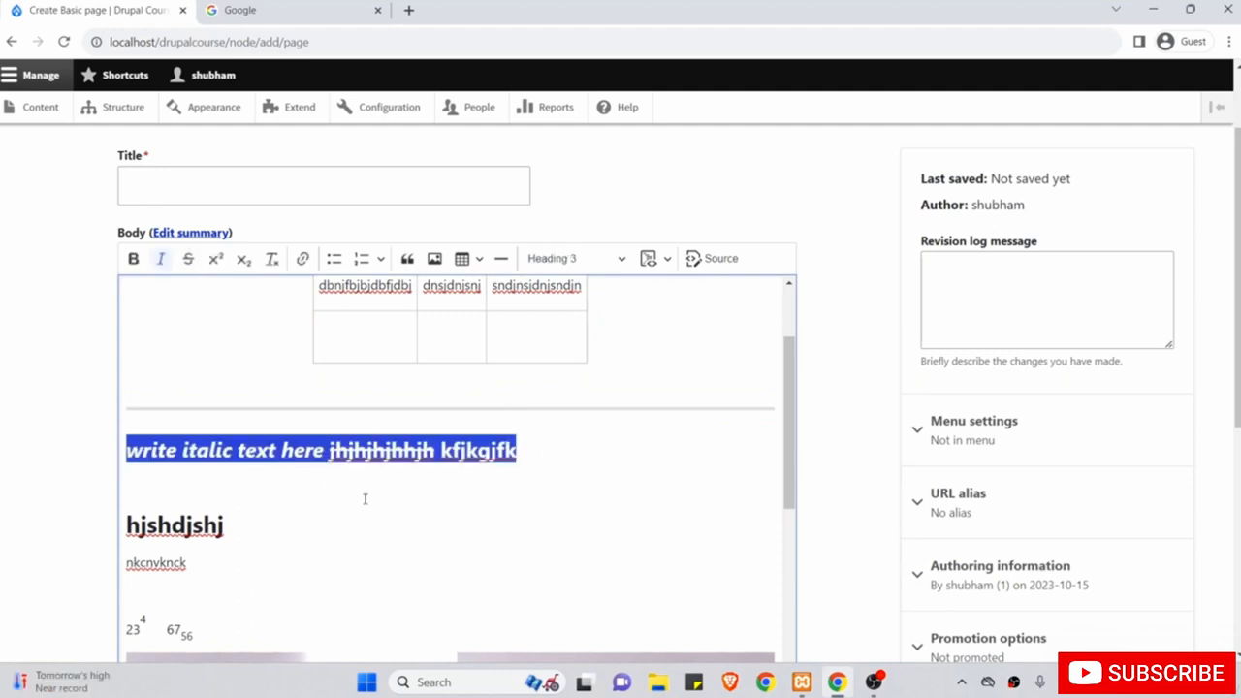
Add an empty paragraph after the 'hjshdjshj' heading.
left_click(524, 497)
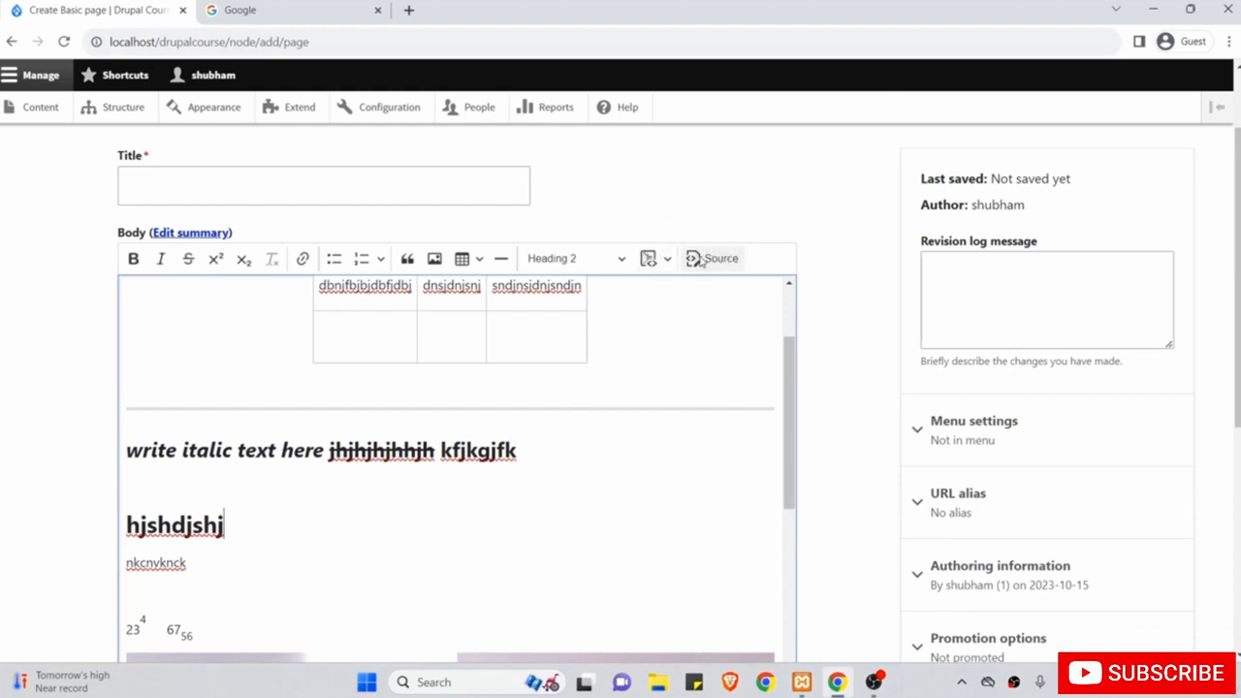
key("Return")
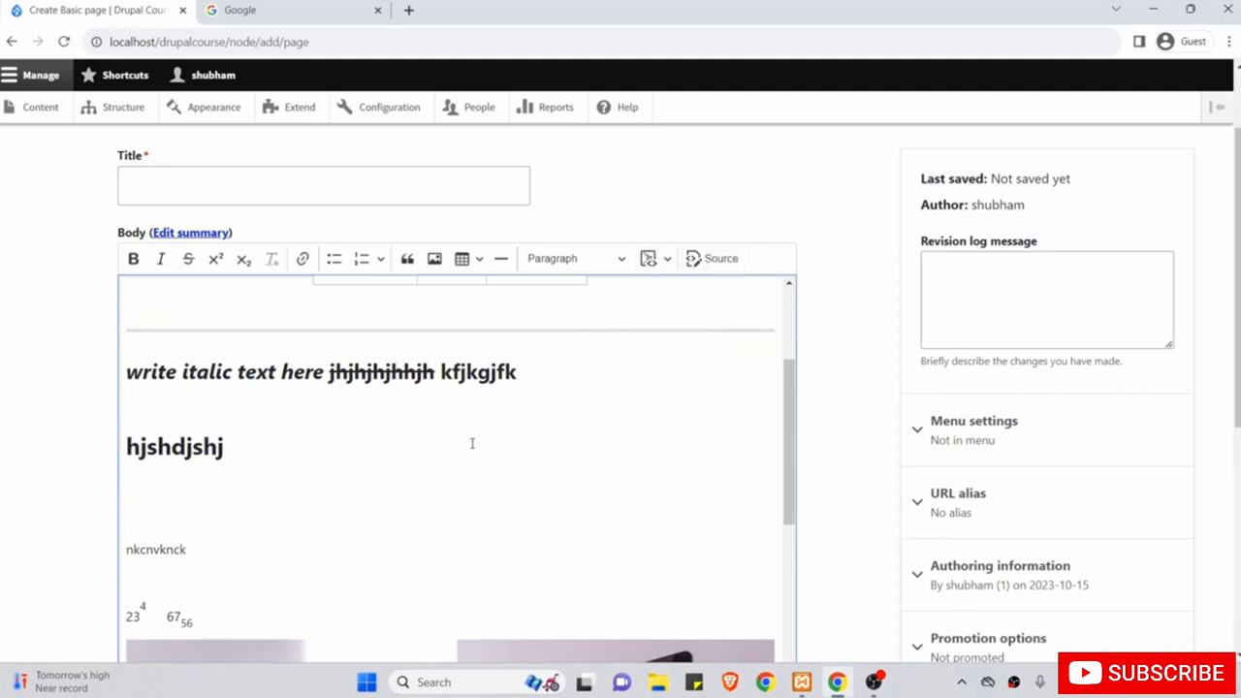
scroll(472, 444, "up", 3)
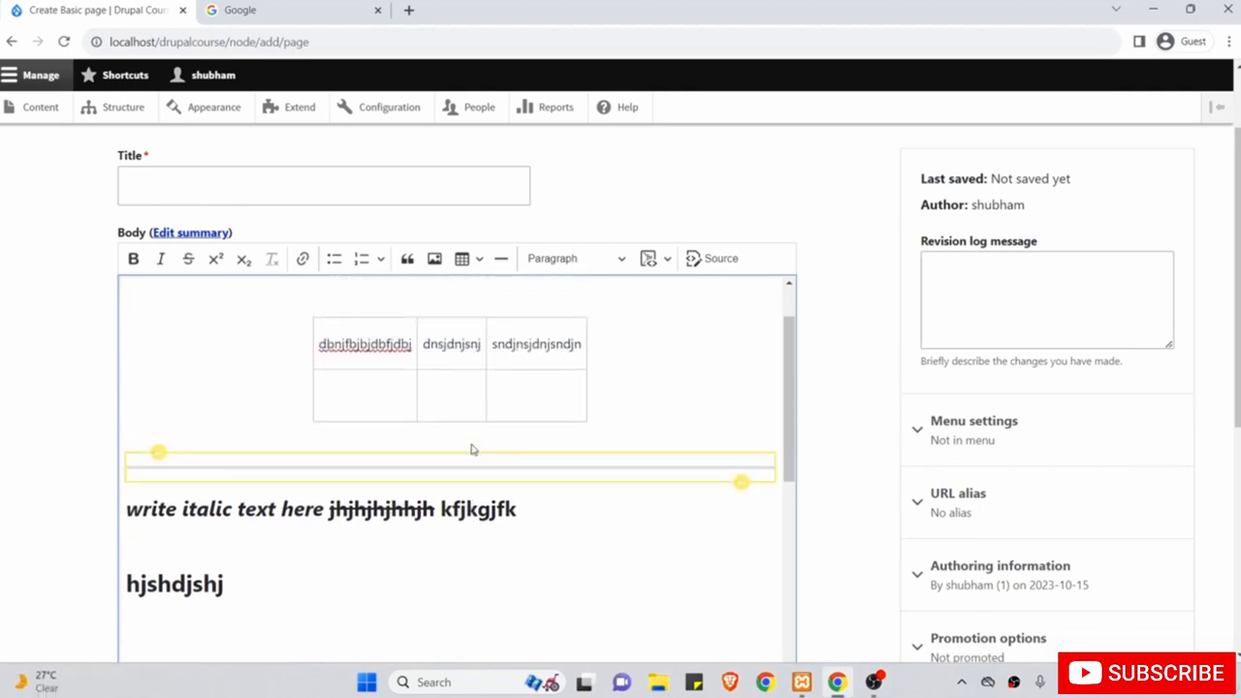
scroll(473, 445, "down", 3)
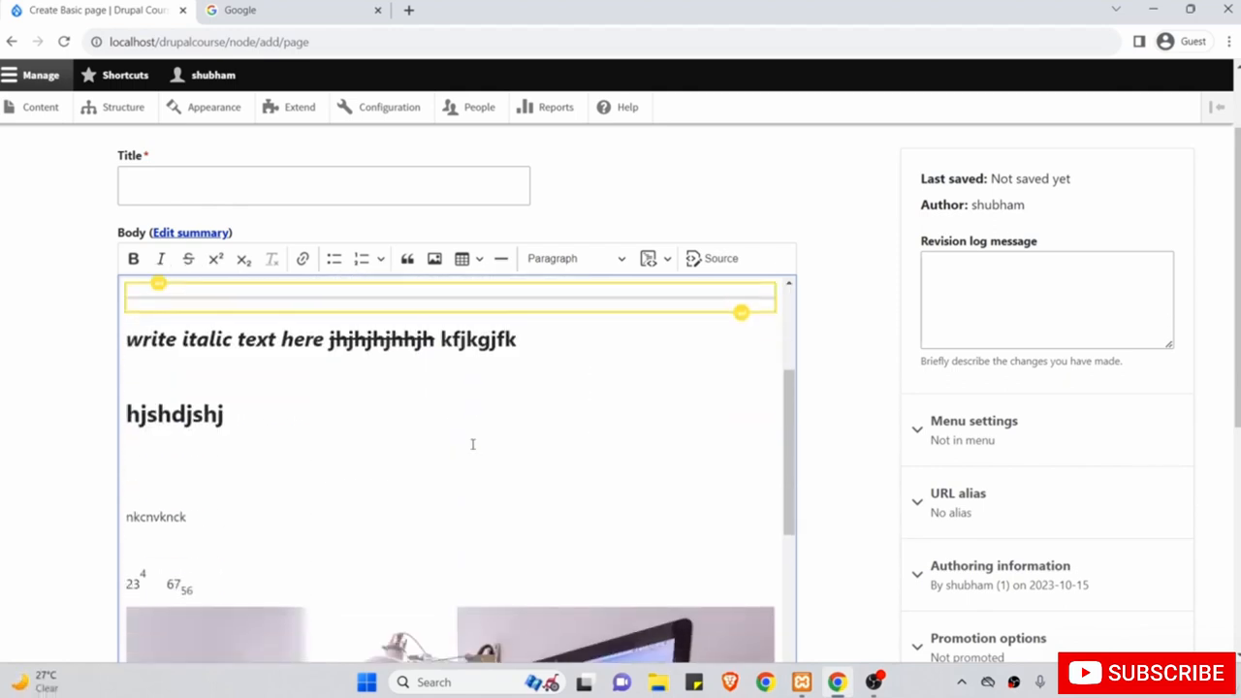
left_click(734, 260)
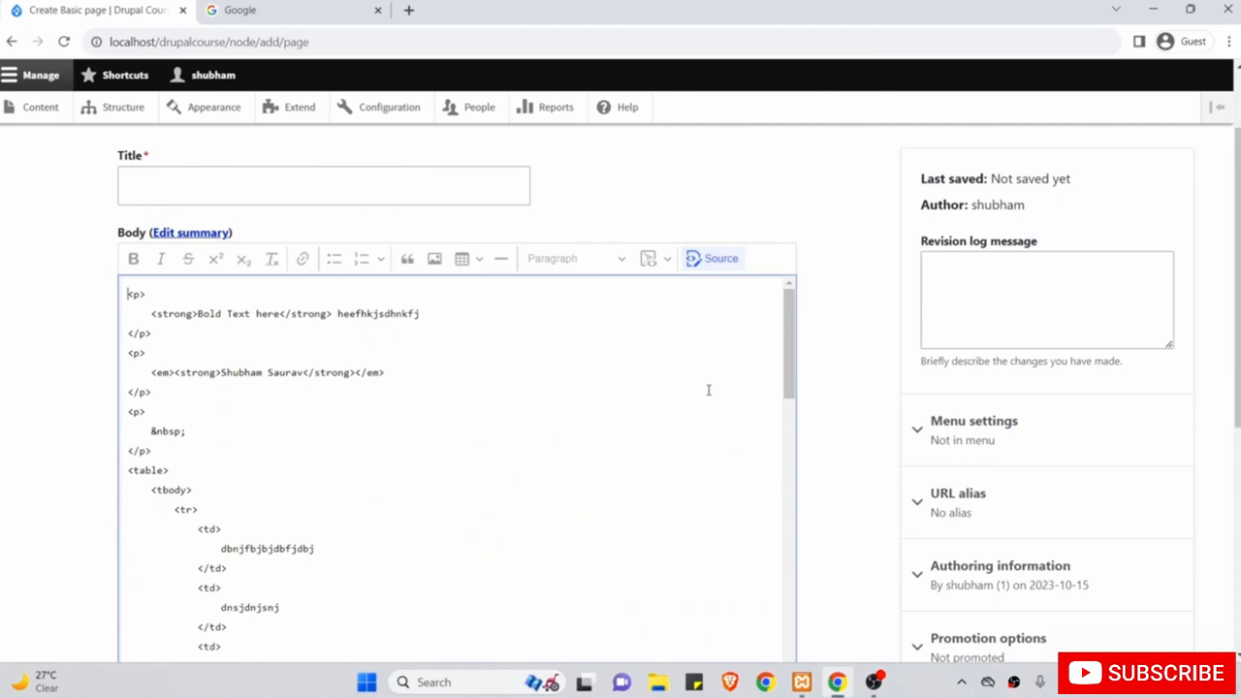
scroll(708, 390, "down", 10)
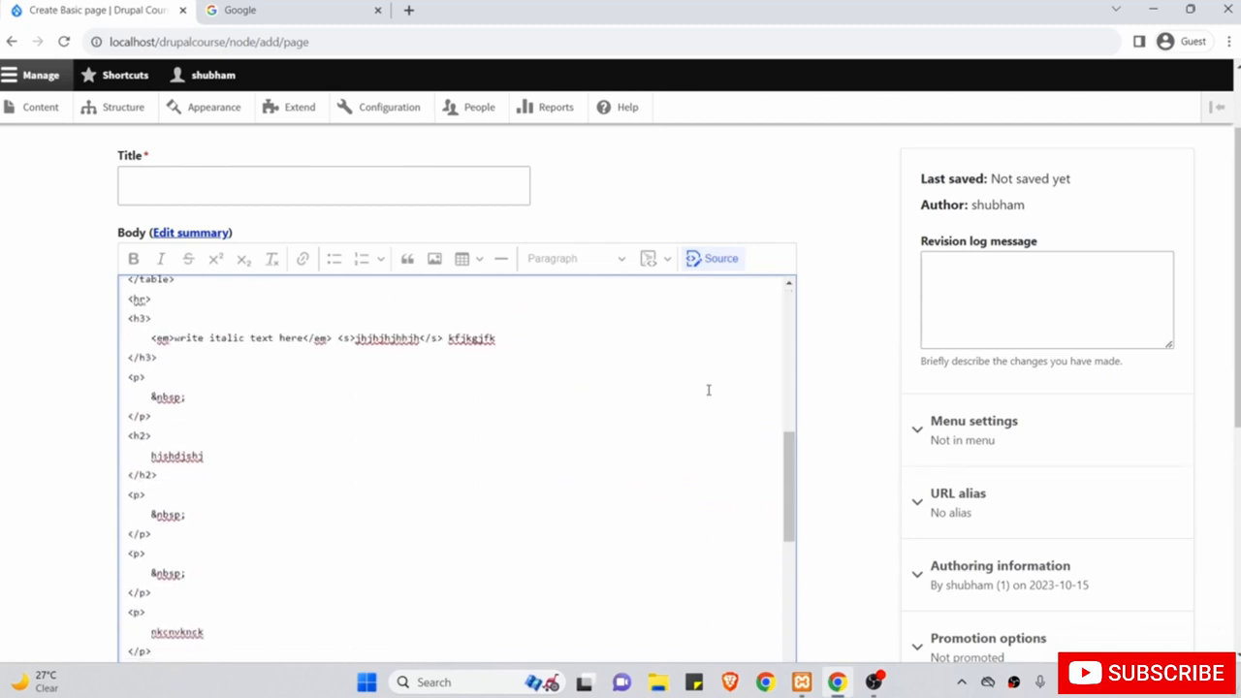
scroll(708, 390, "down", 10)
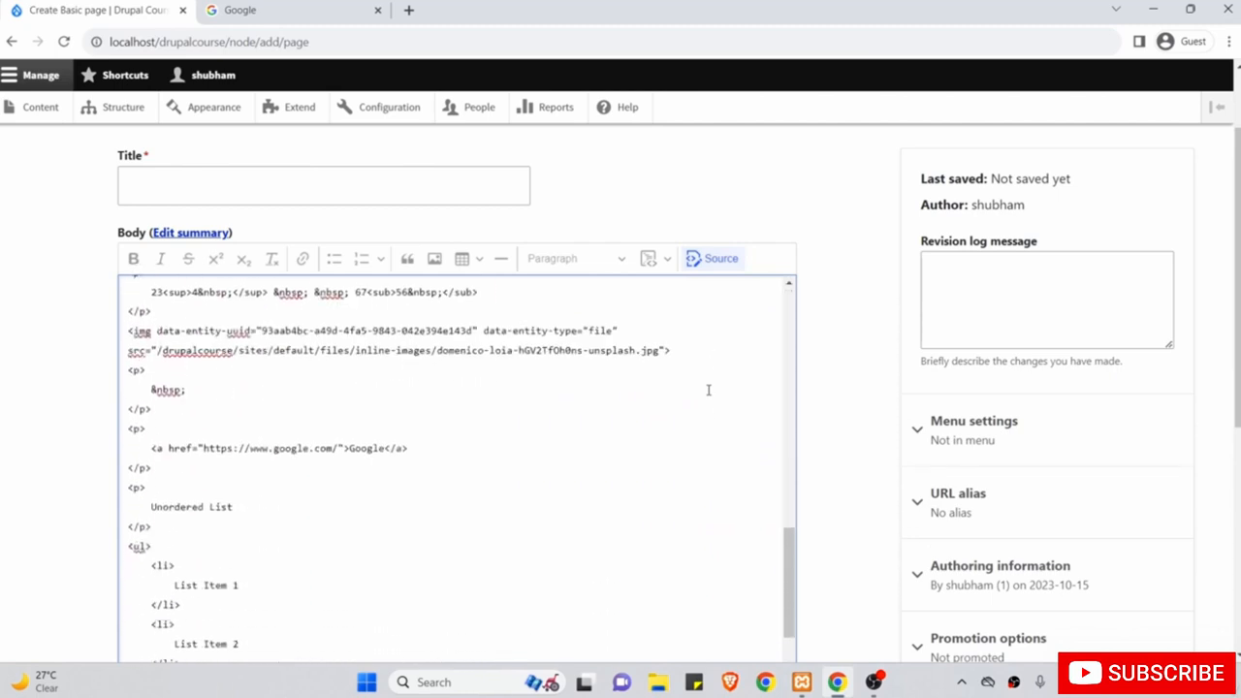
scroll(708, 390, "up", 2)
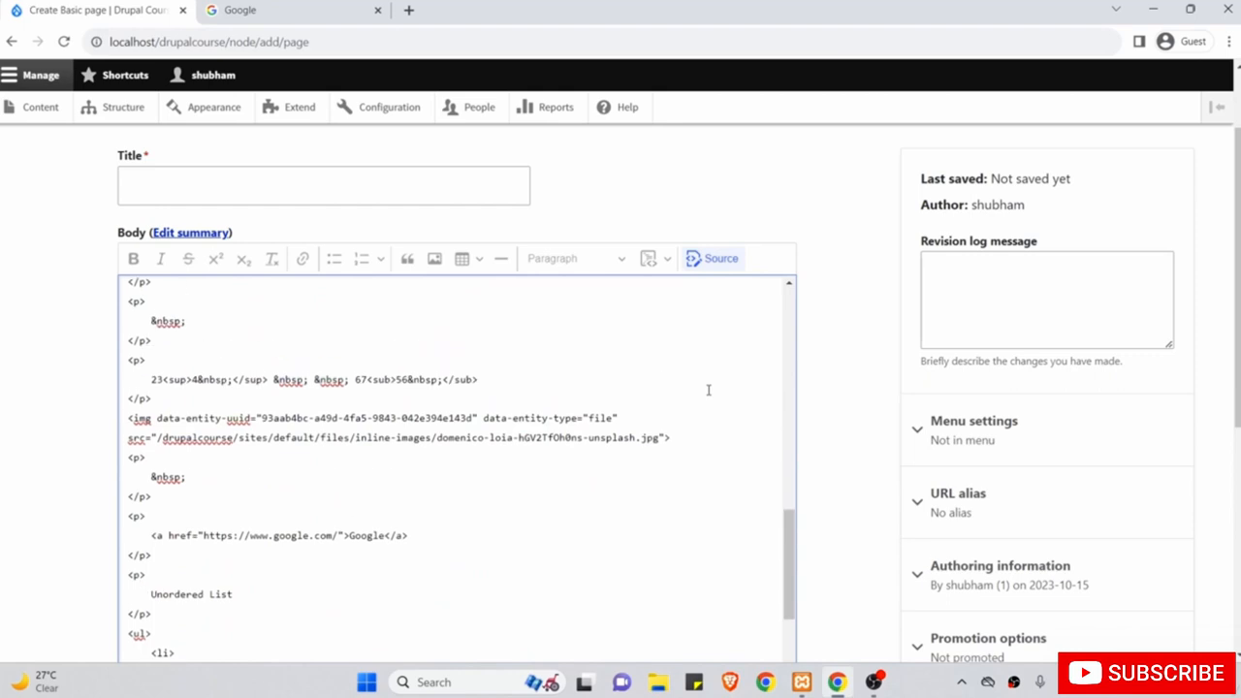
scroll(708, 389, "up", 4)
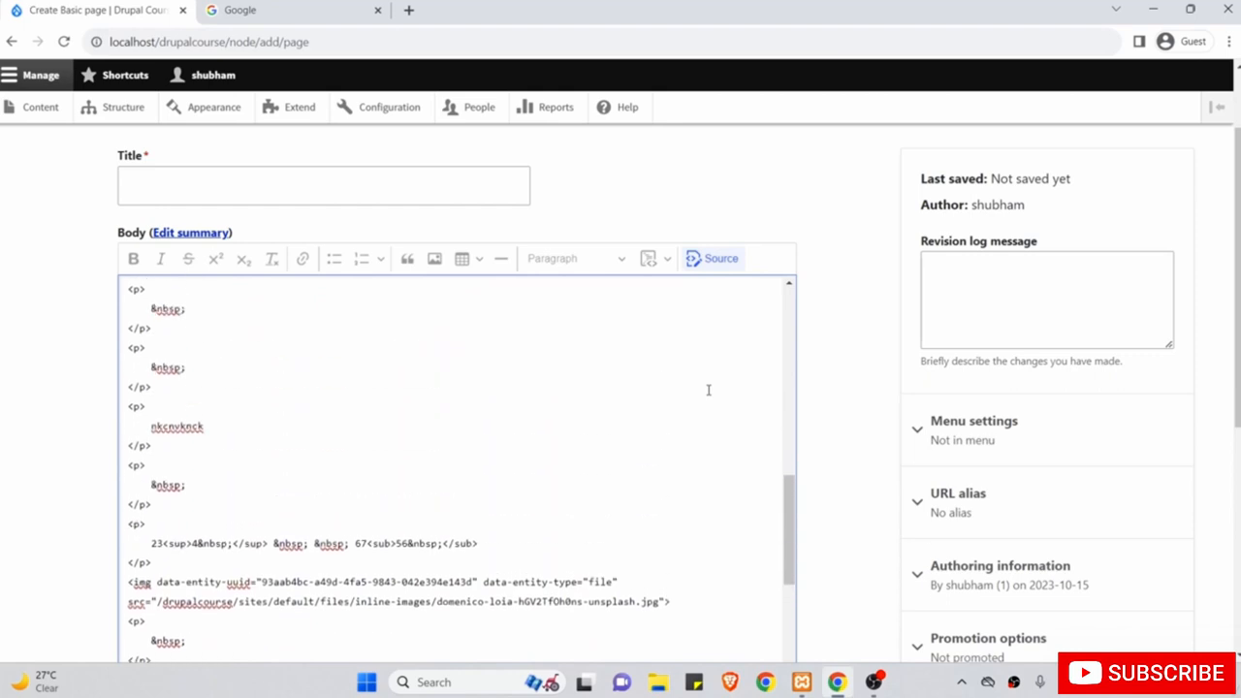
scroll(708, 390, "up", 4)
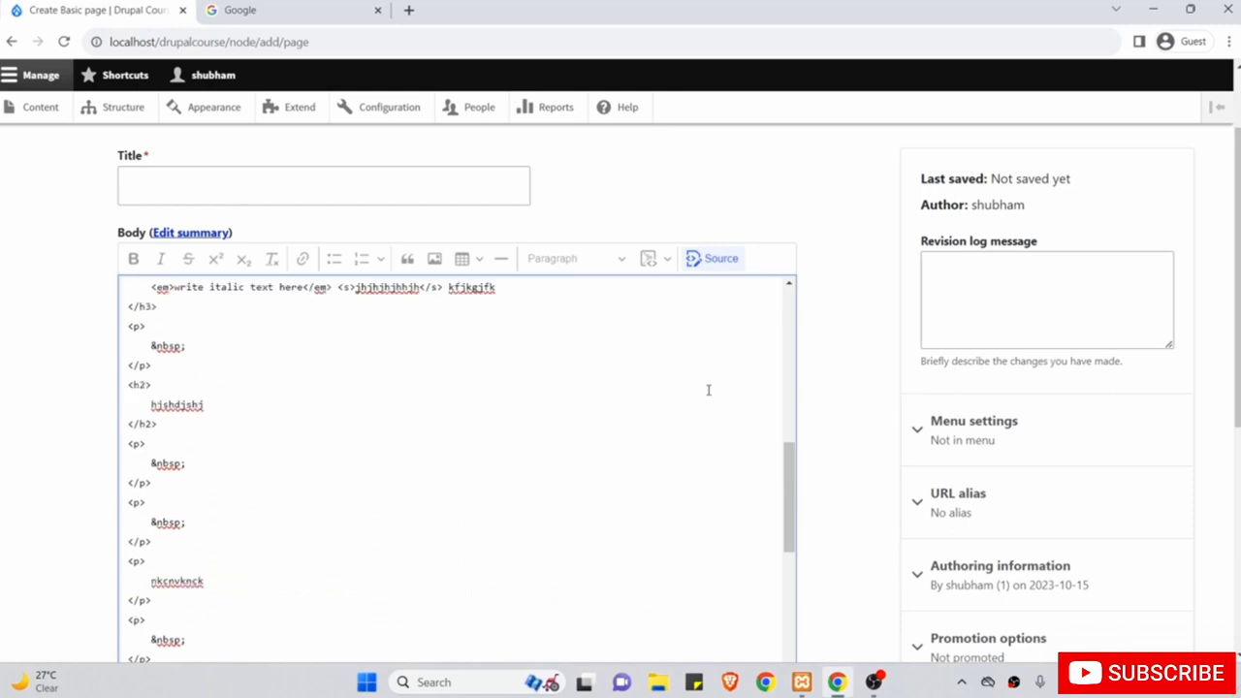
left_click(715, 259)
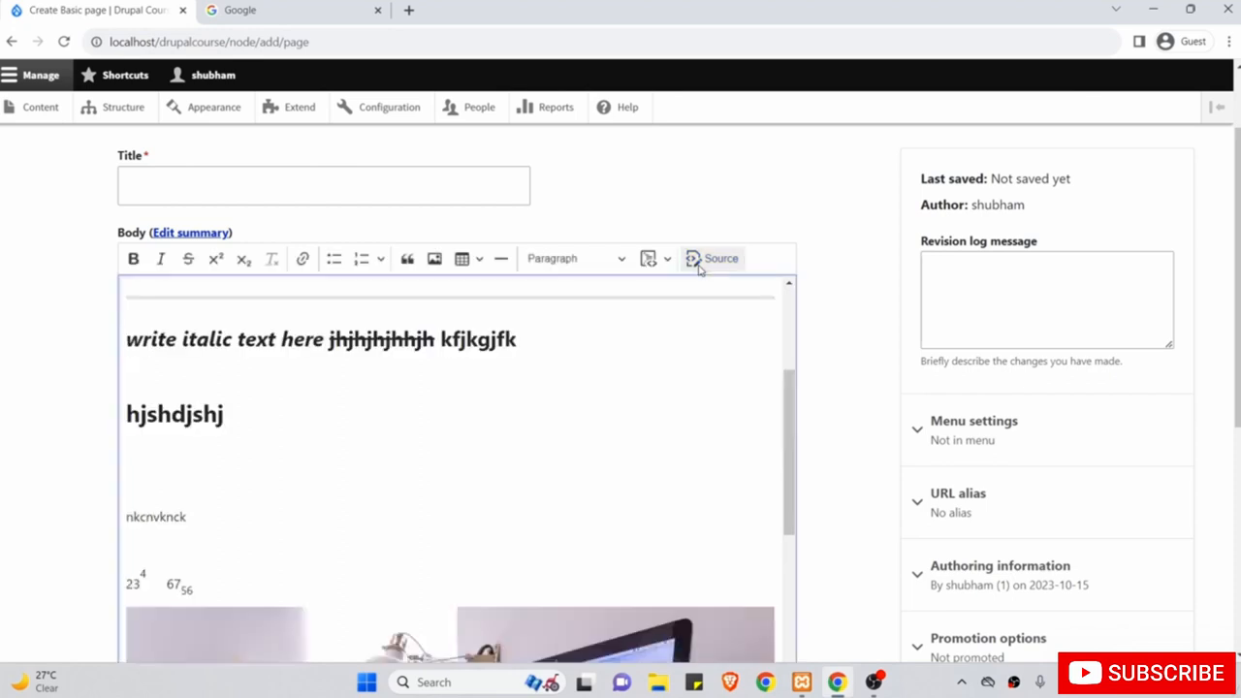
Add two empty lines below the 'hjshdjshj' heading.
left_click(662, 387)
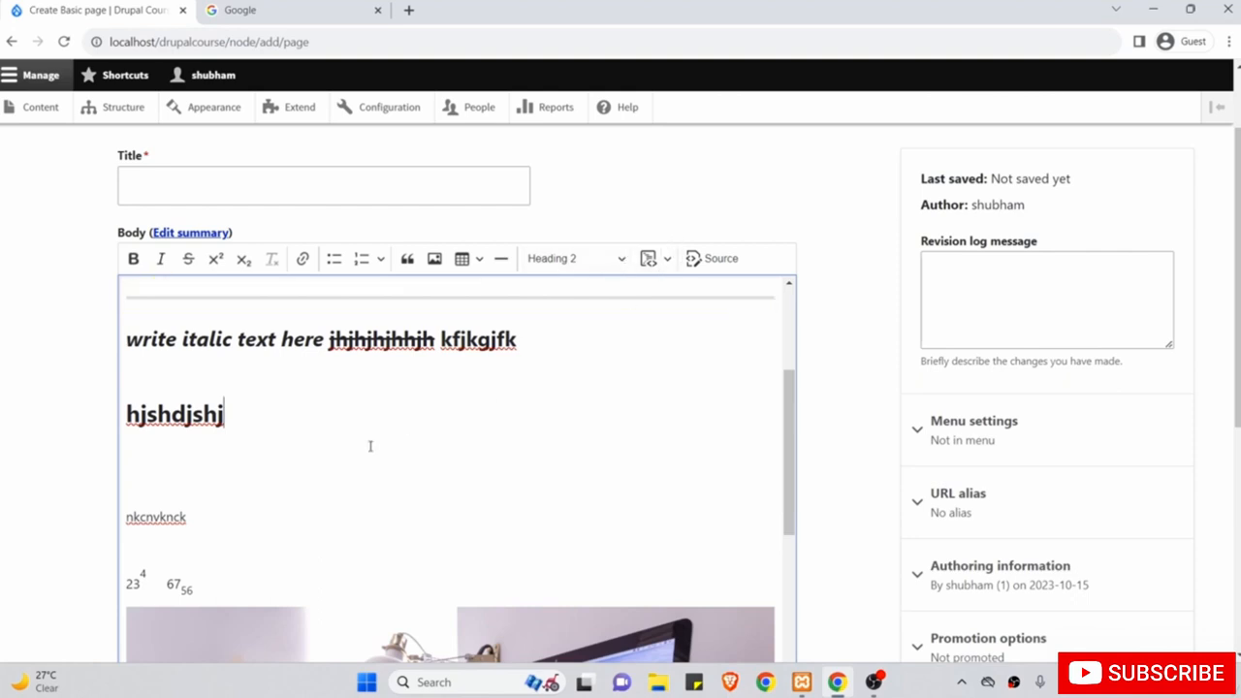
key("Return")
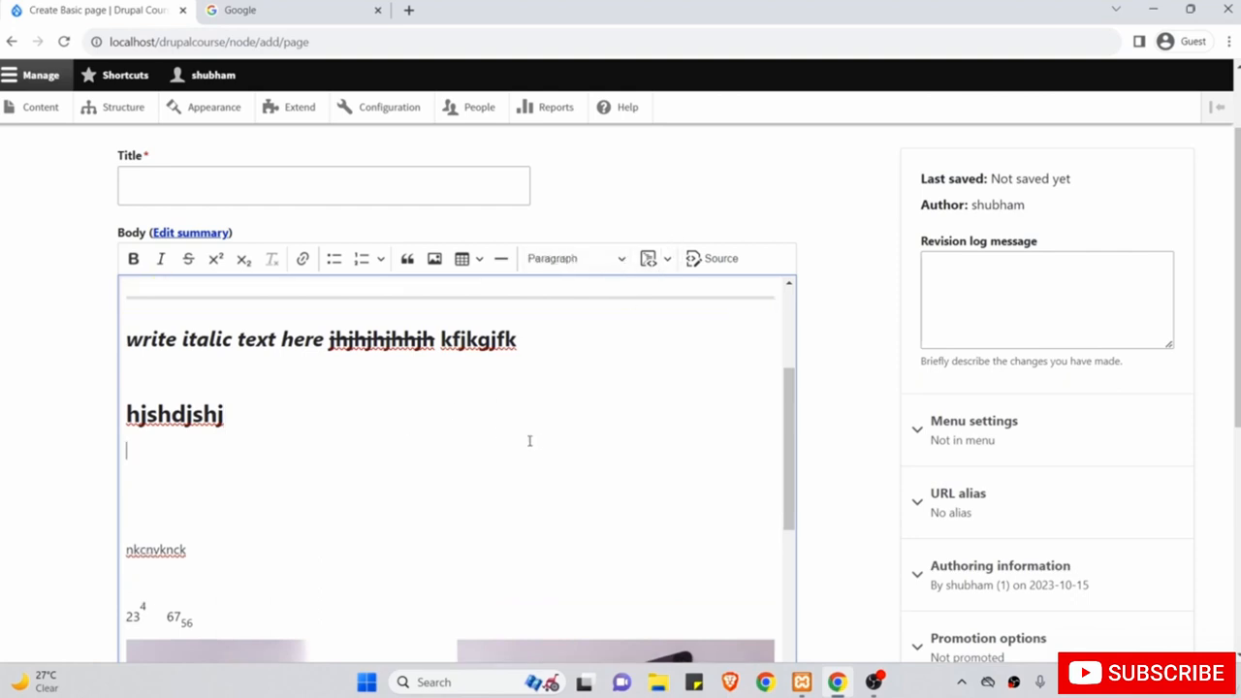
key("Return")
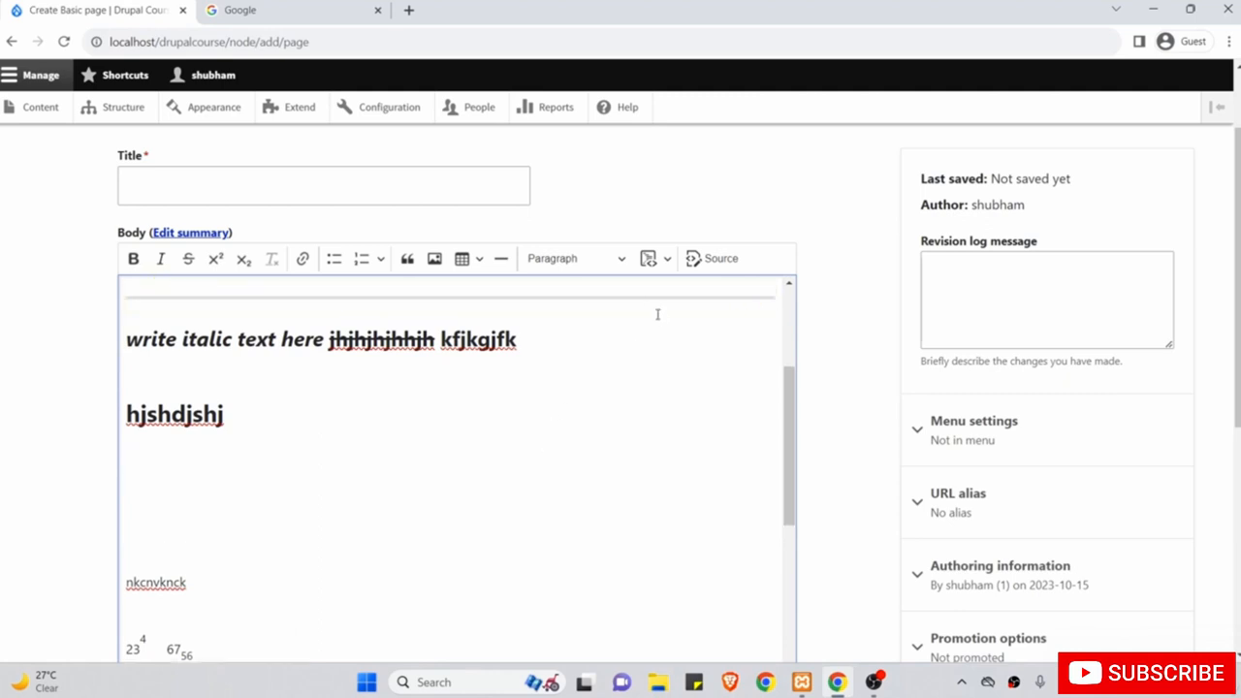
Insert a JavaScript code block declaring var name assigned to a person's name string.
left_click(668, 260)
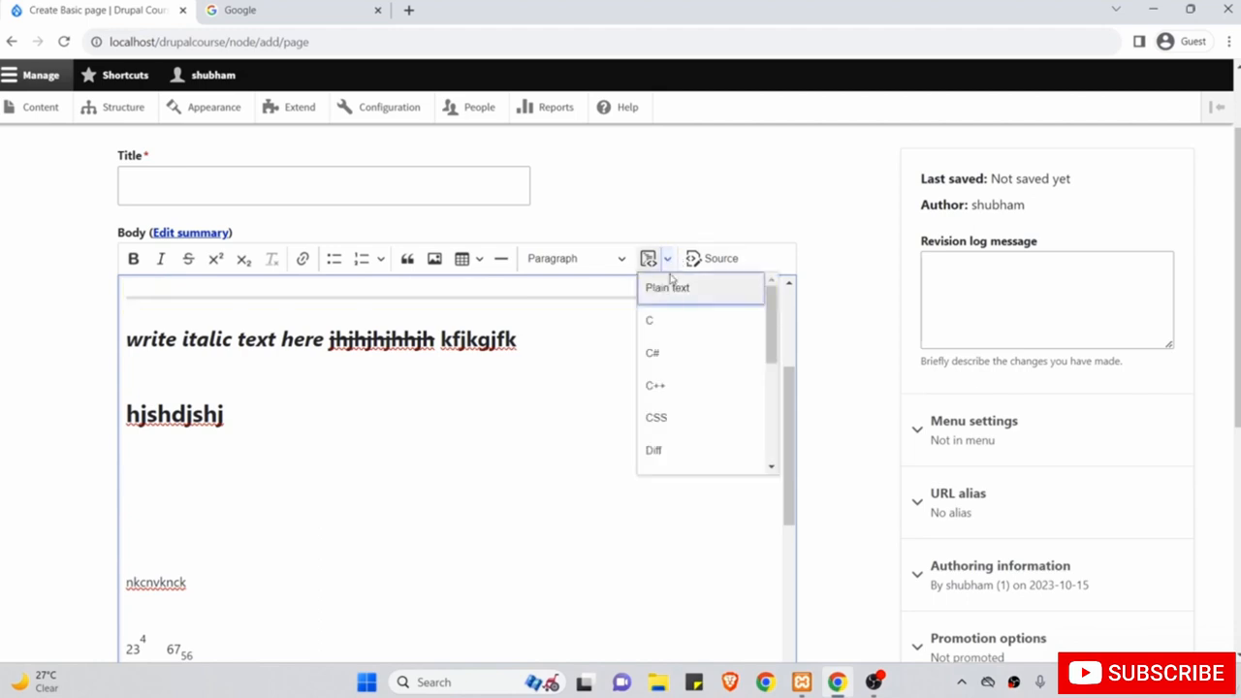
scroll(668, 411, "down", 2)
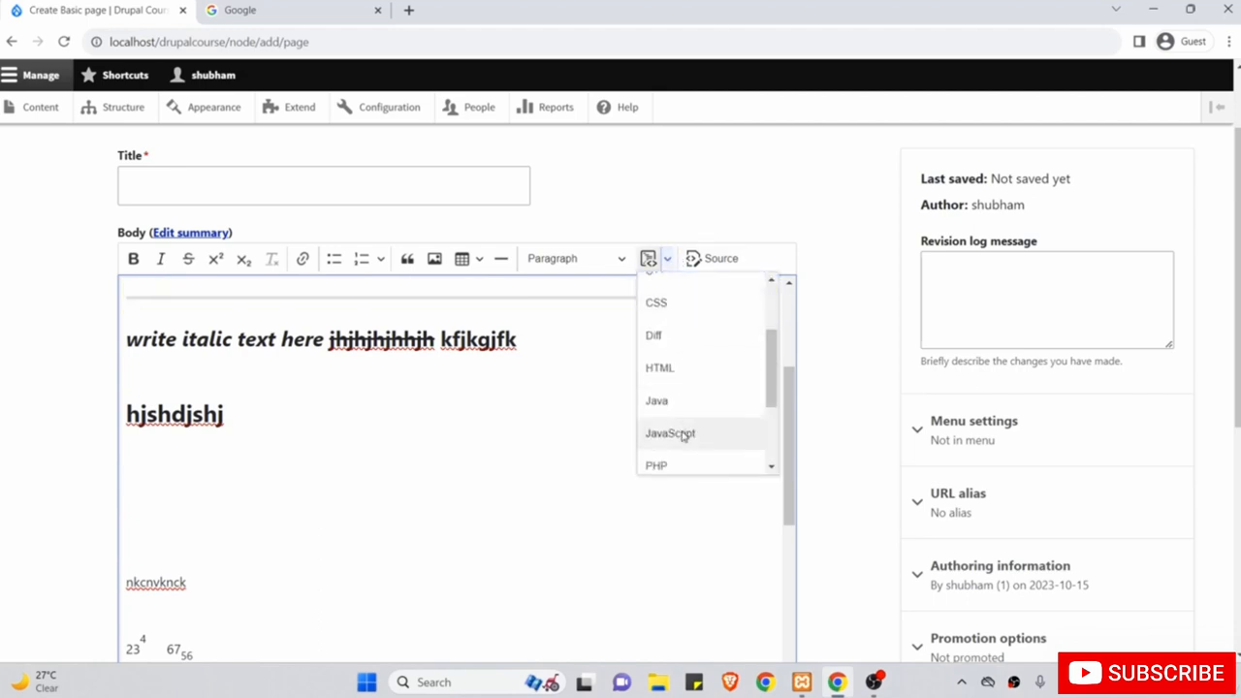
left_click(682, 433)
type("va")
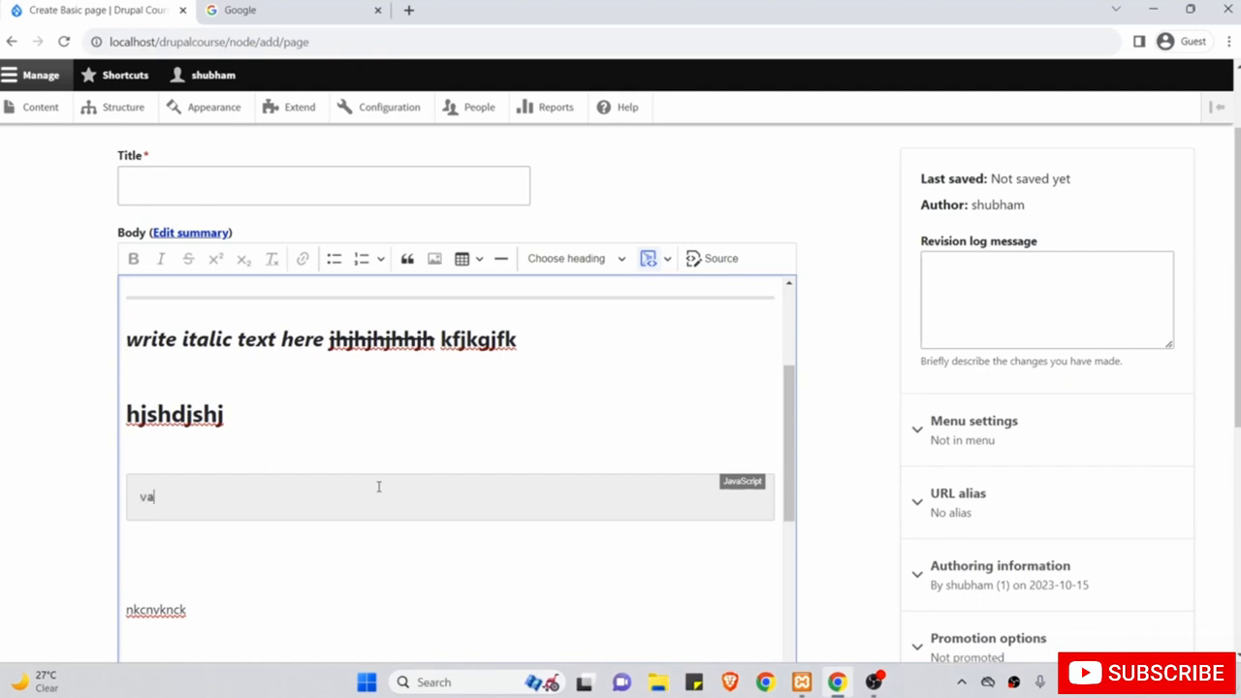
type("r name = \"Shubham\";")
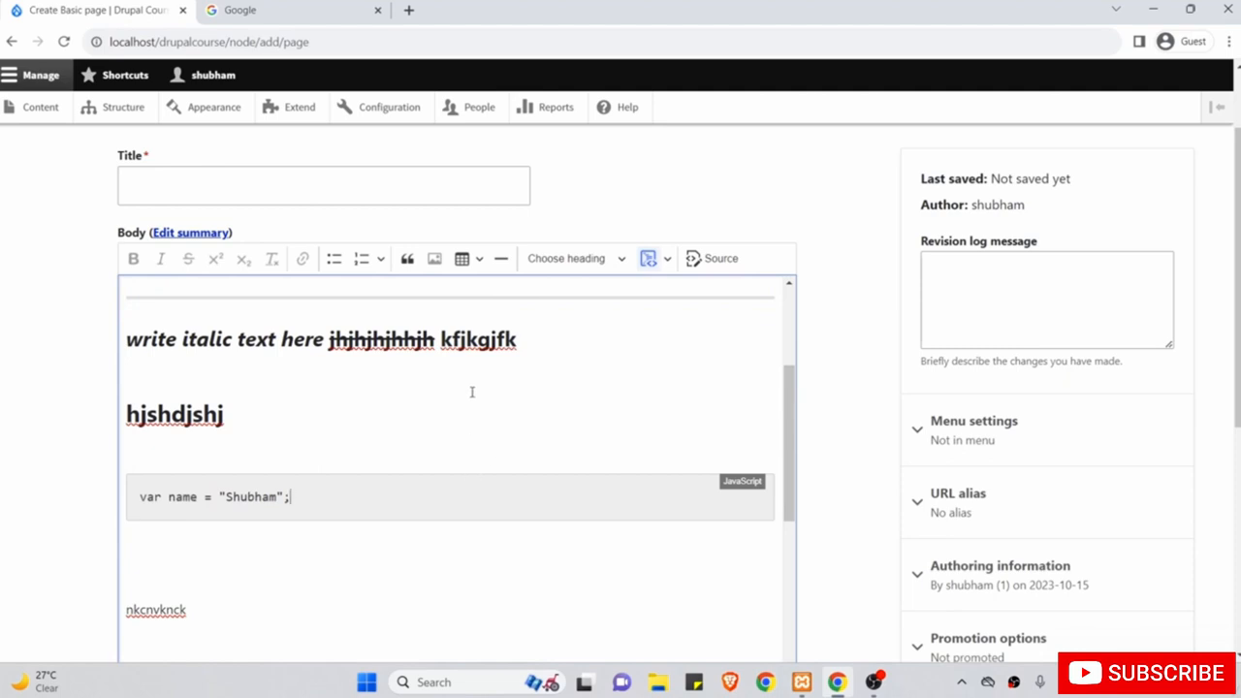
Leave the Basic page form and open the People user accounts administration page.
scroll(472, 392, "up", 1)
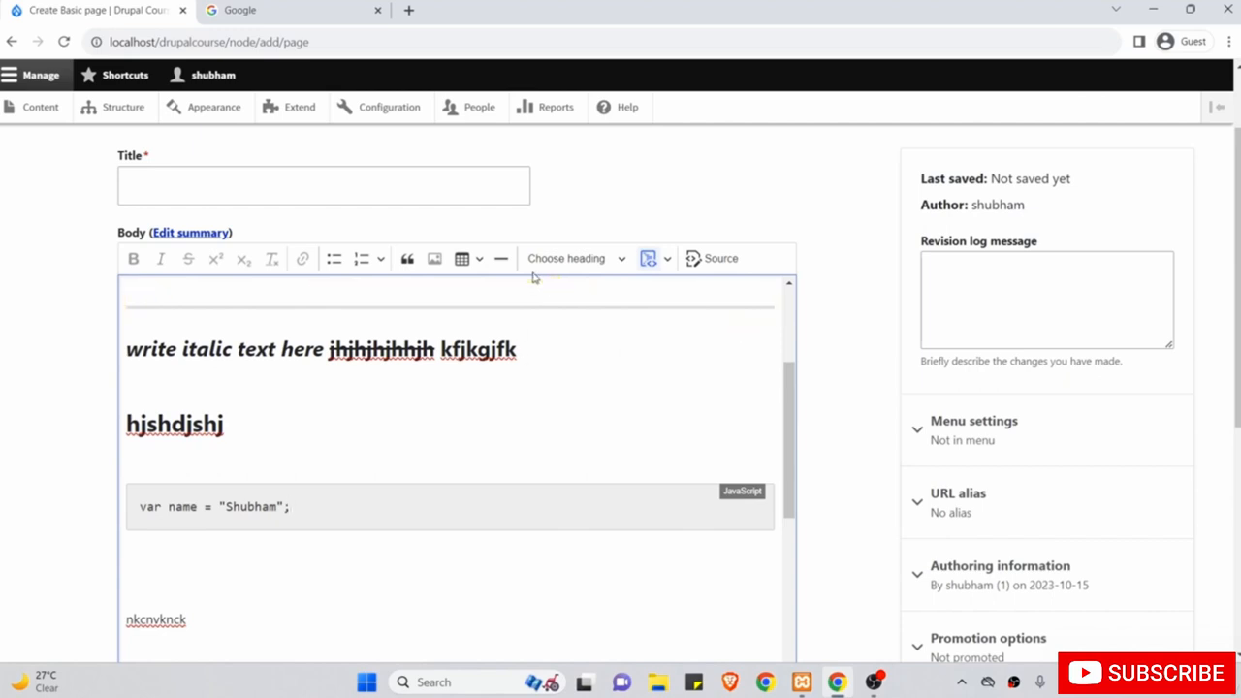
scroll(854, 404, "down", 2)
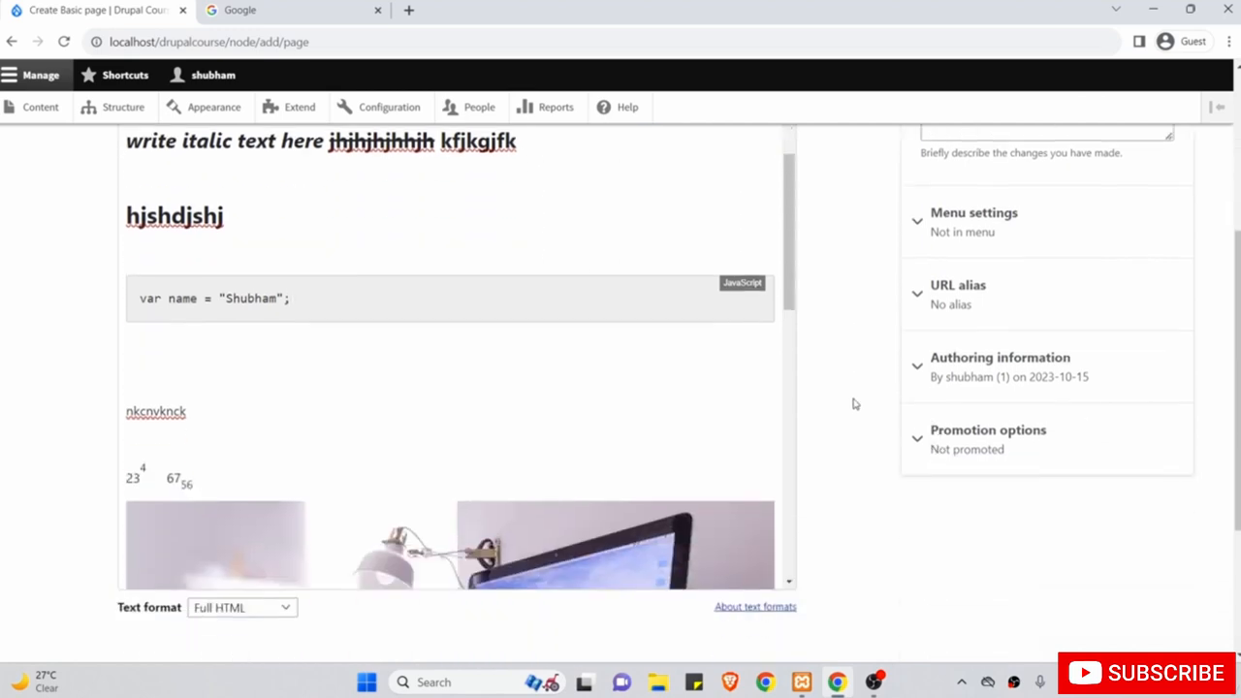
scroll(854, 403, "down", 1)
scroll(853, 403, "up", 1)
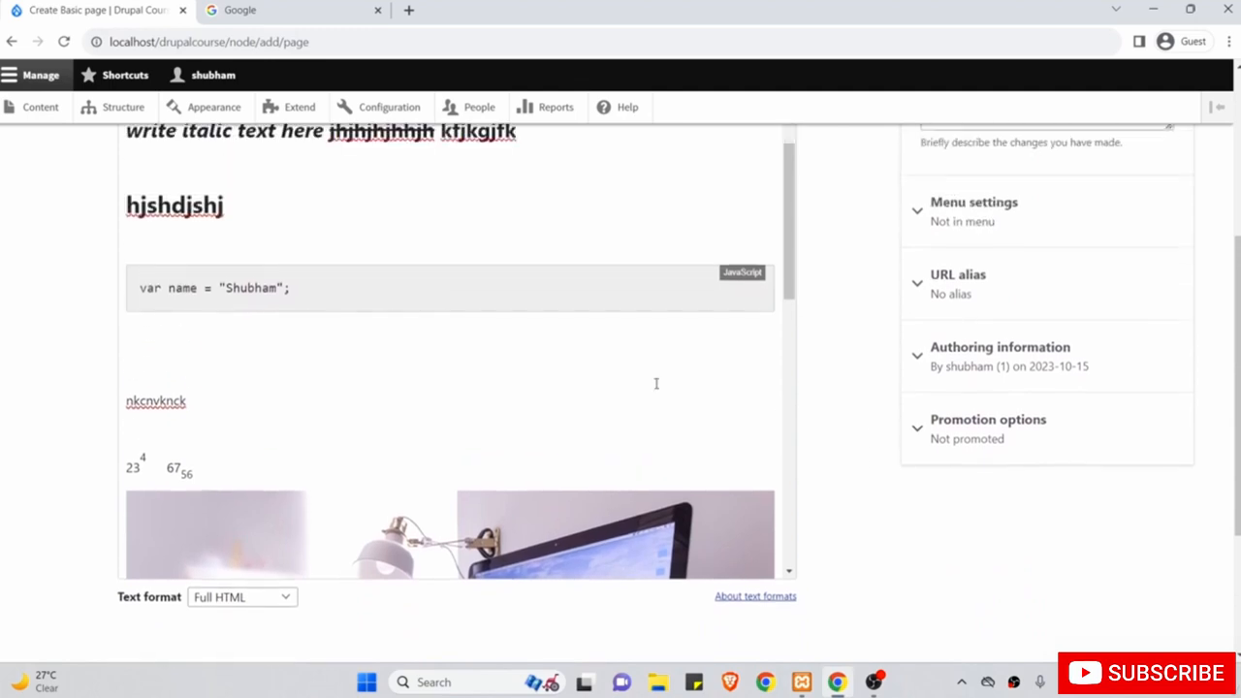
scroll(609, 376, "down", 4)
scroll(604, 482, "down", 2)
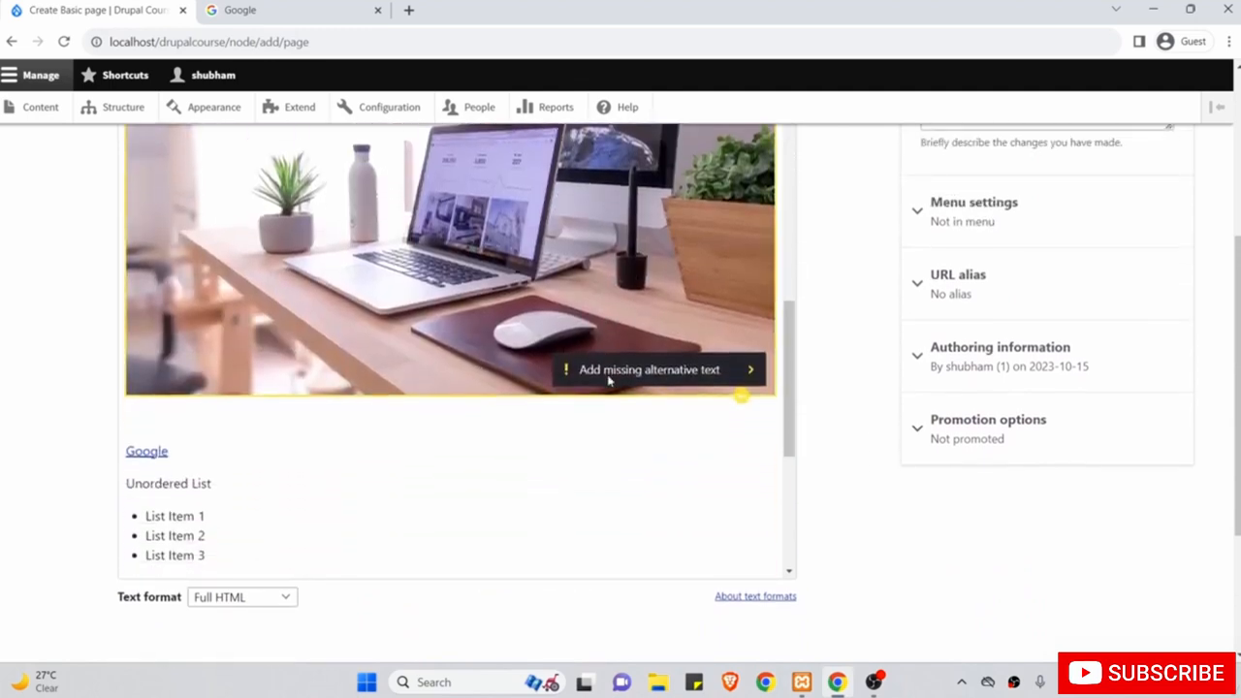
scroll(603, 488, "up", 8)
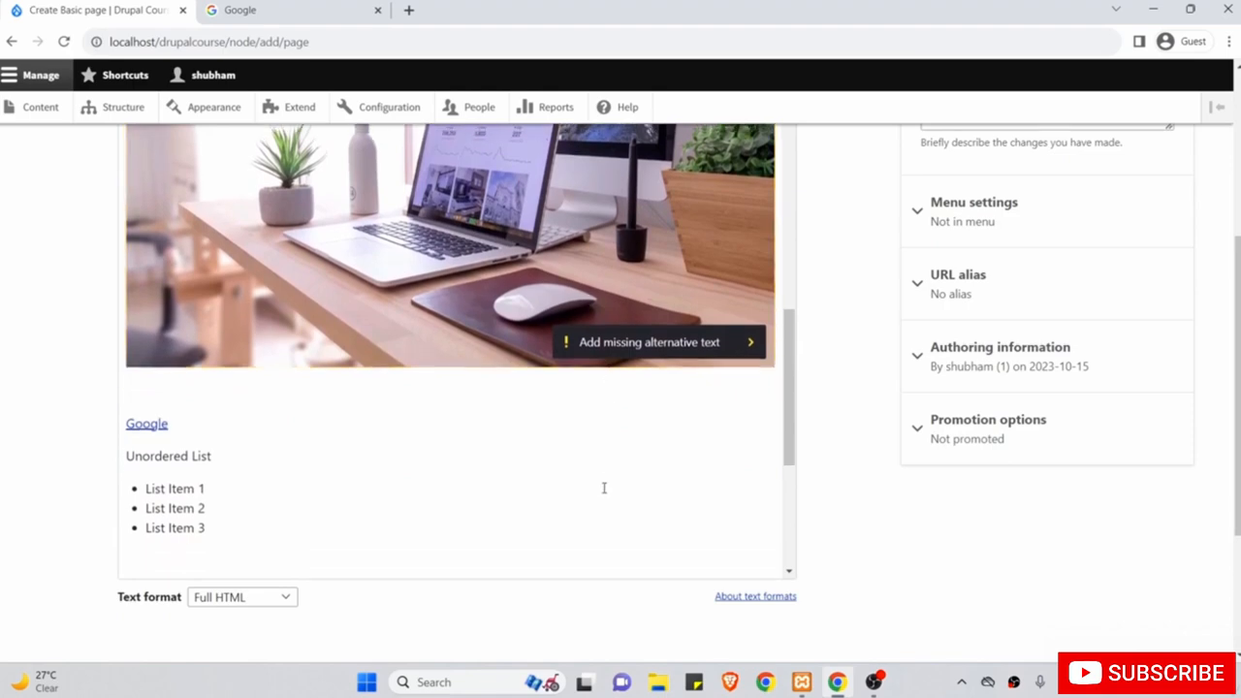
scroll(603, 488, "up", 4)
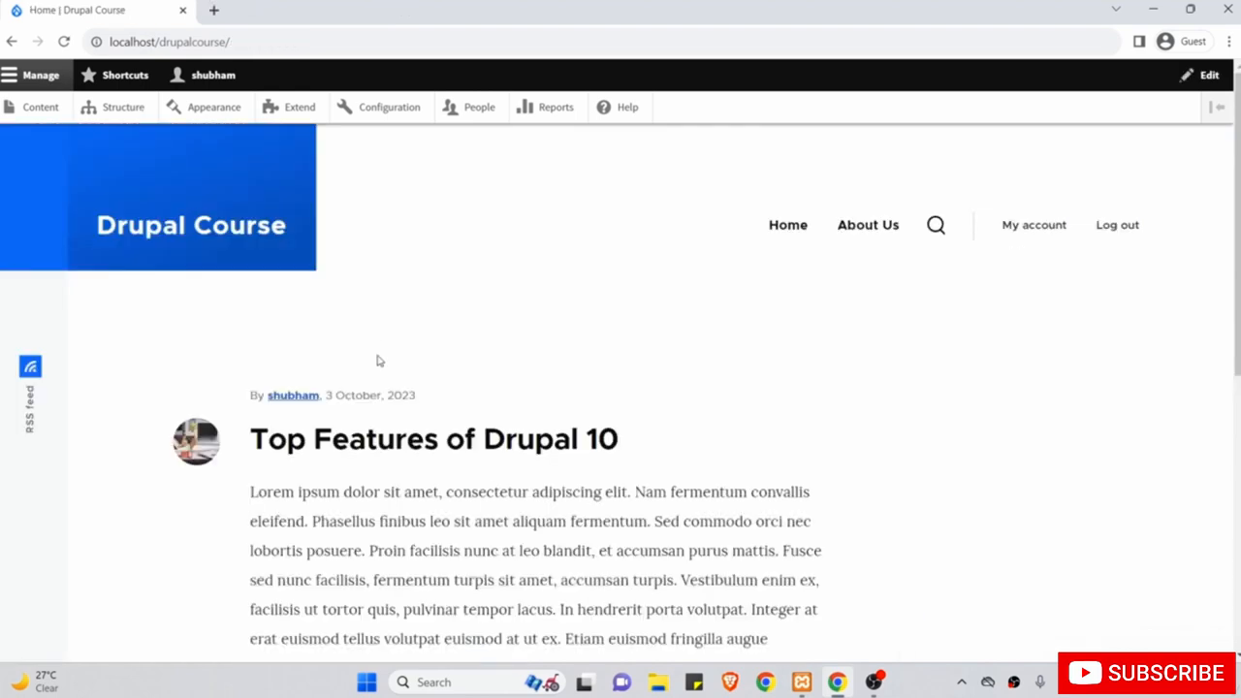
left_click(476, 114)
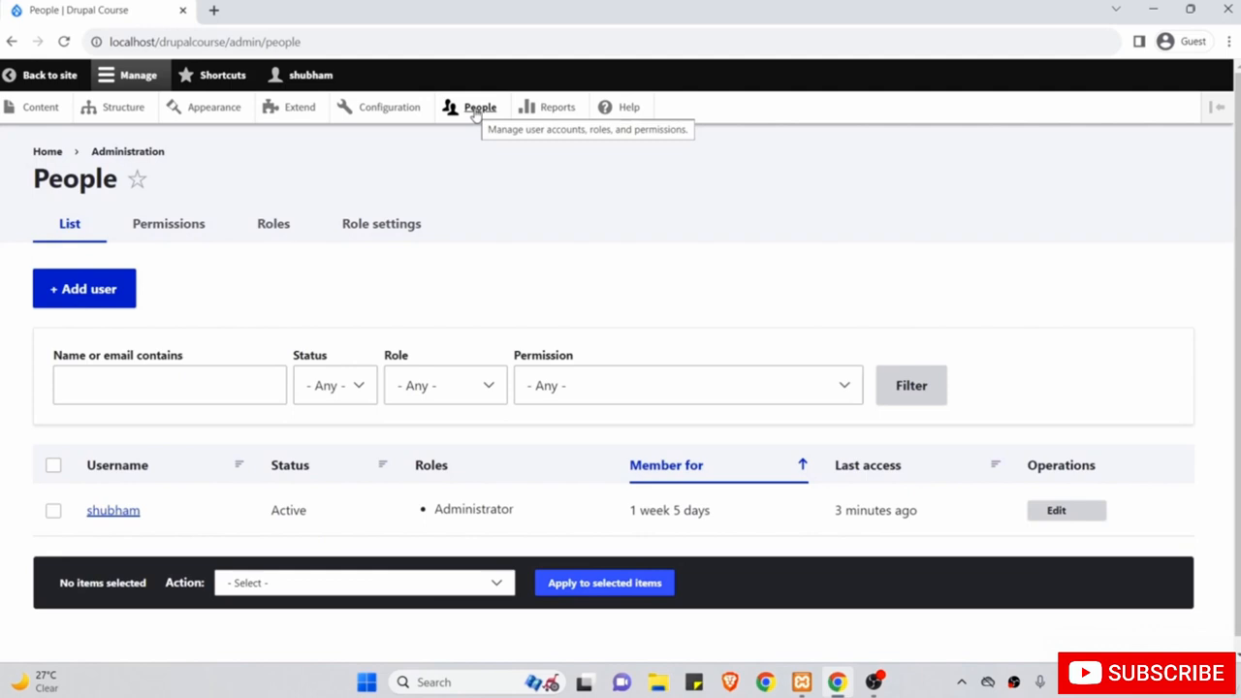
Start a new user account from the People list with + Add user.
scroll(453, 294, "down", 1)
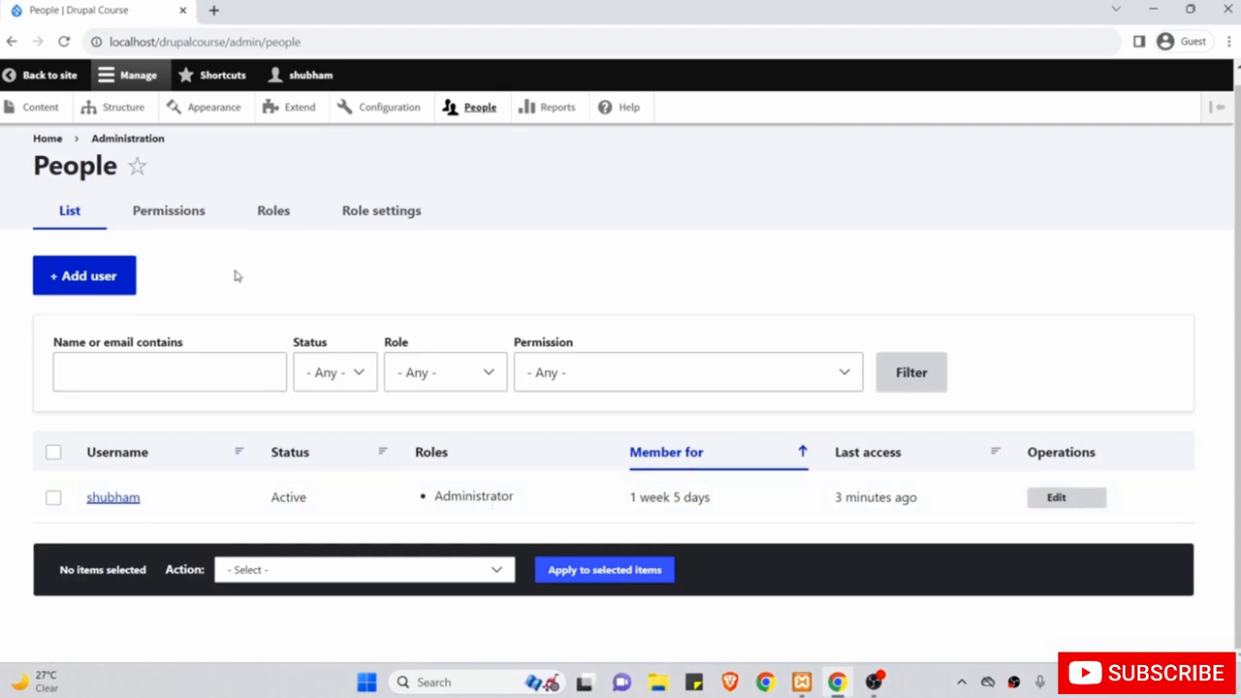
left_click(77, 280)
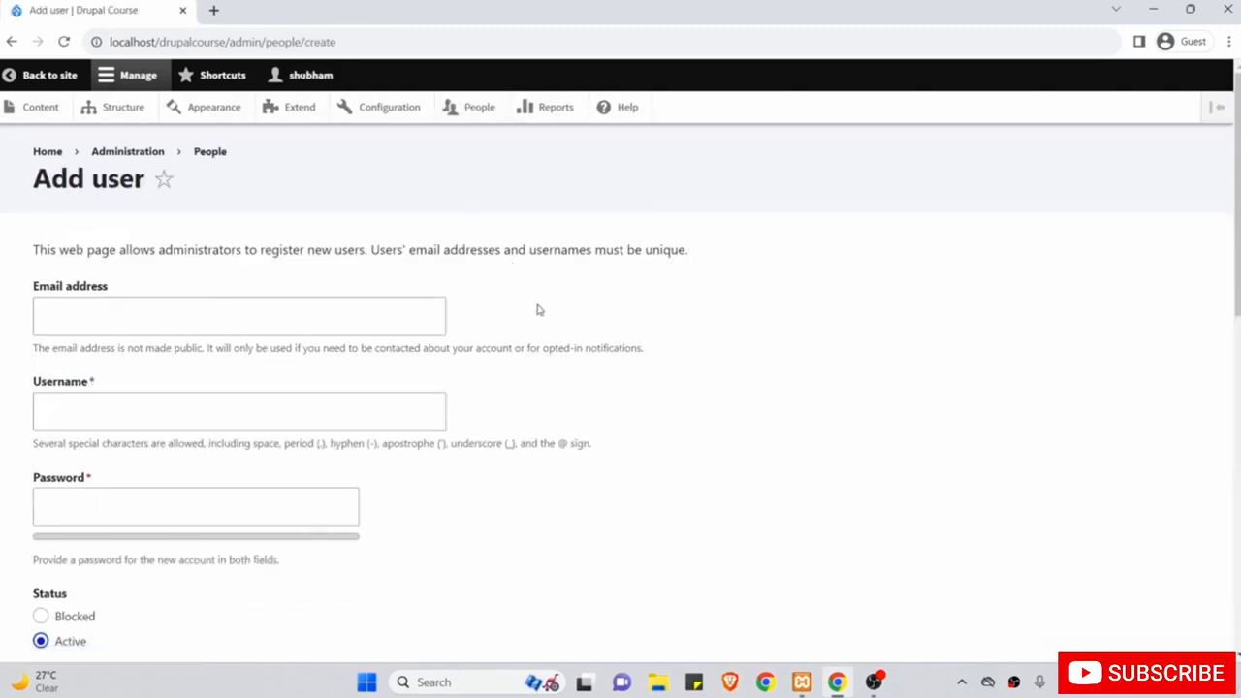
Enter the new user's email address and username in the Add user form.
scroll(539, 310, "down", 9)
scroll(539, 311, "up", 9)
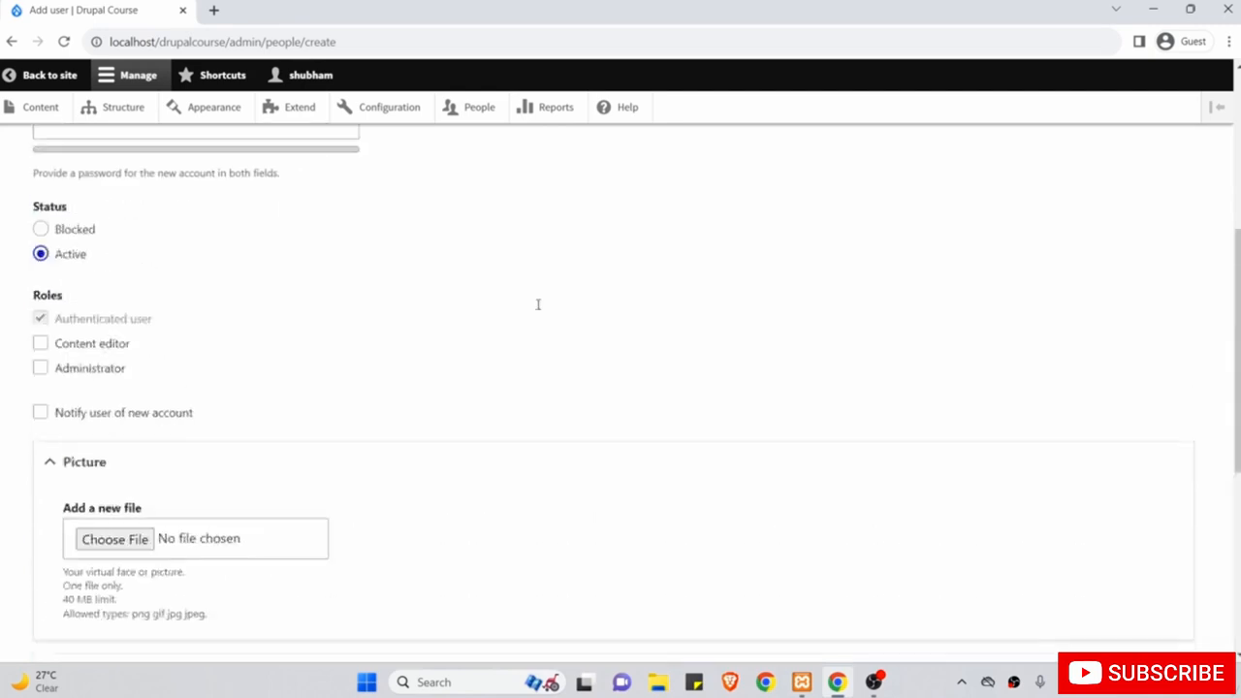
left_click(411, 318)
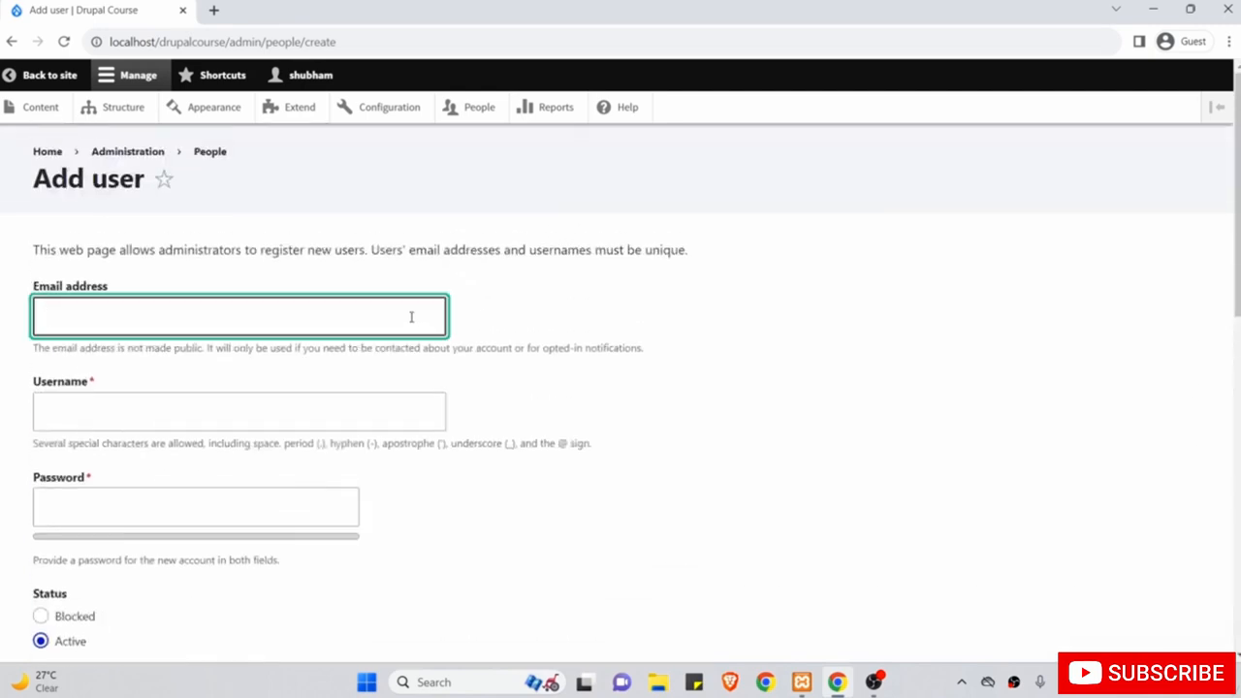
type("abc@g.com")
scroll(411, 317, "down", 1)
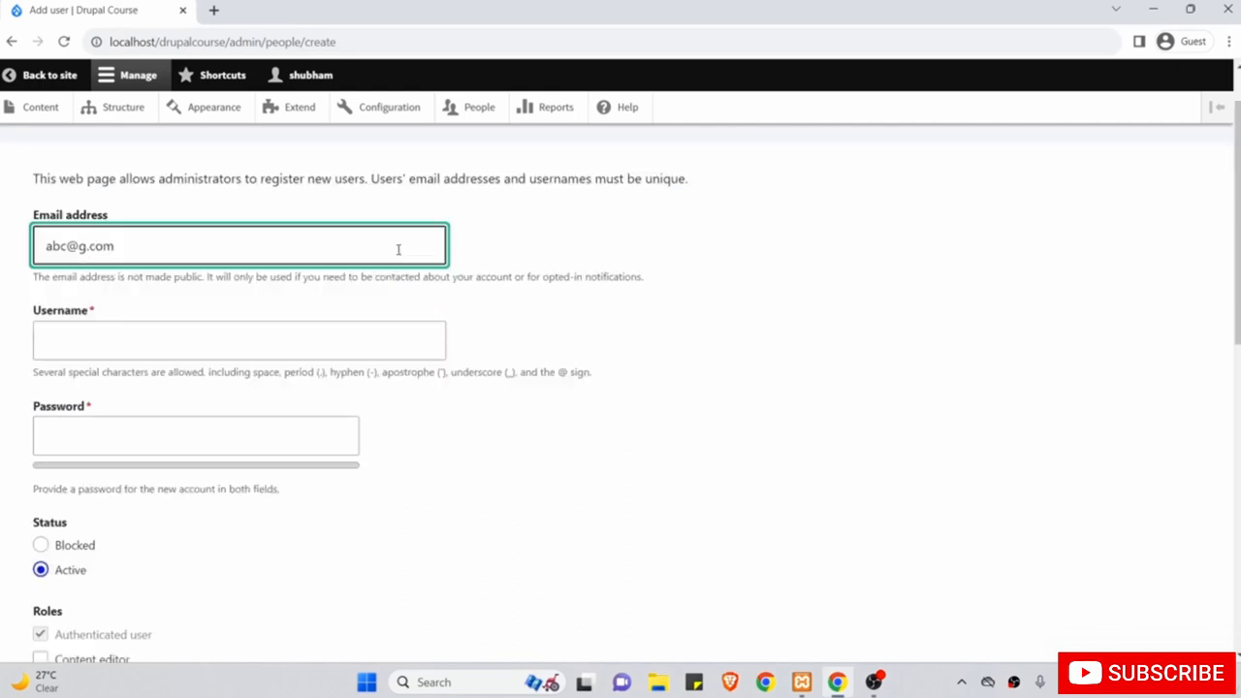
left_click(326, 344)
type("abc")
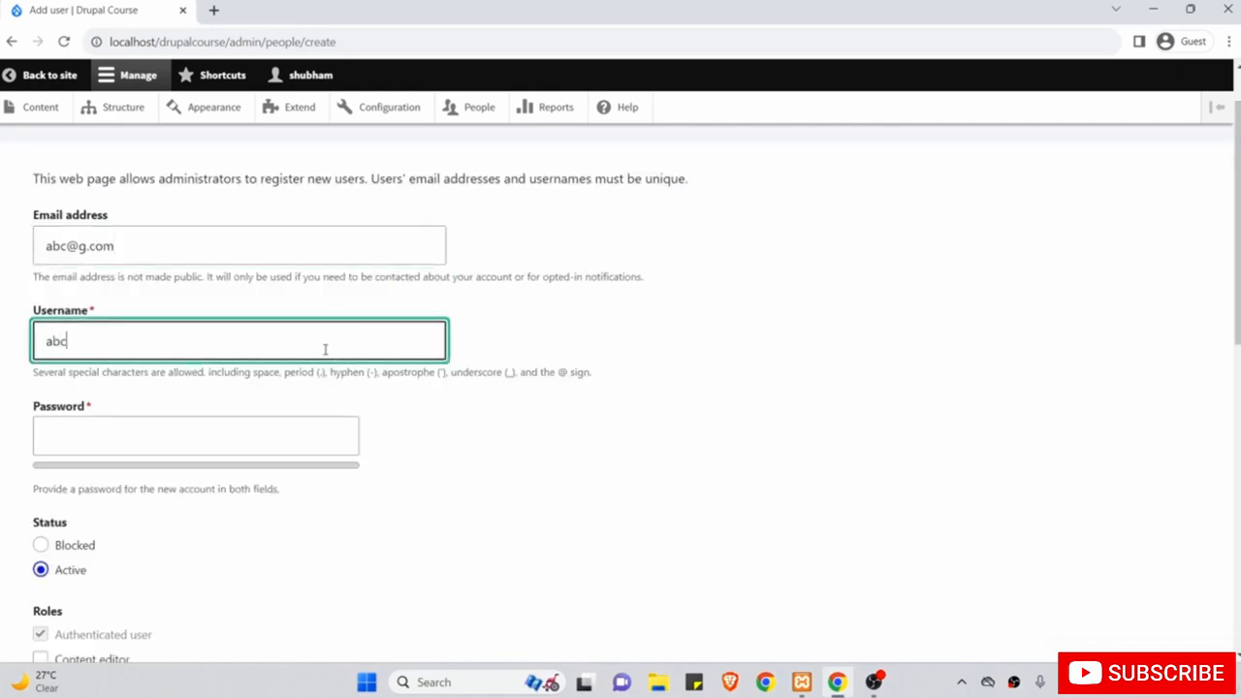
scroll(326, 349, "down", 1)
Type the account password and repeat it in Confirm password.
left_click(297, 336)
type("a")
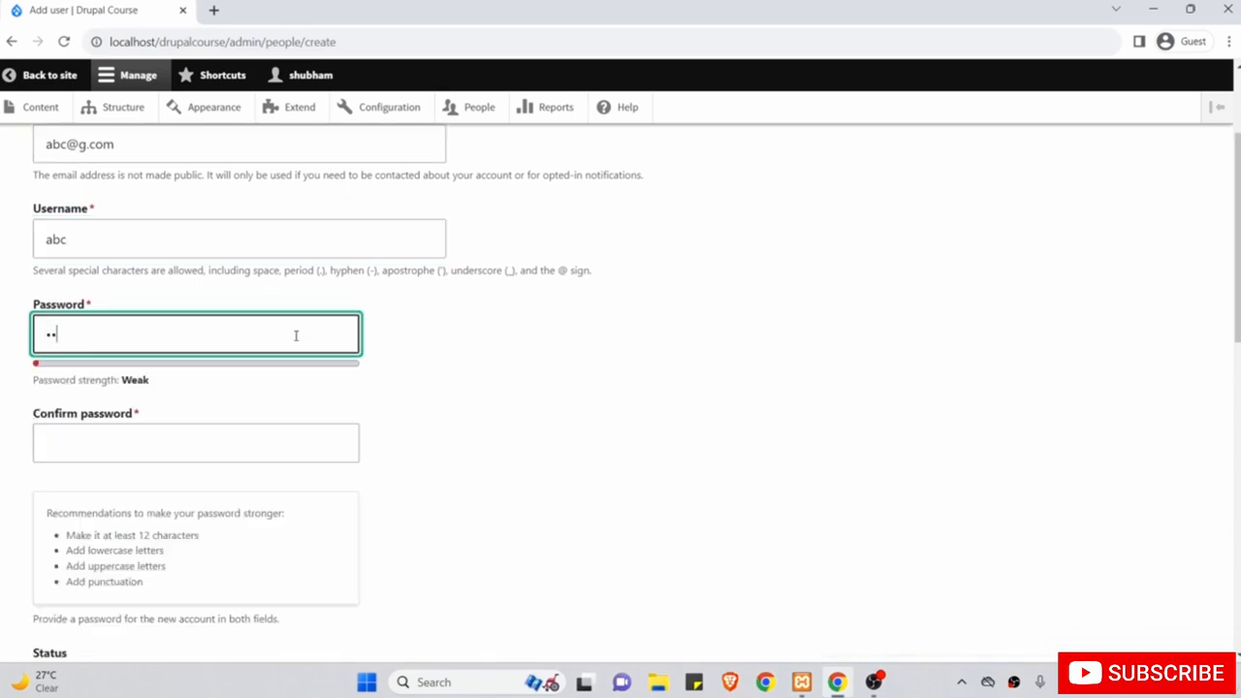
type("12")
left_click(248, 434)
type("ab")
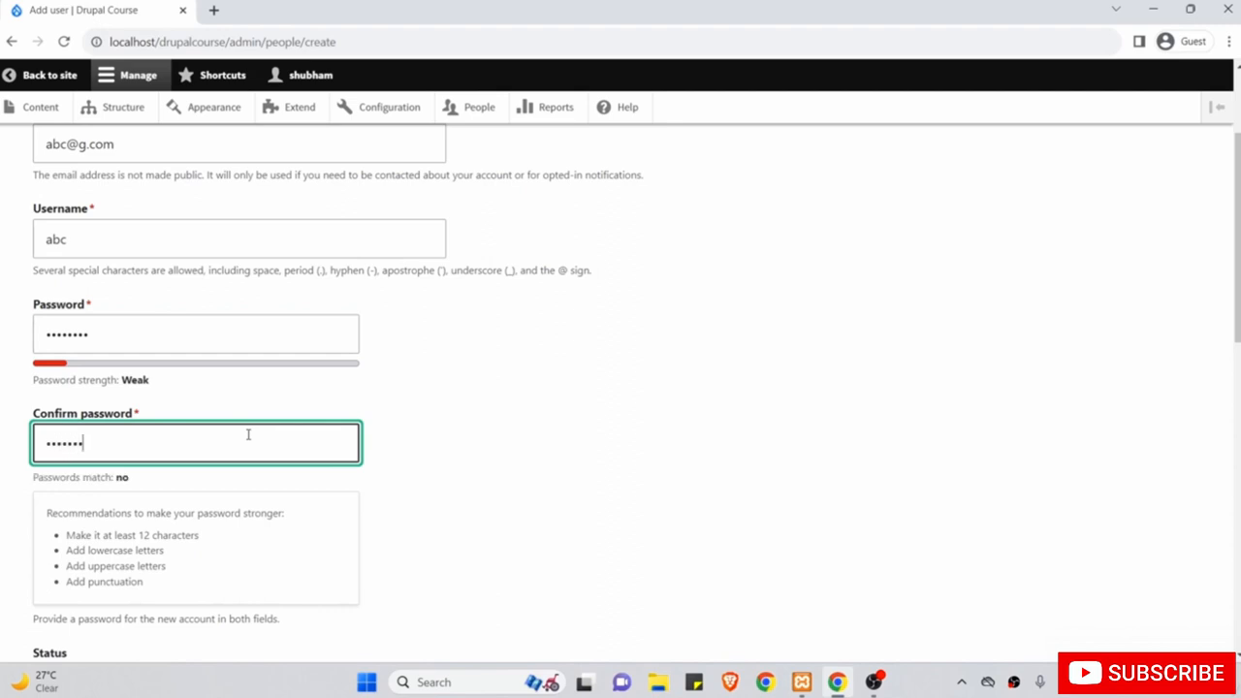
type("2")
scroll(246, 433, "down", 4)
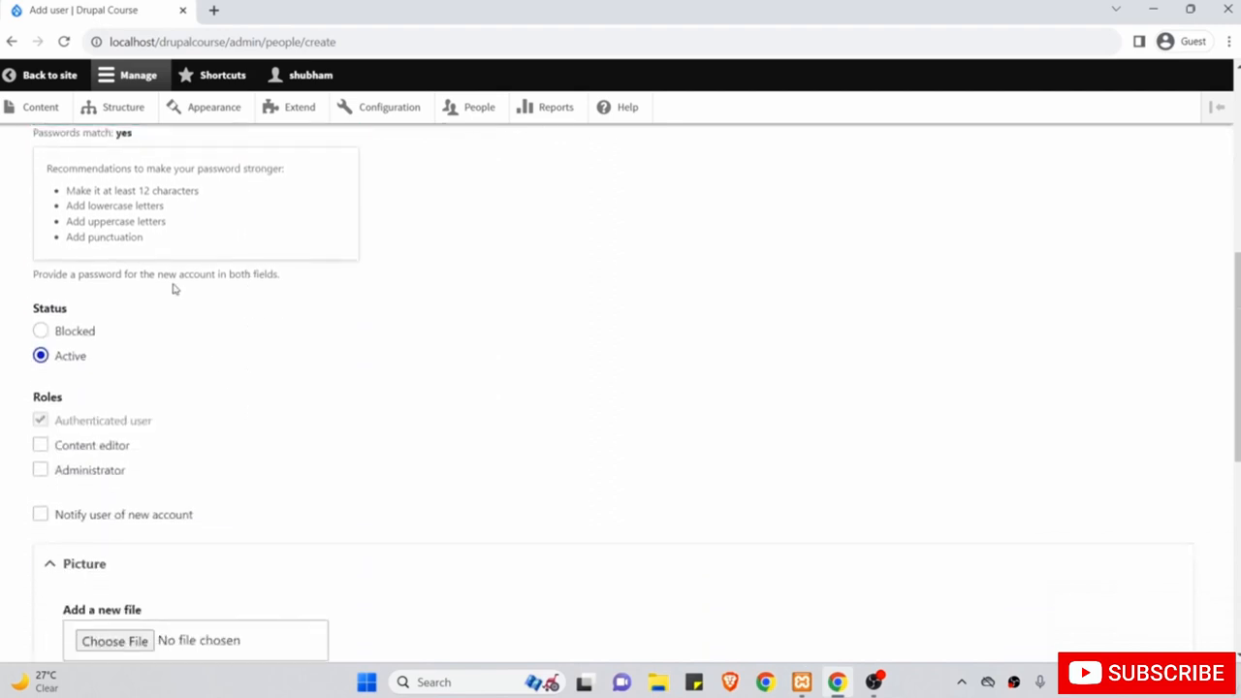
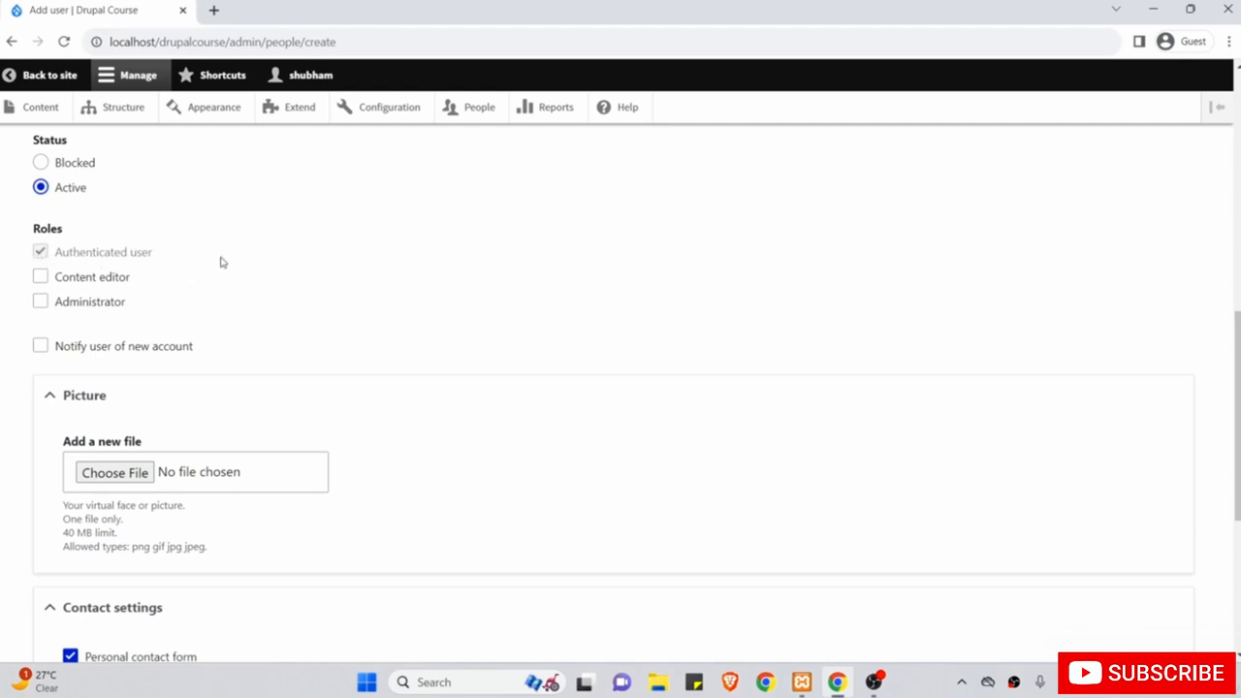
Double-check the entered email and account fields, then create the new user account.
scroll(255, 266, "down", 1)
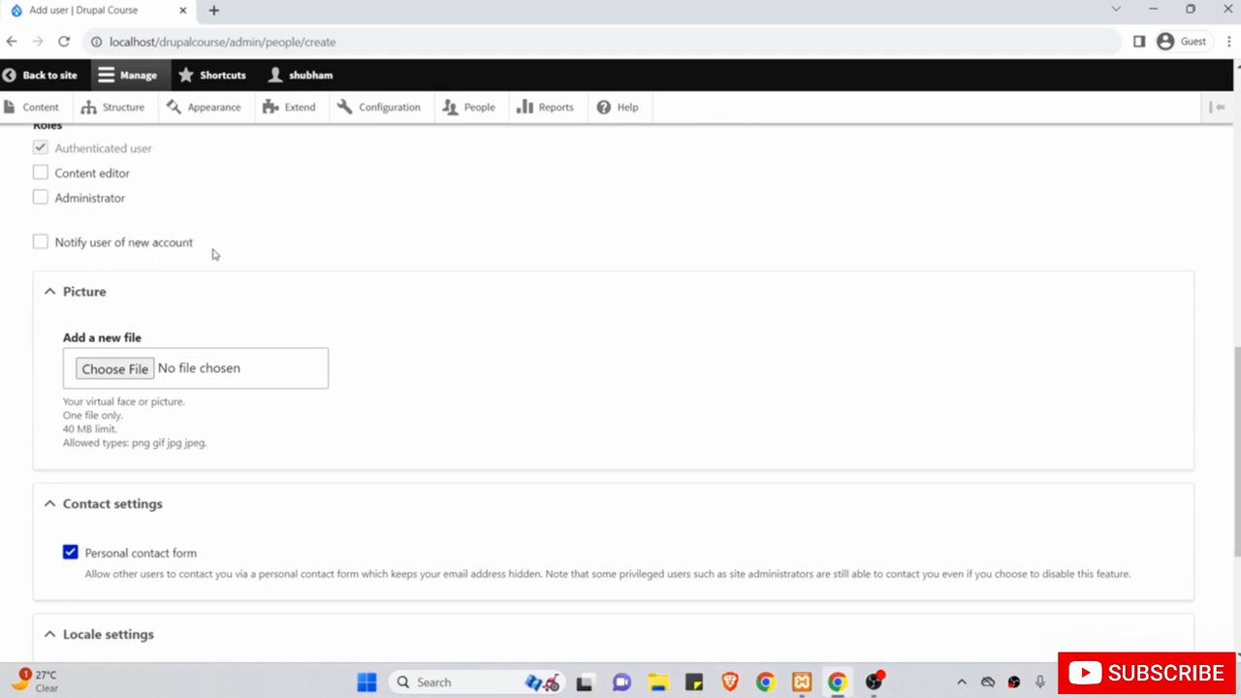
scroll(214, 254, "up", 2)
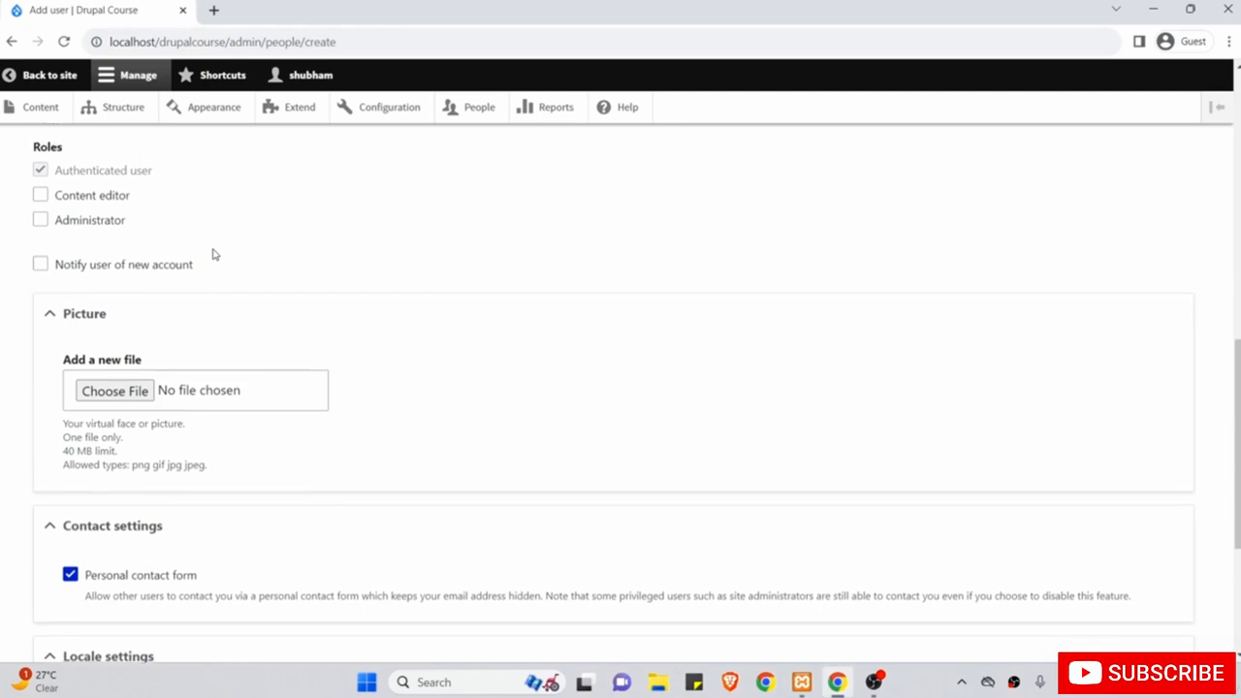
scroll(215, 254, "up", 5)
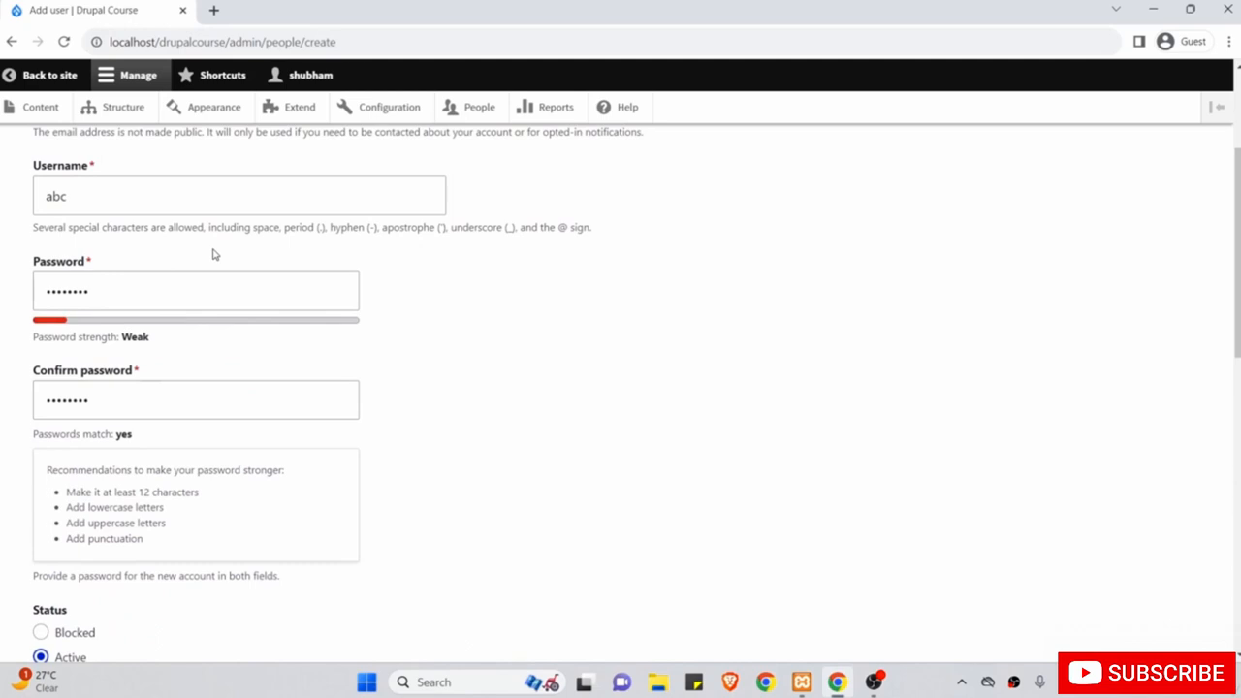
scroll(215, 254, "up", 1)
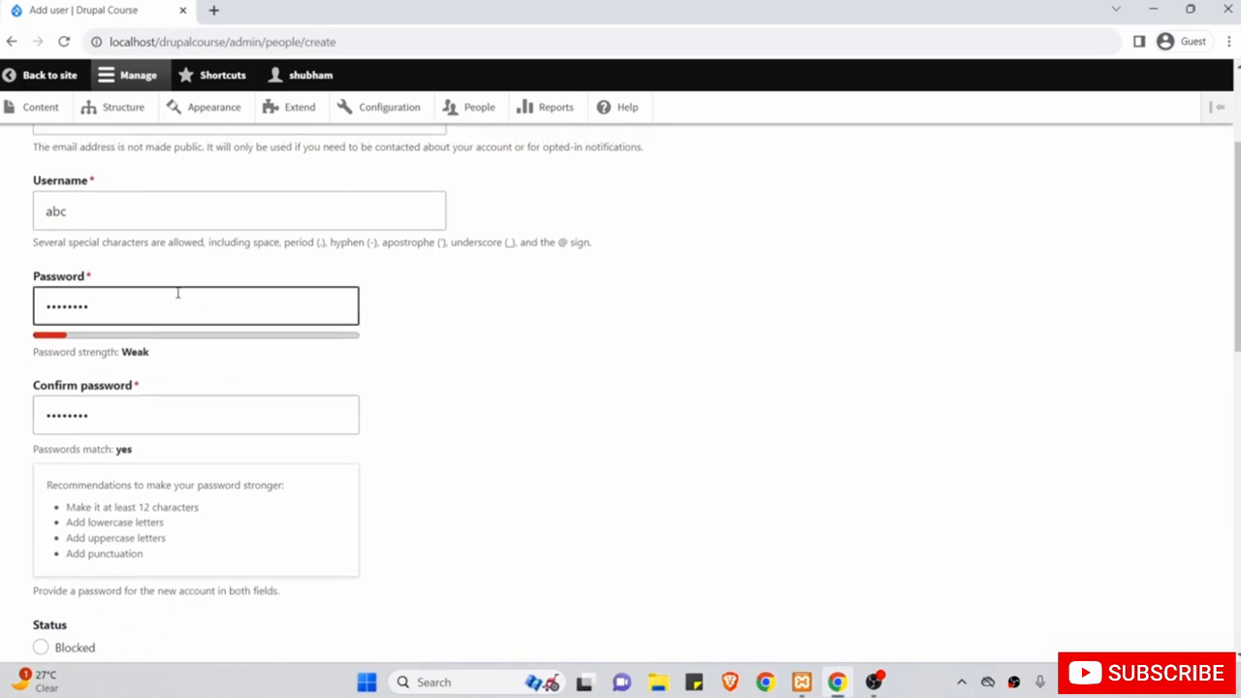
scroll(183, 291, "up", 1)
left_click(163, 216)
left_click_drag(163, 216, 10, 205)
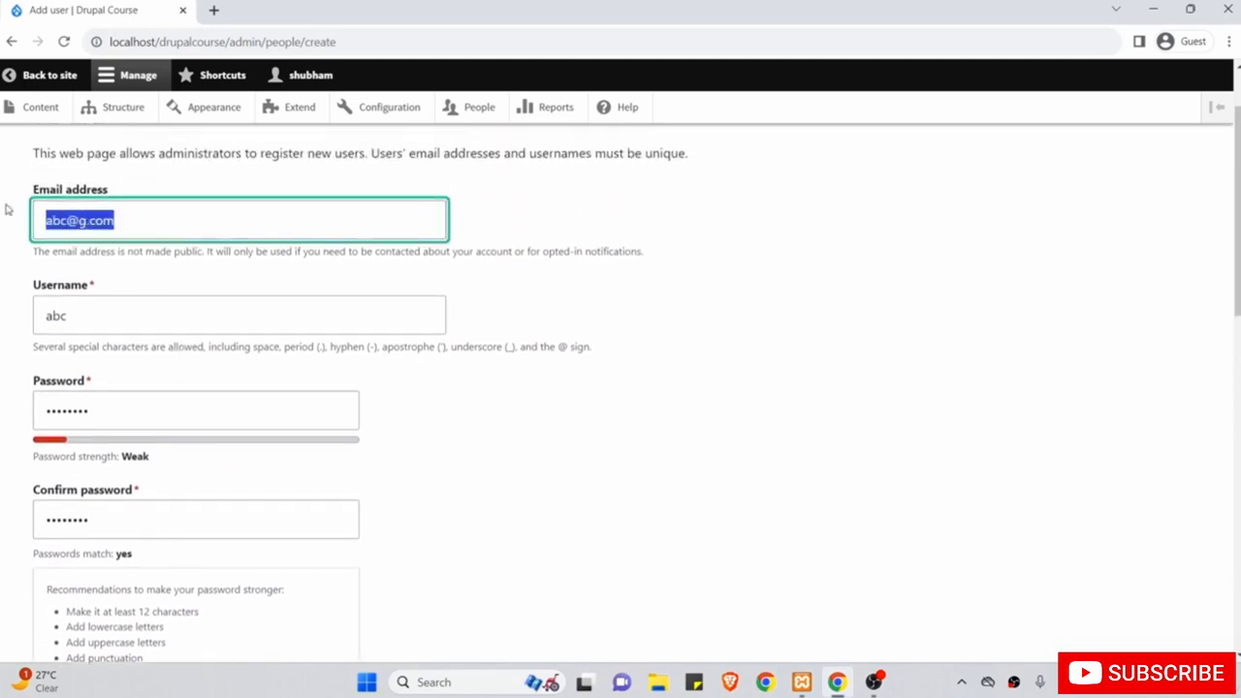
scroll(280, 402, "down", 5)
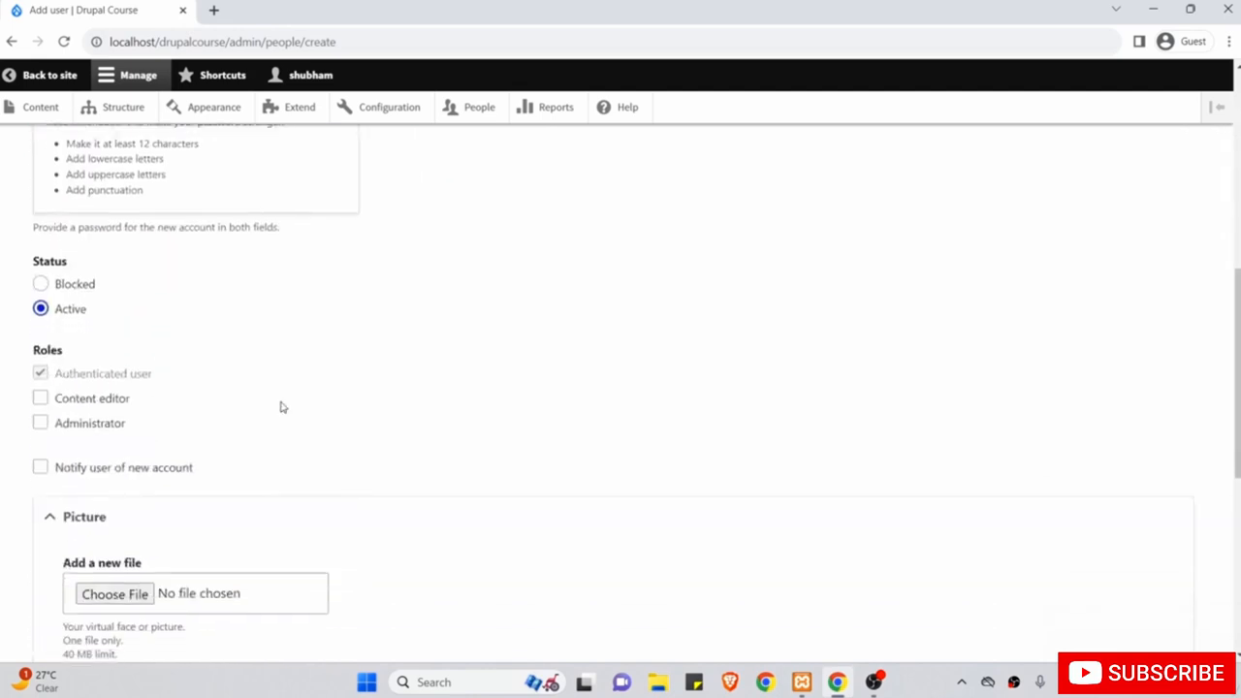
scroll(280, 407, "down", 2)
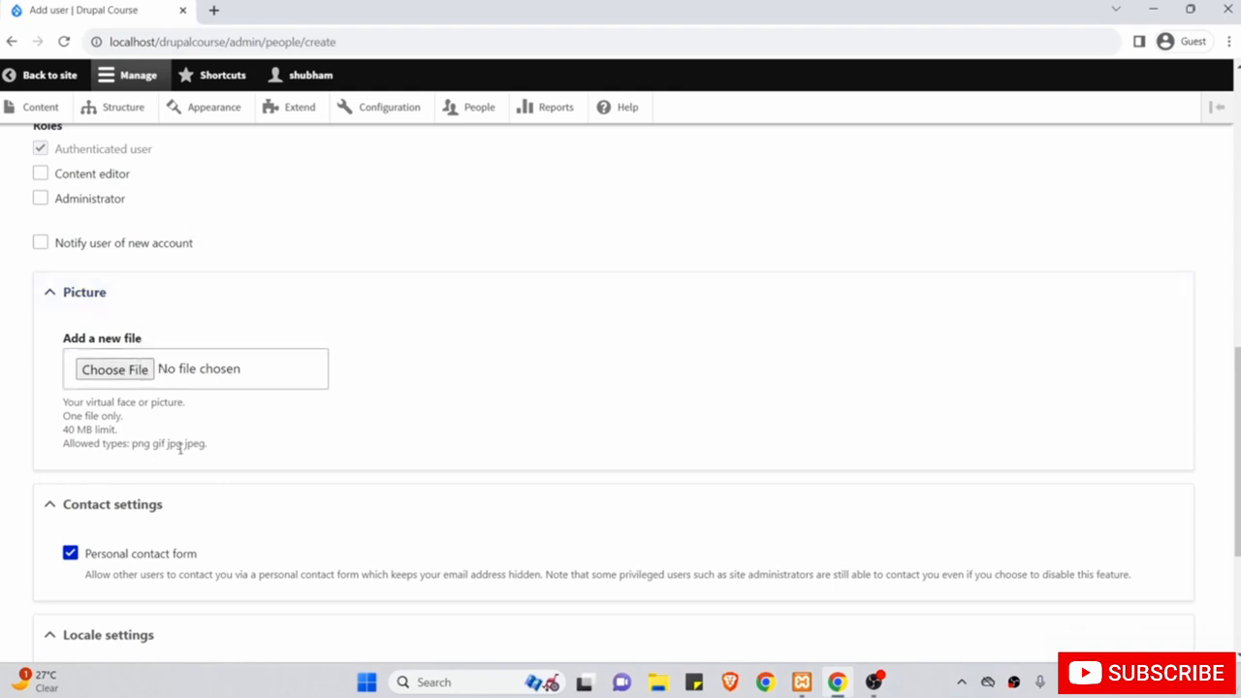
scroll(185, 456, "down", 2)
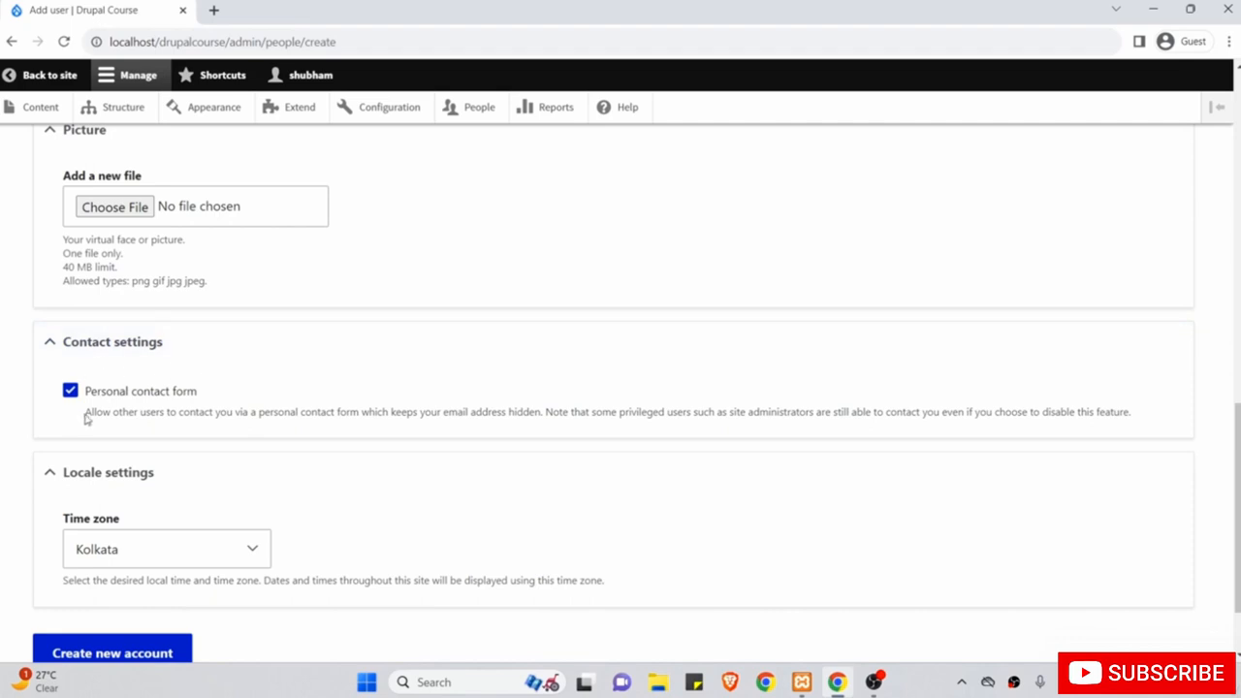
scroll(155, 472, "down", 2)
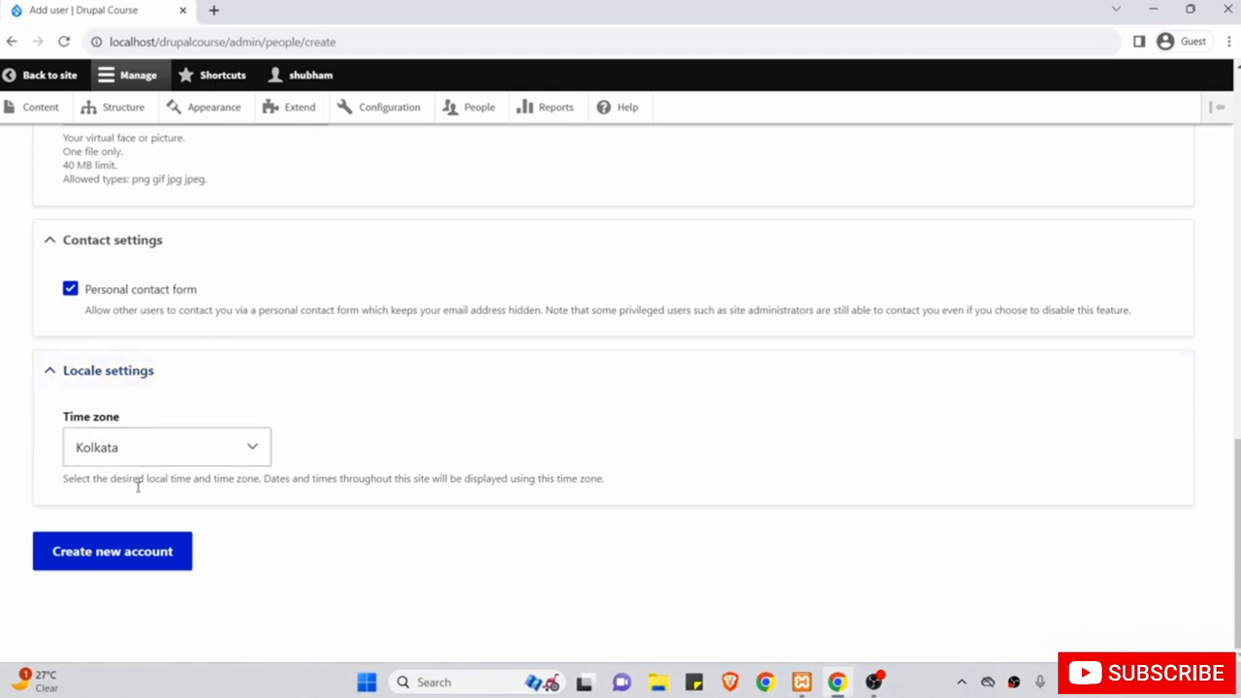
left_click(130, 558)
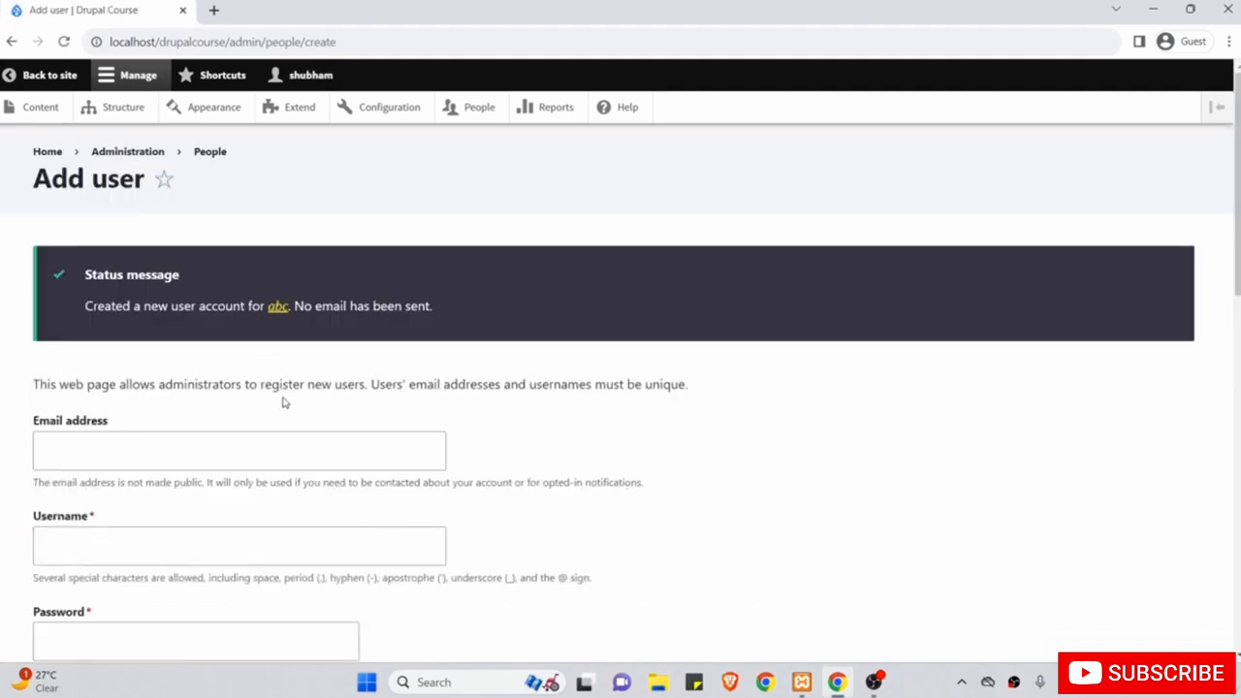
Read the account-created message and check the People list showing the new user as Active.
left_click_drag(299, 307, 421, 306)
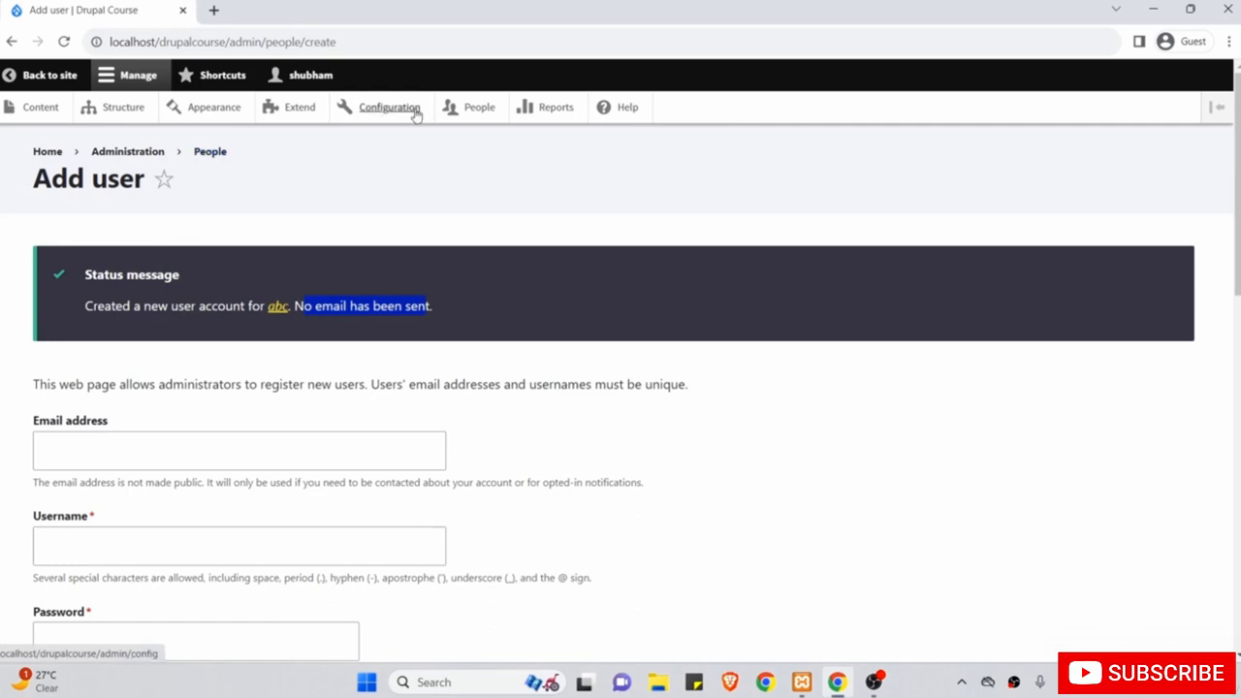
left_click(466, 110)
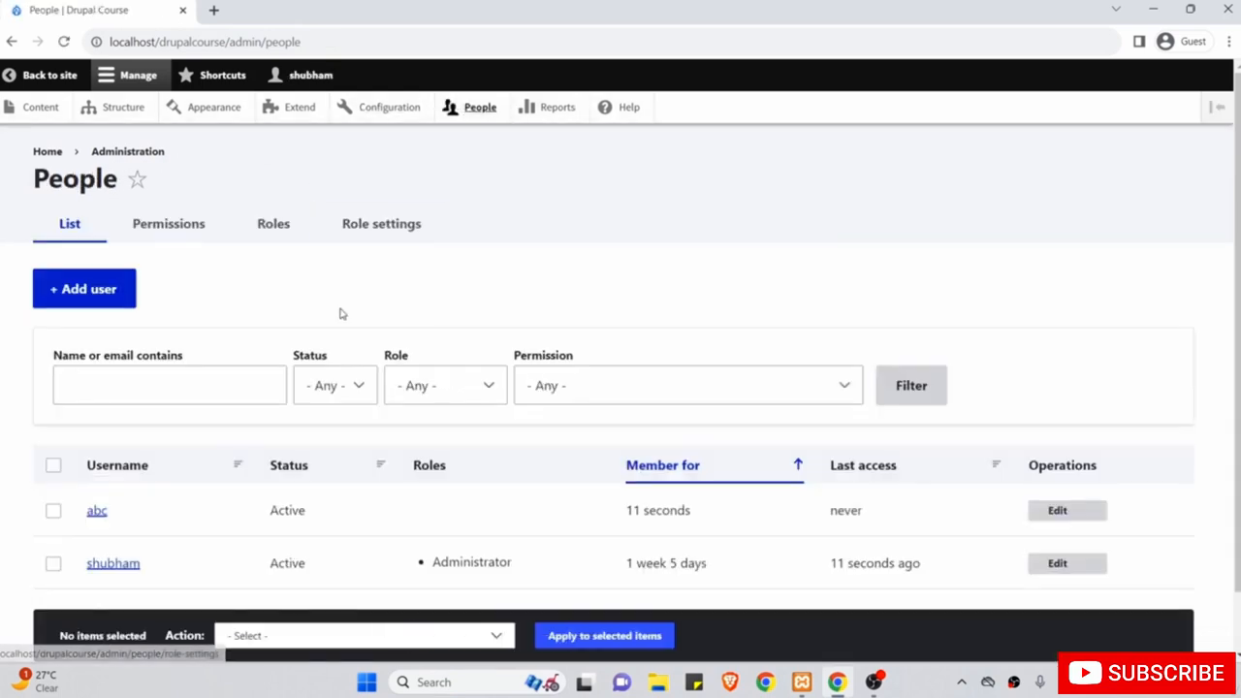
scroll(341, 313, "down", 1)
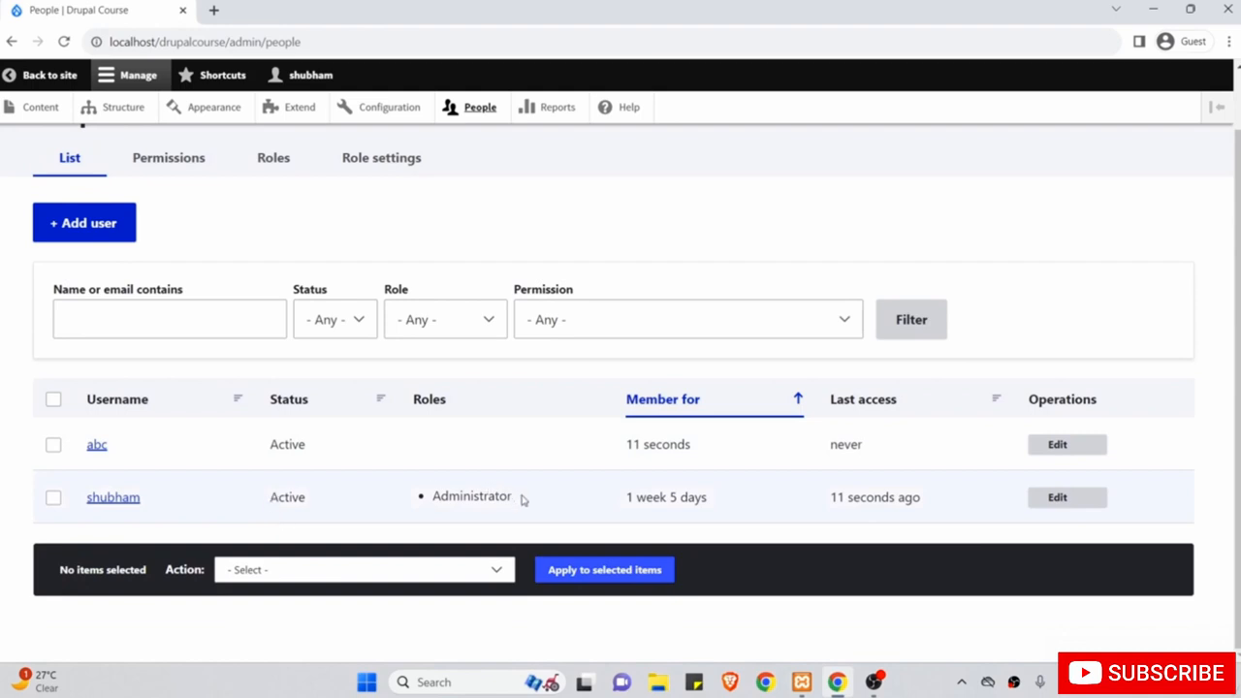
left_click_drag(521, 497, 469, 493)
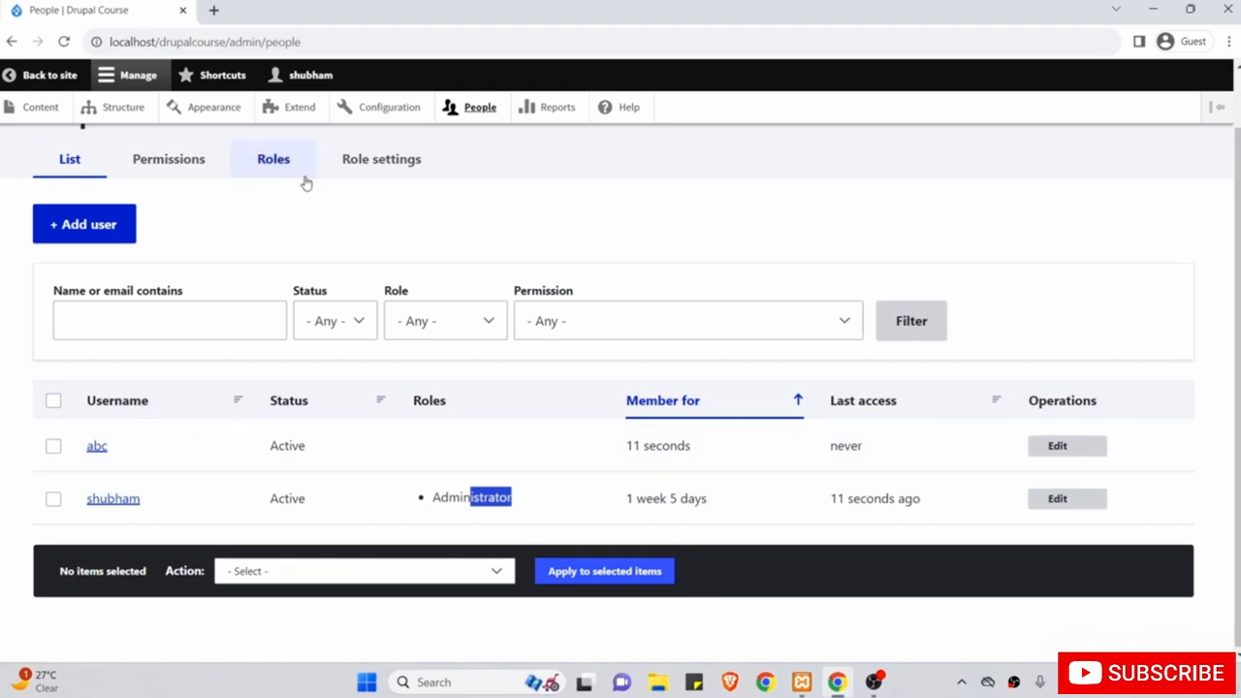
left_click(321, 79)
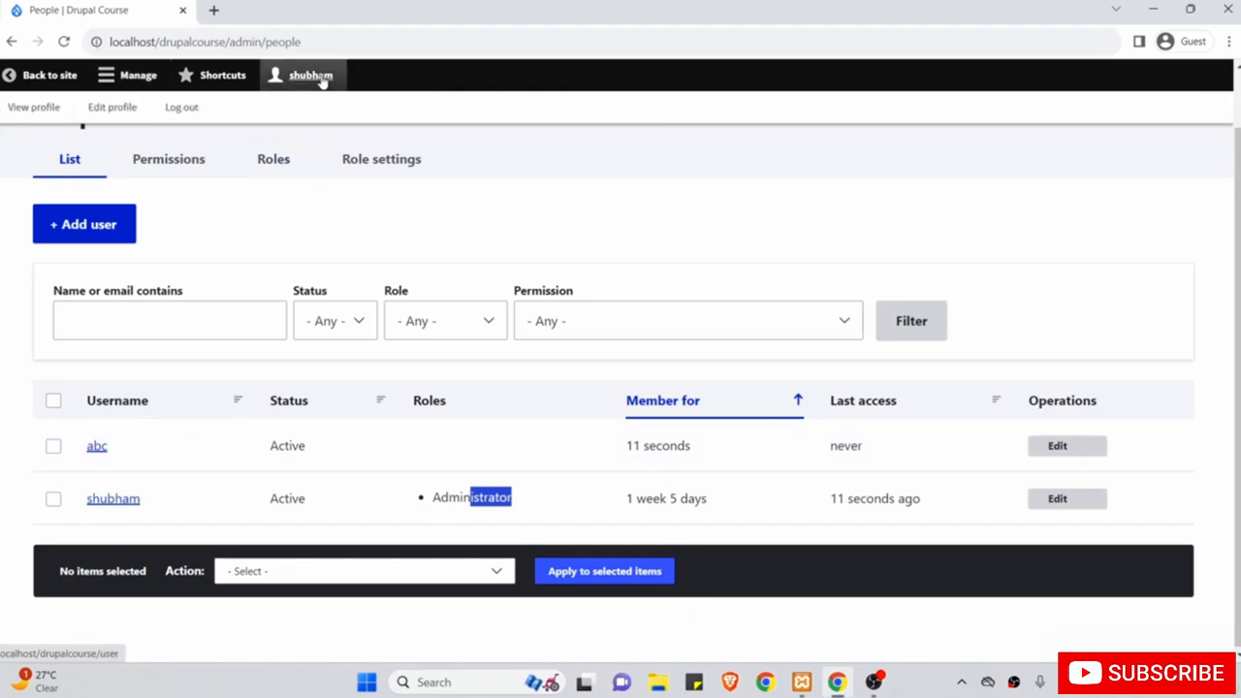
Log out of the administrator account and sign in as the new user abc.
left_click(182, 108)
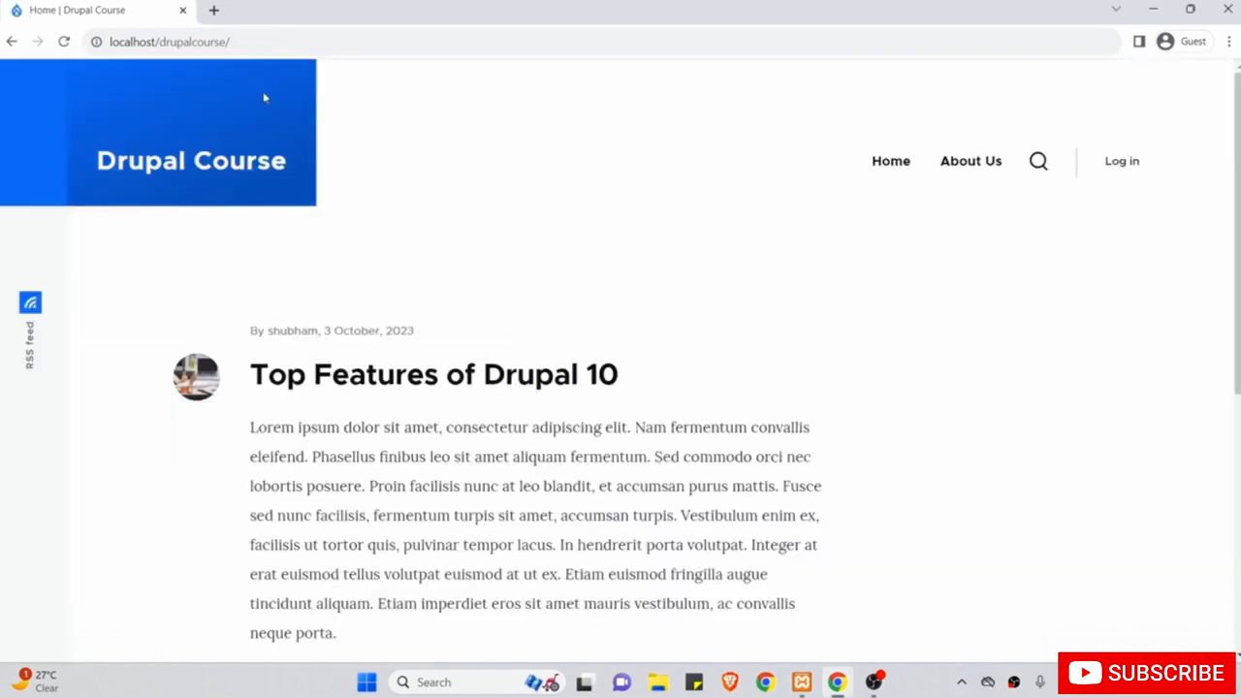
left_click(1122, 161)
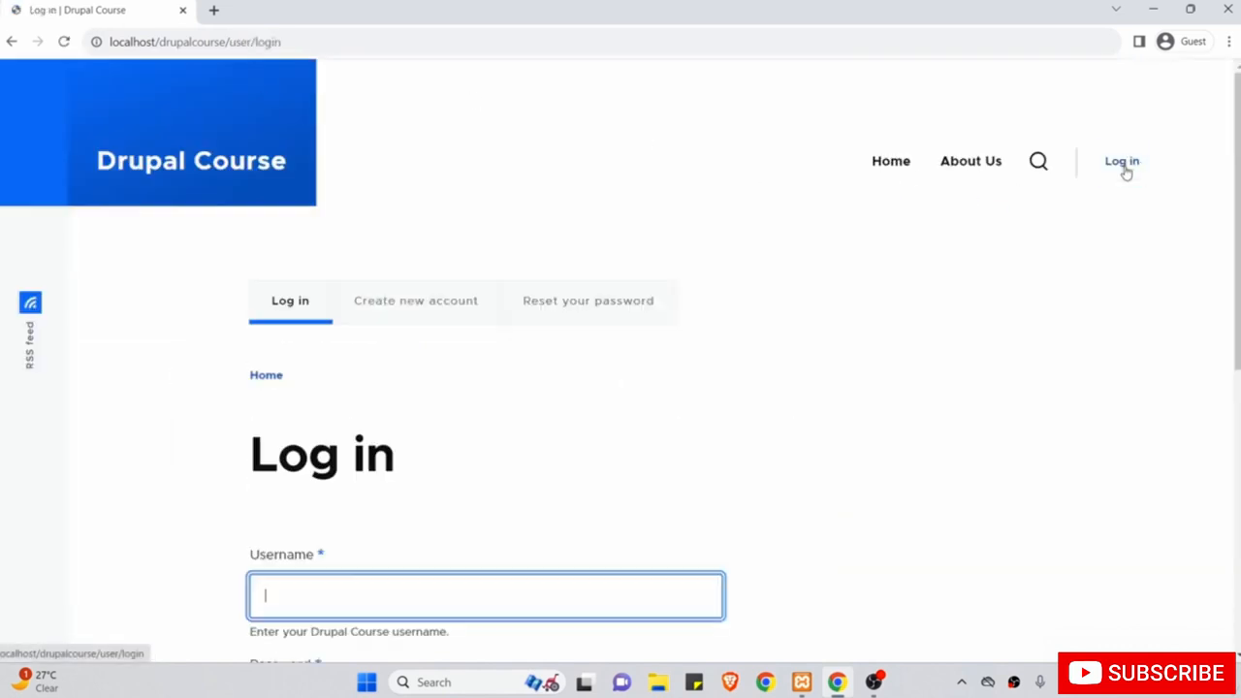
scroll(682, 244, "down", 2)
type("ab")
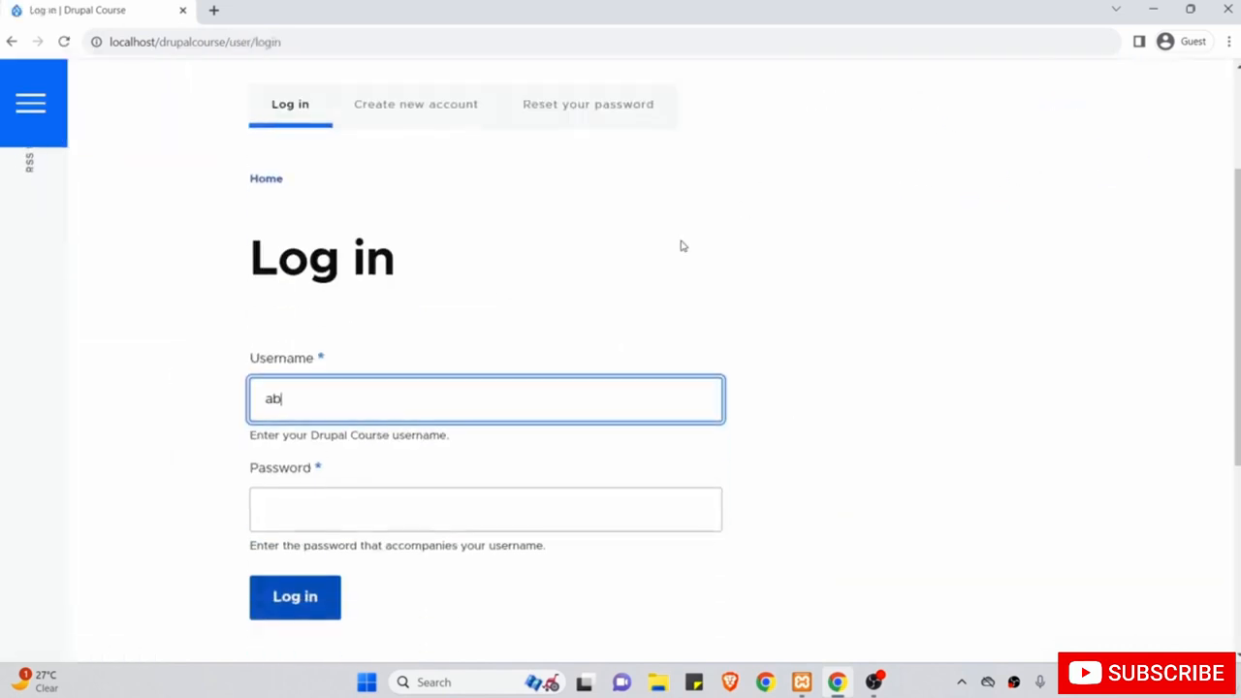
type("c")
key("Tab")
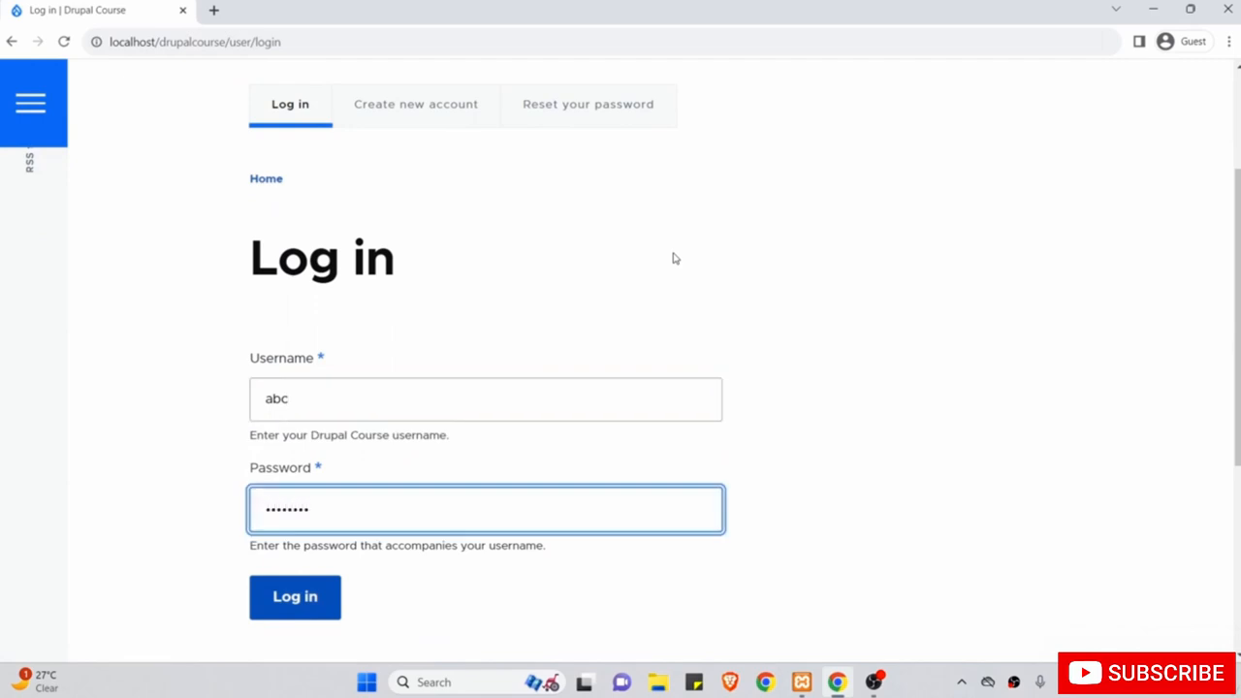
left_click(310, 595)
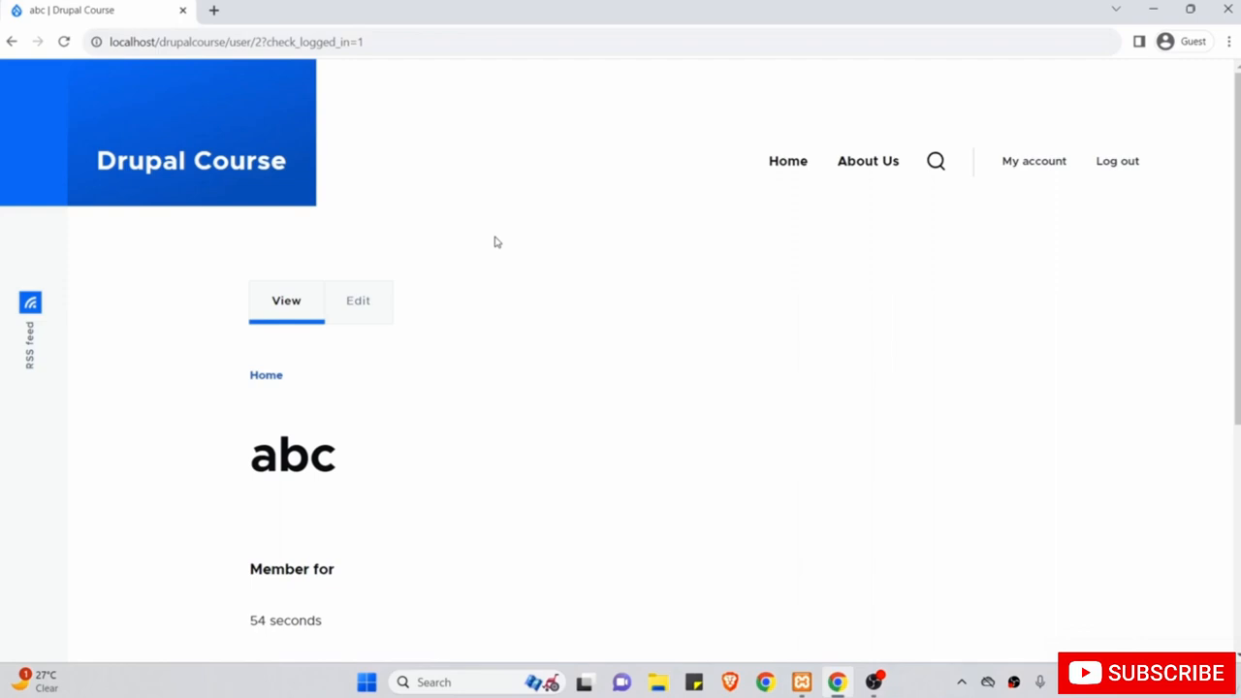
Browse the home page and the Top Features of Drupal 10 article, then log out.
scroll(496, 241, "down", 3)
scroll(496, 241, "up", 3)
left_click(777, 174)
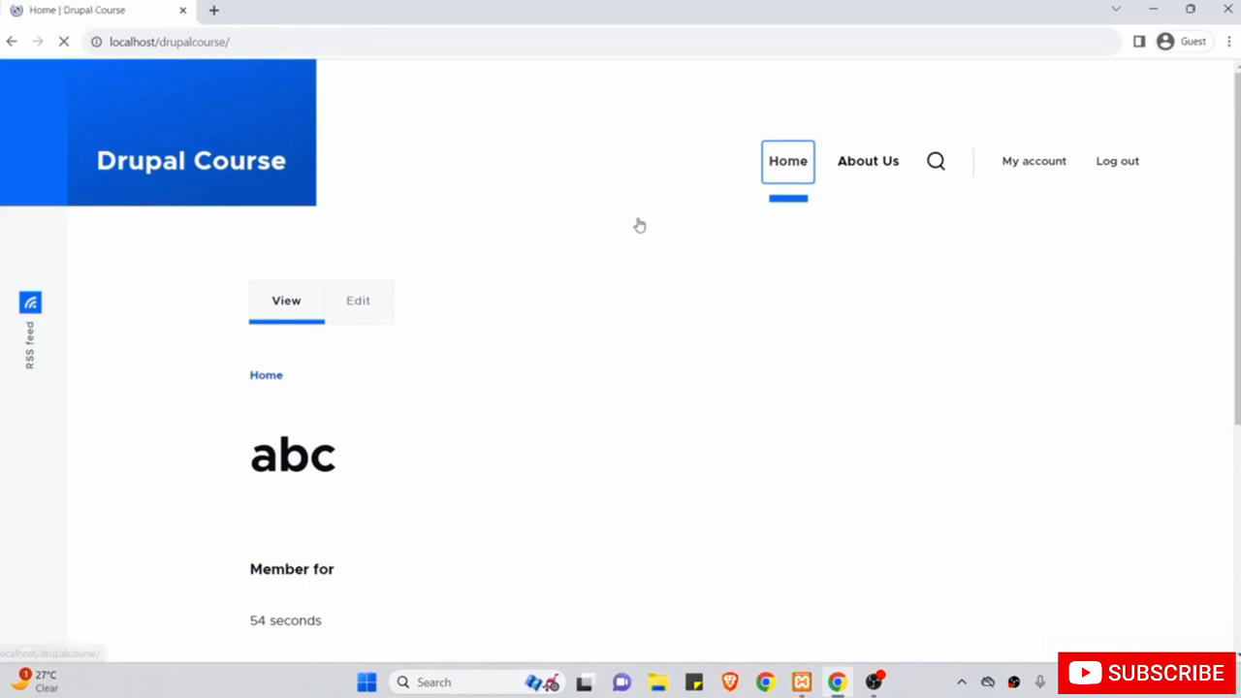
scroll(638, 223, "down", 1)
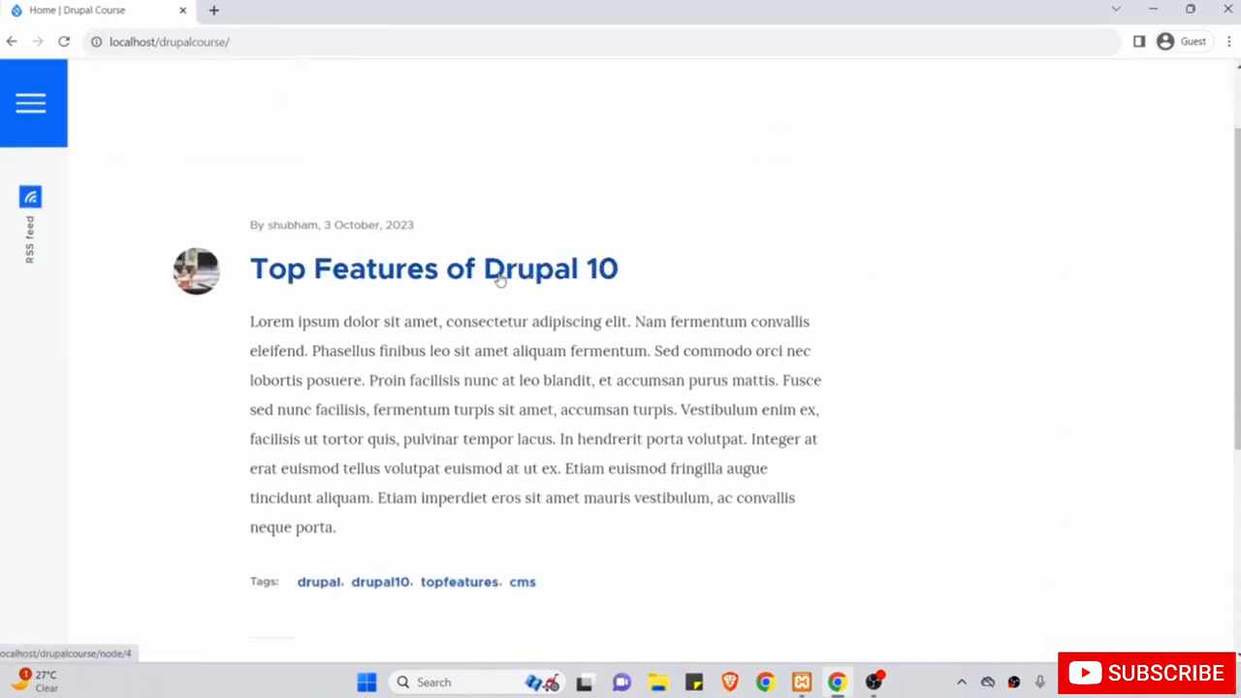
left_click(491, 272)
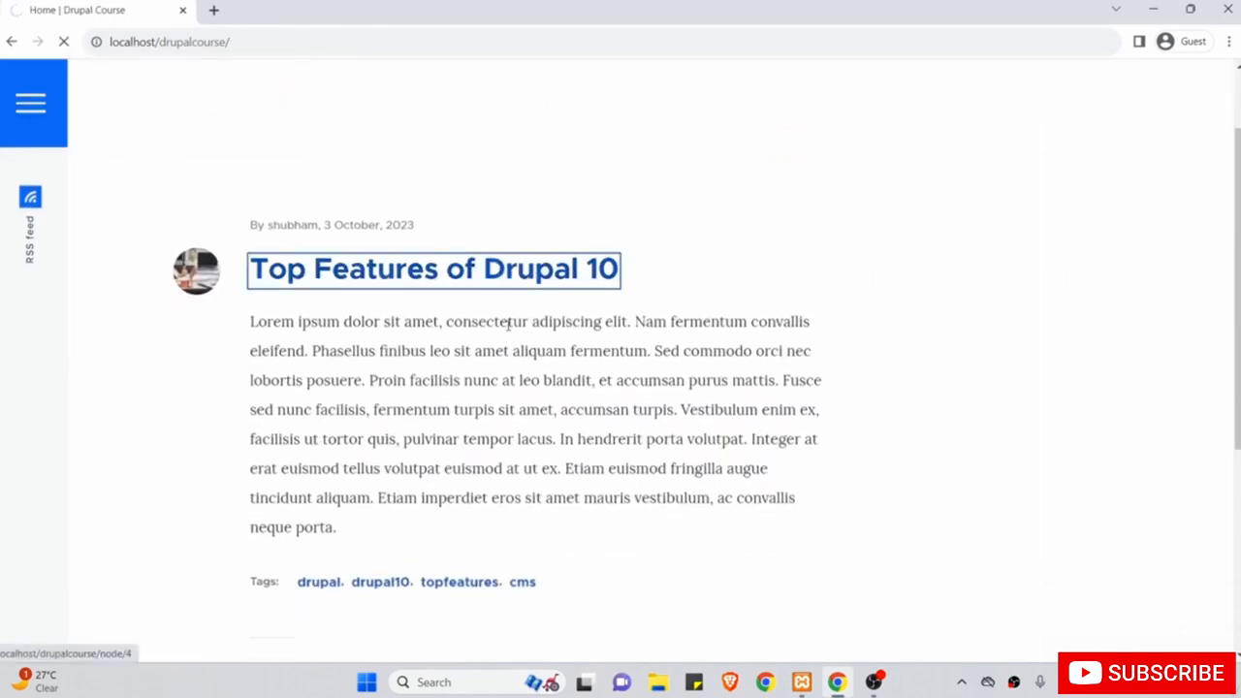
scroll(508, 324, "down", 15)
scroll(508, 325, "down", 10)
scroll(508, 327, "up", 20)
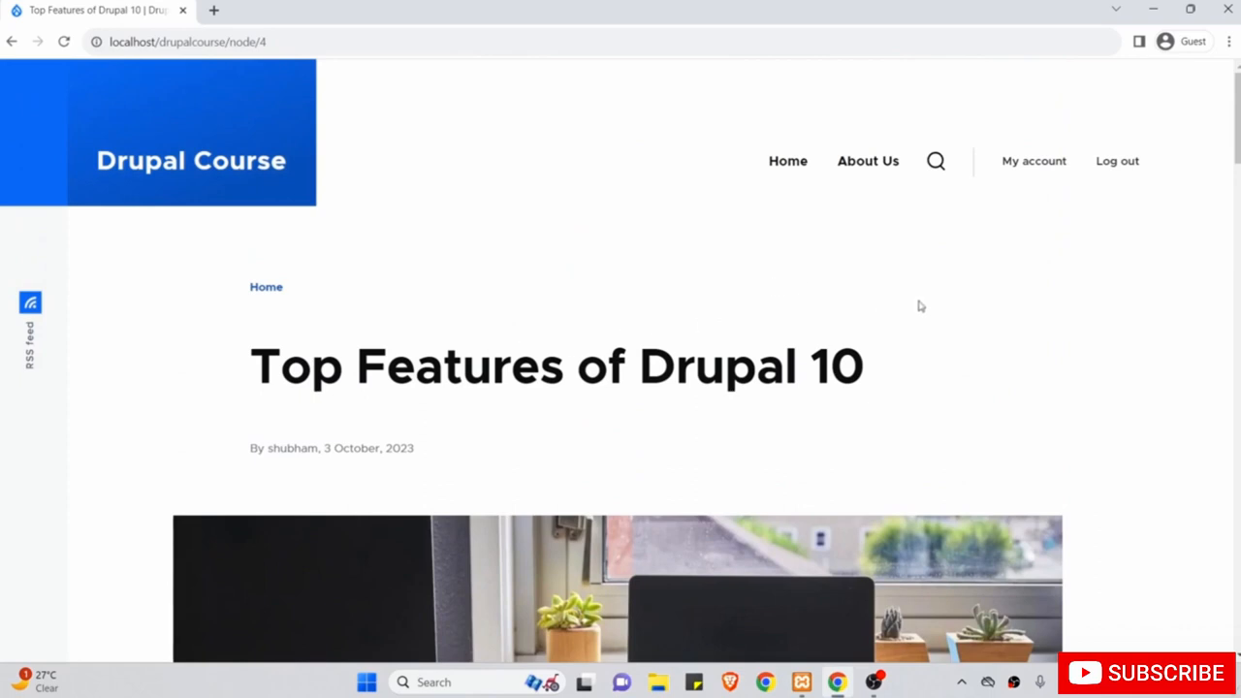
left_click(1121, 162)
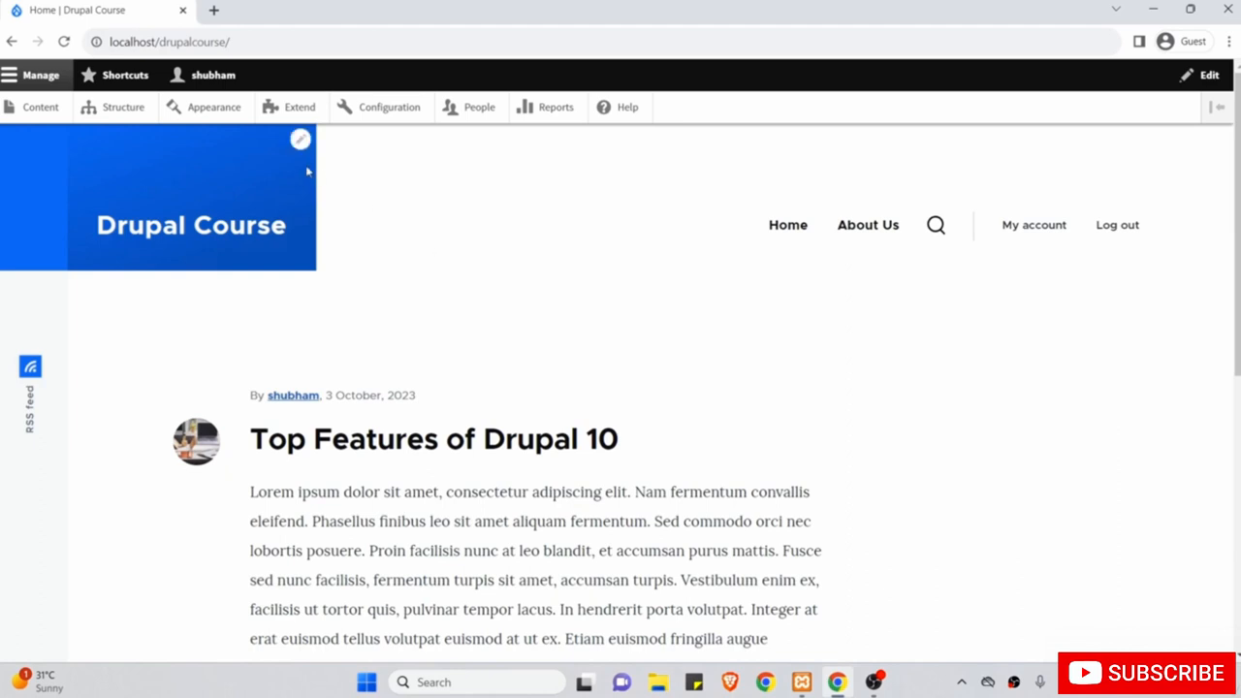
Open the administrator's own profile form and look over the email and username fields.
left_click(222, 83)
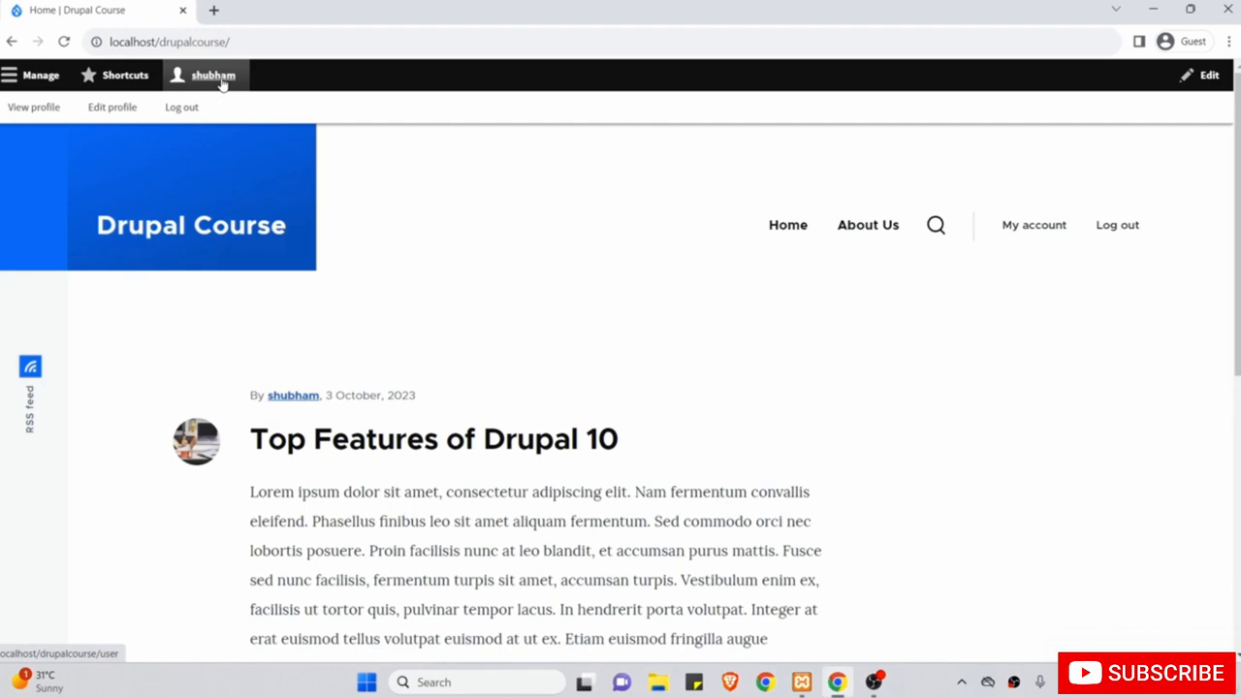
left_click(112, 111)
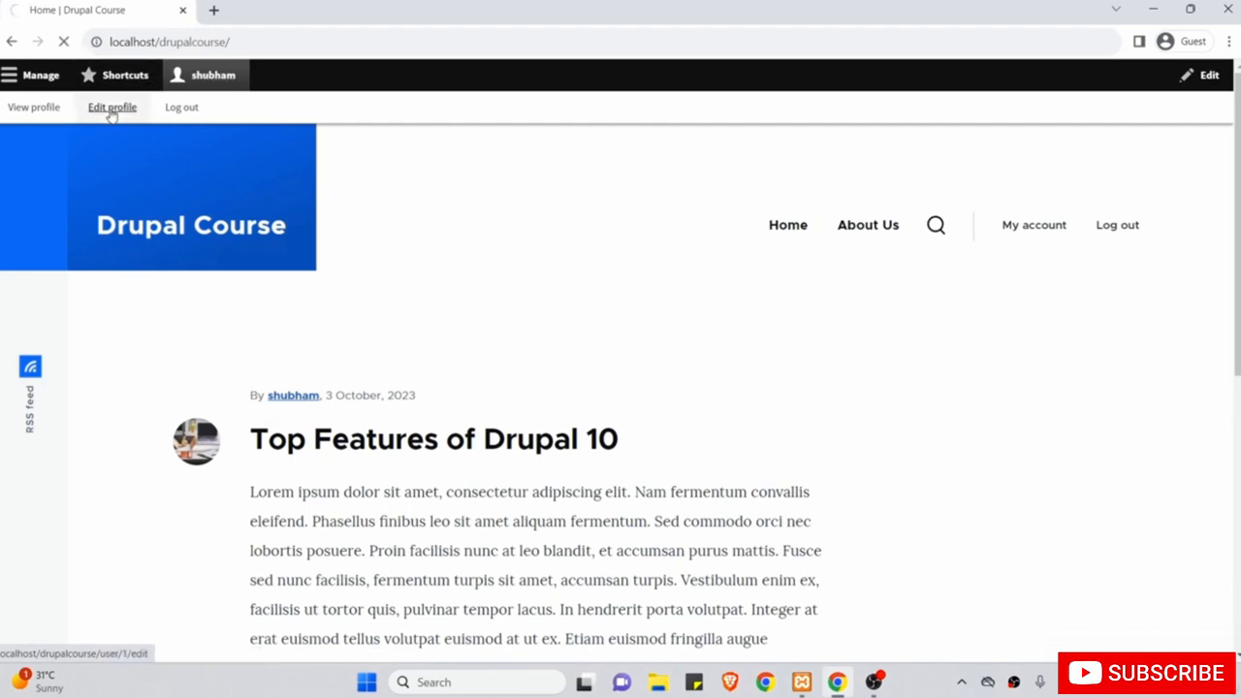
scroll(268, 332, "down", 1)
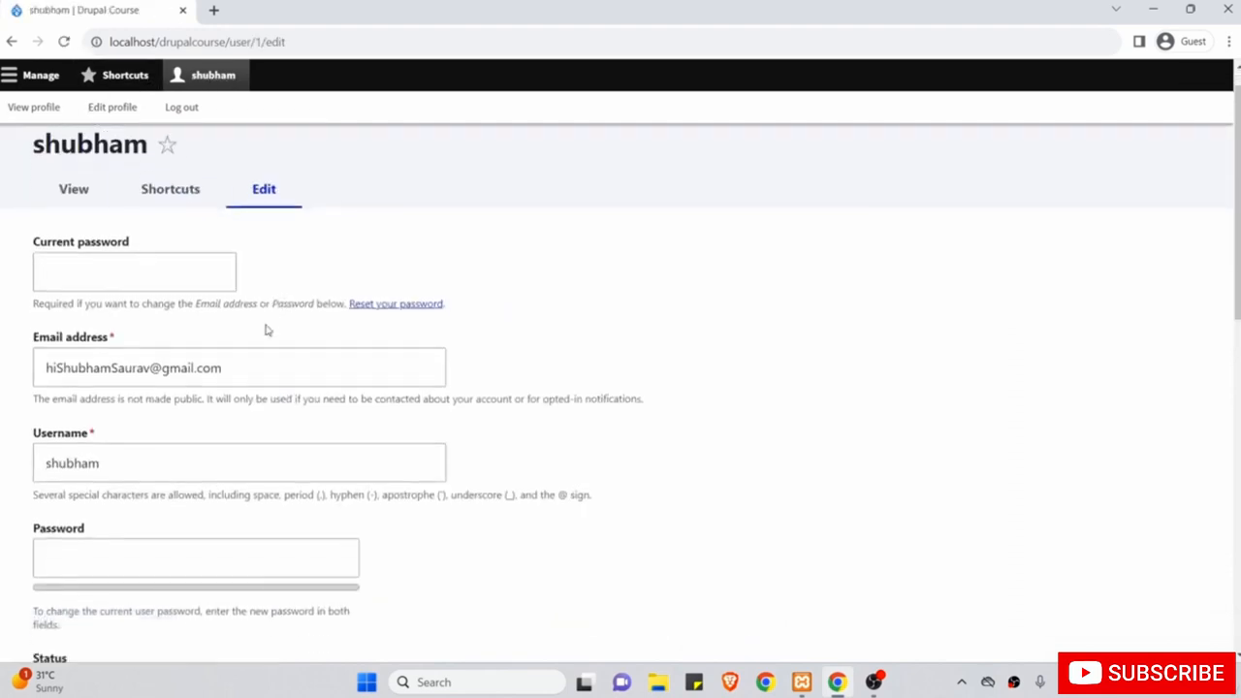
scroll(267, 331, "down", 1)
left_click(267, 325)
scroll(267, 325, "up", 1)
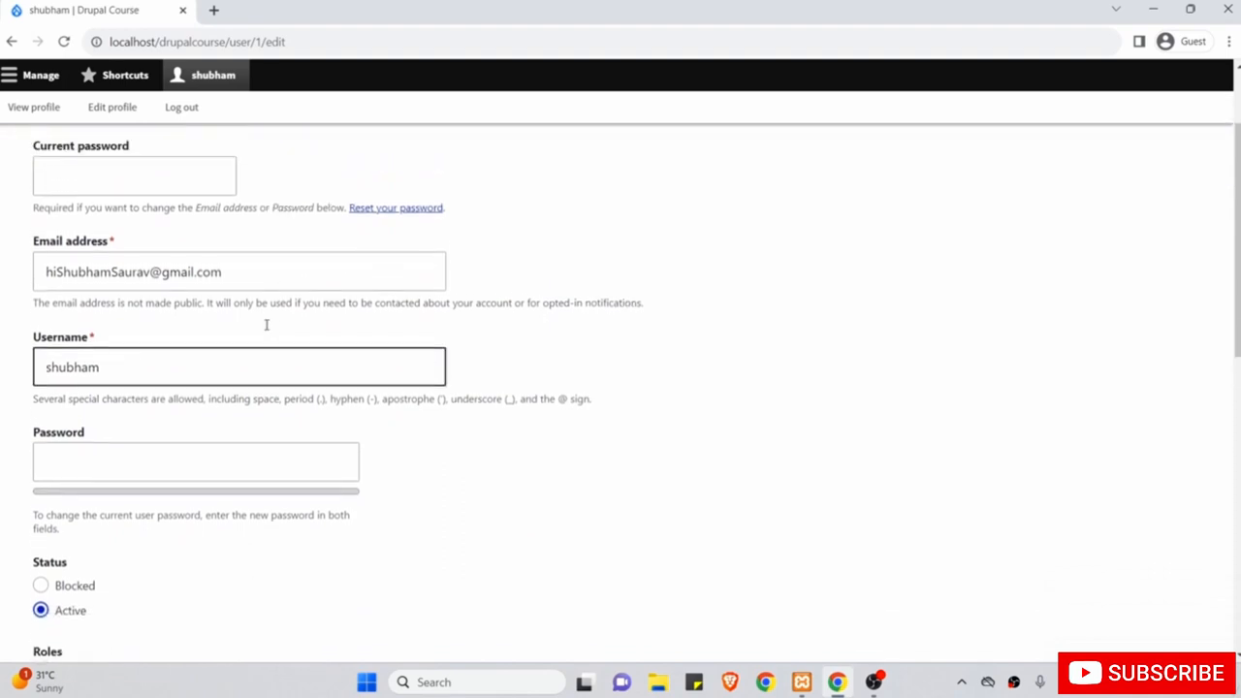
triple_click(275, 289)
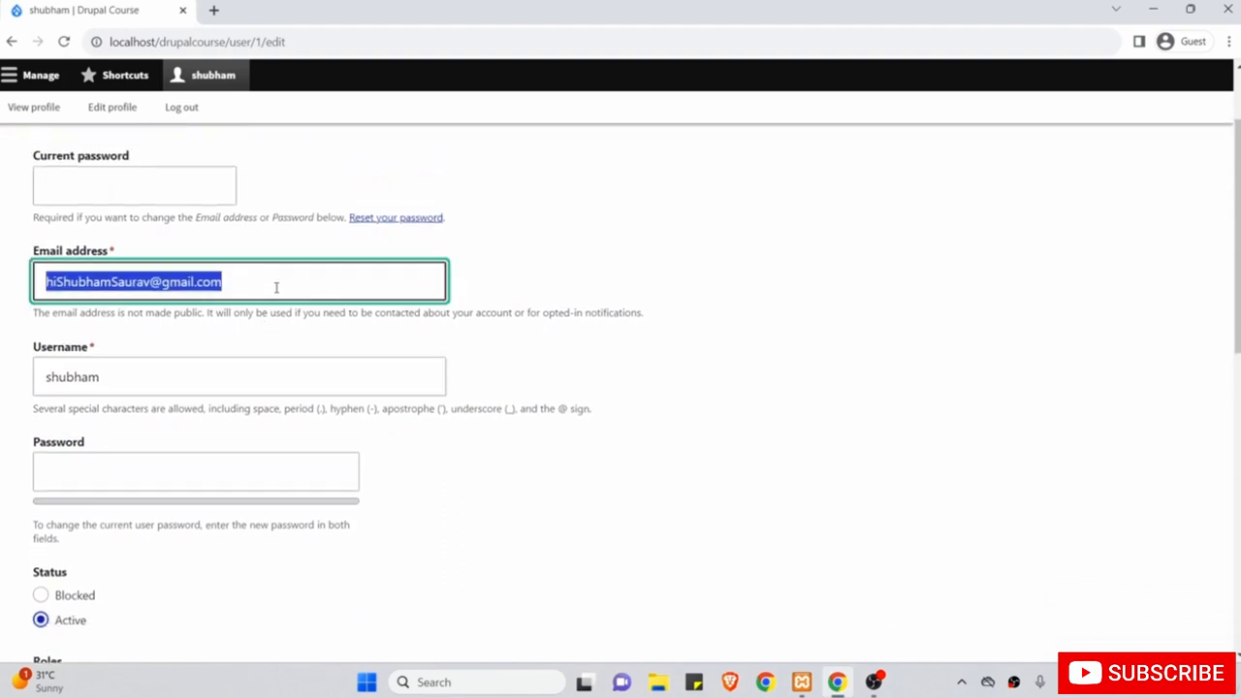
left_click(255, 383)
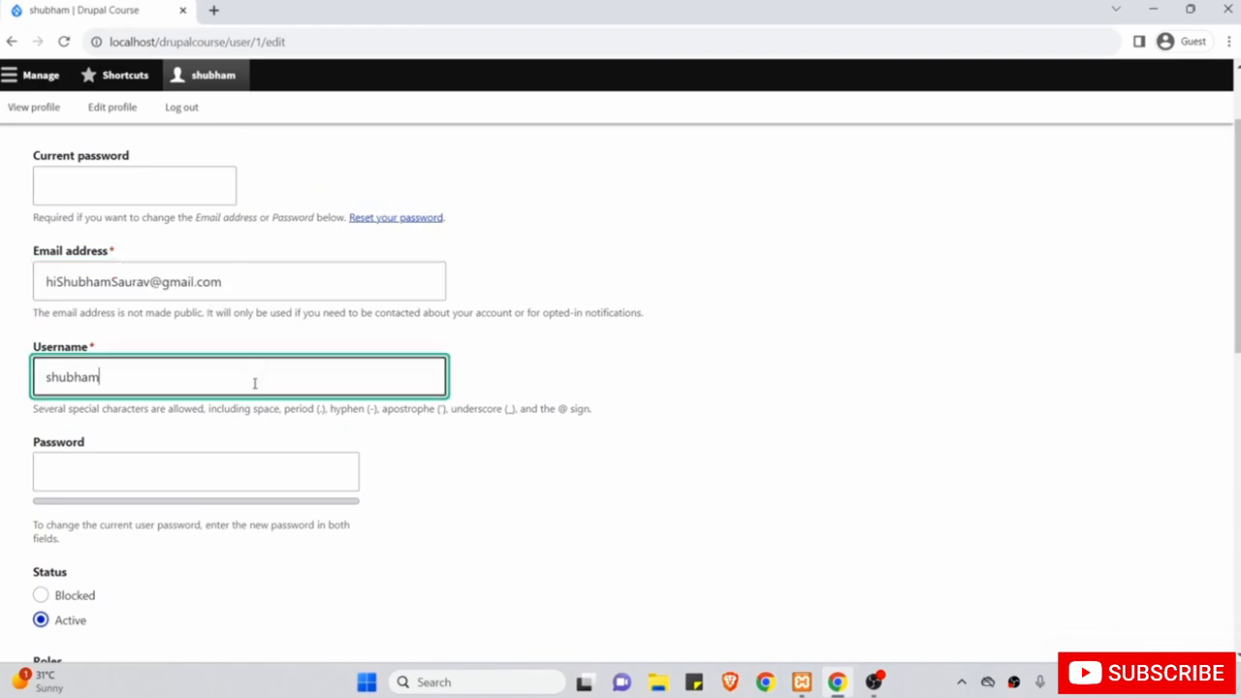
Scroll through the rest of the profile without changes, then go to the People list.
scroll(255, 382, "down", 2)
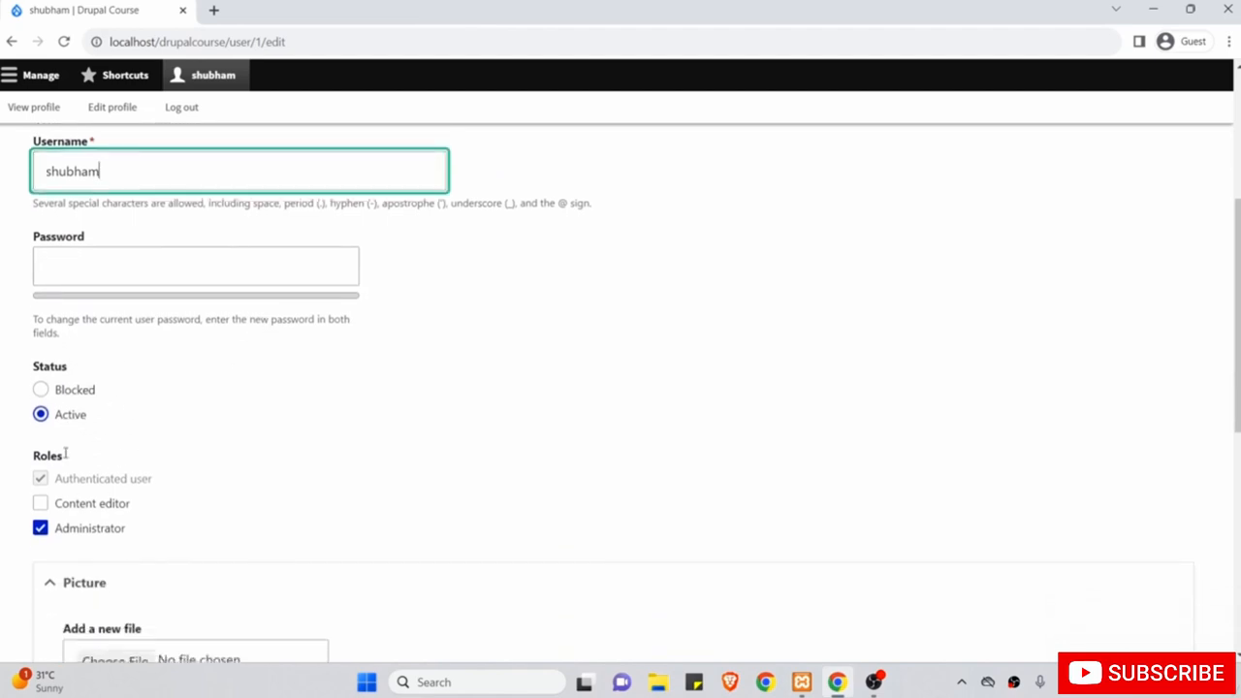
scroll(206, 532, "down", 2)
scroll(206, 533, "down", 2)
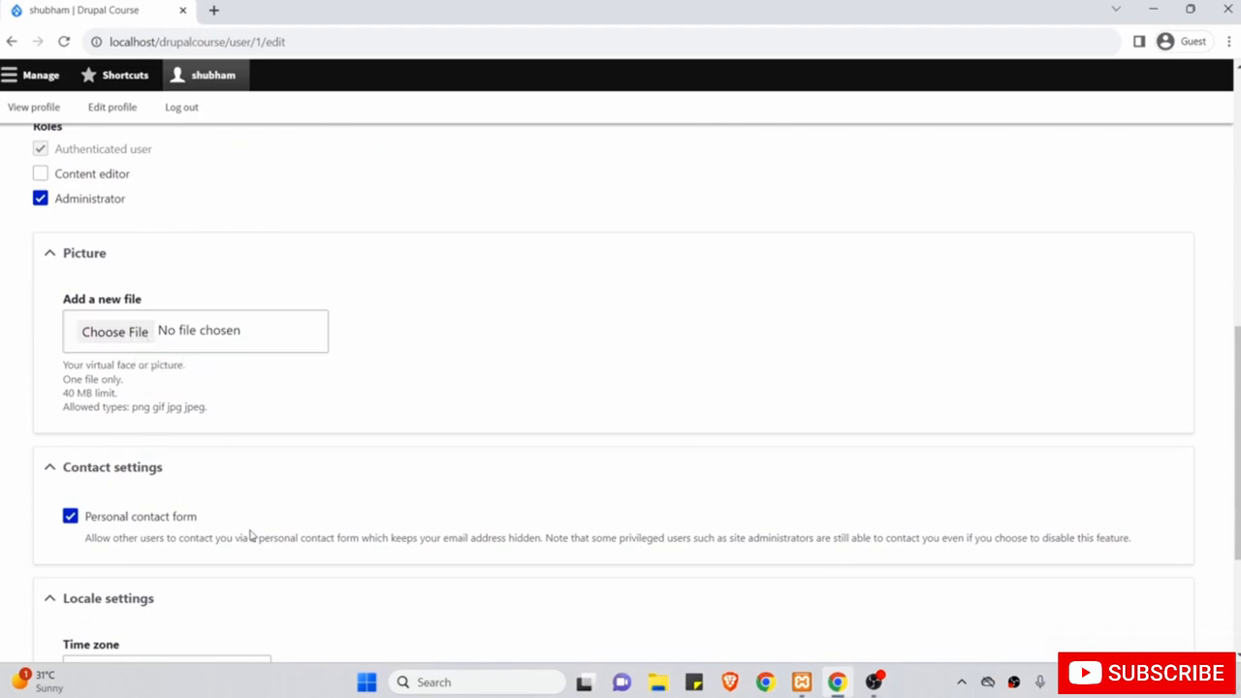
scroll(250, 535, "down", 3)
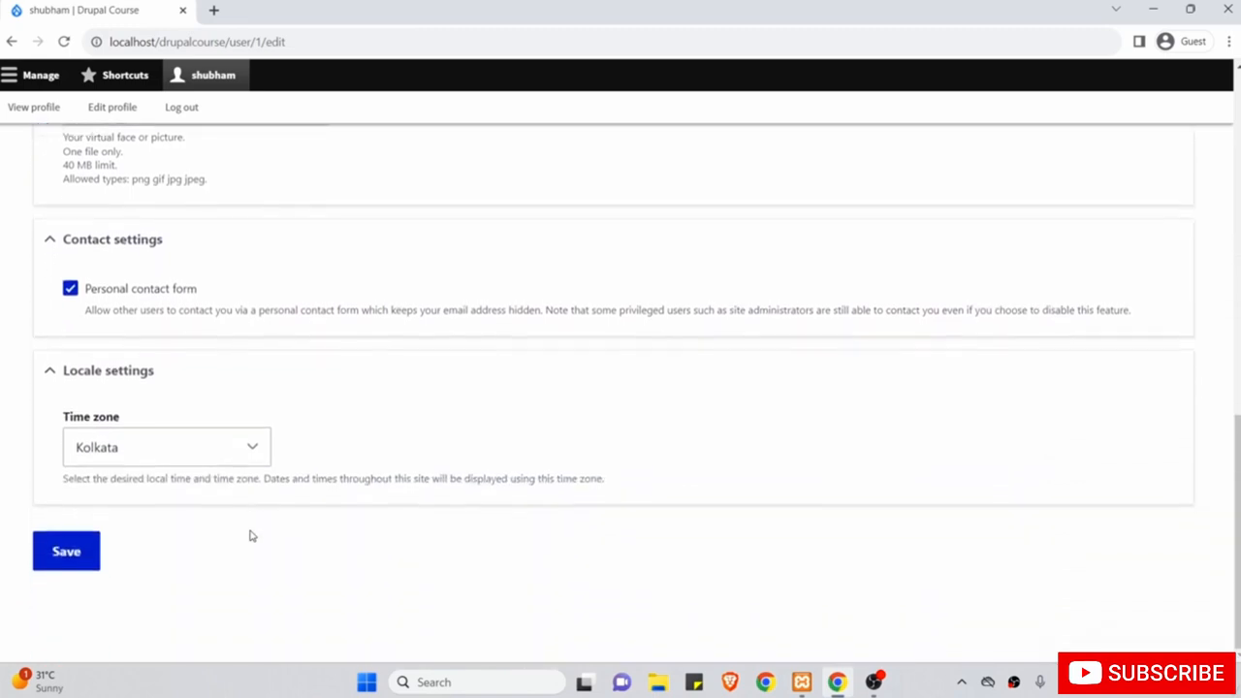
scroll(238, 307, "up", 2)
scroll(237, 307, "up", 5)
left_click(280, 268)
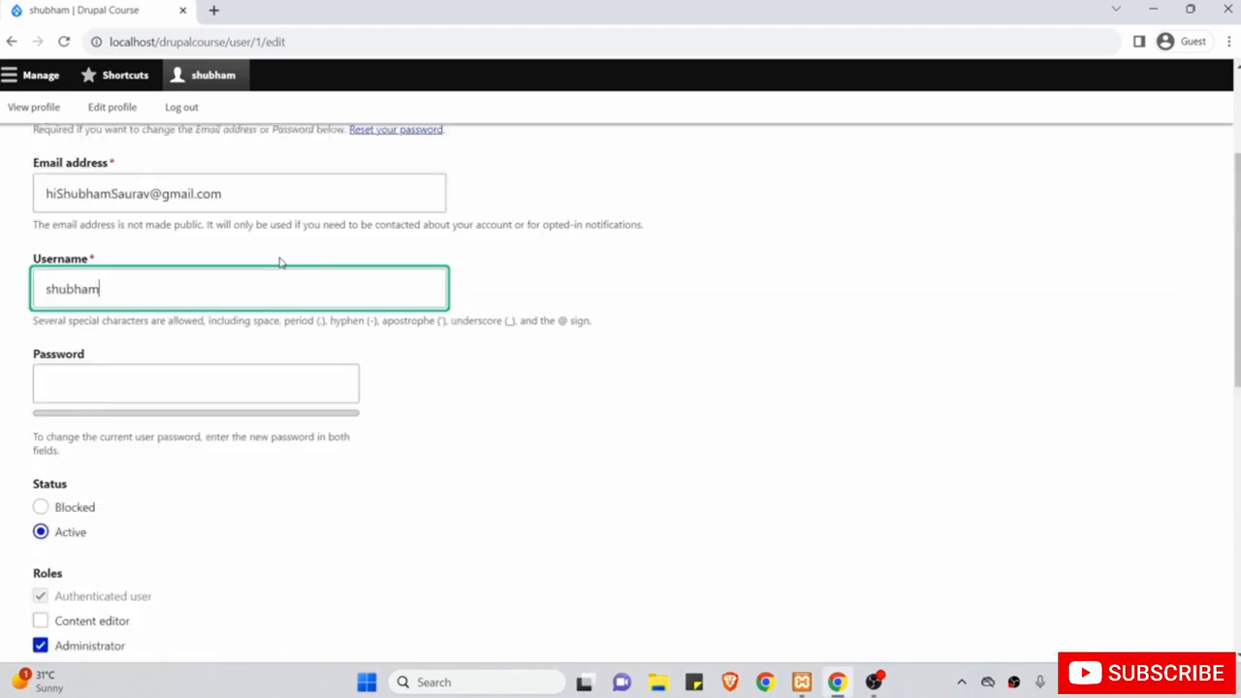
left_click(36, 85)
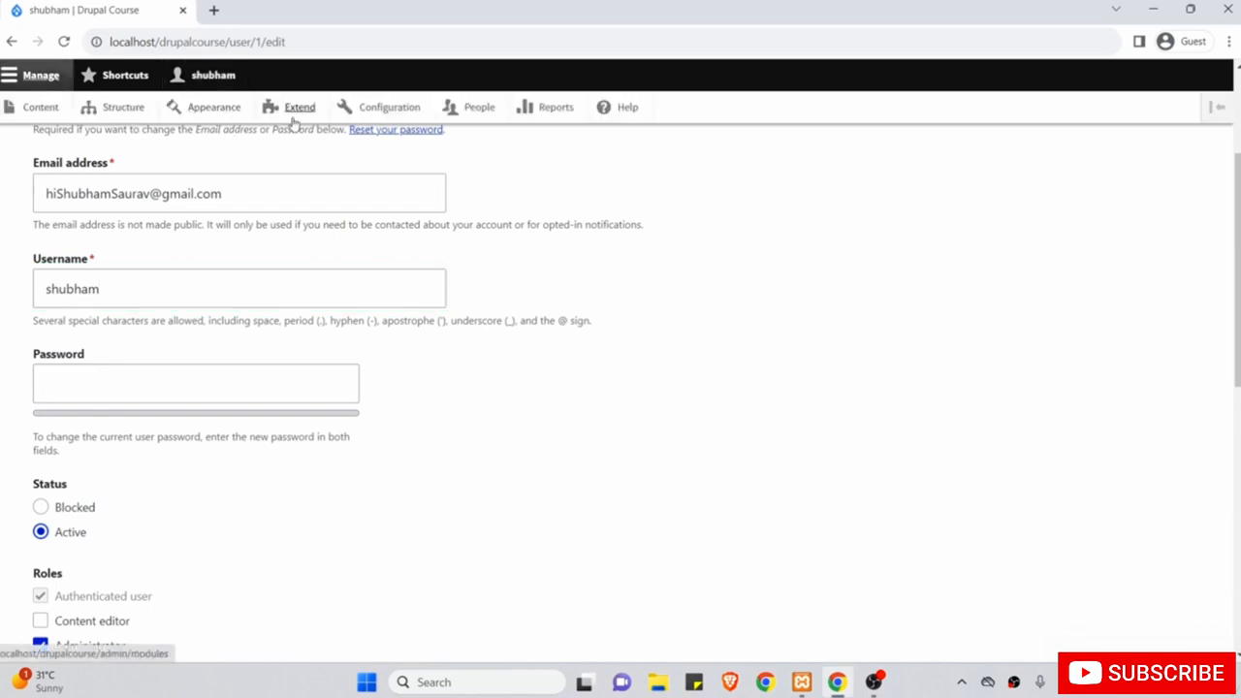
left_click(474, 112)
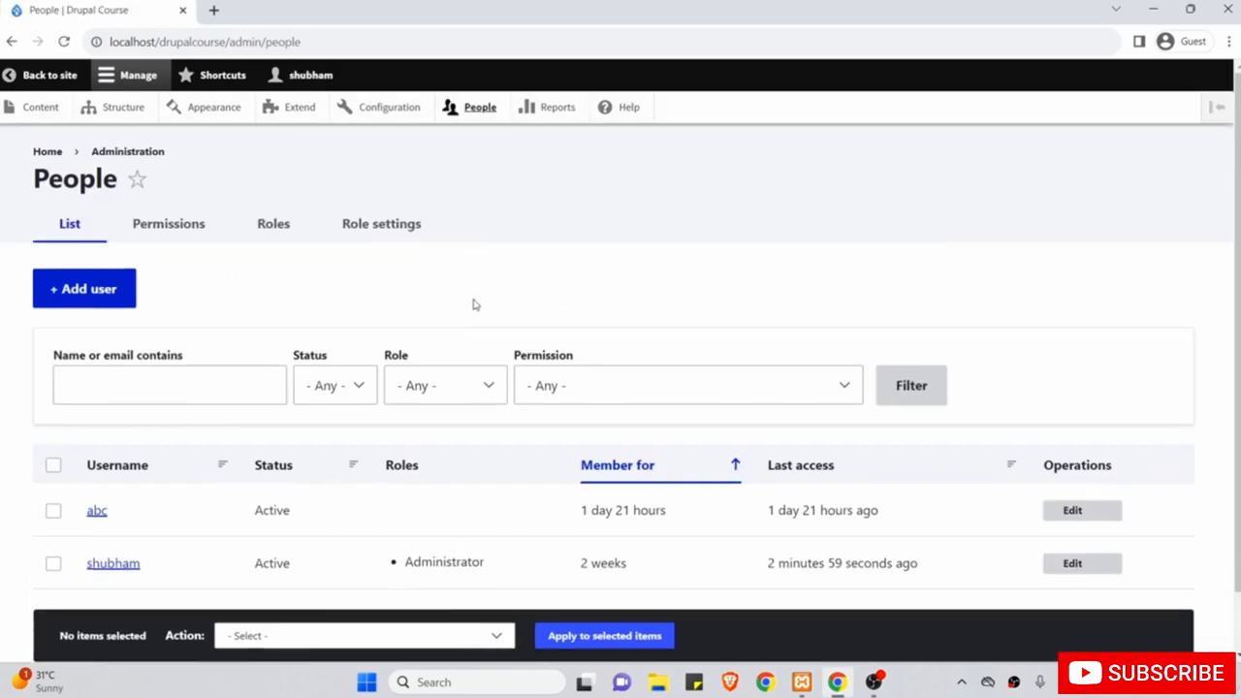
Open user abc's account form, review its settings, and save it.
scroll(475, 305, "down", 1)
scroll(287, 253, "down", 1)
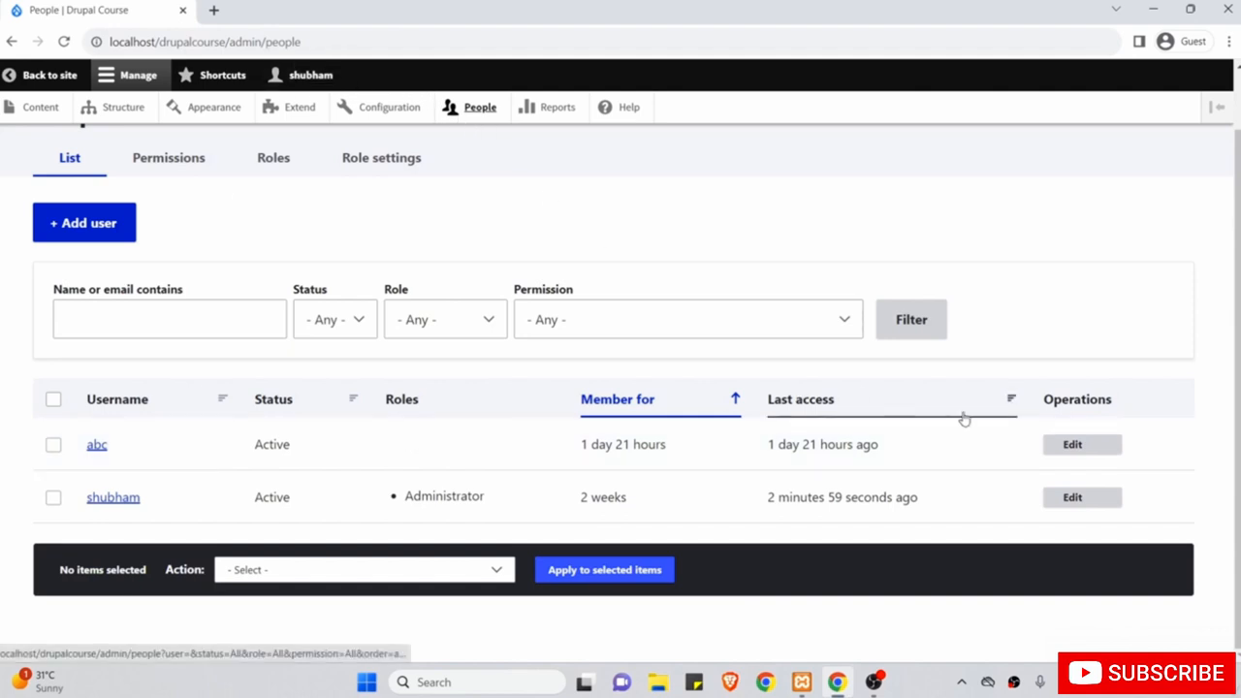
left_click(1083, 446)
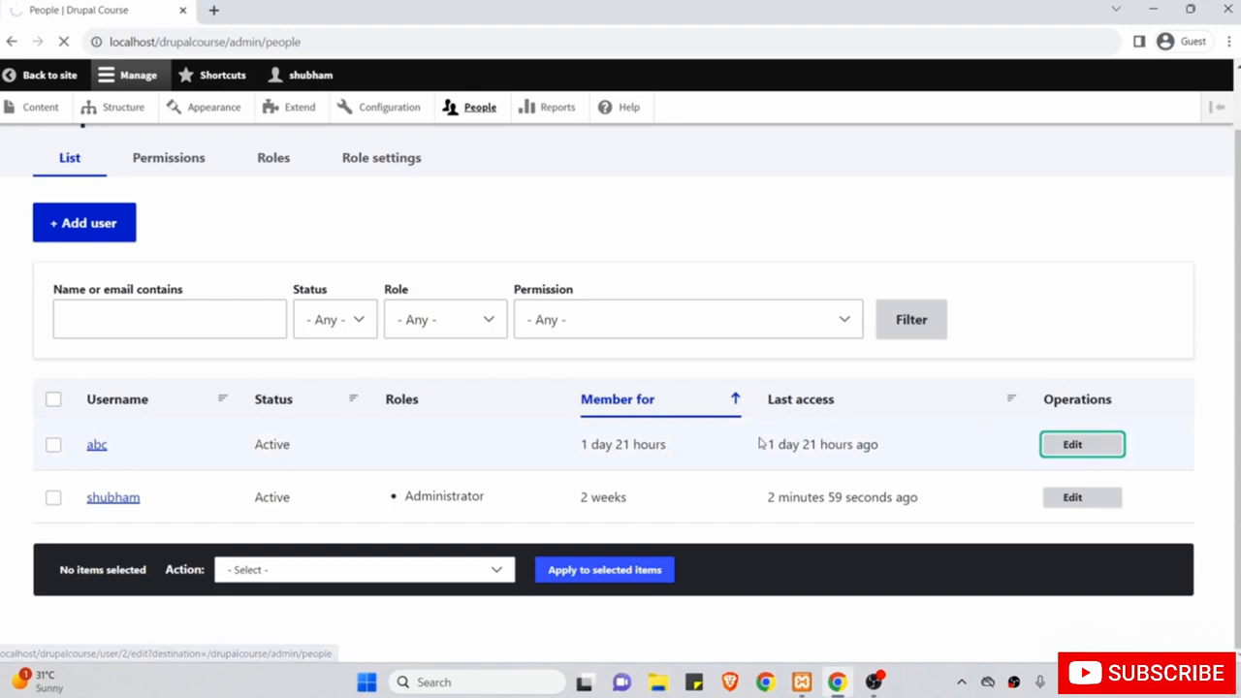
scroll(761, 443, "down", 15)
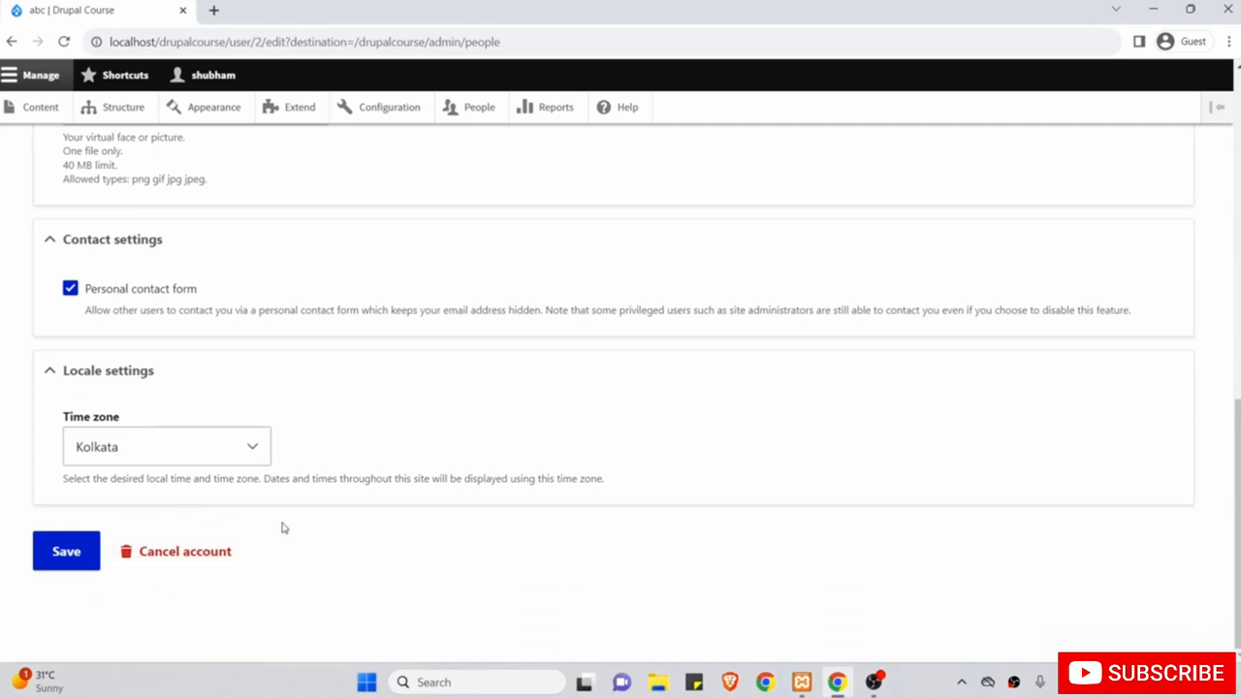
scroll(299, 393, "up", 3)
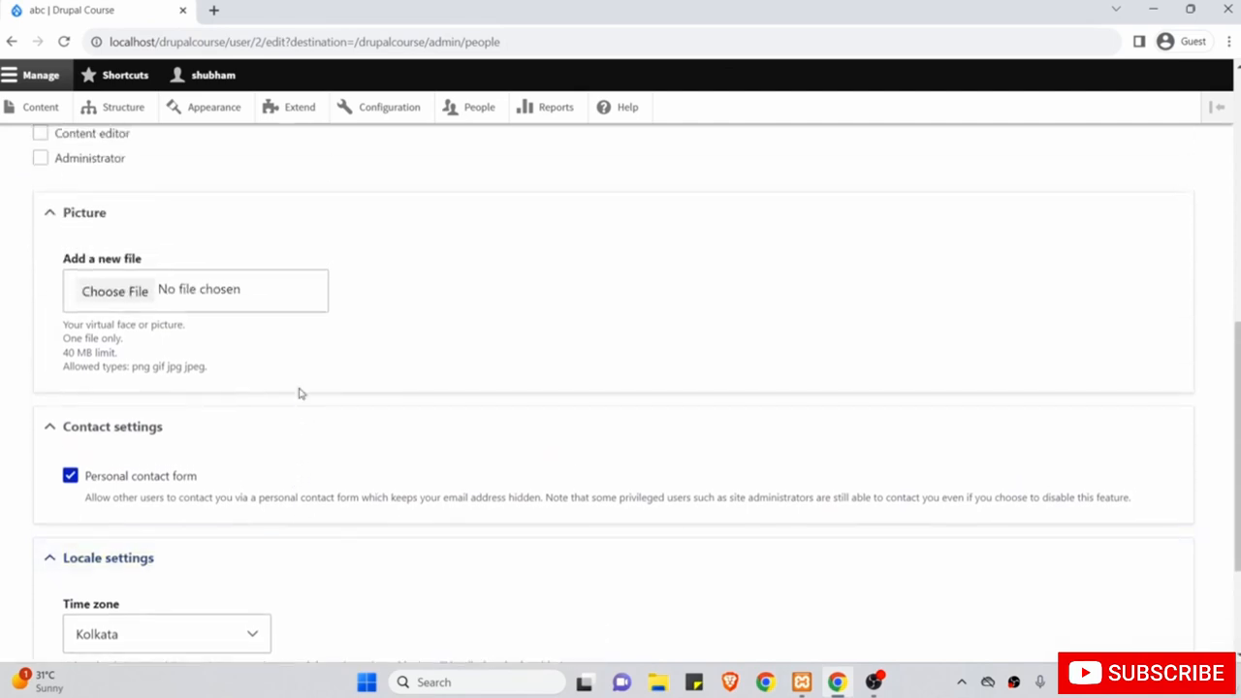
scroll(300, 394, "up", 3)
scroll(300, 394, "down", 6)
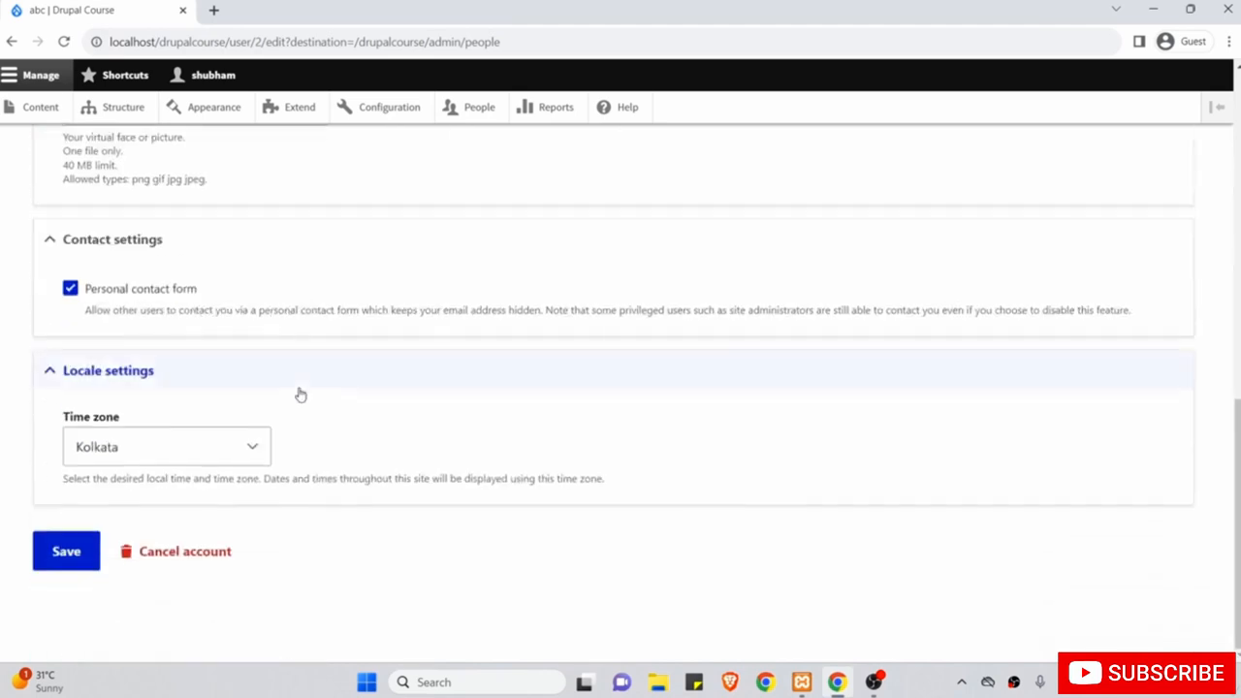
left_click(66, 553)
Return to People and view the Roles page with its four user roles.
scroll(529, 261, "up", 3)
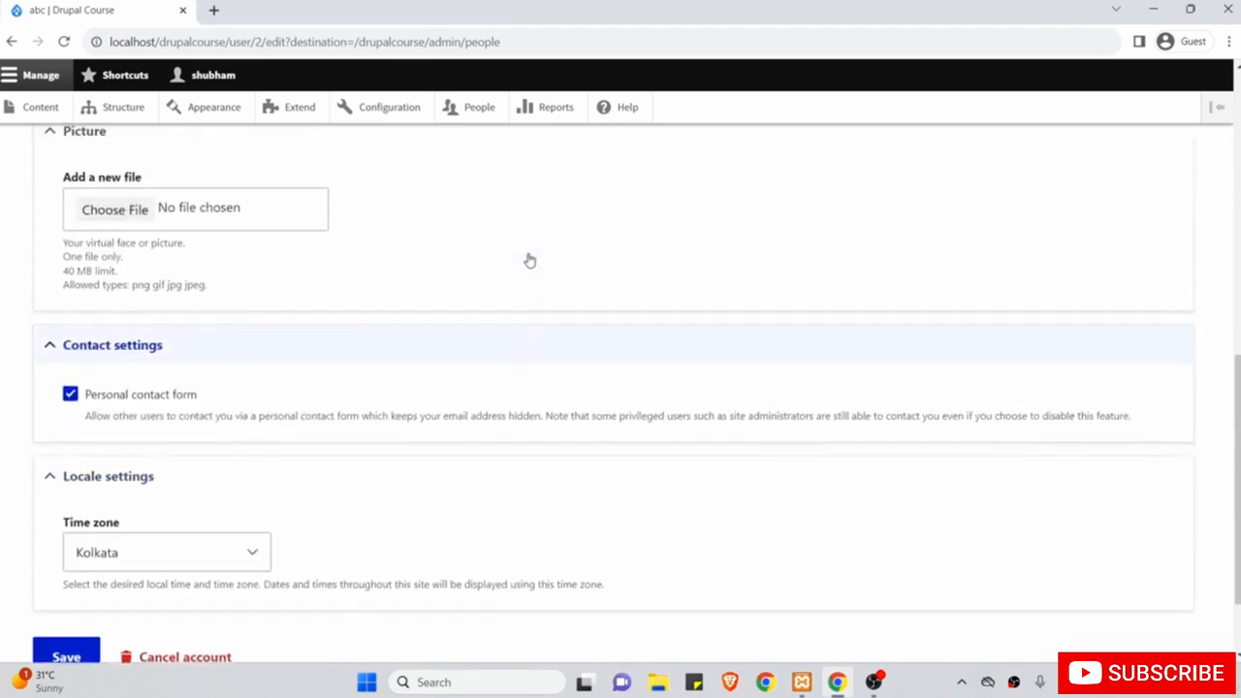
scroll(452, 325, "down", 1)
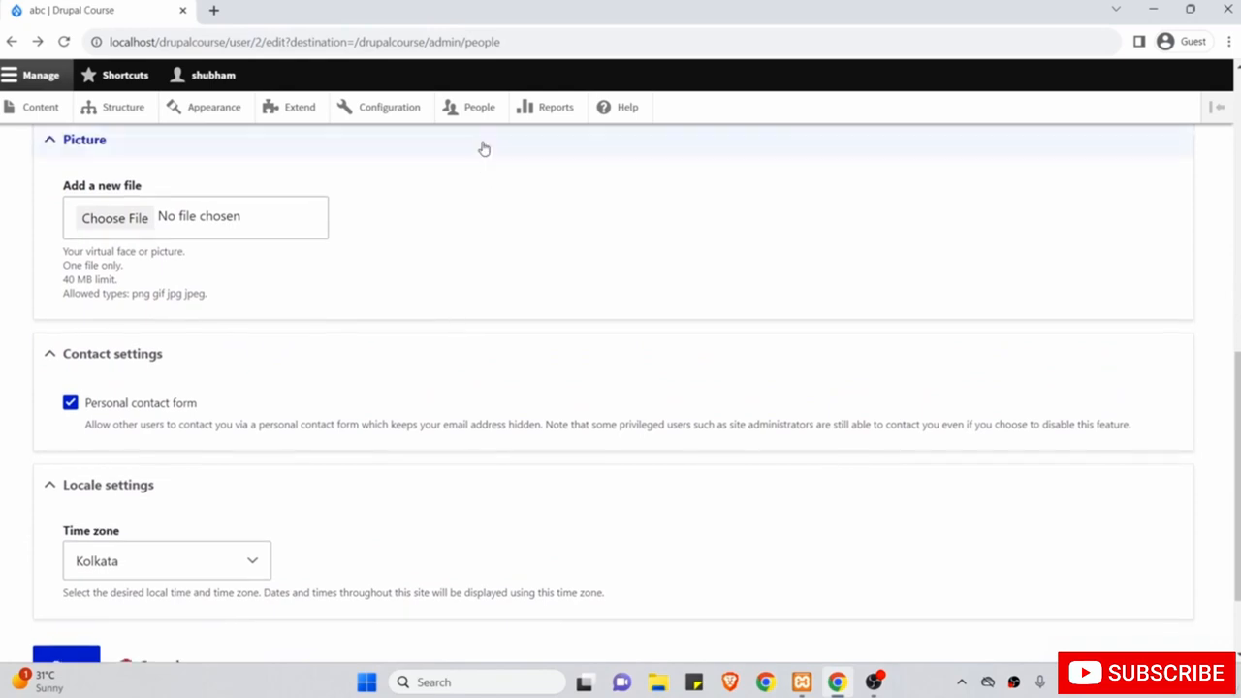
left_click(477, 111)
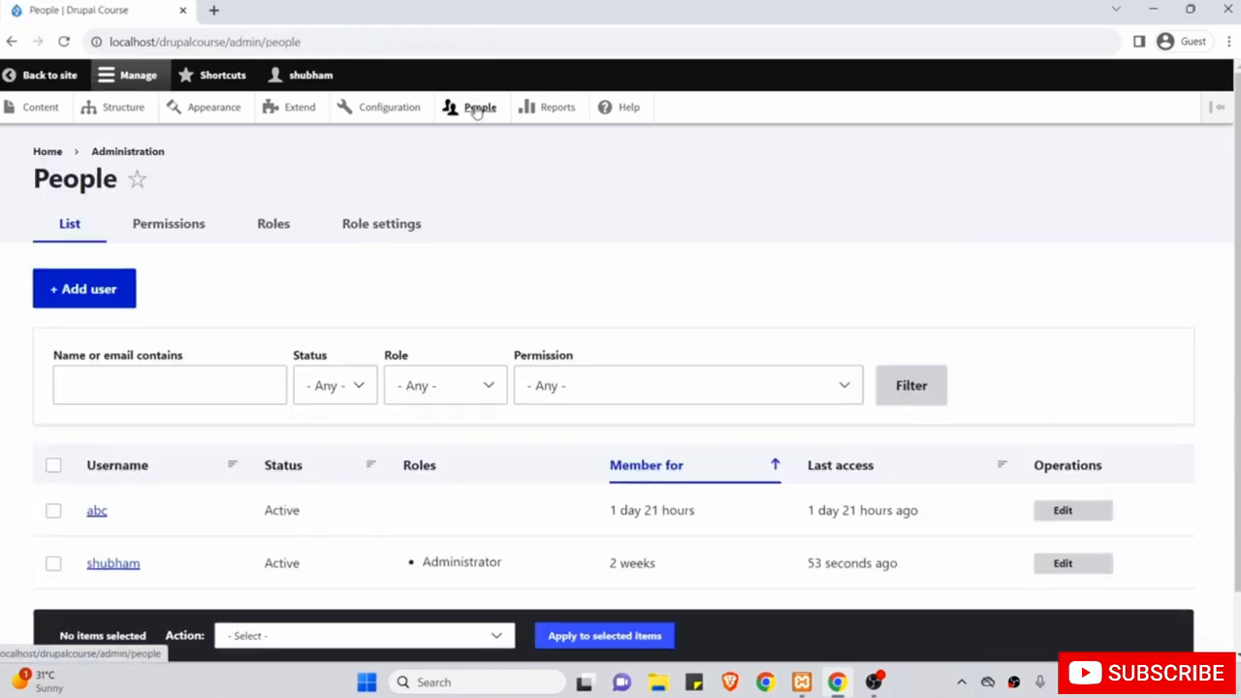
left_click(272, 224)
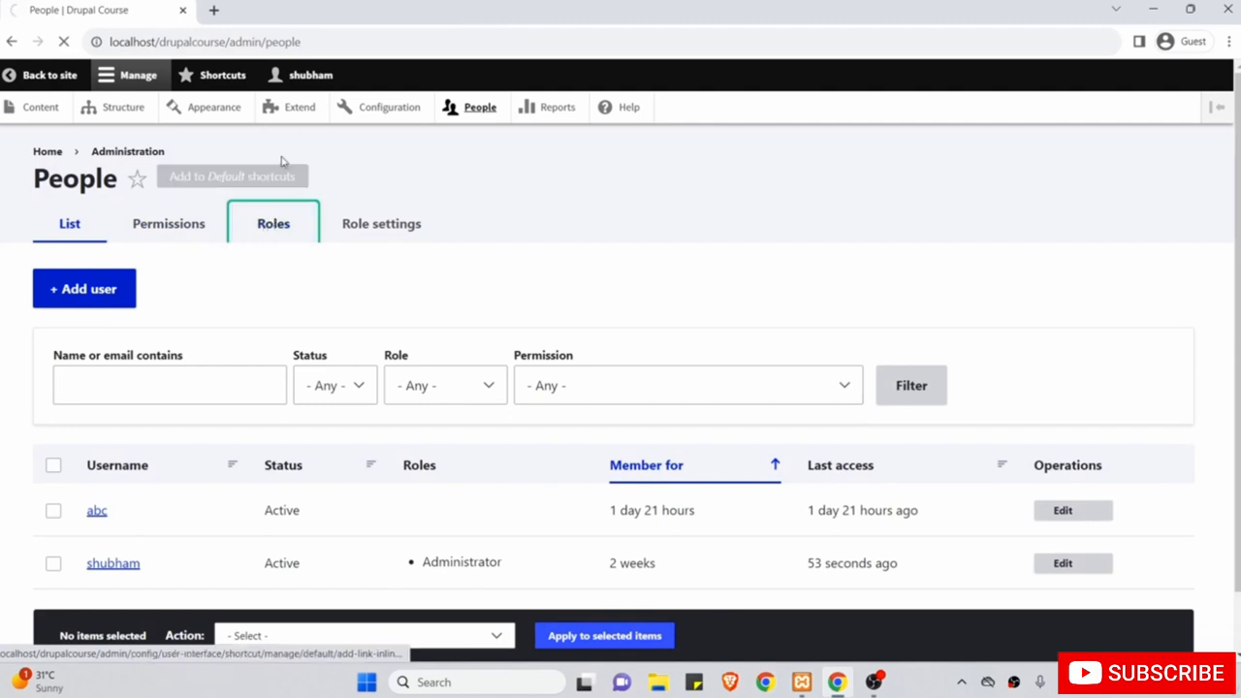
scroll(300, 343, "down", 2)
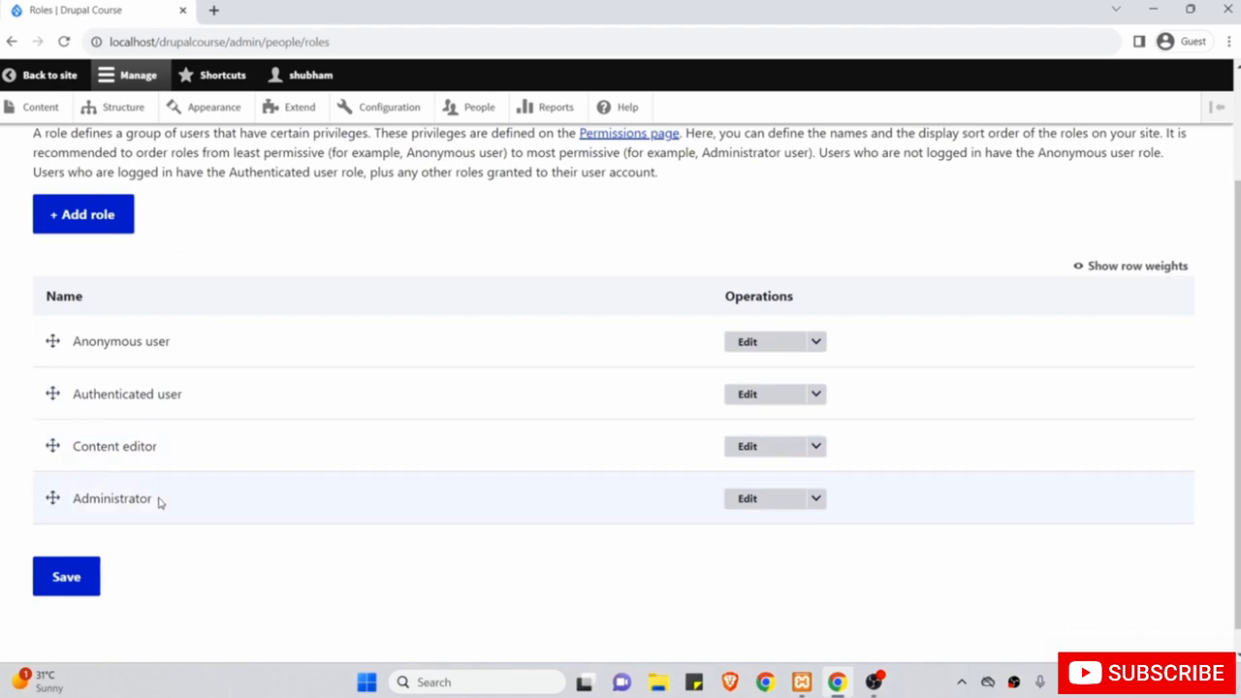
Add a role named Author (machine name author) and save it.
scroll(212, 286, "up", 1)
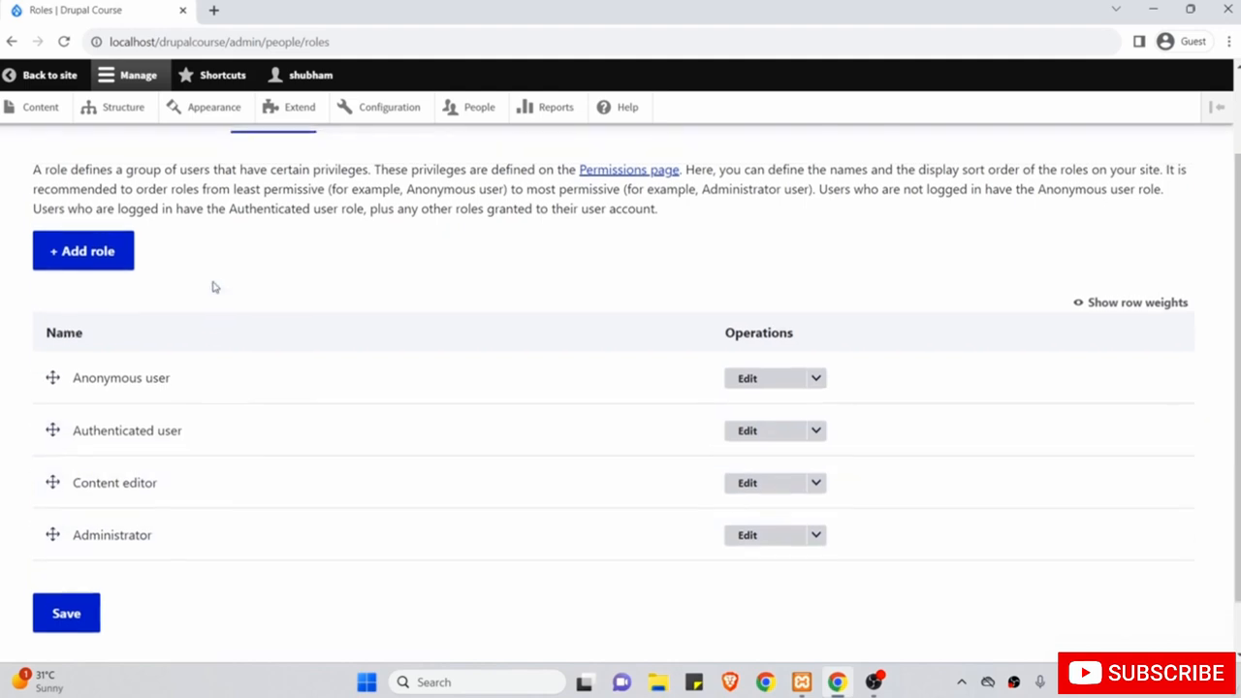
left_click(93, 254)
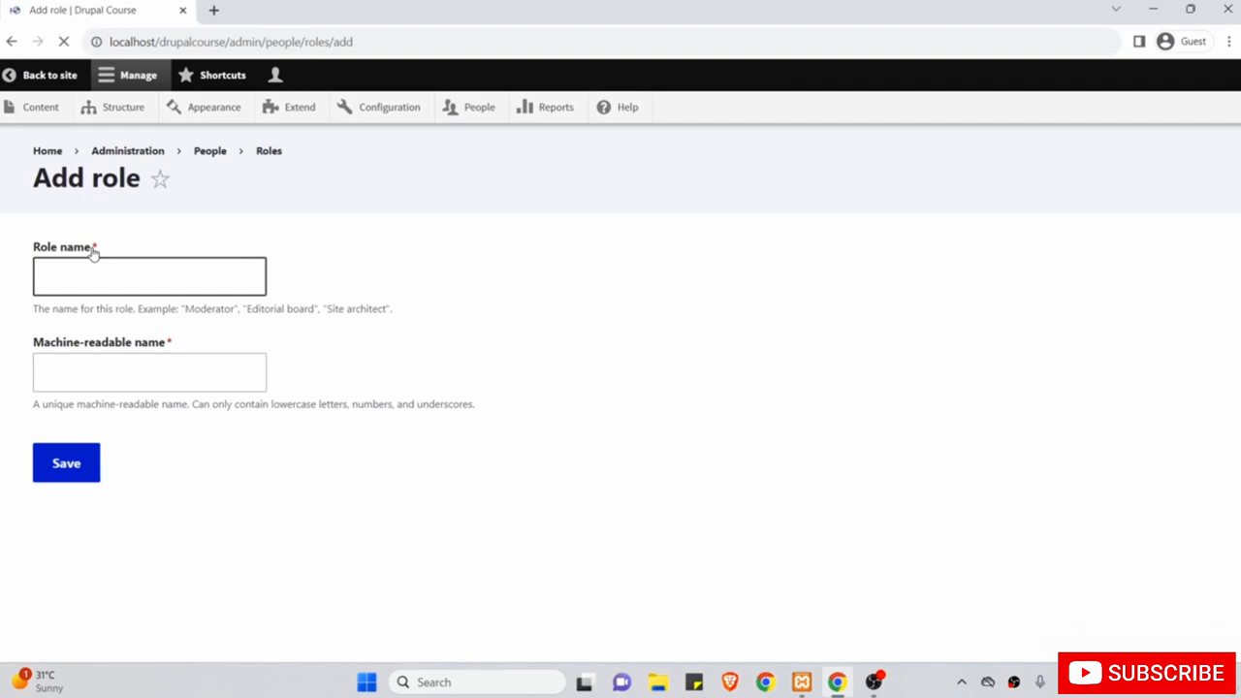
left_click(120, 269)
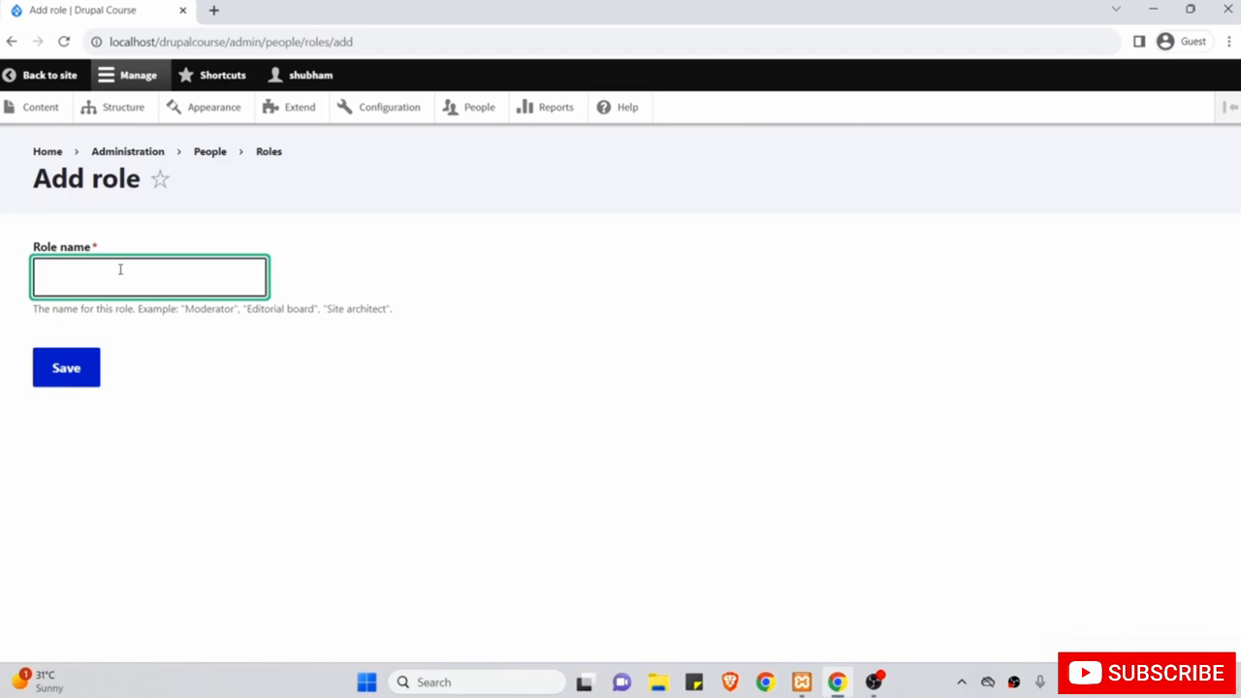
type("Author")
key("BackSpace")
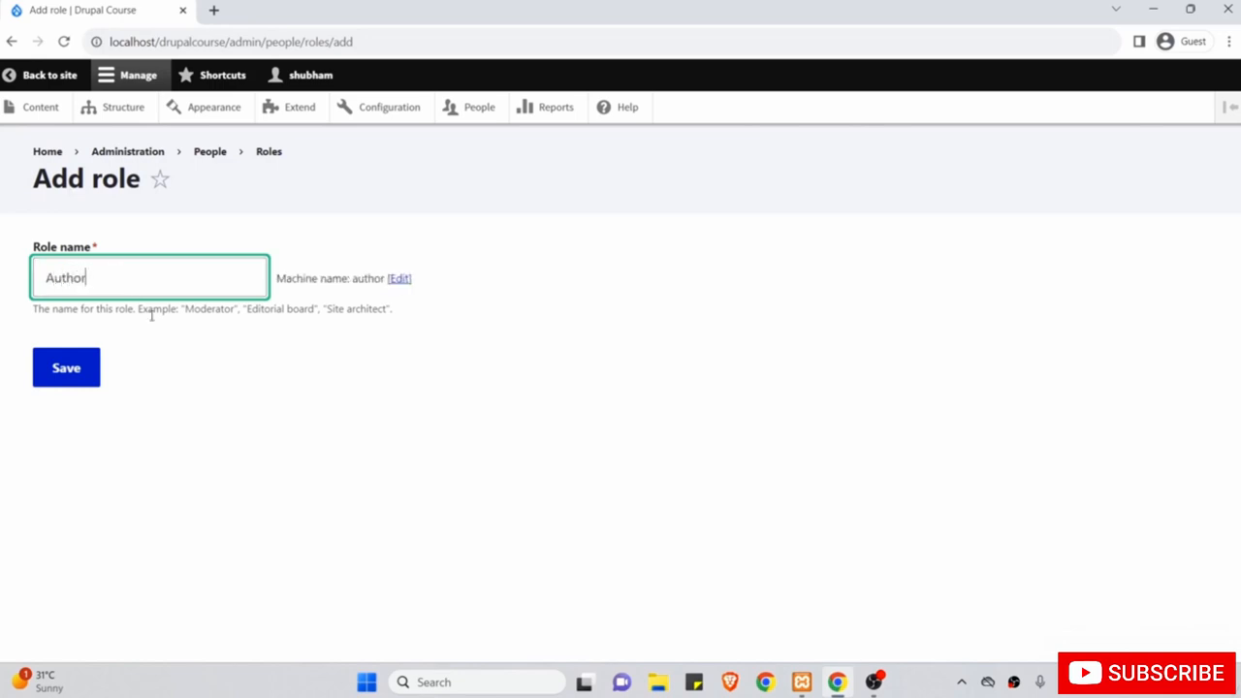
left_click(80, 368)
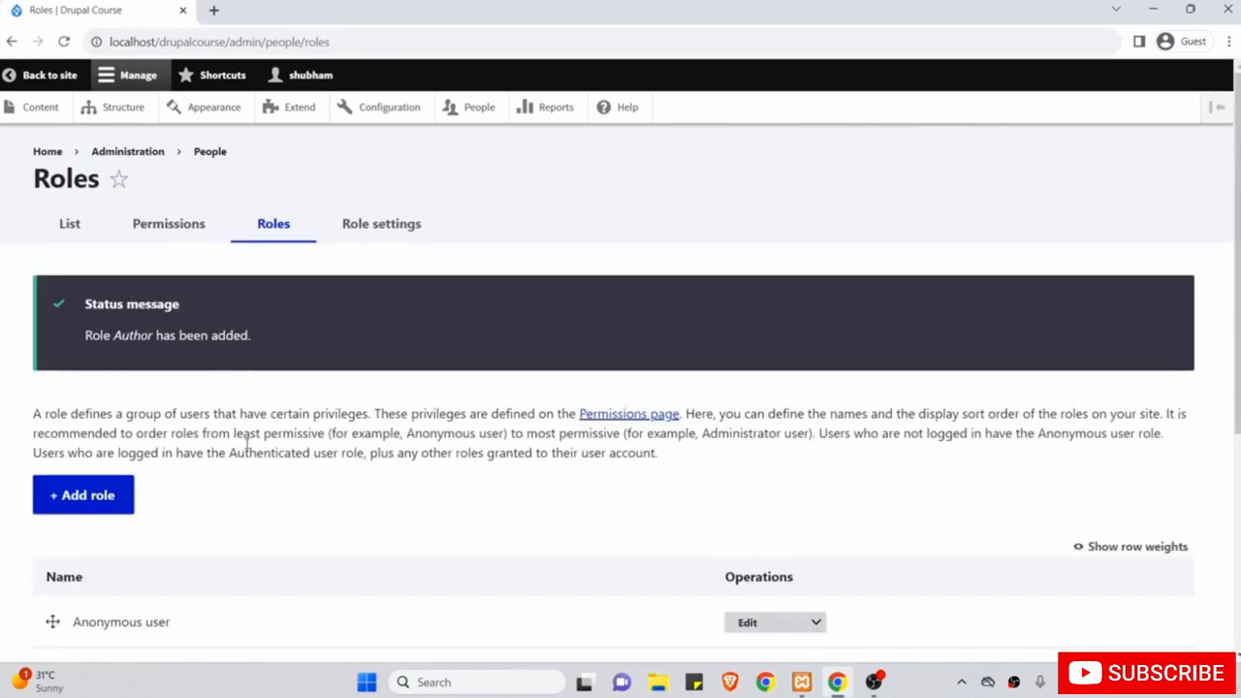
scroll(247, 444, "down", 2)
Move Author above Content editor, save the role order, and open the Permissions grid.
scroll(247, 443, "down", 2)
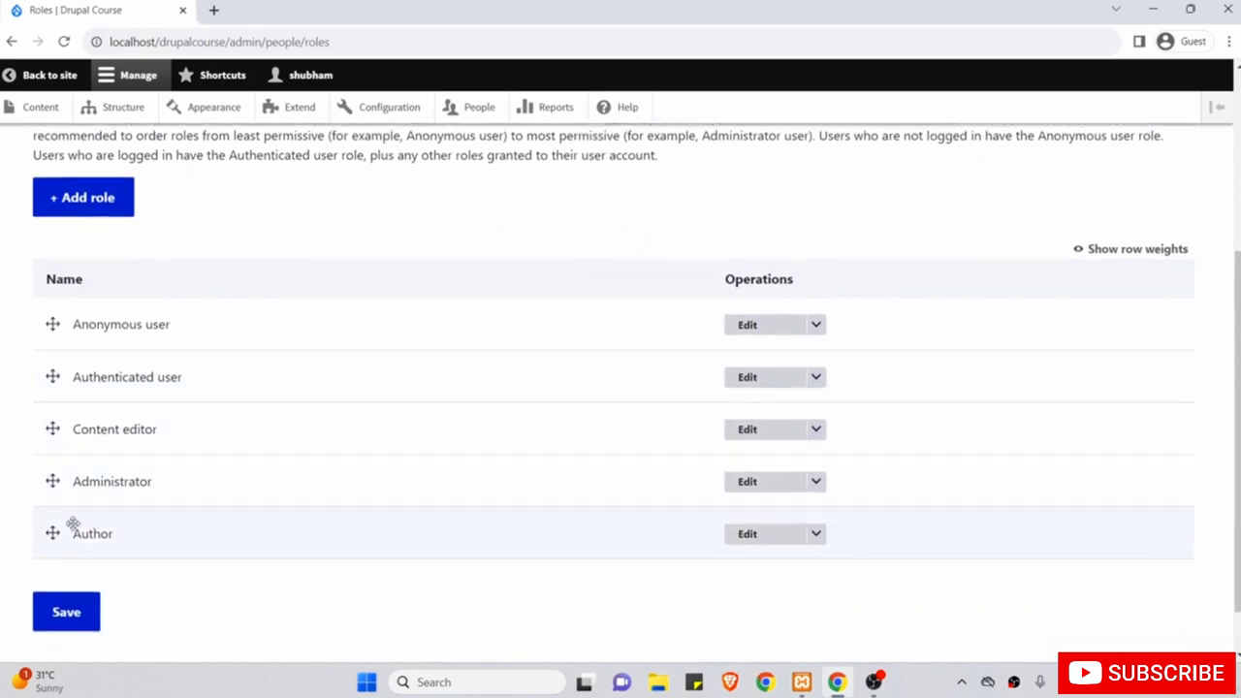
left_click_drag(52, 532, 55, 428)
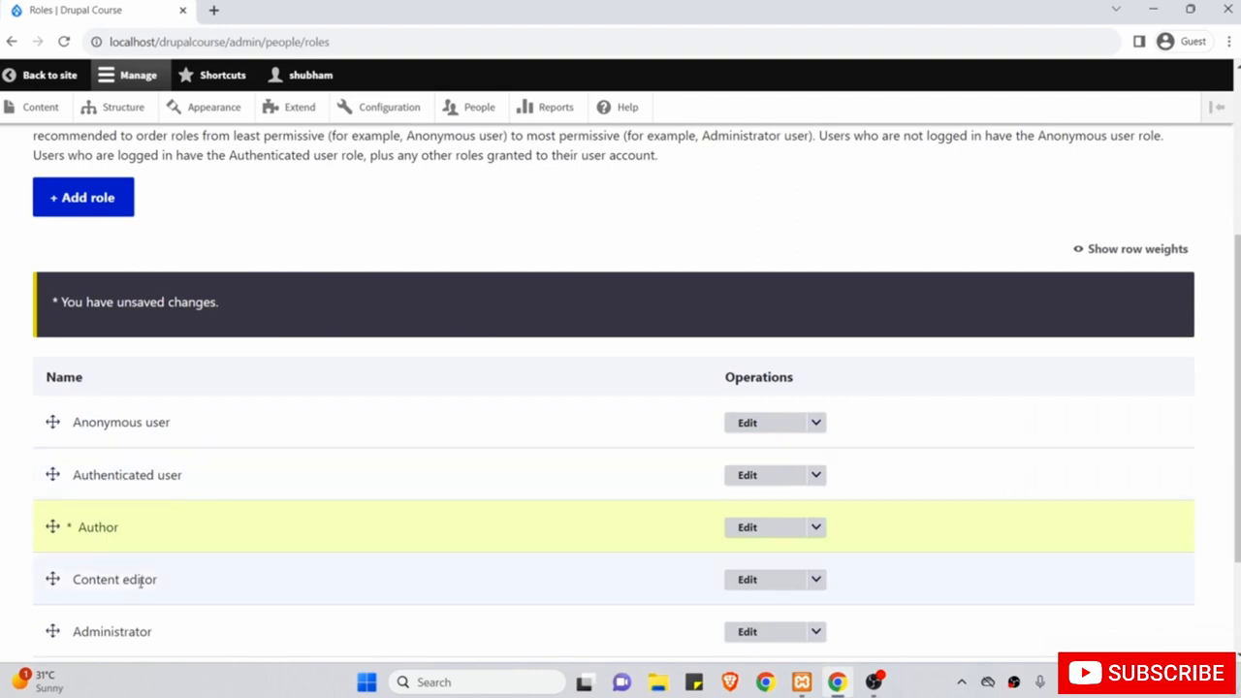
scroll(140, 582, "down", 1)
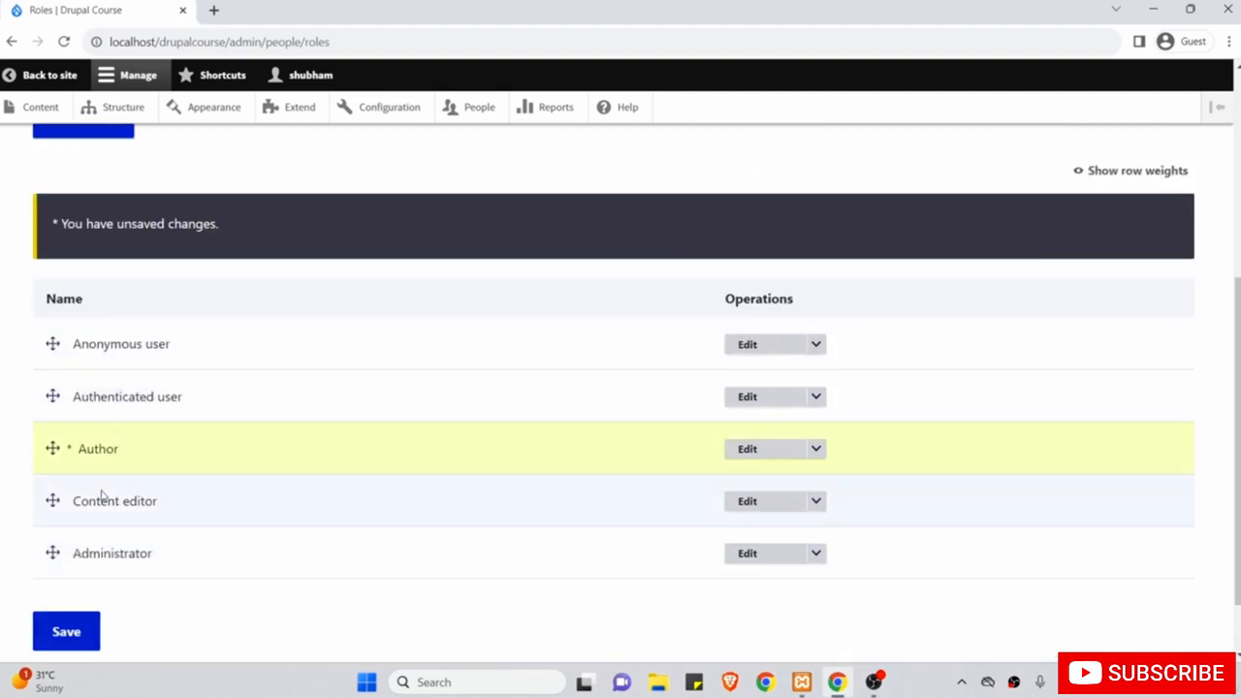
left_click(80, 632)
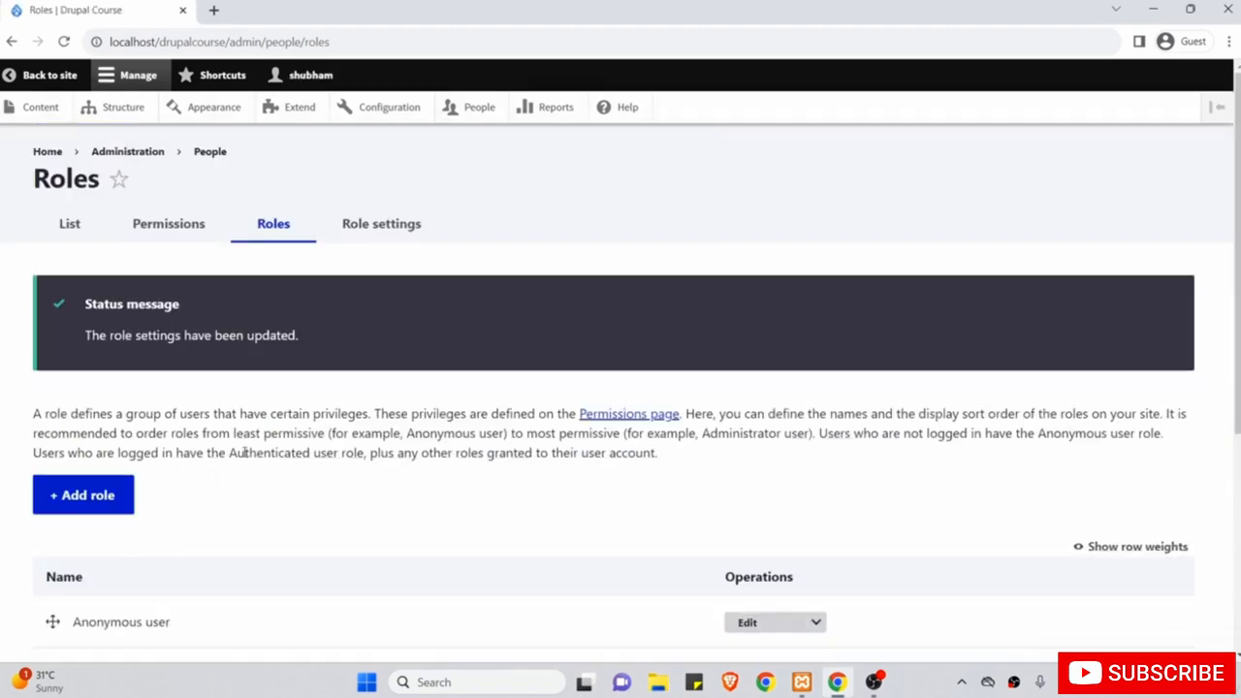
left_click(196, 231)
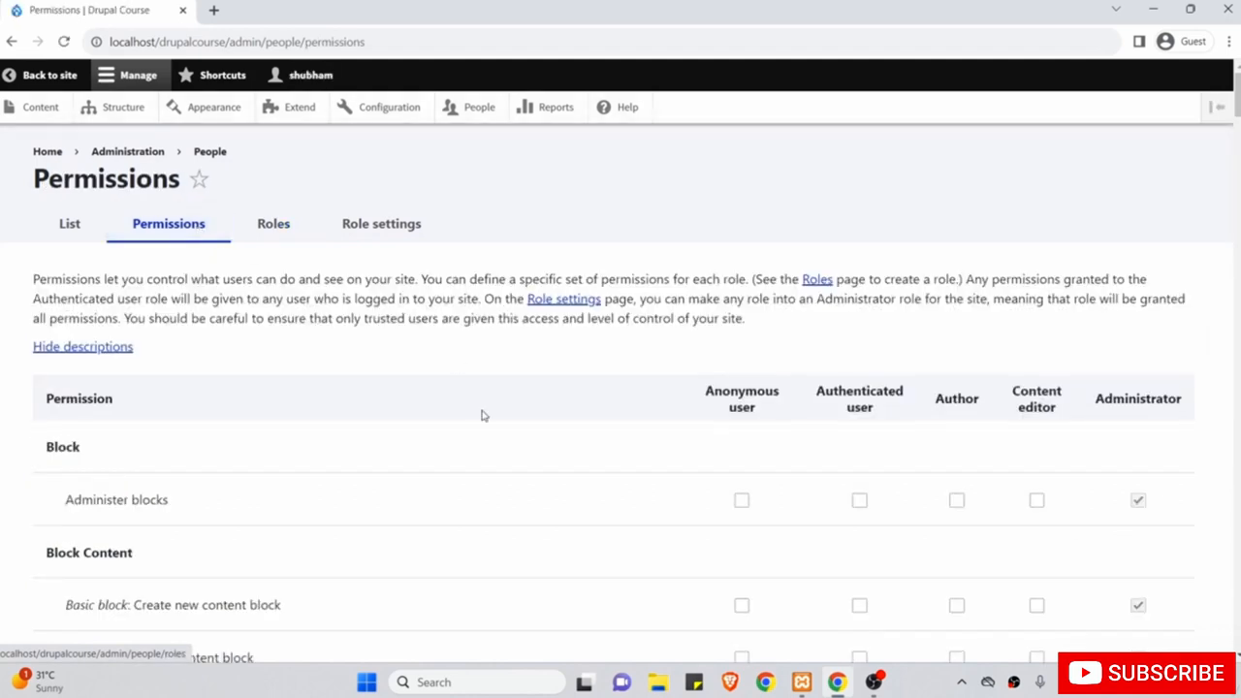
scroll(479, 405, "down", 2)
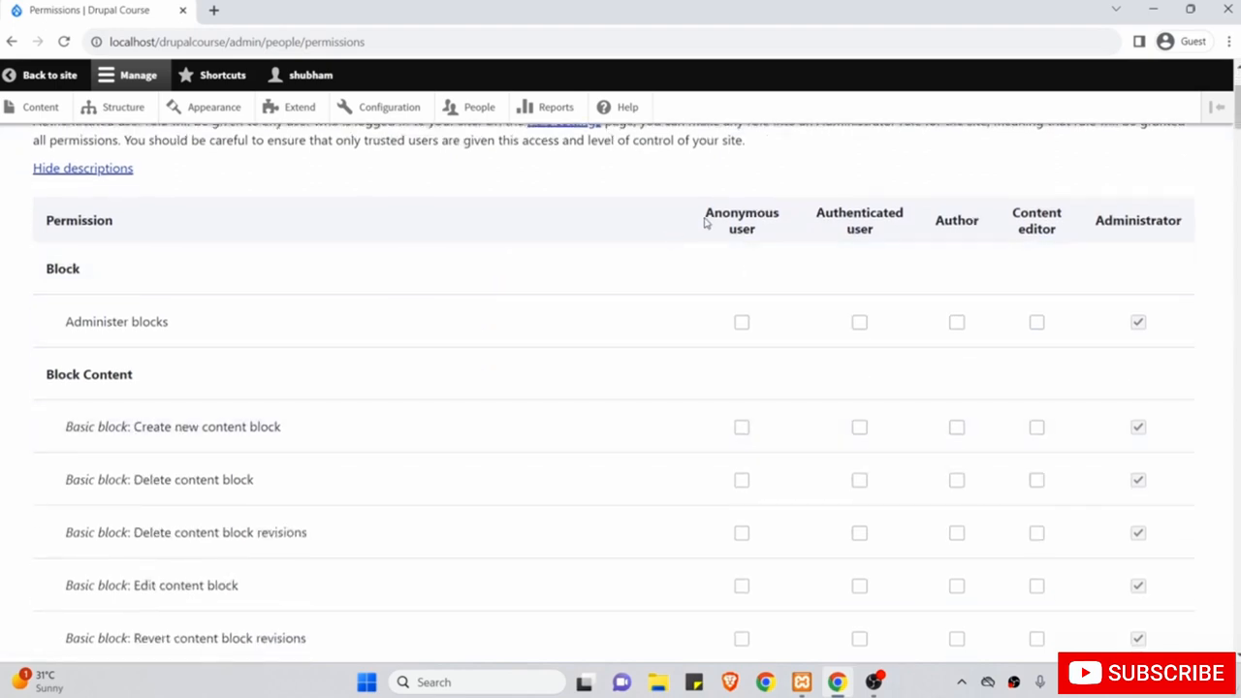
left_click_drag(695, 224, 769, 249)
scroll(770, 249, "down", 7)
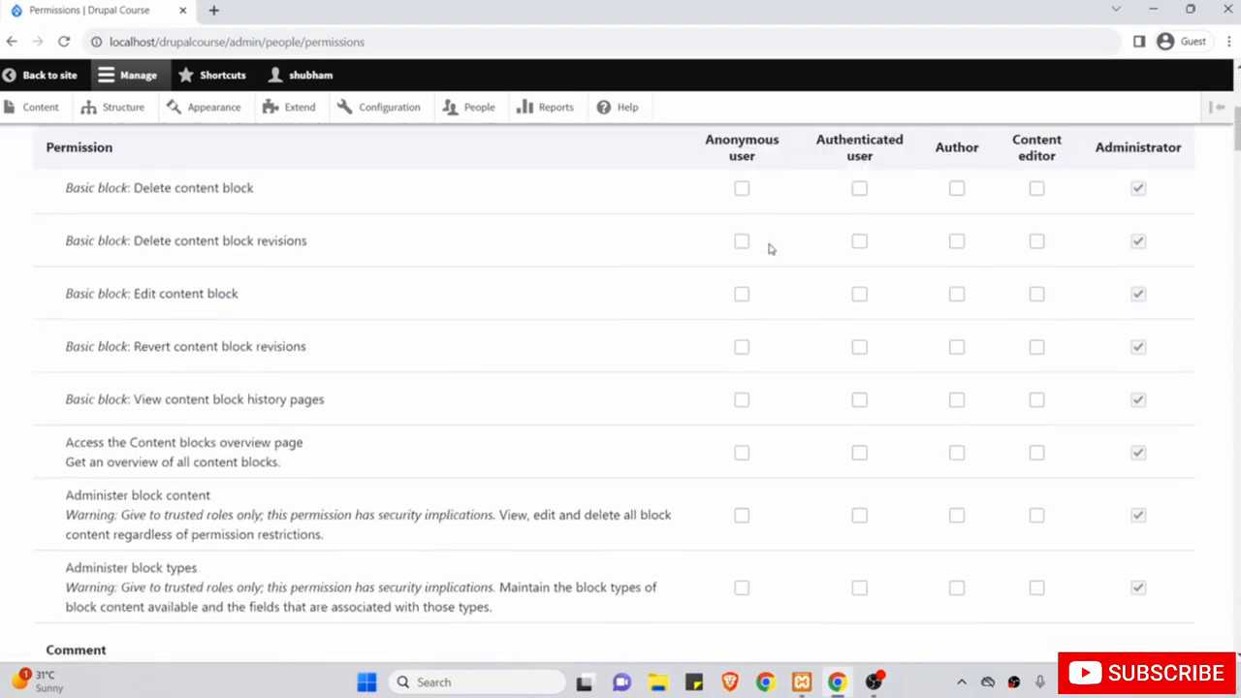
scroll(708, 528, "down", 3)
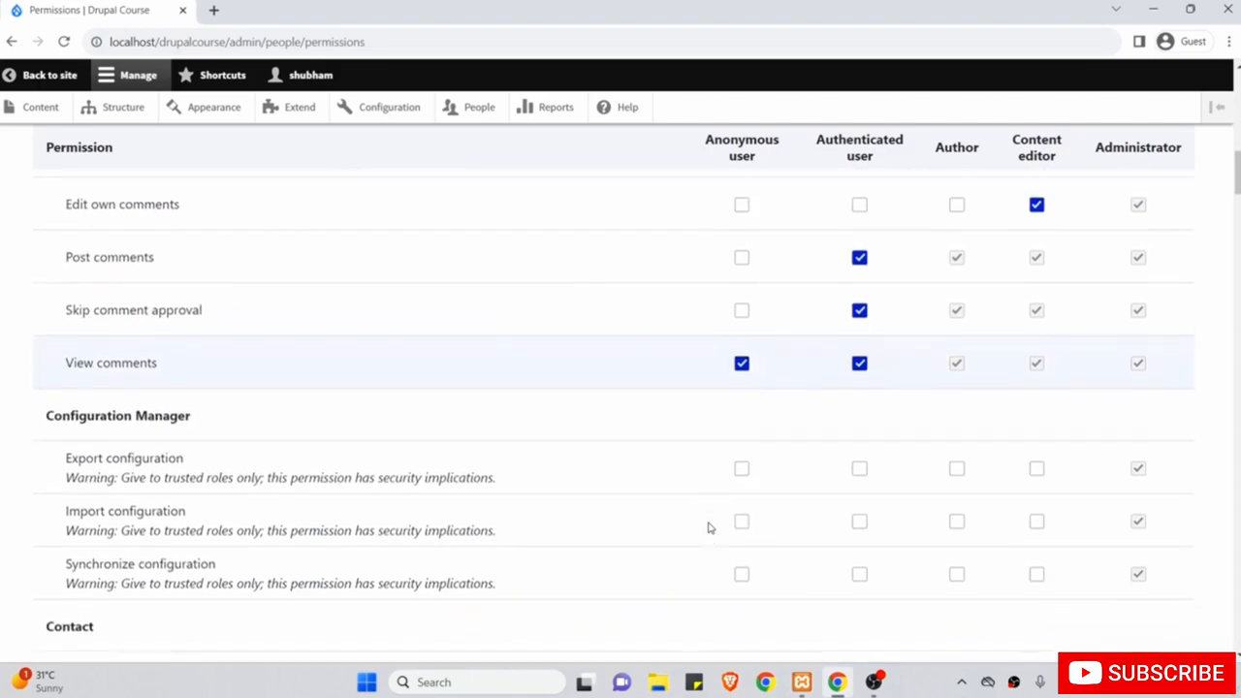
scroll(708, 528, "up", 12)
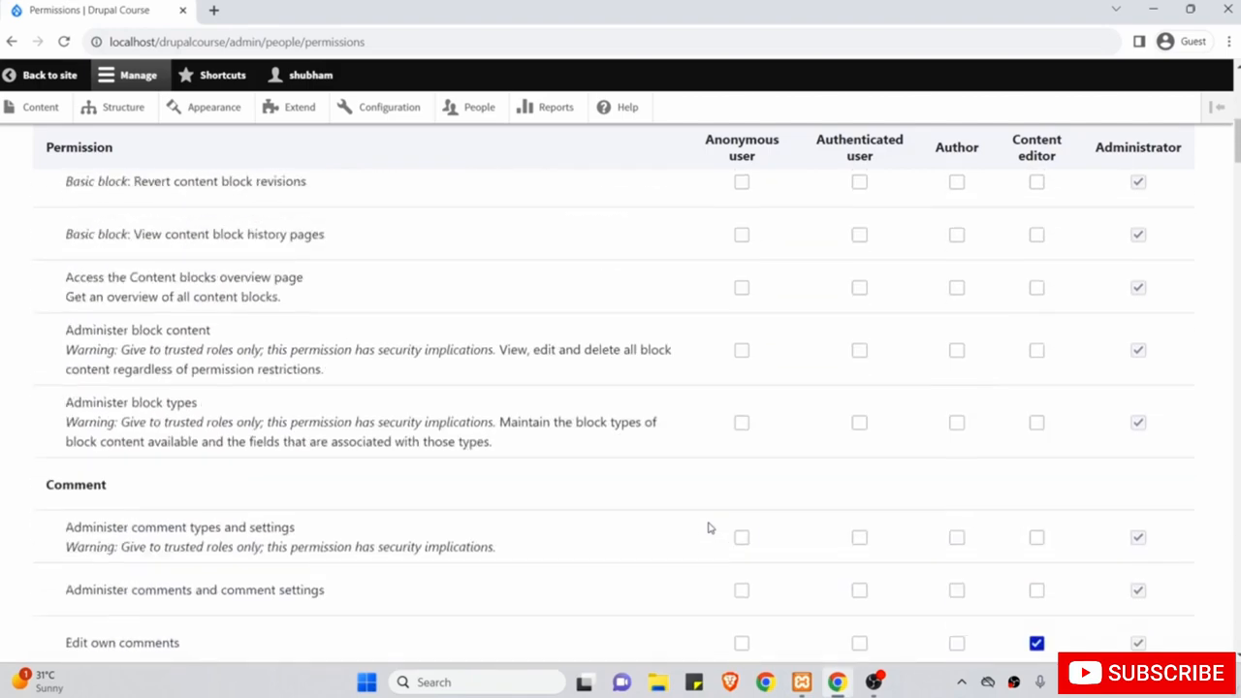
left_click(695, 387)
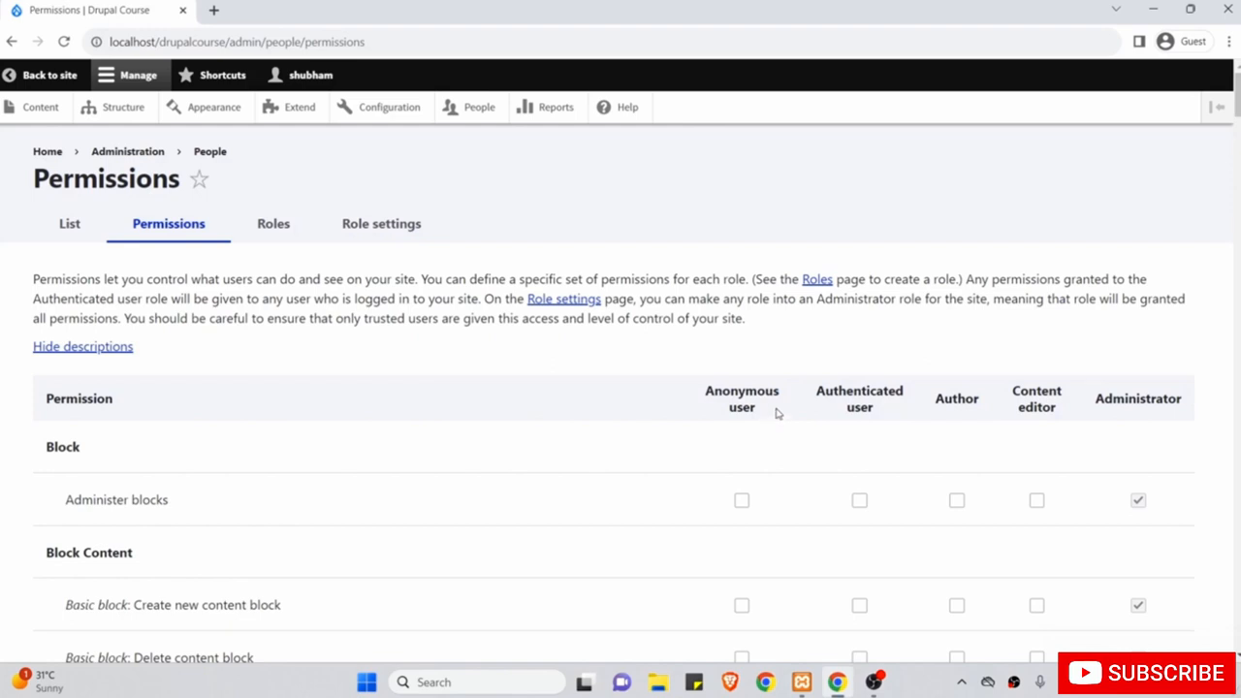
scroll(873, 423, "down", 1)
scroll(872, 422, "down", 10)
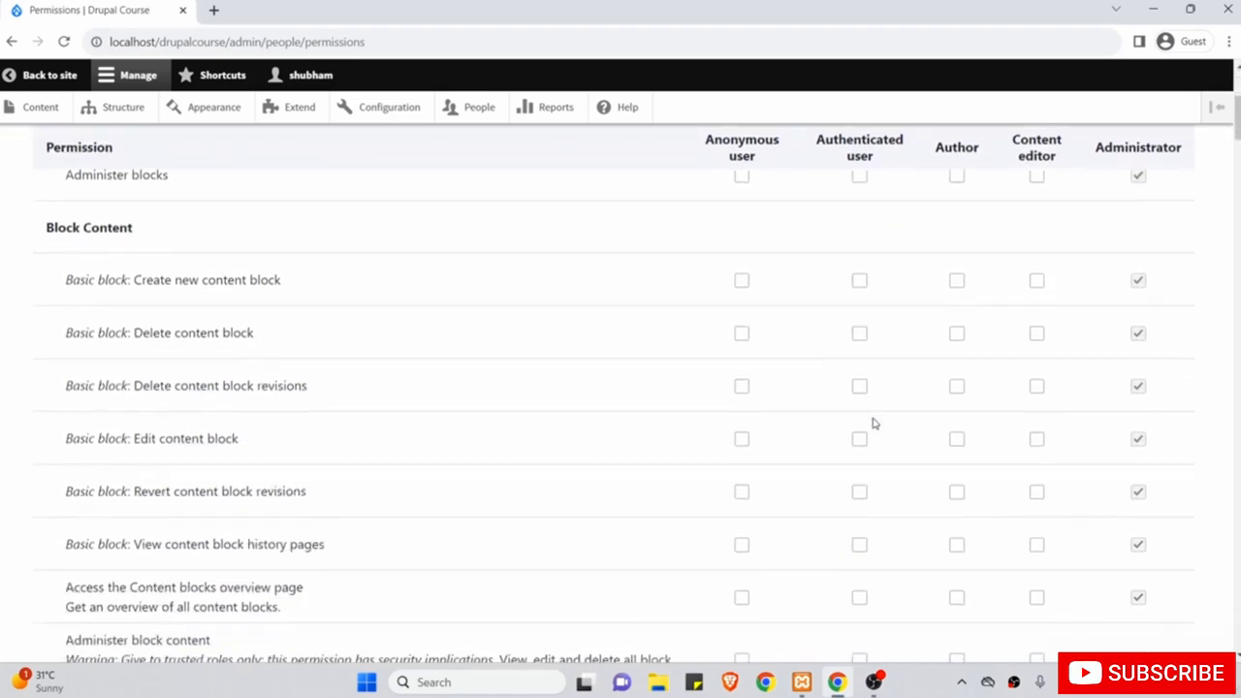
scroll(873, 422, "down", 1)
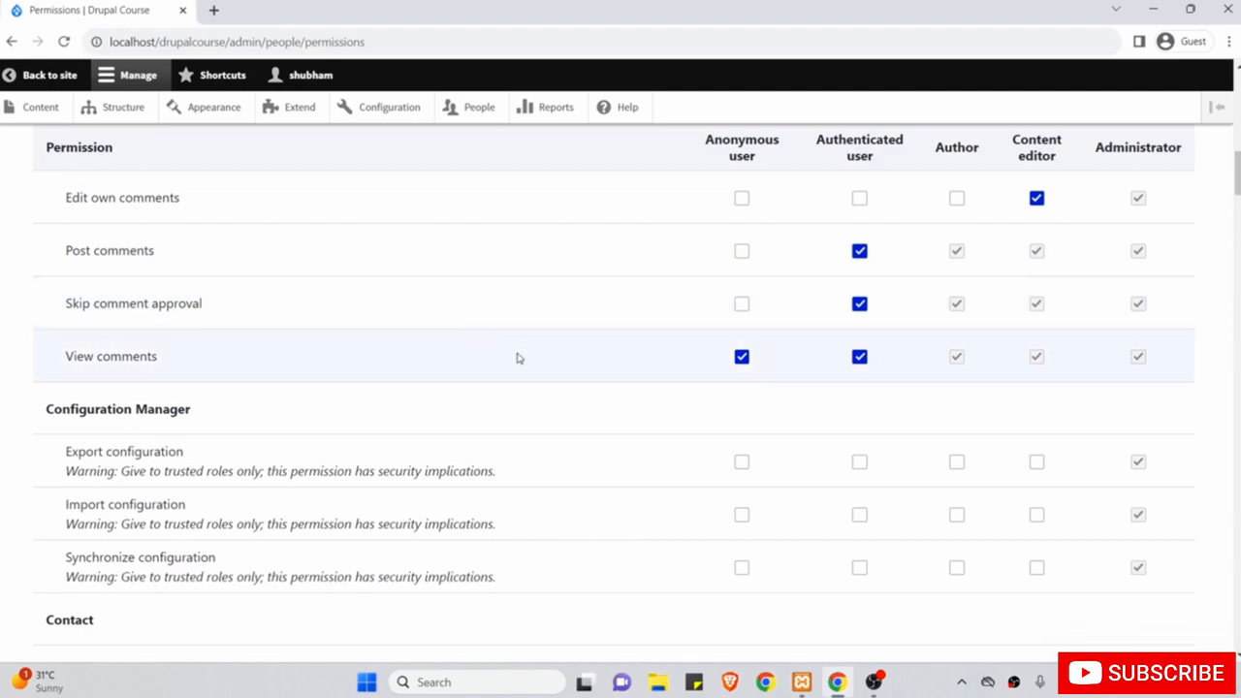
scroll(554, 379, "down", 4)
scroll(556, 381, "up", 6)
scroll(556, 381, "up", 5)
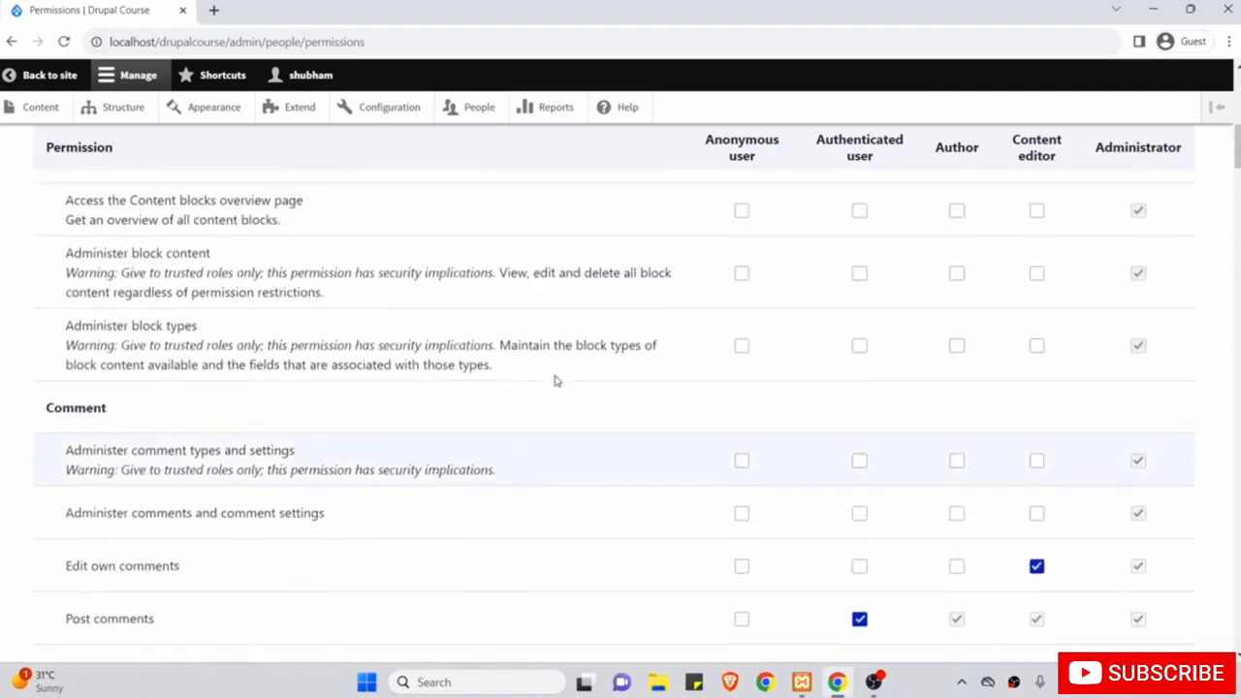
scroll(555, 381, "up", 3)
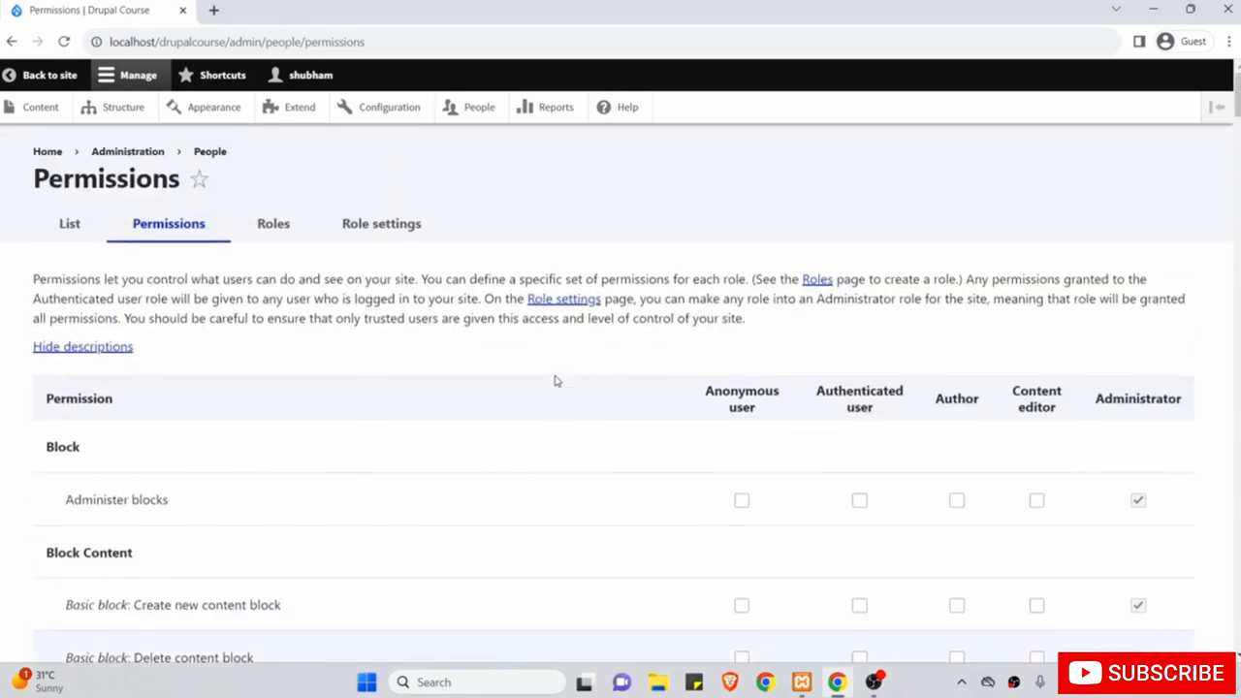
scroll(841, 440, "down", 1)
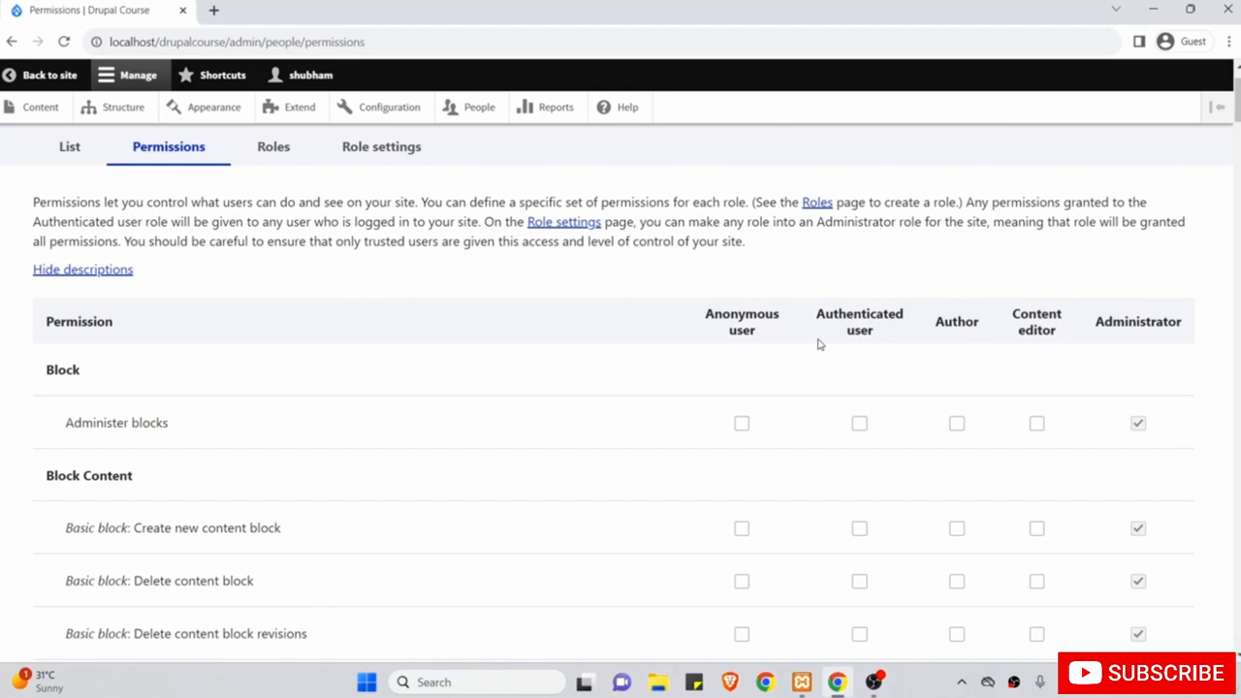
scroll(919, 369, "down", 1)
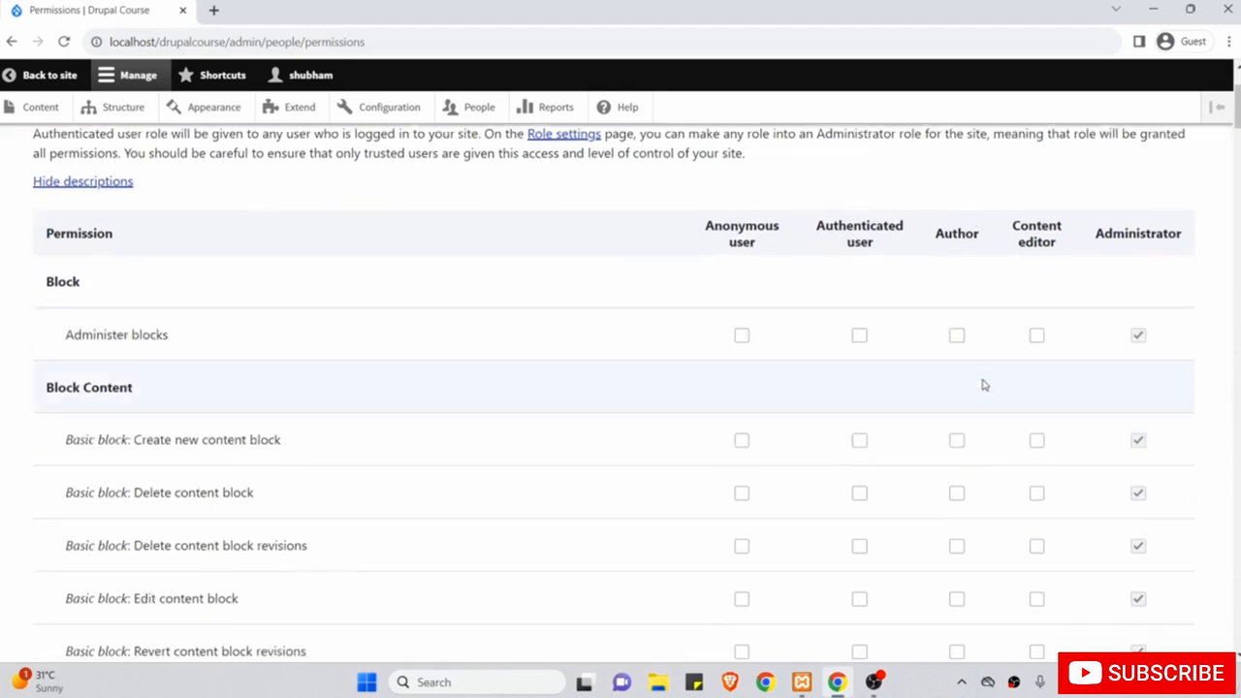
scroll(984, 385, "down", 8)
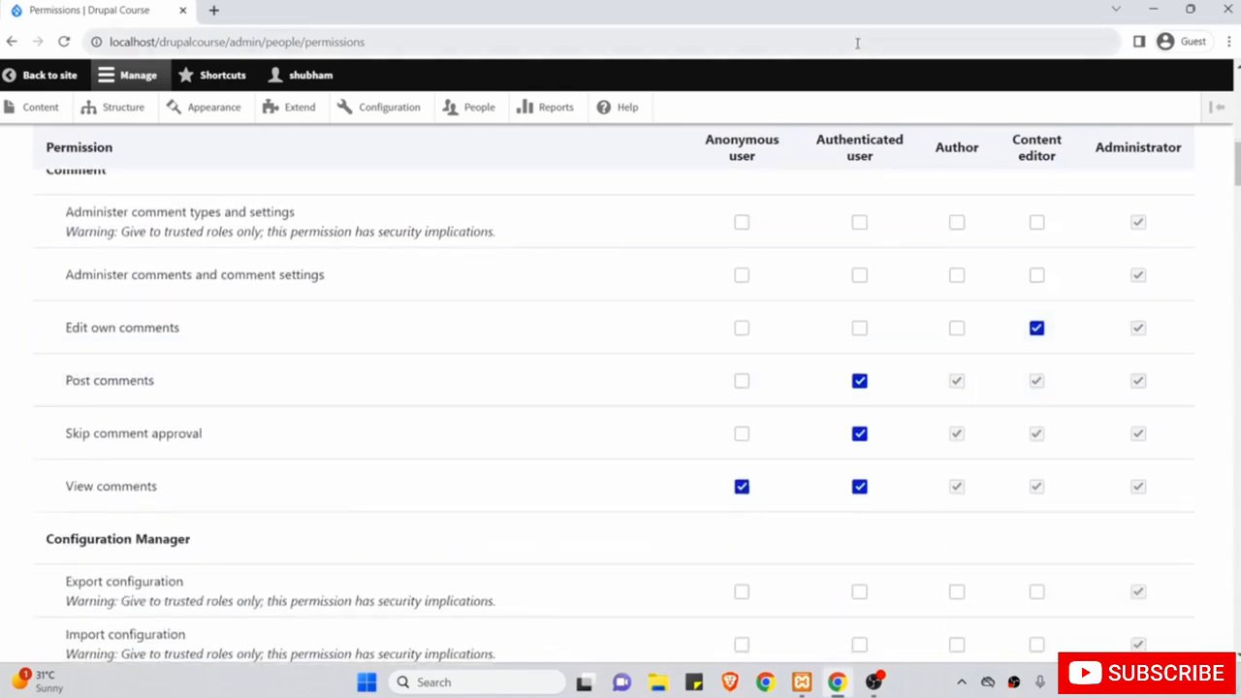
scroll(948, 438, "down", 6)
scroll(948, 441, "up", 2)
scroll(919, 352, "up", 1)
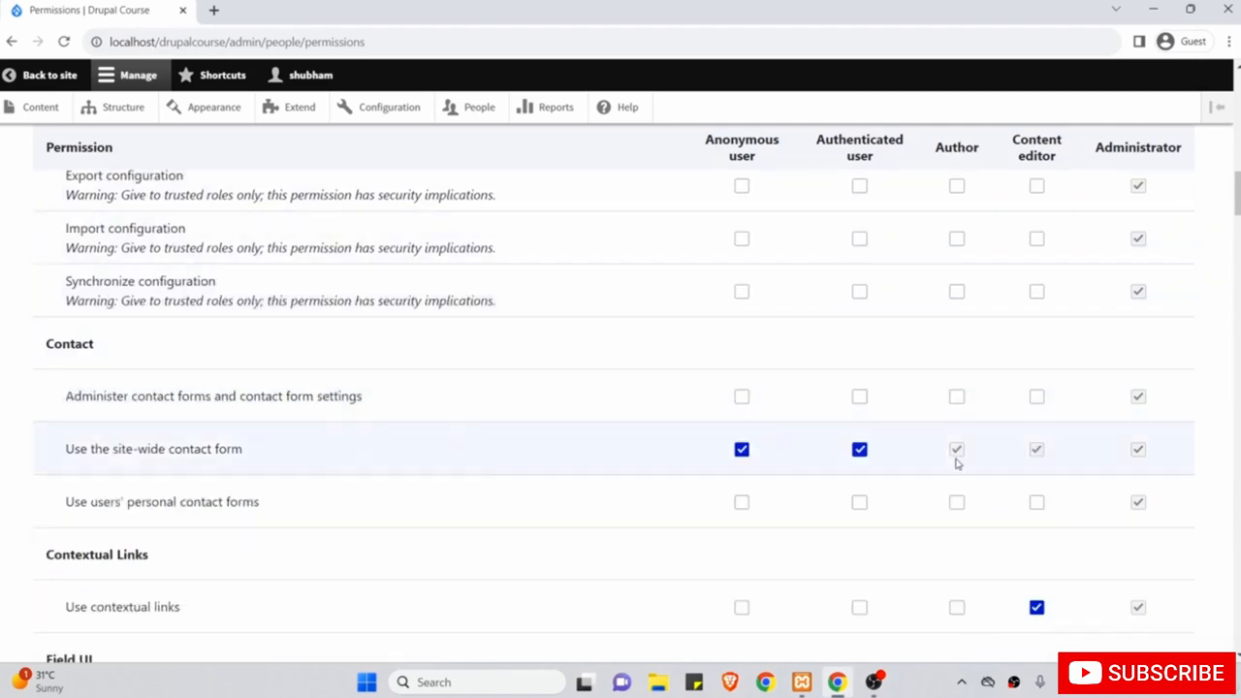
scroll(975, 279, "up", 1)
scroll(975, 279, "up", 4)
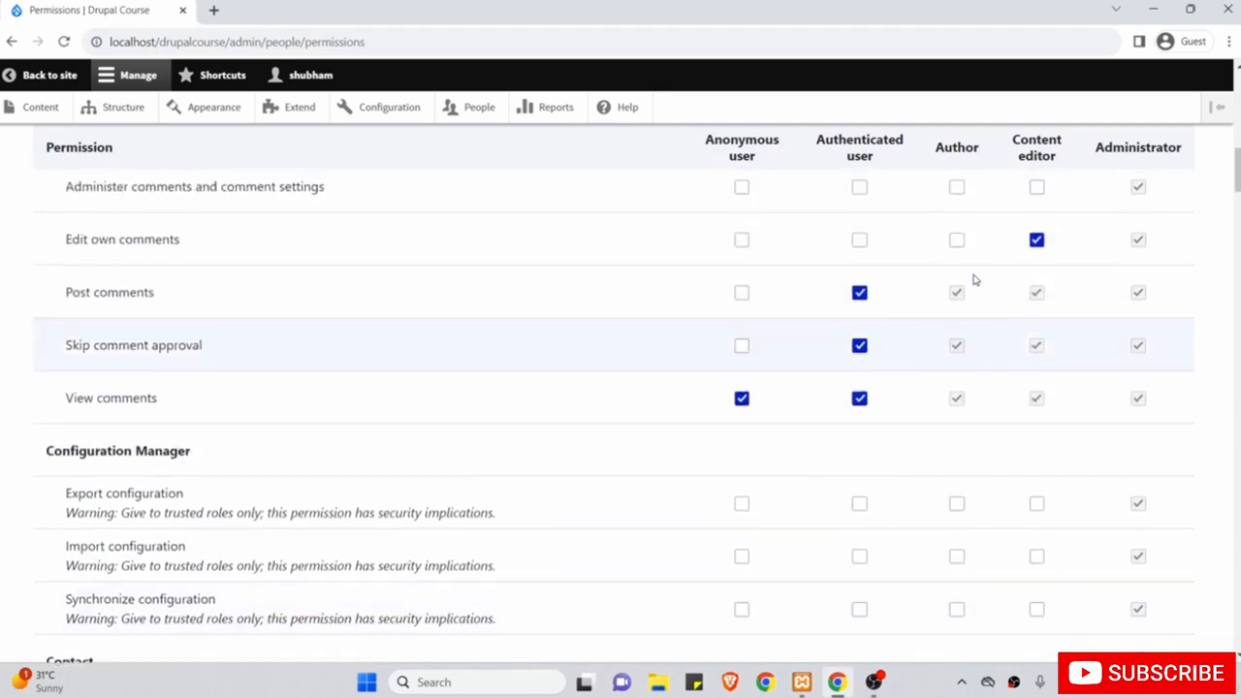
scroll(975, 280, "up", 1)
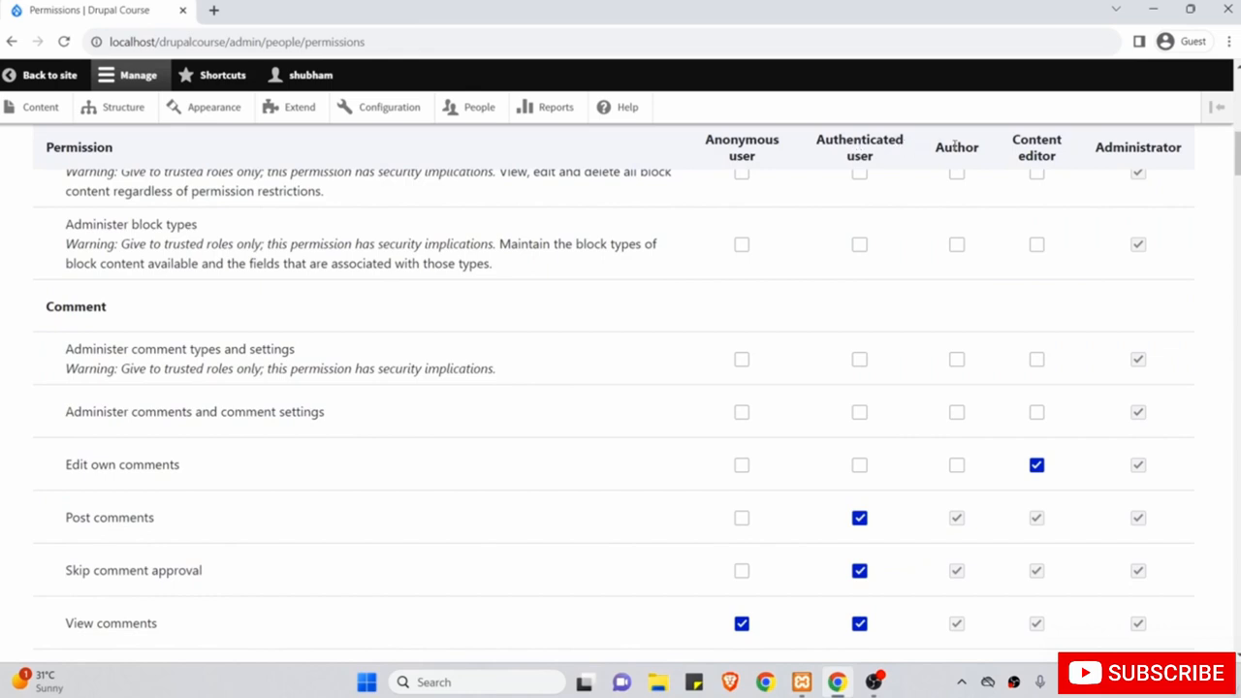
scroll(1022, 227, "up", 7)
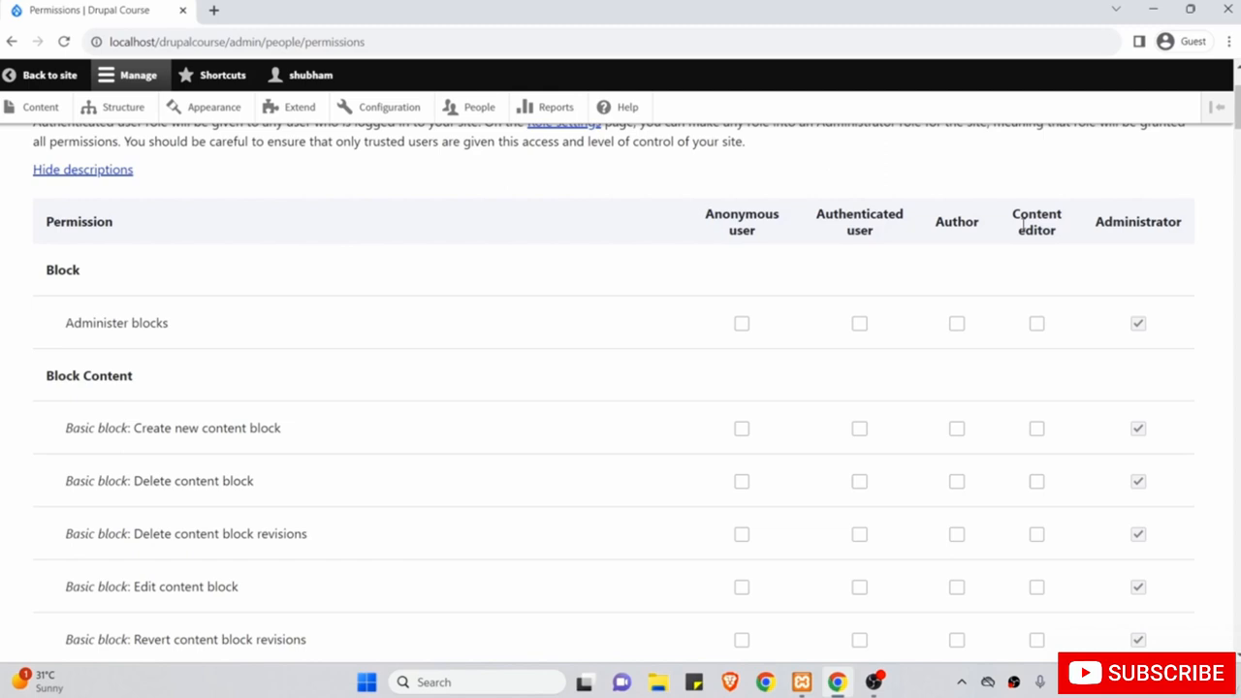
scroll(417, 308, "up", 2)
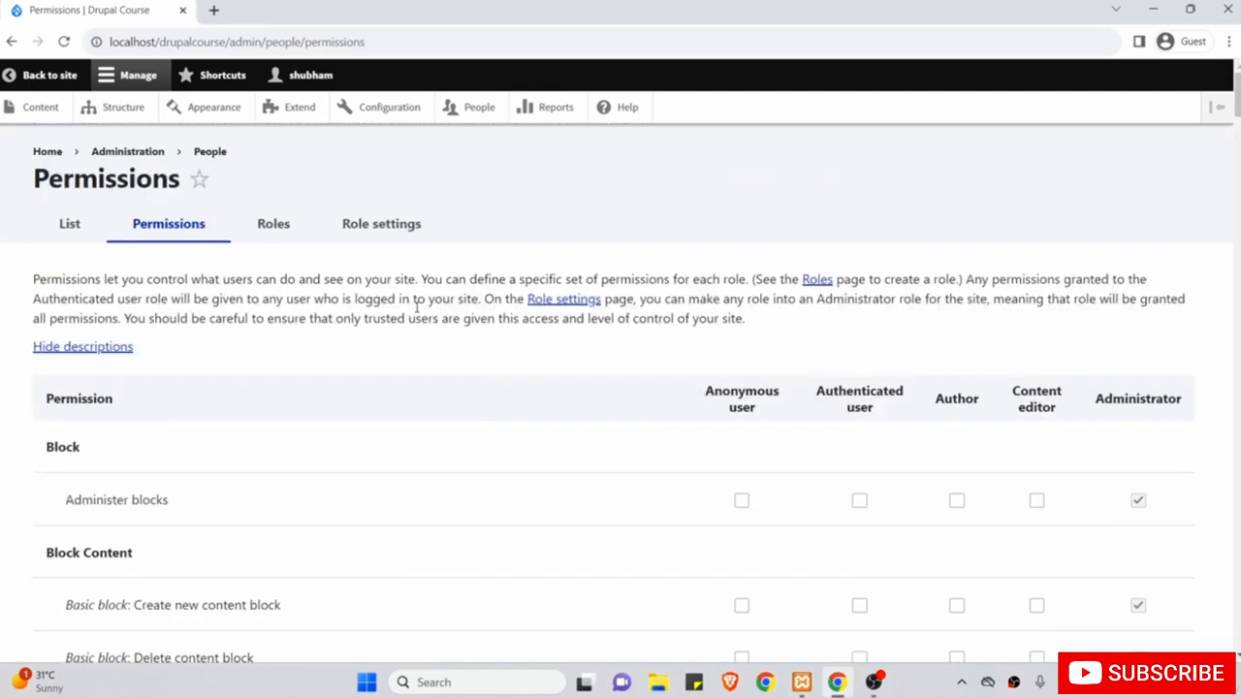
scroll(518, 479, "down", 8)
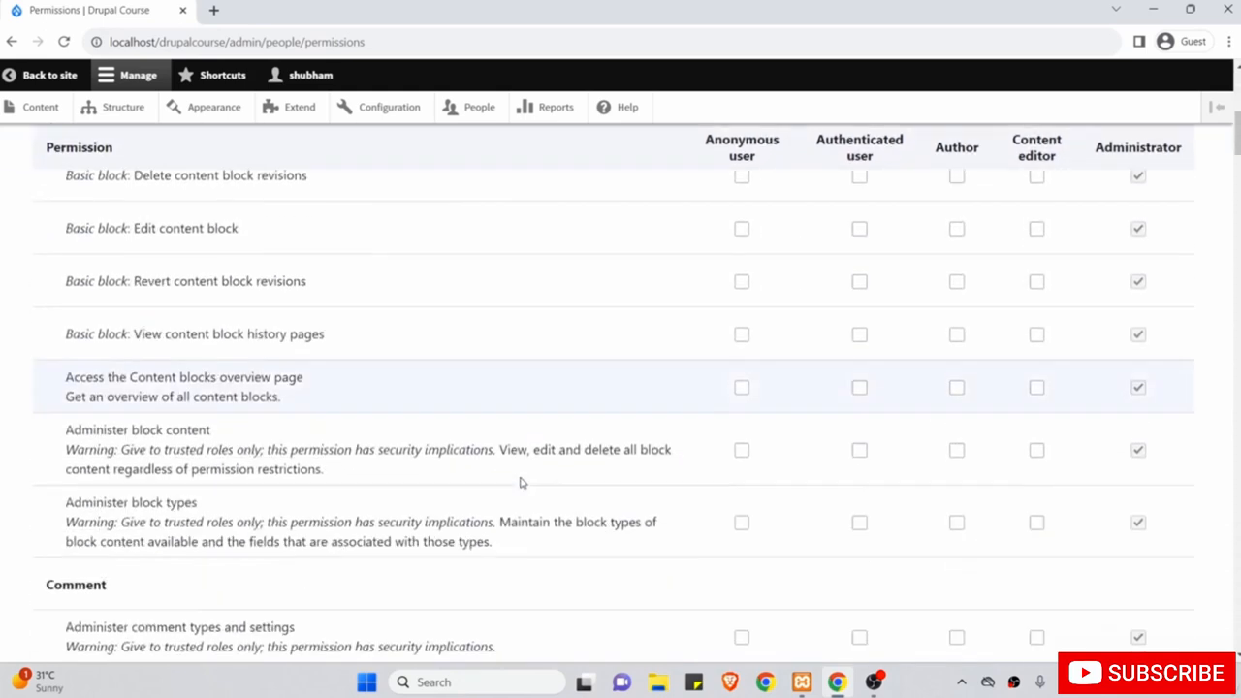
scroll(519, 482, "down", 1)
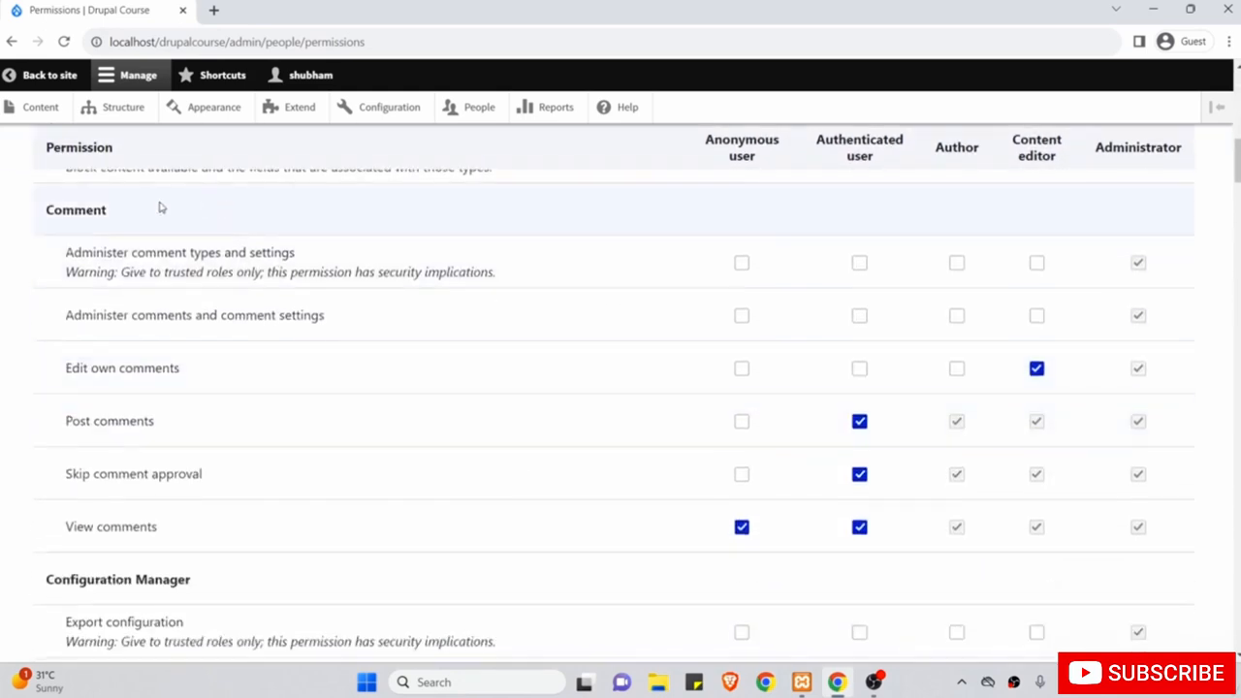
Grant Author Edit own comments plus the Full HTML and Restricted HTML text formats.
left_click(957, 369)
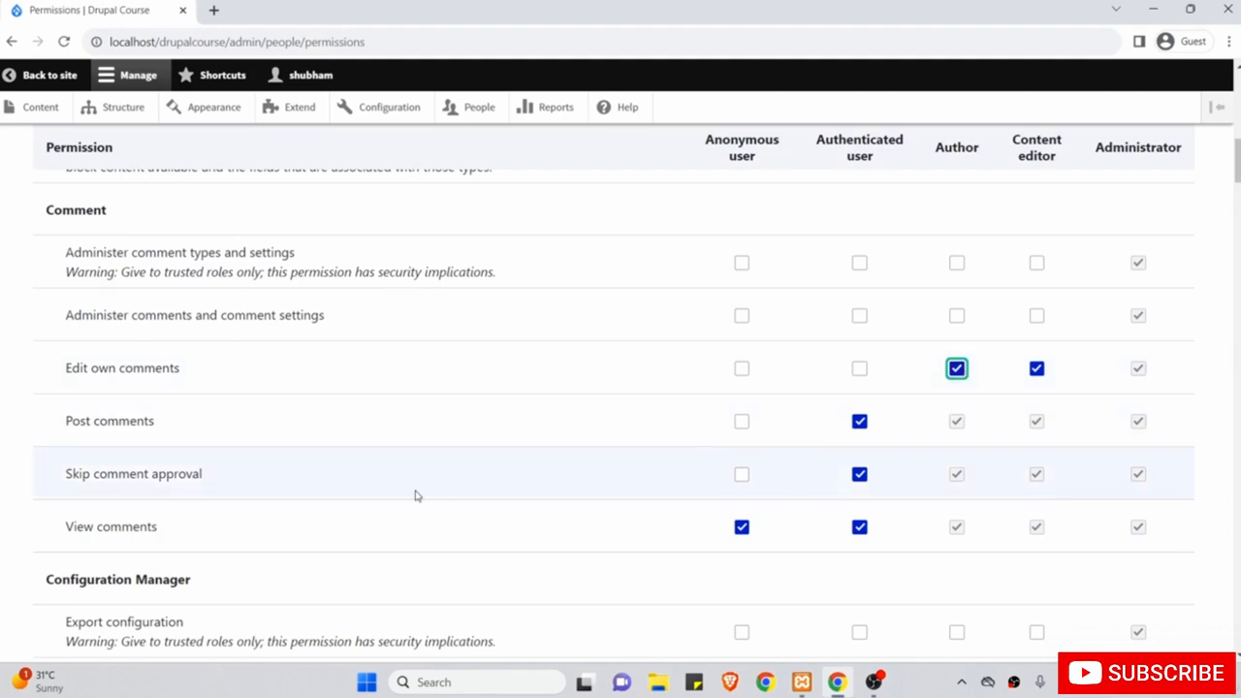
scroll(415, 496, "down", 7)
scroll(415, 496, "down", 8)
scroll(415, 496, "down", 4)
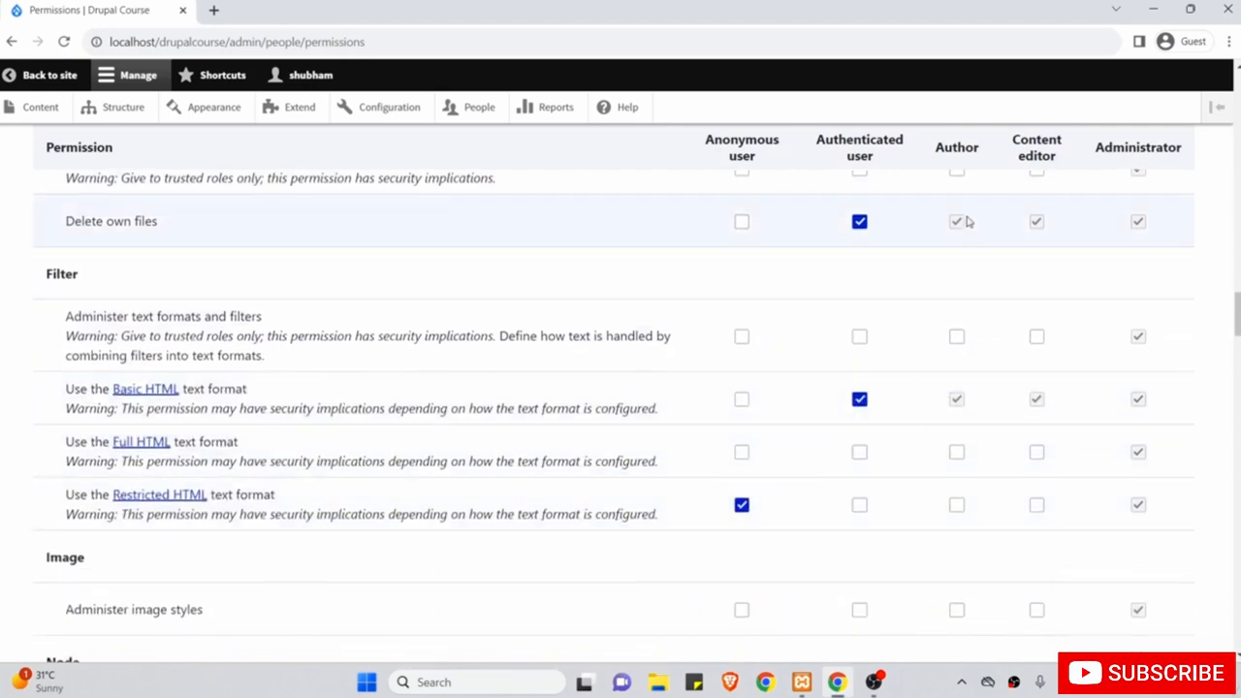
left_click(957, 453)
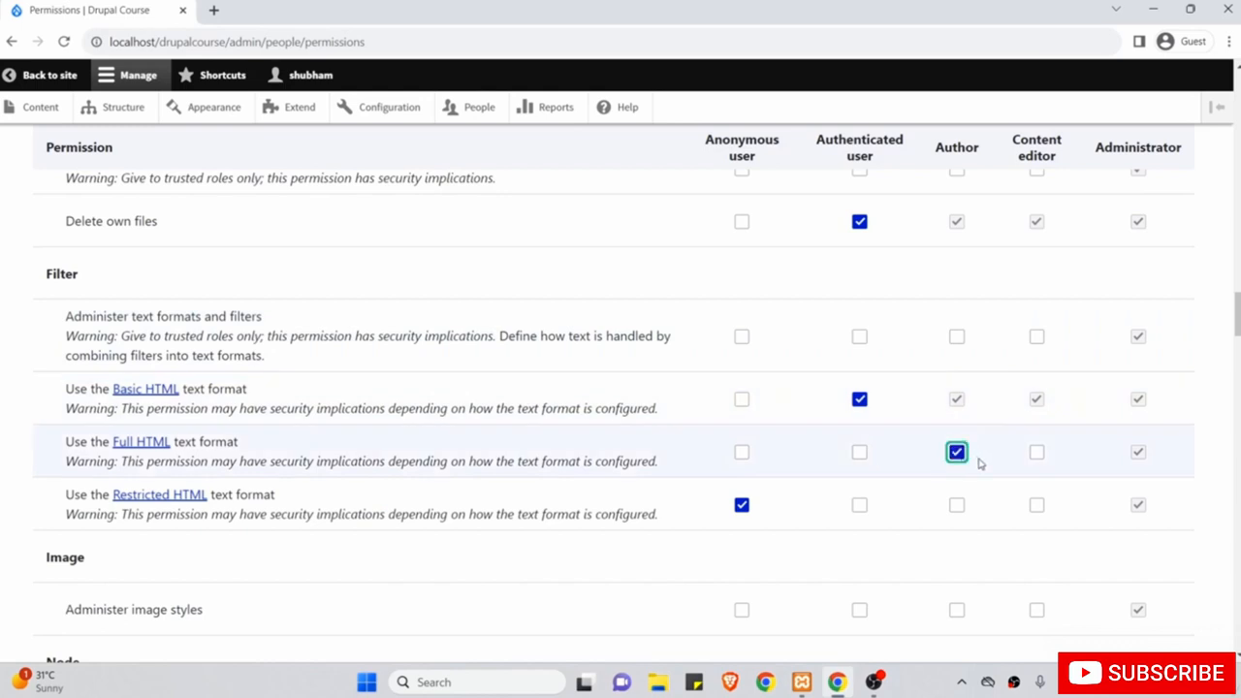
left_click(957, 505)
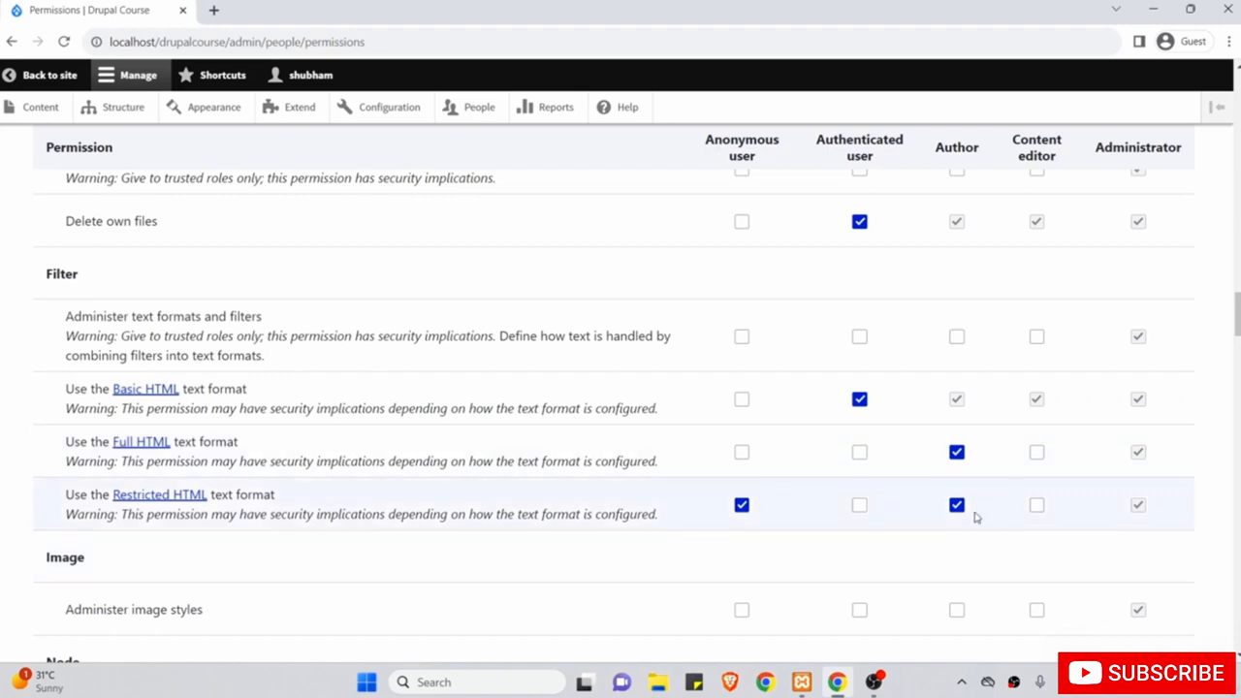
scroll(840, 529, "down", 3)
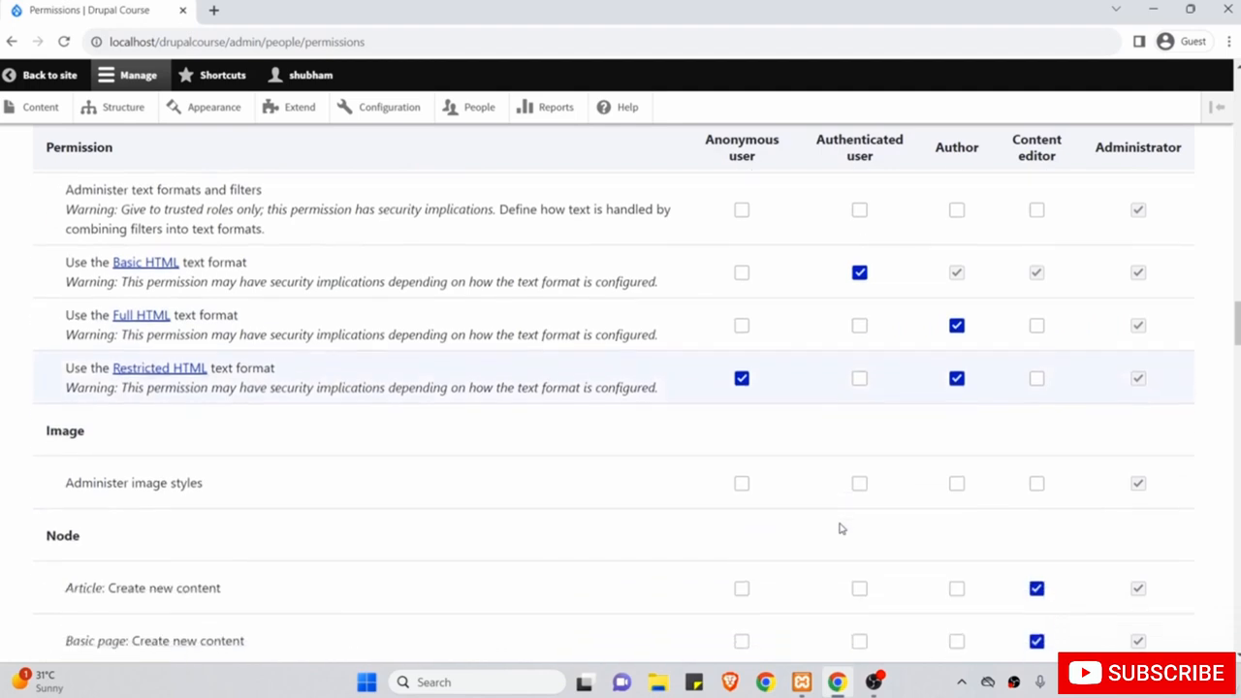
scroll(845, 437, "down", 2)
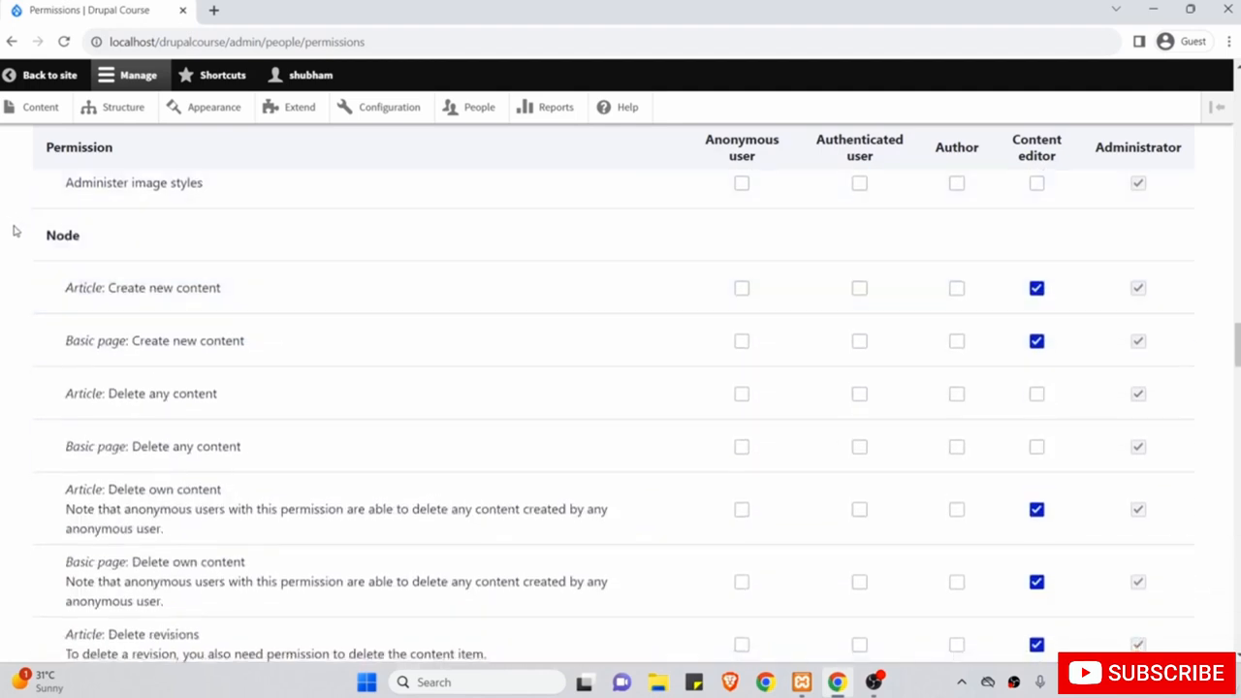
left_click_drag(41, 235, 95, 241)
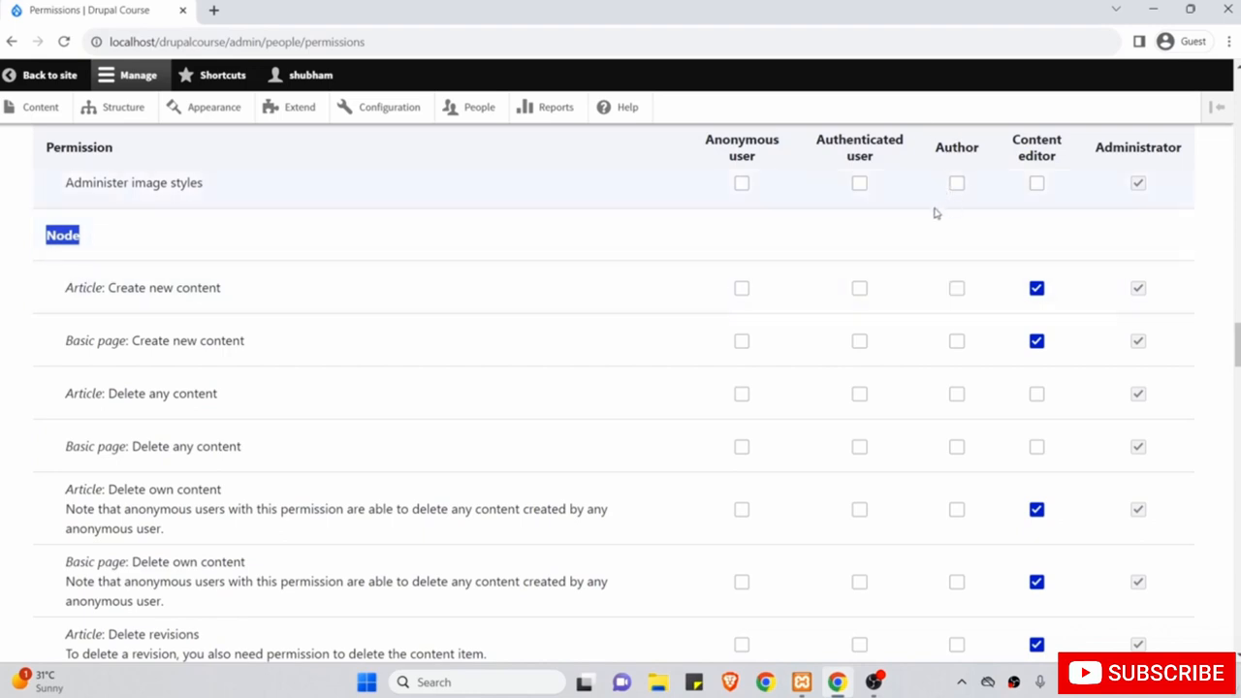
Let Author create Article content and delete and edit its own Articles.
left_click(957, 289)
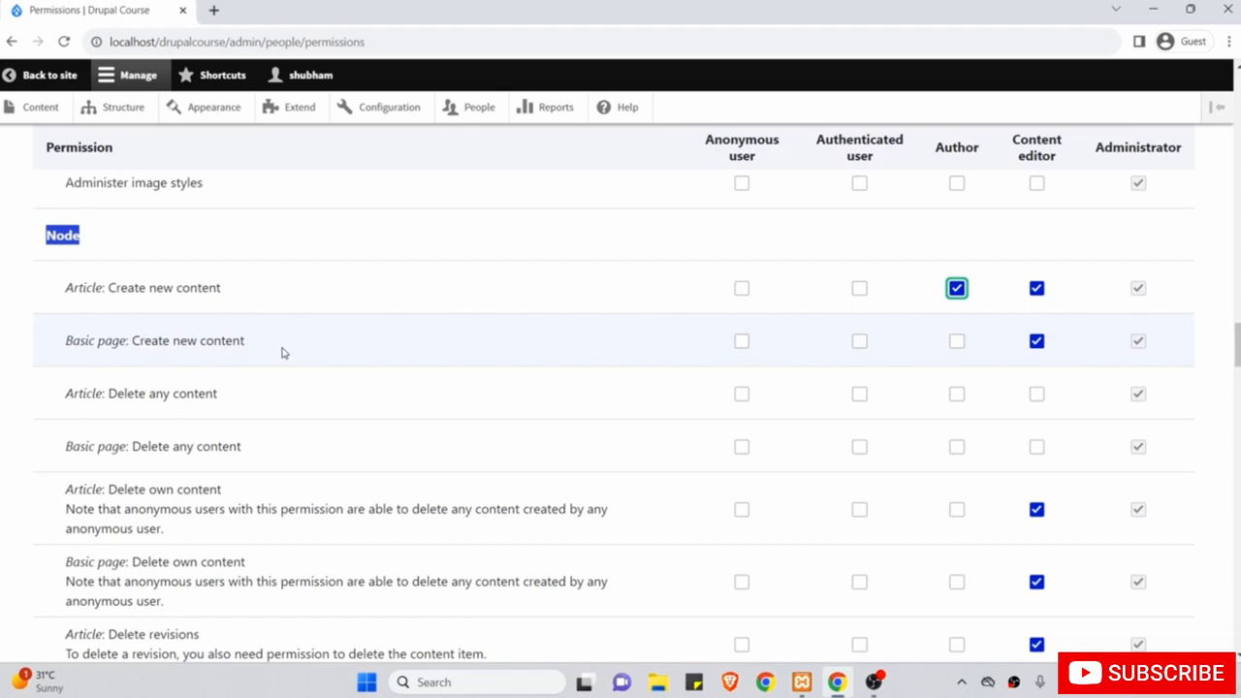
scroll(282, 353, "down", 1)
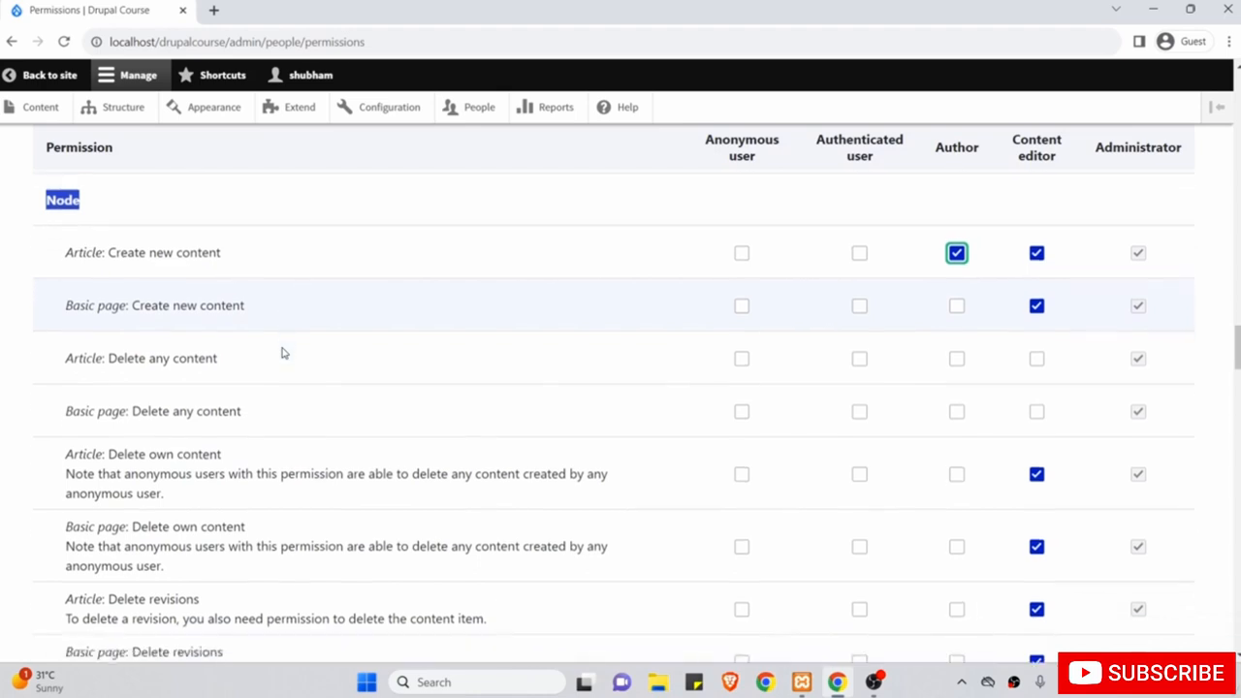
left_click_drag(67, 357, 223, 359)
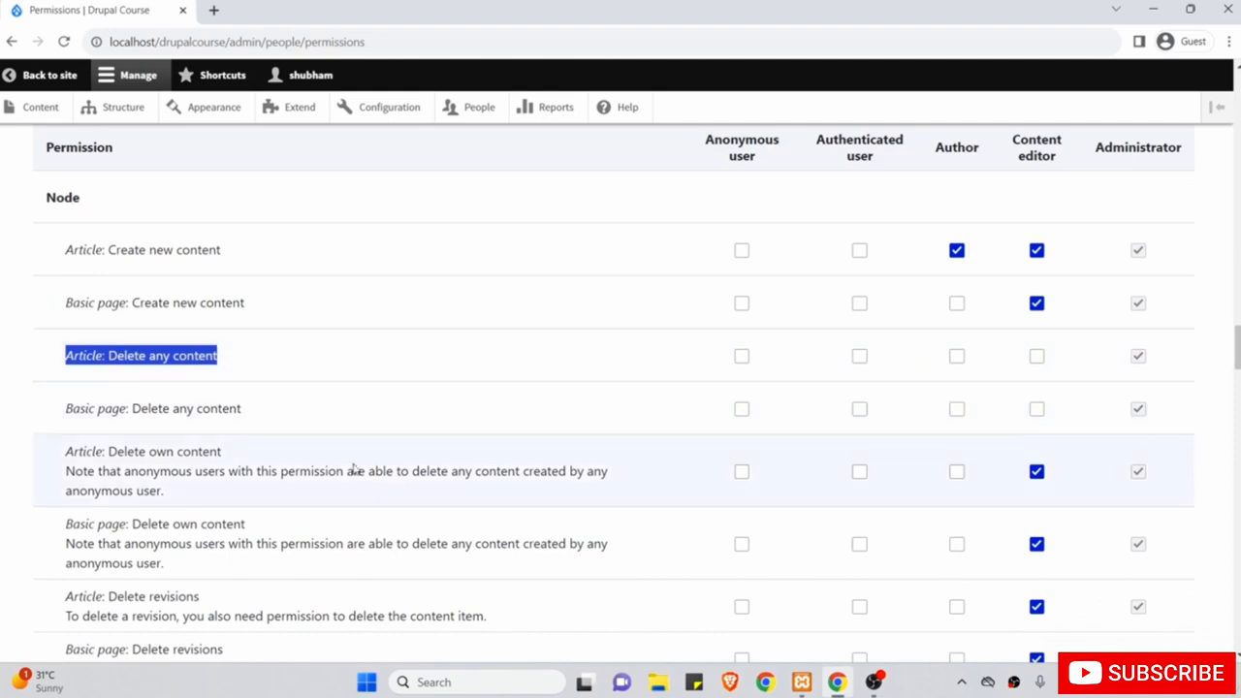
left_click(957, 472)
scroll(919, 546, "down", 2)
scroll(919, 548, "down", 3)
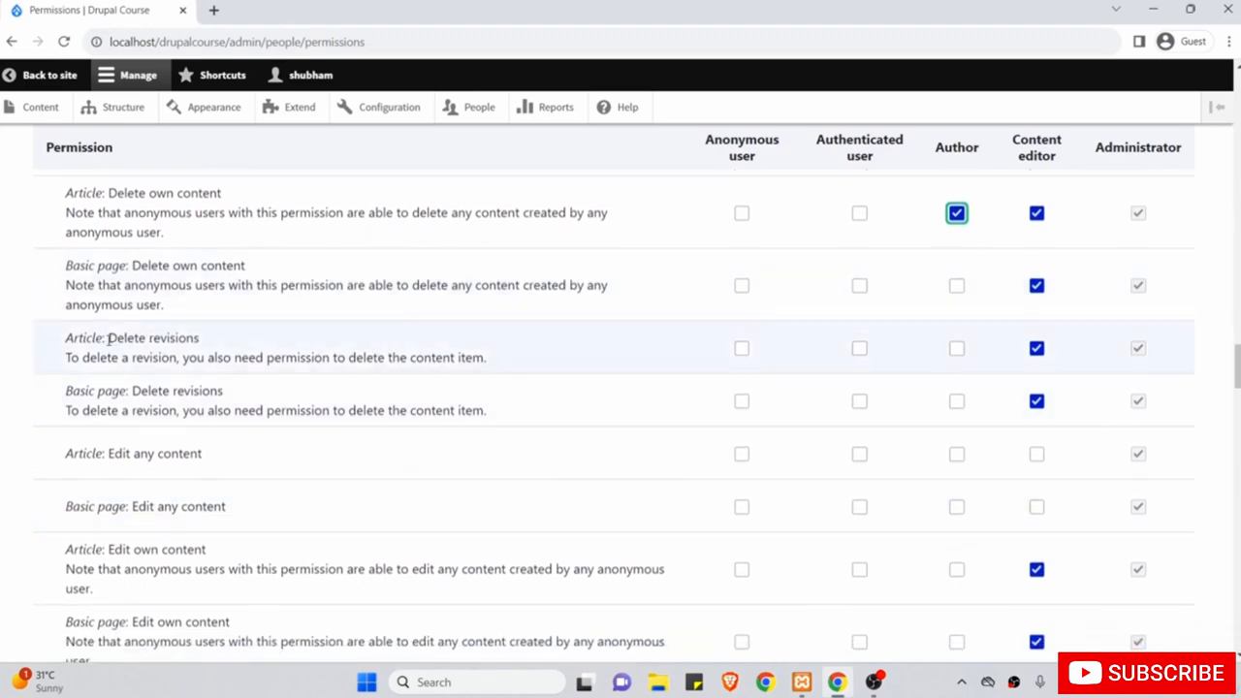
scroll(349, 418, "down", 2)
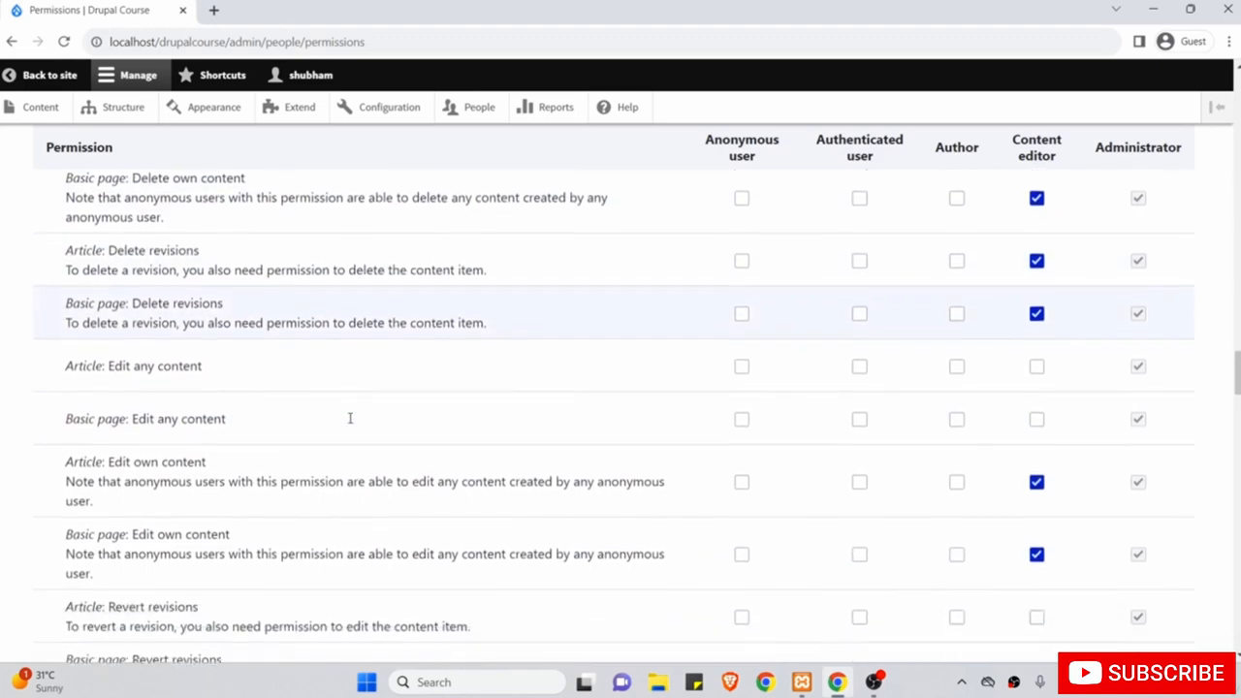
scroll(350, 418, "down", 1)
left_click_drag(113, 268, 202, 275)
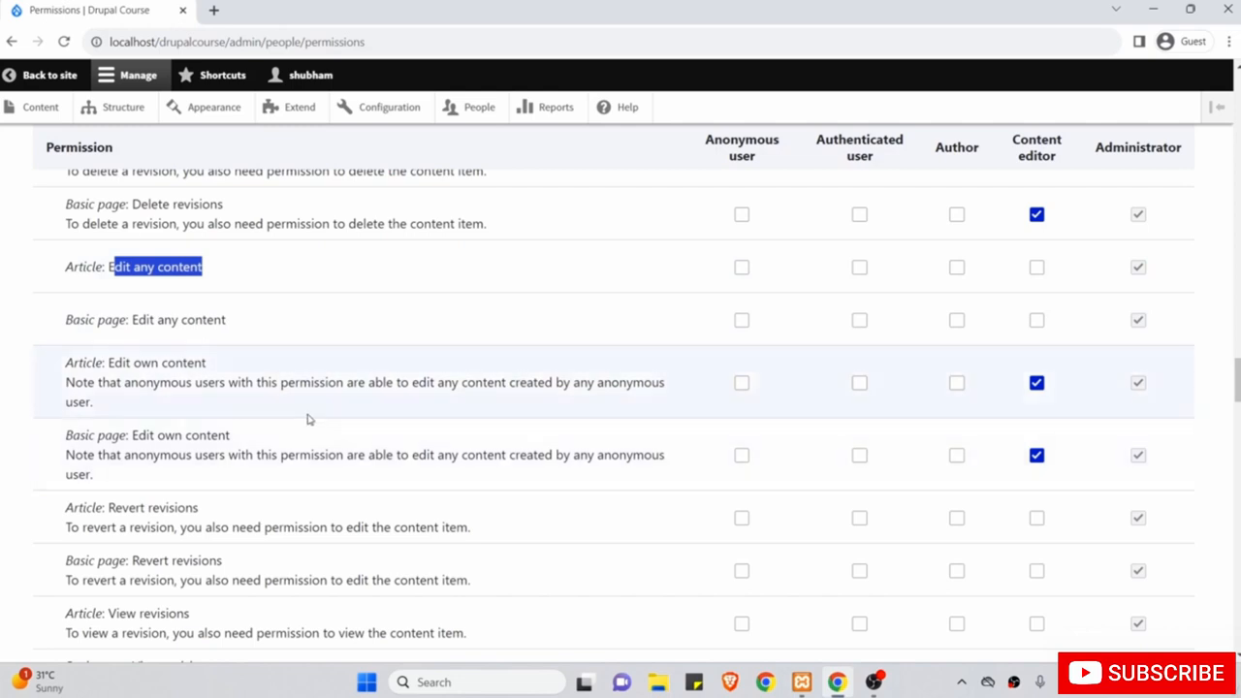
left_click_drag(67, 363, 208, 363)
left_click(956, 382)
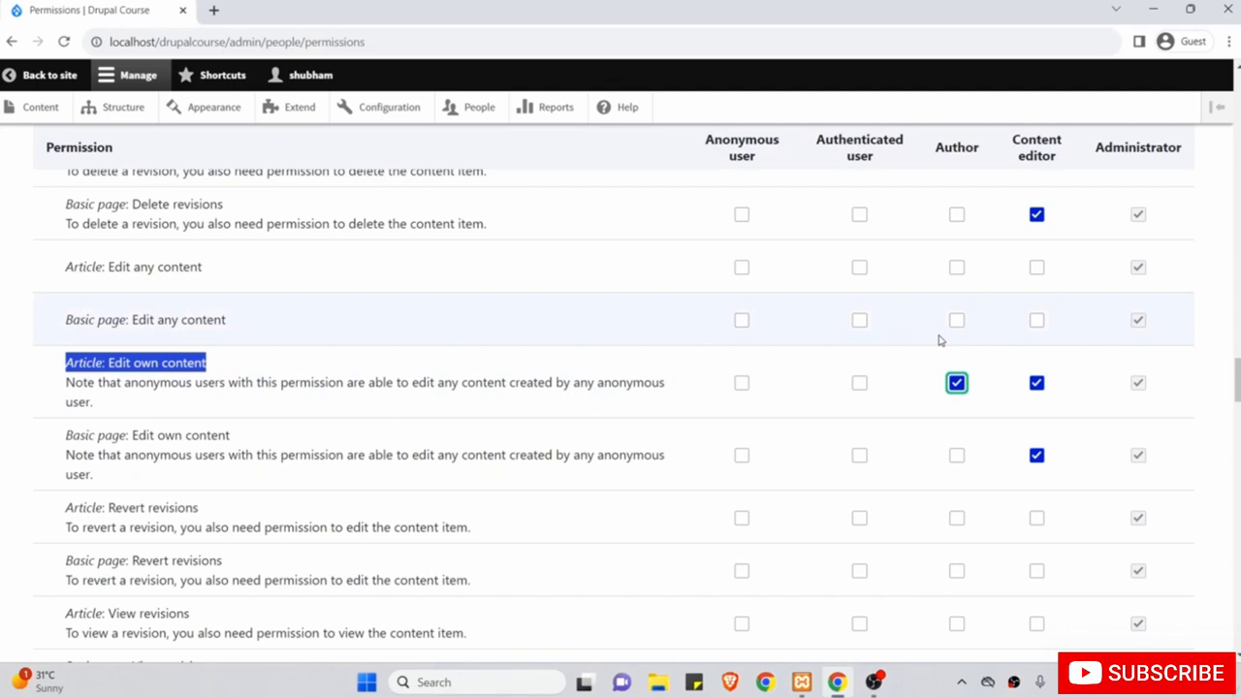
Grant Author Article: View revisions and Access the Content overview page.
scroll(938, 340, "down", 3)
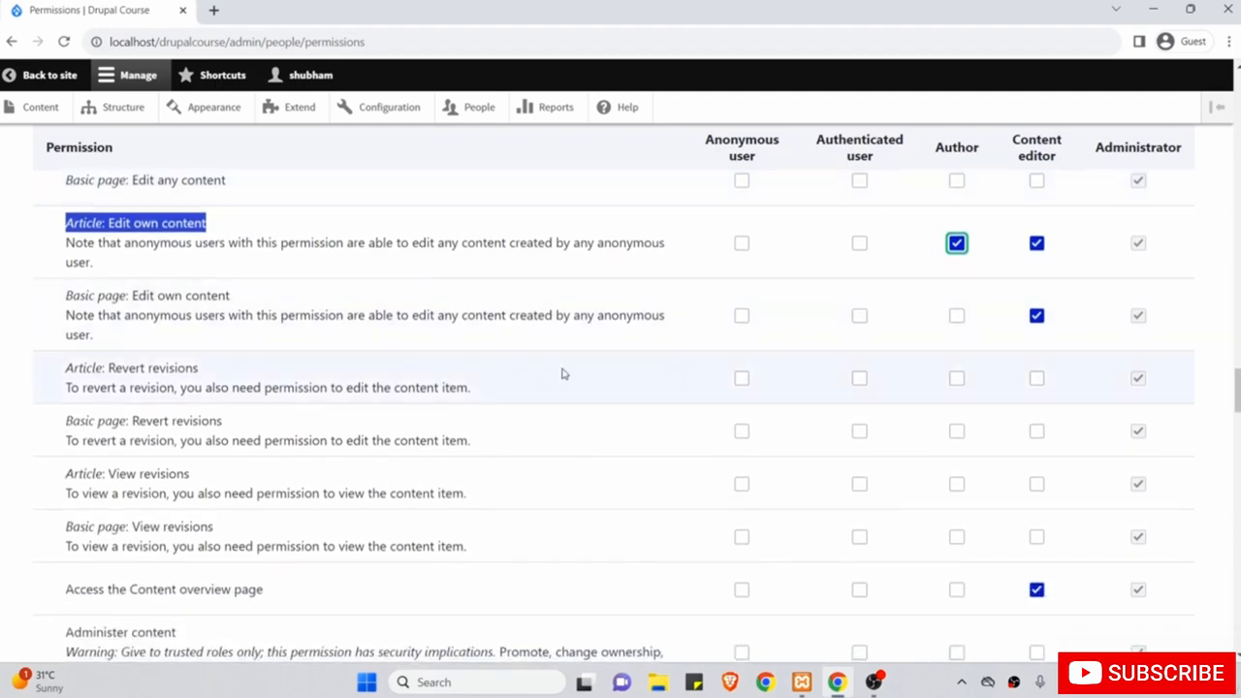
scroll(543, 364, "down", 2)
left_click_drag(66, 401, 222, 399)
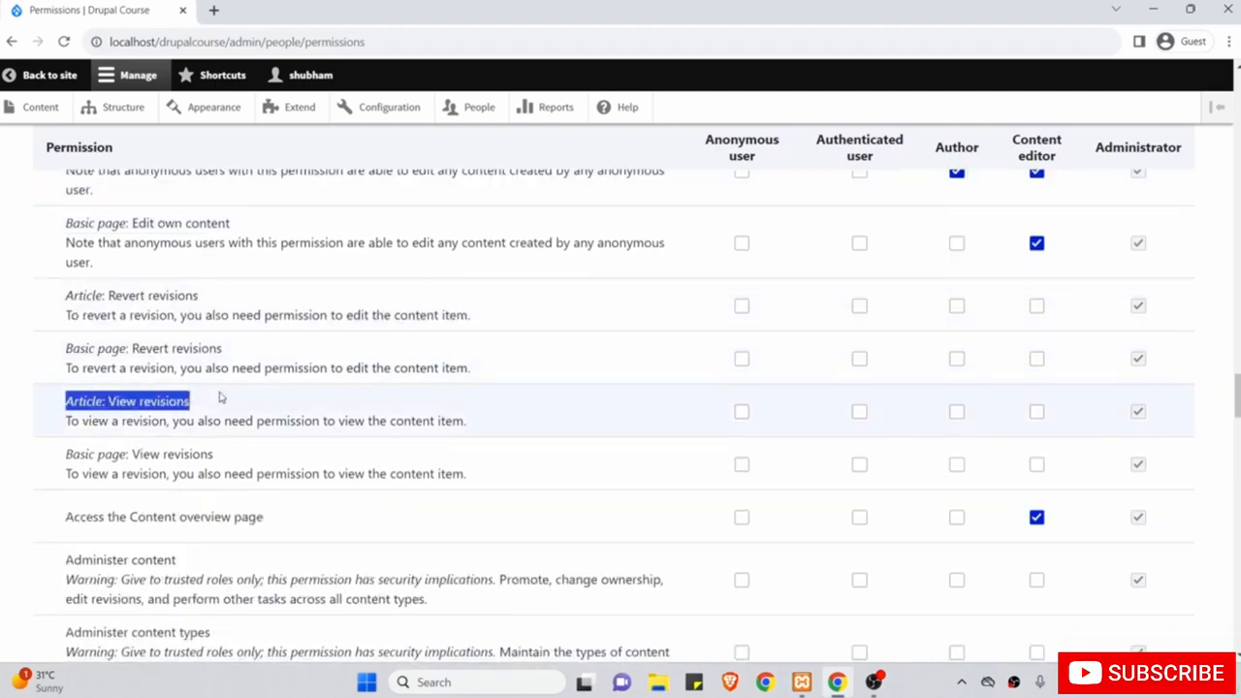
left_click(957, 413)
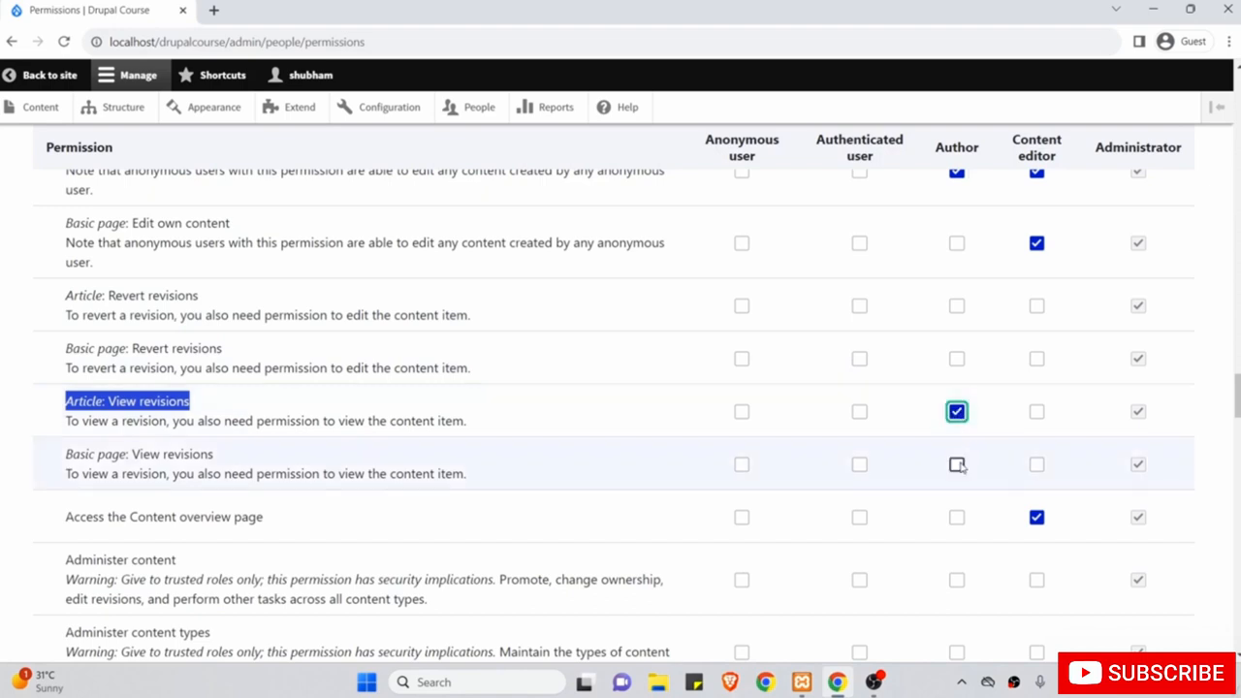
scroll(956, 465, "up", 1)
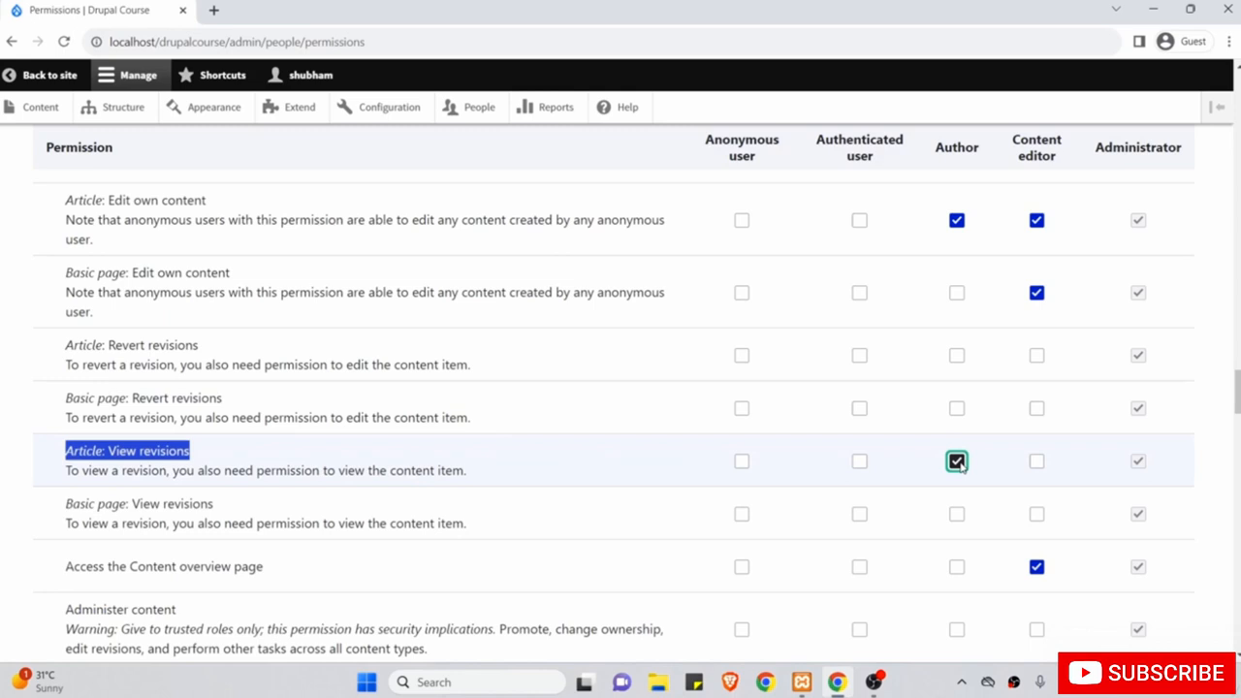
scroll(957, 462, "down", 1)
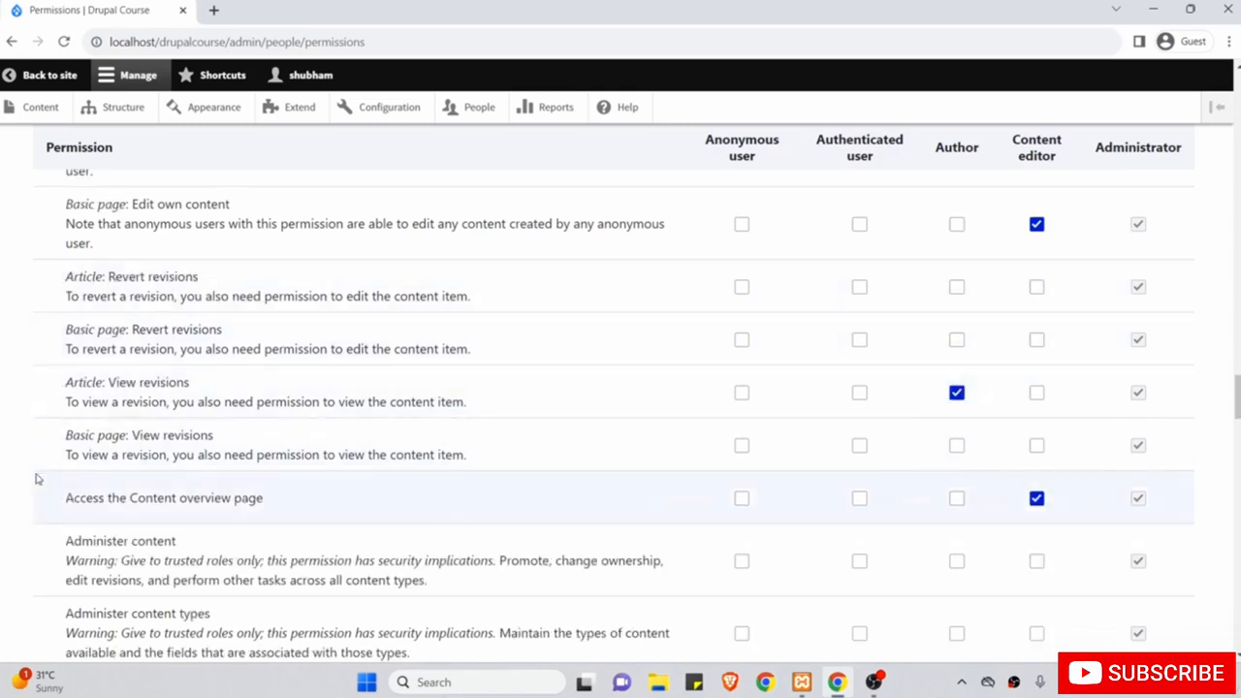
left_click_drag(66, 492, 263, 497)
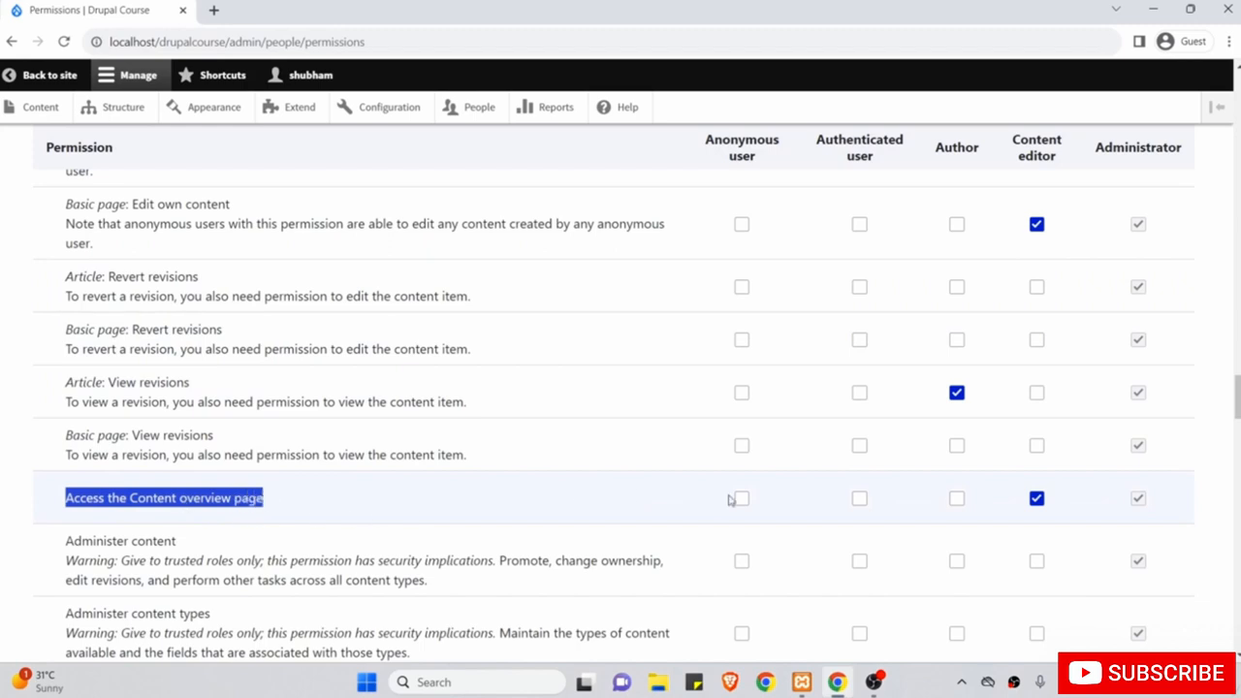
left_click(958, 501)
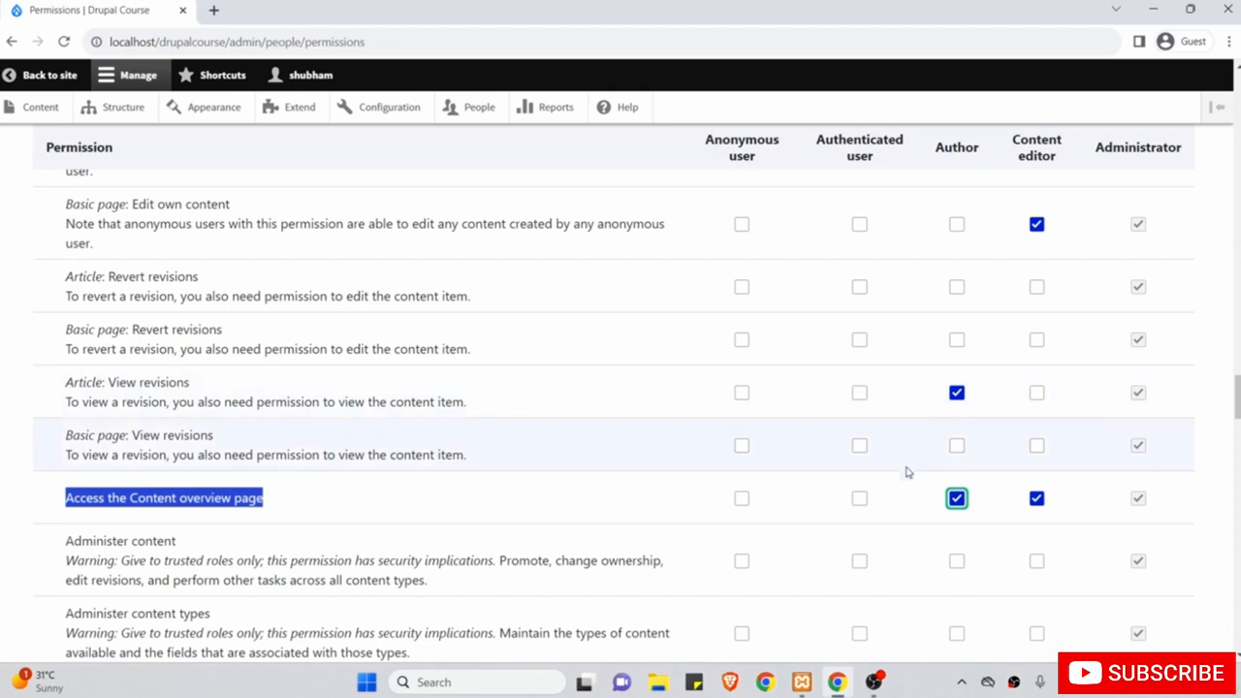
Grant Author View own unpublished content, leaving administer and bypass permissions unticked.
scroll(906, 472, "down", 2)
left_click_drag(103, 388, 148, 461)
left_click(200, 340)
left_click_drag(68, 376, 267, 539)
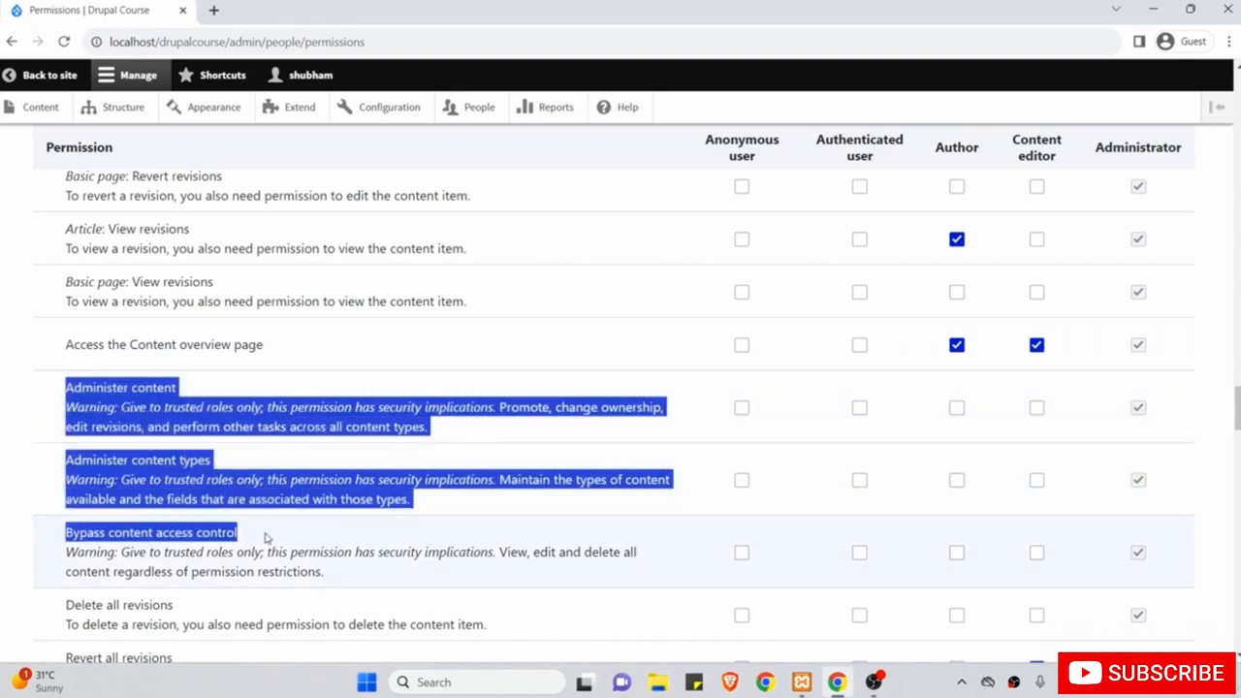
scroll(266, 538, "down", 2)
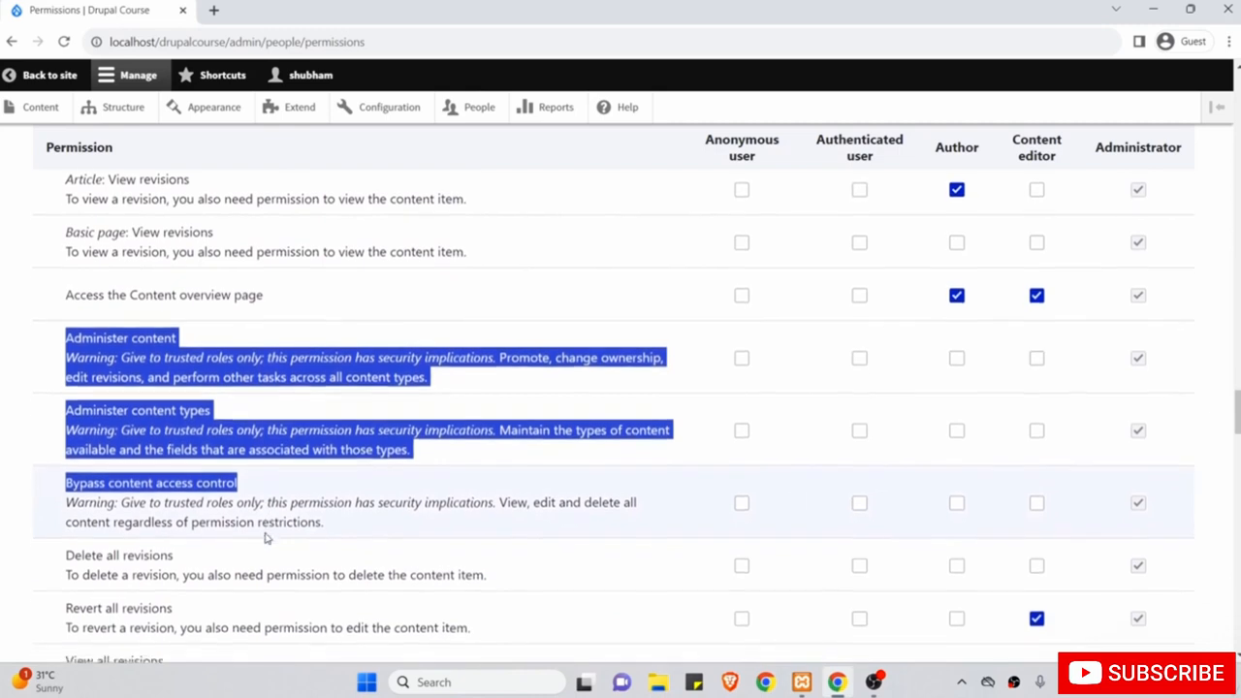
scroll(267, 539, "down", 3)
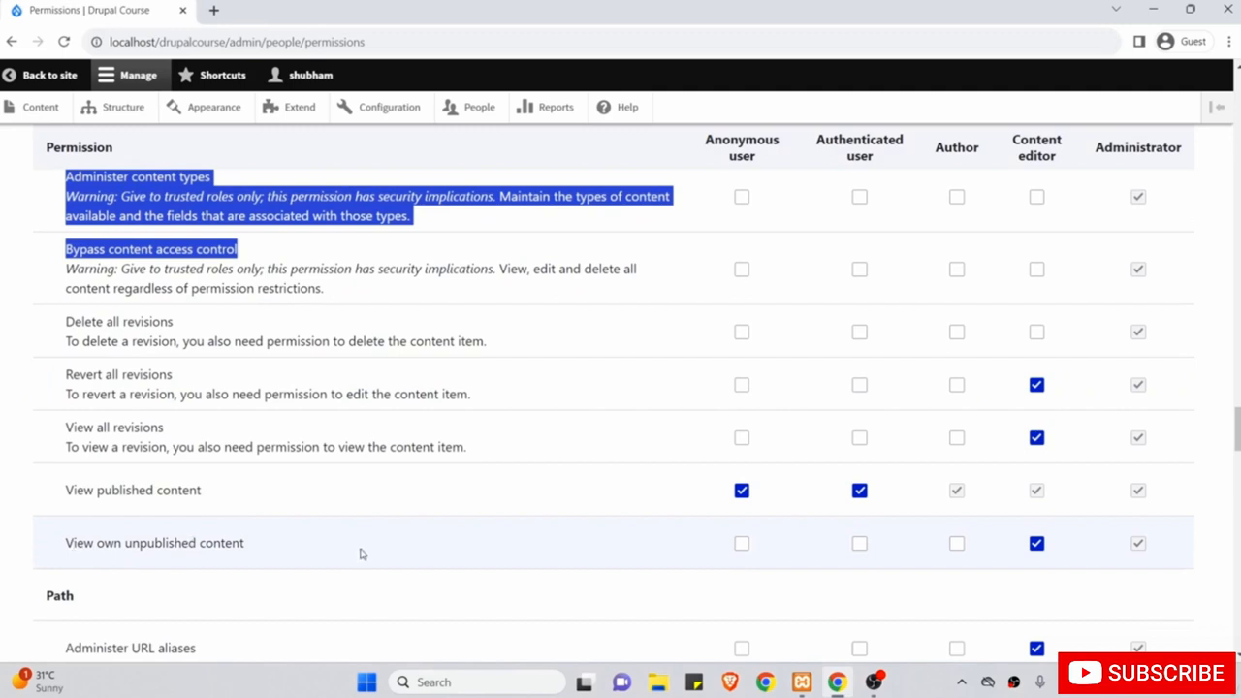
left_click(959, 546)
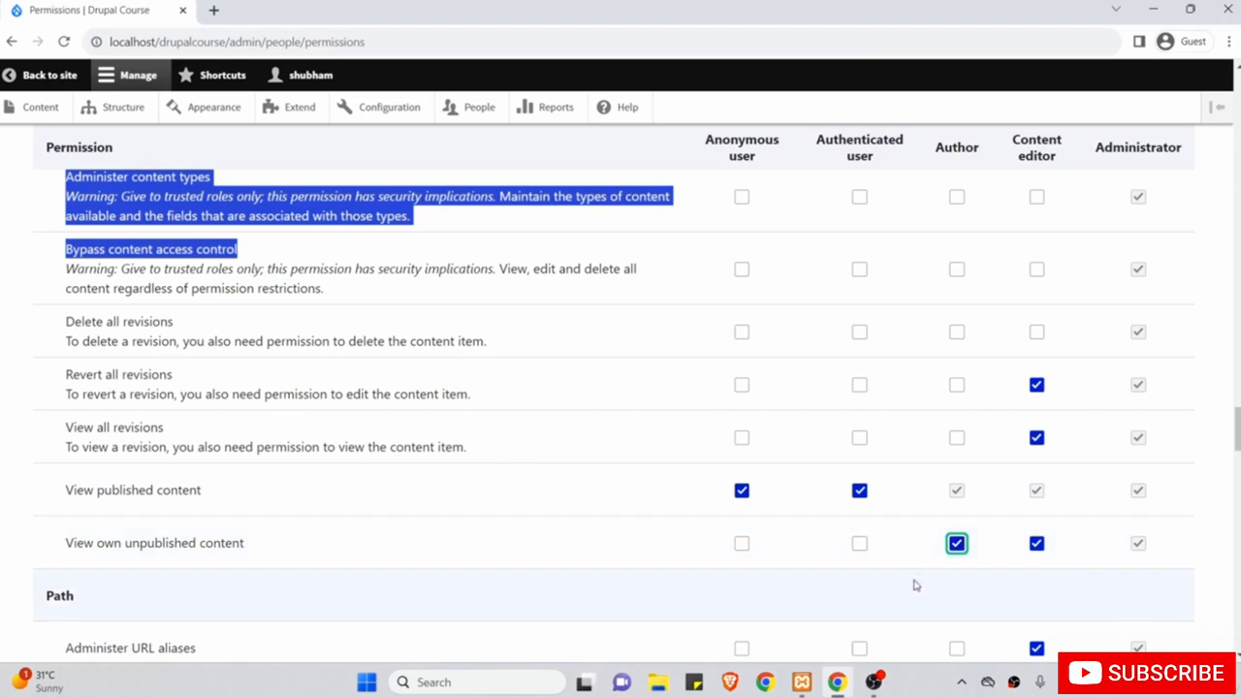
Grant Author Tags: Create terms and Use the toolbar.
scroll(495, 587, "down", 1)
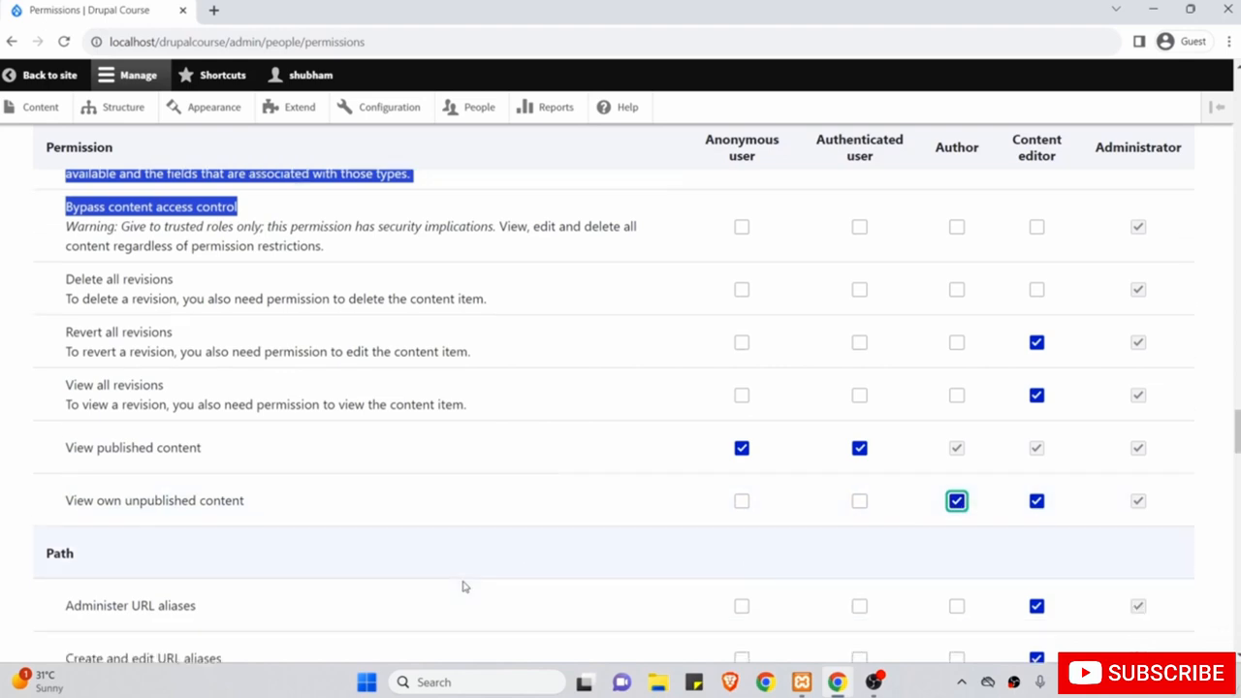
scroll(463, 587, "down", 3)
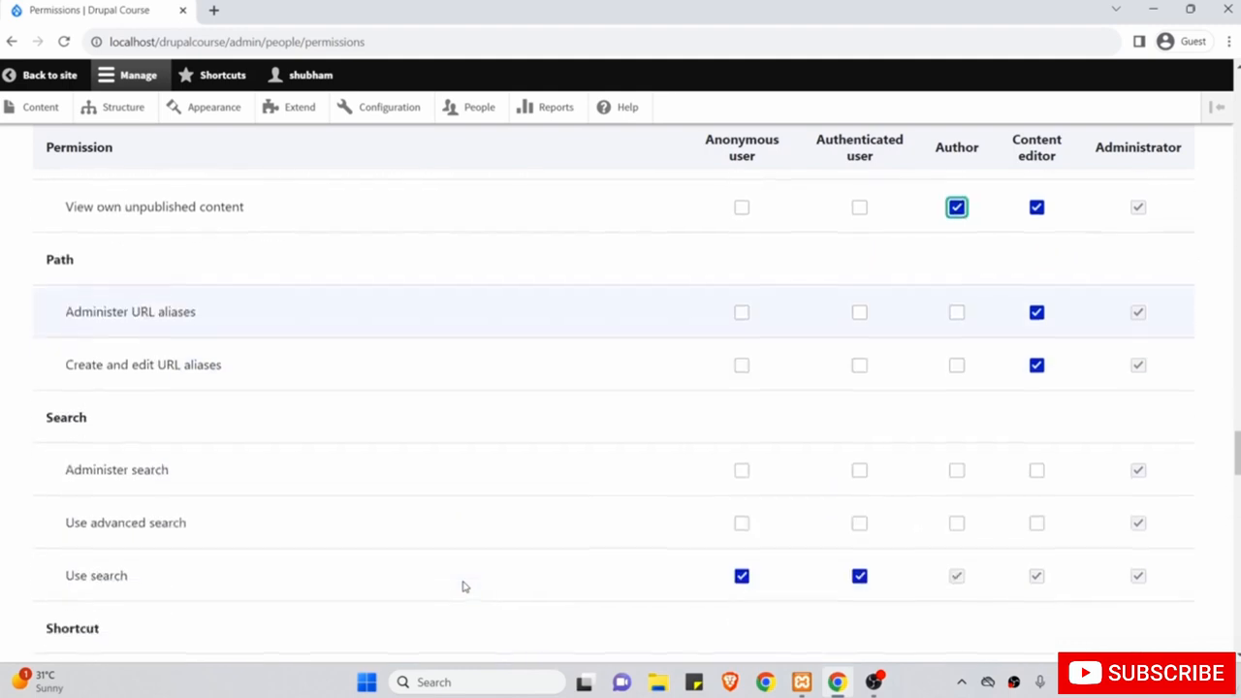
scroll(464, 587, "up", 2)
scroll(463, 586, "down", 2)
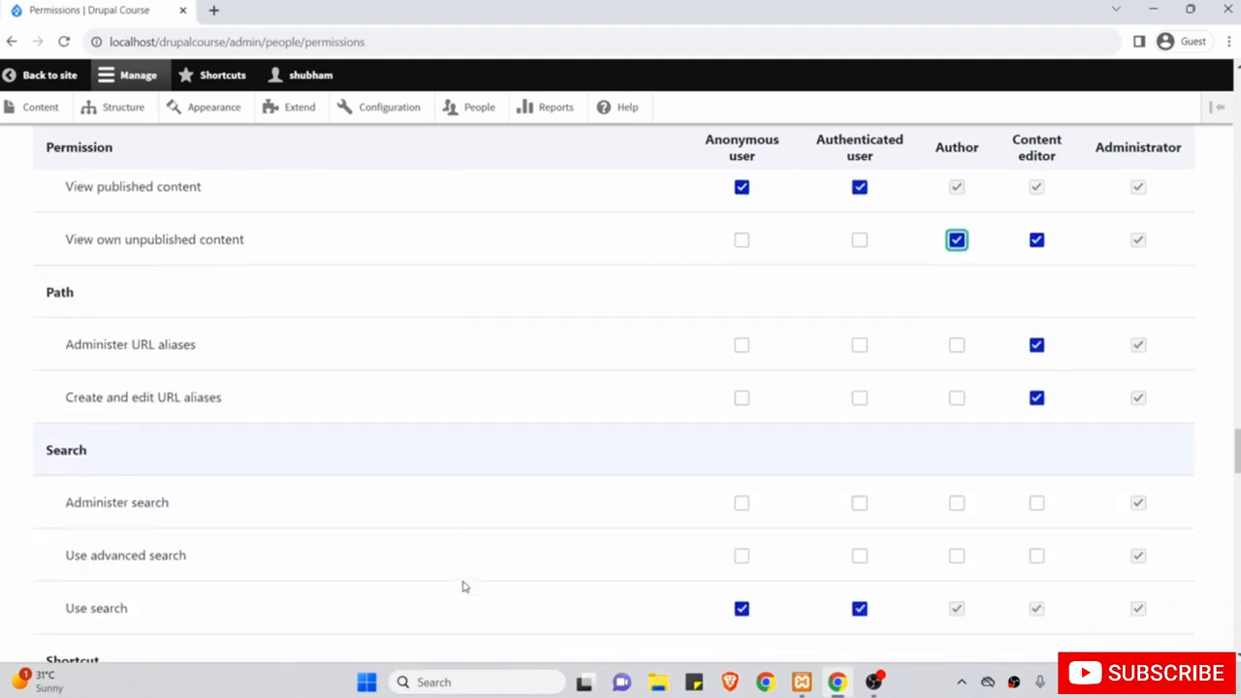
scroll(464, 587, "down", 6)
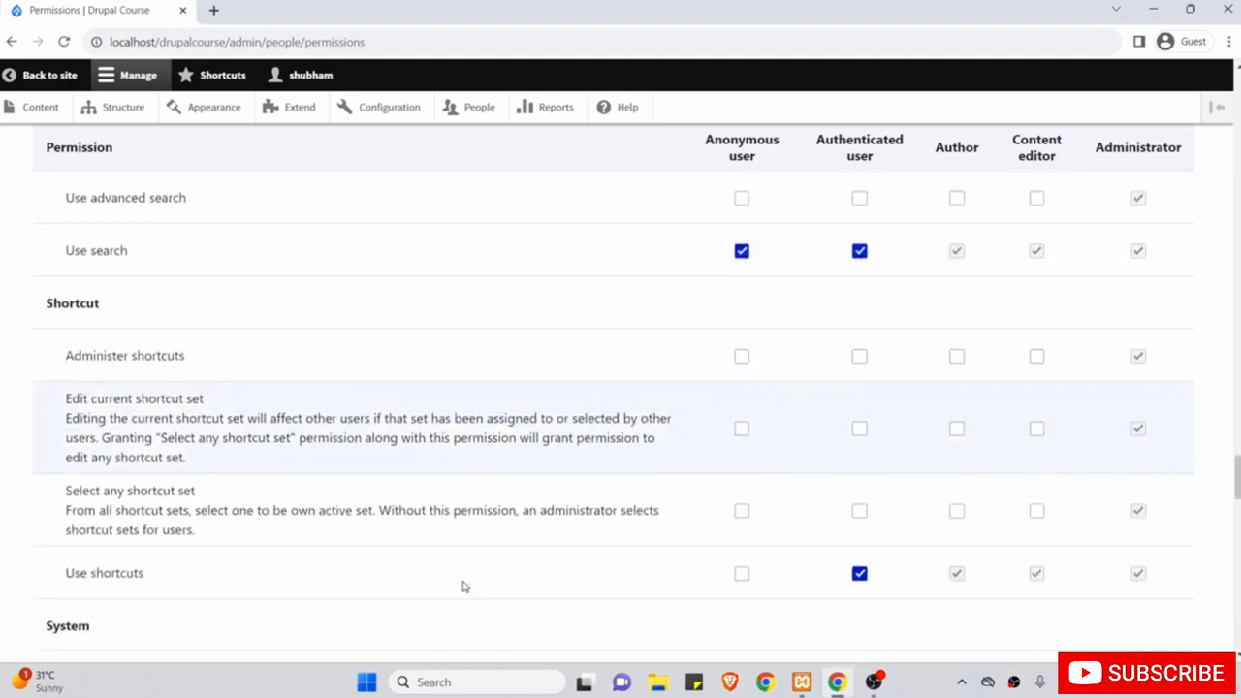
scroll(149, 331, "up", 1)
scroll(150, 331, "down", 1)
scroll(149, 332, "up", 1)
scroll(149, 332, "down", 5)
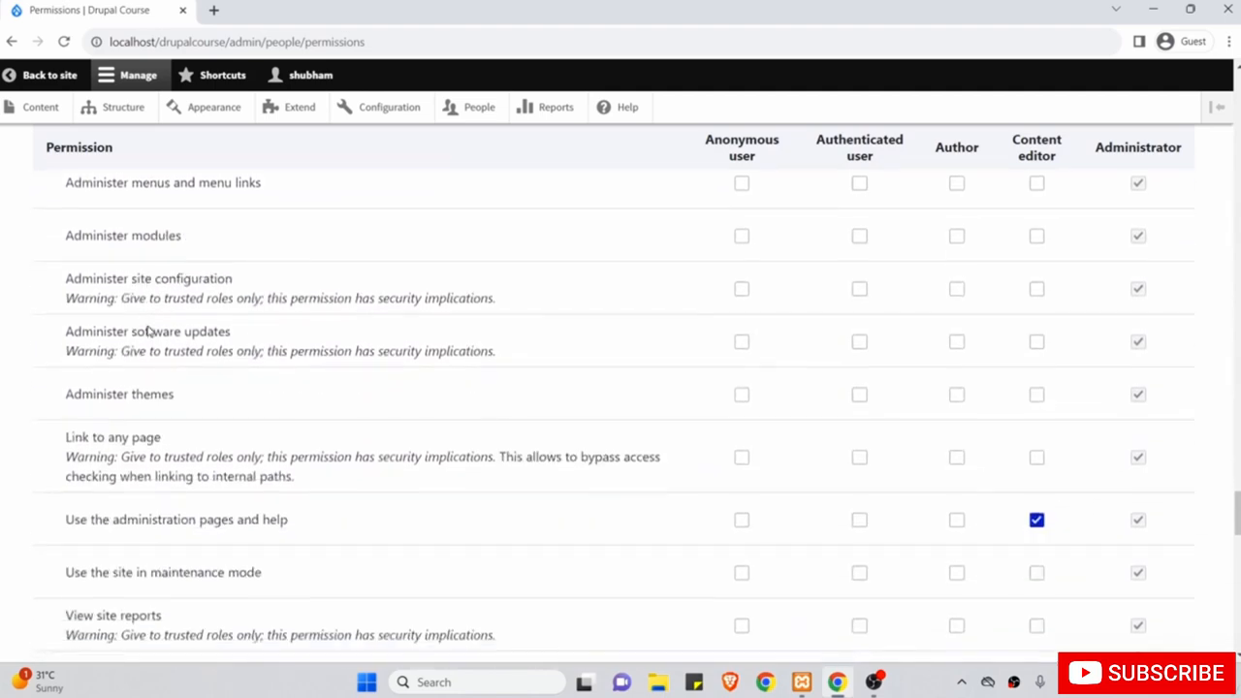
left_click_drag(73, 369, 291, 369)
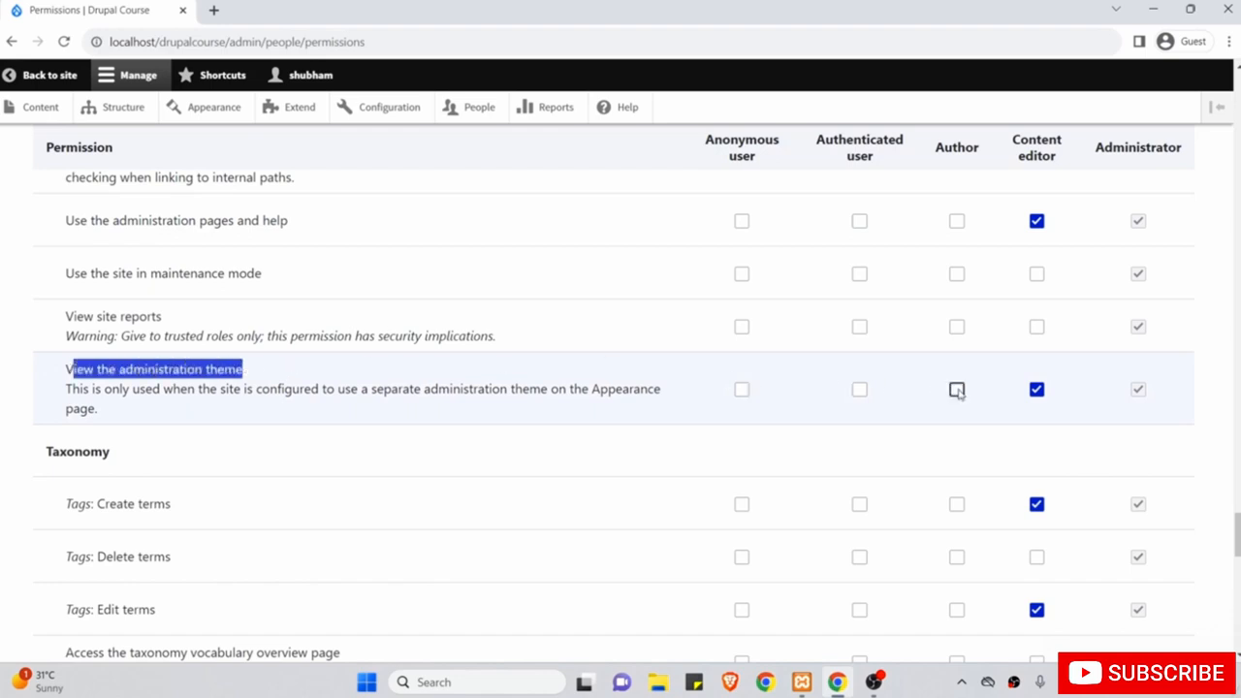
scroll(643, 450, "down", 3)
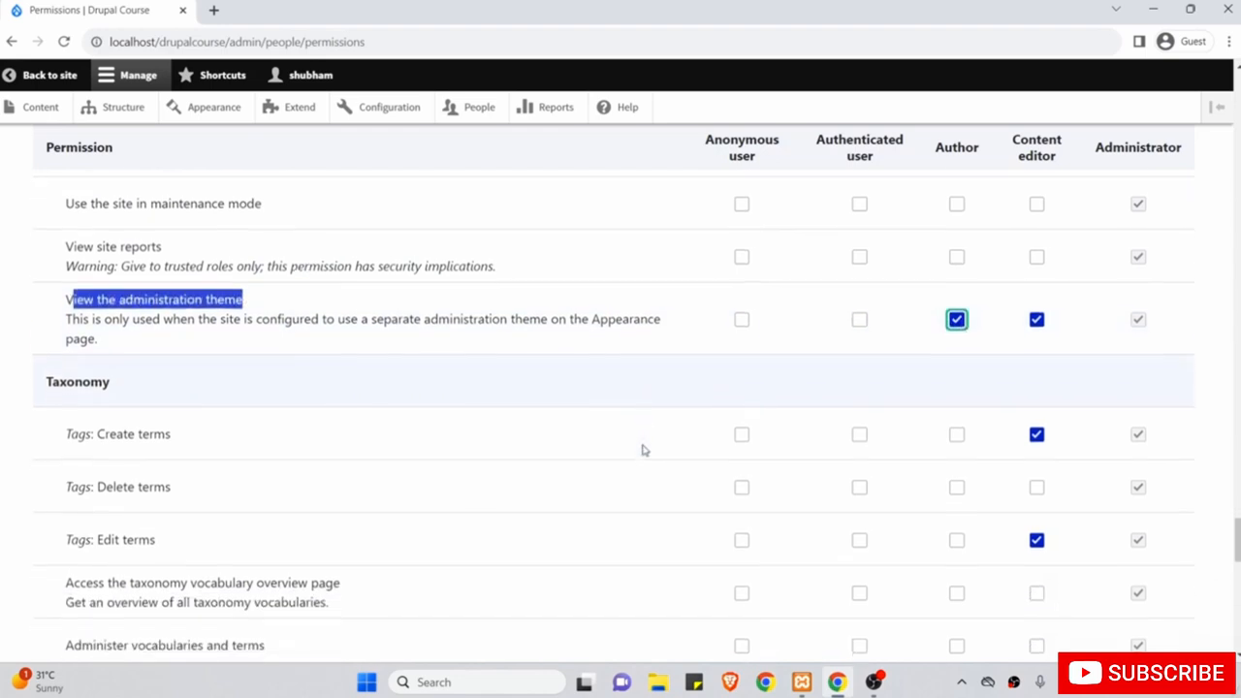
scroll(643, 450, "down", 2)
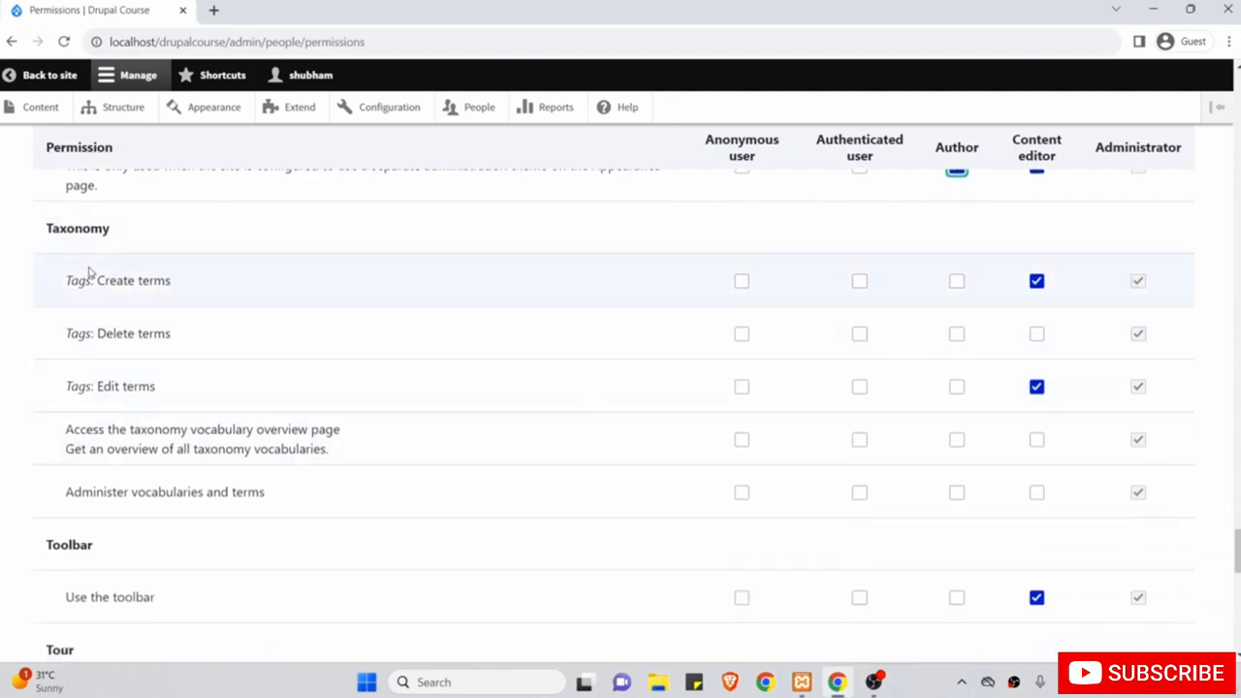
left_click_drag(103, 280, 192, 280)
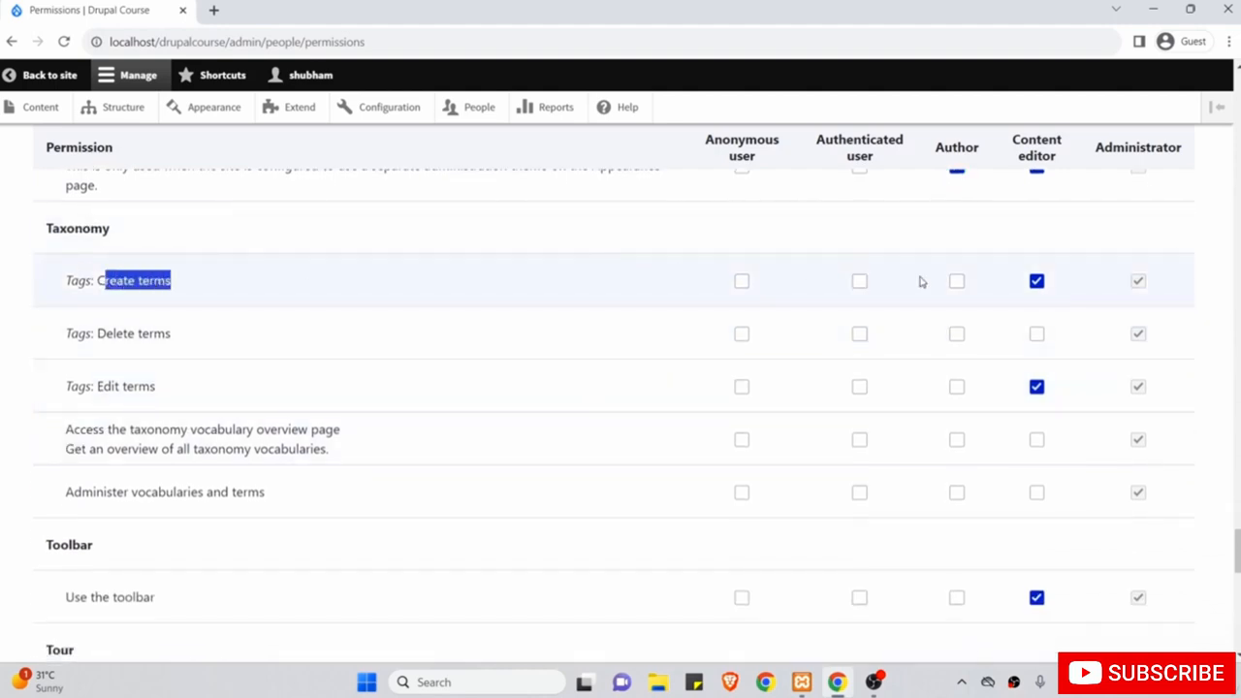
left_click(957, 281)
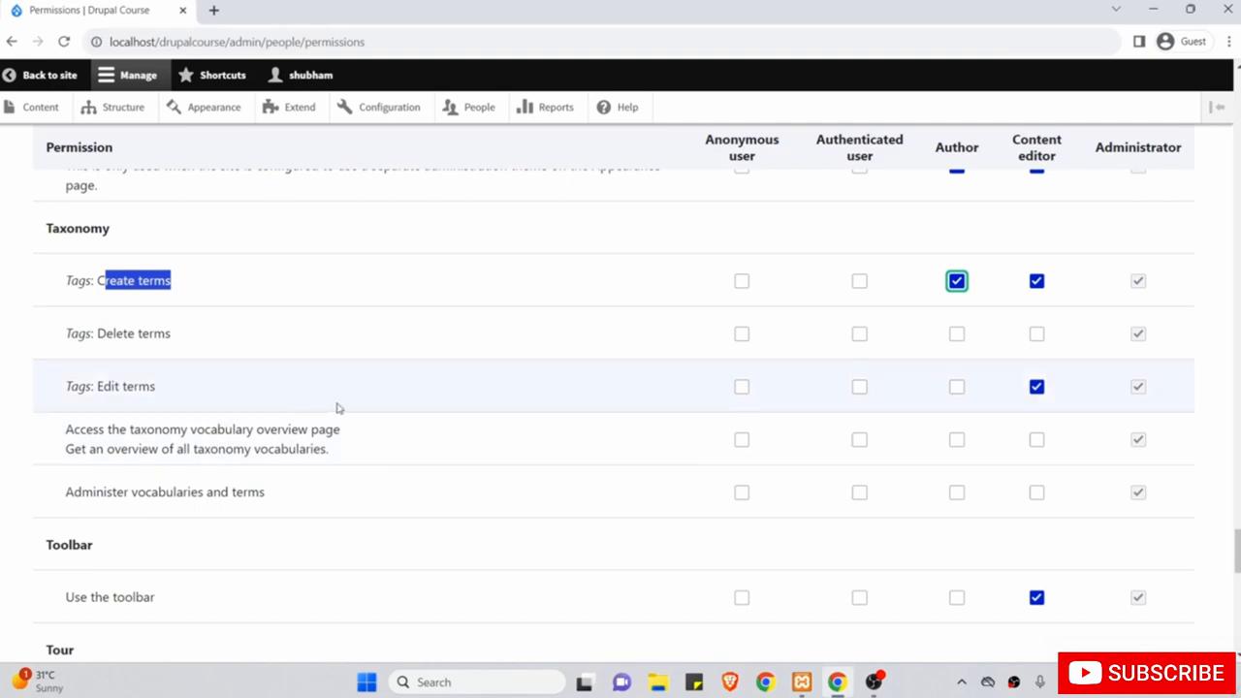
scroll(339, 408, "down", 2)
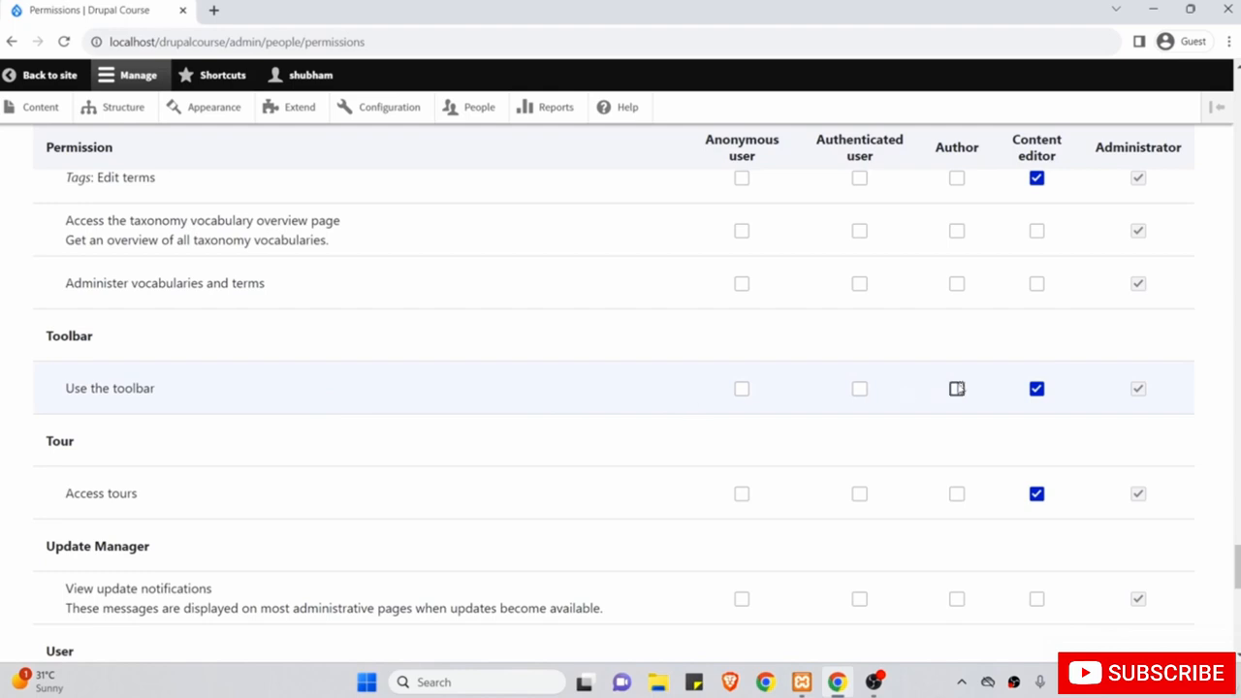
left_click(958, 388)
Let Author cancel its own user account and change its own username.
scroll(343, 430, "down", 4)
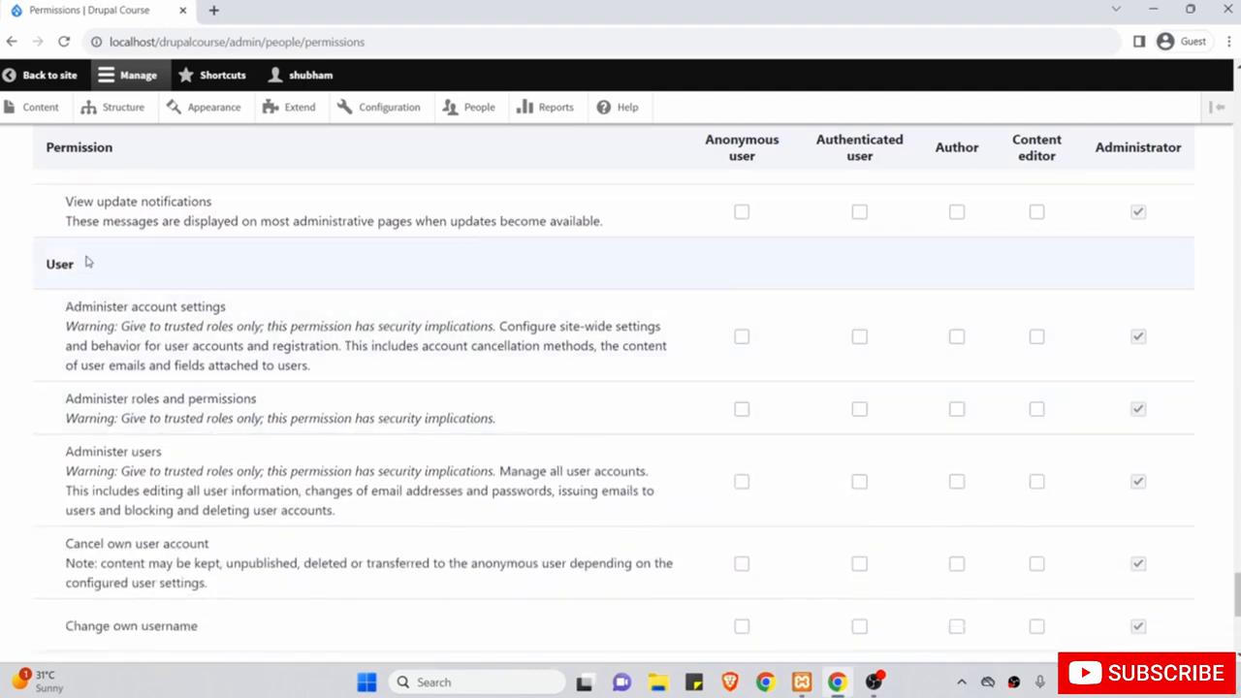
scroll(227, 405, "down", 1)
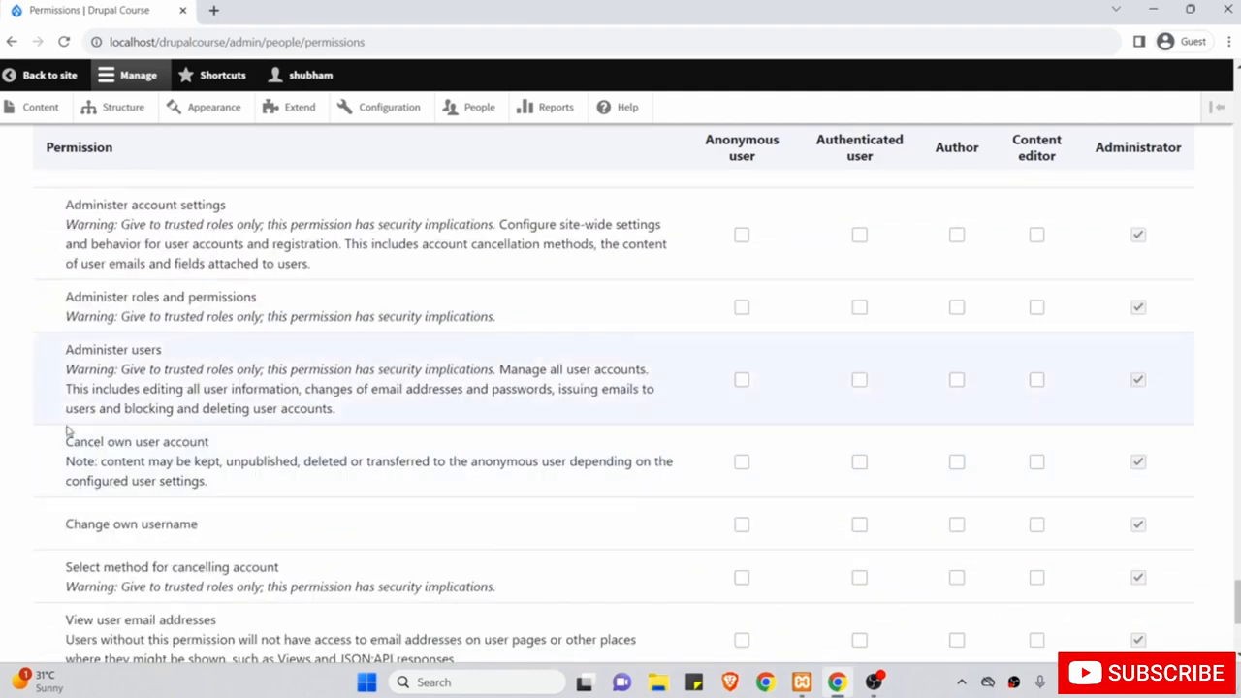
left_click_drag(54, 442, 221, 525)
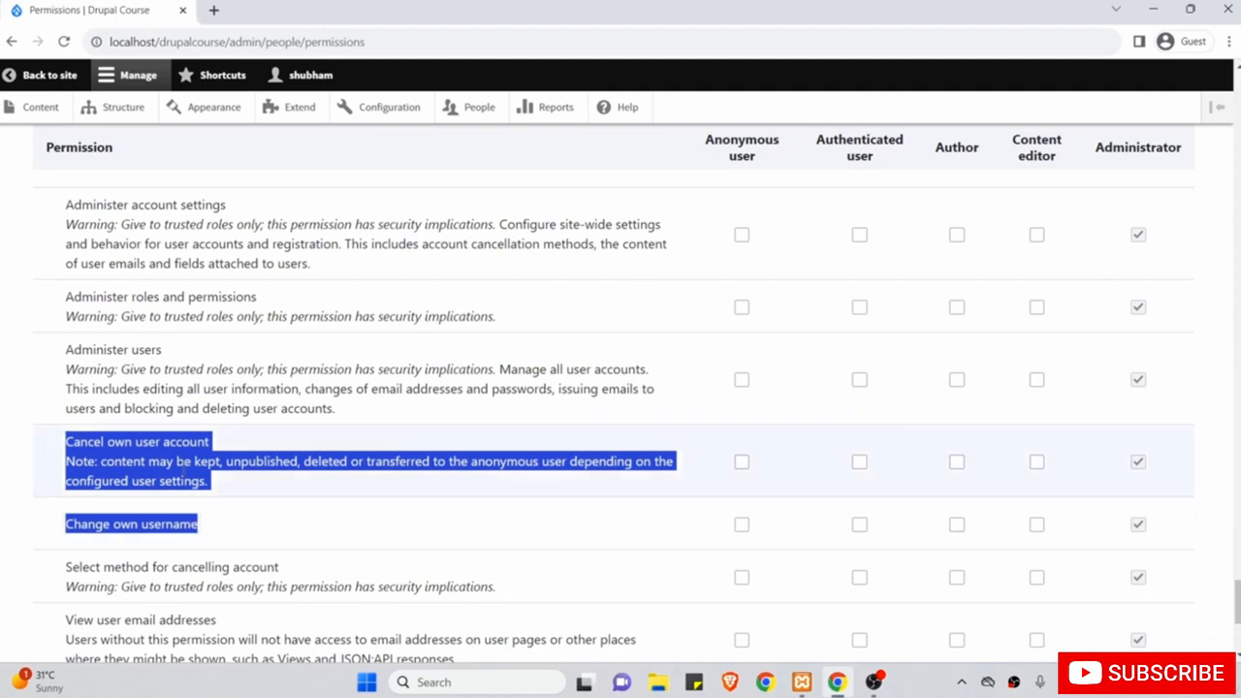
left_click(183, 466)
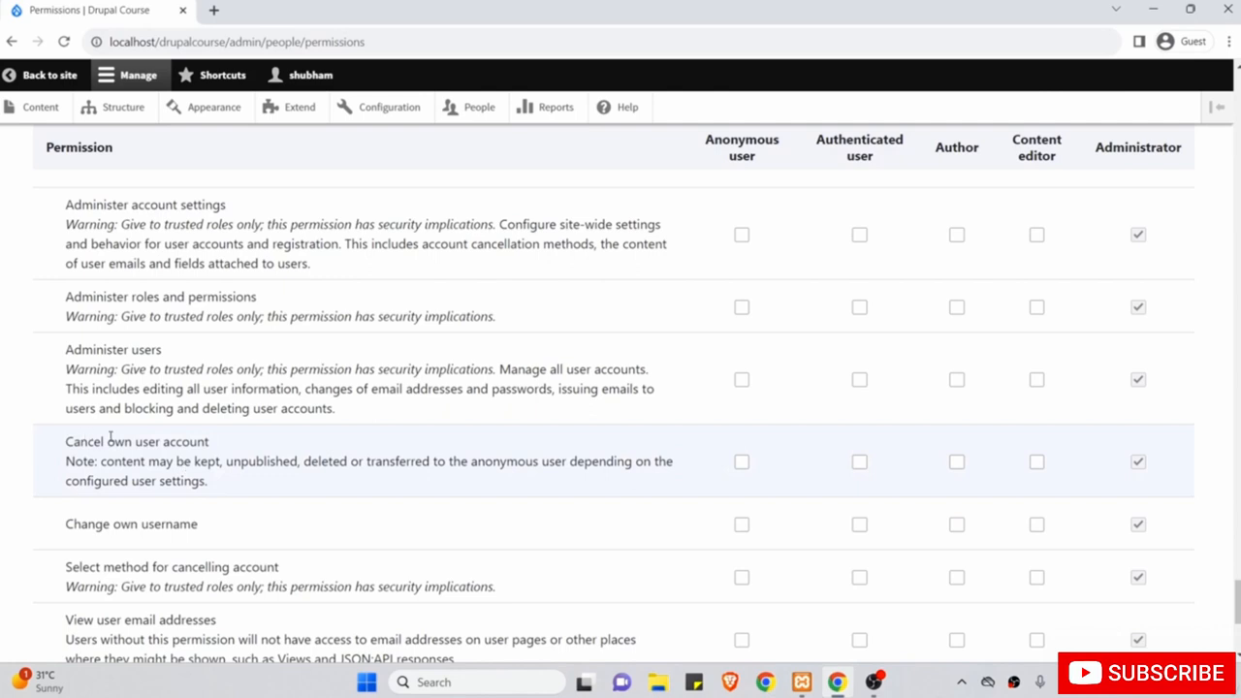
left_click(957, 463)
scroll(960, 464, "down", 1)
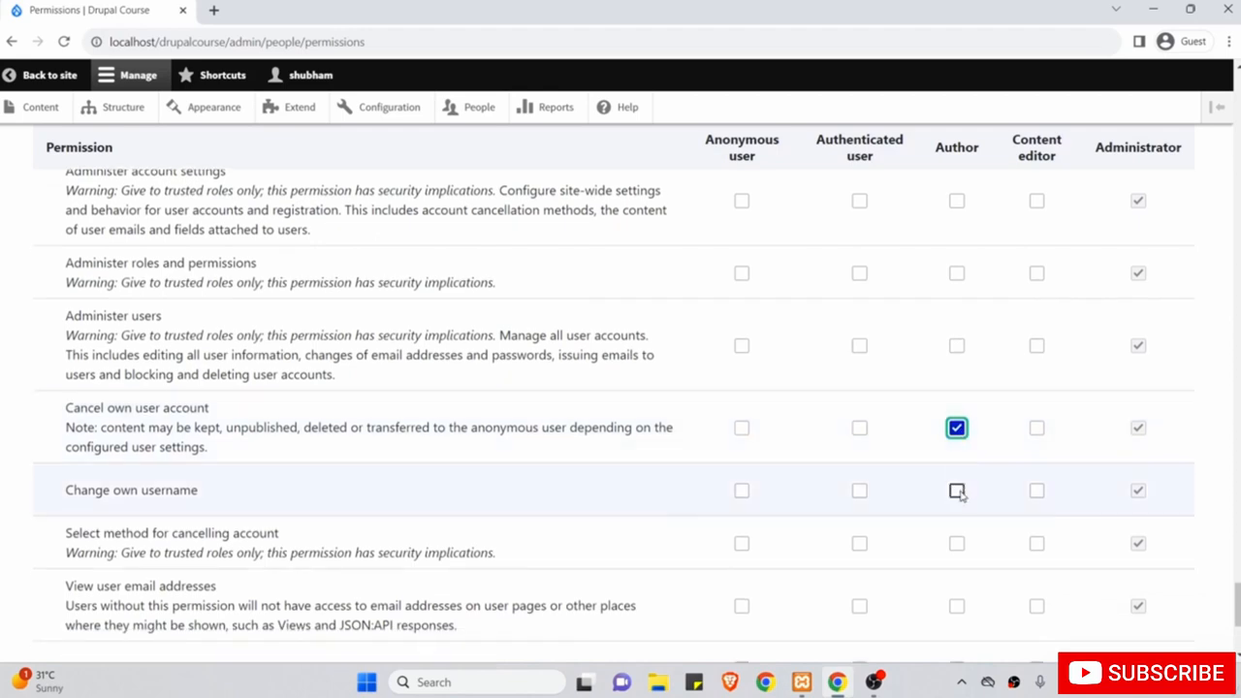
left_click(957, 491)
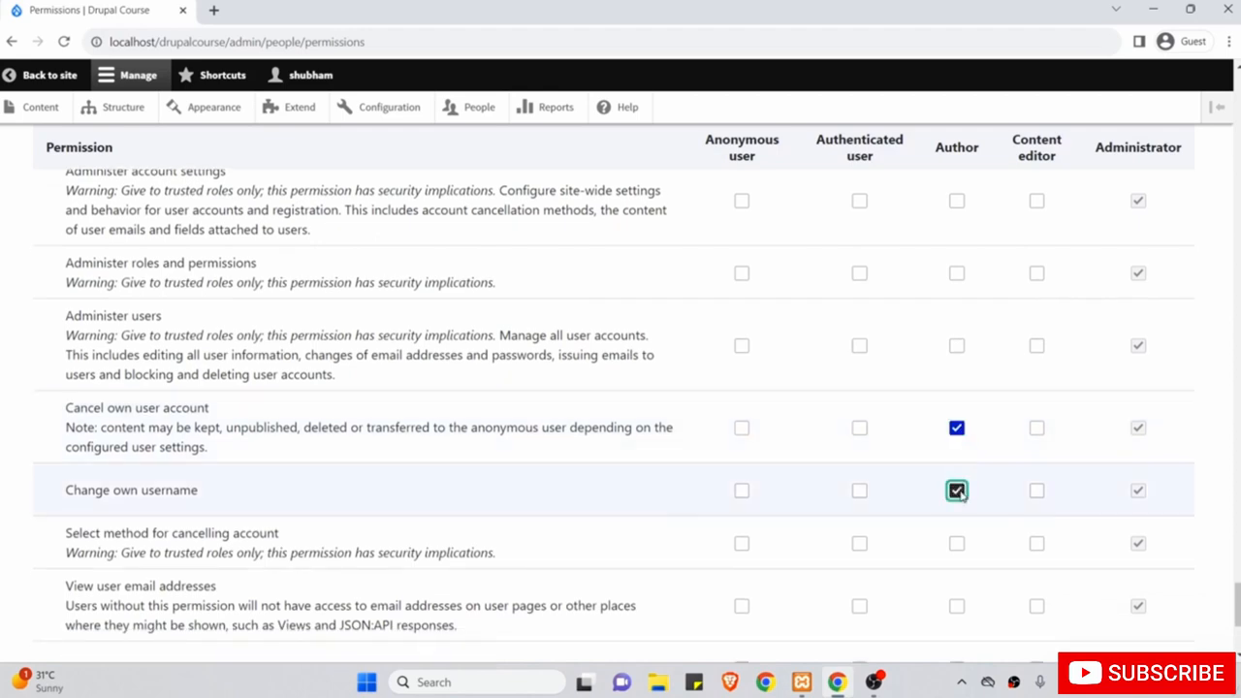
Save the updated permissions and return to the People list.
scroll(958, 497, "down", 4)
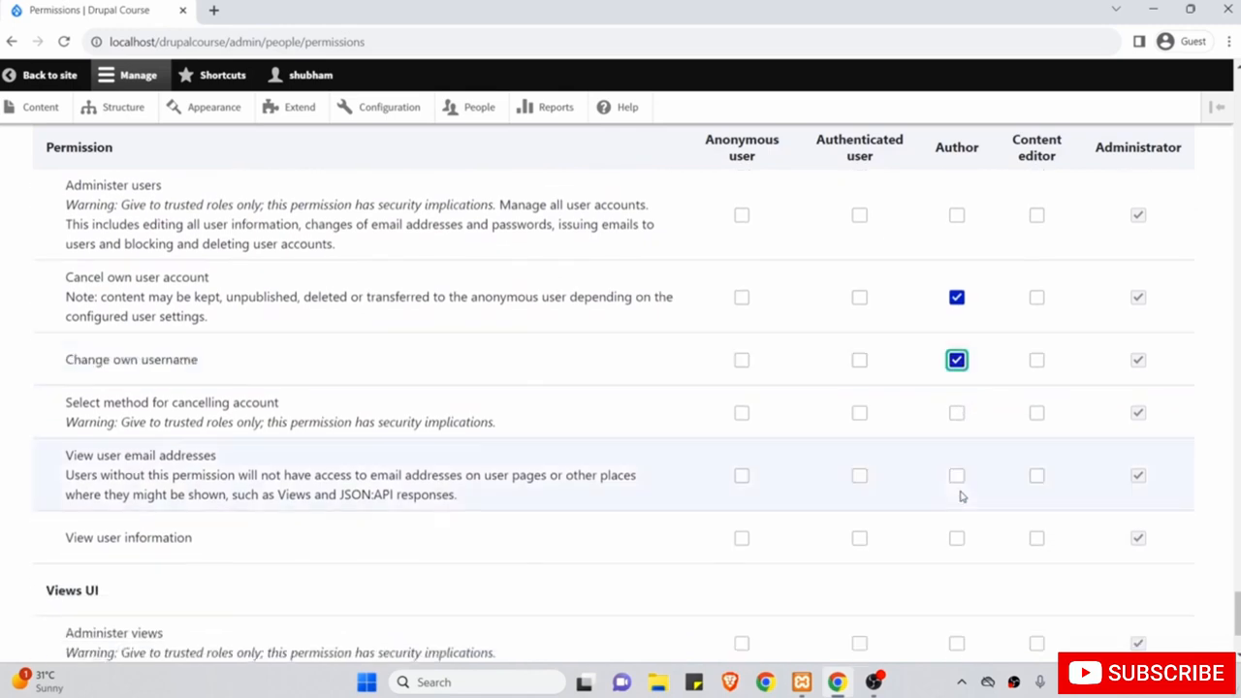
scroll(919, 615, "down", 5)
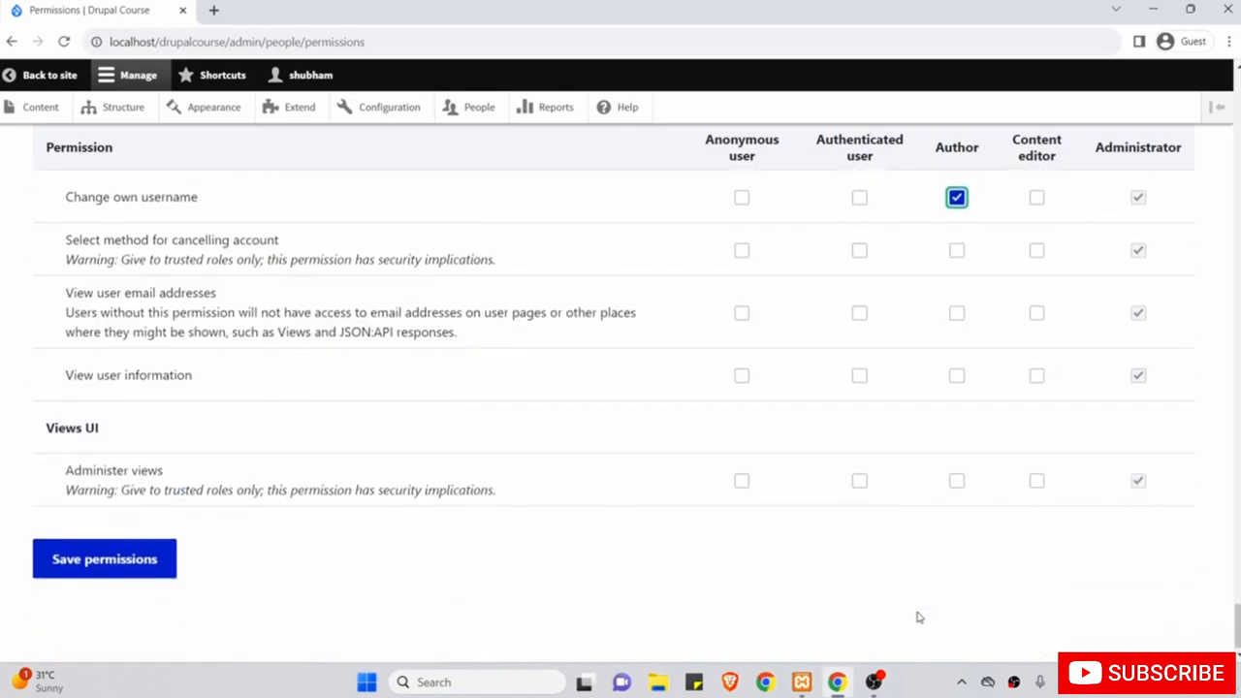
left_click(730, 568)
left_click(104, 561)
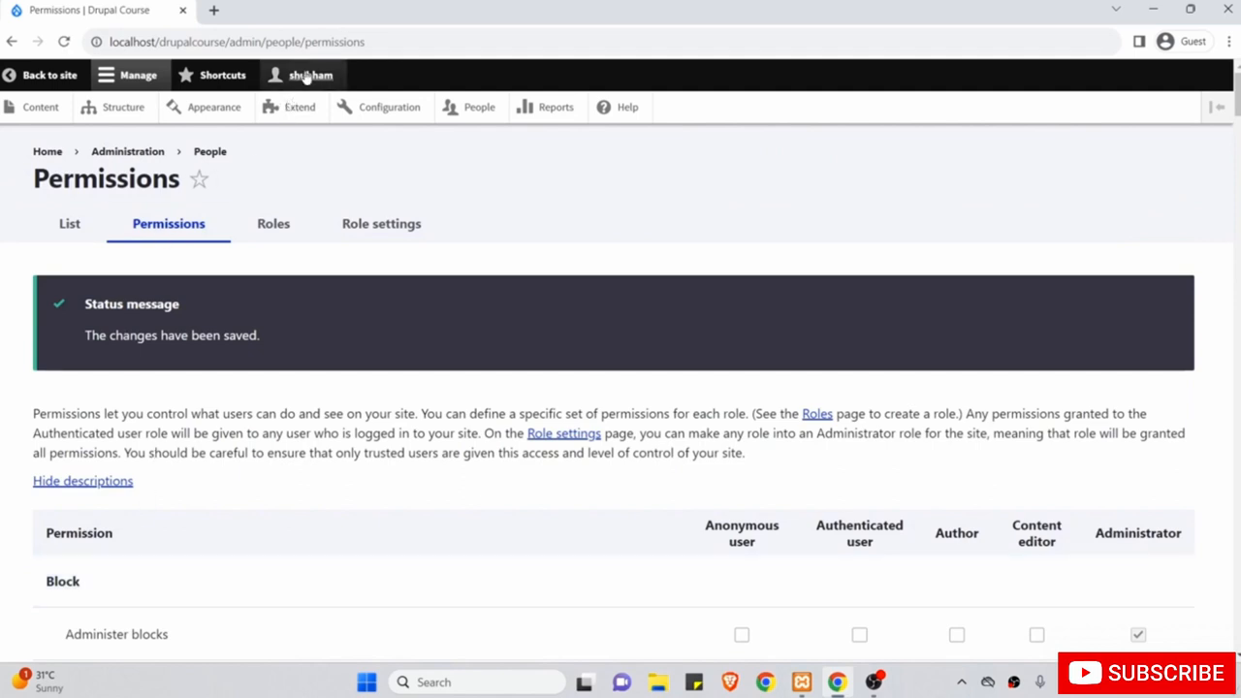
left_click(474, 109)
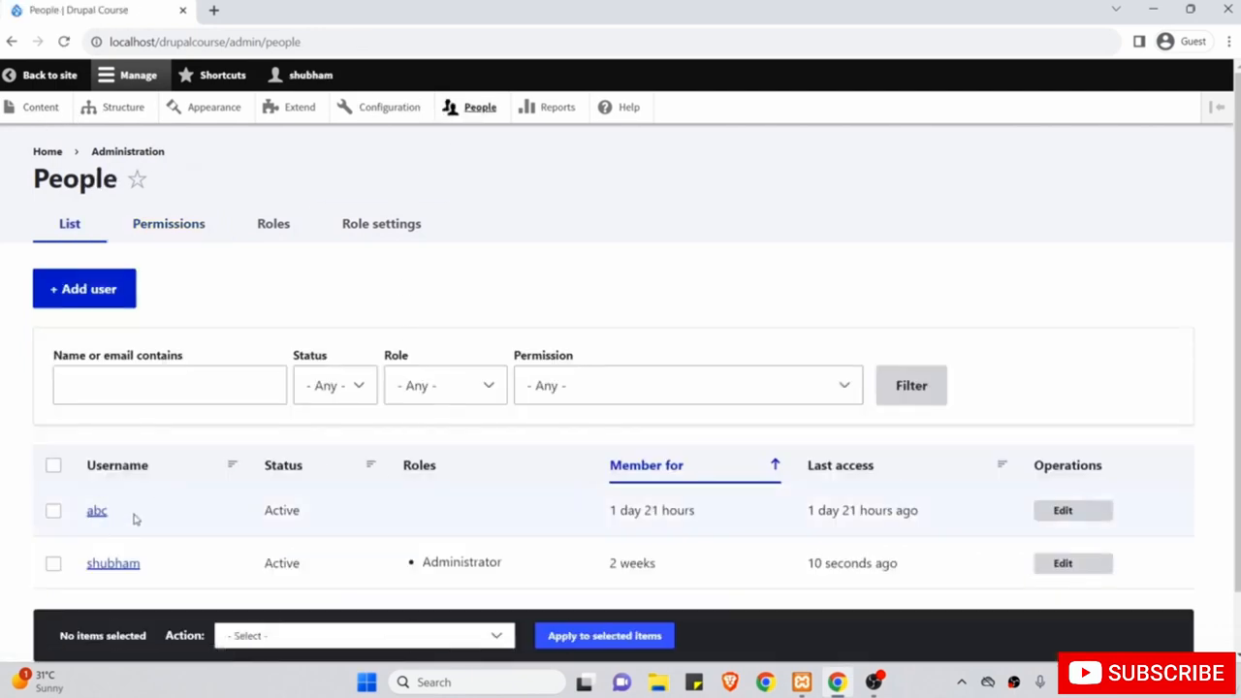
Edit the user account that has no role, tick the Author role checkbox, and save the account.
scroll(338, 506, "down", 1)
scroll(338, 505, "down", 1)
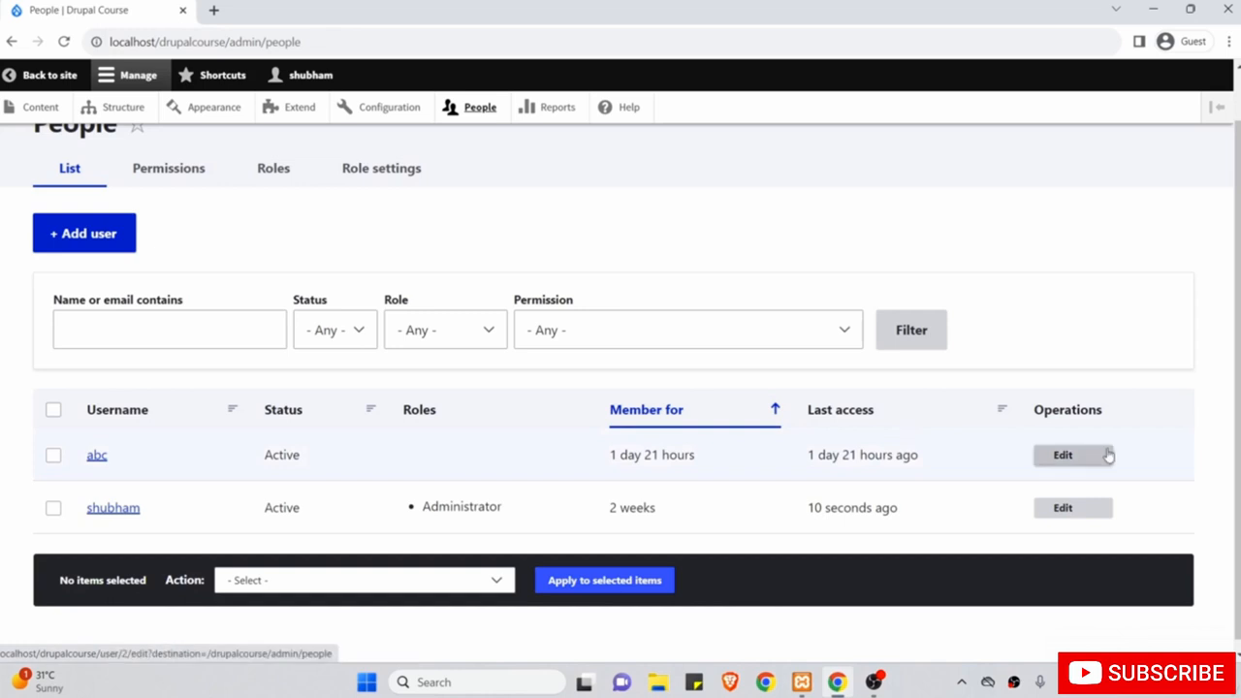
left_click(1090, 456)
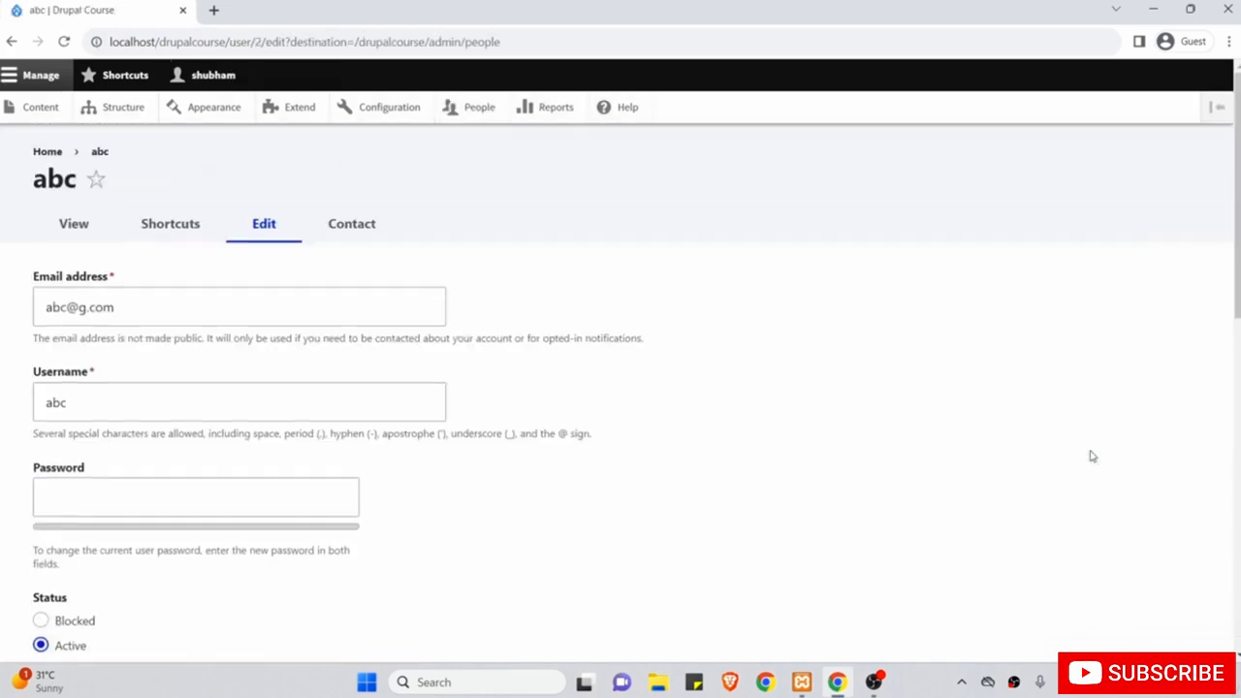
scroll(934, 438, "down", 2)
scroll(934, 439, "down", 4)
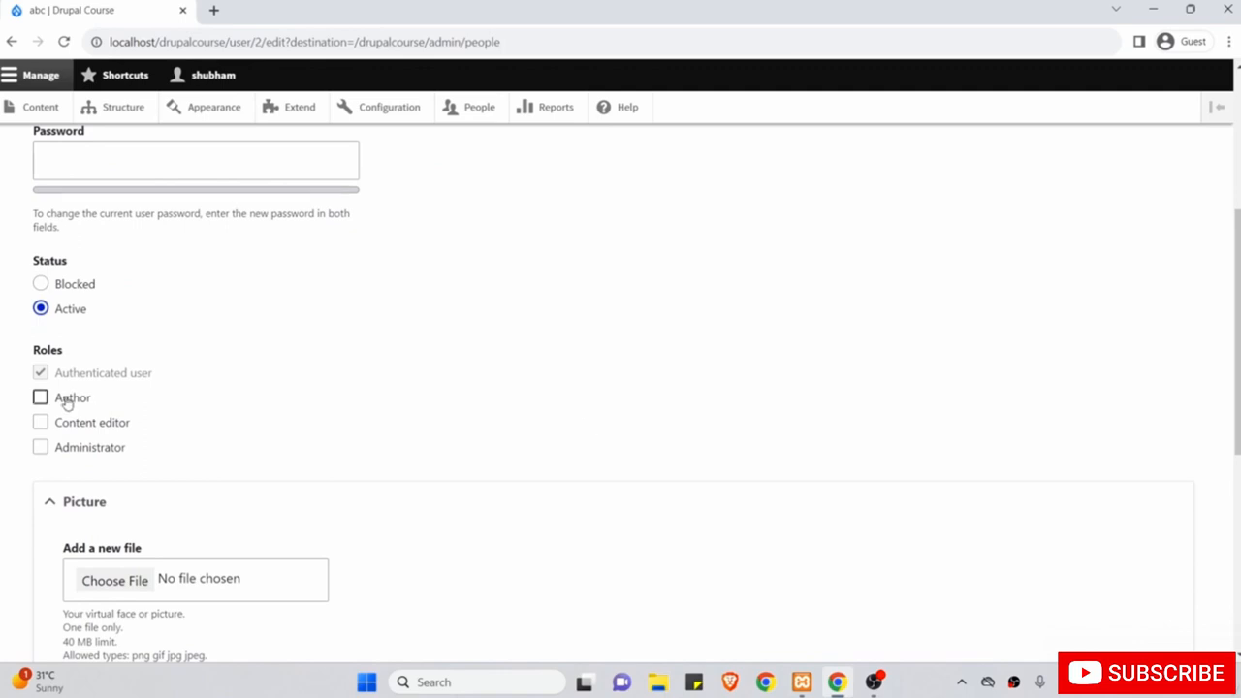
left_click(40, 398)
scroll(269, 388, "down", 8)
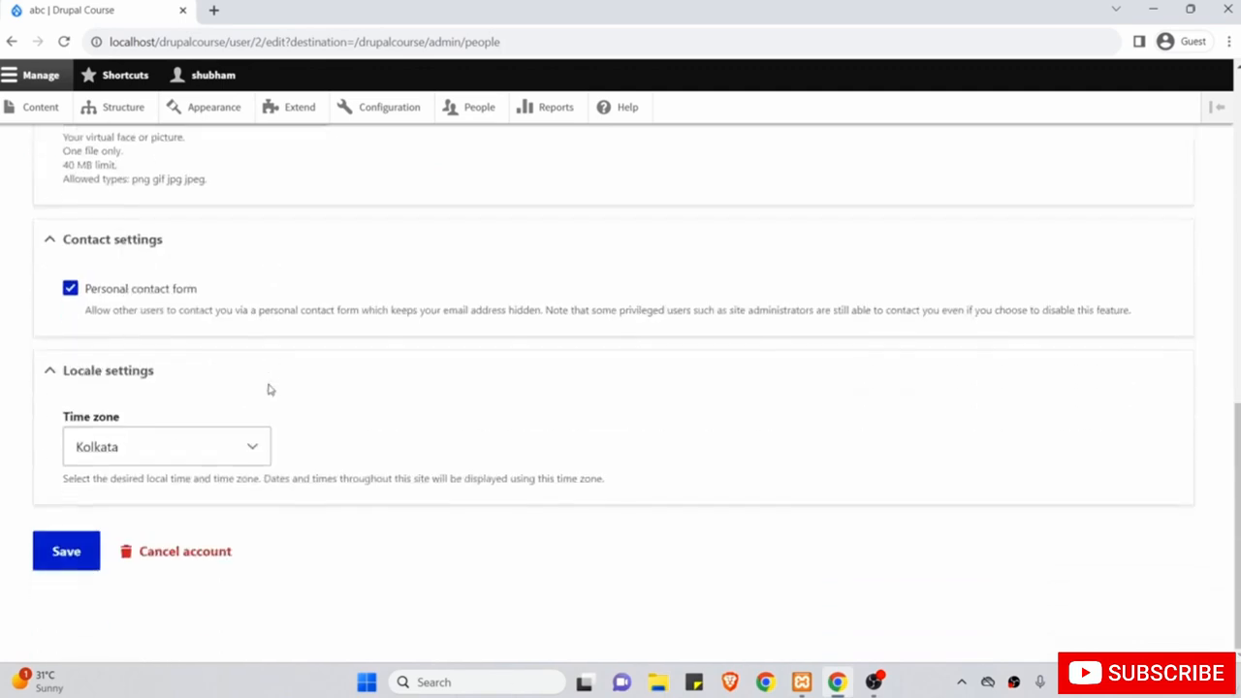
left_click(69, 555)
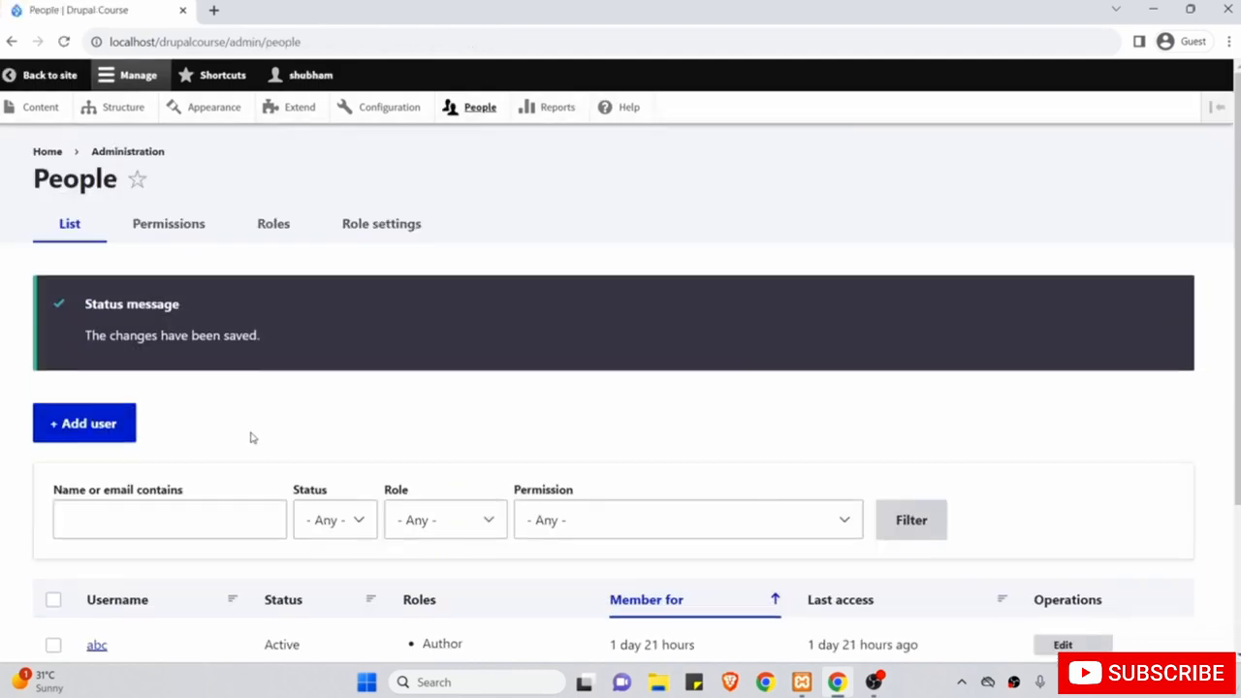
scroll(249, 435, "down", 2)
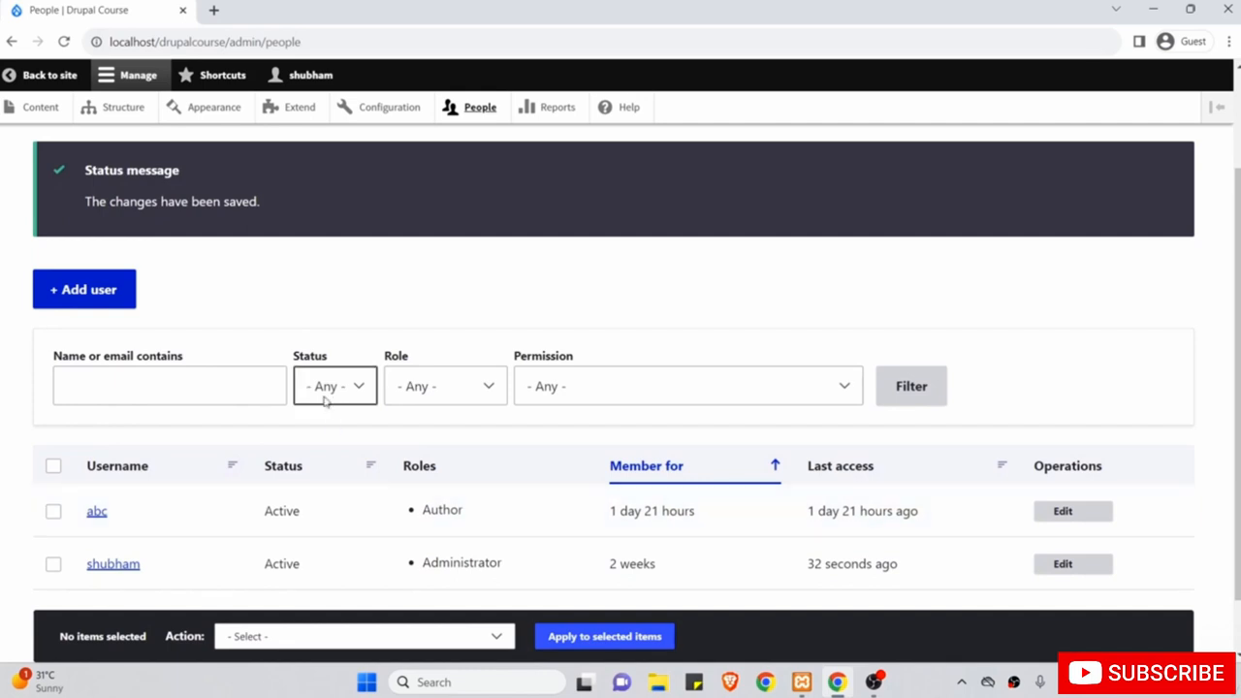
Log out as administrator, then sign in with the Author user's username and password.
left_click(305, 78)
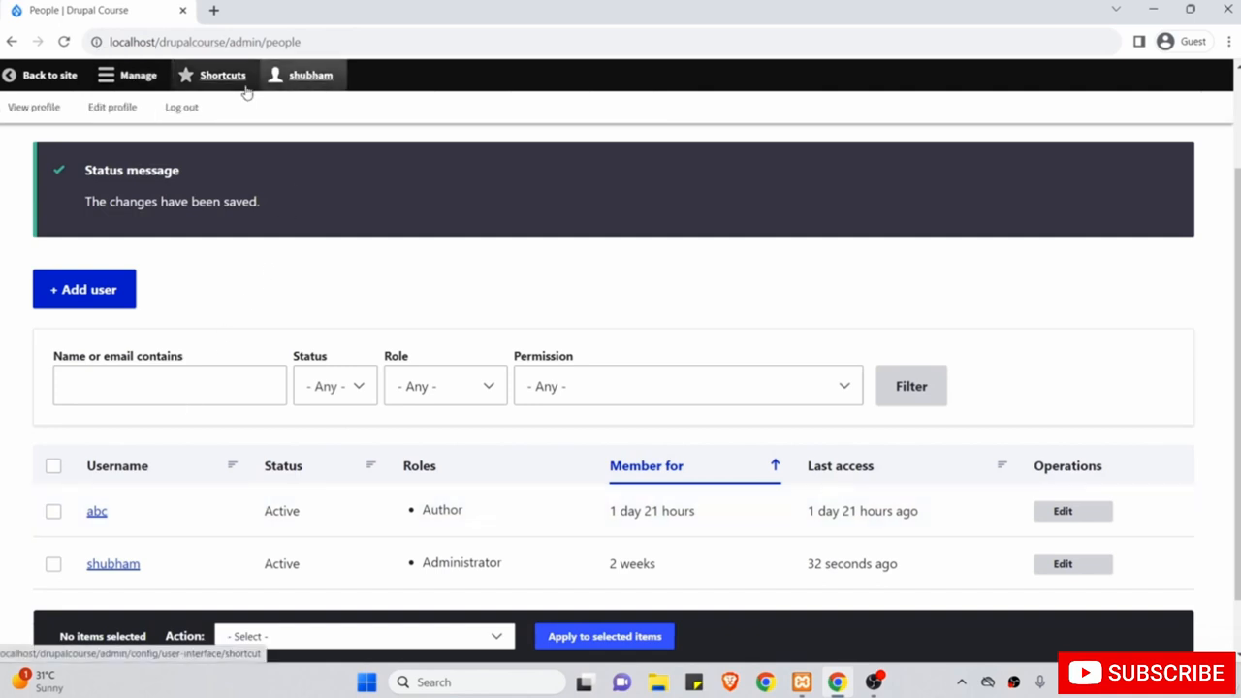
left_click(185, 109)
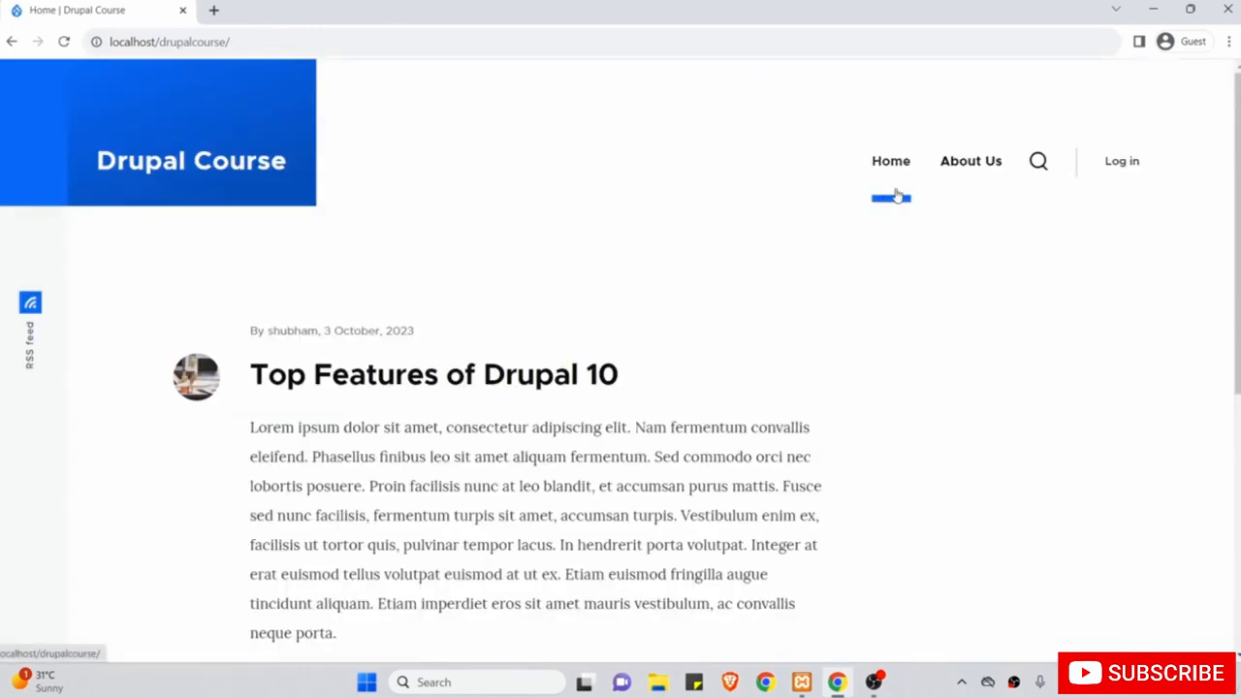
left_click(1123, 162)
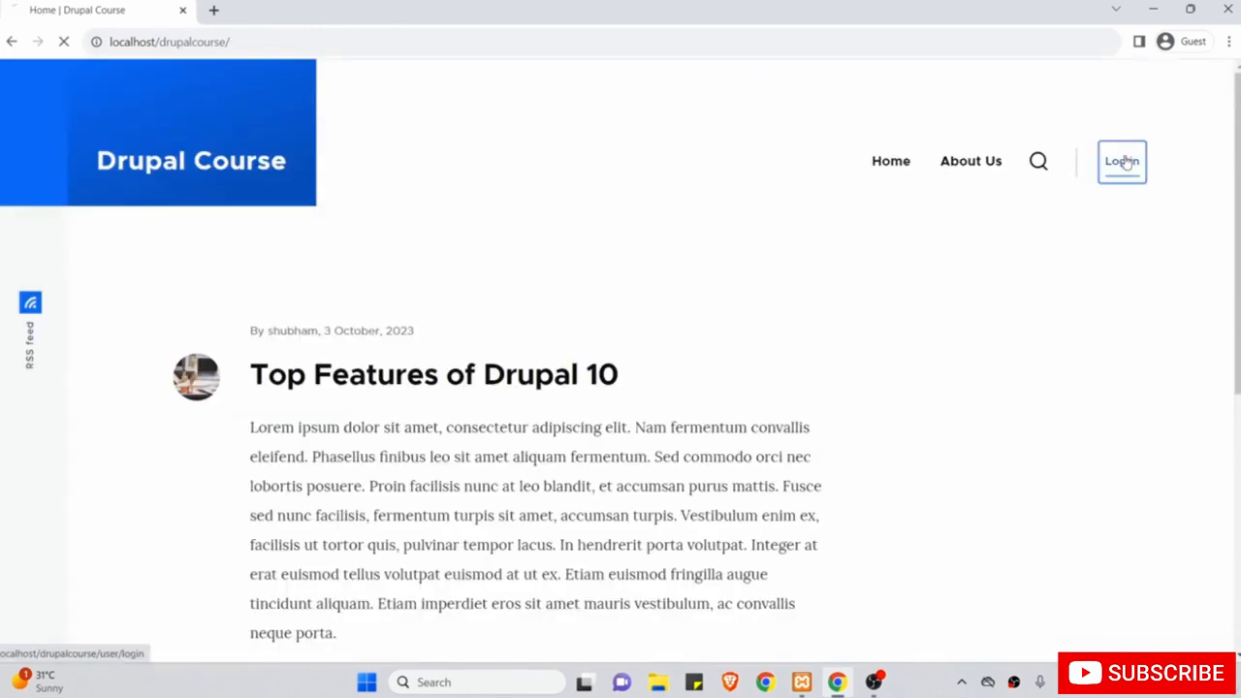
scroll(701, 368, "down", 1)
type("abc")
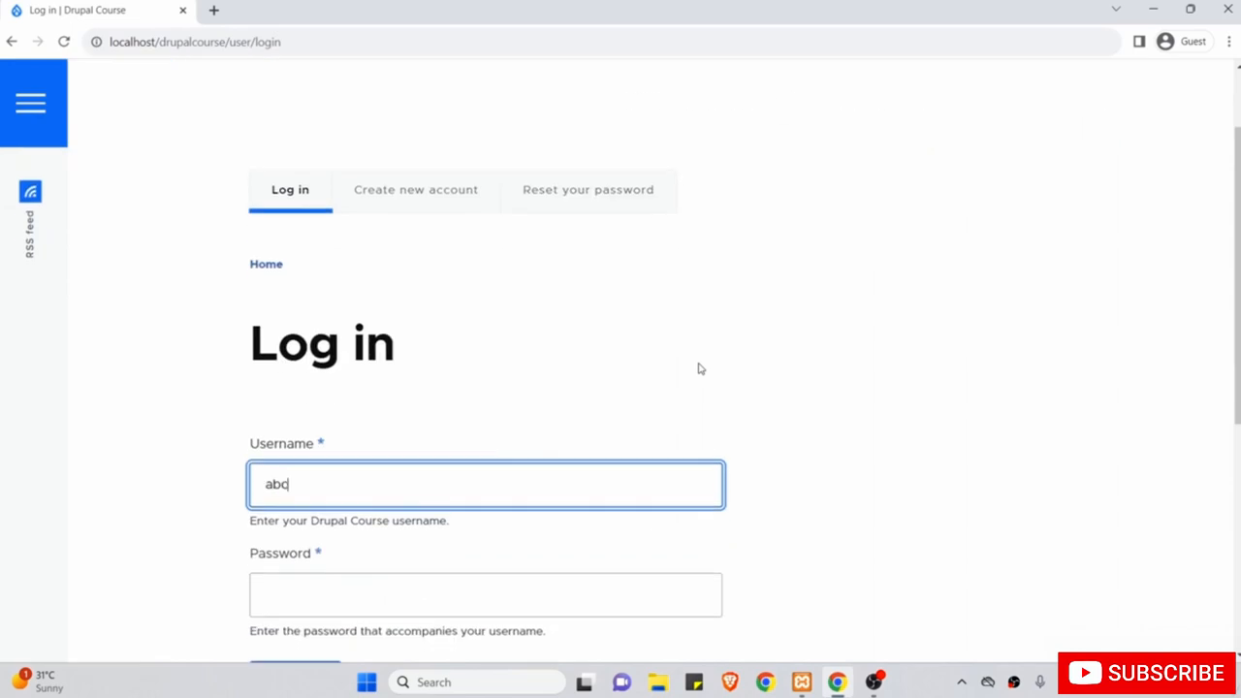
key("Tab")
type("•••••••")
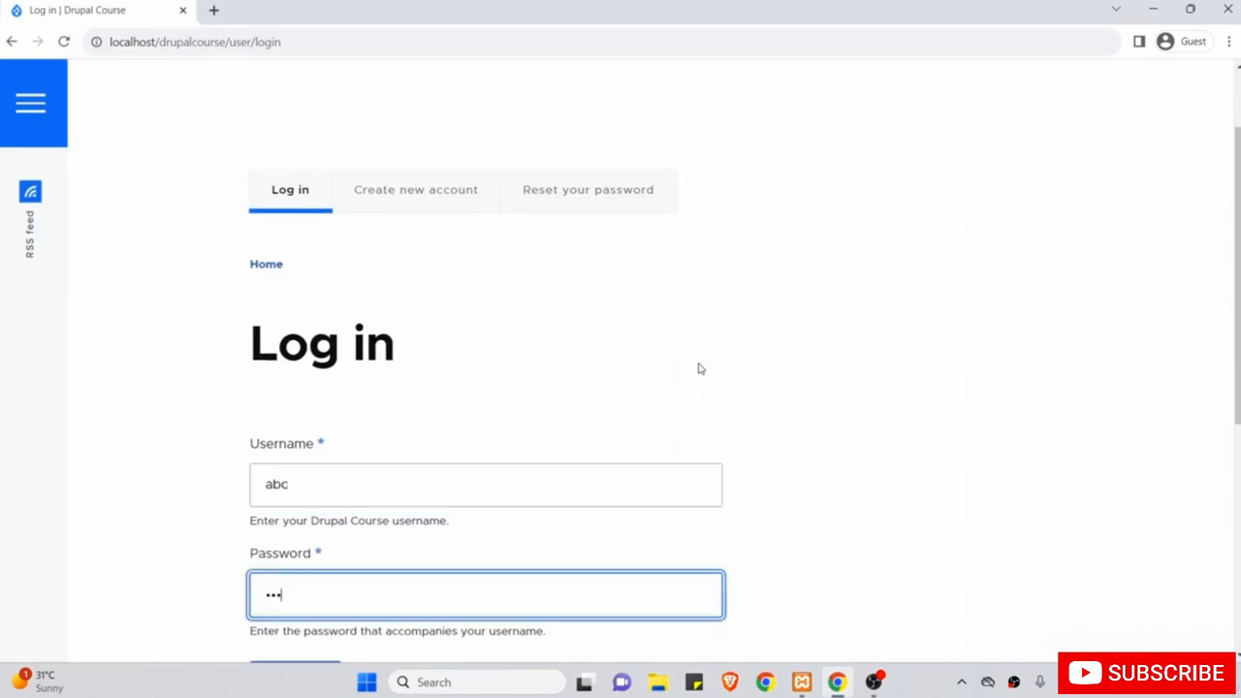
type("•")
scroll(698, 367, "down", 2)
left_click(304, 528)
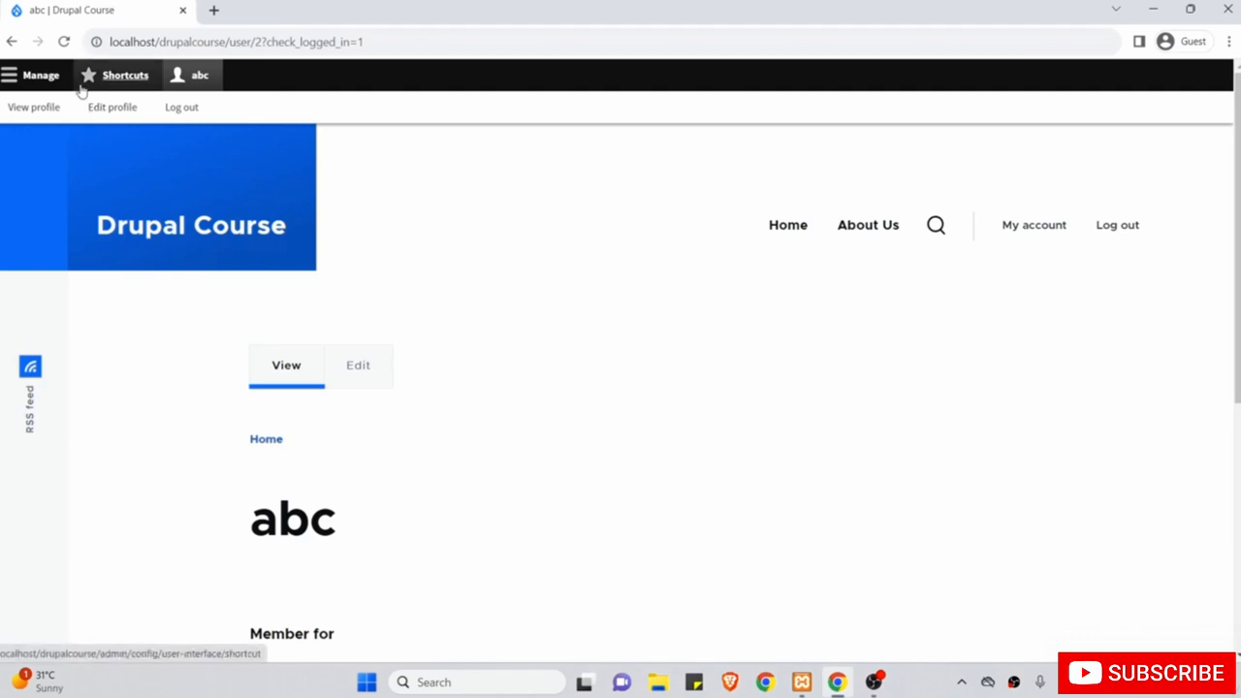
Open the Create Article form from Manage > Content > Add content.
left_click(51, 84)
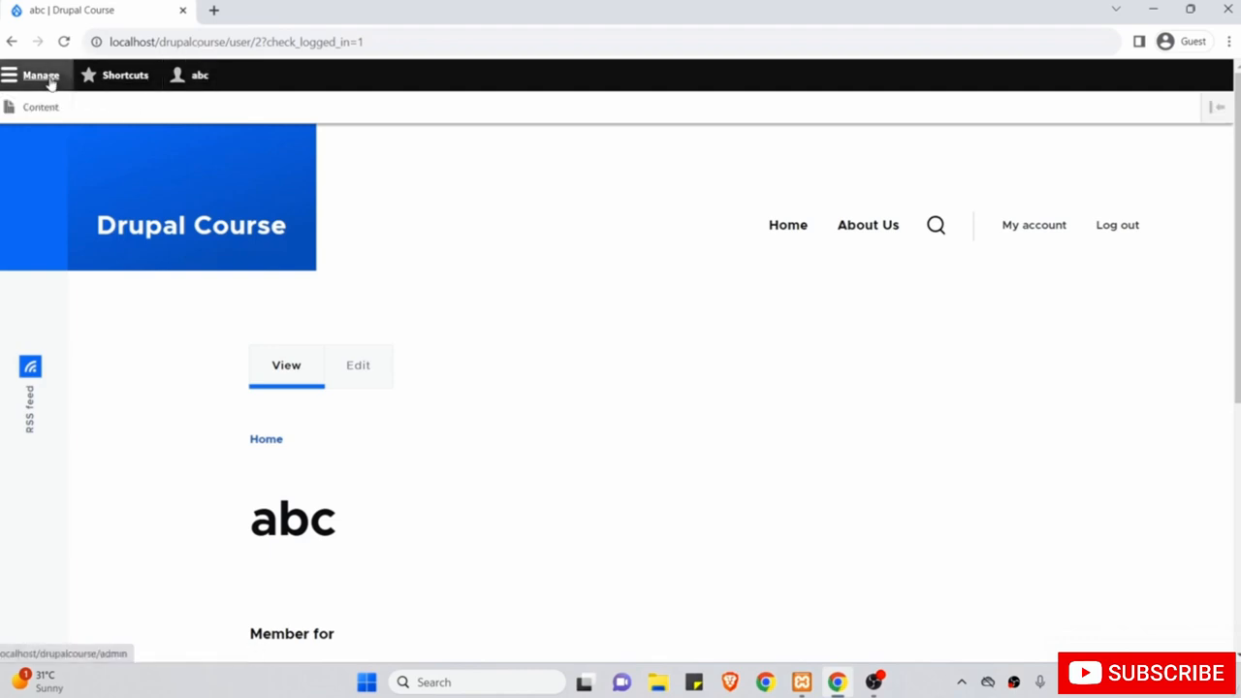
left_click(54, 105)
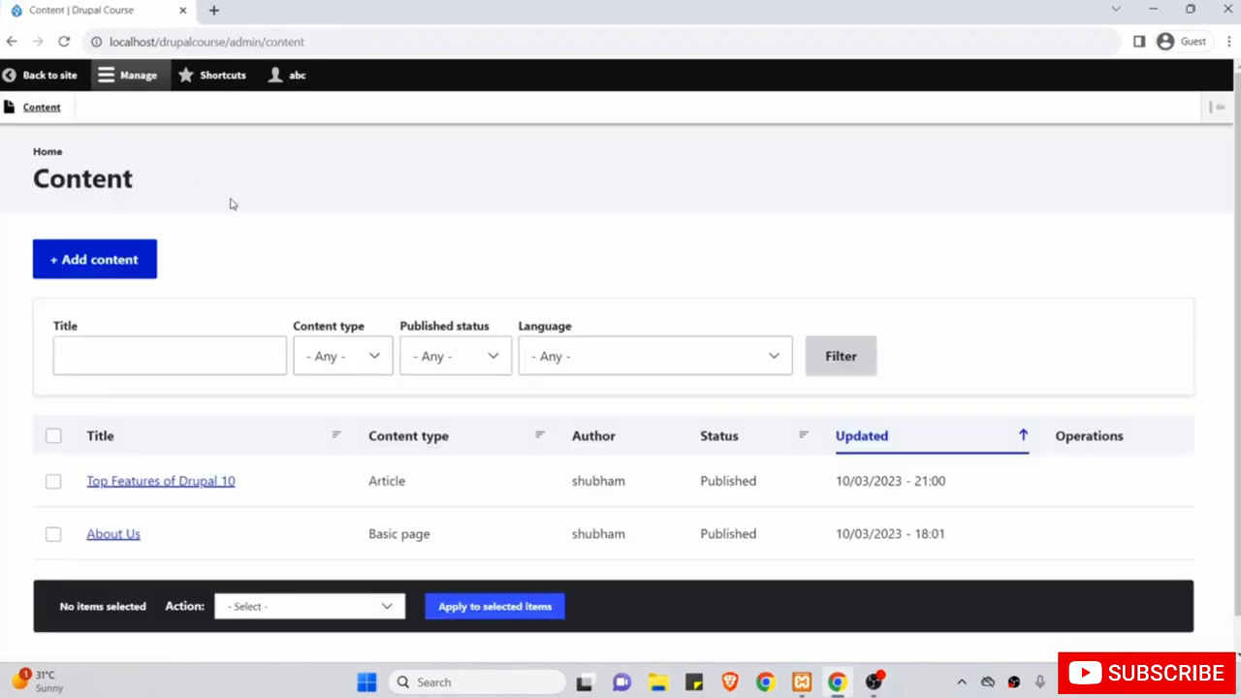
scroll(231, 204, "down", 1)
scroll(327, 258, "up", 1)
left_click(112, 265)
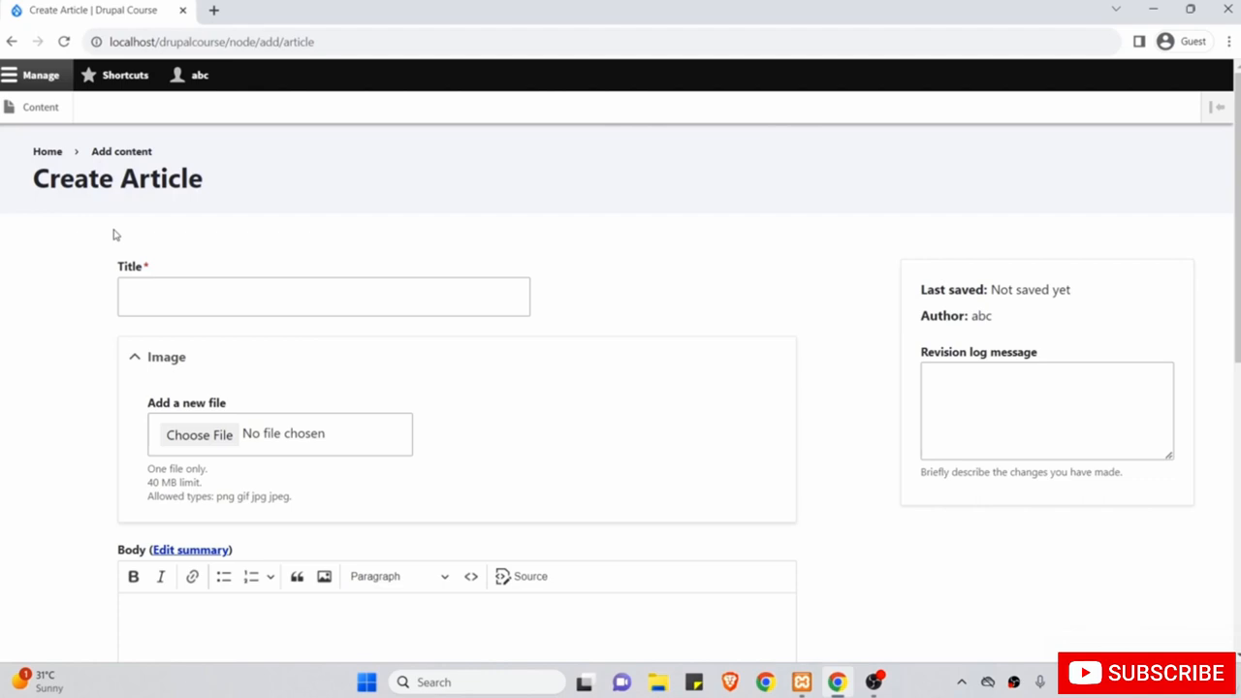
Set the article body's text format to Full HTML.
scroll(114, 234, "down", 1)
left_click(153, 229)
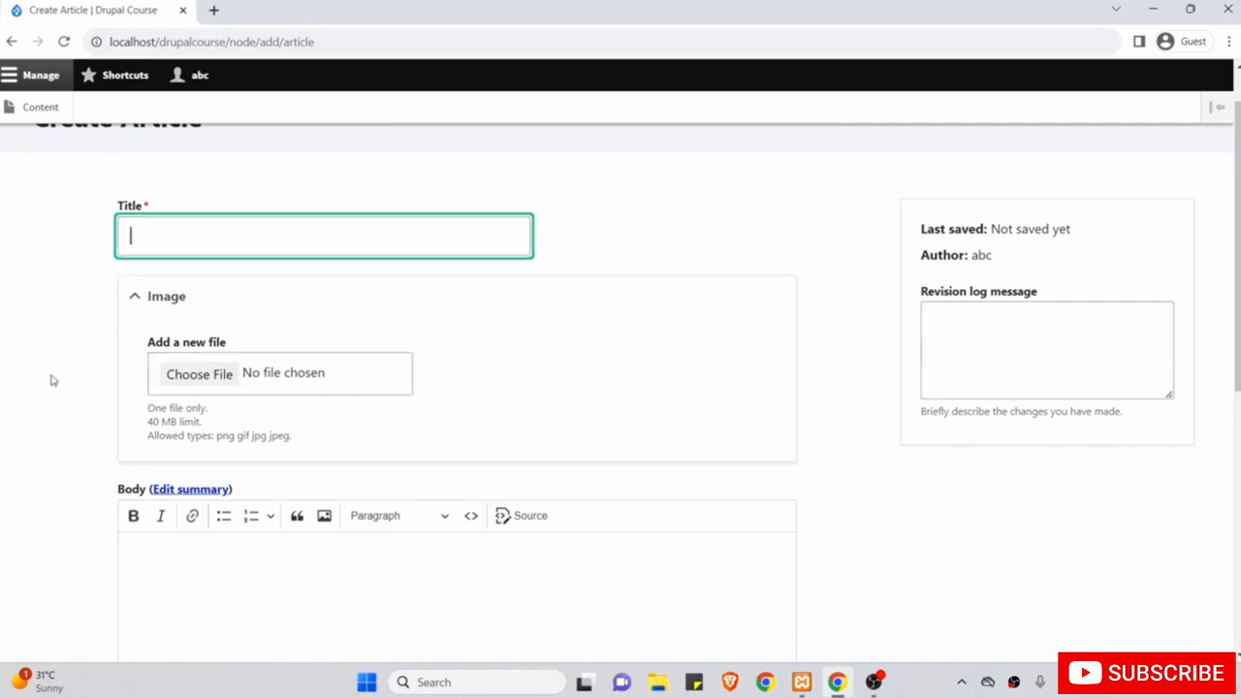
scroll(51, 380, "down", 2)
right_click(316, 423)
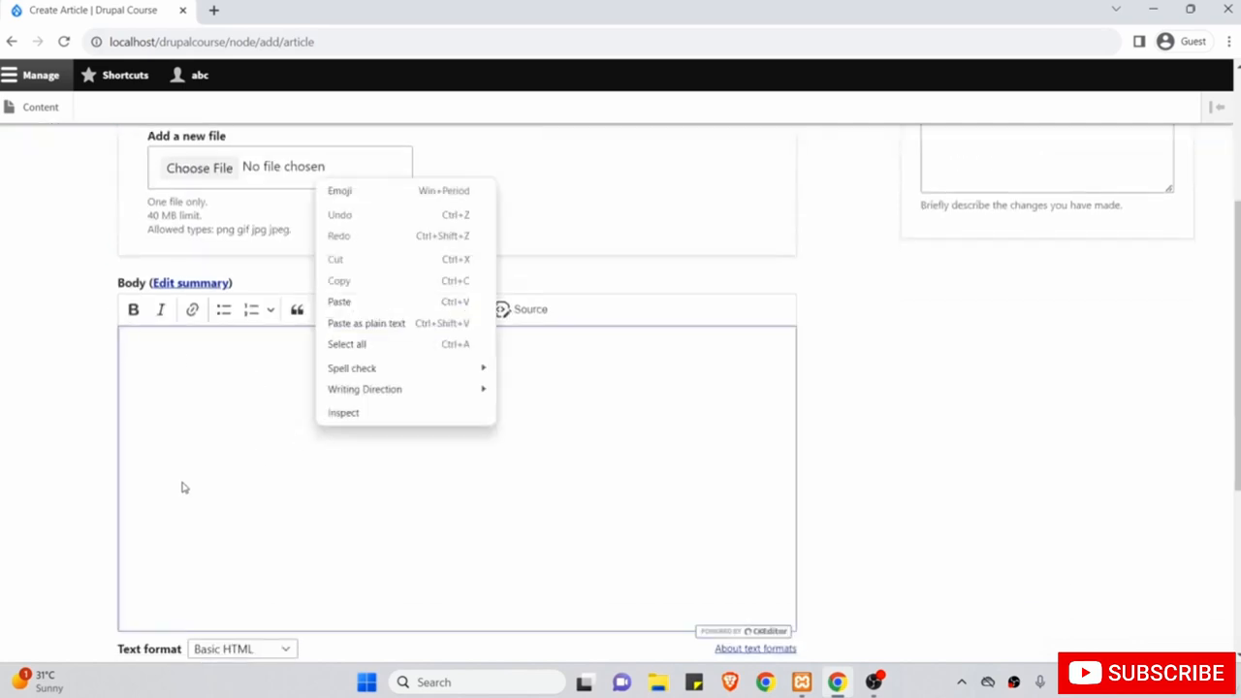
left_click(60, 499)
scroll(60, 499, "down", 1)
left_click(219, 552)
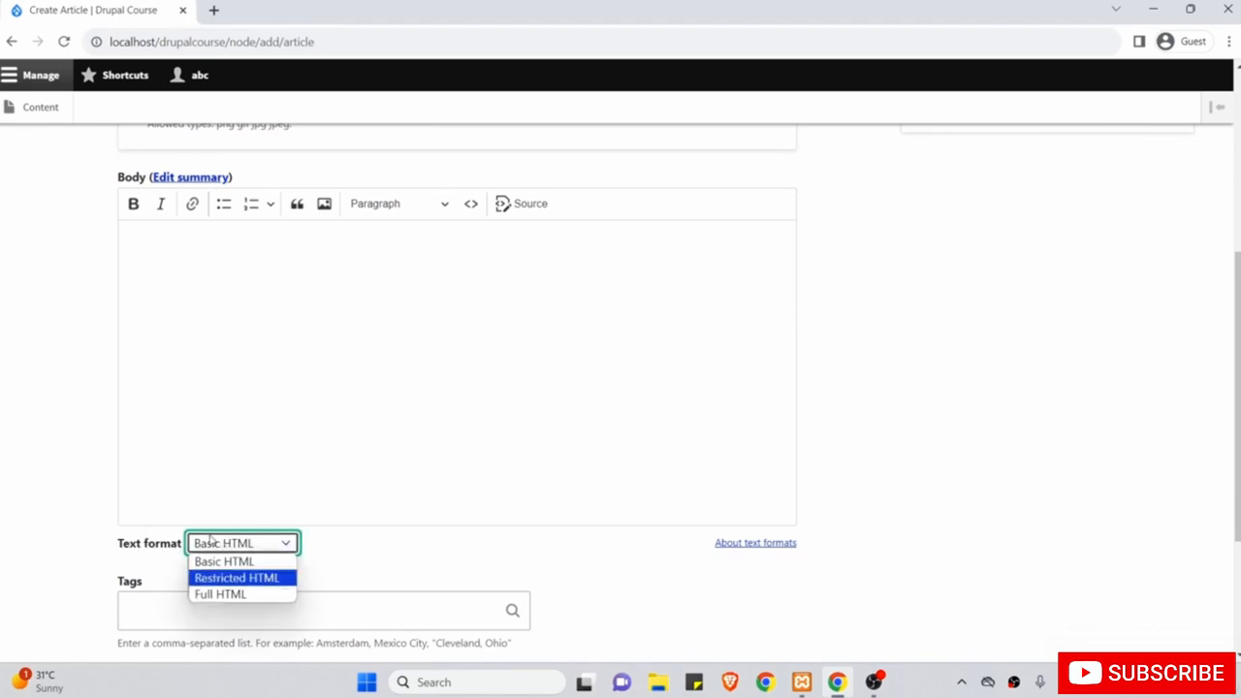
left_click(199, 595)
Leave the Revision log message box empty.
scroll(253, 442, "up", 1)
scroll(253, 442, "up", 2)
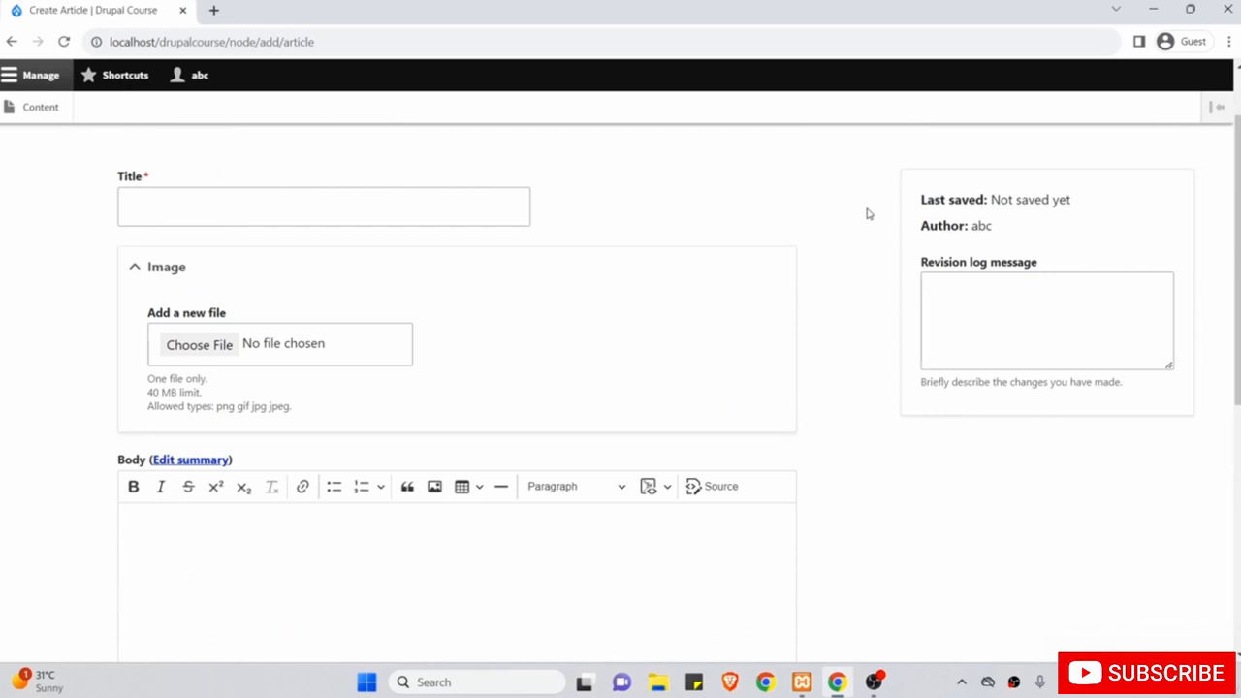
left_click(980, 305)
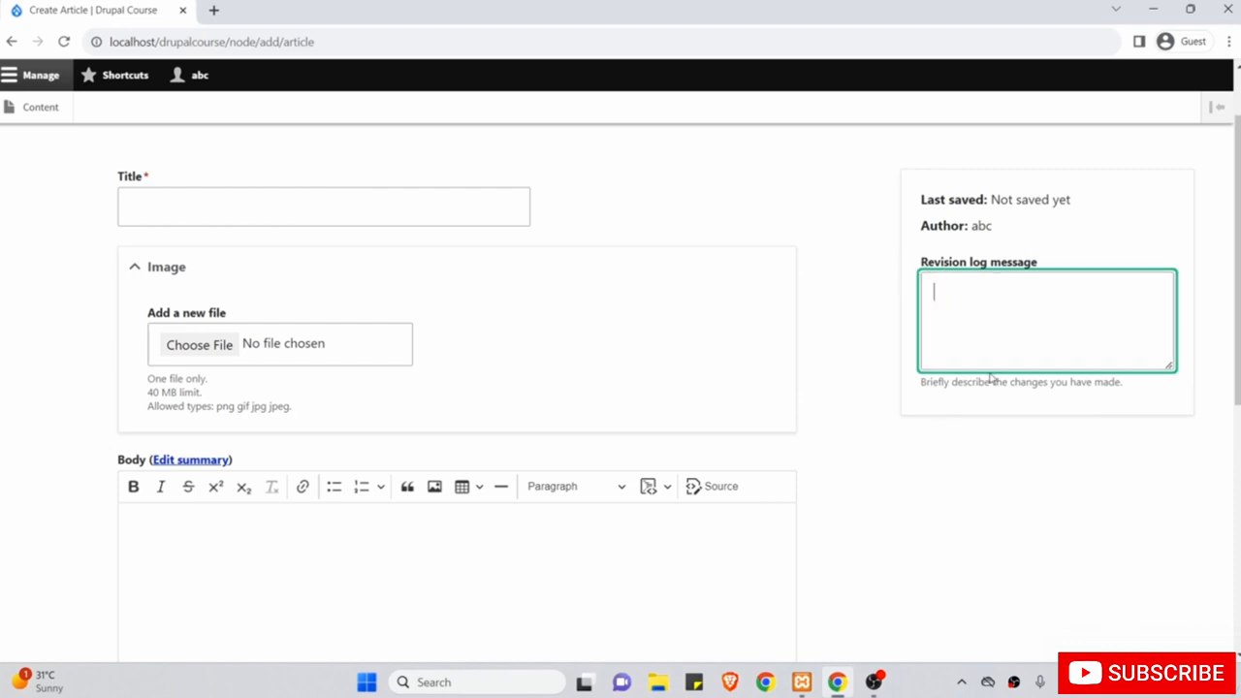
left_click(825, 224)
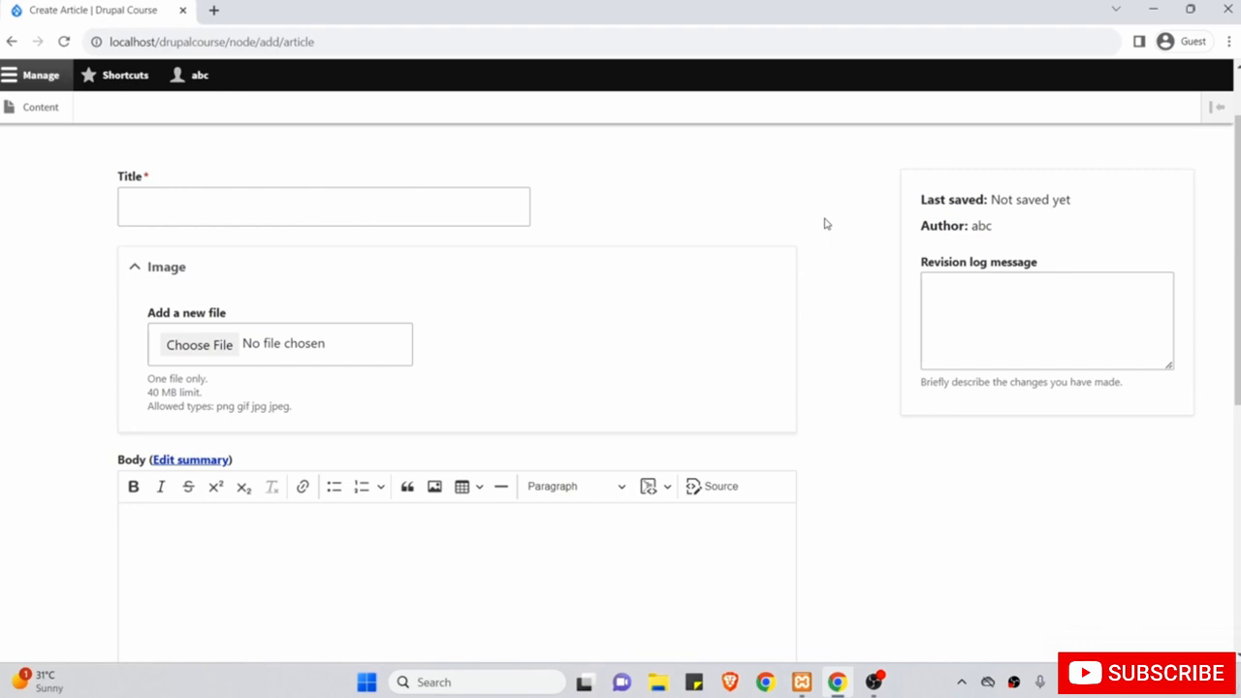
scroll(826, 224, "up", 1)
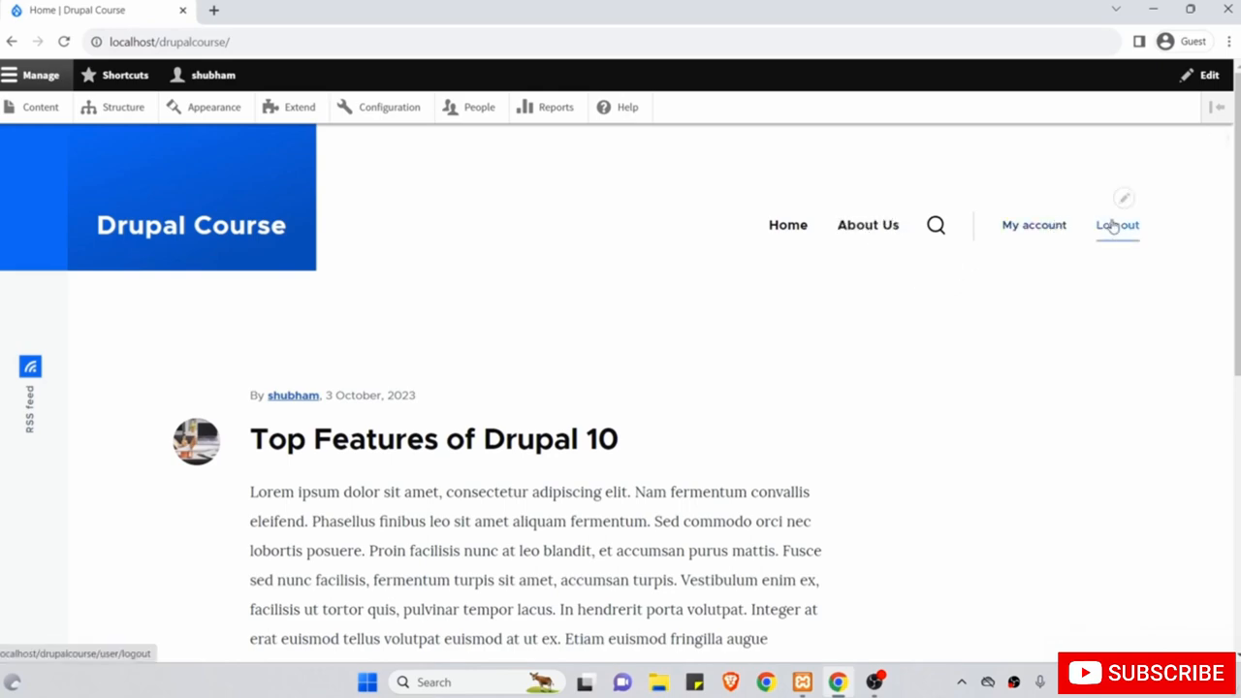
Open the contextual pencil menus on the Drupal Course header block, then the Powered by Drupal footer block.
scroll(918, 346, "down", 10)
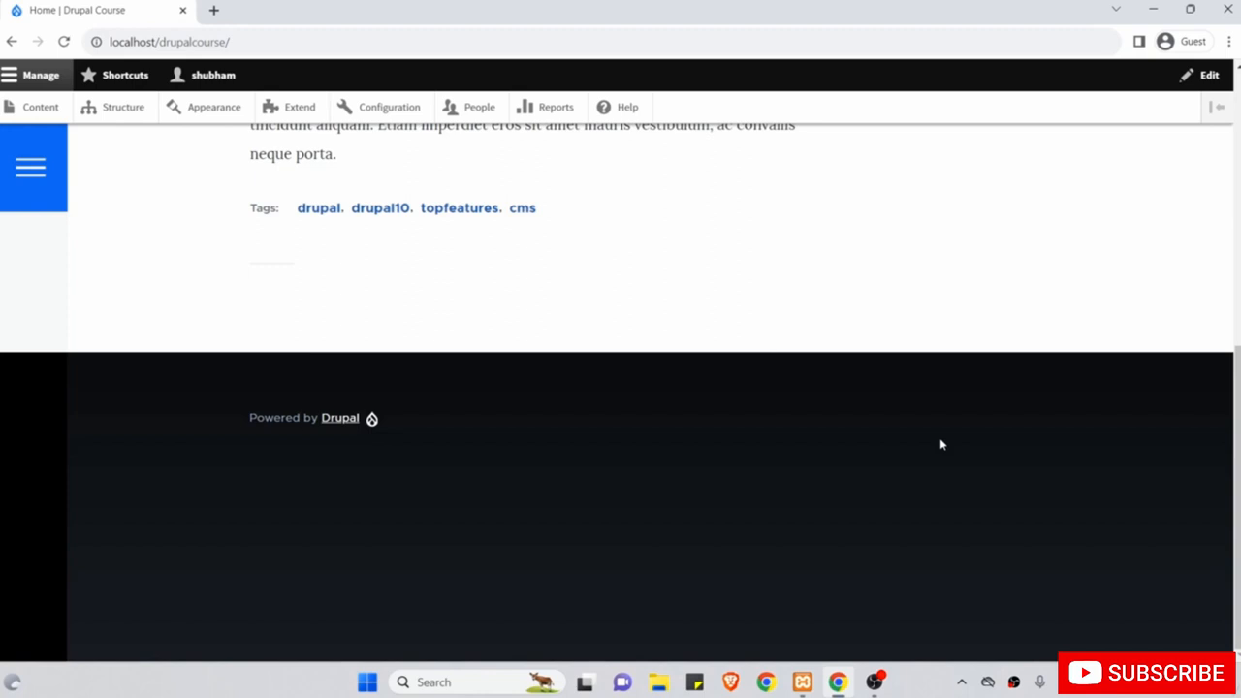
mouse_move(936, 421)
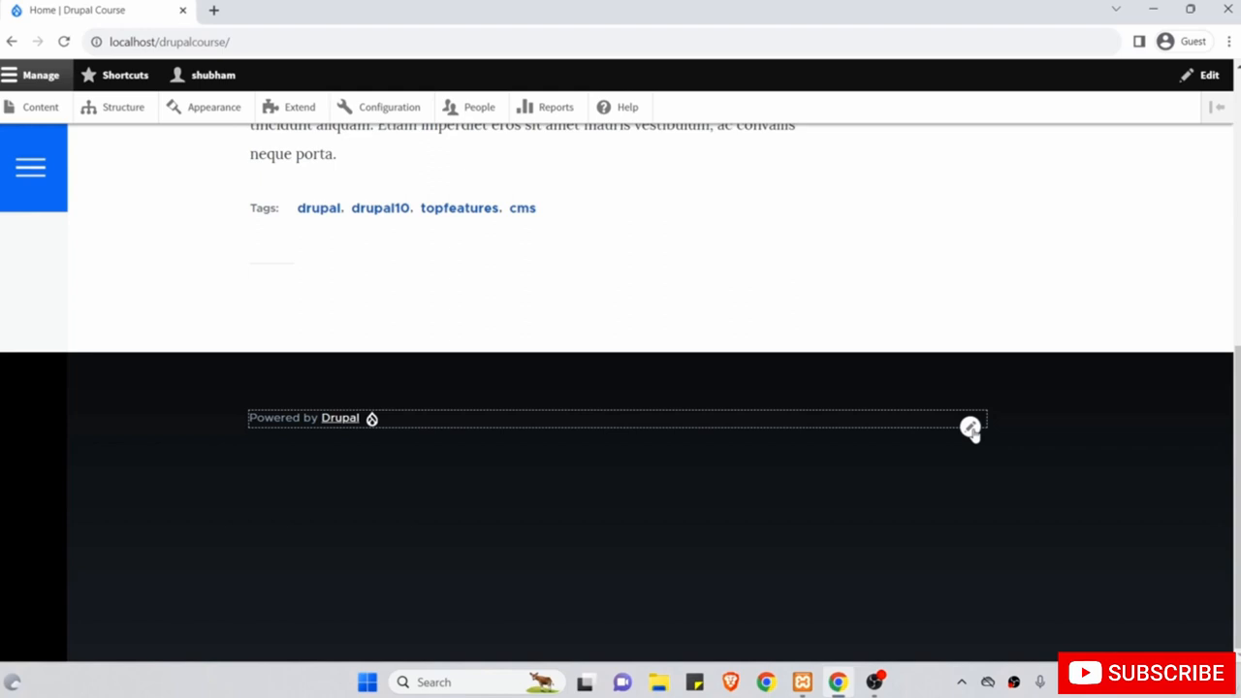
scroll(973, 434, "up", 7)
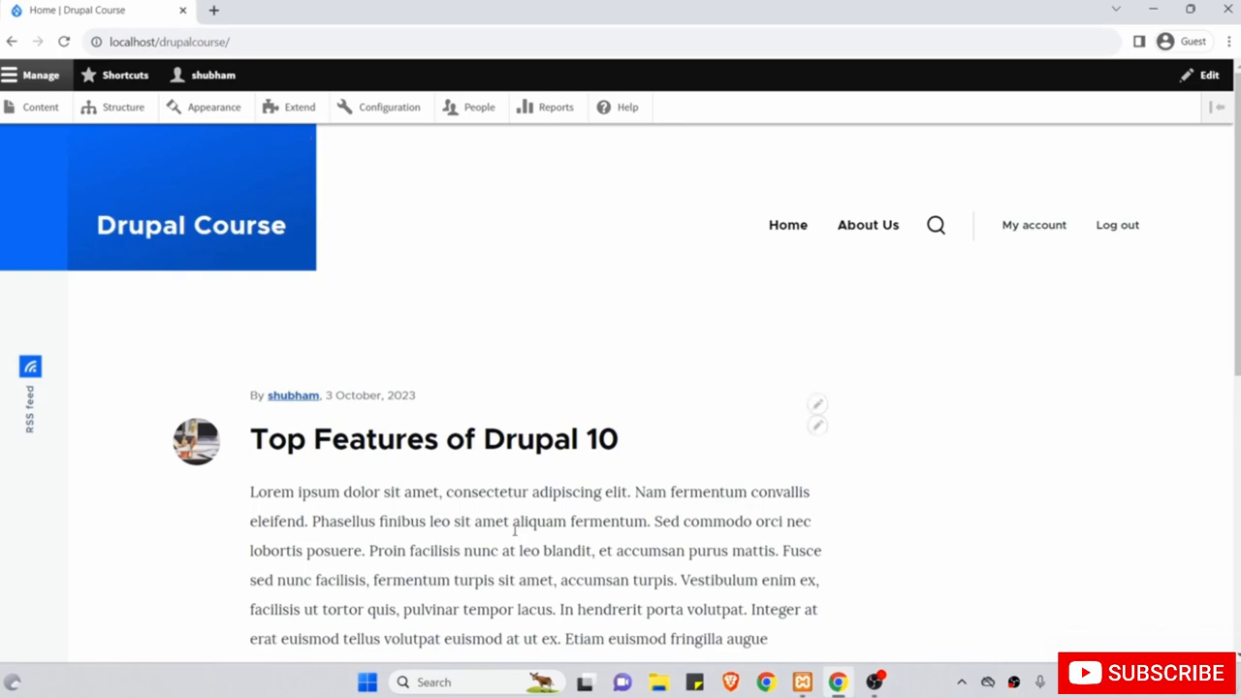
scroll(515, 469, "down", 10)
scroll(489, 390, "up", 10)
mouse_move(244, 219)
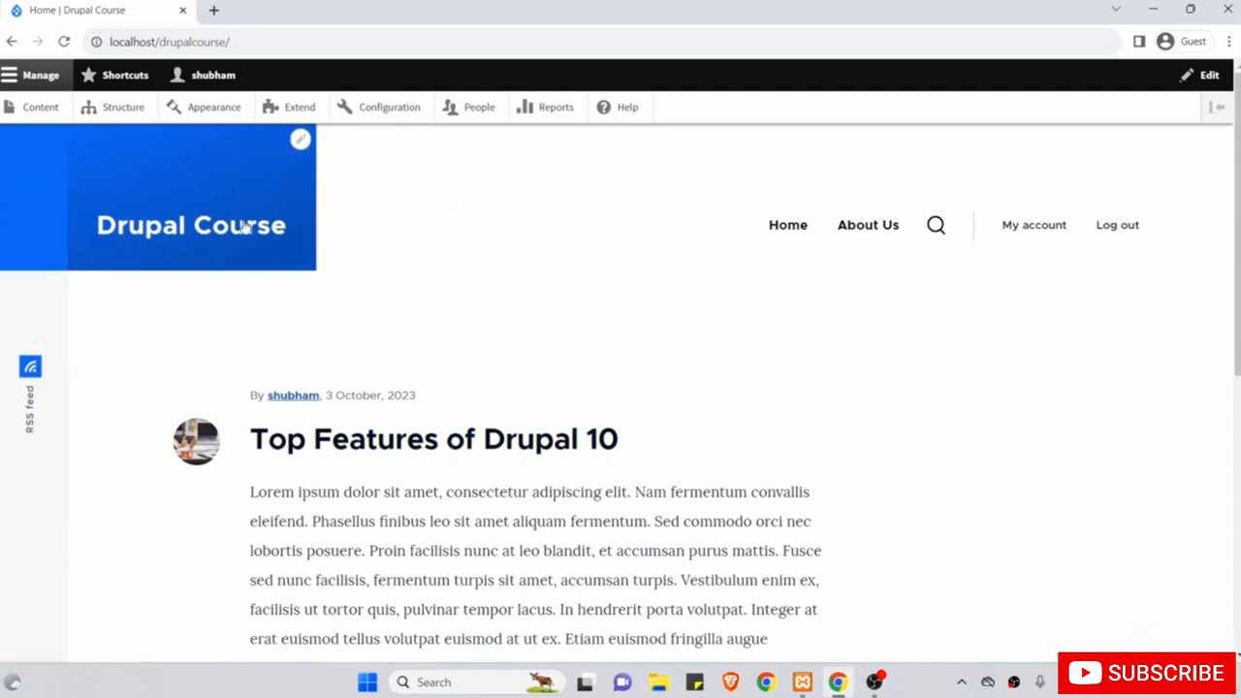
left_click(305, 141)
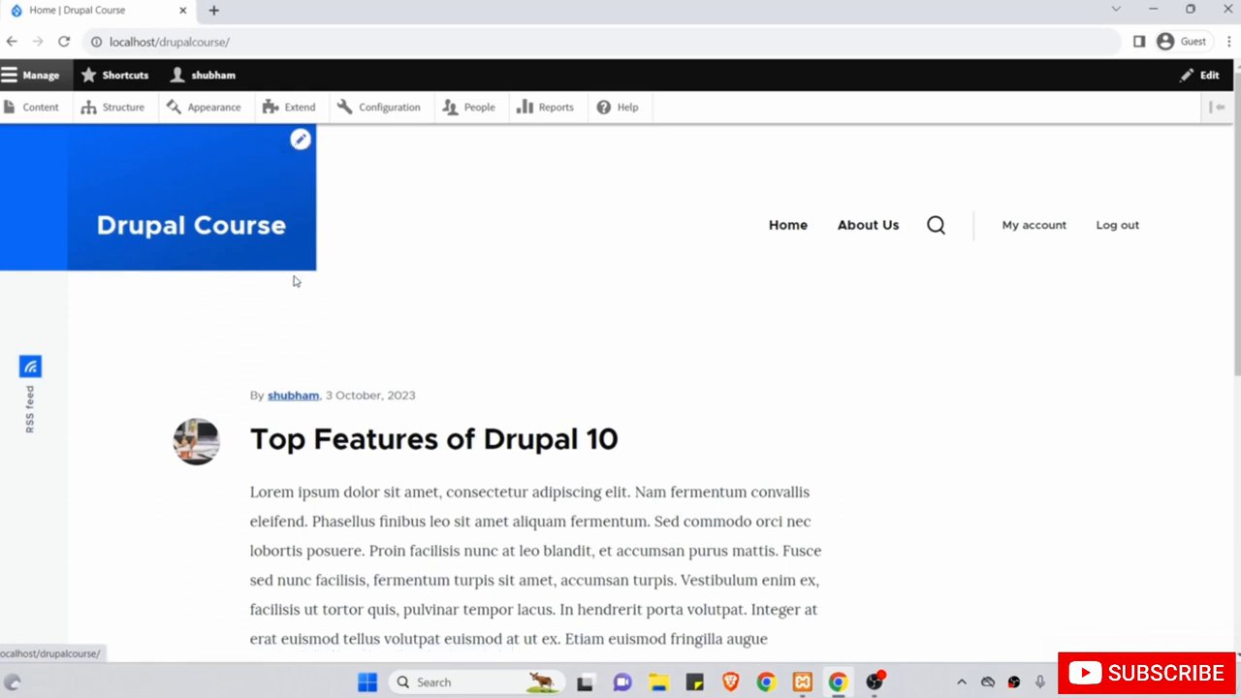
scroll(291, 282, "down", 4)
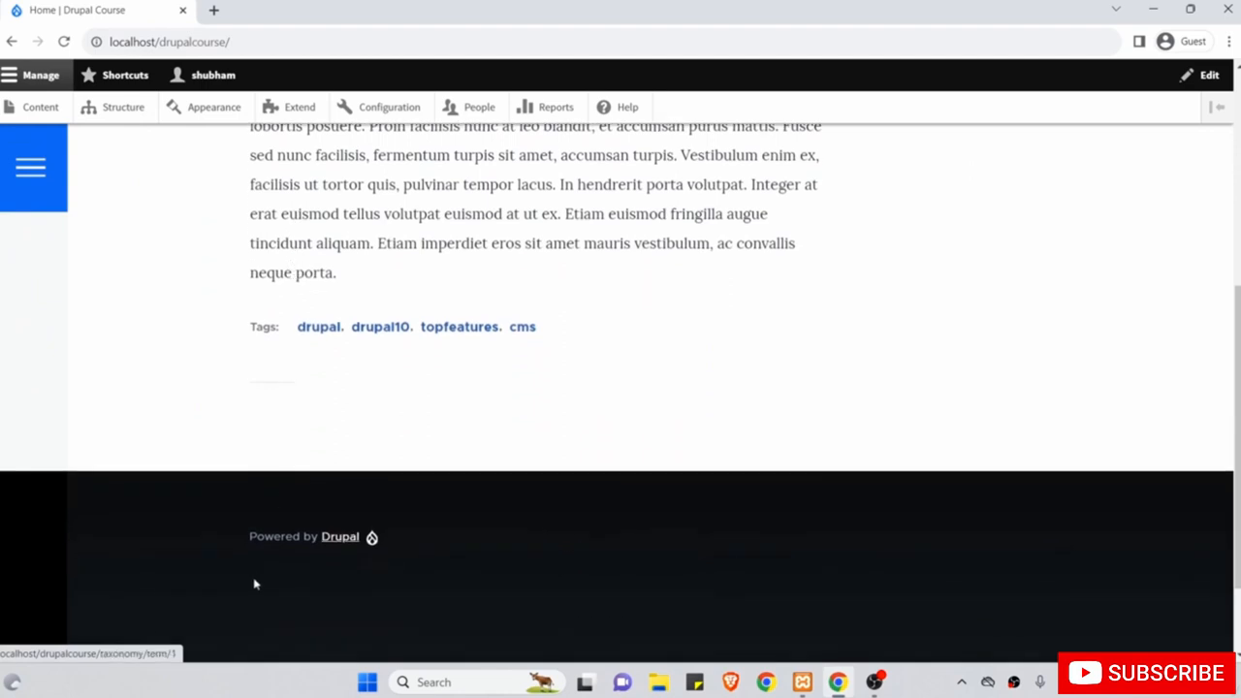
scroll(290, 605, "down", 1)
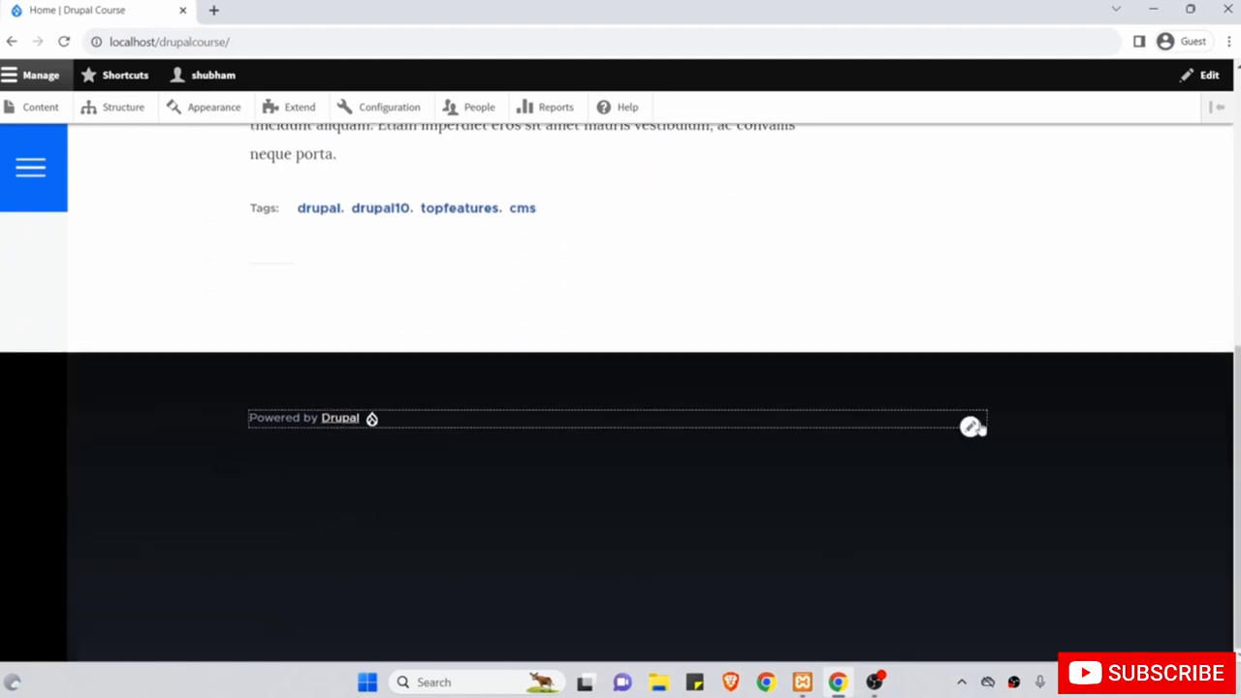
left_click(969, 430)
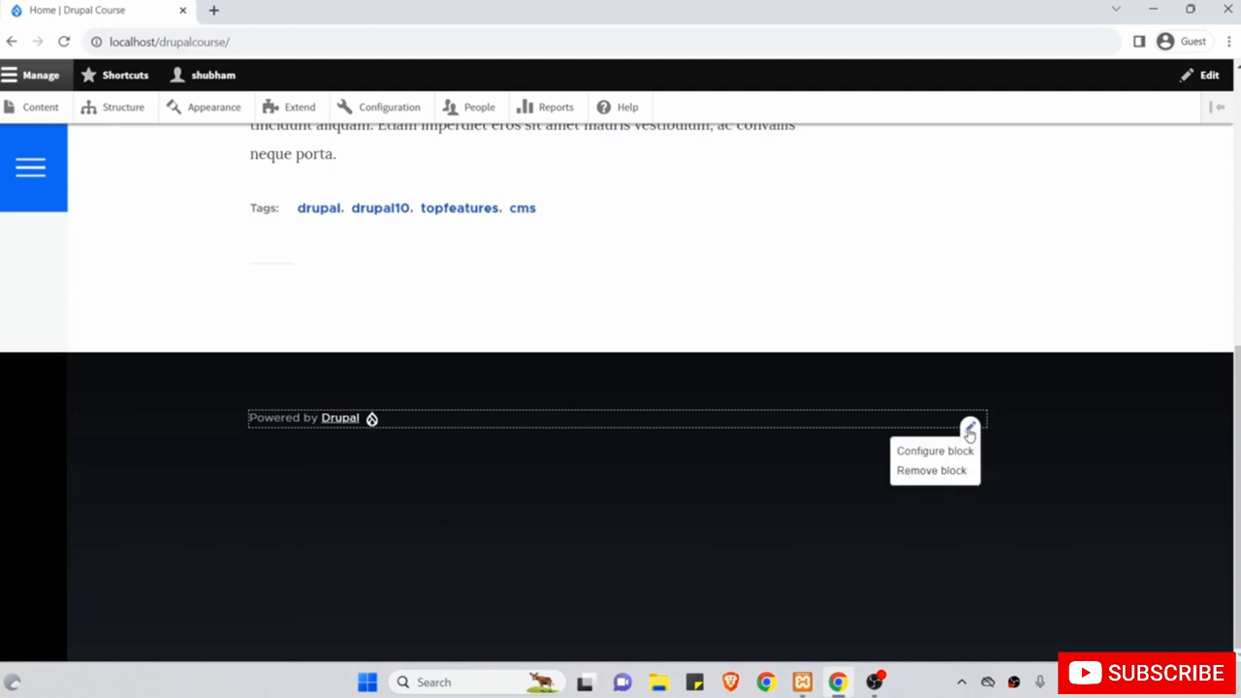
Open Configure block for Powered by Drupal and review its Roles, Content type and Pages visibility tabs.
left_click(946, 452)
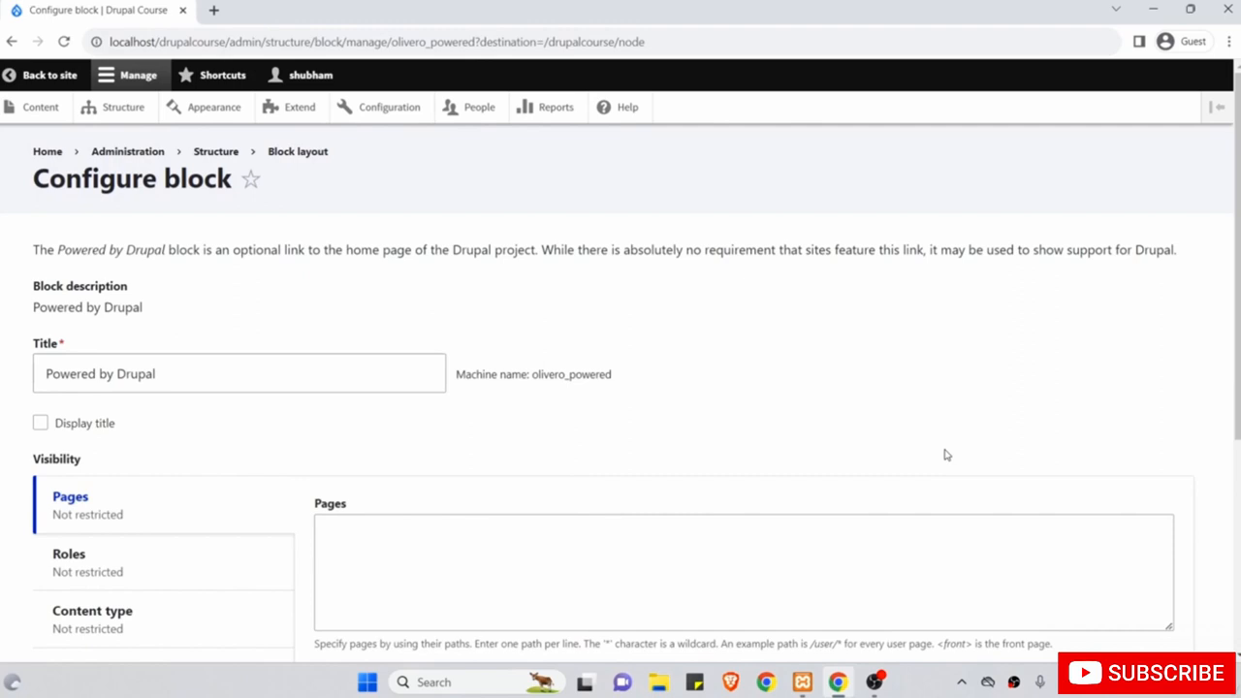
scroll(946, 454, "down", 1)
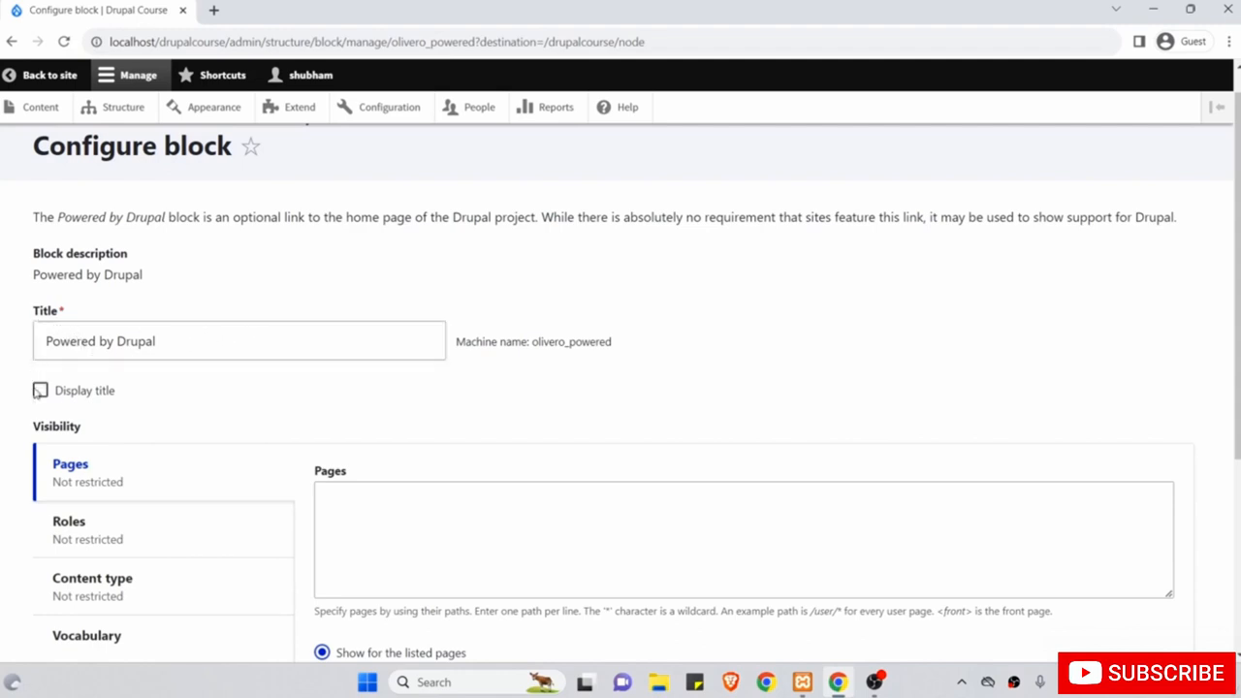
scroll(145, 388, "up", 1)
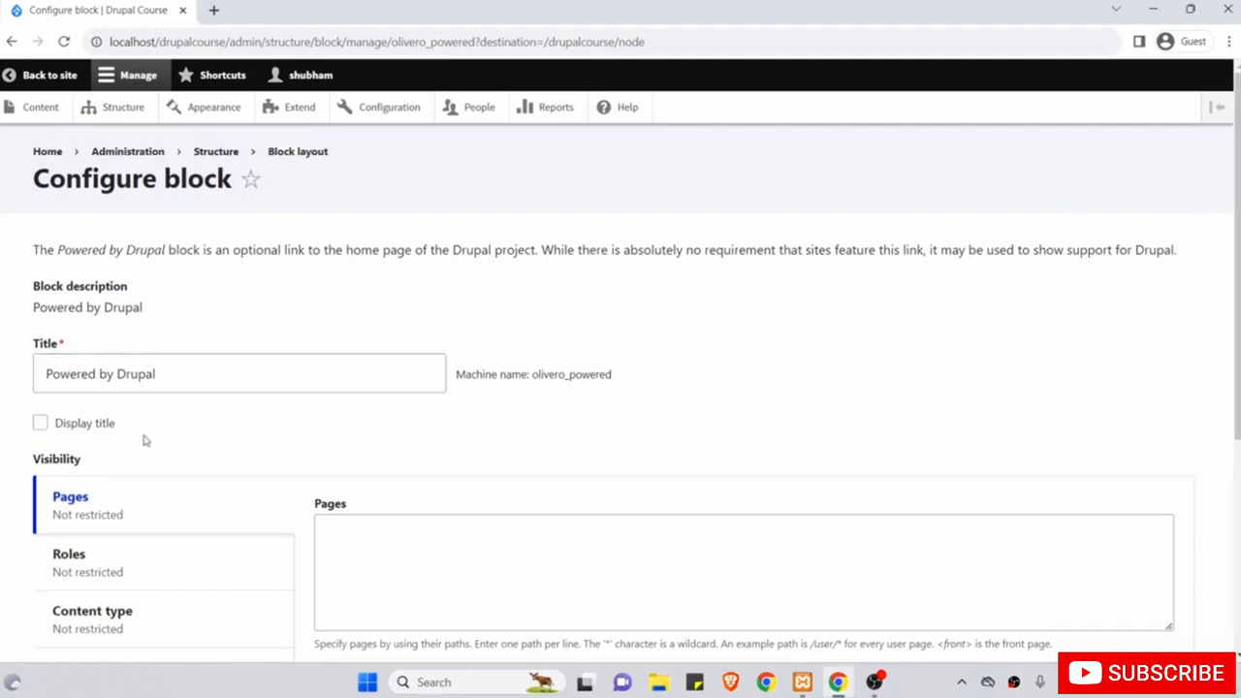
scroll(153, 437, "down", 2)
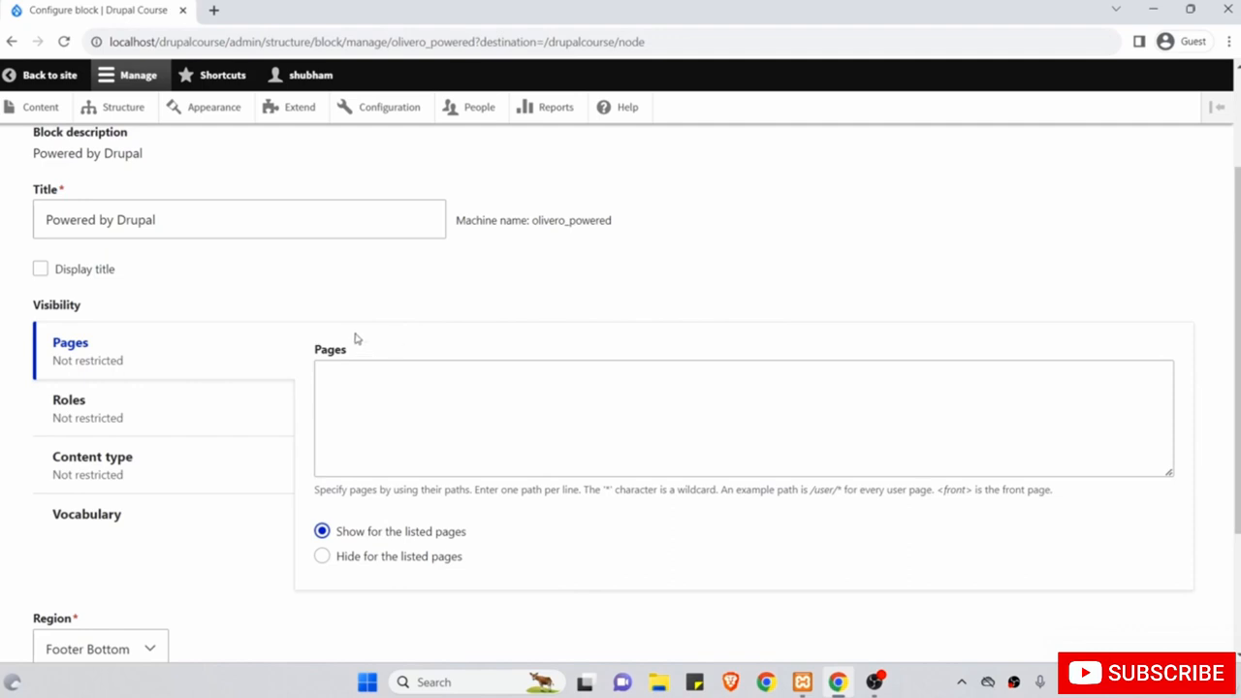
left_click(223, 415)
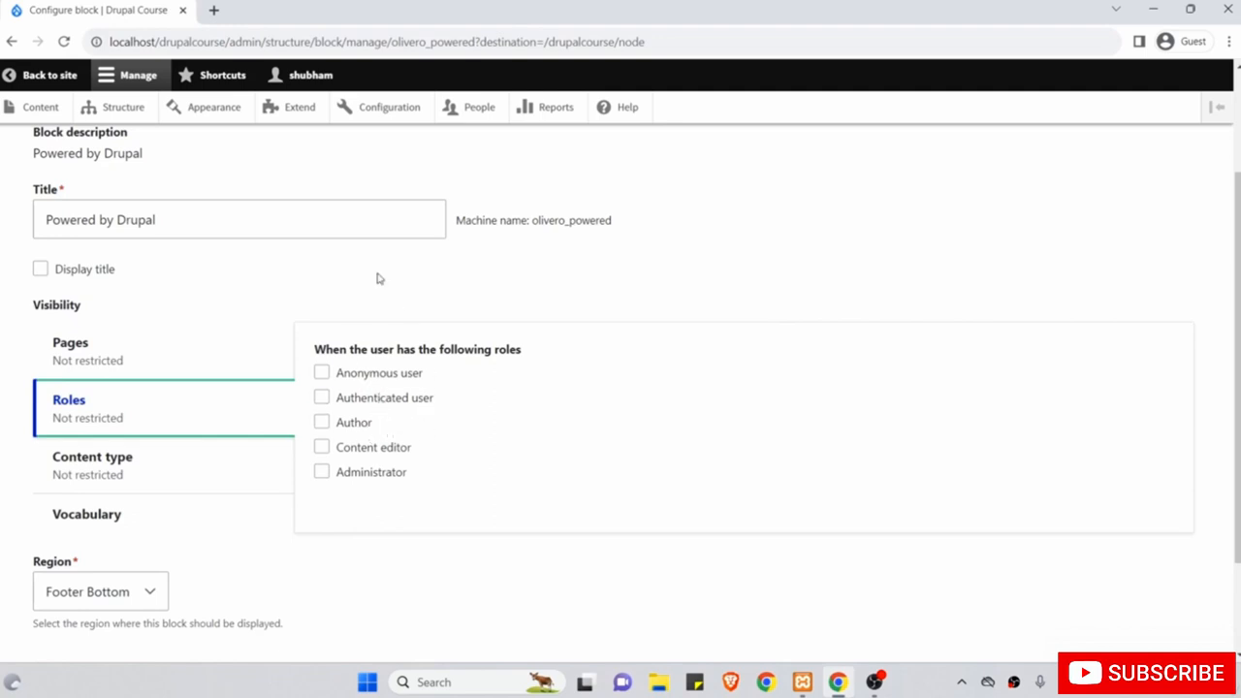
left_click(143, 470)
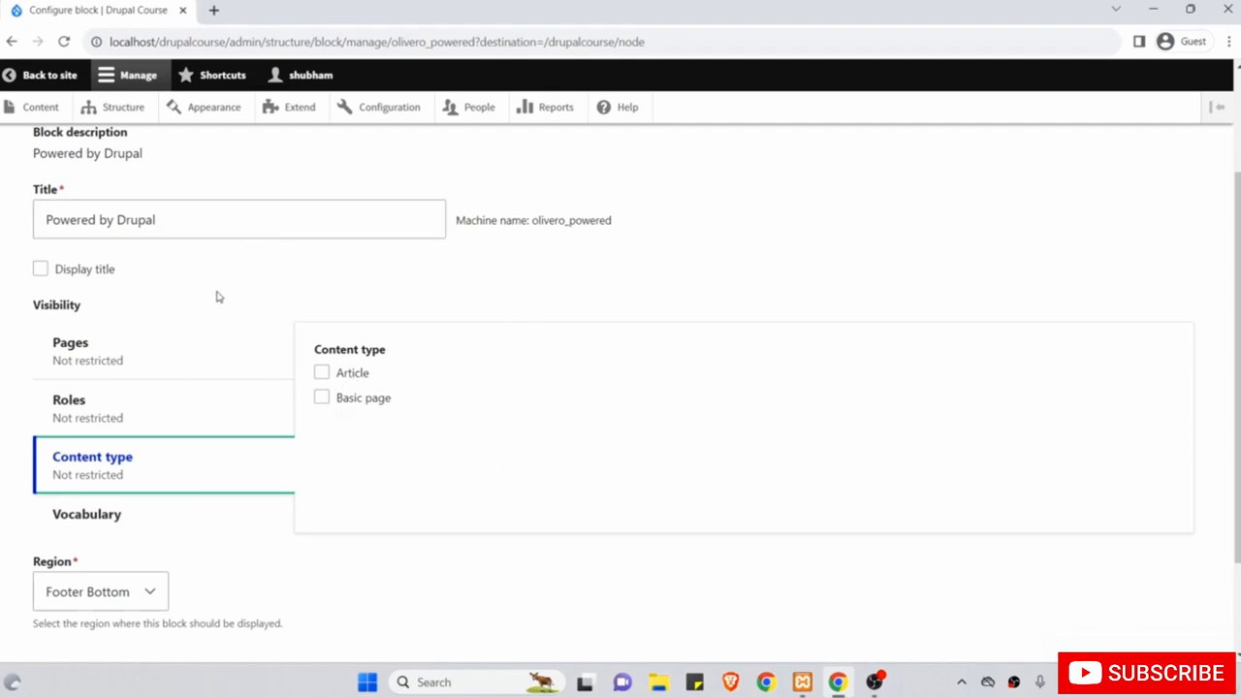
left_click(237, 355)
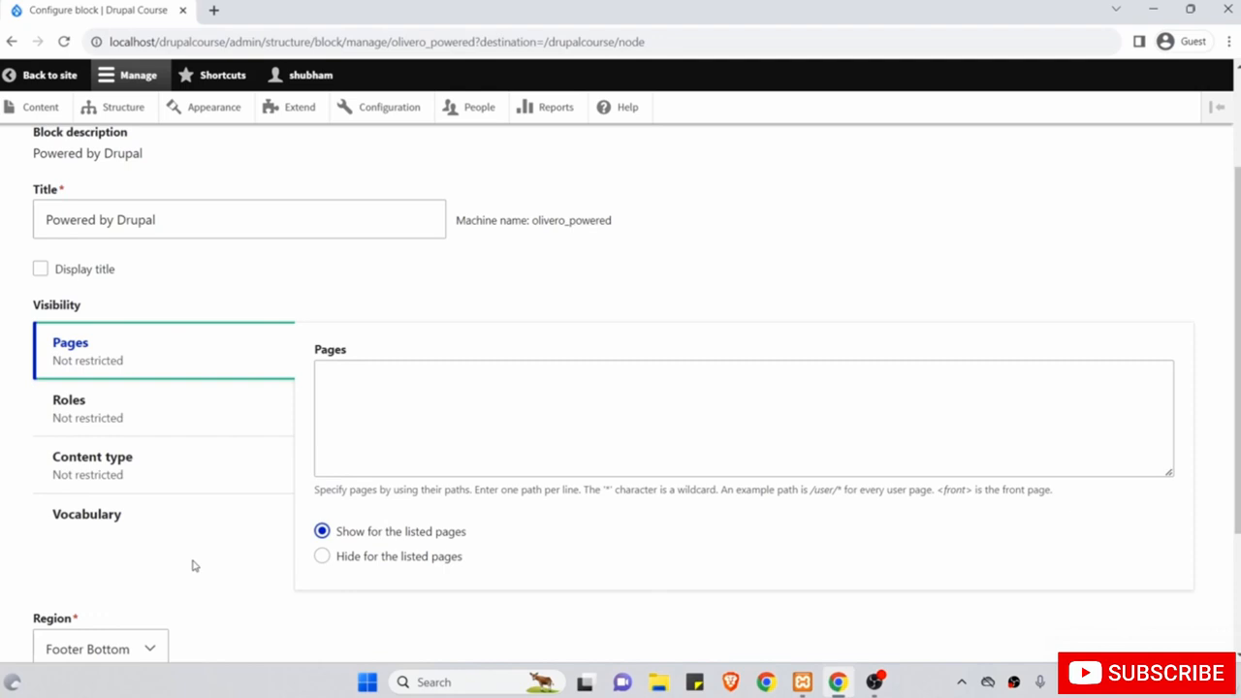
scroll(192, 566, "down", 3)
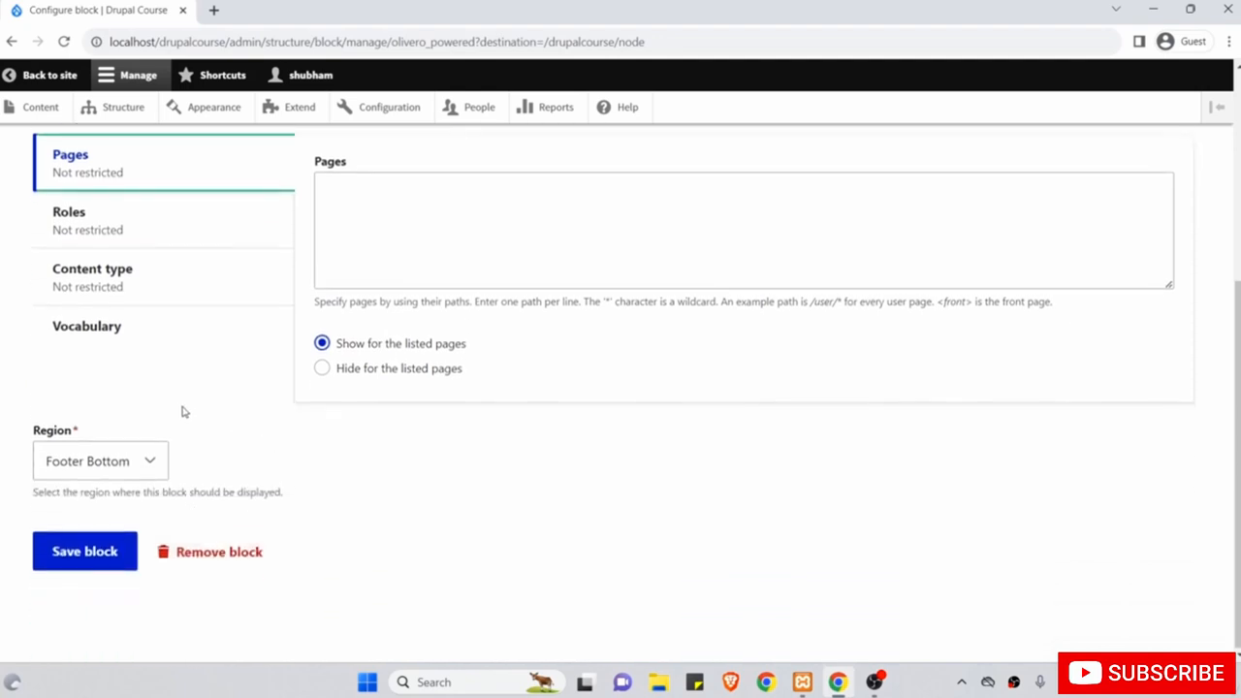
left_click(160, 462)
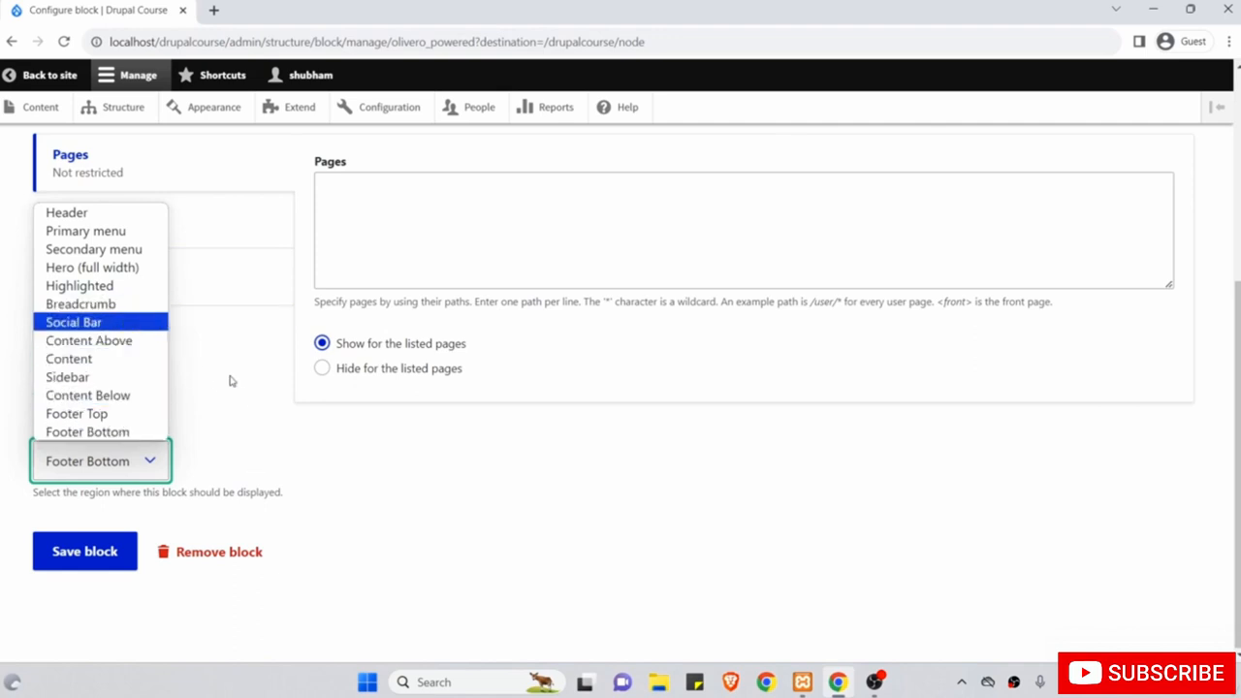
left_click(229, 496)
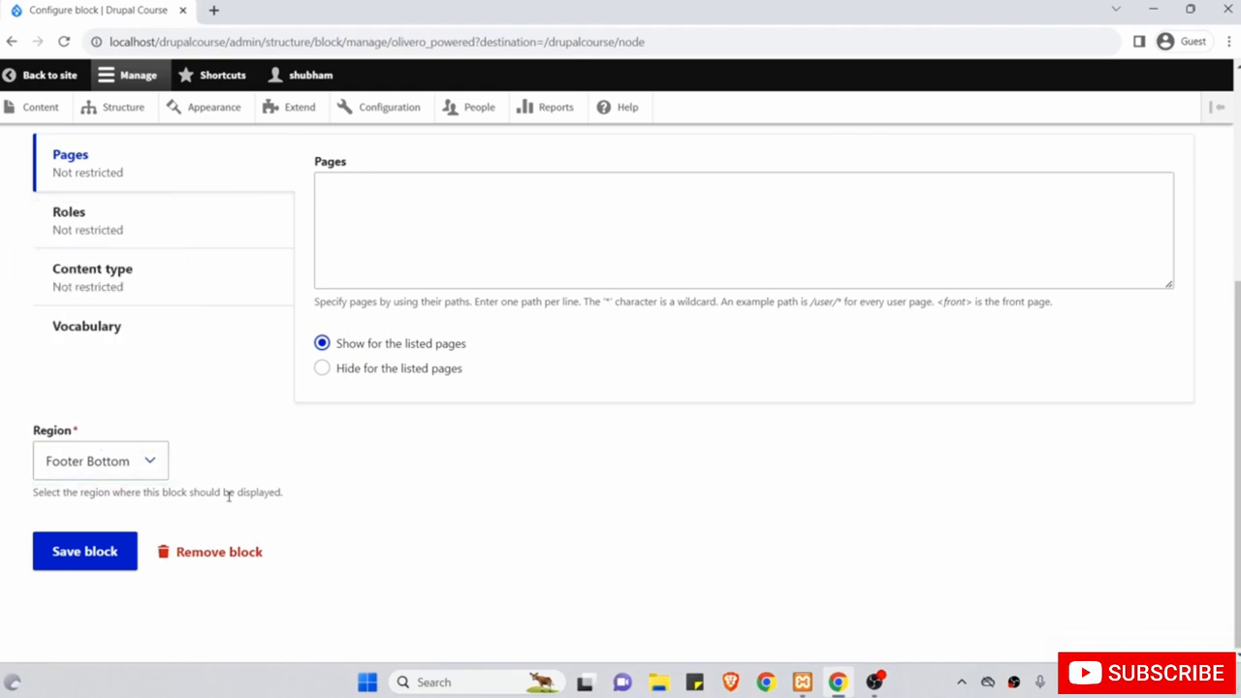
scroll(228, 496, "up", 4)
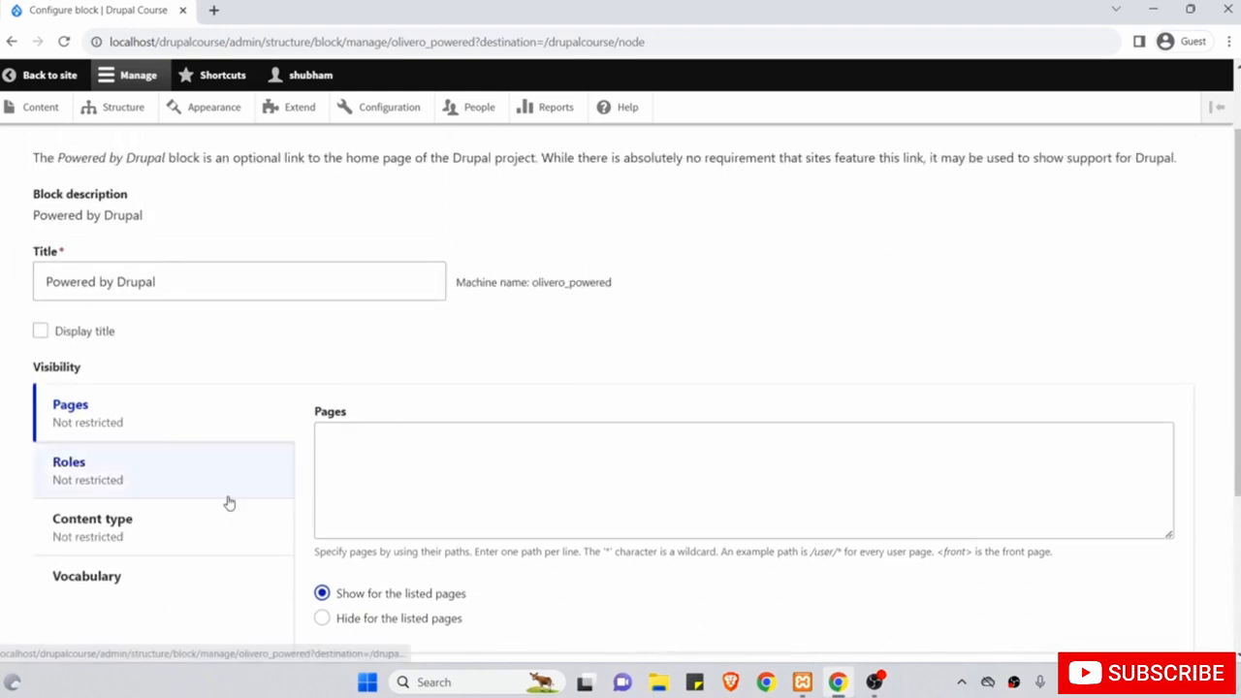
scroll(229, 503, "down", 3)
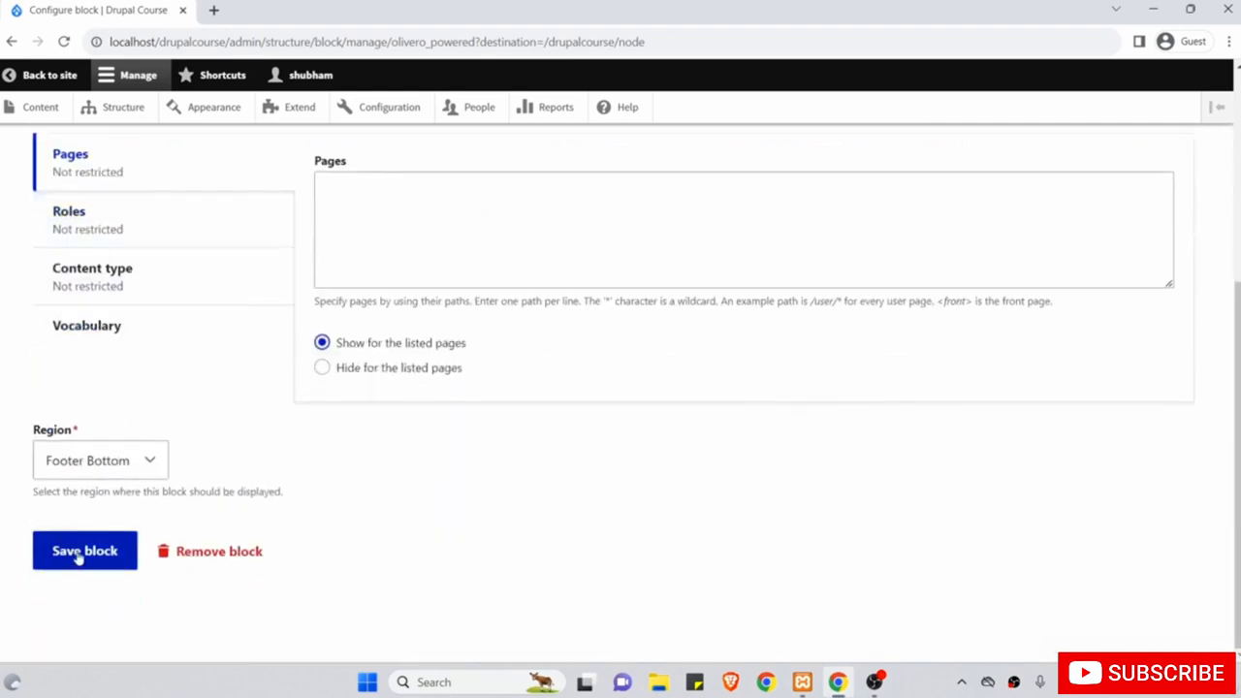
scroll(235, 412, "up", 3)
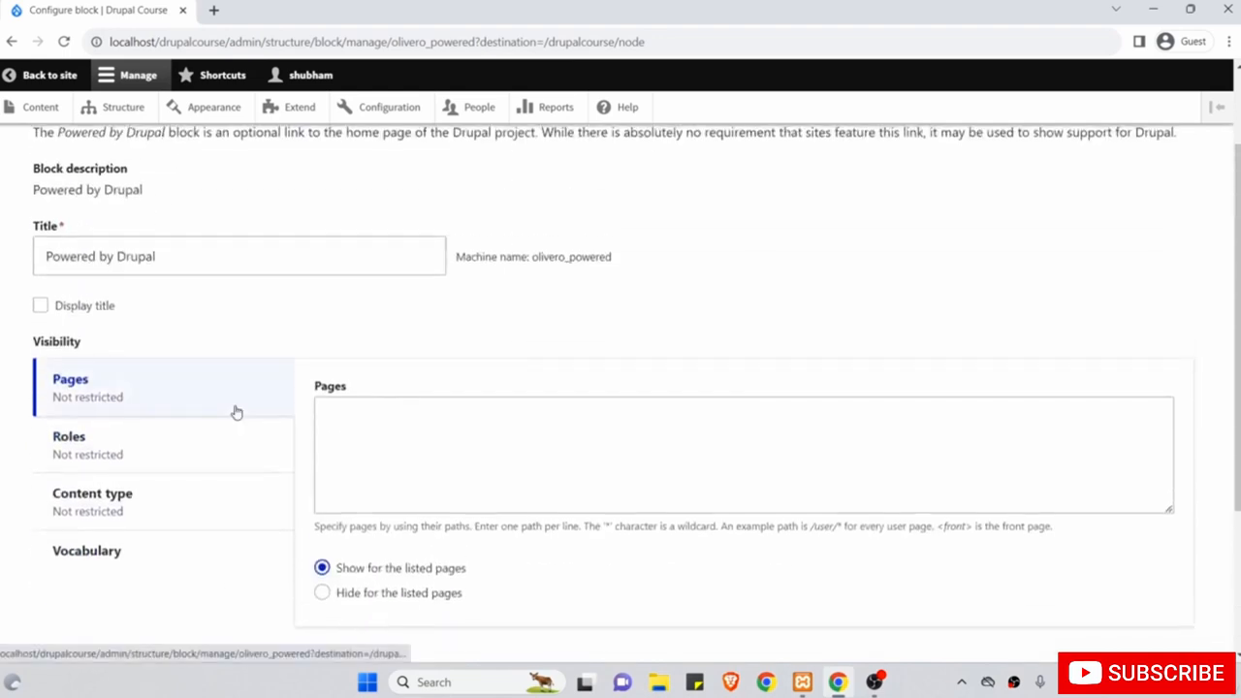
scroll(236, 412, "down", 3)
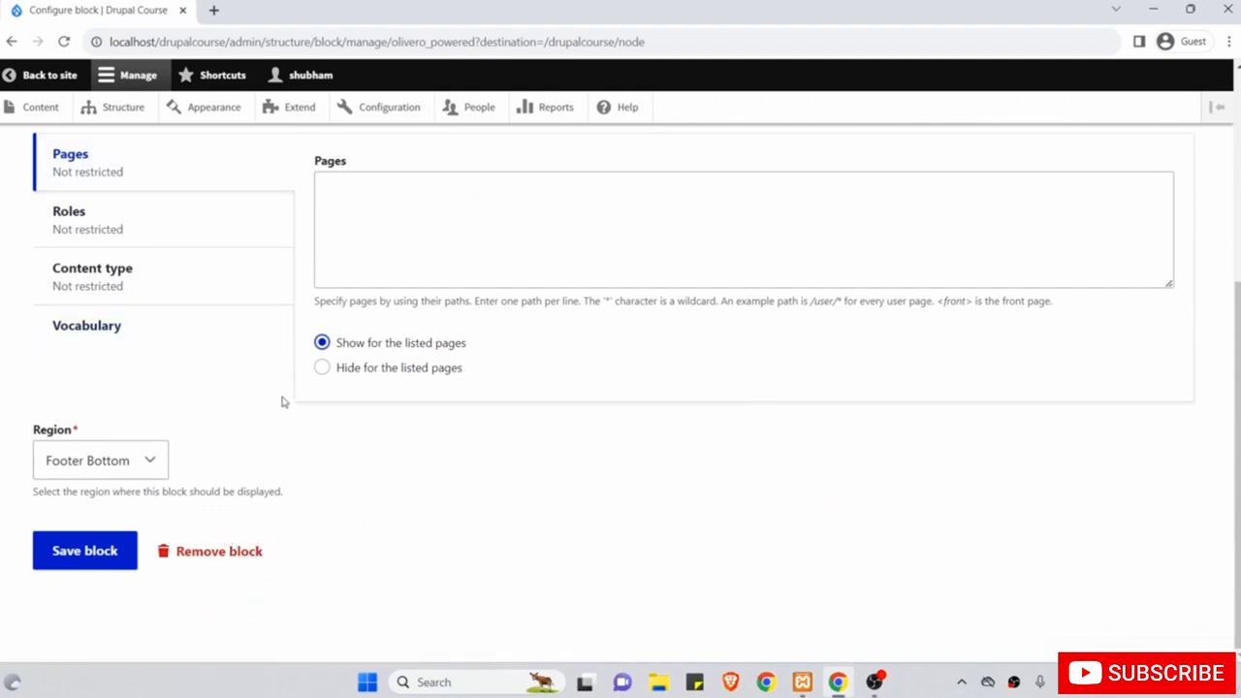
scroll(282, 401, "up", 5)
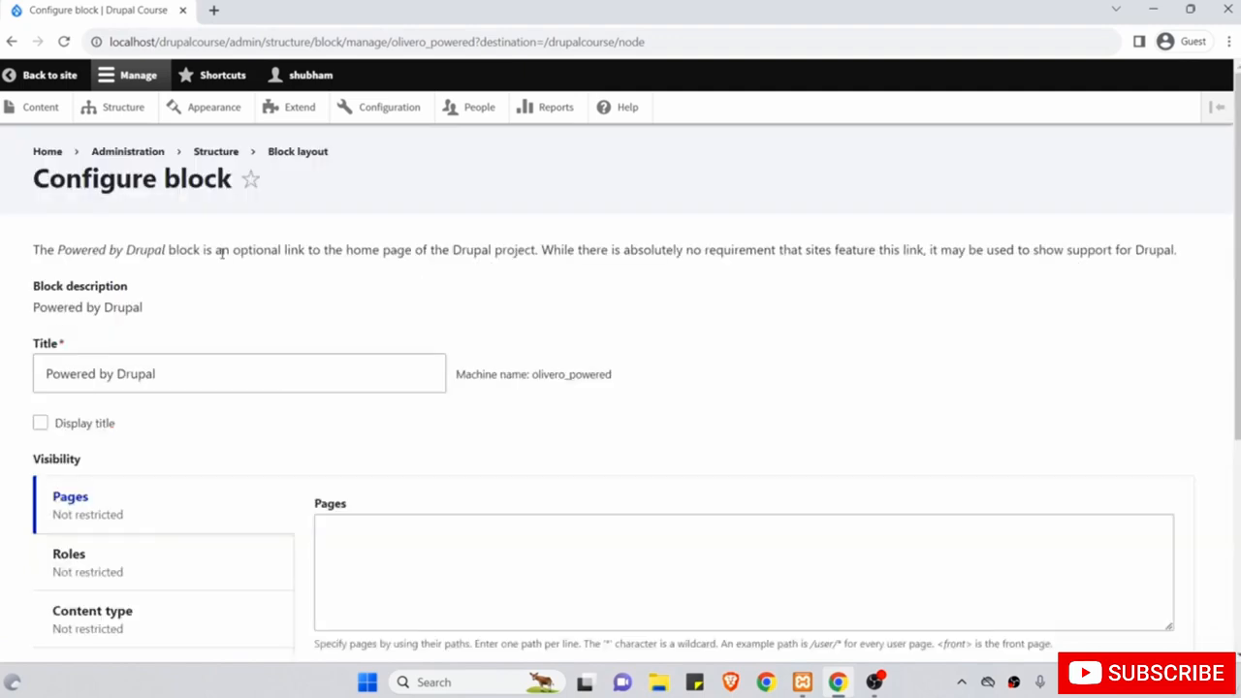
scroll(273, 312, "down", 3)
scroll(273, 312, "up", 3)
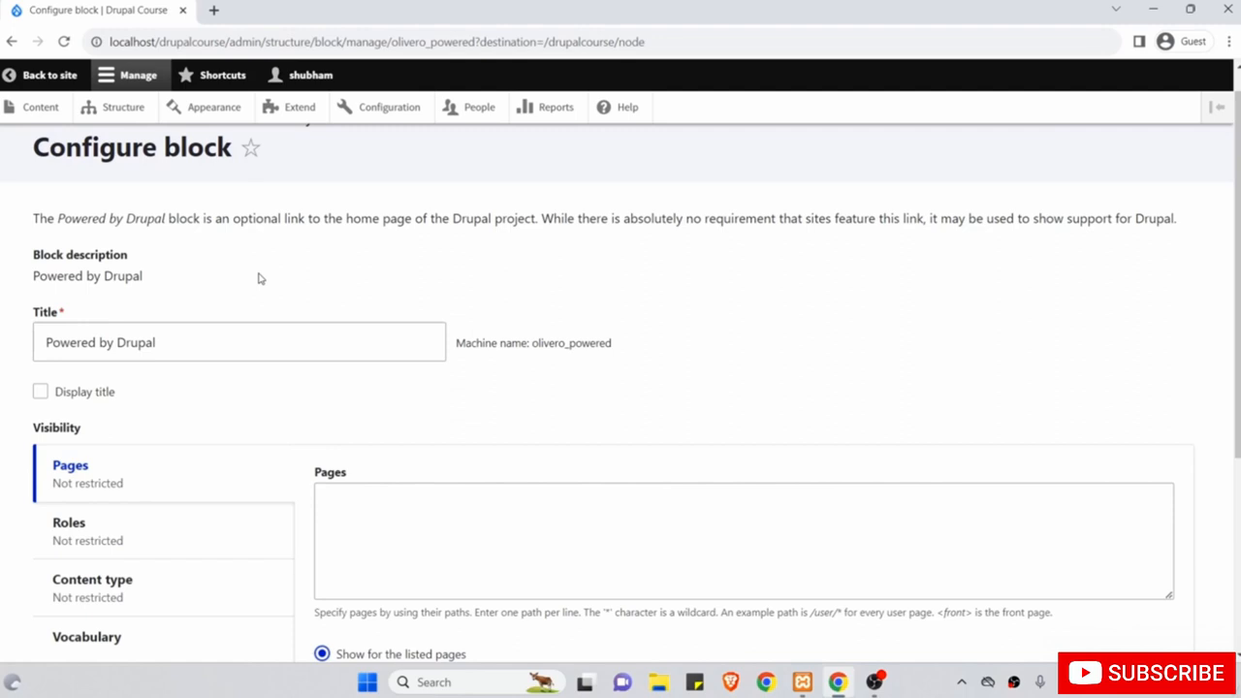
scroll(159, 254, "up", 1)
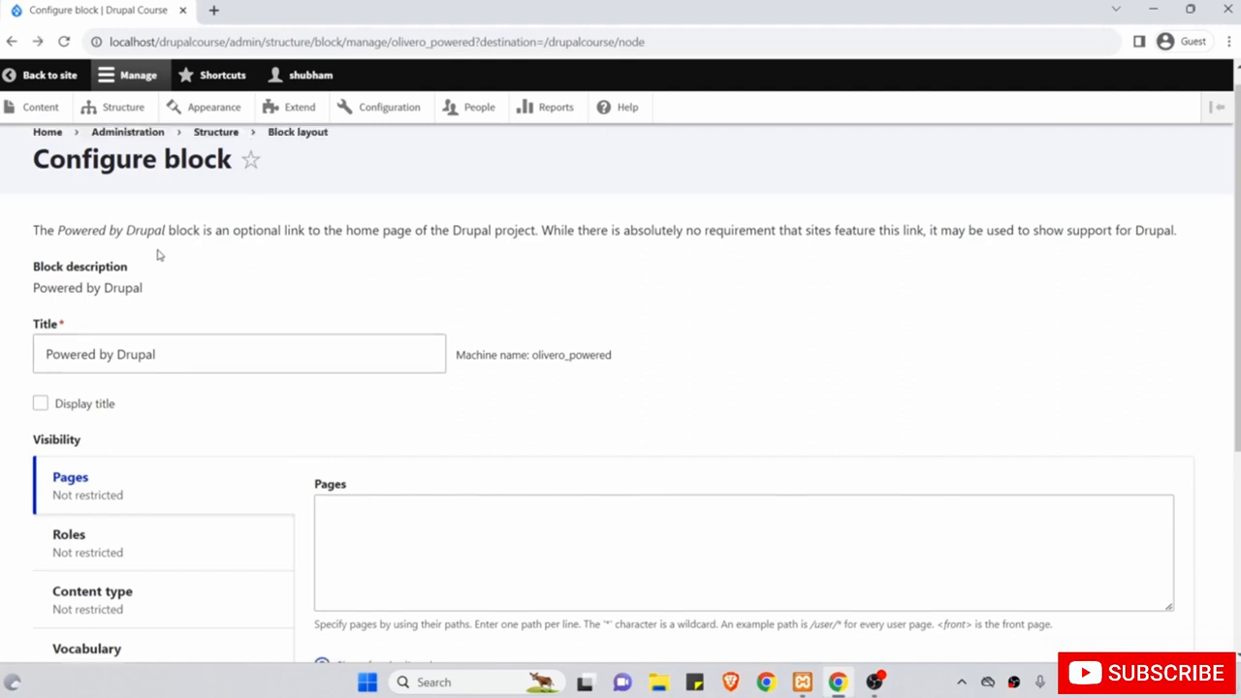
Open Structure > Block layout and scroll down to the Footer Bottom region.
left_click(126, 109)
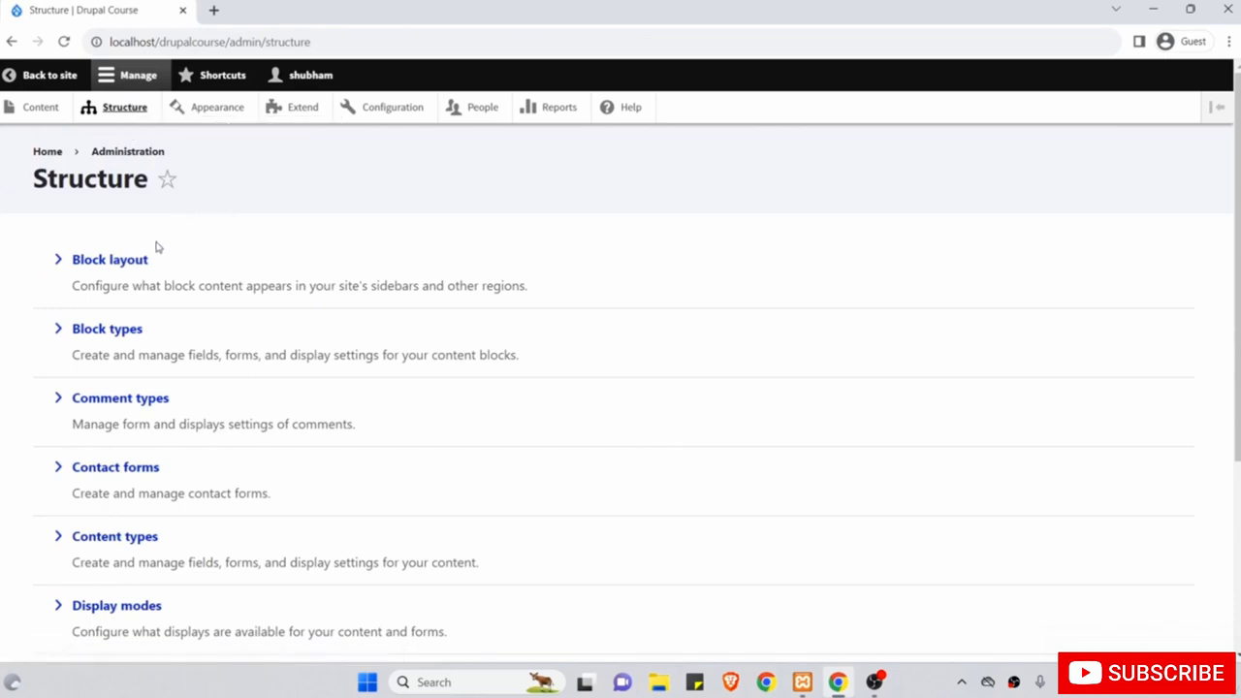
left_click(133, 268)
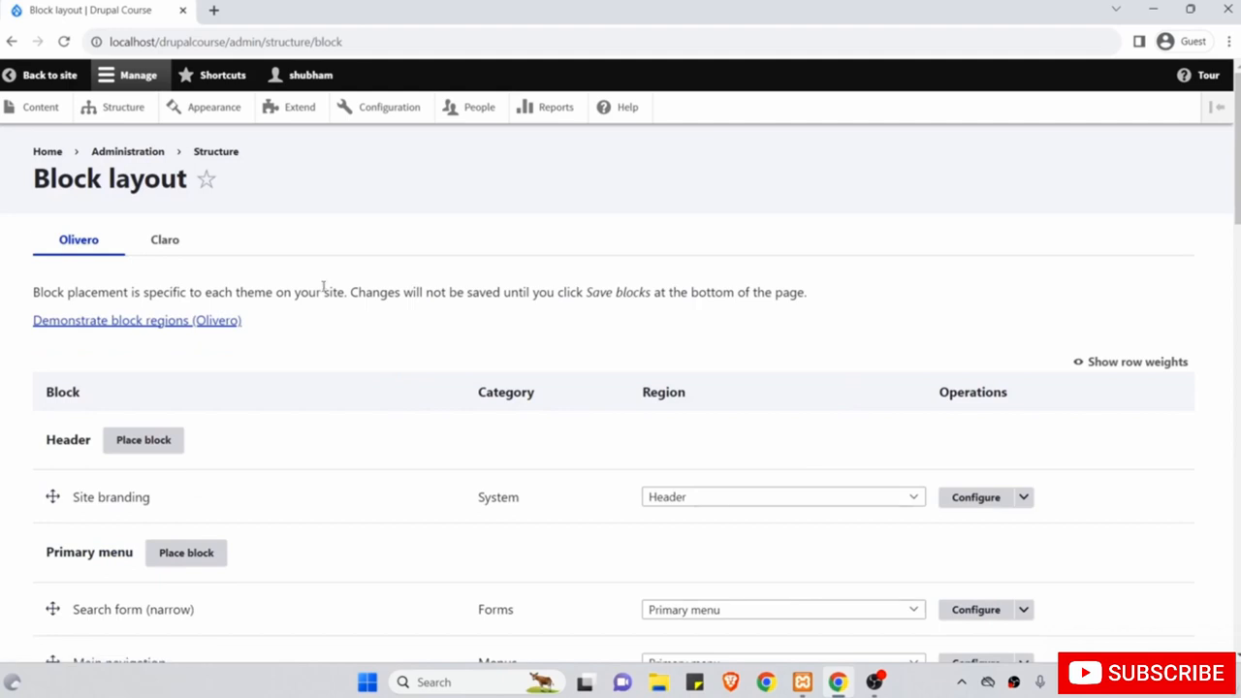
scroll(323, 287, "down", 2)
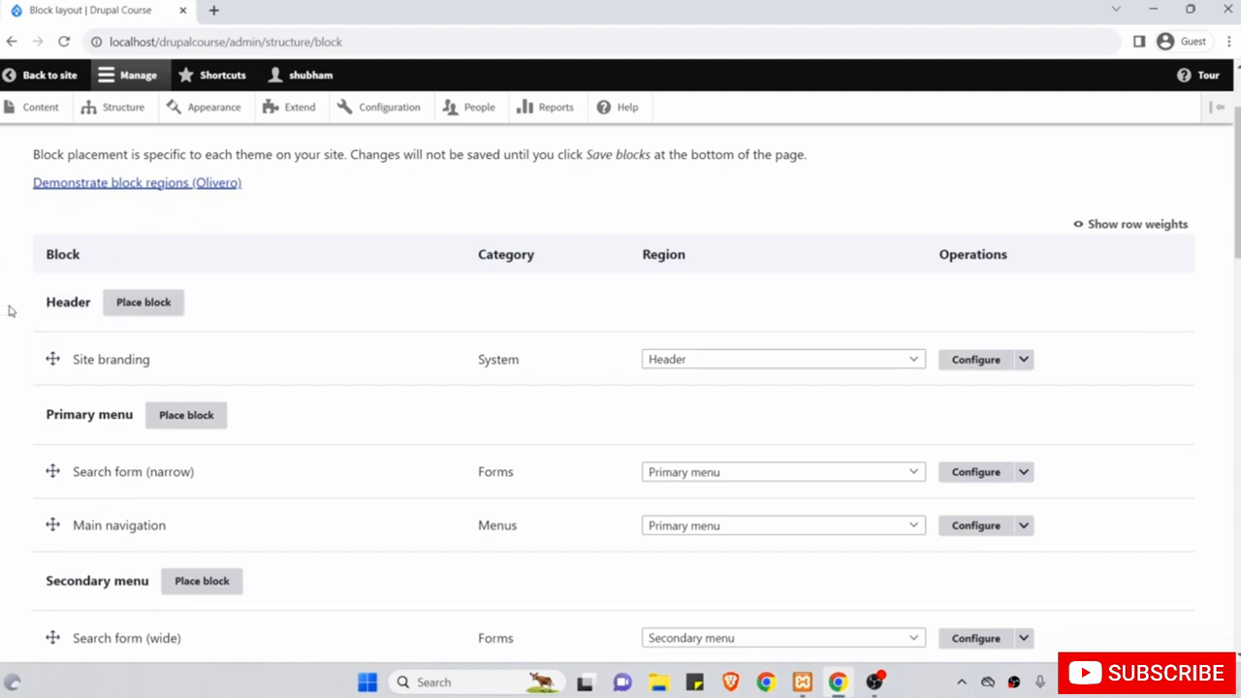
scroll(2, 419, "down", 1)
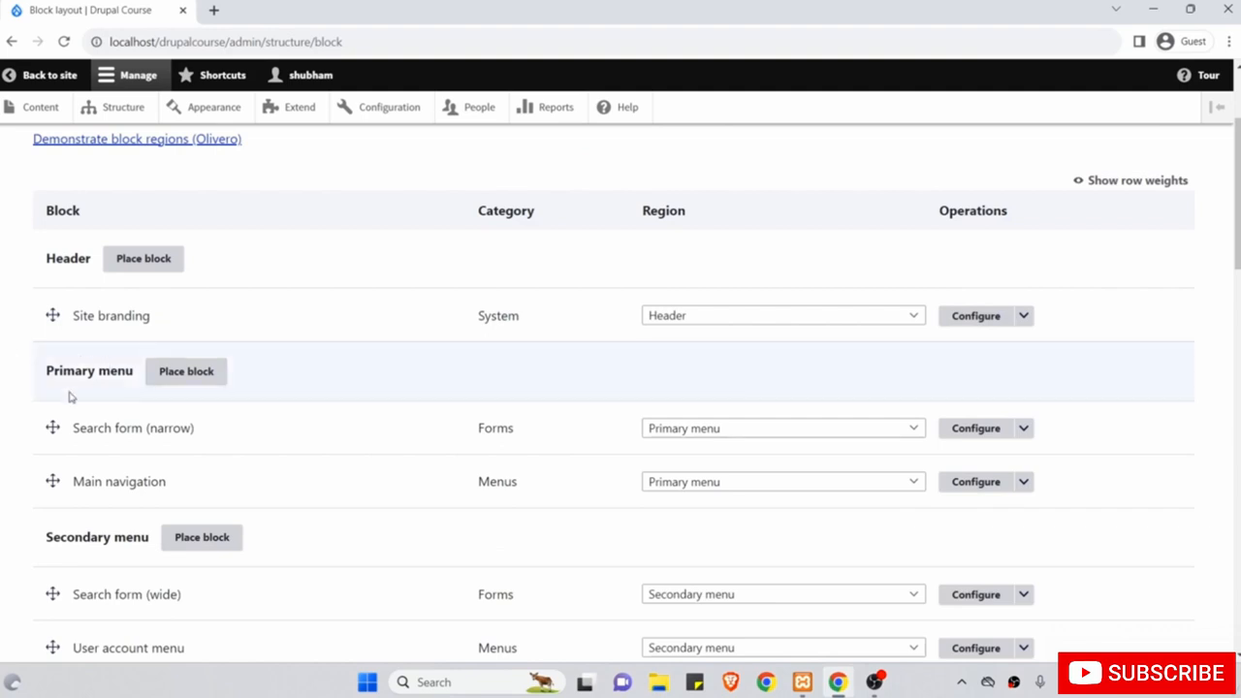
scroll(145, 501, "down", 4)
scroll(145, 501, "down", 12)
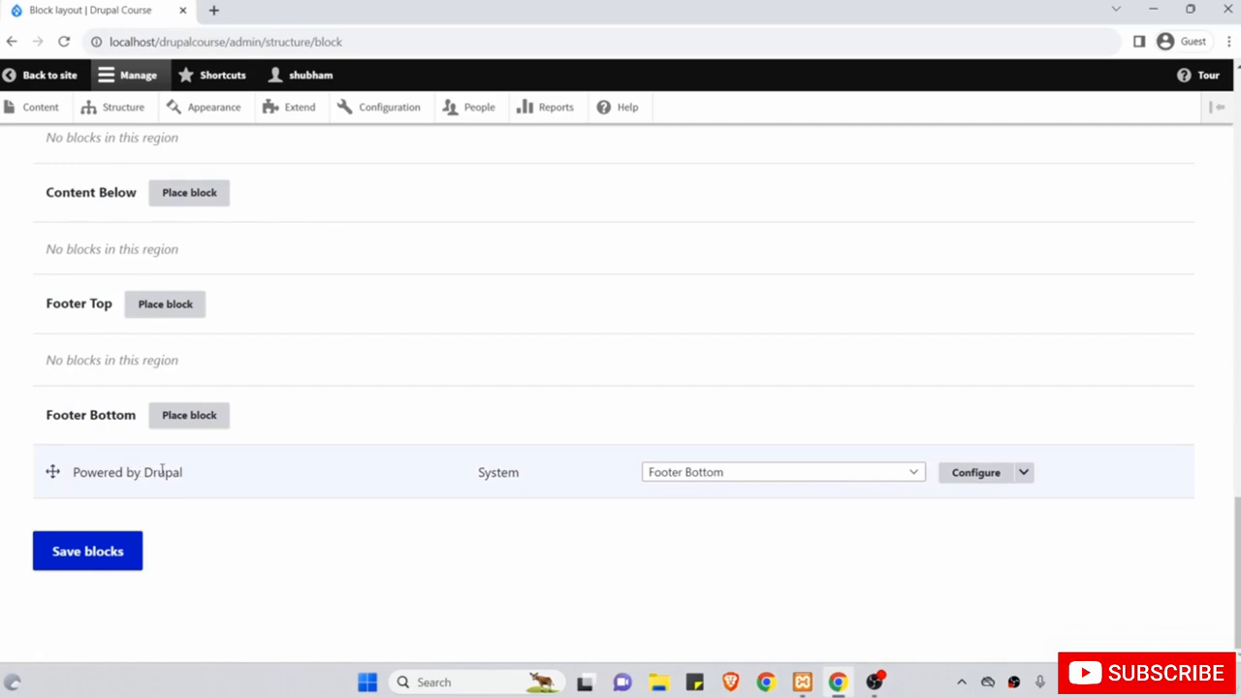
Disable the Powered by Drupal block from its Configure dropdown.
scroll(189, 473, "up", 15)
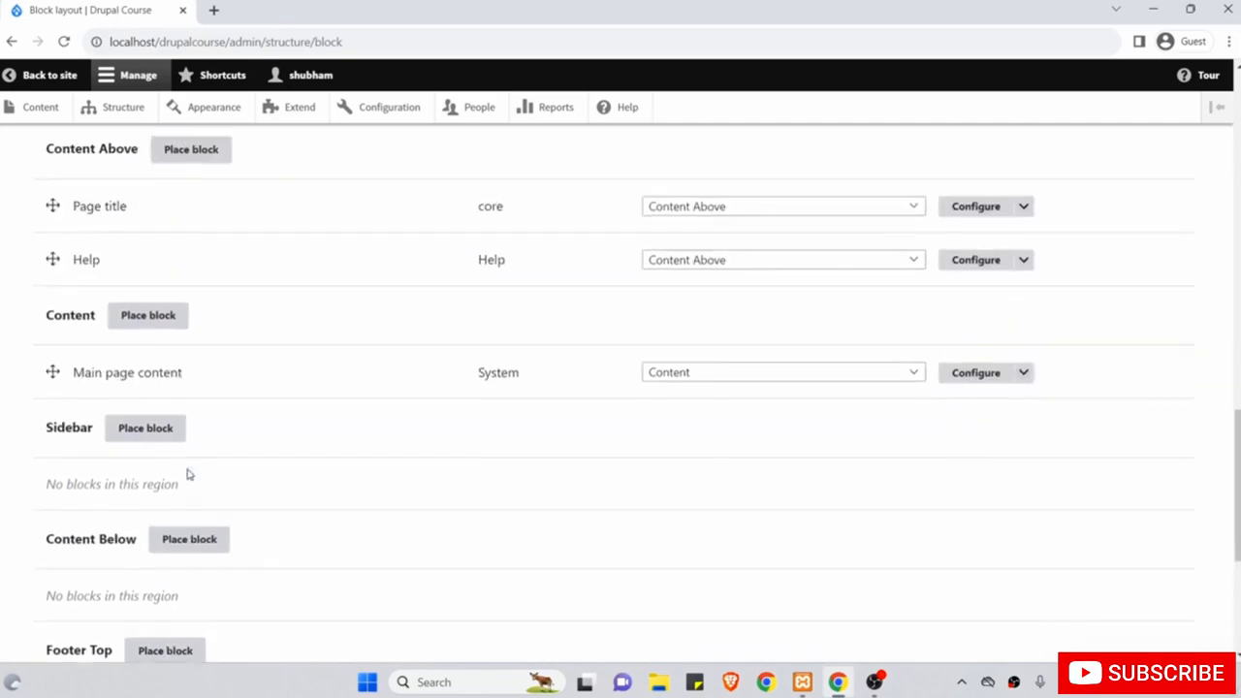
scroll(189, 474, "up", 3)
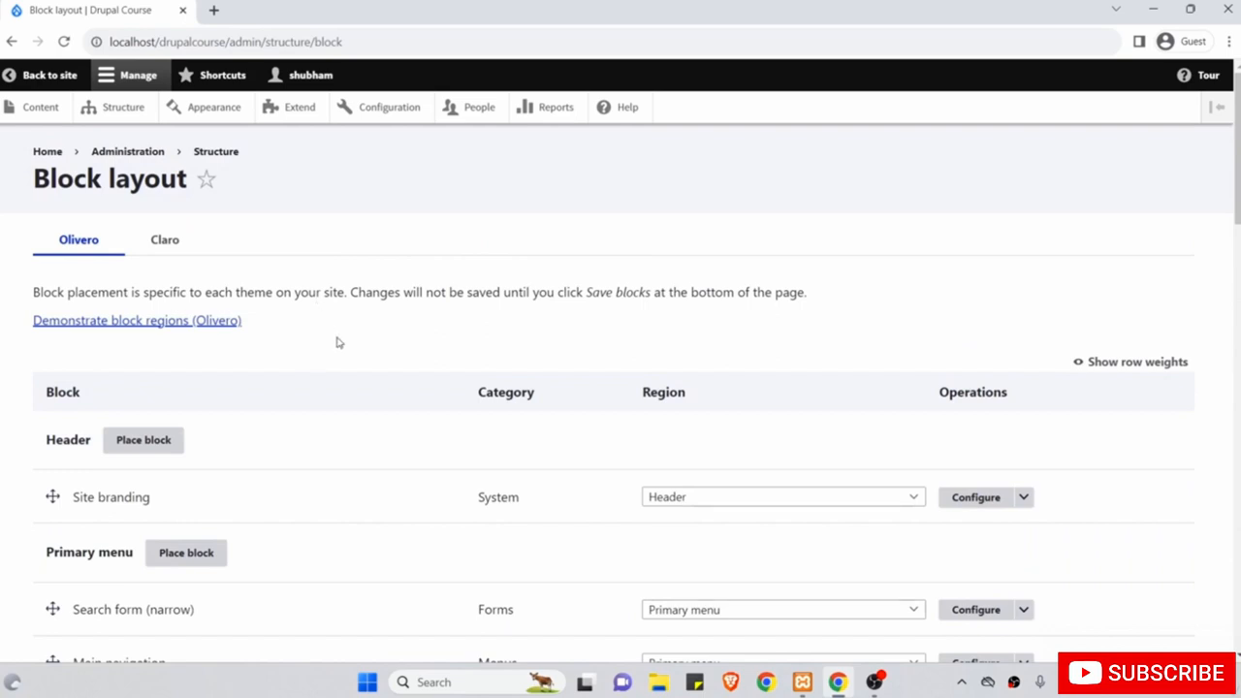
scroll(339, 342, "down", 10)
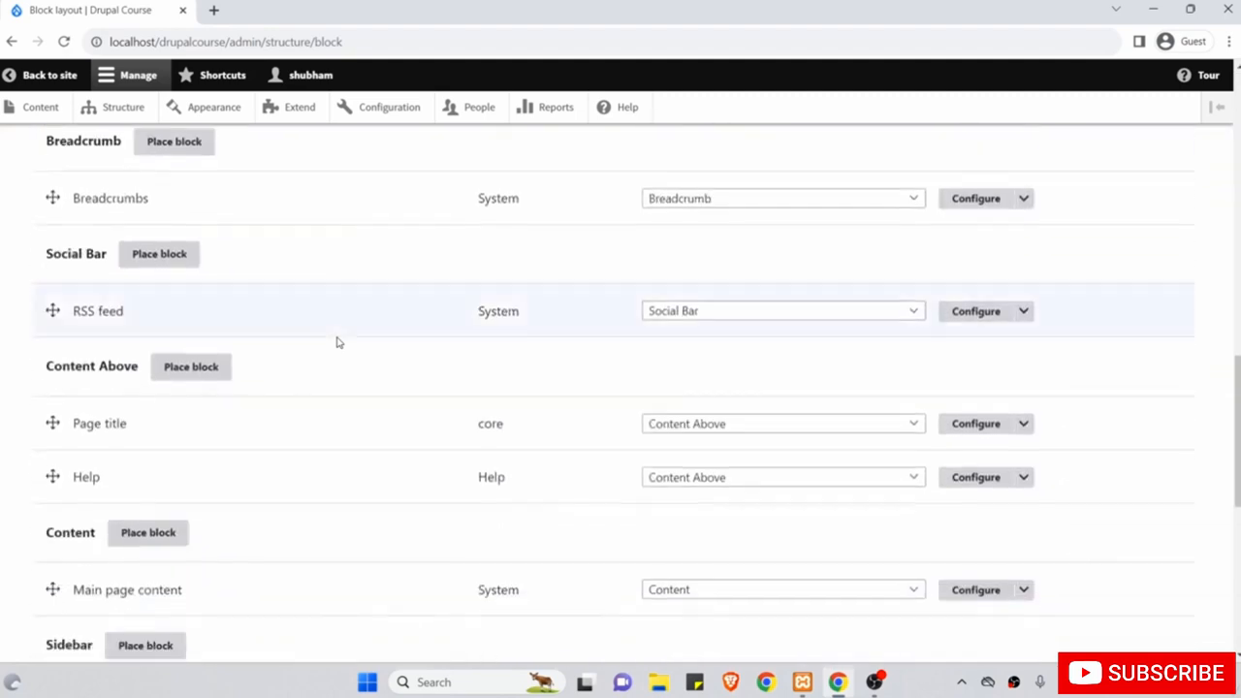
scroll(338, 342, "down", 5)
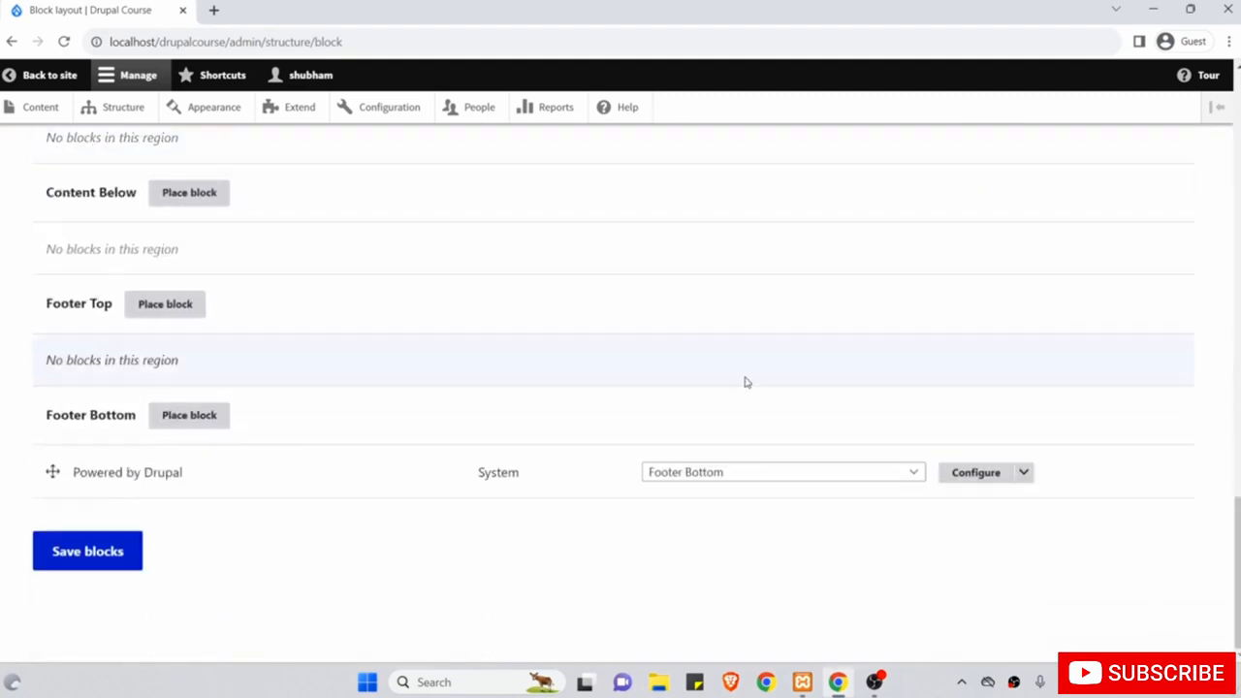
left_click(1023, 474)
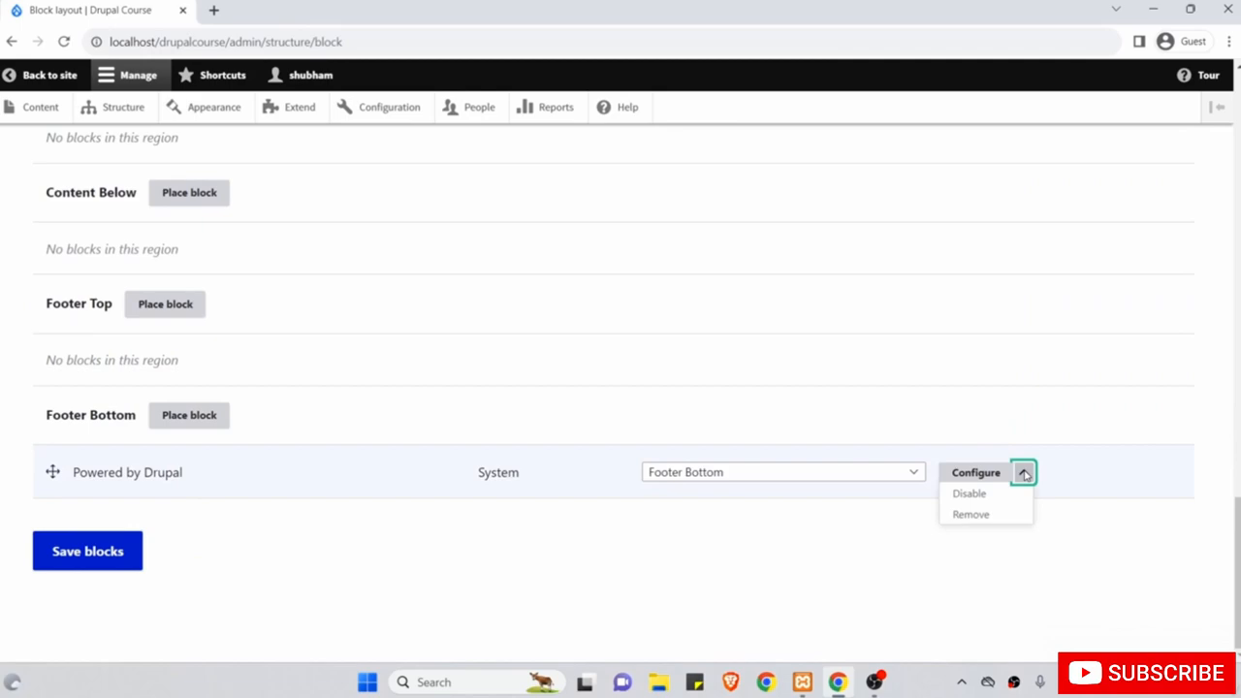
left_click(988, 497)
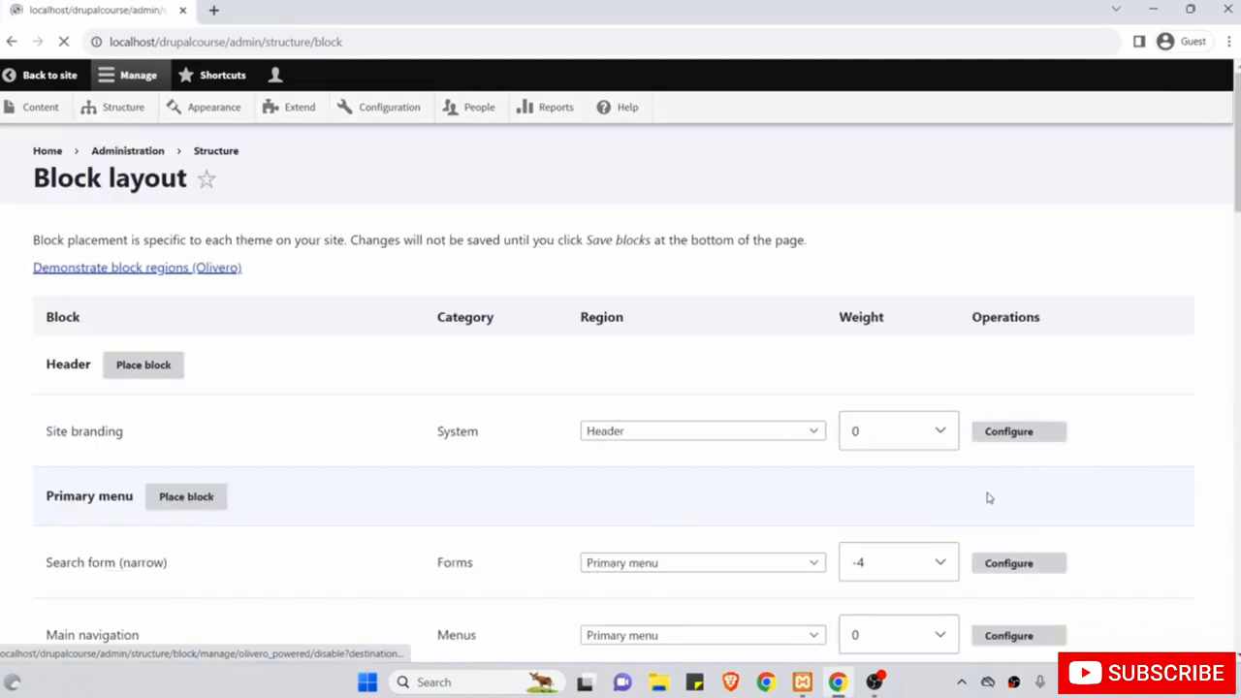
scroll(951, 464, "down", 10)
scroll(951, 463, "up", 10)
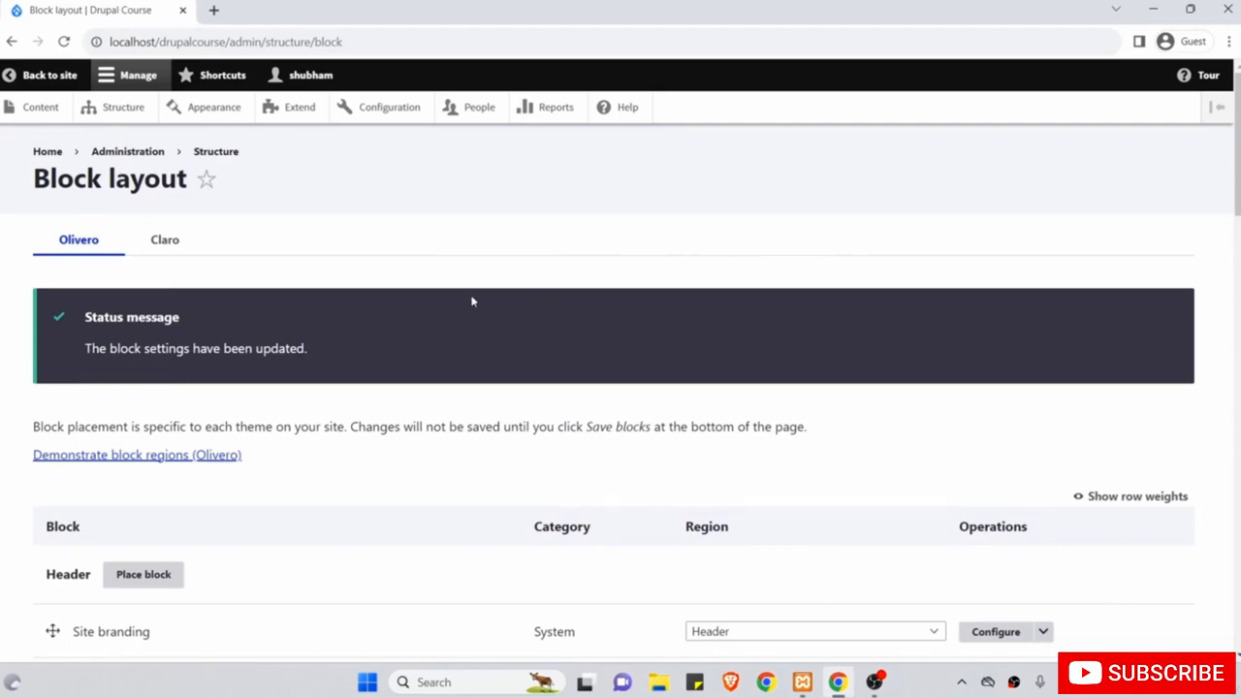
Check the homepage footer, then Enable Powered by Drupal under Footer Bottom in Block layout.
left_click(50, 79)
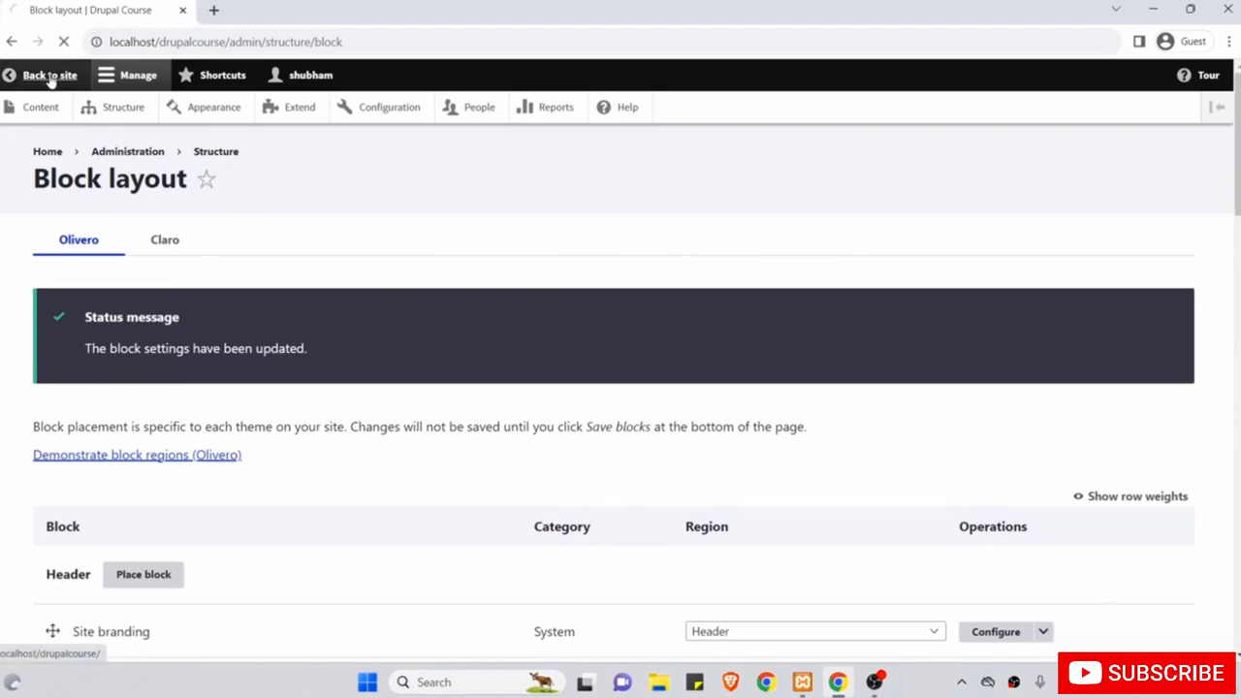
scroll(323, 426, "down", 10)
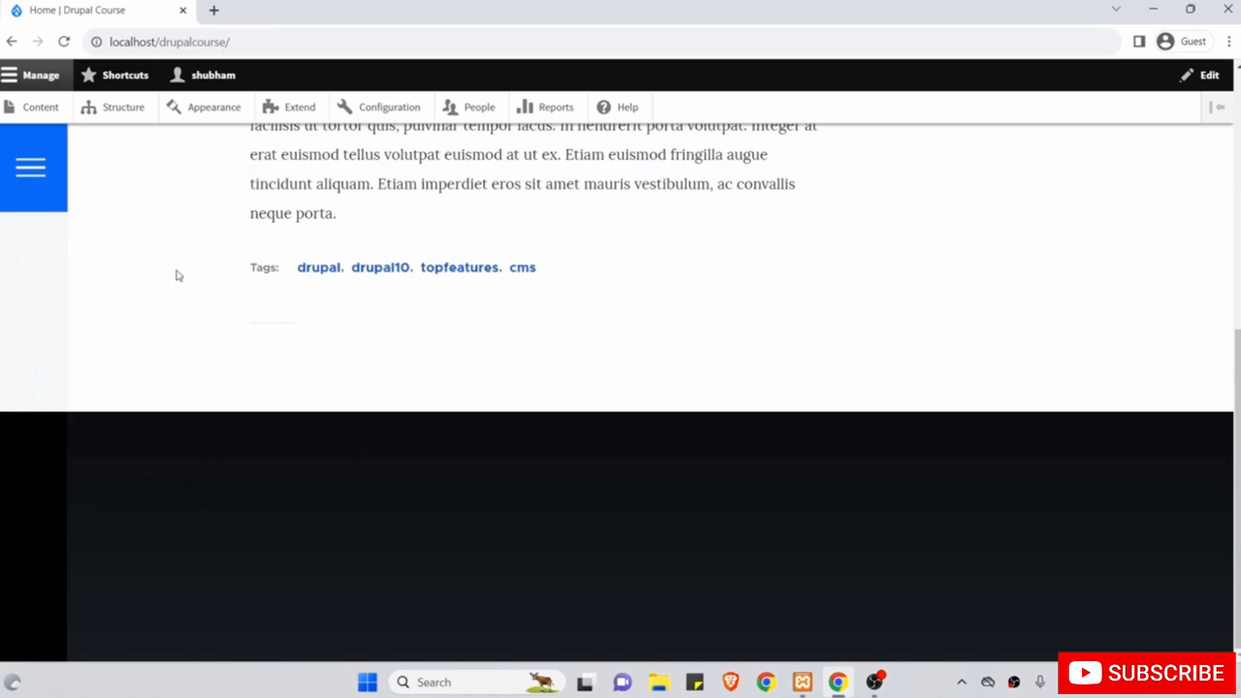
left_click(133, 120)
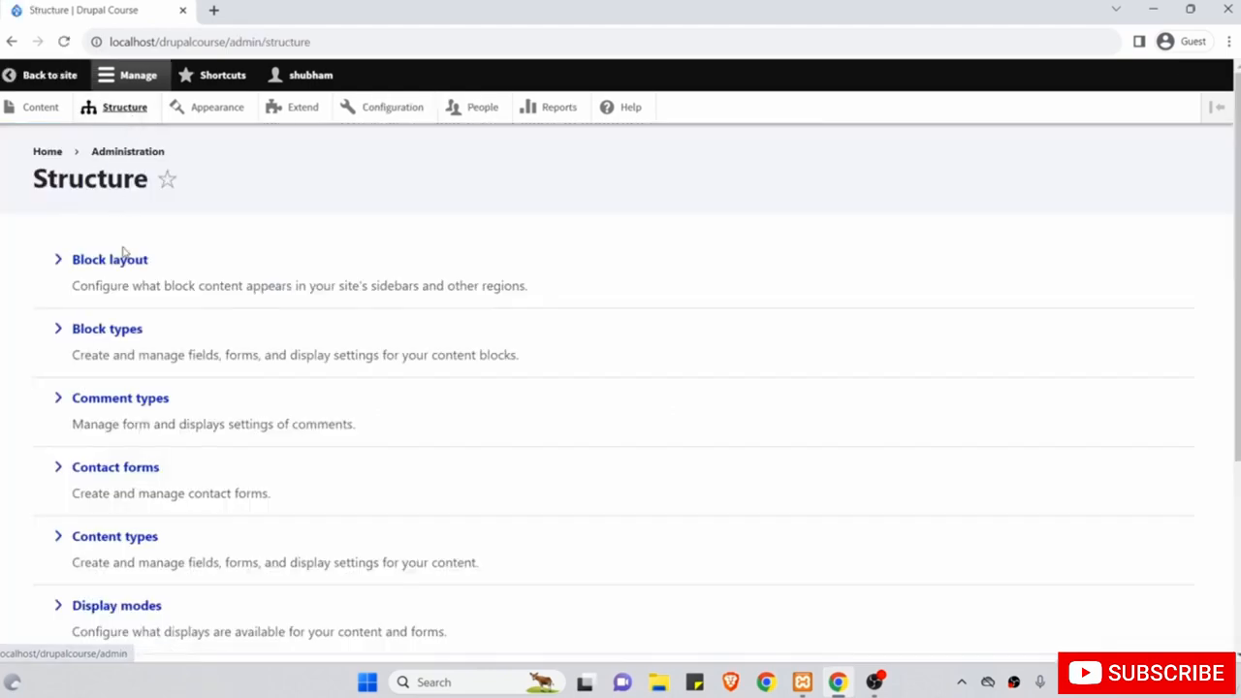
left_click(124, 256)
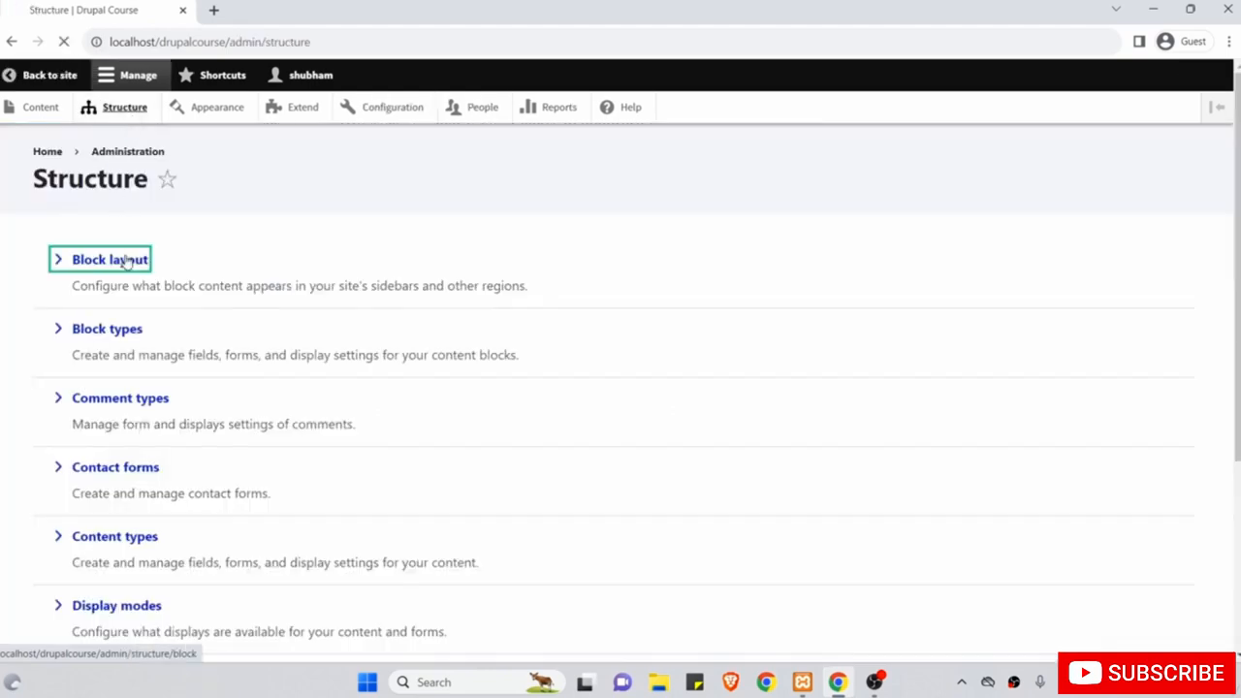
scroll(545, 397, "down", 3)
scroll(545, 396, "down", 15)
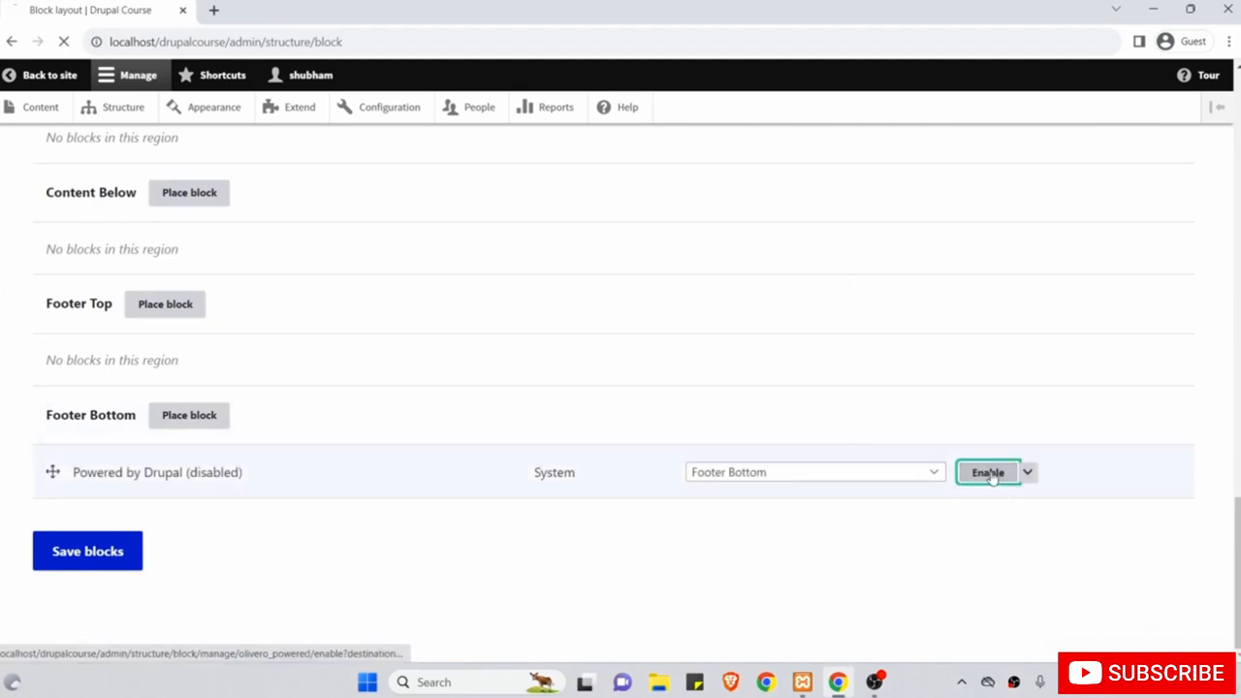
left_click(989, 473)
Choose Remove from the Powered by Drupal block's Configure dropdown in Footer Bottom.
scroll(866, 418, "down", 12)
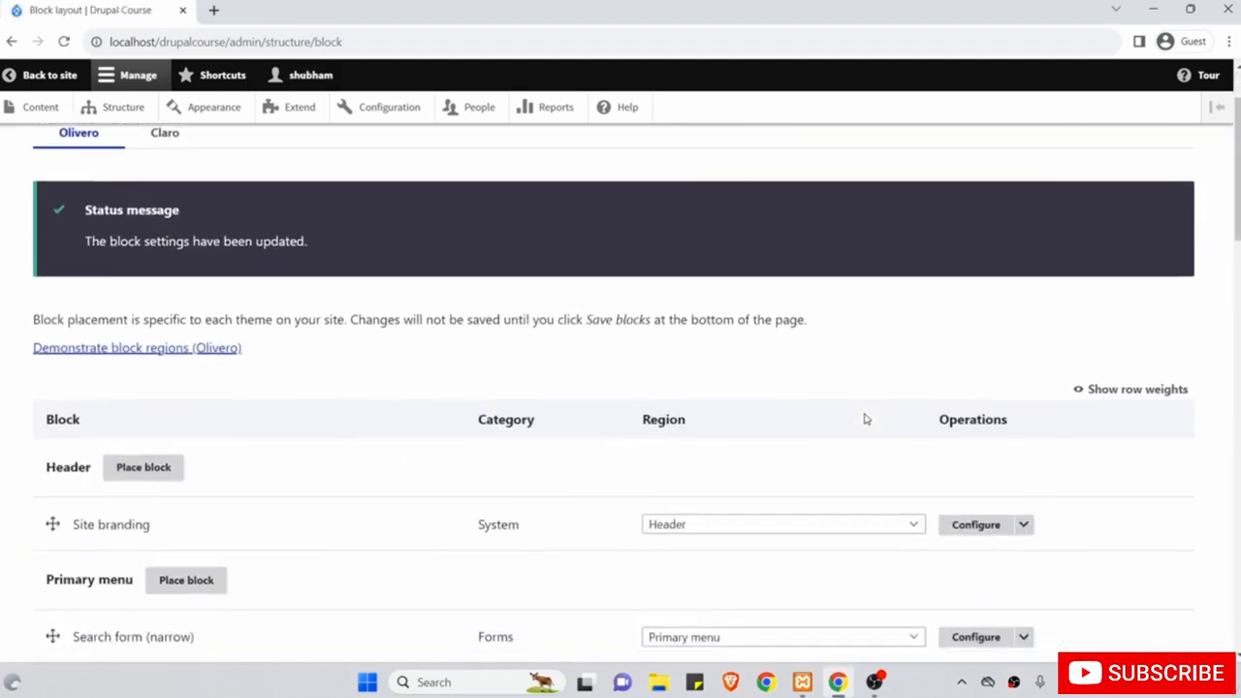
scroll(990, 494, "down", 7)
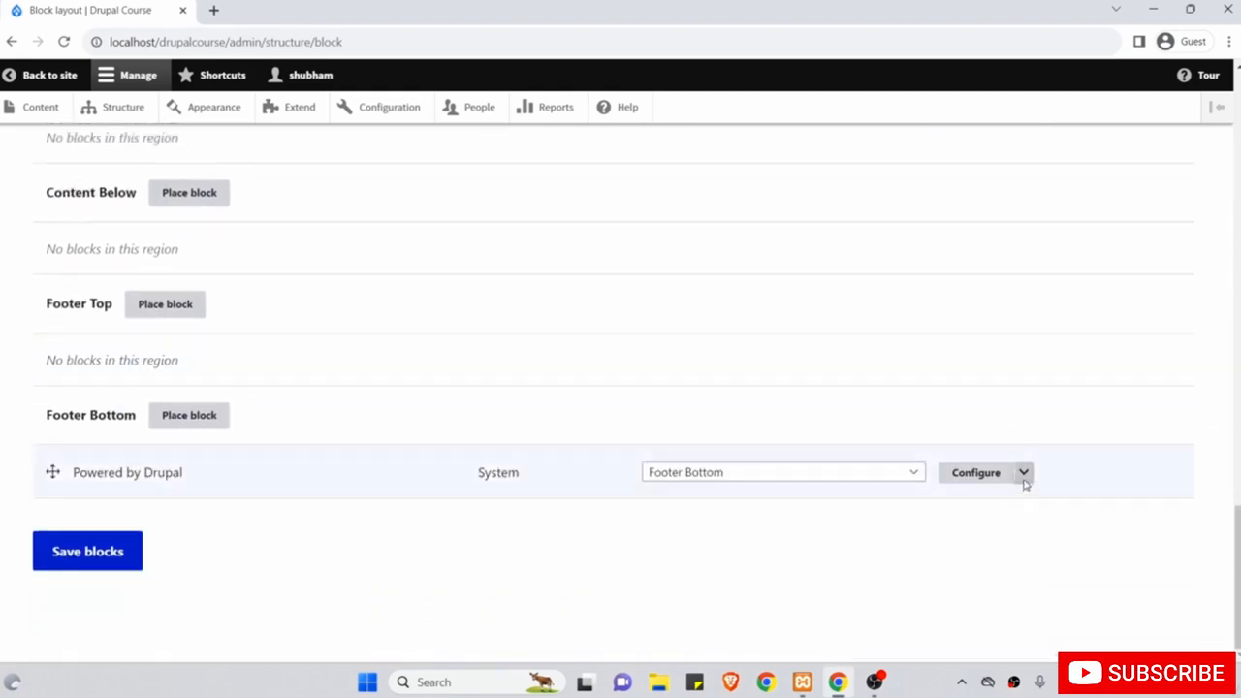
left_click(1023, 475)
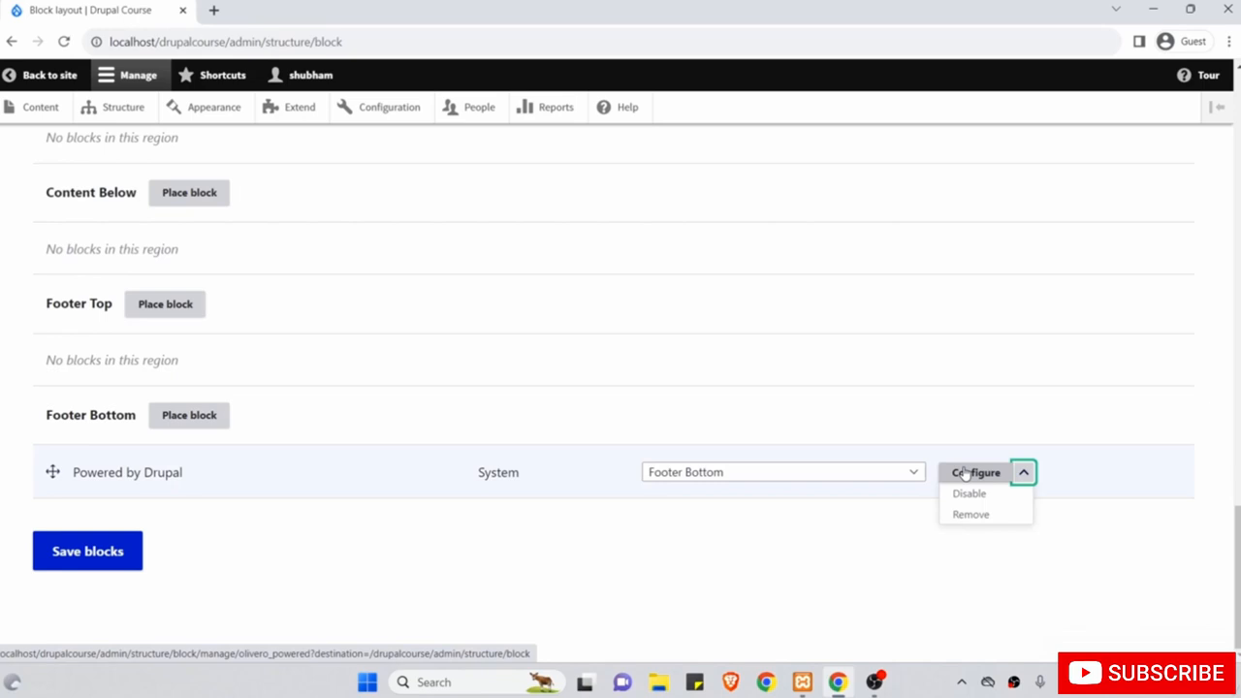
left_click(981, 516)
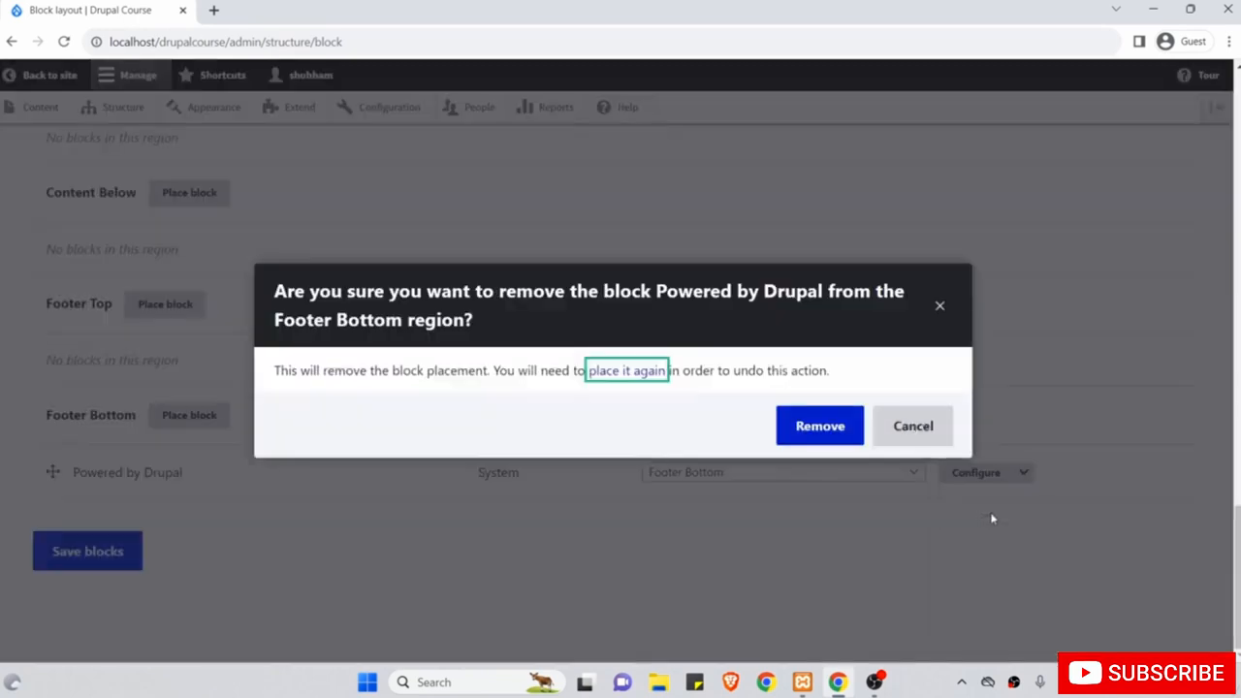
Confirm the removal, check the now-empty homepage footer, and reopen Structure > Block layout.
left_click(823, 427)
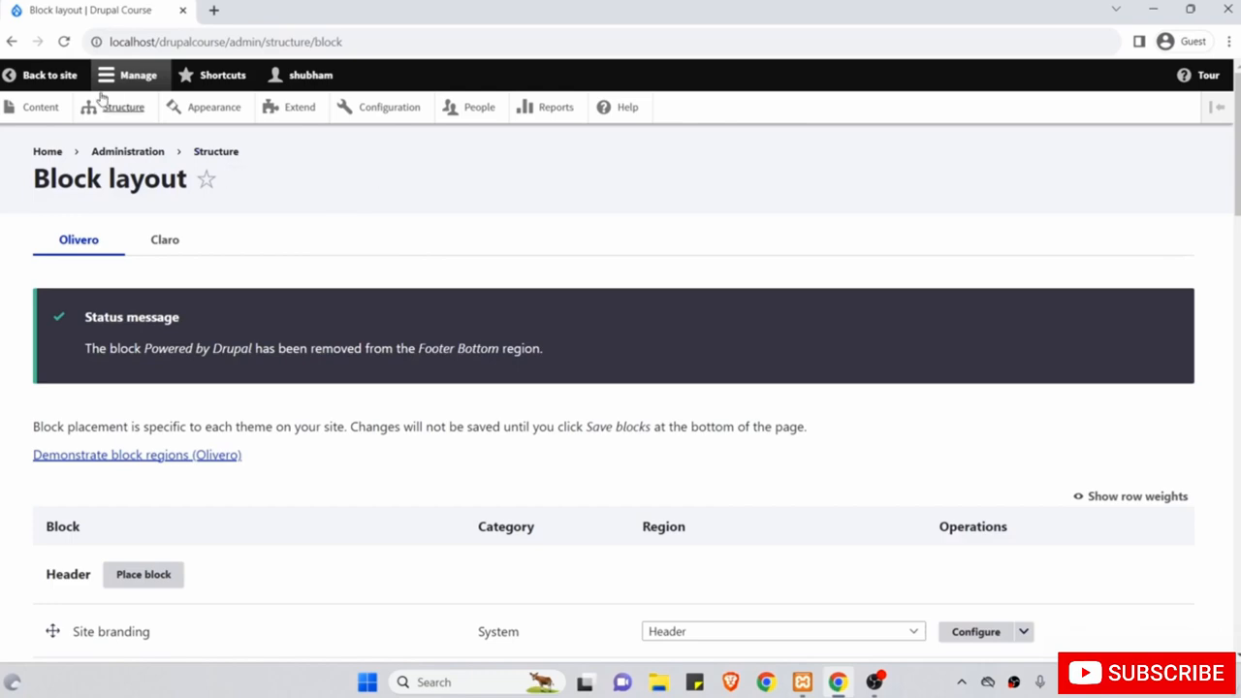
left_click(54, 82)
scroll(269, 337, "down", 10)
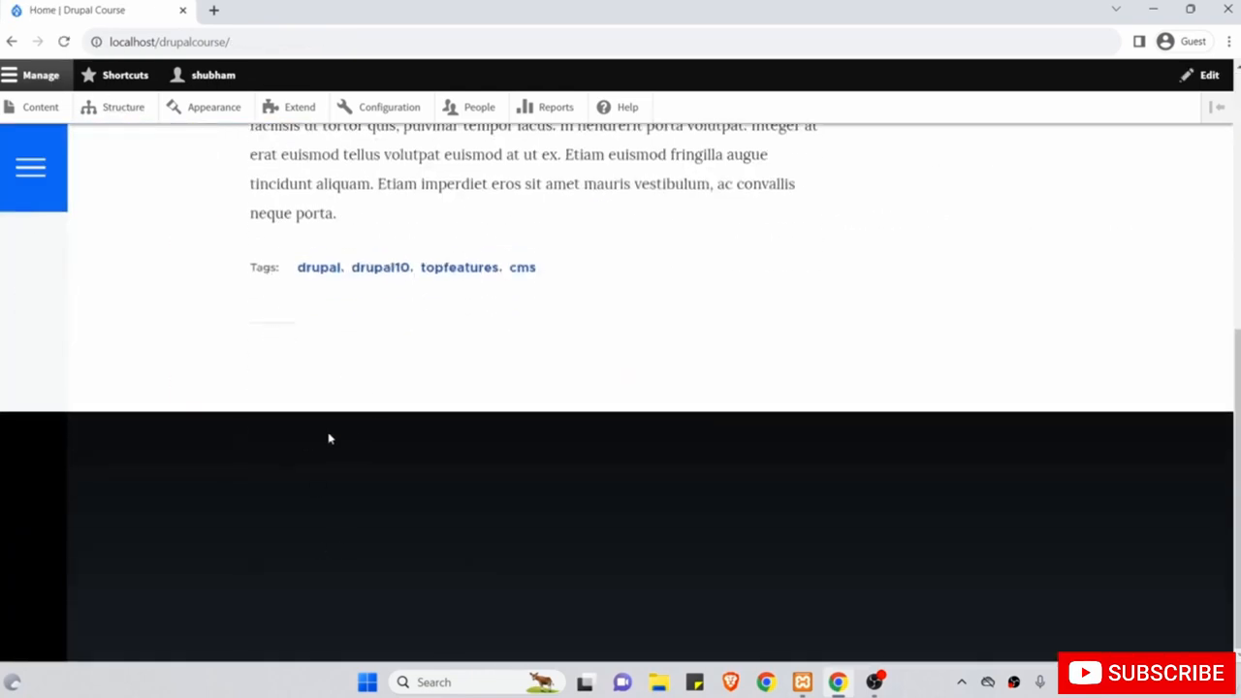
scroll(327, 436, "up", 10)
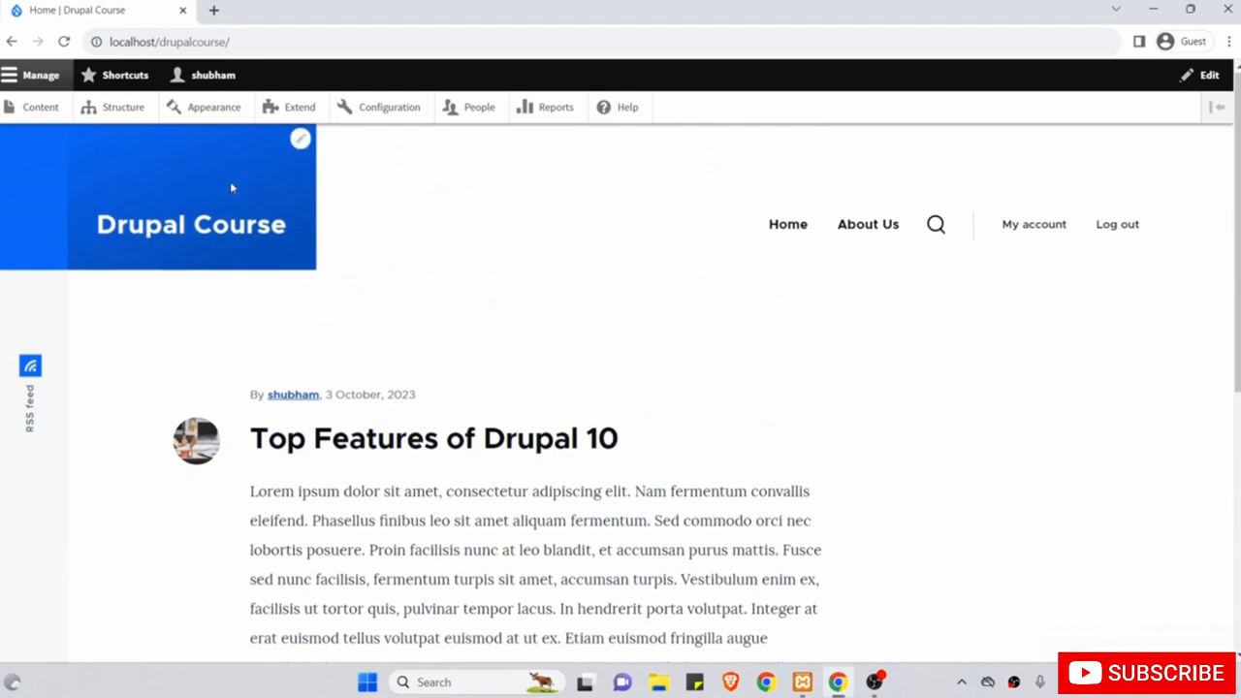
left_click(124, 108)
left_click(140, 256)
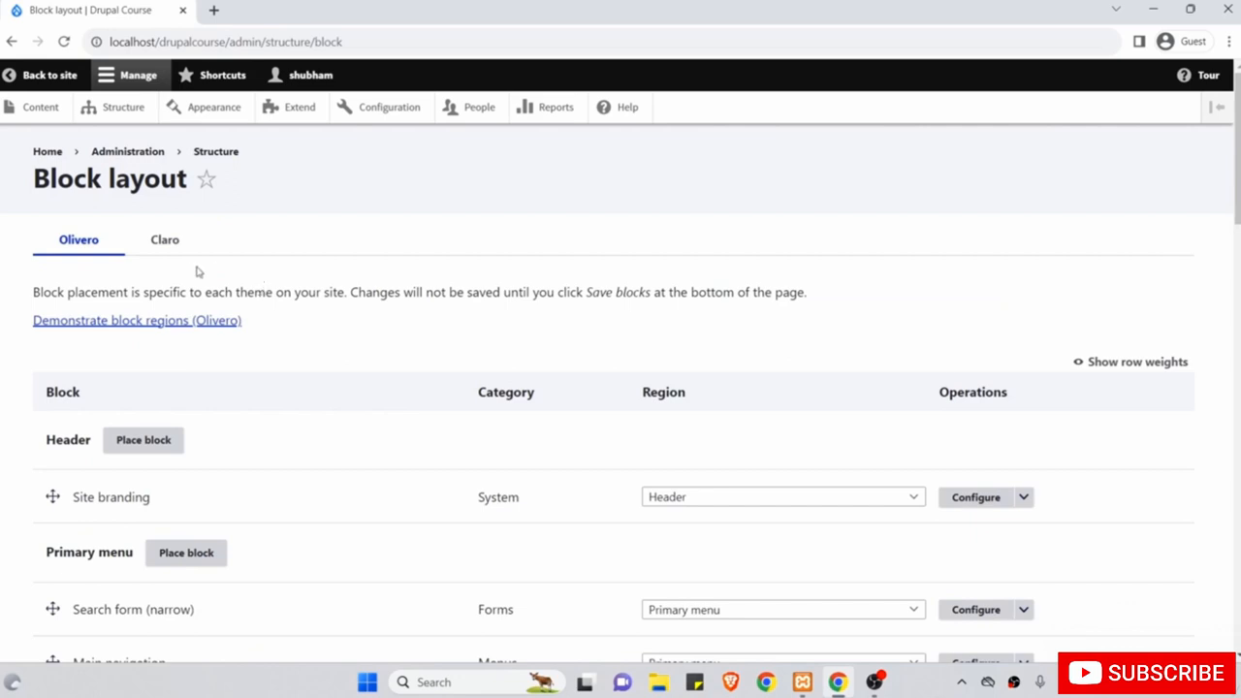
Run Demonstrate block regions (Olivero) and scroll through regions like Hero, Sidebar and Content.
left_click(88, 326)
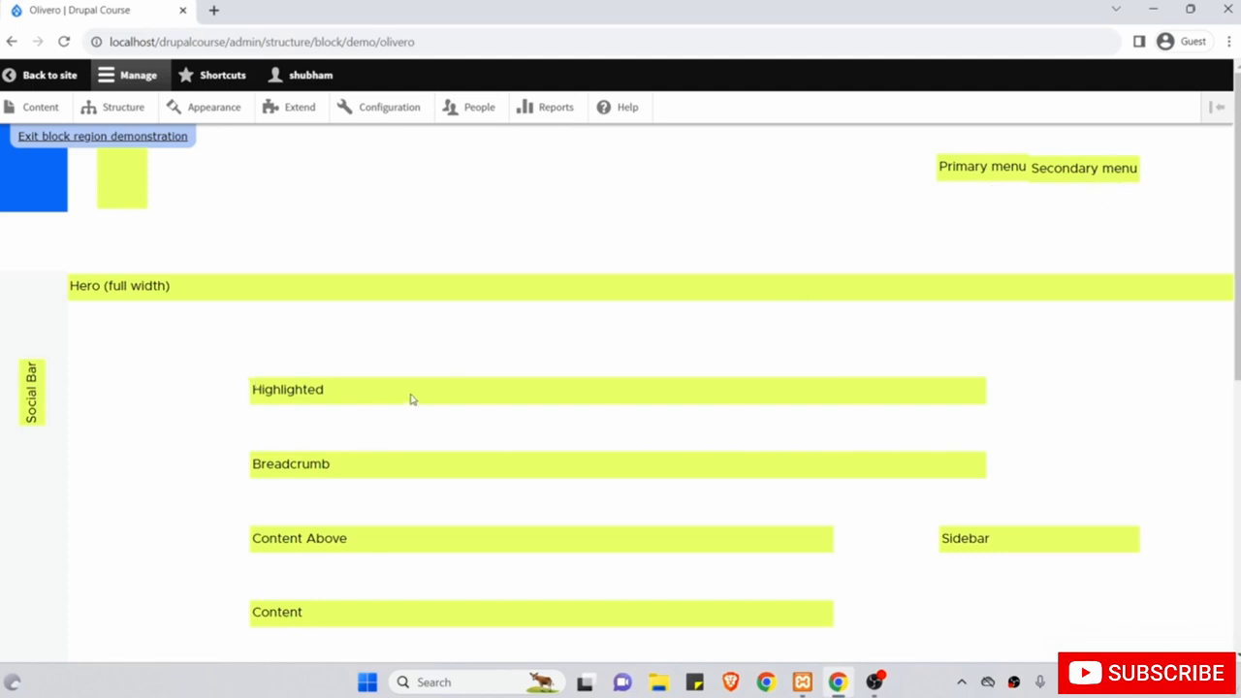
scroll(444, 462, "down", 3)
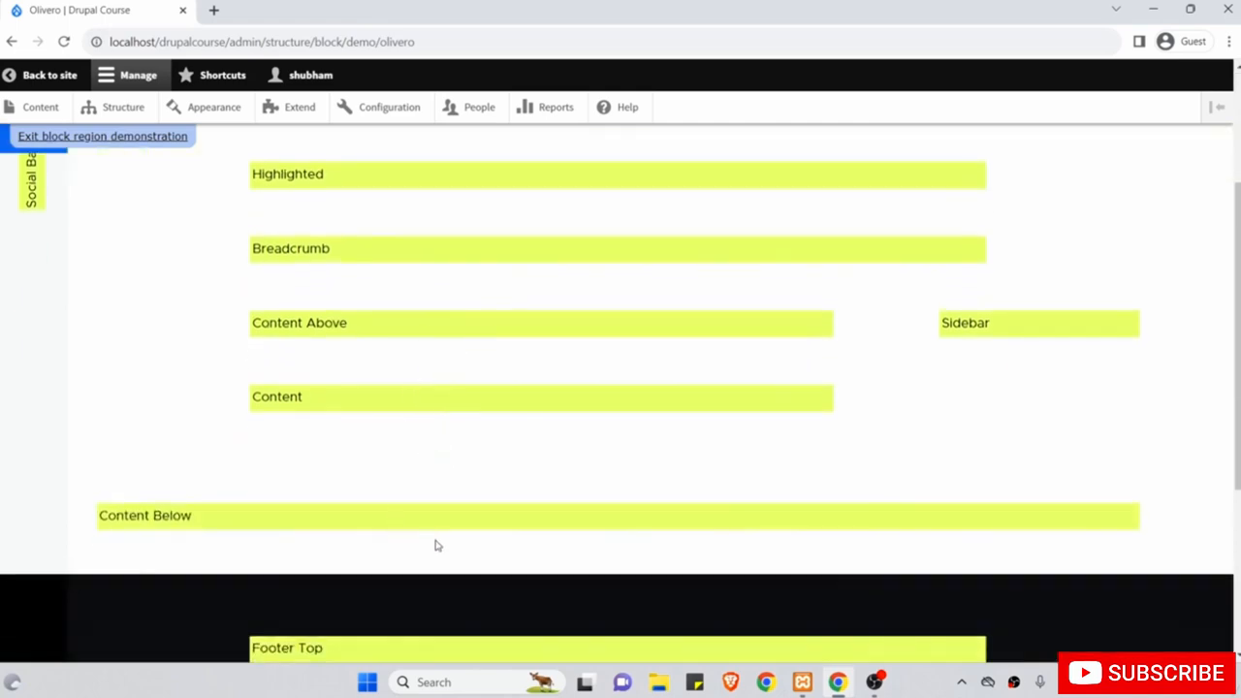
scroll(437, 546, "down", 2)
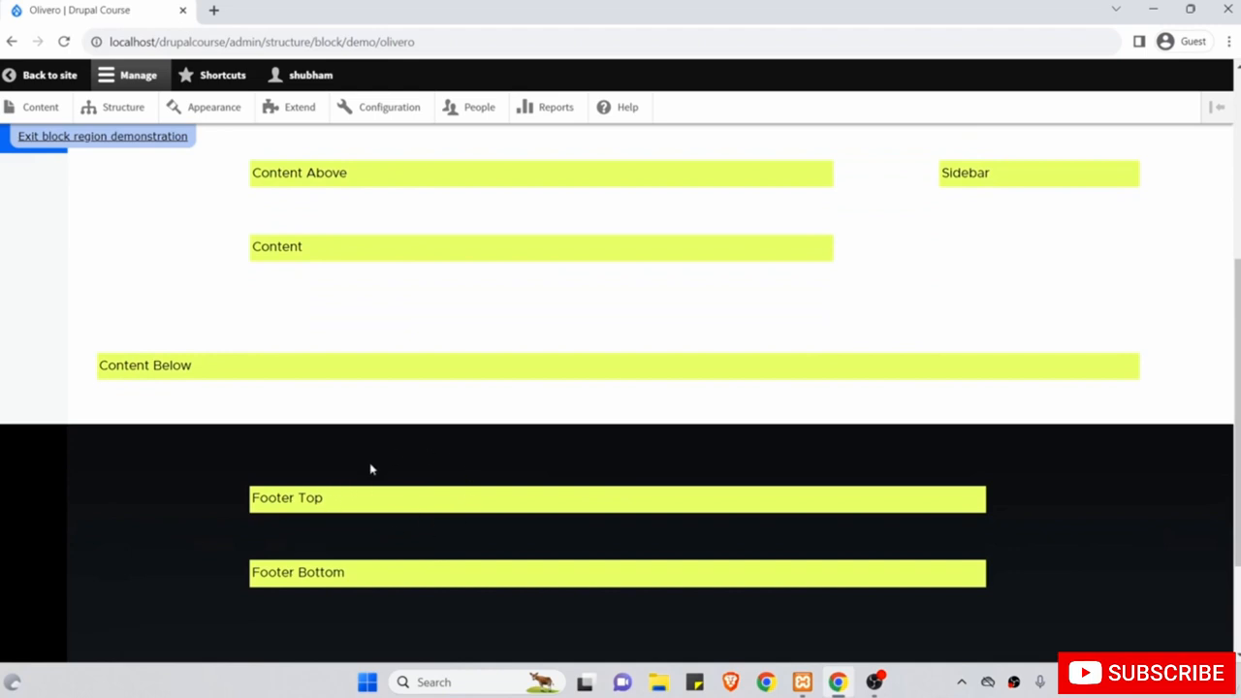
scroll(592, 582, "up", 2)
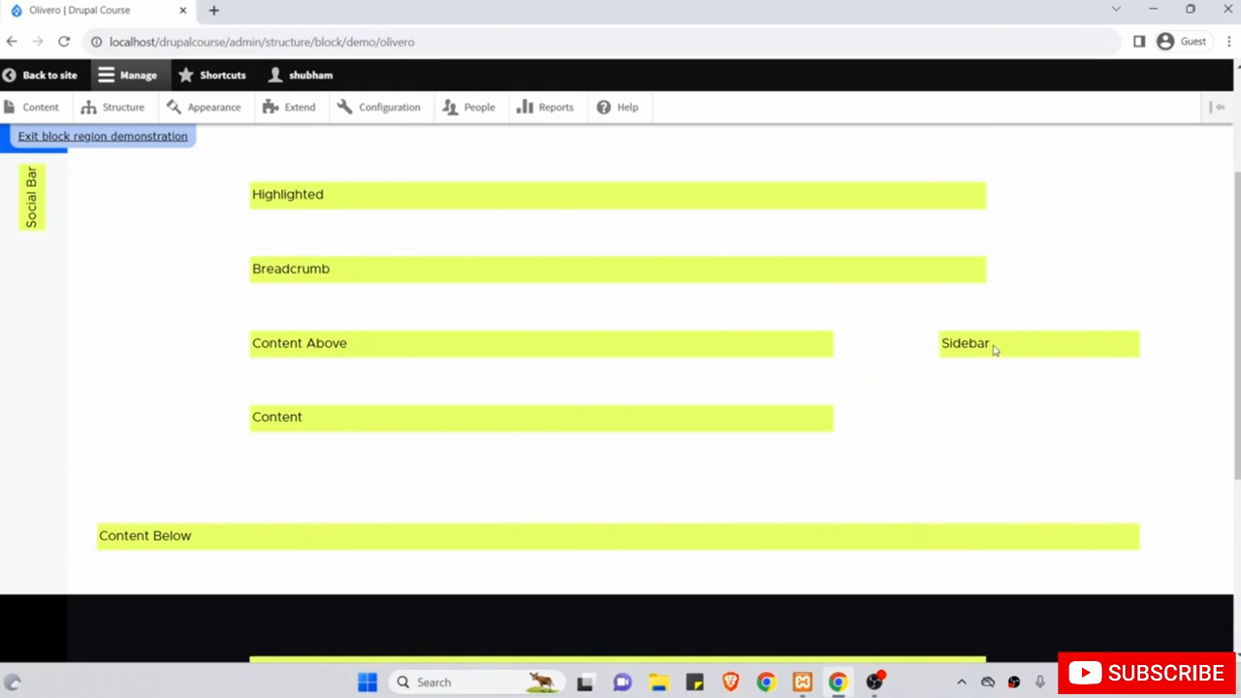
scroll(383, 189, "up", 2)
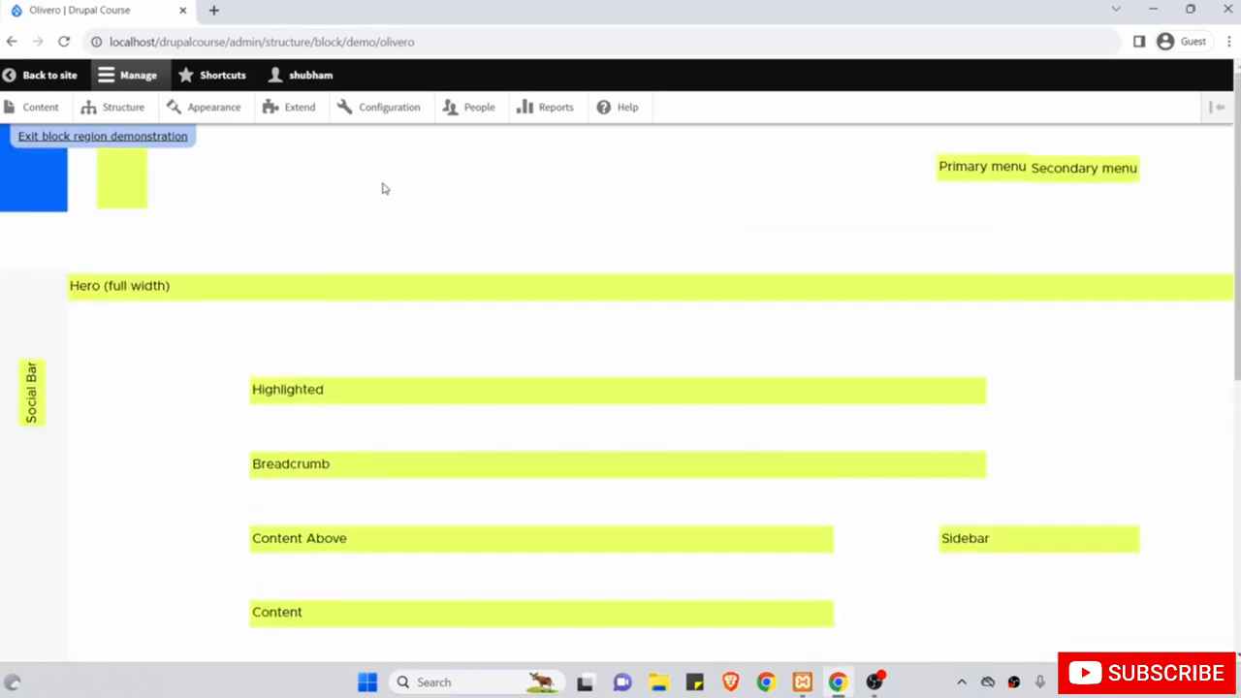
Start adding a block to the Sidebar region and filter the list for 'Sea'.
left_click(82, 139)
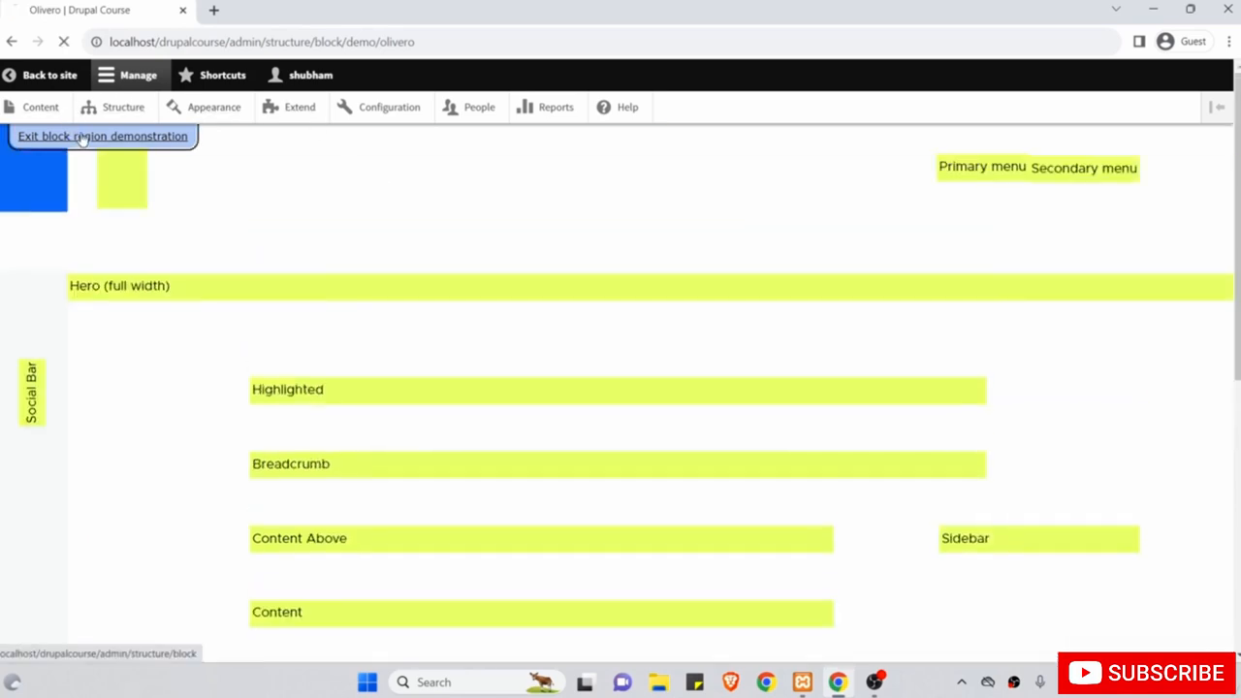
scroll(237, 286, "down", 5)
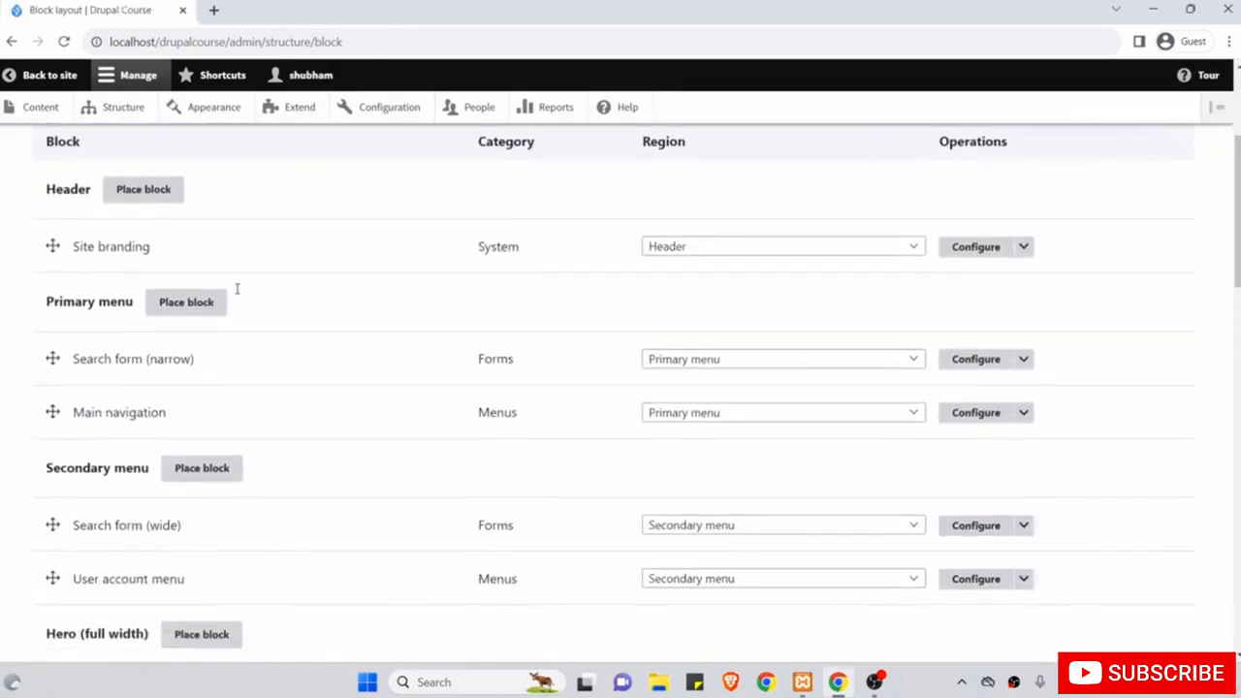
scroll(238, 294, "down", 6)
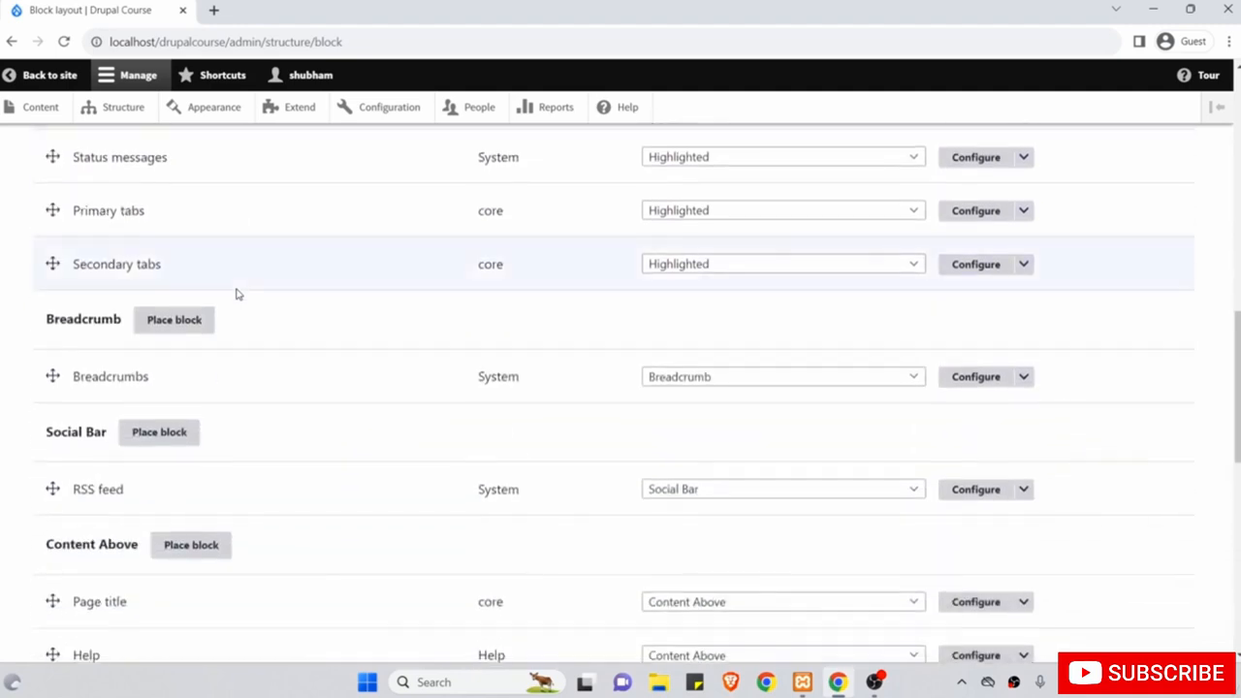
scroll(237, 294, "down", 5)
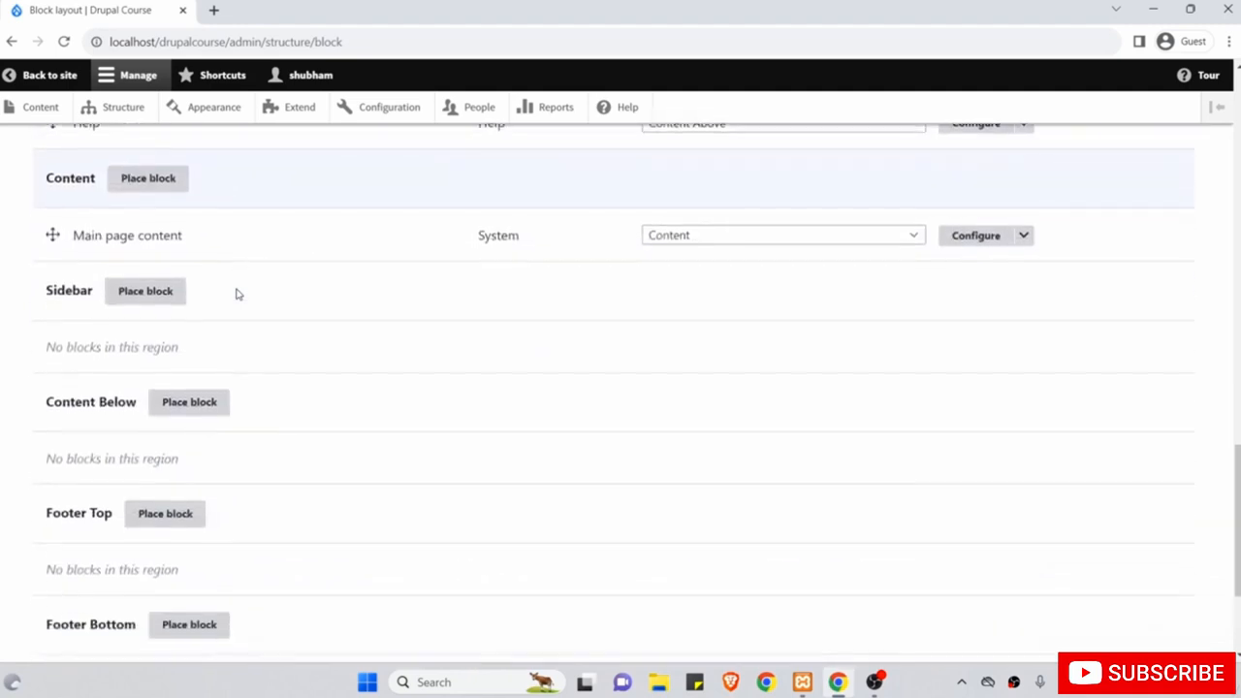
left_click_drag(48, 291, 90, 291)
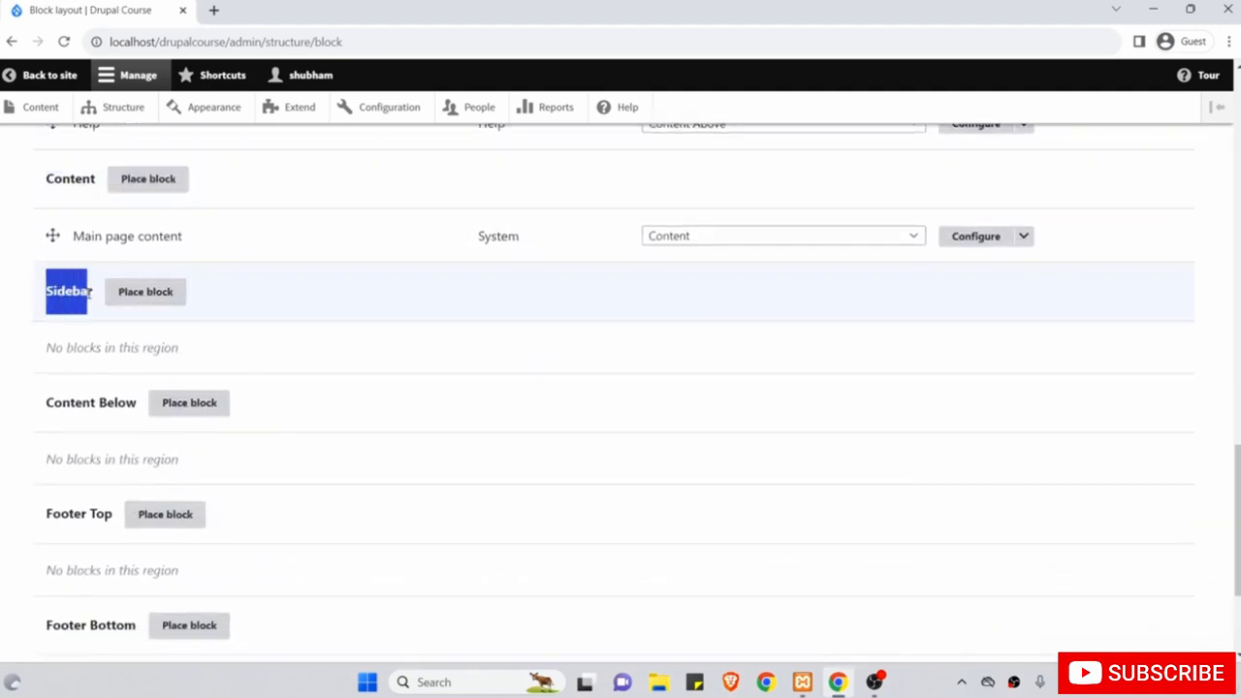
left_click(99, 302)
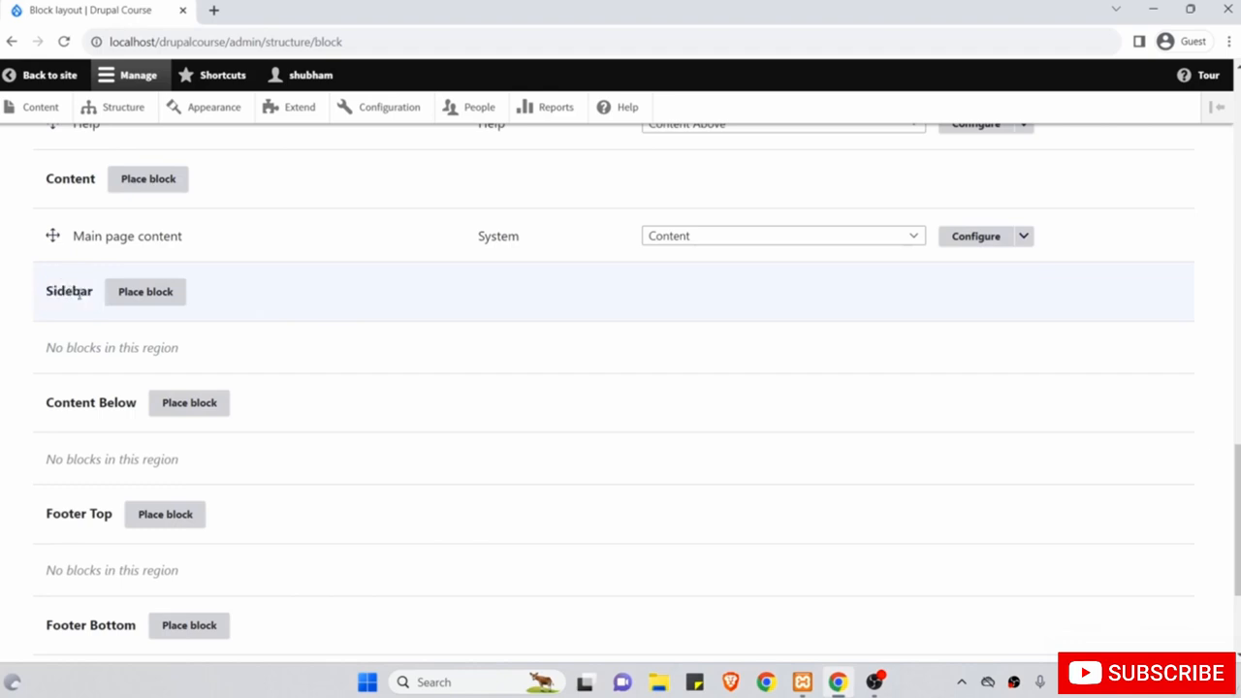
left_click(142, 292)
left_click(323, 272)
type("Sea")
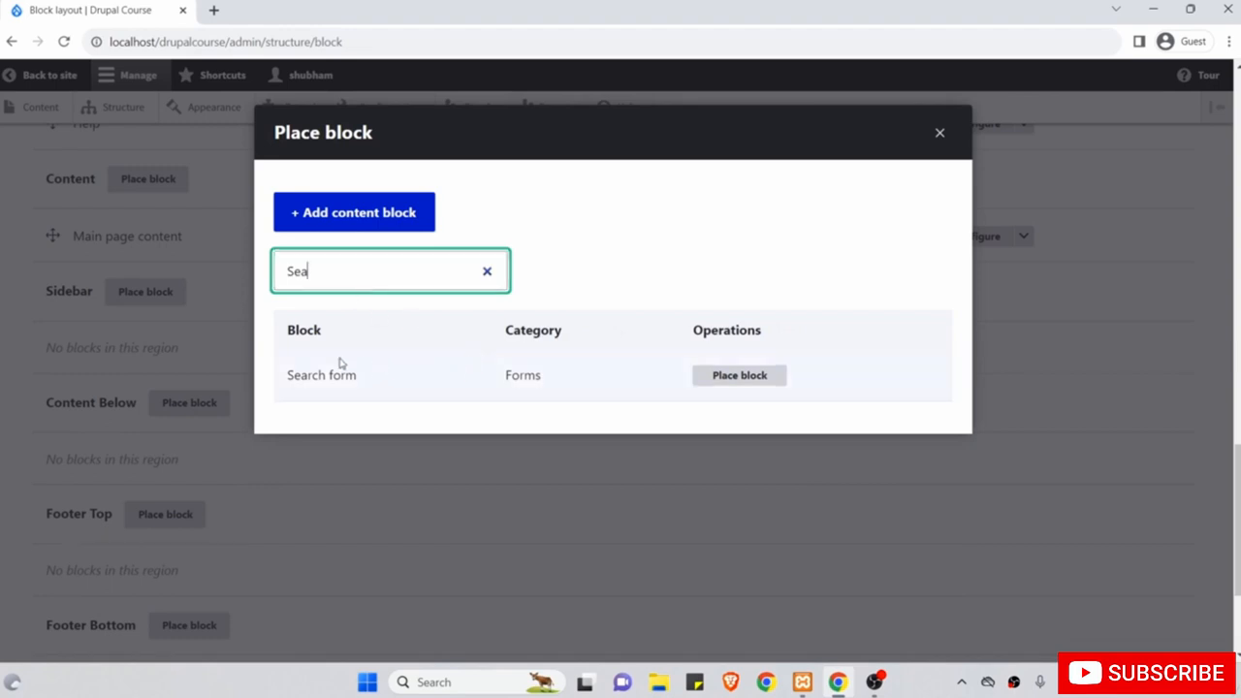
Place the Search form block with its title shortened to 'Search' and save it.
left_click(752, 386)
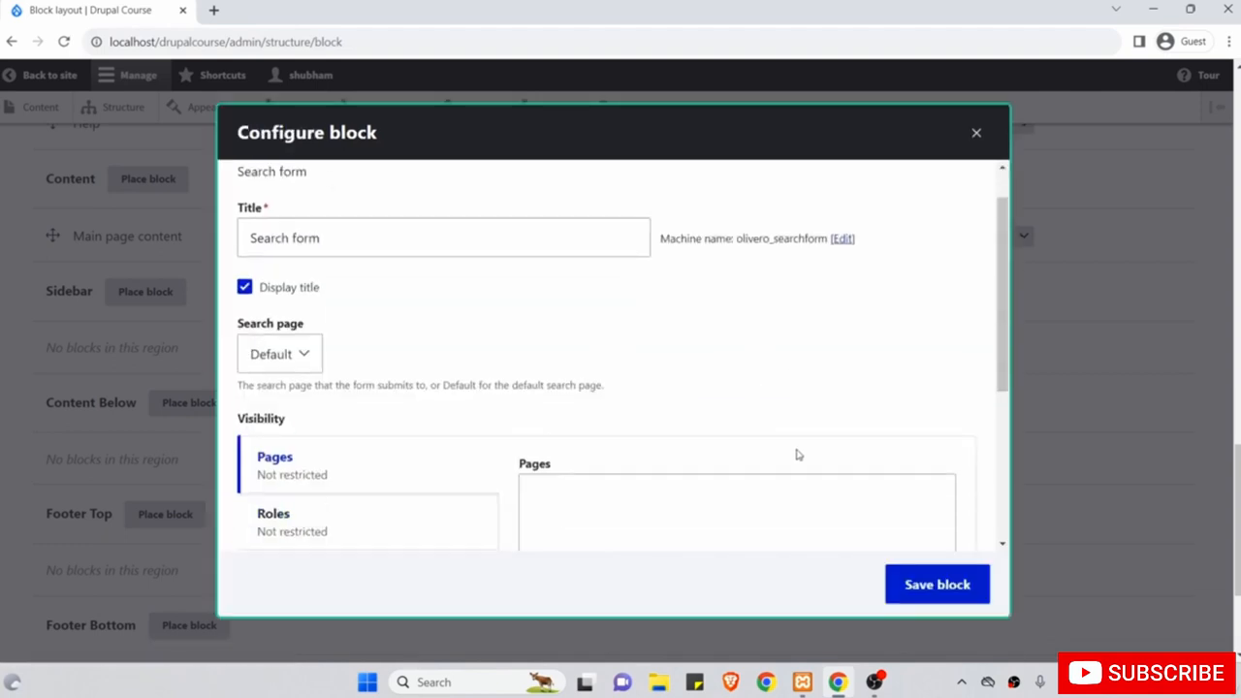
scroll(799, 455, "down", 3)
scroll(767, 437, "up", 3)
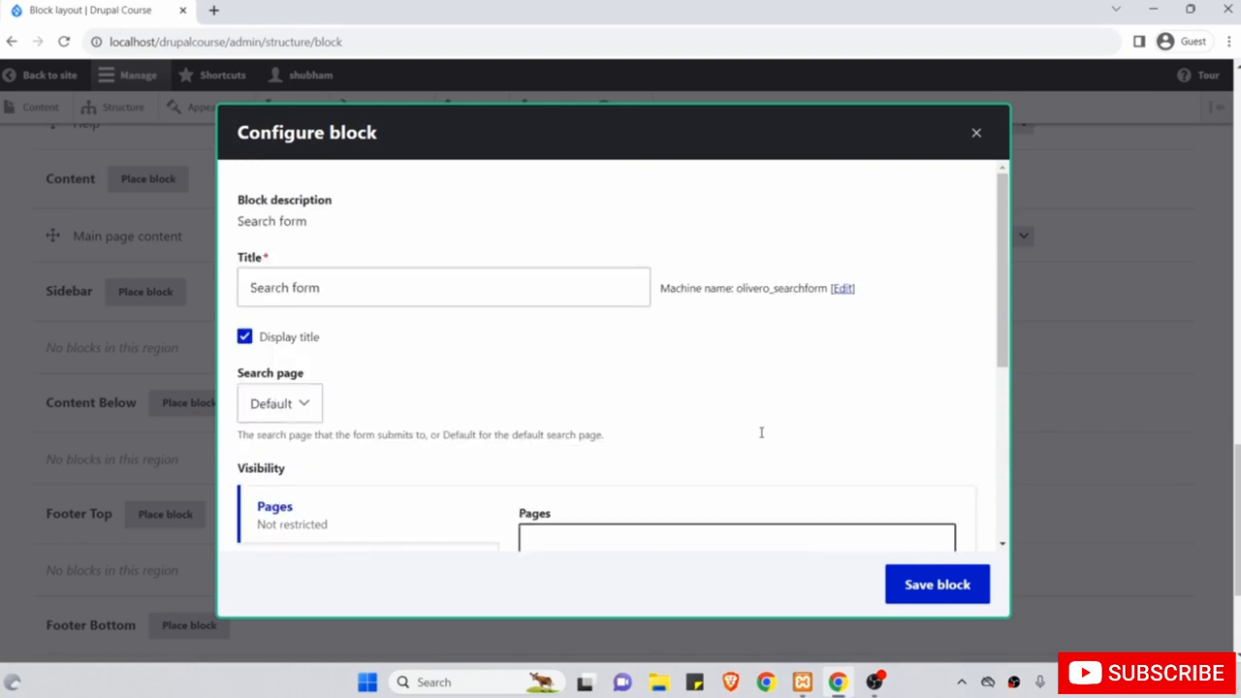
left_click(431, 287)
key("BackSpace")
key("BackSpace")
key("BackSpace")
key("BackSpace")
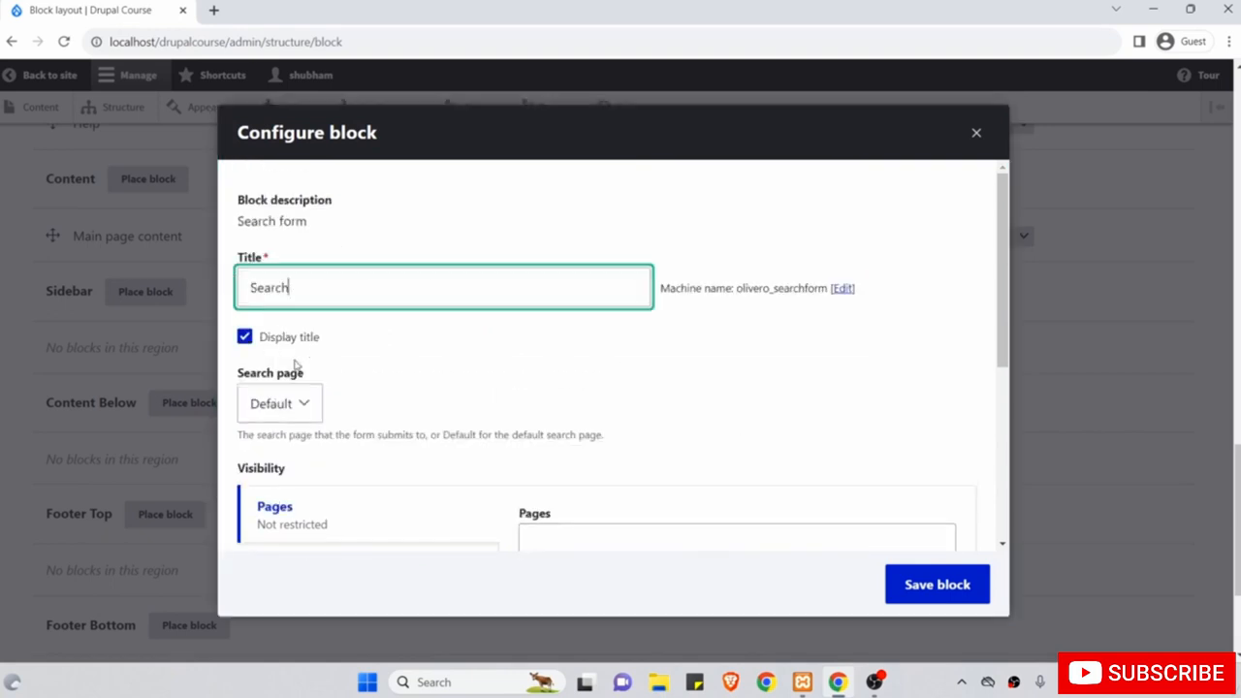
scroll(491, 351, "down", 2)
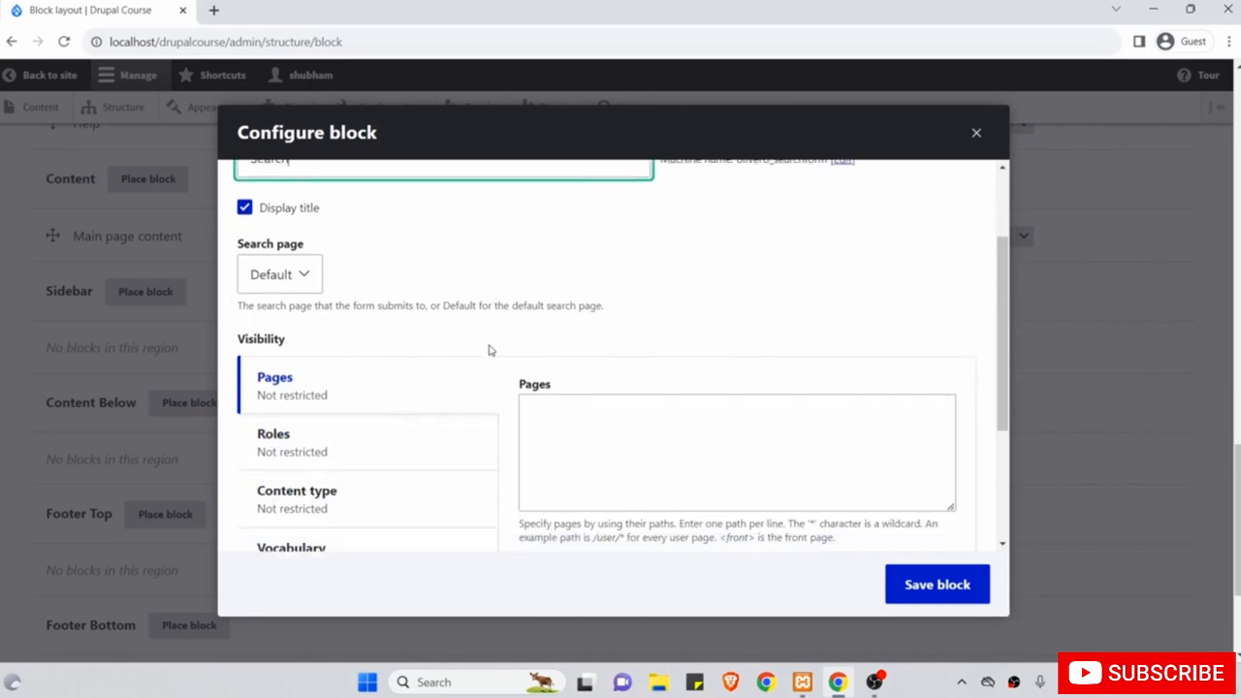
left_click(946, 585)
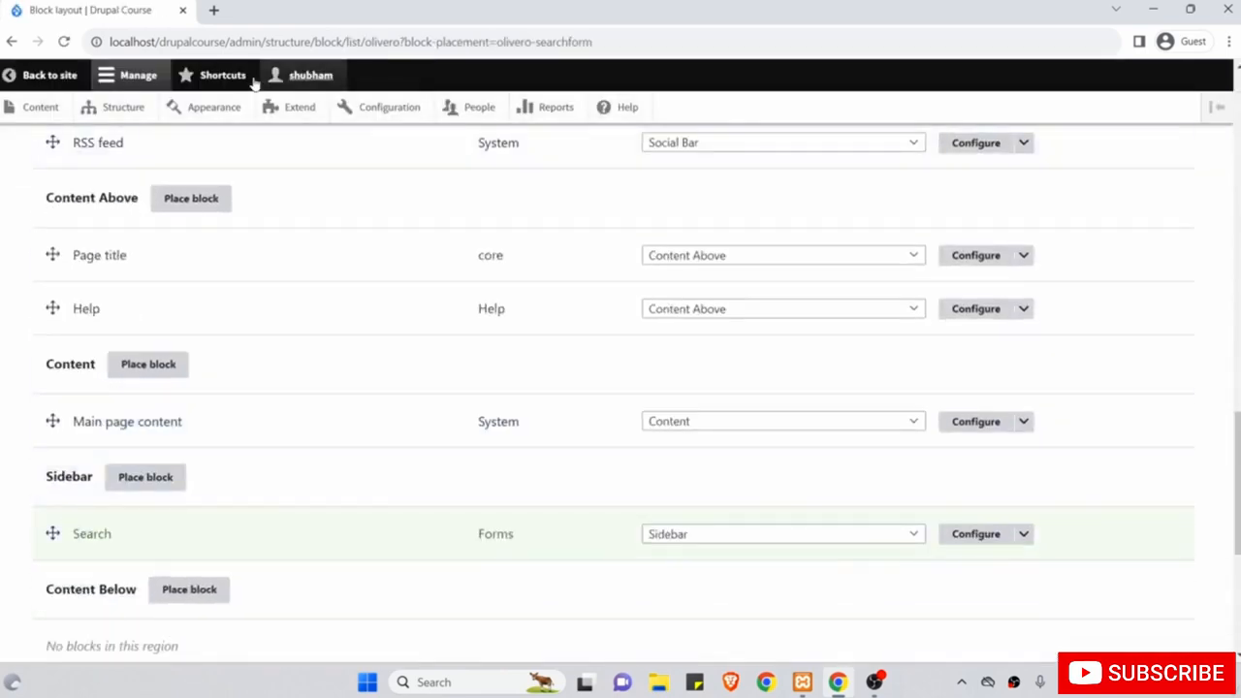
Check the Search heading in the homepage sidebar, then go to Structure > Block layout.
left_click(60, 76)
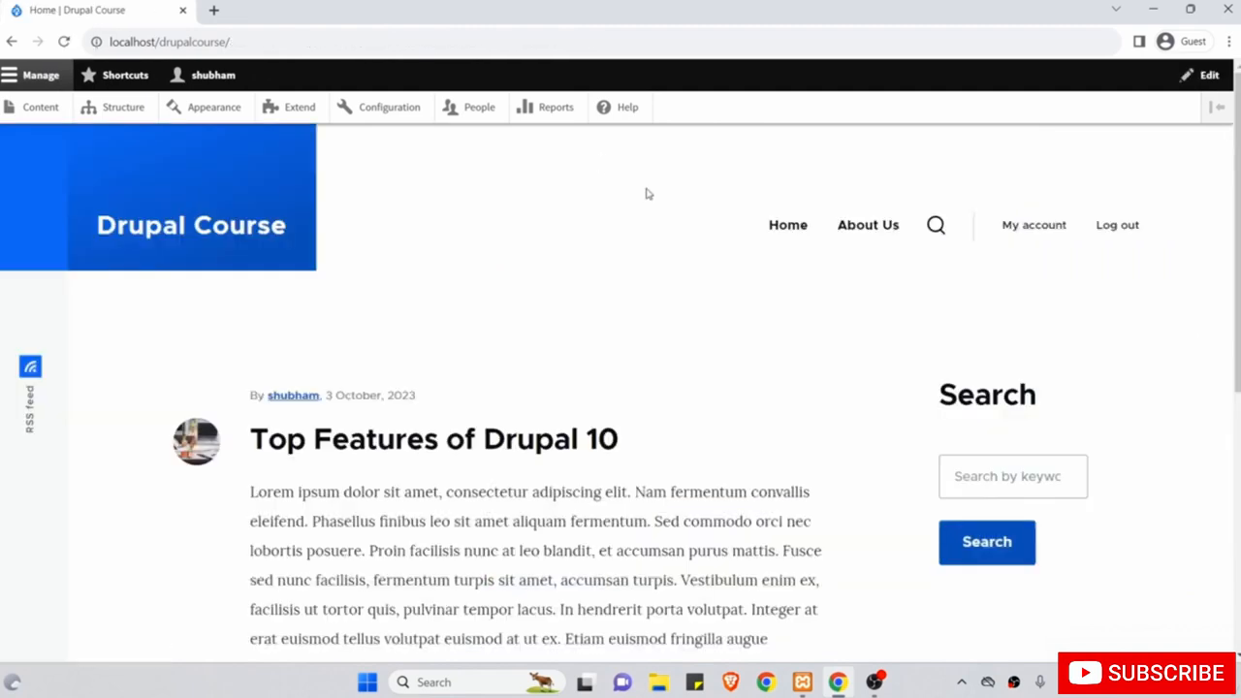
left_click_drag(1013, 386, 958, 393)
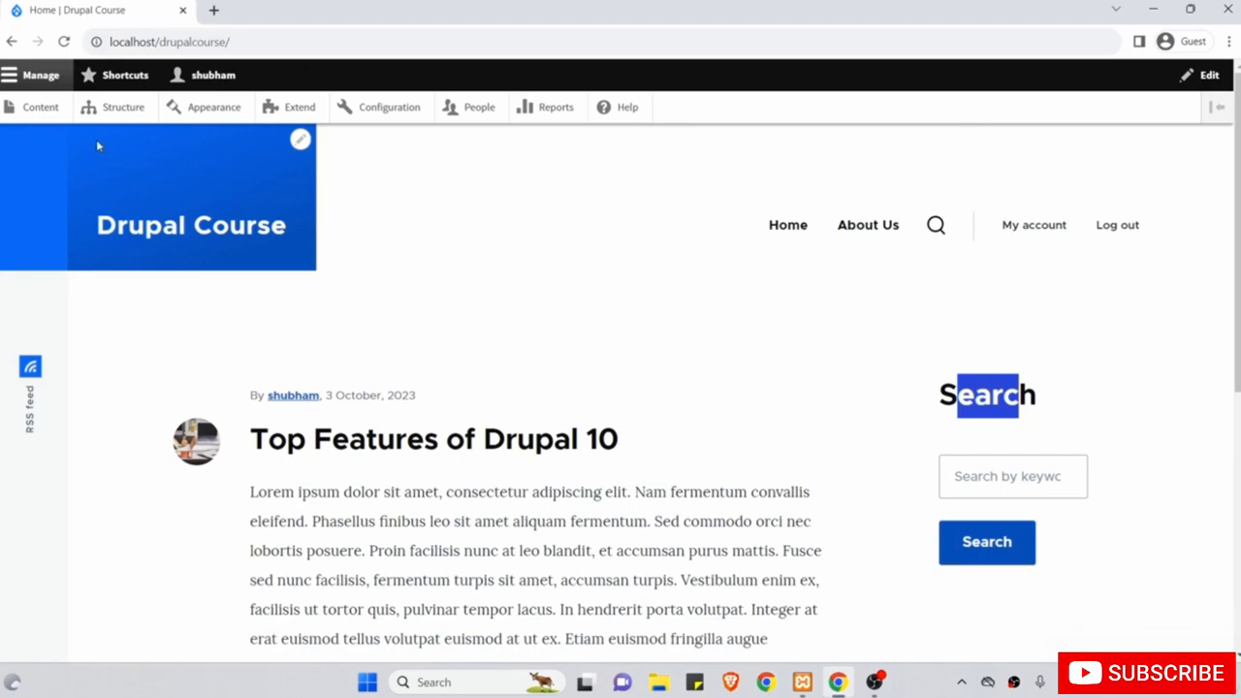
left_click(101, 110)
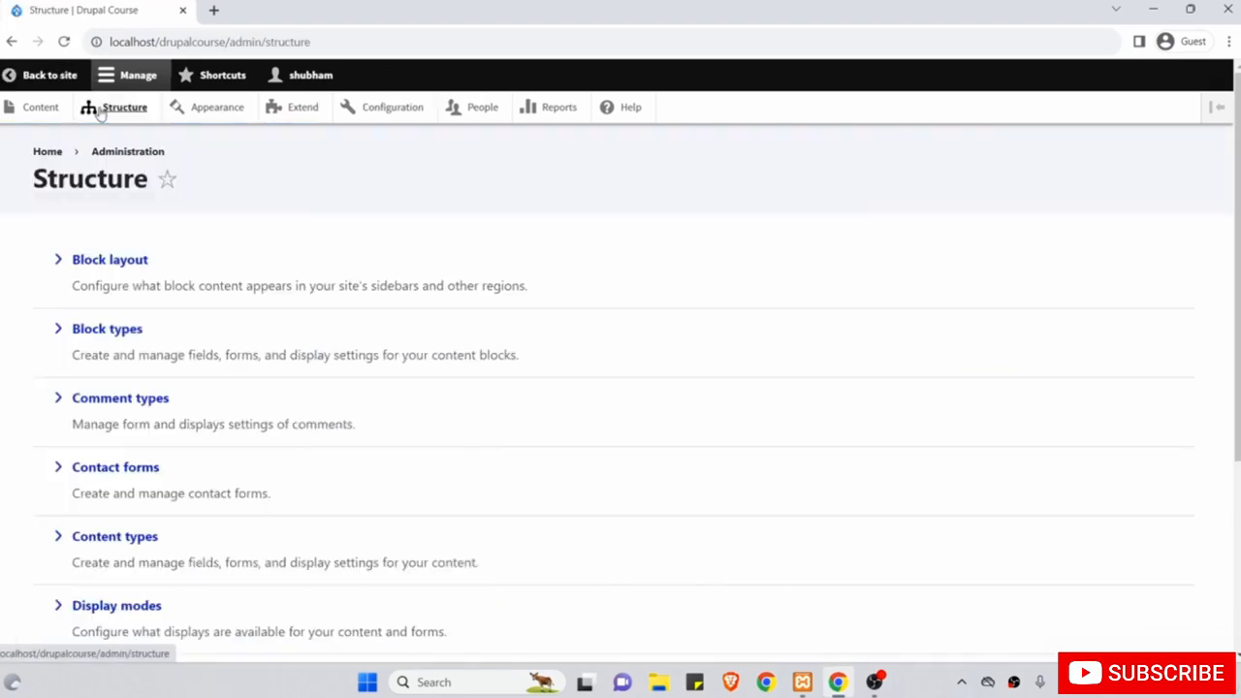
left_click(116, 259)
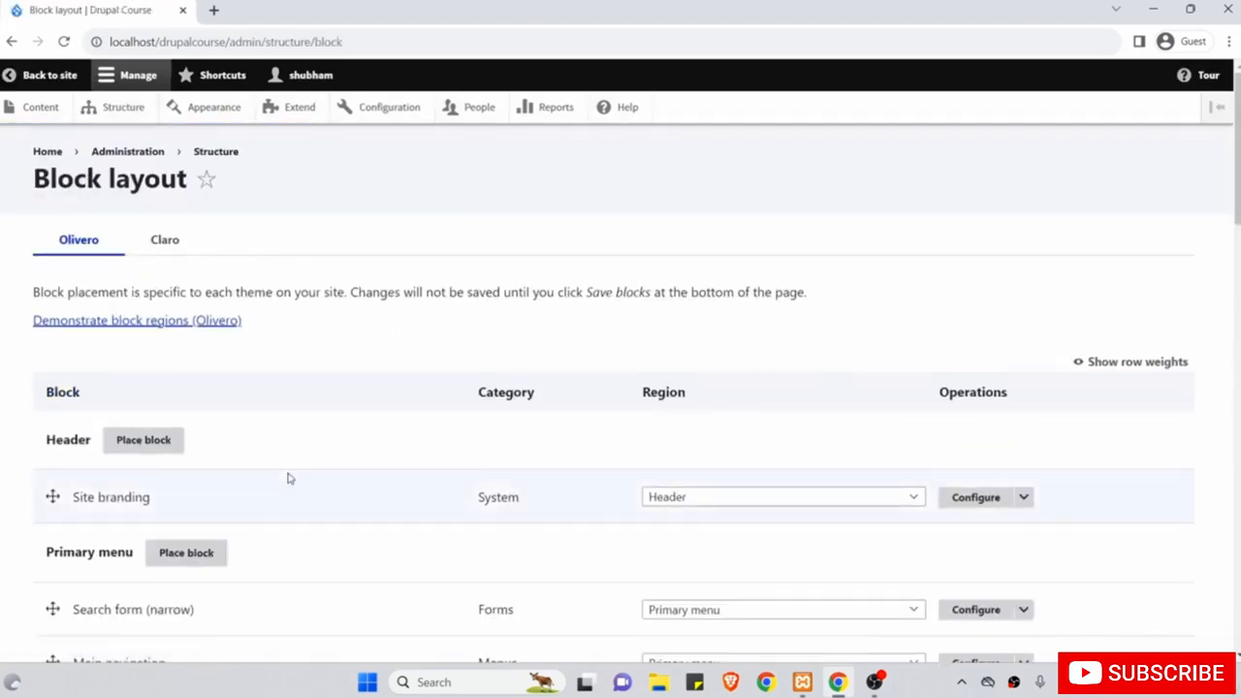
Bring up the Place block dialog for the Sidebar region.
scroll(288, 476, "down", 5)
scroll(288, 478, "down", 7)
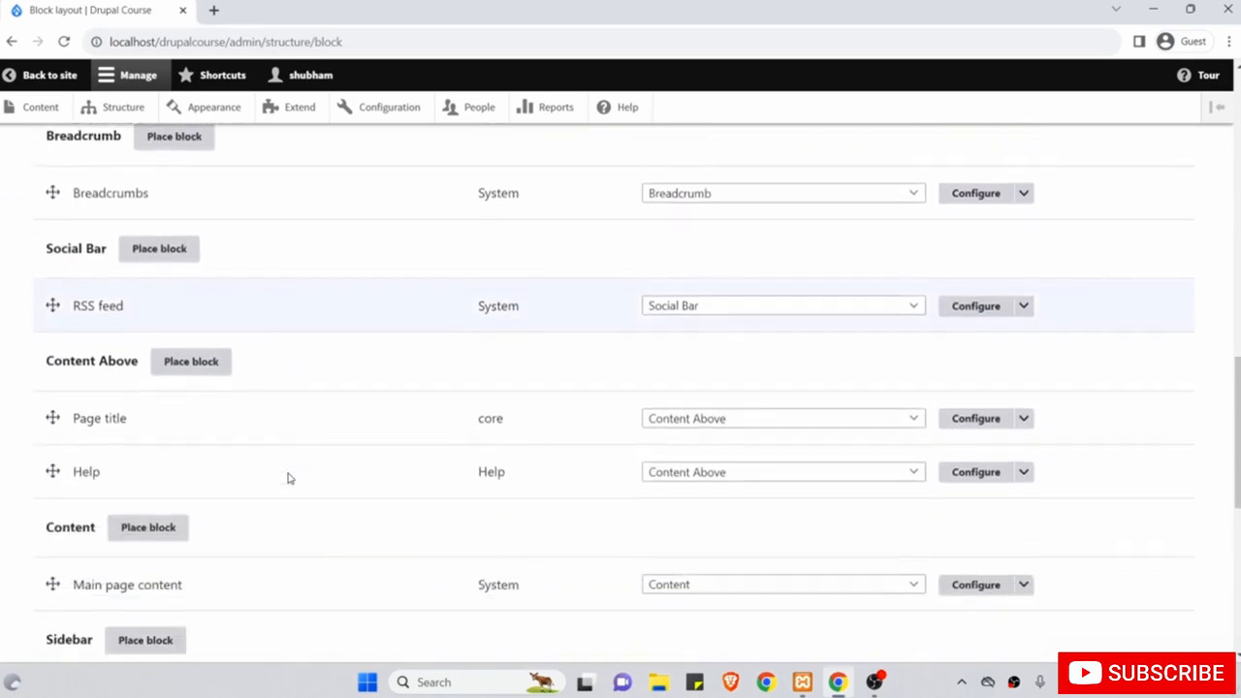
scroll(288, 478, "down", 3)
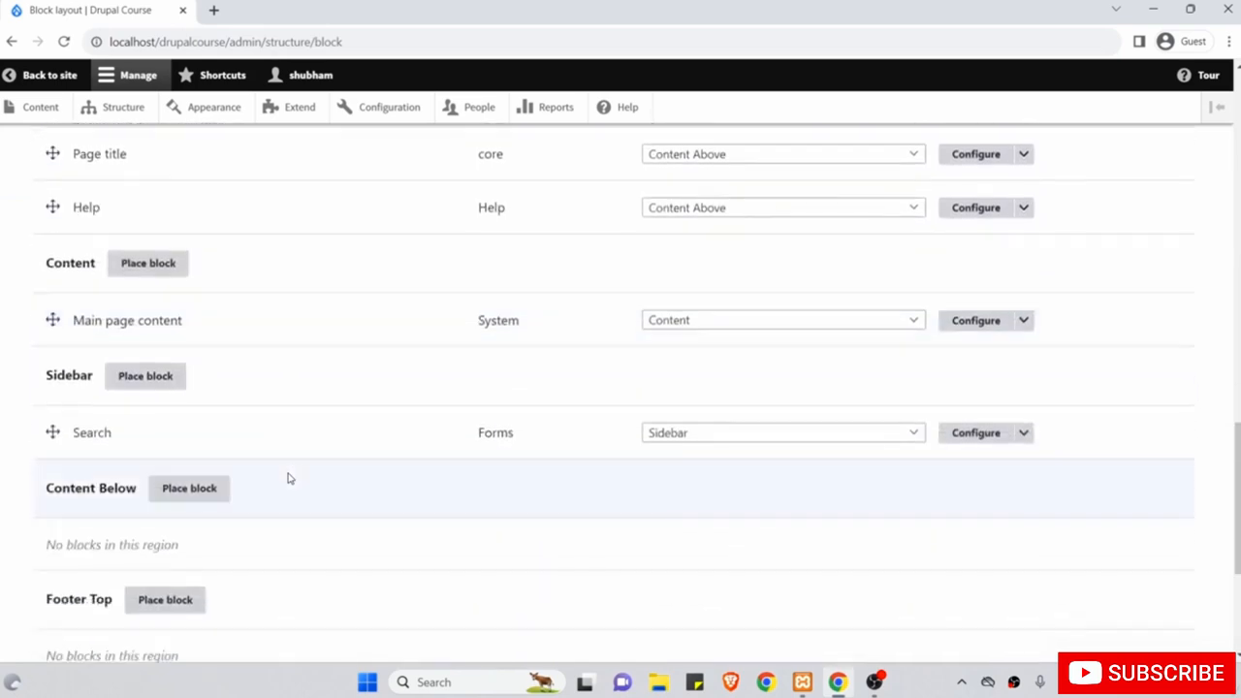
left_click(161, 378)
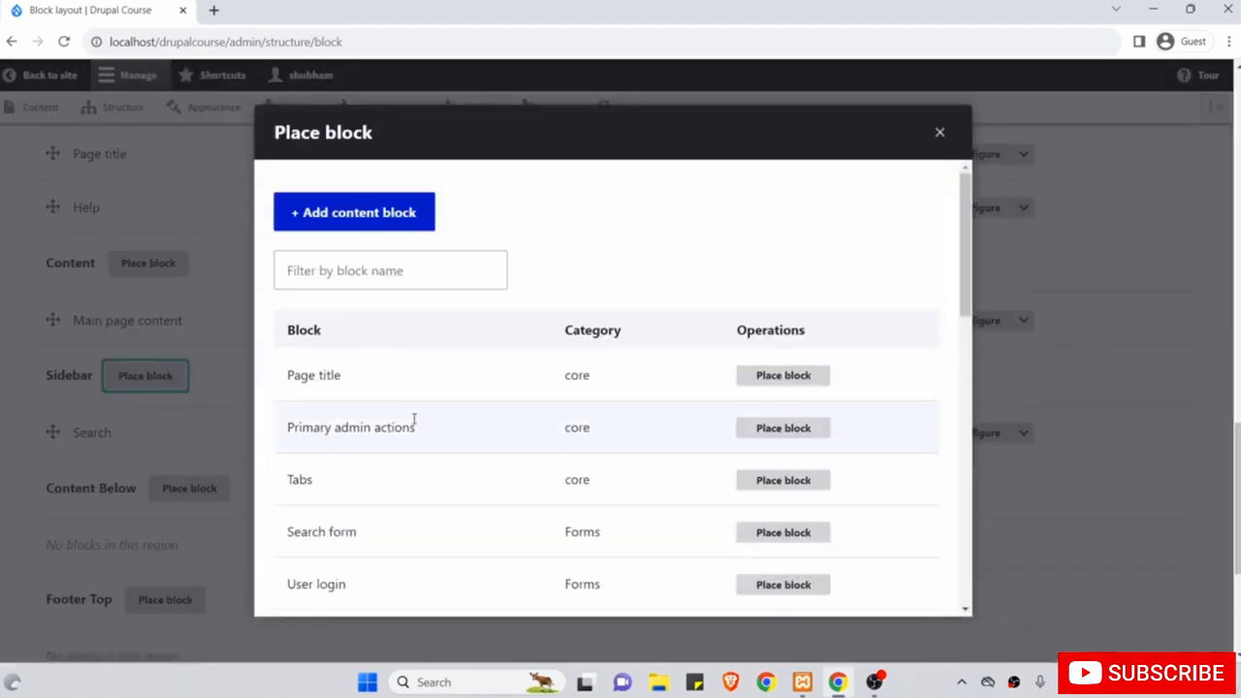
Filter blocks for 'too' and save the Tools menu block, titled Tools, into the Sidebar.
scroll(416, 420, "down", 2)
scroll(416, 423, "up", 3)
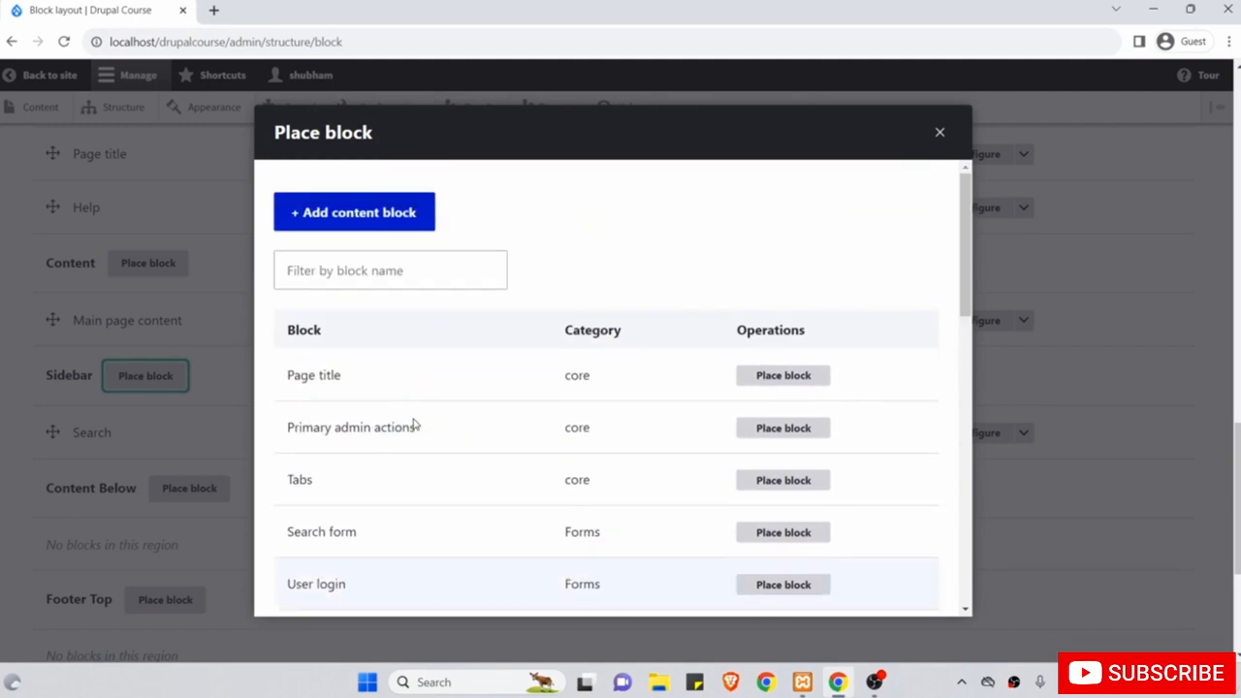
left_click(354, 276)
type("too")
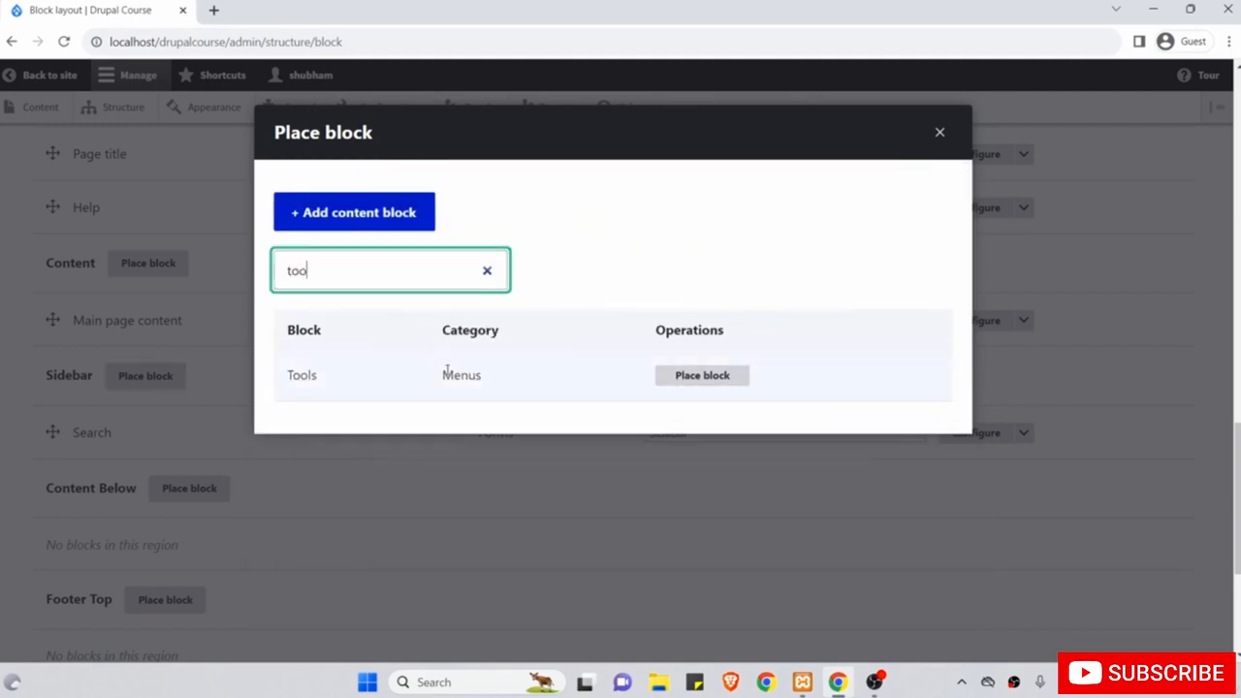
left_click(696, 384)
scroll(791, 449, "down", 5)
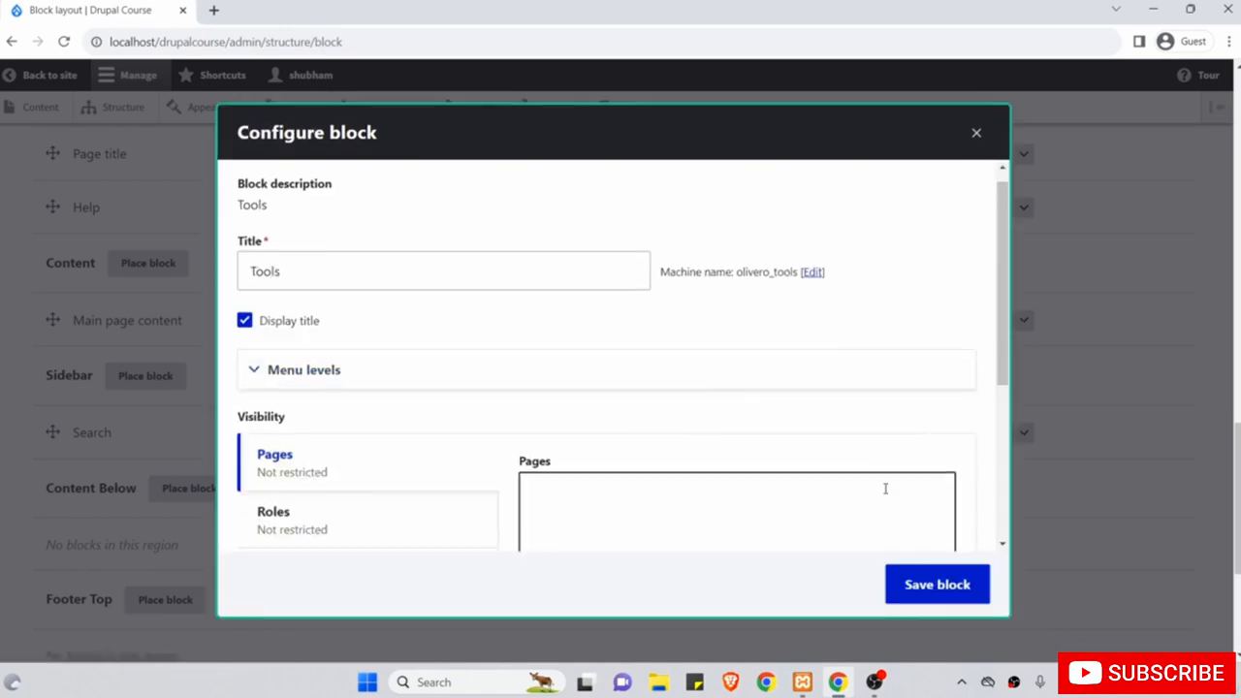
scroll(856, 483, "up", 5)
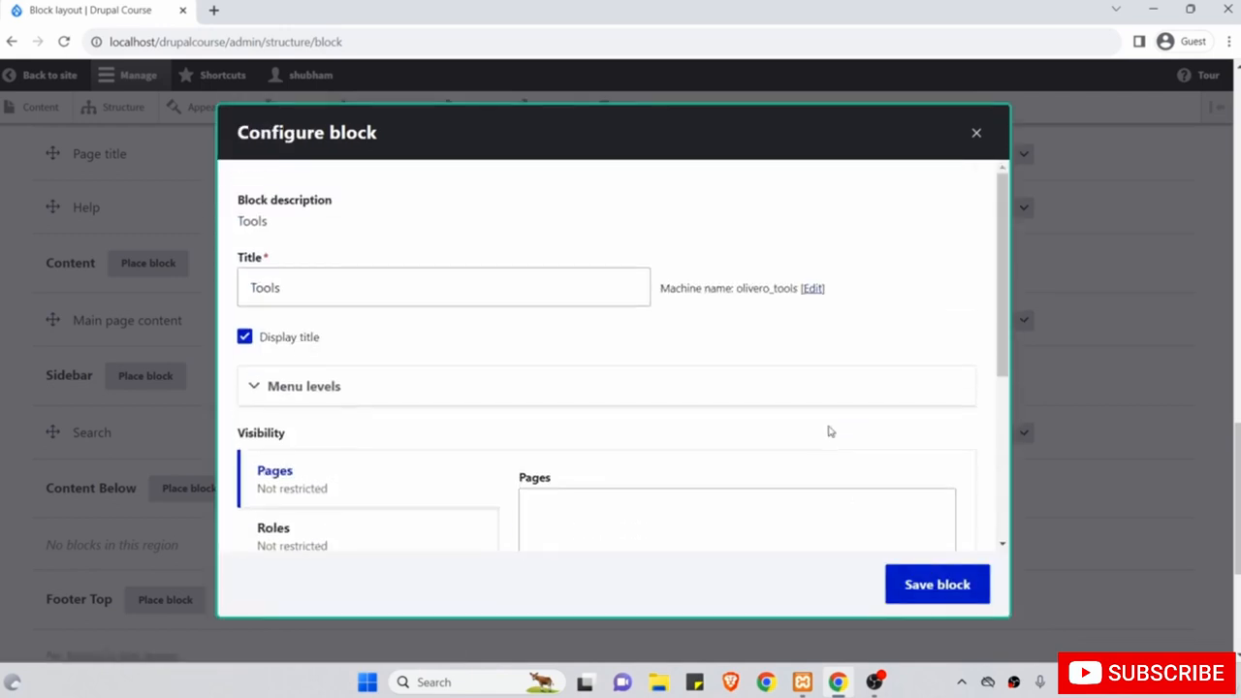
left_click_drag(361, 289, 215, 293)
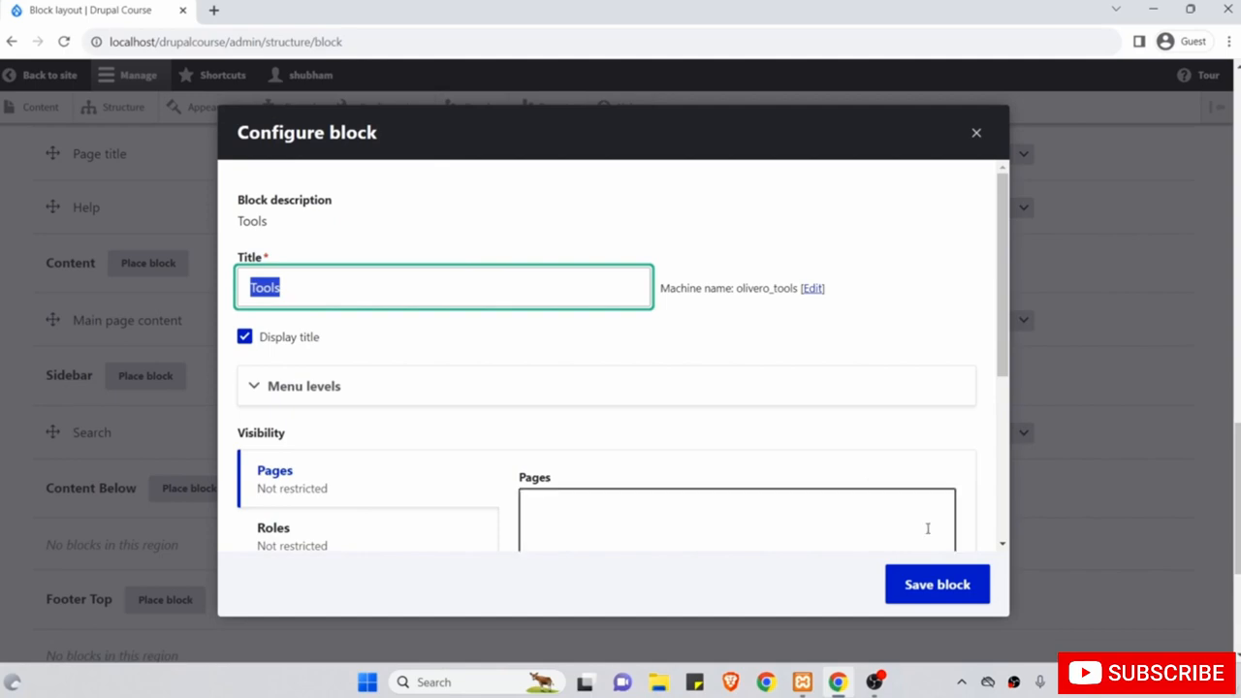
scroll(925, 527, "down", 2)
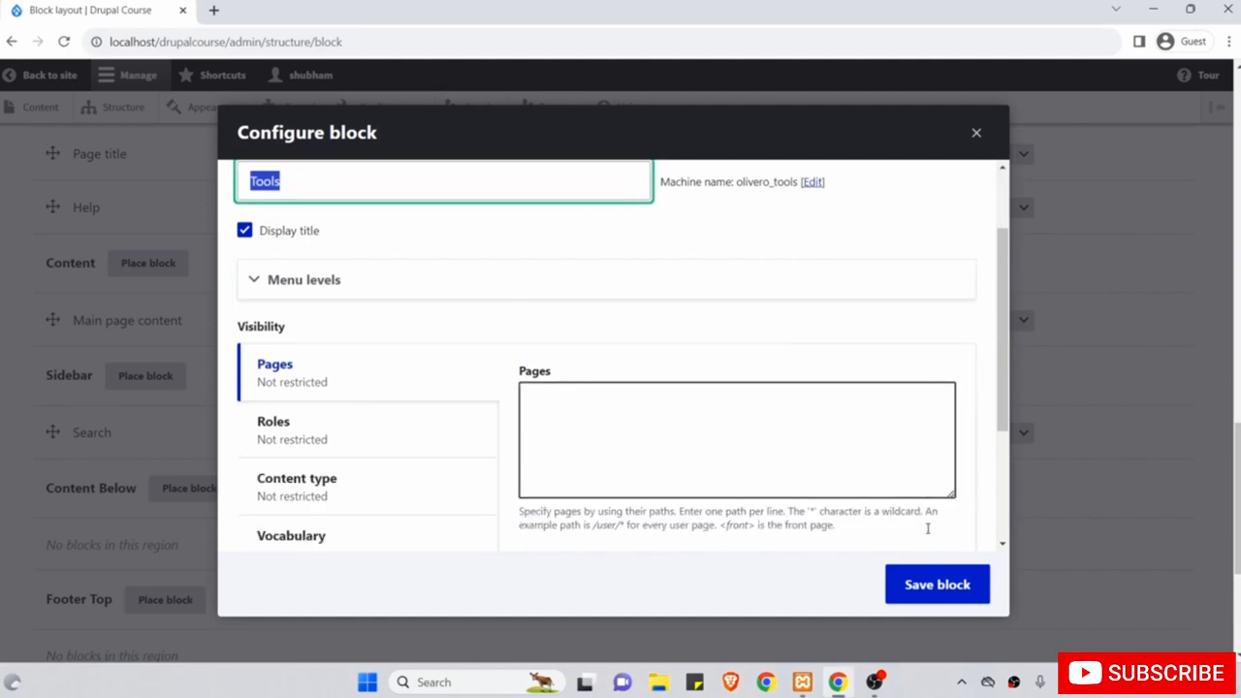
left_click(947, 587)
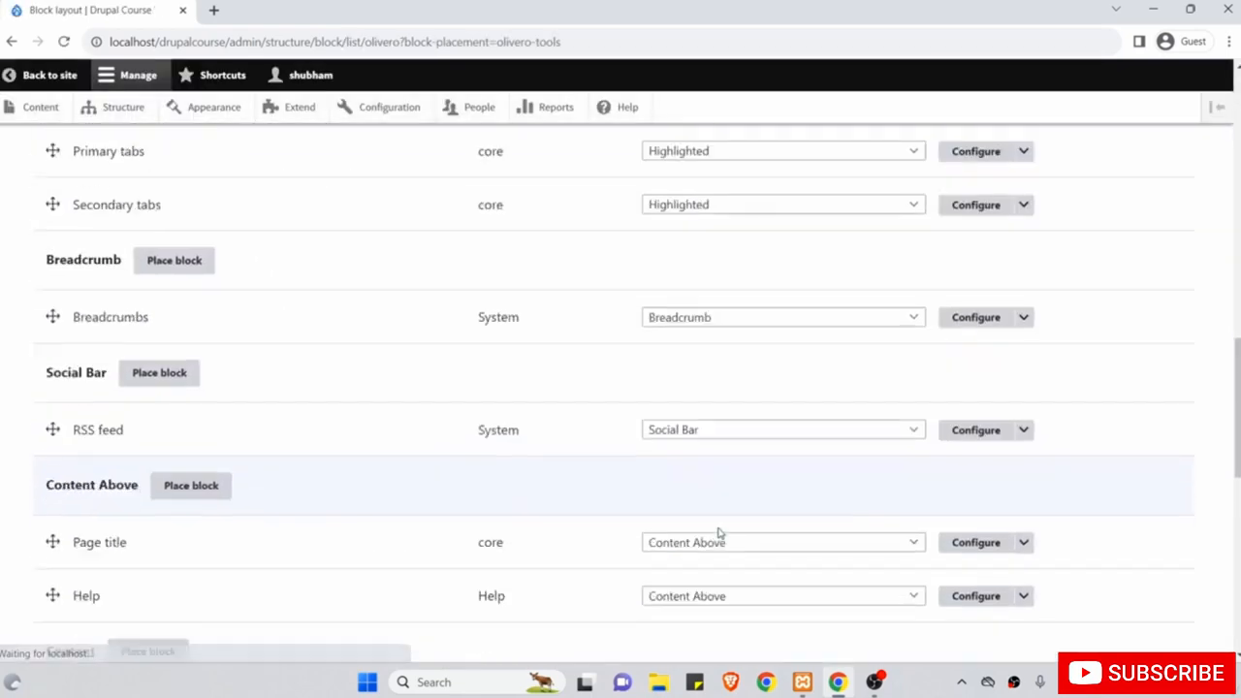
scroll(720, 534, "down", 2)
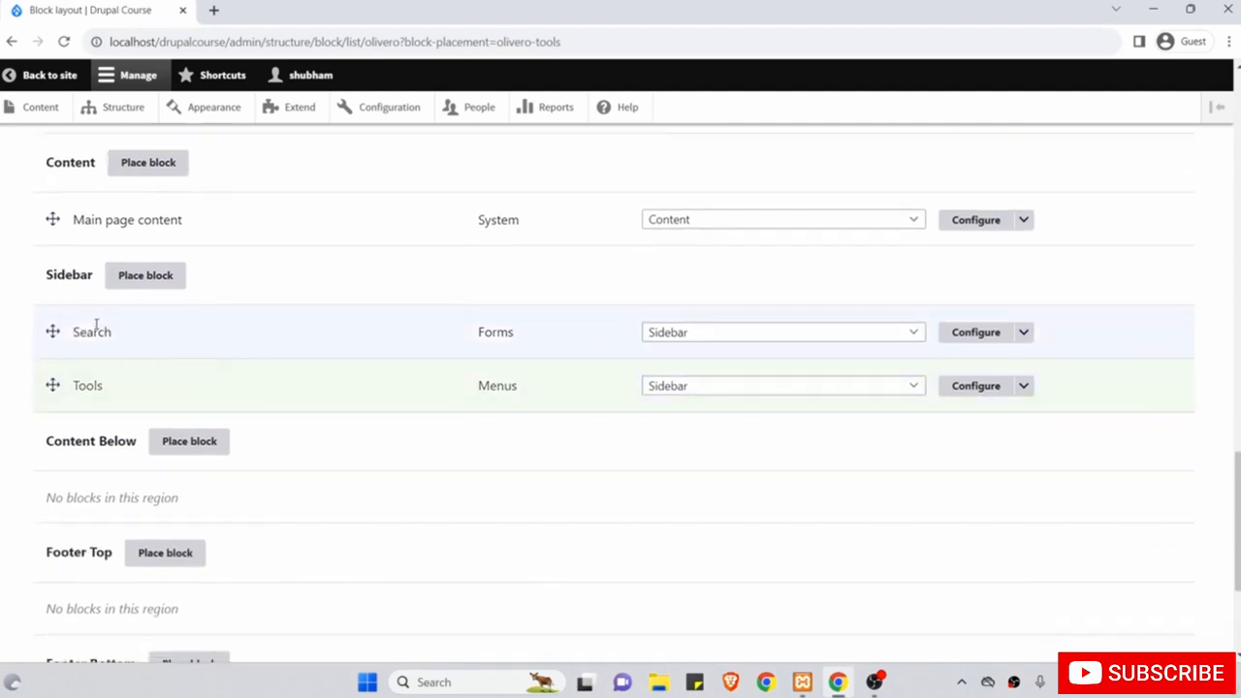
Drag Tools beneath Search in the Sidebar, save blocks, and return to the site.
left_click_drag(53, 385, 50, 342)
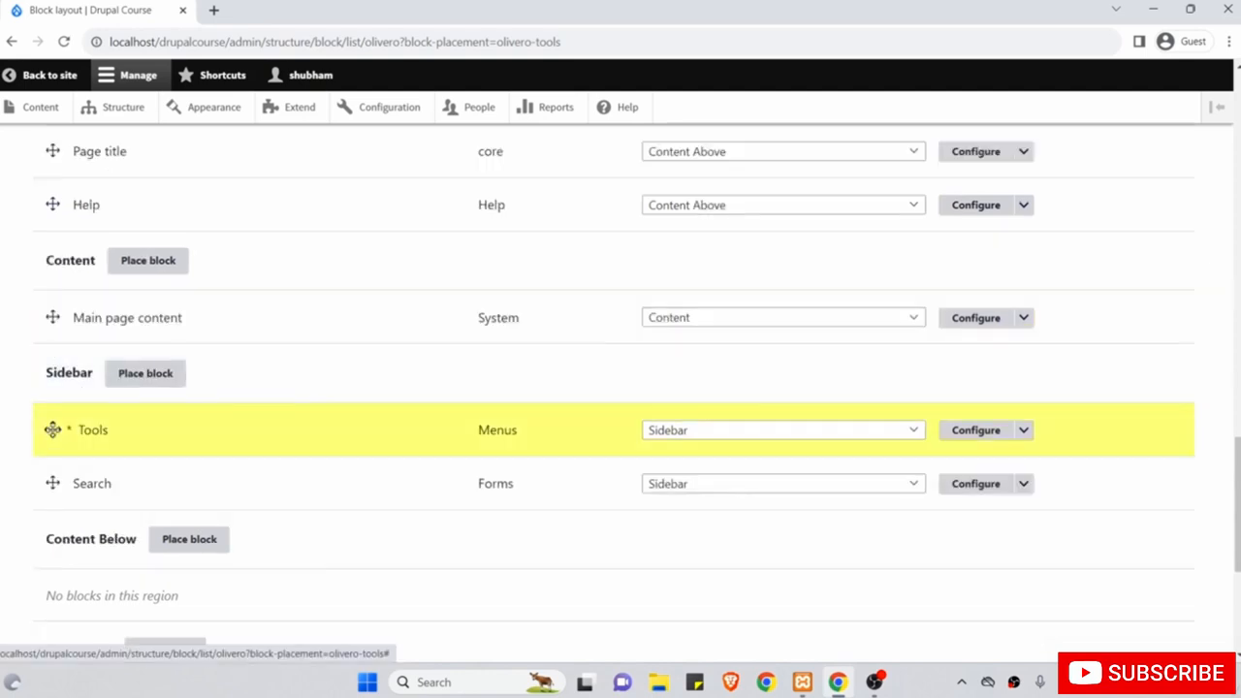
left_click_drag(52, 430, 51, 461)
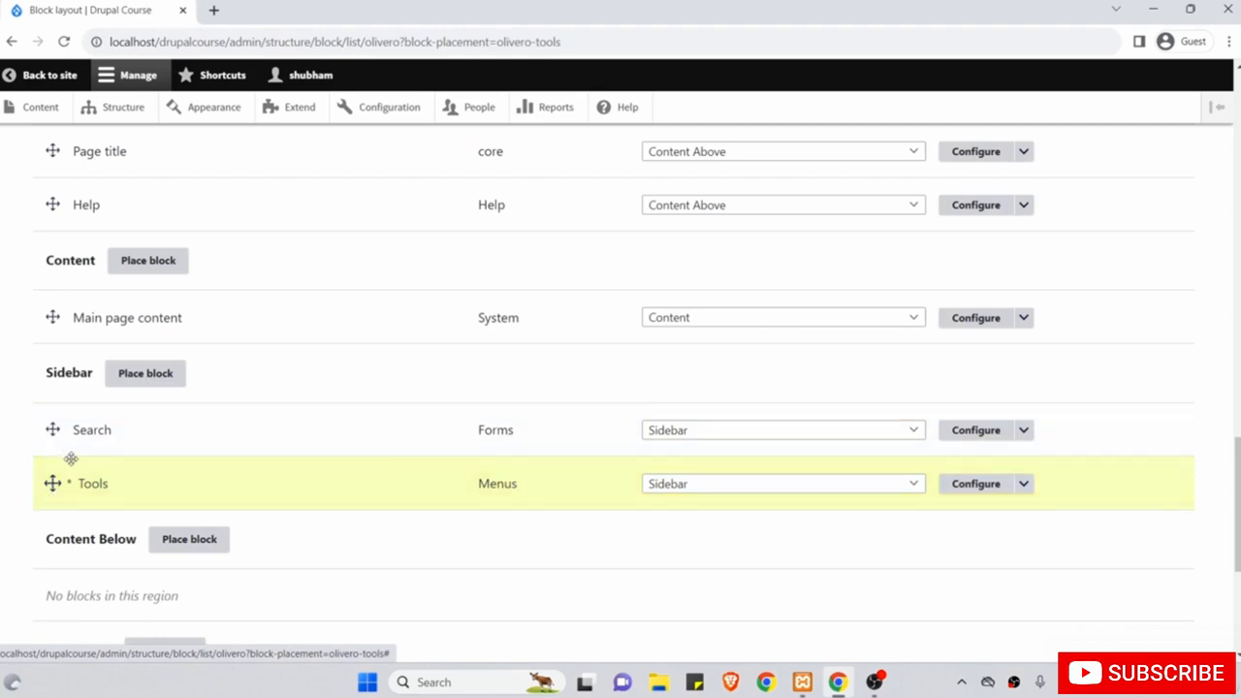
scroll(17, 443, "down", 4)
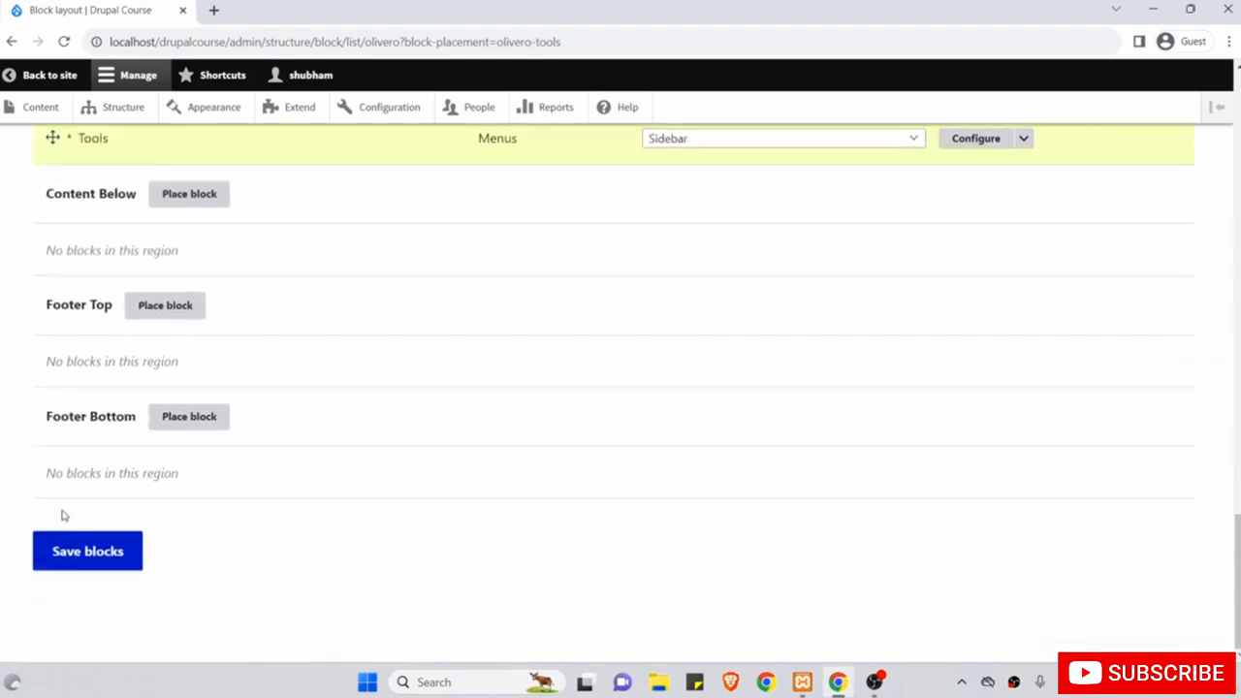
left_click(95, 551)
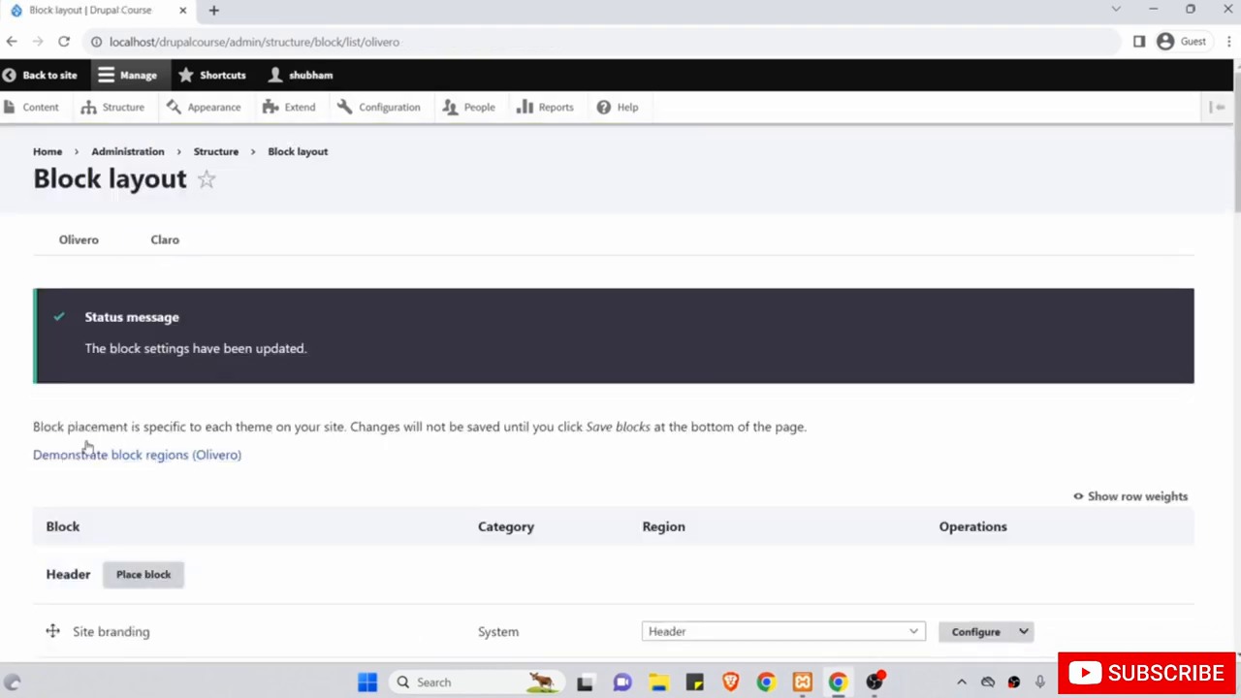
left_click(66, 80)
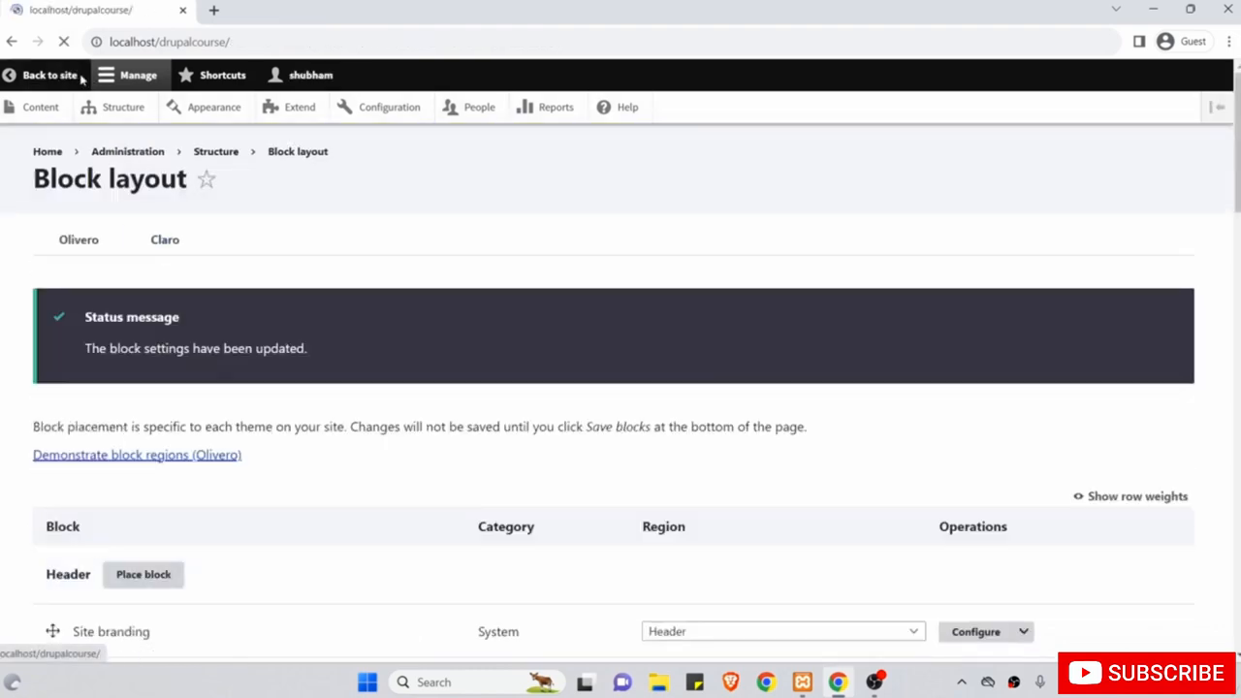
Scroll the homepage to confirm the Tools menu appears under Search in the sidebar.
scroll(705, 318, "down", 2)
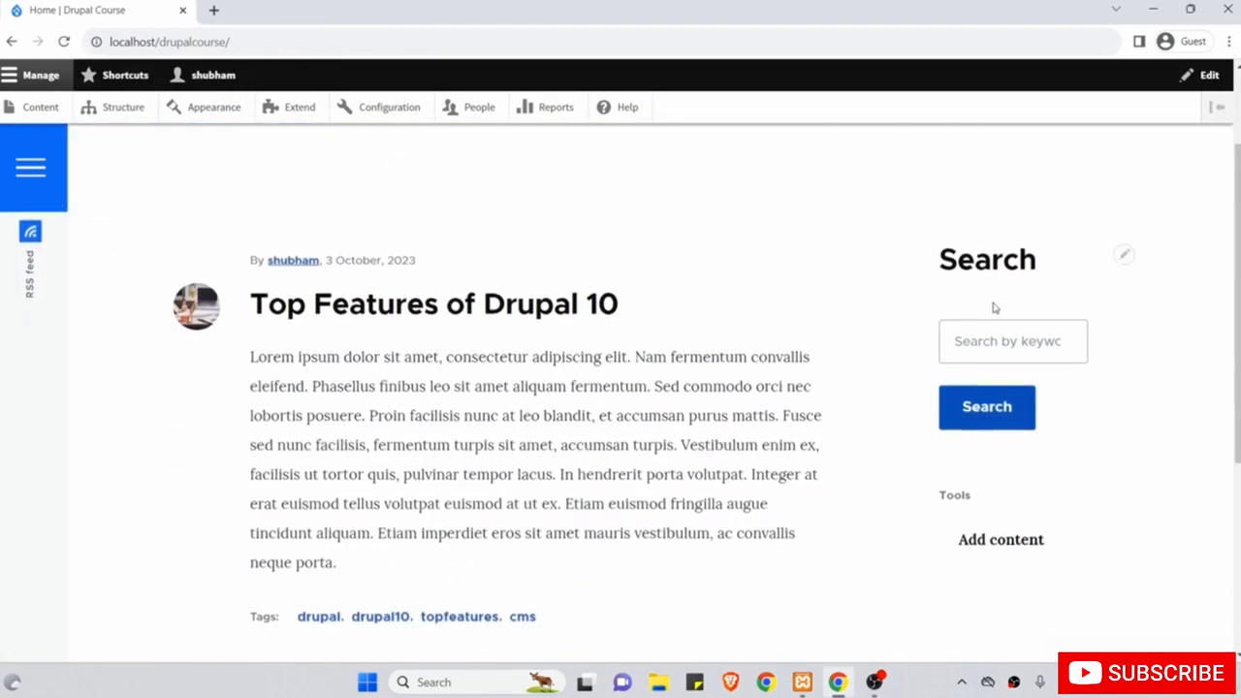
left_click_drag(988, 497, 940, 497)
scroll(877, 476, "up", 2)
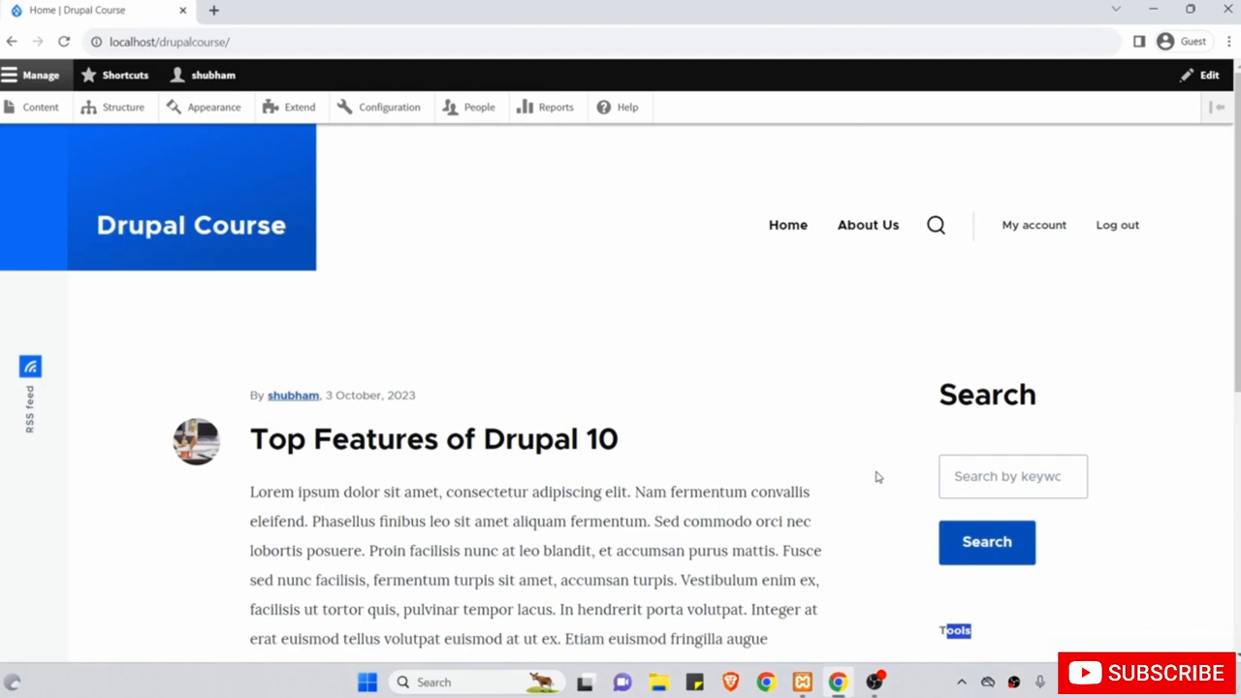
left_click(877, 476)
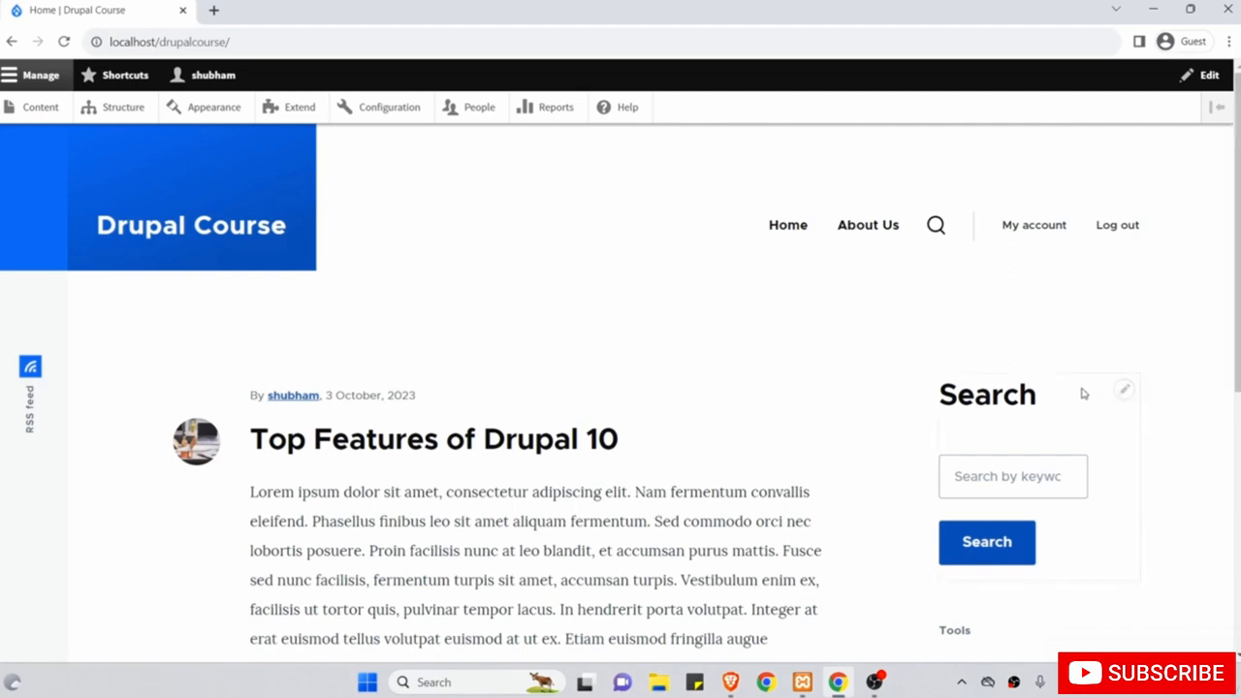
Go to Structure > Block layout and scroll to the Sidebar's Search block.
left_click(1123, 394)
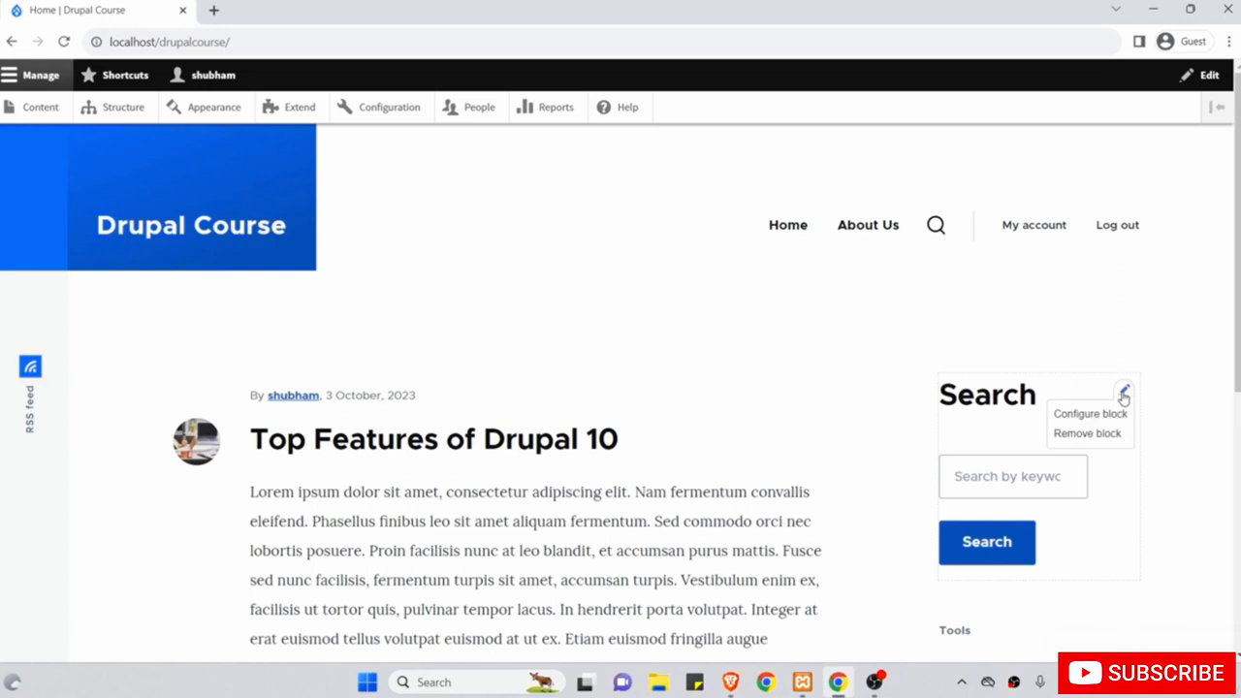
left_click(139, 113)
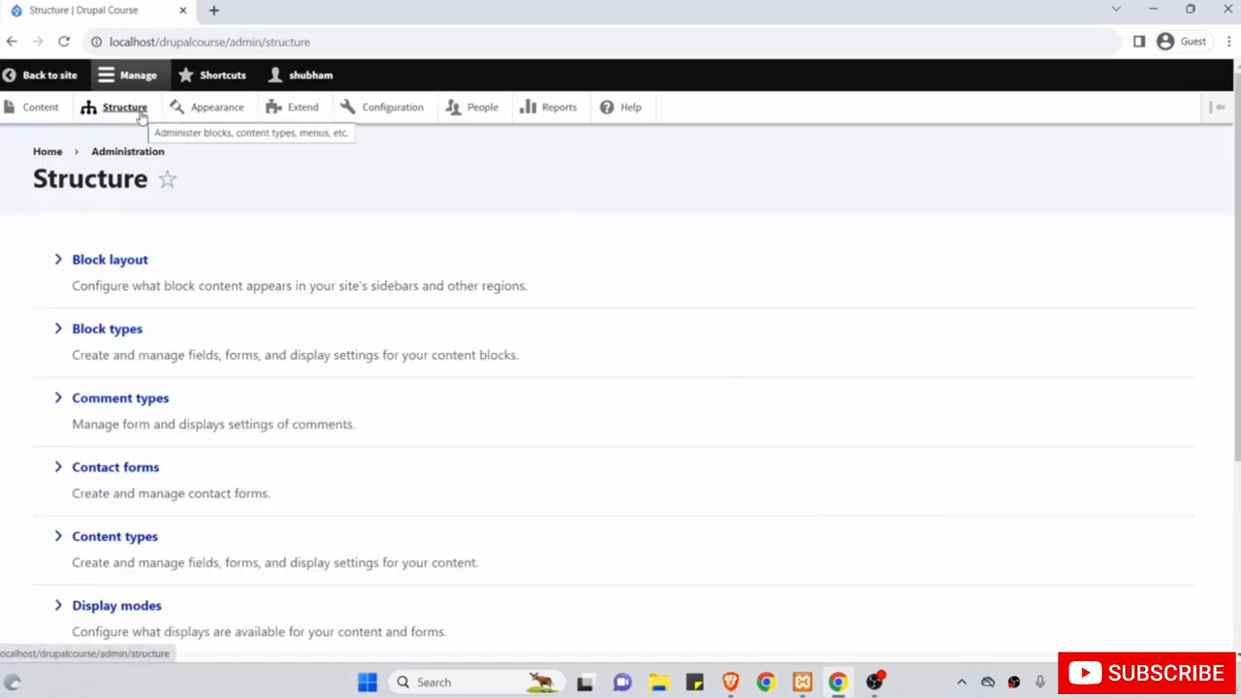
left_click(114, 260)
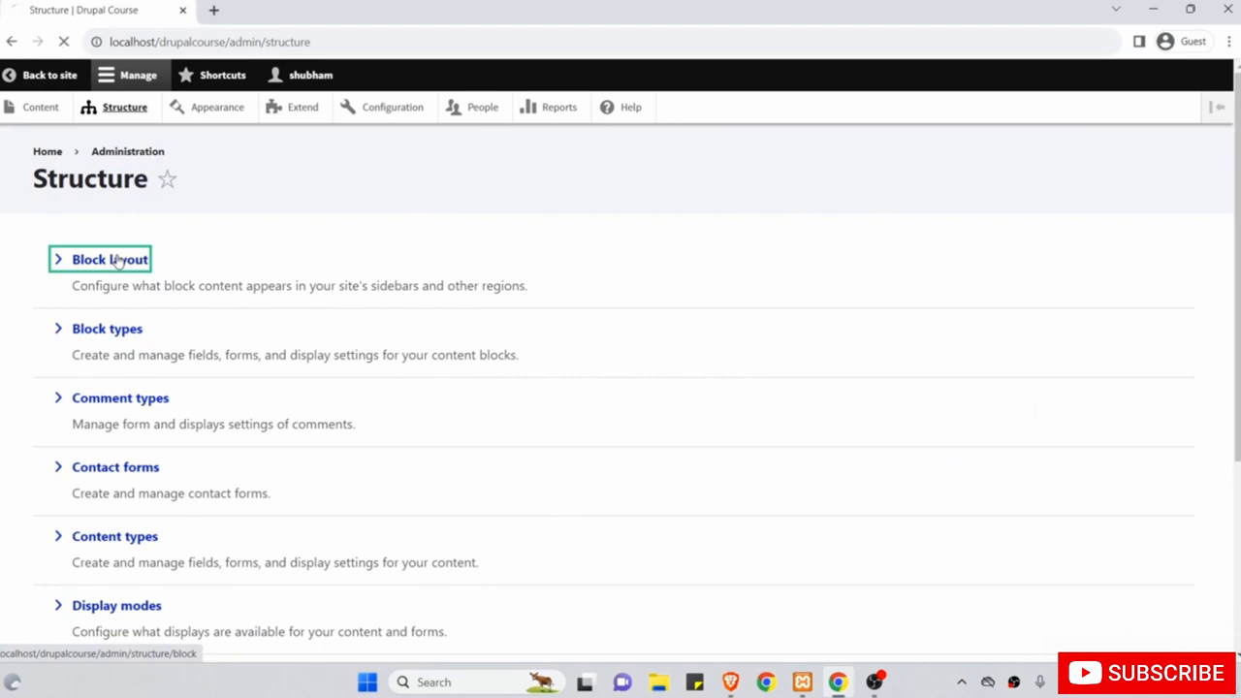
scroll(255, 404, "down", 8)
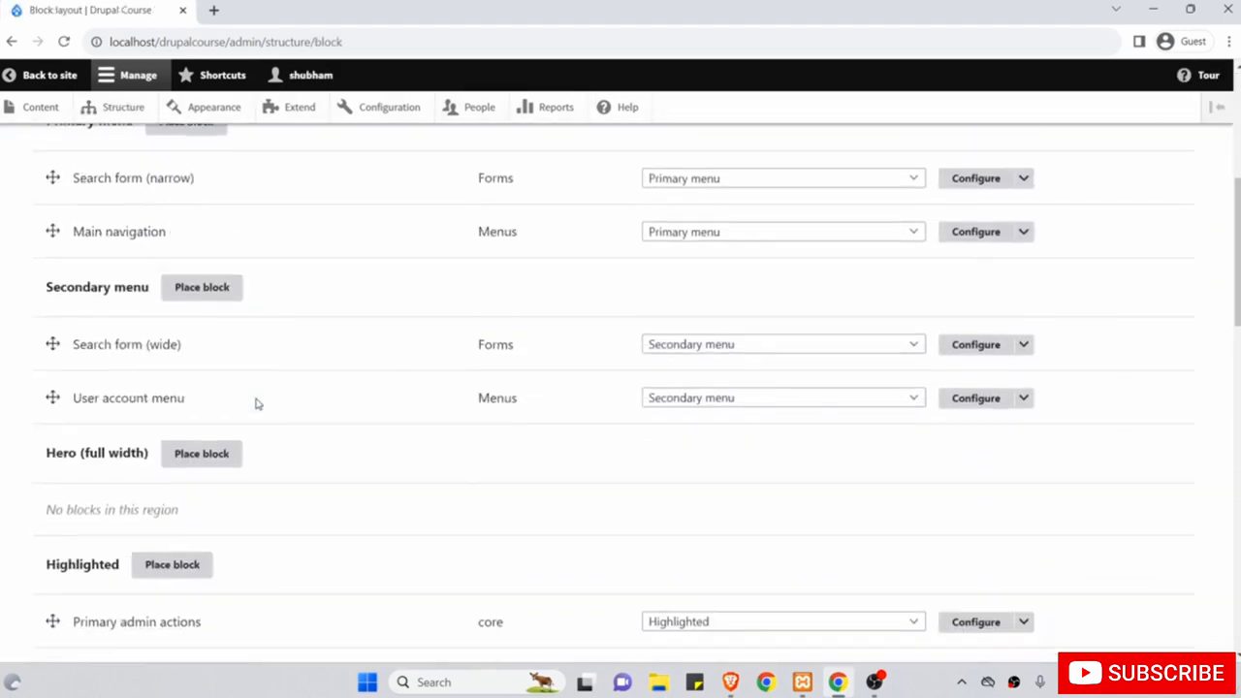
scroll(256, 402, "down", 6)
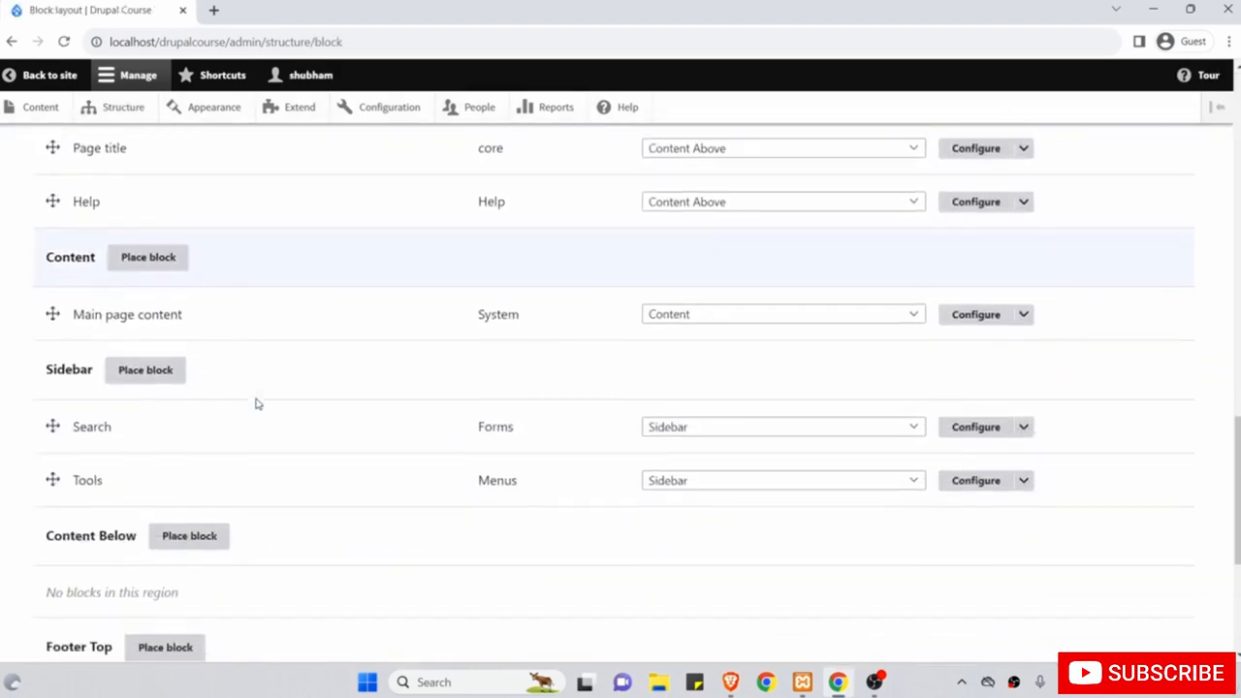
Limit the Search block to the Article content type, save, and return to the site.
left_click(985, 429)
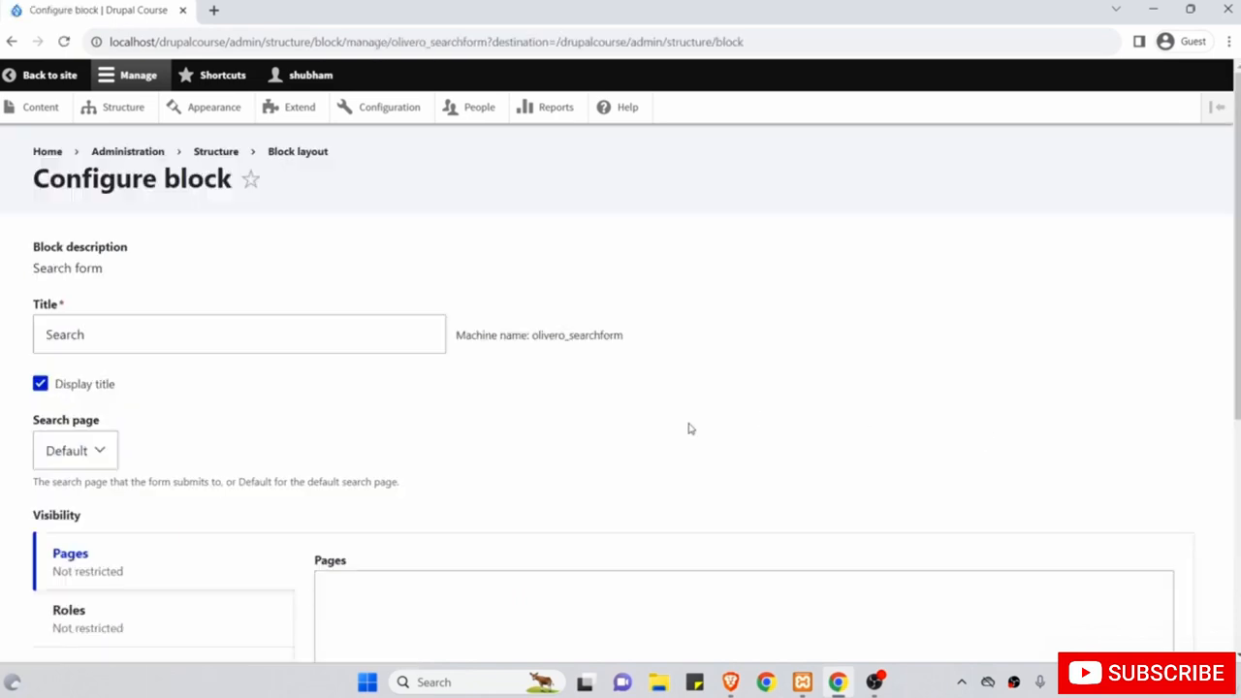
scroll(690, 428, "down", 3)
left_click(129, 390)
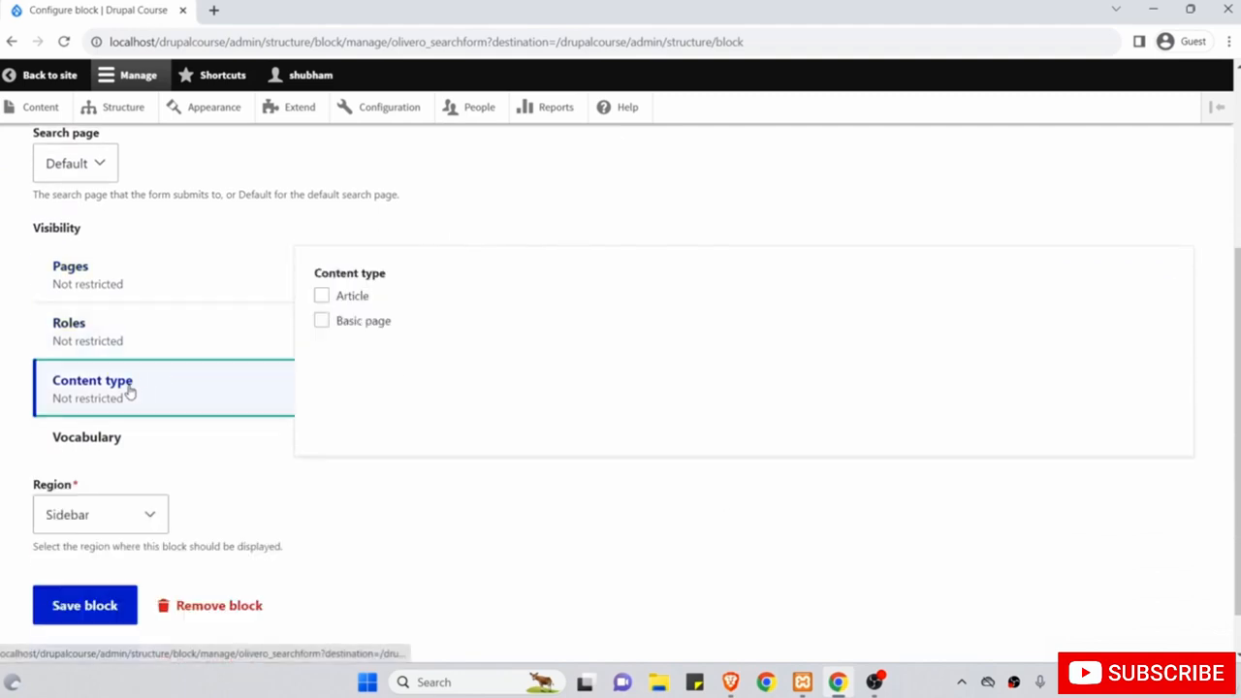
scroll(385, 429, "up", 2)
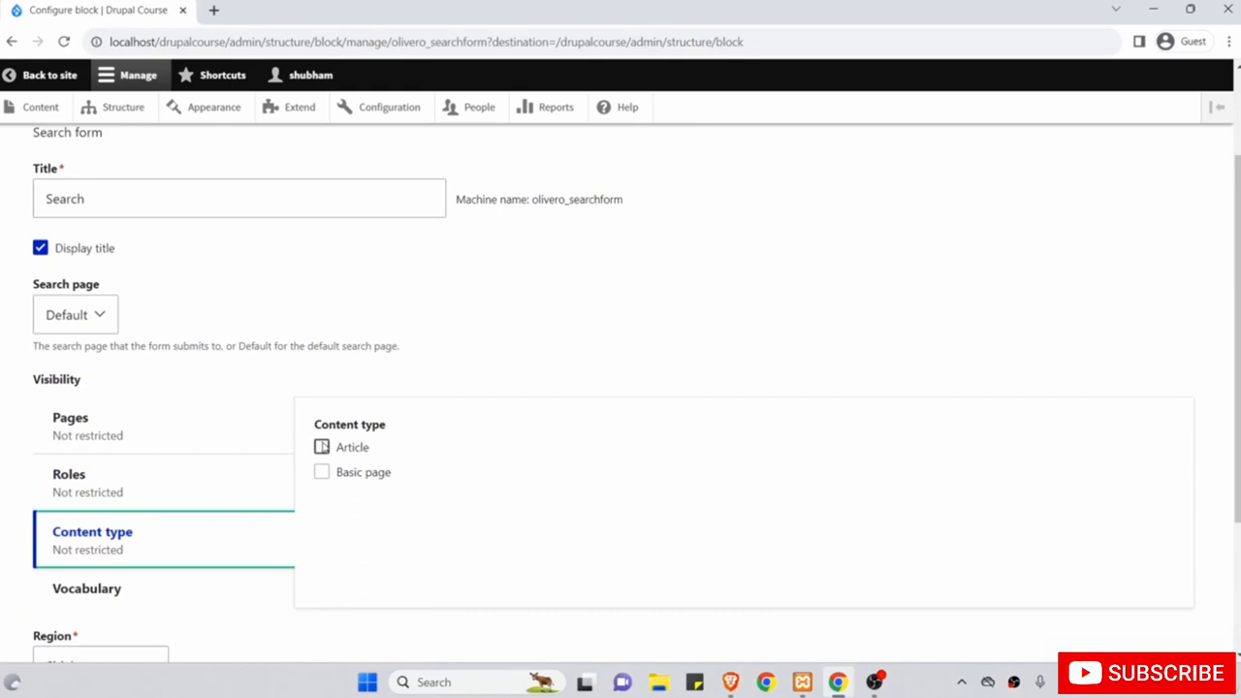
left_click(323, 447)
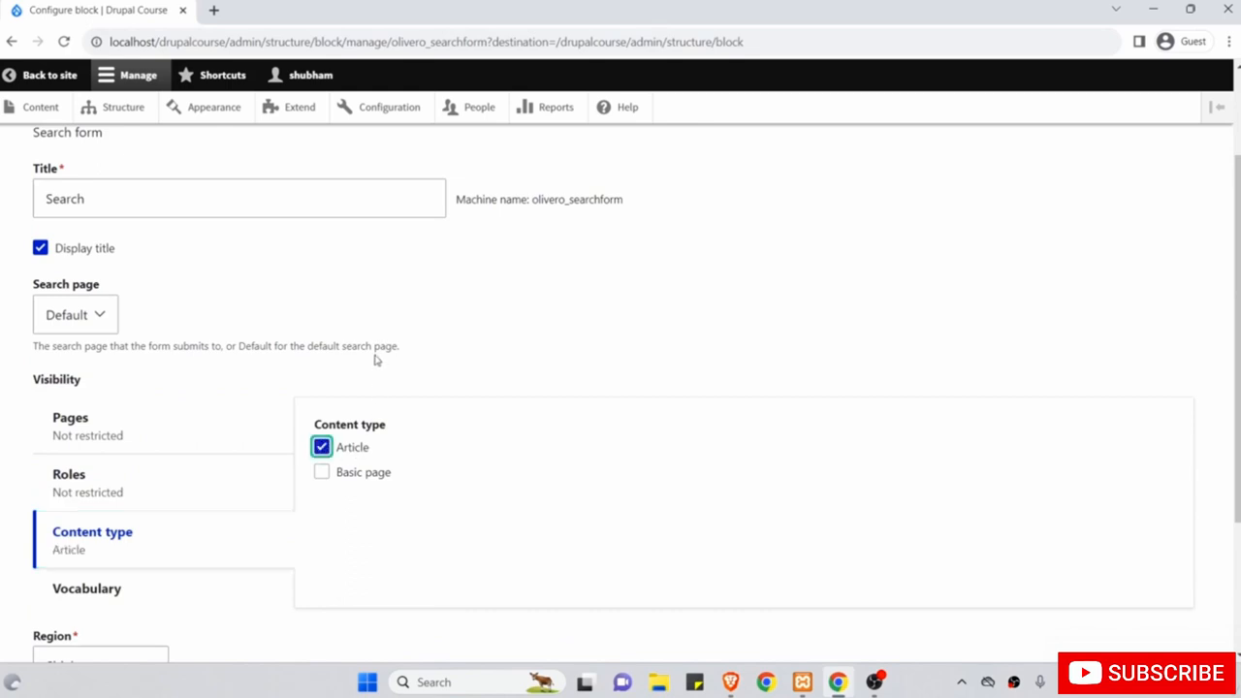
scroll(376, 360, "down", 3)
left_click(78, 552)
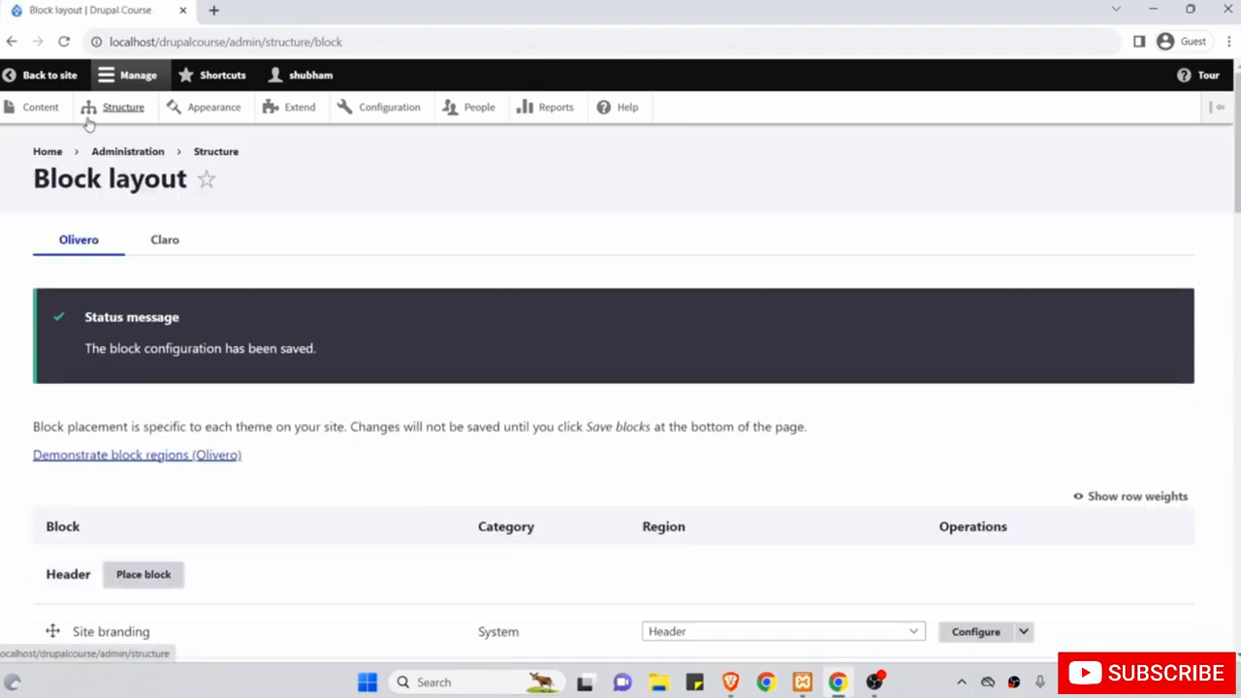
left_click(48, 77)
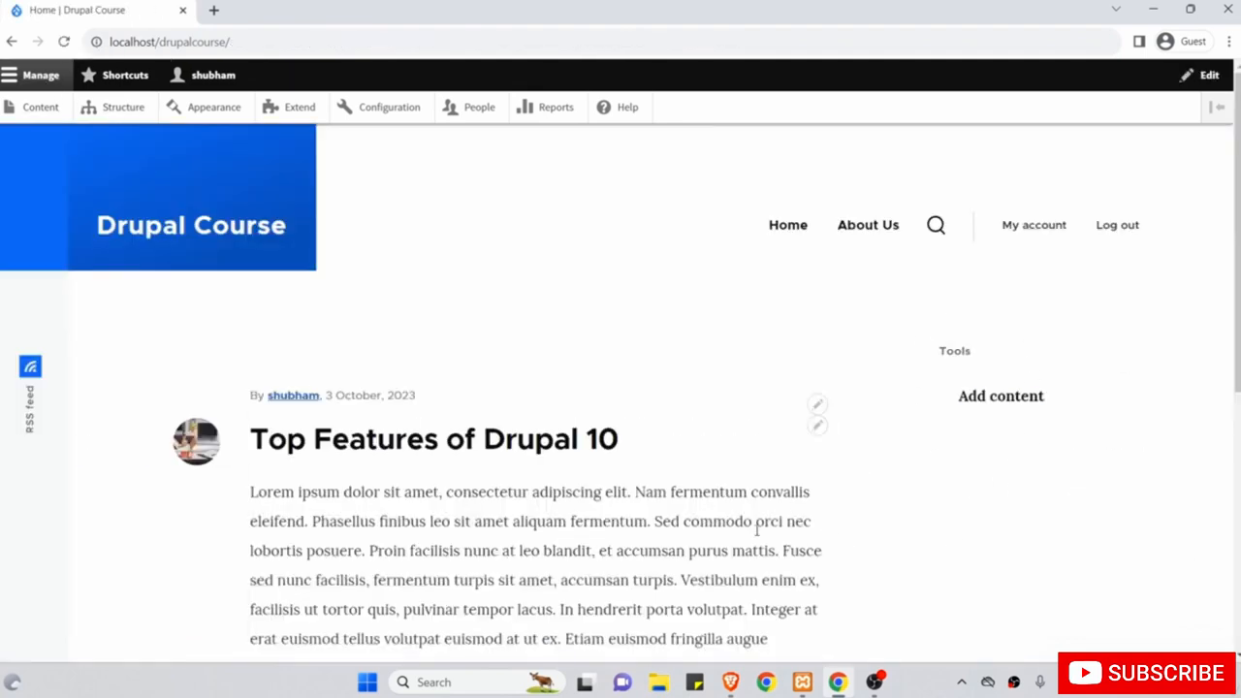
Browse About Us and Home, then open the Top Features of Drupal 10 article to see its sidebar Search block.
left_click(865, 228)
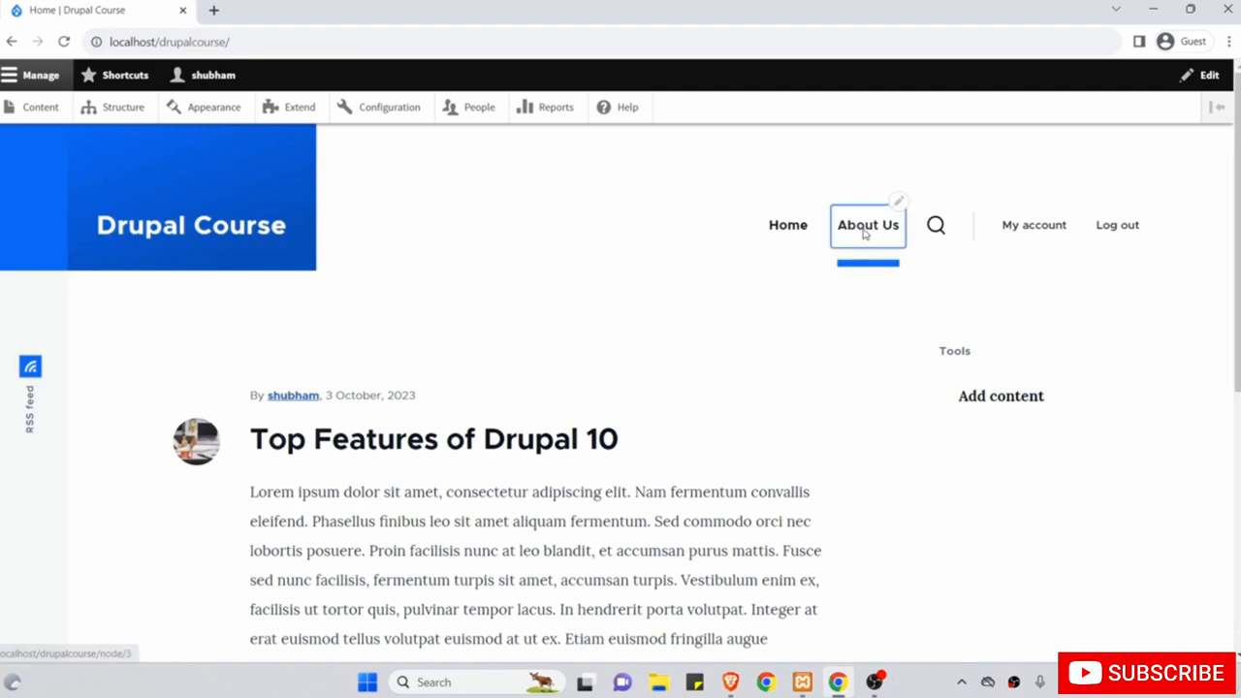
scroll(834, 424, "down", 1)
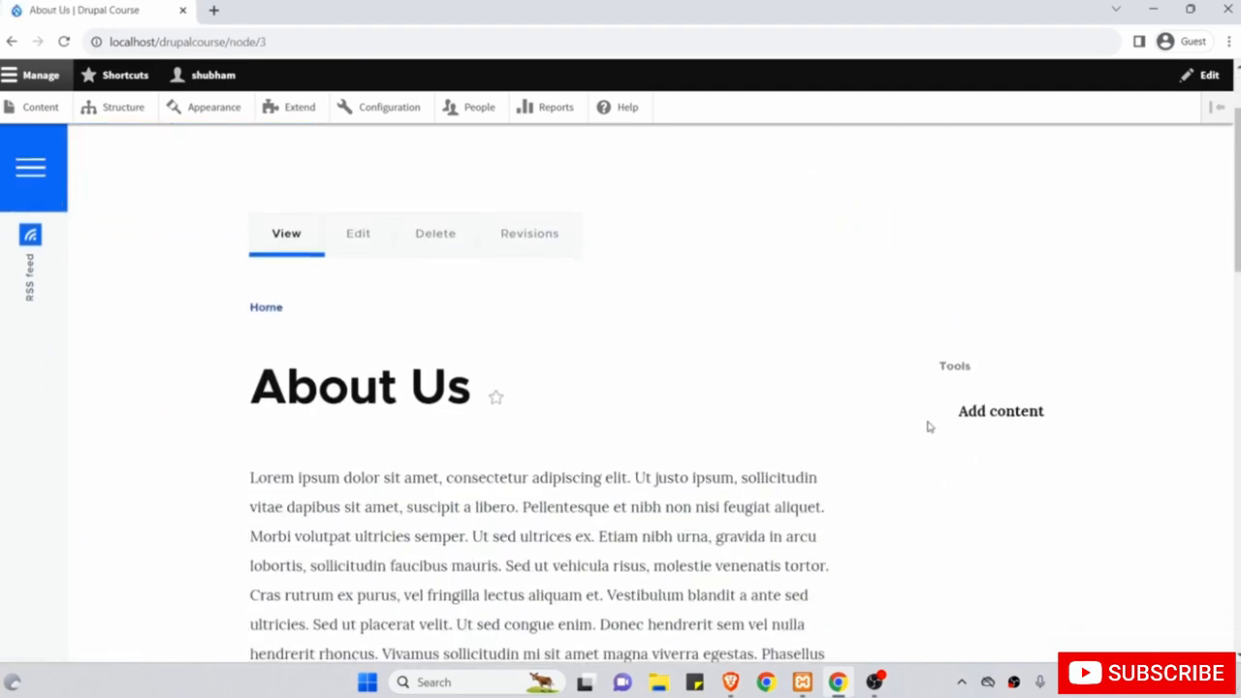
scroll(960, 538, "up", 1)
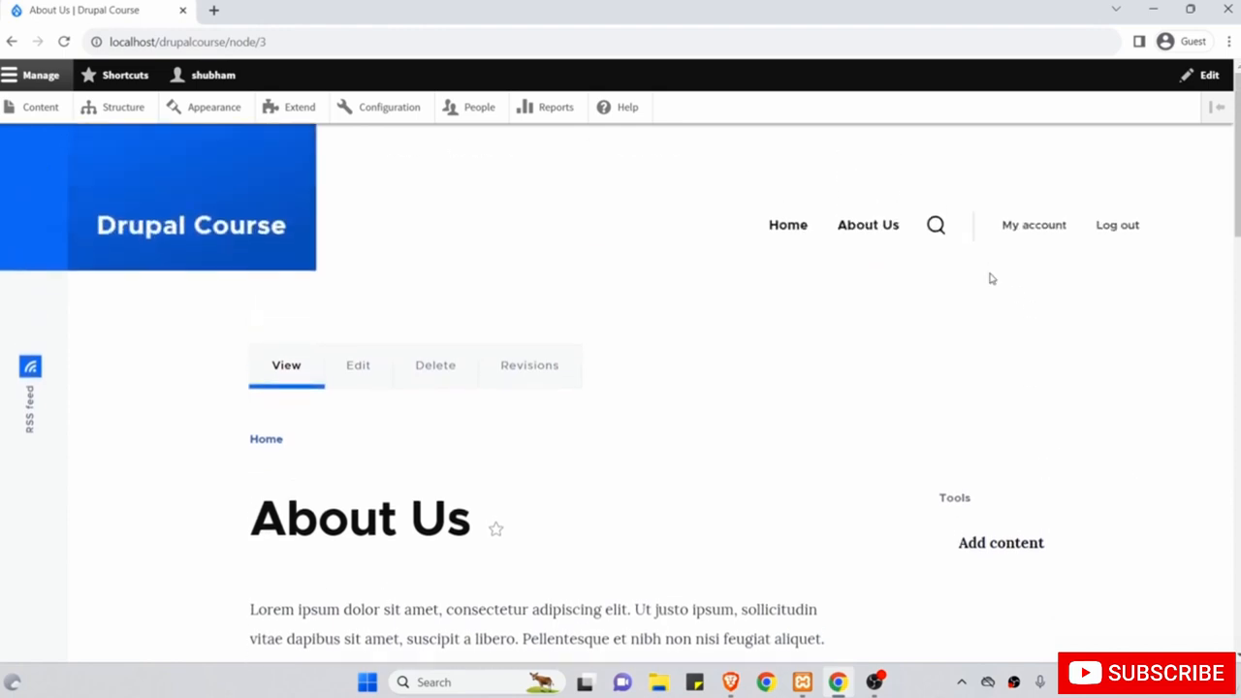
left_click(797, 228)
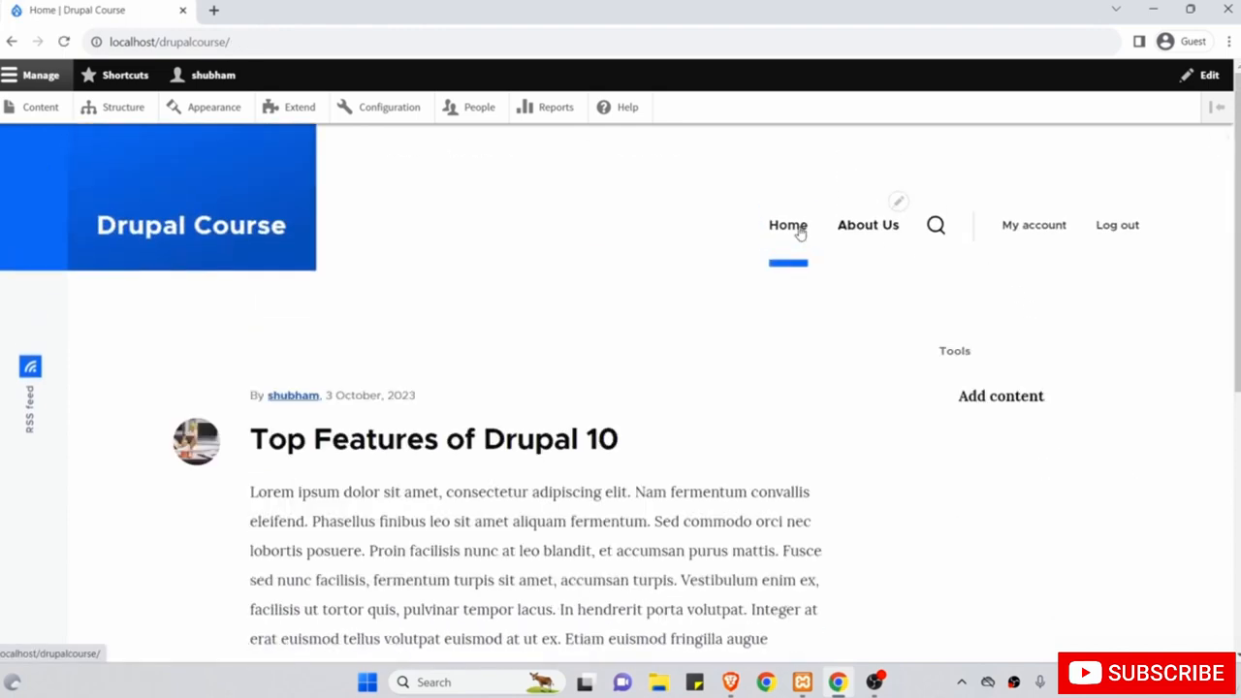
scroll(799, 232, "down", 1)
left_click(574, 281)
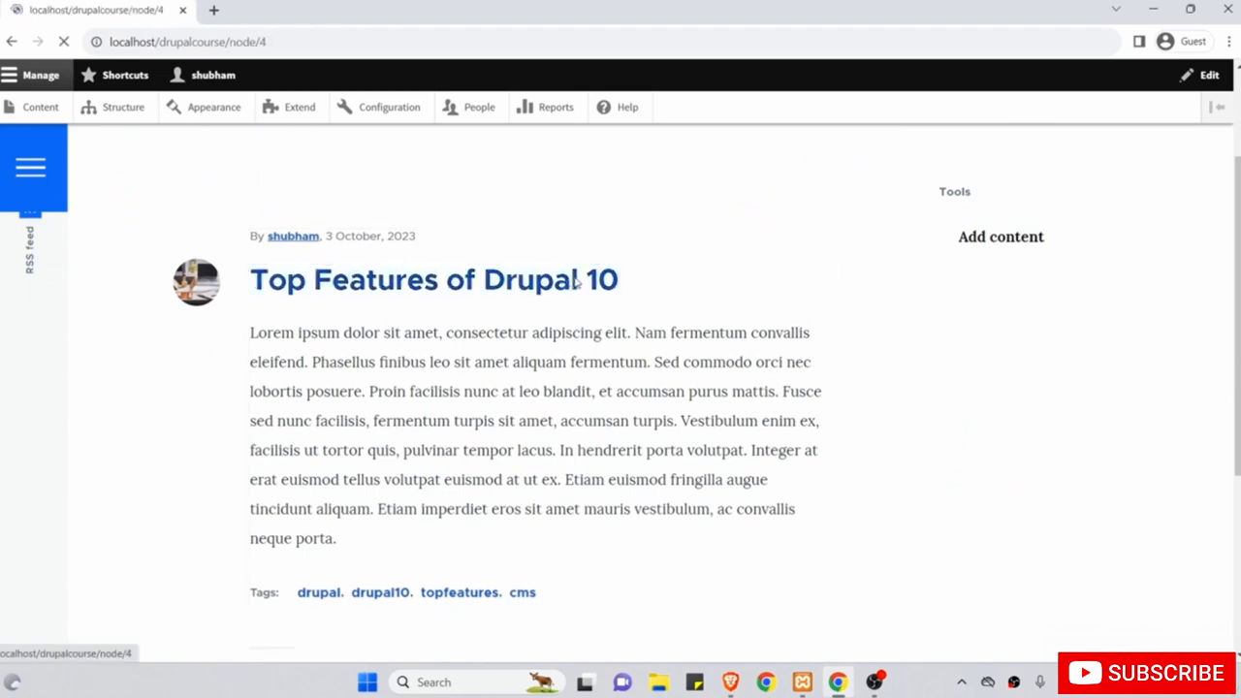
scroll(942, 419, "down", 1)
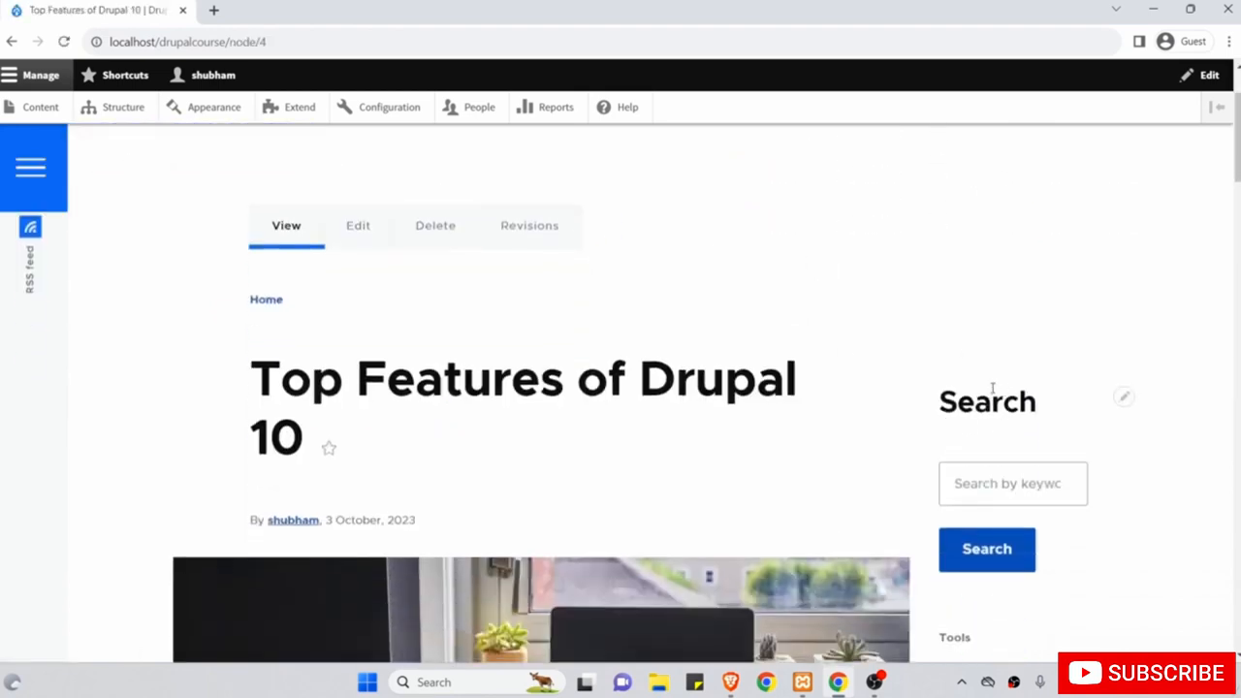
scroll(1013, 465, "up", 2)
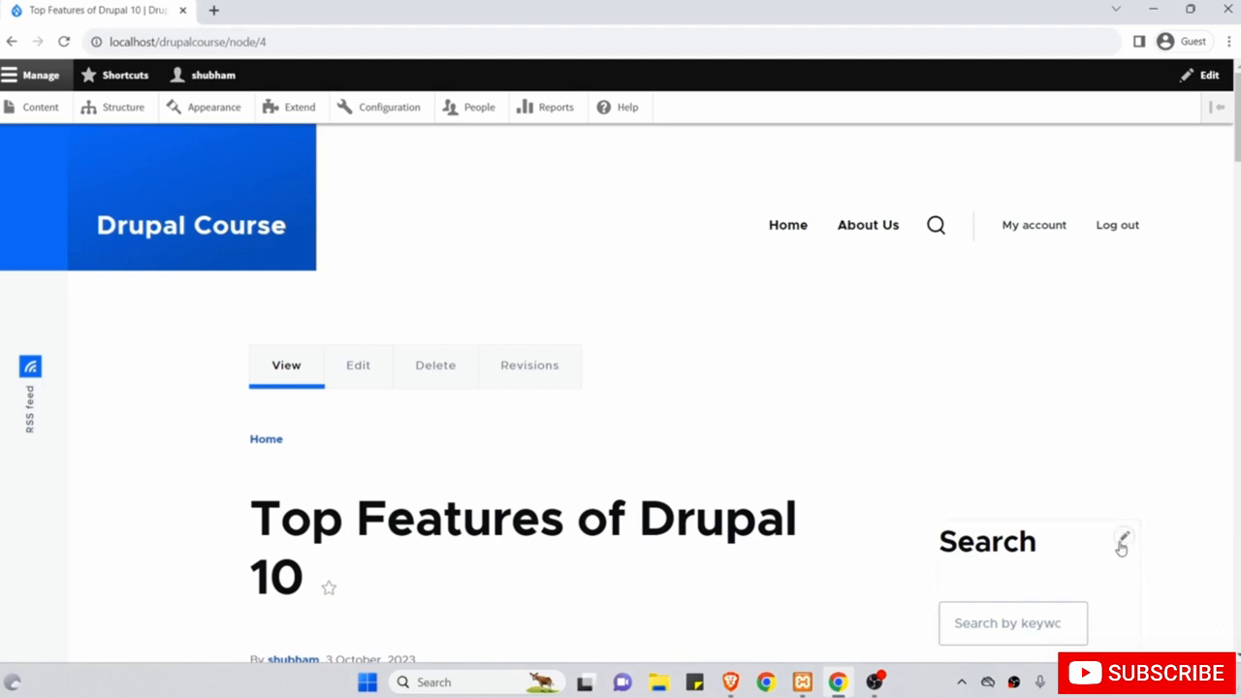
Remove the Article content type restriction from the Search block and save it.
left_click(1125, 545)
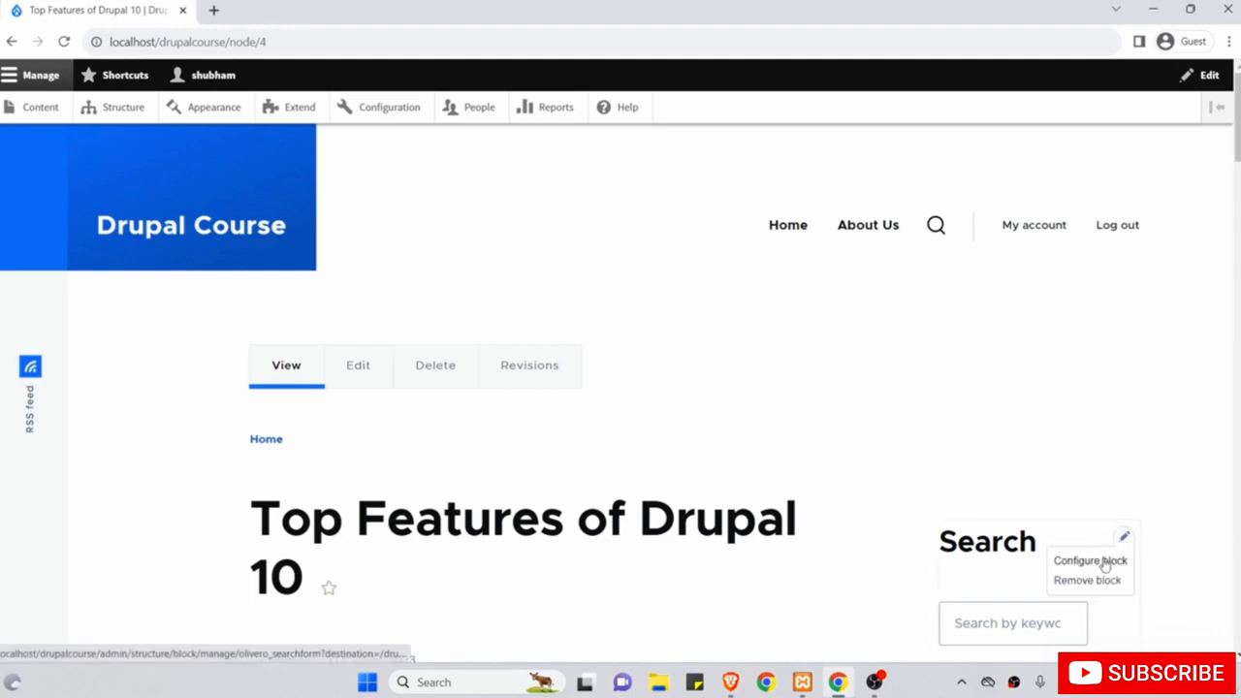
left_click(1105, 566)
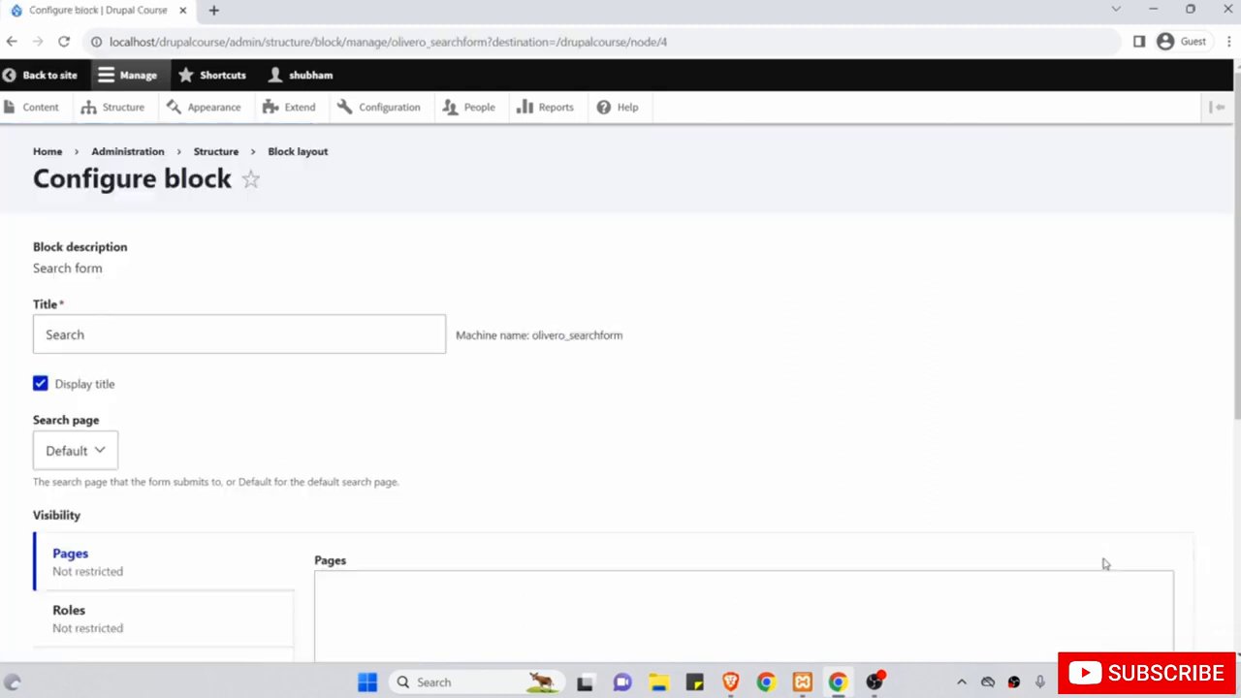
scroll(534, 477, "down", 3)
left_click(197, 408)
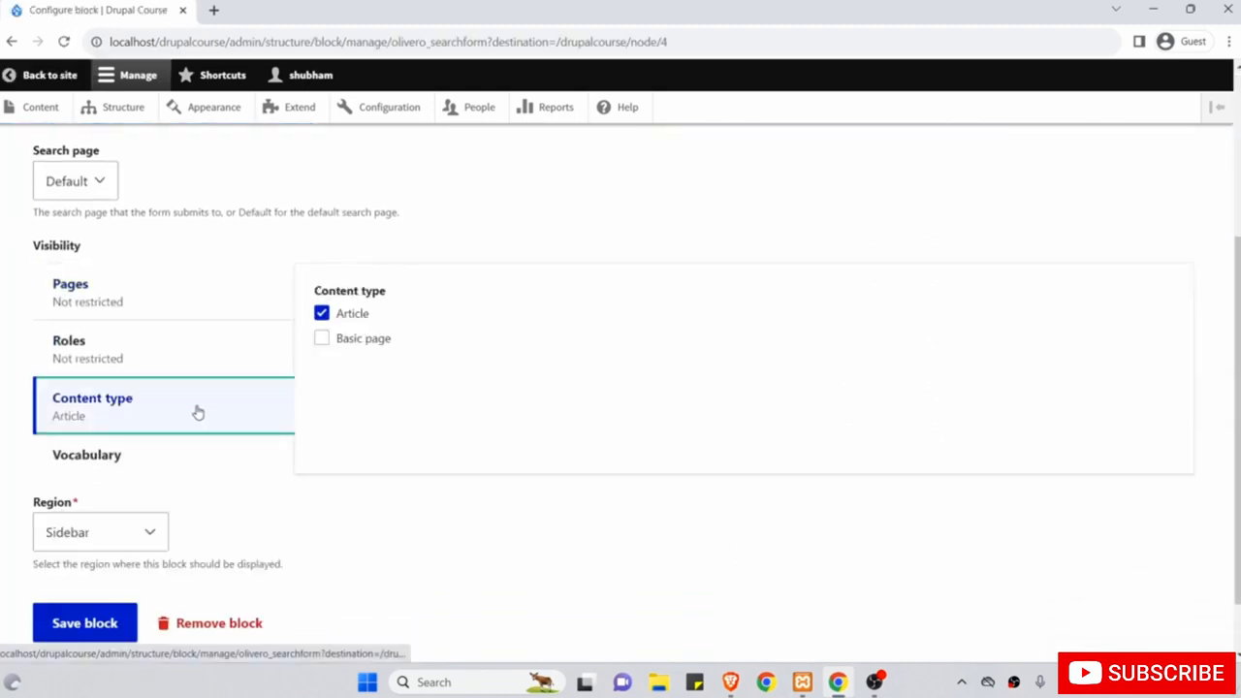
left_click(321, 314)
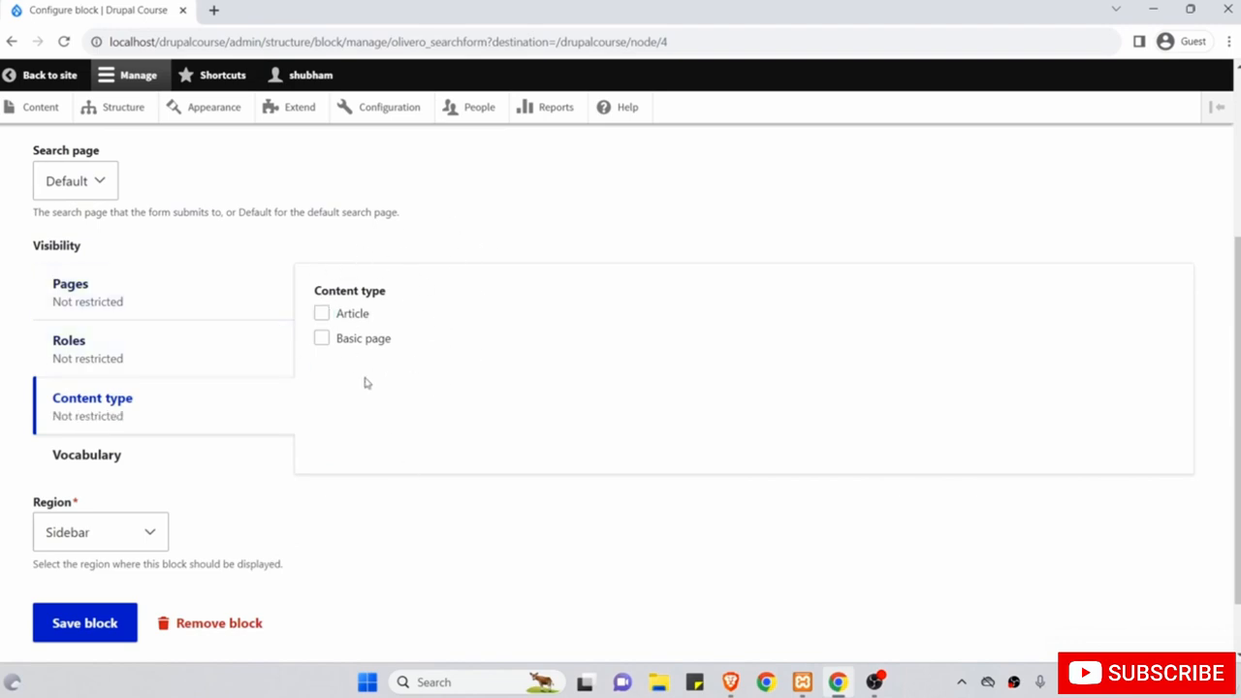
left_click(78, 631)
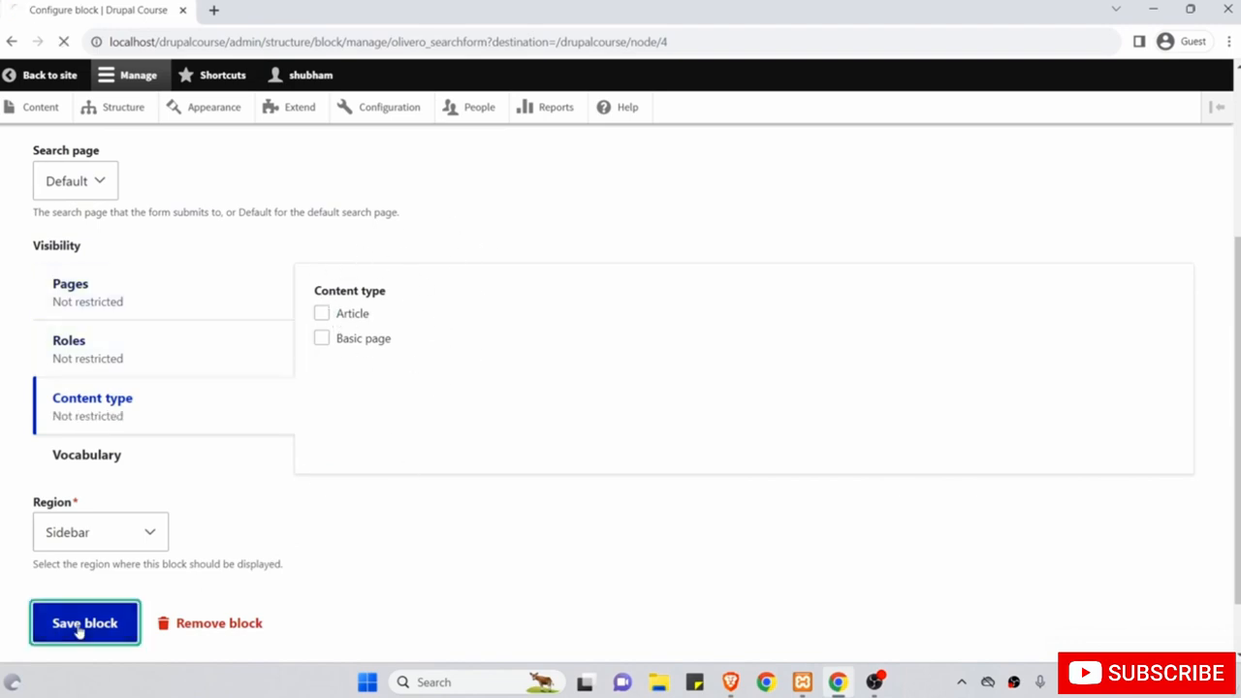
scroll(284, 310, "down", 2)
scroll(284, 310, "up", 2)
From About Us, reconfigure Search to show only for the Anonymous user role and save.
left_click(861, 231)
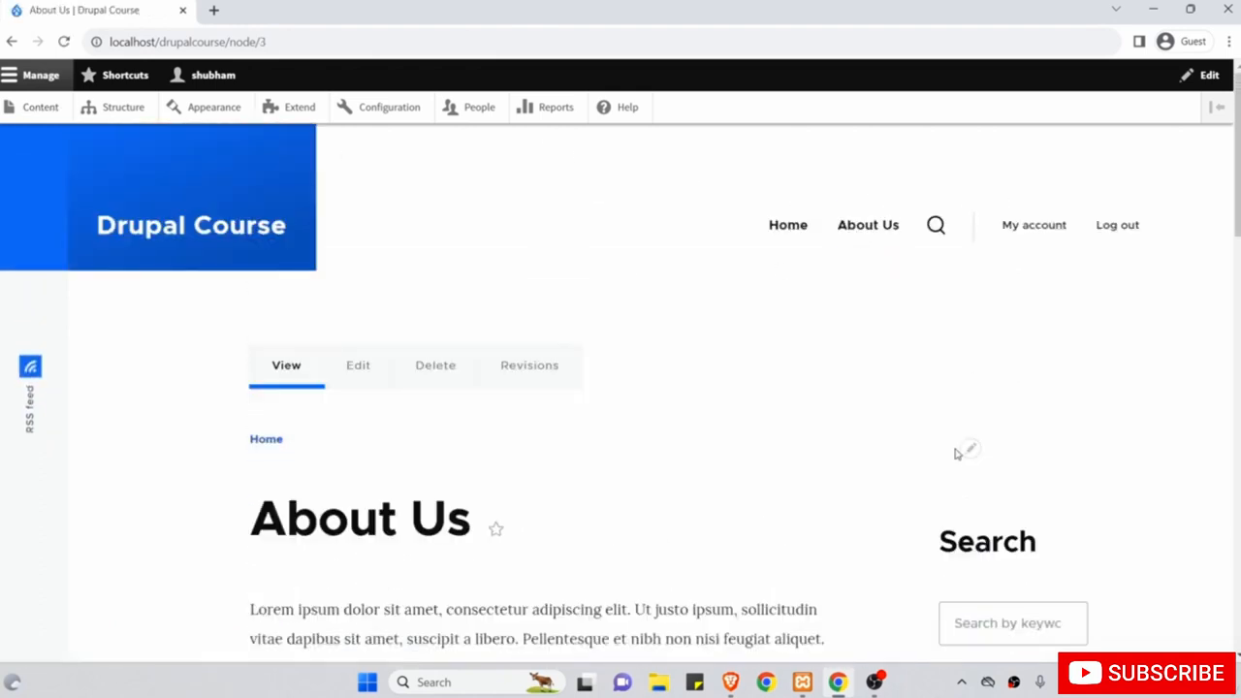
scroll(960, 446, "down", 1)
left_click(1124, 436)
left_click(1103, 460)
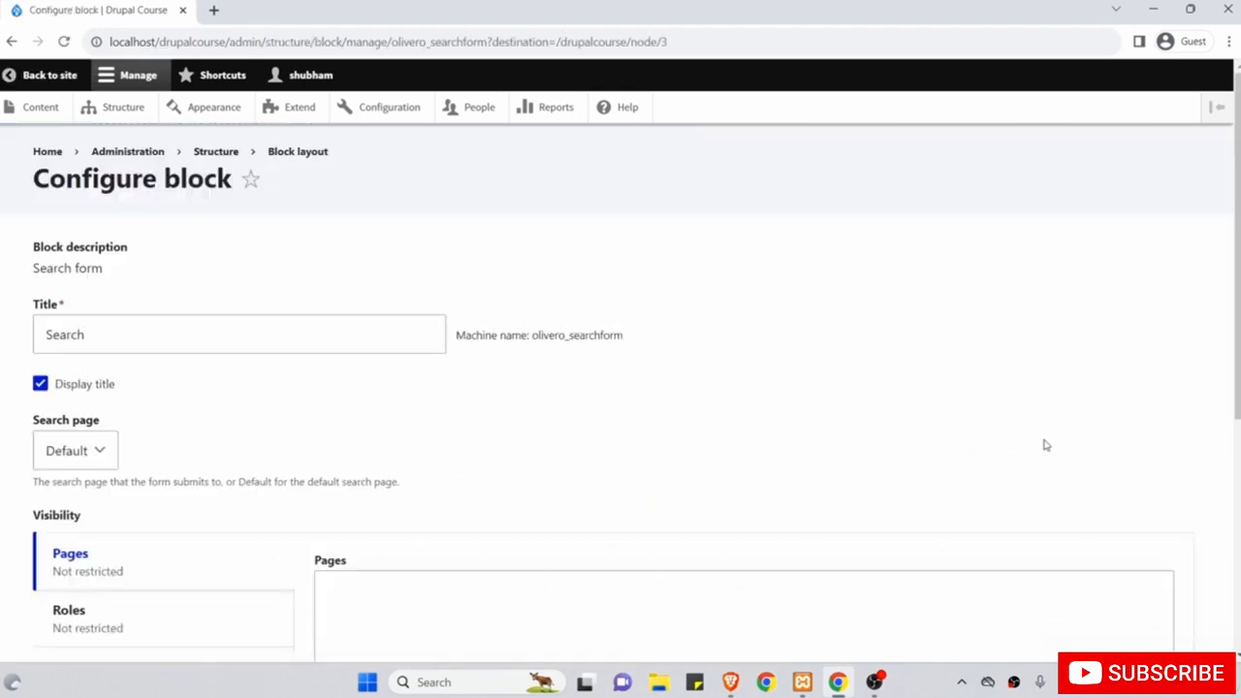
scroll(761, 402, "down", 3)
scroll(395, 405, "up", 1)
left_click(395, 400)
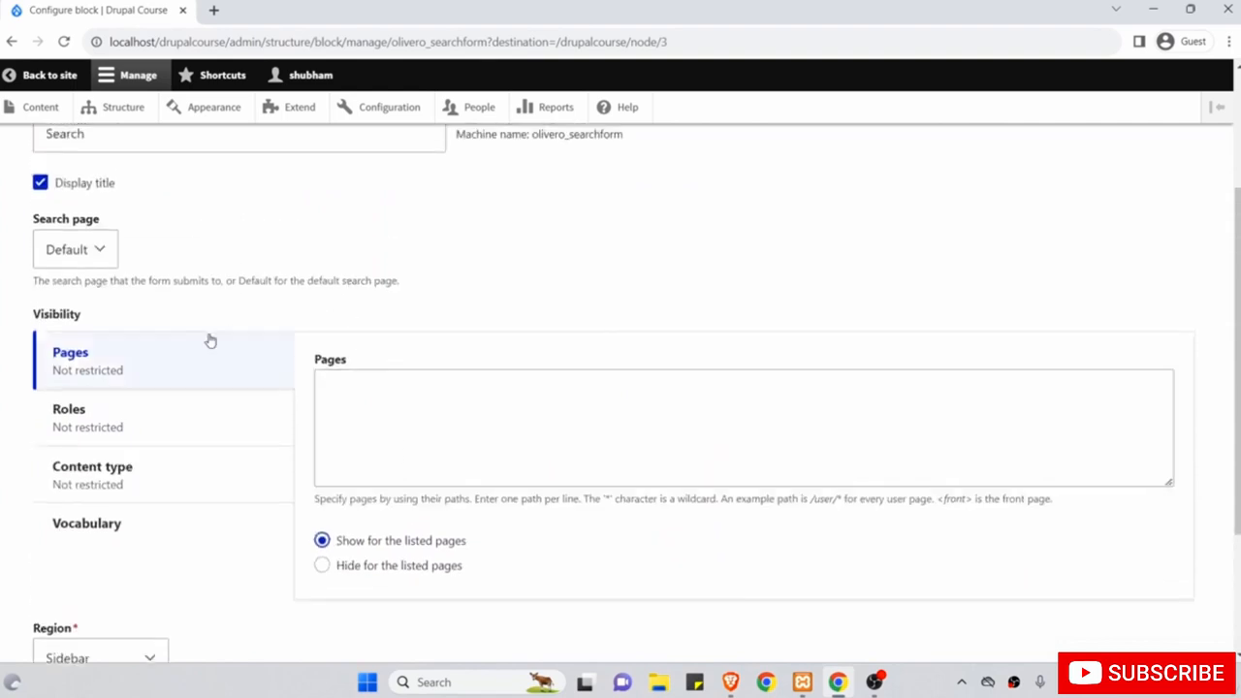
left_click(103, 423)
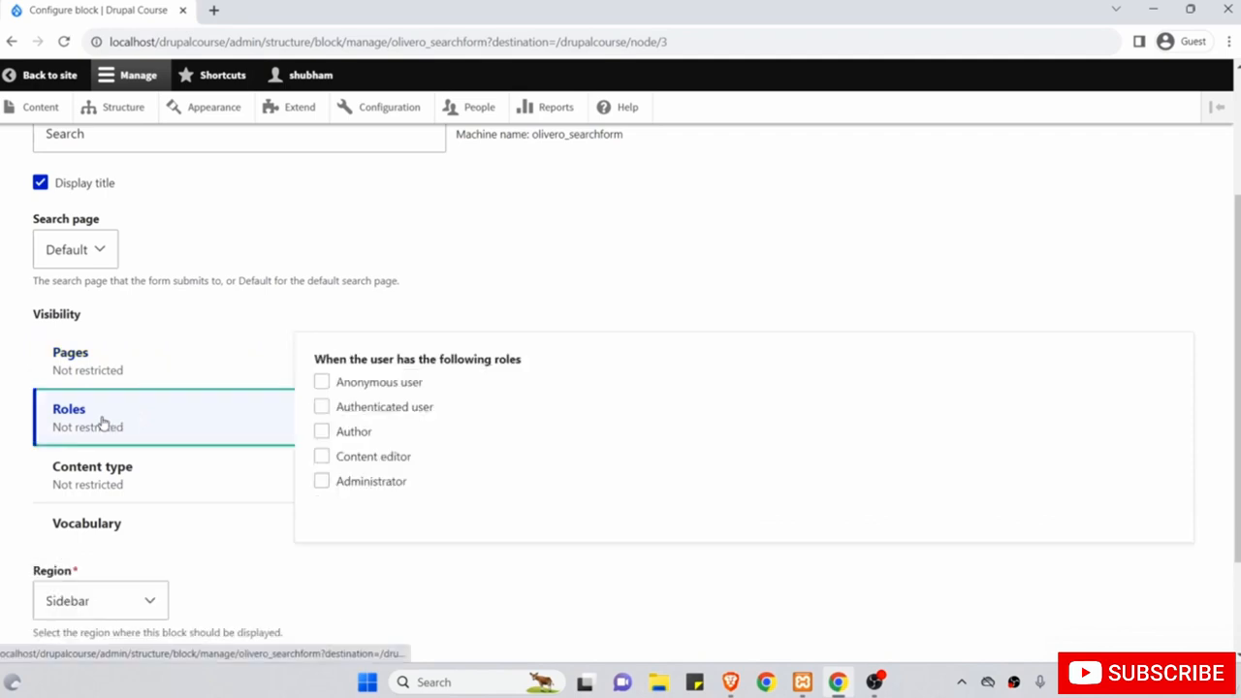
scroll(401, 333, "up", 1)
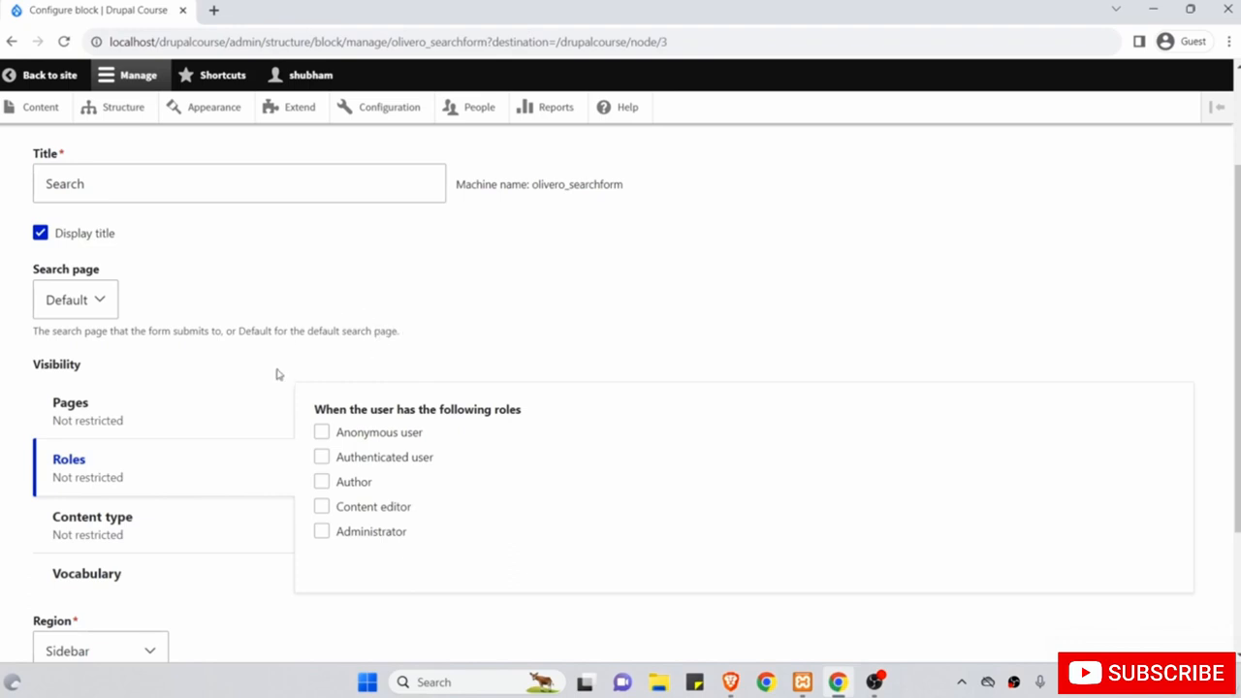
left_click(321, 433)
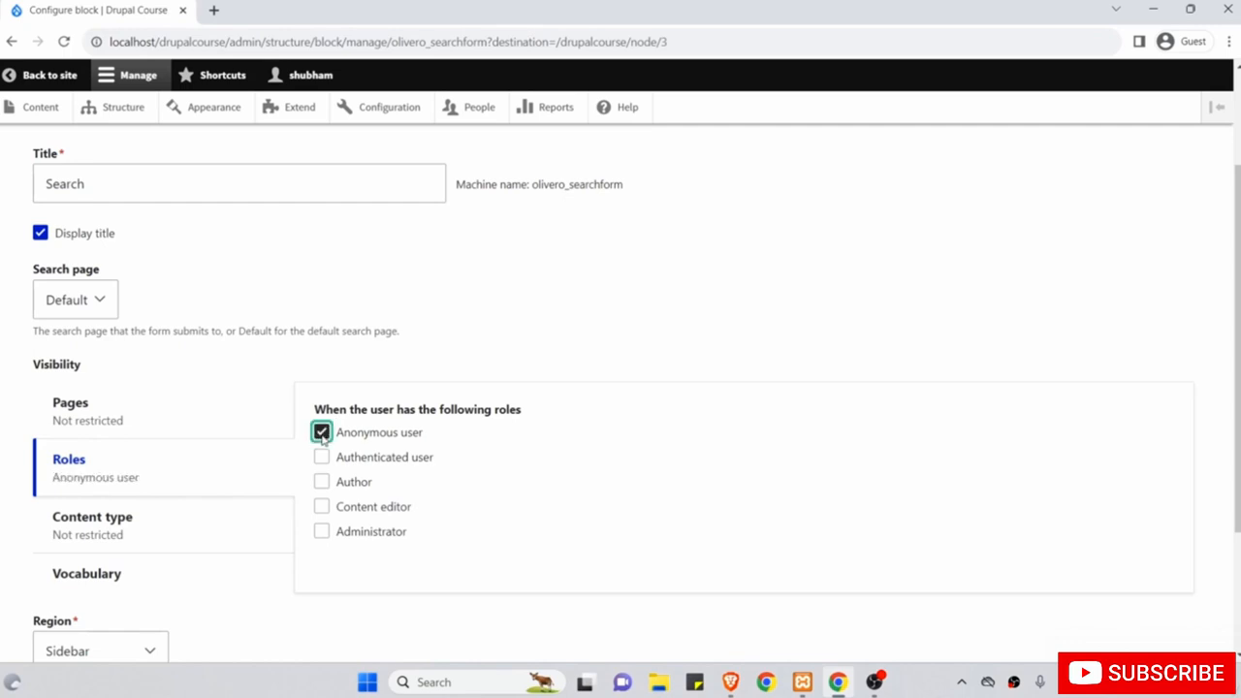
scroll(321, 437, "down", 2)
left_click(89, 588)
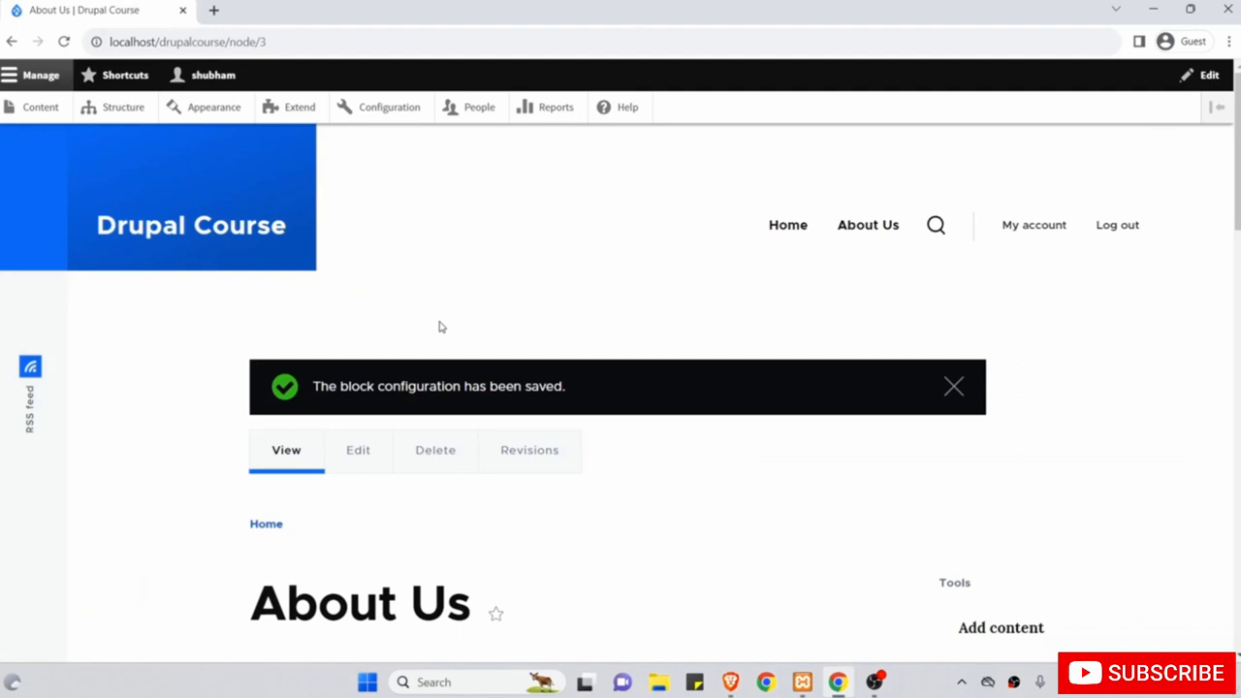
Check the logged-in home page and Top Features of Drupal 10 article for a Search block.
scroll(492, 561, "down", 1)
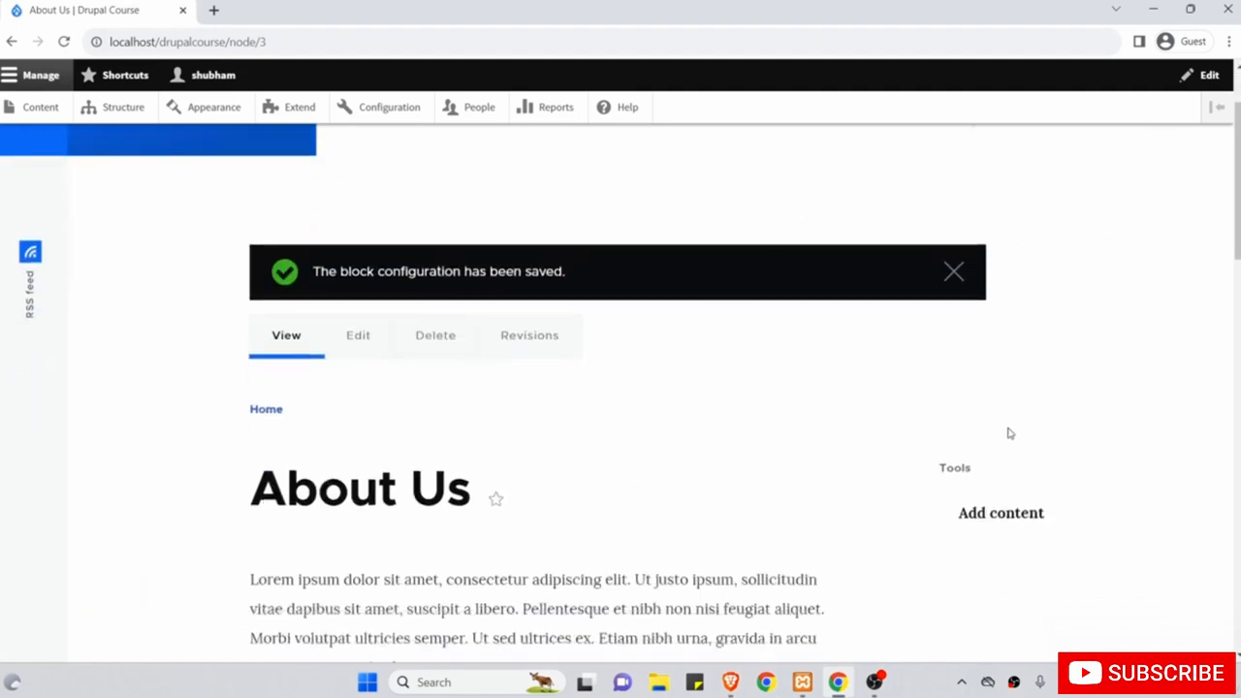
scroll(1047, 430, "up", 1)
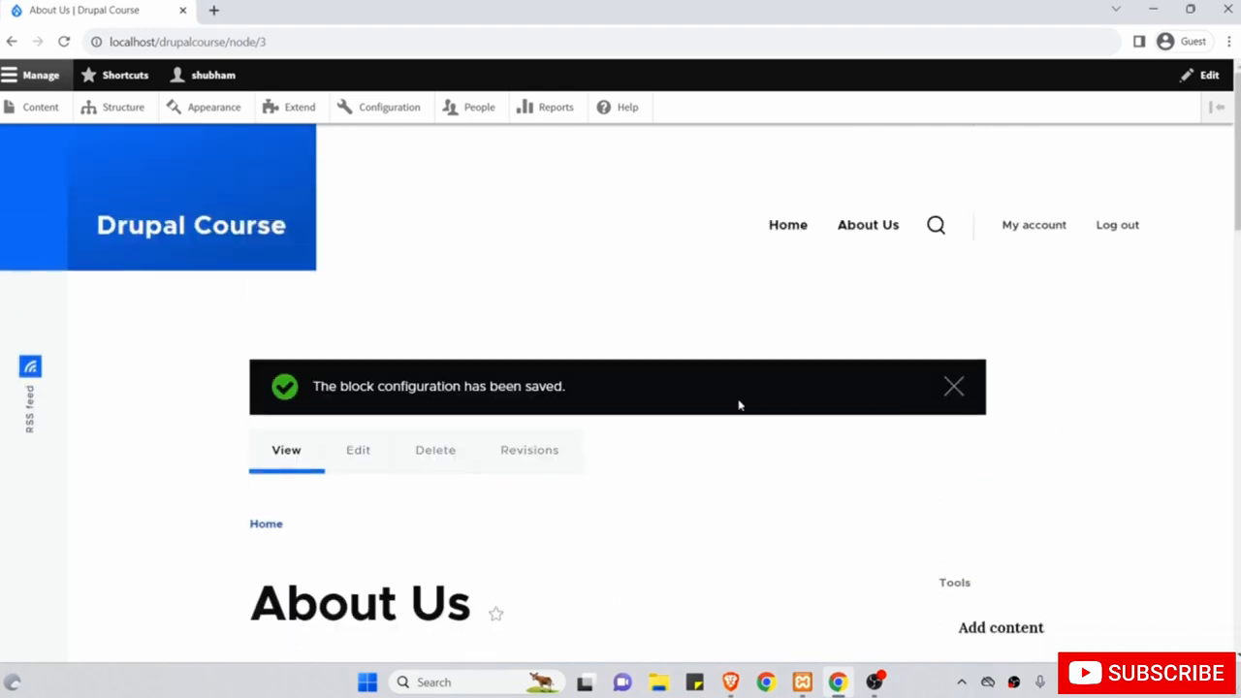
scroll(806, 546, "down", 1)
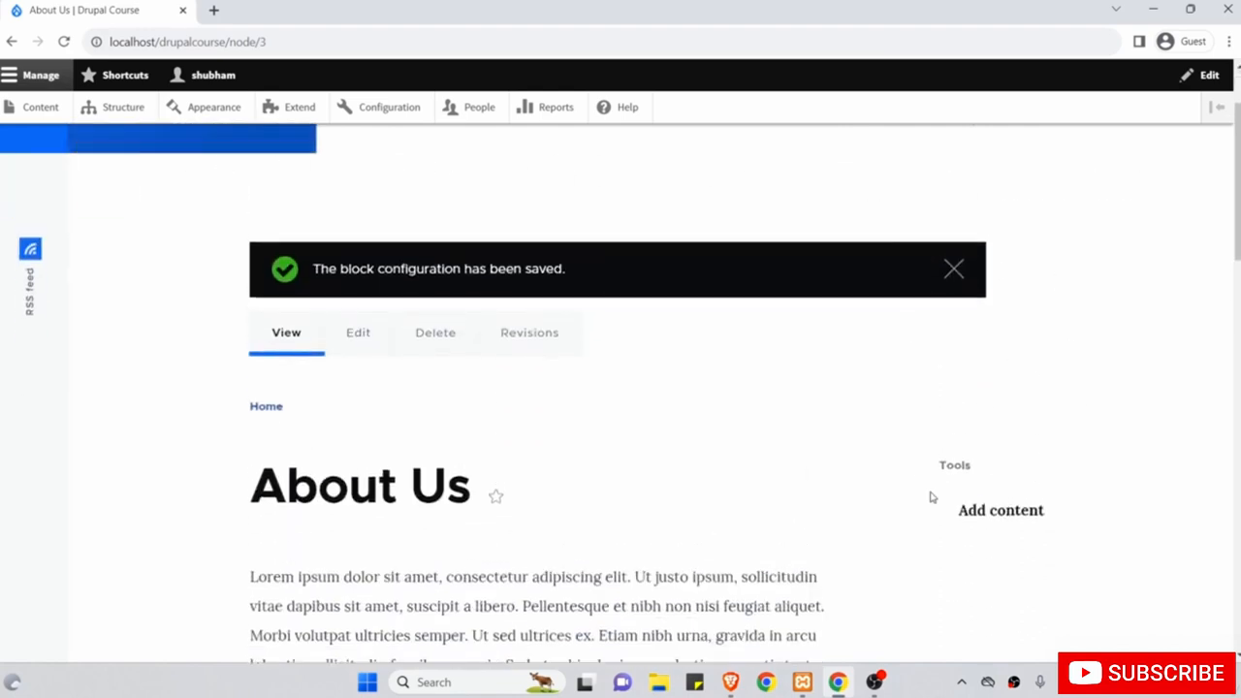
scroll(933, 499, "up", 1)
left_click(256, 226)
scroll(499, 369, "down", 1)
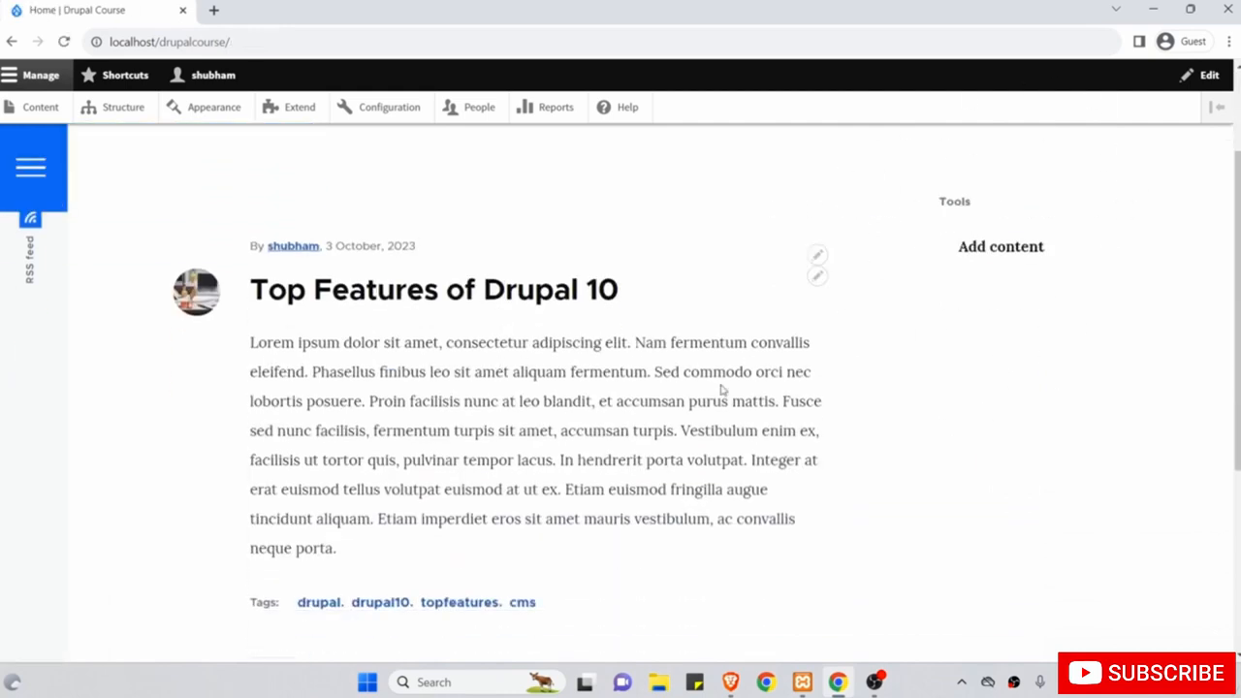
scroll(721, 389, "up", 1)
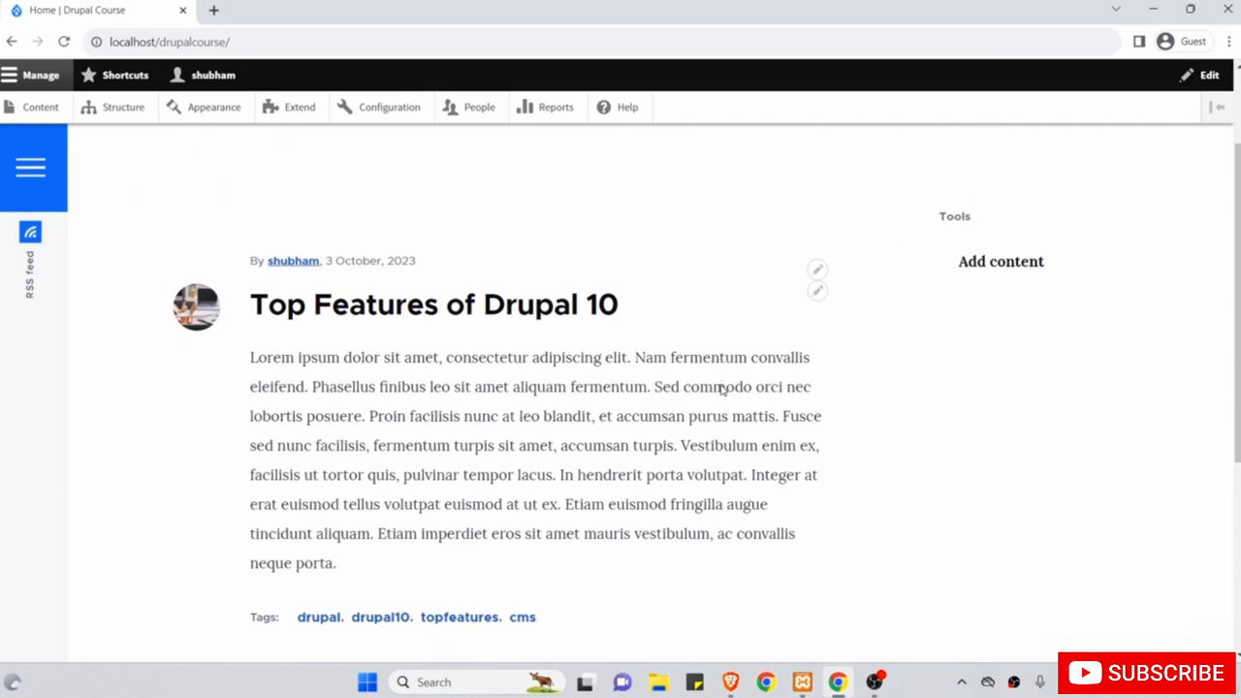
left_click(510, 314)
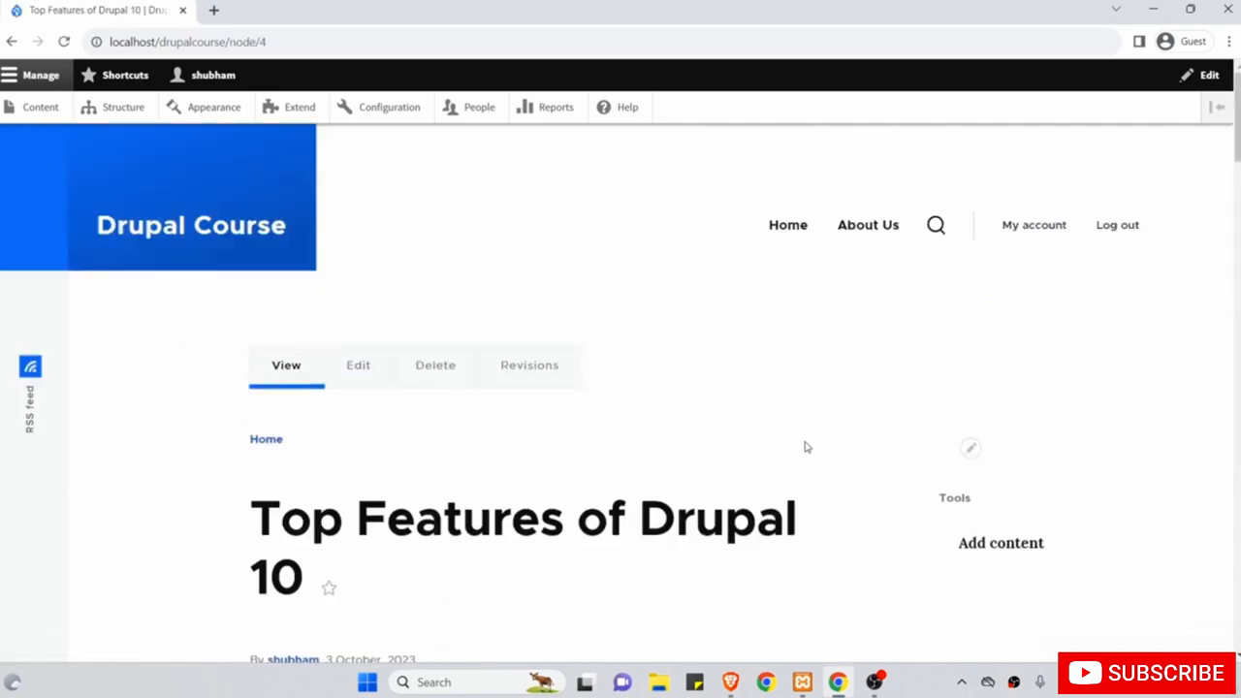
scroll(803, 443, "down", 2)
scroll(819, 417, "up", 2)
Reload the home page in logged-out Brave to confirm Search shows, then return to Chrome.
left_click(730, 681)
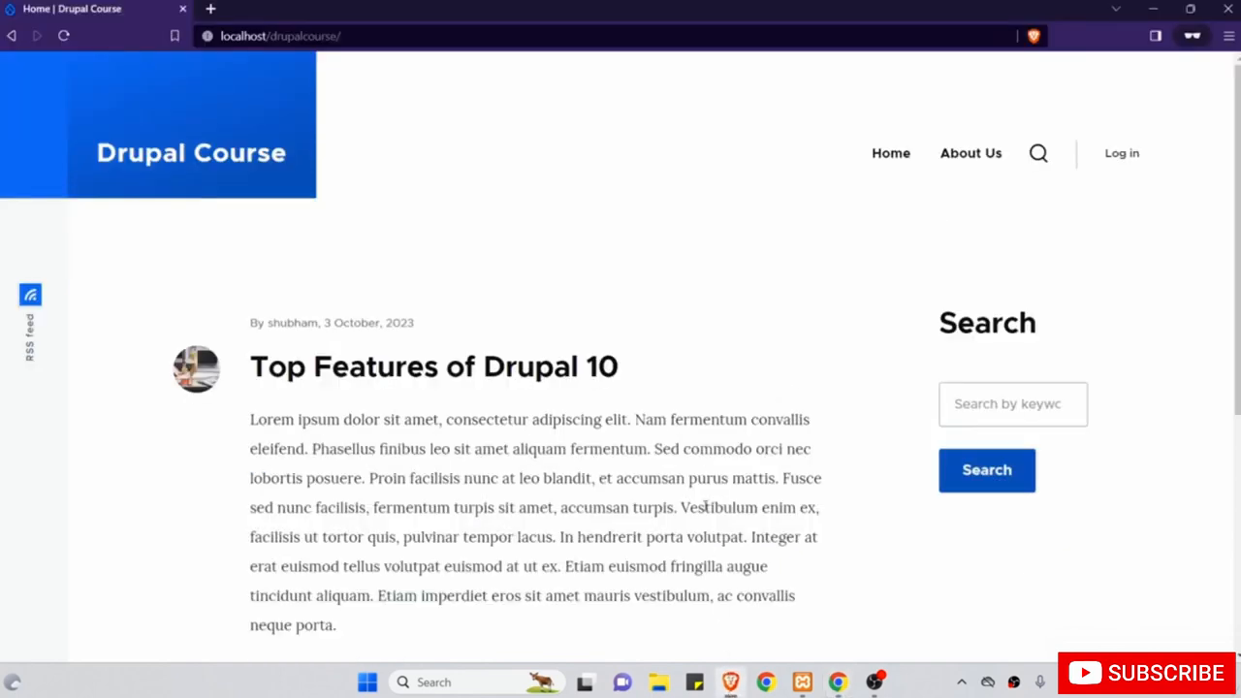
left_click(63, 35)
left_click(1156, 9)
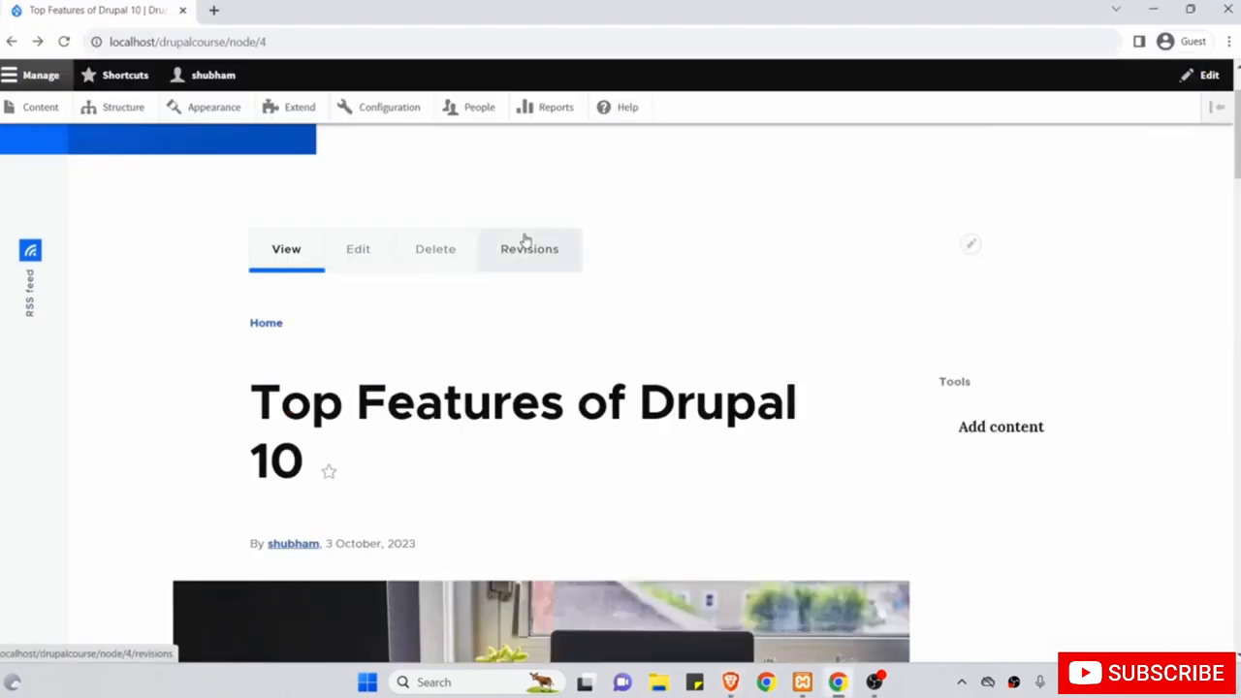
scroll(523, 241, "up", 1)
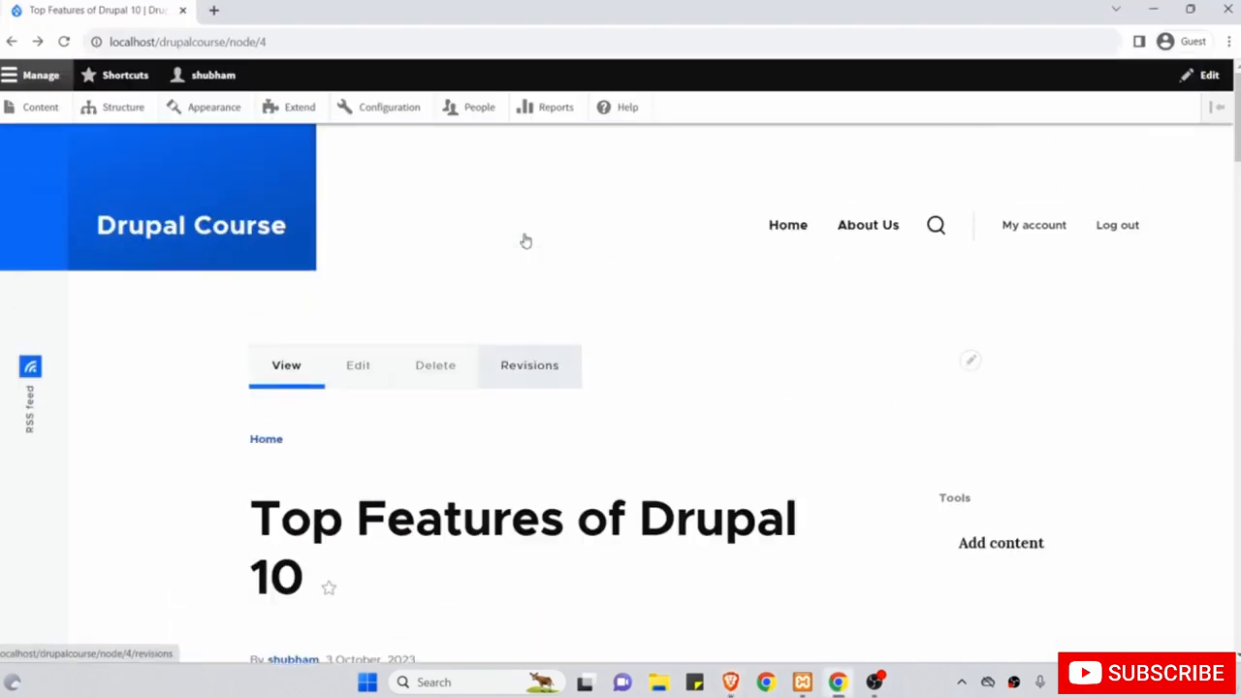
Untick Anonymous user in the Search block's Roles visibility and save it from Block layout.
left_click(135, 113)
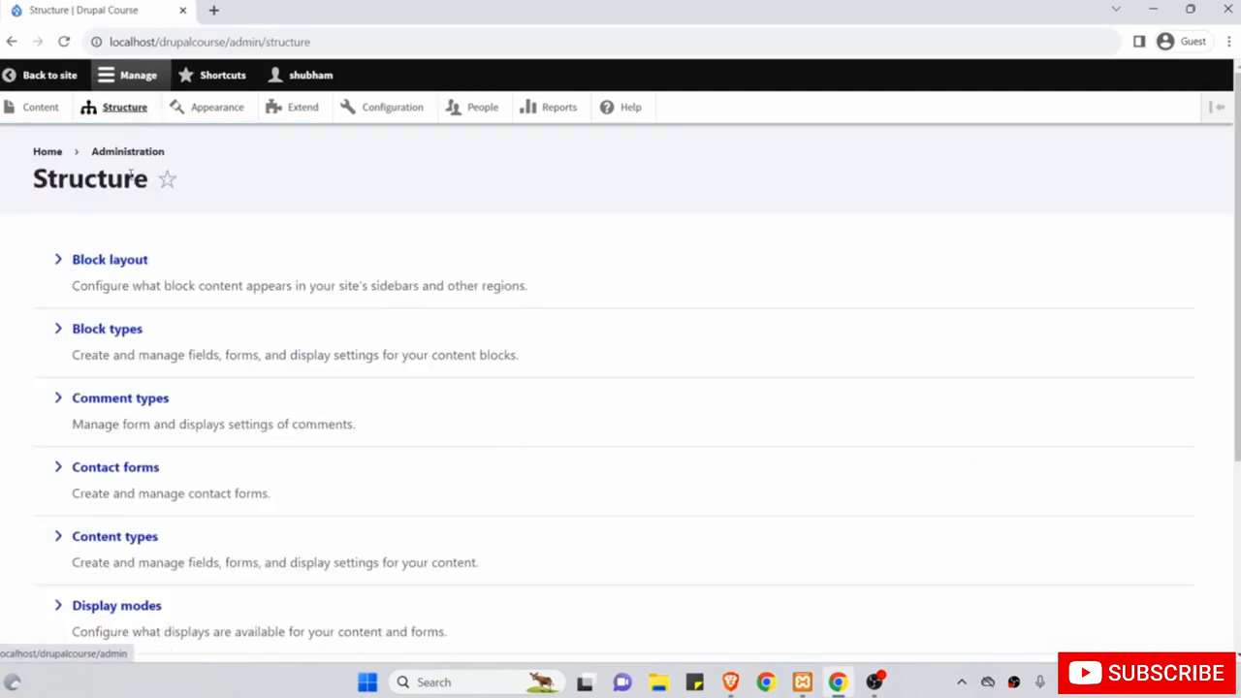
left_click(136, 257)
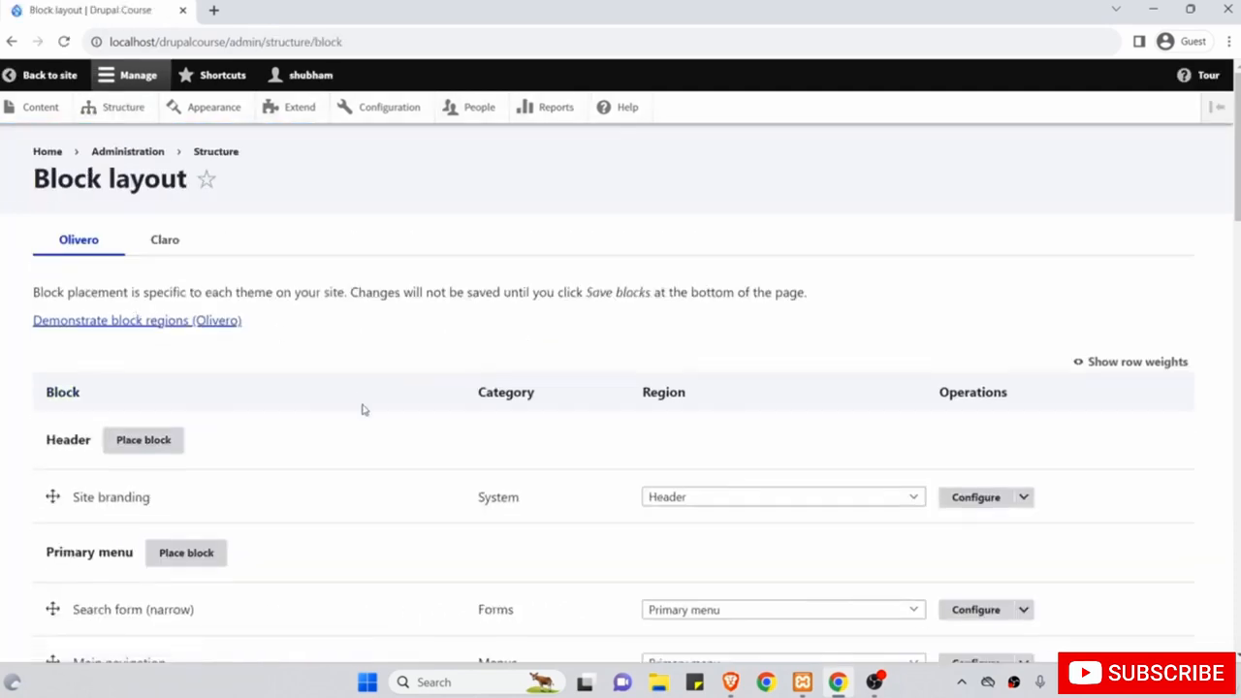
scroll(360, 410, "down", 9)
scroll(363, 411, "down", 6)
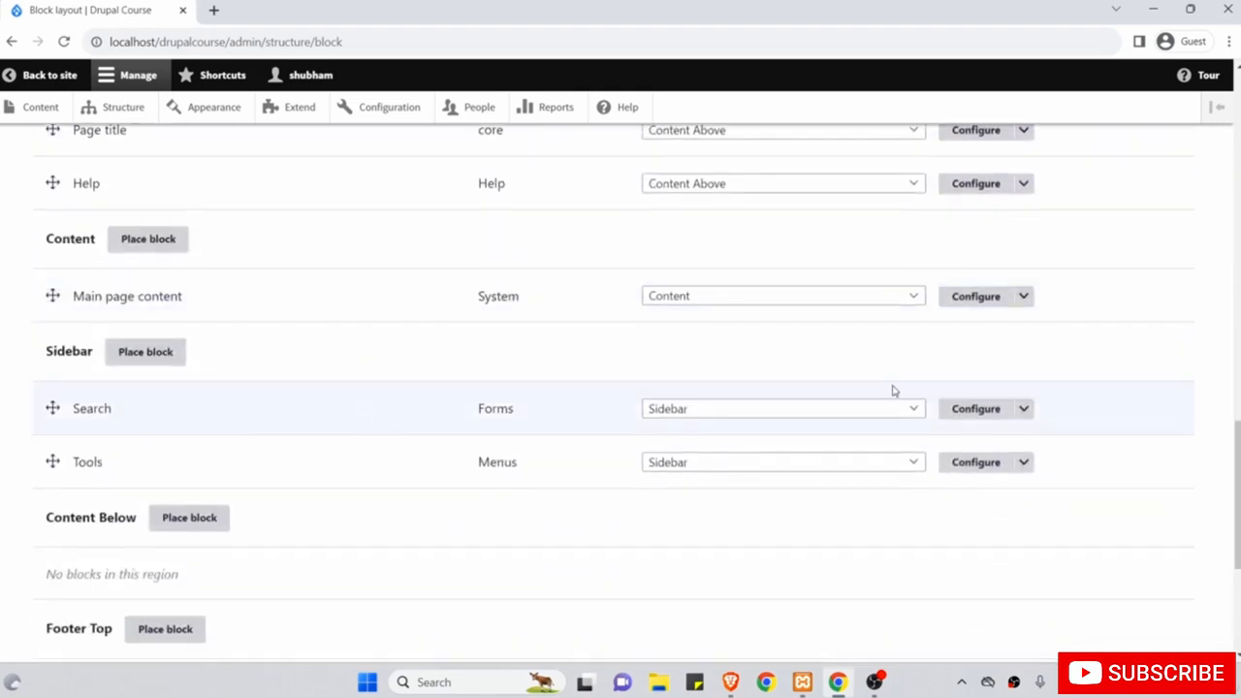
left_click(987, 415)
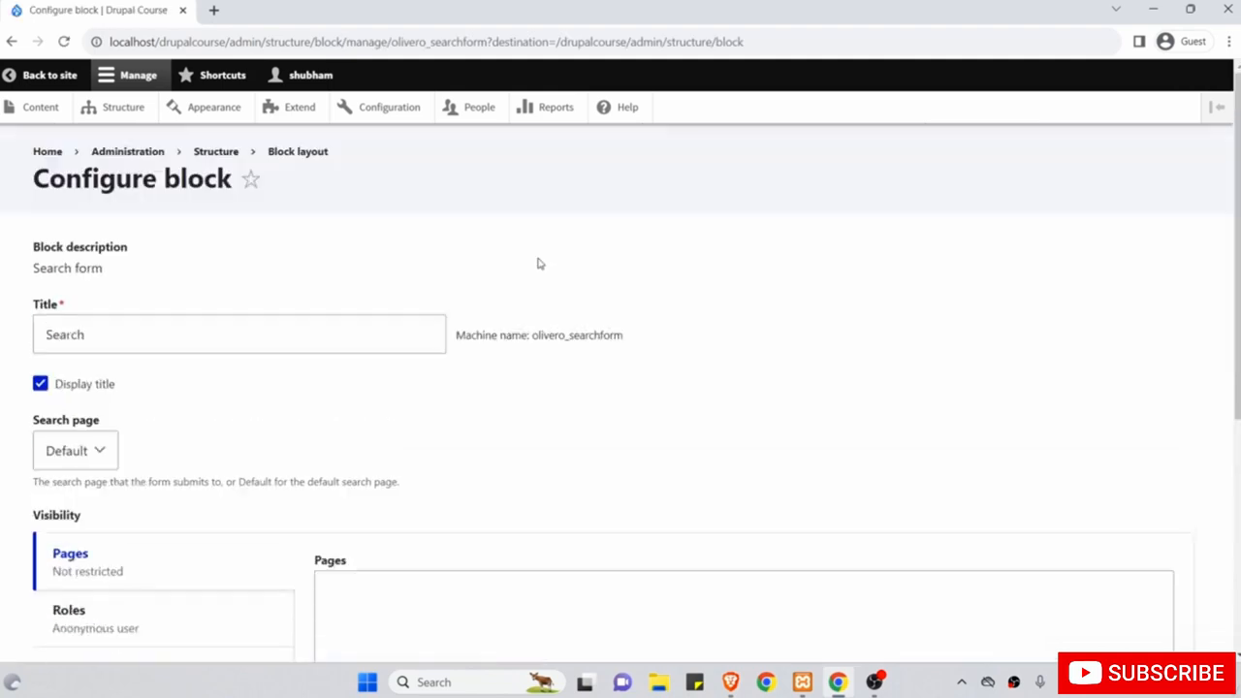
scroll(539, 264, "down", 2)
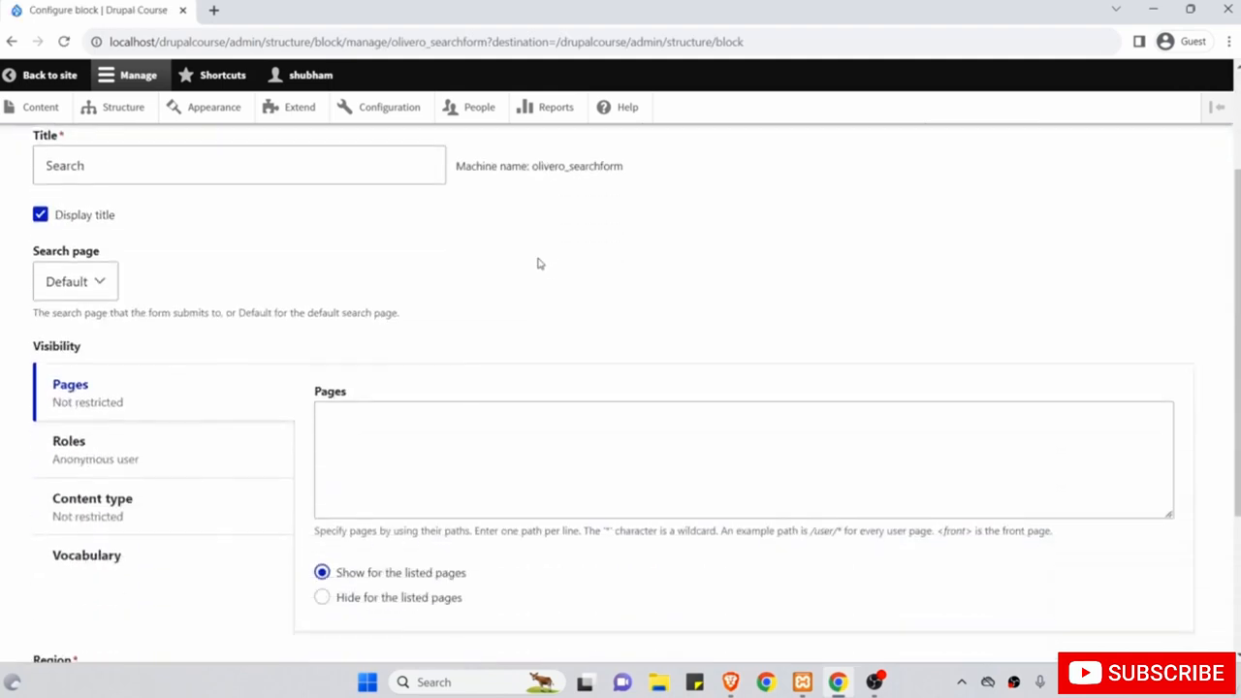
left_click(95, 443)
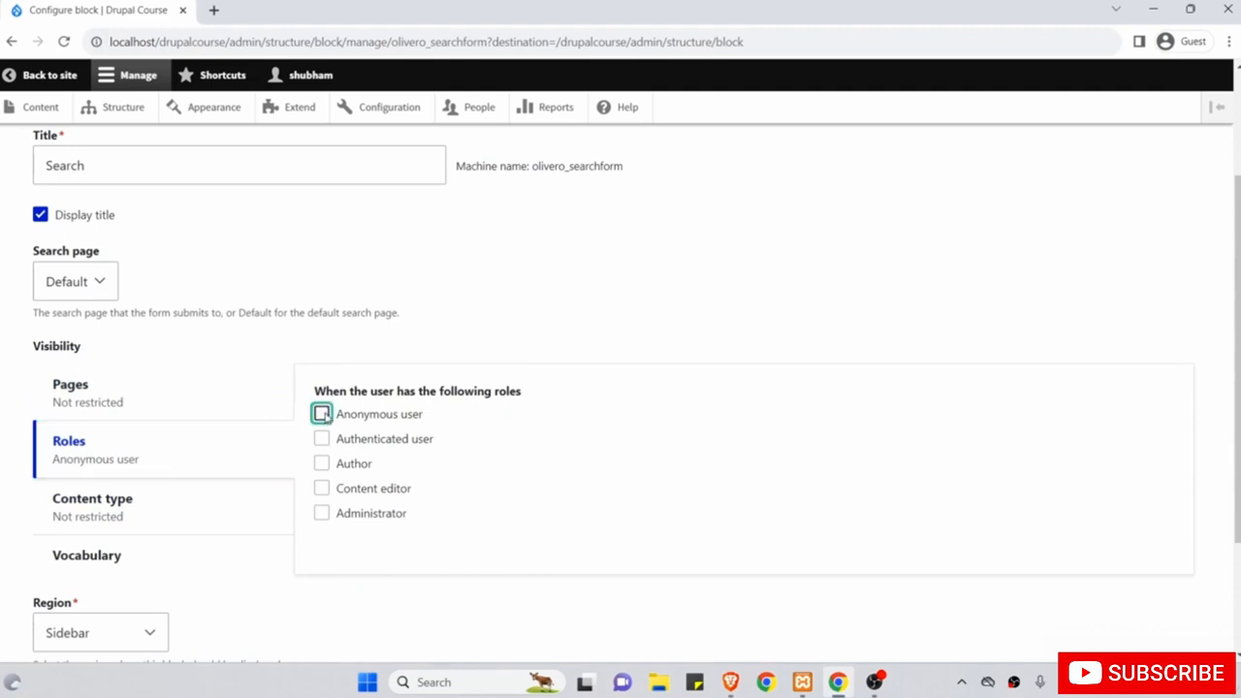
left_click(324, 414)
scroll(335, 423, "down", 2)
left_click(82, 548)
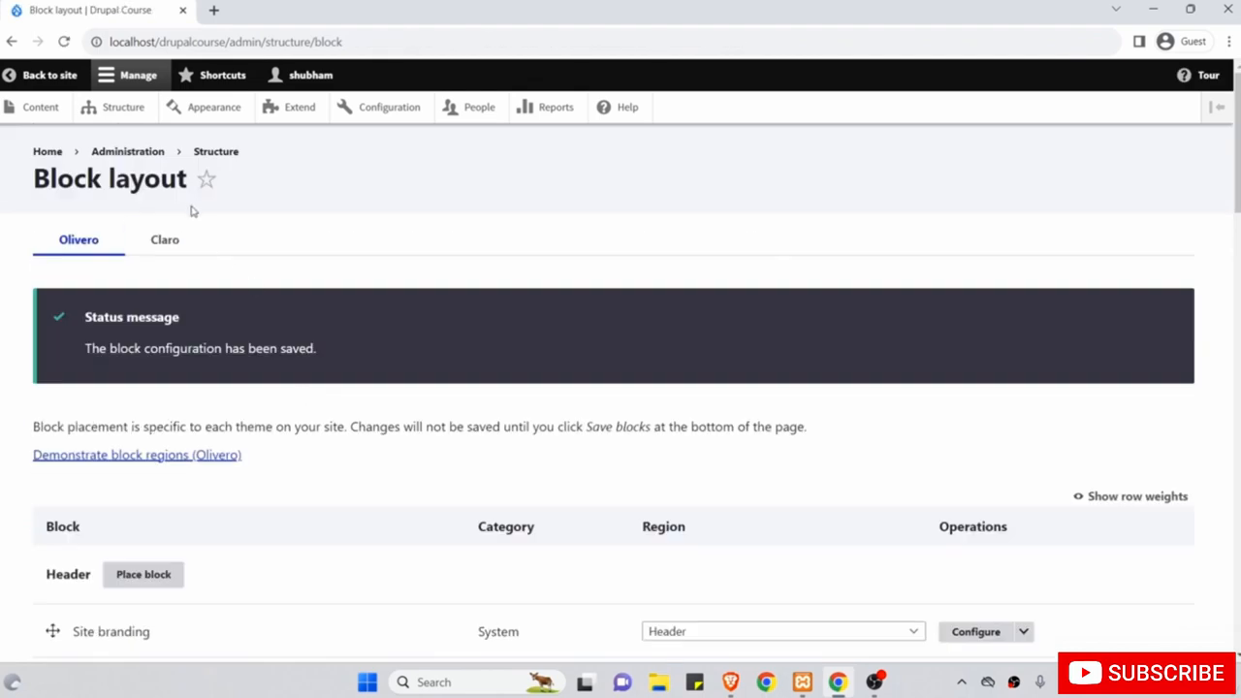
View the article and home page in a new tab, then scroll Block layout to the Sidebar.
middle_click(44, 76)
left_click(238, 7)
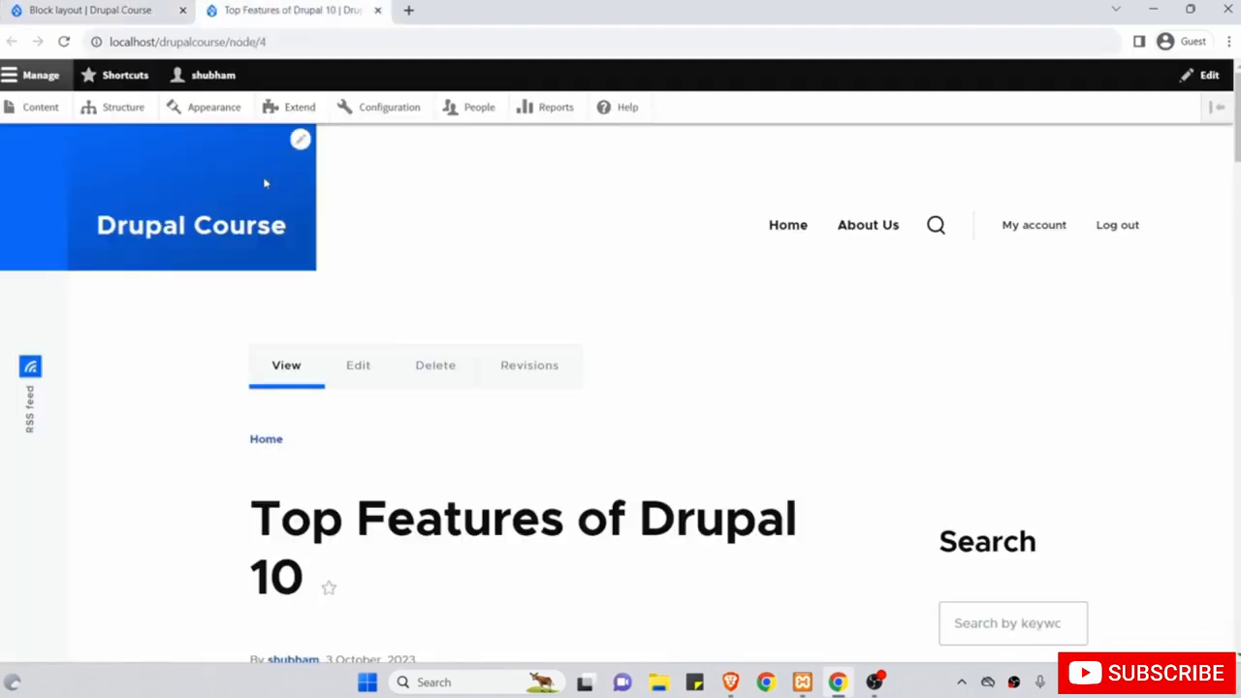
scroll(281, 165, "down", 2)
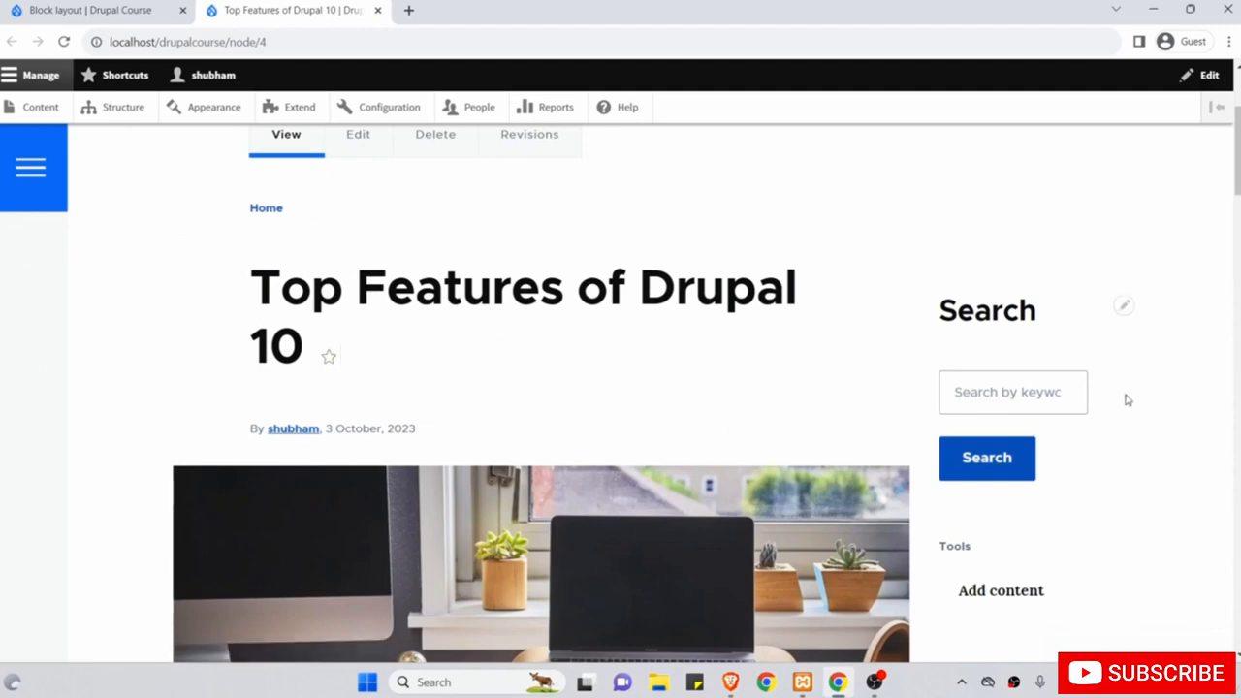
scroll(892, 280, "up", 3)
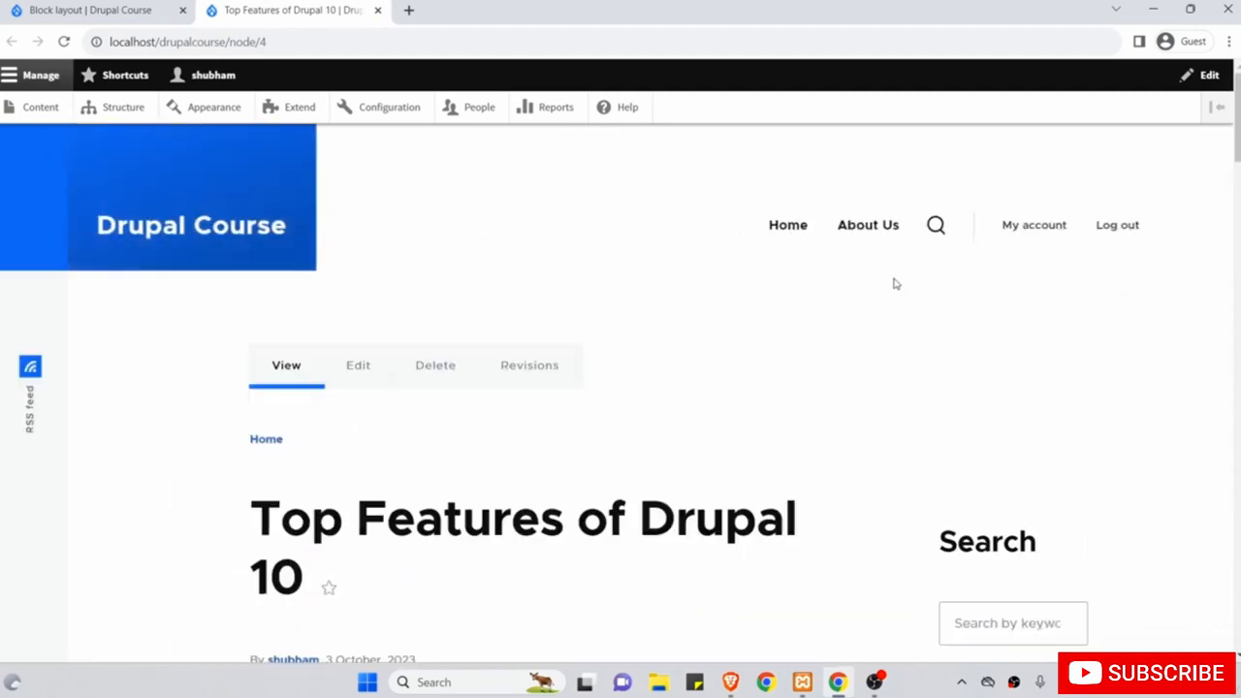
left_click(242, 243)
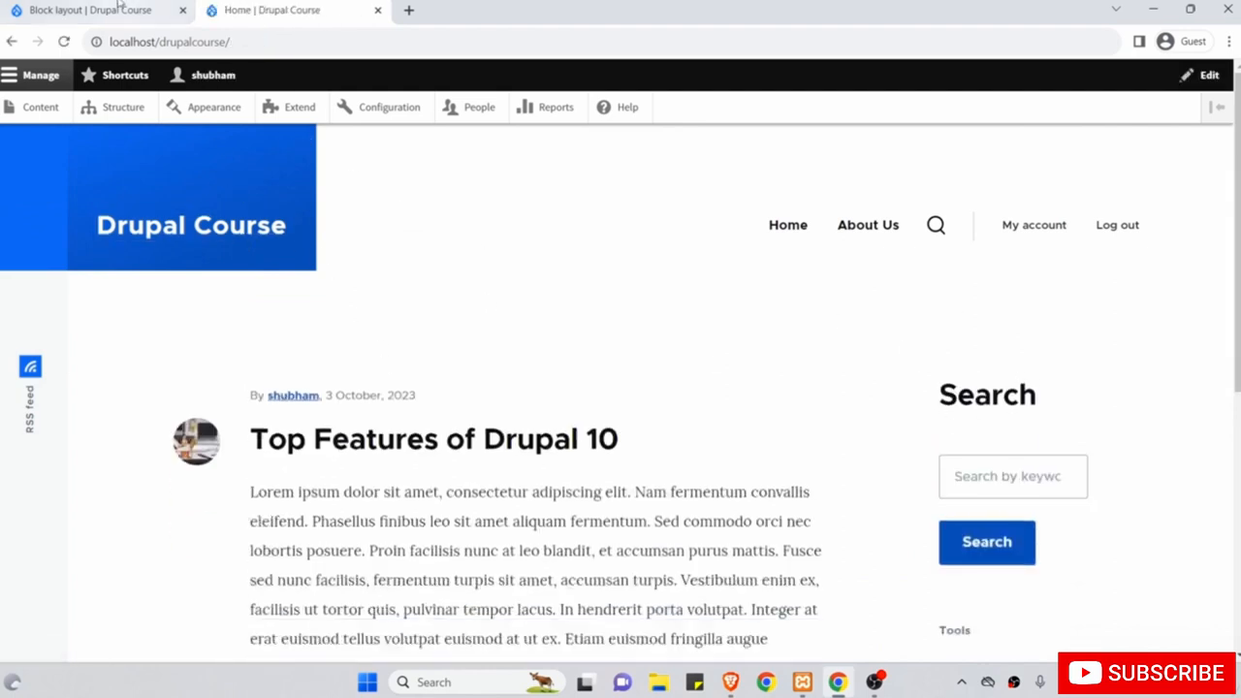
left_click(92, 7)
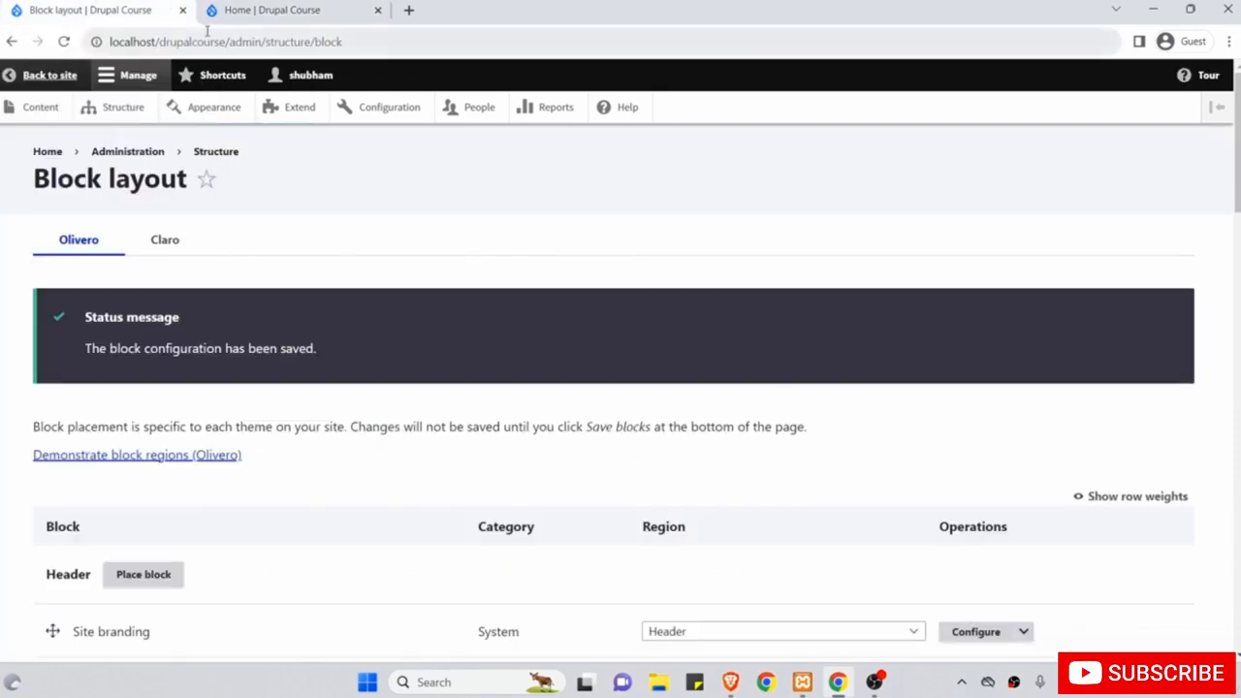
scroll(244, 272, "down", 5)
scroll(245, 272, "down", 11)
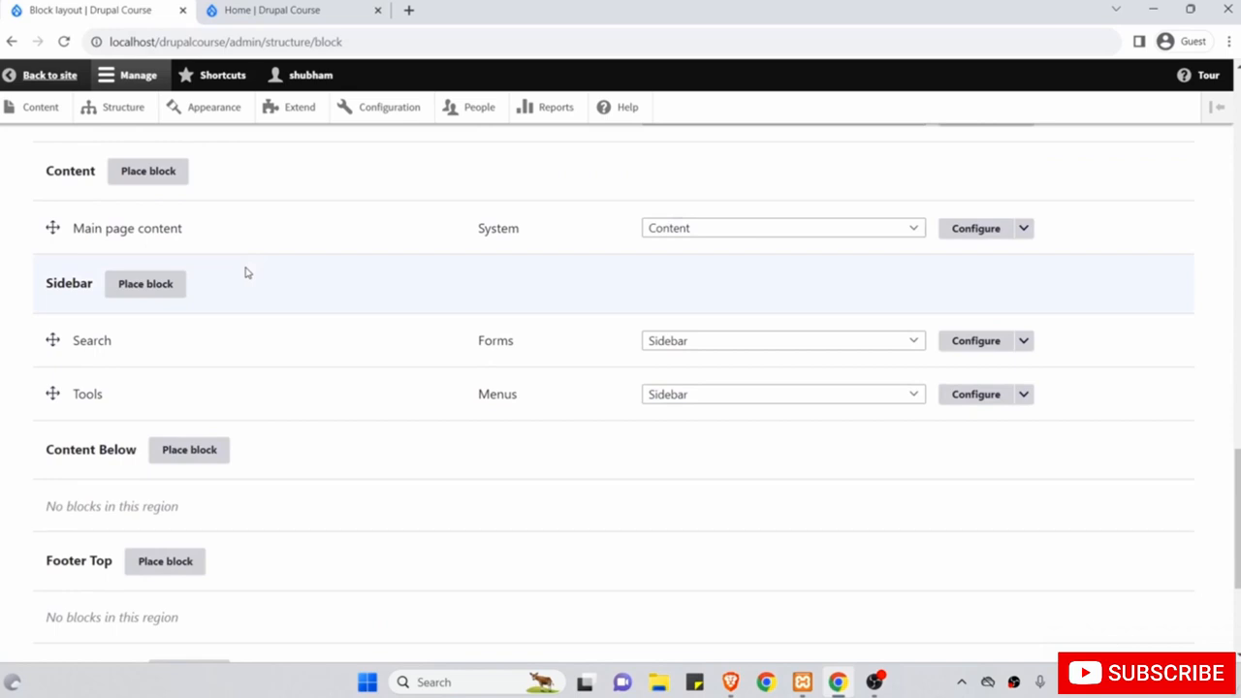
Open the Search block's Pages setting and copy the node/3 path from the About Us address.
left_click(975, 341)
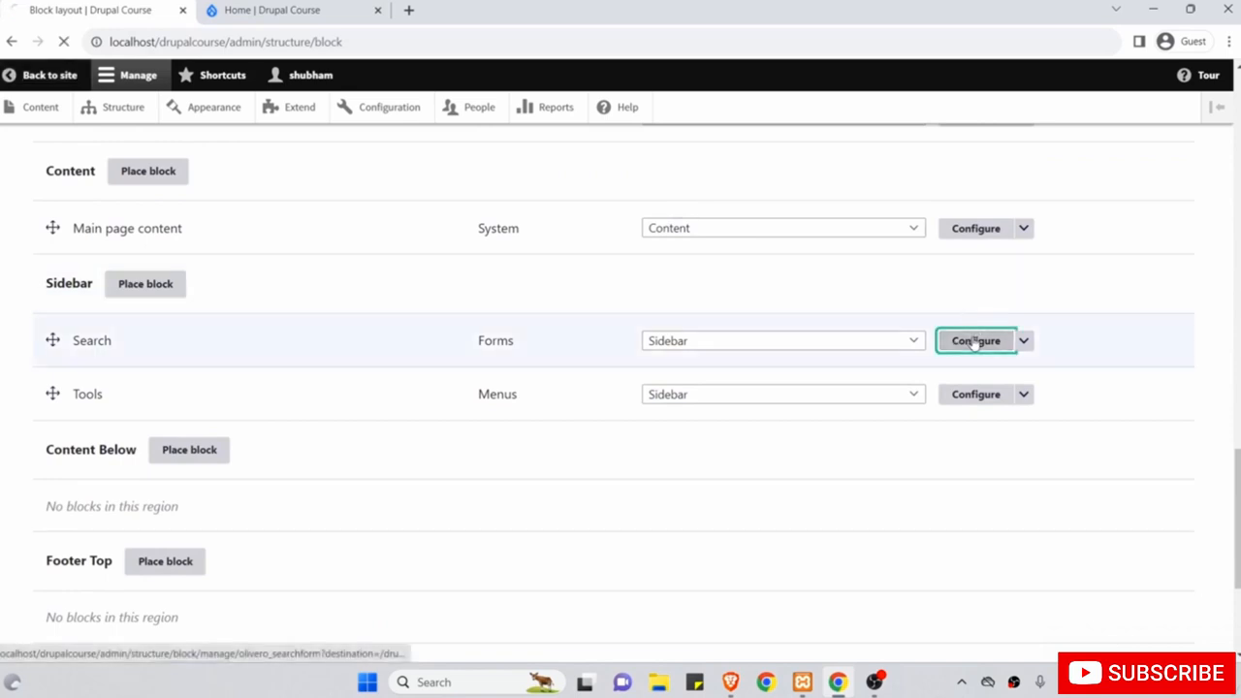
scroll(524, 430, "down", 3)
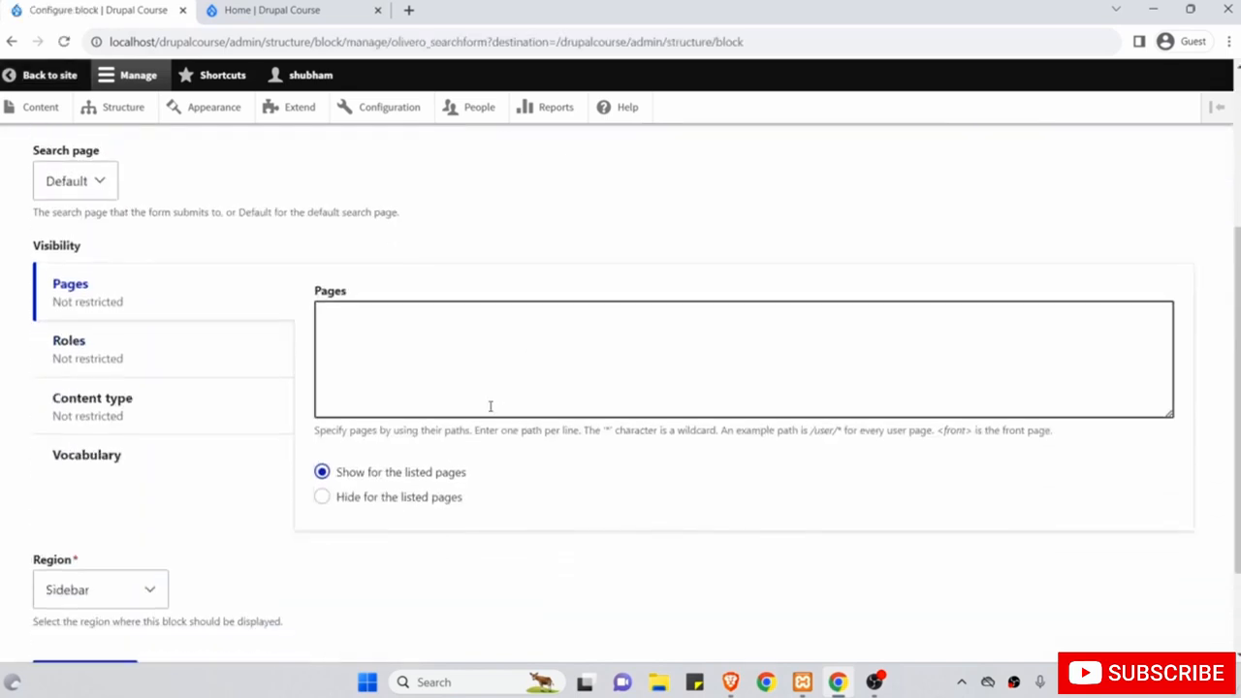
left_click(471, 343)
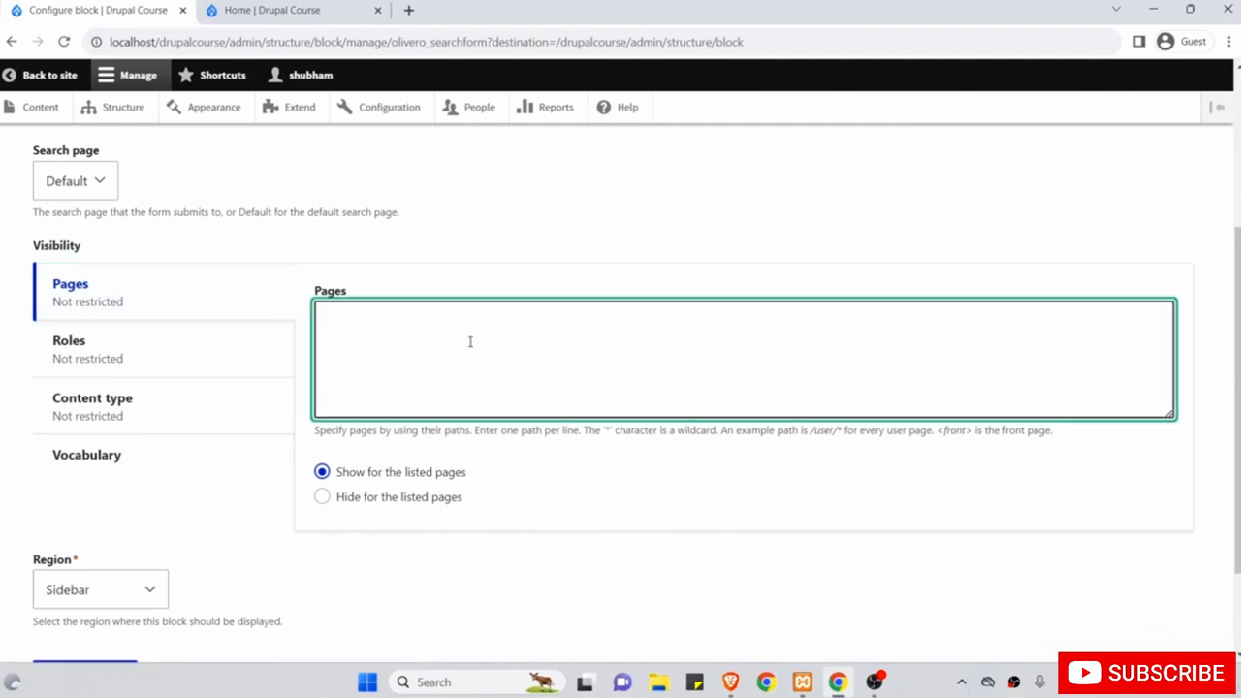
scroll(470, 341, "up", 1)
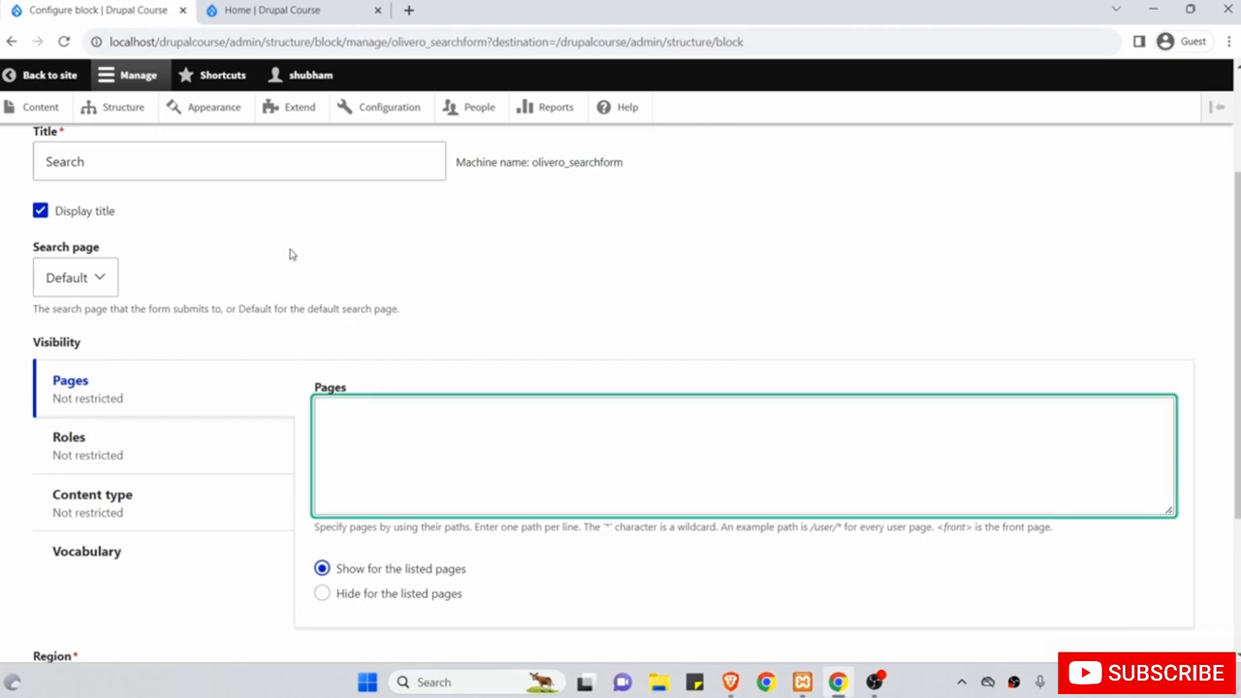
left_click(254, 10)
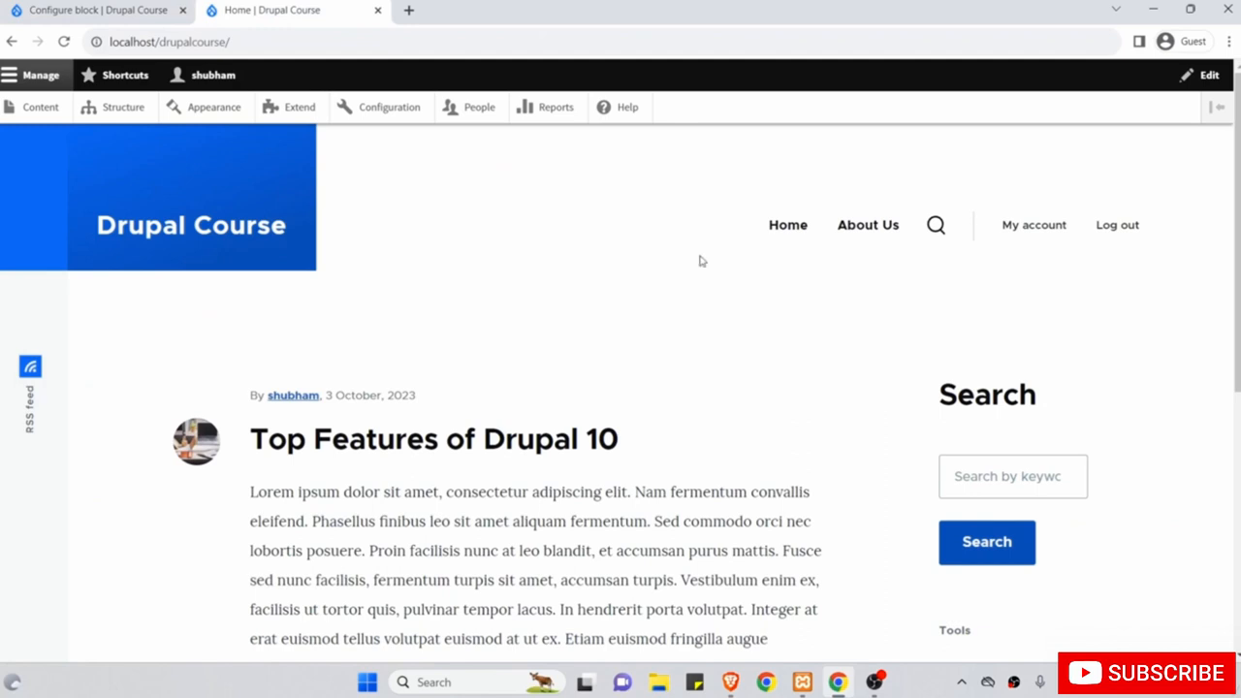
left_click(867, 229)
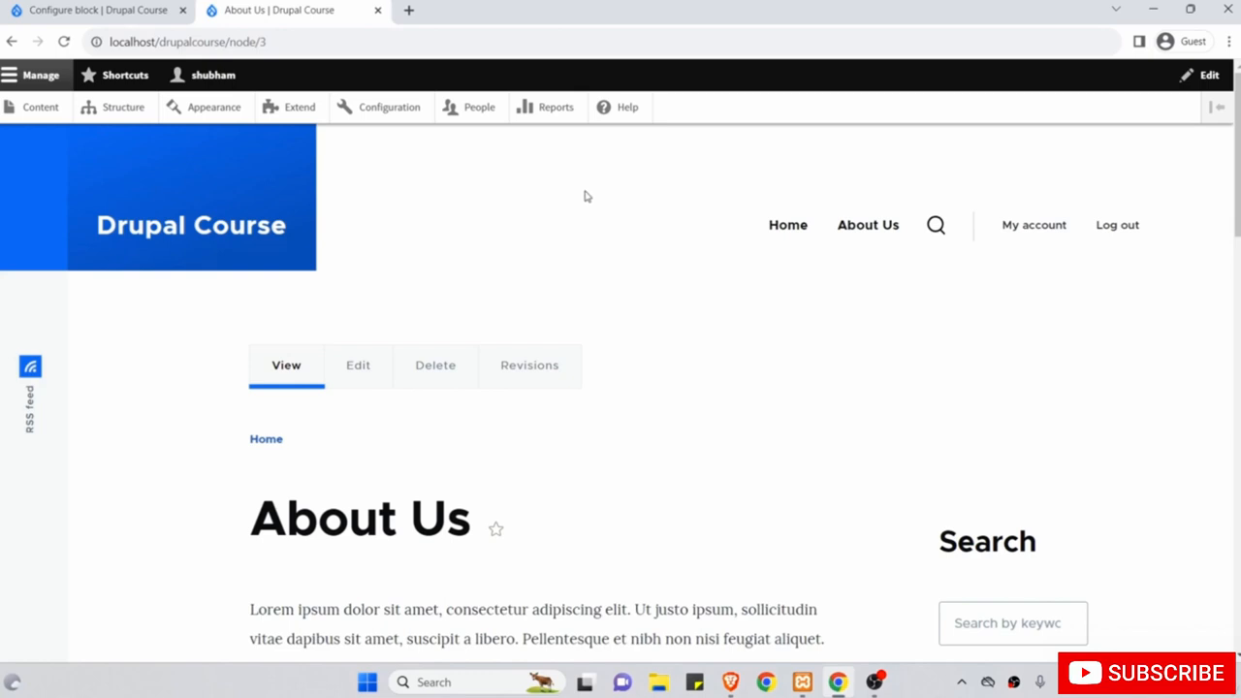
left_click_drag(314, 43, 225, 42)
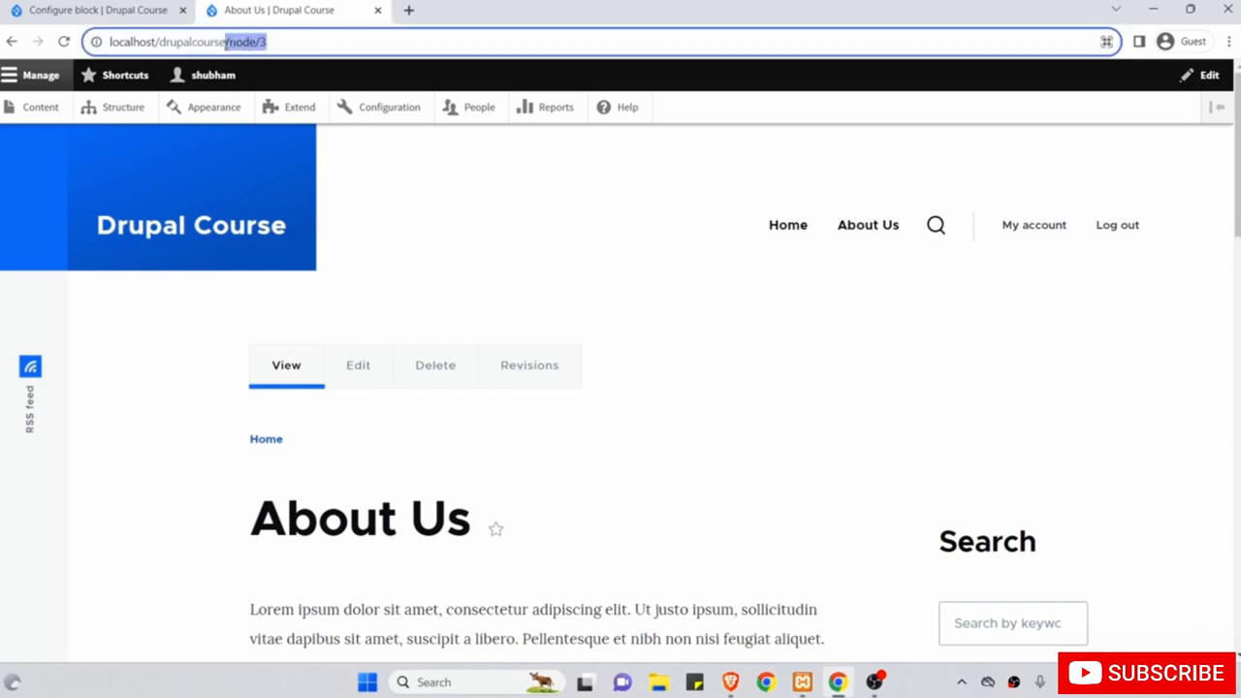
right_click(248, 44)
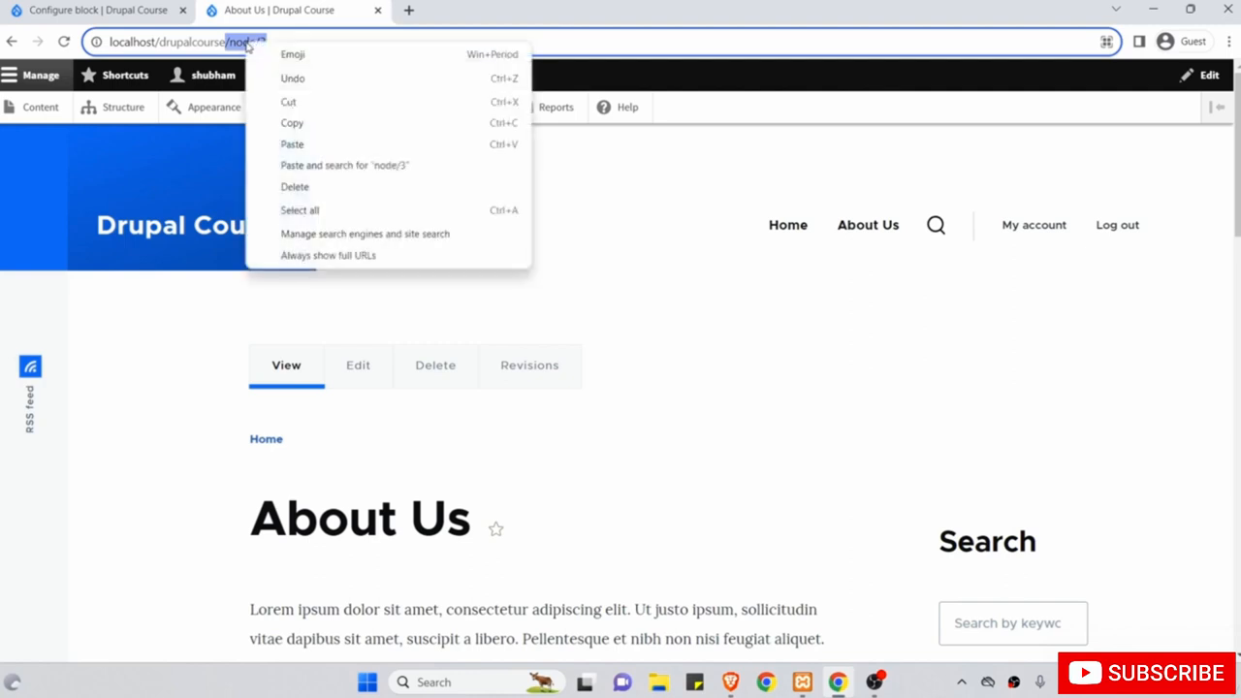
left_click(292, 124)
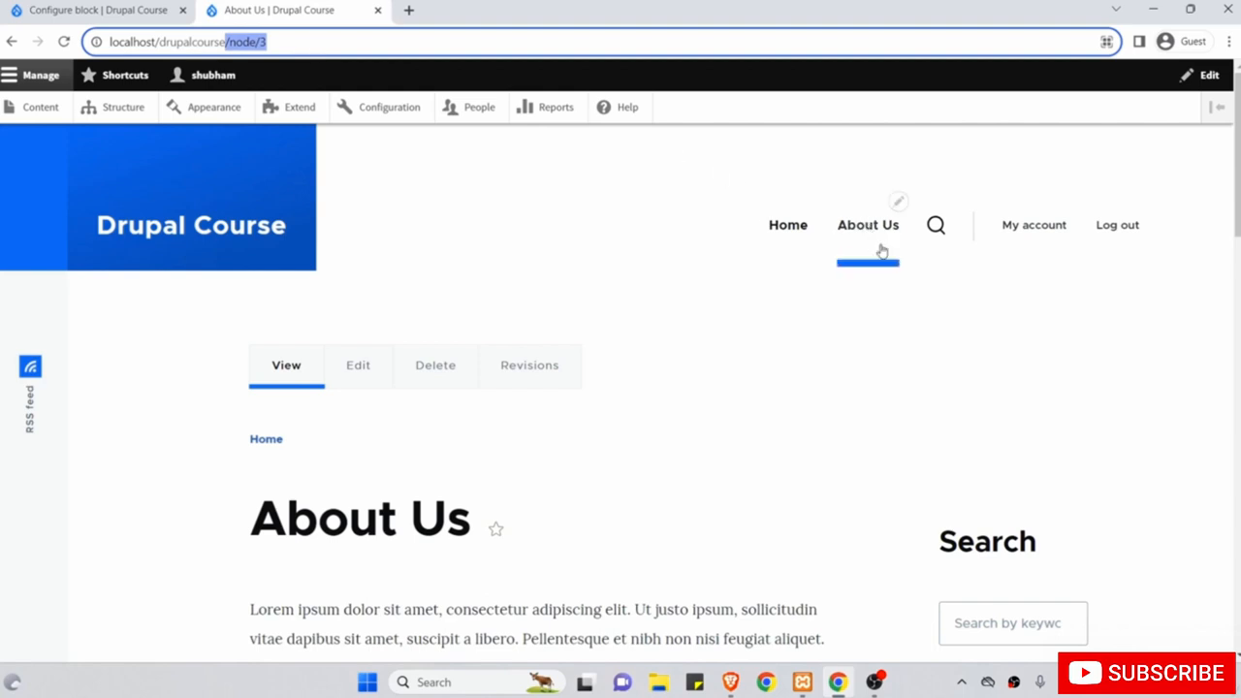
Paste /node/3 into the Pages box with 'Show for the listed pages' selected.
left_click(80, 8)
scroll(208, 304, "down", 1)
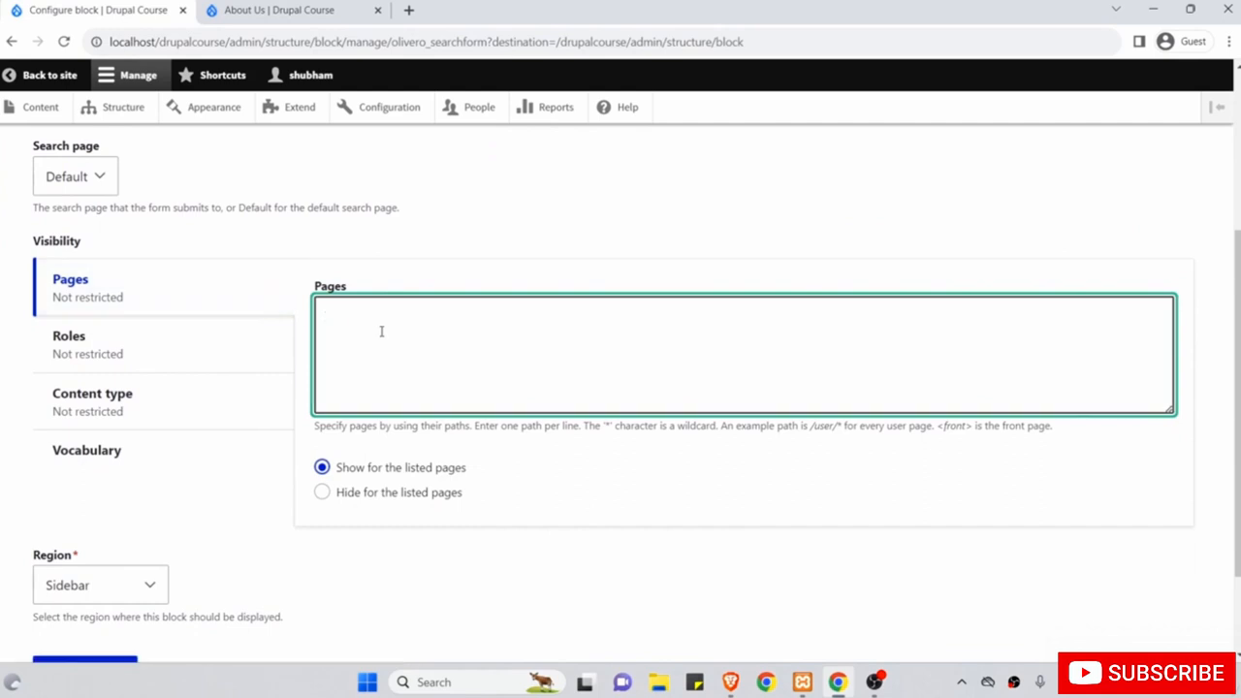
right_click(381, 331)
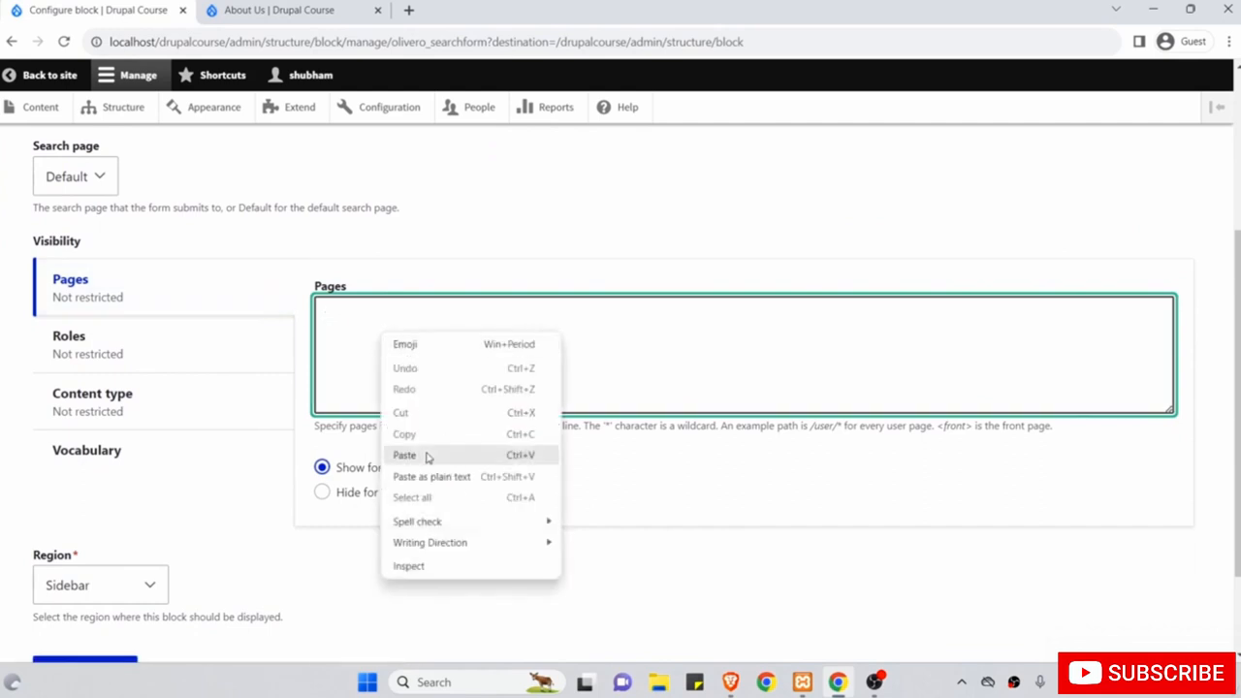
left_click(404, 455)
scroll(475, 475, "down", 1)
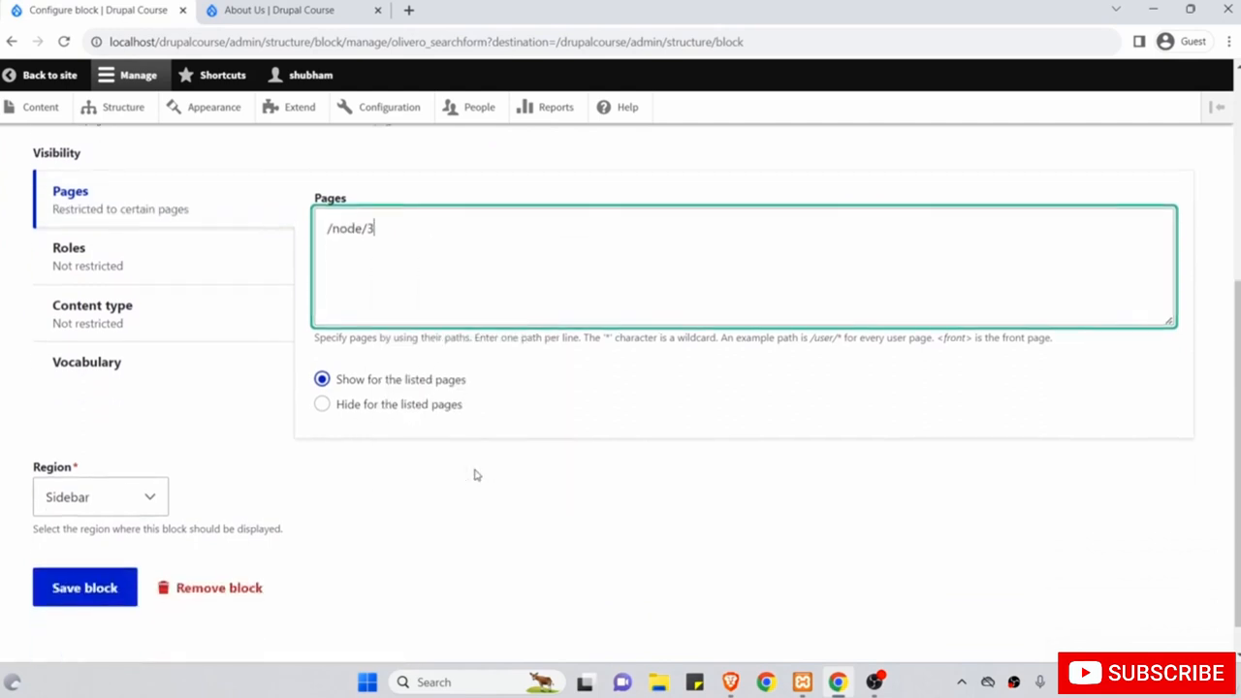
left_click(325, 378)
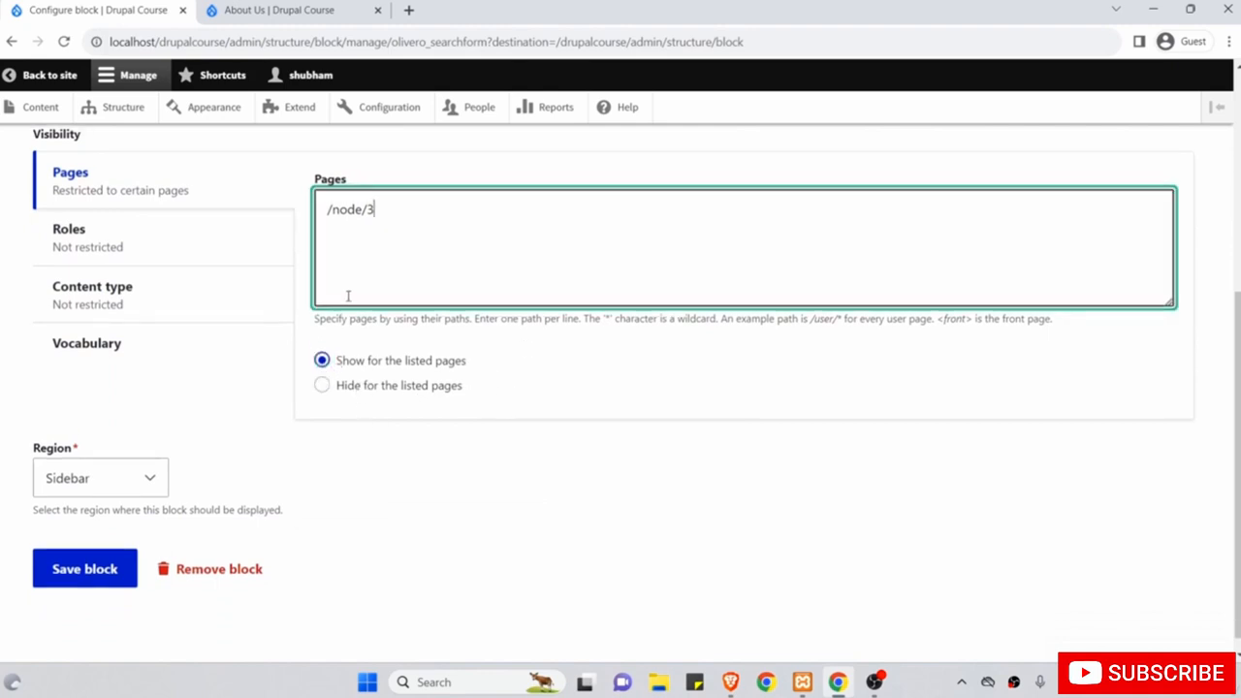
scroll(348, 297, "up", 1)
scroll(348, 296, "up", 2)
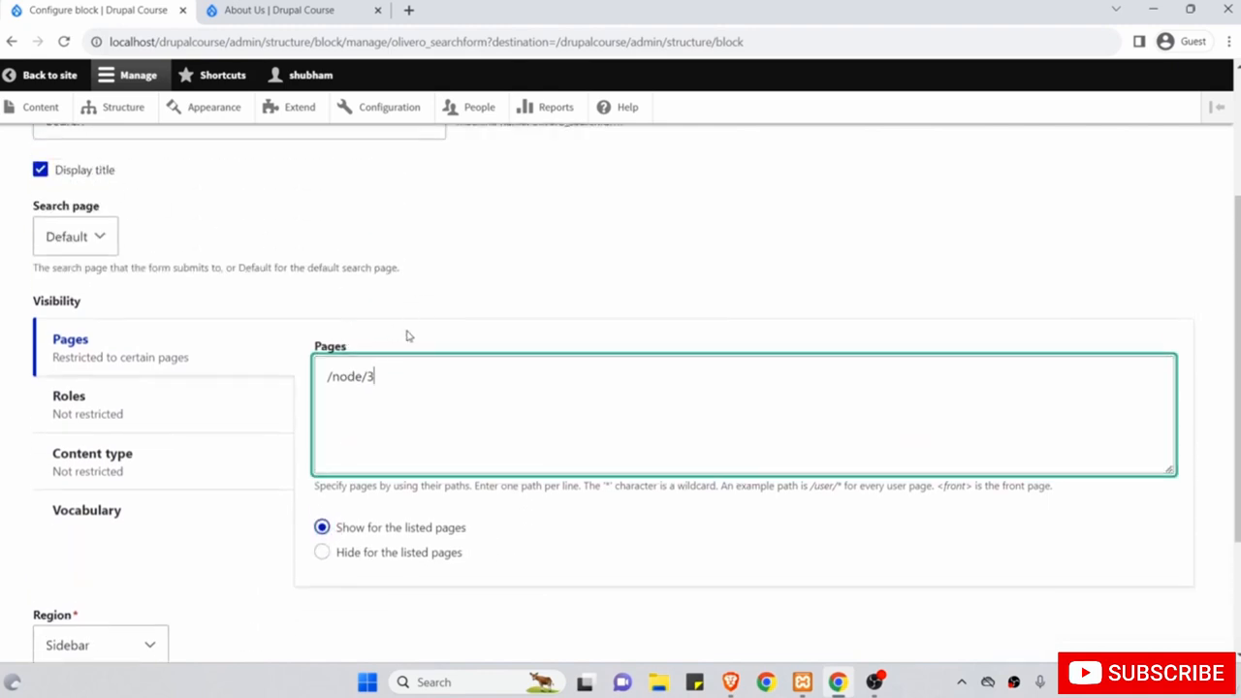
Tidy the /node/3 entry without adding other paths and save the Search block.
left_click_drag(410, 423, 295, 362)
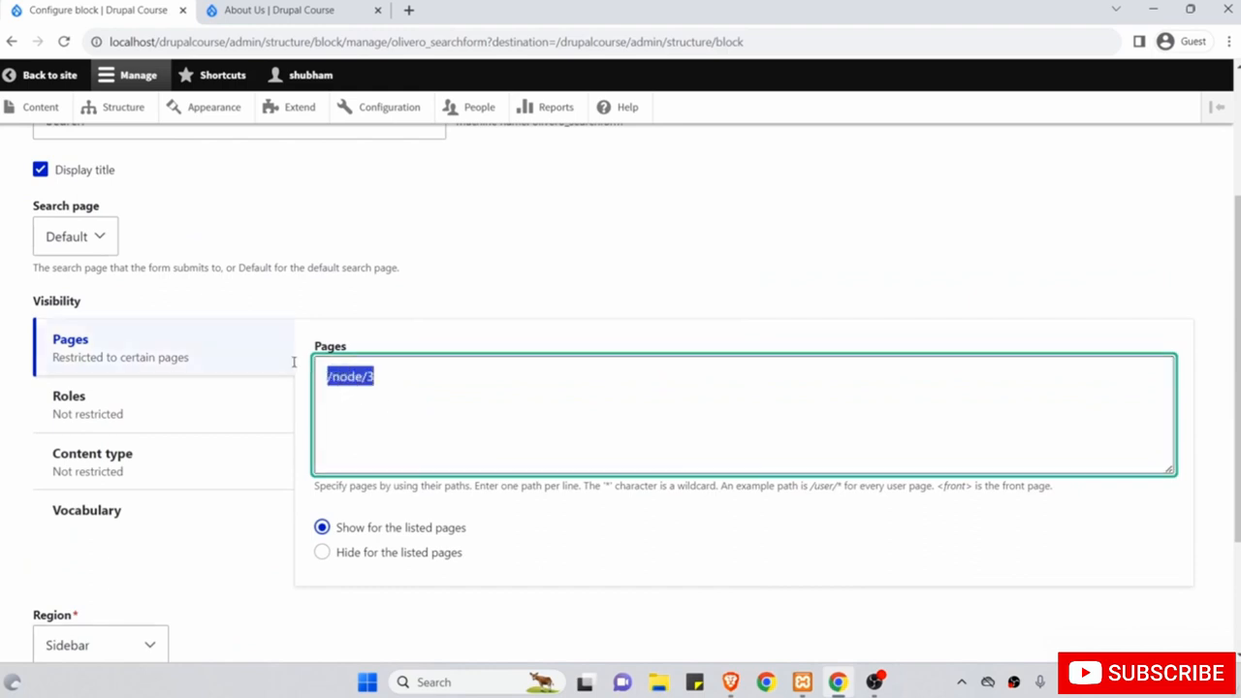
left_click(407, 375)
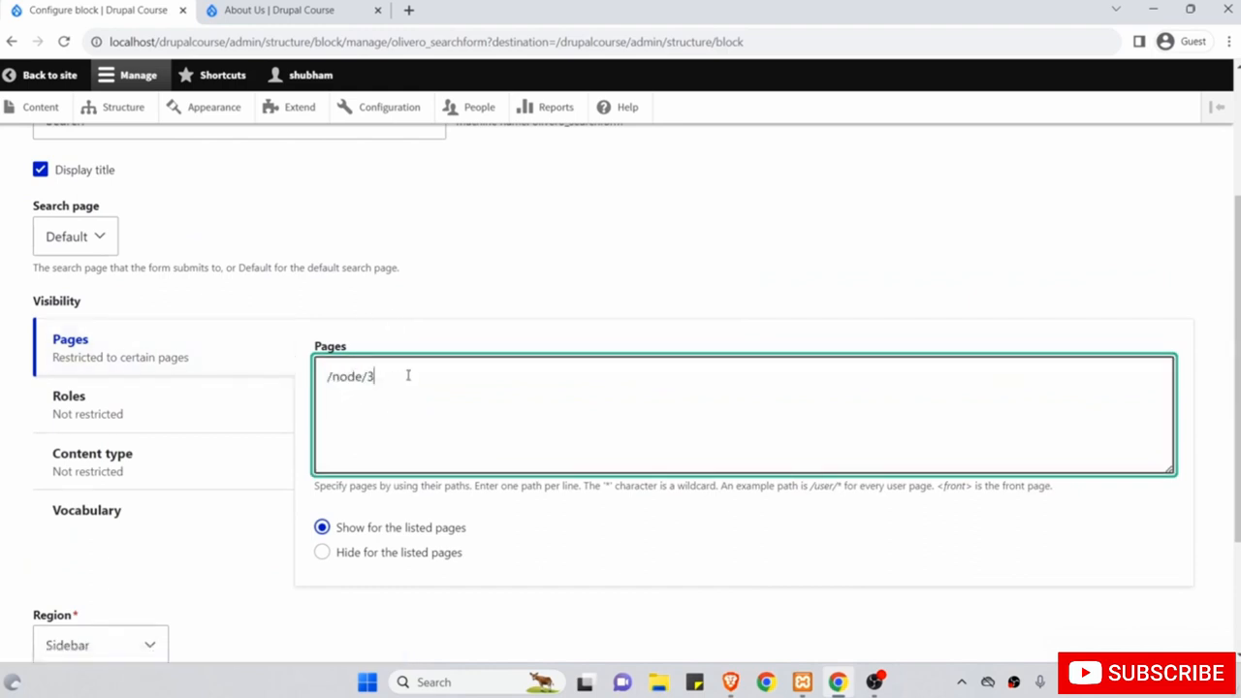
key("Return")
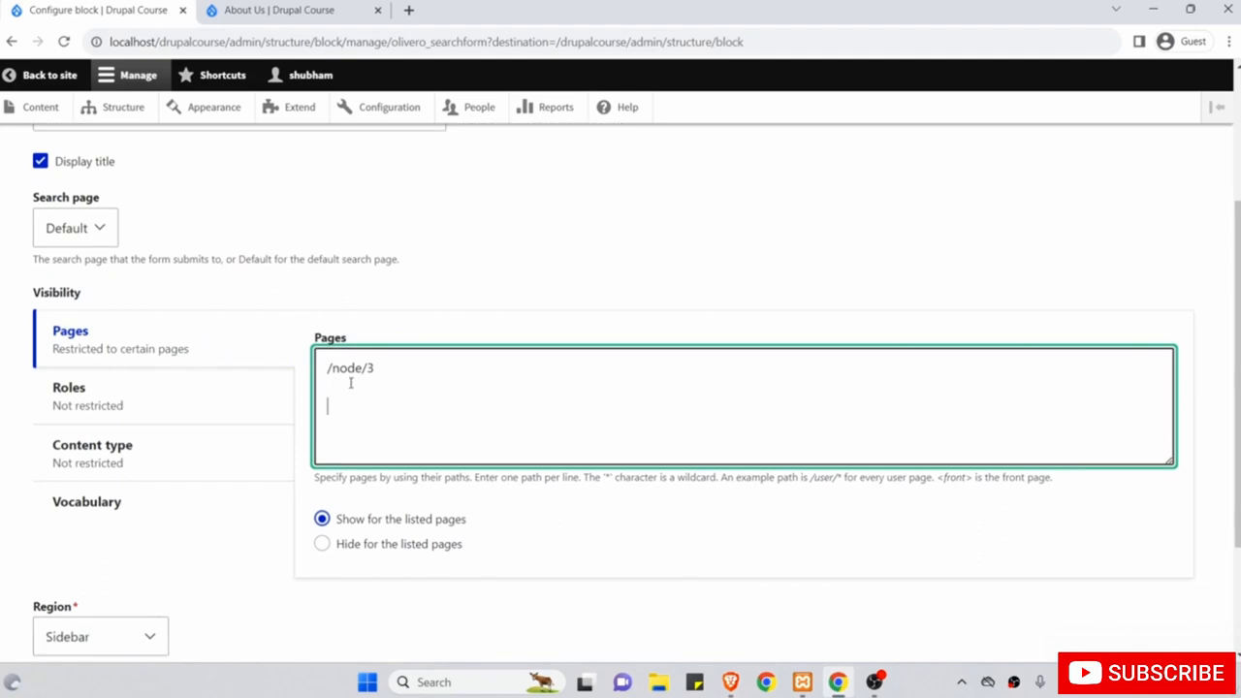
left_click(338, 385)
right_click(339, 385)
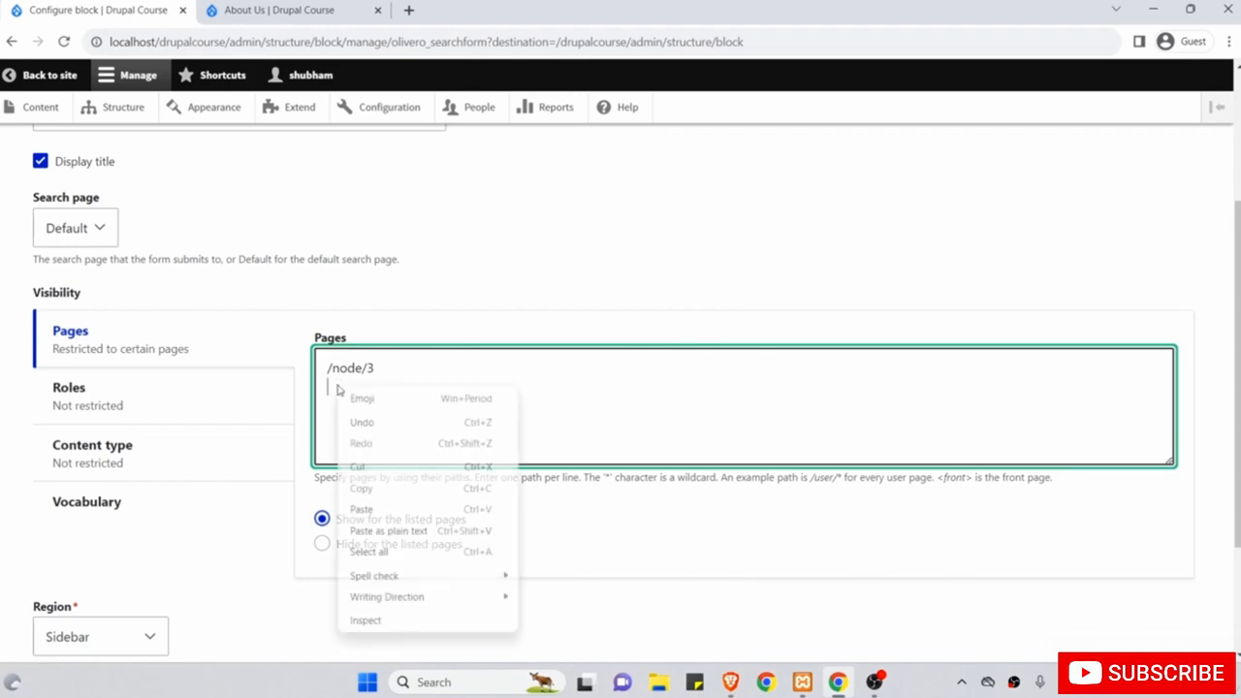
left_click(413, 258)
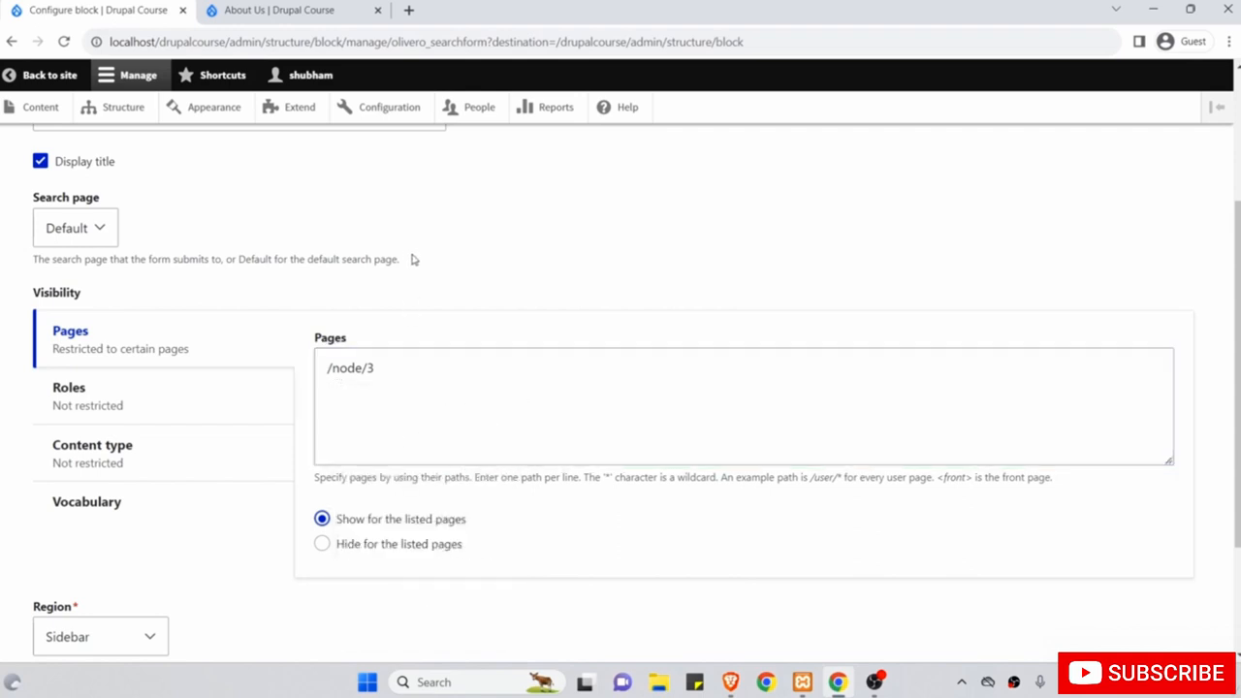
scroll(415, 258, "down", 2)
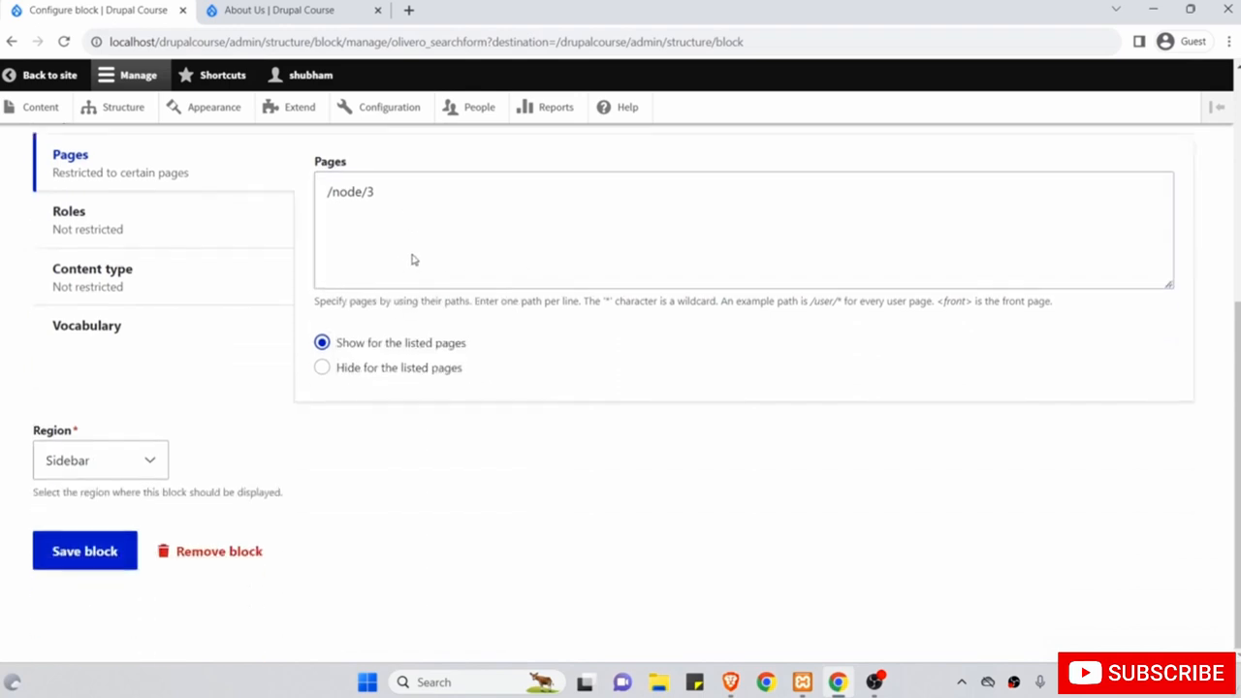
left_click(103, 553)
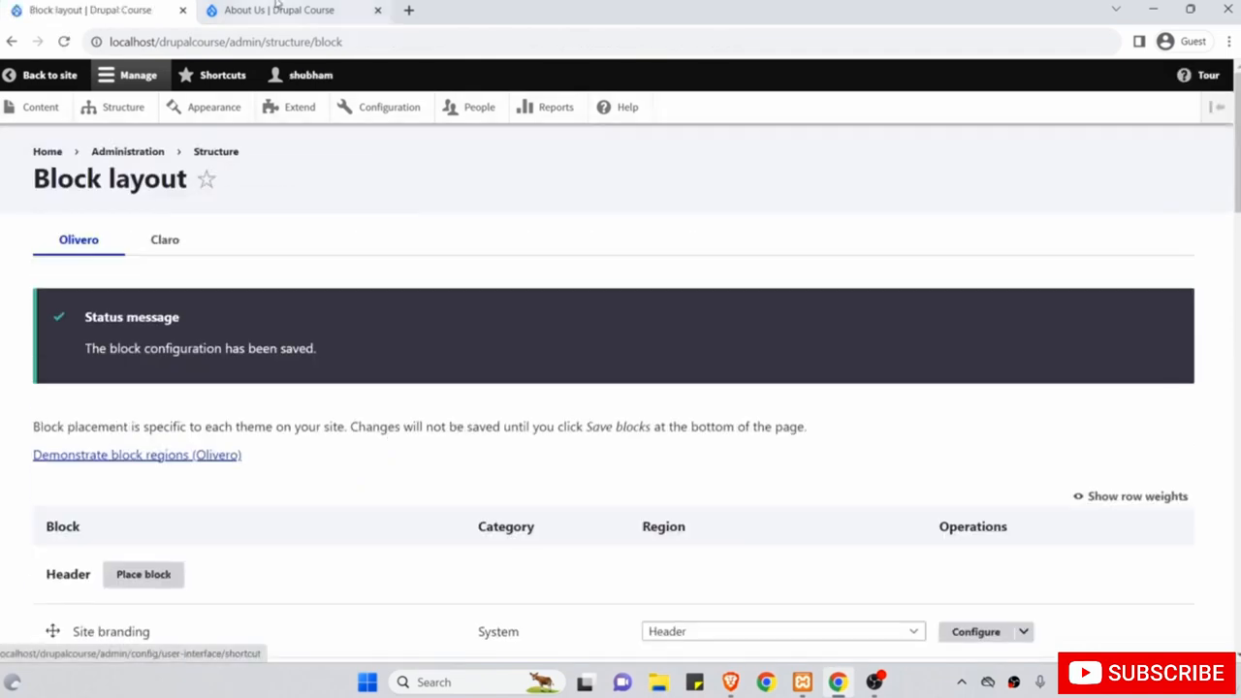
Reload About Us, visit Home, then open the Top Features article and note its node/4 path.
left_click(277, 9)
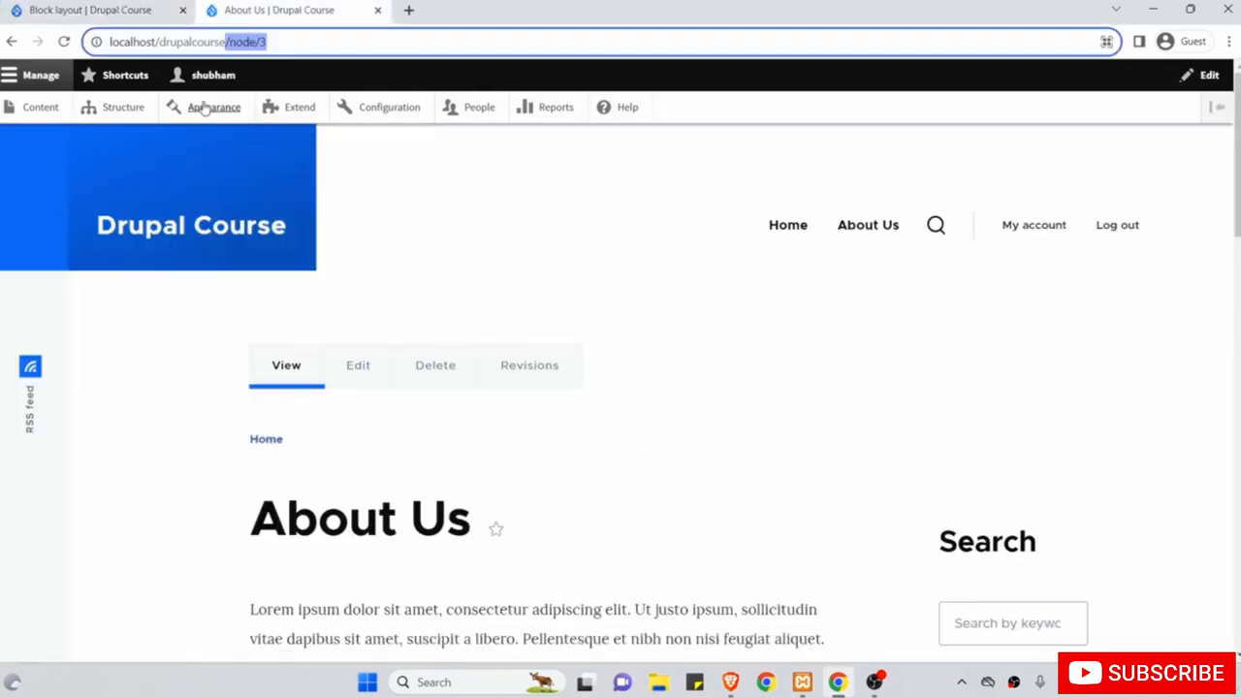
left_click(64, 42)
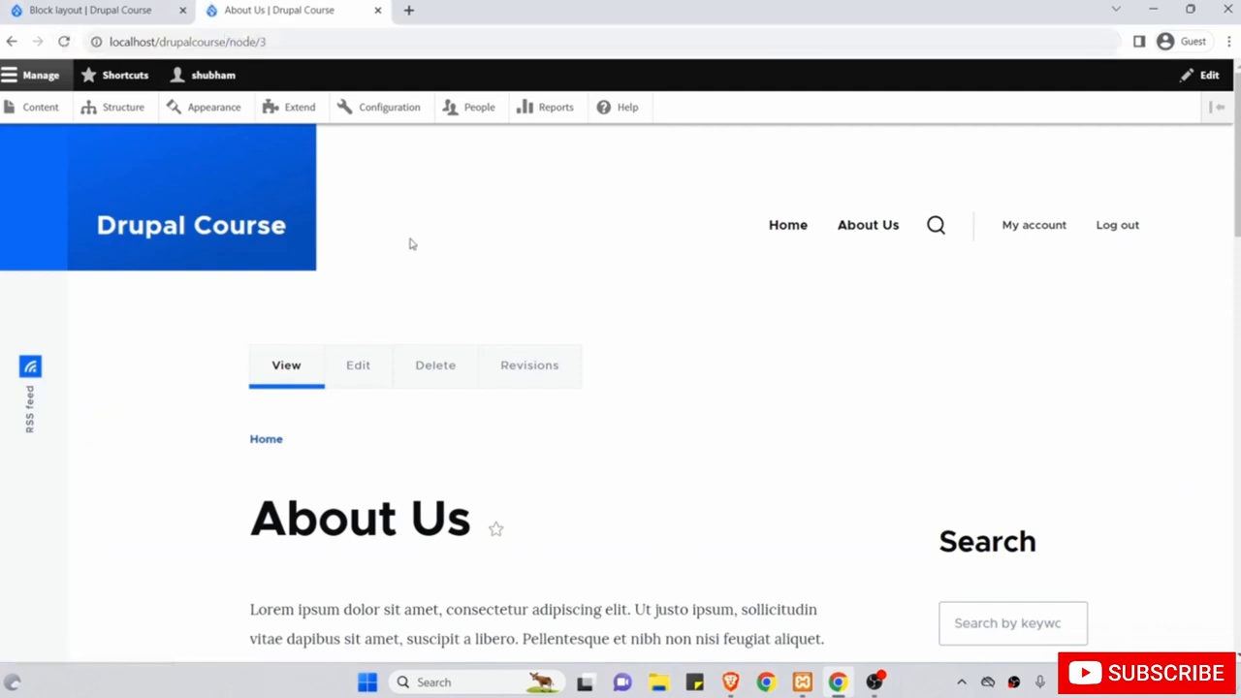
left_click(788, 229)
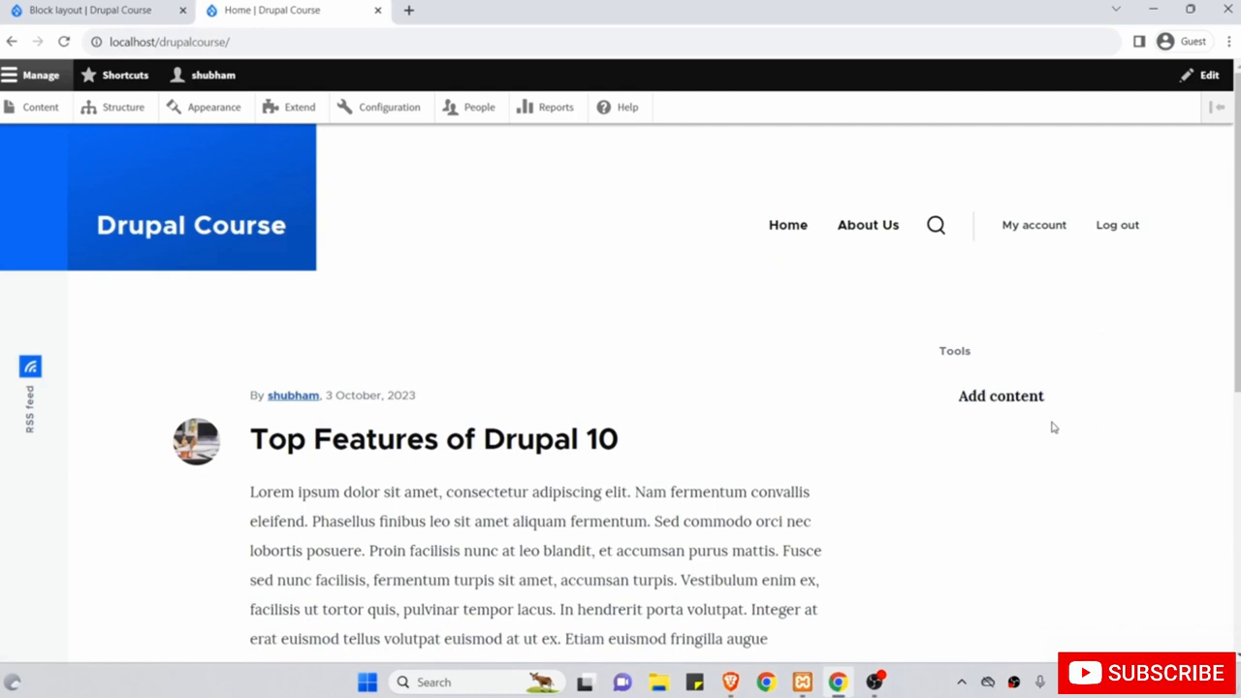
left_click(577, 441)
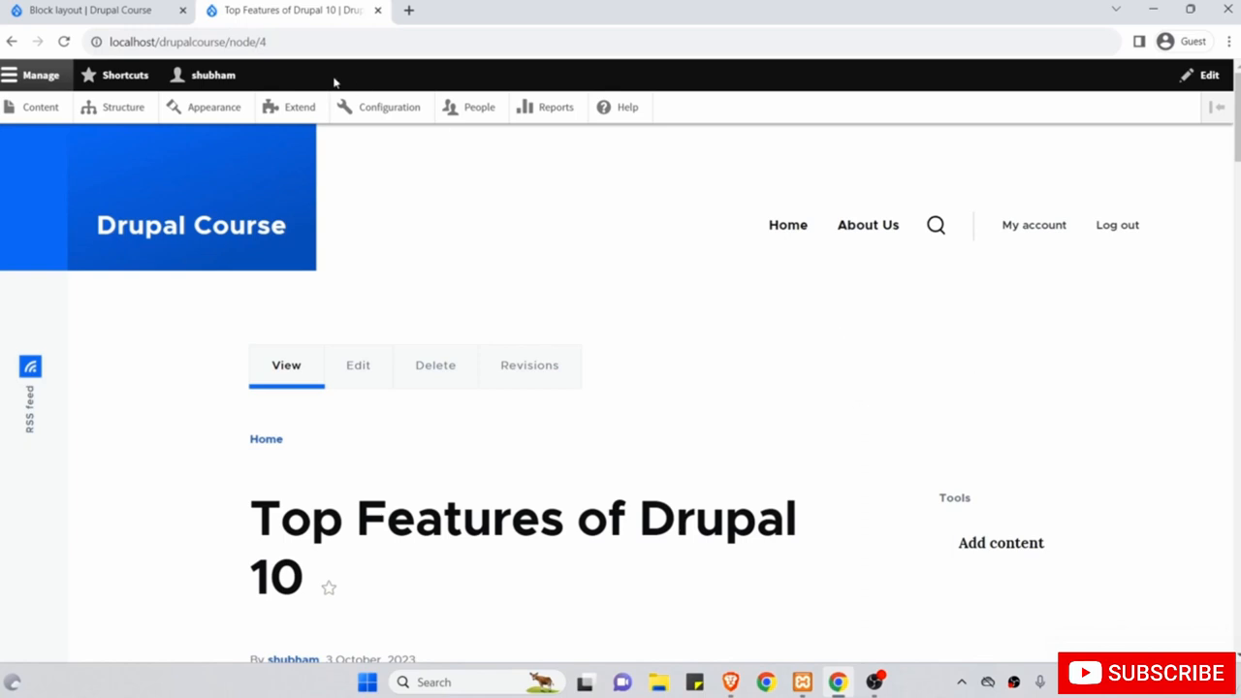
left_click_drag(293, 41, 229, 41)
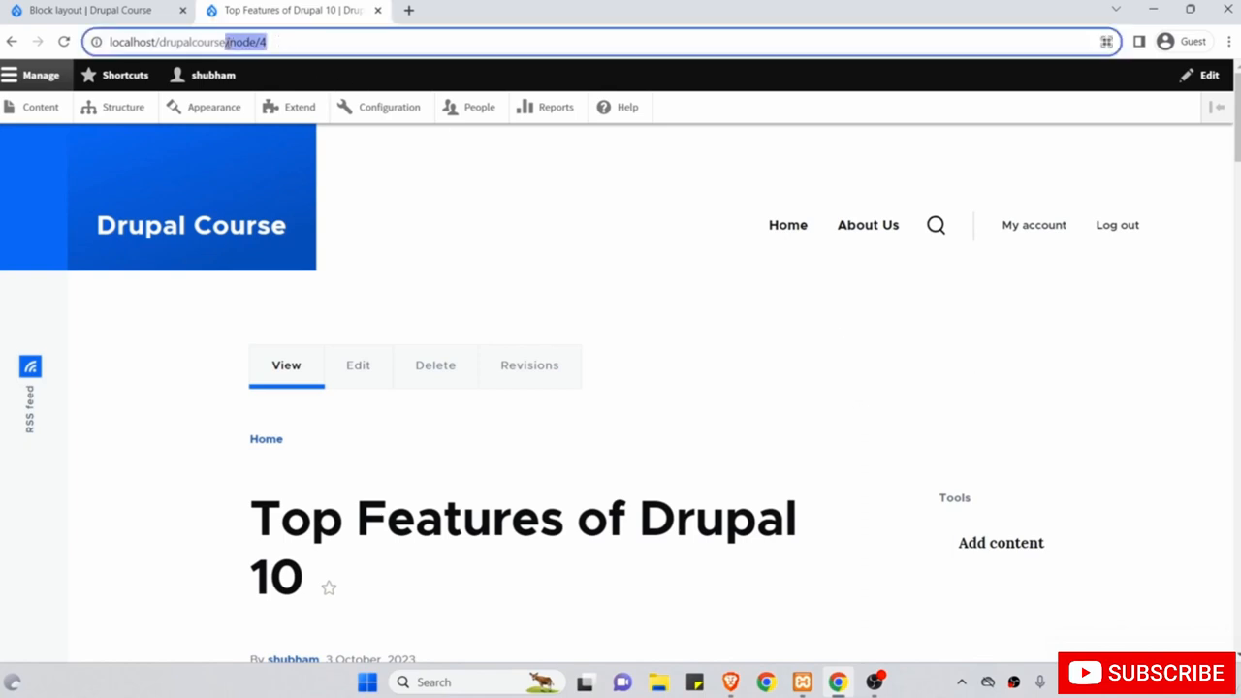
Switch the Search block's /node/3 Pages rule to 'Hide for the listed pages' and save.
left_click(109, 8)
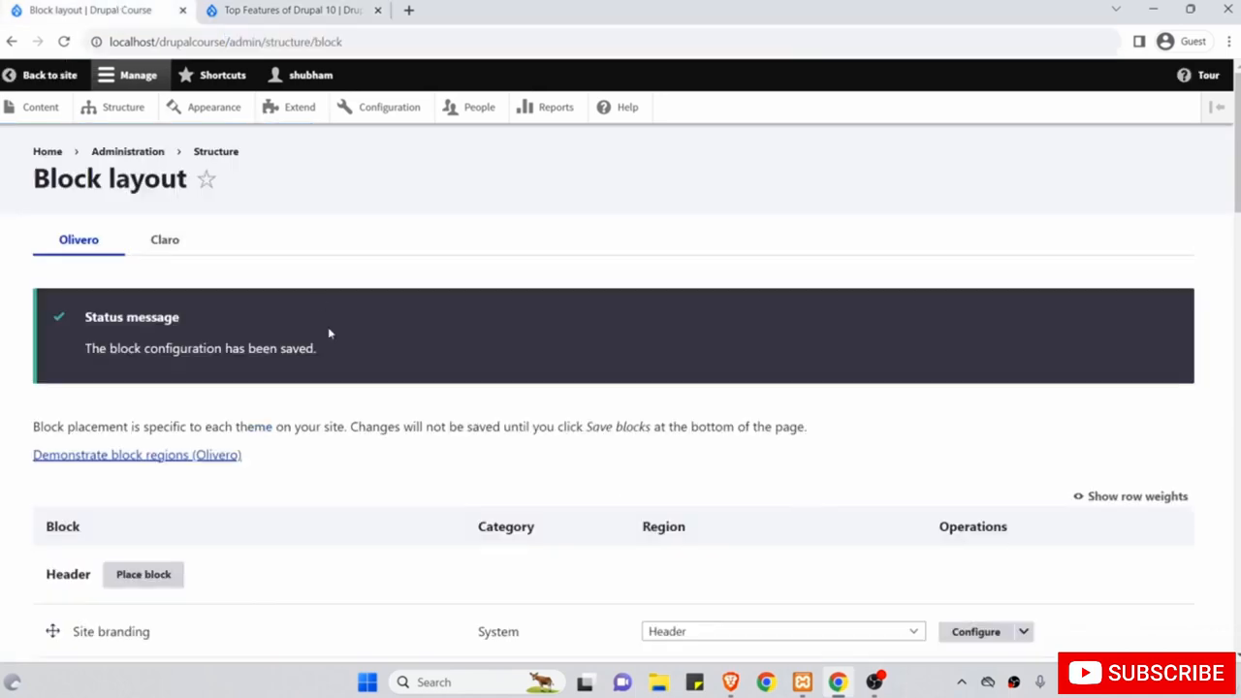
scroll(329, 333, "down", 15)
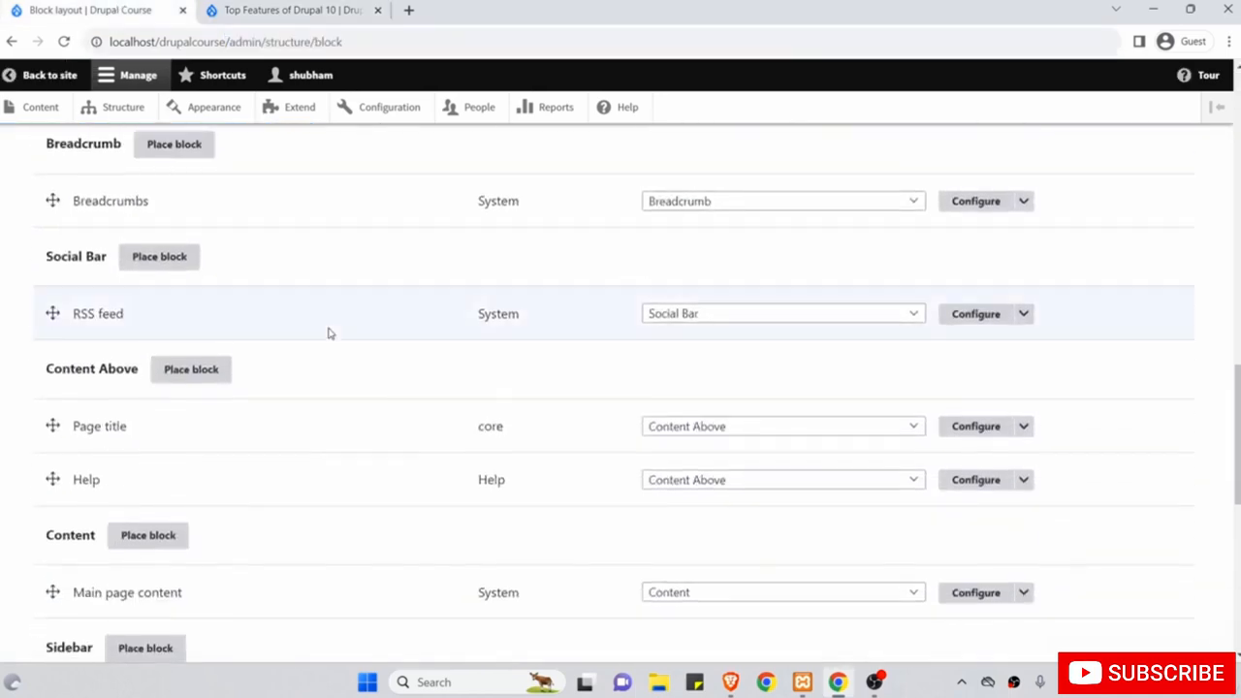
scroll(329, 334, "down", 3)
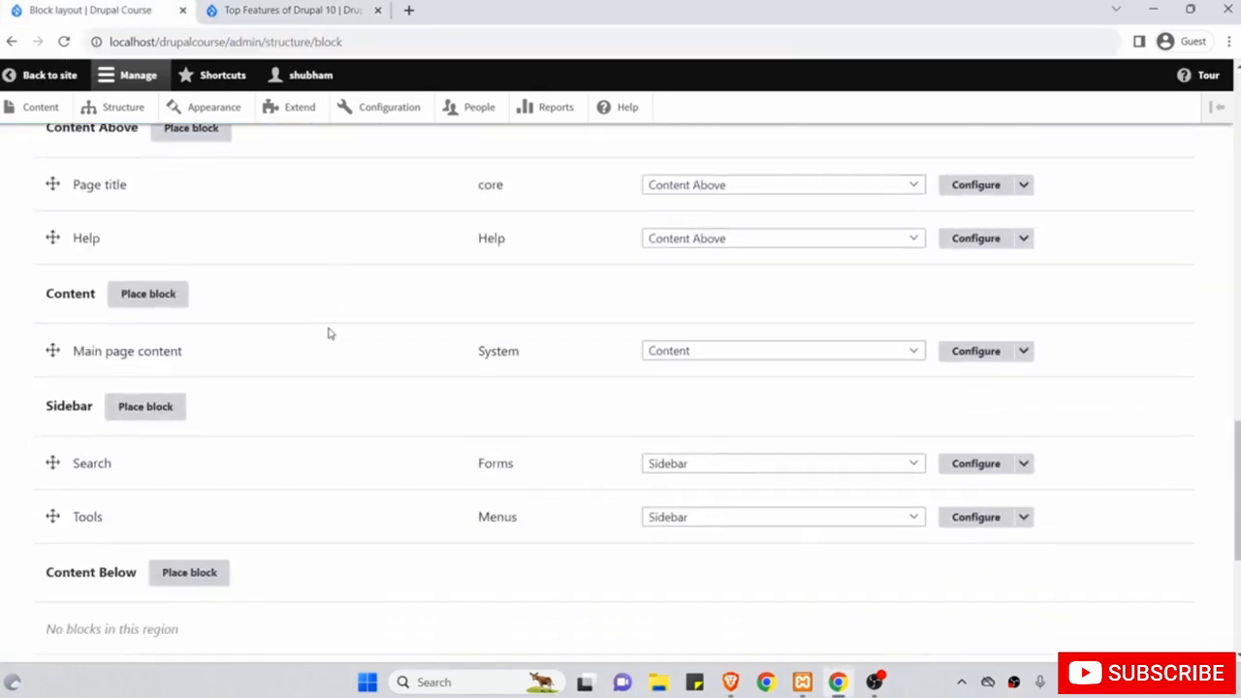
left_click(977, 463)
scroll(980, 465, "down", 3)
left_click(624, 346)
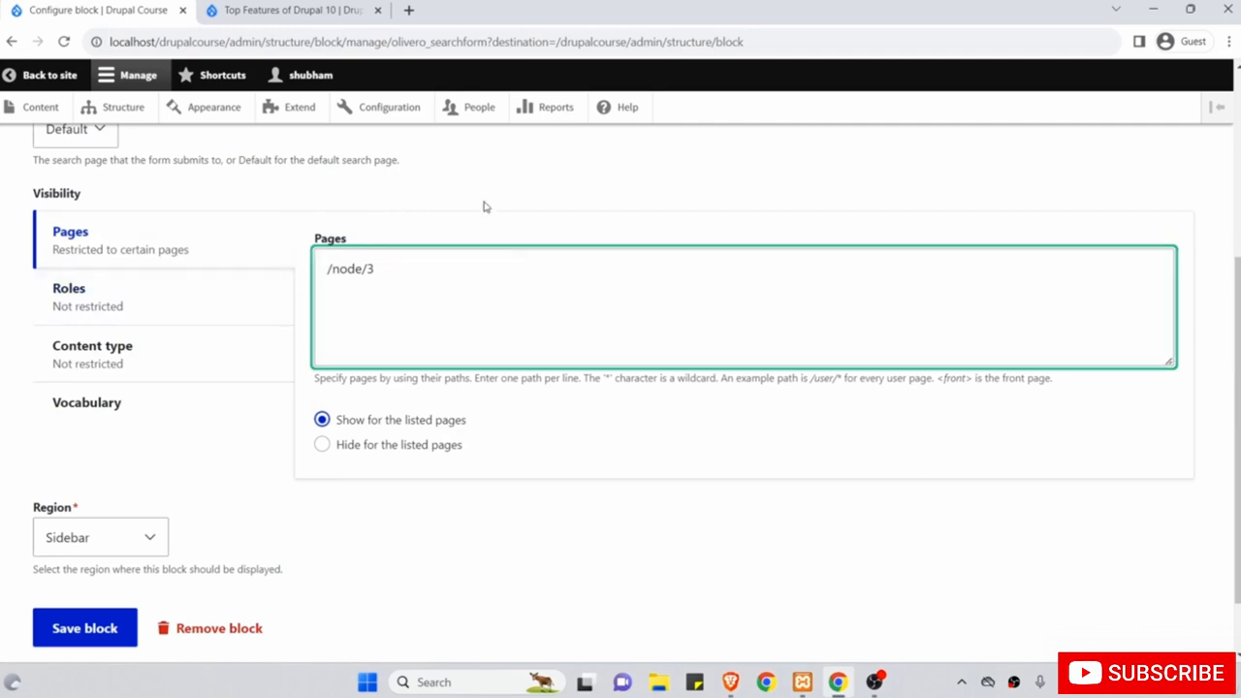
left_click(322, 444)
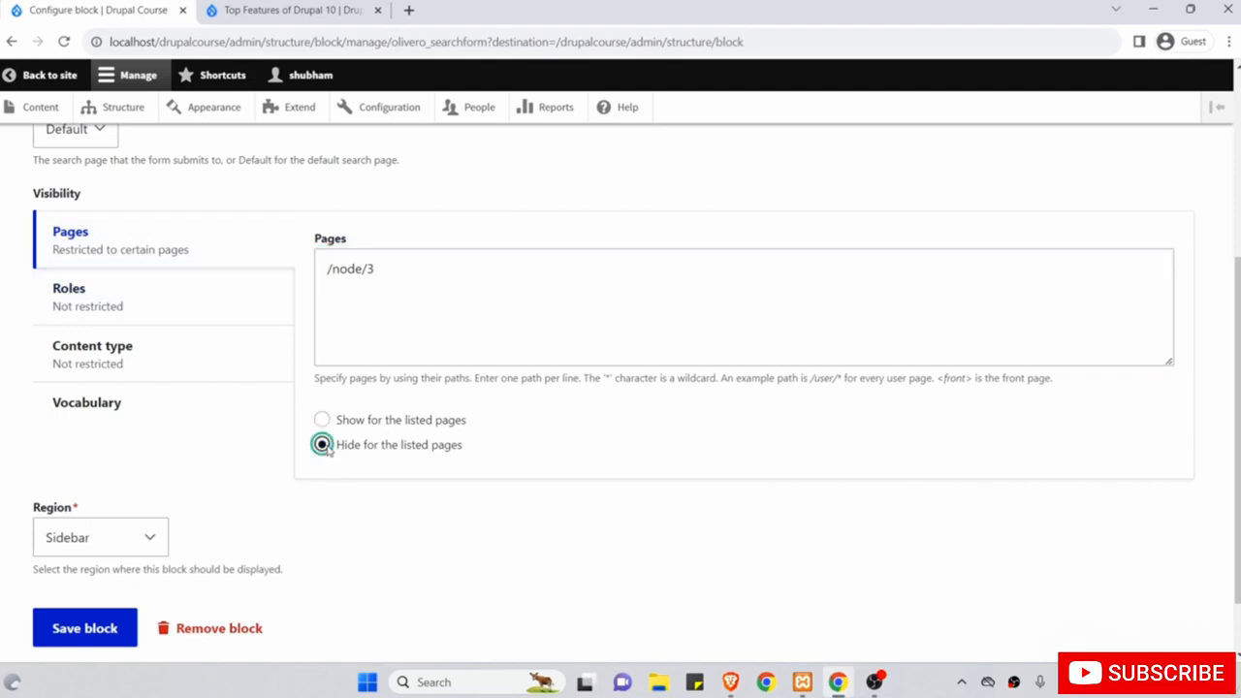
left_click(97, 630)
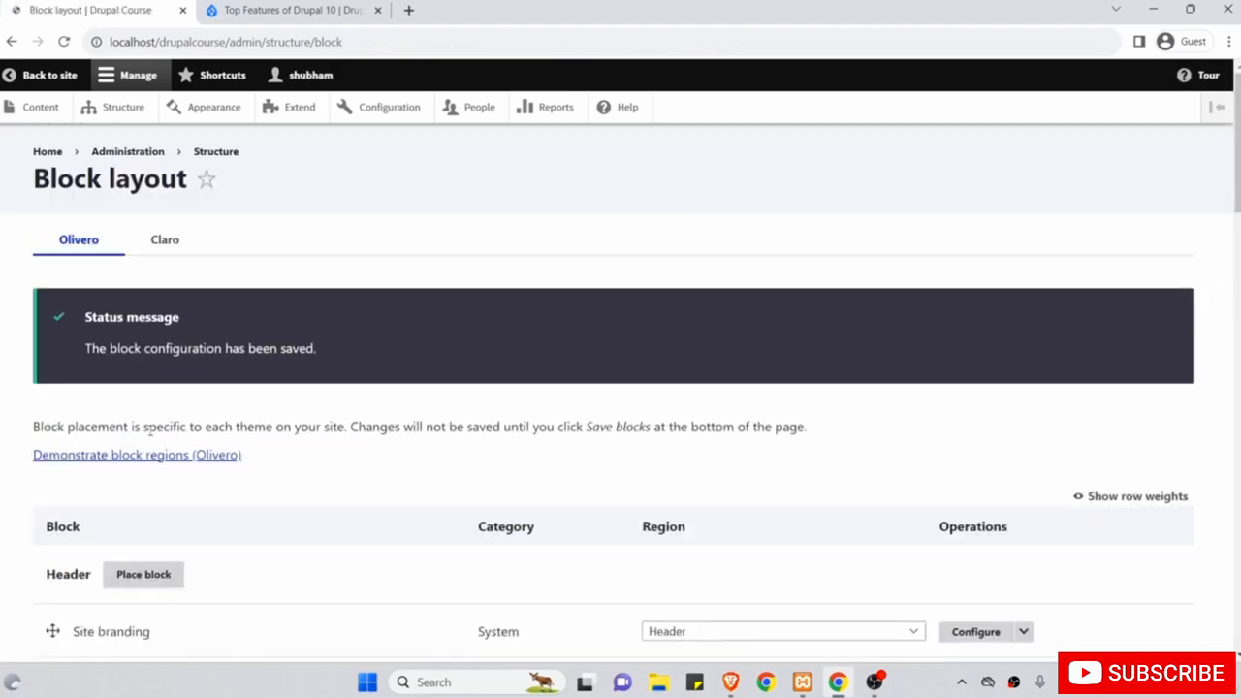
Reload the article, compare the Home and About Us sidebars, then scroll Block layout to Sidebar.
left_click(244, 14)
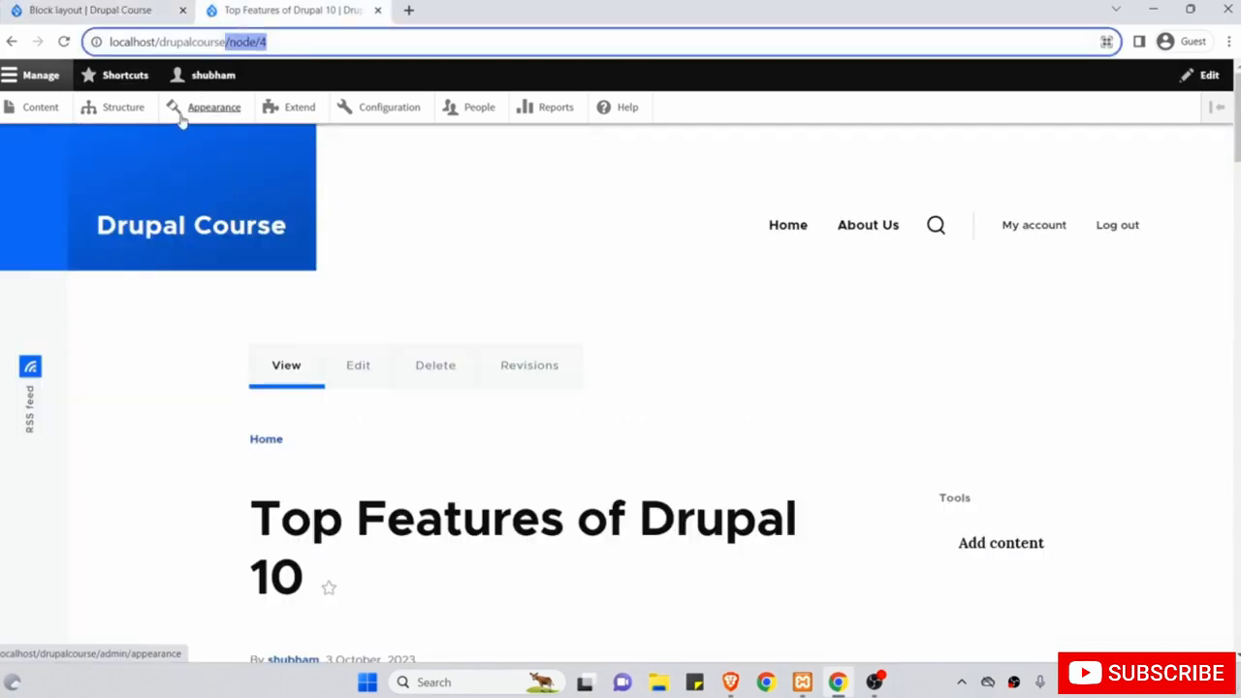
left_click(82, 10)
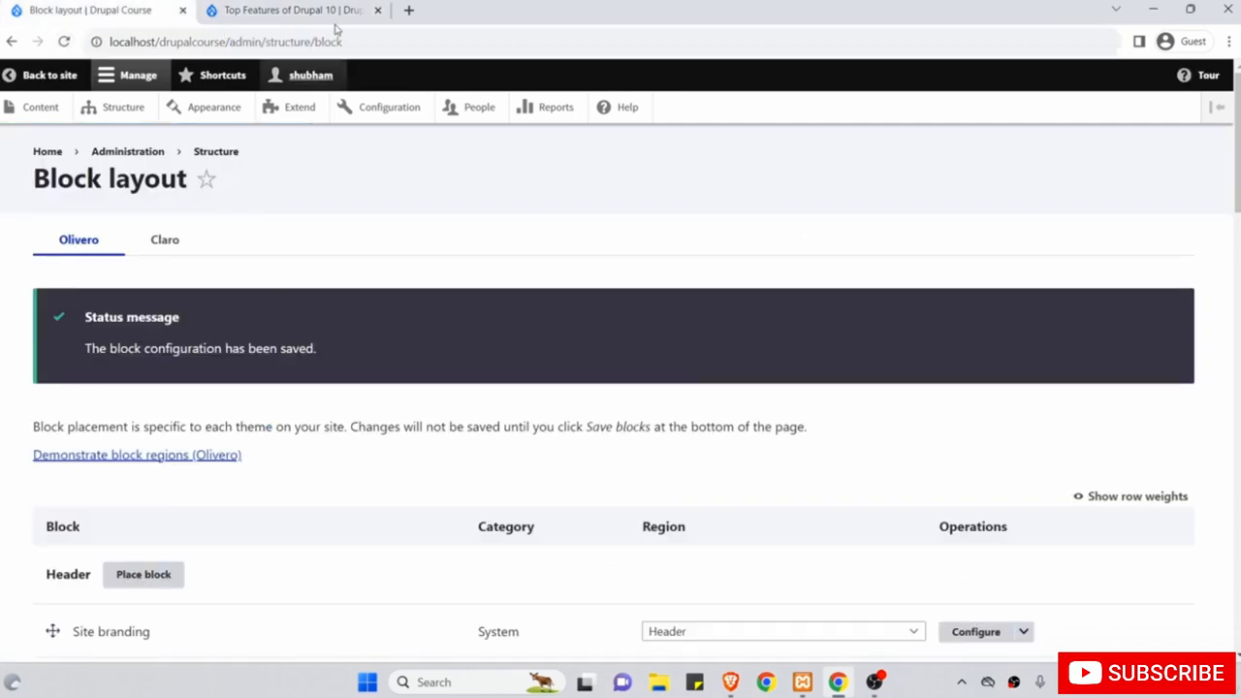
left_click(324, 9)
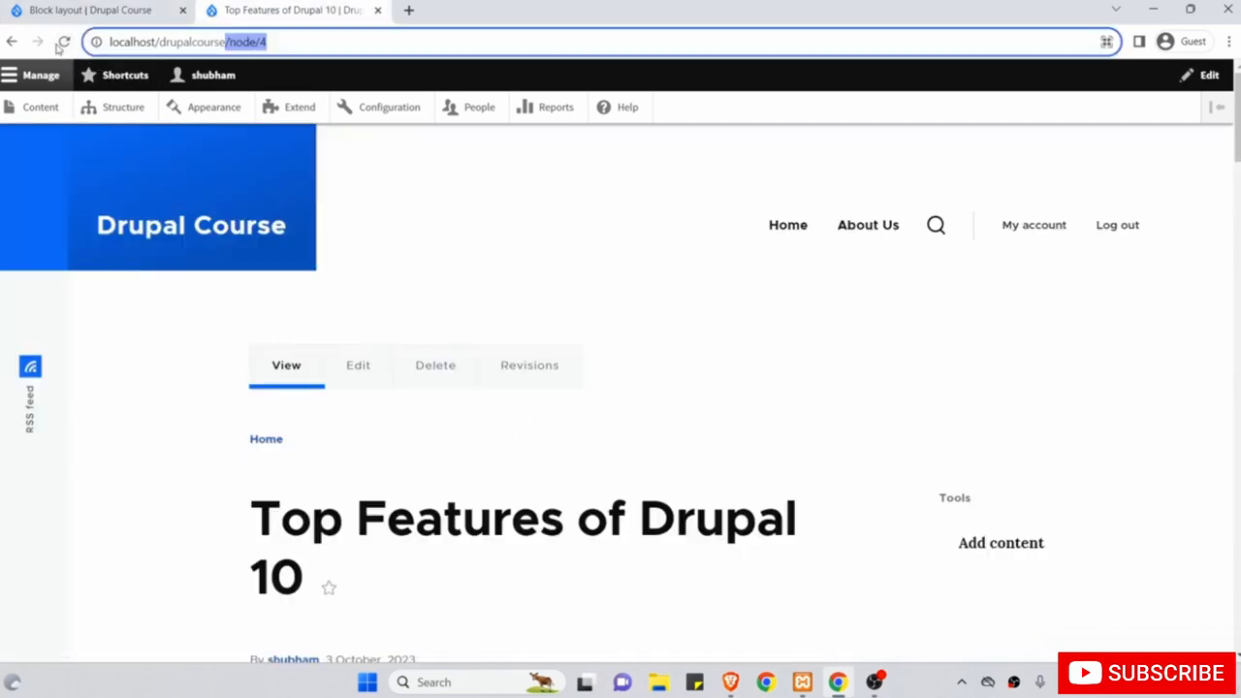
key("Return")
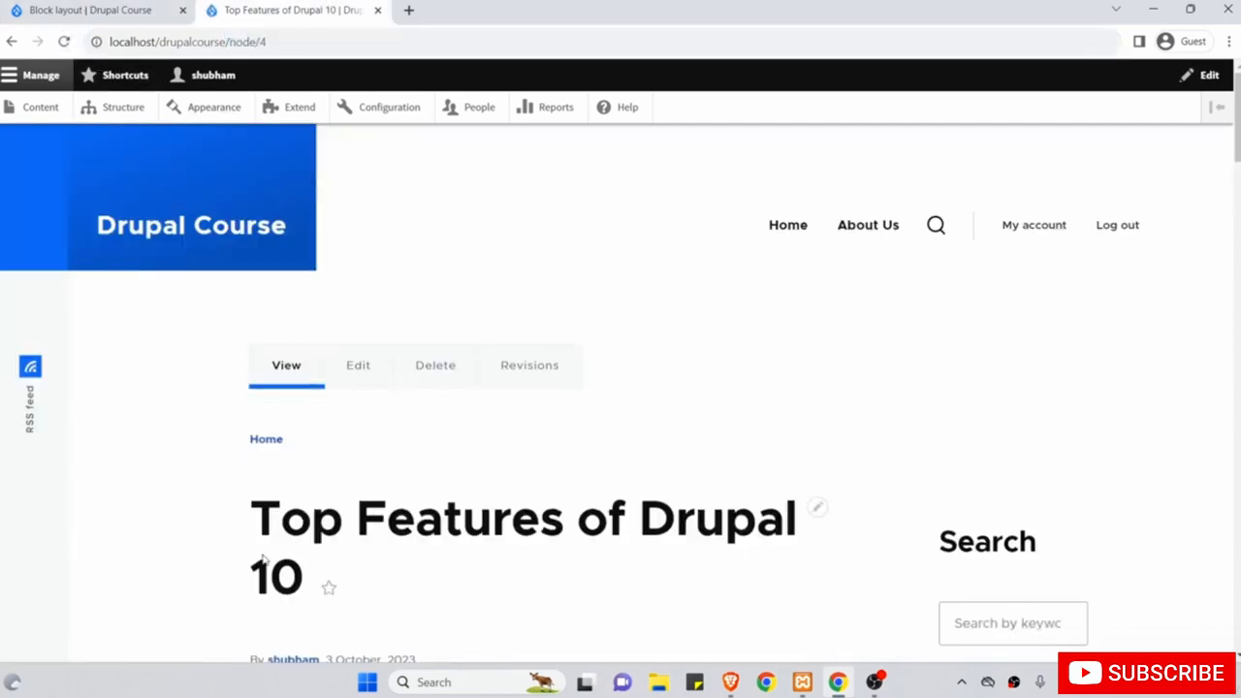
left_click(788, 226)
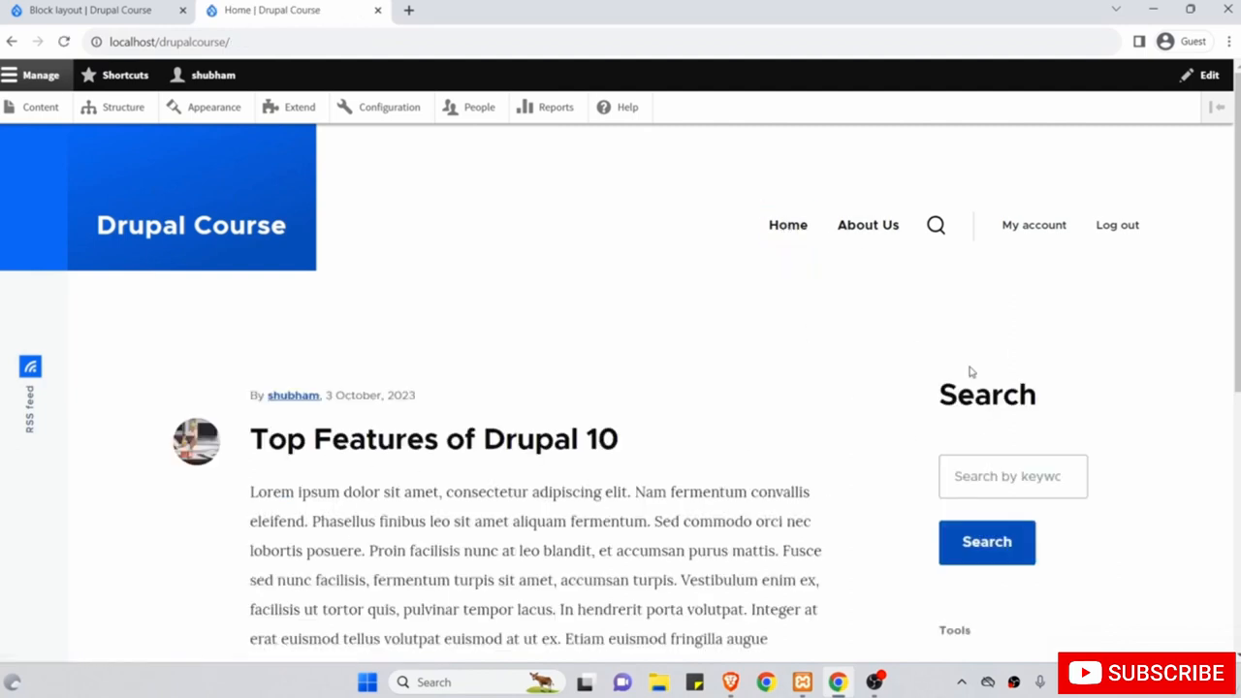
left_click(878, 226)
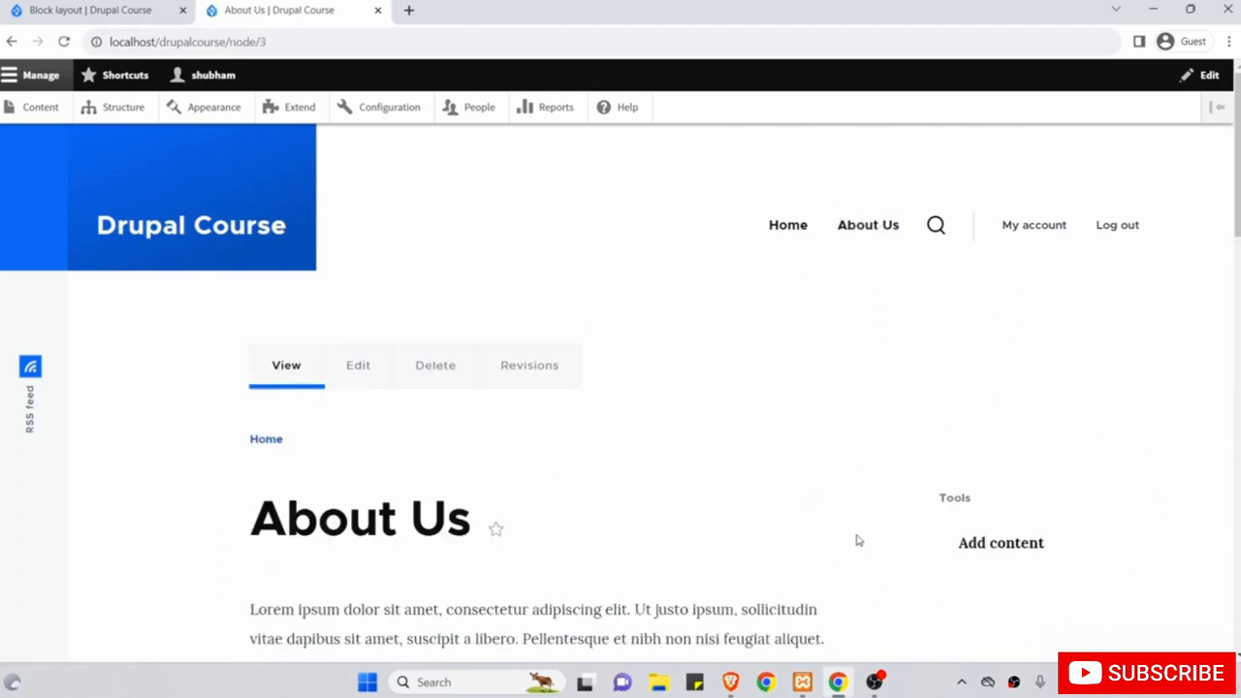
left_click(84, 10)
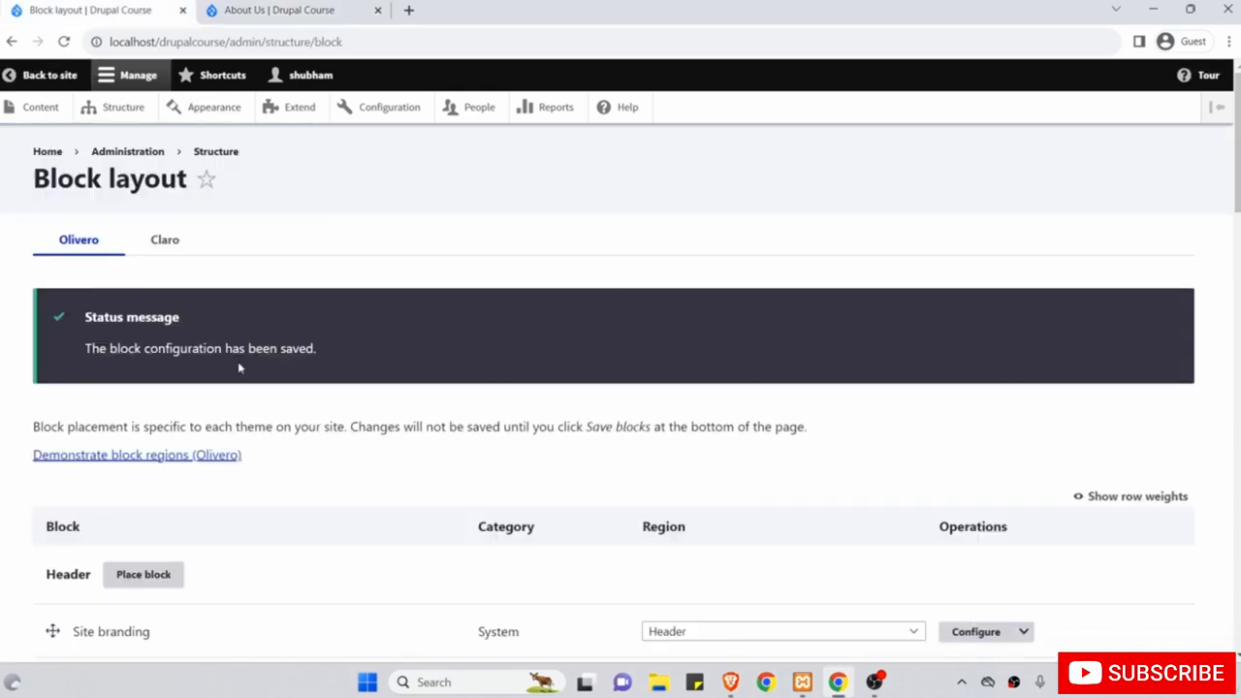
scroll(239, 363, "down", 15)
scroll(239, 367, "down", 3)
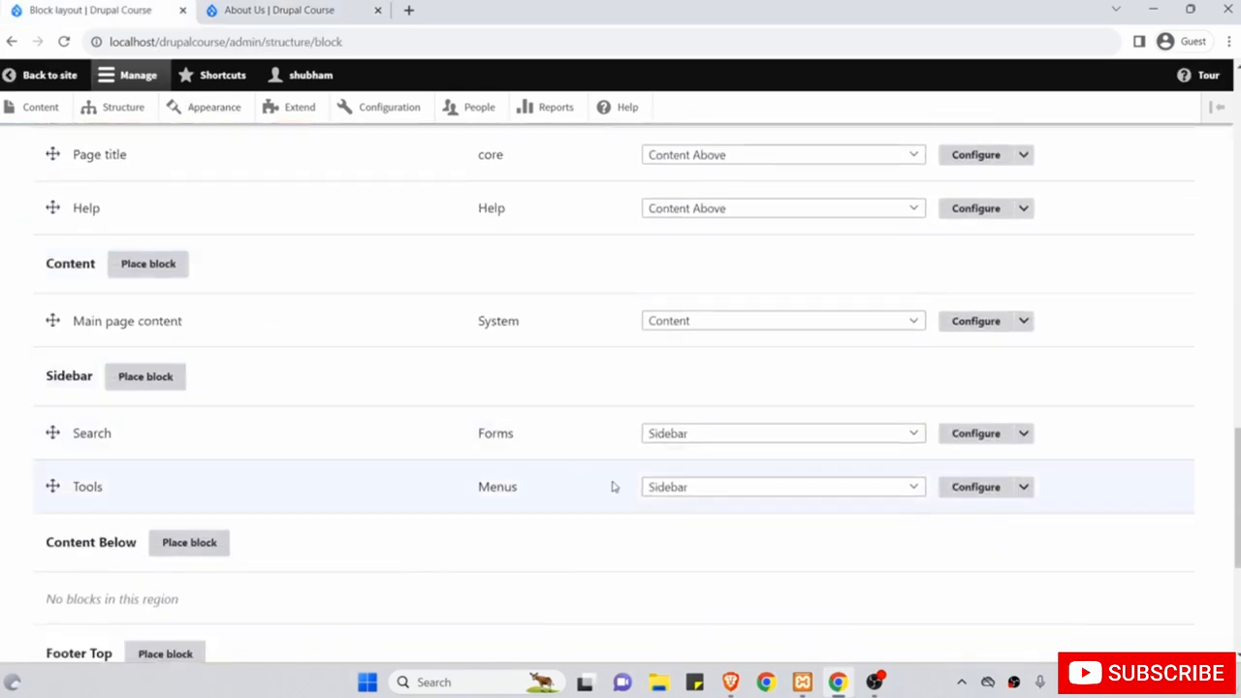
Replace the /node/3 path in the Search block's Pages list with <front>.
left_click(955, 434)
scroll(955, 442, "down", 2)
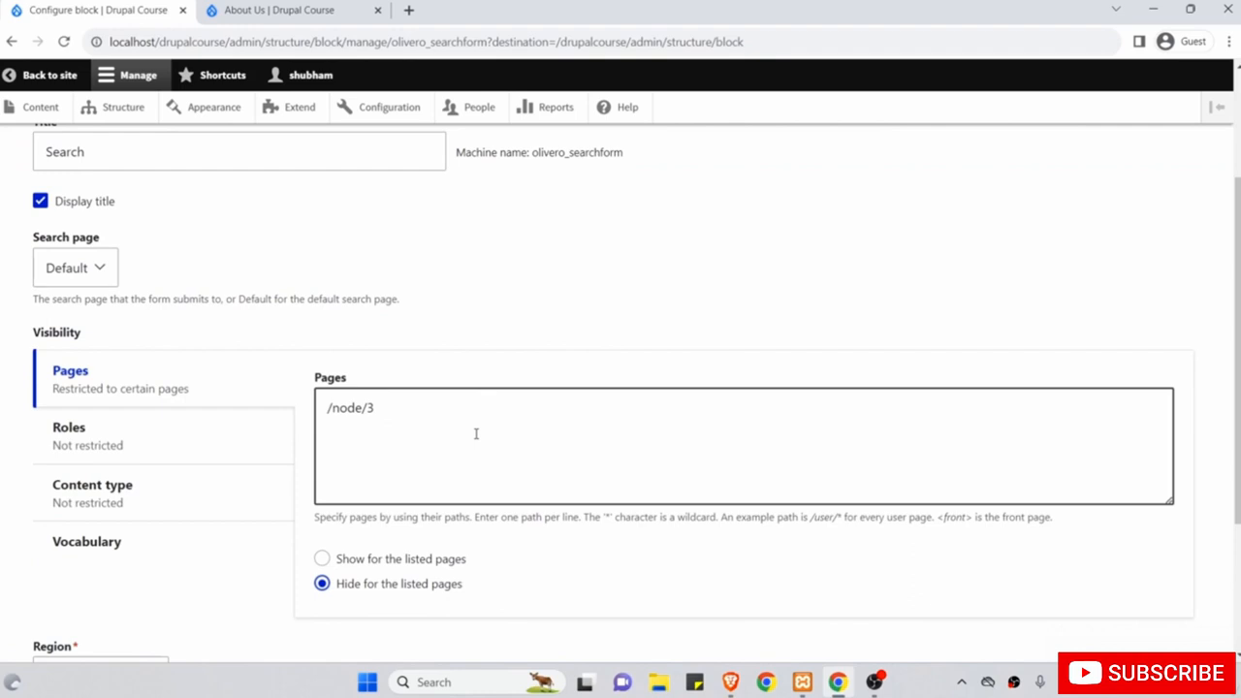
left_click_drag(484, 483, 255, 400)
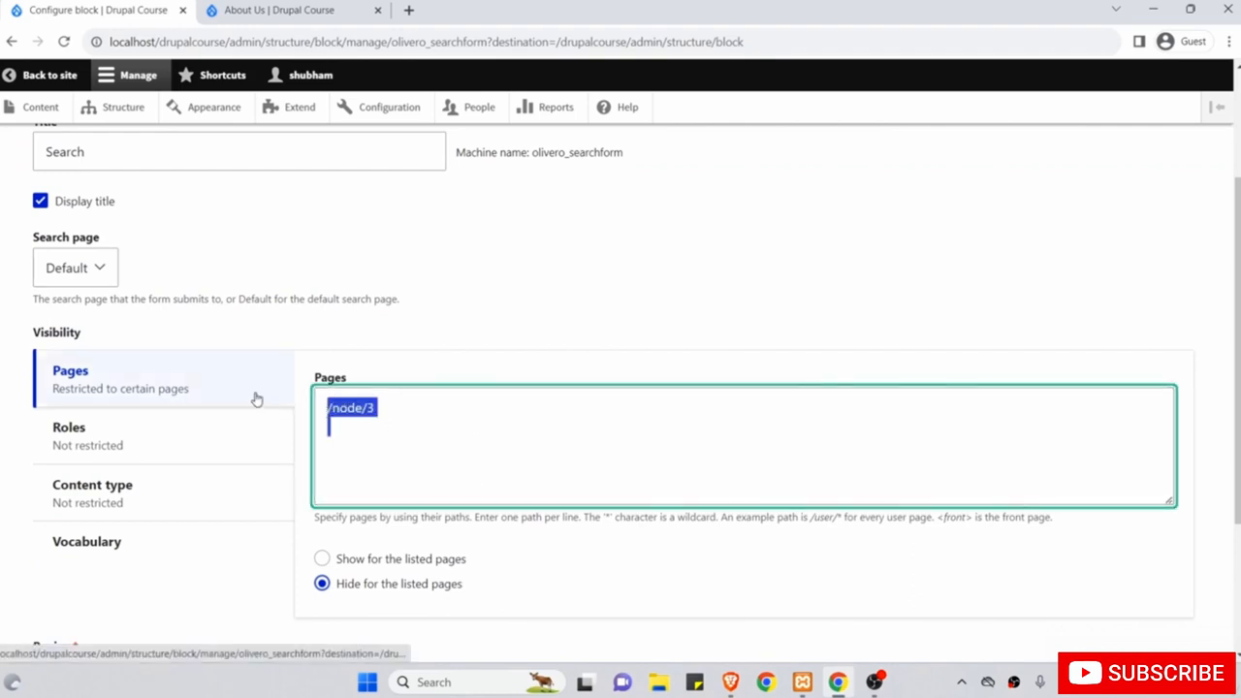
key("BackSpace")
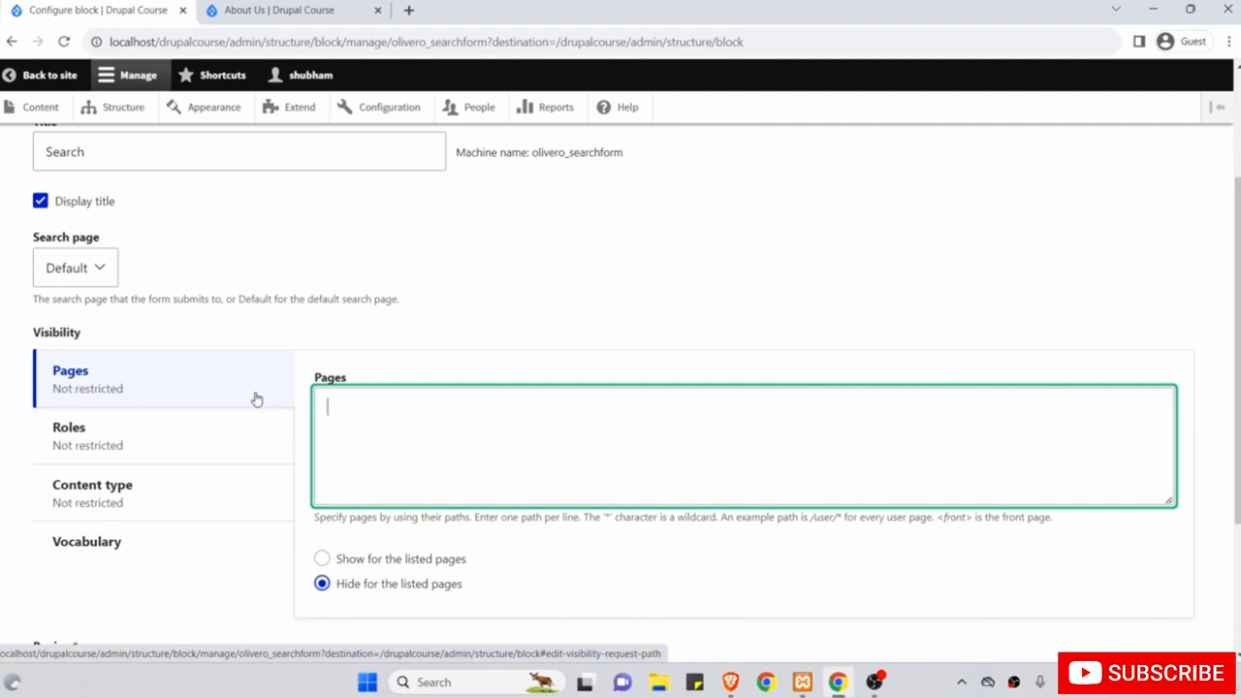
left_click_drag(976, 519, 793, 445)
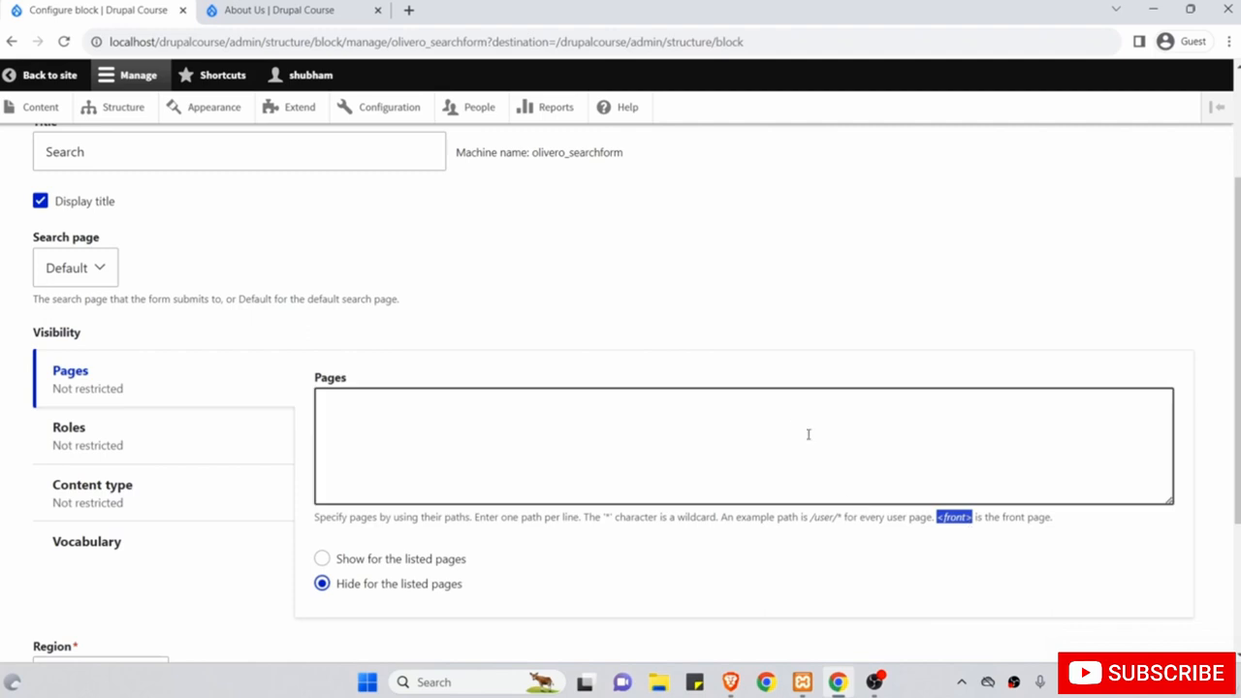
scroll(543, 272, "up", 2)
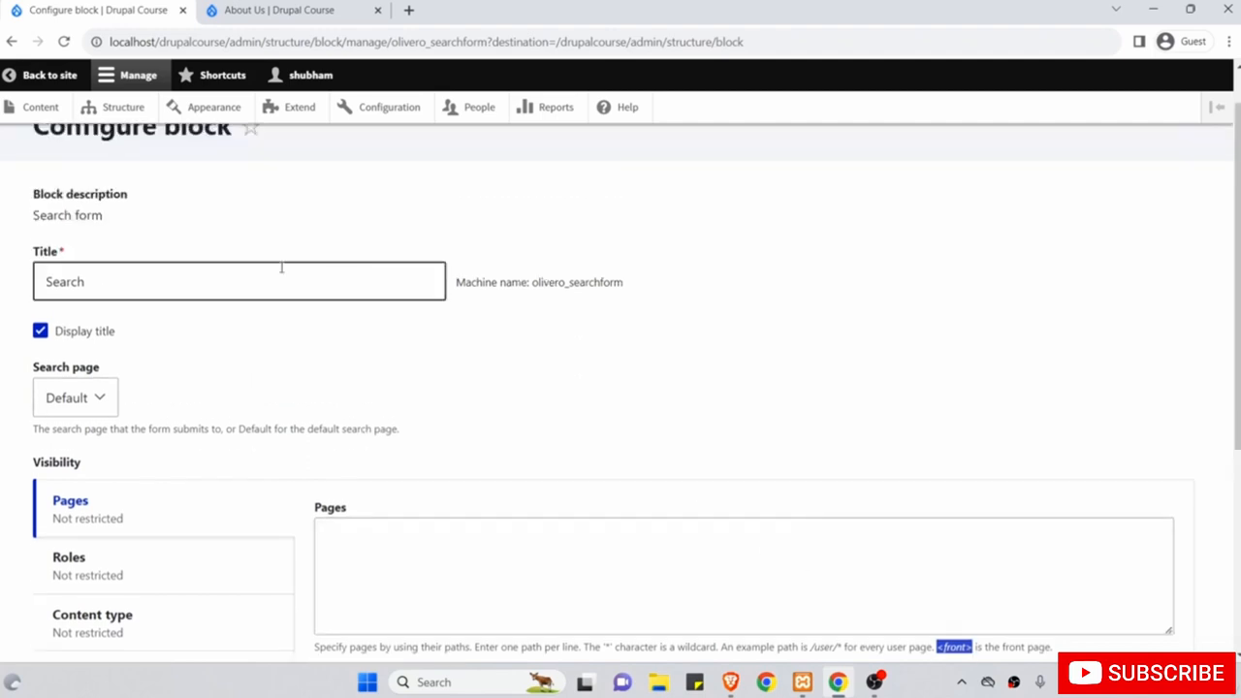
scroll(412, 366, "down", 2)
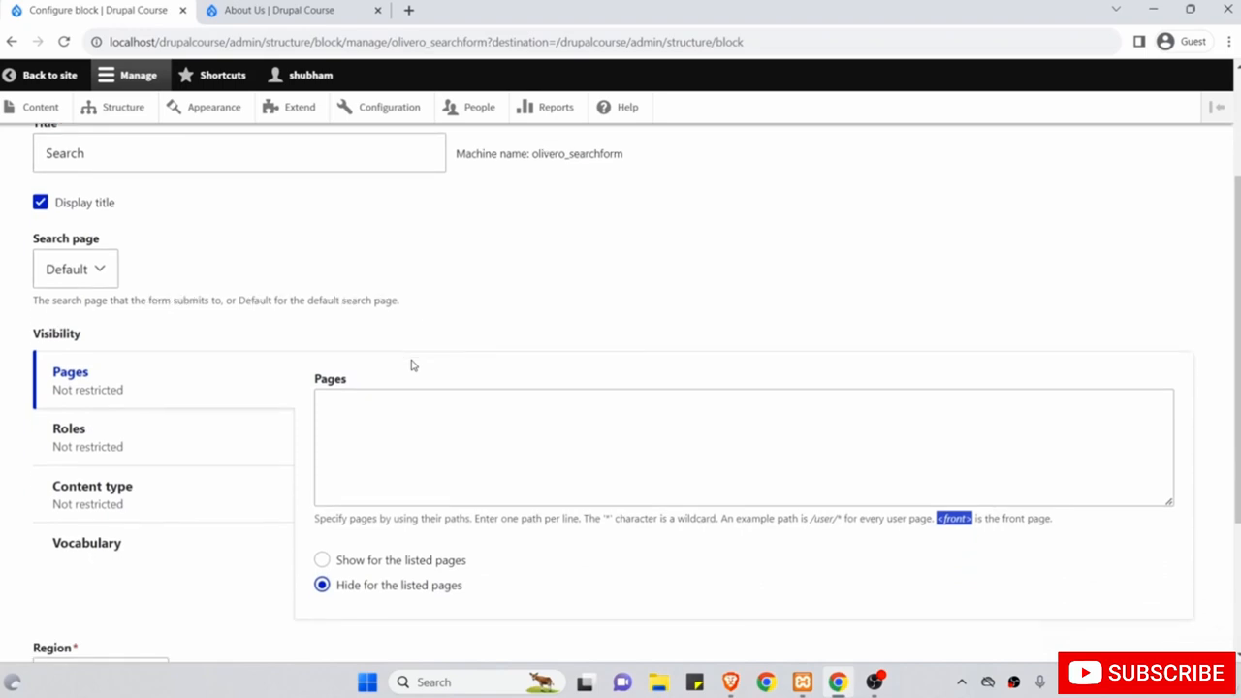
left_click(663, 436)
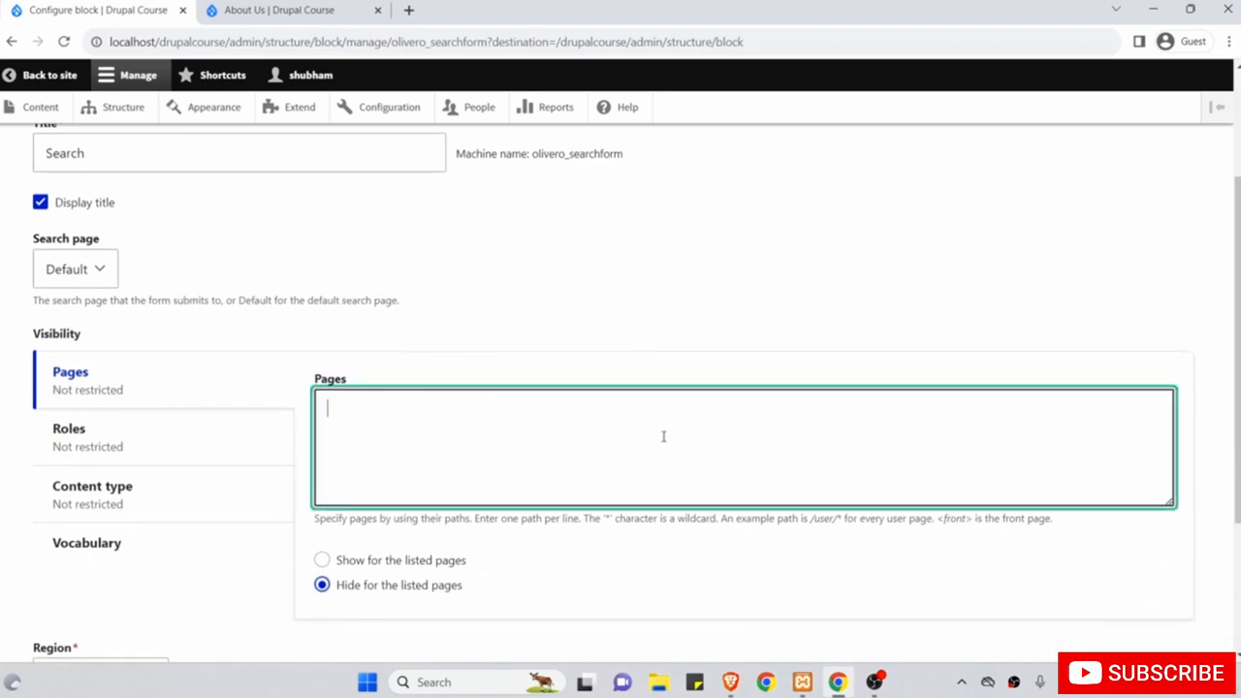
type("<front>")
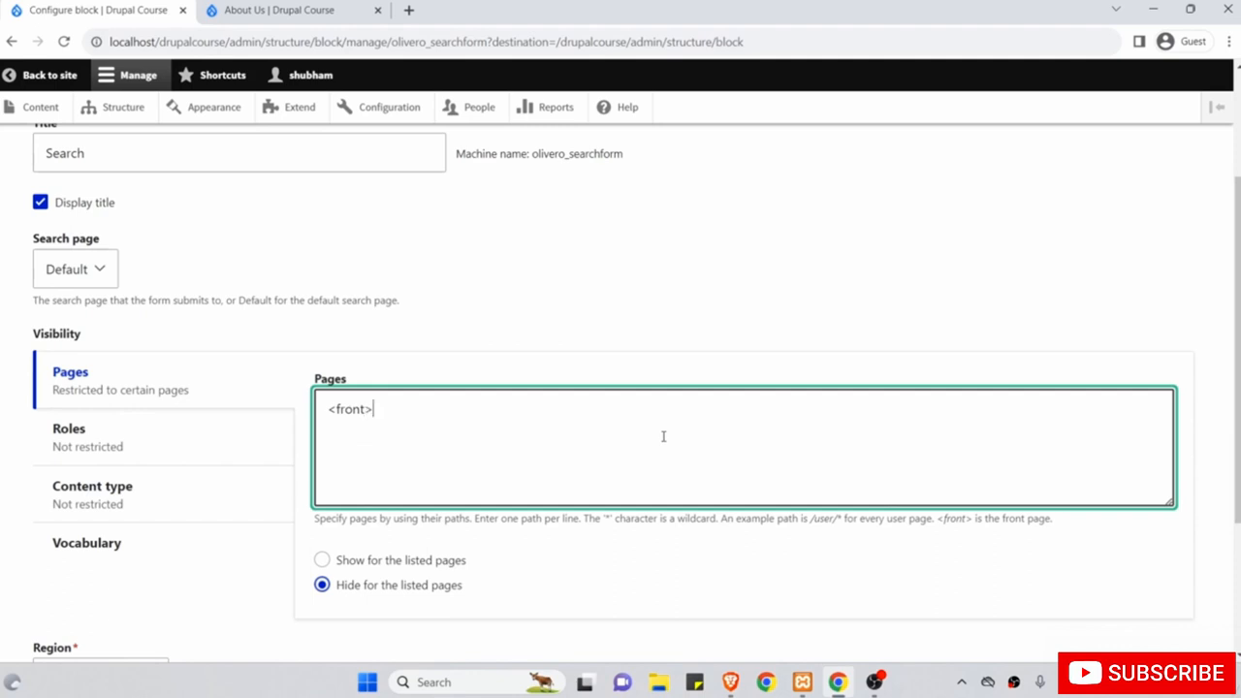
scroll(663, 436, "down", 1)
left_click(978, 464)
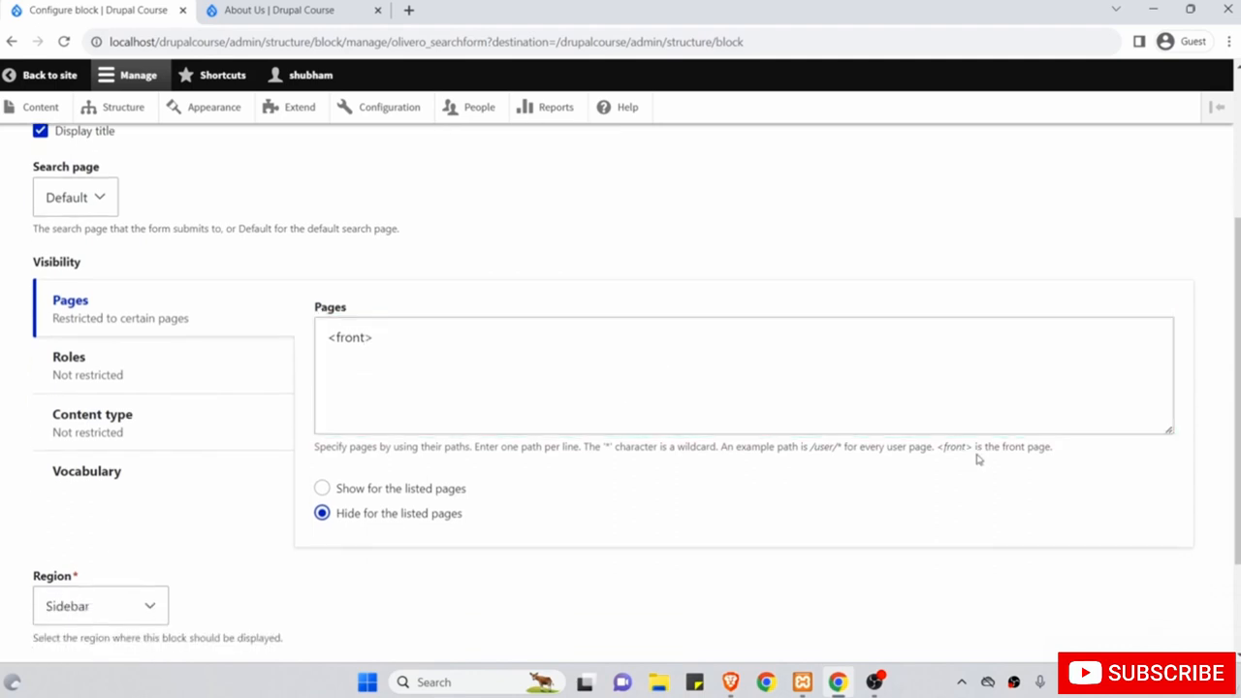
Set the Pages rule to 'Show for the listed pages' and save the Search block.
scroll(548, 378, "down", 1)
scroll(548, 378, "down", 1)
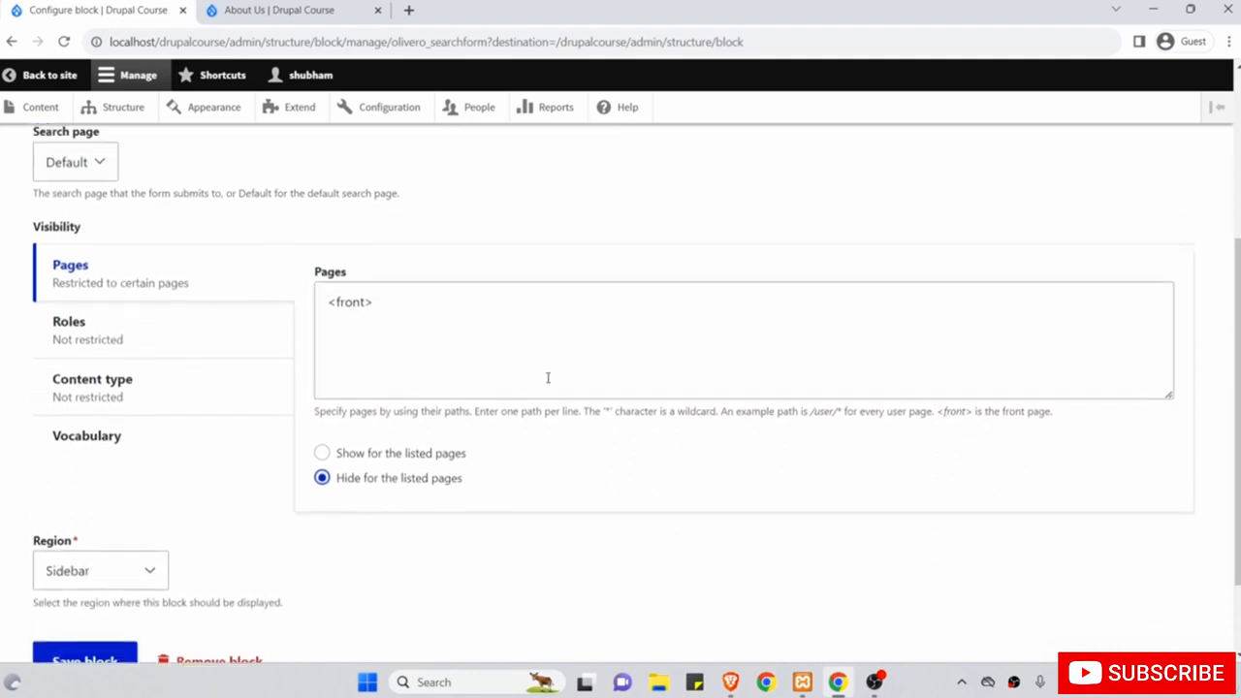
scroll(546, 379, "down", 1)
left_click(323, 364)
scroll(462, 296, "up", 3)
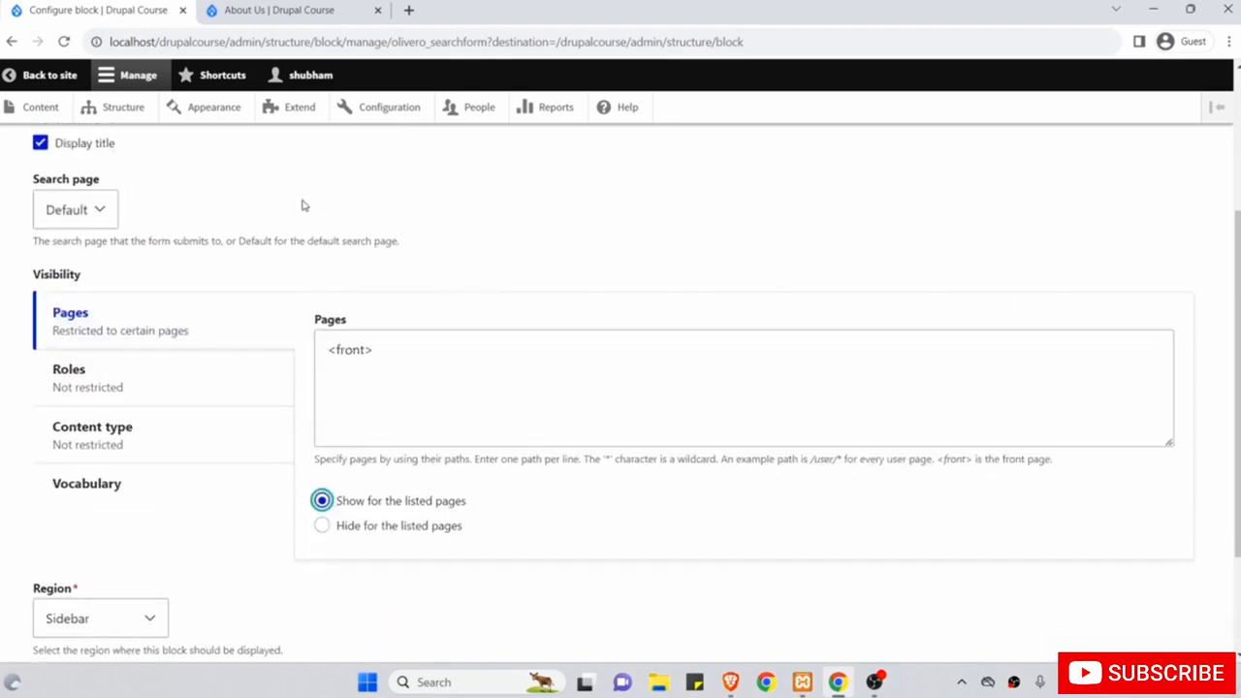
left_click_drag(438, 352, 277, 327)
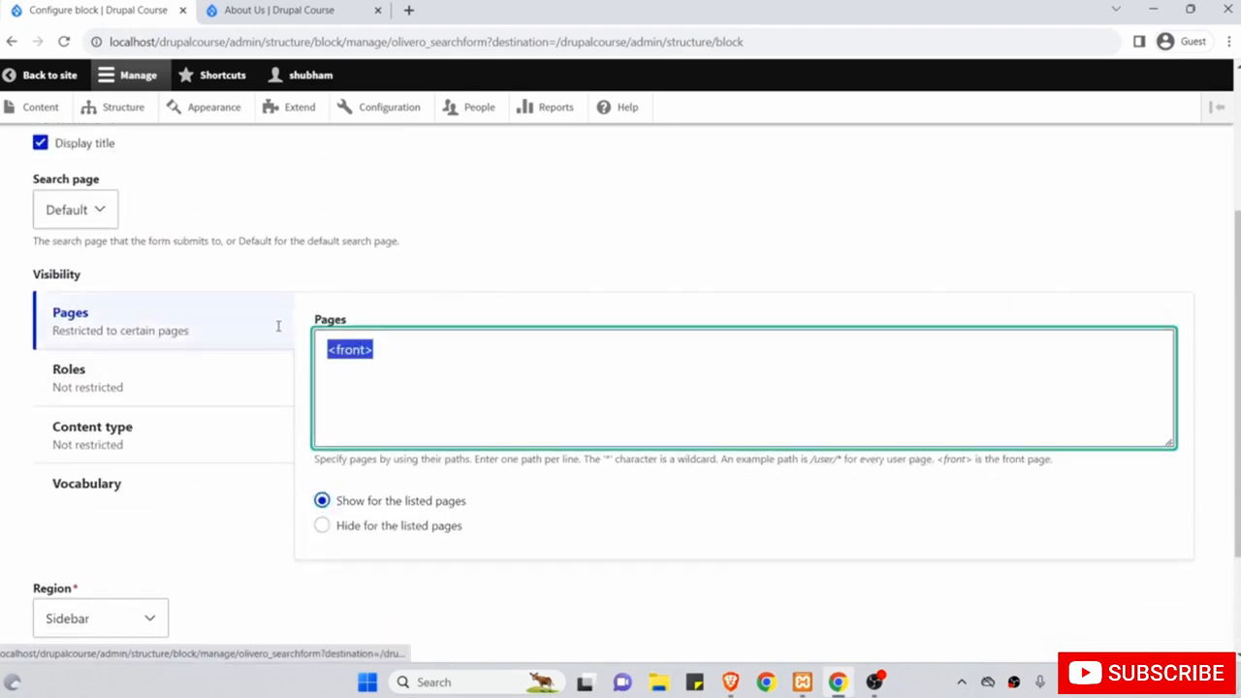
left_click(323, 501)
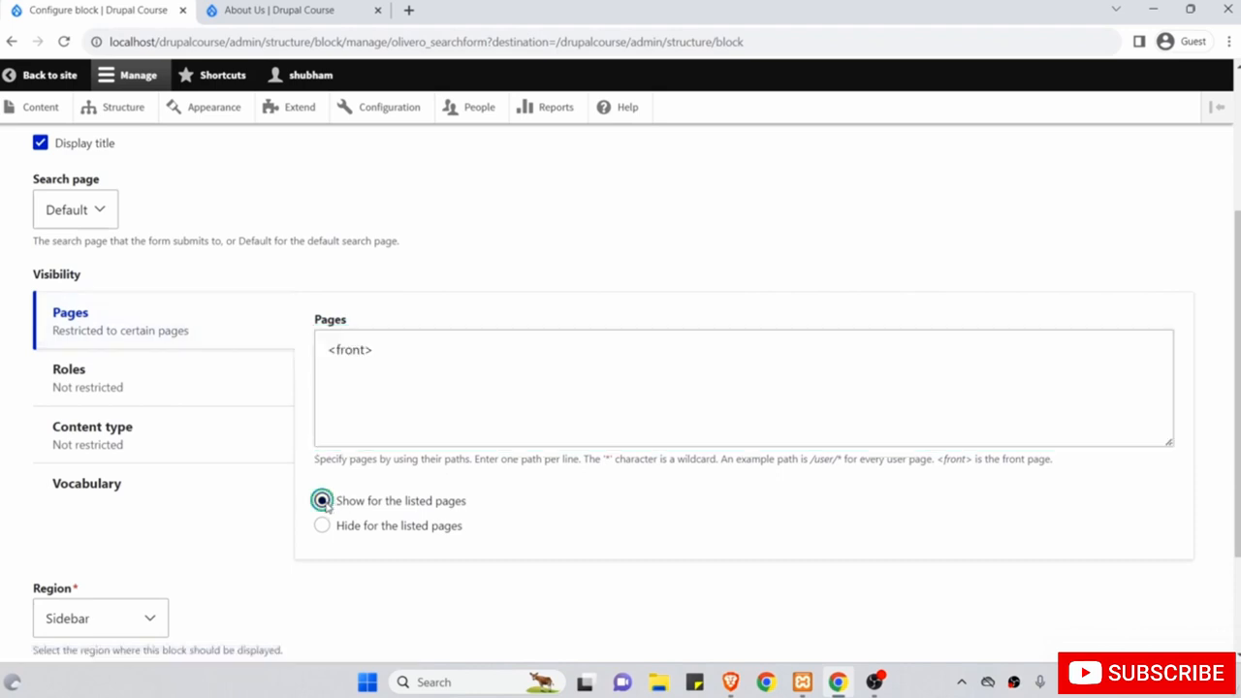
scroll(324, 504, "down", 2)
scroll(545, 374, "down", 1)
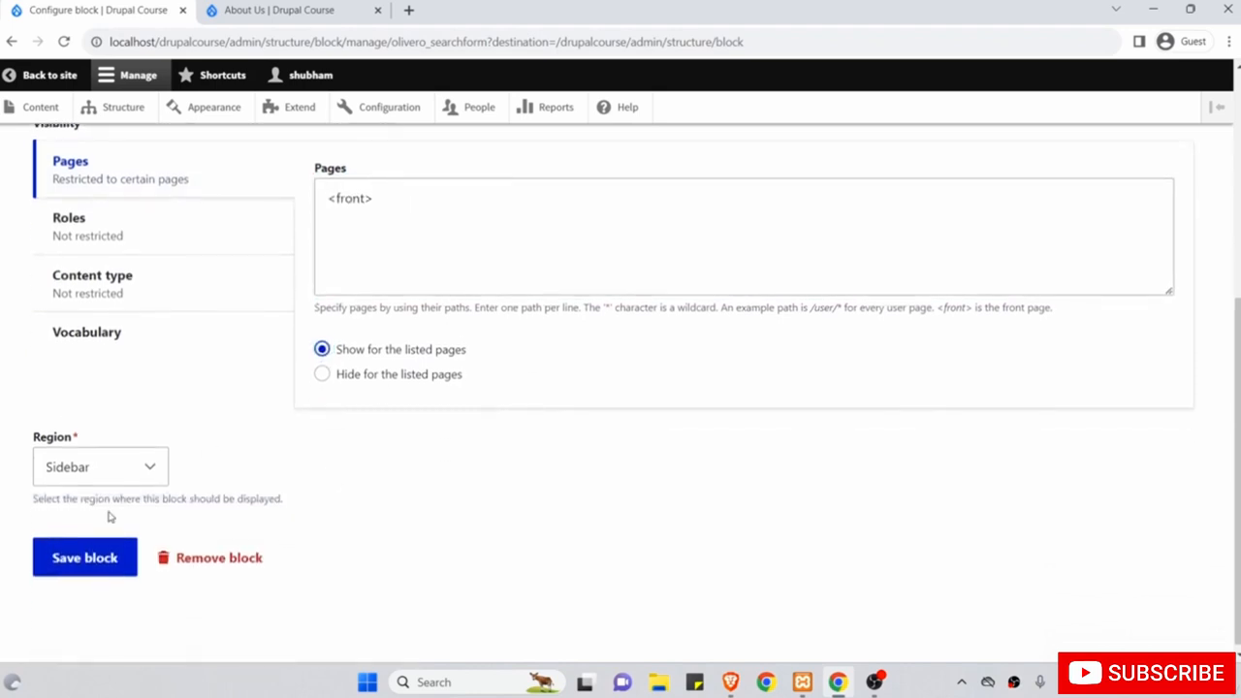
left_click(97, 556)
left_click(323, 8)
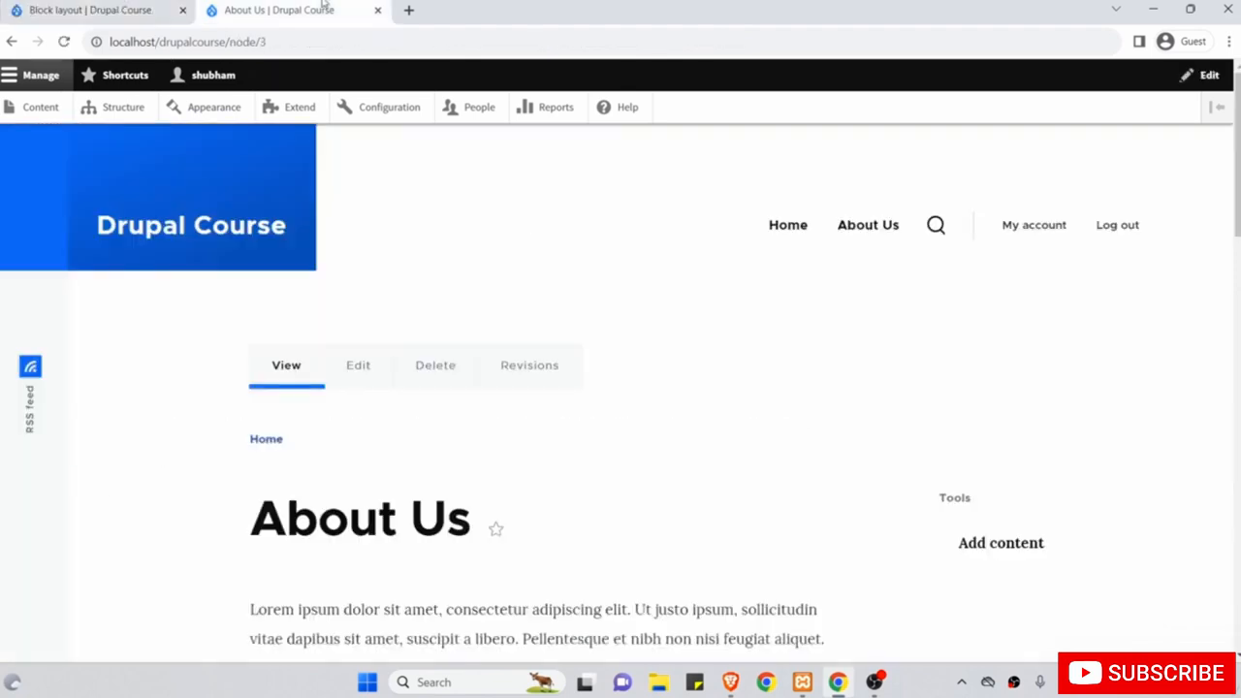
left_click(64, 42)
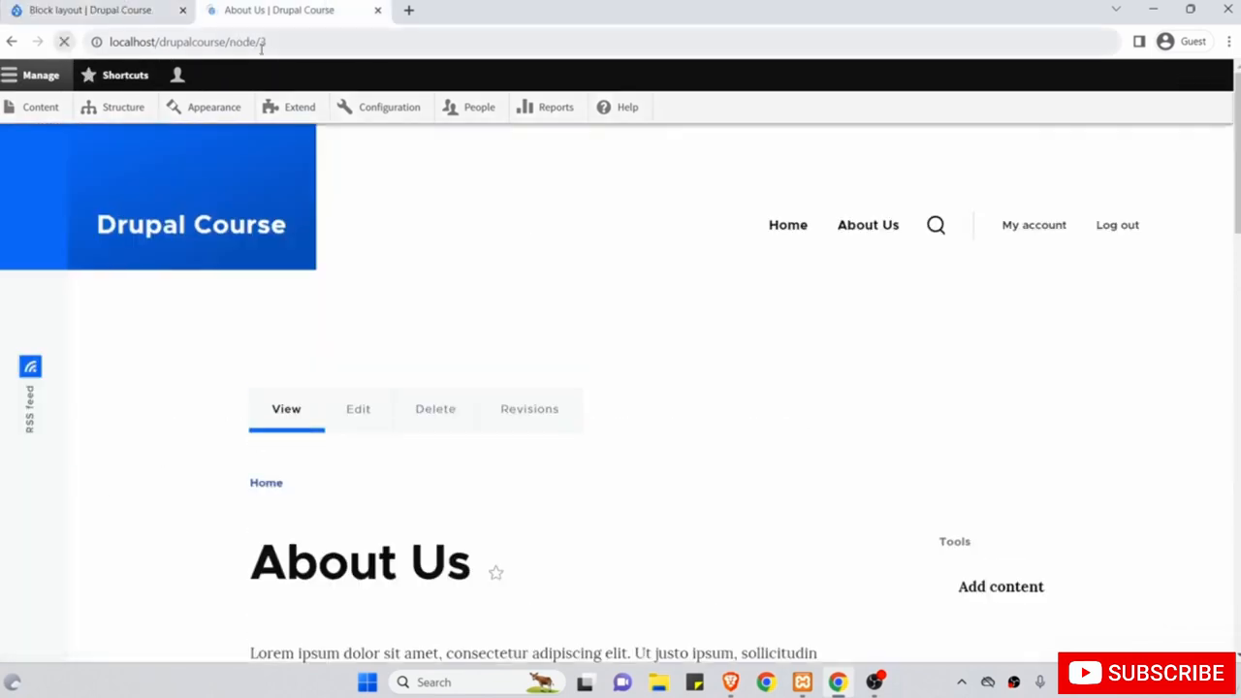
left_click(787, 232)
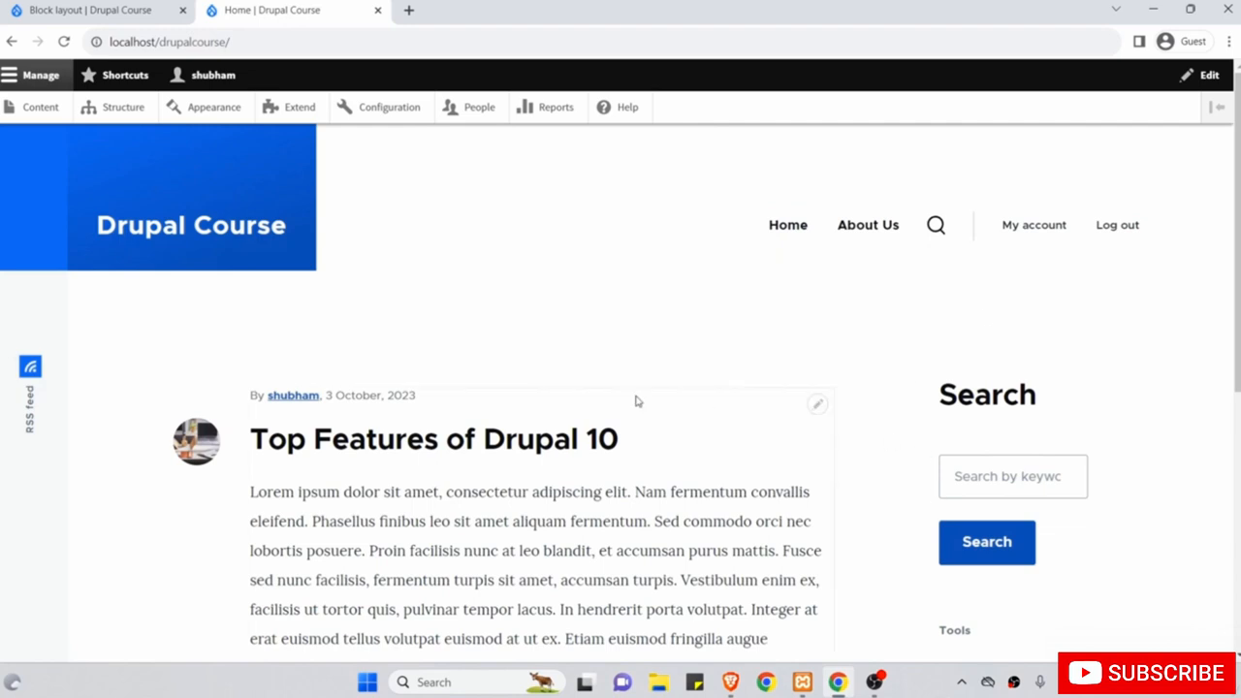
left_click(505, 440)
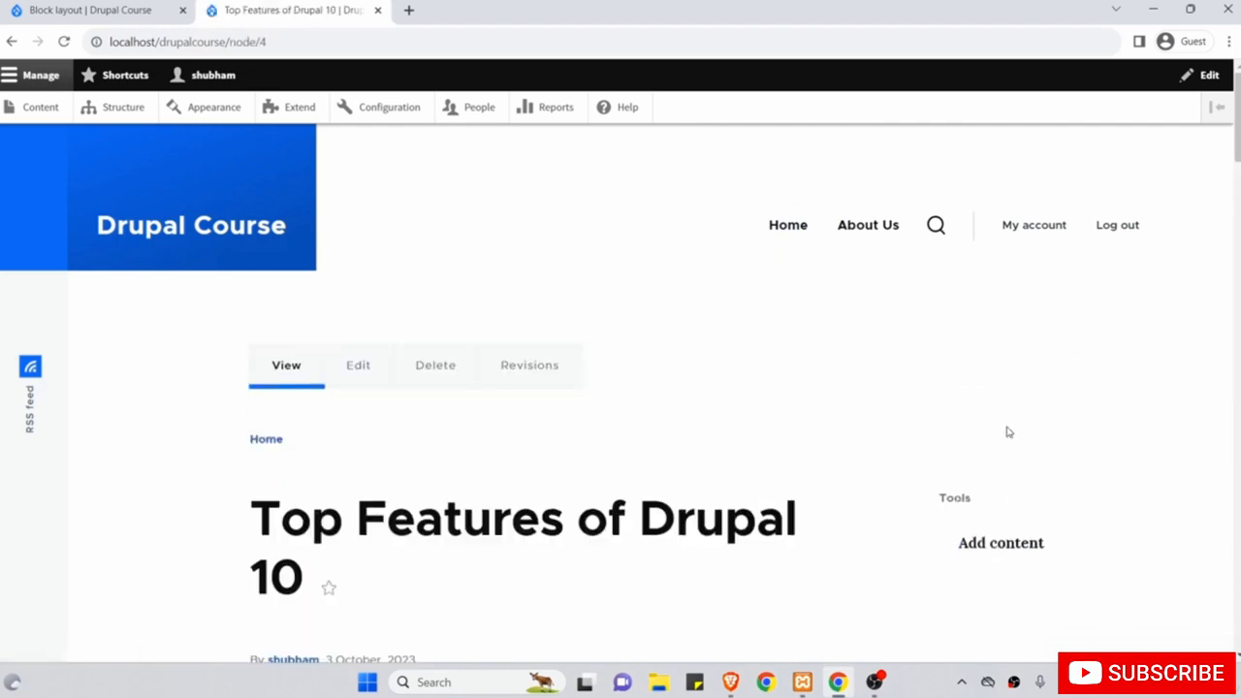
left_click(211, 238)
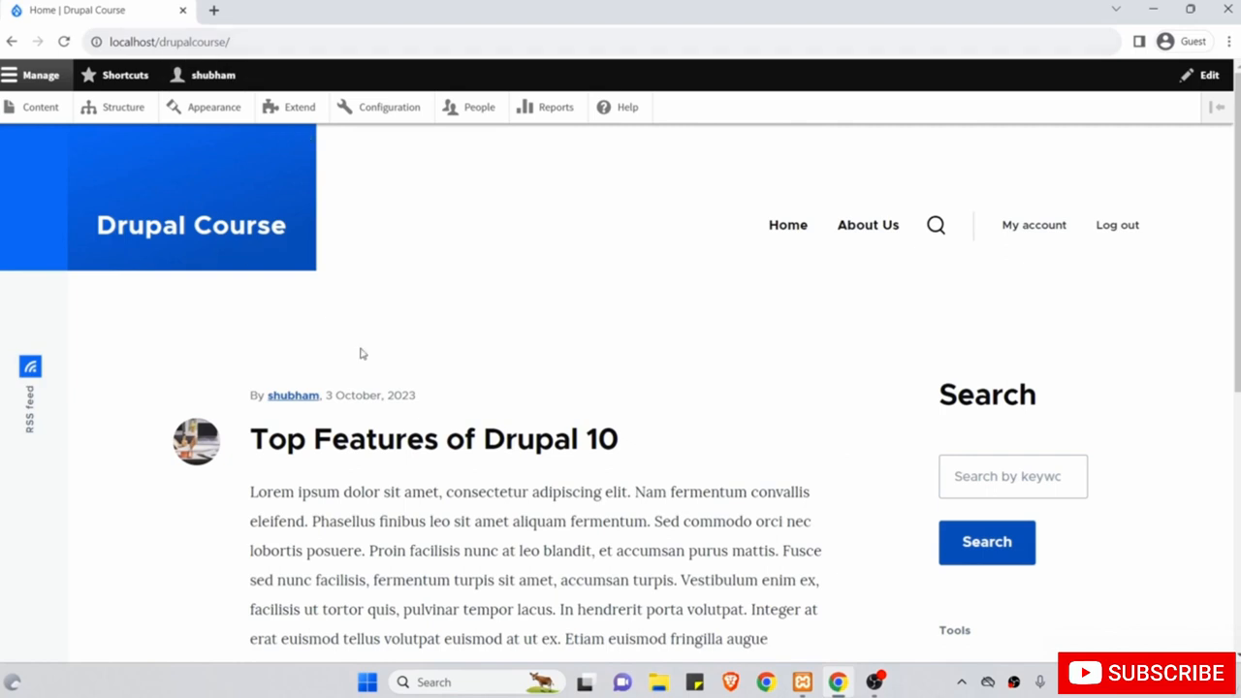
left_click(407, 447)
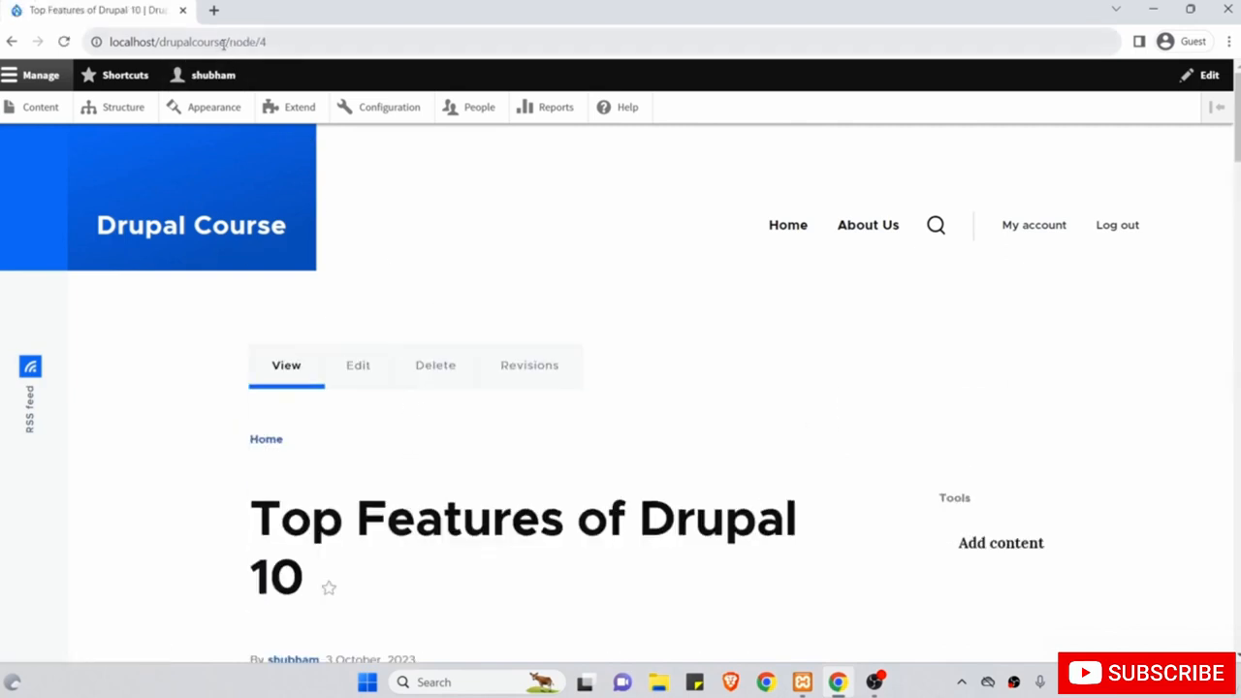
left_click_drag(225, 44, 259, 43)
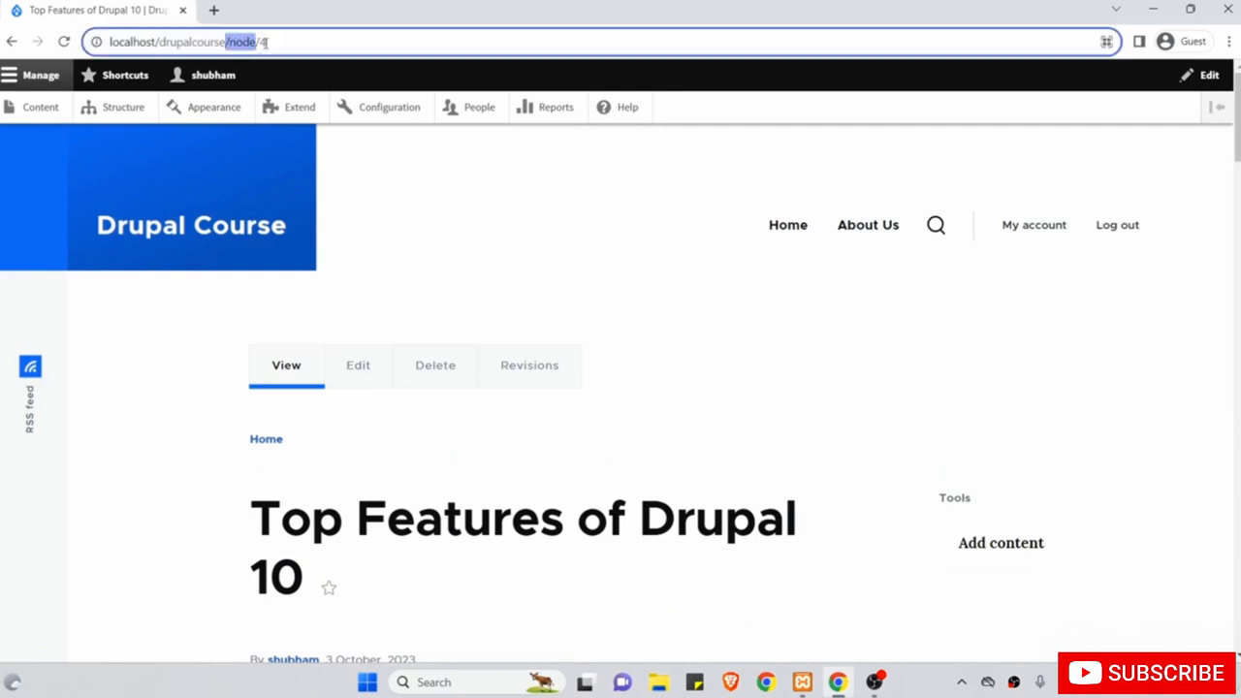
left_click(868, 240)
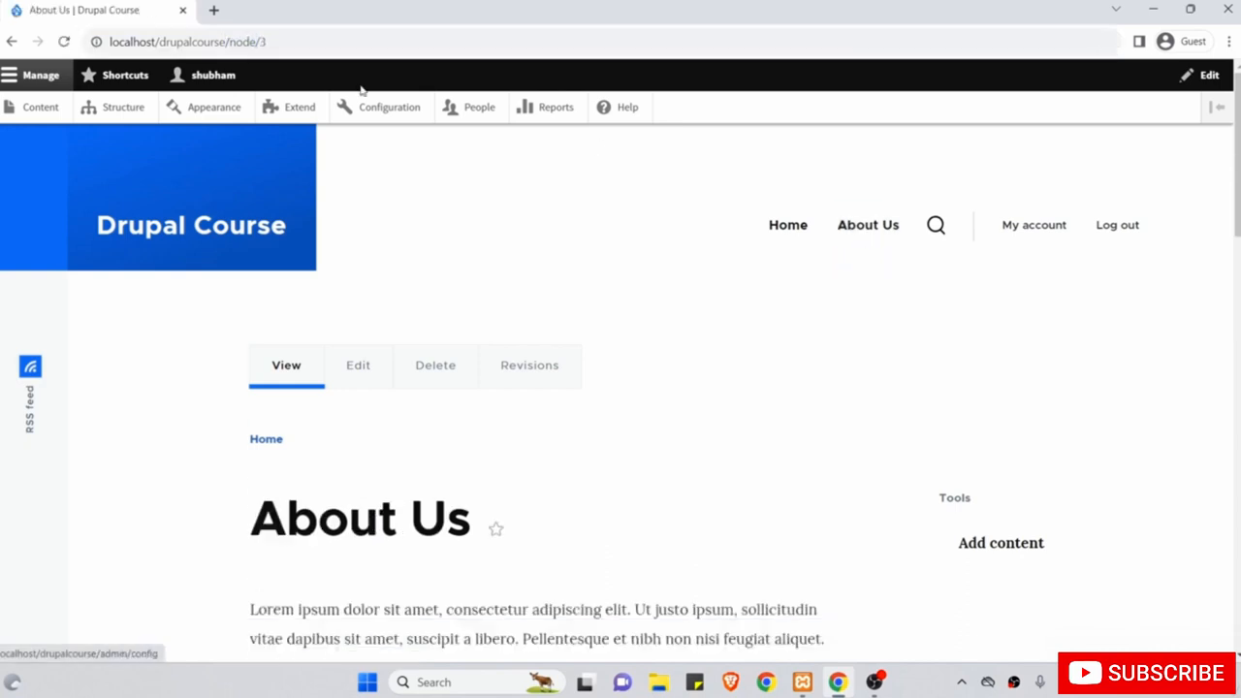
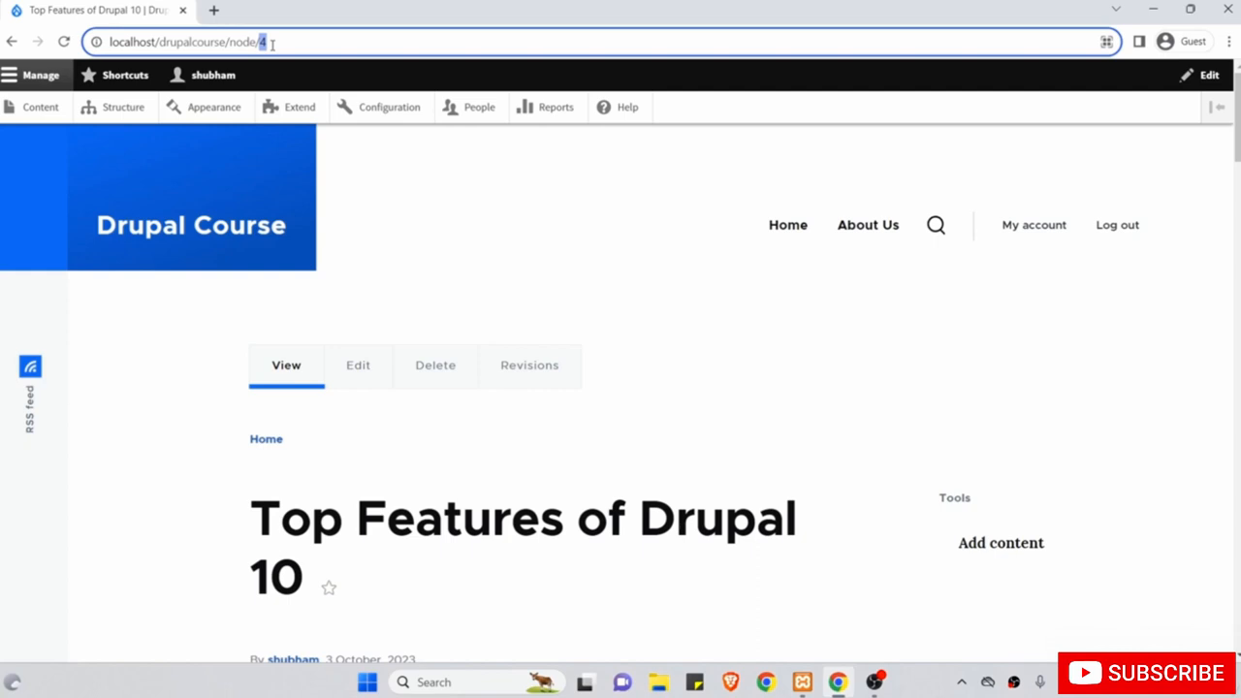
Open the Top Features of Drupal 10 article at localhost/drupalcourse/node/4.
left_click(496, 244)
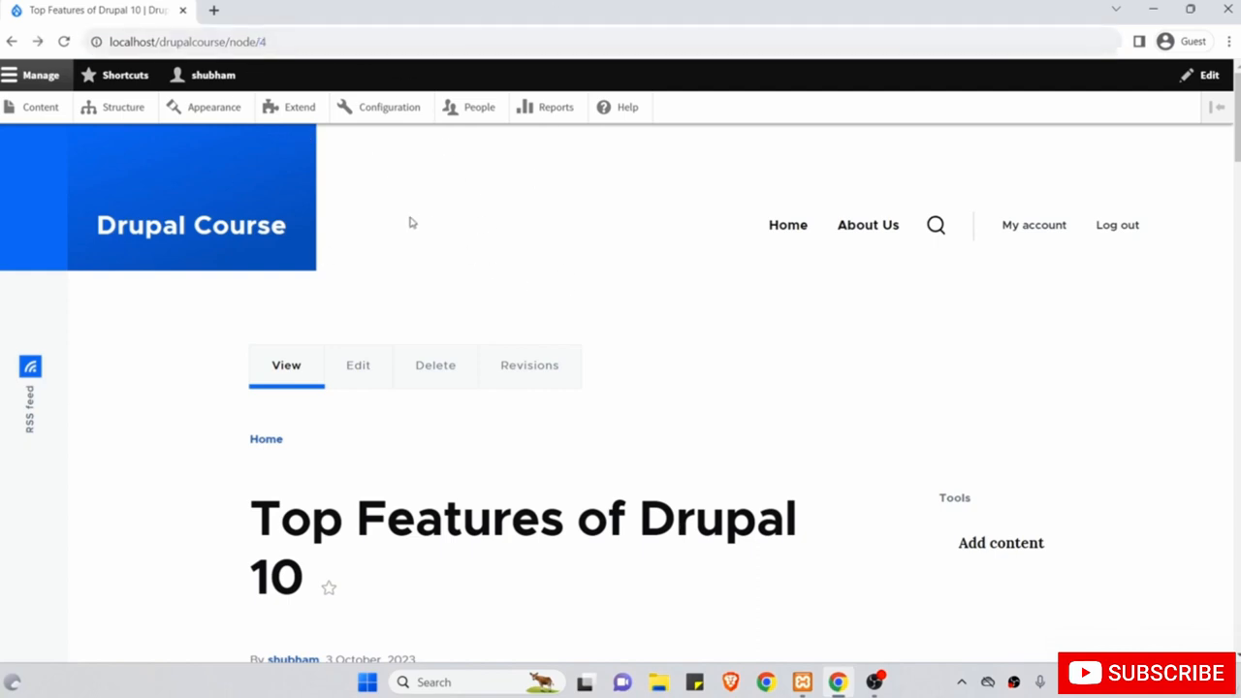
Give the About Us page the URL alias /about and save it.
left_click(32, 109)
scroll(342, 471, "down", 1)
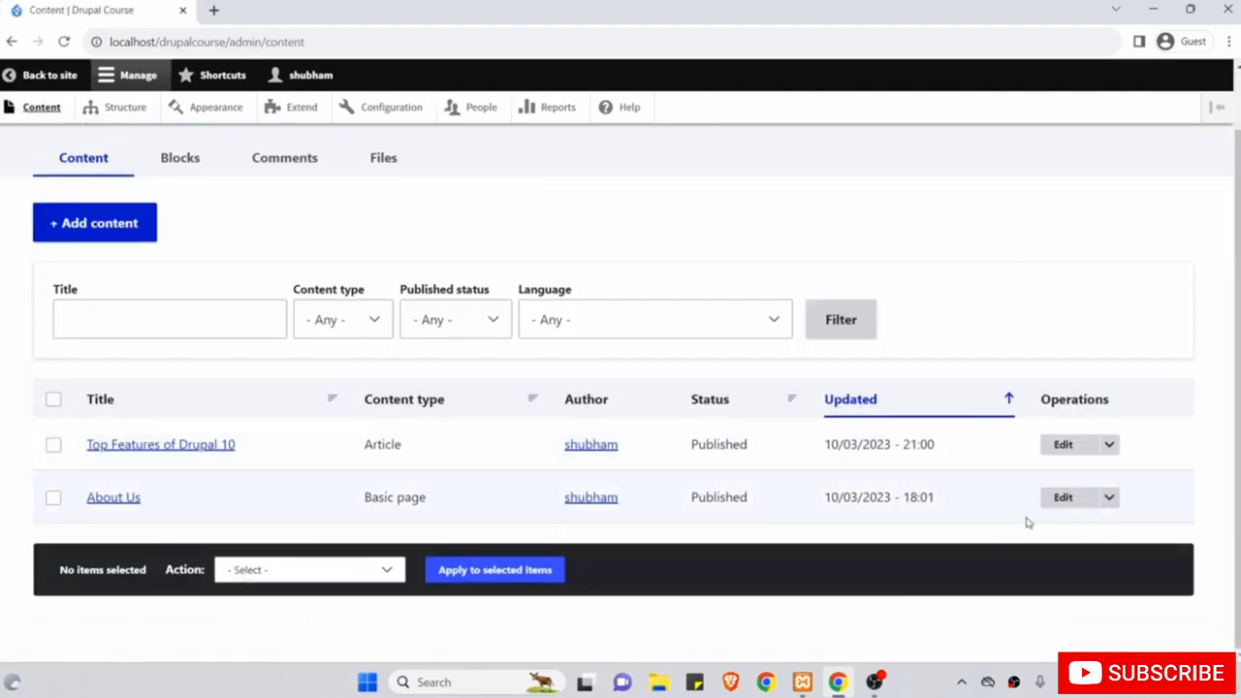
left_click(1063, 498)
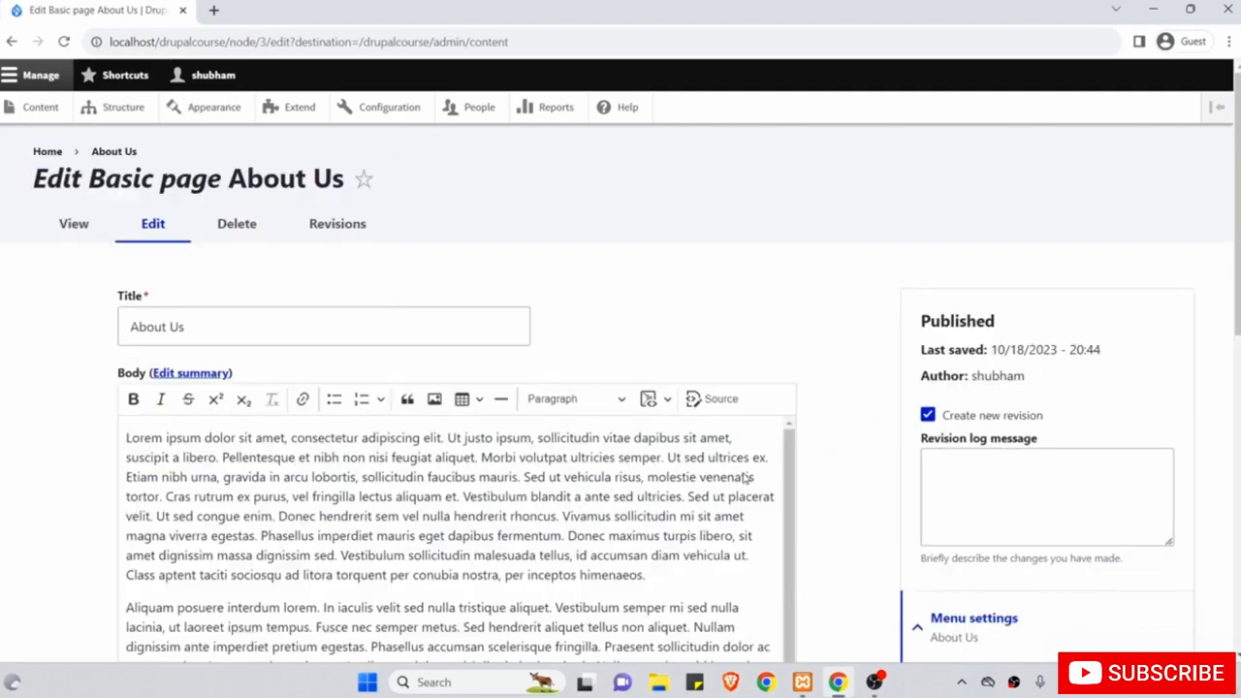
scroll(745, 477, "down", 10)
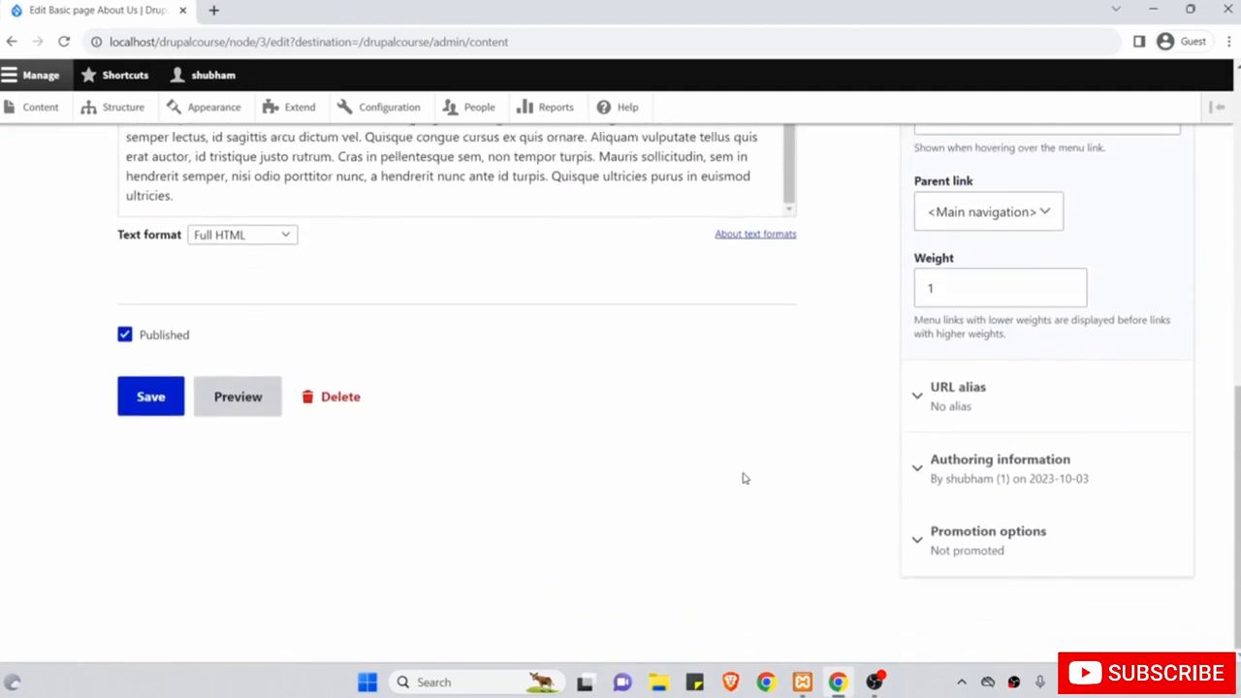
left_click(1044, 401)
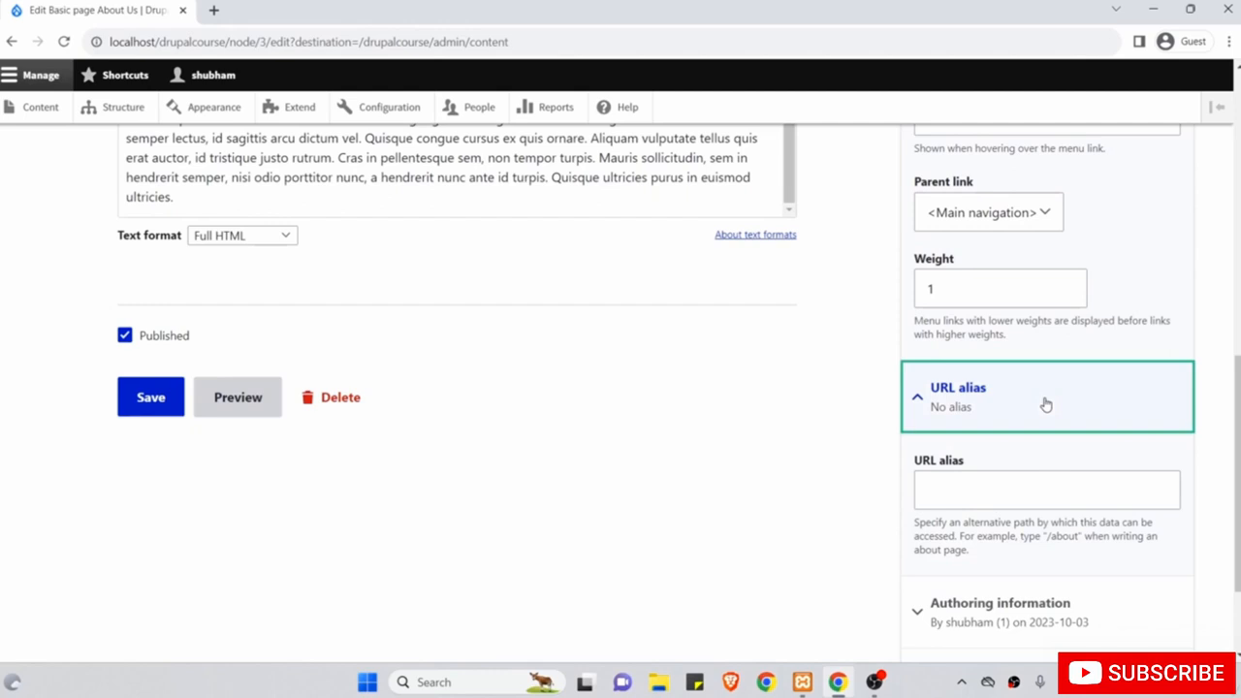
left_click(971, 495)
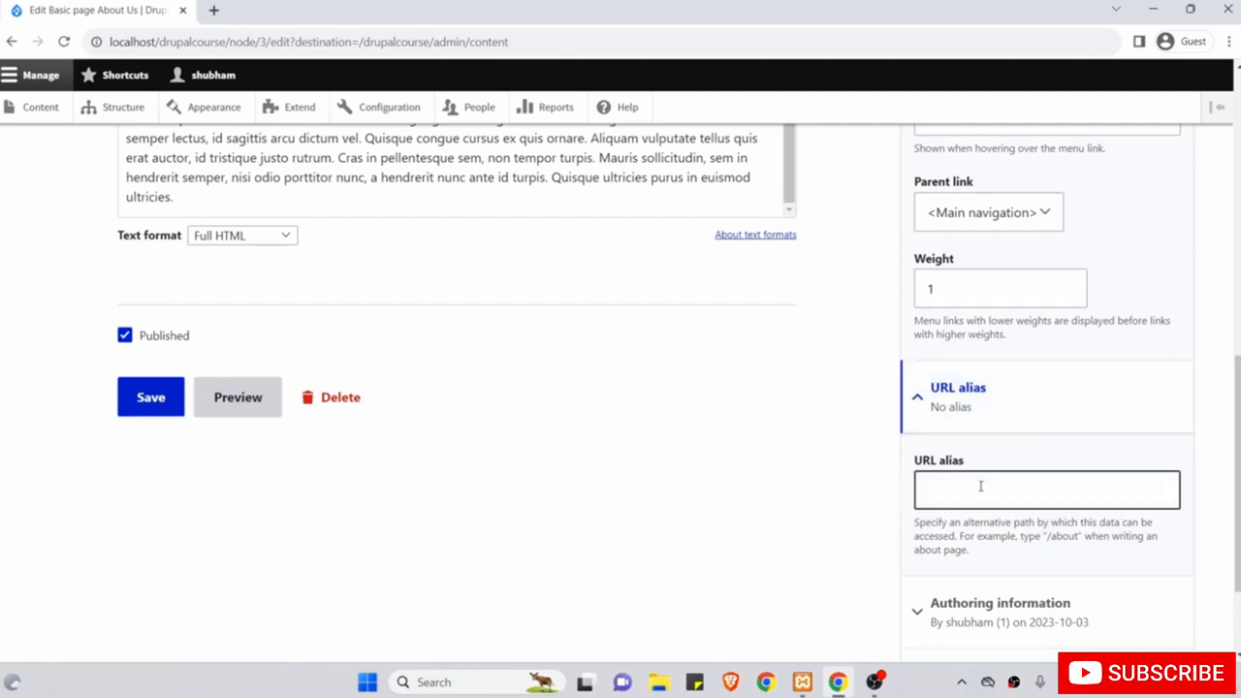
type("/")
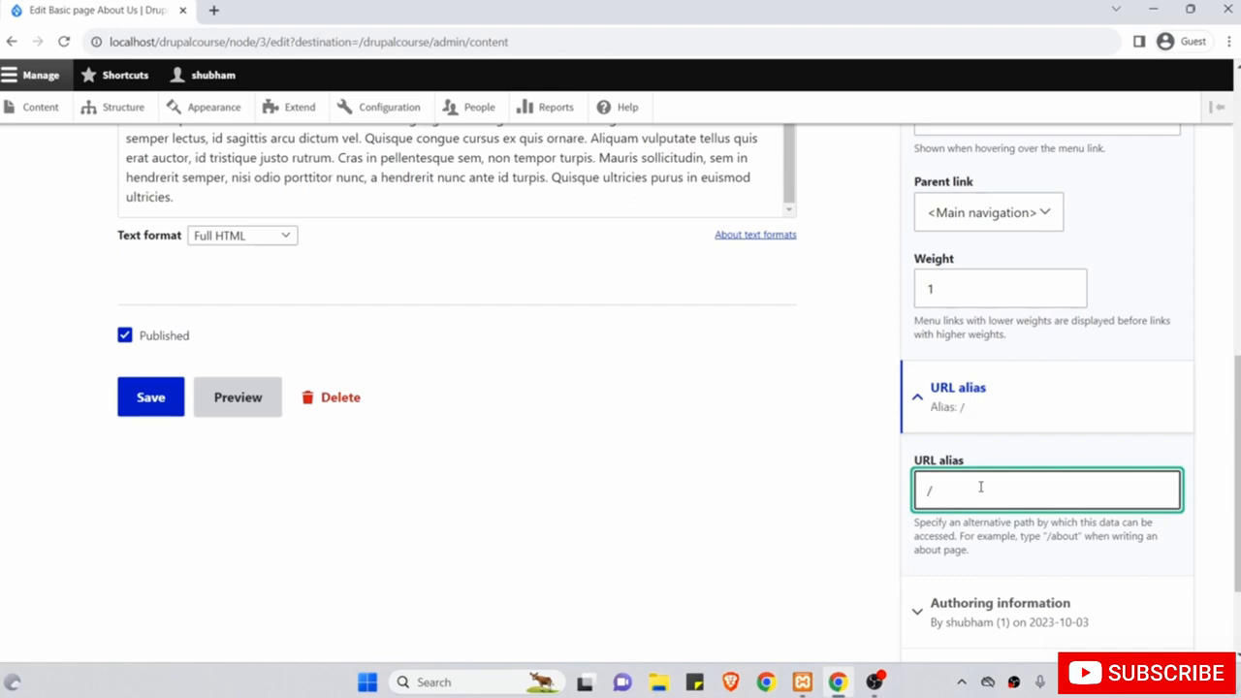
type("about")
scroll(982, 487, "up", 1)
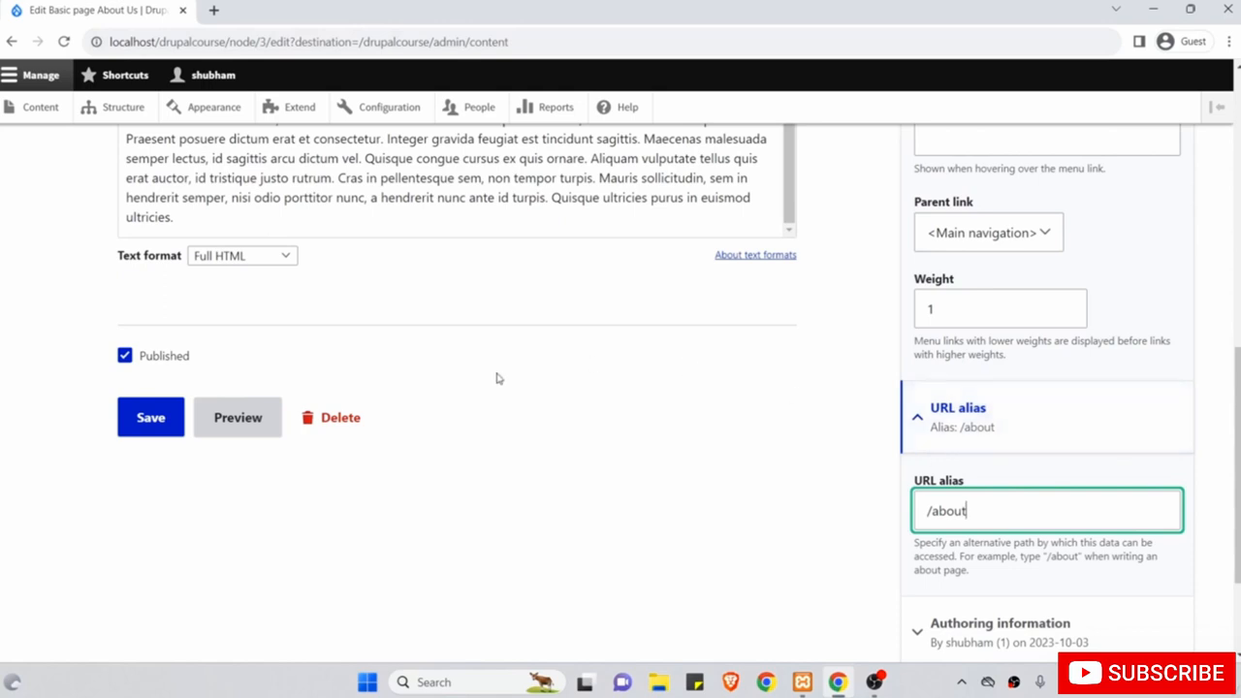
left_click(156, 423)
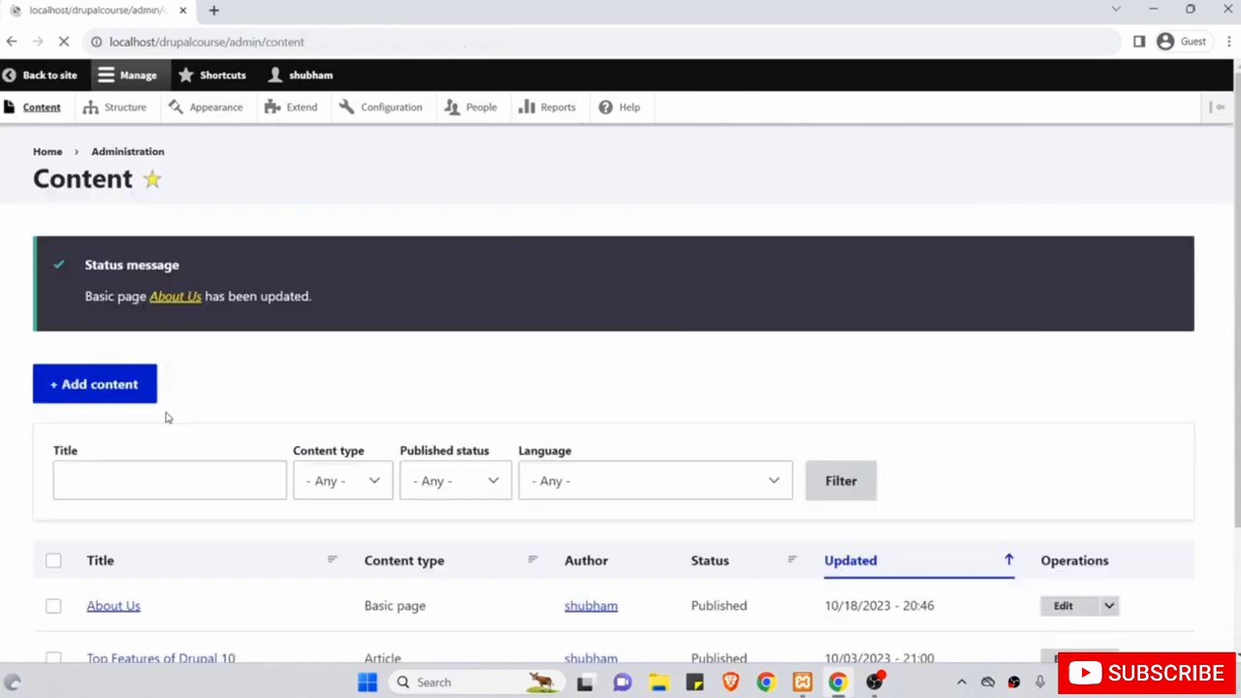
View the About Us page at /about, then return to the home page.
left_click(181, 338)
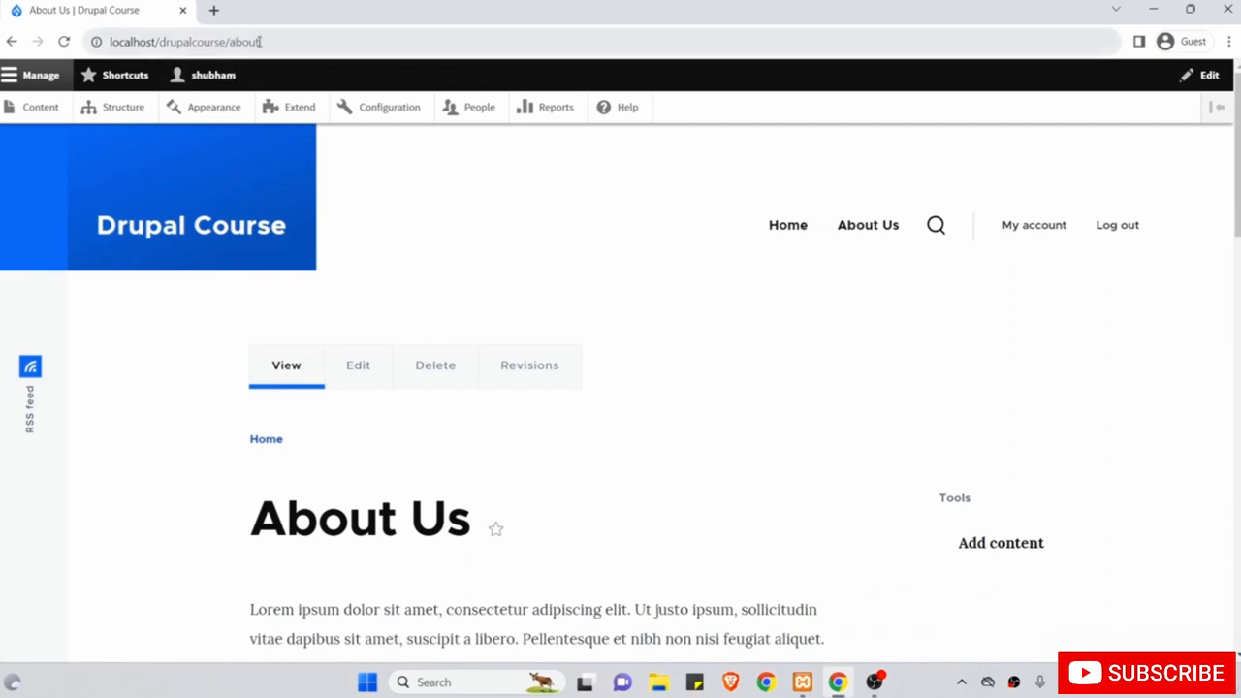
left_click_drag(259, 42, 226, 41)
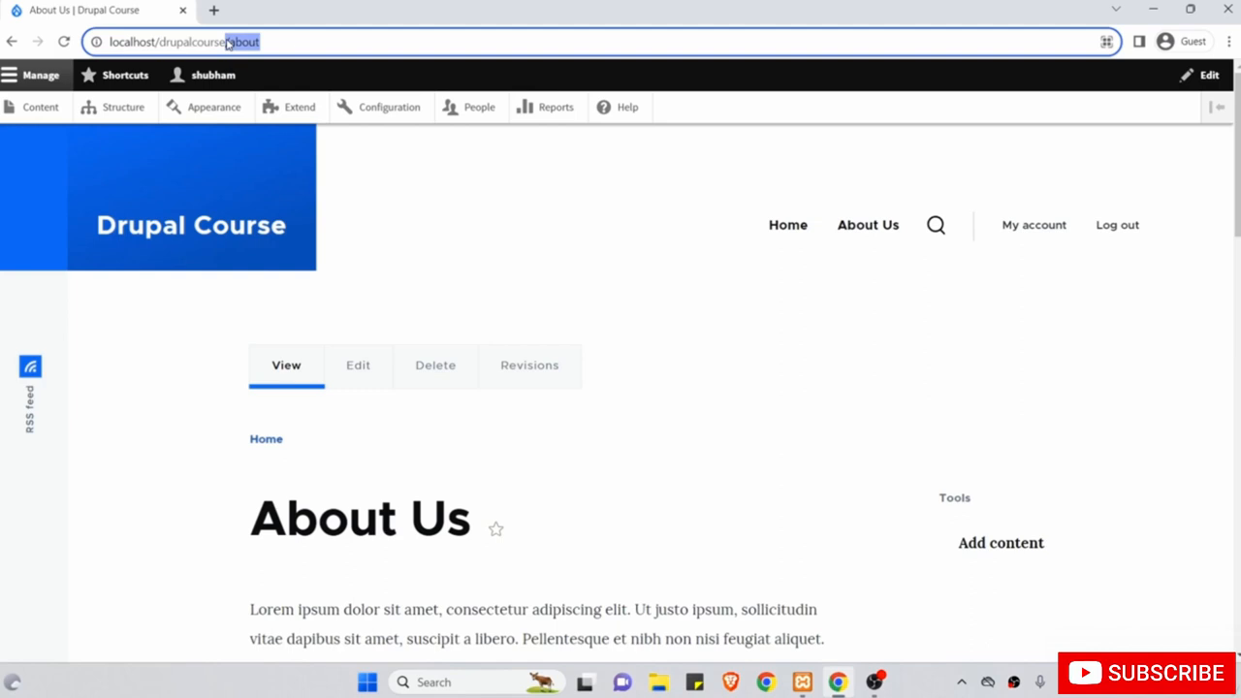
left_click(182, 237)
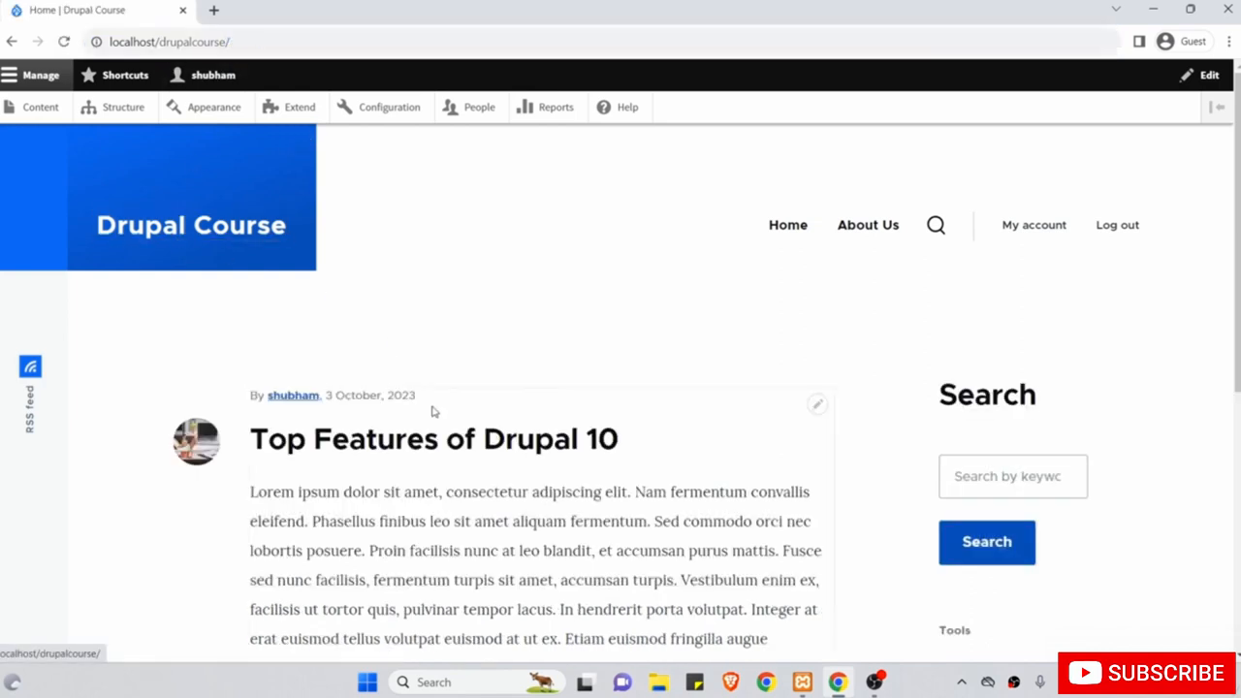
scroll(434, 411, "down", 1)
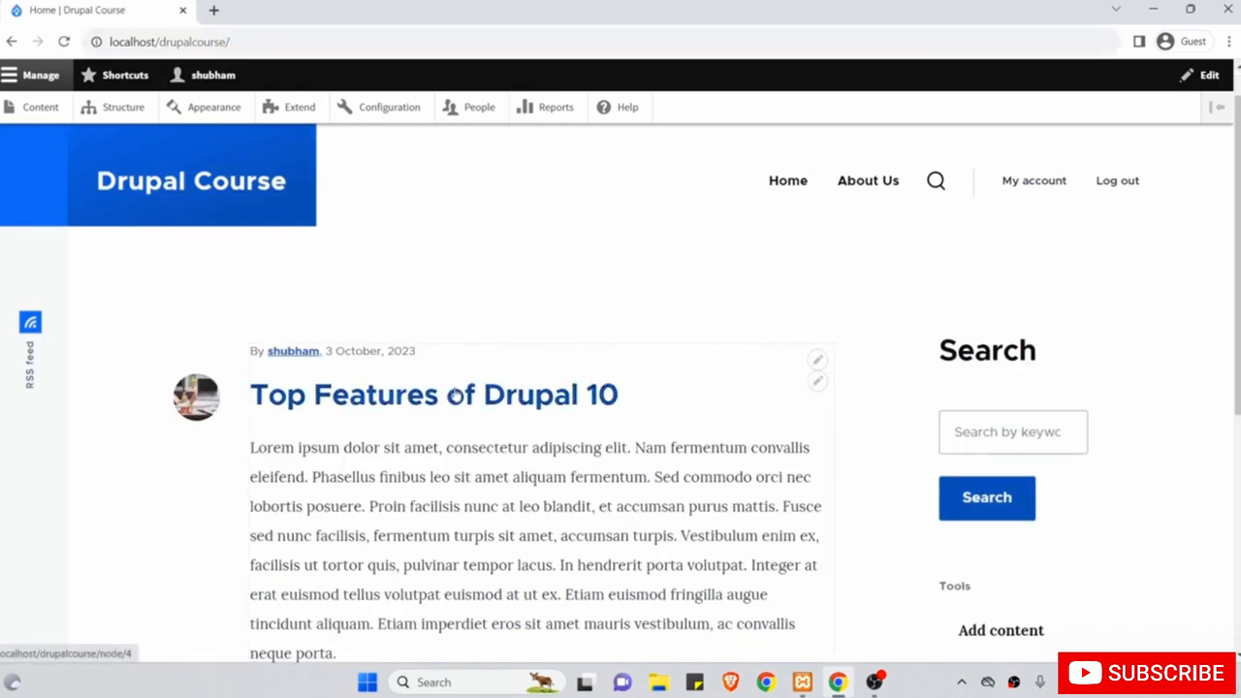
Set the Top Features of Drupal 10 article's URL alias to /top-features-of-drupal10 and save.
left_click(32, 106)
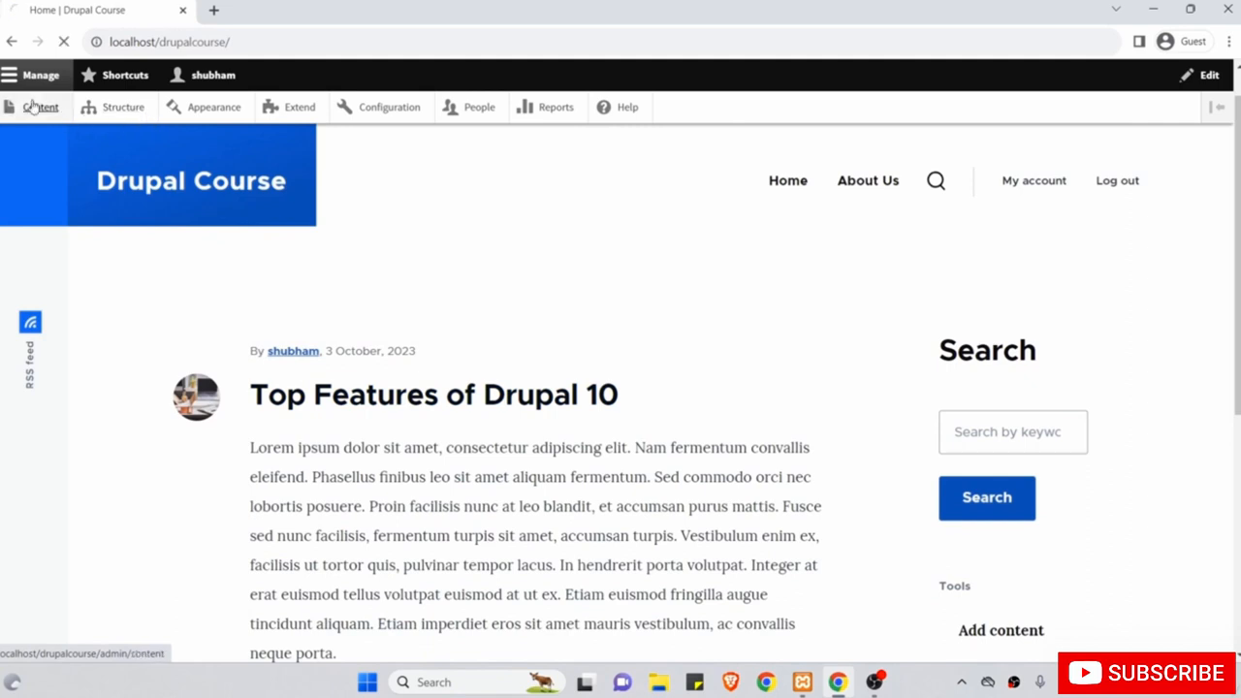
scroll(921, 493, "down", 1)
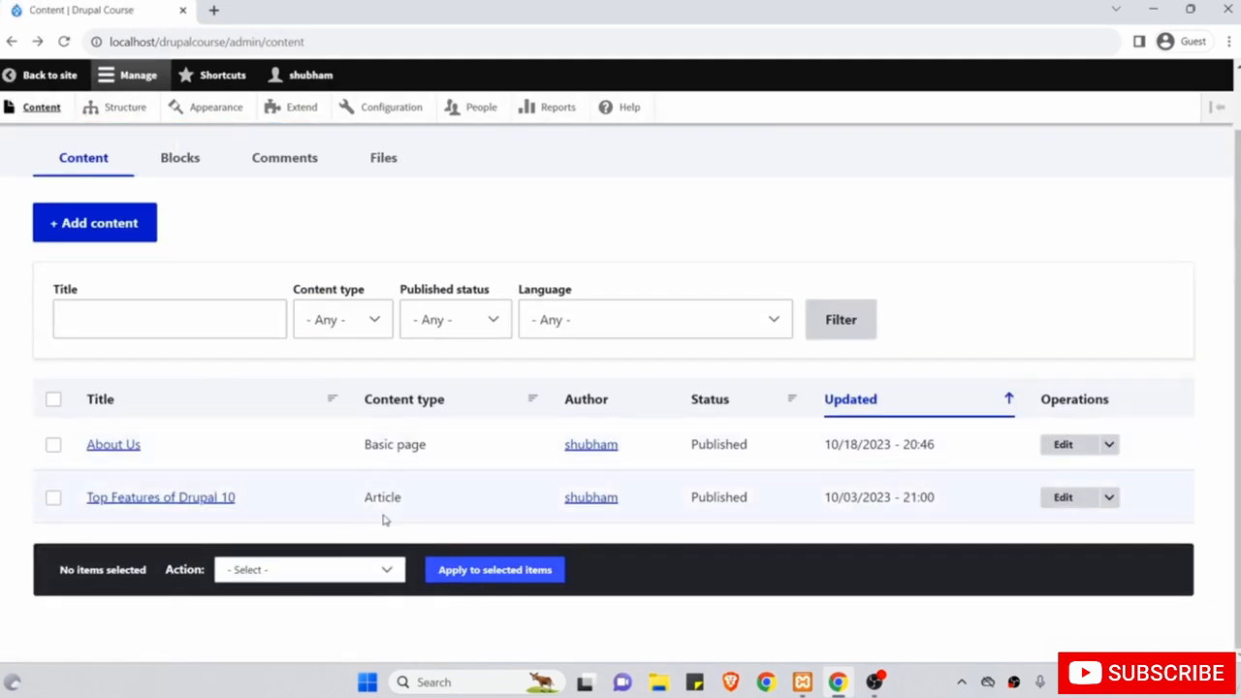
left_click(1065, 502)
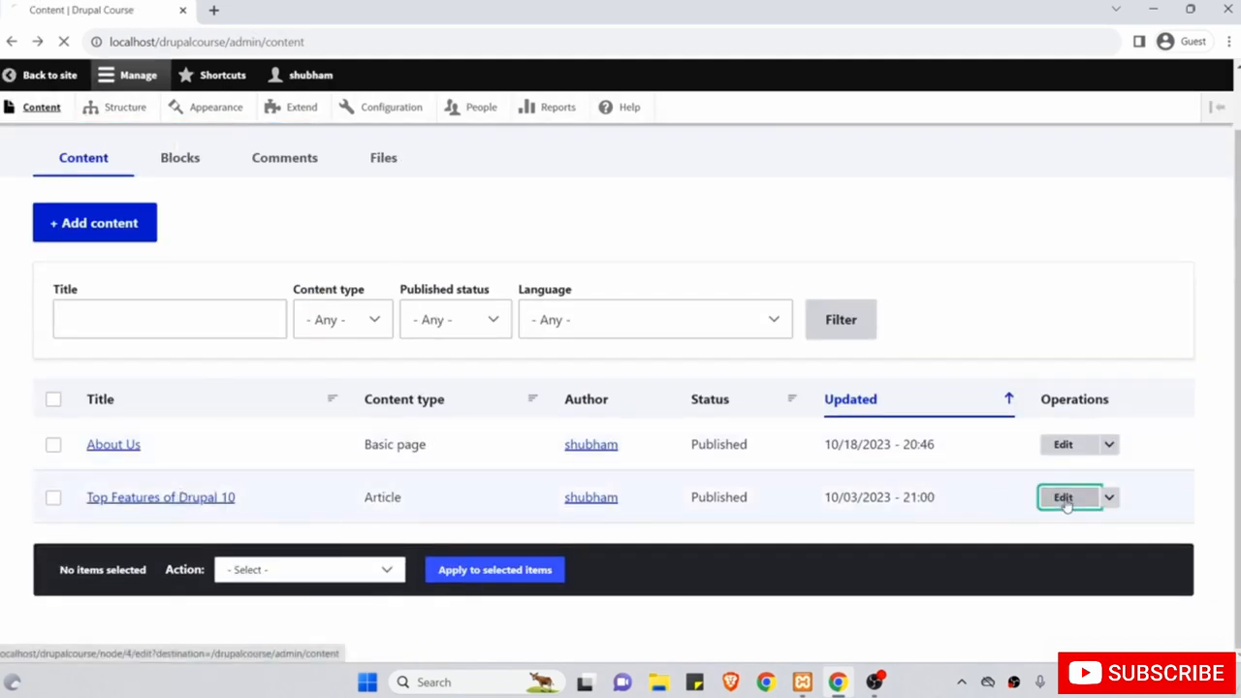
scroll(947, 482, "down", 5)
left_click(969, 323)
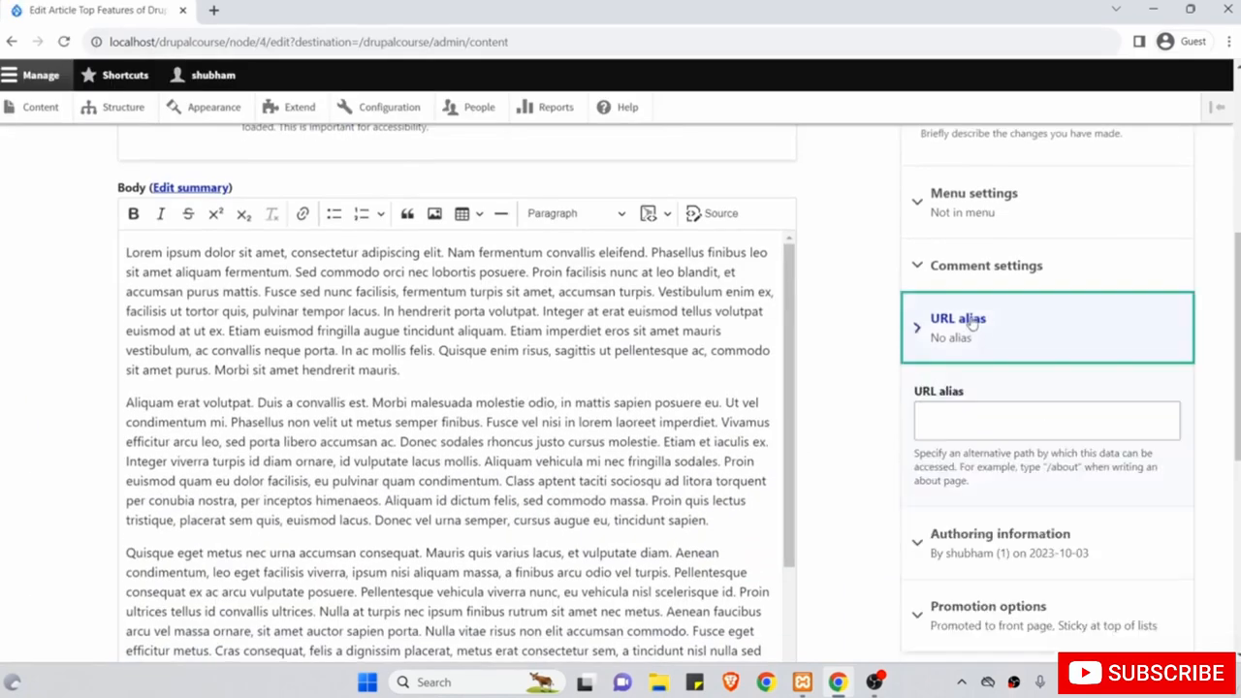
left_click(969, 421)
type("/")
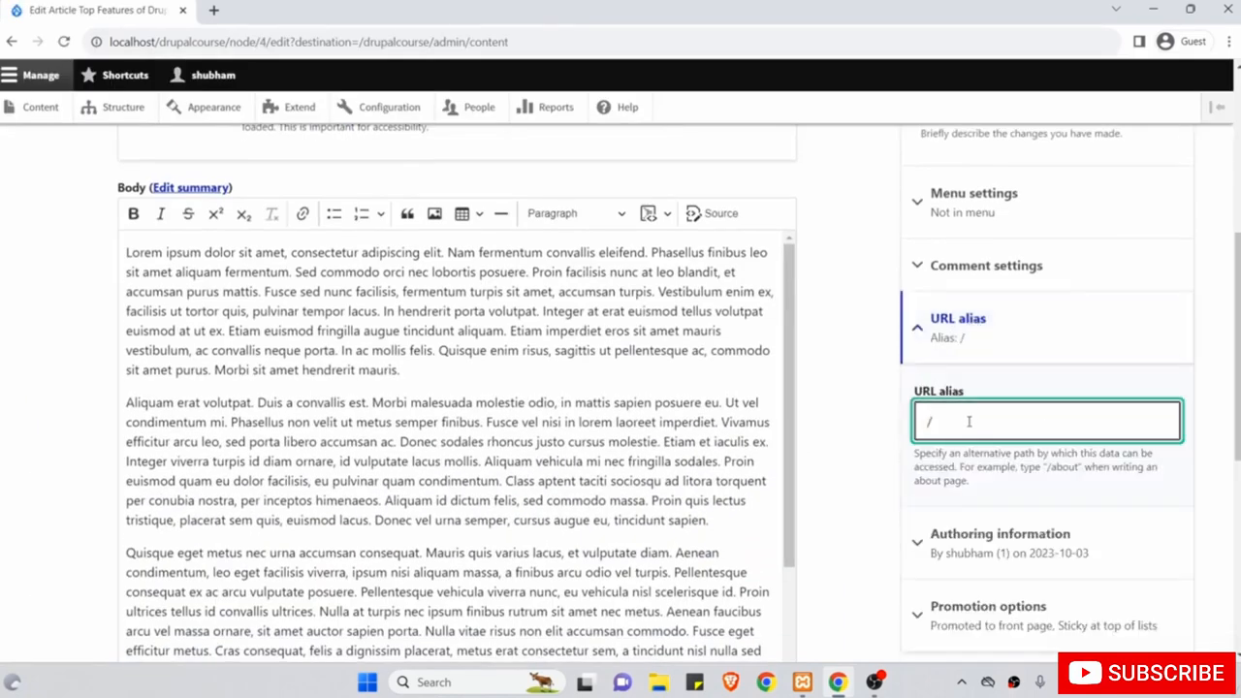
type("top-features-of-d")
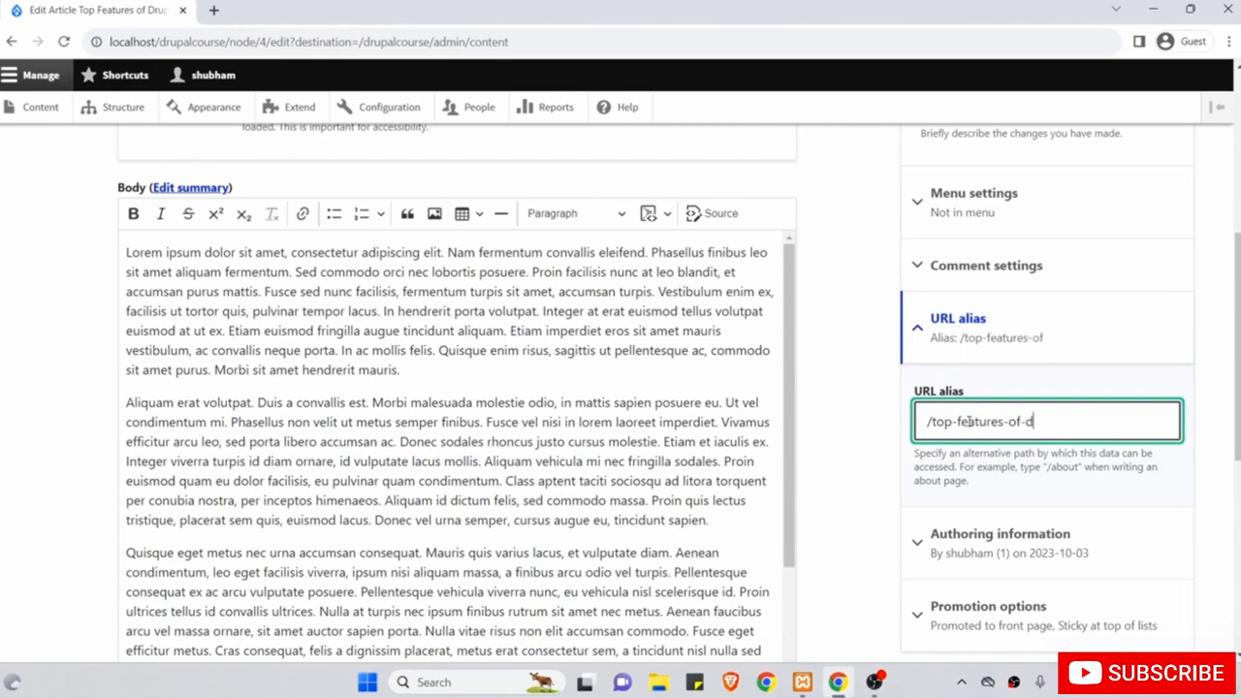
type("rupal10")
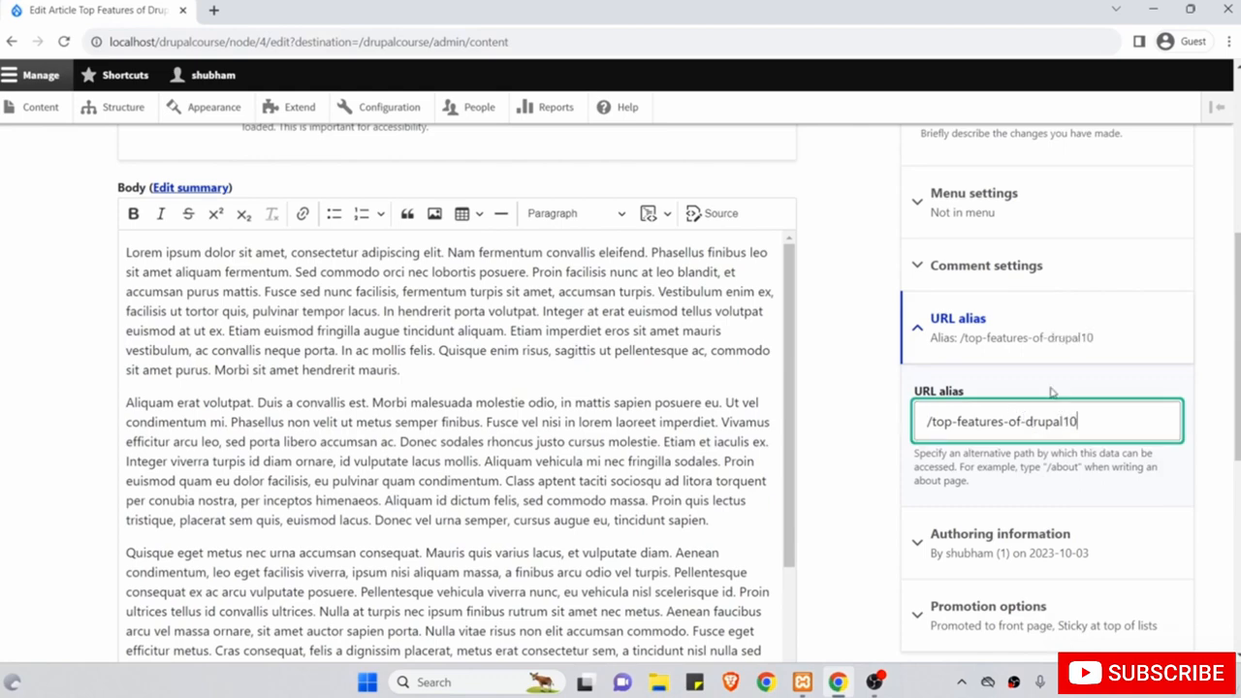
scroll(880, 436, "down", 5)
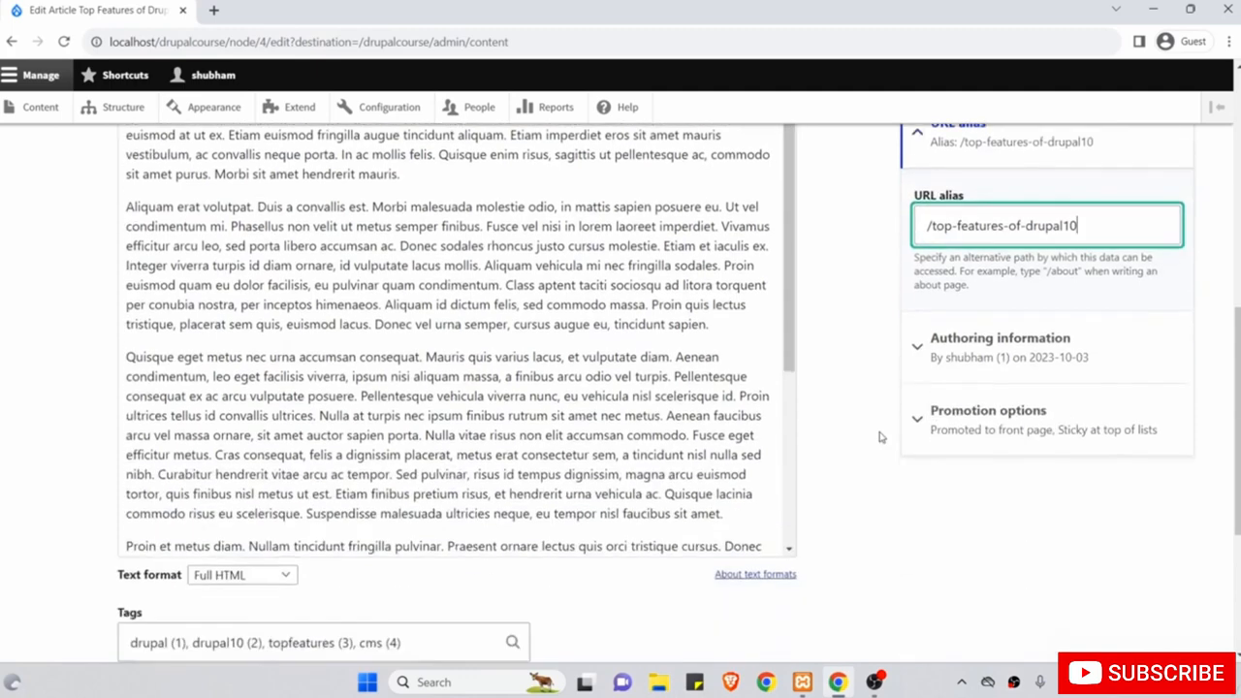
left_click(150, 537)
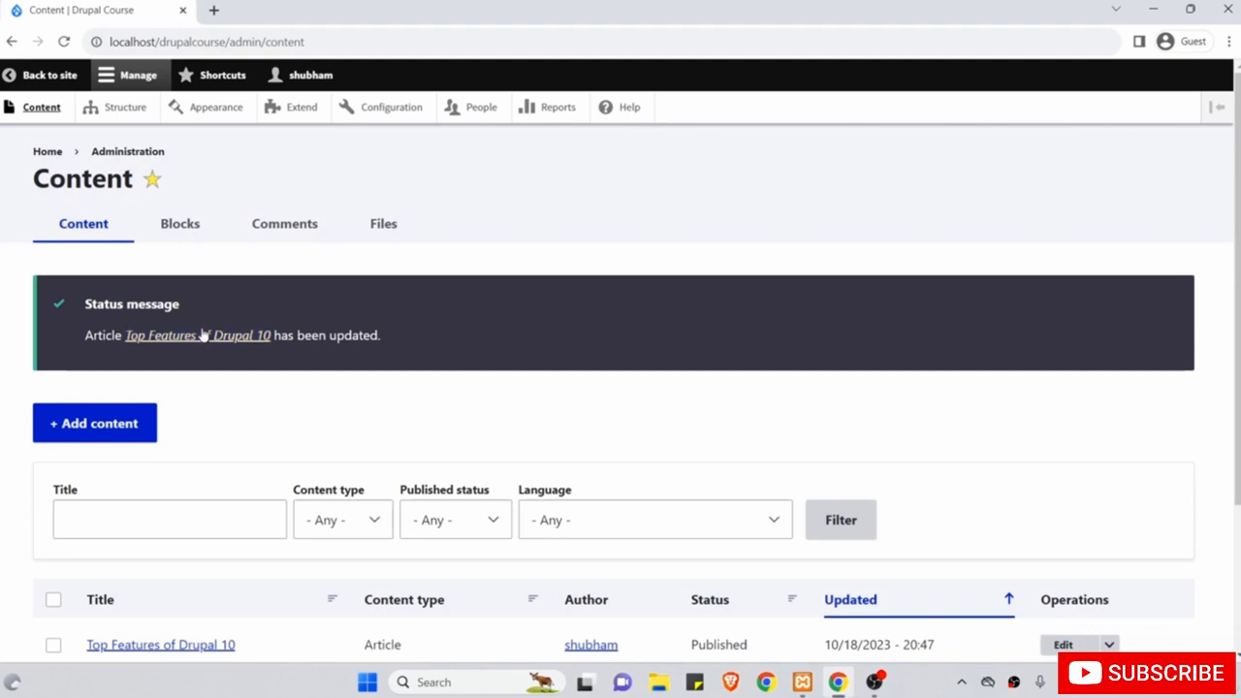
Check the article loads at its new alias, then return to the content list.
left_click(203, 336)
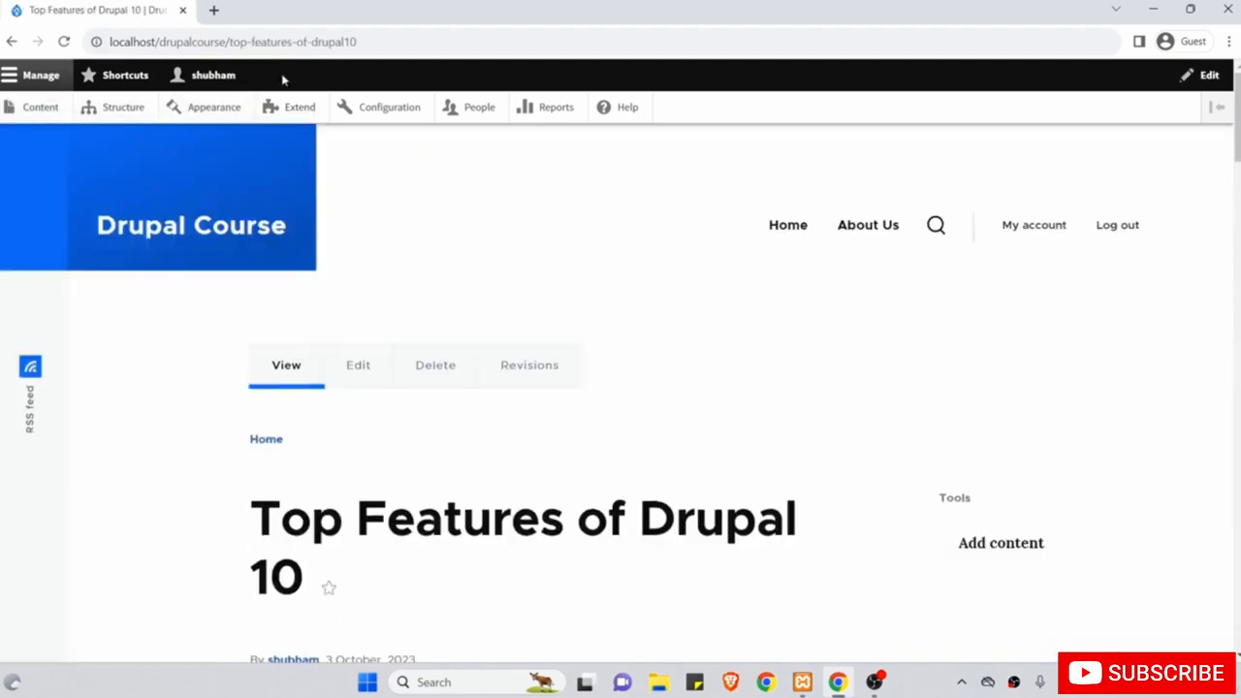
left_click_drag(227, 43, 371, 41)
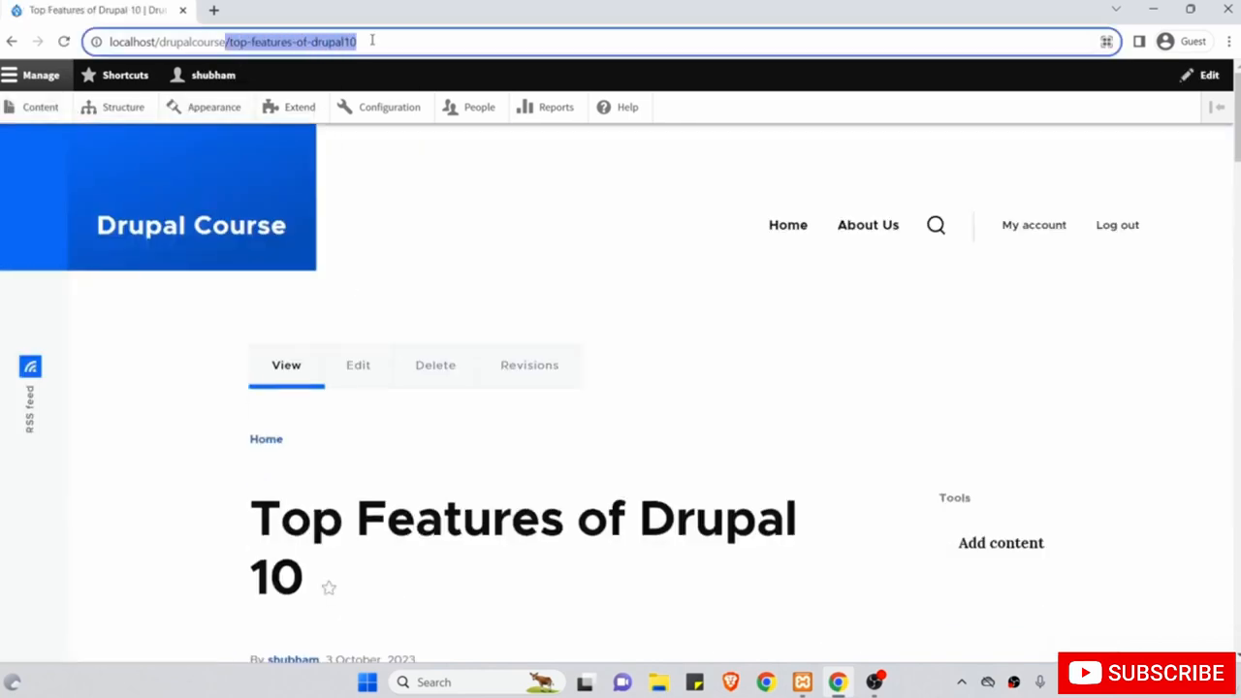
left_click(13, 42)
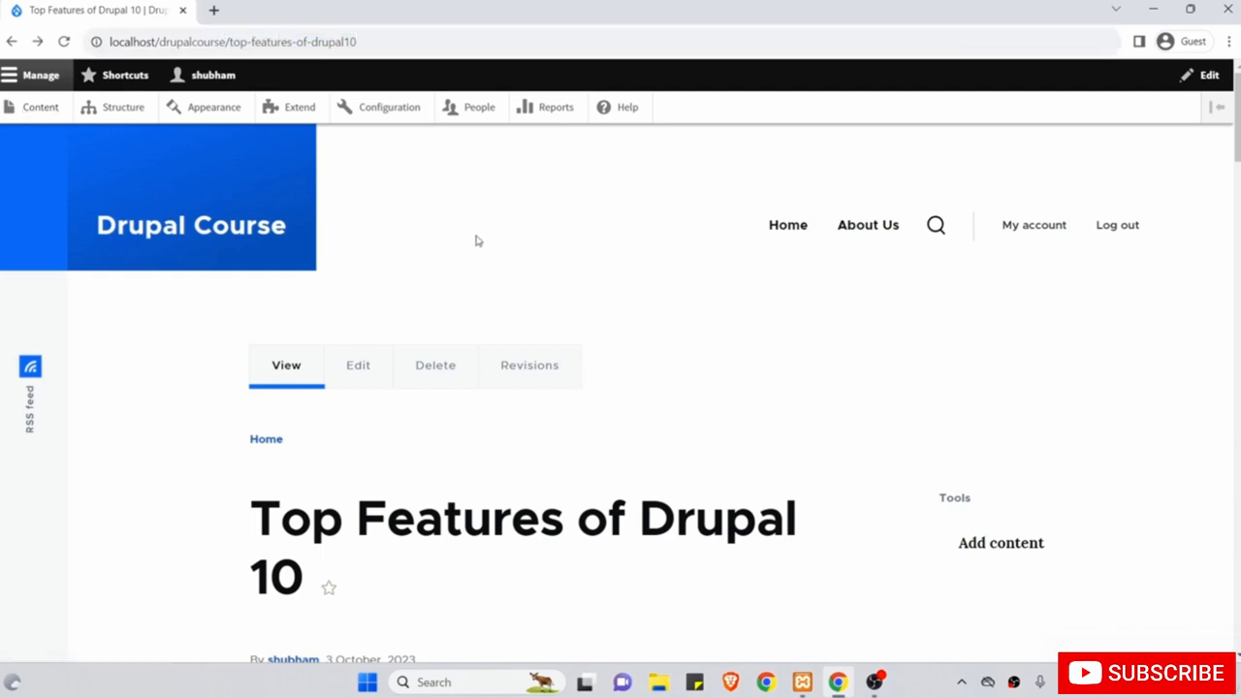
left_click(44, 108)
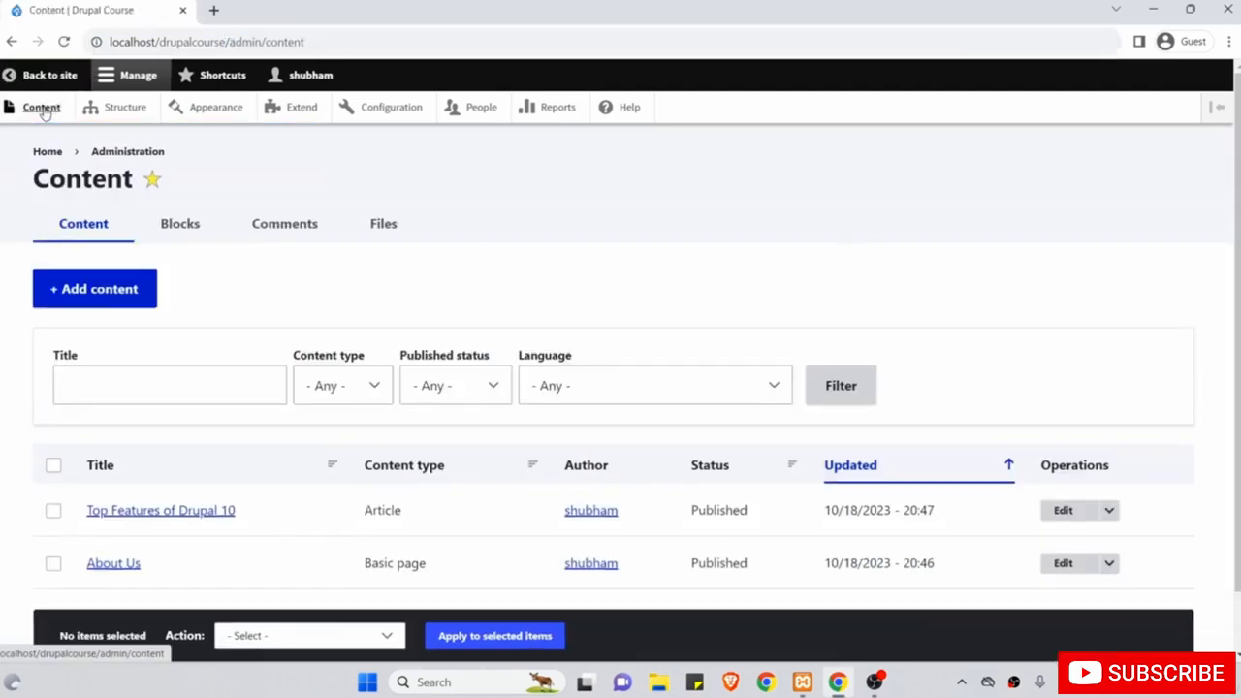
Create a new Basic page titled 'Contact'.
left_click(123, 295)
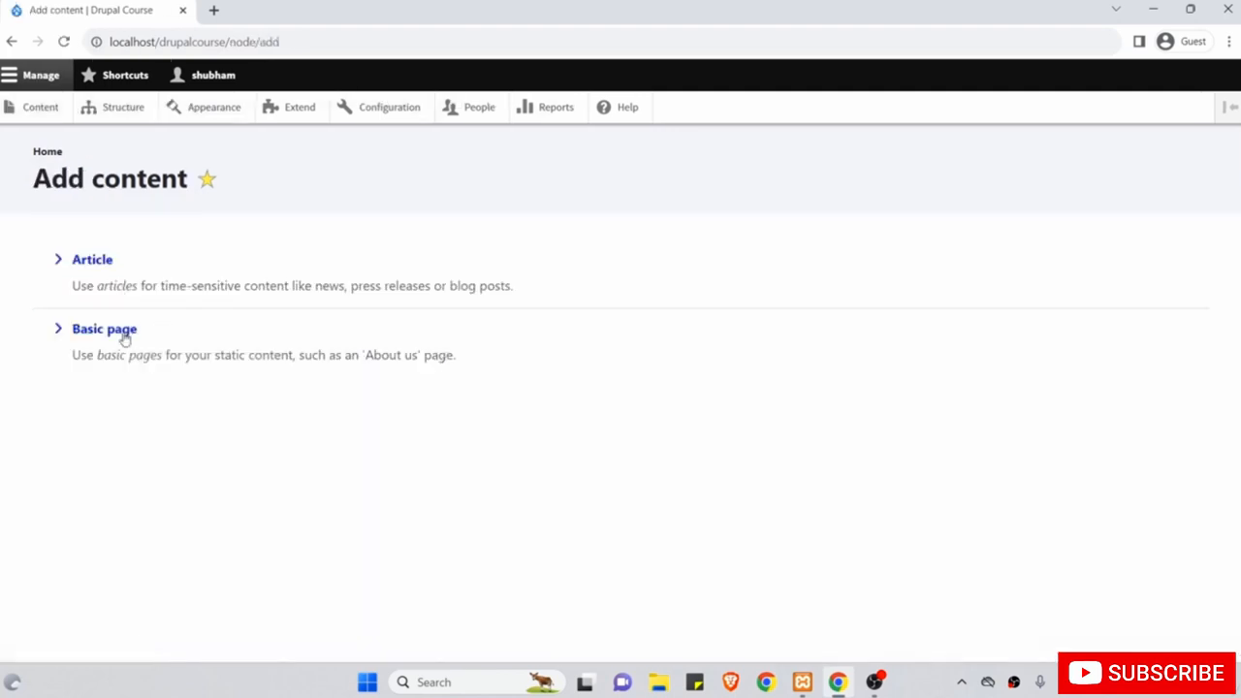
left_click(123, 335)
left_click(179, 299)
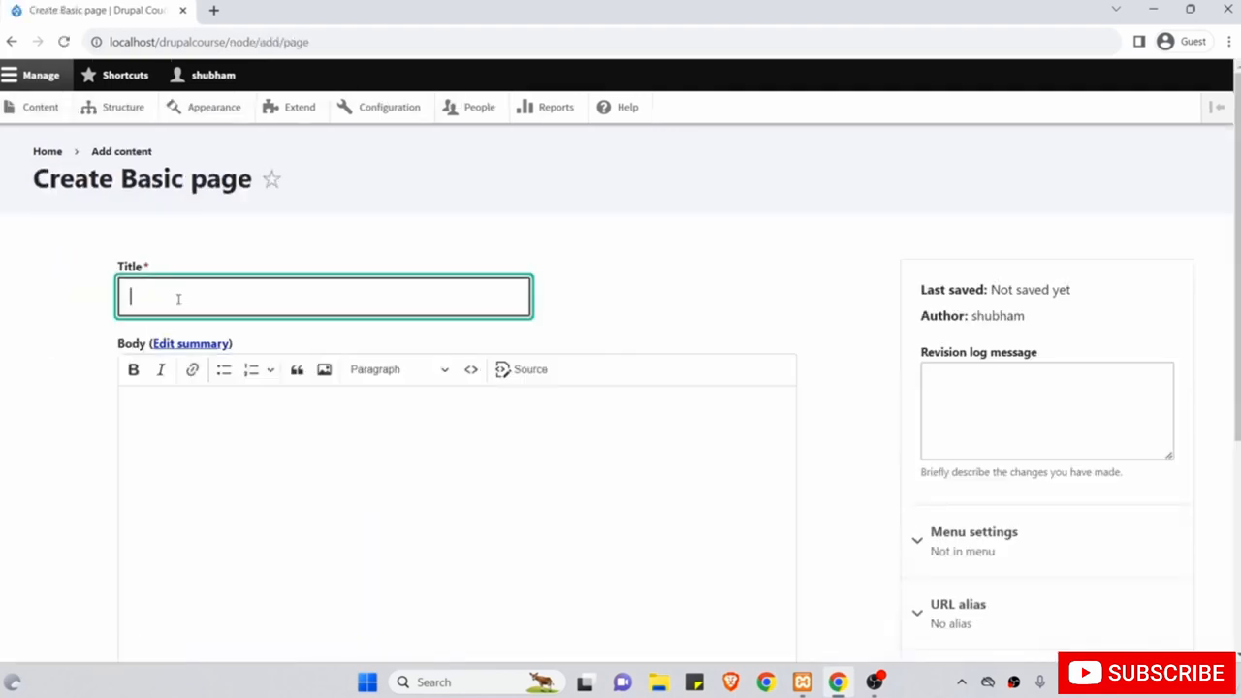
type("Contact")
key("Tab")
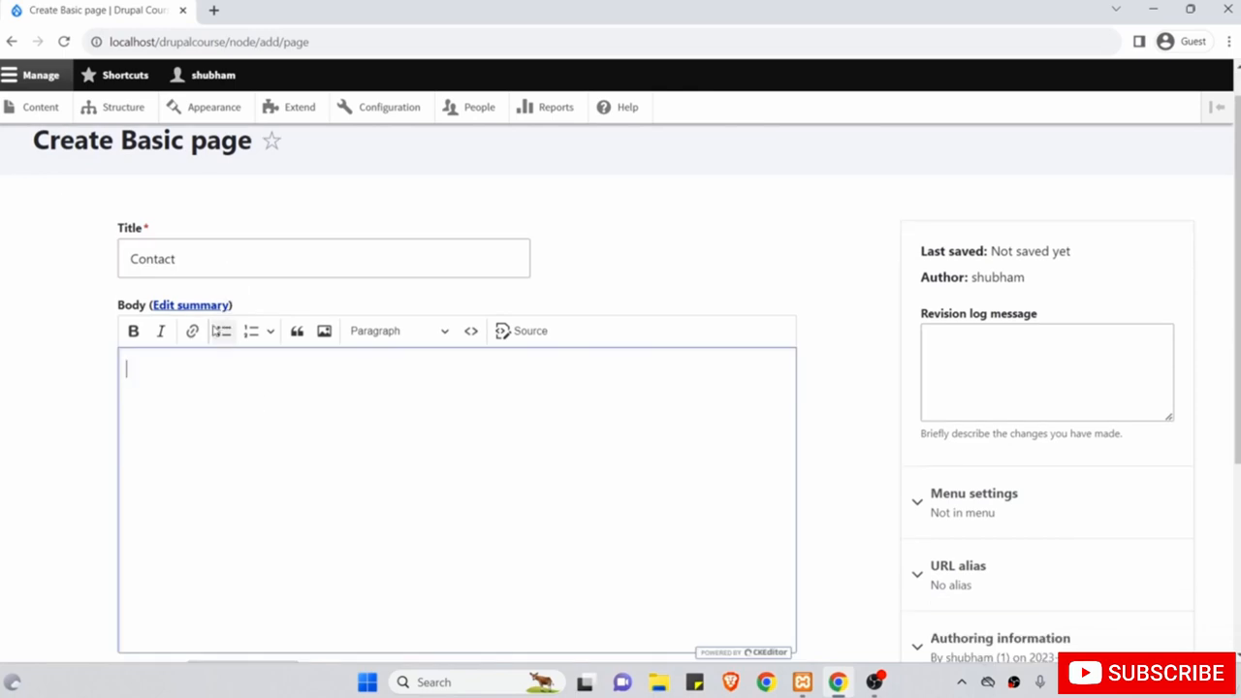
Give the Contact page the URL alias /contact and save it.
scroll(206, 377, "down", 1)
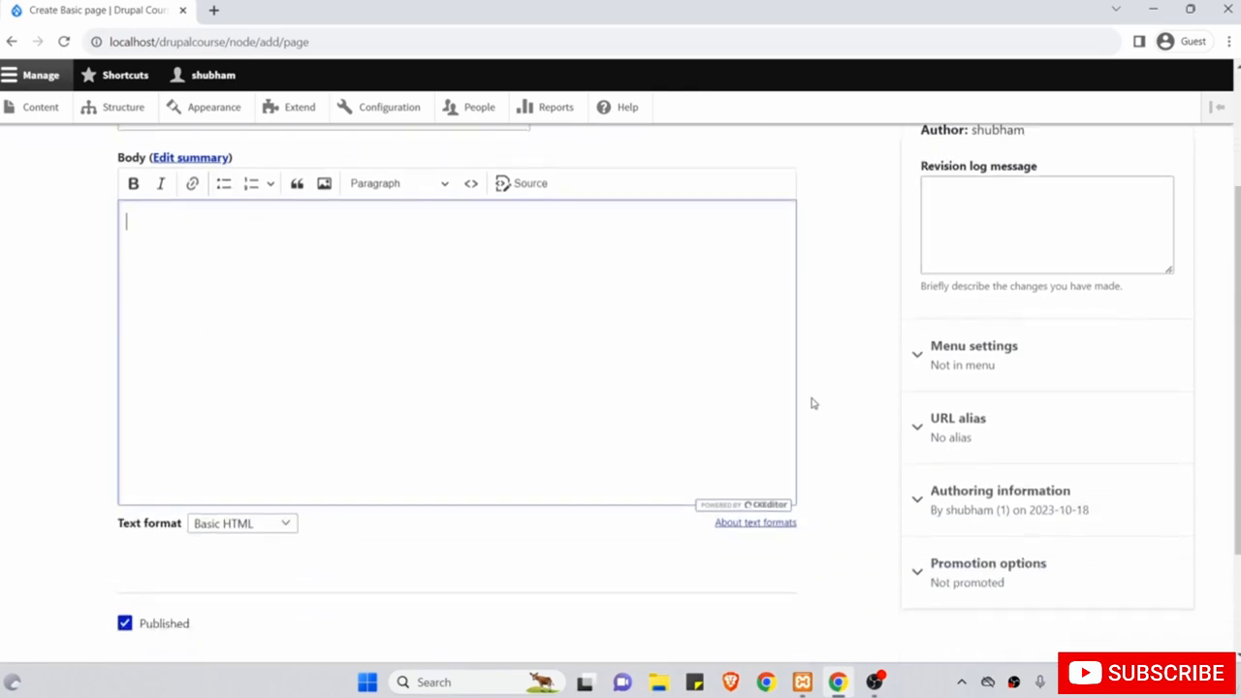
left_click(951, 430)
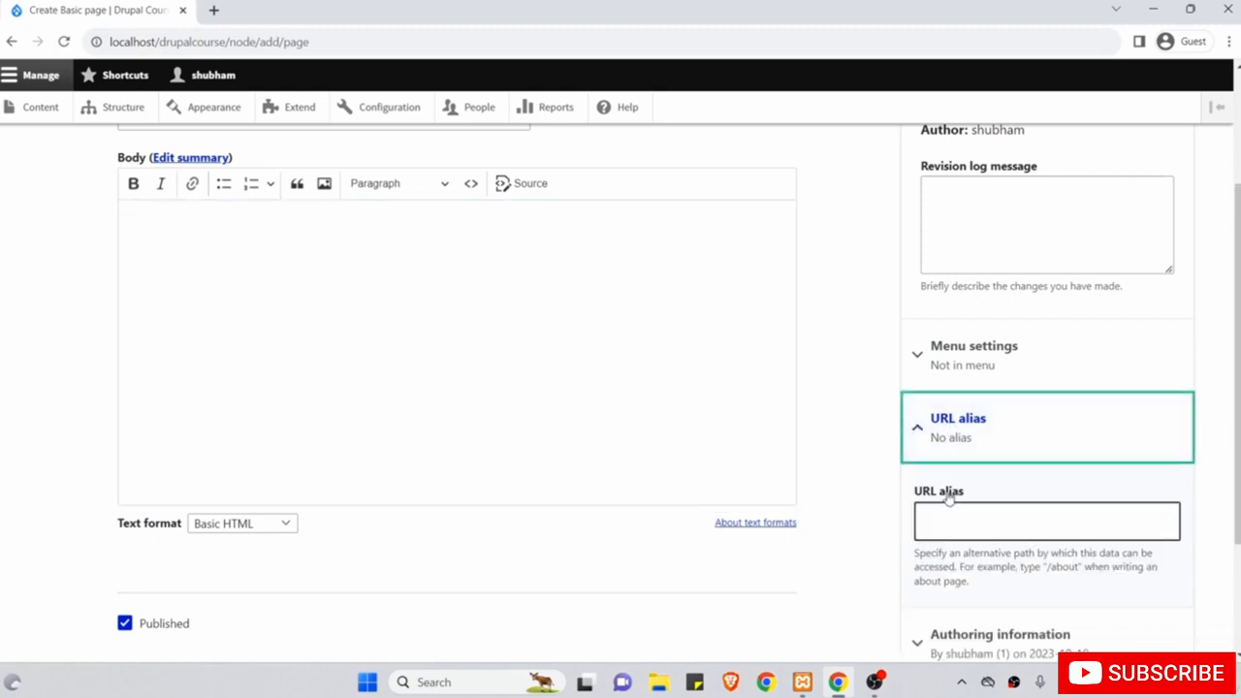
left_click(949, 517)
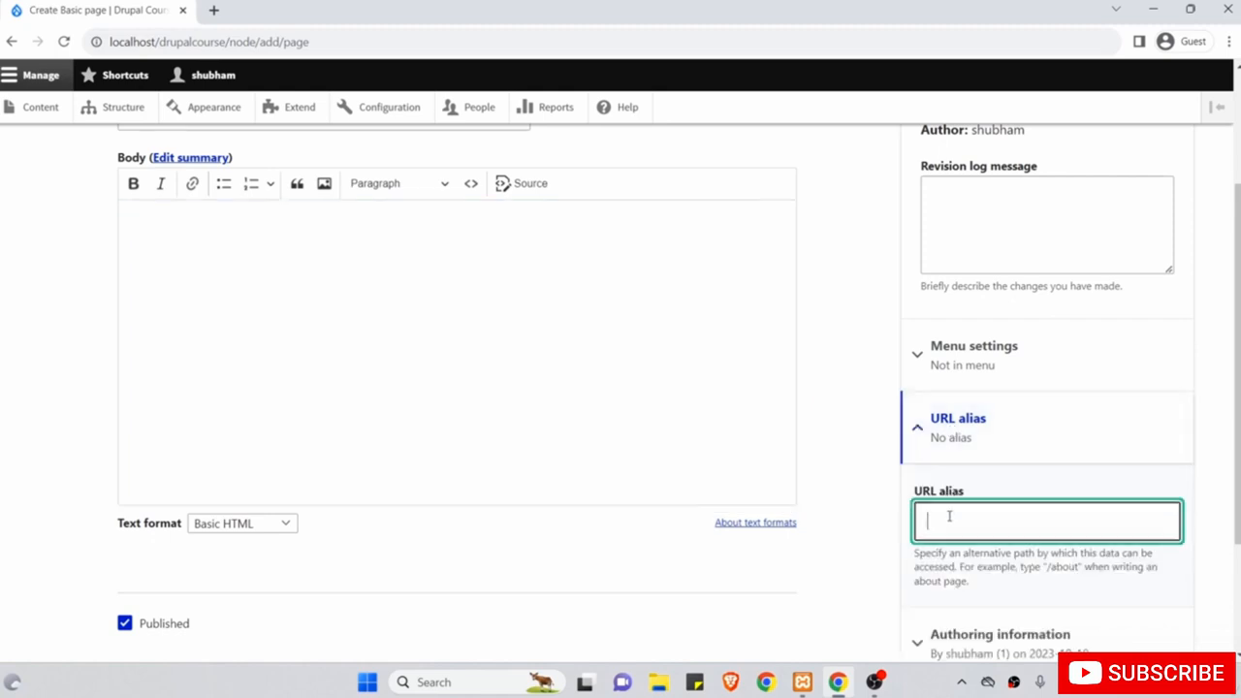
type("/contact")
left_click_drag(1002, 524, 912, 525)
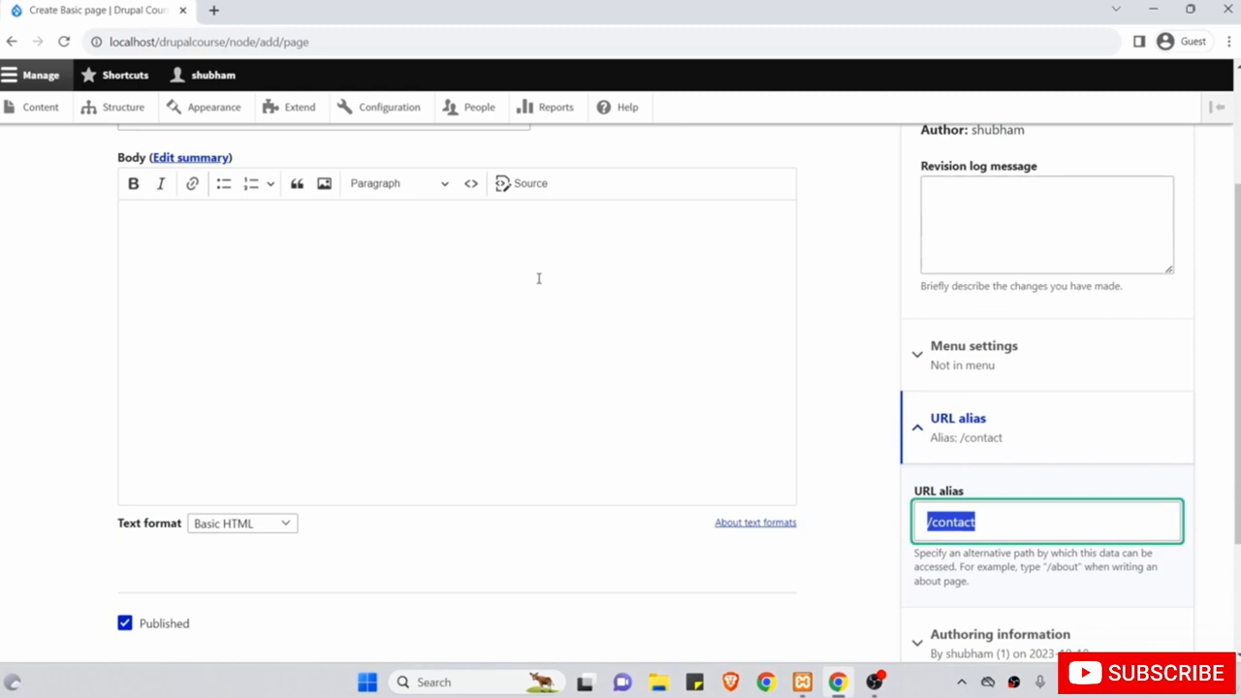
scroll(538, 278, "down", 2)
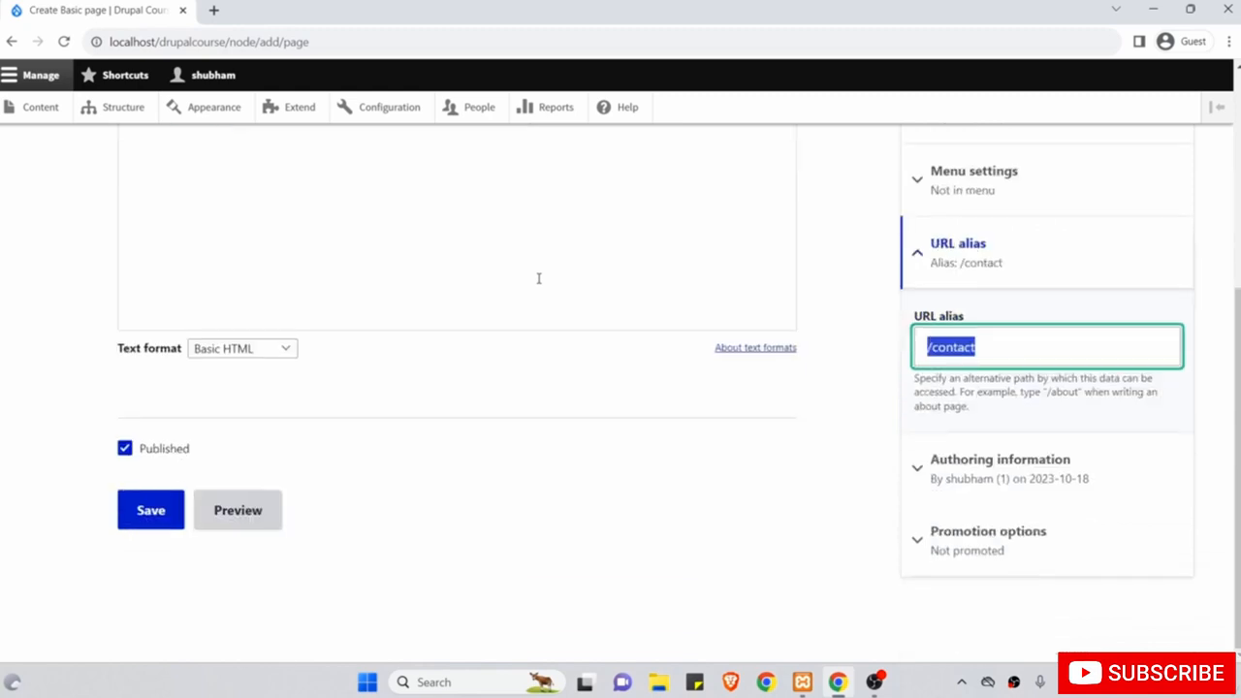
left_click(144, 514)
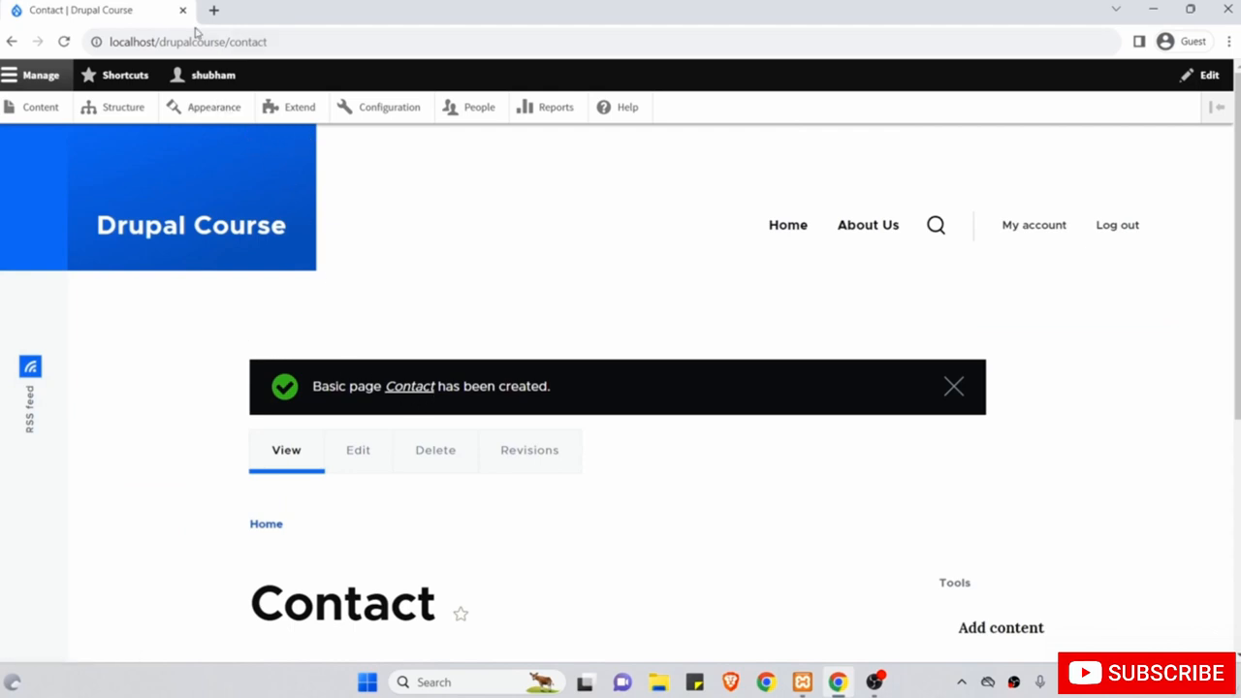
Remove /contact from the address to go to the site's home page.
left_click(316, 41)
key("shift+Left")
key("shift+Left")
key("shift+Left")
key("shift+Left")
key("shift+Left")
key("shift+Left")
key("shift+Left")
key("shift+Left")
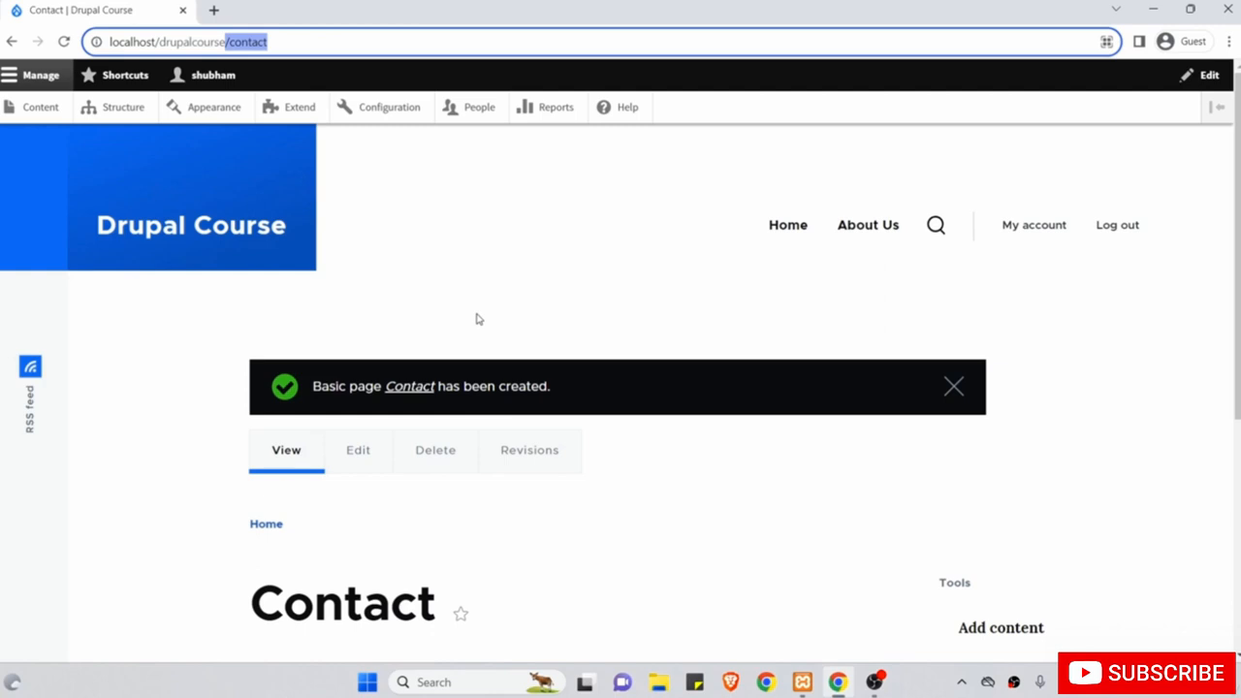
key("BackSpace")
key("Return")
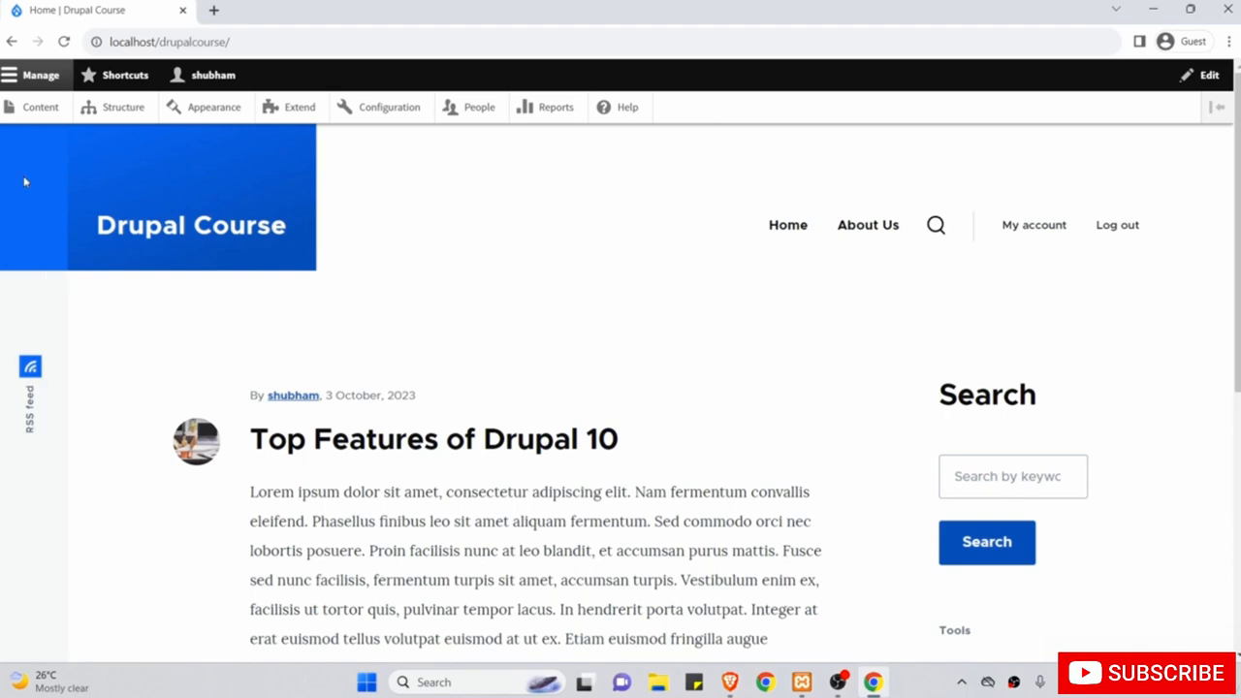
Open the content list and expand the Contact page's operations menu.
left_click(30, 110)
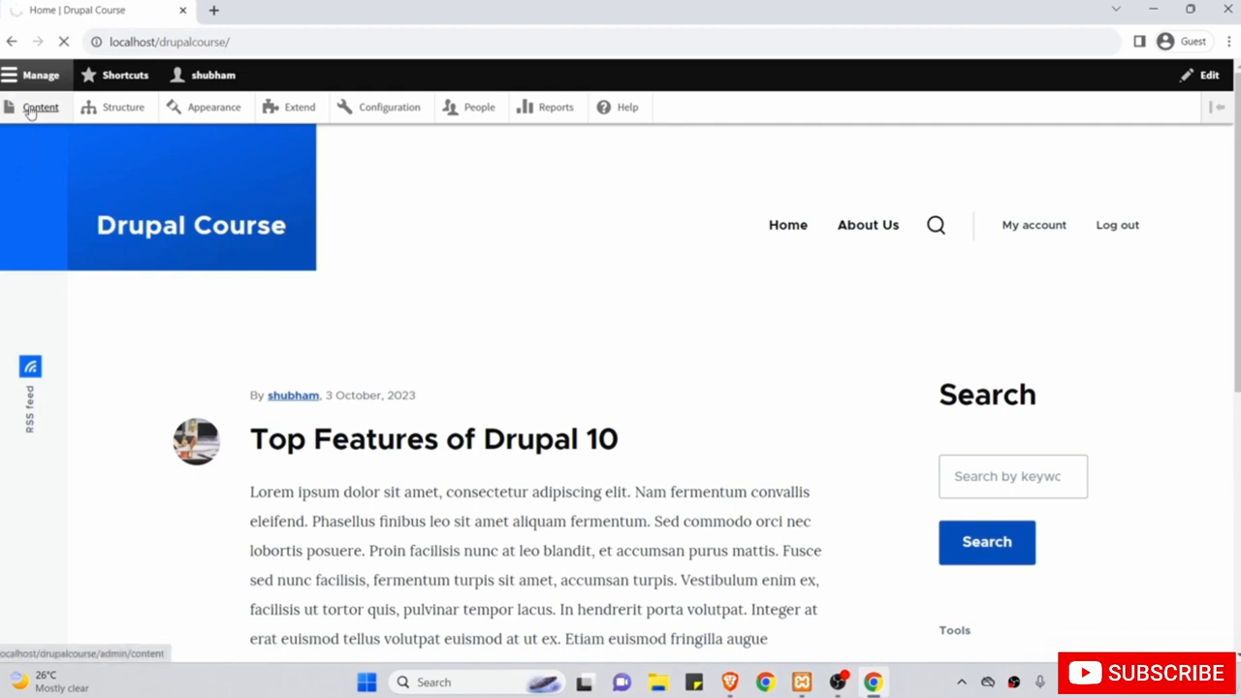
scroll(57, 412, "down", 1)
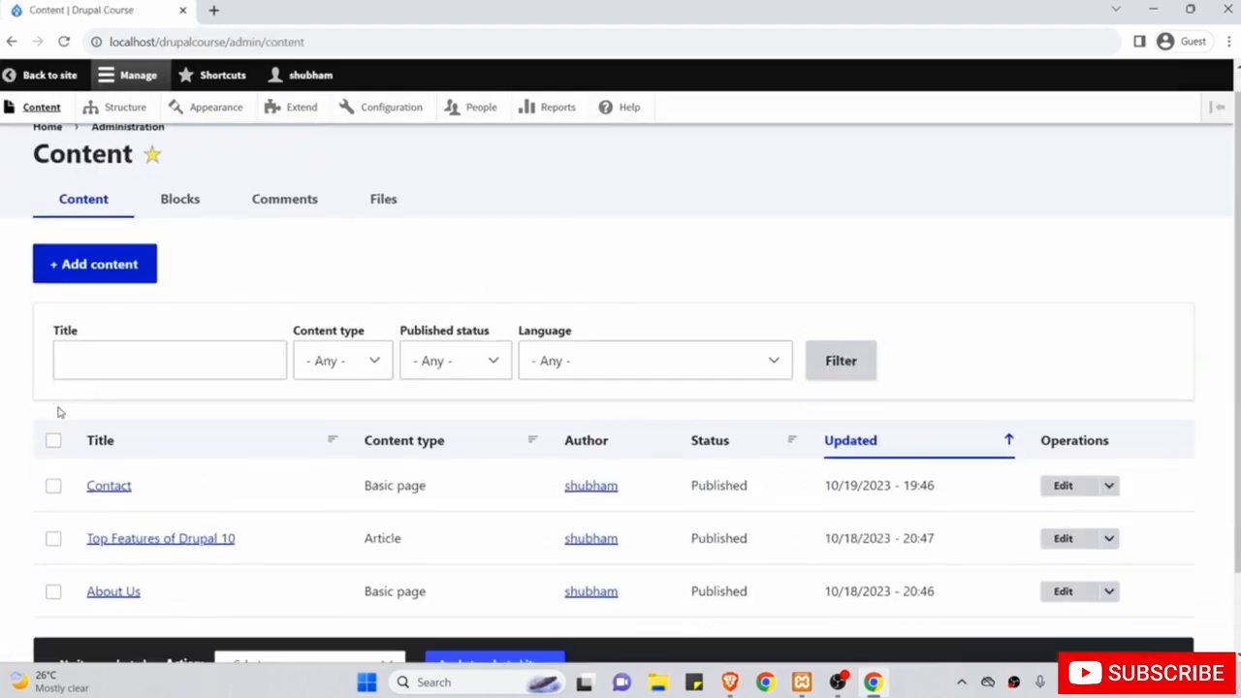
scroll(57, 412, "down", 1)
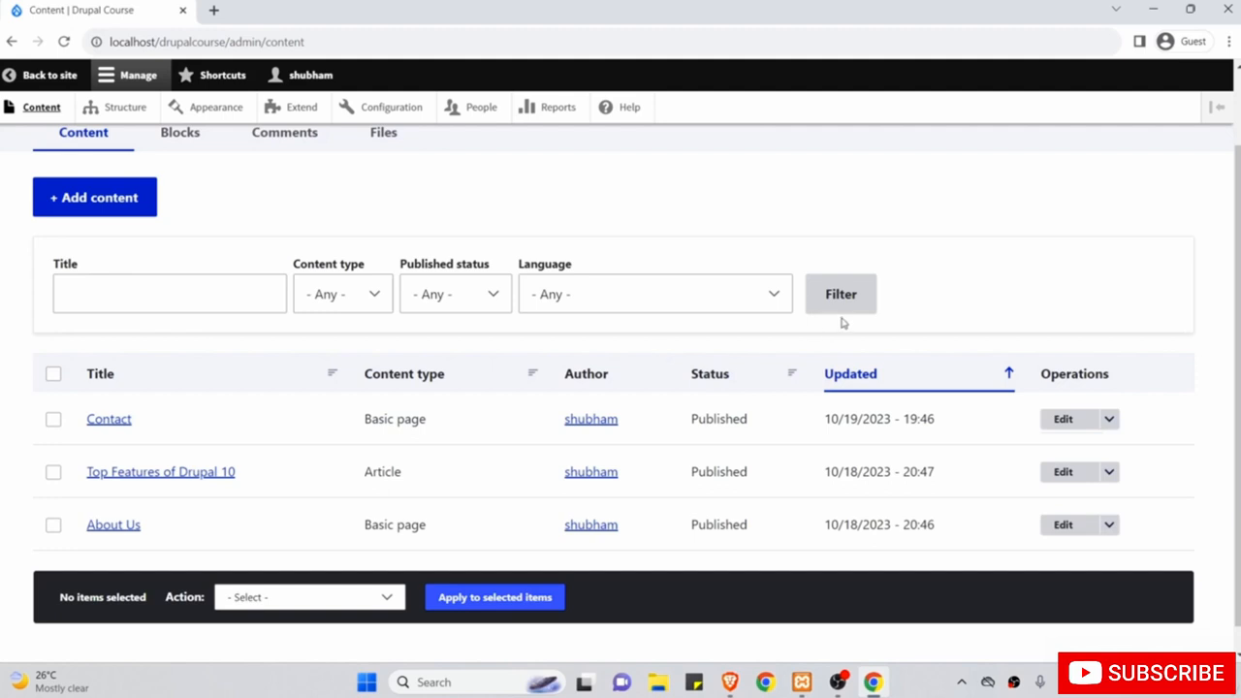
left_click(1110, 421)
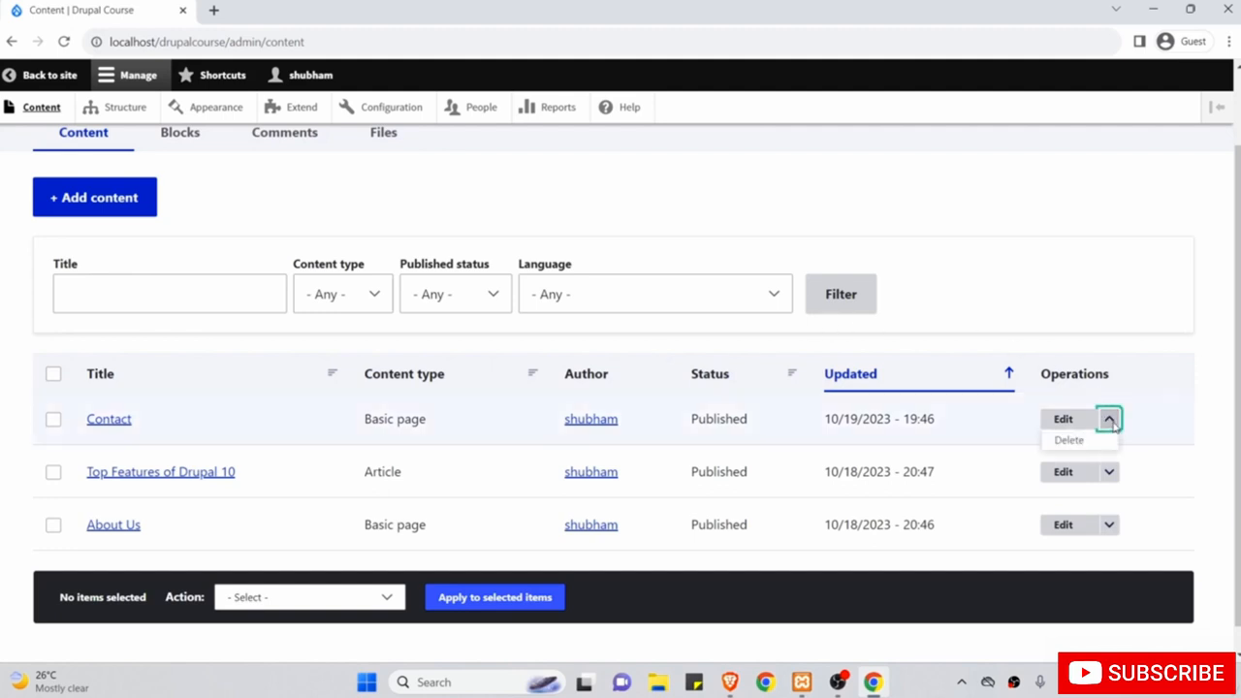
Delete the Contact page through its operations menu, confirm, and go back to the site.
left_click(1069, 441)
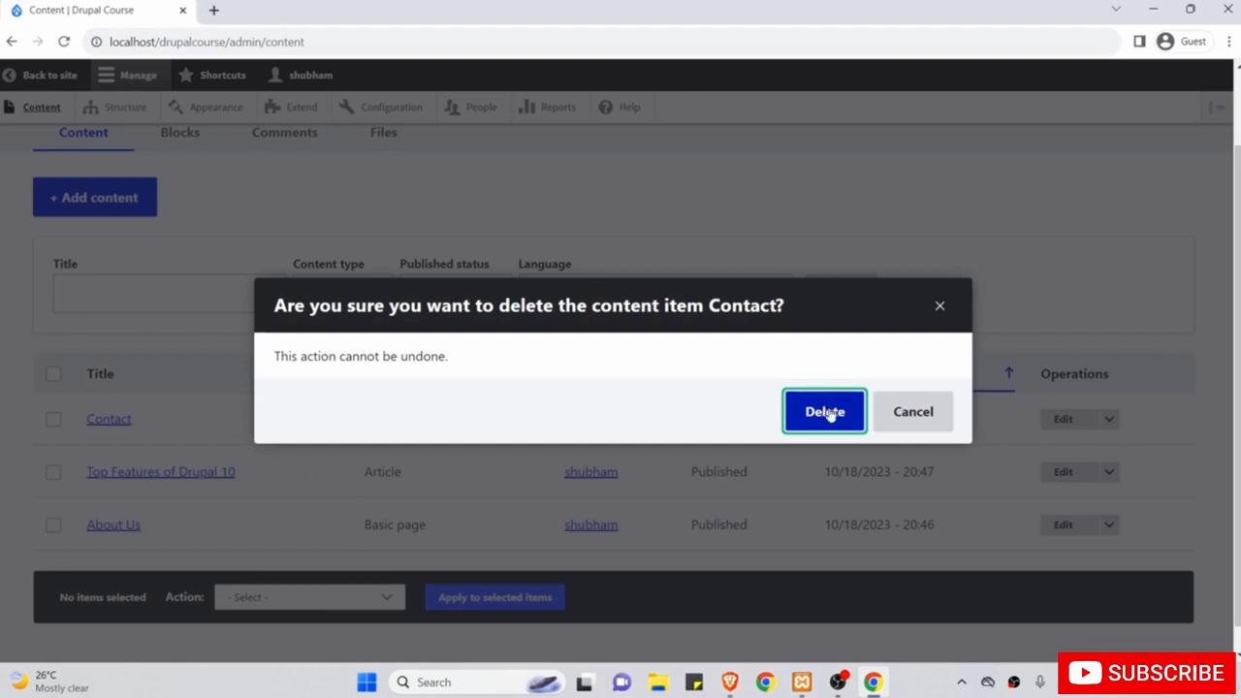
left_click(826, 412)
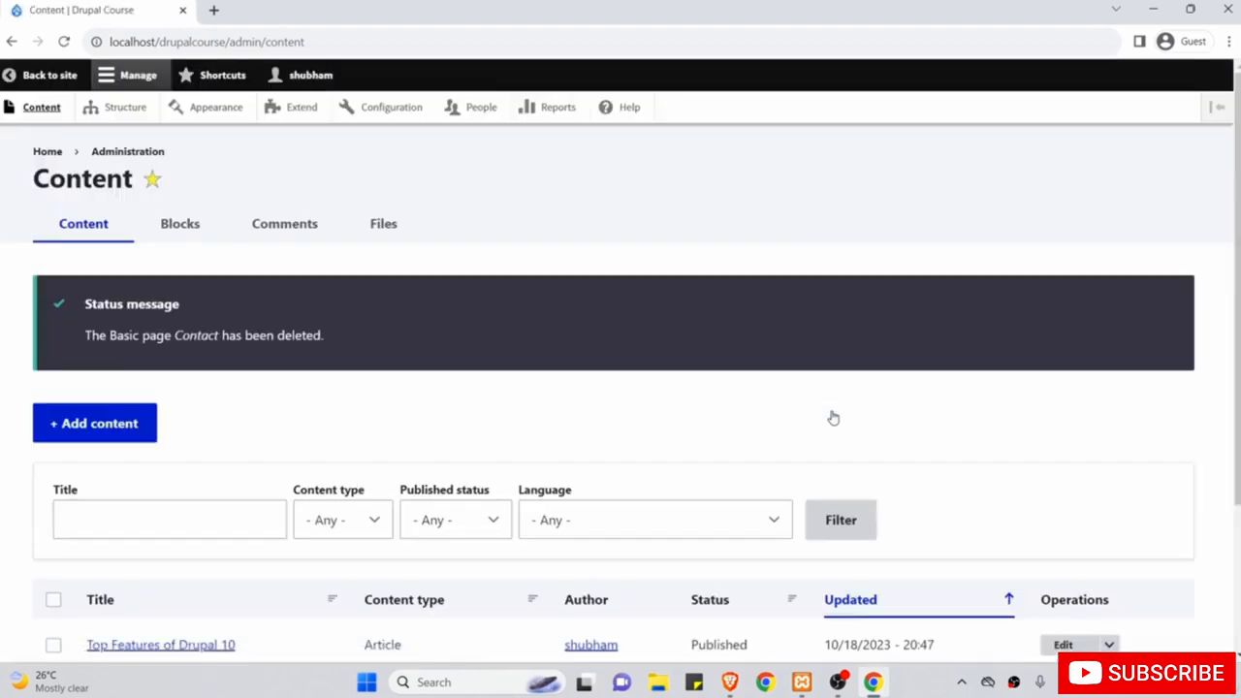
left_click(81, 76)
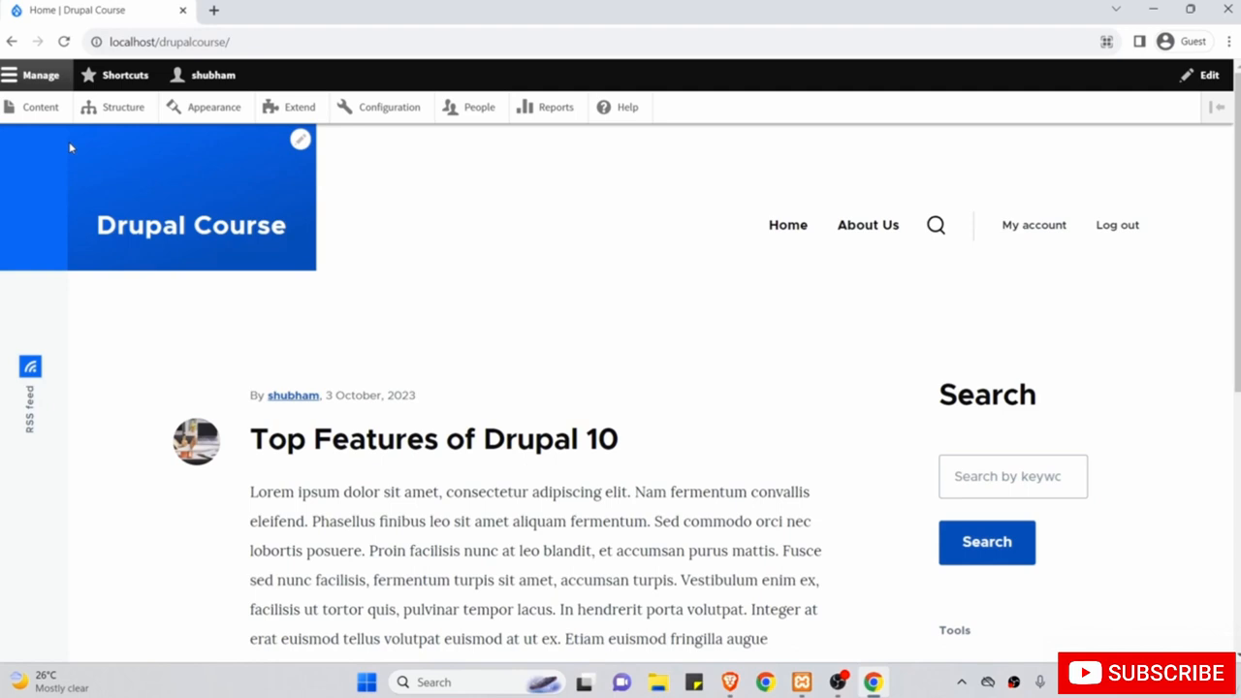
Load the site's /contact page showing the Website feedback form.
left_click(258, 43)
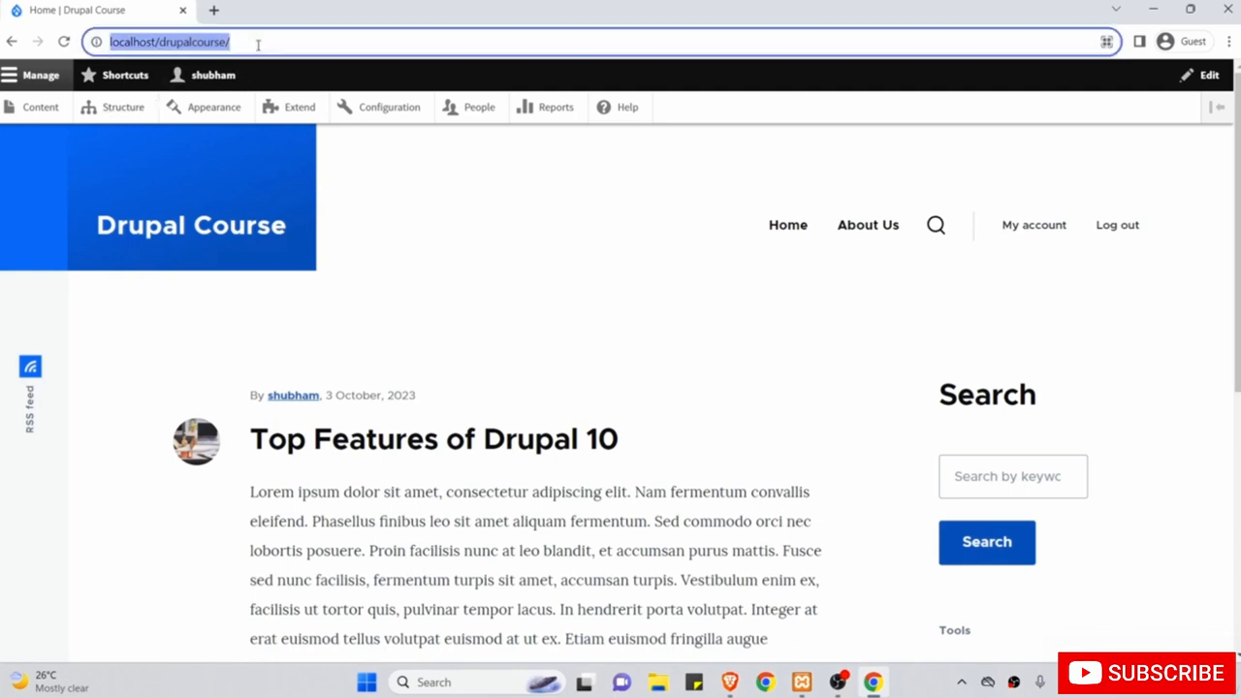
left_click(258, 43)
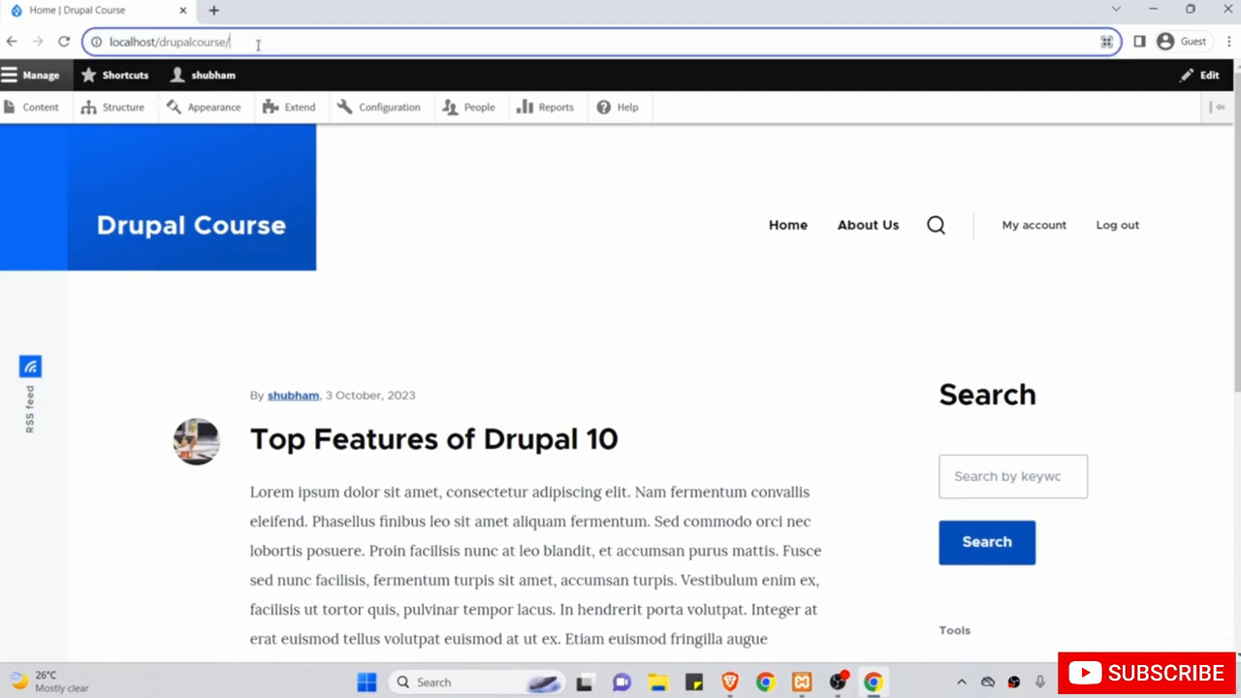
type("contact")
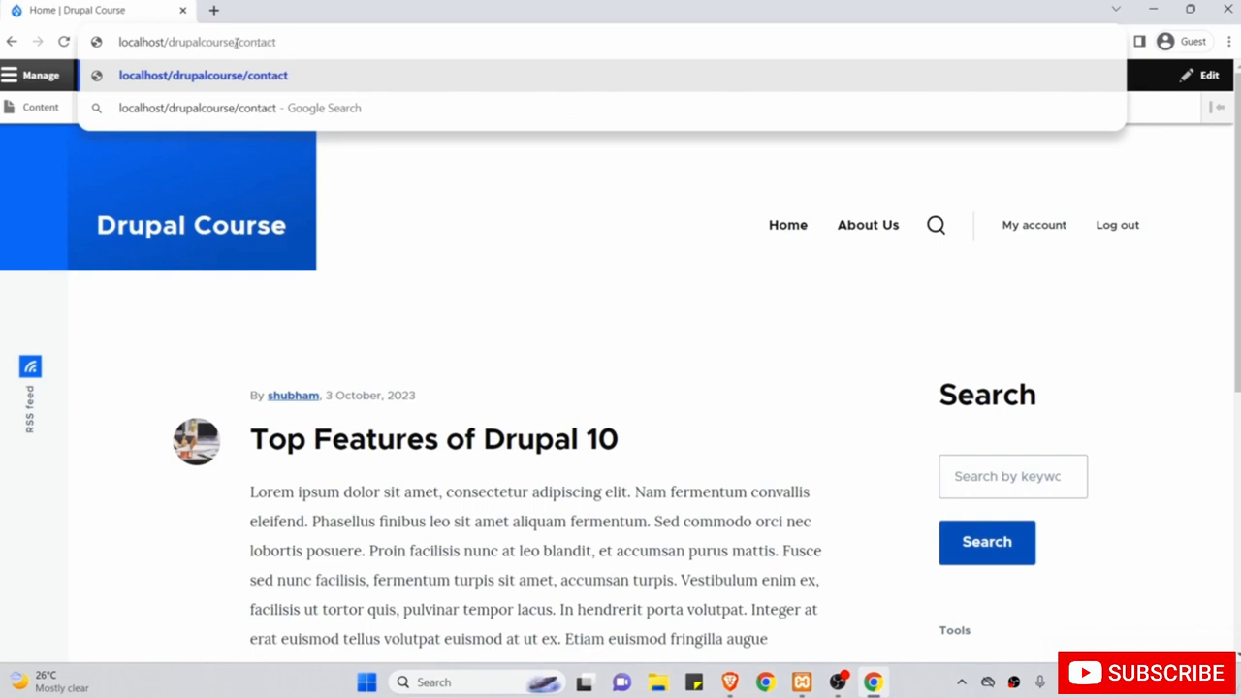
left_click_drag(229, 44, 120, 43)
left_click(295, 42)
key("Return")
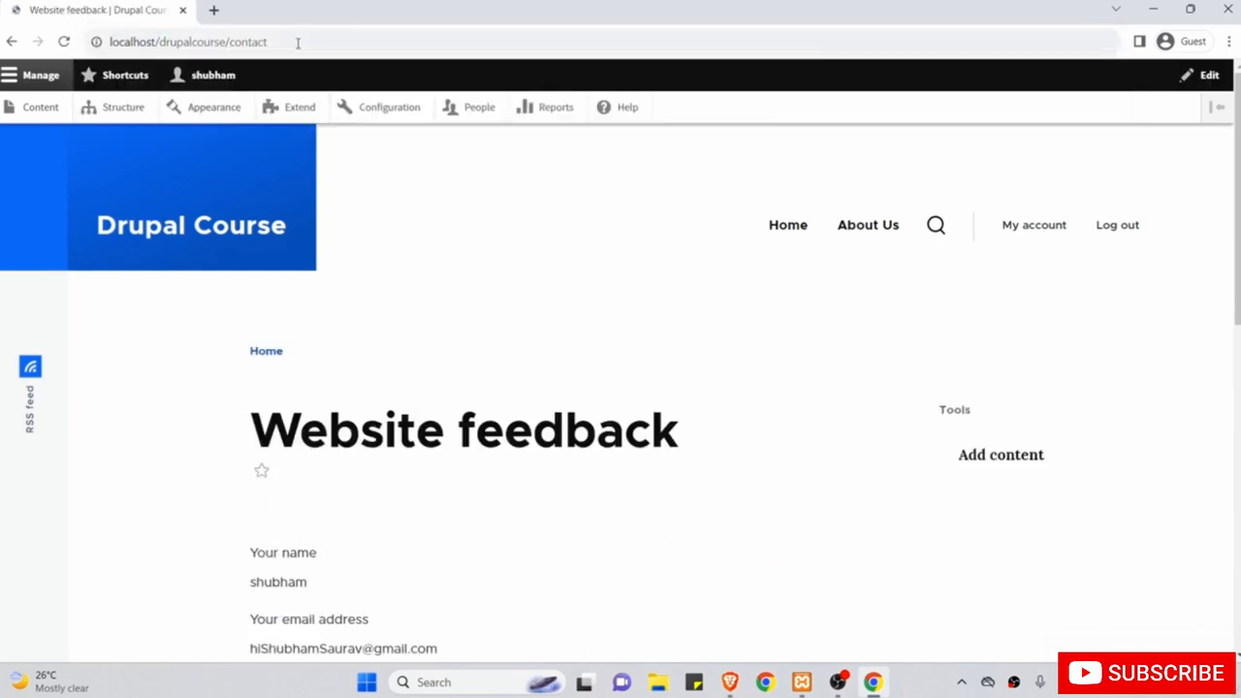
scroll(419, 301, "down", 1)
scroll(419, 300, "down", 1)
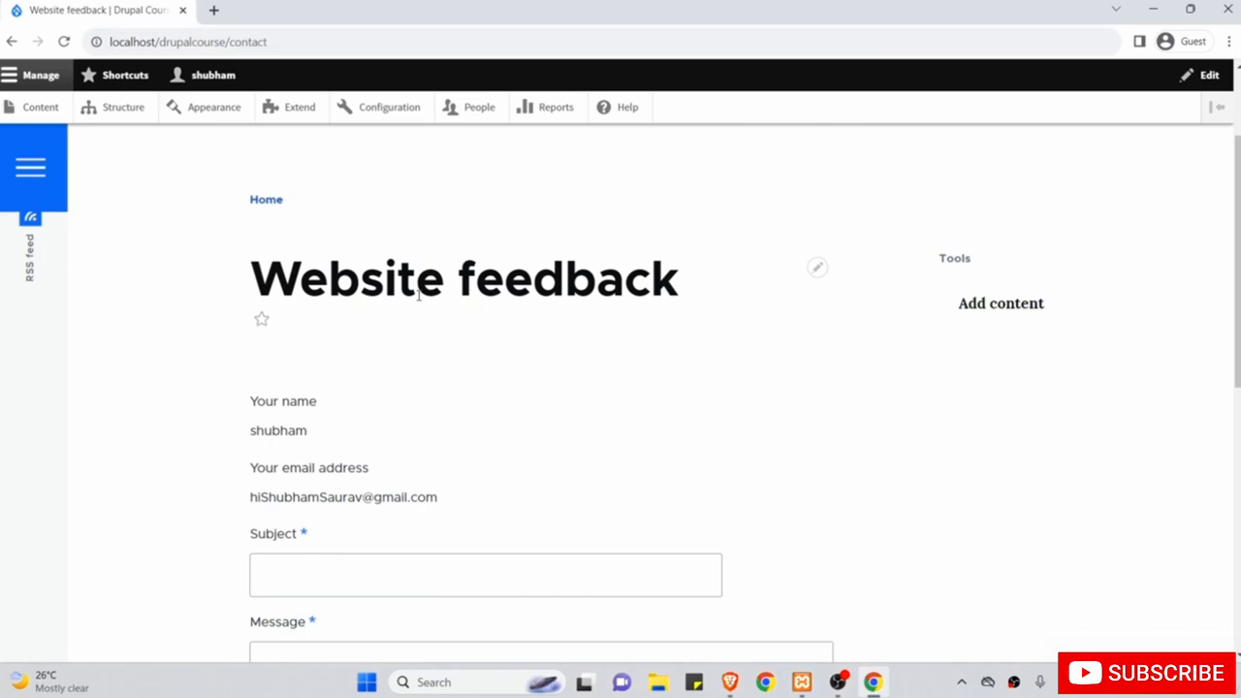
scroll(419, 299, "up", 2)
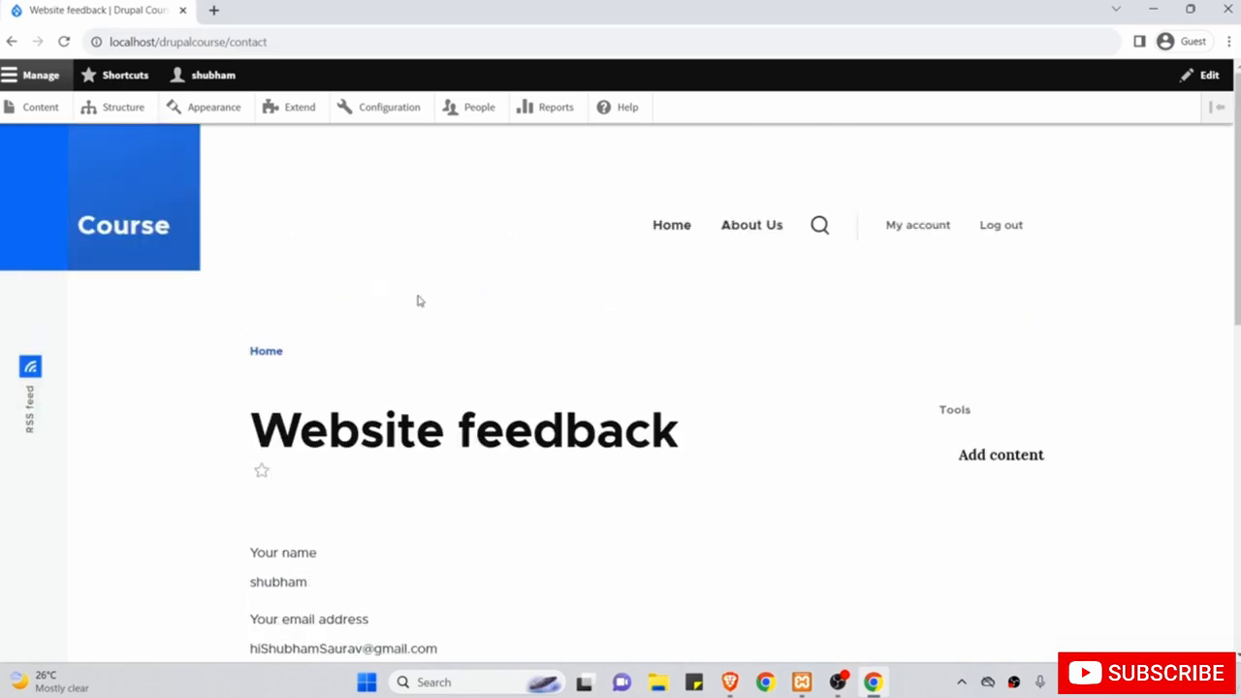
Copy the /contact page address and switch to Brave.
left_click(223, 42)
right_click(223, 42)
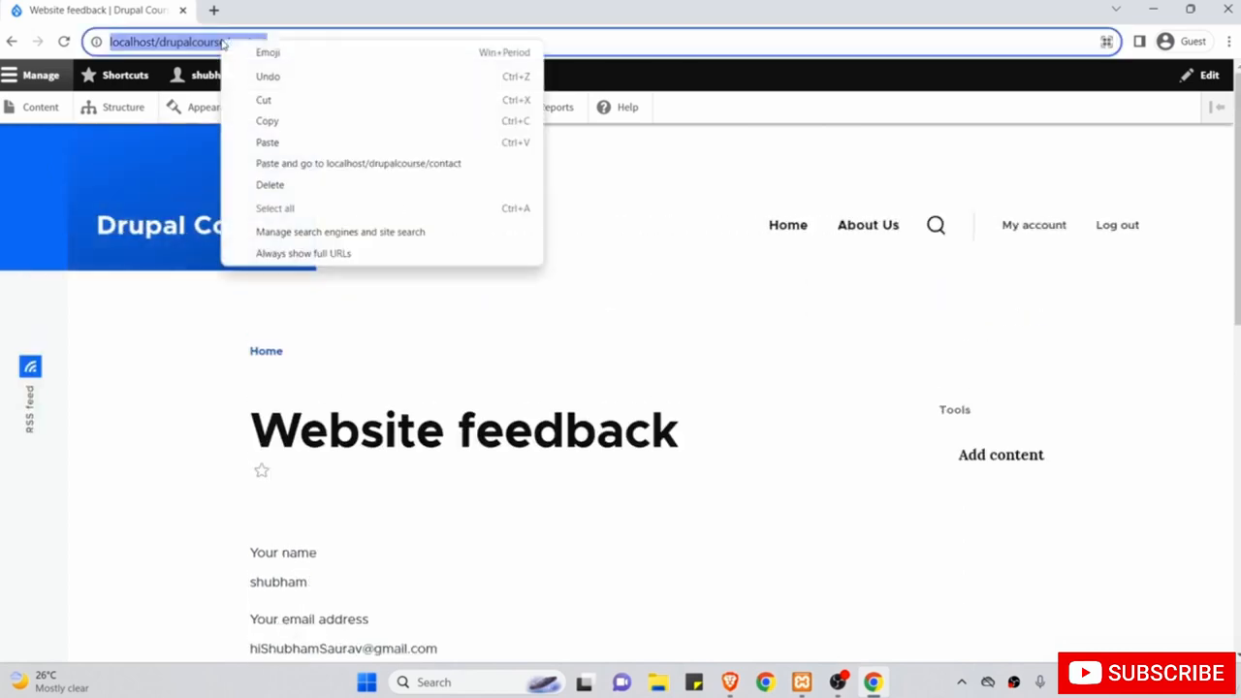
left_click(267, 122)
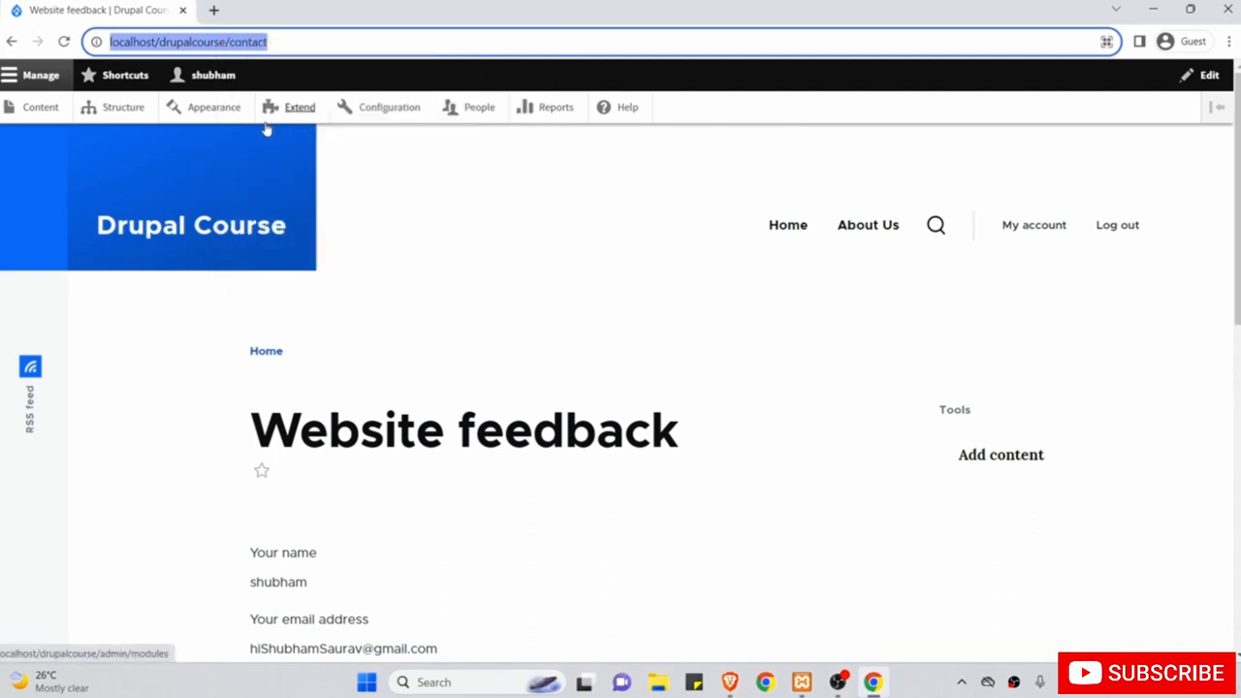
left_click(729, 681)
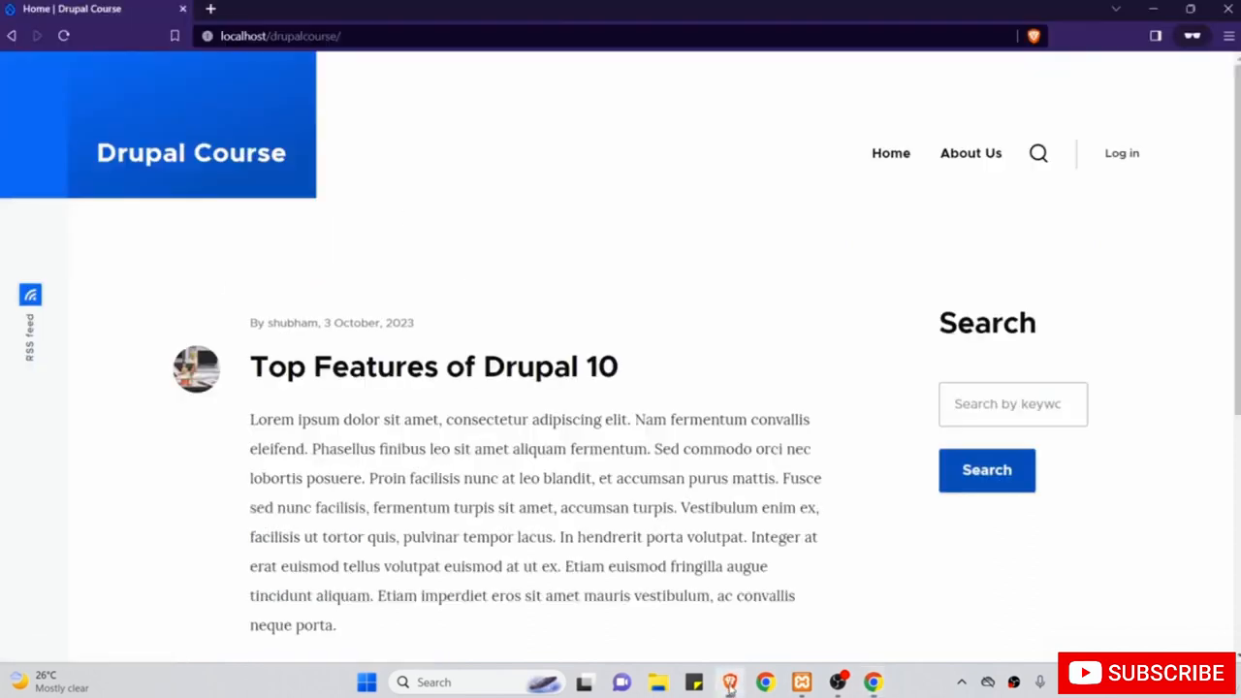
Paste and load the /contact address in Brave, browse the feedback form, then minimize Brave.
left_click(471, 36)
right_click(473, 36)
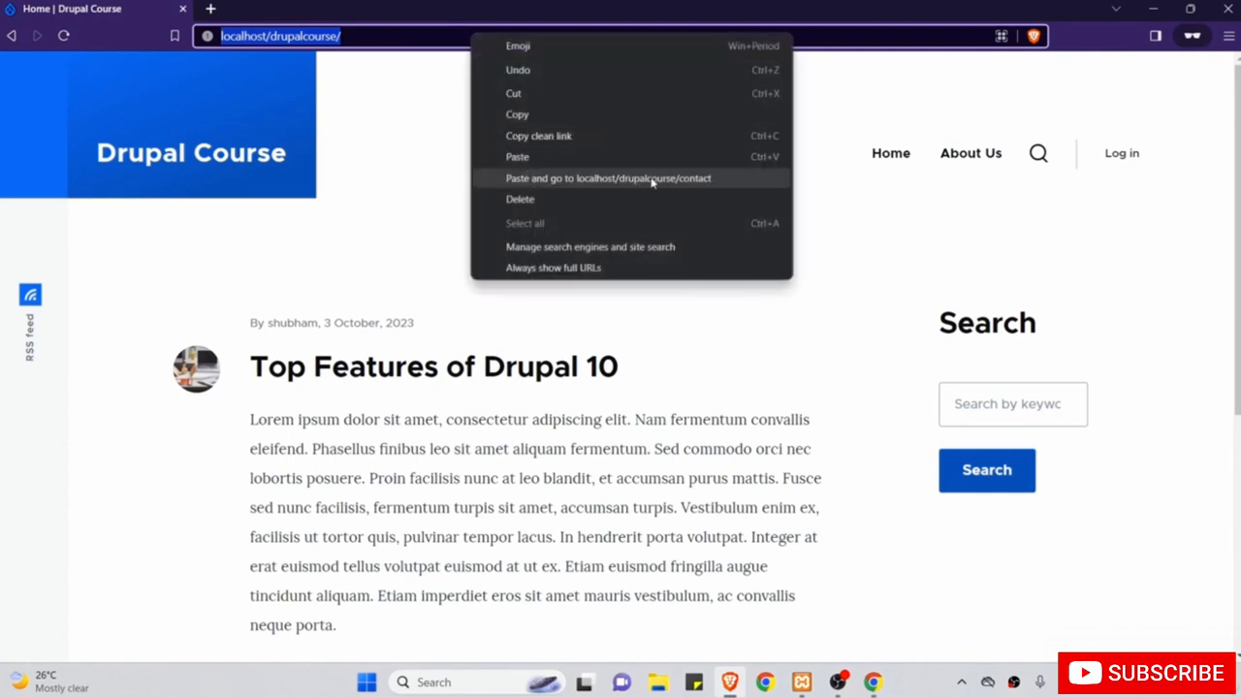
left_click(691, 180)
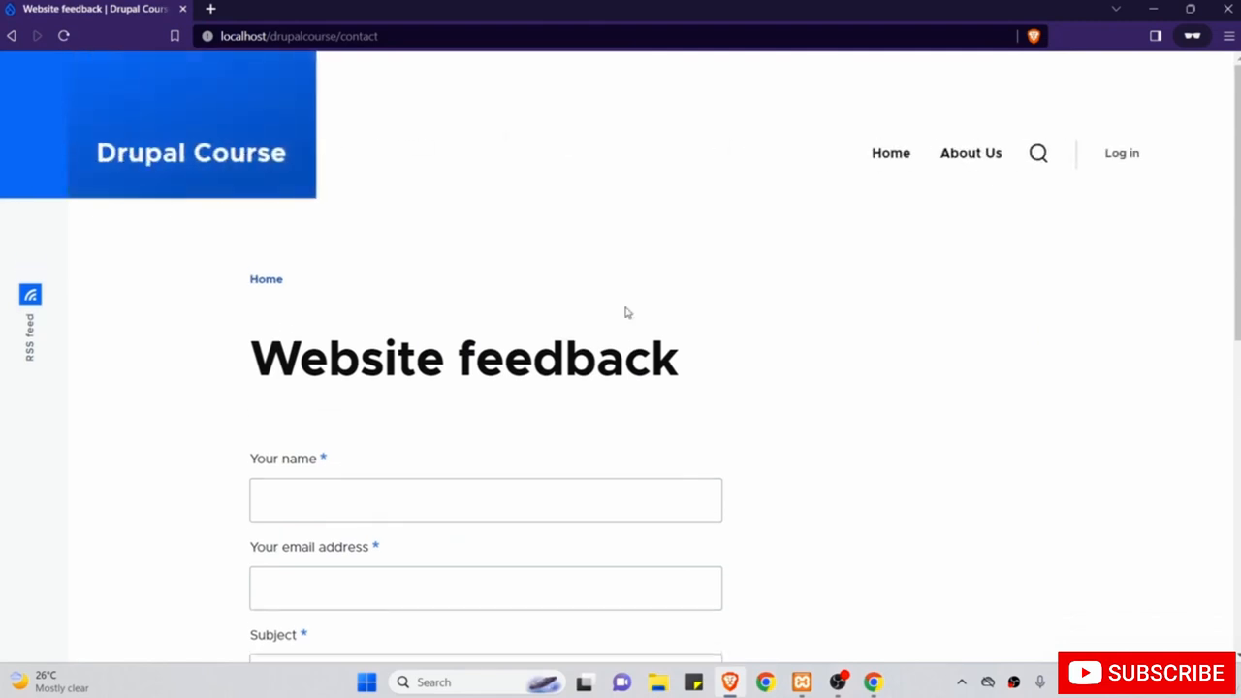
scroll(625, 313, "down", 2)
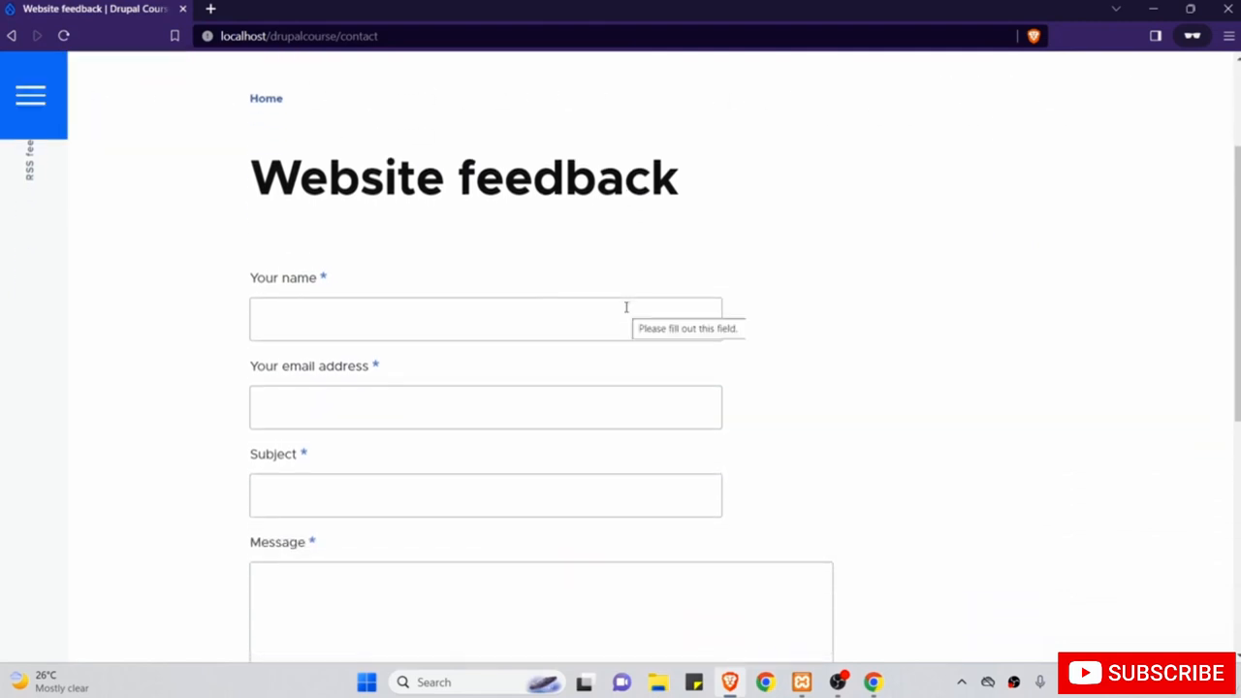
scroll(812, 289, "up", 2)
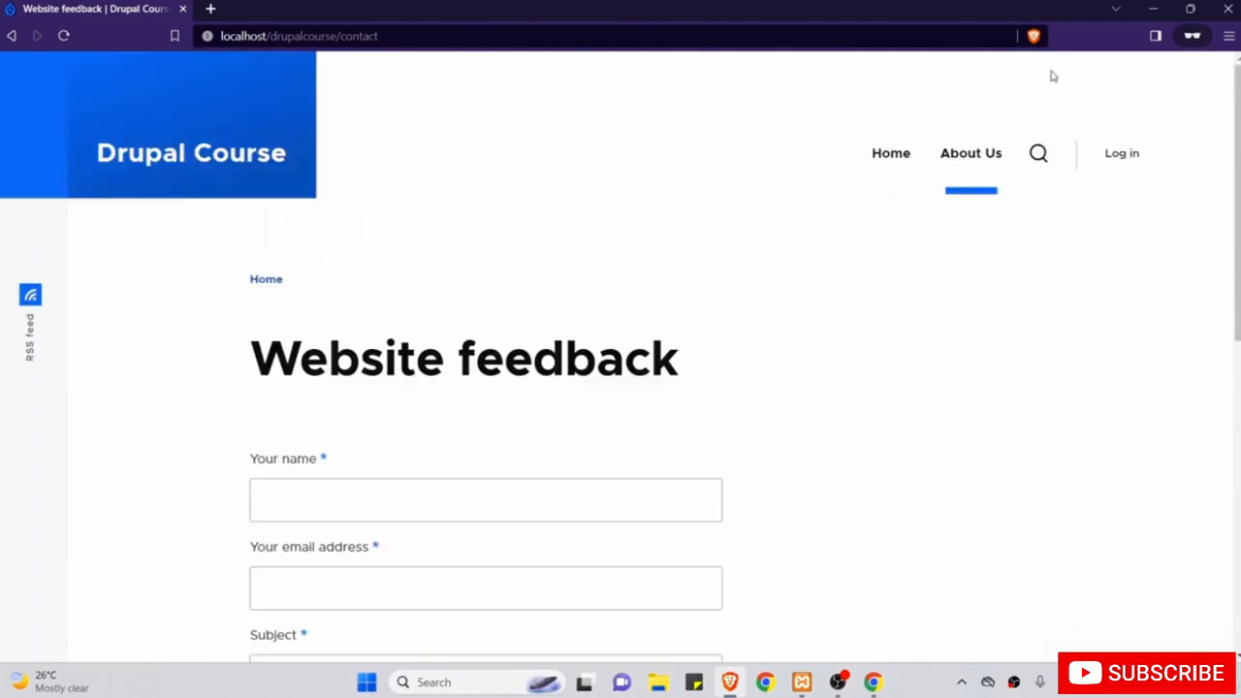
left_click(1157, 8)
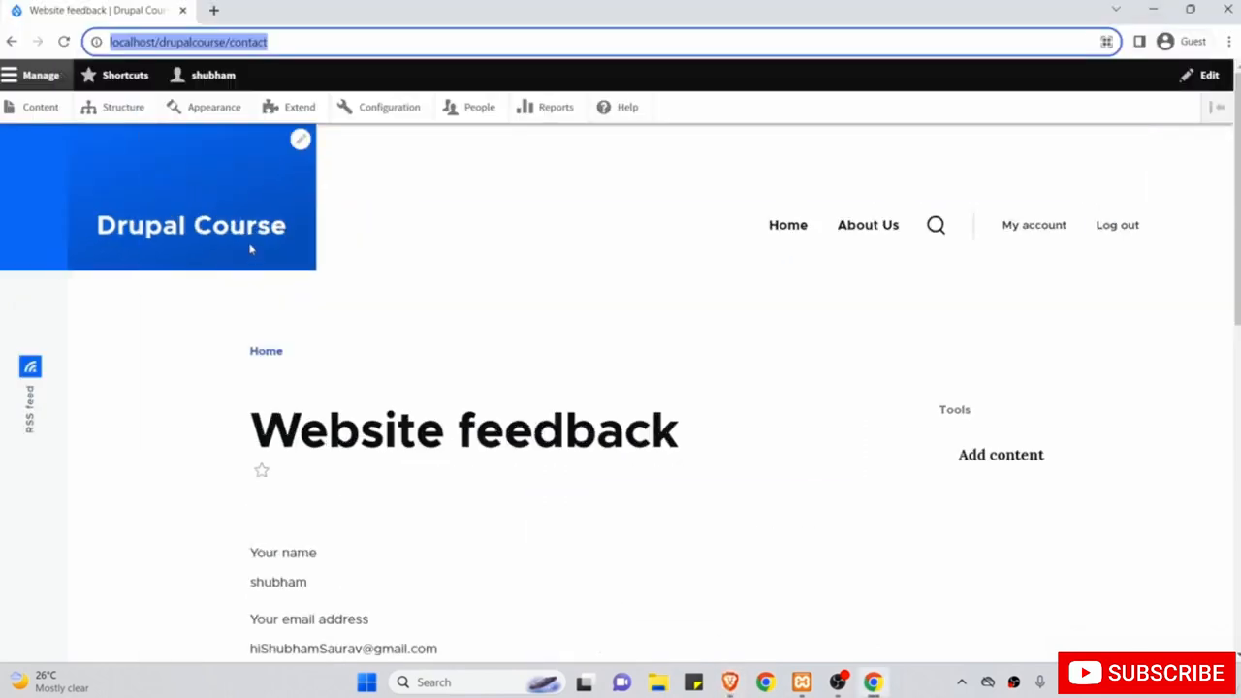
left_click(524, 332)
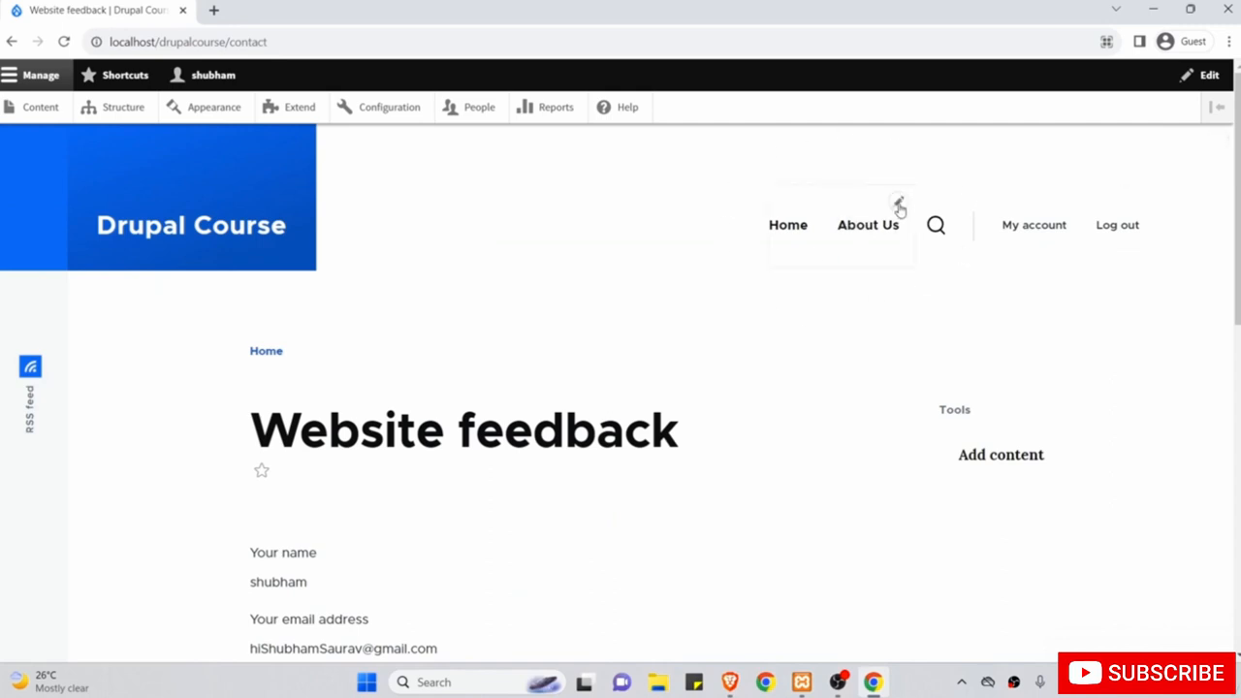
left_click(899, 203)
left_click(1125, 199)
left_click(1124, 421)
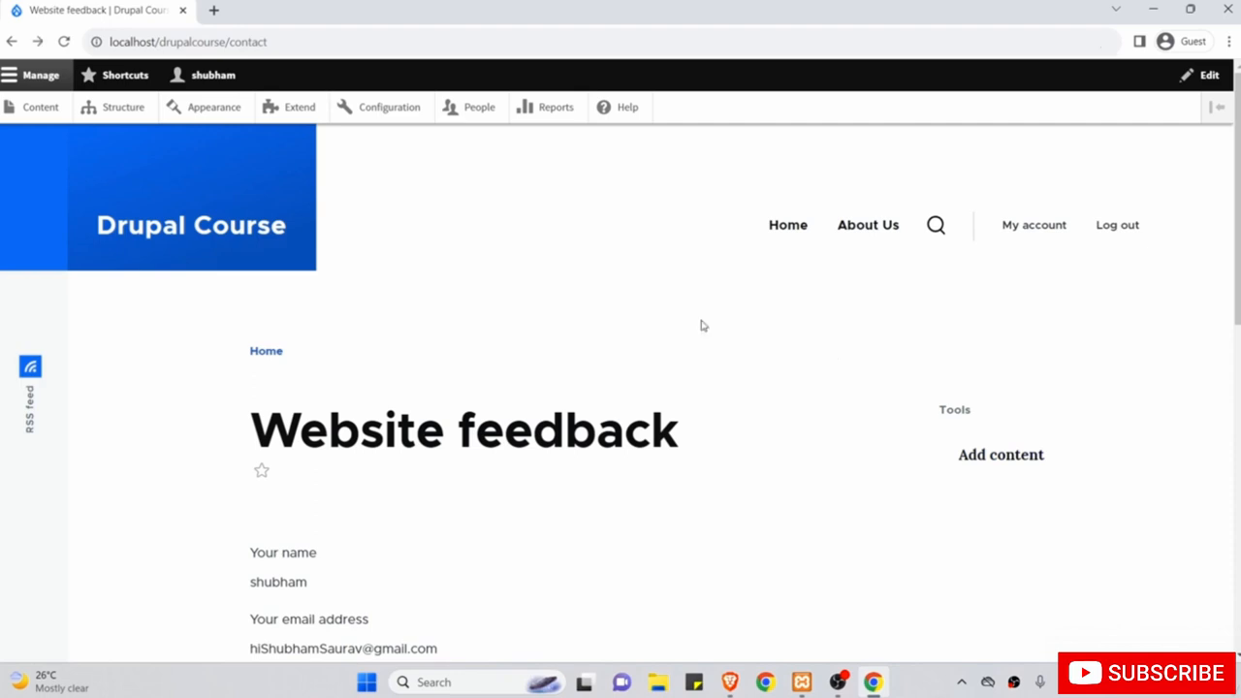
Open the Menus overview under Structure.
left_click(125, 109)
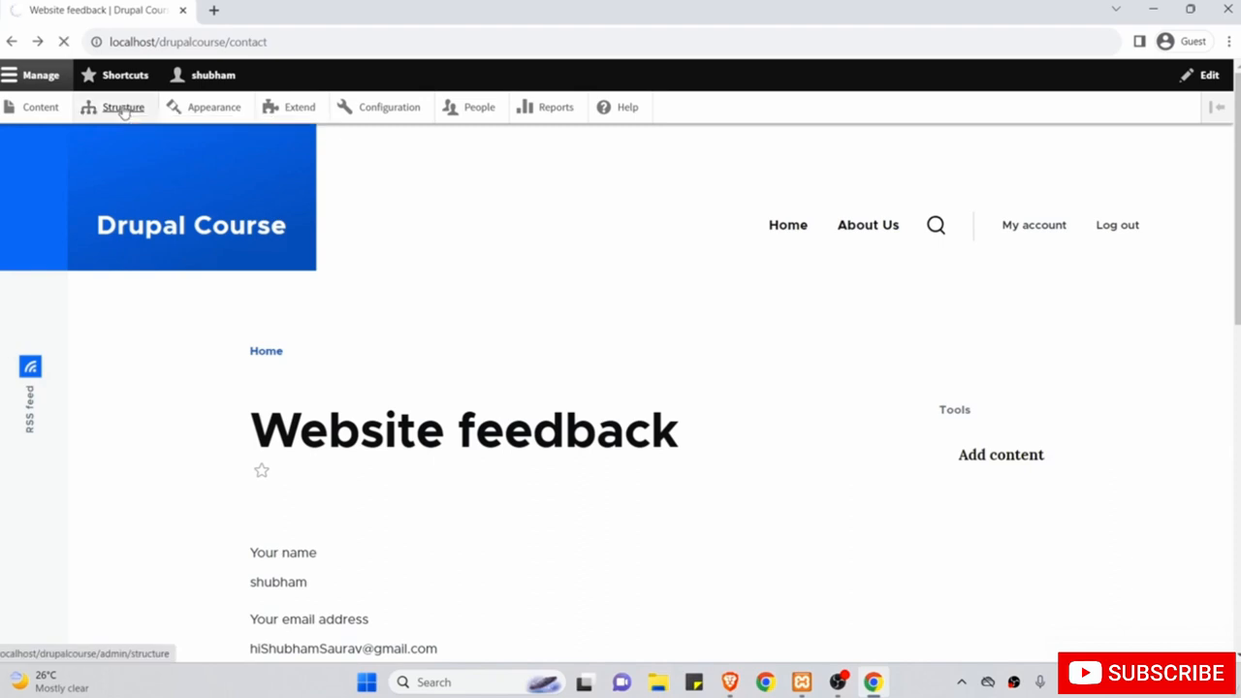
scroll(166, 352, "down", 3)
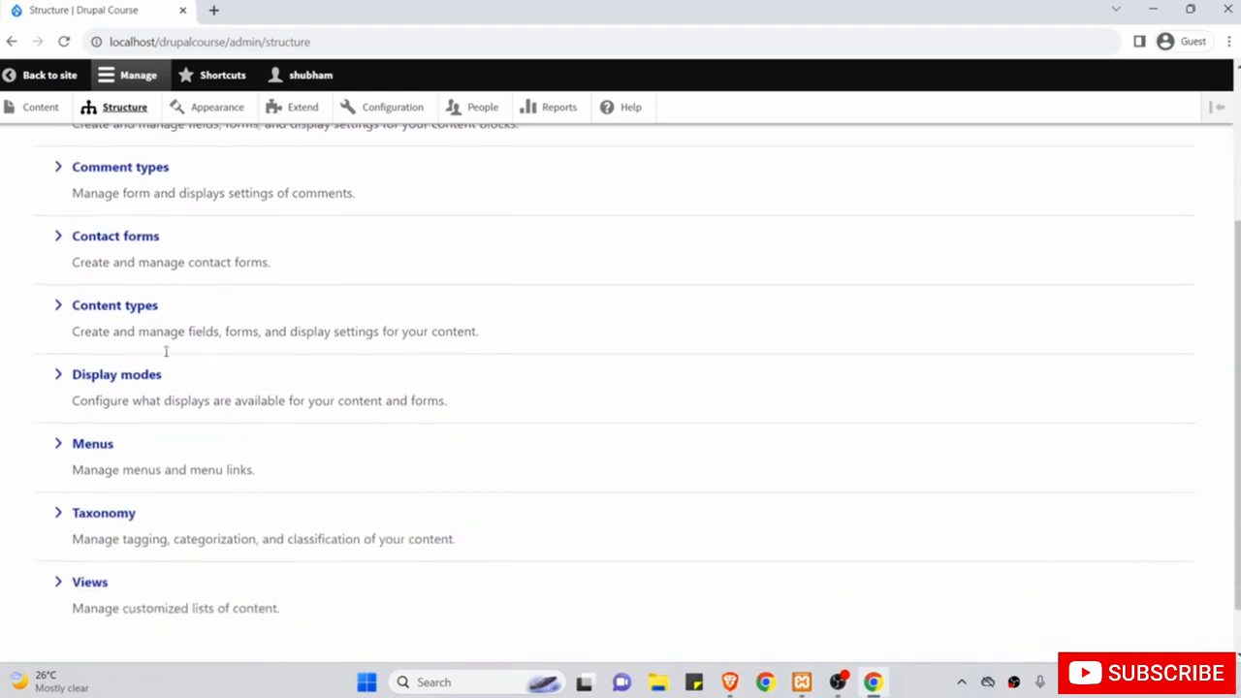
left_click(94, 449)
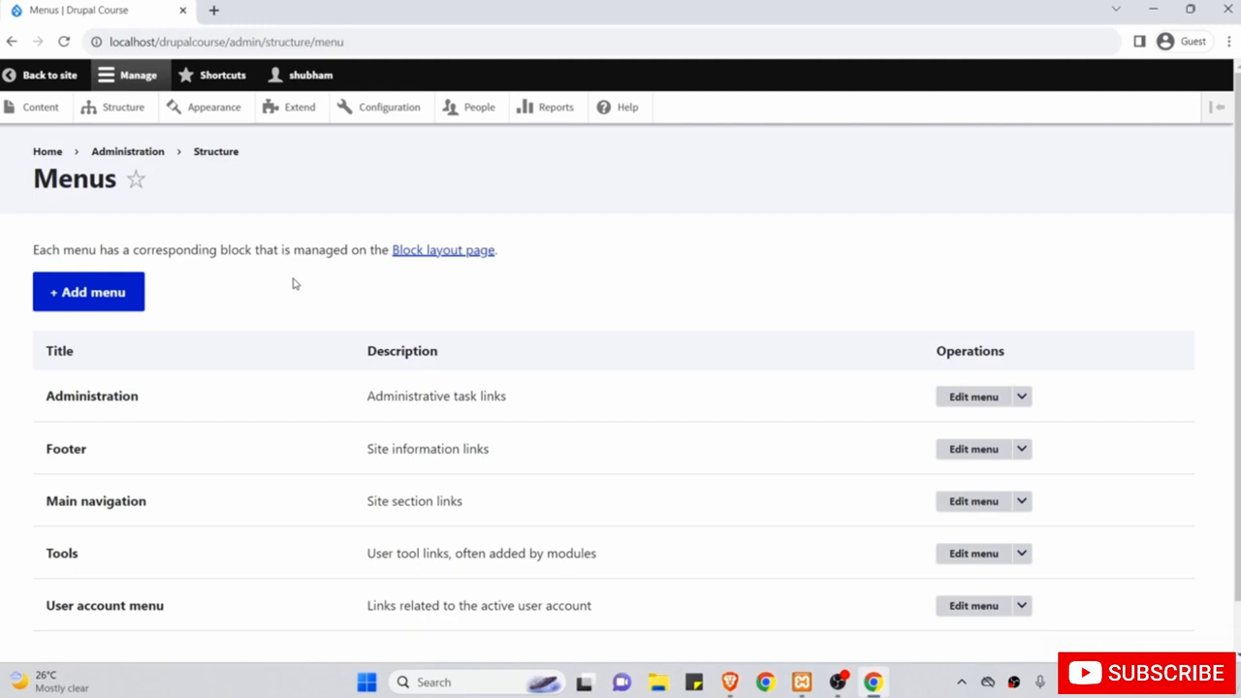
scroll(295, 284, "down", 1)
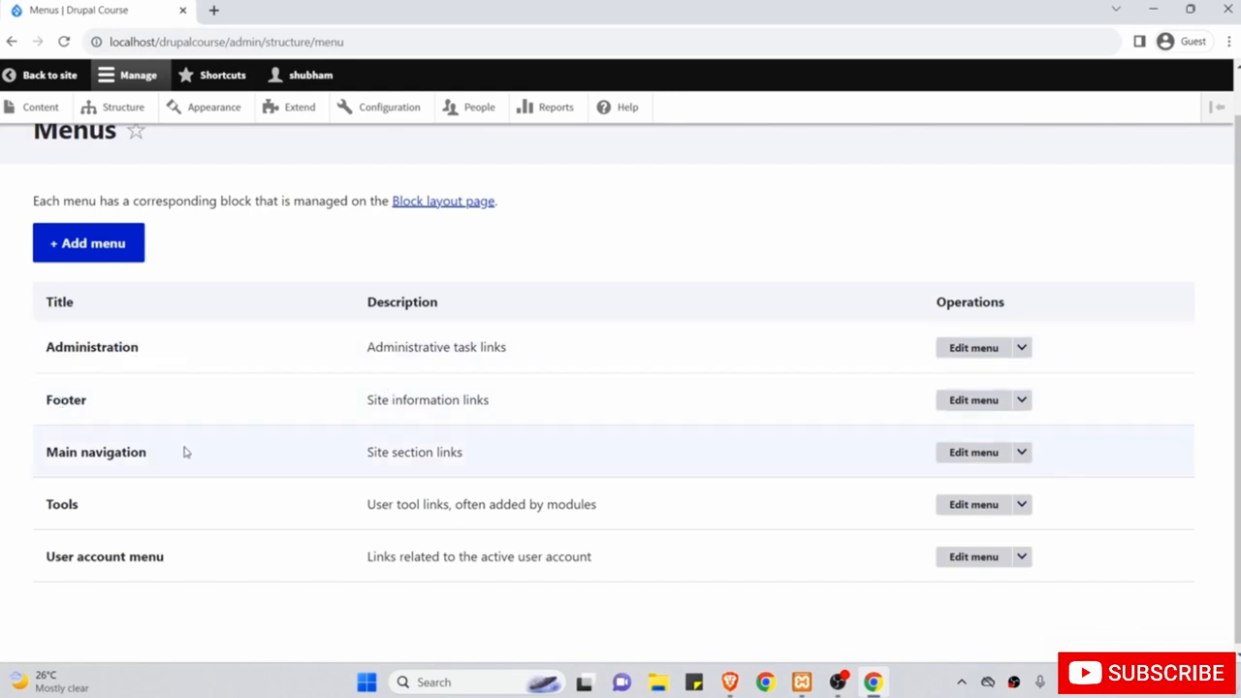
Open the contact page in a background tab, compare it with the menus overview, and expand Main navigation's actions.
middle_click(45, 77)
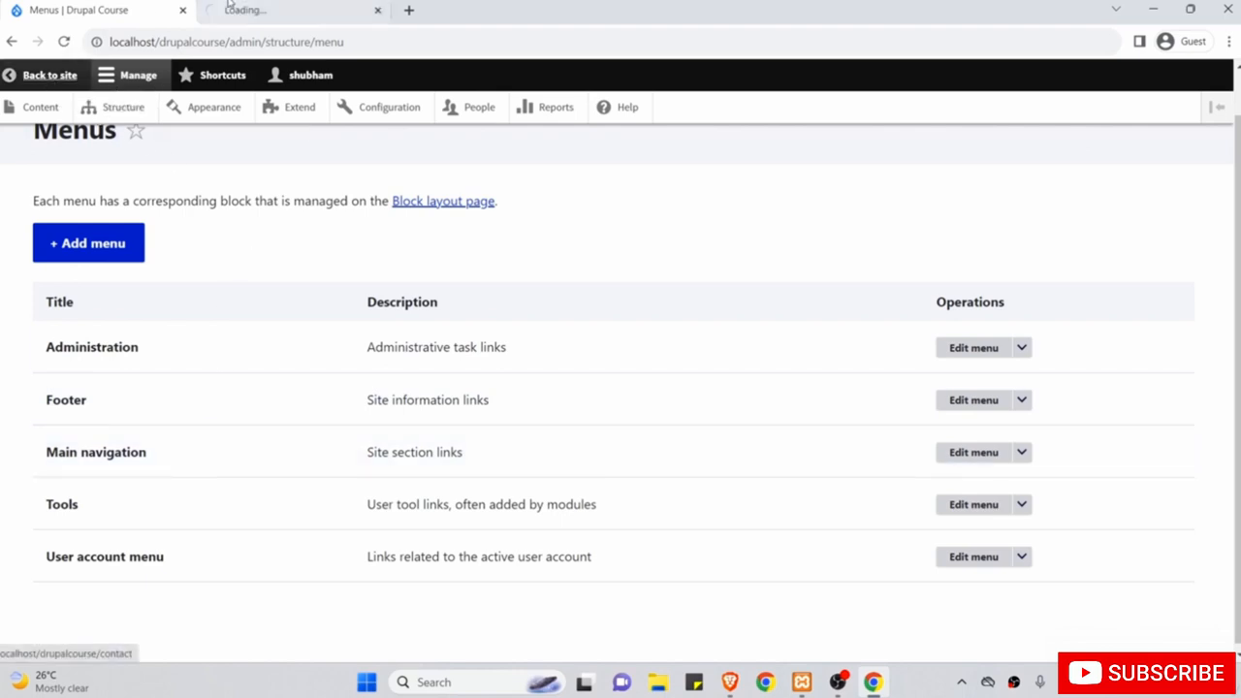
left_click(275, 8)
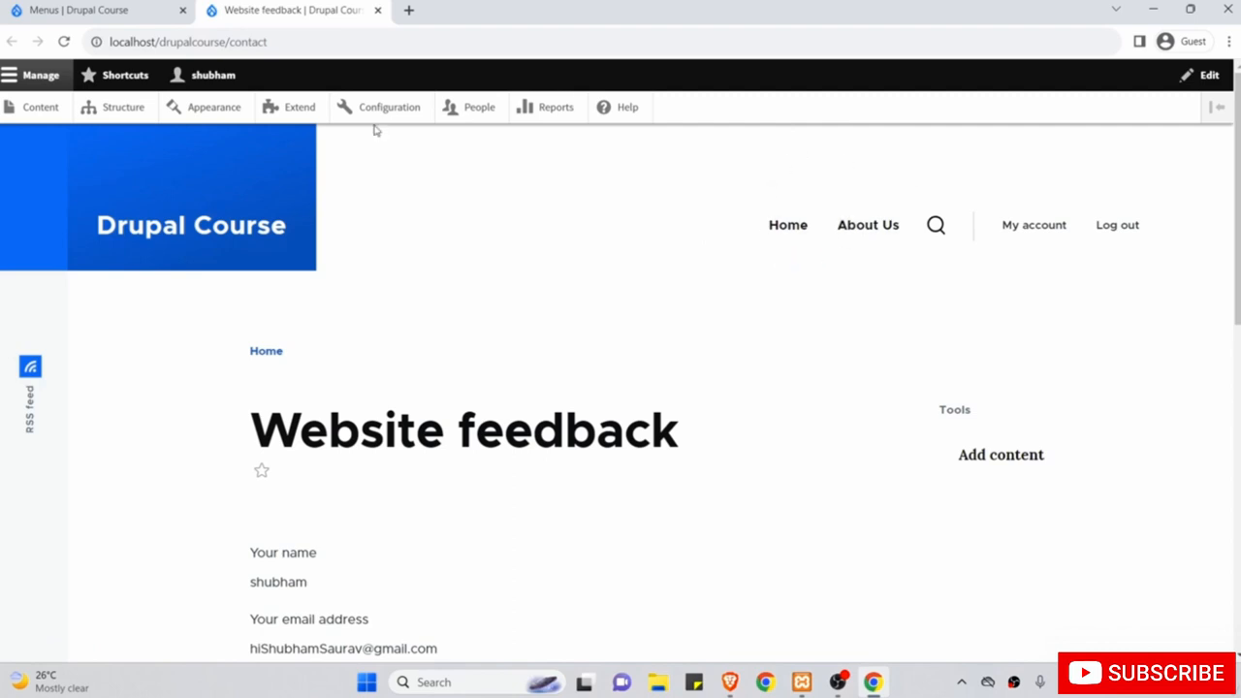
left_click(111, 7)
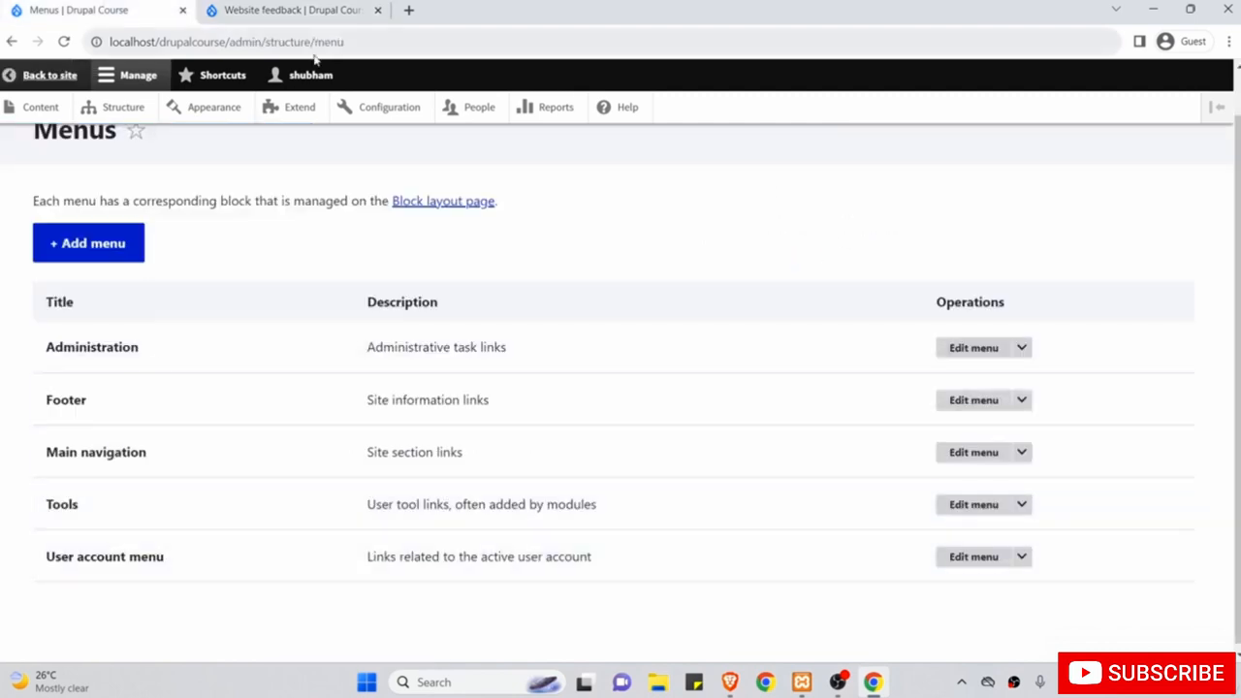
left_click(275, 8)
scroll(557, 274, "down", 2)
scroll(704, 274, "up", 2)
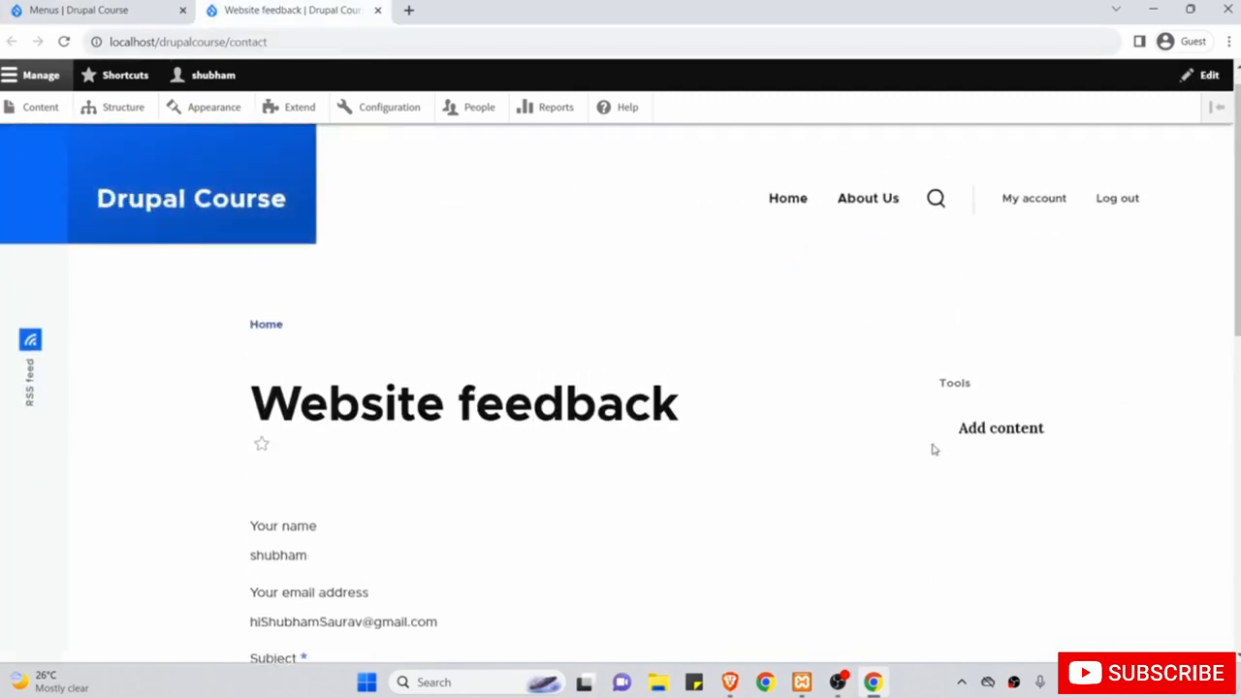
left_click(107, 10)
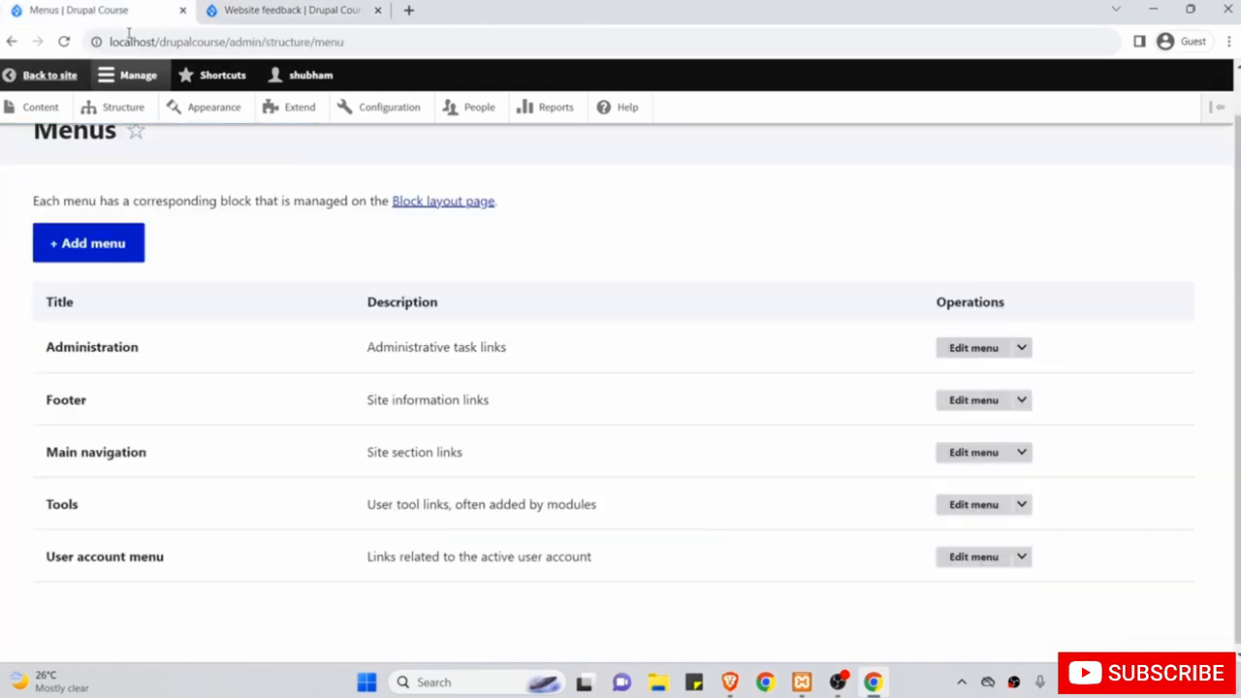
left_click(291, 10)
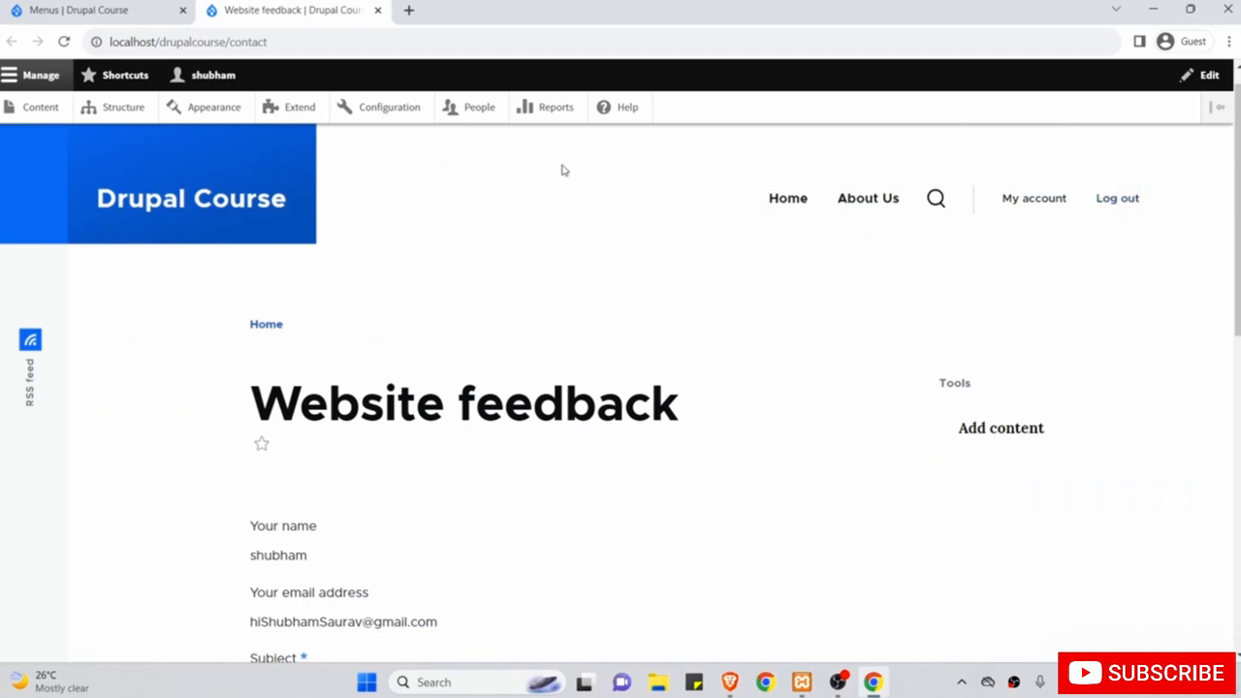
left_click(127, 6)
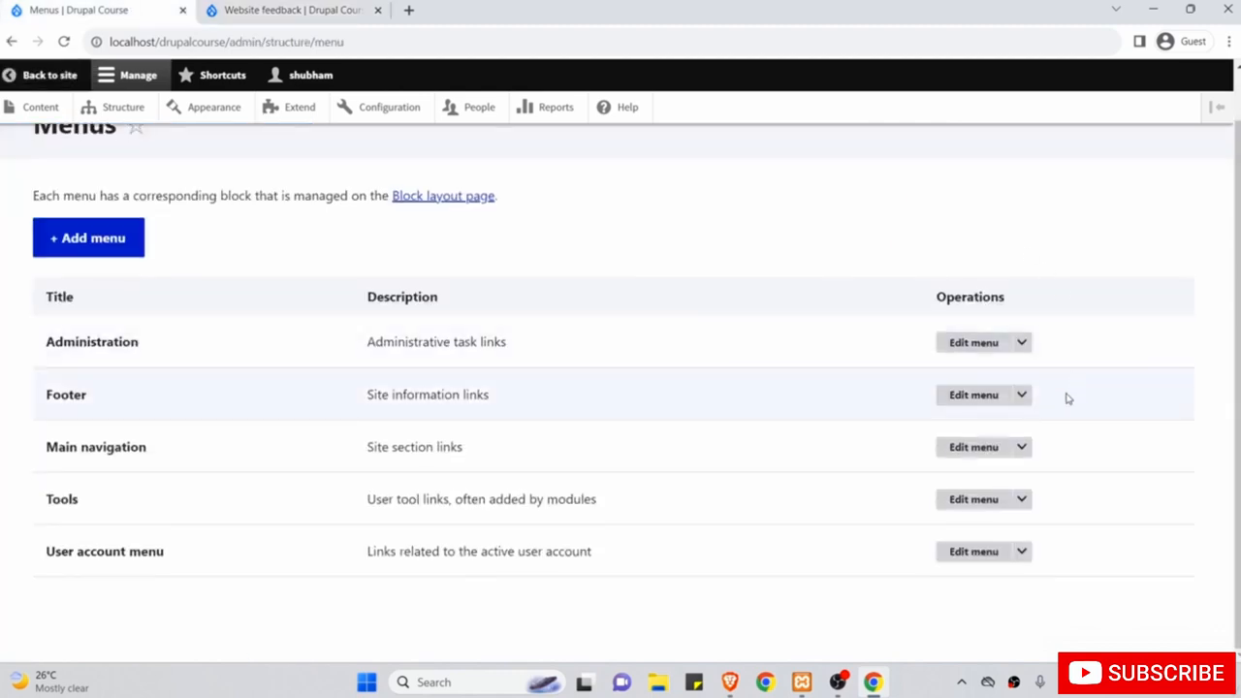
left_click(1022, 446)
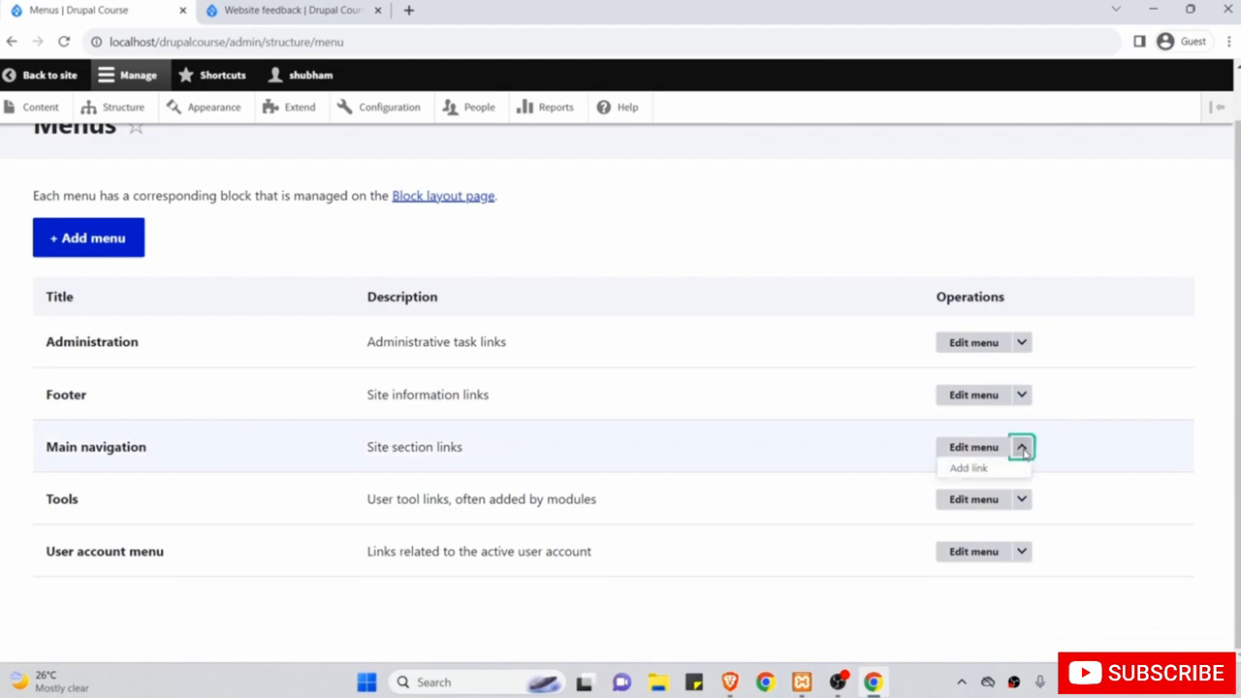
Open the Main navigation edit page and review its Home and About Us links.
left_click(974, 448)
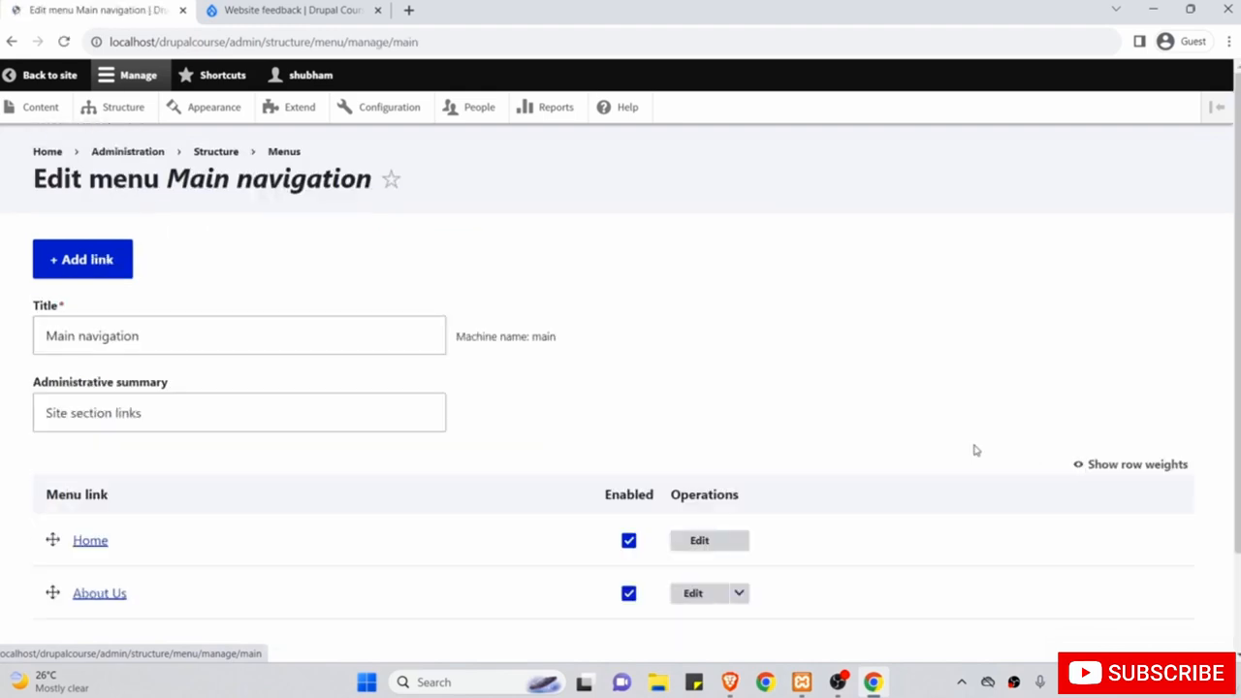
scroll(975, 448, "down", 1)
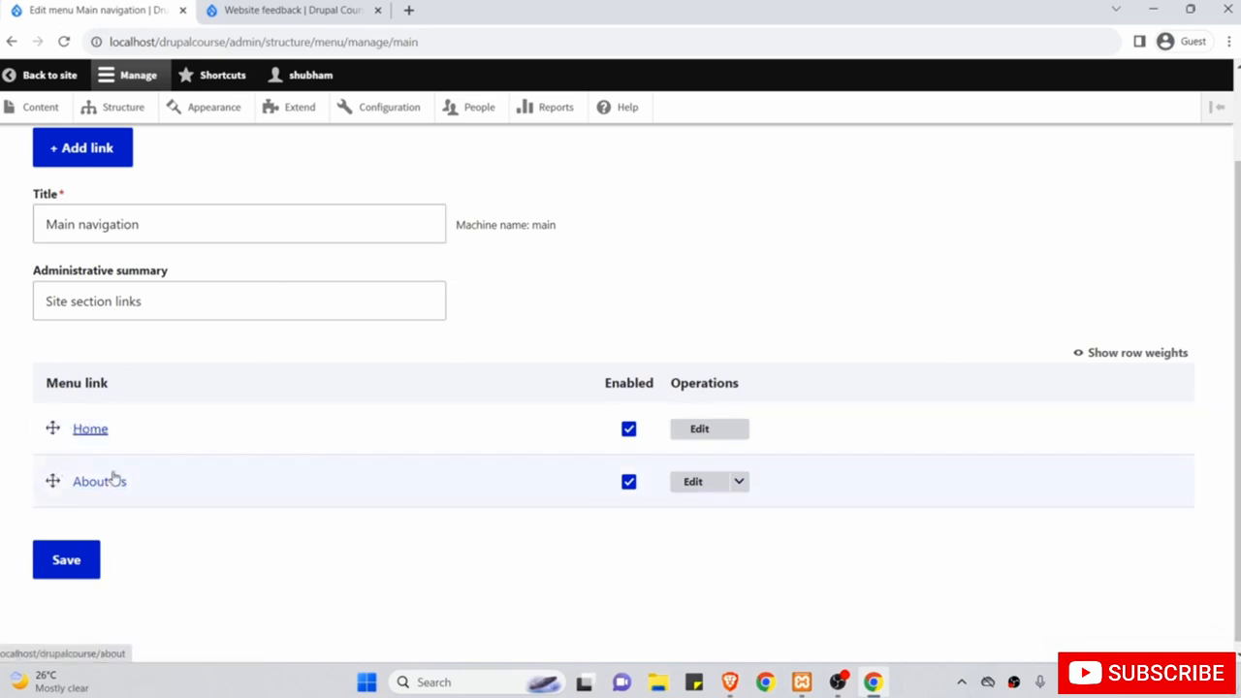
scroll(122, 479, "up", 1)
scroll(133, 415, "up", 1)
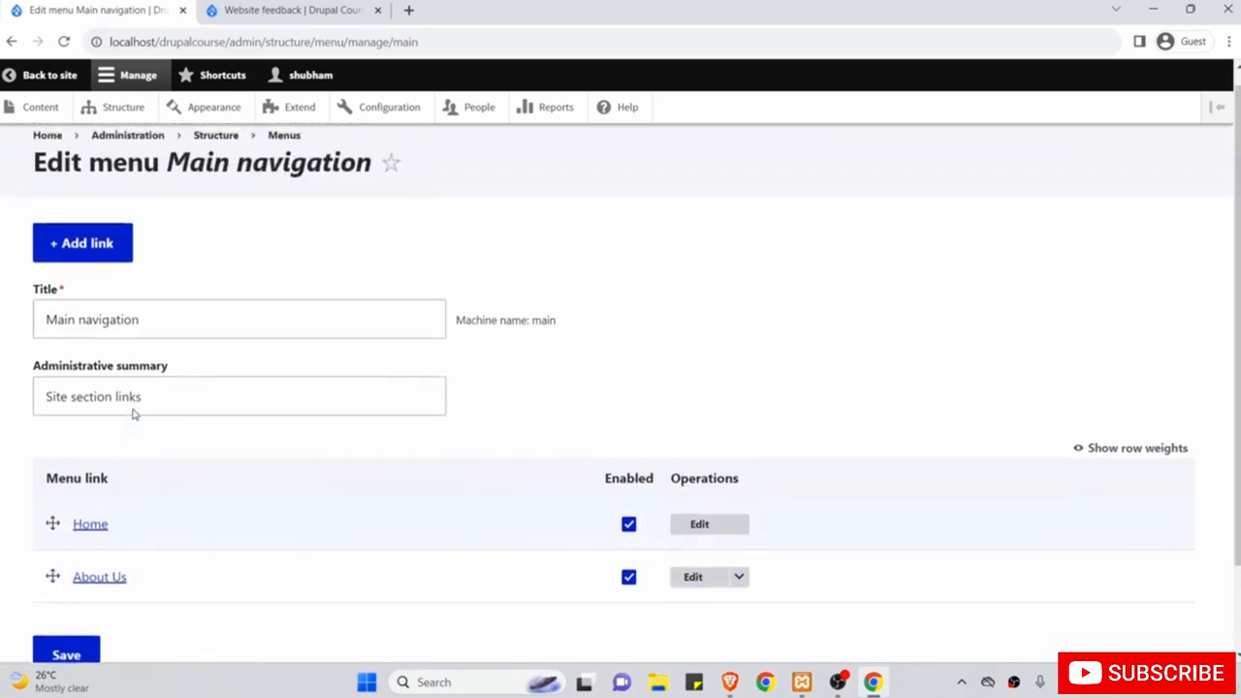
Start a new Main navigation link titled 'Contact'.
left_click(86, 253)
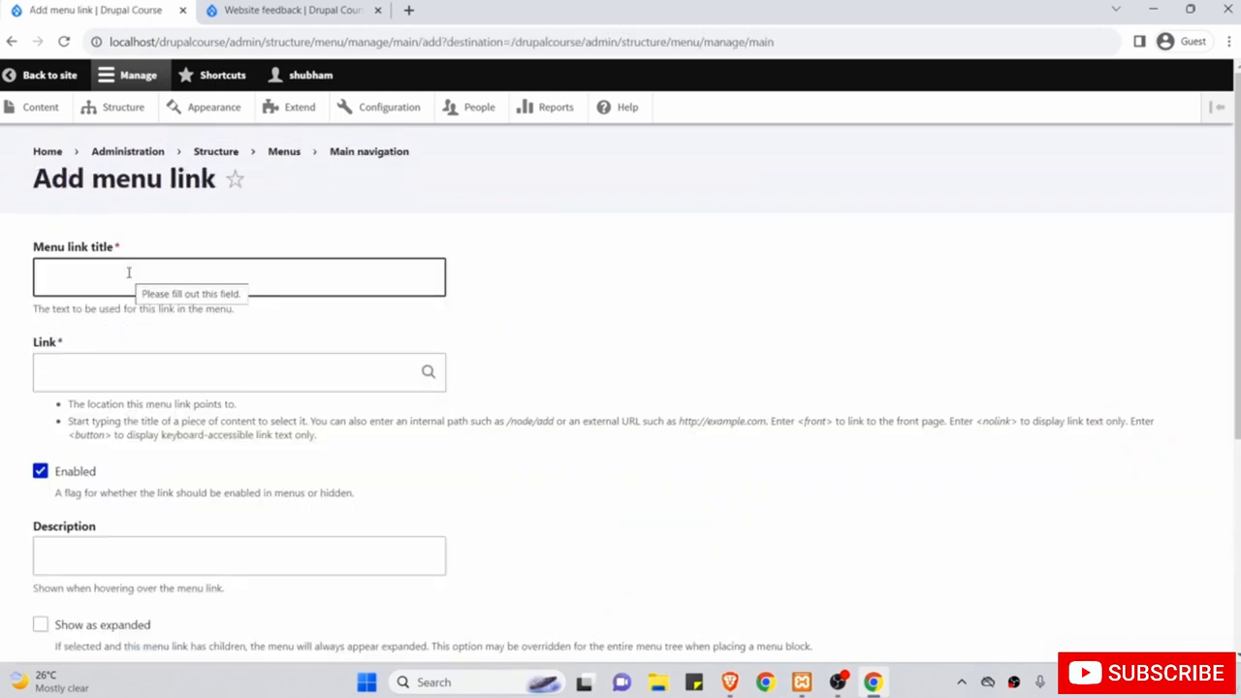
left_click(128, 273)
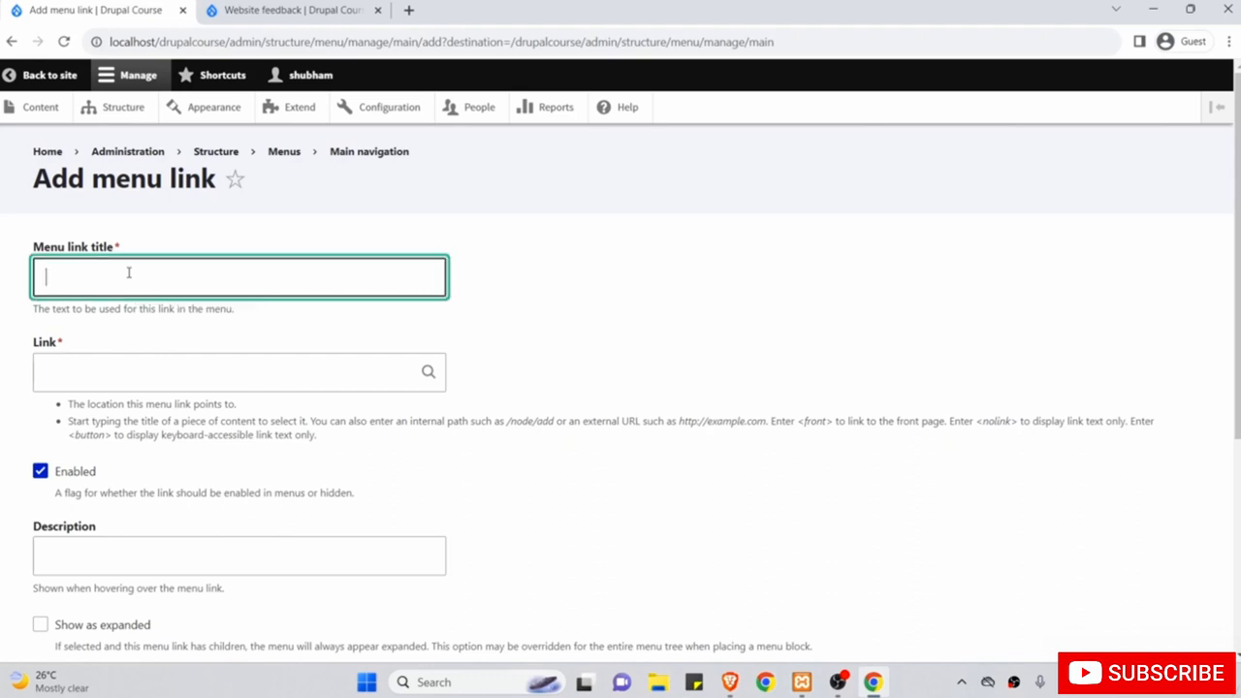
type("Contact")
left_click(103, 313)
Copy /contact from the contact page's address and paste it as the link destination.
left_click(91, 356)
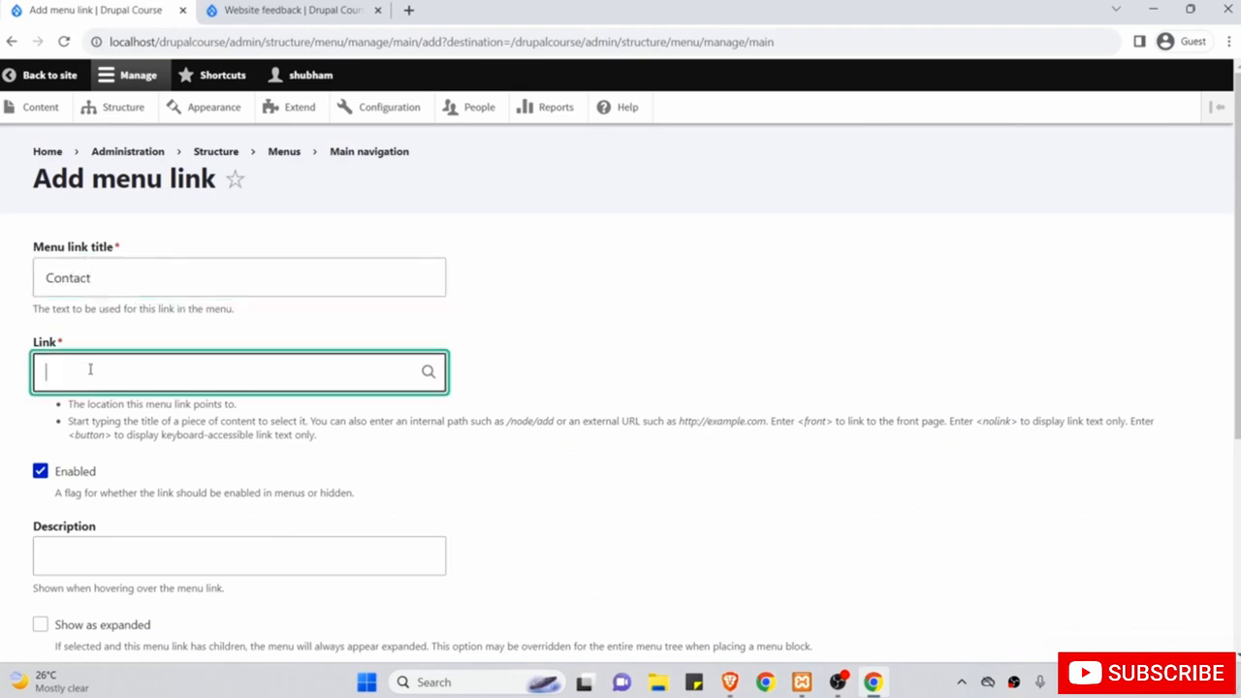
left_click(257, 8)
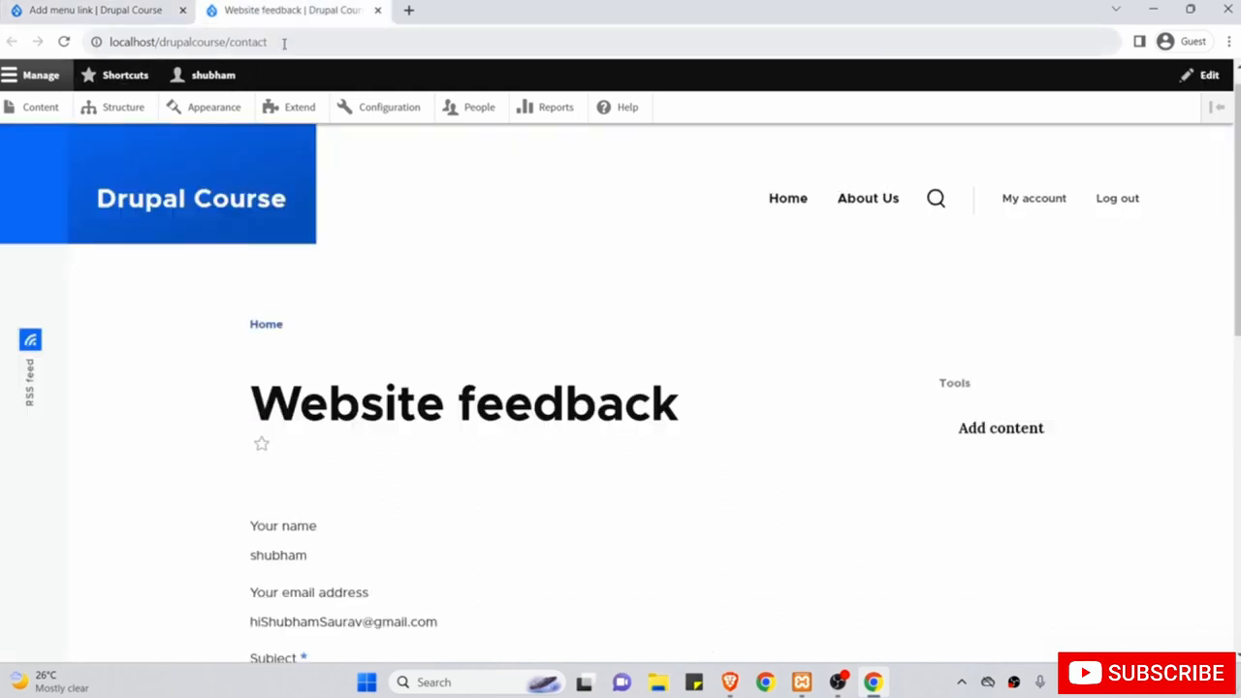
left_click_drag(269, 42, 219, 42)
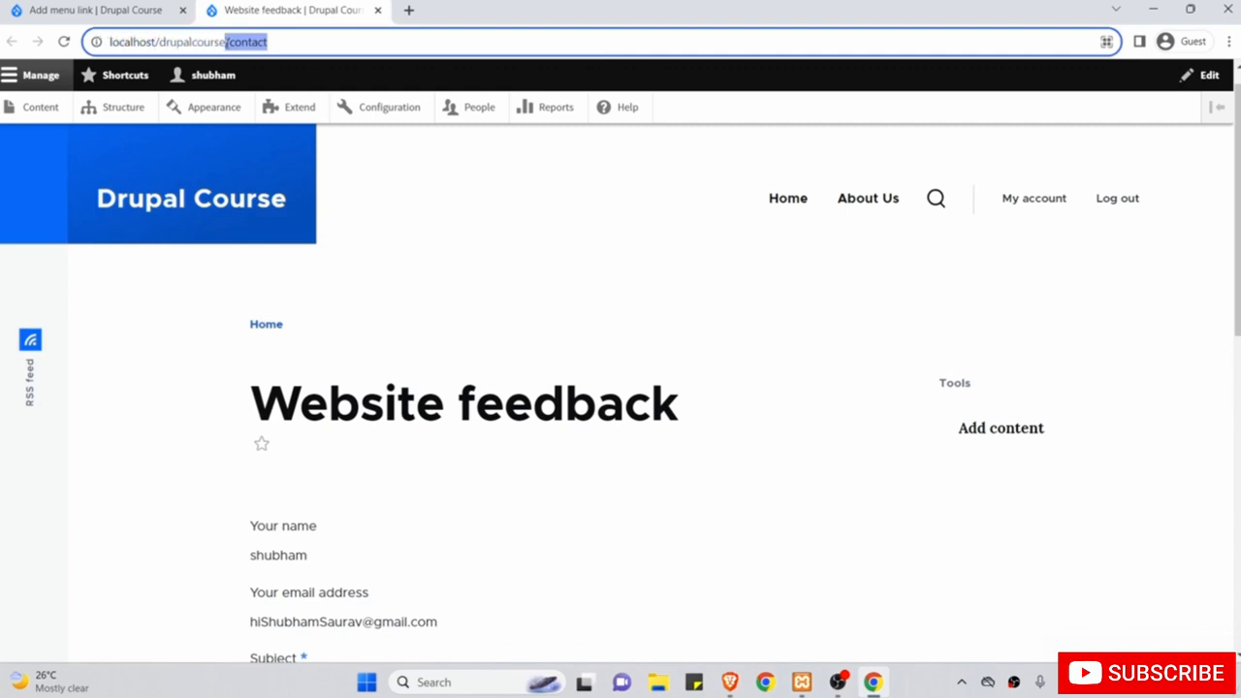
right_click(258, 45)
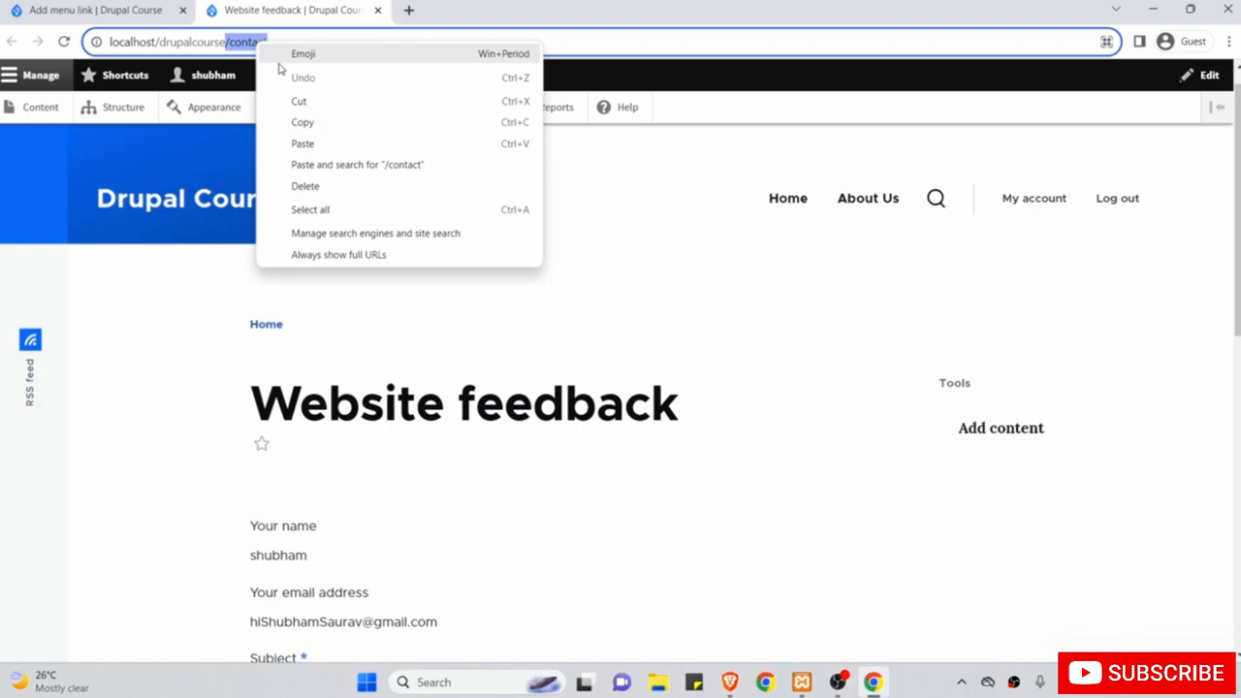
left_click(305, 121)
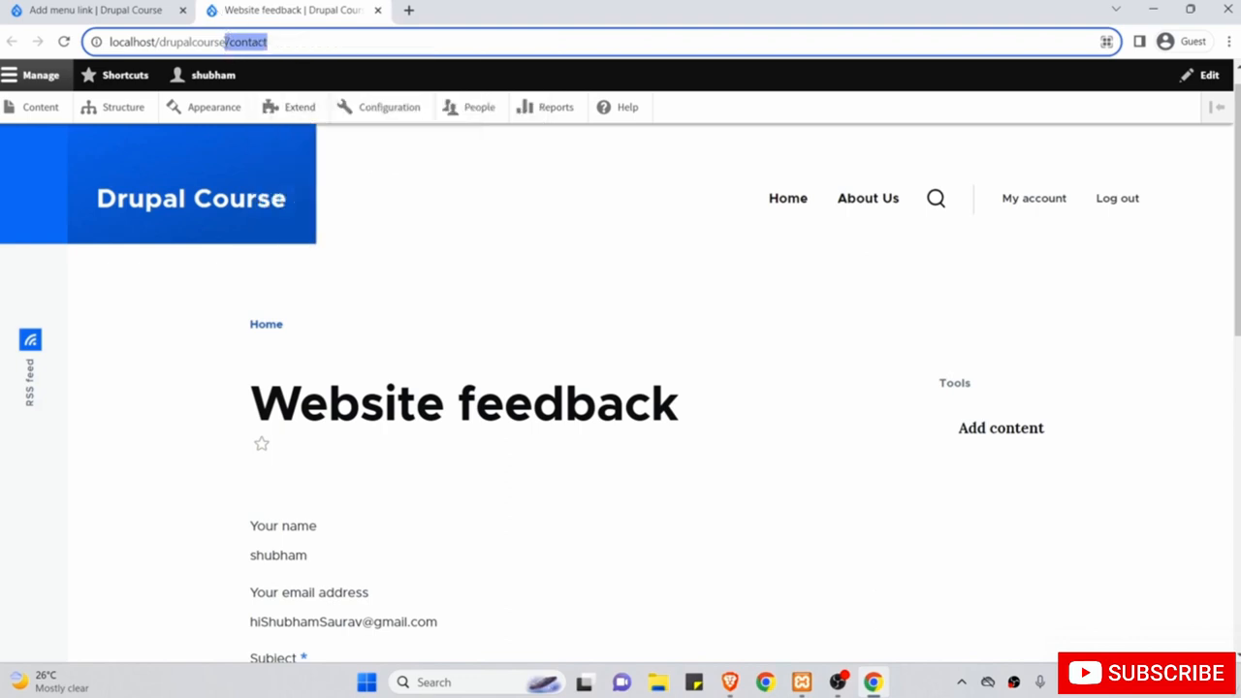
left_click(136, 11)
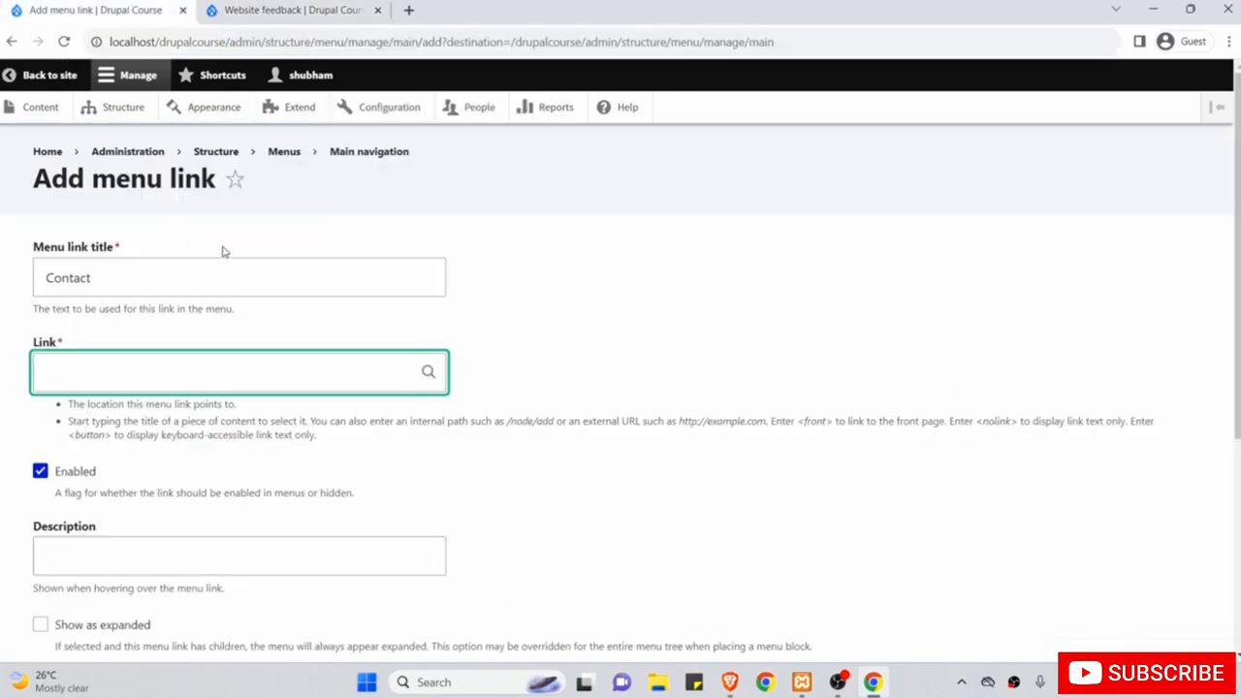
right_click(192, 372)
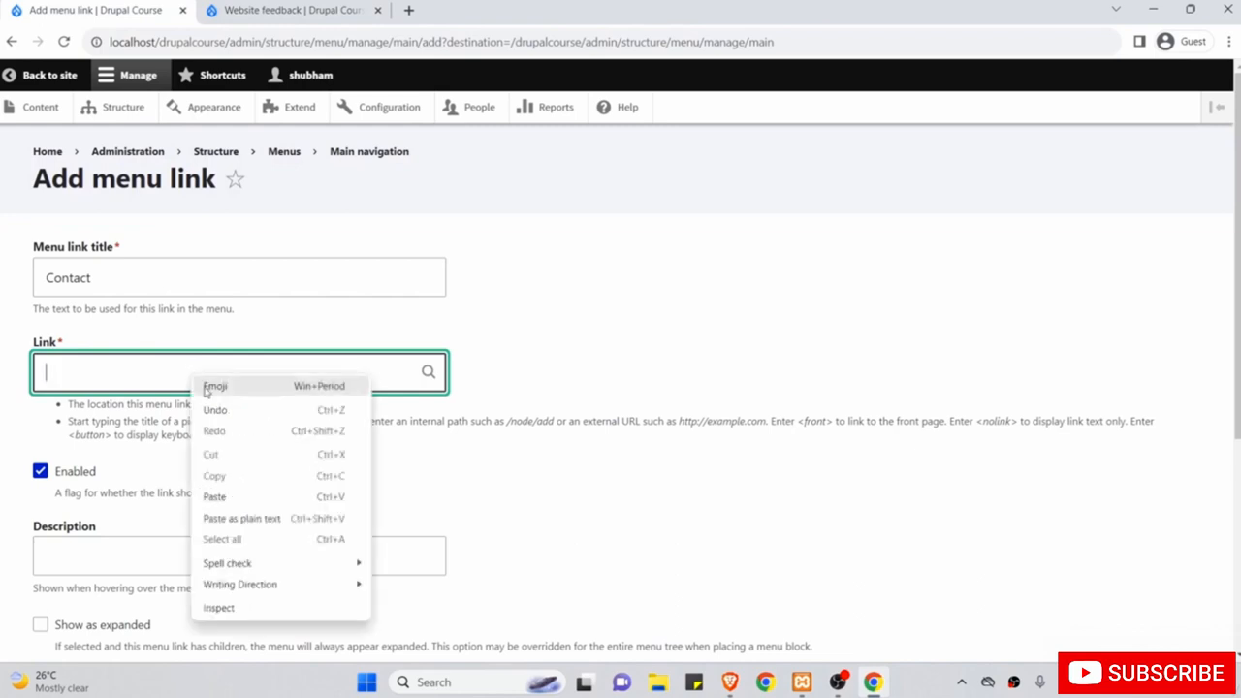
left_click(215, 497)
scroll(194, 407, "down", 1)
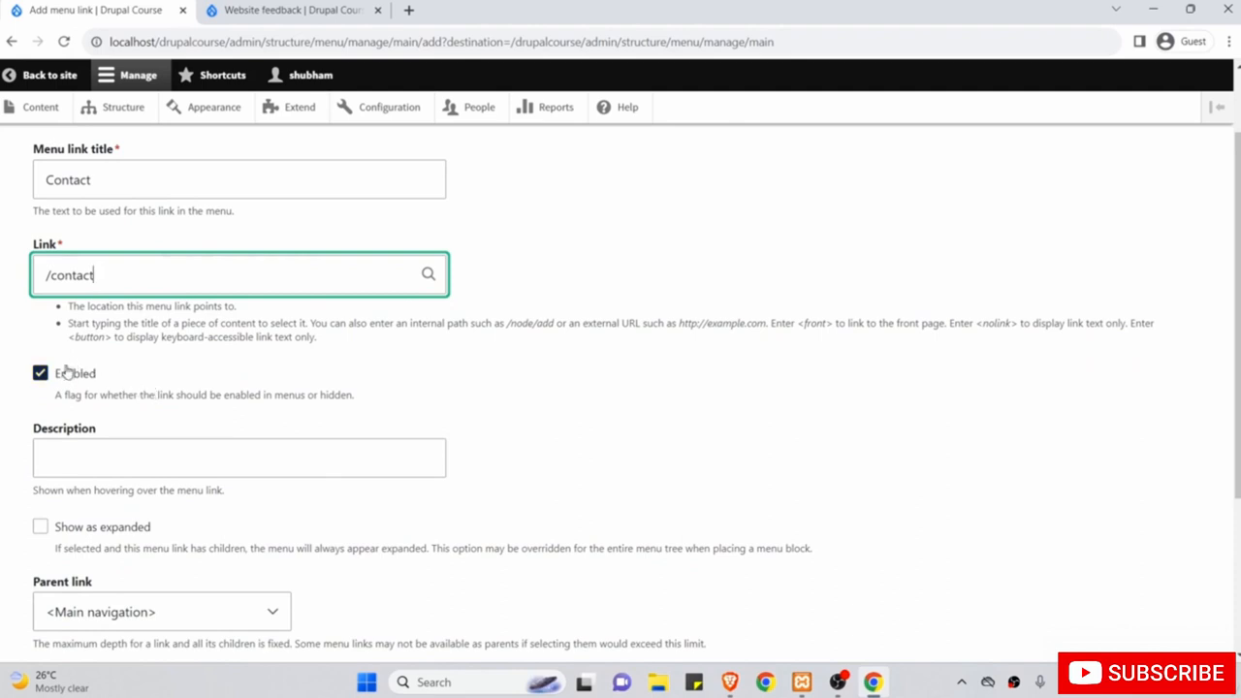
scroll(203, 417, "down", 1)
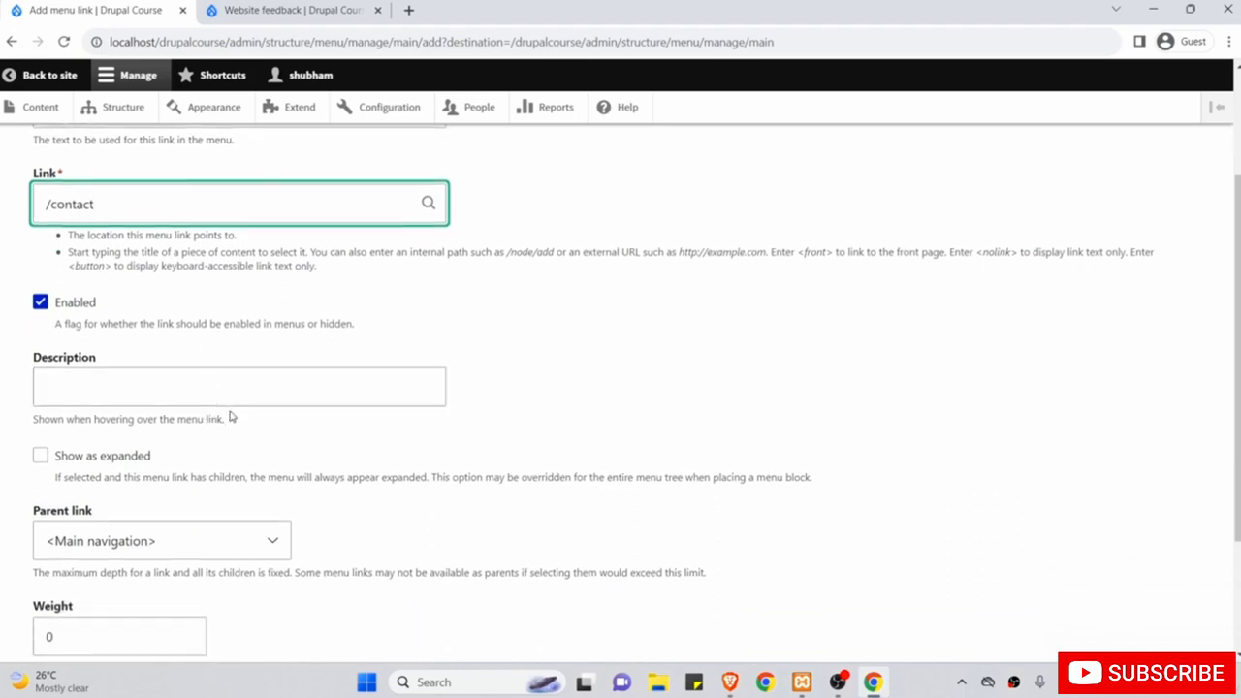
scroll(233, 426, "down", 1)
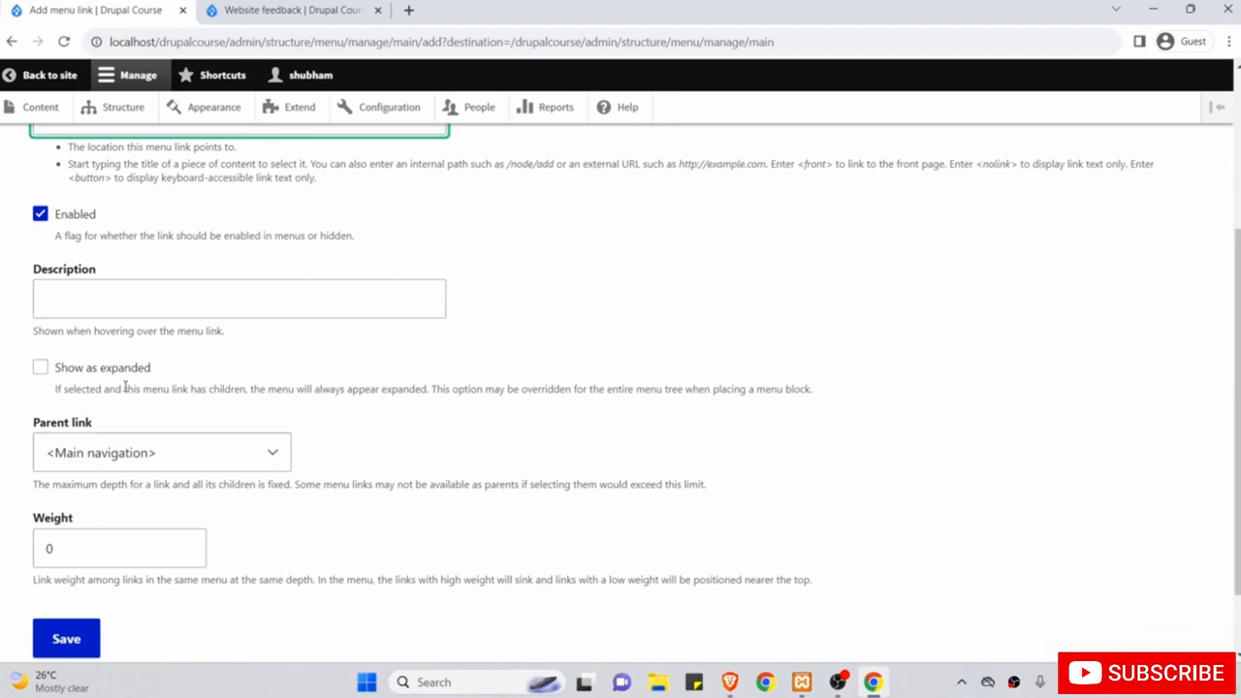
scroll(134, 388, "up", 1)
scroll(137, 388, "down", 1)
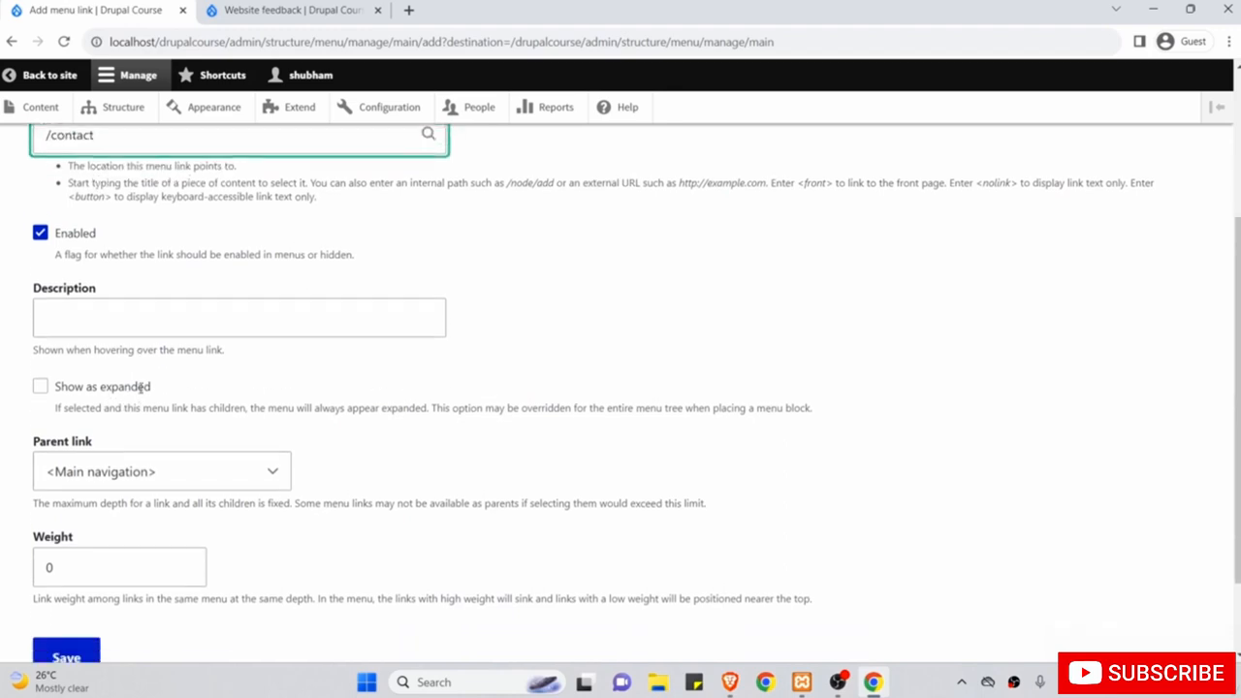
scroll(140, 388, "down", 2)
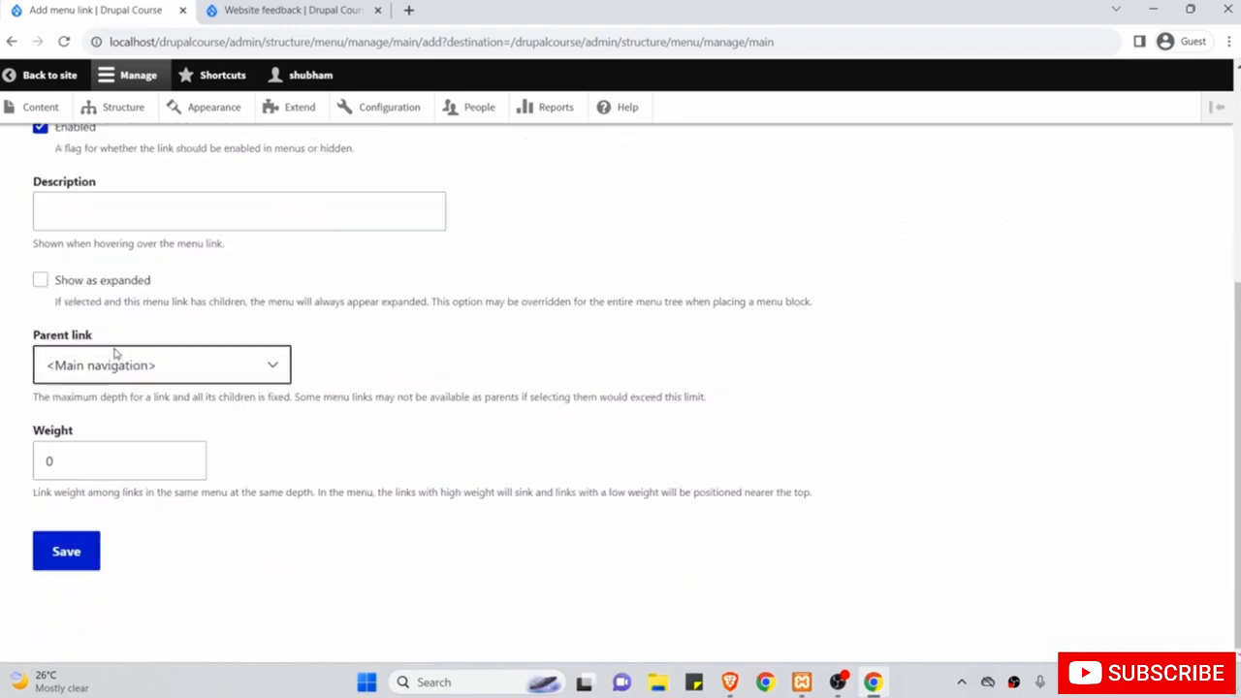
scroll(118, 355, "up", 3)
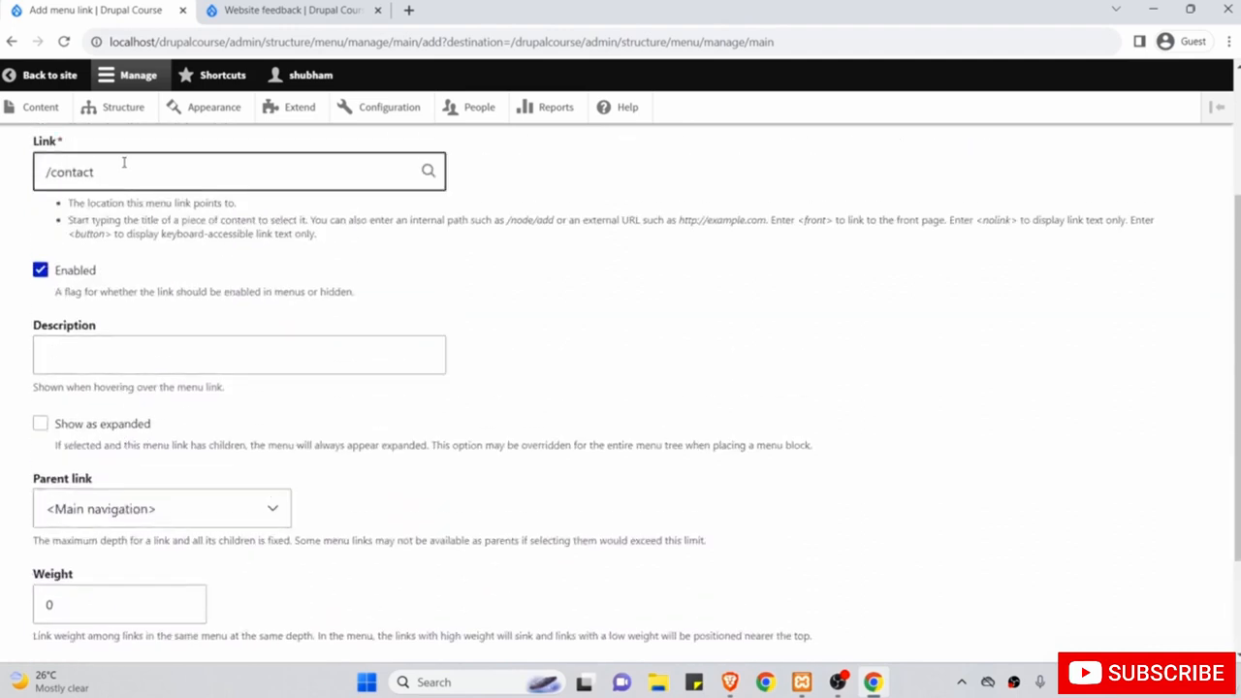
scroll(191, 261, "down", 3)
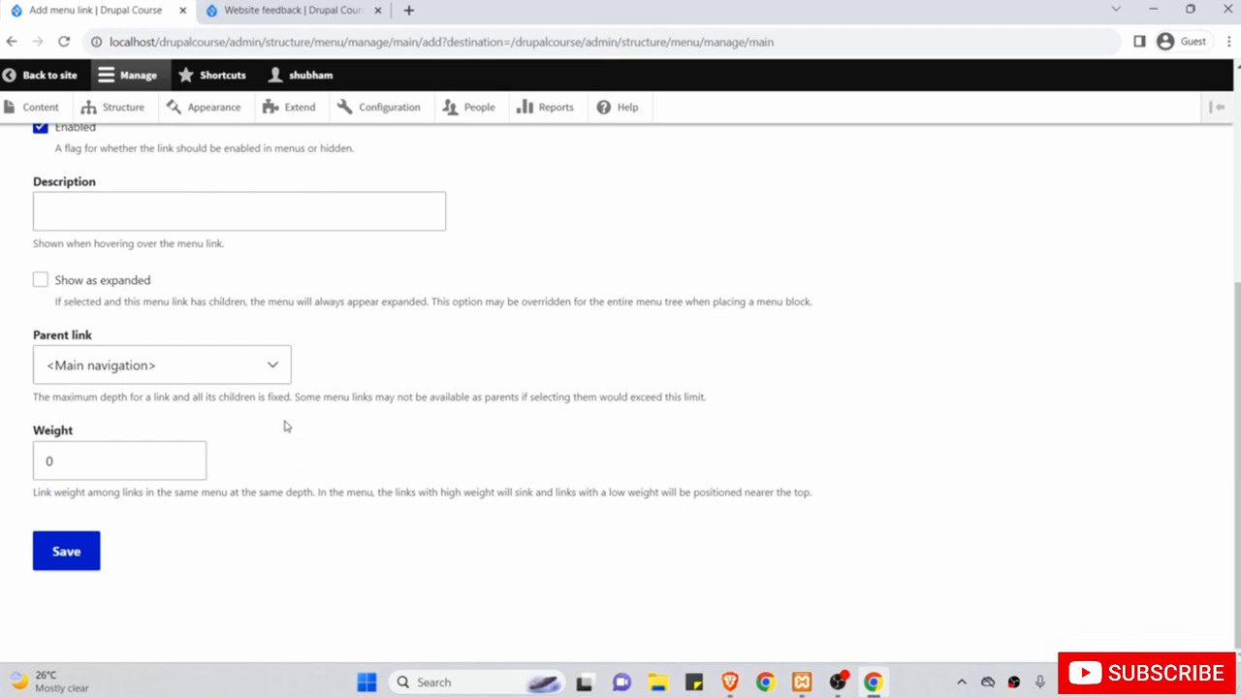
Give the Contact link a weight of 2 and save it.
left_click(291, 10)
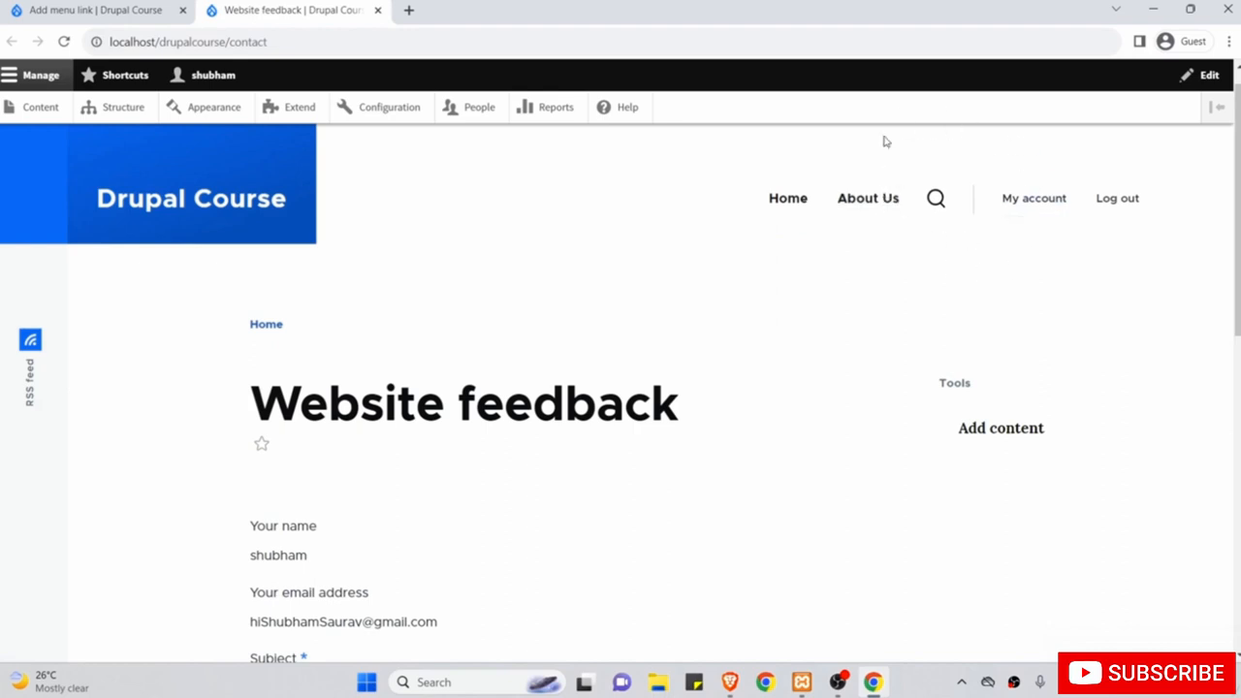
left_click(84, 10)
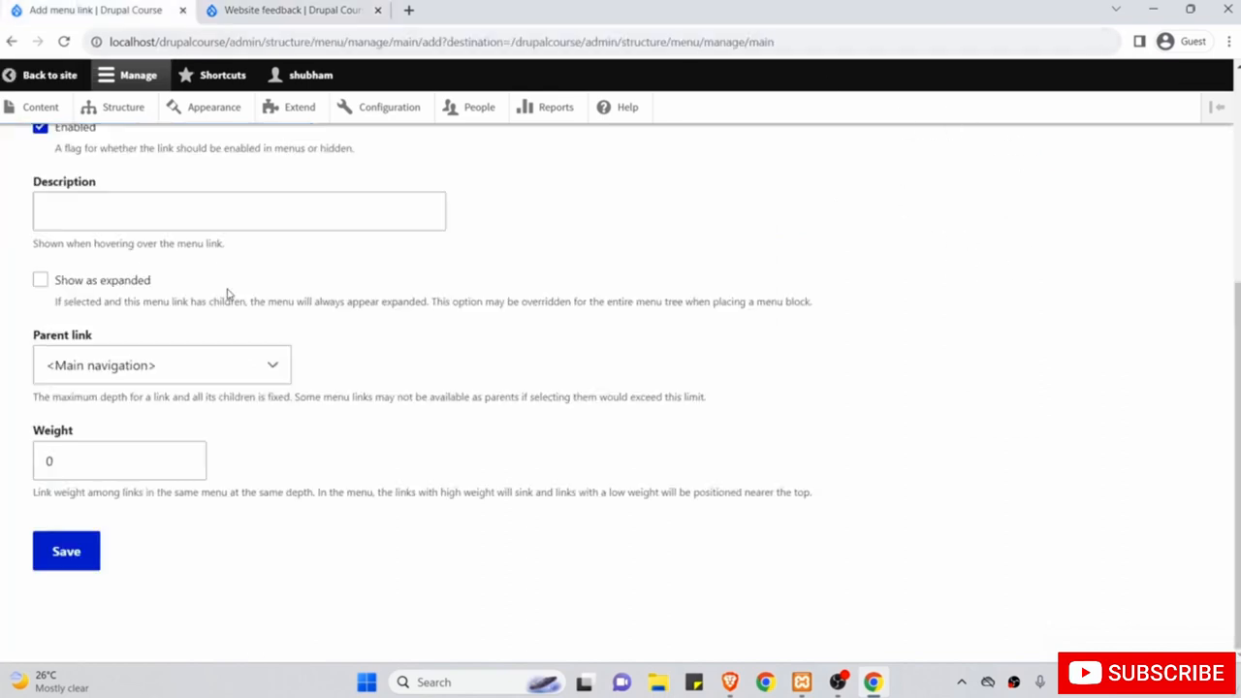
left_click(70, 465)
double_click(78, 459)
type("2")
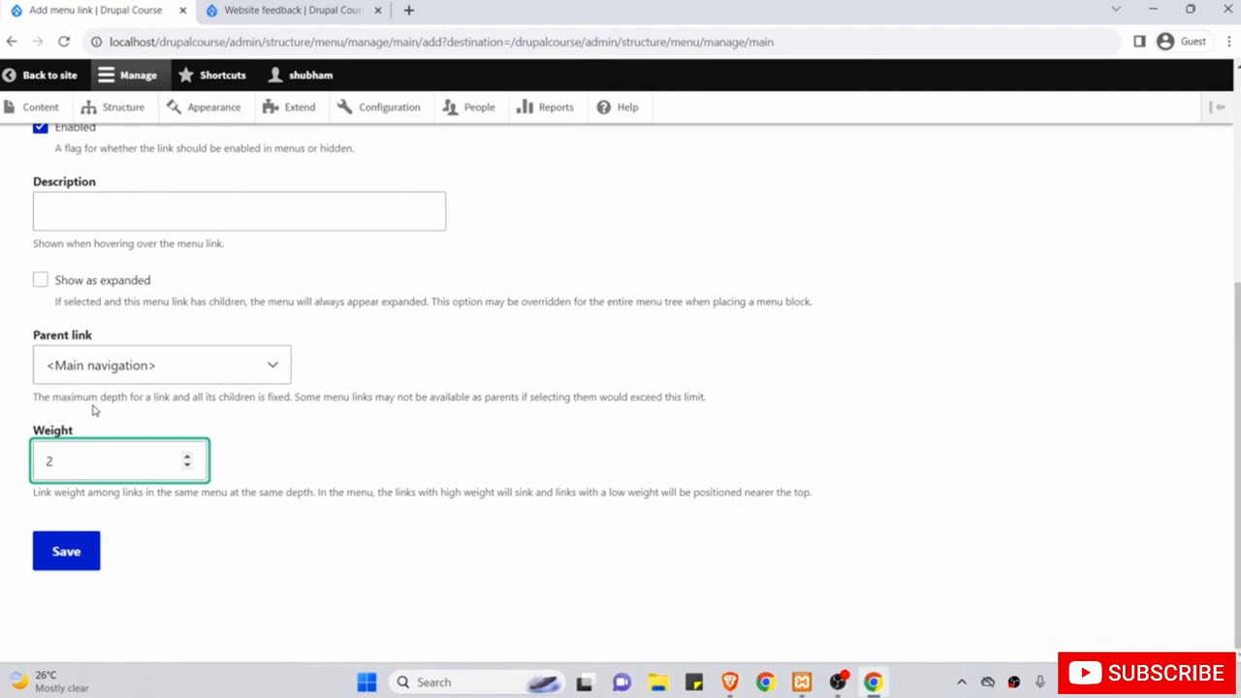
left_click(76, 550)
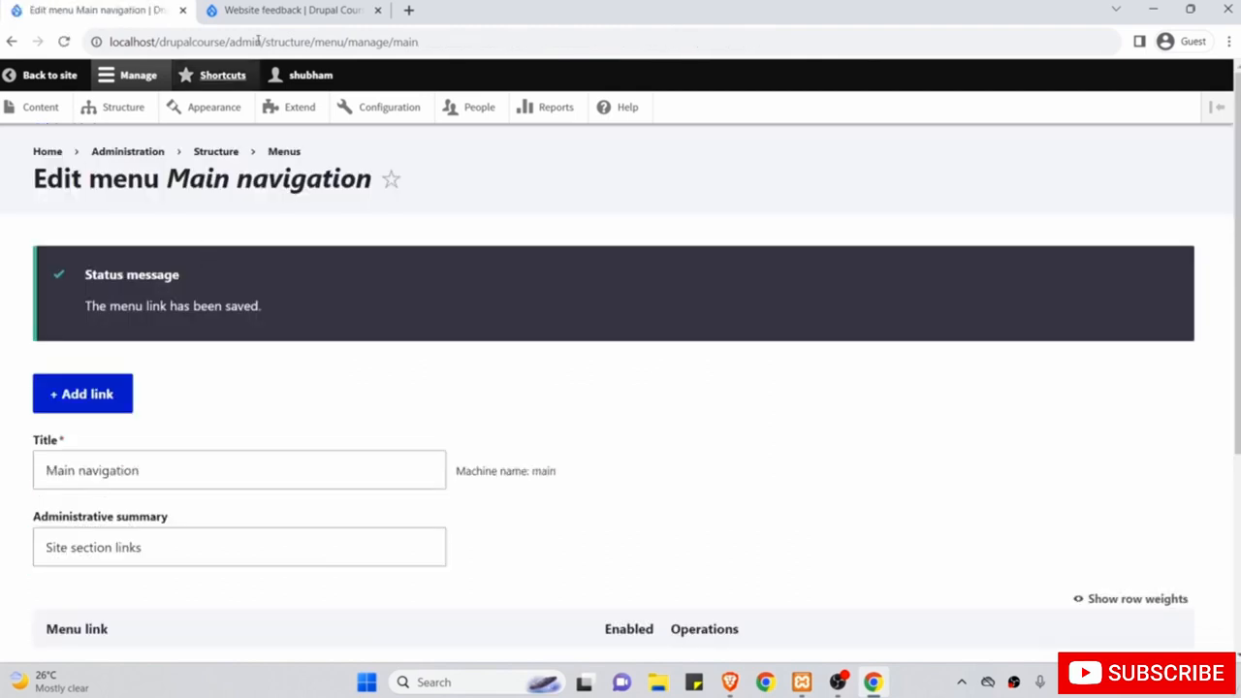
left_click(280, 8)
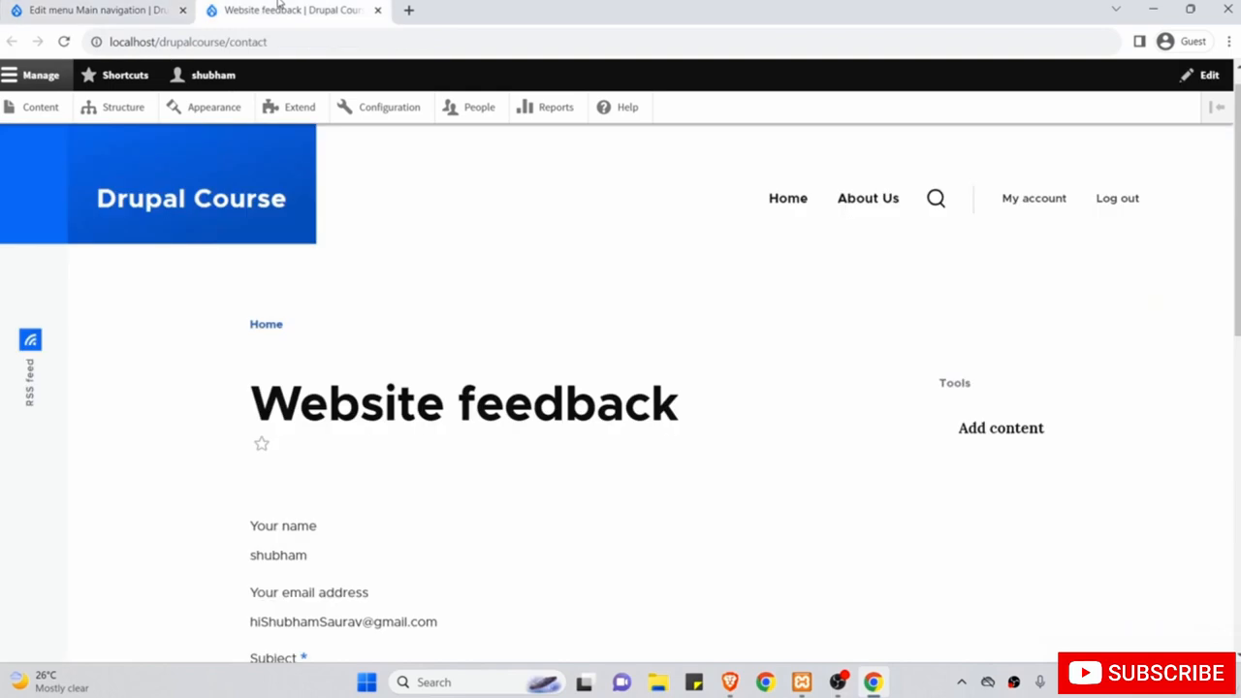
Reload the contact page to confirm Contact appears in the header menu.
left_click(64, 41)
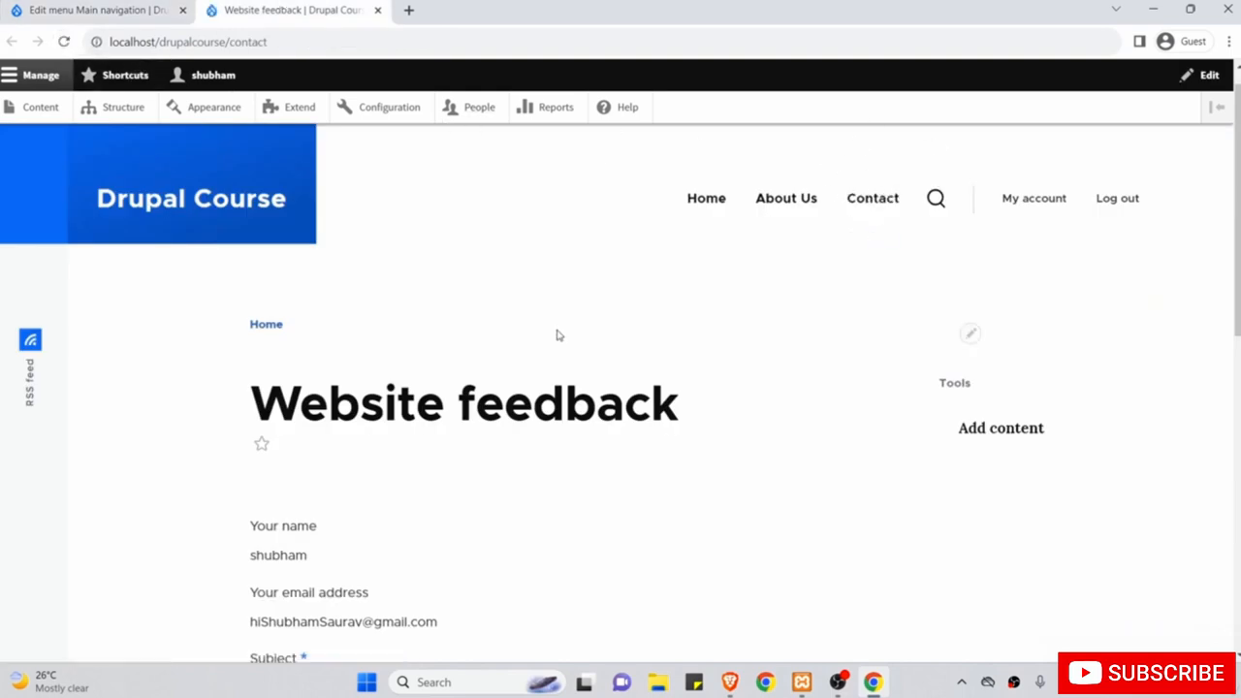
scroll(558, 334, "down", 8)
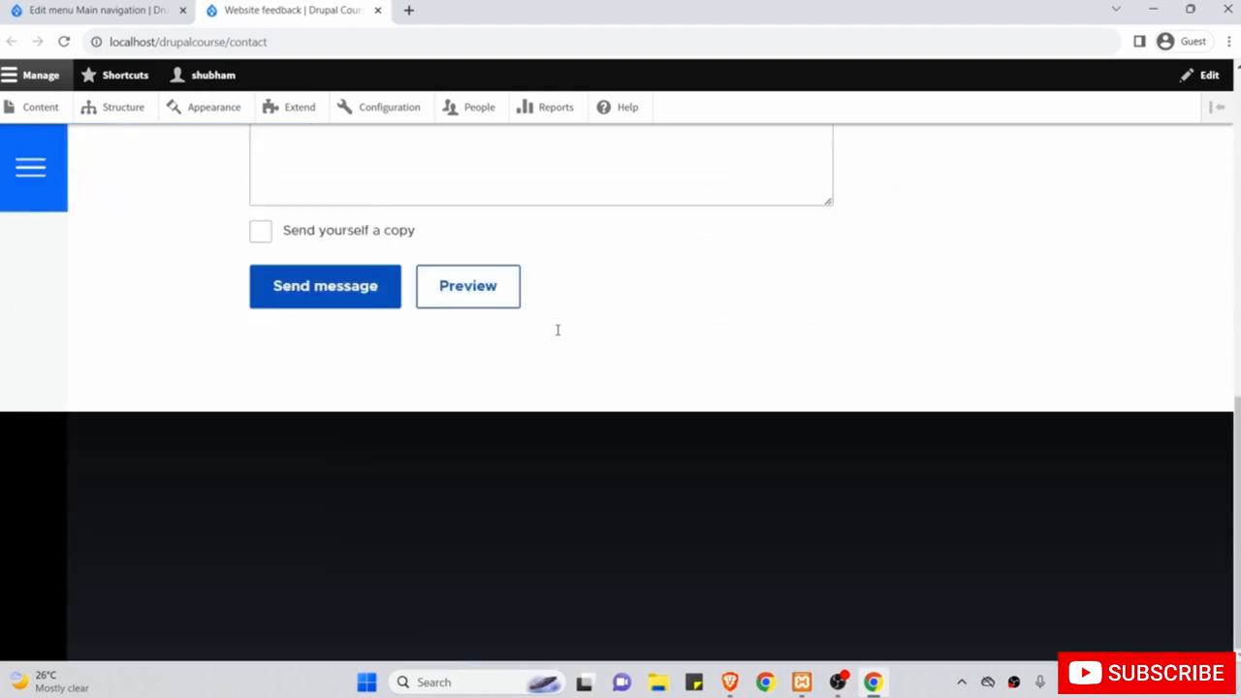
scroll(264, 361, "up", 10)
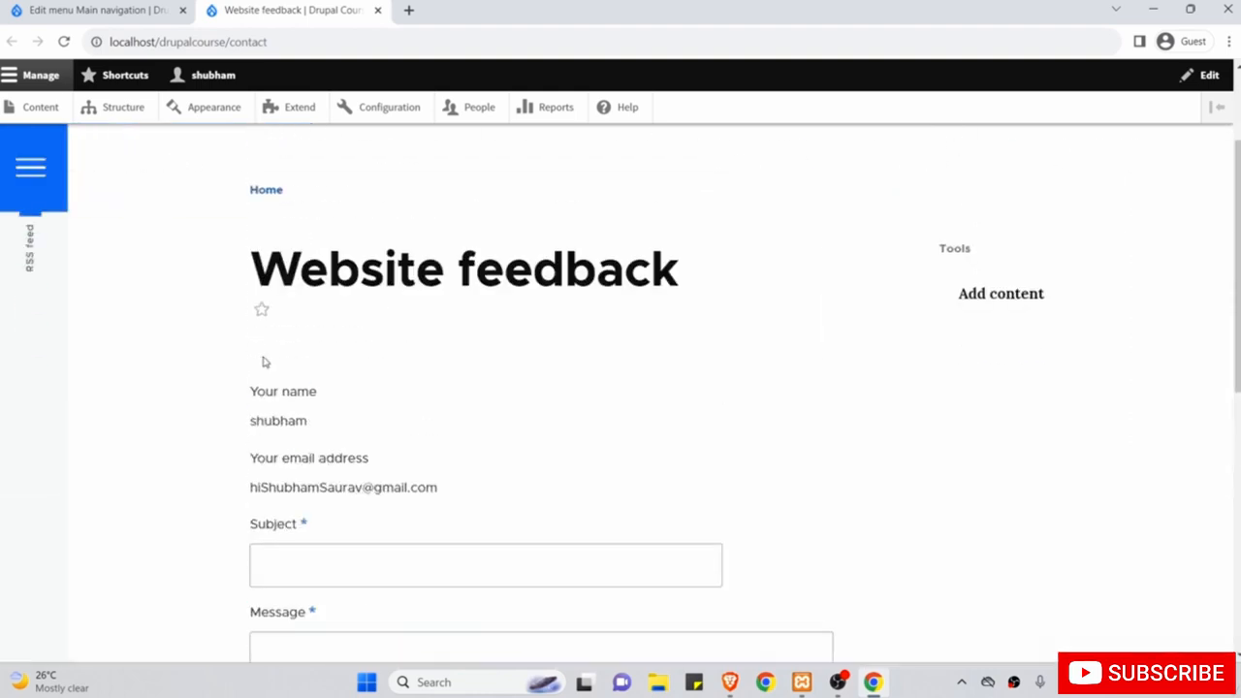
Open the Menus overview, note the Footer menu, and check the contact page's footer.
left_click(121, 8)
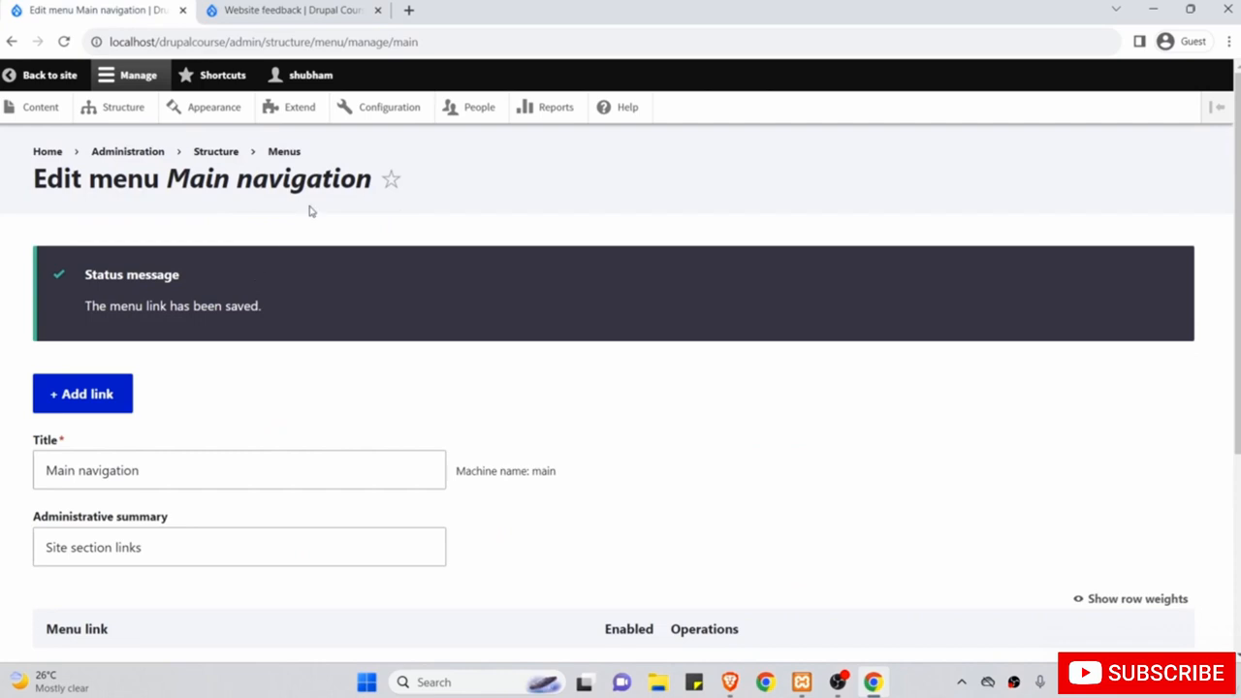
left_click(286, 152)
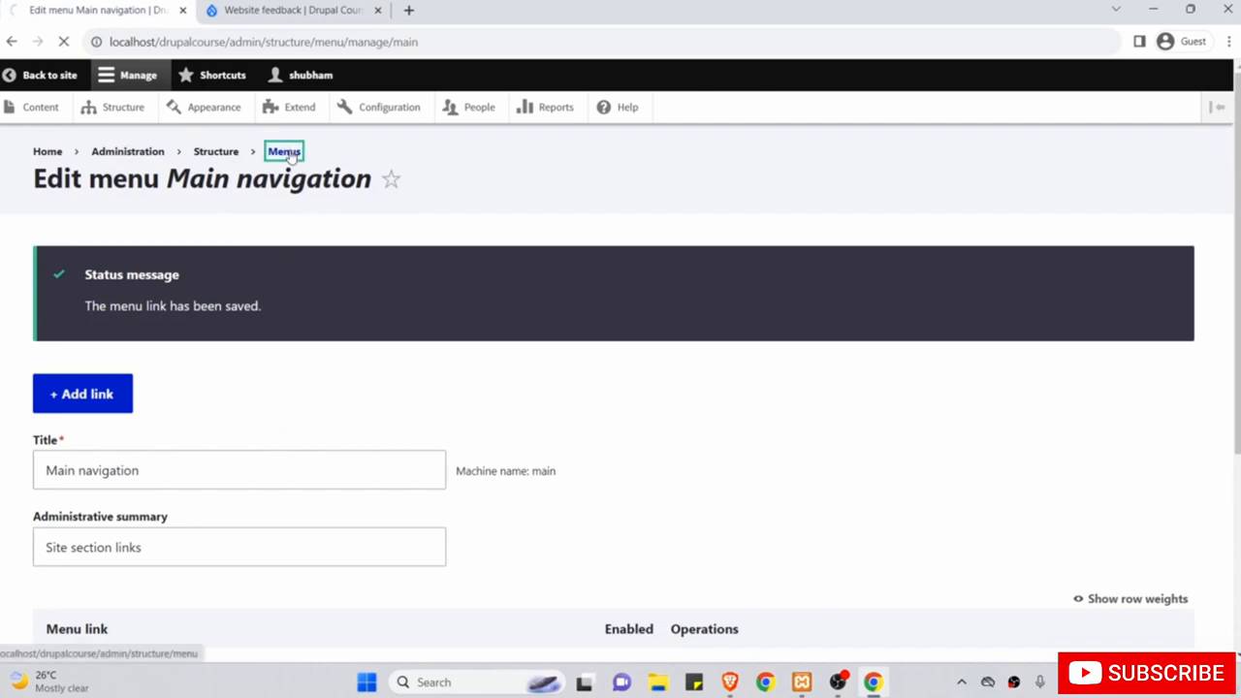
scroll(296, 299, "down", 1)
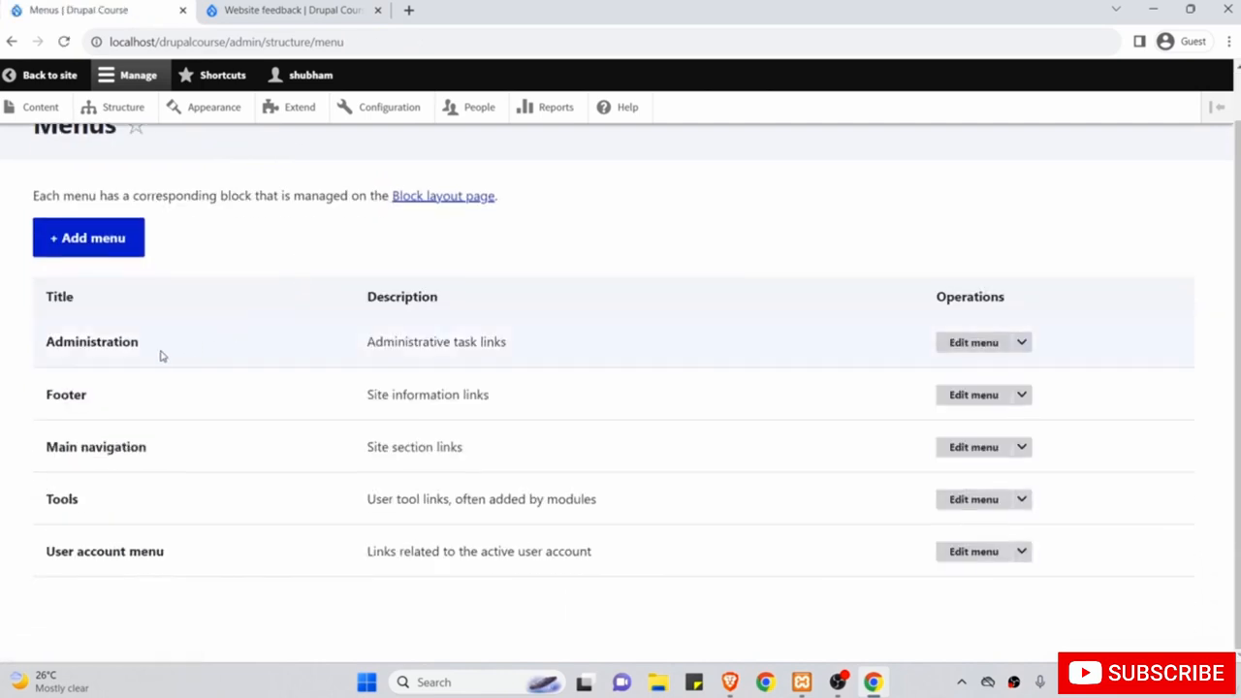
left_click_drag(113, 396, 41, 391)
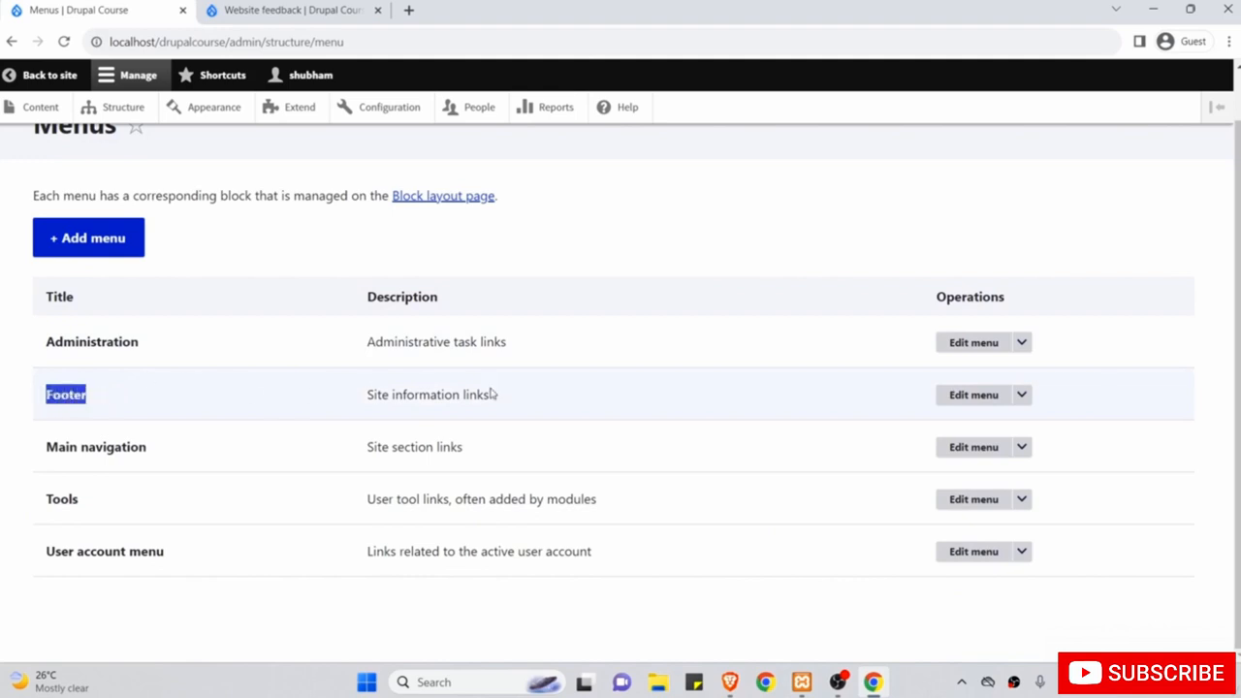
left_click(295, 9)
scroll(352, 265, "down", 10)
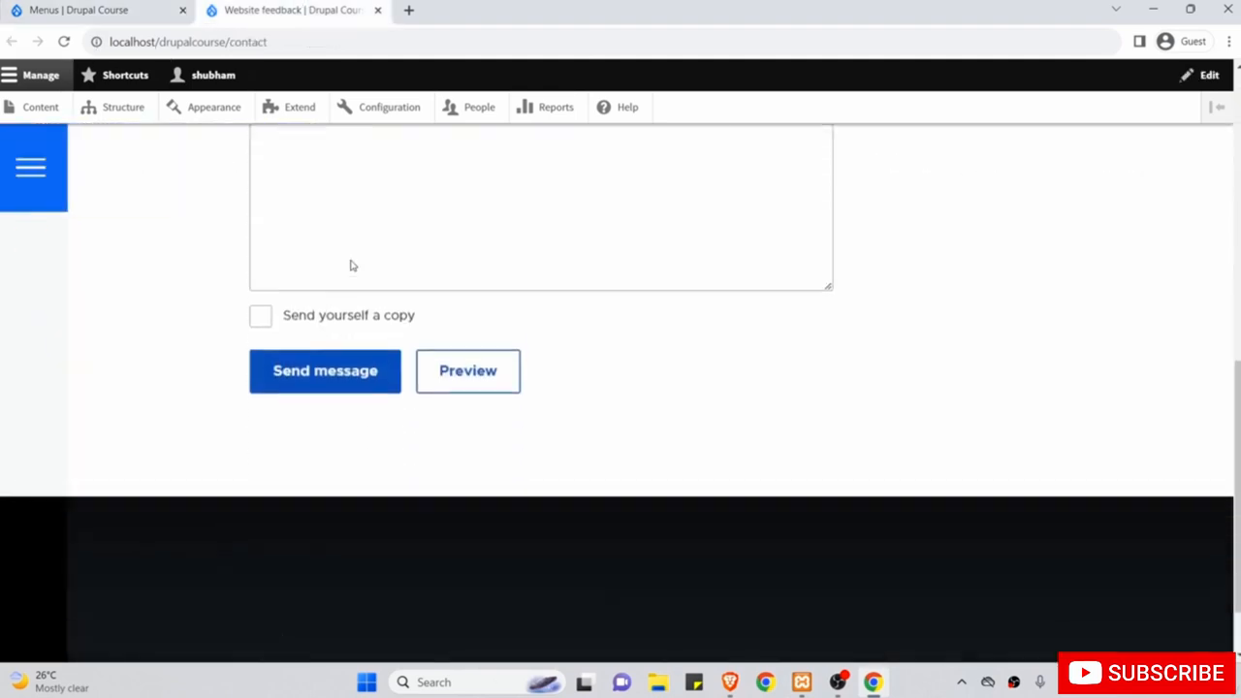
scroll(352, 399, "down", 2)
scroll(352, 398, "up", 10)
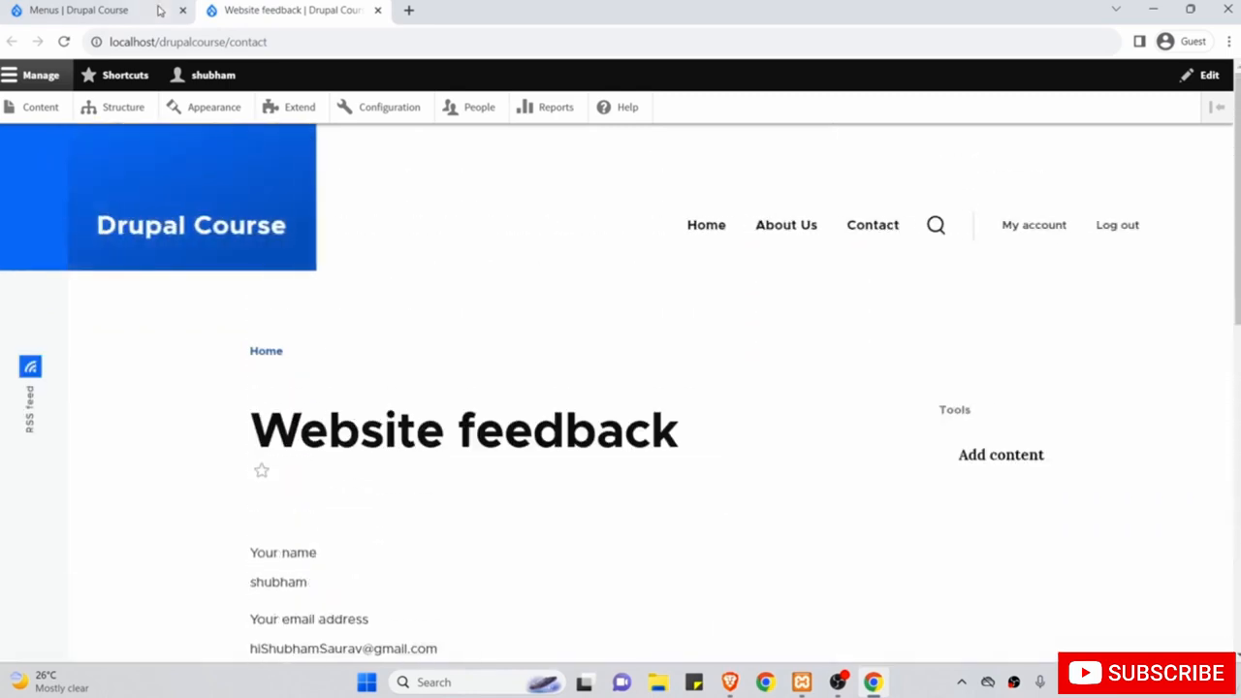
left_click(160, 10)
In Block layout, add a block to Footer Bottom, filtering the list by 'footer'.
left_click(115, 110)
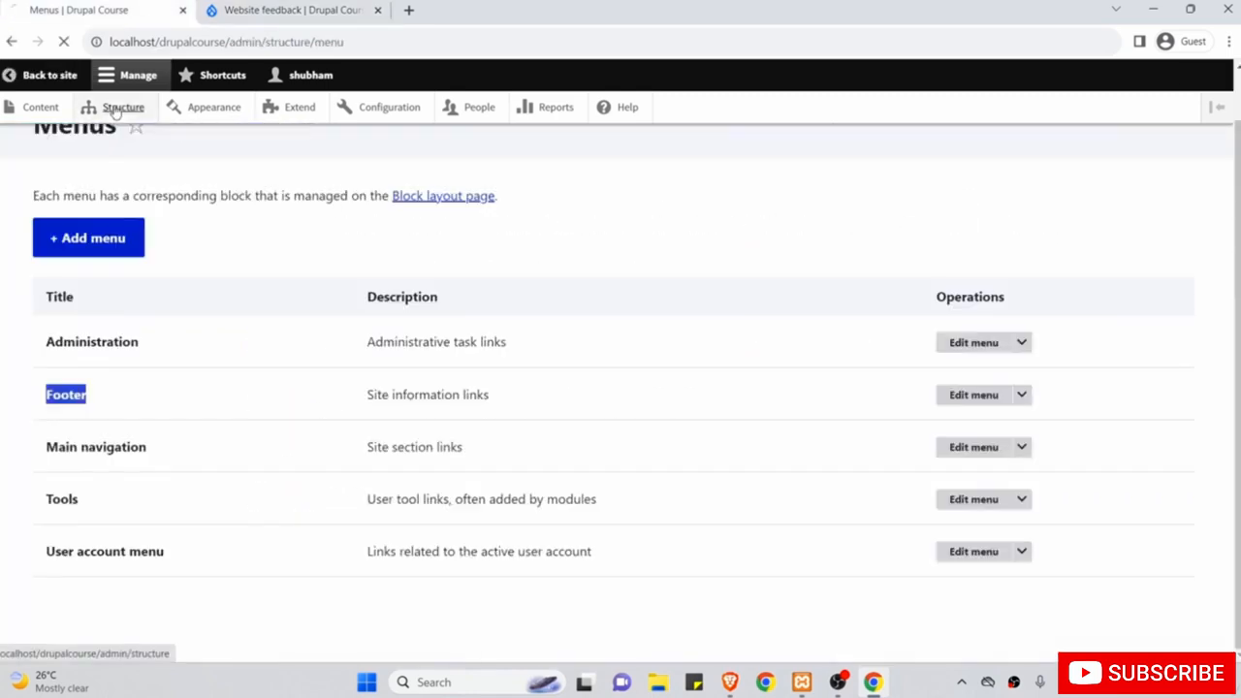
left_click(108, 263)
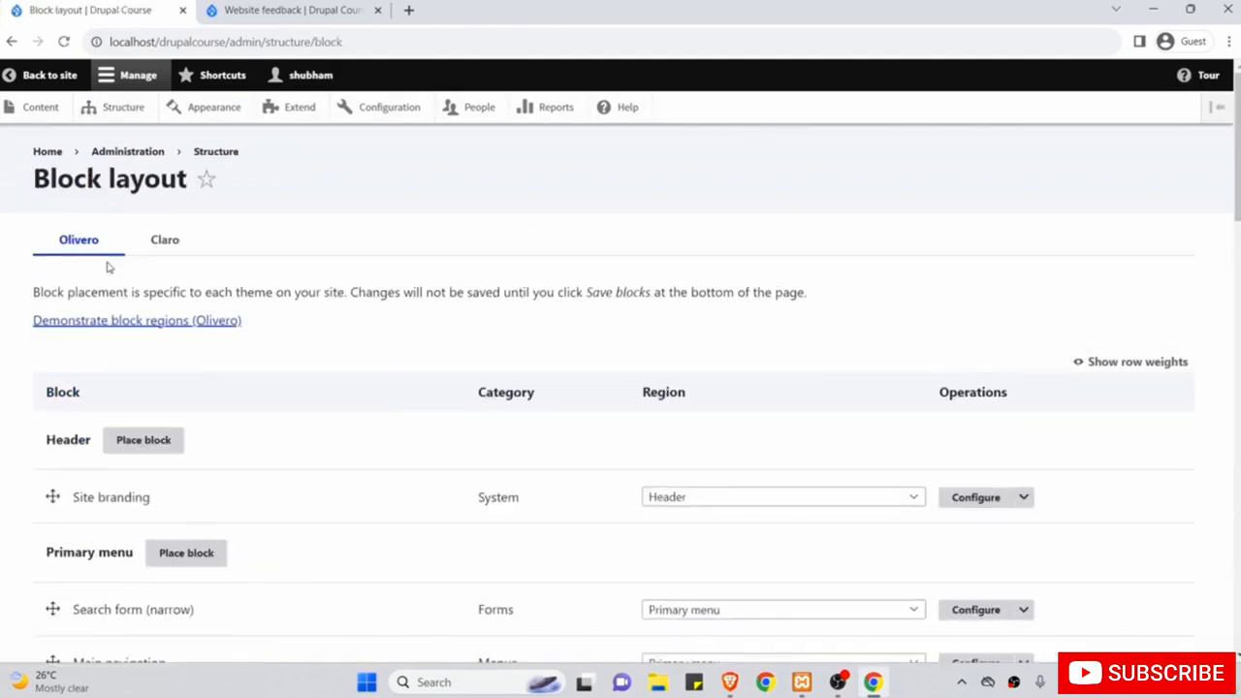
scroll(109, 268, "down", 15)
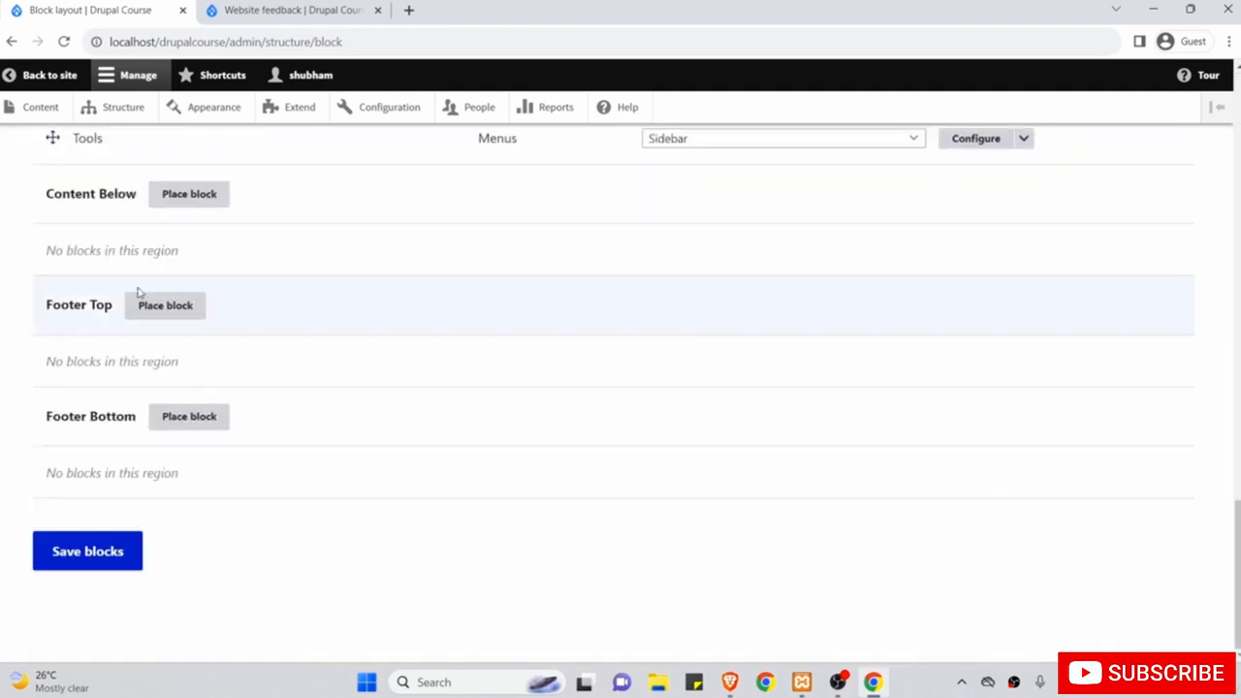
left_click(187, 417)
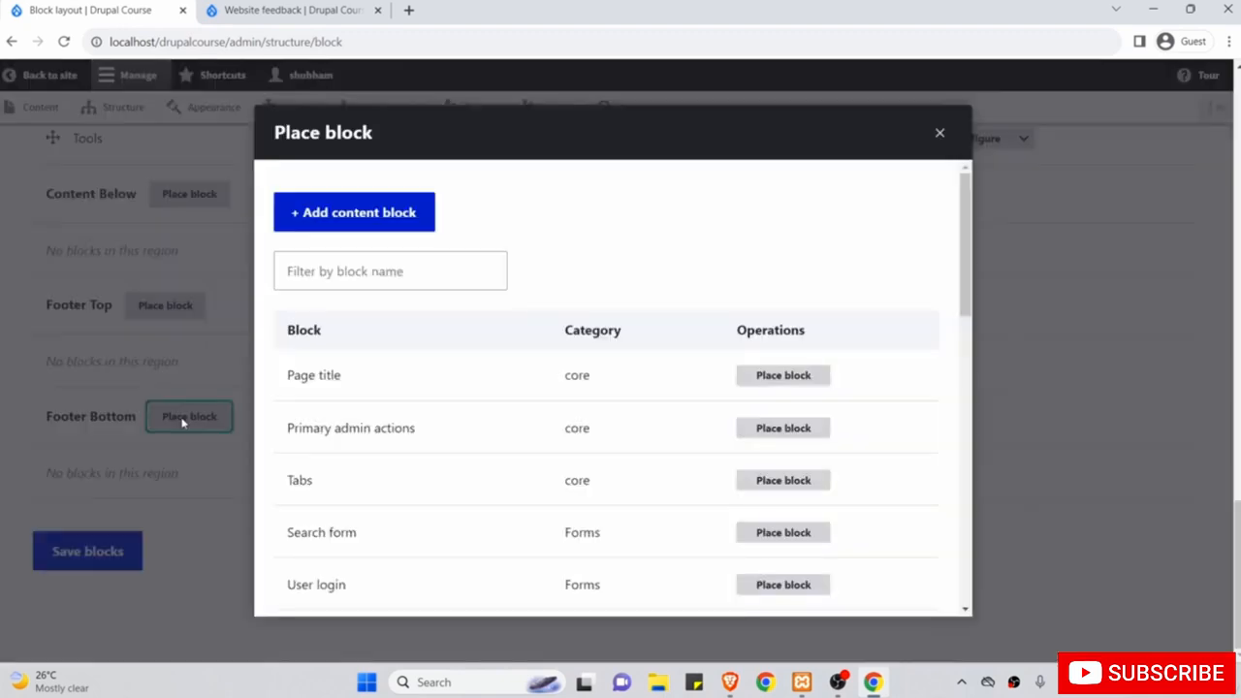
left_click(369, 270)
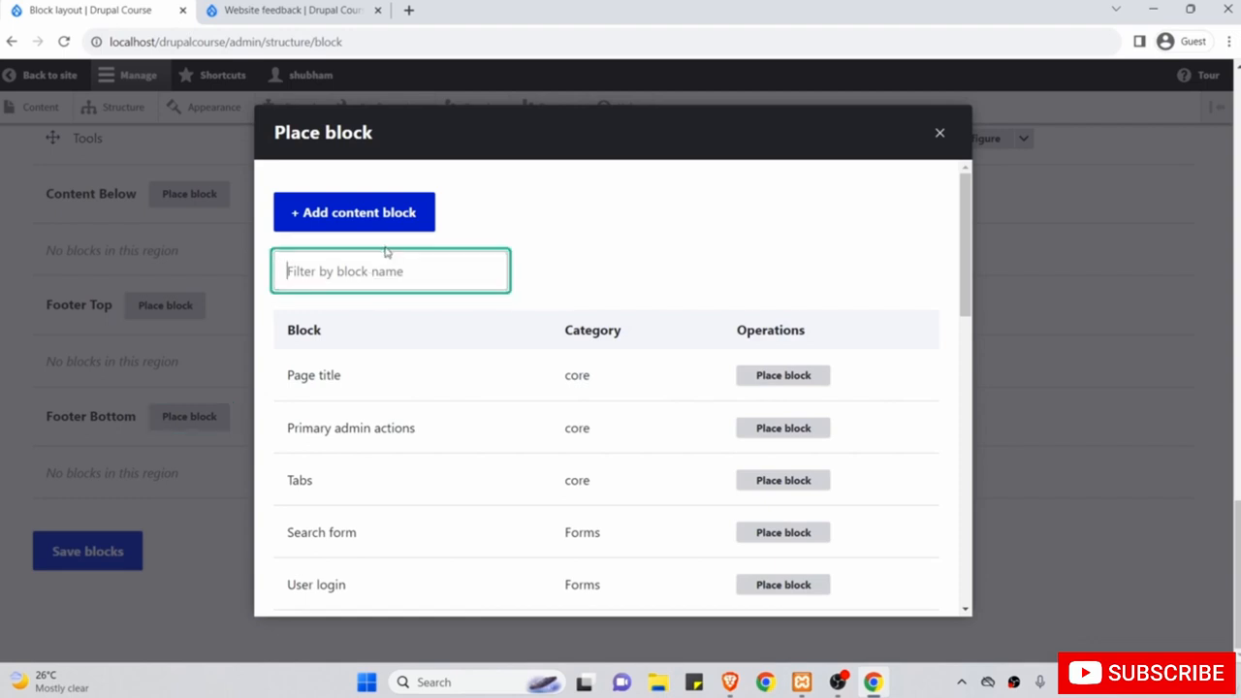
type("footer")
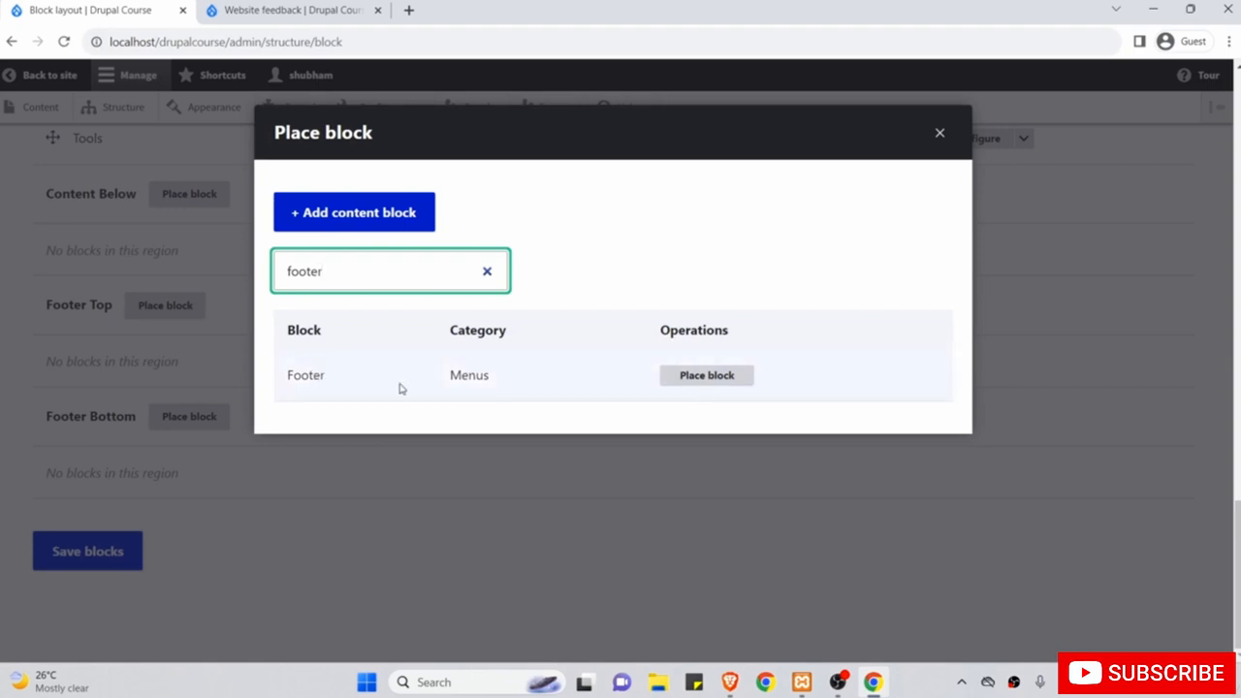
Place the Footer menu block with Display title unchecked and save it.
left_click(700, 382)
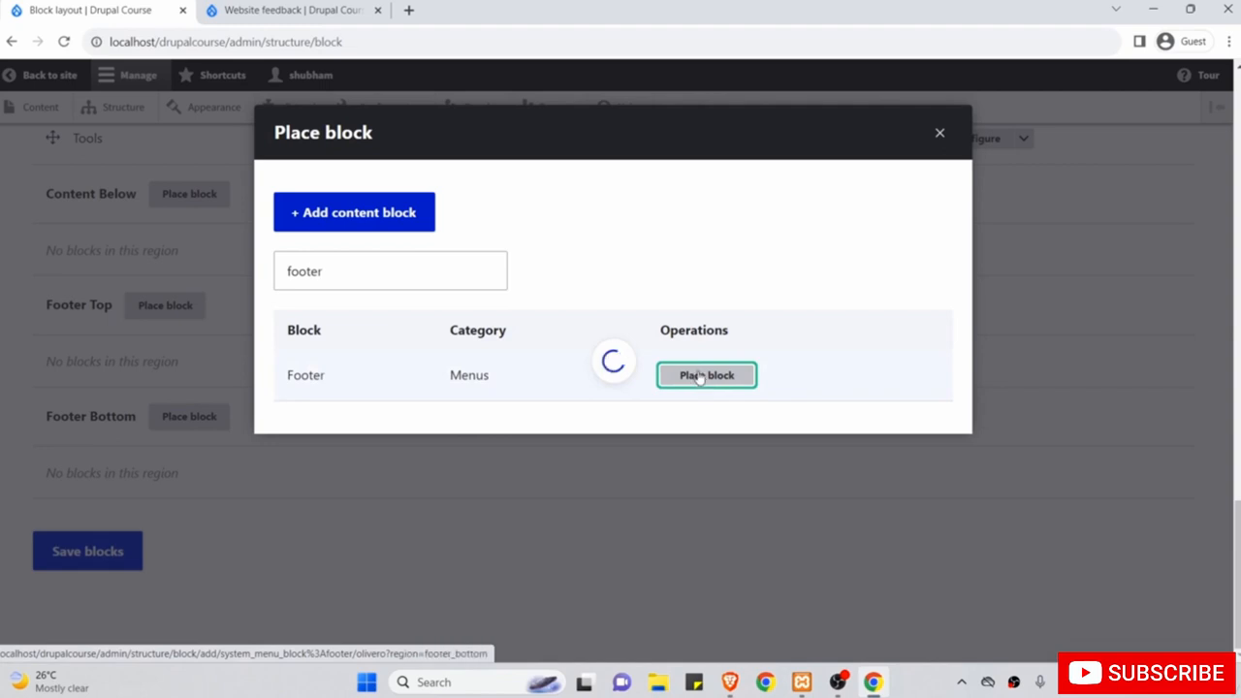
scroll(853, 490, "down", 3)
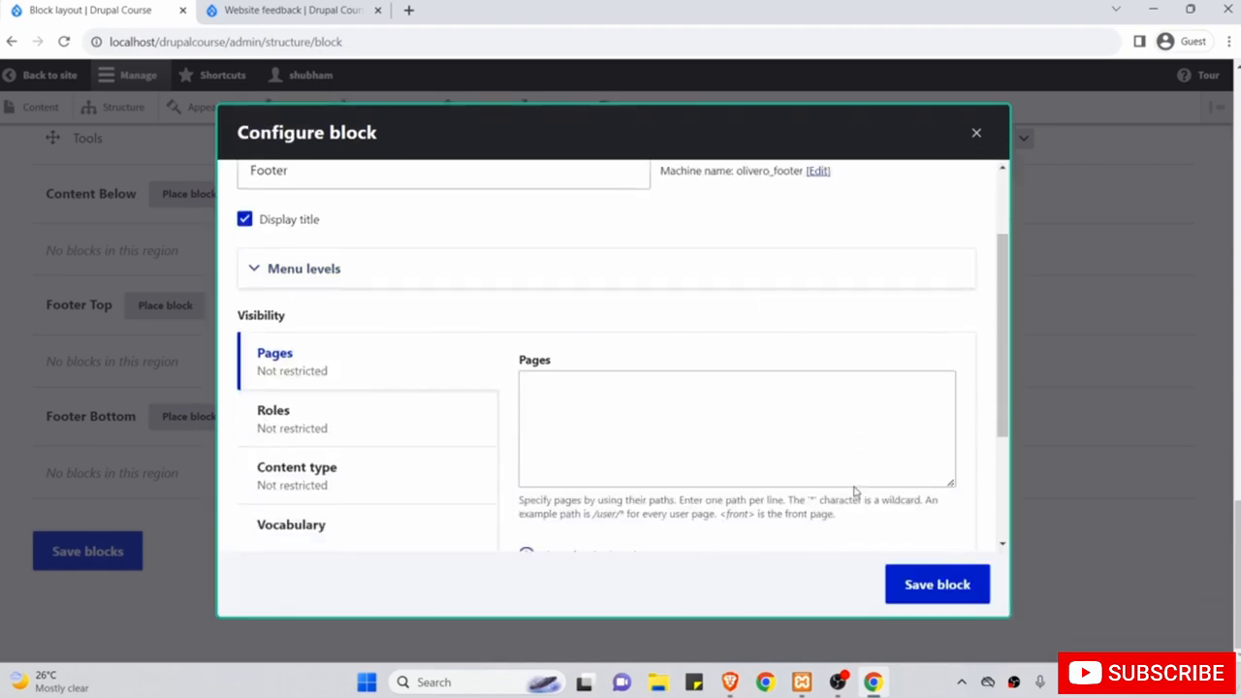
scroll(668, 427, "up", 3)
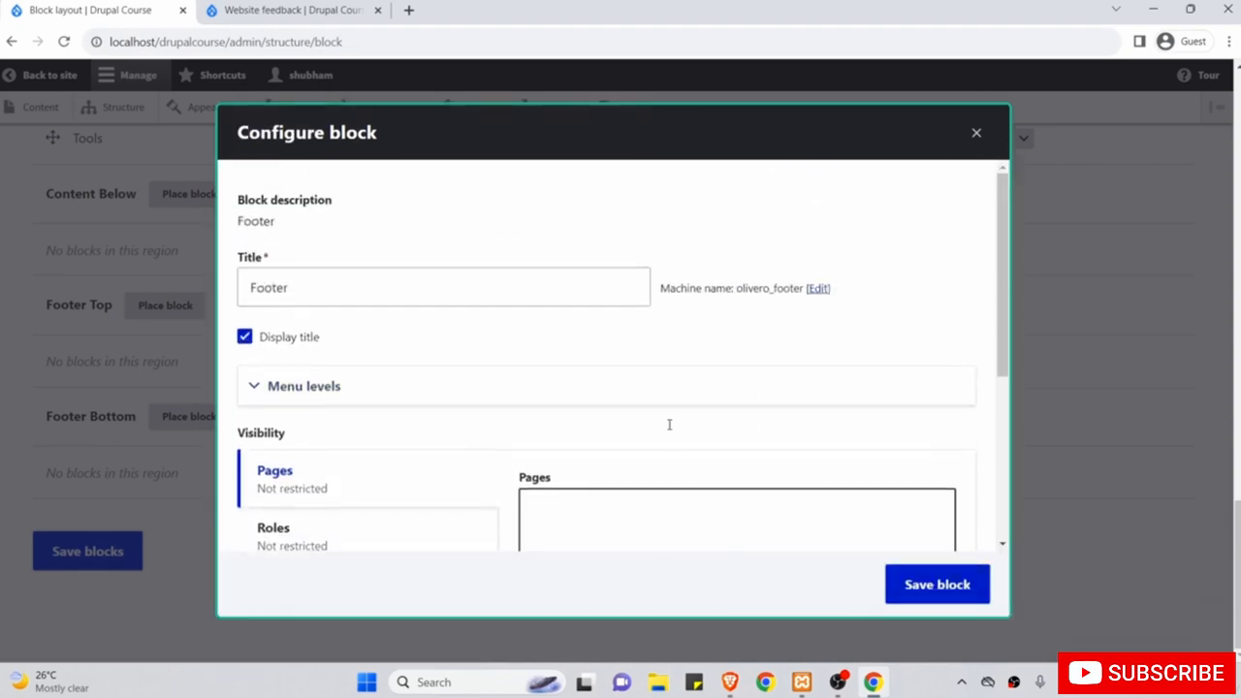
left_click(262, 341)
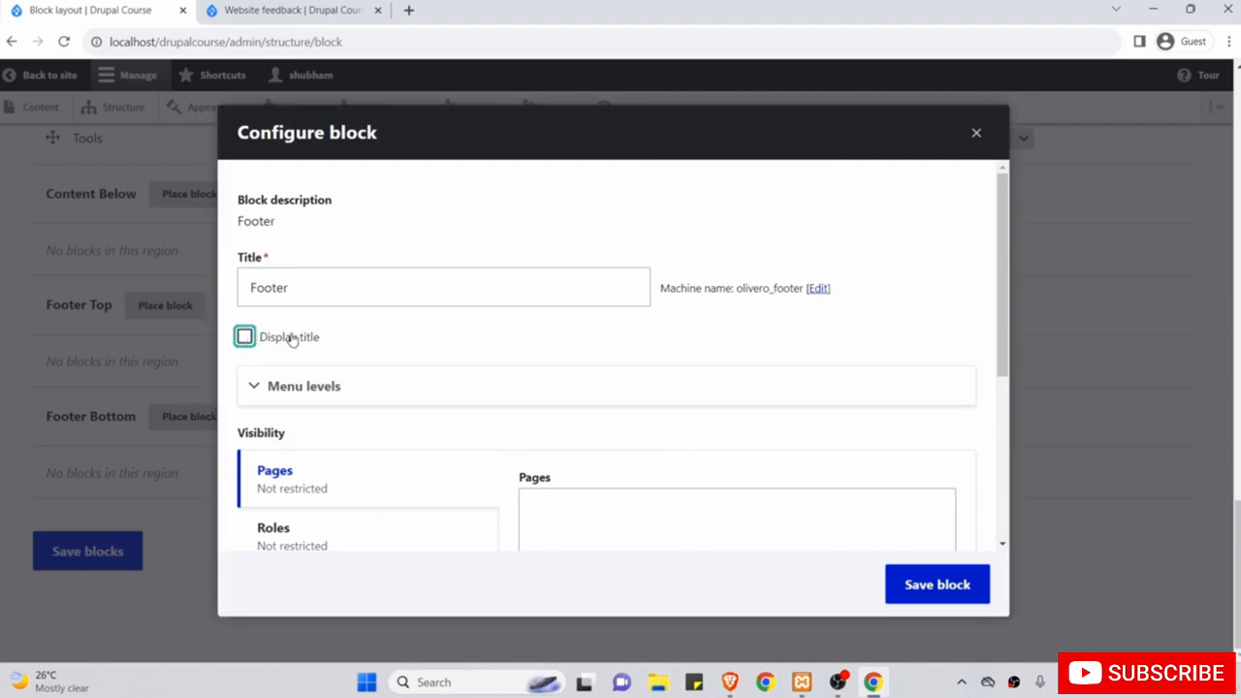
scroll(537, 394, "down", 3)
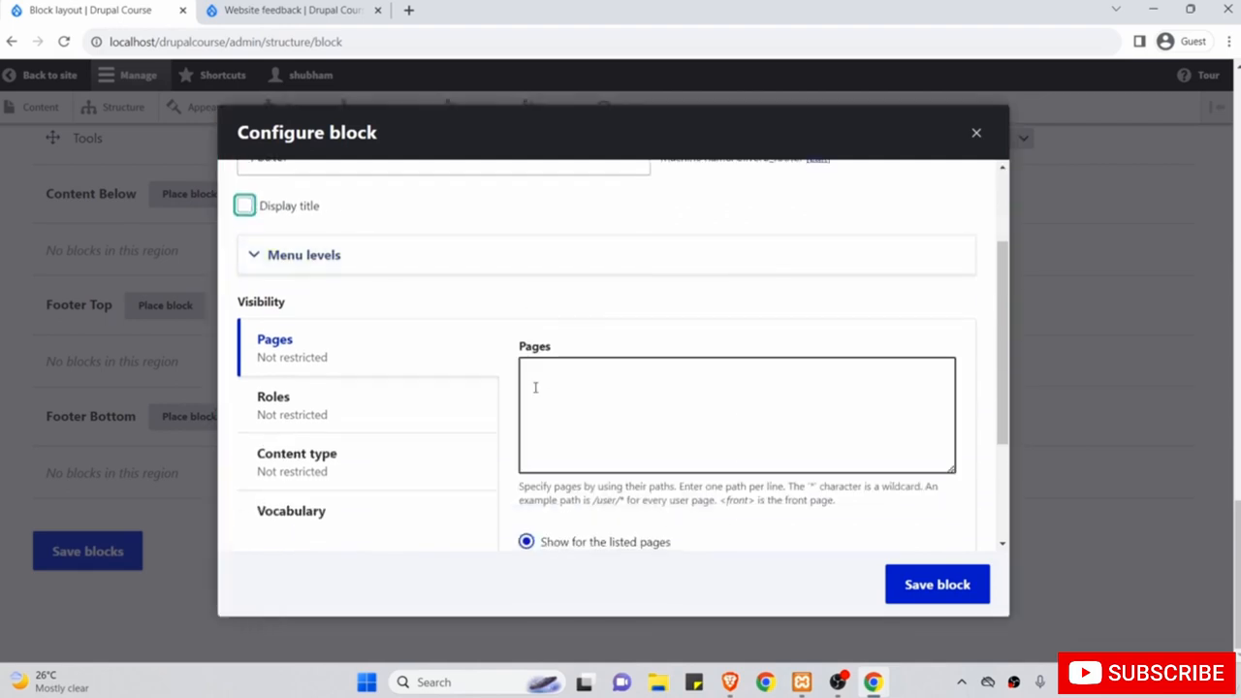
left_click(926, 585)
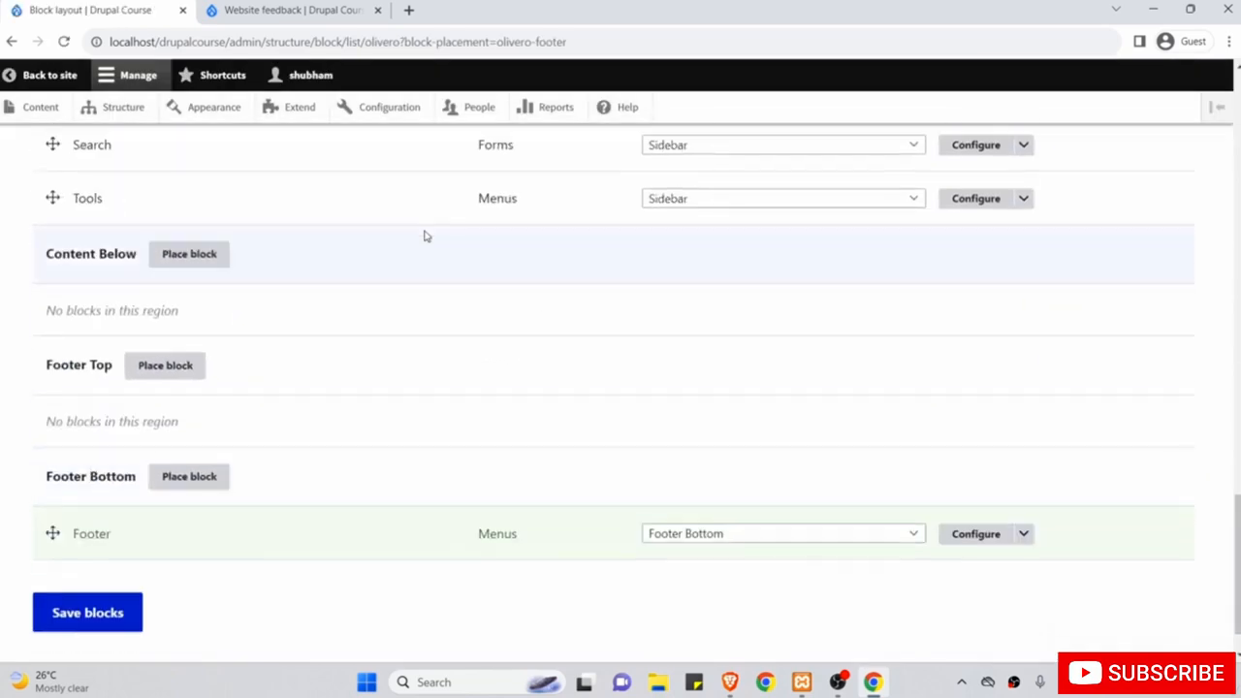
Reload the Website feedback page and scroll to confirm Contact appears in its footer.
left_click(287, 8)
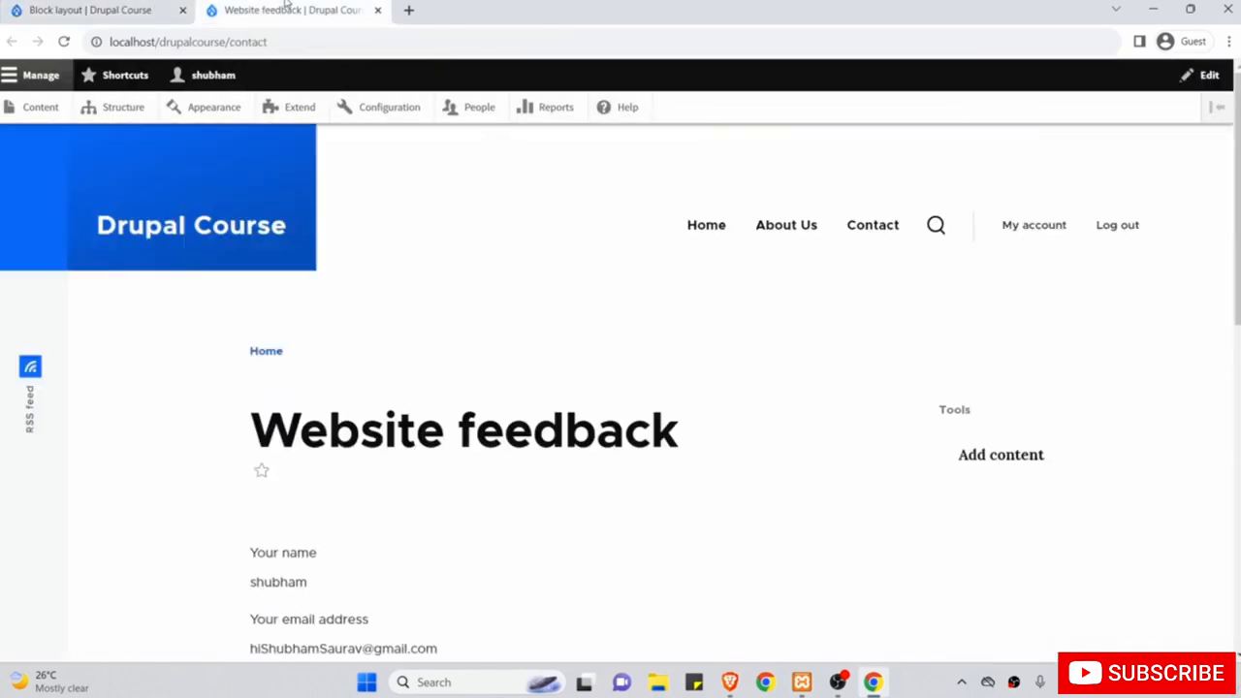
left_click(64, 41)
scroll(287, 369, "down", 10)
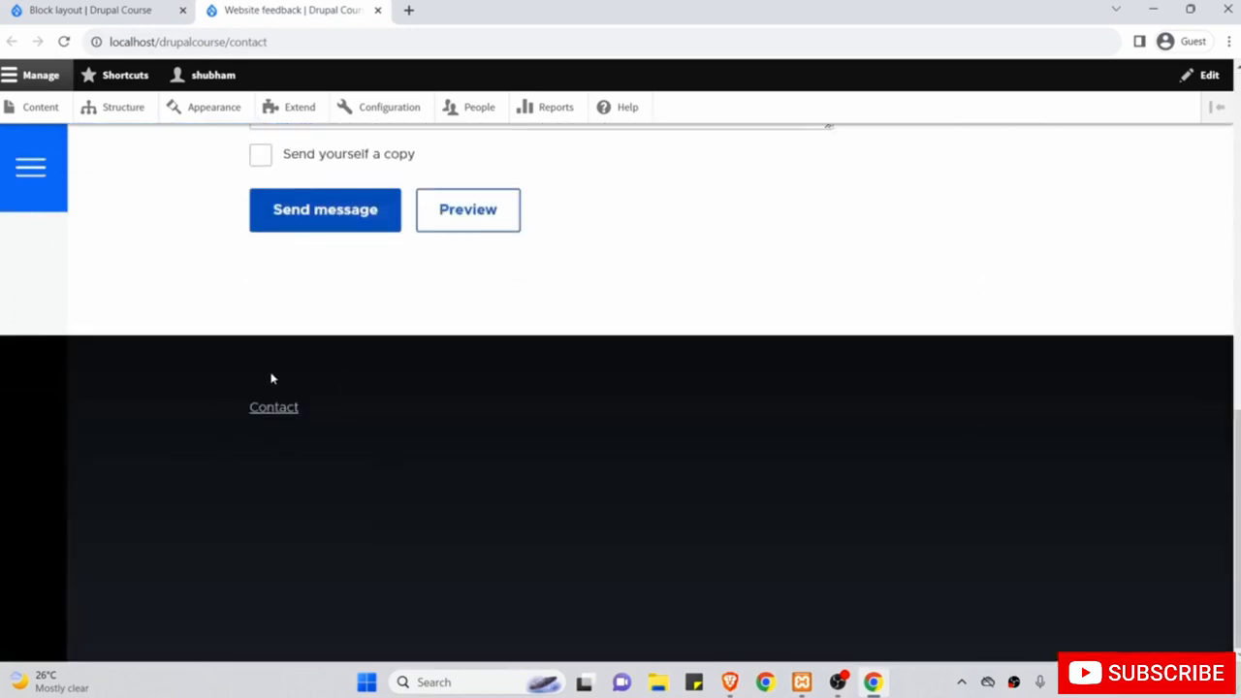
scroll(395, 346, "up", 10)
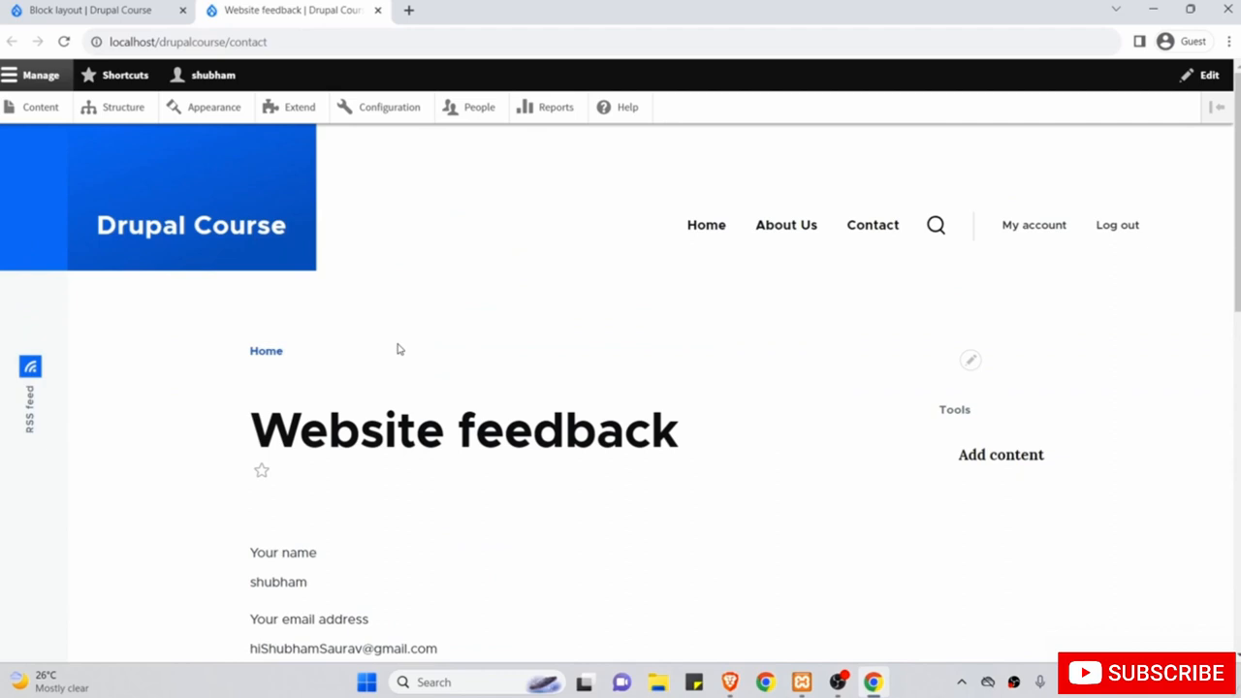
scroll(397, 349, "down", 8)
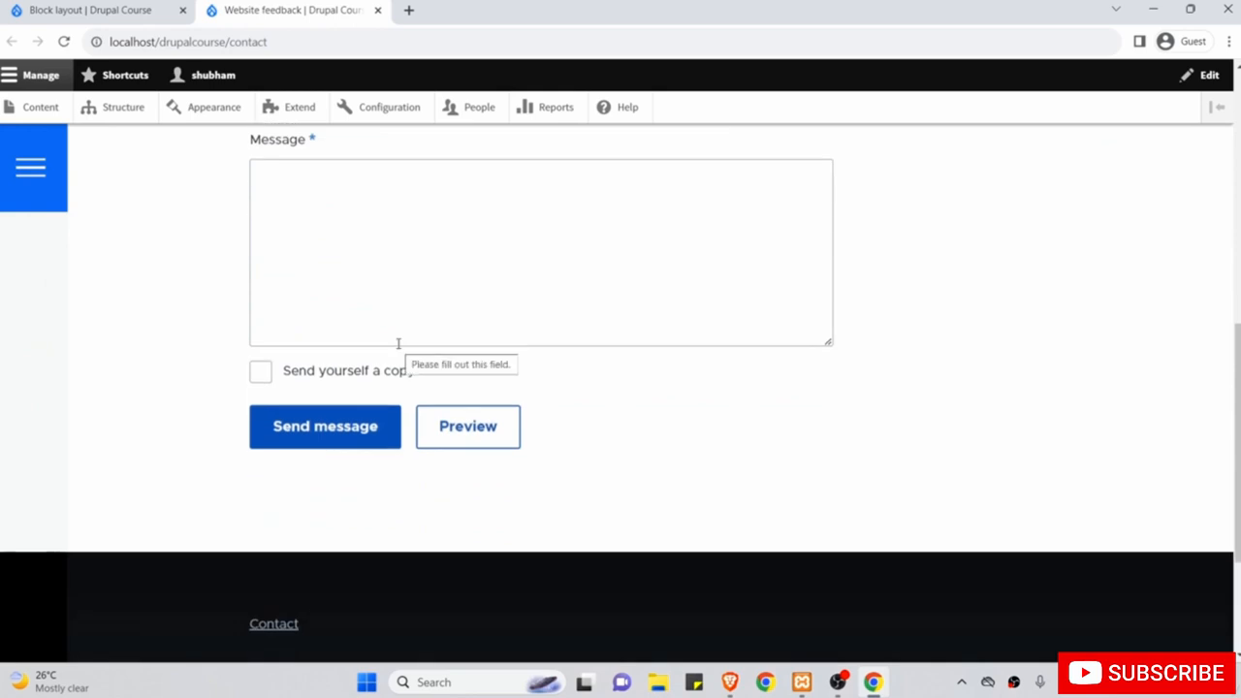
scroll(397, 343, "up", 6)
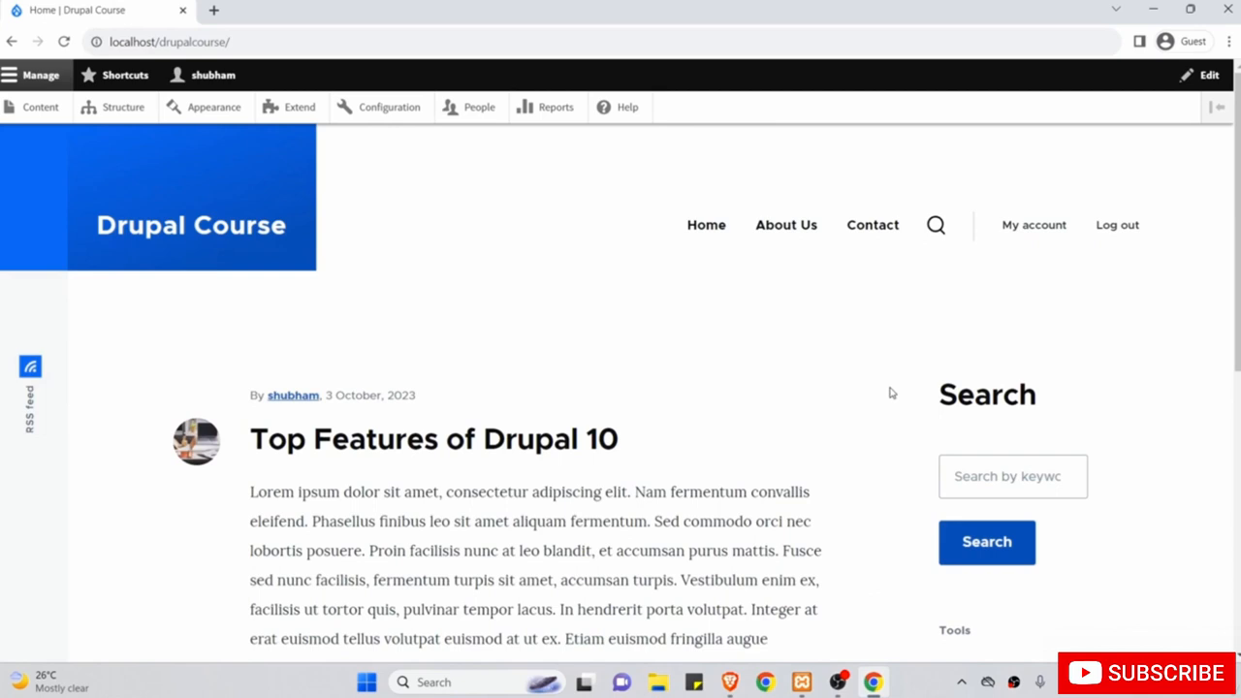
scroll(890, 392, "down", 1)
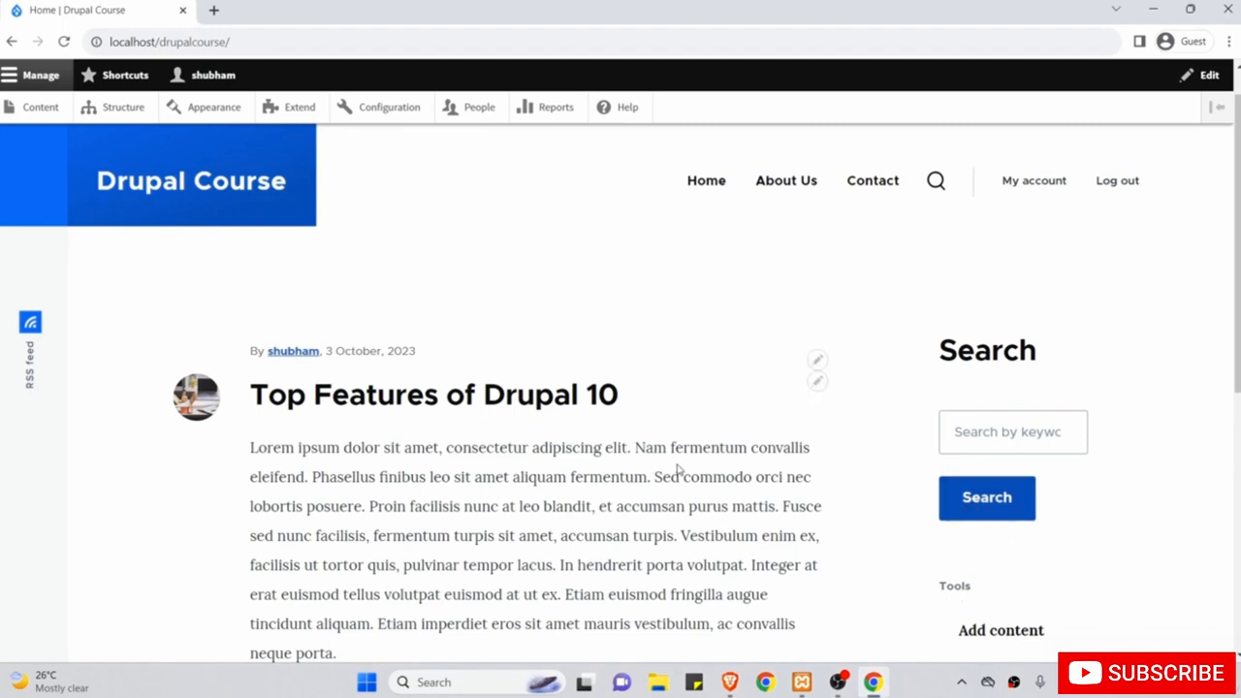
Under Structure > Menus, add and save a menu titled 'Top Links'.
scroll(678, 469, "up", 1)
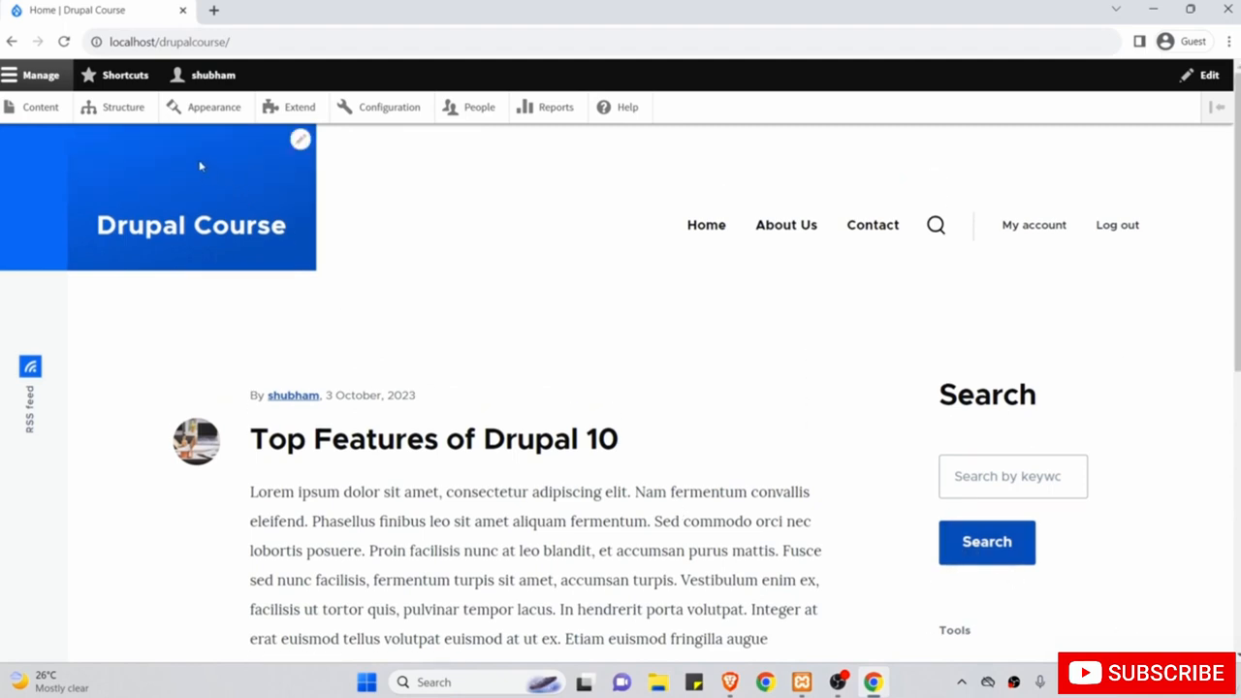
left_click(123, 107)
scroll(224, 374, "down", 2)
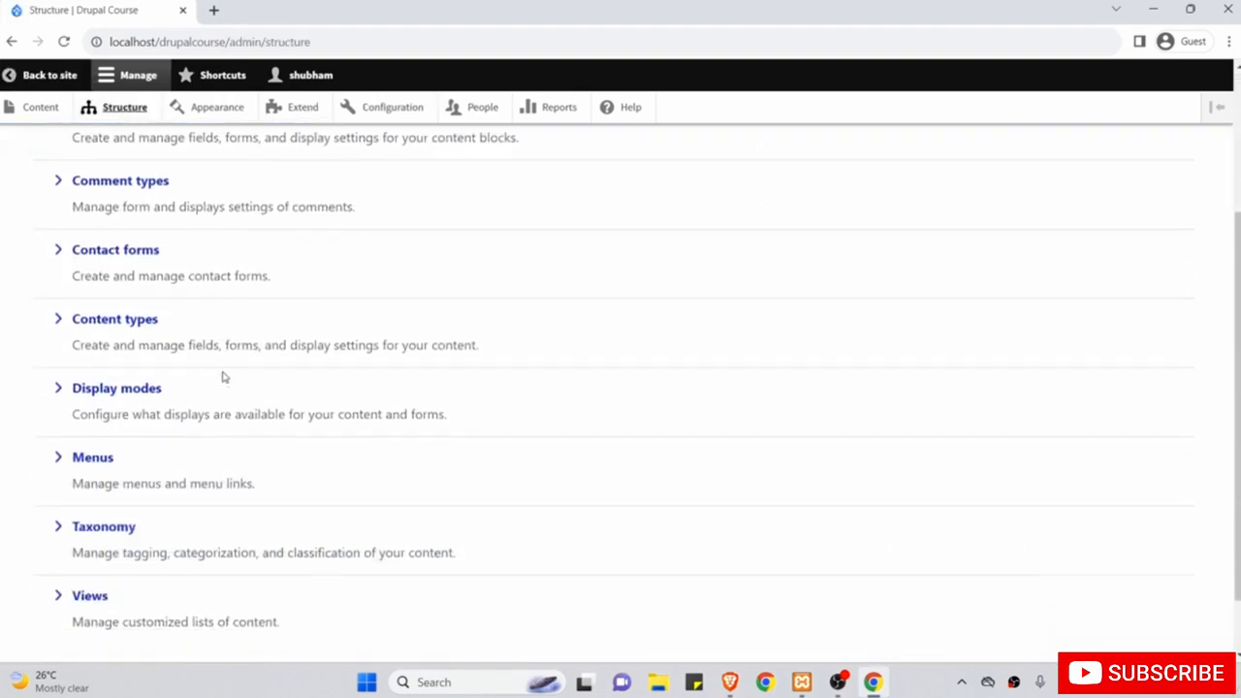
left_click(98, 457)
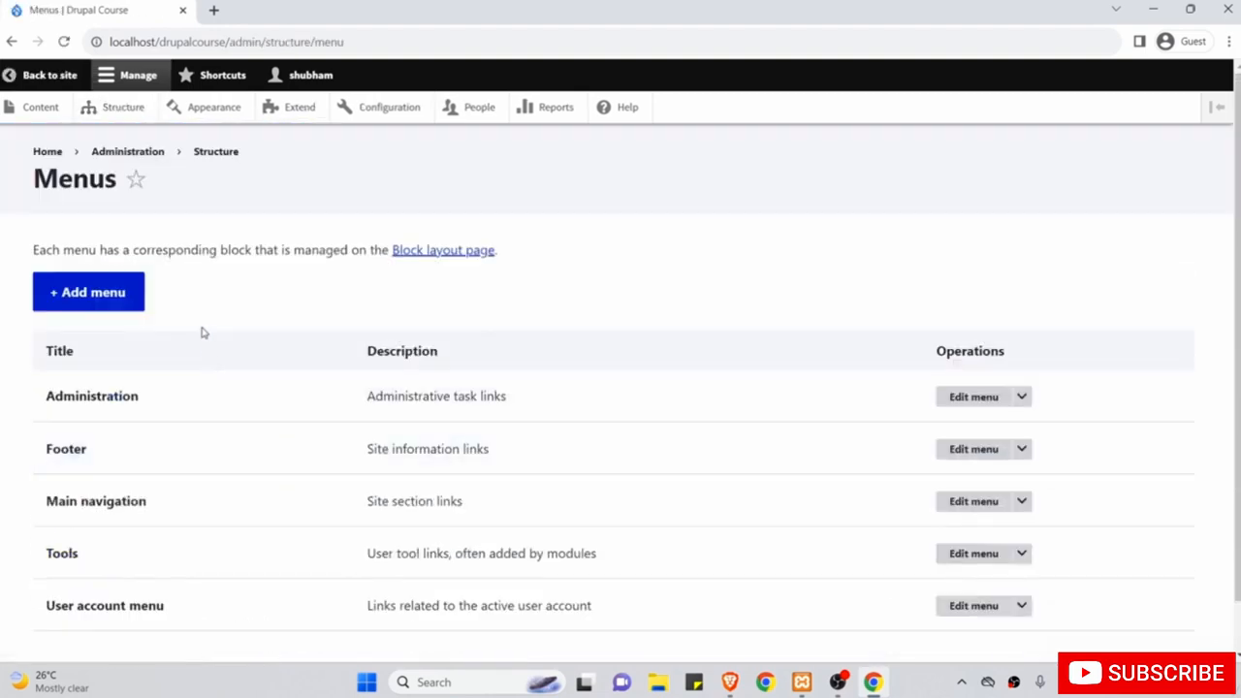
left_click(113, 295)
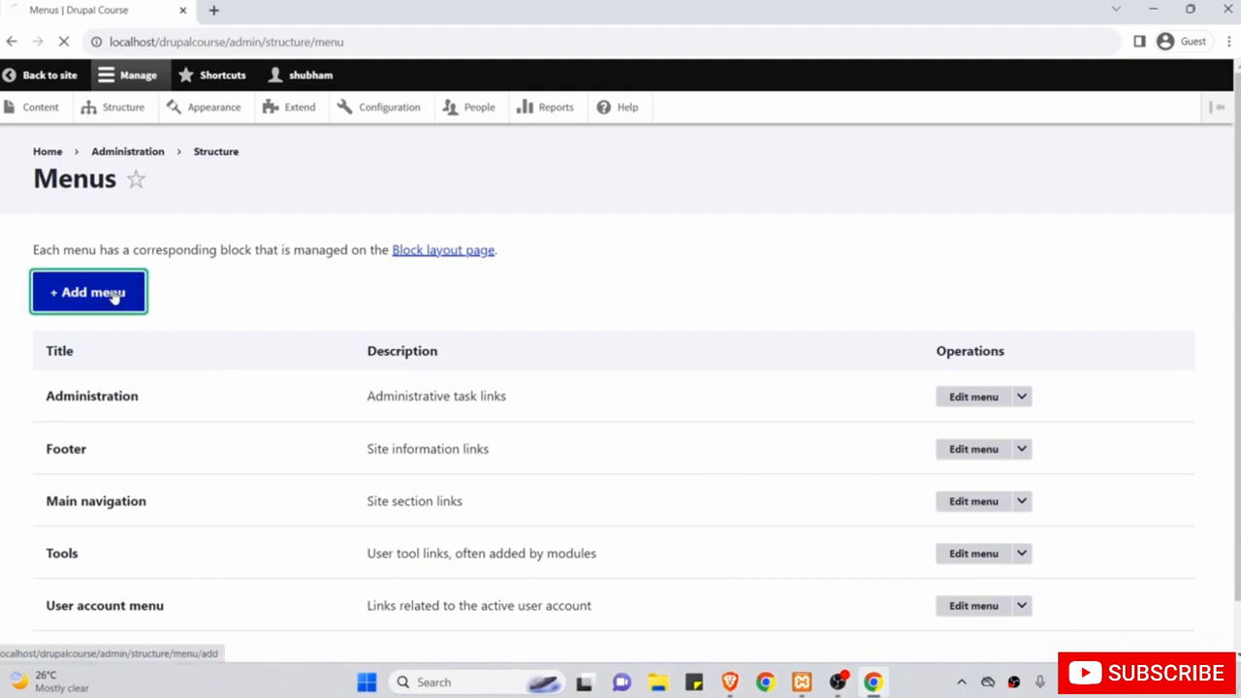
left_click(125, 316)
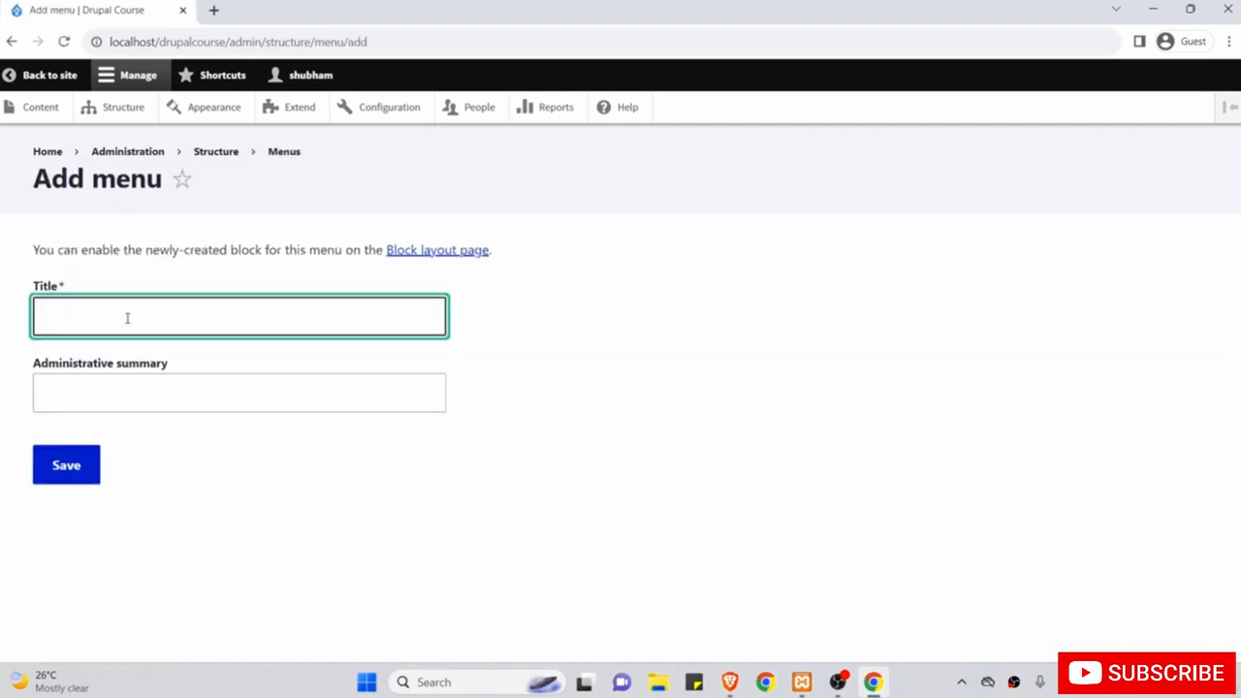
type("Top")
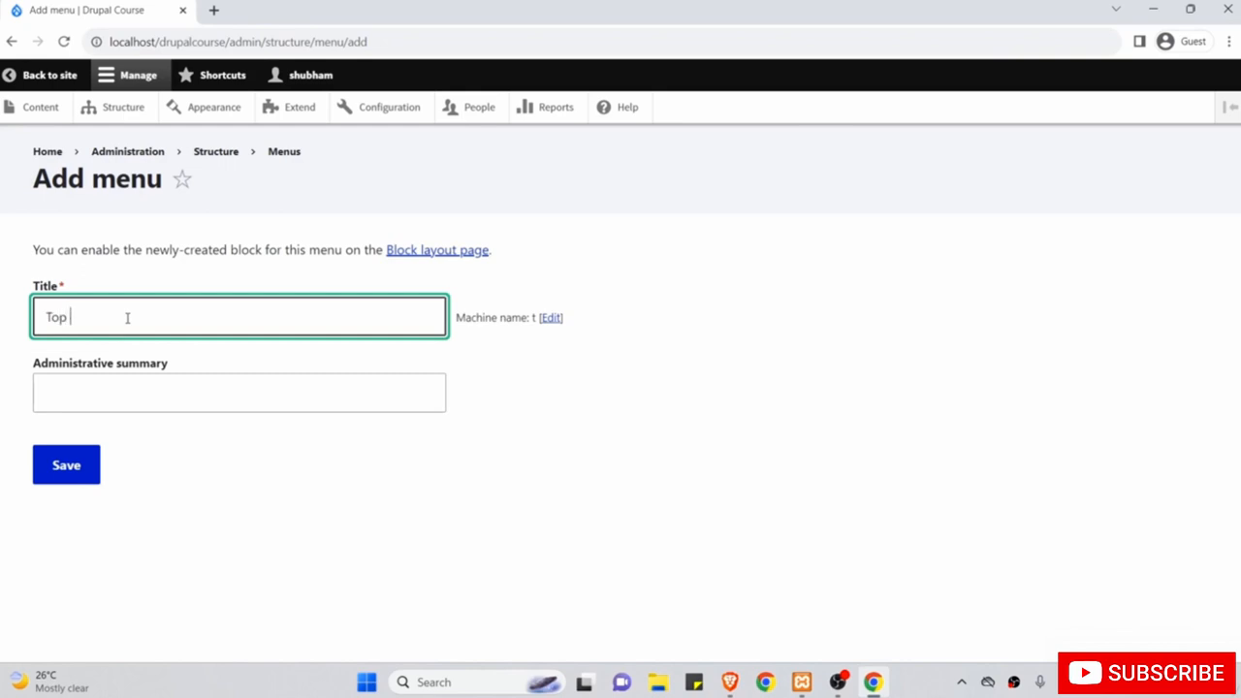
type(" Links")
left_click(133, 395)
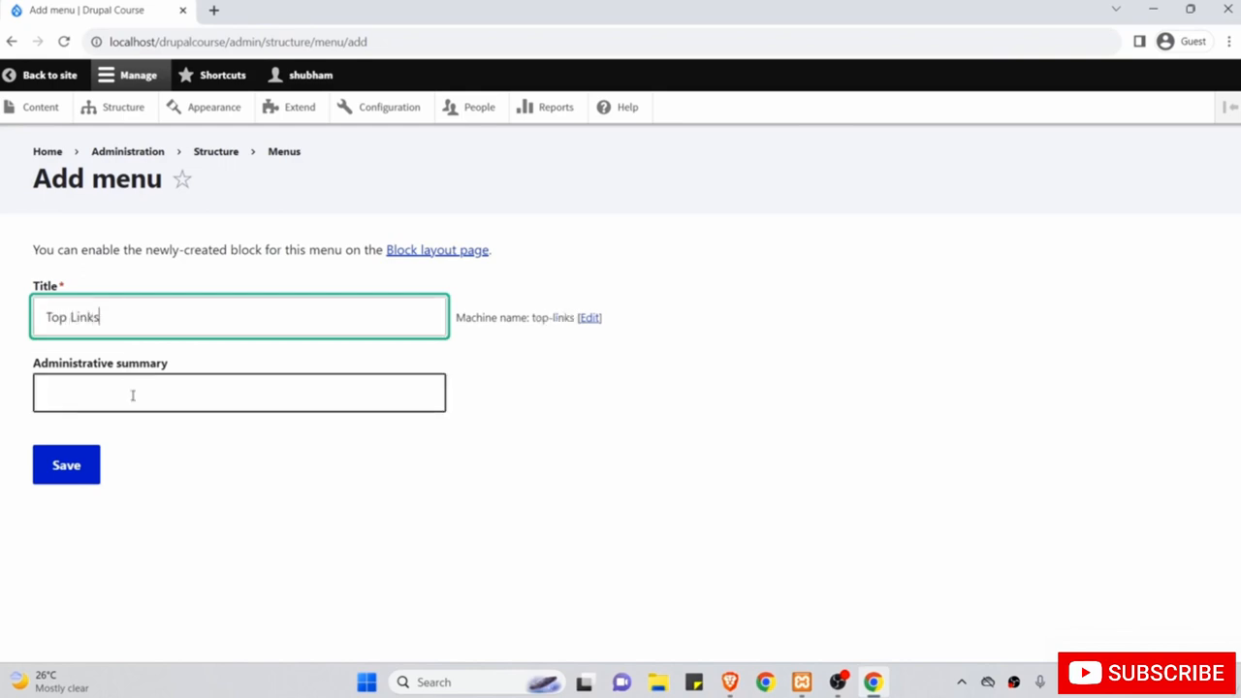
left_click(65, 469)
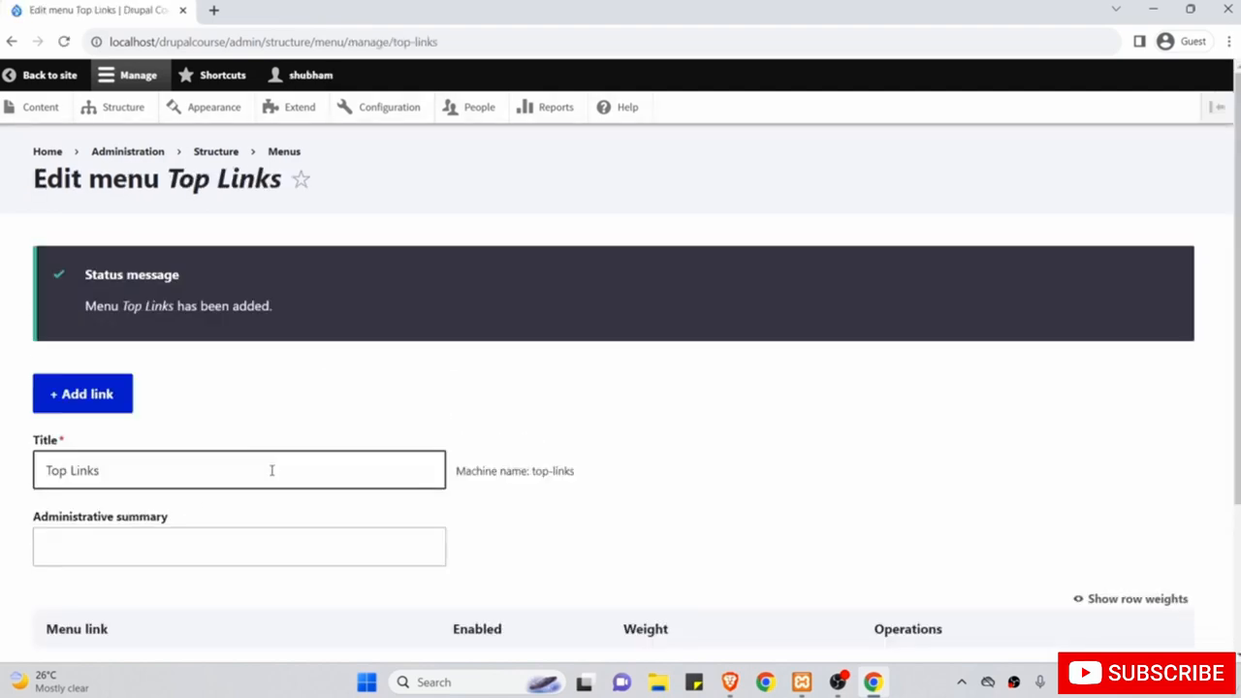
scroll(232, 423, "down", 1)
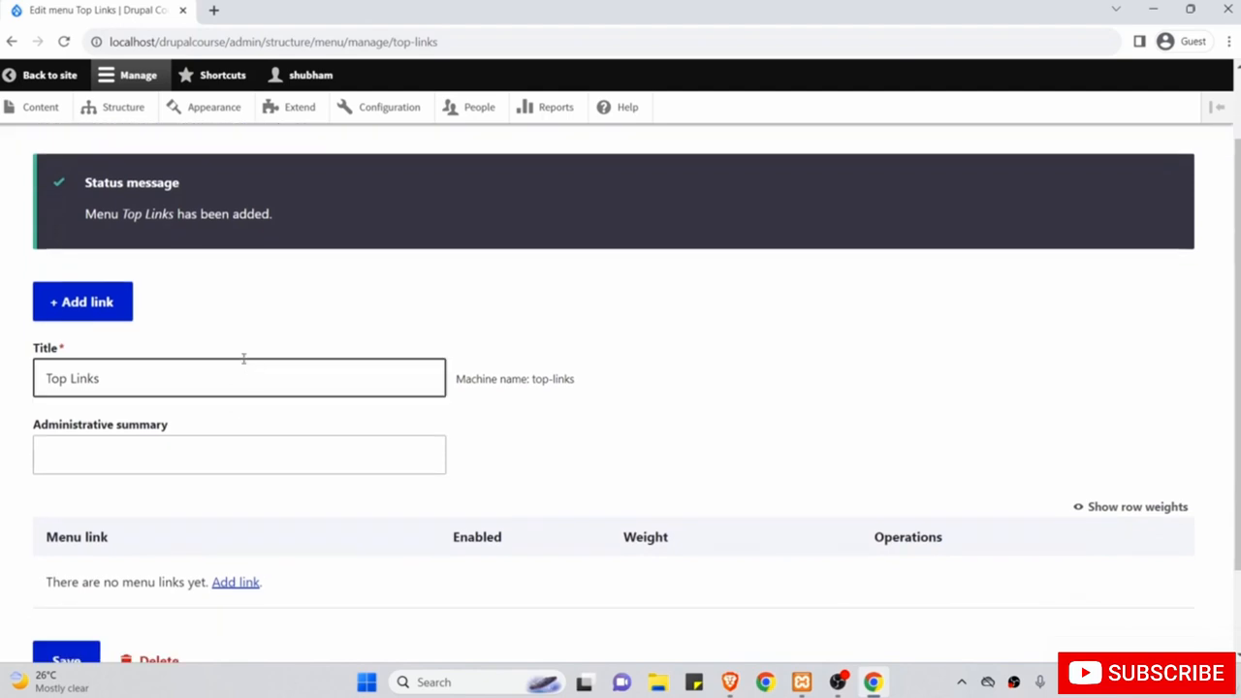
Add a Top Links link titled 'Recent Articles' with <nolink> copied from the help text.
left_click(95, 304)
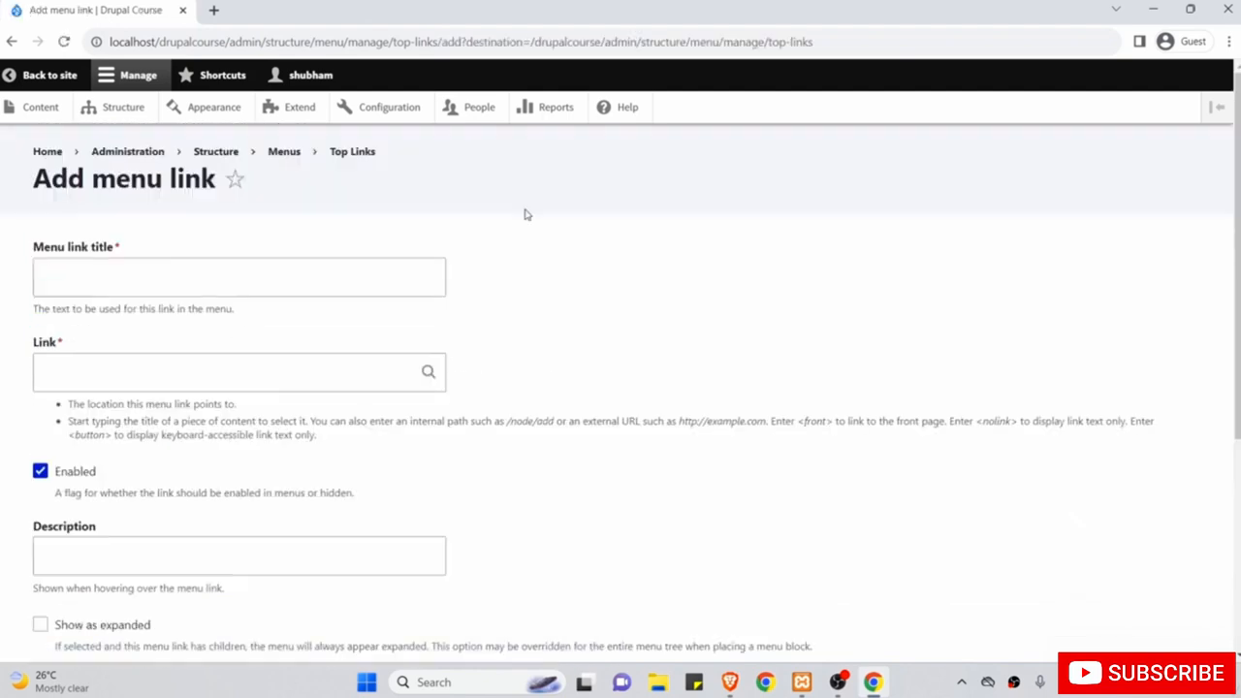
left_click(396, 280)
type("Recen")
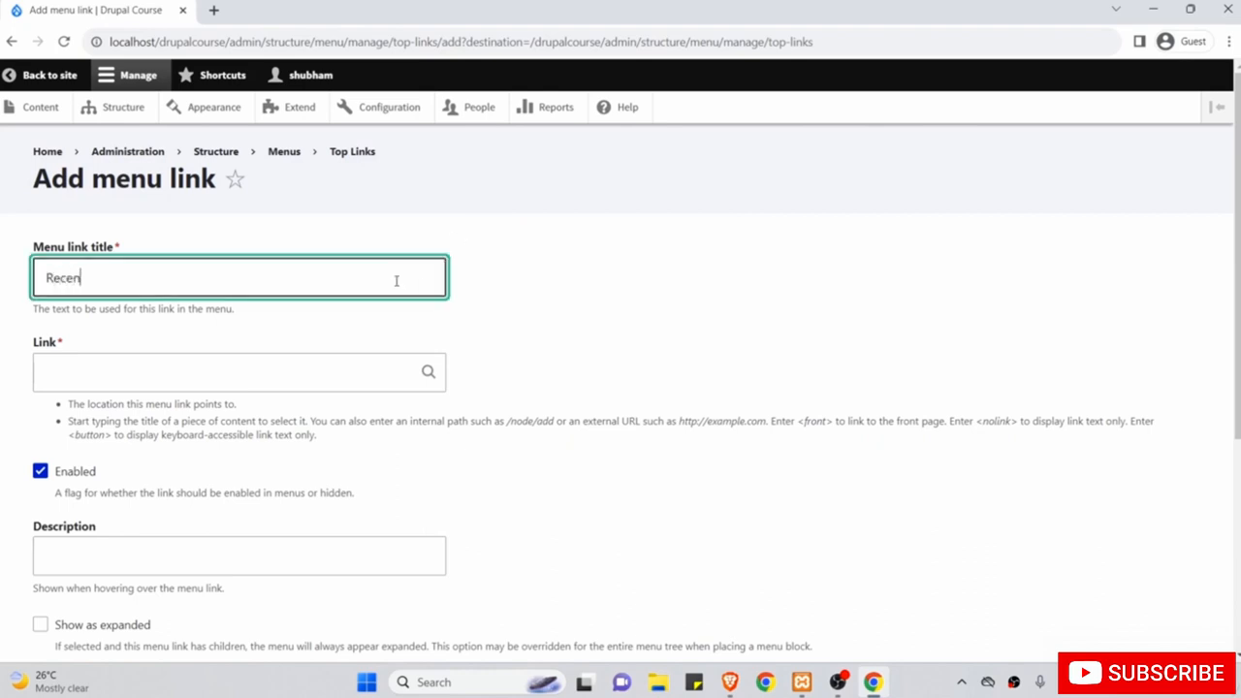
type("t Articles")
left_click(96, 373)
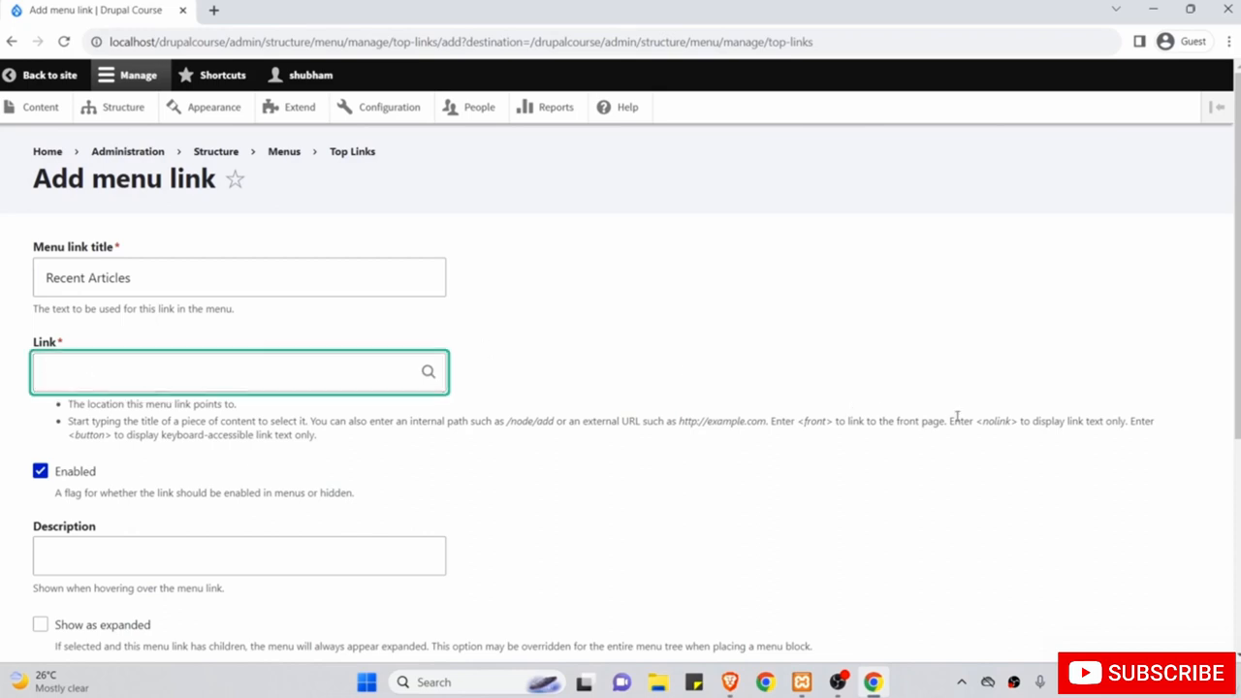
left_click_drag(1016, 424, 987, 420)
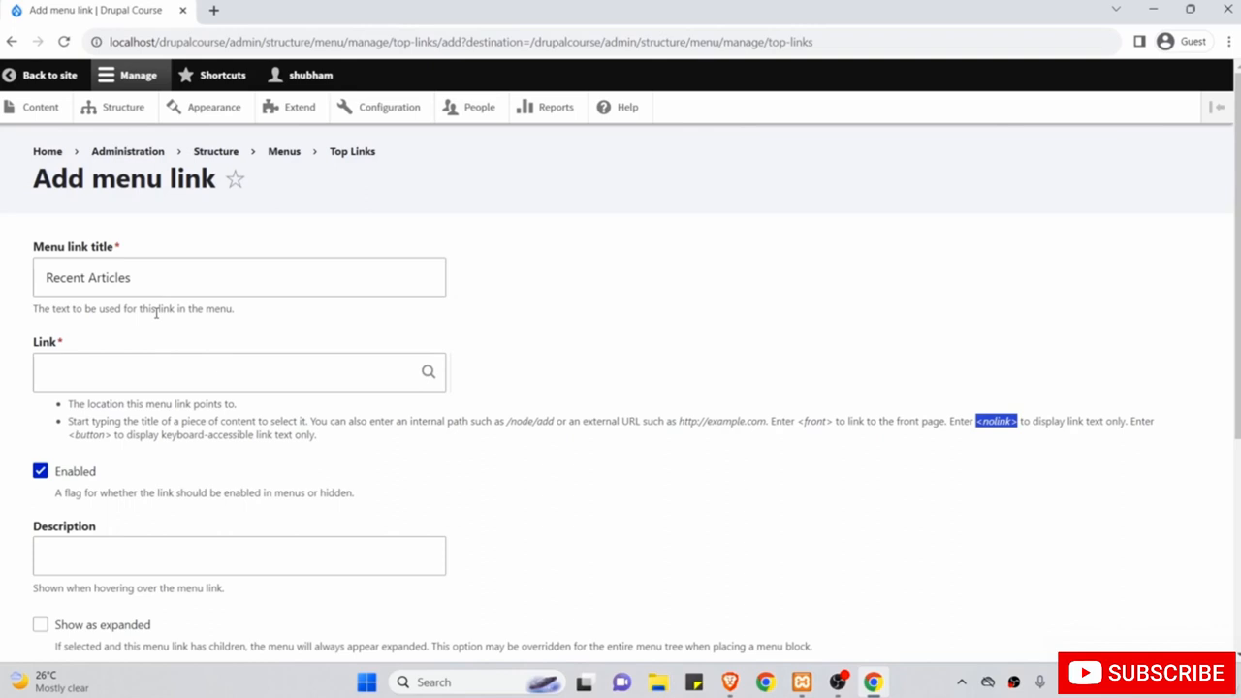
right_click(995, 423)
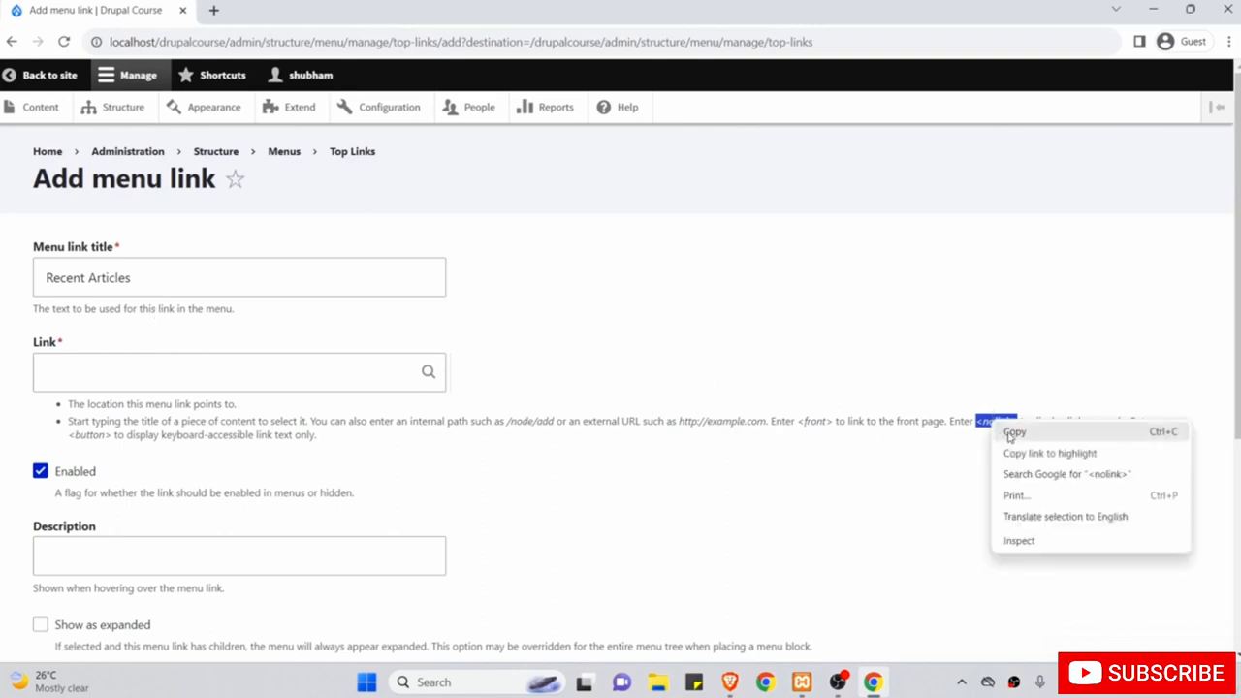
left_click(1009, 434)
left_click(280, 376)
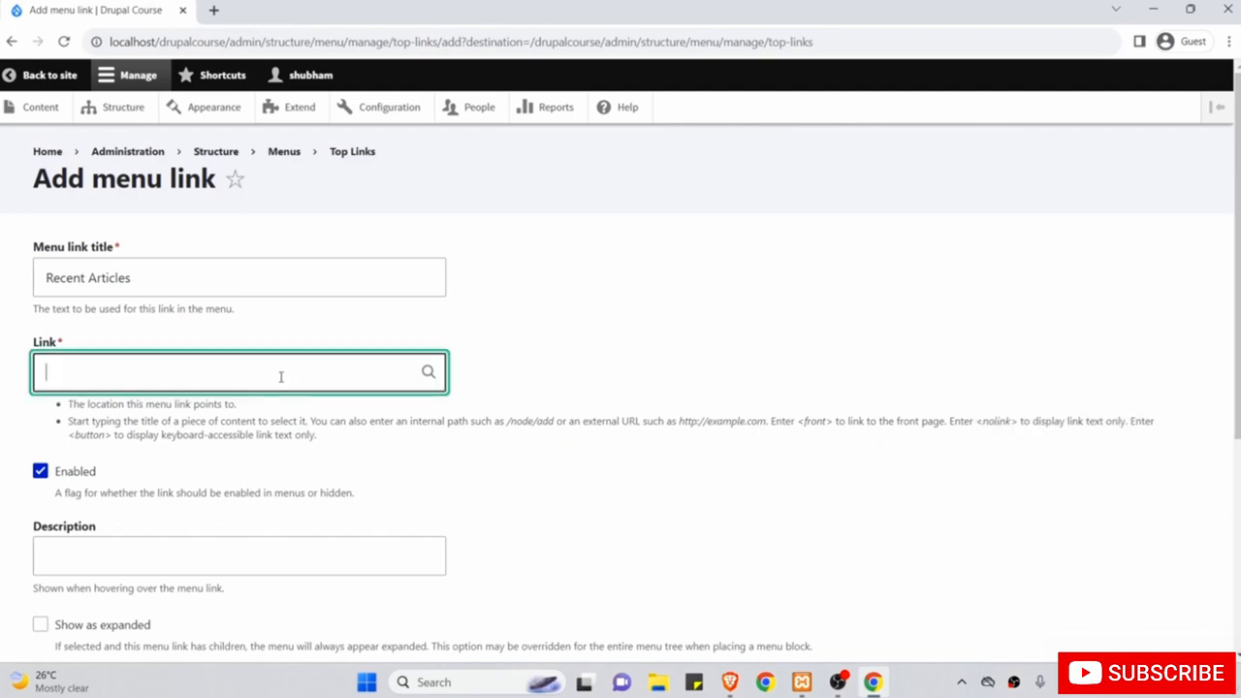
right_click(280, 376)
left_click(339, 506)
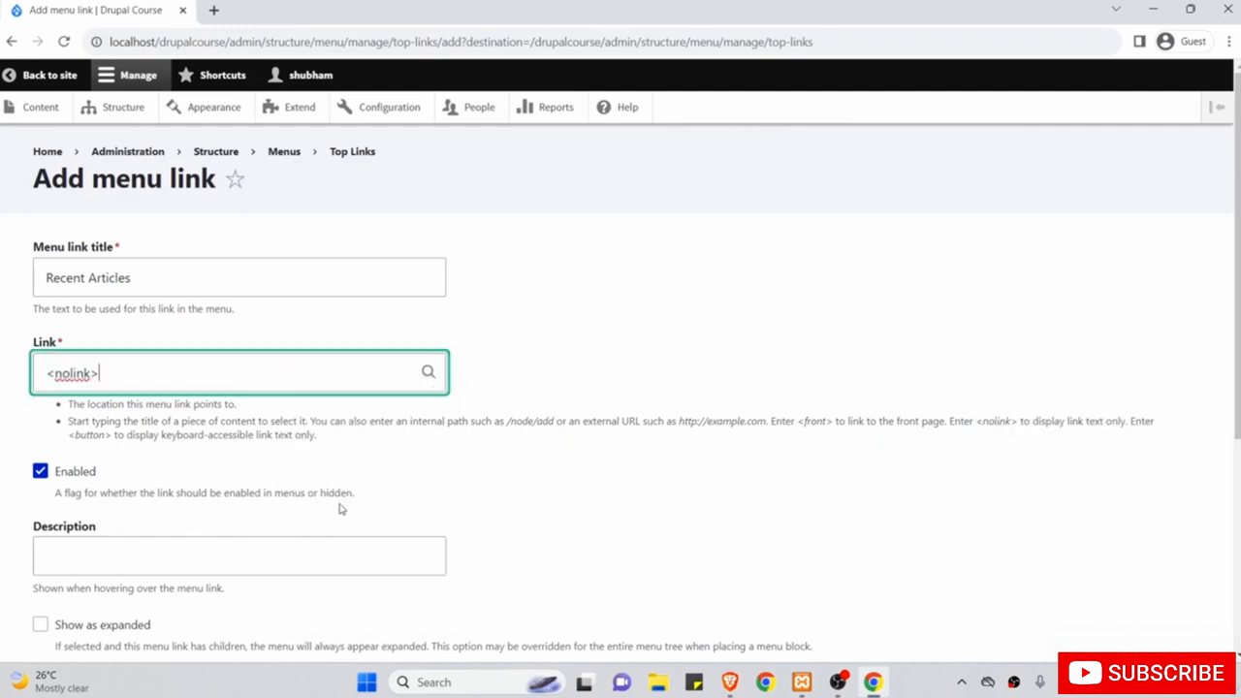
Tick Show as expanded, keep parent <Top Links>, and save the link.
scroll(412, 418, "down", 1)
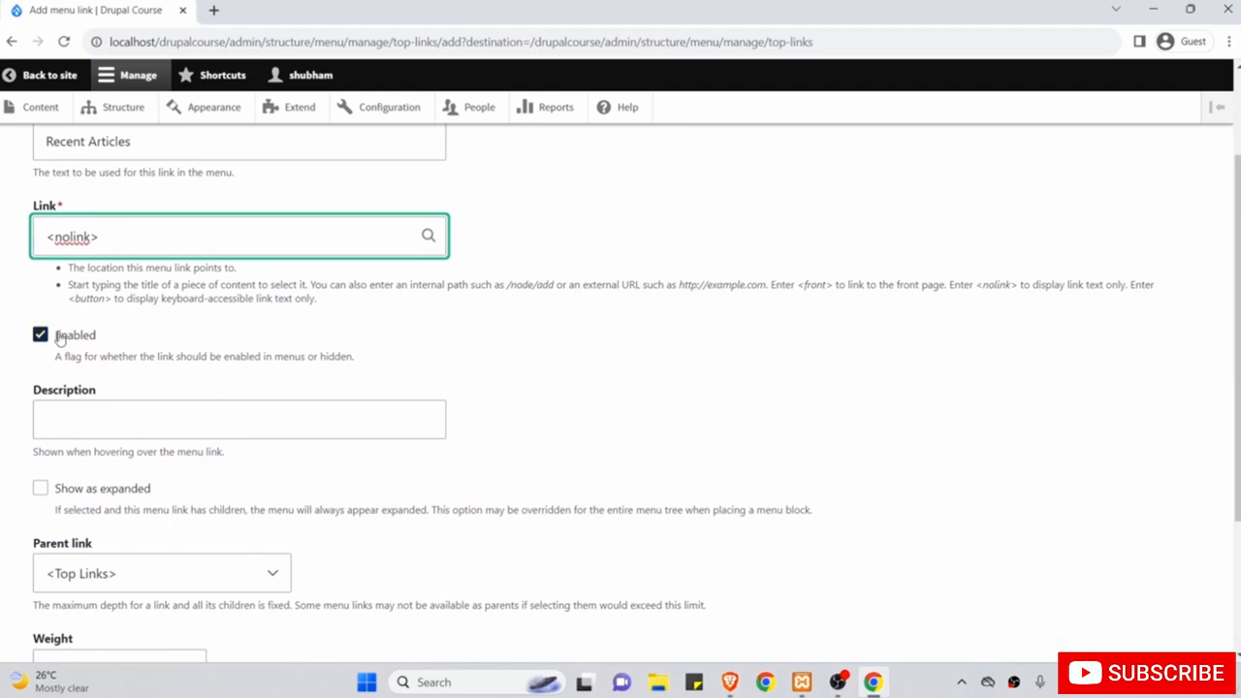
scroll(311, 315, "up", 1)
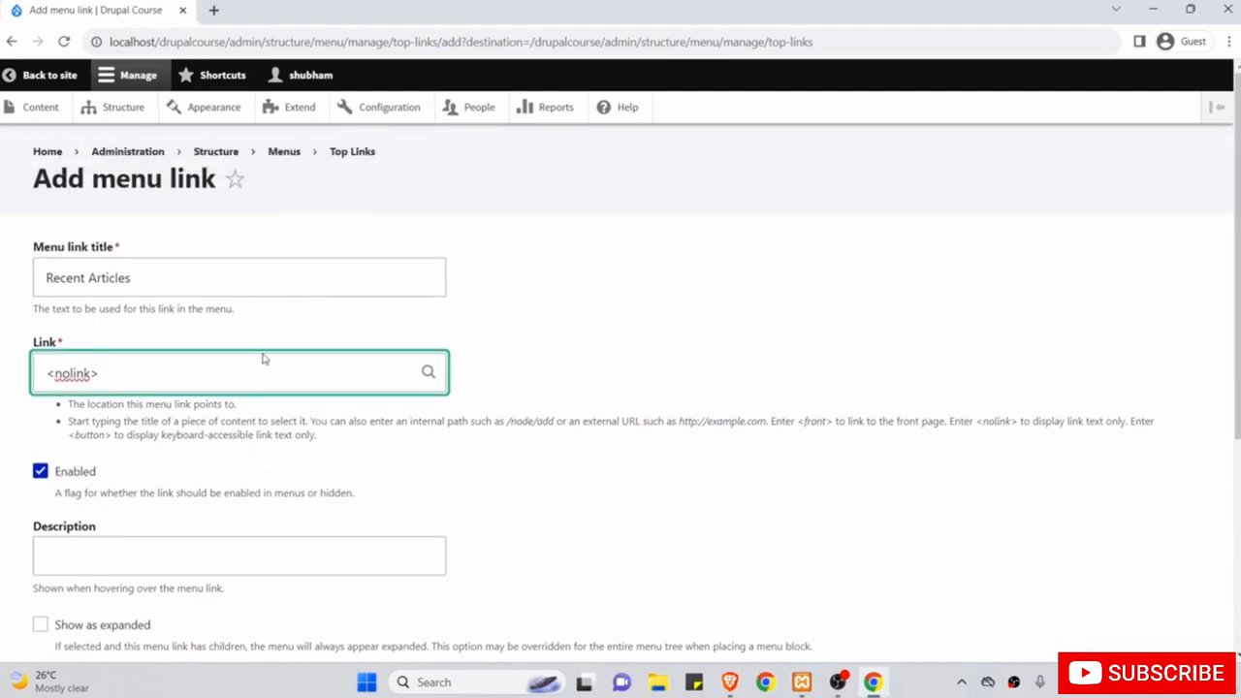
scroll(262, 359, "down", 2)
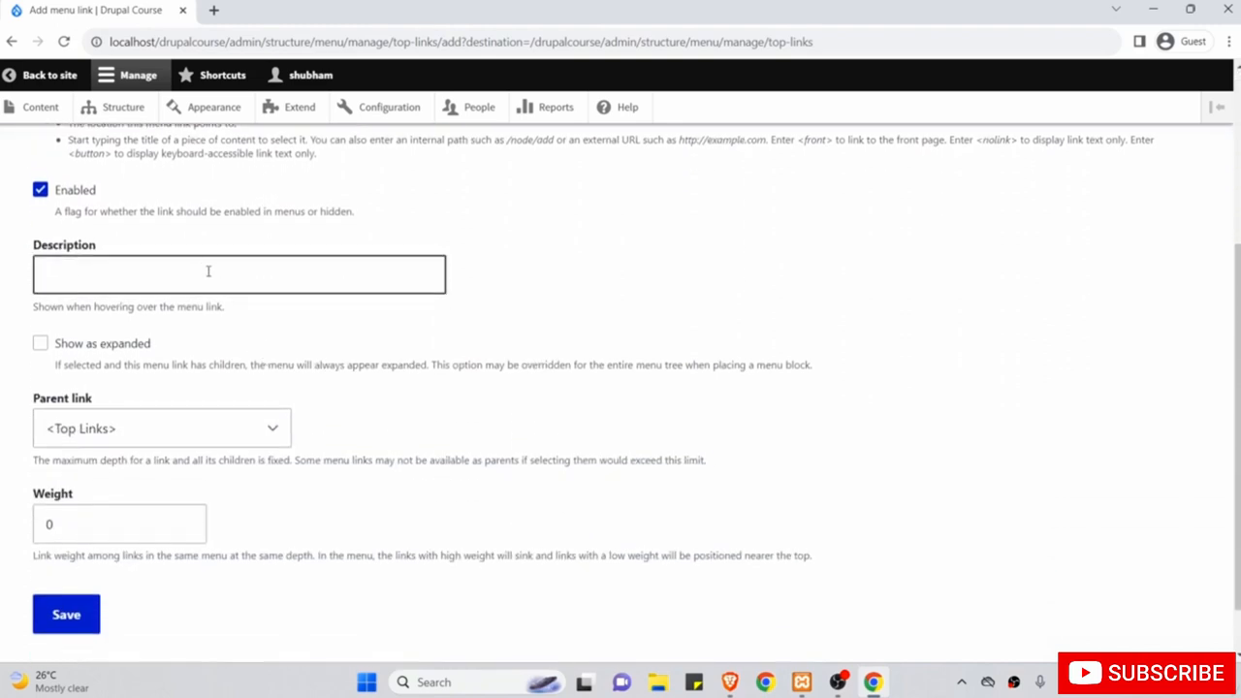
left_click(40, 346)
scroll(156, 315, "up", 1)
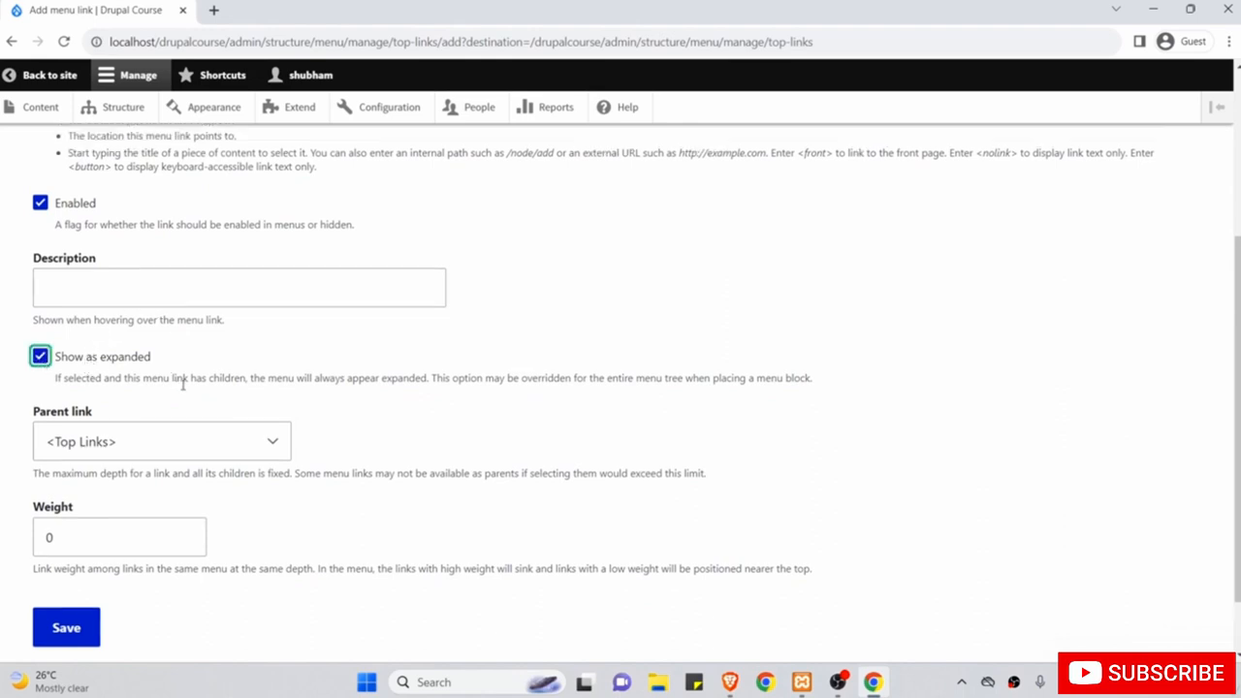
scroll(182, 385, "up", 3)
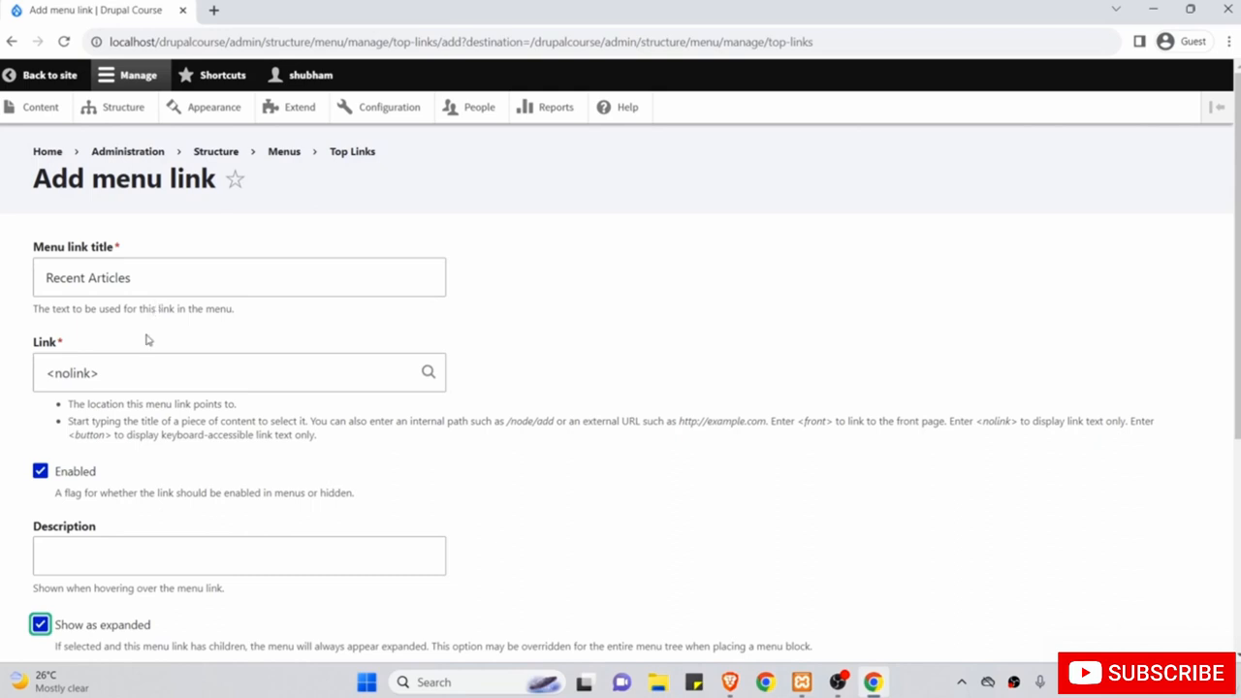
scroll(147, 340, "down", 2)
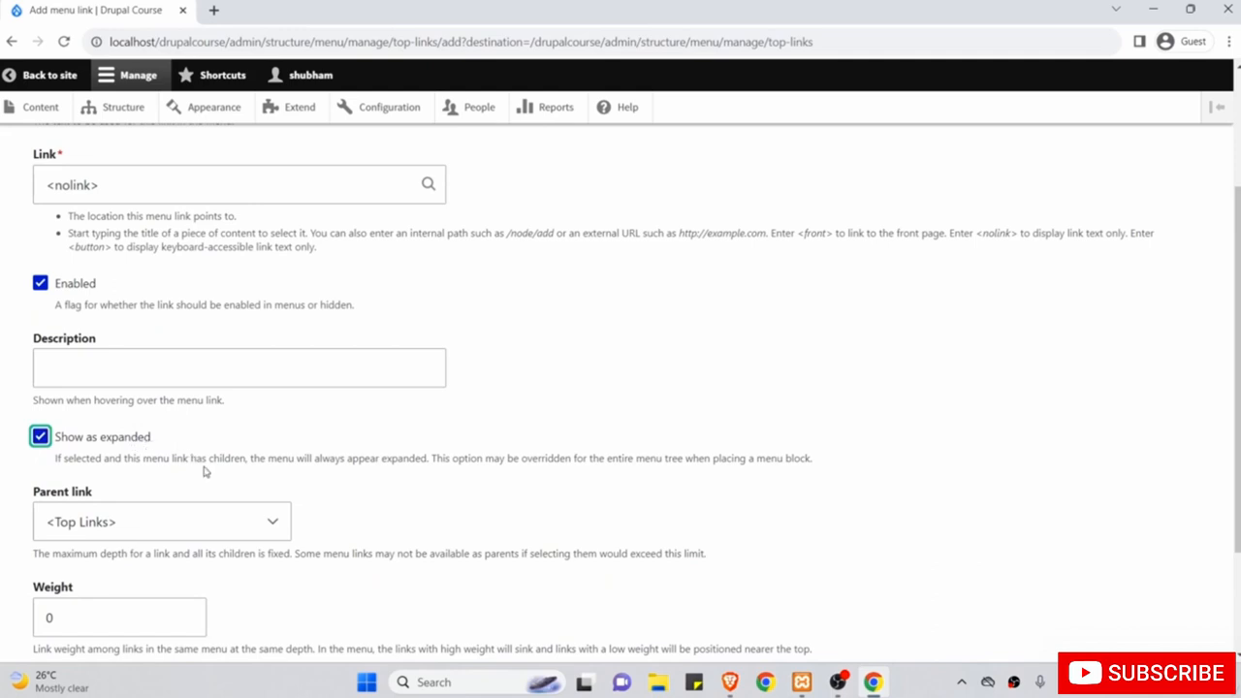
scroll(201, 417, "down", 1)
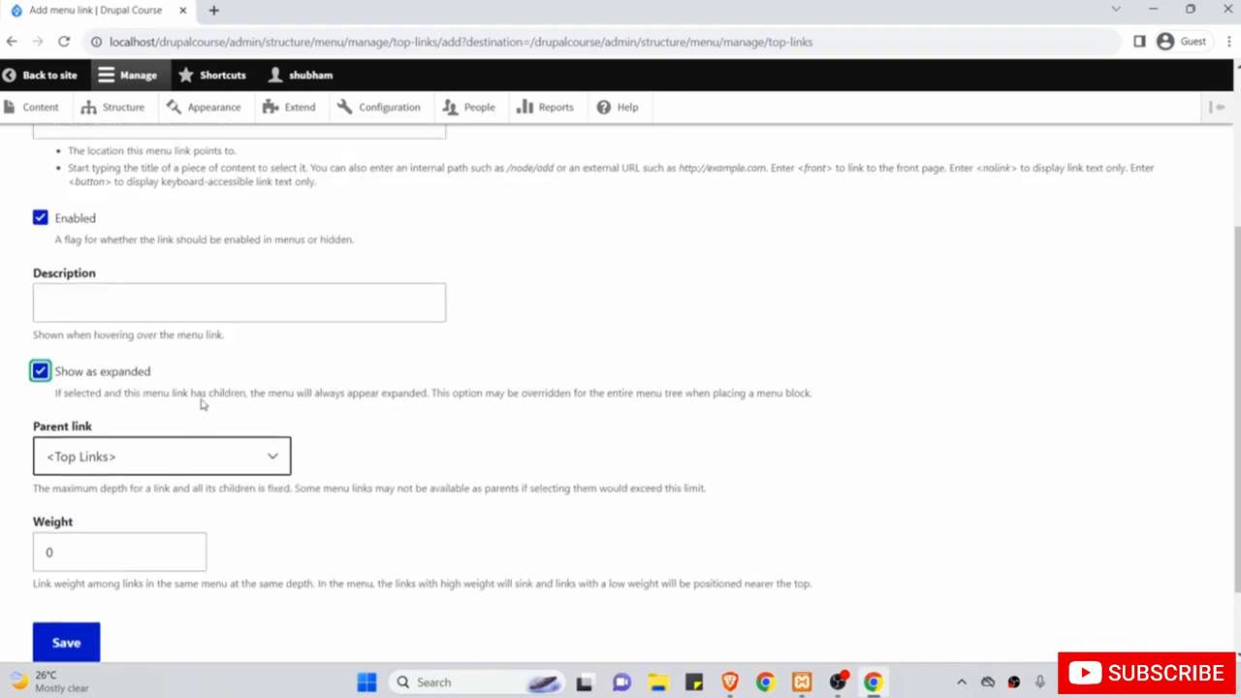
scroll(201, 405, "up", 1)
scroll(200, 406, "down", 1)
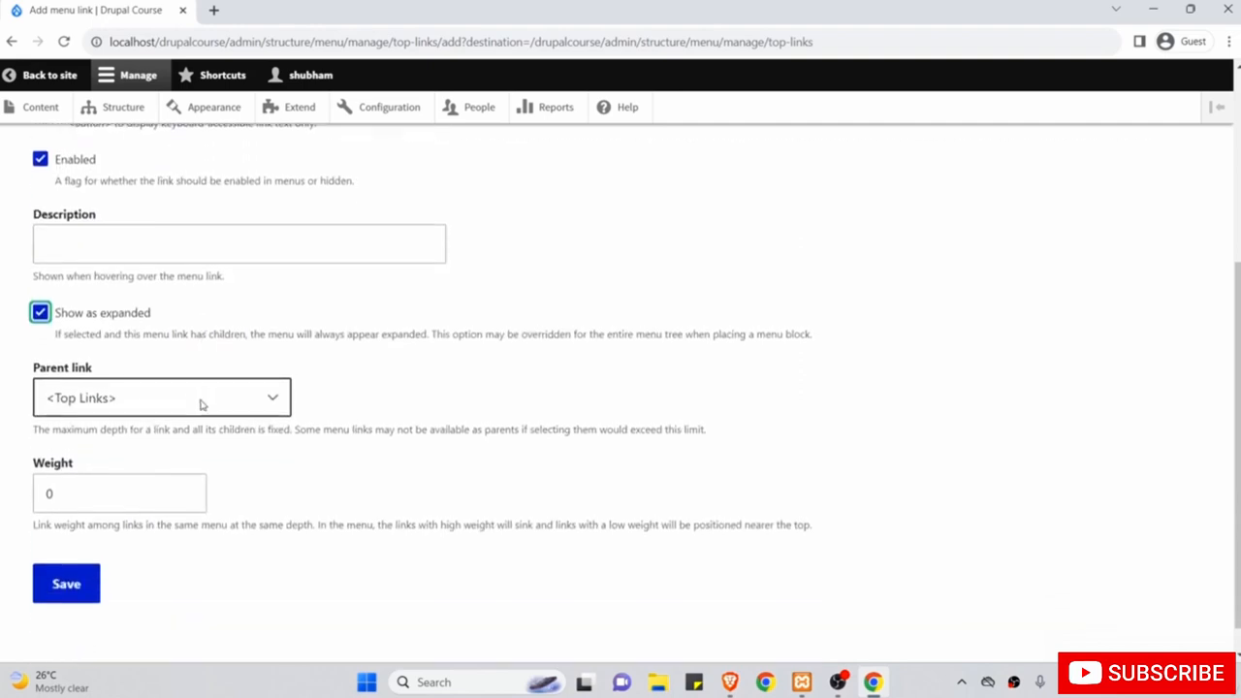
left_click(161, 397)
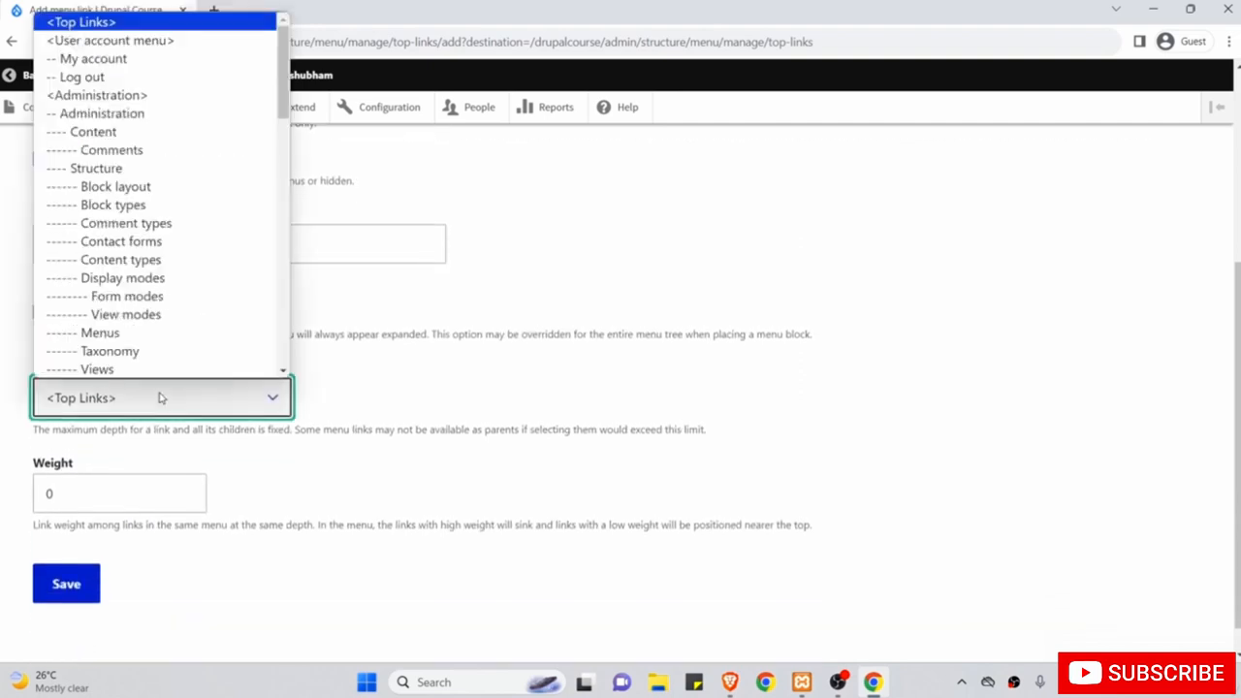
left_click(161, 397)
scroll(190, 361, "up", 2)
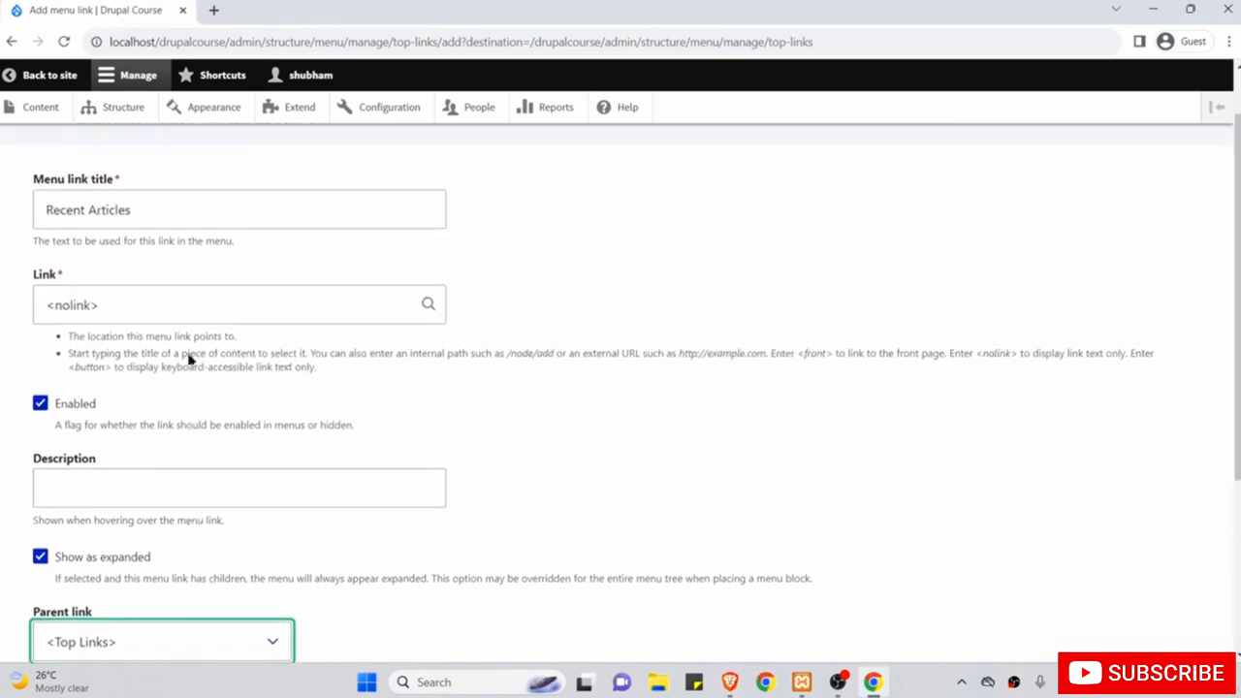
scroll(194, 401, "down", 2)
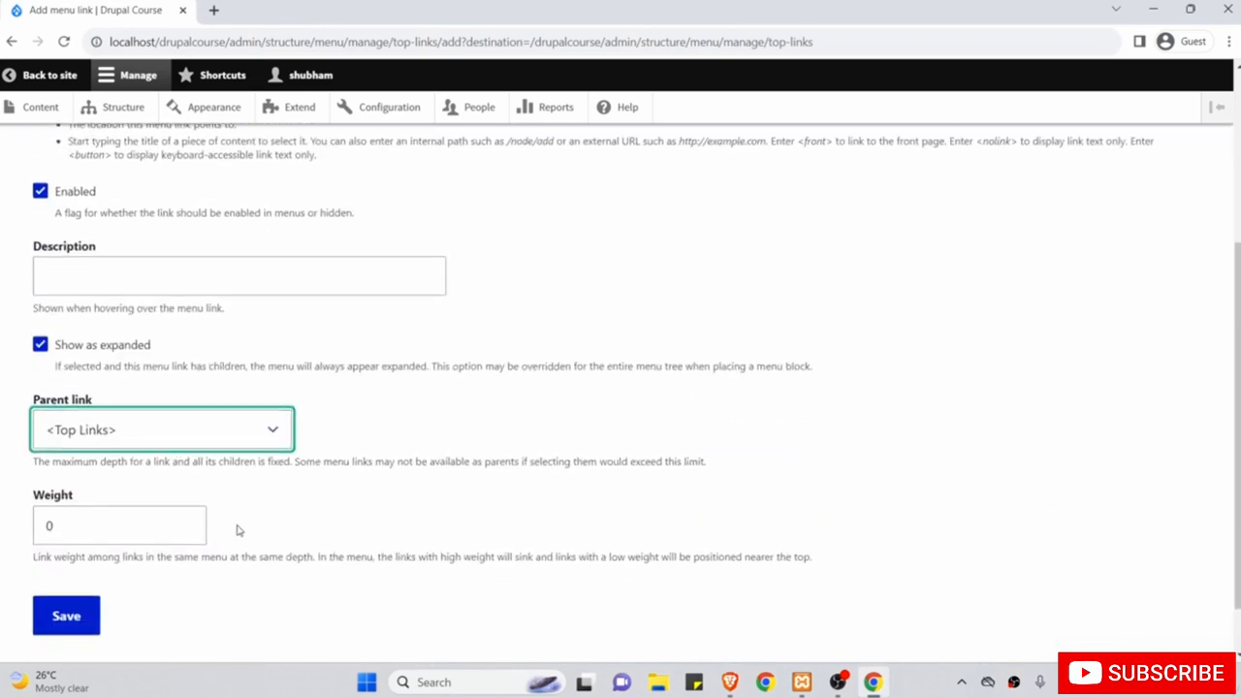
scroll(239, 531, "down", 1)
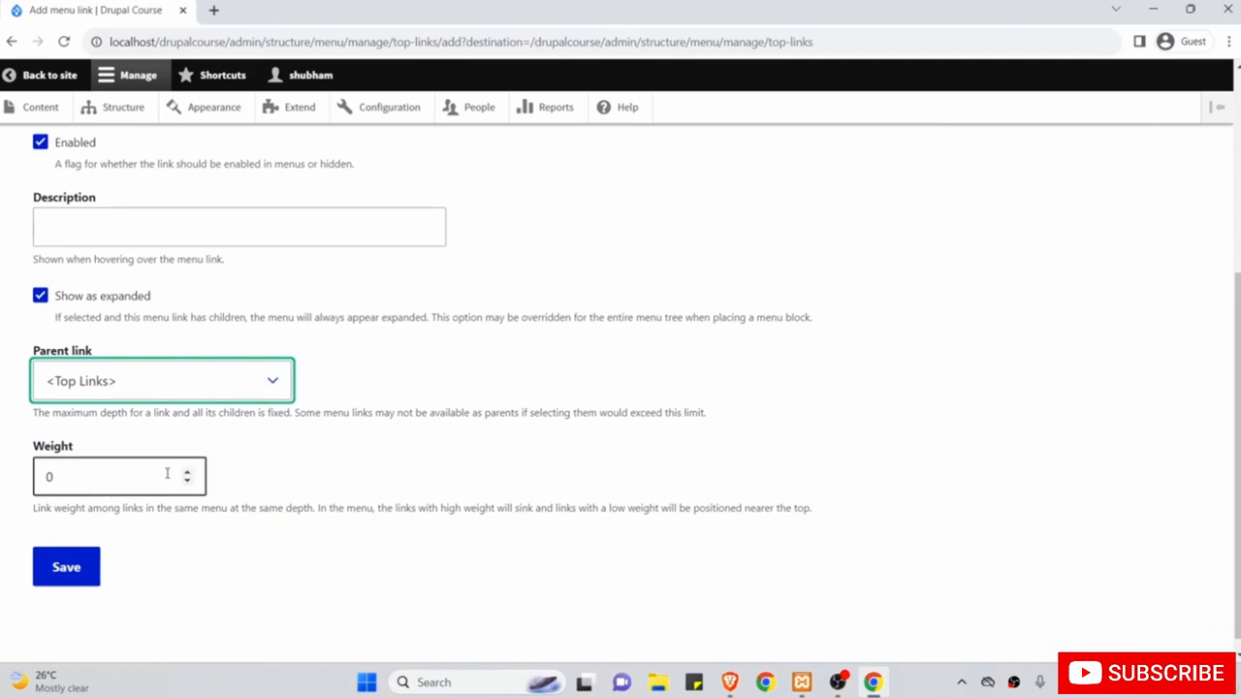
left_click(62, 571)
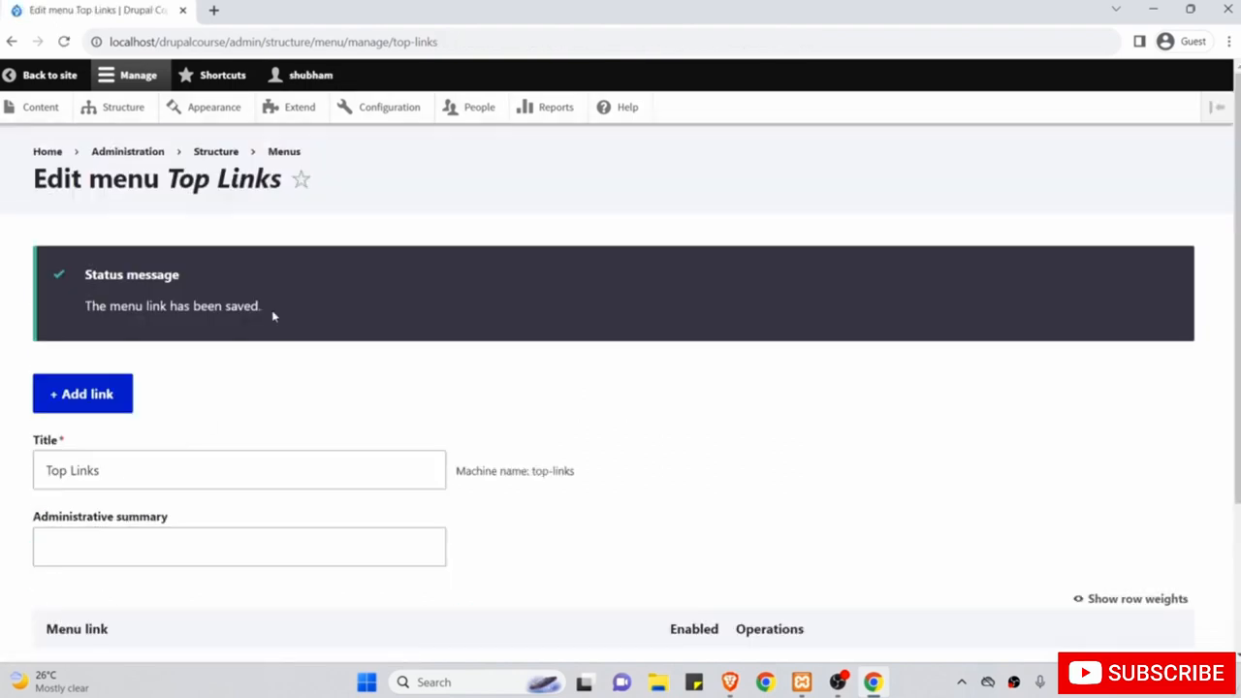
Start a new Top Links link titled 'Top Features of Drupal 10', copied from the article.
scroll(250, 362, "down", 2)
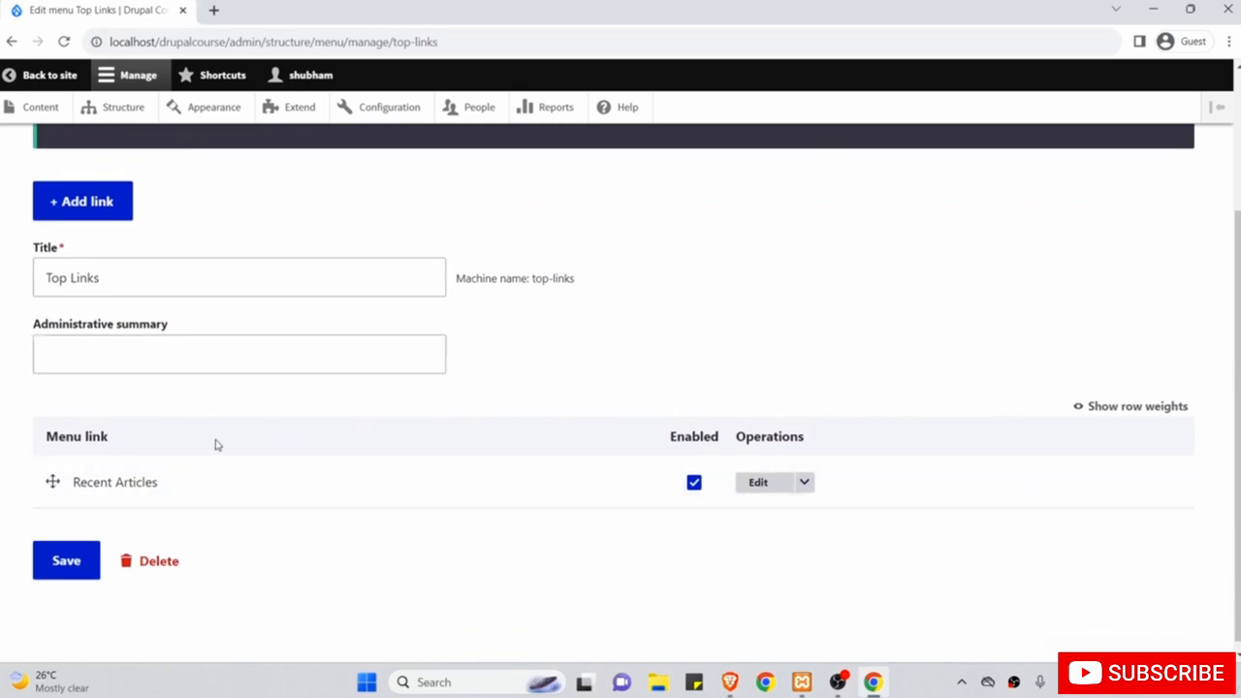
scroll(230, 527, "up", 2)
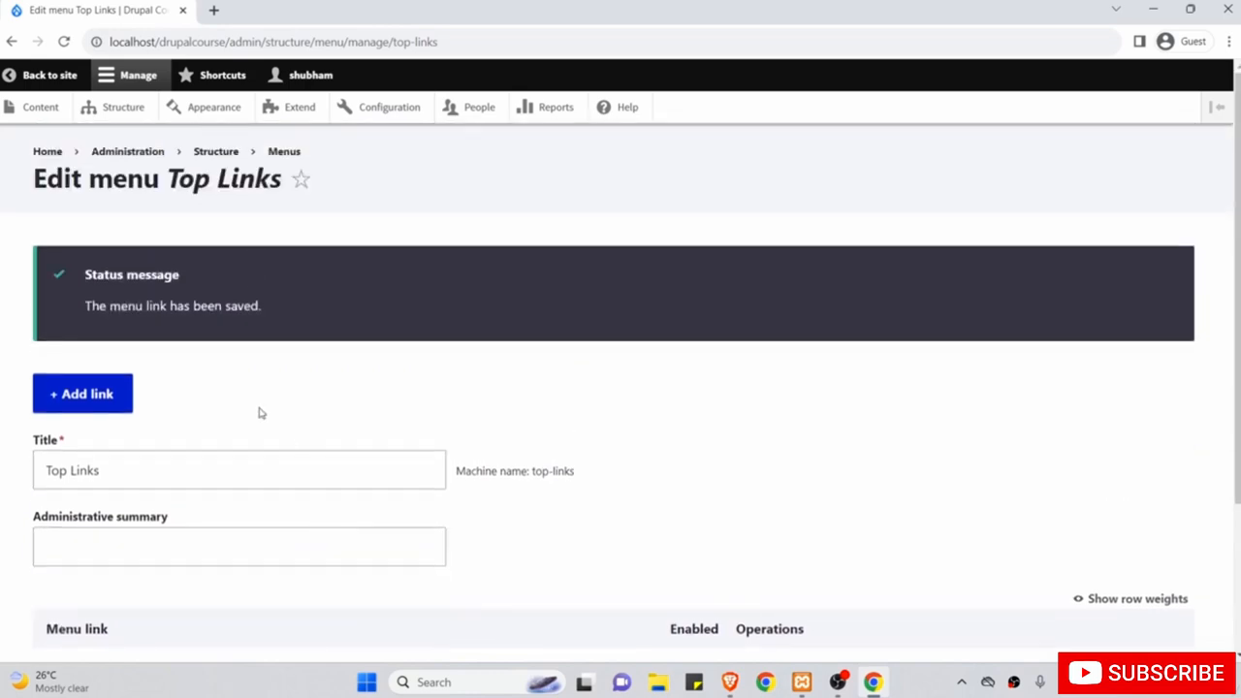
left_click(102, 401)
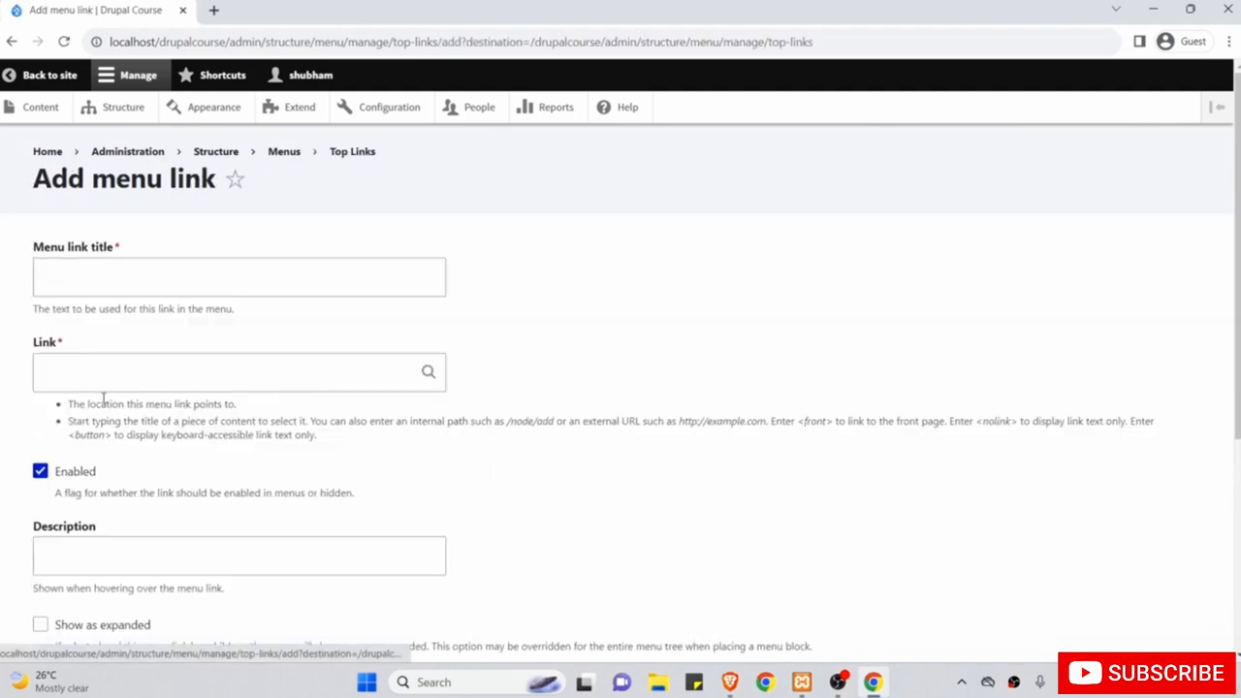
right_click(60, 78)
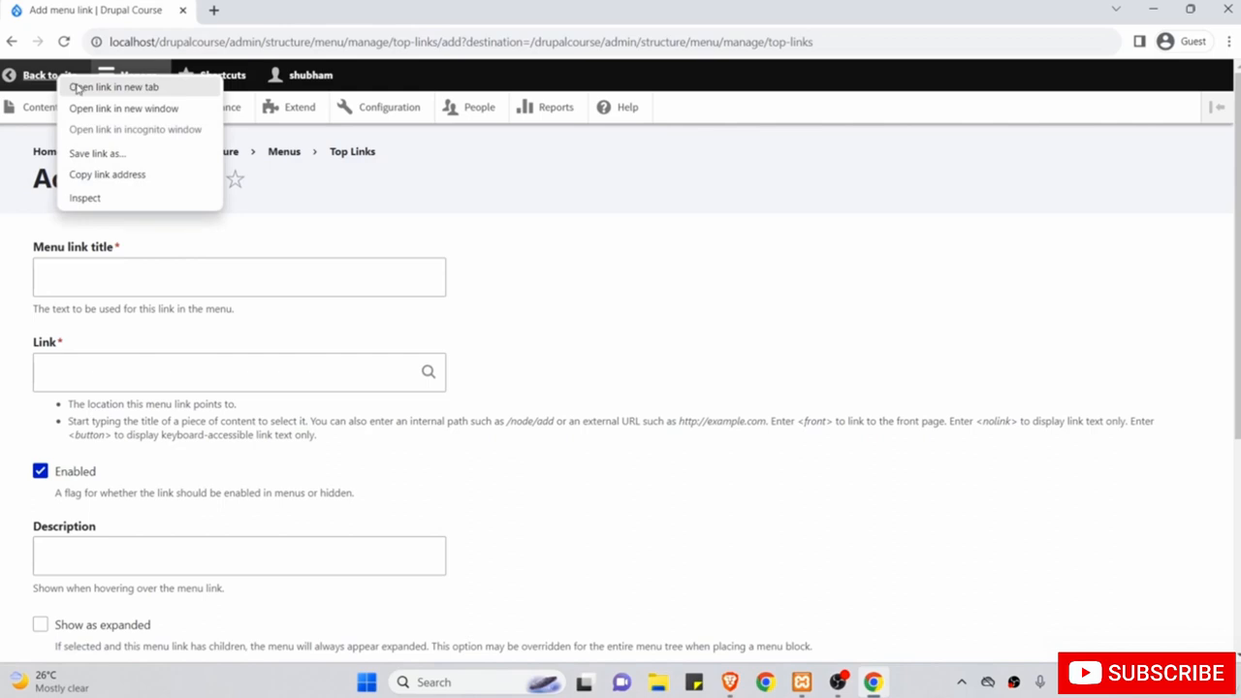
left_click(78, 88)
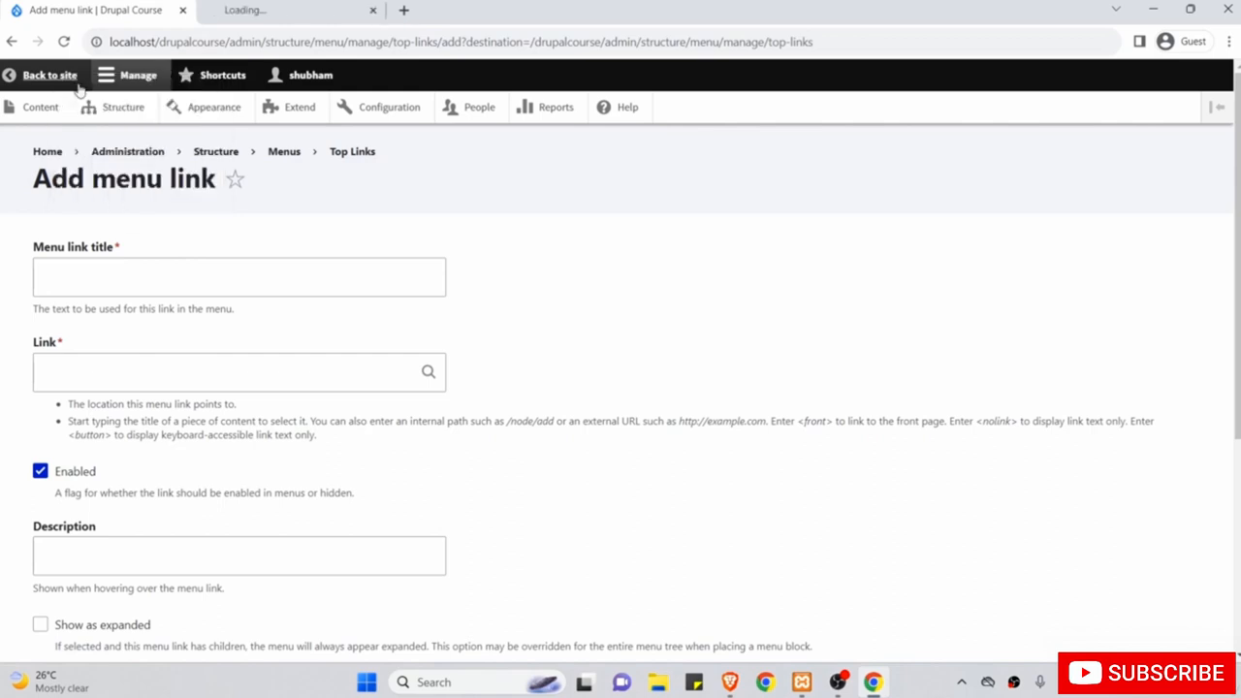
left_click(249, 9)
scroll(229, 349, "down", 1)
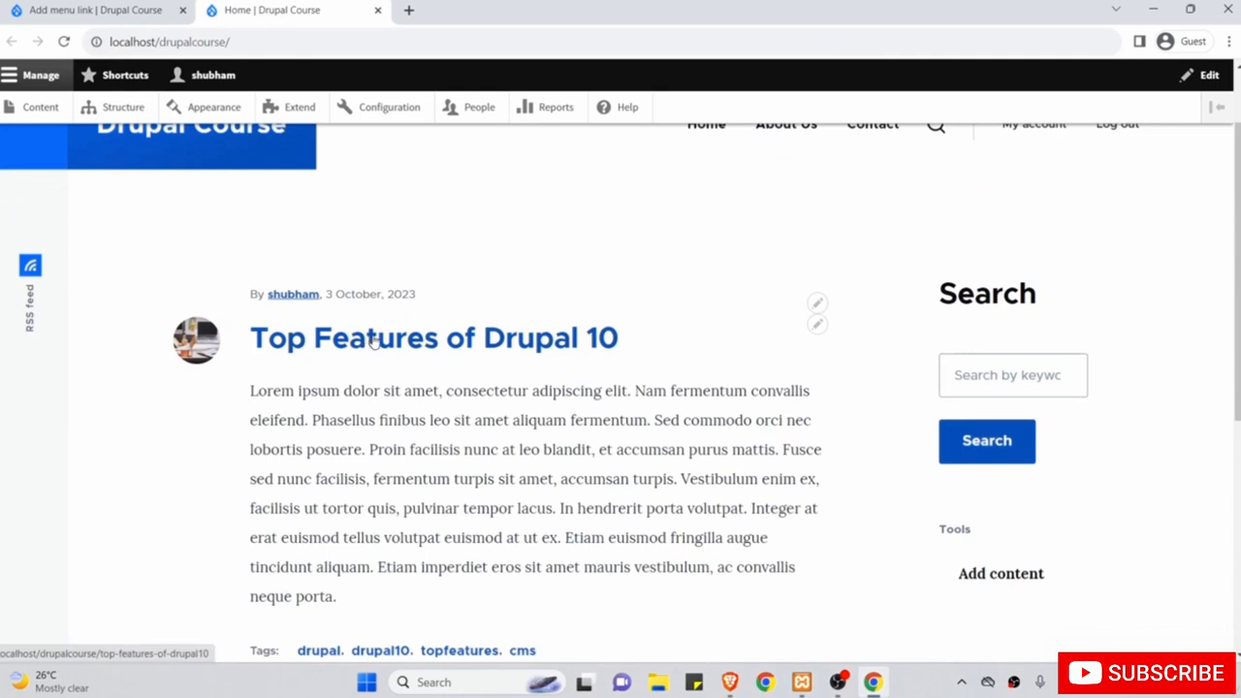
left_click(372, 338)
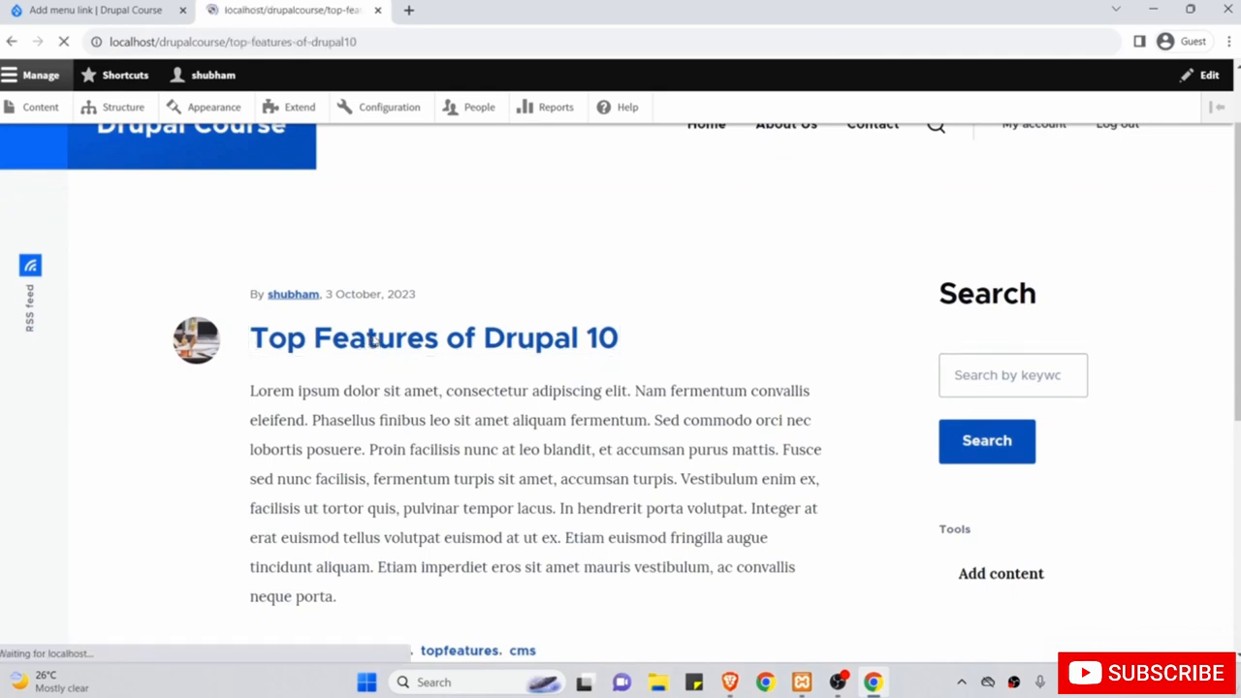
left_click_drag(306, 403, 254, 358)
right_click(278, 357)
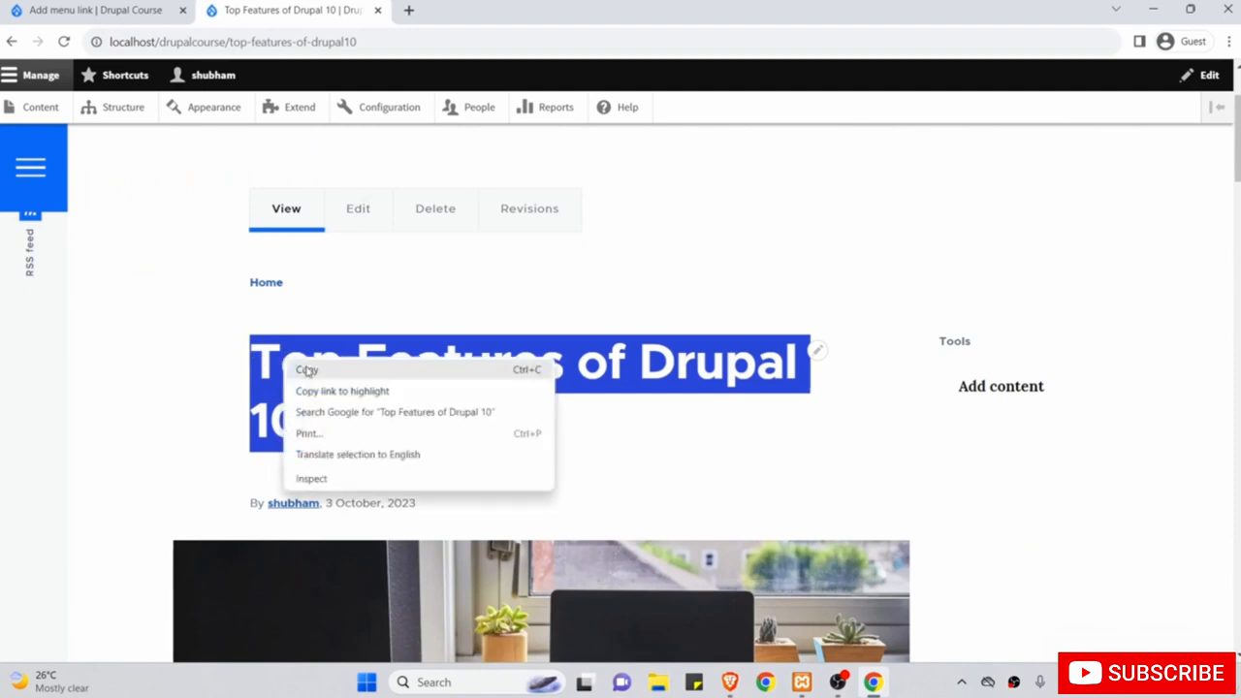
left_click(305, 366)
left_click(59, 9)
left_click(144, 281)
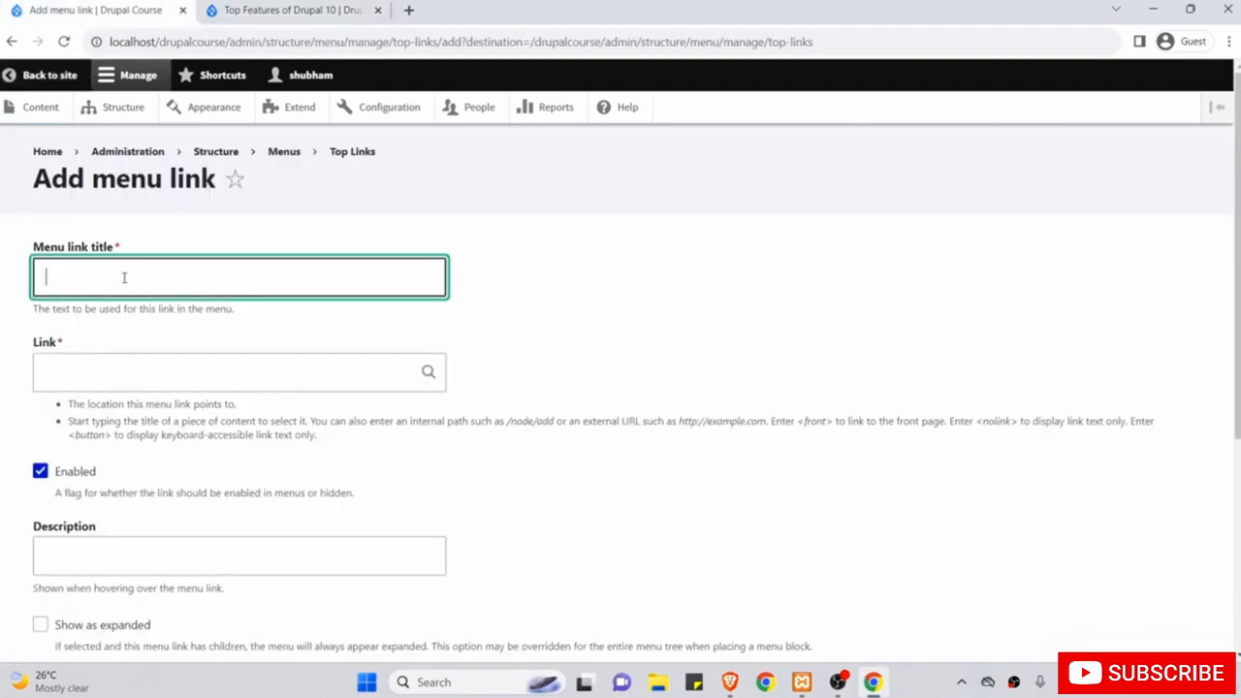
right_click(124, 278)
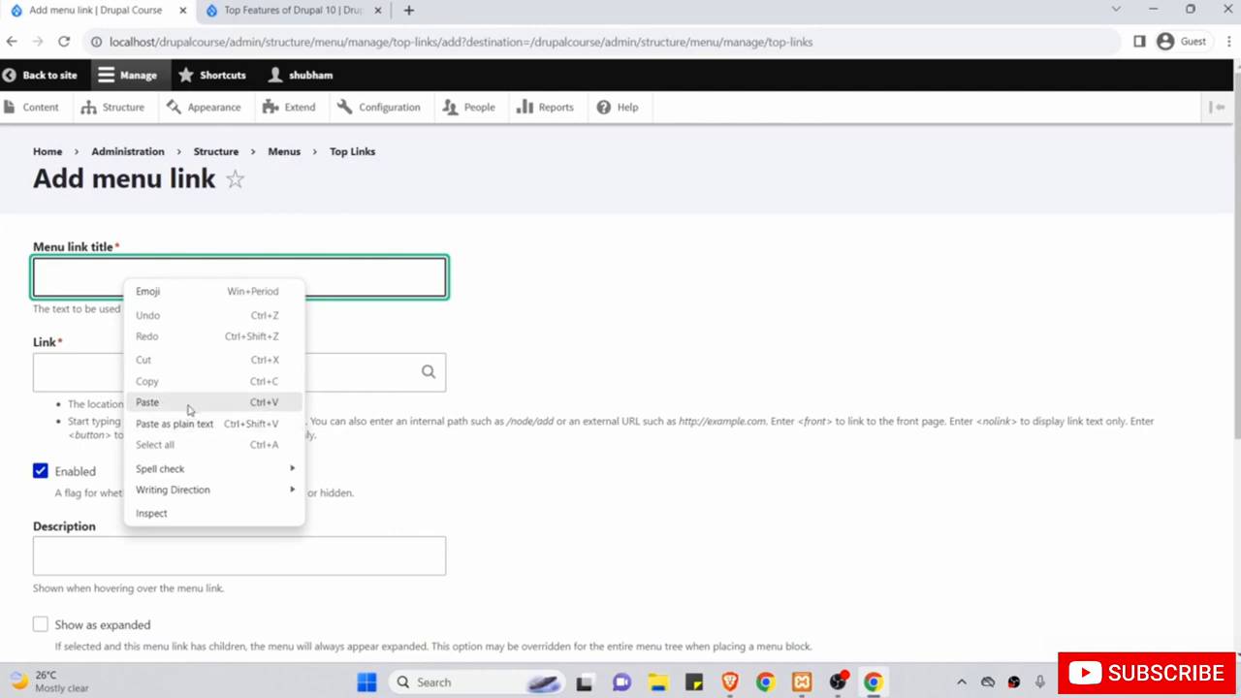
left_click(190, 402)
left_click_drag(237, 287, 29, 279)
left_click(166, 279)
Set the link to /top-features-of-drupal10, copied from the article's address bar.
left_click(143, 369)
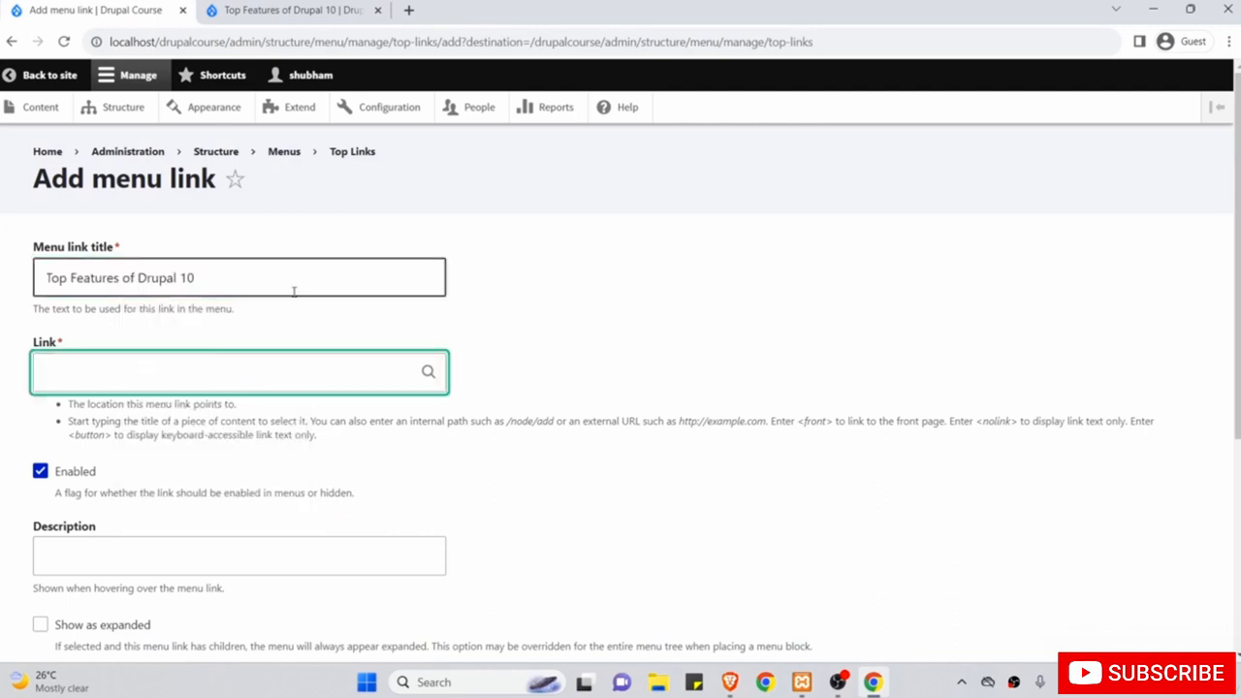
left_click(295, 9)
left_click_drag(357, 42, 225, 41)
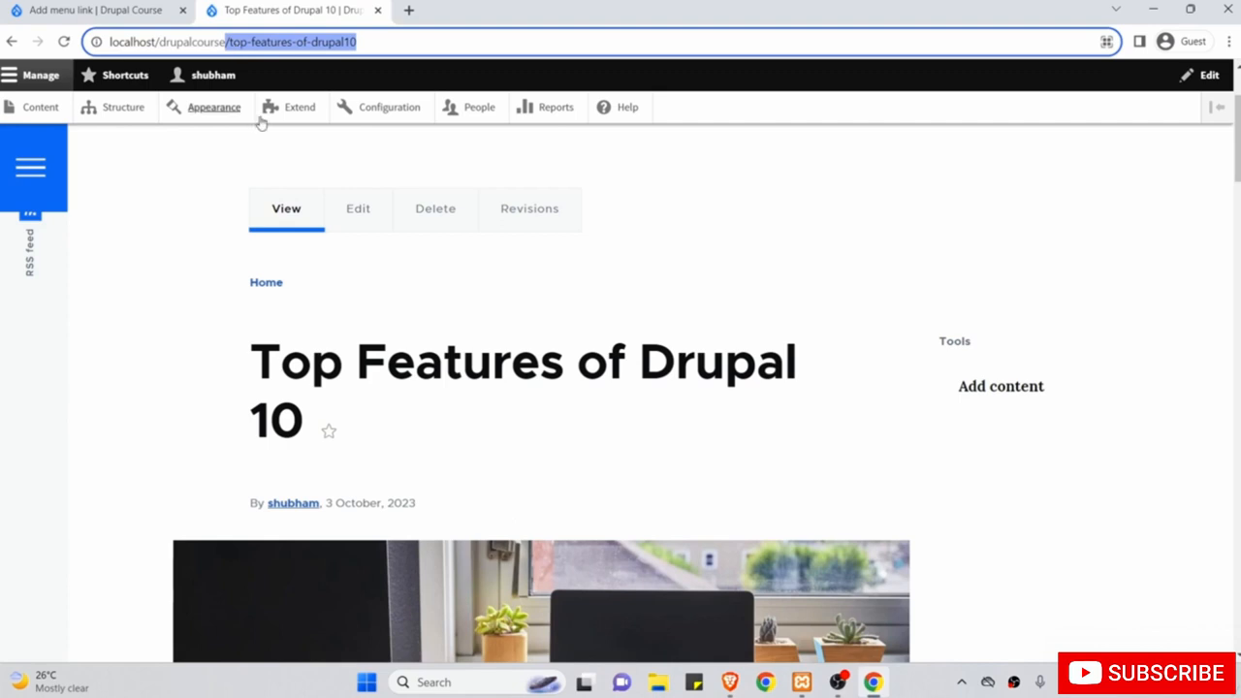
right_click(297, 43)
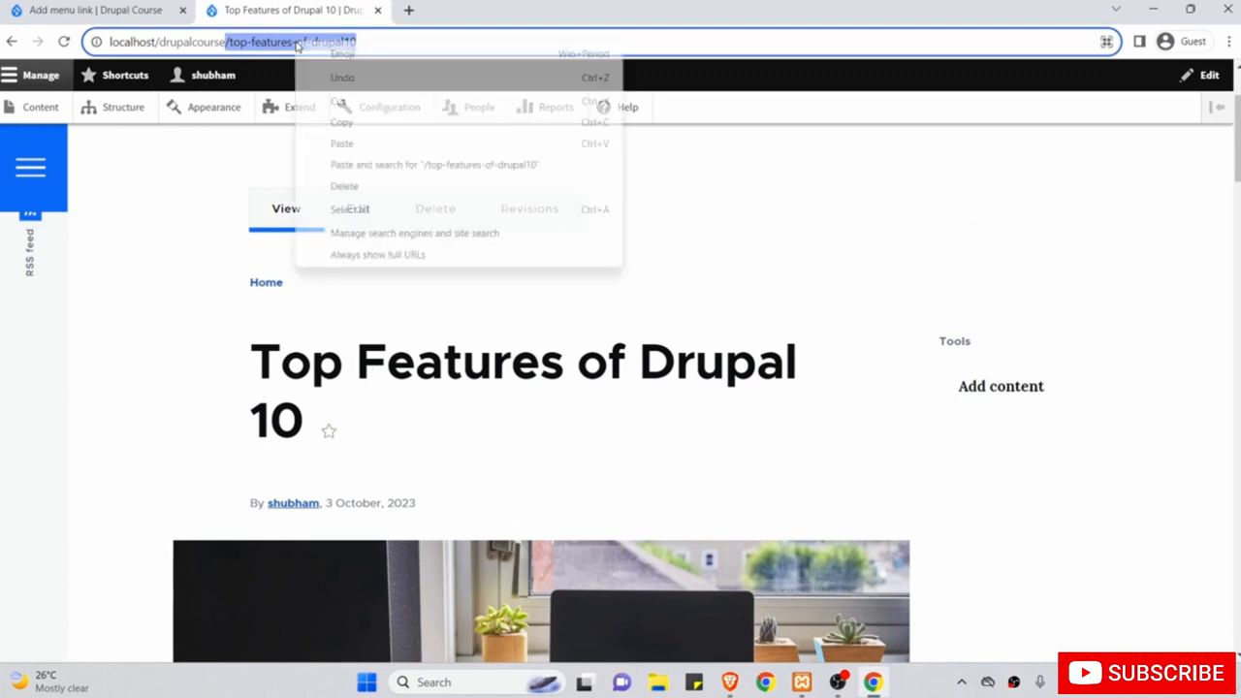
left_click(340, 124)
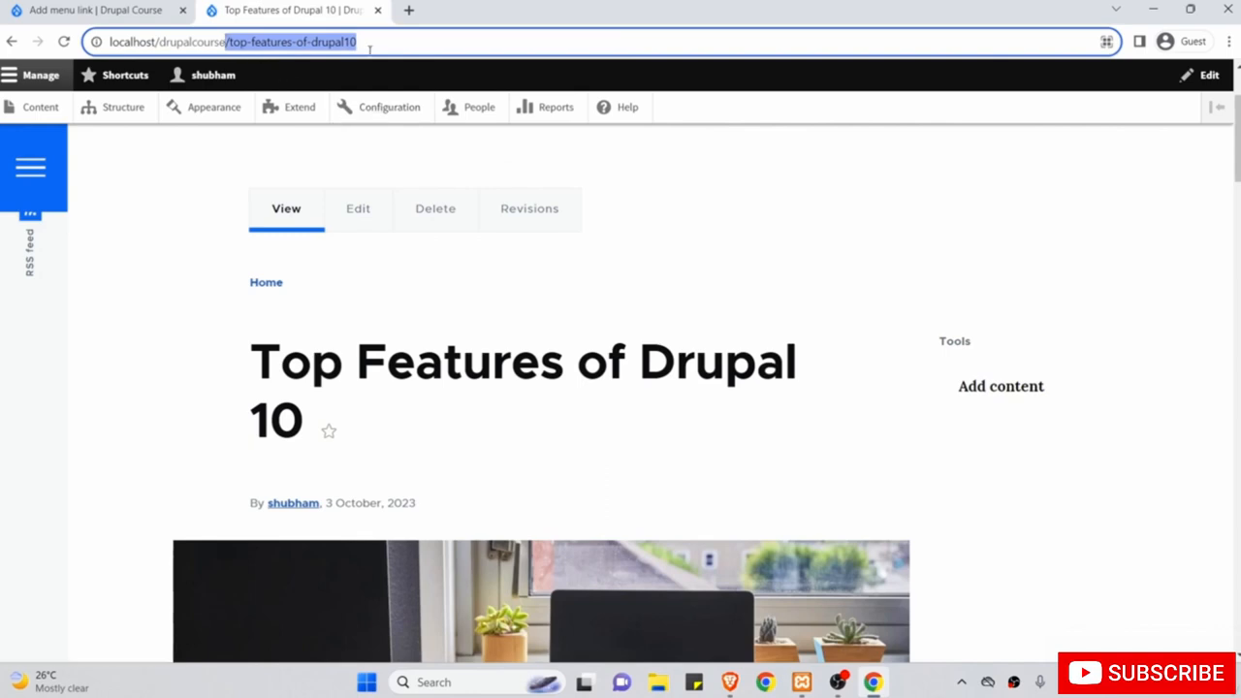
left_click(131, 9)
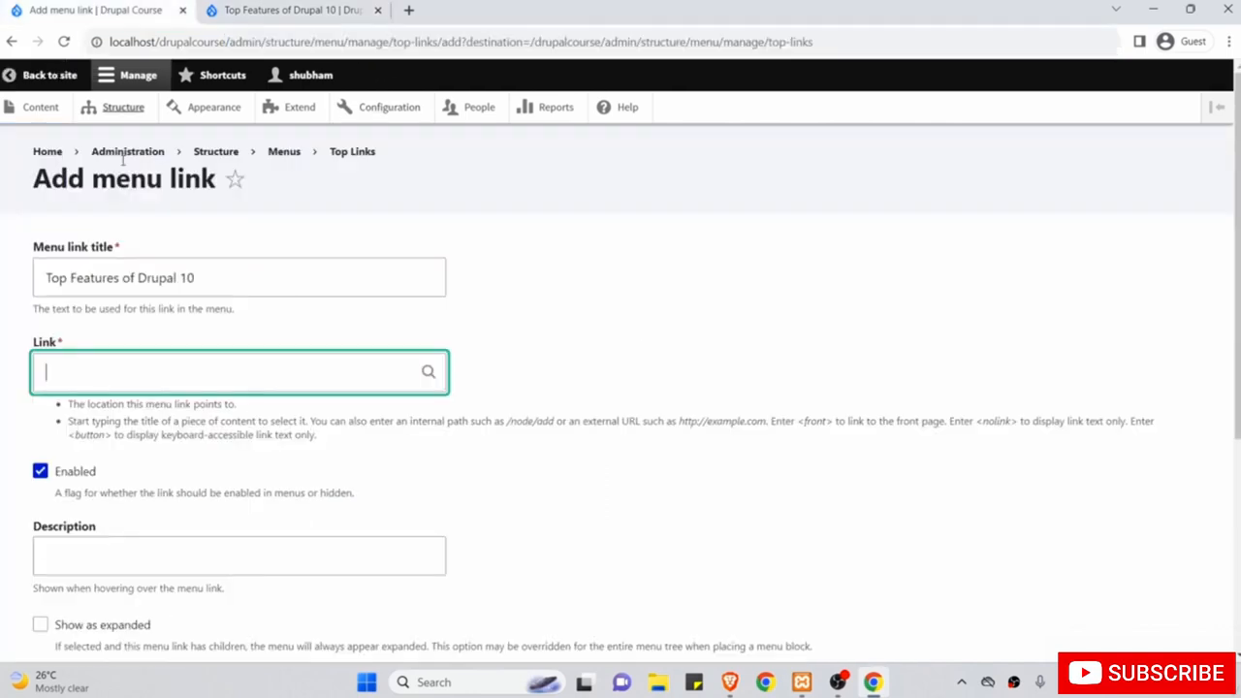
right_click(119, 379)
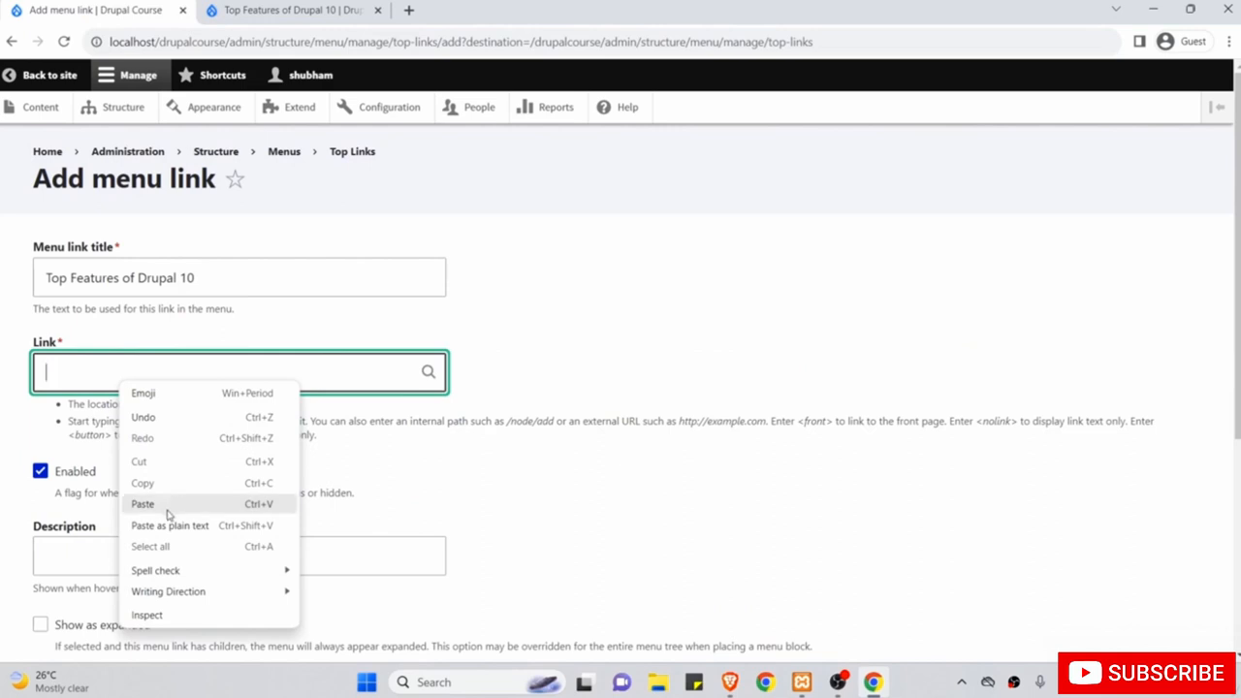
left_click(142, 504)
Set the parent link to Recent Articles and select the weight value for editing.
scroll(272, 448, "down", 2)
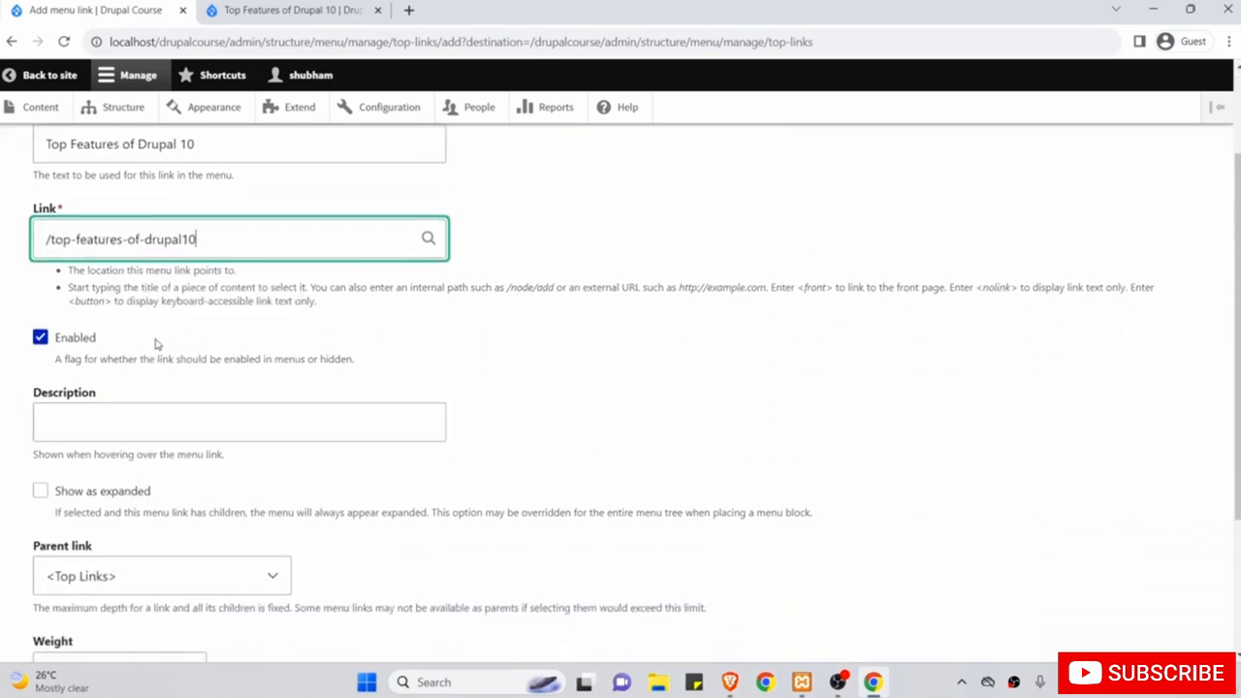
scroll(430, 492, "down", 2)
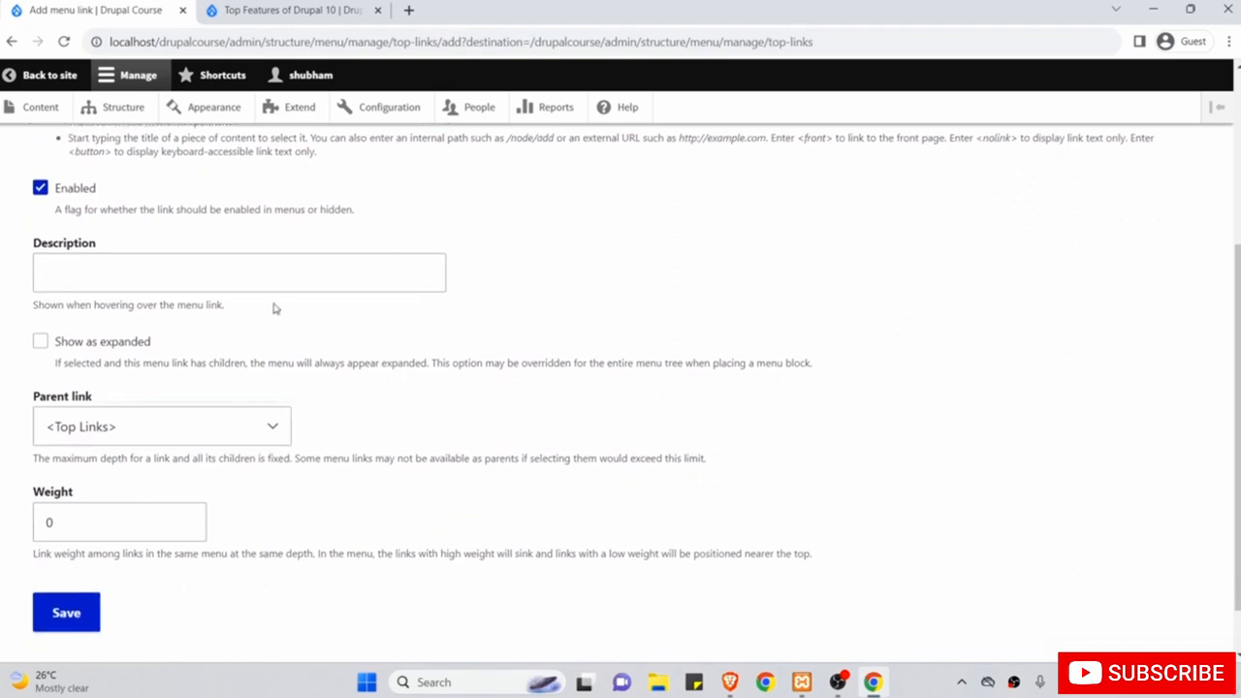
left_click(277, 285)
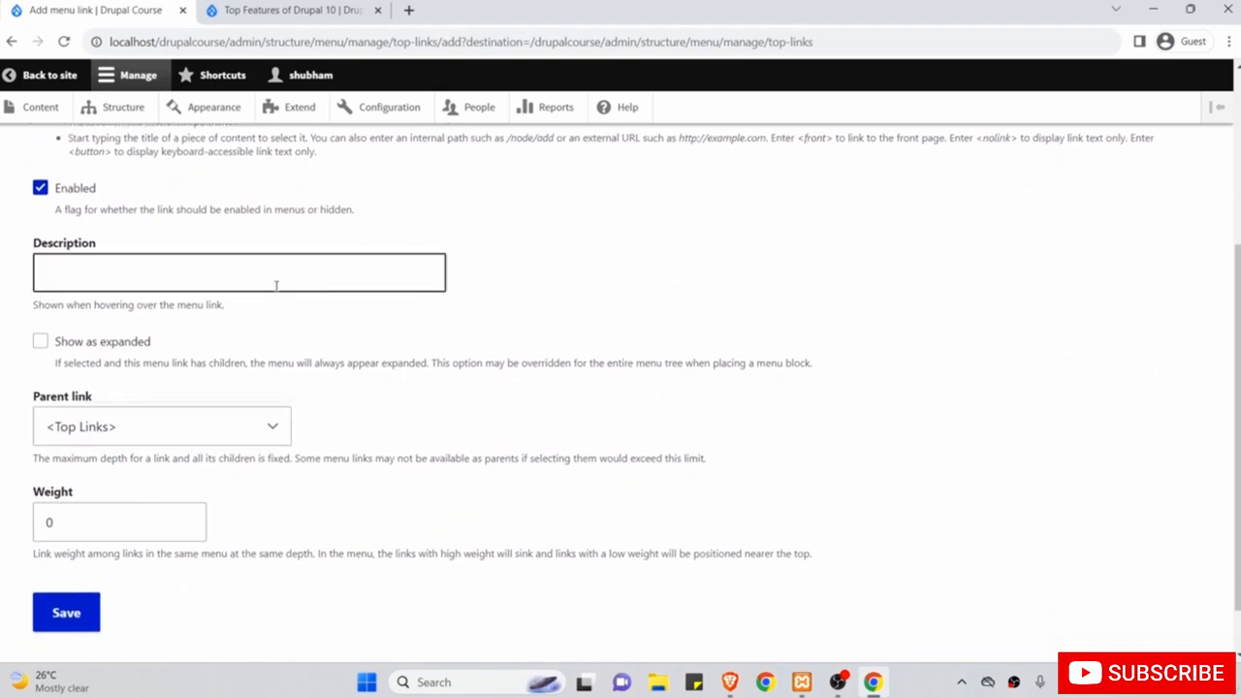
left_click(165, 426)
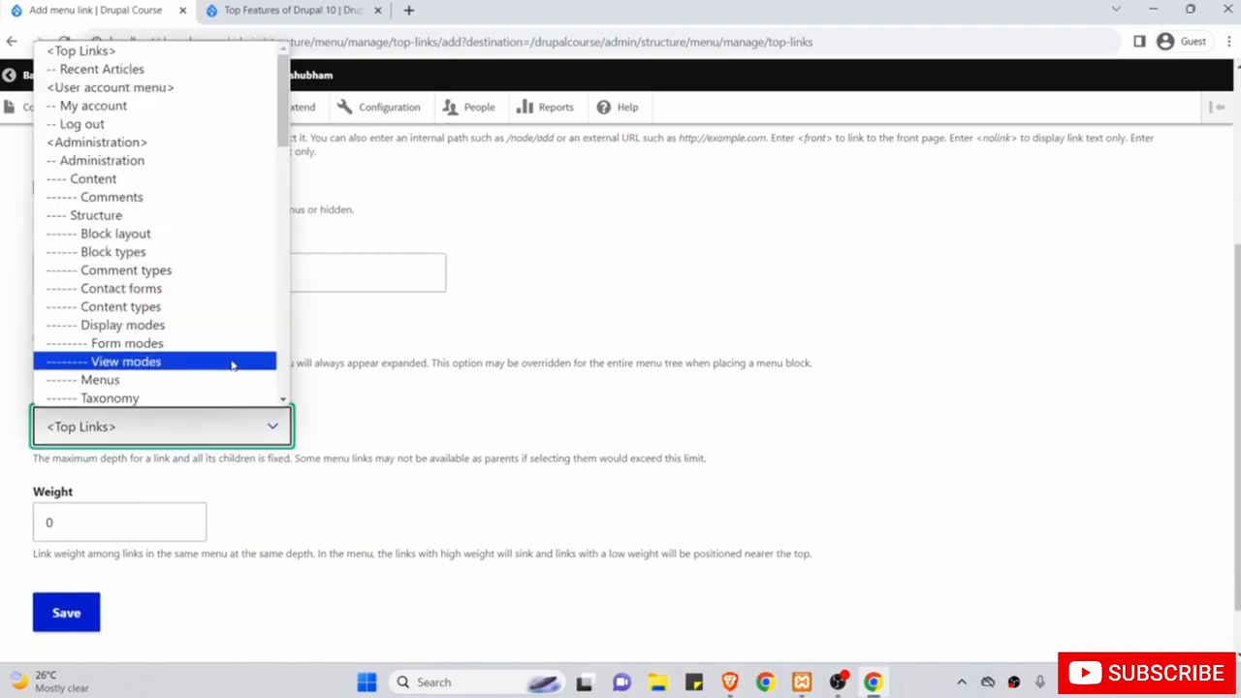
left_click(204, 73)
scroll(238, 297, "up", 3)
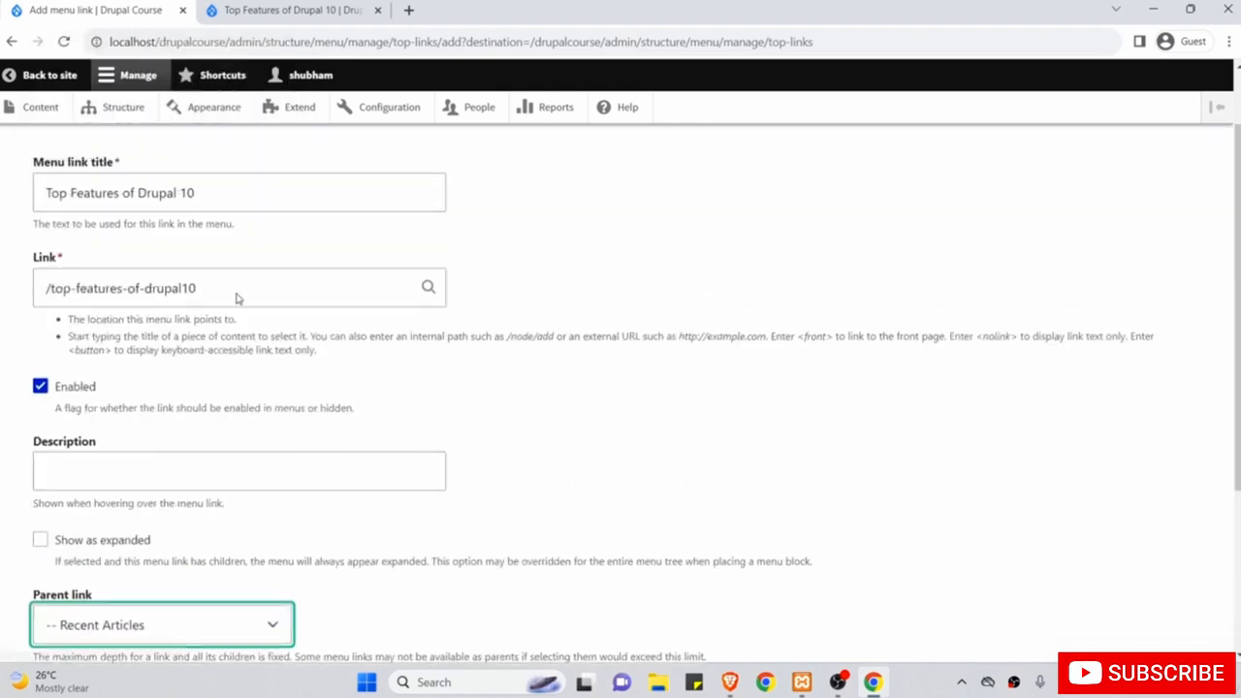
triple_click(241, 290)
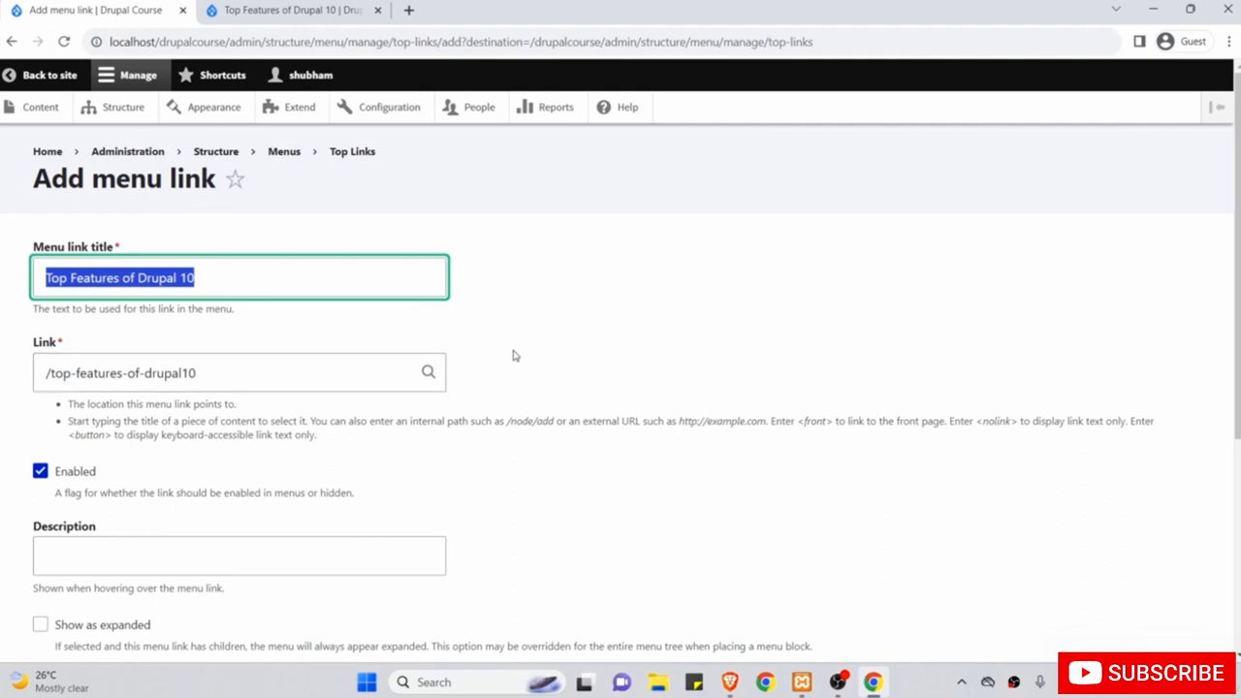
scroll(517, 354, "down", 3)
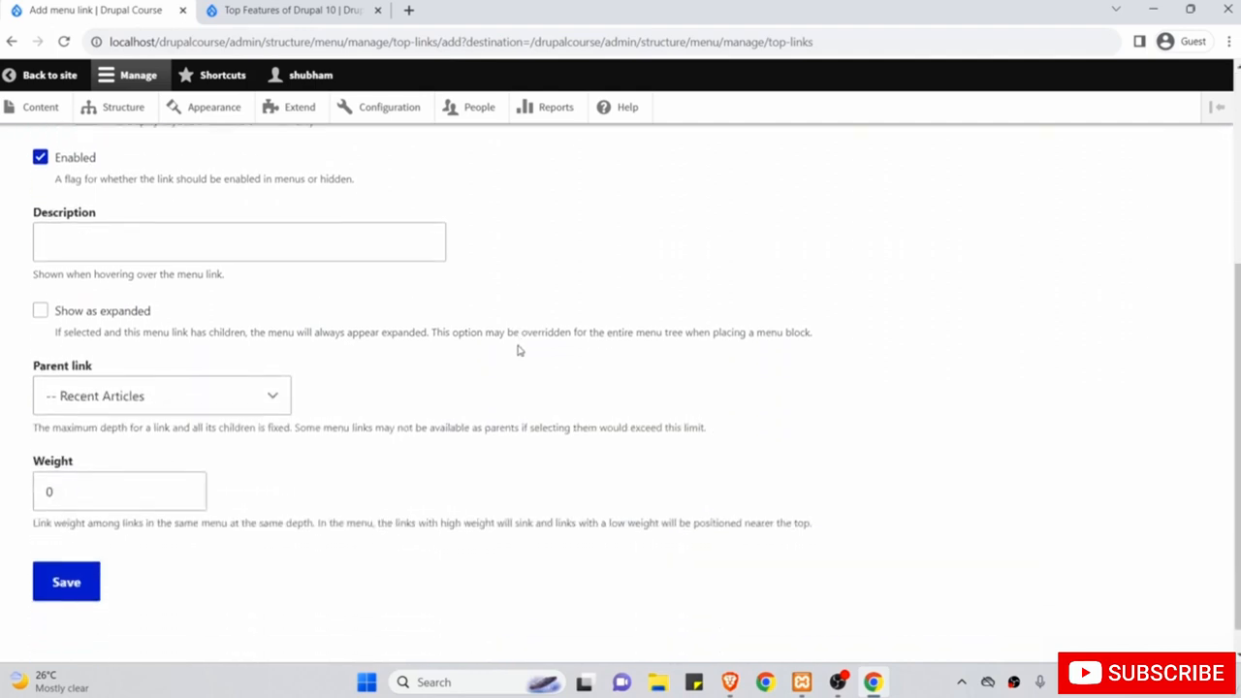
scroll(519, 351, "down", 1)
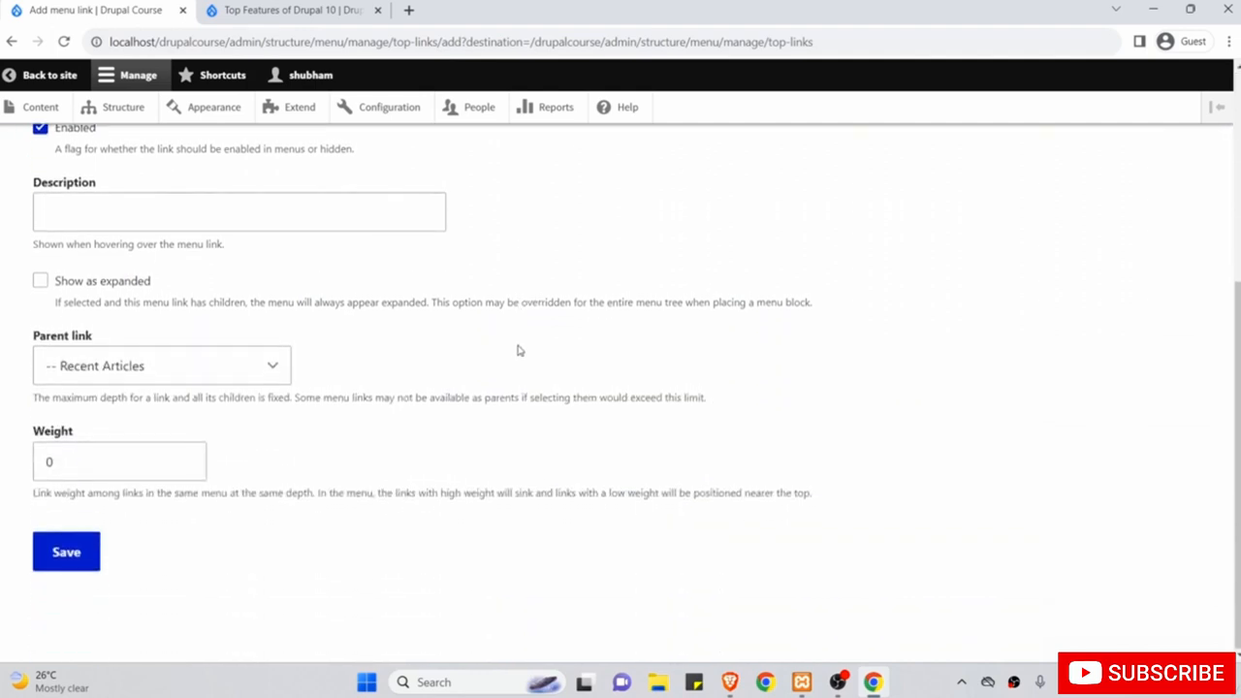
double_click(116, 462)
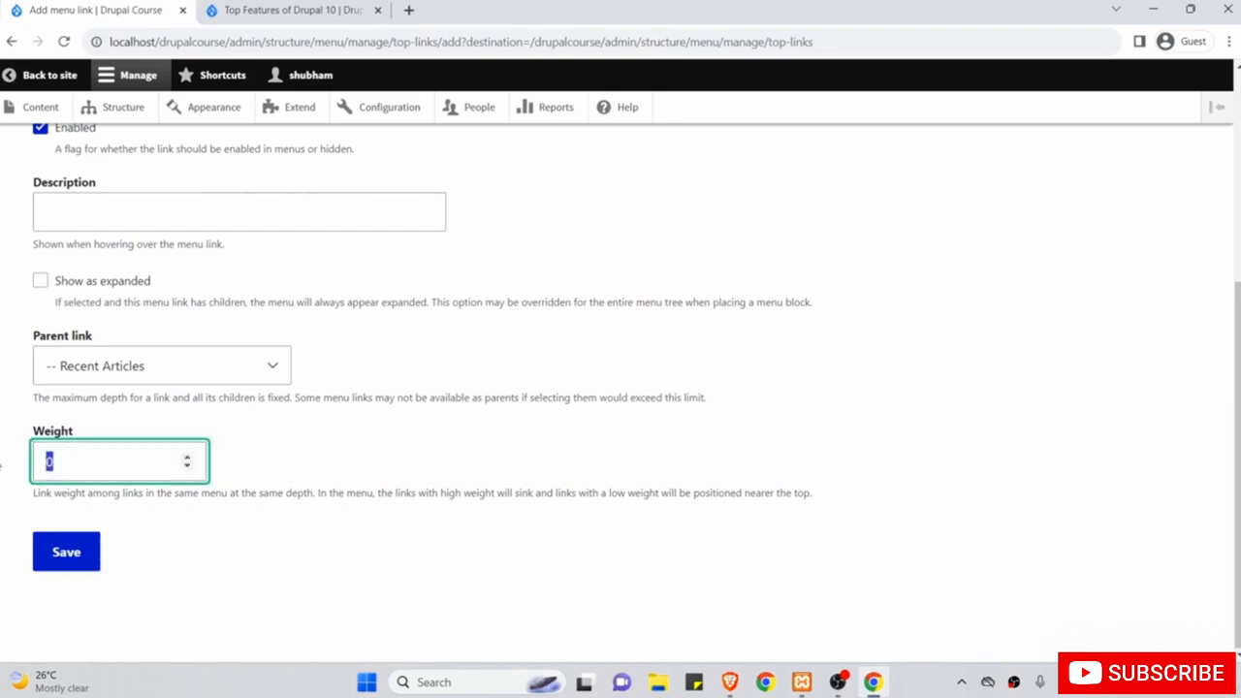
Save the pending Top Features of Drupal 10 link into Top Links.
left_click(85, 555)
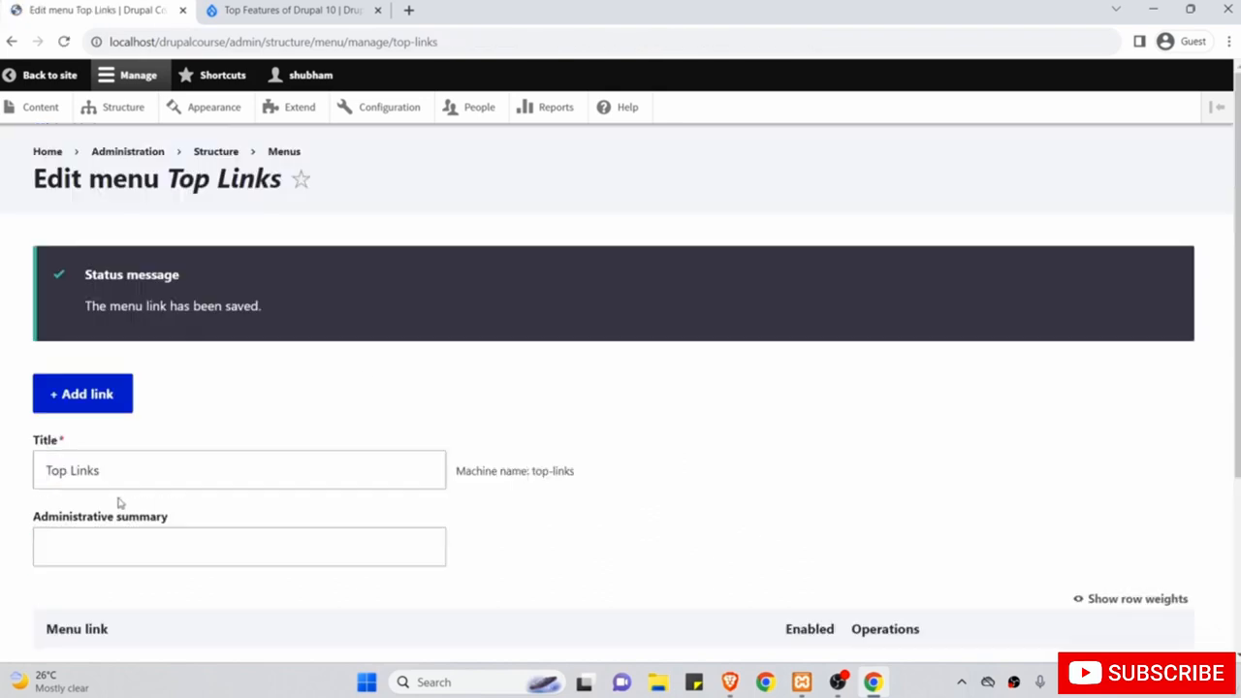
scroll(184, 506, "down", 3)
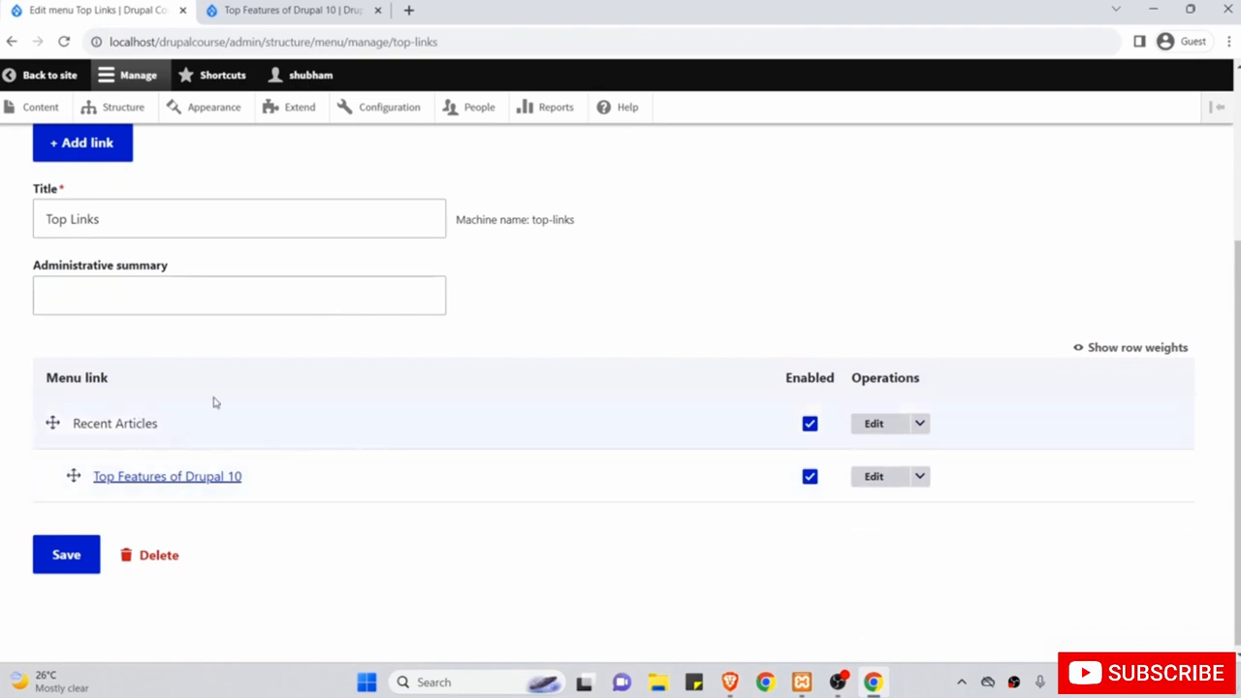
scroll(213, 401, "up", 3)
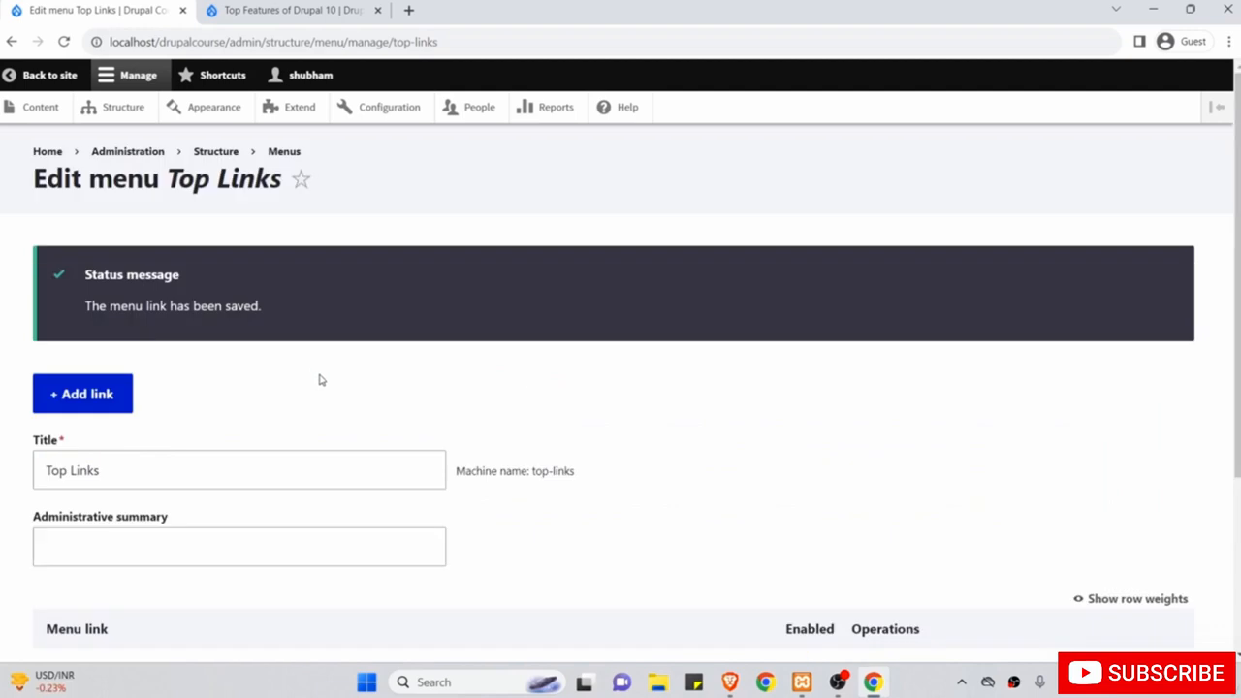
scroll(321, 380, "down", 3)
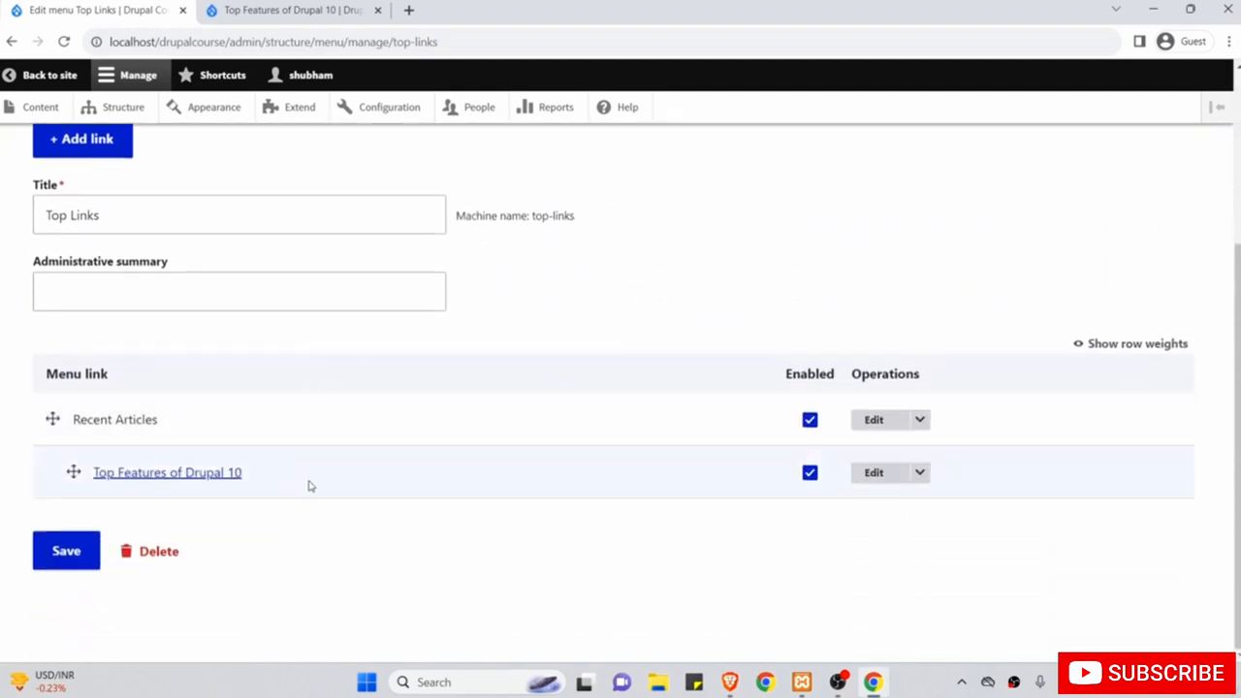
scroll(165, 424, "up", 2)
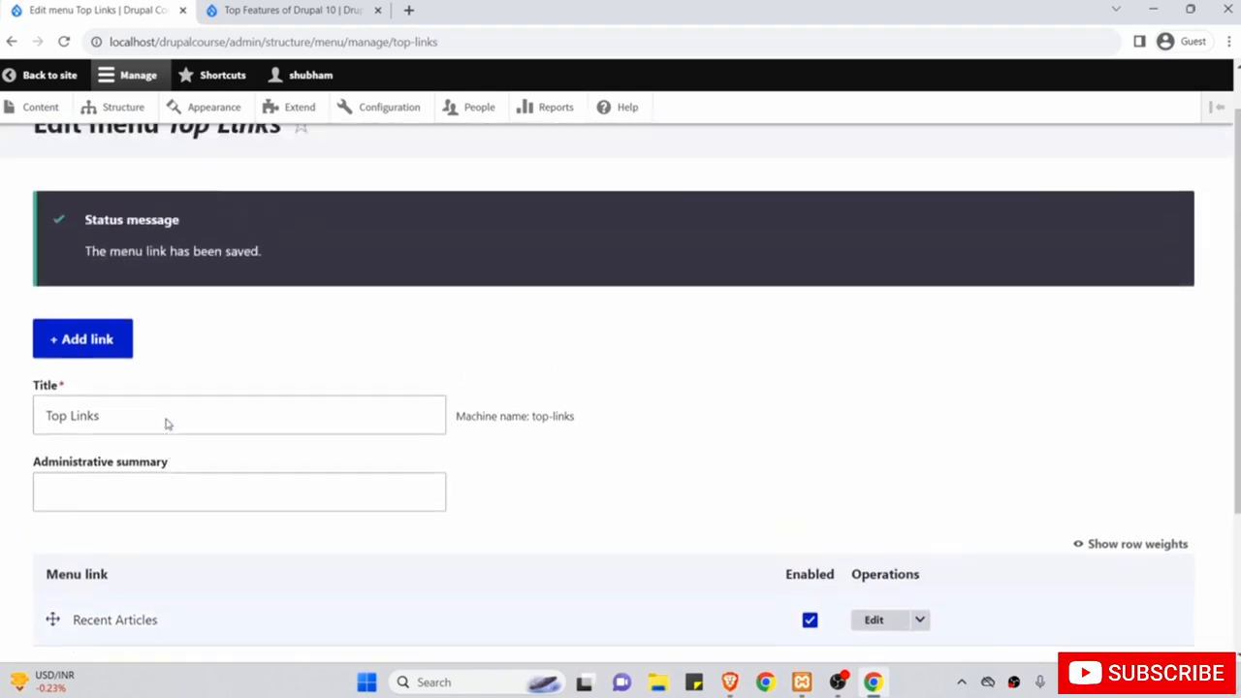
Start a new Top Links link titled 'About' and copy the /about path from the About Us page.
left_click(100, 366)
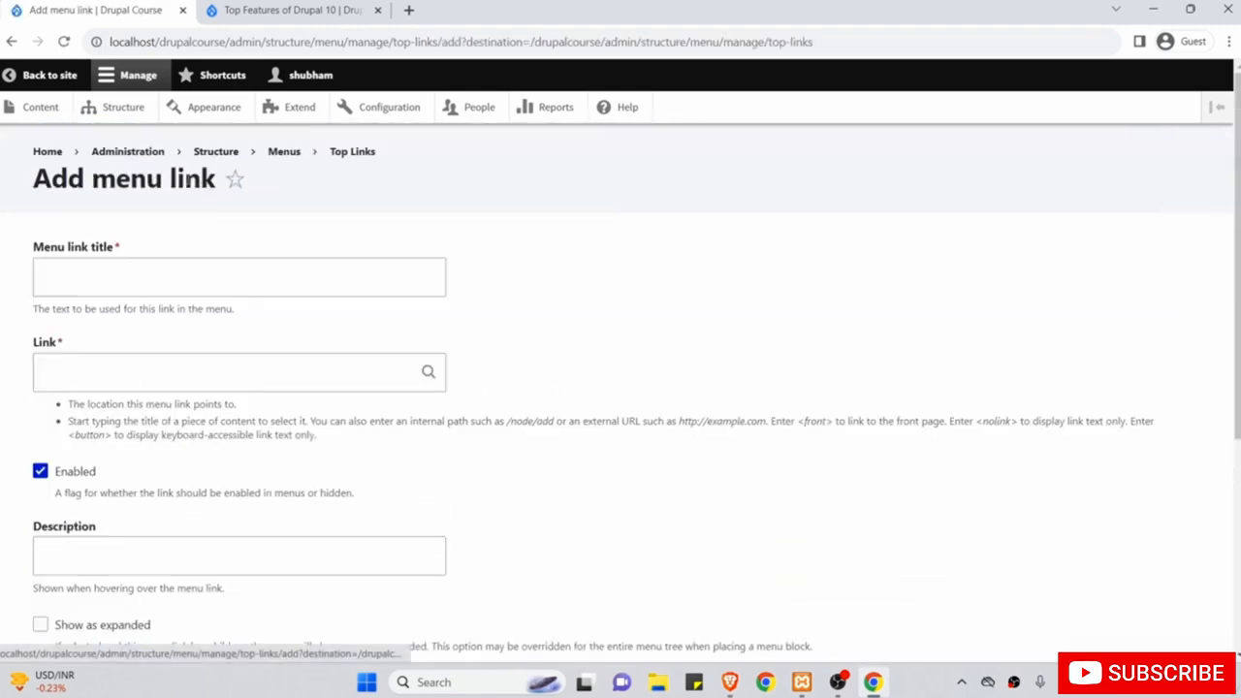
left_click(166, 279)
type("A")
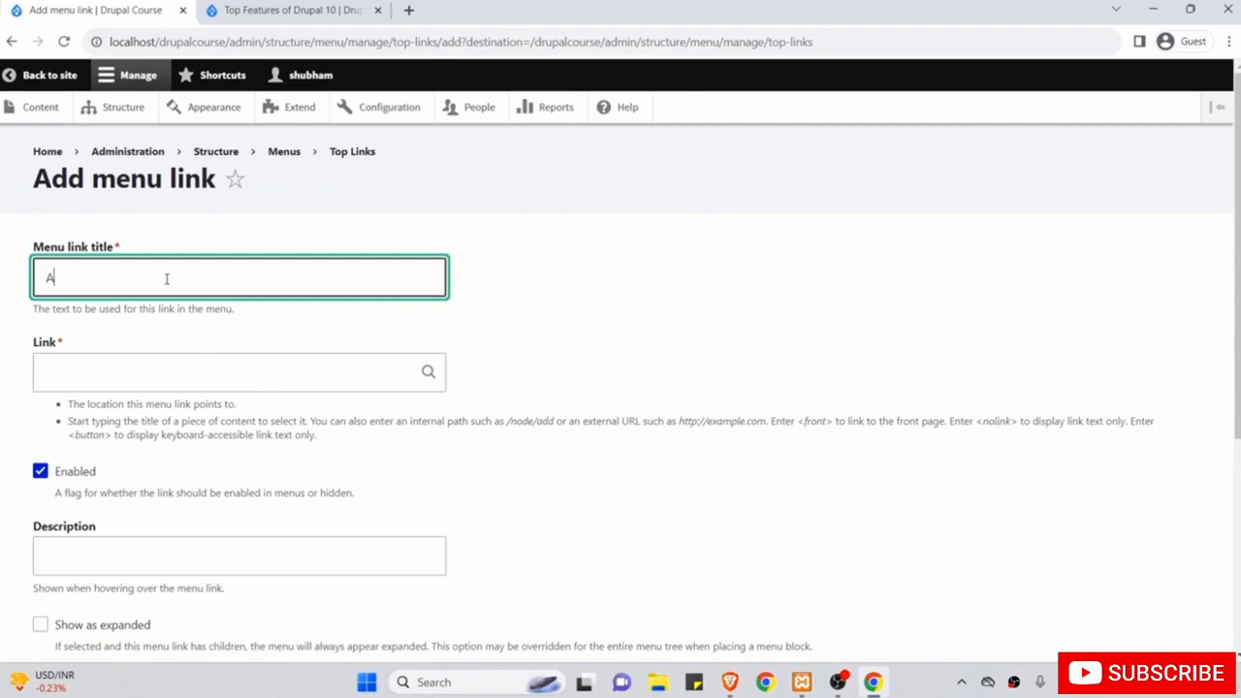
type("bout =")
left_click(291, 9)
scroll(320, 337, "up", 2)
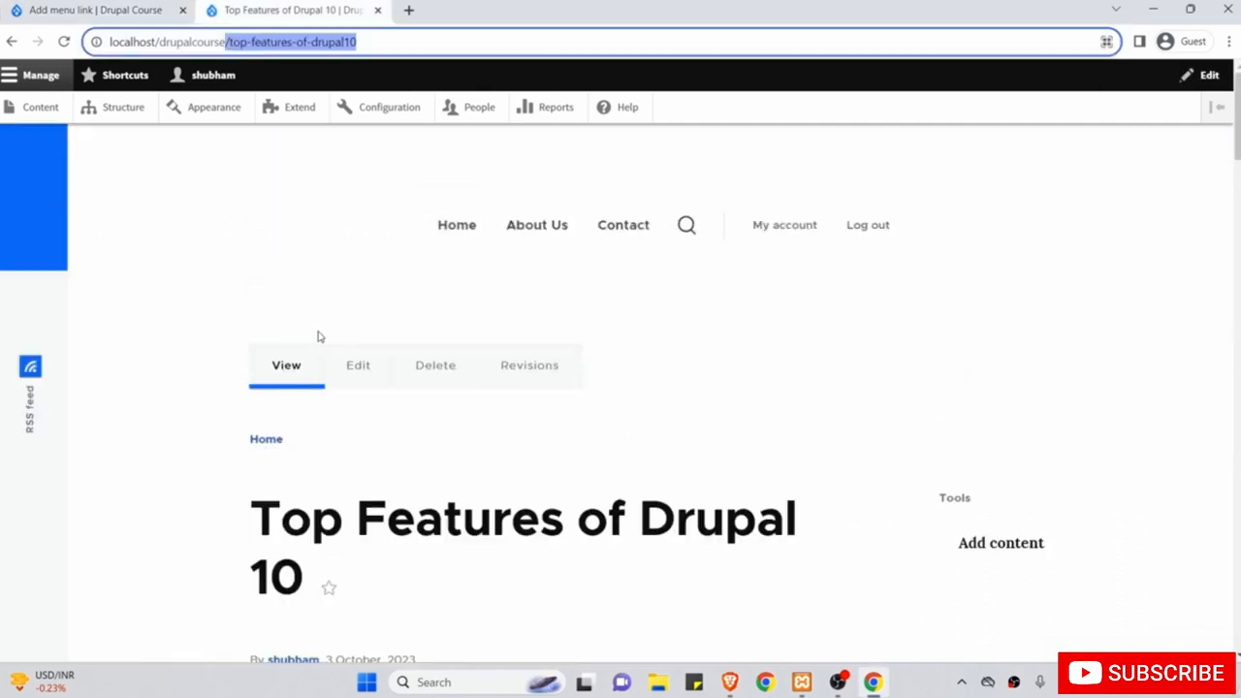
left_click(801, 224)
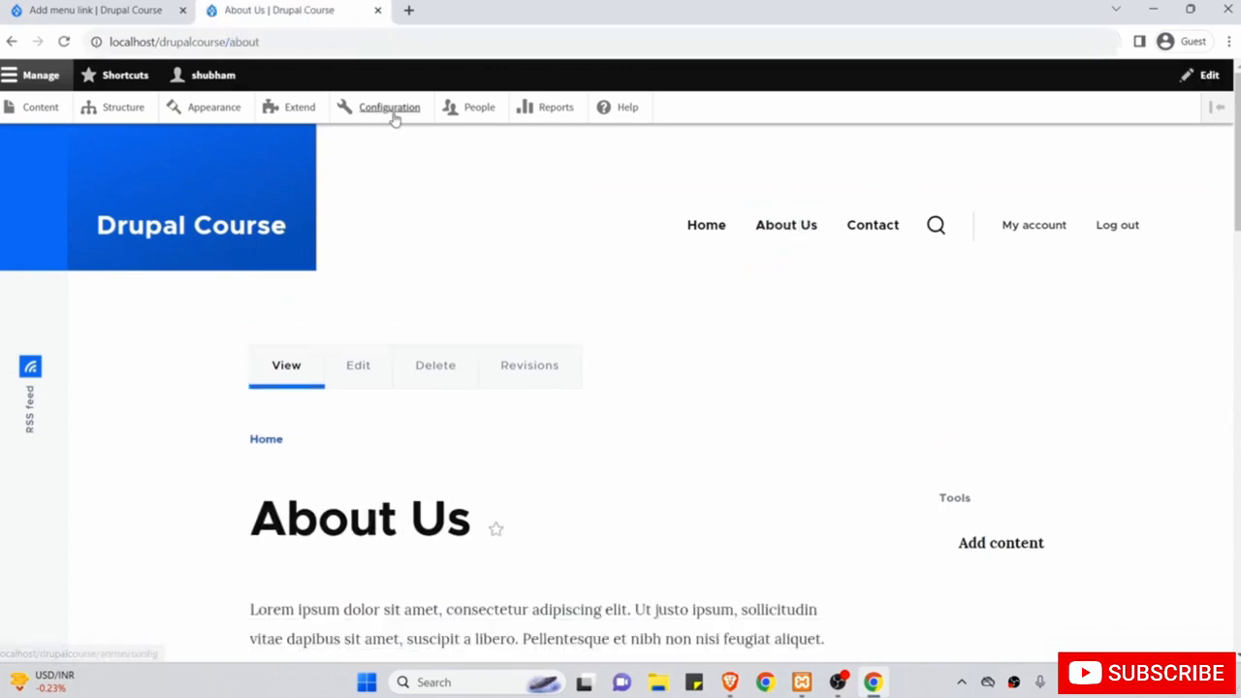
double_click(245, 41)
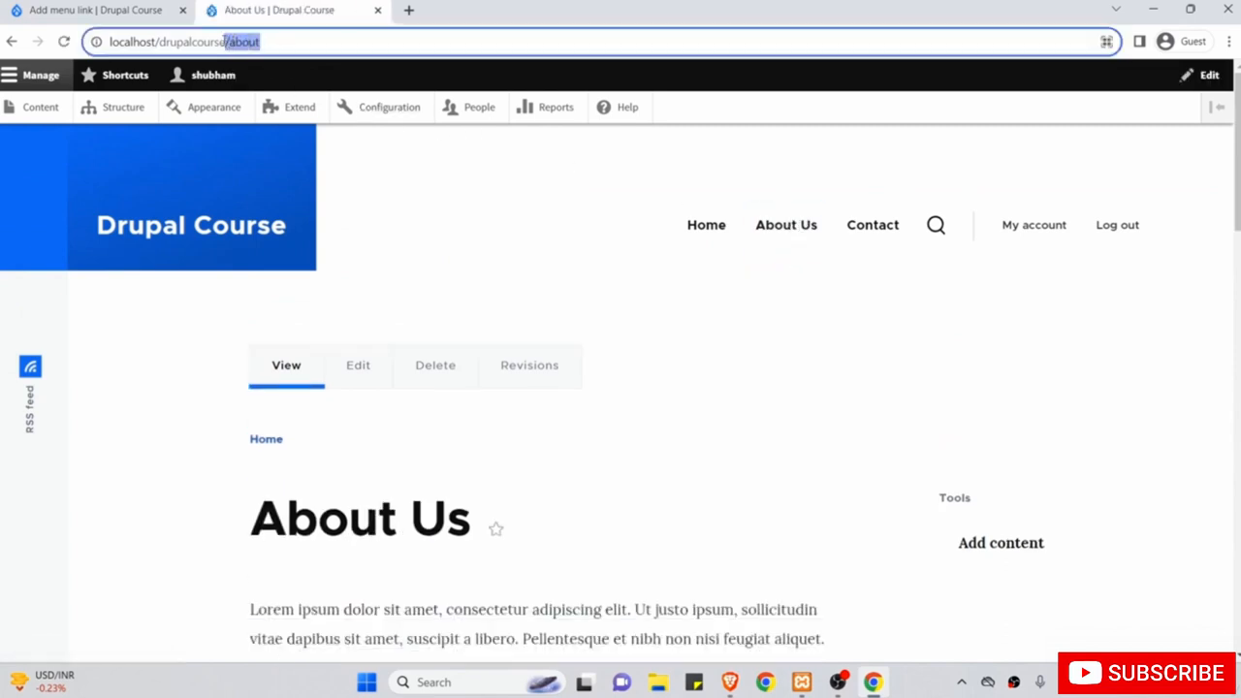
Paste /about as the link path, set weight 1, and save the About link.
left_click(97, 9)
left_click(131, 374)
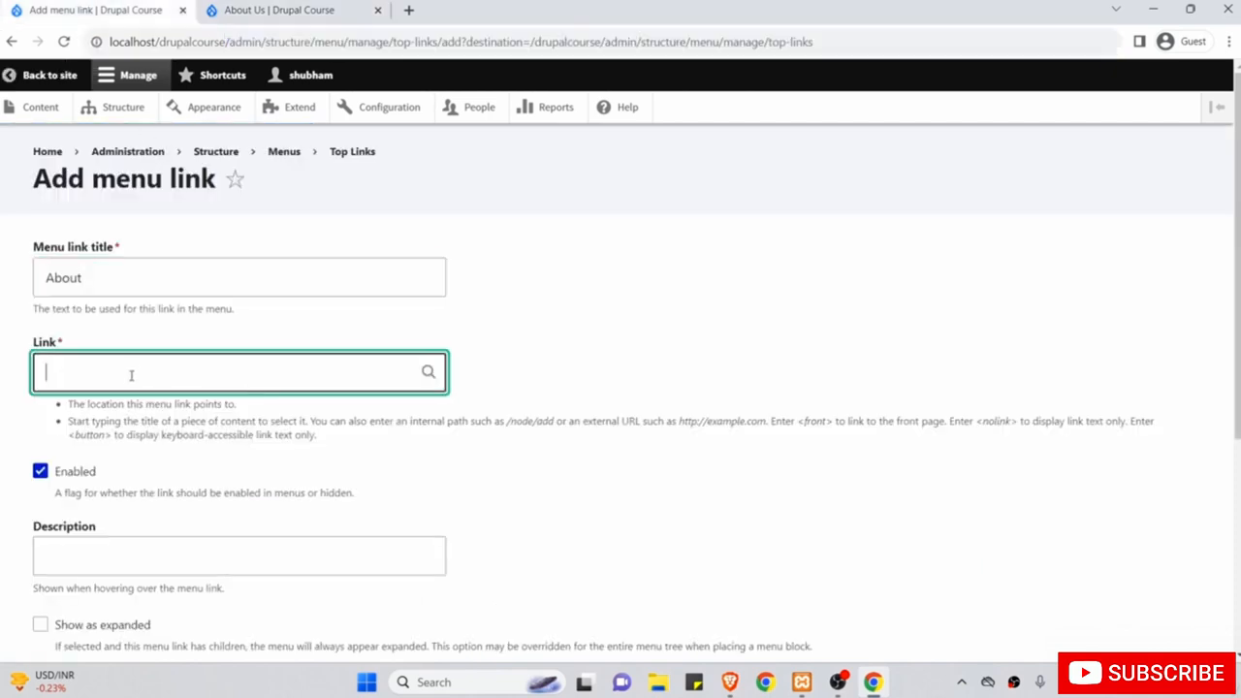
type("/about")
scroll(131, 374, "down", 2)
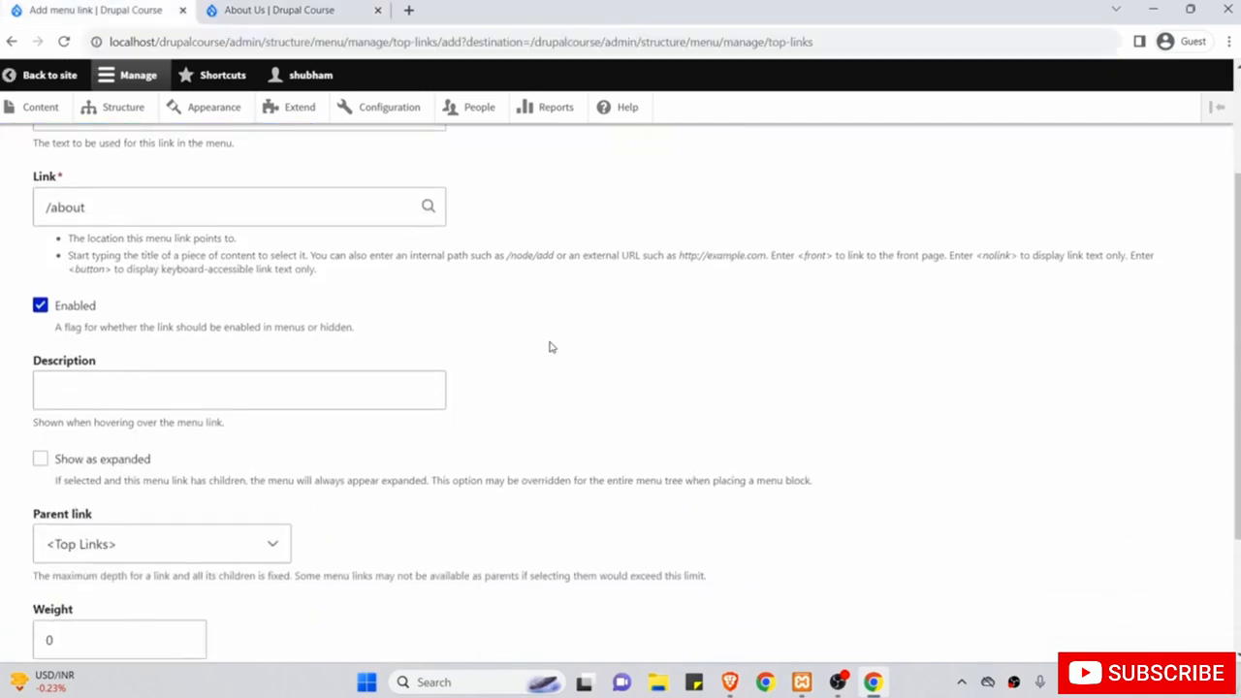
scroll(191, 371, "down", 2)
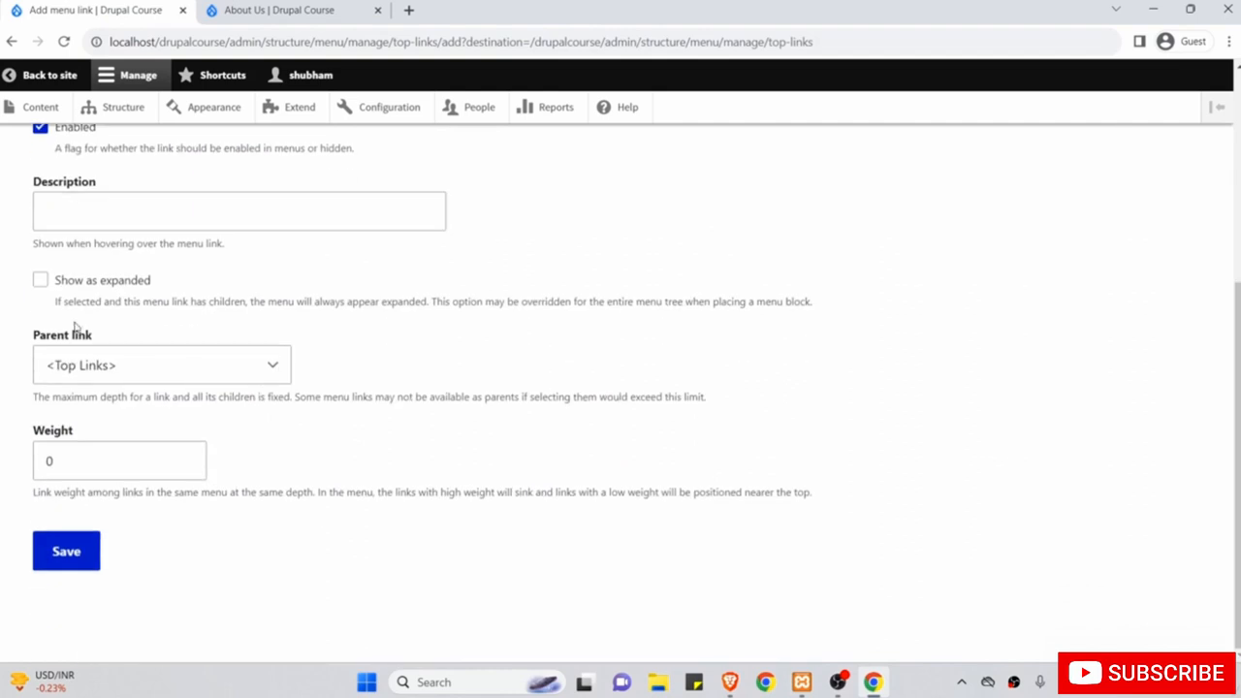
left_click(99, 463)
left_click_drag(98, 464, 17, 466)
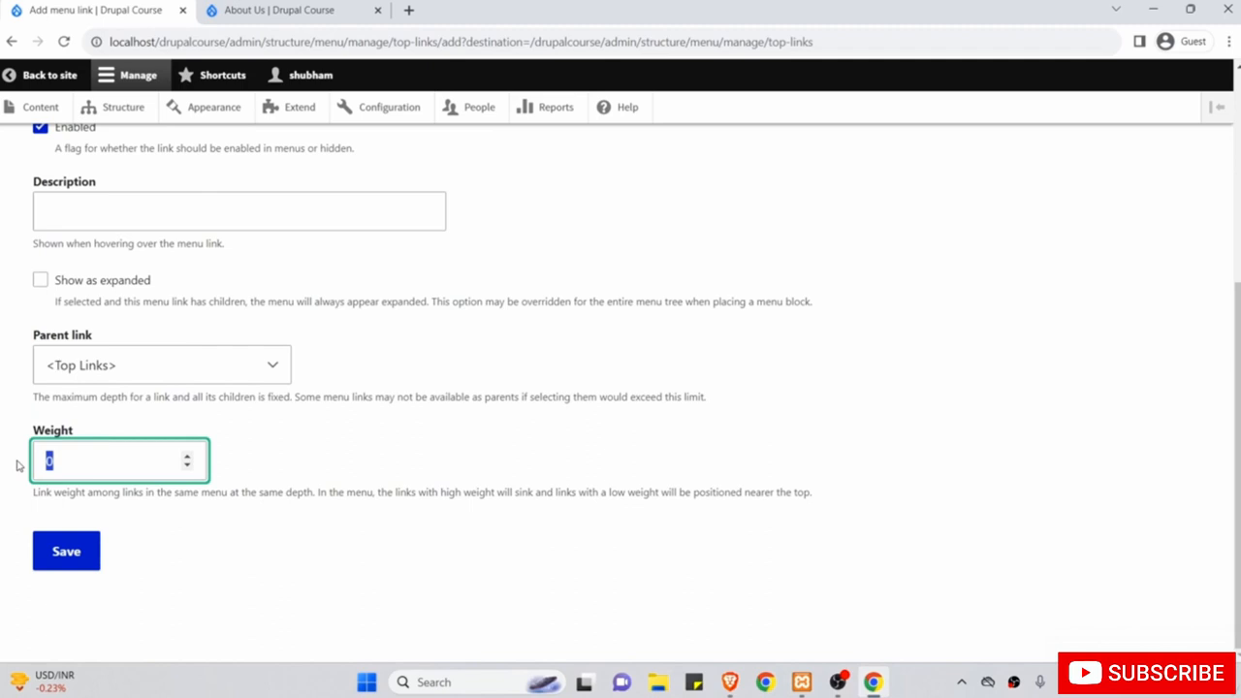
type("1")
left_click(76, 554)
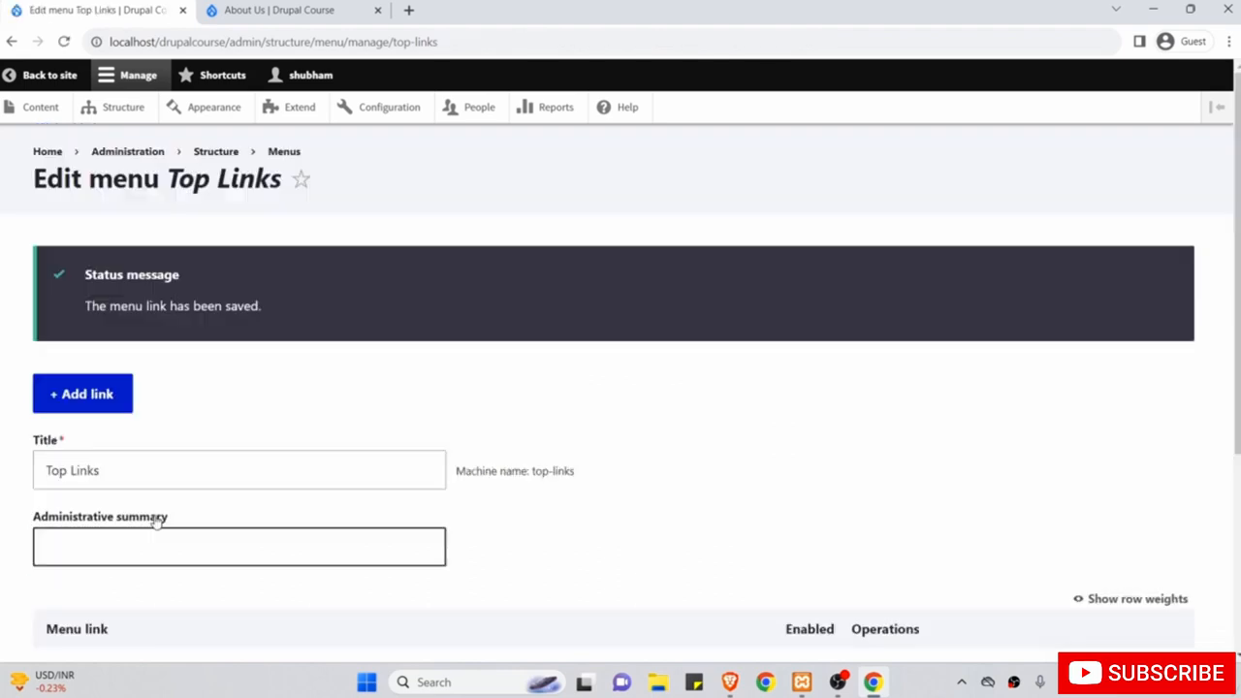
scroll(152, 518, "down", 3)
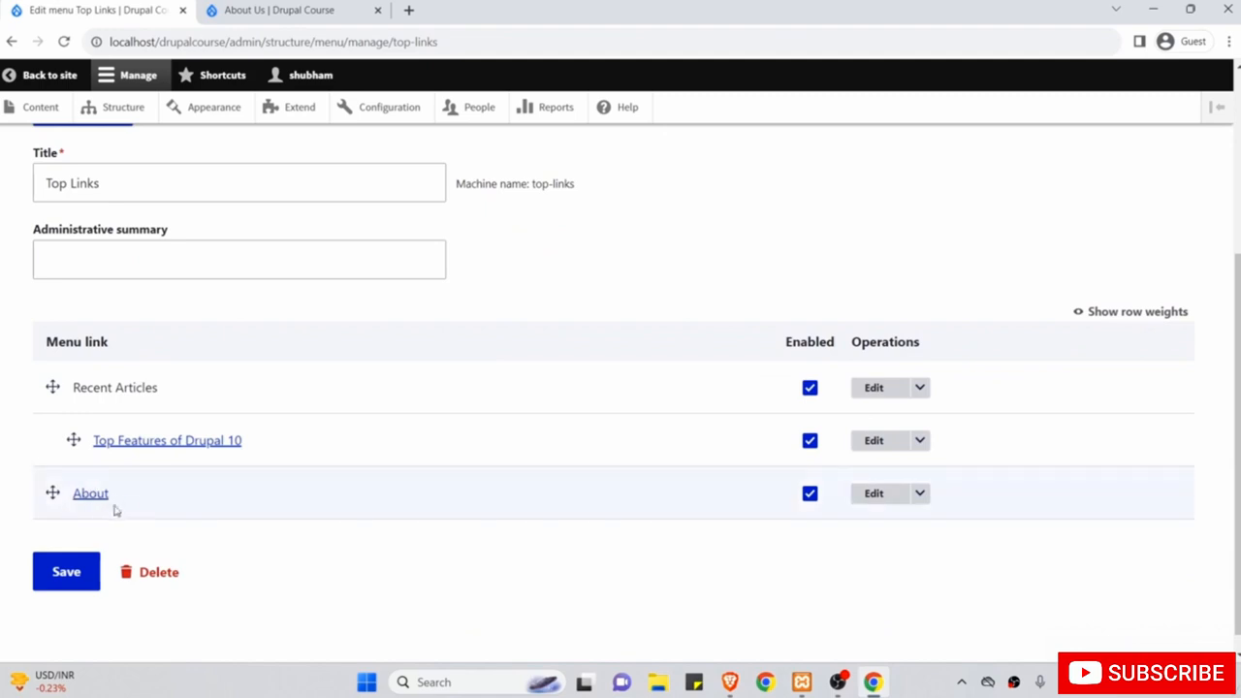
scroll(167, 392, "up", 3)
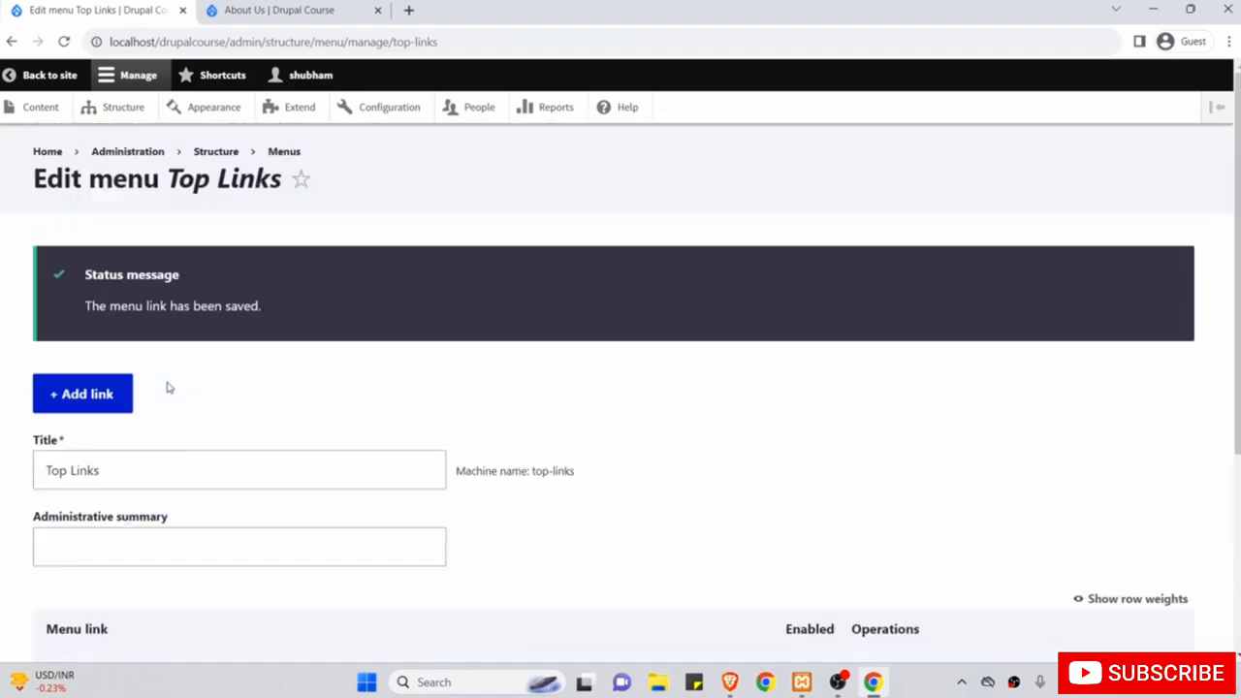
Enter Contact as the title, /contact as the link path, and 2 as the weight.
left_click(103, 403)
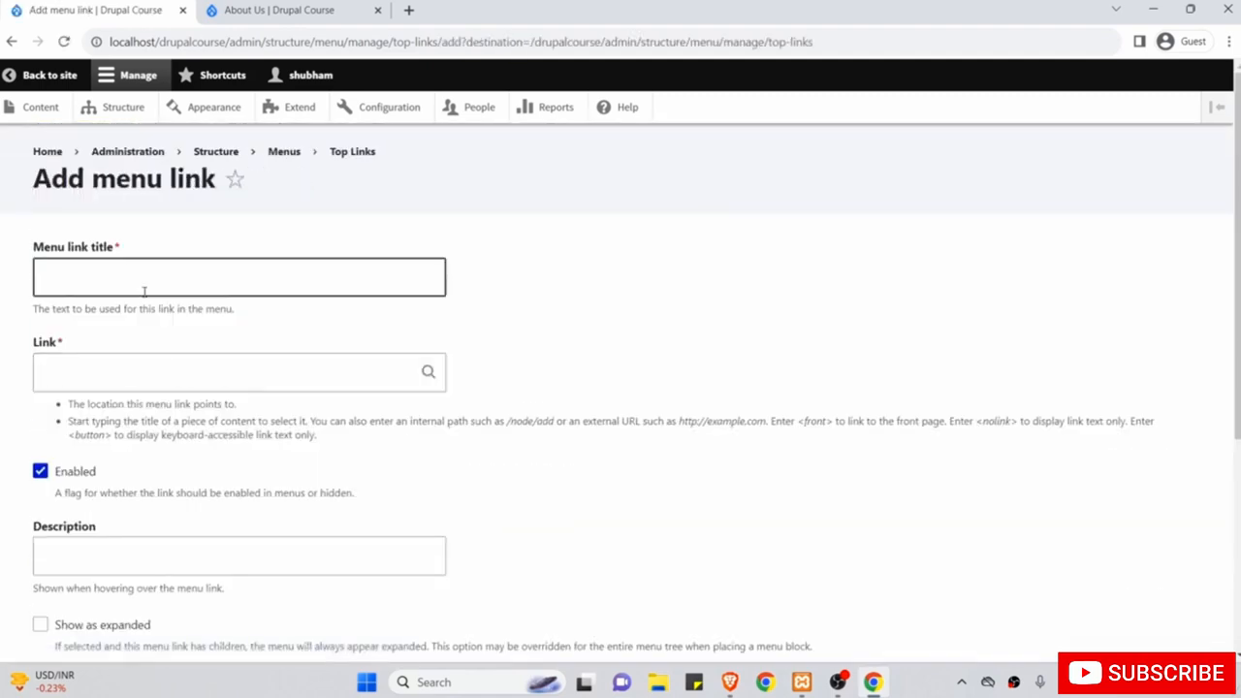
left_click(133, 281)
type("Contact")
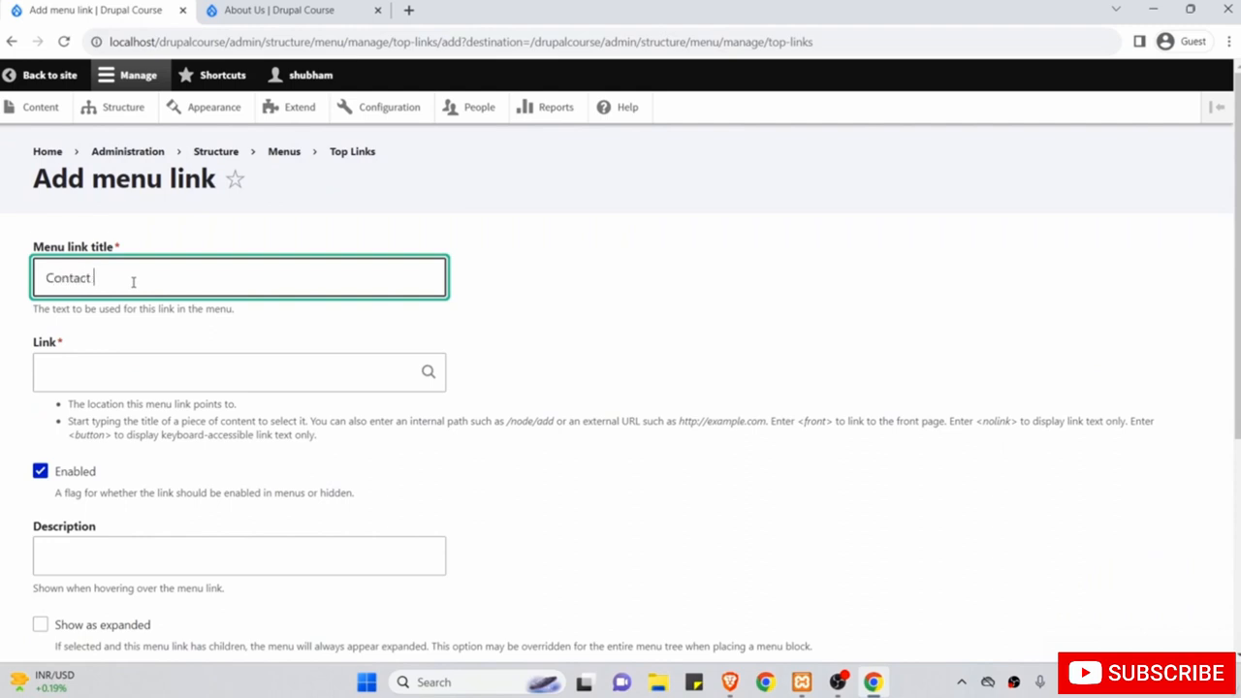
left_click(138, 377)
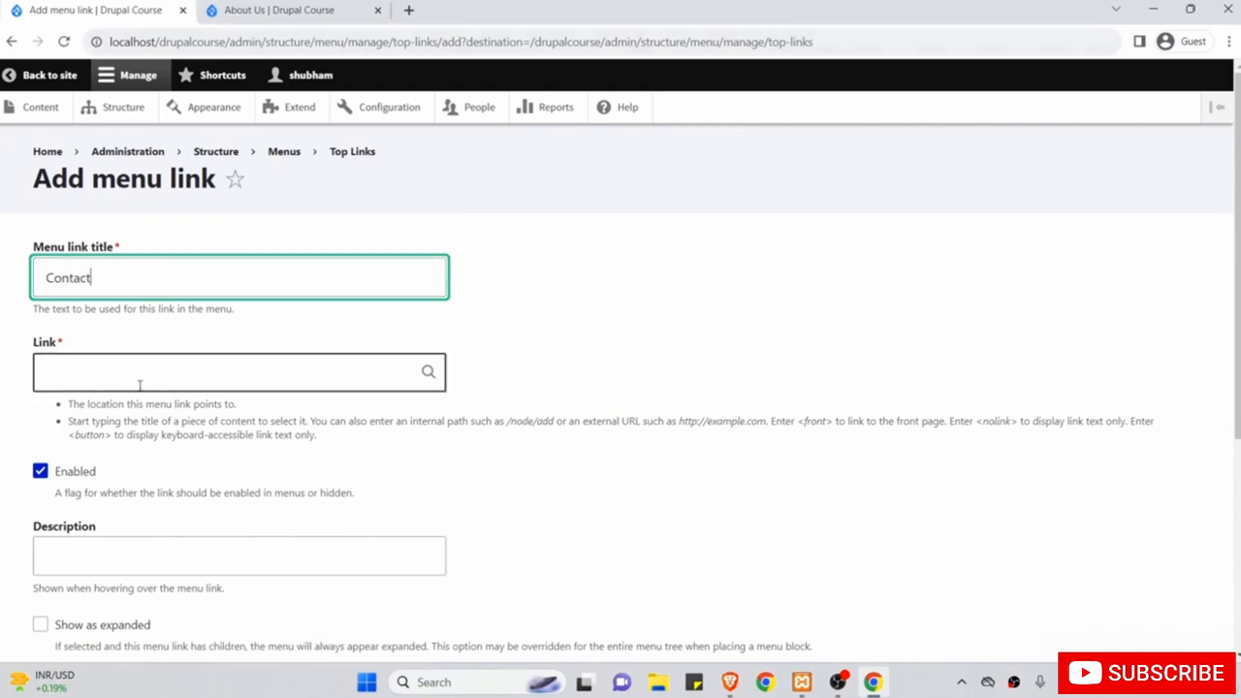
type("/contact")
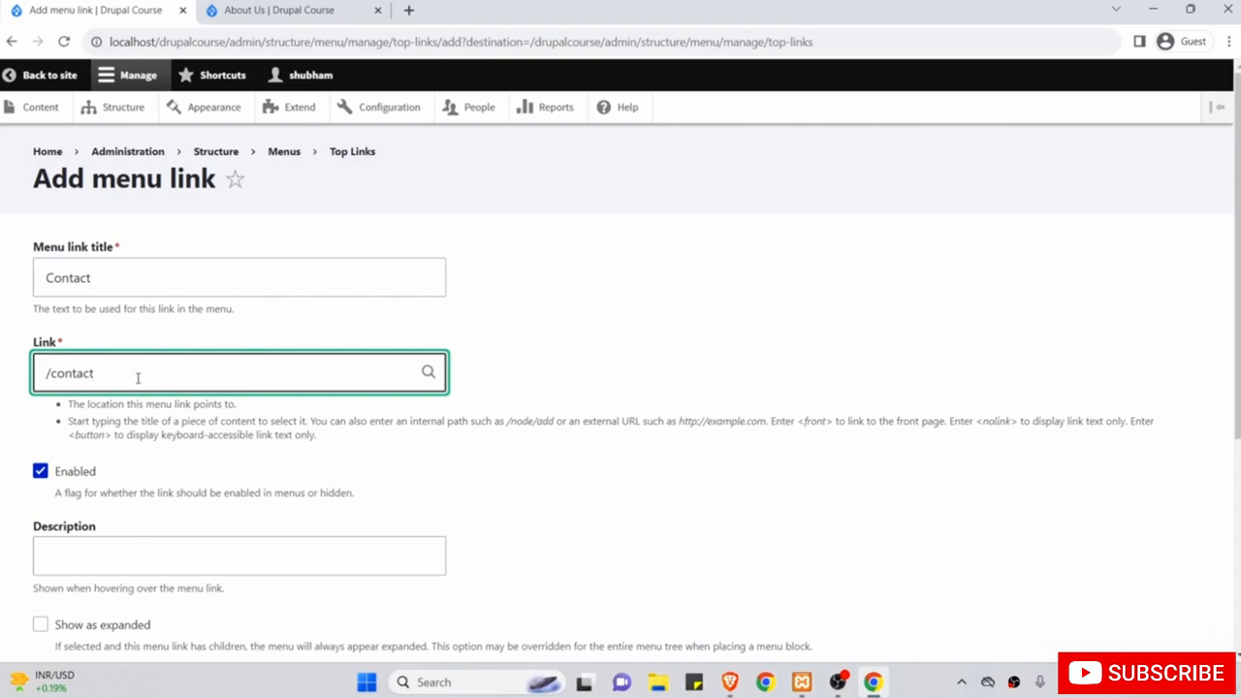
scroll(137, 377, "down", 2)
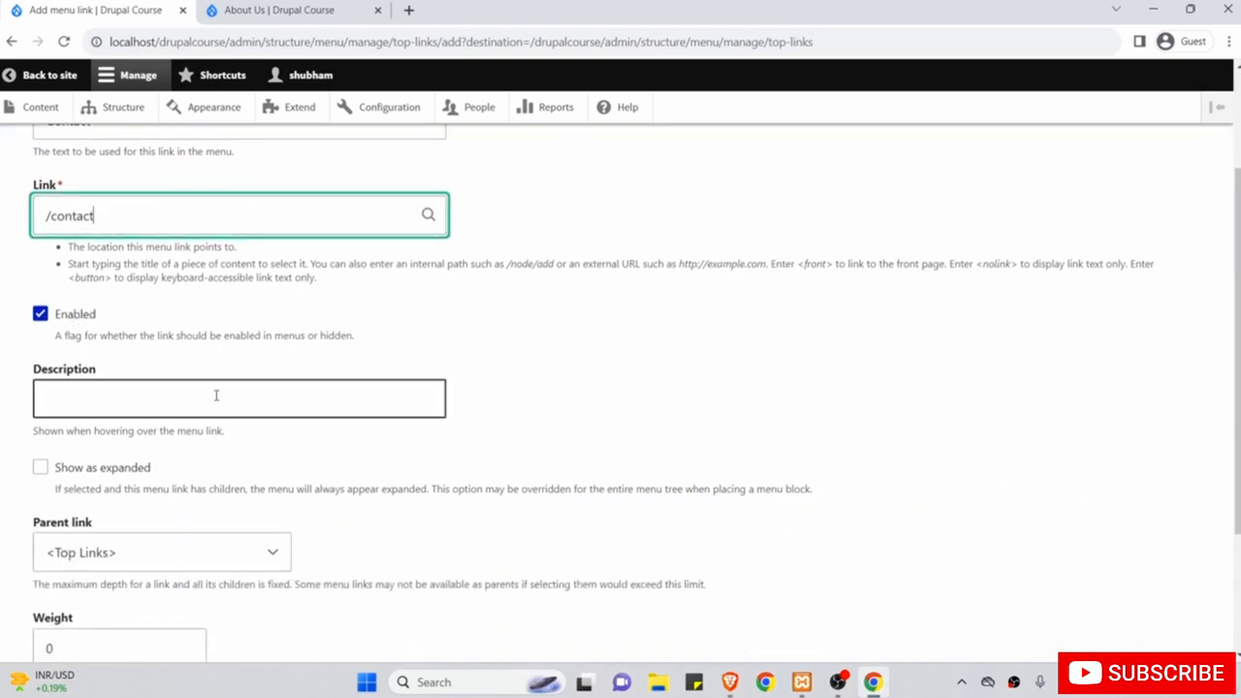
scroll(251, 439, "down", 1)
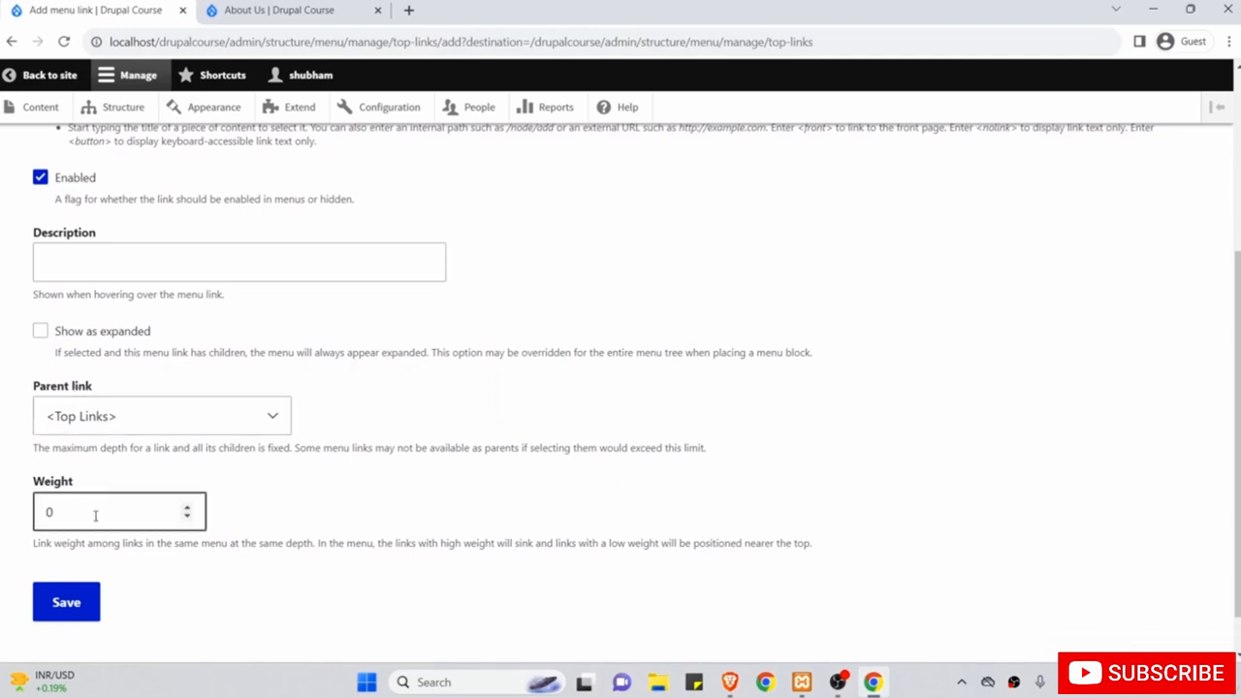
left_click_drag(95, 516, 22, 515)
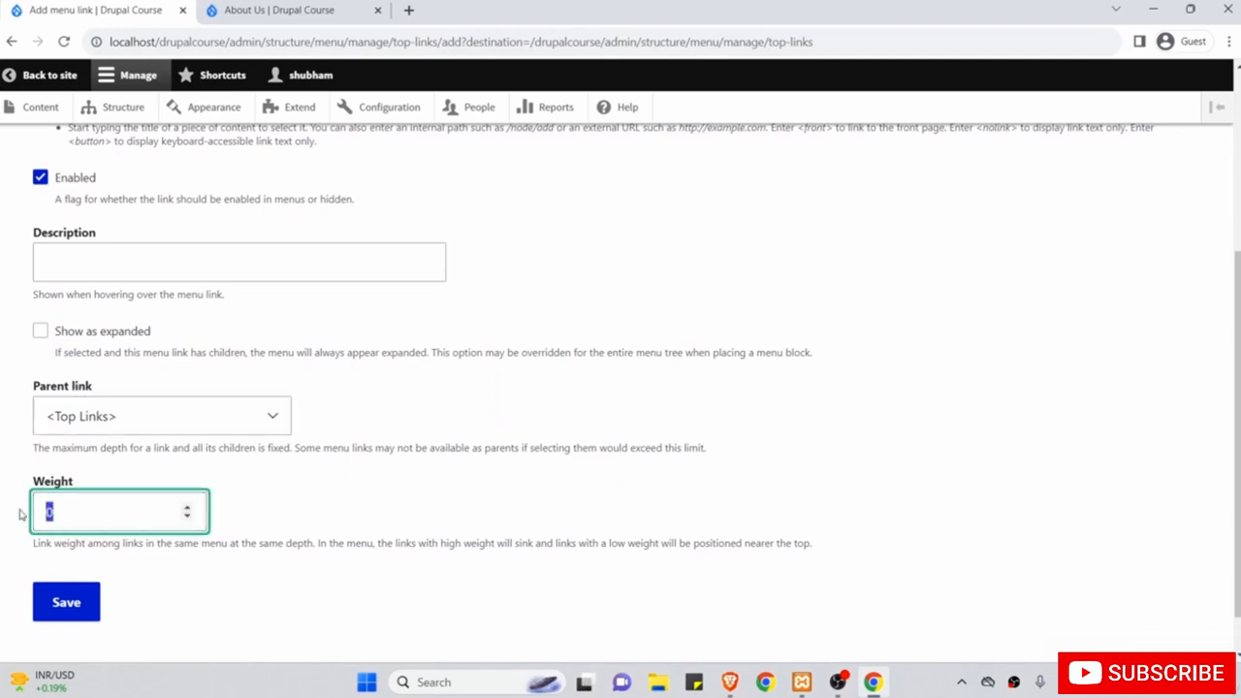
type("2")
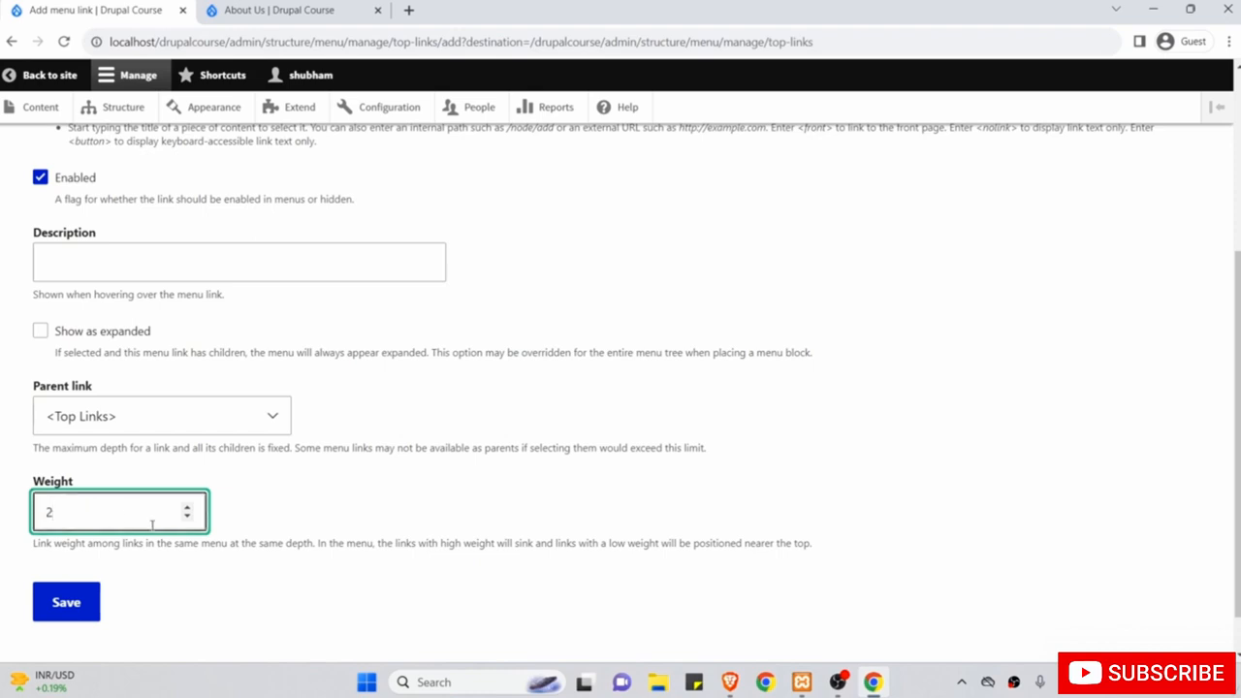
scroll(209, 537, "up", 3)
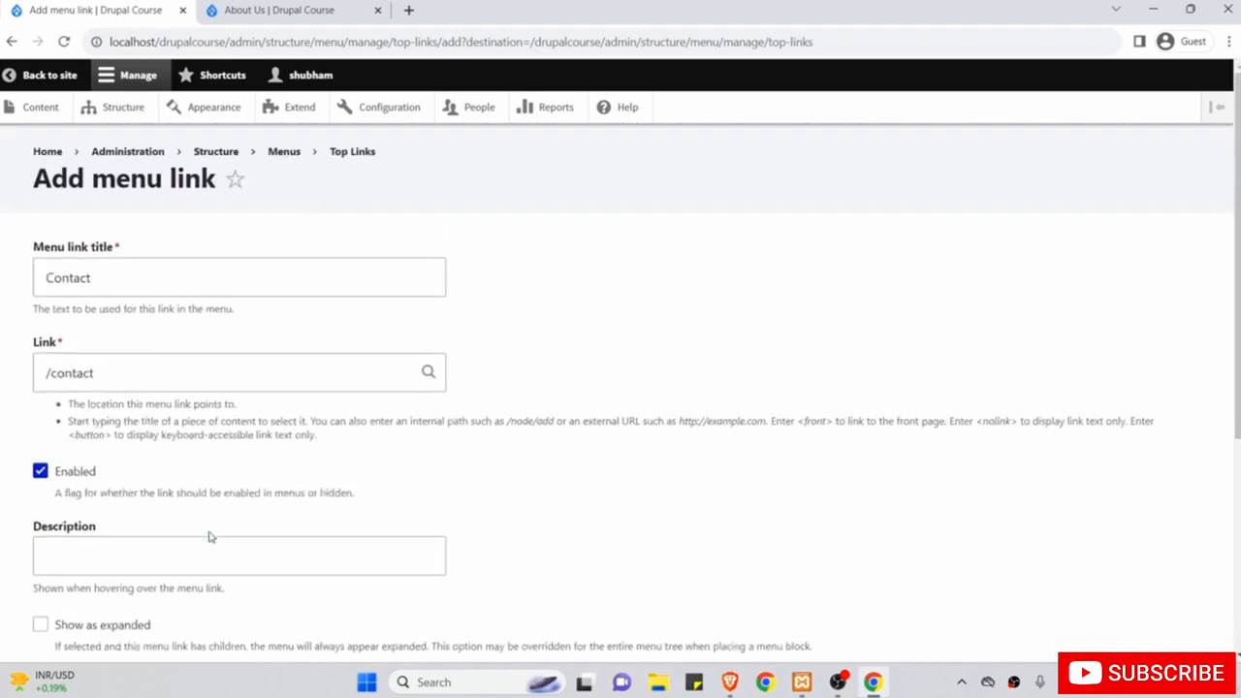
scroll(263, 359, "down", 4)
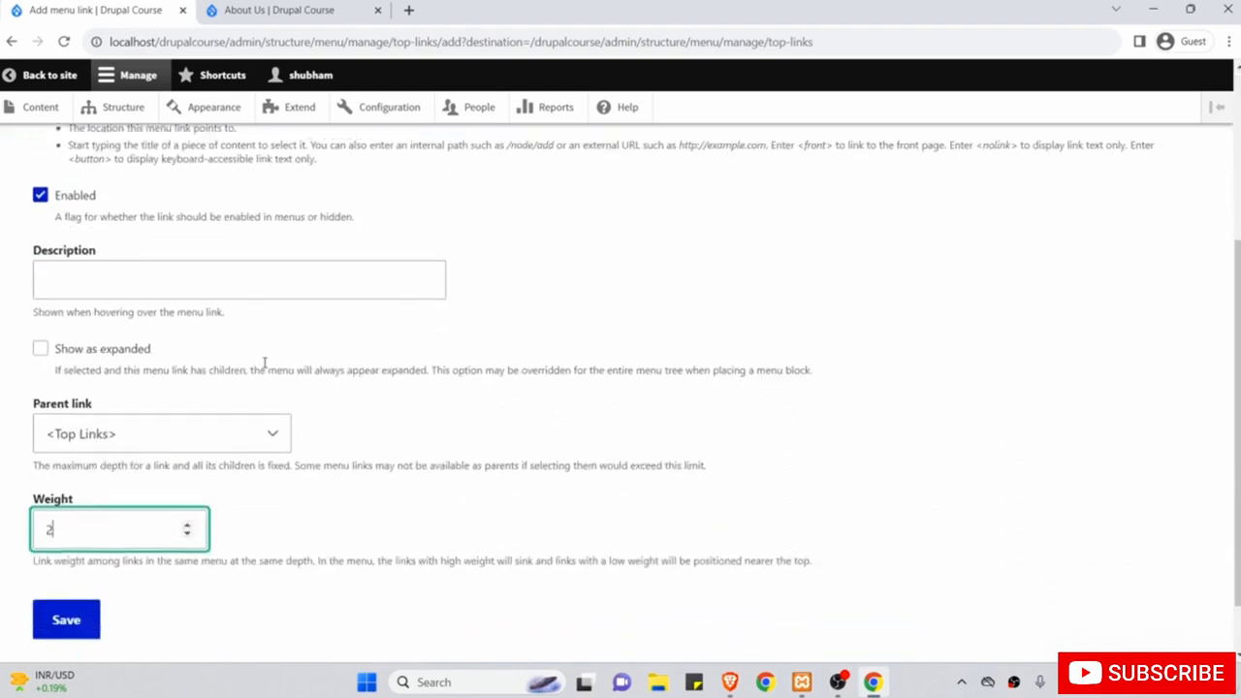
Save the Contact menu link.
left_click(70, 551)
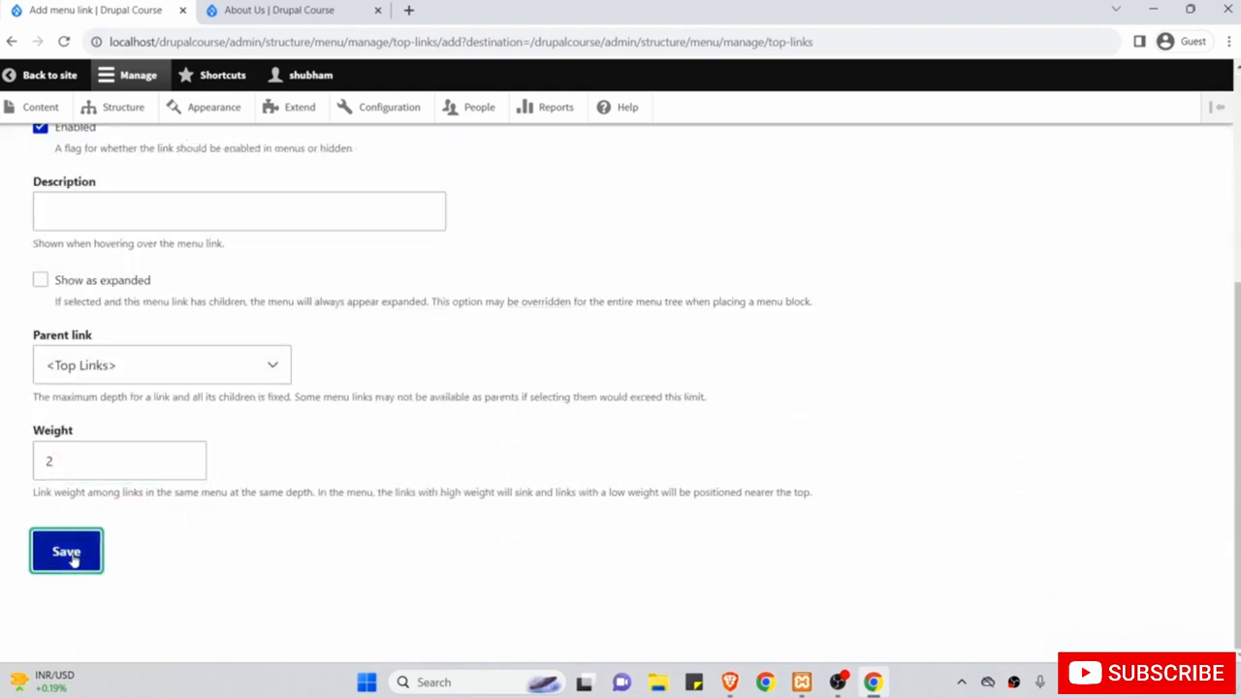
scroll(259, 511, "down", 4)
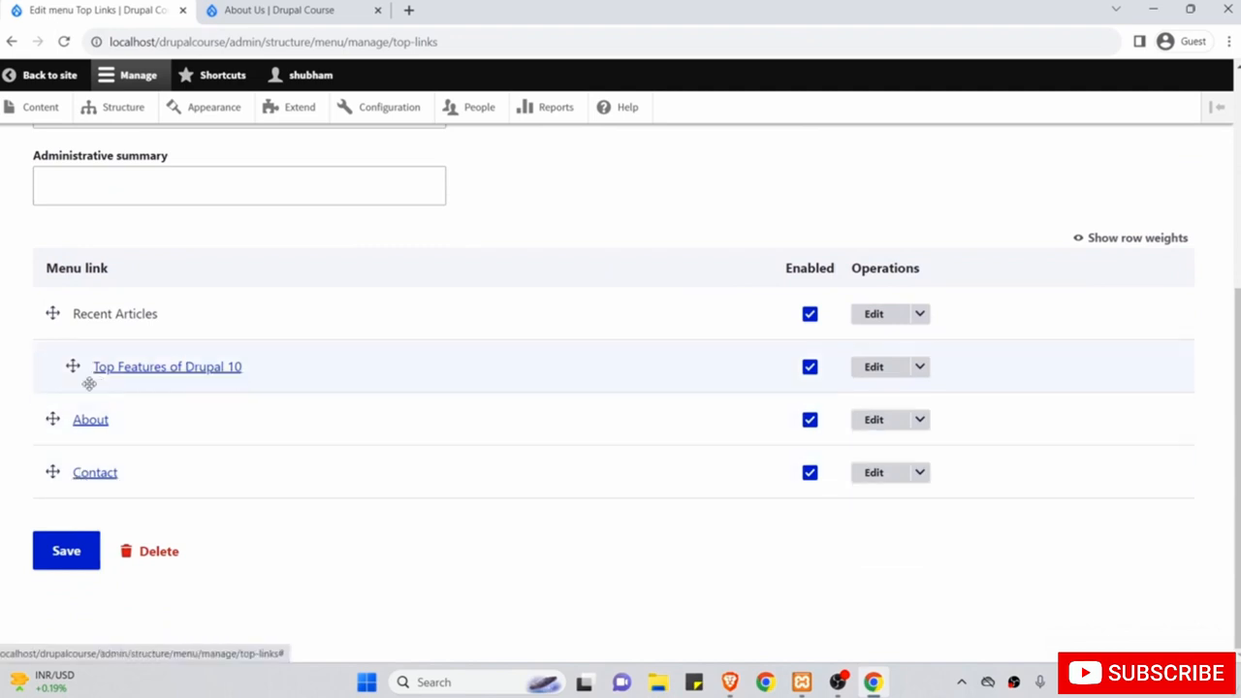
scroll(327, 341, "up", 2)
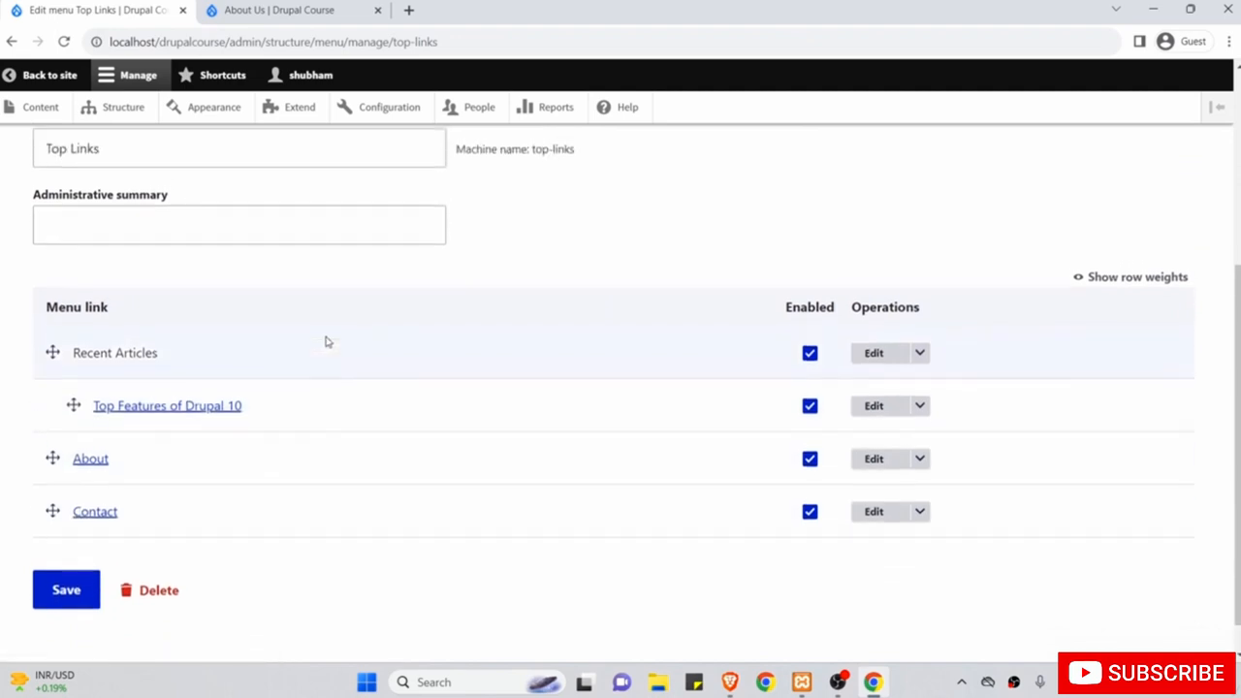
Give the Top Links menu the administrative summary 'Top links' and save the menu.
scroll(327, 341, "up", 1)
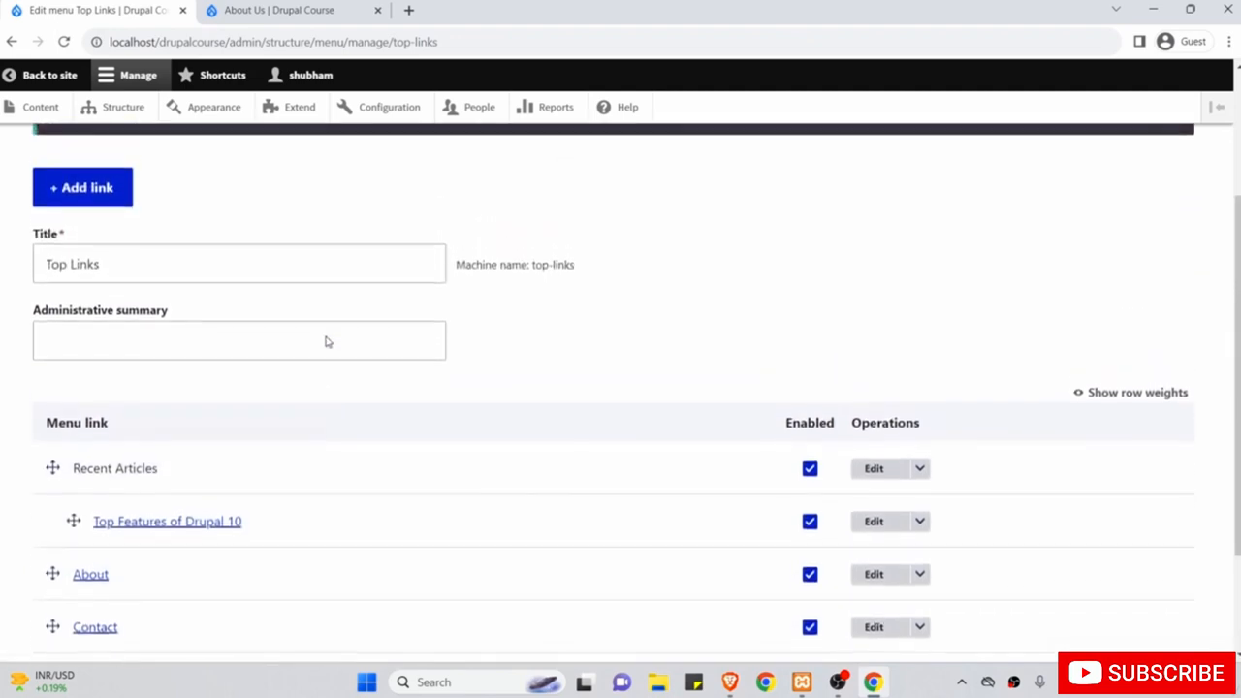
left_click(323, 338)
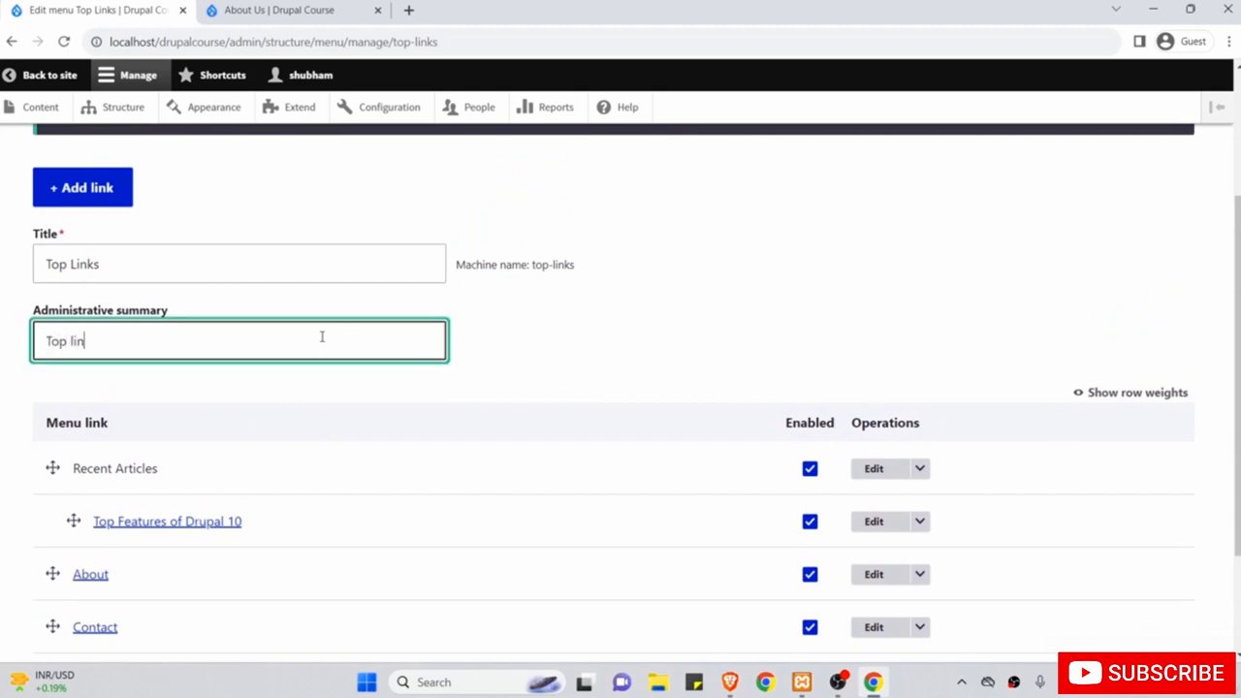
scroll(322, 336, "down", 2)
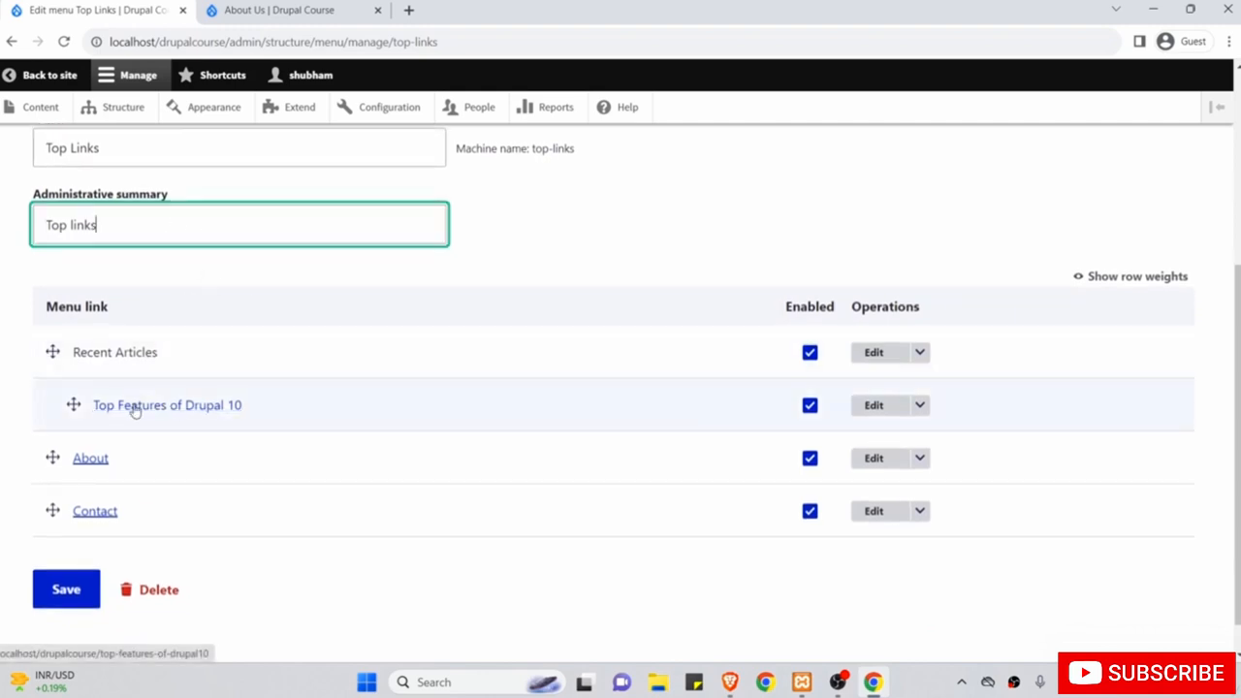
left_click(66, 591)
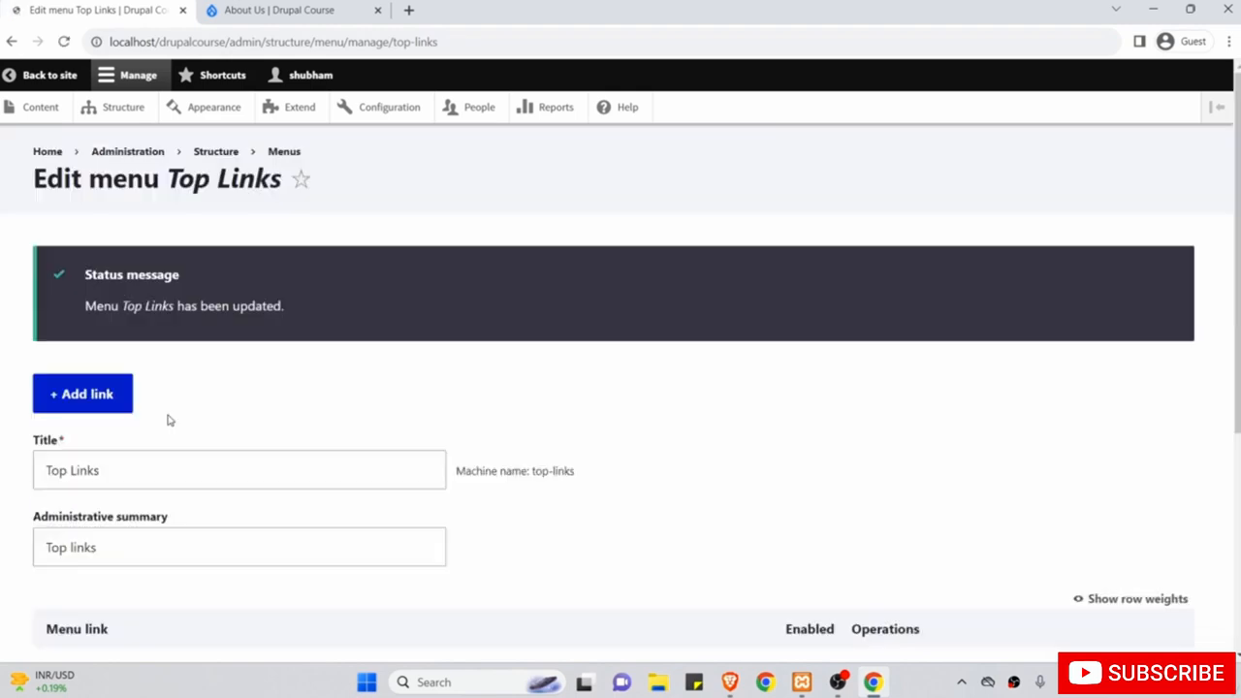
scroll(170, 420, "down", 2)
scroll(170, 420, "up", 2)
Return to the Menus list and check the Top Links entry.
left_click(282, 153)
scroll(272, 360, "down", 1)
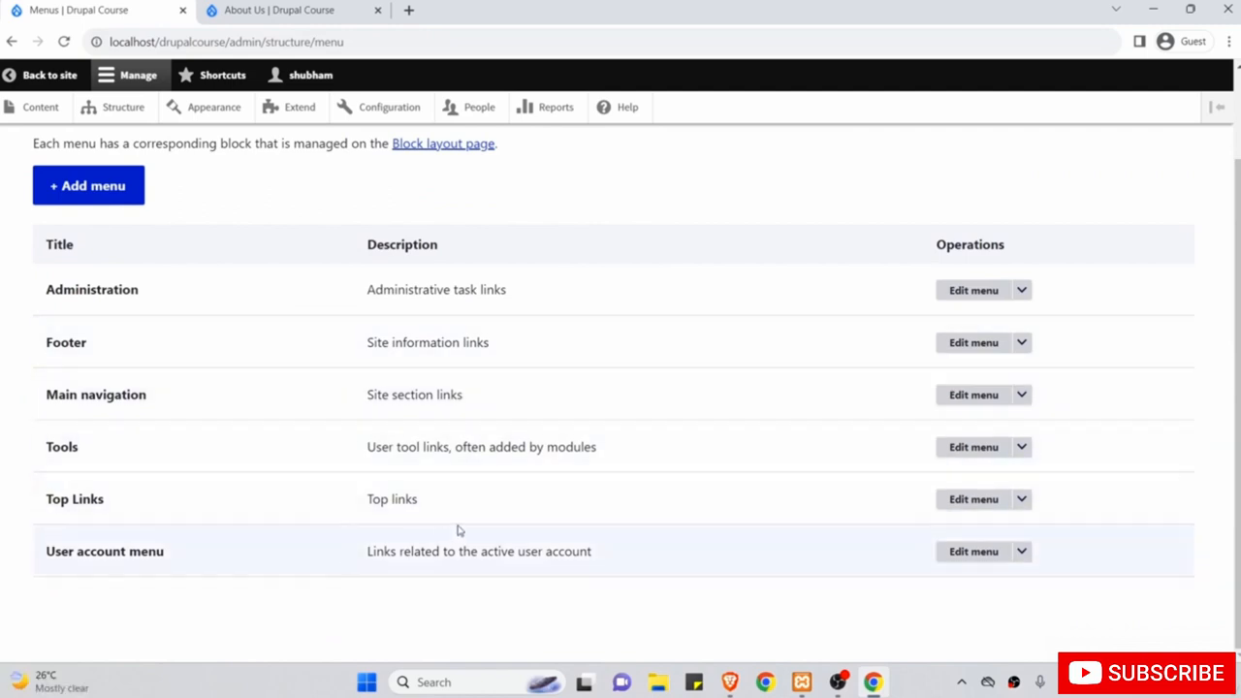
left_click_drag(446, 501, 366, 502)
scroll(366, 503, "up", 2)
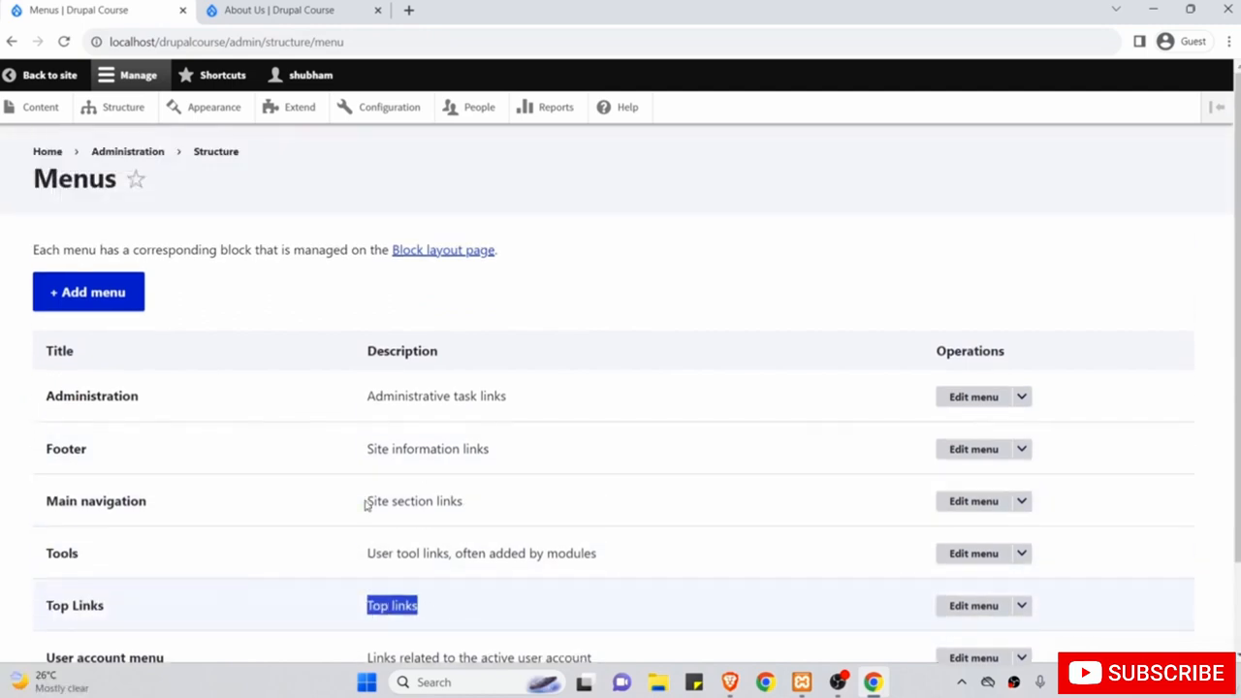
View the site's home page, then go to the Structure administration page.
left_click(284, 10)
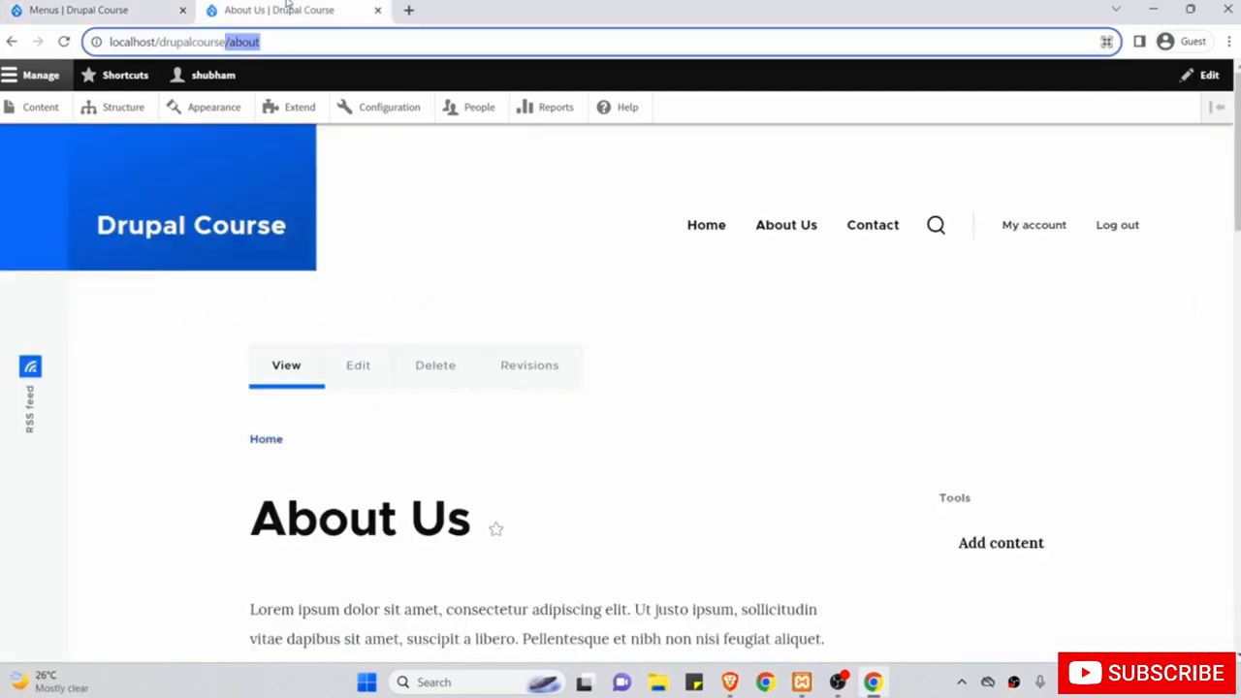
left_click(138, 237)
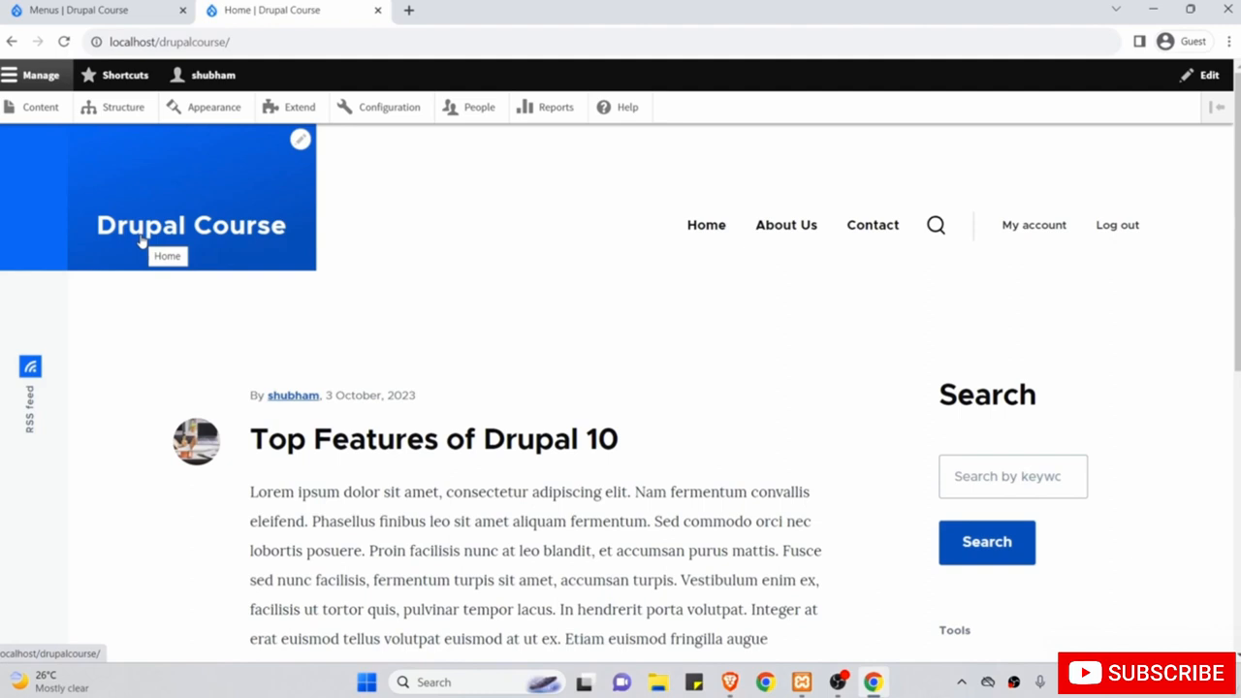
left_click(68, 9)
left_click(114, 109)
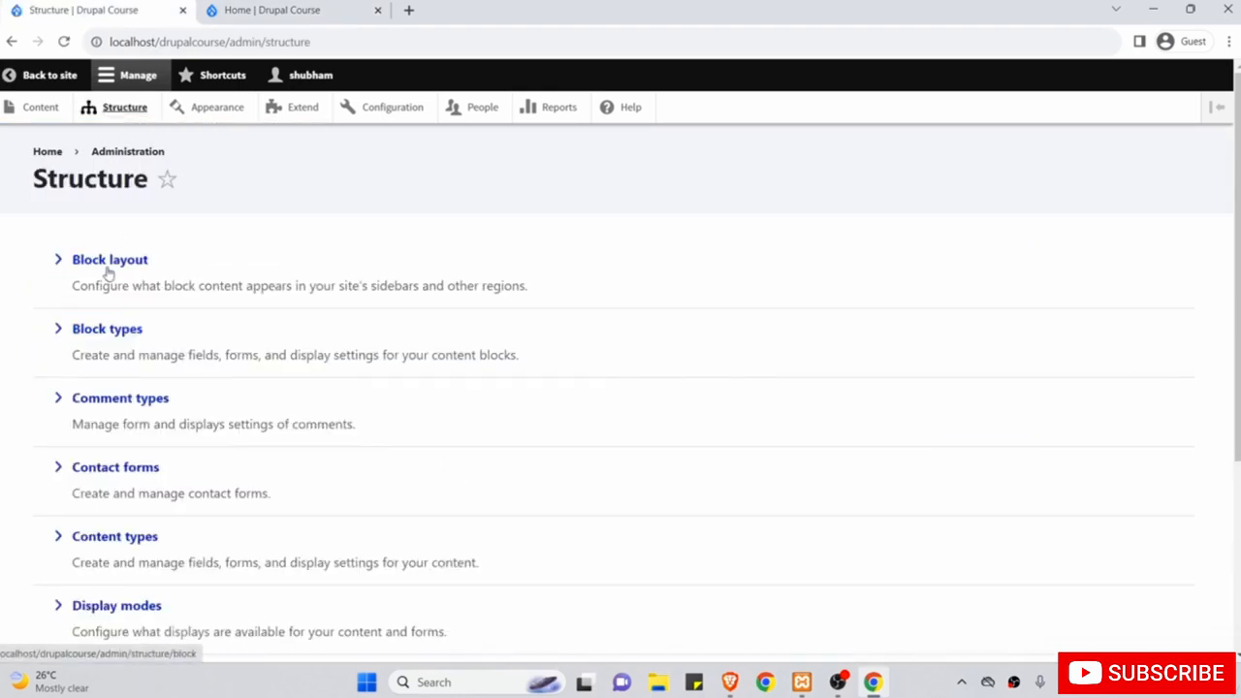
In Block layout, filter blocks by 'Top' and place and save Top Links in the Sidebar.
left_click(108, 262)
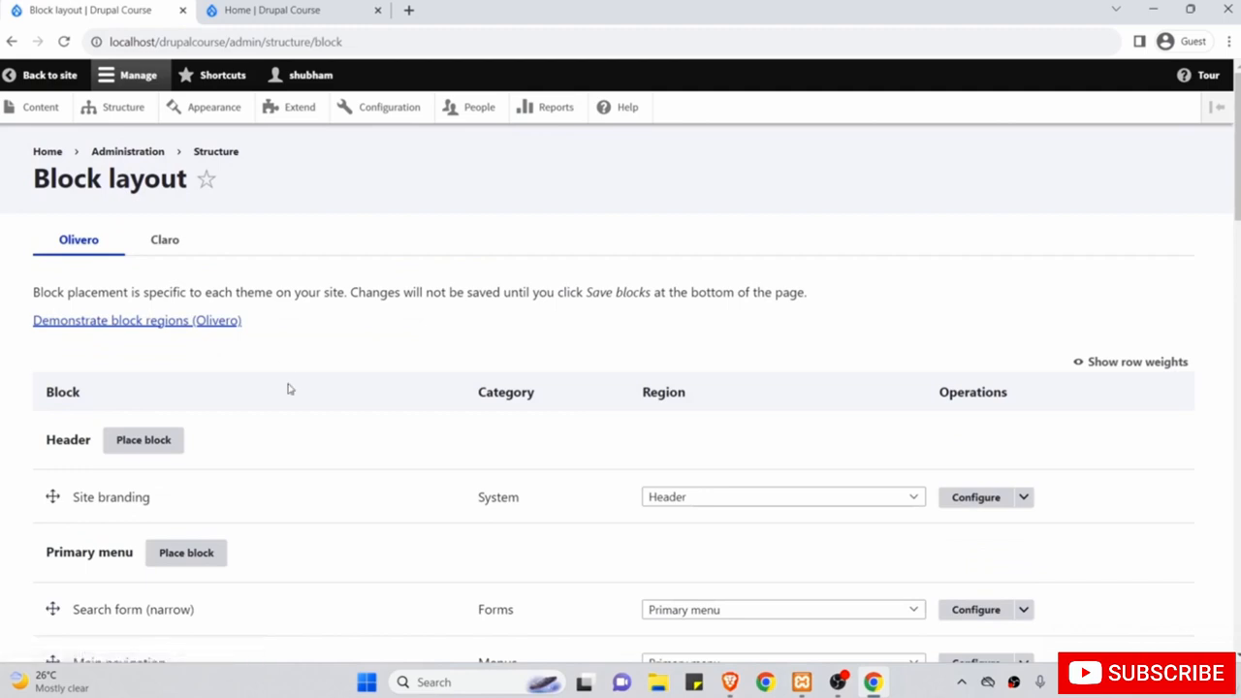
scroll(288, 387, "down", 5)
scroll(288, 388, "down", 9)
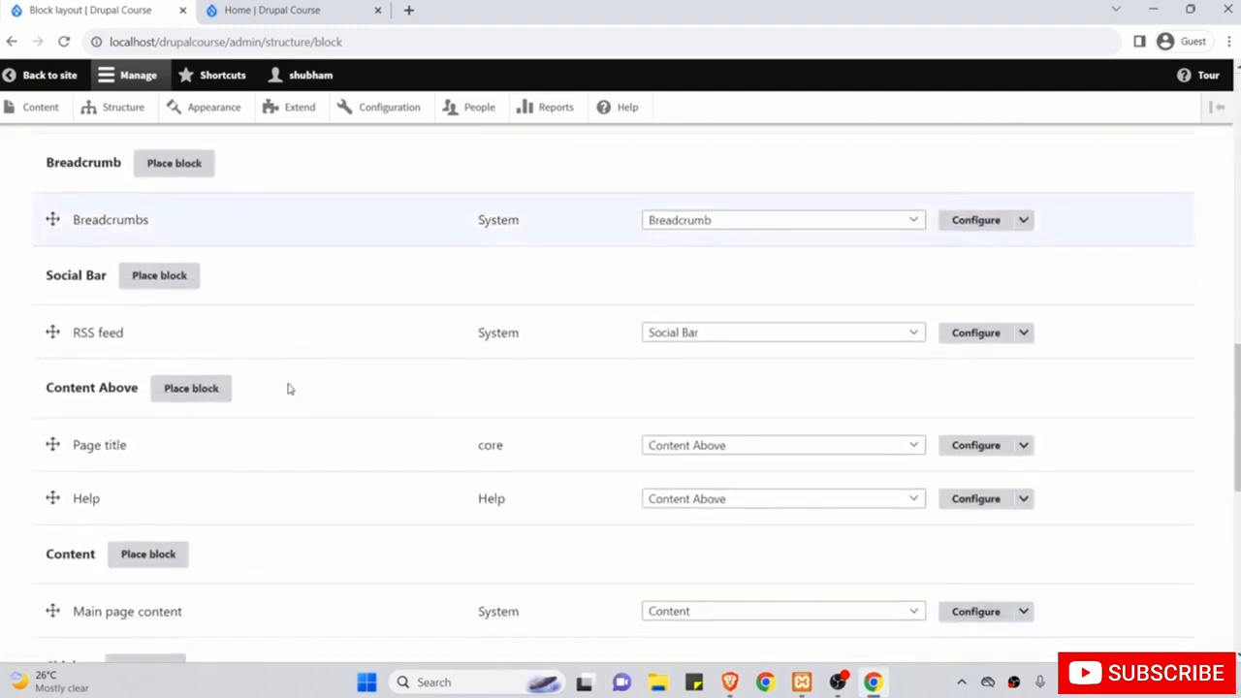
scroll(276, 388, "down", 2)
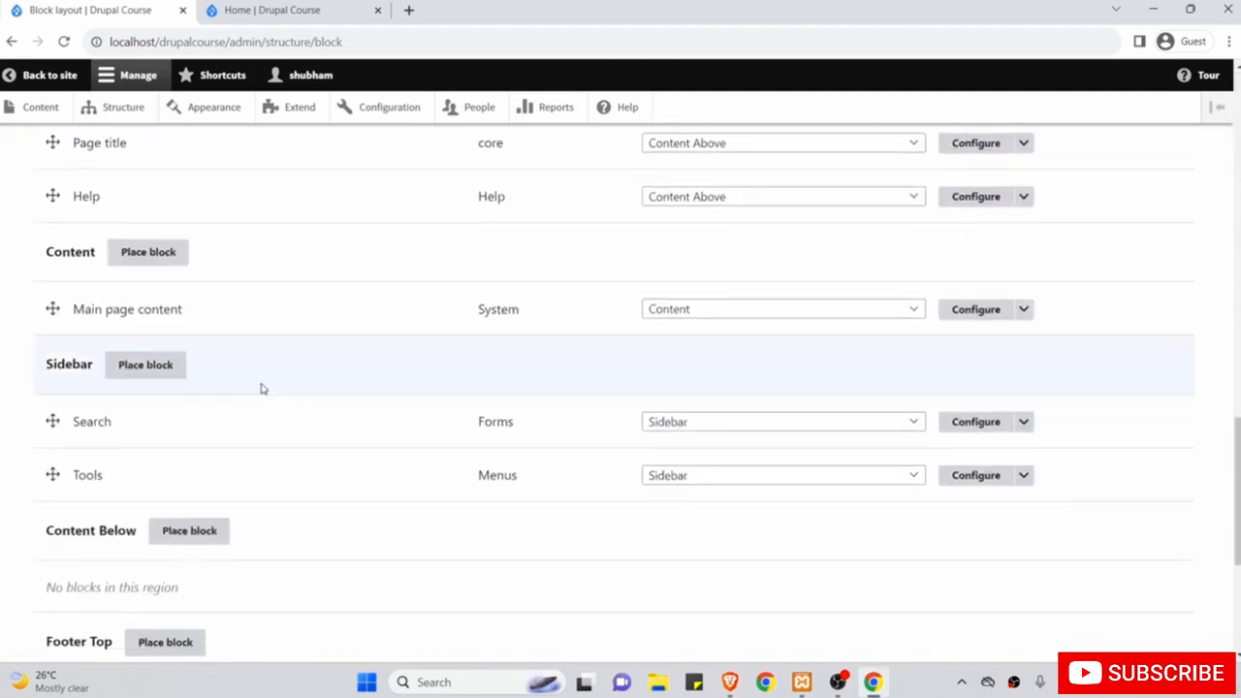
left_click(157, 367)
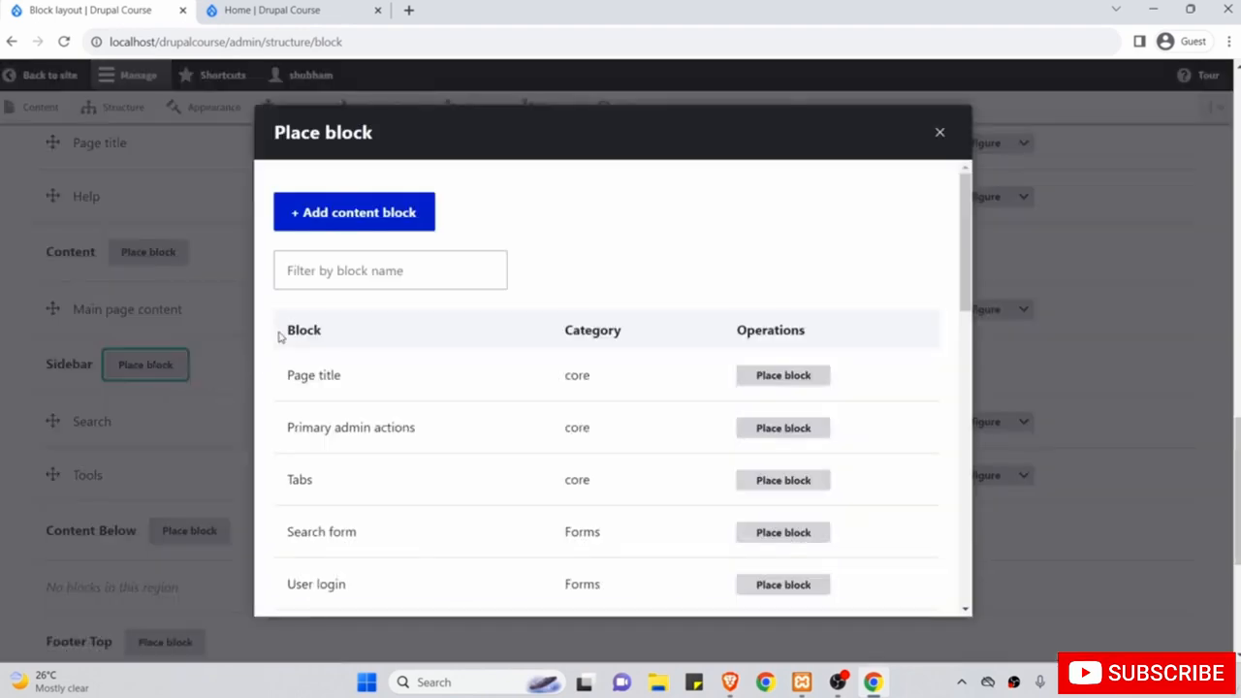
left_click(313, 273)
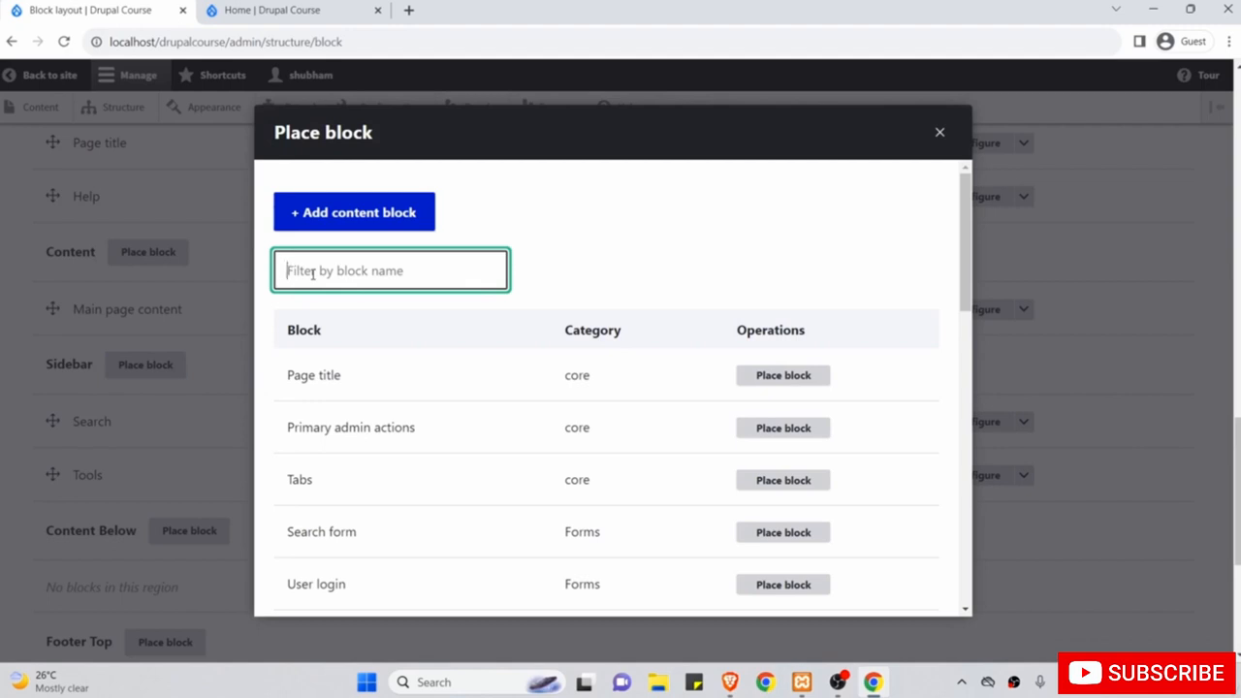
type("Top")
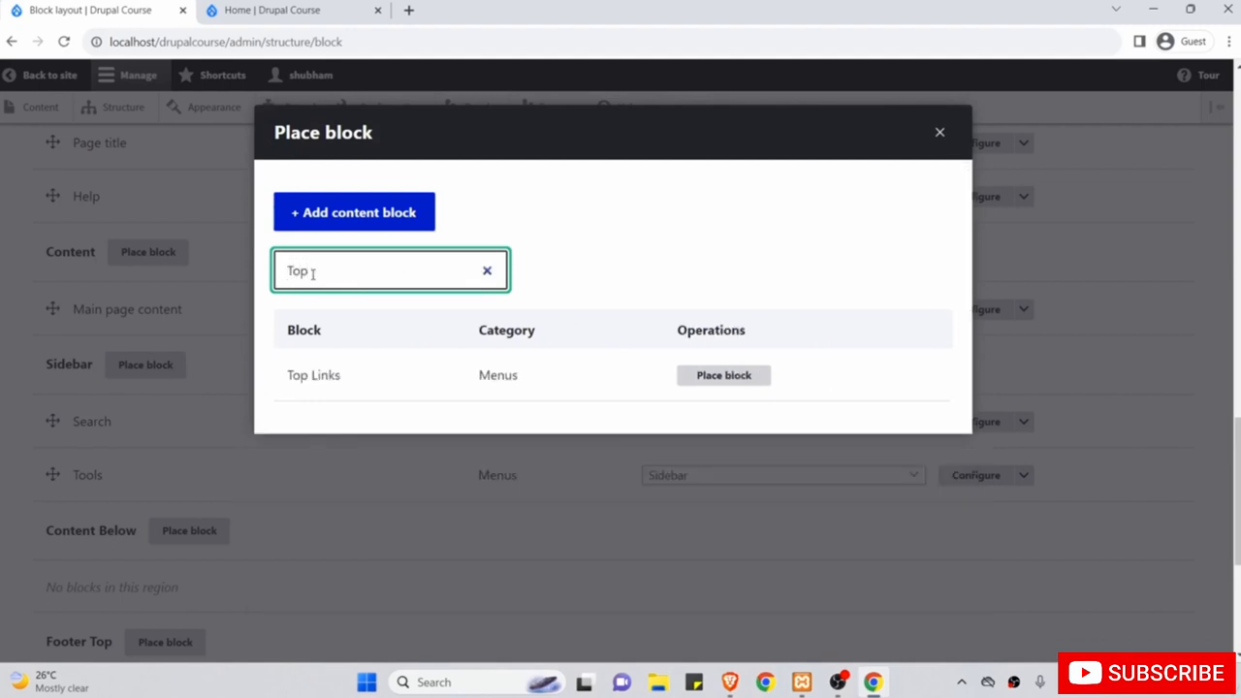
left_click(709, 379)
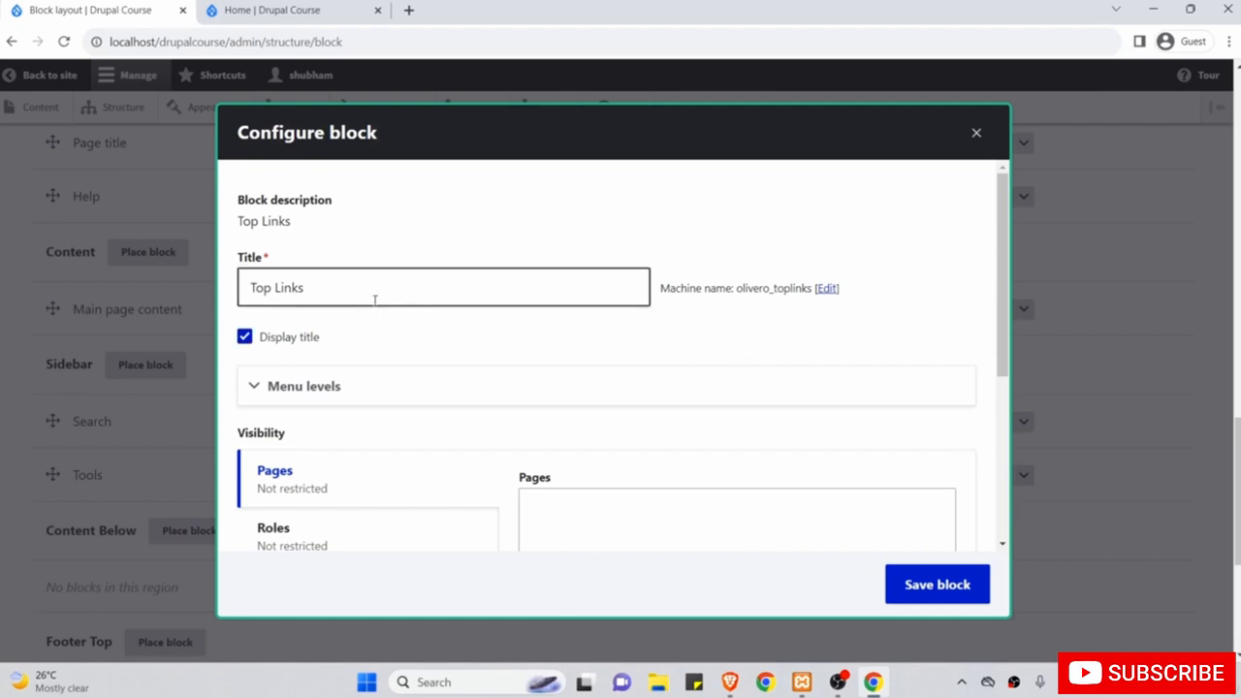
left_click_drag(366, 287, 247, 286)
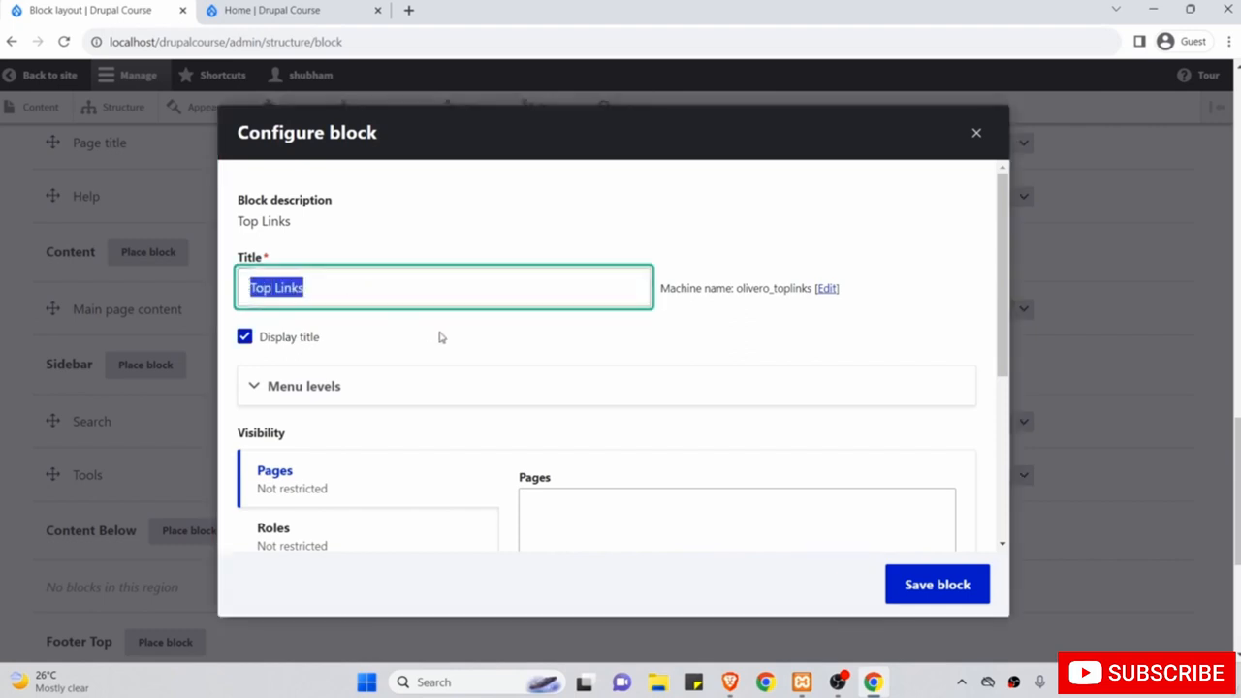
scroll(508, 385, "down", 2)
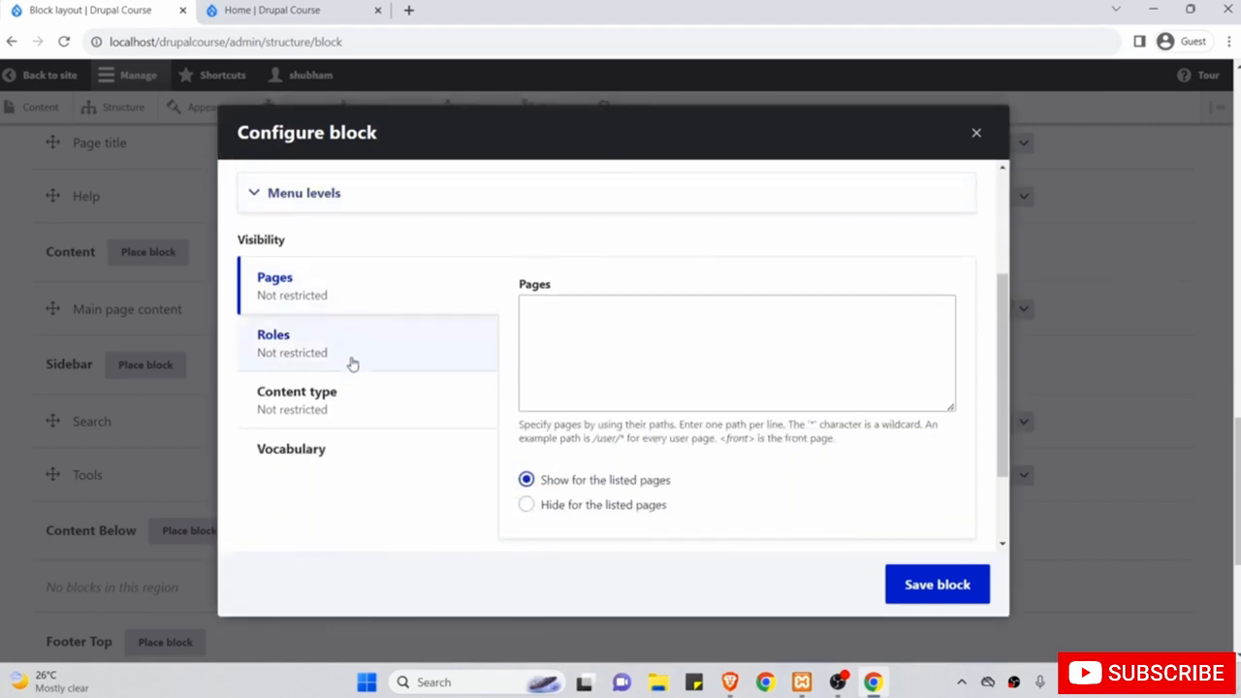
left_click(952, 587)
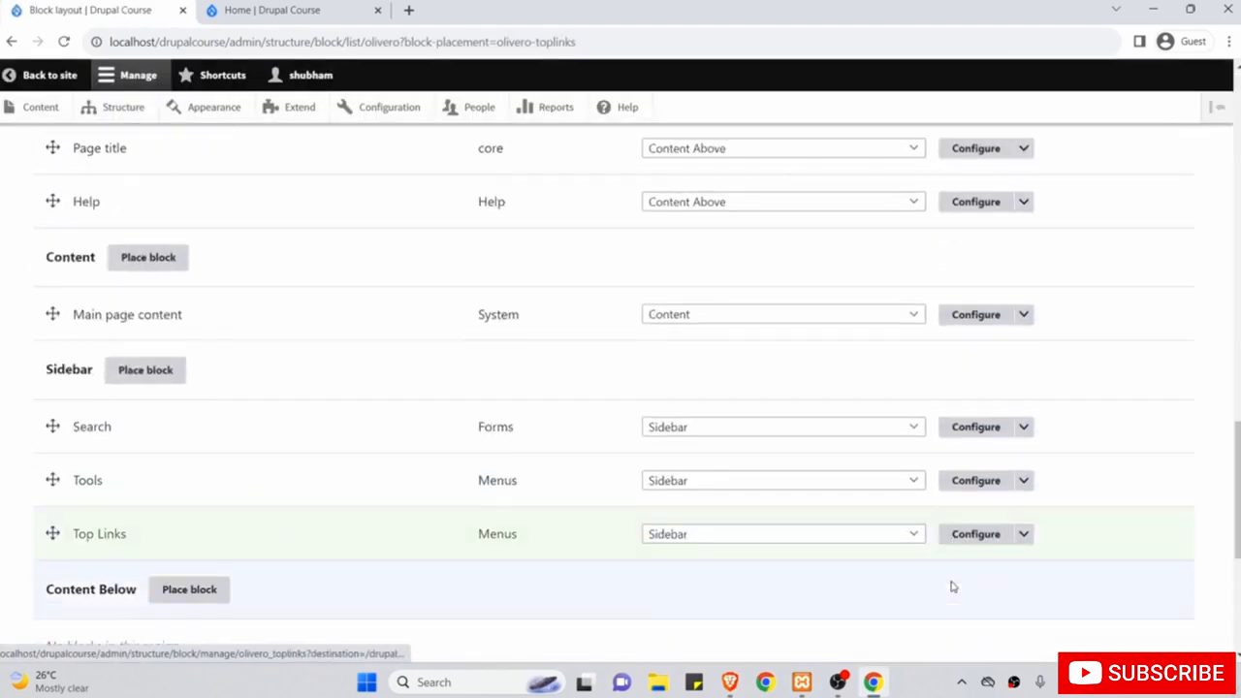
Reload the home page, check the sidebar's Top Links links, then return to Block layout.
left_click(330, 6)
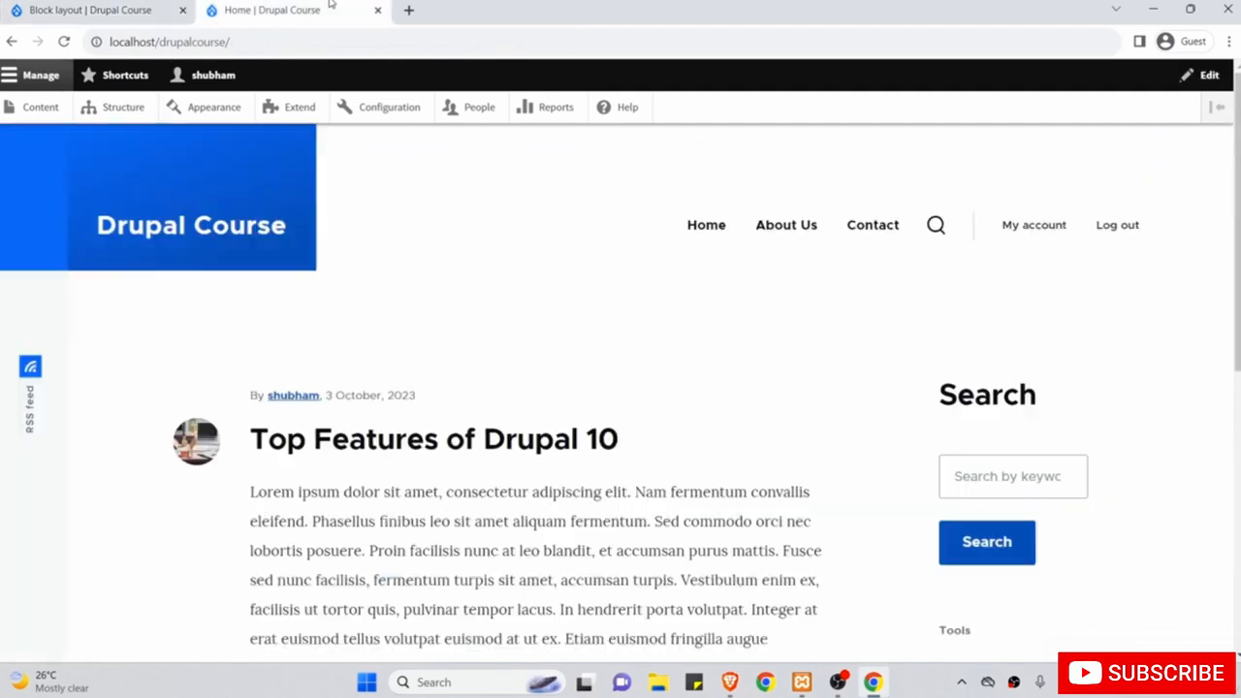
left_click(65, 44)
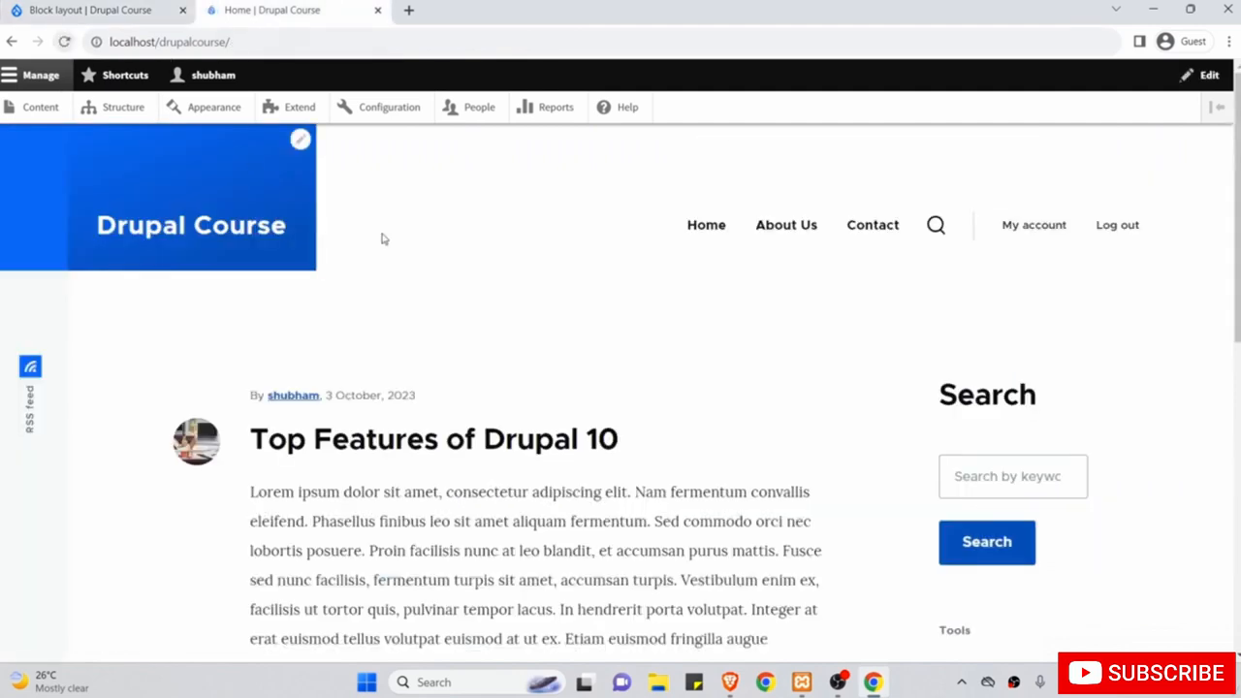
scroll(518, 341, "down", 3)
scroll(732, 499, "down", 2)
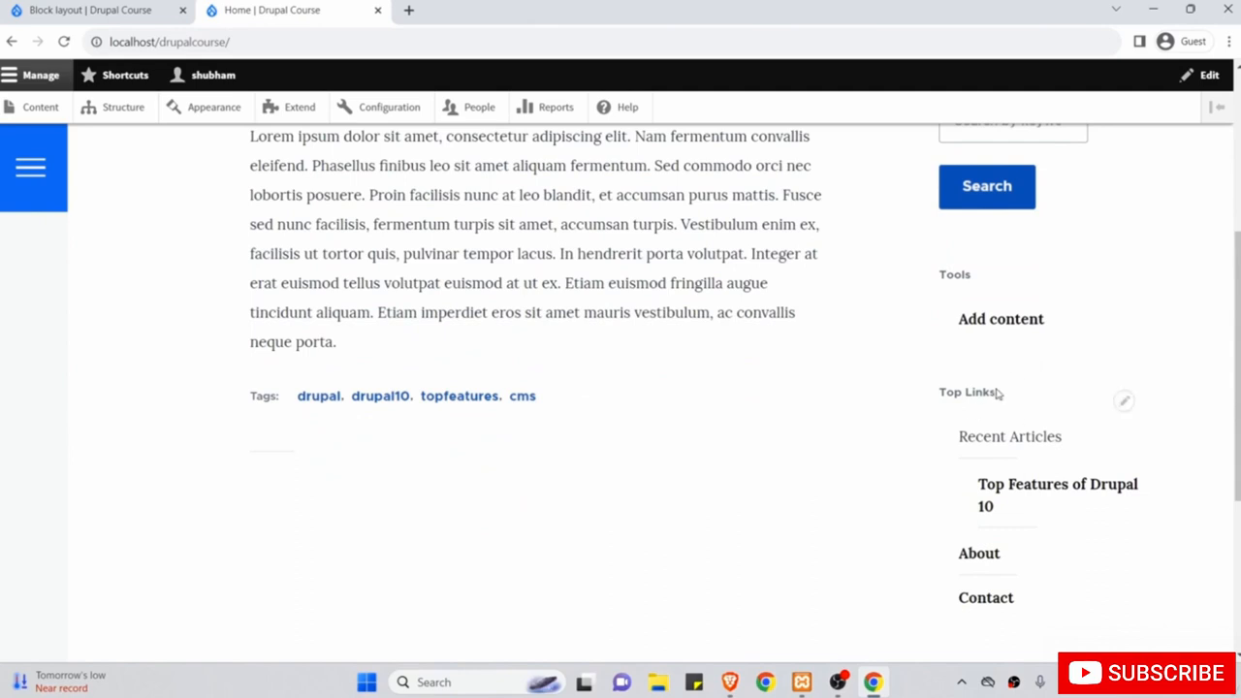
scroll(998, 393, "up", 1)
scroll(965, 412, "up", 2)
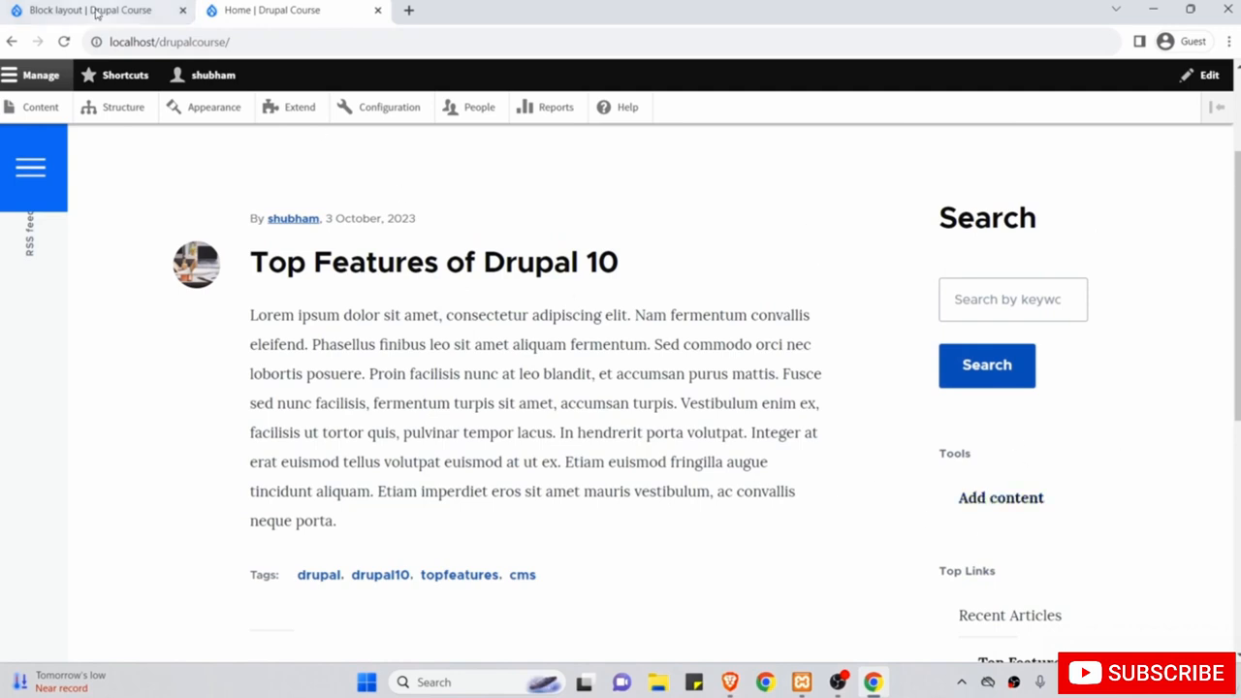
left_click(95, 11)
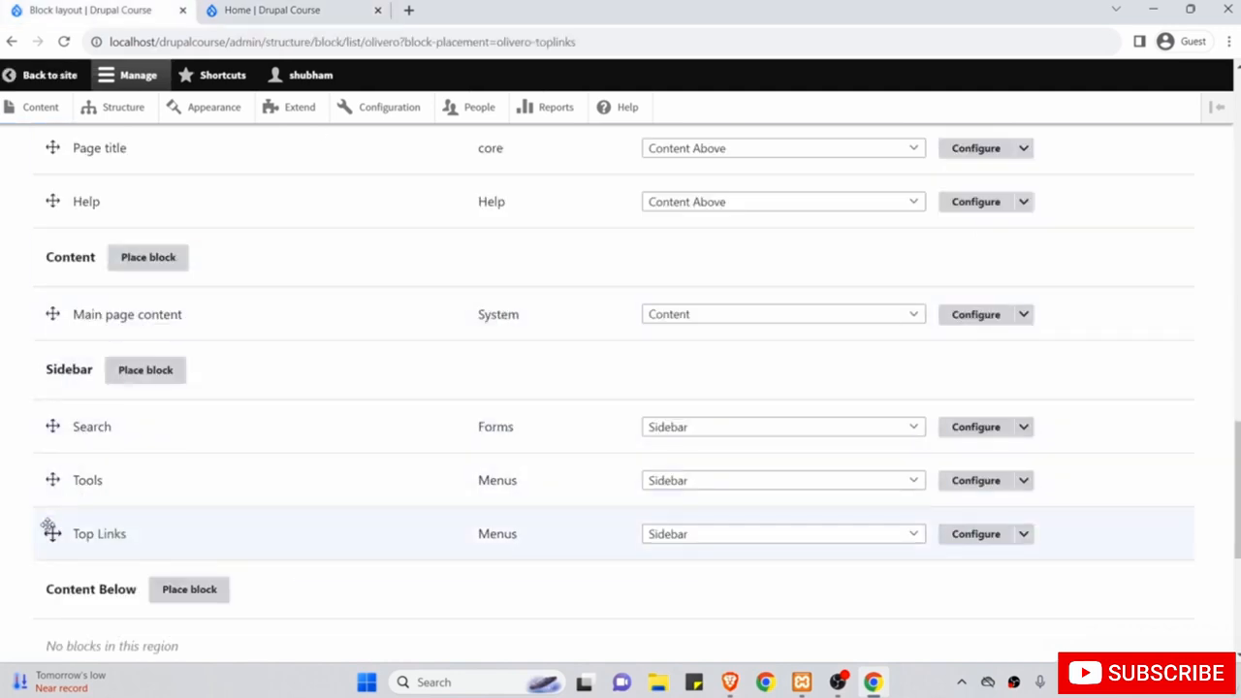
Drag Top Links above Tools in the Sidebar region and save the block order.
left_click_drag(50, 530, 49, 487)
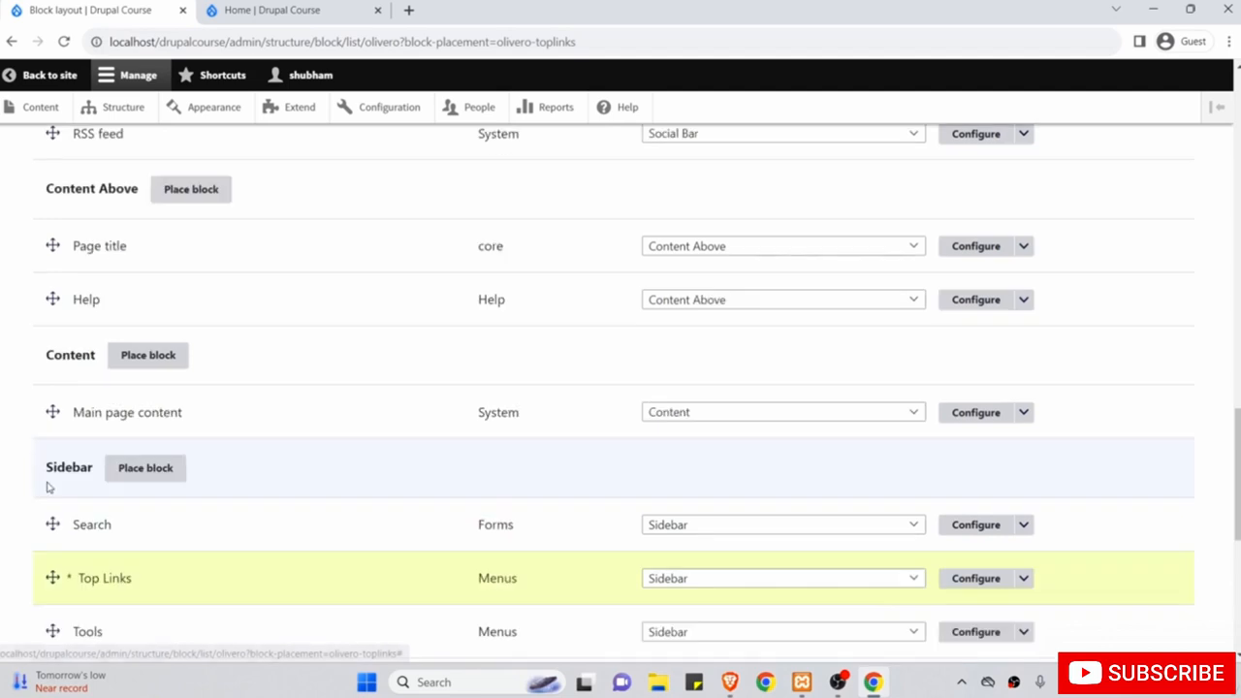
scroll(72, 526, "down", 1)
scroll(135, 585, "down", 4)
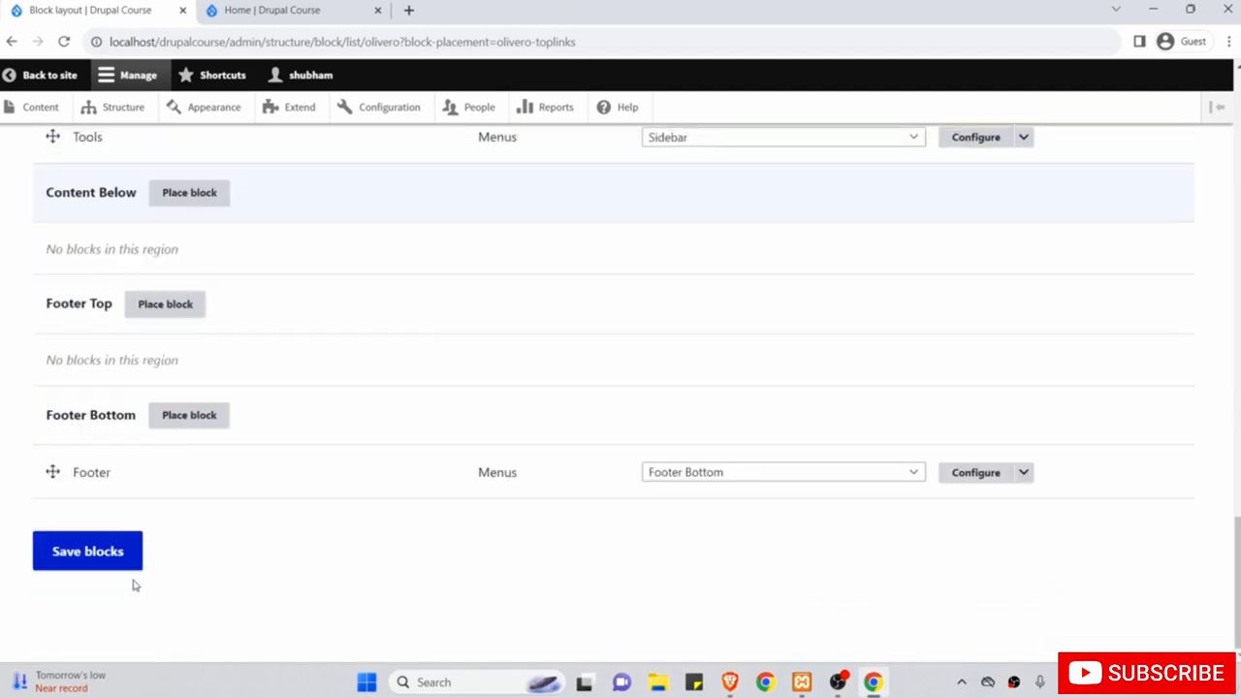
left_click(112, 556)
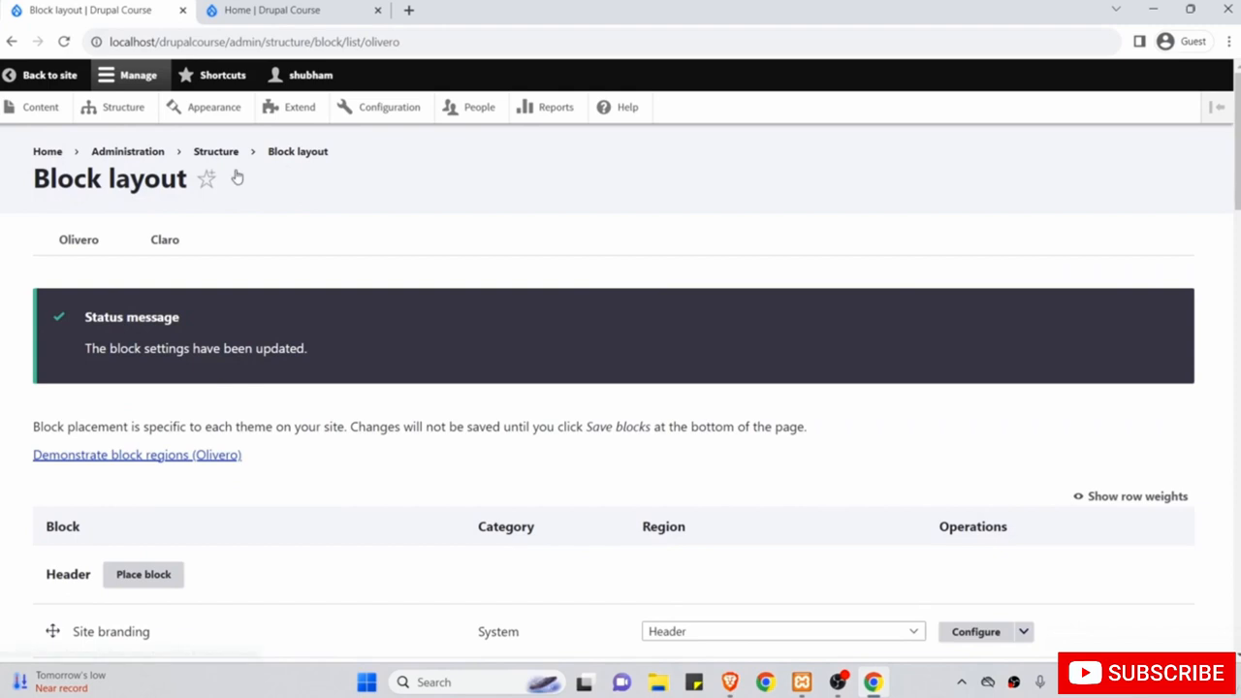
left_click(272, 10)
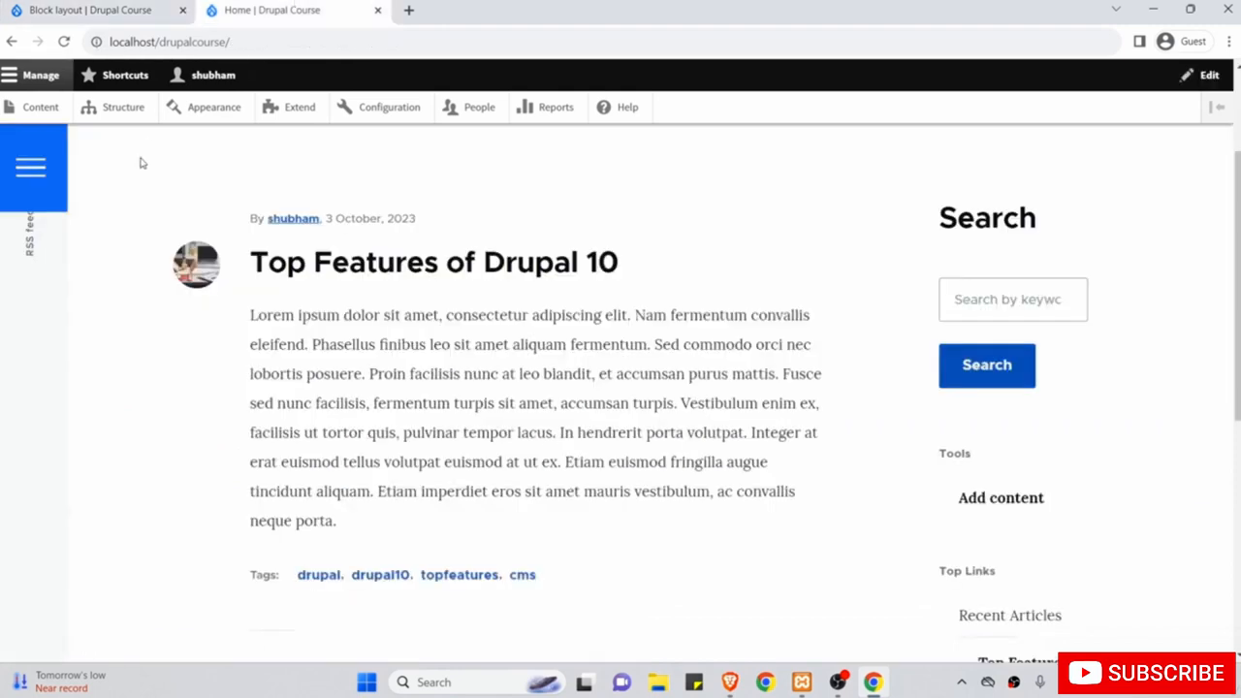
Reload the home page and confirm Top Links now appears above Tools in the sidebar.
left_click(64, 41)
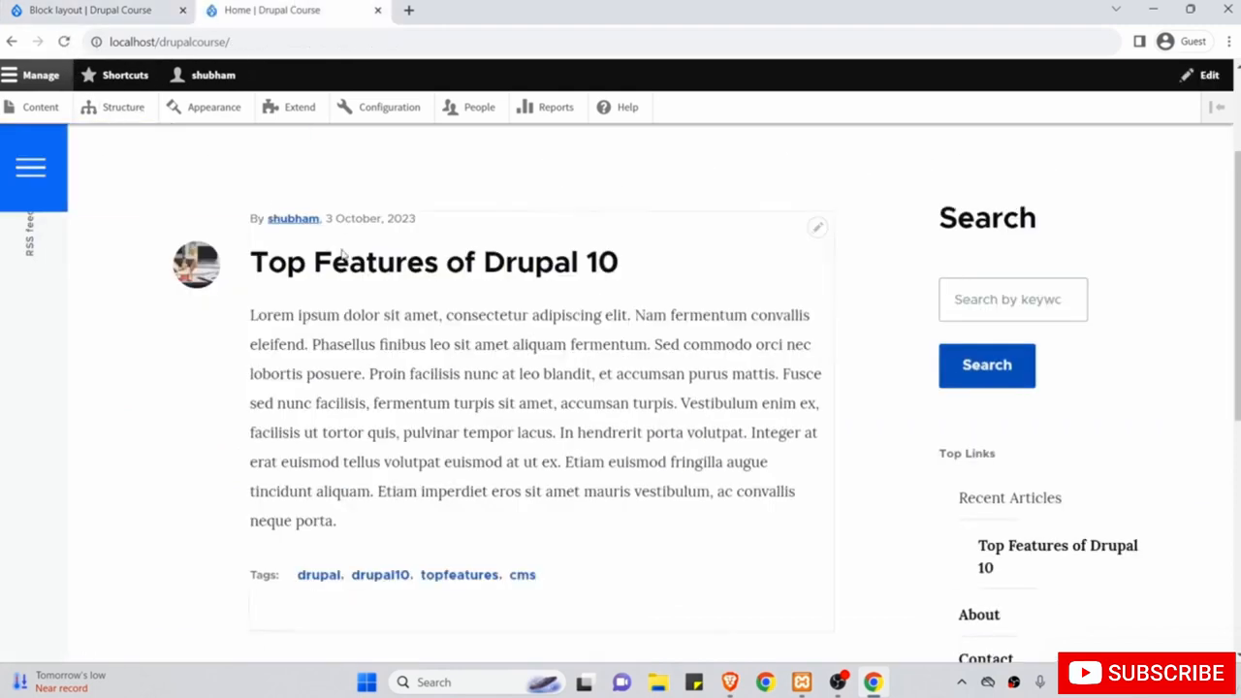
scroll(604, 430, "down", 3)
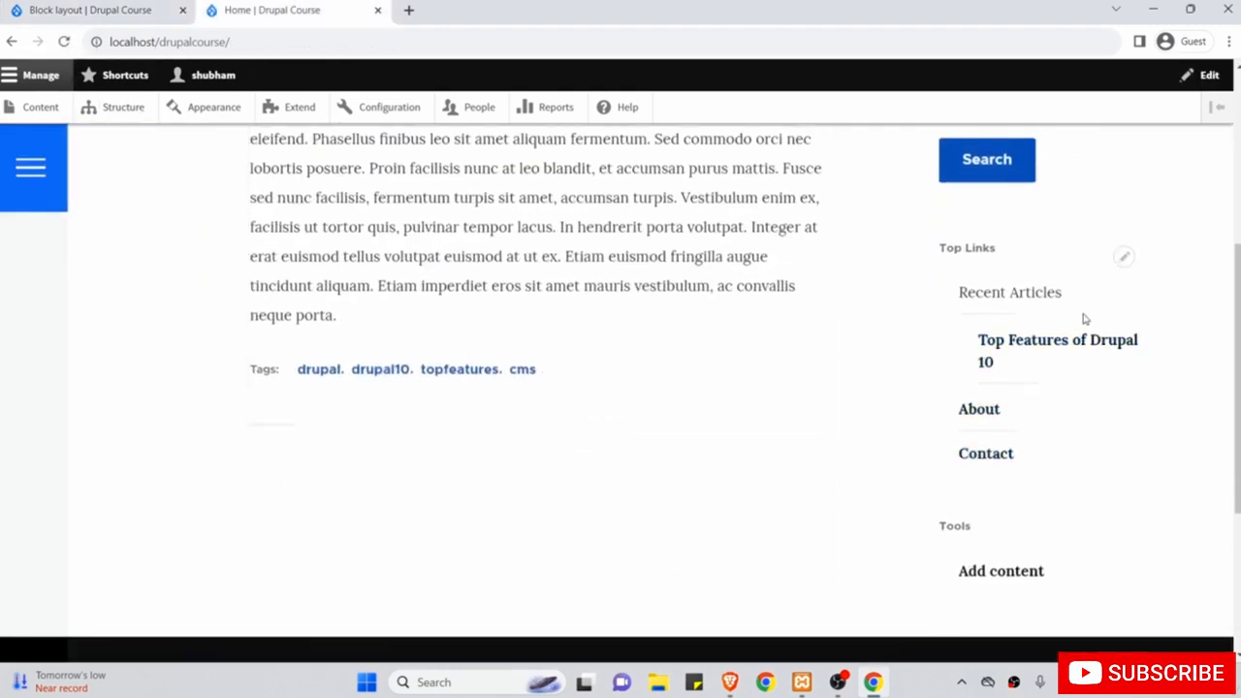
scroll(947, 306, "up", 1)
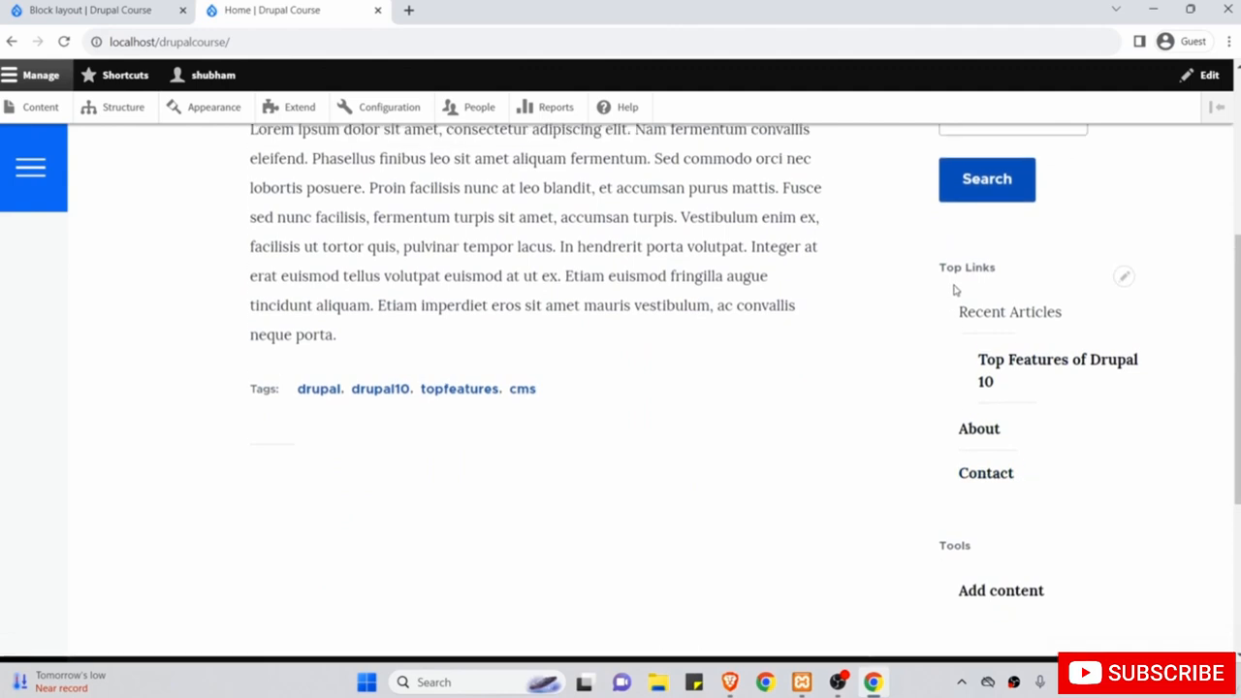
left_click_drag(960, 310, 1059, 310)
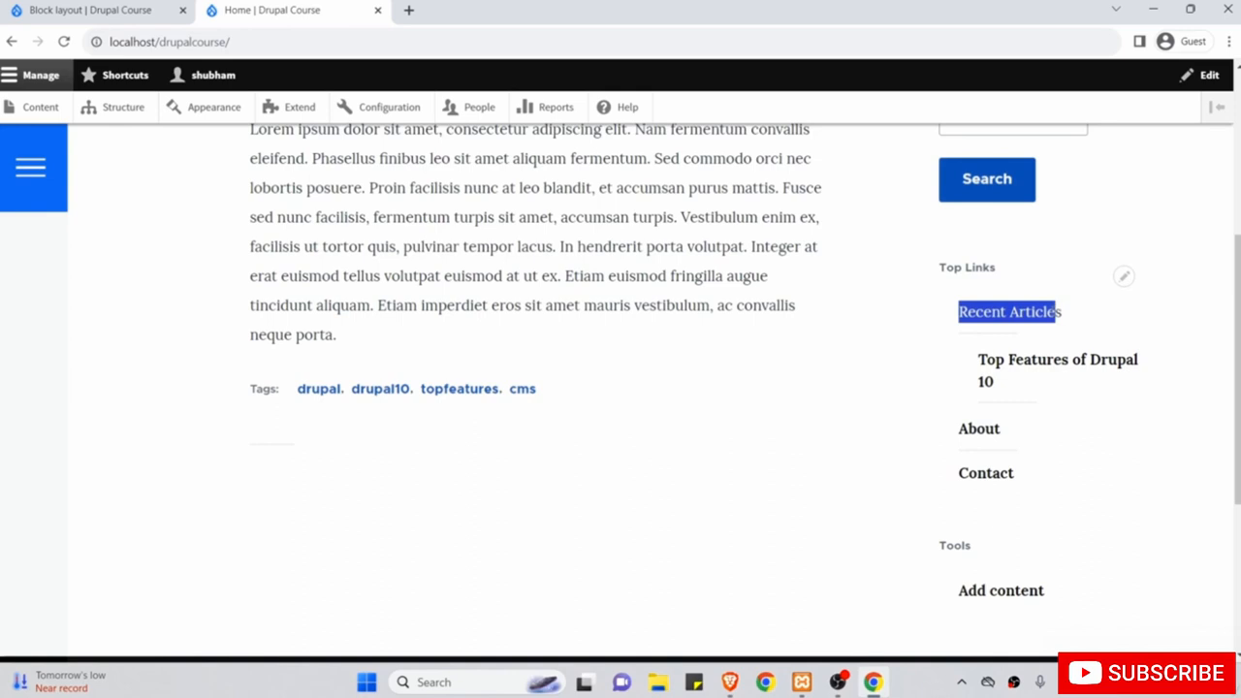
Move to the 'What is a Module?' slide and highlight the first line of its definition.
scroll(903, 475, "up", 4)
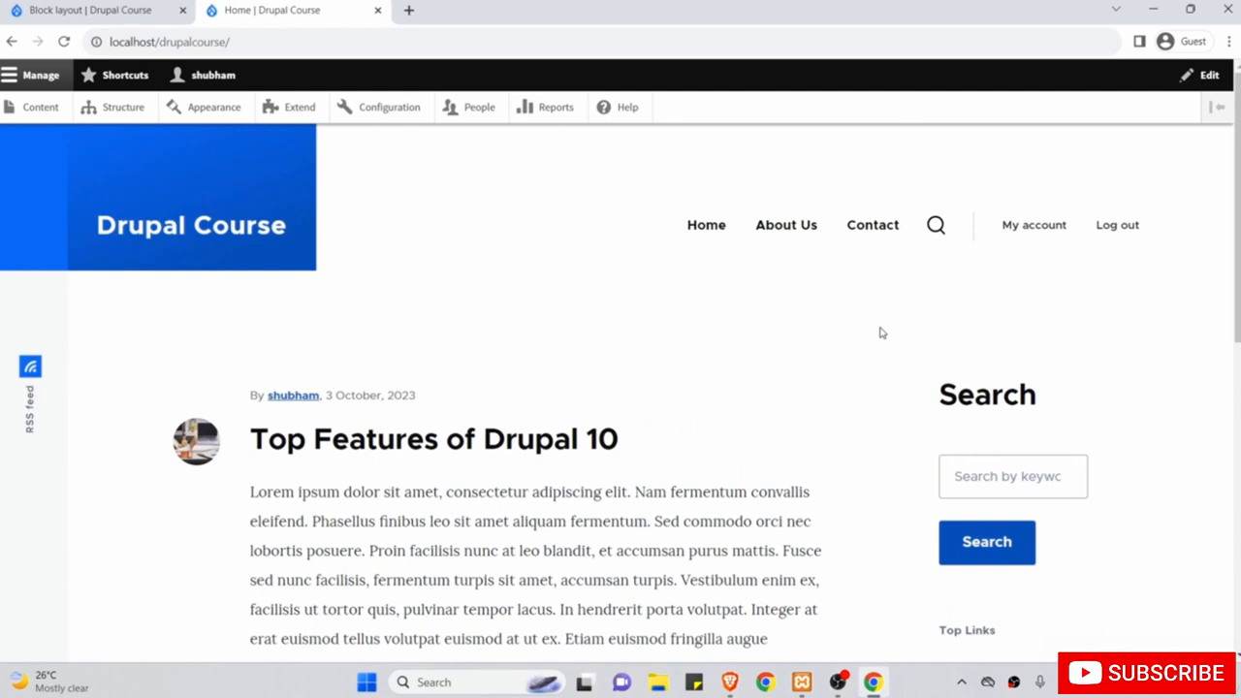
scroll(882, 332, "down", 4)
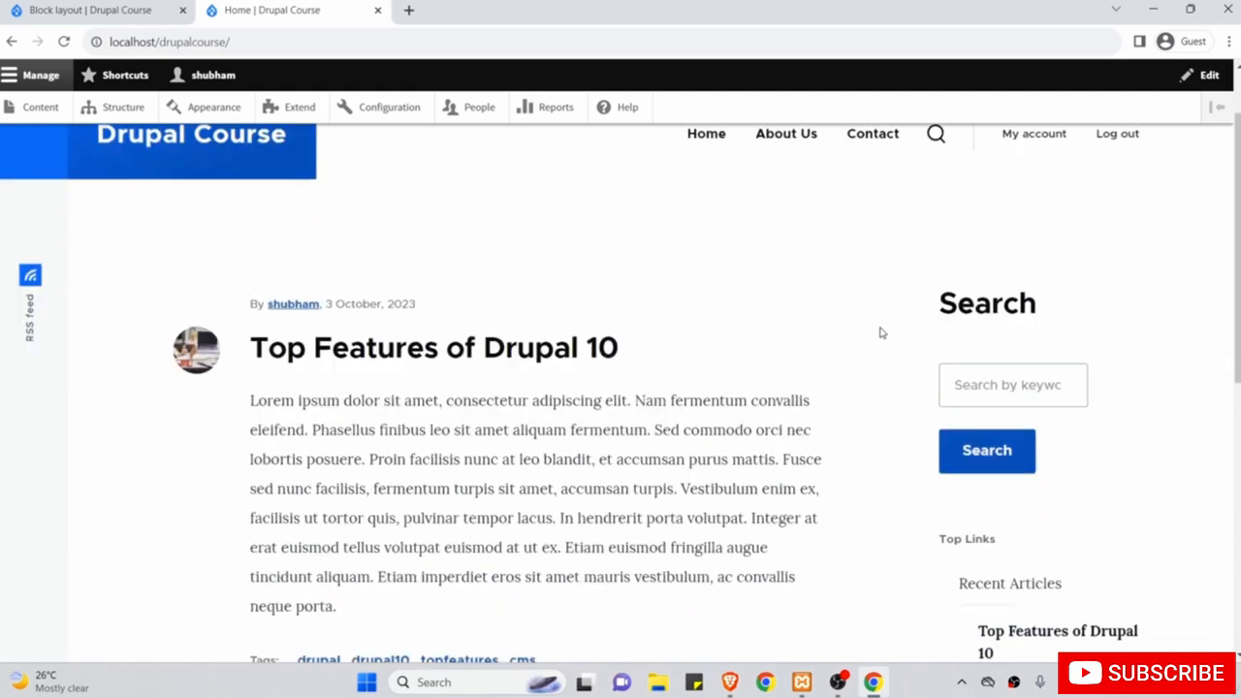
scroll(900, 446, "up", 3)
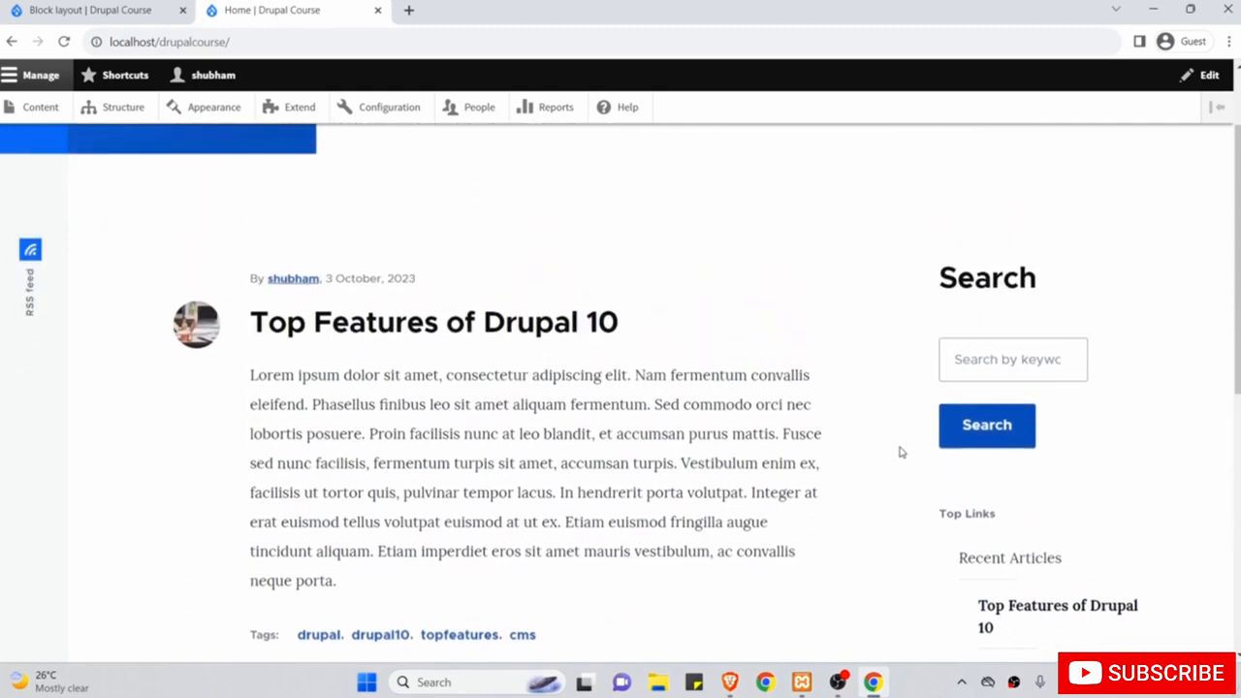
scroll(900, 452, "up", 2)
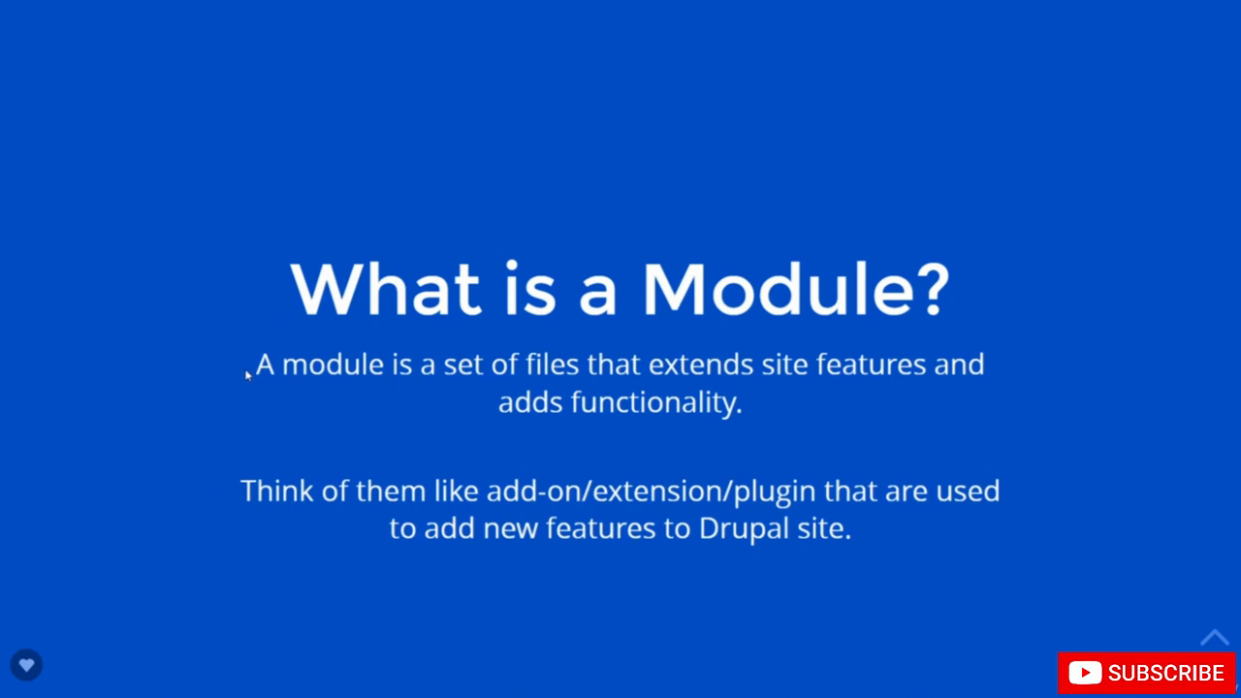
left_click_drag(255, 381, 296, 394)
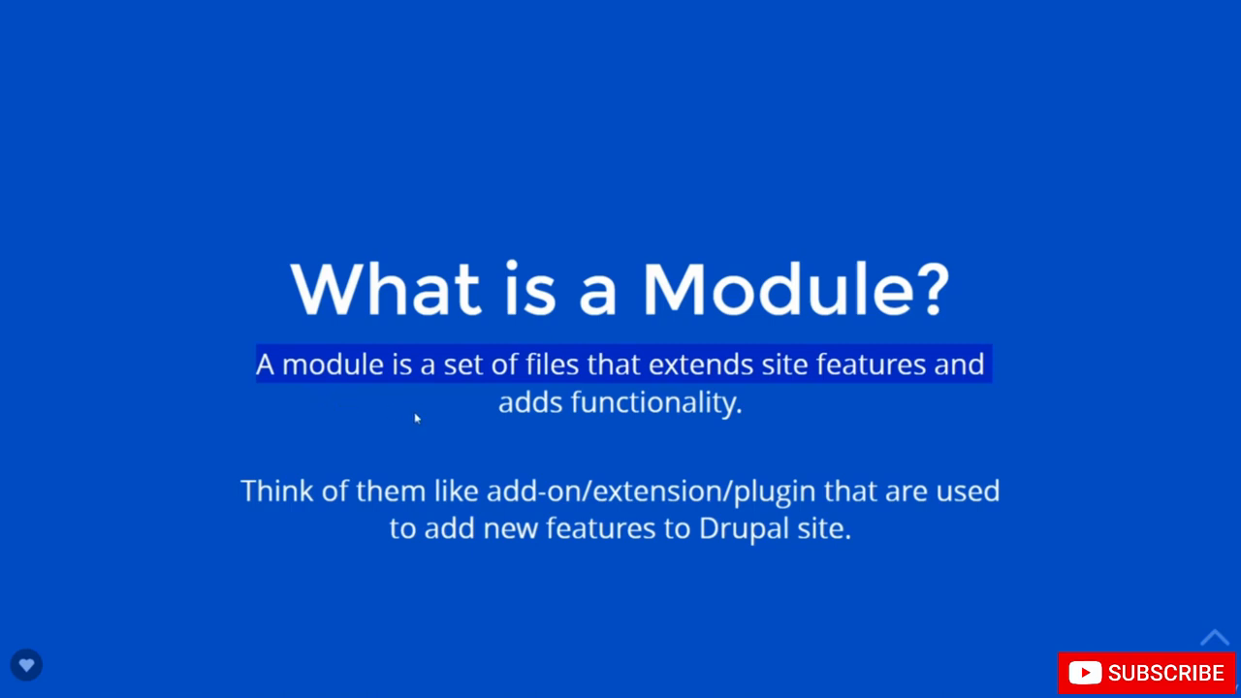
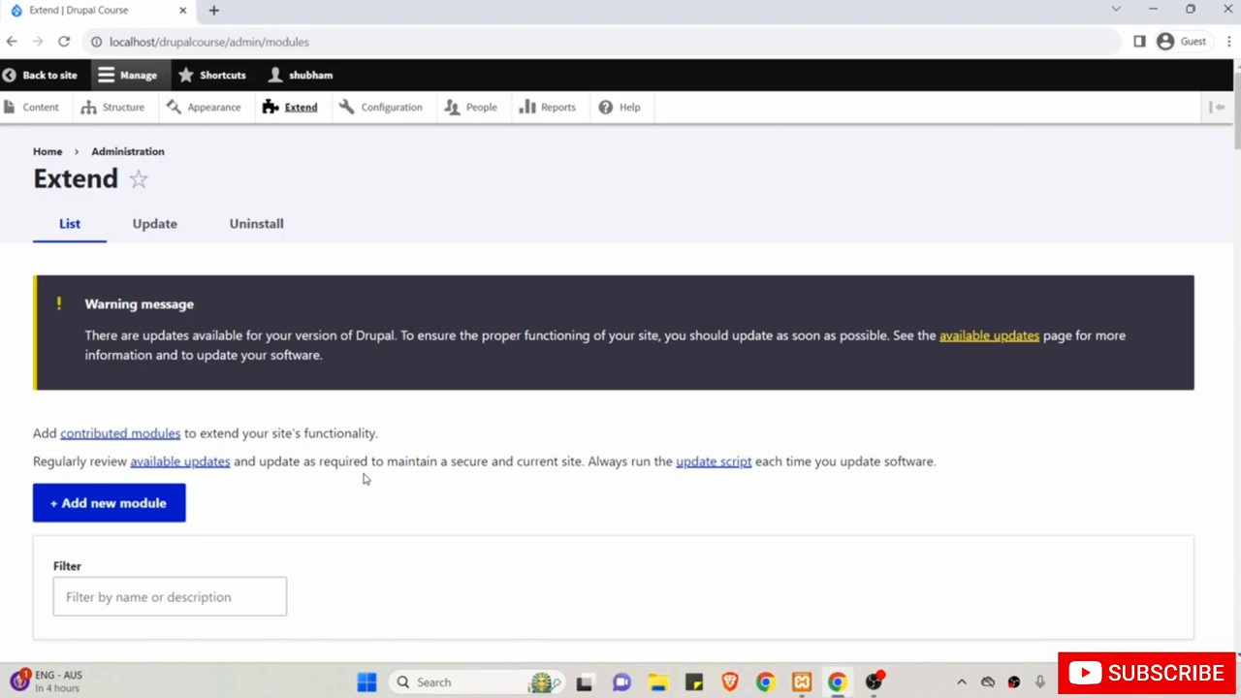
scroll(363, 478, "down", 12)
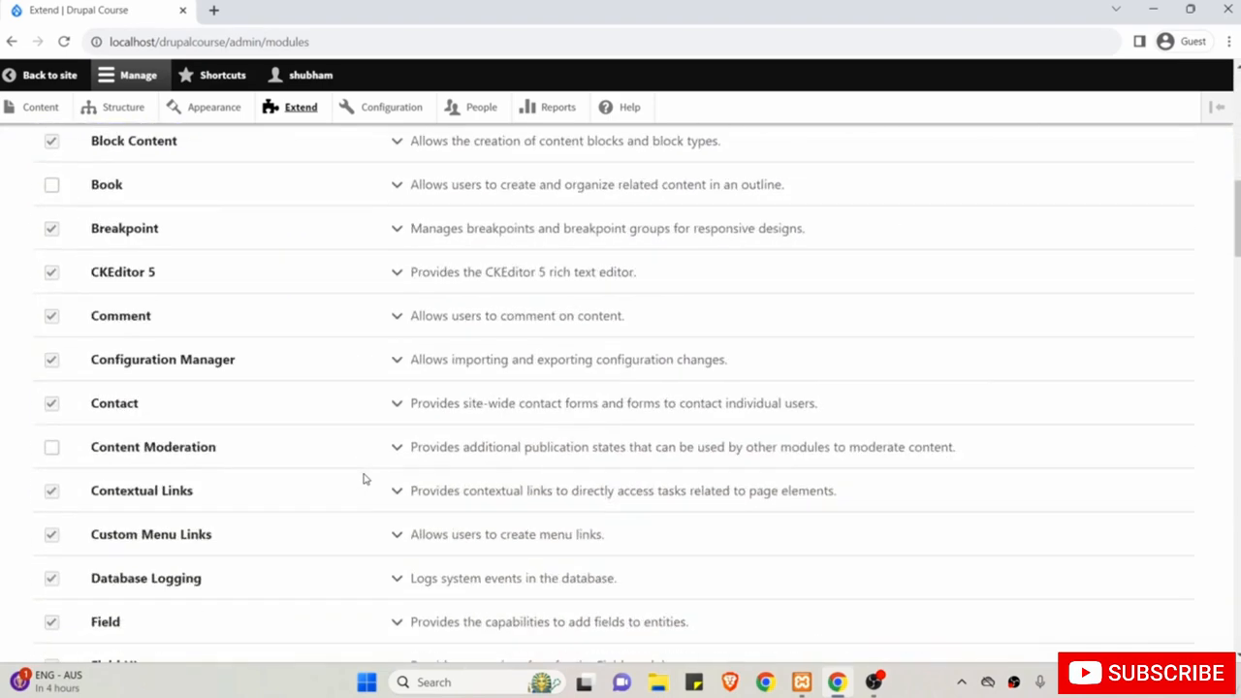
scroll(363, 478, "down", 20)
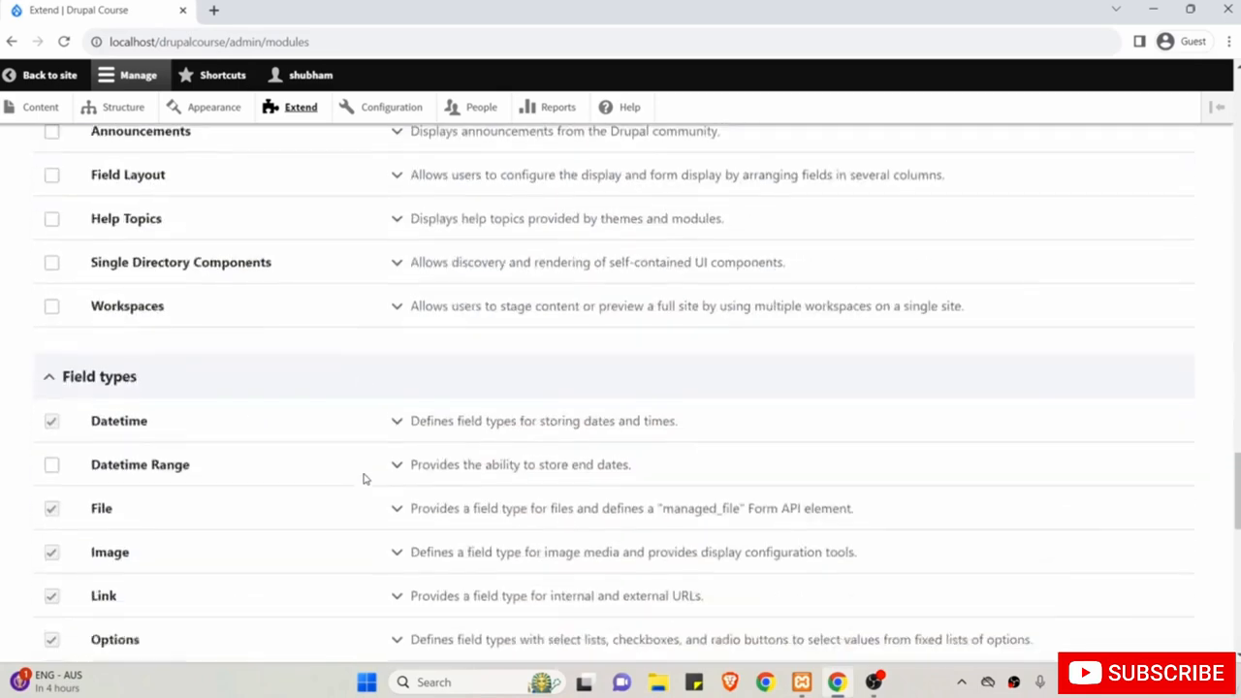
scroll(364, 478, "down", 6)
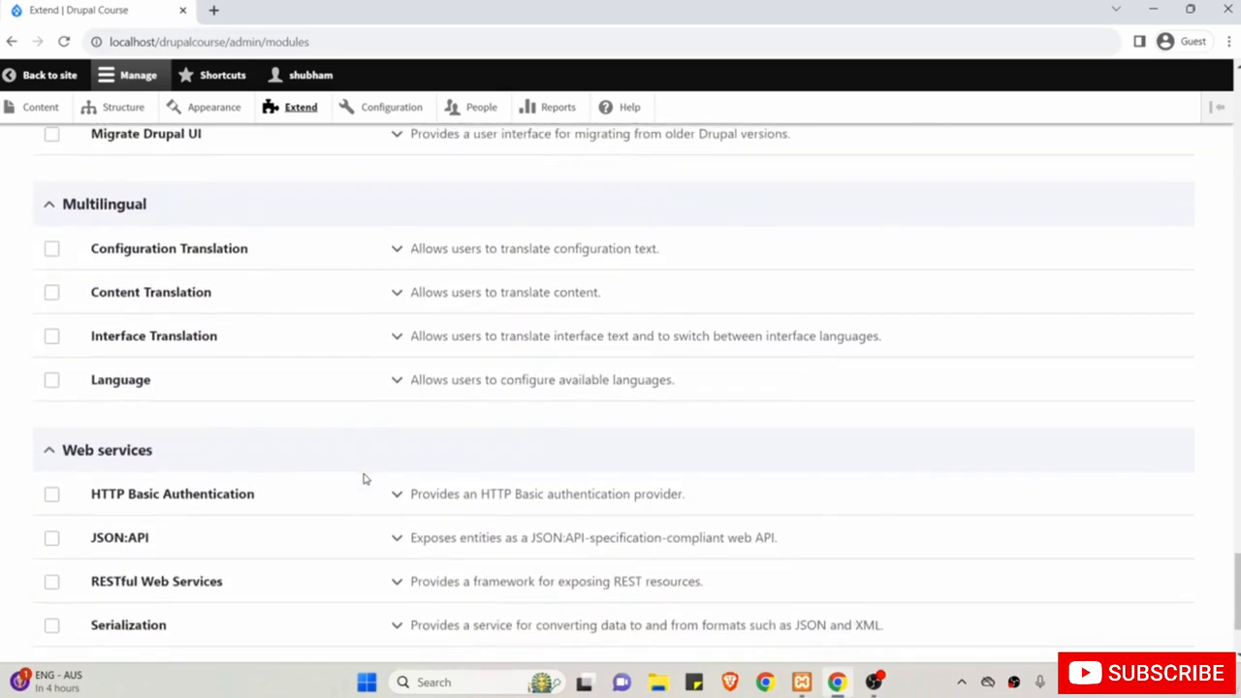
scroll(364, 478, "down", 3)
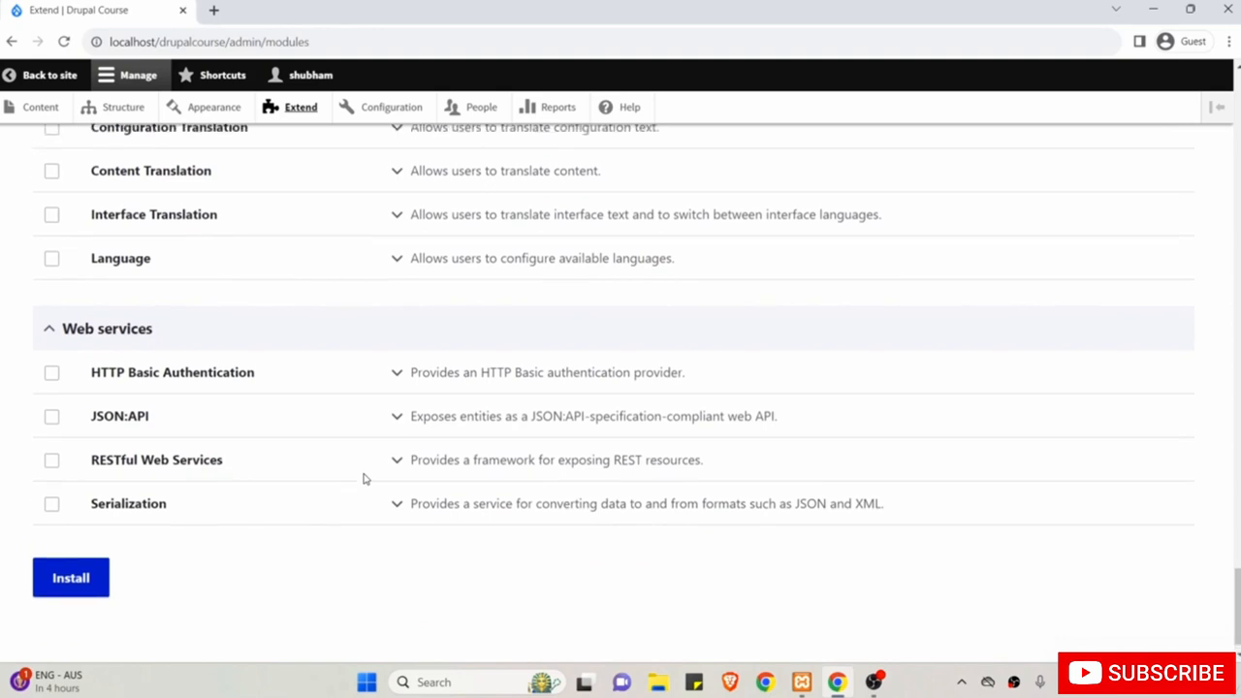
scroll(363, 478, "up", 3)
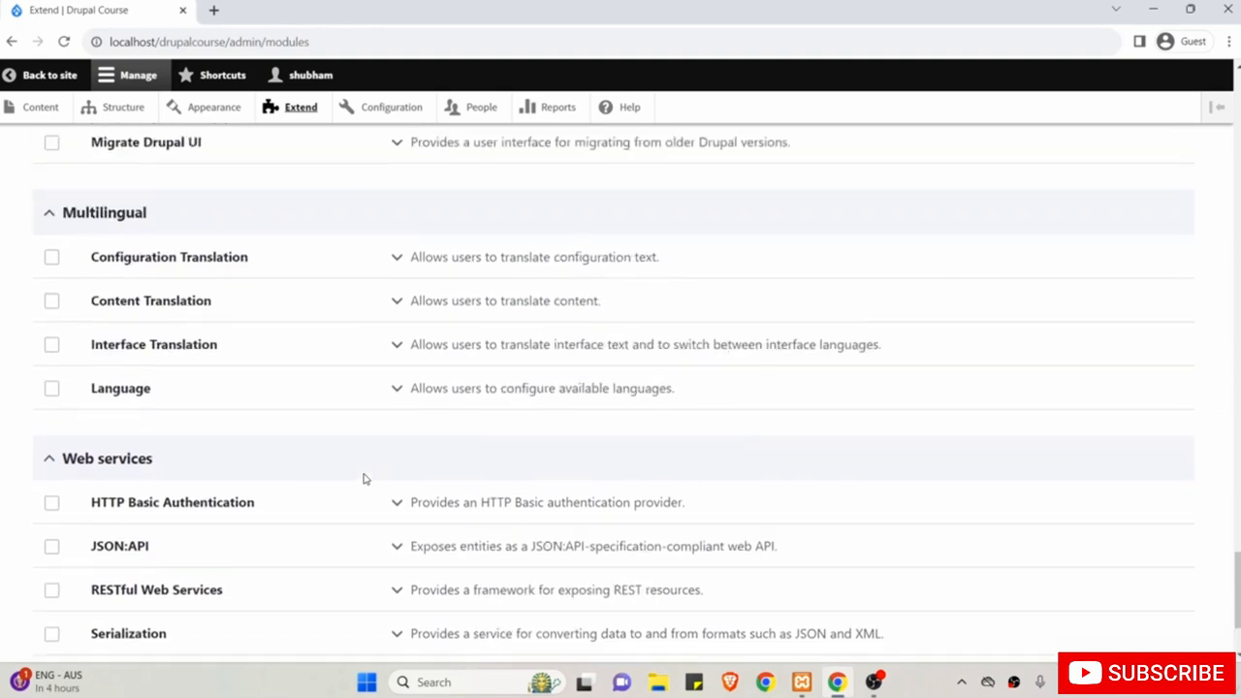
scroll(363, 478, "up", 10)
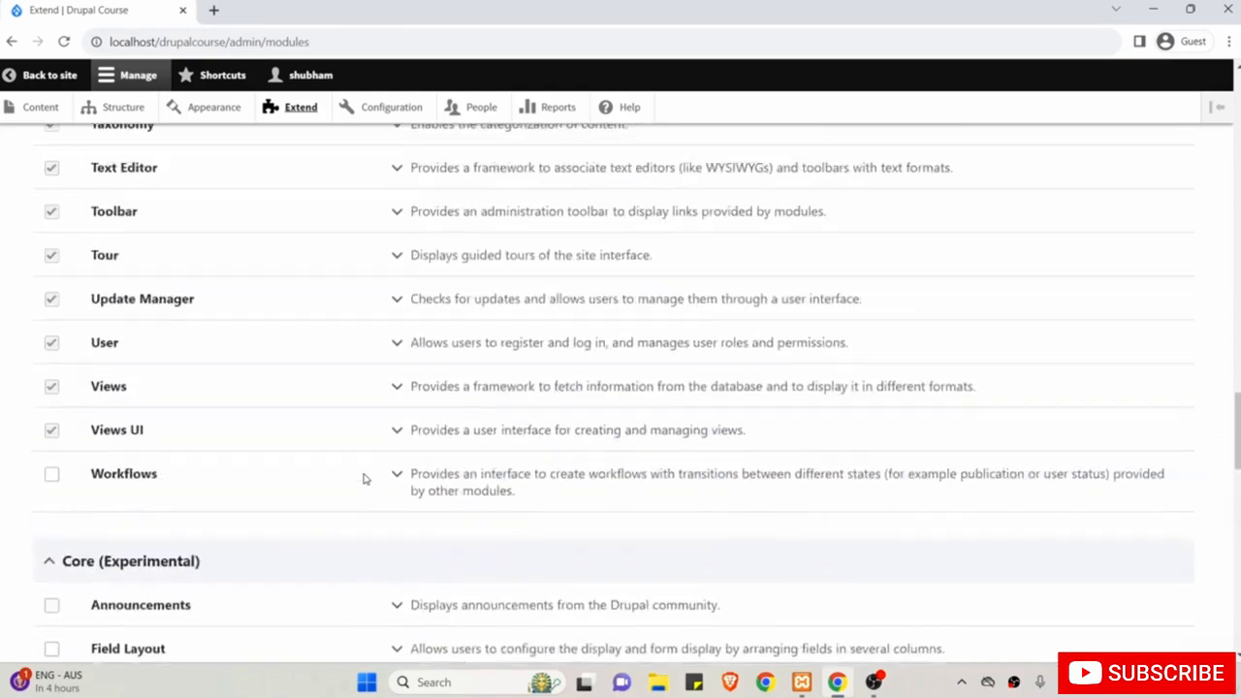
scroll(364, 478, "up", 10)
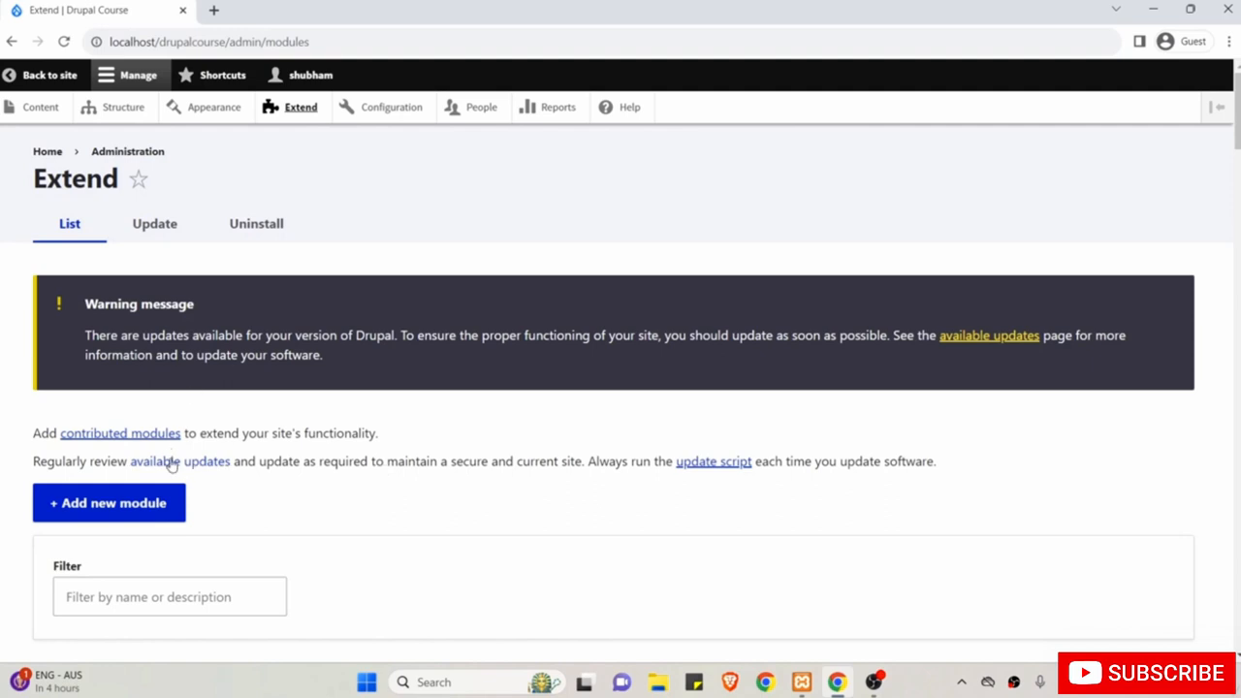
Open Drupal's Add new module page and launch drupal.org's modules link in a new tab.
left_click(113, 511)
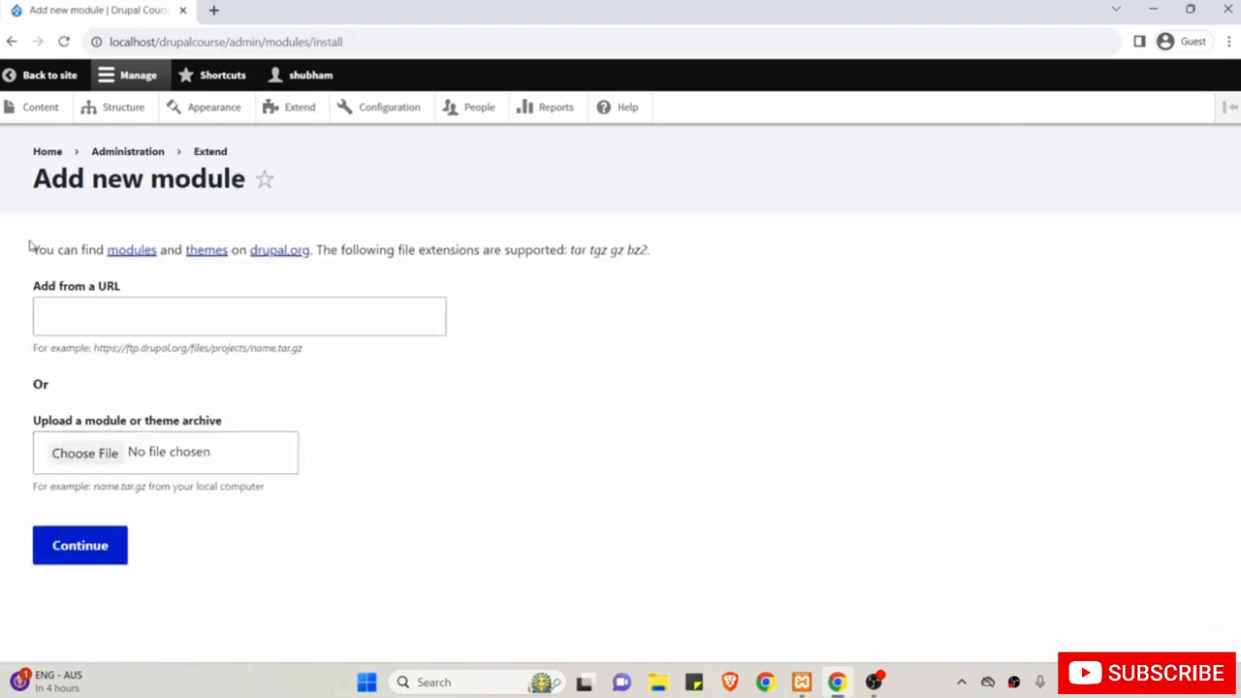
left_click(126, 320)
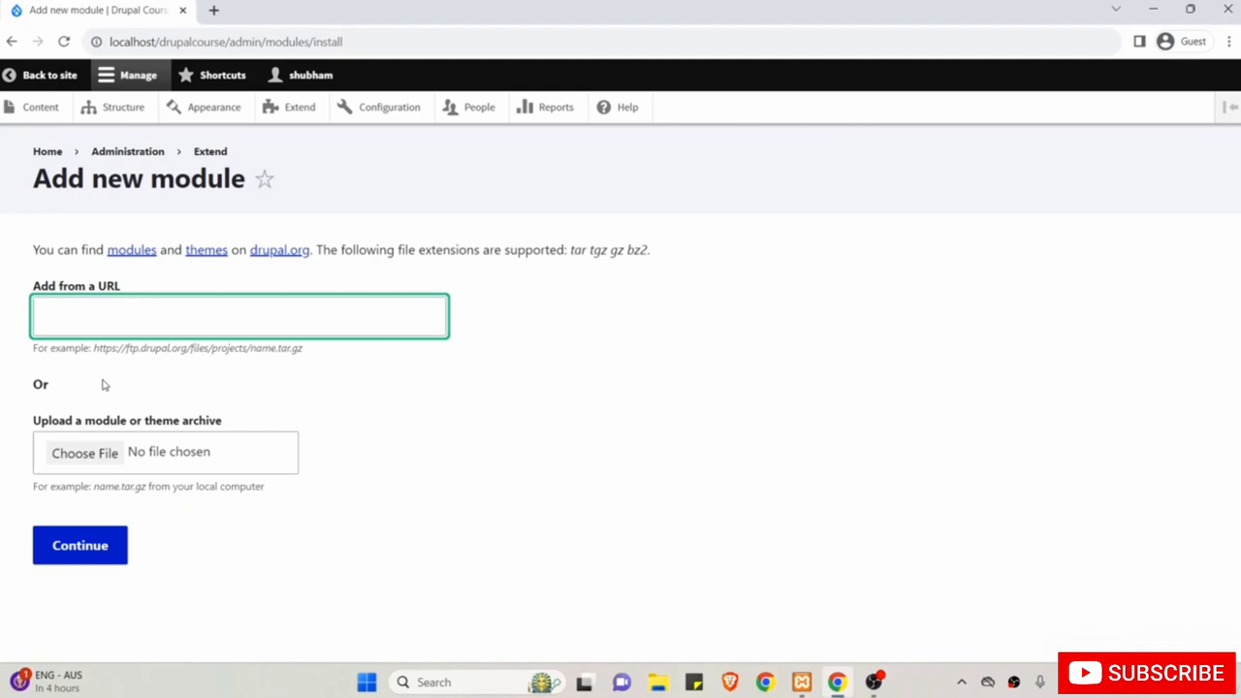
right_click(131, 255)
left_click(222, 263)
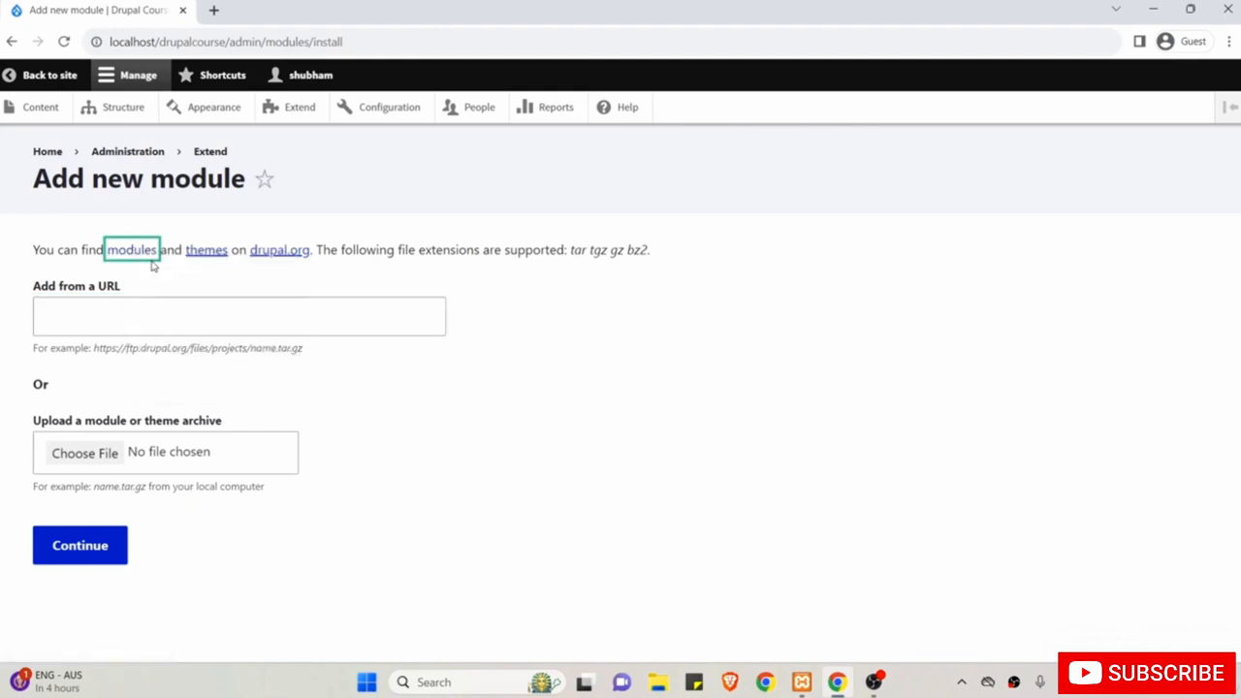
Filter the drupal.org module directory to Actively maintained modules, leaving other filters unchanged.
left_click(250, 9)
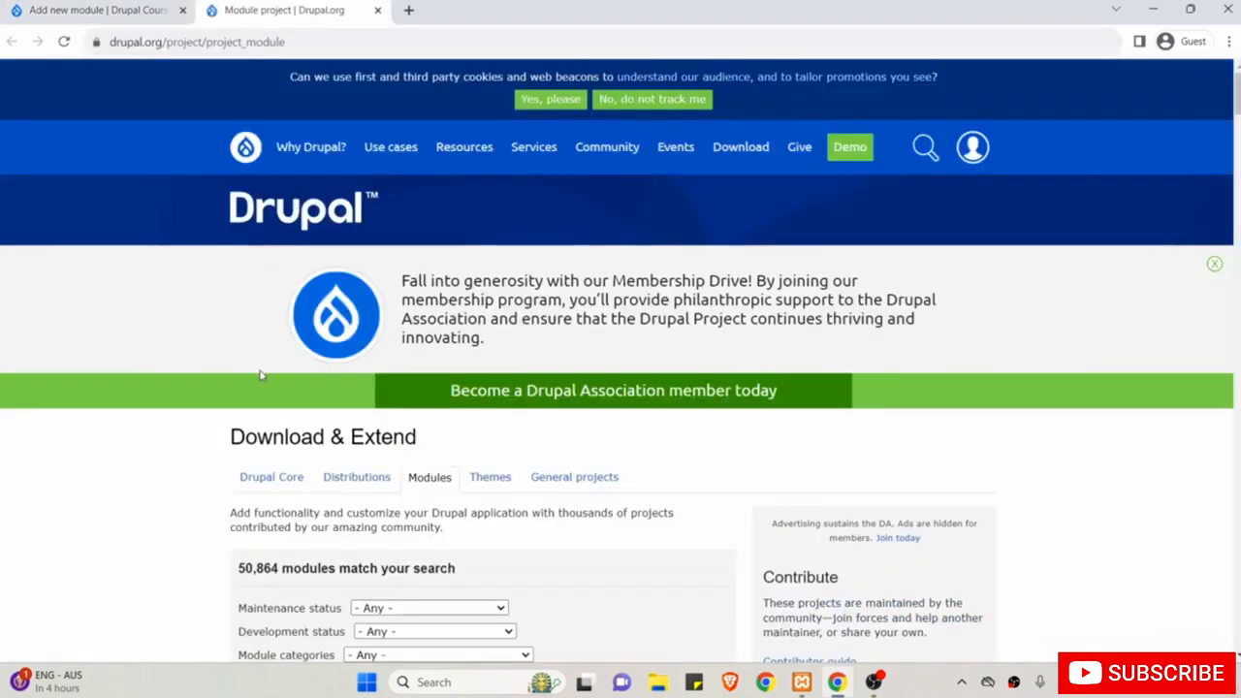
scroll(260, 374, "down", 3)
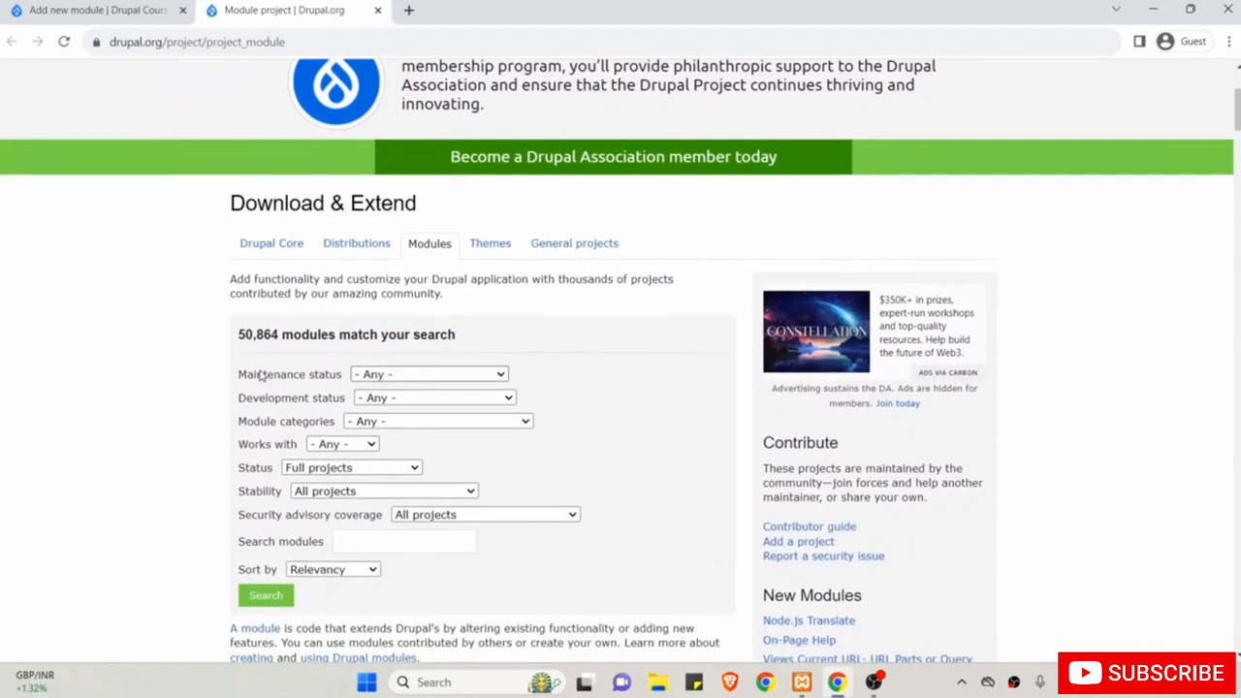
scroll(260, 376, "down", 1)
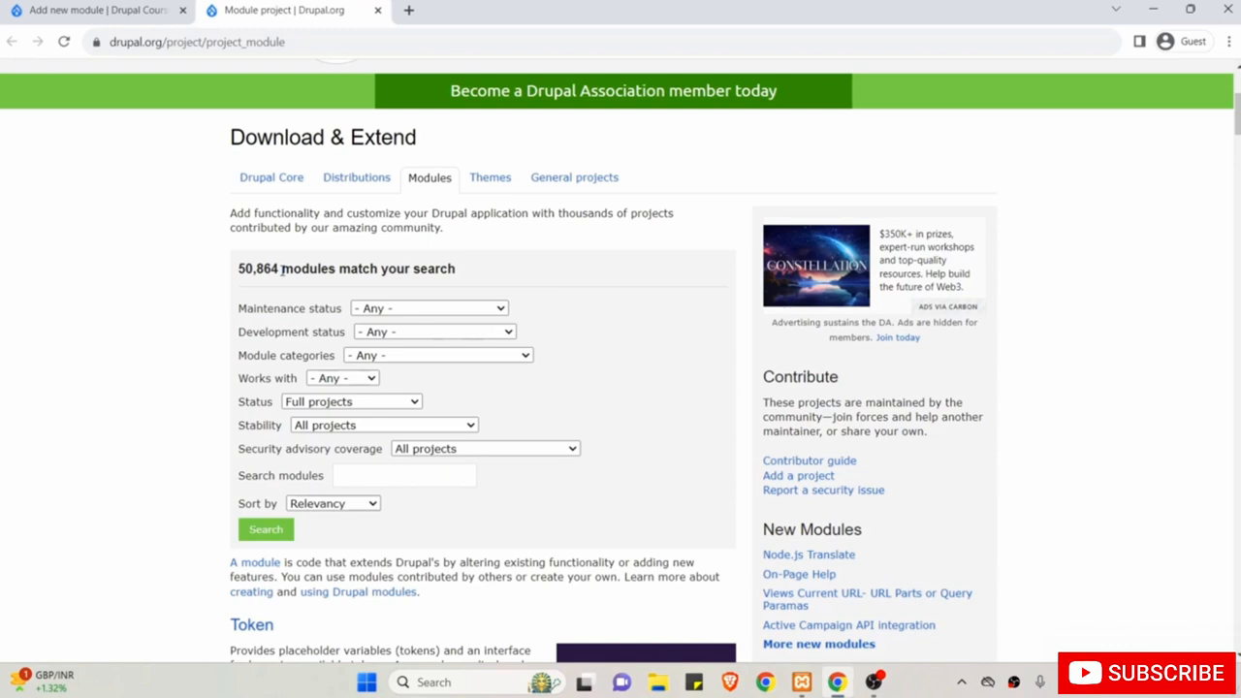
scroll(281, 271, "down", 1)
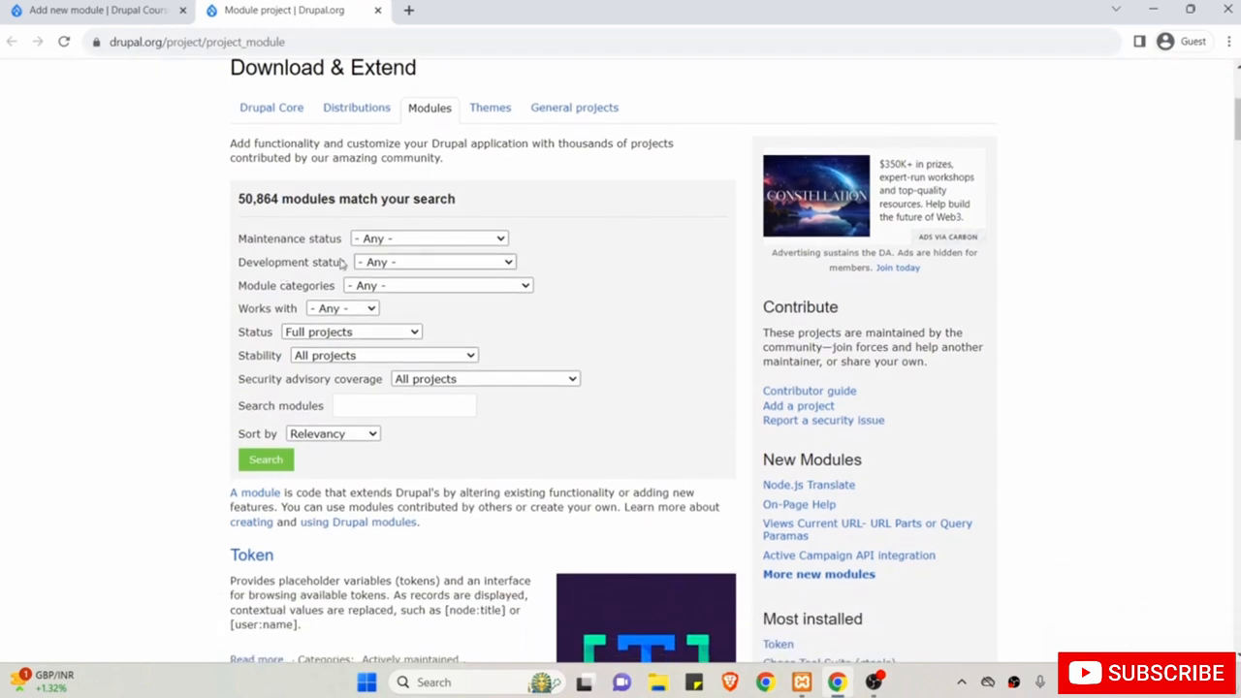
left_click(412, 285)
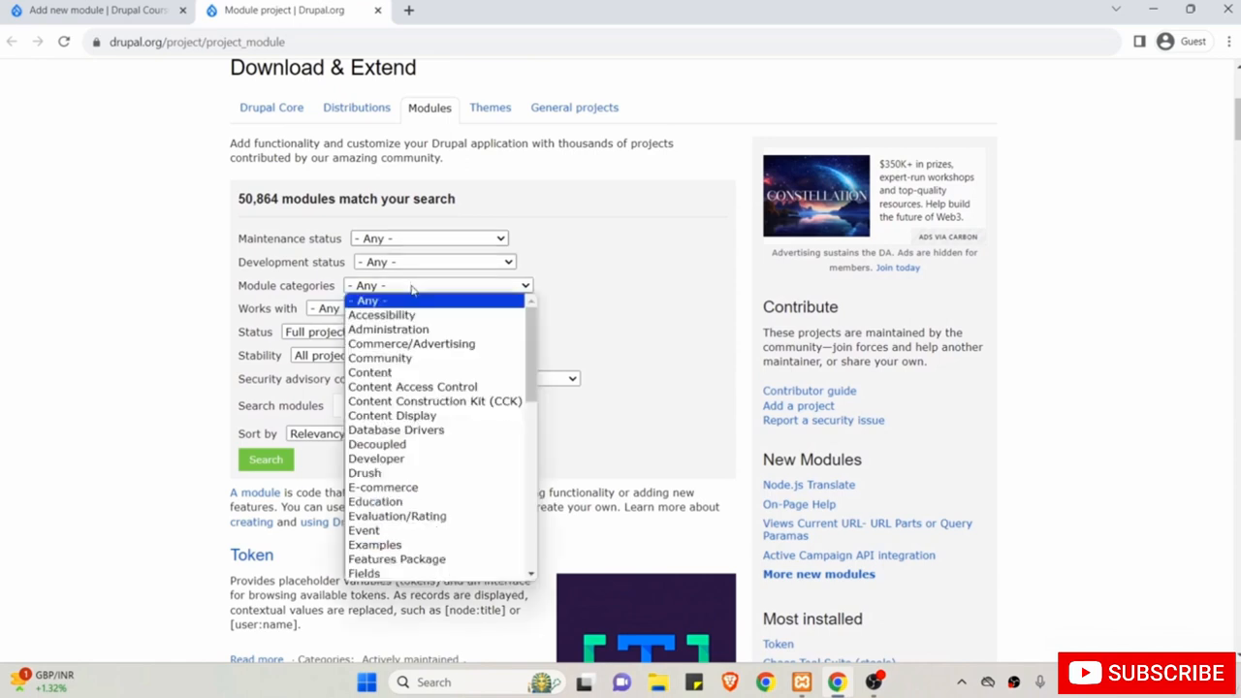
left_click(392, 240)
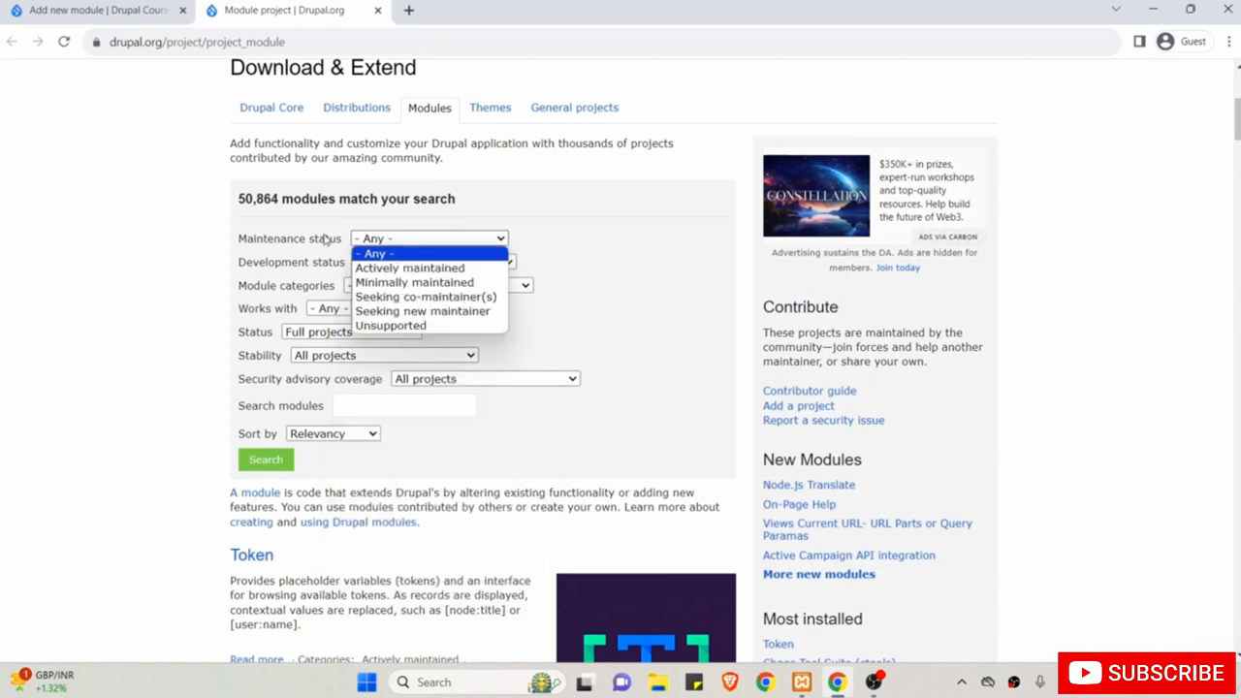
left_click(378, 270)
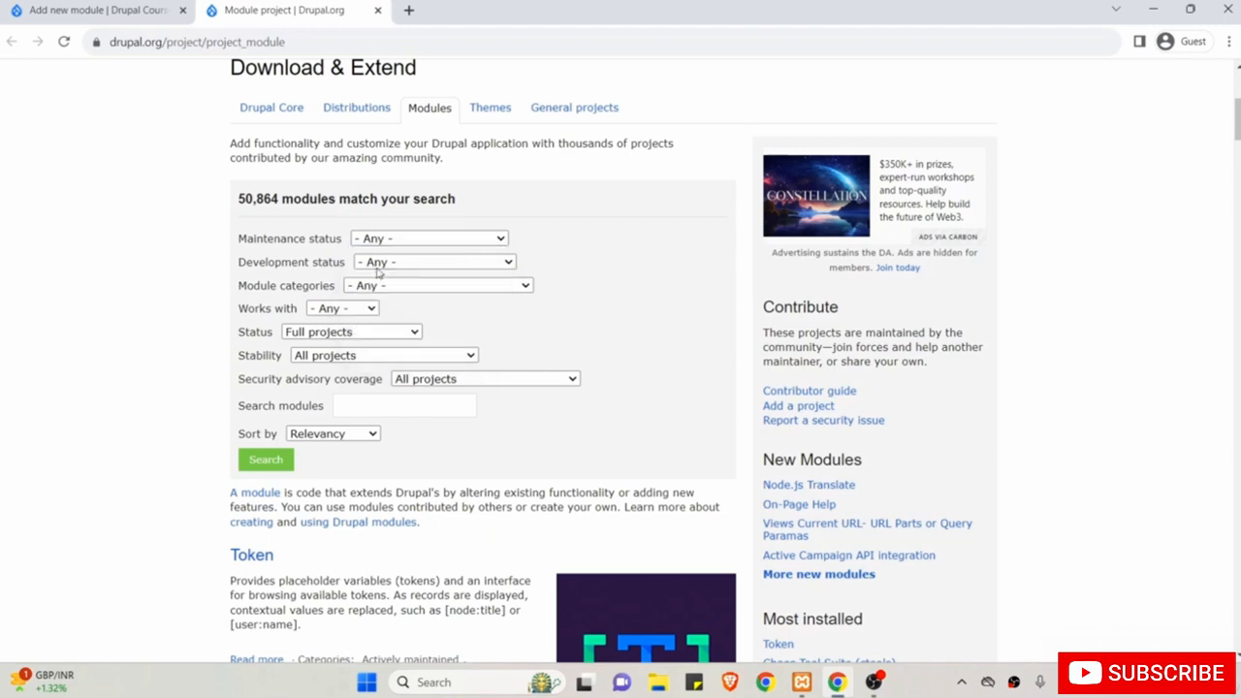
left_click(393, 263)
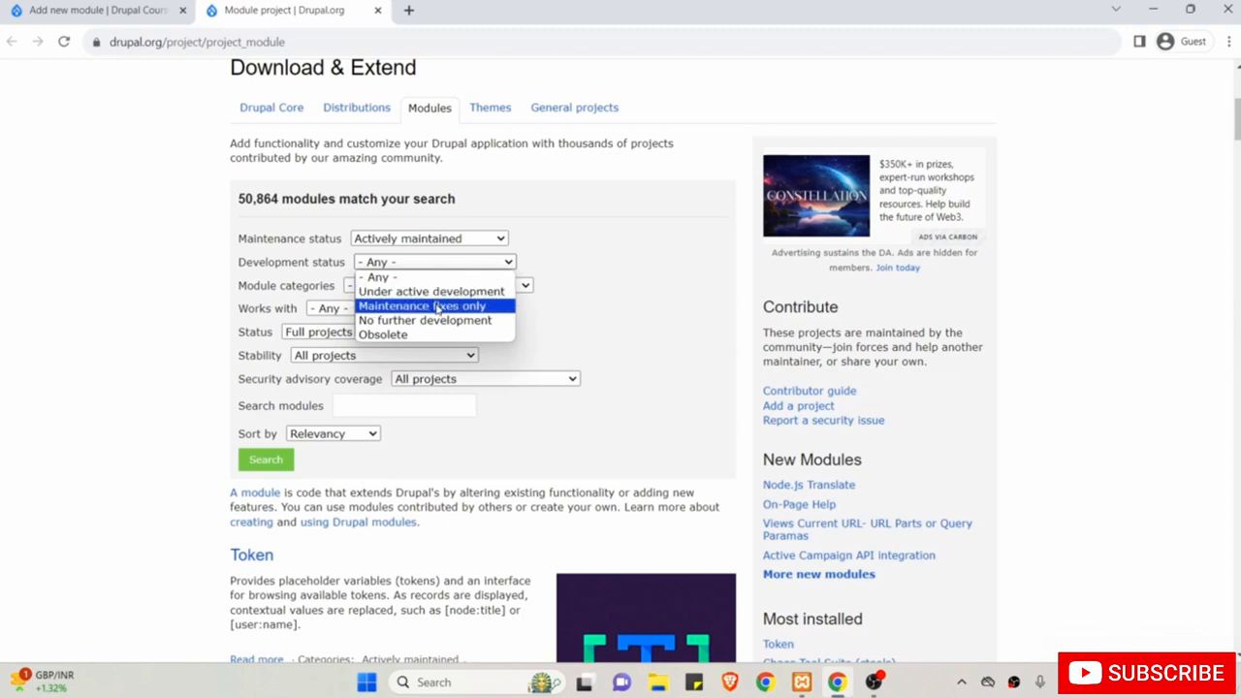
left_click(228, 294)
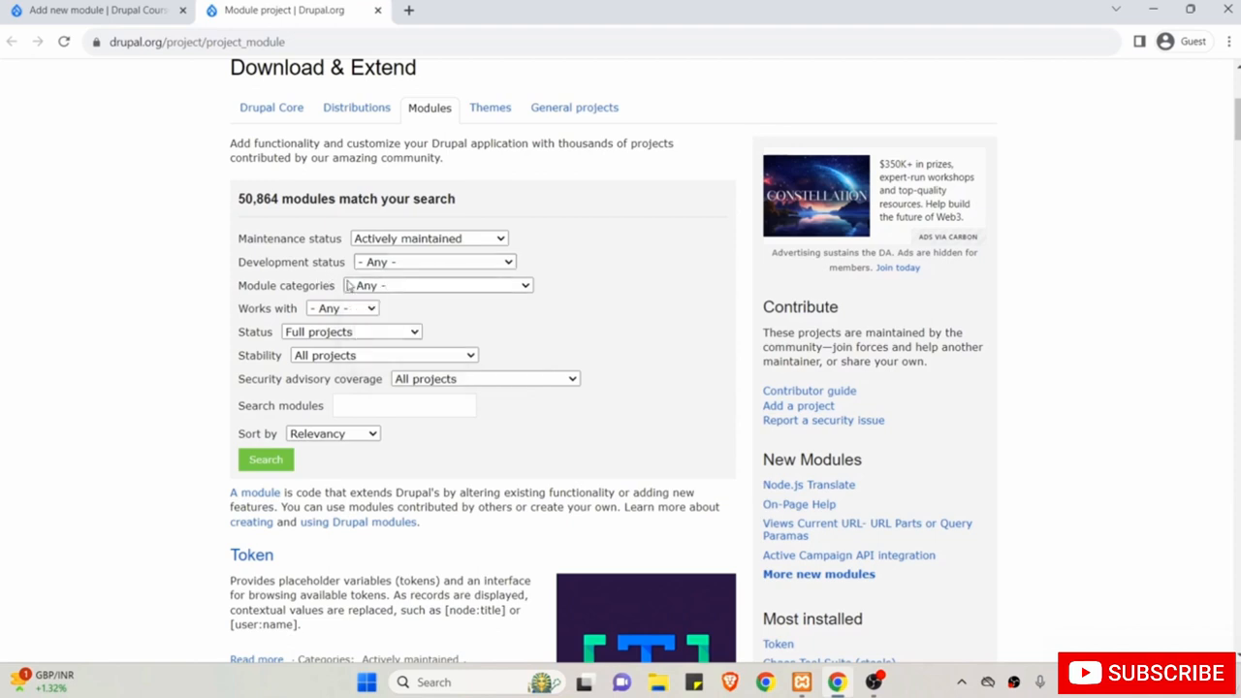
left_click(350, 308)
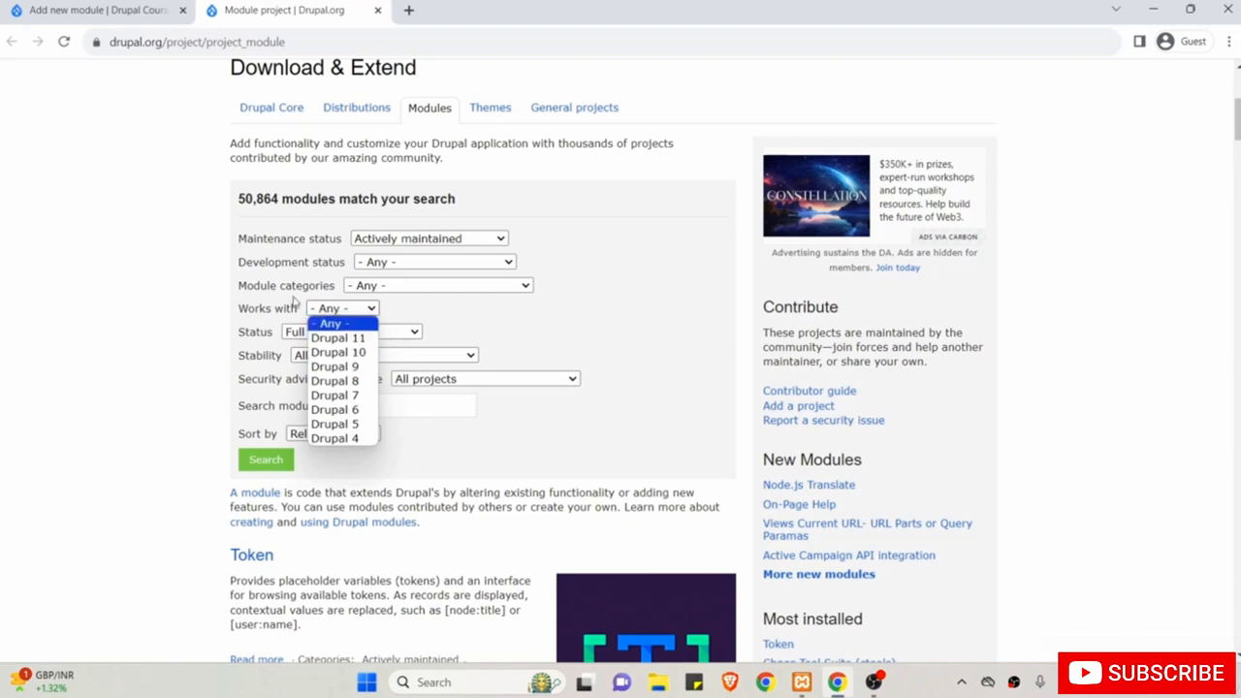
left_click(191, 306)
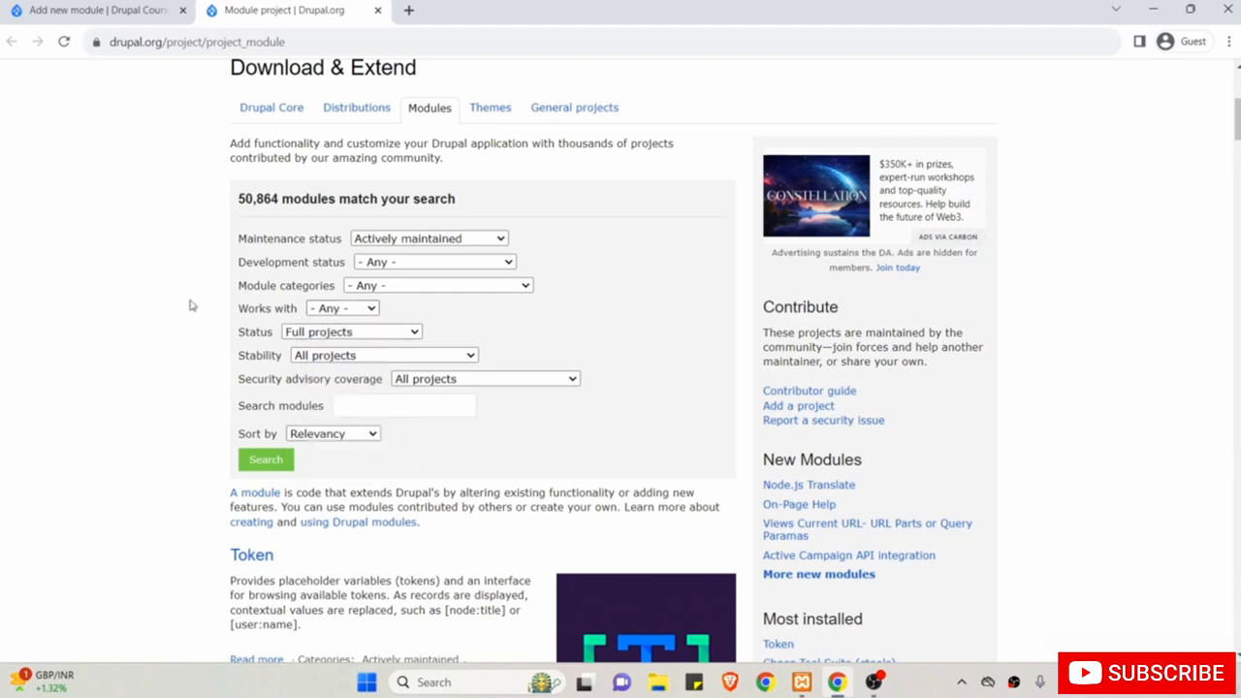
left_click(389, 285)
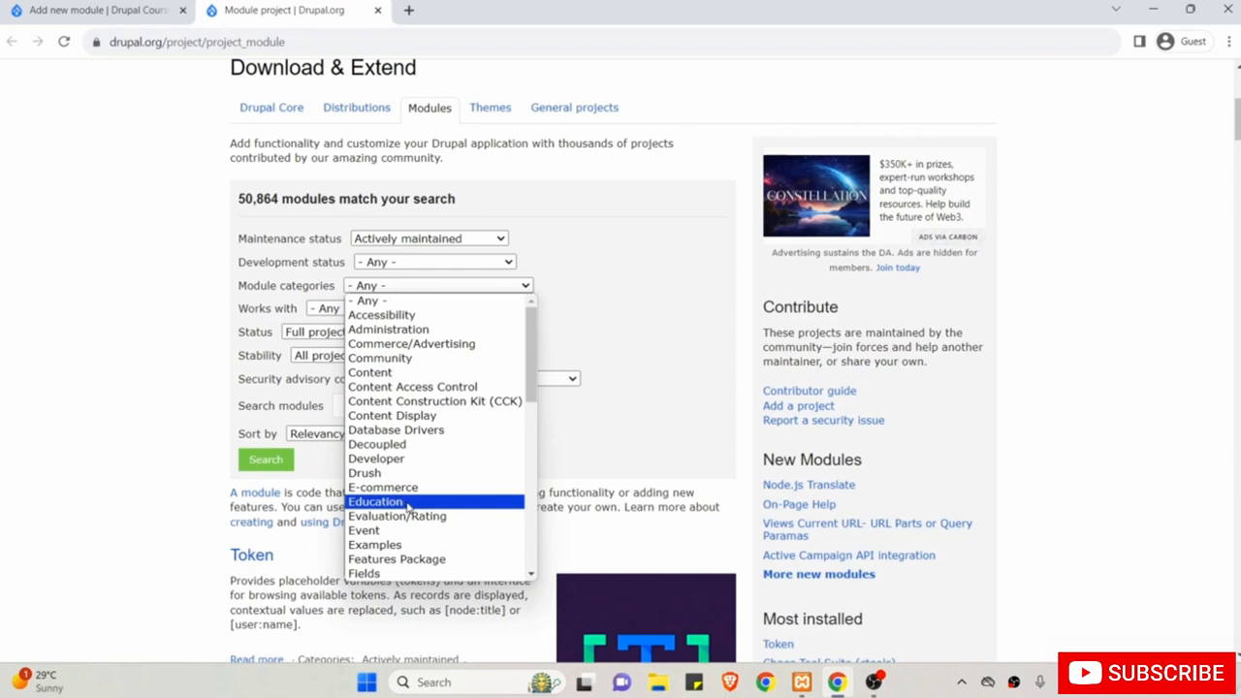
left_click(139, 403)
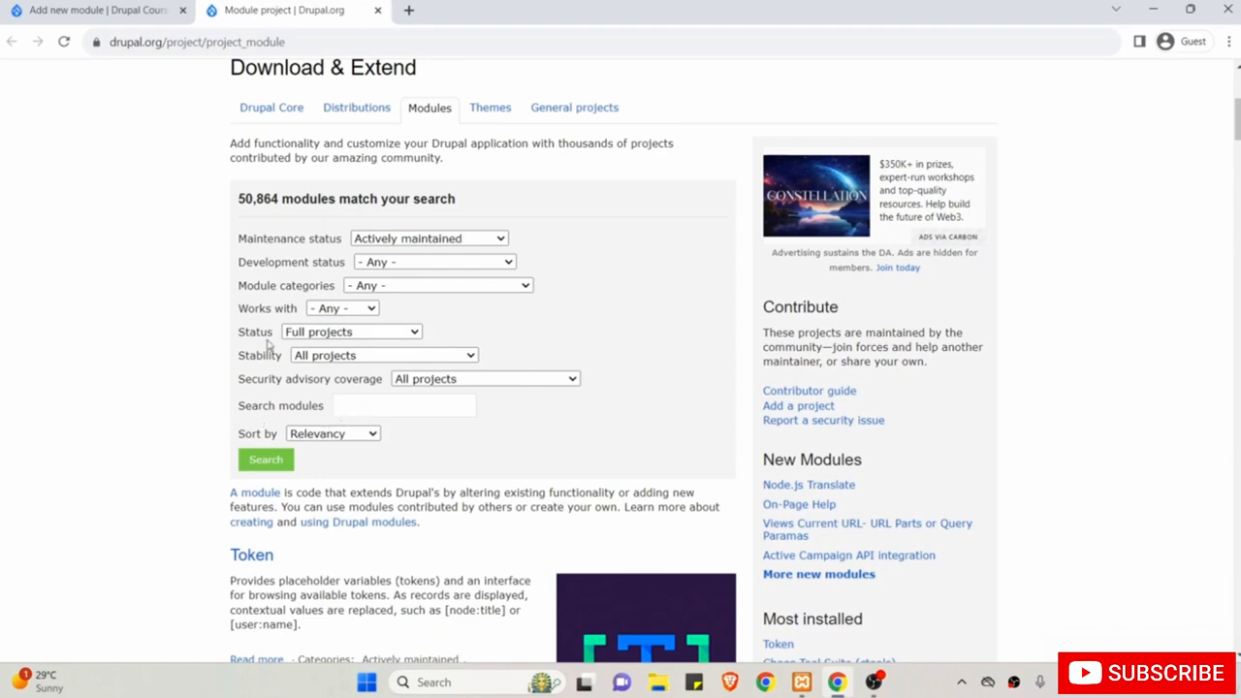
Search modules for 'pathauto', returning 103 results with Pathauto listed first.
left_click(352, 405)
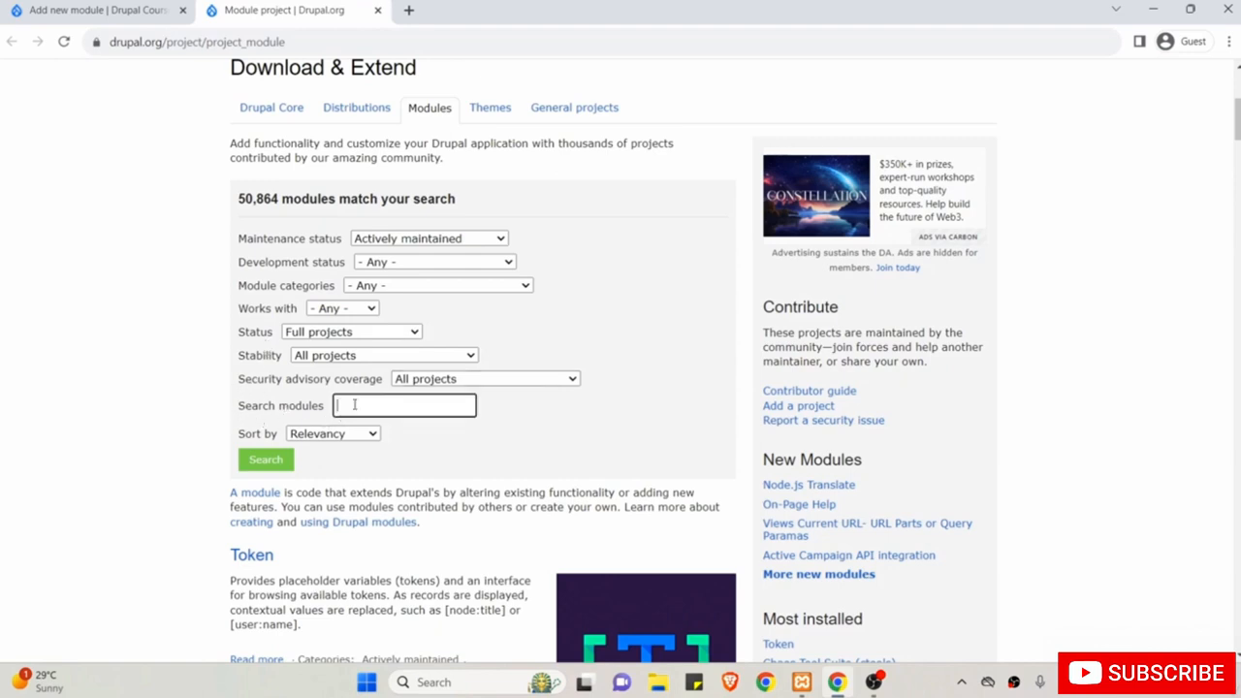
type("pathauto")
scroll(388, 468, "down", 2)
left_click(276, 344)
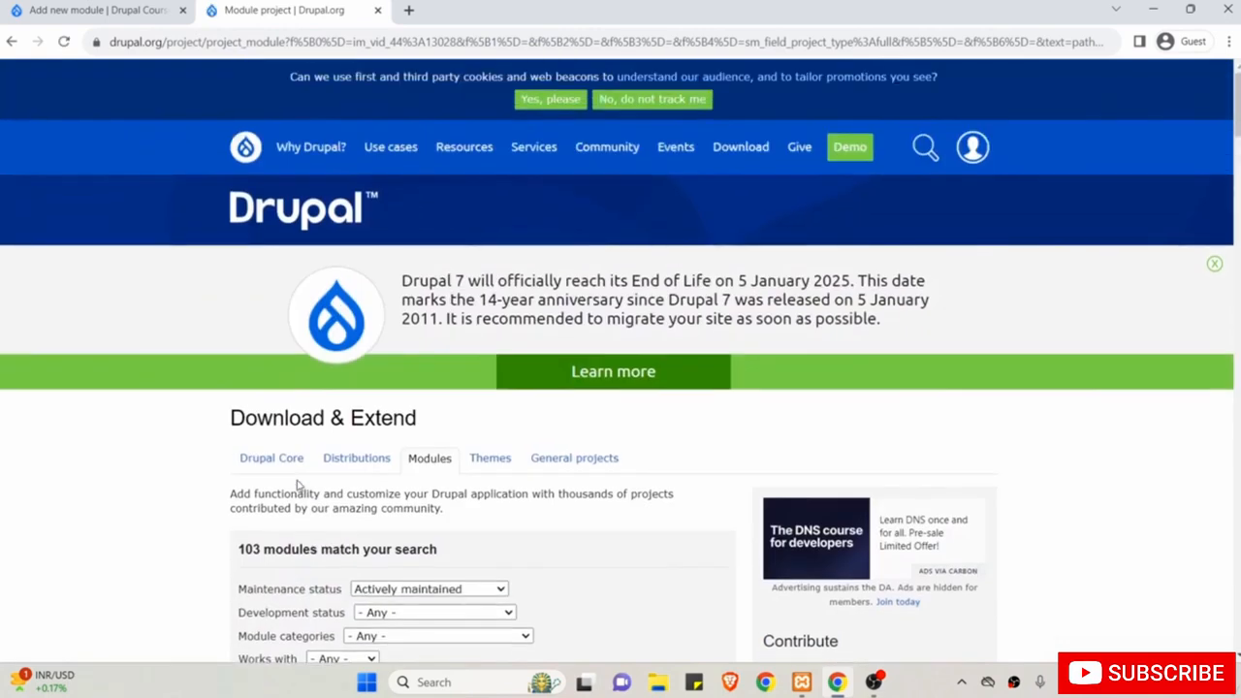
scroll(298, 485, "down", 5)
scroll(299, 484, "down", 2)
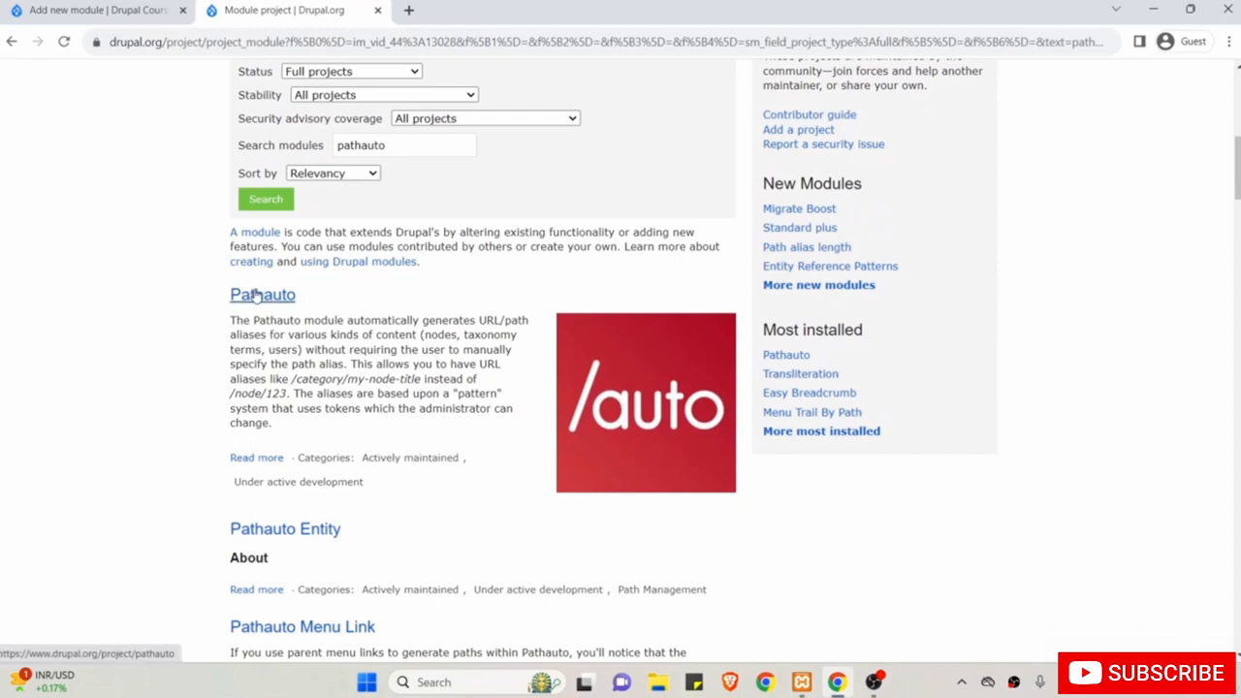
Open the Pathauto project page, review its requirements, and open the required Token project in a new tab.
left_click(273, 304)
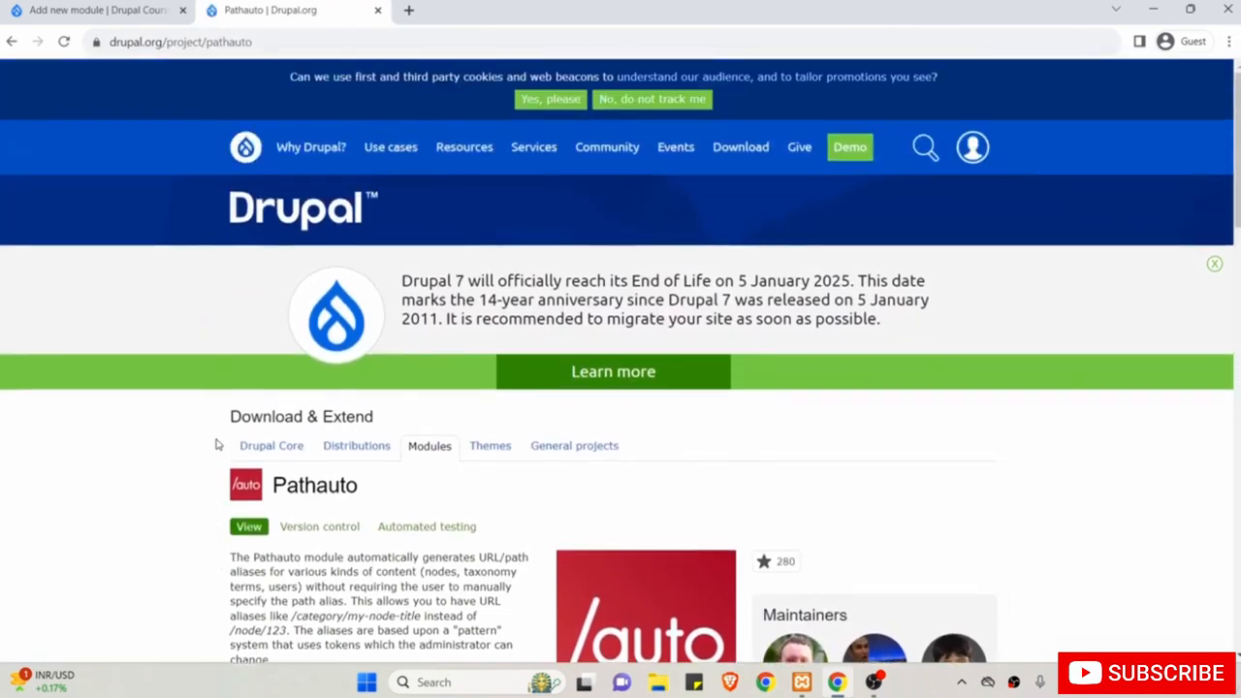
scroll(217, 443, "down", 3)
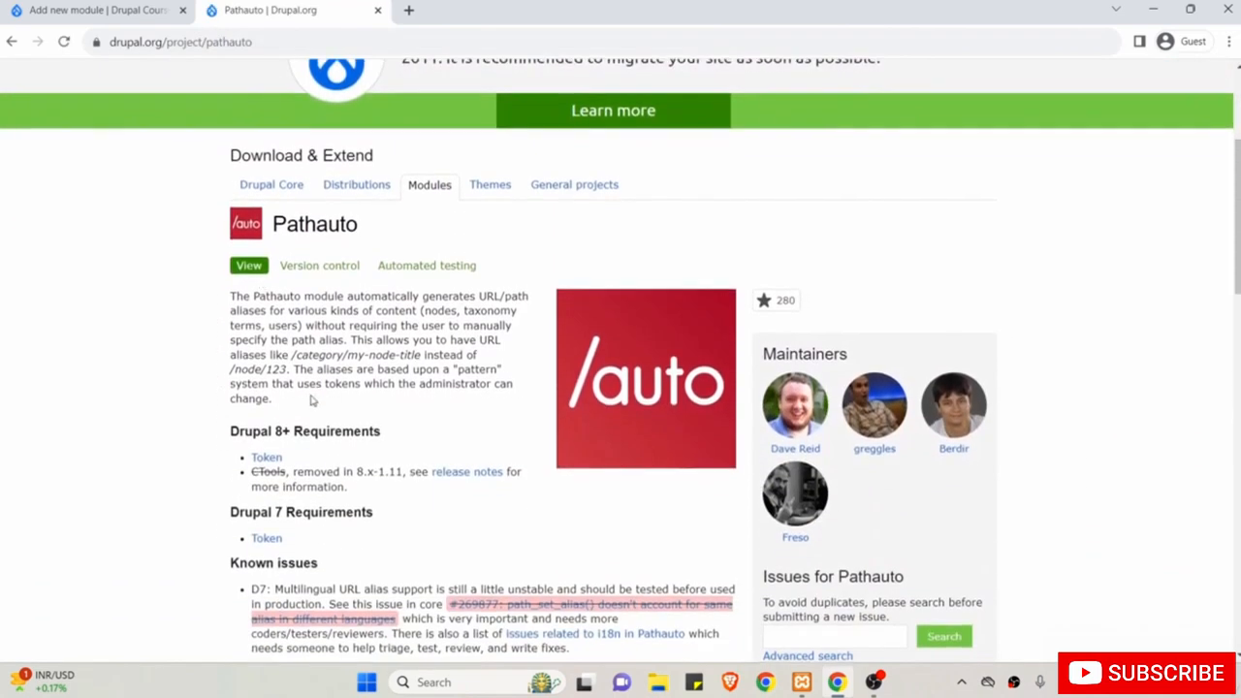
left_click_drag(270, 299, 359, 356)
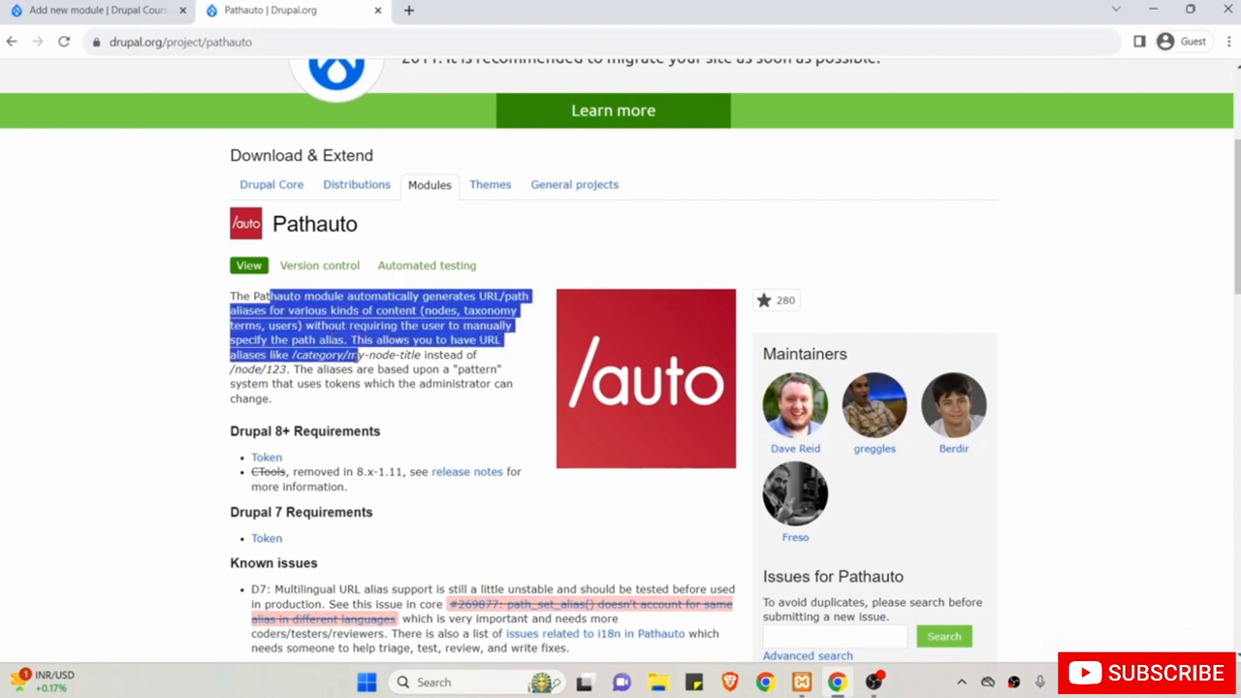
scroll(357, 359, "down", 1)
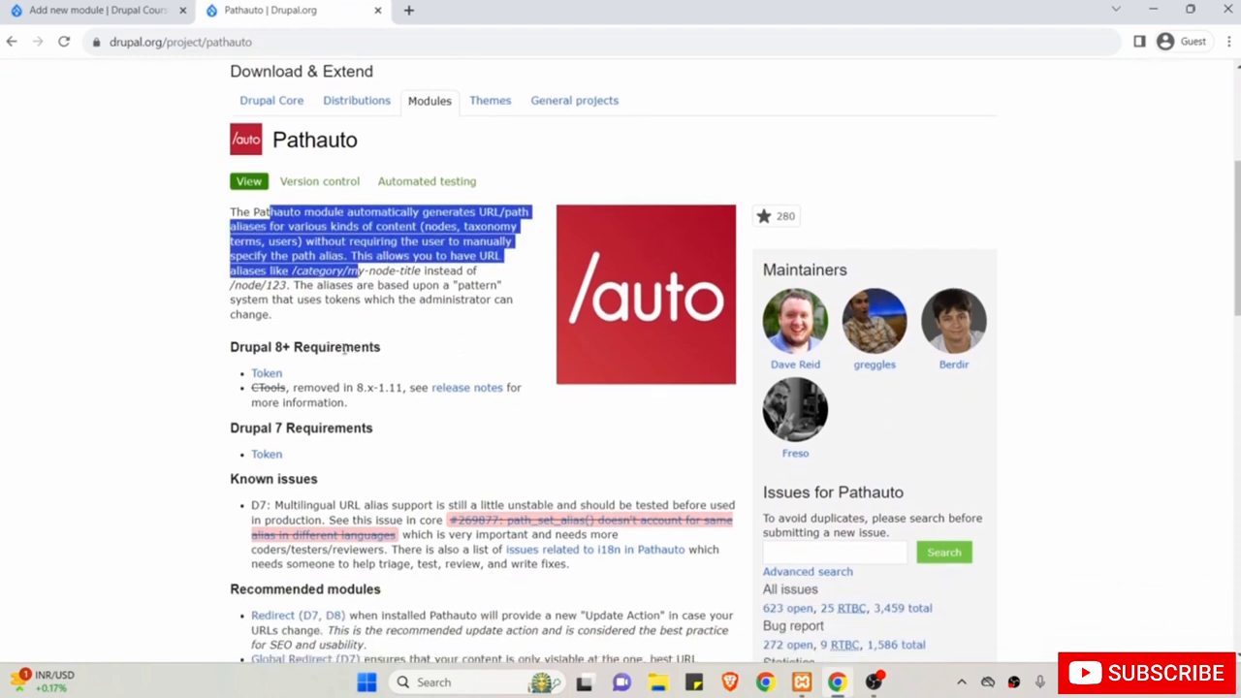
left_click_drag(217, 353, 310, 351)
left_click(365, 351)
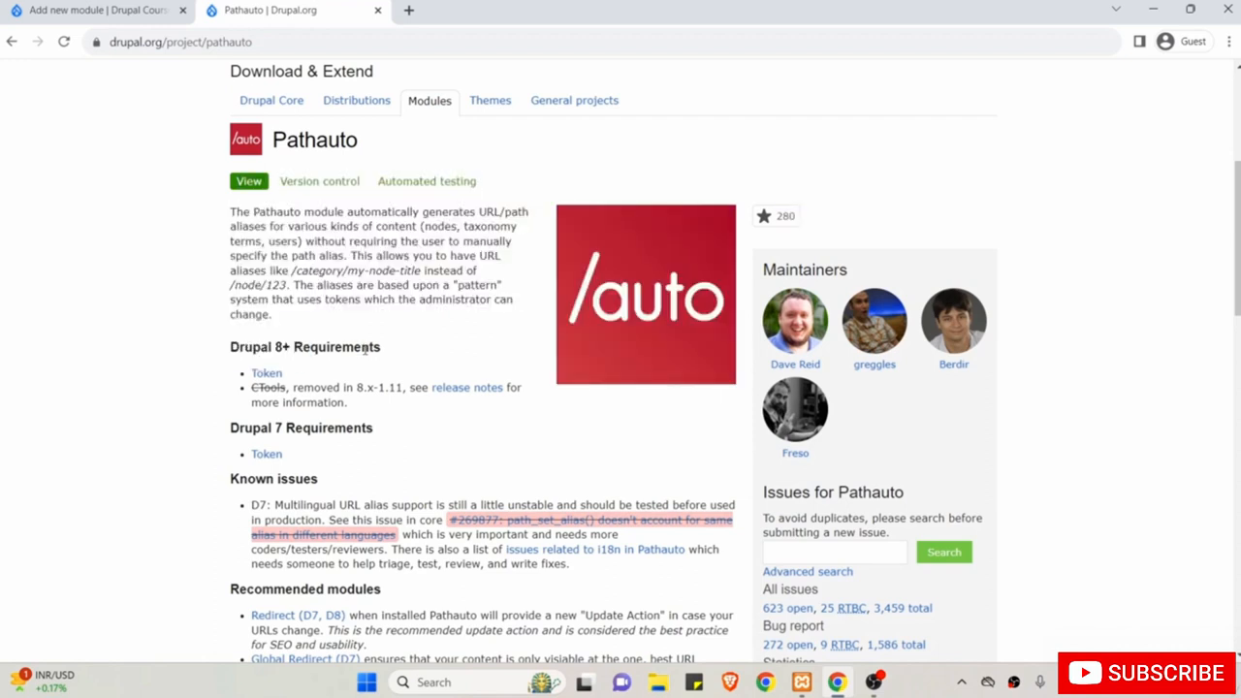
right_click(279, 374)
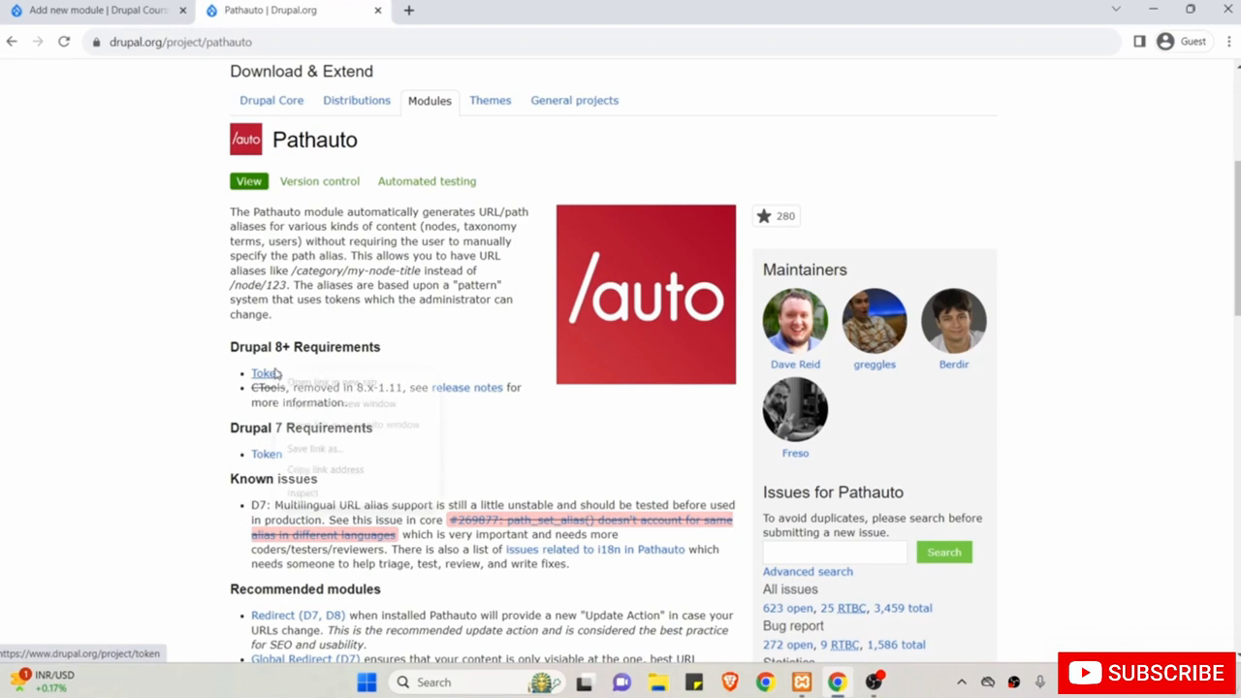
left_click(300, 383)
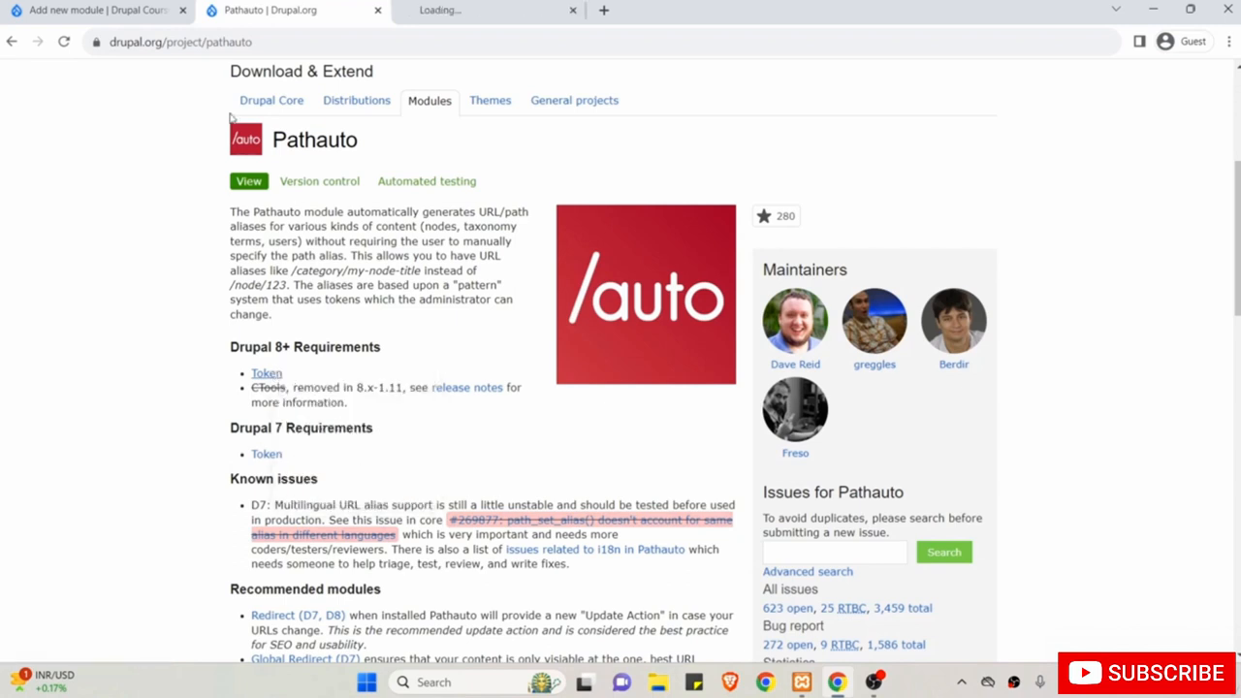
Check the Add new module page, then scroll Pathauto's page to its Releases list showing 8.x-1.12.
left_click(134, 11)
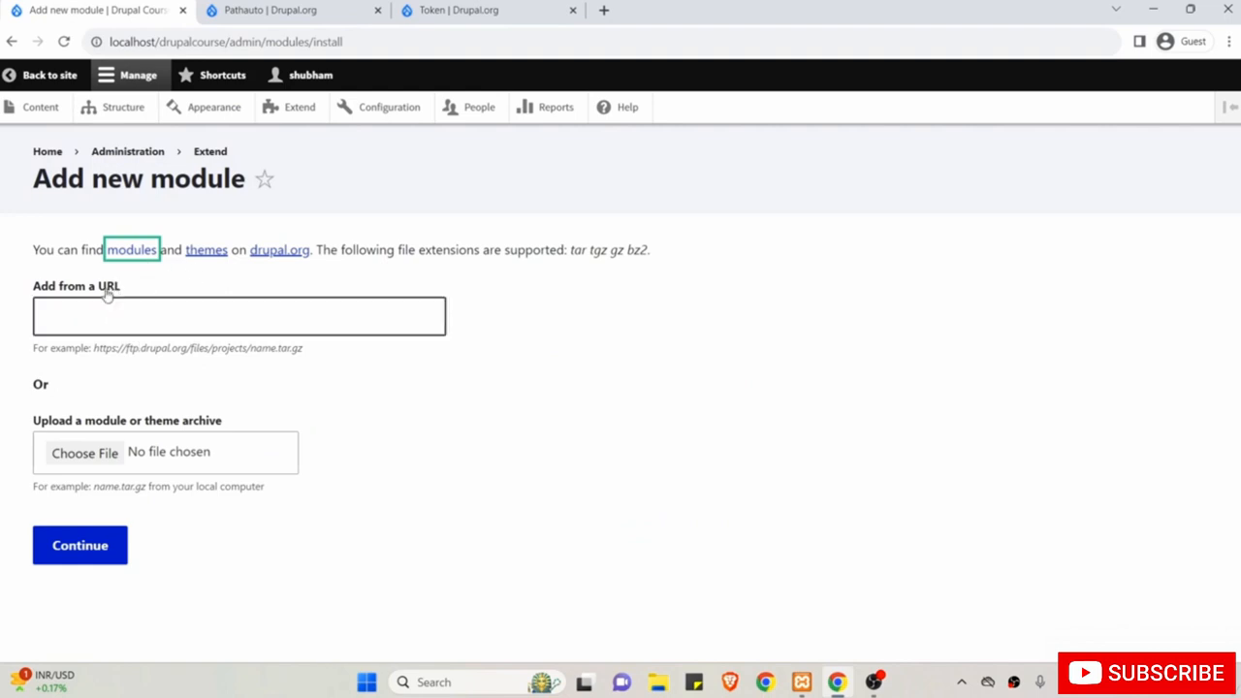
left_click(147, 326)
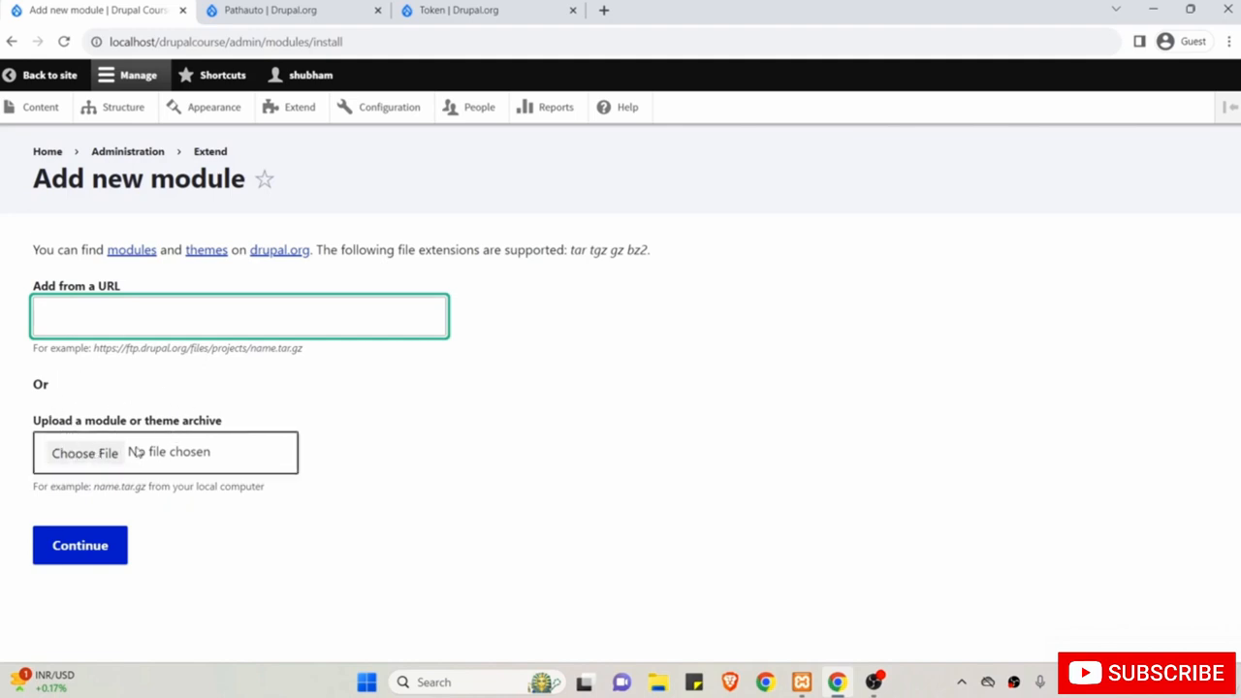
left_click(264, 5)
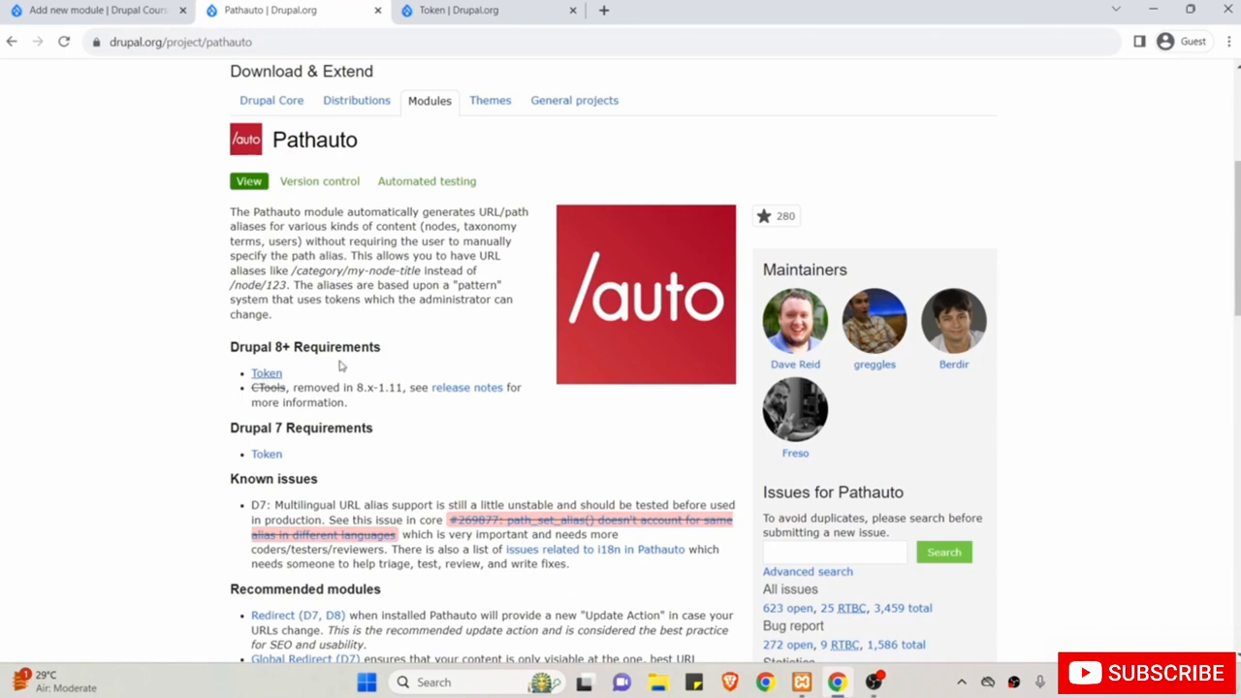
left_click(87, 9)
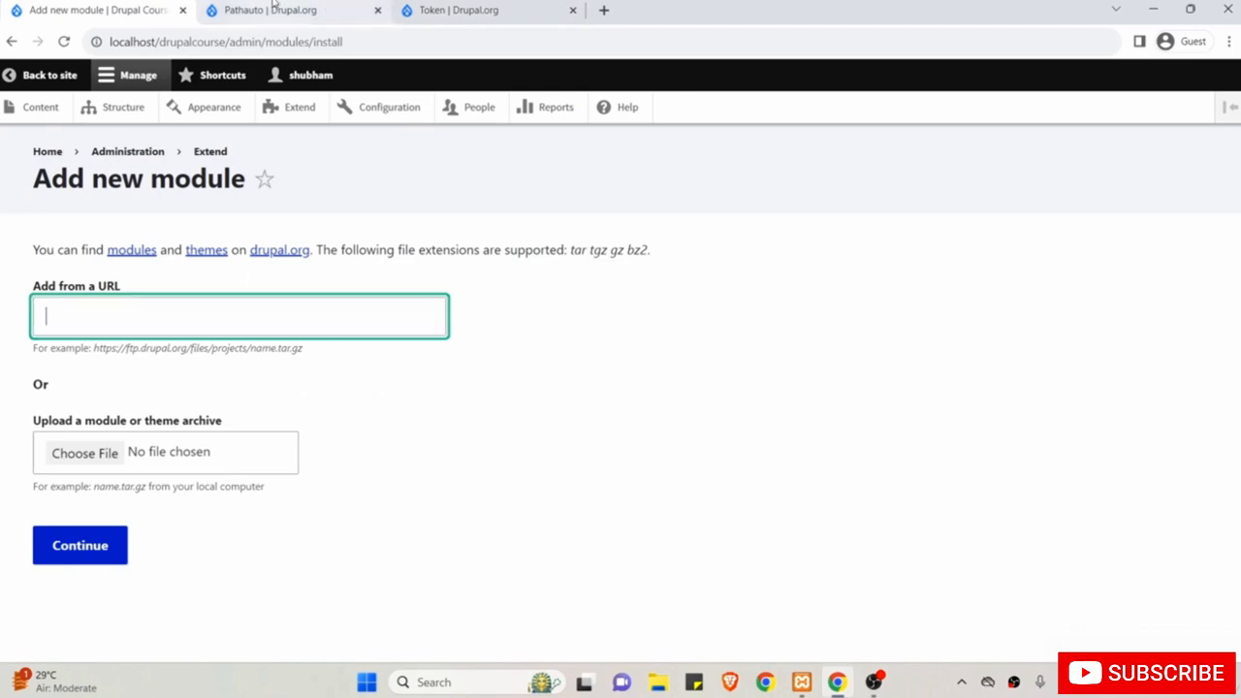
left_click(277, 10)
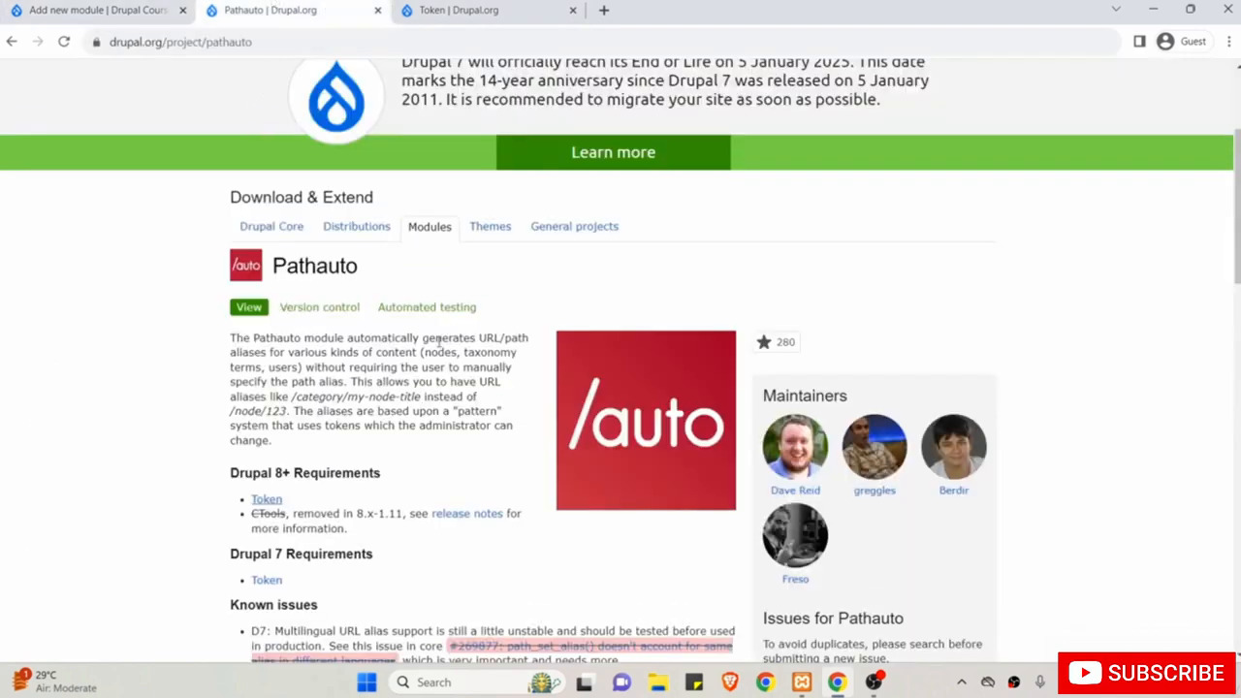
scroll(427, 348, "down", 3)
scroll(396, 355, "up", 2)
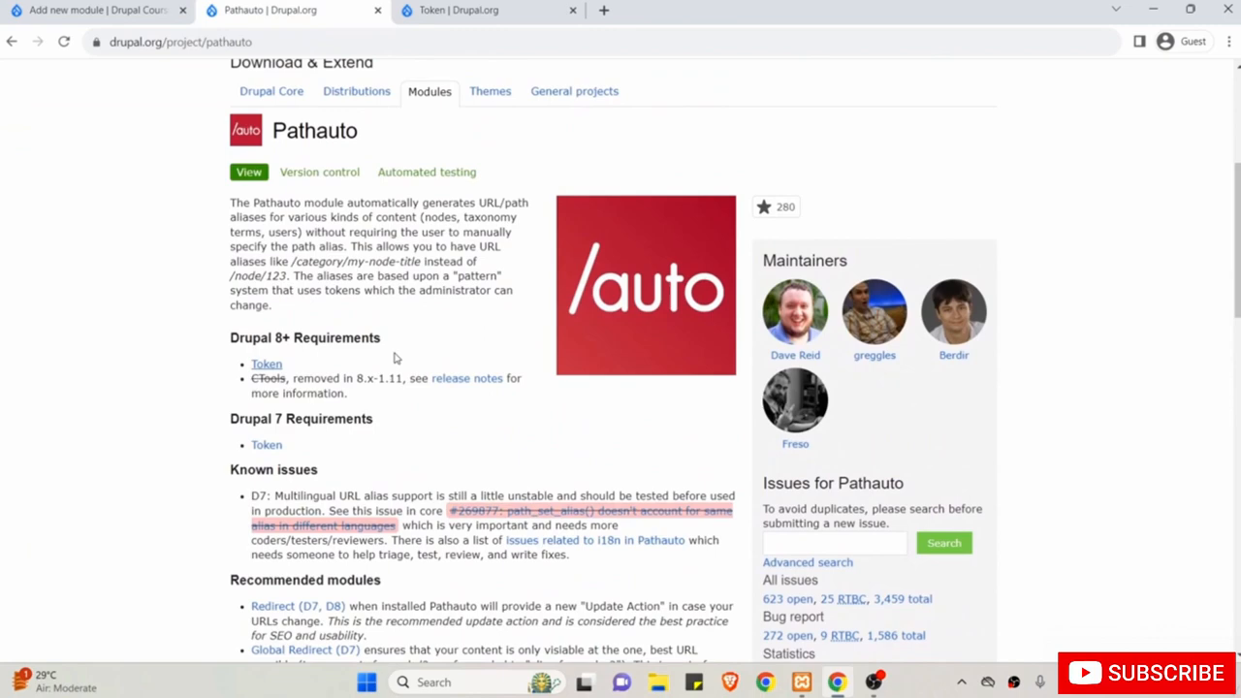
scroll(395, 359, "down", 10)
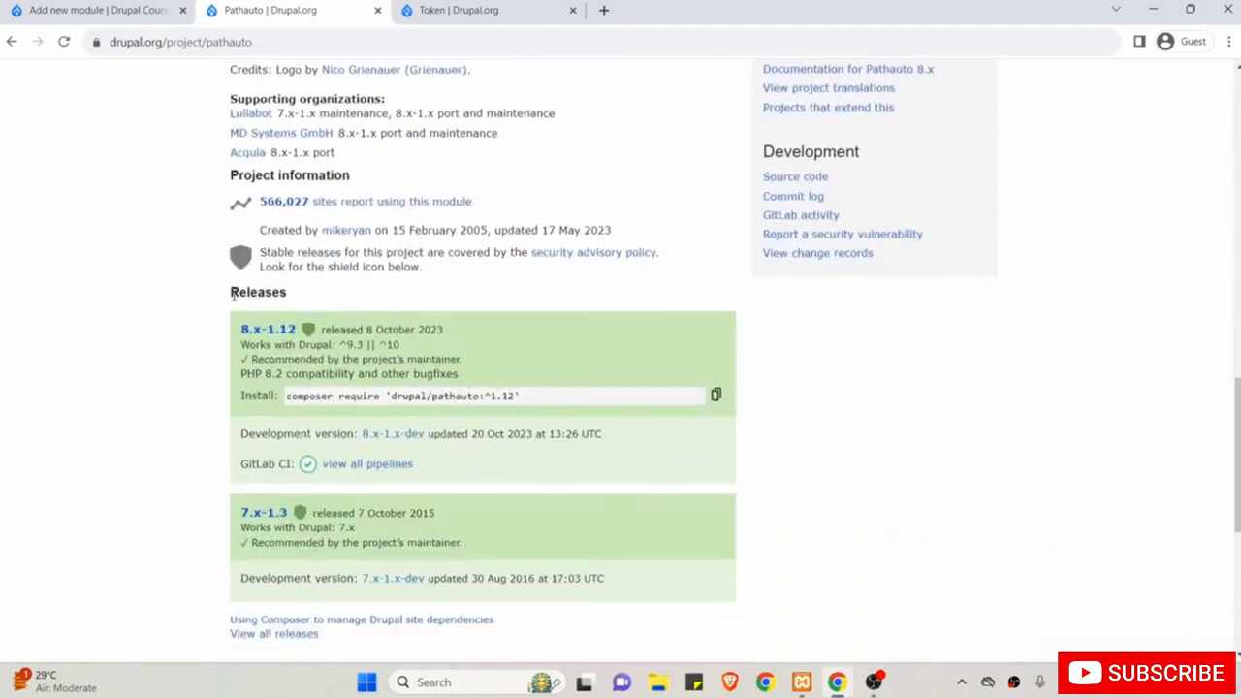
Copy the Pathauto 8.x-1.12 tar.gz download address and prepare to paste it into the Add new module URL field.
left_click(286, 332)
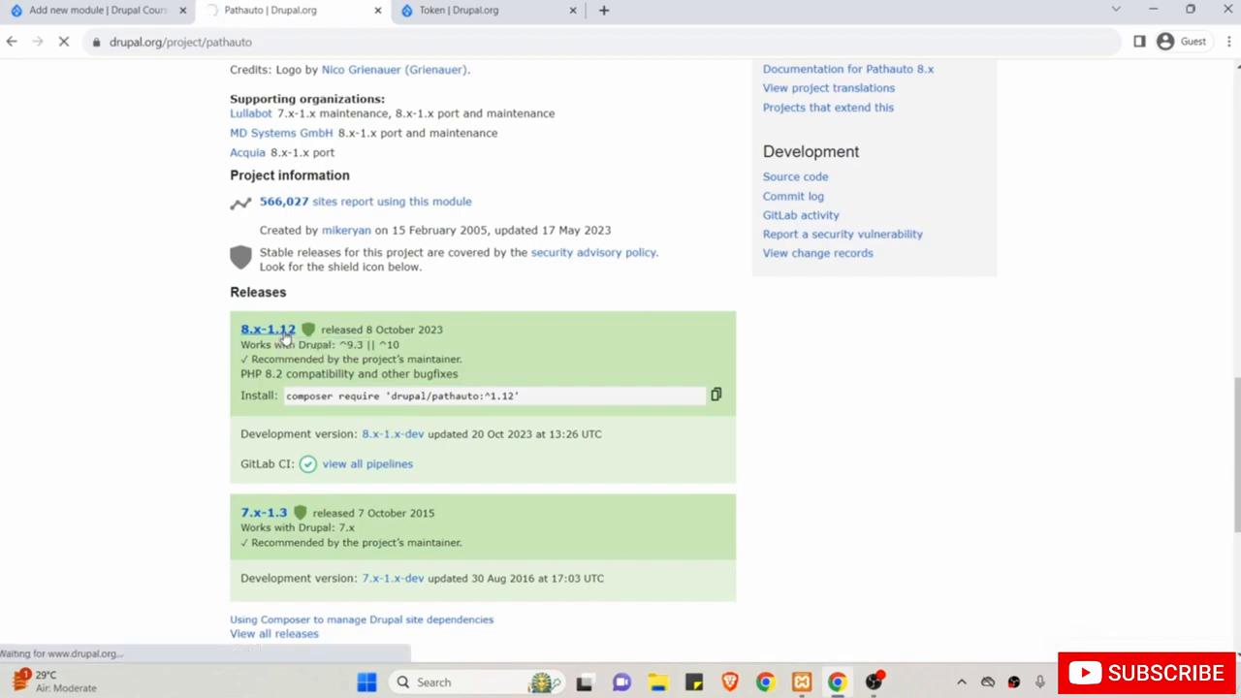
scroll(333, 409, "down", 4)
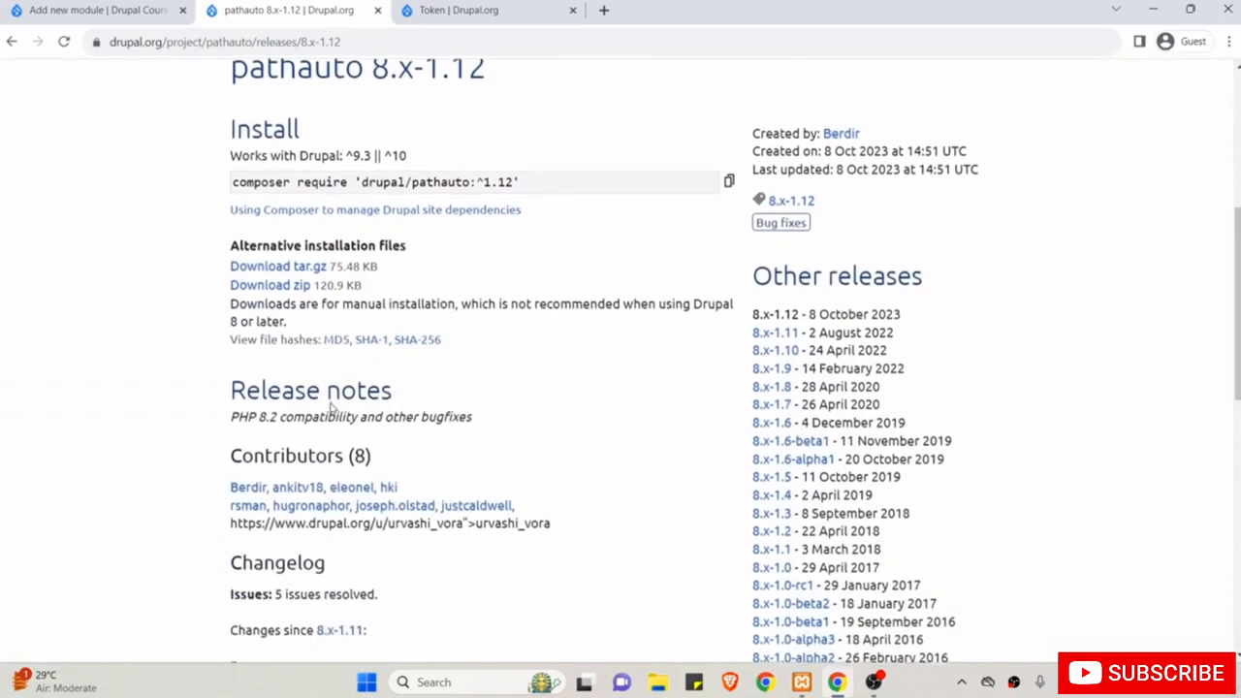
scroll(333, 409, "down", 1)
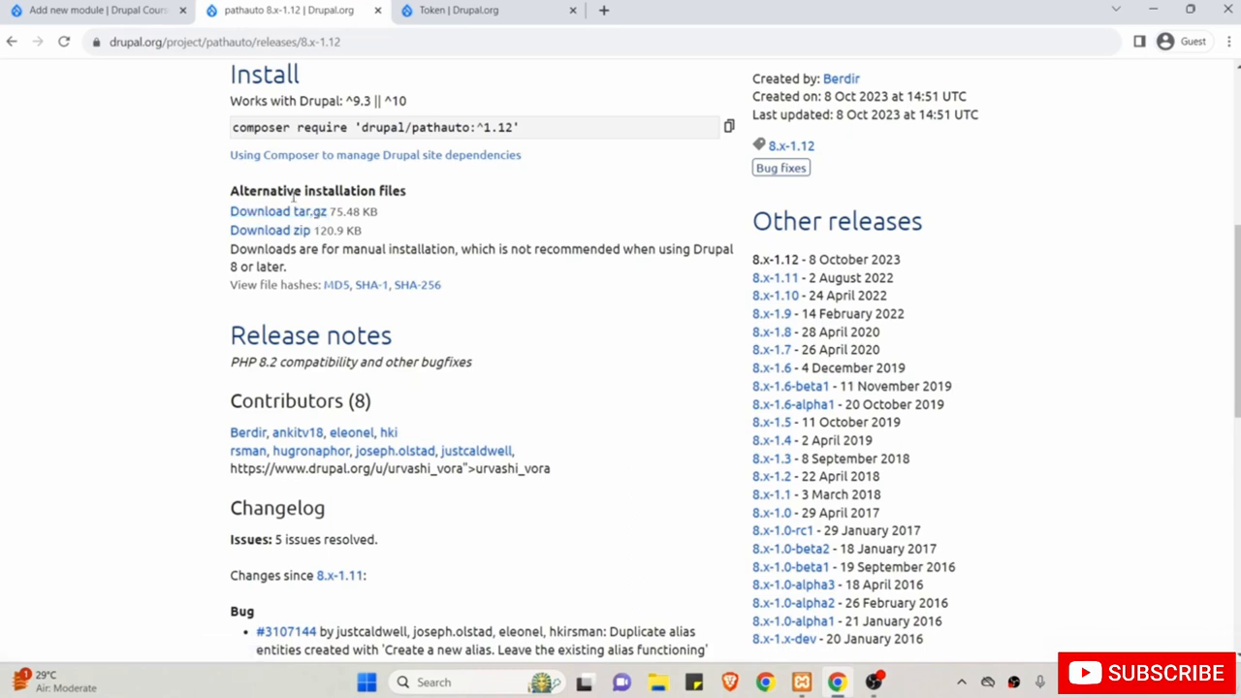
right_click(259, 214)
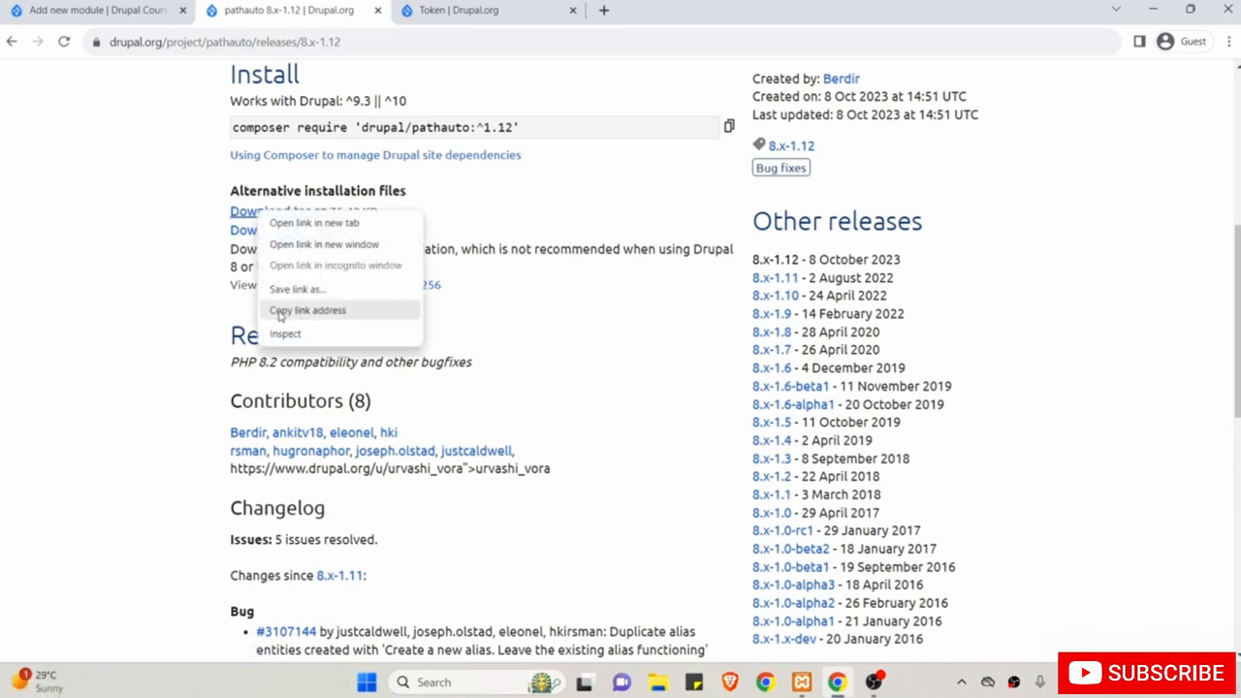
left_click(320, 311)
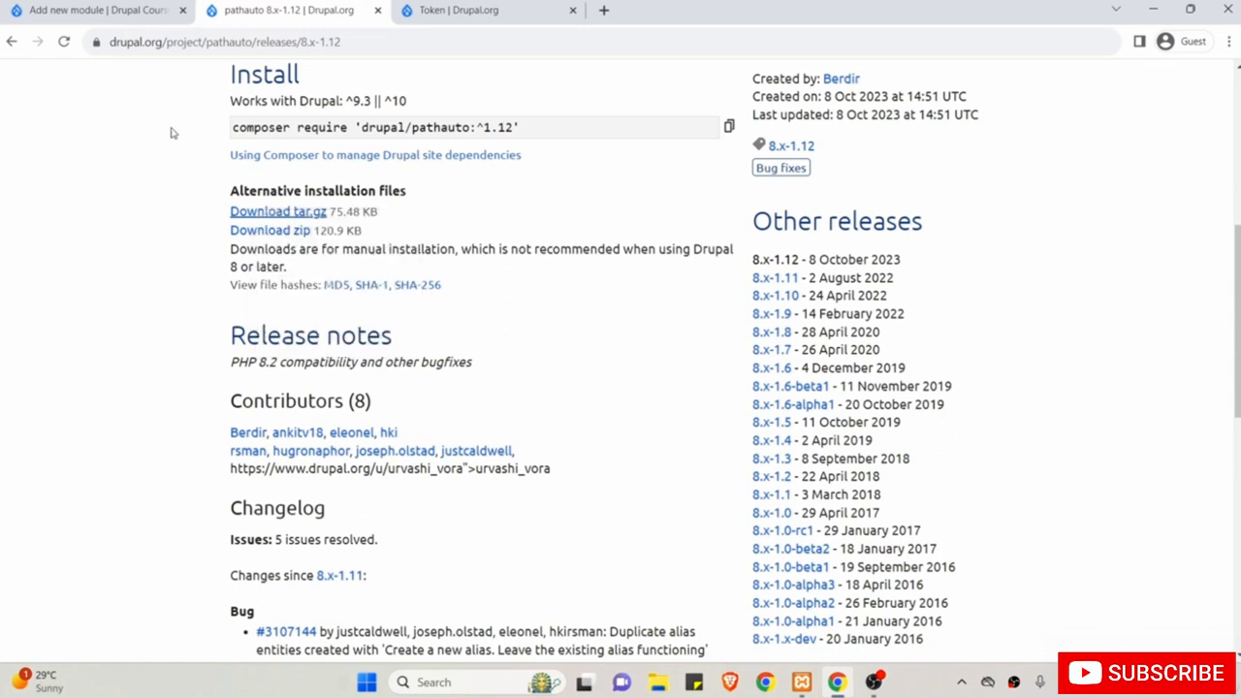
left_click(97, 10)
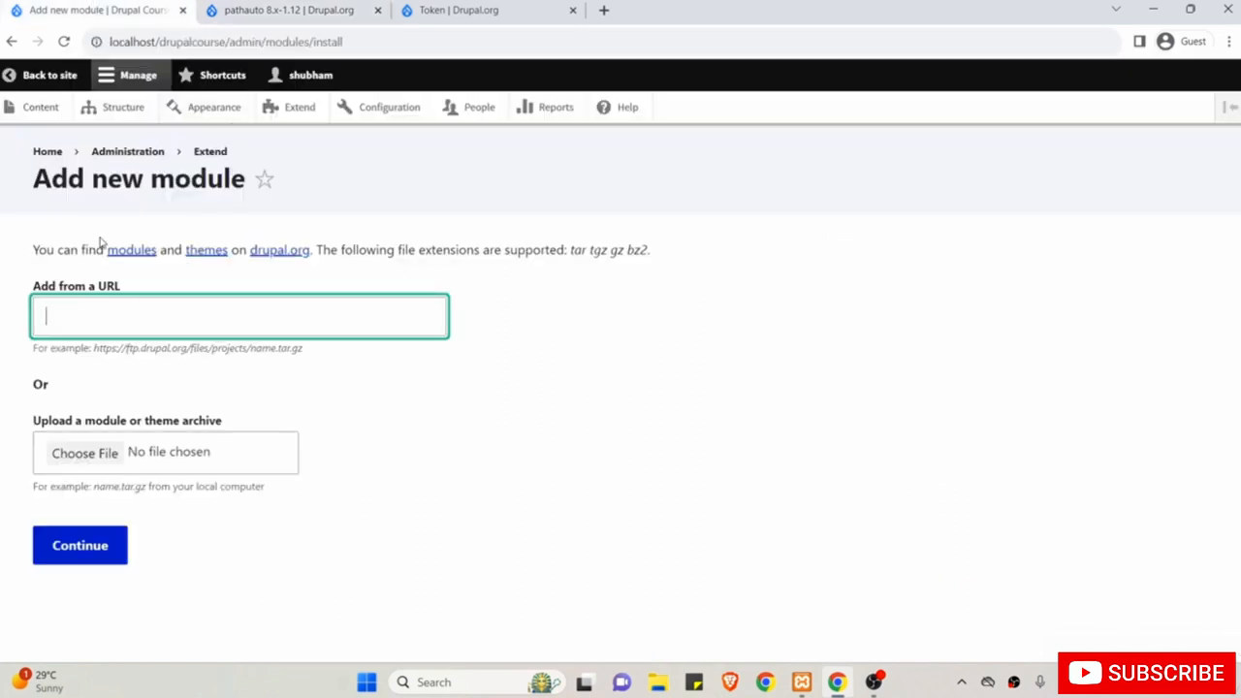
left_click(121, 316)
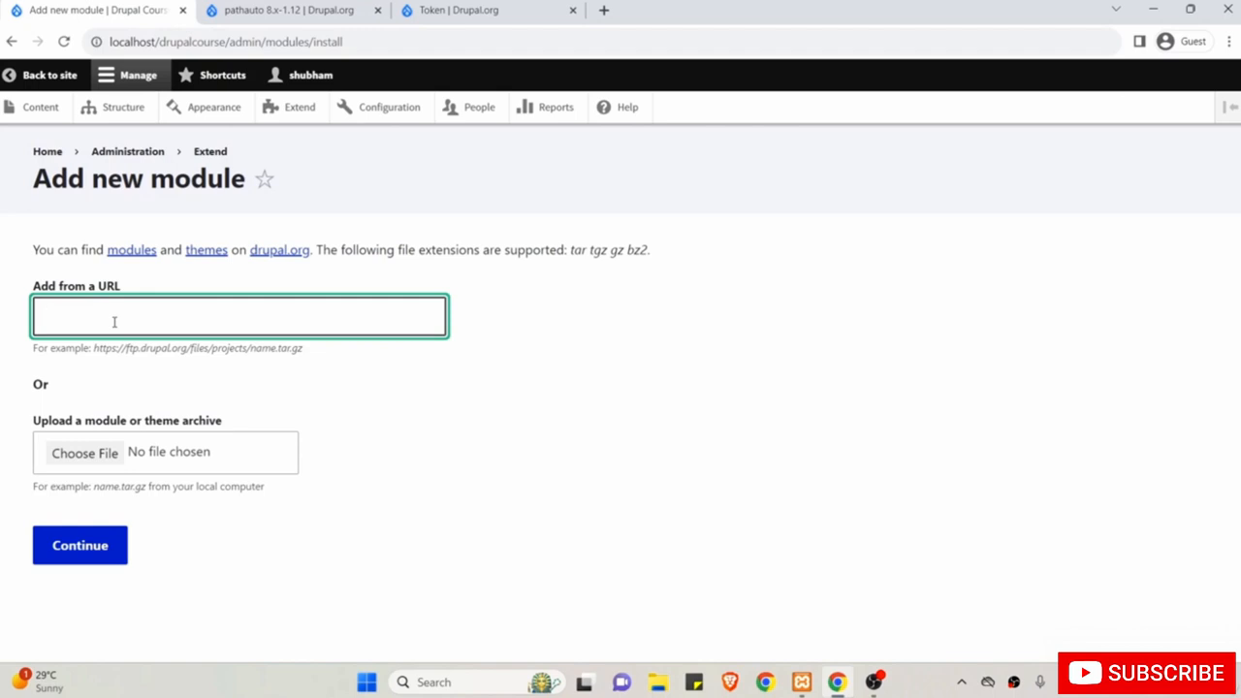
right_click(113, 322)
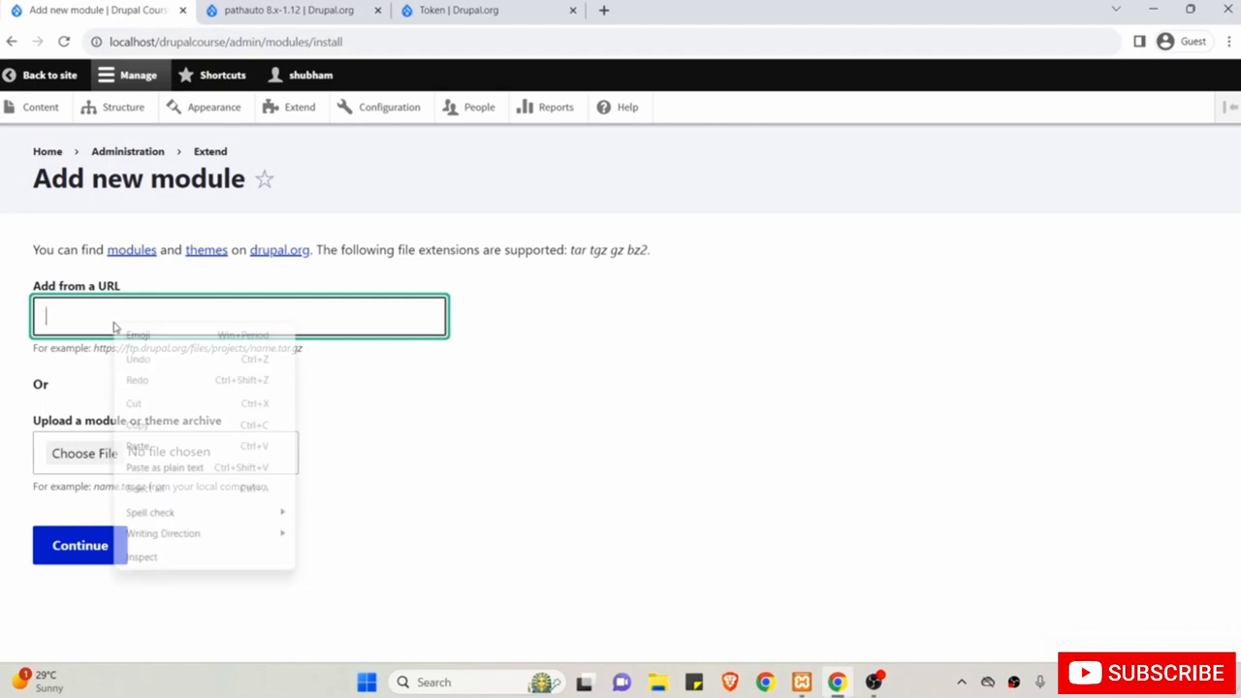
Paste the Pathauto 8.x-1.12 tar.gz address into the URL field and install it.
left_click(140, 446)
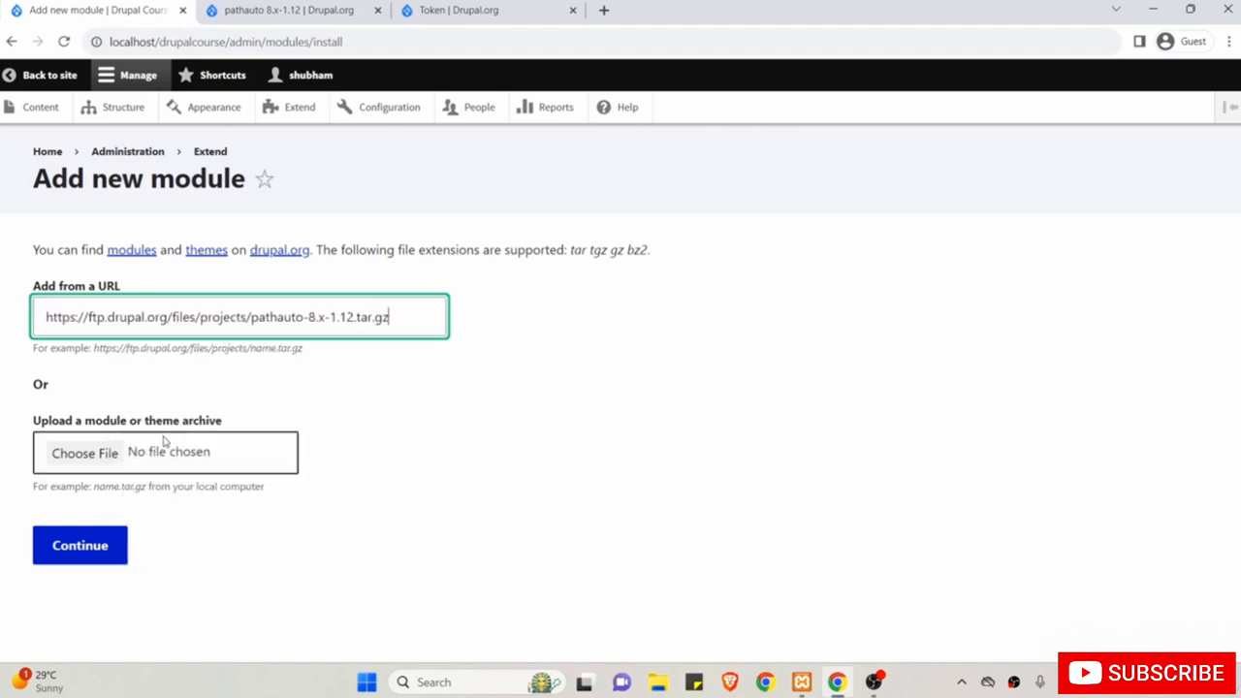
left_click(144, 361)
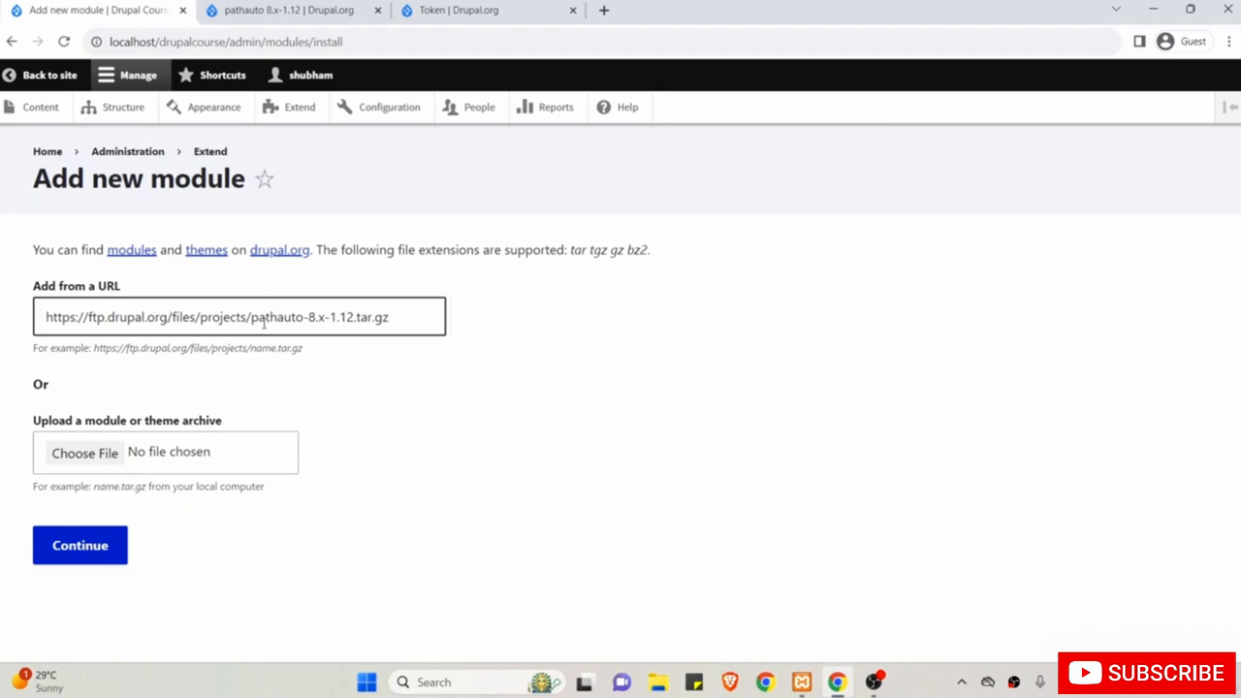
left_click_drag(305, 317, 354, 317)
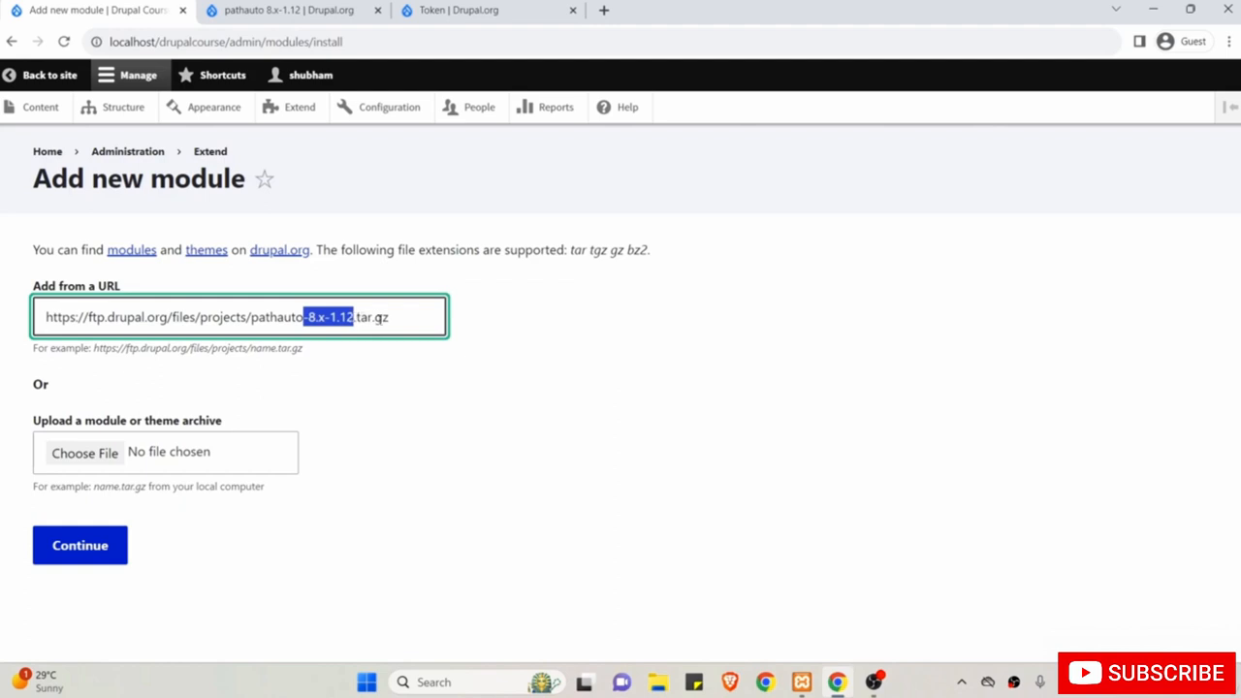
left_click(441, 403)
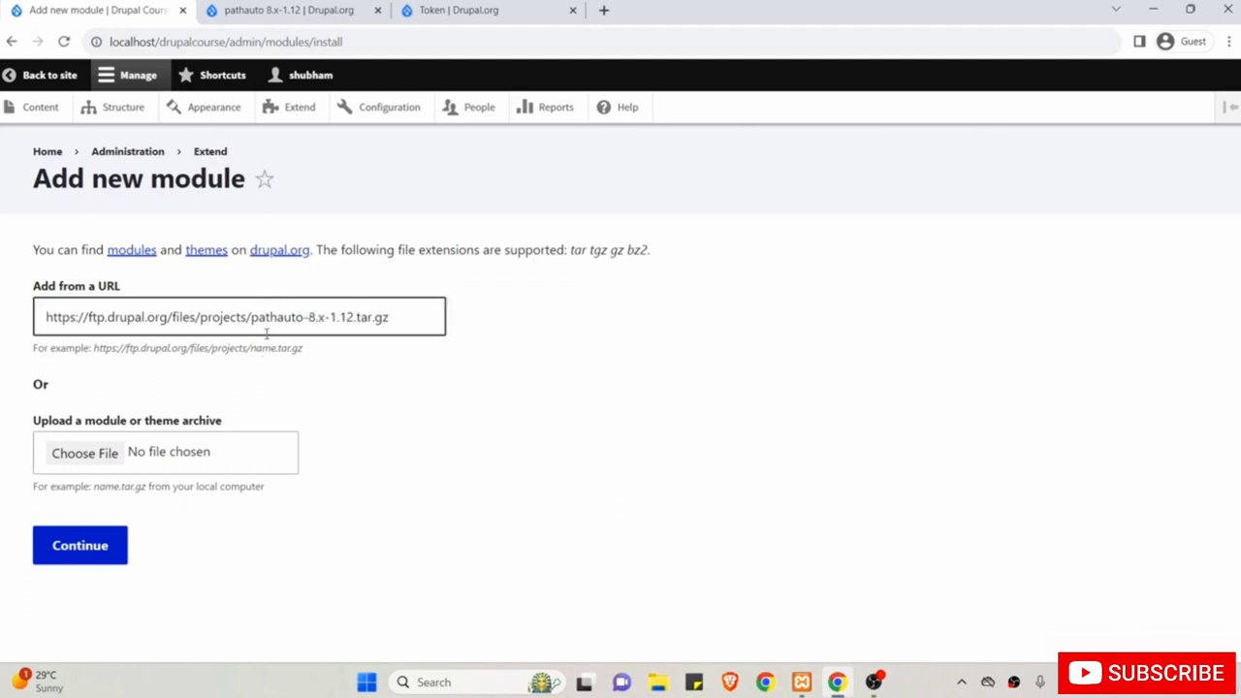
left_click(271, 8)
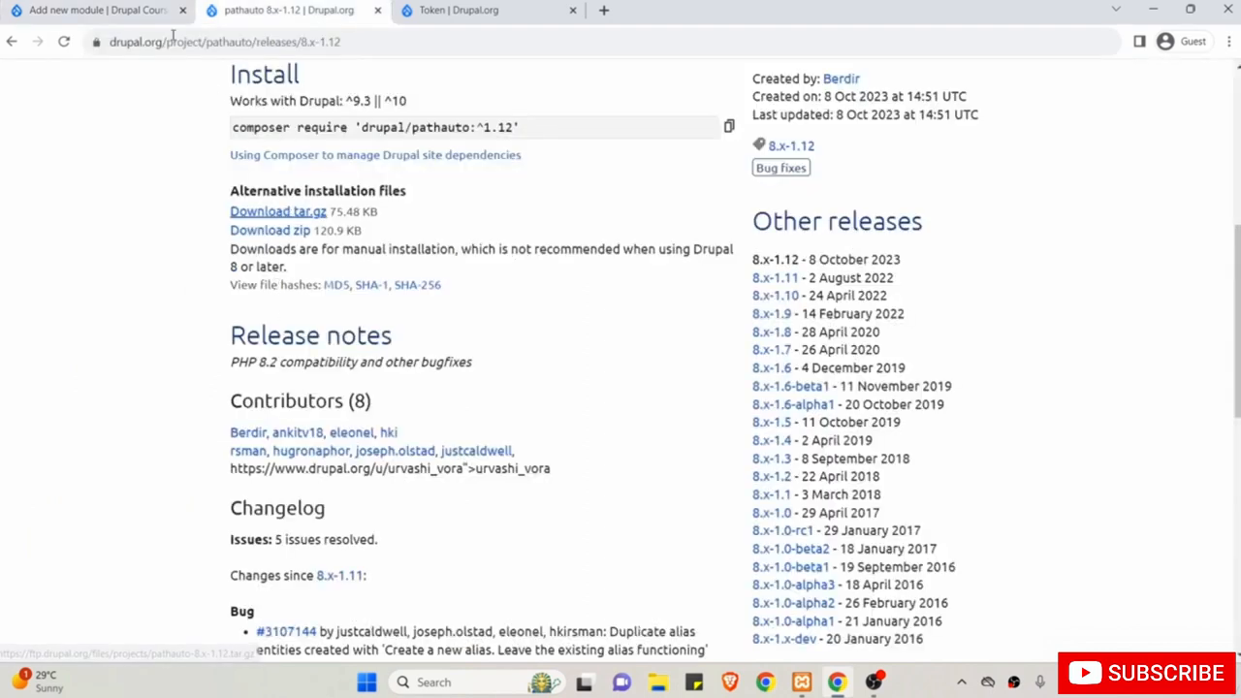
left_click(102, 8)
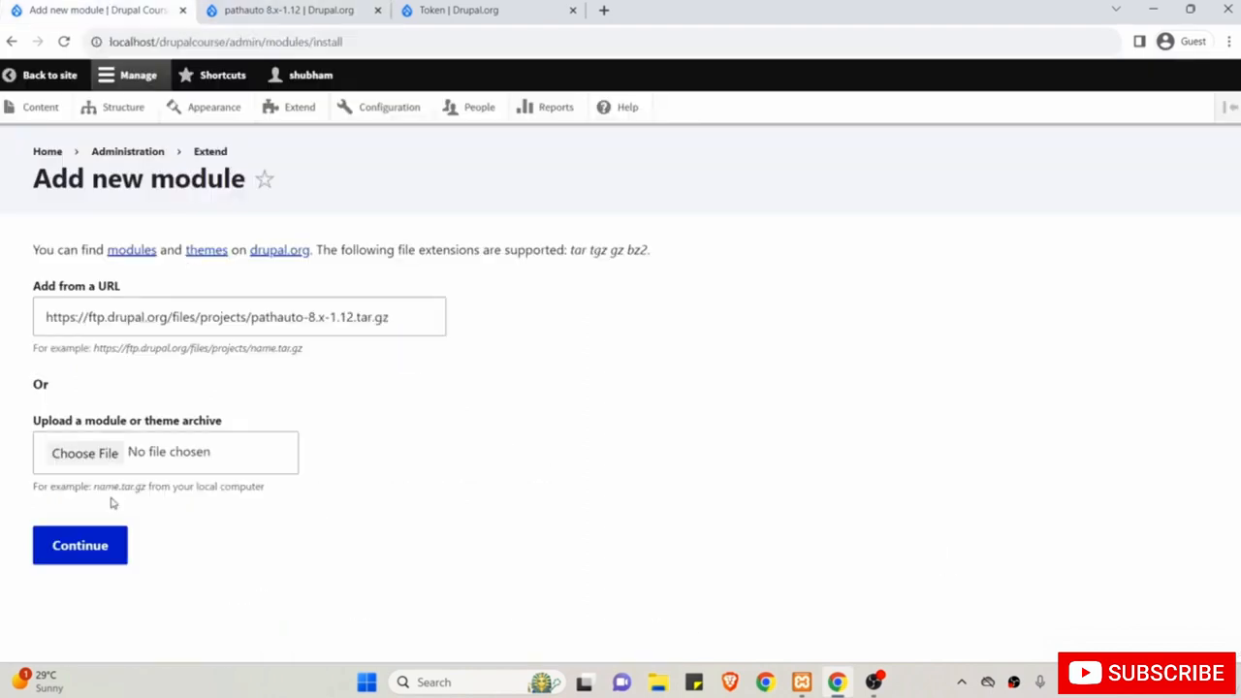
left_click(100, 548)
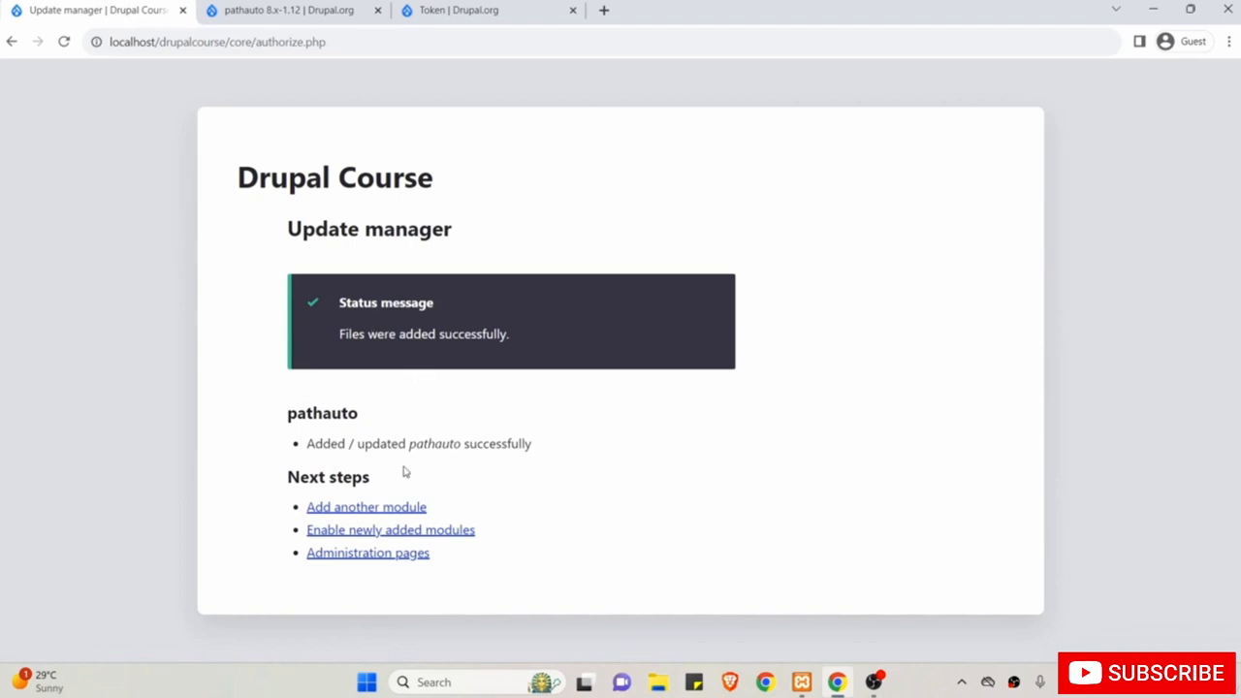
Glance at the Token and release tabs, then choose Add another module from the Update manager.
left_click(475, 9)
left_click(309, 11)
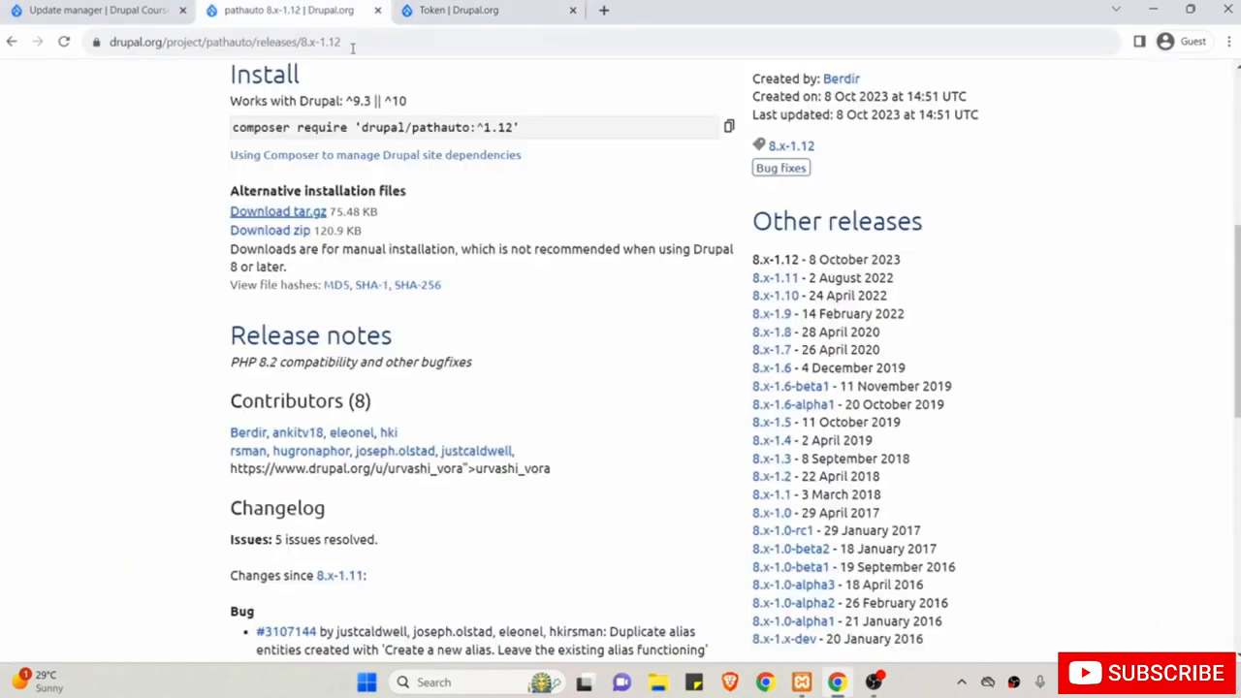
scroll(344, 219, "up", 5)
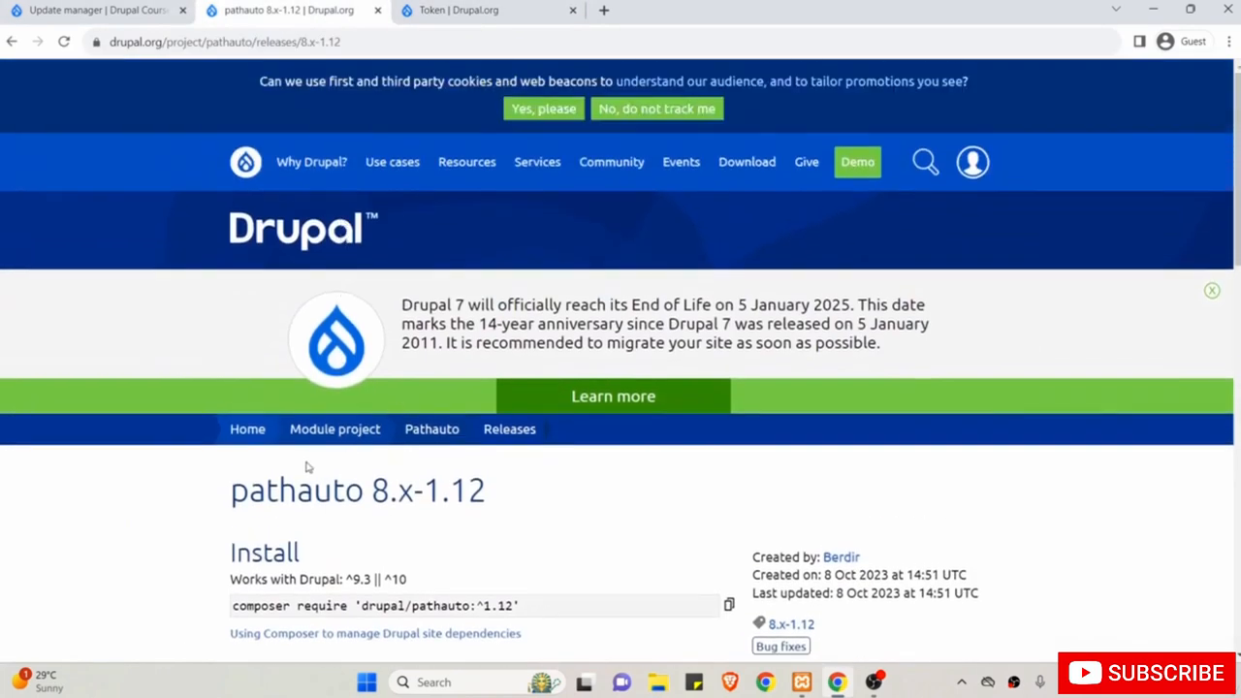
left_click(97, 10)
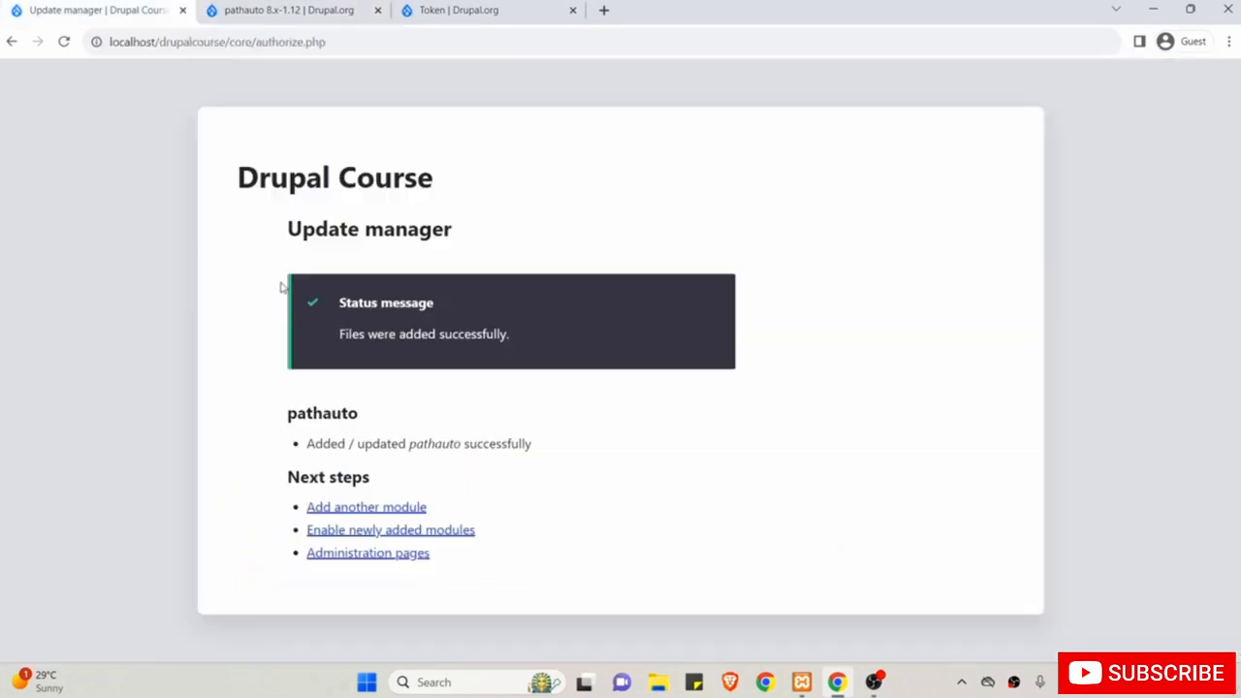
left_click(346, 514)
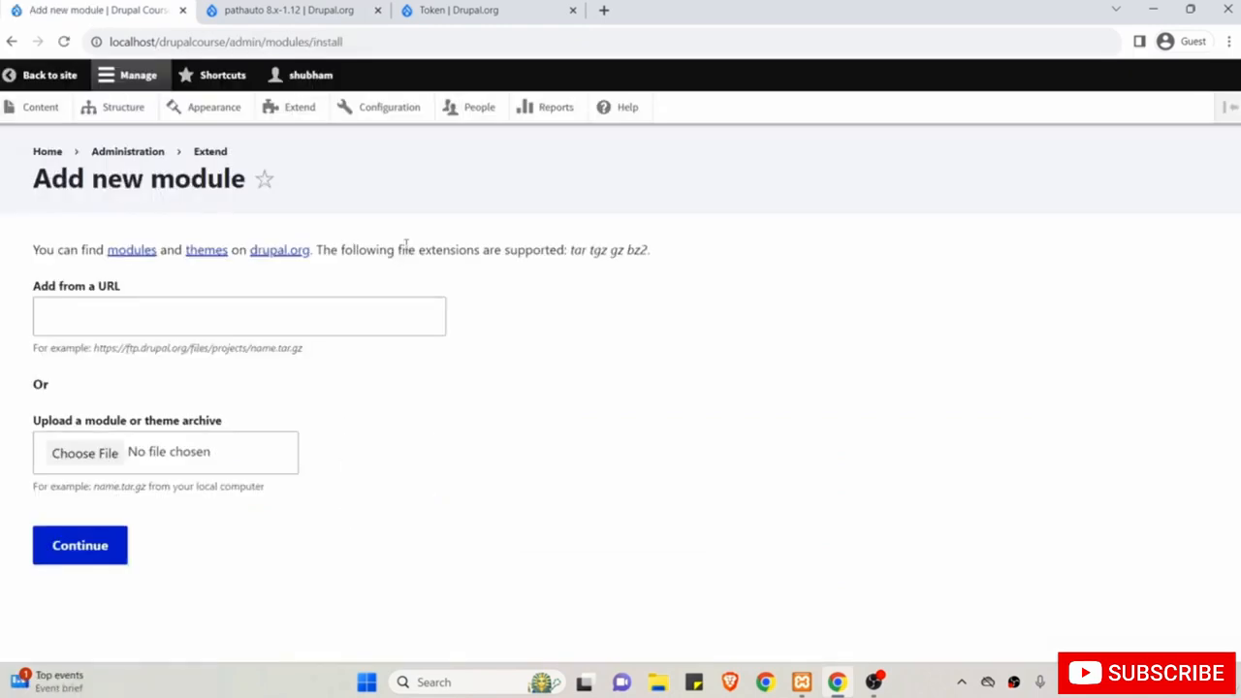
From Token's project page, save the token 8.x-1.13 tar.gz archive (81.7 KB) into Downloads.
left_click(125, 329)
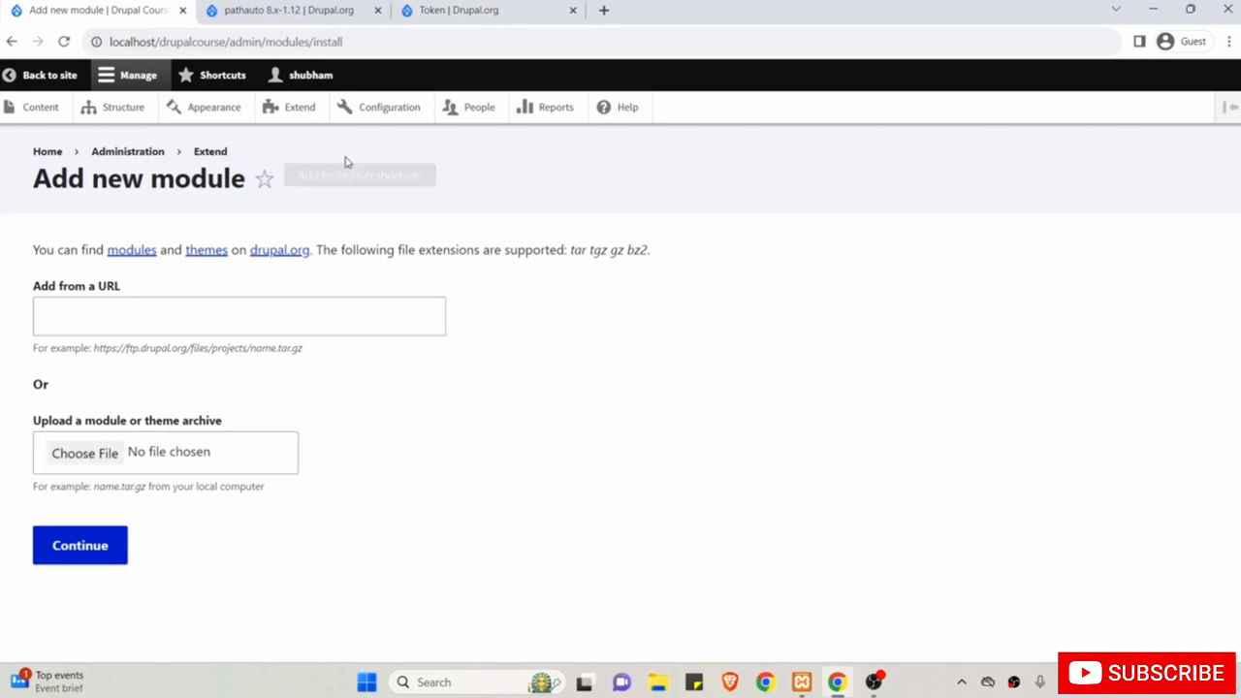
left_click(454, 11)
scroll(435, 364, "down", 4)
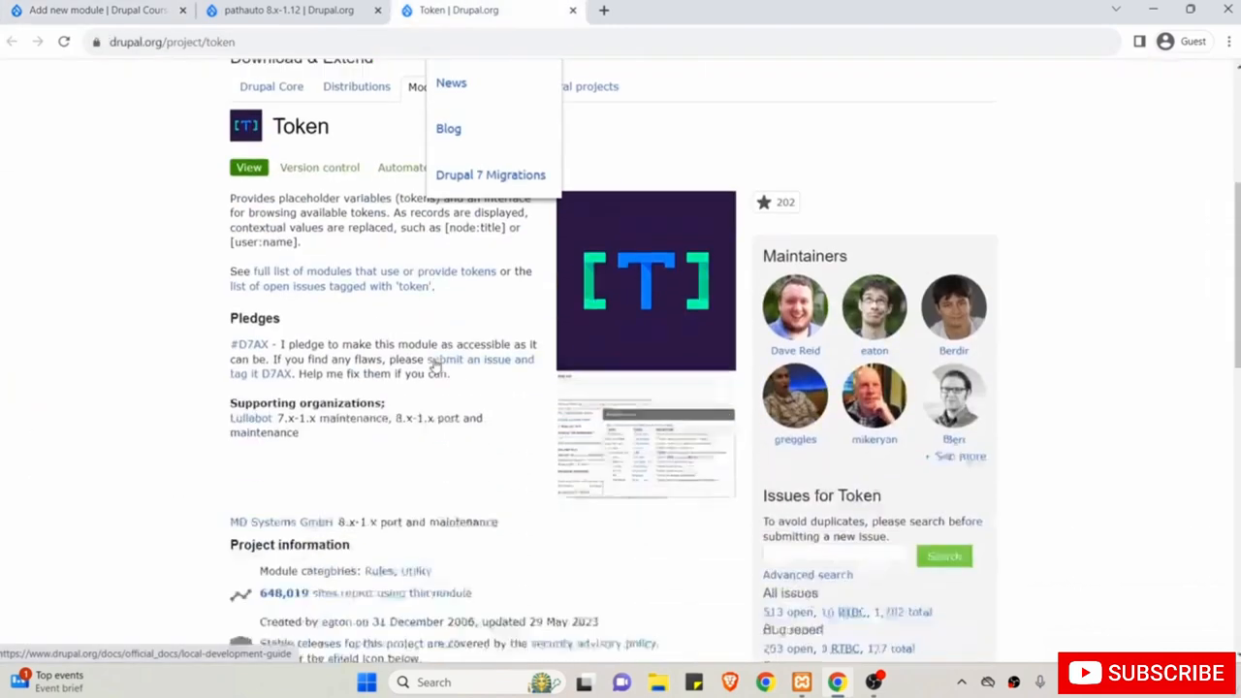
scroll(436, 365, "down", 3)
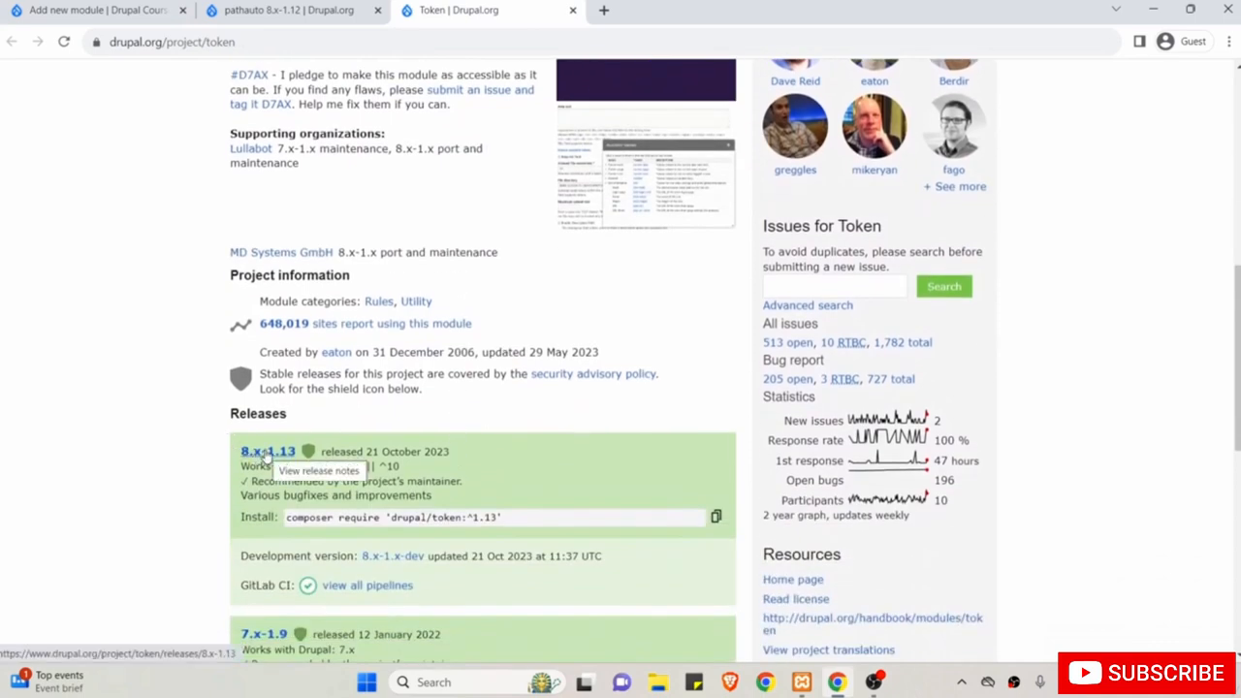
left_click(264, 454)
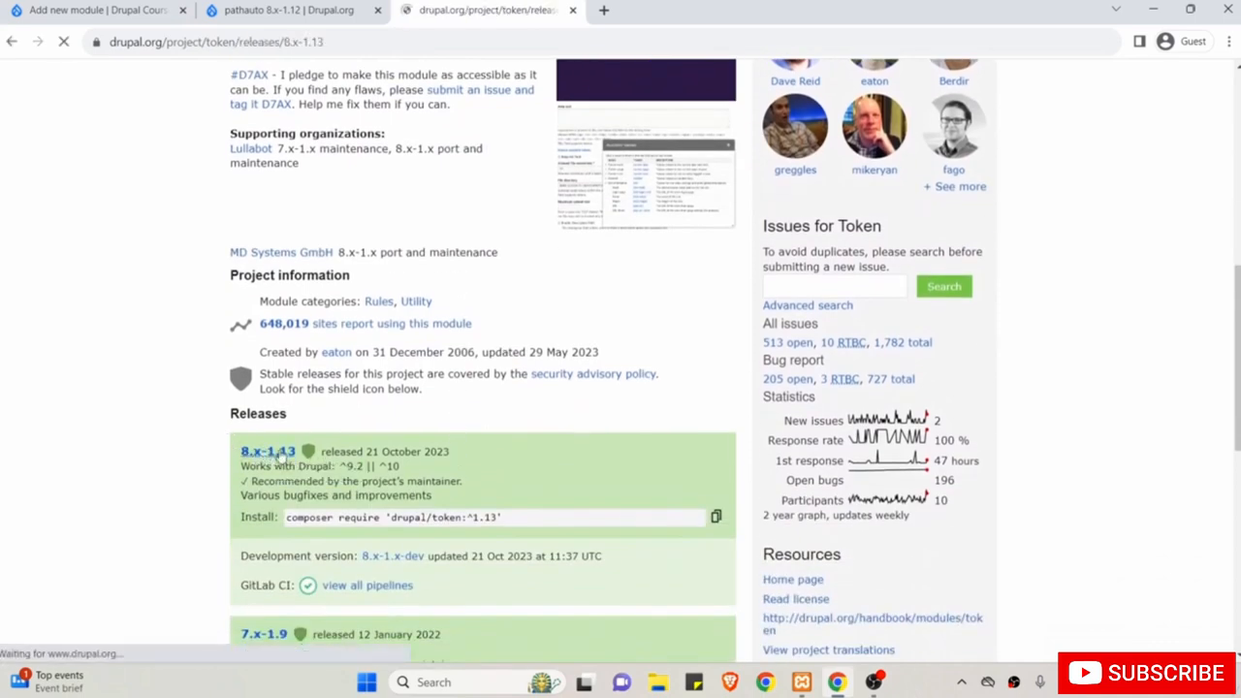
scroll(598, 515, "down", 3)
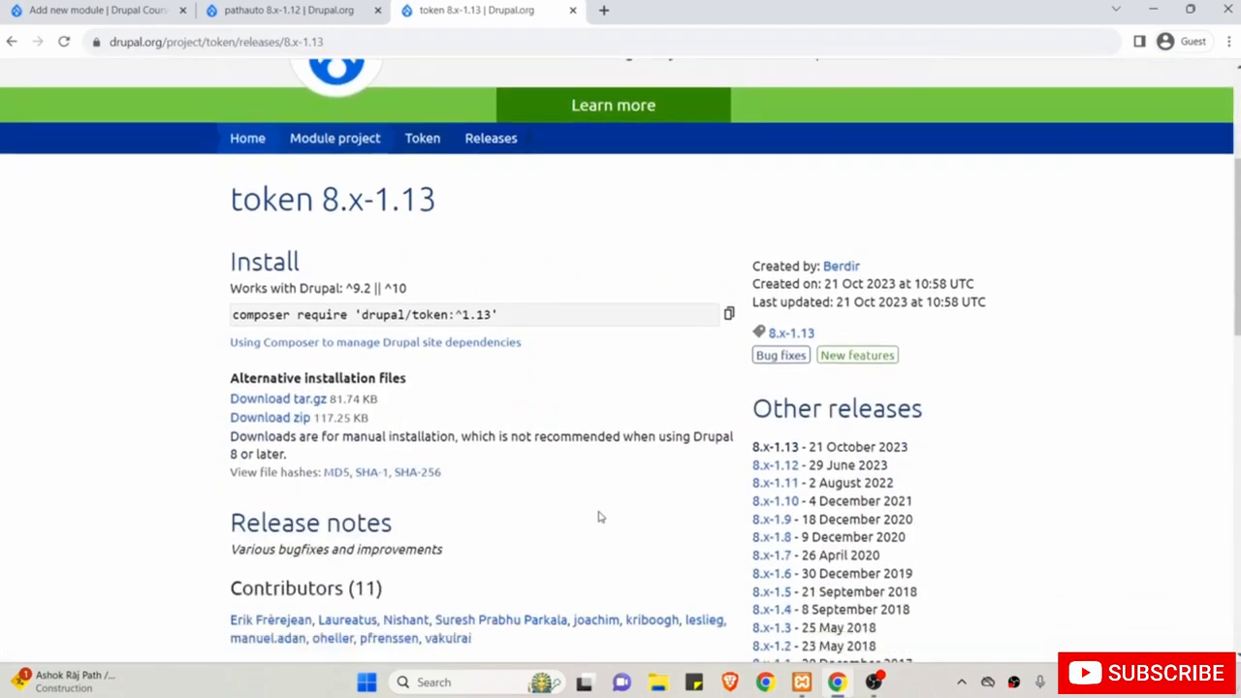
left_click(309, 400)
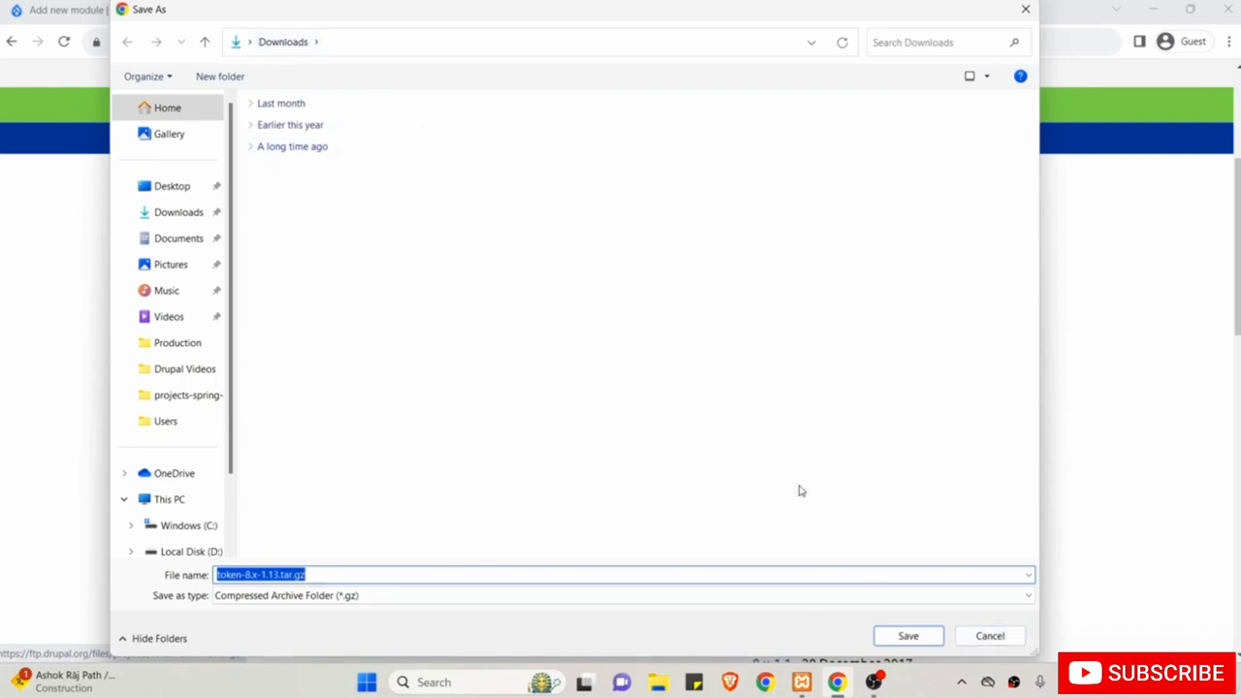
left_click(909, 636)
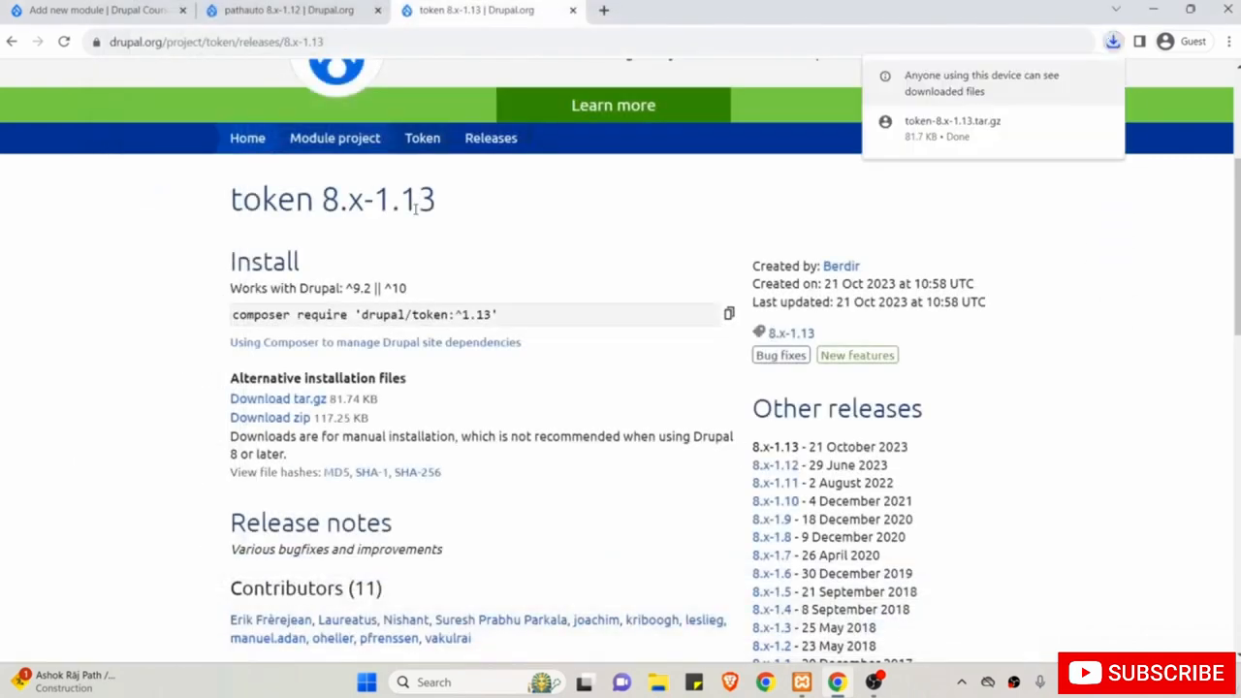
Upload token-8.x-1.13.tar.gz from Downloads via Add new module, then go to Administration pages.
left_click(163, 15)
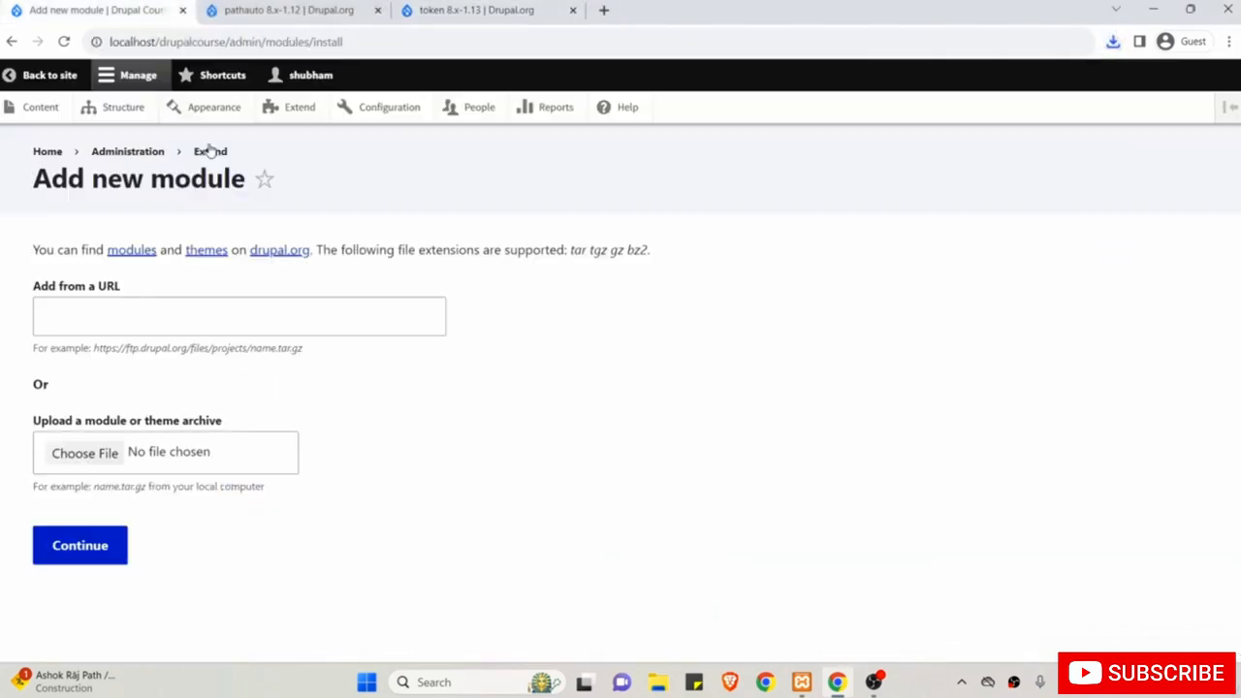
left_click(97, 454)
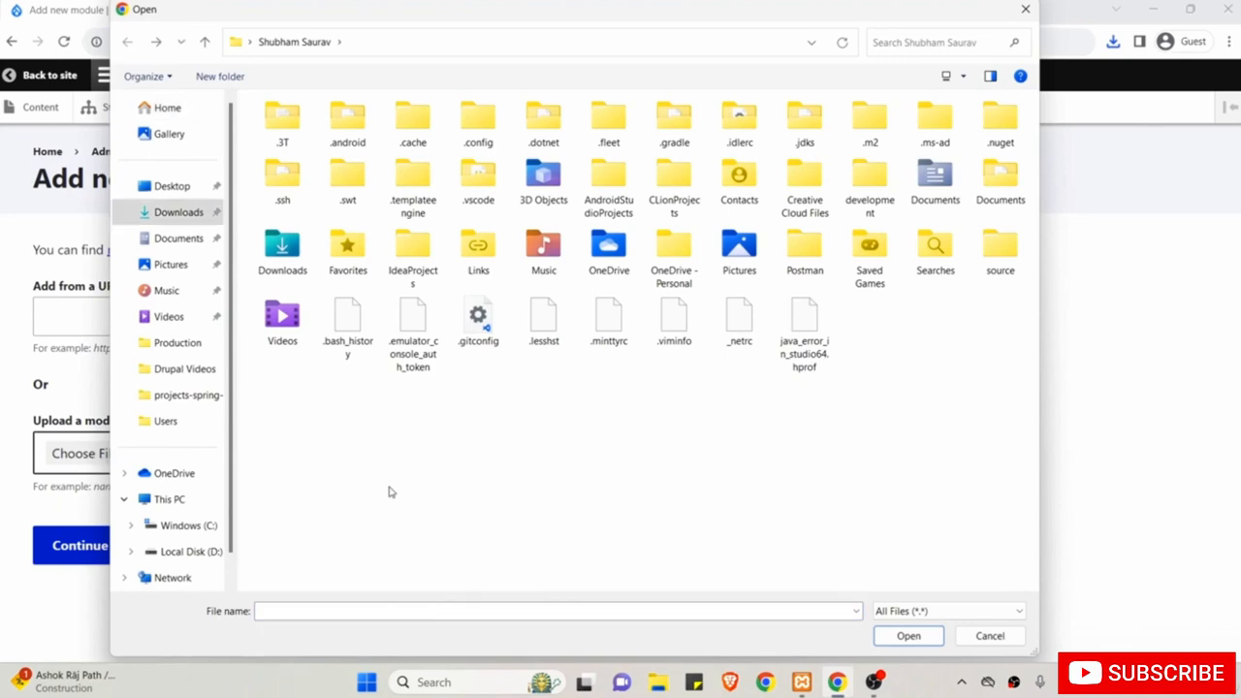
left_click(162, 217)
left_click(291, 182)
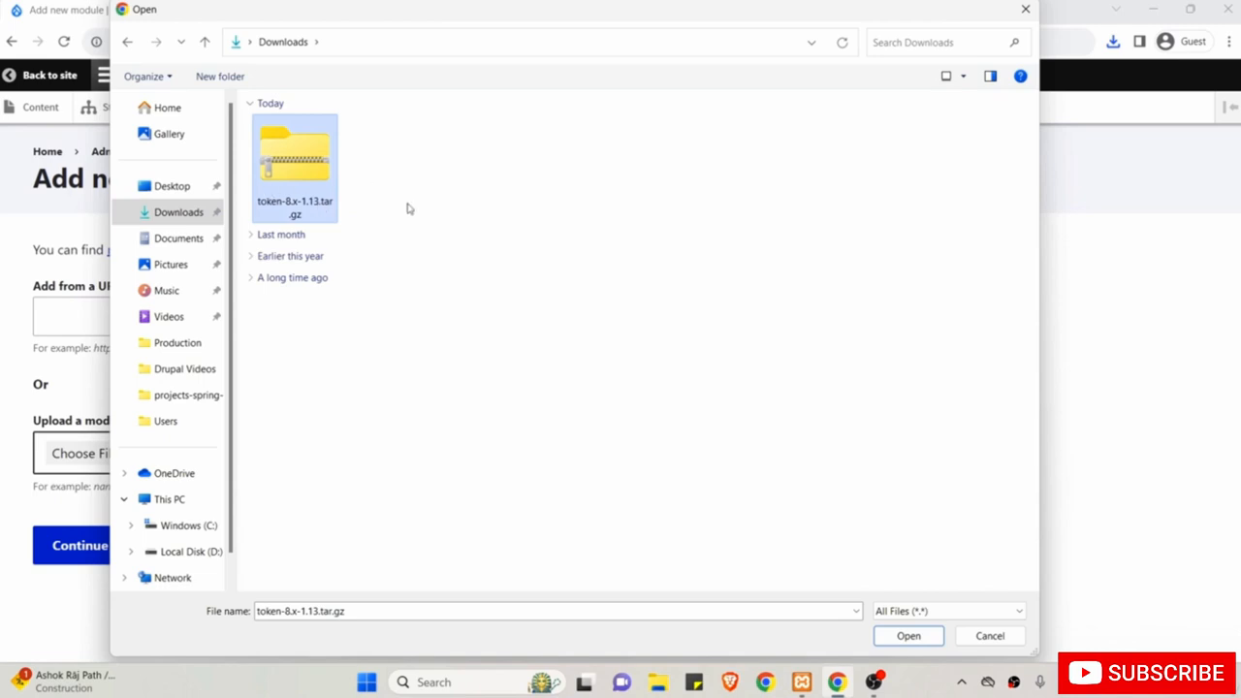
left_click(908, 636)
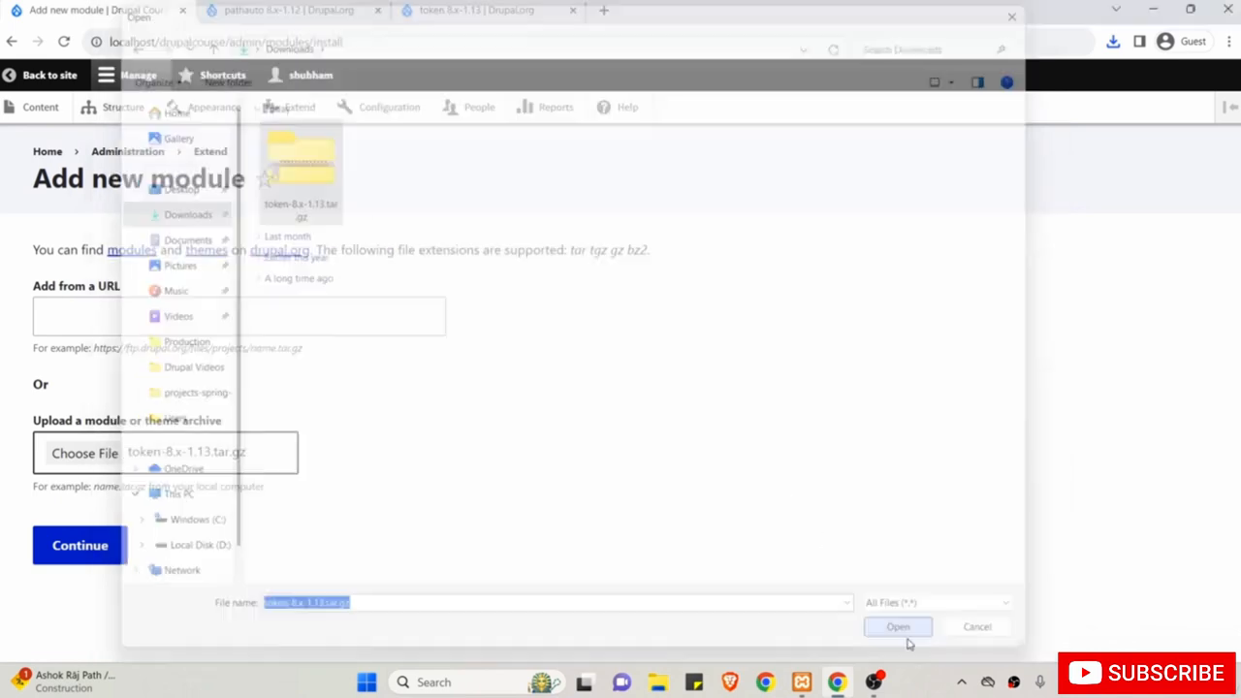
left_click(74, 545)
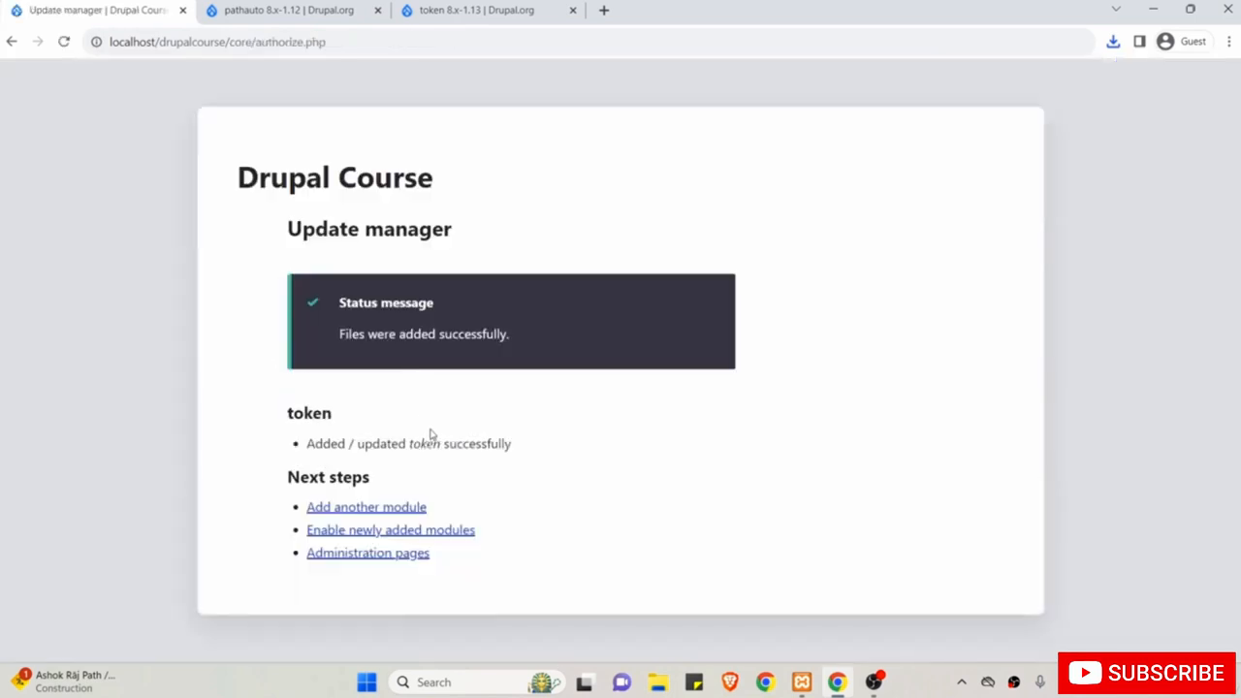
left_click(367, 554)
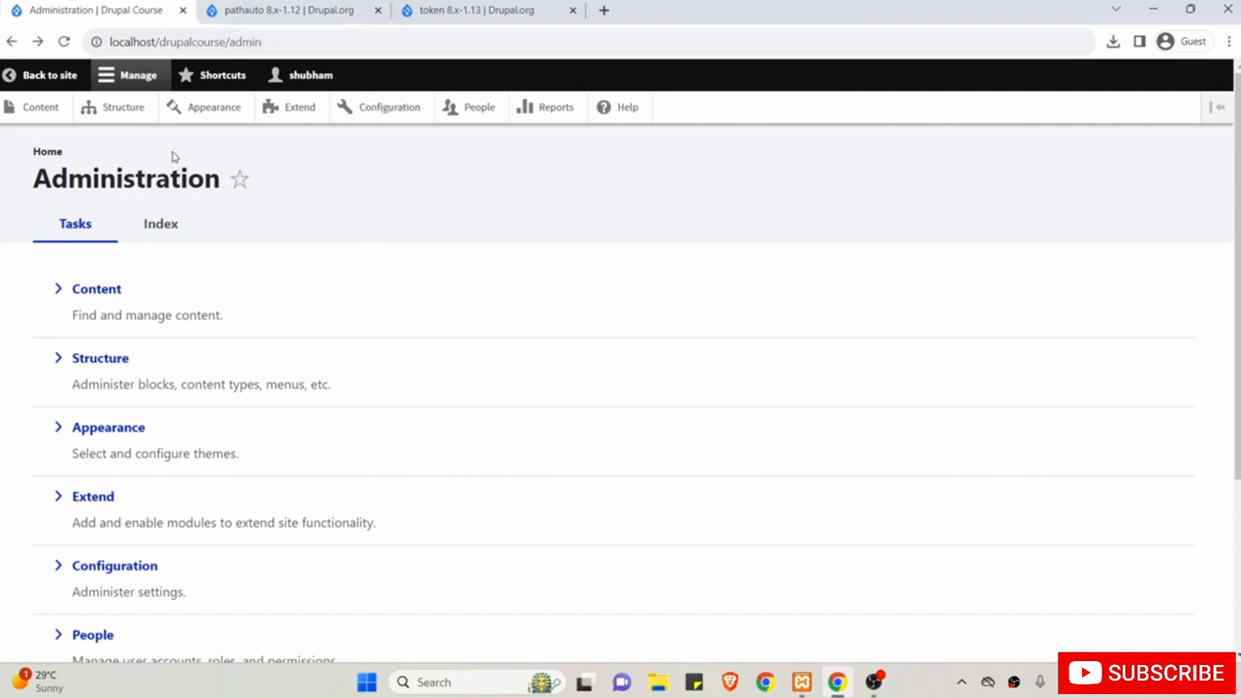
On the Extend page, tick Pathauto and Token, check Pathauto's requirements, and install both.
left_click(305, 109)
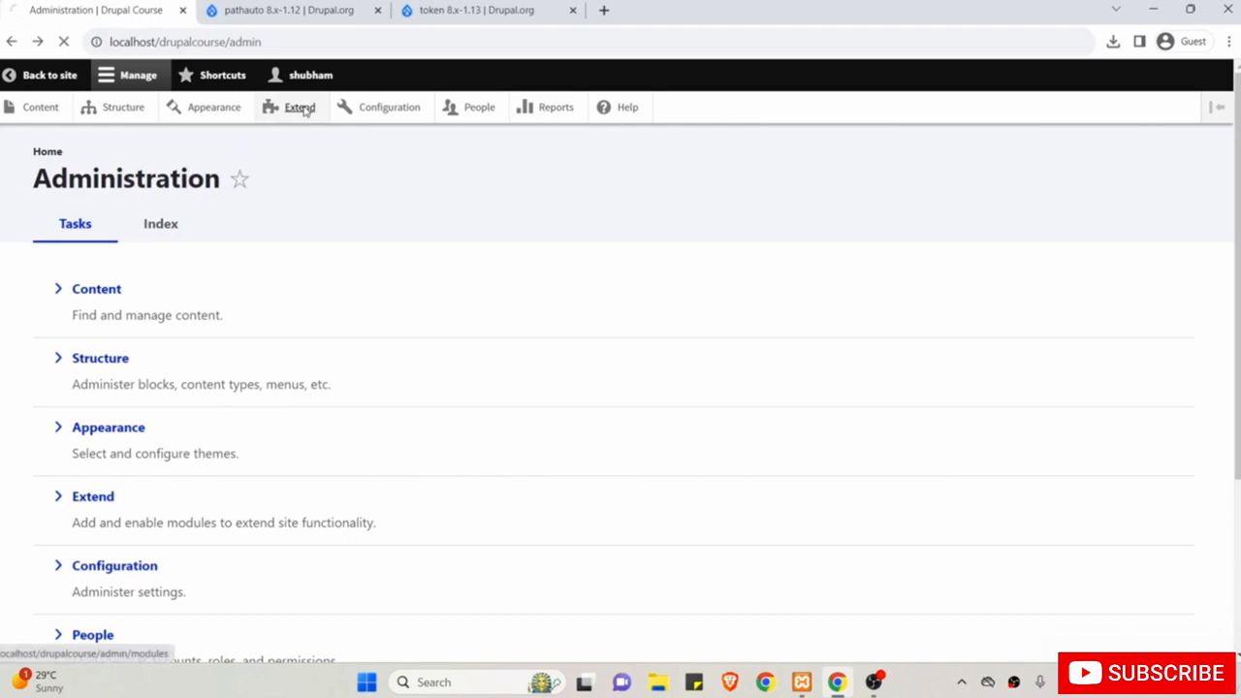
scroll(355, 407, "down", 4)
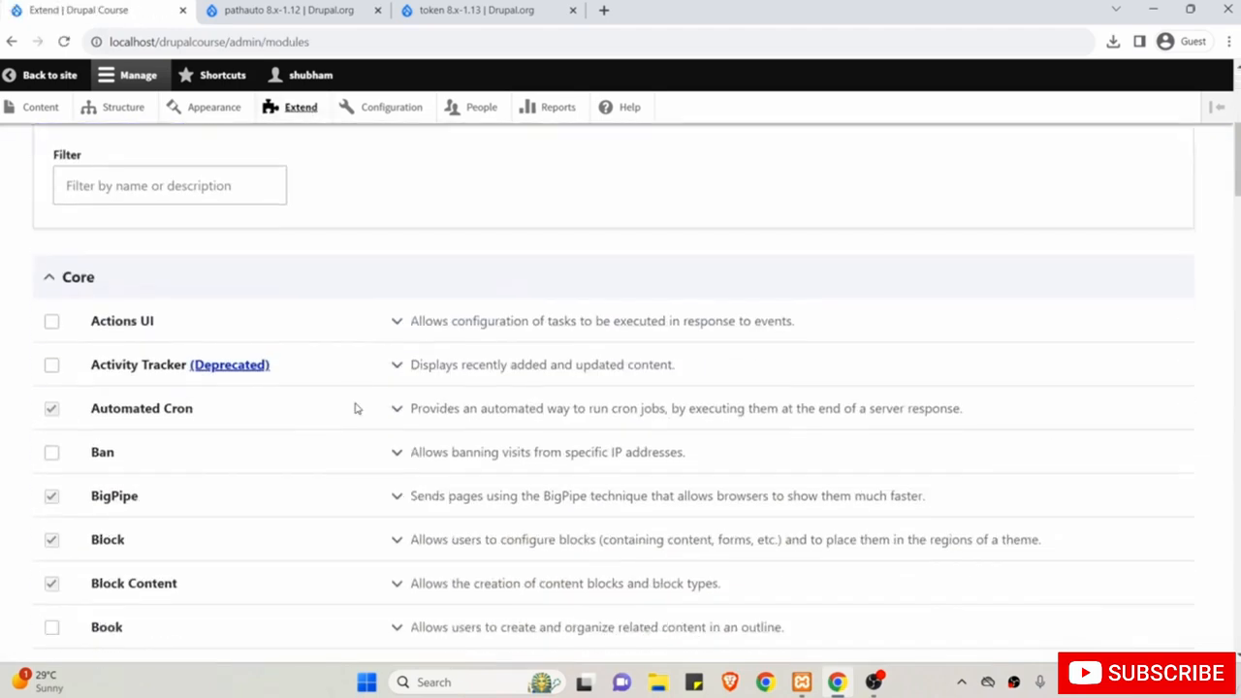
scroll(355, 408, "up", 1)
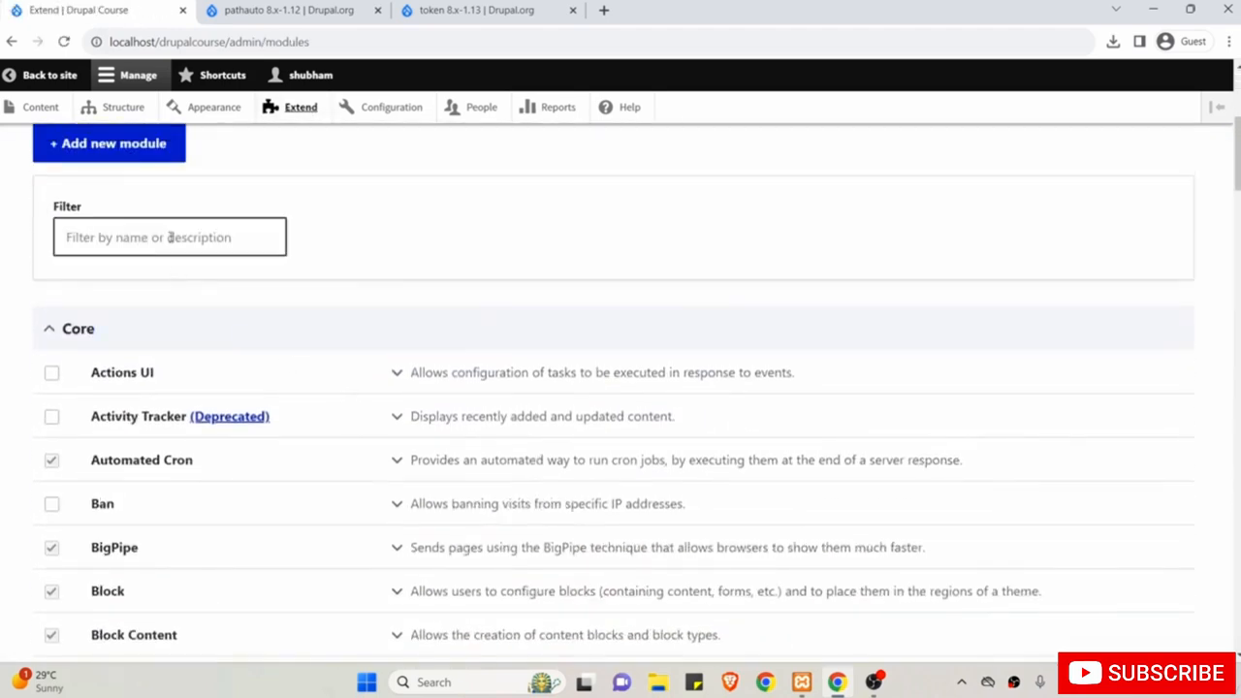
scroll(360, 388, "down", 10)
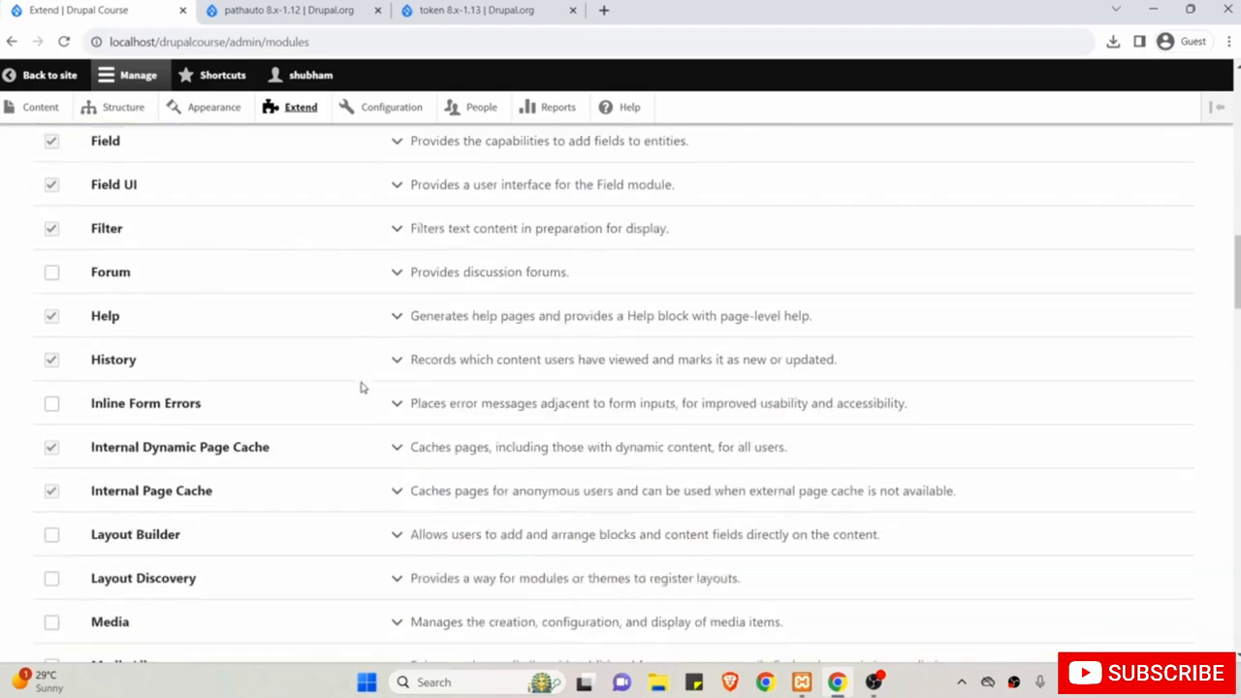
scroll(361, 387, "down", 14)
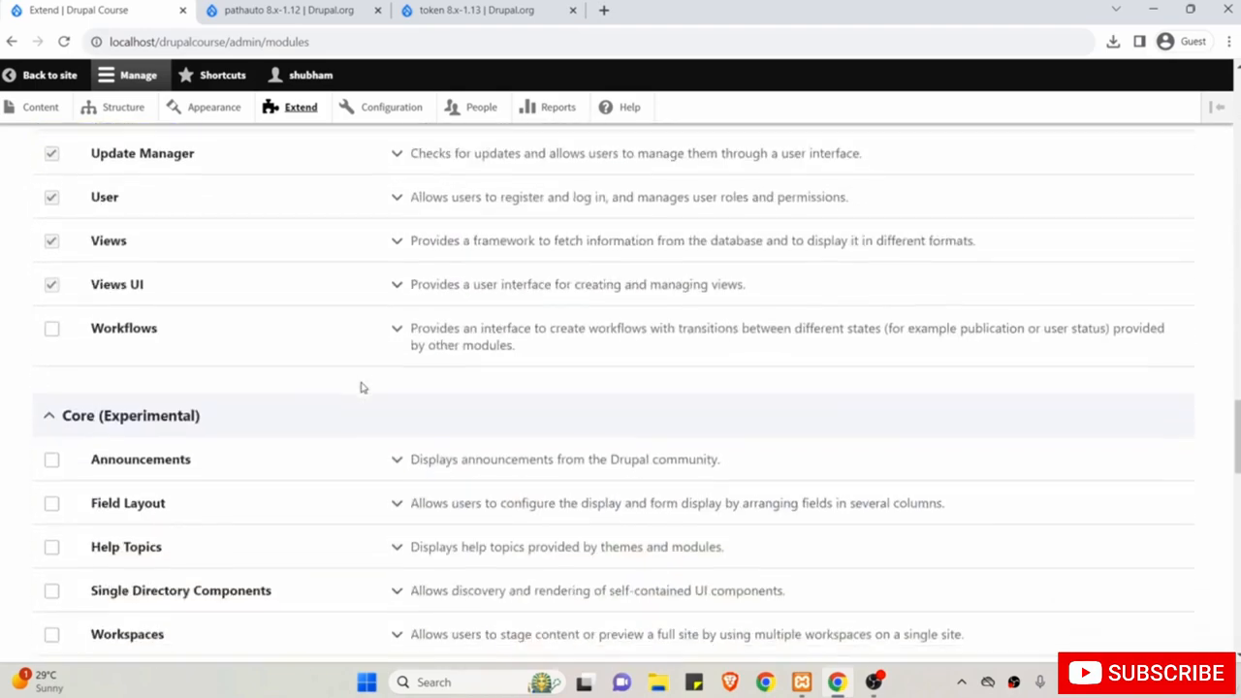
scroll(361, 388, "down", 11)
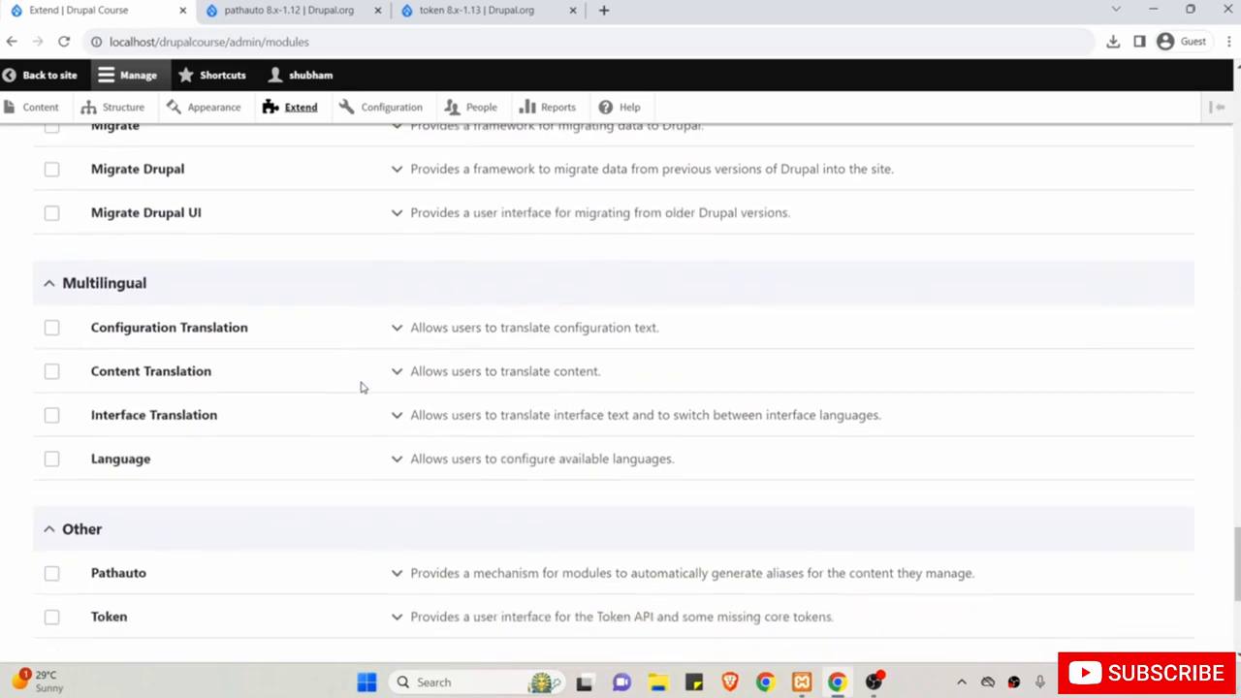
scroll(361, 388, "down", 3)
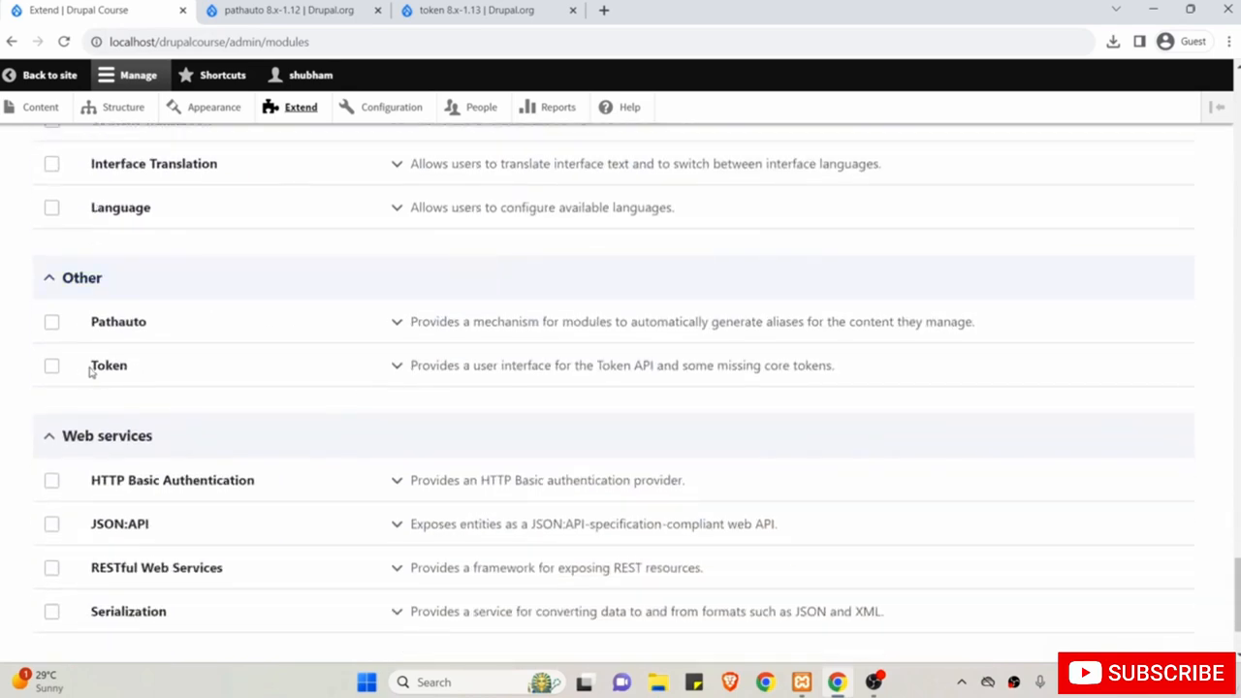
left_click(52, 322)
left_click(51, 366)
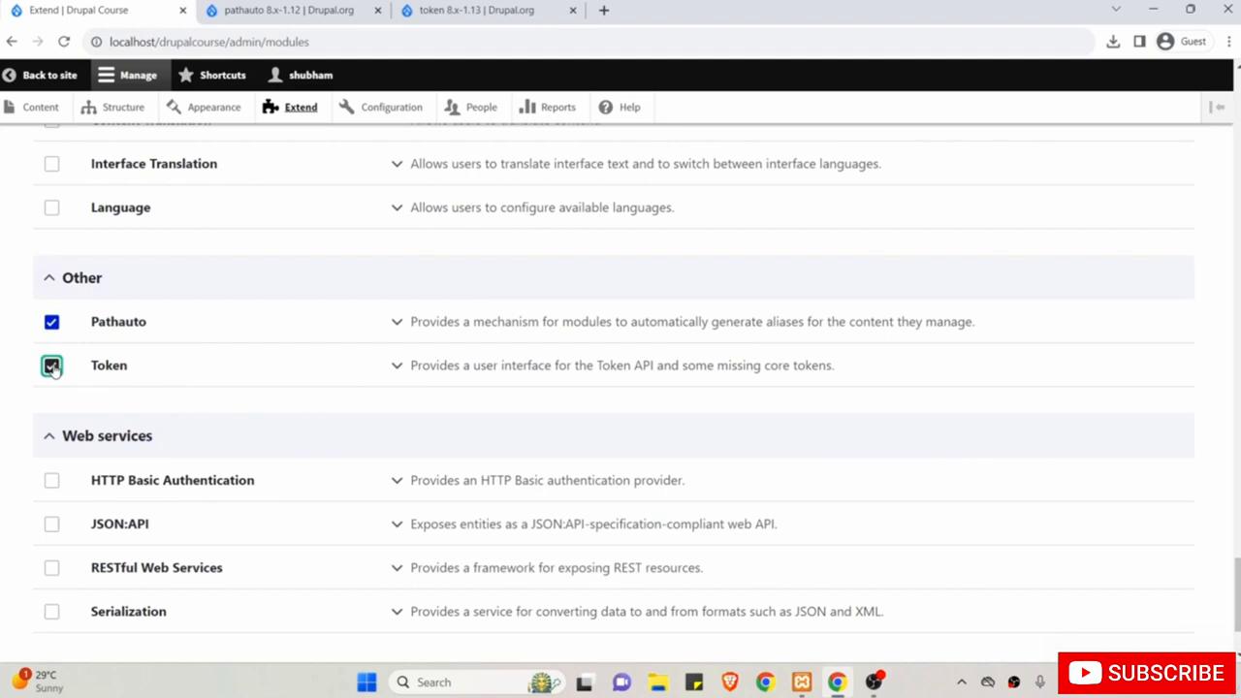
left_click(393, 323)
left_click_drag(453, 374, 580, 373)
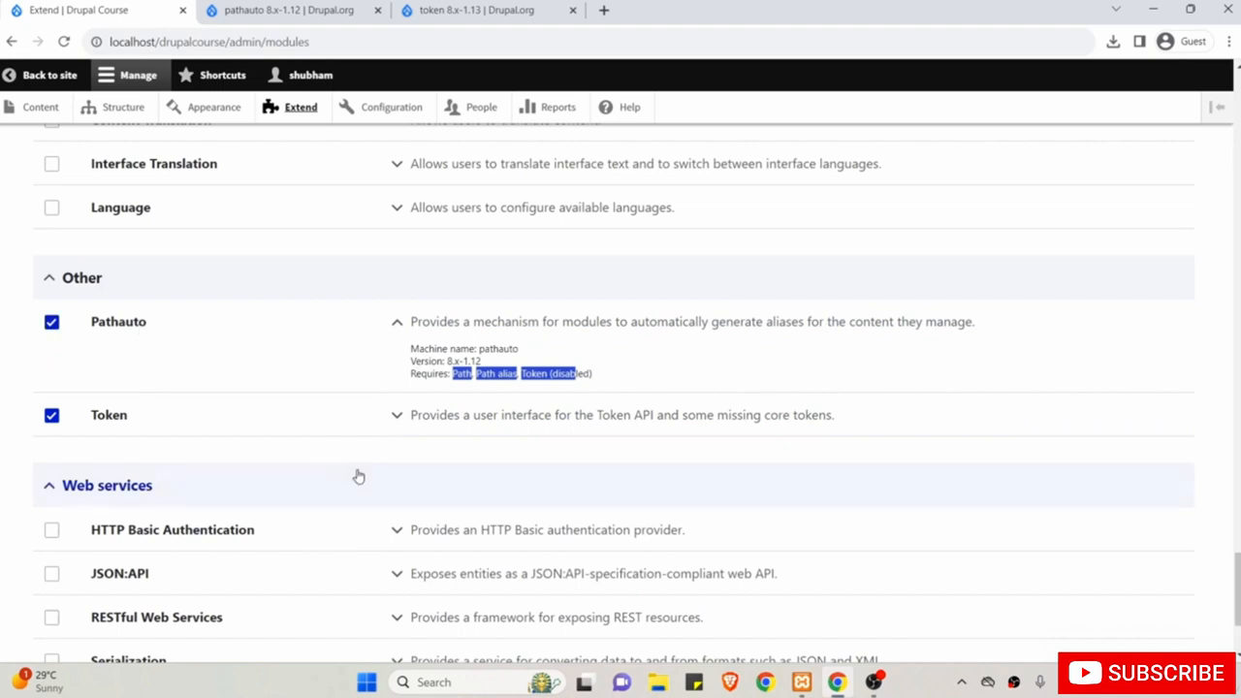
scroll(357, 475, "down", 2)
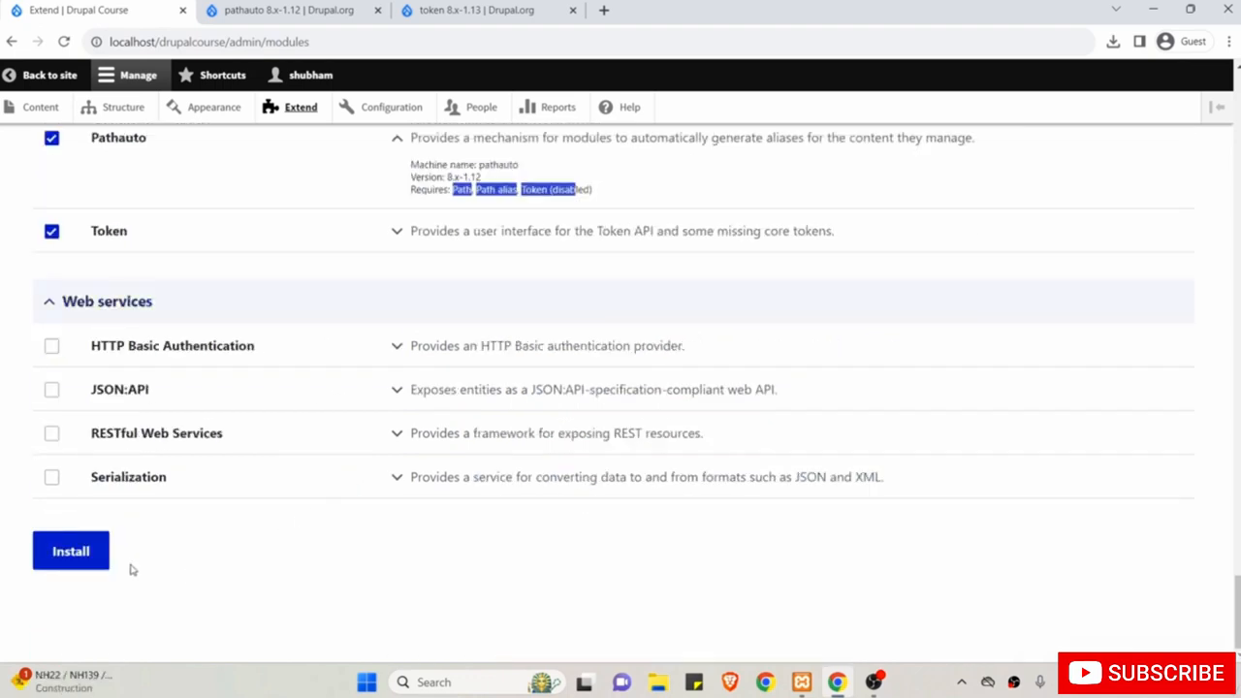
left_click(72, 552)
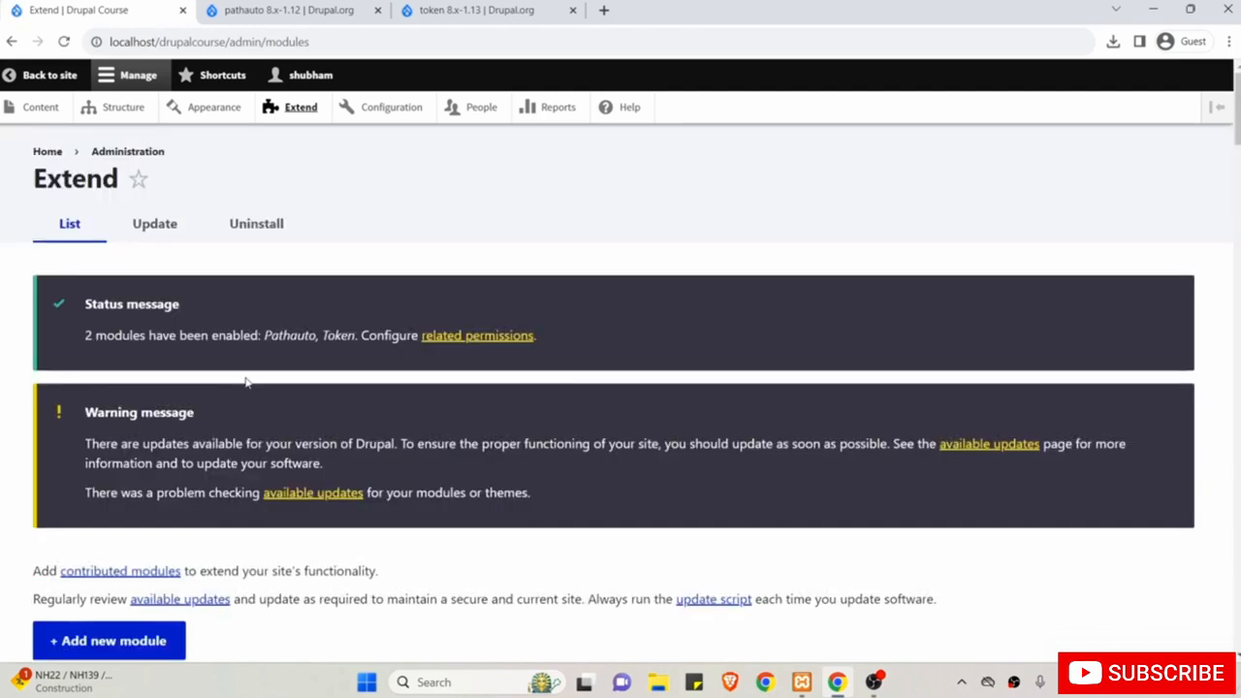
Scroll the Extend page before returning to the Drupal Course home page.
scroll(245, 382, "down", 3)
scroll(245, 382, "up", 3)
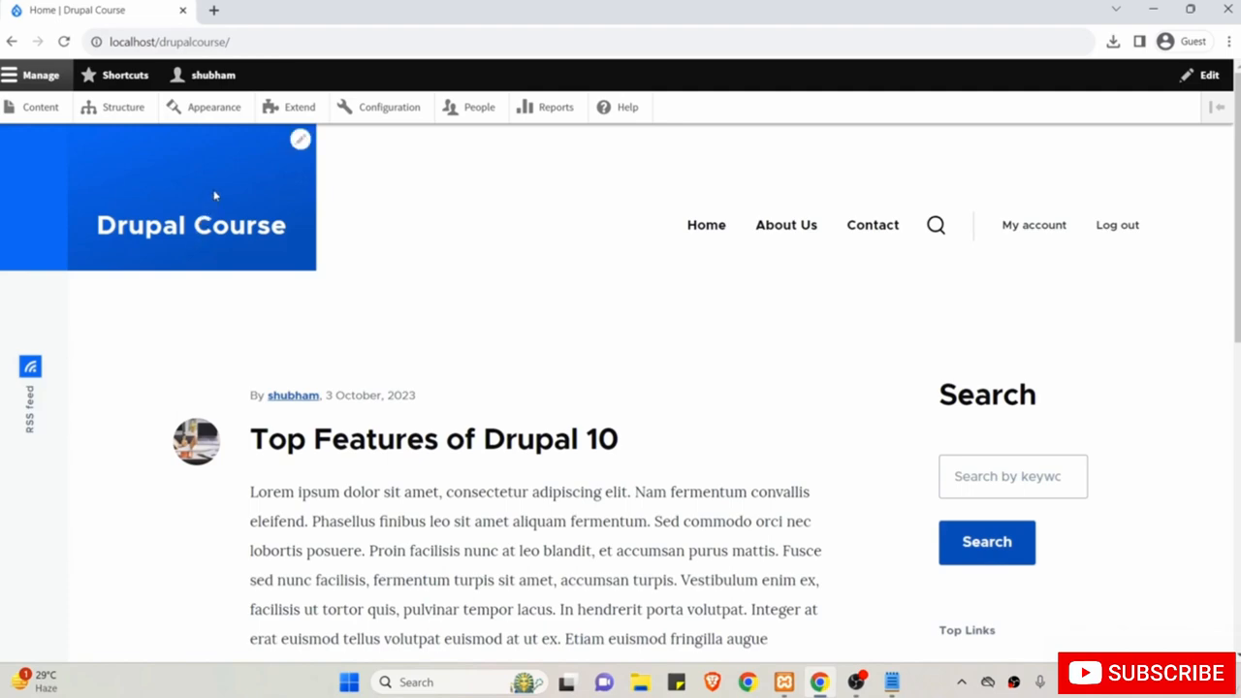
From Extend, expand Pathauto's description and follow Configure to its empty Patterns page.
left_click(283, 113)
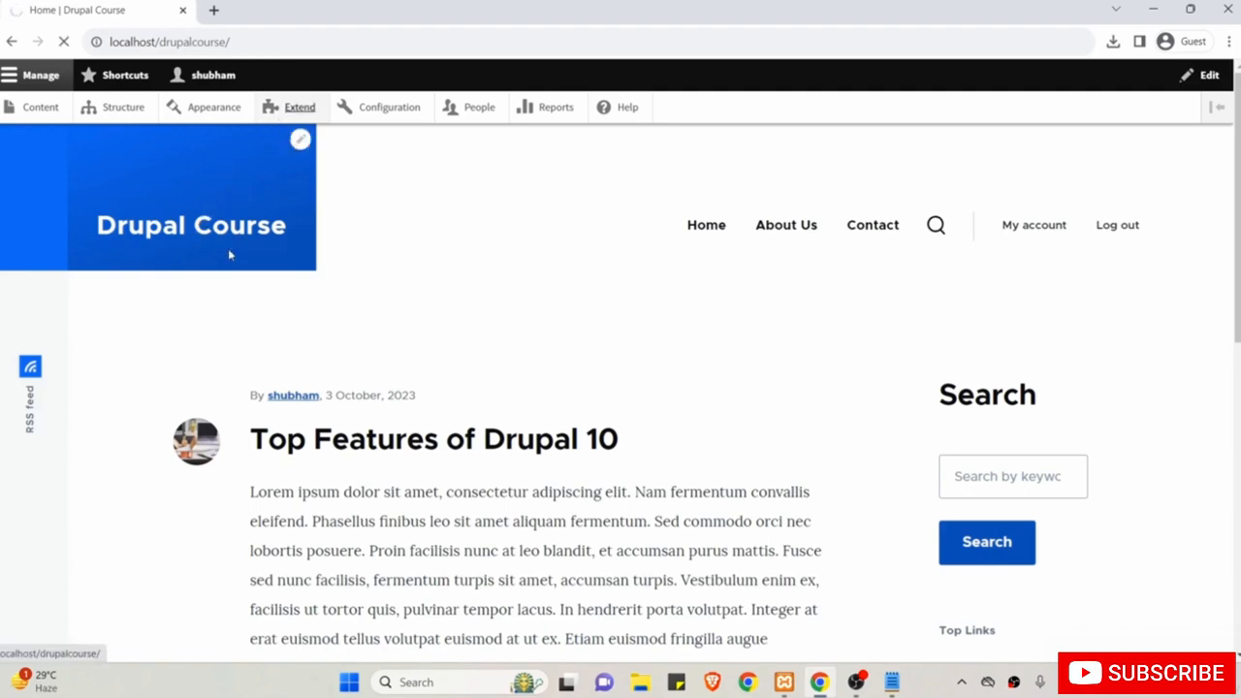
scroll(291, 388, "down", 1)
scroll(388, 444, "down", 15)
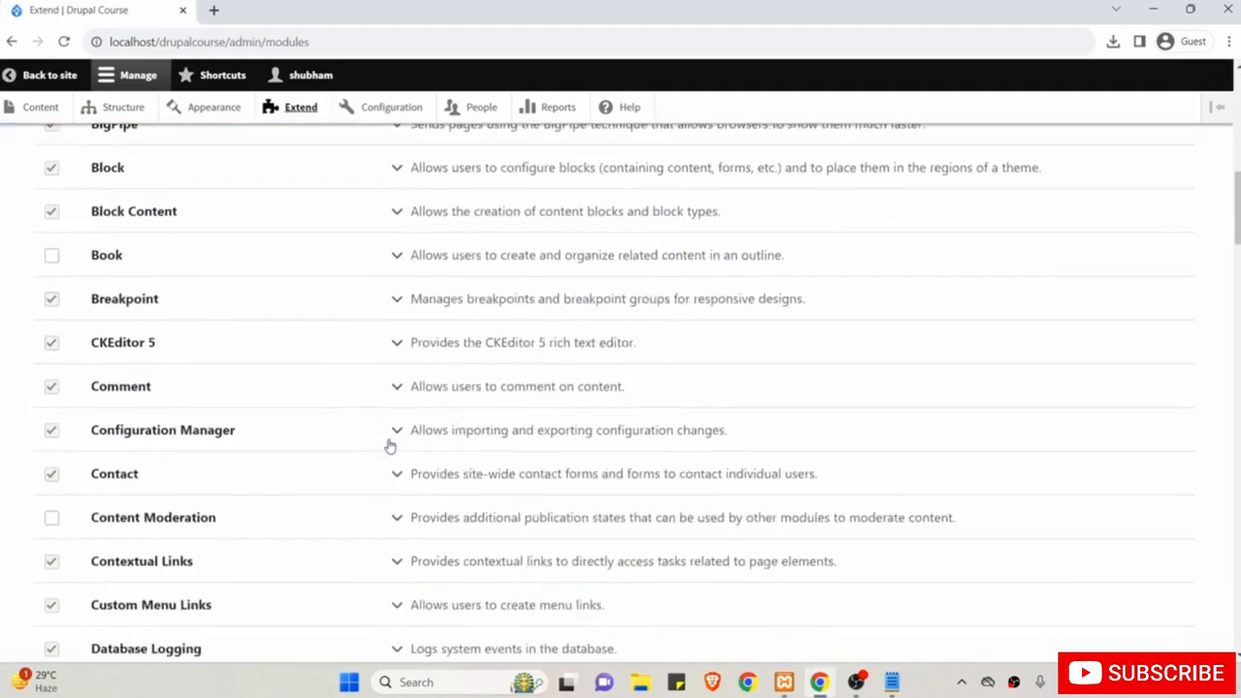
scroll(389, 444, "down", 20)
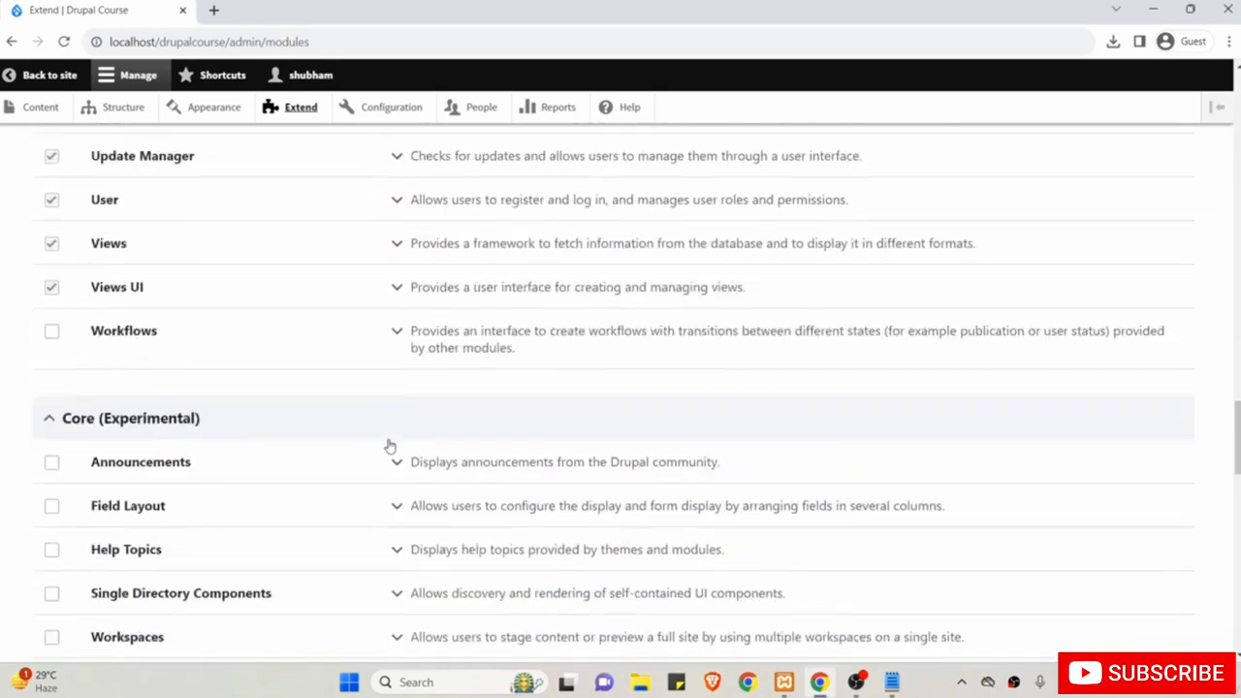
scroll(389, 446, "down", 10)
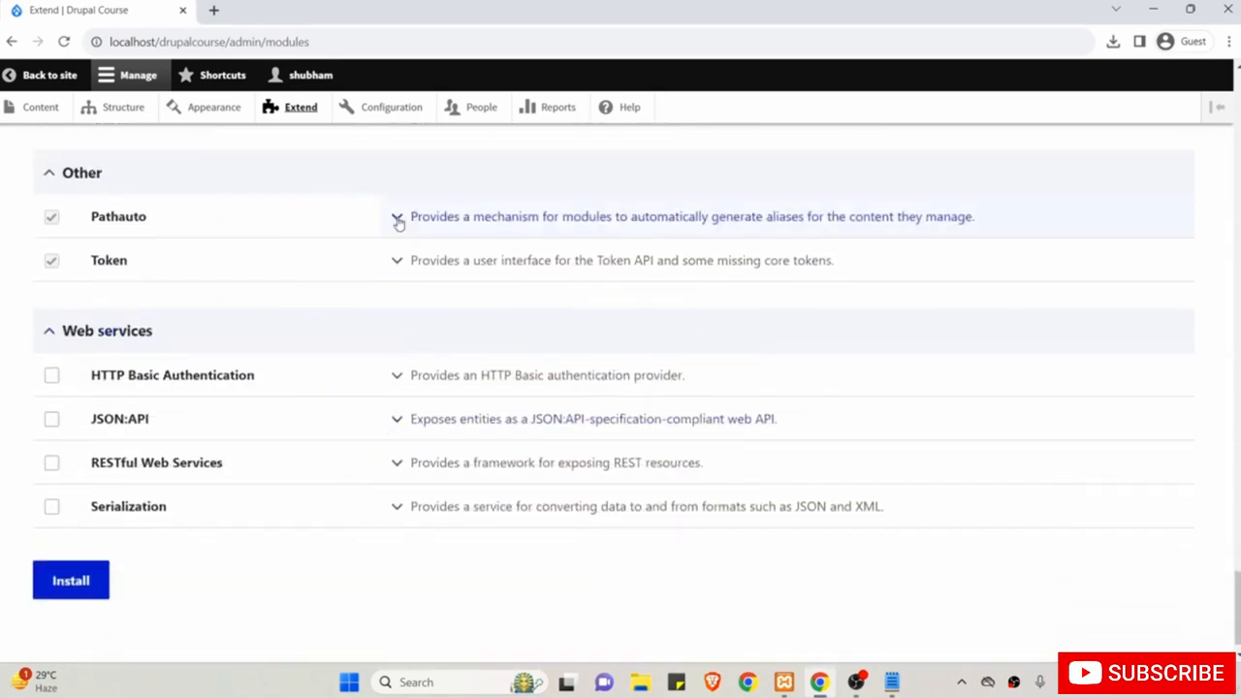
left_click(398, 219)
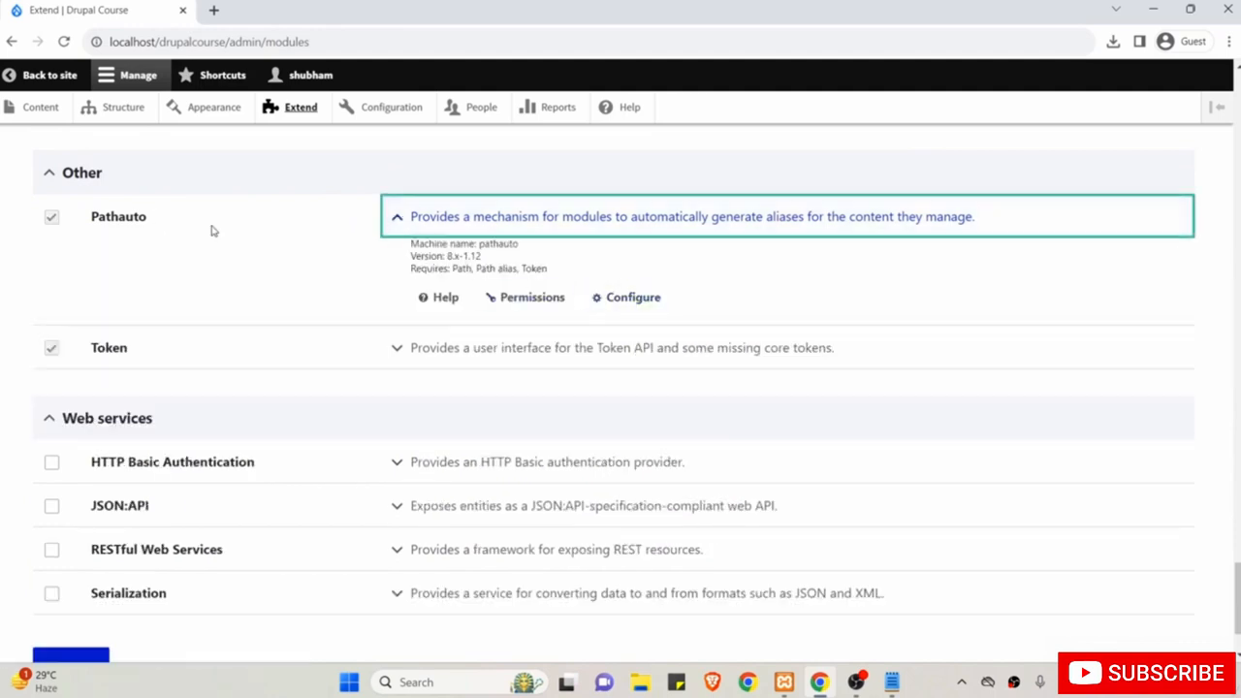
left_click(642, 299)
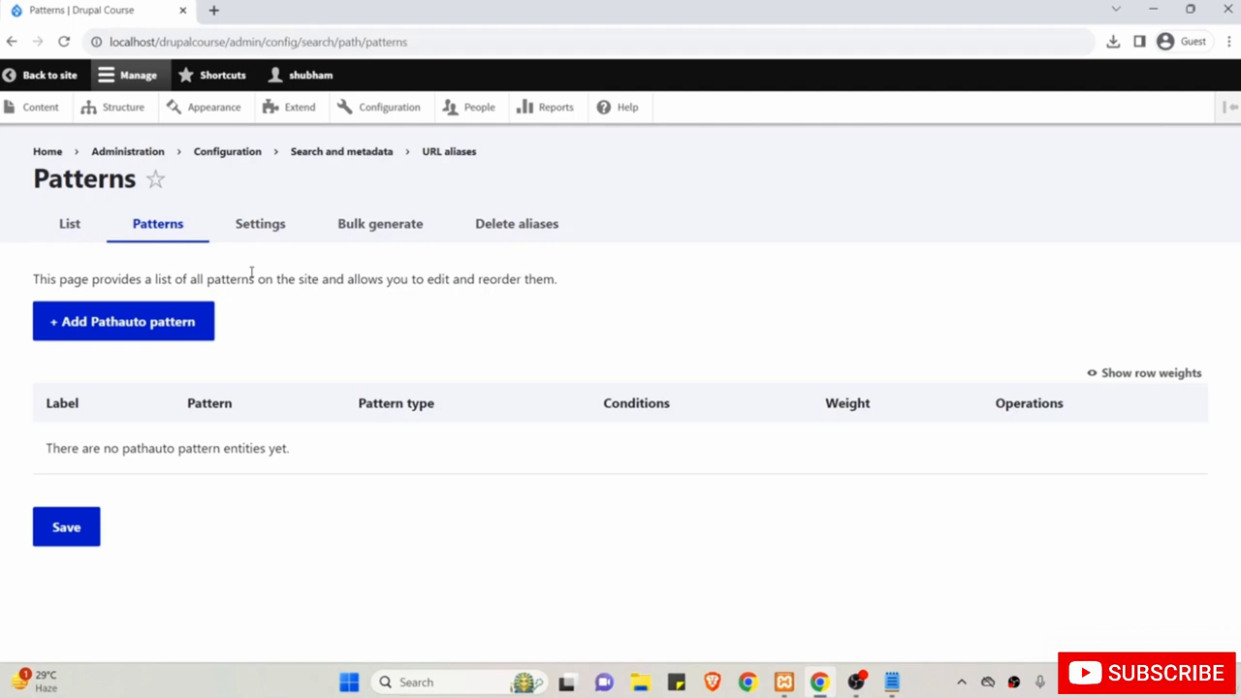
Start a new Pathauto pattern of type Content limited to Basic page.
left_click(126, 324)
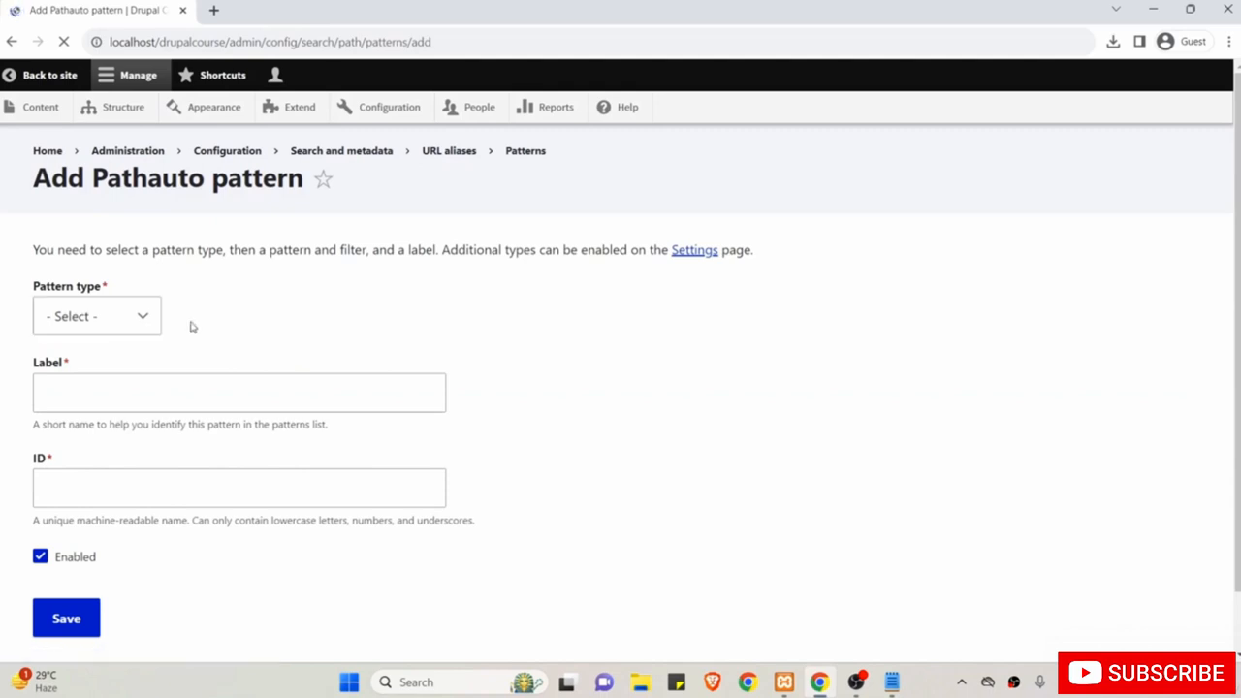
left_click(117, 324)
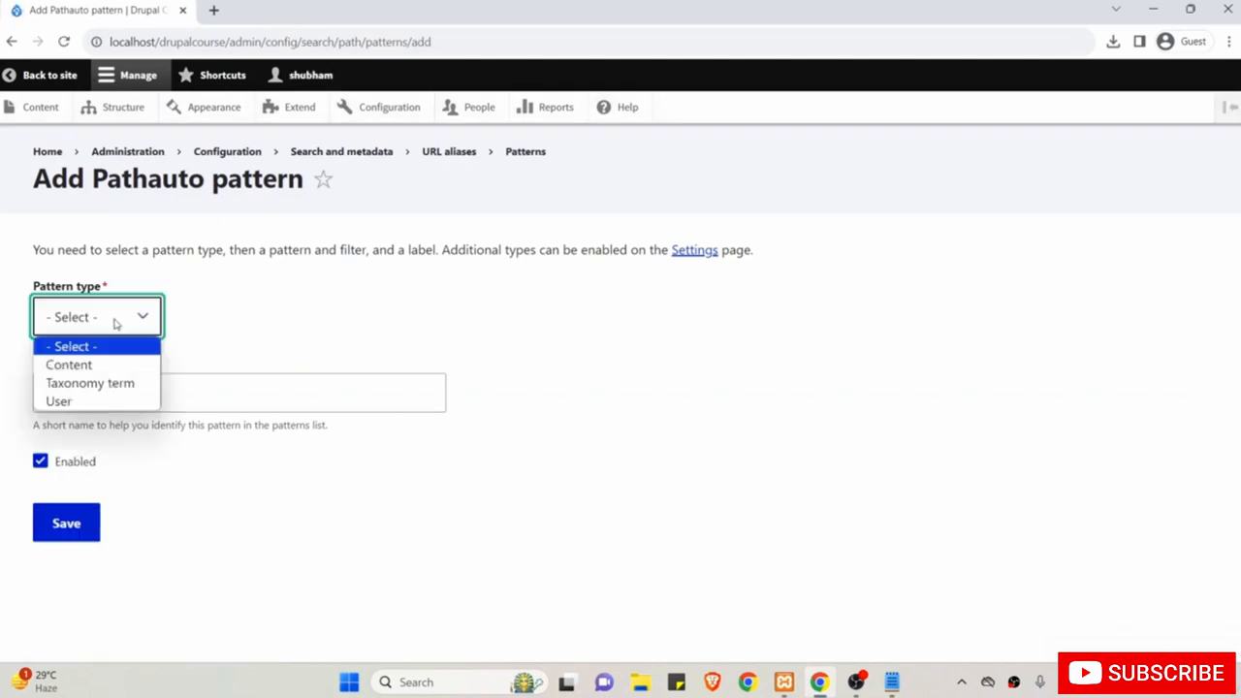
left_click(96, 367)
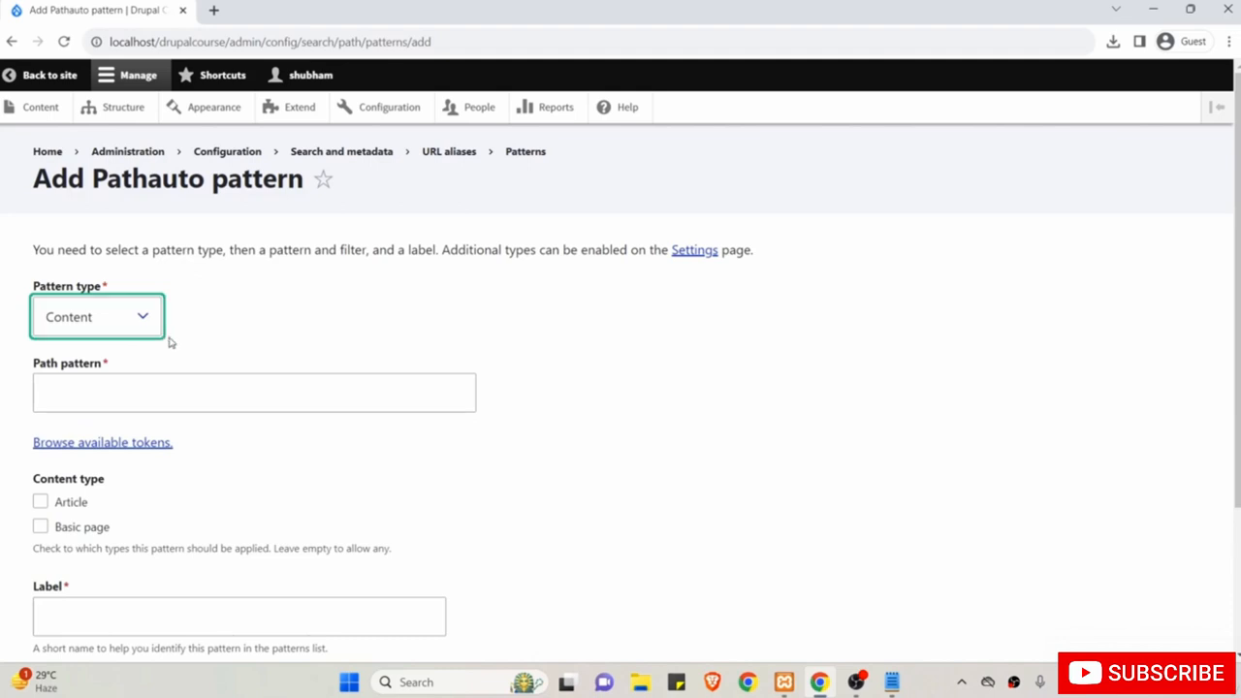
scroll(180, 359, "down", 1)
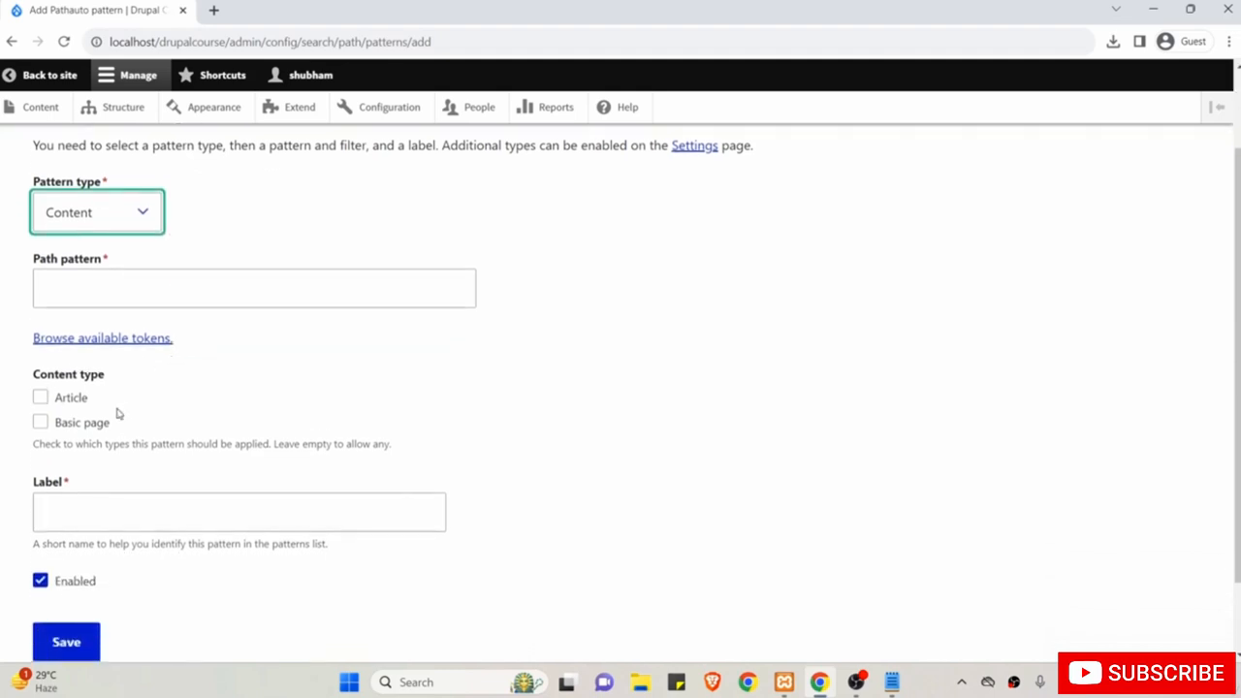
left_click(91, 428)
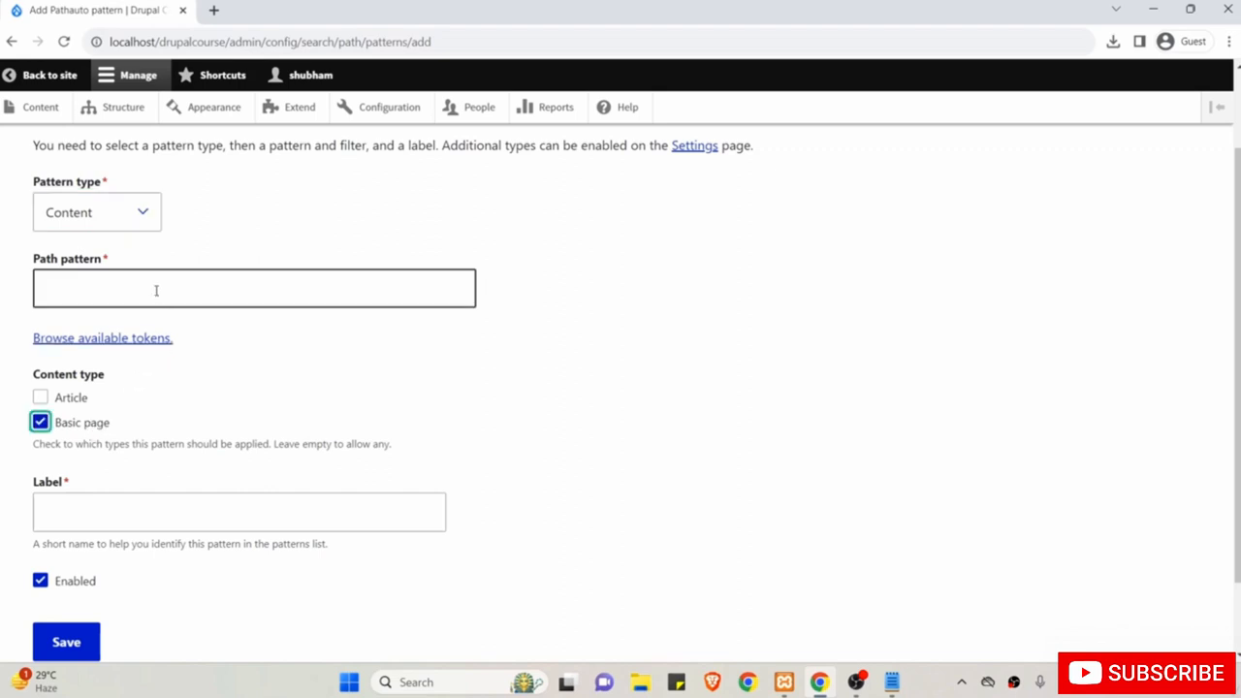
scroll(174, 430, "up", 1)
Open the site's home page in a new browser tab from 'Back to site'.
left_click(158, 399)
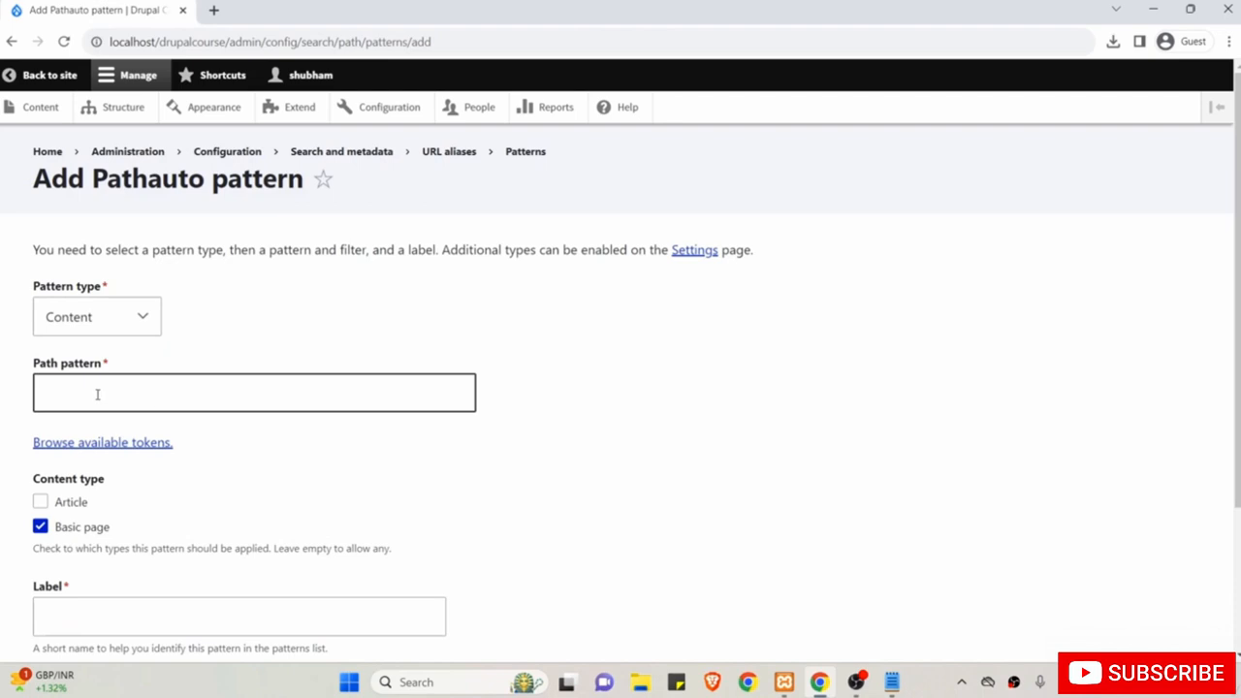
scroll(233, 360, "down", 1)
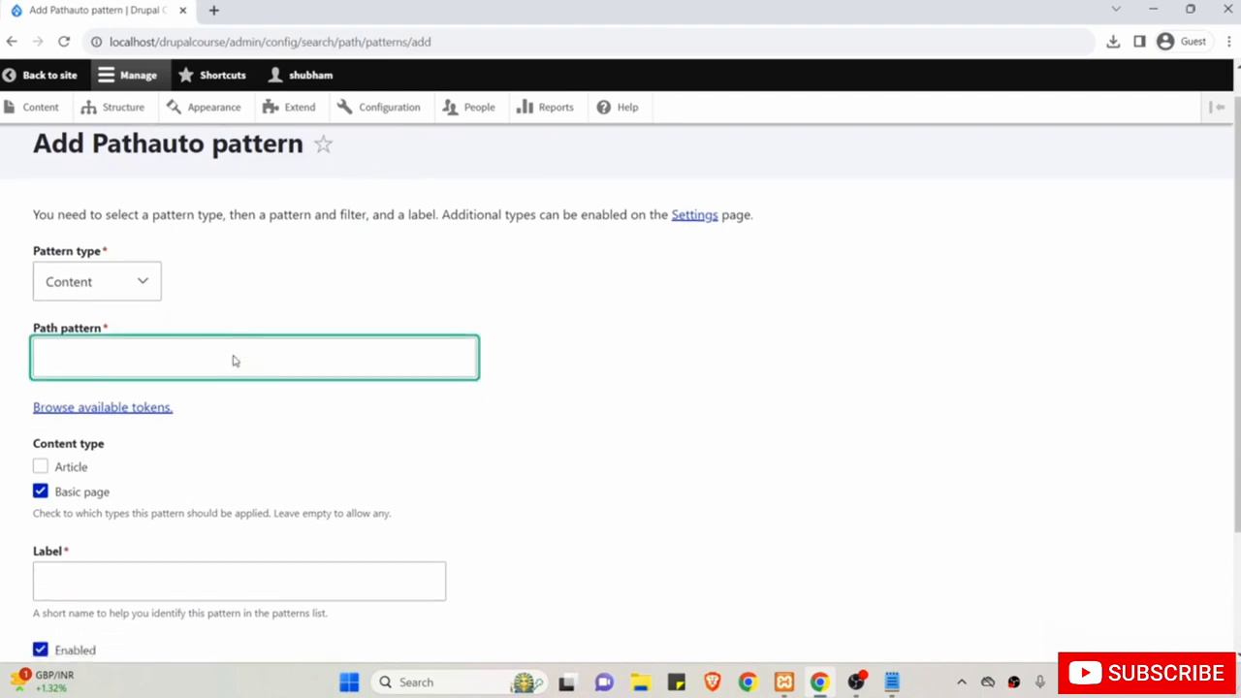
scroll(233, 361, "up", 1)
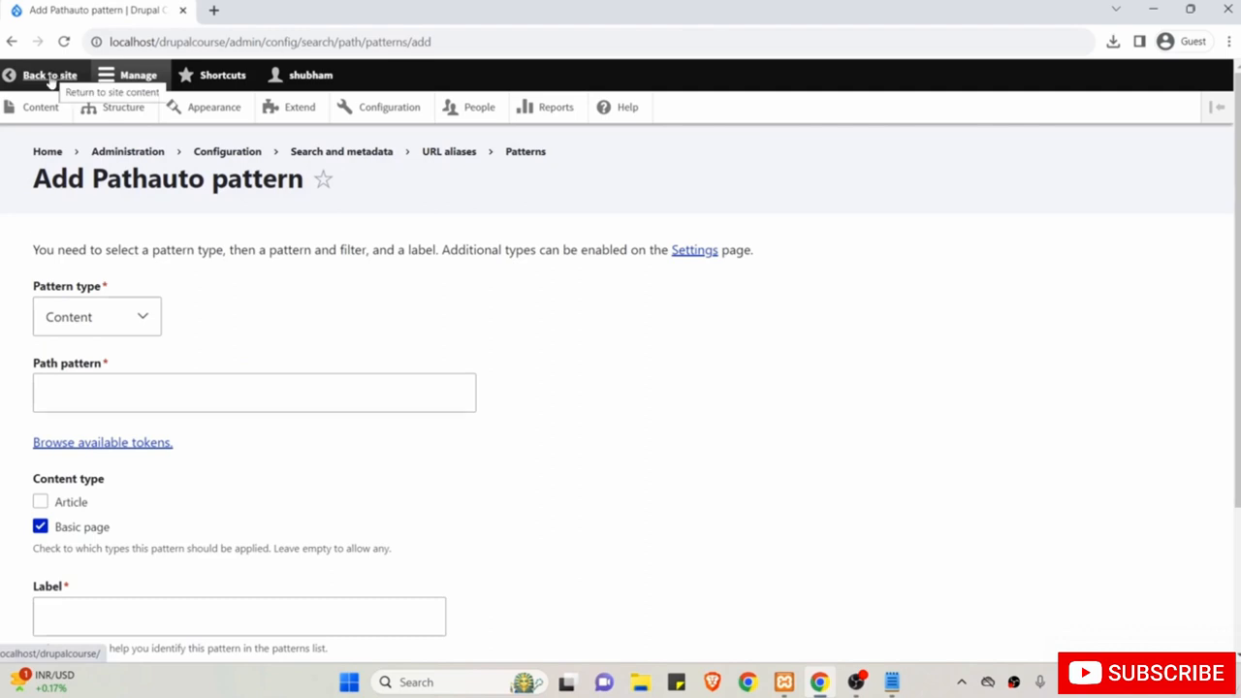
right_click(53, 79)
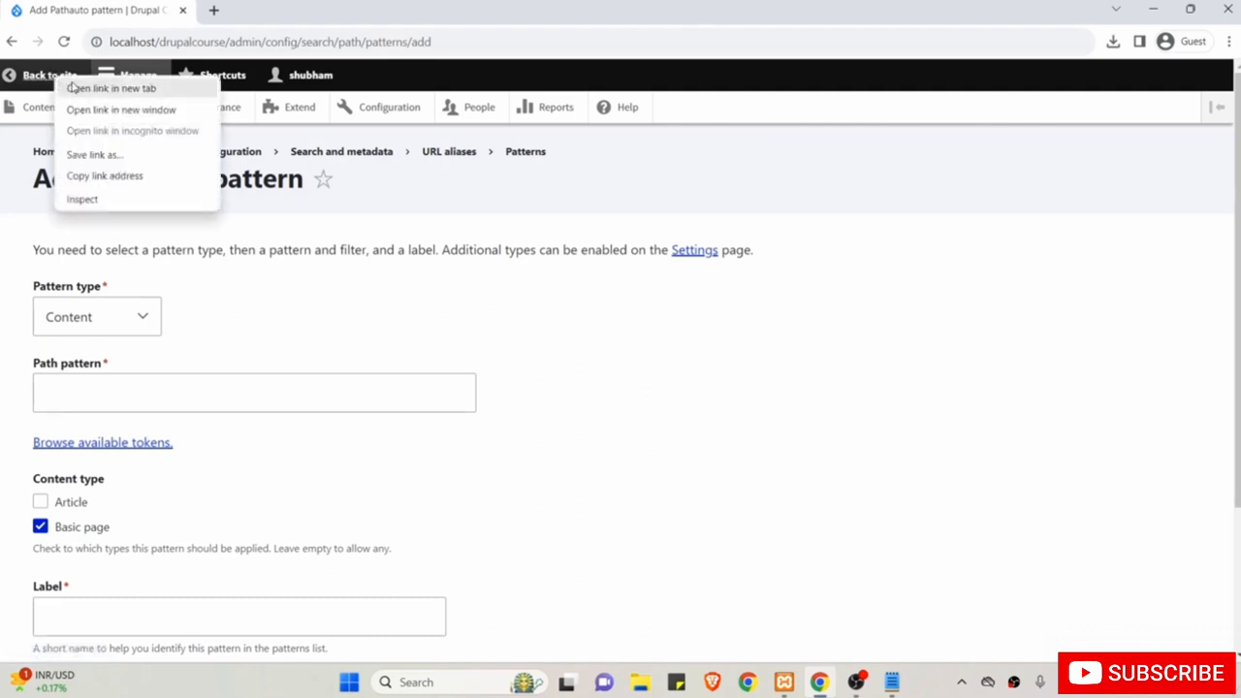
left_click(97, 89)
Open the About Us page in the new tab and examine its /about address.
left_click(252, 8)
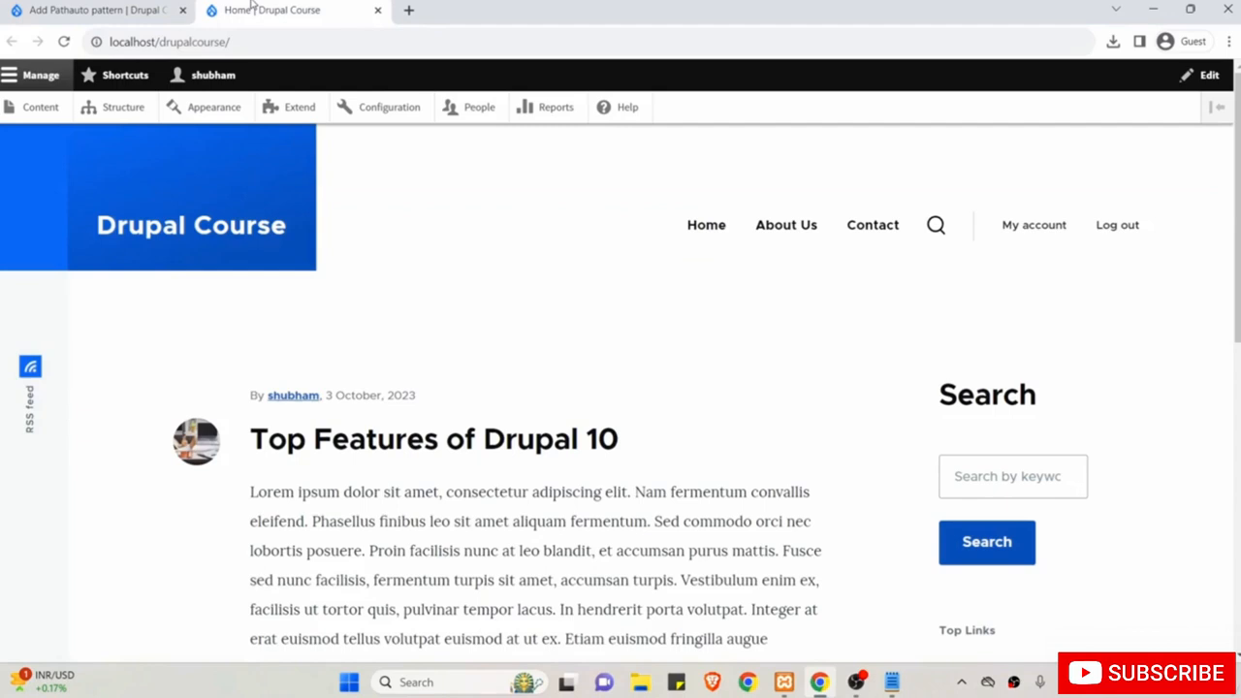
left_click(803, 225)
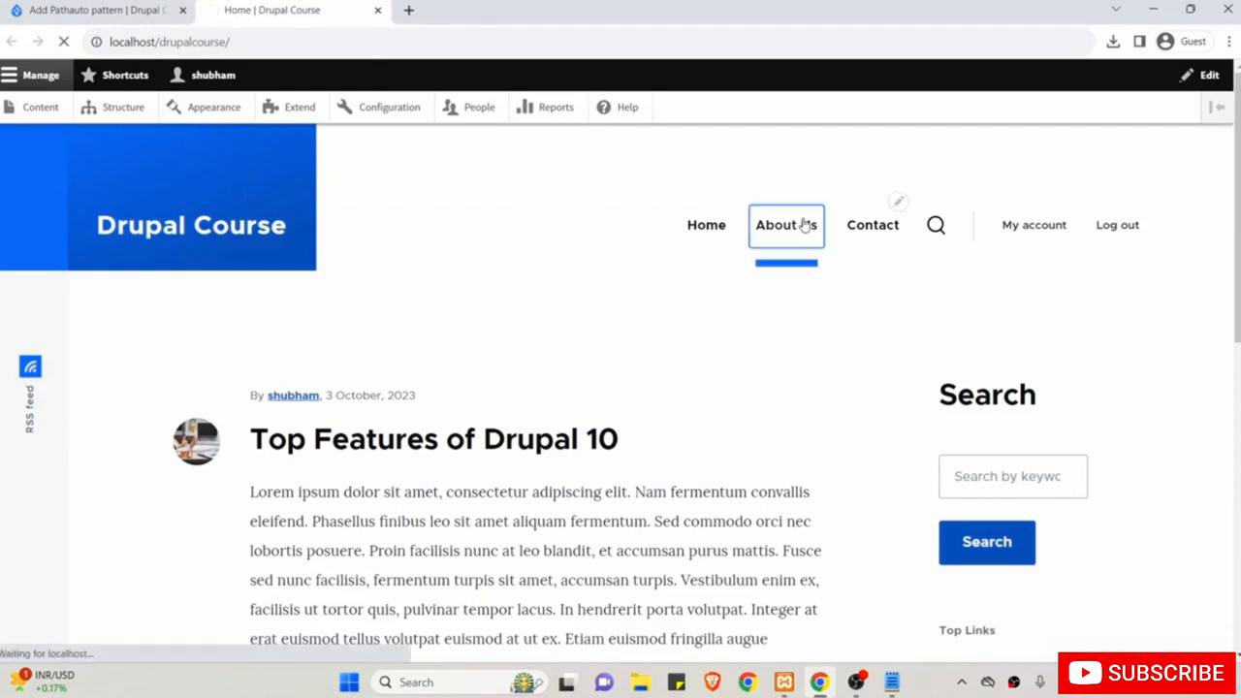
left_click_drag(228, 43, 97, 43)
left_click(223, 43)
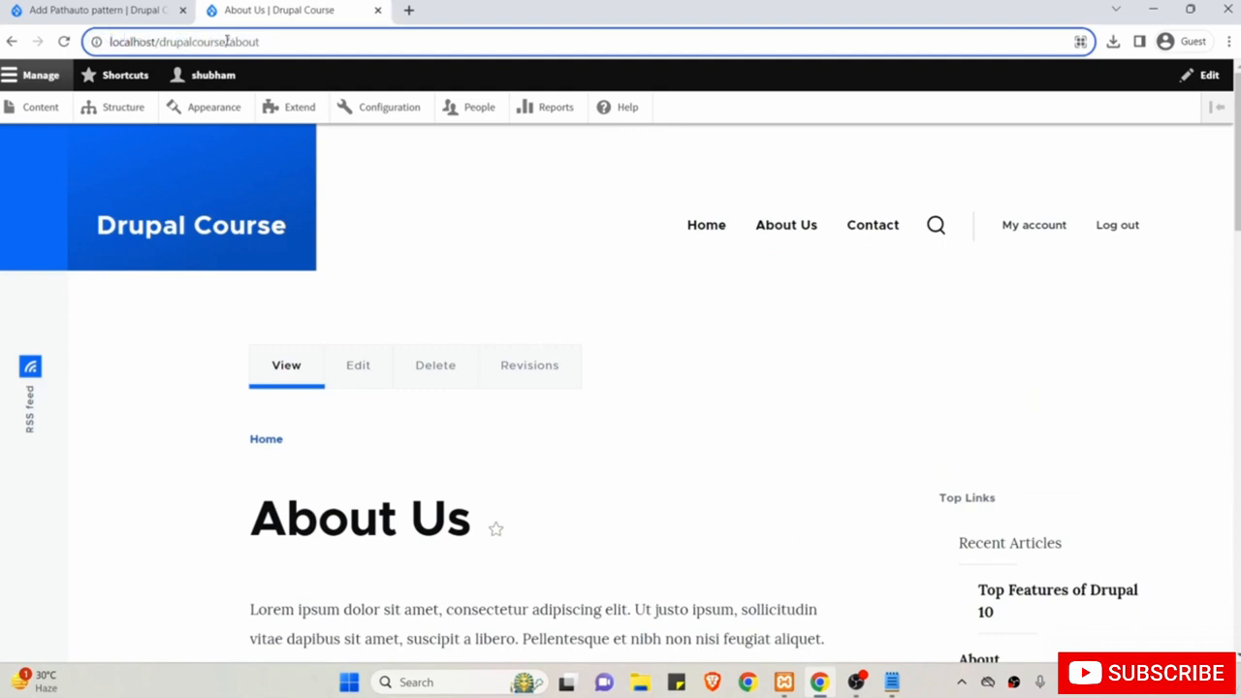
left_click_drag(224, 43, 267, 46)
Begin the Path pattern value, modelled on the About Us page's localhost/drupalcourse address.
left_click(92, 8)
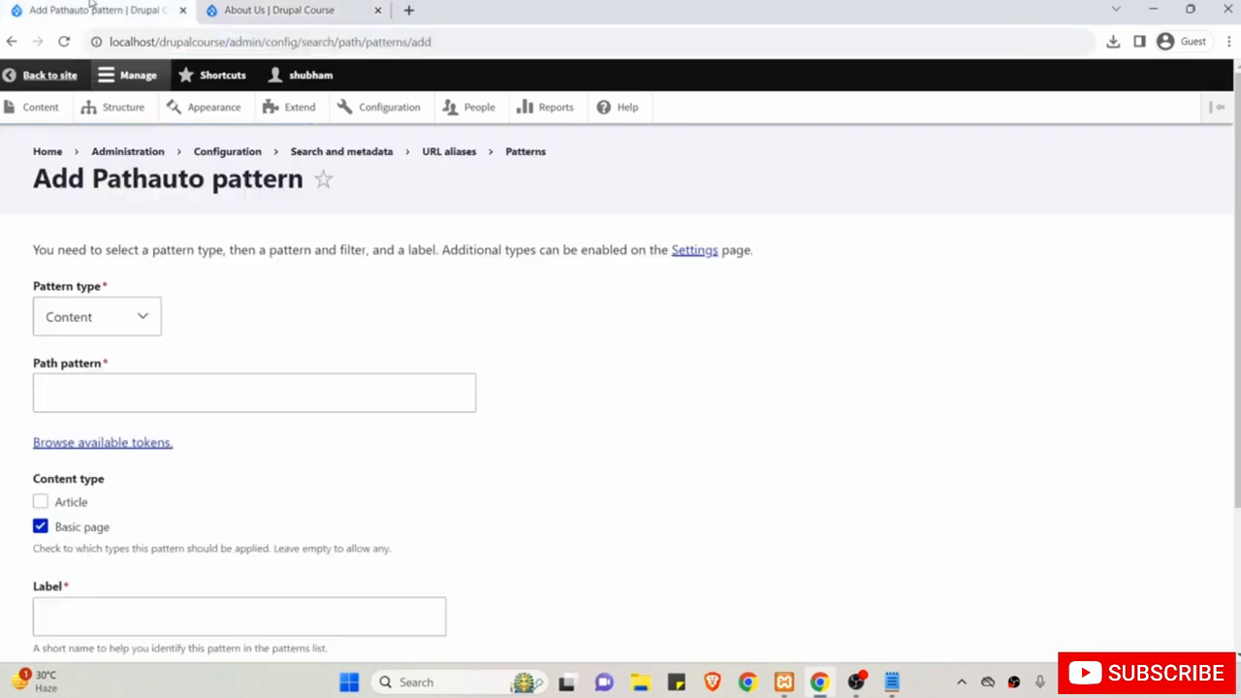
left_click(159, 395)
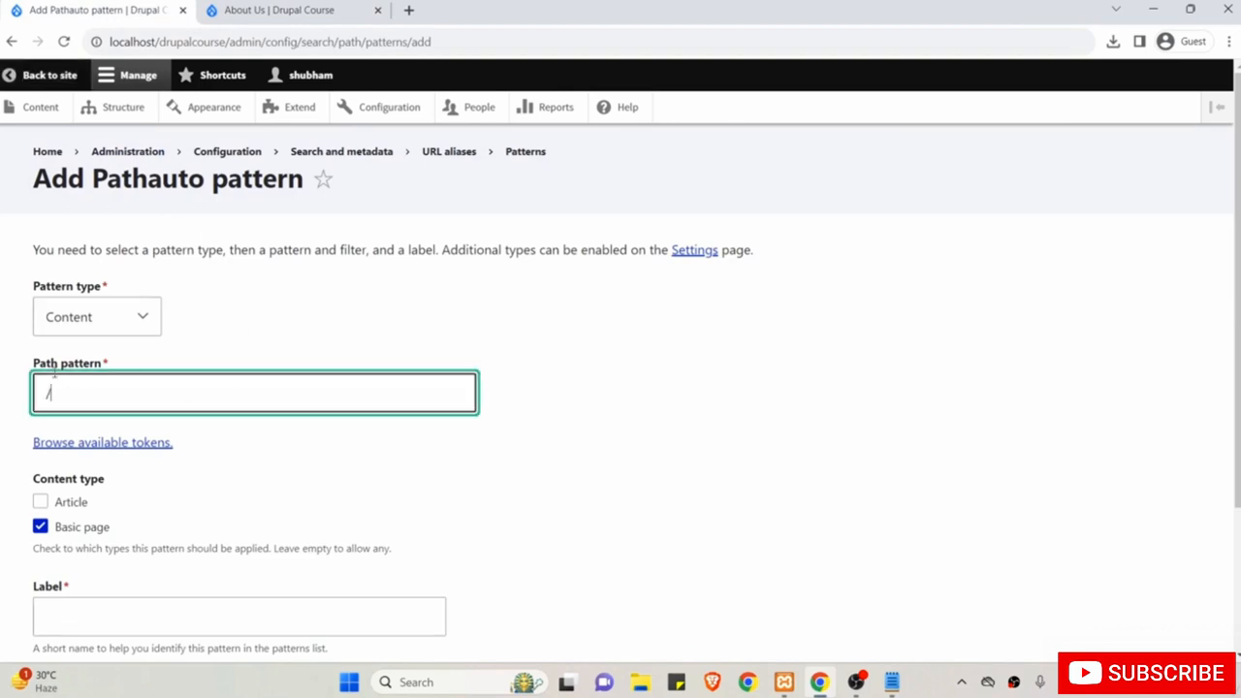
left_click(277, 12)
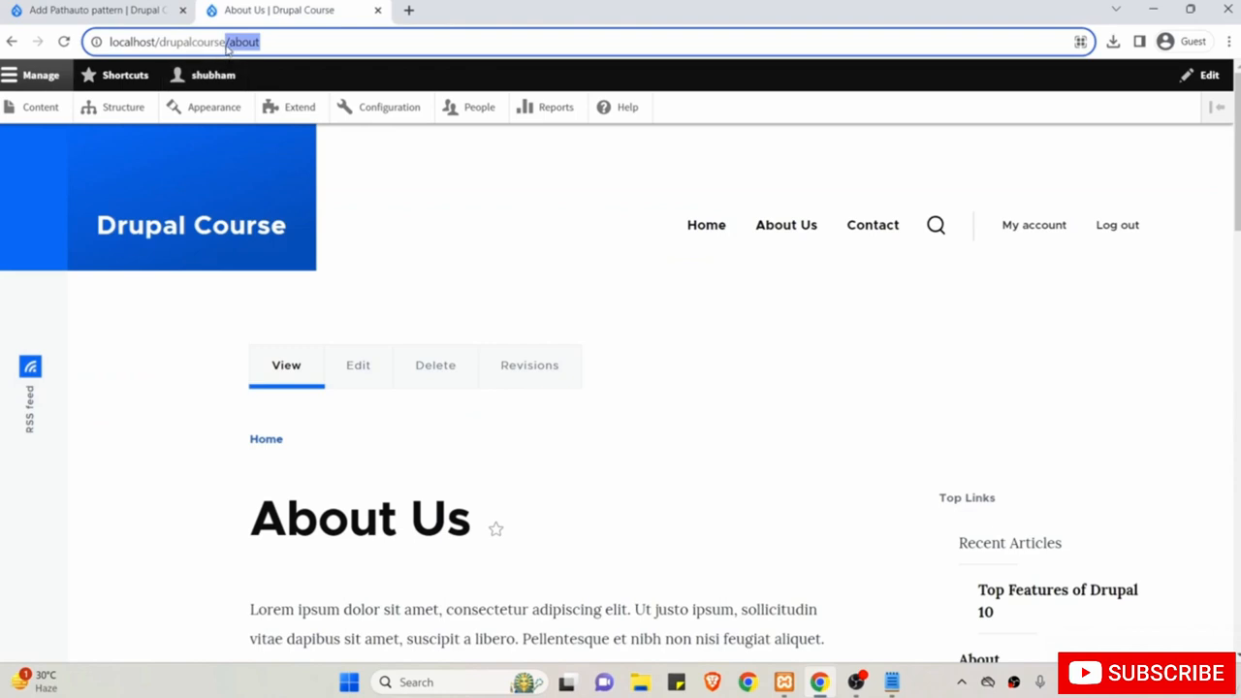
left_click_drag(226, 44, 110, 44)
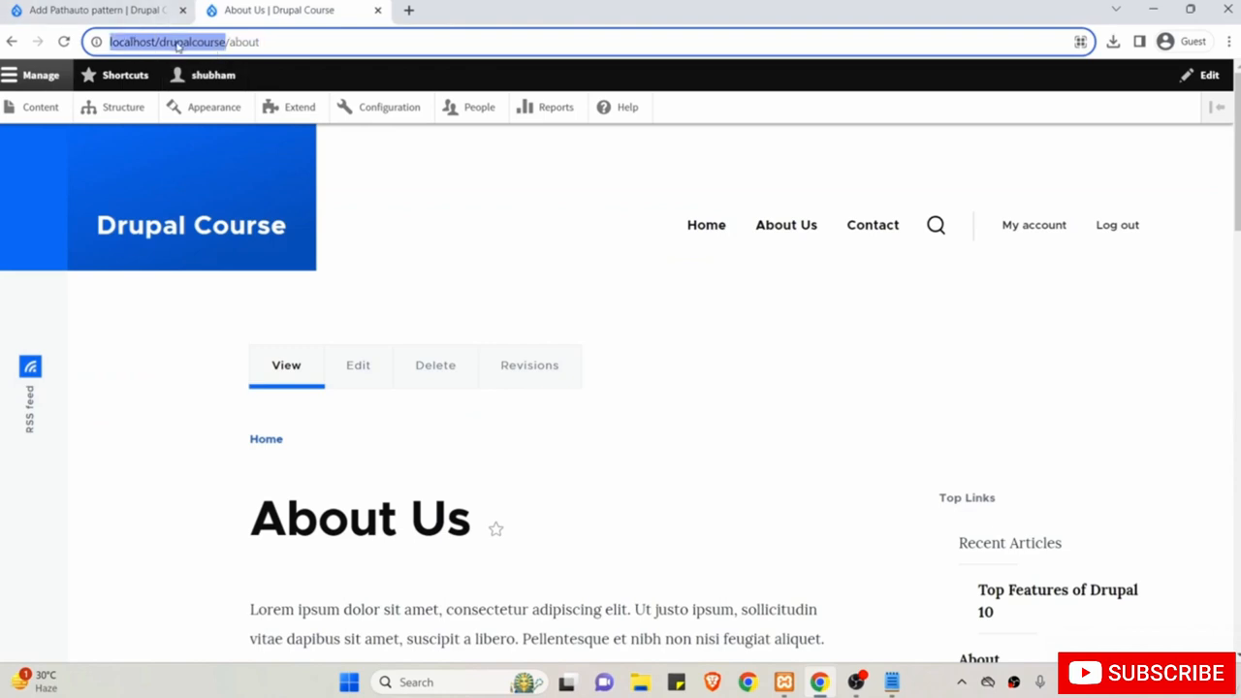
left_click(116, 5)
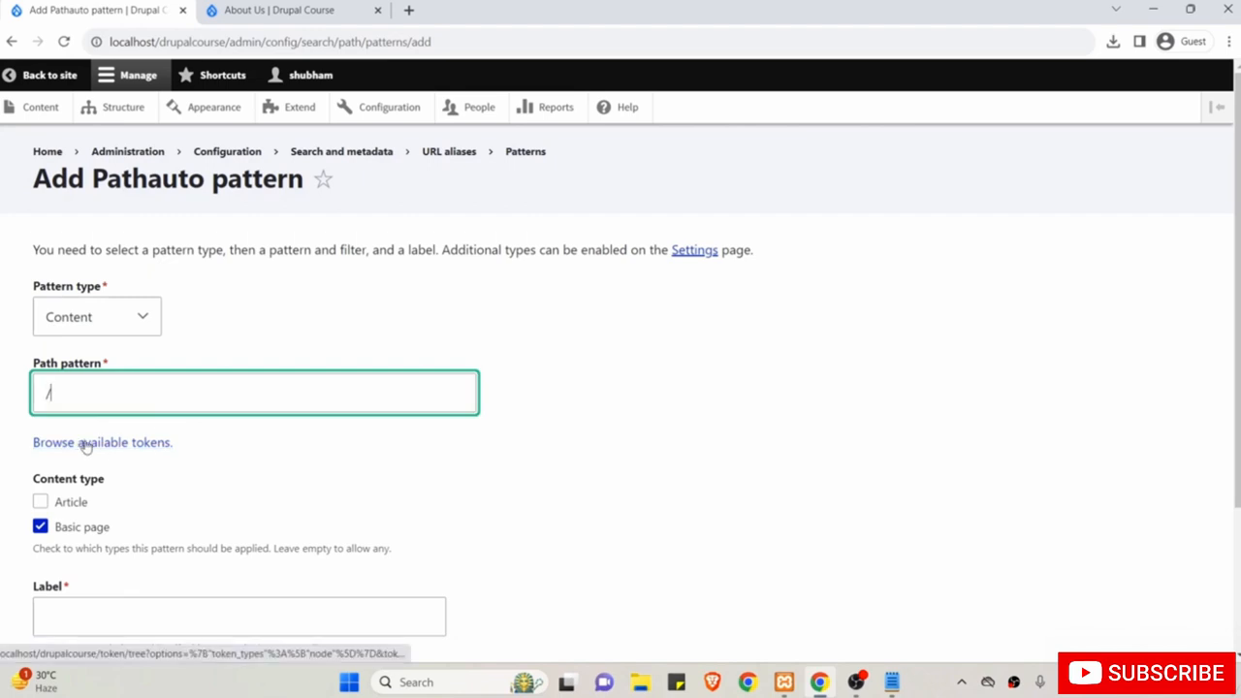
Insert the [node:title] token from the Nodes token group into the Path pattern.
left_click(122, 442)
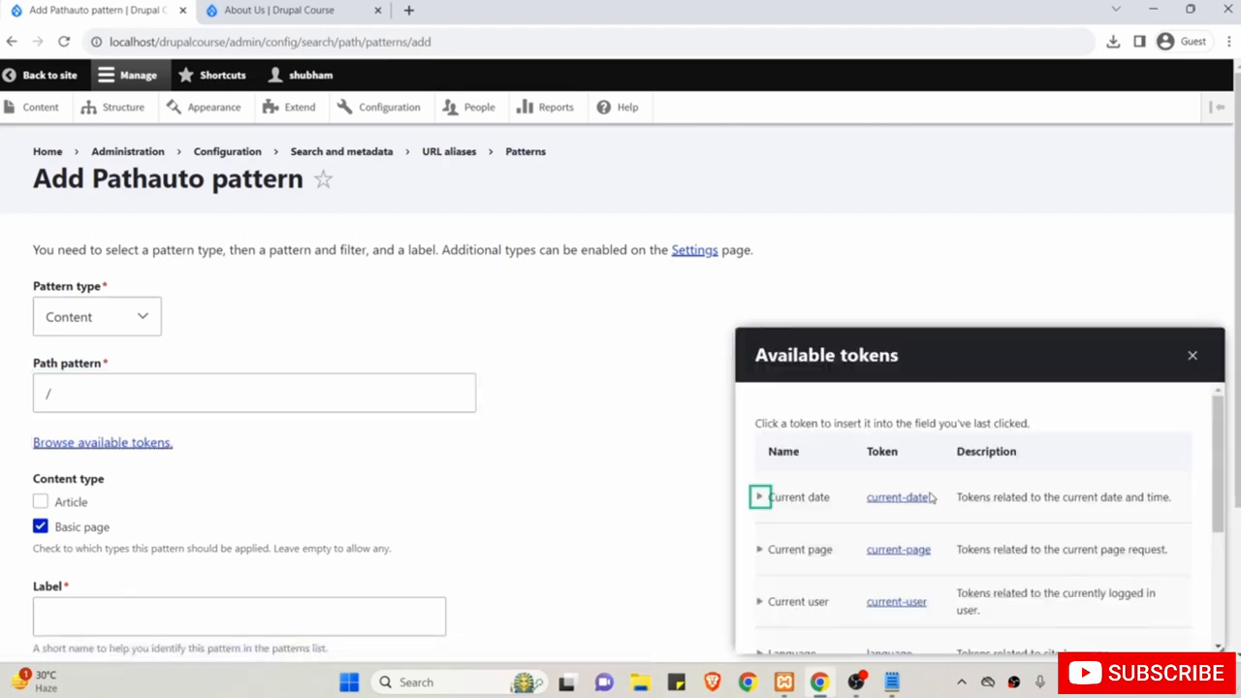
scroll(930, 497, "down", 3)
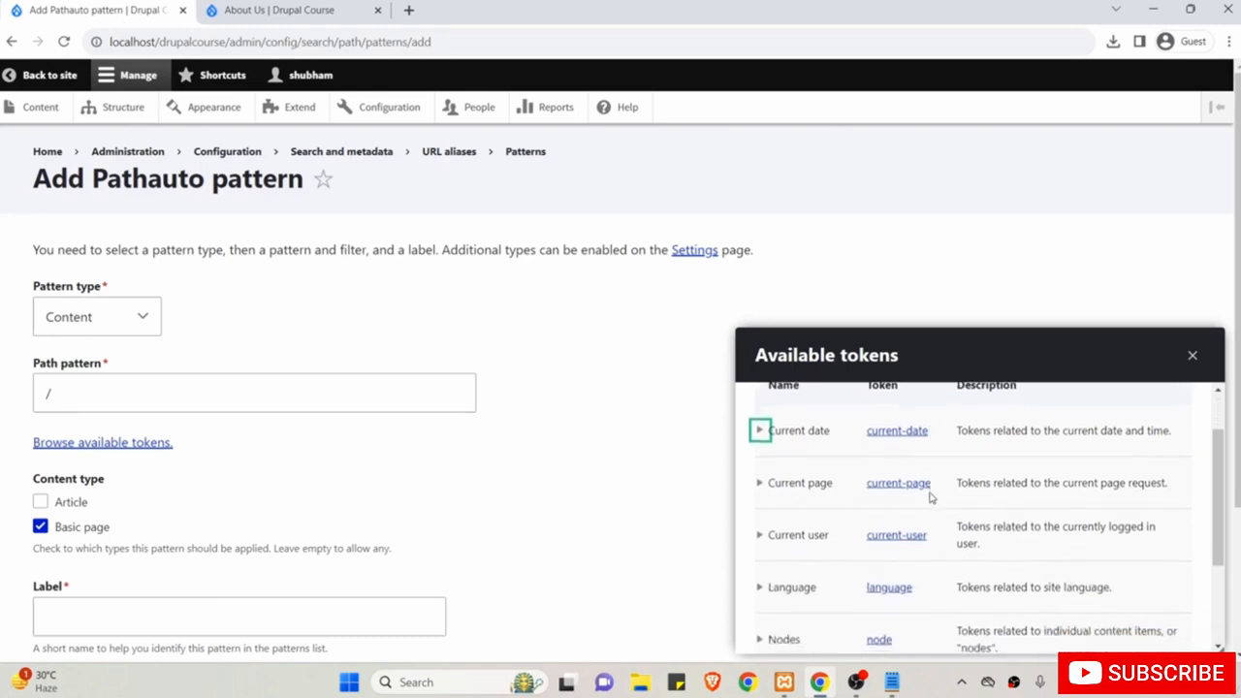
scroll(930, 498, "down", 1)
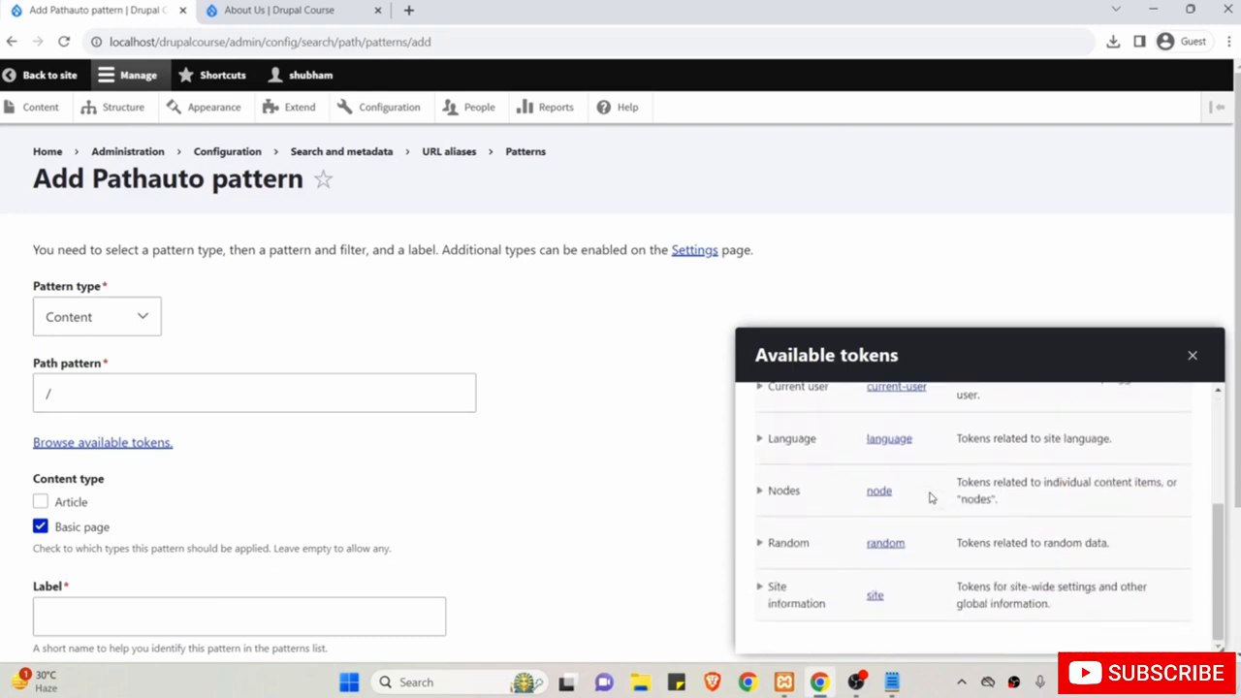
left_click(761, 491)
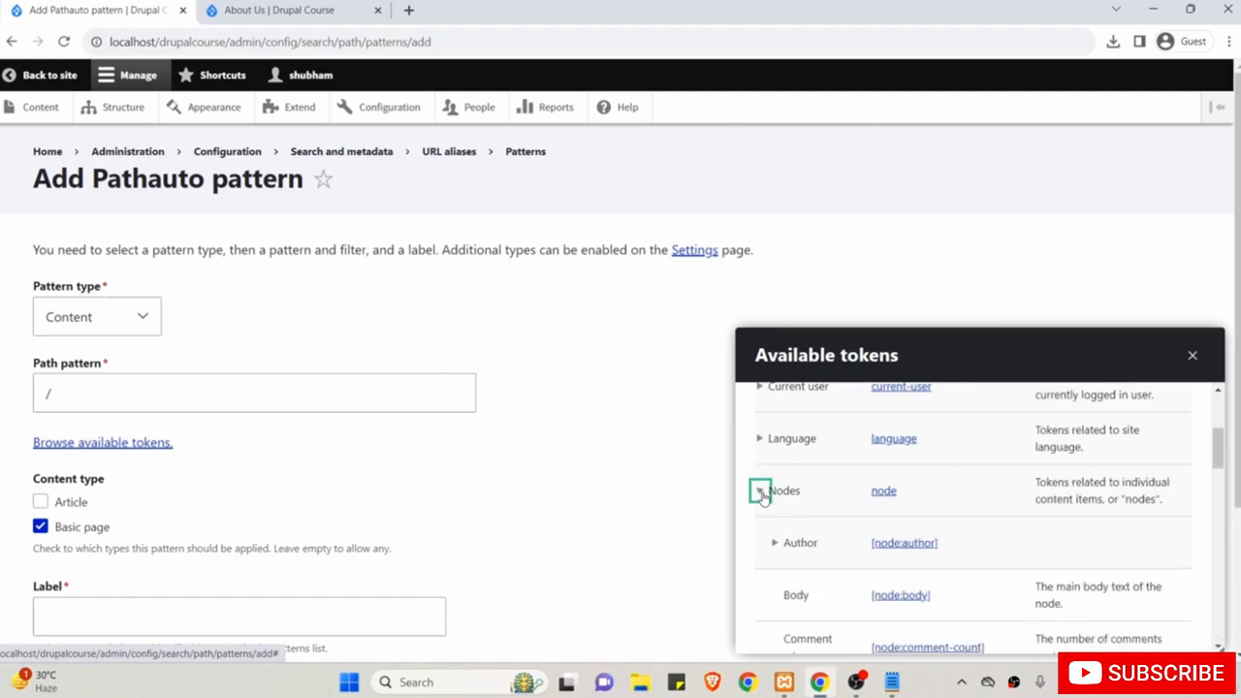
scroll(860, 562, "down", 4)
scroll(857, 563, "down", 5)
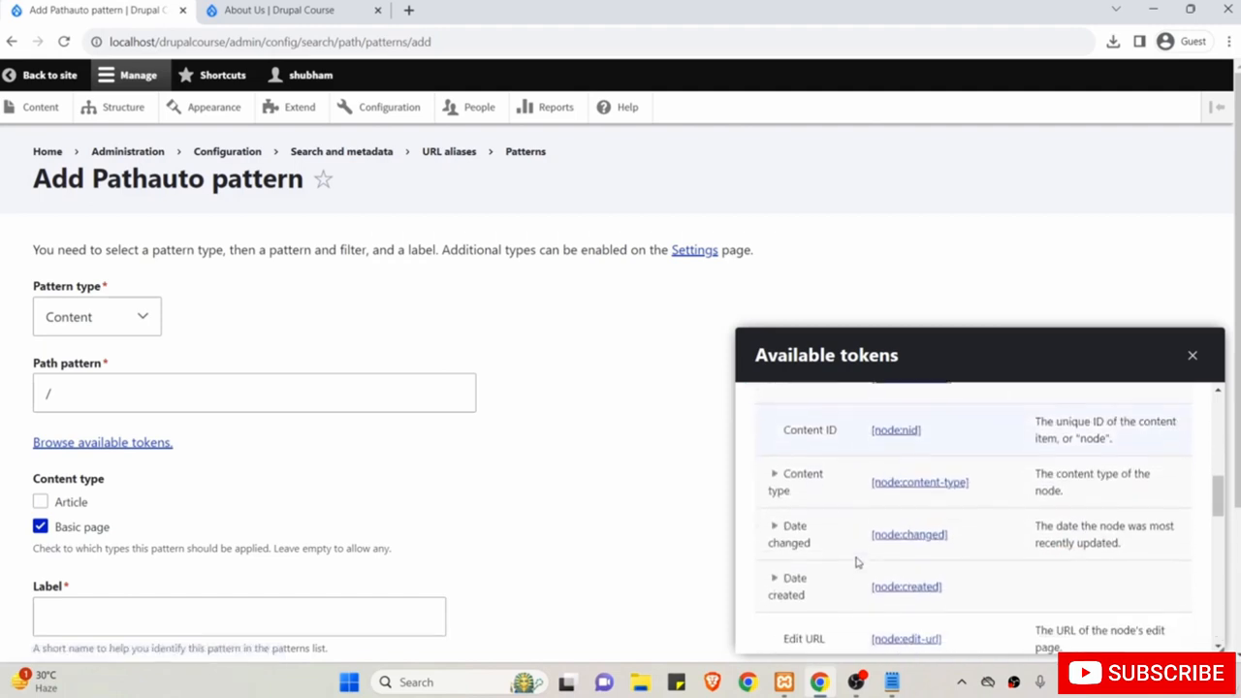
scroll(858, 563, "down", 5)
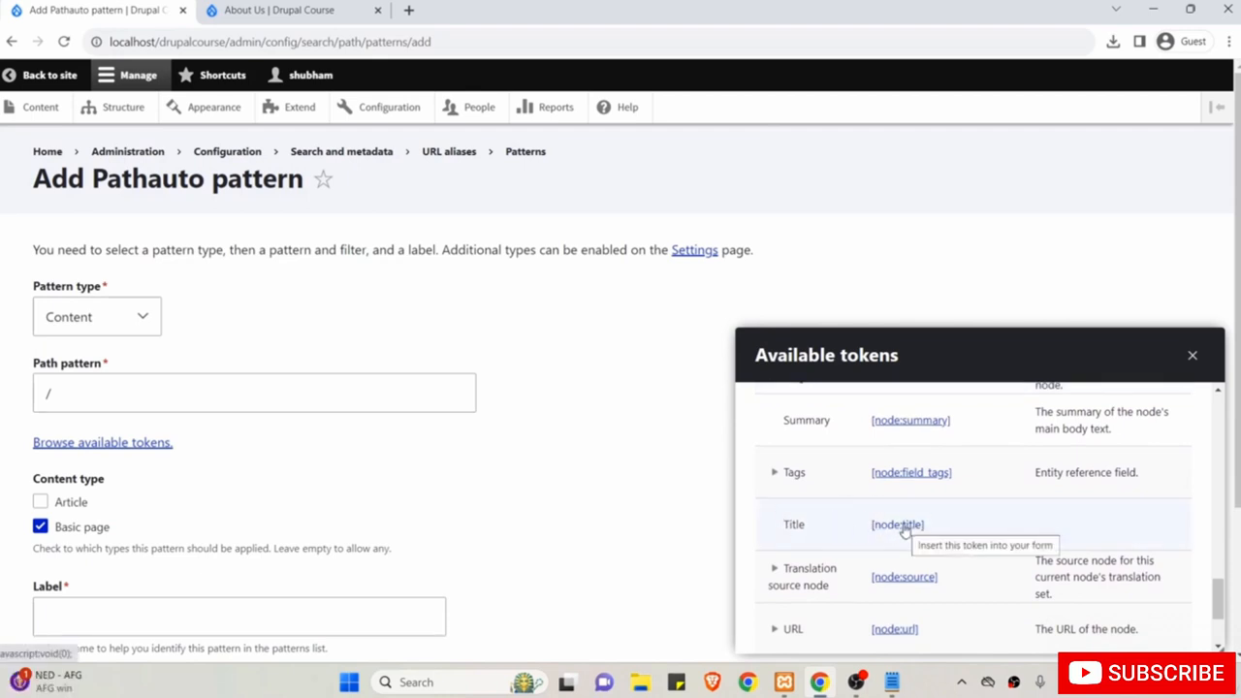
left_click(902, 525)
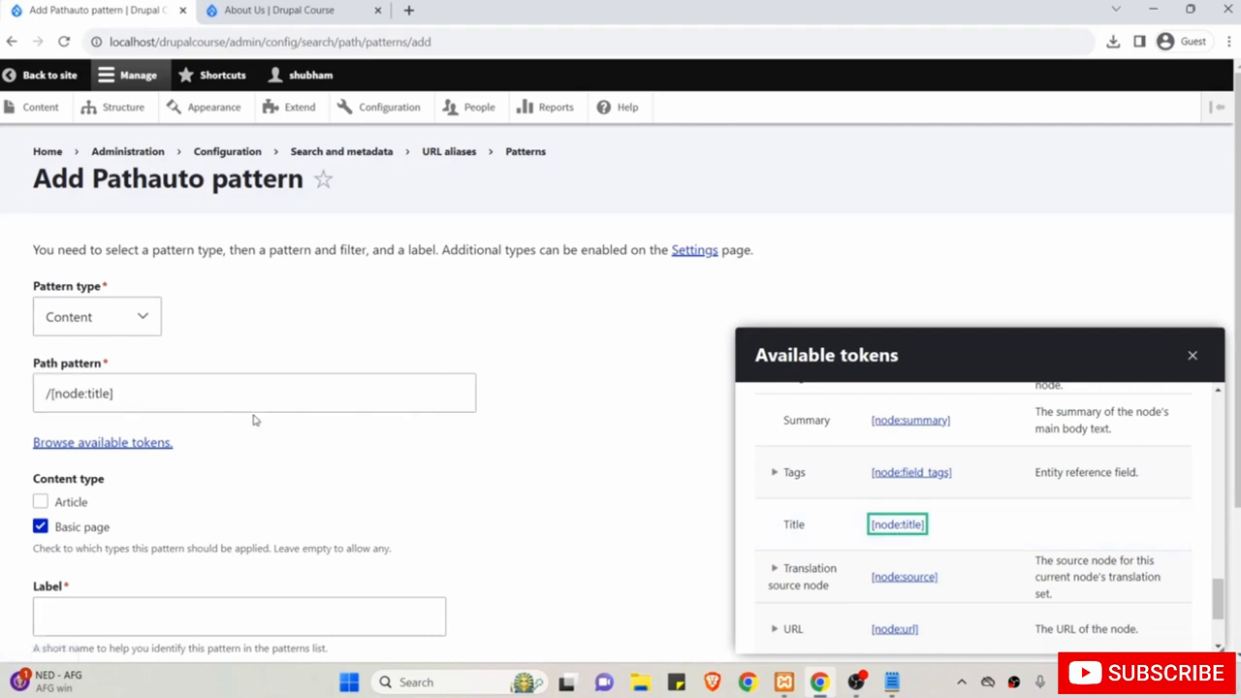
Compare the inserted token in Path pattern with the [node:title] entry in the list.
left_click_drag(161, 394, 53, 393)
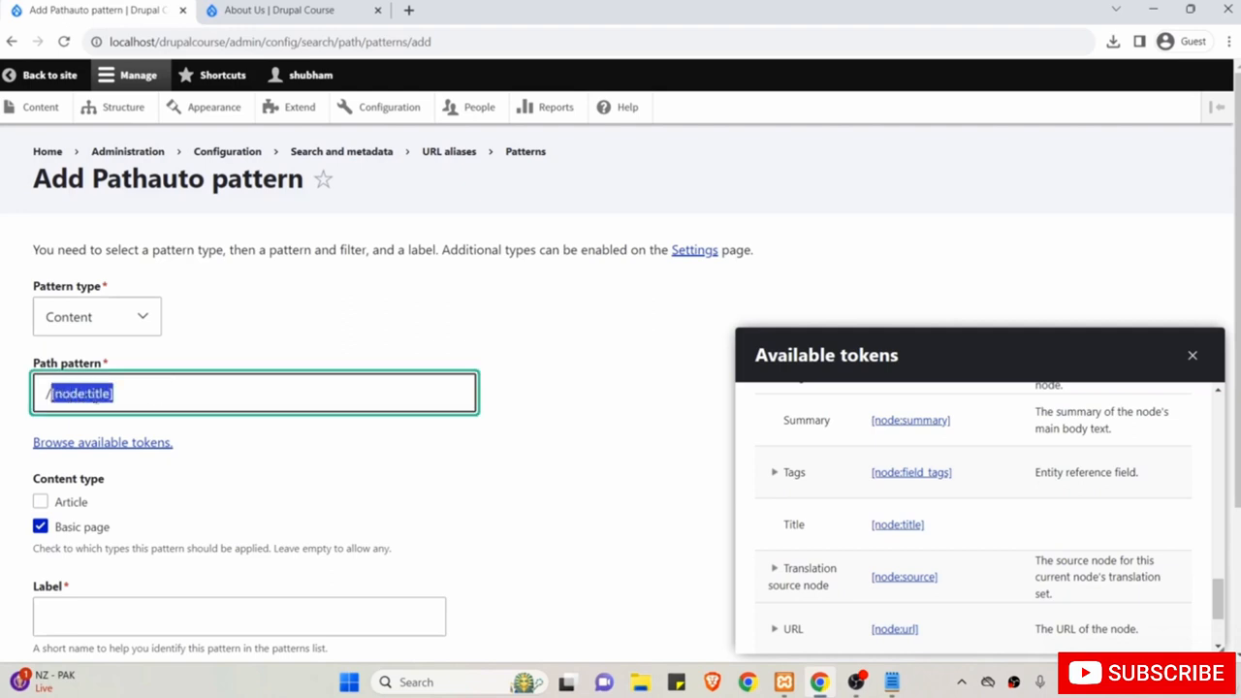
left_click_drag(956, 521, 874, 524)
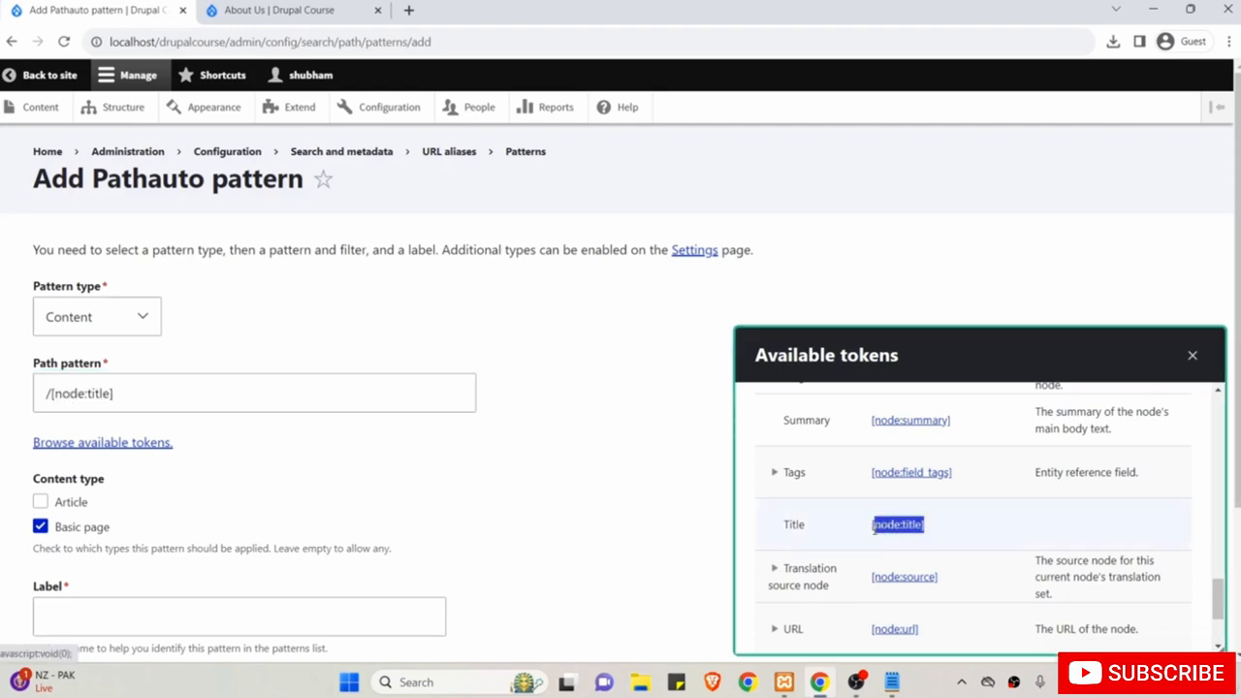
left_click(343, 395)
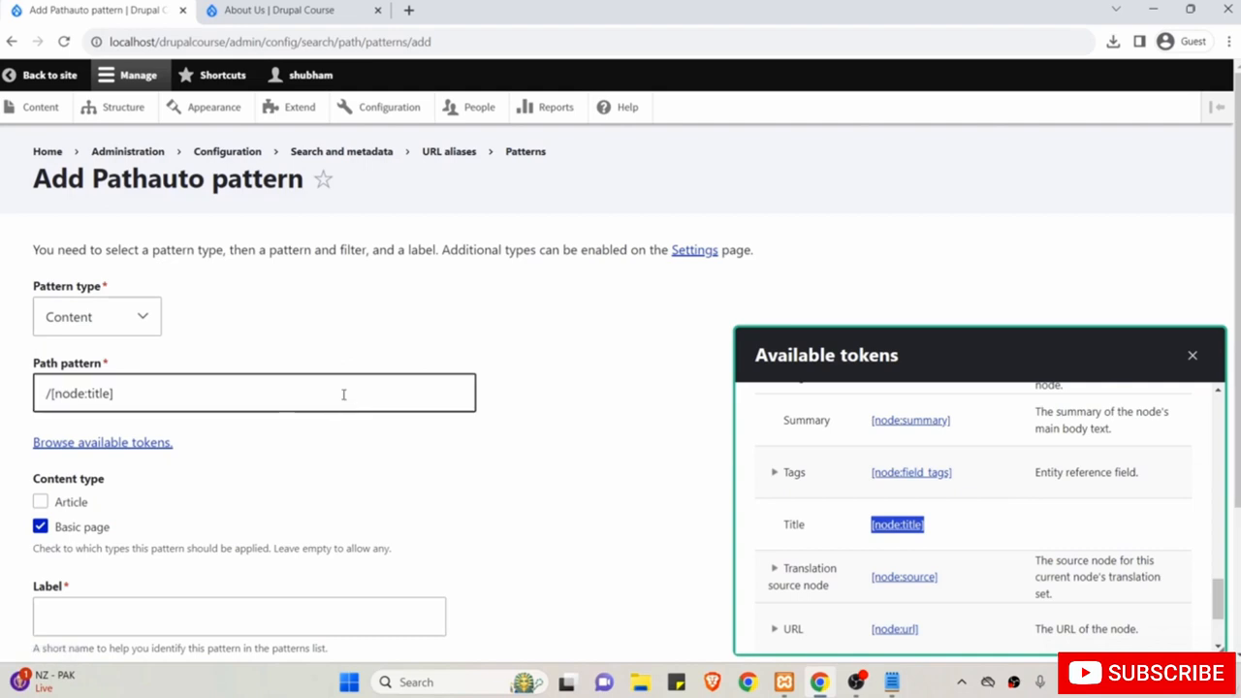
left_click(107, 393)
scroll(150, 387, "down", 1)
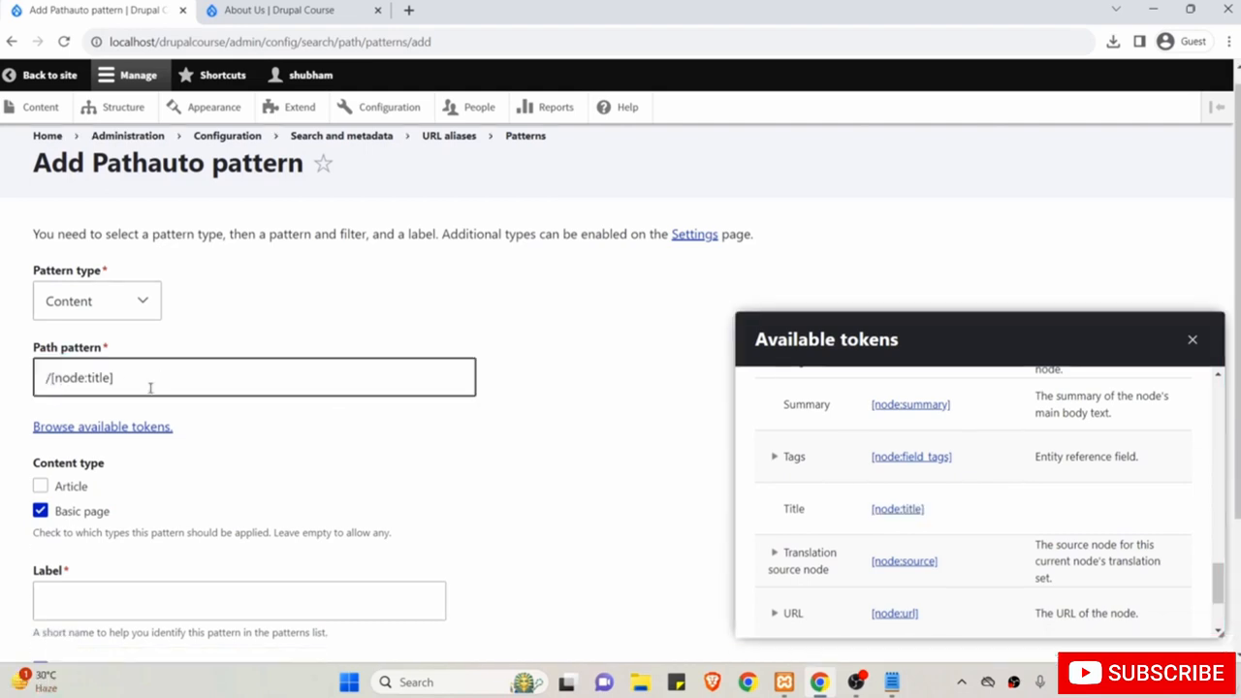
Check the /[node:title] pattern against the About Us page title and its /about address.
left_click_drag(151, 388, 45, 378)
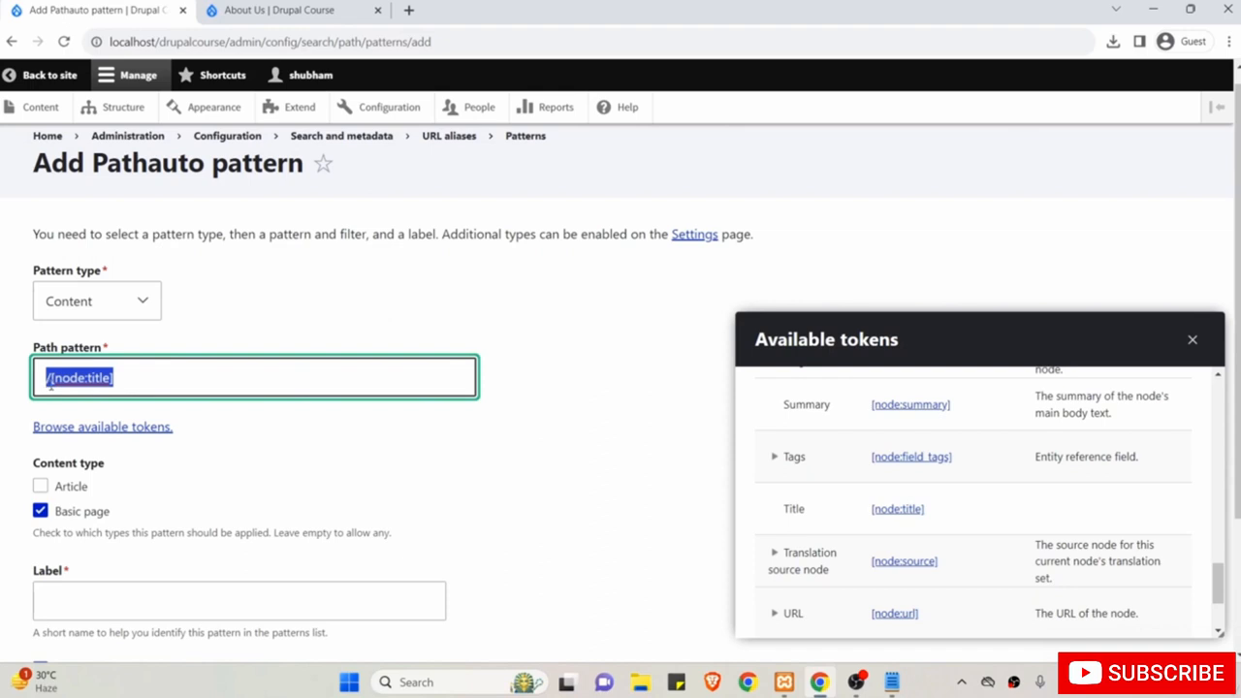
left_click(276, 10)
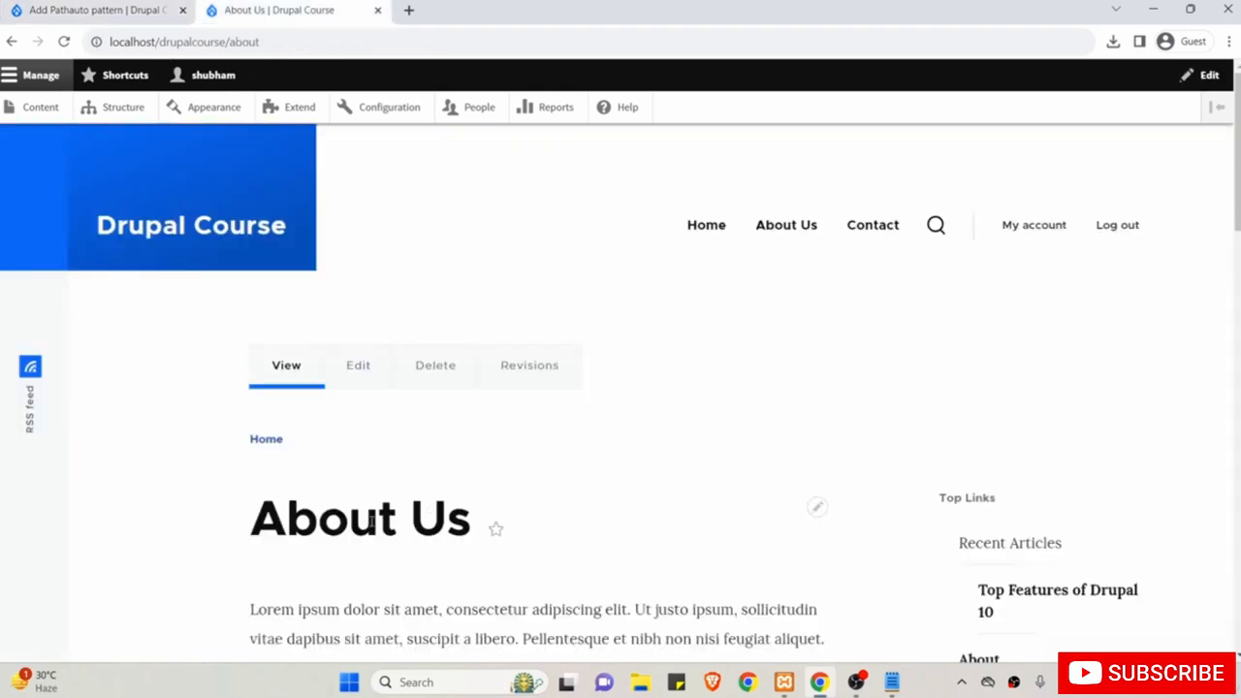
left_click_drag(236, 523, 472, 521)
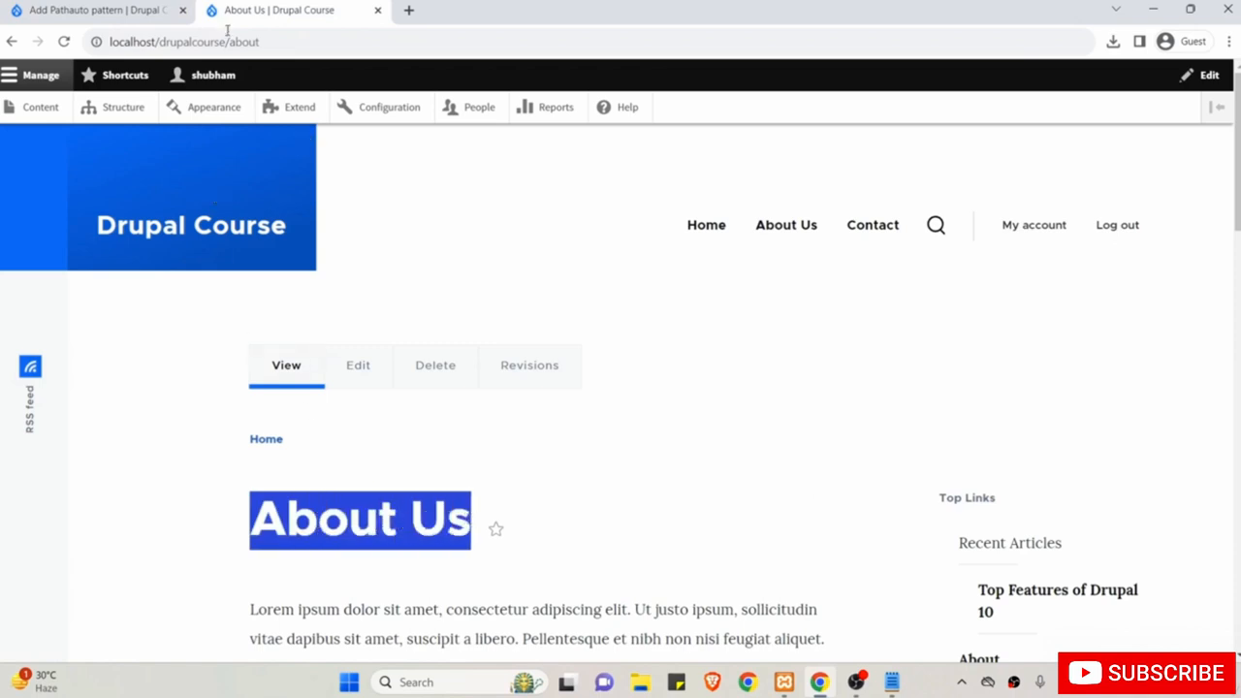
left_click_drag(230, 42, 289, 42)
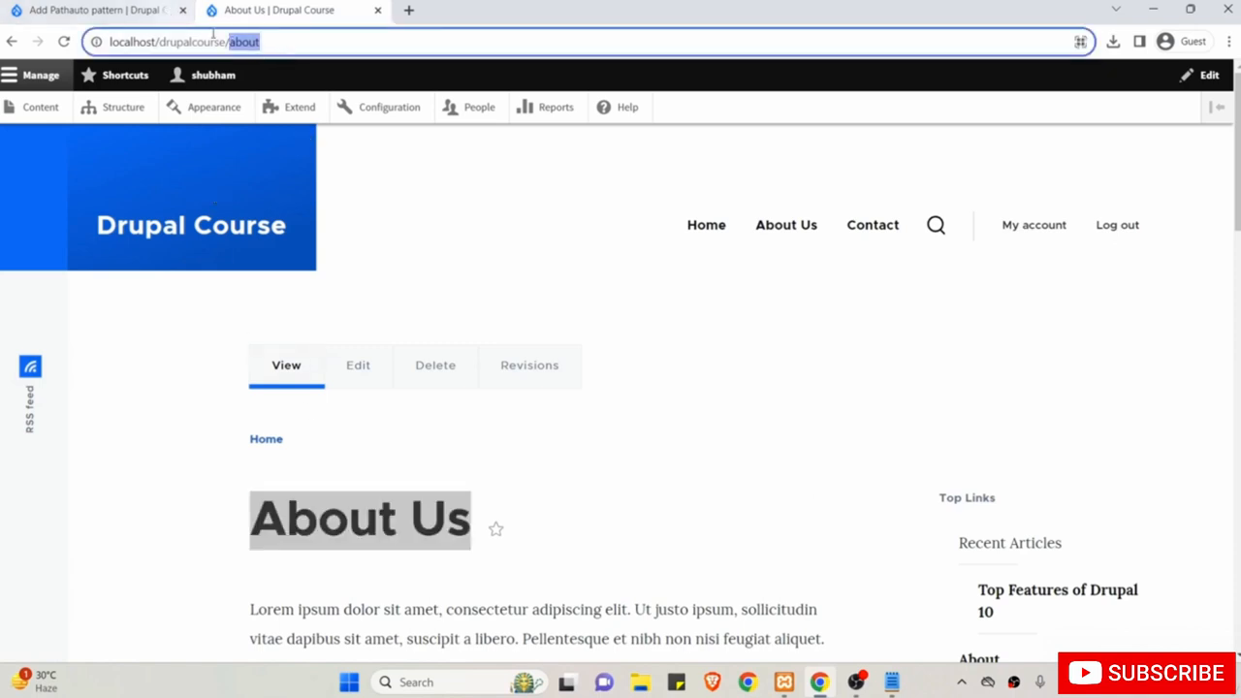
left_click(104, 8)
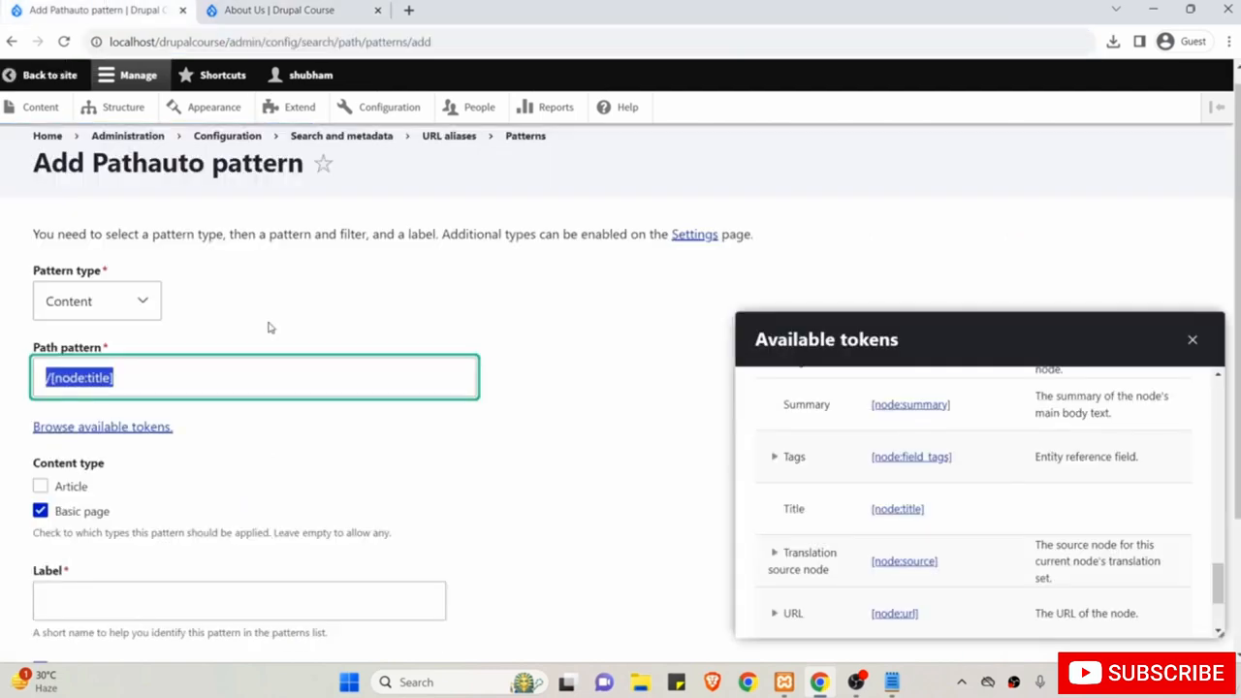
Label the pattern 'Basic Page Pattern' and save it.
scroll(270, 327, "down", 2)
left_click(208, 427)
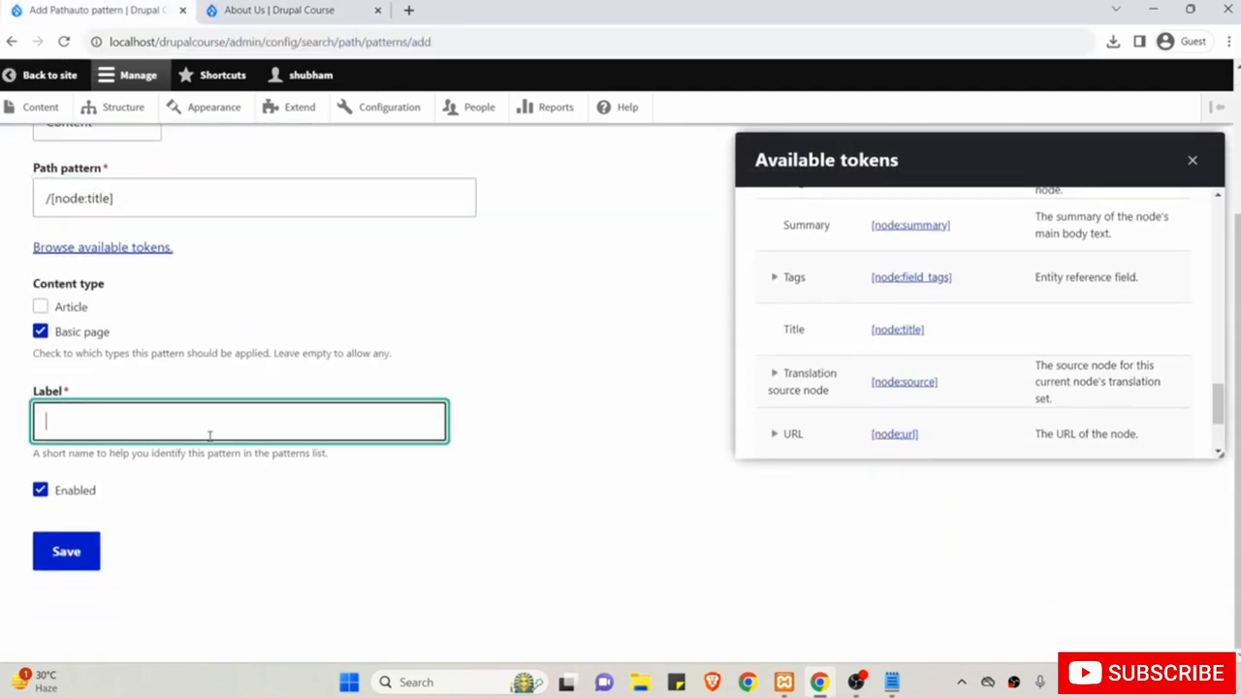
scroll(208, 435, "up", 1)
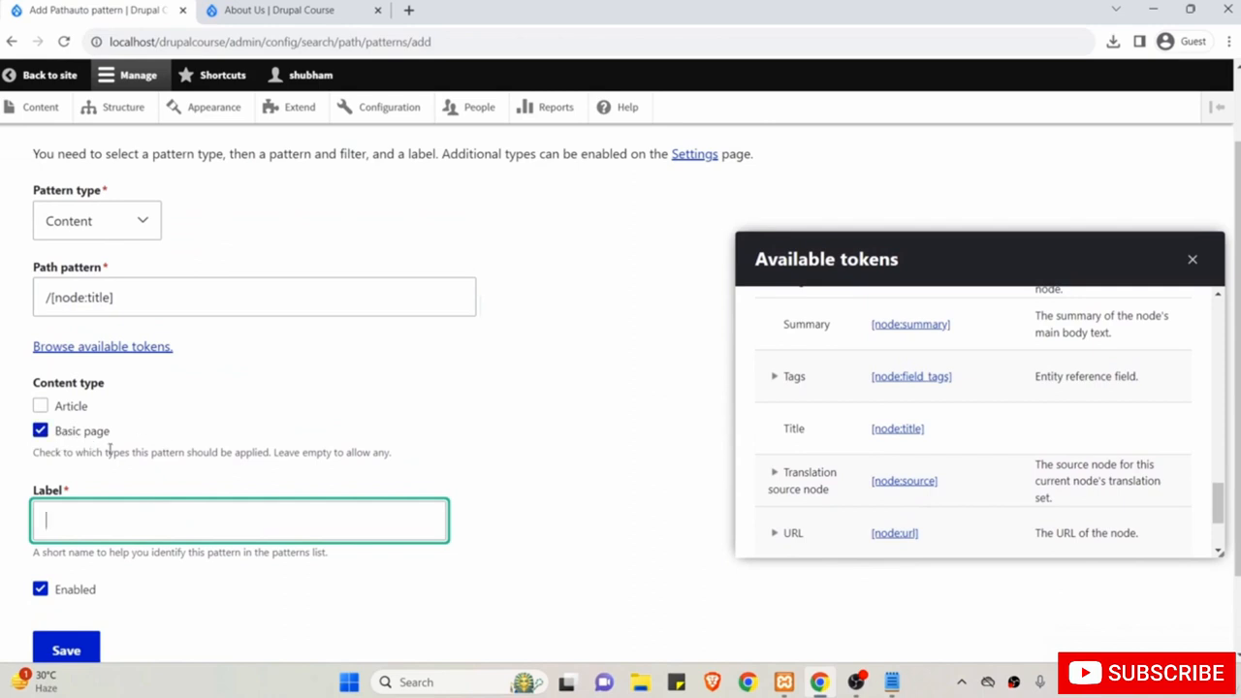
type("Basic ")
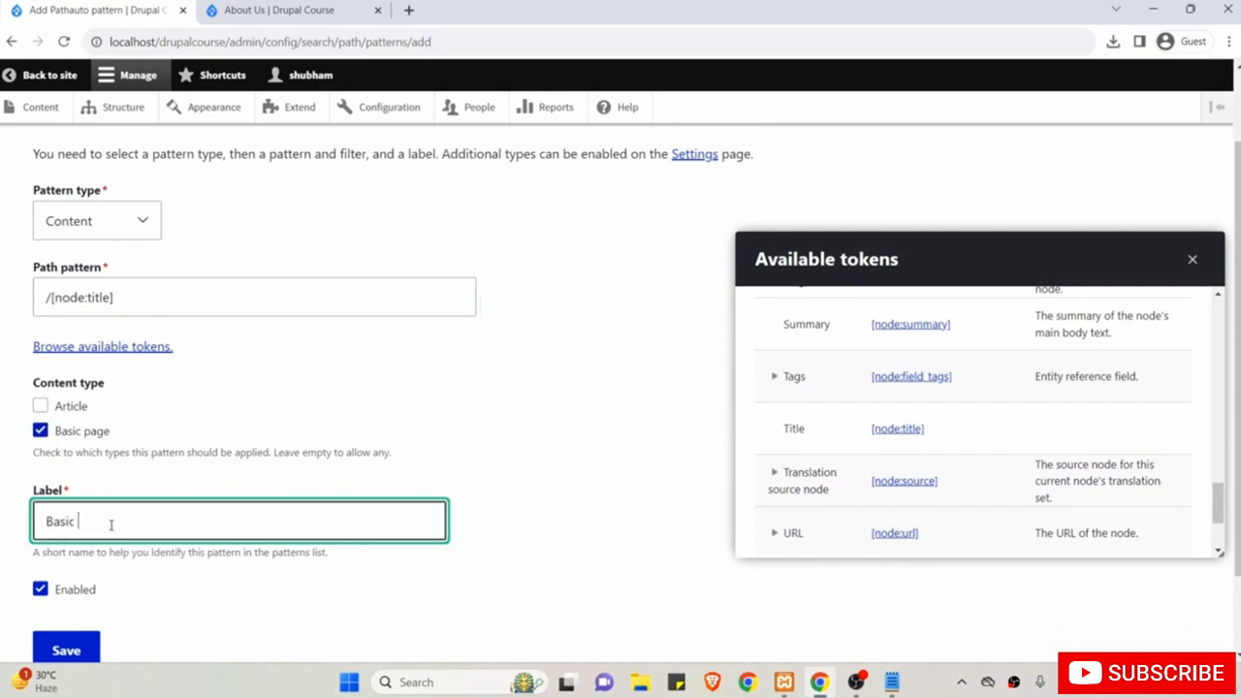
type("Page Patgtern")
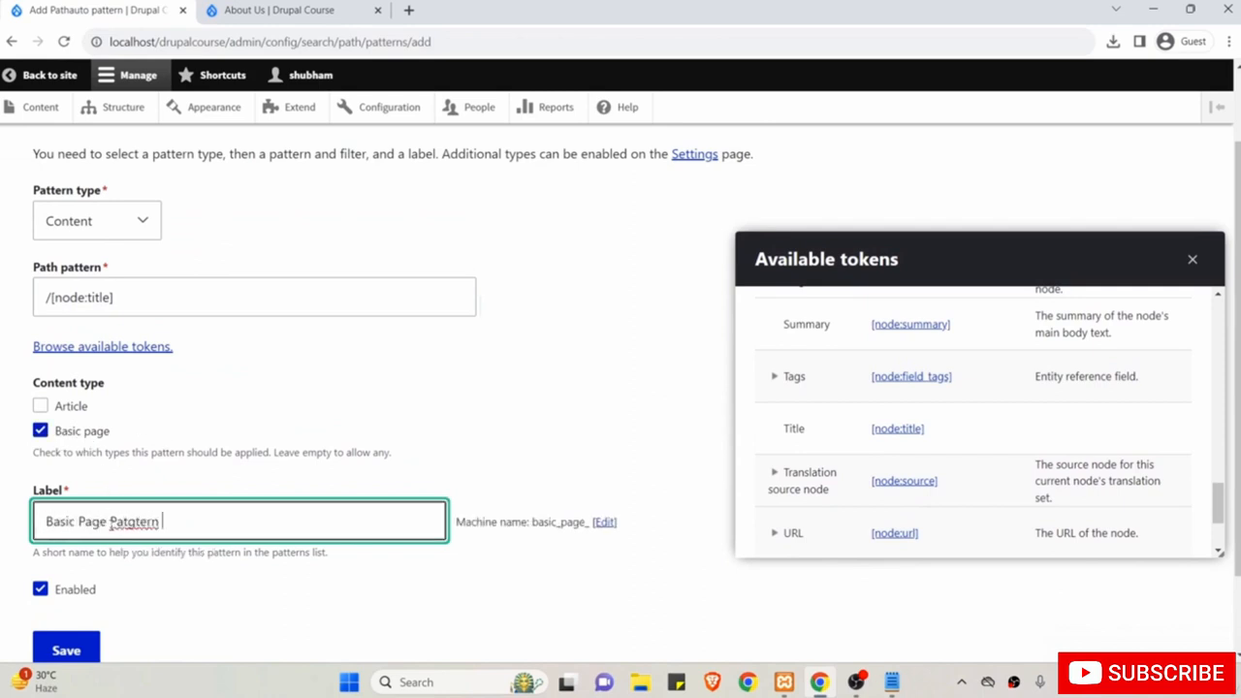
key("BackSpace")
key("BackSpace")
key("BackSpace")
key("BackSpace")
key("BackSpace")
key("BackSpace")
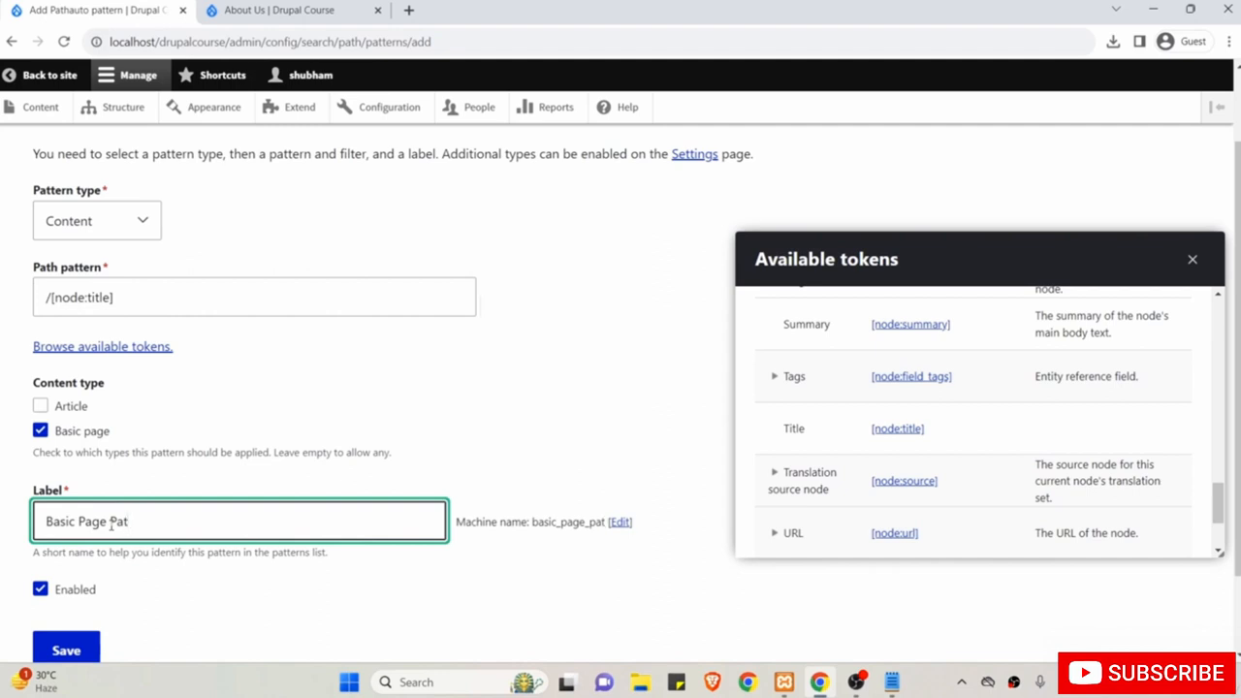
type("tern")
scroll(111, 525, "down", 1)
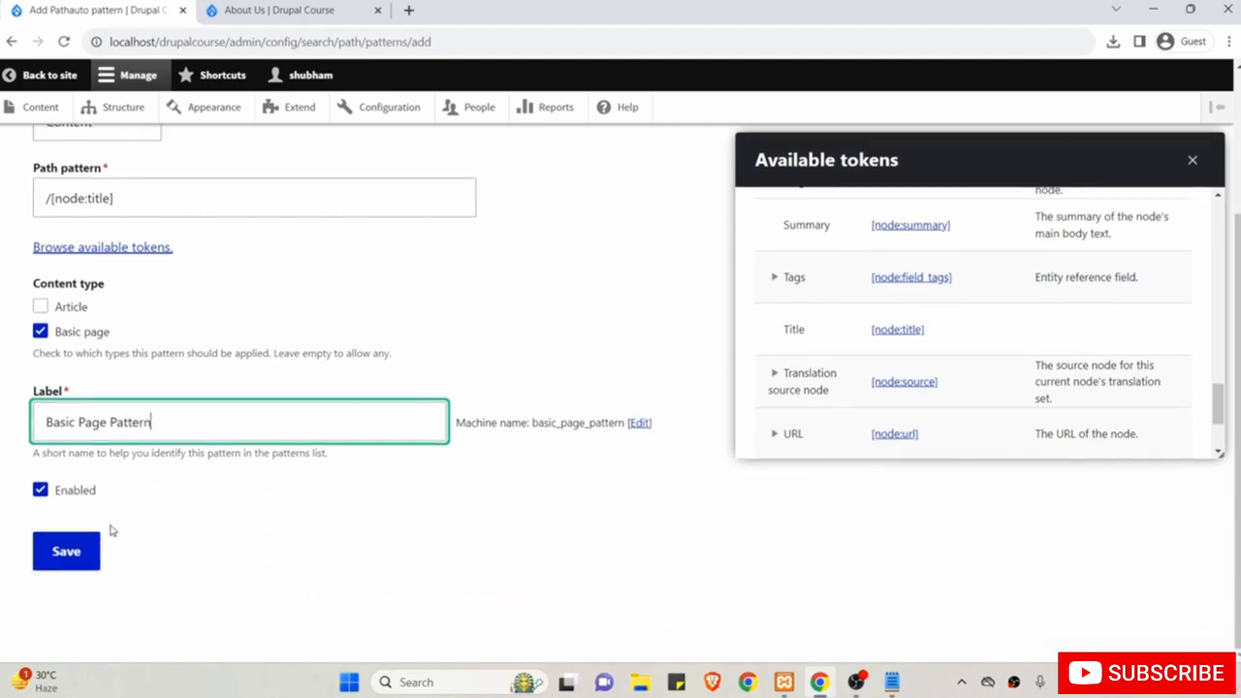
left_click(78, 556)
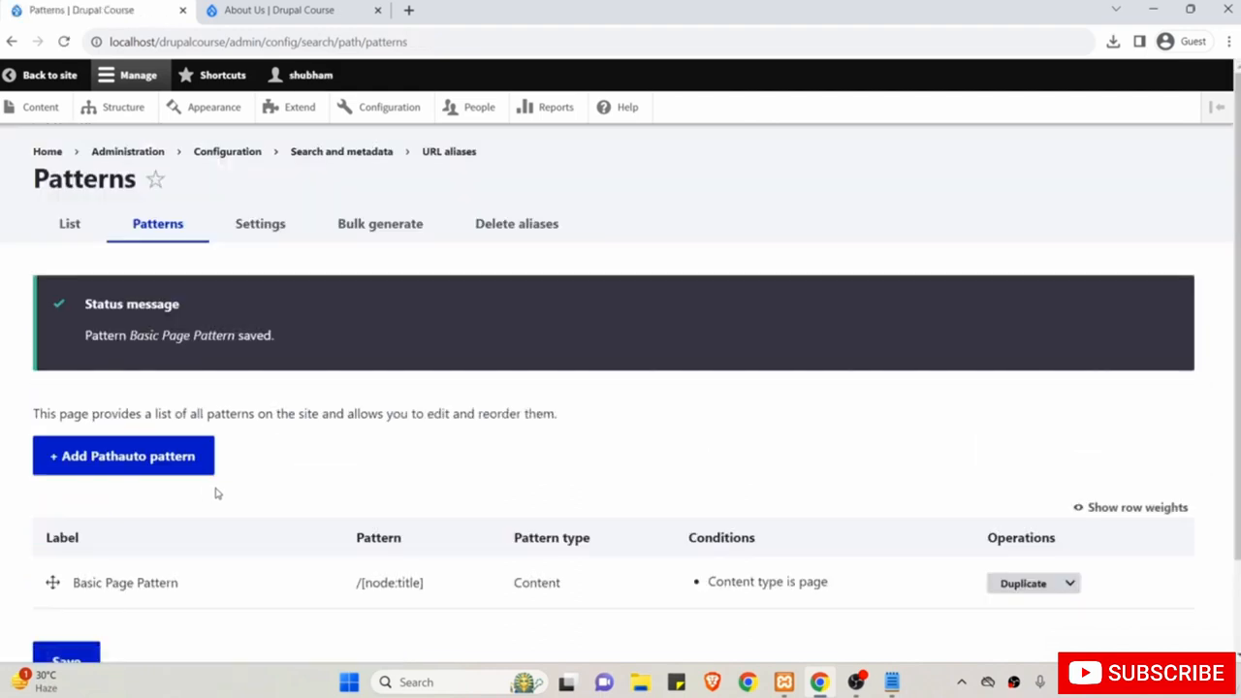
Go to Content, choose Add content, and pick Basic page.
scroll(215, 494, "down", 1)
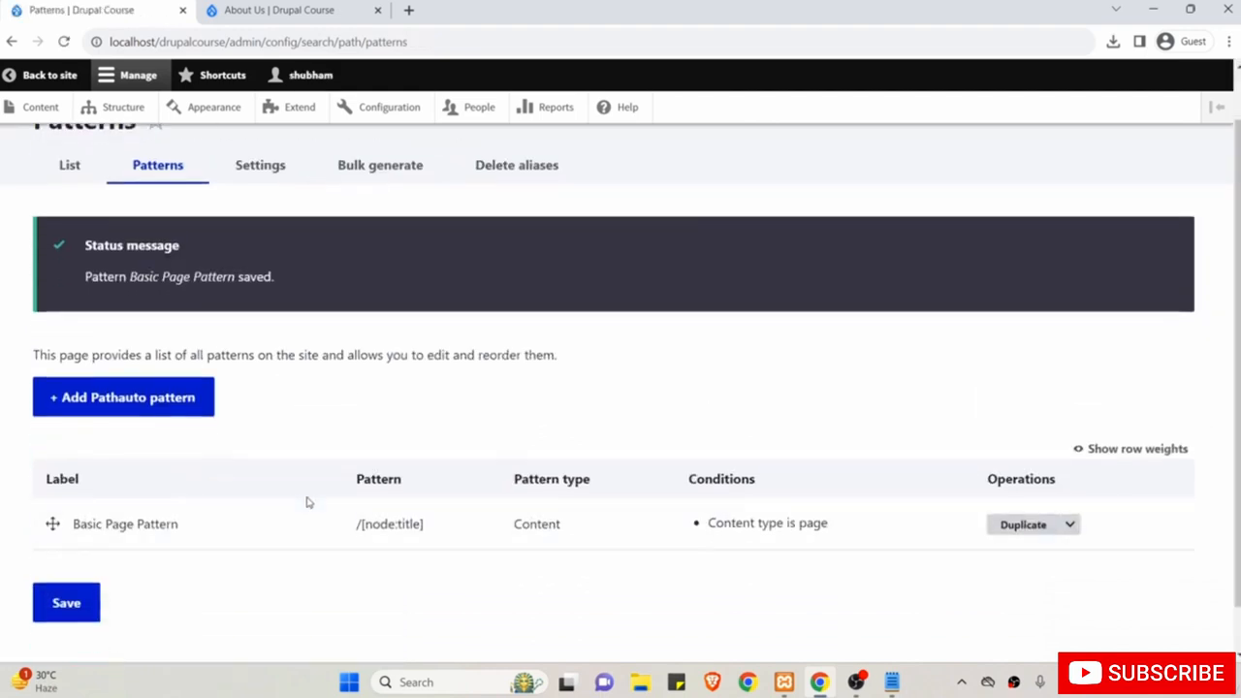
scroll(308, 501, "up", 1)
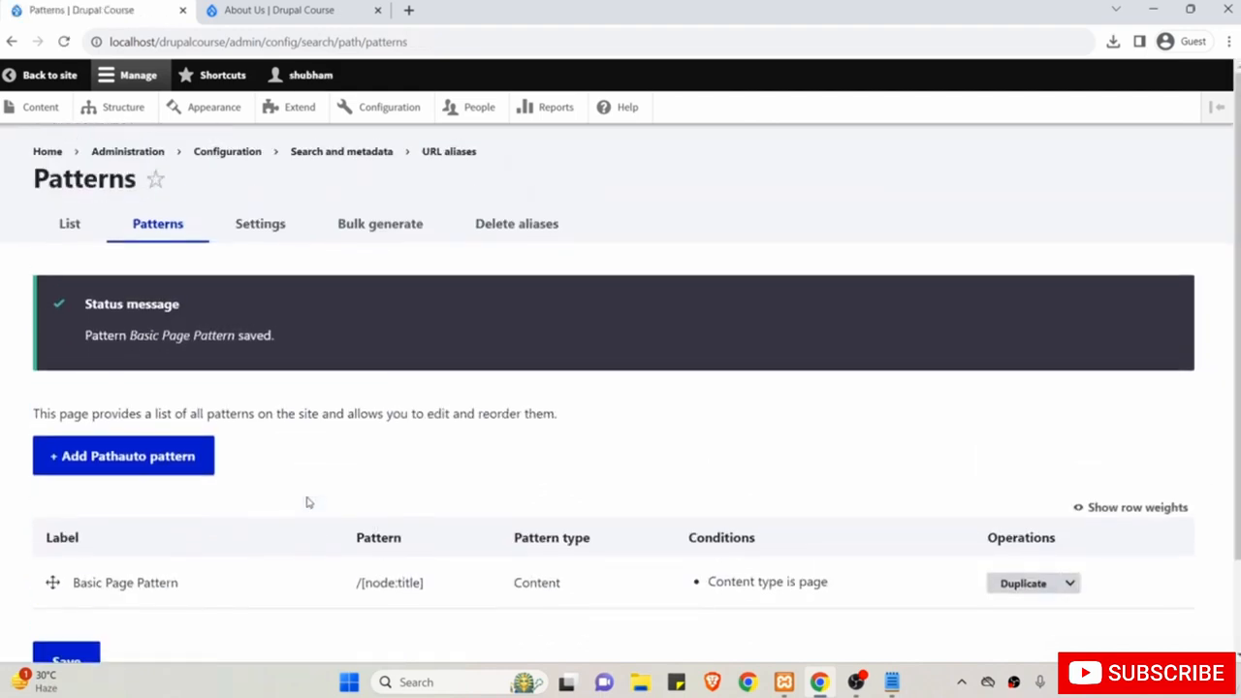
left_click(37, 109)
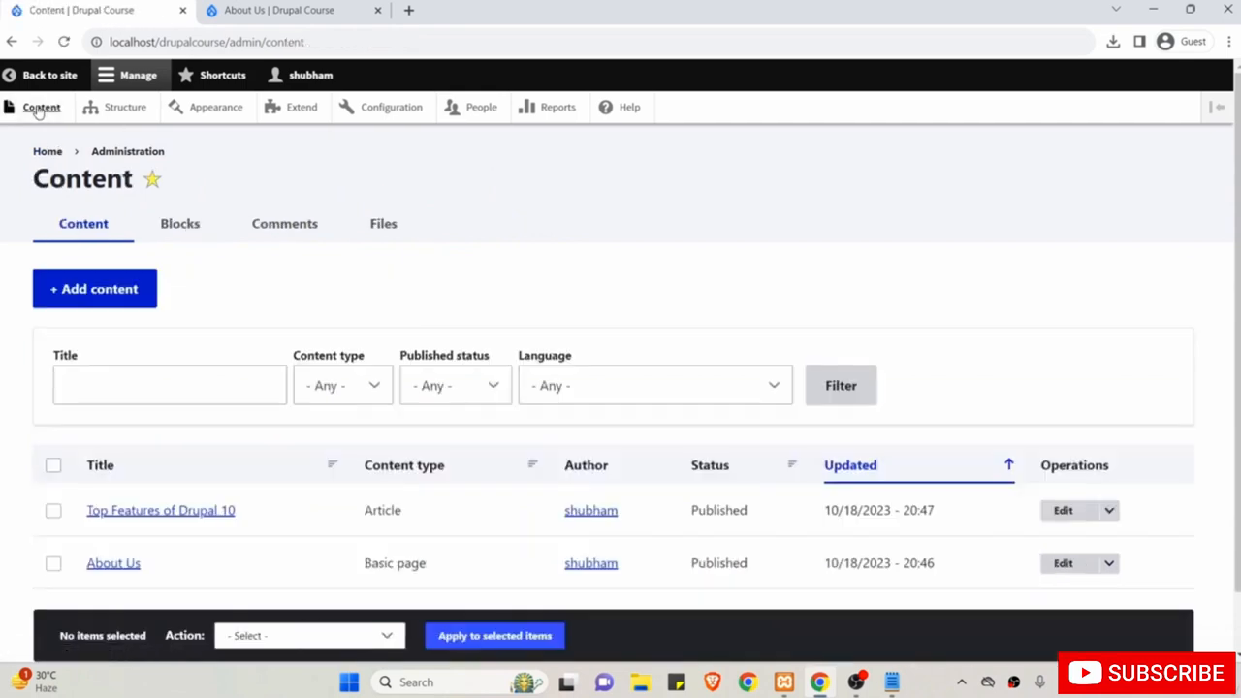
left_click(111, 301)
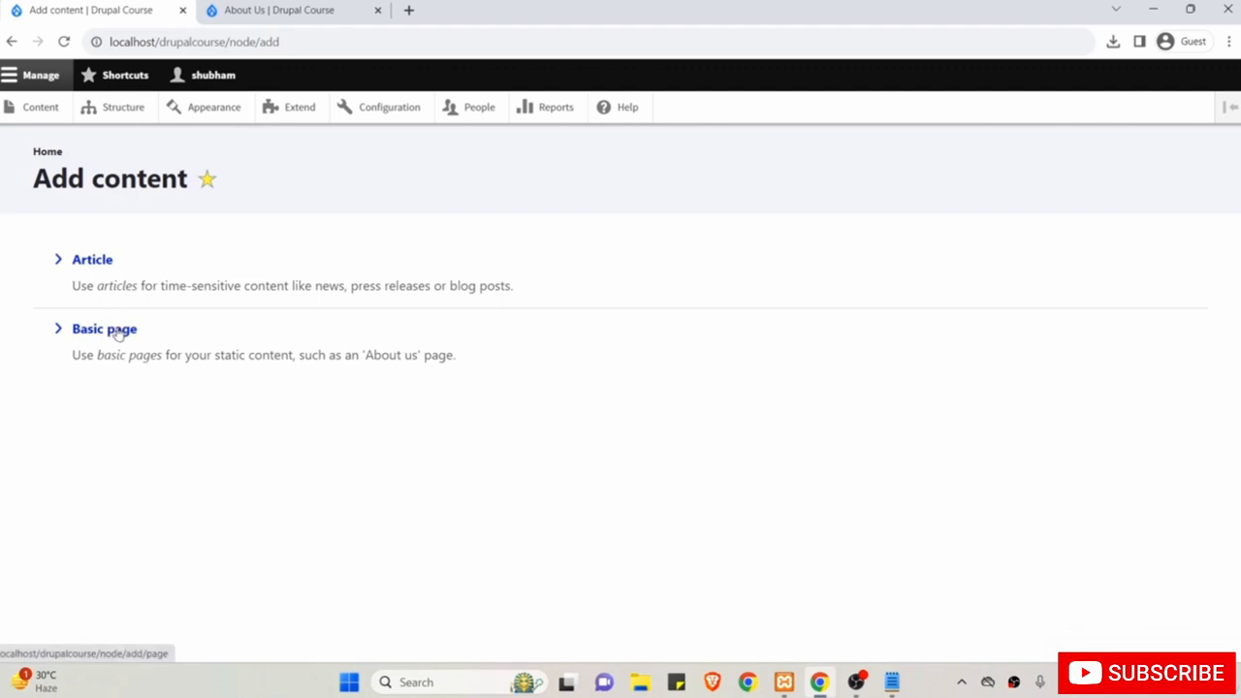
left_click(116, 331)
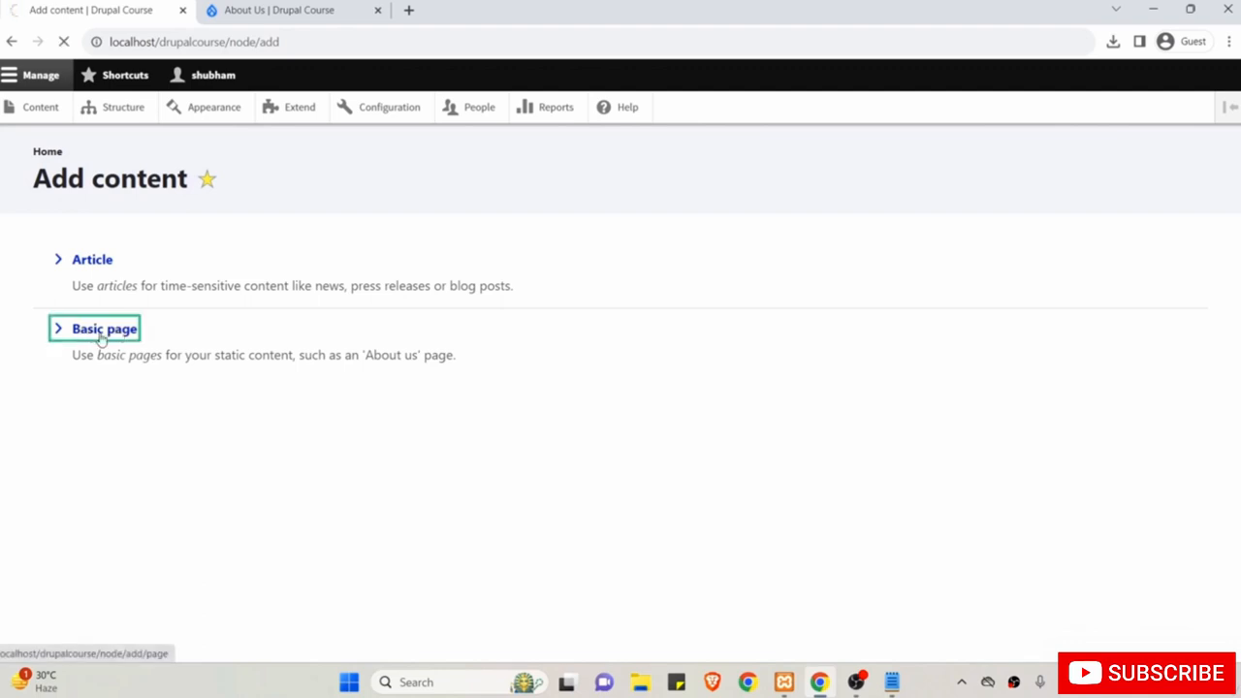
Title the Basic page 'Services', add body text 'hjsdhjhs dji', and expand its URL alias settings.
left_click(165, 299)
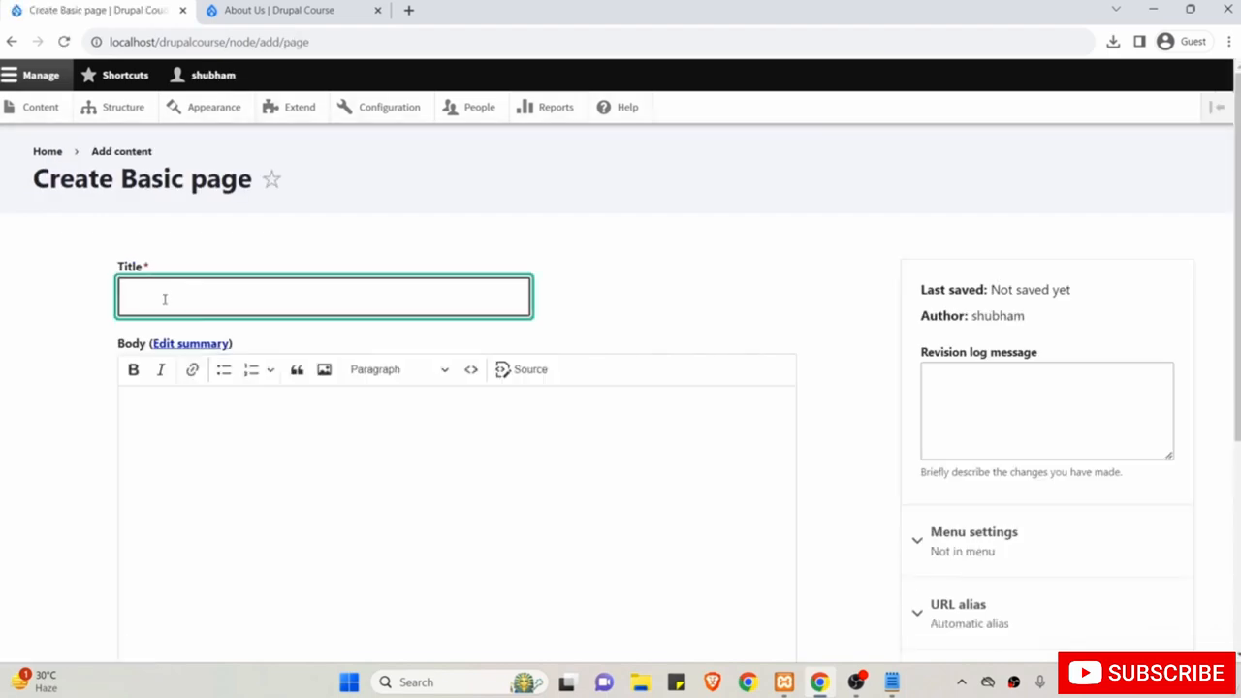
type("Services")
left_click(257, 502)
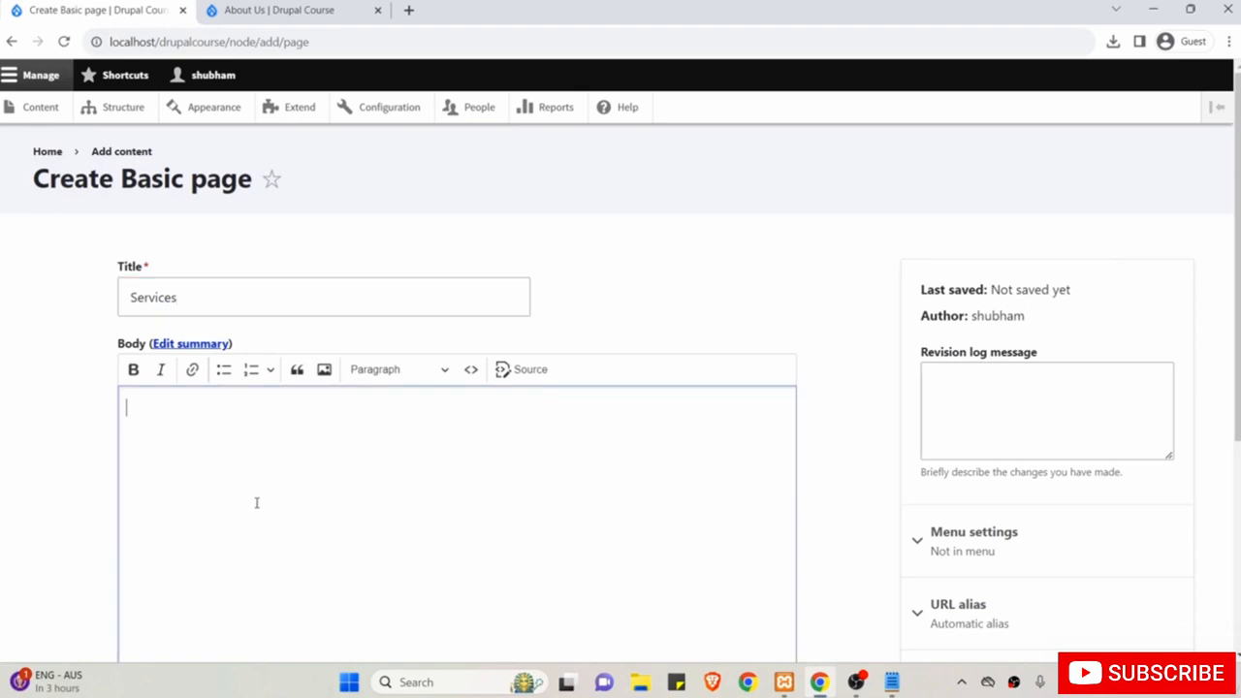
type("hjsdhjhs dji")
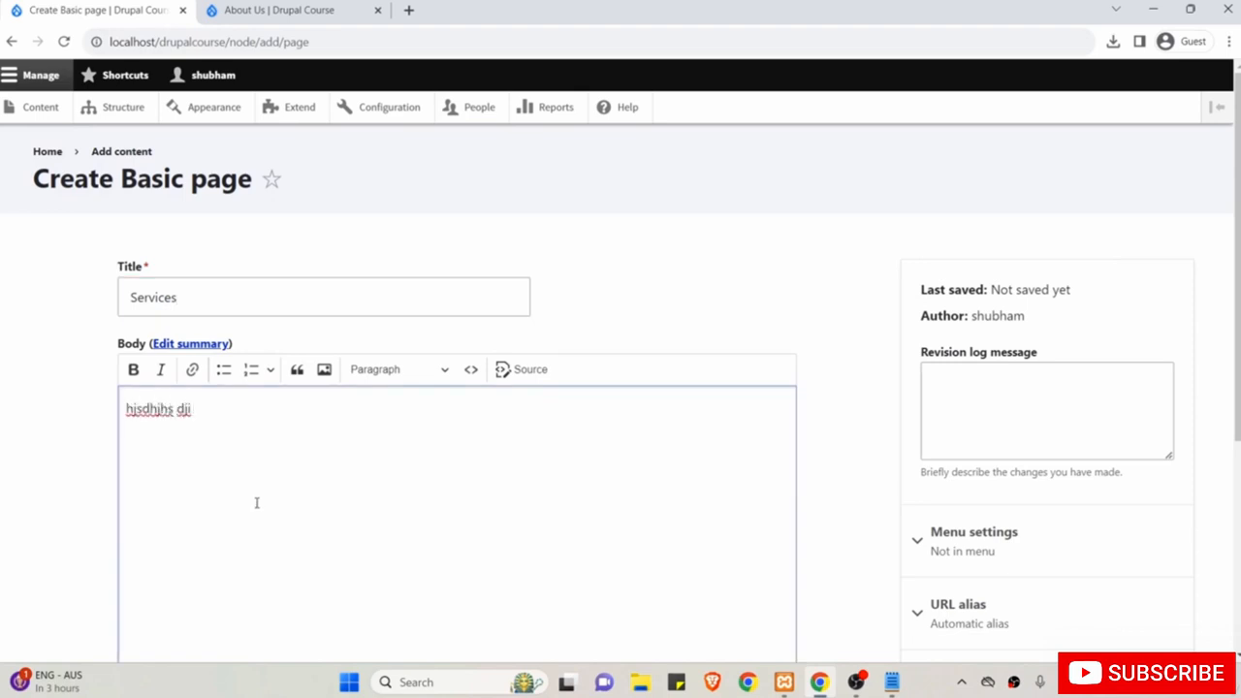
scroll(257, 502, "down", 1)
scroll(859, 355, "up", 1)
scroll(859, 355, "down", 3)
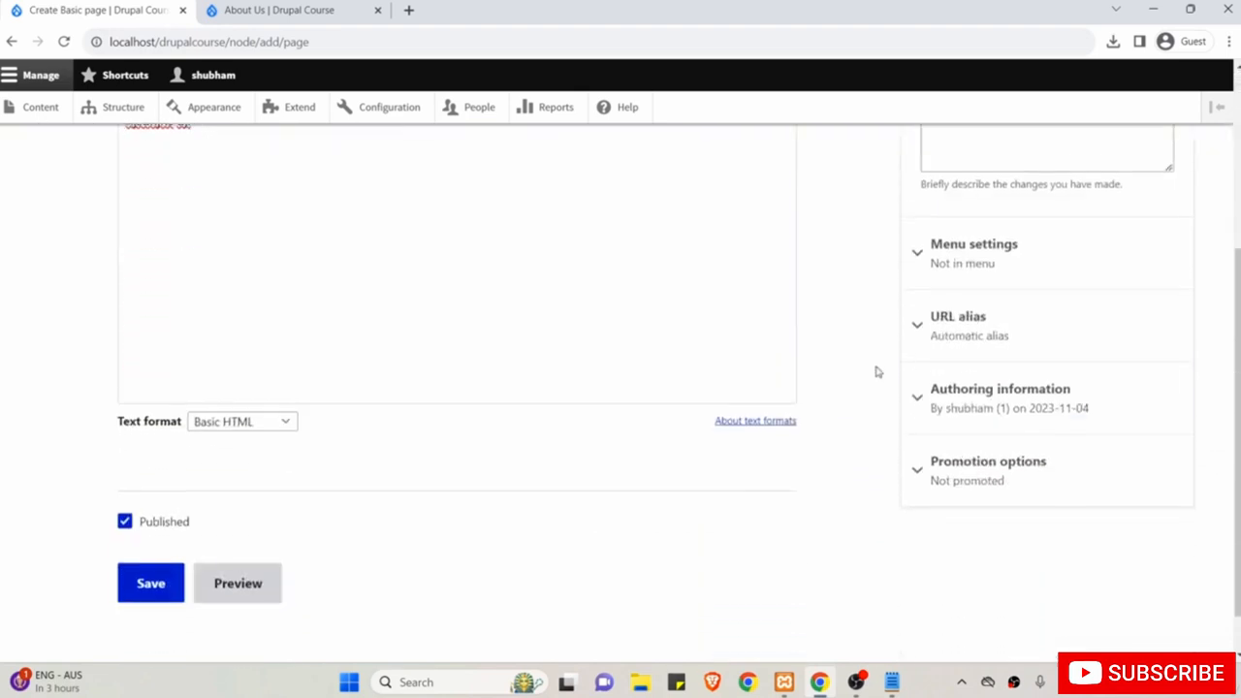
left_click(997, 308)
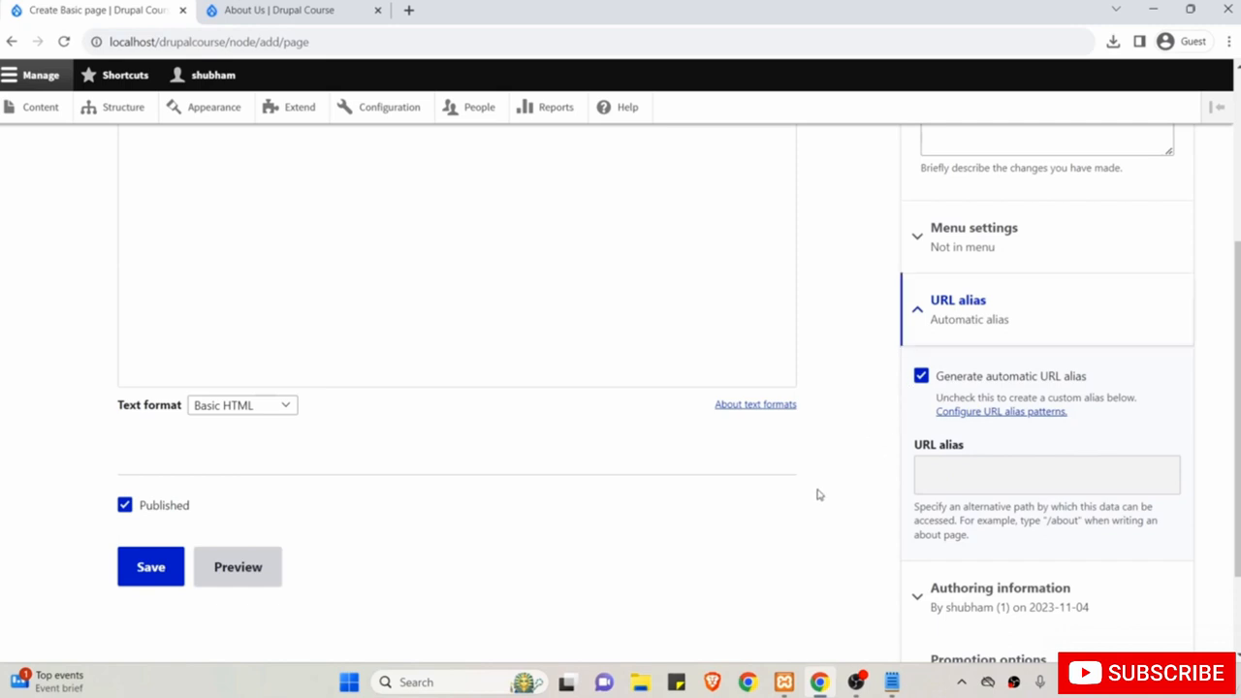
Save the Services page and verify its /services address and page heading.
left_click(153, 568)
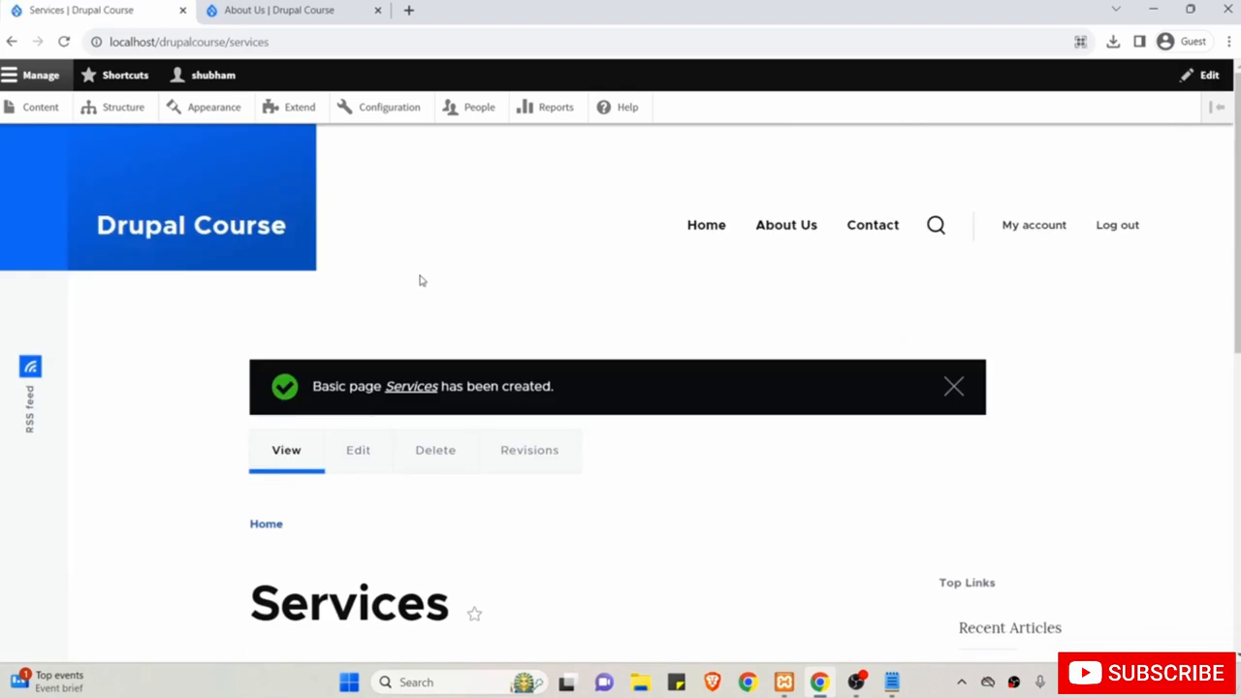
left_click_drag(219, 42, 279, 43)
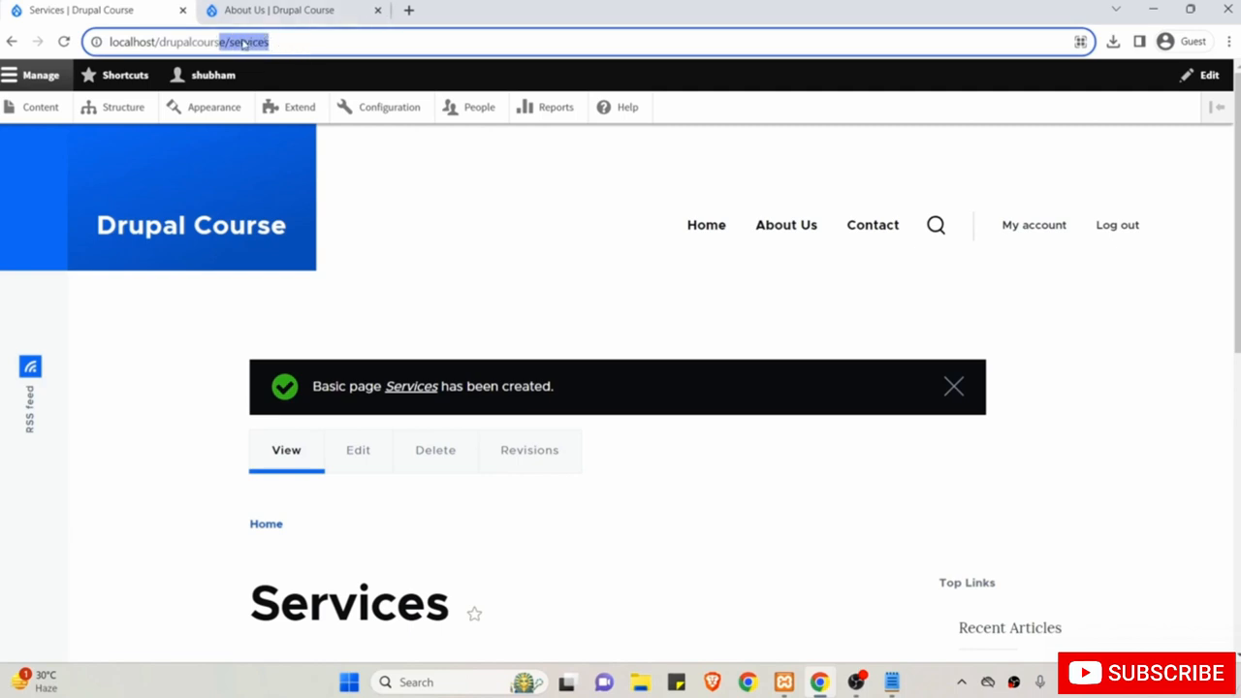
double_click(351, 606)
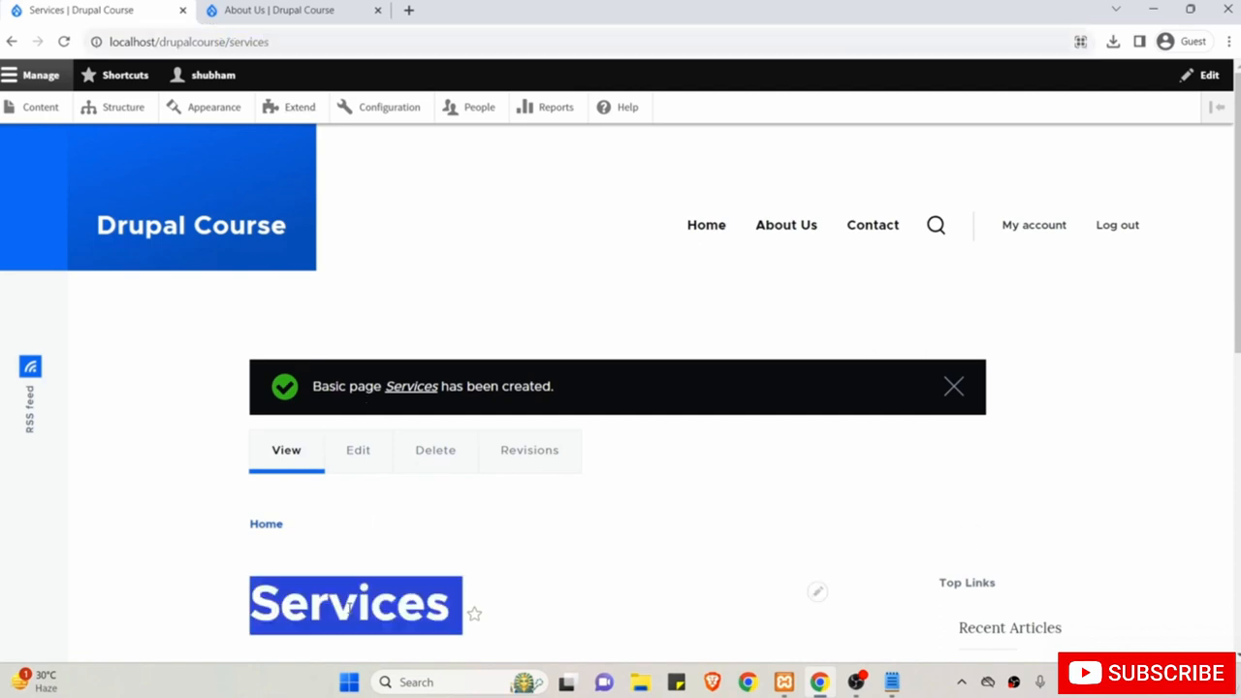
left_click(295, 109)
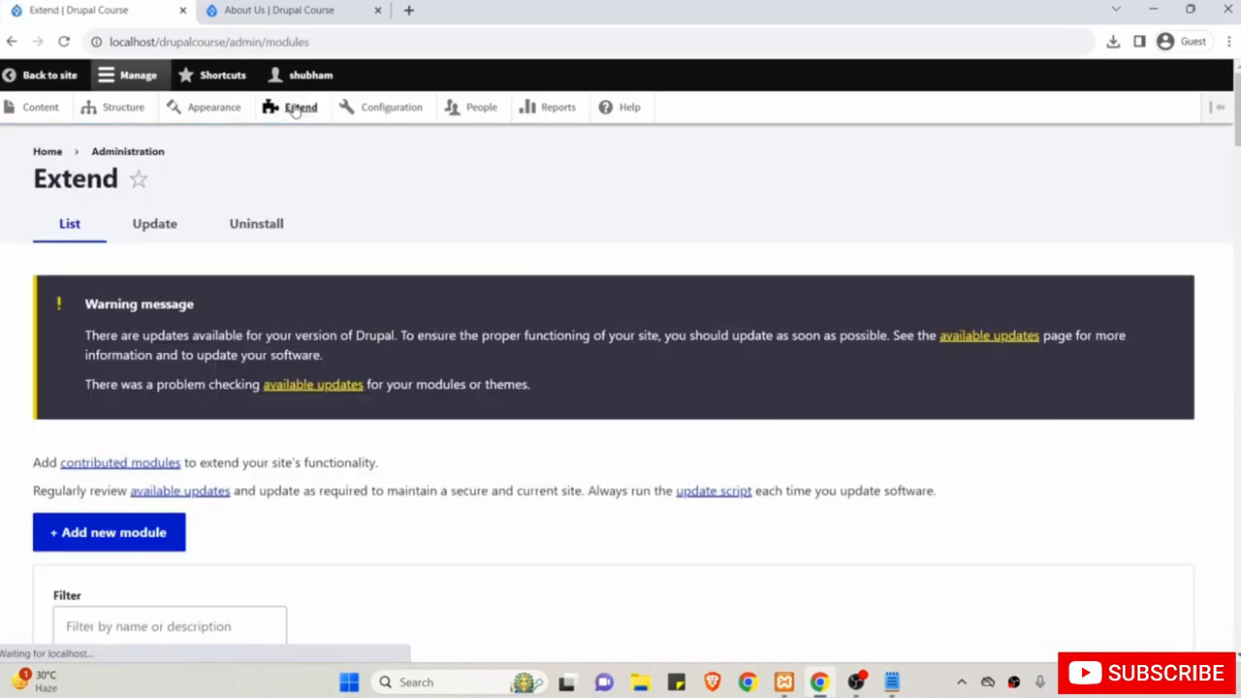
Expand the Pathauto module under Other on Extend and open its configuration.
scroll(370, 437, "down", 15)
scroll(369, 437, "down", 20)
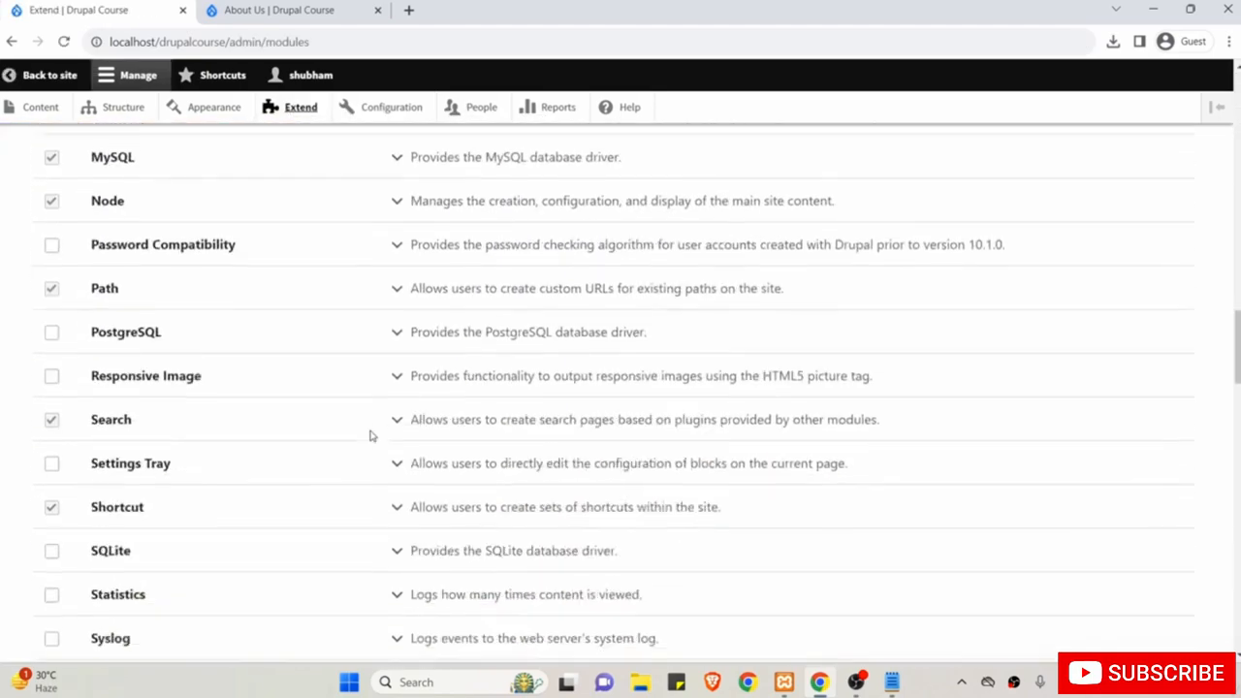
scroll(369, 437, "down", 15)
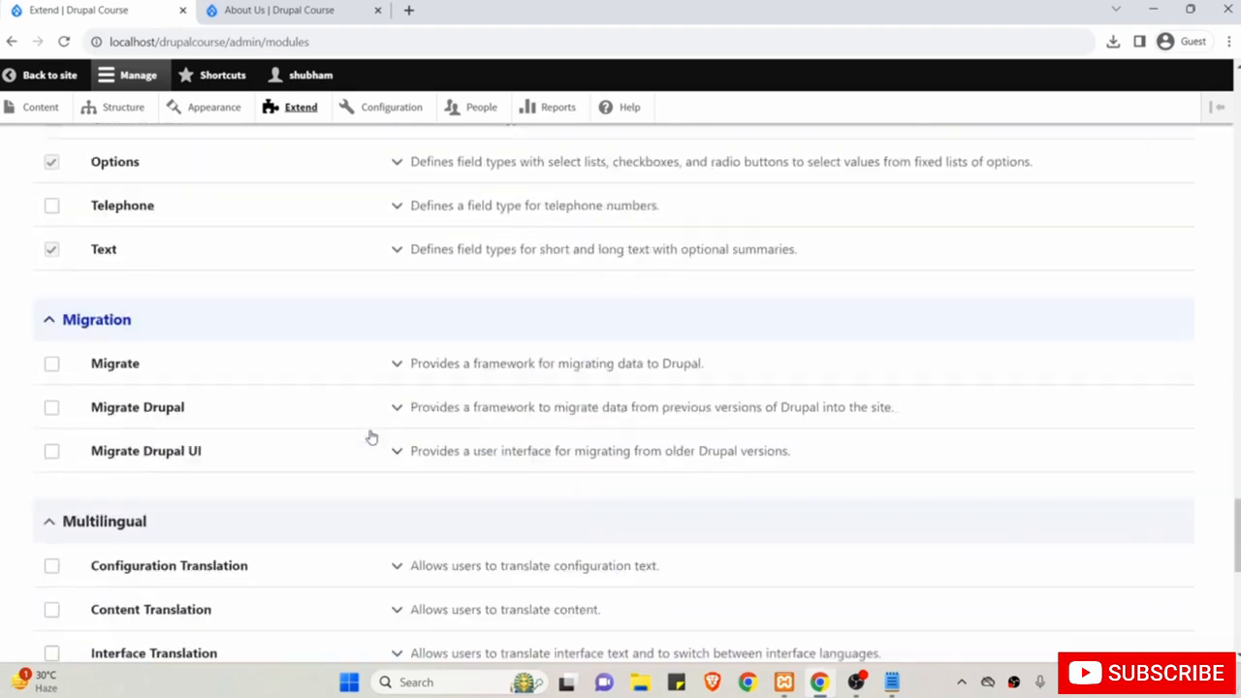
left_click(436, 332)
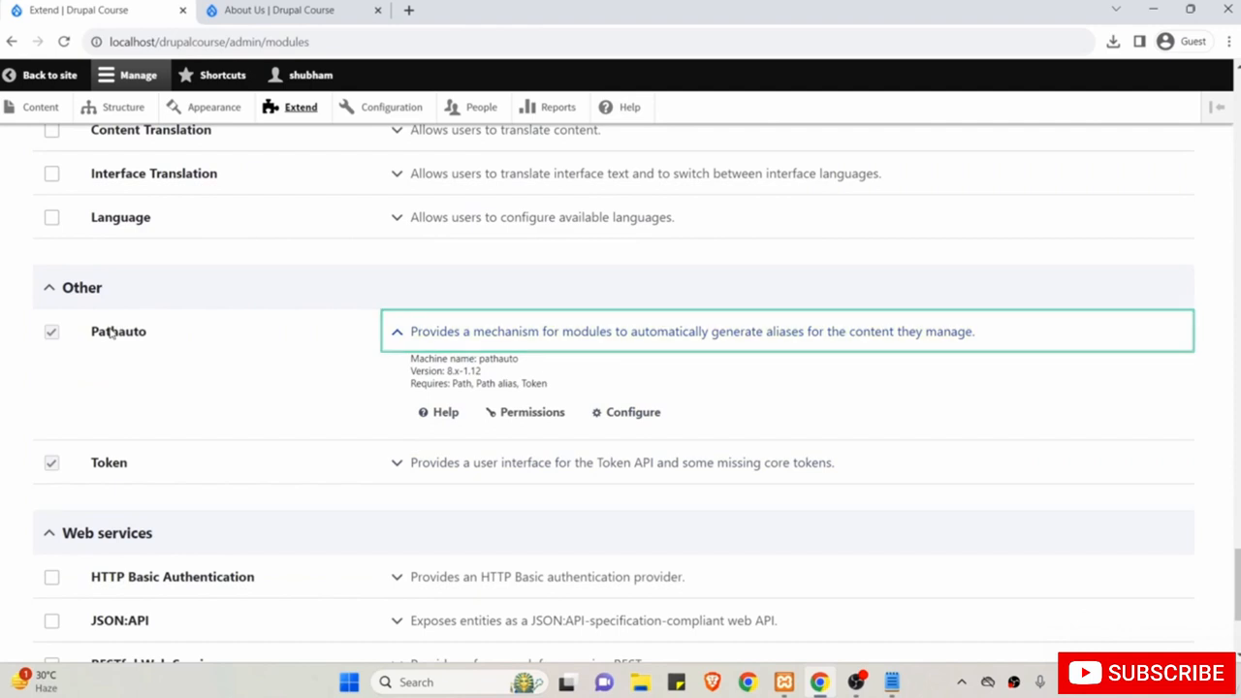
left_click_drag(115, 333, 191, 329)
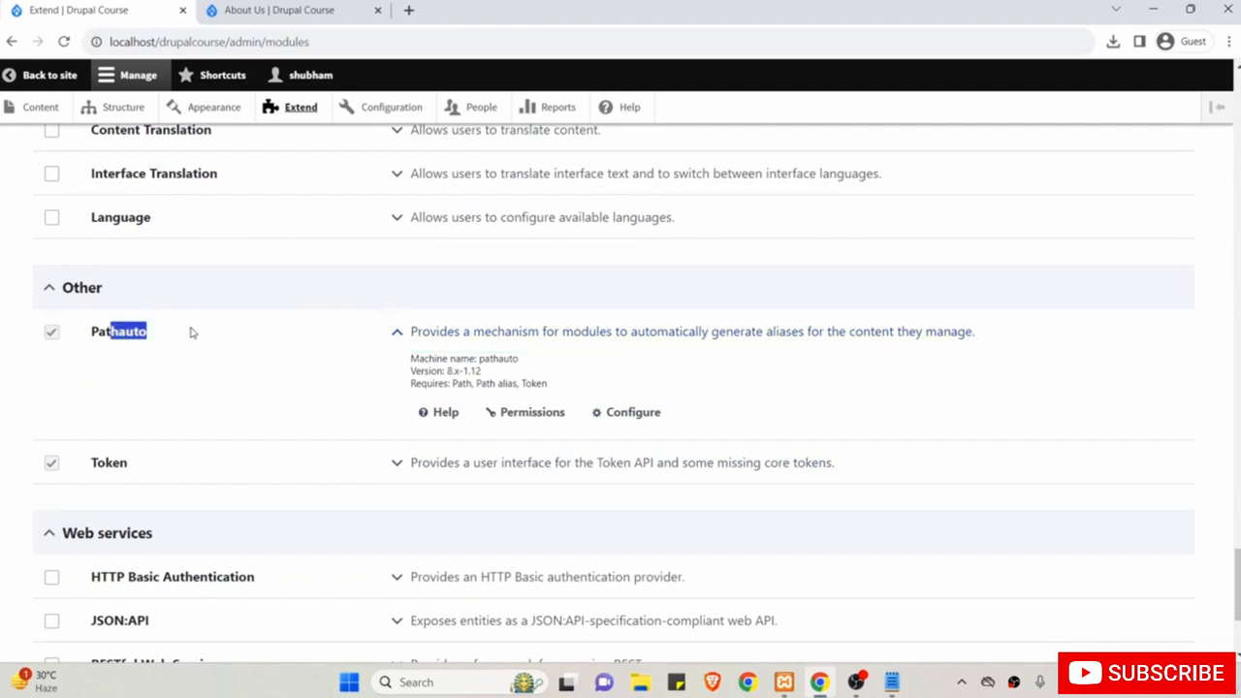
left_click(637, 413)
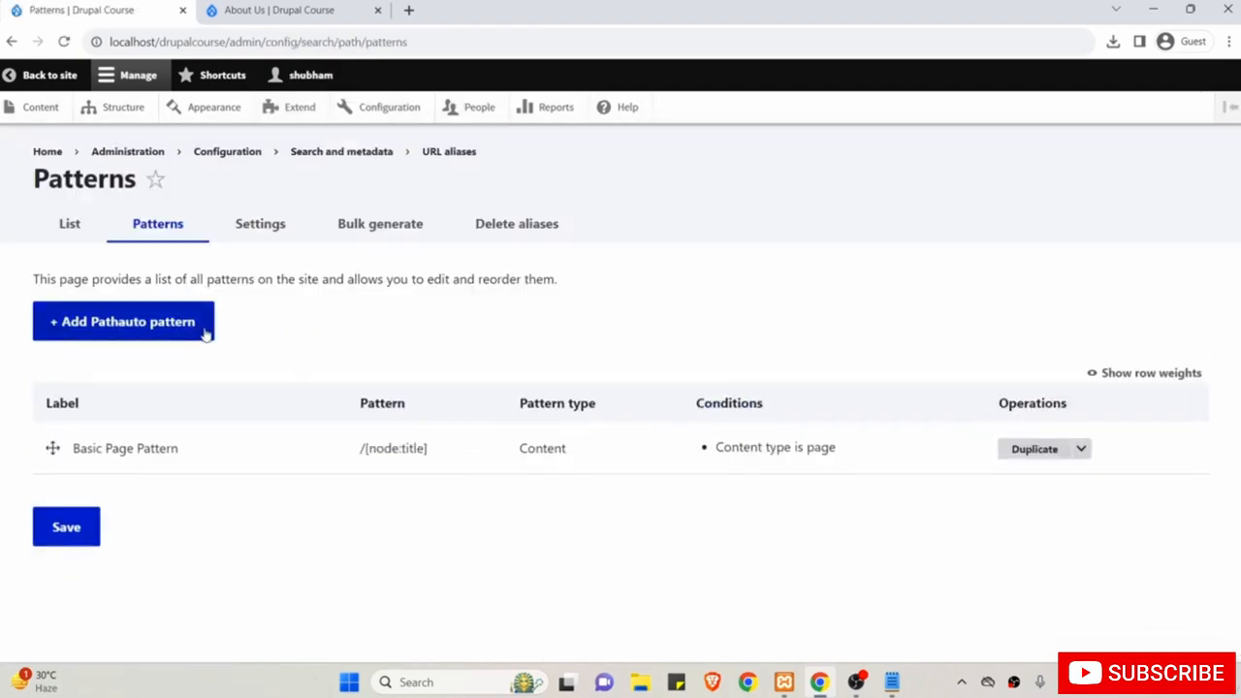
Start a new Content Pathauto pattern with Article ticked as the content type.
left_click(149, 327)
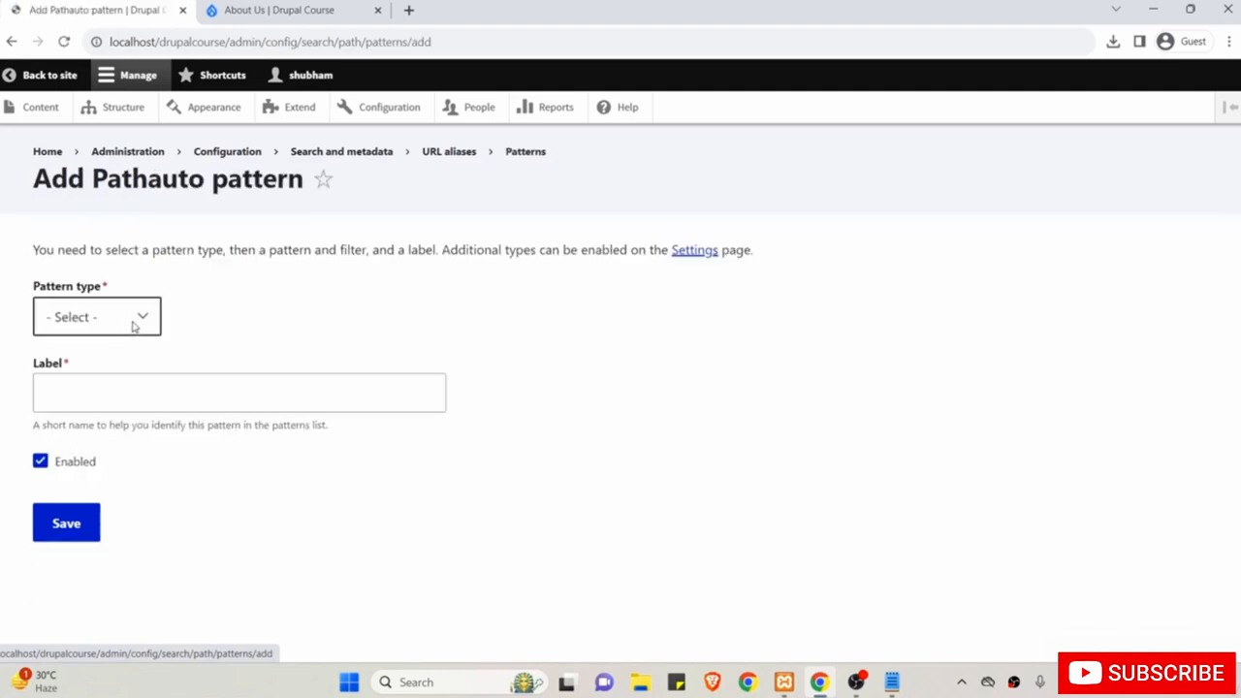
left_click(120, 323)
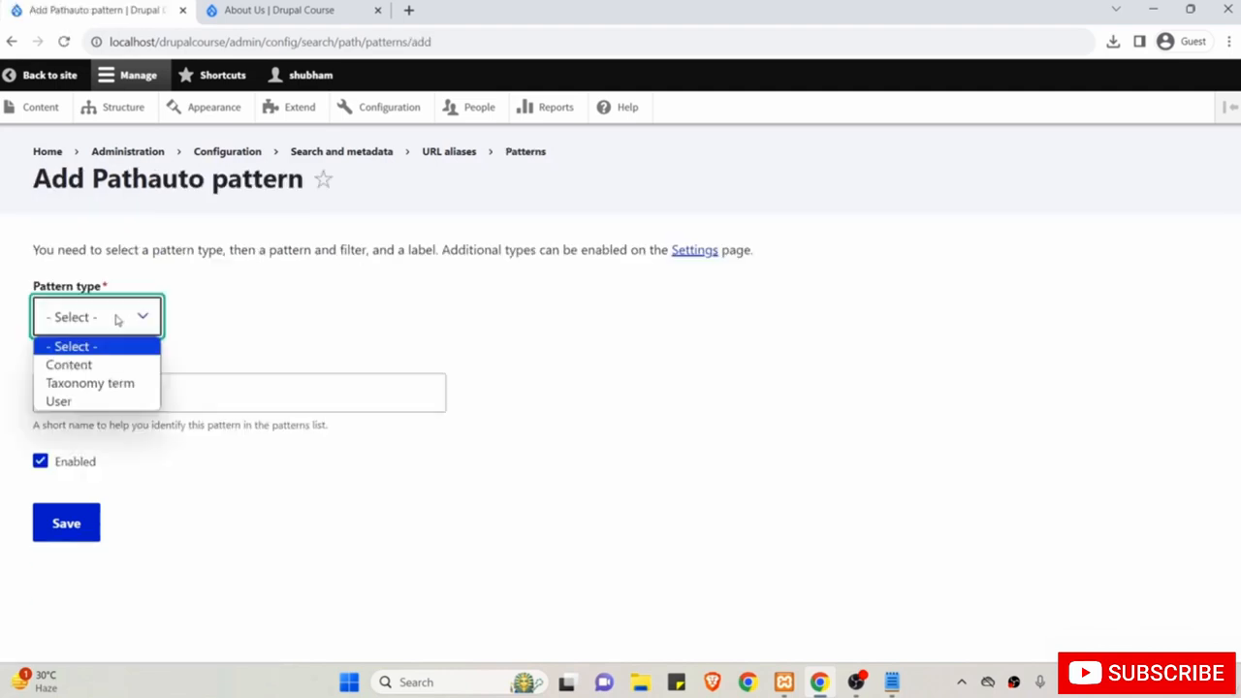
left_click(108, 365)
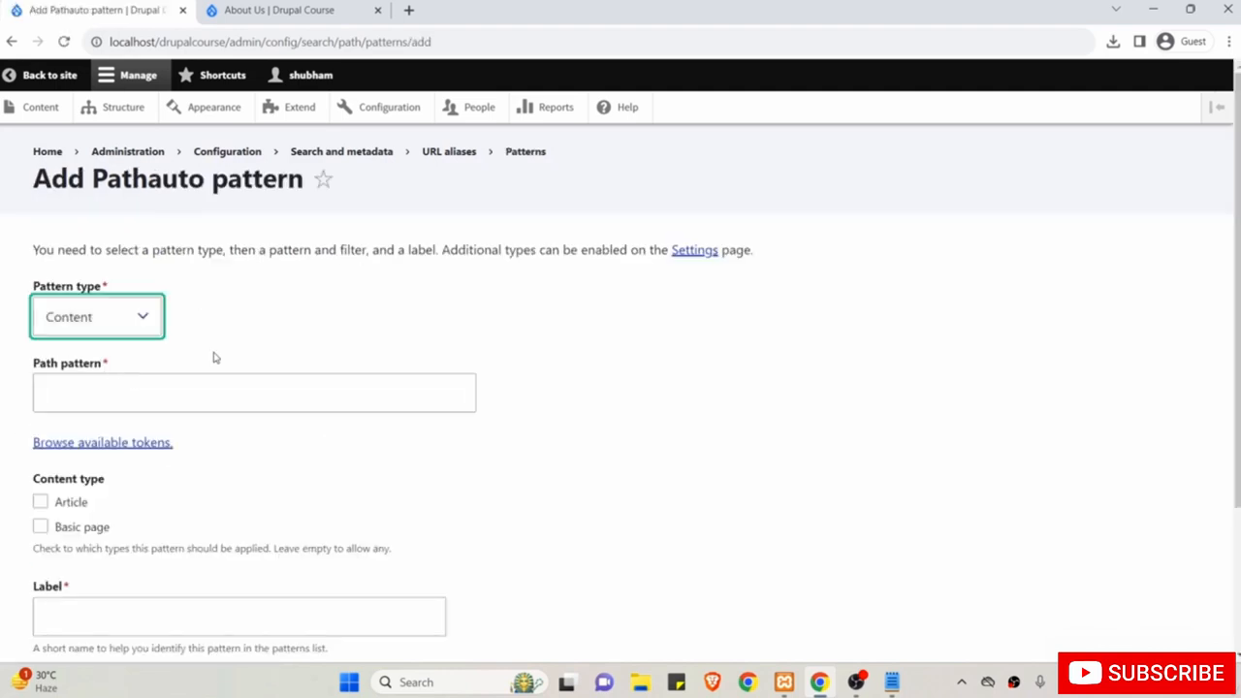
scroll(180, 496, "down", 1)
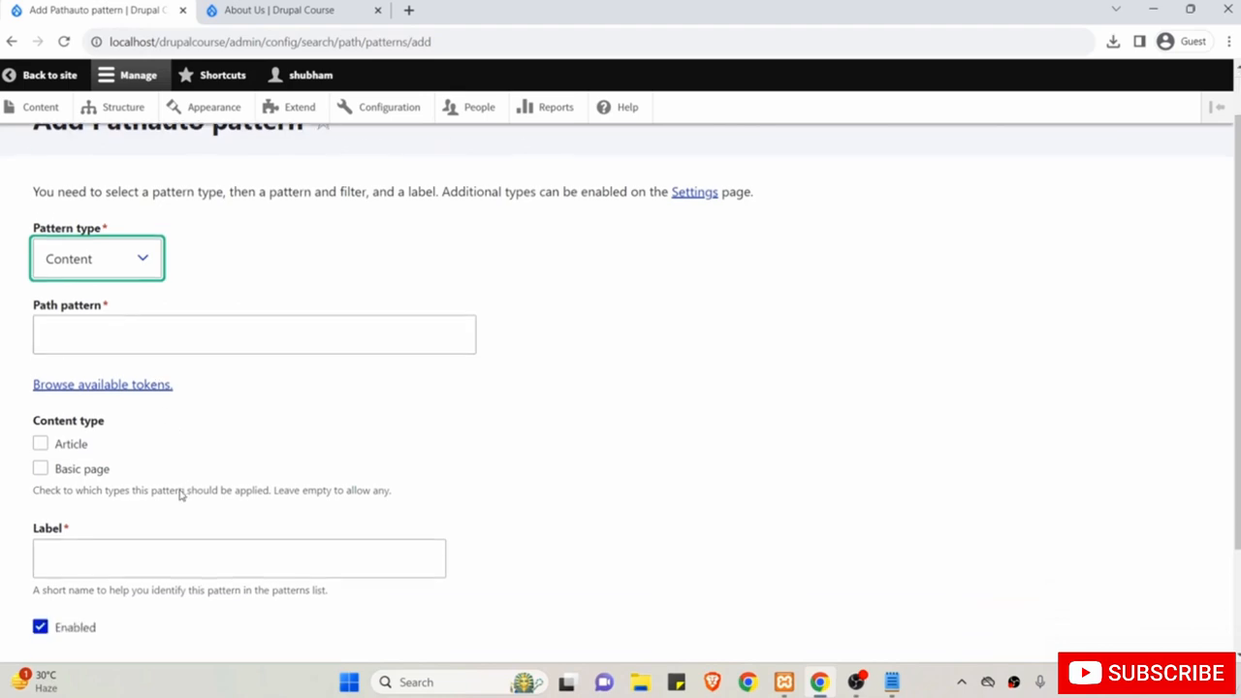
left_click(73, 447)
scroll(222, 401, "up", 1)
left_click(222, 396)
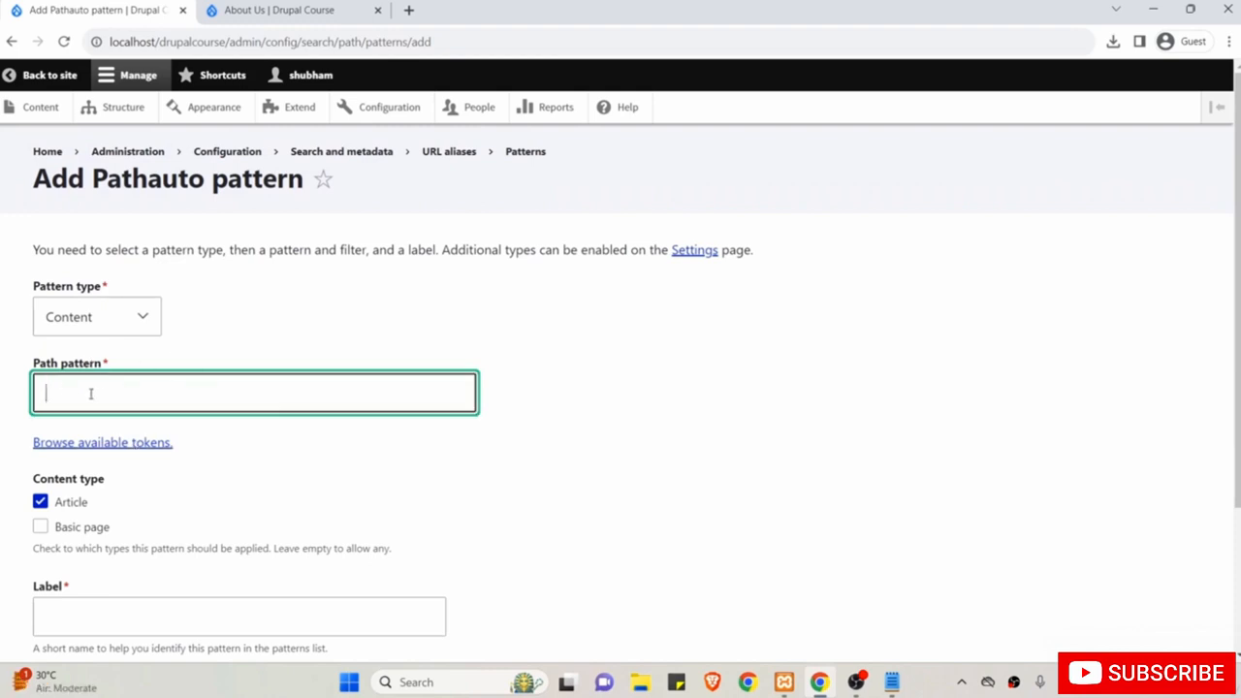
left_click(238, 279)
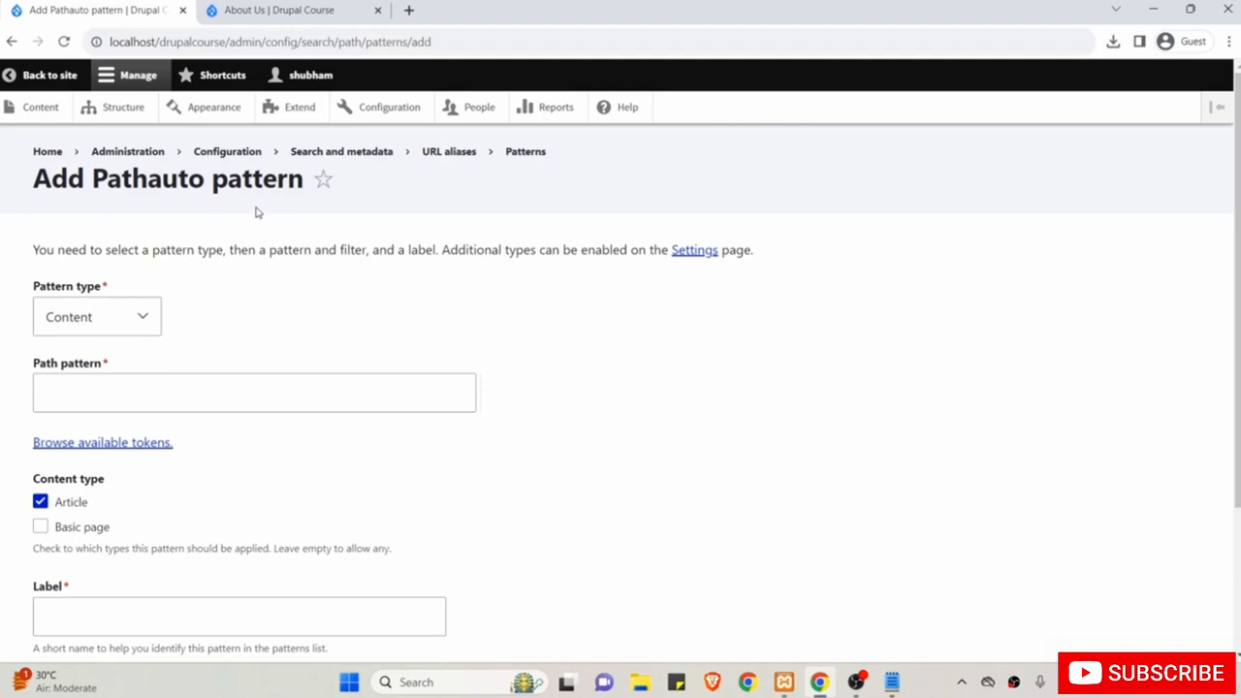
left_click(238, 12)
Open the 'Top Features of Drupal 10' article and edit its address to /blog/top-features-of-drupal10.
left_click(206, 227)
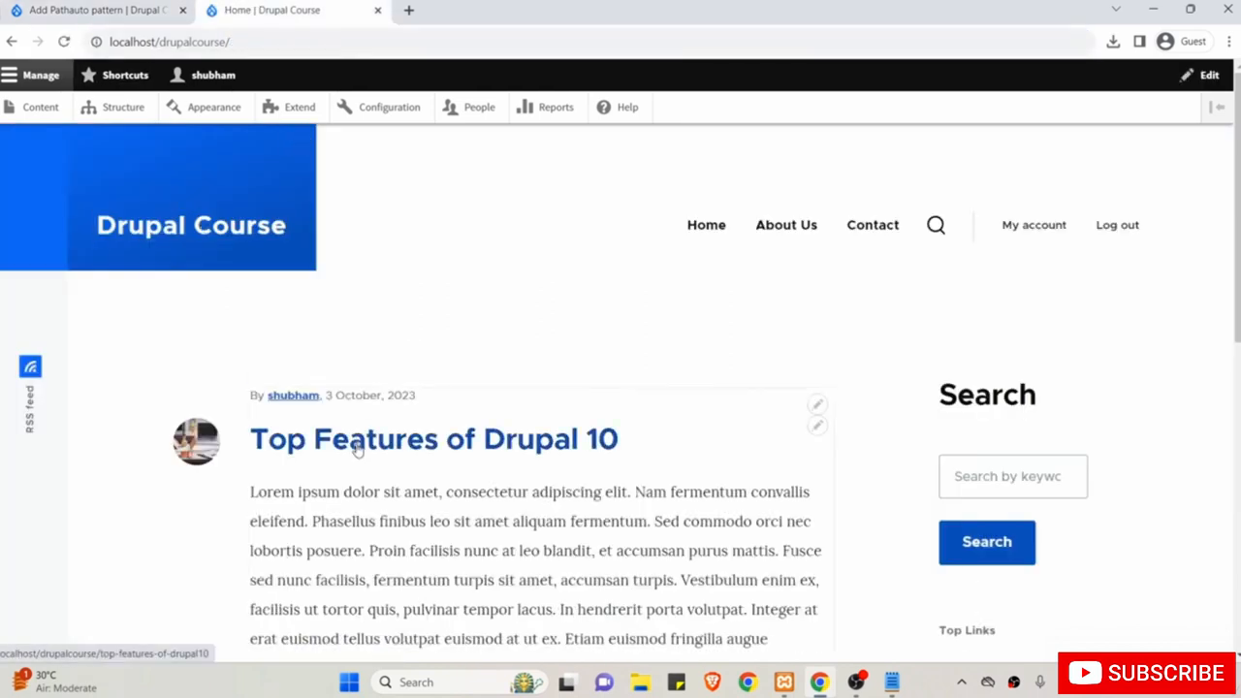
left_click(358, 445)
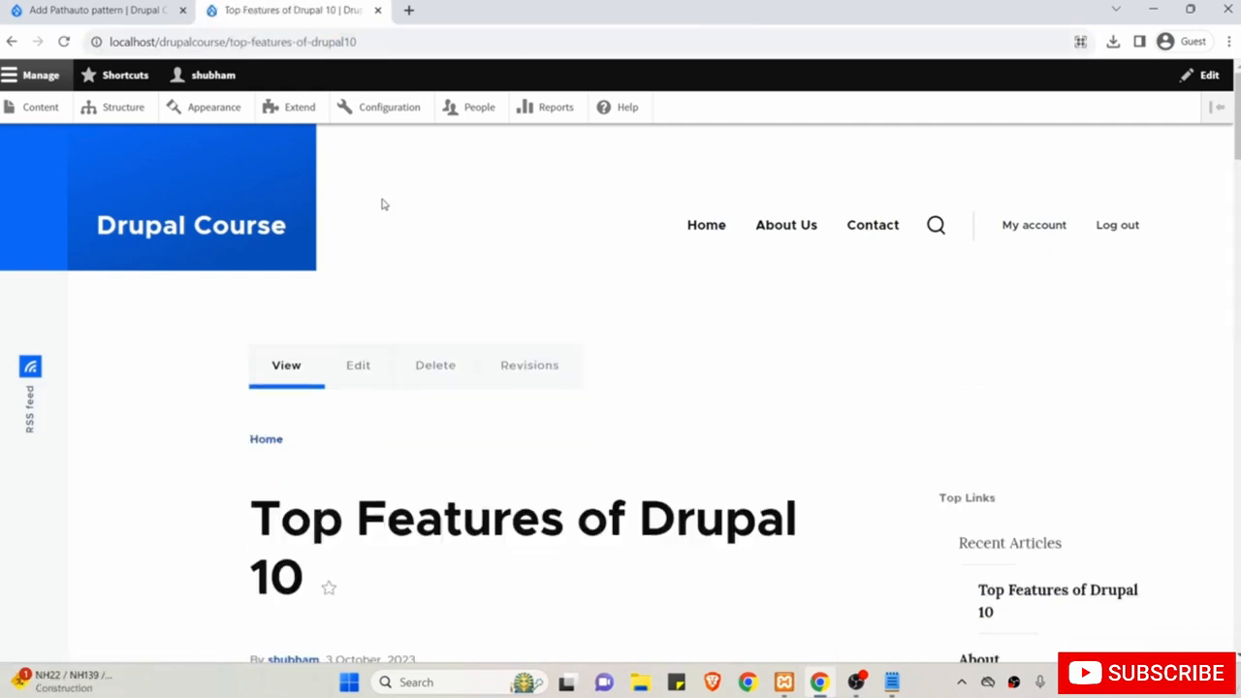
left_click(381, 42)
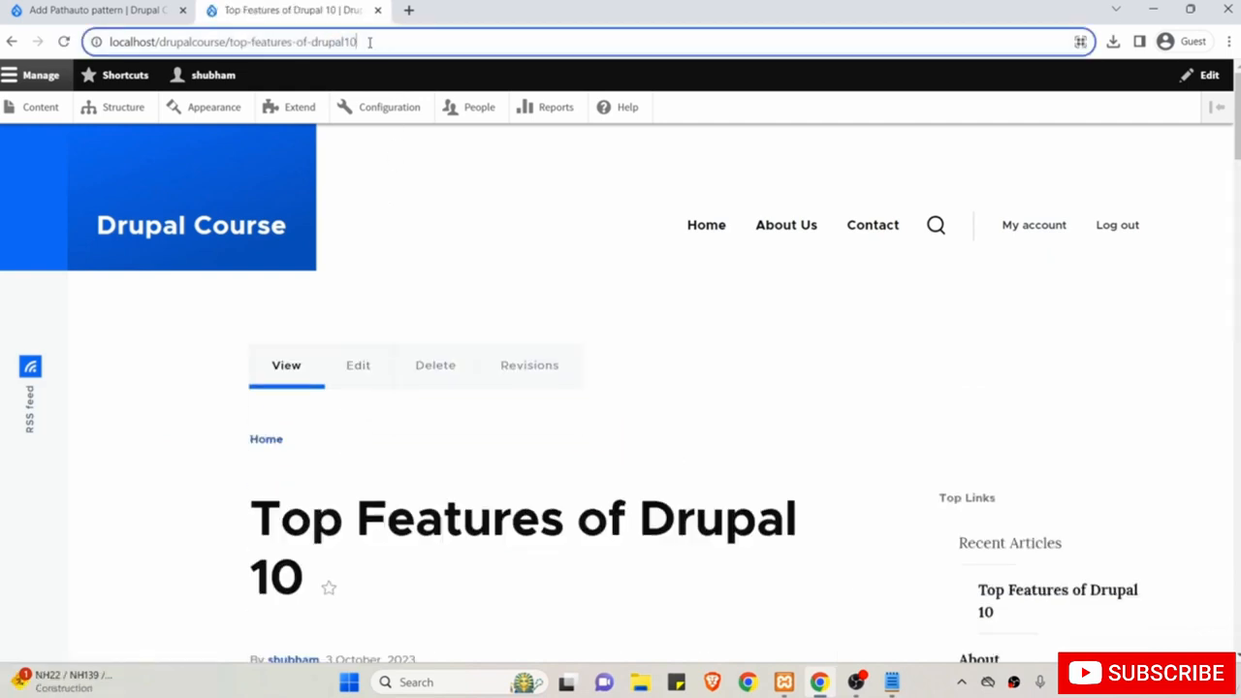
left_click_drag(370, 42, 233, 50)
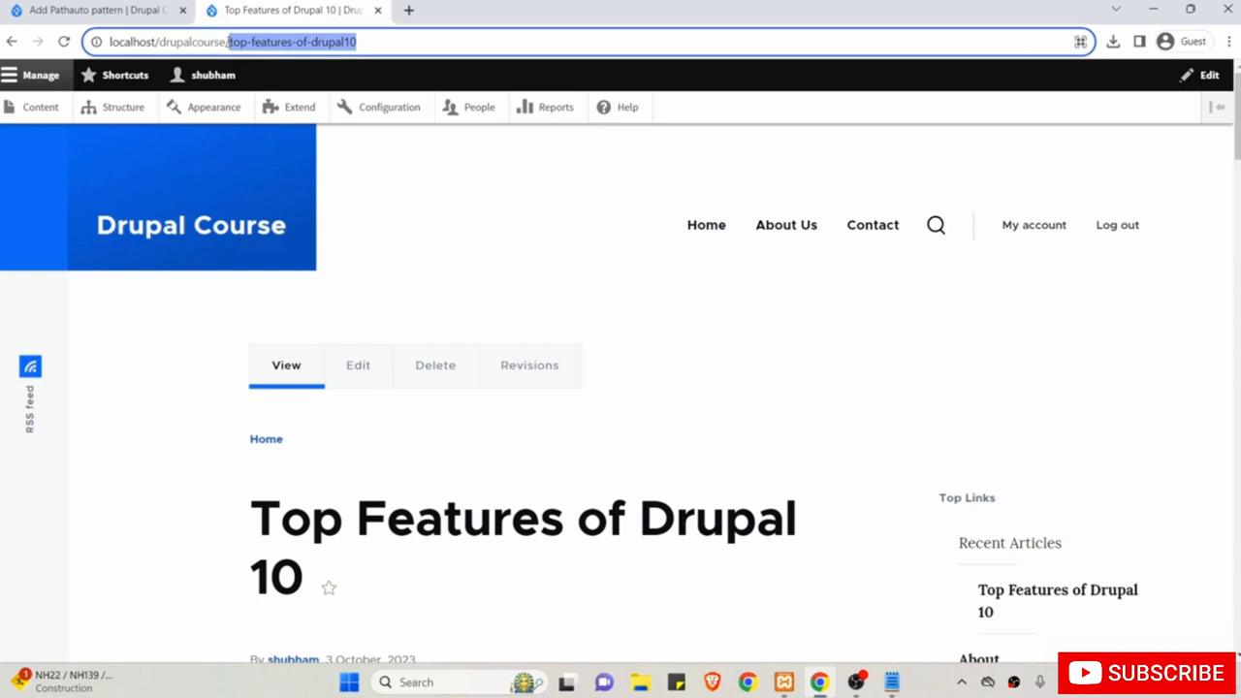
left_click(228, 42)
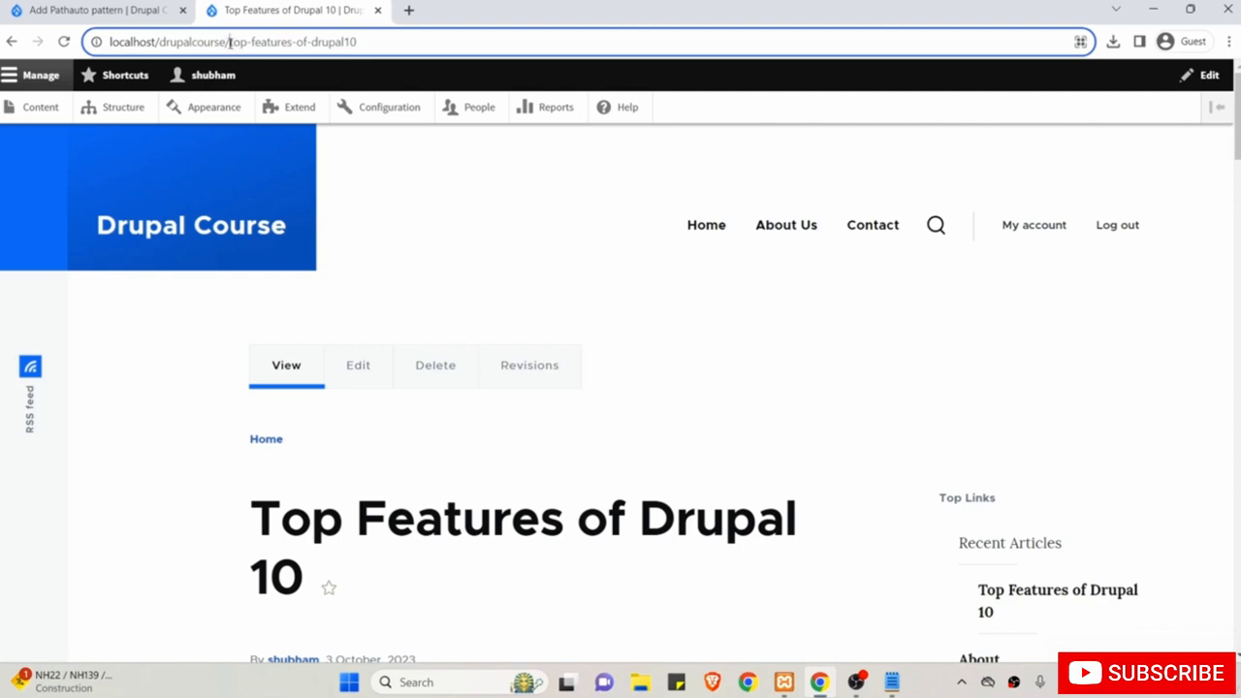
type("blog")
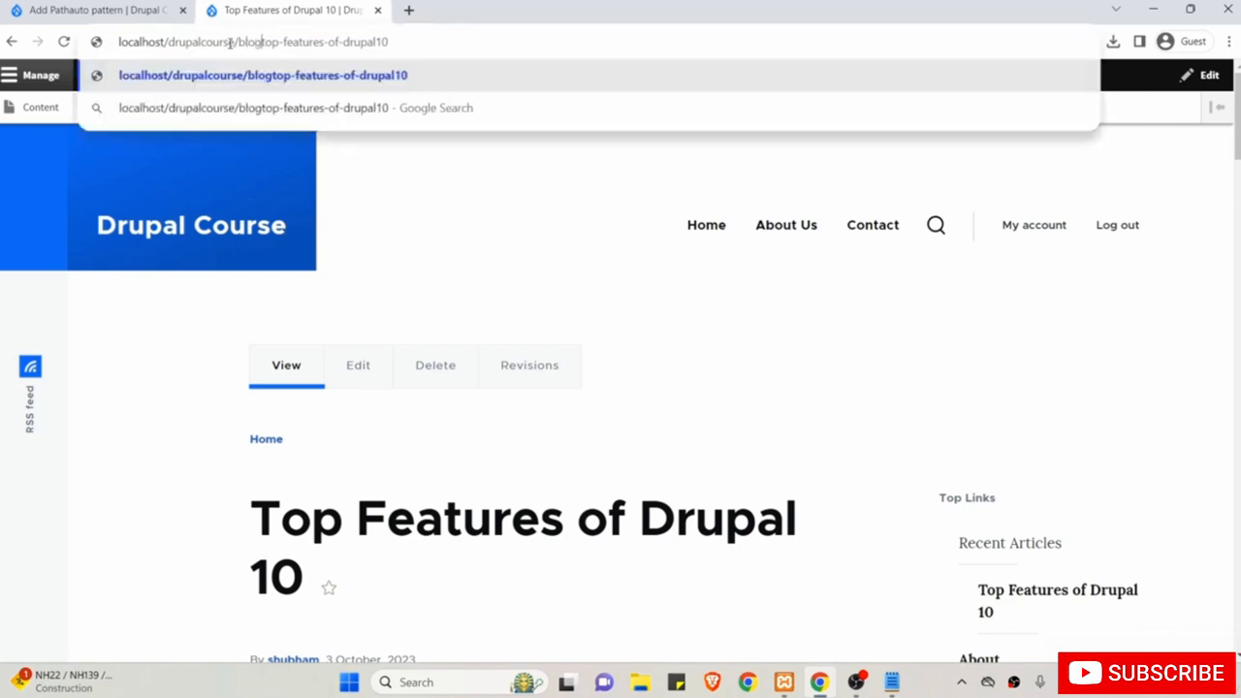
type("/")
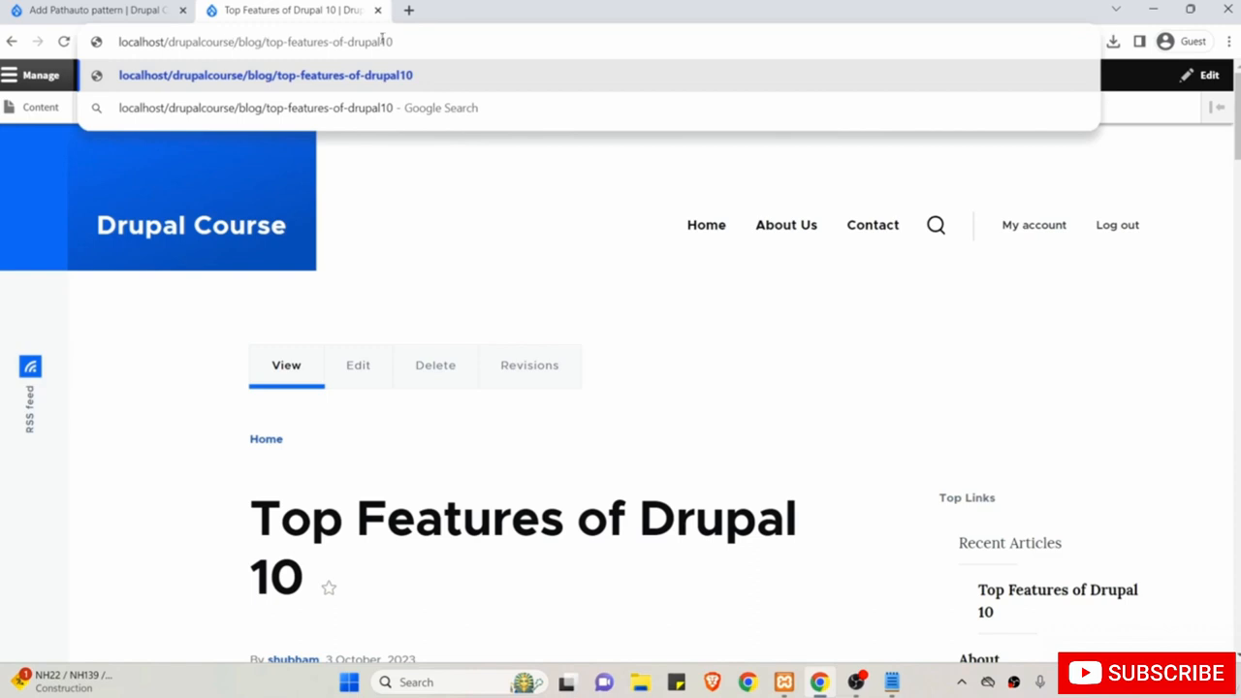
left_click_drag(399, 42, 268, 42)
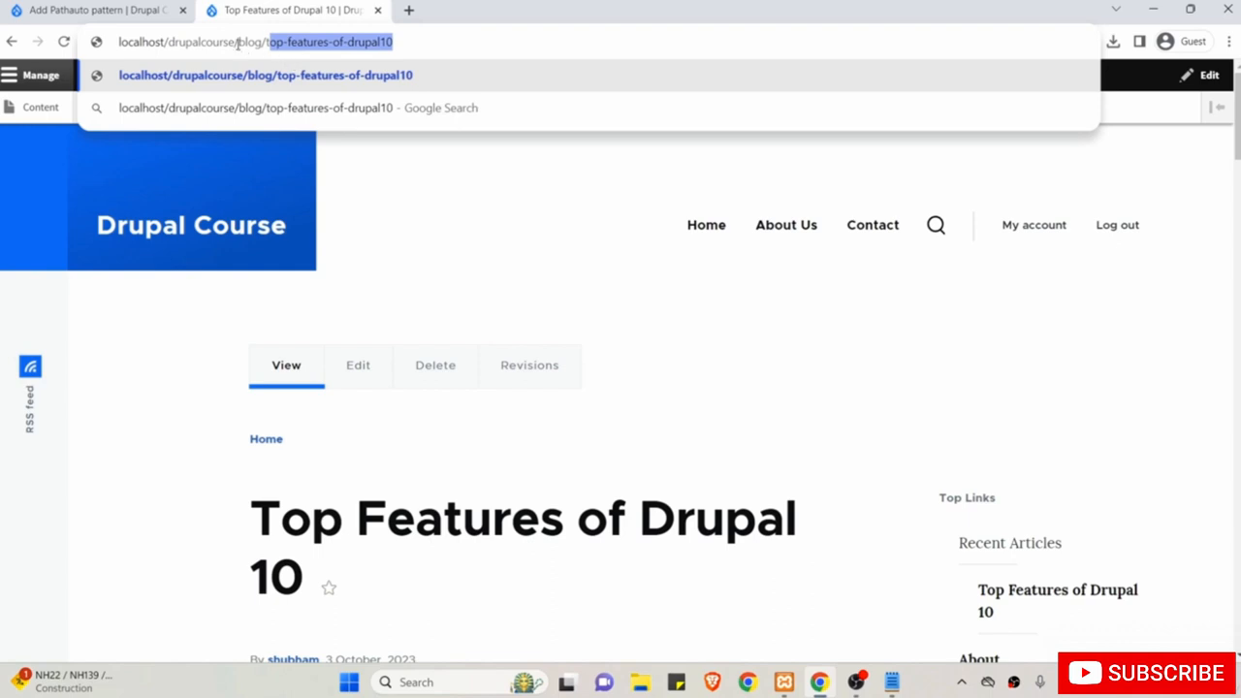
left_click_drag(235, 43, 406, 40)
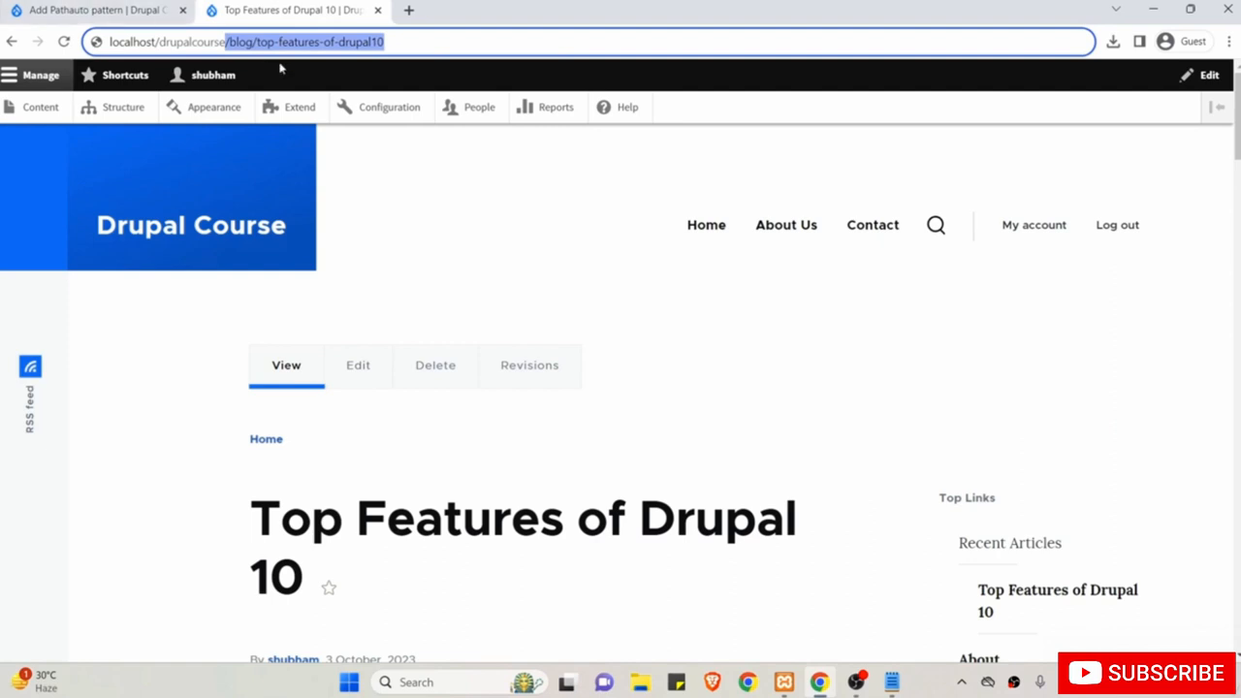
left_click(103, 7)
Enter /blog as the start of the new pattern's path.
left_click(135, 392)
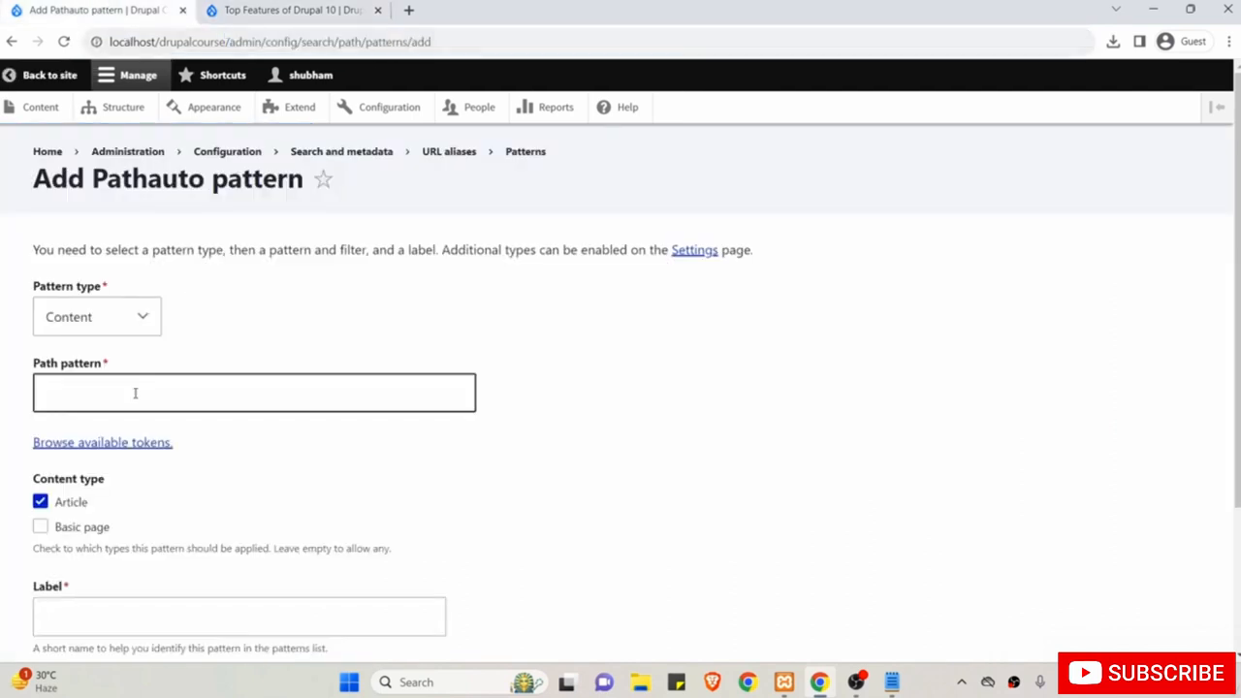
left_click(135, 393)
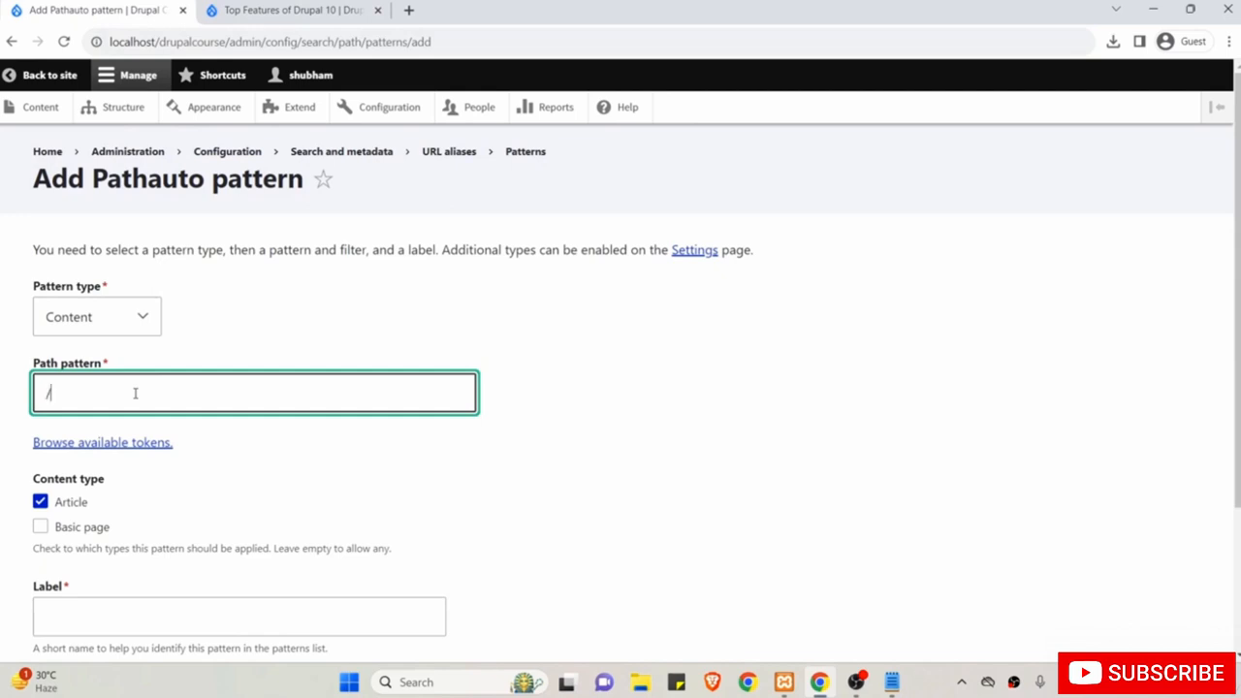
type("/blog")
left_click_drag(134, 393, 14, 400)
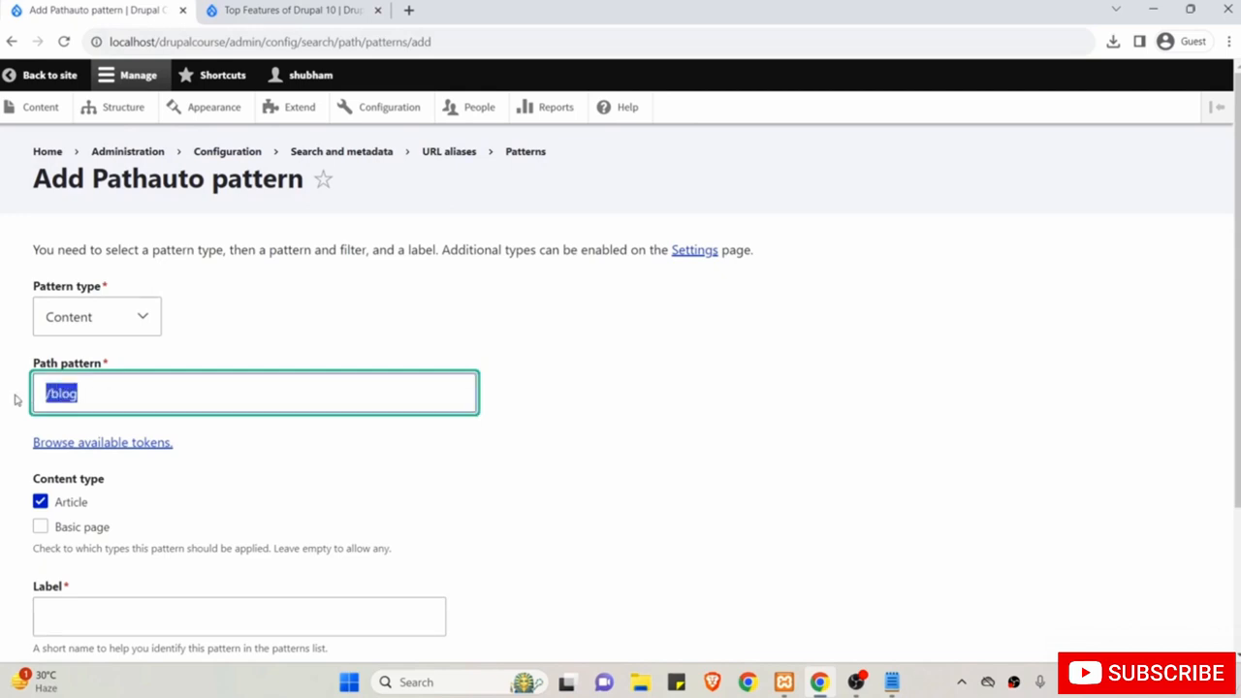
left_click(121, 394)
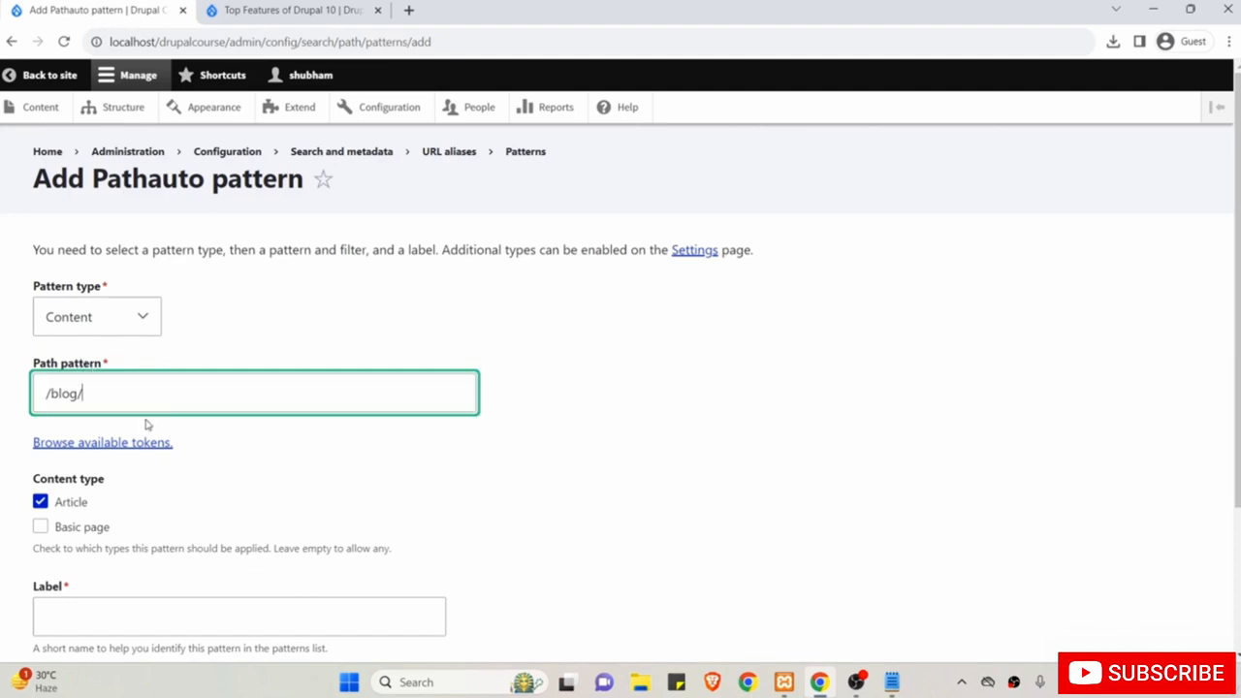
Paste the [node:title] token from the Nodes token list after /blog/ to form /blog/[node:title].
left_click(85, 445)
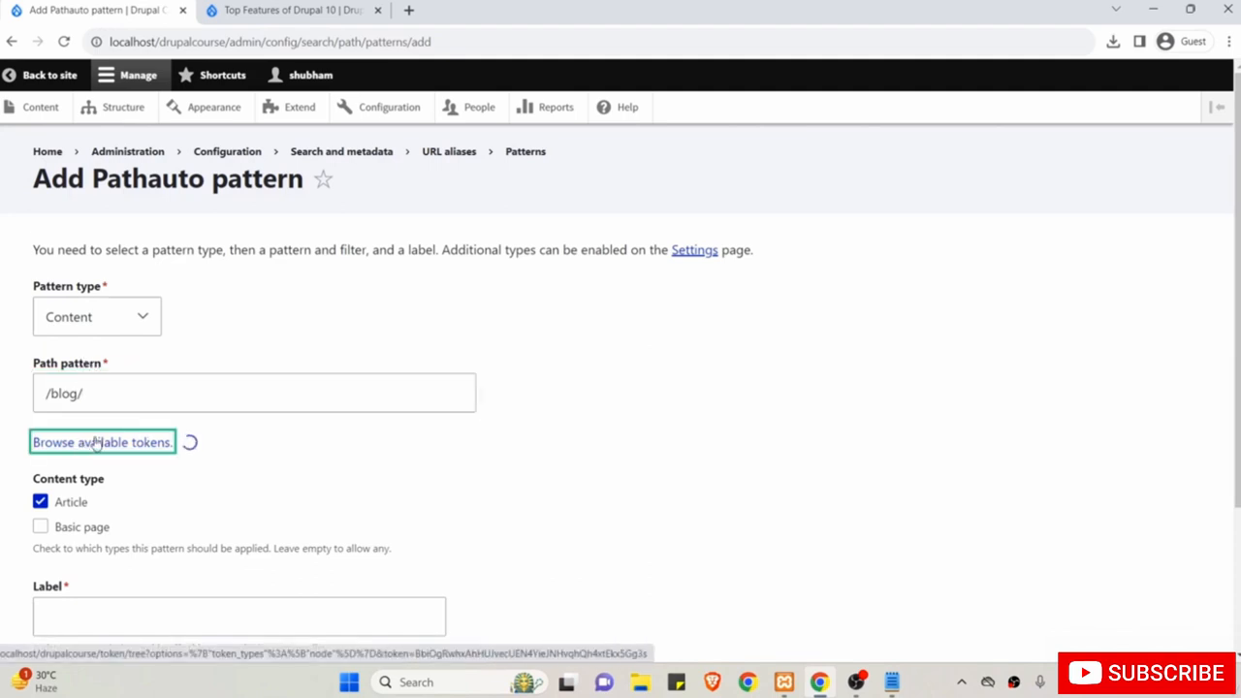
scroll(869, 541, "down", 5)
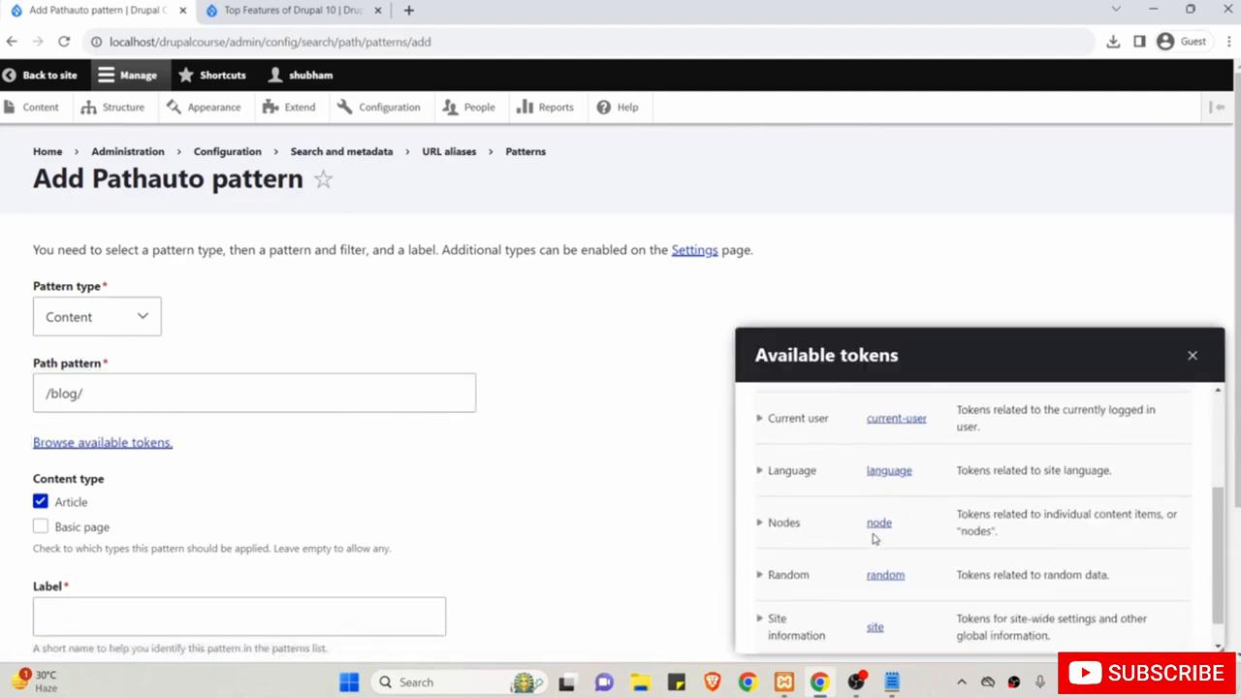
left_click(761, 508)
scroll(849, 549, "down", 4)
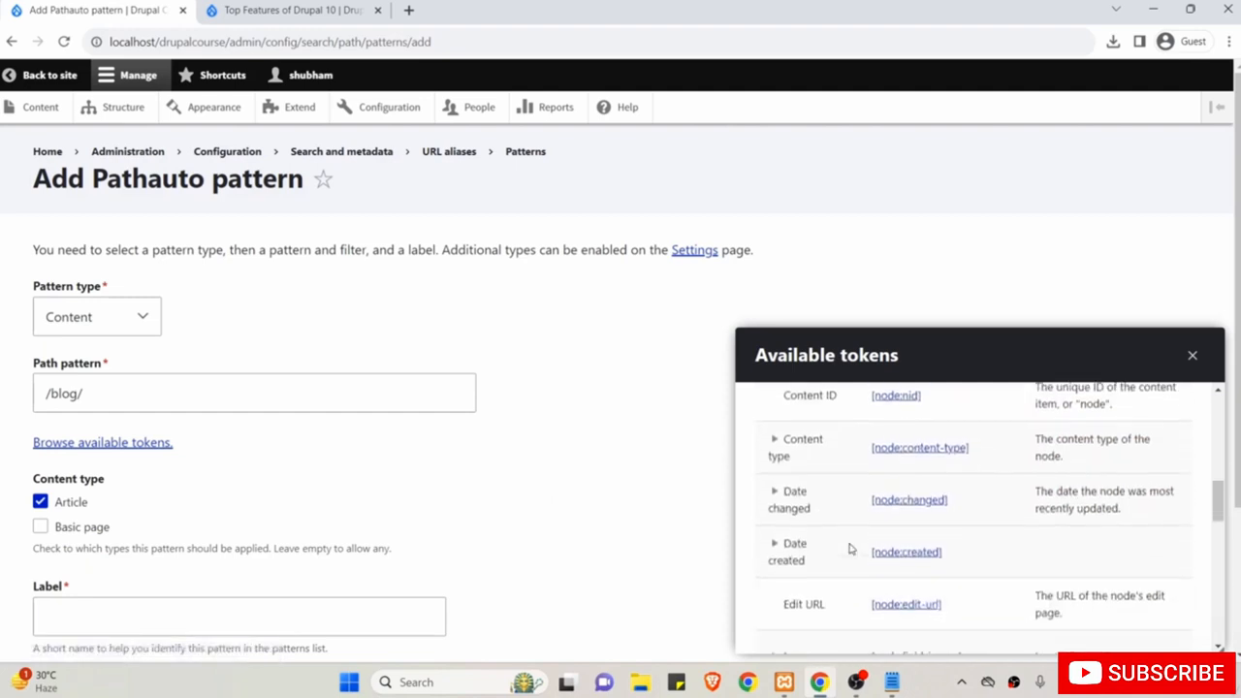
scroll(849, 548, "down", 8)
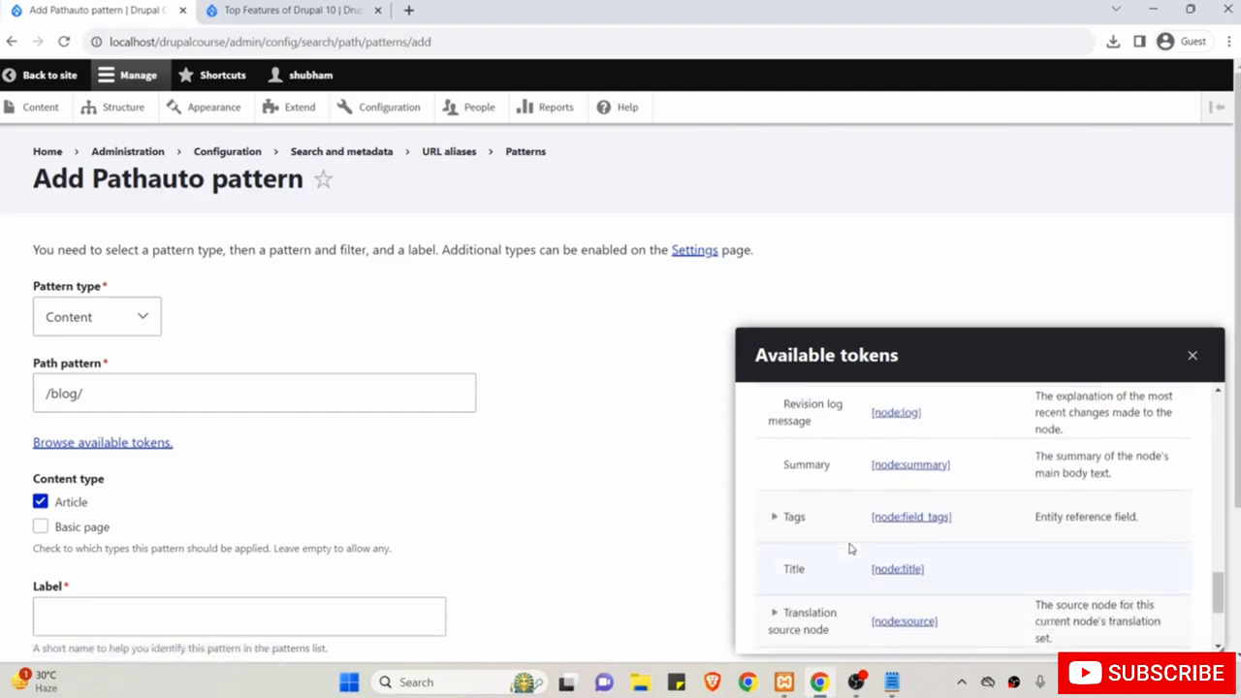
scroll(849, 550, "down", 1)
left_click_drag(887, 495, 870, 498)
key("ctrl+c")
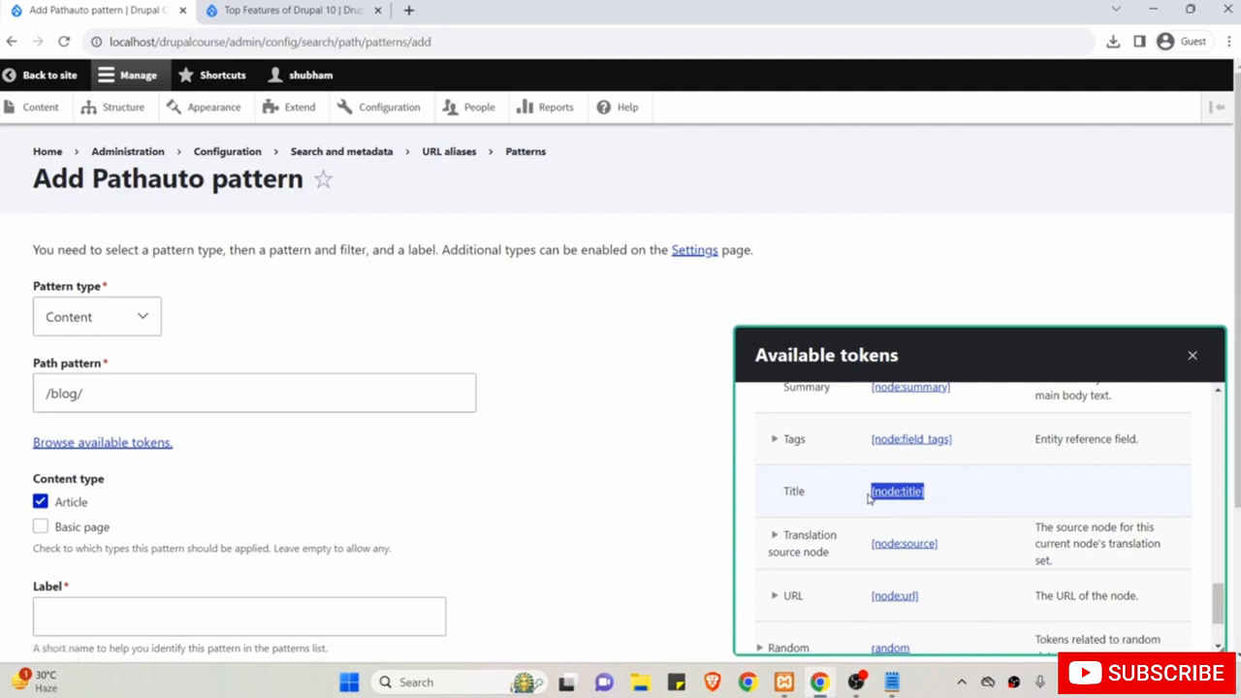
left_click(359, 393)
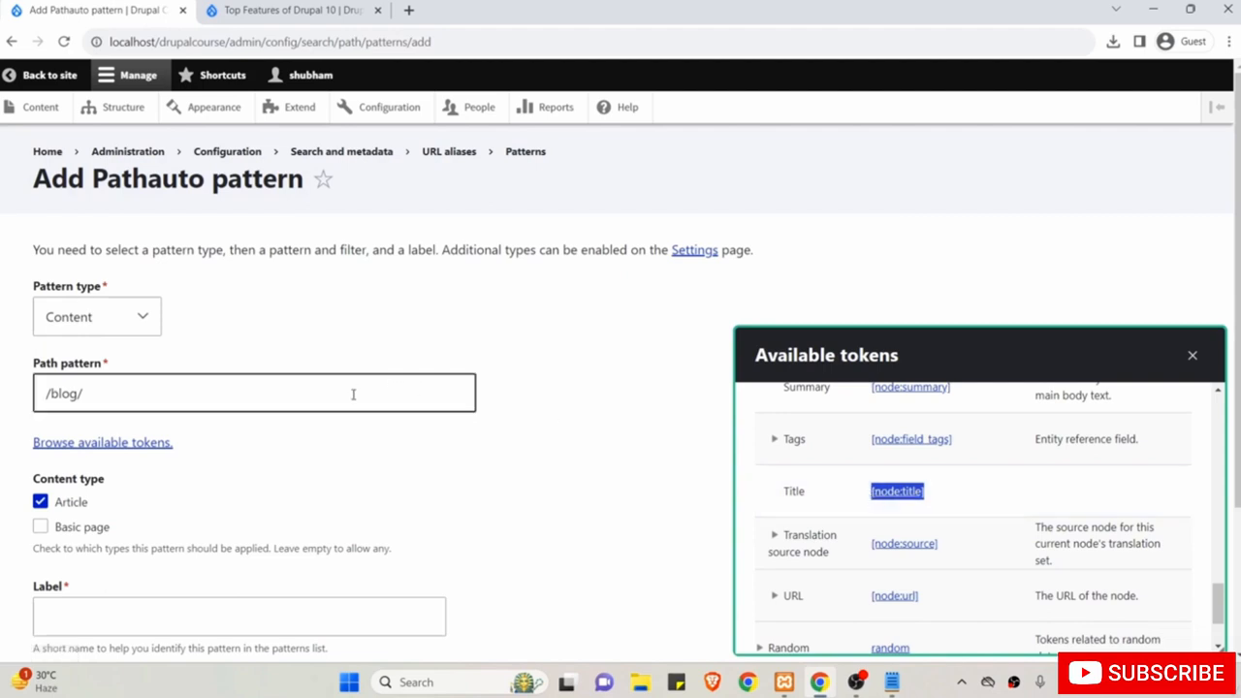
key("ctrl+v")
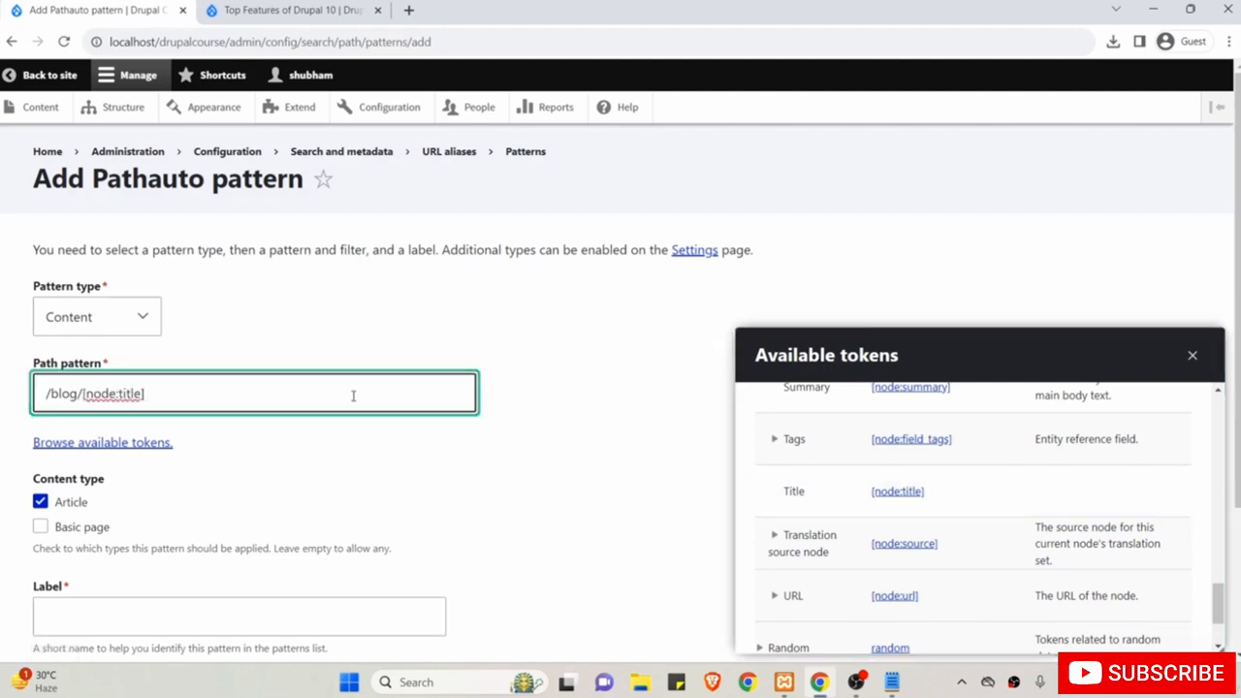
left_click(493, 353)
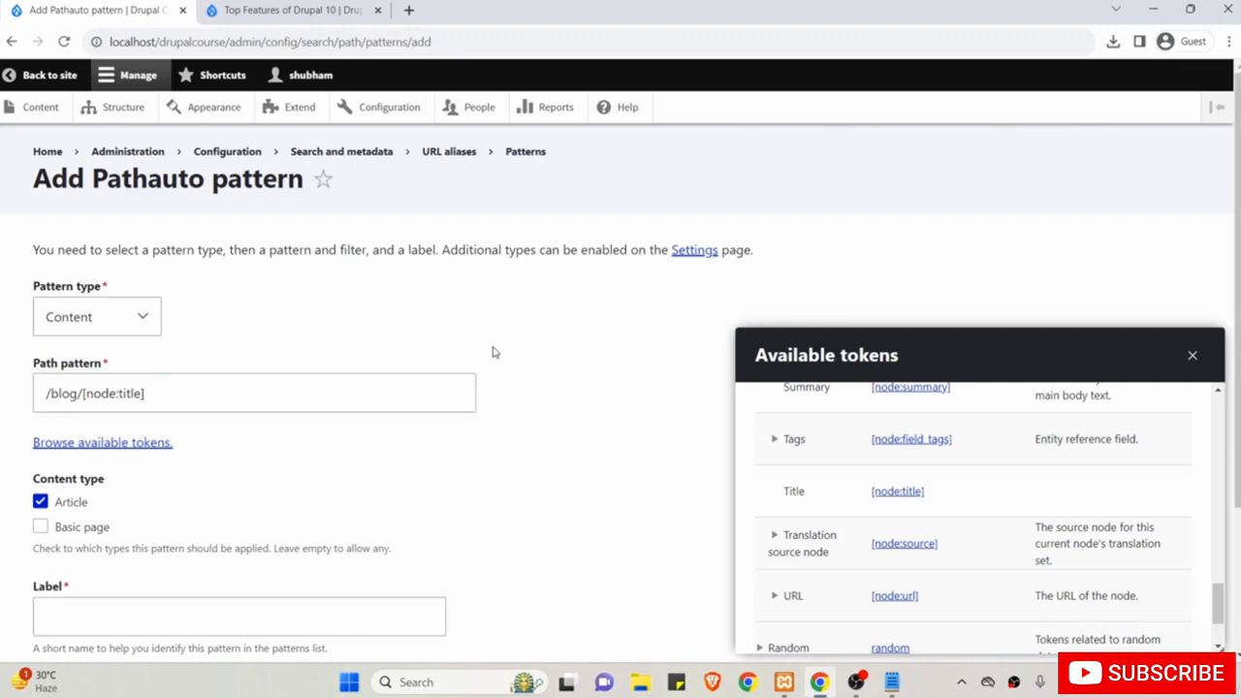
left_click(56, 398)
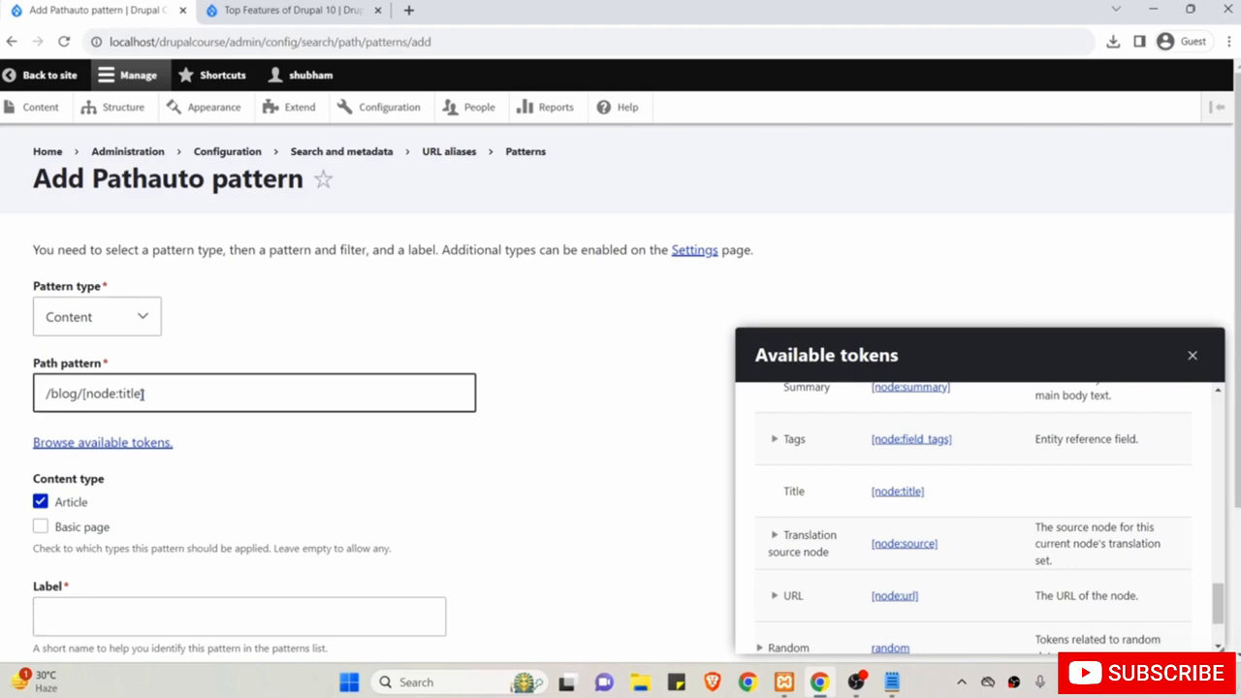
left_click(161, 370)
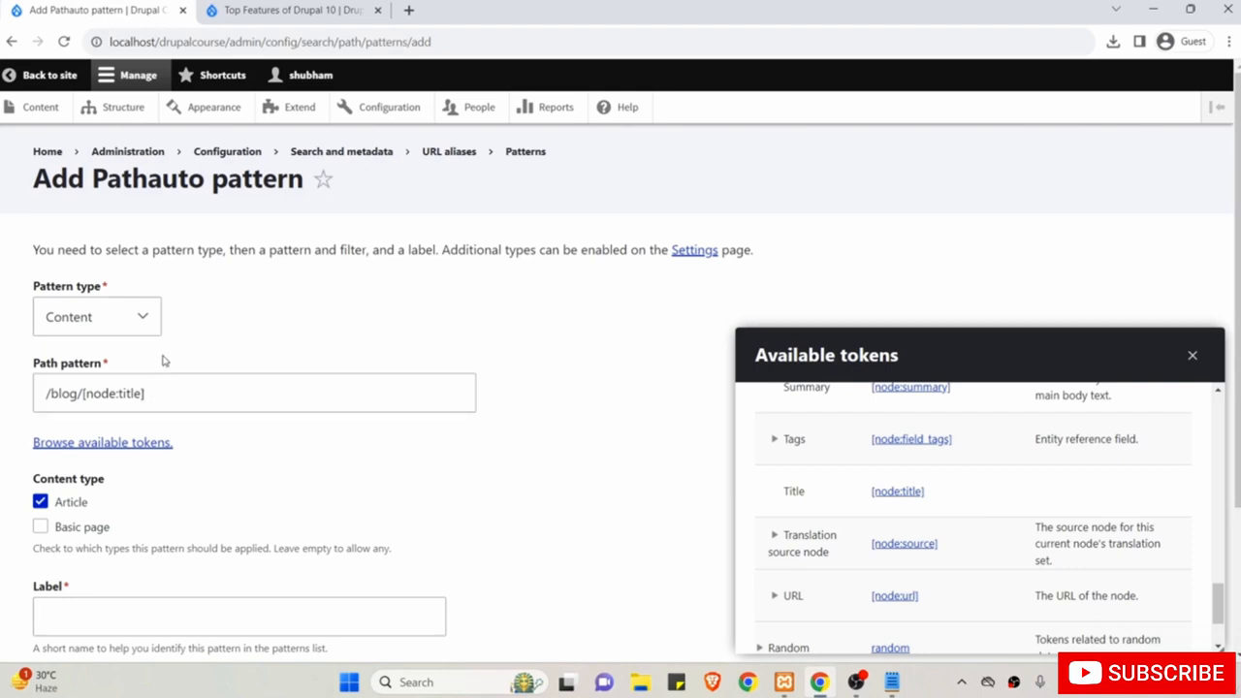
scroll(164, 360, "down", 2)
Label the pattern 'Article Pattern' and save it.
left_click(66, 455)
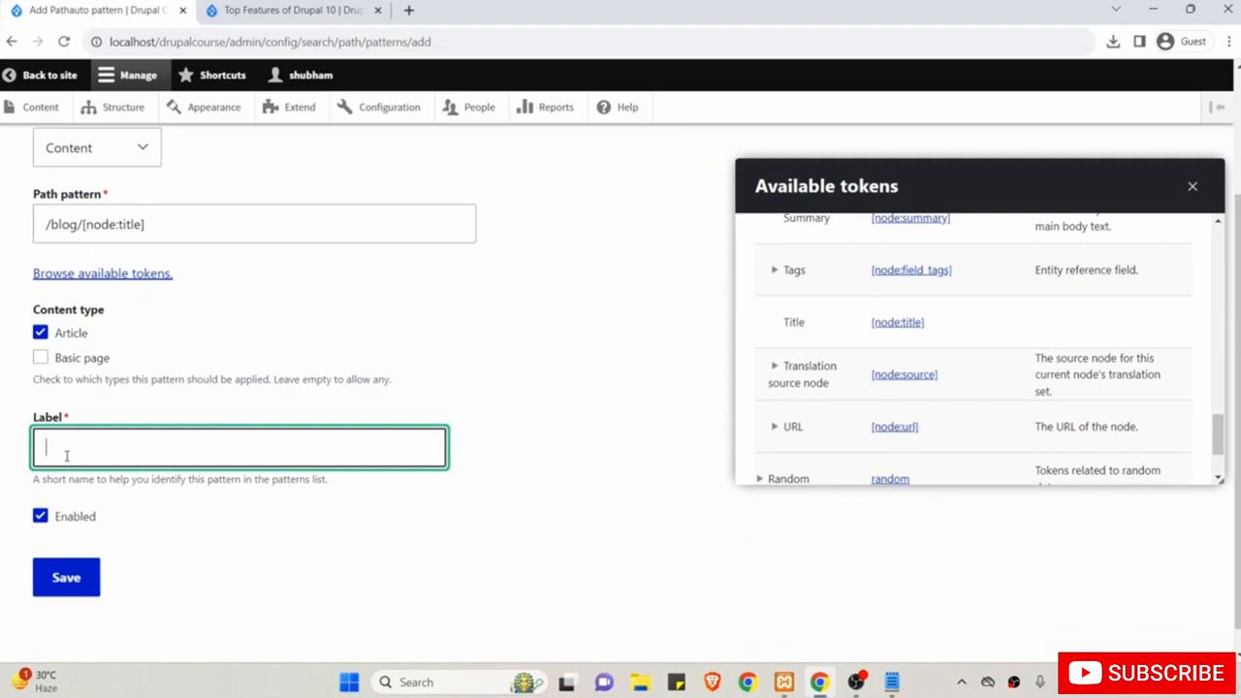
type("Article ")
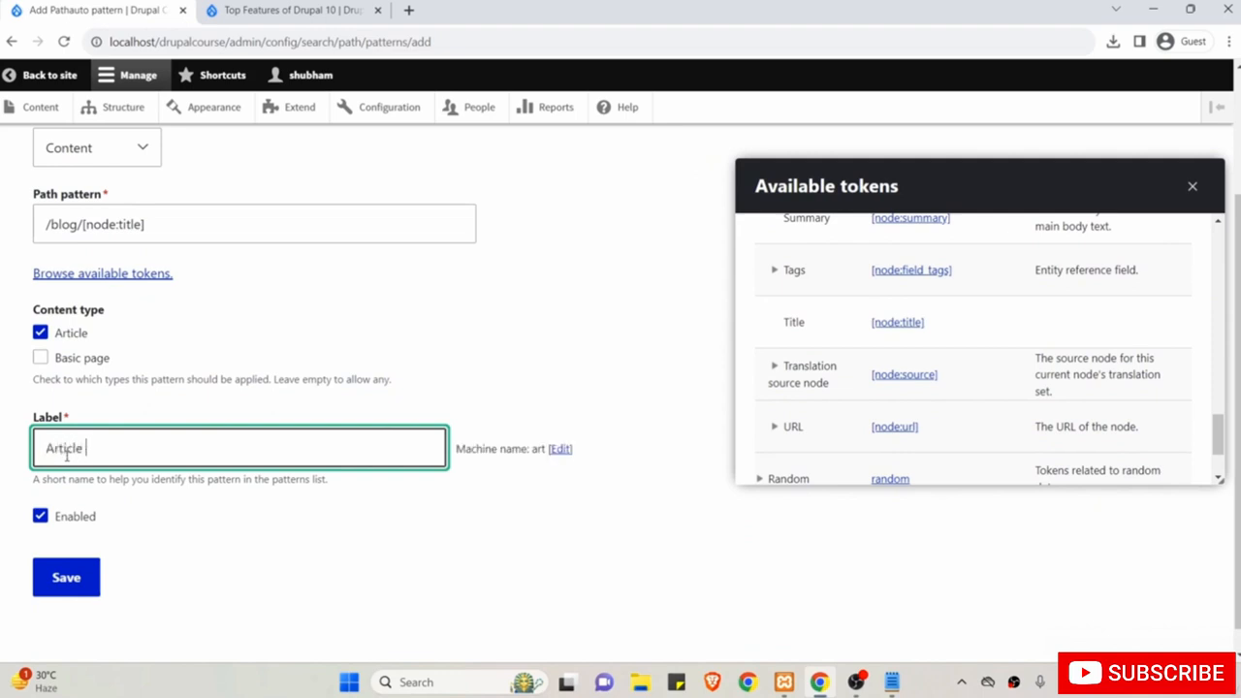
type("Pattern")
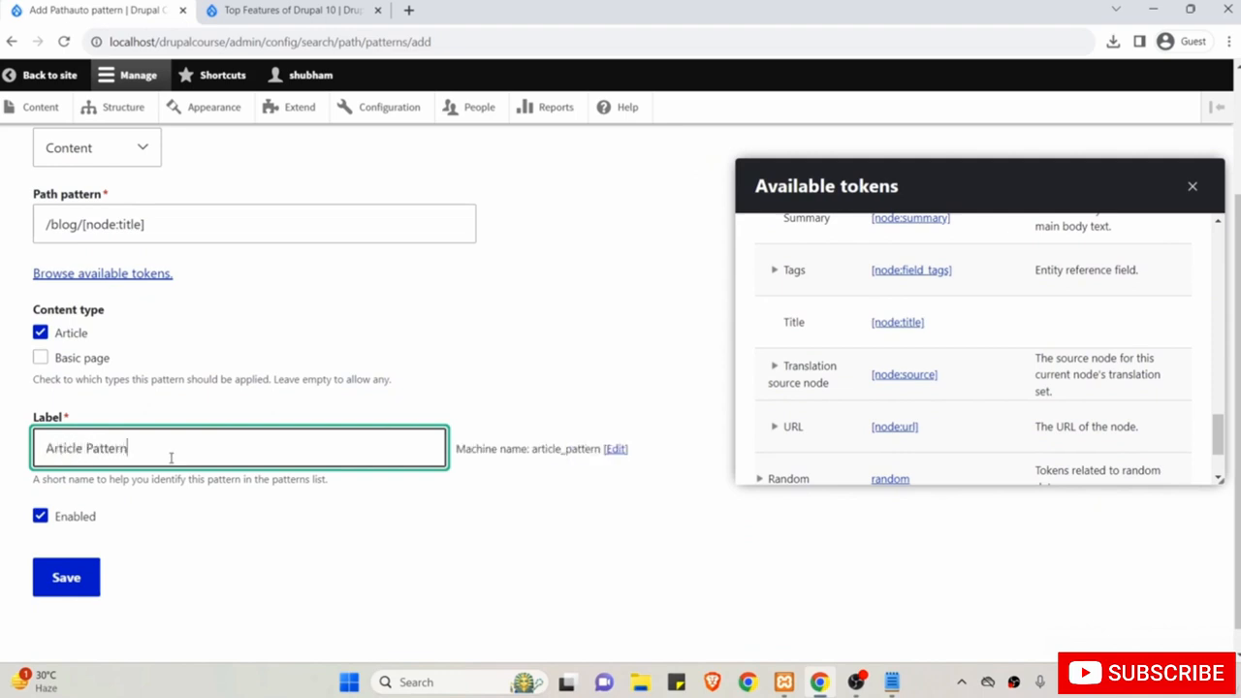
left_click(74, 581)
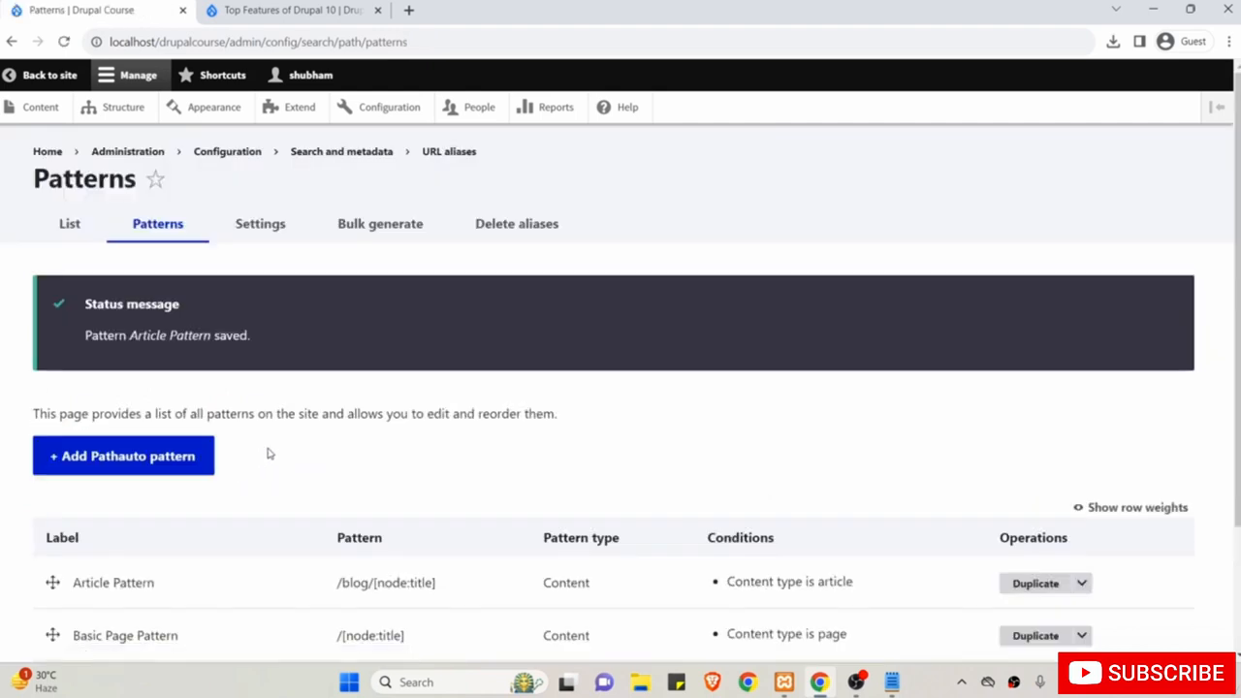
scroll(277, 449, "down", 1)
scroll(277, 449, "up", 1)
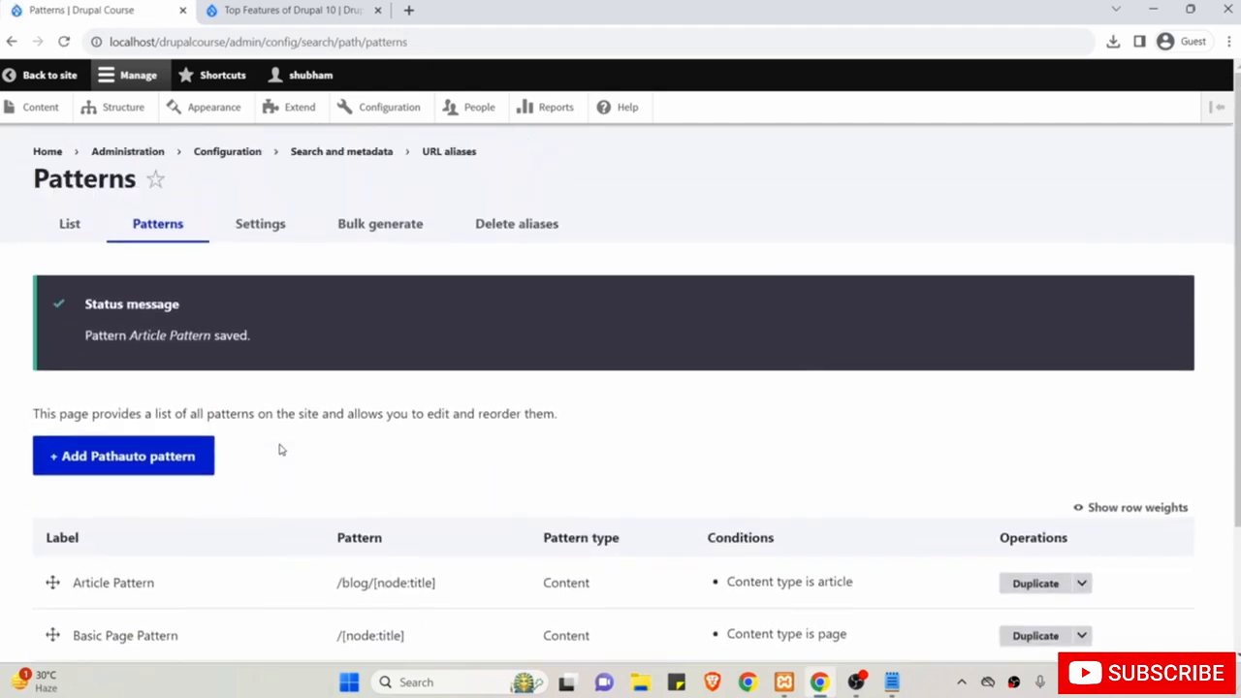
Start a new Article titled 'Some New Features of Drupal 10'.
left_click(40, 109)
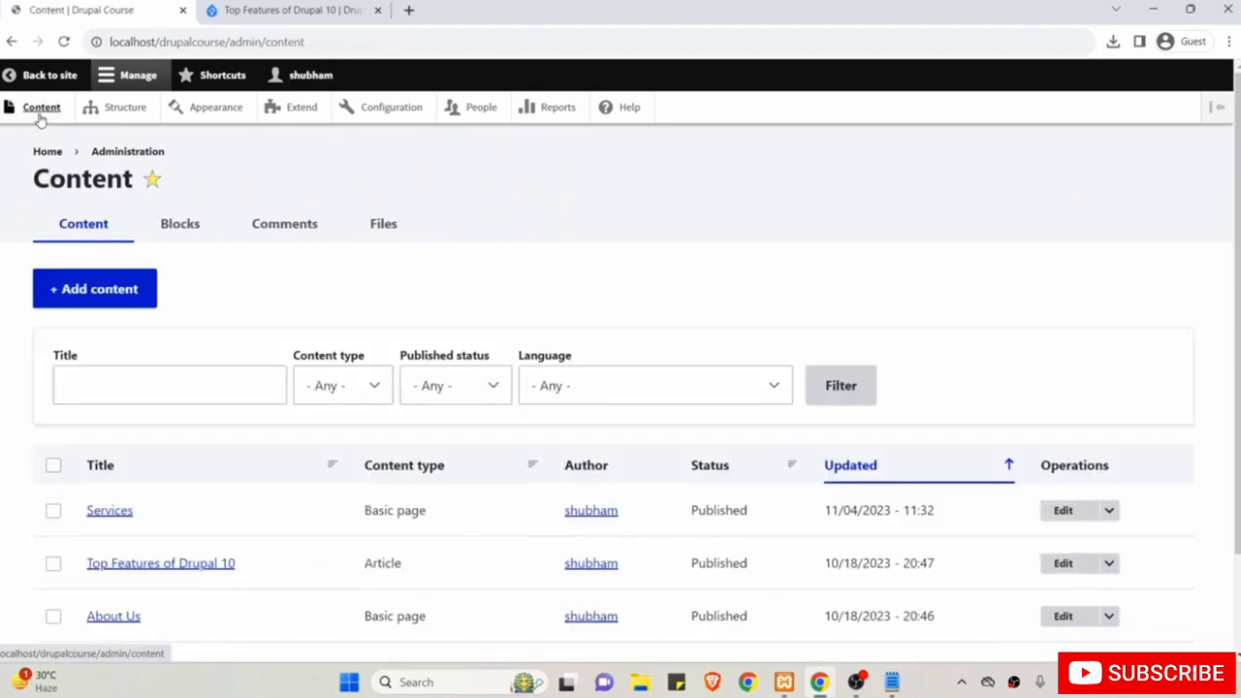
left_click(114, 293)
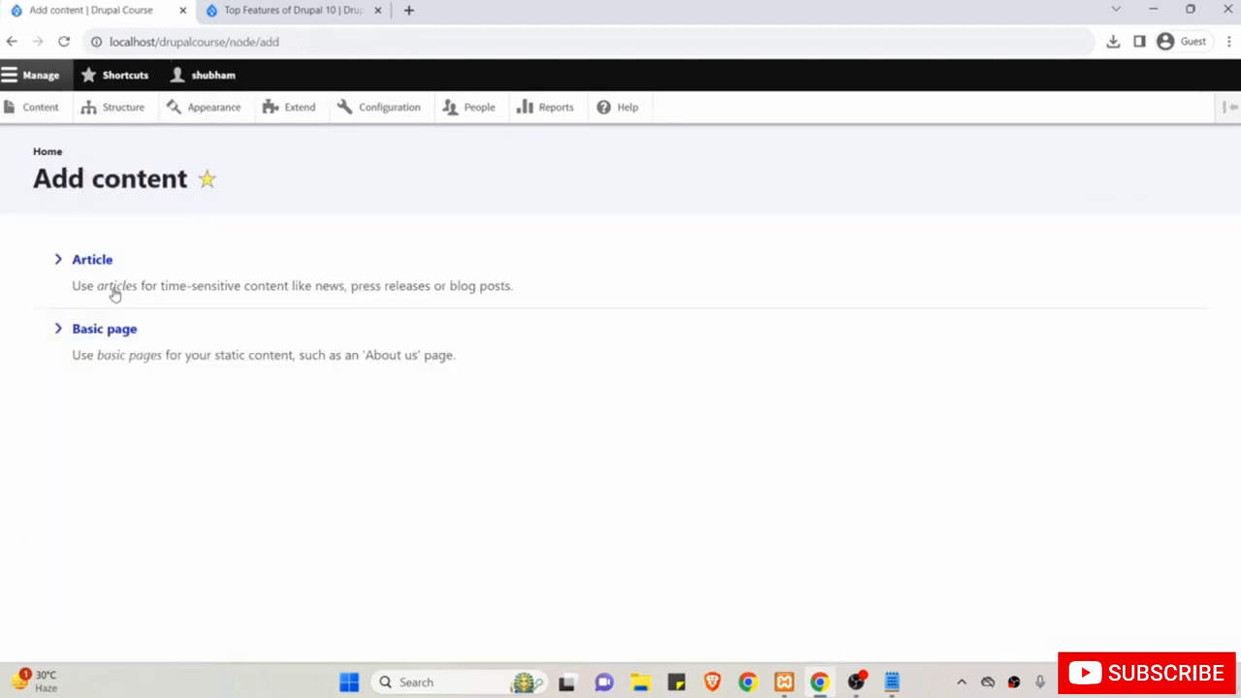
left_click(99, 263)
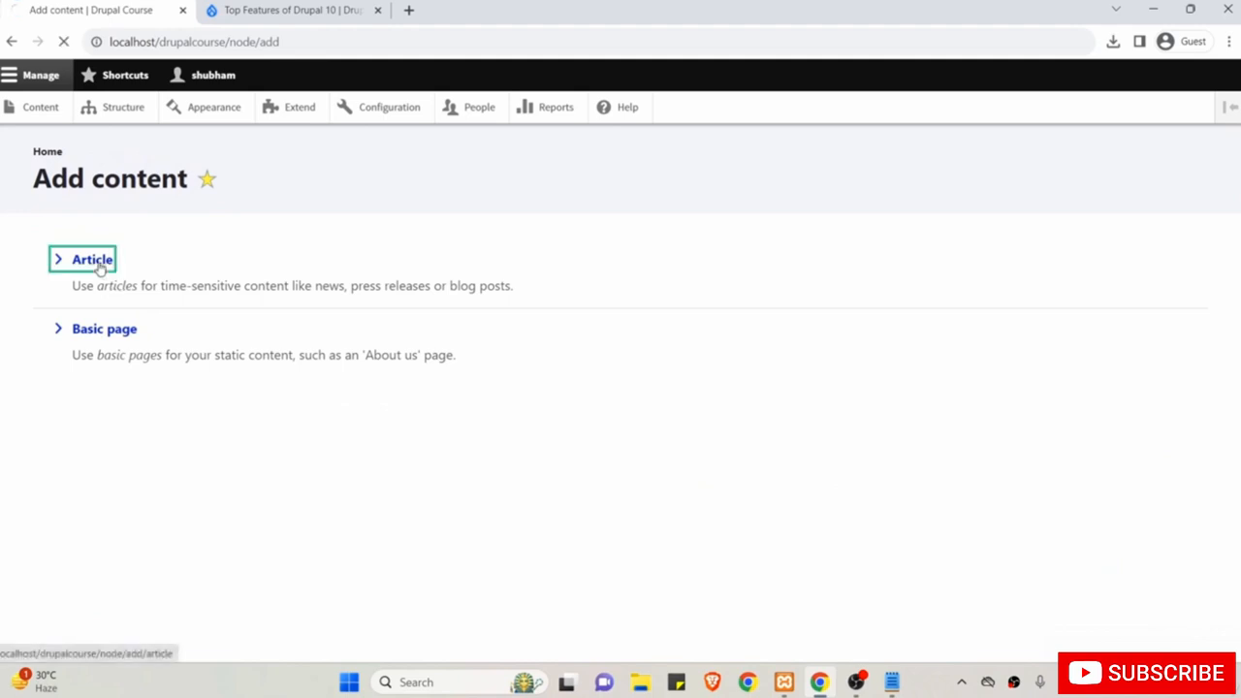
left_click(179, 295)
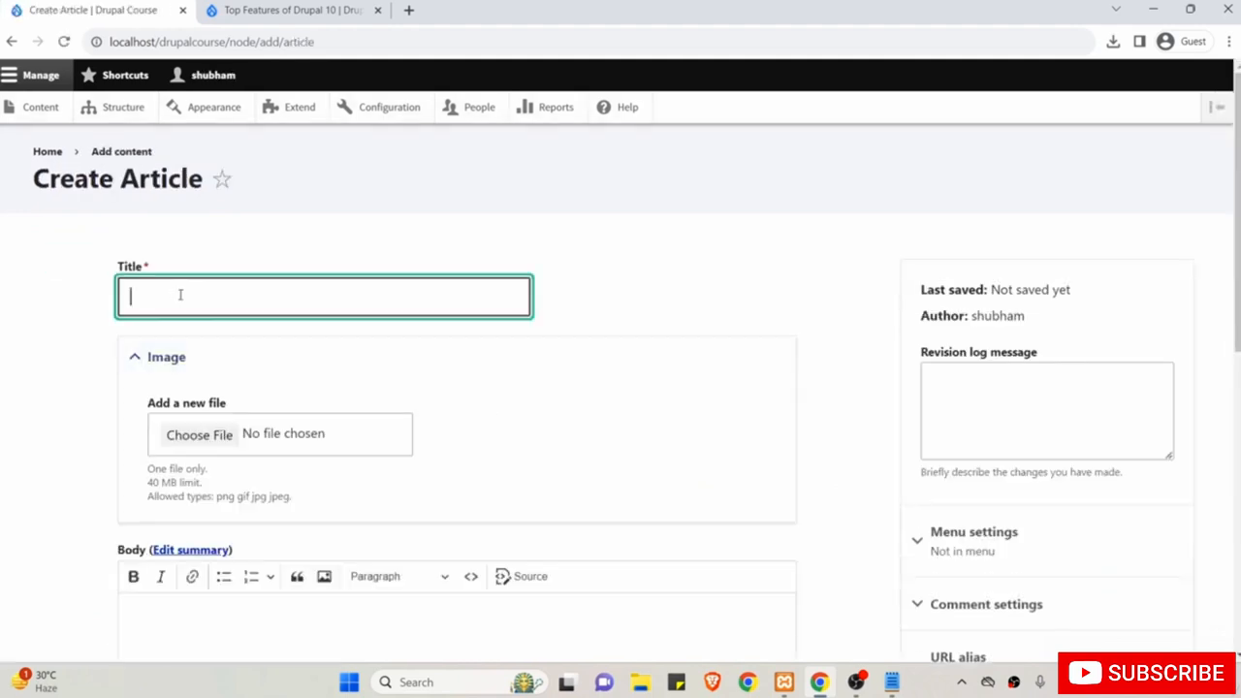
type("Some New Features of Drupal 10")
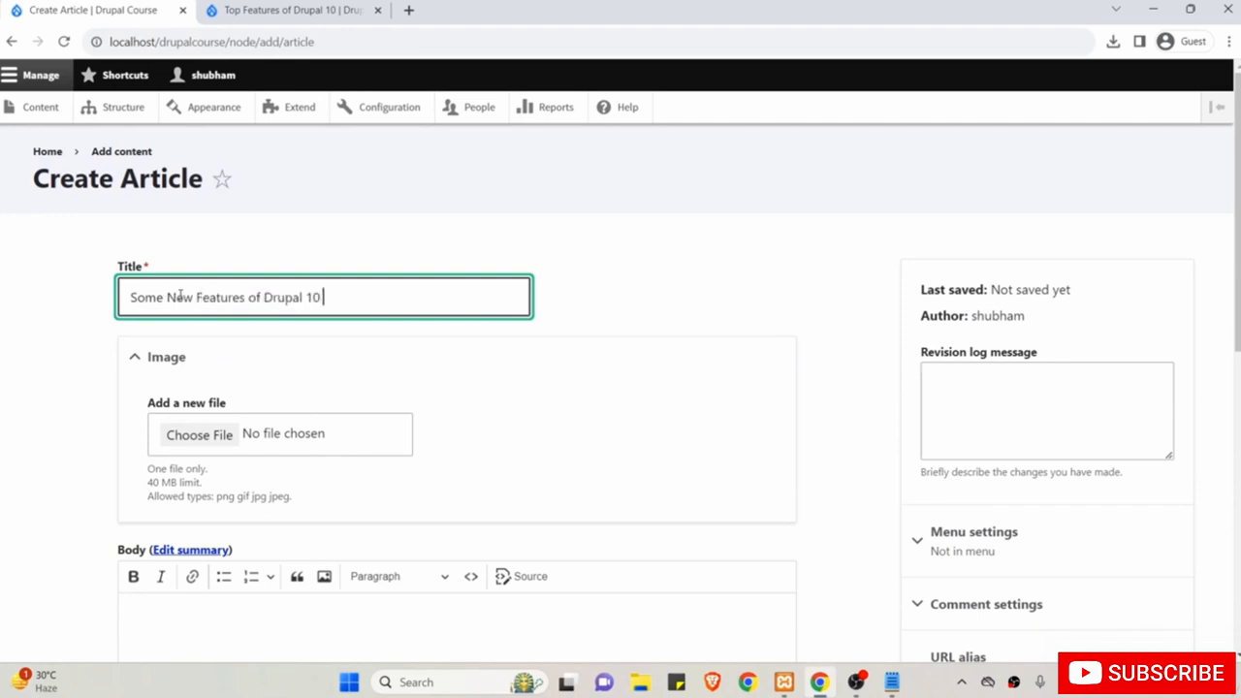
Add body text 'sdfkjsjdfkjdsf j', confirm the URL alias is automatic, and save the article.
scroll(180, 295, "down", 3)
left_click(236, 417)
type("sdfkjsjdfkjdsf j")
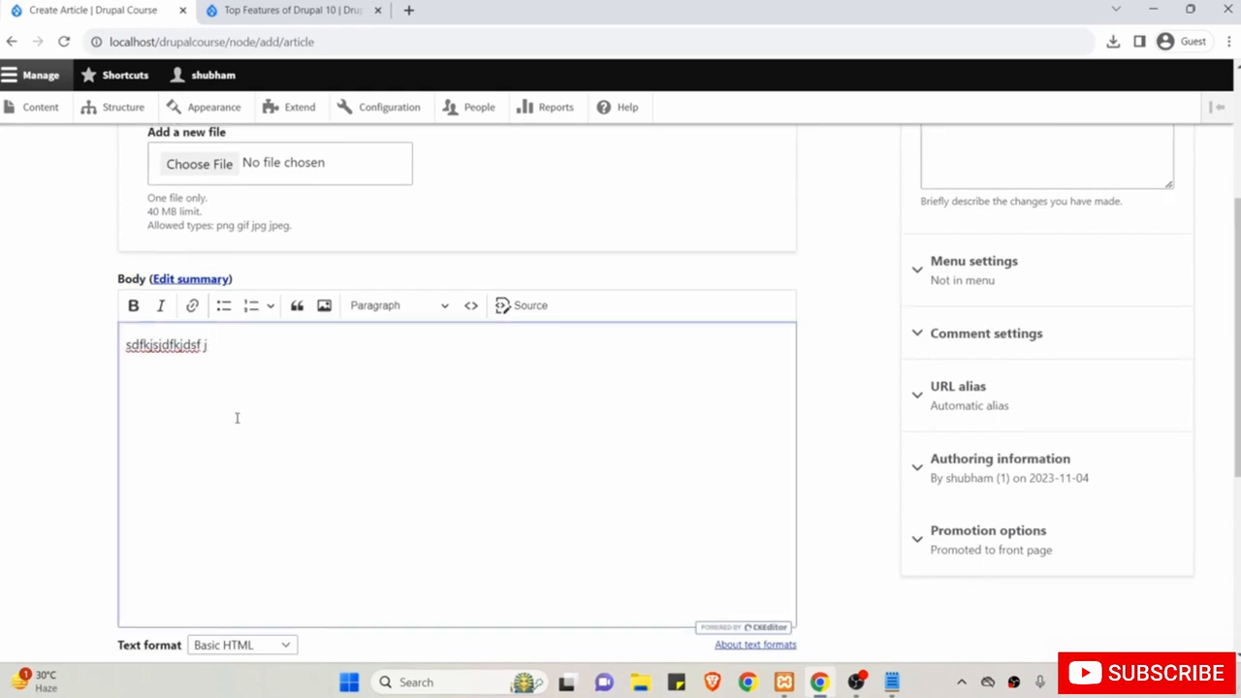
left_click(953, 406)
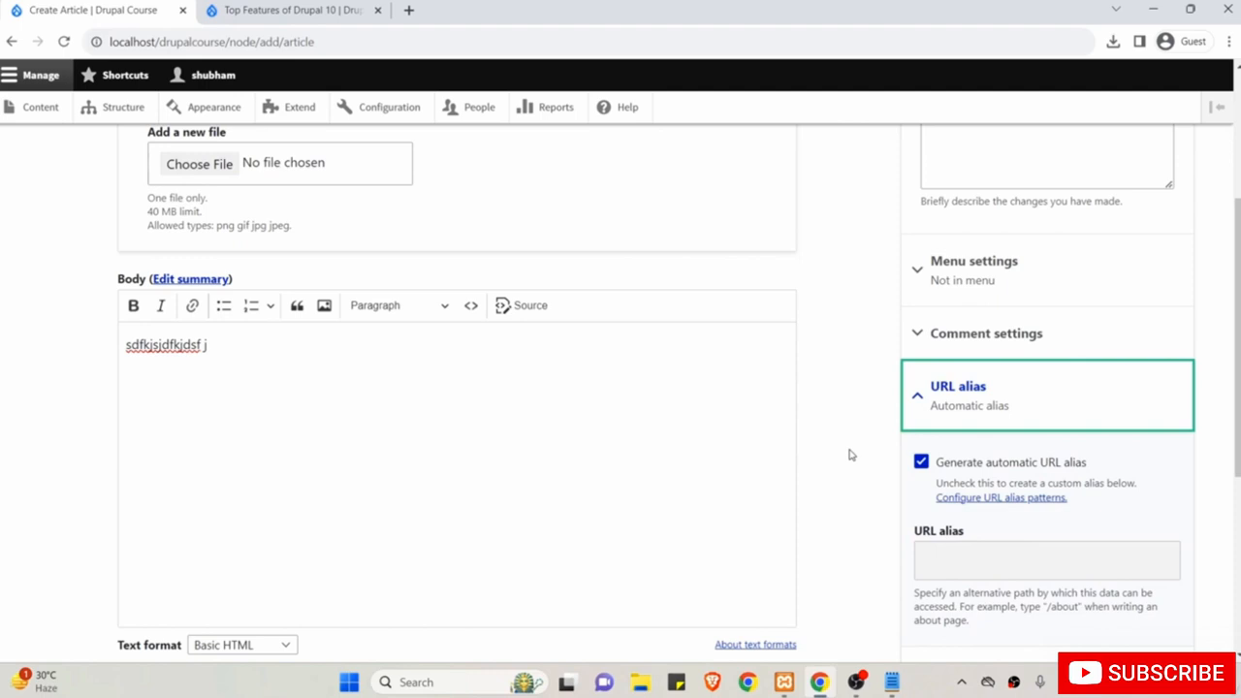
scroll(850, 455, "down", 4)
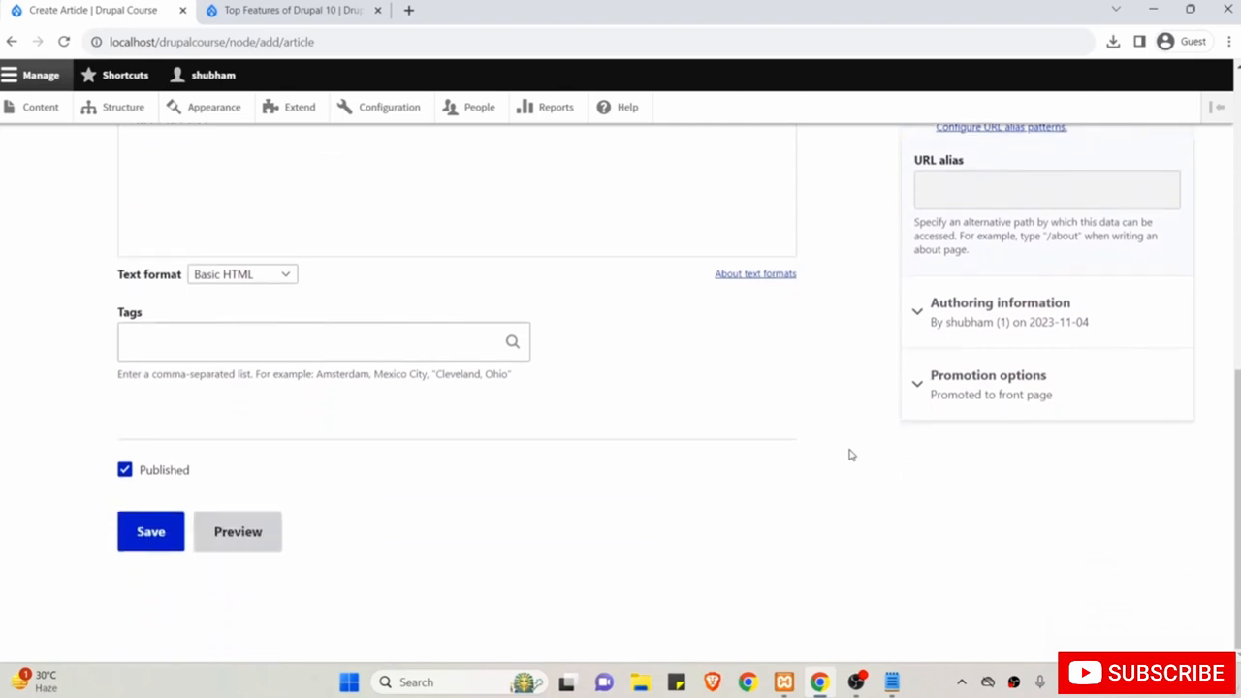
left_click(150, 531)
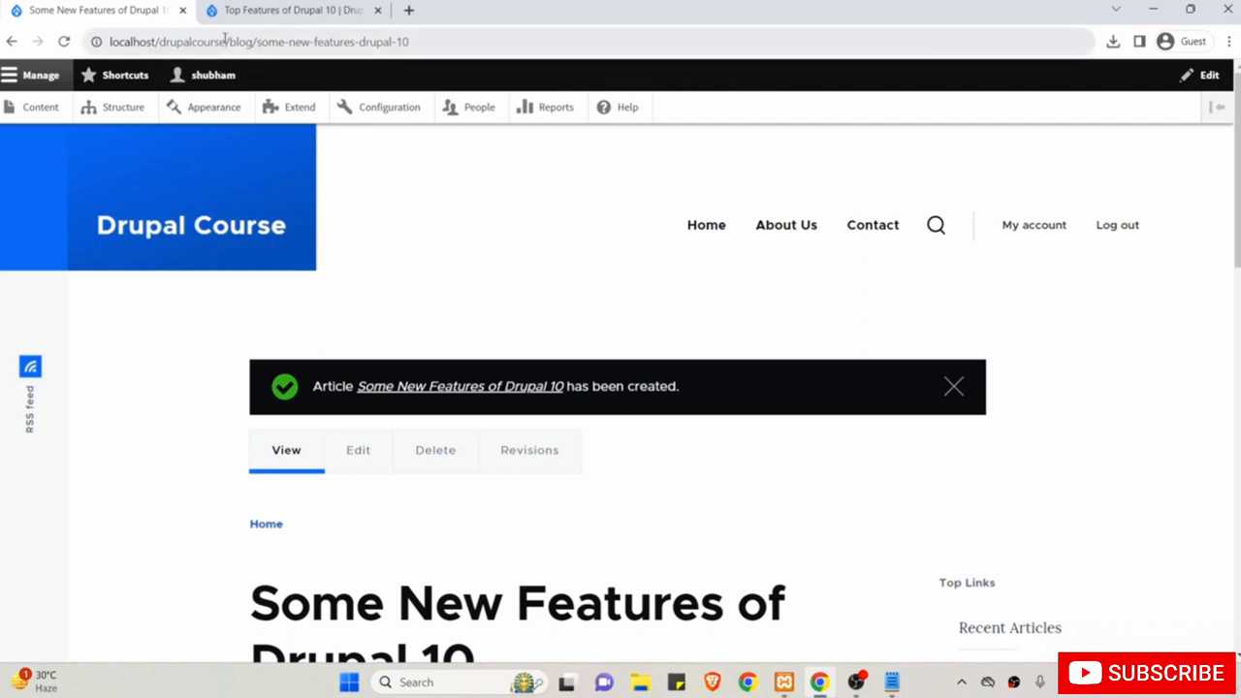
Highlight the new article's blog address and its title, then clear the highlight.
left_click_drag(226, 43, 456, 43)
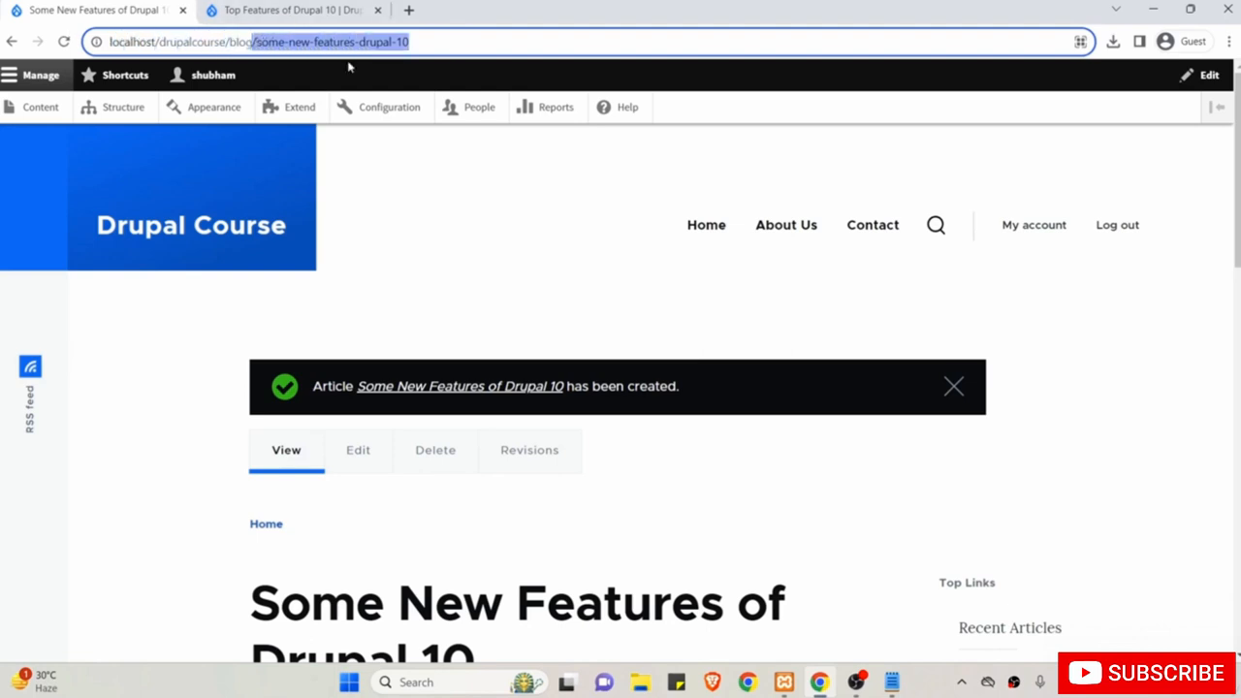
scroll(340, 281, "down", 2)
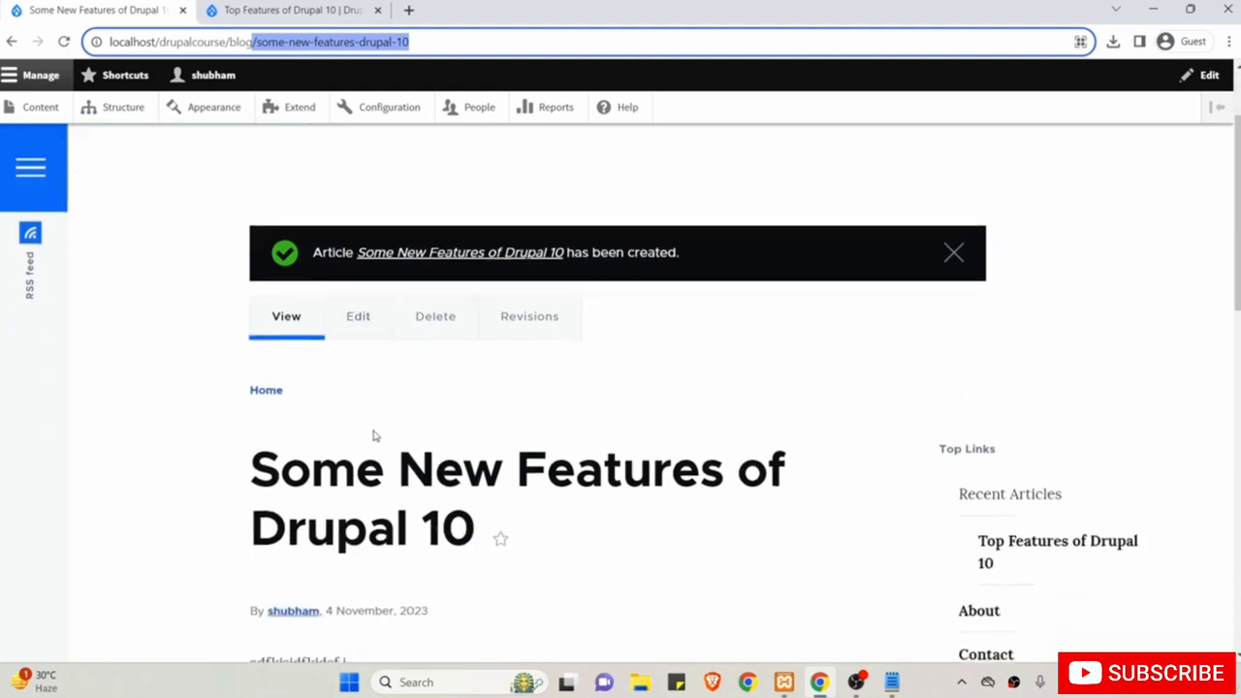
left_click_drag(474, 525, 250, 463)
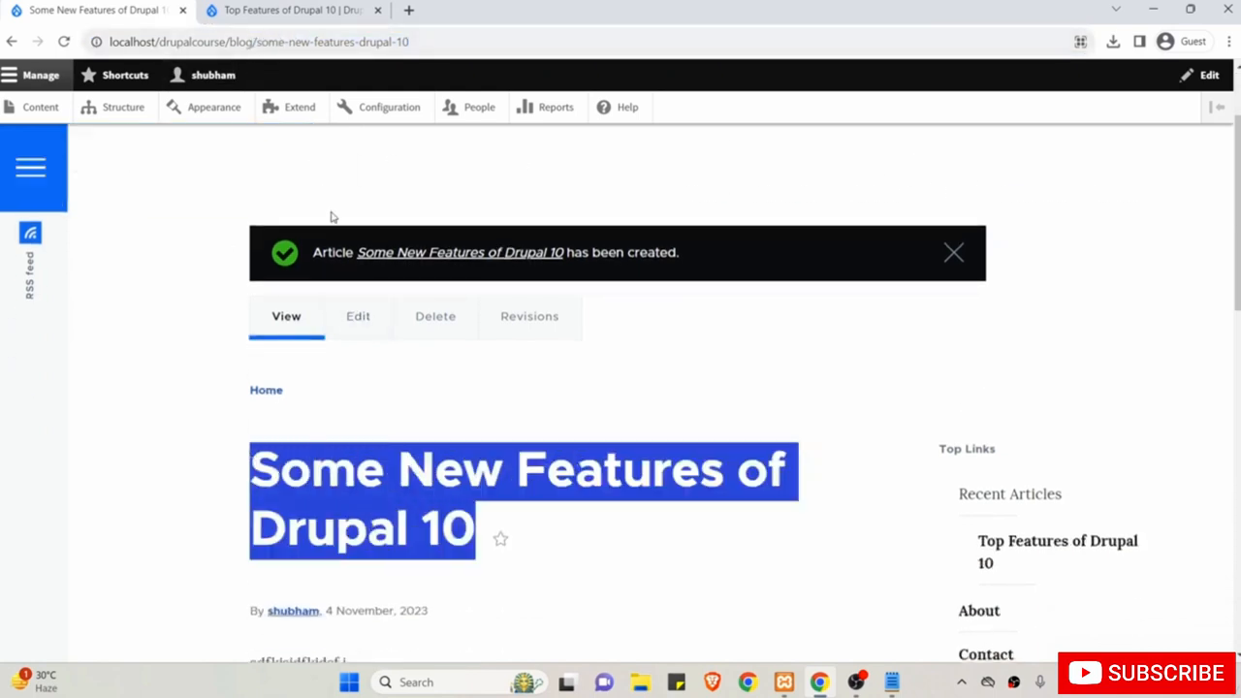
scroll(333, 216, "up", 1)
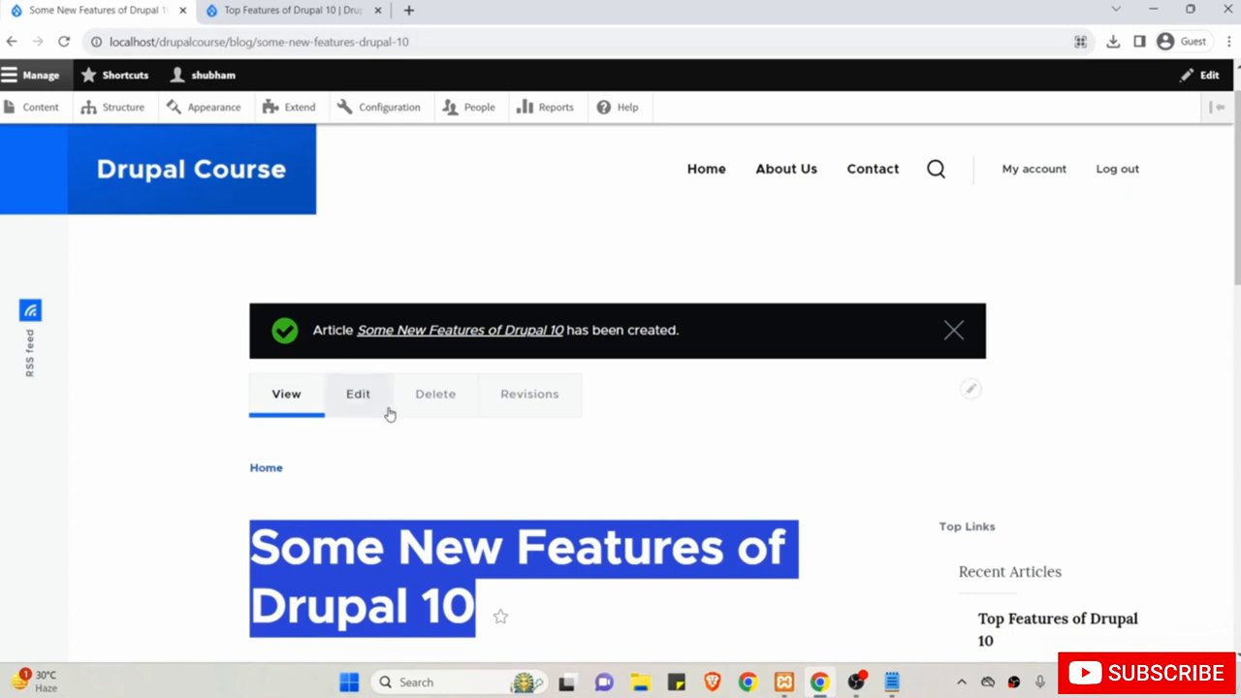
left_click(164, 522)
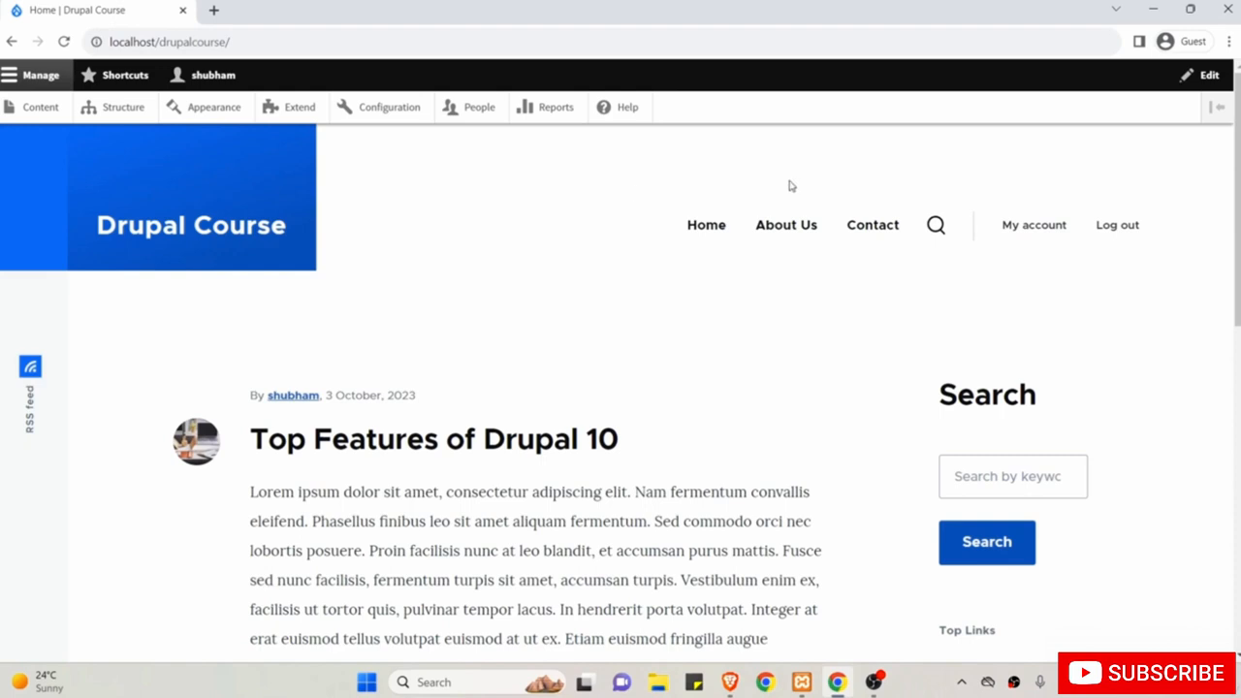
left_click(872, 225)
scroll(524, 383, "down", 1)
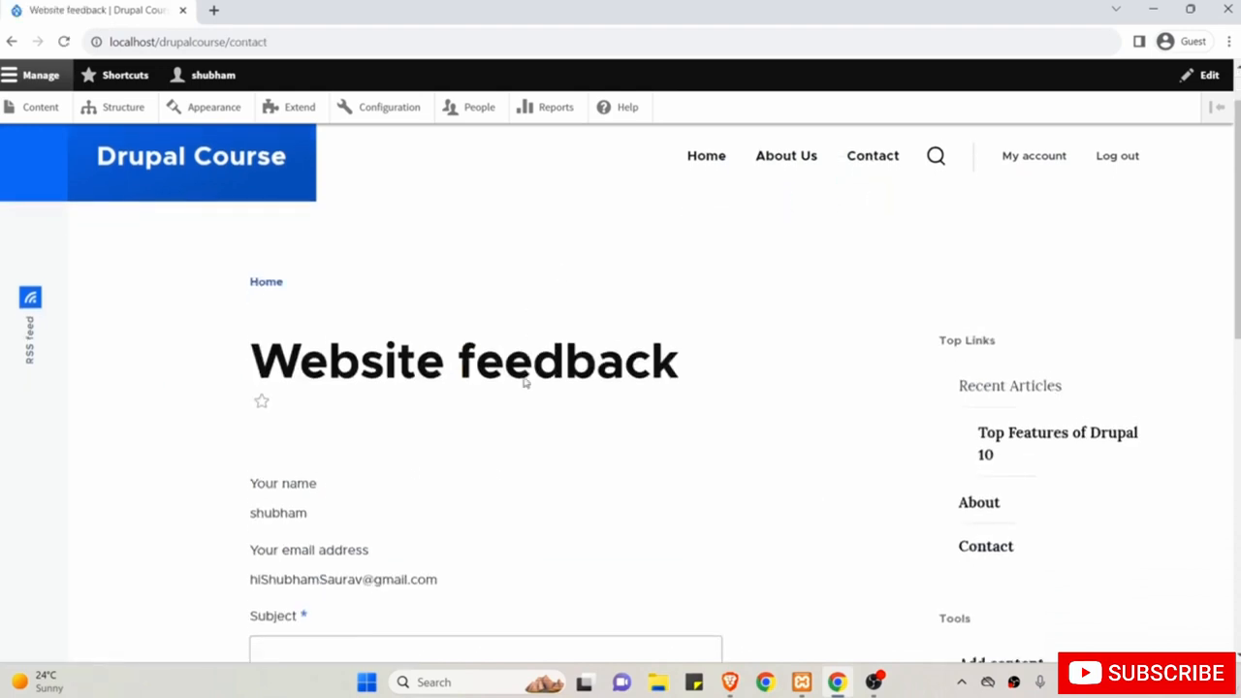
scroll(523, 383, "down", 4)
scroll(524, 383, "up", 2)
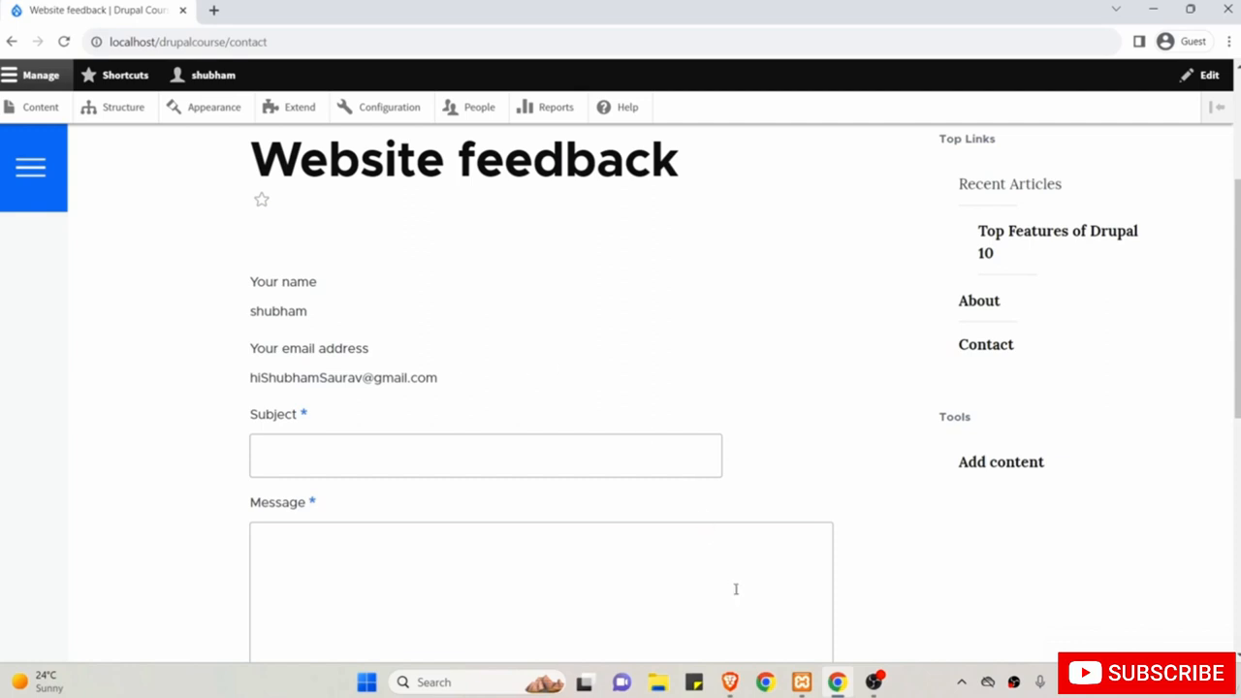
left_click(734, 683)
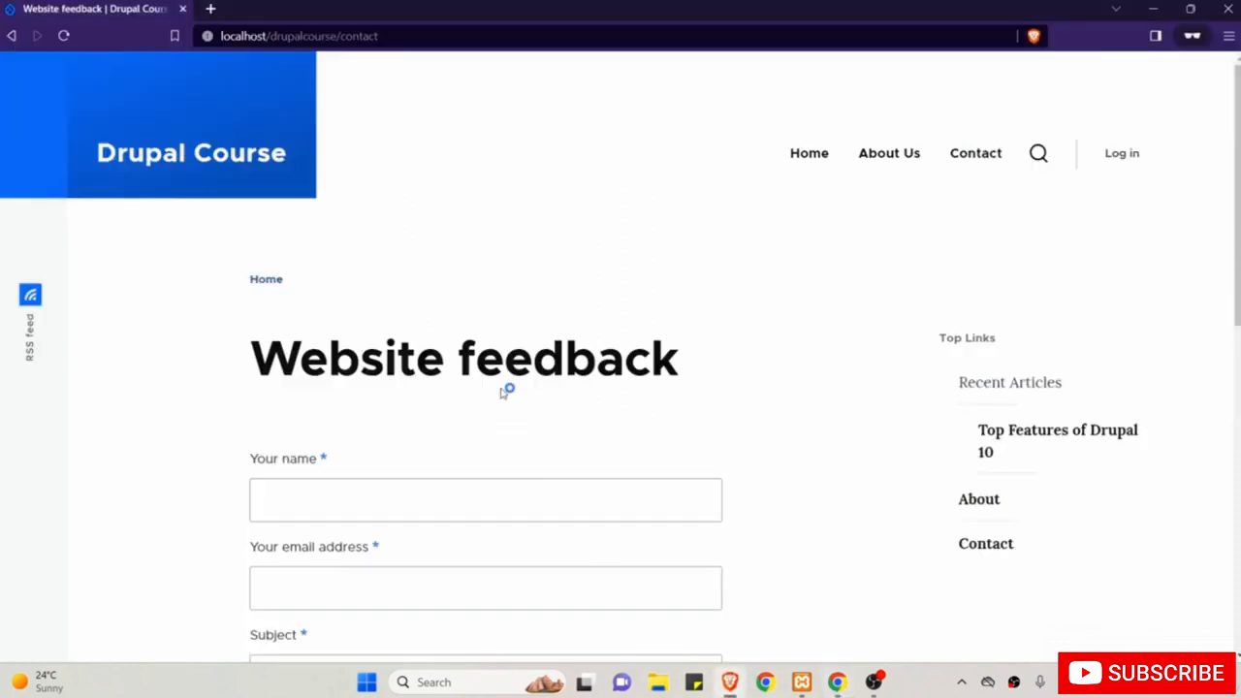
scroll(320, 364, "down", 3)
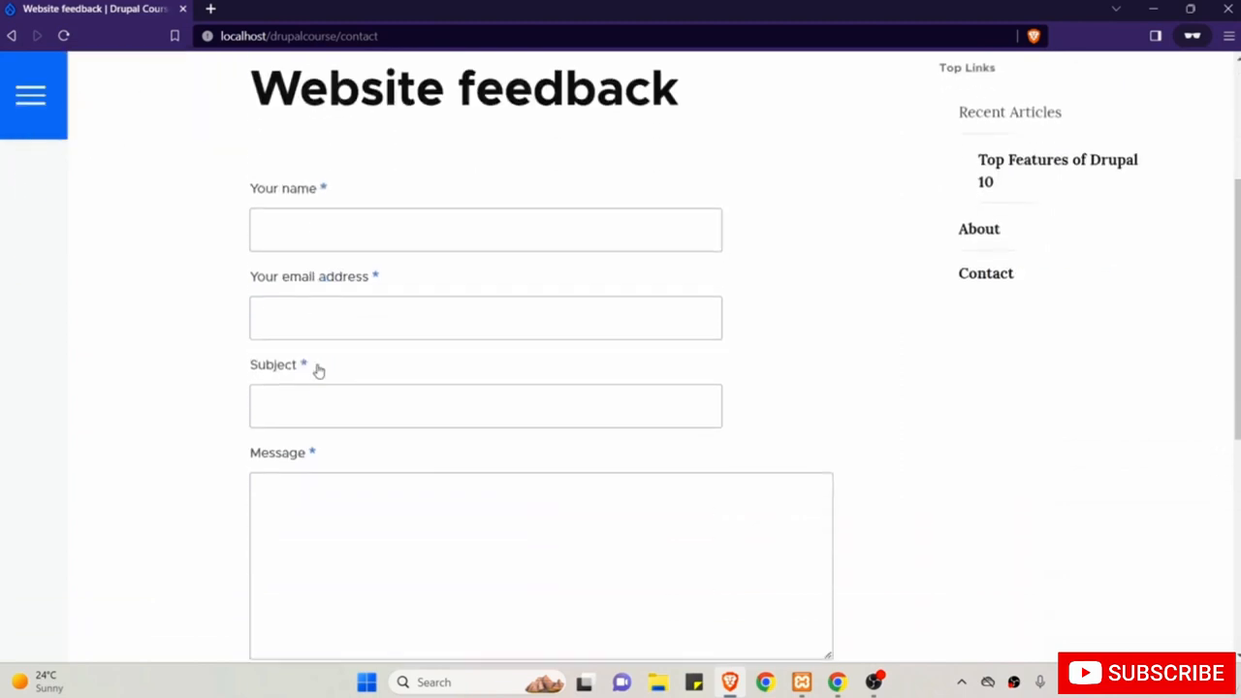
scroll(319, 370, "up", 2)
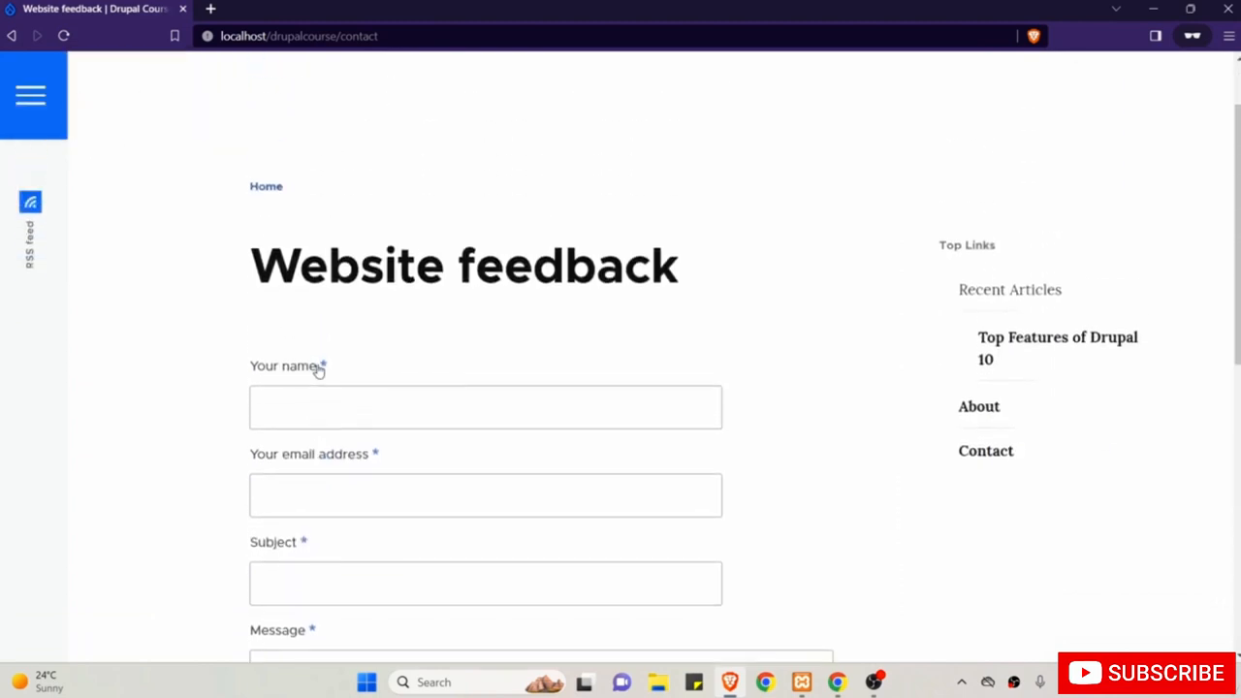
left_click_drag(254, 272, 650, 273)
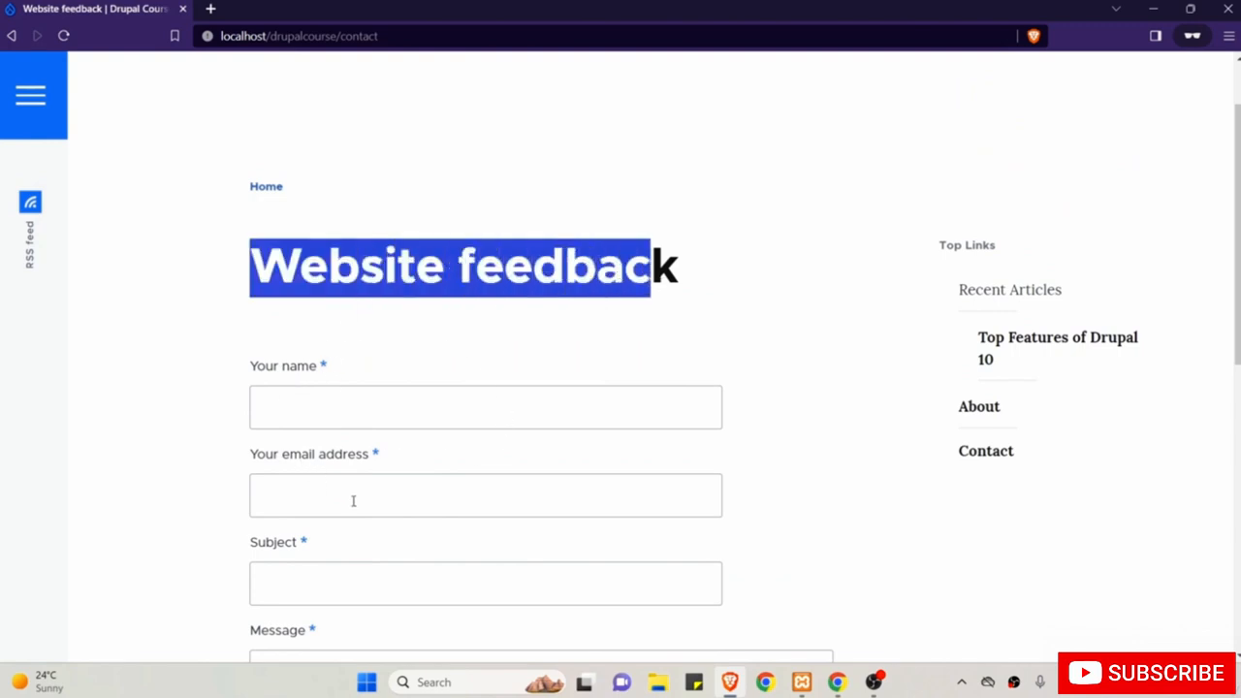
scroll(353, 500, "down", 2)
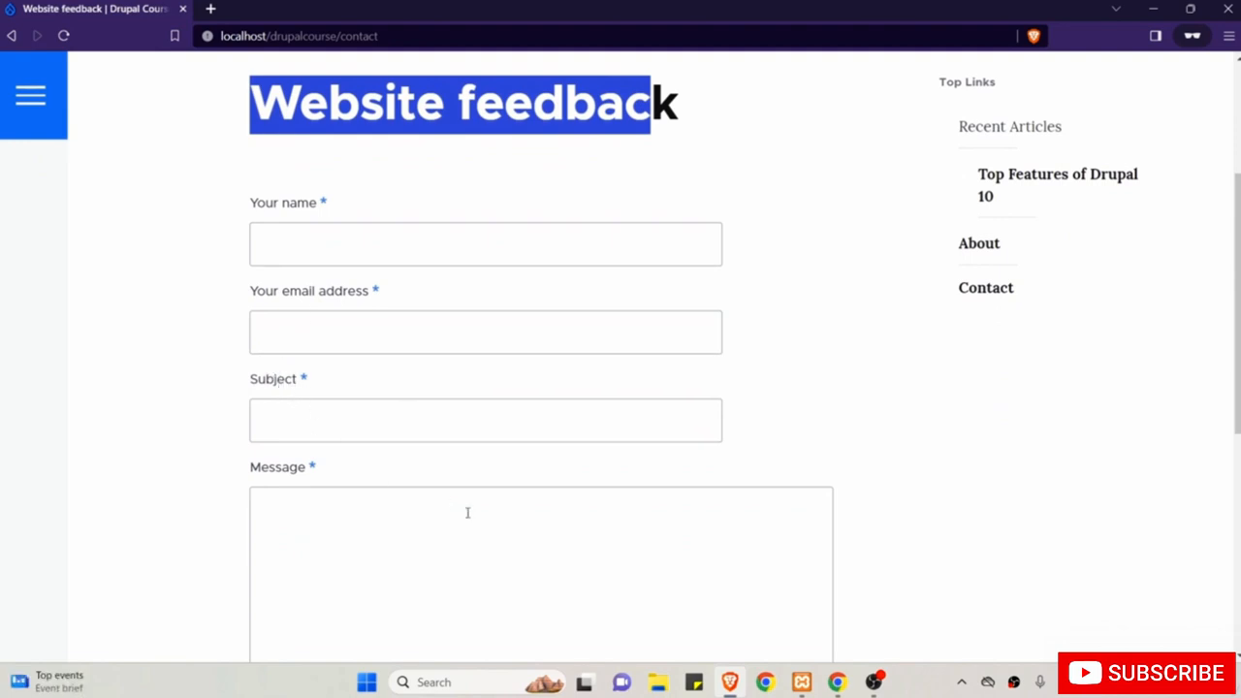
scroll(552, 510, "up", 3)
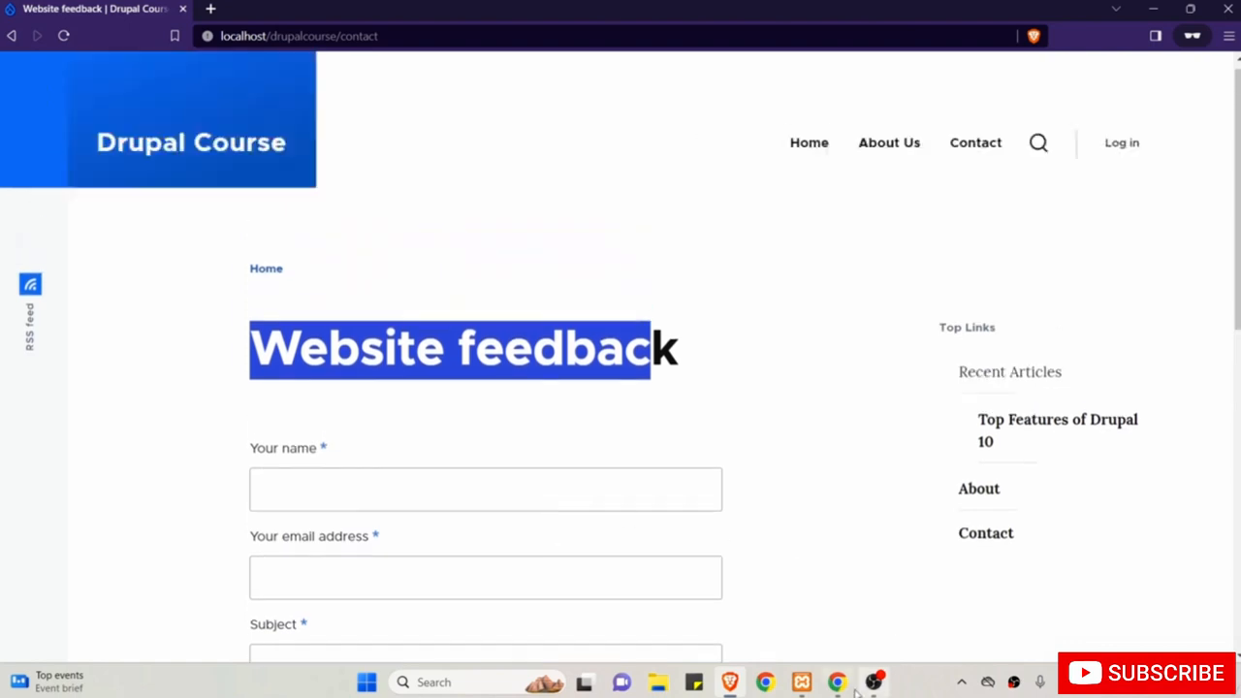
left_click(837, 683)
scroll(734, 418, "up", 2)
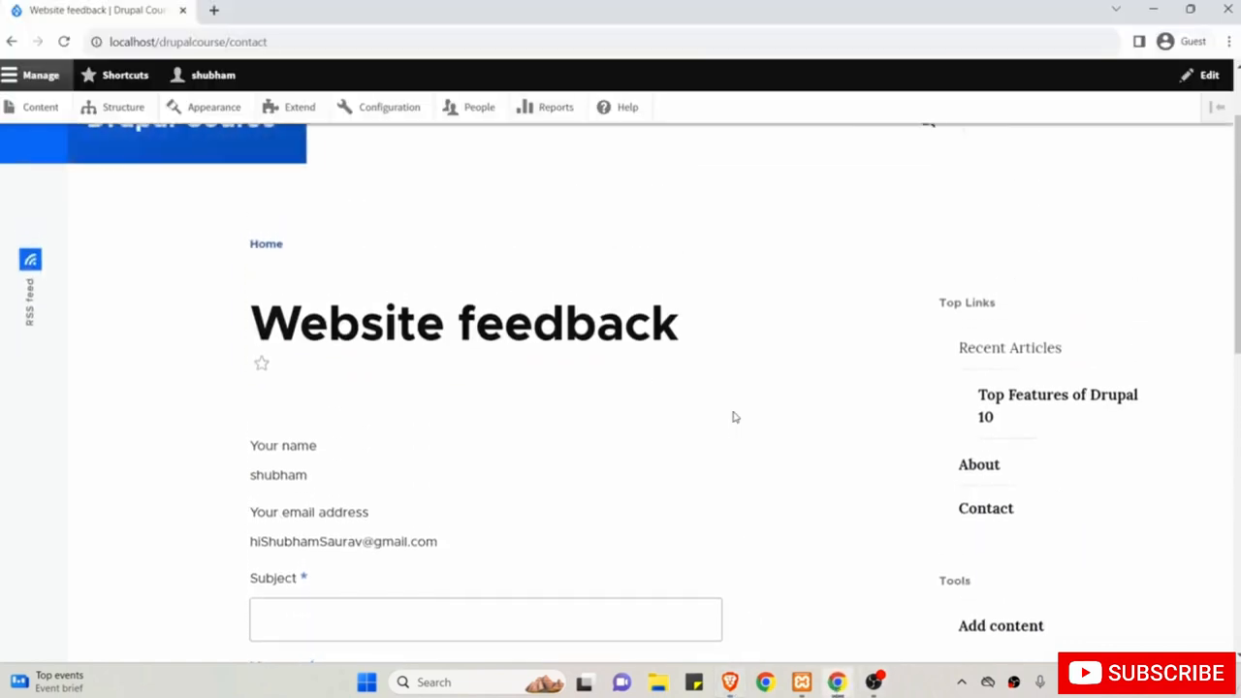
scroll(734, 418, "up", 1)
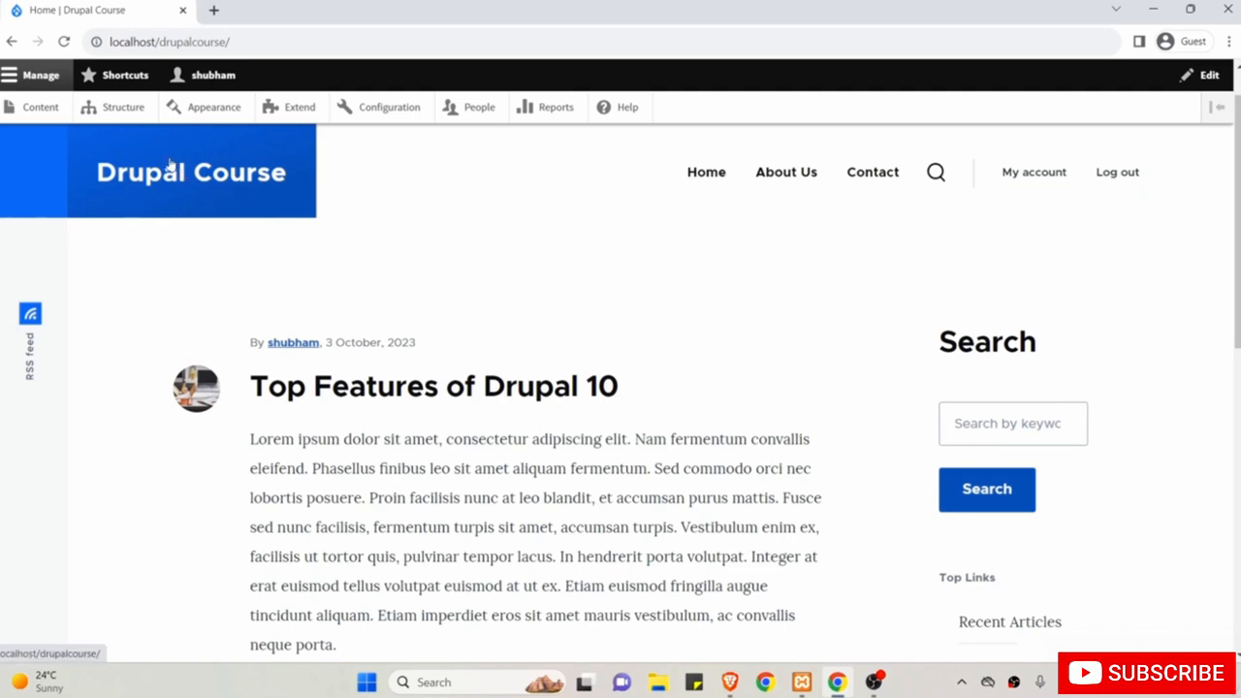
Open Structure > Contact forms, showing the Personal and Website feedback forms.
left_click(125, 111)
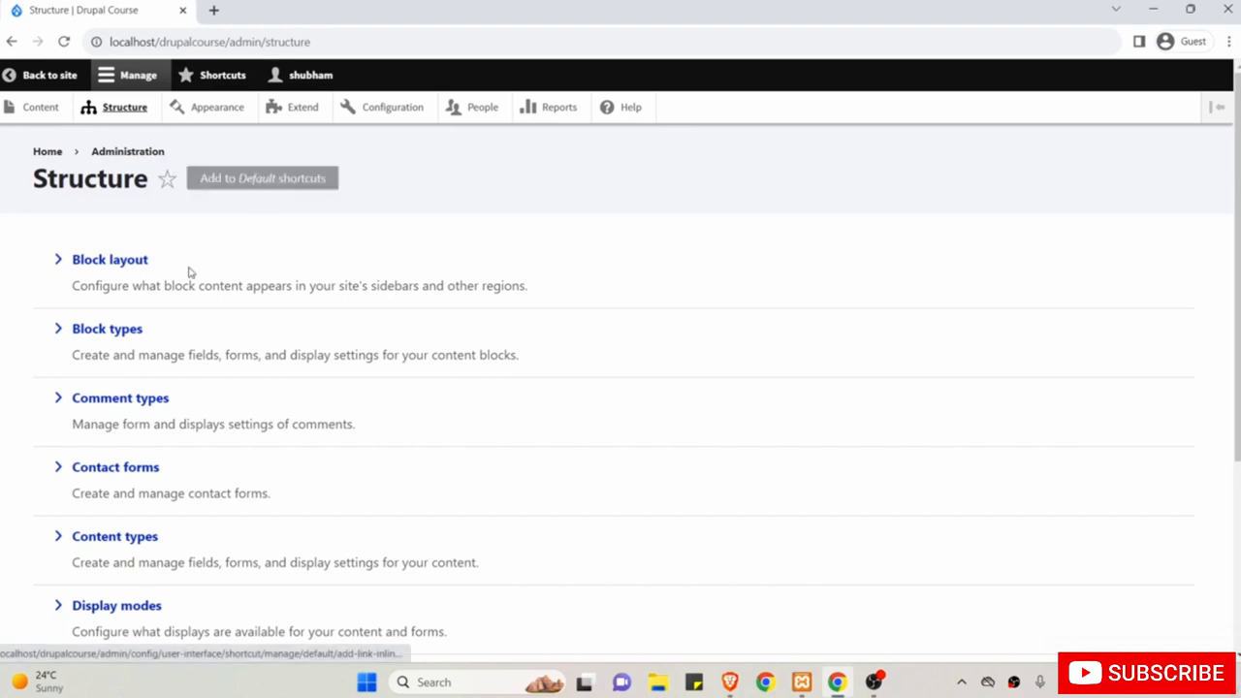
left_click(117, 472)
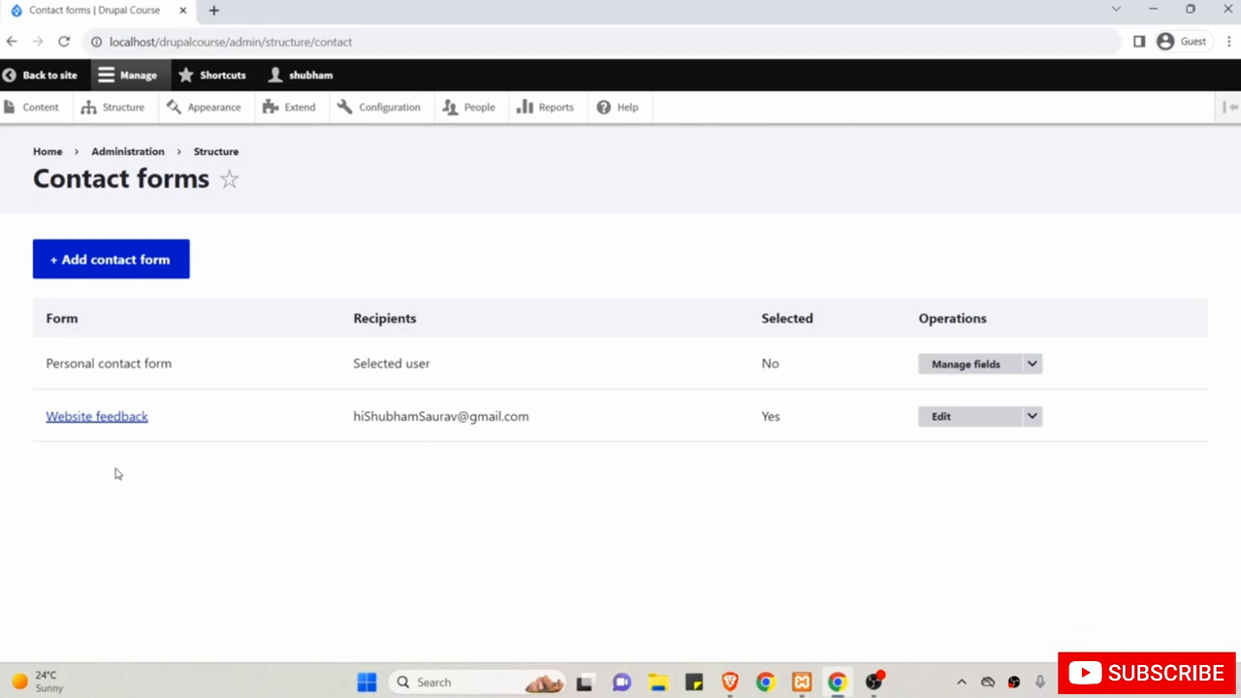
left_click_drag(42, 363, 175, 420)
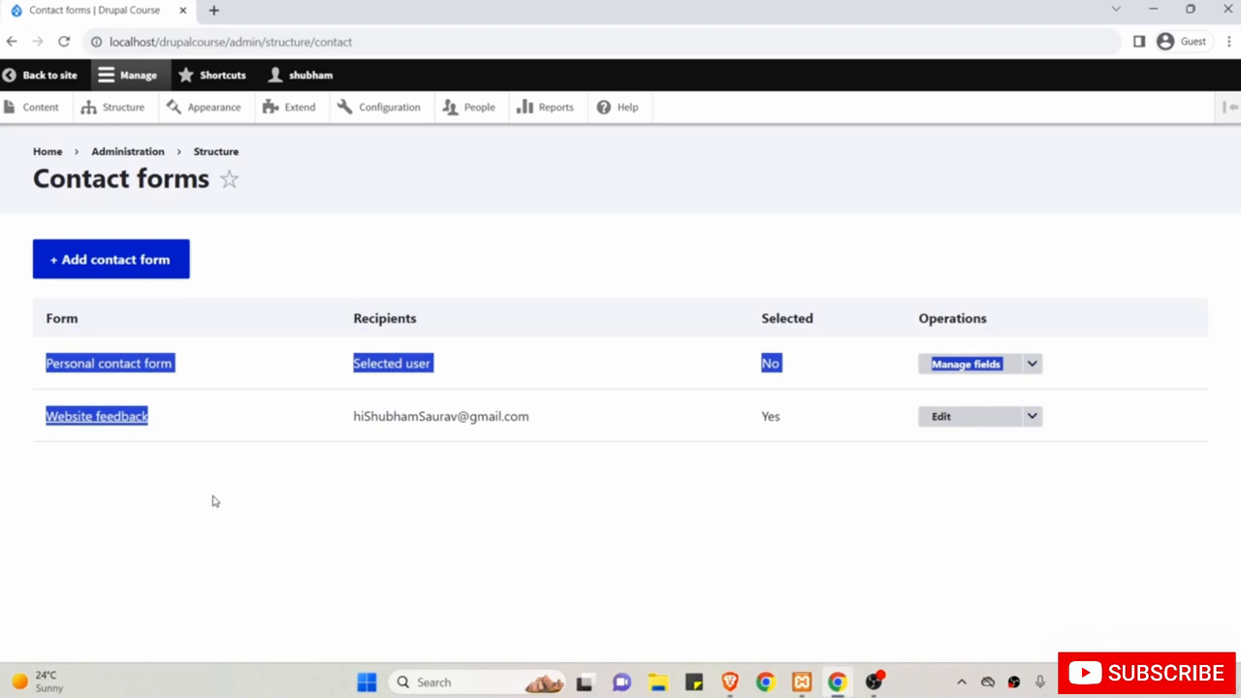
left_click(197, 418)
left_click_drag(197, 418, 42, 424)
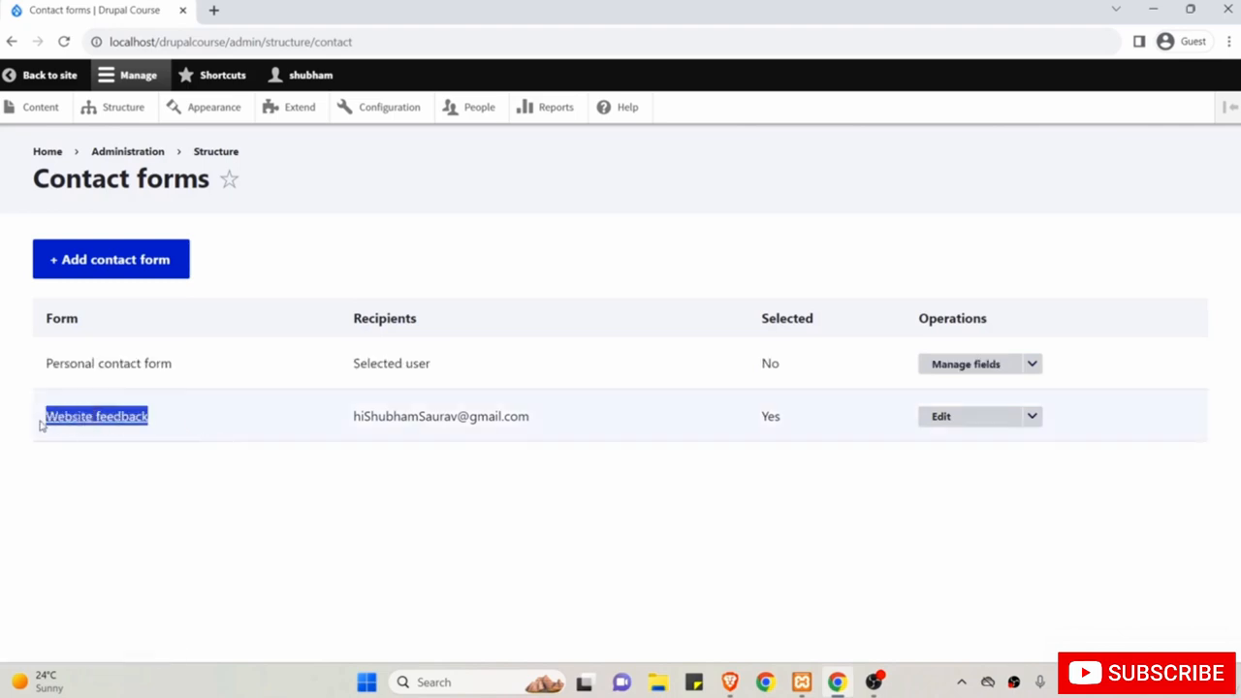
left_click(465, 529)
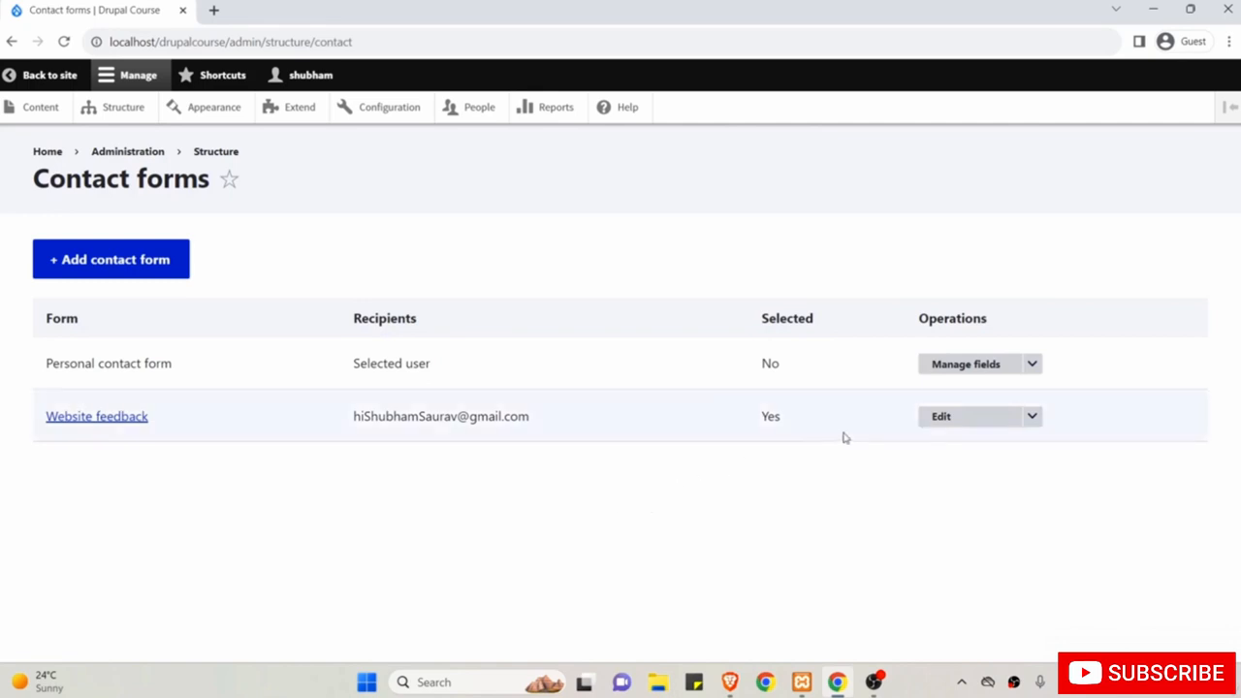
Edit the Website feedback form and replace its label with 'Contact Us'.
left_click(955, 419)
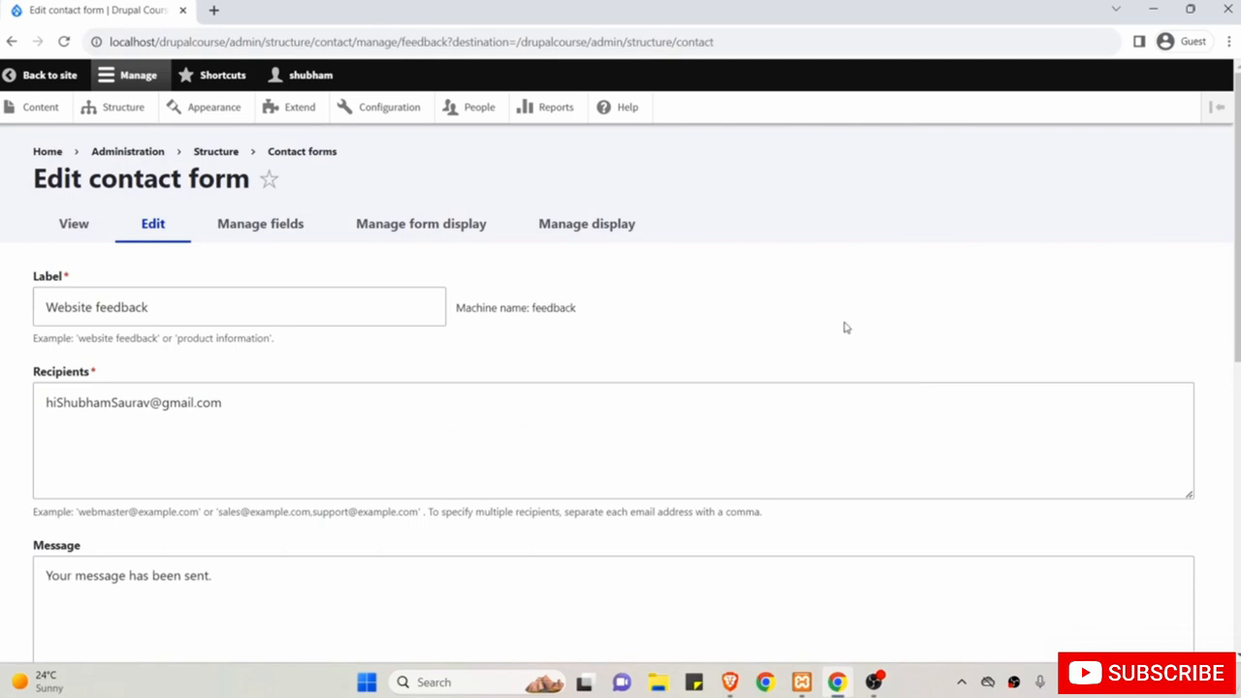
scroll(846, 327, "down", 1)
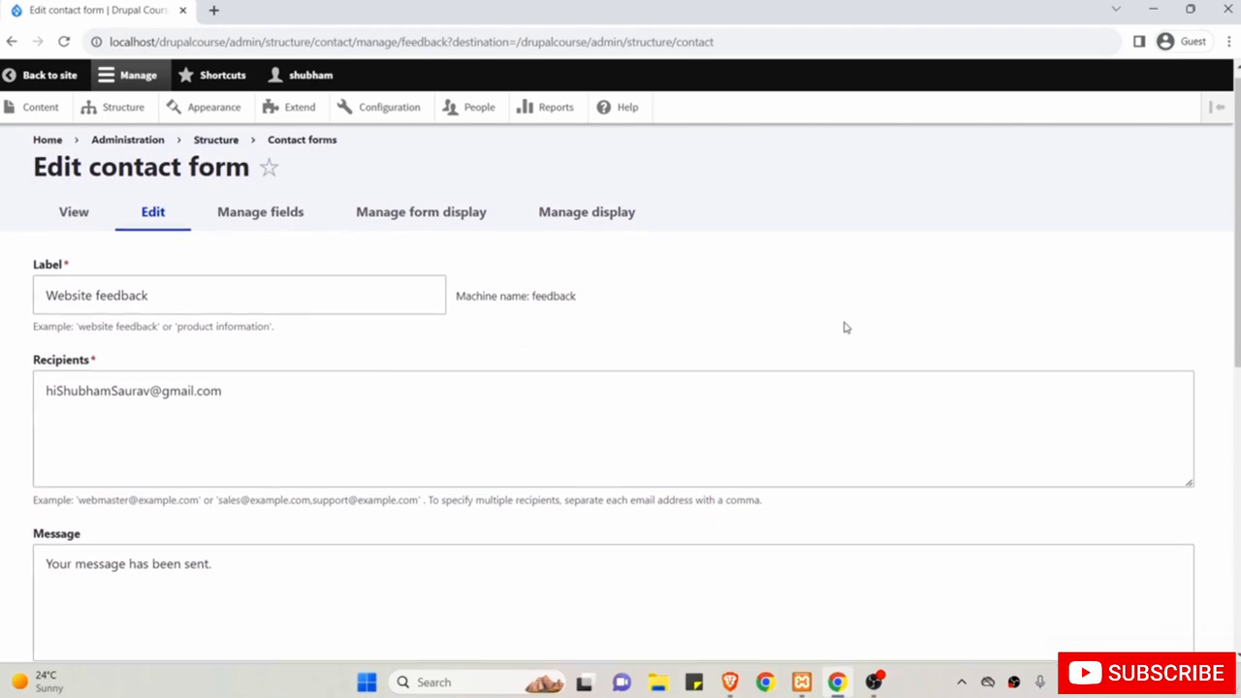
left_click(303, 290)
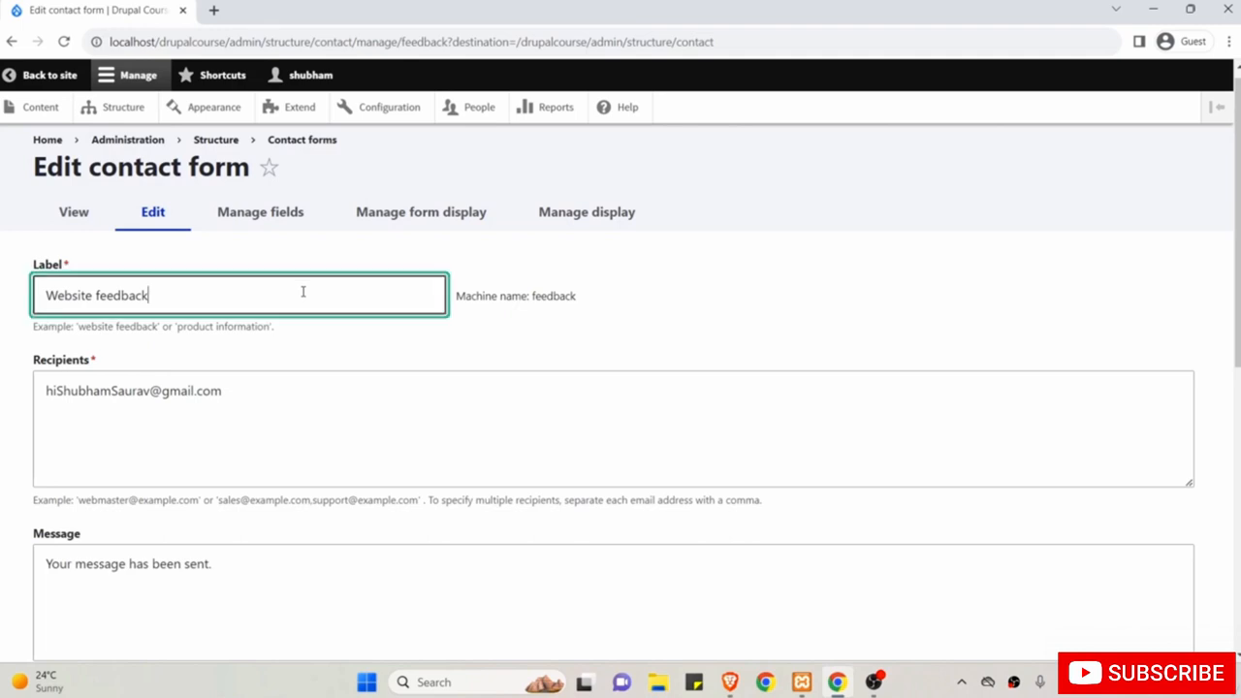
left_click_drag(304, 291, 28, 285)
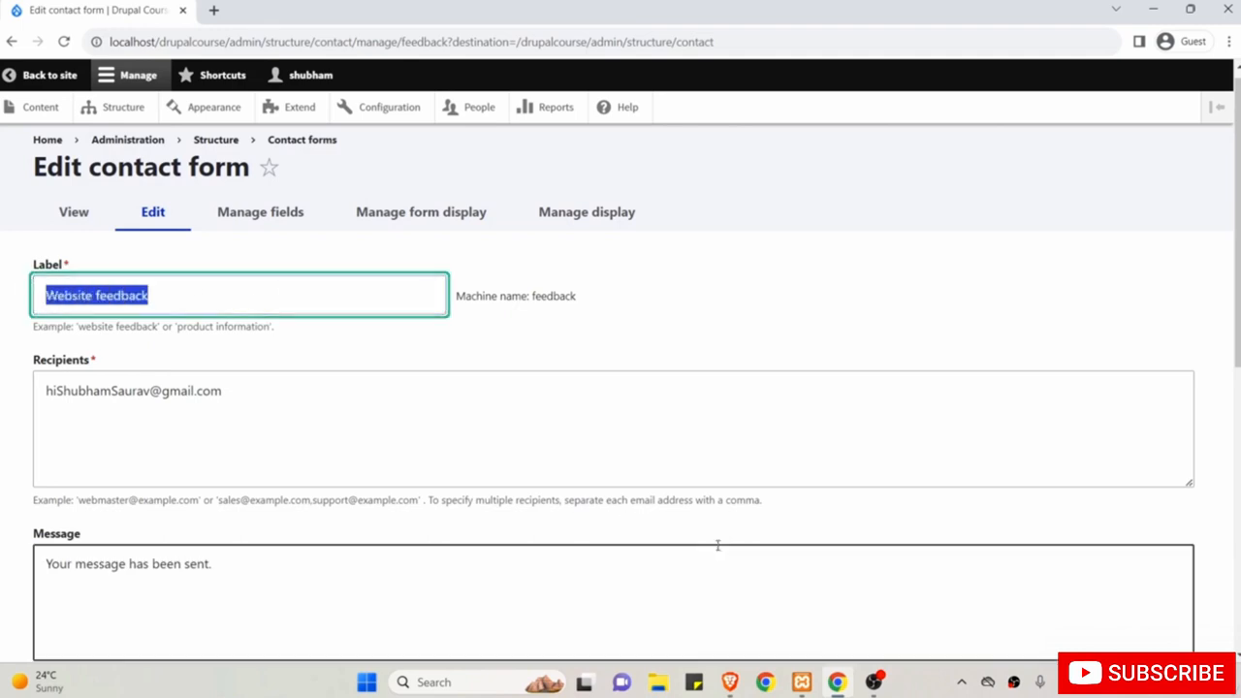
left_click(732, 682)
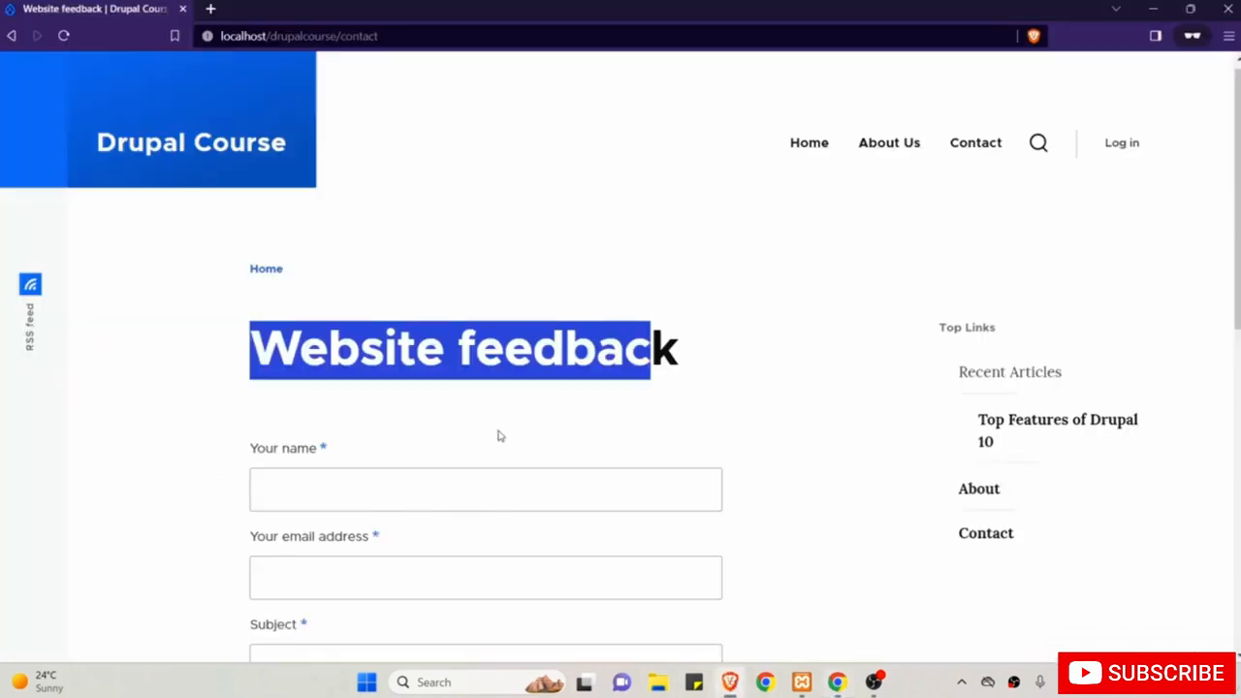
double_click(337, 345)
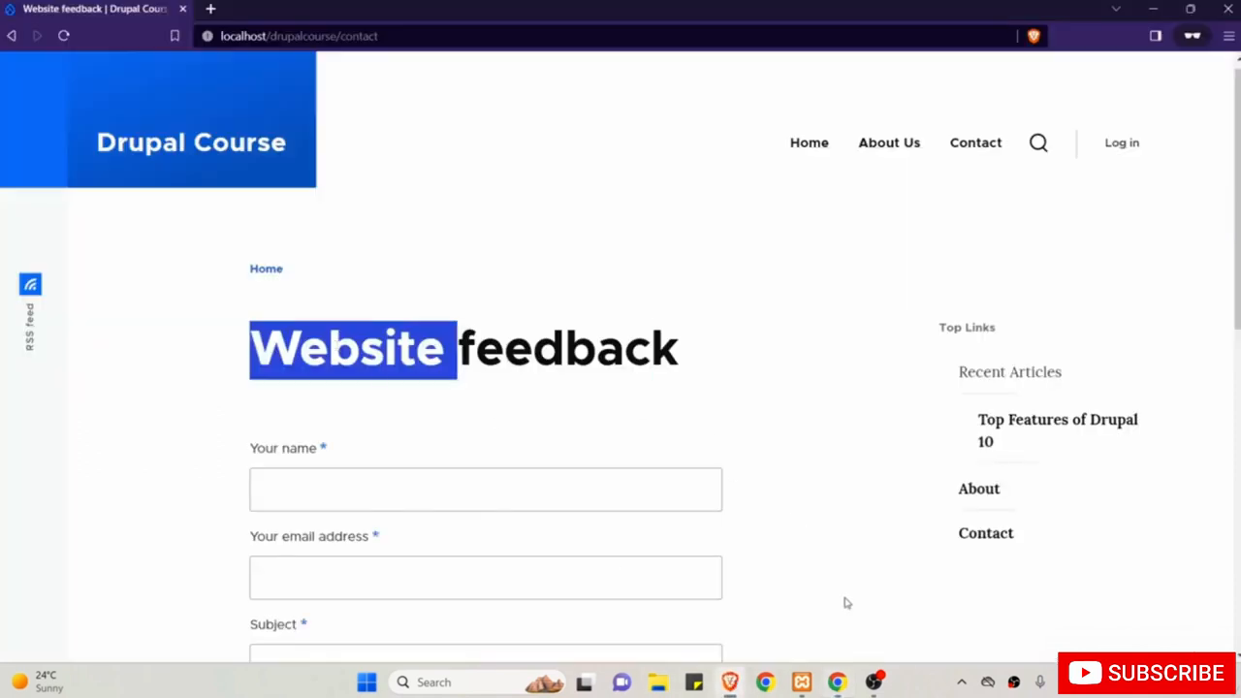
left_click(839, 684)
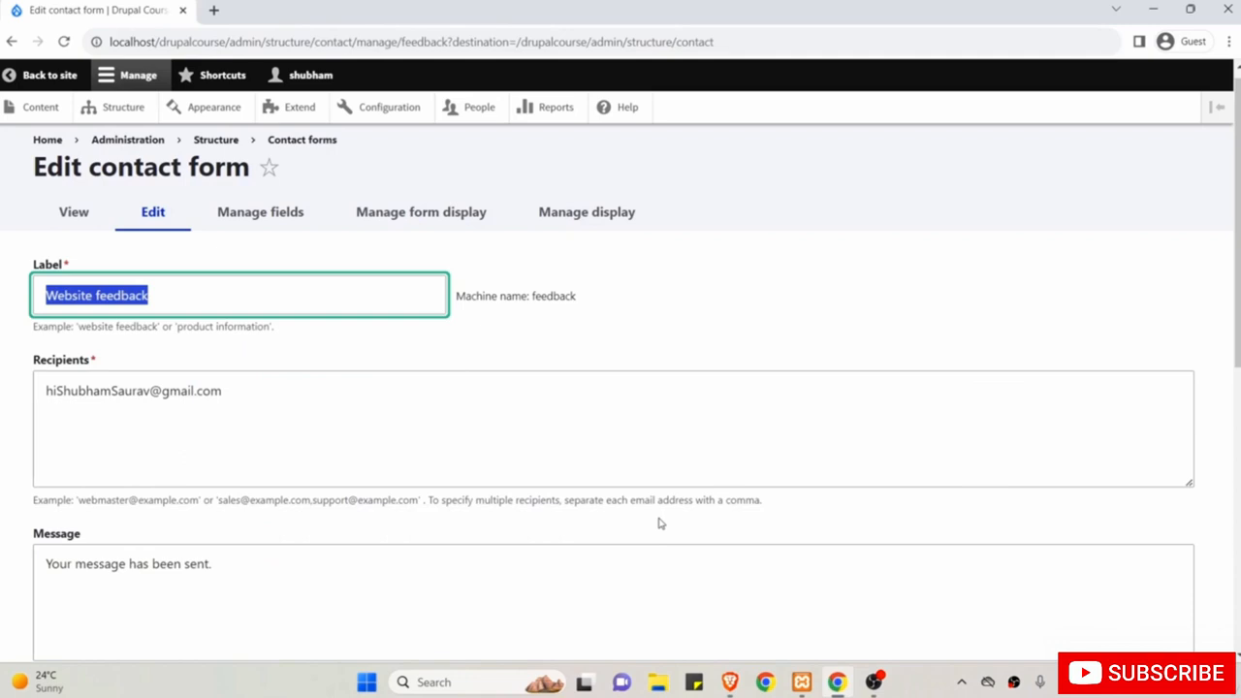
type("Contact Us")
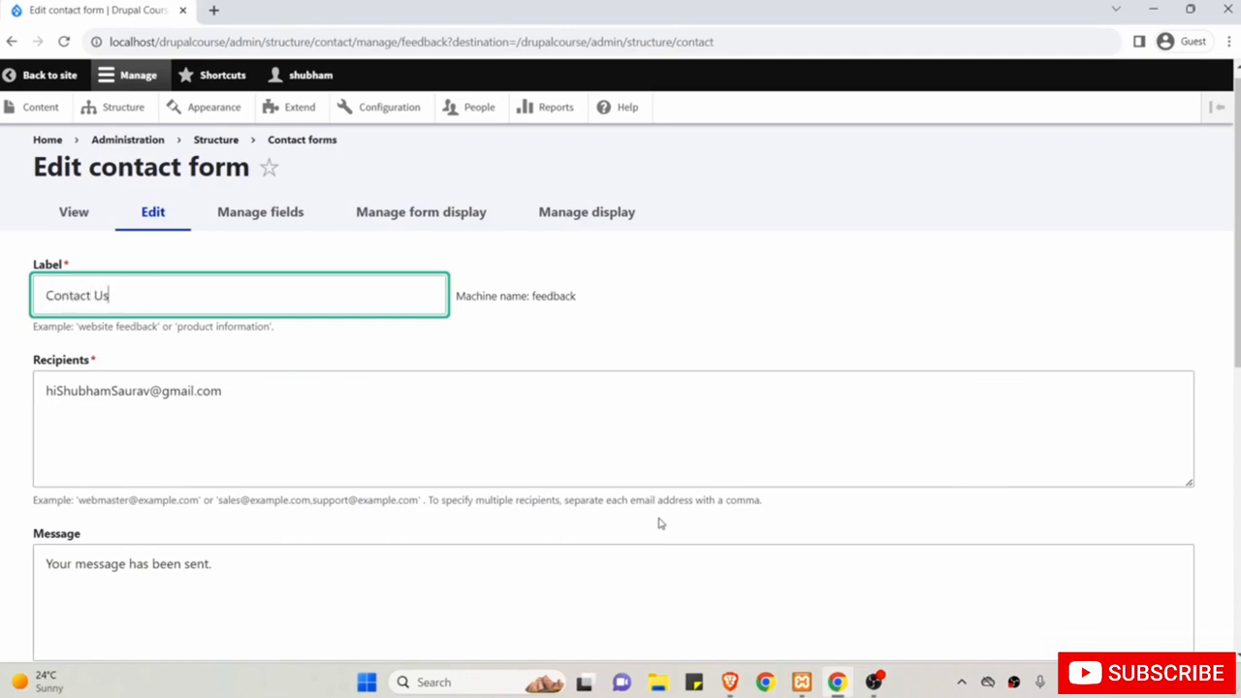
scroll(659, 521, "down", 1)
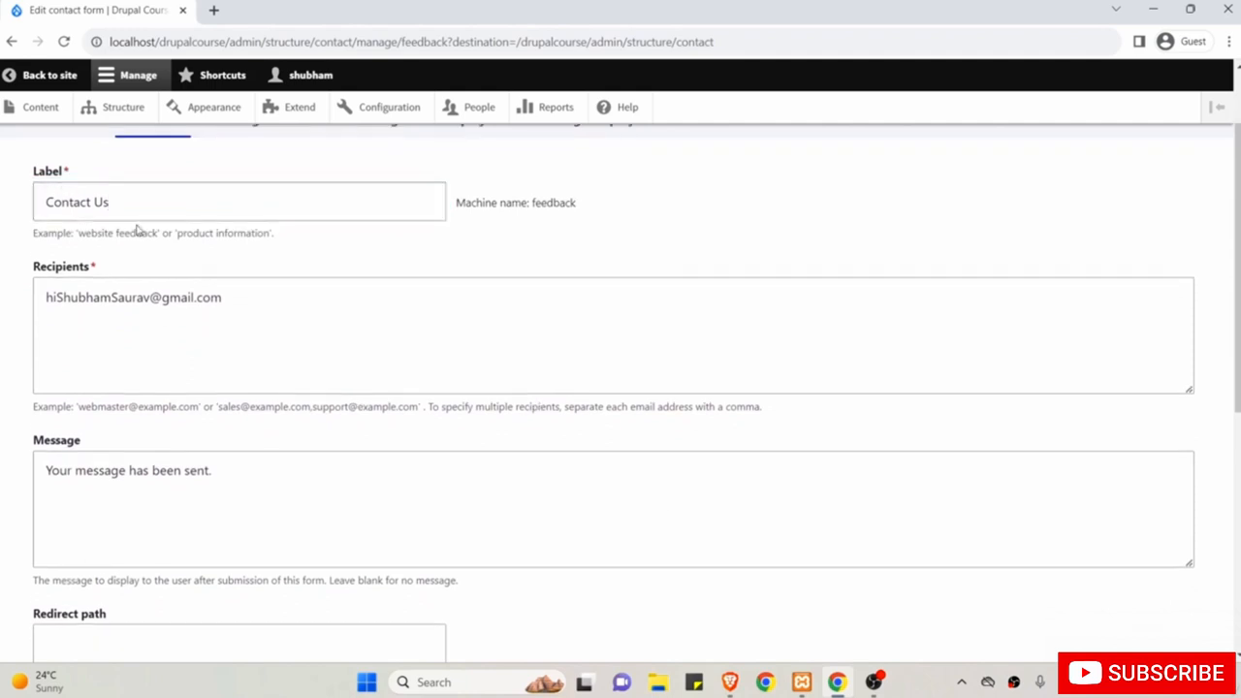
Append an extra example address to Recipients, then delete it to keep only the original.
left_click(70, 271)
left_click_drag(33, 268, 104, 272)
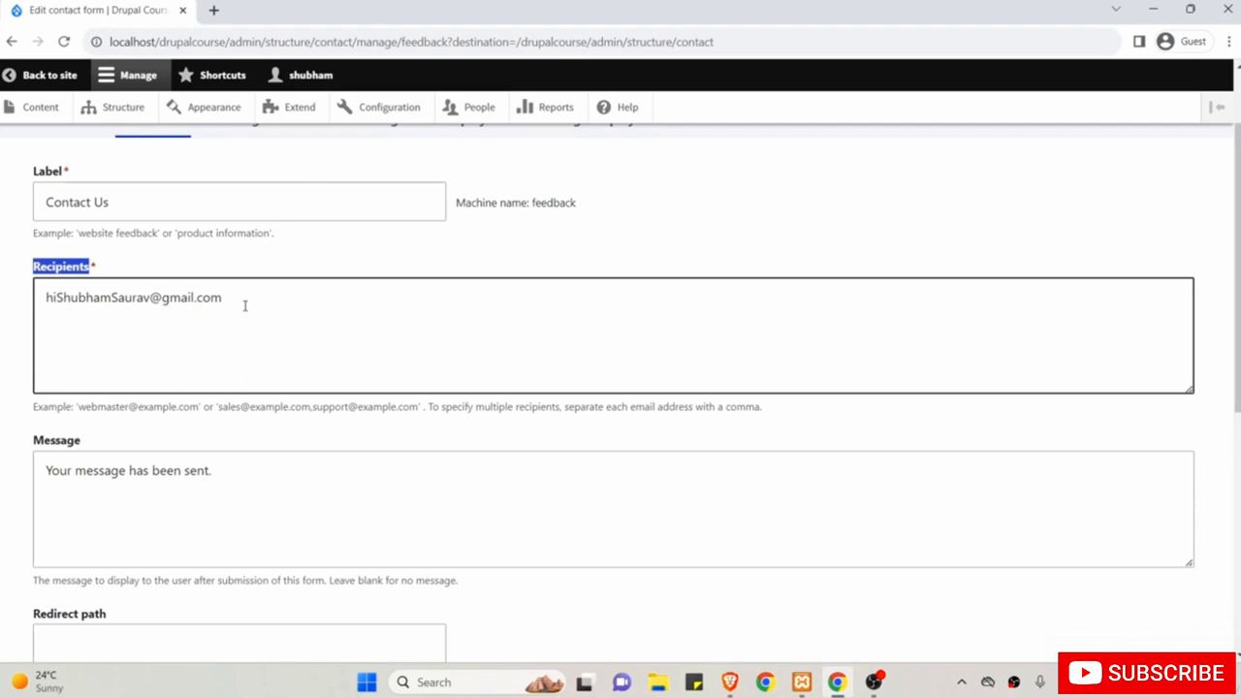
left_click_drag(245, 305, 34, 297)
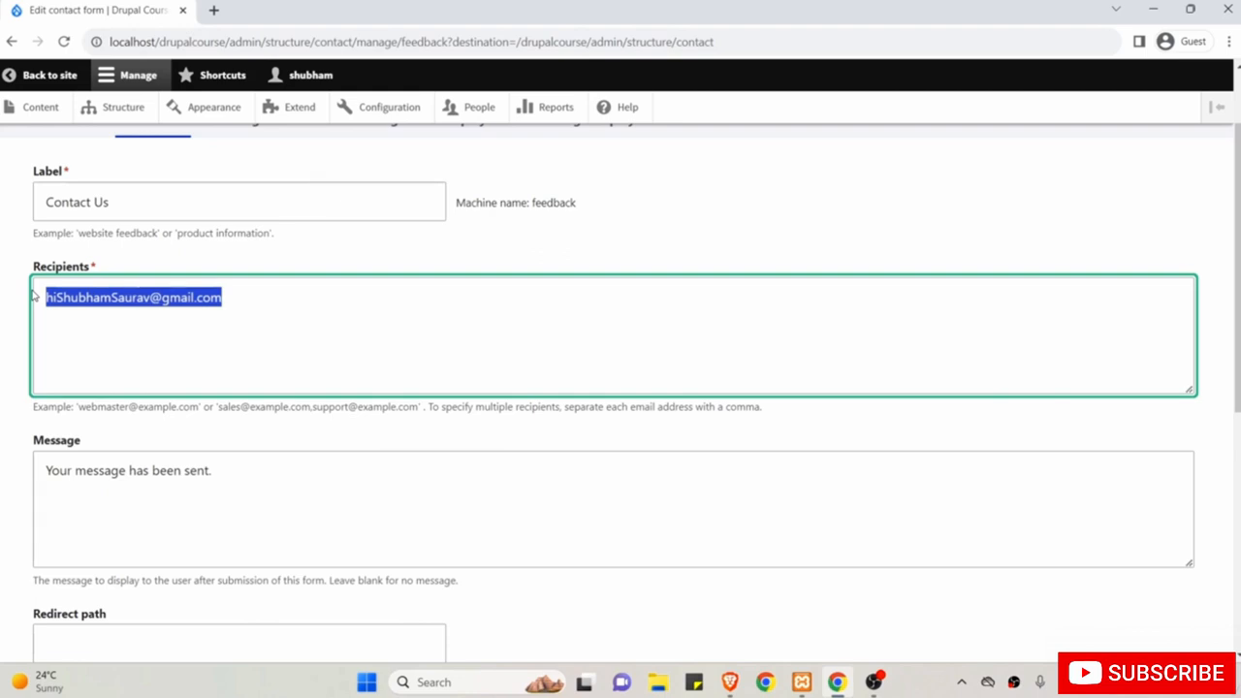
left_click(286, 304)
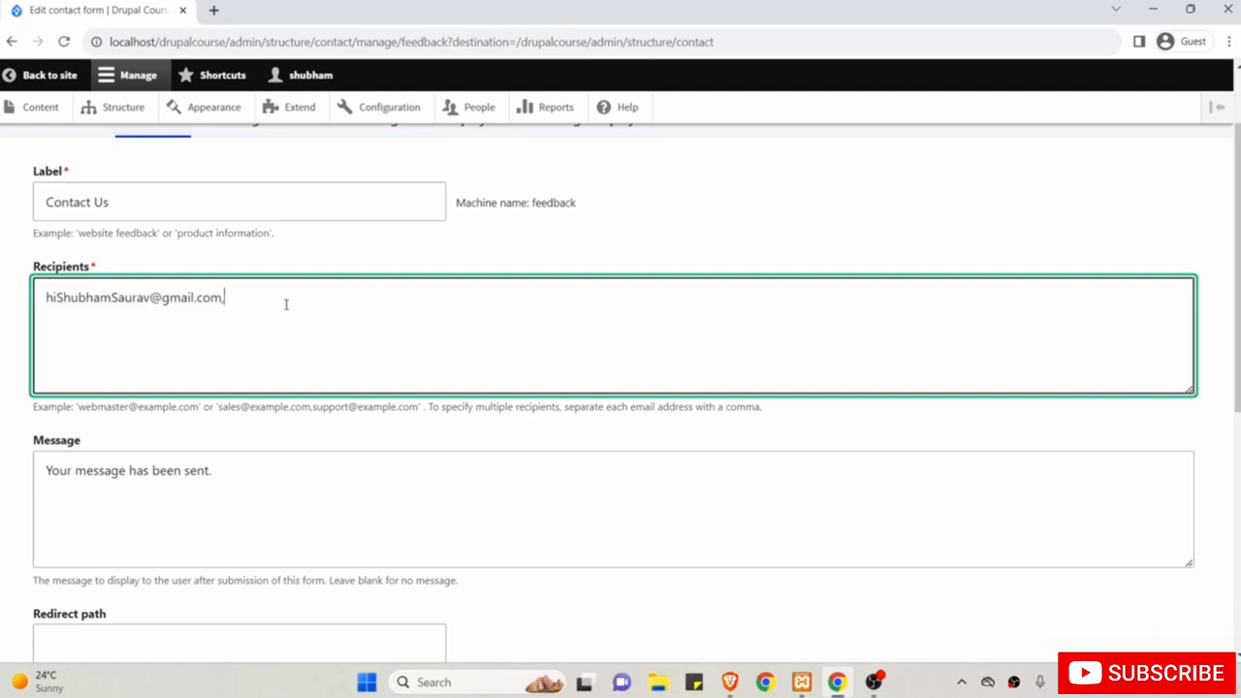
type(",example@gmail.com")
left_click(222, 298)
left_click_drag(222, 299, 384, 310)
key("BackSpace")
Leave Message and Redirect path unchanged and save the Contact Us form.
scroll(386, 310, "down", 1)
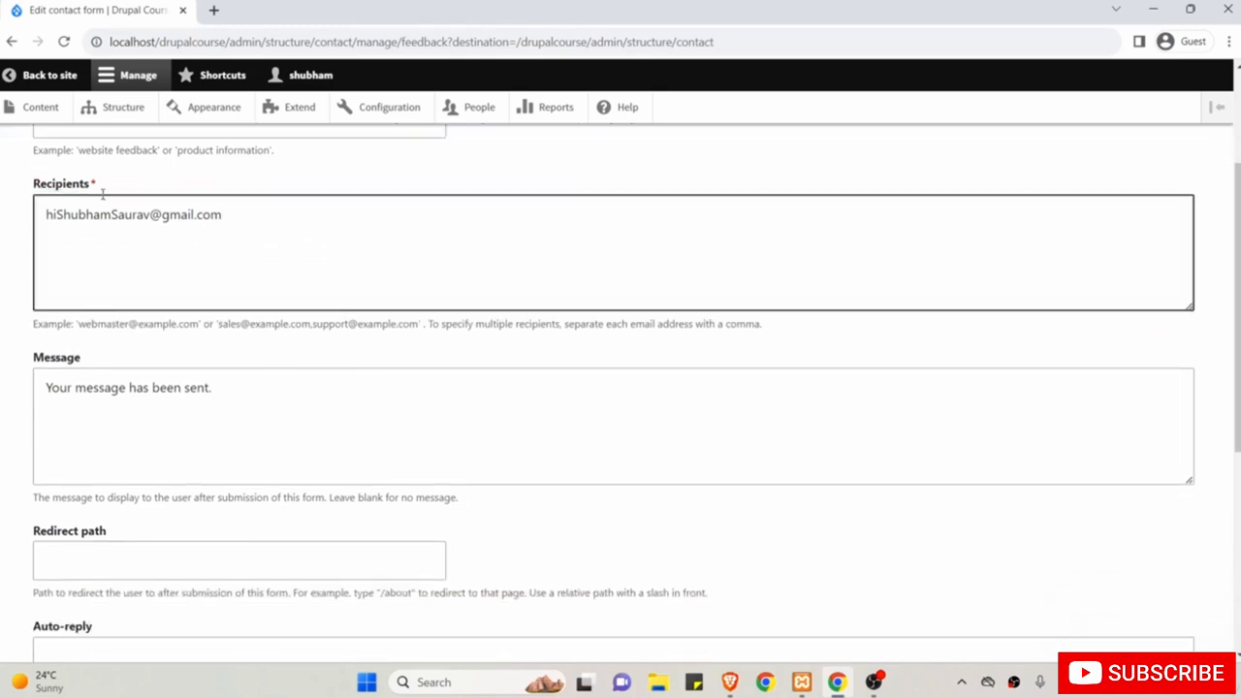
left_click_drag(35, 357, 108, 358)
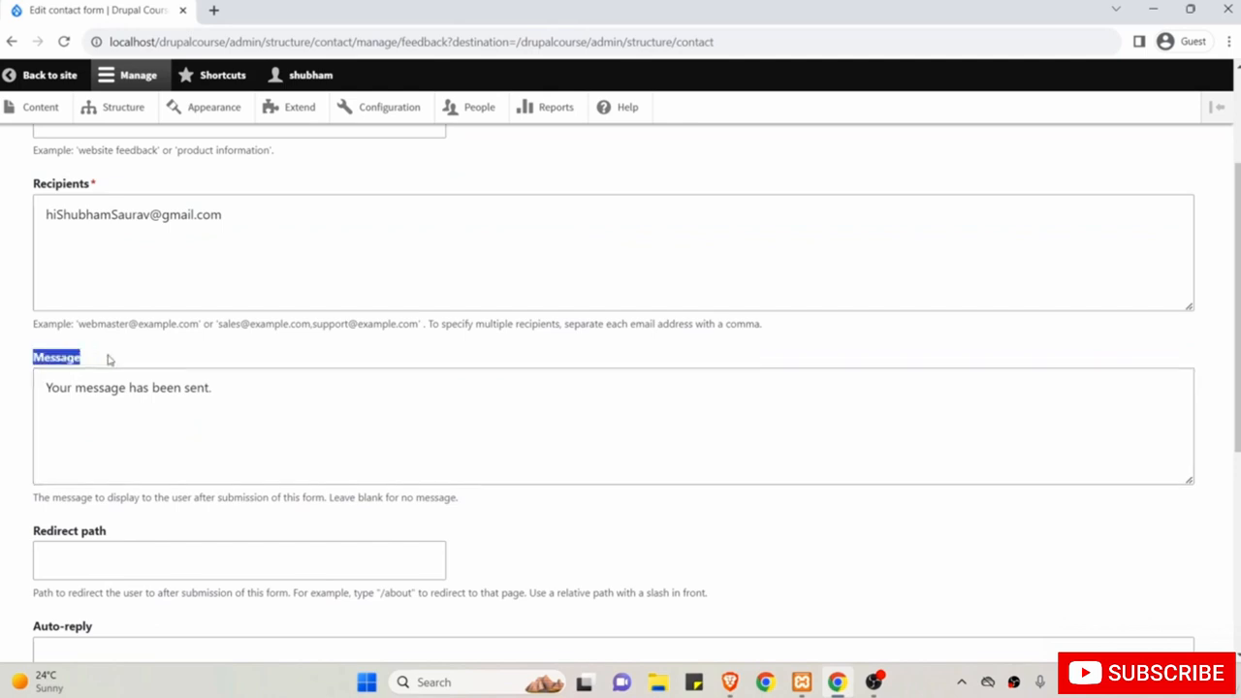
scroll(218, 404, "down", 1)
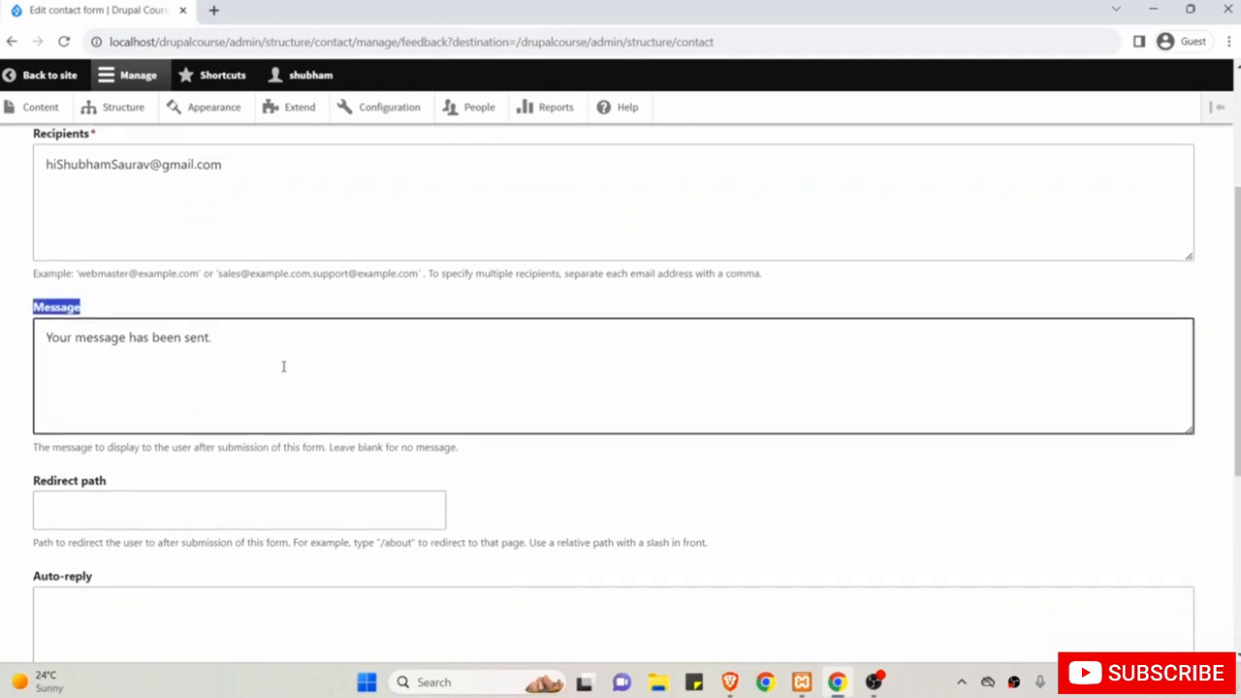
left_click(286, 366)
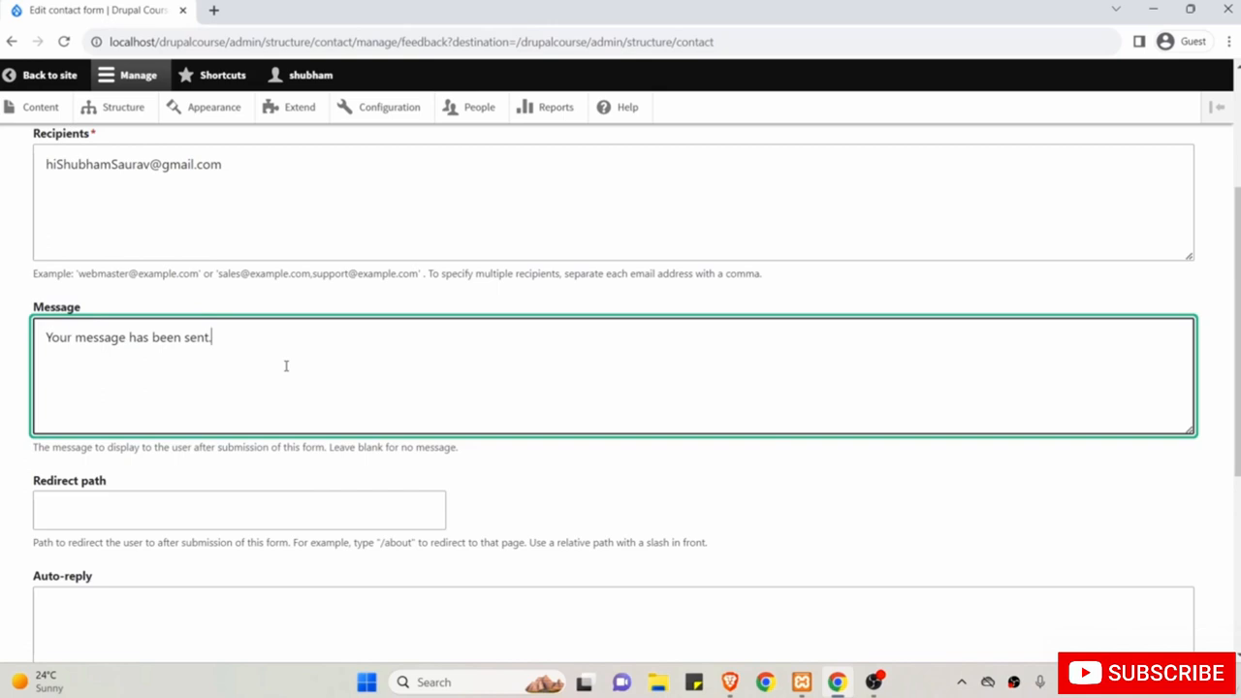
scroll(286, 366, "down", 3)
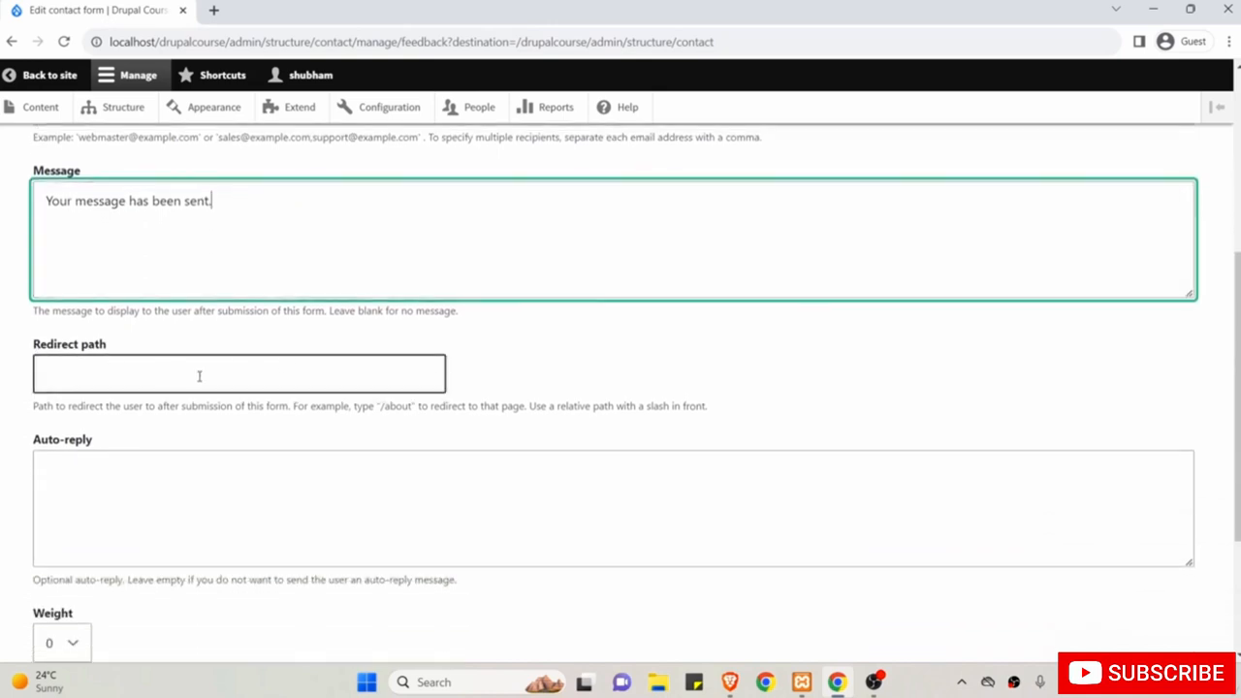
left_click(208, 346)
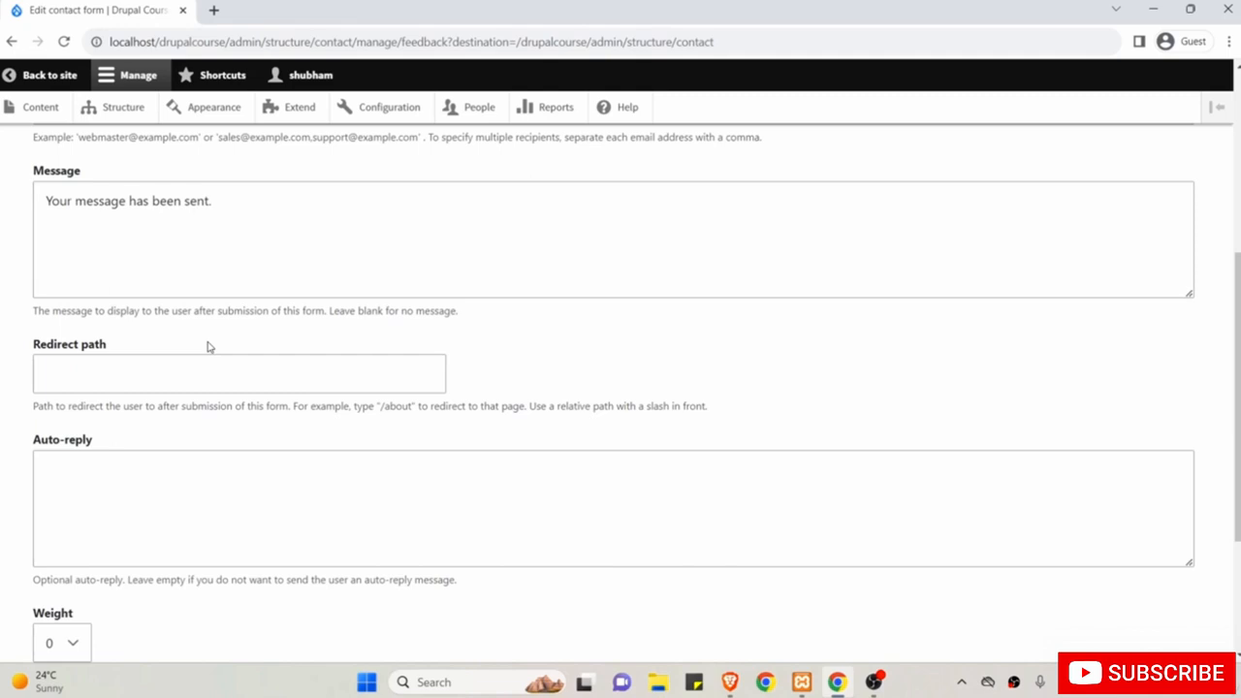
left_click(160, 372)
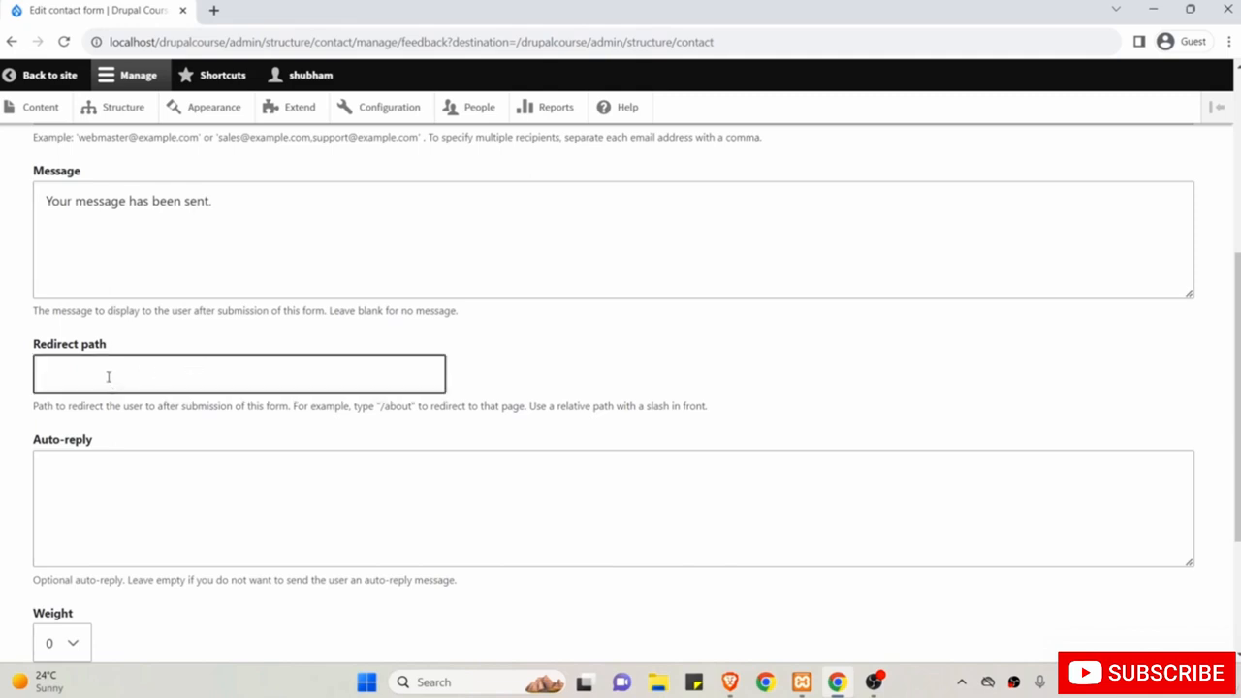
left_click(125, 334)
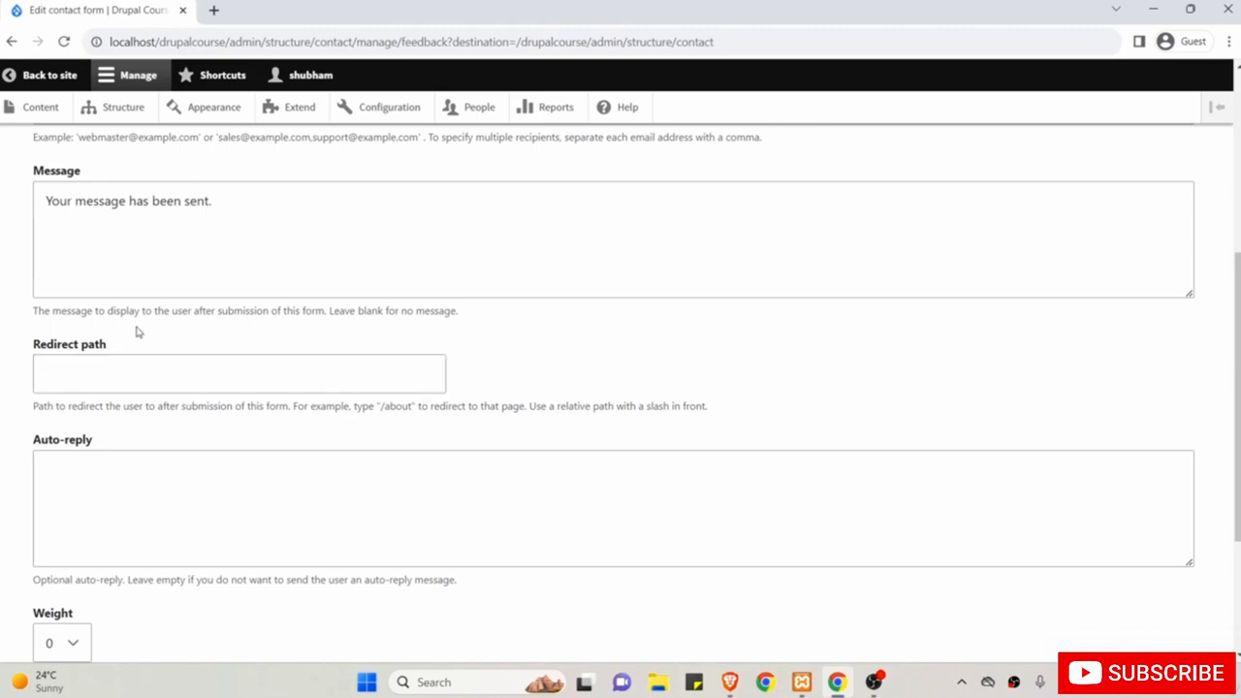
left_click(143, 374)
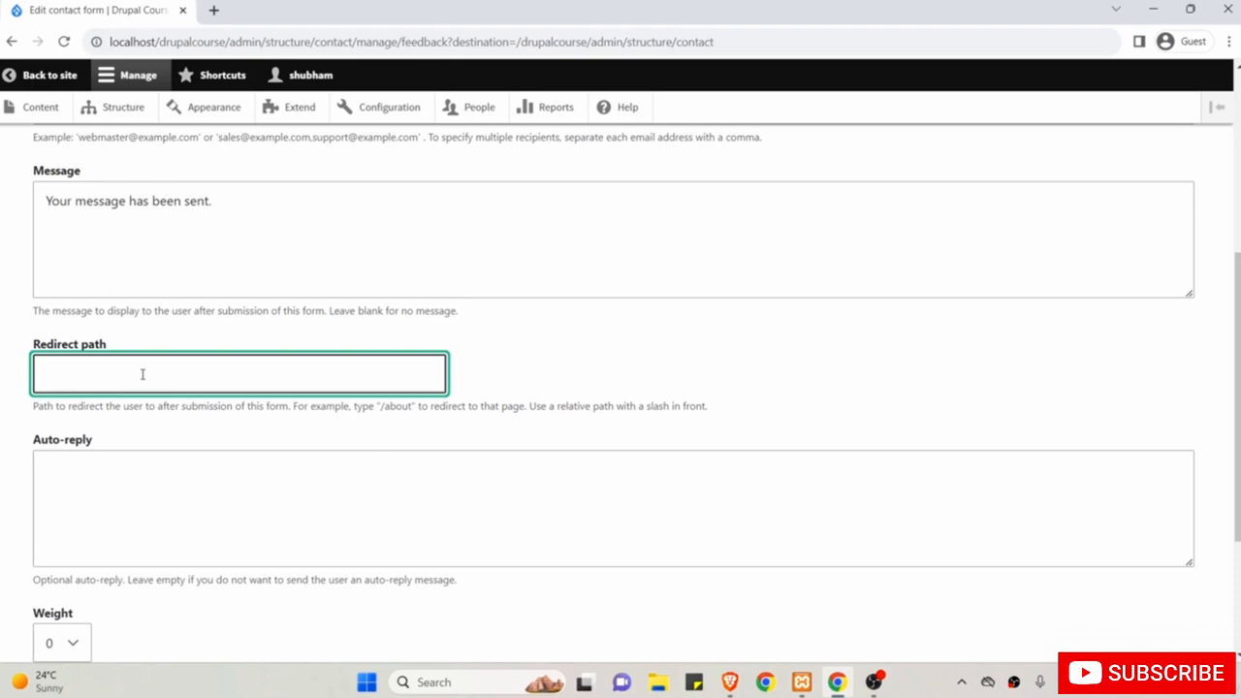
scroll(134, 416, "up", 1)
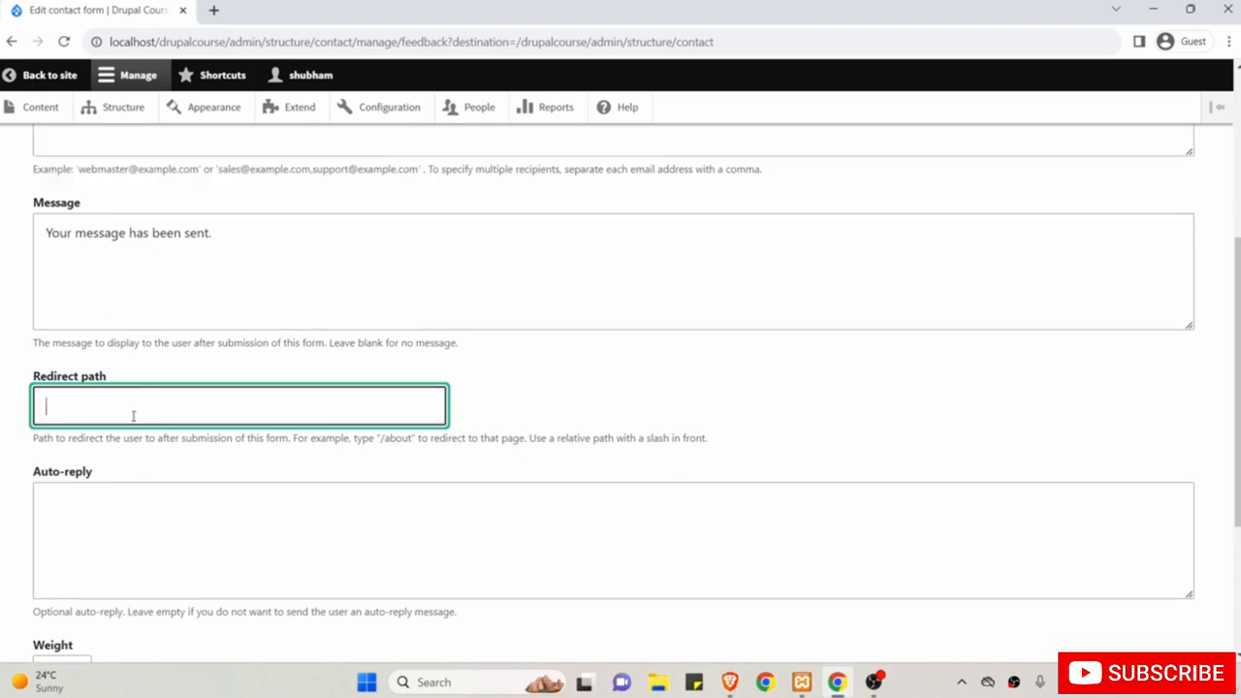
scroll(134, 416, "down", 2)
left_click(180, 243)
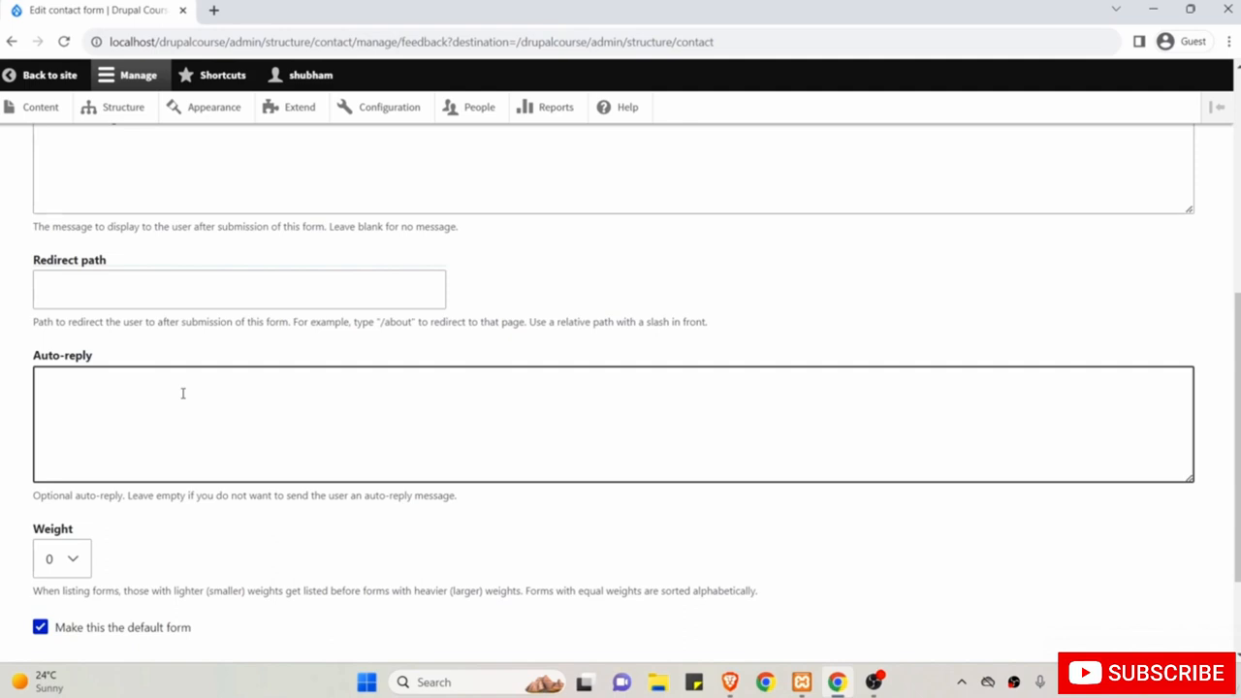
scroll(182, 393, "down", 2)
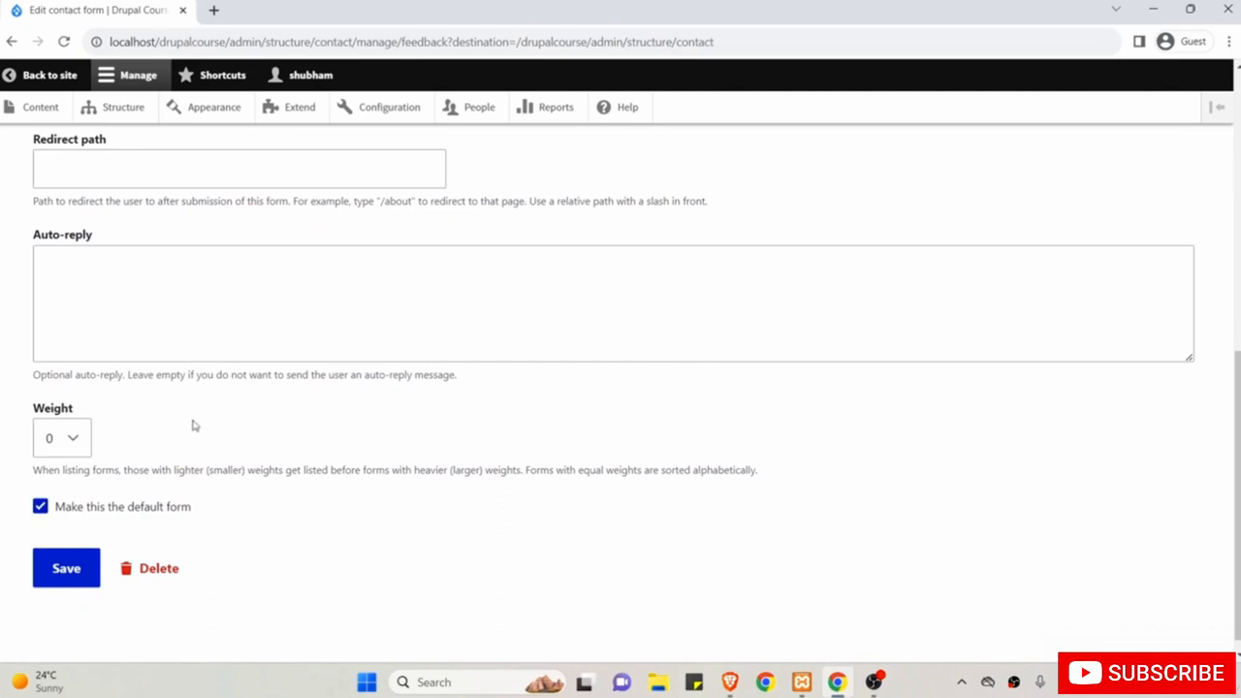
scroll(201, 429, "down", 1)
scroll(204, 429, "up", 3)
scroll(203, 429, "up", 3)
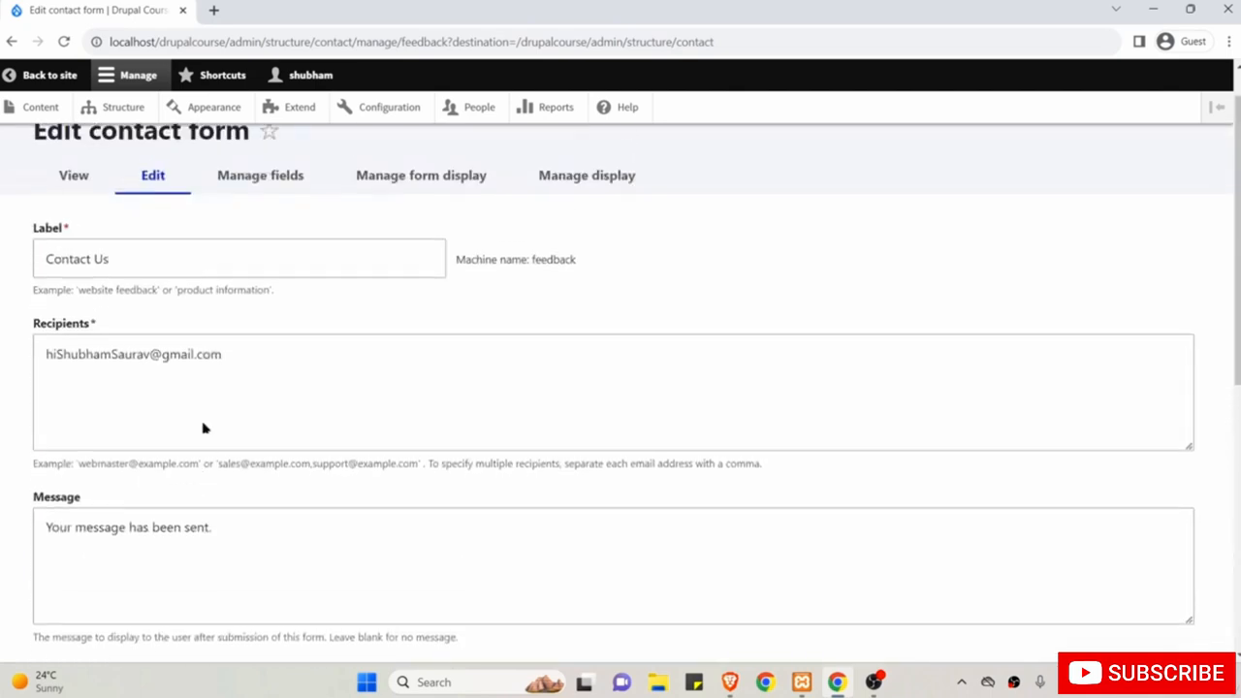
scroll(166, 414, "down", 5)
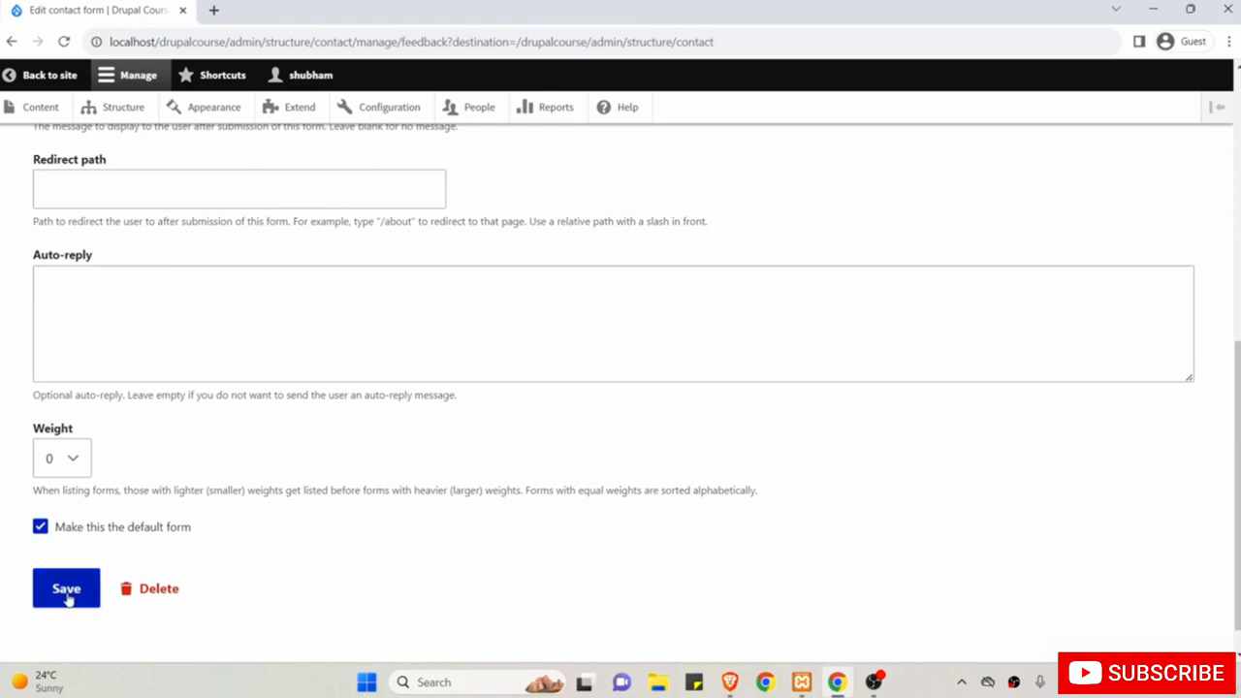
left_click(66, 593)
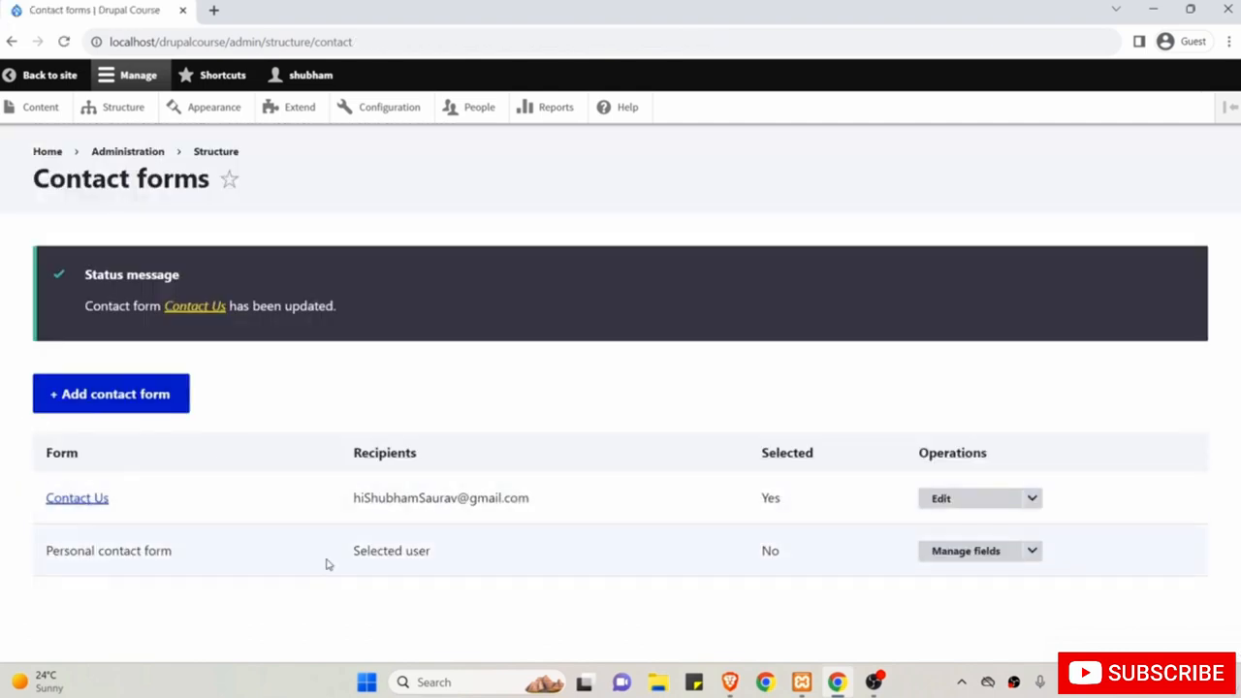
left_click(729, 682)
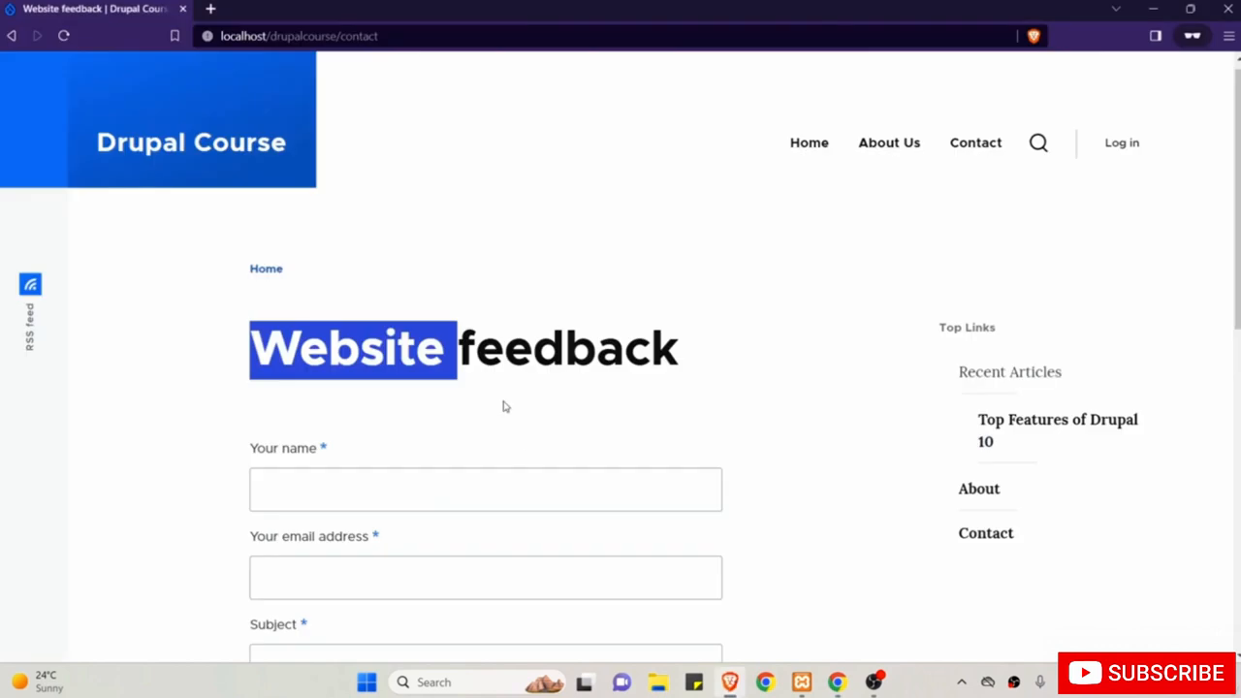
left_click(64, 36)
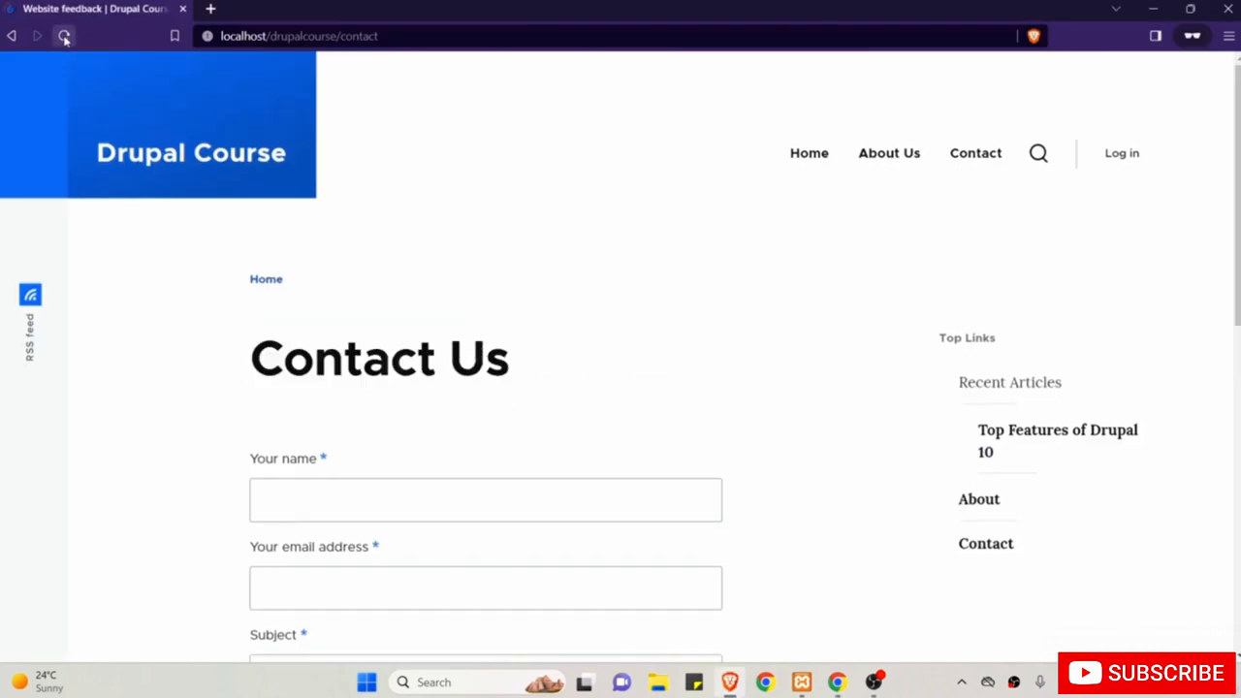
left_click_drag(238, 360, 510, 360)
scroll(513, 363, "down", 1)
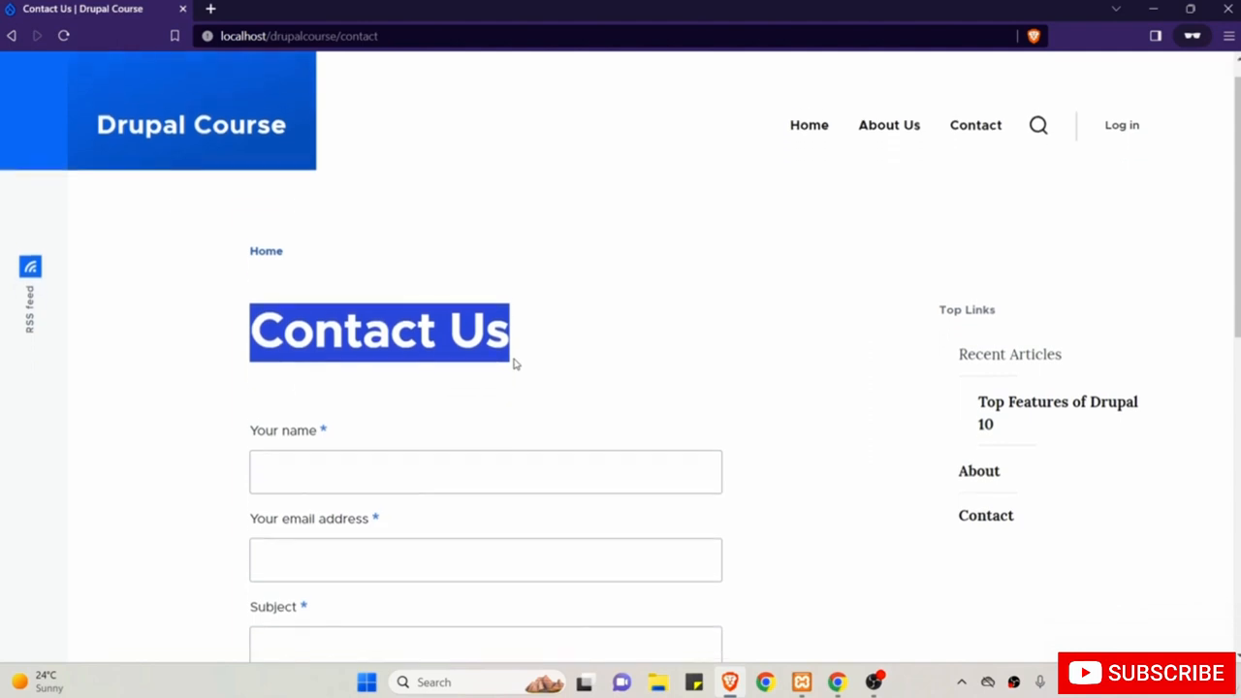
scroll(515, 361, "down", 3)
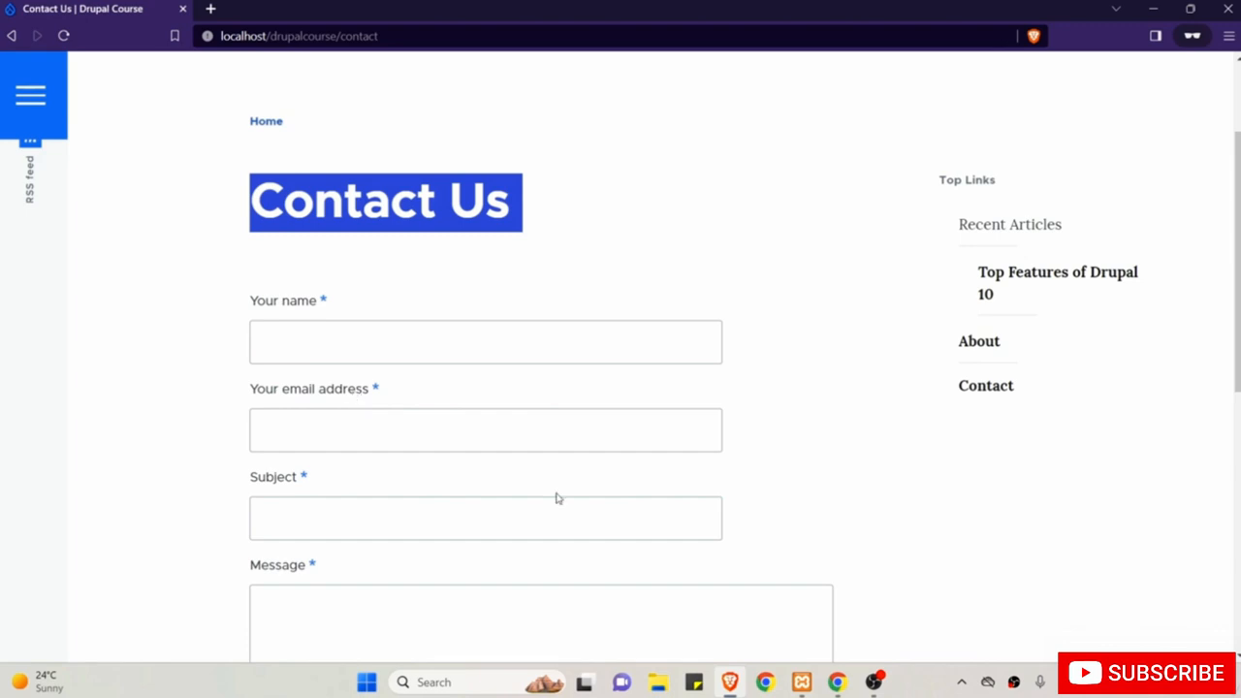
left_click(836, 682)
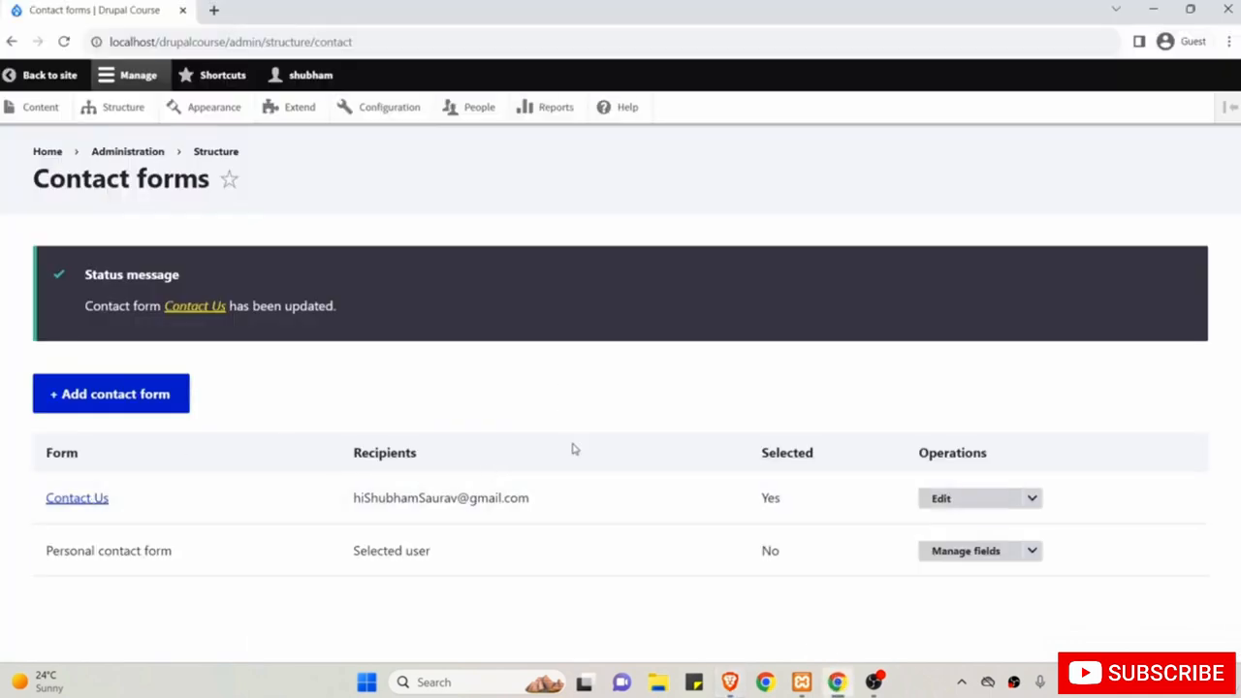
Edit Contact Us, go to its Manage fields list, and start creating a new field.
left_click(970, 509)
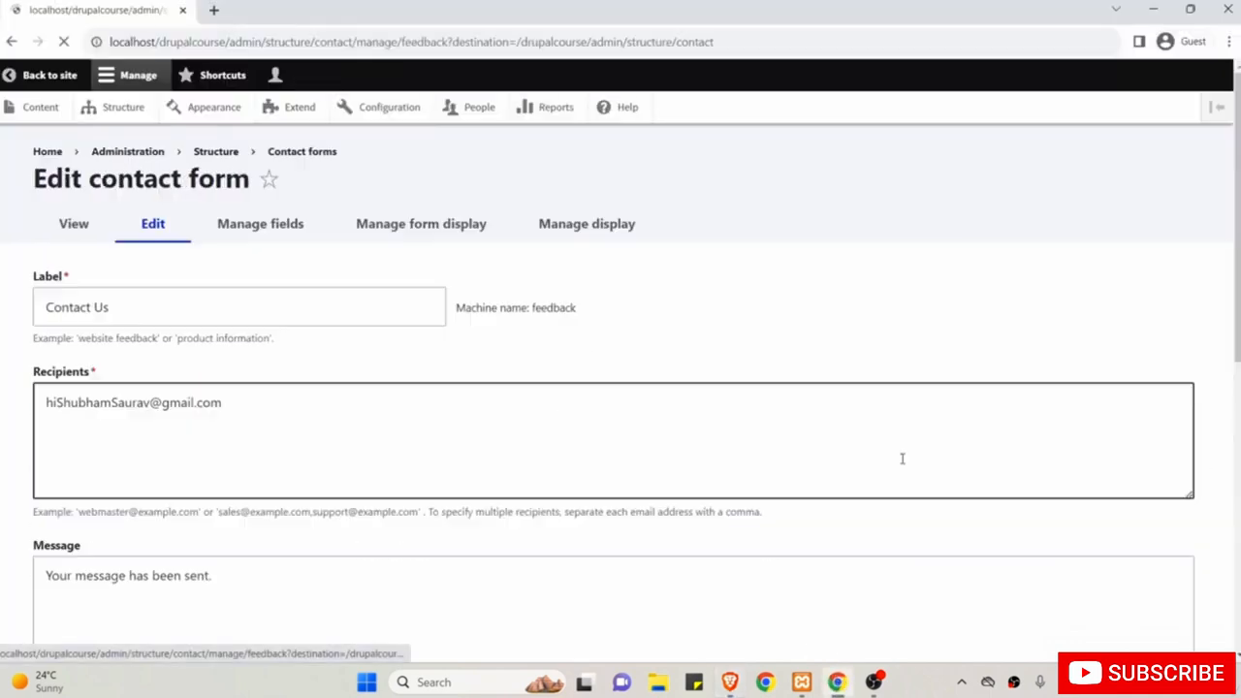
left_click(259, 228)
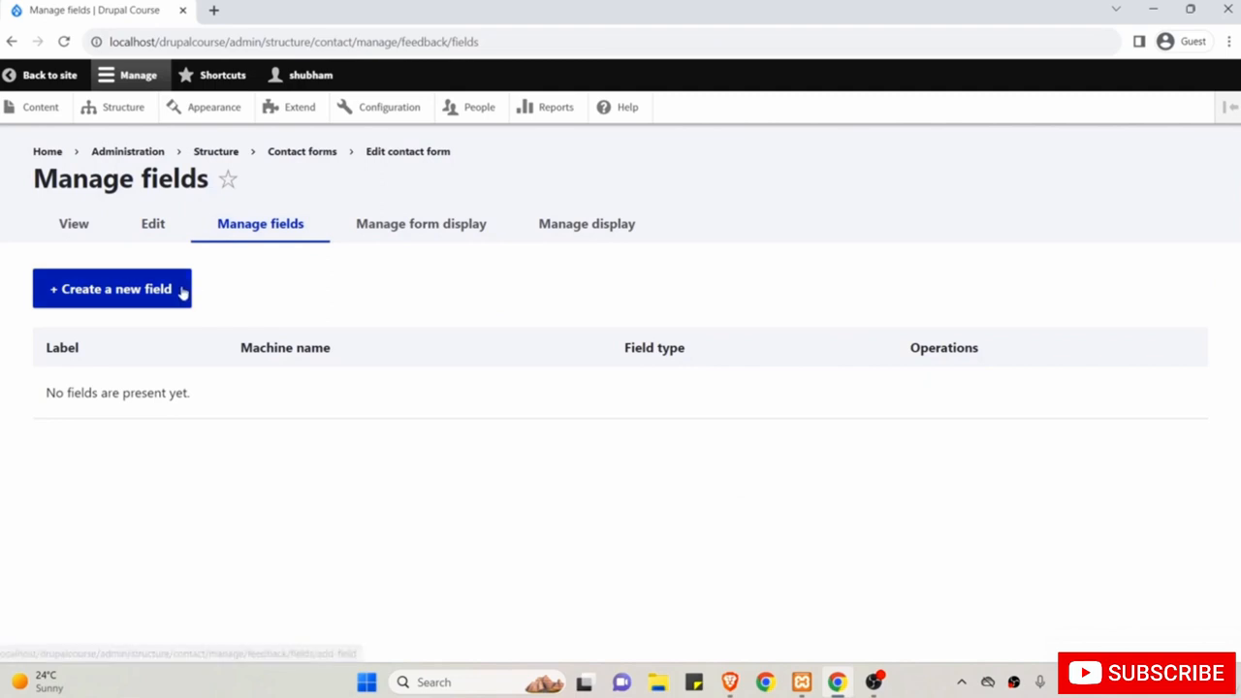
left_click(85, 298)
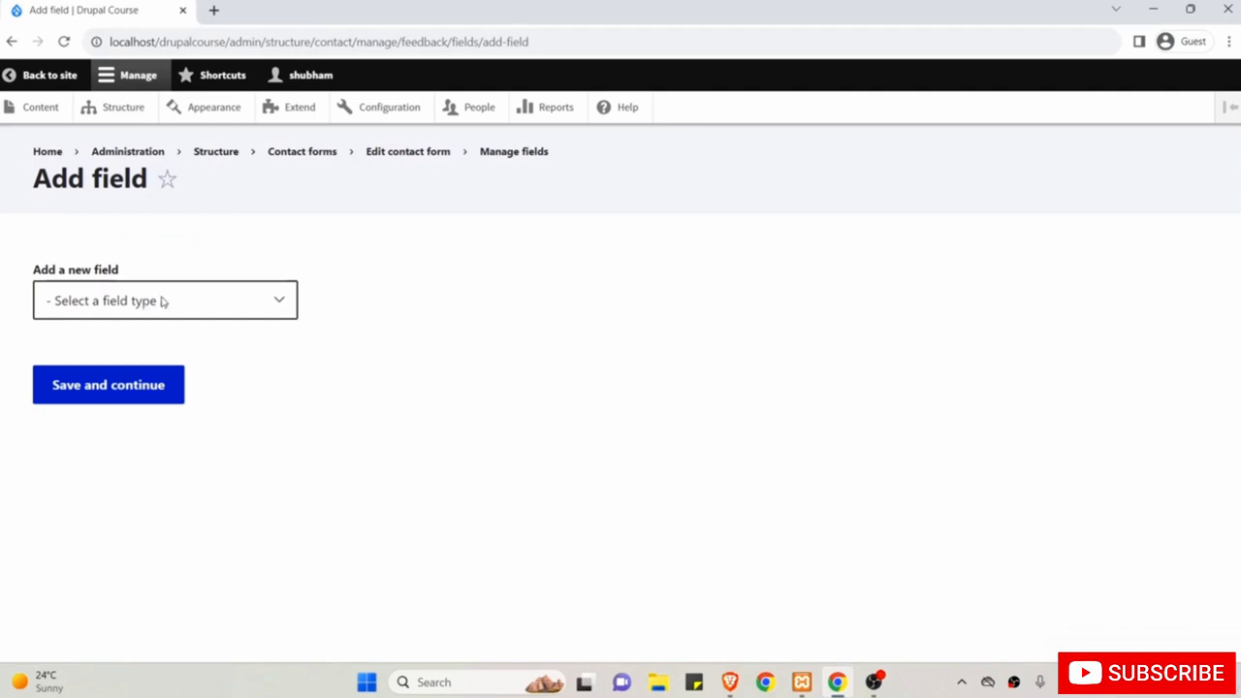
Create a Number (integer) field labelled 'Your Contact No.' and continue.
left_click(279, 303)
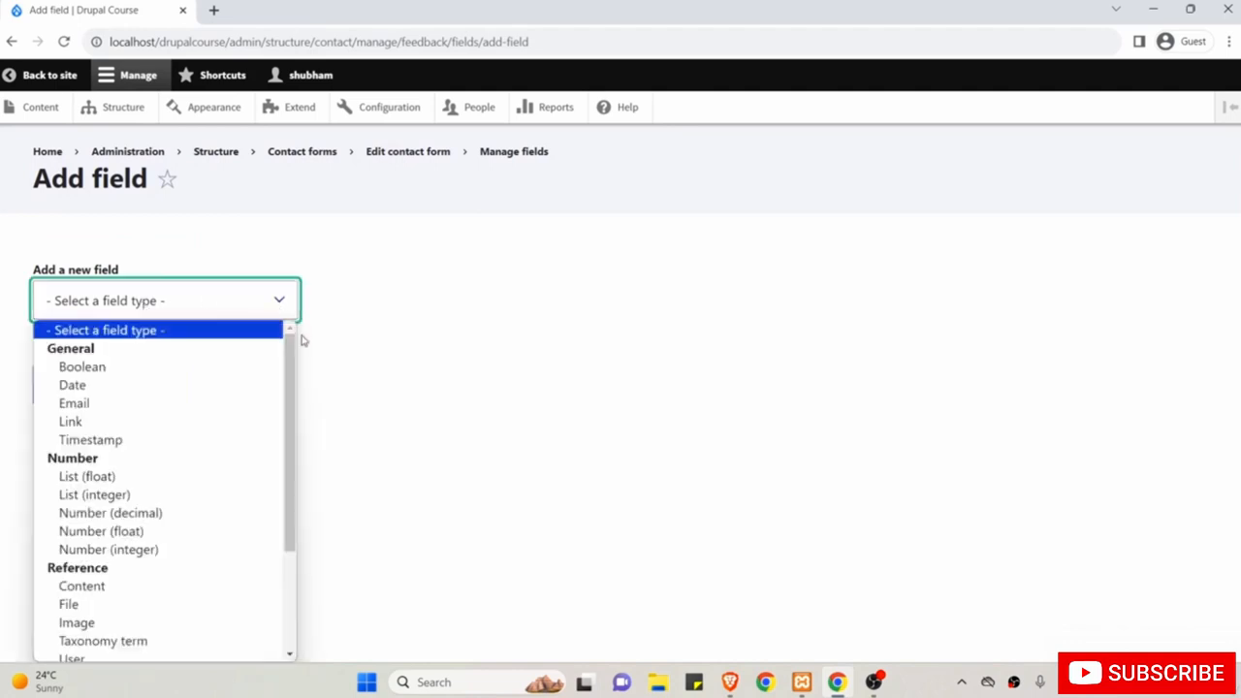
mouse_move(298, 346)
left_mouse_down()
mouse_move(294, 384)
mouse_move(293, 369)
left_mouse_up()
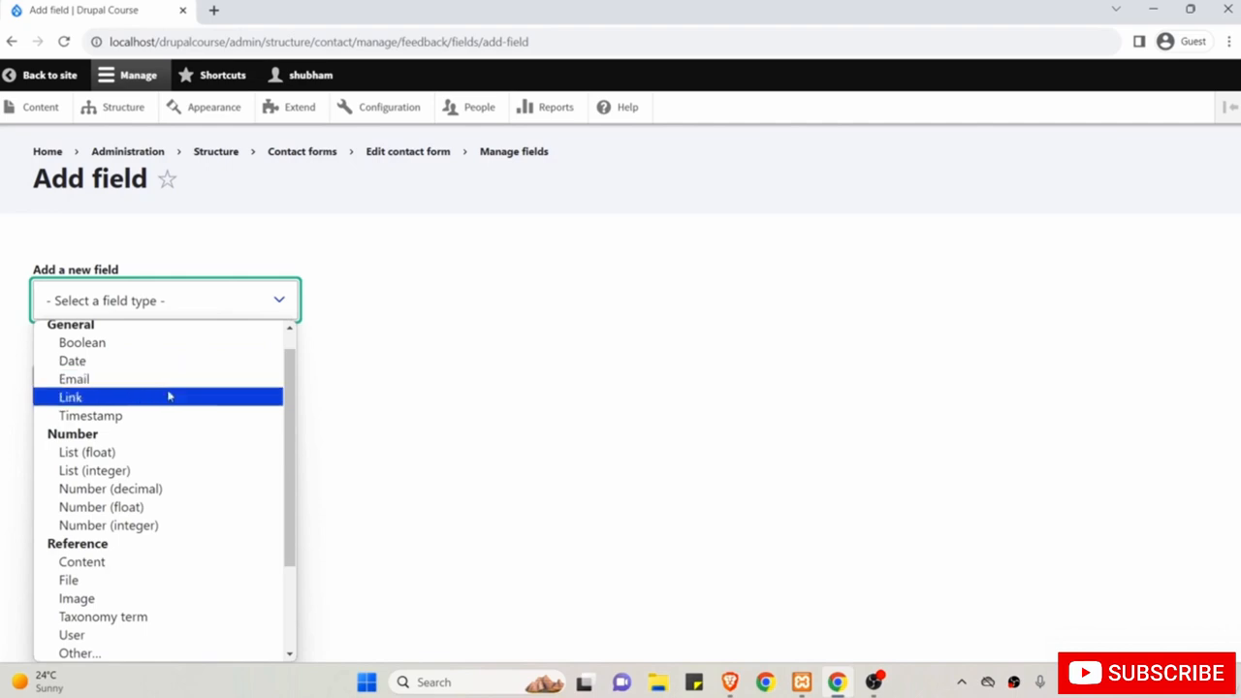
left_click_drag(295, 407, 294, 447)
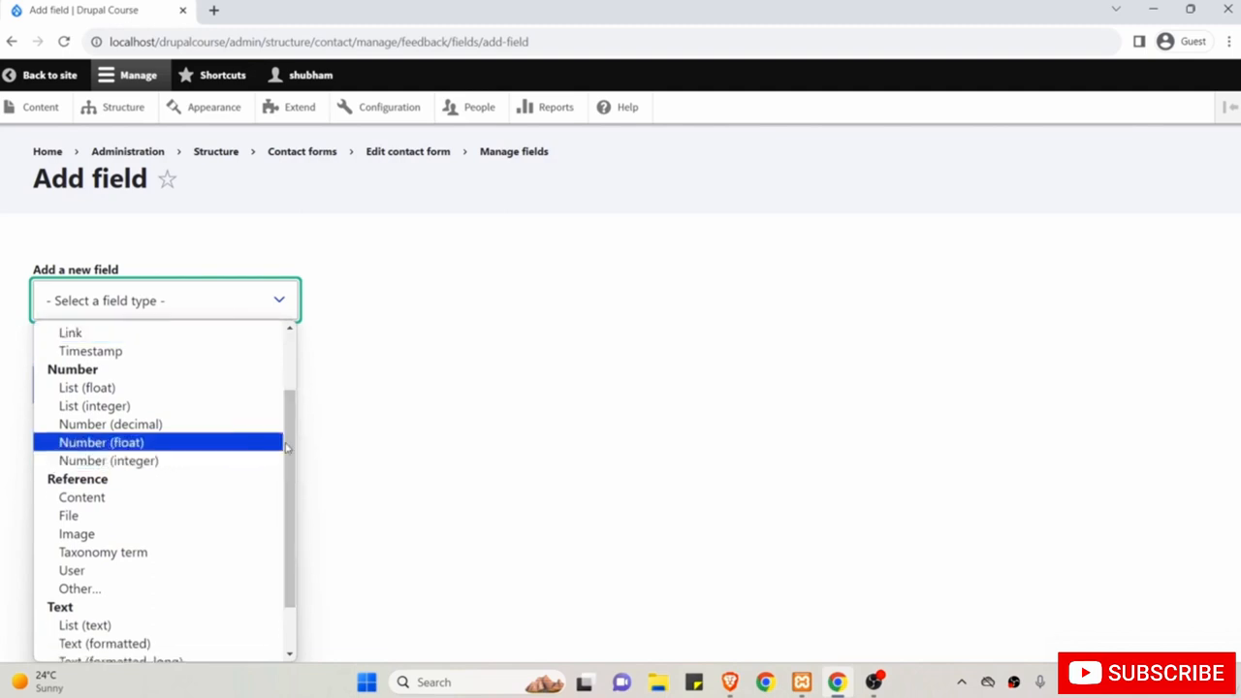
left_click_drag(294, 447, 302, 496)
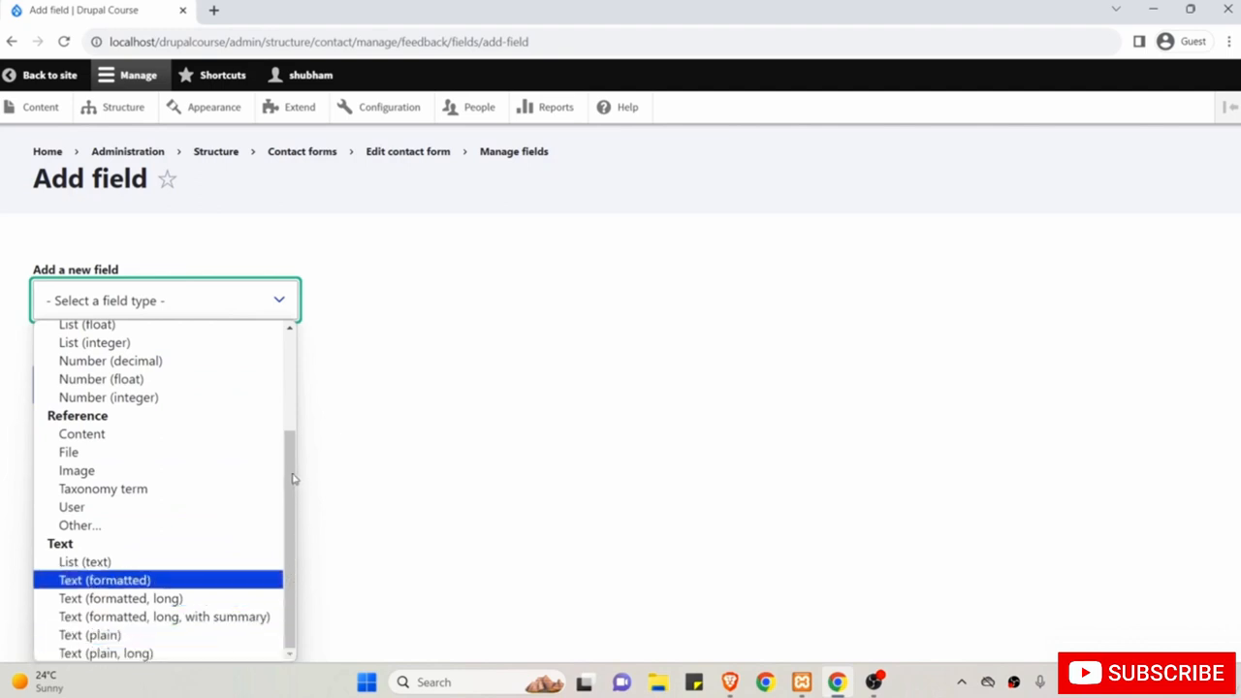
left_click_drag(286, 469, 283, 431)
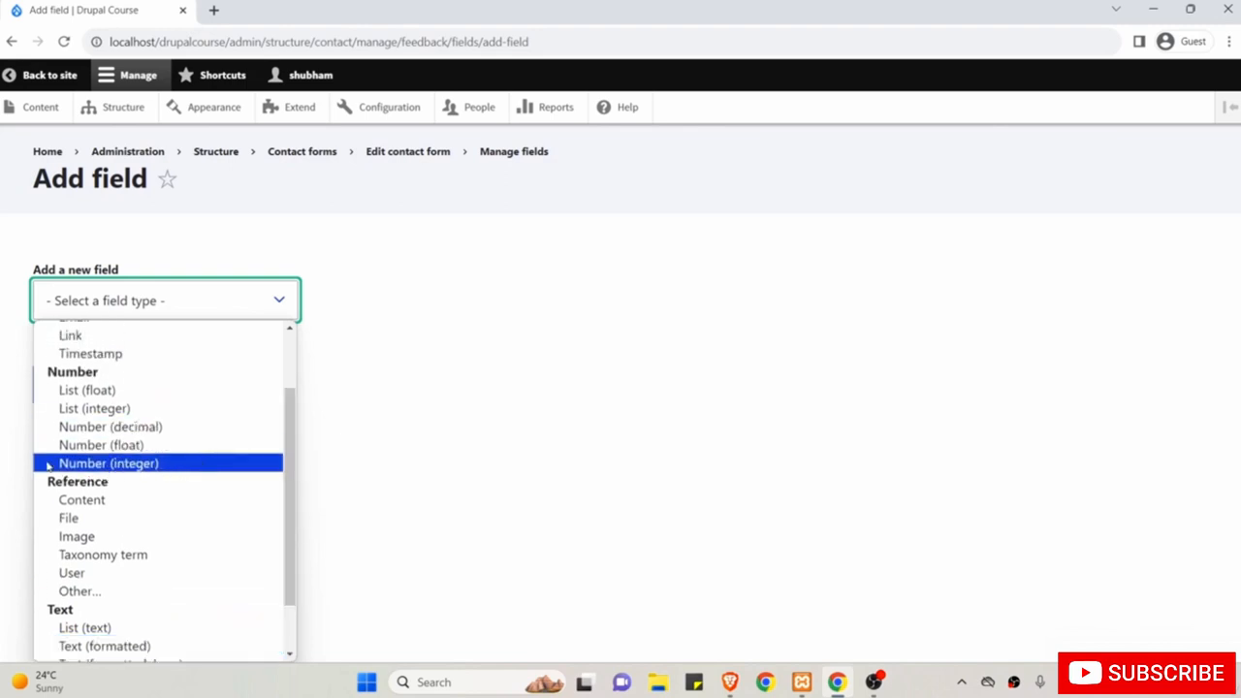
left_click(177, 465)
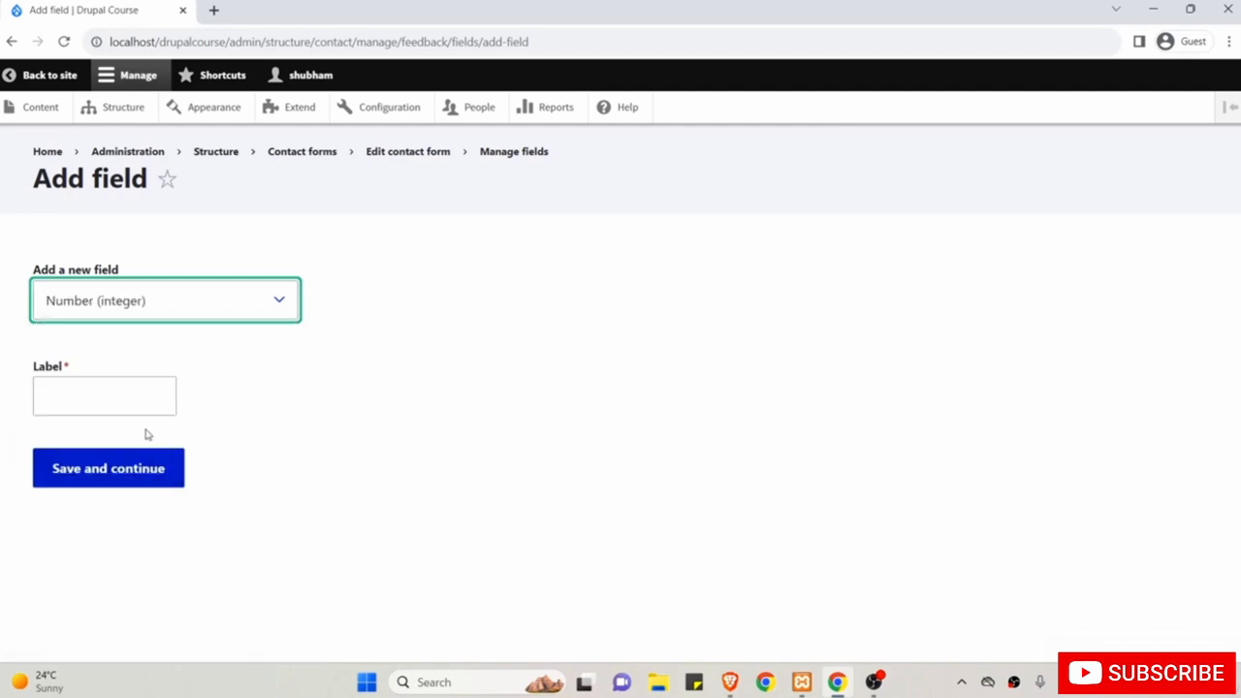
left_click(121, 401)
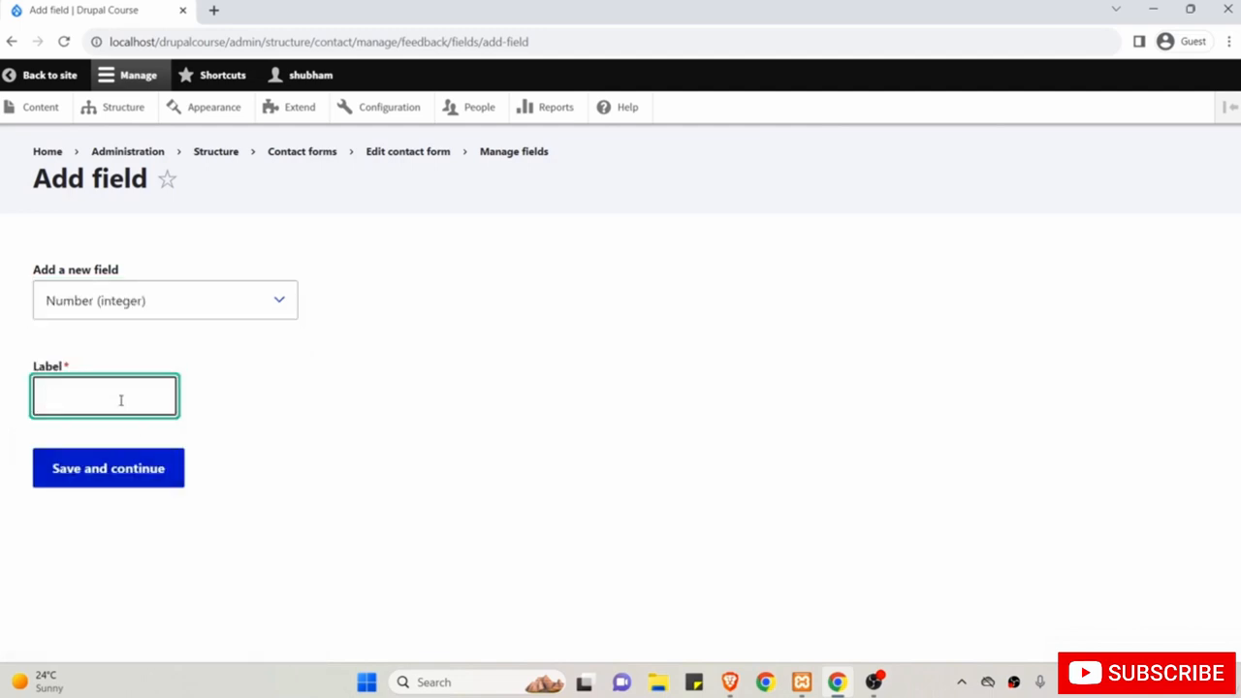
type("Your")
type("Contact No.")
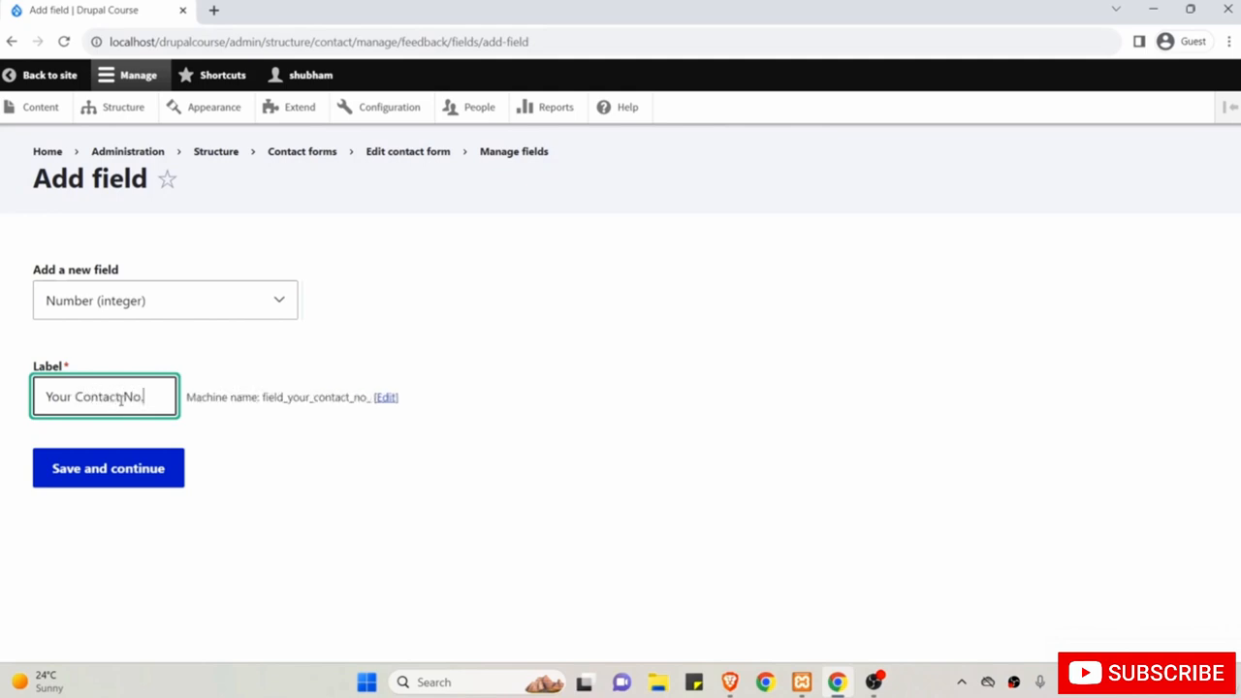
left_click(121, 474)
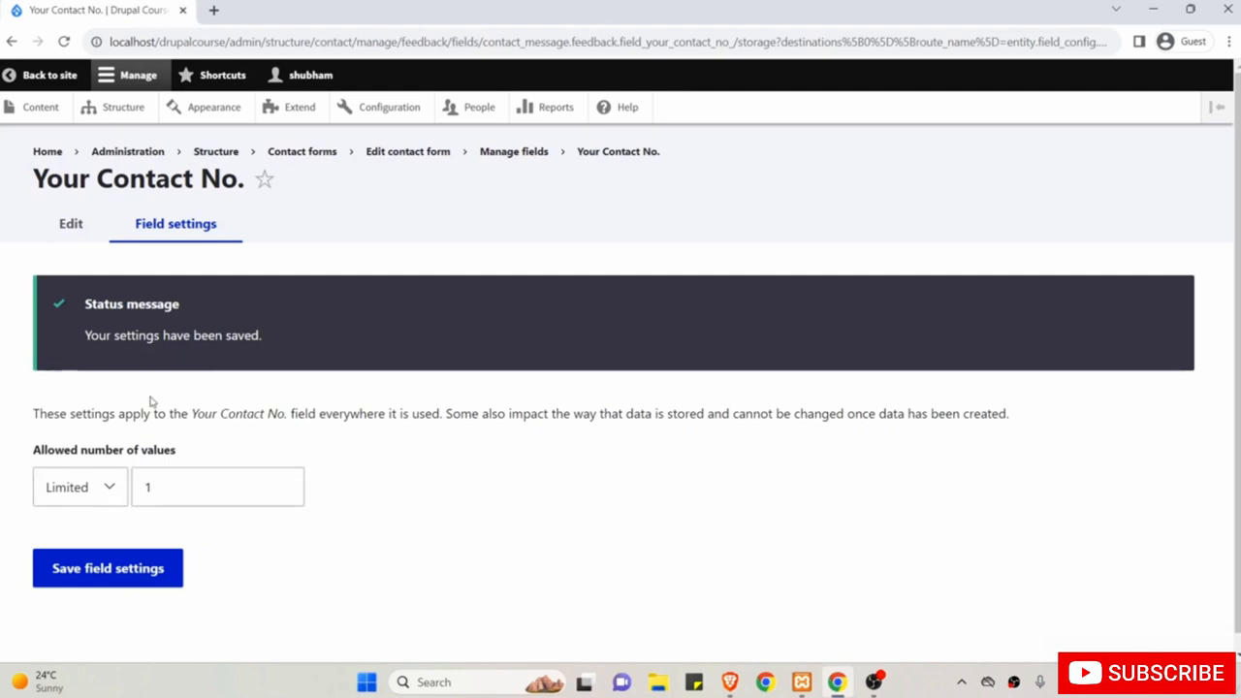
Save the storage settings, mark Your Contact No. as Required, and save the field settings.
left_click(118, 573)
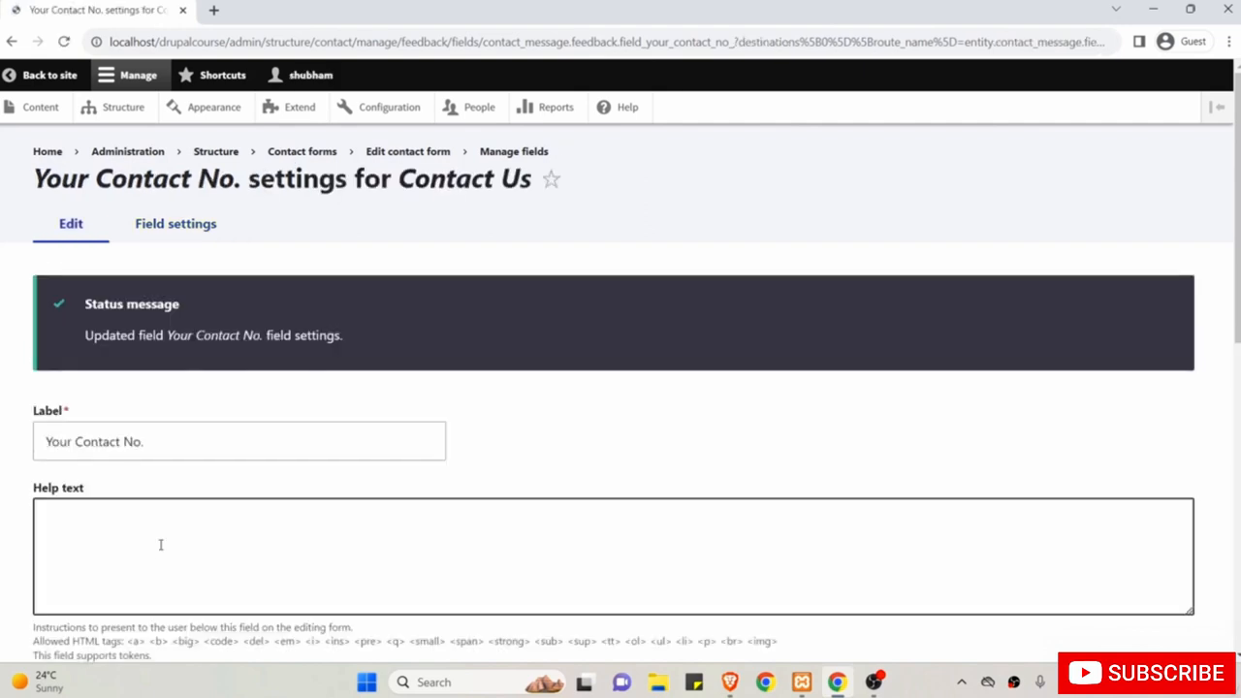
scroll(156, 327, "down", 2)
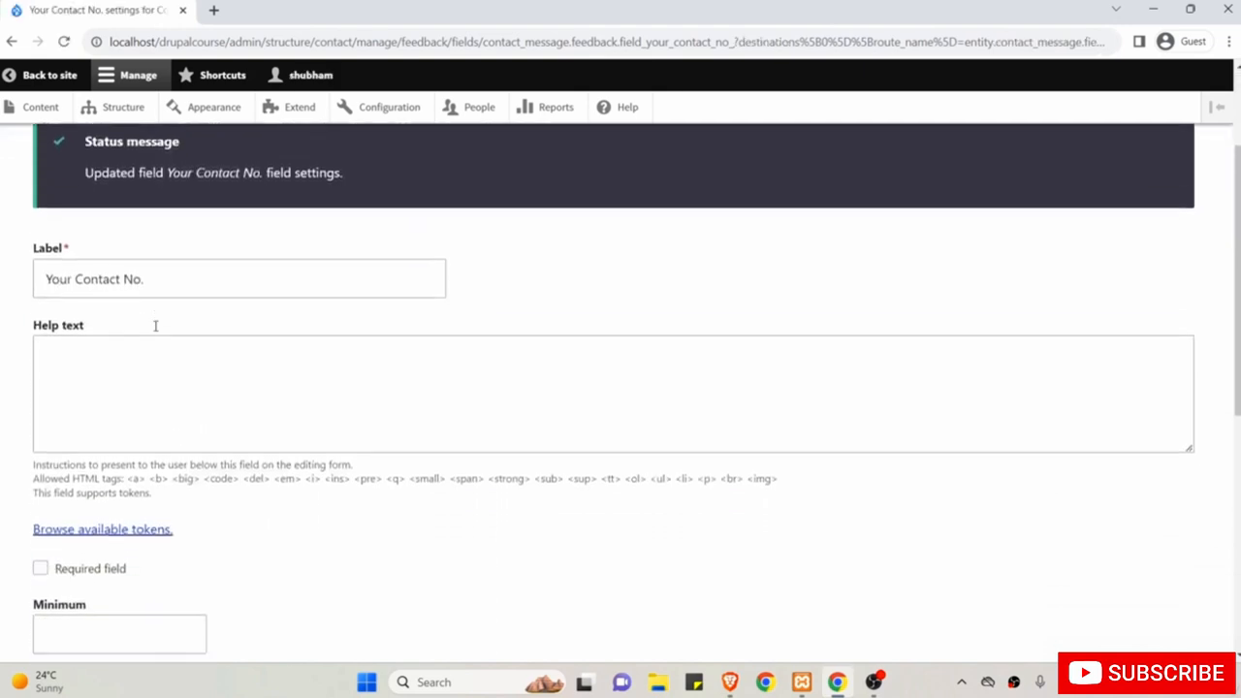
left_click(151, 353)
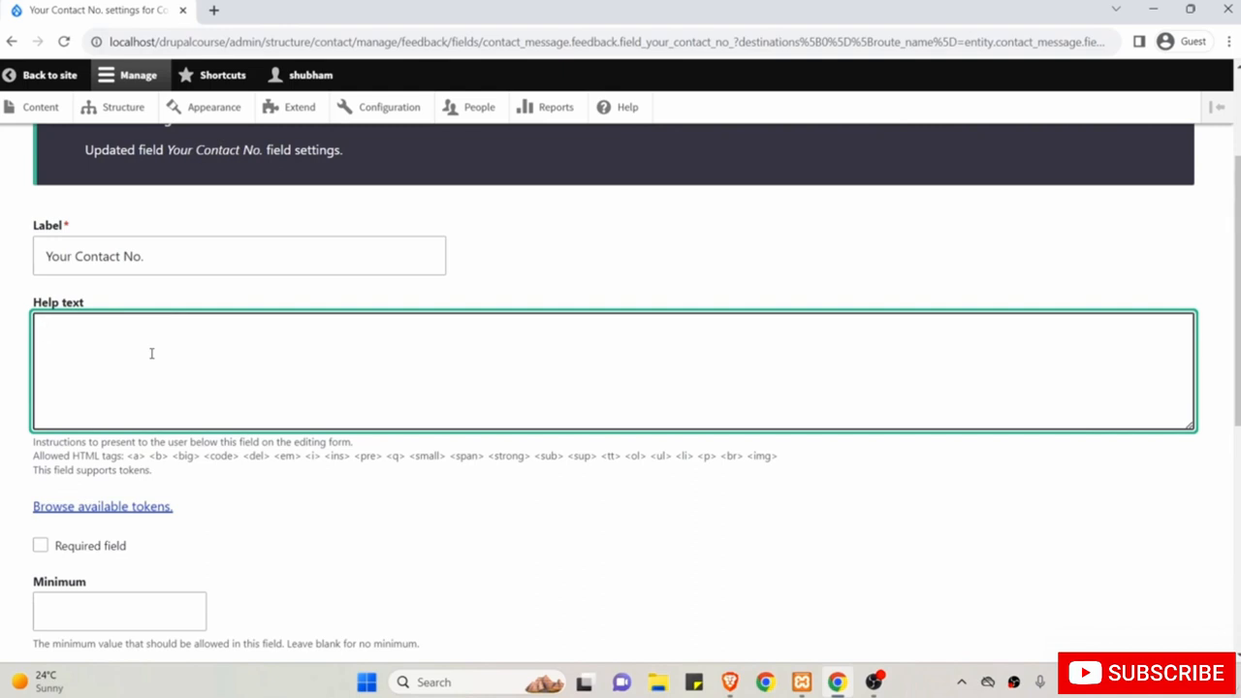
scroll(151, 353, "down", 3)
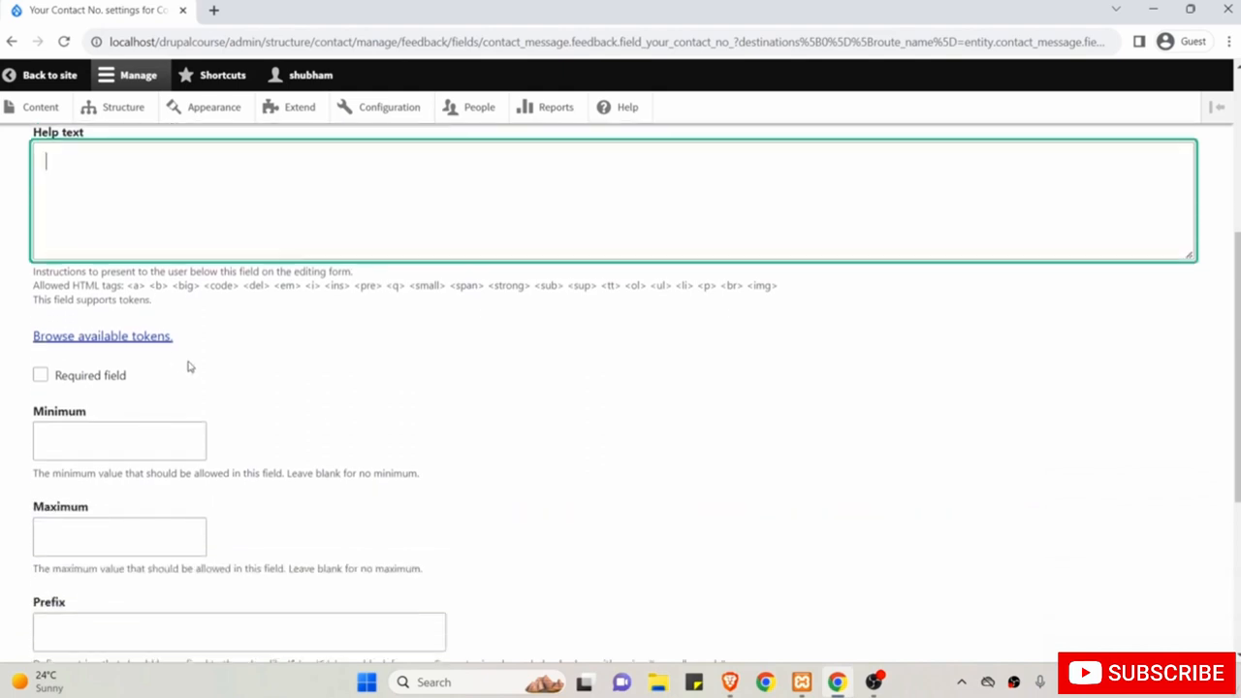
left_click(40, 377)
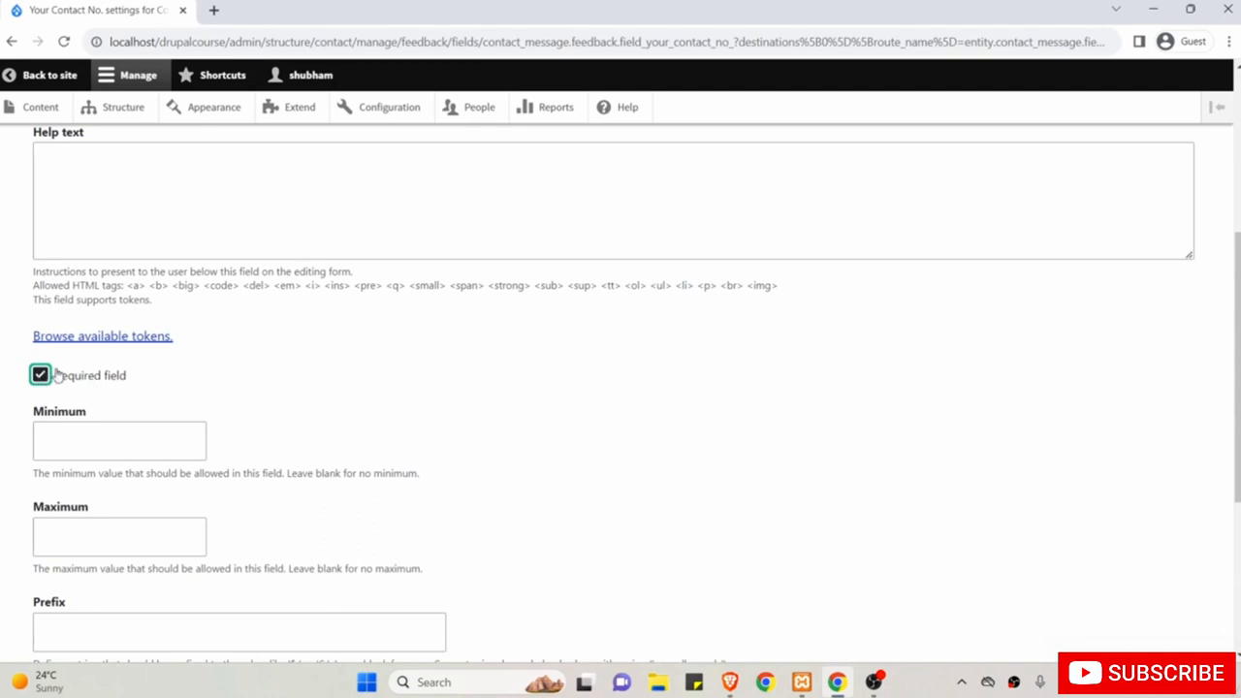
scroll(181, 400, "down", 2)
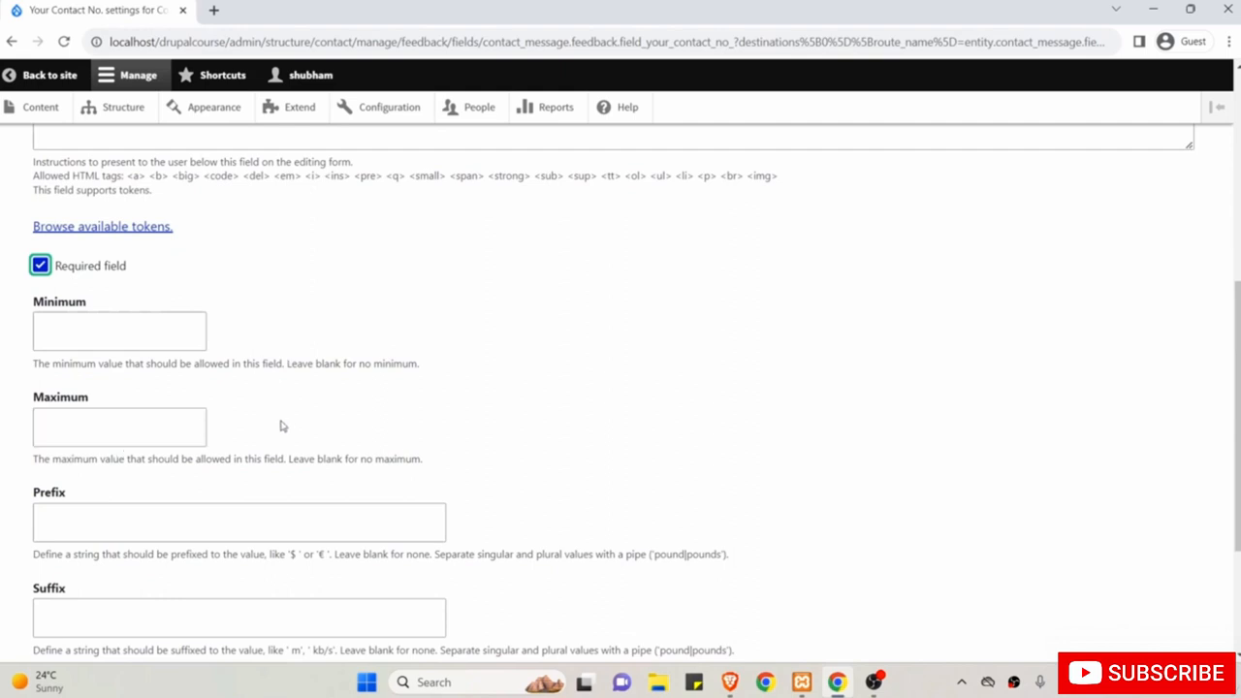
scroll(287, 430, "down", 4)
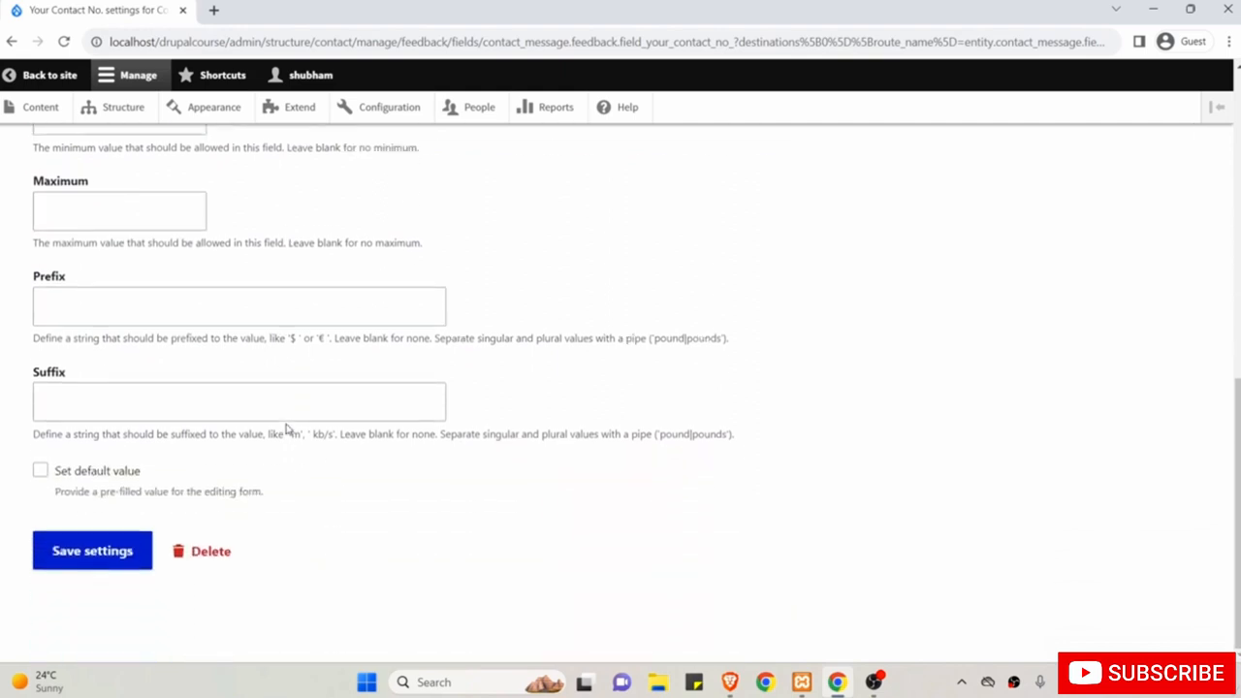
left_click(95, 561)
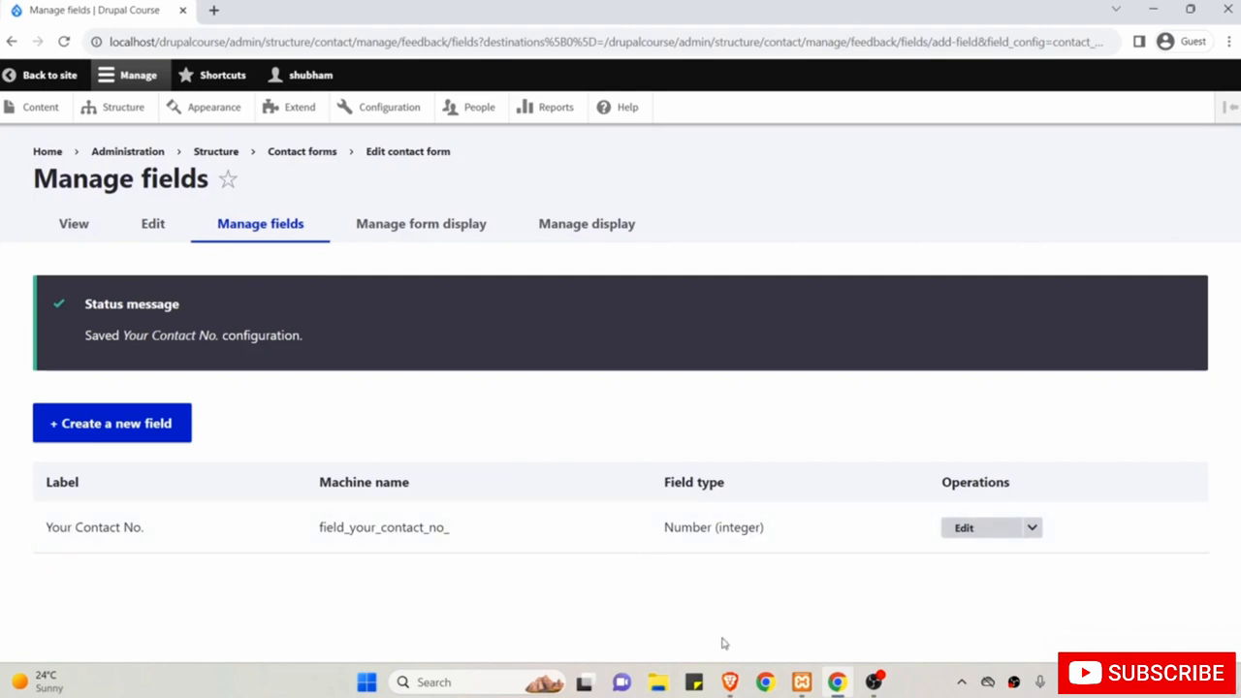
left_click(733, 682)
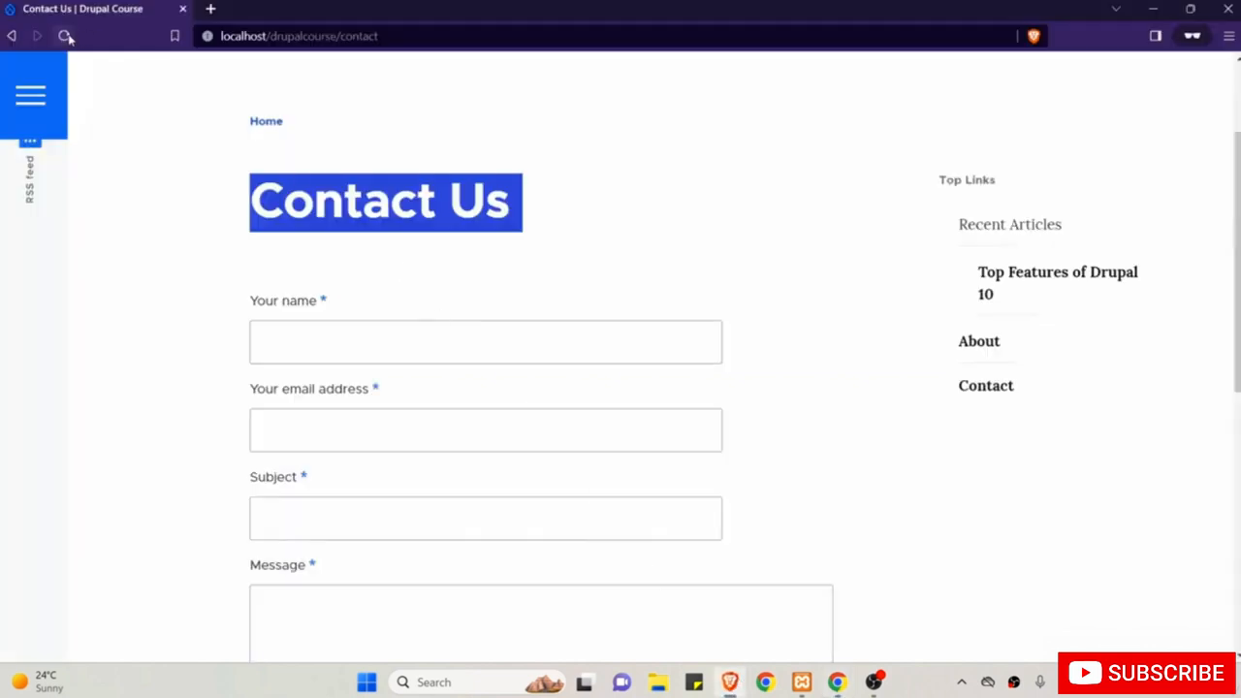
scroll(246, 239, "down", 3)
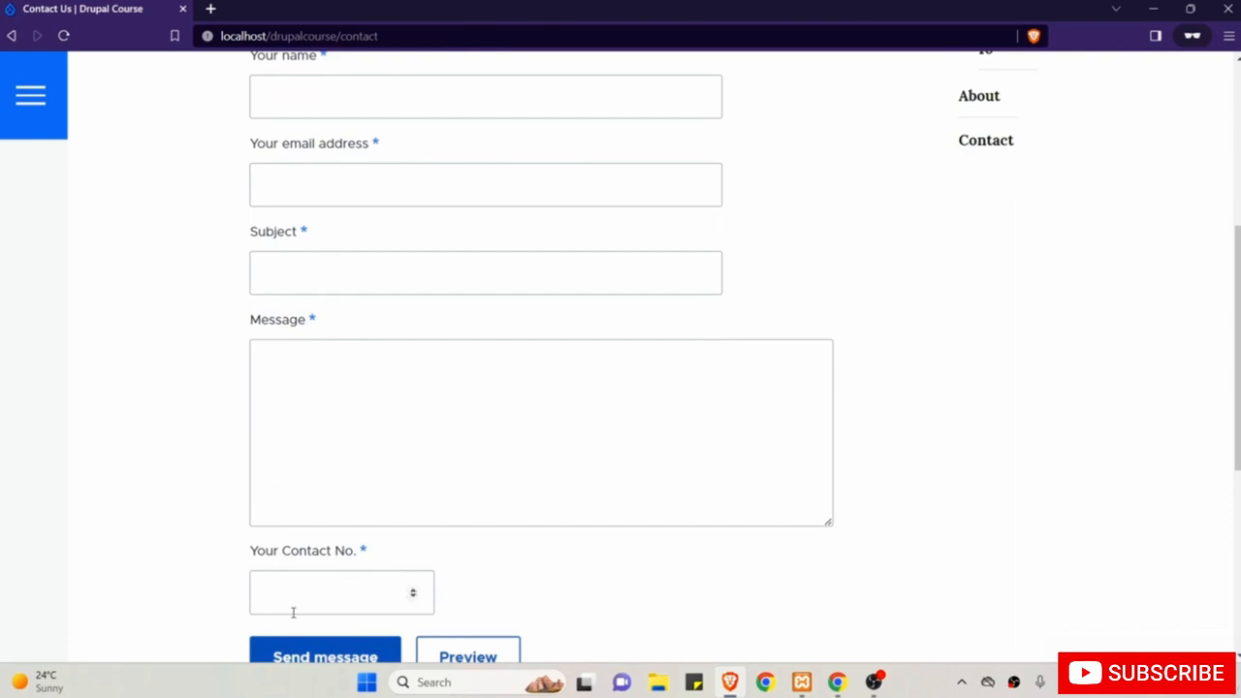
scroll(350, 659, "up", 2)
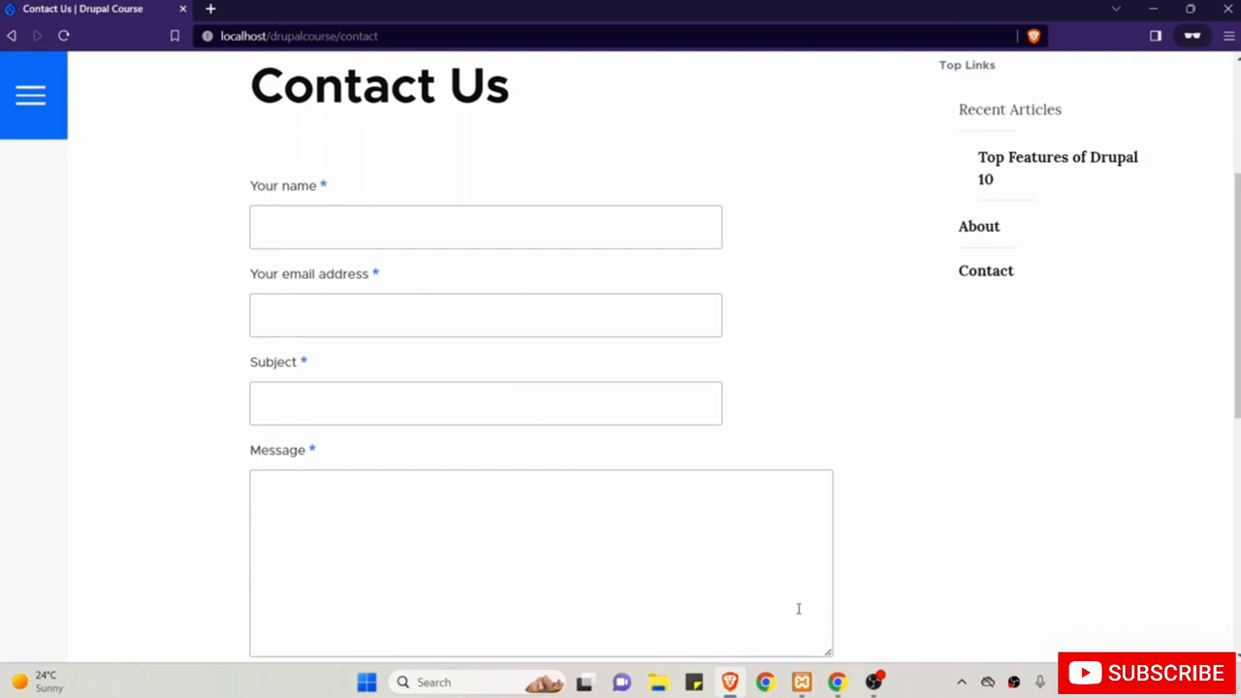
left_click(837, 681)
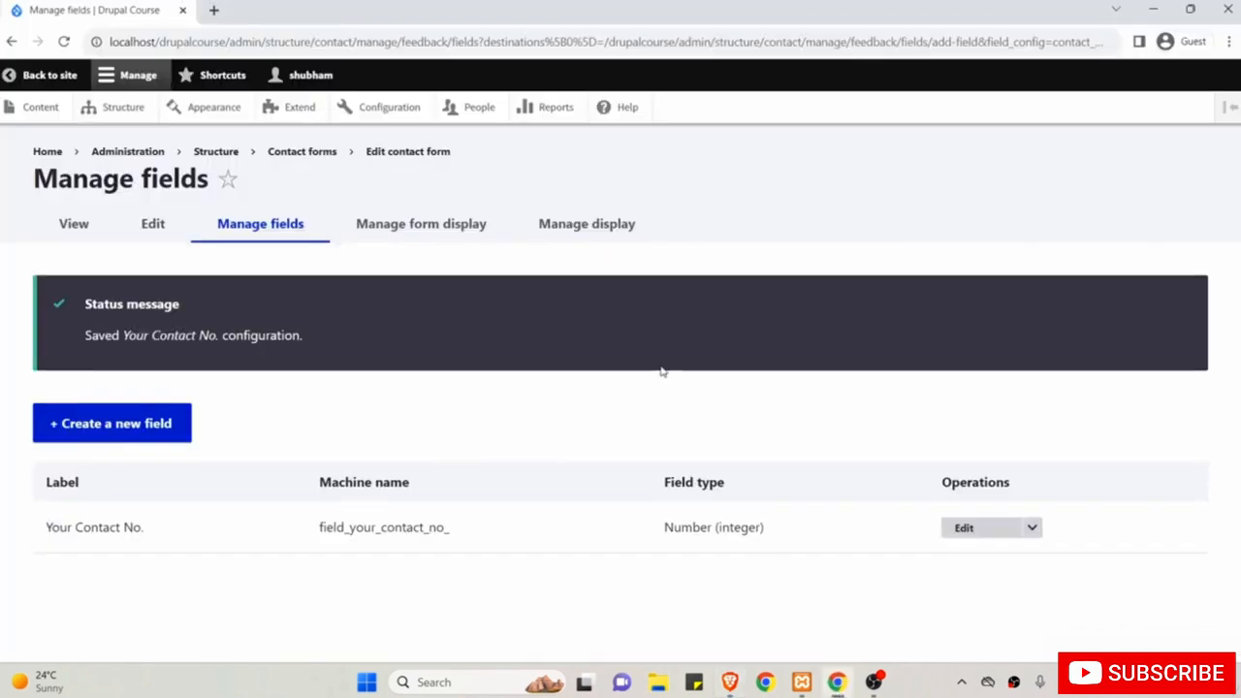
In the contact form's Manage form display, move Your Contact No. directly below Sender email.
left_click(420, 233)
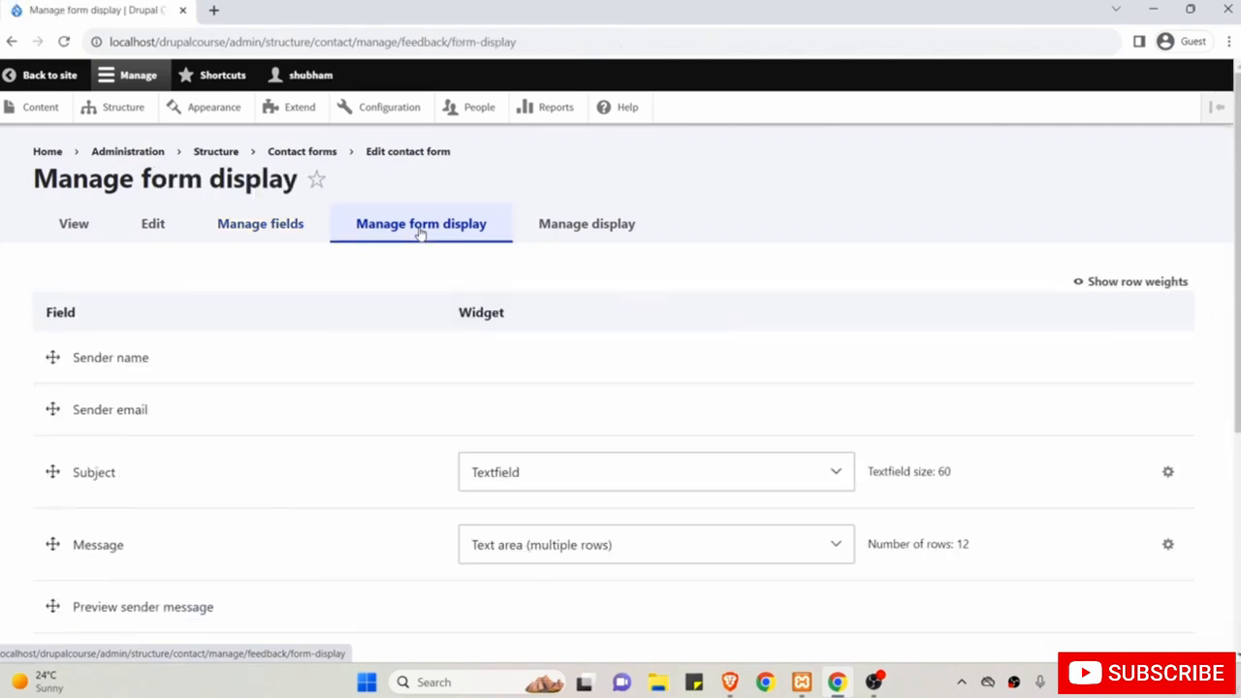
scroll(394, 358, "down", 2)
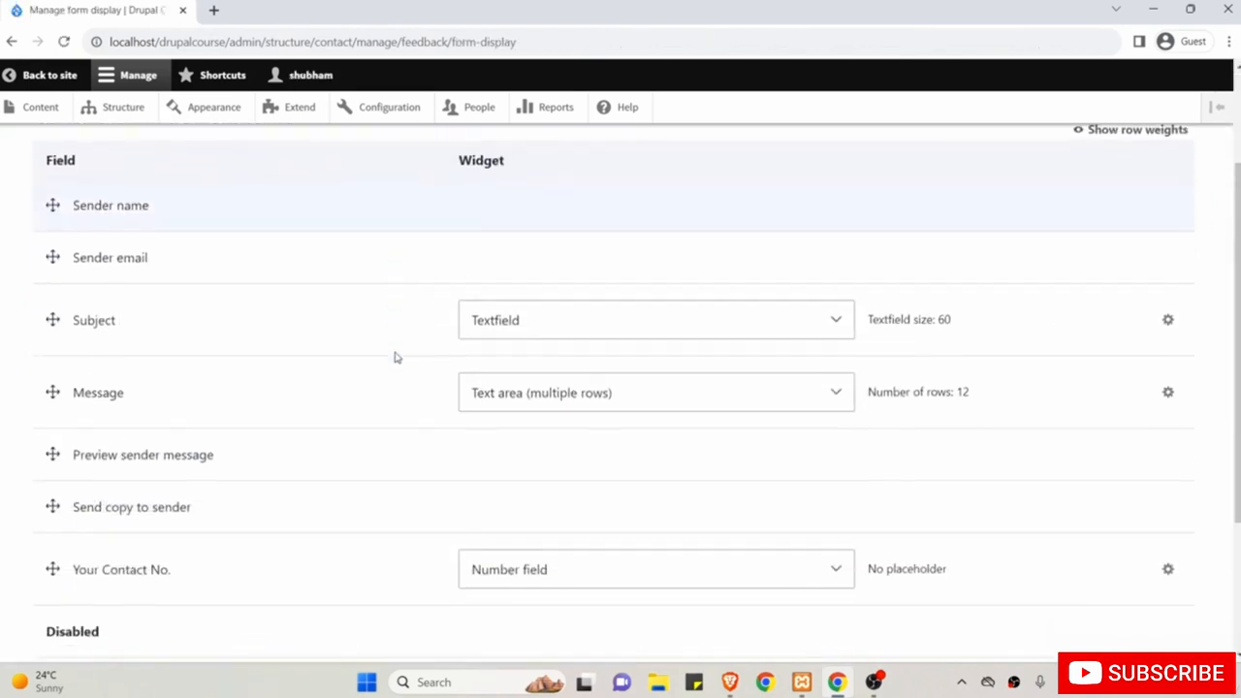
left_click(52, 568)
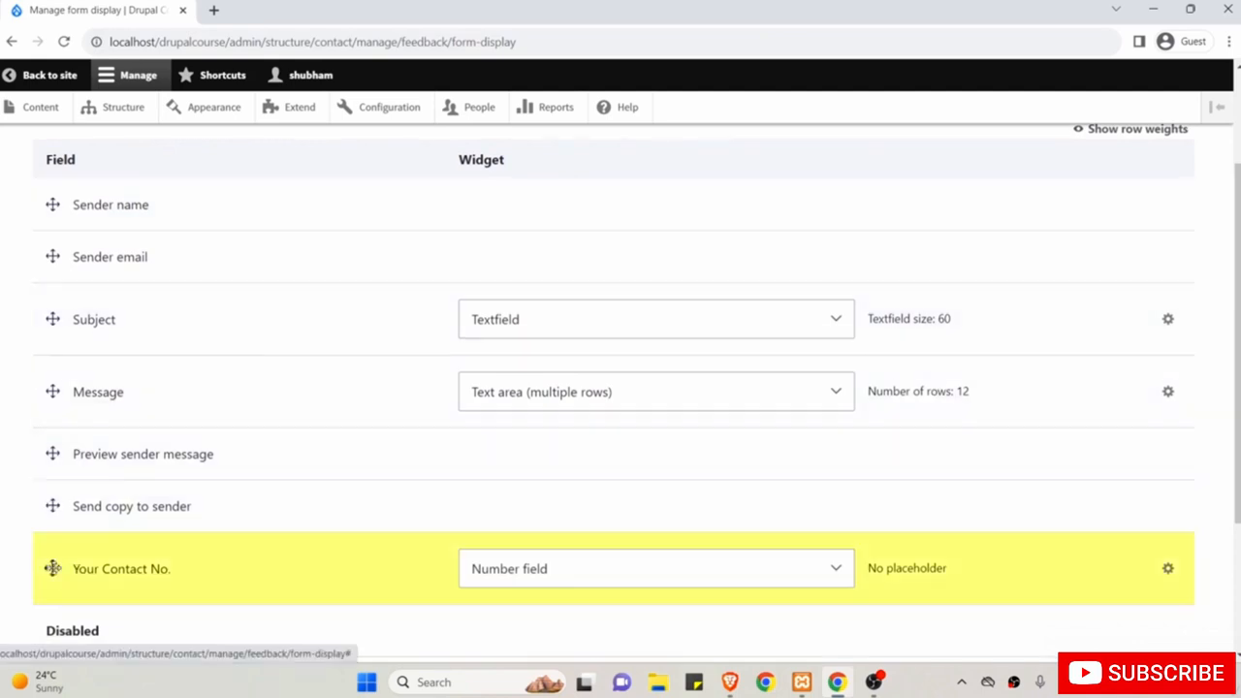
left_click_drag(53, 568, 157, 355)
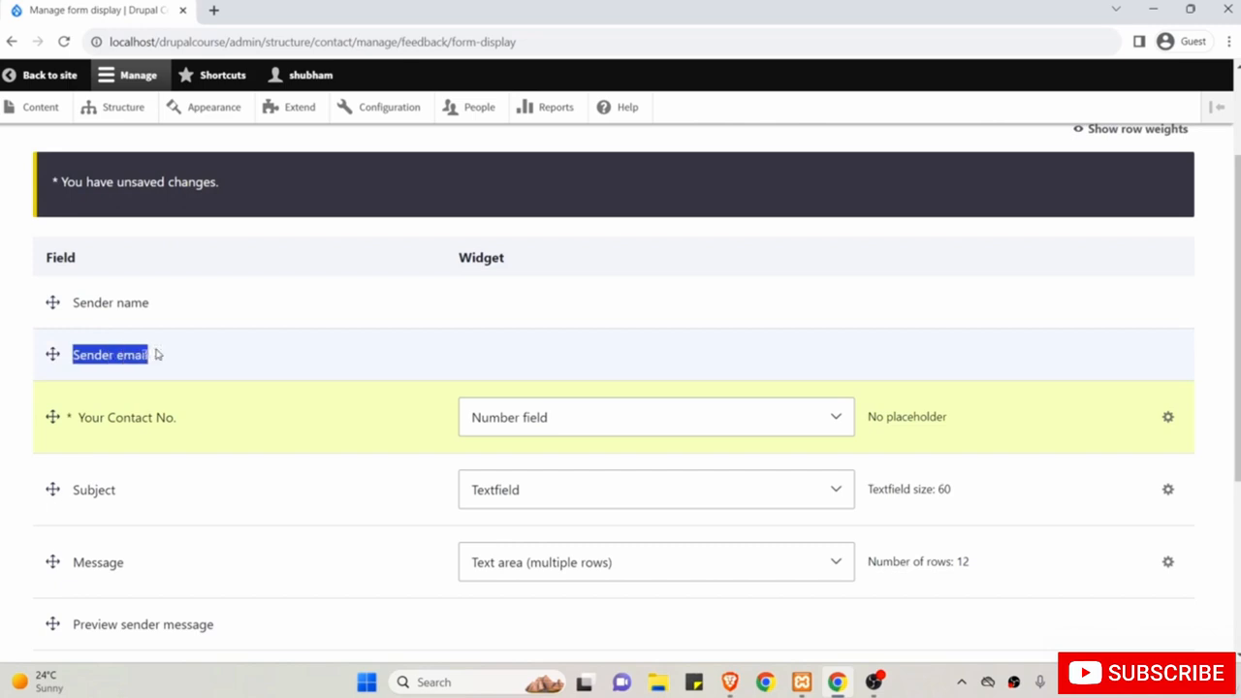
Save the updated Contact Us form display order.
scroll(122, 371, "down", 1)
scroll(145, 424, "down", 2)
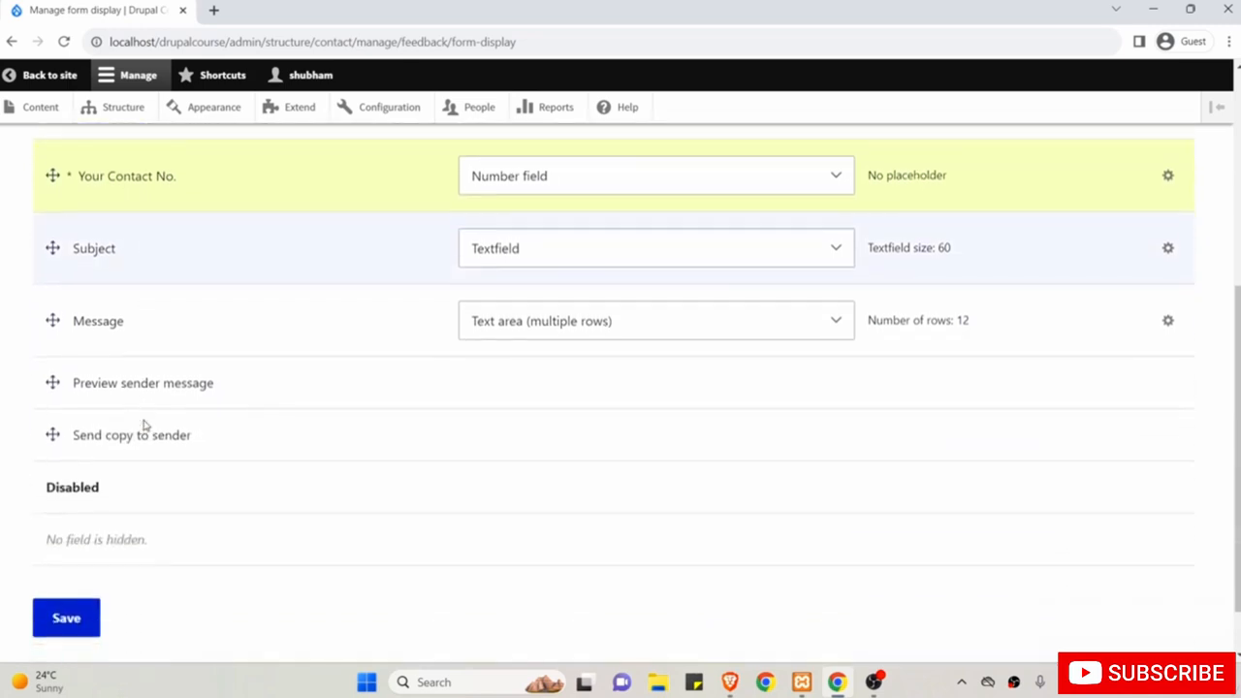
scroll(144, 424, "down", 1)
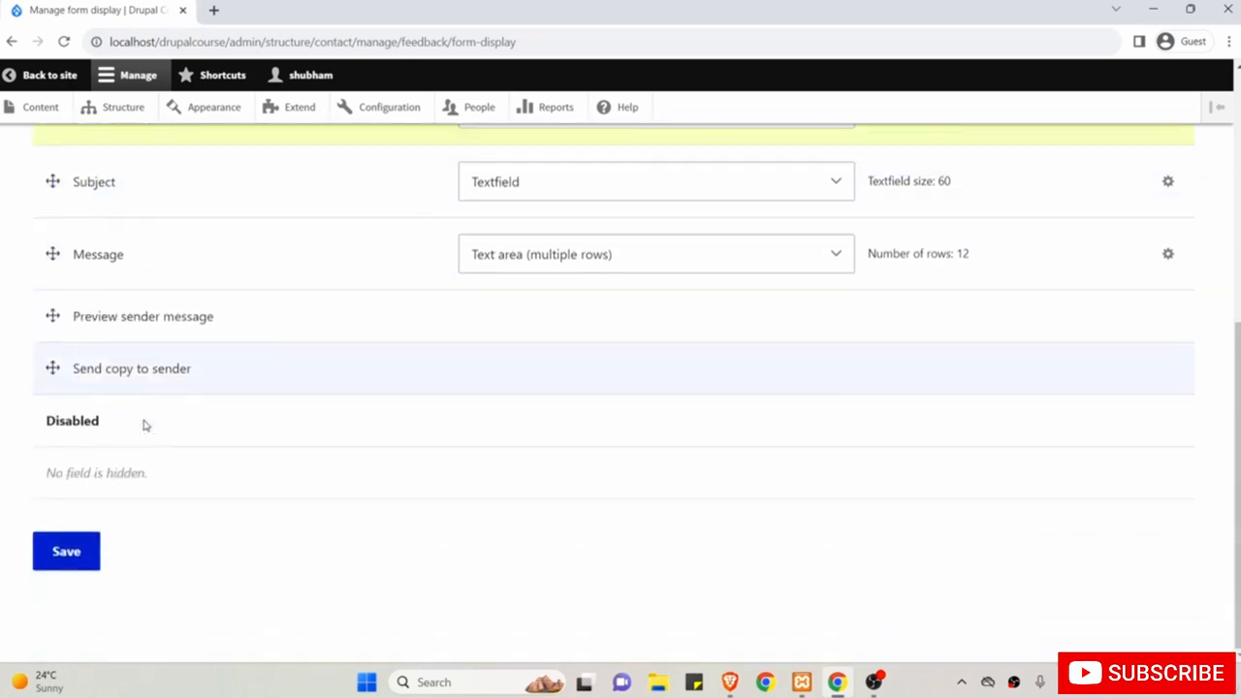
left_click(66, 553)
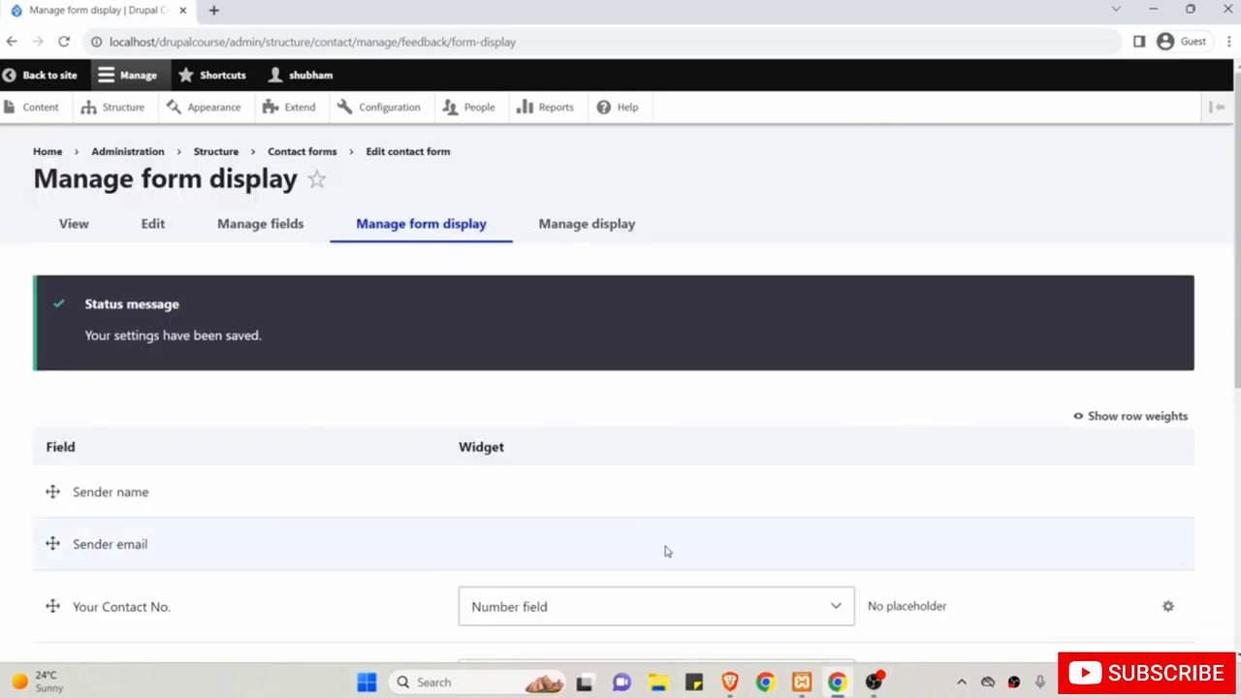
left_click(729, 682)
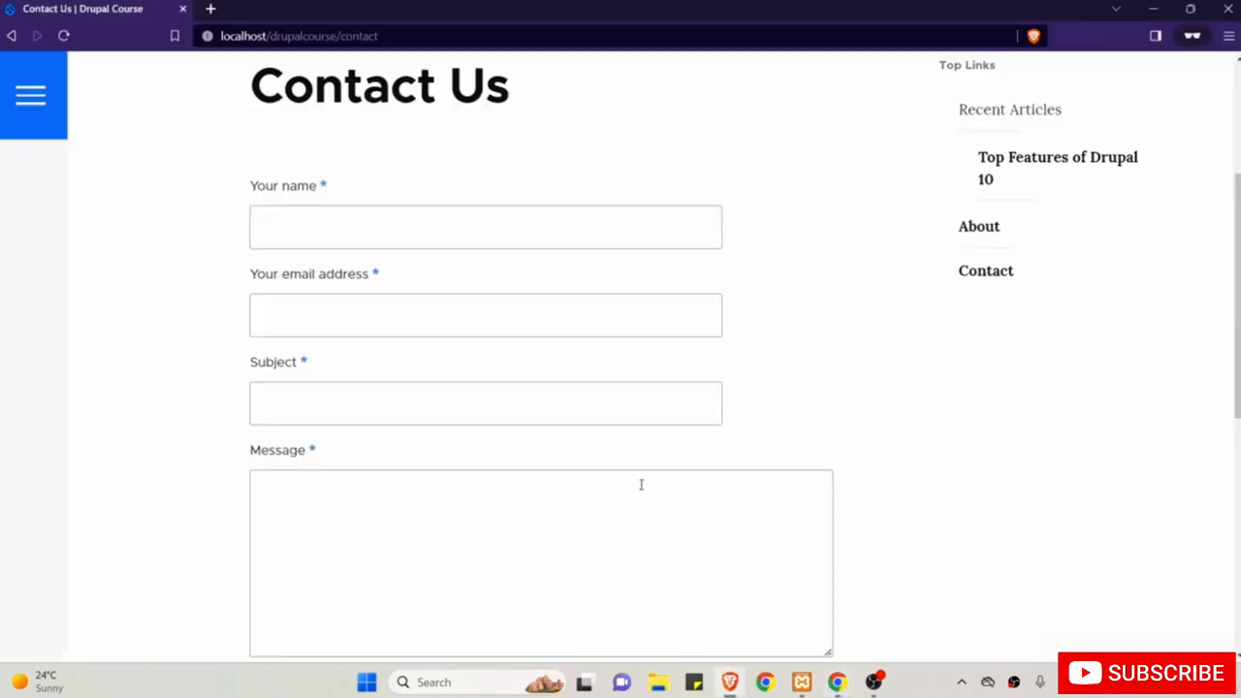
Reload the public Contact Us page and confirm Your Contact No. sits between email and Subject.
scroll(319, 277, "up", 3)
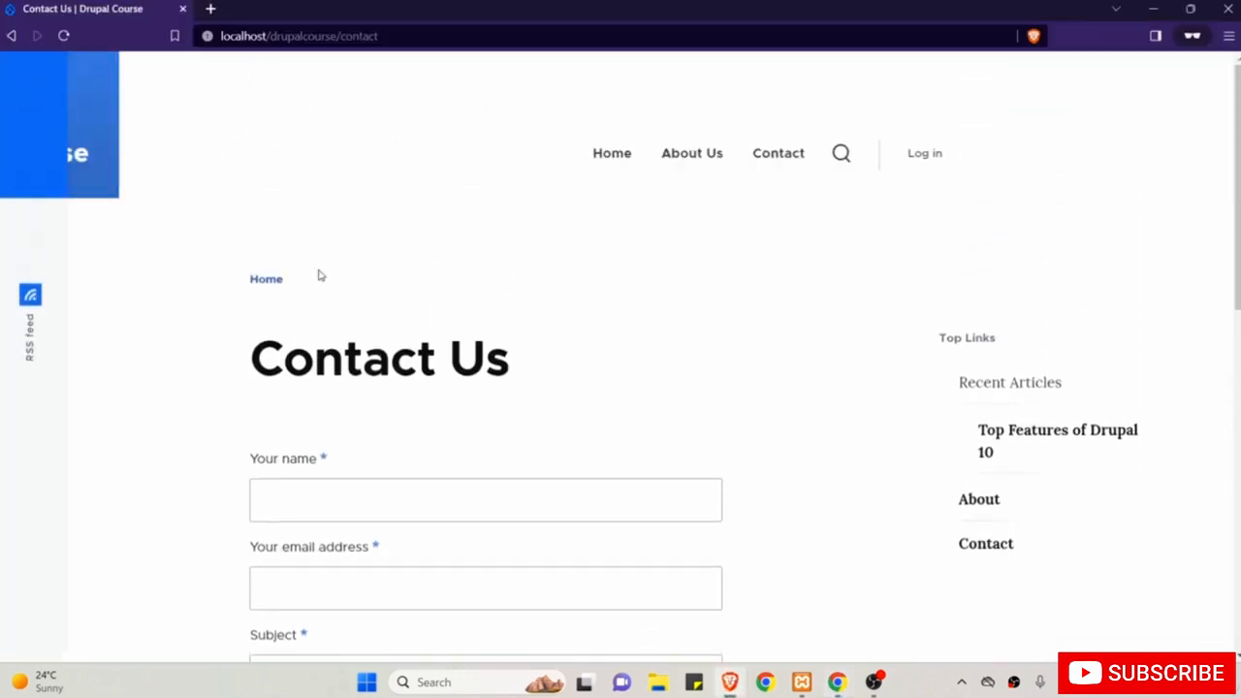
left_click(65, 36)
scroll(202, 202, "down", 2)
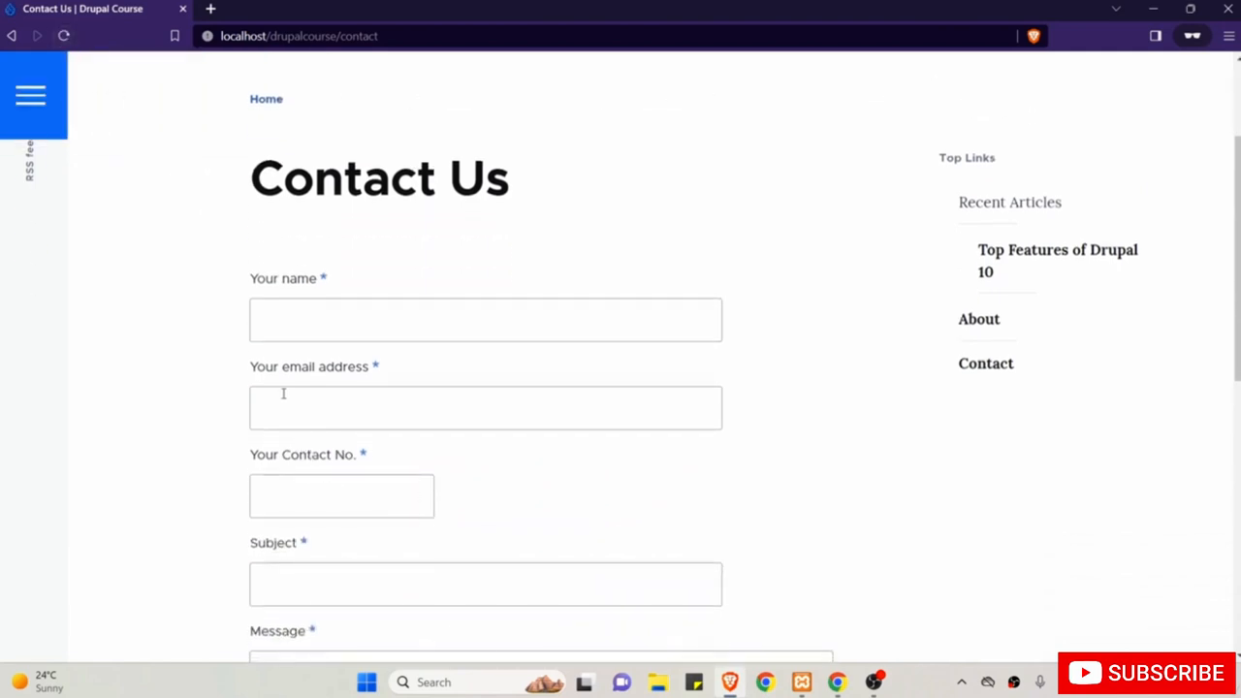
scroll(180, 471, "up", 1)
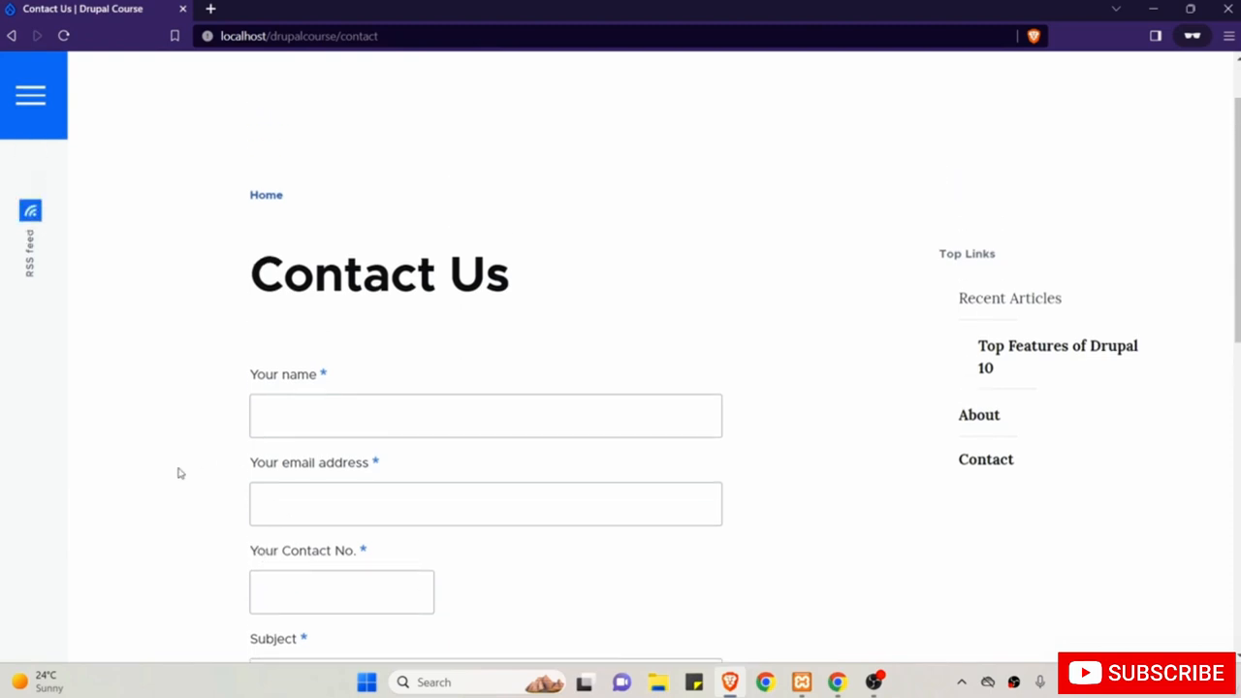
scroll(179, 473, "up", 1)
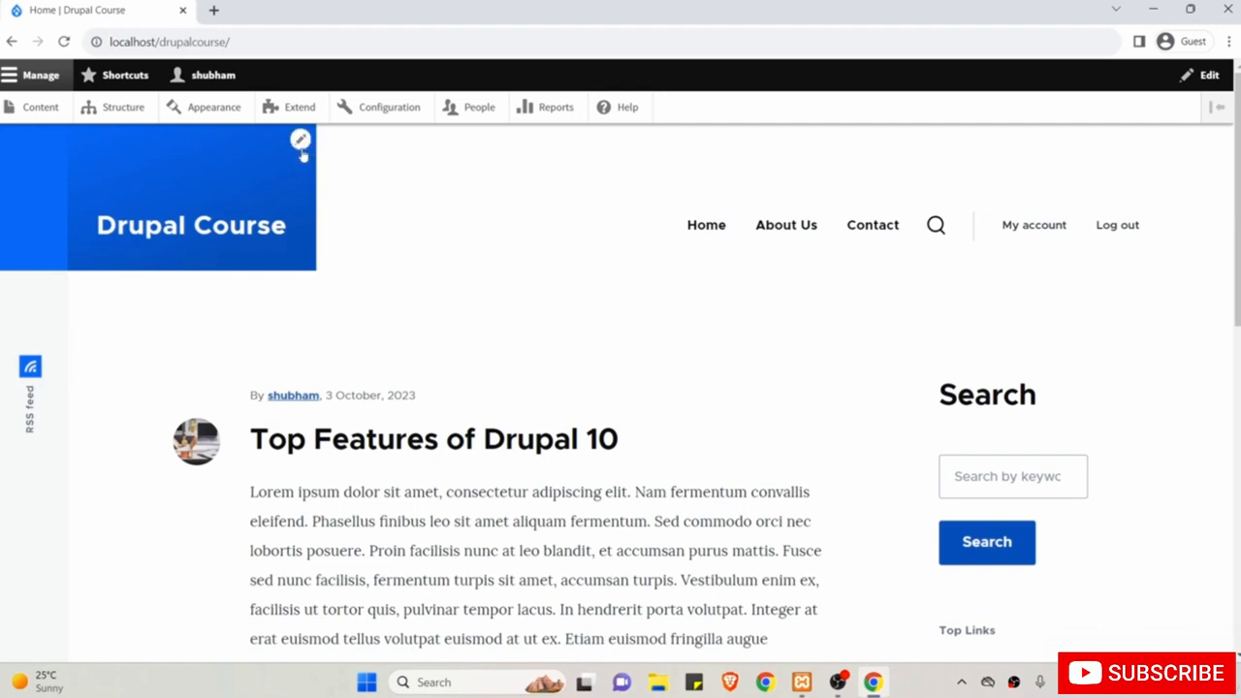
Open Appearance and review the installed Olivero and Claro themes, highlighting their titles.
left_click(211, 112)
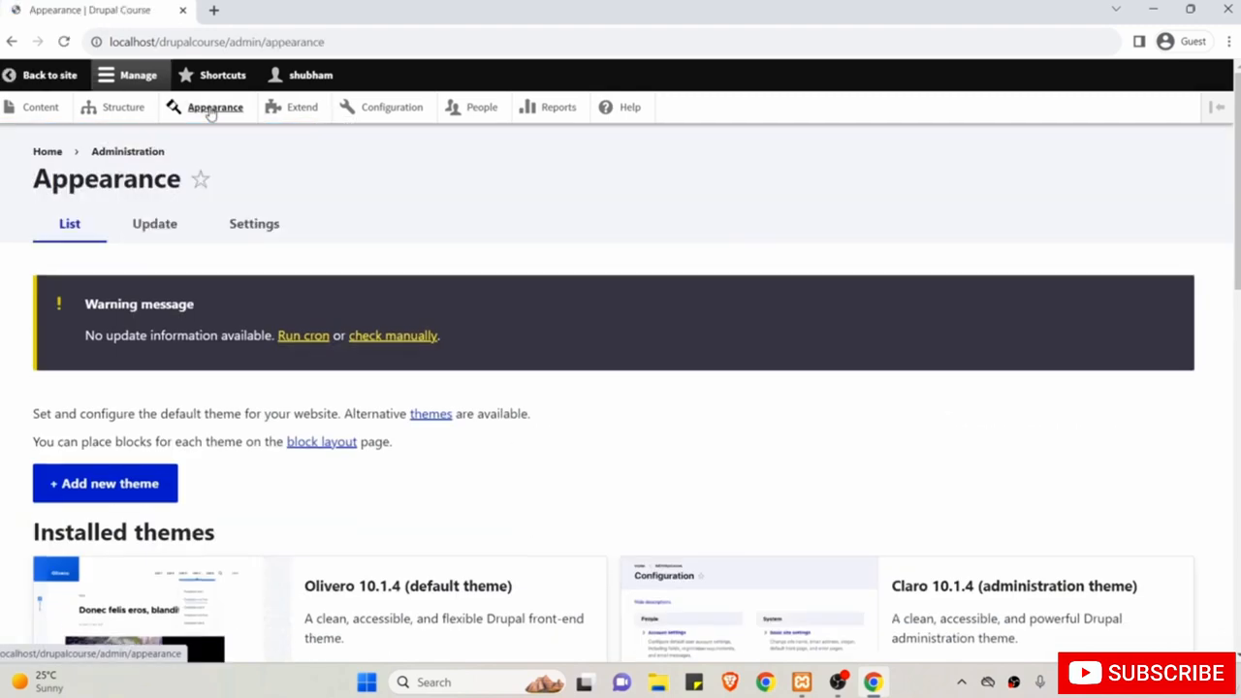
scroll(454, 300, "down", 3)
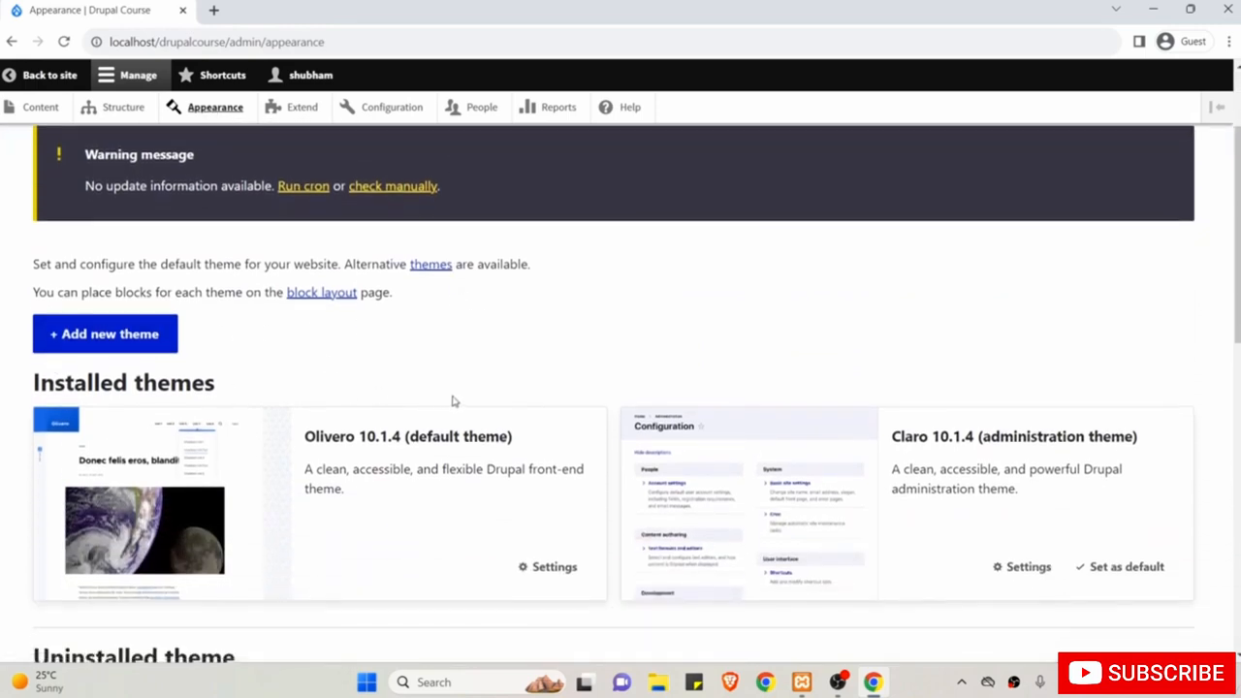
double_click(341, 436)
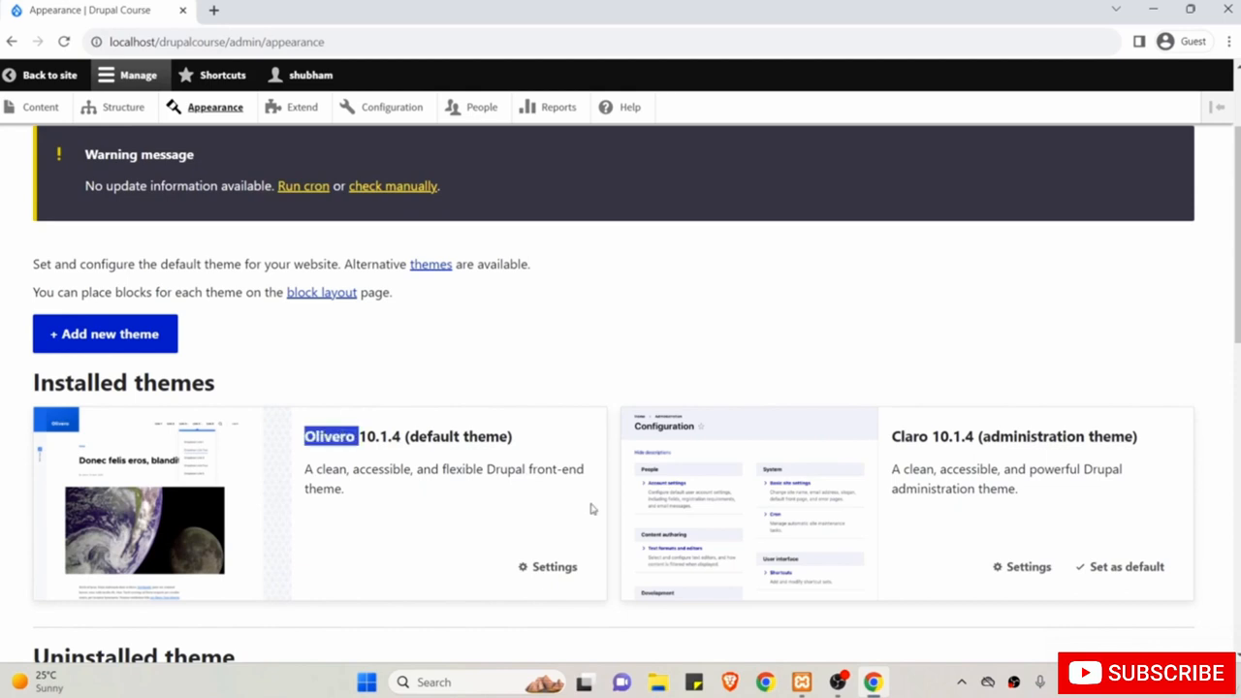
left_click_drag(931, 458, 892, 434)
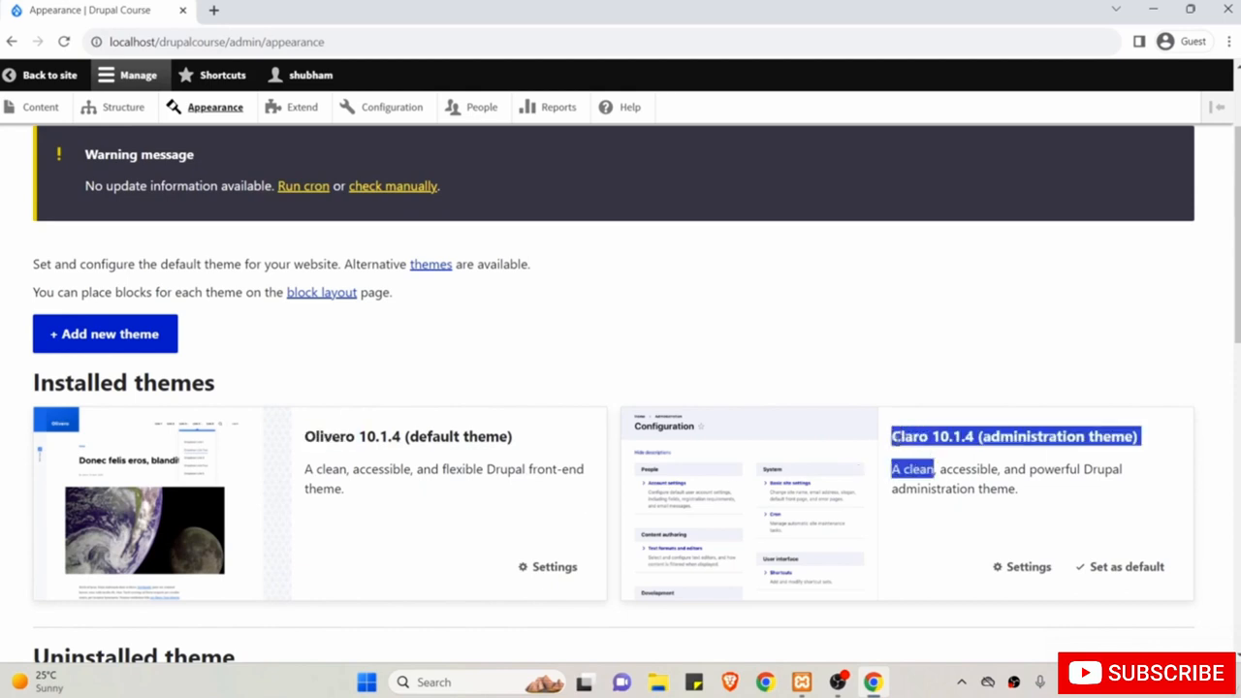
left_click(854, 353)
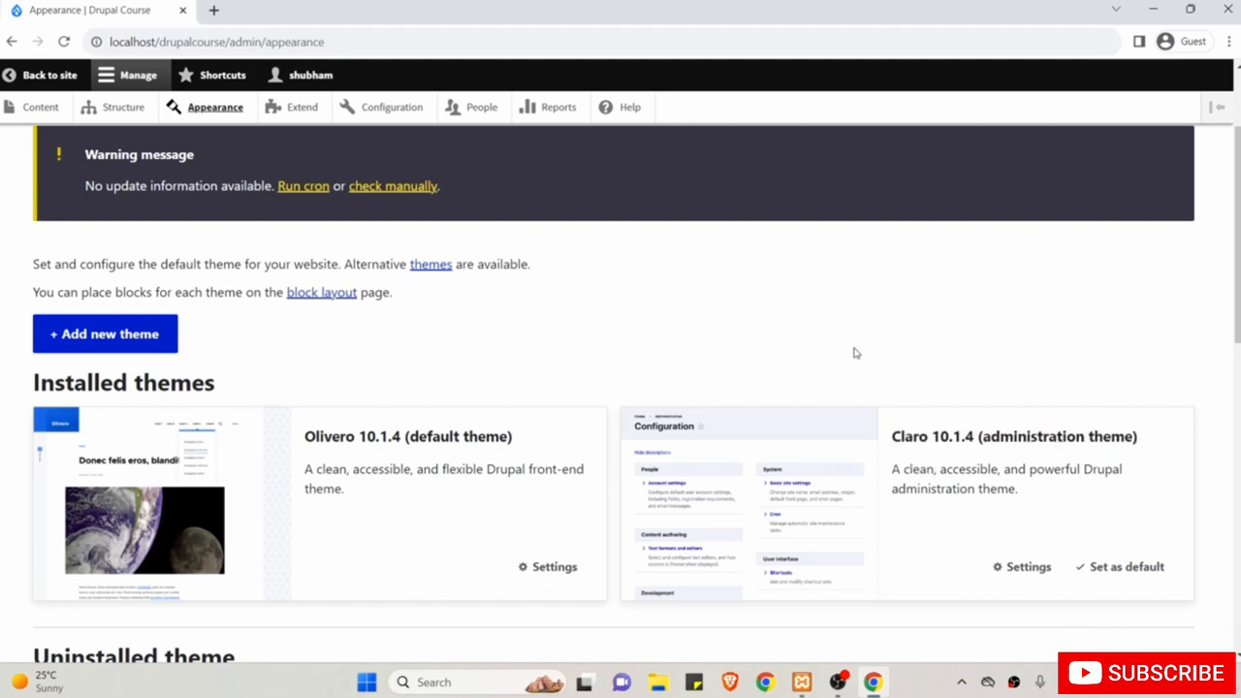
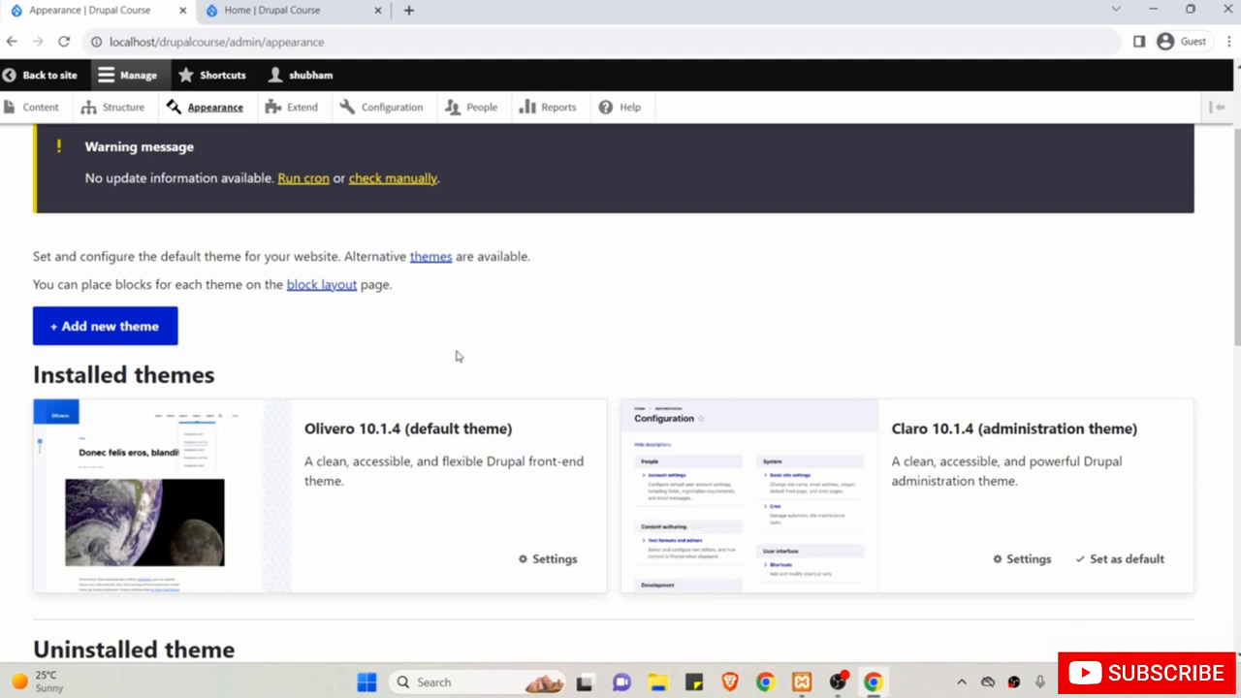
Open the Add new theme page from Appearance's '+ Add new theme' link.
left_click(87, 335)
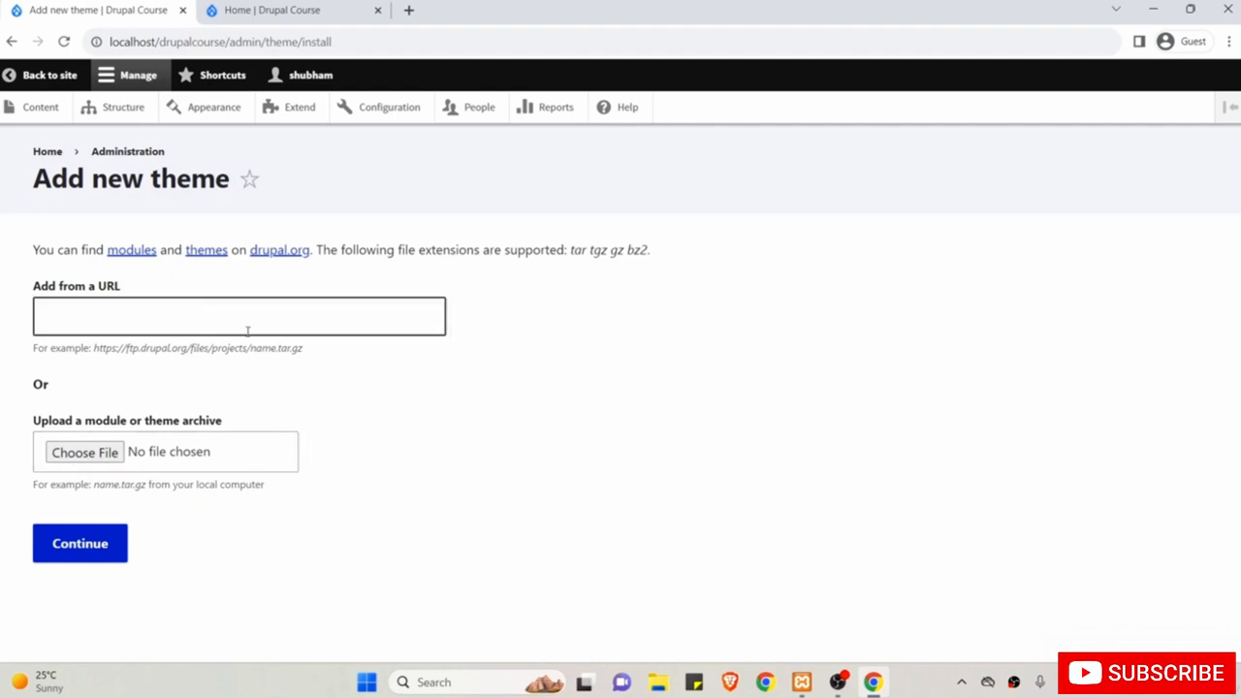
Open the drupal.org 'themes' link in a new browser tab and switch to it.
right_click(200, 256)
left_click(220, 265)
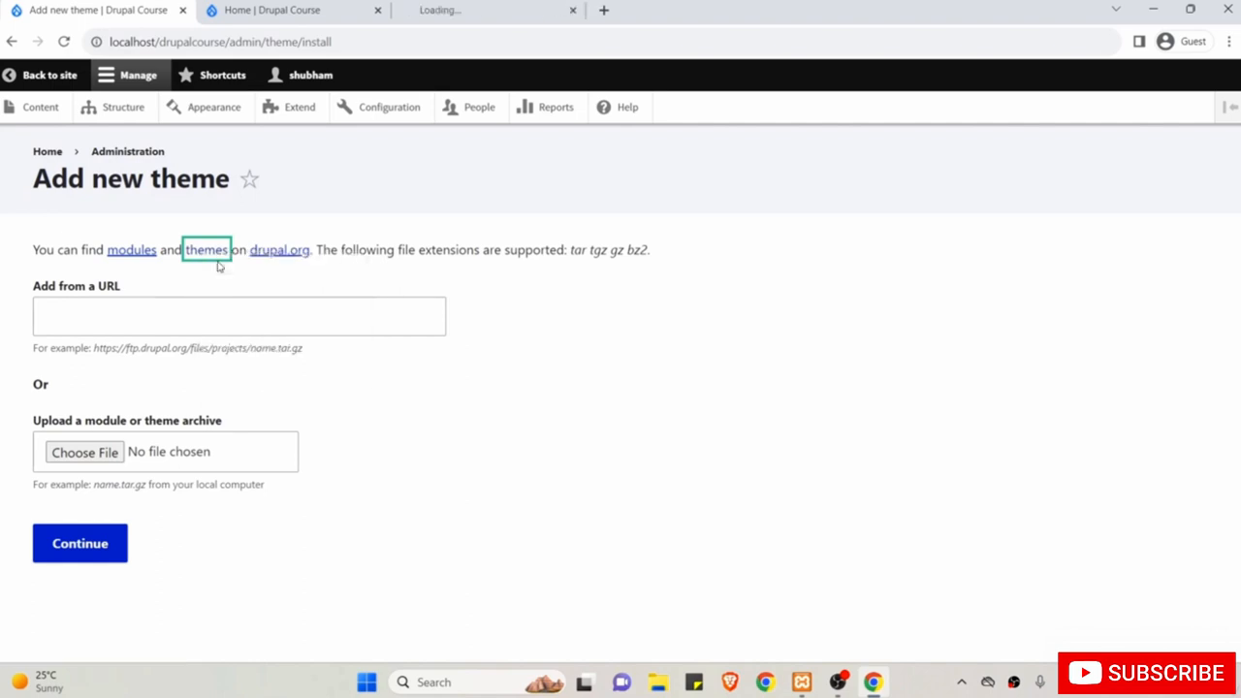
left_click(463, 8)
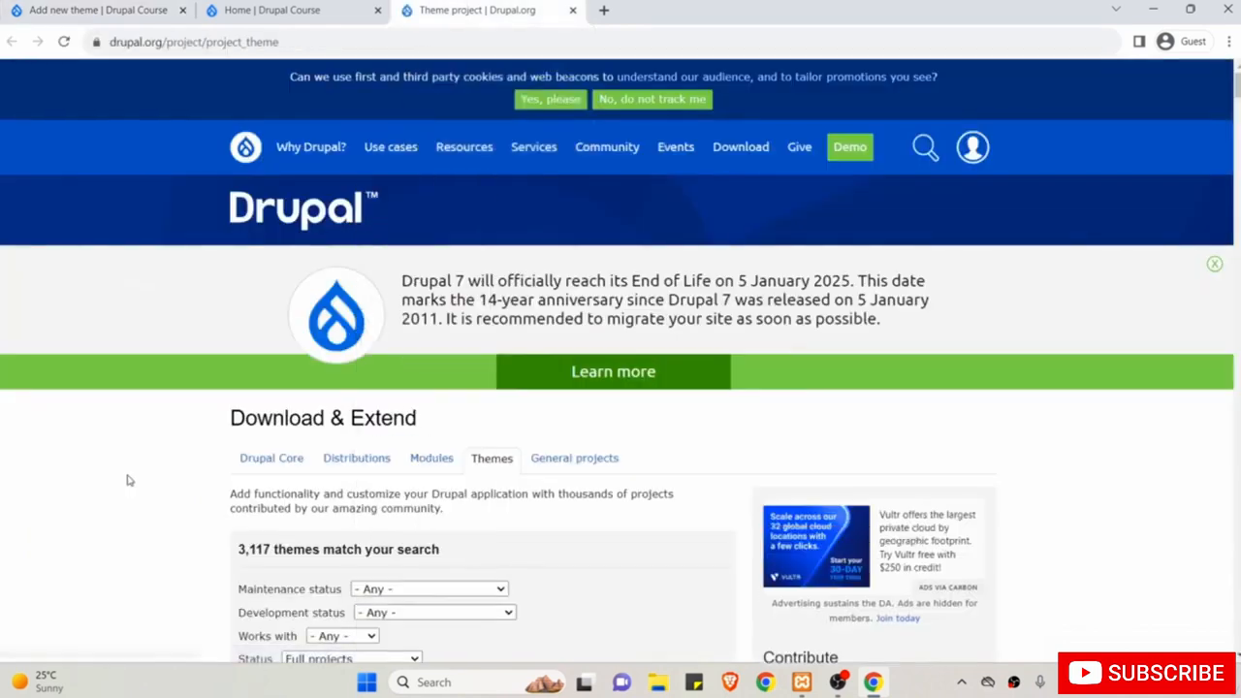
Inspect the theme filters, leaving Works with at Any and status at Full projects.
scroll(127, 479, "down", 1)
scroll(127, 479, "down", 2)
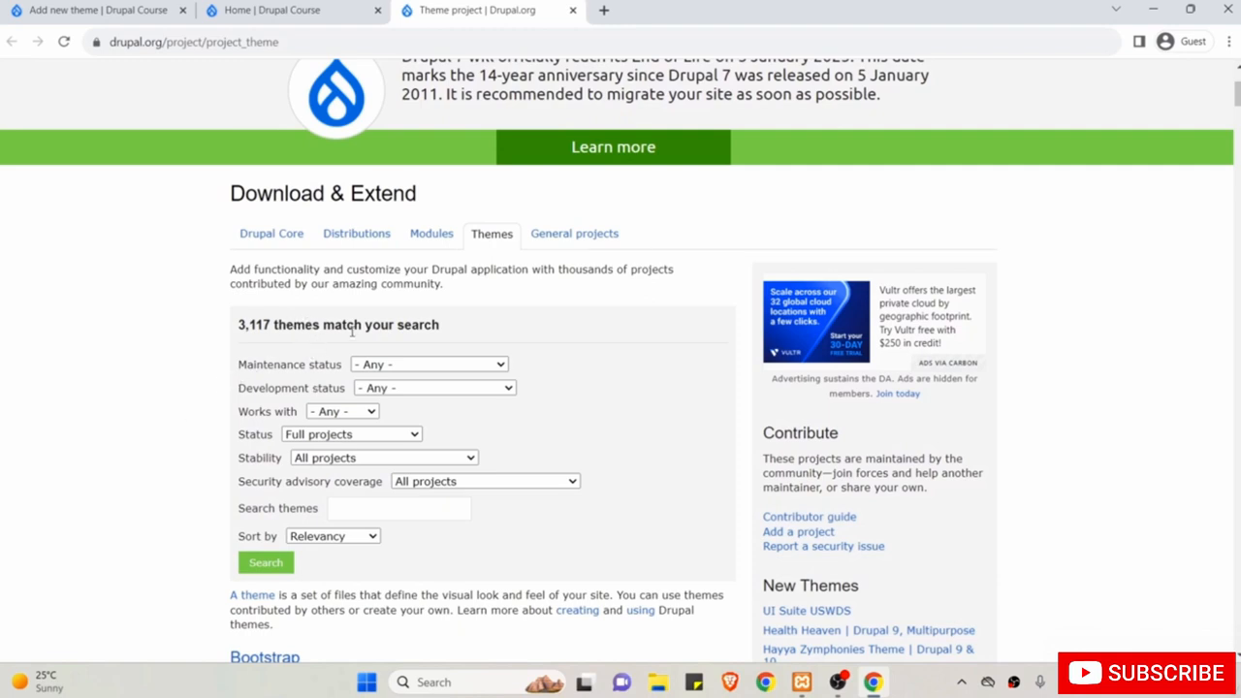
double_click(286, 367)
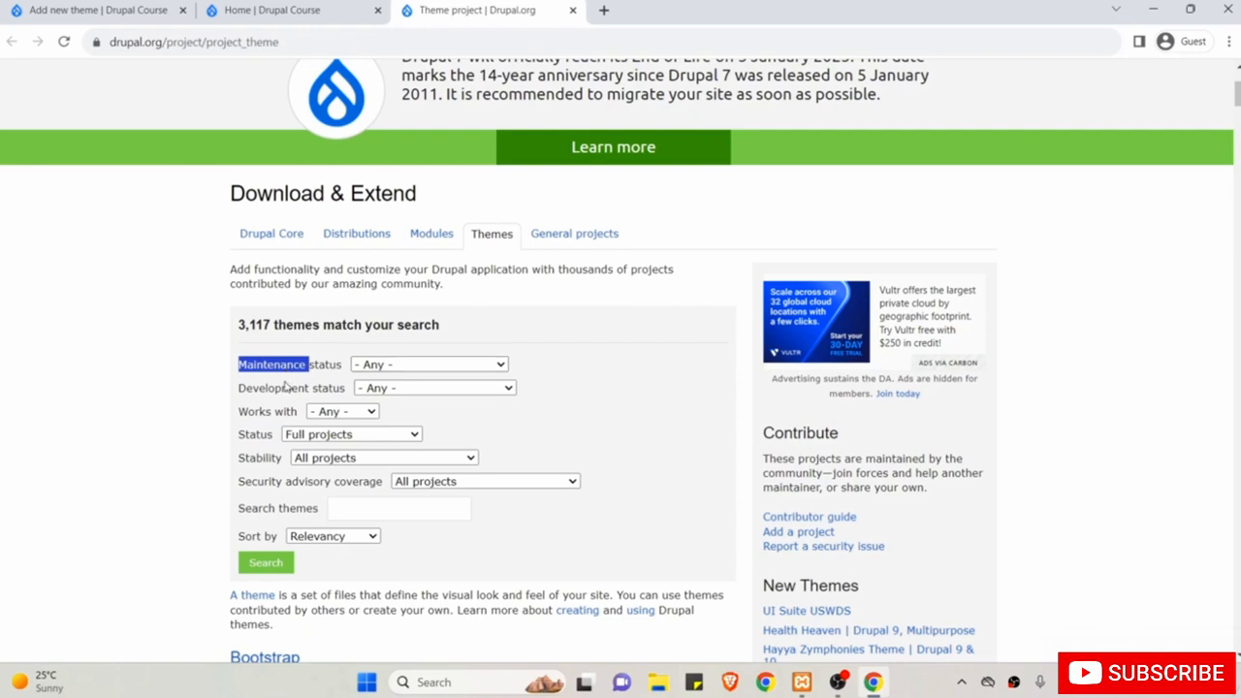
left_click(331, 413)
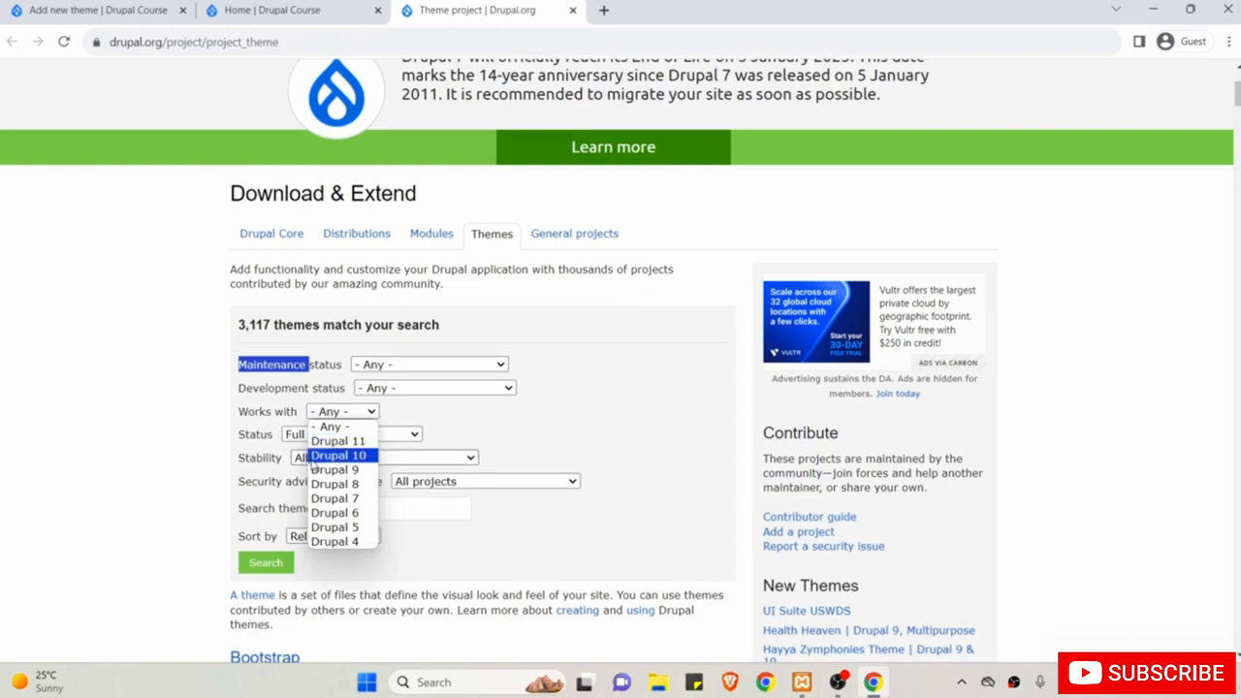
left_click(150, 420)
scroll(150, 420, "down", 1)
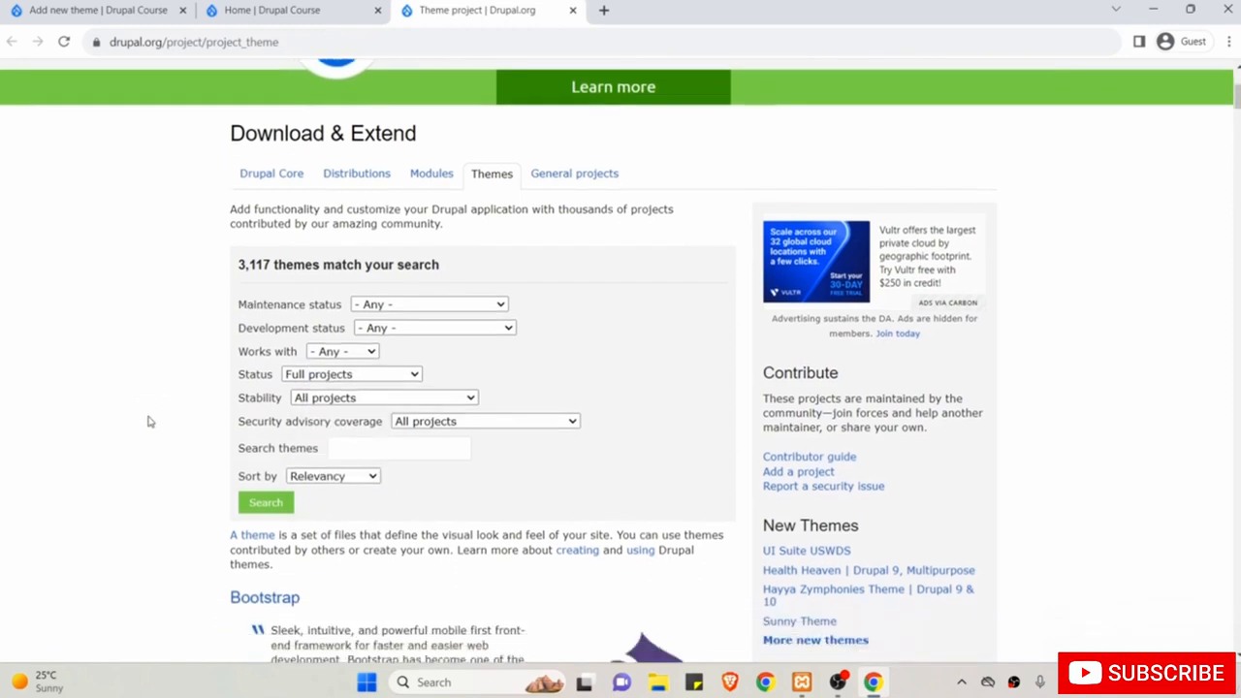
scroll(150, 421, "down", 1)
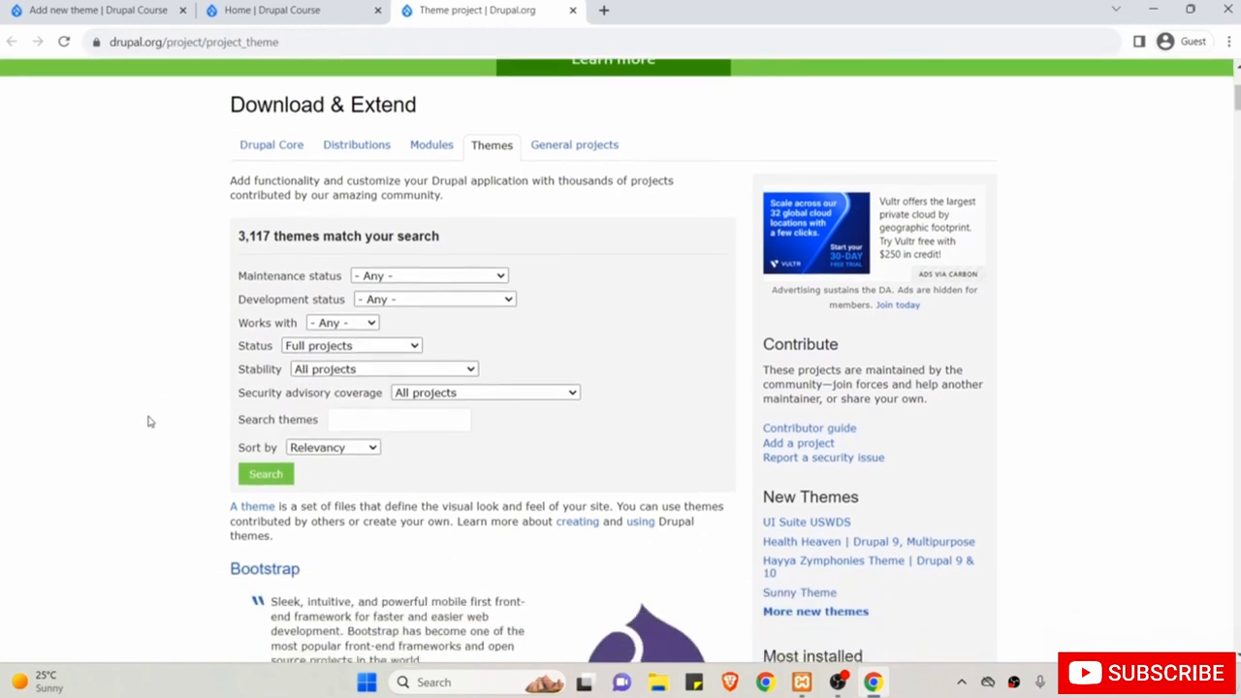
left_click(301, 281)
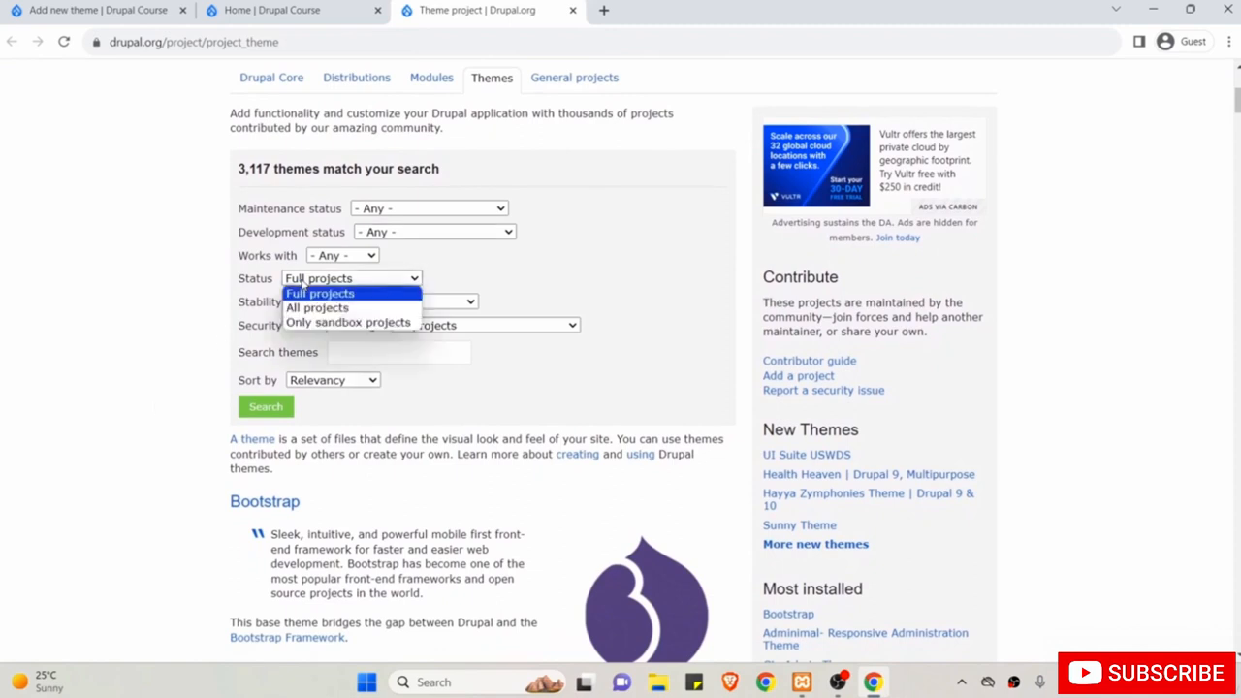
left_click(171, 327)
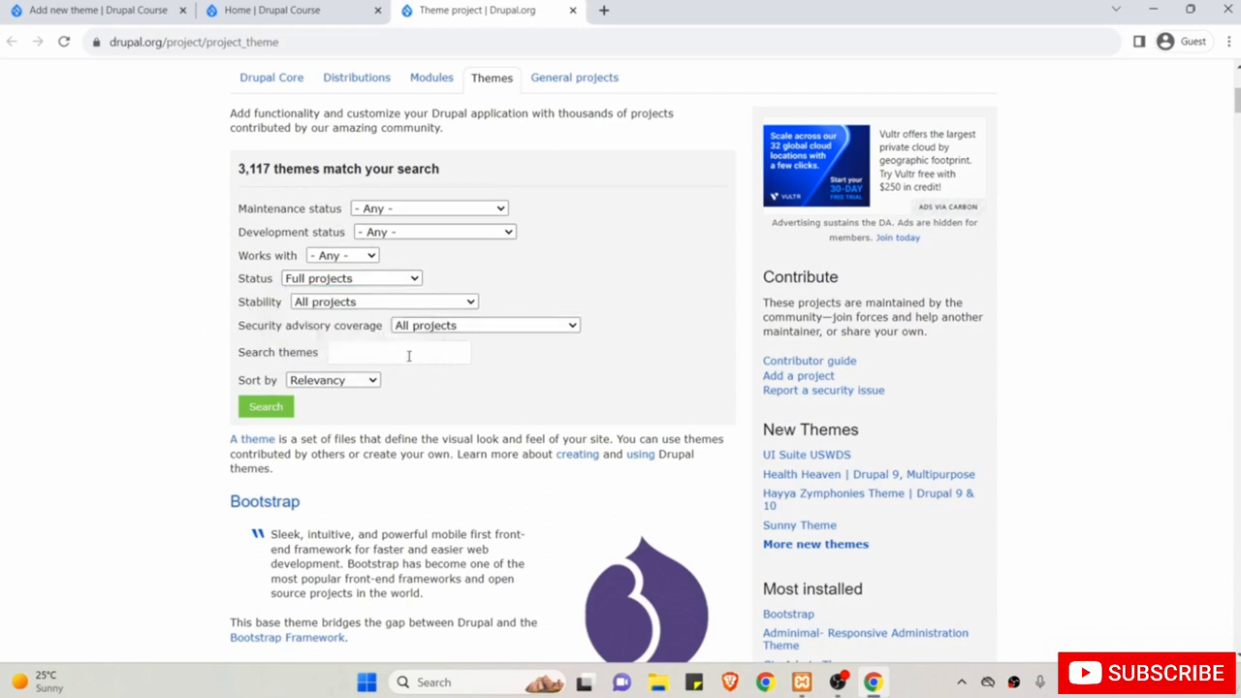
Browse the theme results and open the Bootstrap project page.
left_click(369, 351)
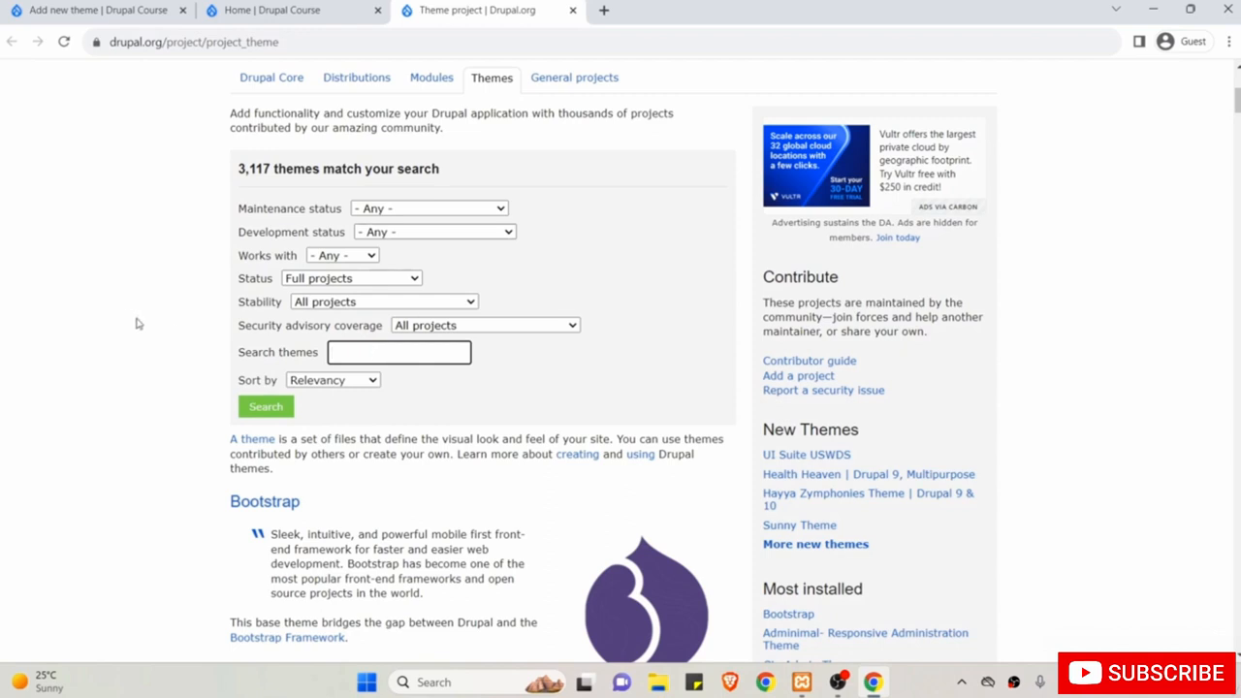
scroll(137, 324, "down", 3)
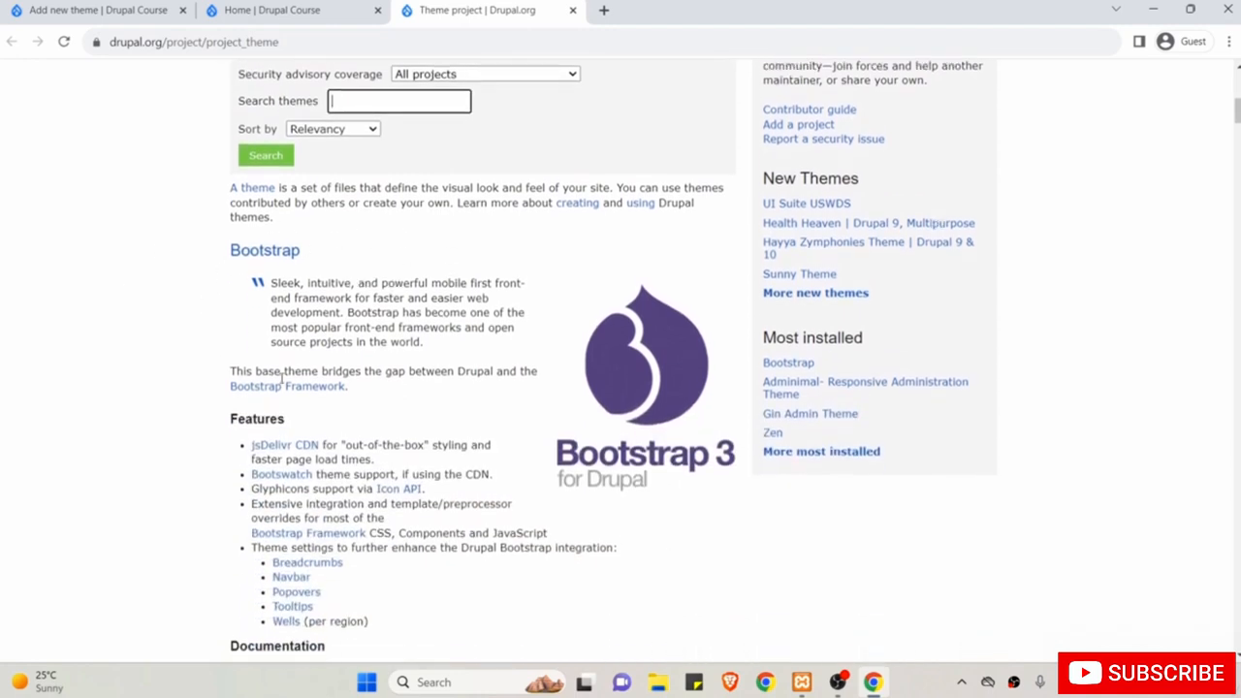
scroll(152, 453, "down", 7)
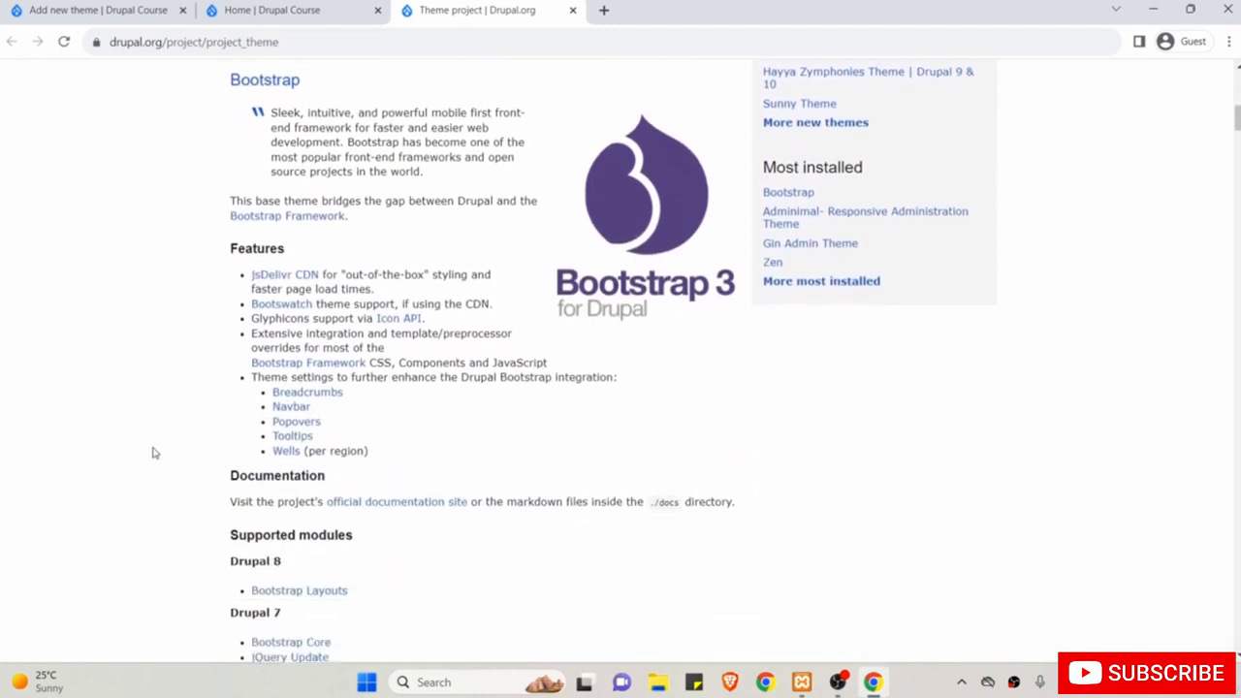
scroll(152, 453, "down", 1)
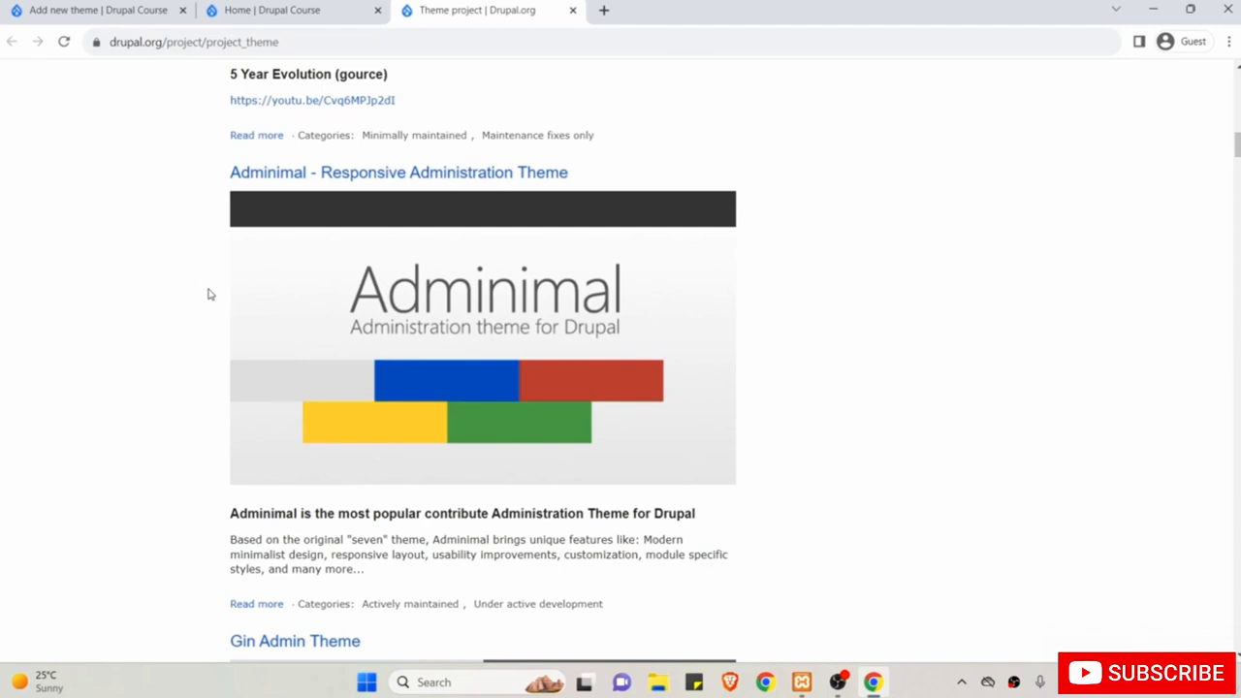
scroll(207, 294, "down", 4)
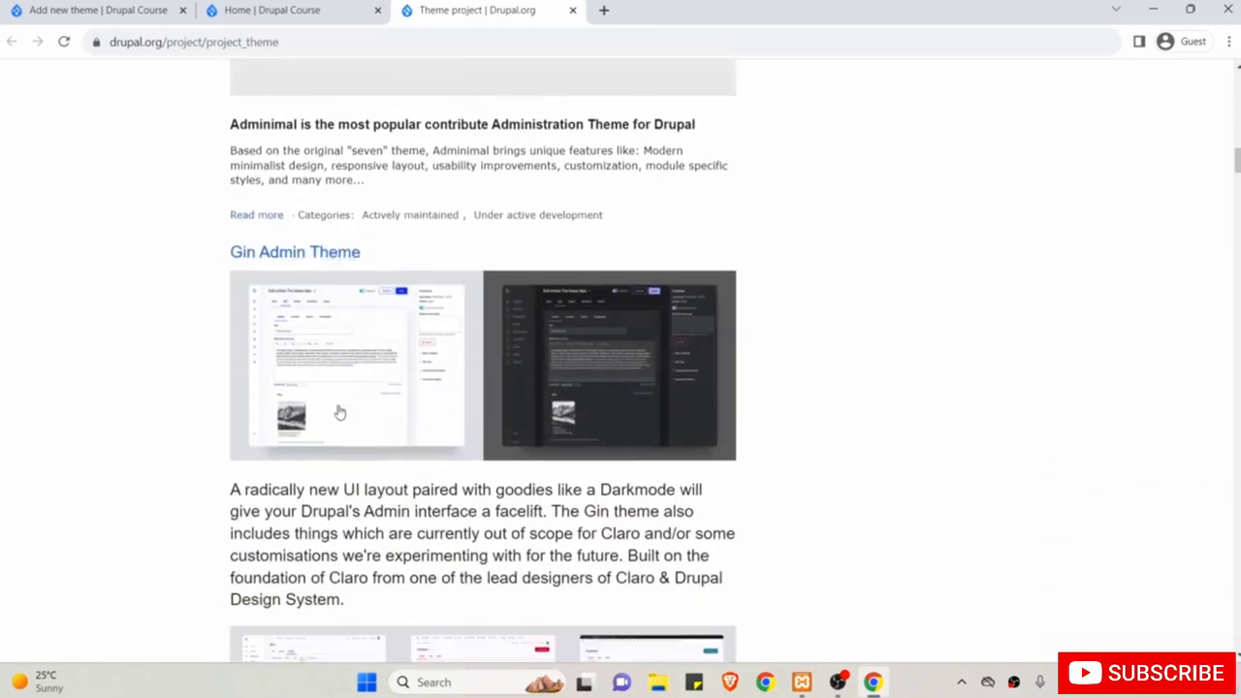
scroll(339, 413, "up", 1)
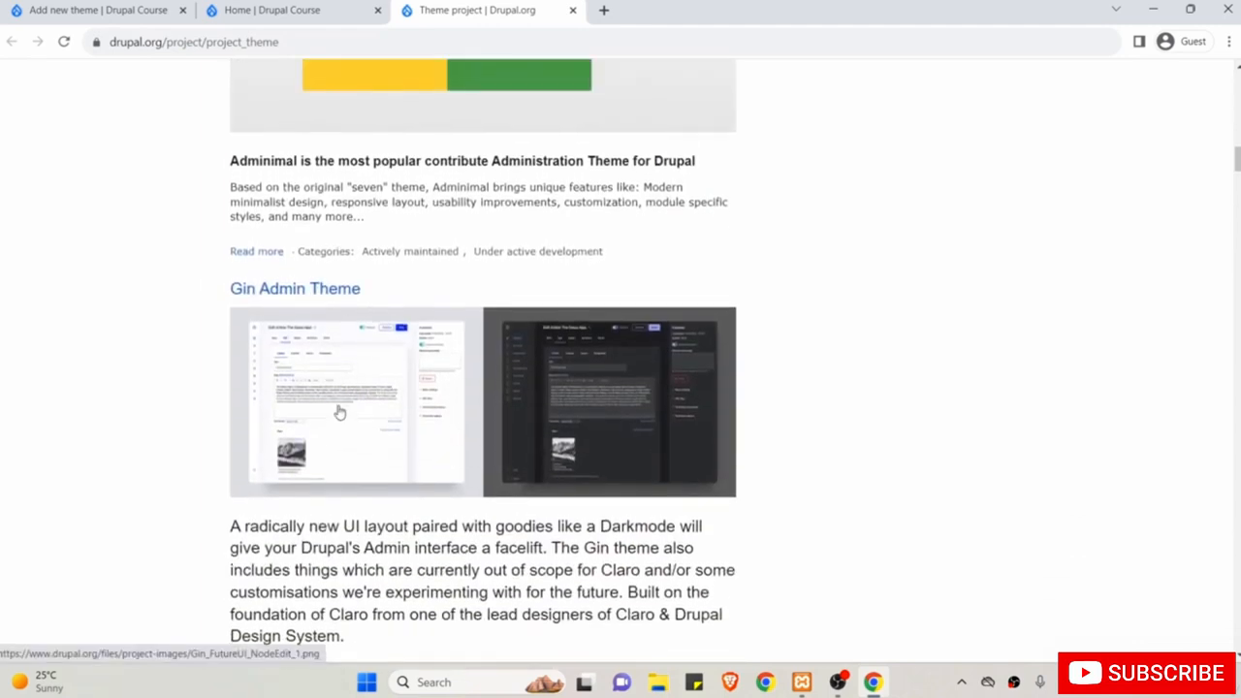
scroll(339, 413, "up", 3)
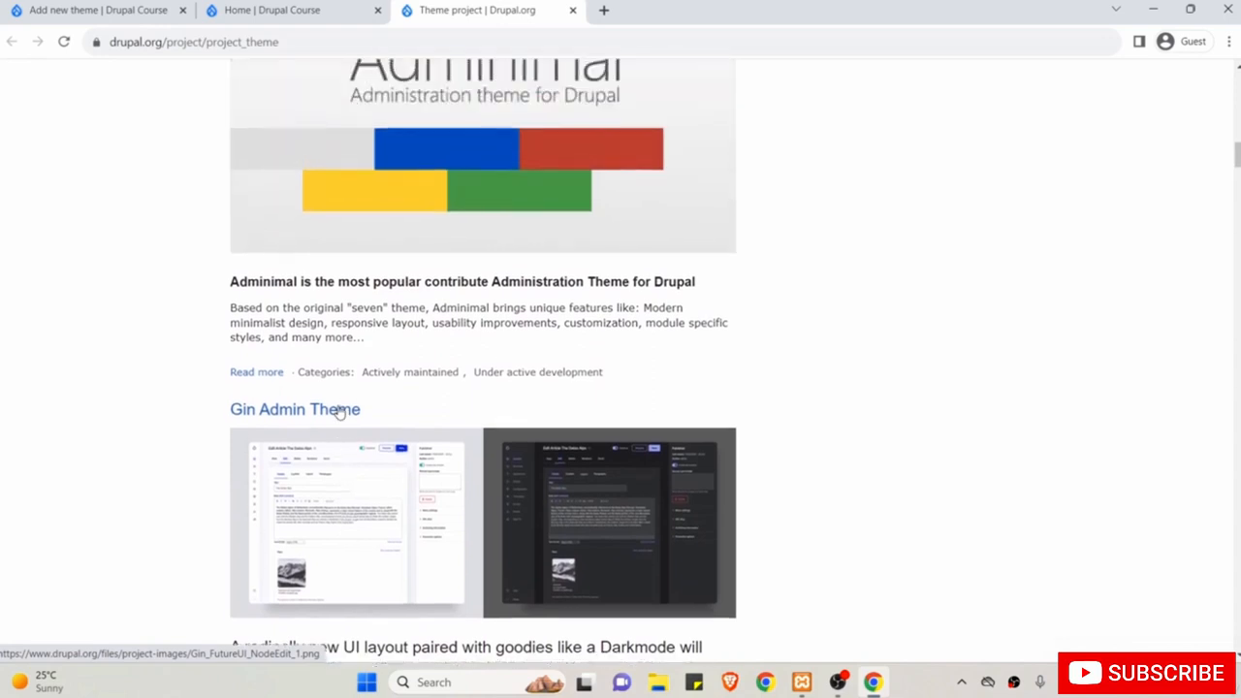
scroll(339, 411, "up", 3)
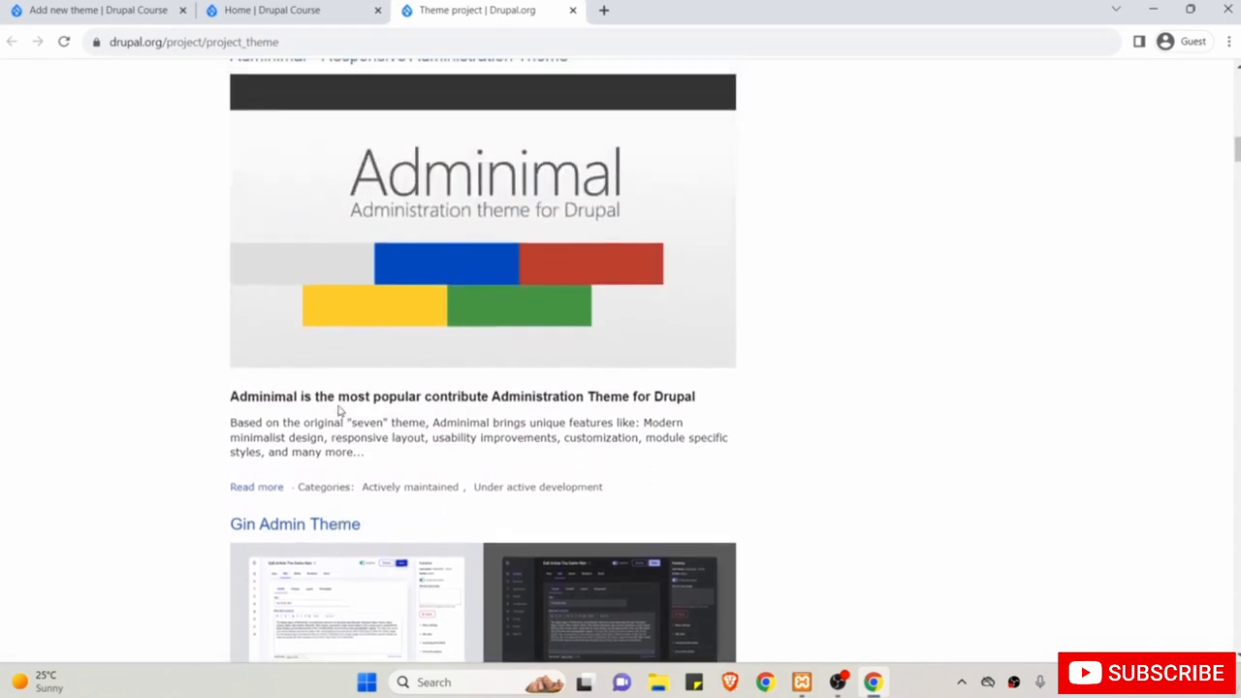
scroll(340, 411, "up", 12)
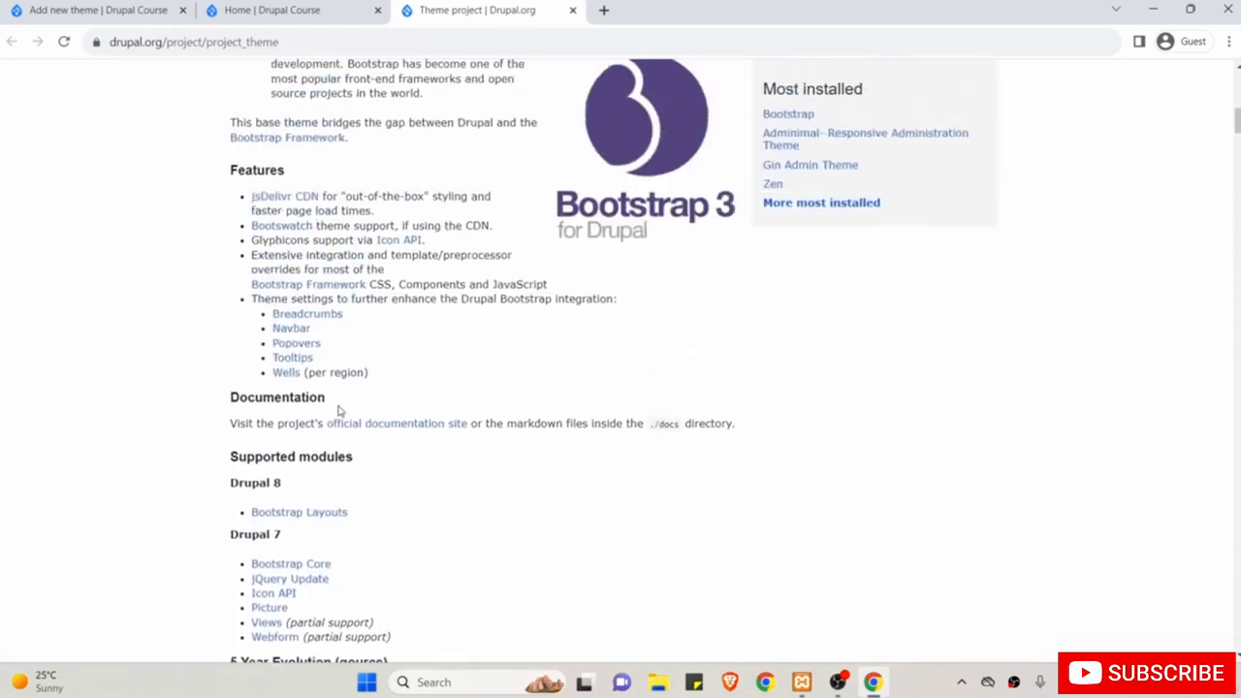
scroll(337, 410, "up", 3)
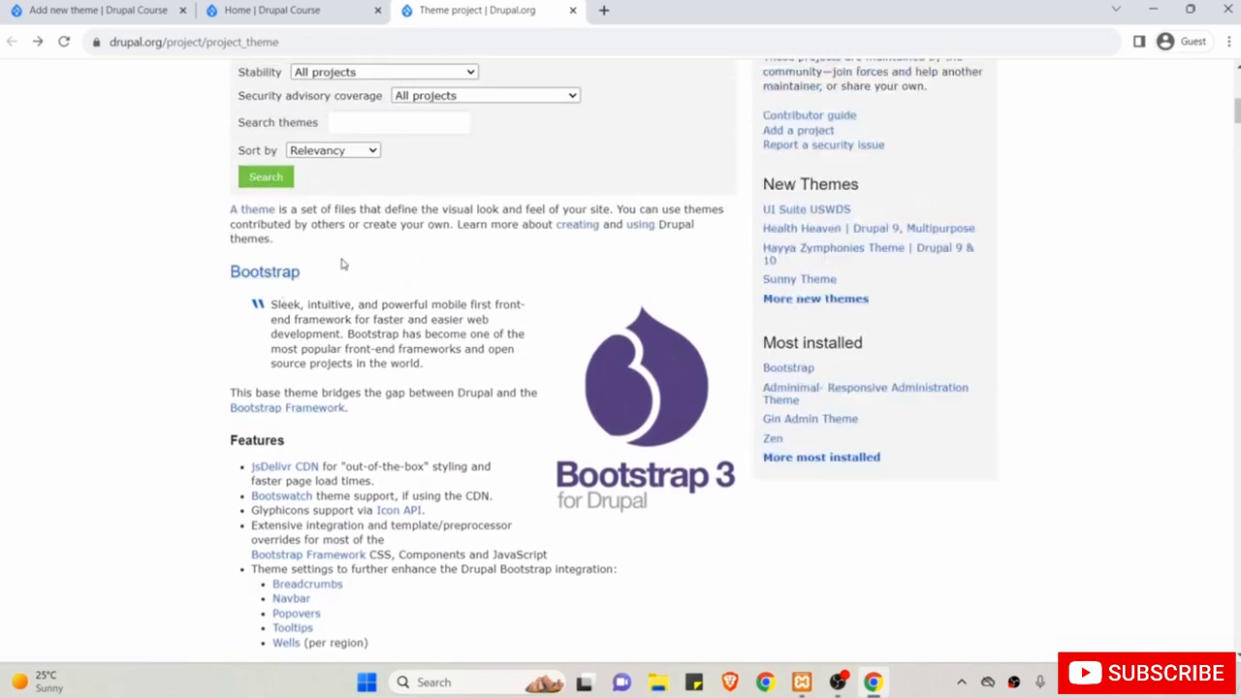
left_click(260, 279)
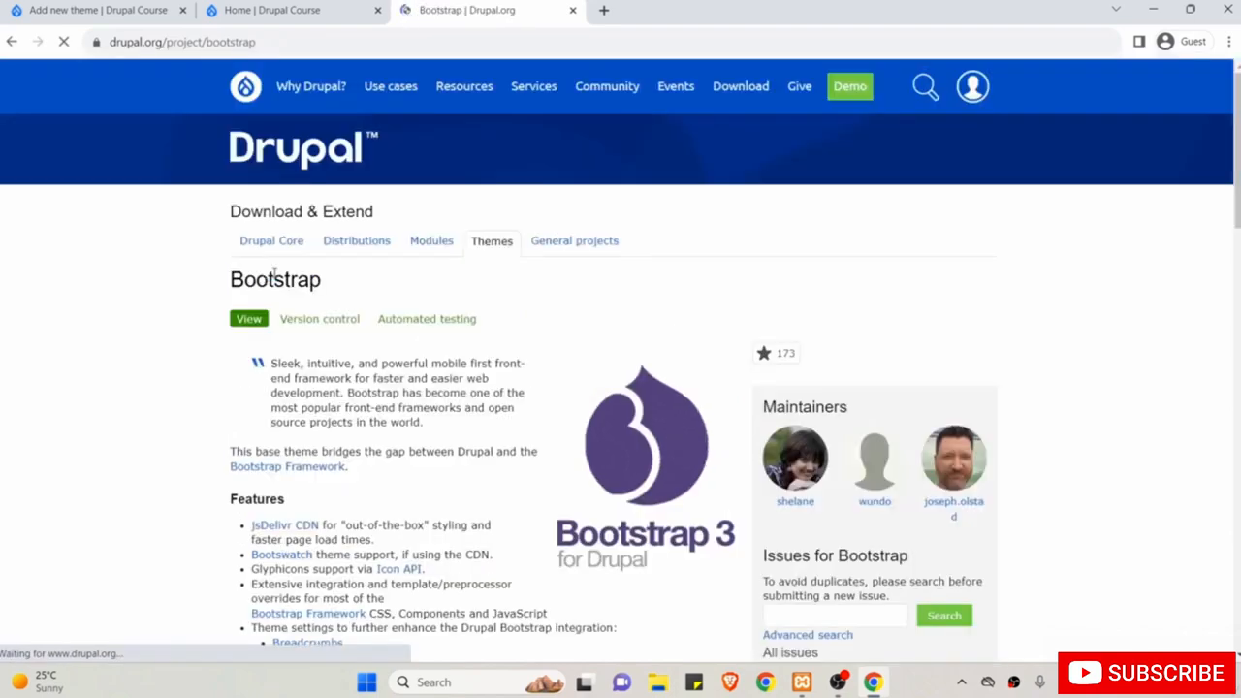
Open the Bootstrap 8.x-3.29 release page from the project's releases.
scroll(340, 221, "down", 1)
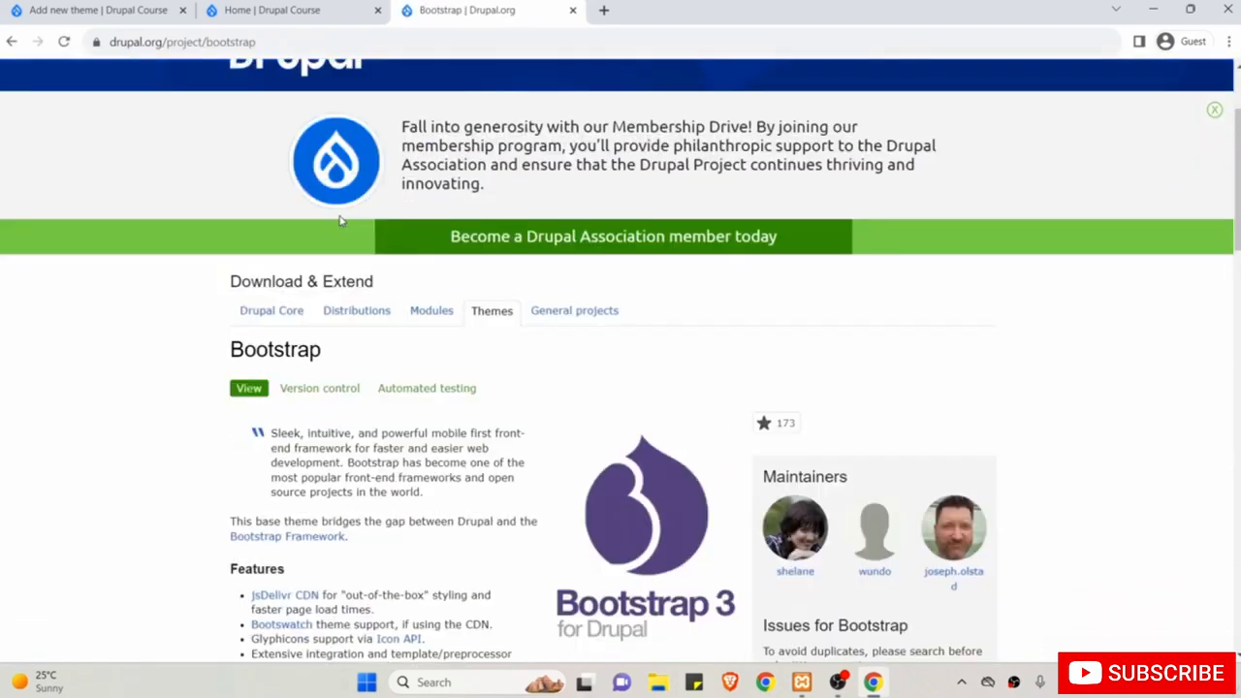
scroll(549, 471, "down", 3)
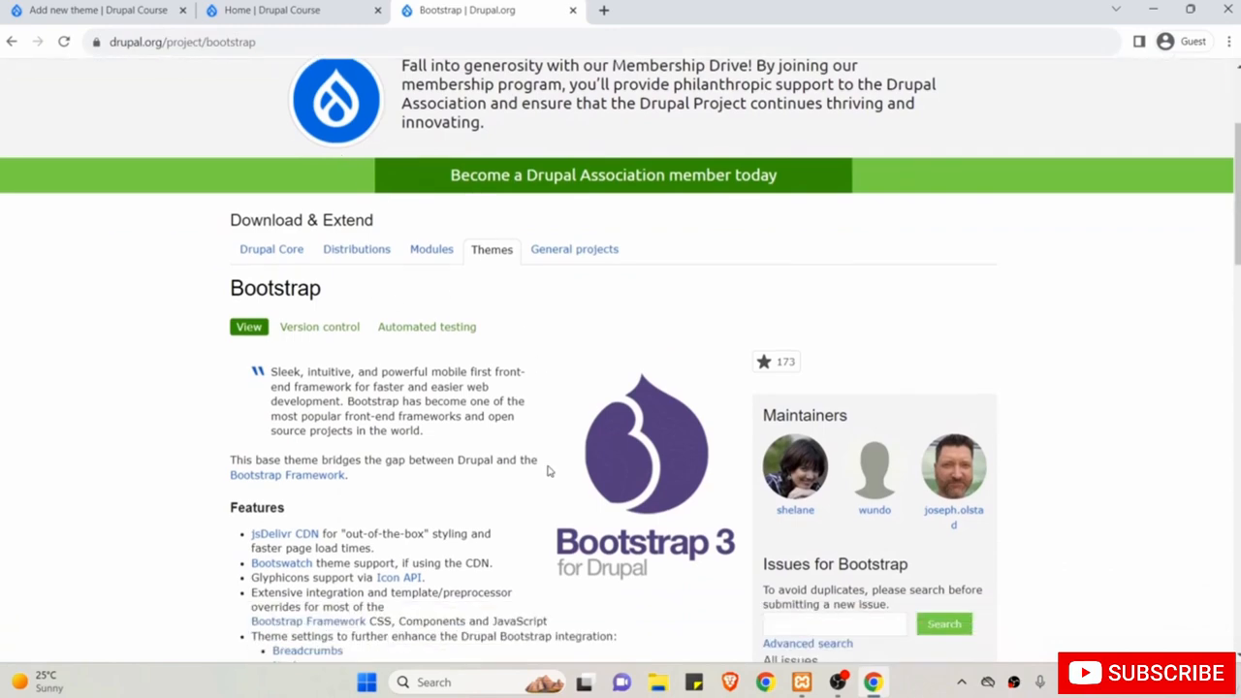
scroll(546, 471, "down", 8)
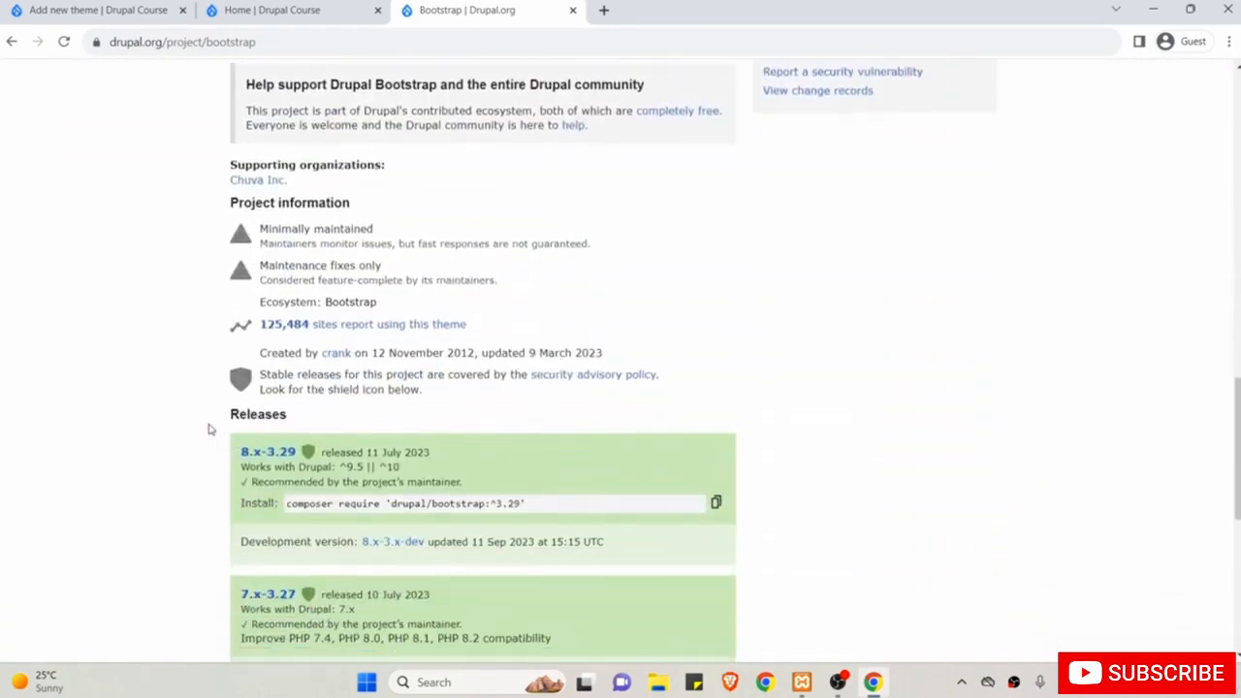
left_click(274, 454)
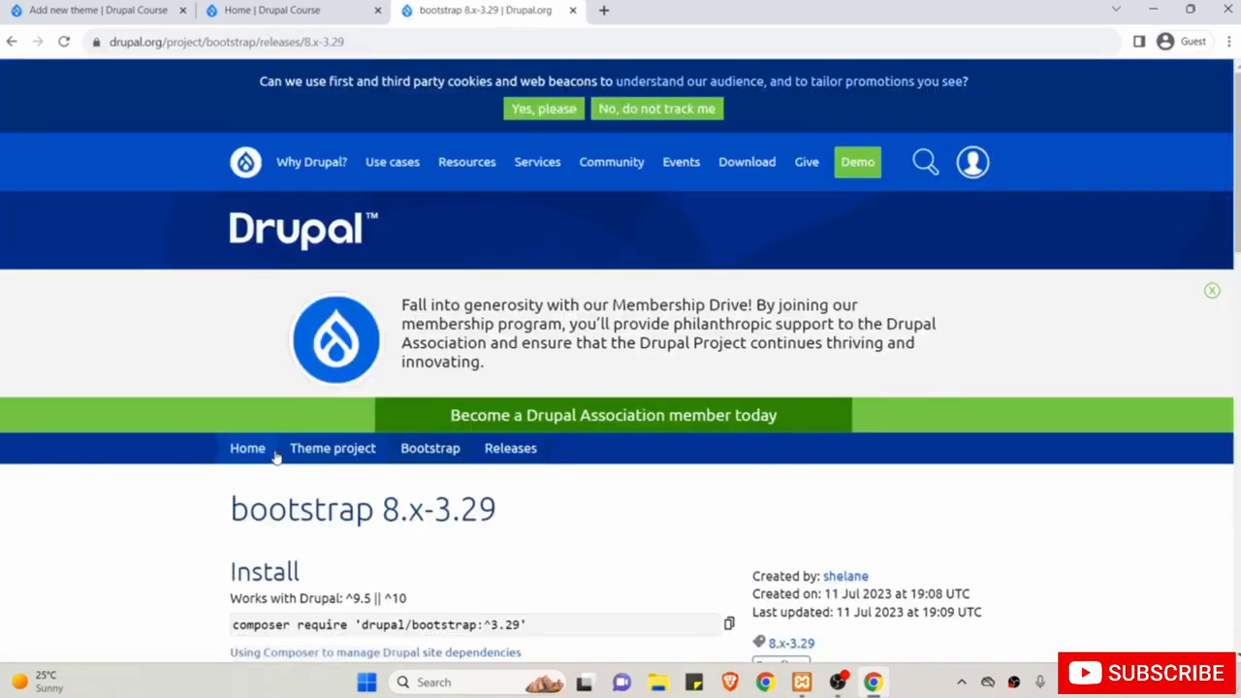
Copy the link address of the 'Download tar.gz' file.
scroll(277, 458, "down", 4)
scroll(279, 420, "up", 1)
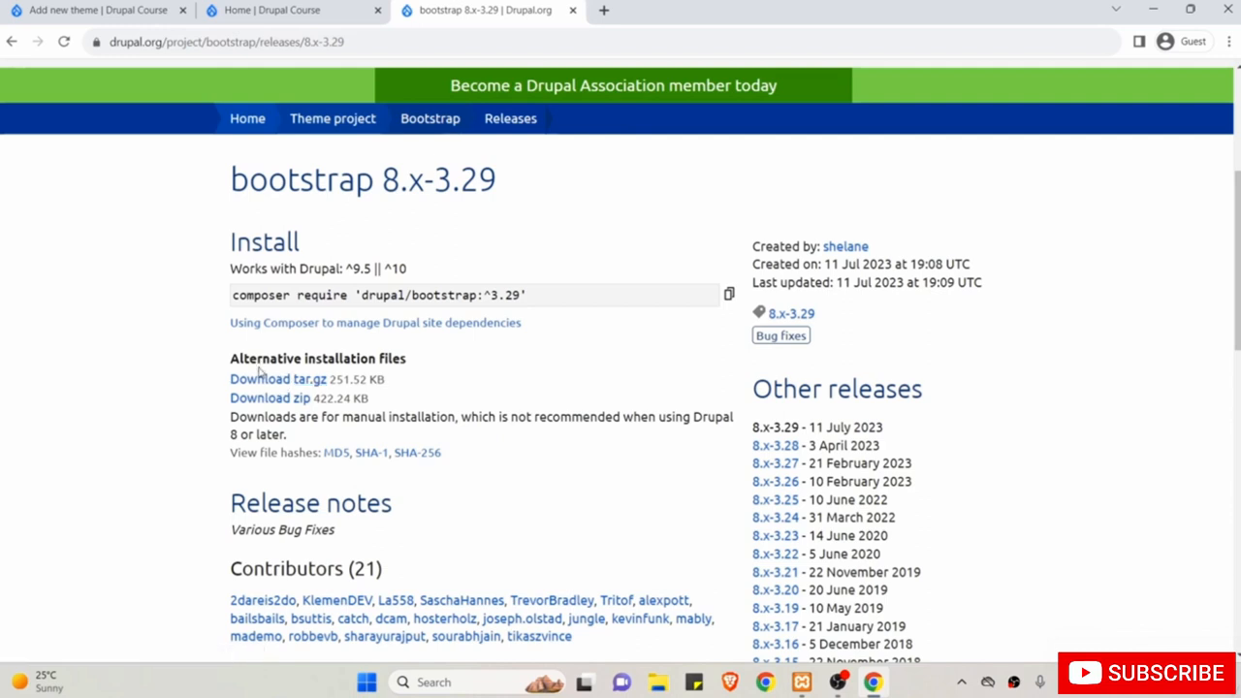
right_click(296, 384)
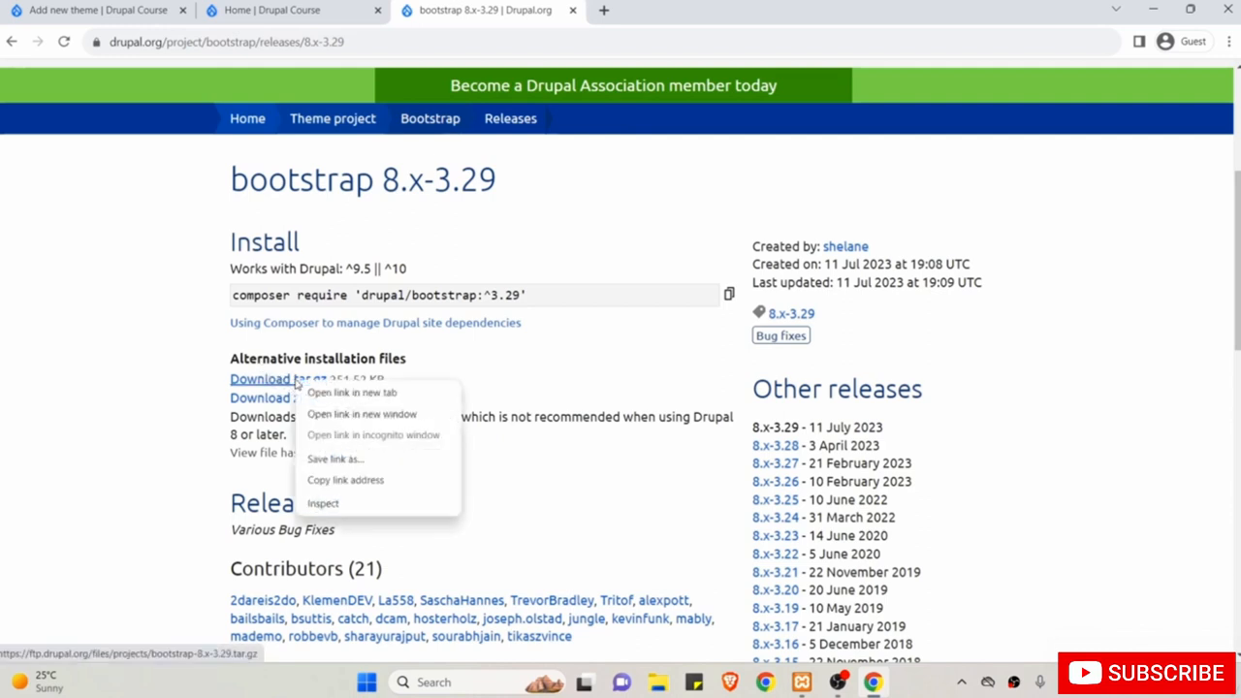
left_click(355, 483)
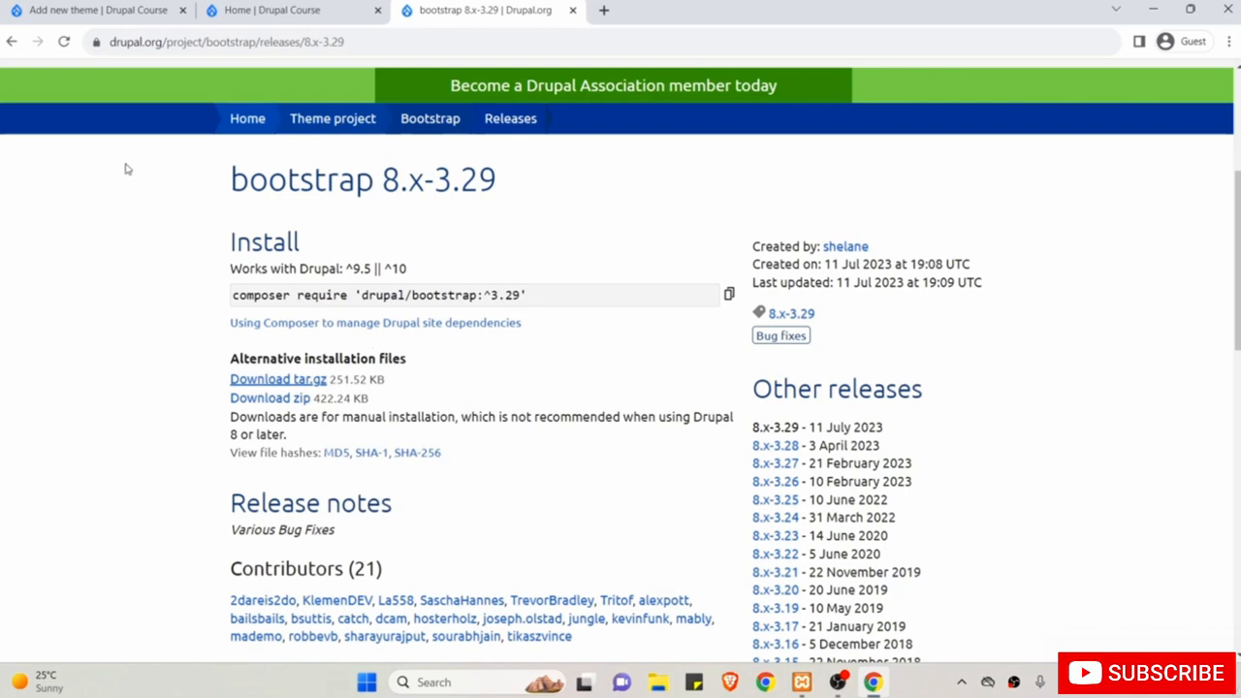
Paste the bootstrap-8.x-3.29.tar.gz URL into 'Add from a URL' and continue.
left_click(72, 5)
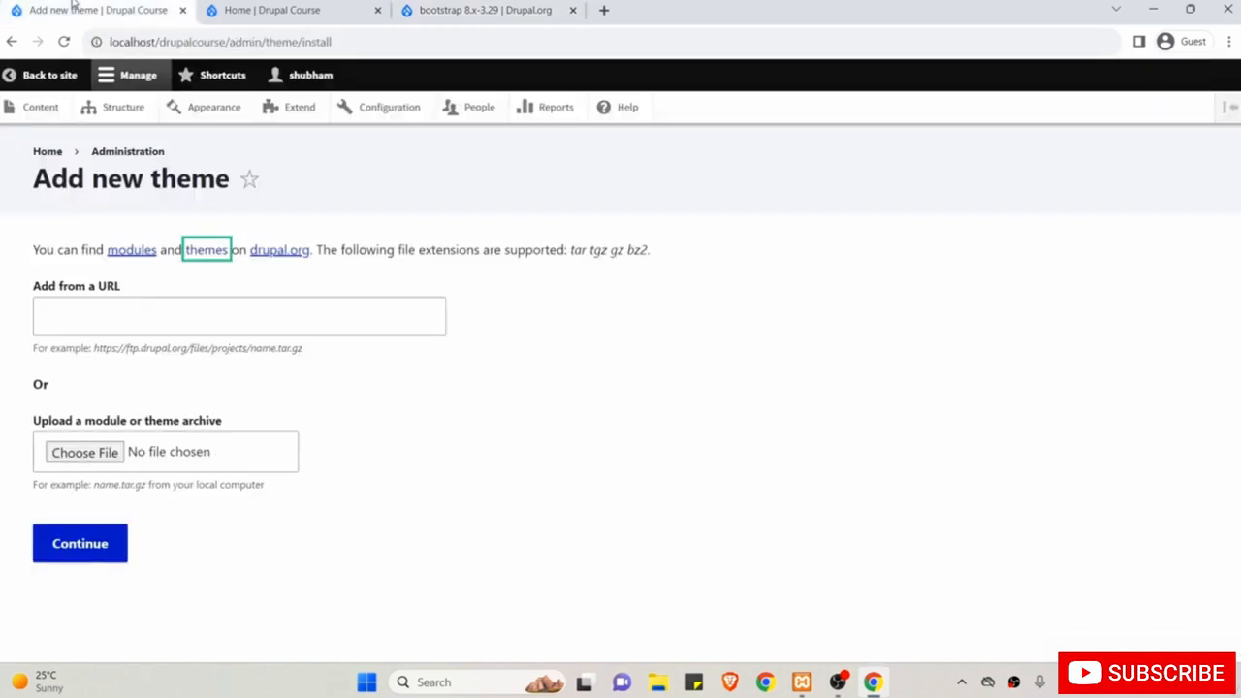
left_click(67, 316)
right_click(67, 316)
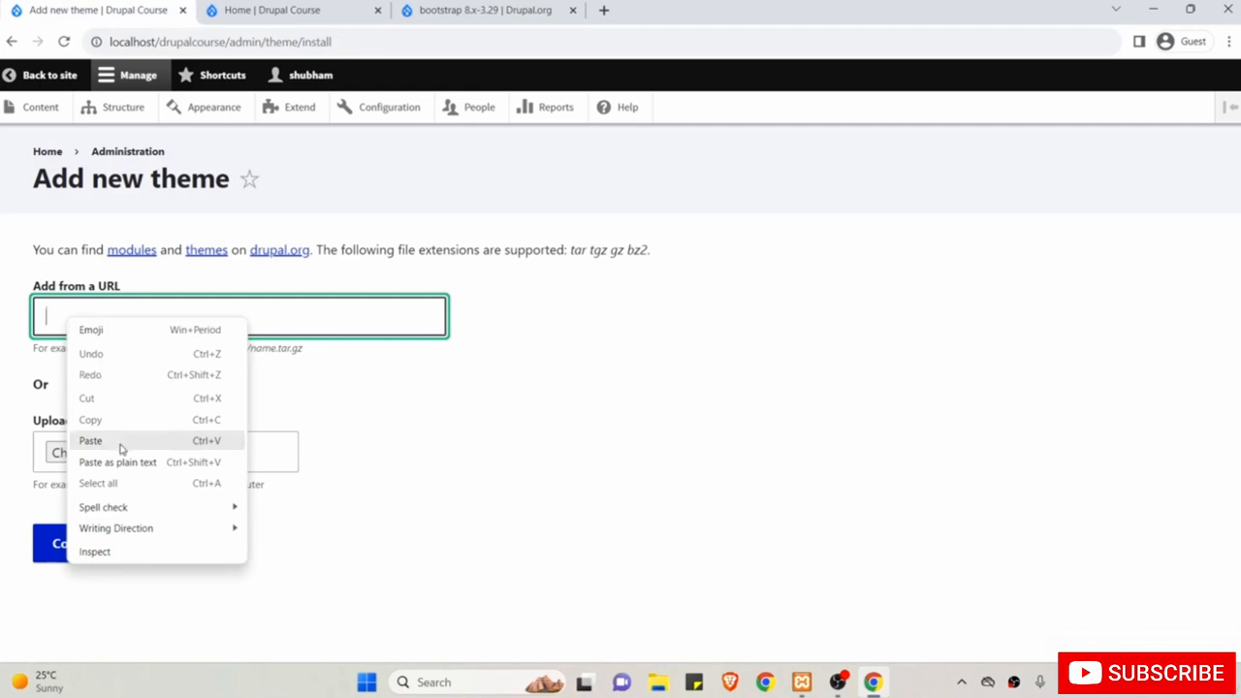
left_click(90, 441)
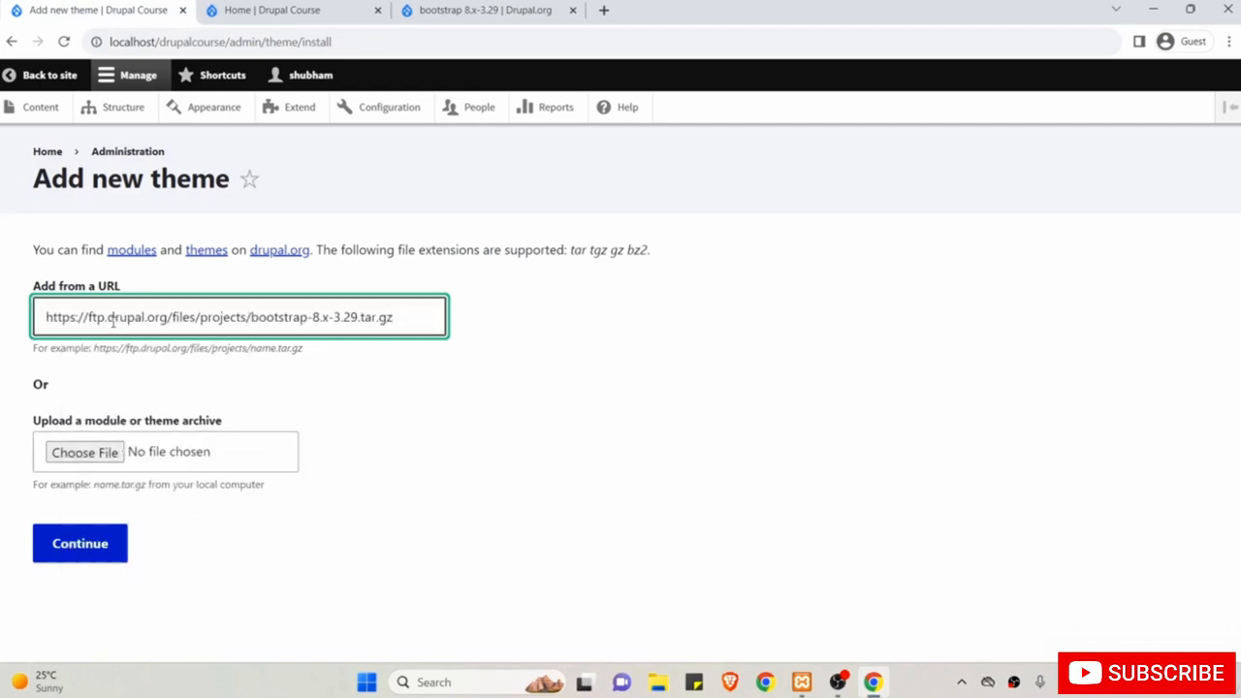
left_click(98, 548)
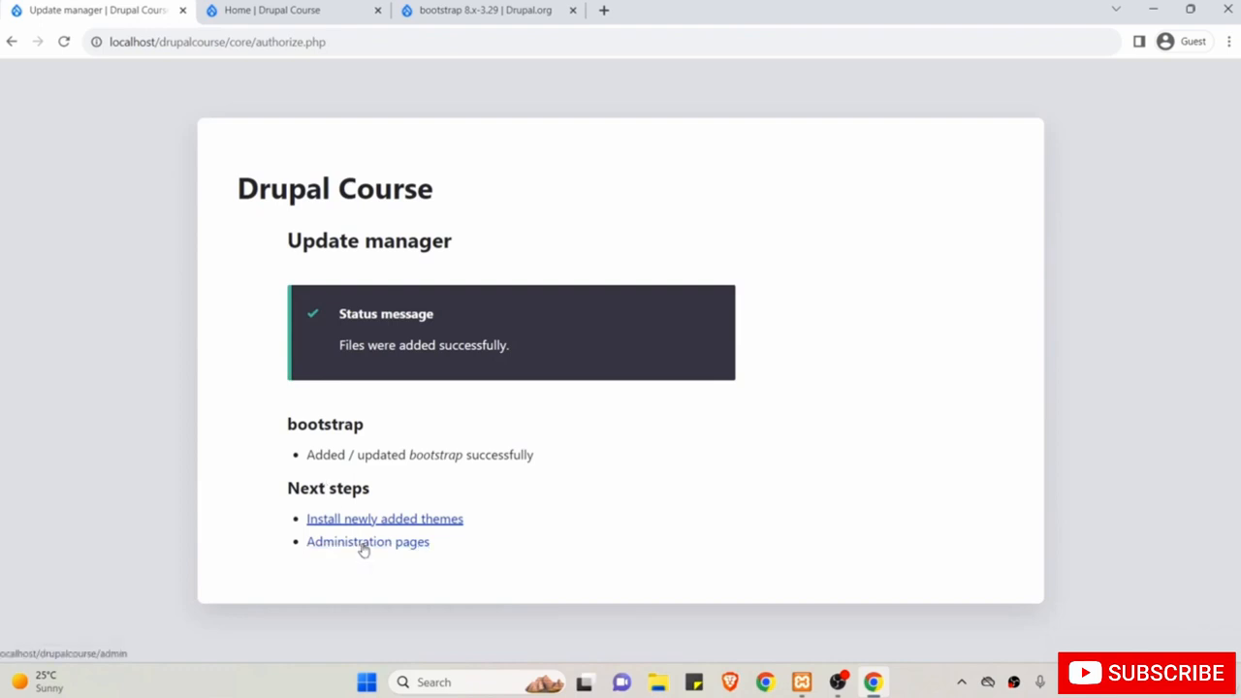
Go to Appearance and scroll down to the uninstalled Bootstrap 8.x-3.29 theme.
left_click(363, 546)
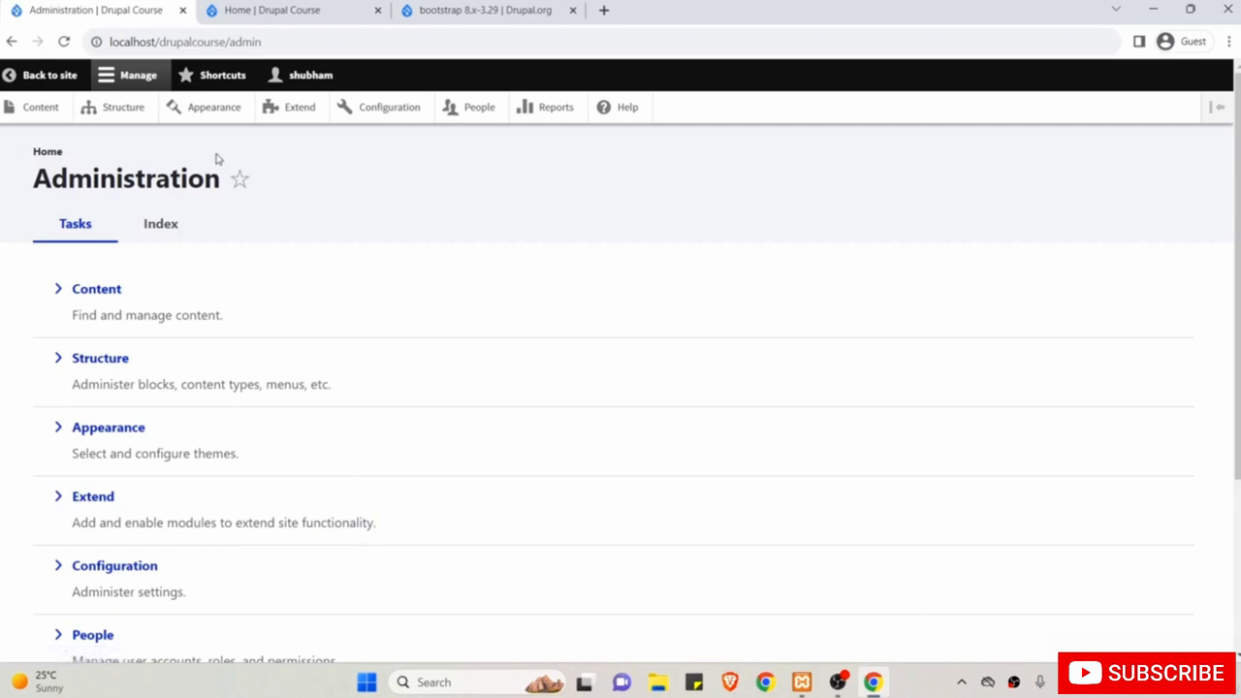
left_click(216, 113)
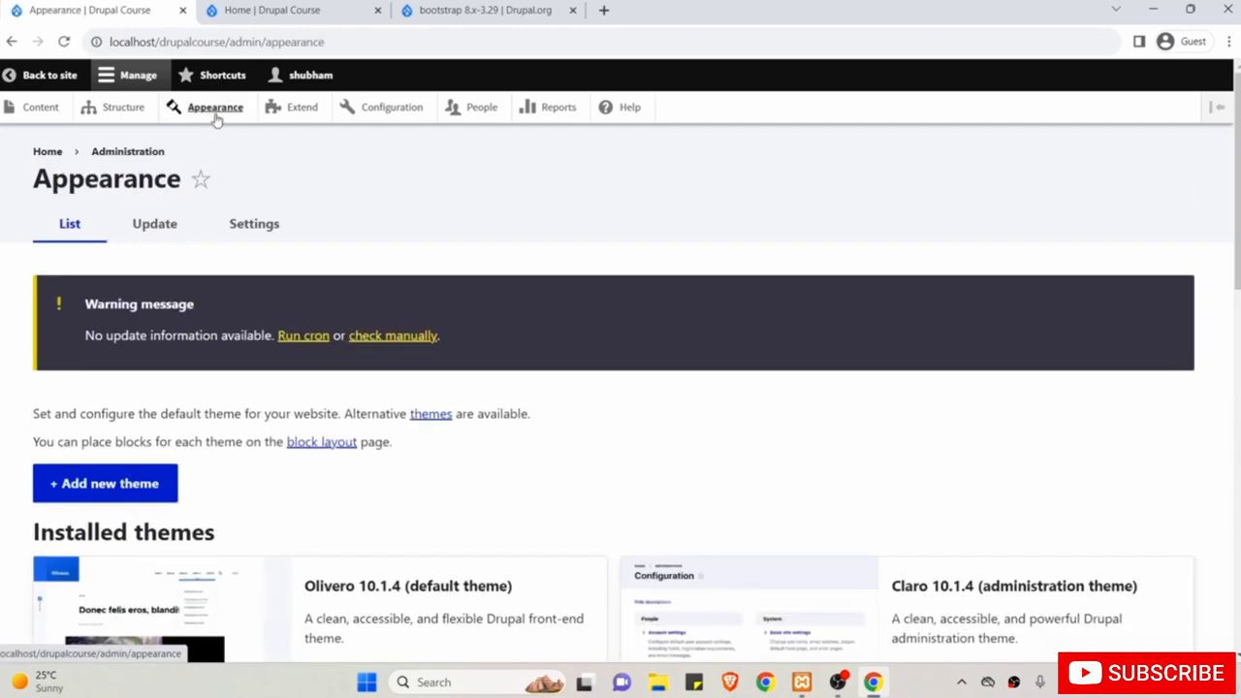
scroll(258, 307, "down", 2)
scroll(258, 308, "down", 3)
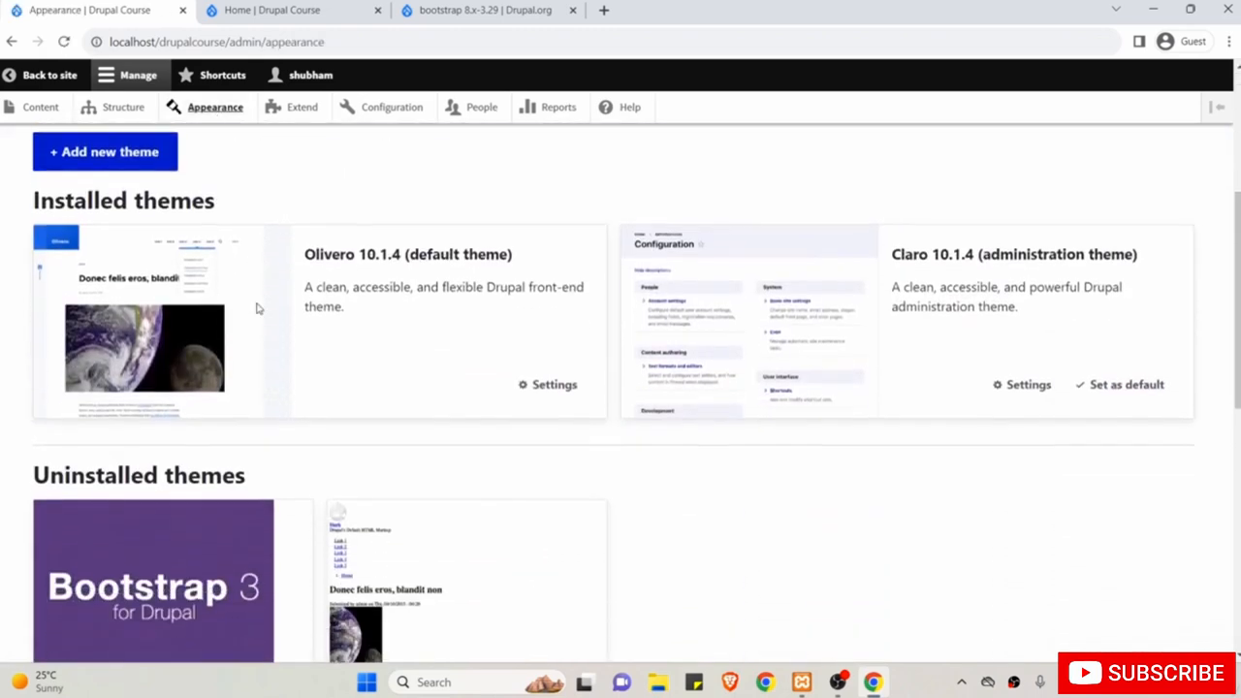
scroll(182, 452, "down", 1)
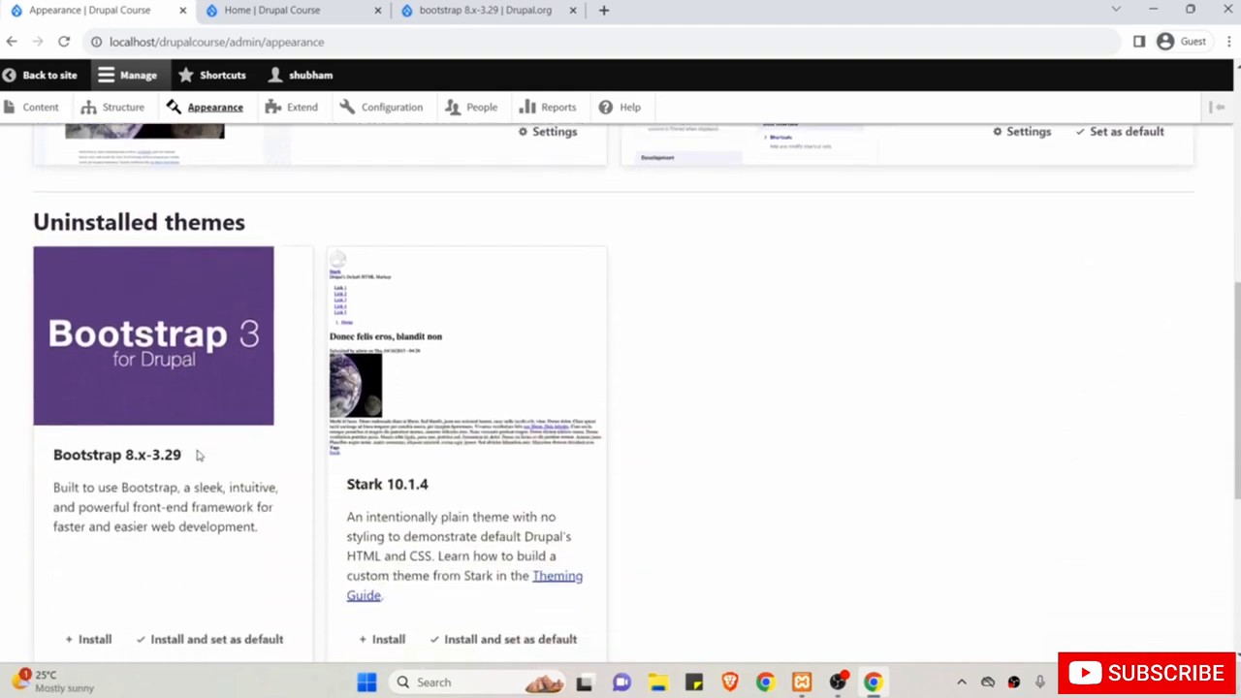
scroll(199, 453, "down", 1)
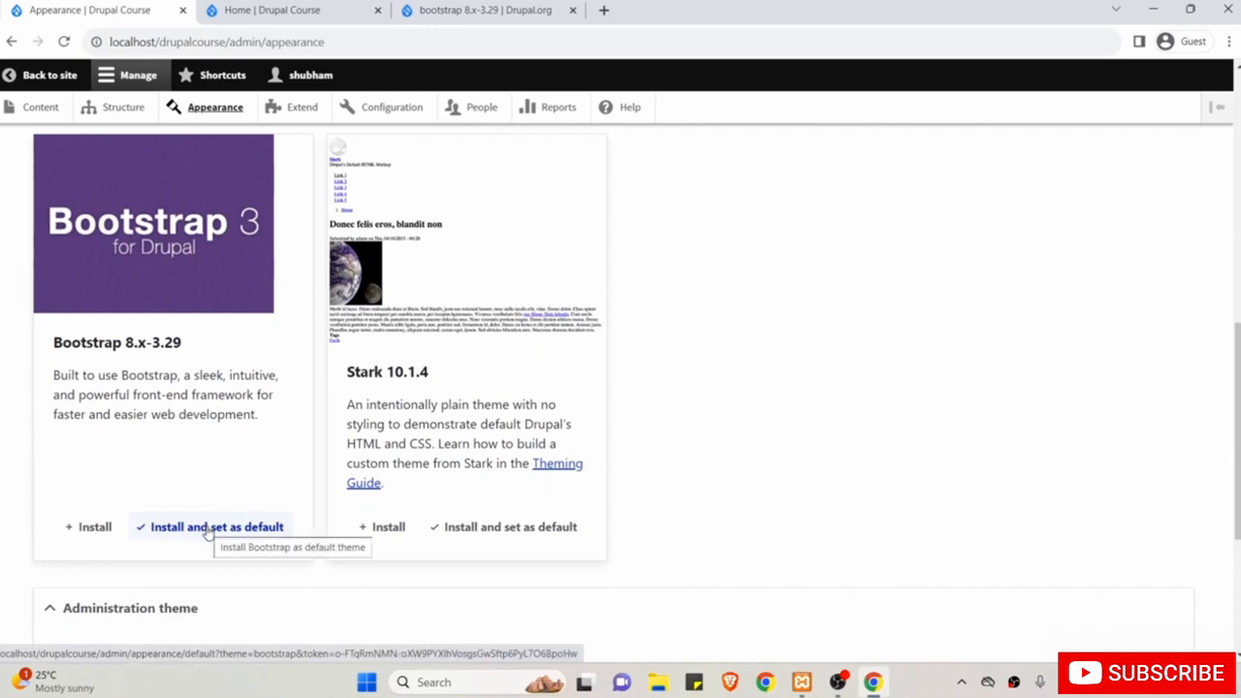
scroll(313, 280, "up", 1)
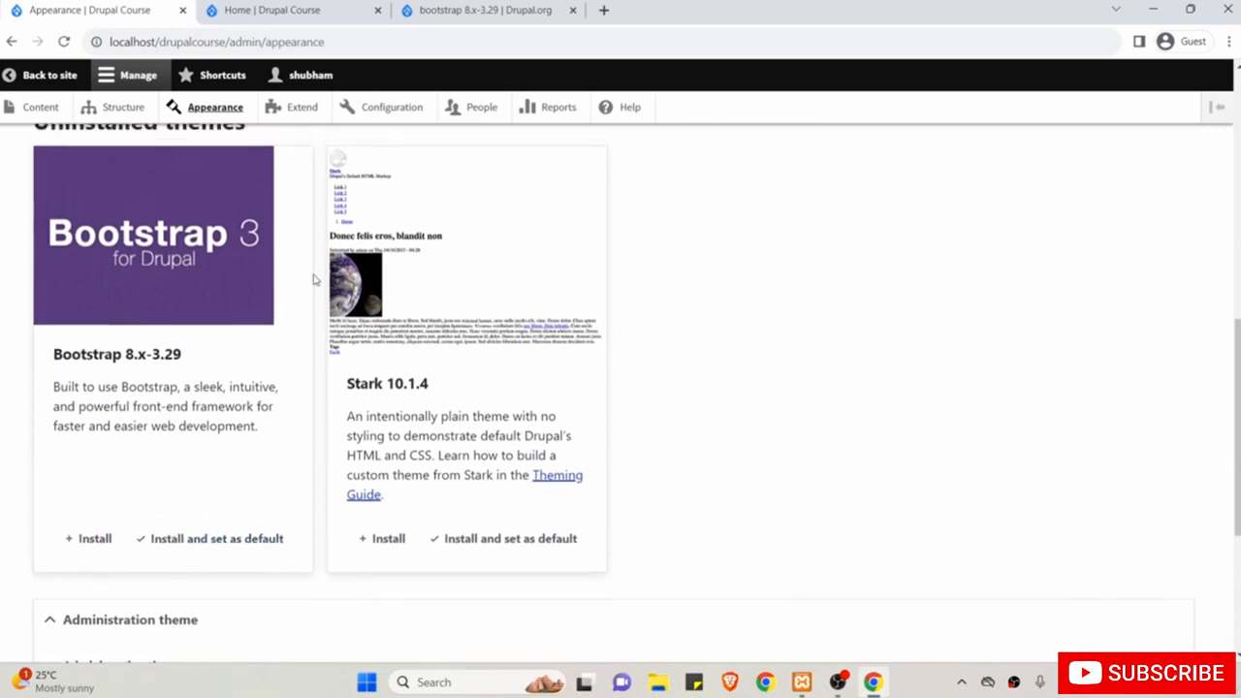
Check the current home page, then install Bootstrap 8.x-3.29 and set it as default.
left_click(291, 11)
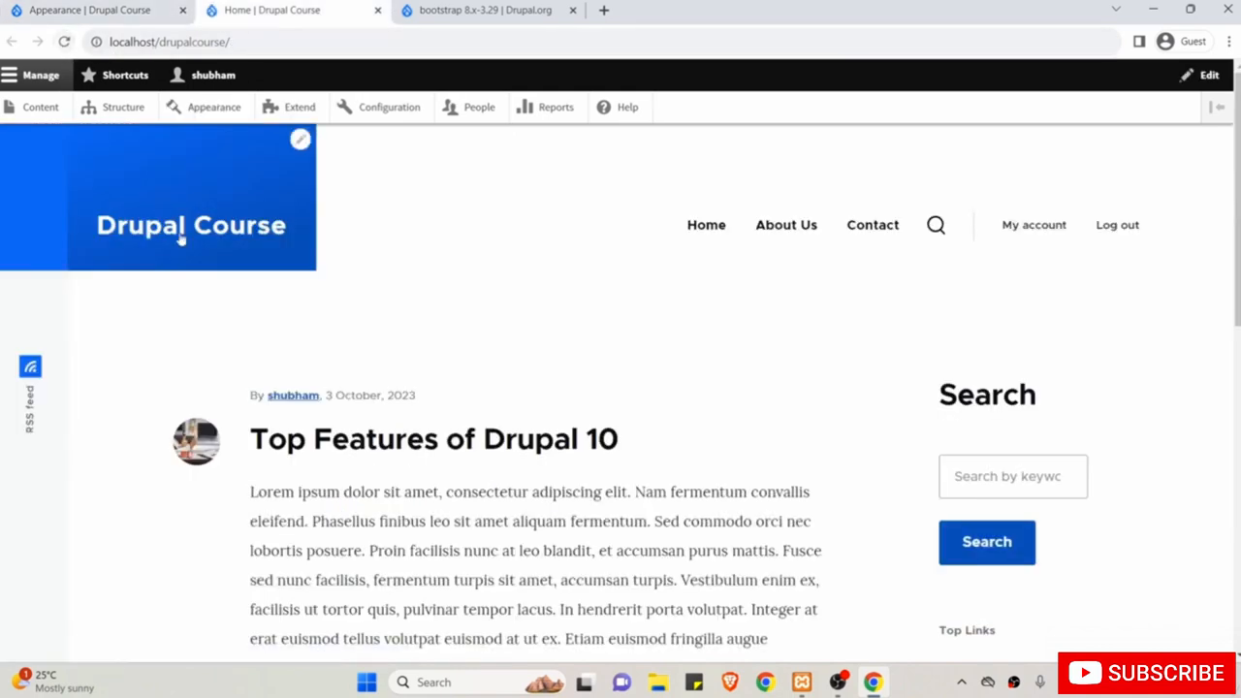
left_click(99, 8)
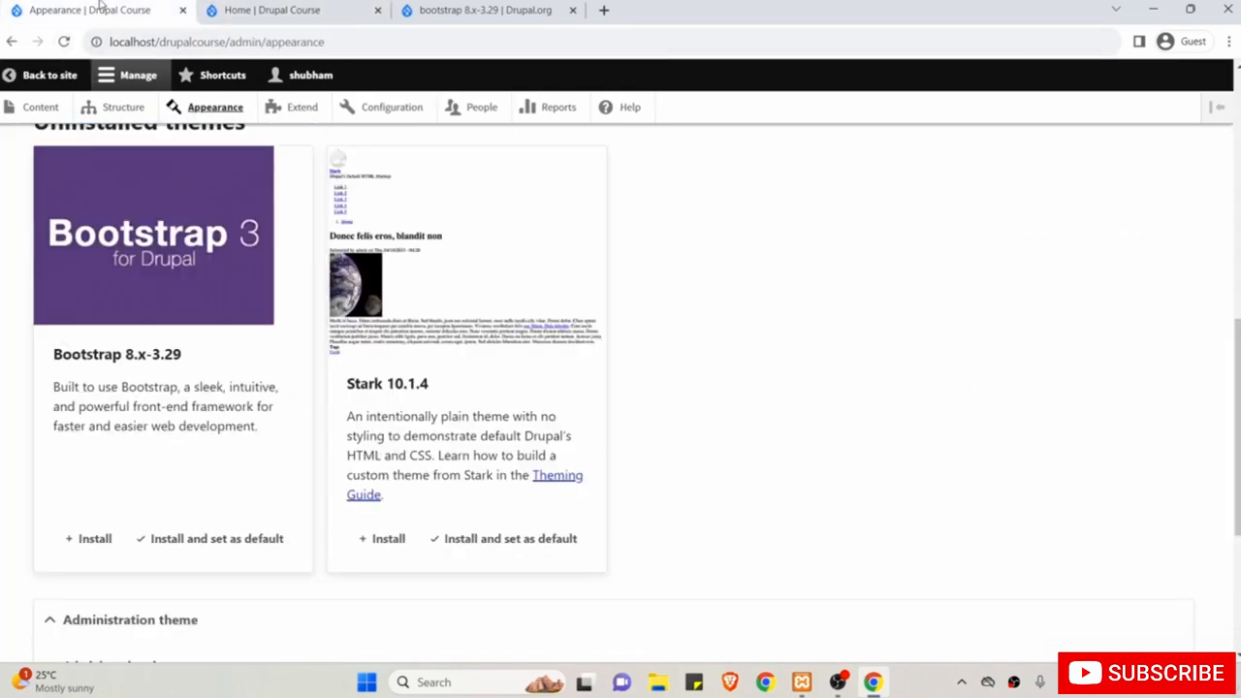
scroll(291, 369, "down", 1)
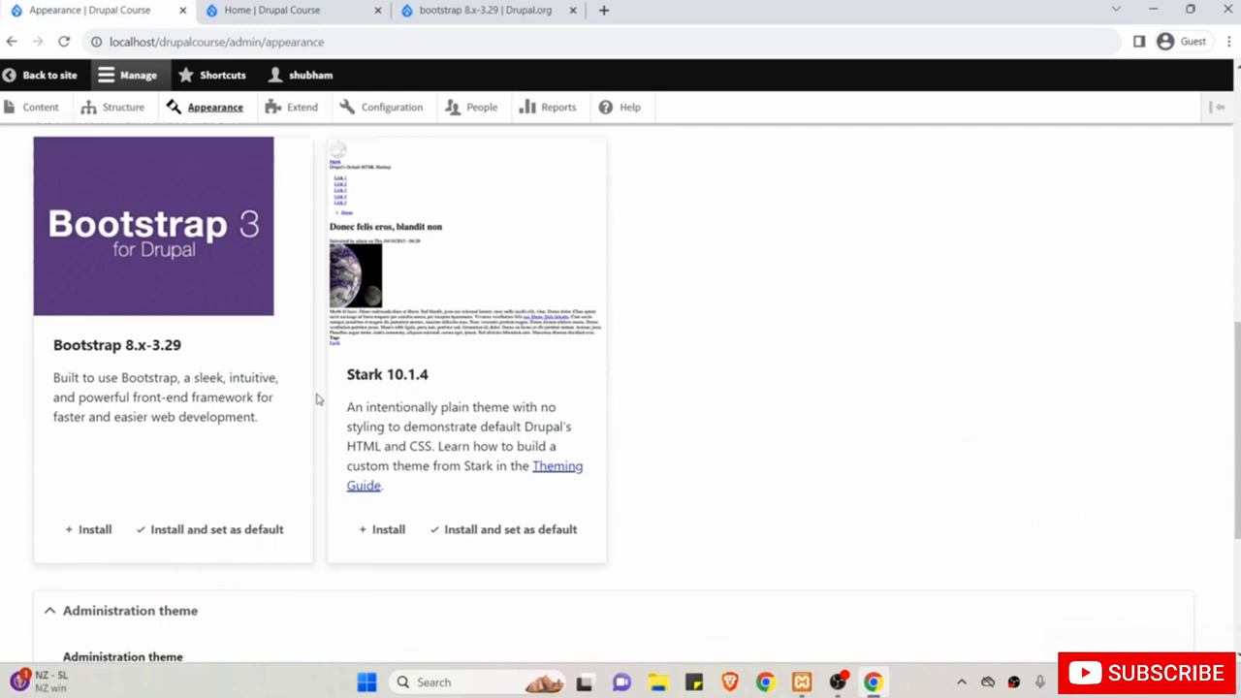
left_click(189, 532)
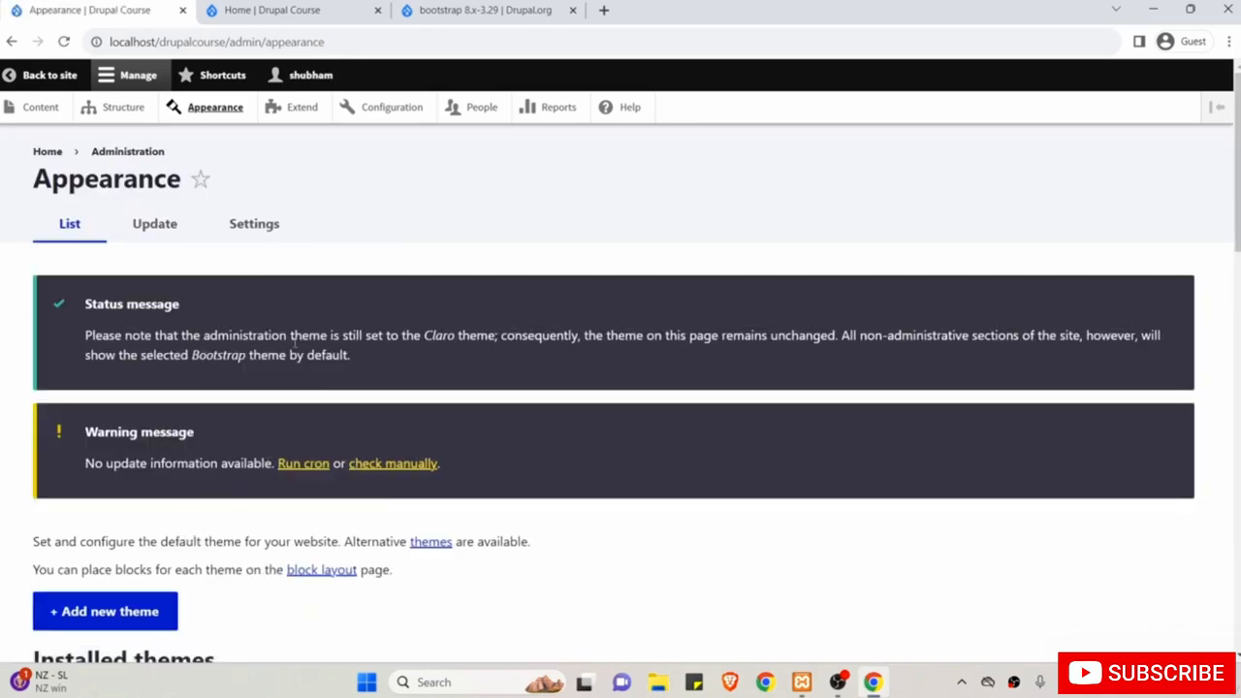
Reload the Home | Drupal Course tab and scroll through its Bootstrap-styled page.
left_click(233, 10)
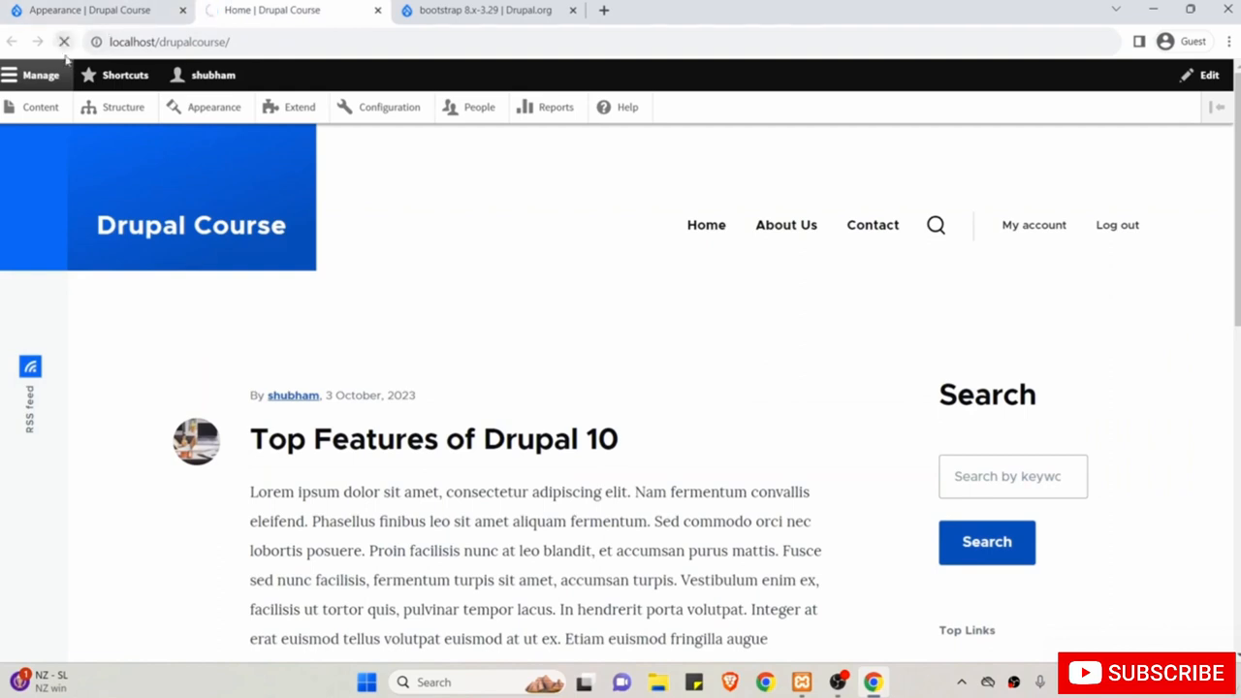
left_click(63, 42)
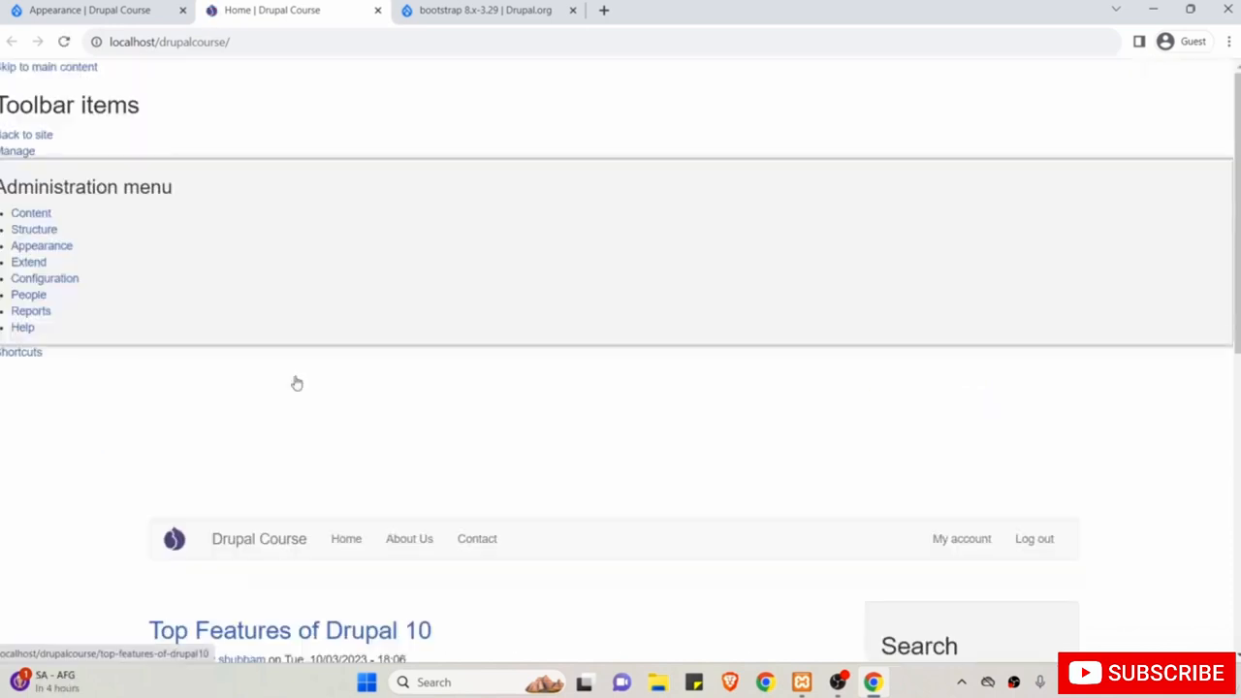
scroll(297, 383, "down", 3)
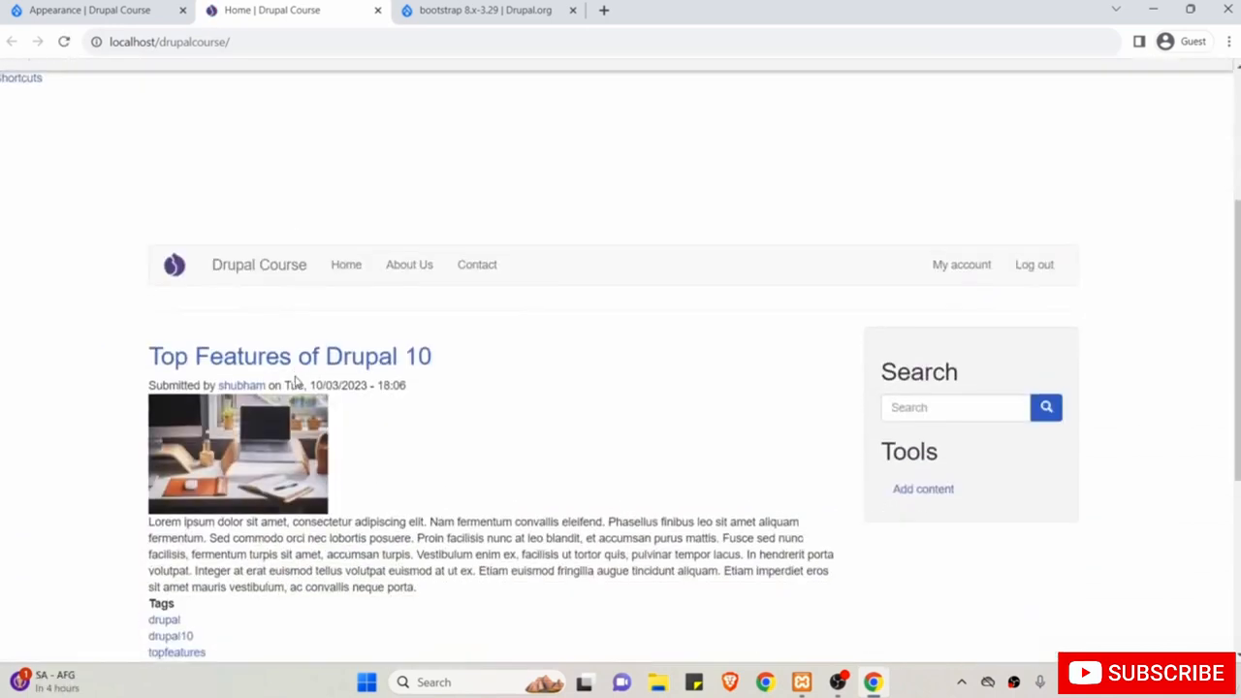
scroll(297, 383, "down", 2)
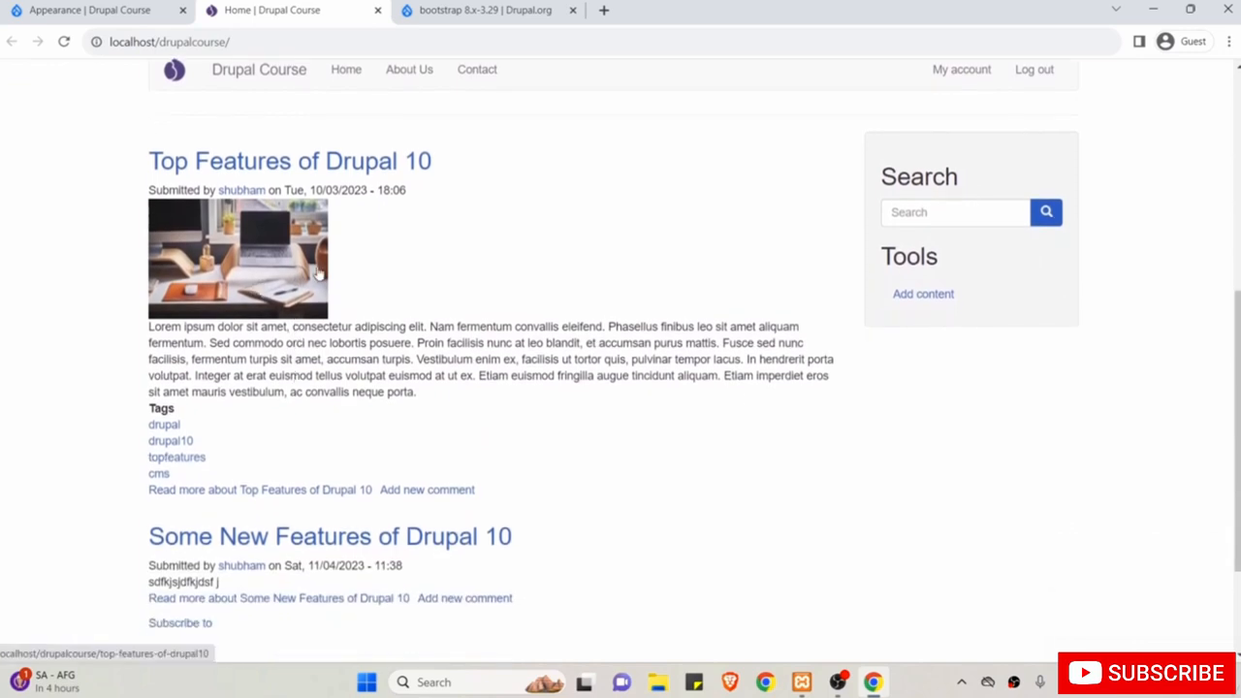
Set Olivero 10.1.4 back as the default theme on Appearance.
left_click(109, 11)
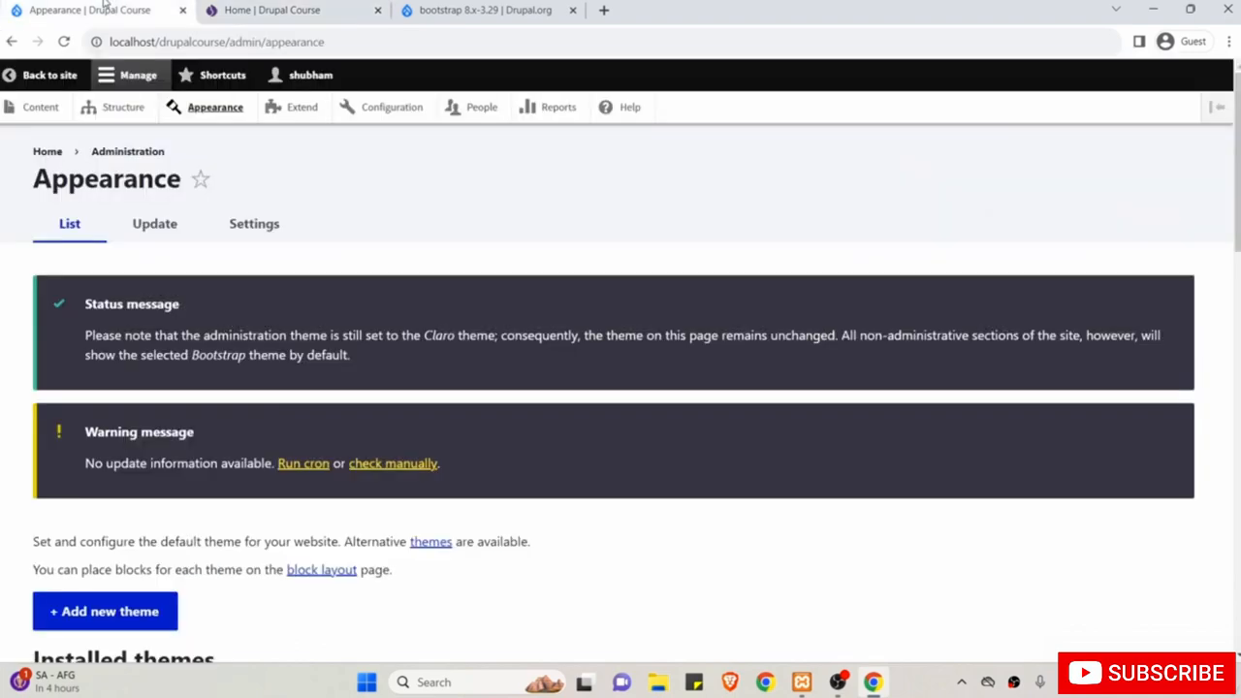
scroll(223, 436, "down", 6)
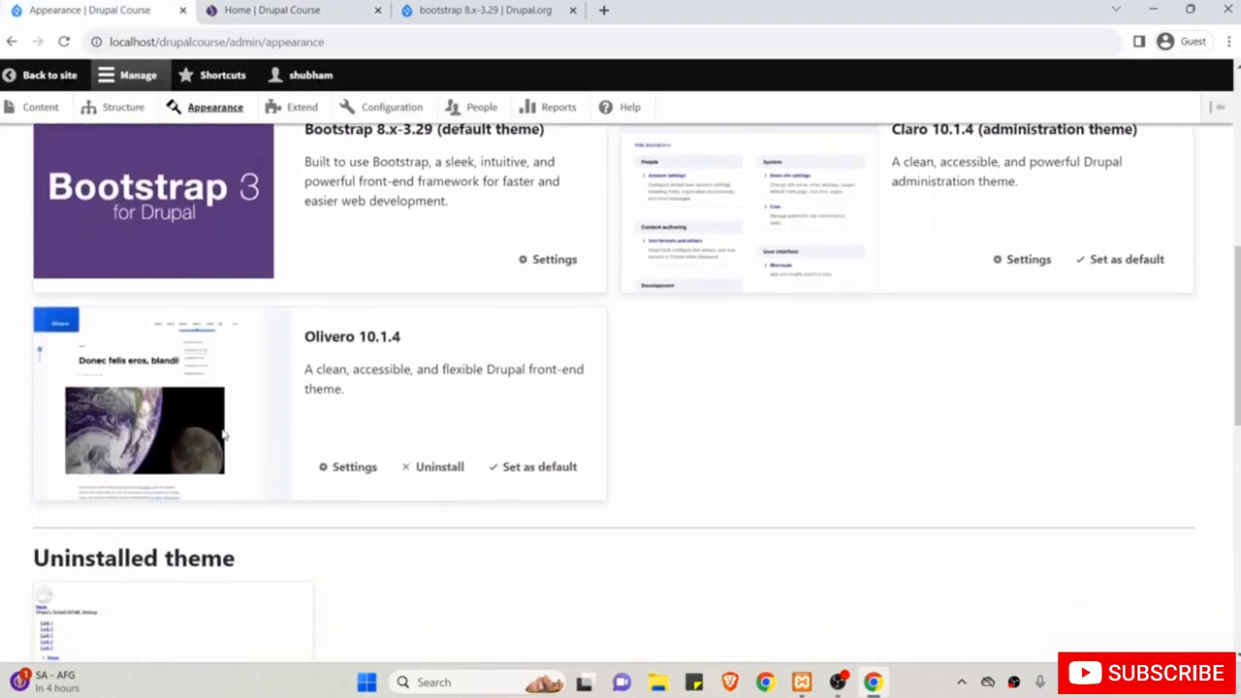
scroll(320, 249, "up", 1)
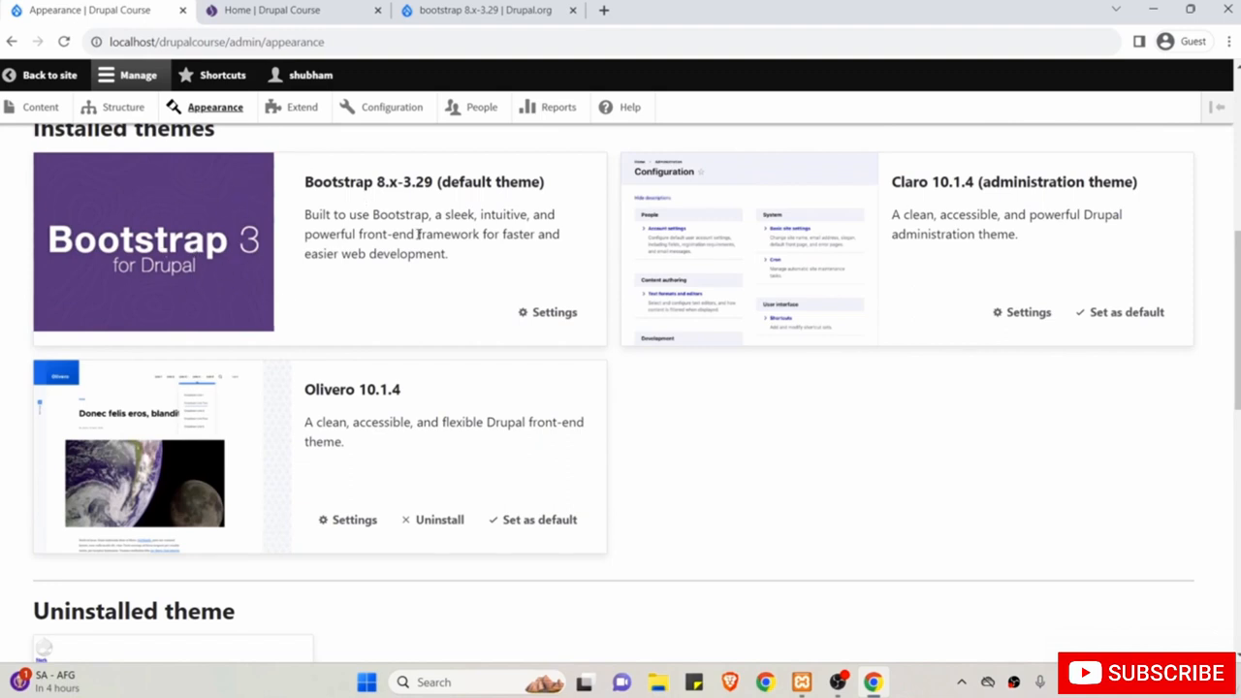
scroll(498, 369, "down", 2)
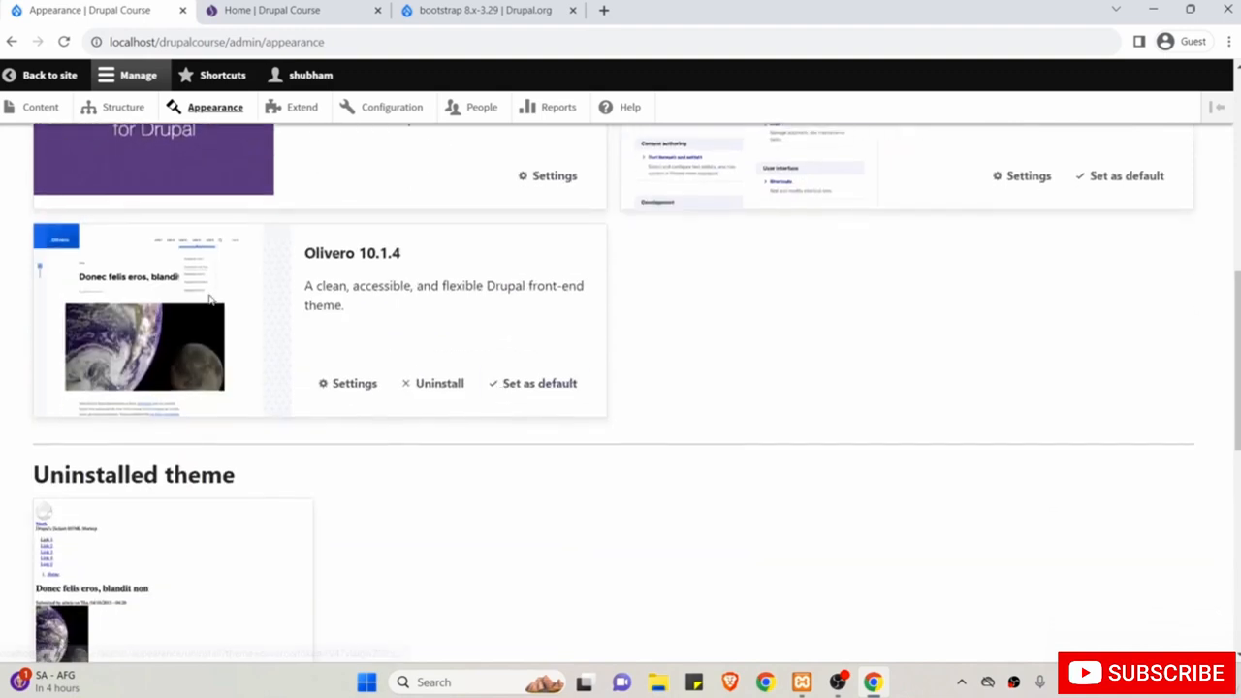
left_click_drag(306, 253, 357, 254)
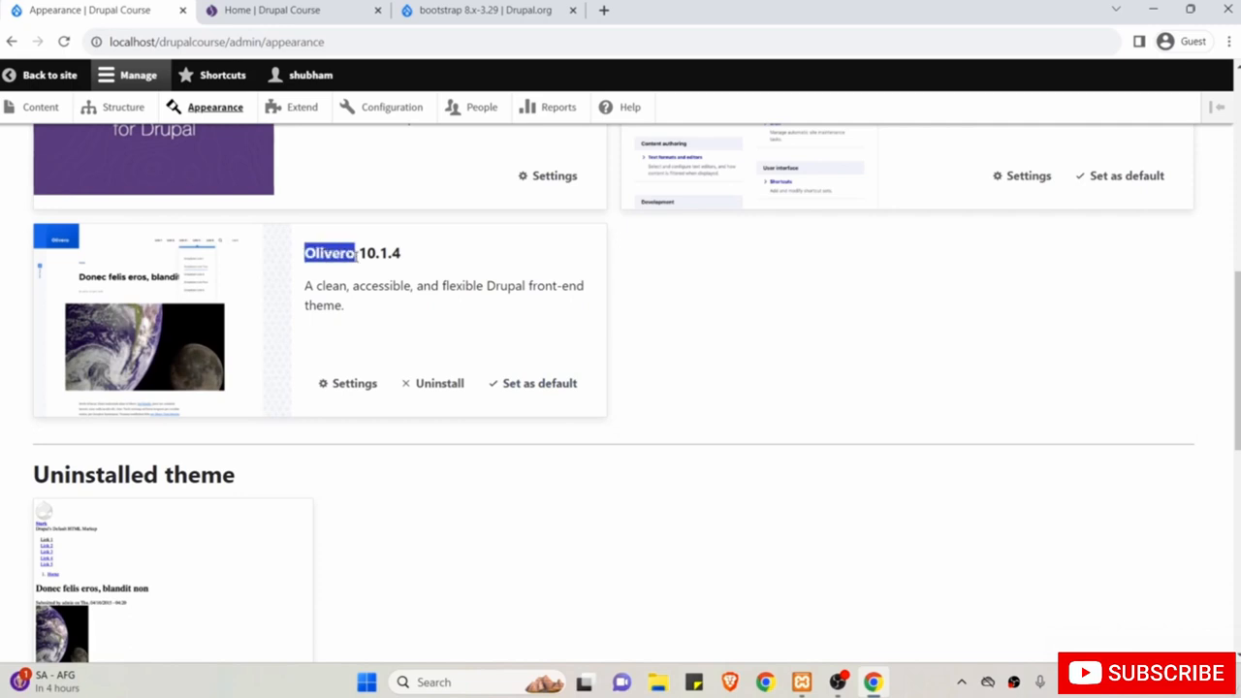
left_click(544, 384)
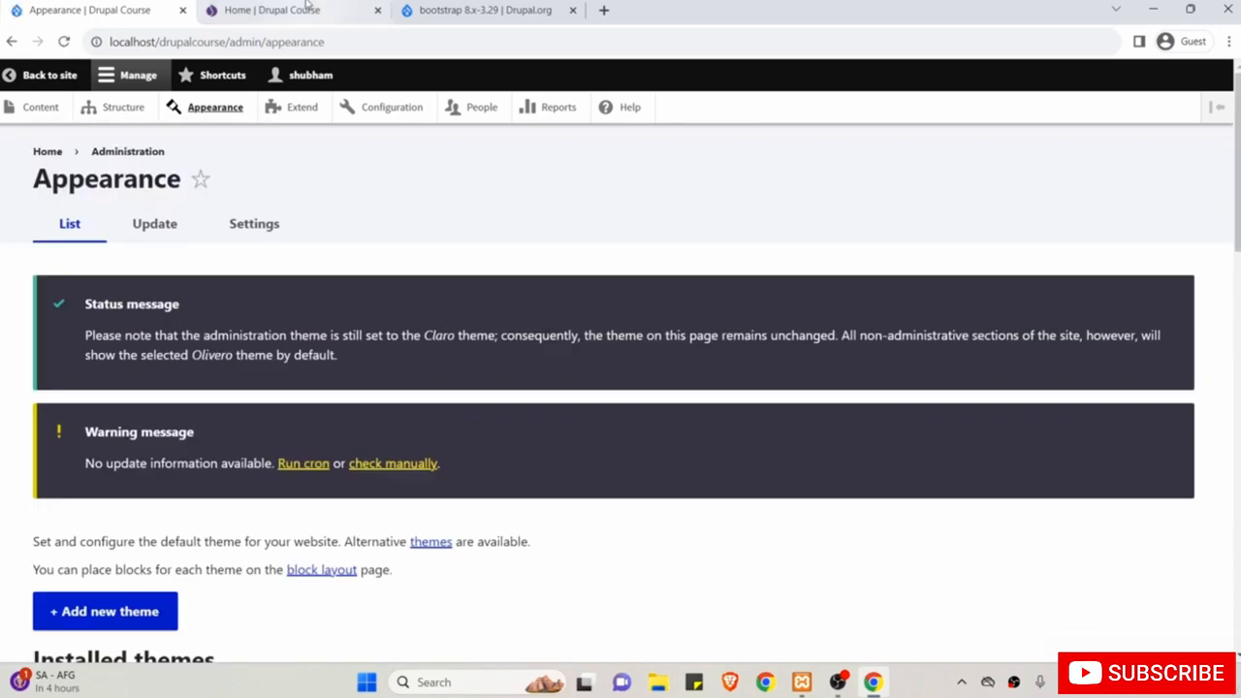
Reload the home page to confirm it renders in Olivero again.
left_click(304, 7)
left_click(64, 42)
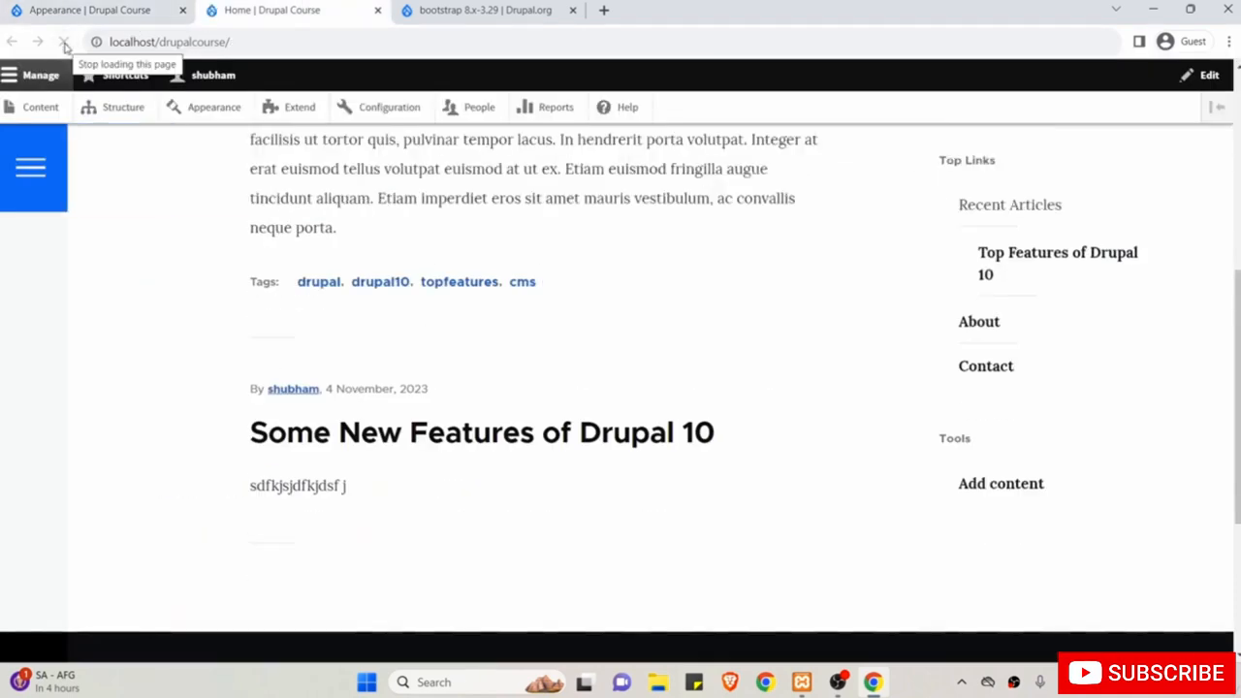
scroll(130, 334, "up", 10)
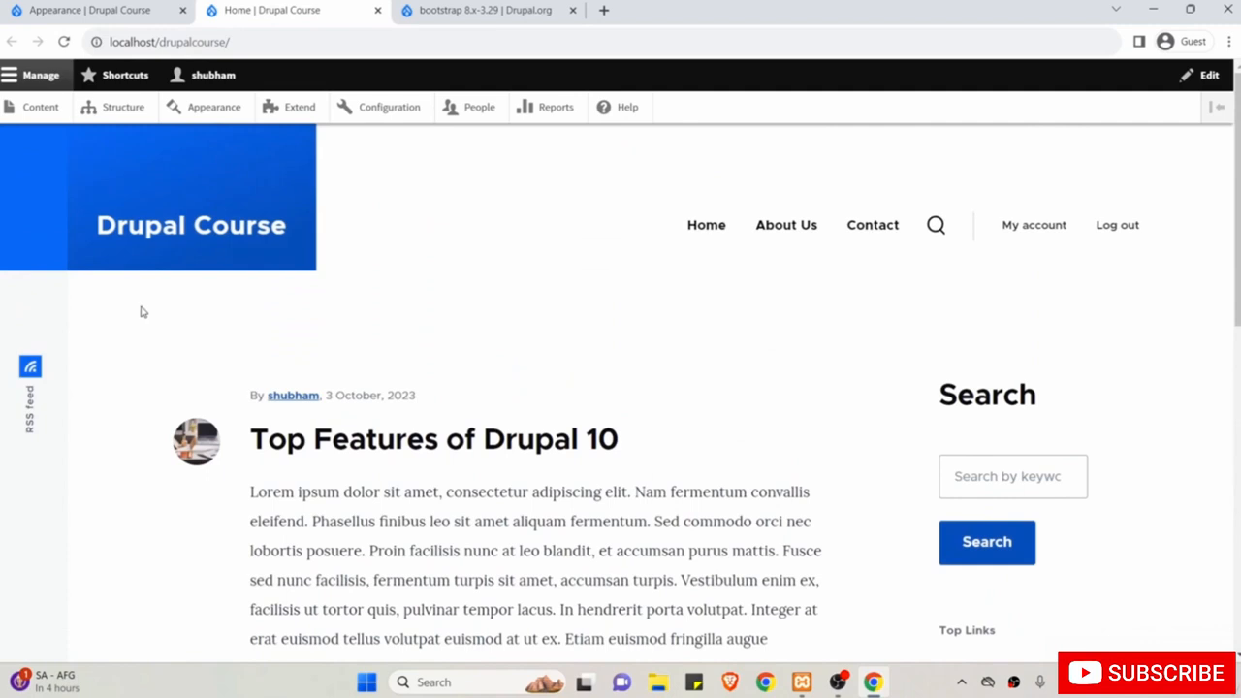
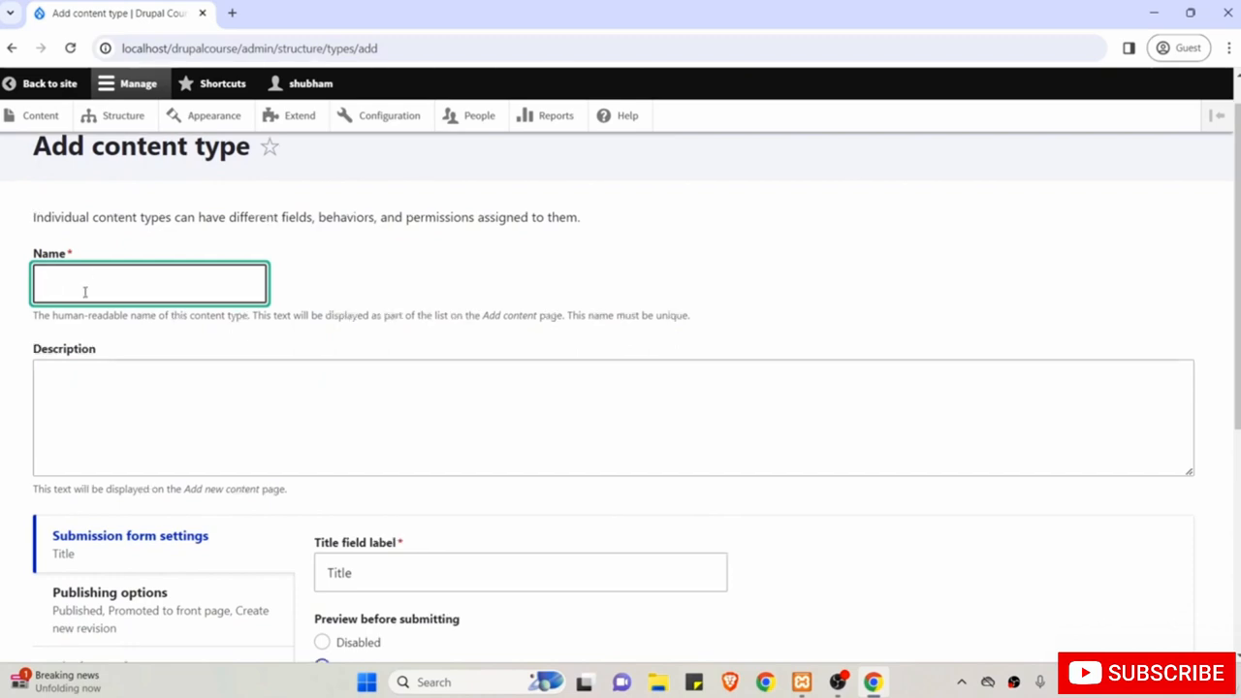
Name the type 'Offline Event', describe it 'This is used to track all our offline event.', keep label Title.
type("Offline Event")
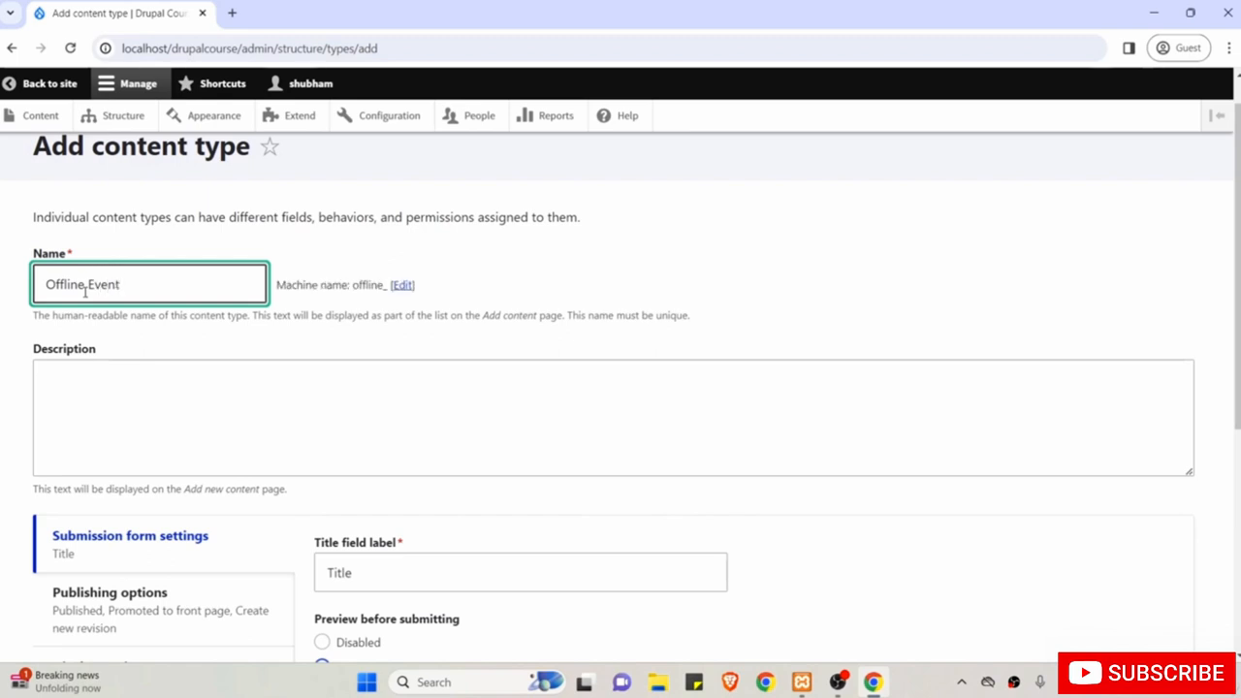
left_click(176, 430)
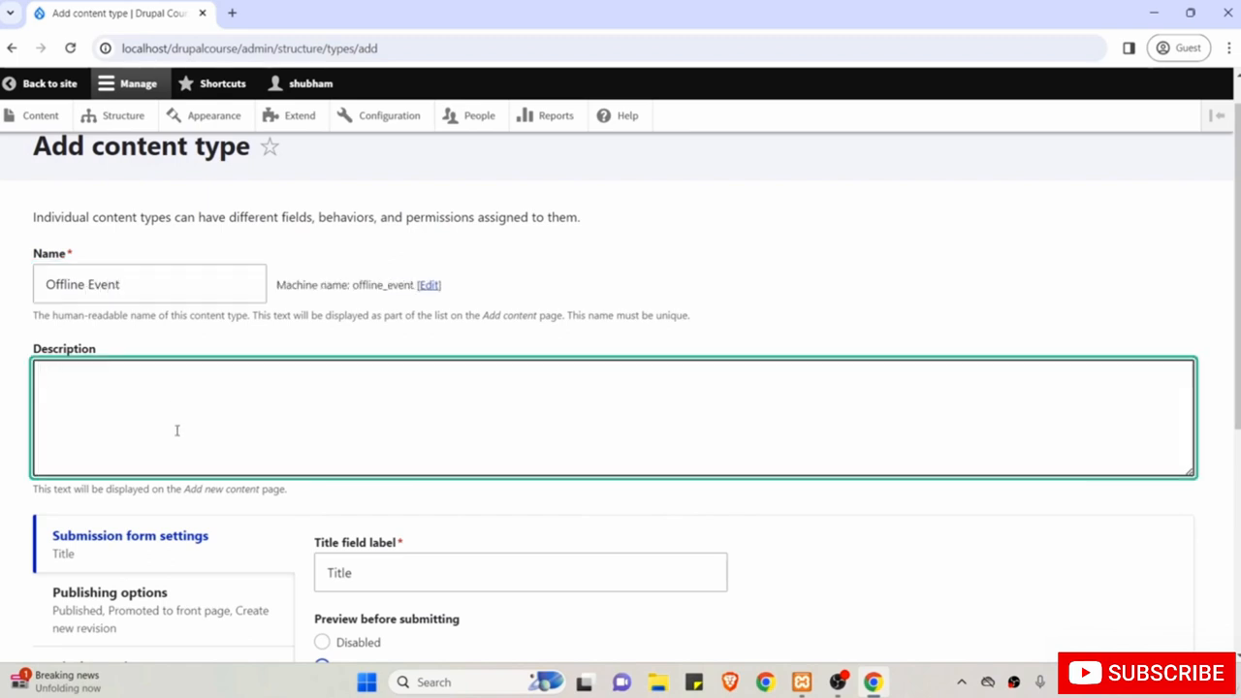
type("This is used to track all ")
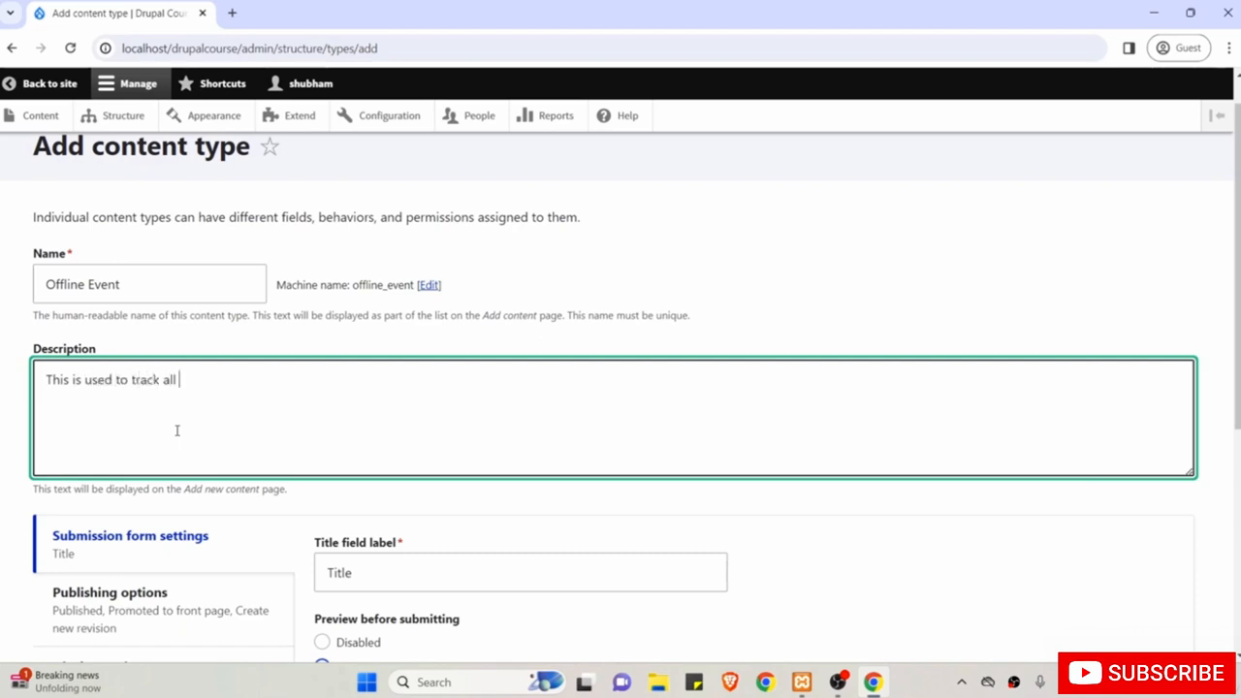
type("our offline event")
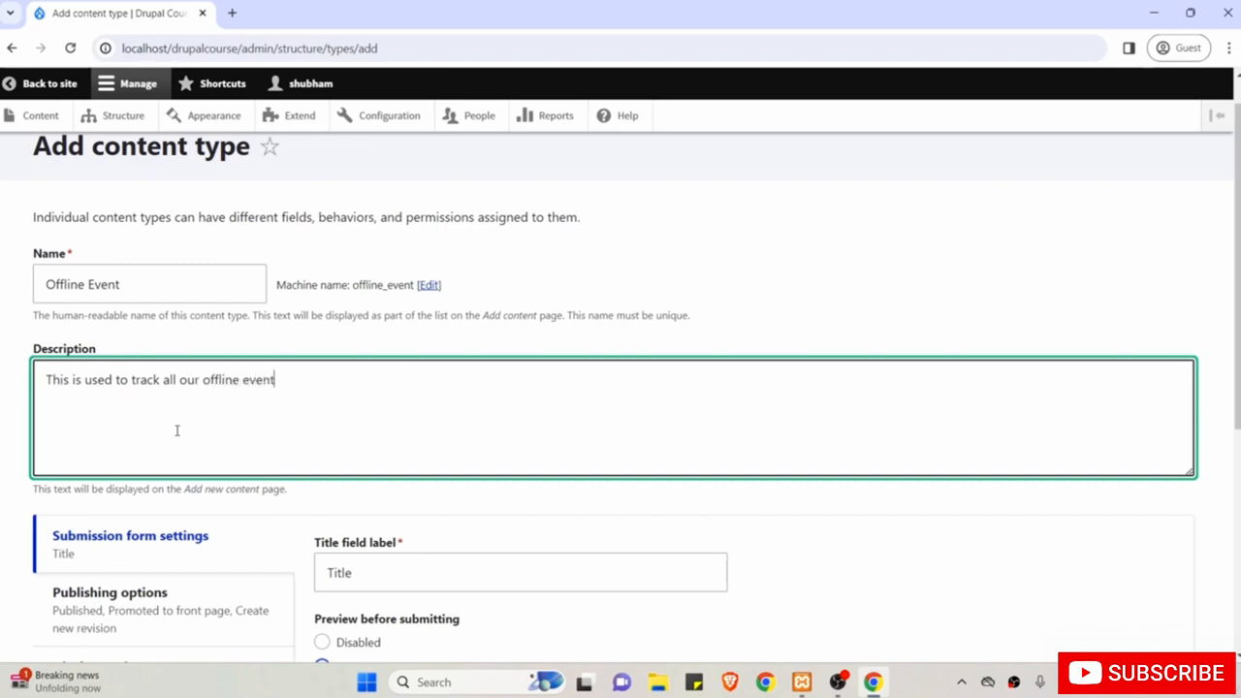
type(".")
scroll(178, 429, "down", 3)
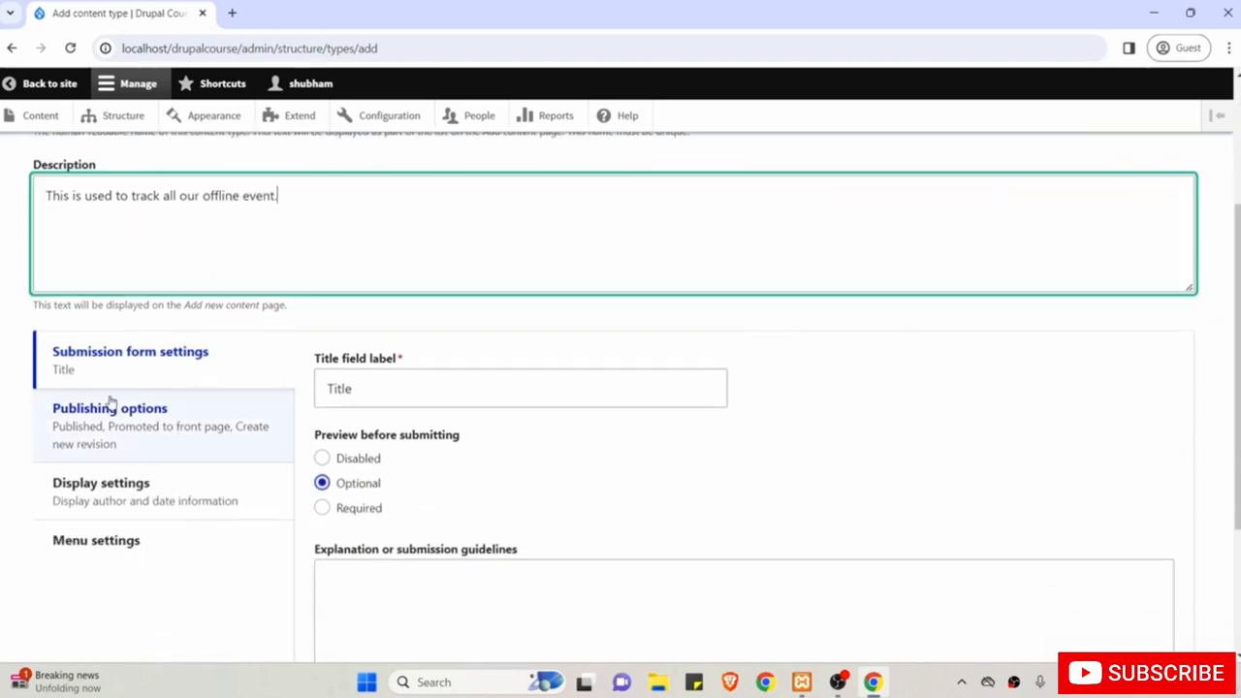
scroll(386, 476, "down", 1)
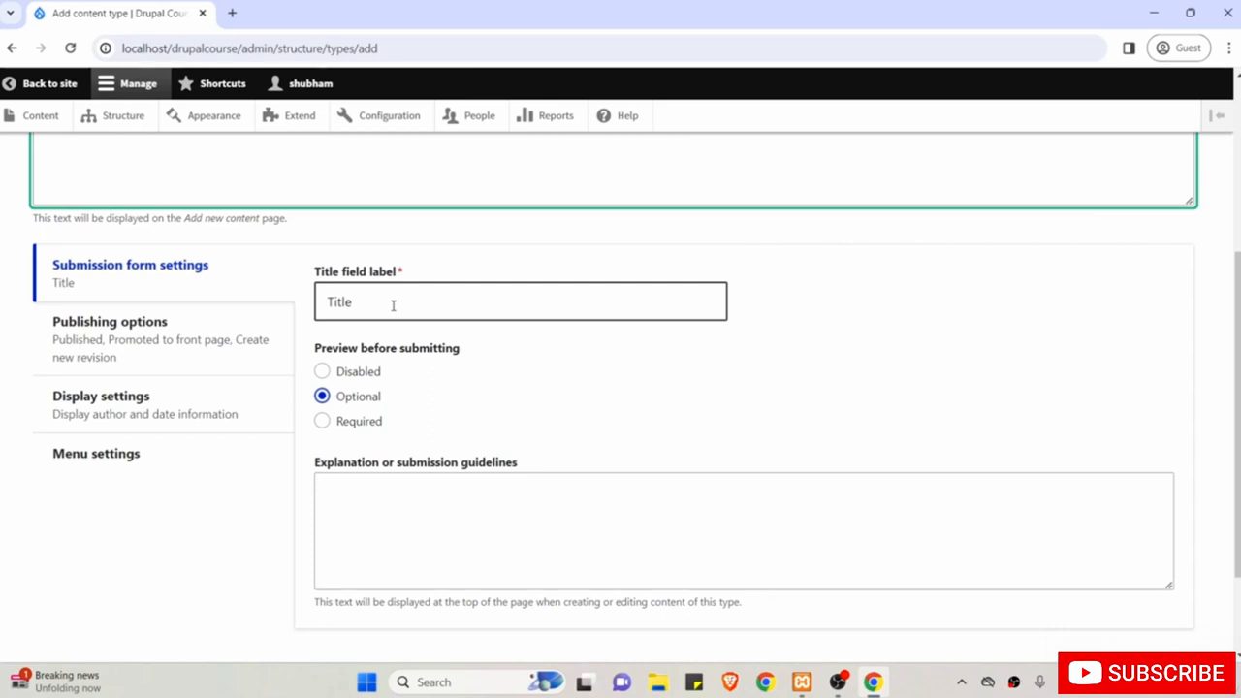
scroll(393, 306, "up", 1)
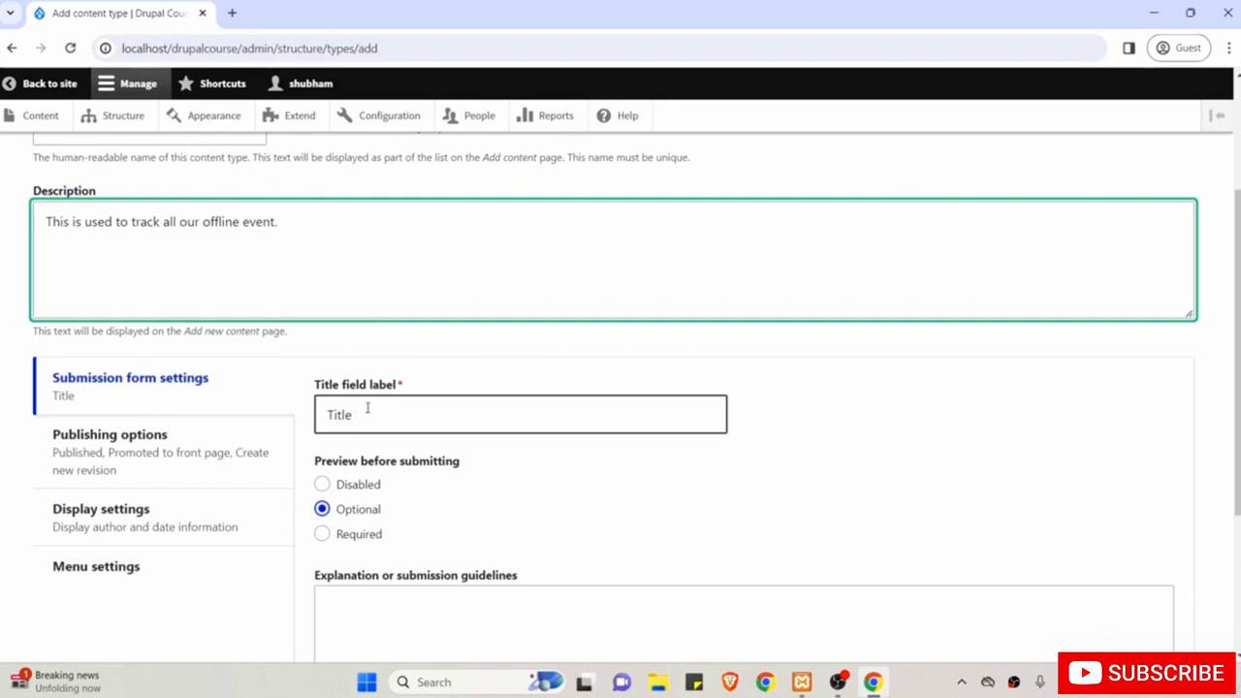
left_click_drag(371, 407, 319, 407)
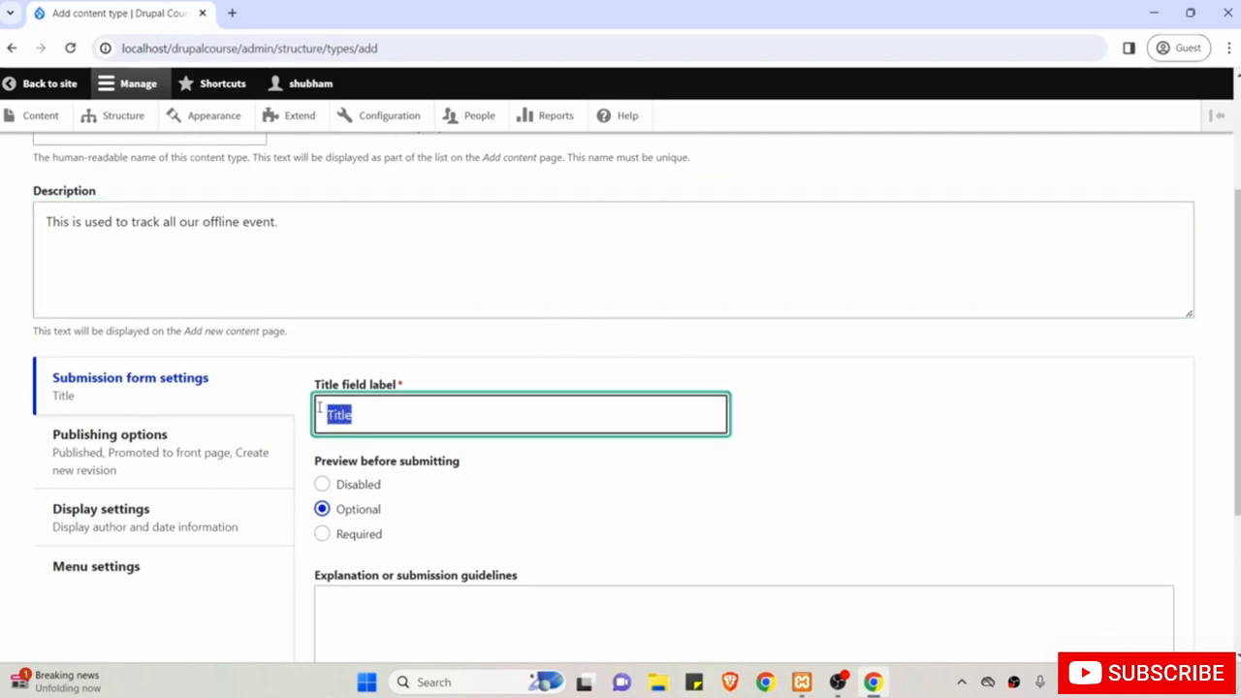
scroll(319, 407, "down", 1)
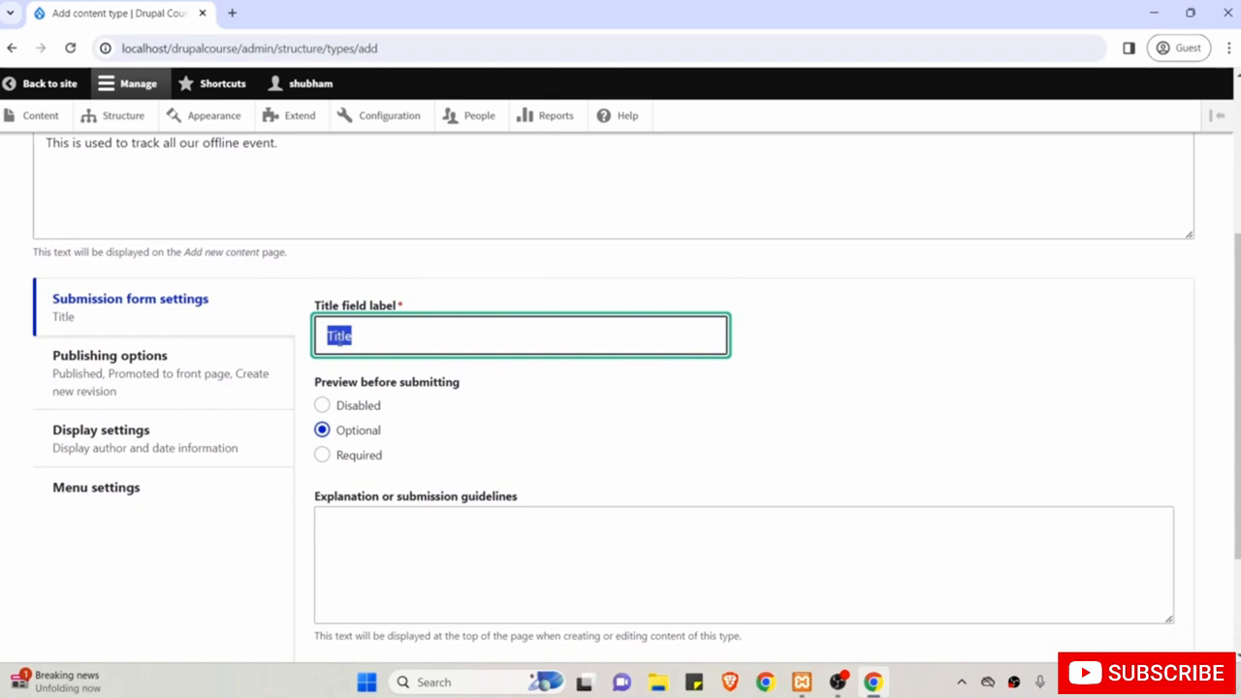
scroll(485, 392, "down", 1)
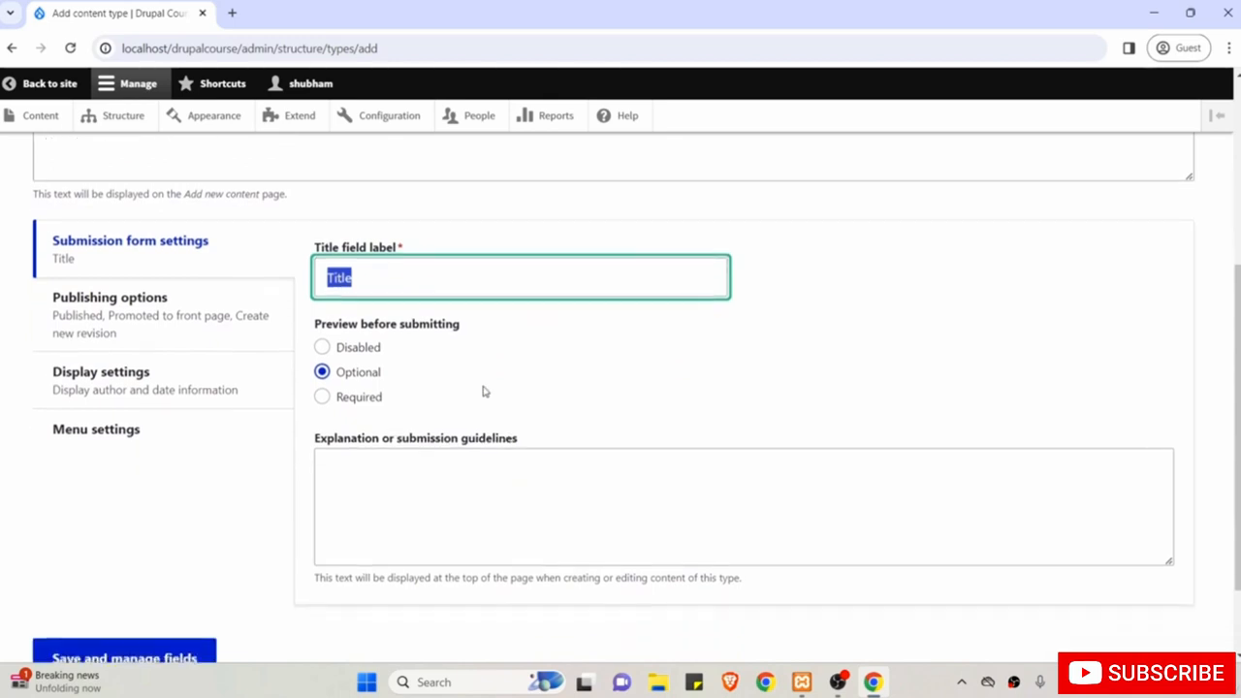
left_click(375, 281)
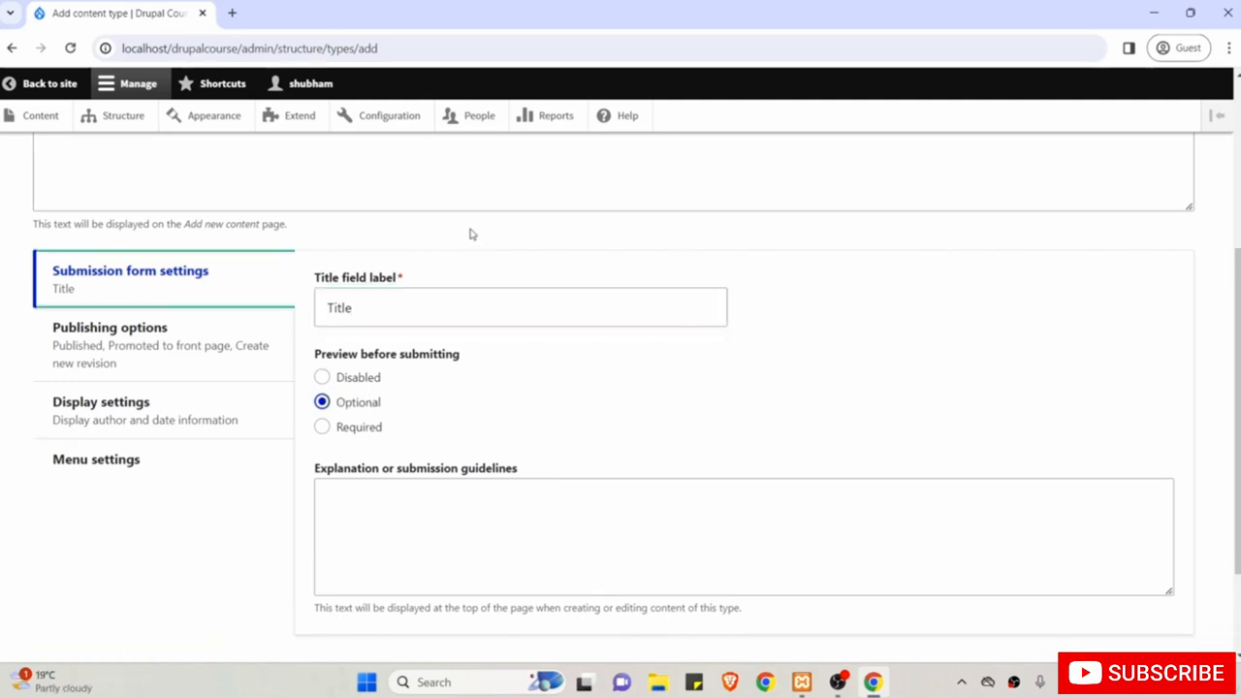
scroll(536, 446, "down", 1)
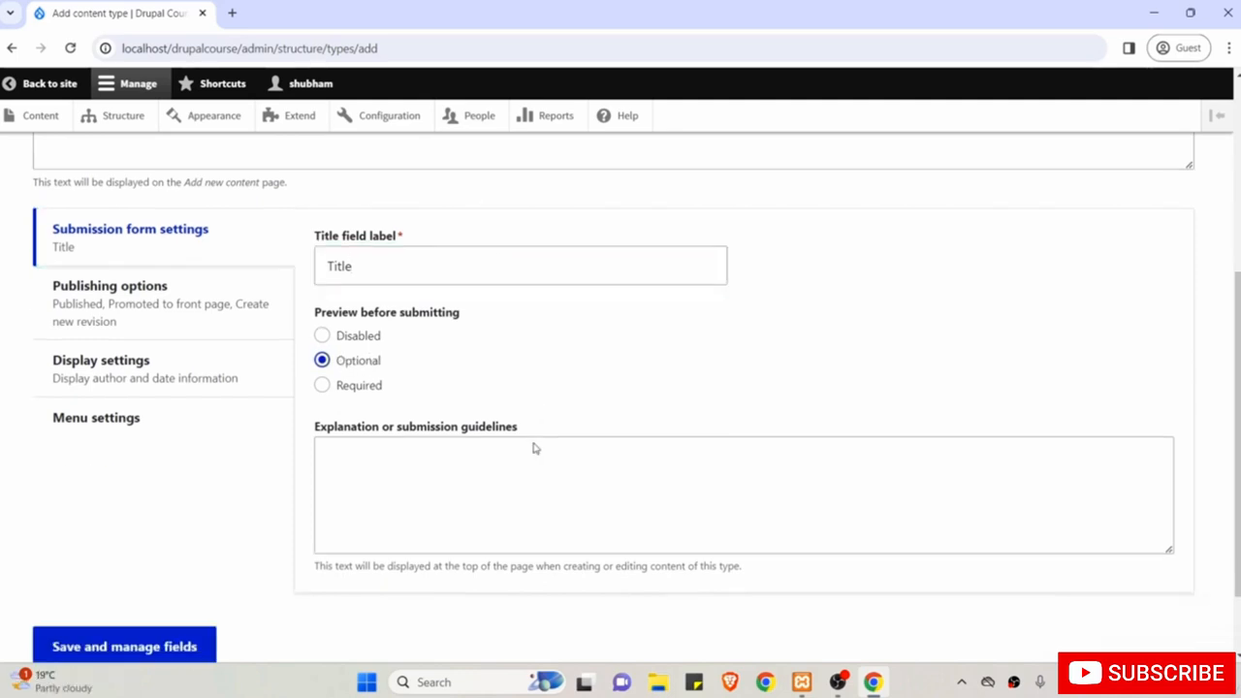
scroll(535, 449, "up", 1)
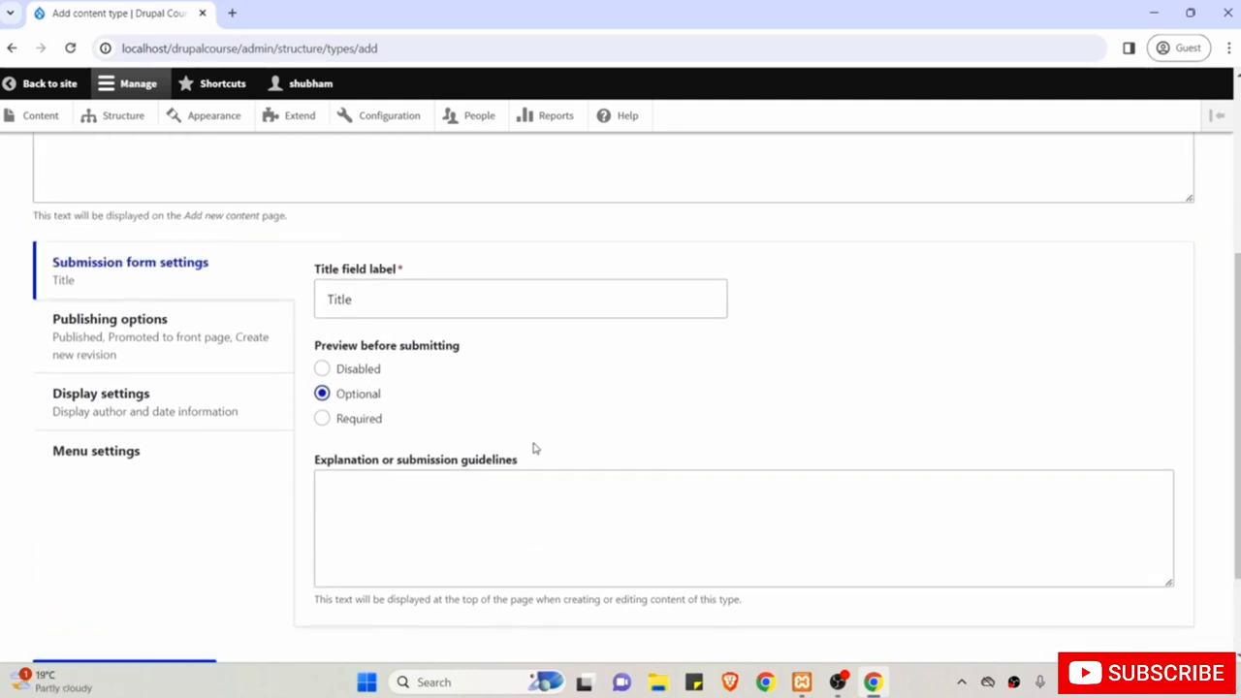
Uncheck Main navigation as an available menu and save the Offline Event content type.
left_click(155, 336)
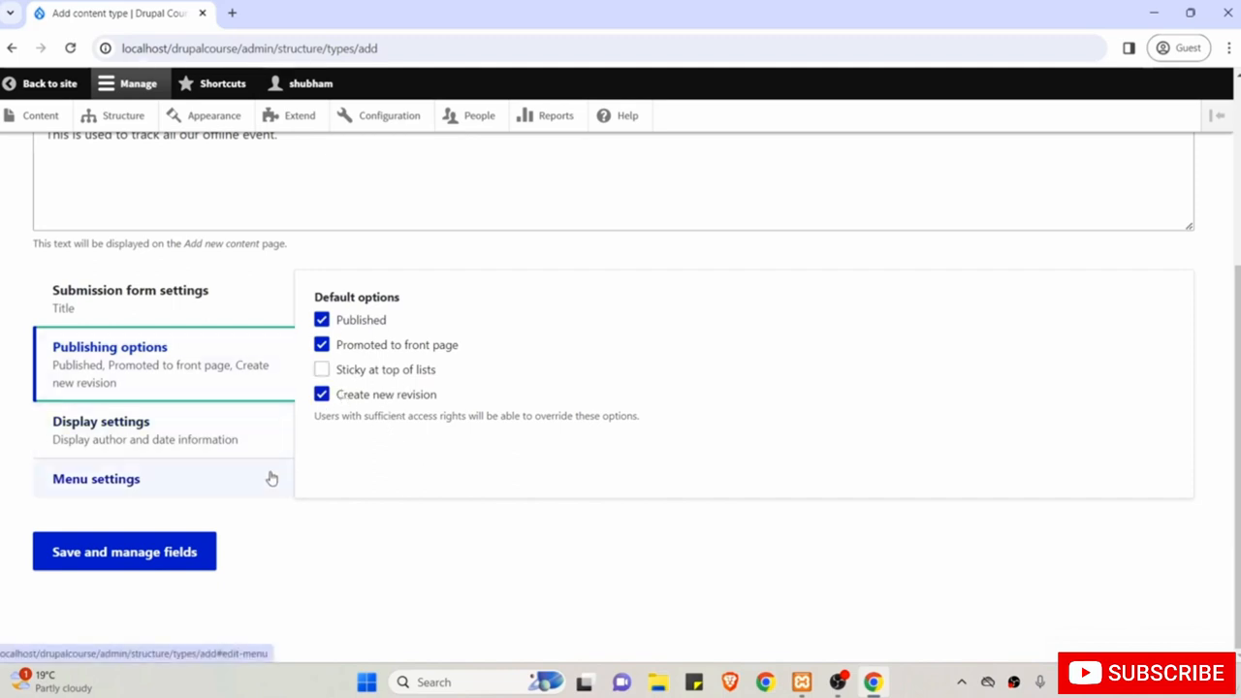
left_click(122, 439)
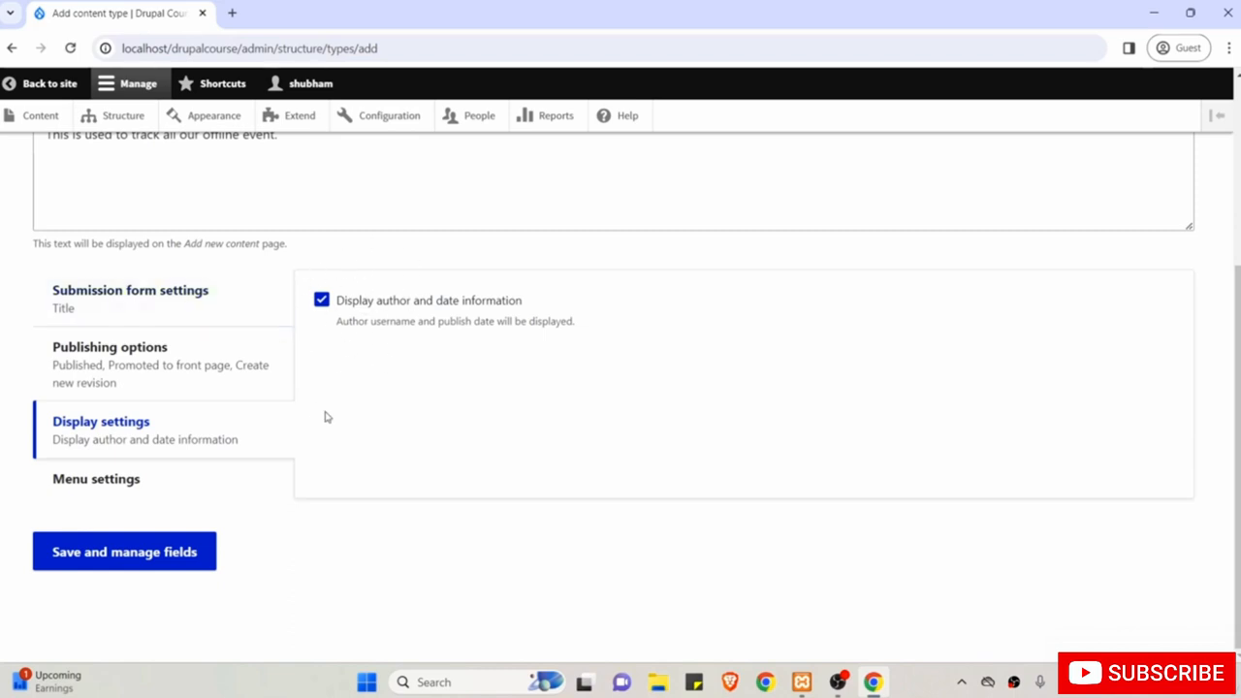
left_click(104, 485)
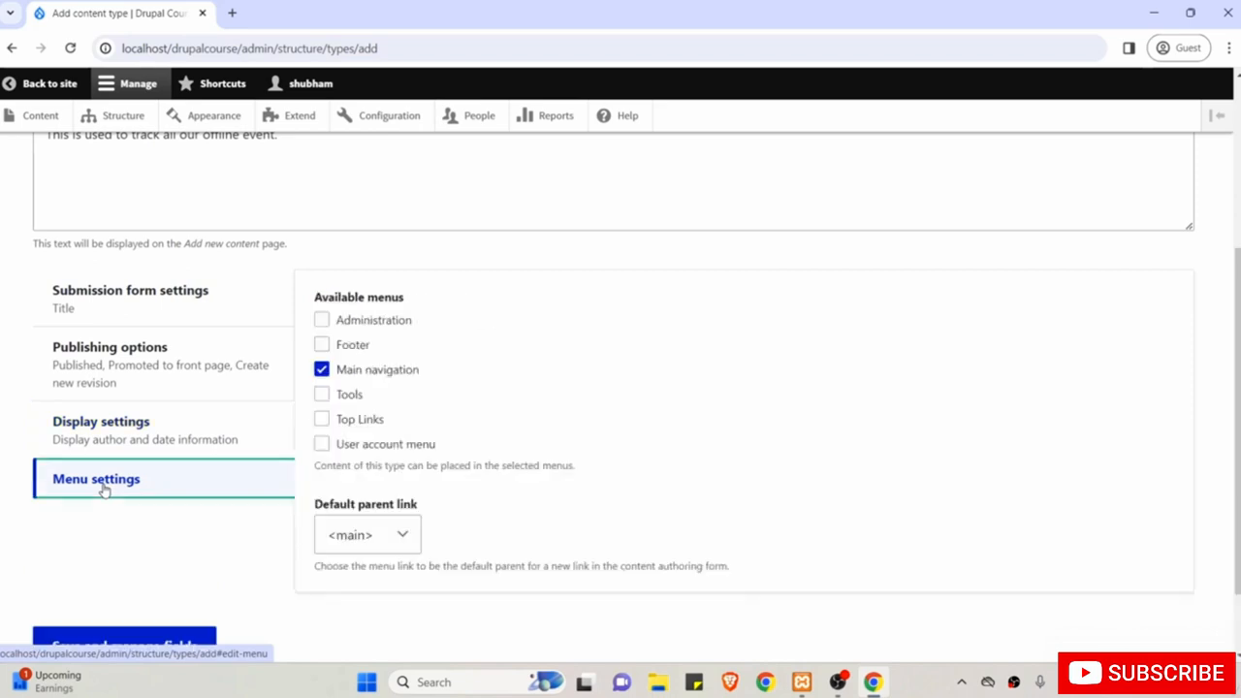
left_click(322, 370)
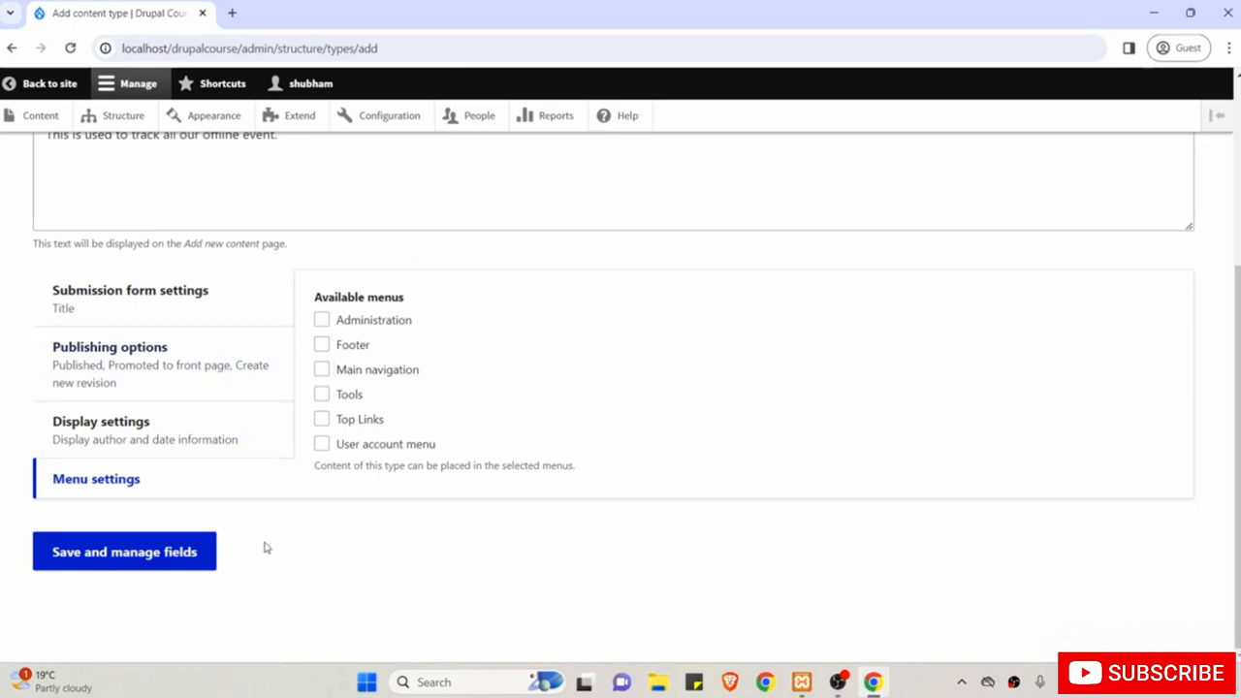
left_click(134, 556)
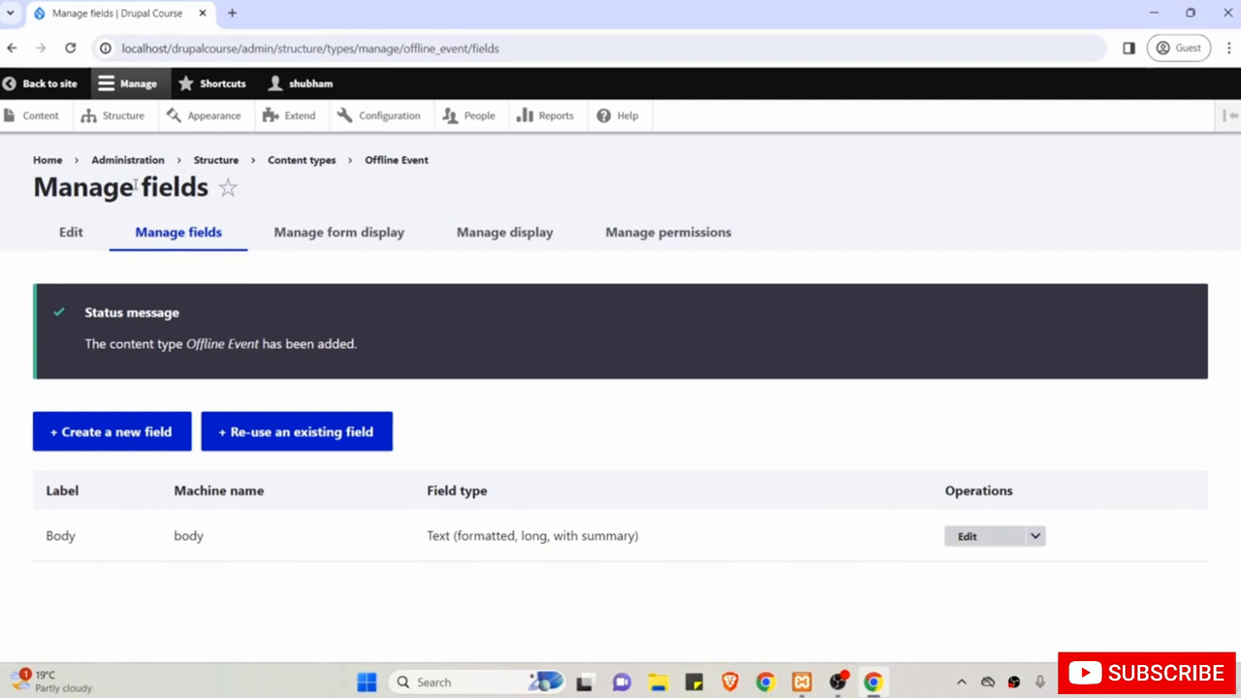
Open a blank Create Offline Event form in a new tab via Content.
middle_click(41, 118)
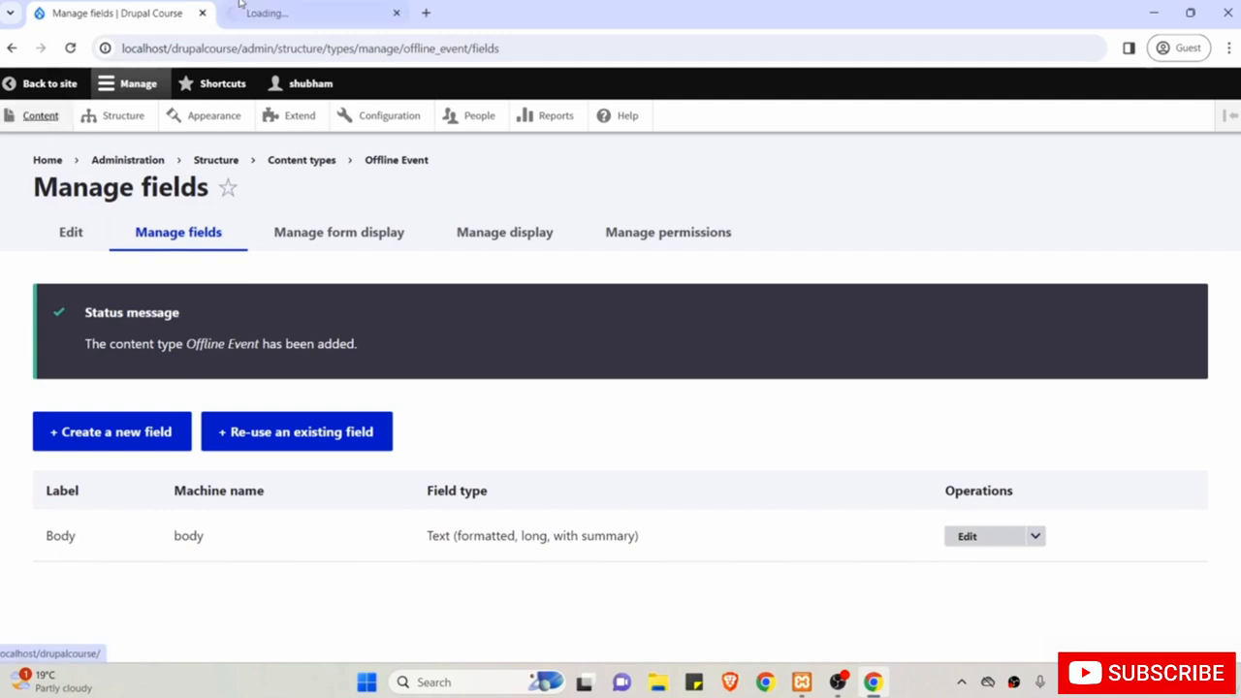
left_click(291, 12)
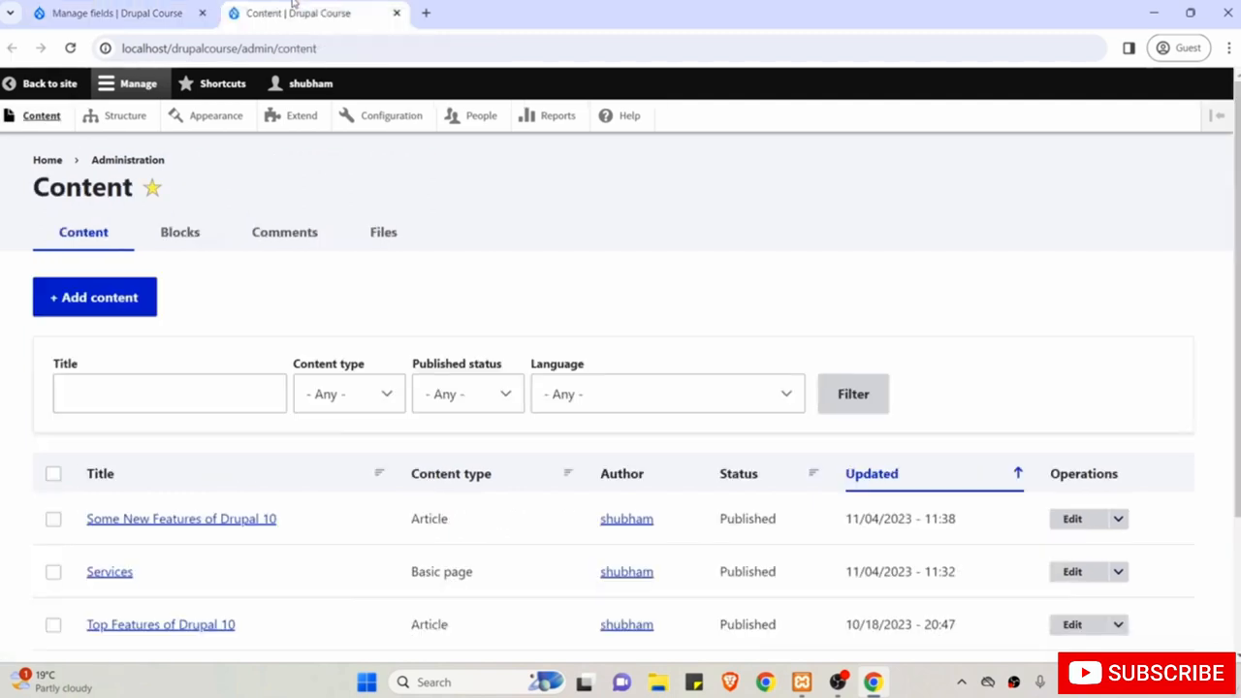
left_click(101, 299)
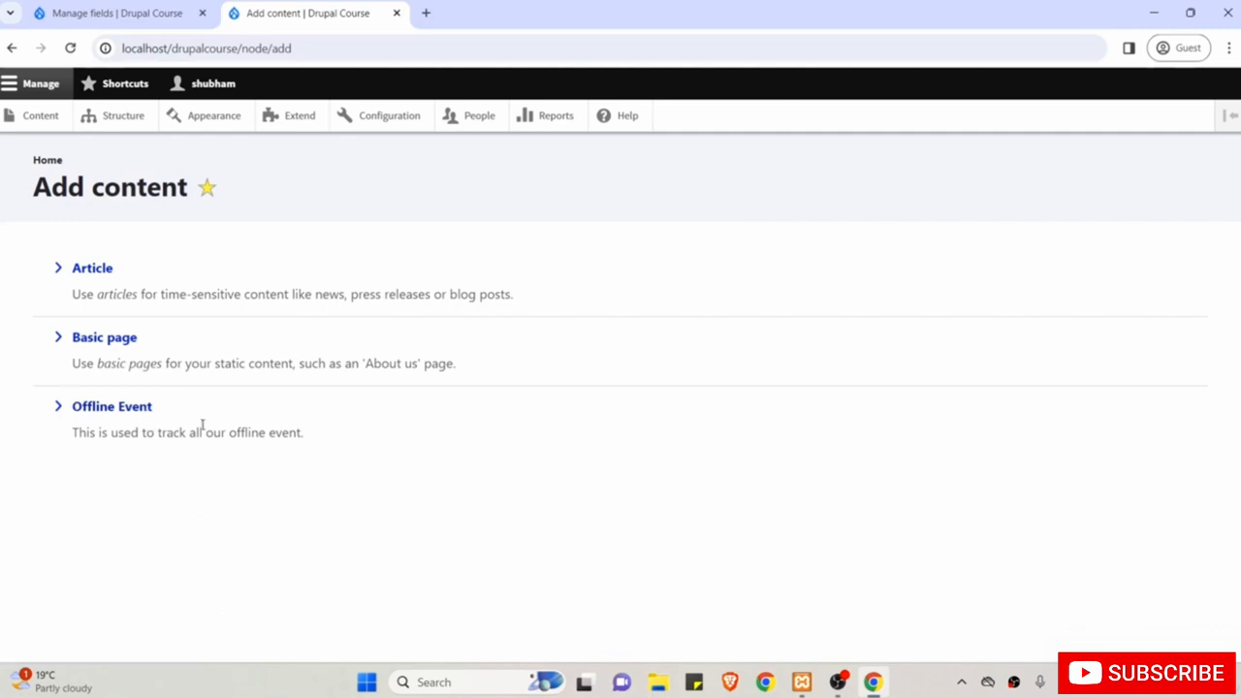
left_click(131, 407)
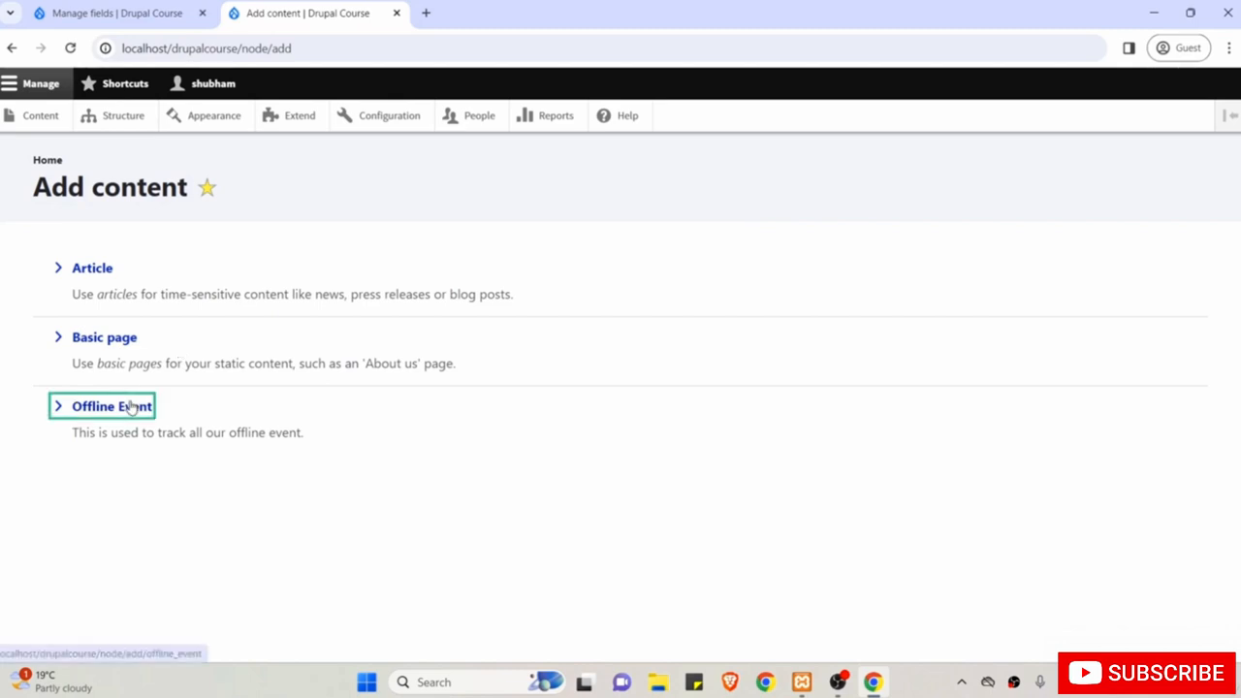
Check the form's empty Title and Body fields, then return to the Offline Event fields page.
left_click(189, 308)
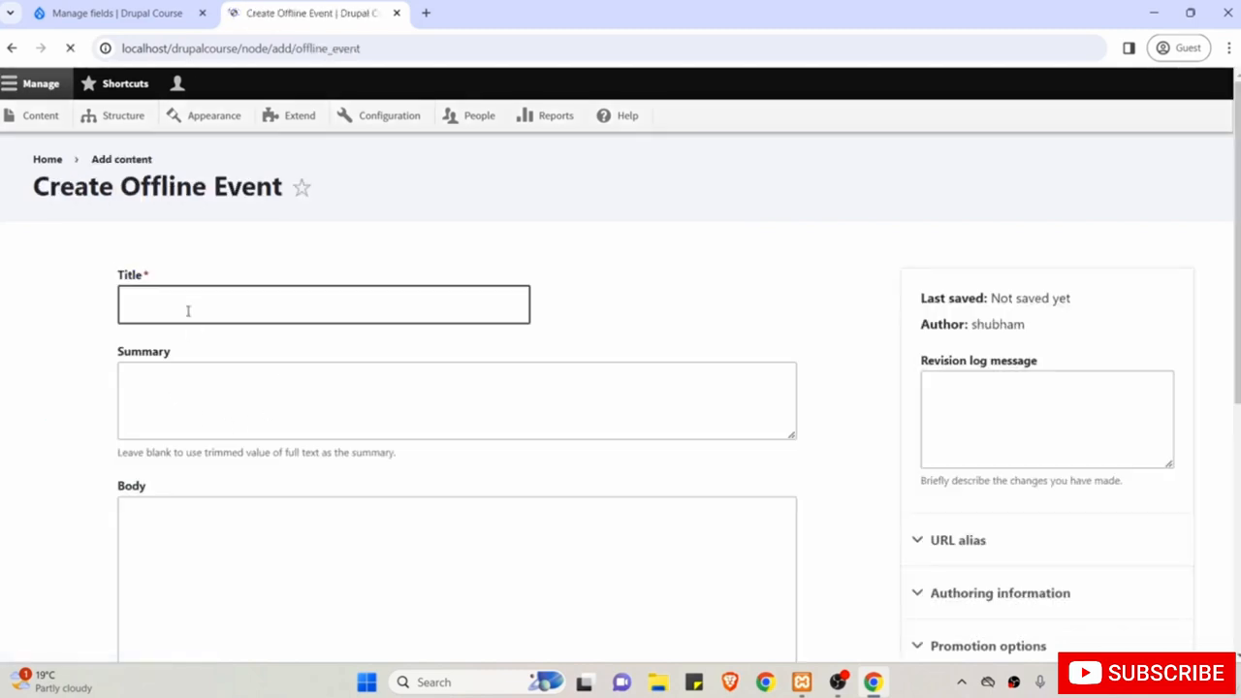
left_click(182, 306)
scroll(182, 306, "down", 3)
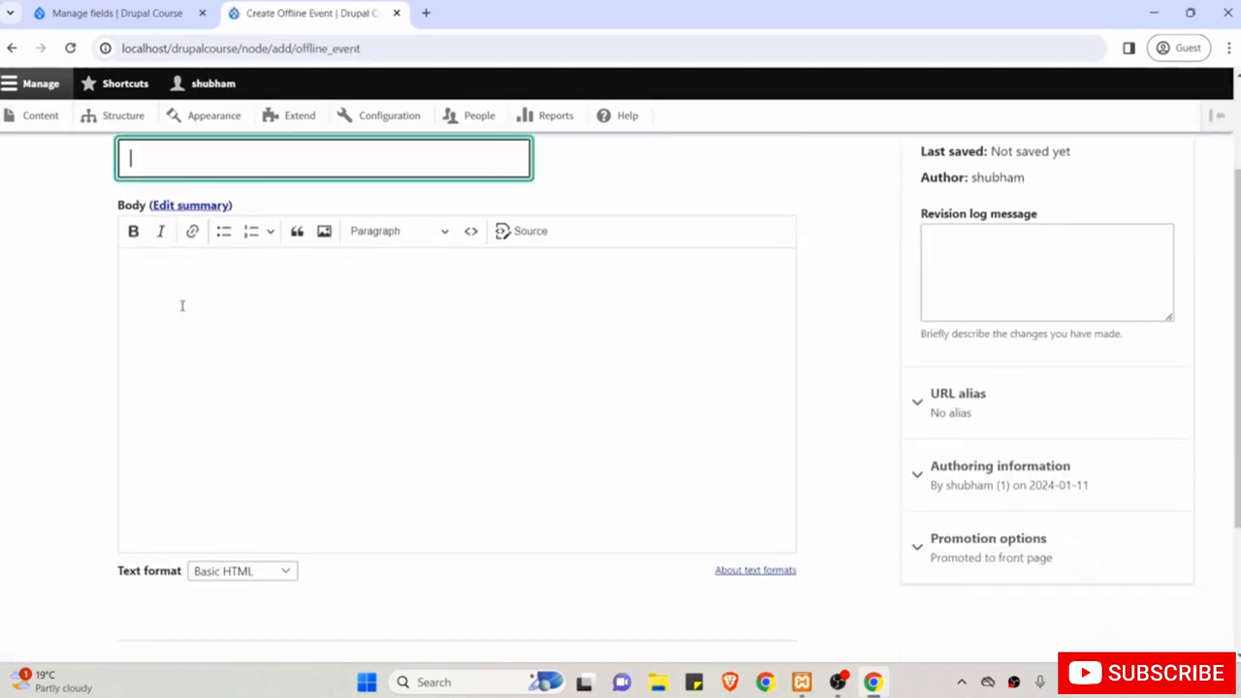
left_click(319, 400)
scroll(321, 401, "up", 3)
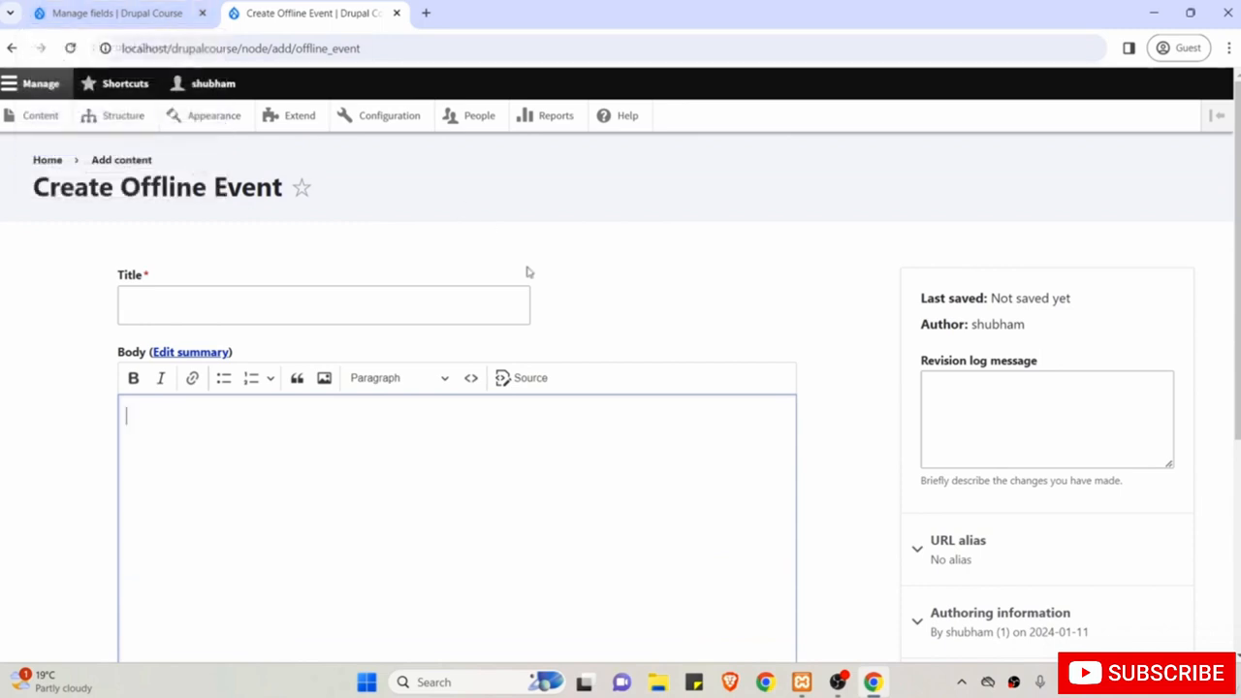
left_click(84, 14)
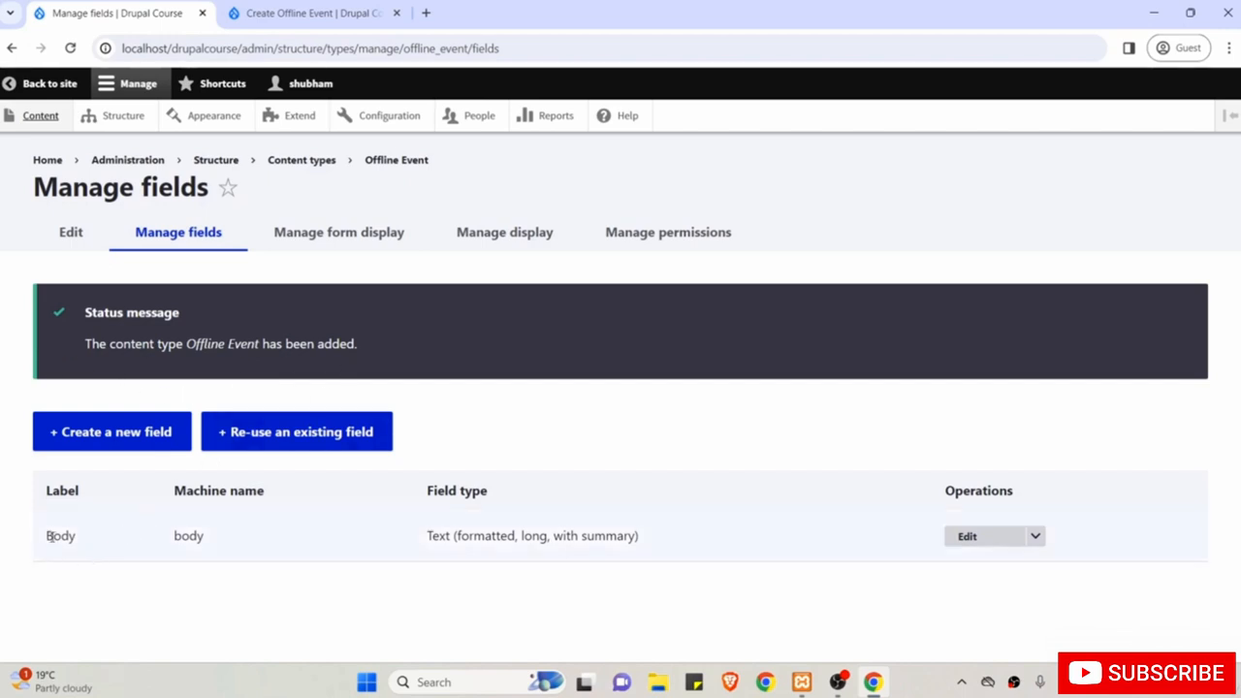
Add a Text (plain) field labelled 'Location' to Offline Event.
left_click(128, 441)
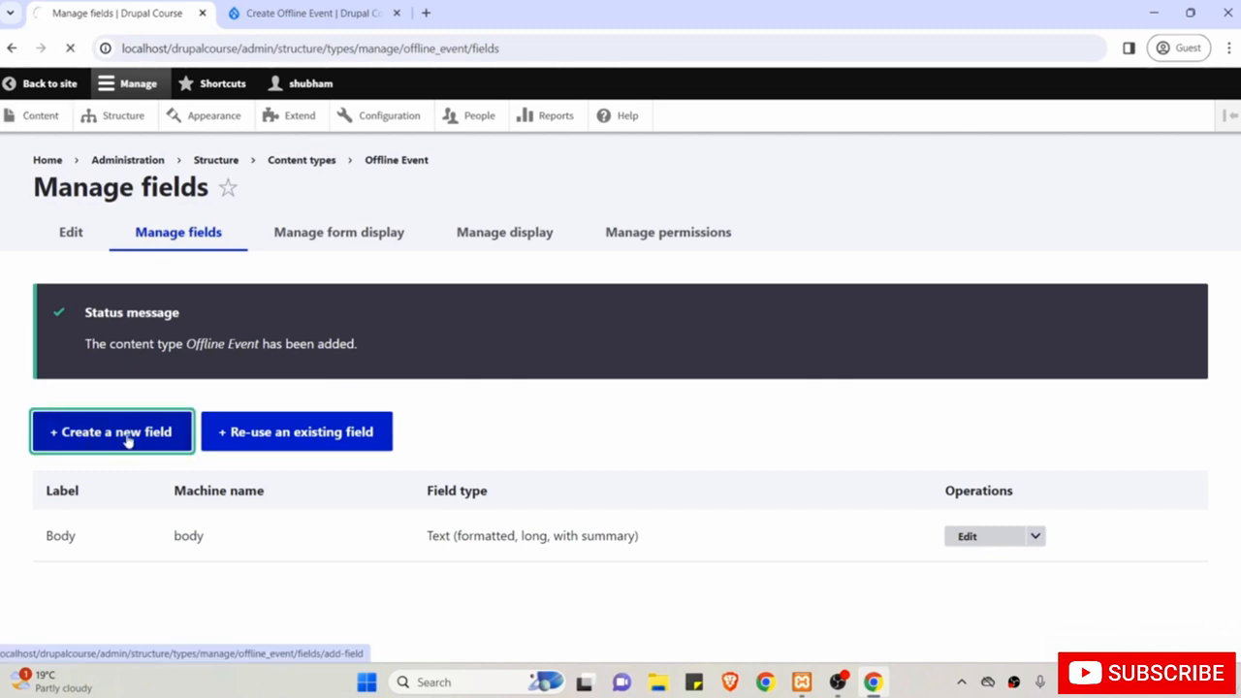
left_click(140, 308)
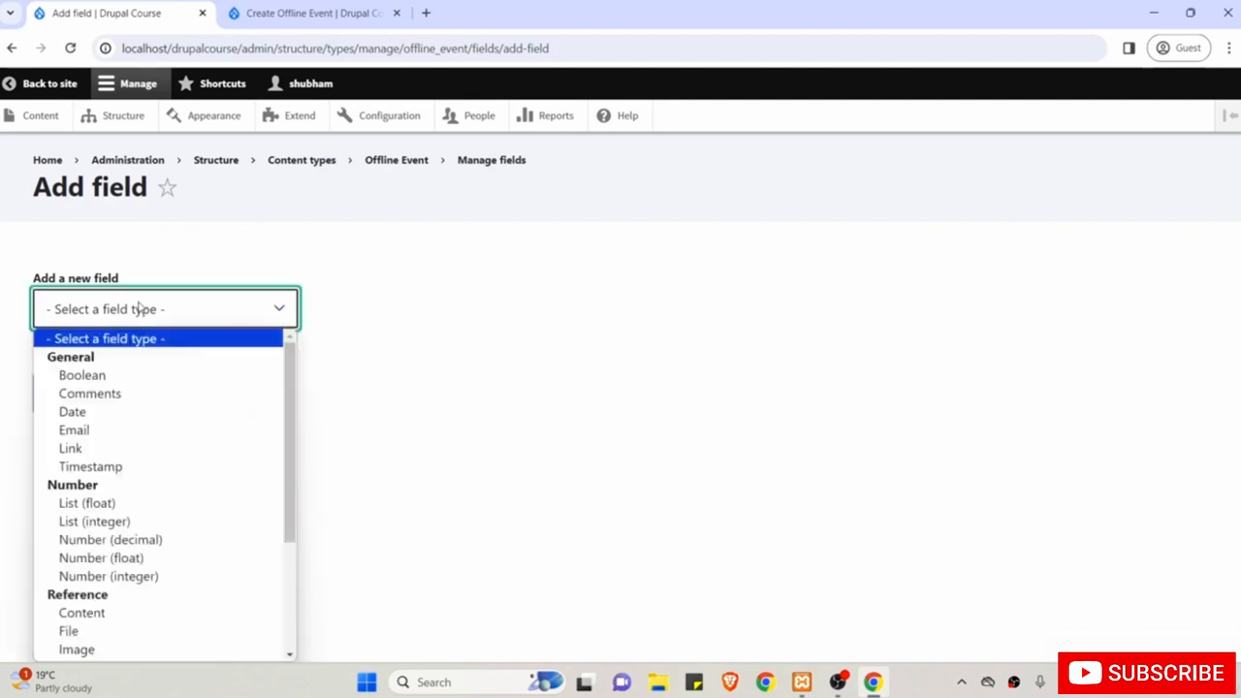
left_click_drag(289, 396, 297, 540)
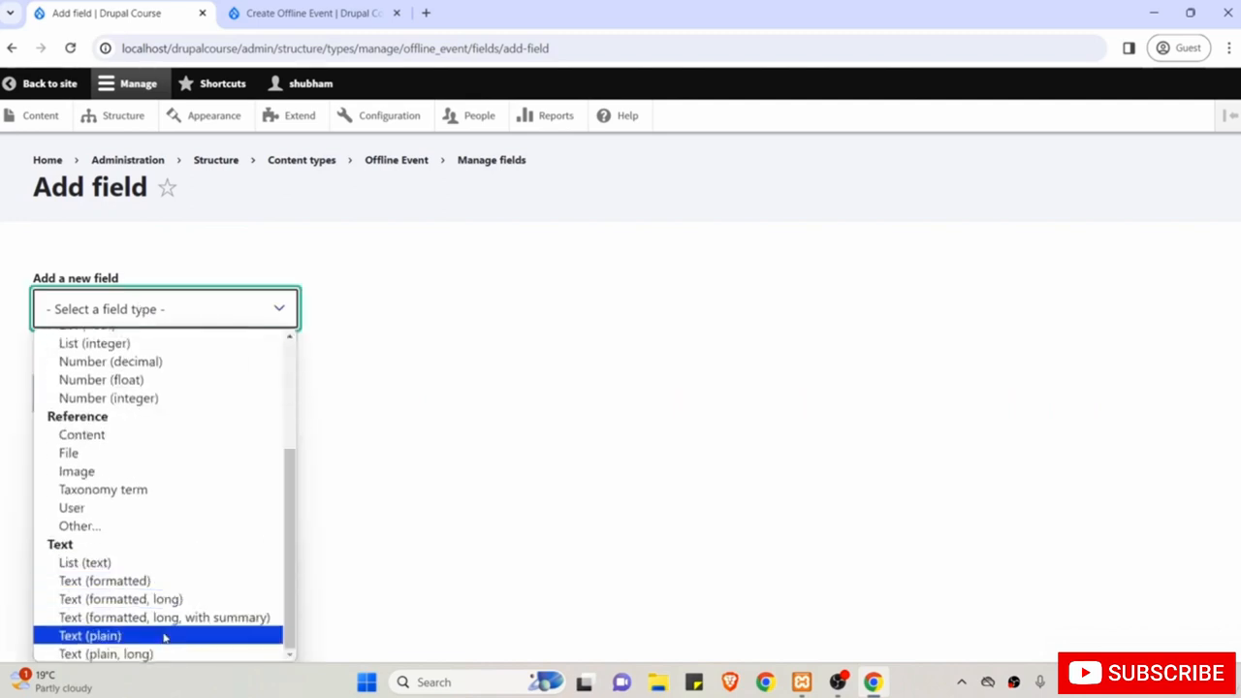
left_click(131, 638)
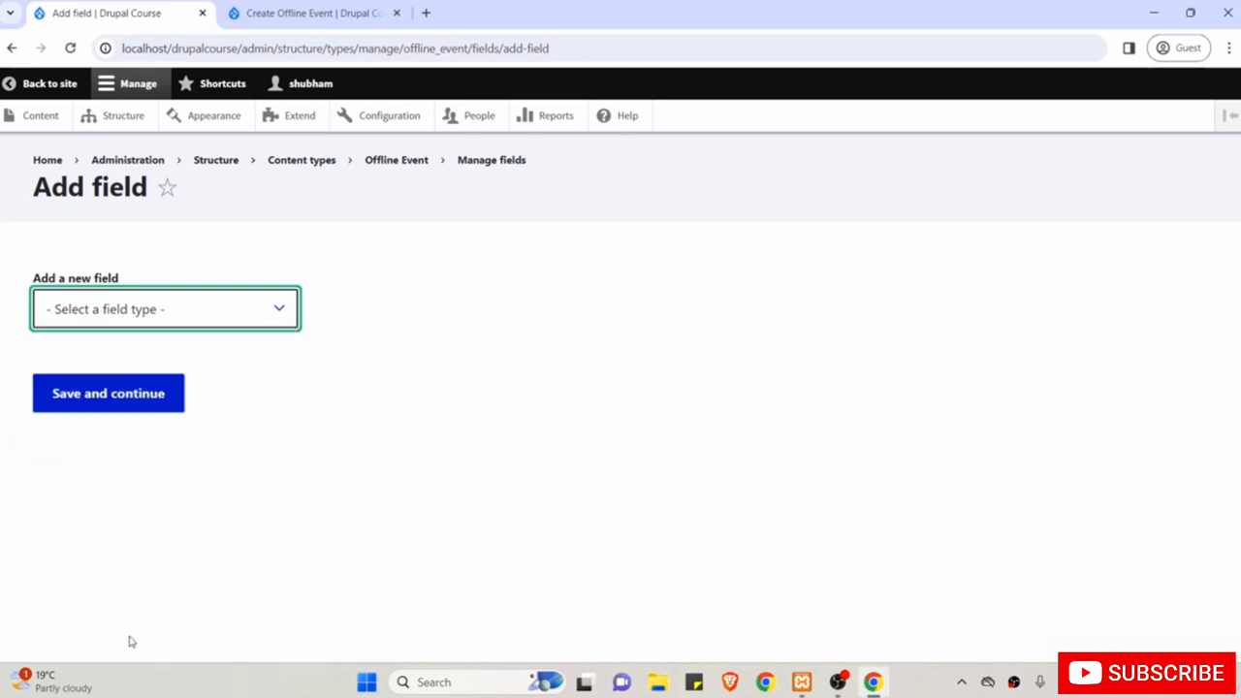
left_click(104, 409)
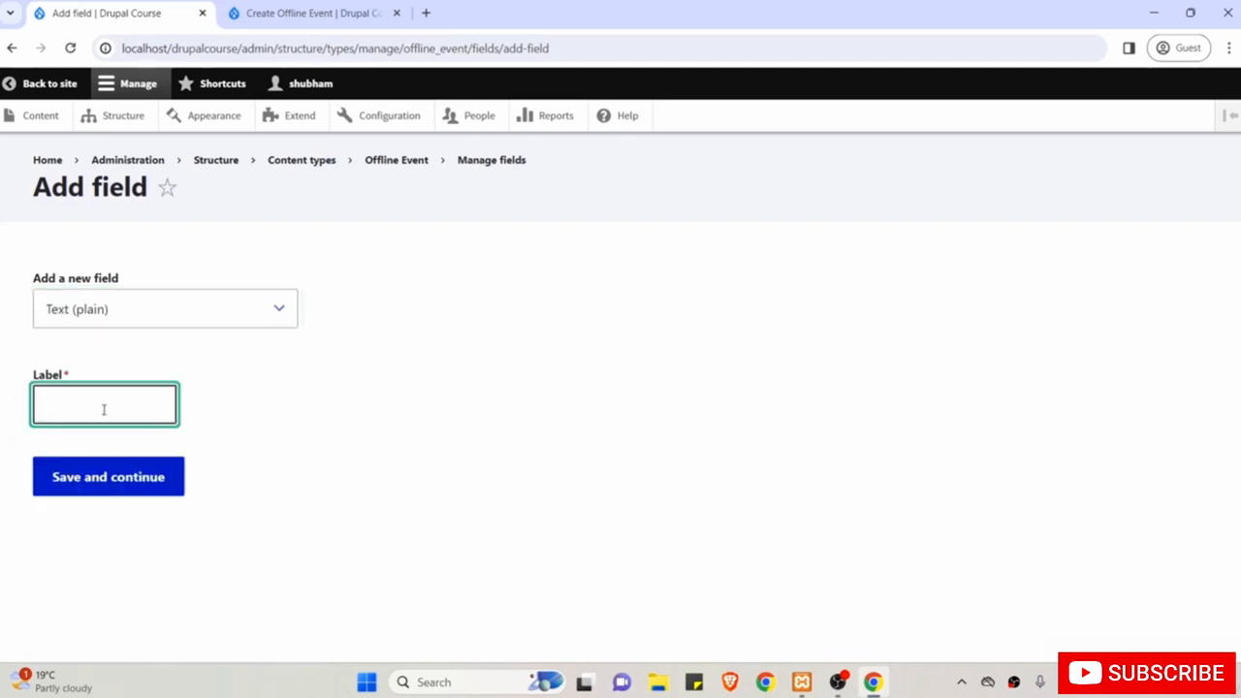
type("Location")
left_click(142, 491)
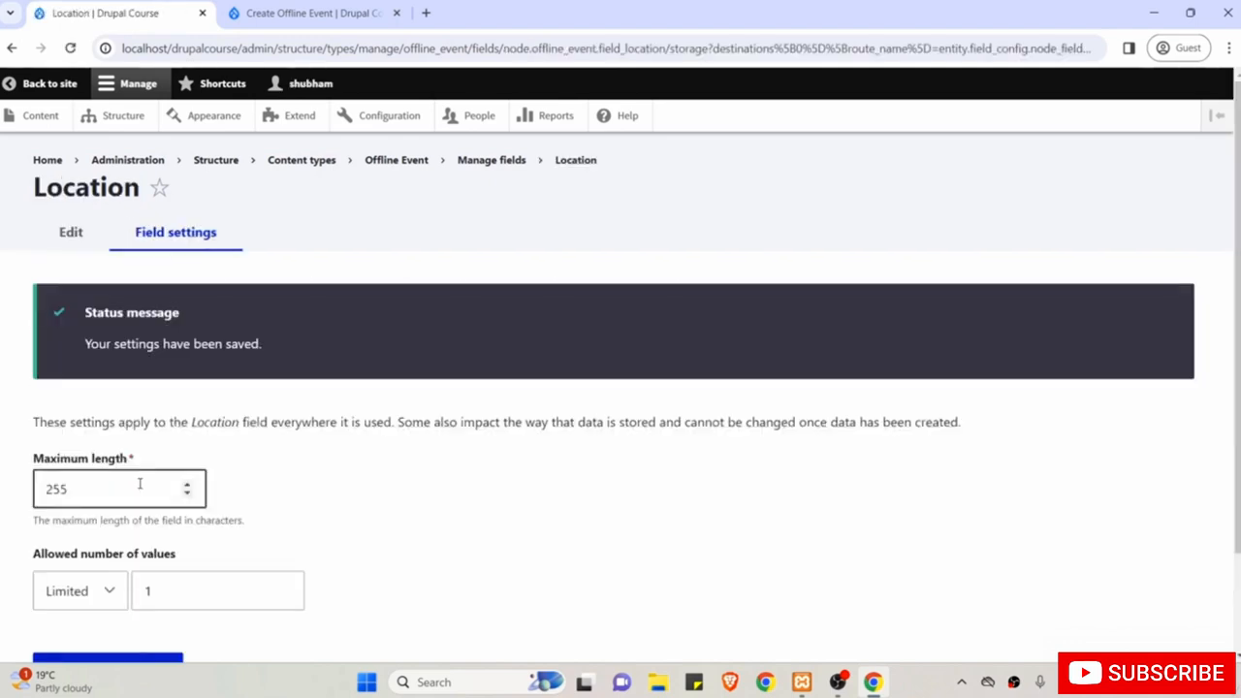
Set the Location field's maximum length to 500 and save the field settings.
scroll(140, 483, "down", 1)
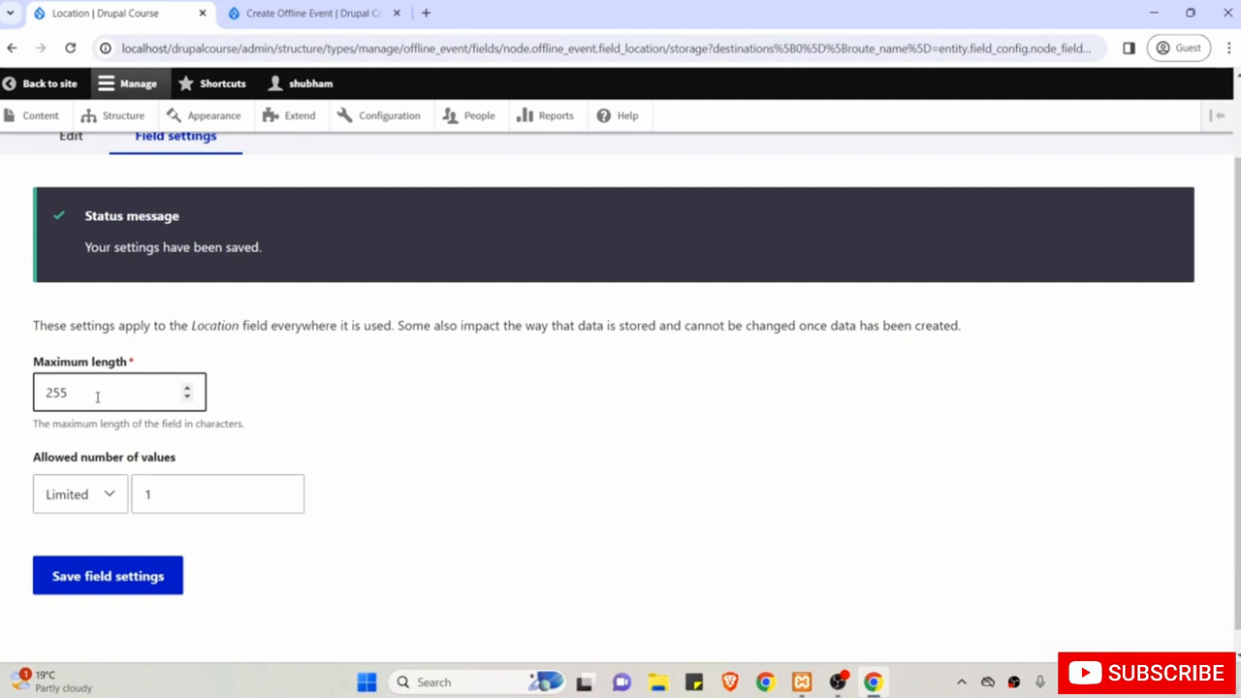
double_click(97, 396)
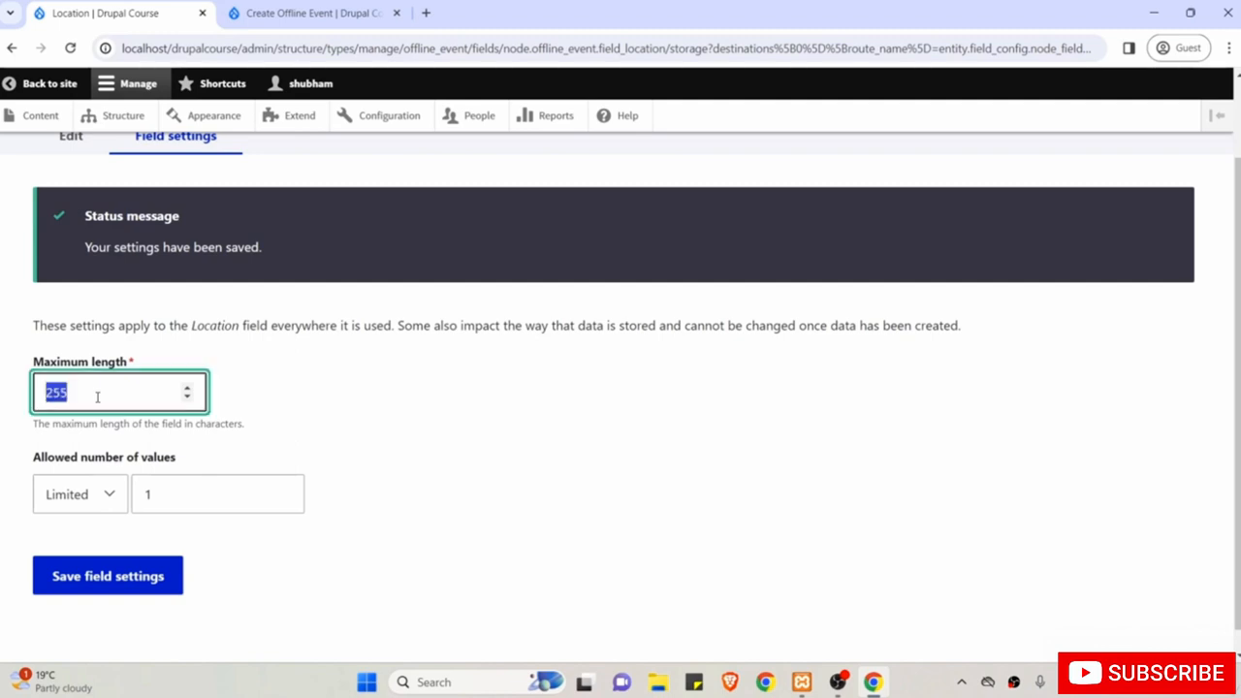
type("500")
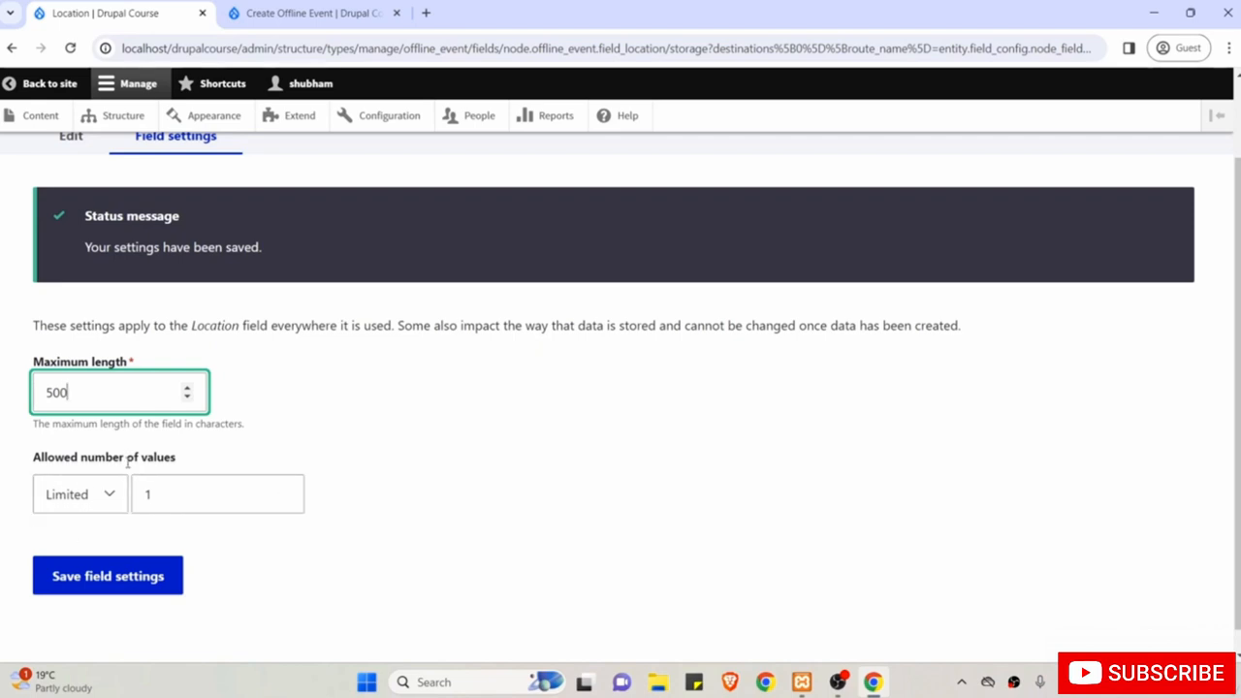
left_click(113, 585)
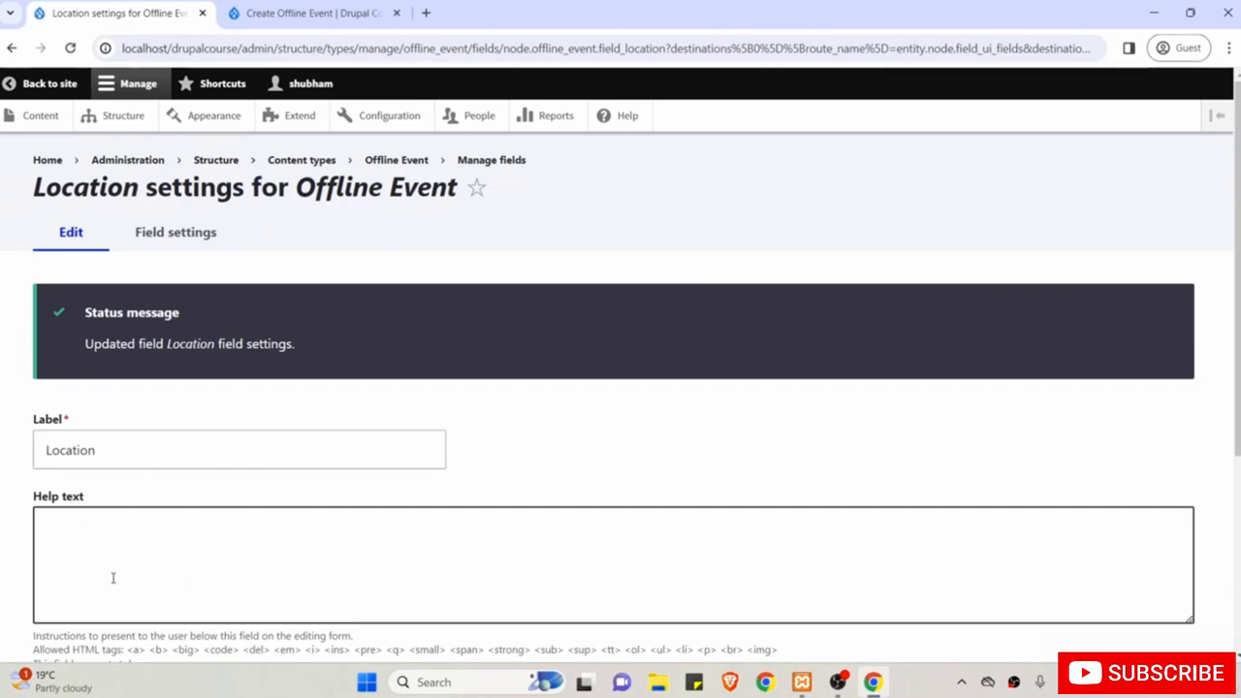
Mark Location as a required field and save its settings.
scroll(113, 578, "down", 1)
left_click(112, 507)
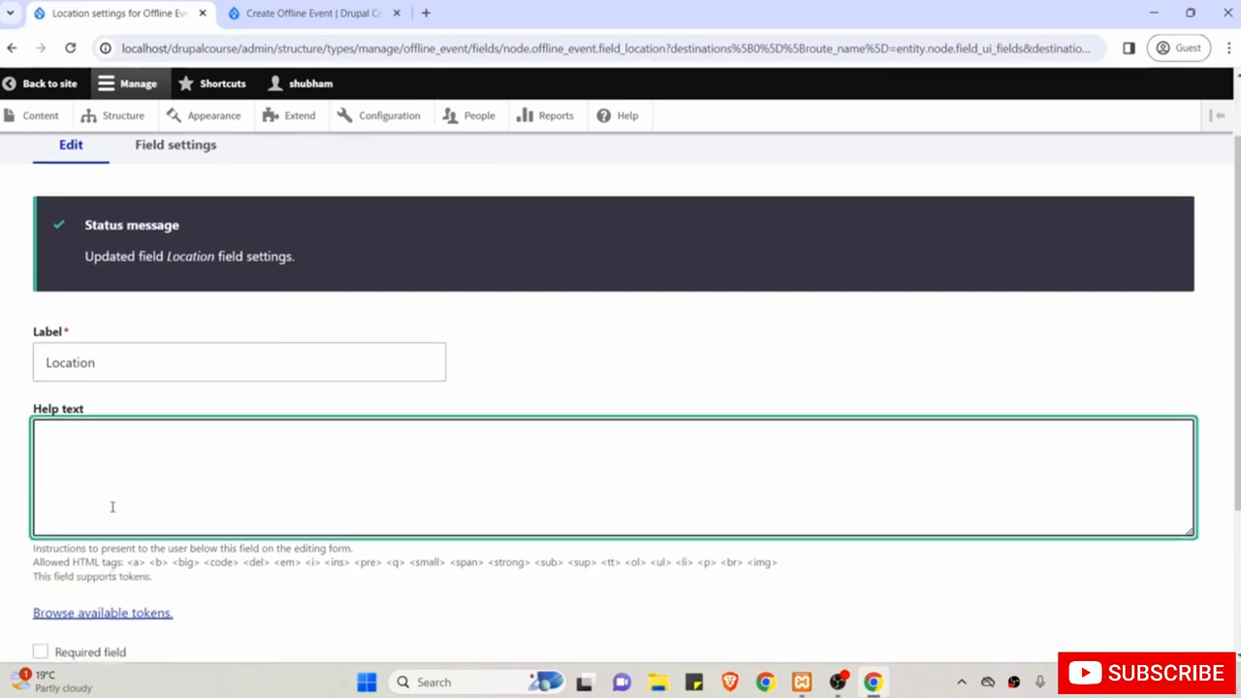
scroll(111, 507, "down", 2)
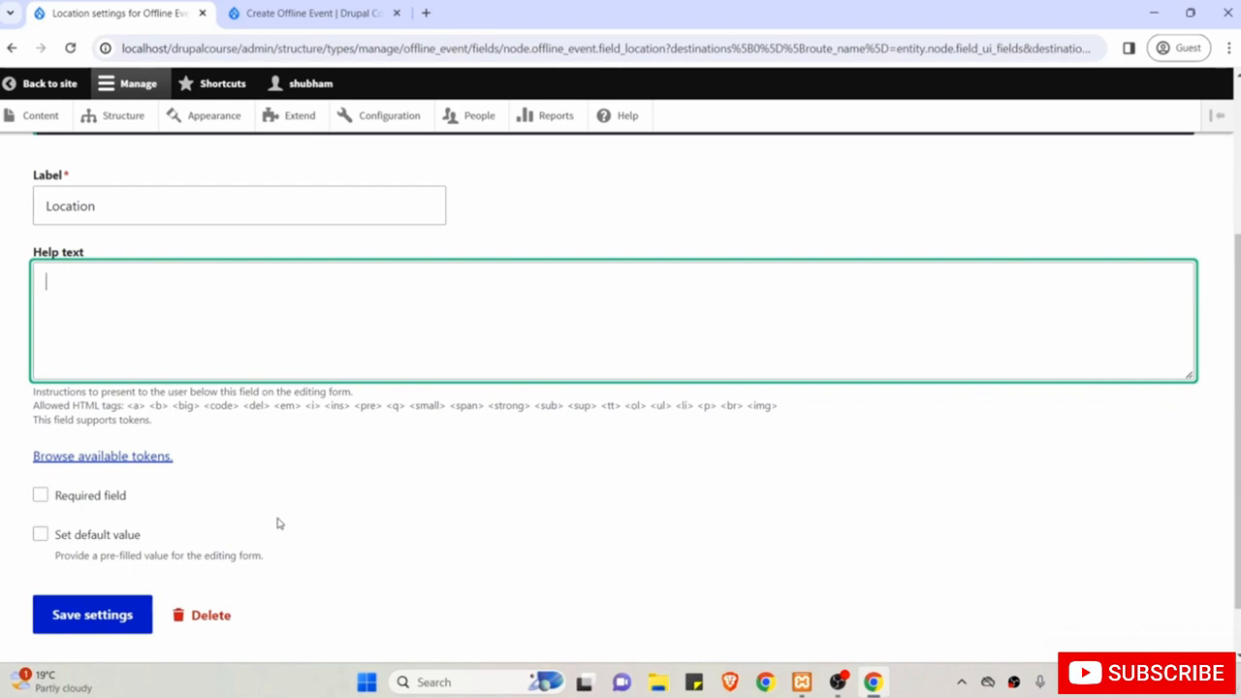
left_click(76, 501)
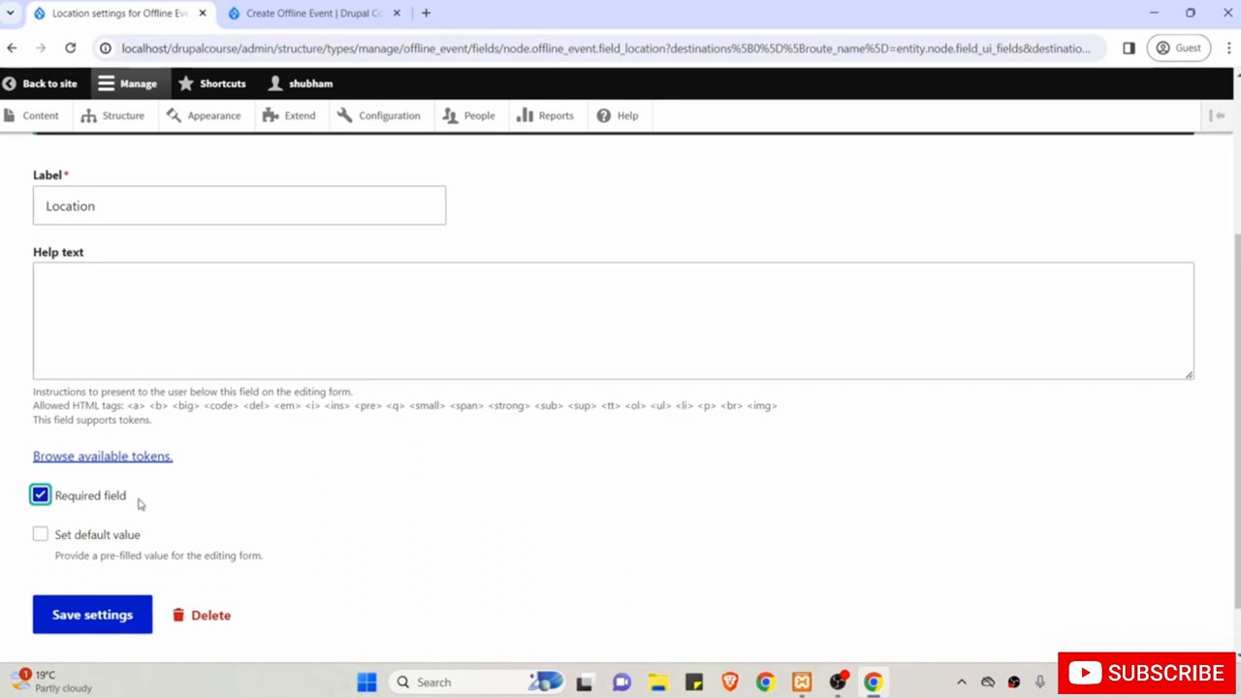
scroll(138, 504, "down", 1)
left_click(86, 553)
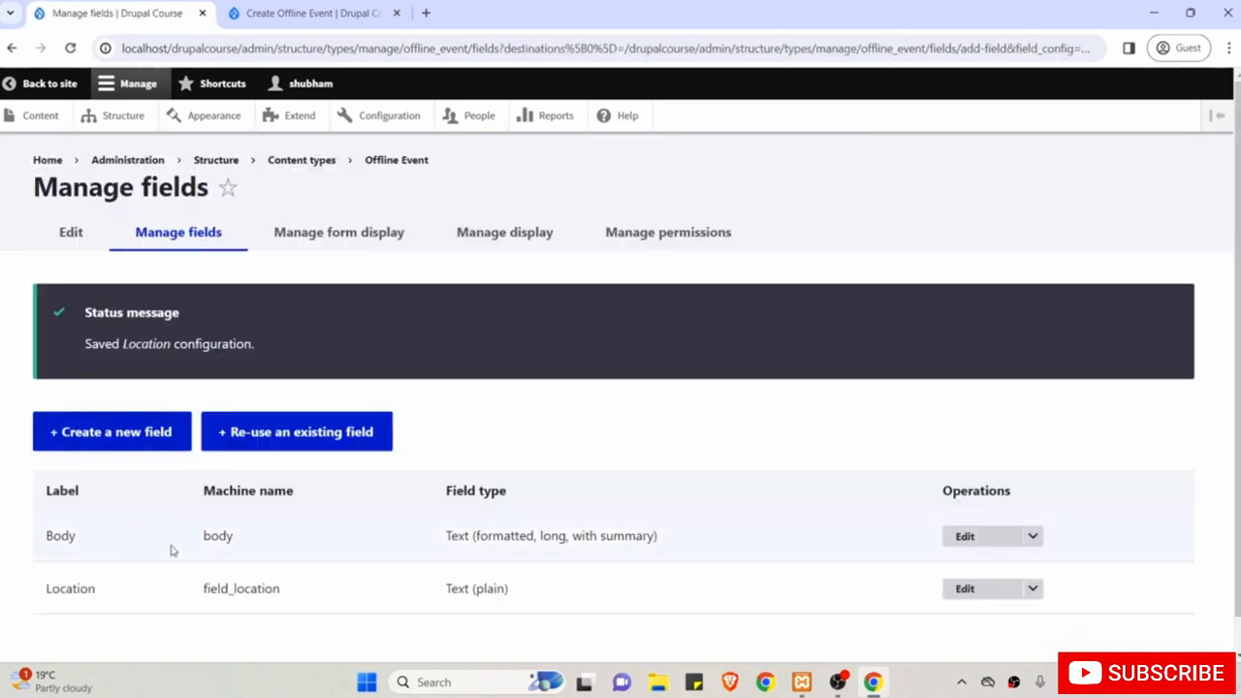
scroll(170, 549, "down", 1)
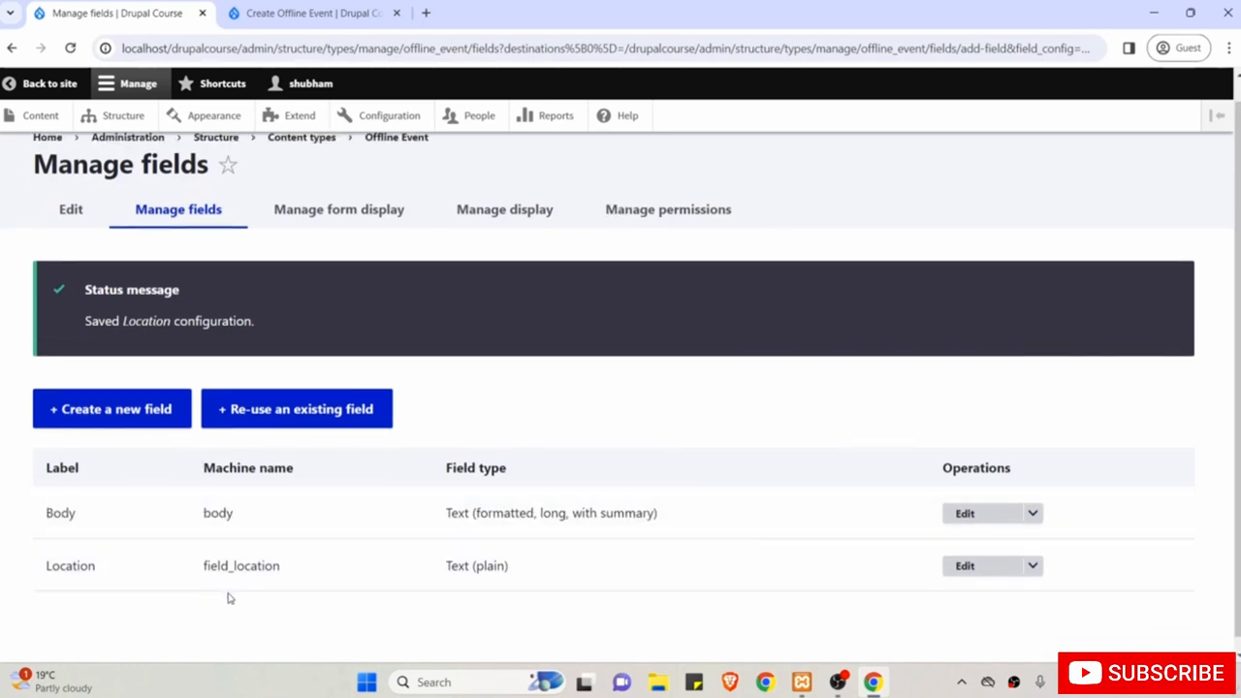
Create a Date-type field labelled 'Date and Time' on Offline Event.
left_click(109, 411)
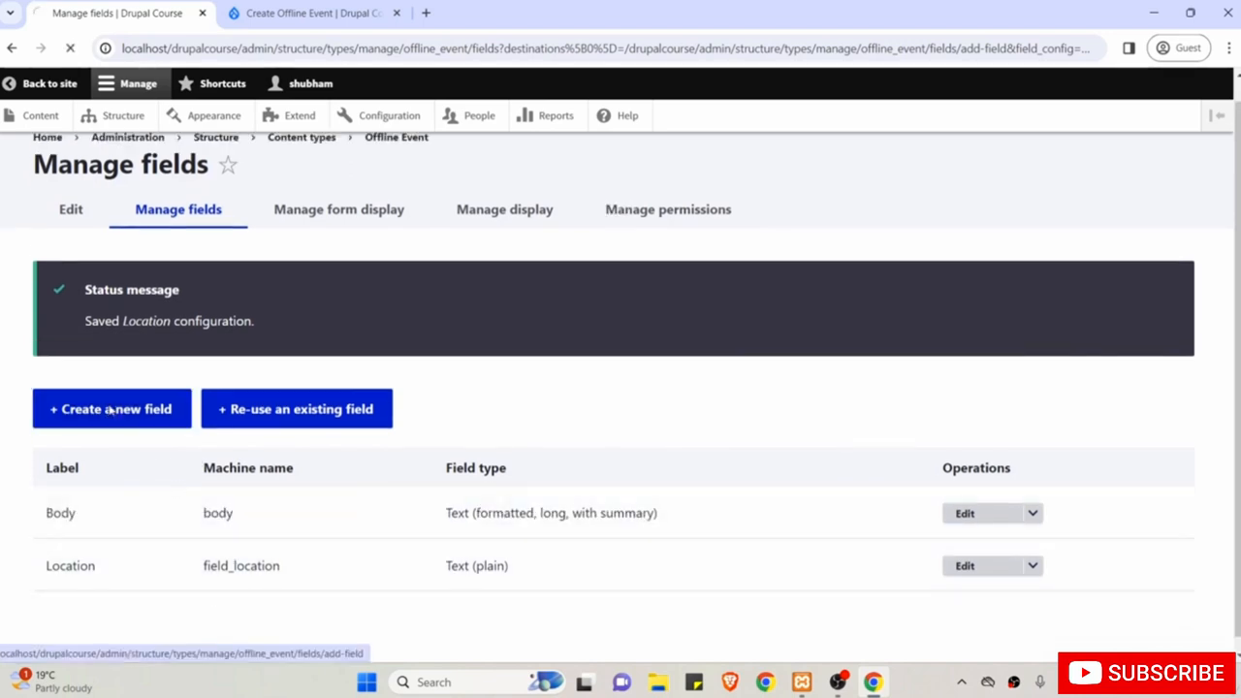
left_click(122, 310)
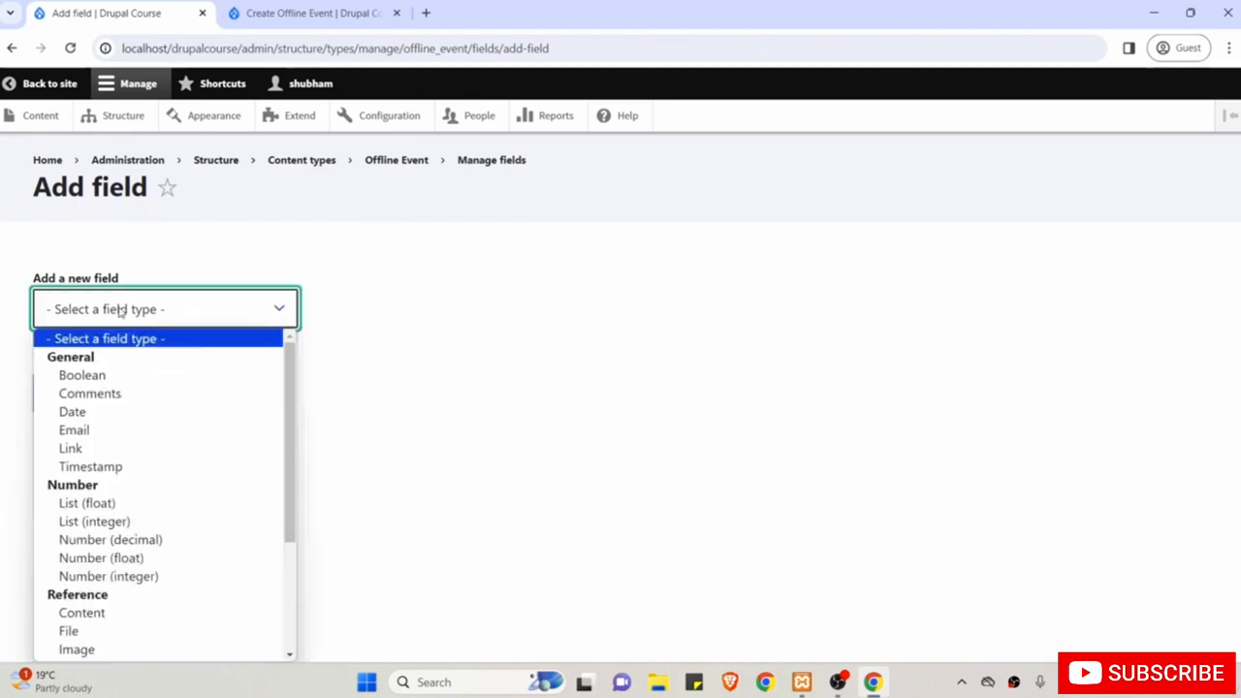
left_click(244, 411)
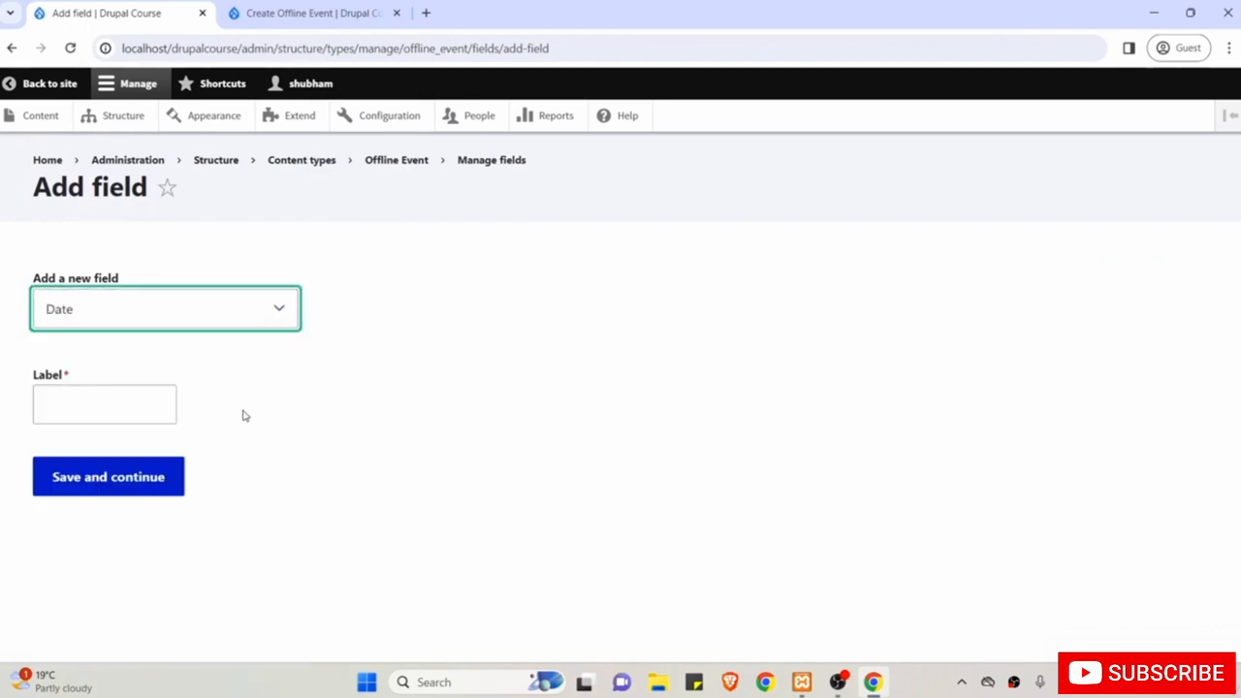
left_click(119, 407)
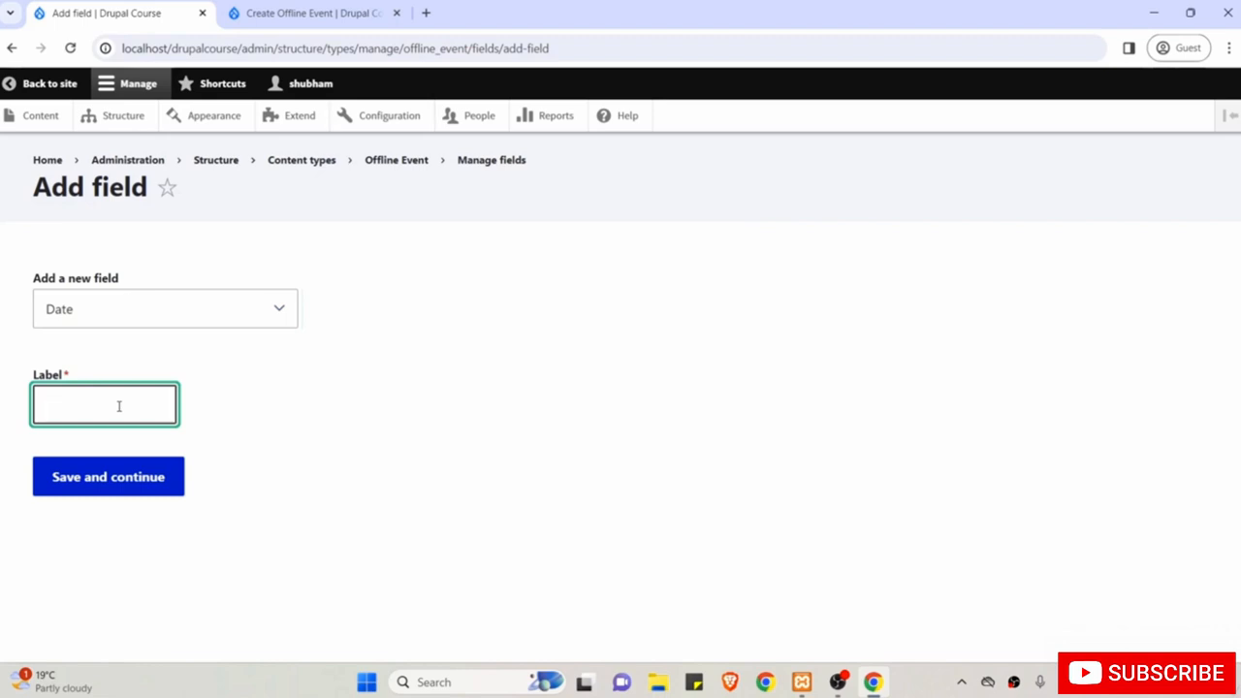
type("Date and Time")
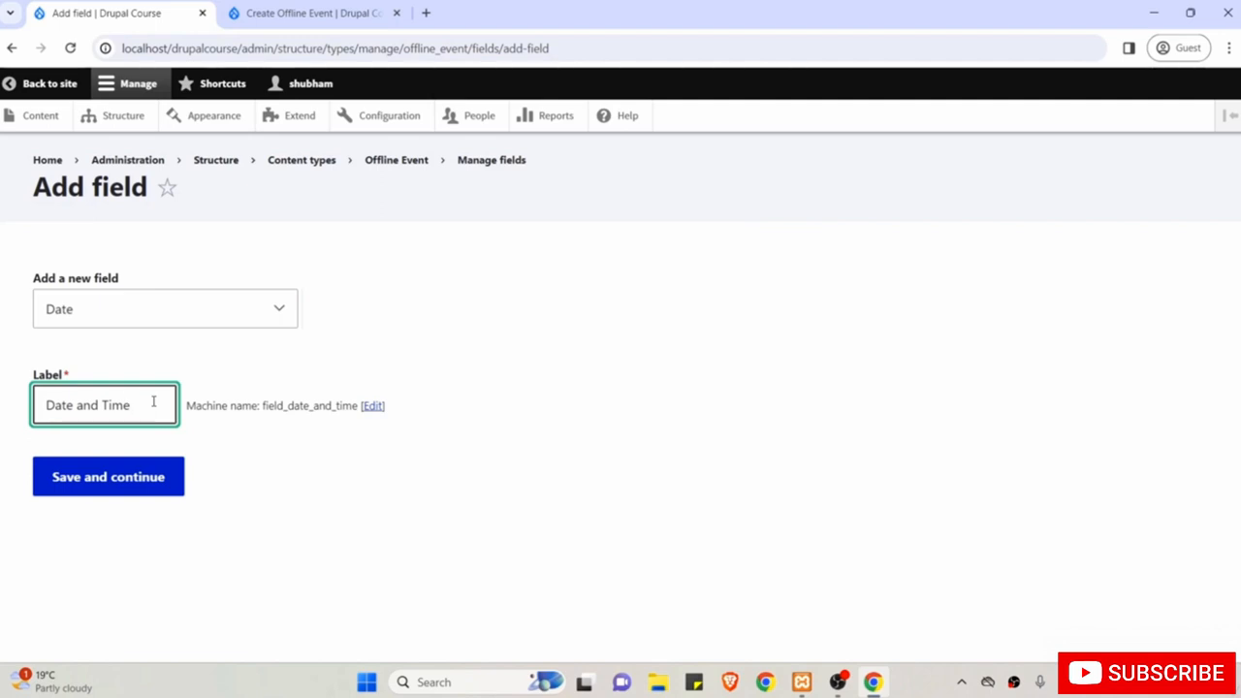
left_click(111, 475)
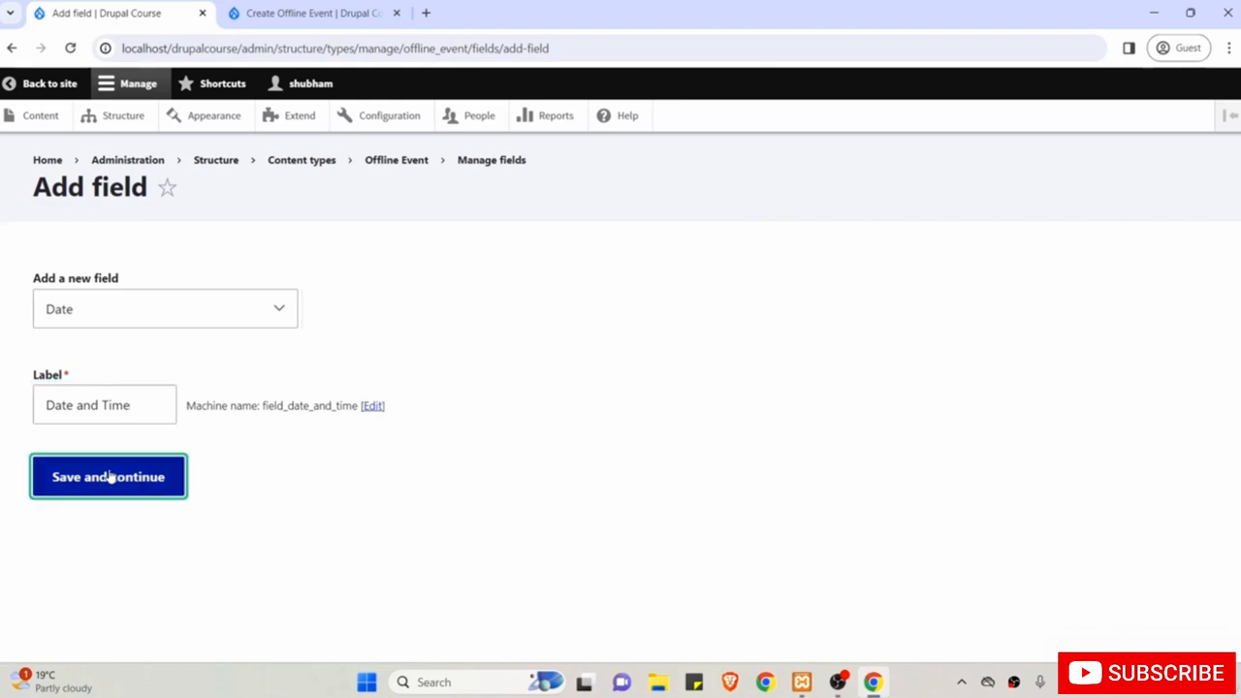
scroll(111, 474, "down", 2)
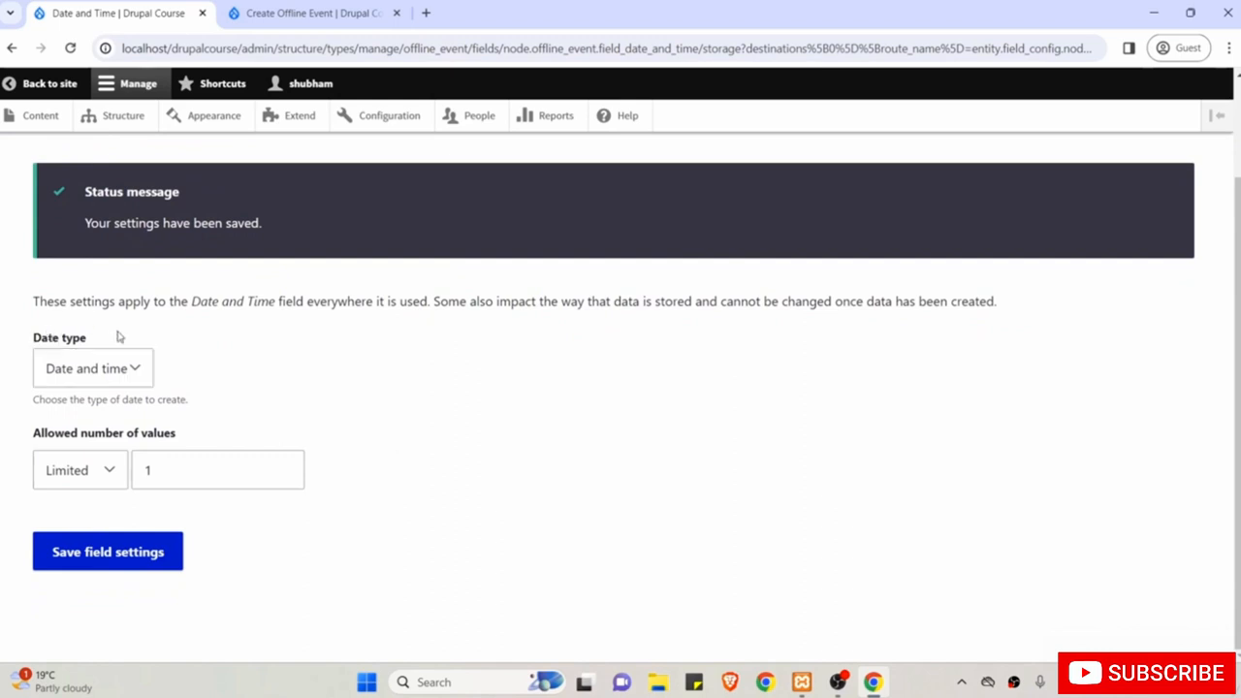
Keep the Date and time type with a limit of 1 value and save the storage settings.
left_click(110, 377)
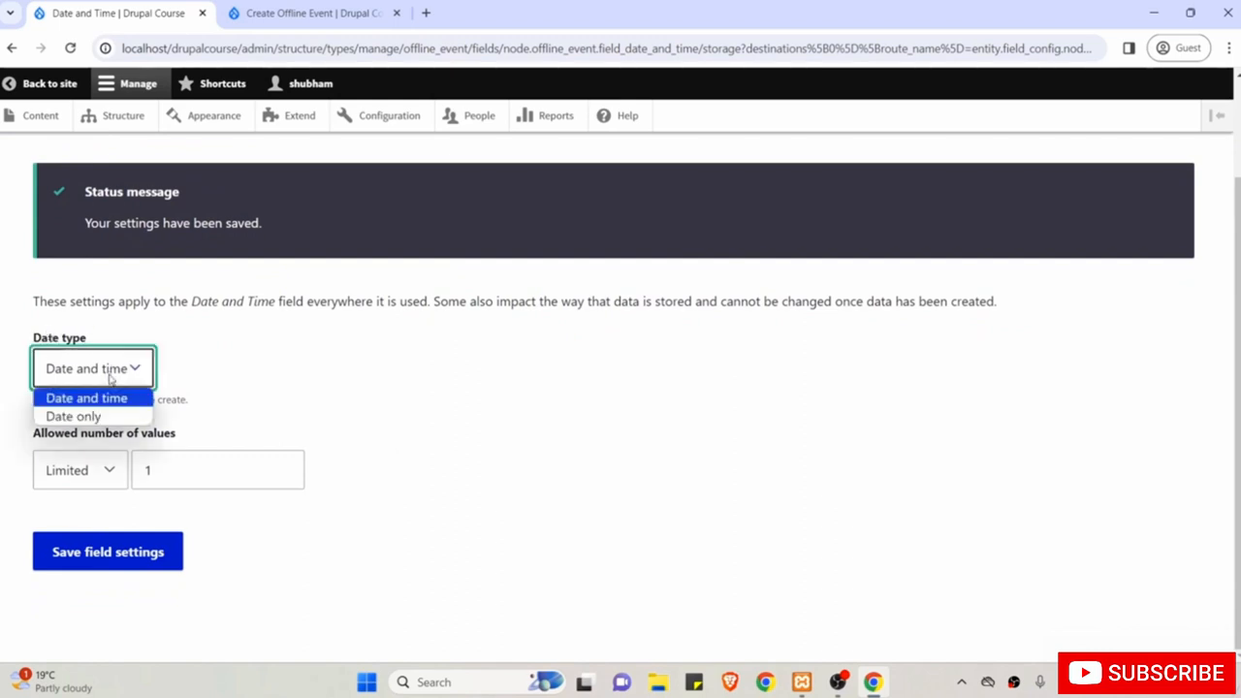
left_click(110, 378)
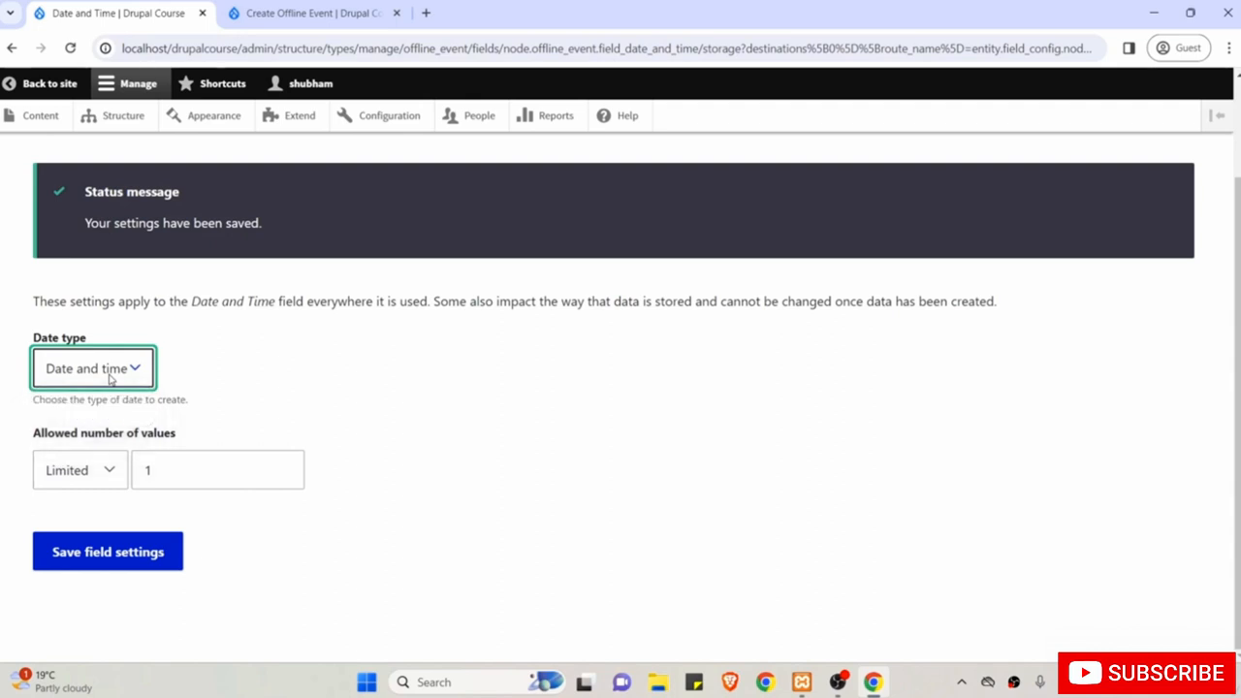
double_click(173, 470)
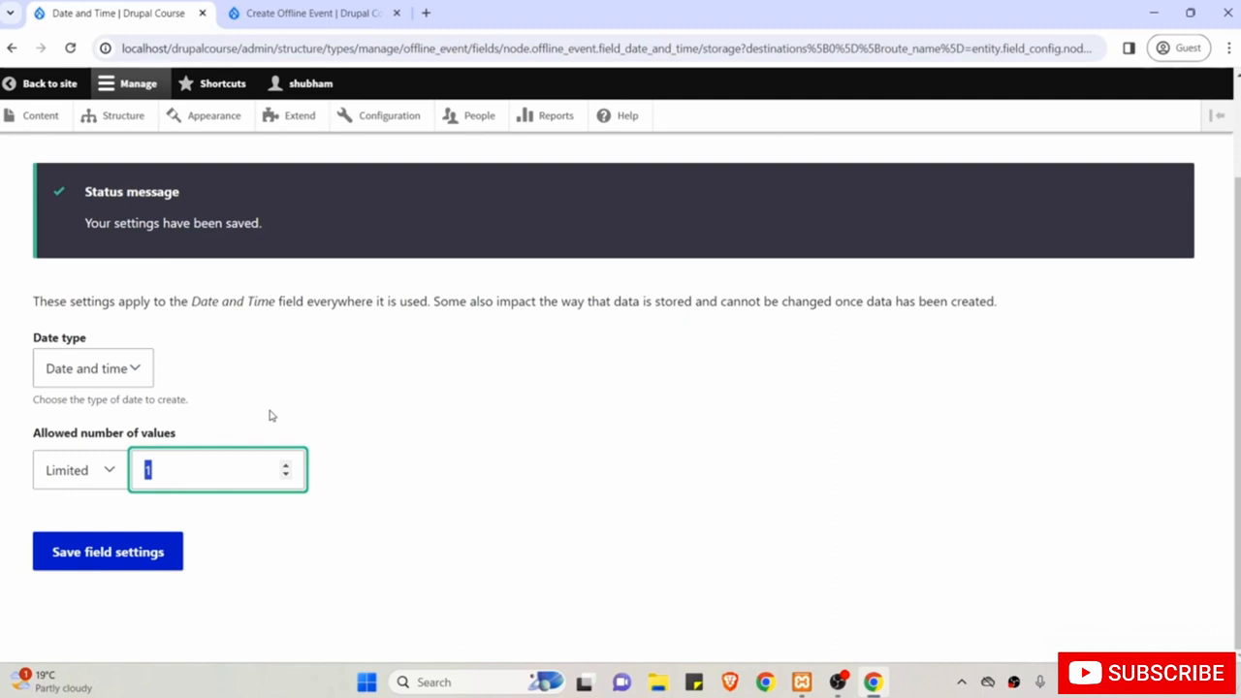
left_click(231, 472)
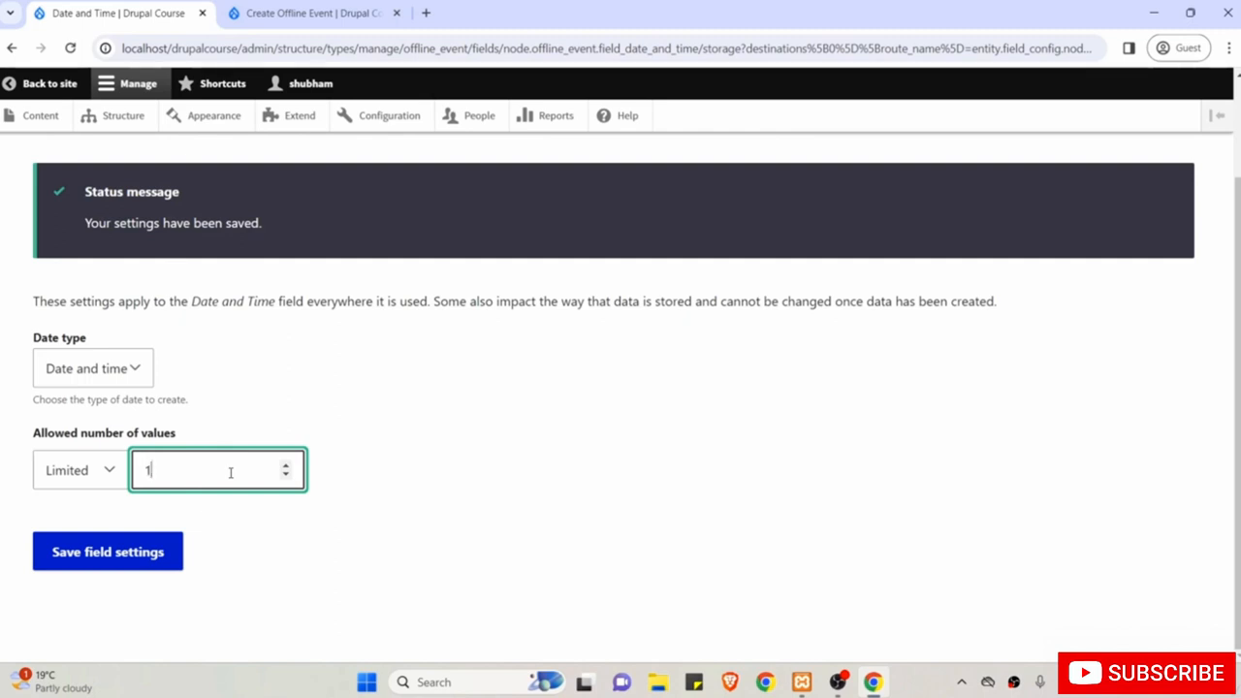
left_click(121, 566)
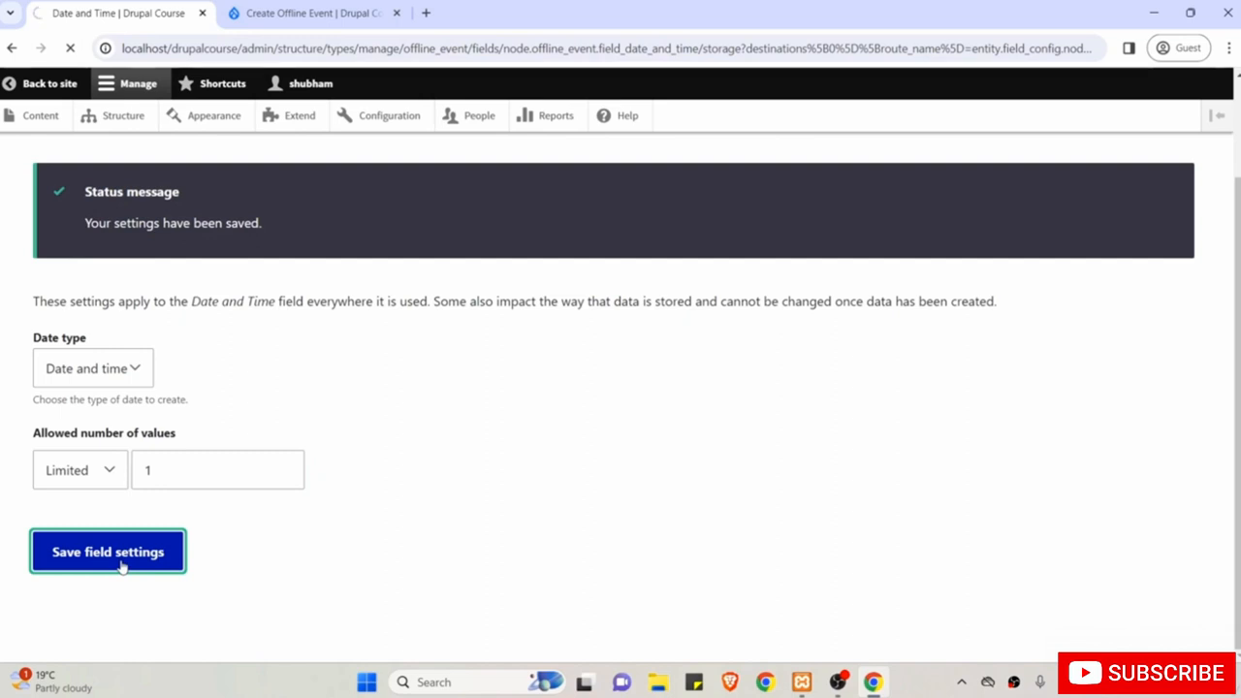
Make Date and Time a required field and save its settings.
scroll(123, 559, "down", 3)
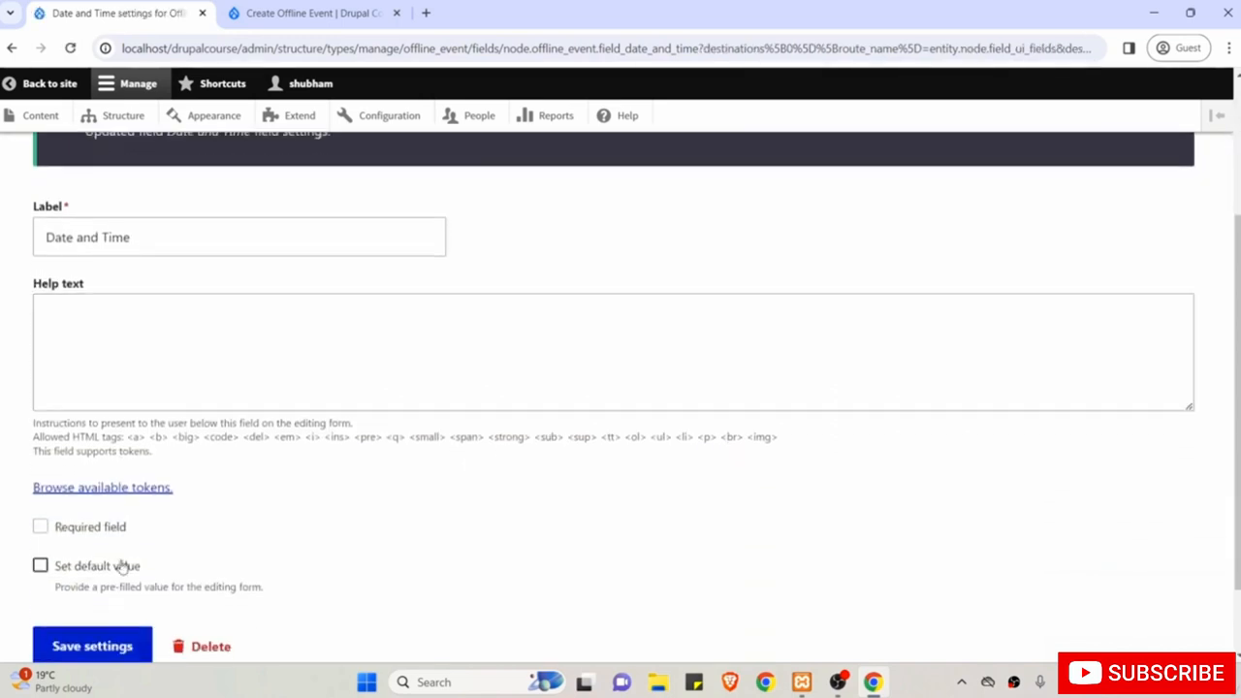
left_click(98, 463)
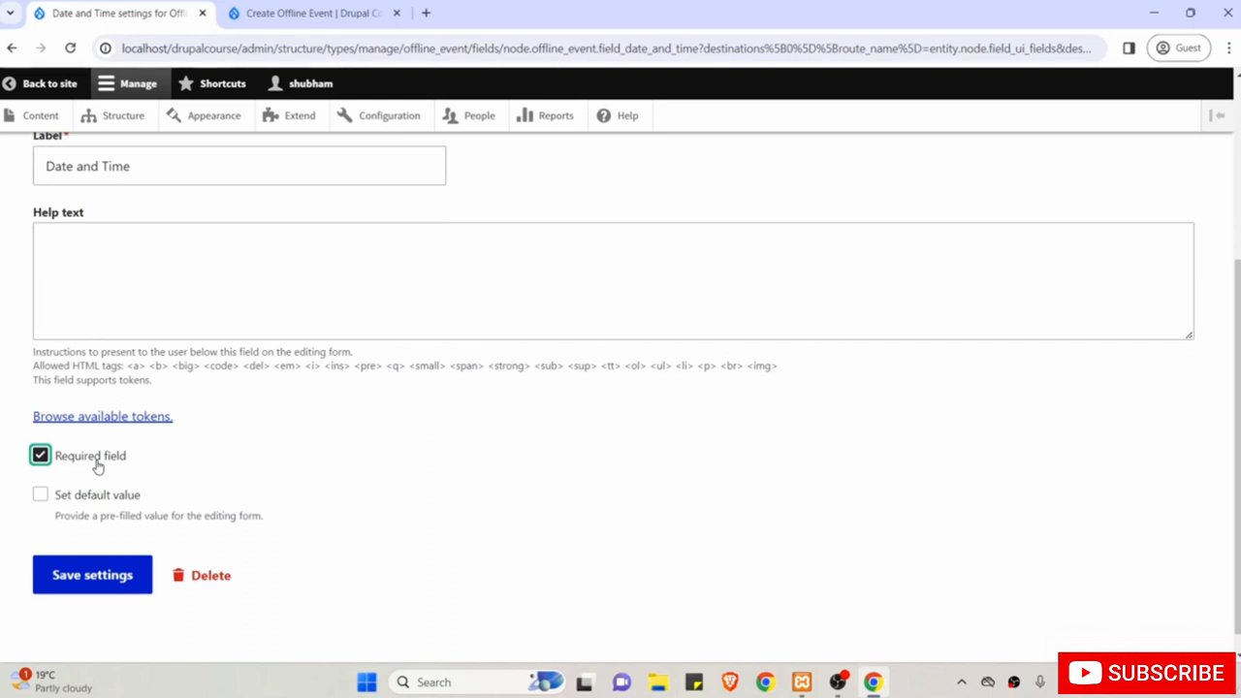
scroll(97, 466, "down", 1)
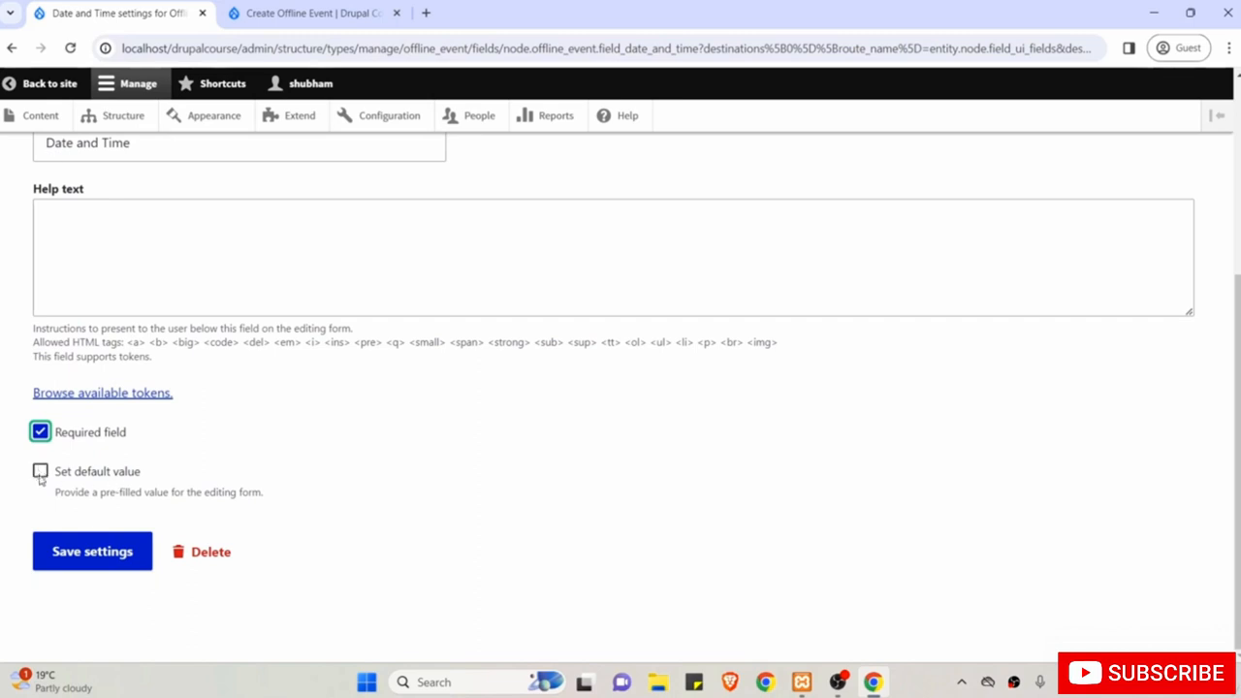
scroll(158, 449, "up", 1)
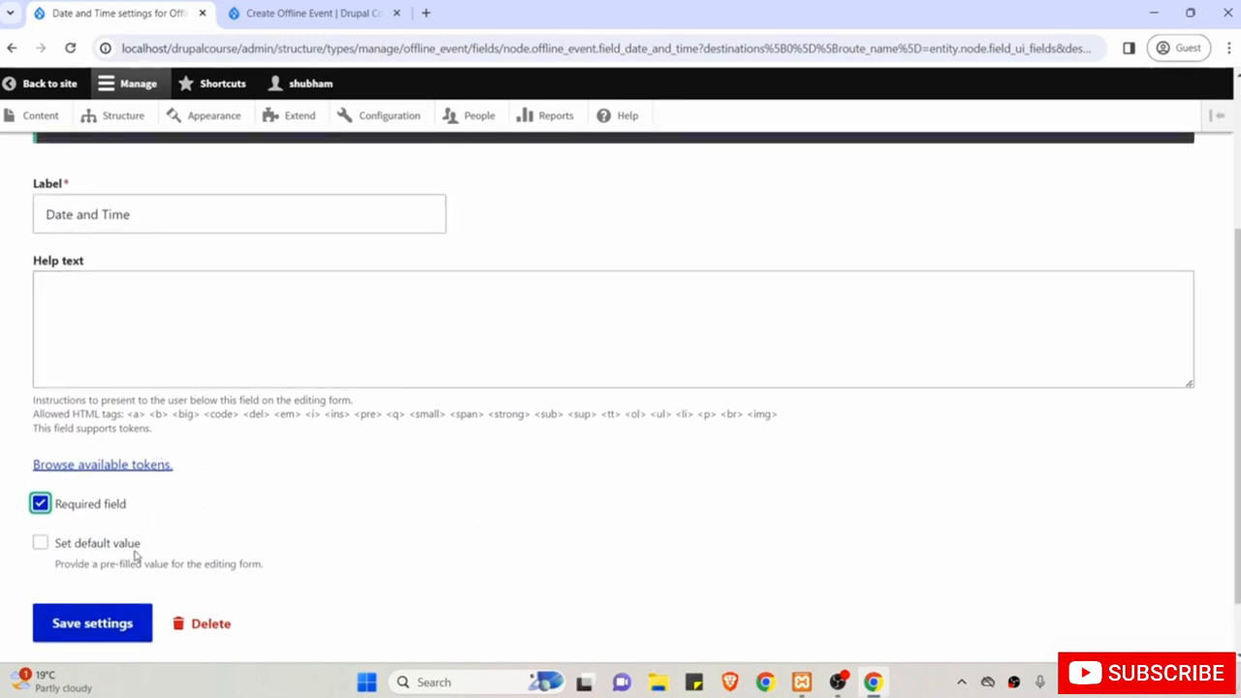
scroll(142, 358, "down", 1)
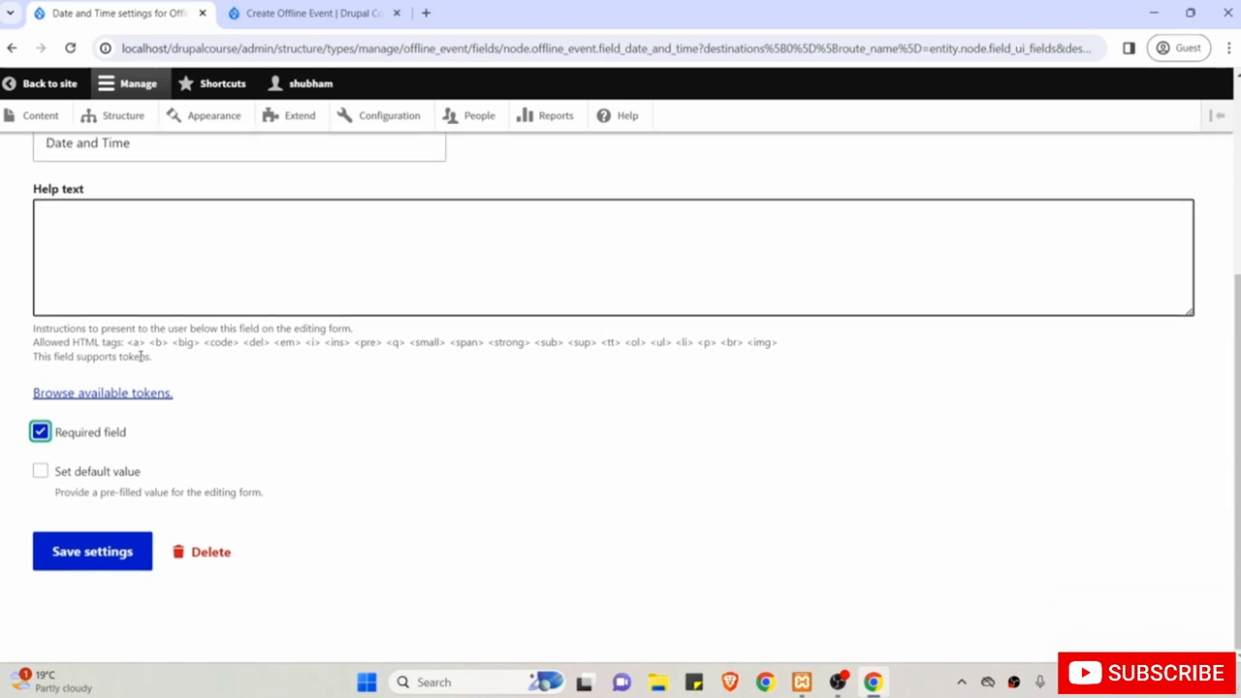
left_click(71, 559)
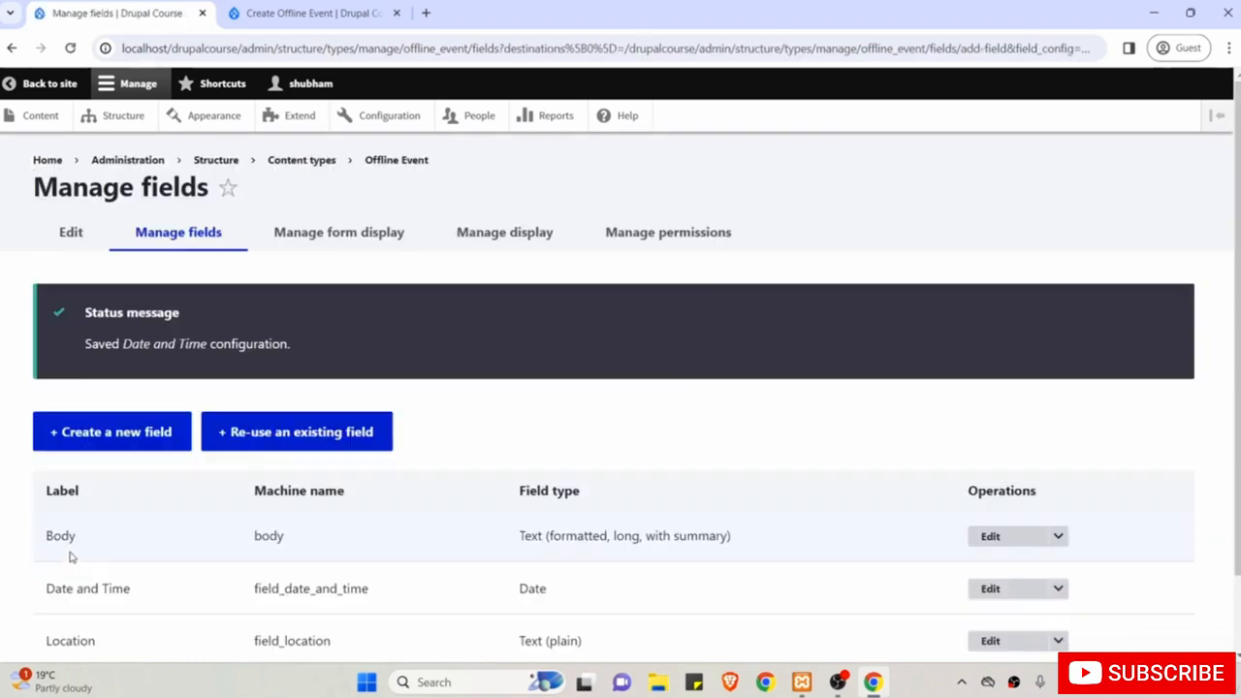
Create an Image field labelled 'Cover Image' (field_cover_image) on Offline Event.
scroll(69, 557, "down", 1)
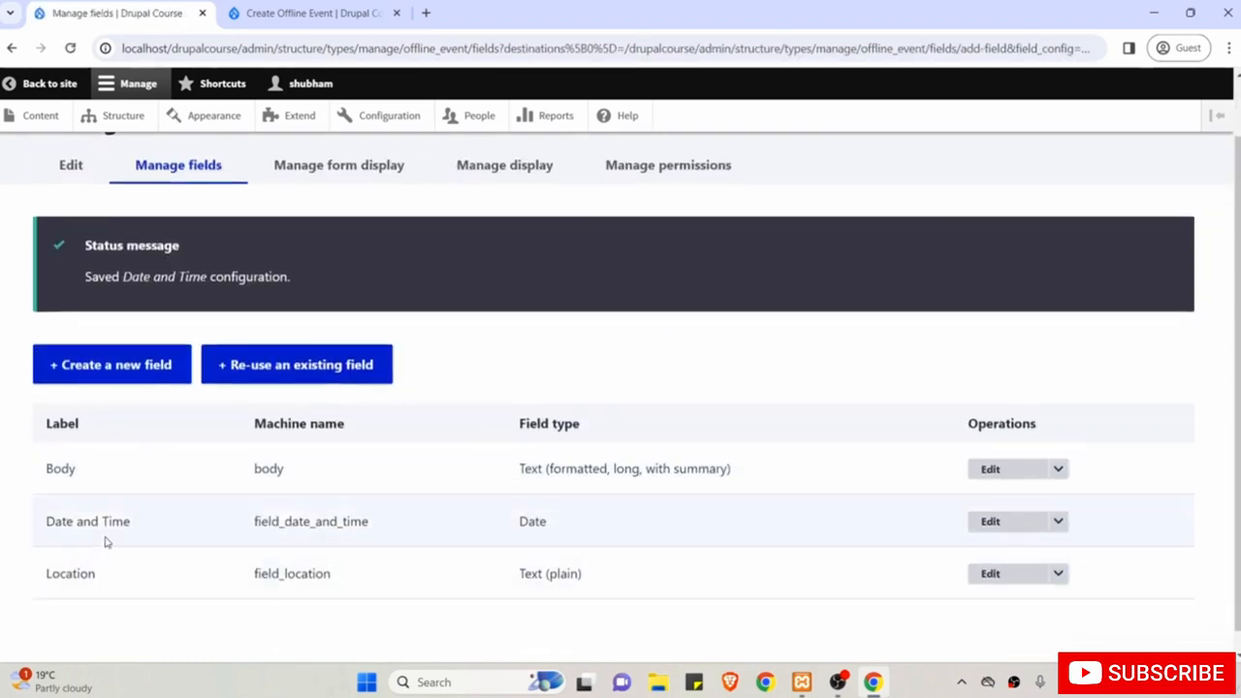
left_click(107, 368)
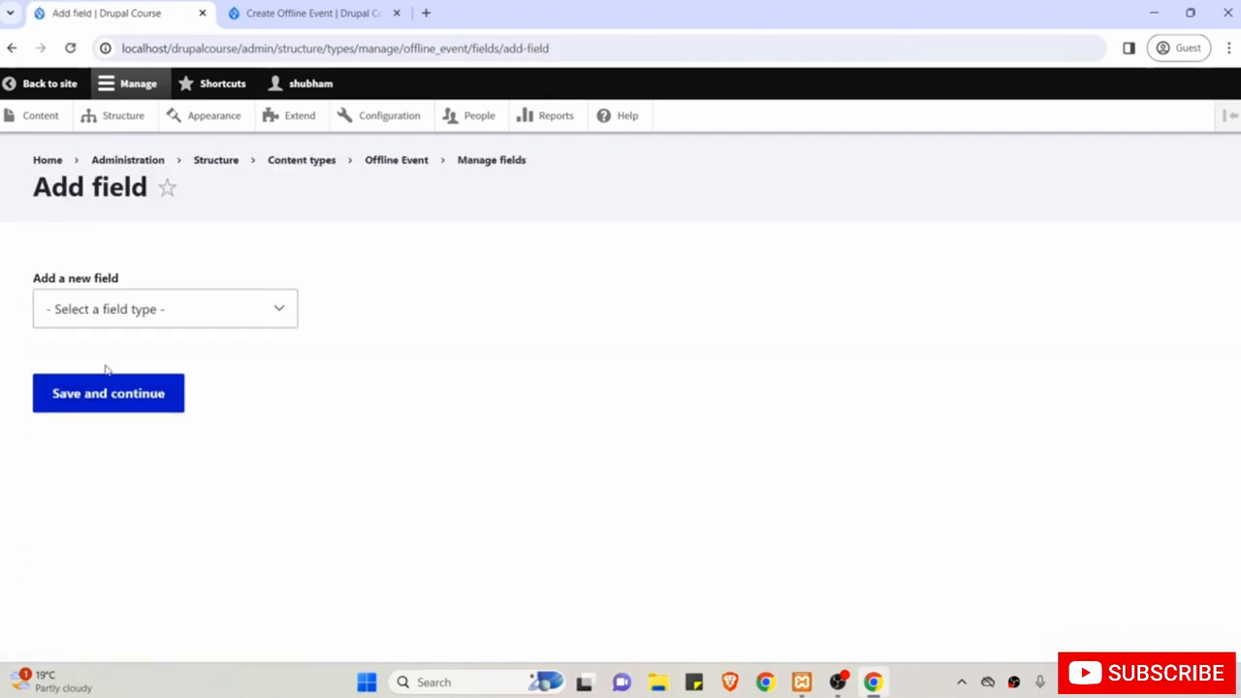
left_click(114, 312)
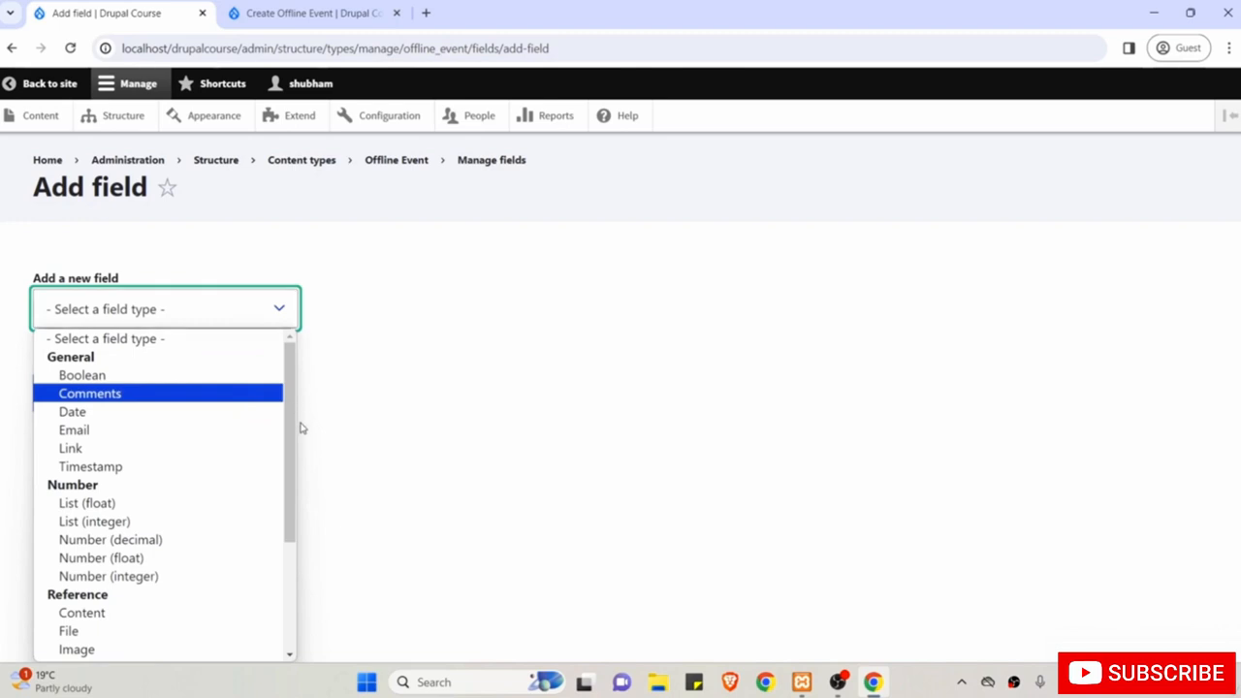
left_click_drag(290, 428, 288, 522)
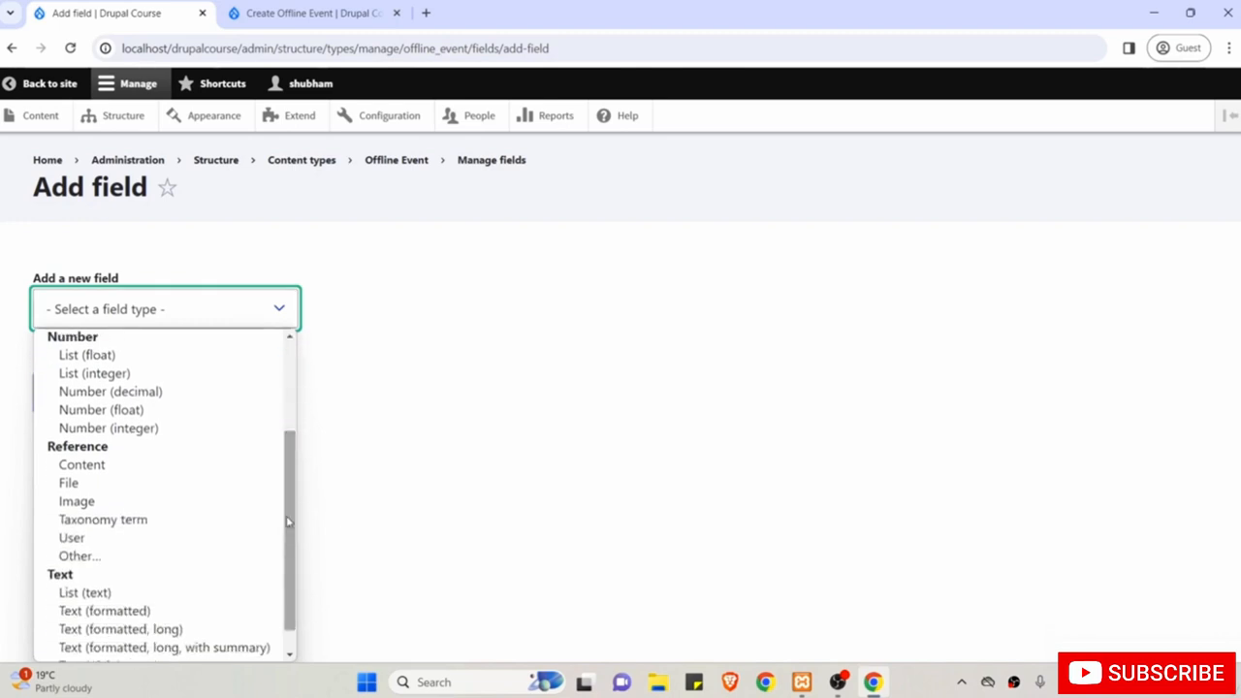
left_click(120, 502)
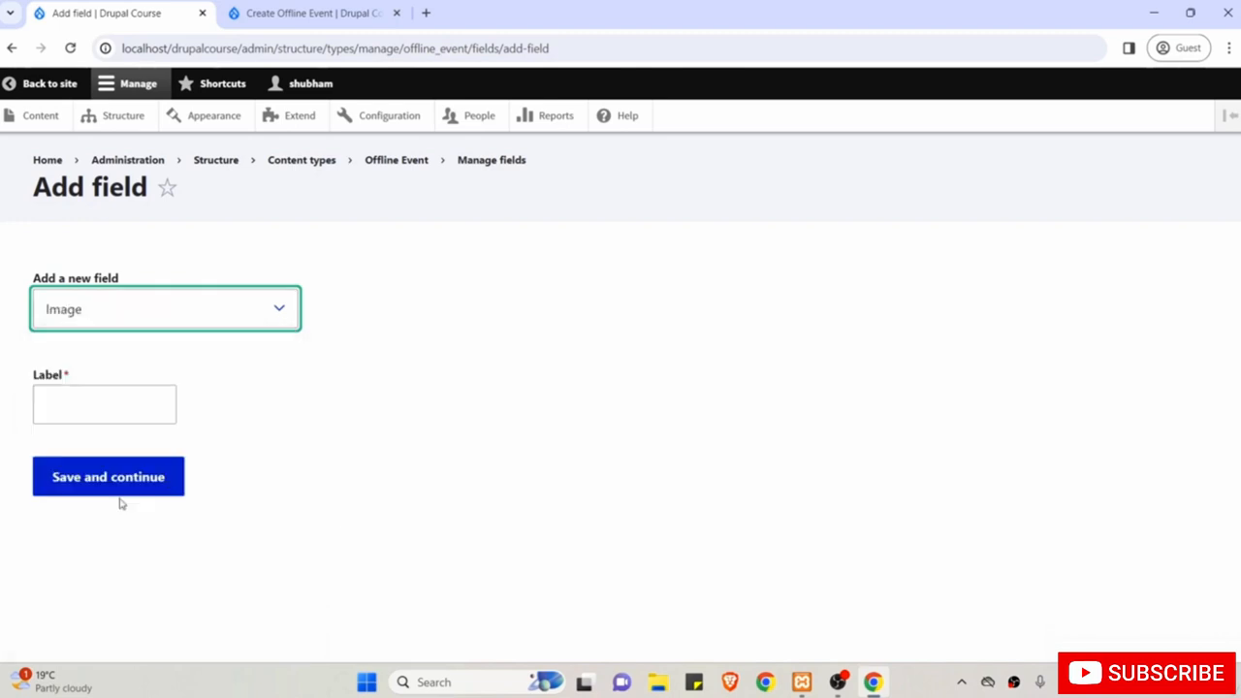
left_click(73, 405)
type("Cover ")
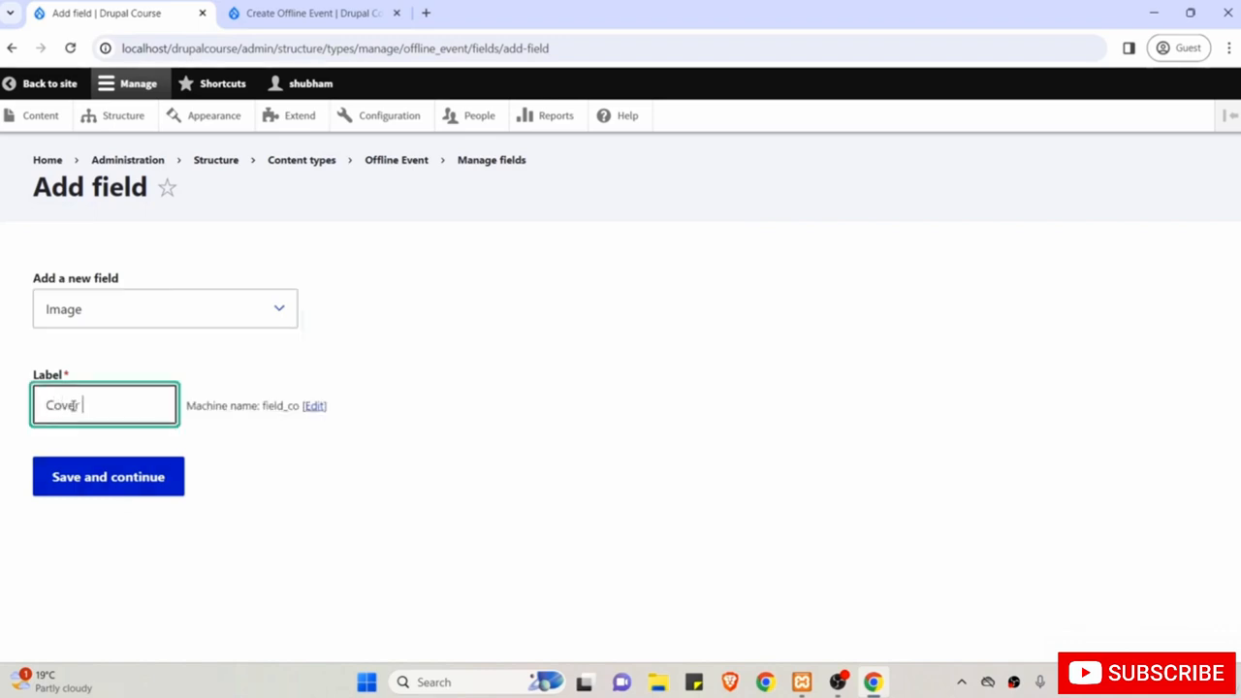
type("Image")
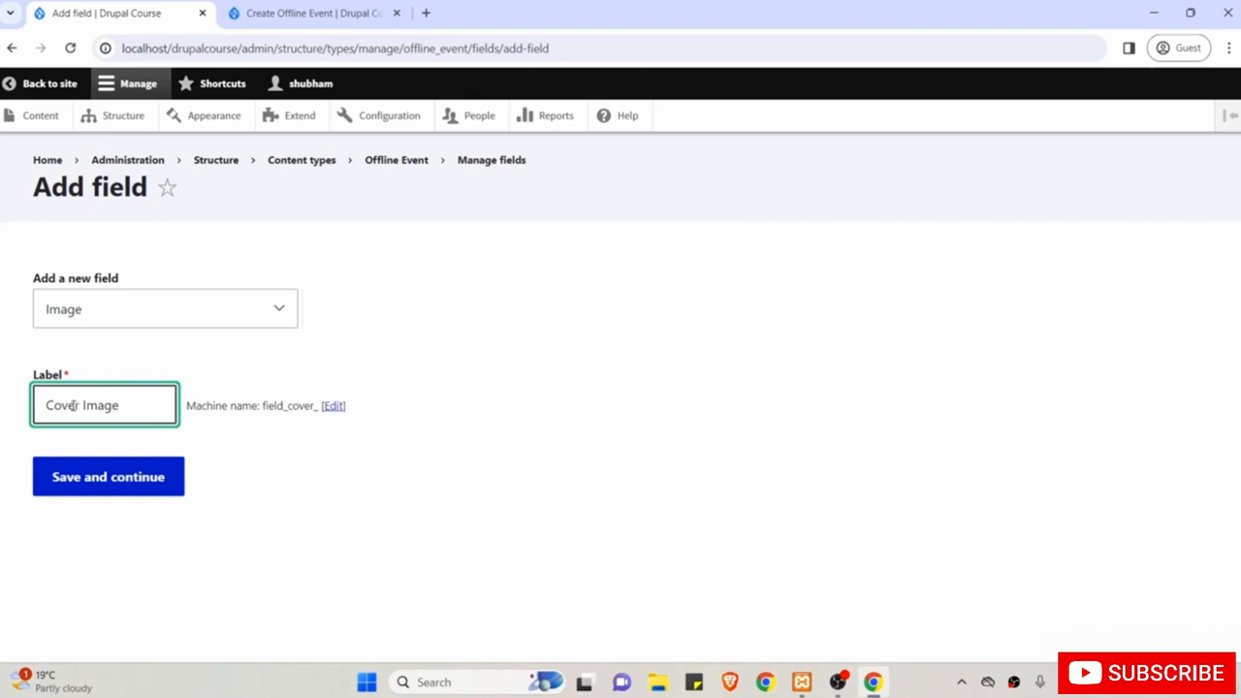
left_click(116, 480)
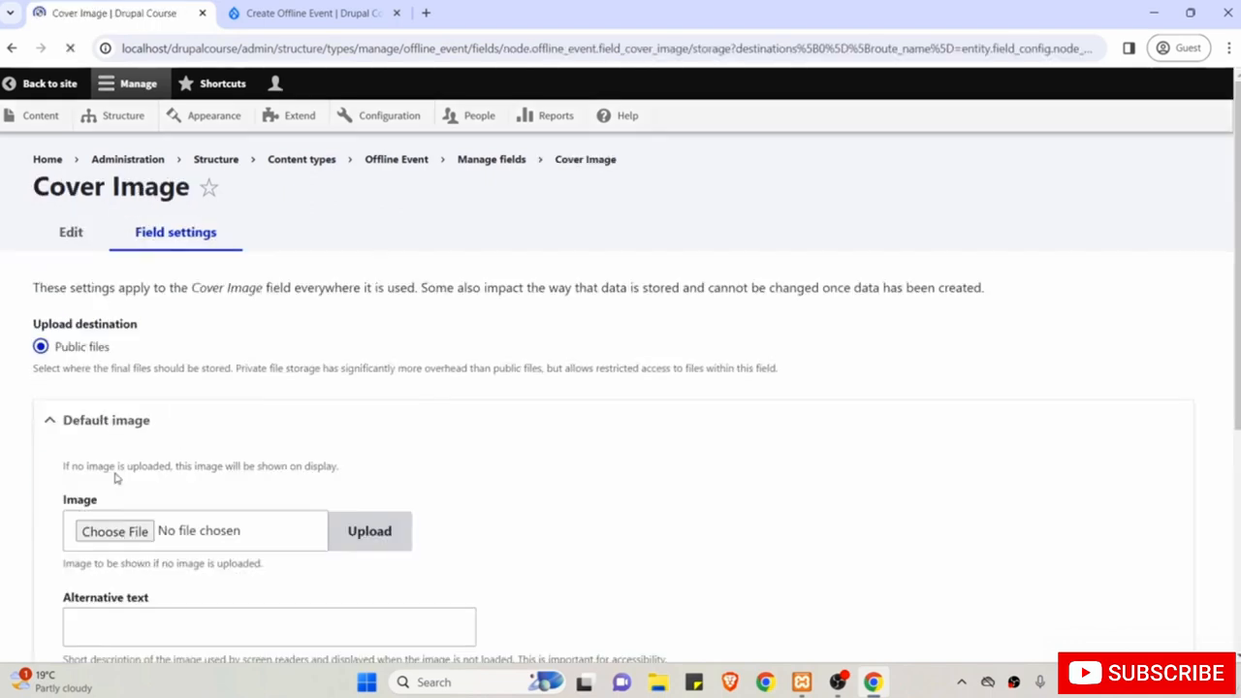
Keep public files and a limit of 1 value, then save the Cover Image storage settings.
scroll(113, 477, "down", 2)
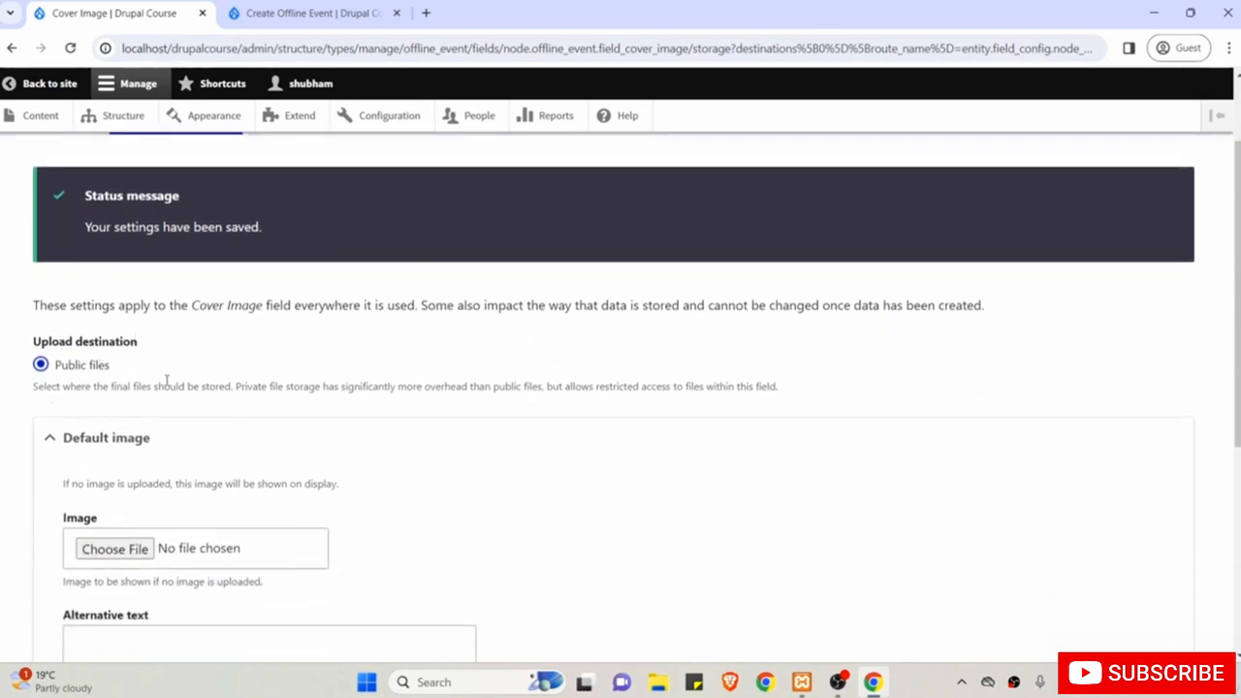
scroll(255, 394, "down", 3)
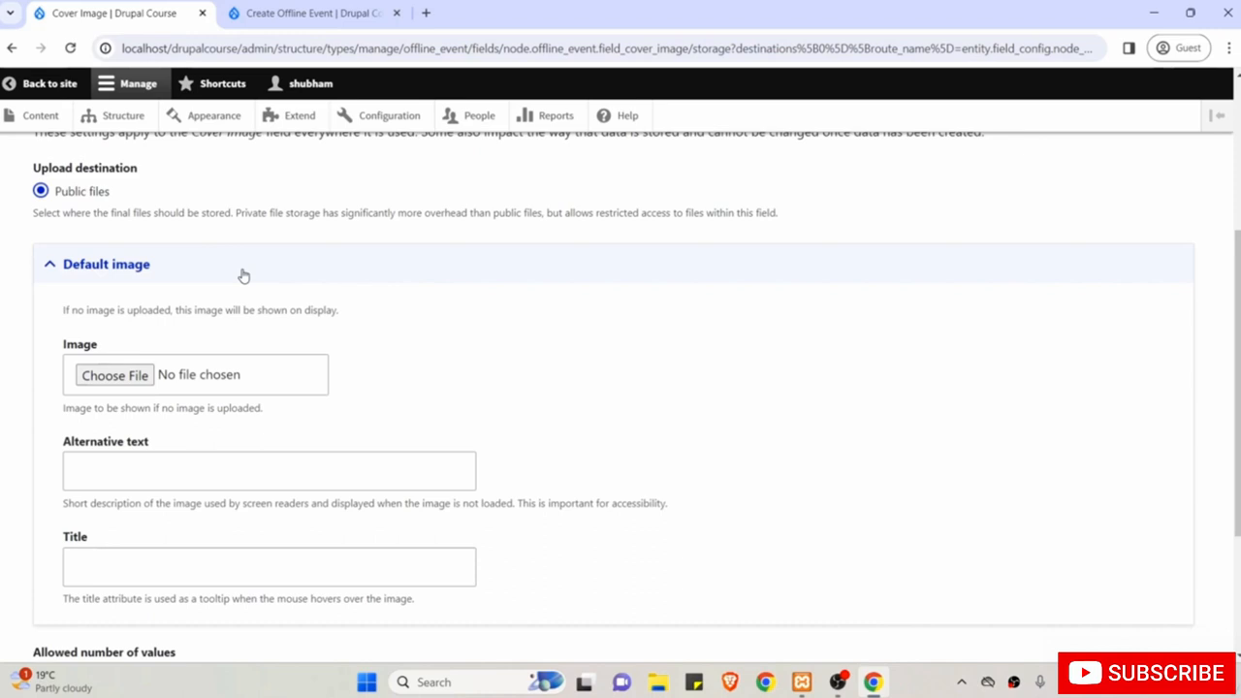
scroll(243, 276, "down", 2)
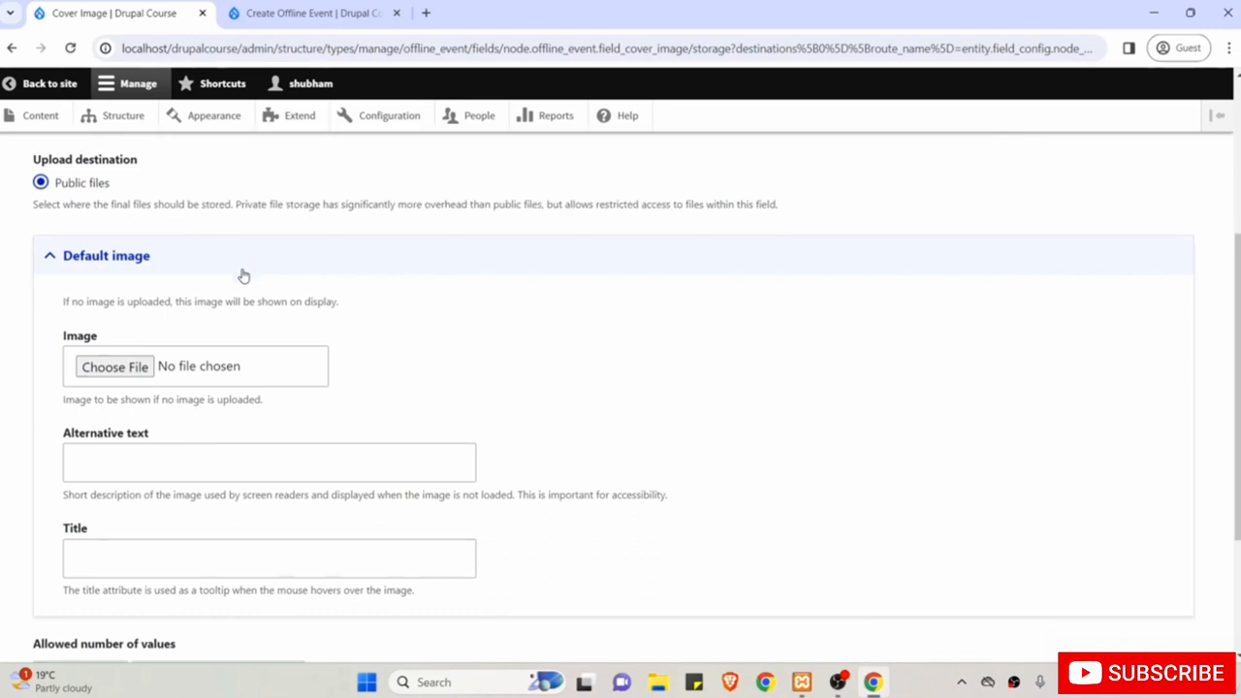
scroll(244, 275, "down", 1)
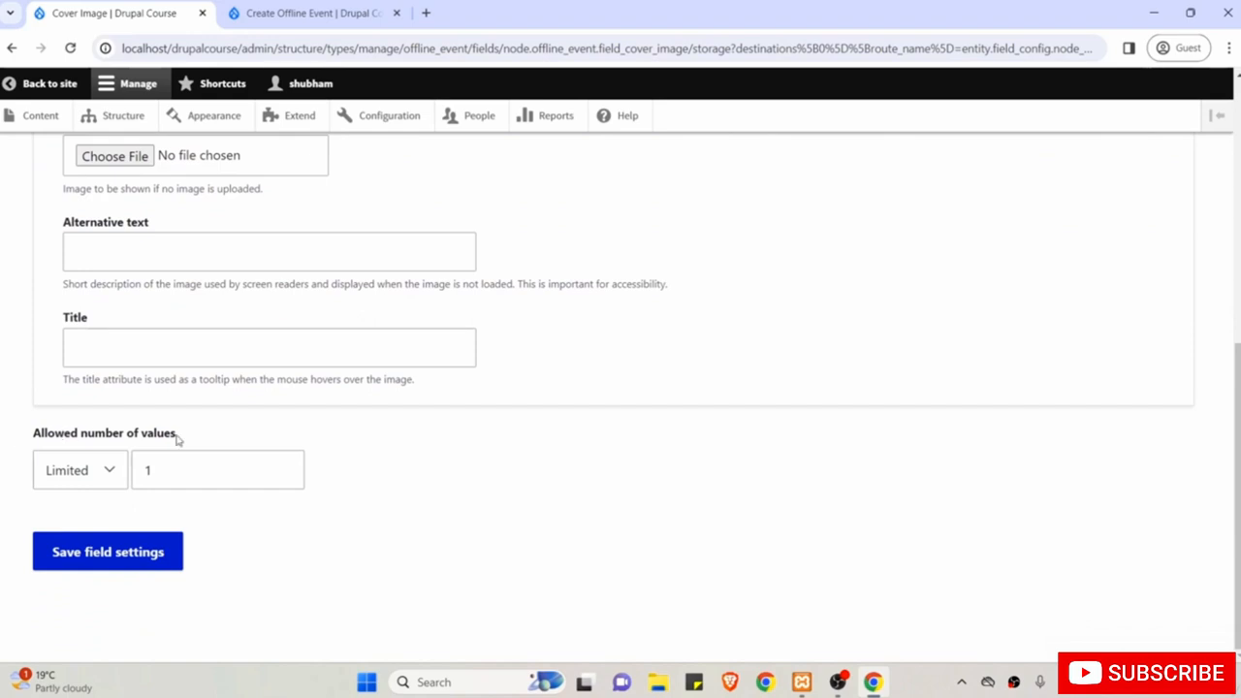
double_click(202, 468)
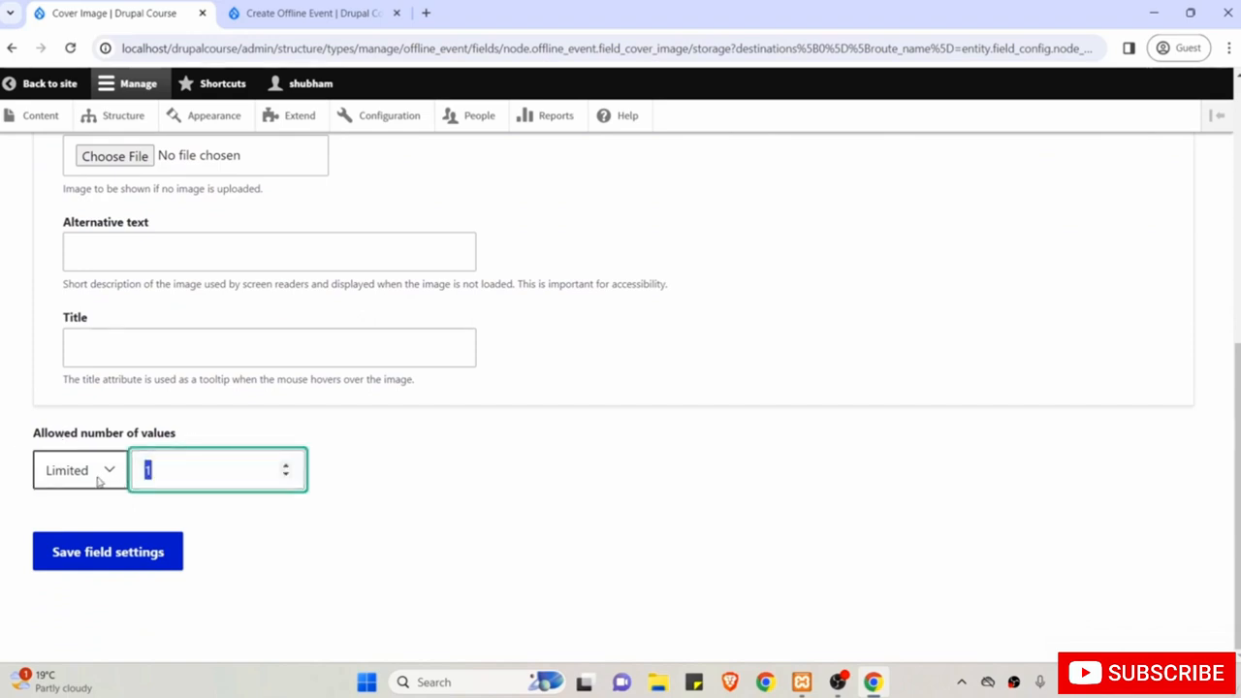
left_click(87, 561)
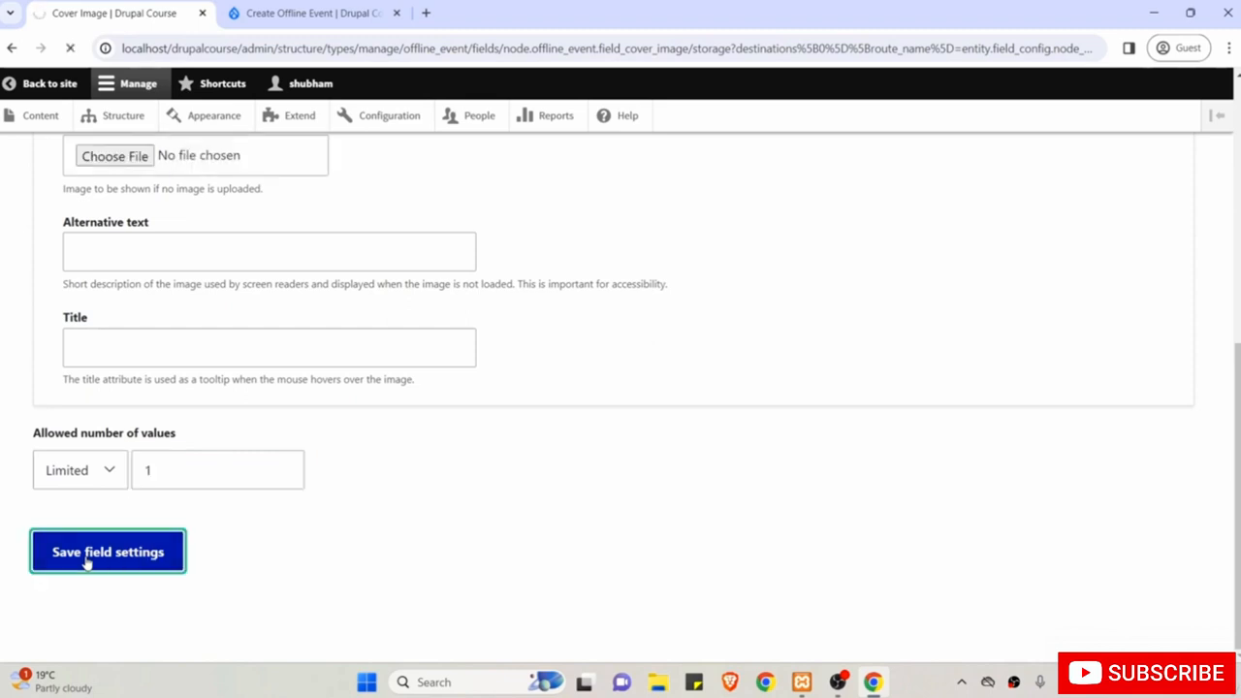
Make the Cover Image field required.
scroll(87, 561, "down", 1)
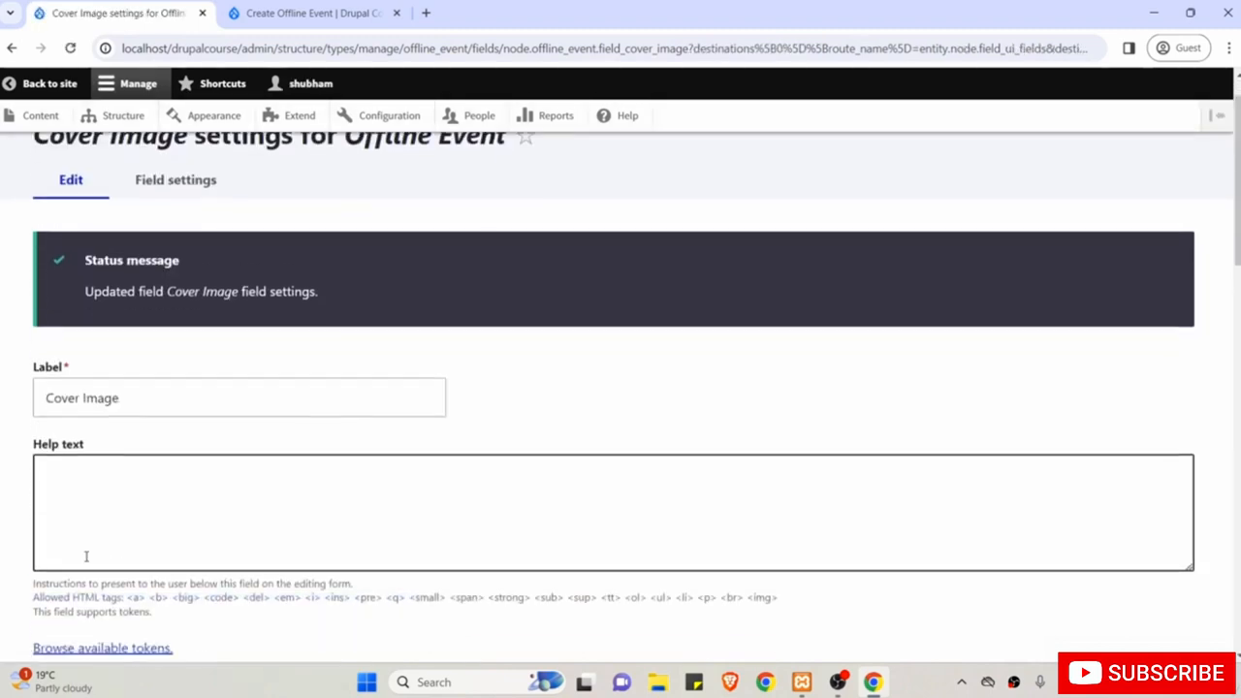
scroll(121, 480, "down", 2)
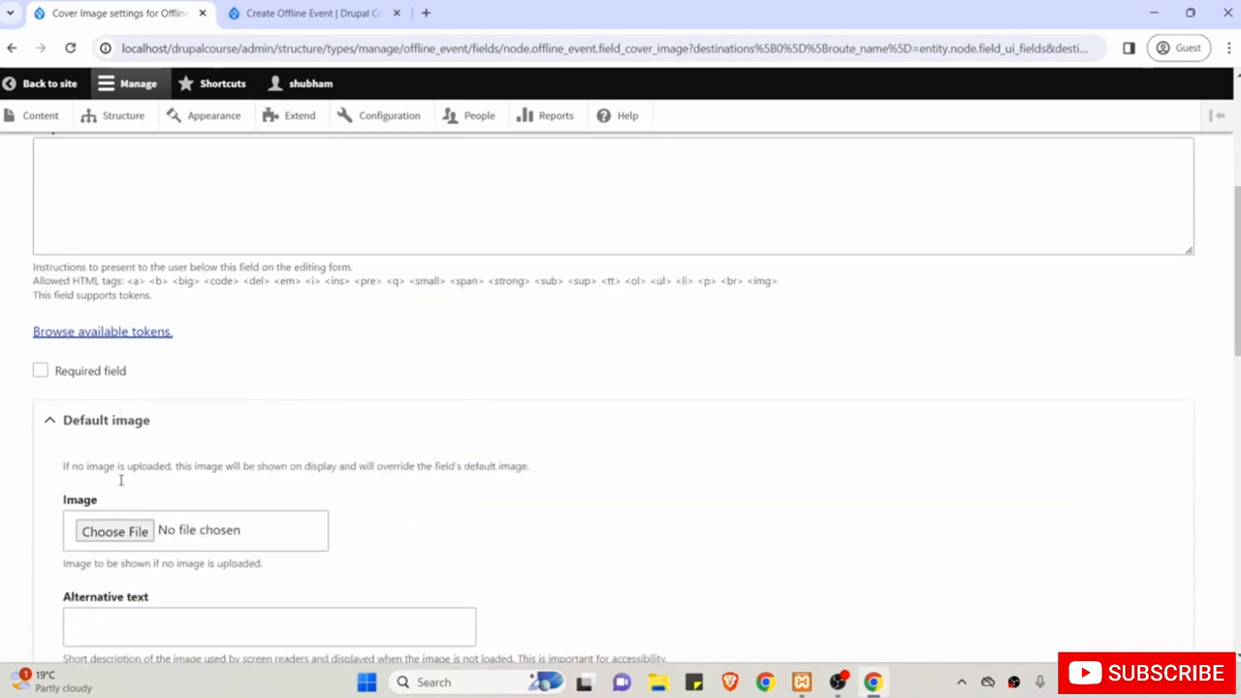
left_click(91, 373)
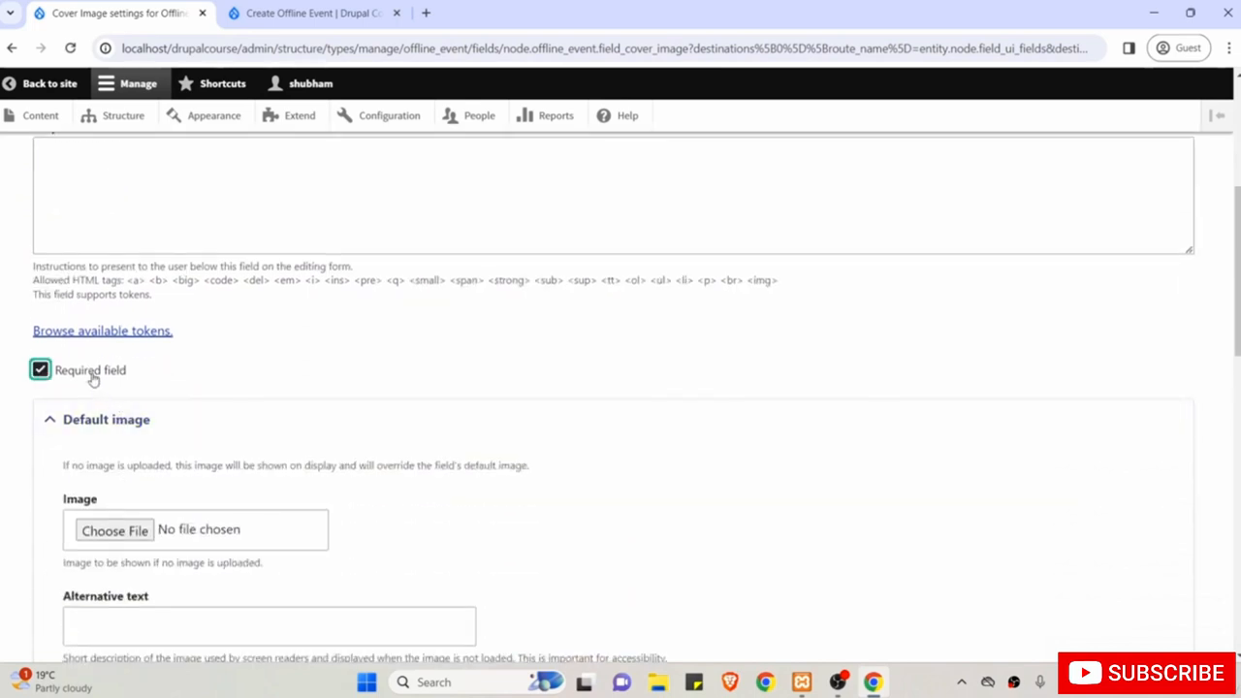
Collapse the Default image section and review the allowed file extensions.
scroll(27, 391, "up", 2)
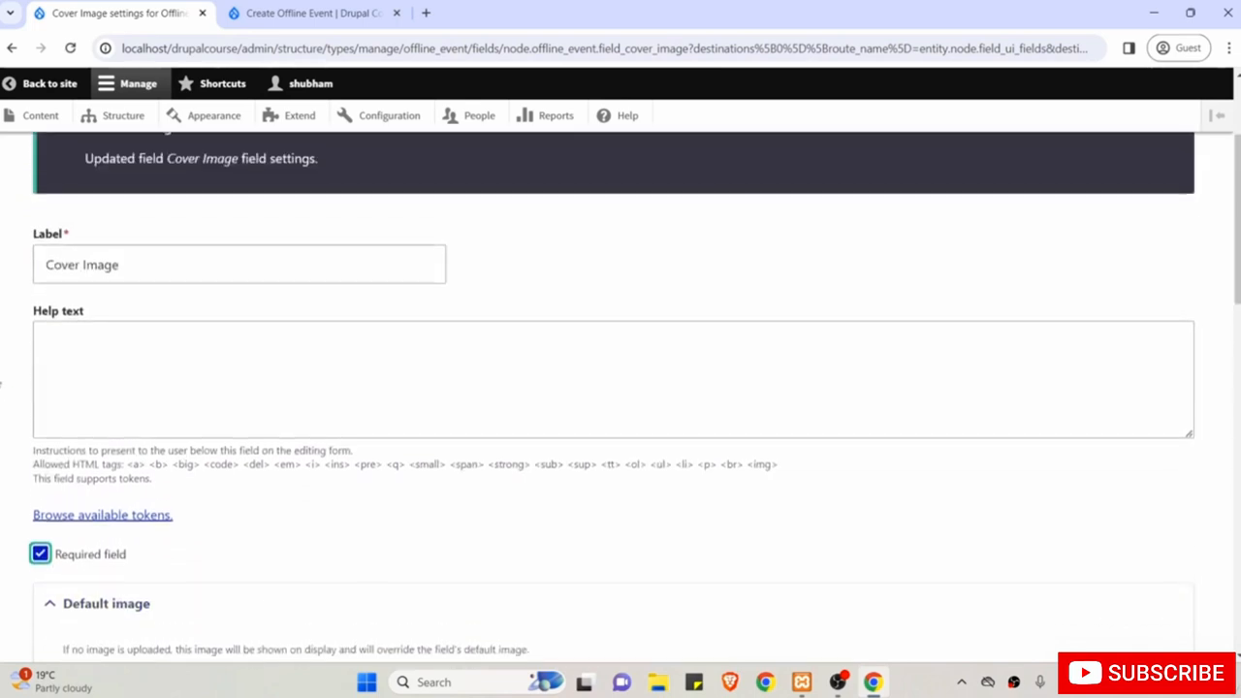
scroll(2, 385, "down", 3)
scroll(2, 384, "down", 2)
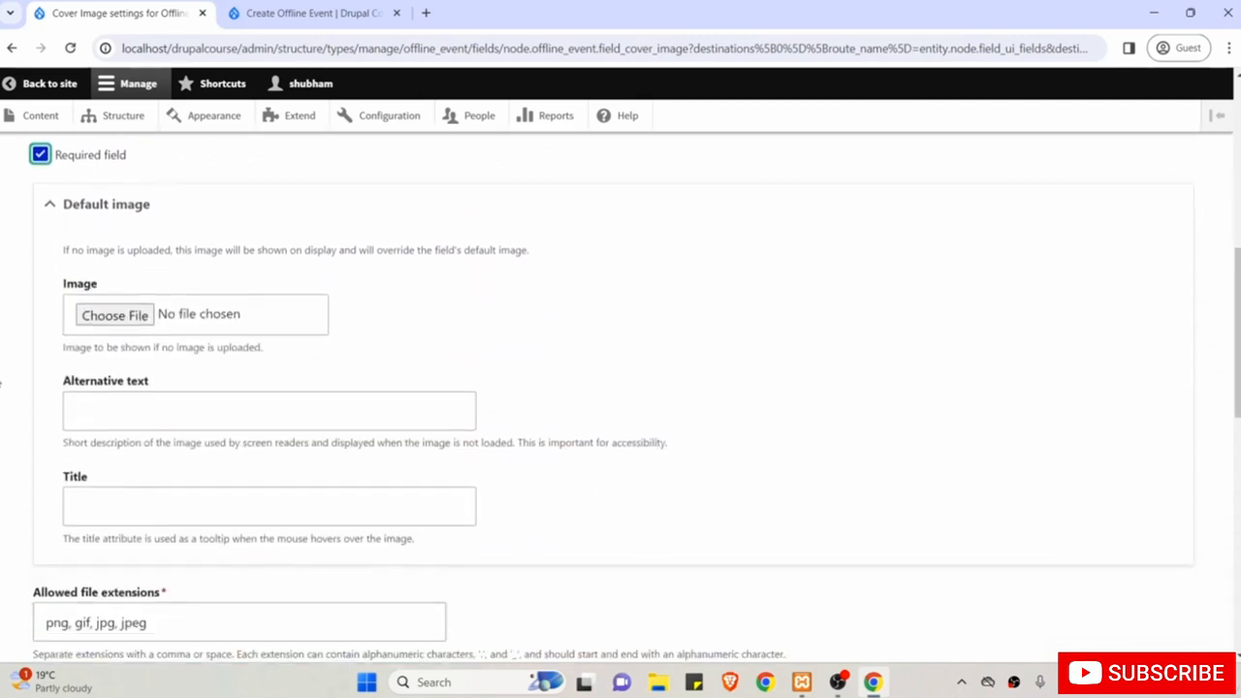
left_click(85, 206)
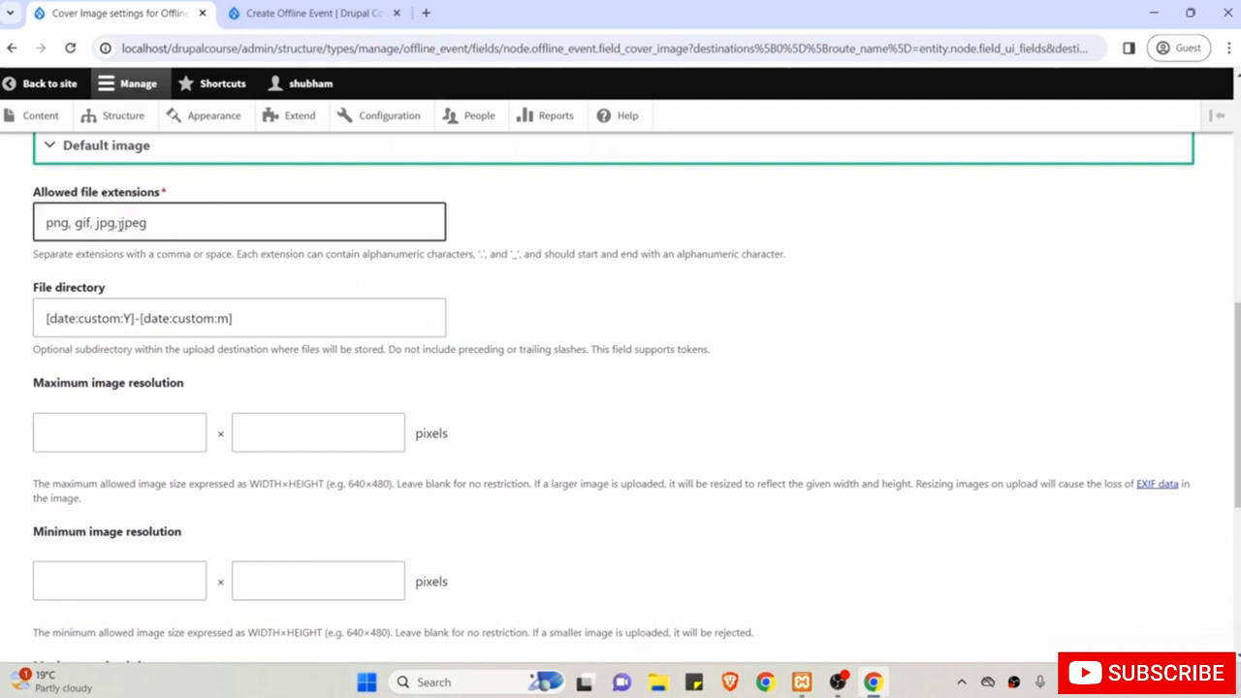
left_click(179, 224)
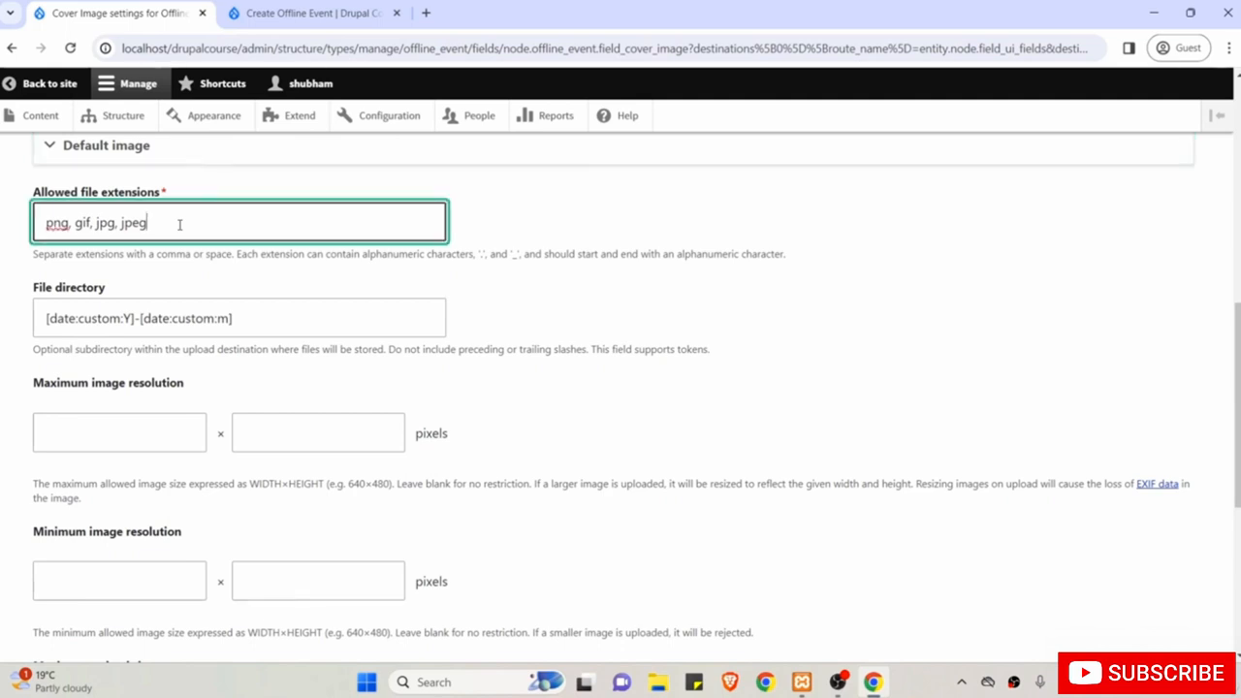
scroll(180, 223, "down", 1)
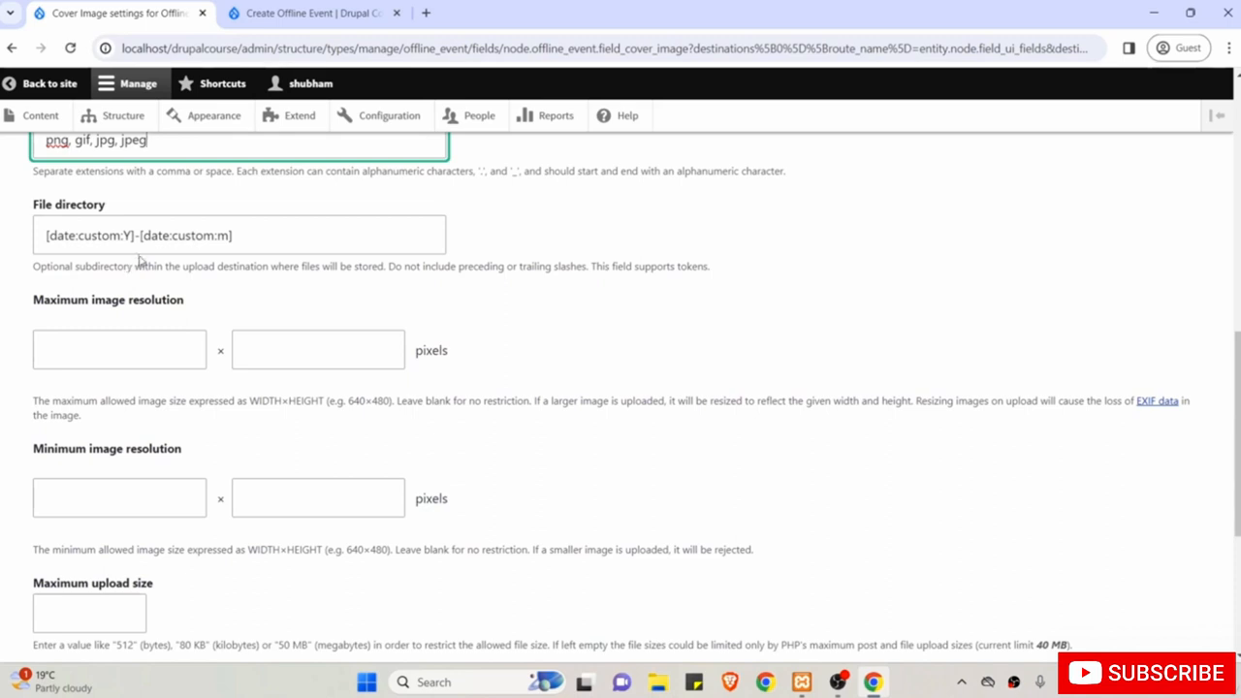
scroll(218, 291, "down", 1)
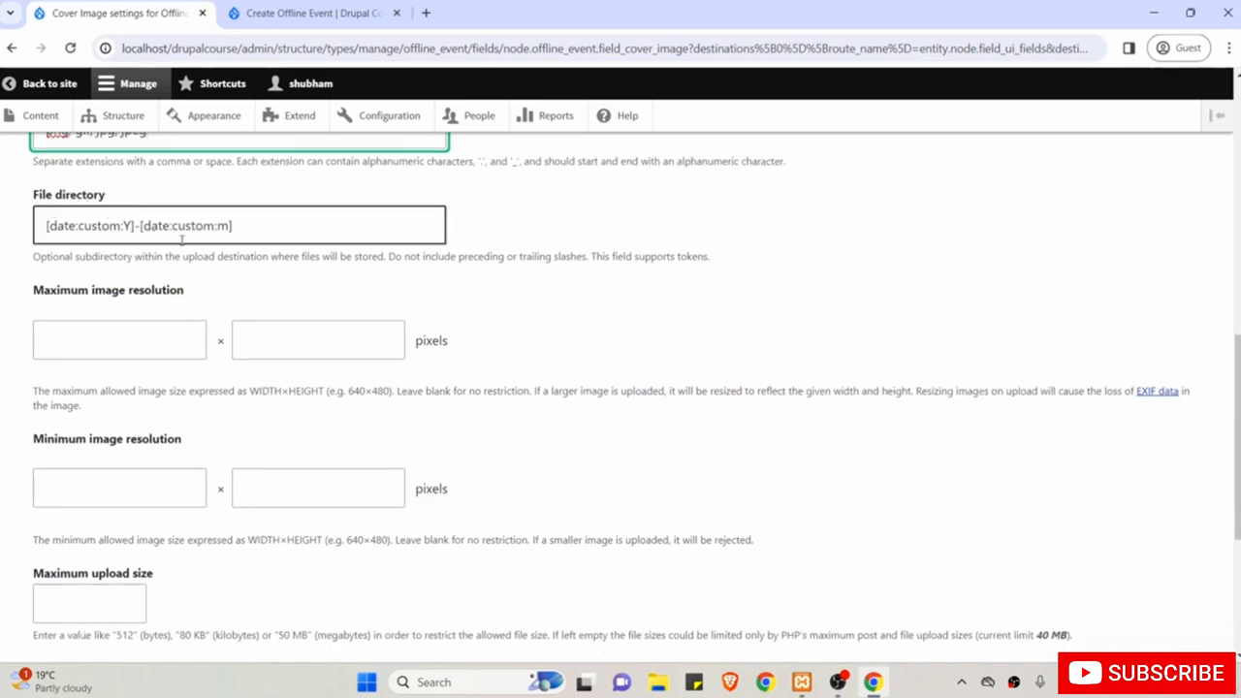
scroll(119, 210, "down", 1)
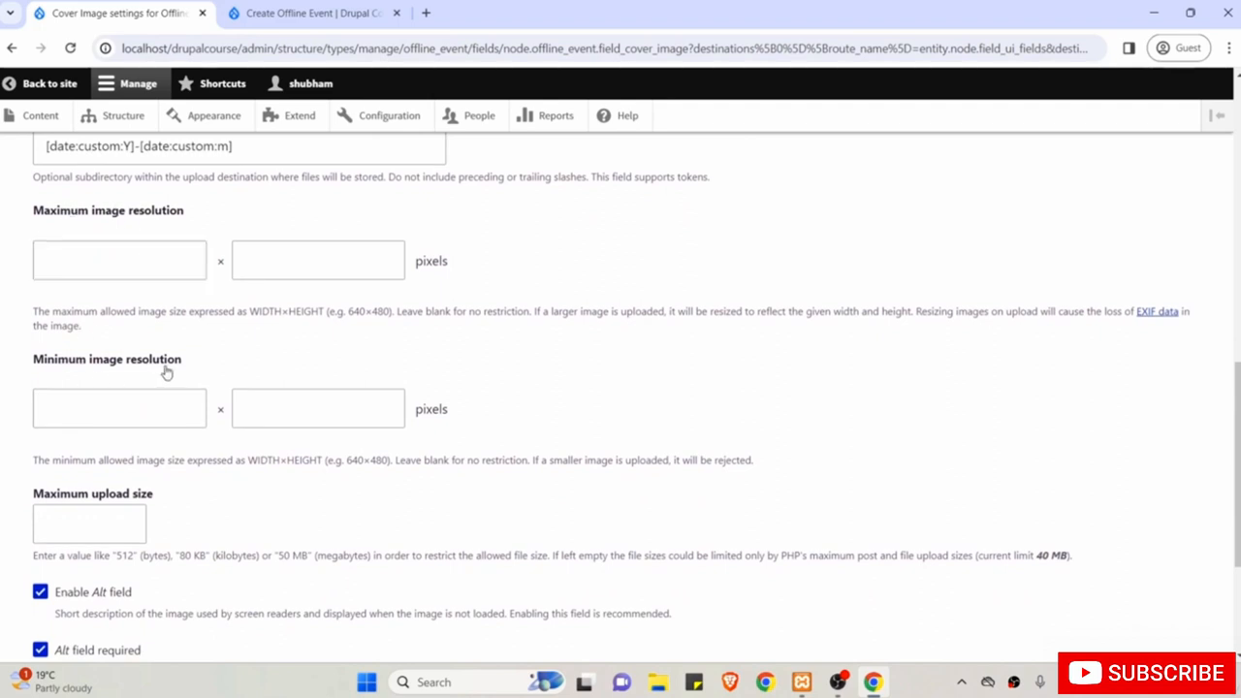
left_click(144, 392)
Set maximum image resolution to 1440×1080 and minimum to 640×480 pixels.
left_click(74, 262)
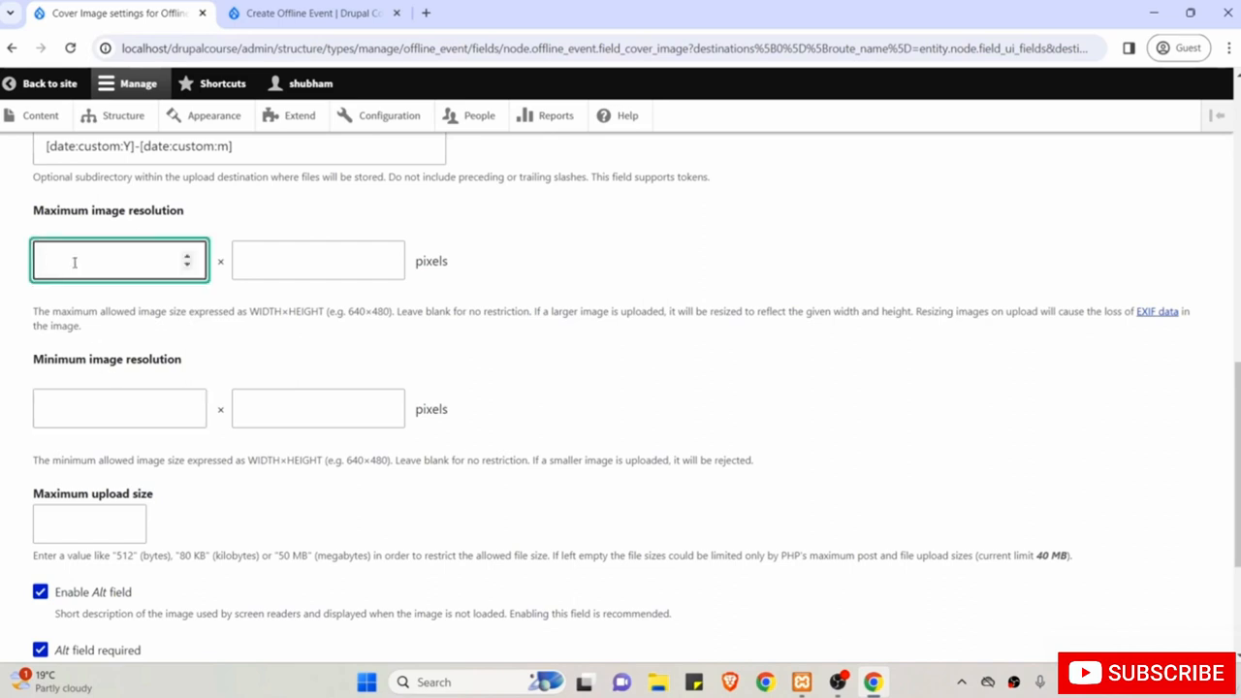
type("1440")
key("Tab")
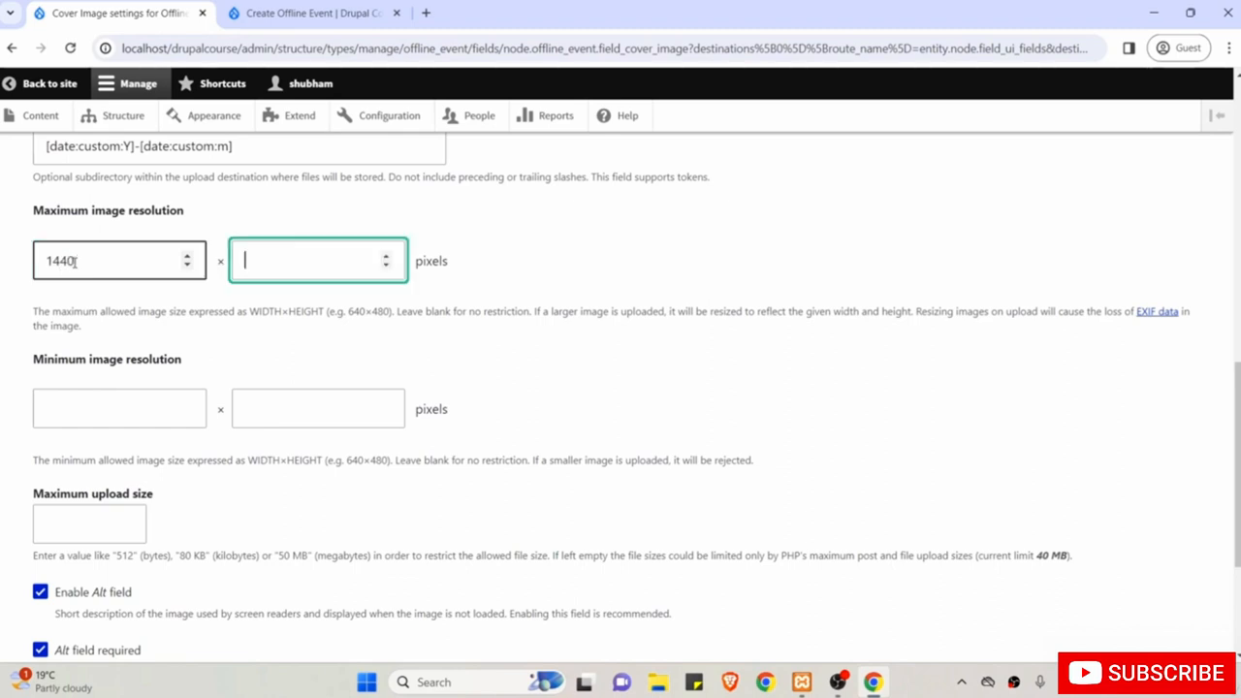
type("1080")
scroll(321, 269, "down", 1)
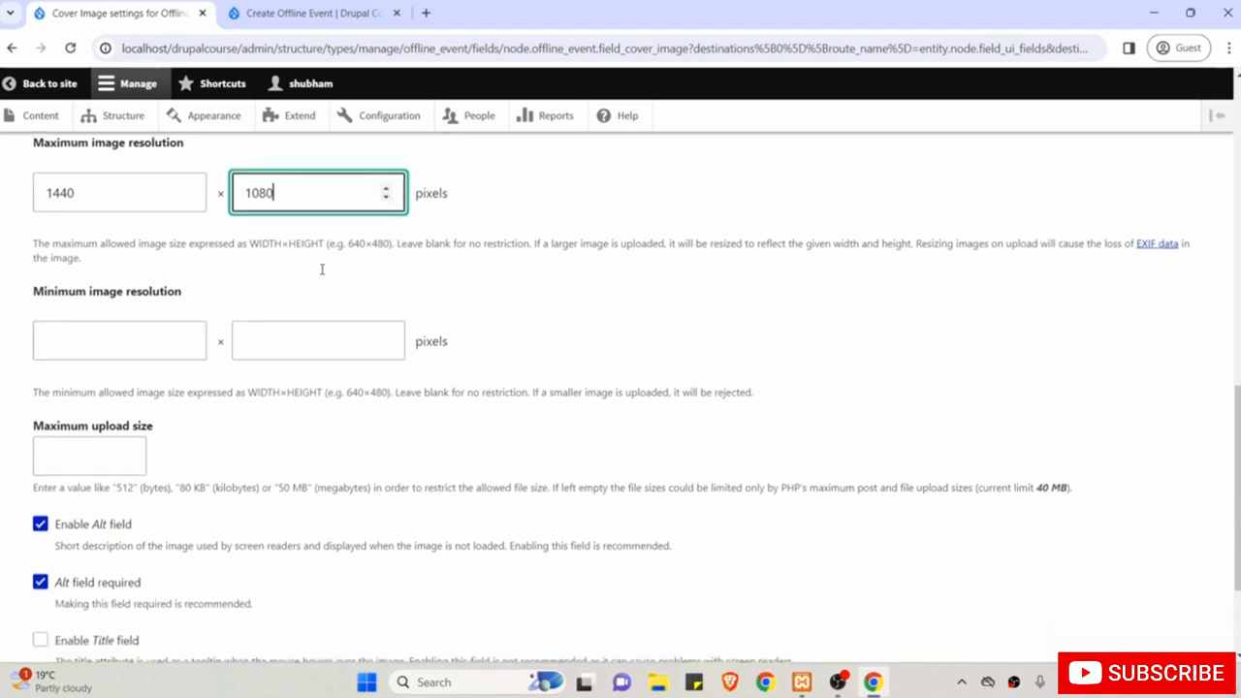
left_click(150, 338)
type("640")
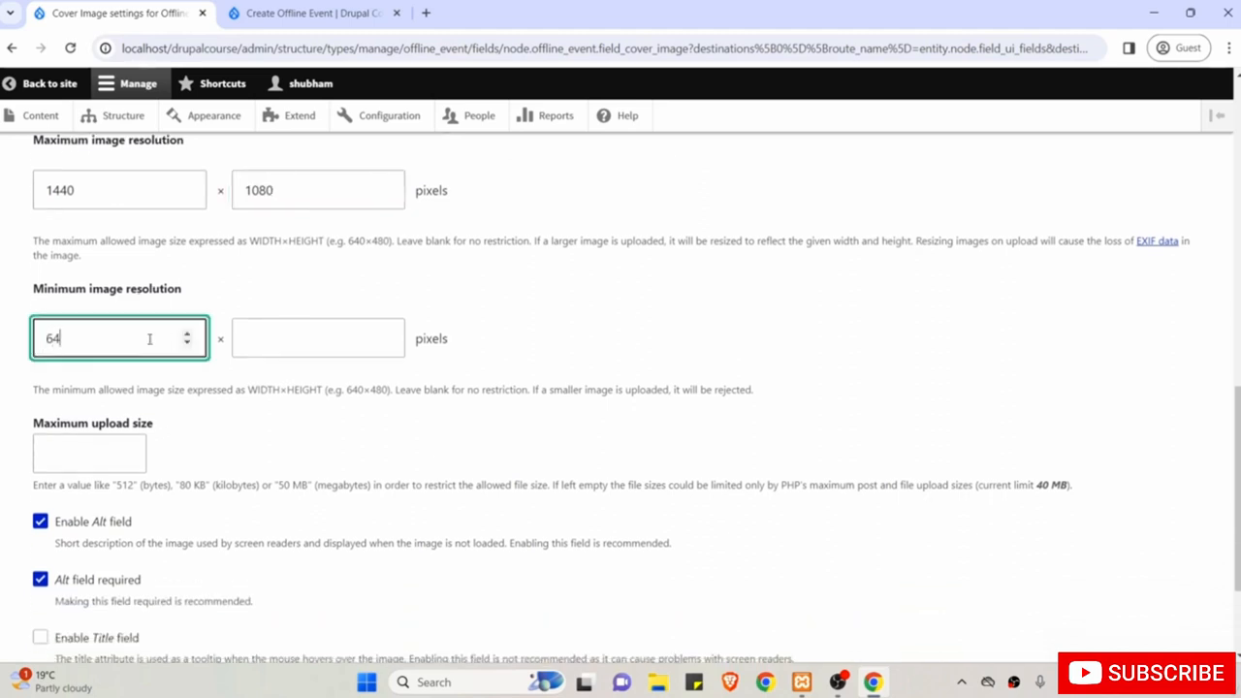
left_click(301, 342)
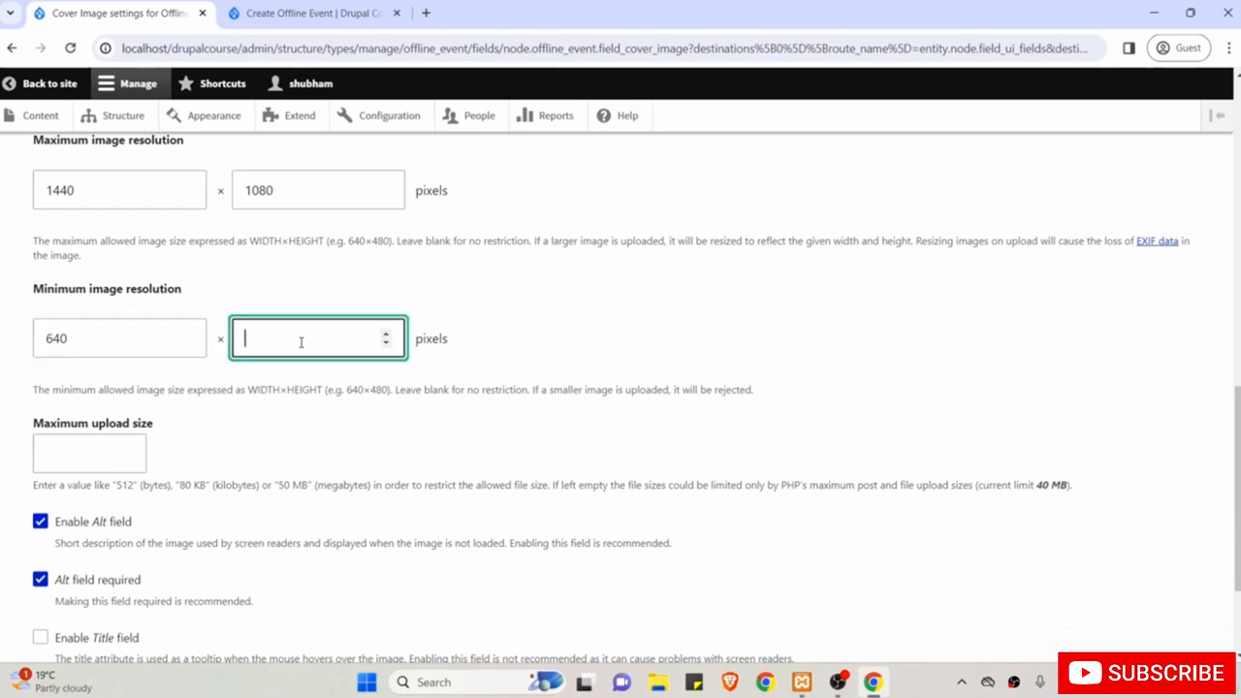
type("480")
Set the Cover Image maximum upload size to 1 MB.
scroll(300, 342, "up", 1)
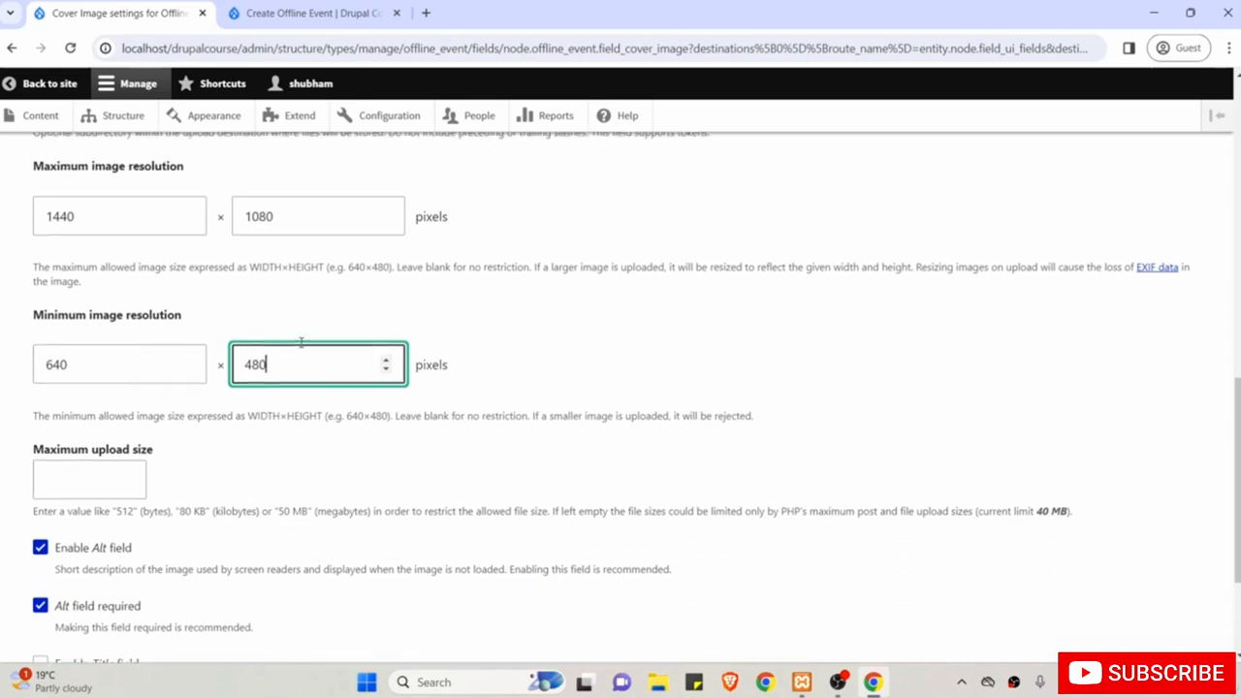
scroll(300, 343, "up", 1)
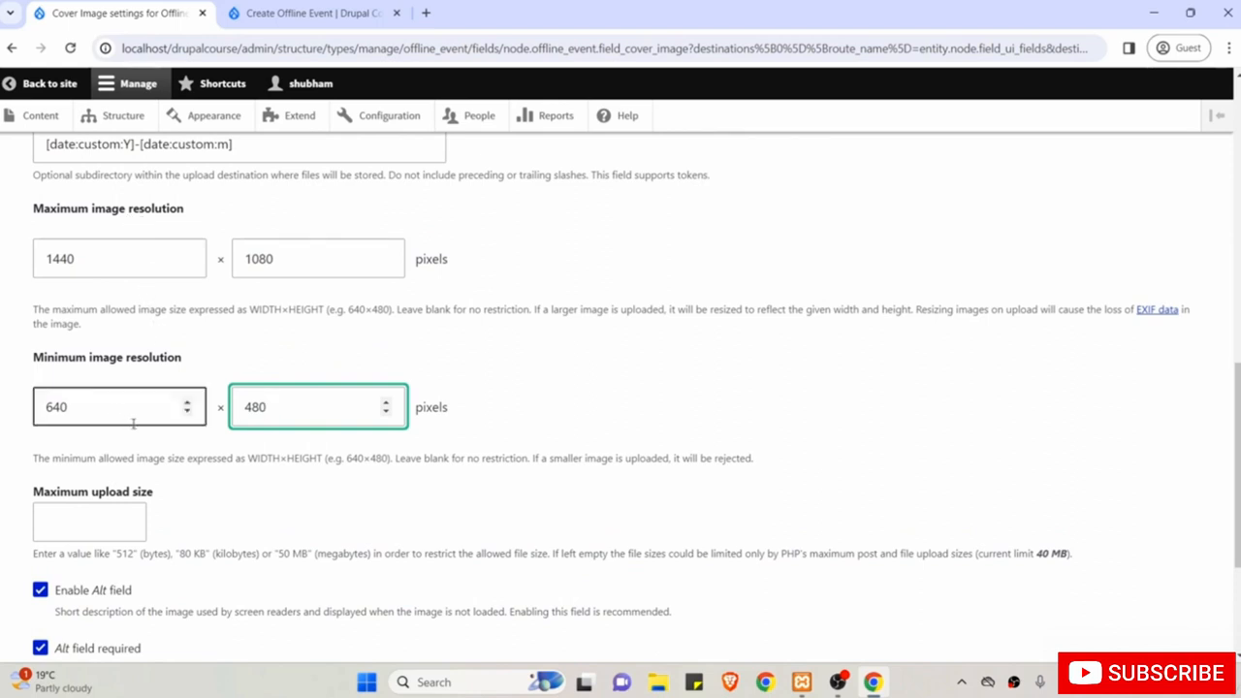
scroll(200, 476, "down", 1)
scroll(199, 477, "down", 1)
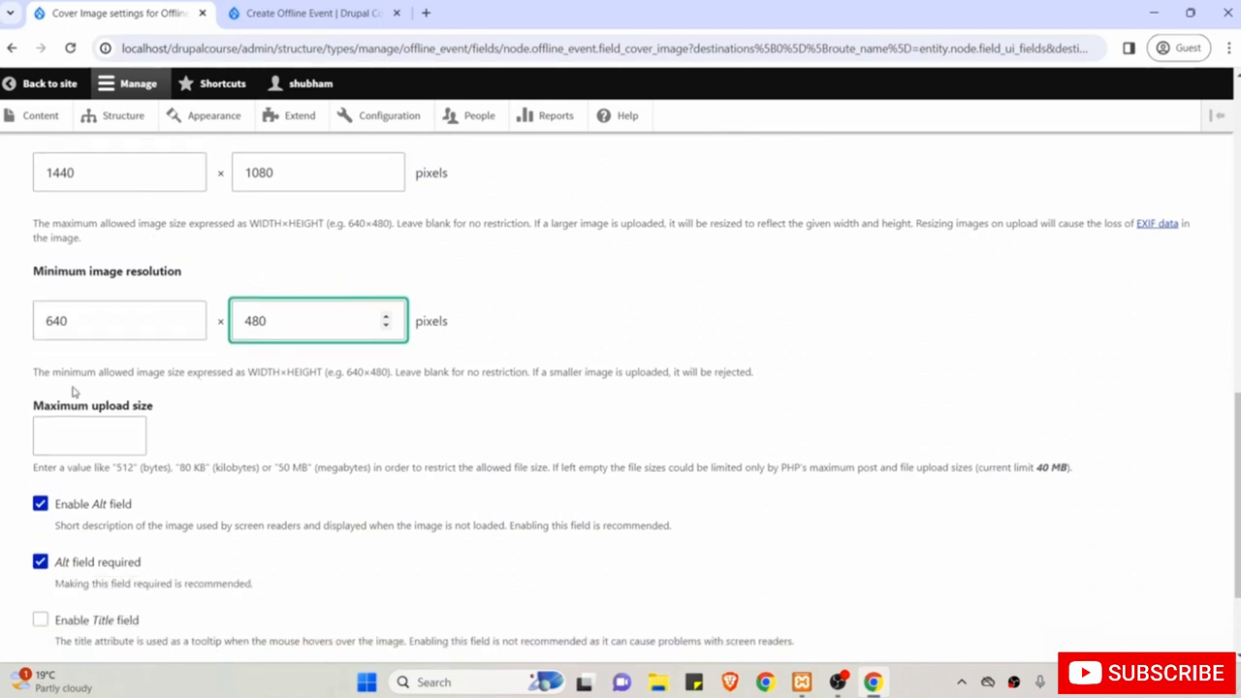
left_click(82, 445)
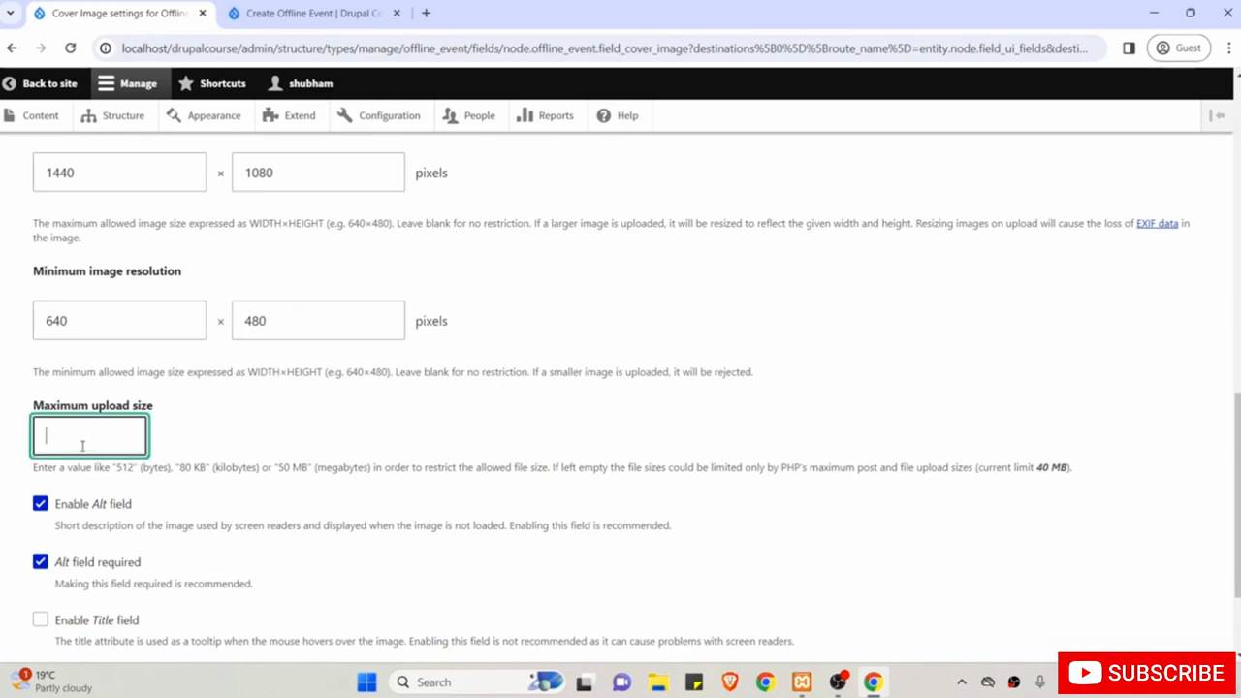
type("1 MB")
scroll(82, 445, "down", 1)
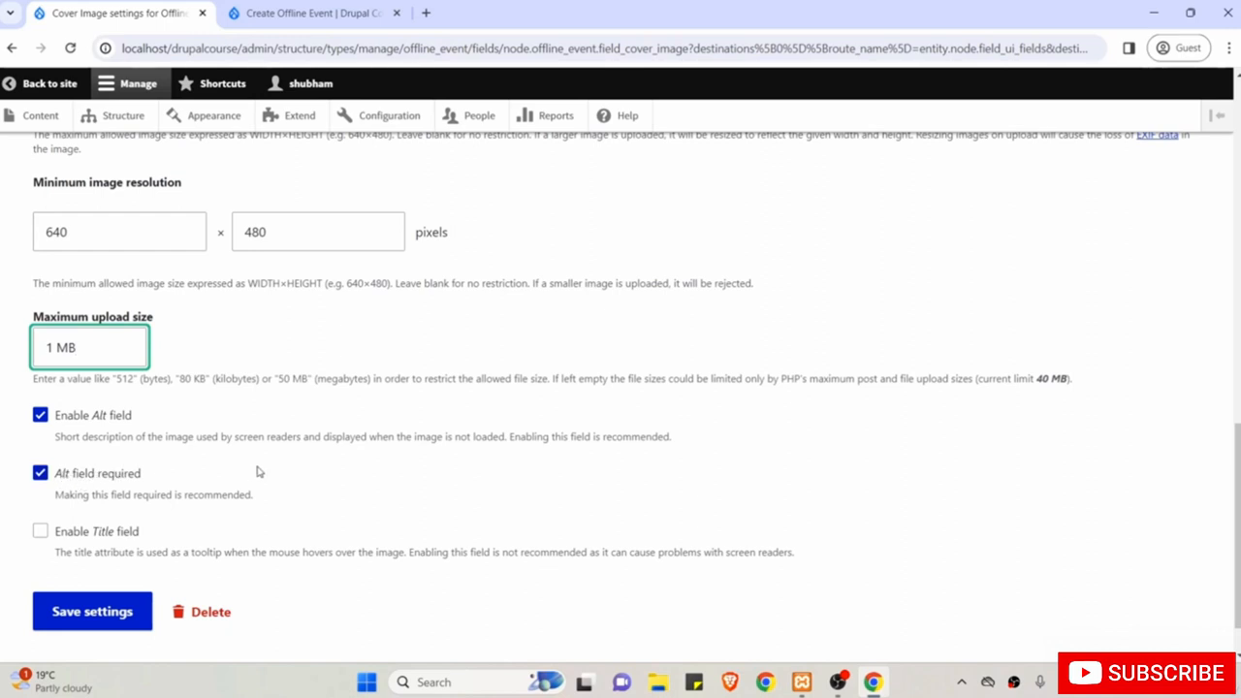
scroll(258, 471, "down", 1)
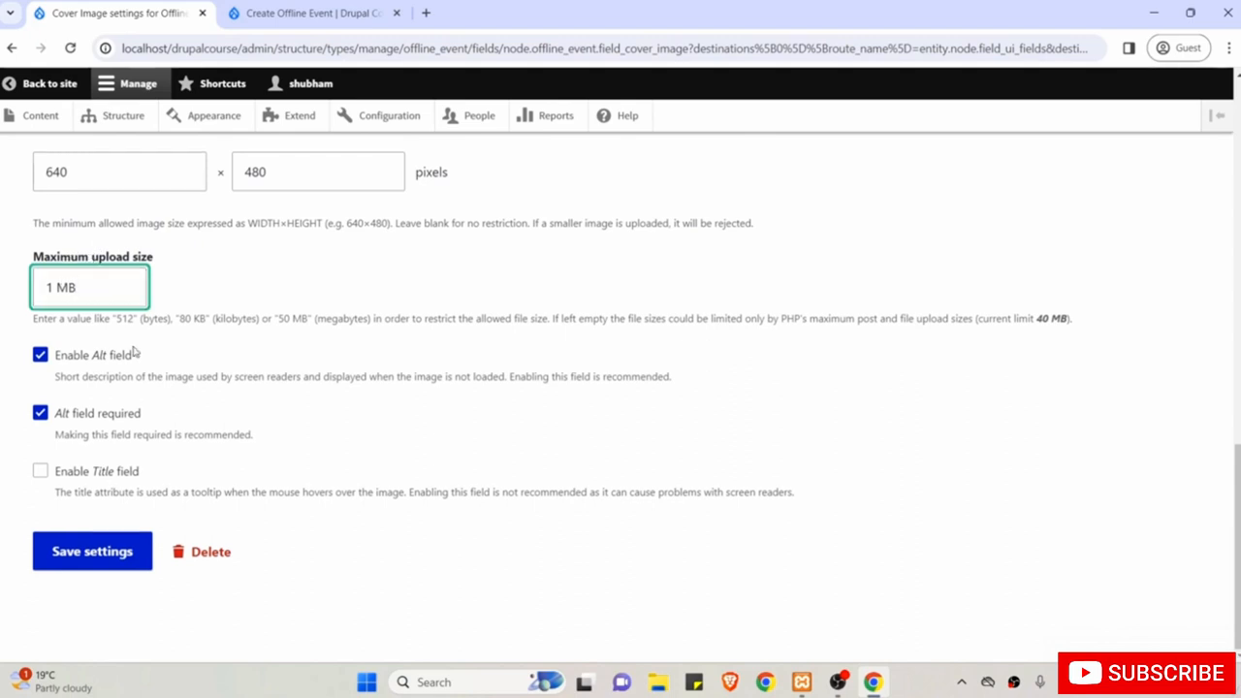
Save the Cover Image field settings and return to the Create Offline Event form.
left_click(90, 553)
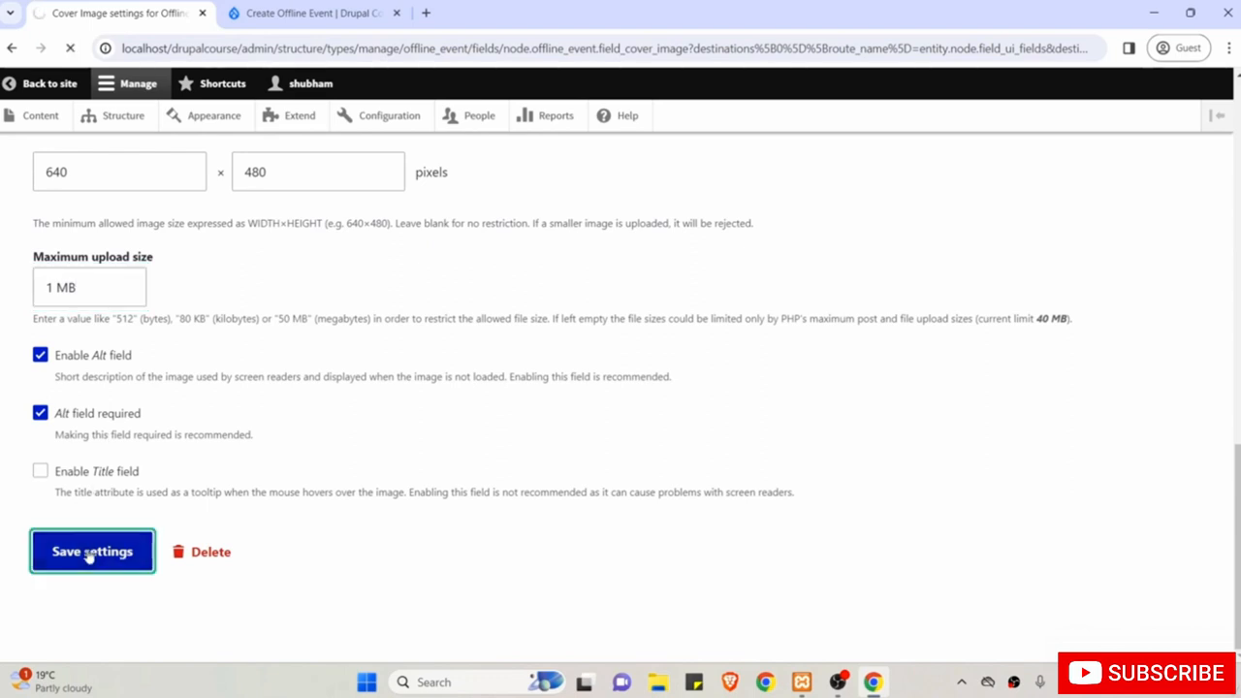
scroll(87, 554, "down", 3)
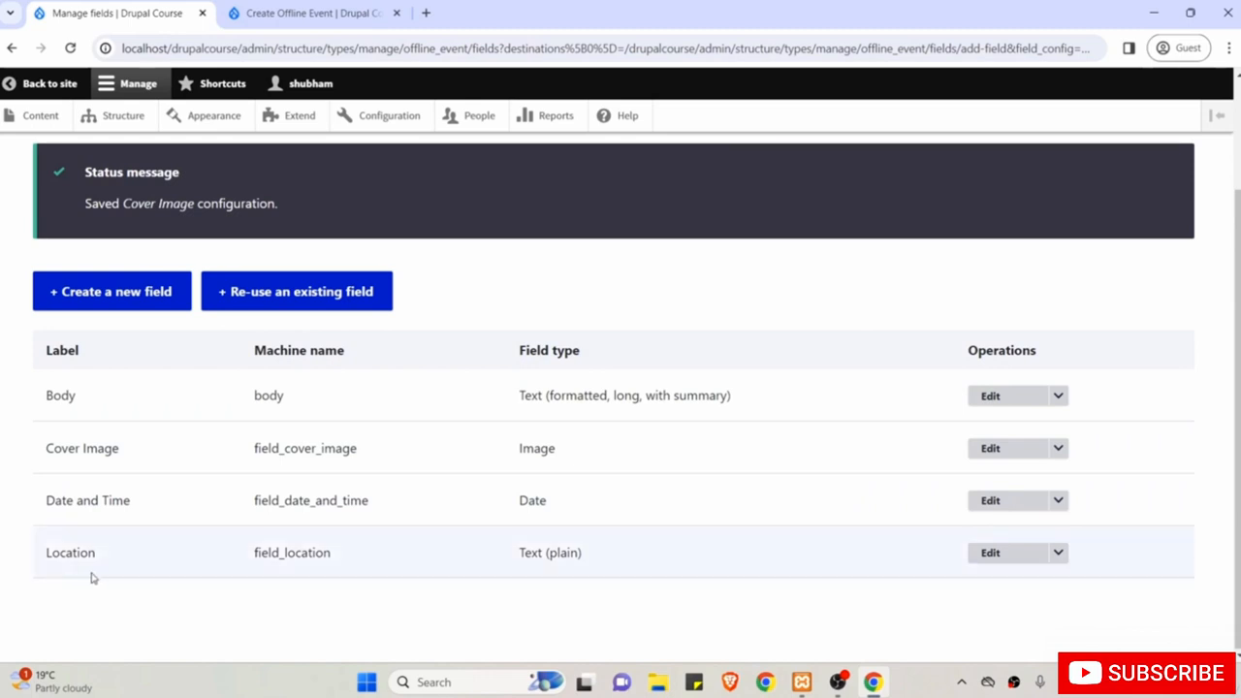
scroll(150, 604, "up", 2)
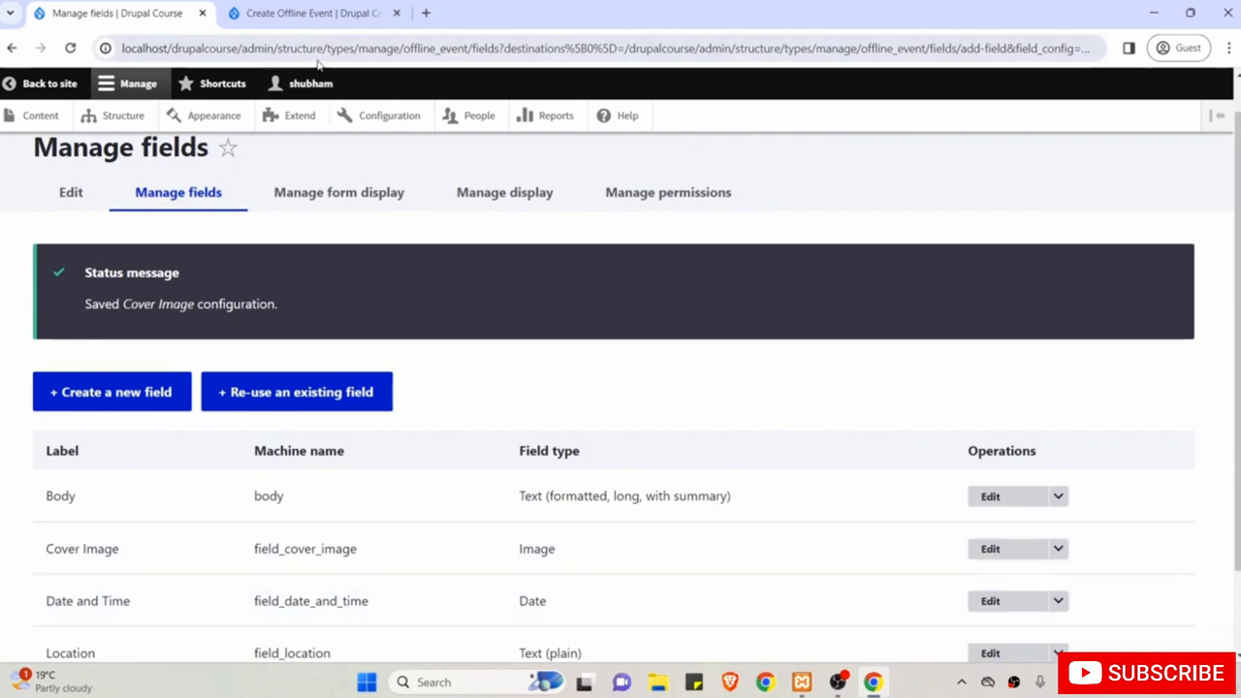
left_click(275, 14)
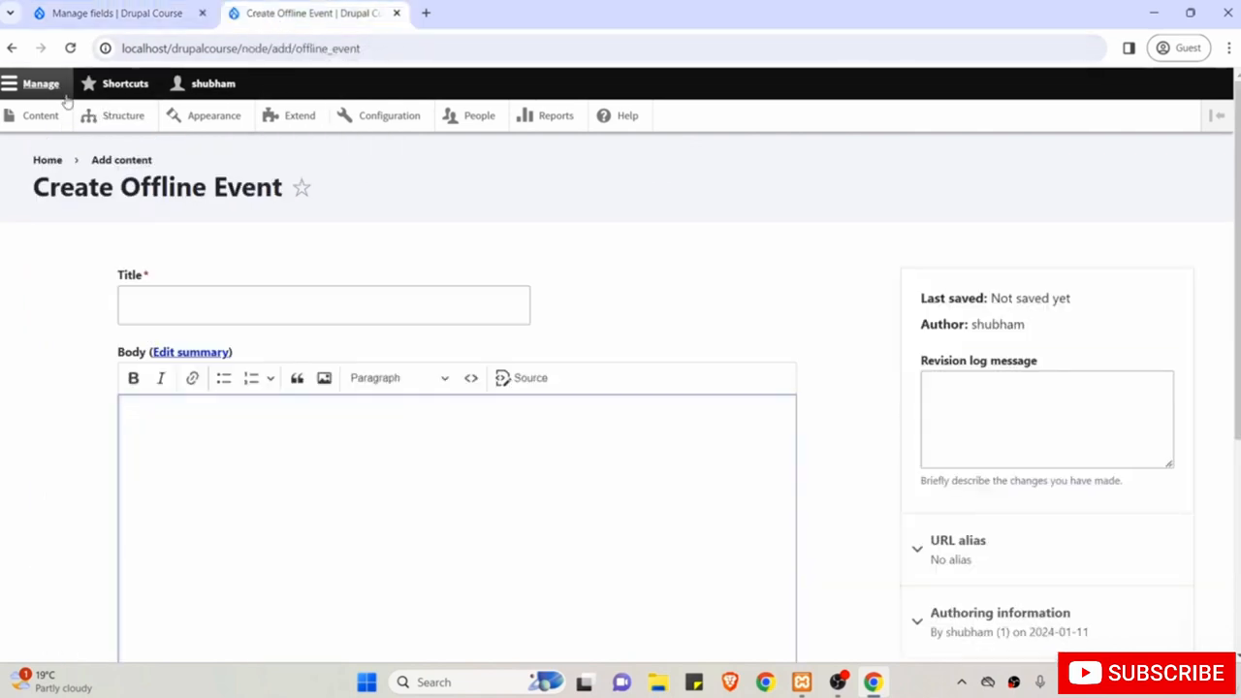
Reload the Create Offline Event form, review Cover Image's 1 MB limit, then return to Manage fields.
left_click(70, 47)
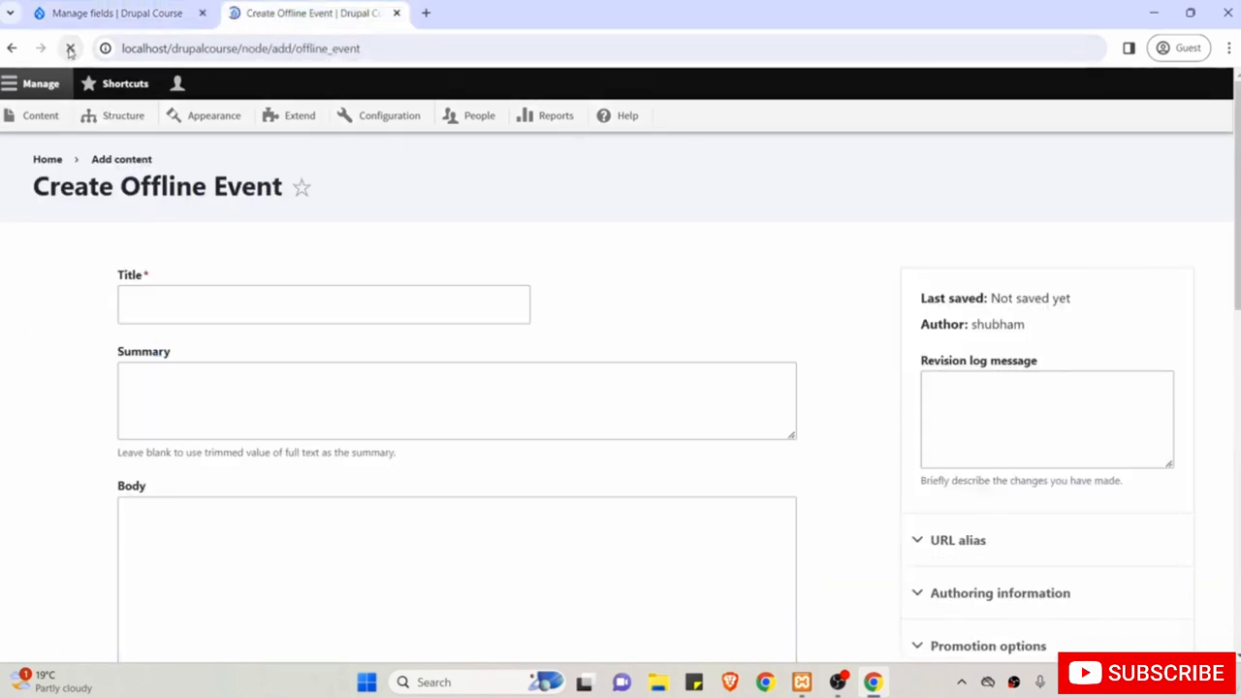
scroll(73, 347, "down", 2)
scroll(73, 347, "down", 3)
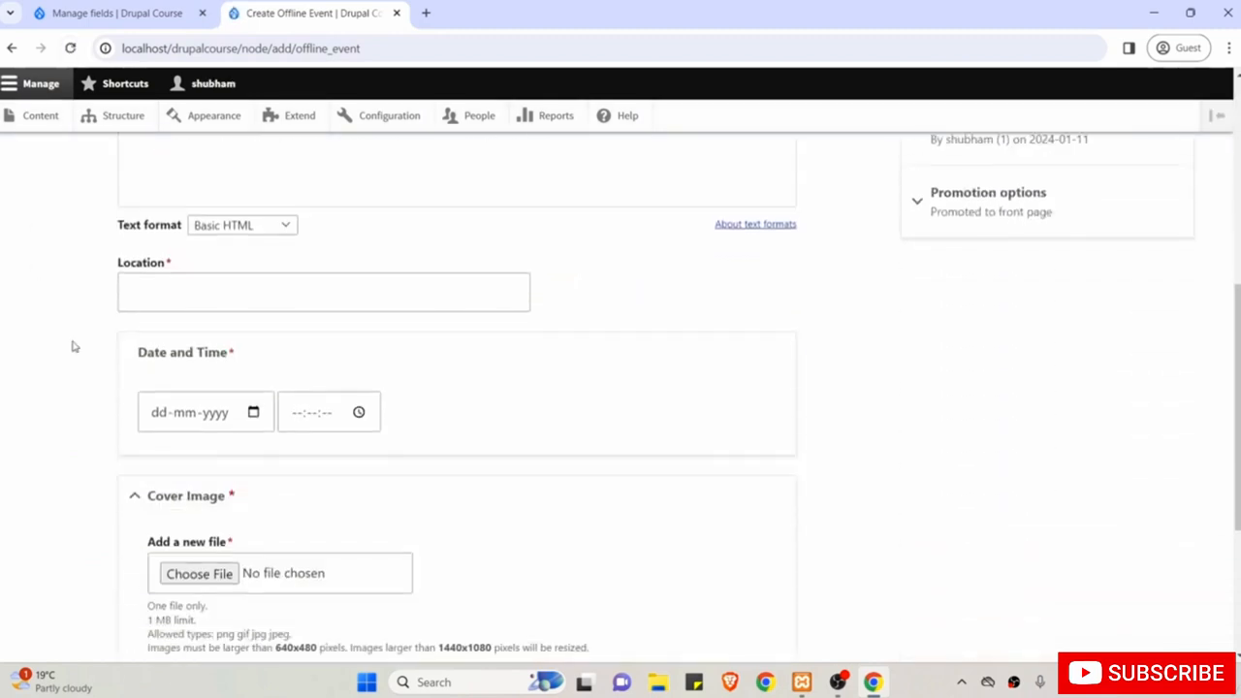
scroll(74, 346, "up", 1)
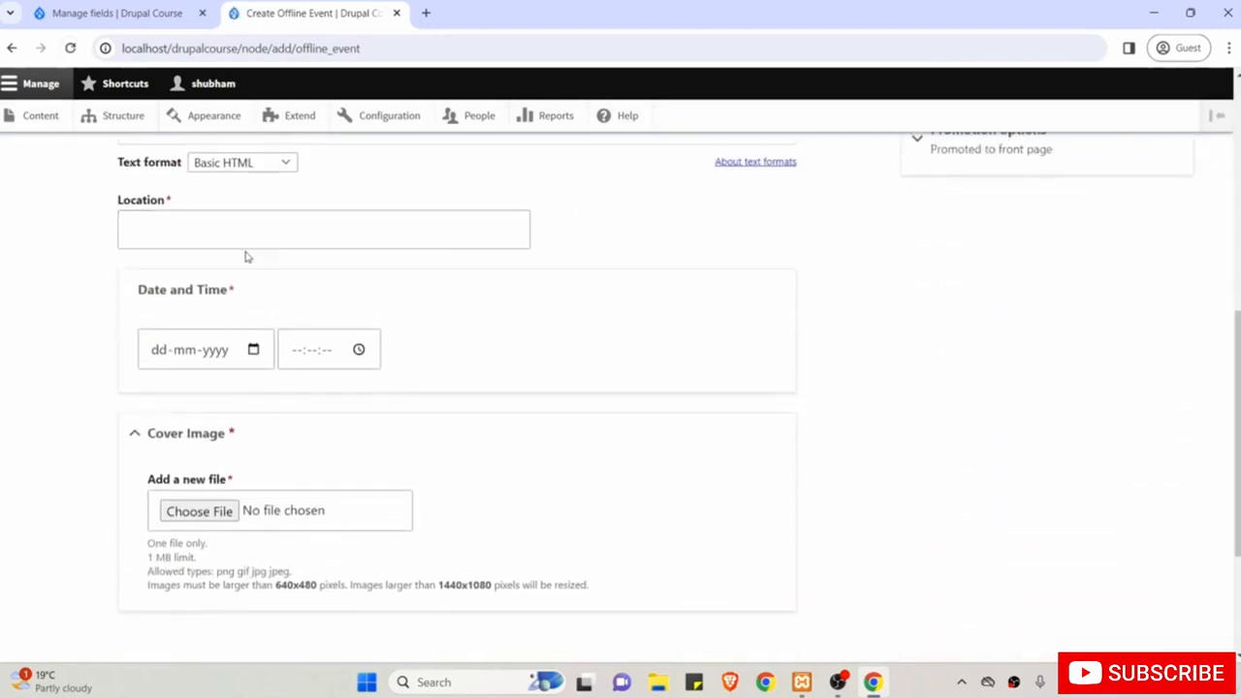
left_click(203, 346)
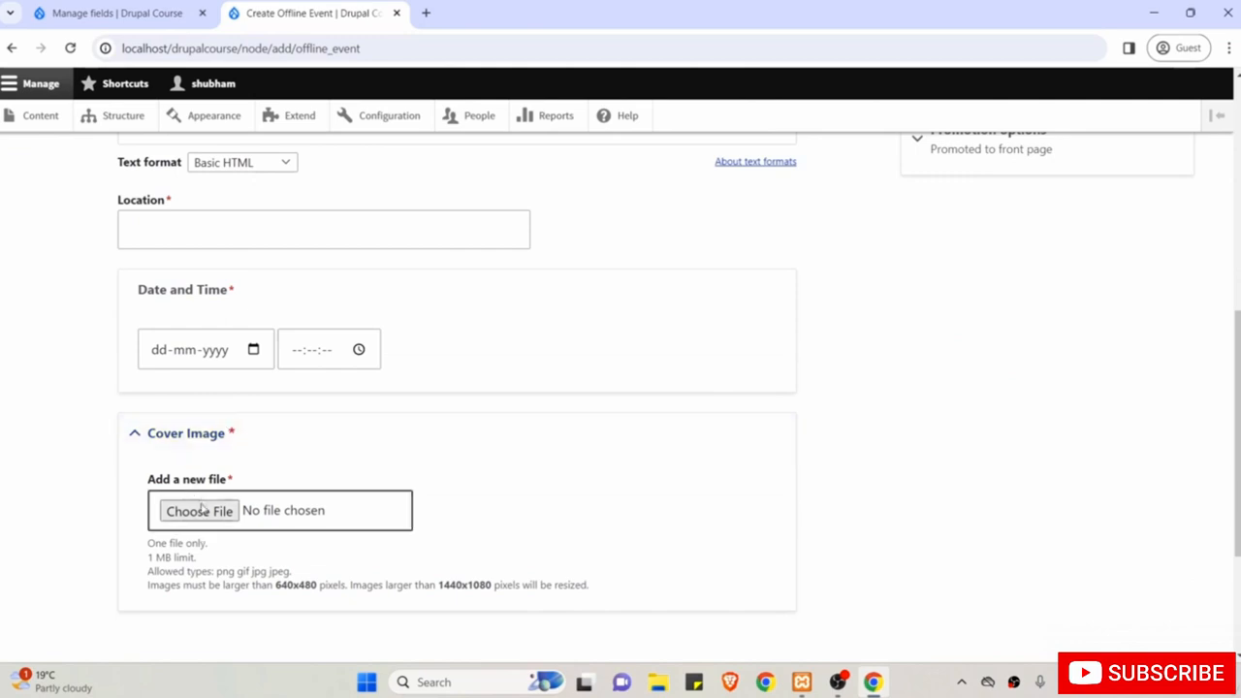
scroll(289, 453, "up", 4)
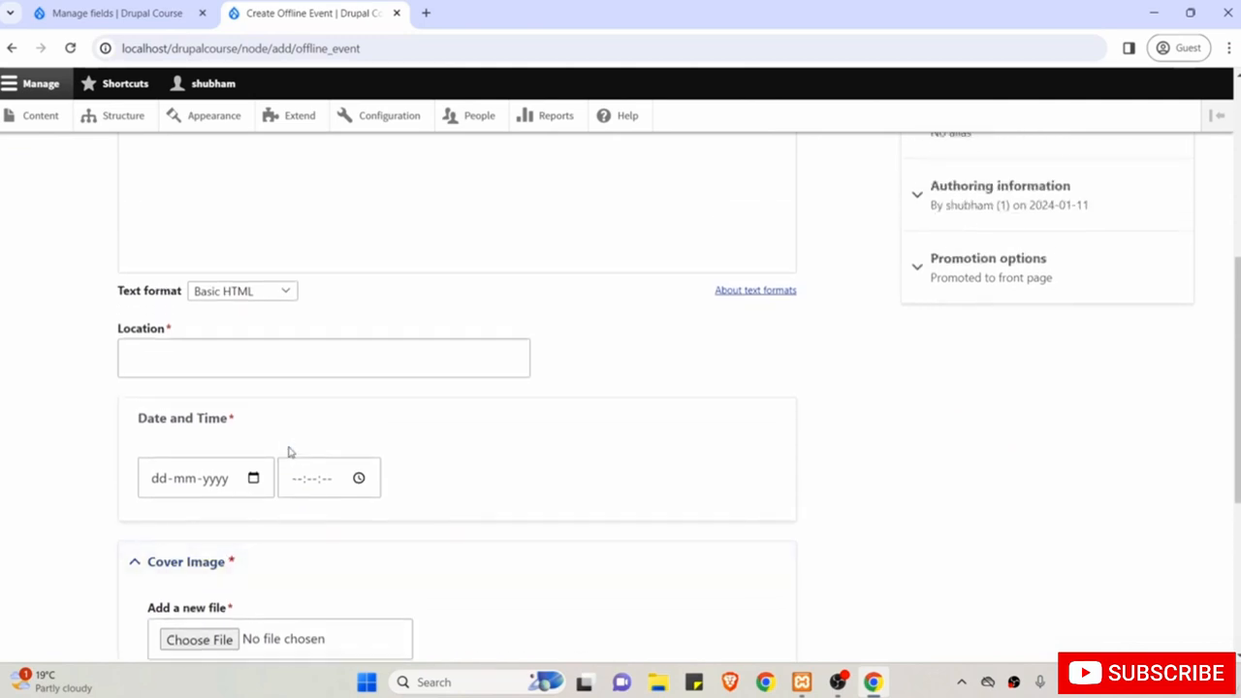
scroll(289, 446, "up", 1)
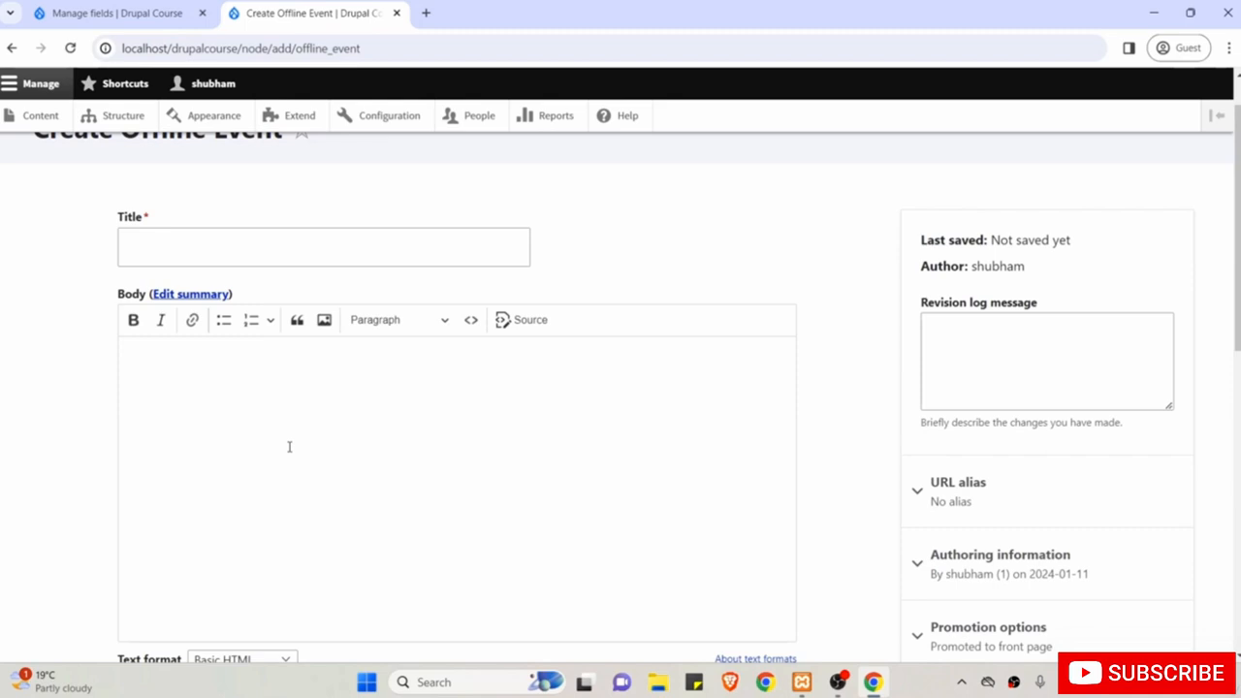
scroll(290, 427, "up", 1)
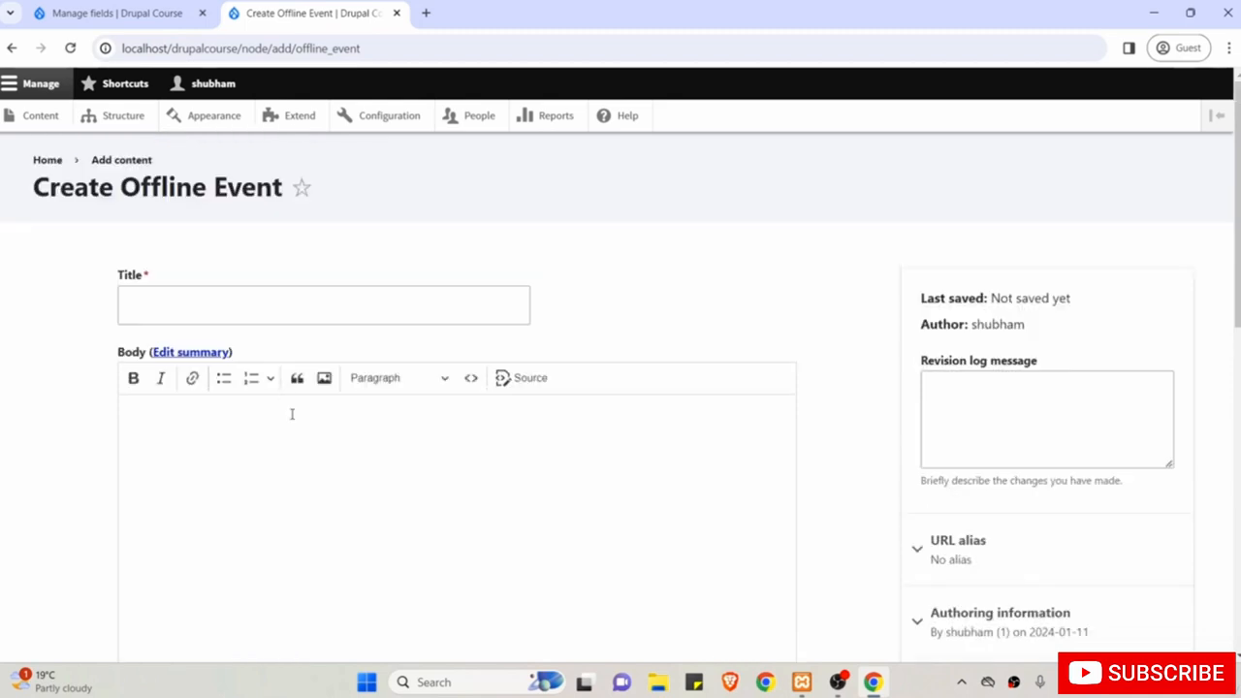
scroll(322, 404, "down", 6)
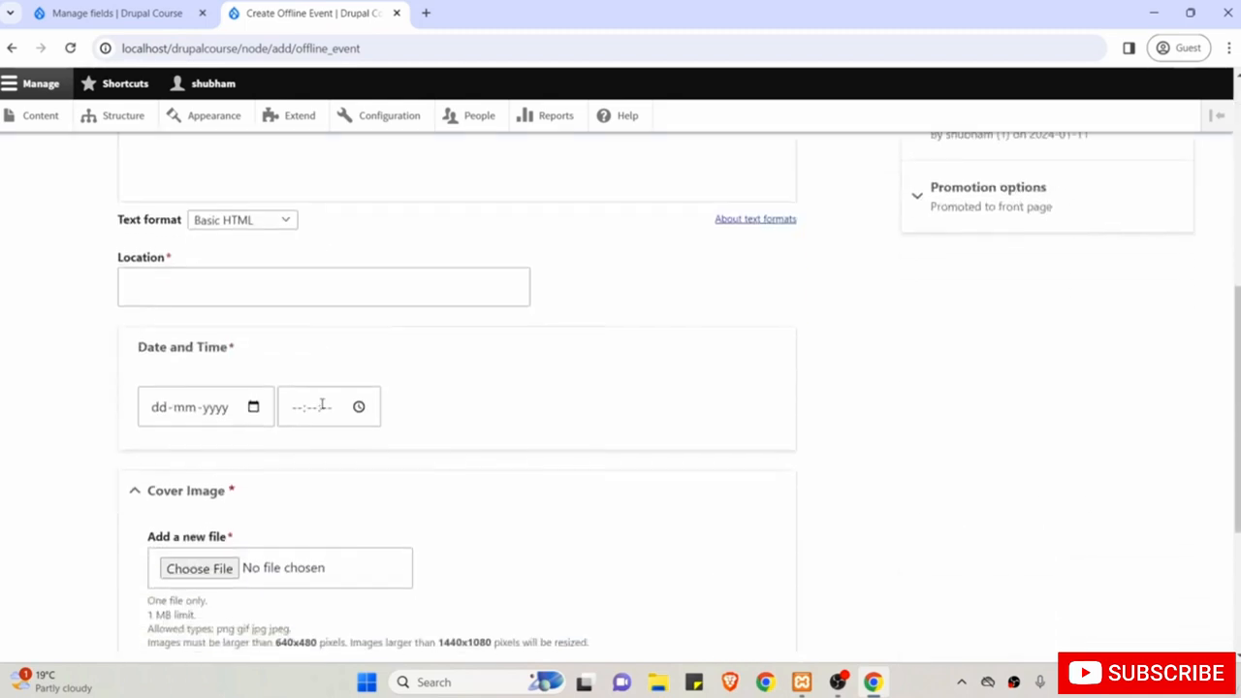
scroll(321, 405, "down", 2)
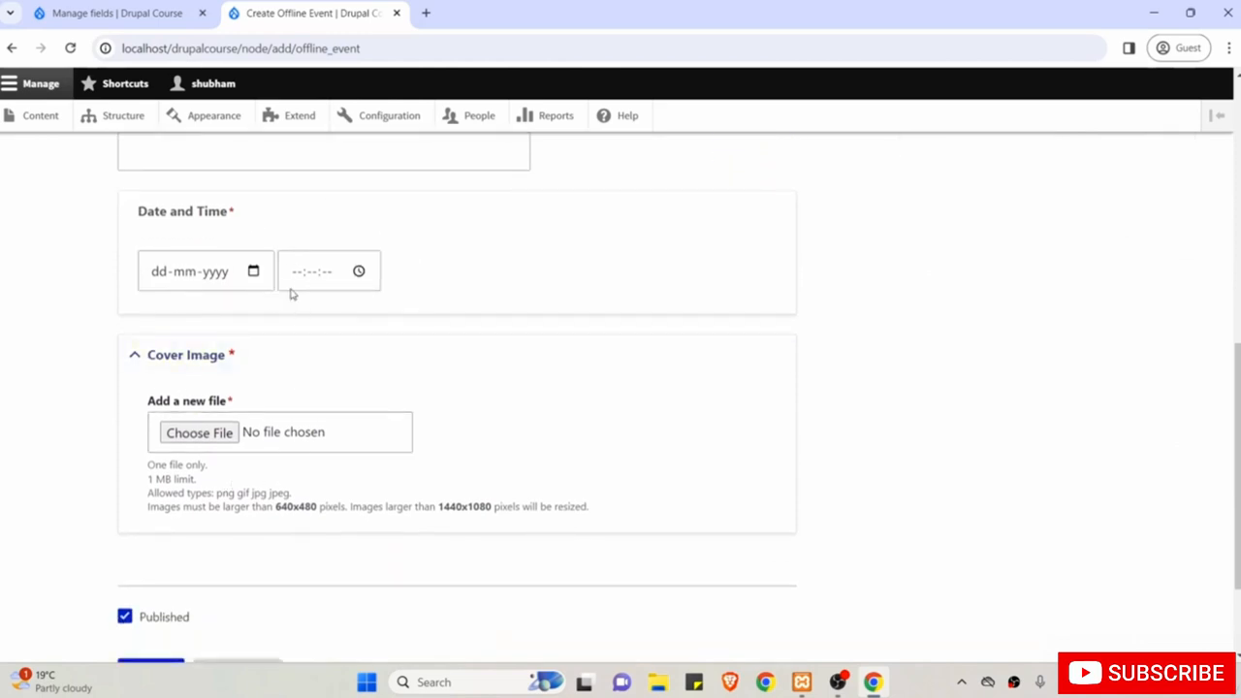
scroll(263, 355, "up", 5)
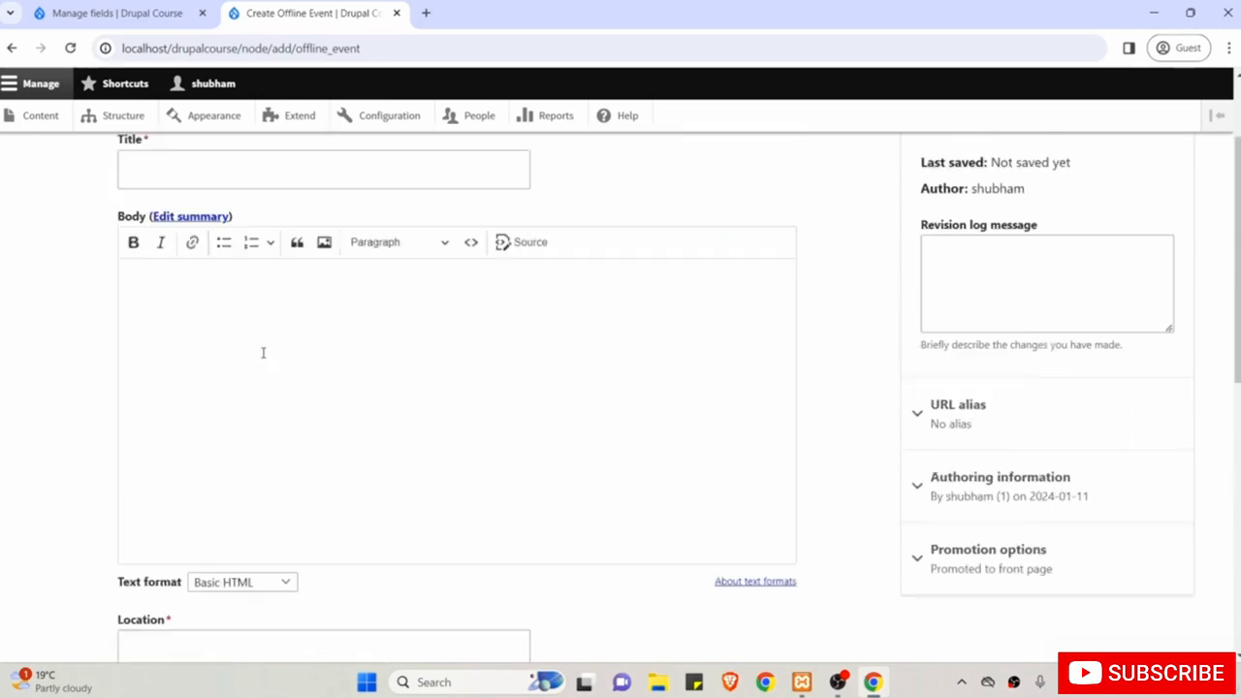
scroll(263, 353, "up", 1)
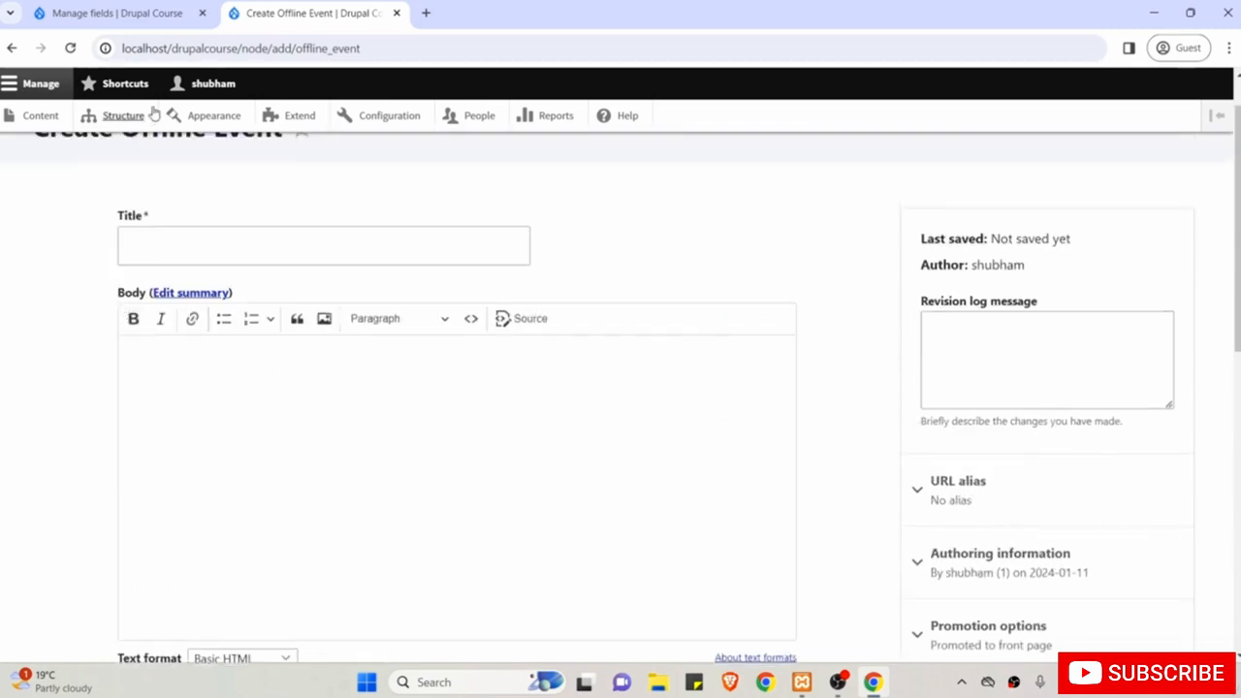
left_click(104, 10)
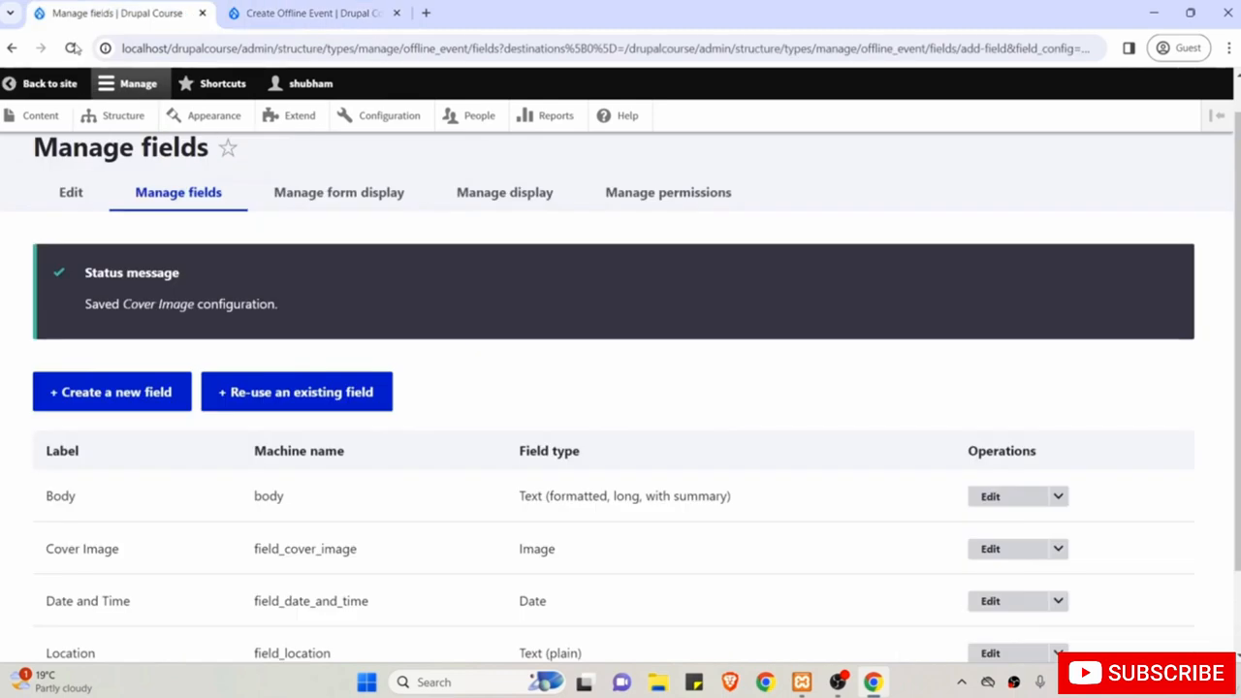
In the Offline Event form display, move Location and Date and Time above Body.
left_click(328, 197)
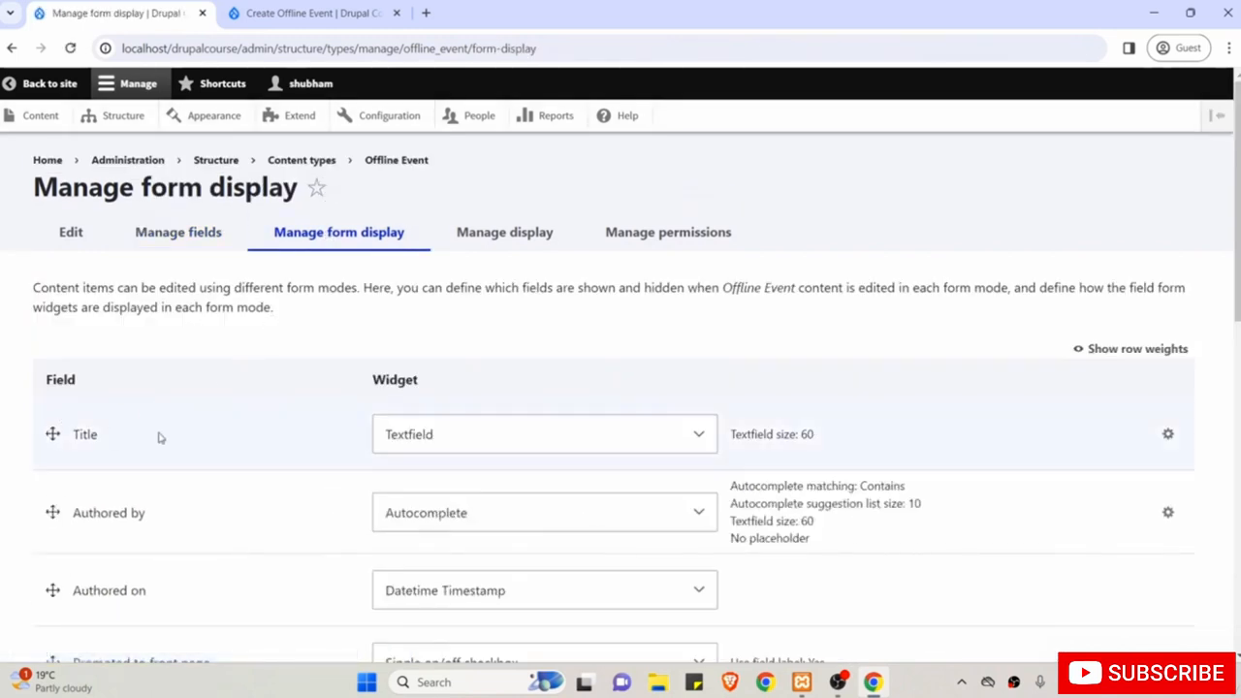
scroll(136, 465, "down", 2)
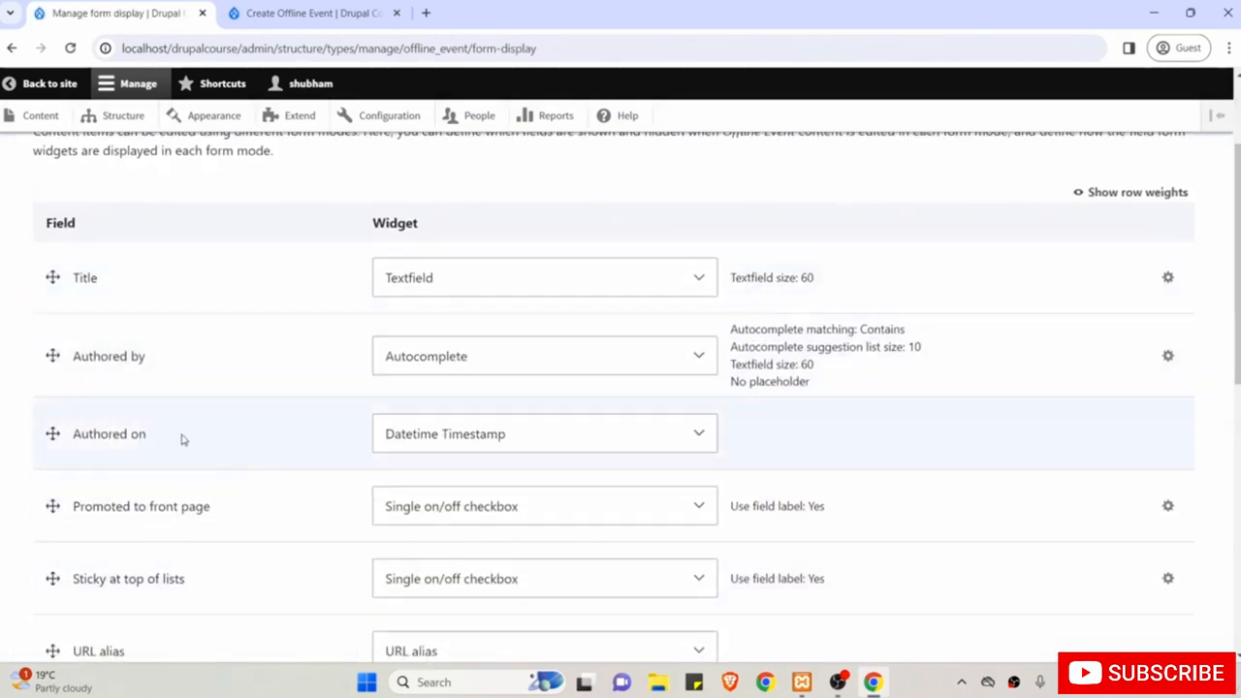
scroll(219, 549, "down", 3)
scroll(219, 553, "down", 2)
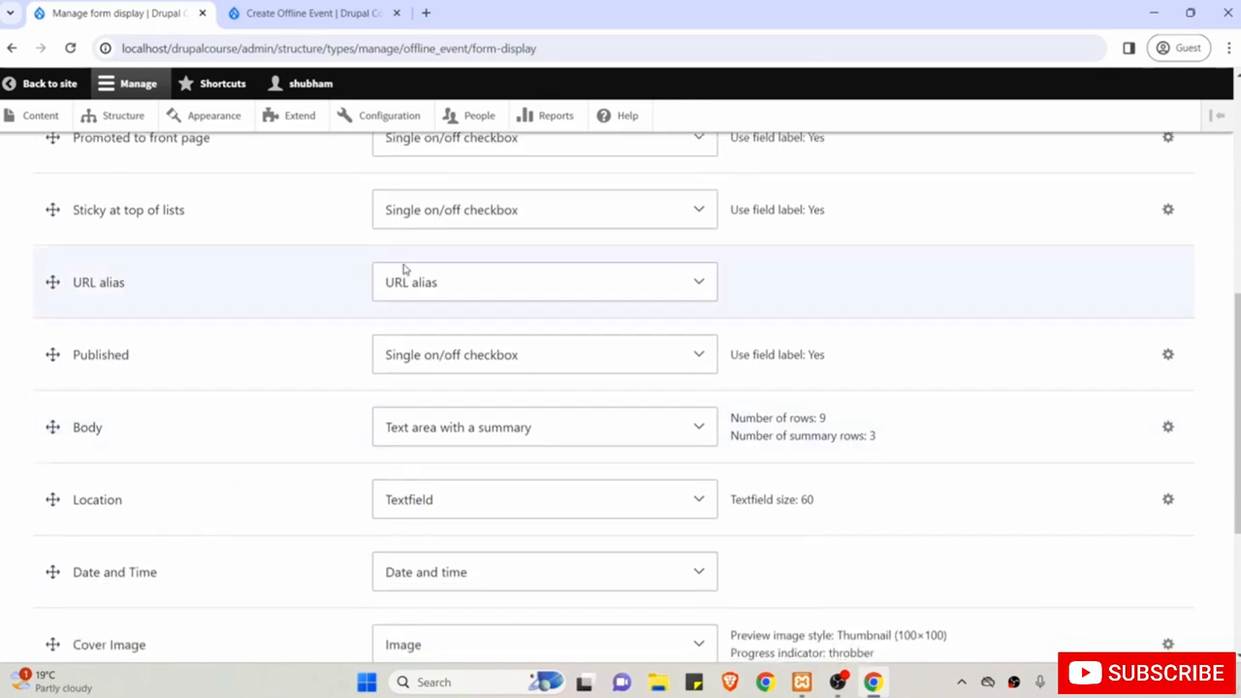
scroll(268, 435, "down", 2)
scroll(271, 438, "up", 1)
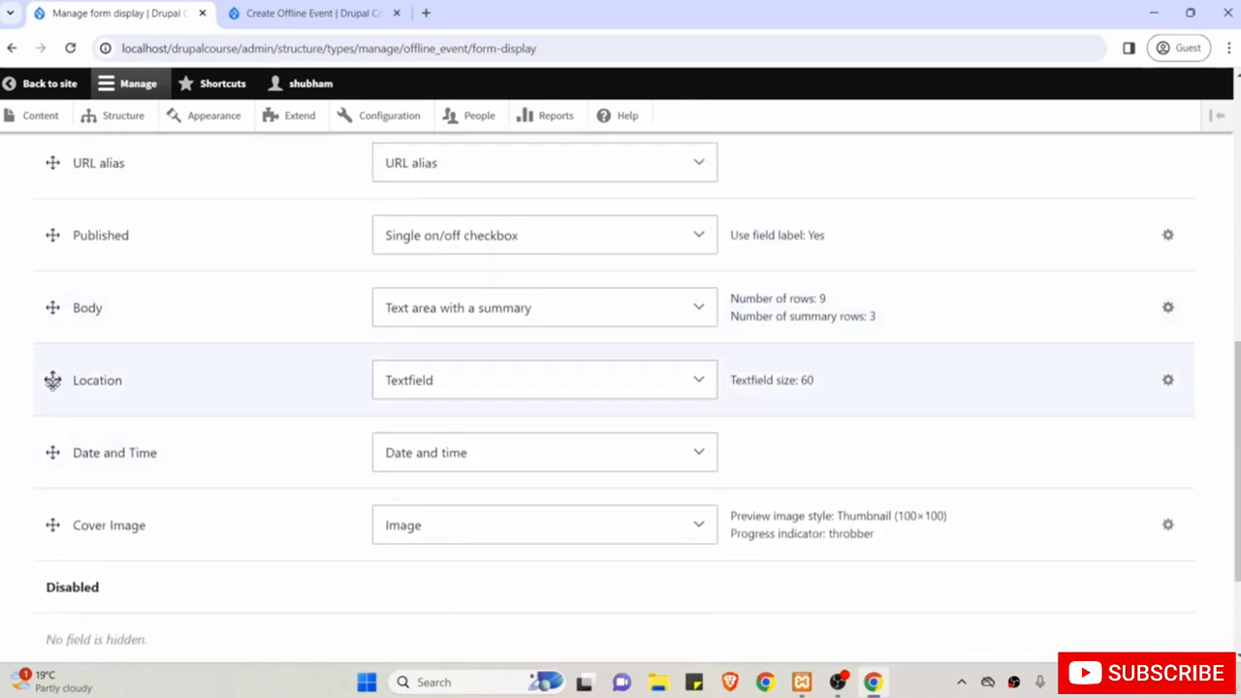
left_click_drag(52, 380, 50, 321)
scroll(50, 321, "up", 1)
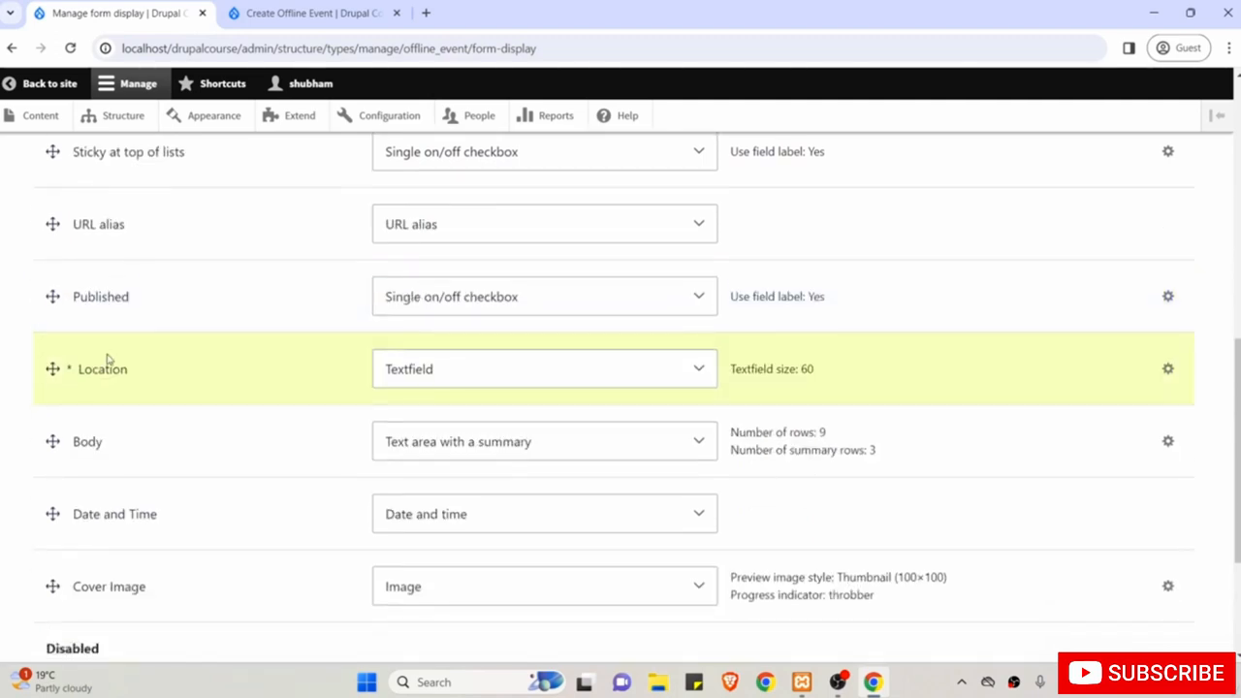
scroll(121, 384, "down", 1)
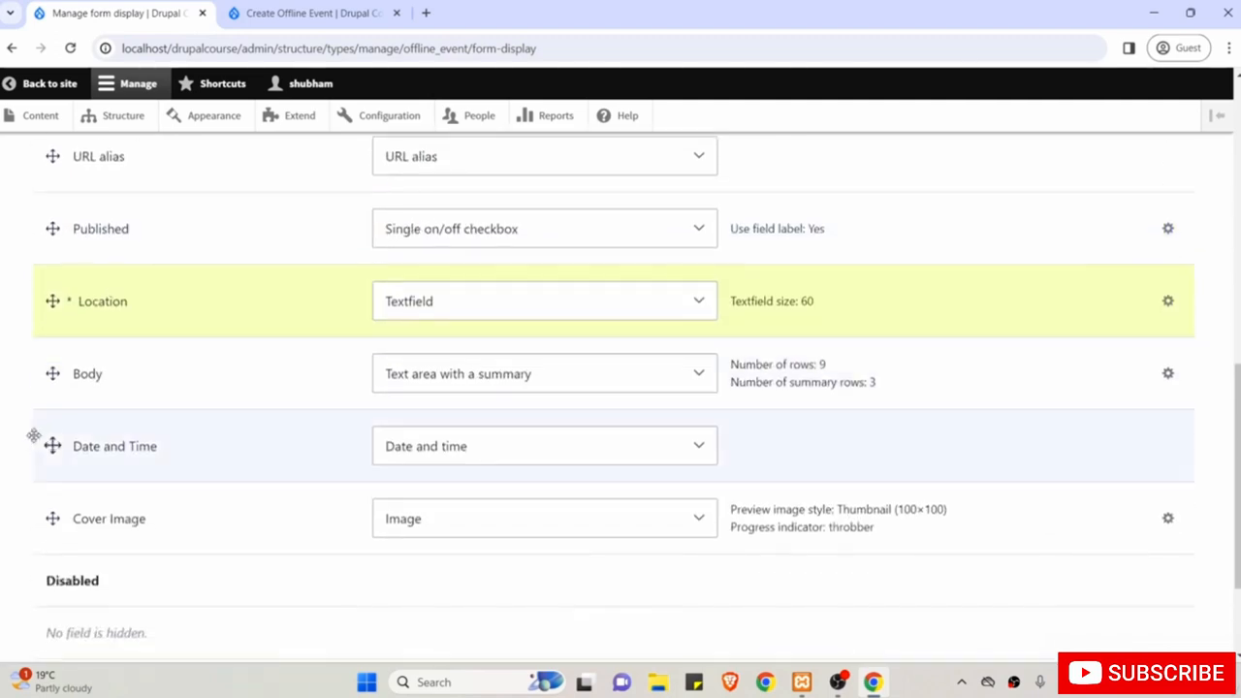
left_click_drag(50, 446, 46, 374)
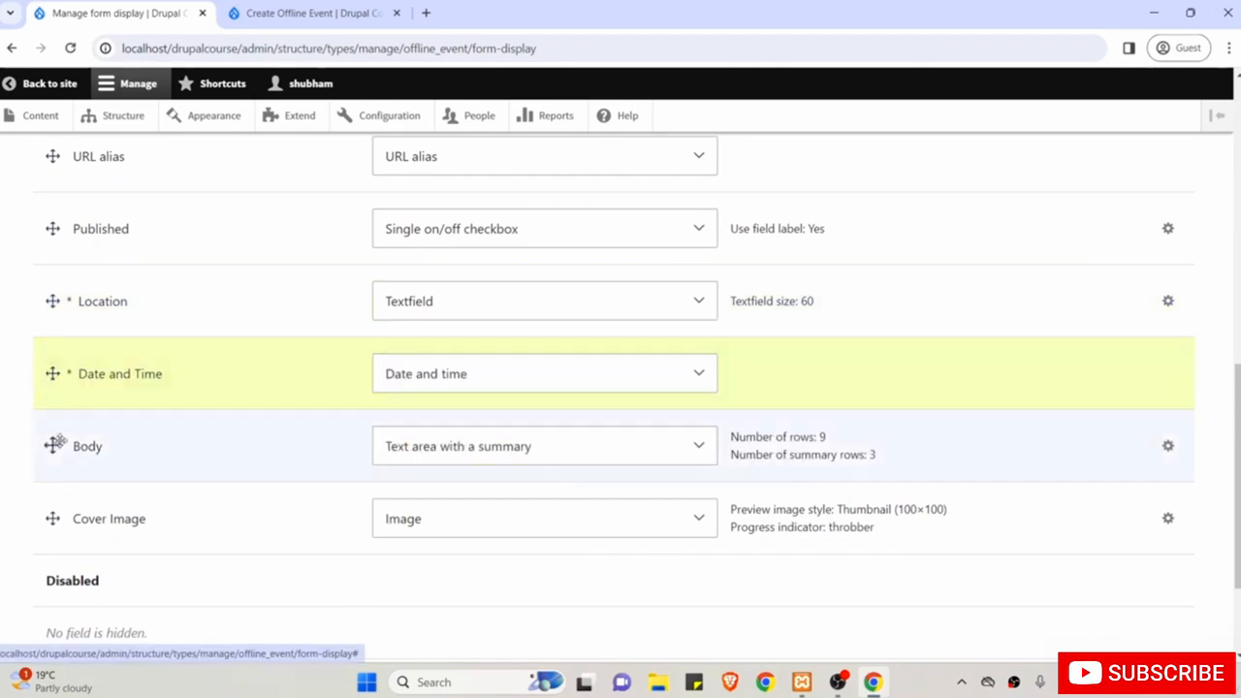
left_click(50, 518)
Move Cover Image to the top above Location and save the form display.
left_click_drag(54, 519, 55, 461)
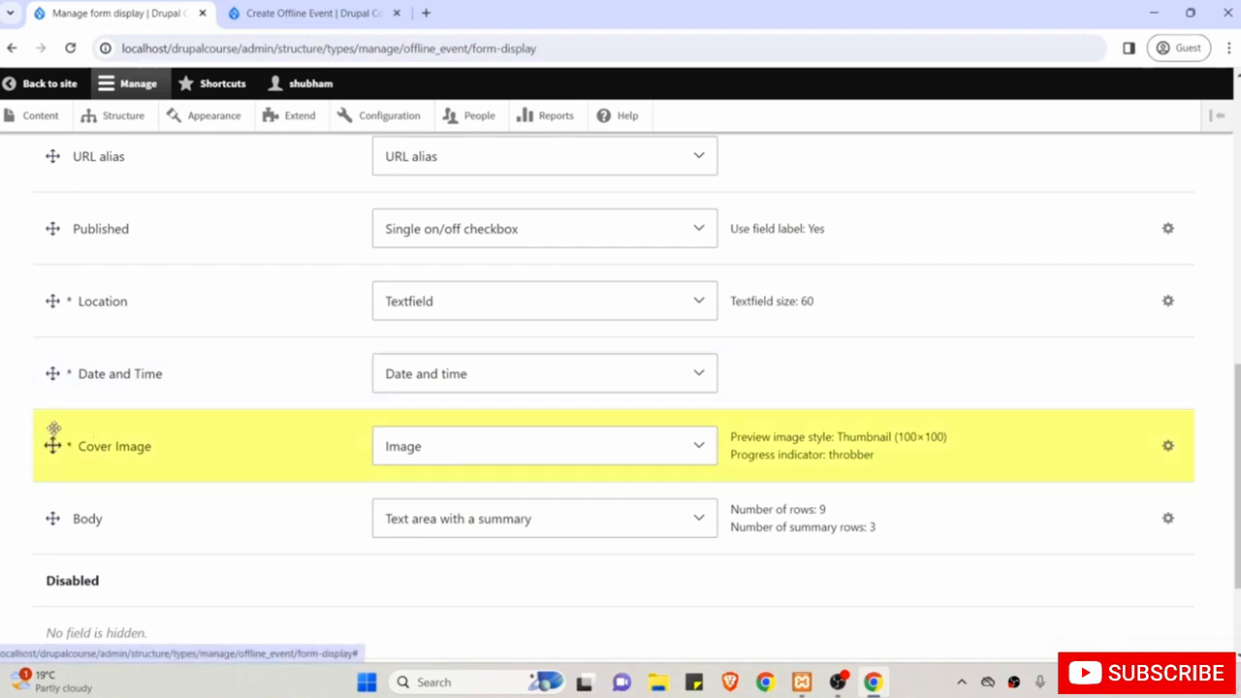
left_click_drag(54, 428, 52, 320)
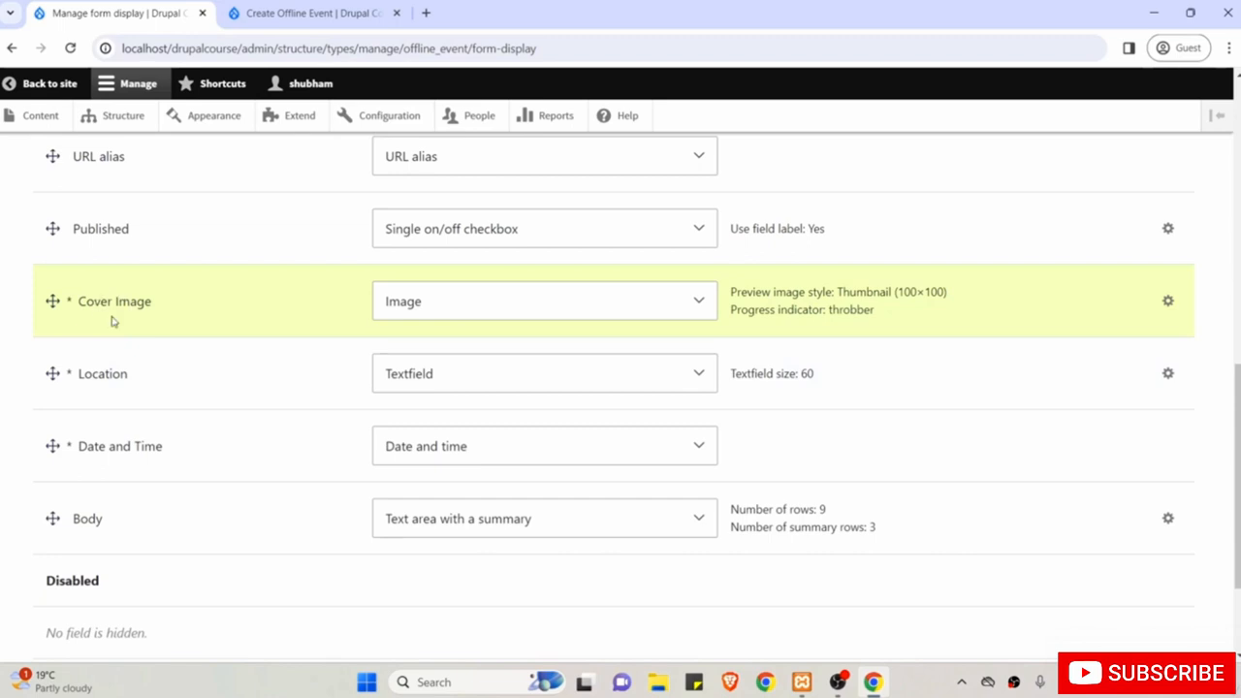
scroll(243, 332, "up", 5)
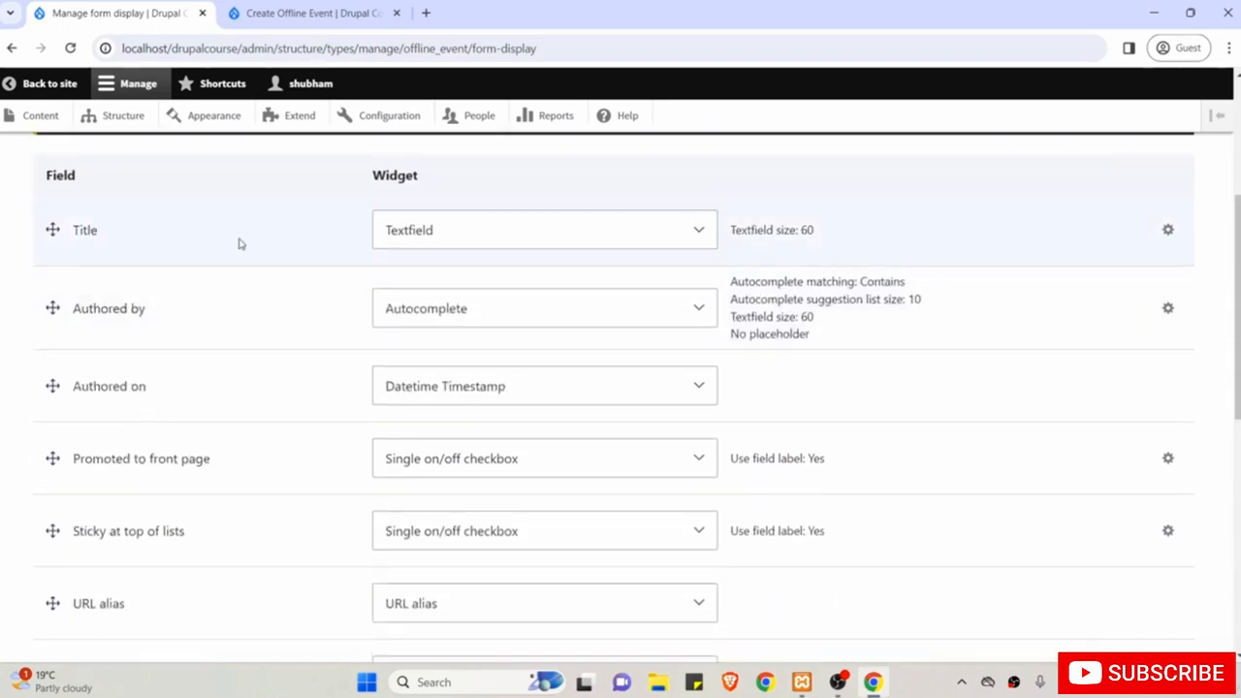
scroll(223, 387, "down", 5)
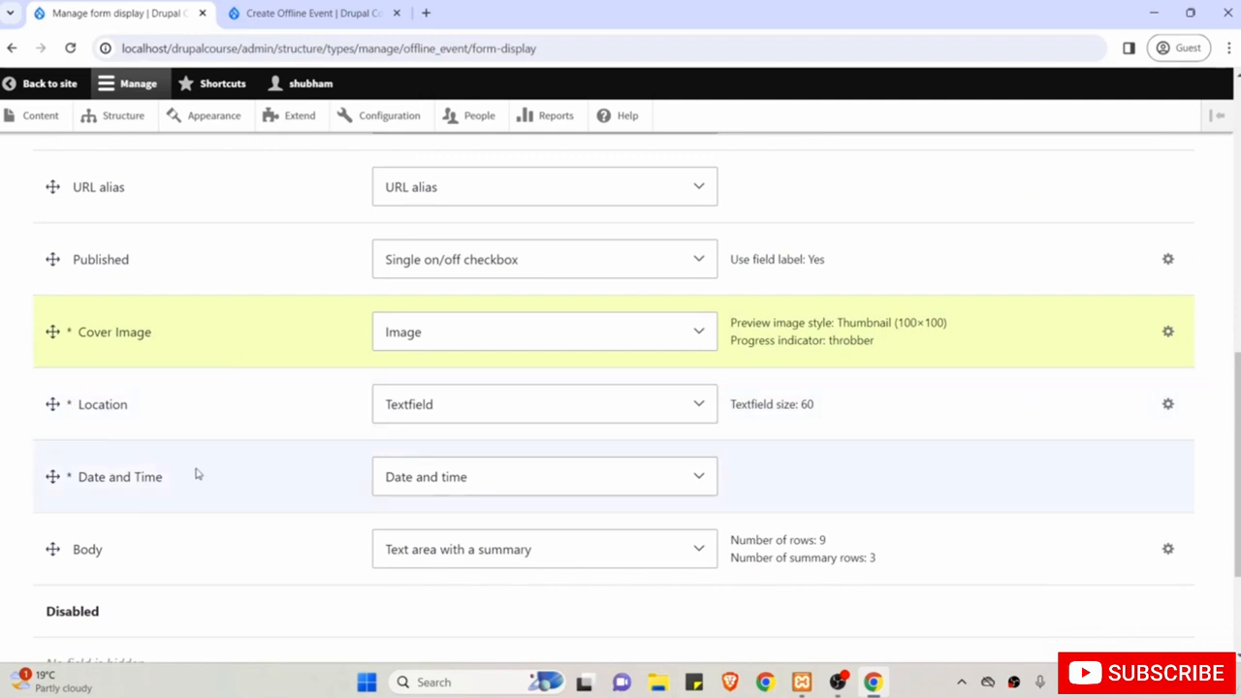
scroll(156, 579, "up", 1)
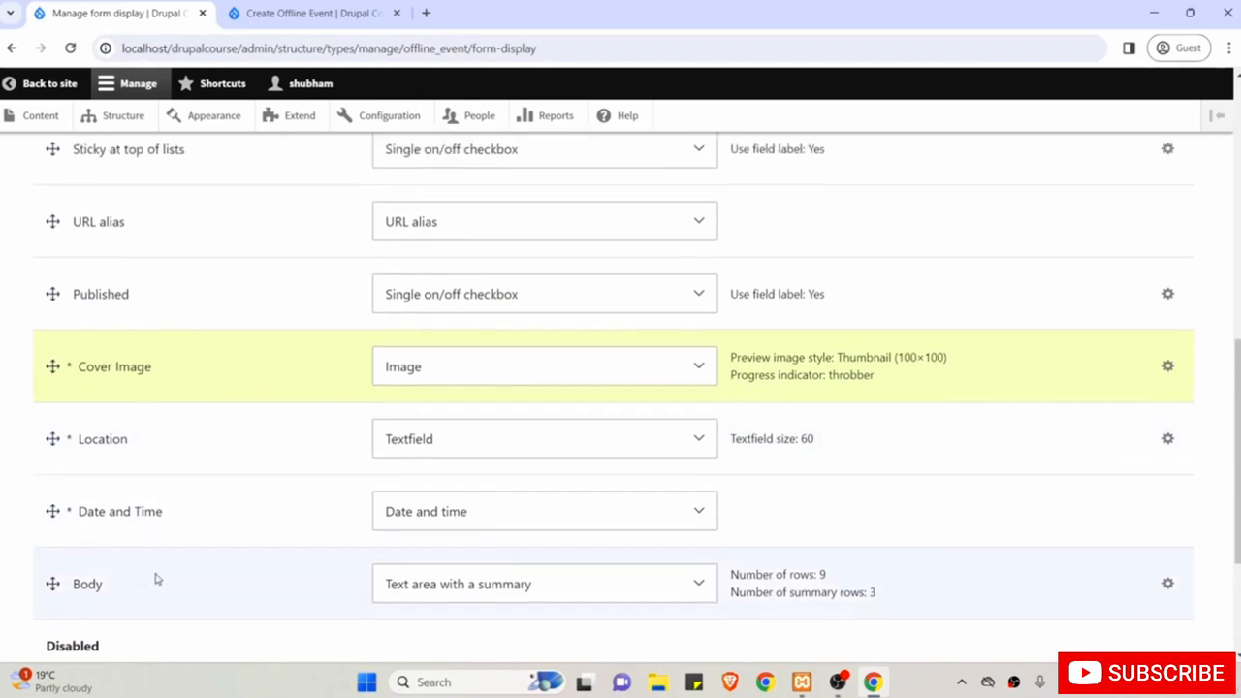
scroll(156, 579, "down", 2)
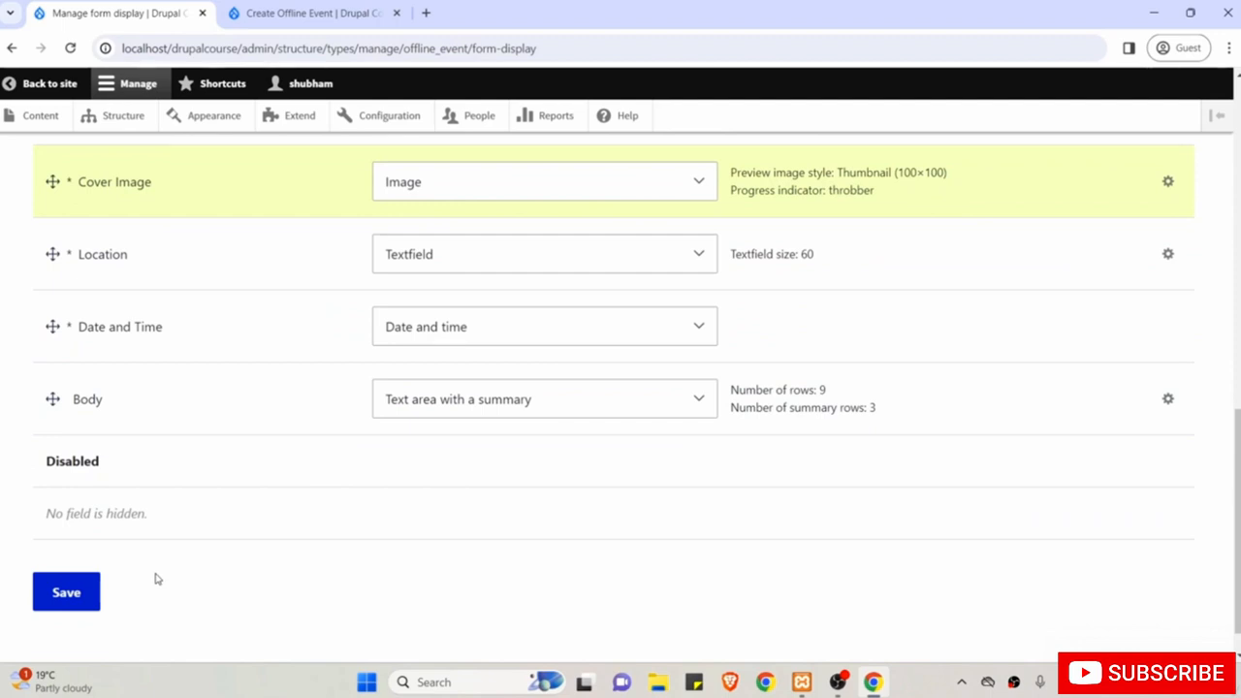
left_click(76, 592)
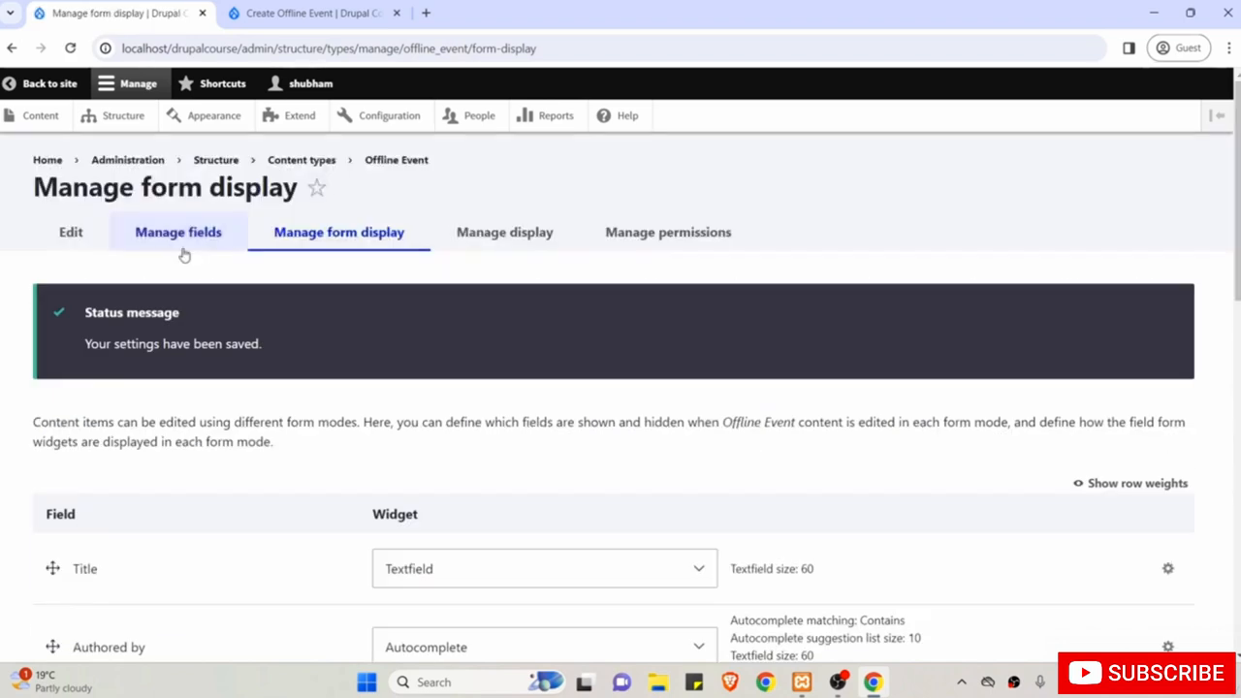
Reload the Create Offline Event form to confirm Title, Cover Image, Location, Date and Time order.
left_click(284, 8)
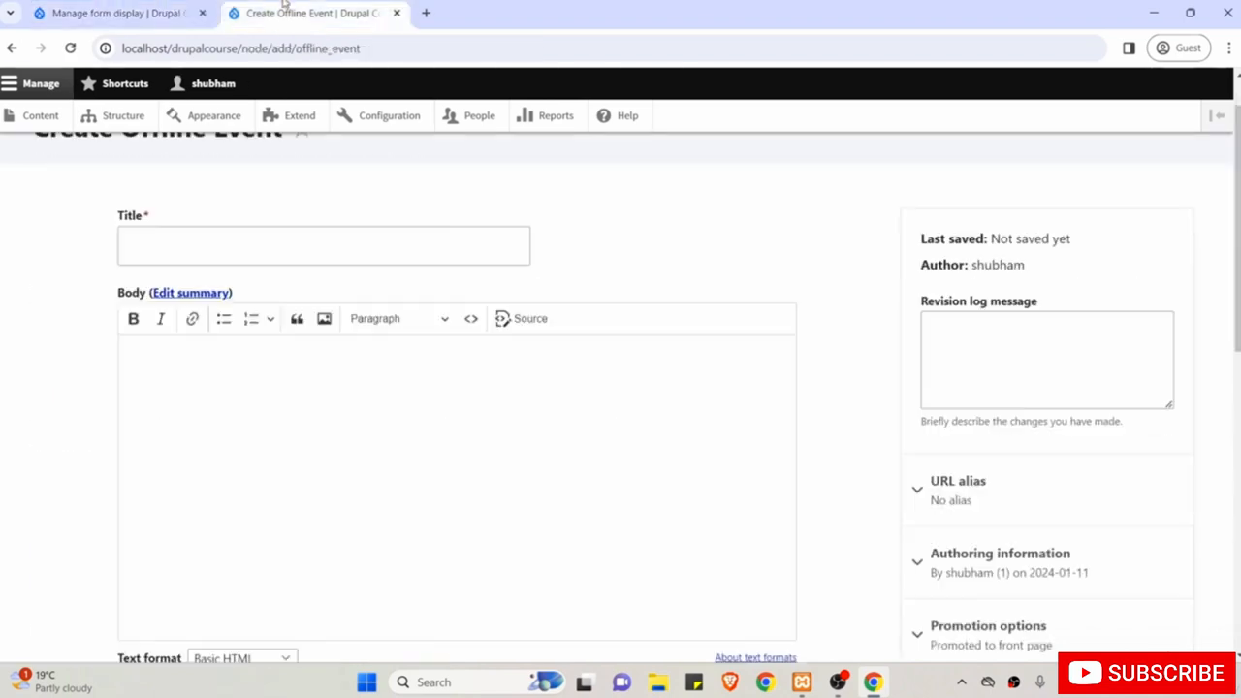
left_click(72, 51)
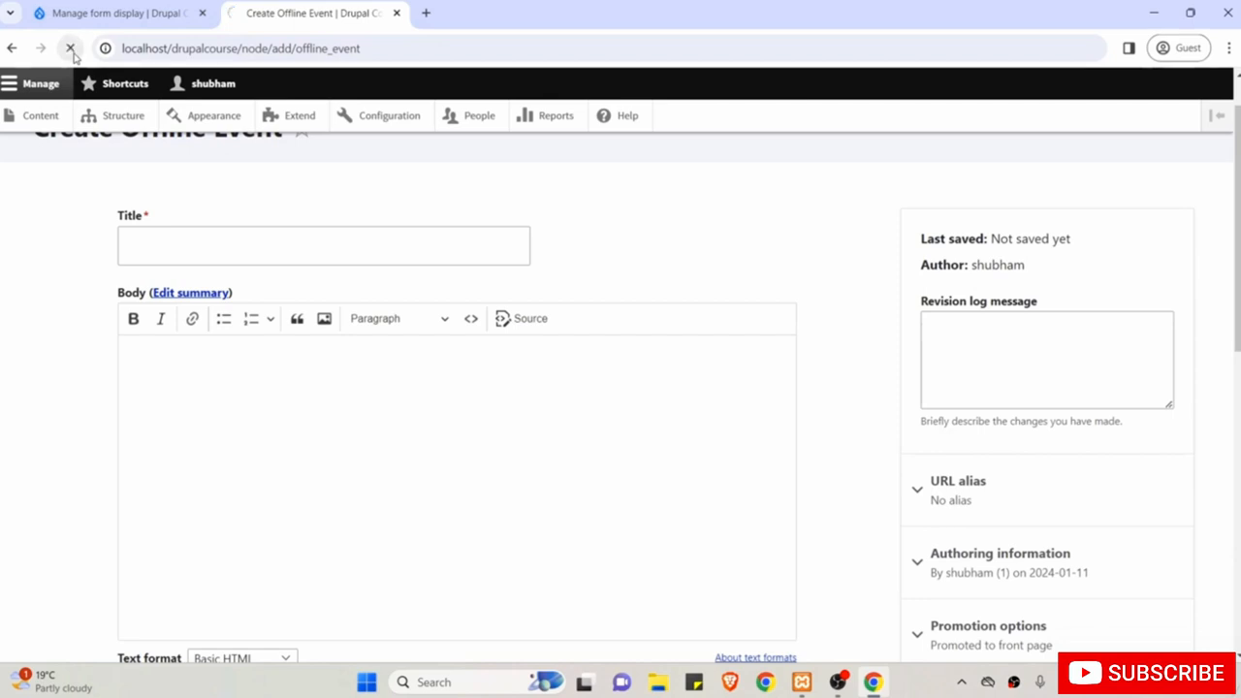
scroll(39, 285, "up", 1)
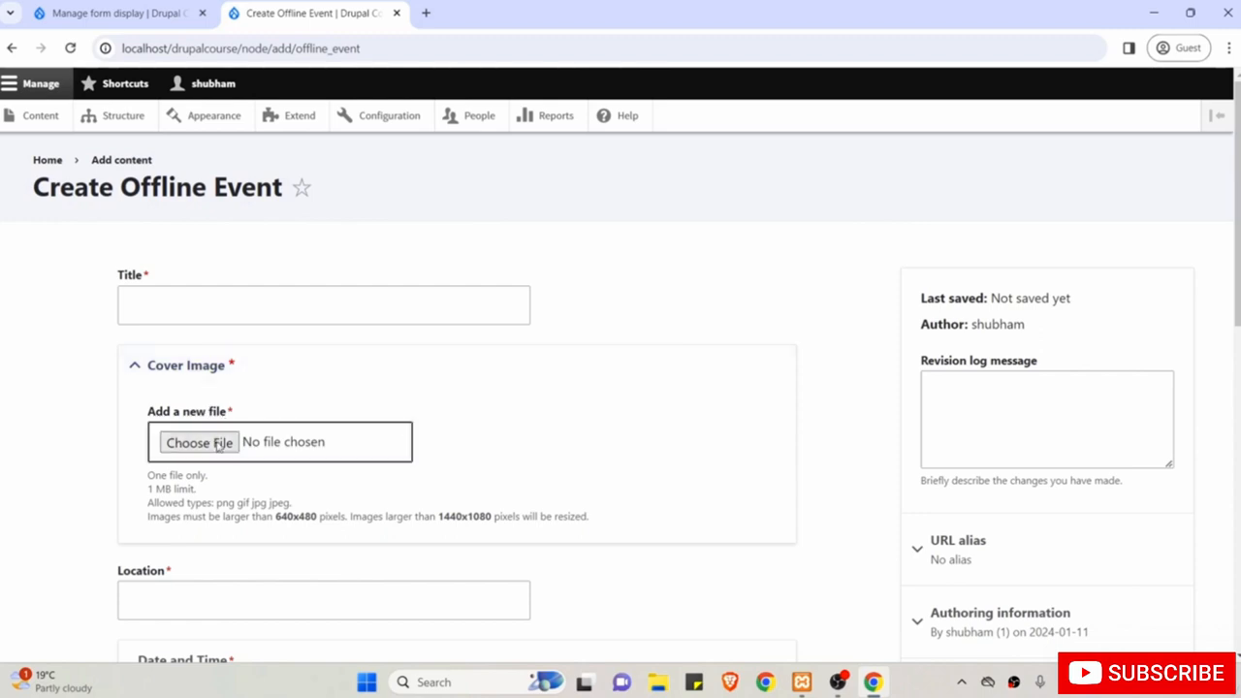
scroll(219, 444, "down", 2)
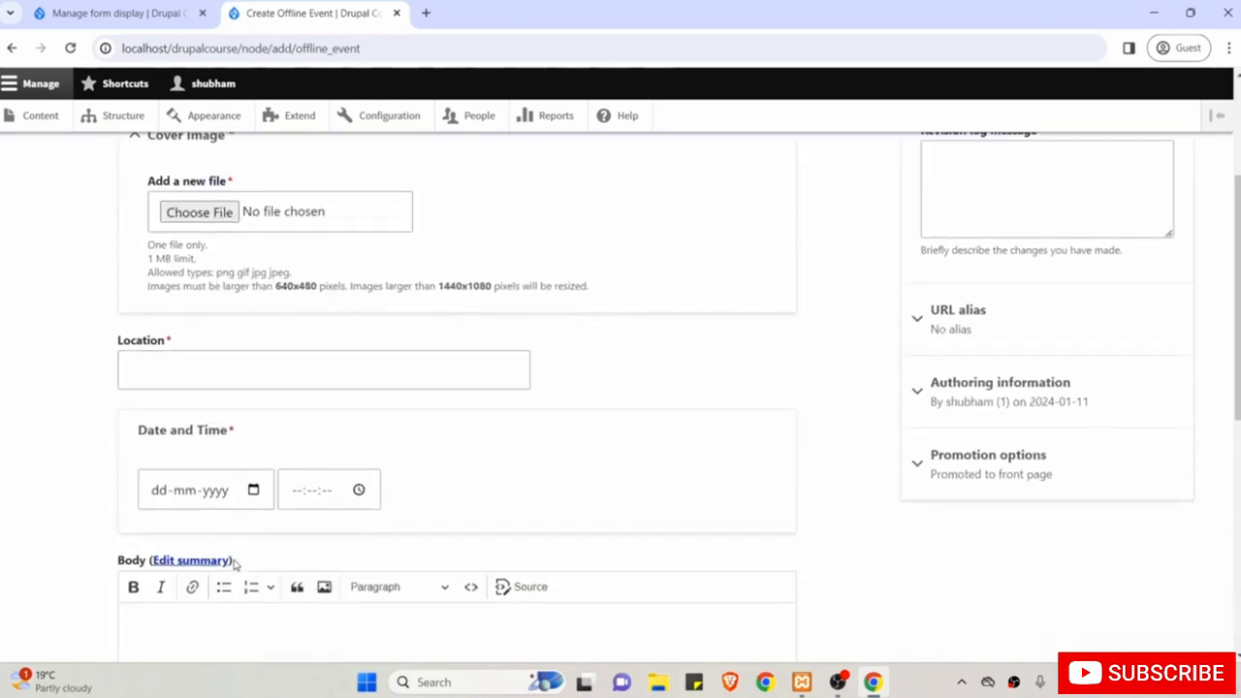
scroll(233, 564, "down", 2)
scroll(337, 532, "up", 4)
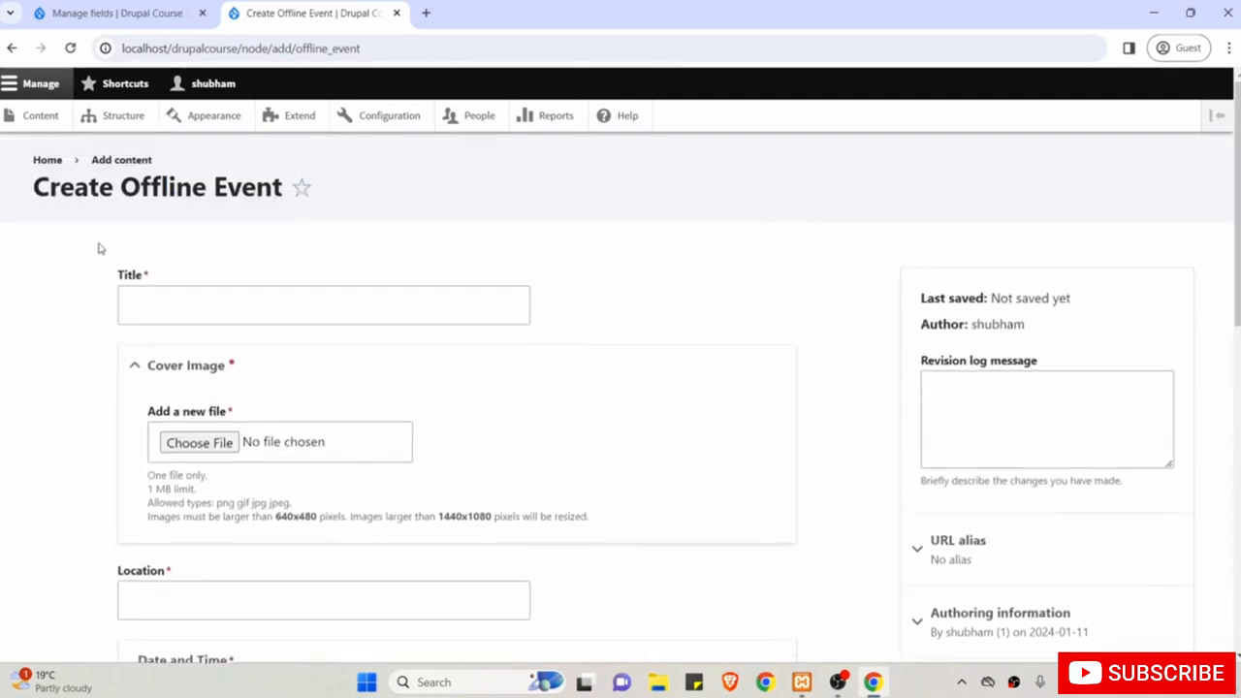
left_click(69, 50)
scroll(48, 325, "down", 2)
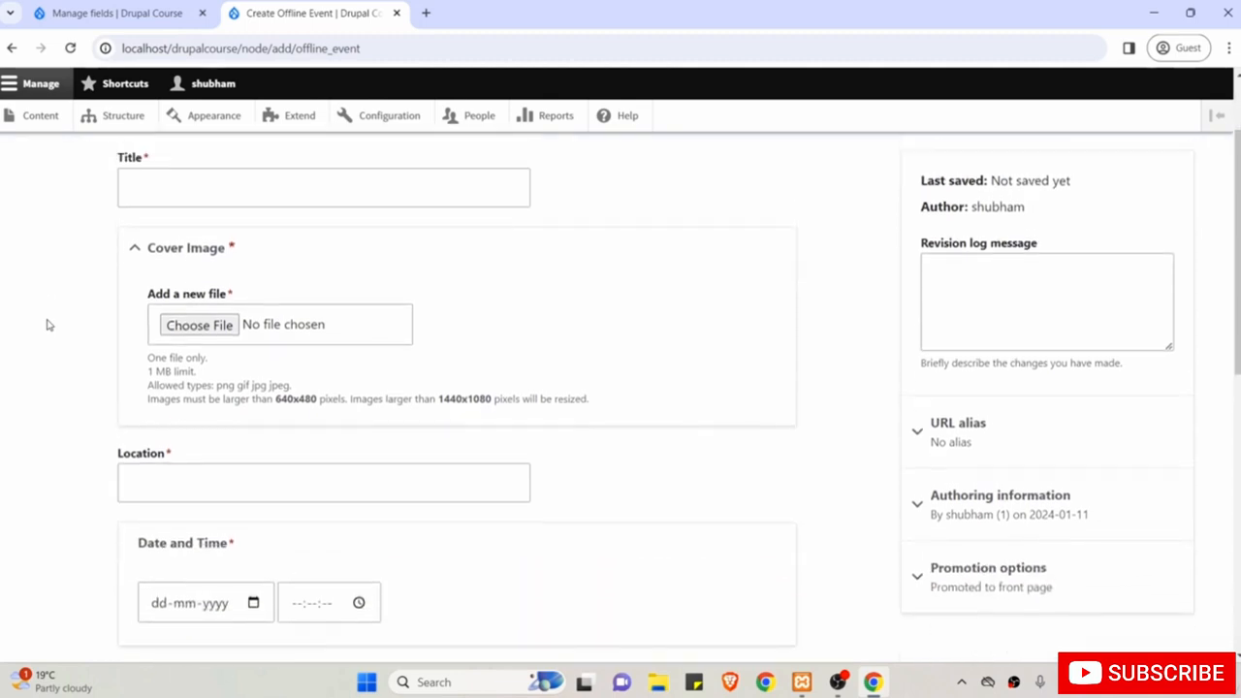
scroll(49, 325, "up", 2)
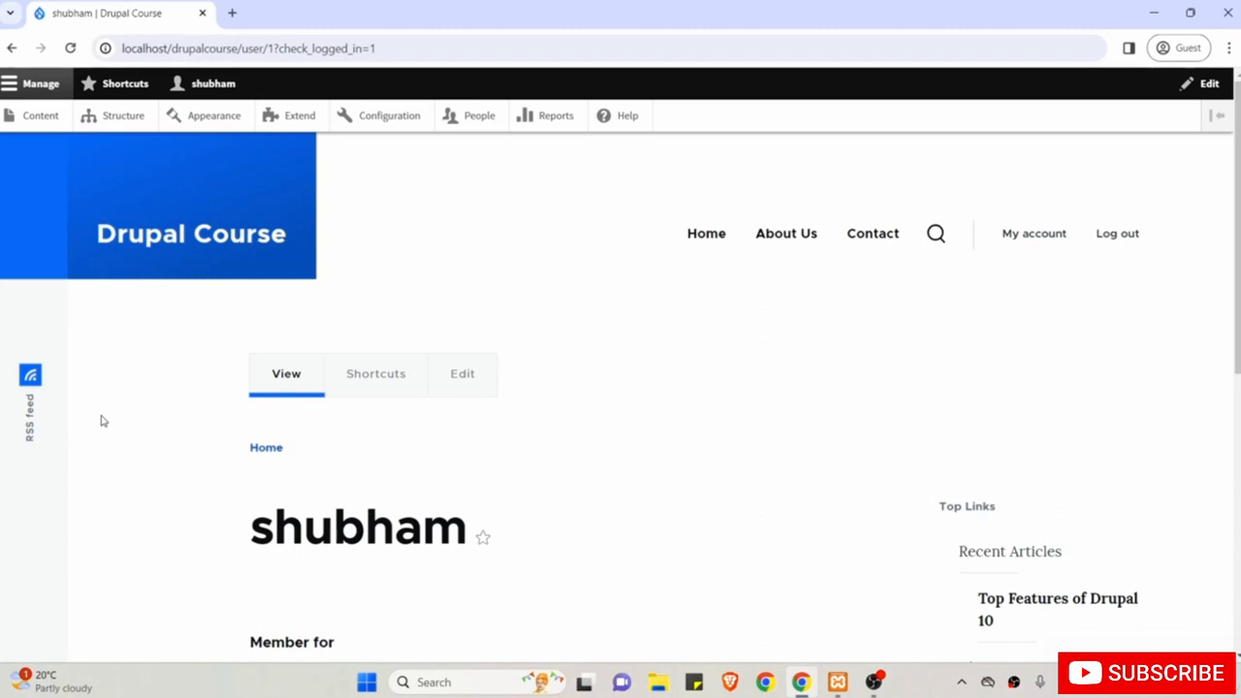
Start a new Offline Event from Content > Add content.
left_click(42, 116)
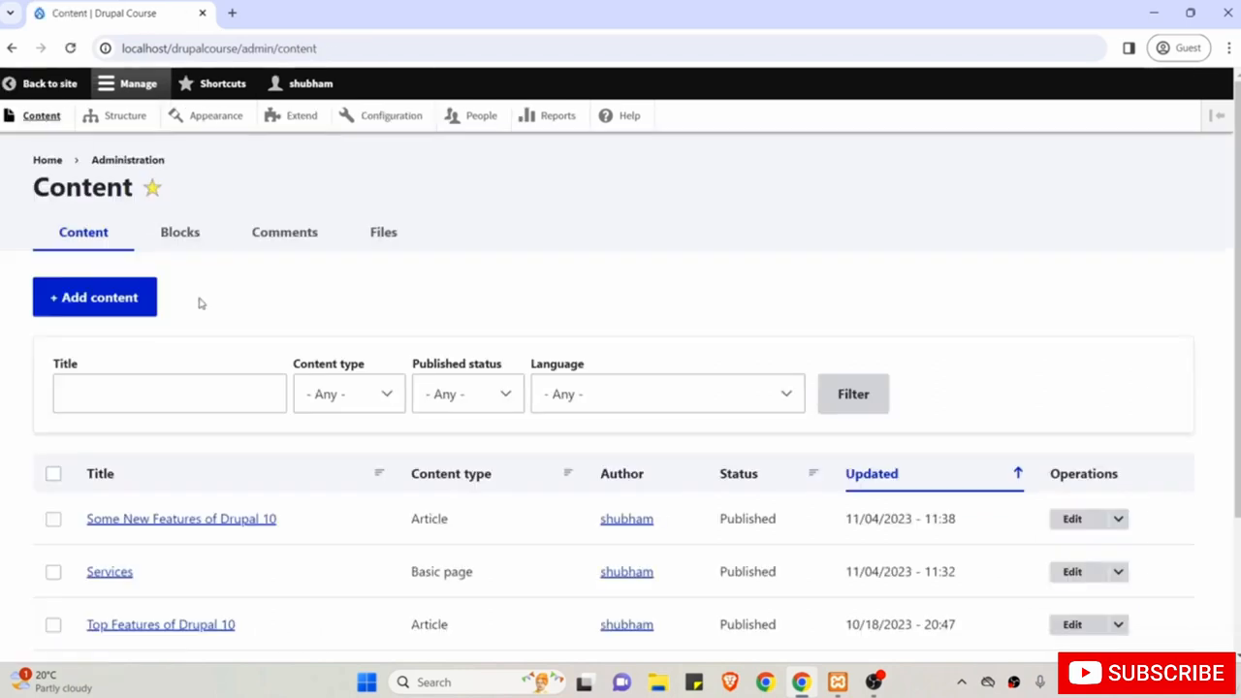
scroll(200, 302, "down", 1)
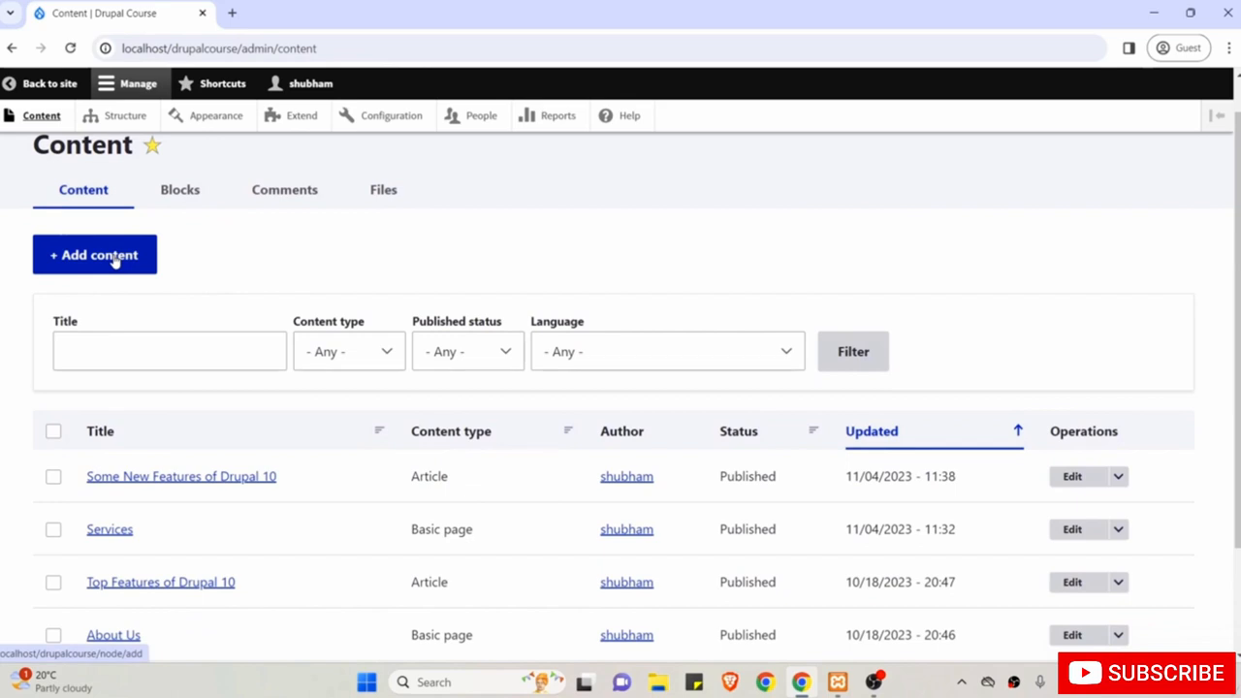
left_click(113, 260)
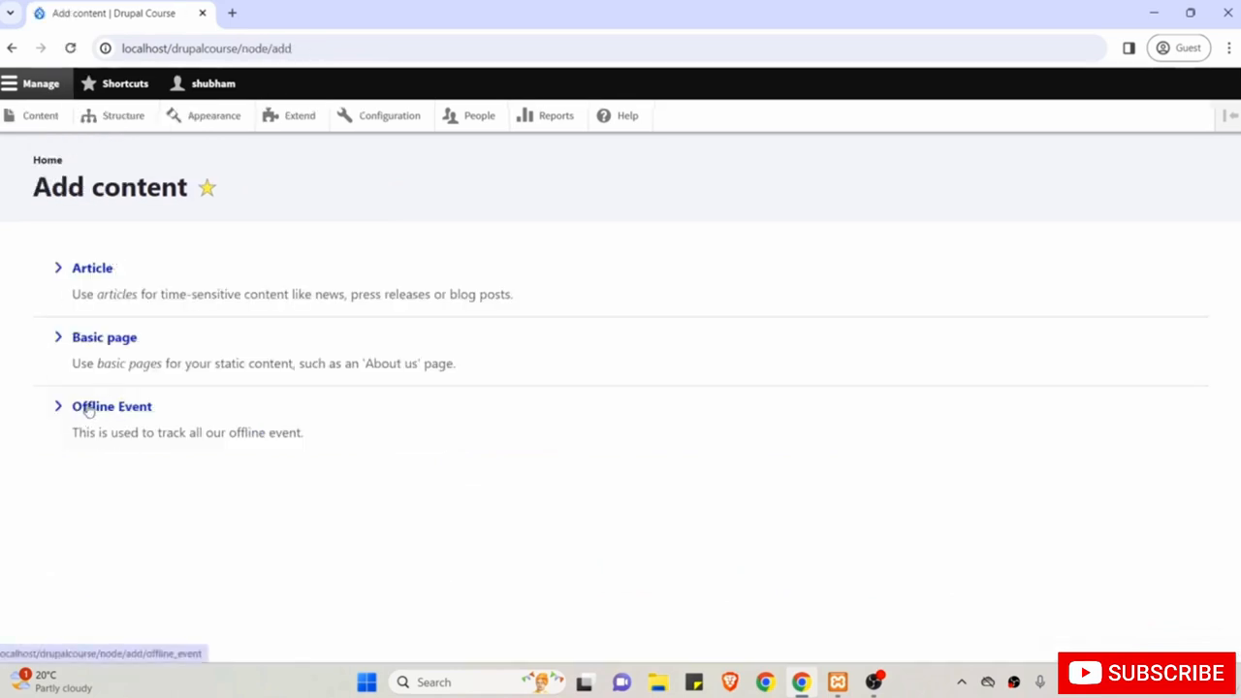
left_click(87, 410)
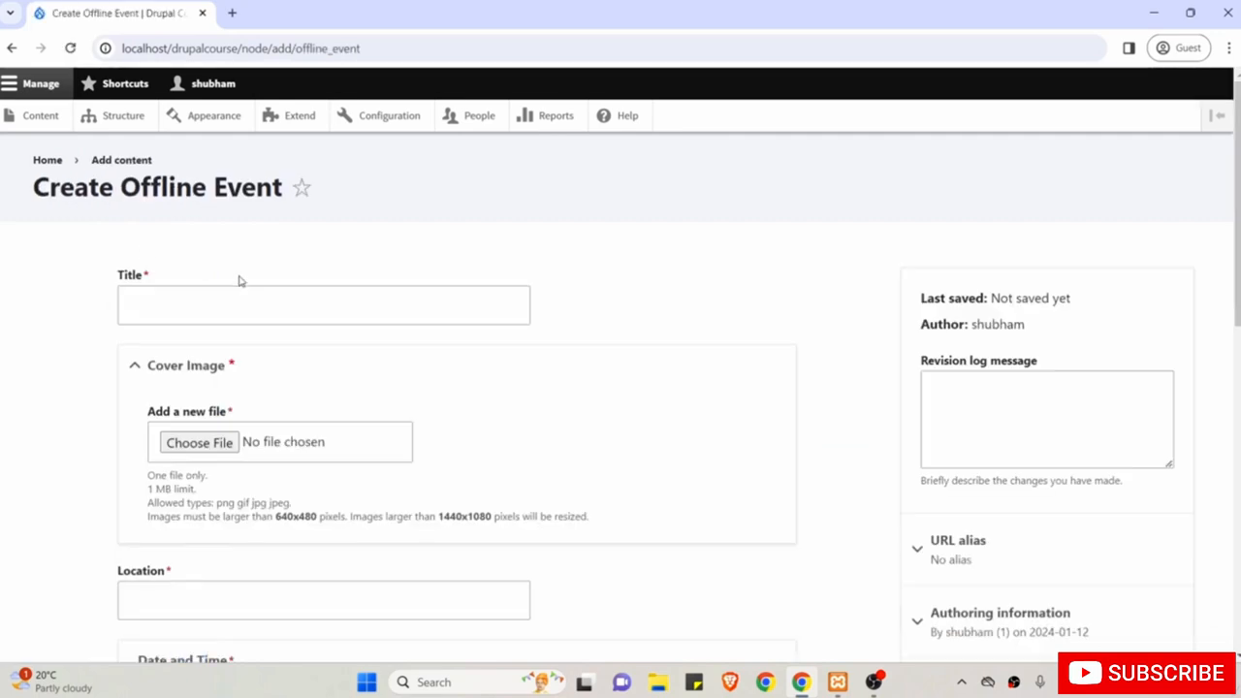
Title the new event 'New Event Test'.
left_click(179, 312)
type("New ")
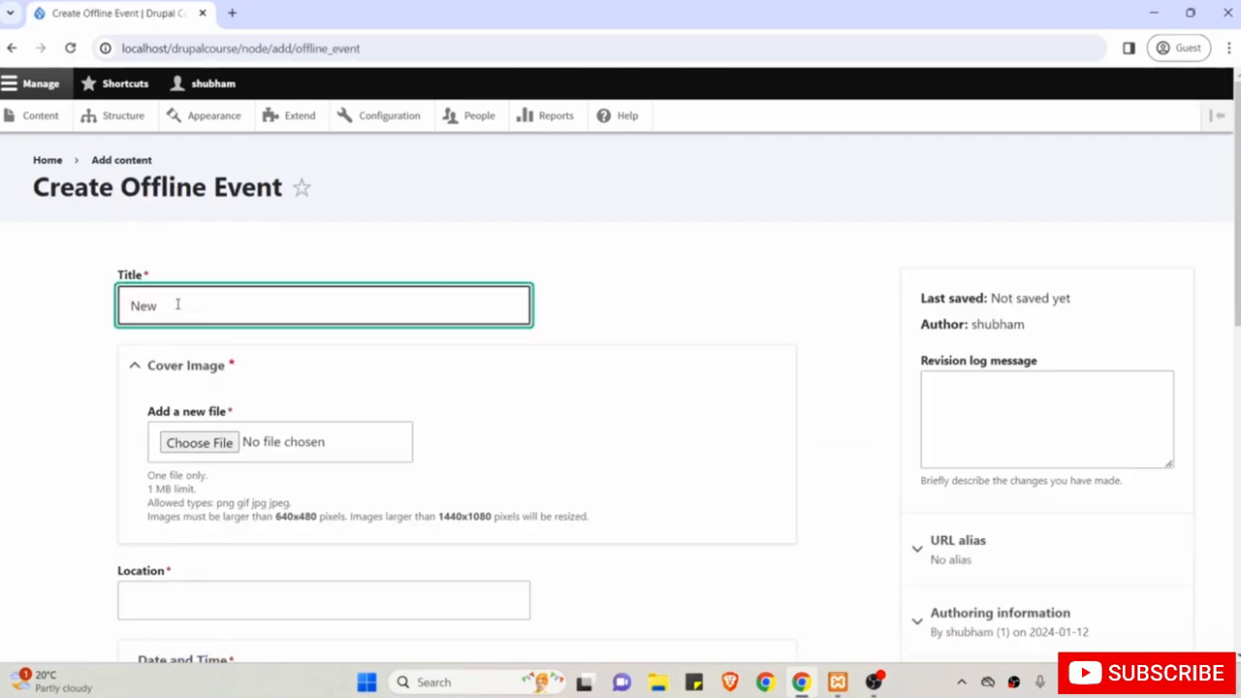
type("Event Test")
scroll(177, 304, "down", 2)
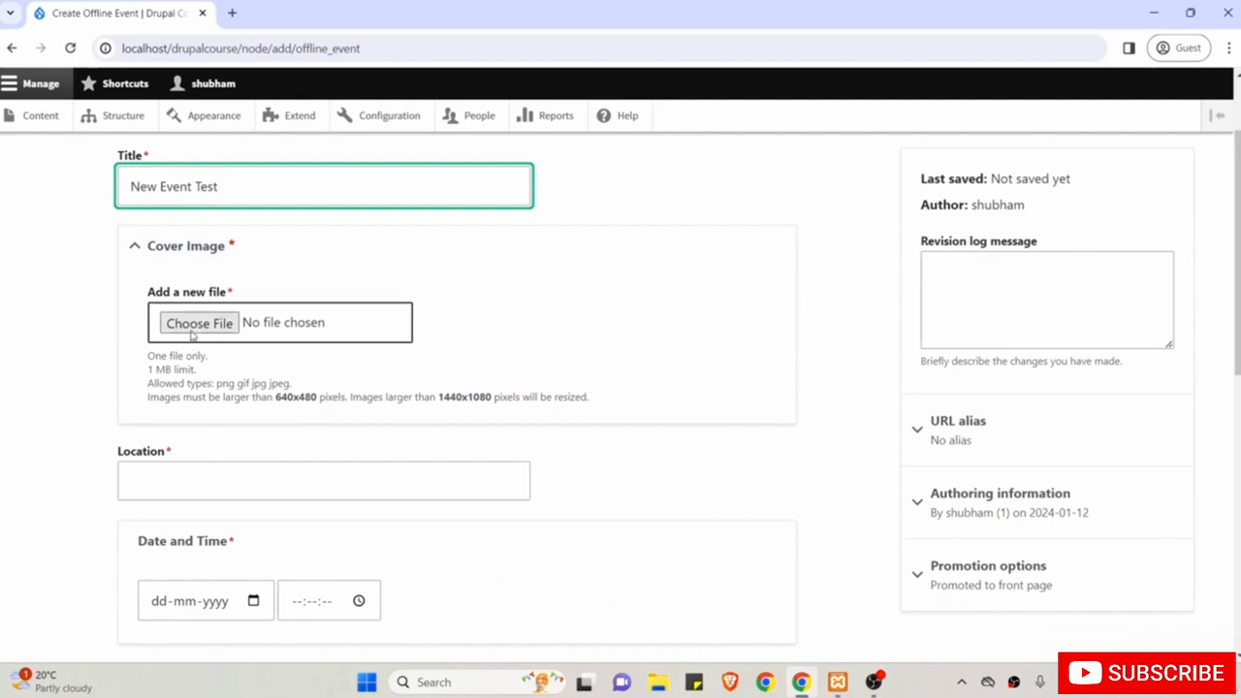
Upload home-office-4996834_1280p.jpg from Downloads/img as cover with alt text 'New Event Cover image'.
left_click(193, 329)
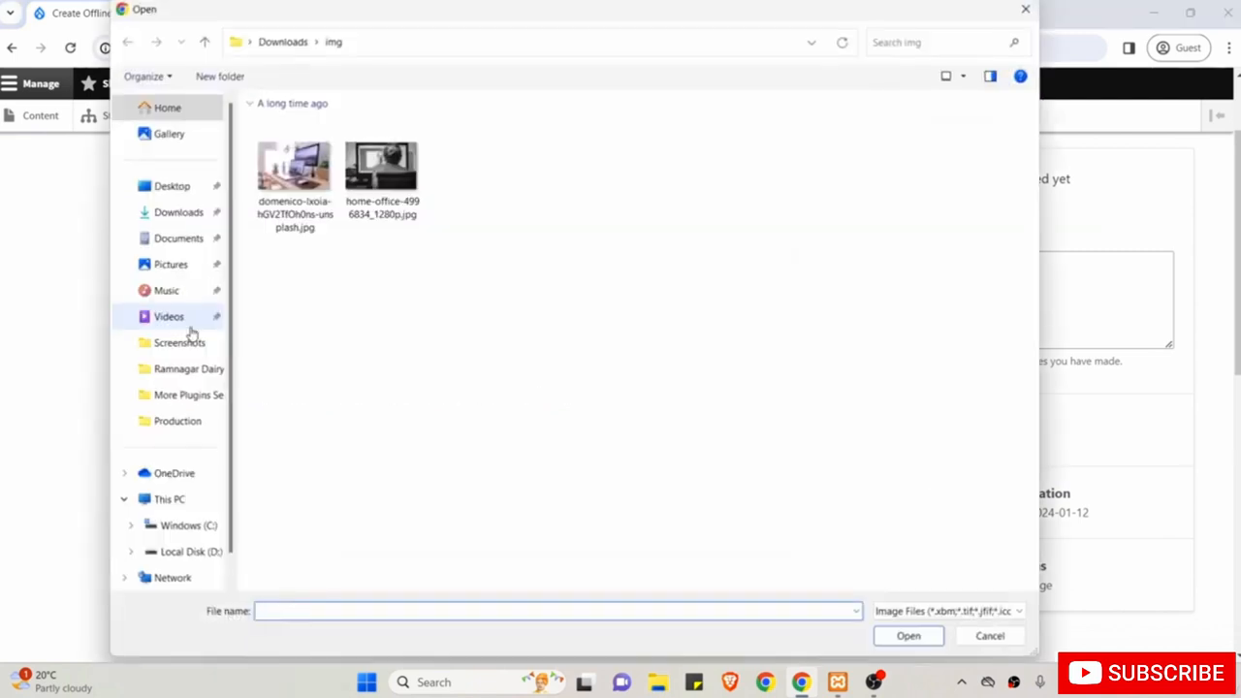
left_click(175, 215)
double_click(283, 145)
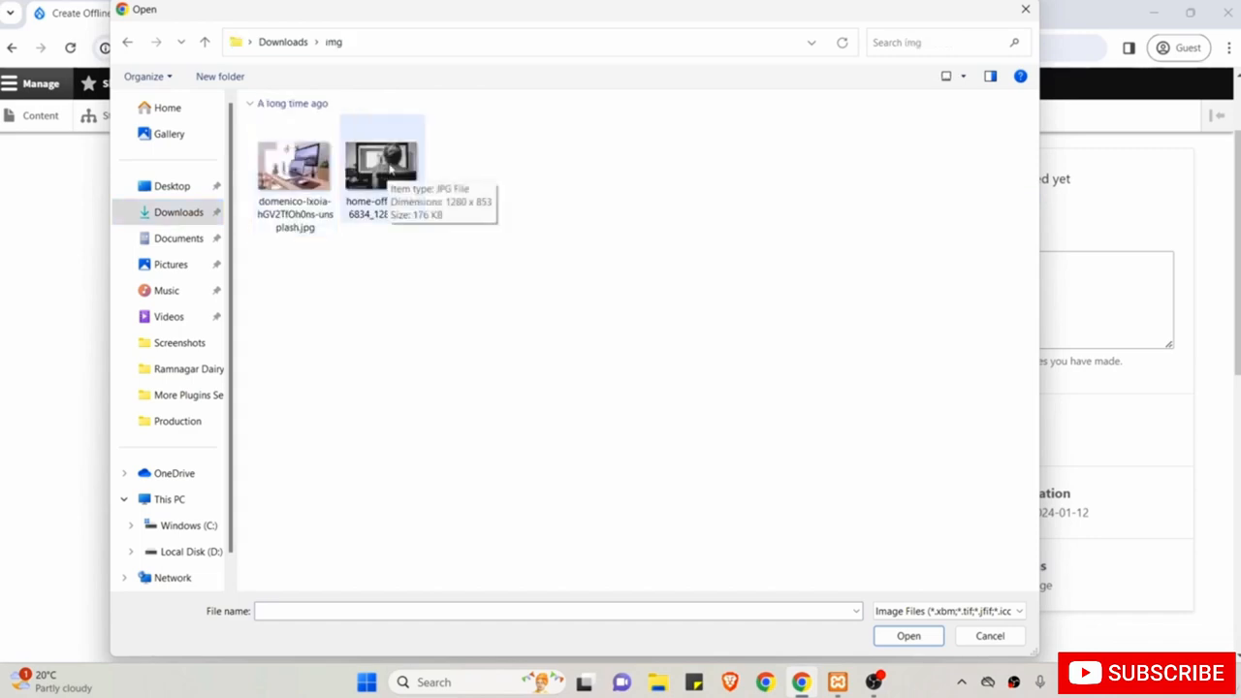
left_click(384, 165)
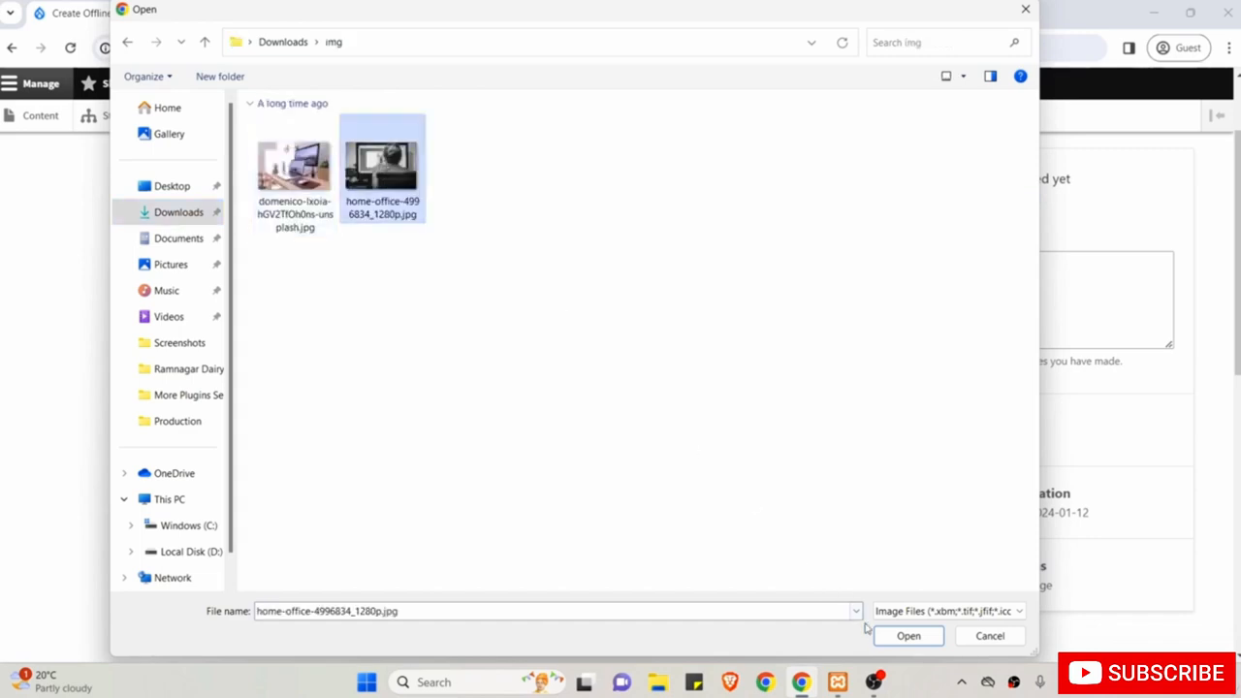
left_click(907, 636)
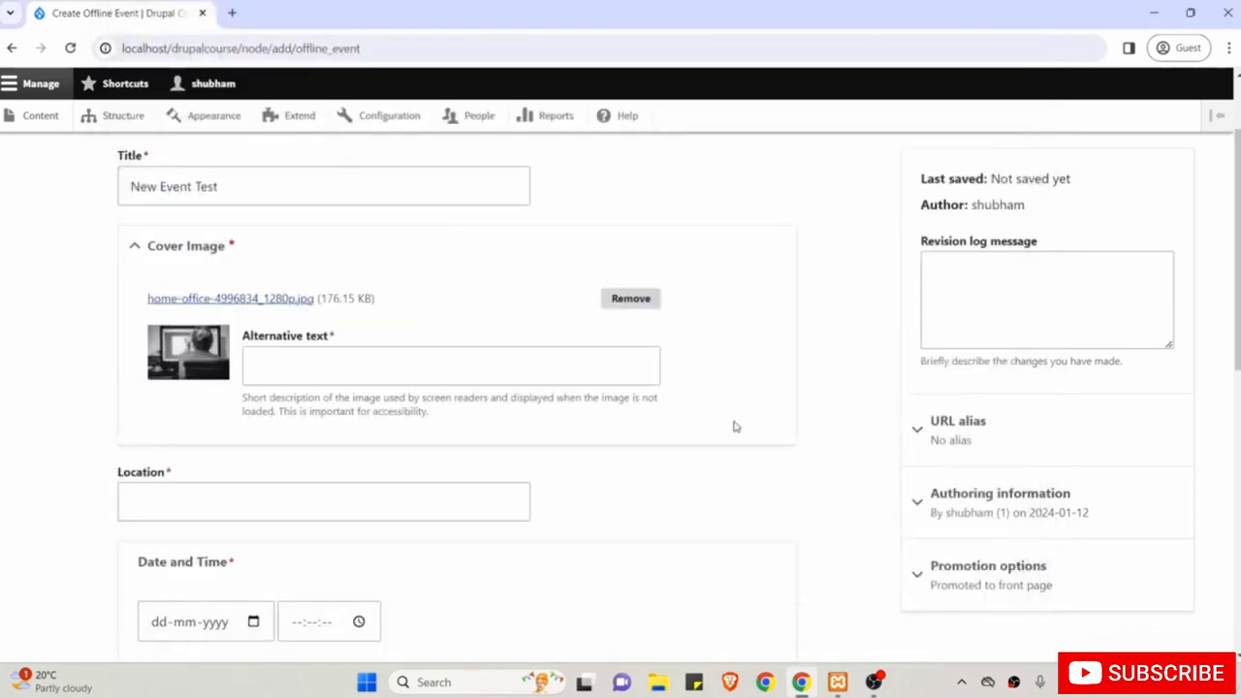
left_click(564, 366)
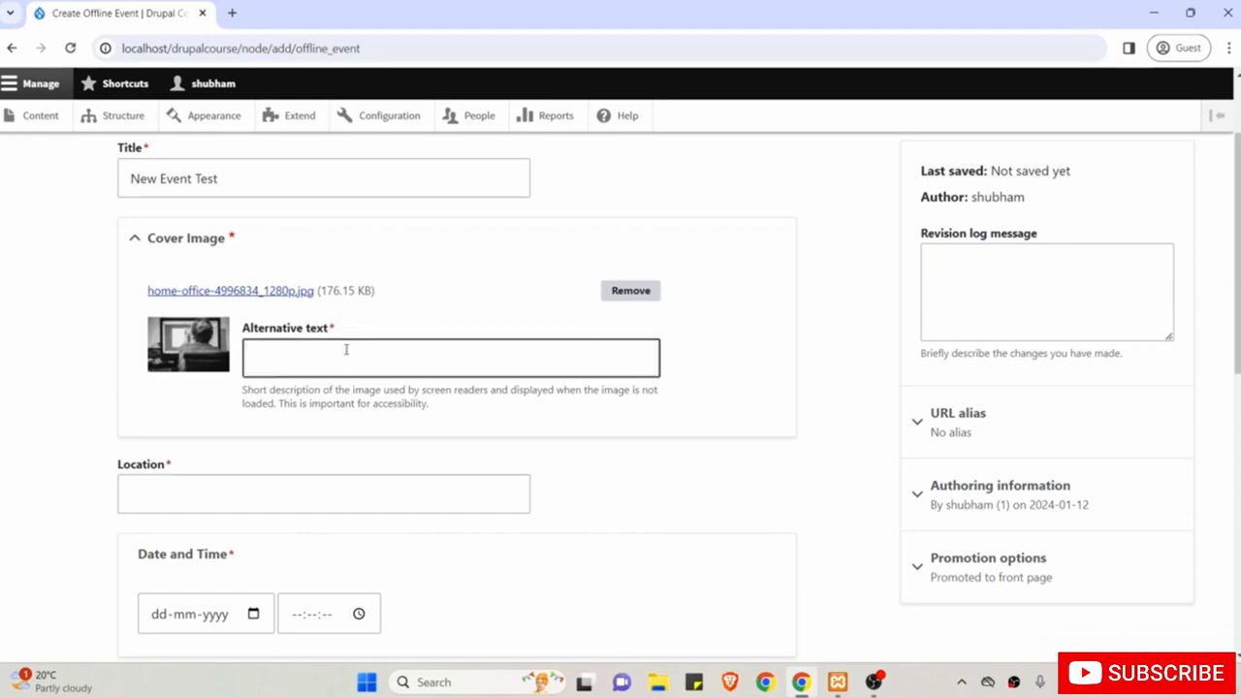
left_click(344, 355)
type("New ")
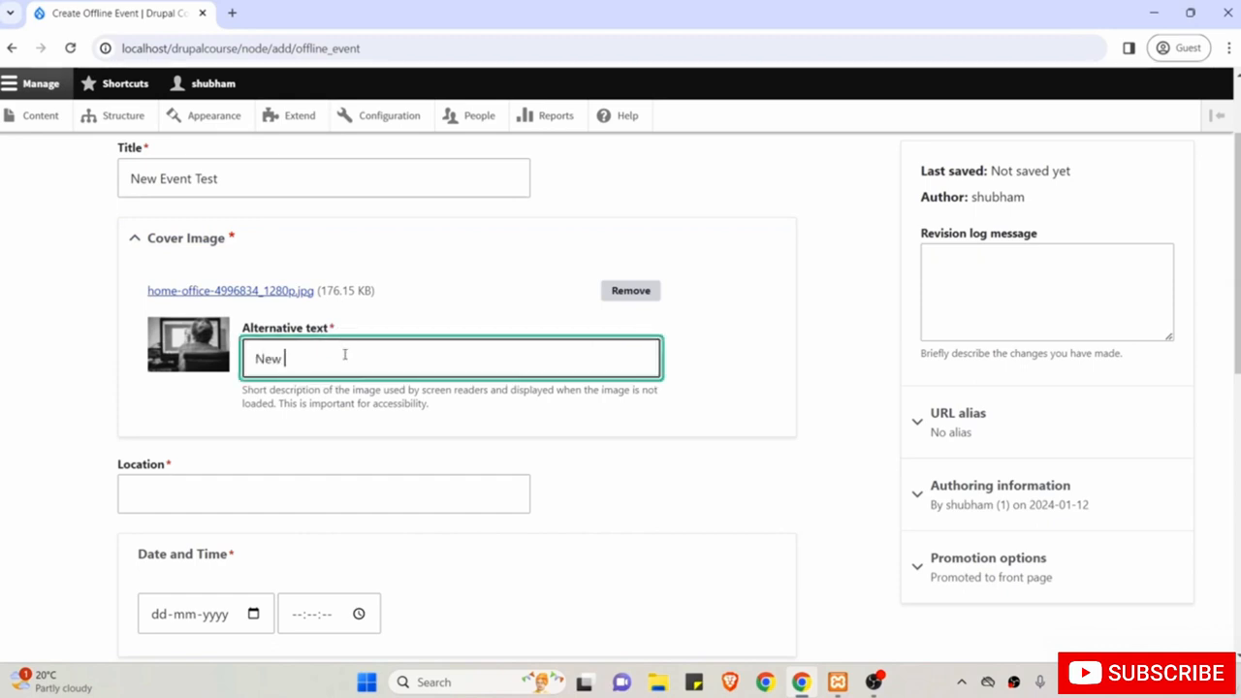
type("Evet Cover image")
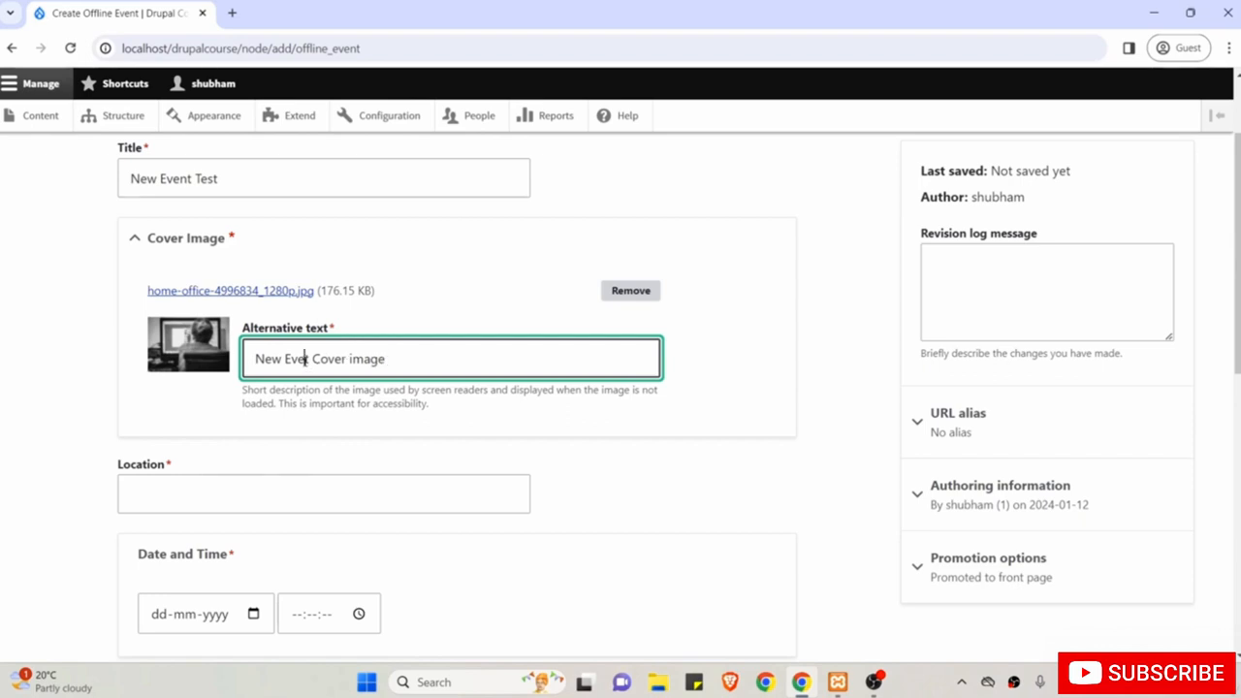
type("n")
scroll(306, 361, "down", 1)
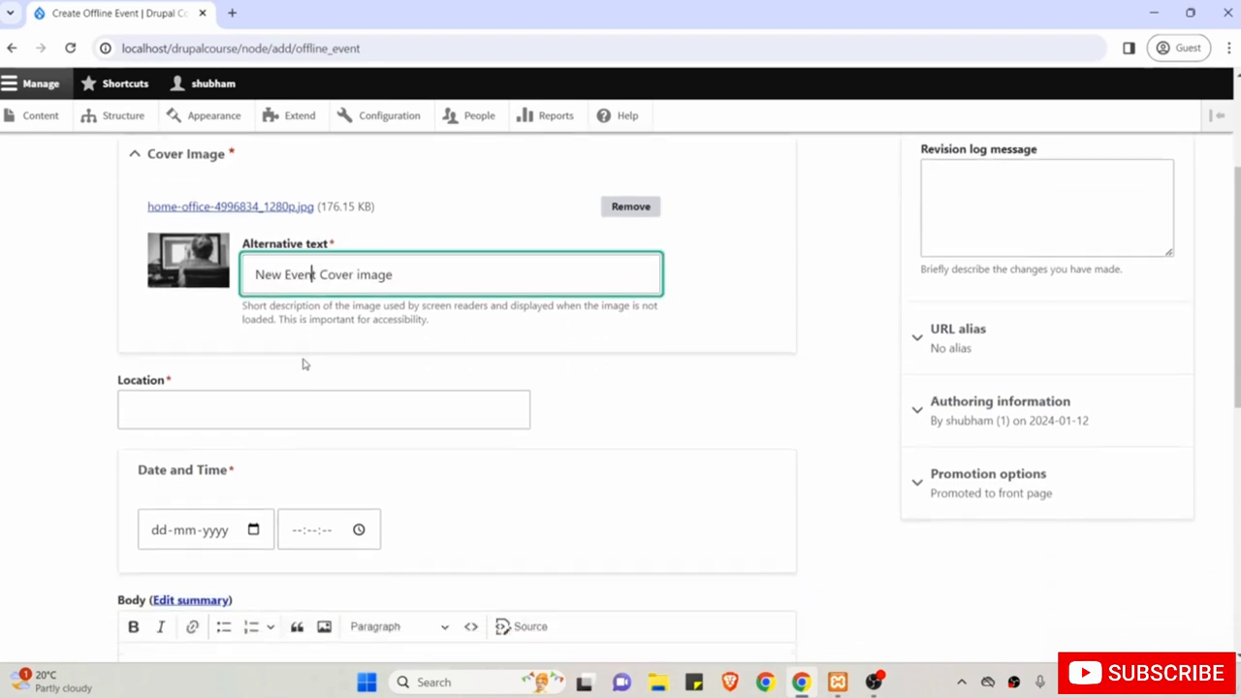
Set the event Location to 'Bangalore, India'.
left_click(228, 400)
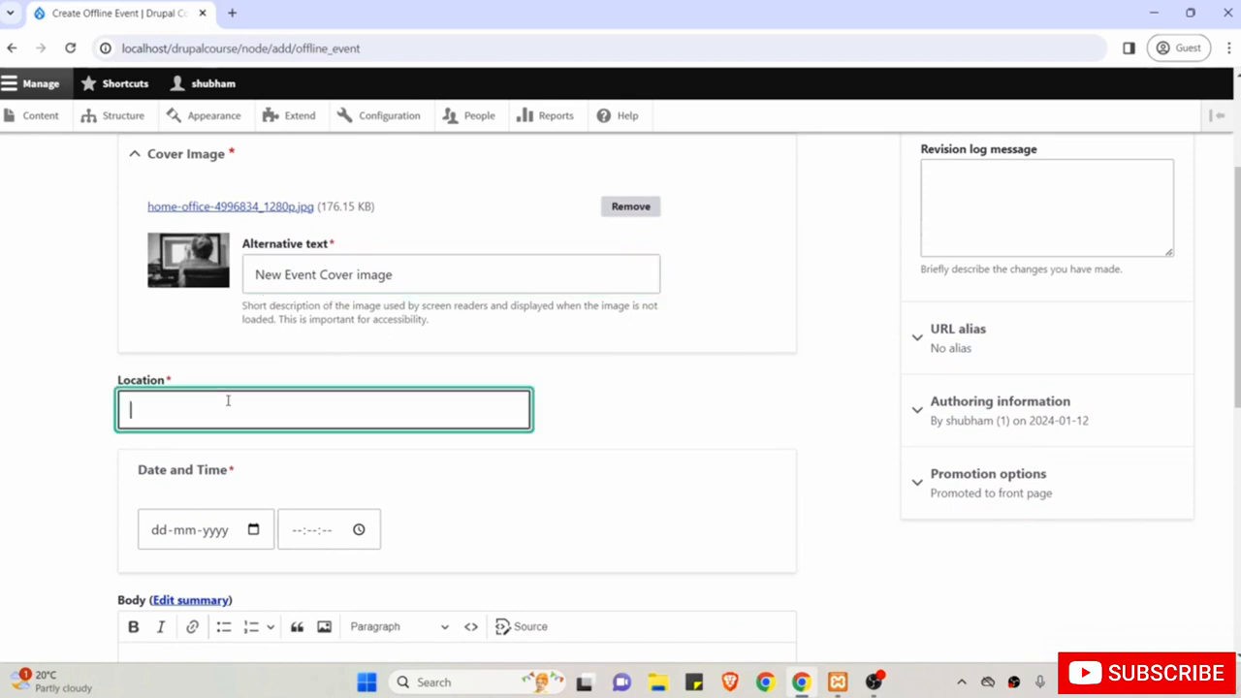
type("Bangalore,")
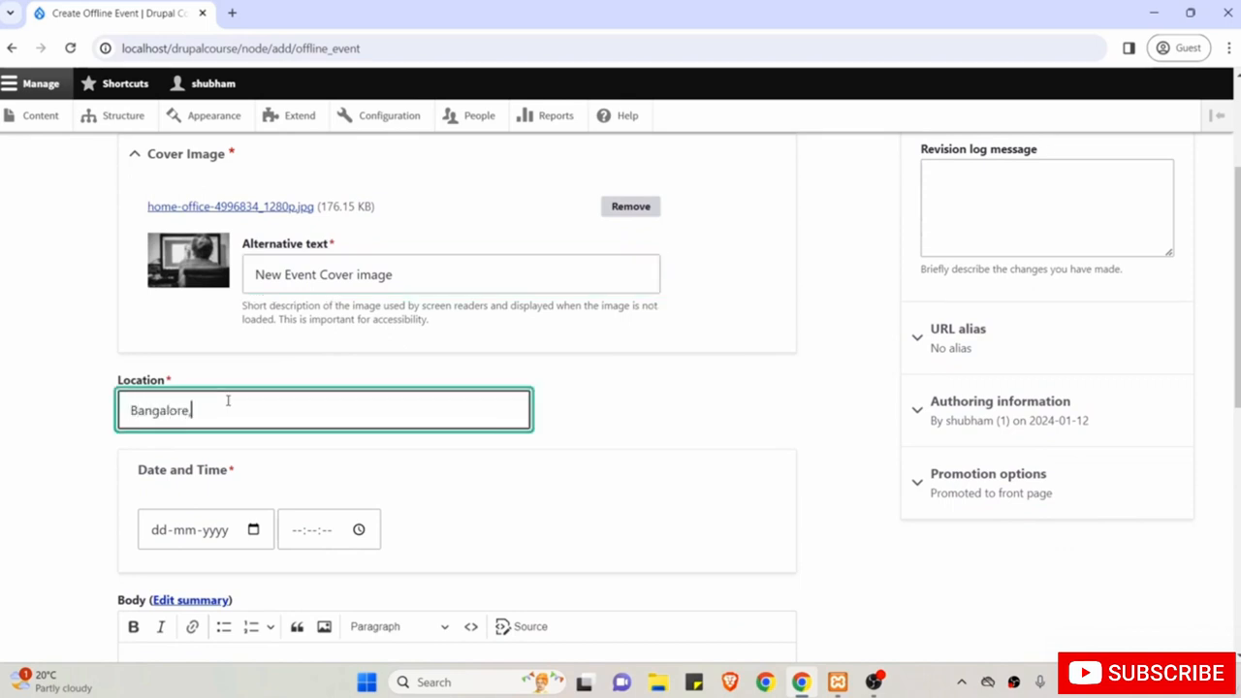
type(" India")
scroll(228, 399, "down", 1)
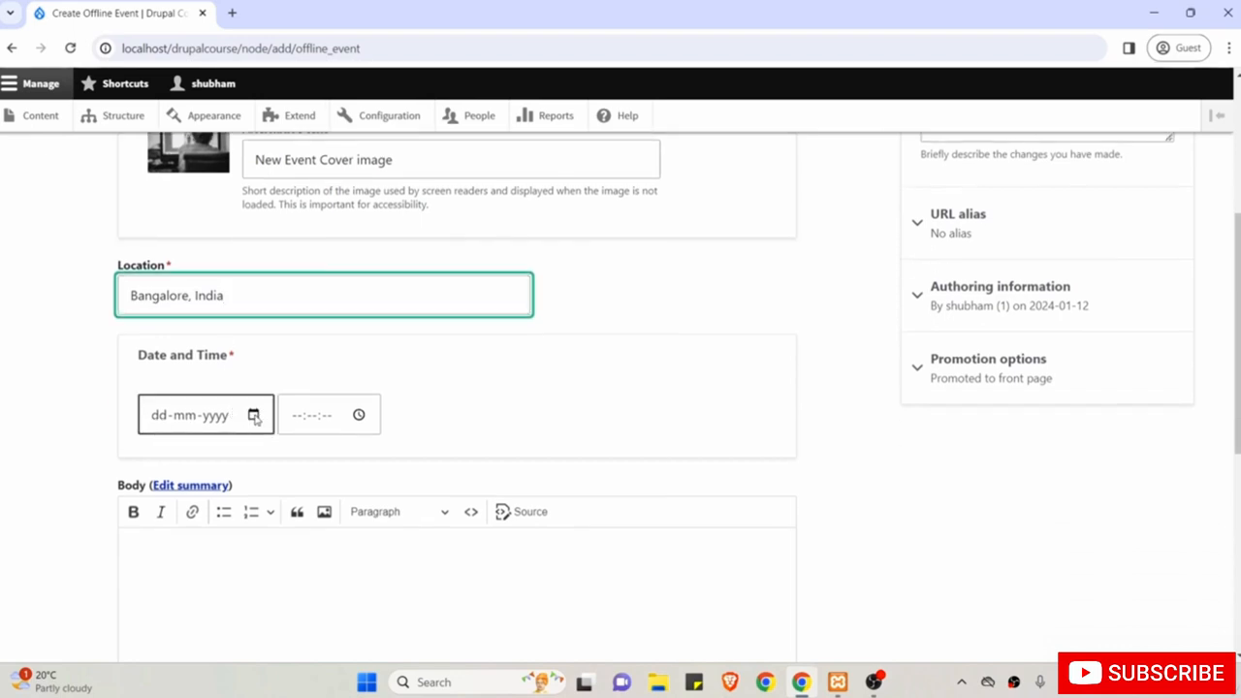
left_click(254, 416)
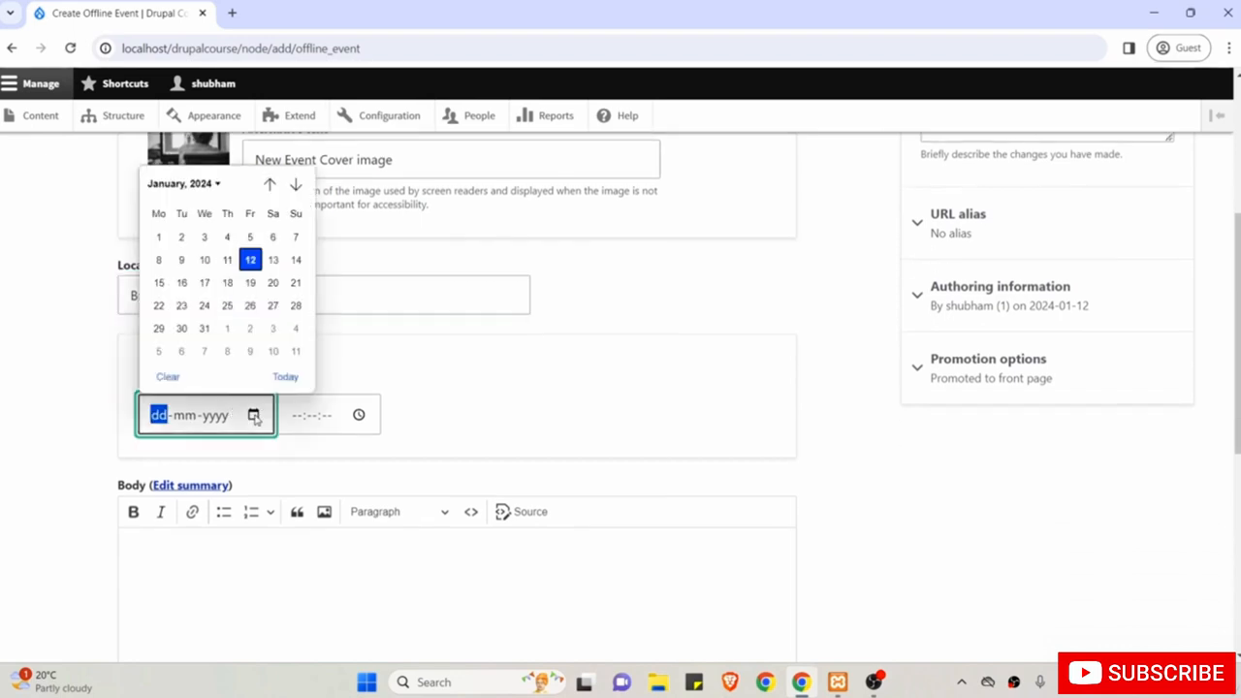
left_click(250, 304)
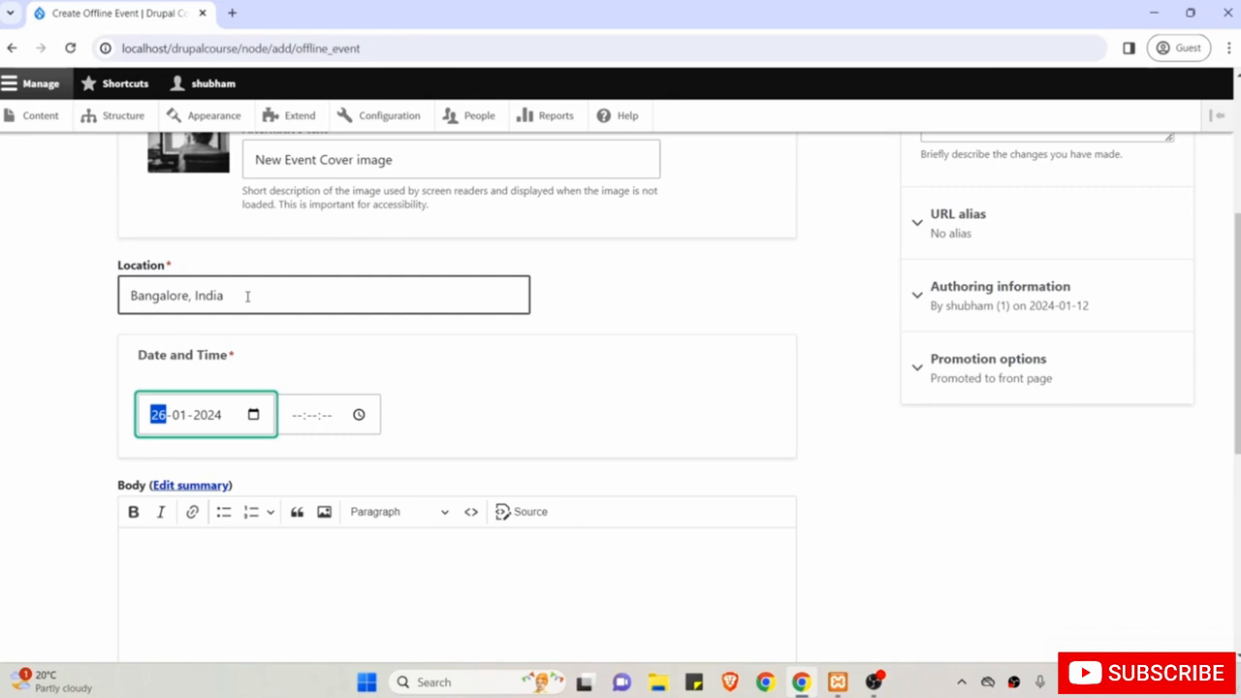
left_click(359, 415)
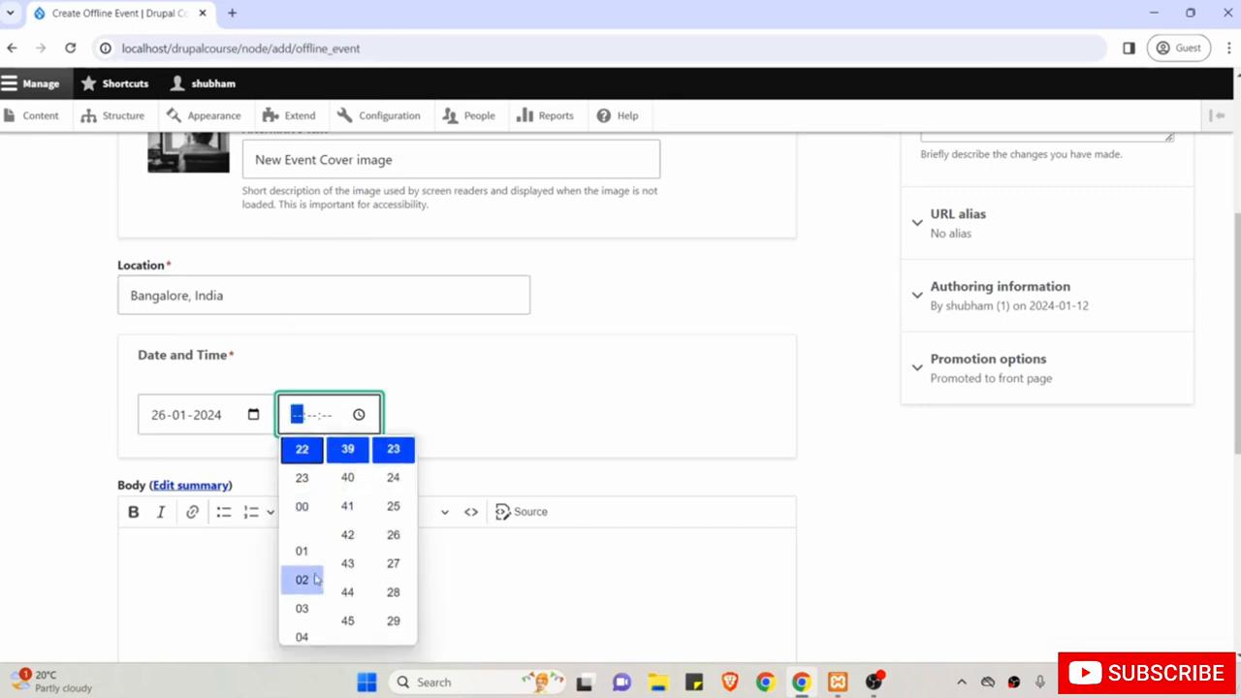
scroll(315, 578, "down", 2)
scroll(305, 557, "up", 1)
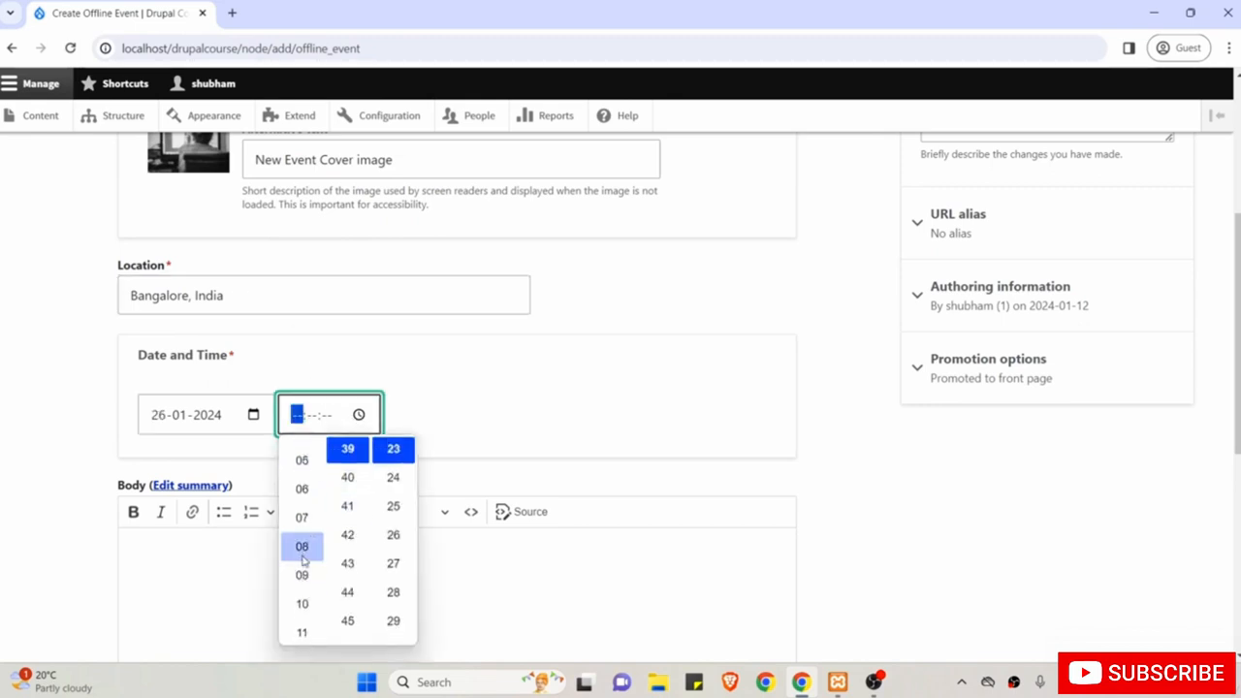
scroll(356, 574, "up", 1)
scroll(349, 534, "up", 2)
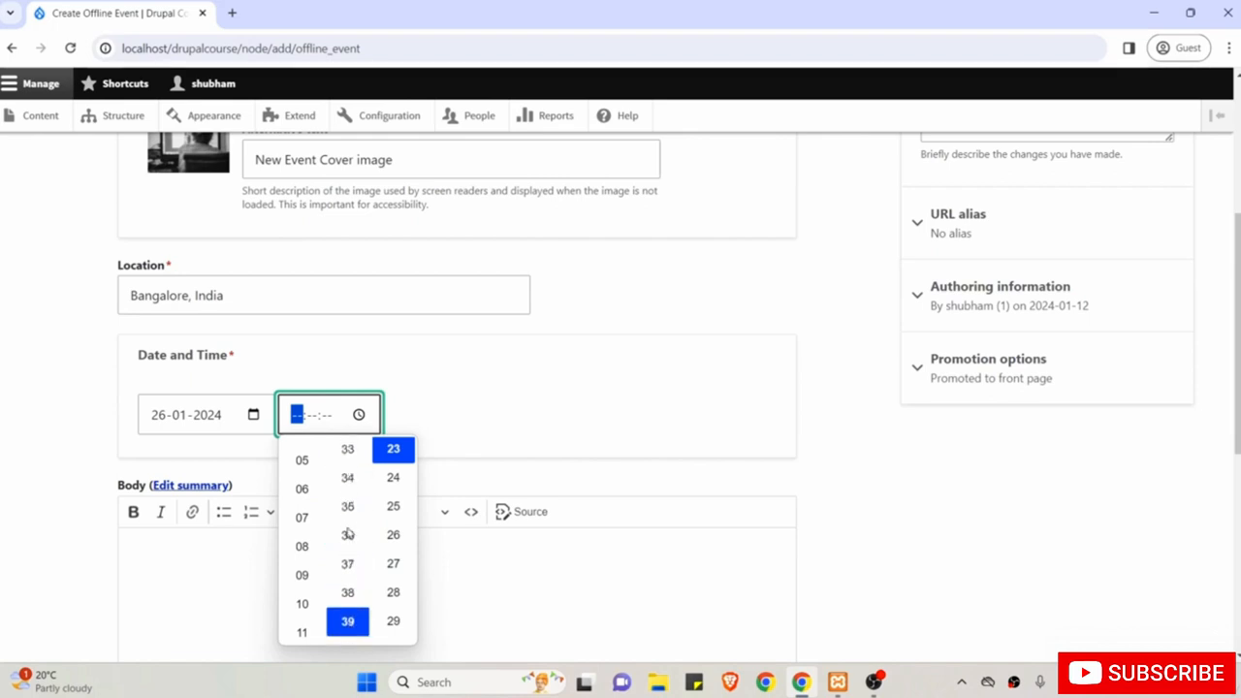
scroll(347, 532, "up", 1)
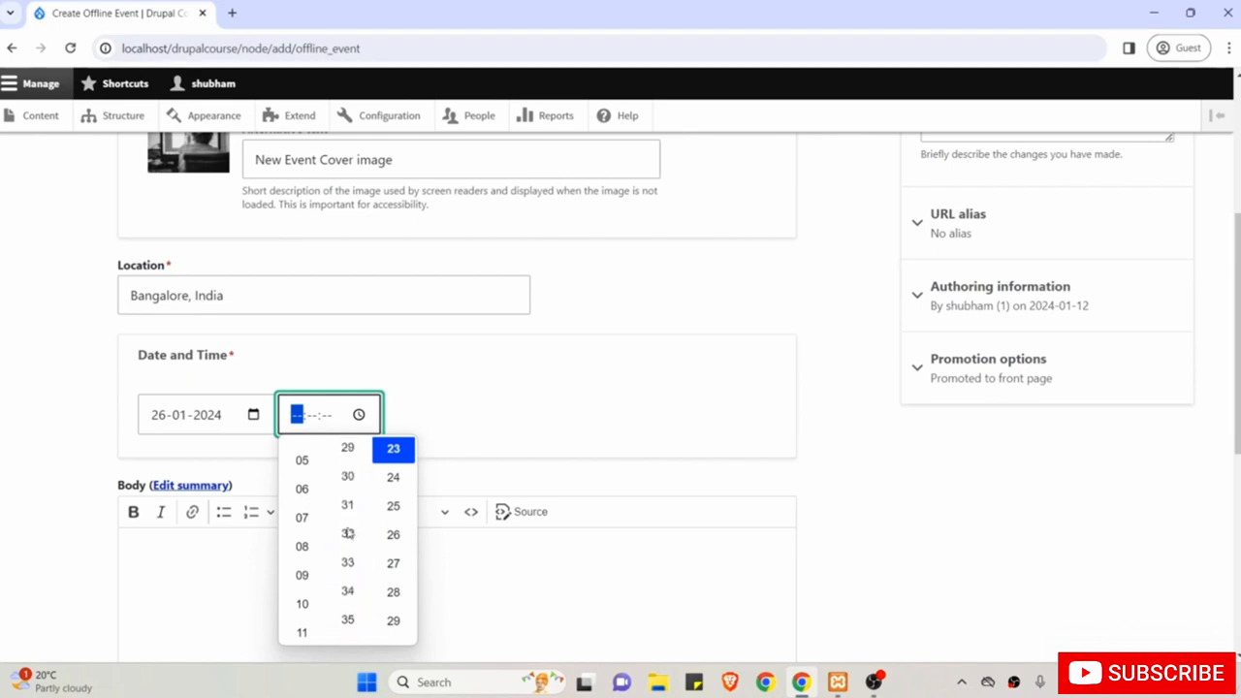
left_click(393, 478)
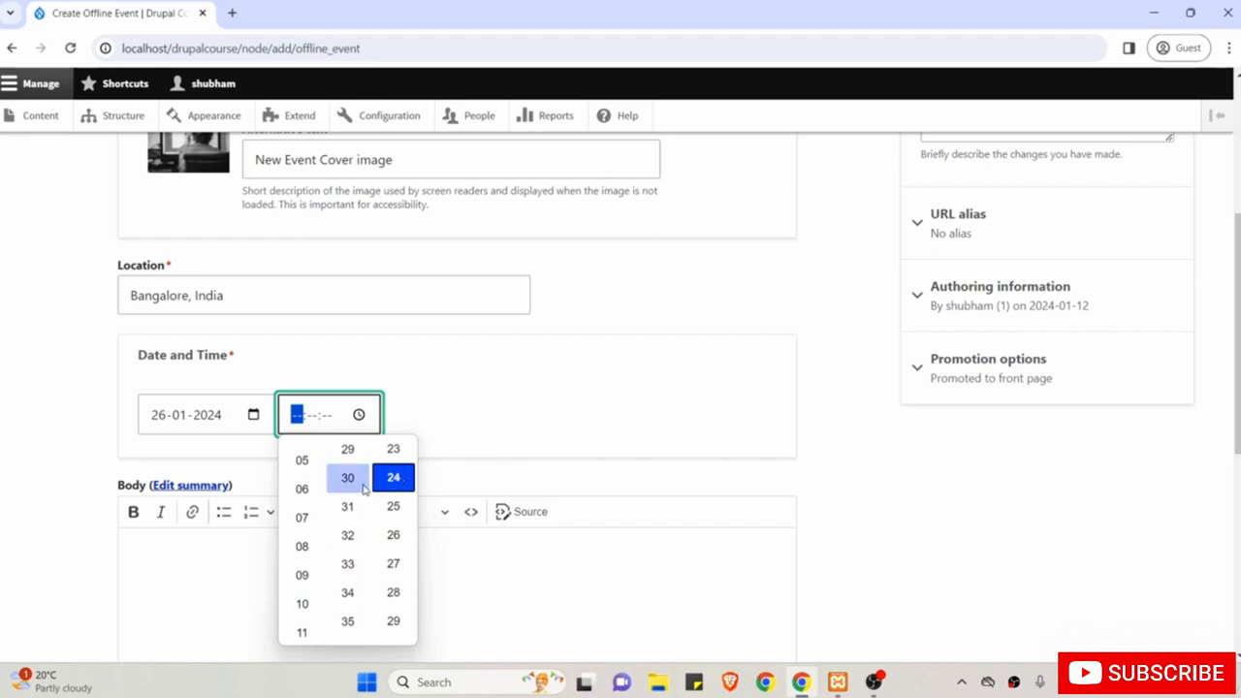
left_click(303, 575)
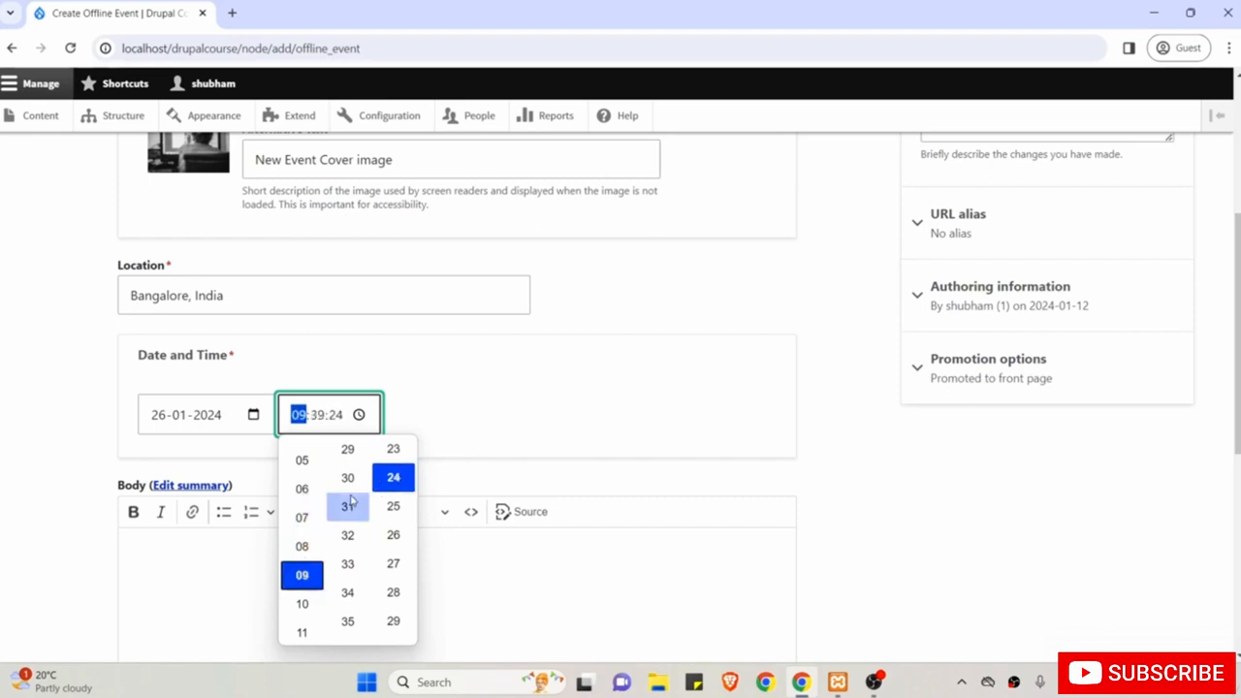
left_click(348, 478)
left_click(673, 478)
scroll(673, 478, "down", 1)
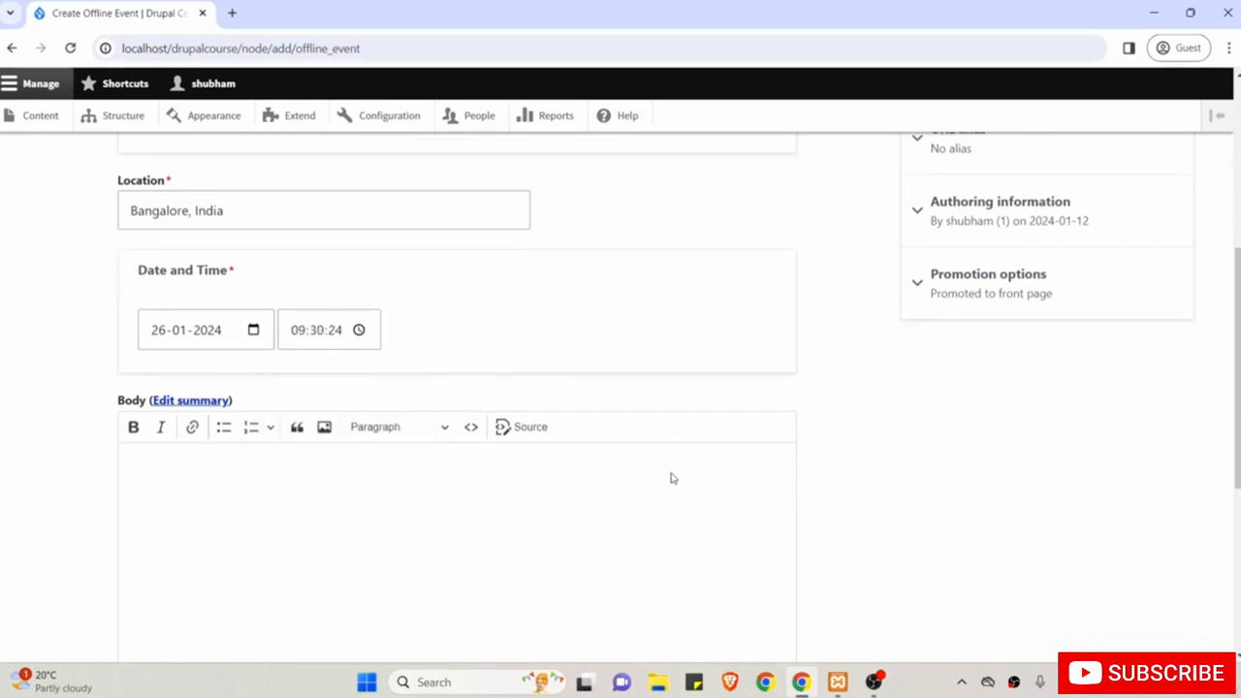
Add placeholder body text and save the new event.
left_click(379, 427)
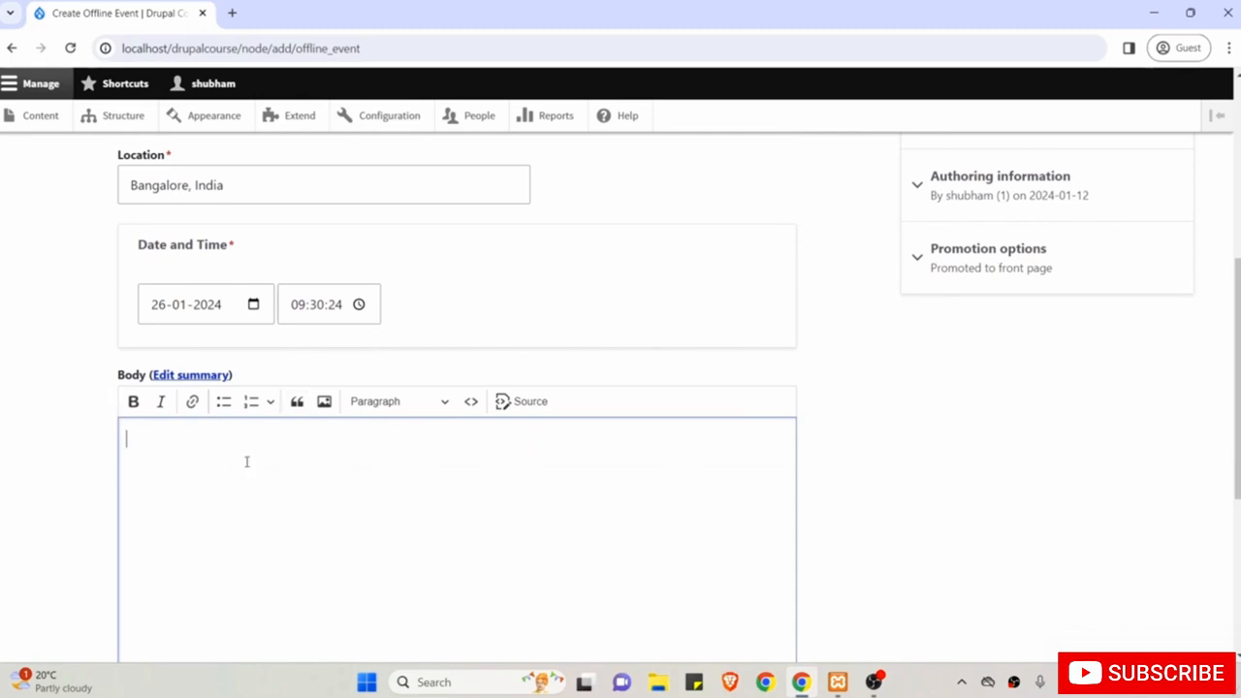
type("hsdjhjhsh hshjdhsjjd ")
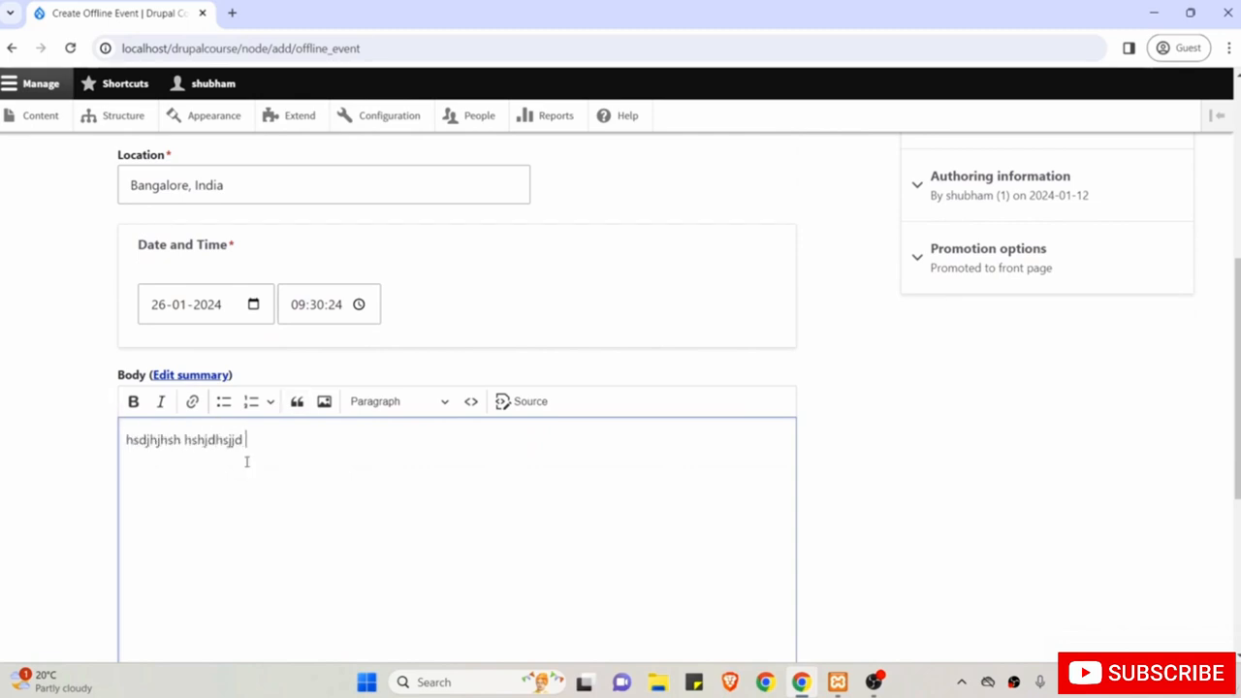
type("j")
scroll(247, 462, "down", 4)
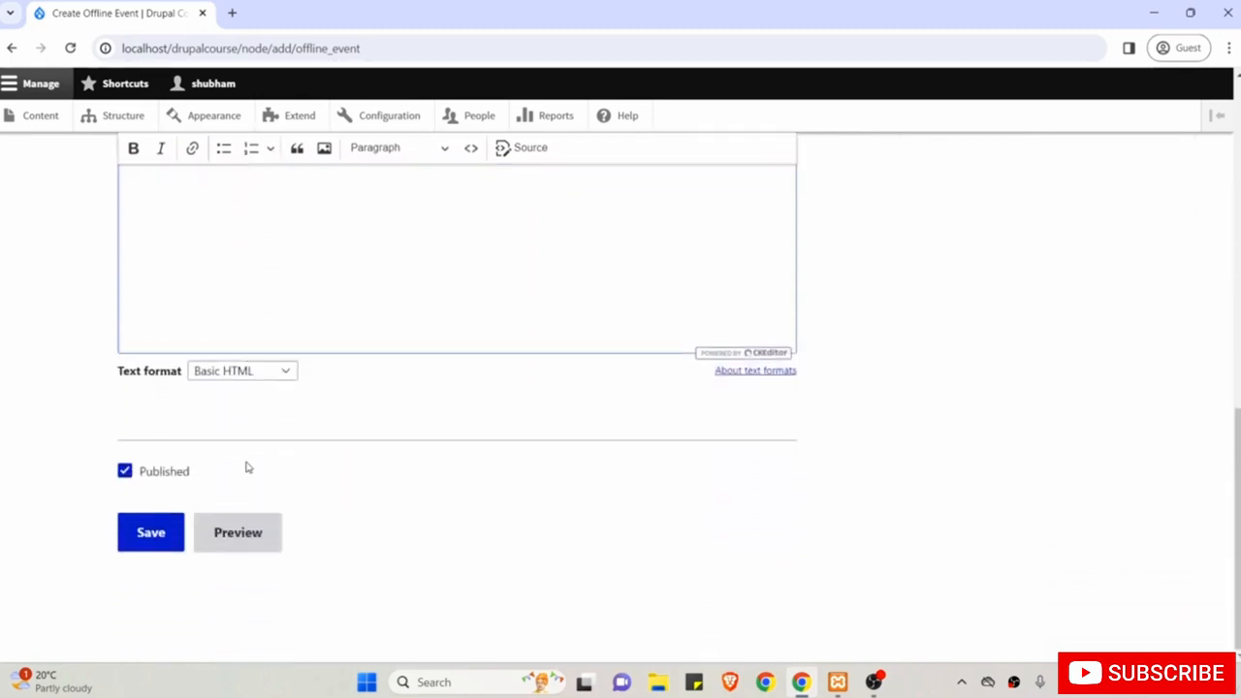
left_click(152, 540)
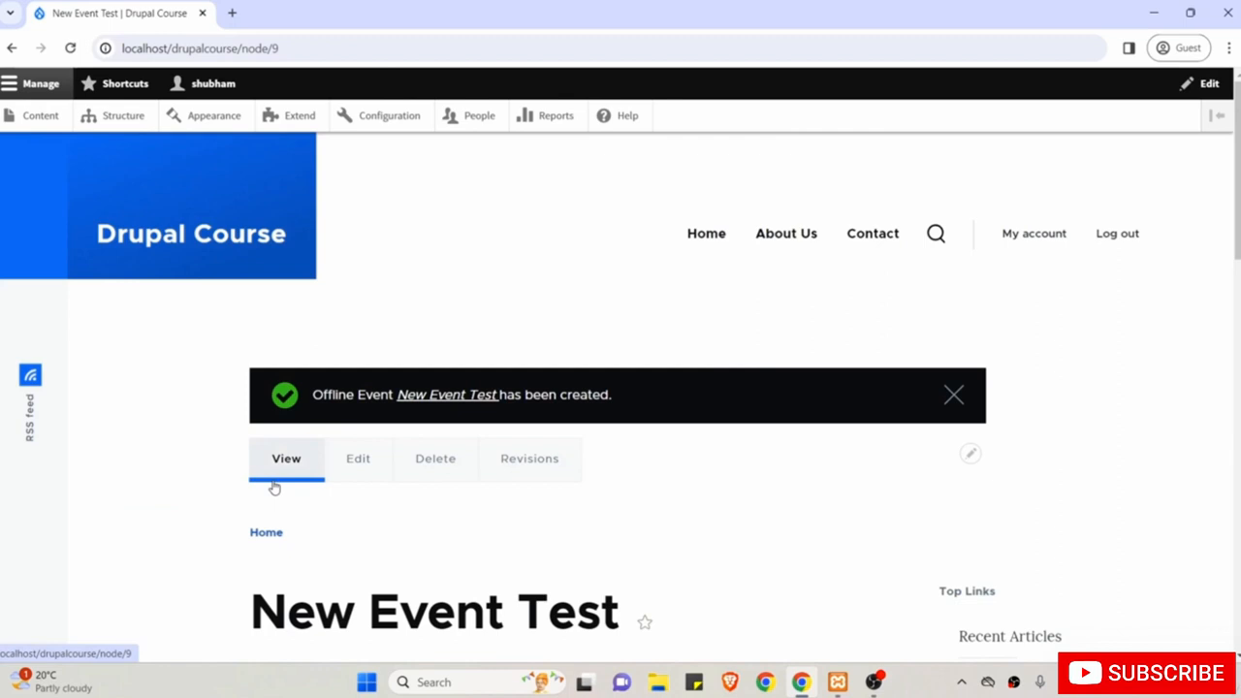
Review the New Event Test page's field order and the Cover Image label.
scroll(274, 489, "down", 1)
scroll(274, 480, "down", 5)
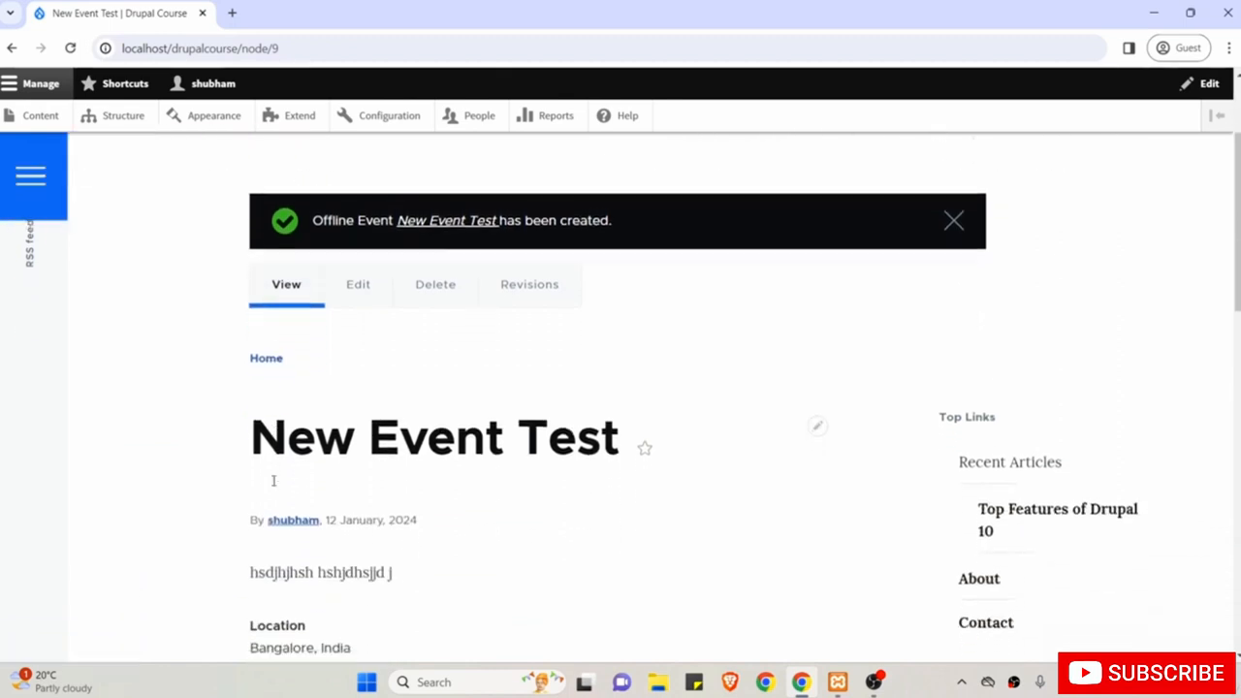
scroll(274, 486, "up", 2)
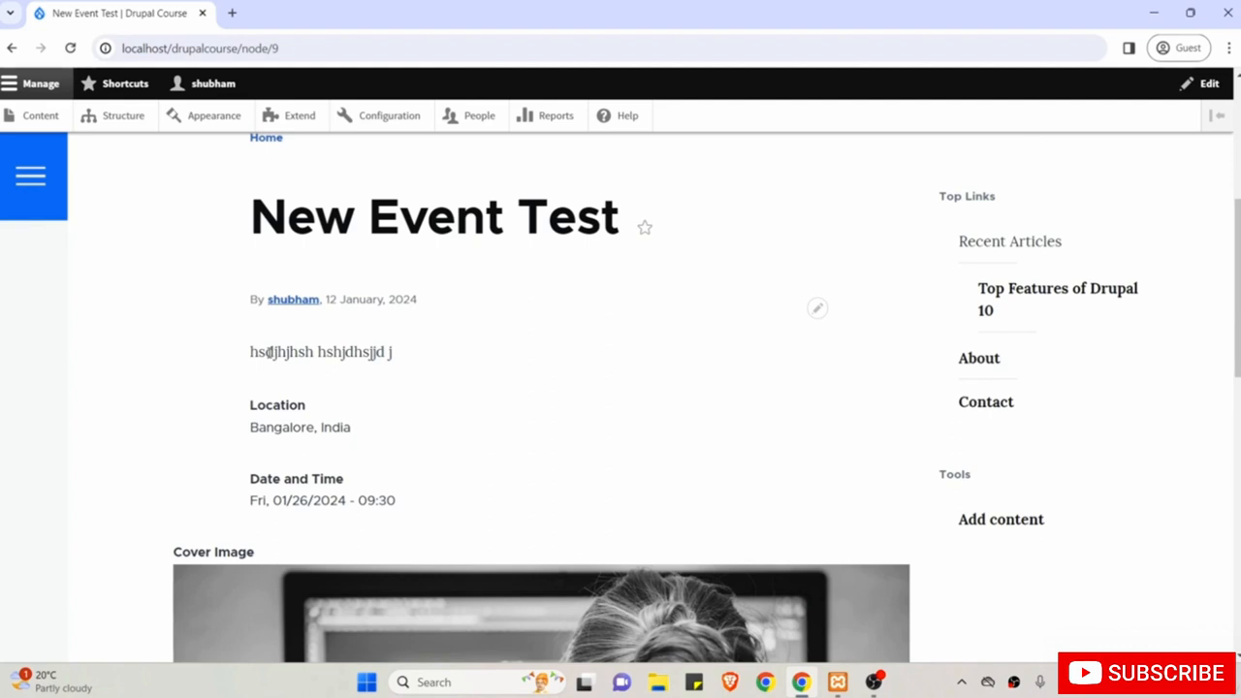
scroll(270, 352, "down", 2)
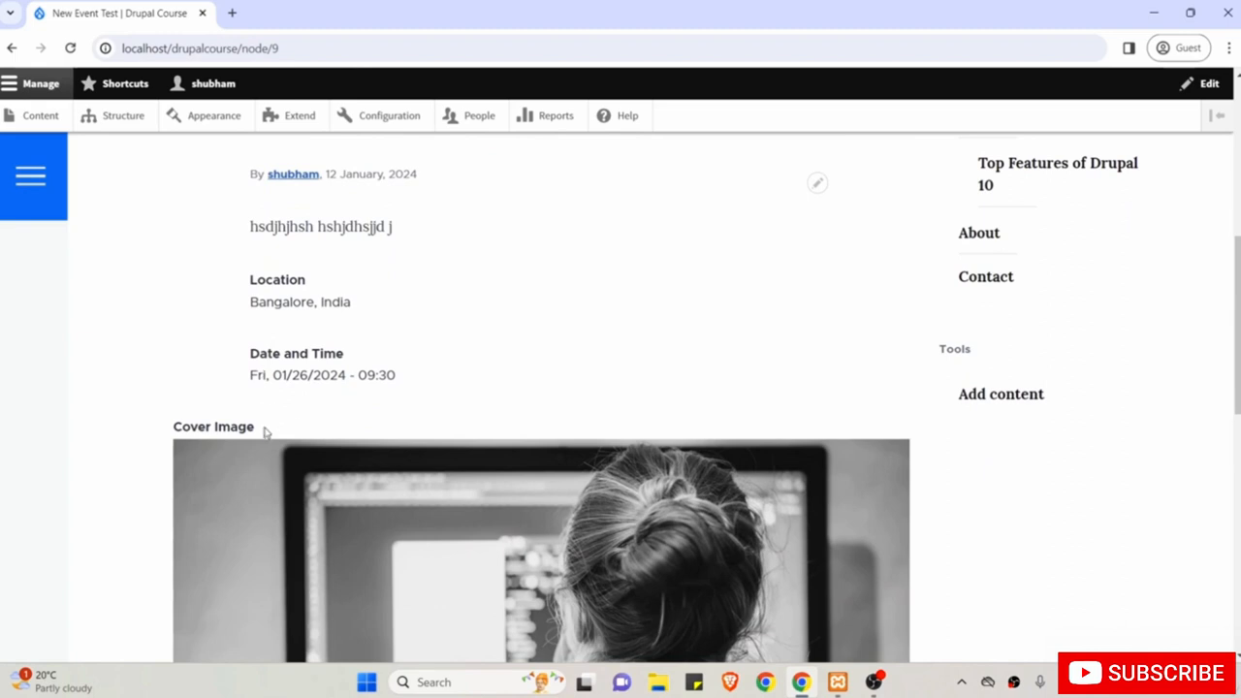
scroll(235, 433, "down", 2)
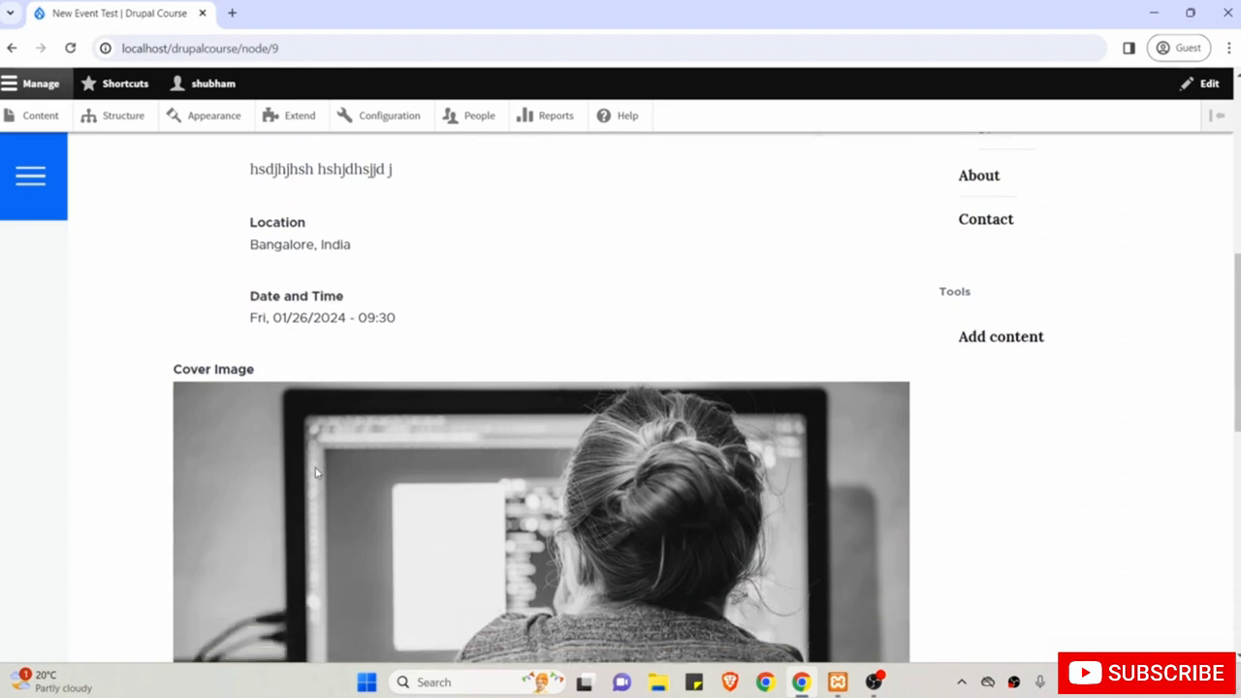
double_click(185, 312)
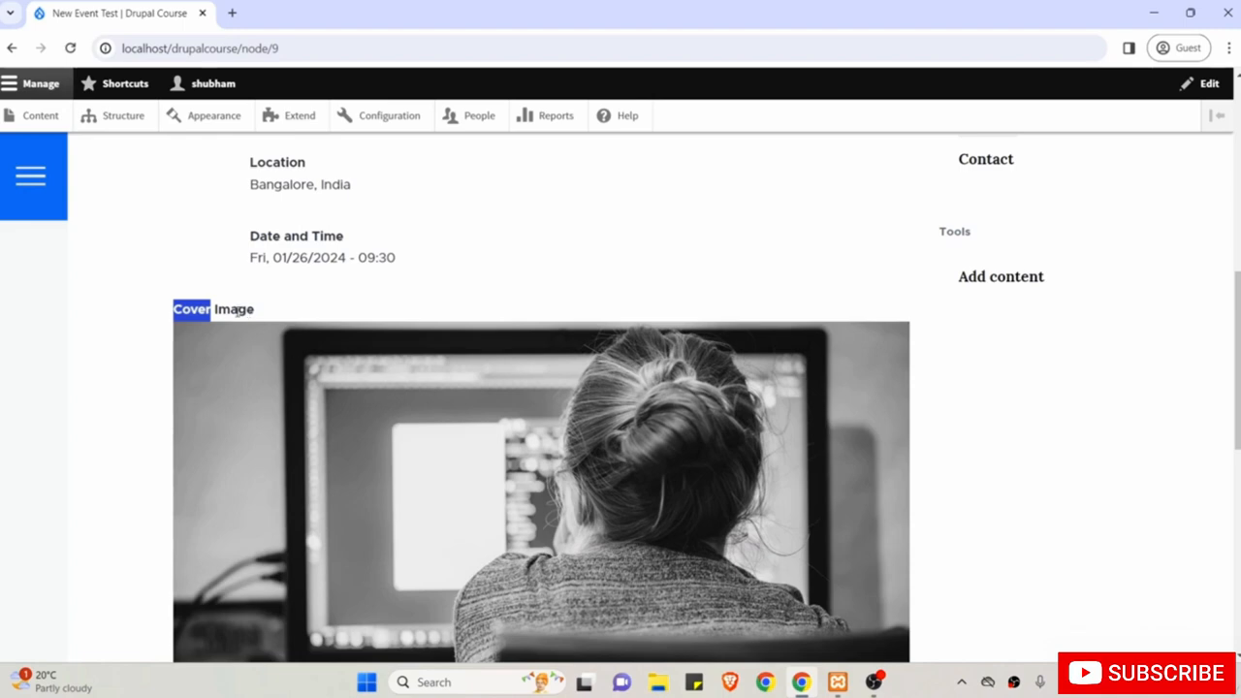
scroll(355, 388, "up", 3)
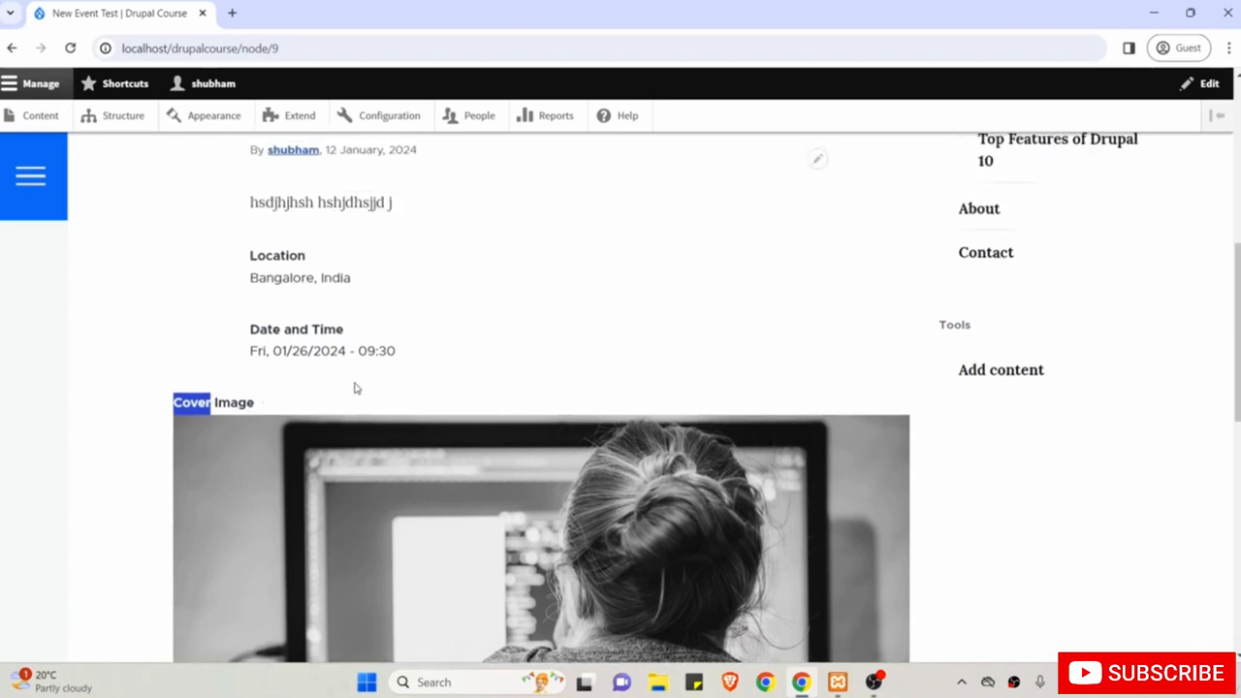
Go to Structure > Content types > Offline Event Manage fields.
left_click(133, 119)
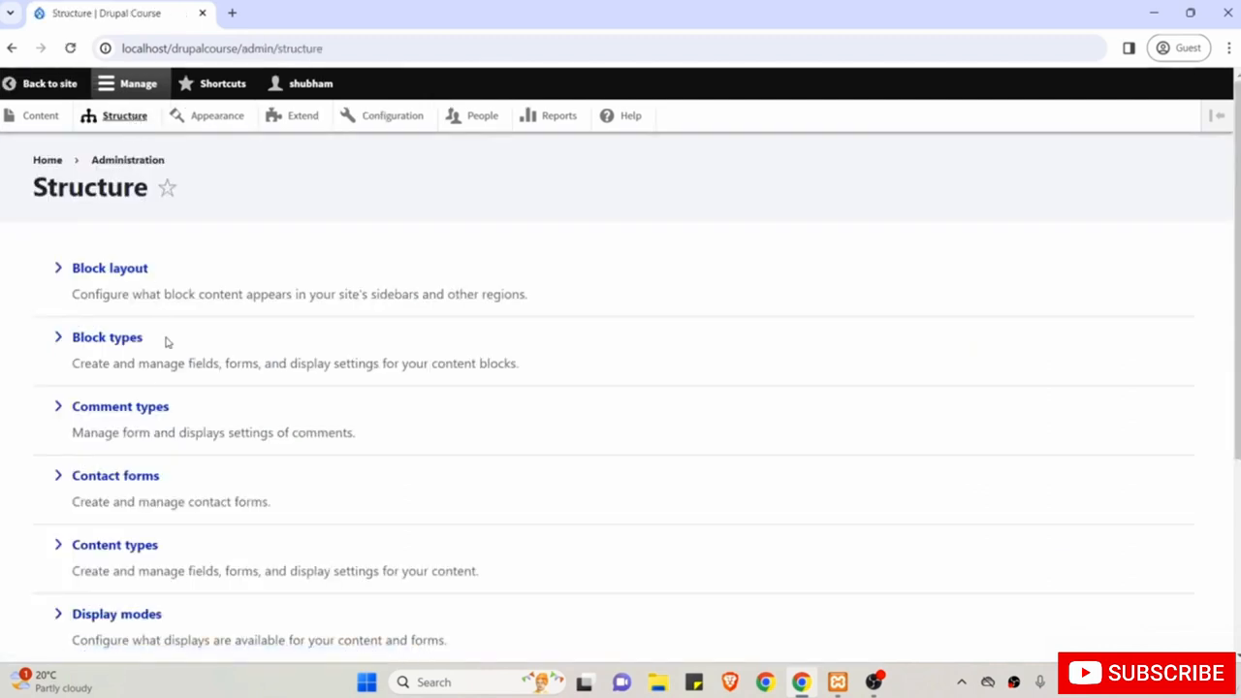
left_click(132, 545)
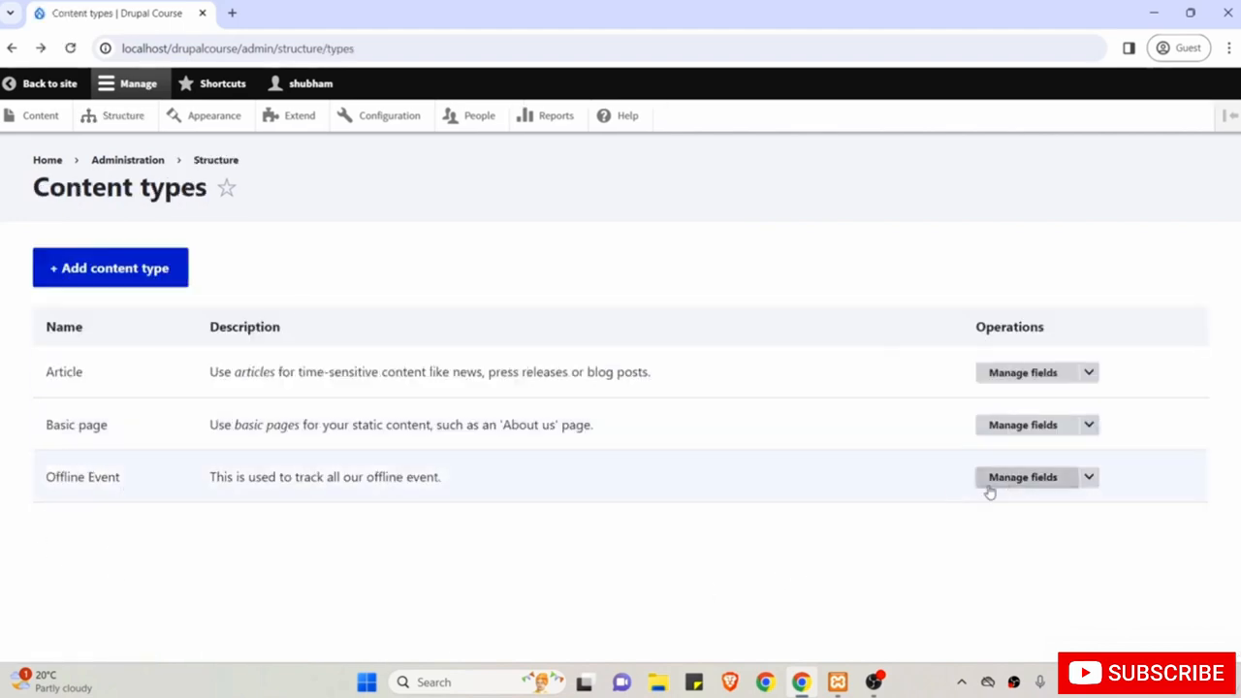
left_click(1023, 480)
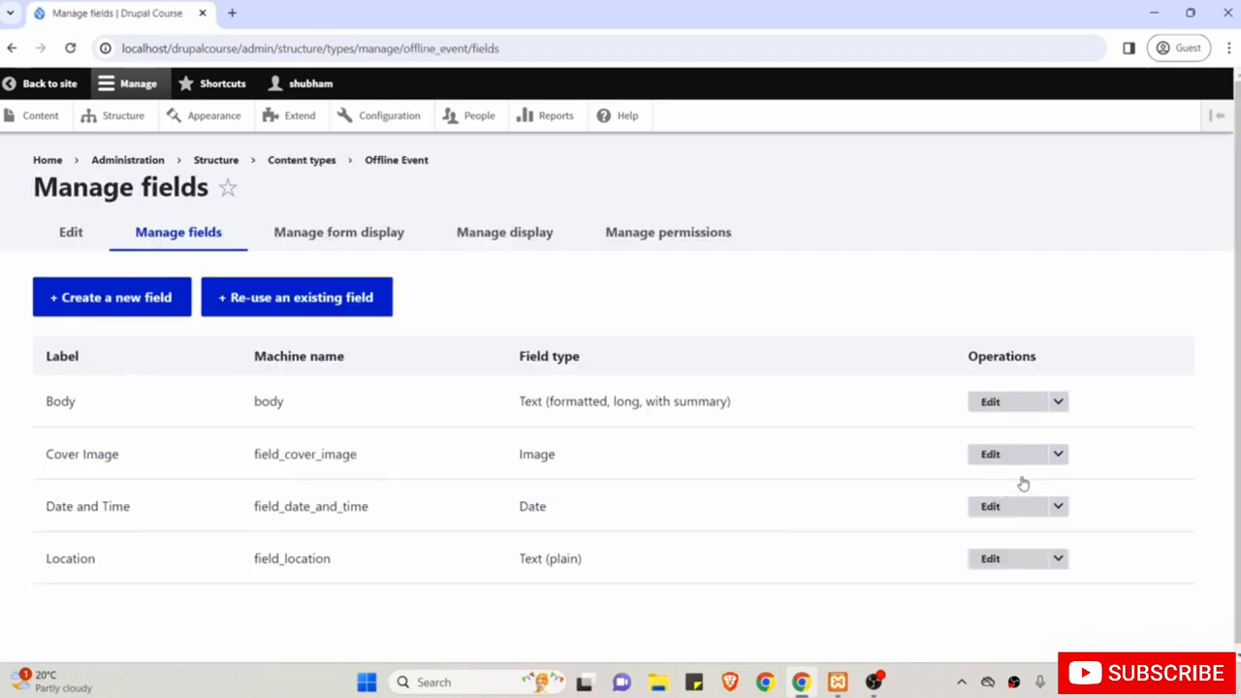
Open the Offline Event Manage display settings and open New Event Test in a background tab.
left_click(518, 240)
scroll(518, 236, "down", 2)
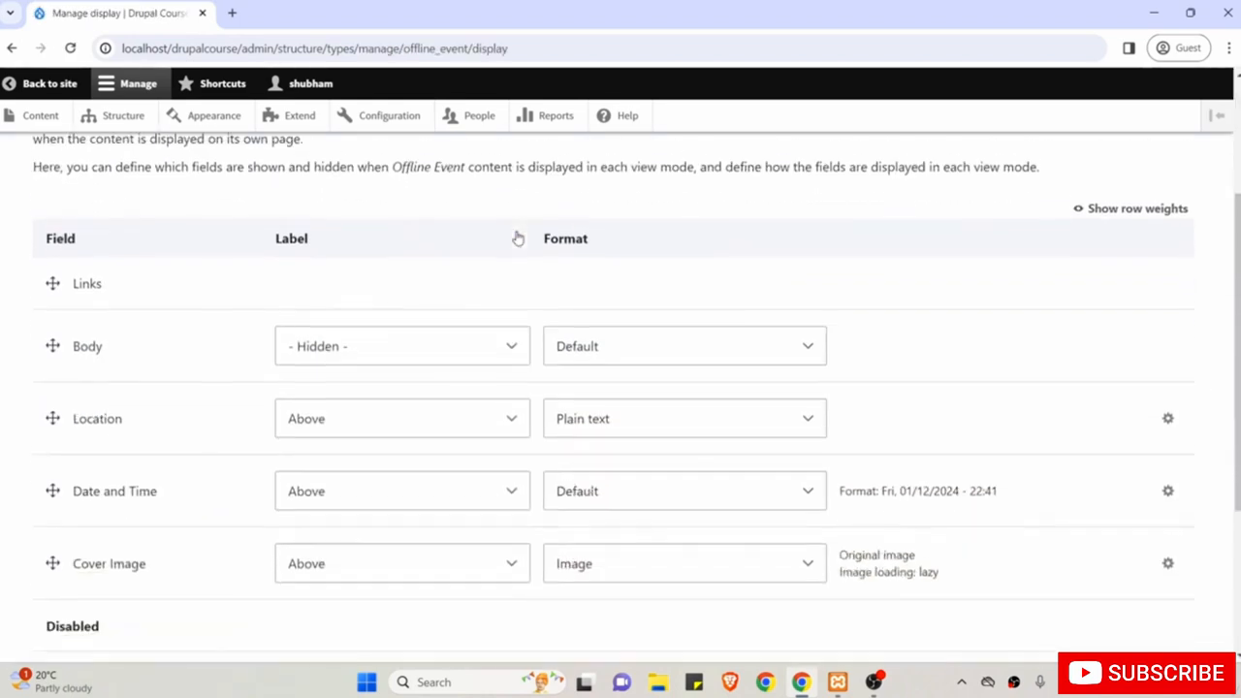
scroll(368, 271, "up", 2)
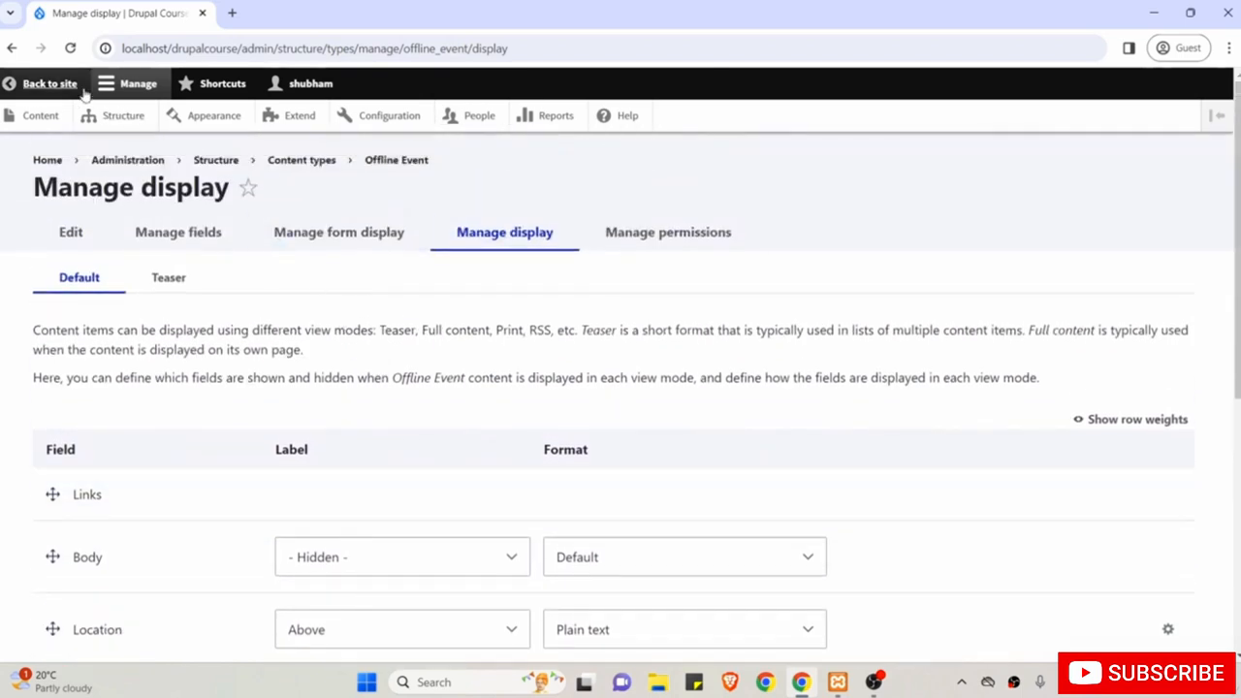
middle_click(43, 84)
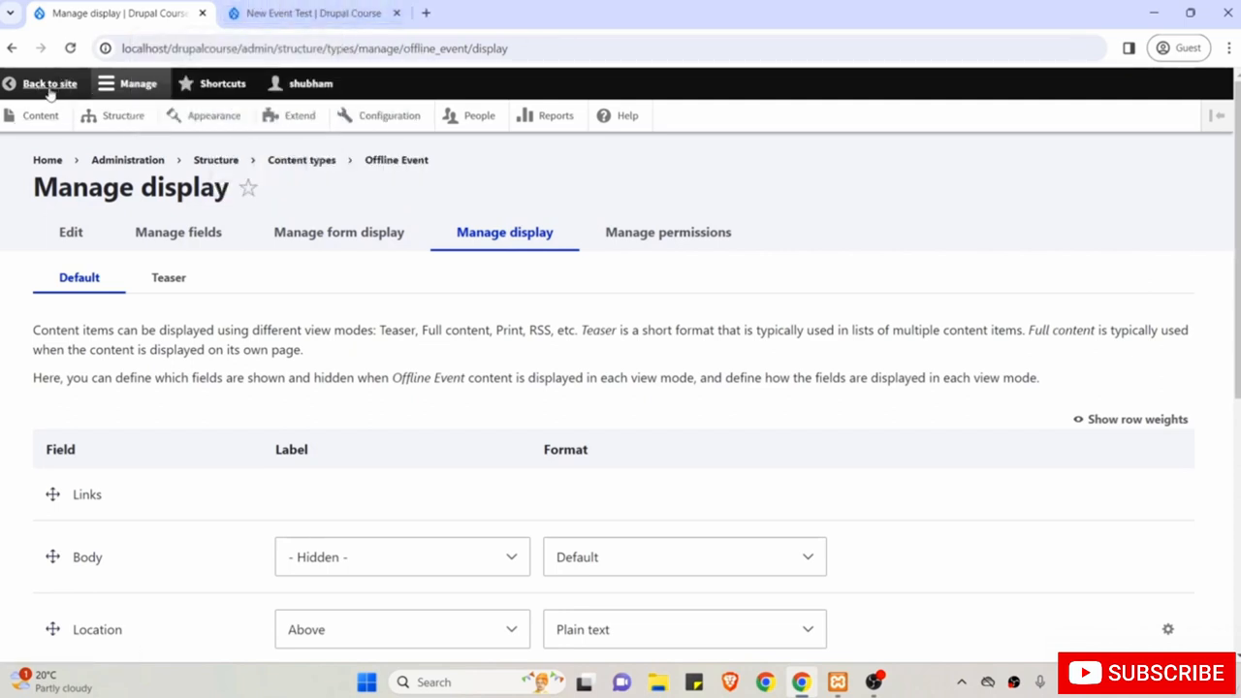
Review the New Event Test page, still showing body, Location, Date and Time, then Cover Image.
left_click(299, 8)
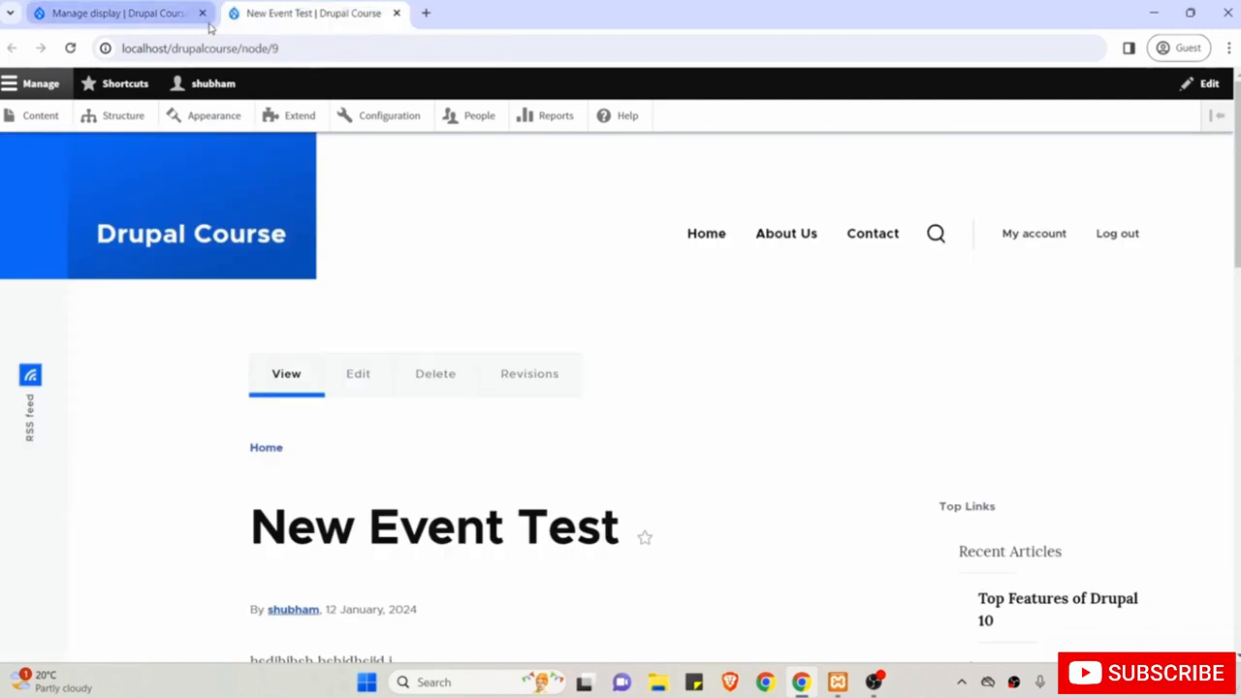
scroll(388, 283, "down", 1)
scroll(388, 283, "down", 2)
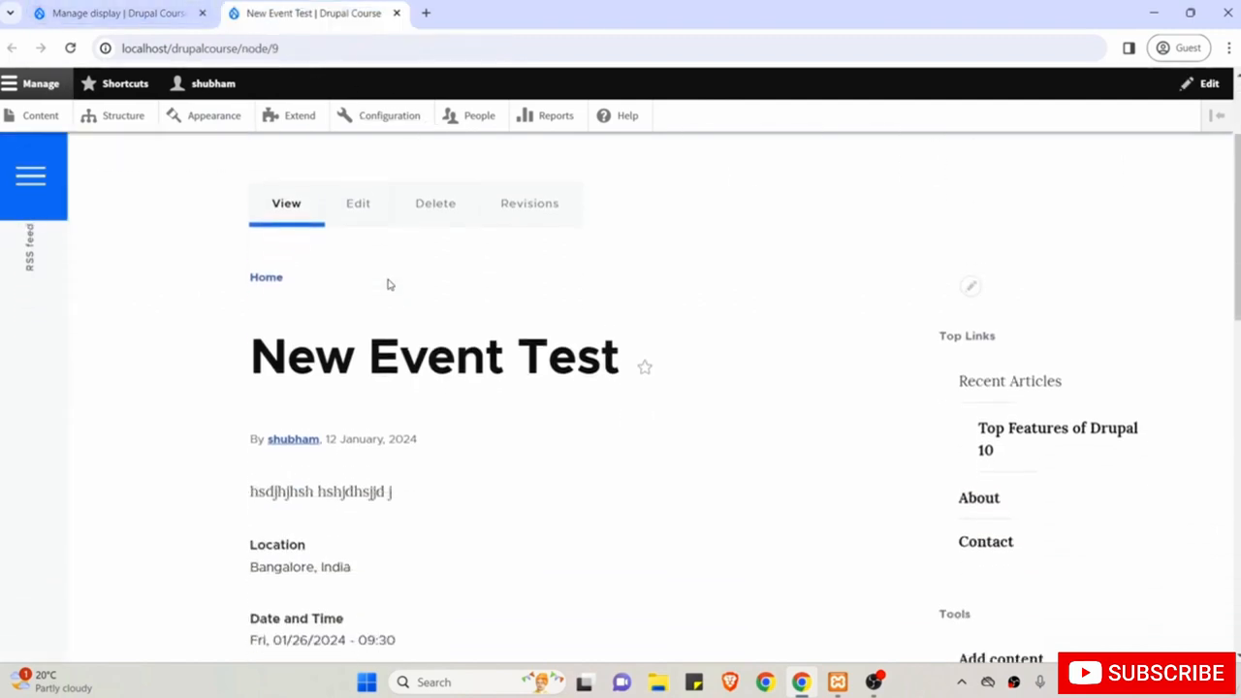
scroll(388, 284, "down", 2)
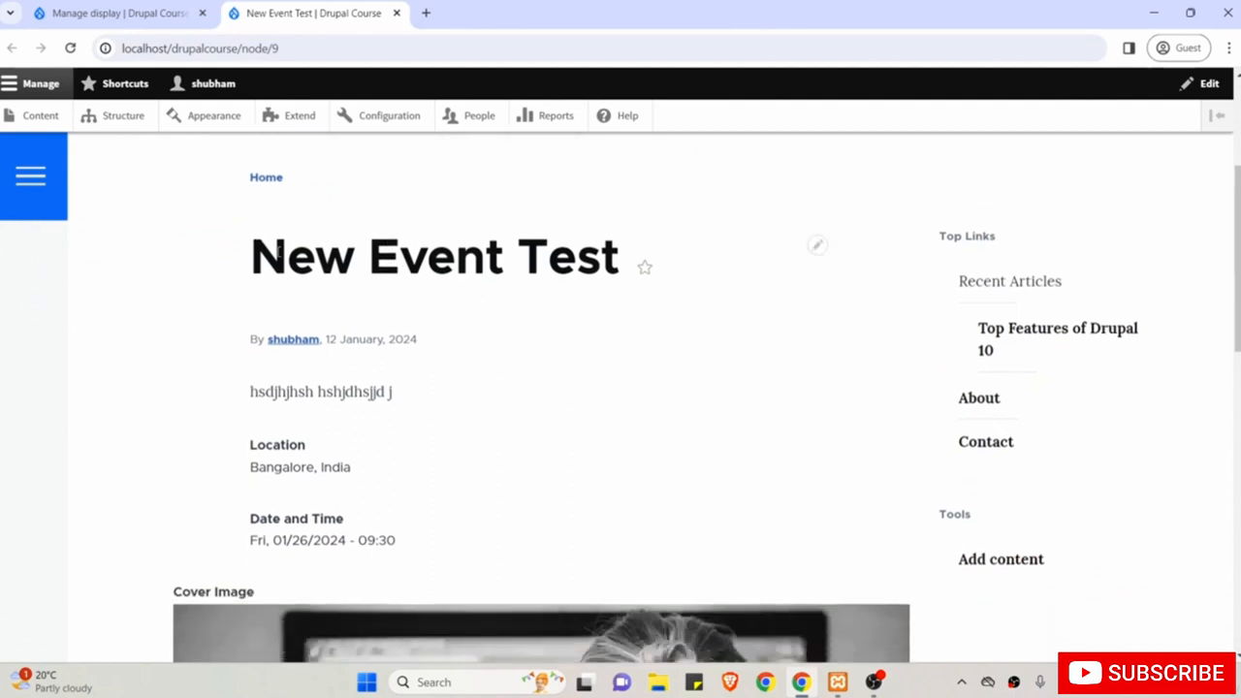
double_click(279, 251)
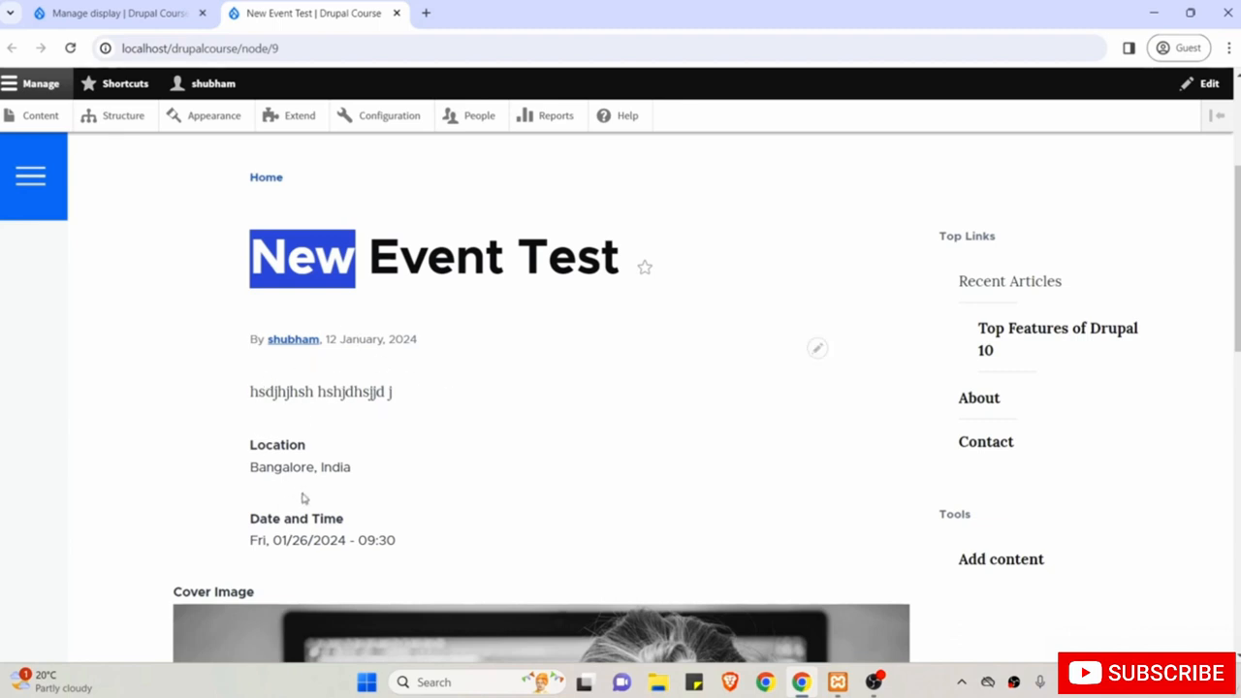
scroll(411, 539, "down", 2)
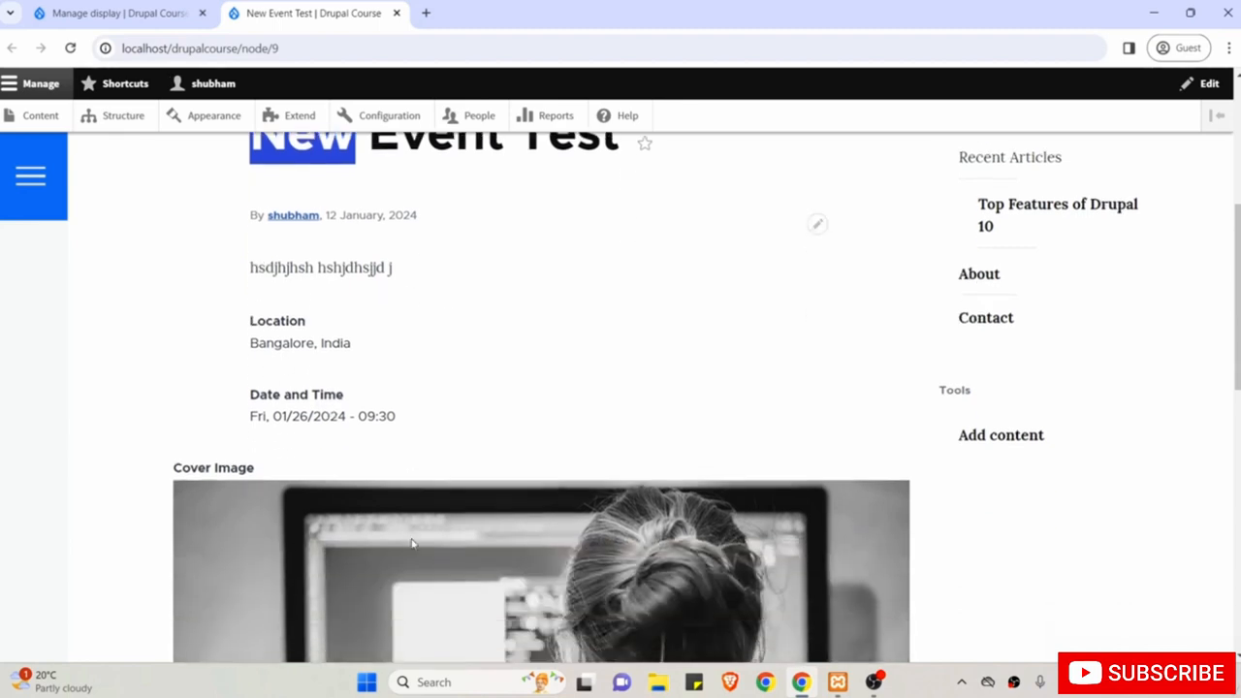
left_click(208, 456)
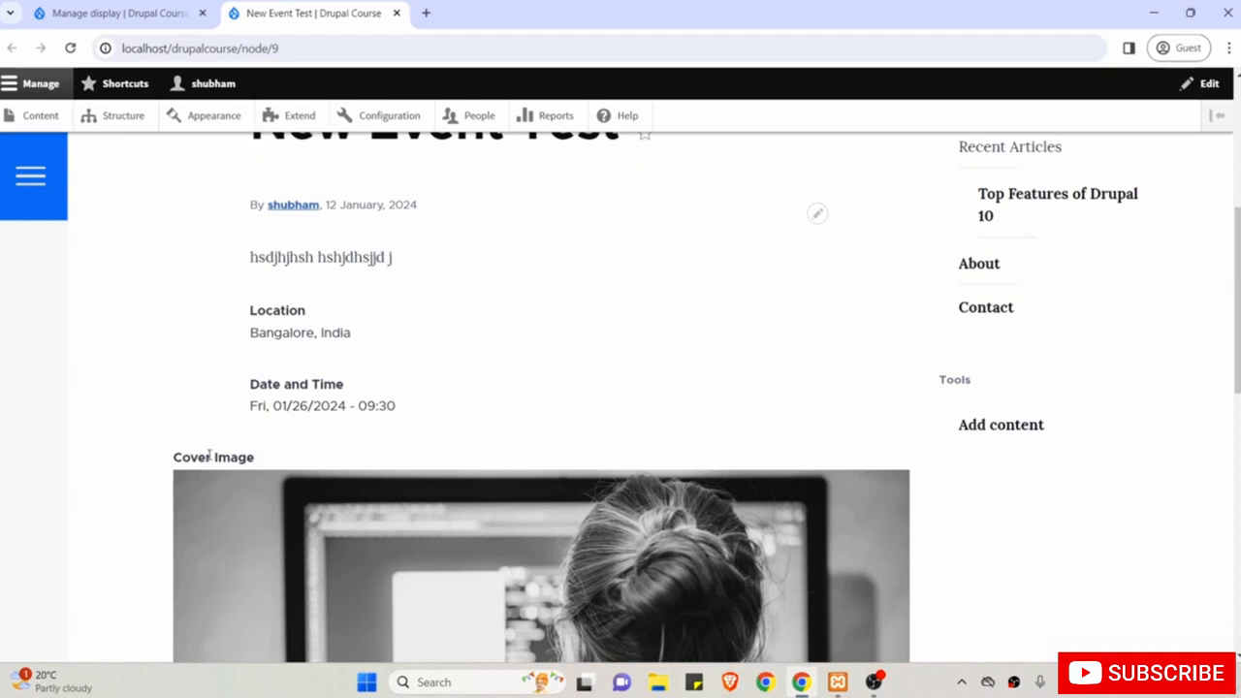
scroll(208, 456, "up", 2)
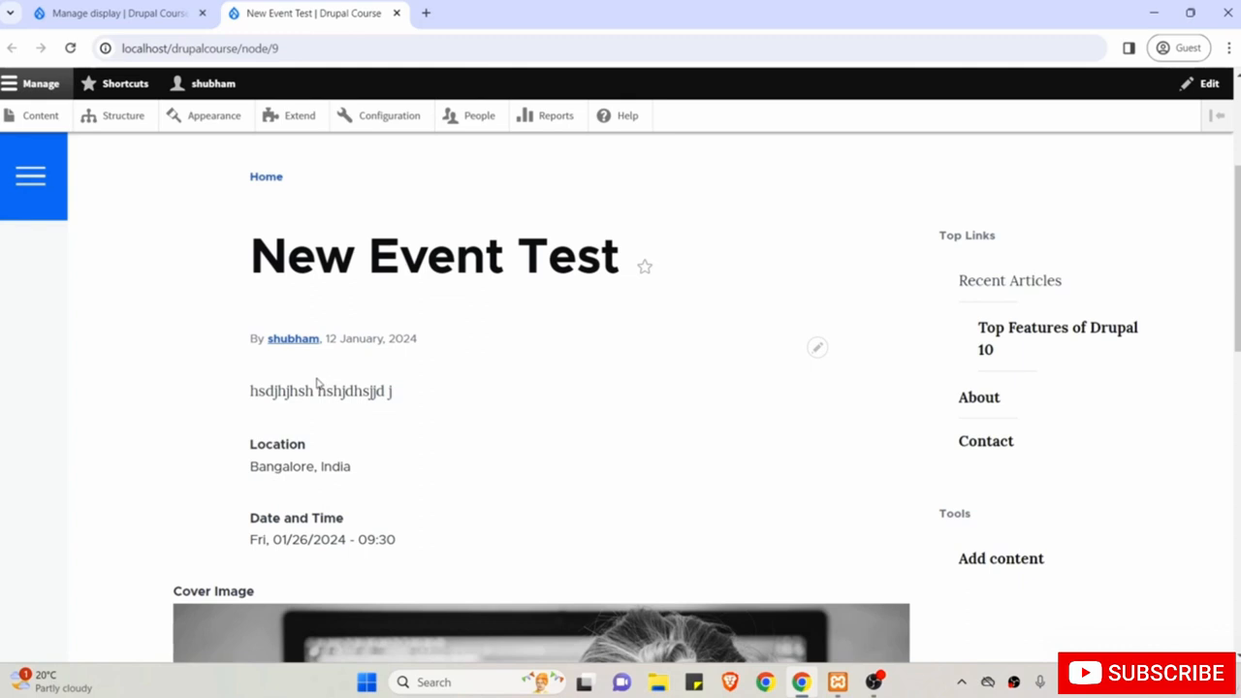
Move Body to the end of the field order and Cover Image above Location and Date and Time.
left_click(140, 7)
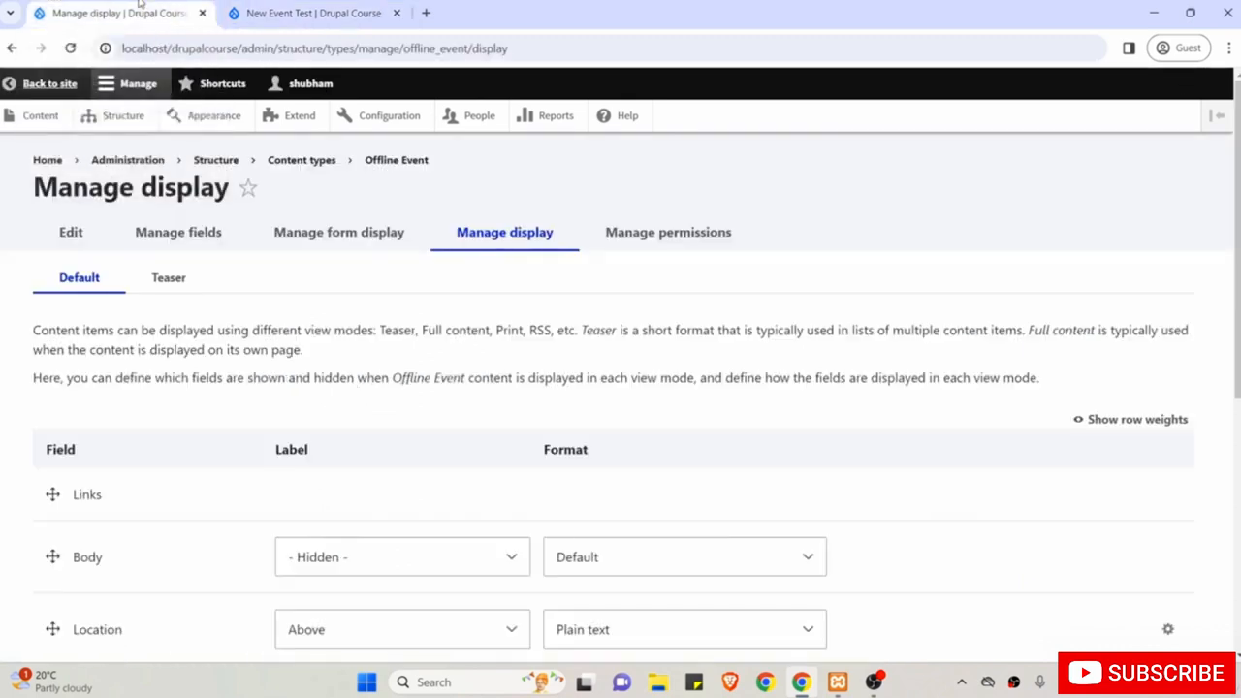
scroll(301, 281, "down", 3)
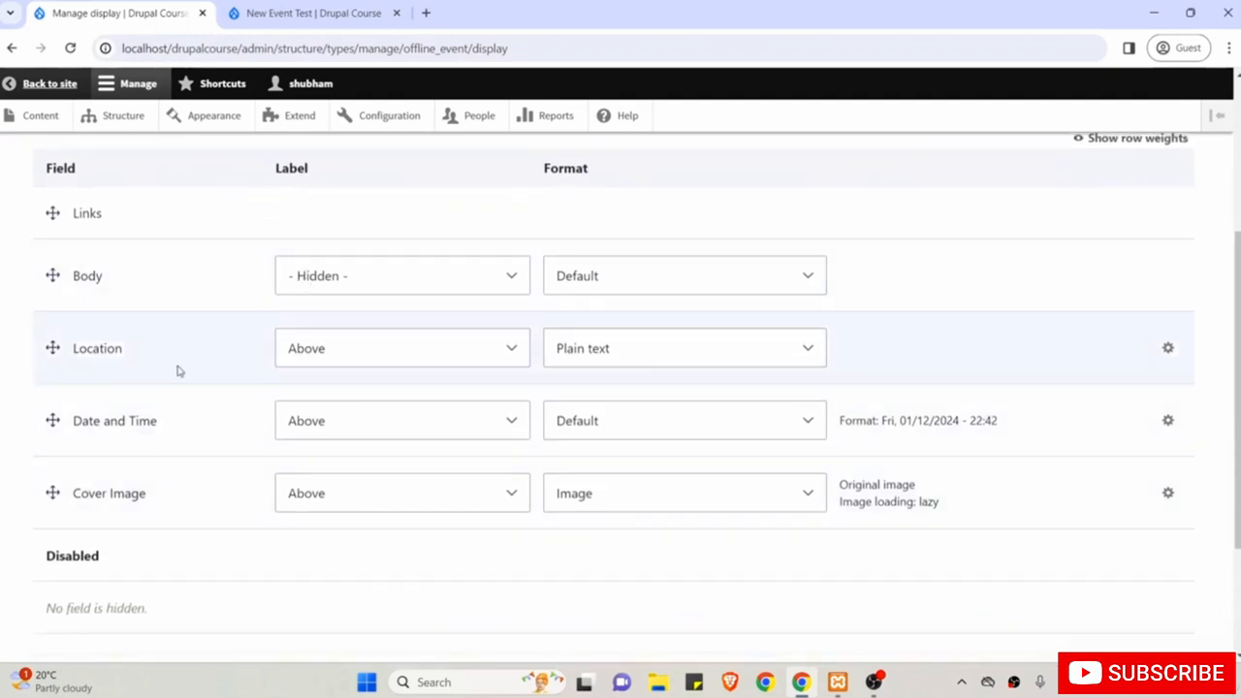
scroll(177, 369, "up", 1)
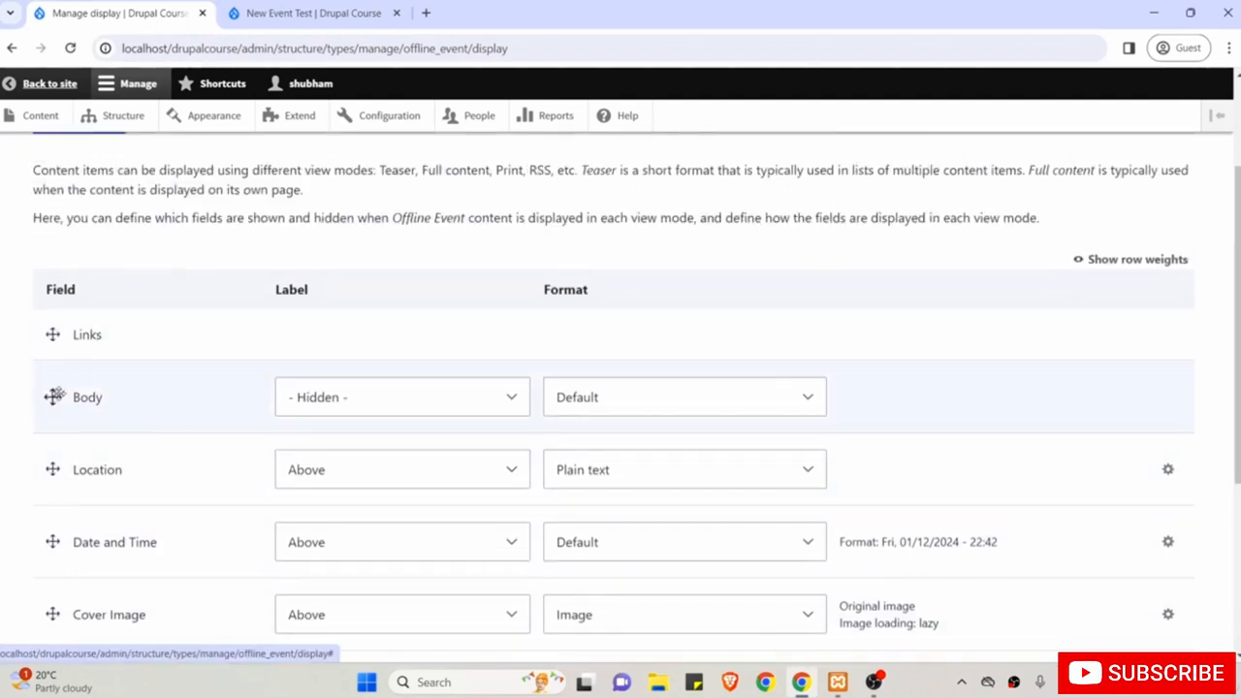
left_click_drag(53, 396, 58, 591)
scroll(59, 590, "down", 1)
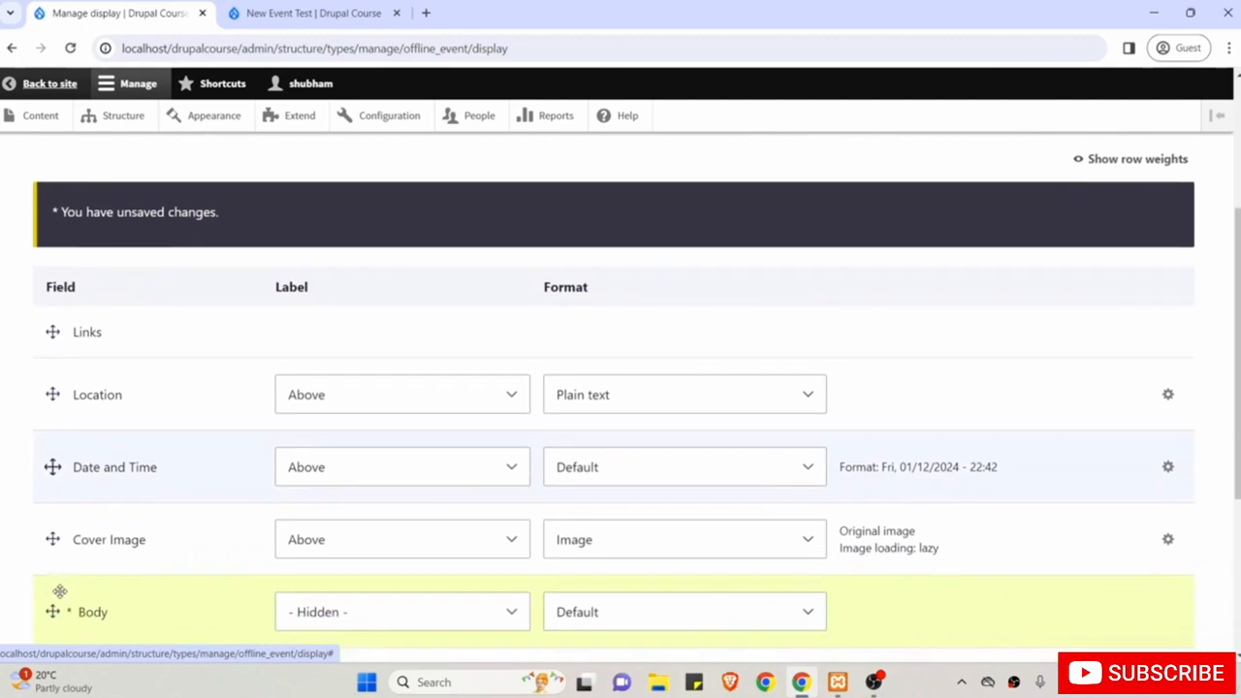
left_click_drag(53, 532, 46, 395)
Compare the reordered Offline Event field list against the current New Event Test page.
left_click(320, 12)
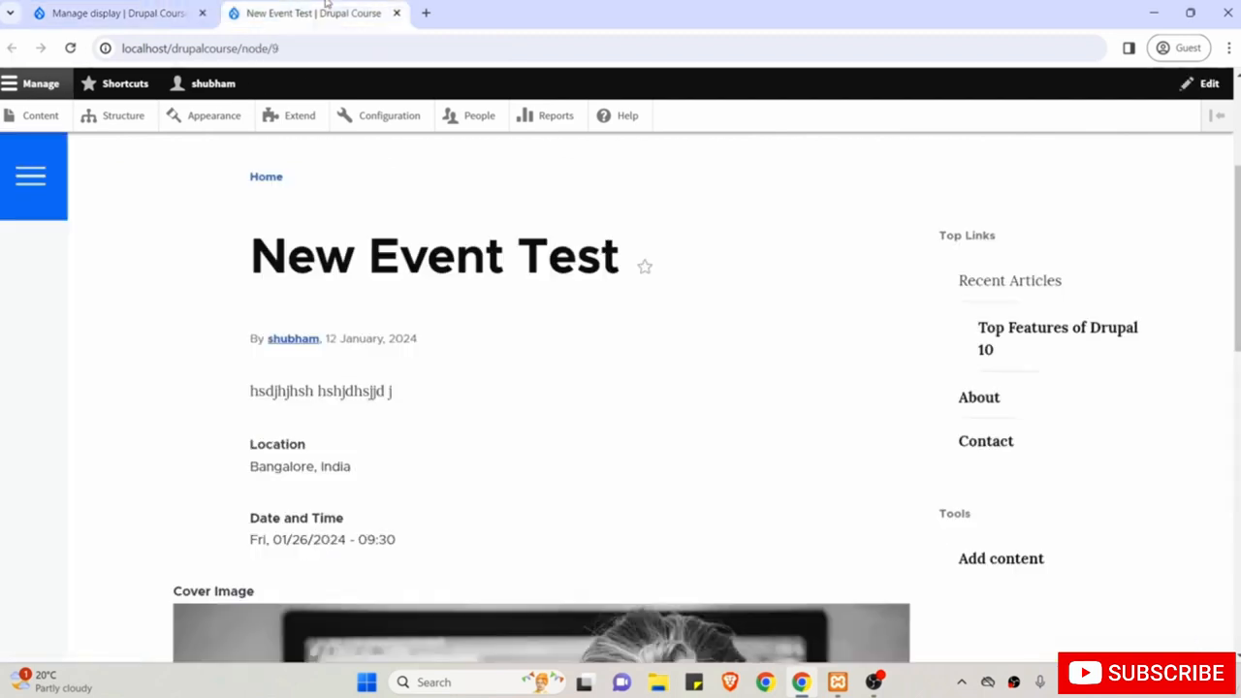
left_click_drag(456, 257, 275, 339)
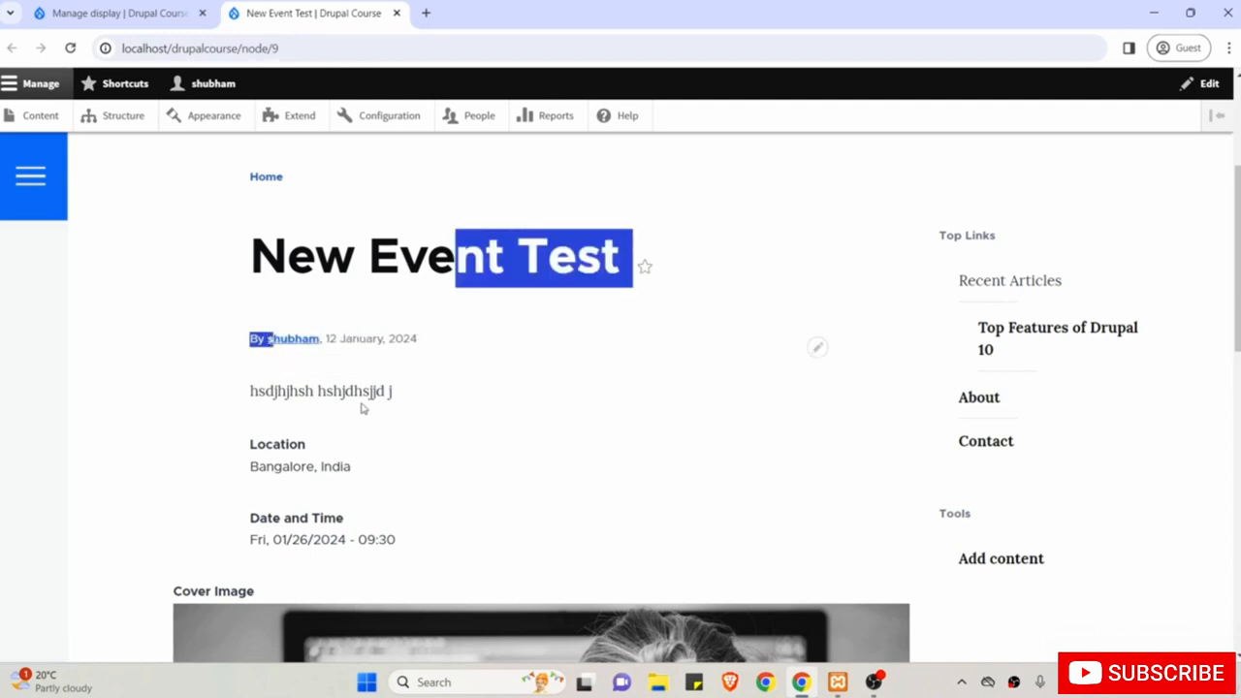
left_click(106, 12)
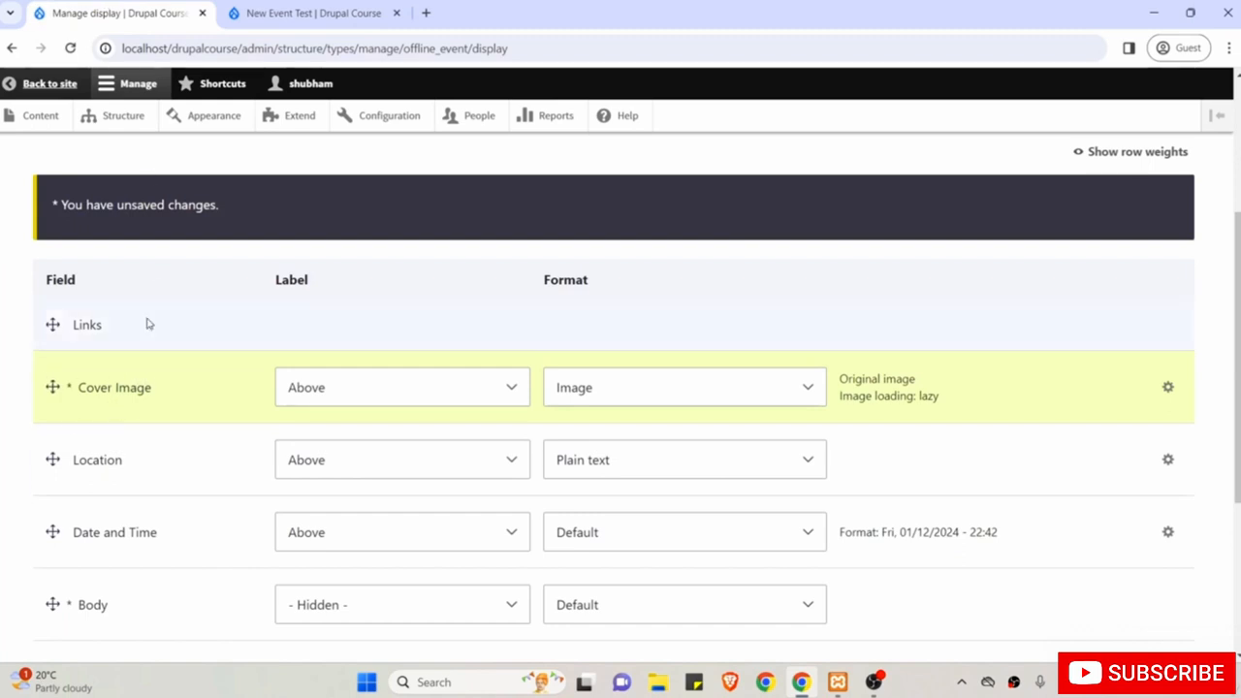
scroll(161, 420, "down", 1)
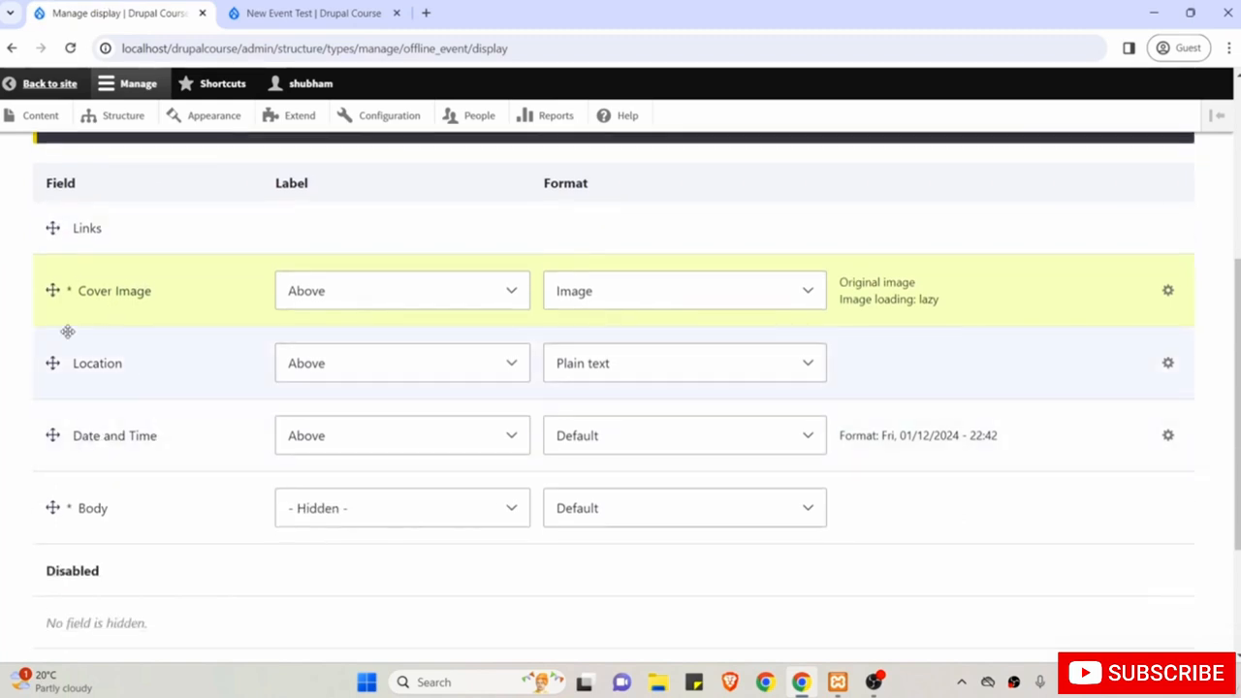
left_click(291, 12)
scroll(385, 327, "down", 1)
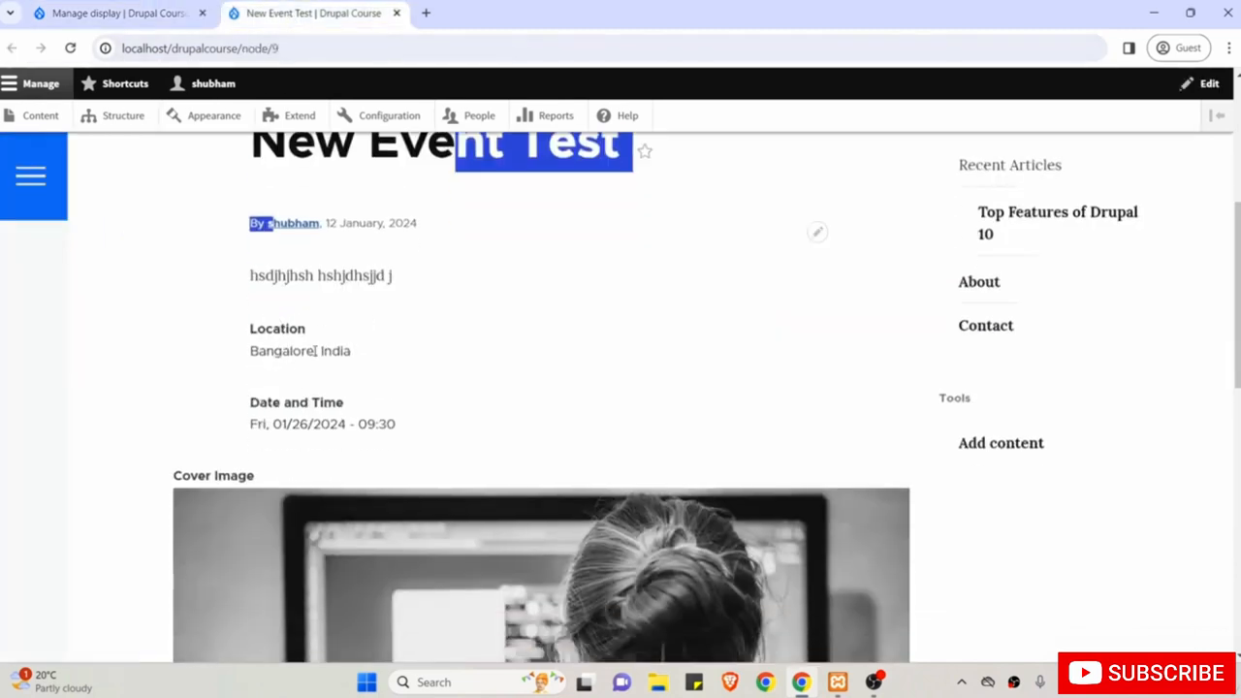
left_click(110, 8)
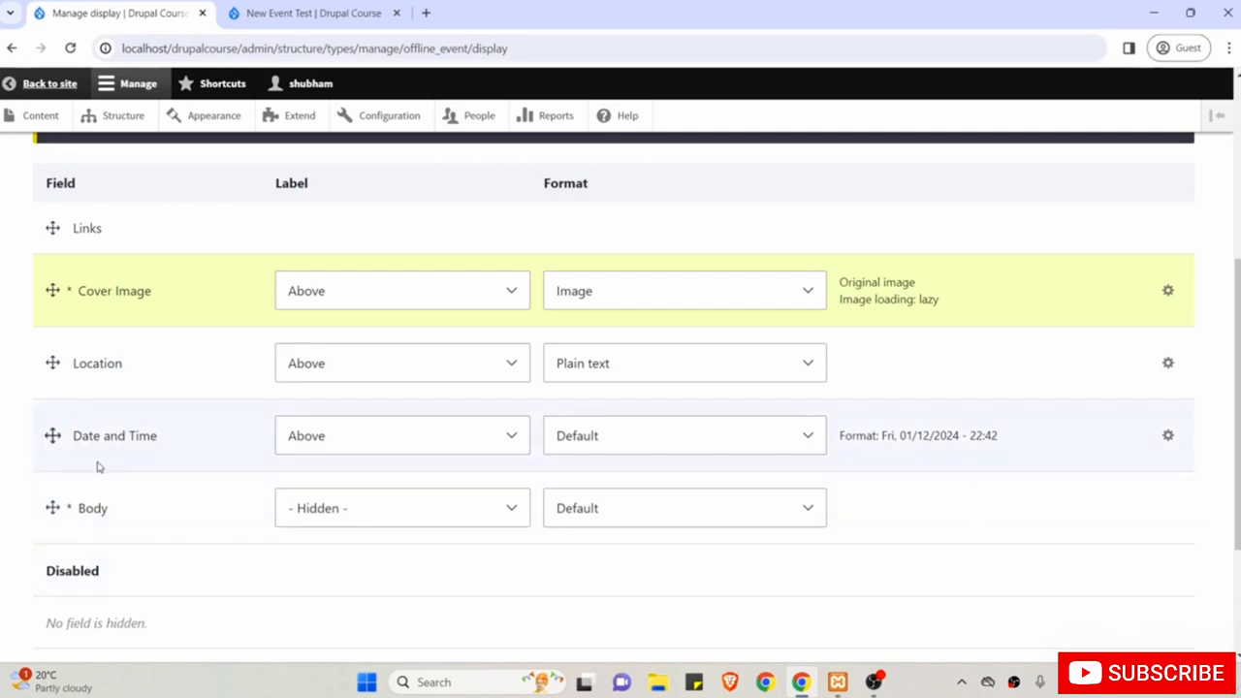
left_click(301, 13)
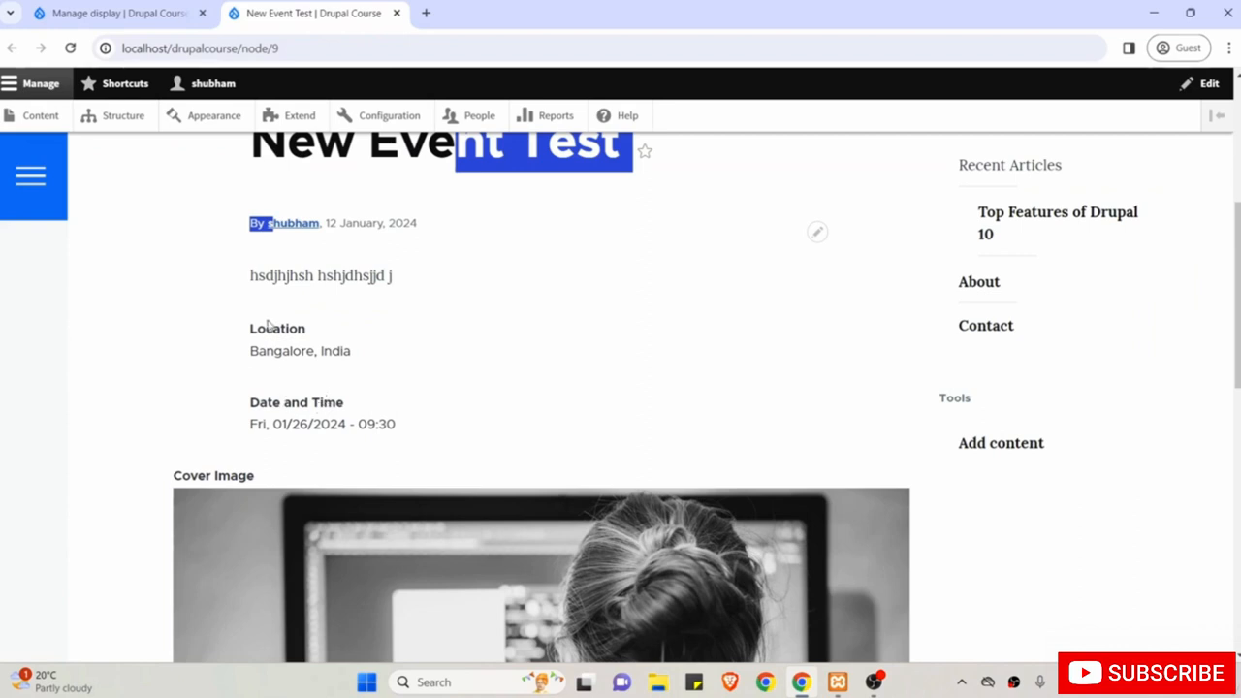
scroll(226, 350, "down", 1)
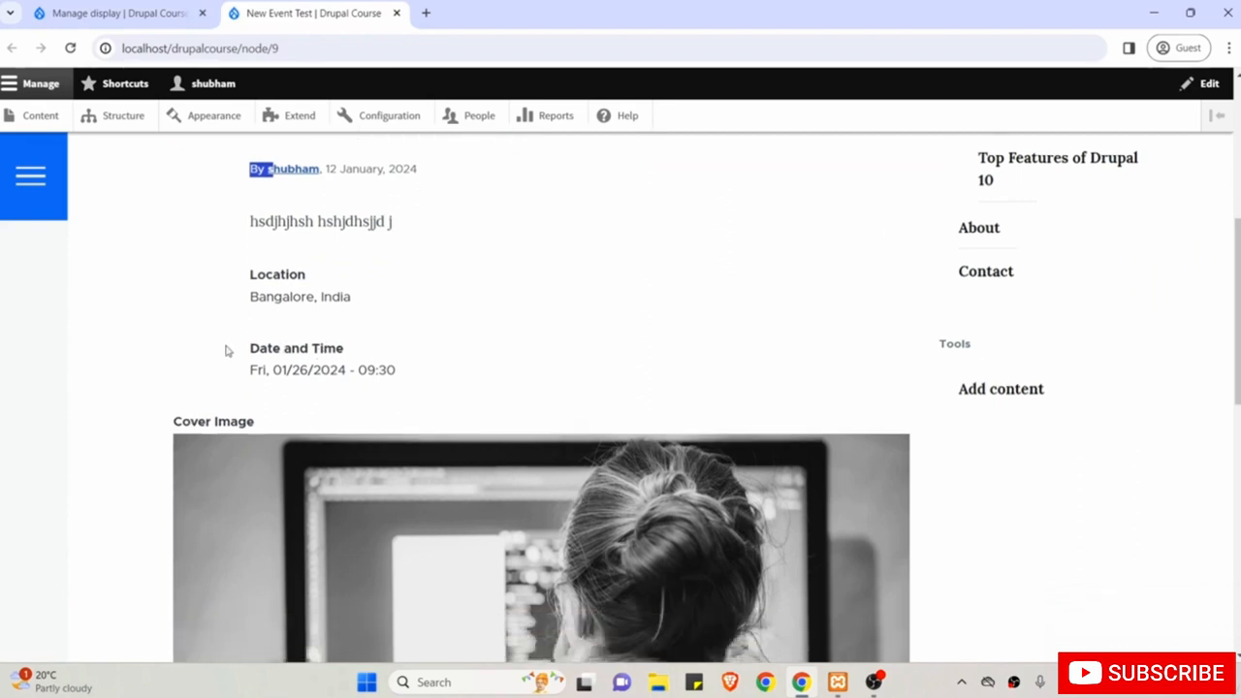
scroll(227, 349, "up", 1)
left_click(136, 12)
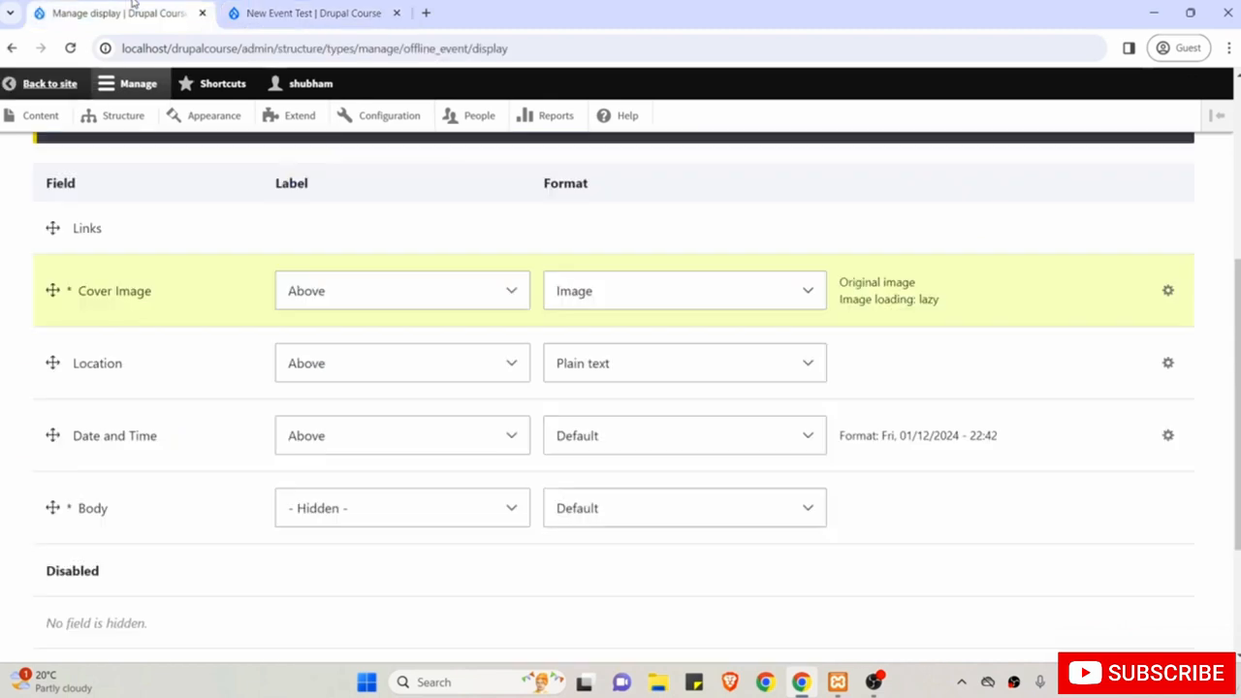
scroll(162, 267, "down", 3)
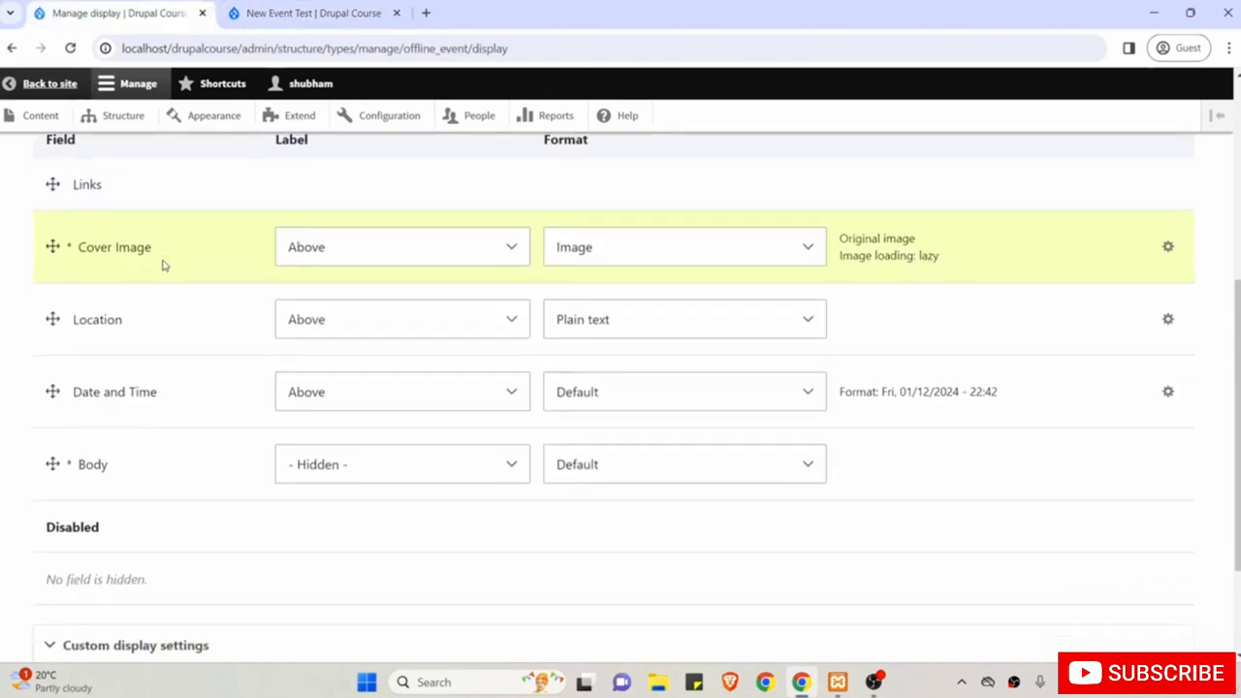
scroll(161, 266, "down", 1)
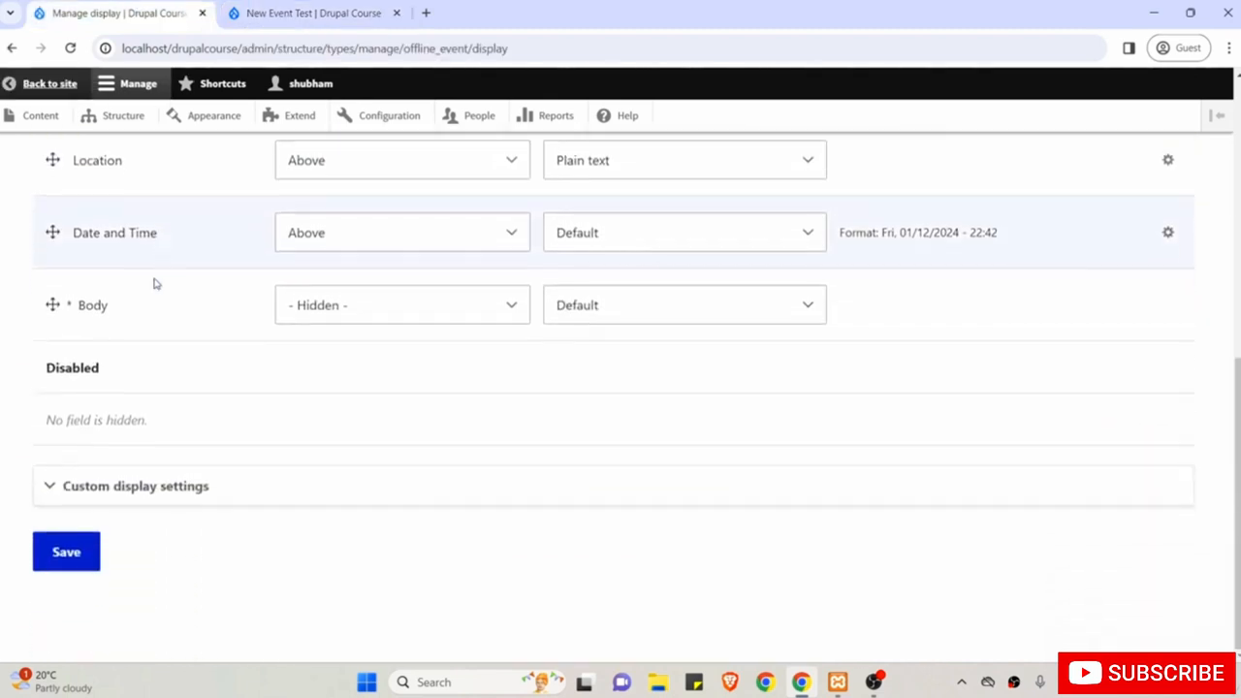
Save the new field order and reload New Event Test to confirm Cover Image follows the byline.
left_click(66, 551)
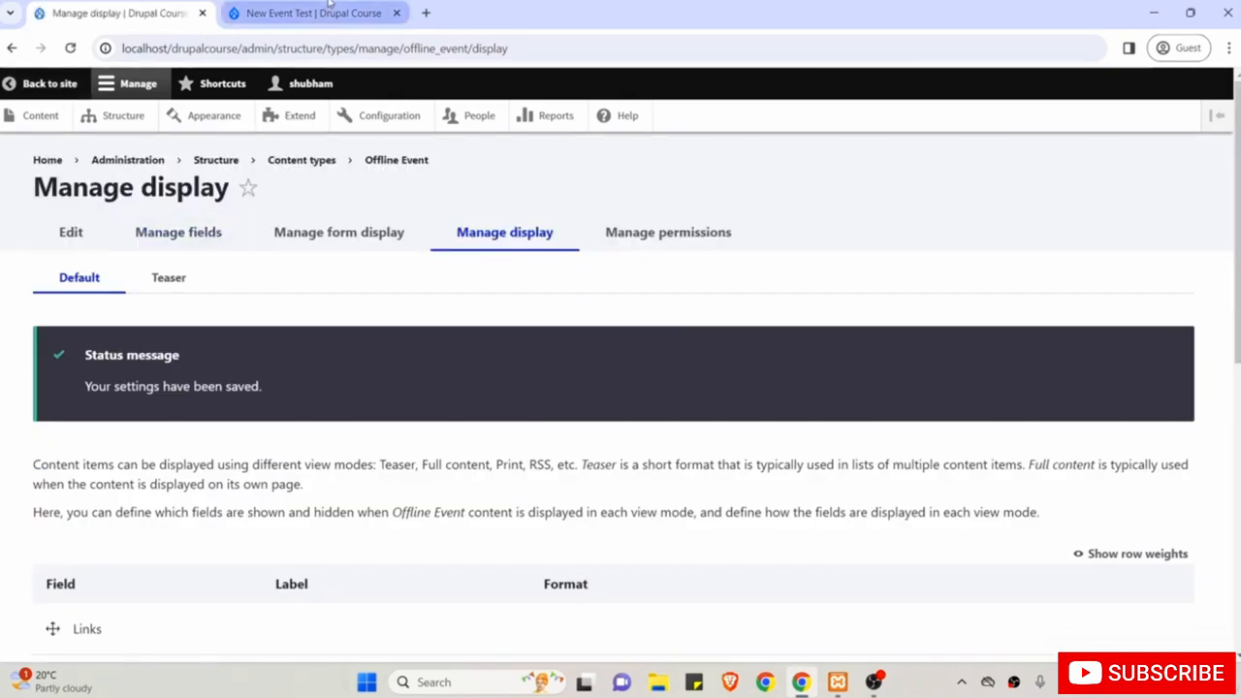
left_click(325, 9)
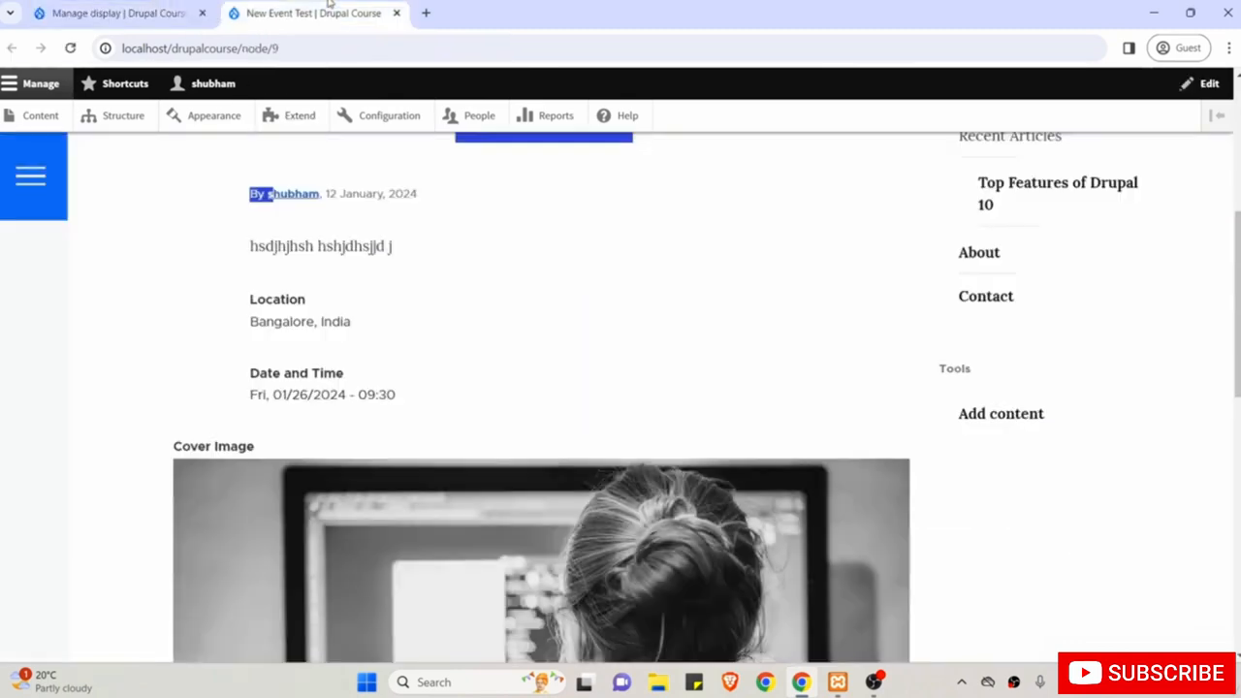
left_click(71, 49)
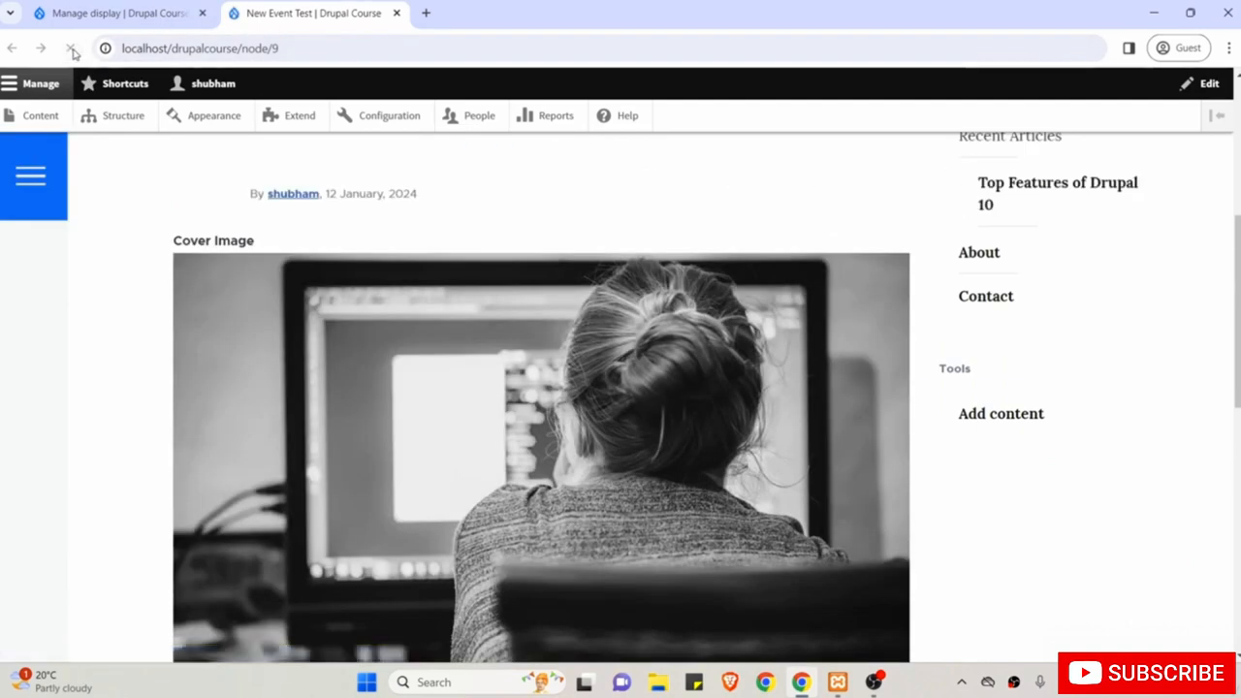
scroll(241, 388, "up", 1)
scroll(241, 388, "up", 2)
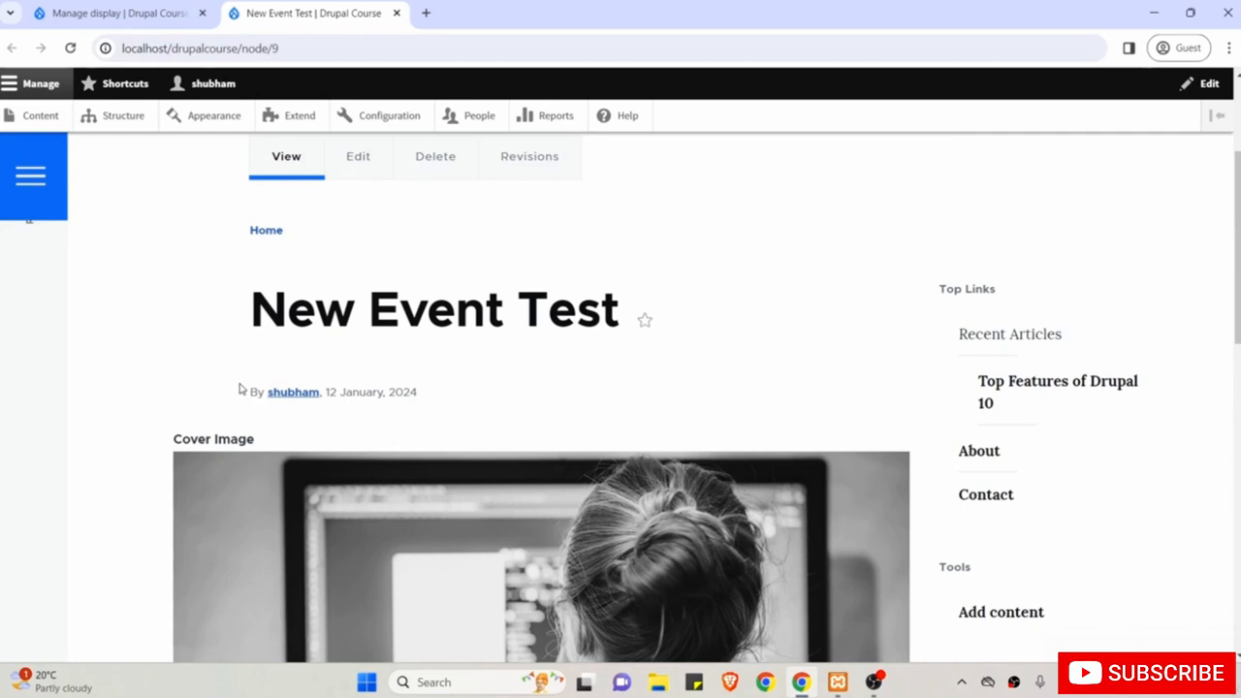
scroll(241, 388, "down", 1)
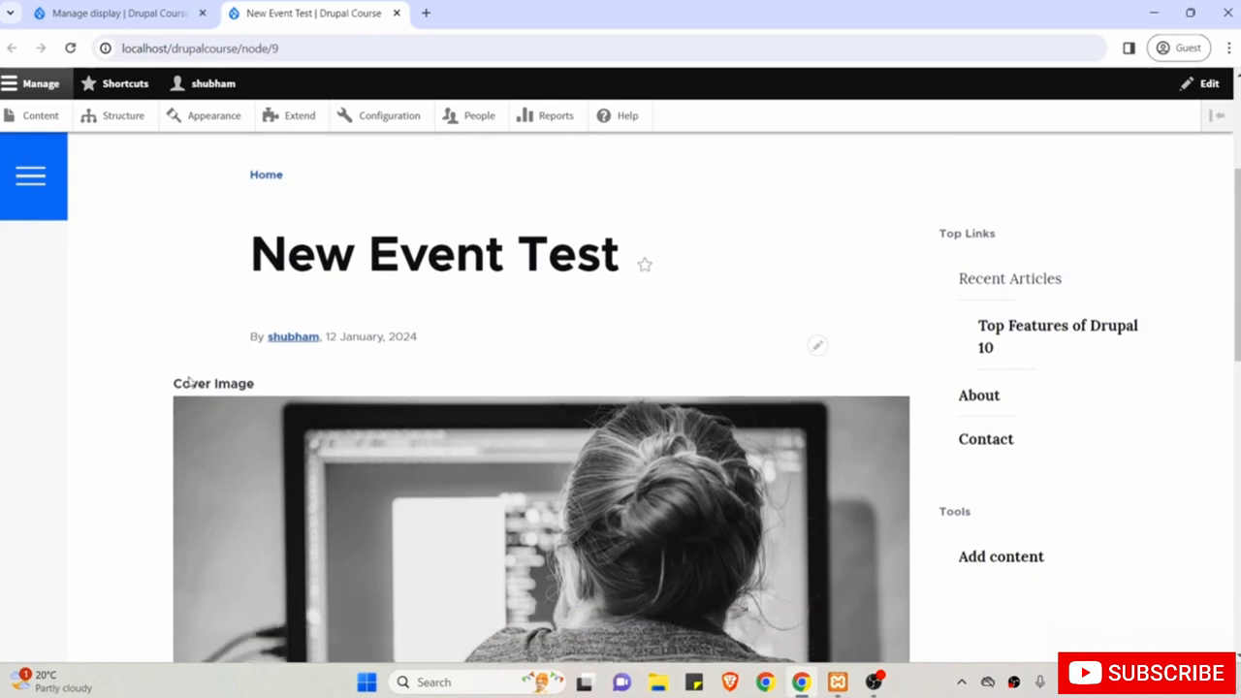
triple_click(206, 385)
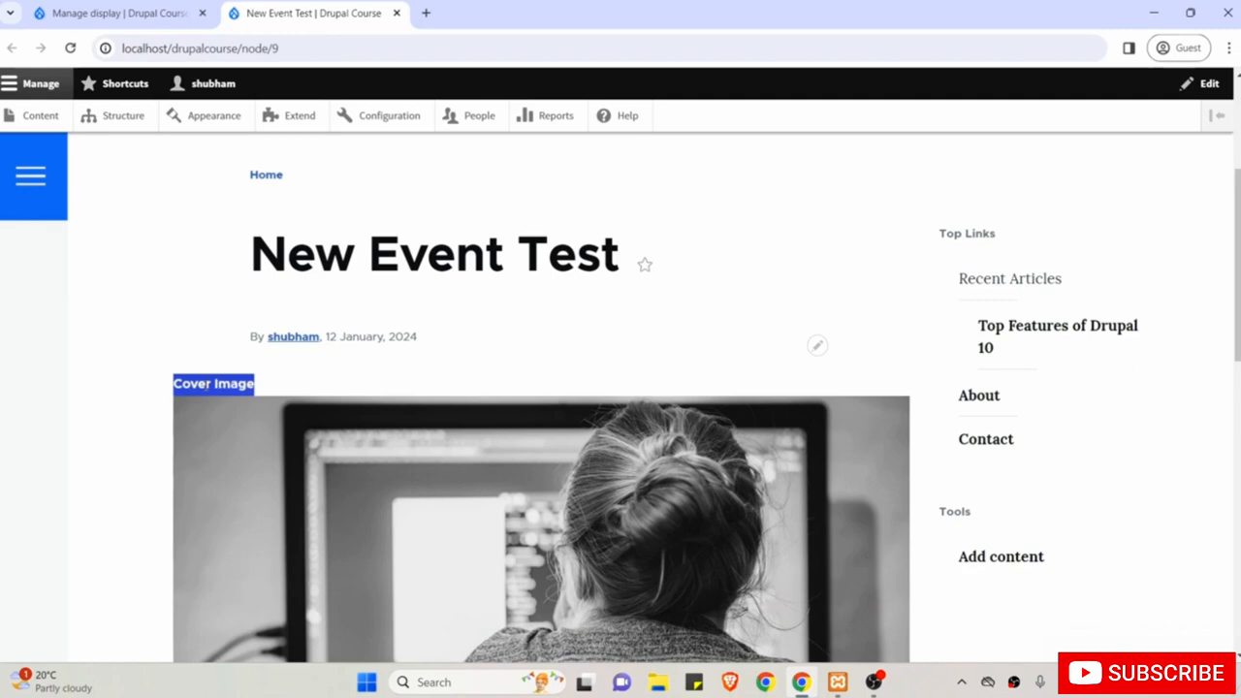
left_click(92, 8)
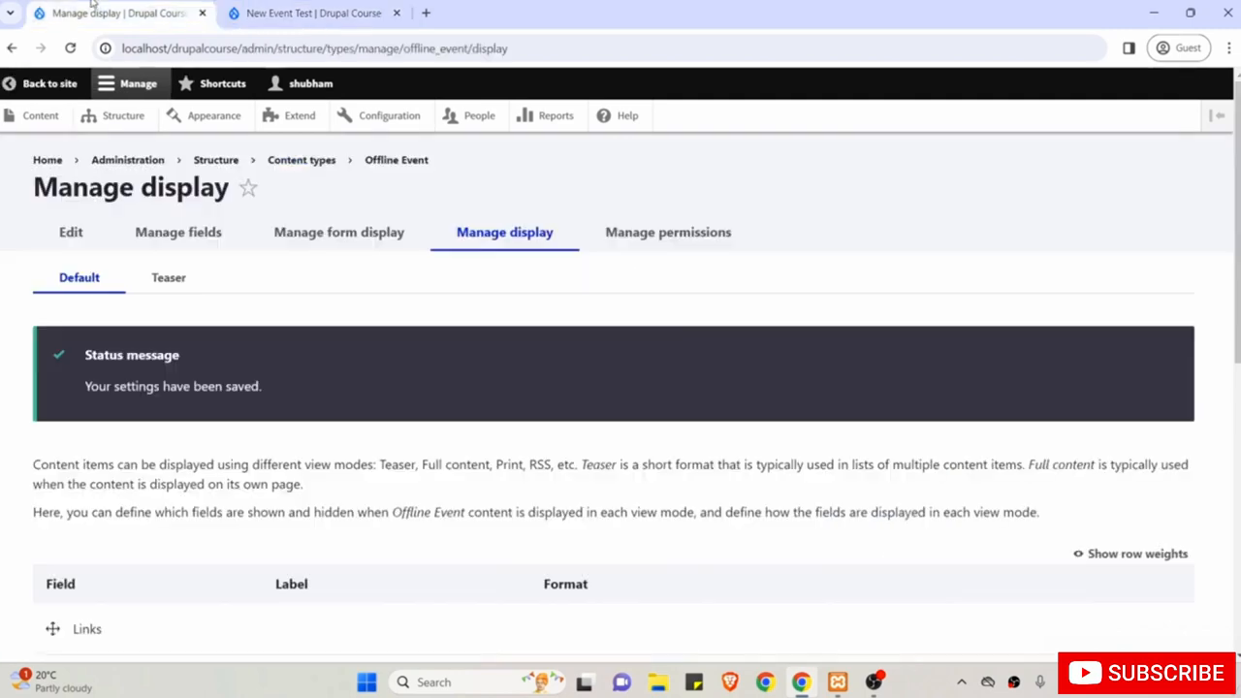
Set the Cover Image label to '- Hidden -' and save the display settings.
scroll(202, 287, "down", 4)
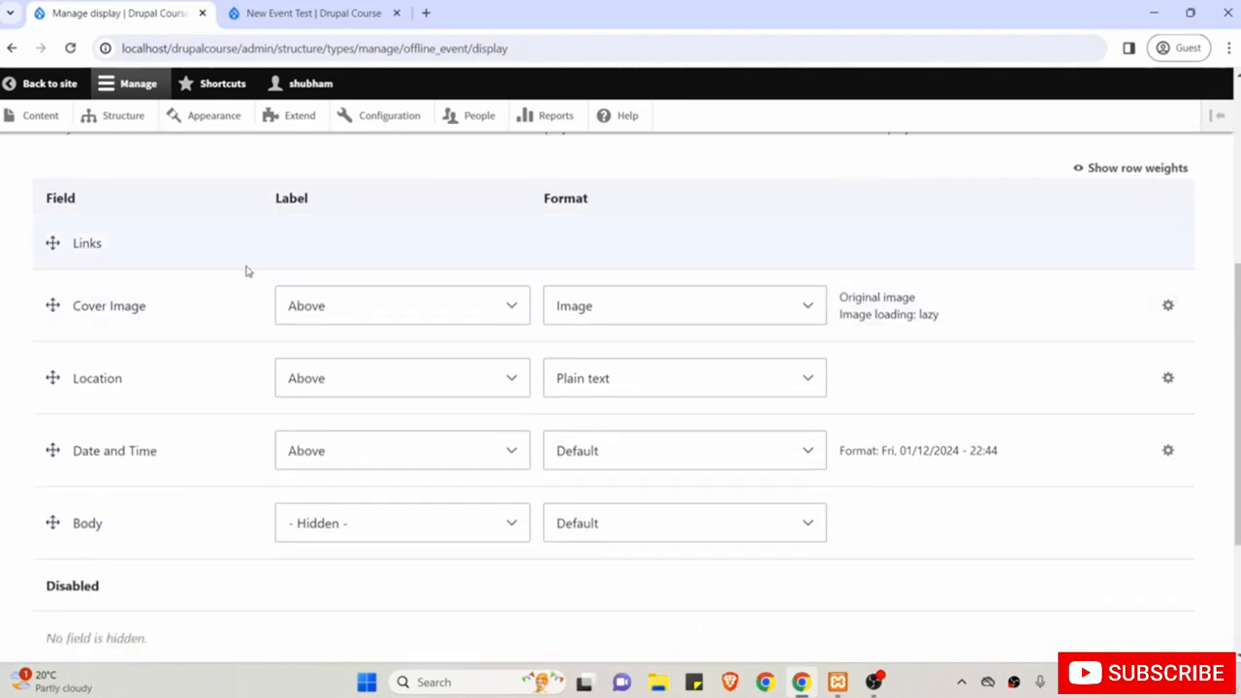
left_click(329, 308)
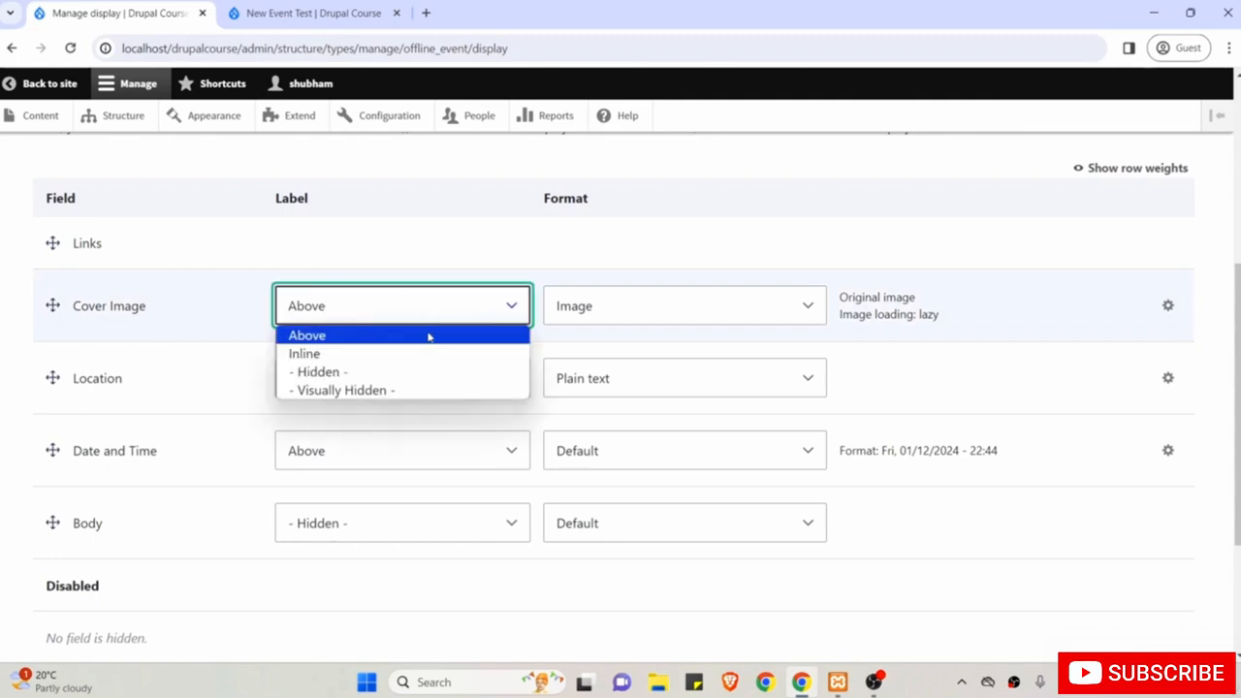
left_click(407, 373)
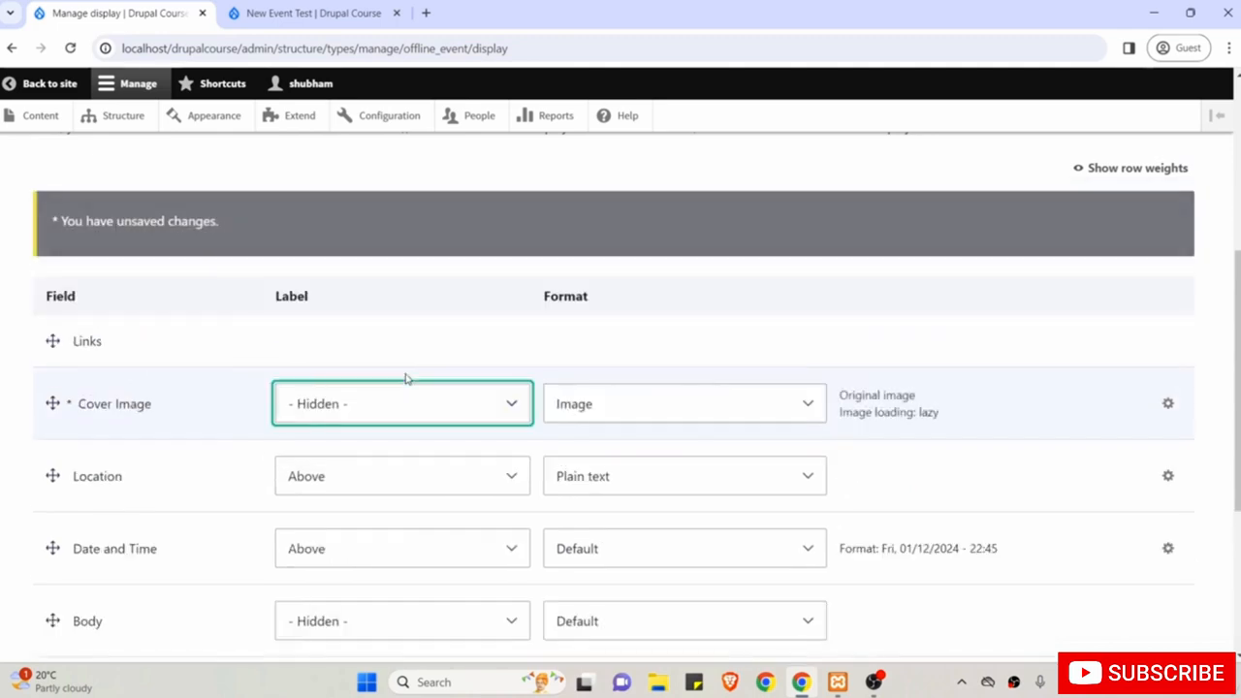
scroll(407, 379, "down", 2)
scroll(405, 379, "down", 1)
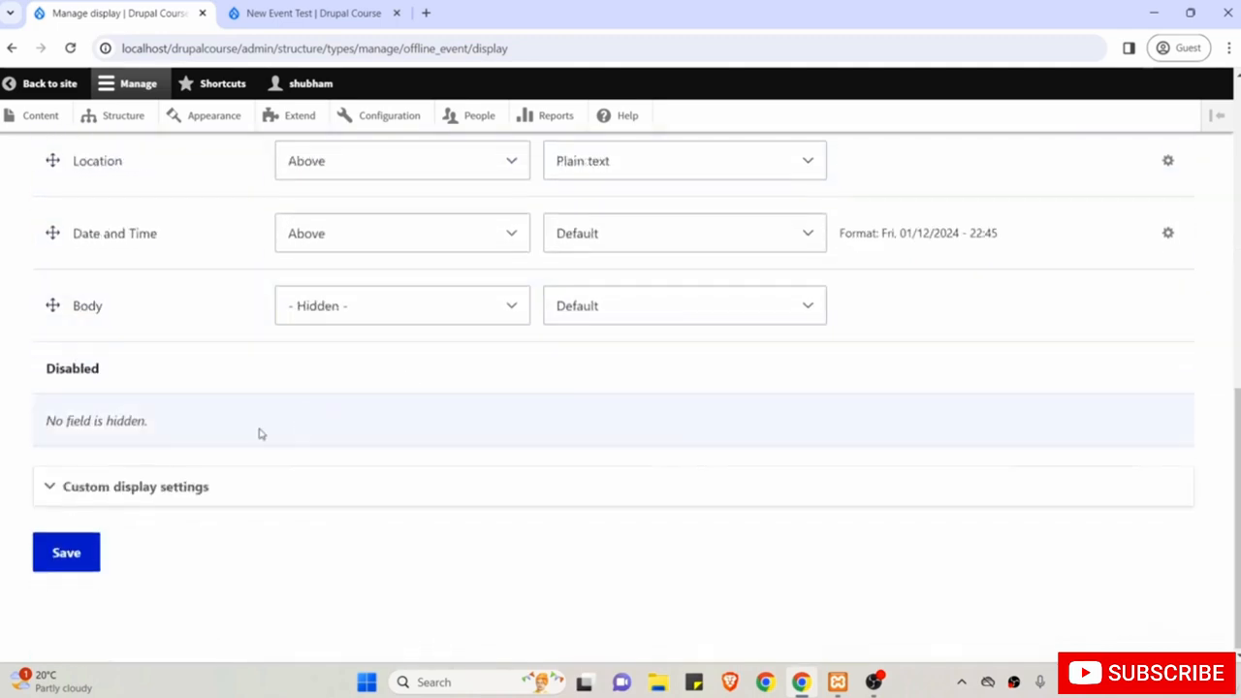
left_click(66, 554)
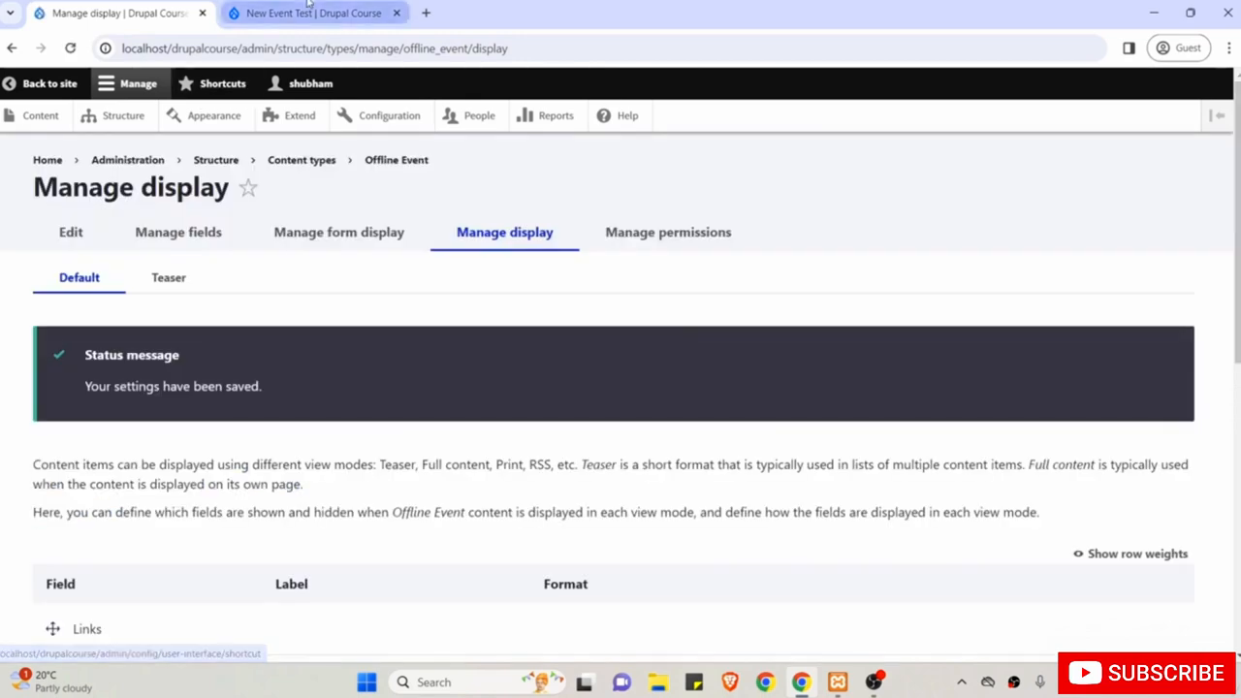
Reload New Event Test and check the cover image appears first without its label.
left_click(320, 12)
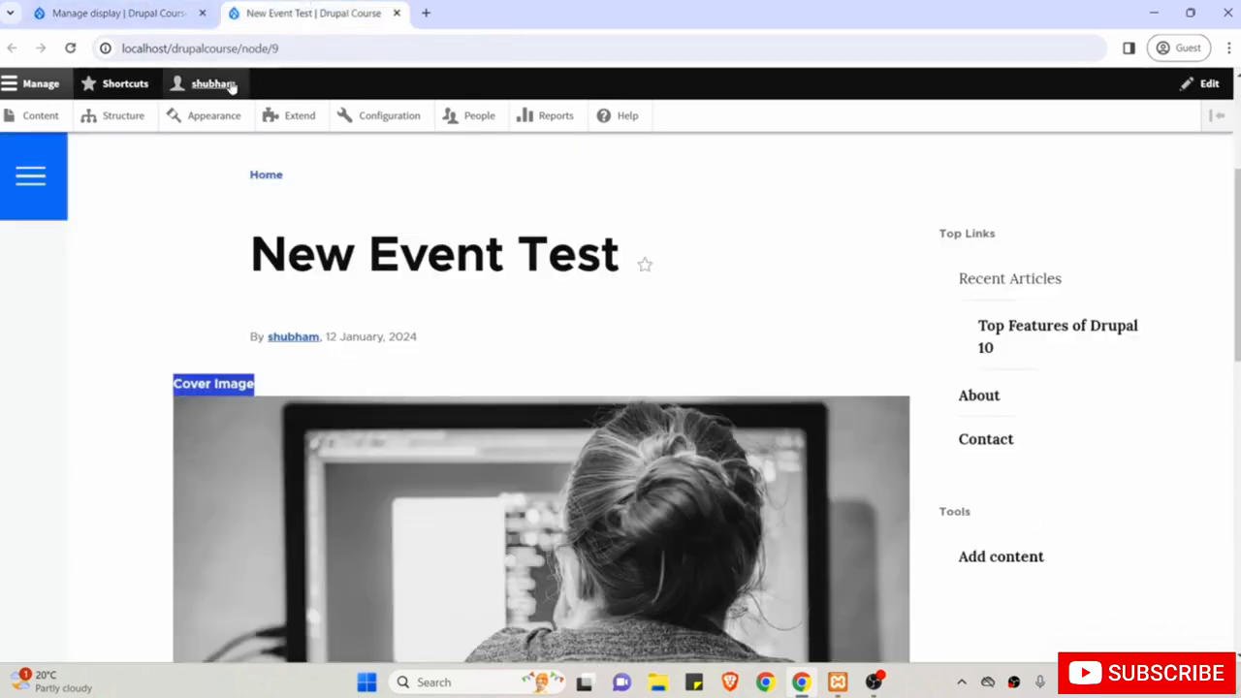
left_click(71, 49)
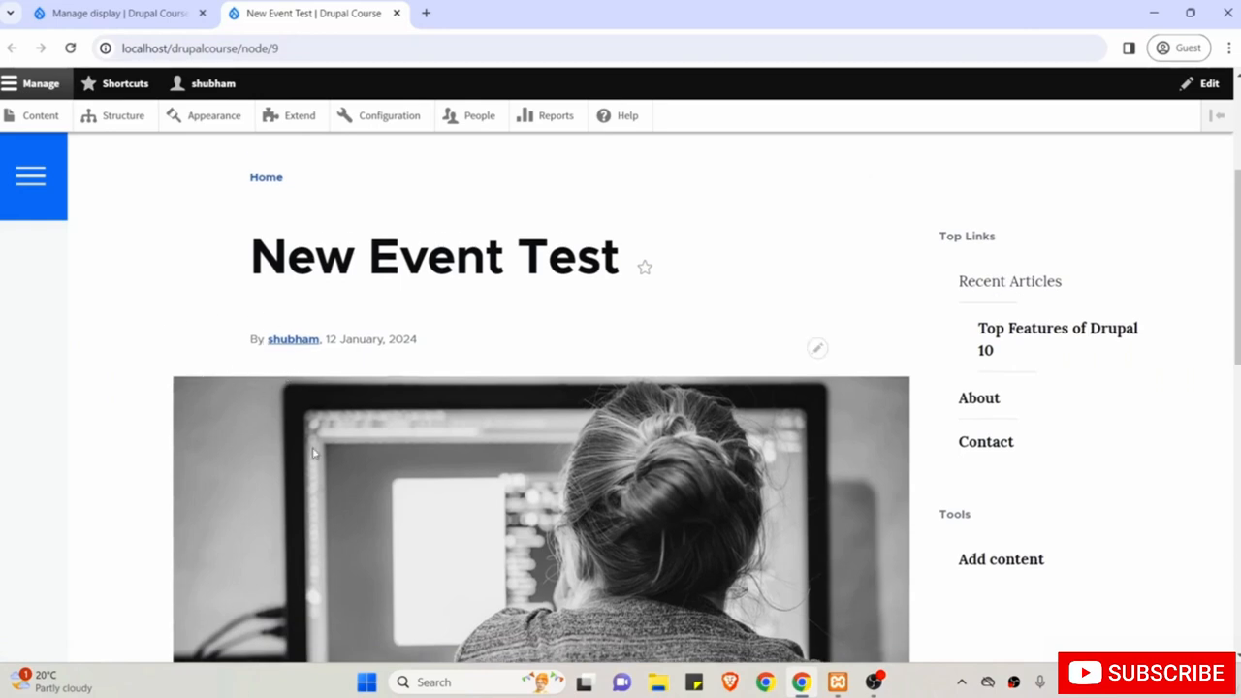
scroll(314, 453, "down", 6)
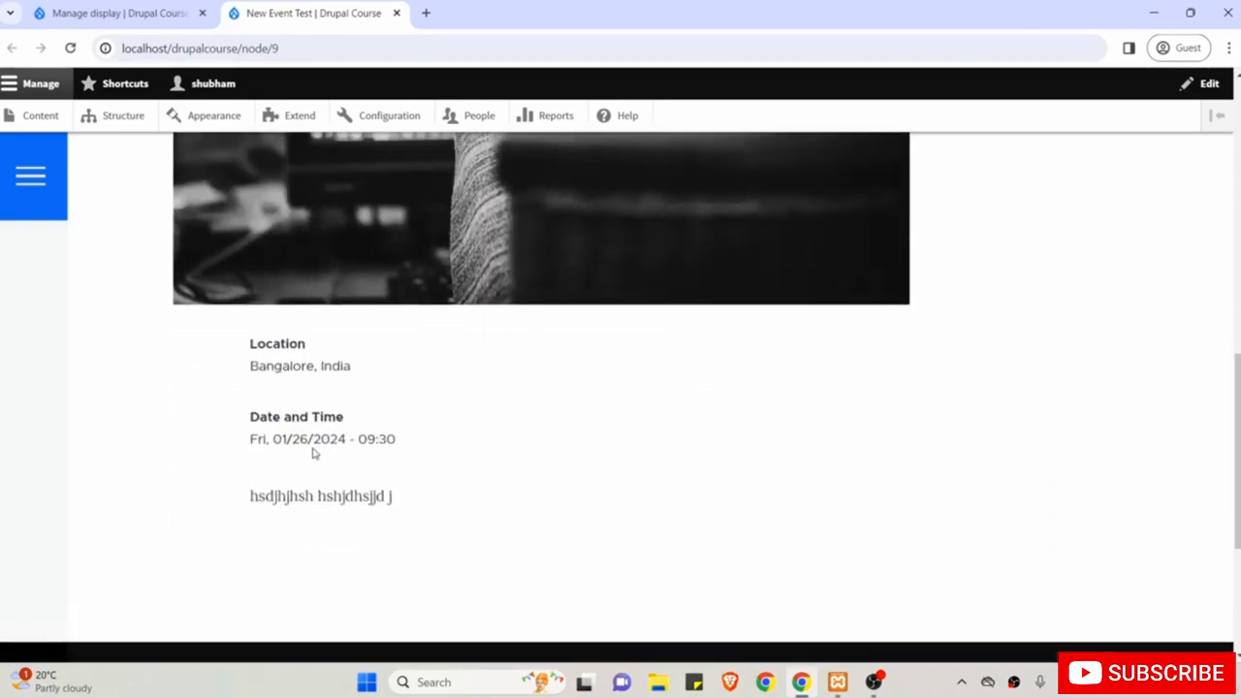
scroll(314, 453, "up", 4)
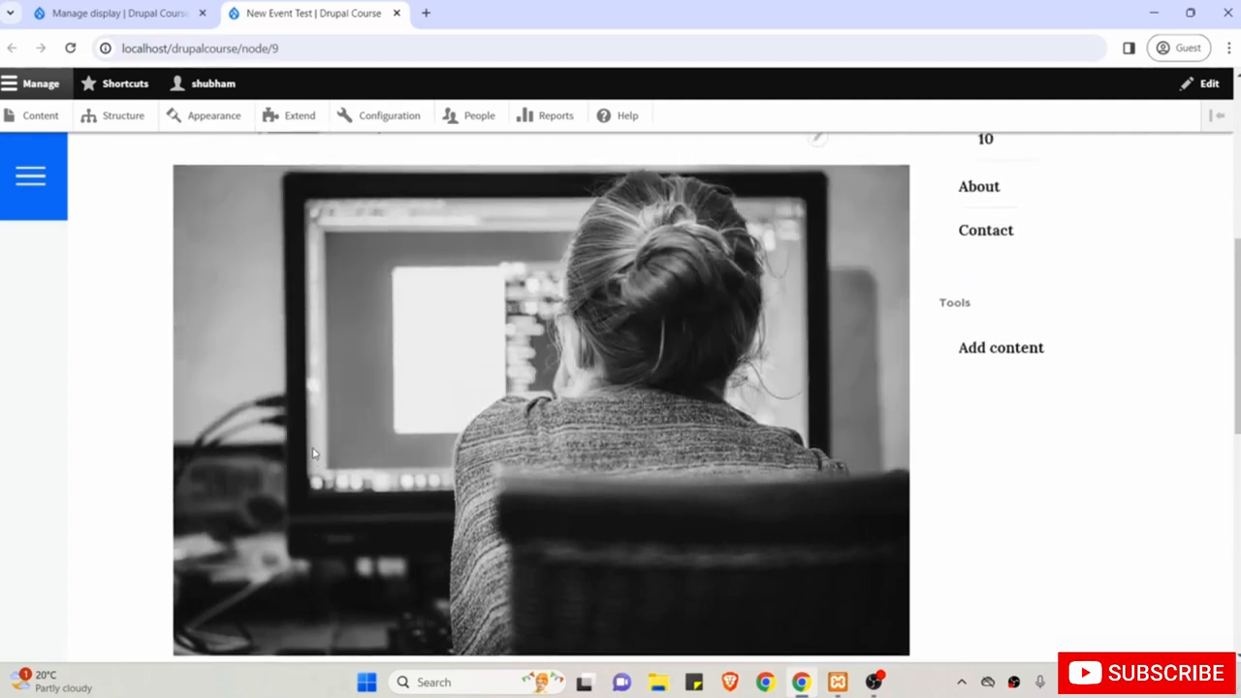
scroll(314, 453, "up", 3)
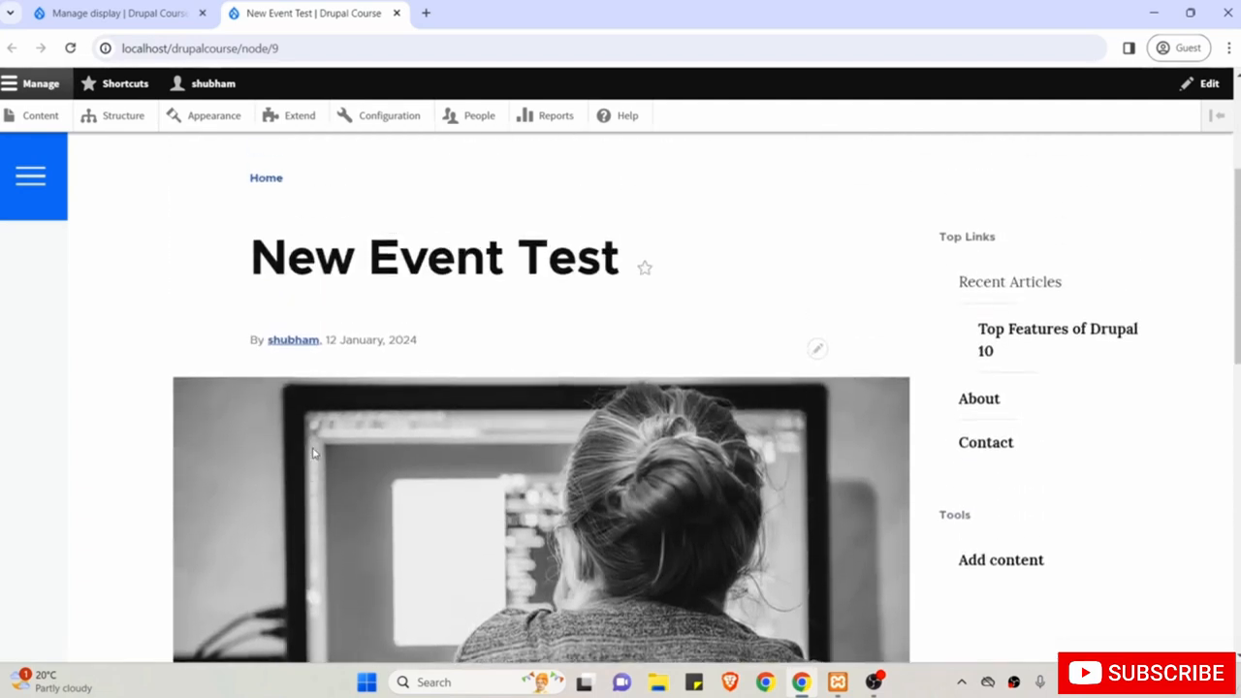
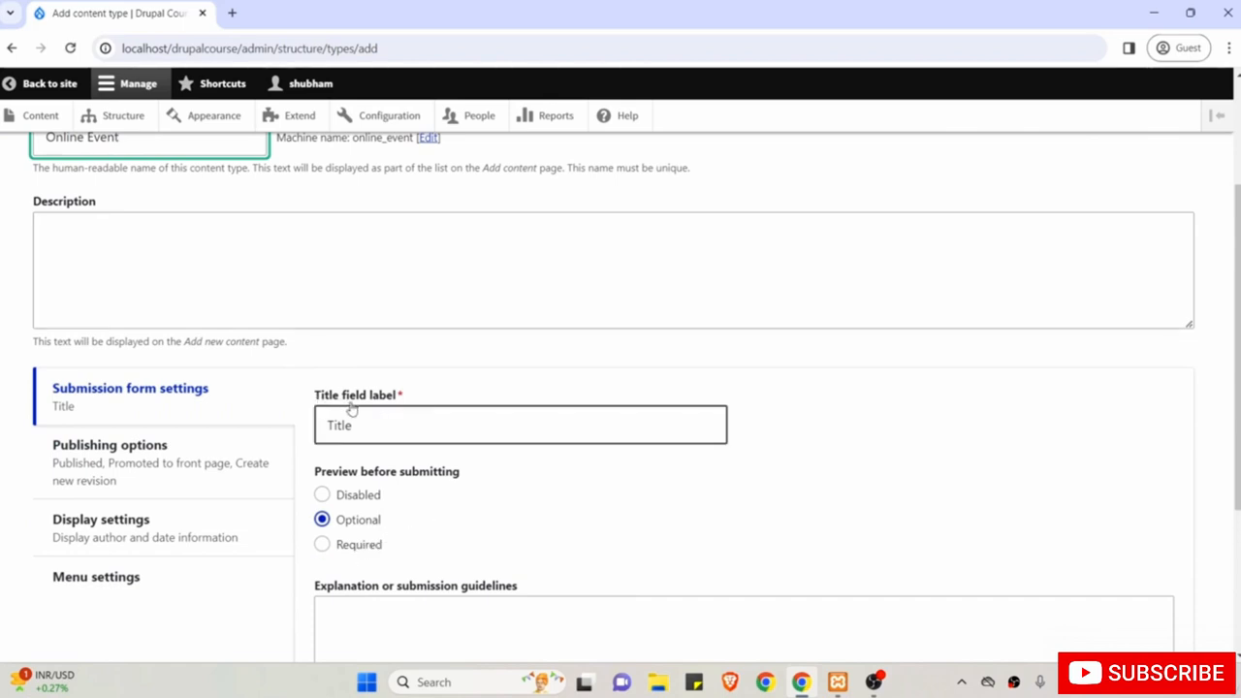
Review the Online Event title label, default publishing options and author/date display settings.
double_click(379, 428)
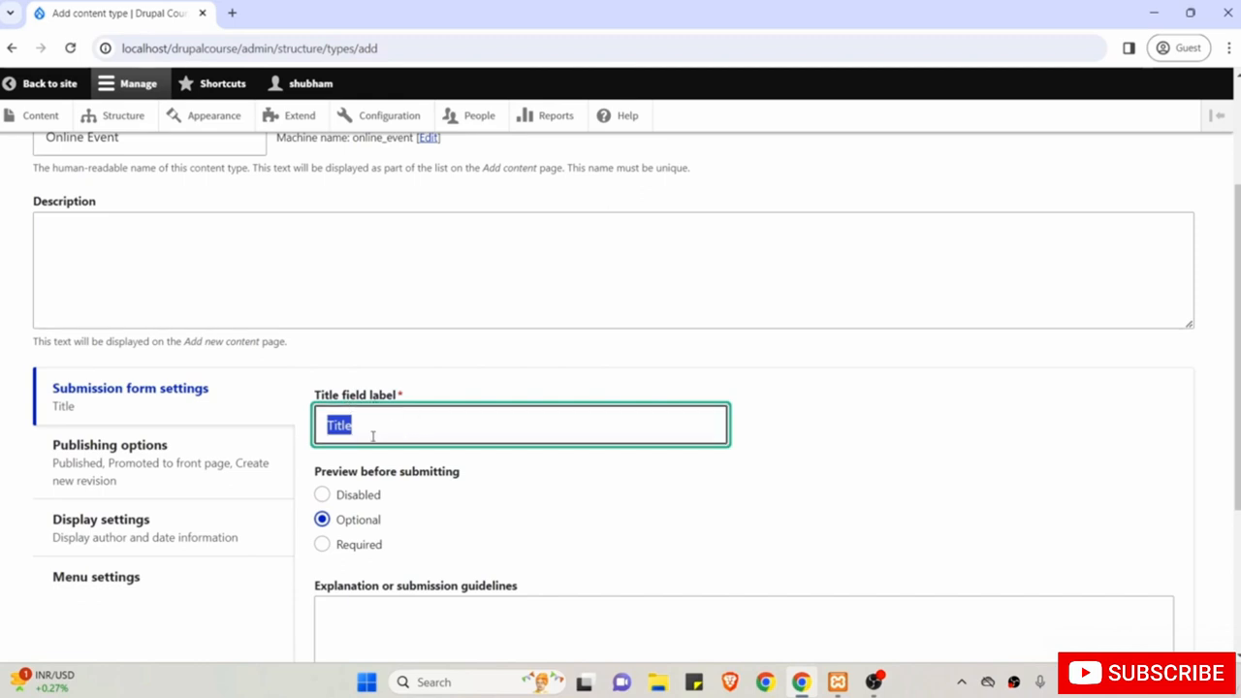
left_click(269, 408)
scroll(467, 472, "down", 1)
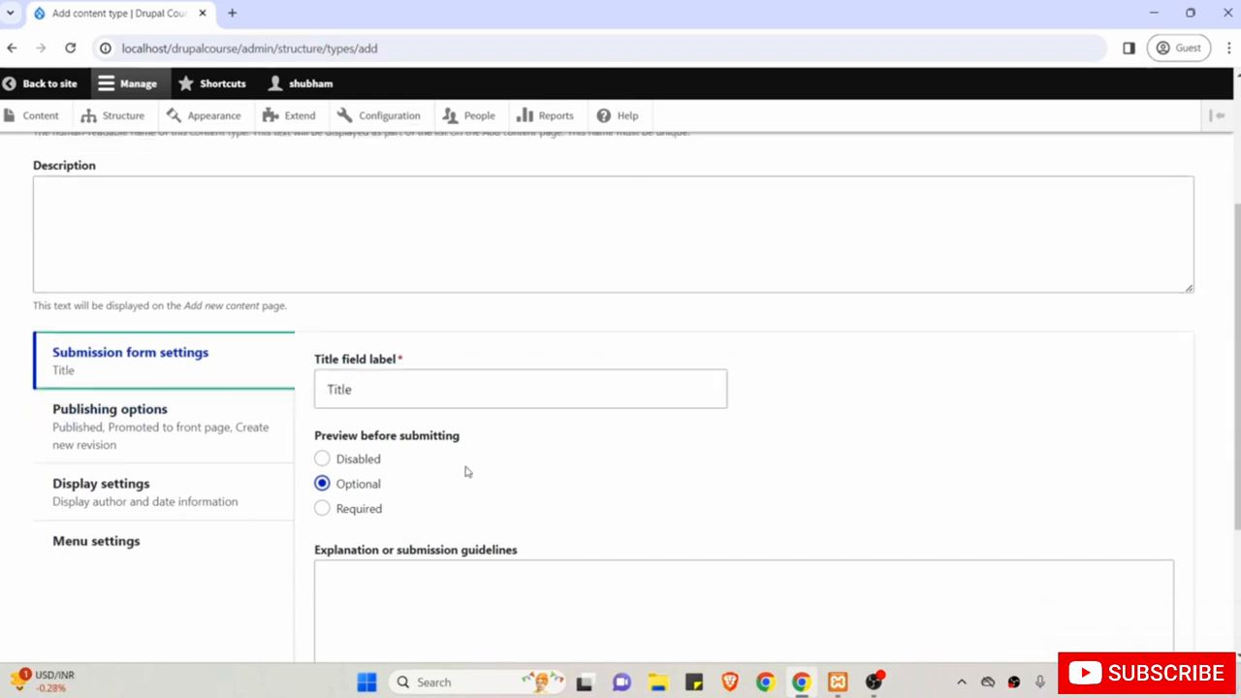
scroll(468, 473, "down", 1)
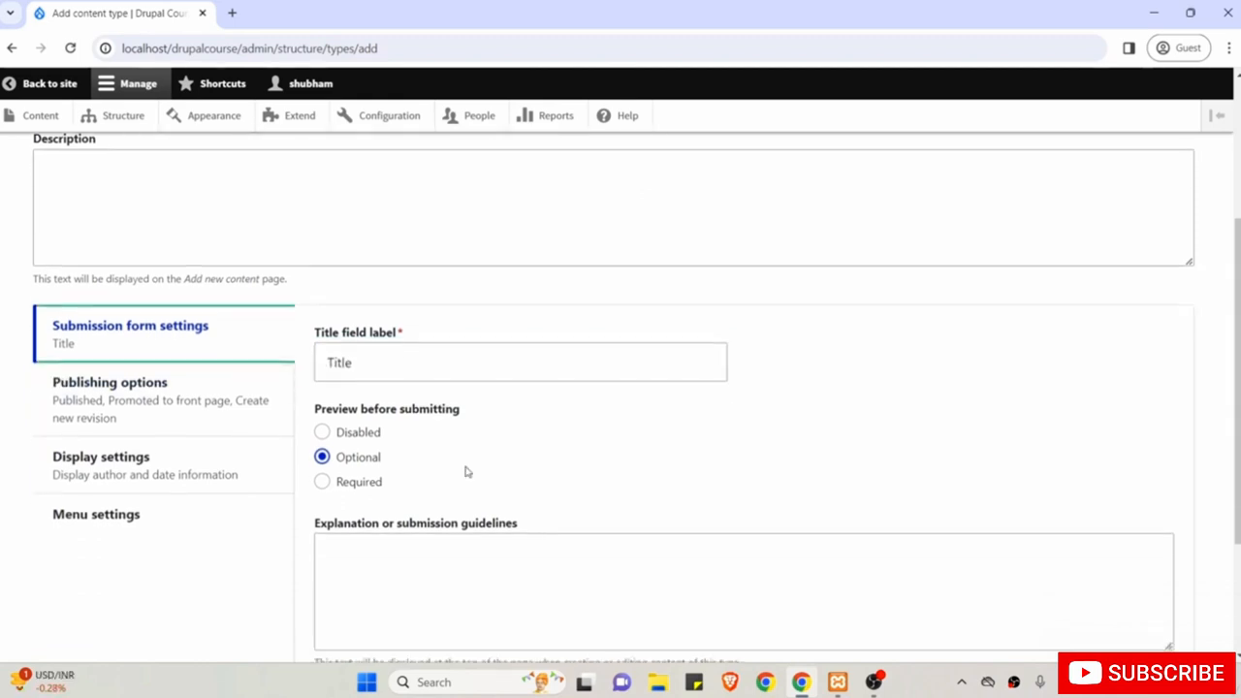
left_click(149, 408)
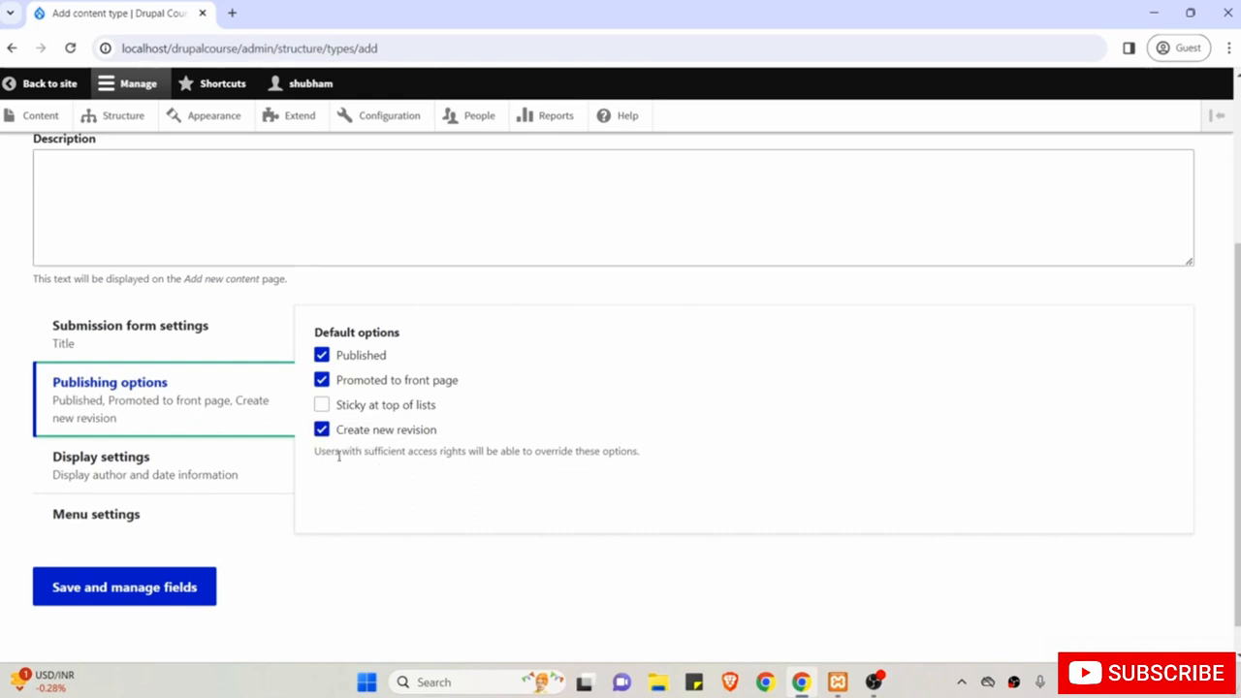
left_click(199, 473)
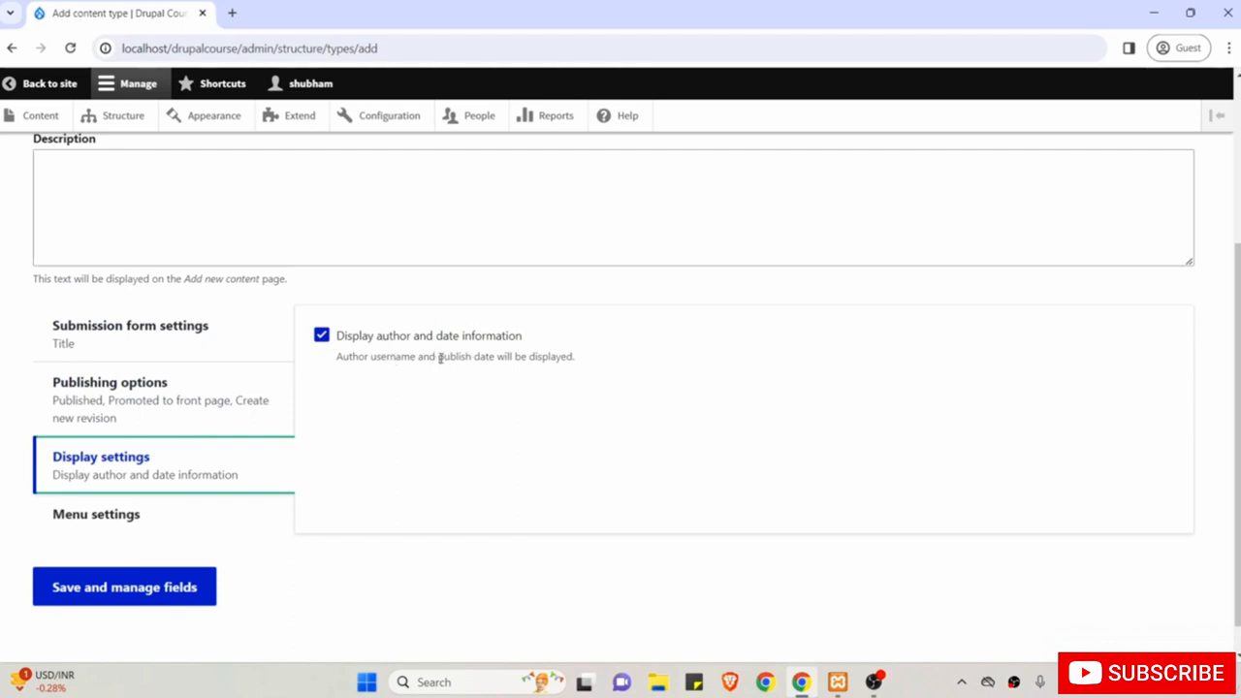
Uncheck Main navigation under Menu settings' available menus.
scroll(450, 399, "down", 1)
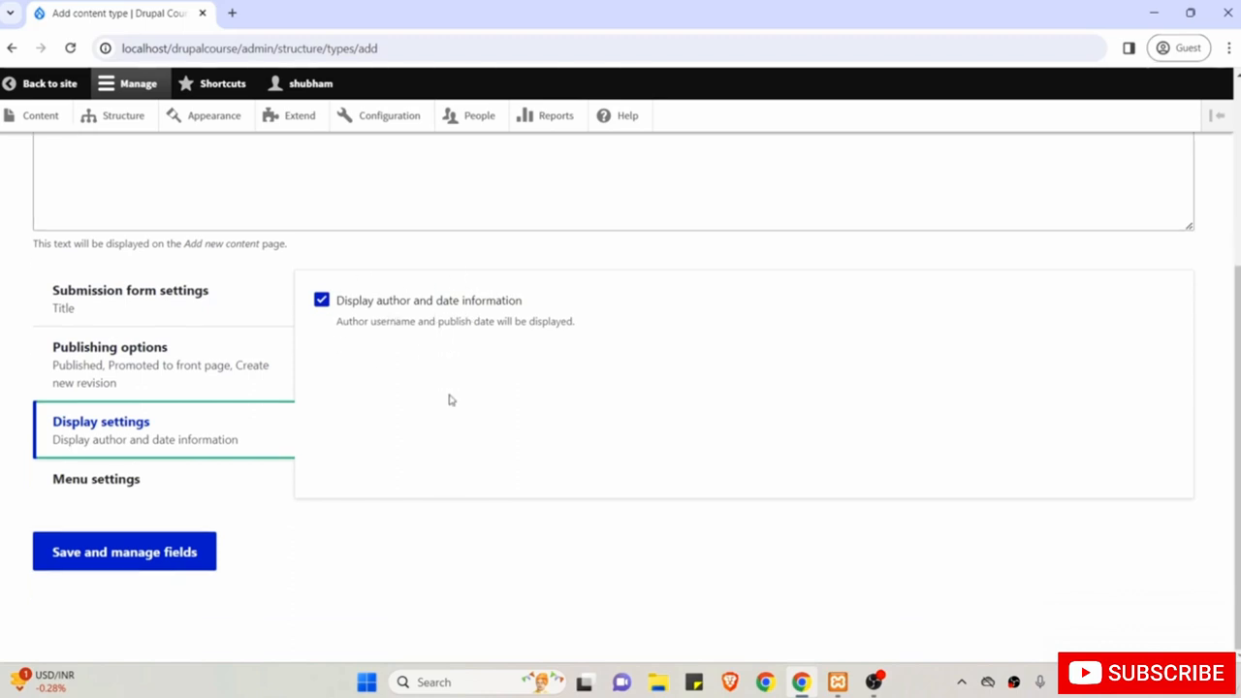
left_click(133, 481)
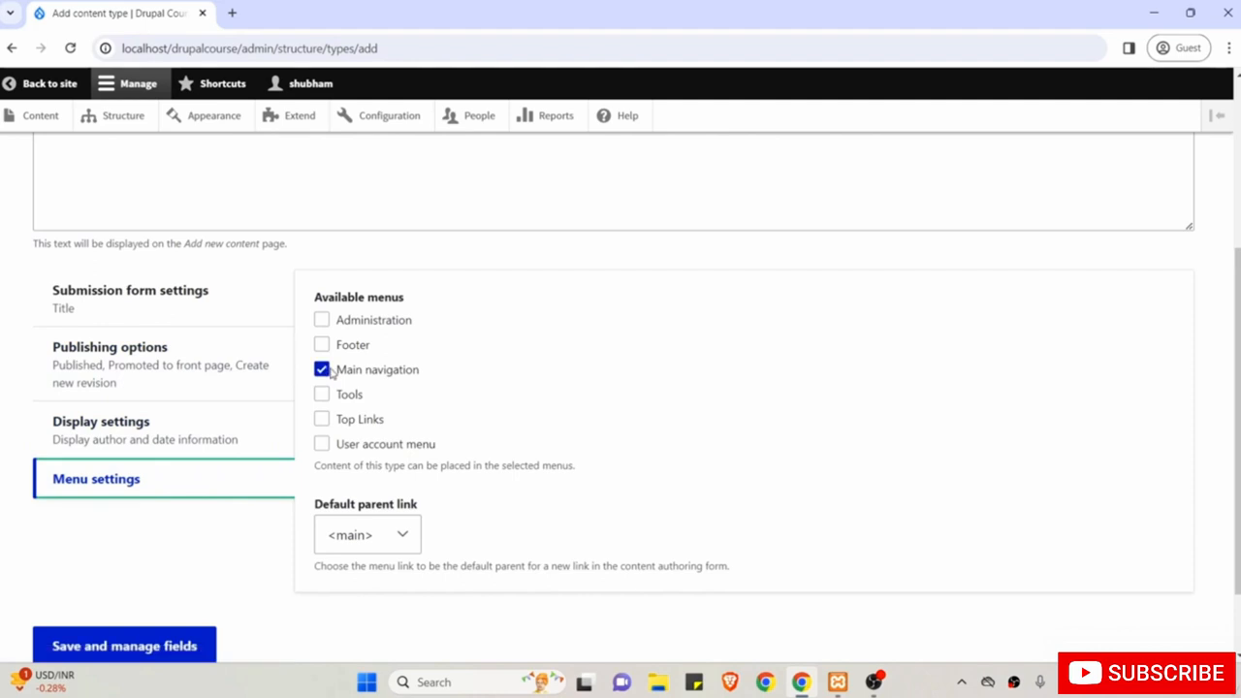
left_click(324, 371)
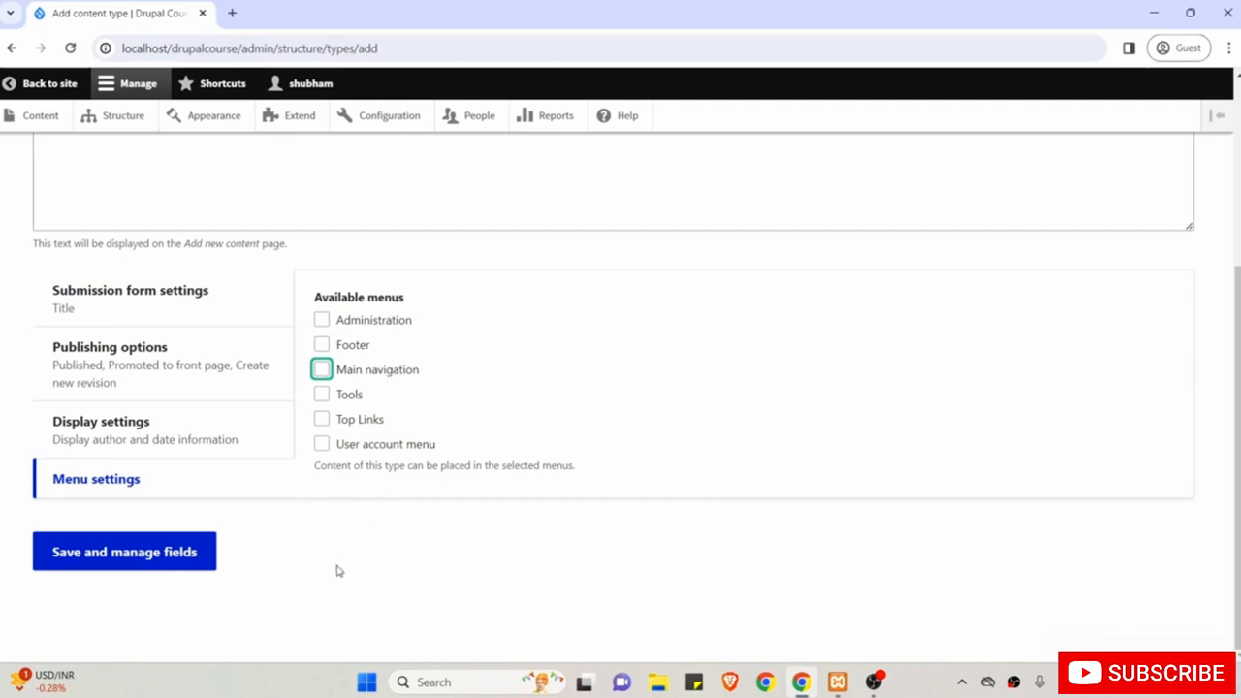
left_click(403, 500)
Save the Online Event content type and go to its field management page.
left_click(128, 553)
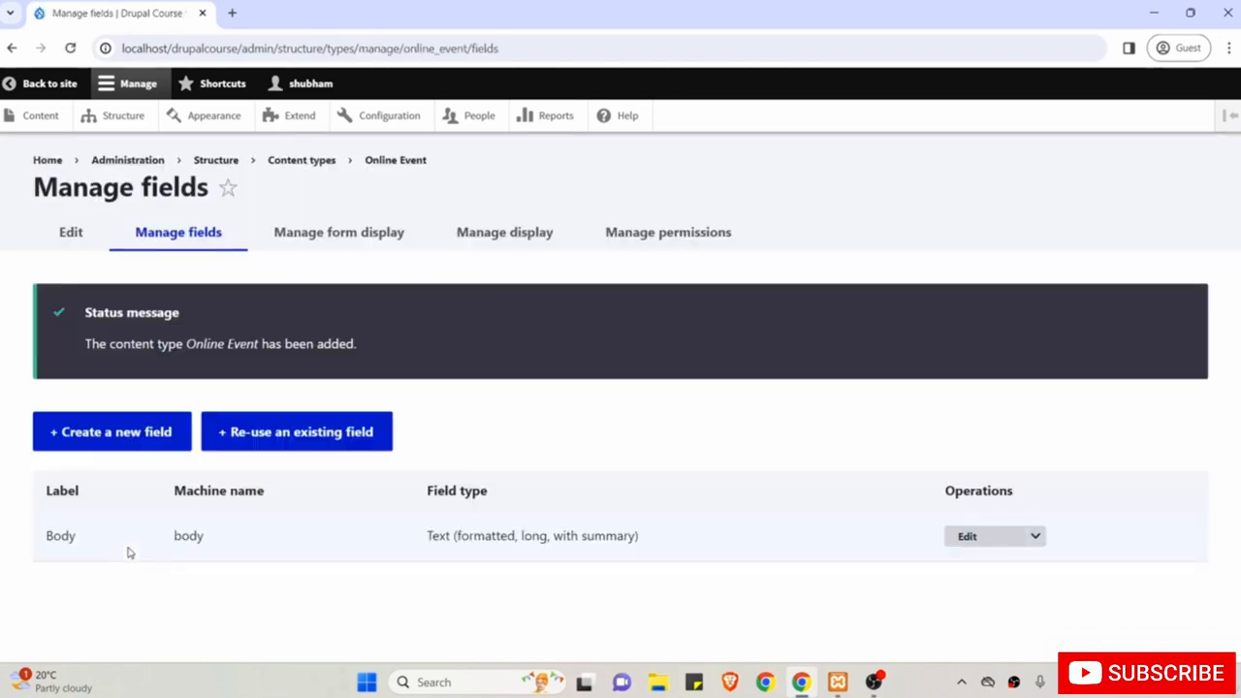
left_click_drag(184, 343, 262, 344)
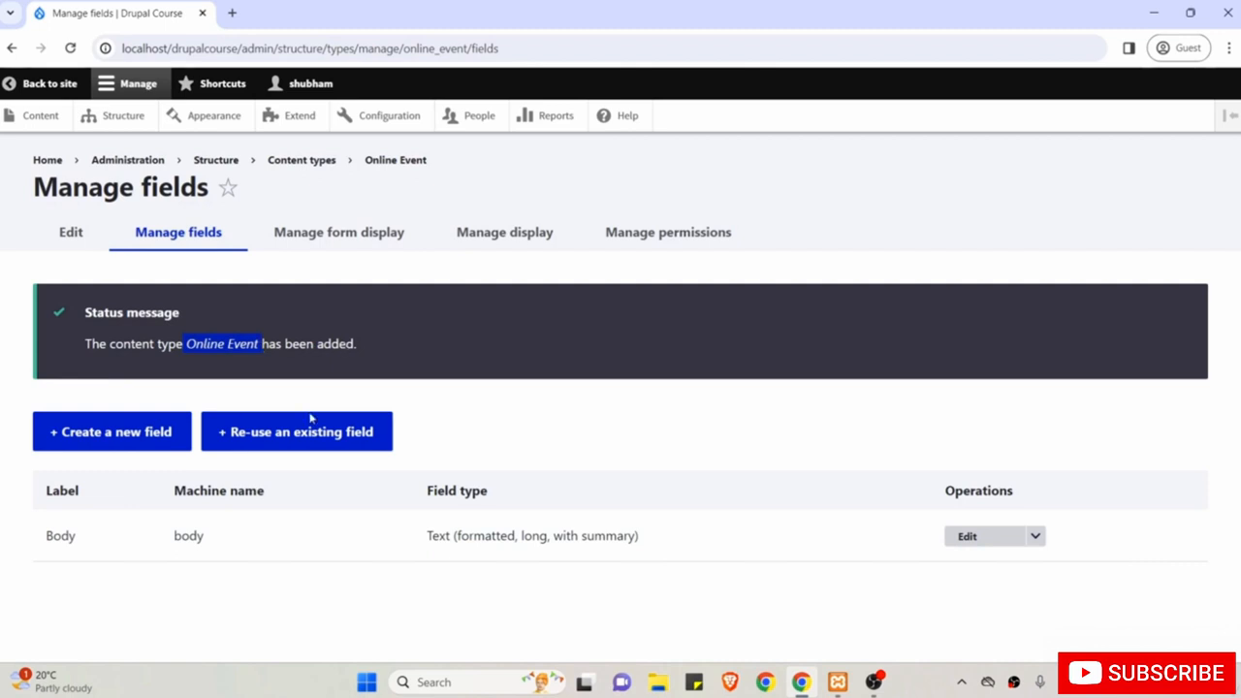
left_click(77, 512)
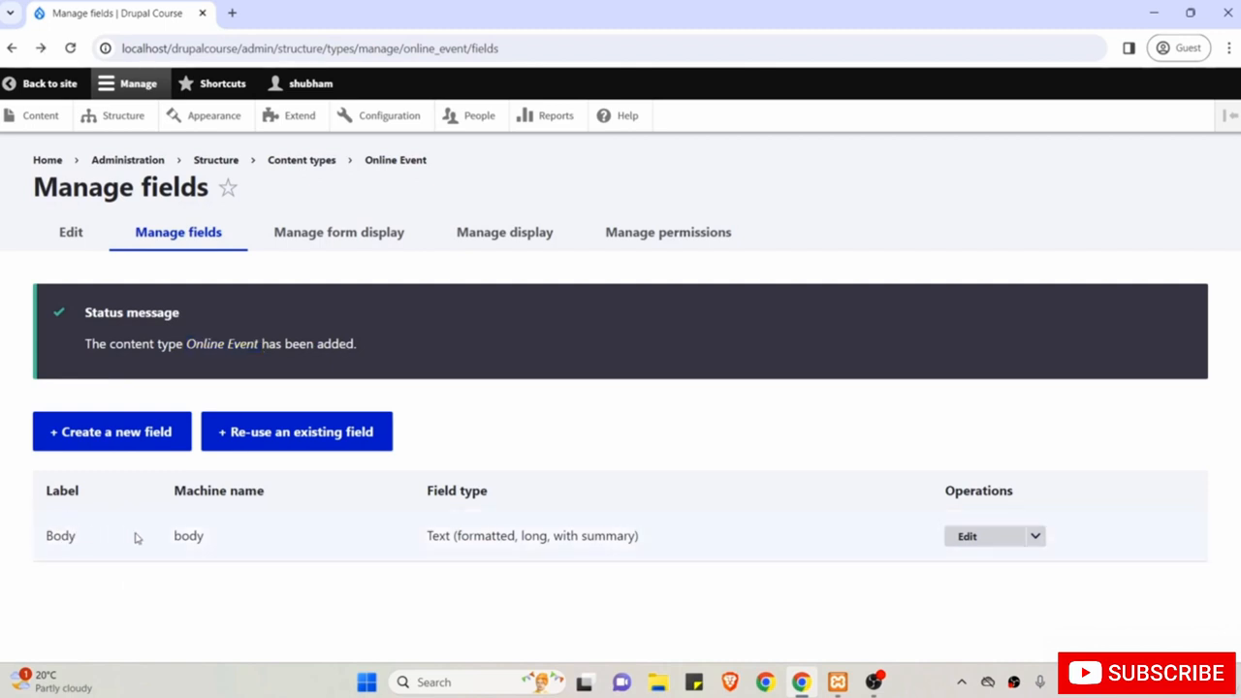
Create a new Link-type field labelled 'Link' and continue to its settings.
left_click(112, 442)
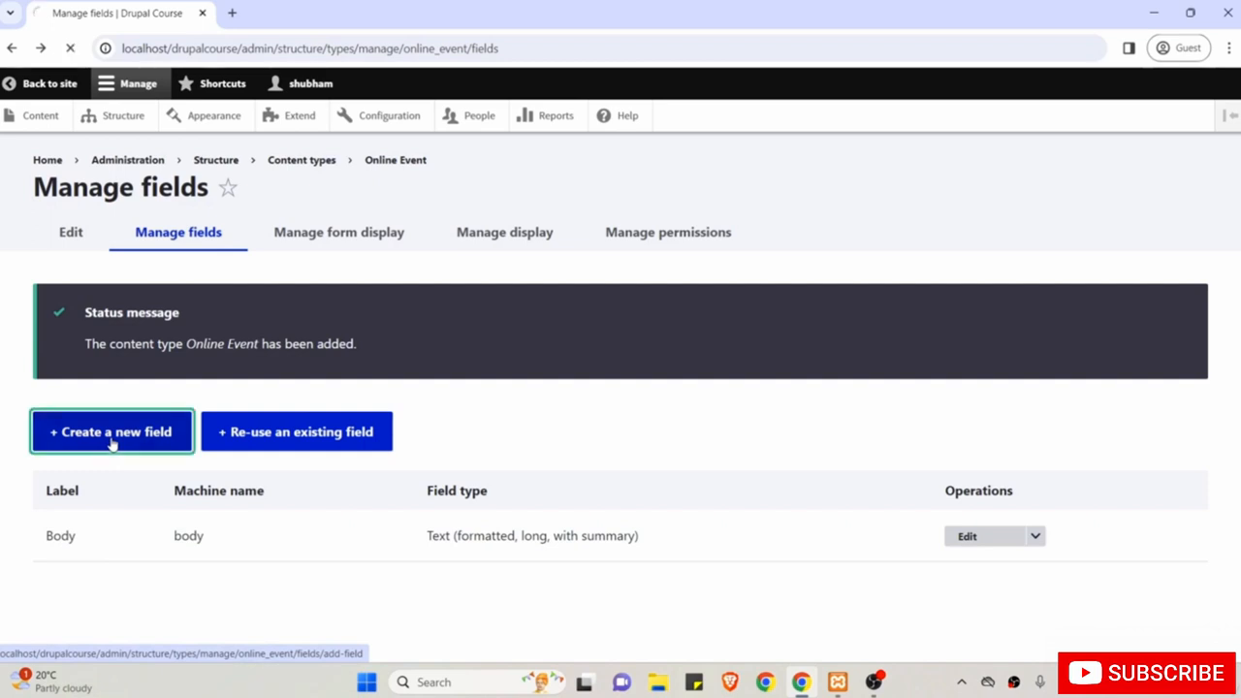
left_click(113, 312)
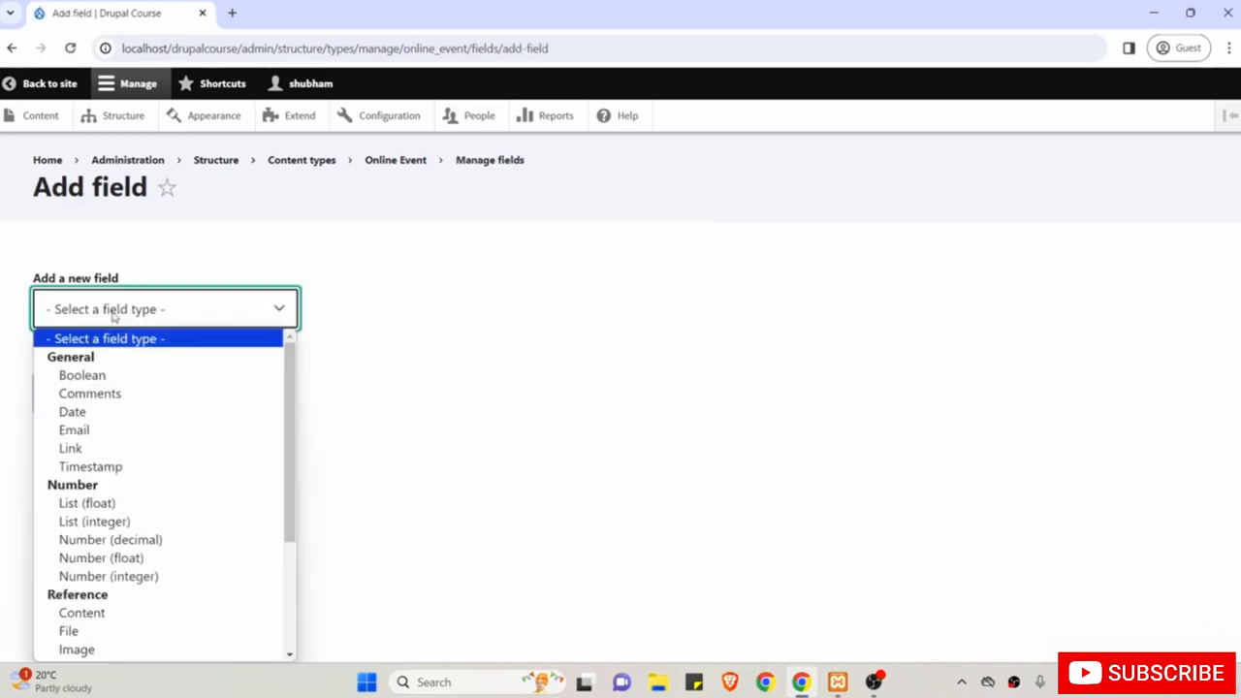
left_click(111, 449)
left_click(94, 406)
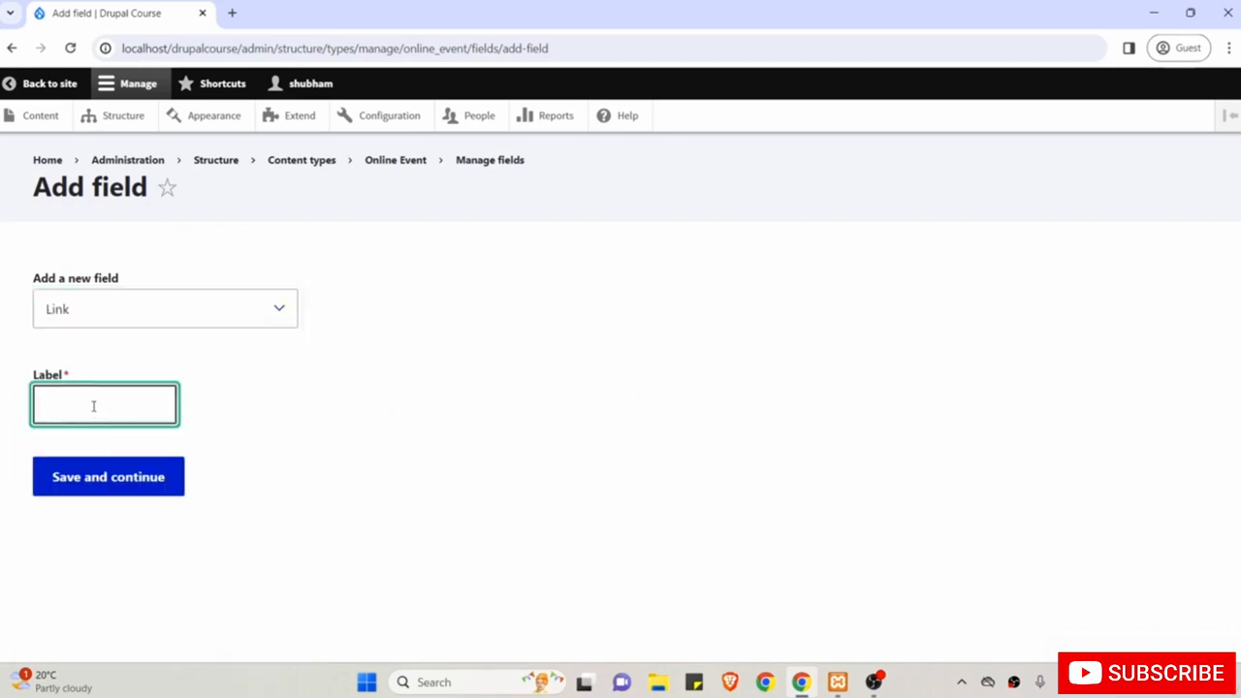
type("Link")
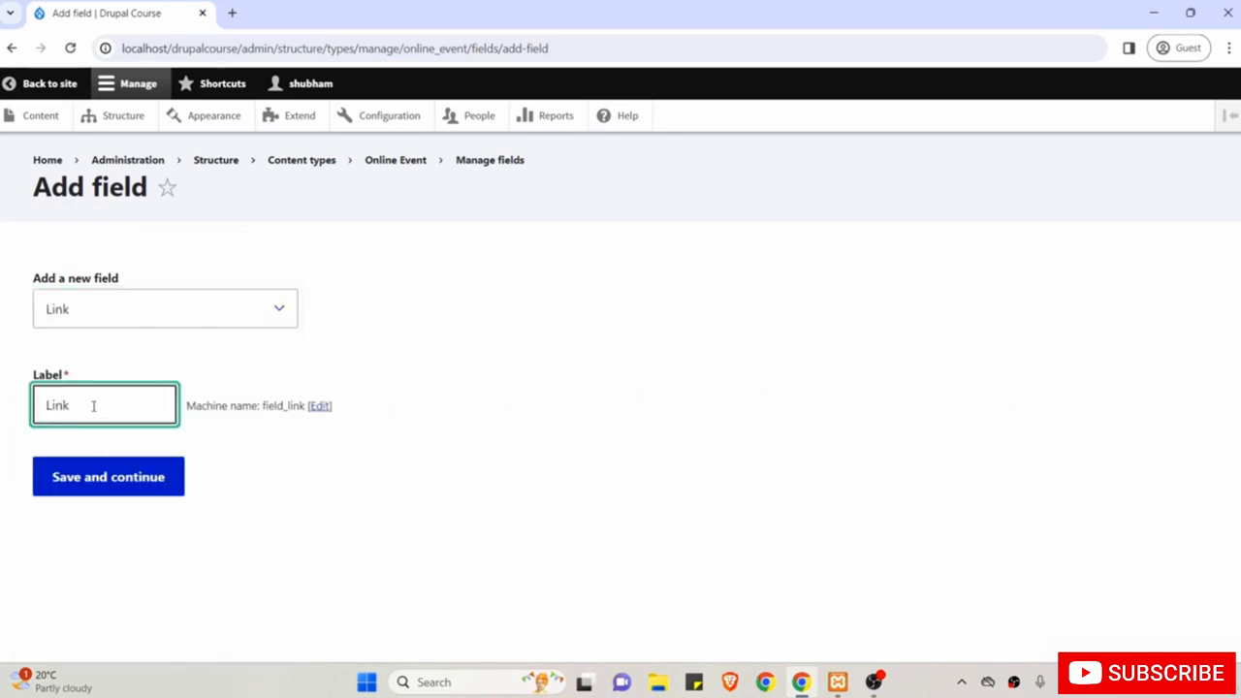
left_click(105, 481)
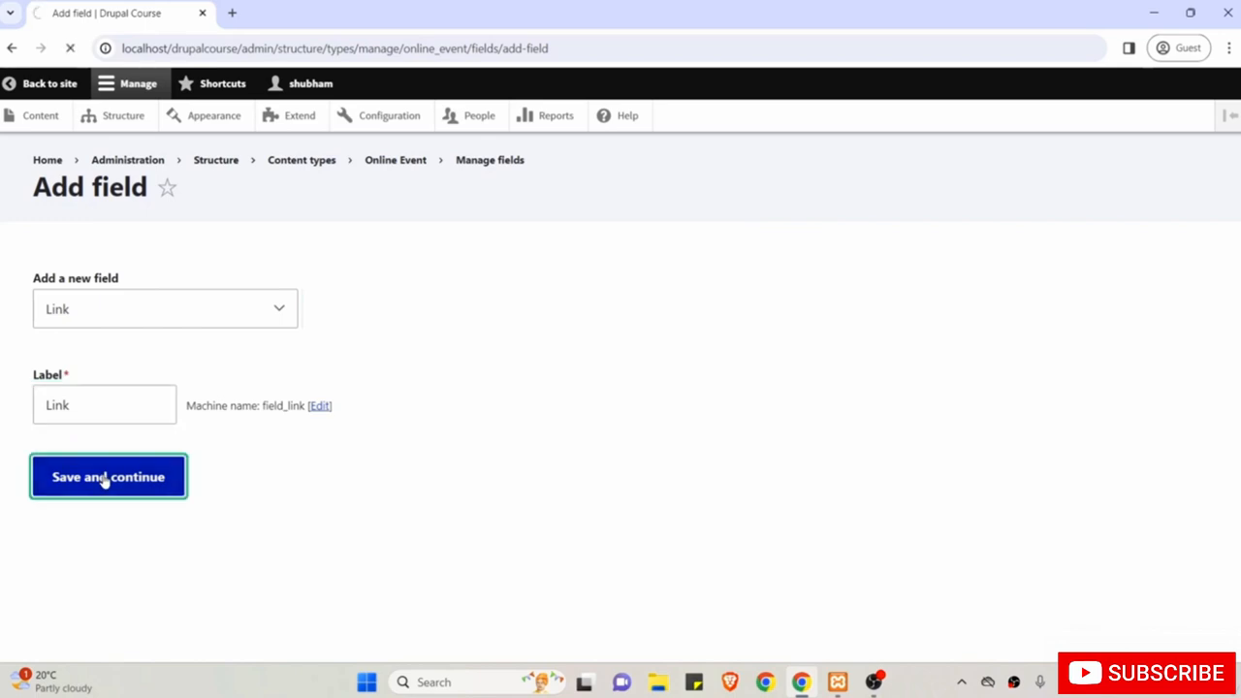
scroll(105, 481, "down", 1)
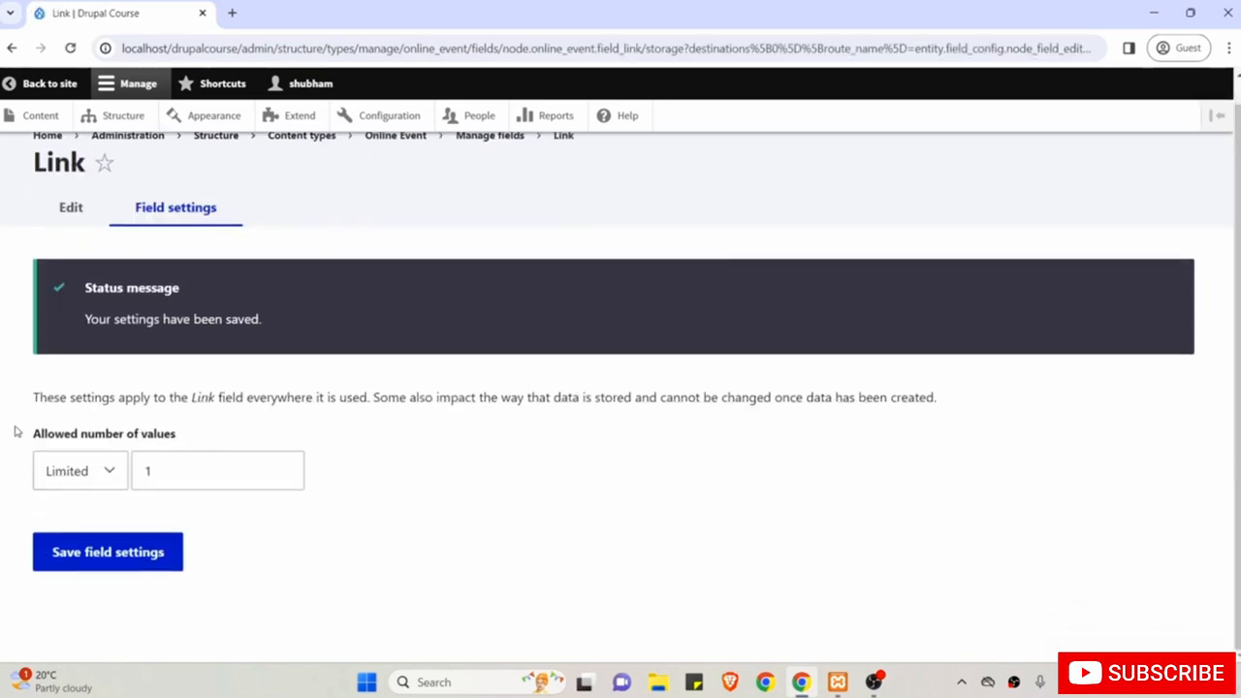
Save the Link field's storage settings and review its label and help text.
left_click(121, 554)
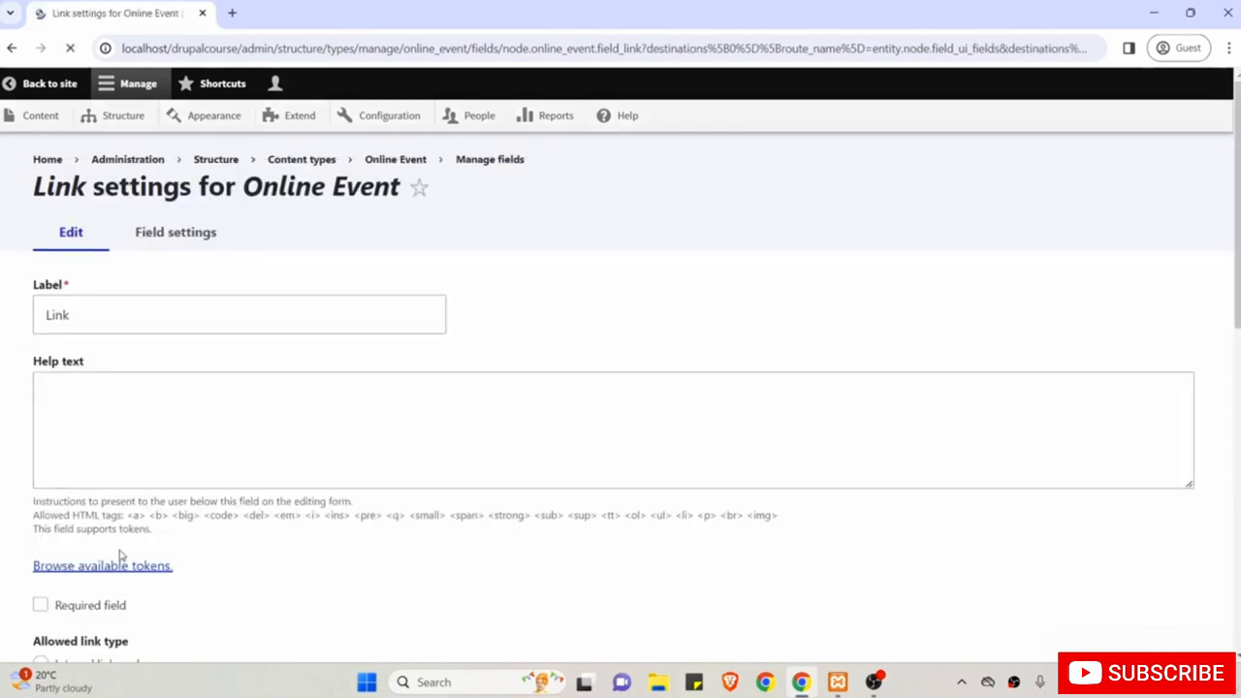
scroll(243, 271, "down", 2)
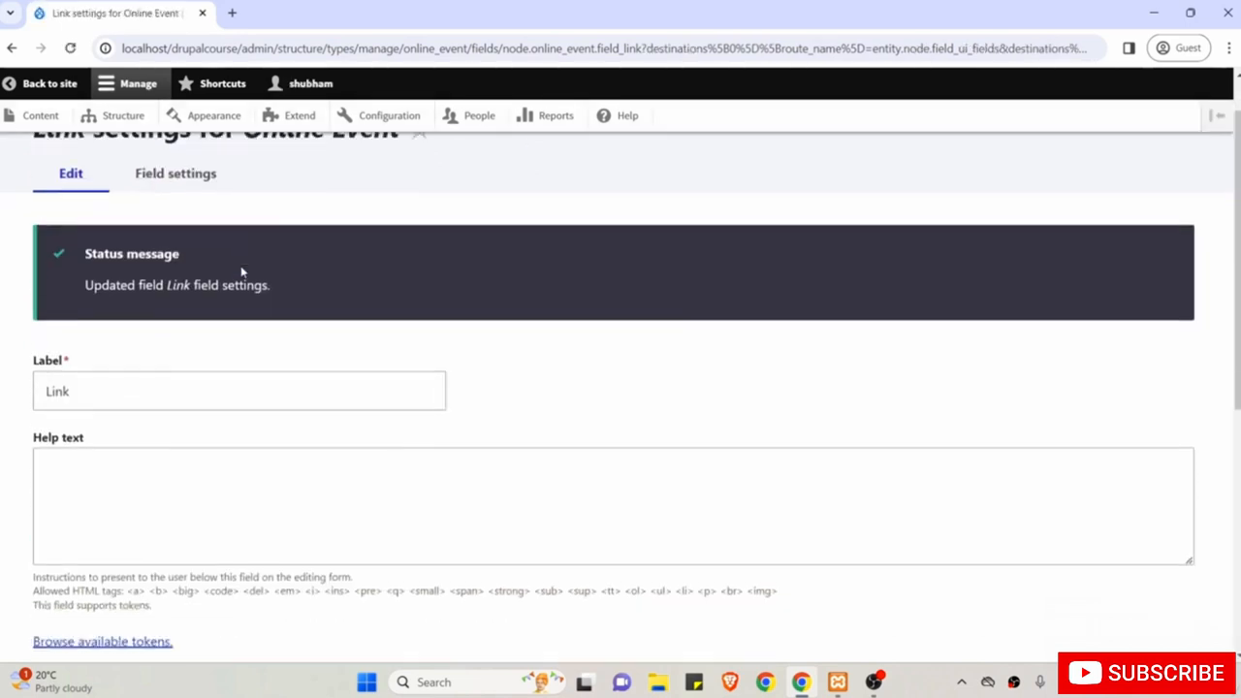
left_click(88, 321)
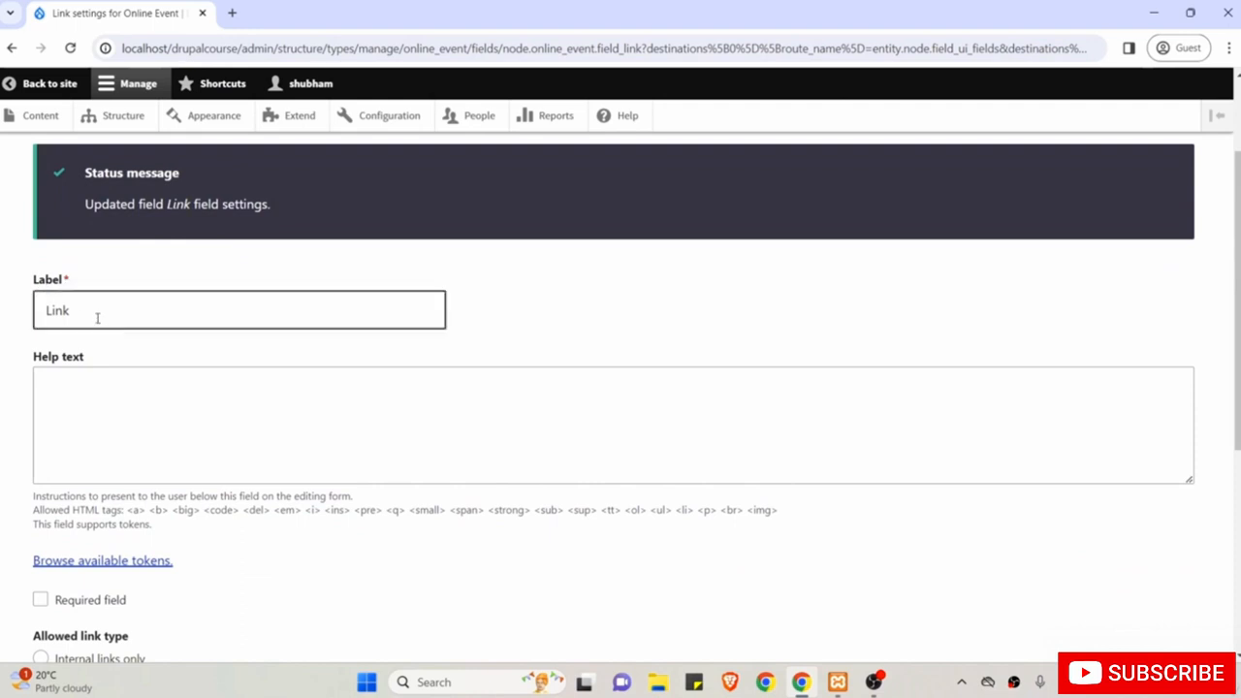
left_click(193, 402)
scroll(192, 429, "down", 2)
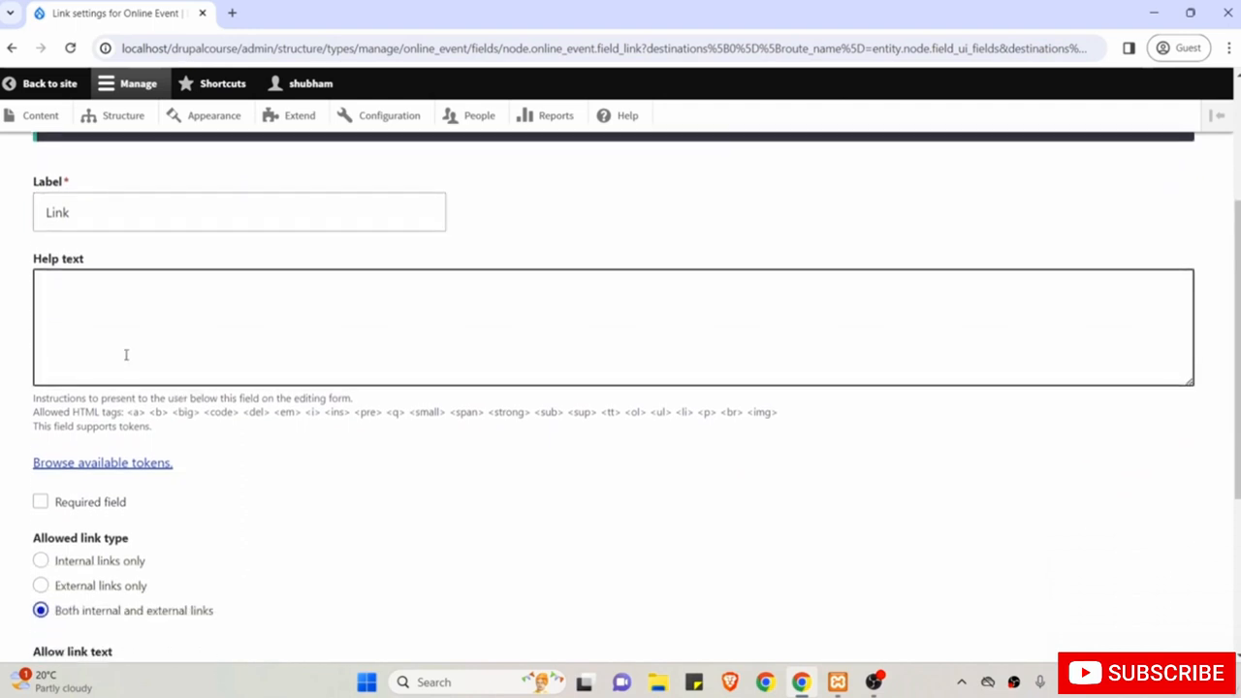
scroll(340, 365, "down", 3)
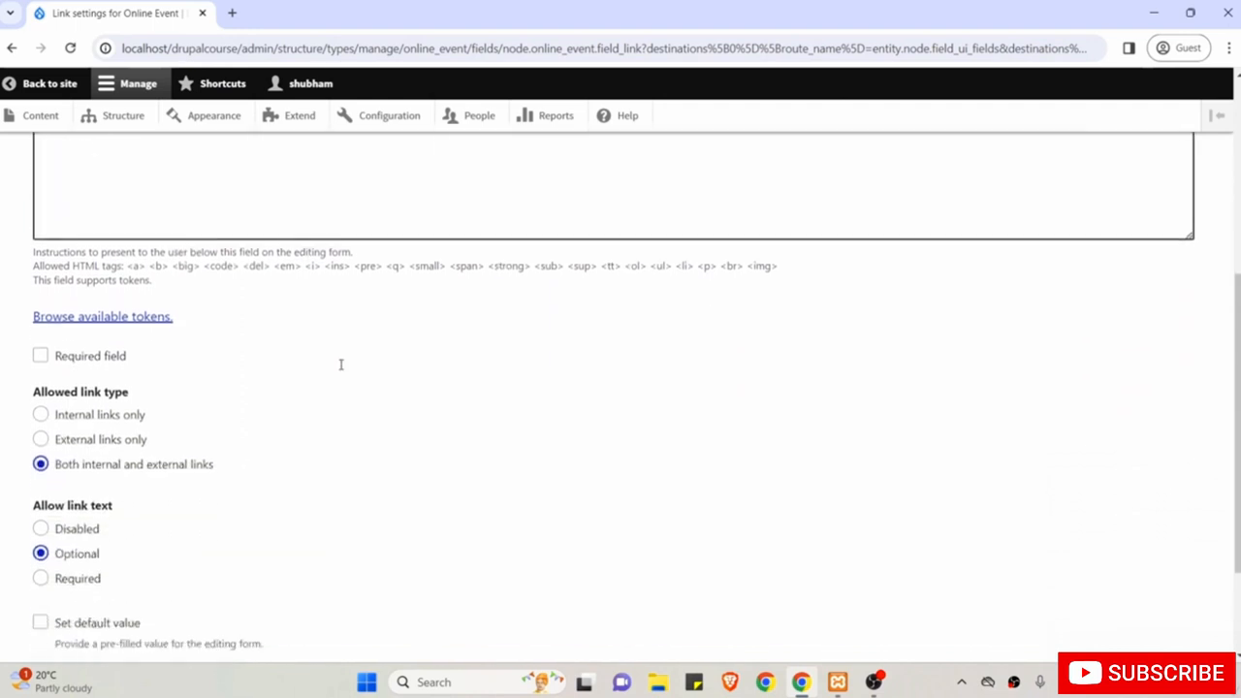
Mark Link as required, keep internal and external links allowed, and save the settings.
left_click(106, 352)
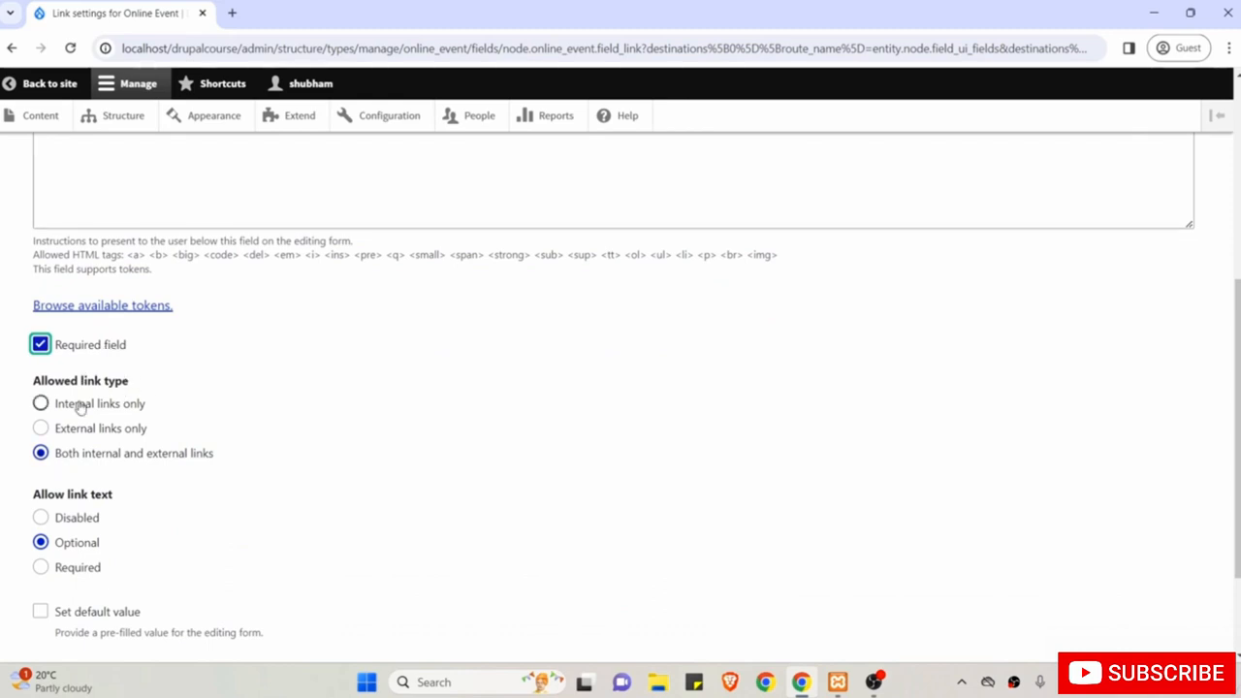
left_click(43, 454)
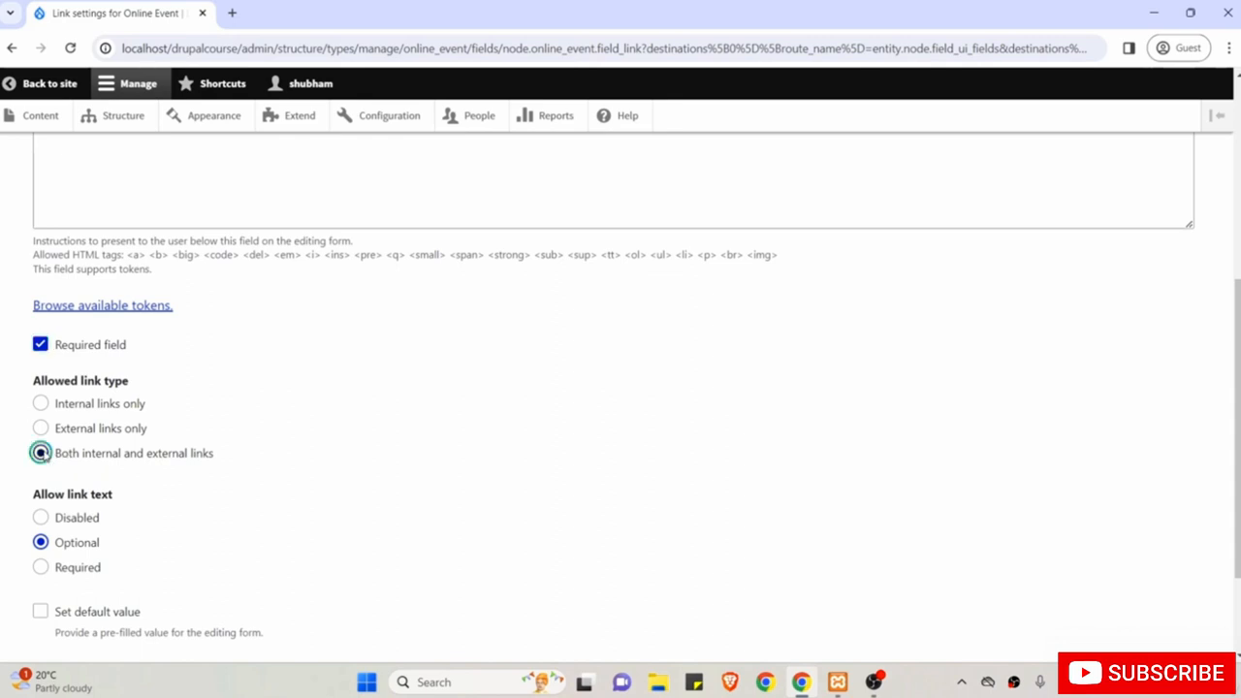
left_click(1, 469)
scroll(1, 470, "up", 1)
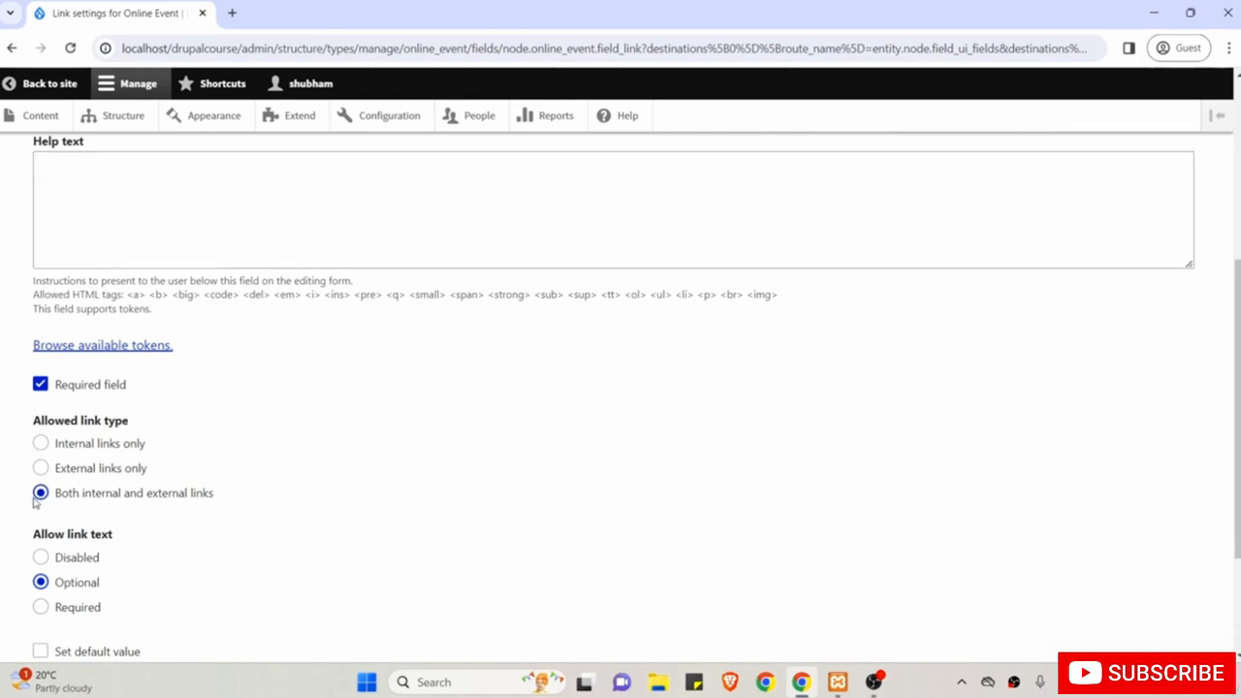
scroll(150, 511, "down", 1)
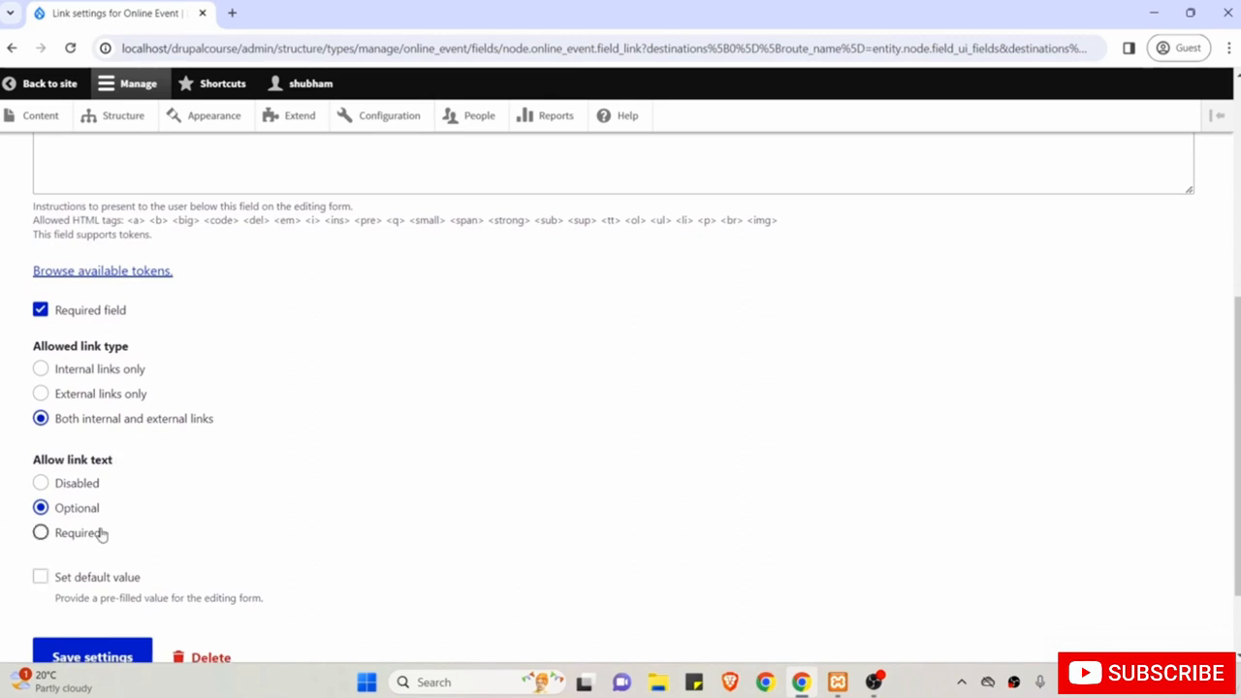
scroll(100, 533, "down", 1)
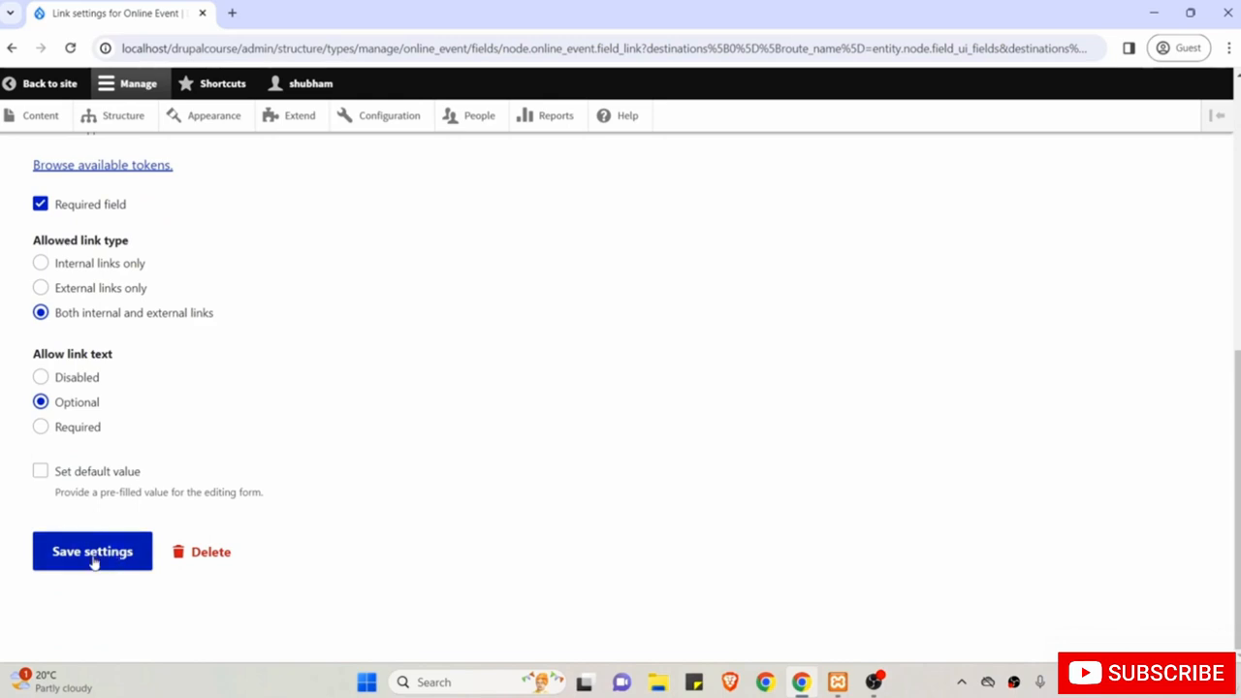
left_click(94, 555)
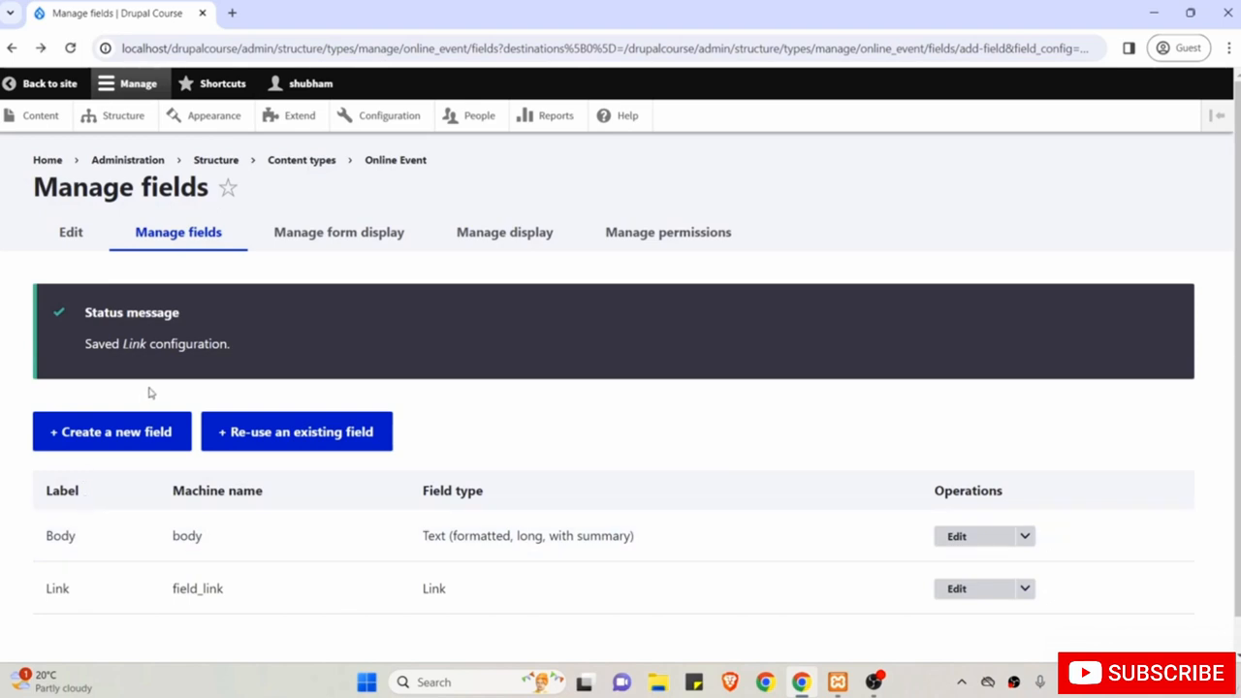
Create a new Date field labelled 'Date and Time'.
left_click(101, 439)
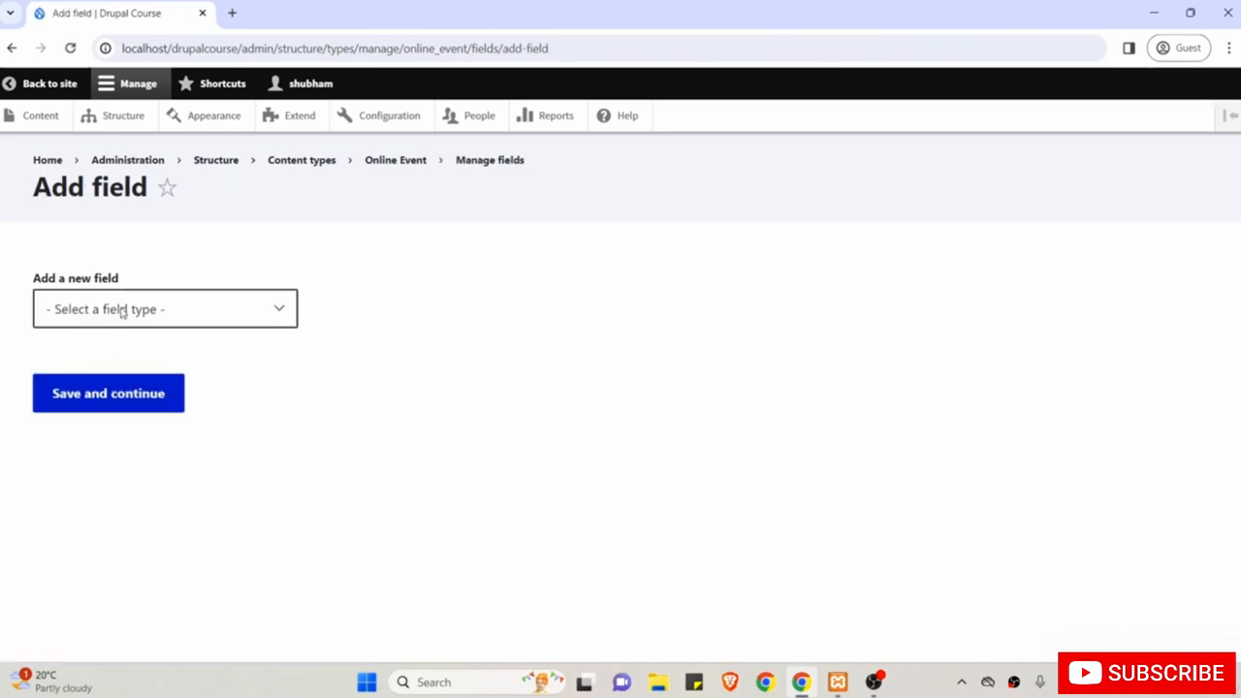
left_click(122, 310)
left_click(93, 410)
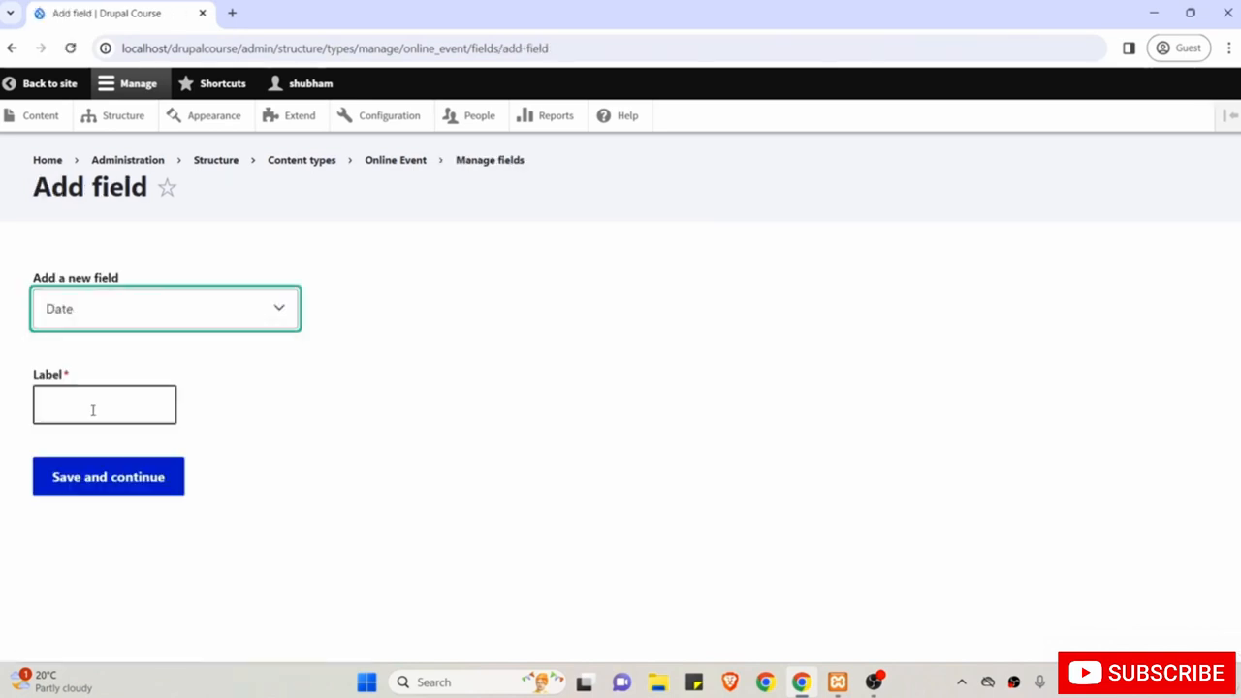
left_click(104, 403)
type("Date")
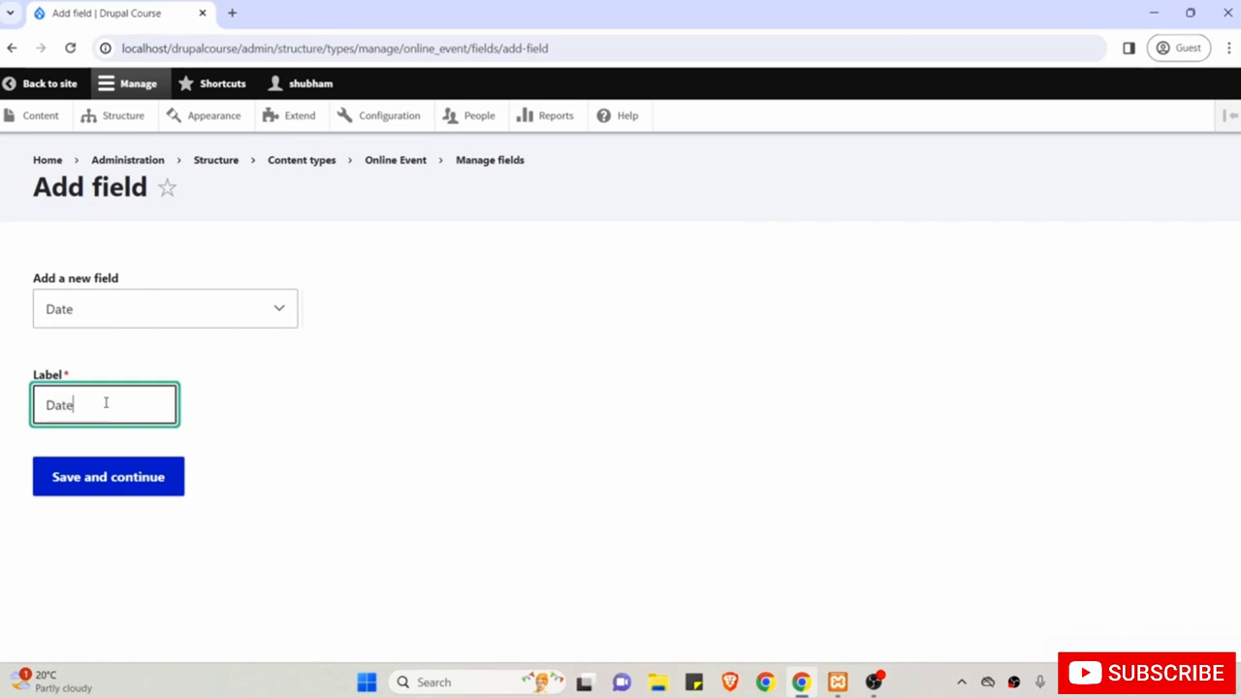
type(" and Time")
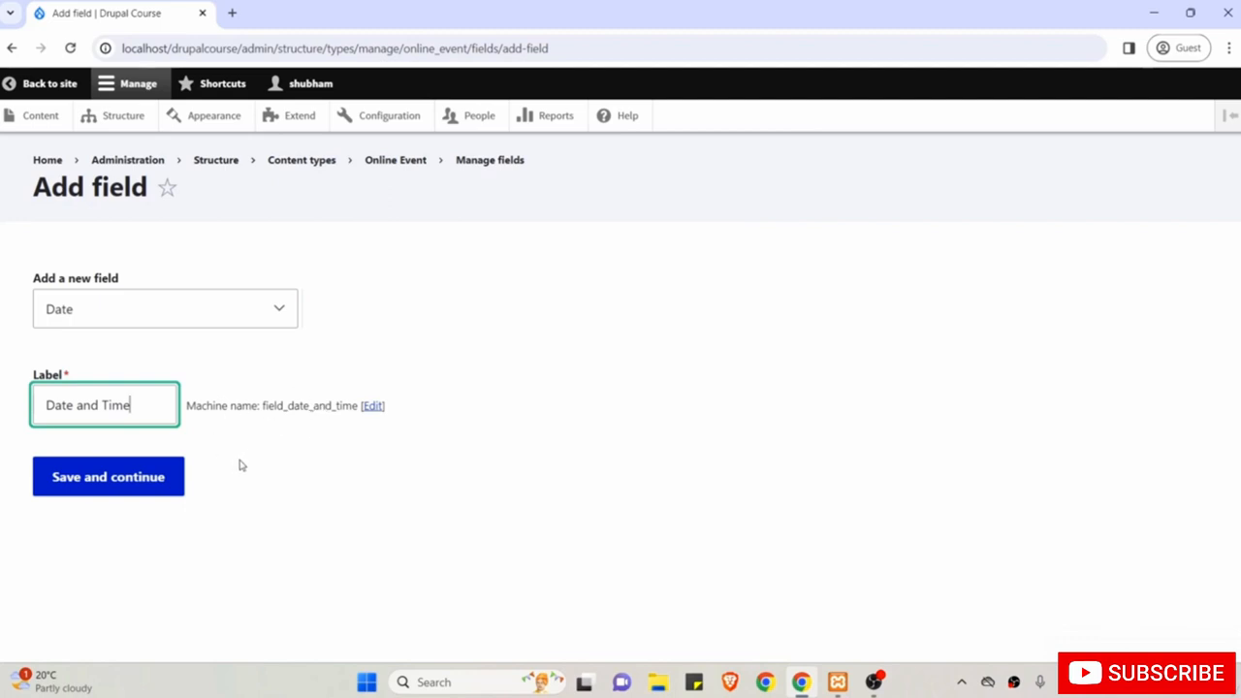
left_click(128, 485)
scroll(288, 366, "down", 1)
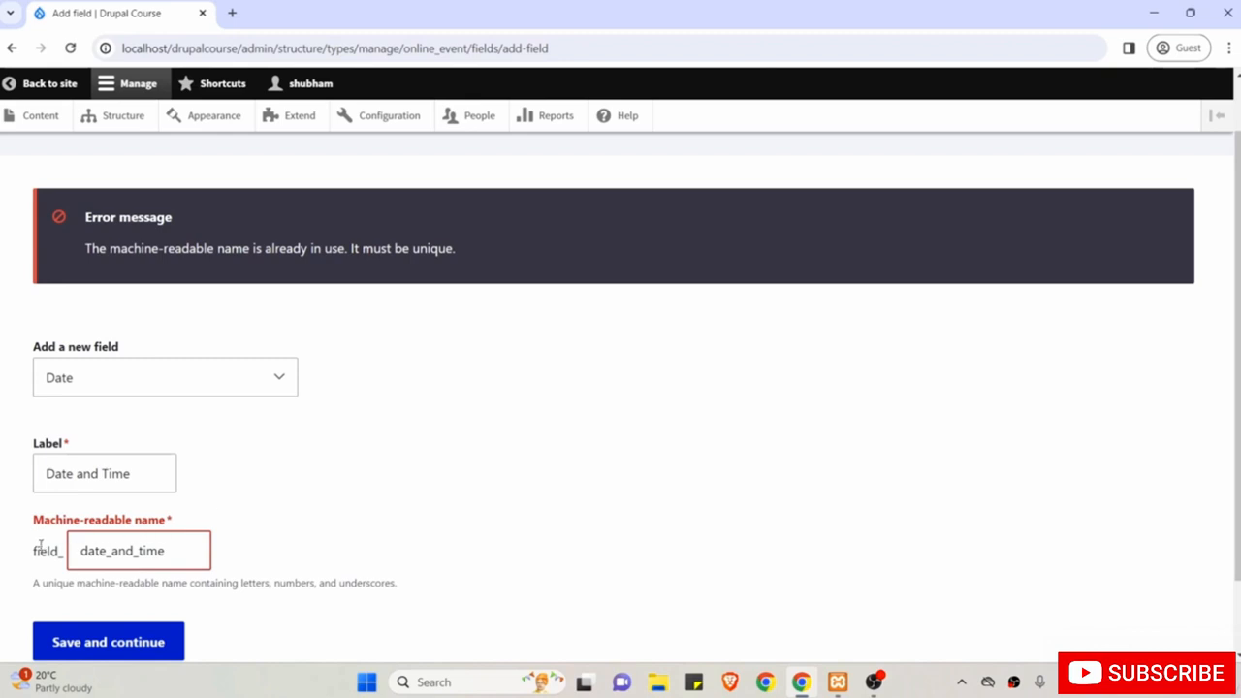
Append '_online_event' to the duplicate machine name and submit the field.
left_click(179, 551)
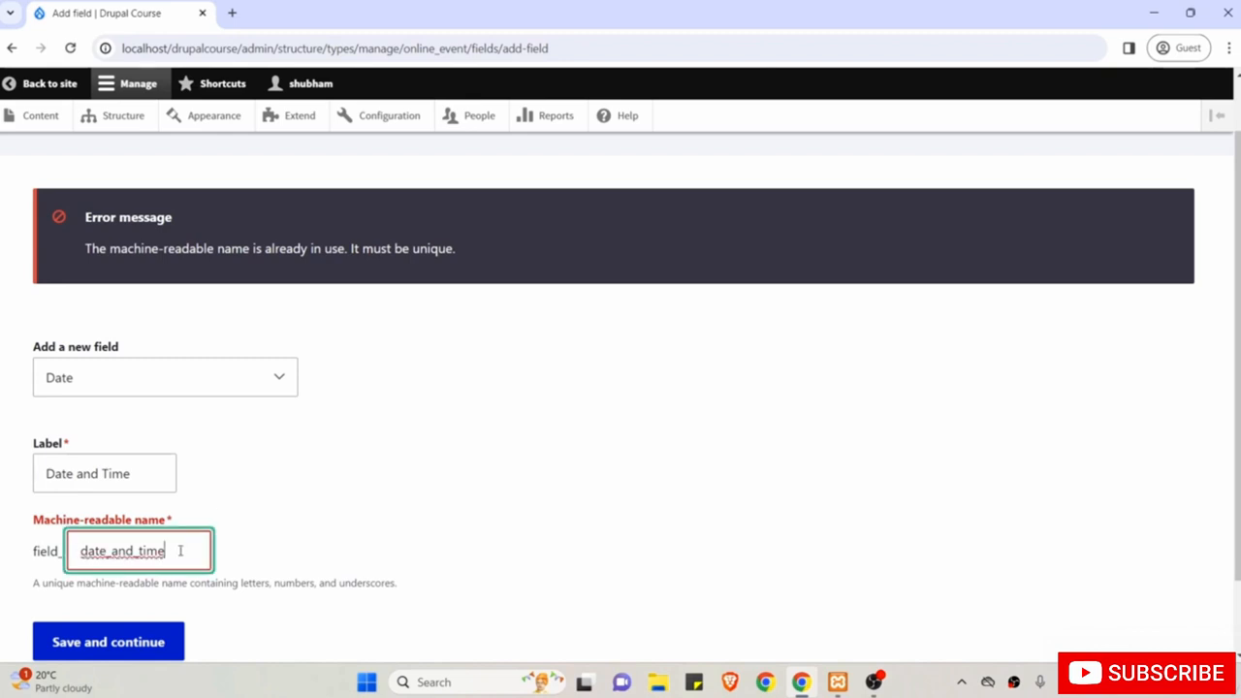
type("_on")
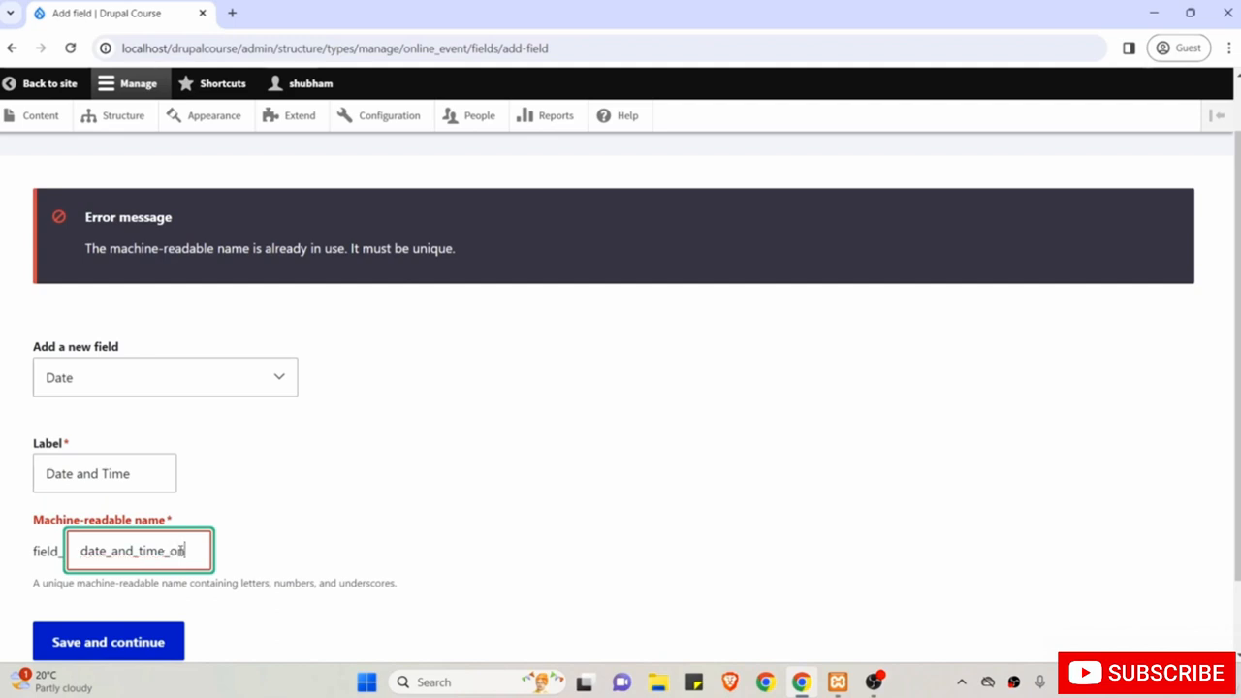
type("line_eve")
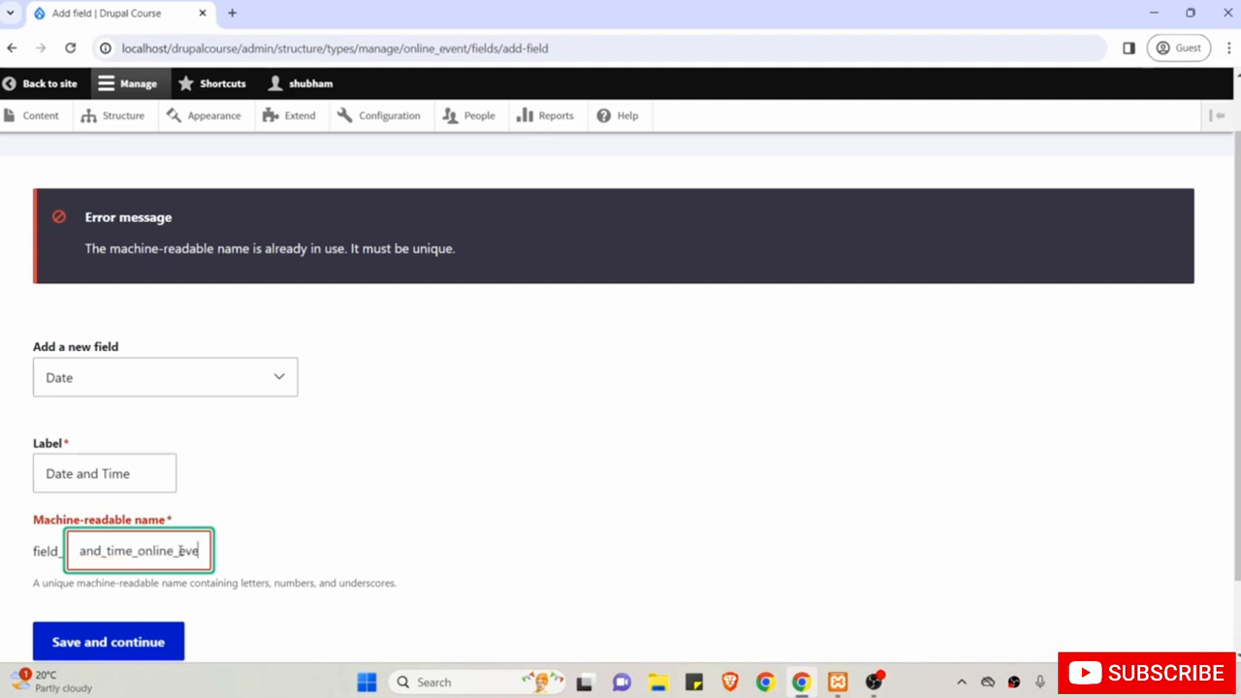
type("nt")
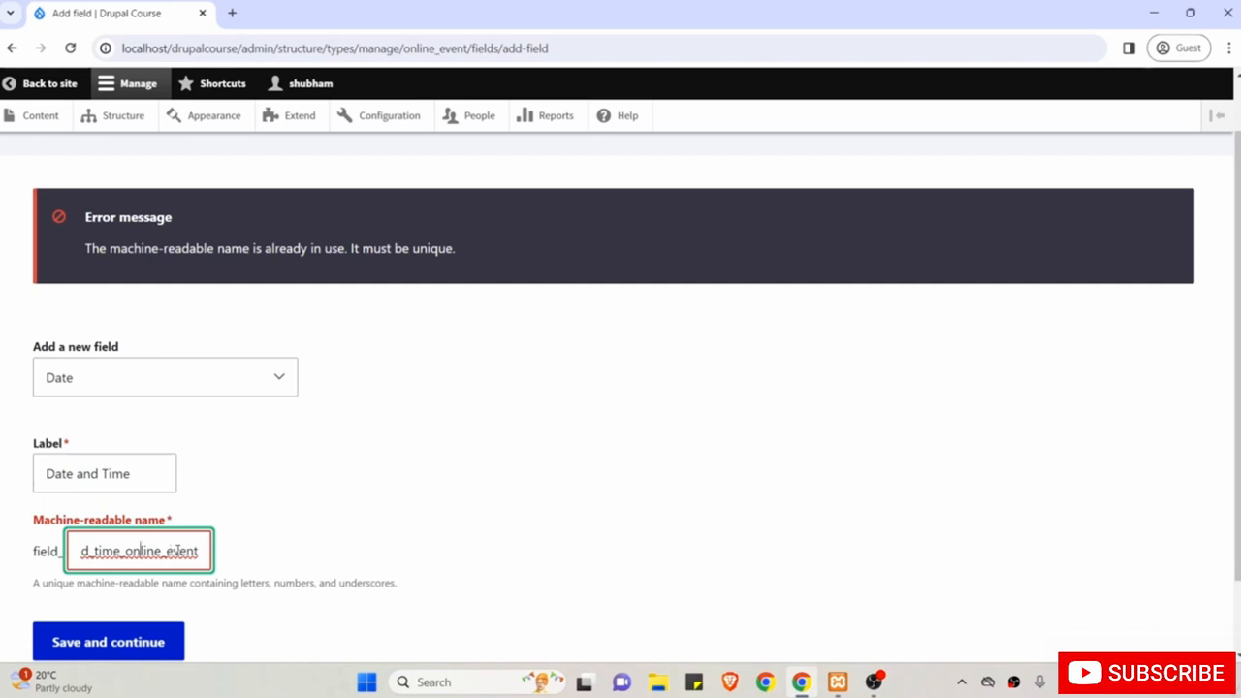
left_click(291, 529)
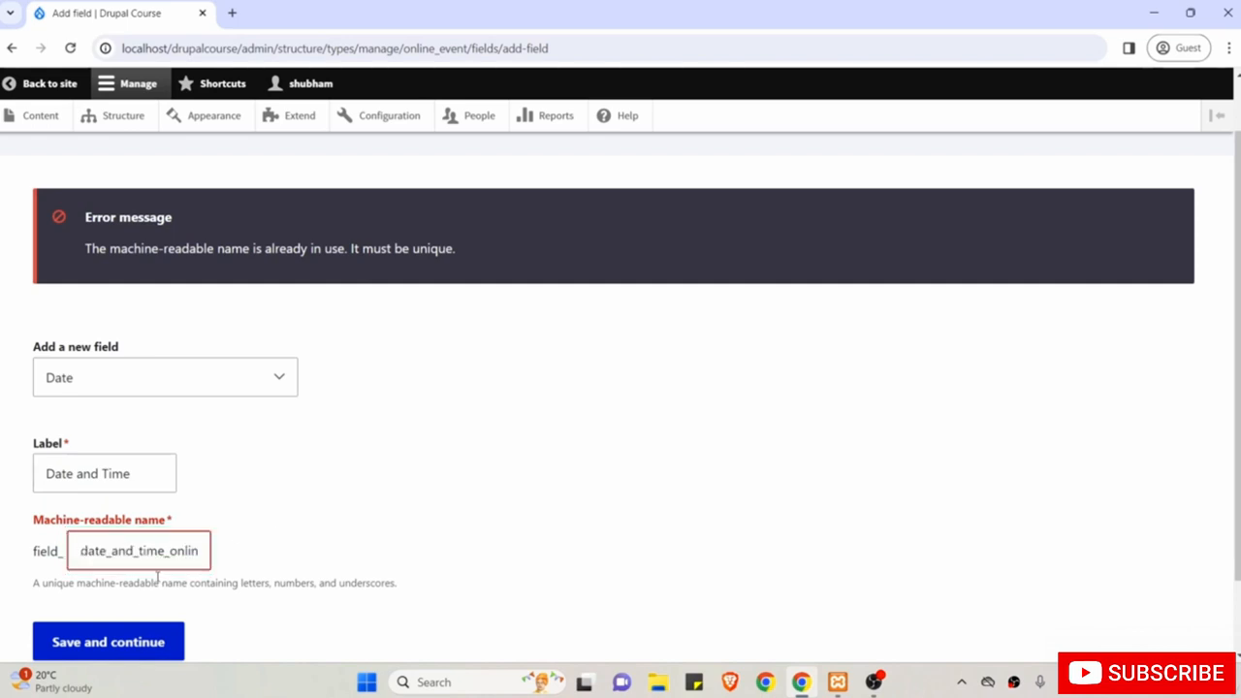
scroll(262, 587, "down", 1)
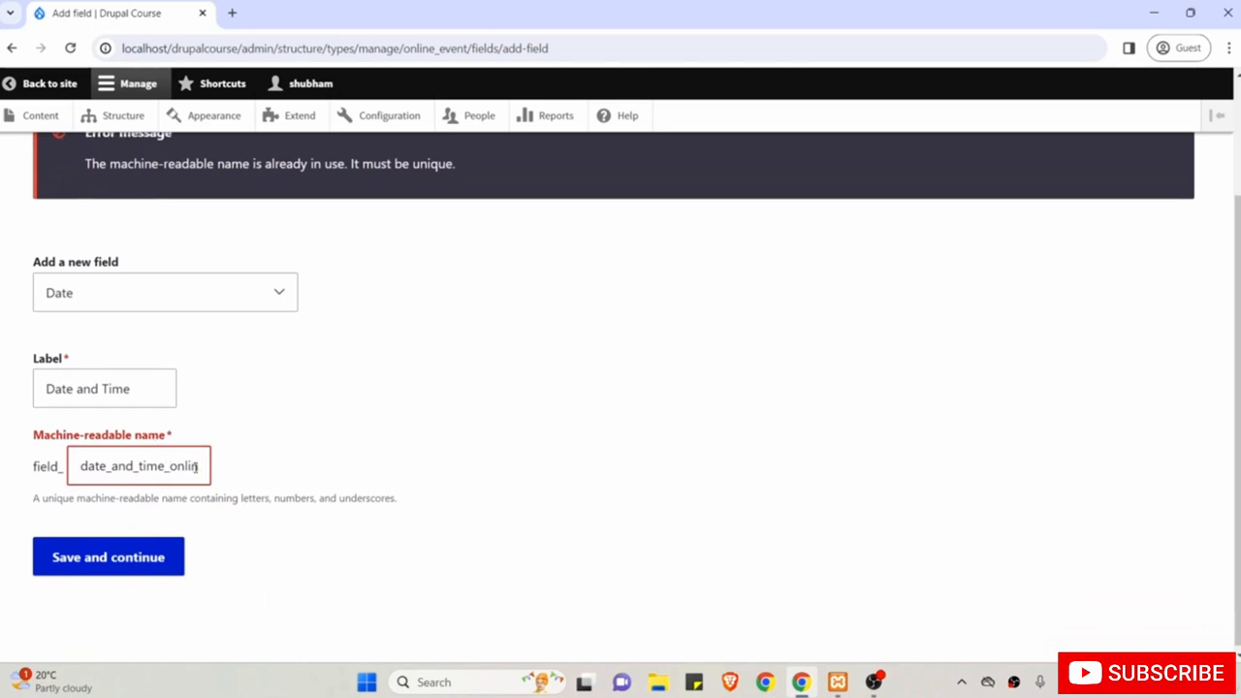
left_click_drag(195, 466, 253, 477)
left_click(276, 494)
left_click(105, 560)
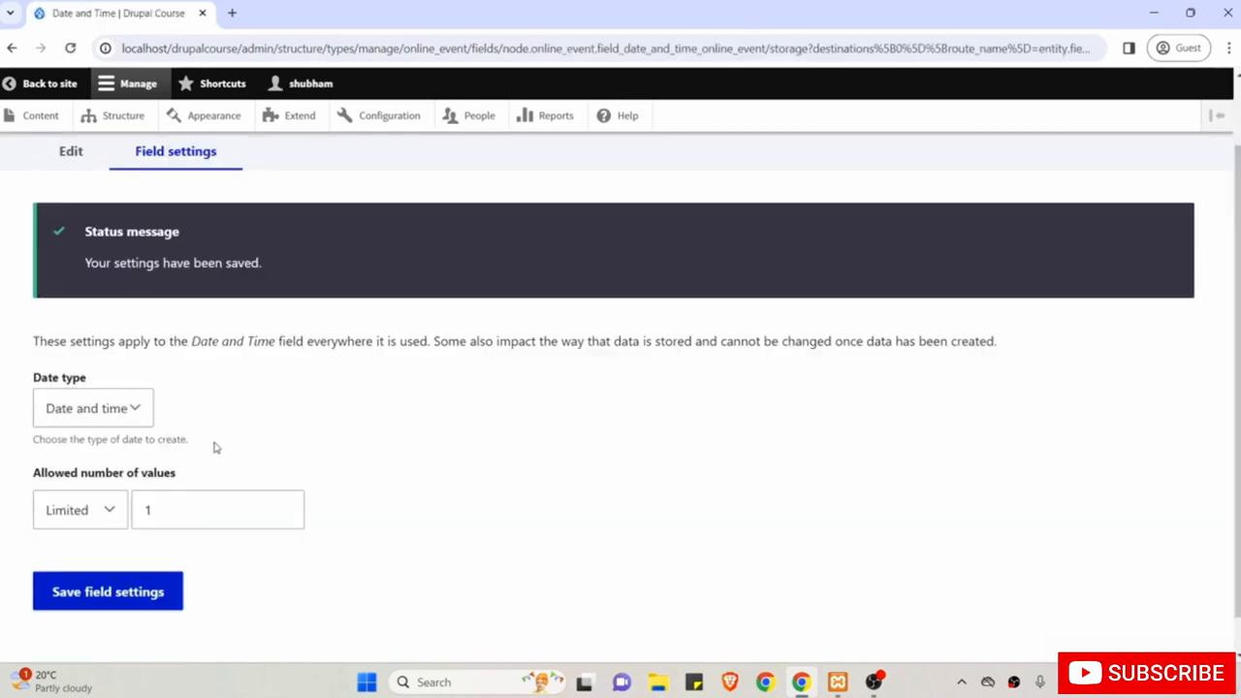
Keep 'Date and time' as the date type, make the field required, and save.
left_click(101, 414)
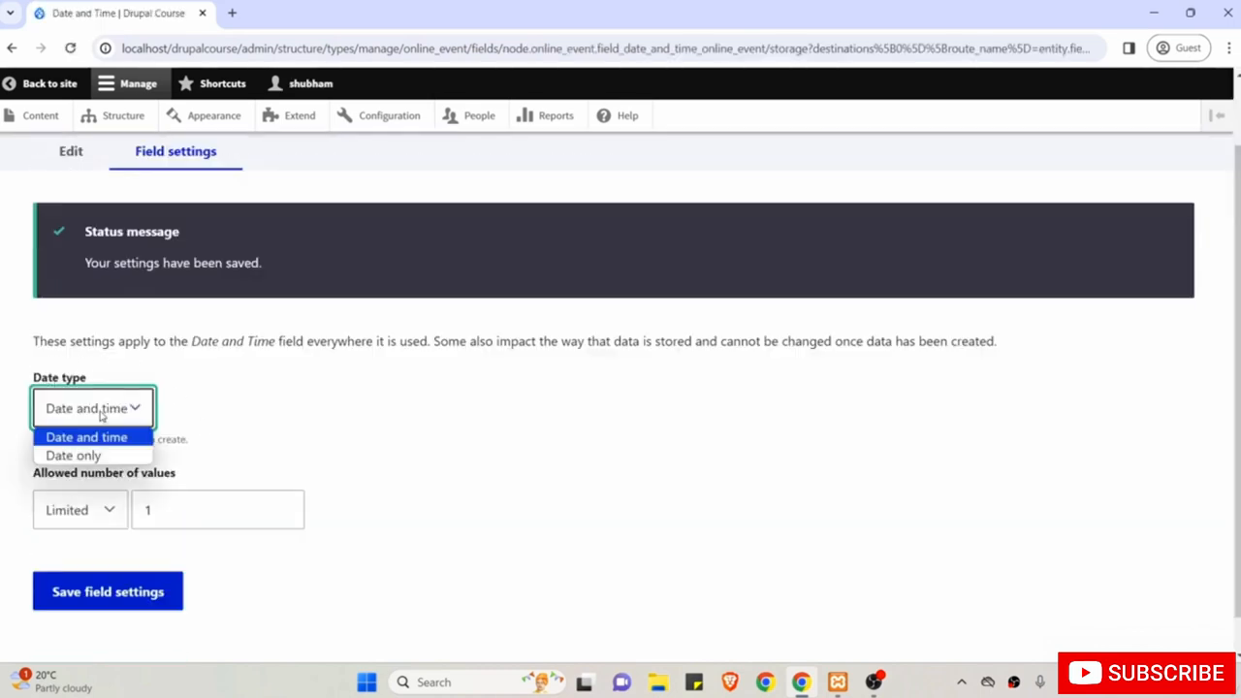
left_click(101, 414)
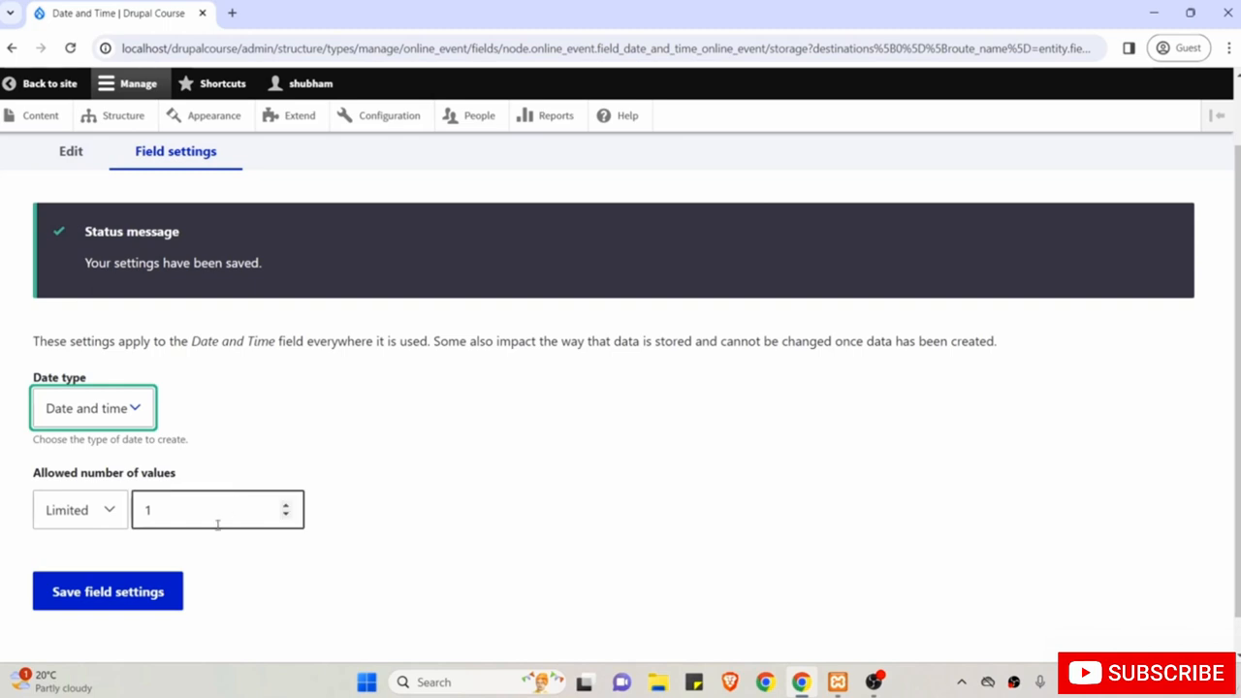
left_click(127, 593)
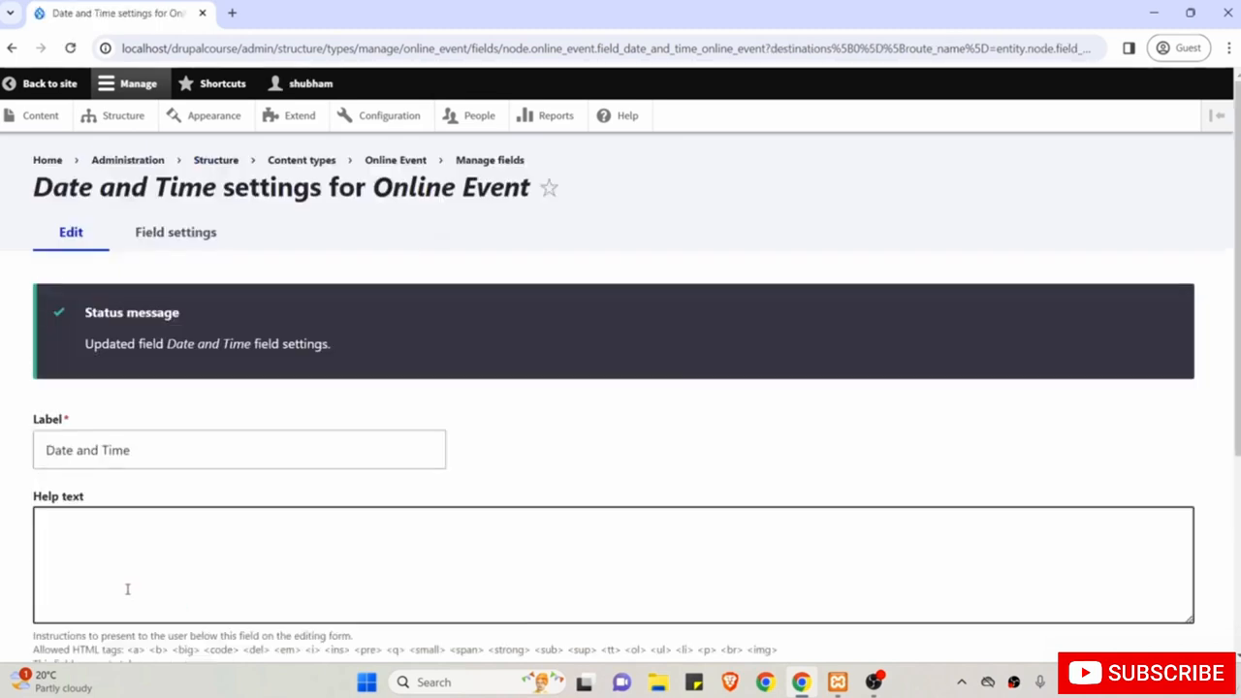
scroll(127, 589, "down", 3)
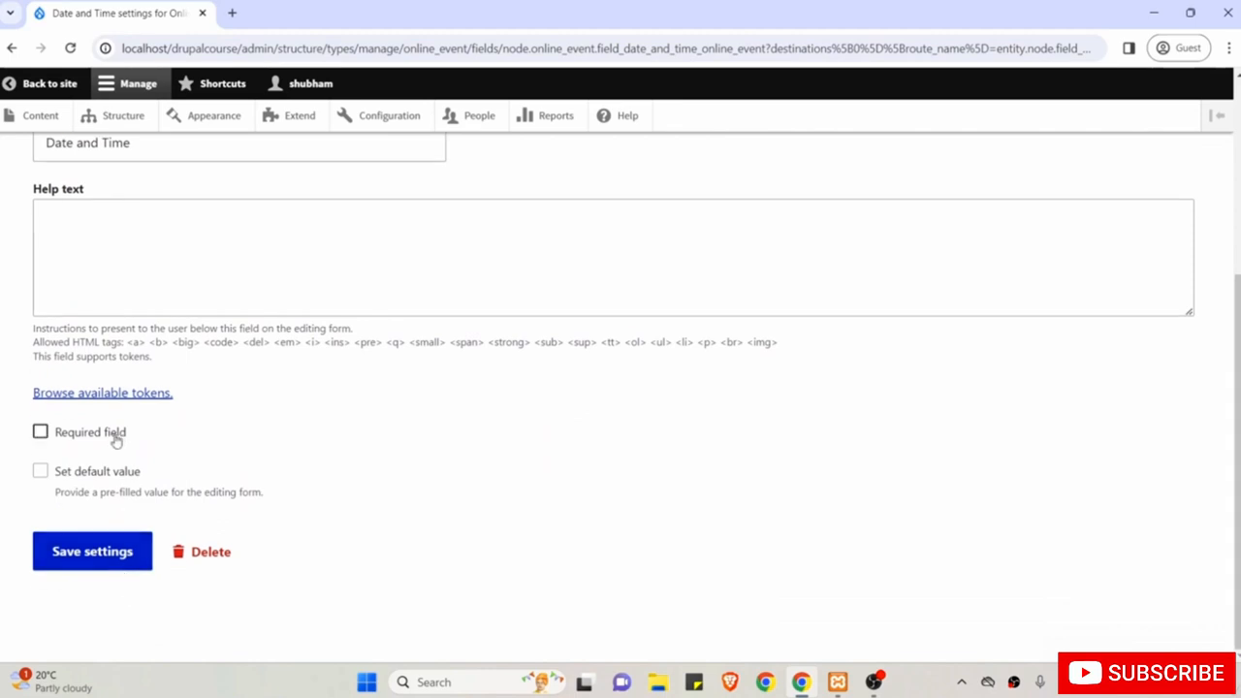
left_click(115, 439)
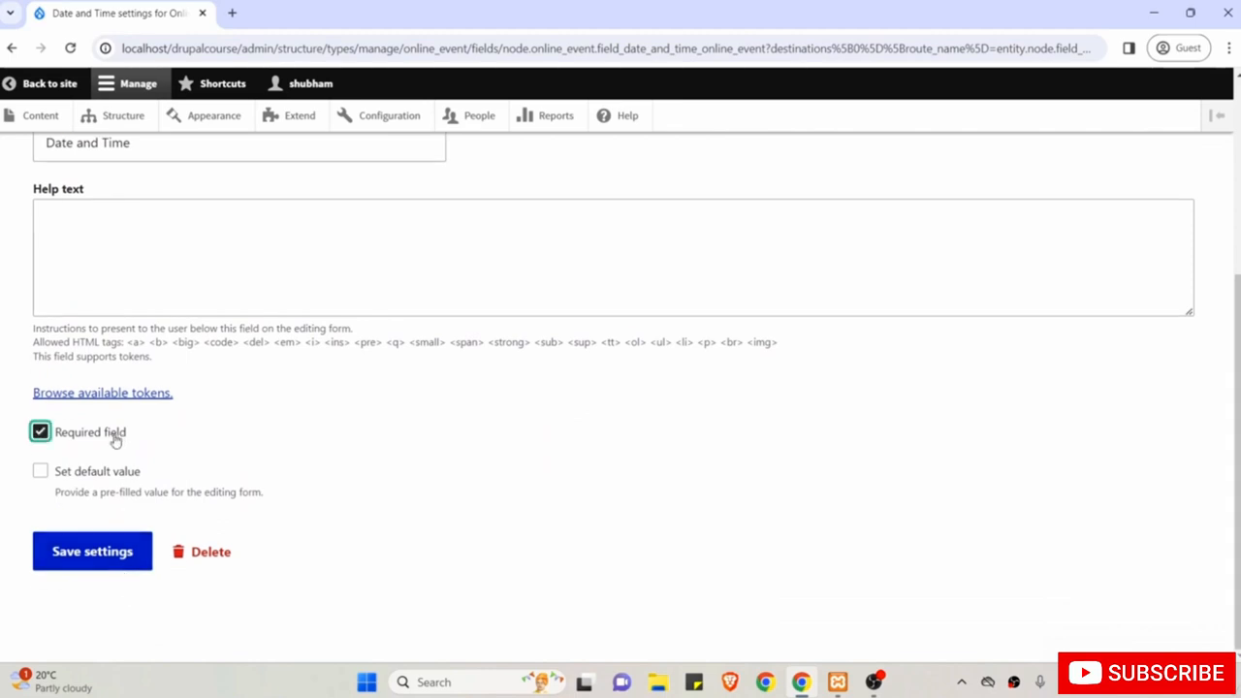
left_click(88, 560)
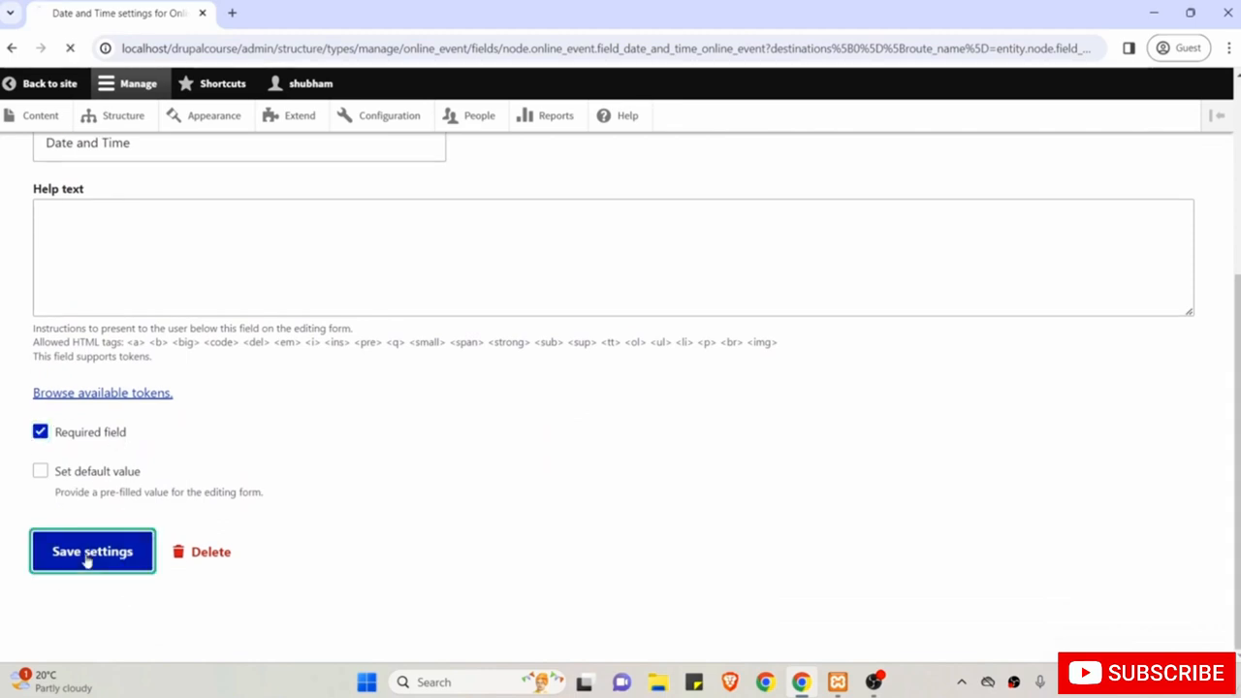
scroll(85, 560, "down", 2)
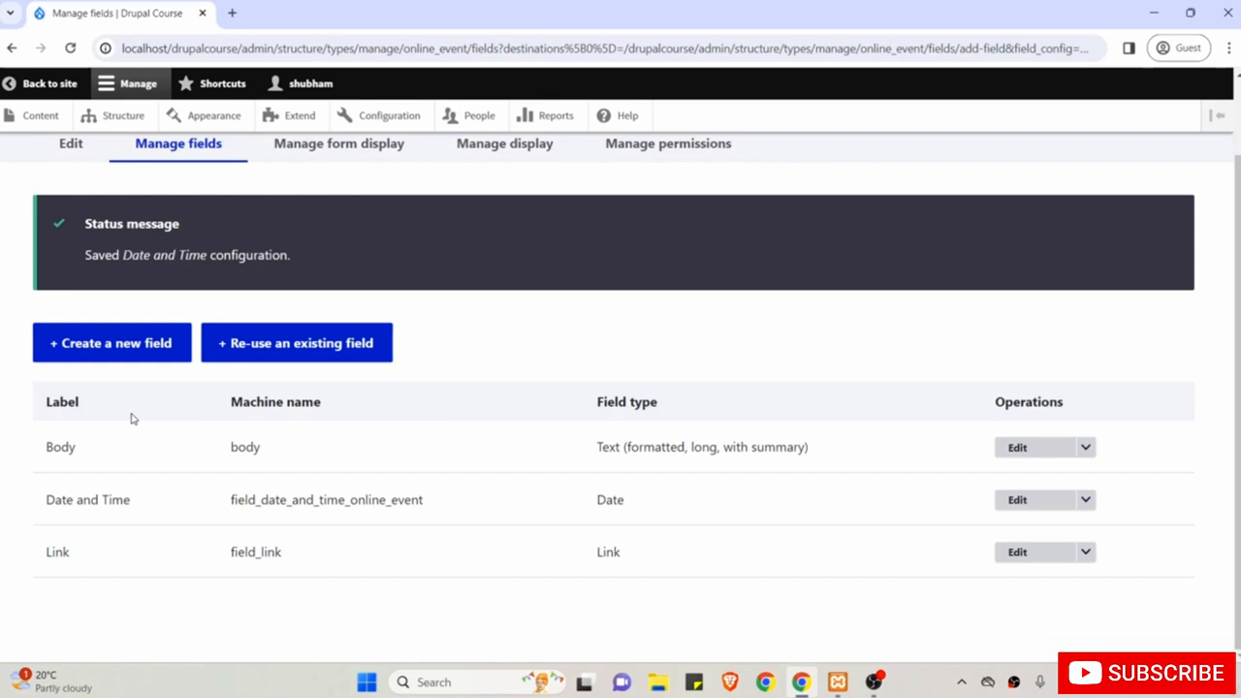
Create a new Image field labelled 'Cover Image'.
left_click(113, 353)
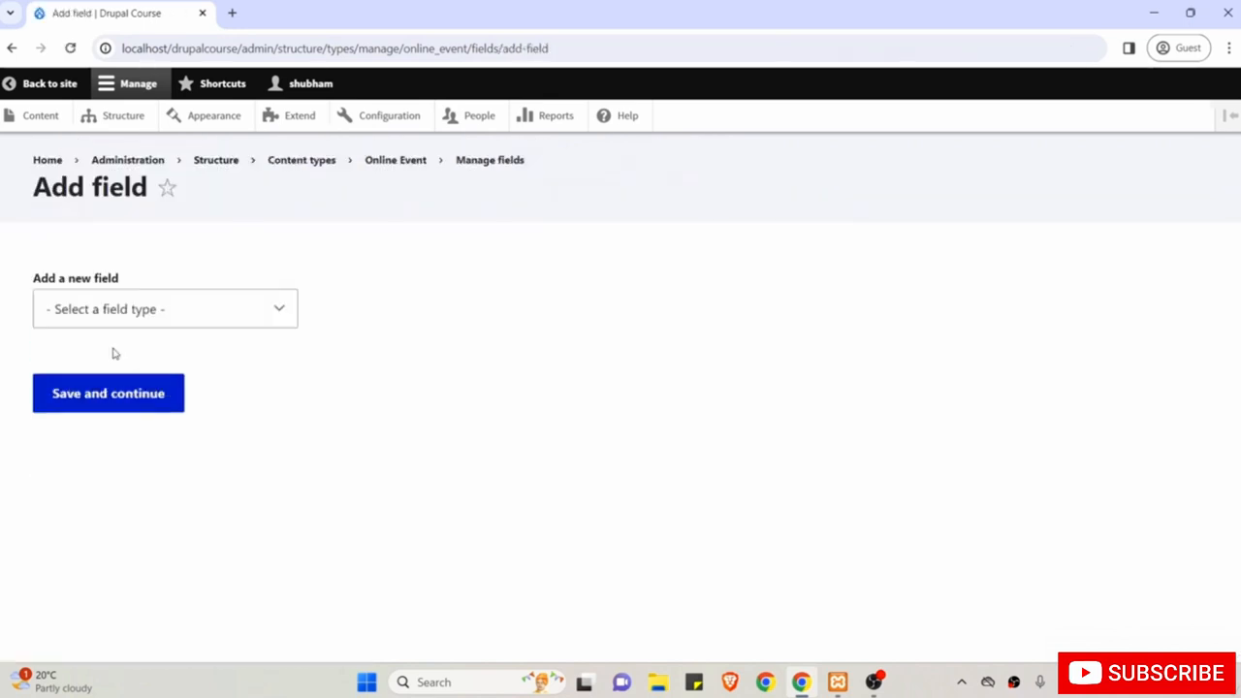
left_click(102, 308)
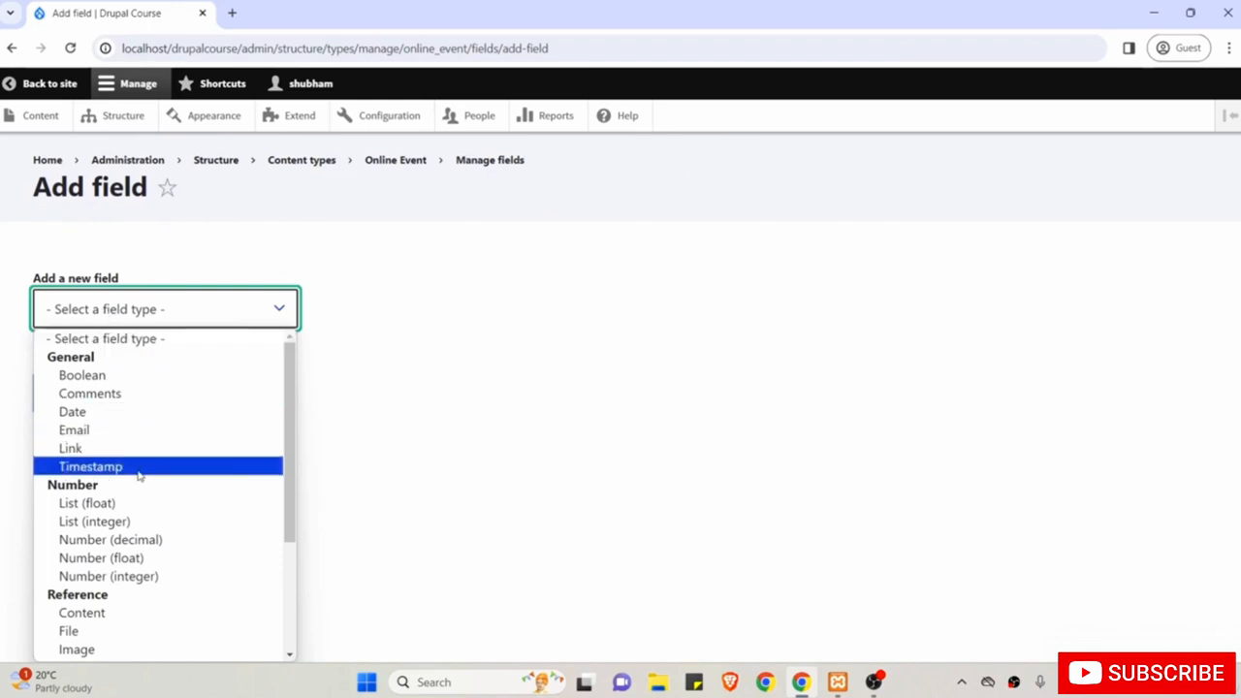
scroll(138, 474, "down", 2)
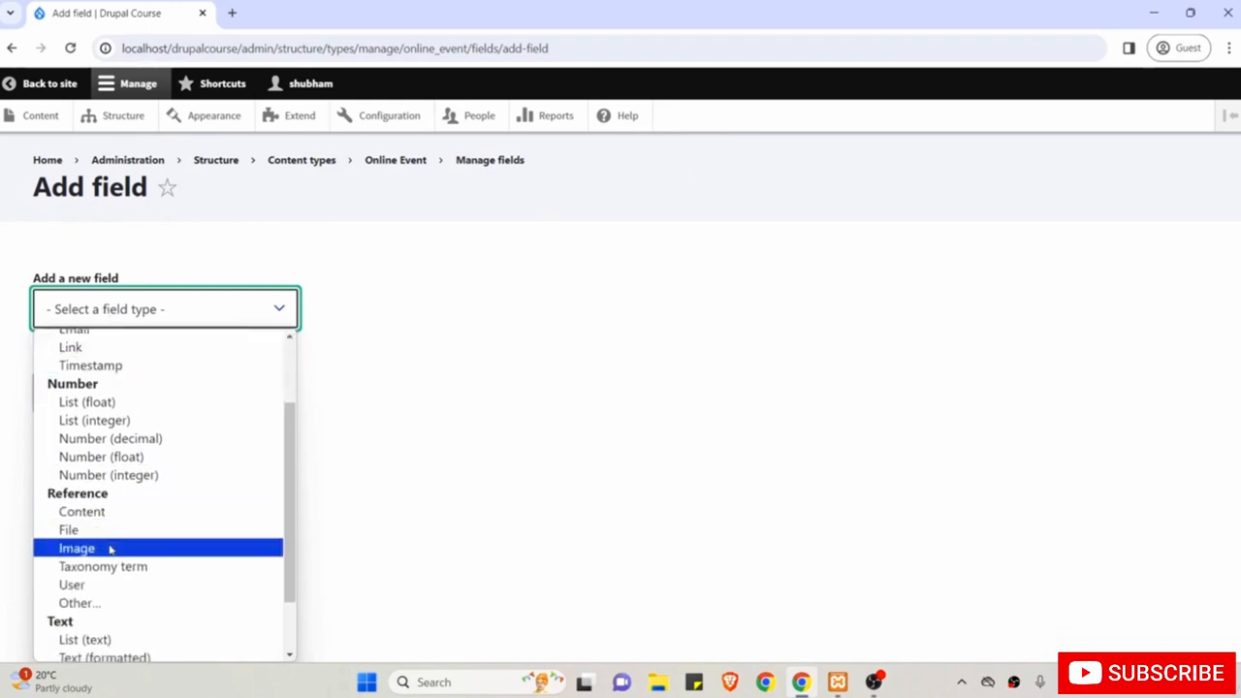
left_click(110, 548)
left_click(111, 408)
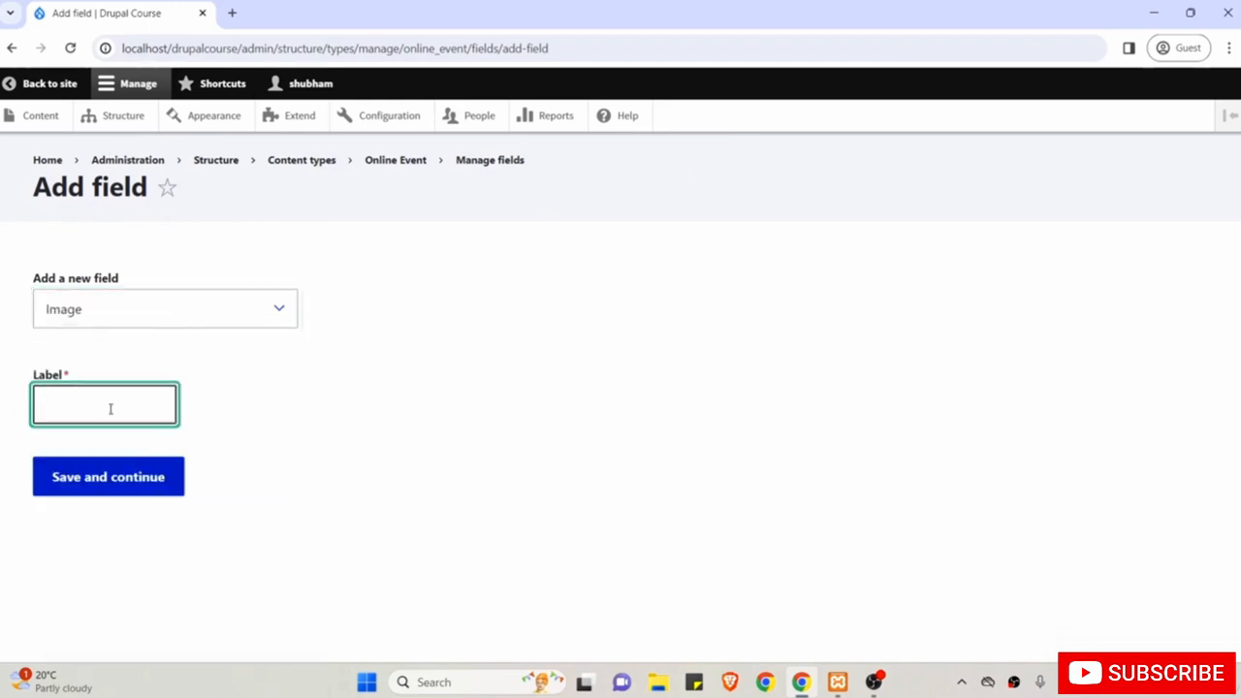
type("Cover Image")
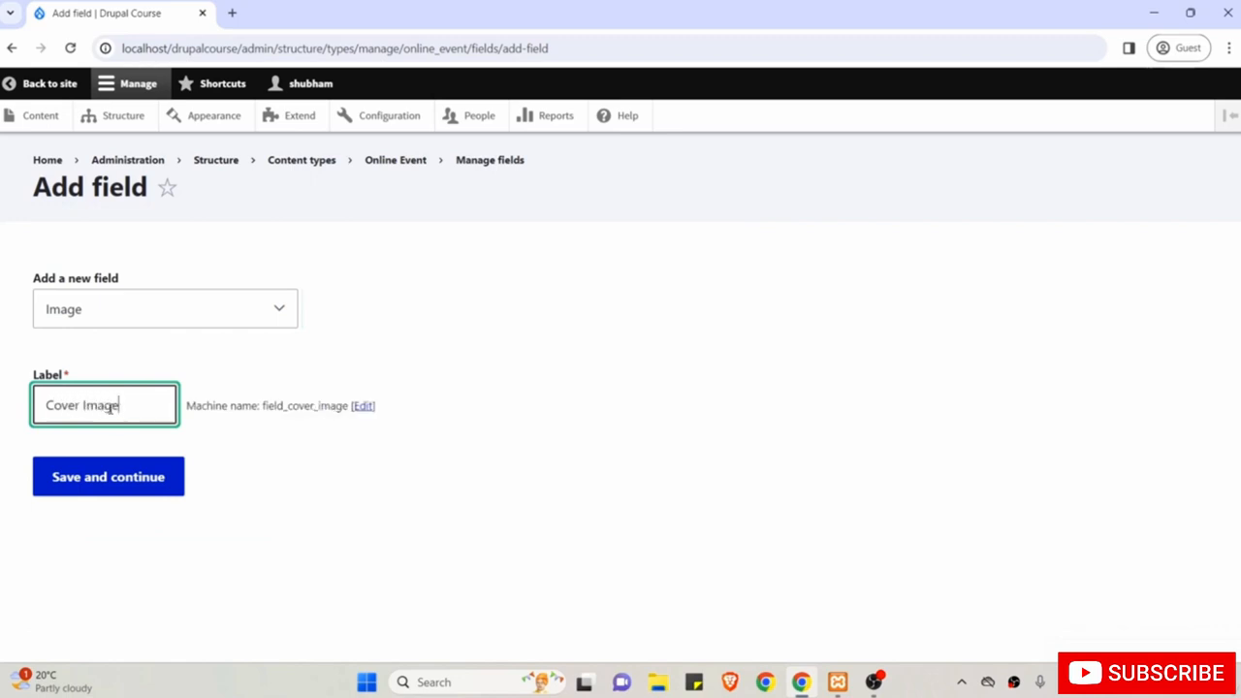
left_click(122, 485)
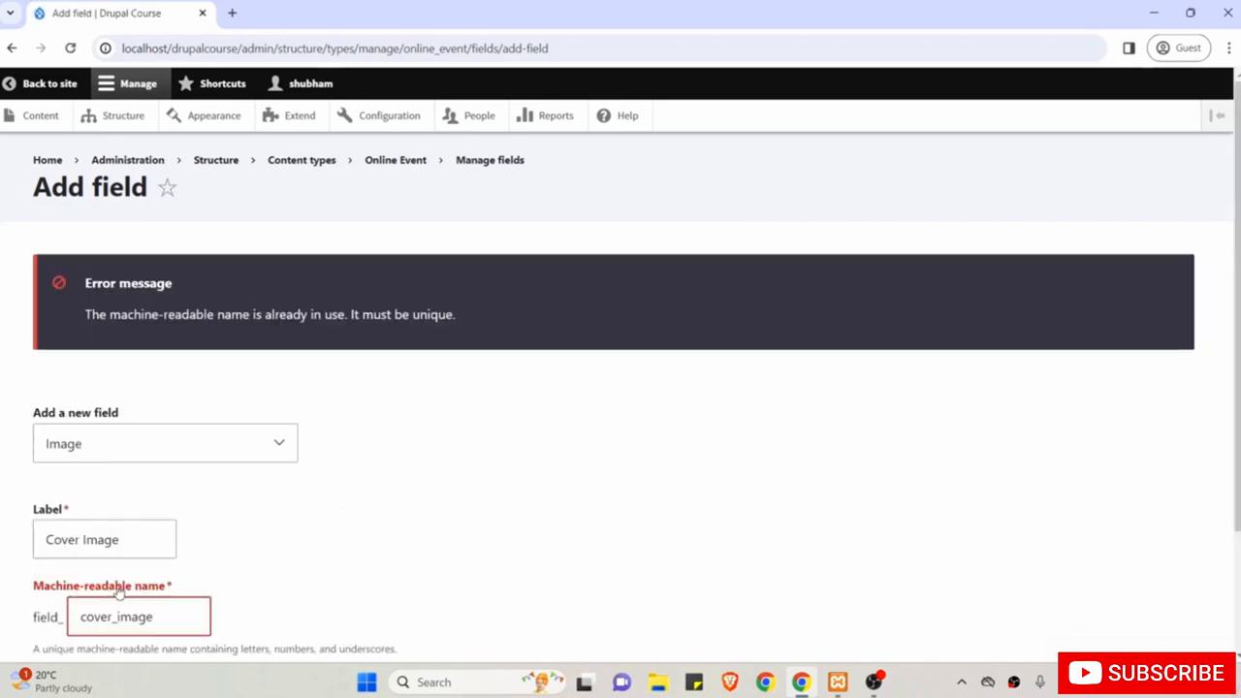
scroll(119, 593, "down", 1)
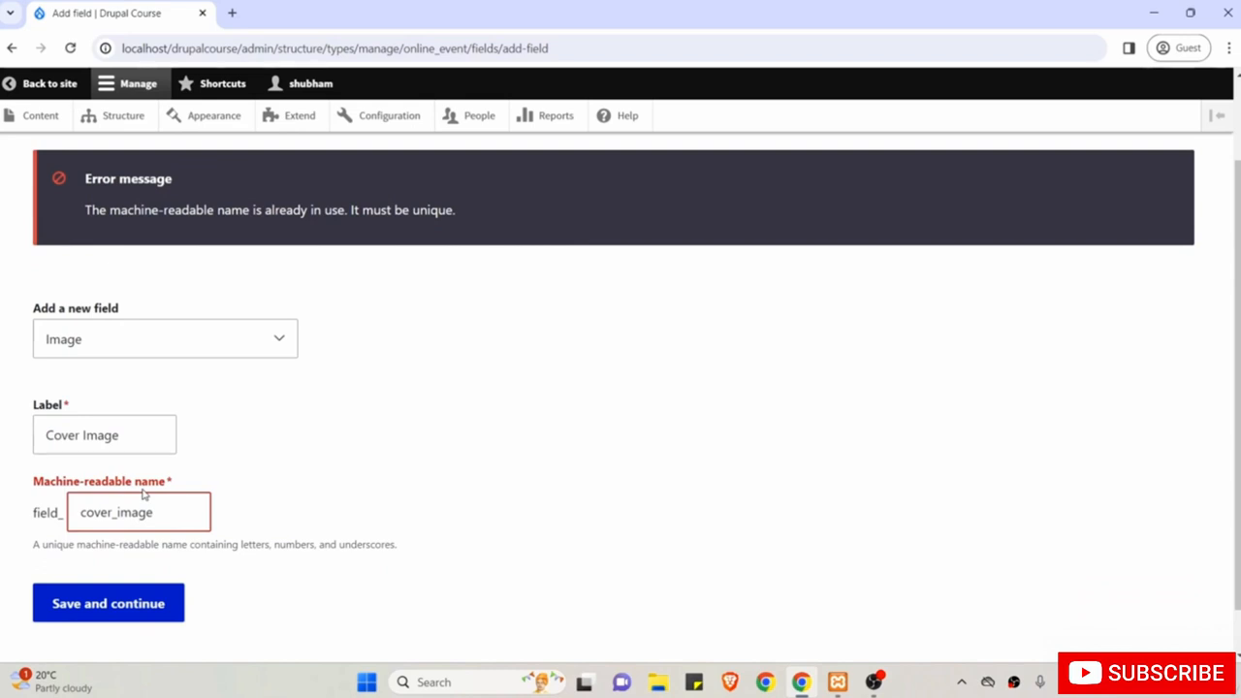
Append '_image_online_event' to the duplicate machine name and submit the field.
left_click(161, 517)
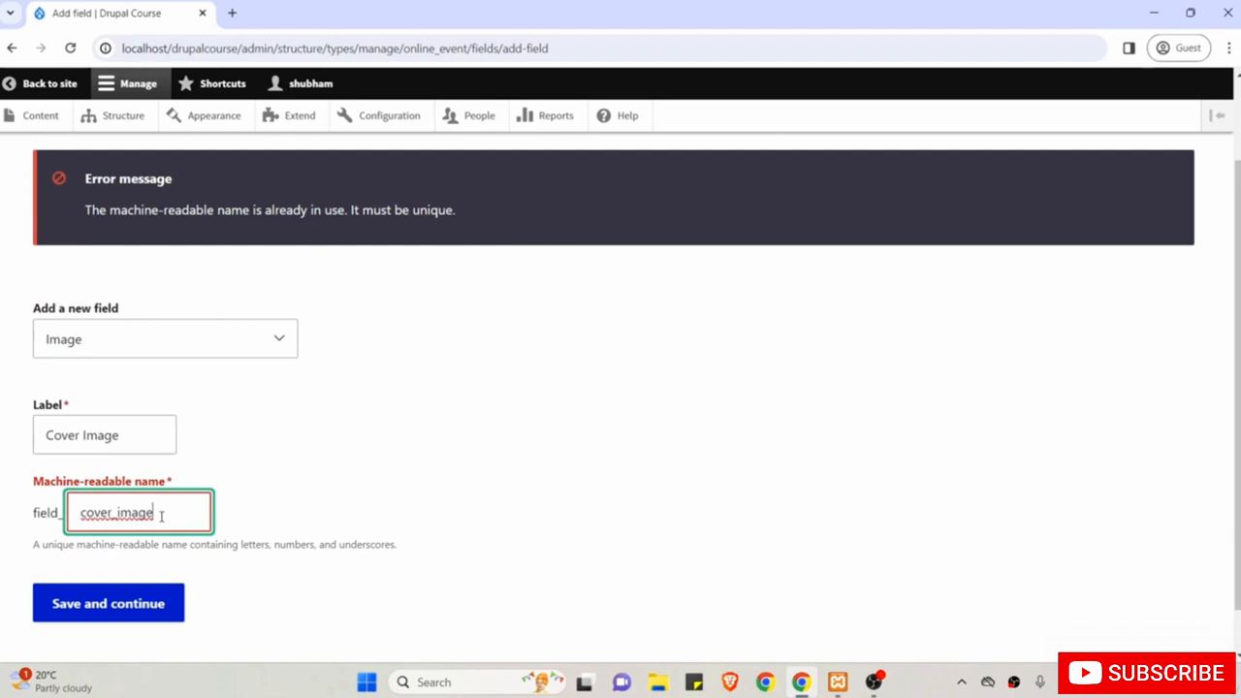
type("_image_online_event")
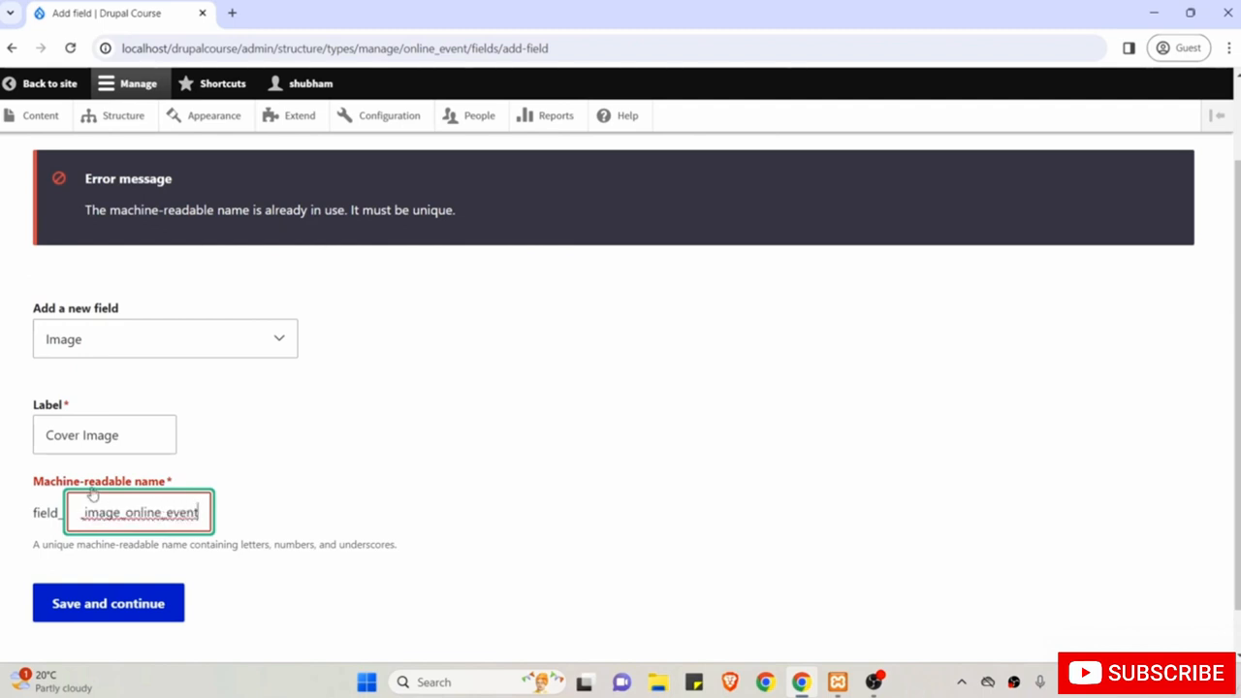
left_click(338, 528)
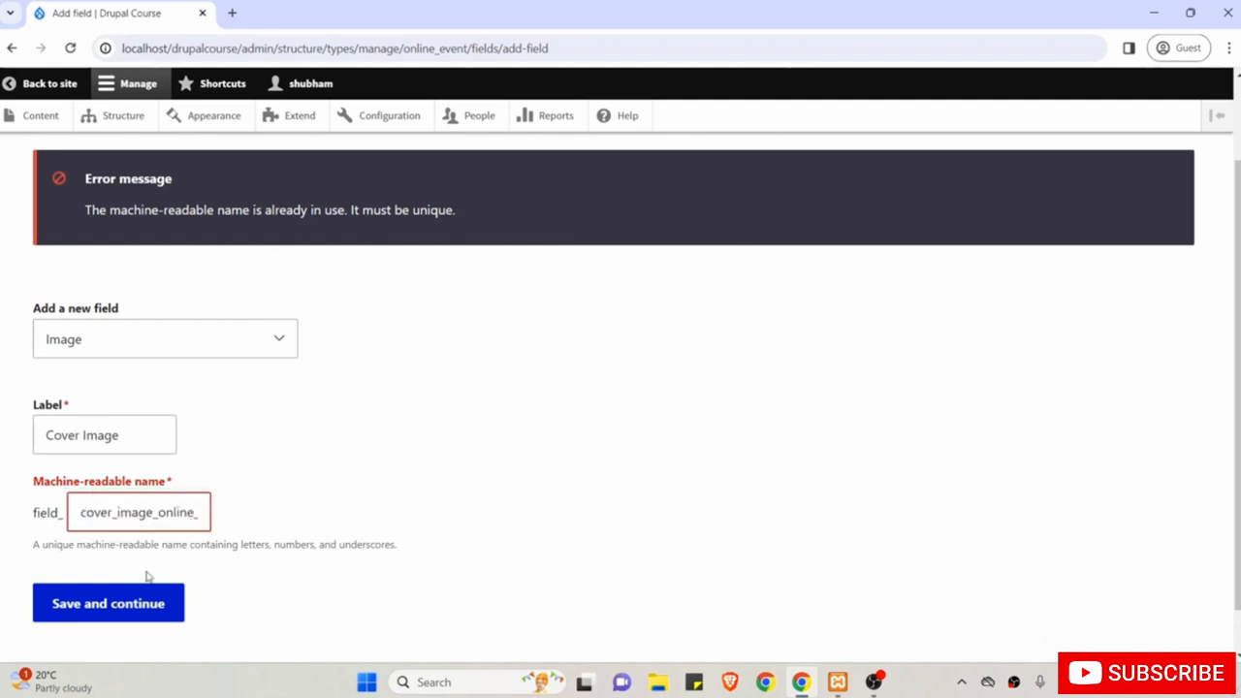
left_click(110, 611)
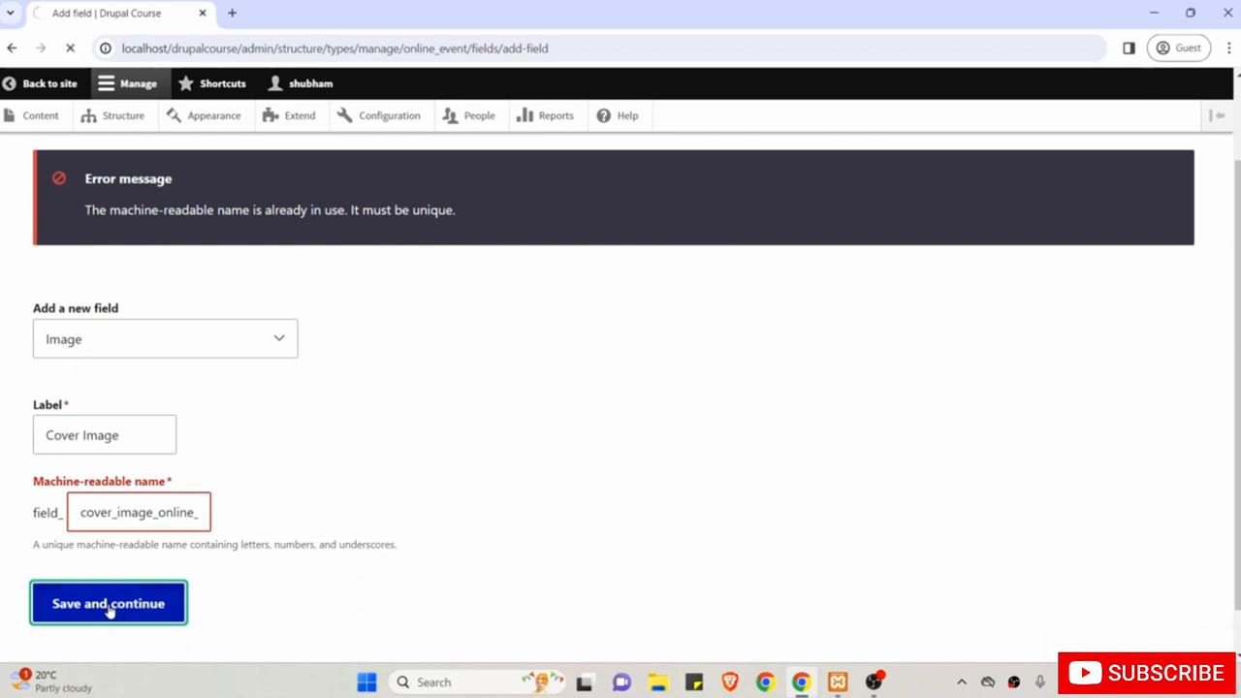
scroll(114, 608, "down", 1)
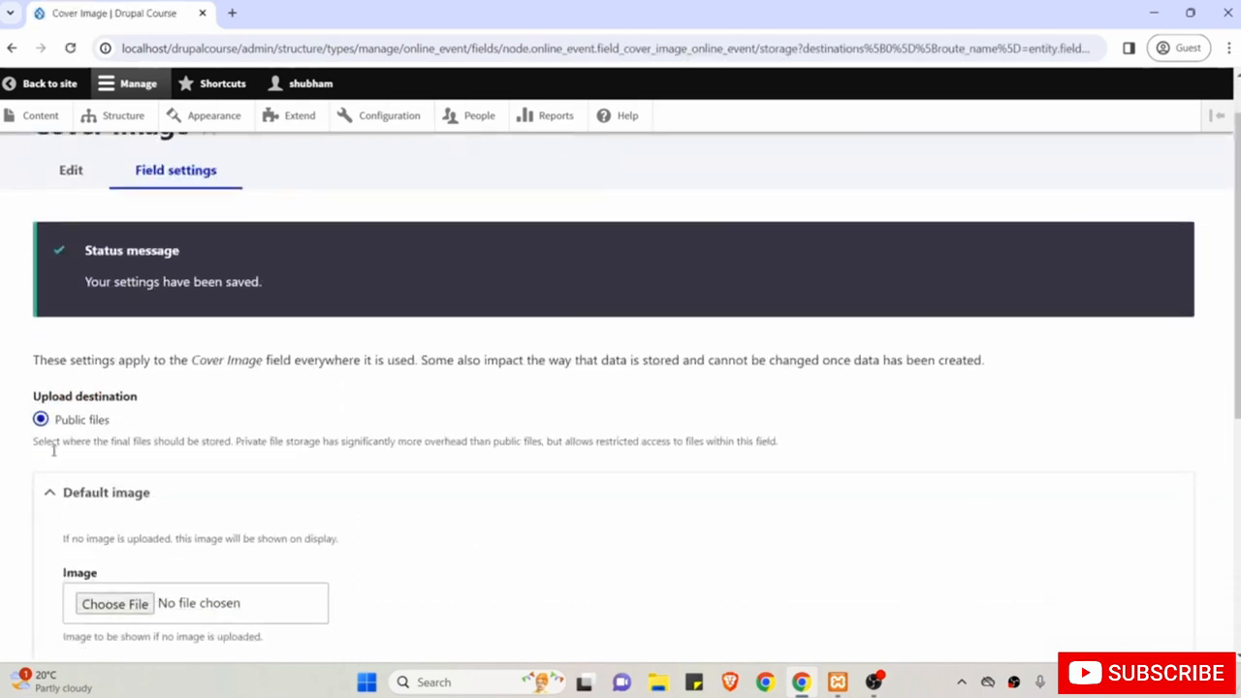
Collapse the default image options and save the Cover Image storage settings.
scroll(161, 499, "down", 1)
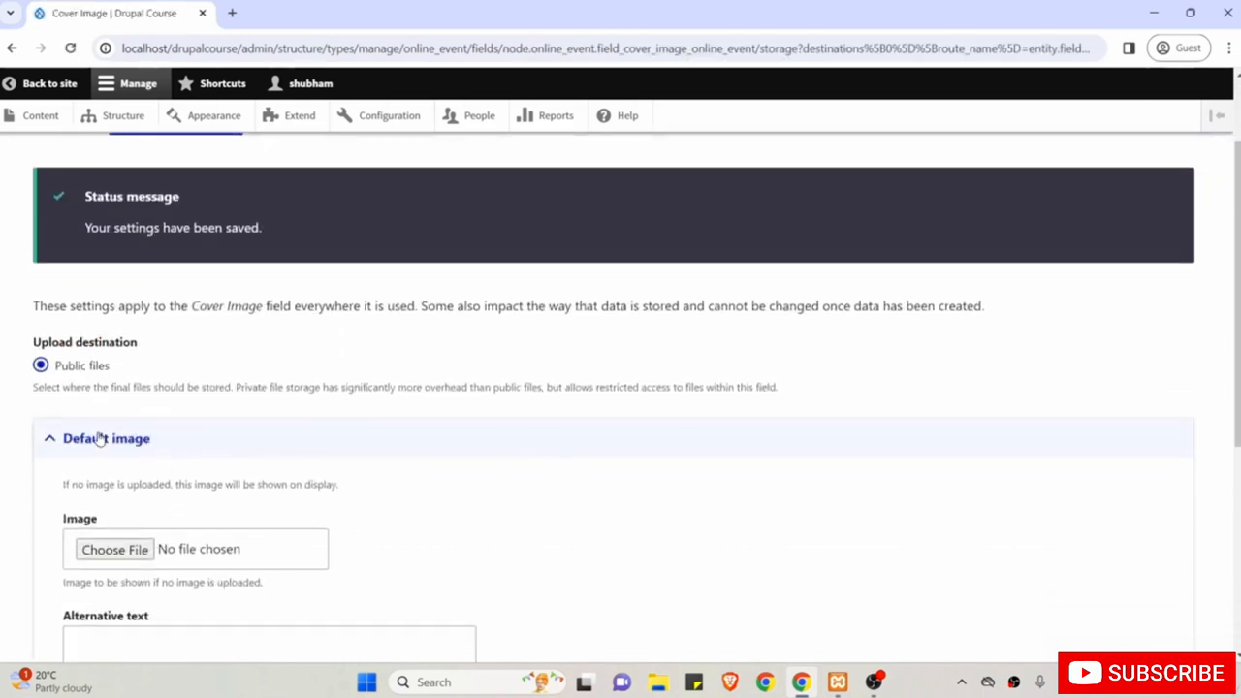
left_click(100, 439)
scroll(100, 436, "down", 1)
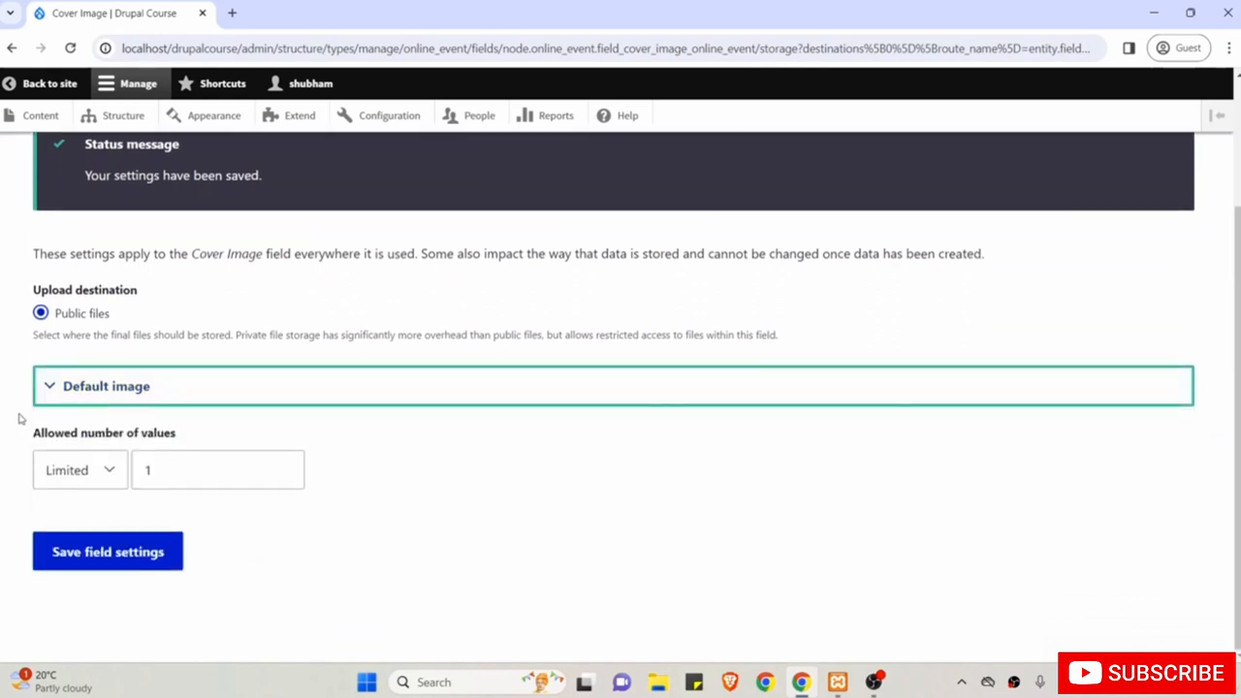
left_click(115, 553)
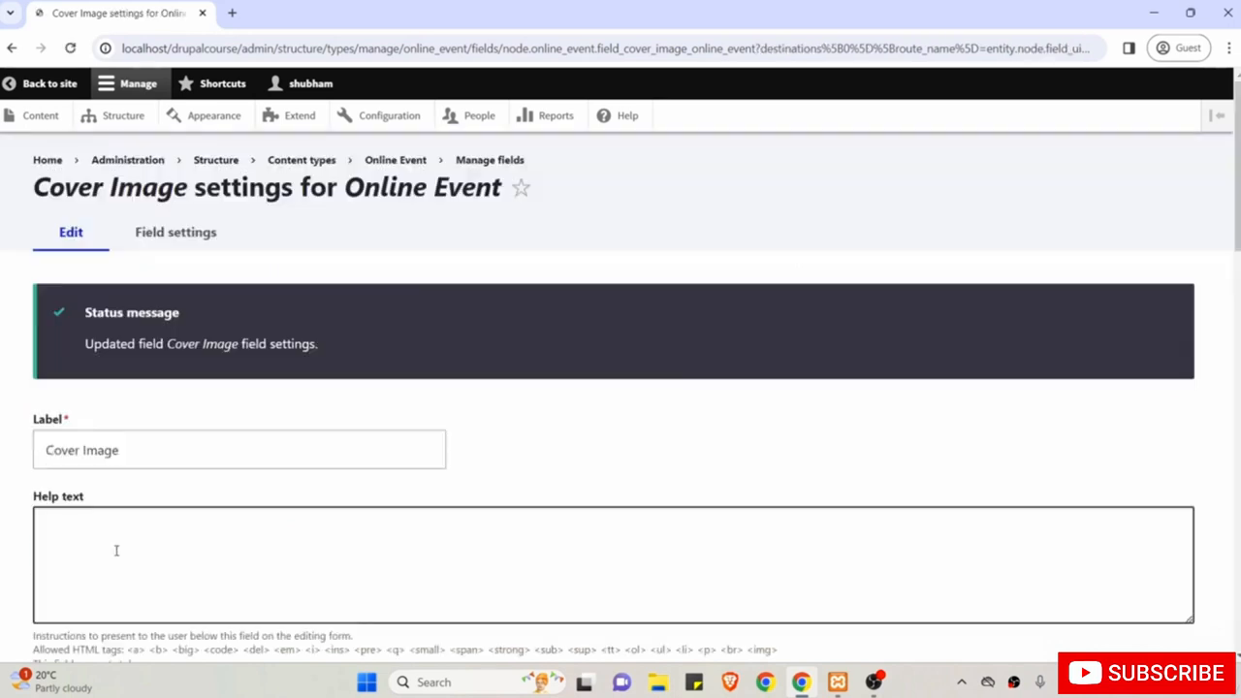
Make Cover Image a required field.
scroll(116, 550, "down", 4)
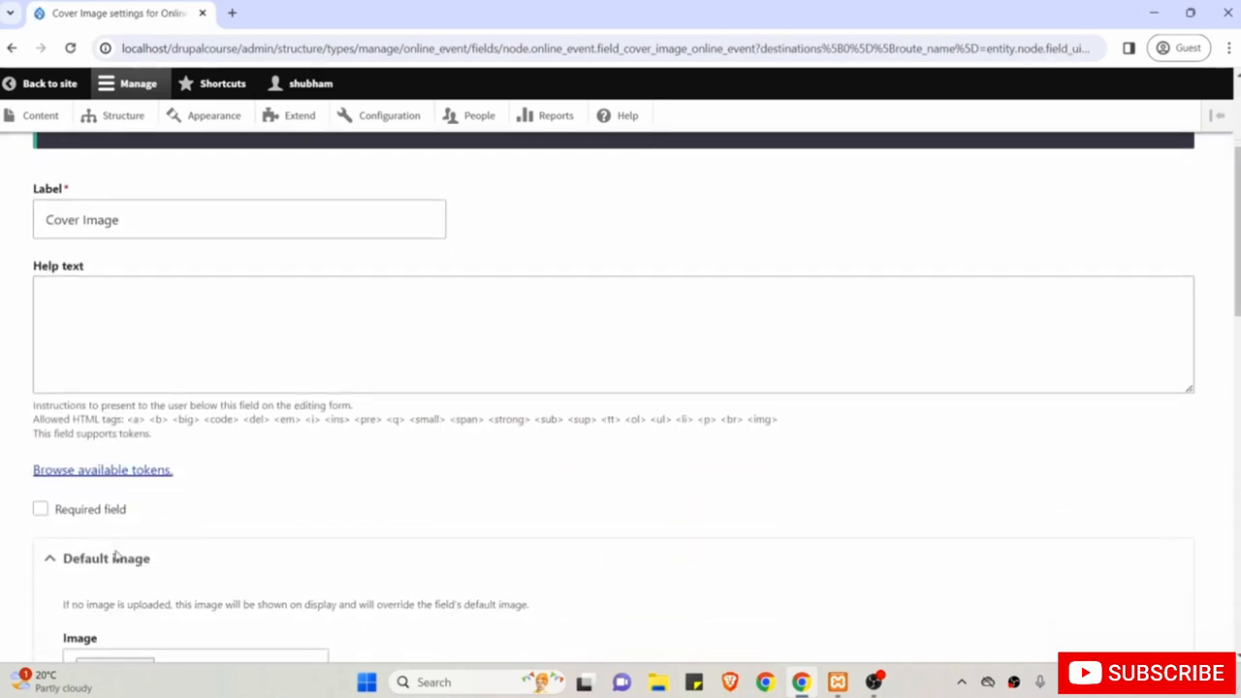
scroll(115, 556, "down", 1)
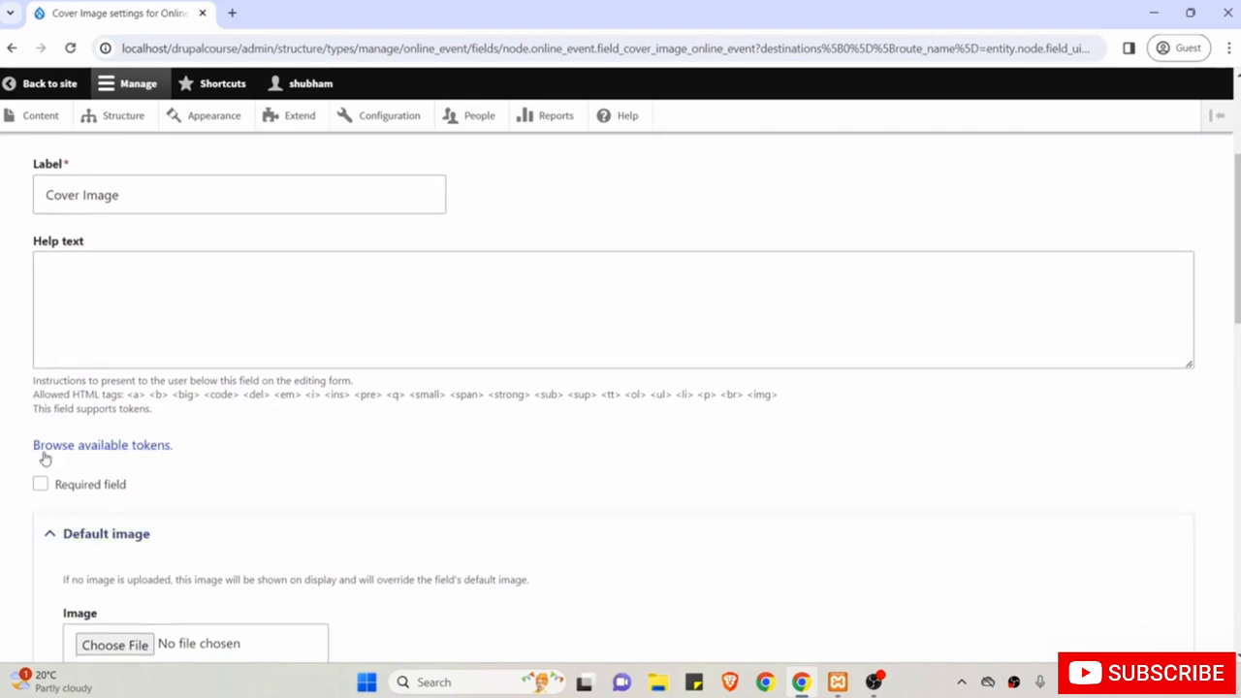
left_click(85, 488)
scroll(86, 488, "down", 3)
scroll(194, 429, "up", 4)
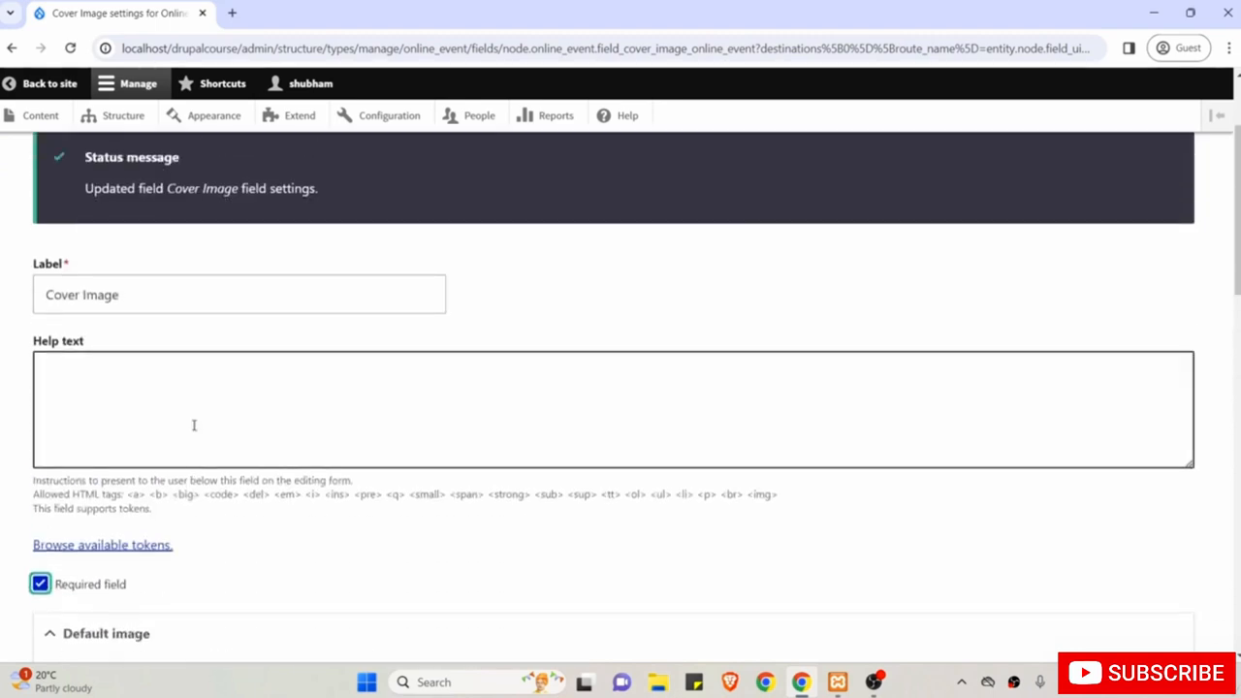
scroll(194, 426, "down", 7)
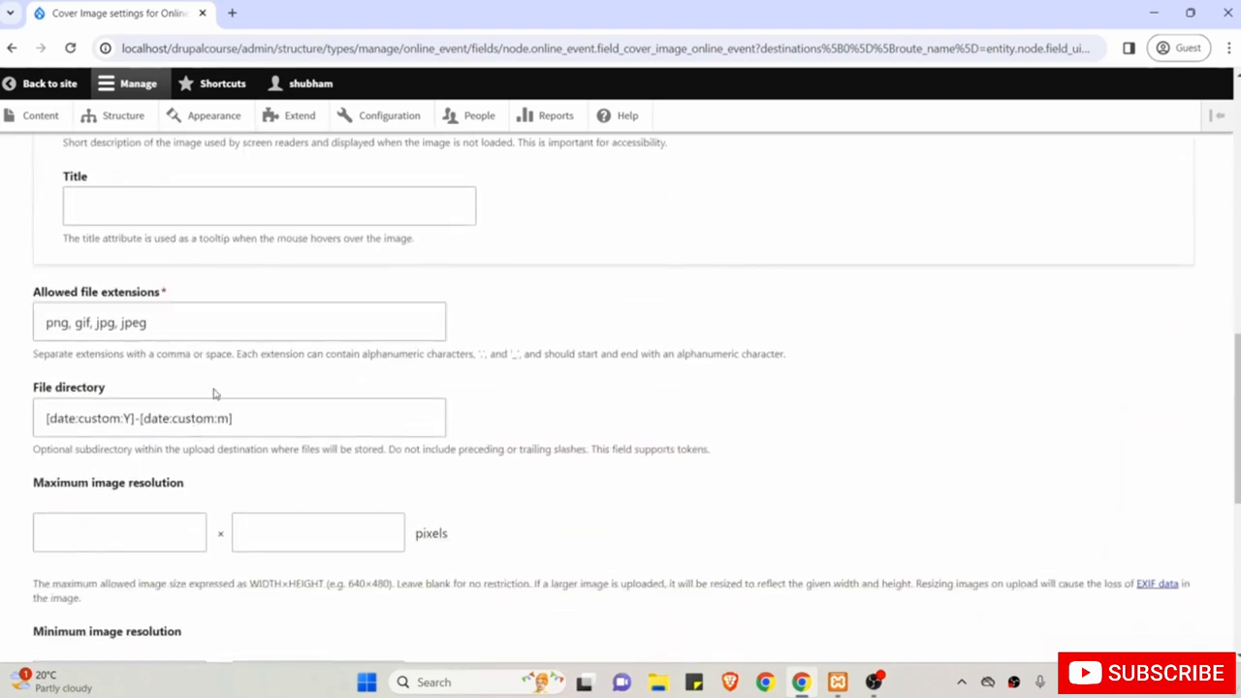
scroll(217, 395, "down", 2)
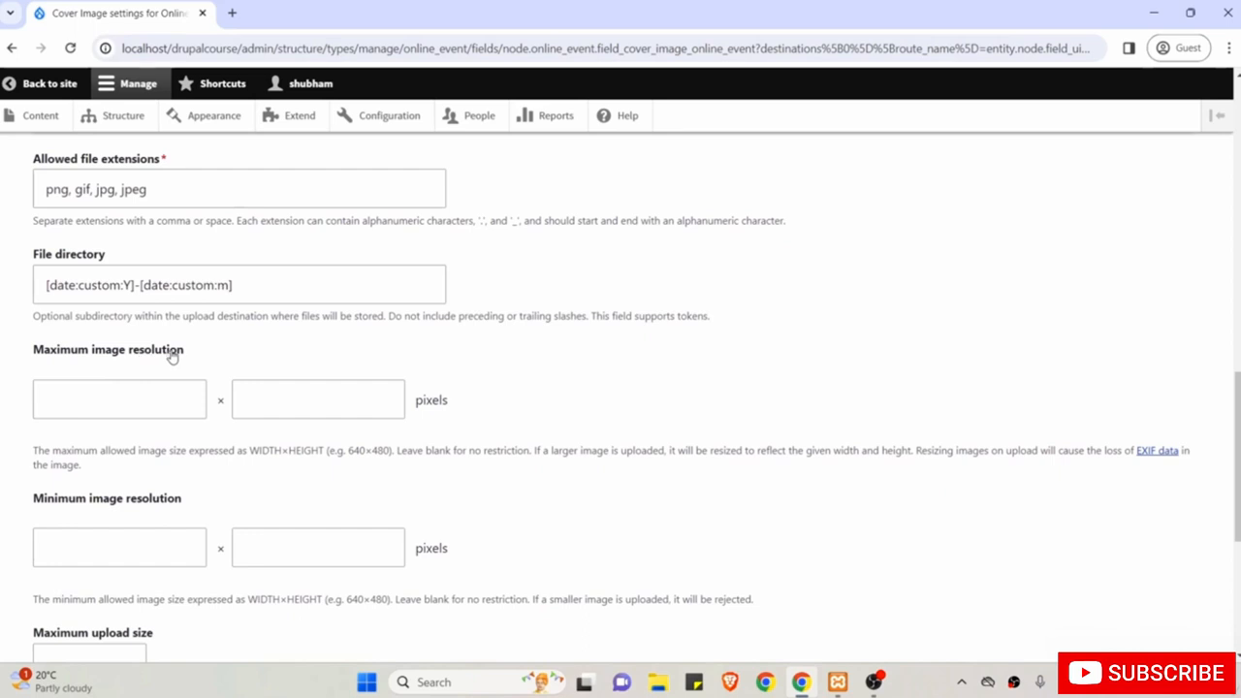
Set the maximum image resolution to 1440×1080.
left_click(116, 403)
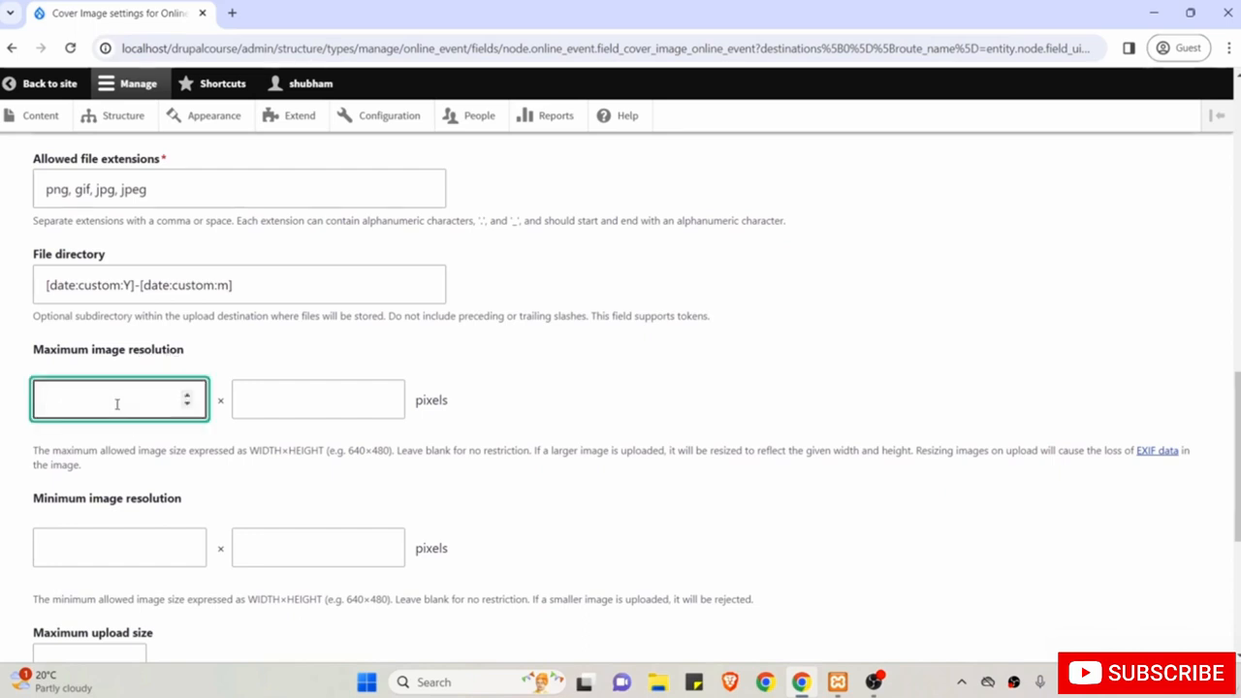
key("Tab")
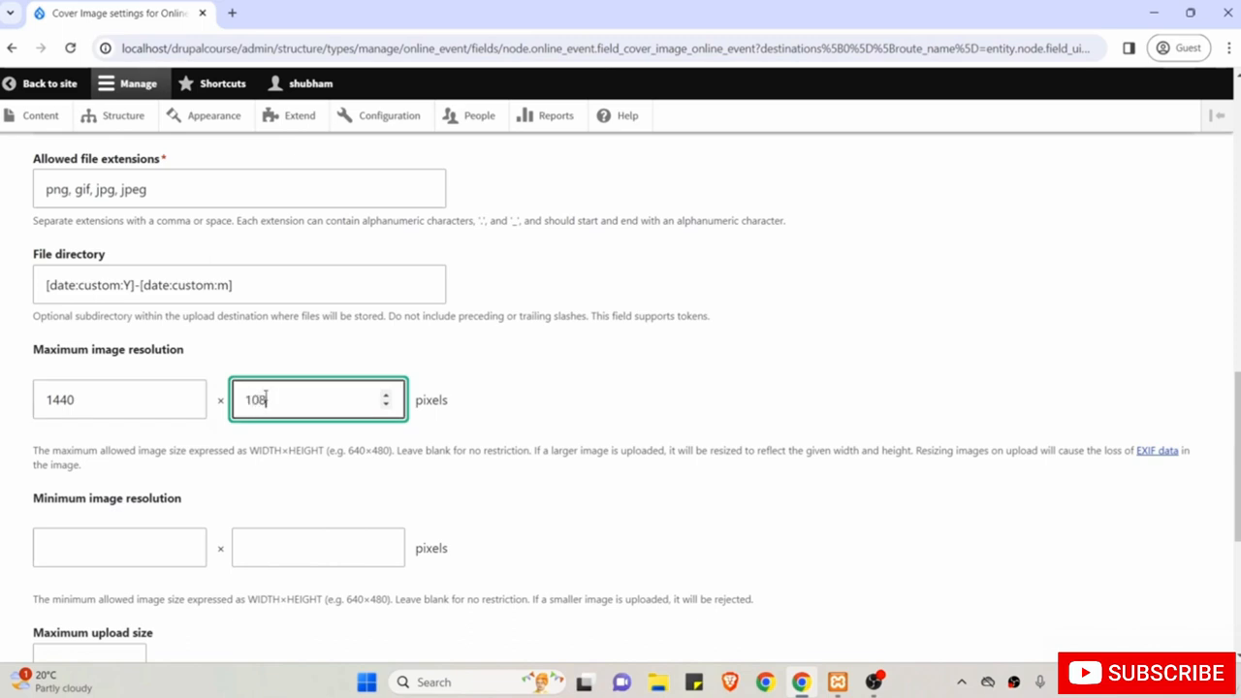
left_click_drag(285, 399, 243, 399)
left_click(120, 395)
left_click_drag(121, 395, 45, 399)
Set minimum resolution 640×480 and a 1 MB upload limit, then save the settings.
left_click(101, 545)
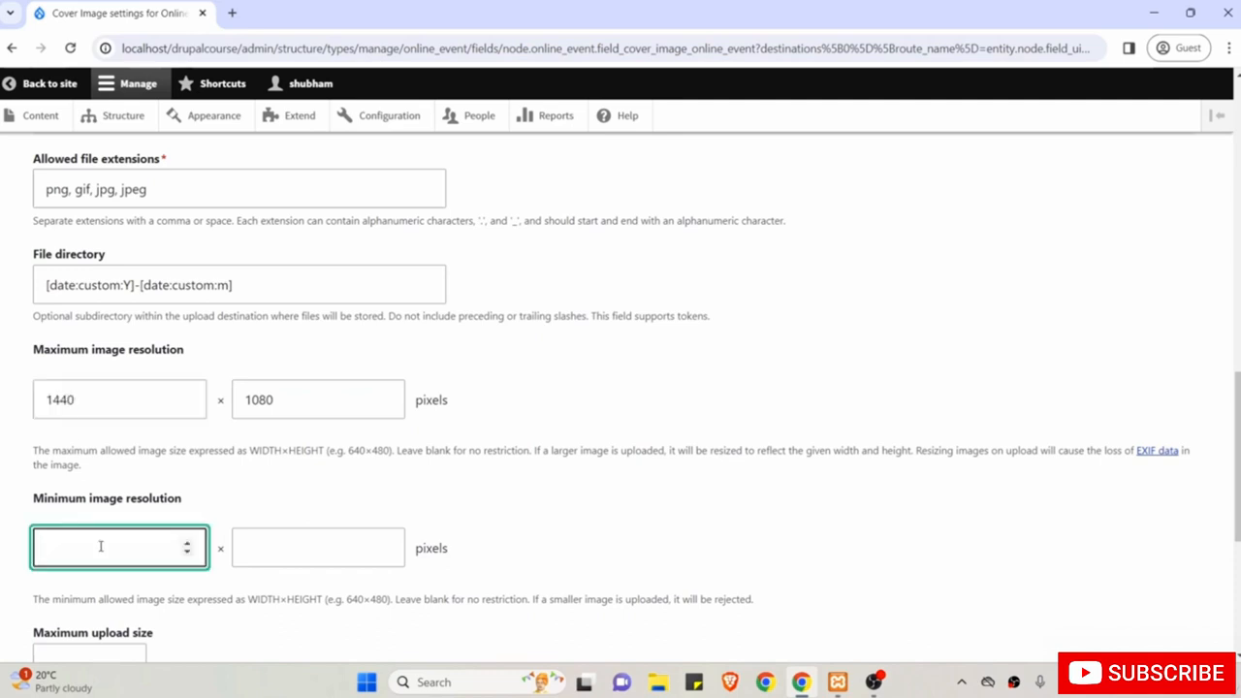
type("640")
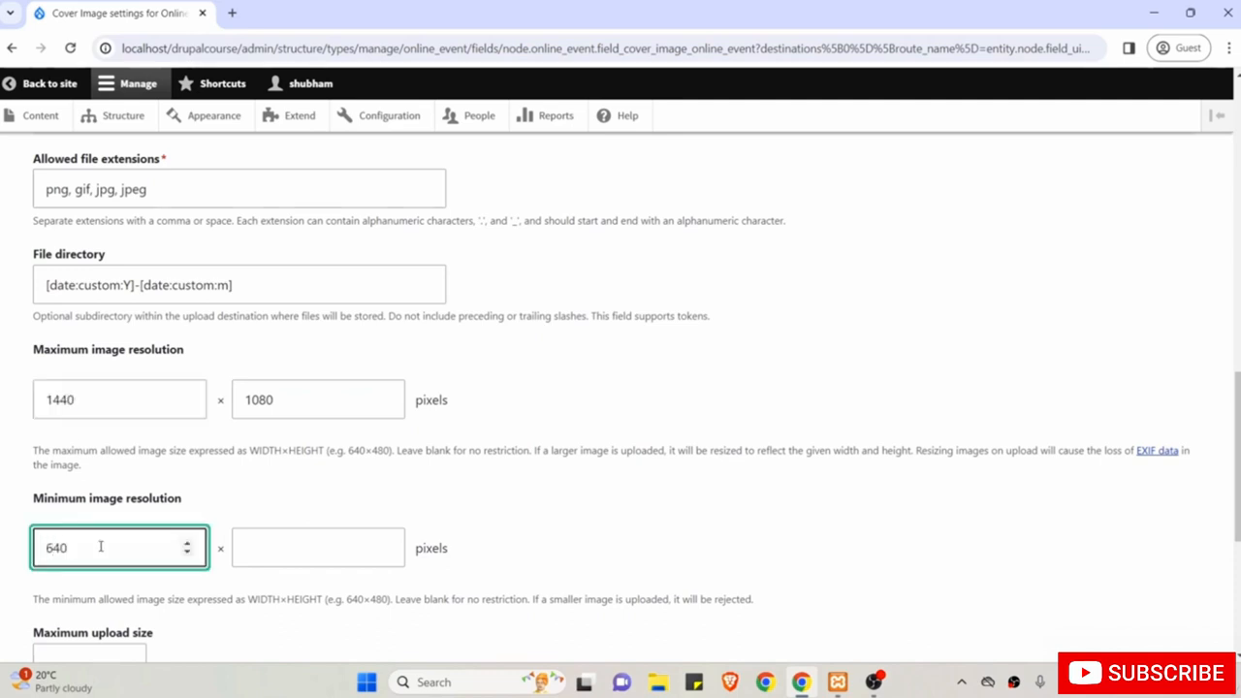
key("Tab")
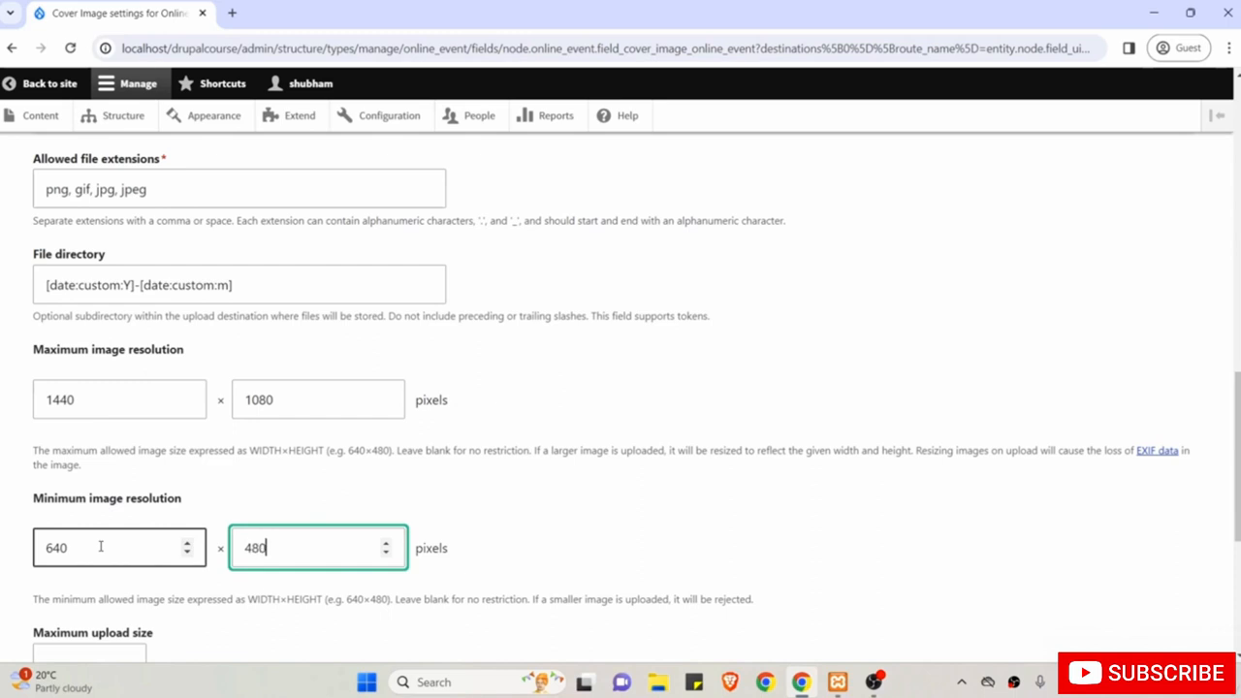
scroll(101, 546, "down", 2)
left_click(67, 502)
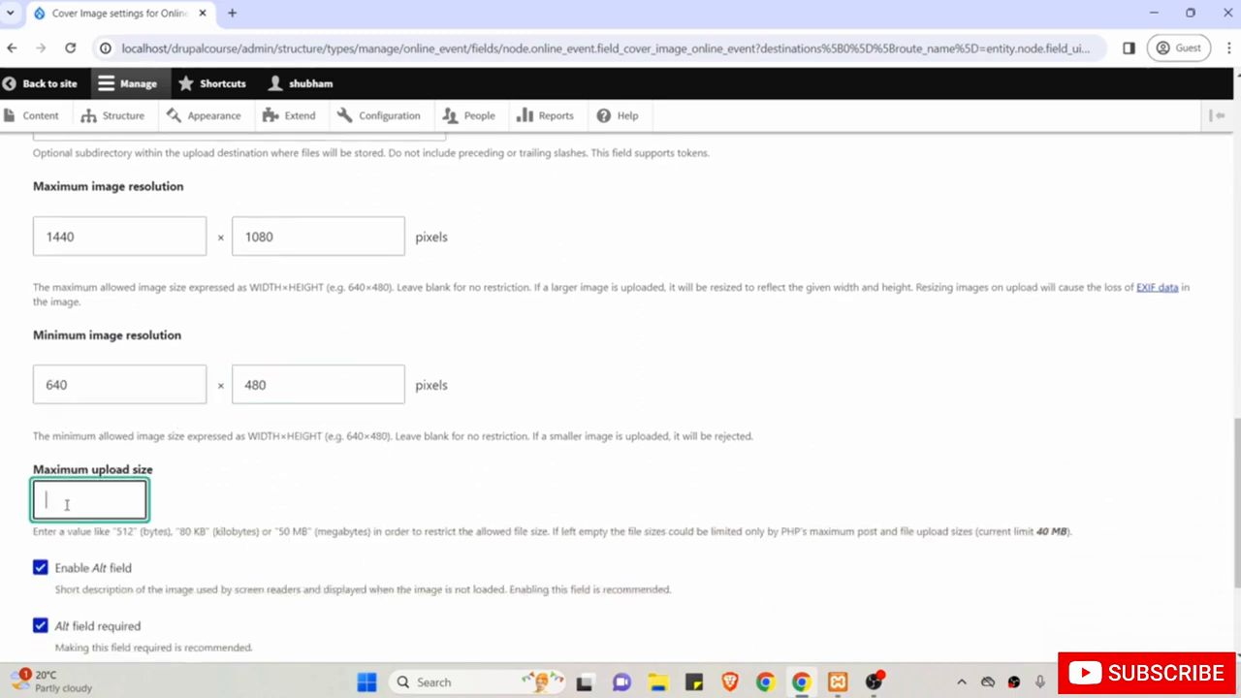
type("2")
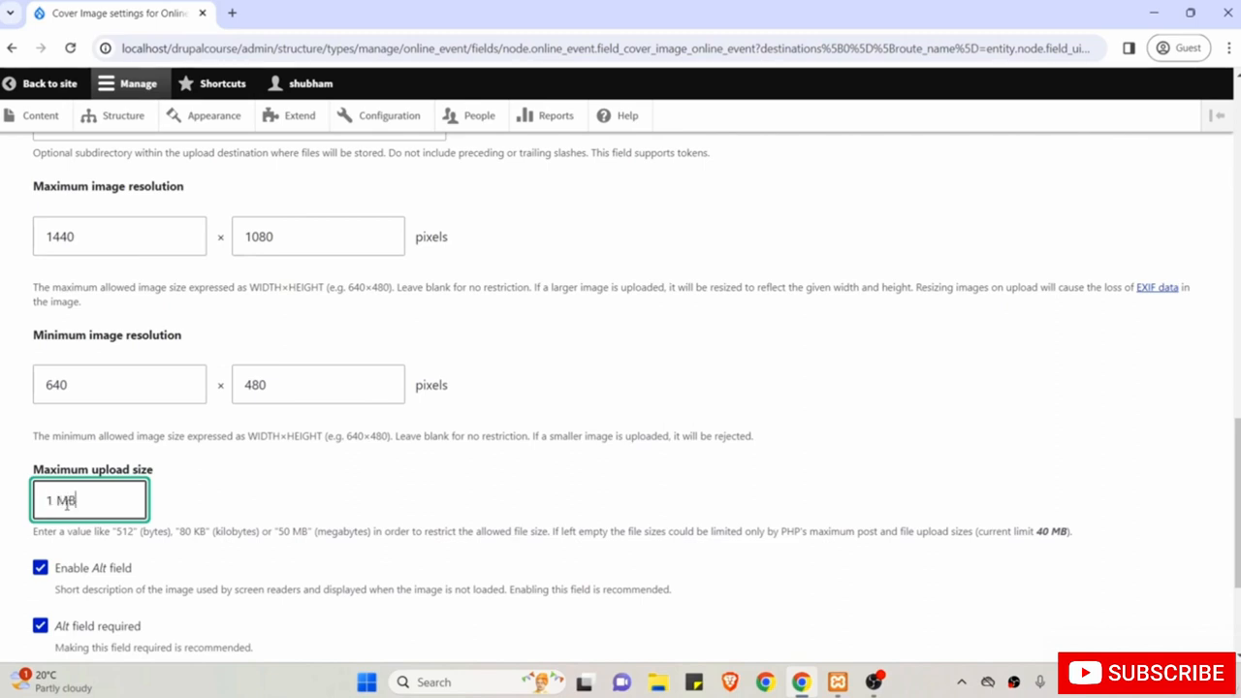
scroll(97, 485, "down", 1)
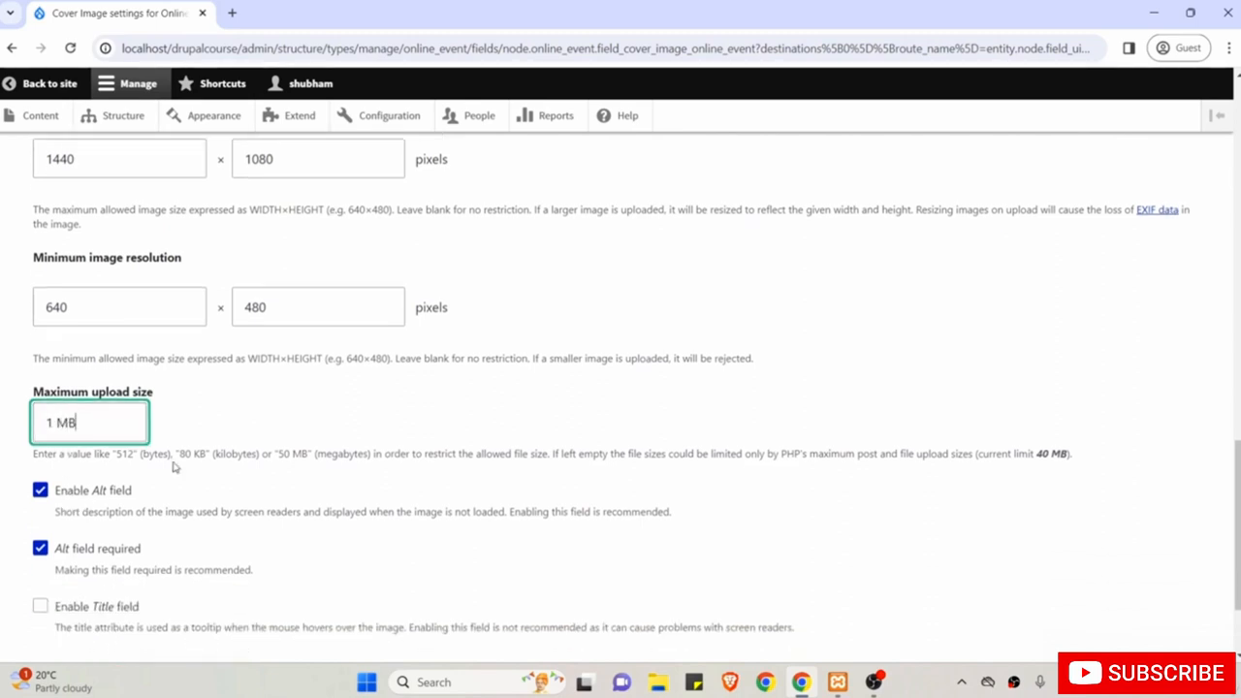
scroll(175, 467, "down", 1)
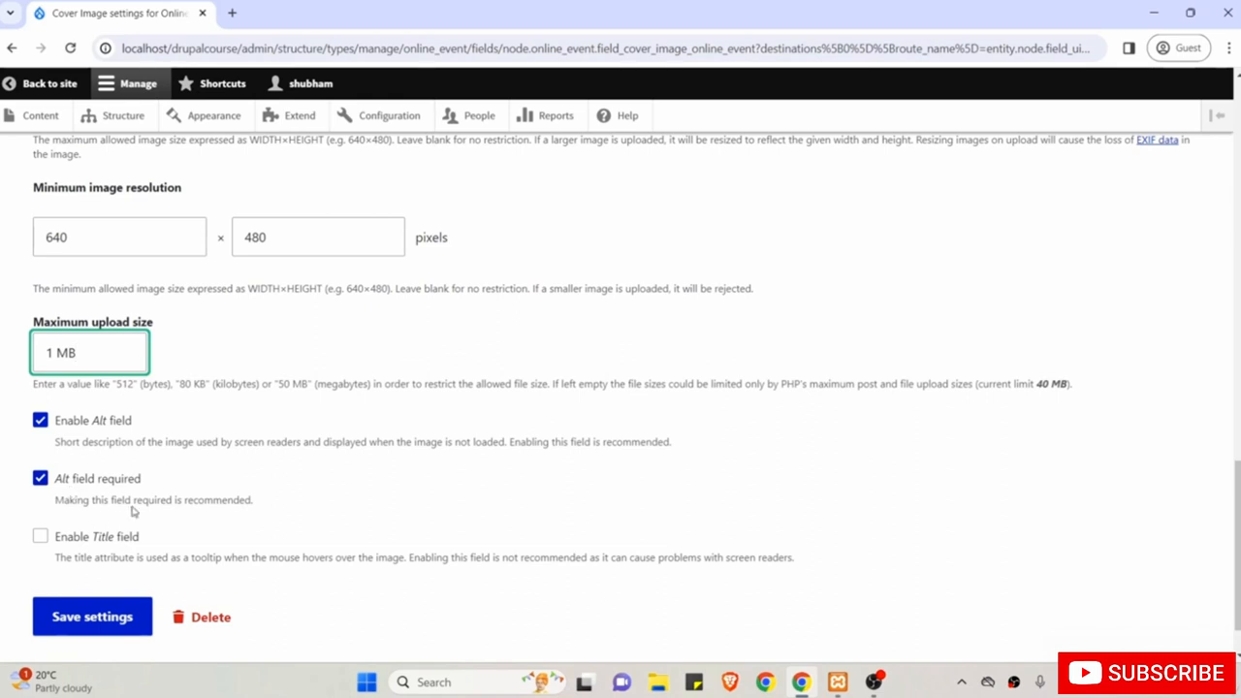
scroll(132, 512, "down", 1)
left_click(77, 553)
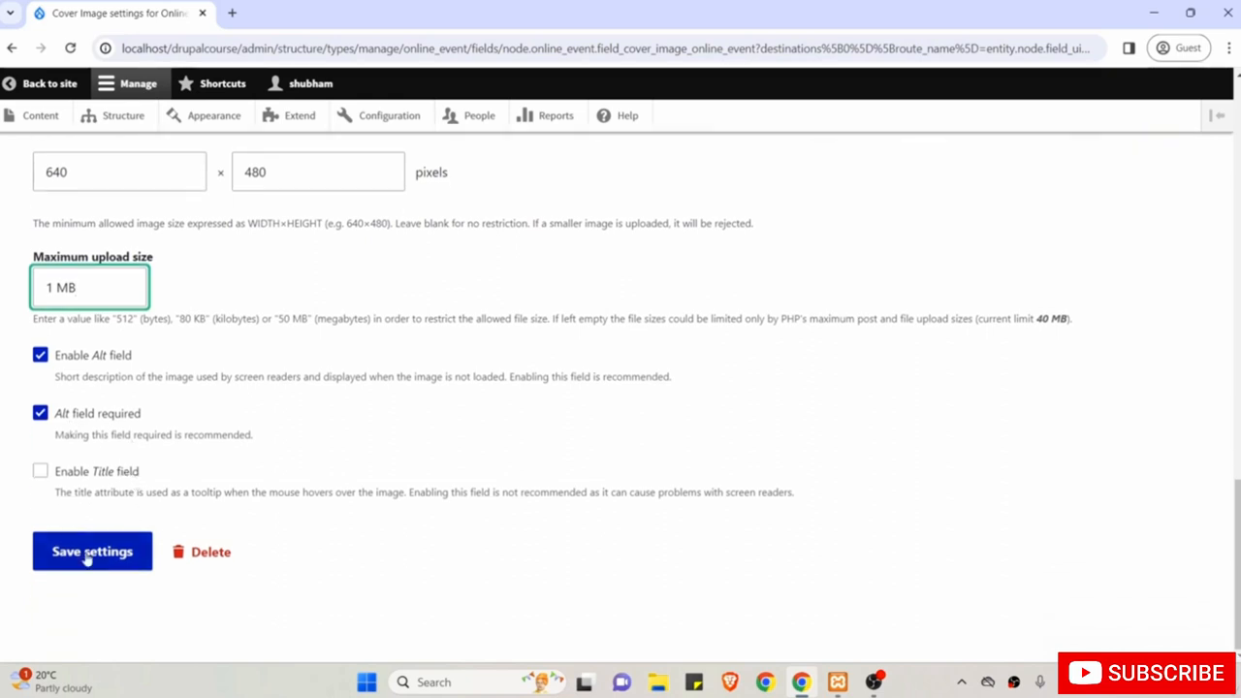
scroll(83, 558, "down", 2)
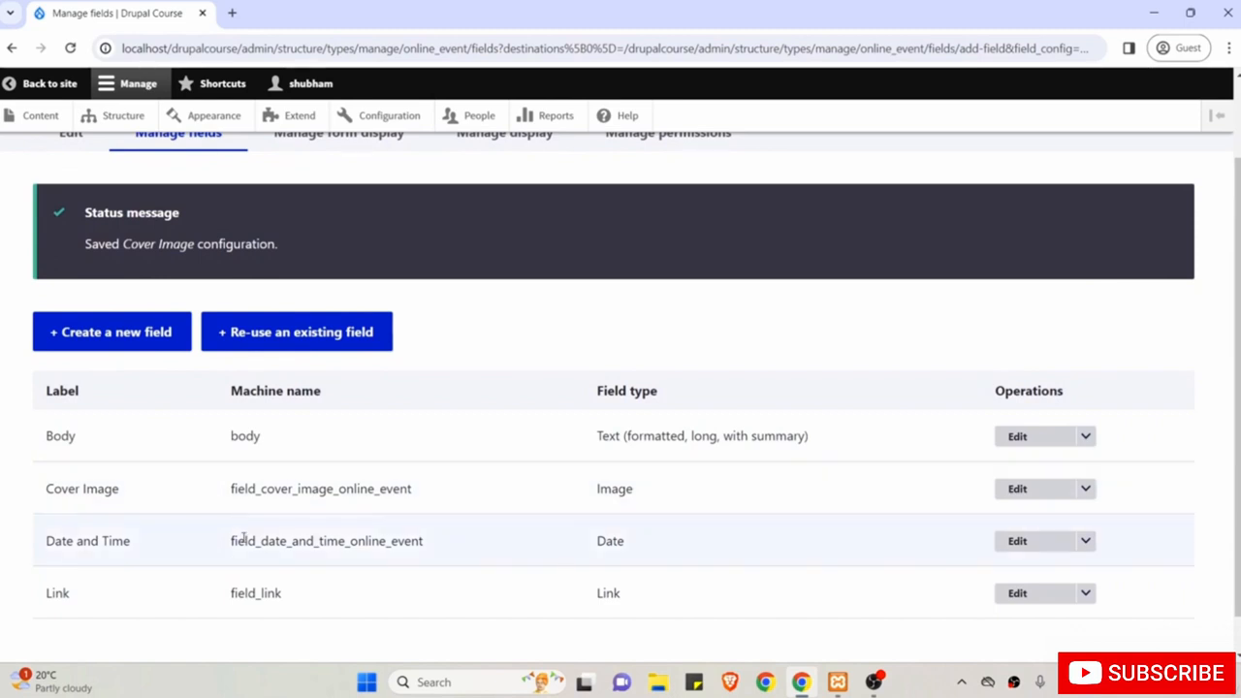
Open Online Event's Manage form display, with a Create Online Event form in a second tab.
scroll(243, 540, "up", 2)
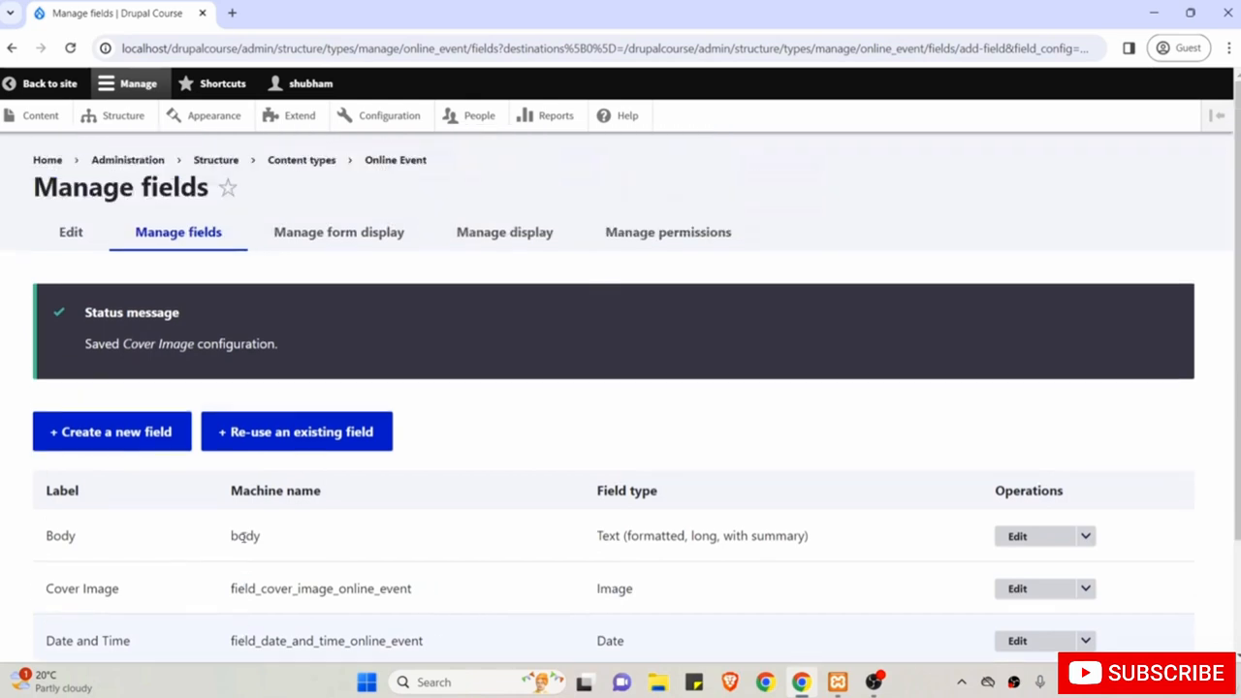
left_click(344, 227)
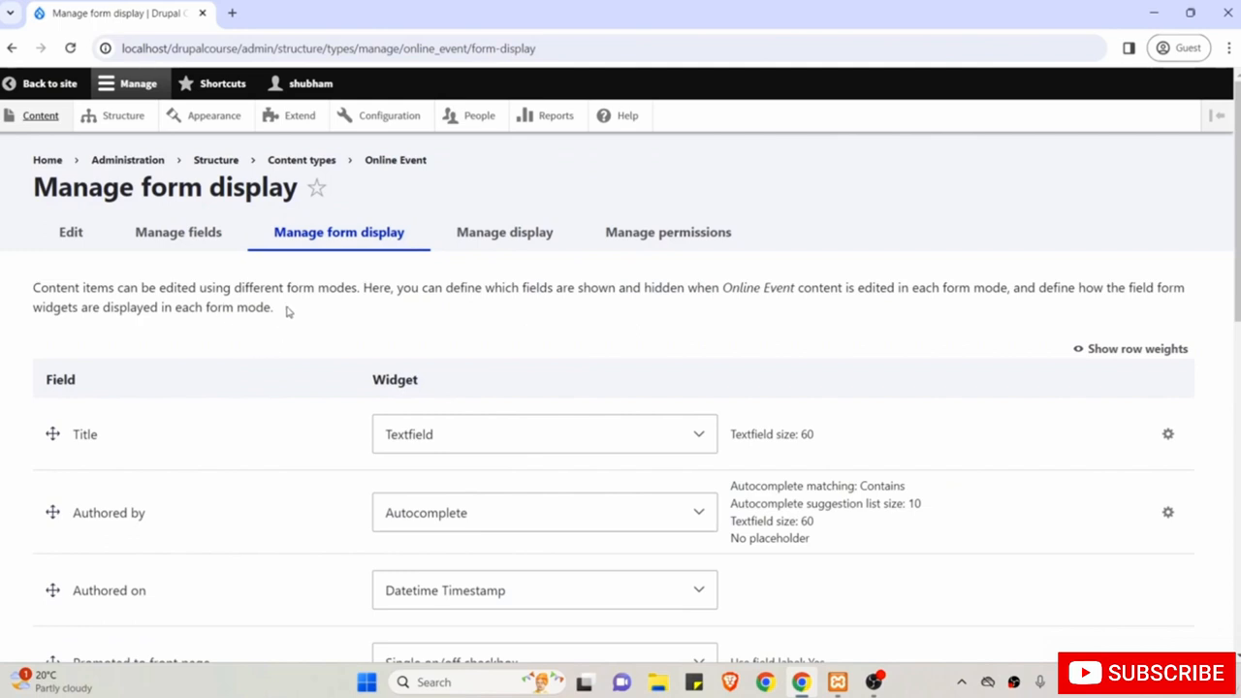
middle_click(41, 115)
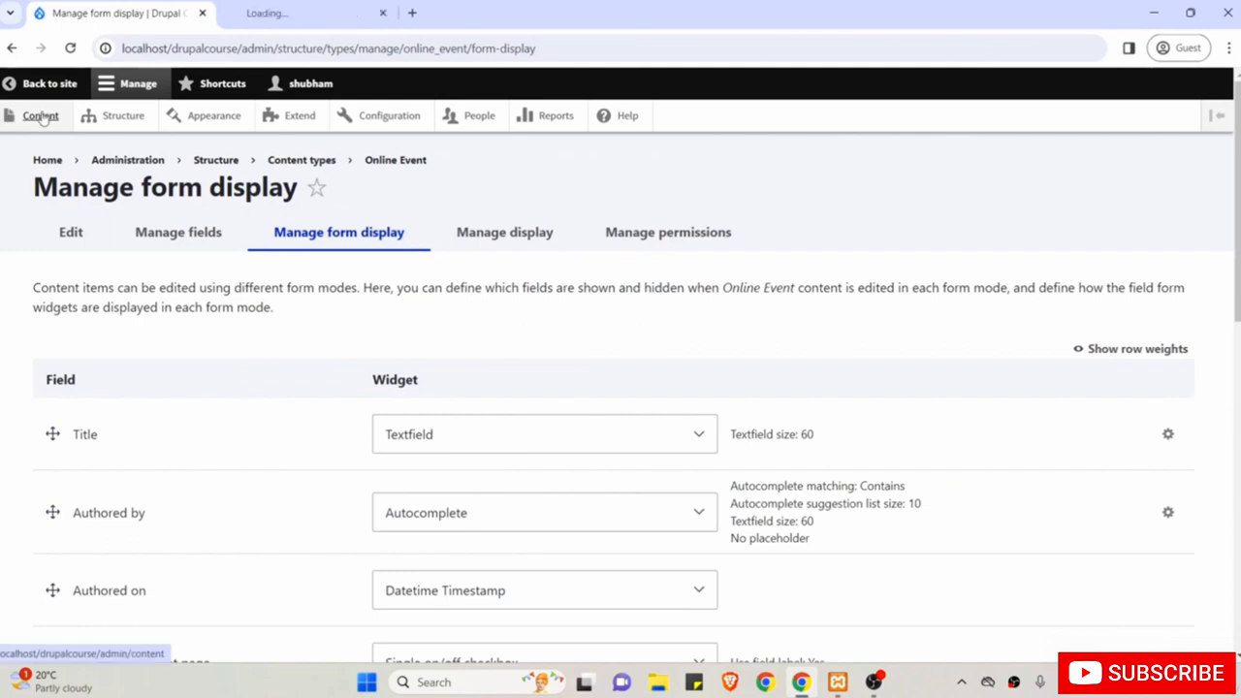
left_click(281, 10)
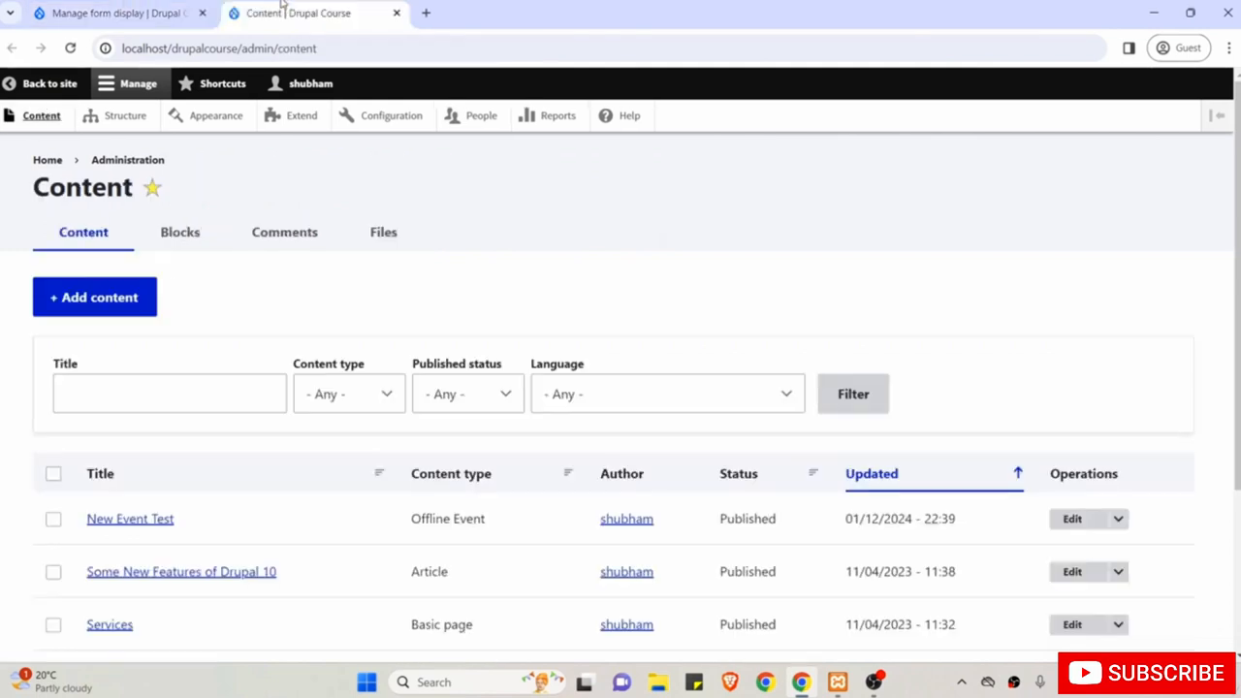
left_click(70, 303)
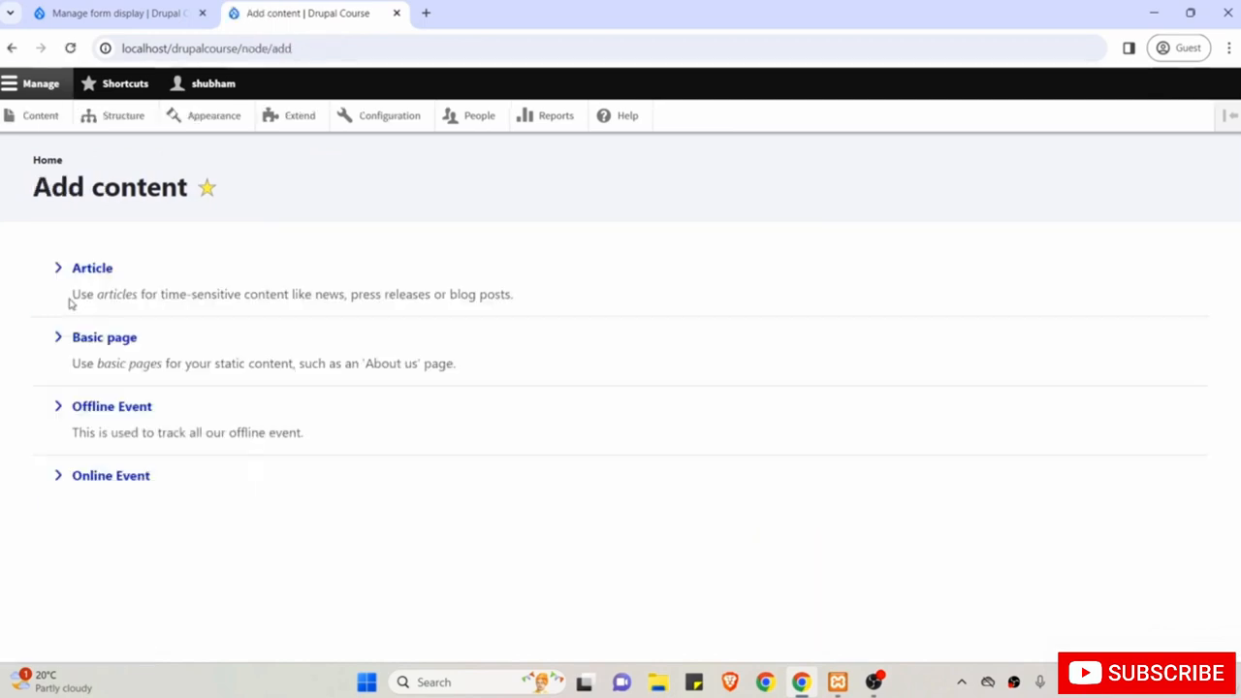
left_click(109, 474)
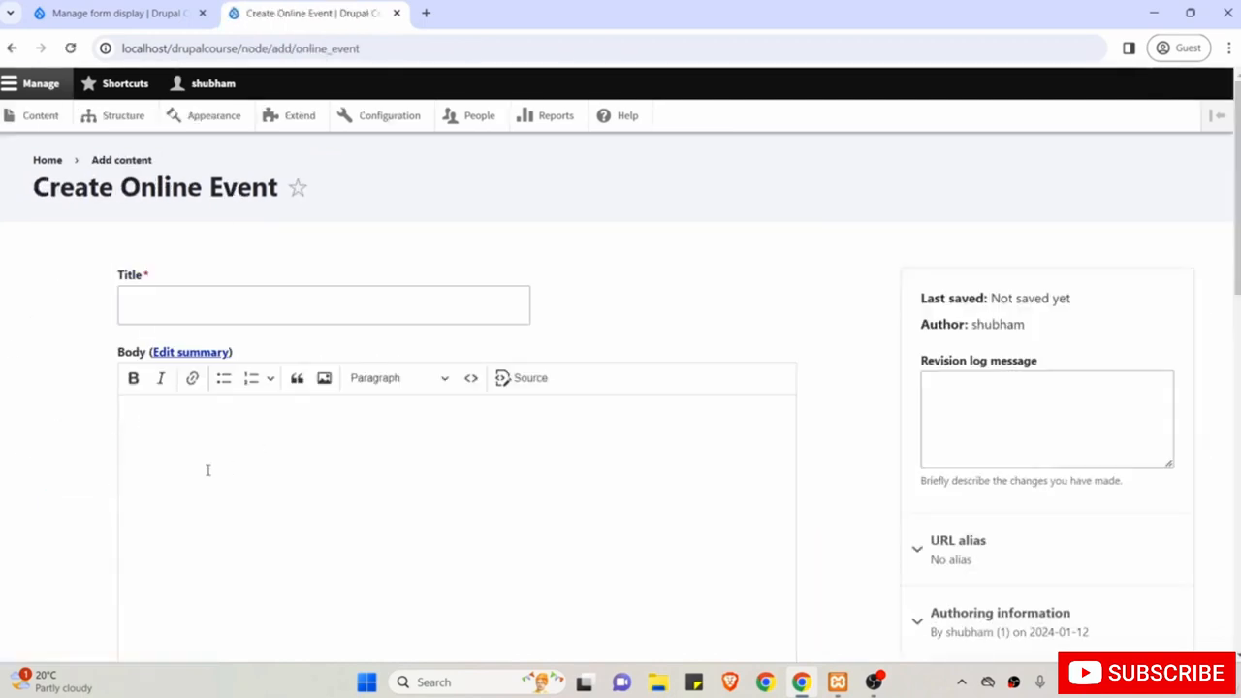
scroll(375, 415, "down", 8)
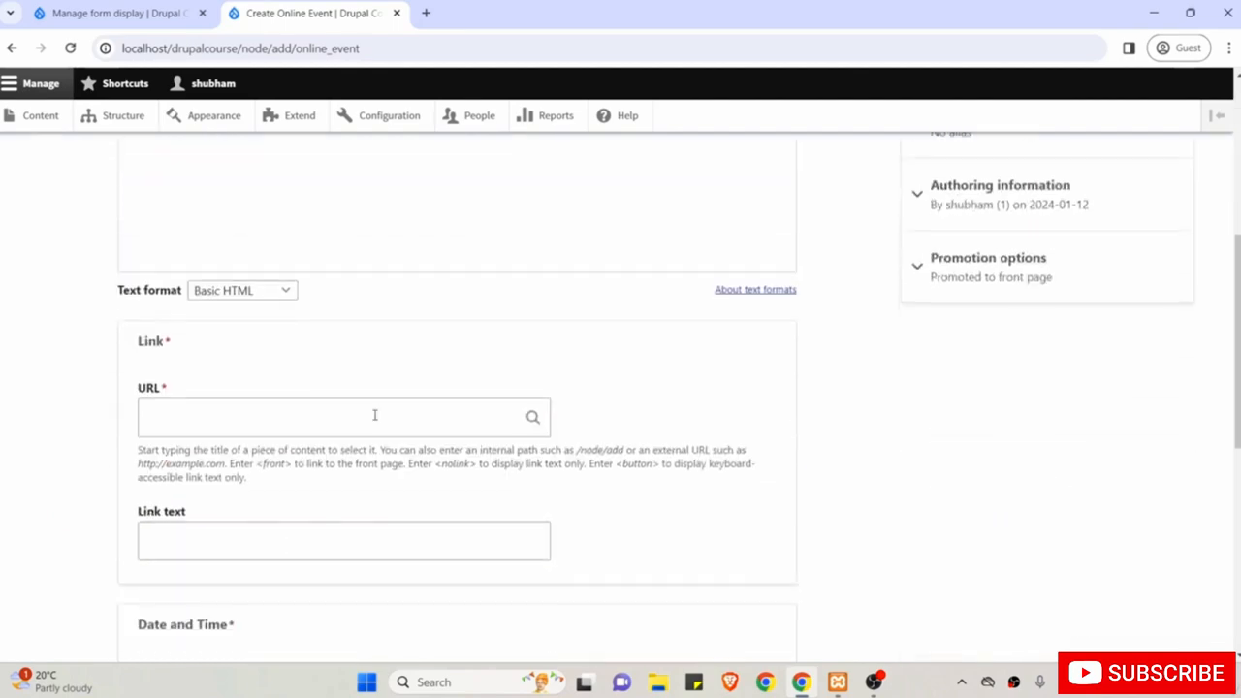
scroll(374, 414, "up", 8)
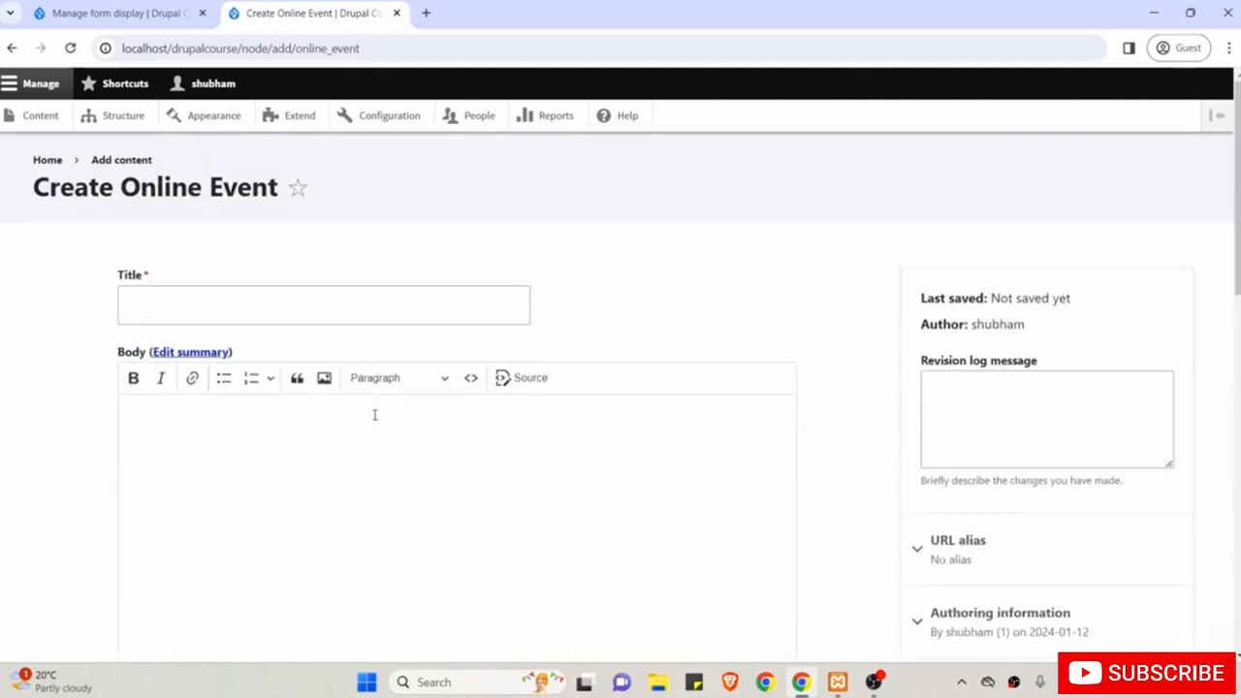
left_click(116, 12)
Drag Cover Image, Link, and Date and Time above Body in the form display.
scroll(265, 234, "down", 5)
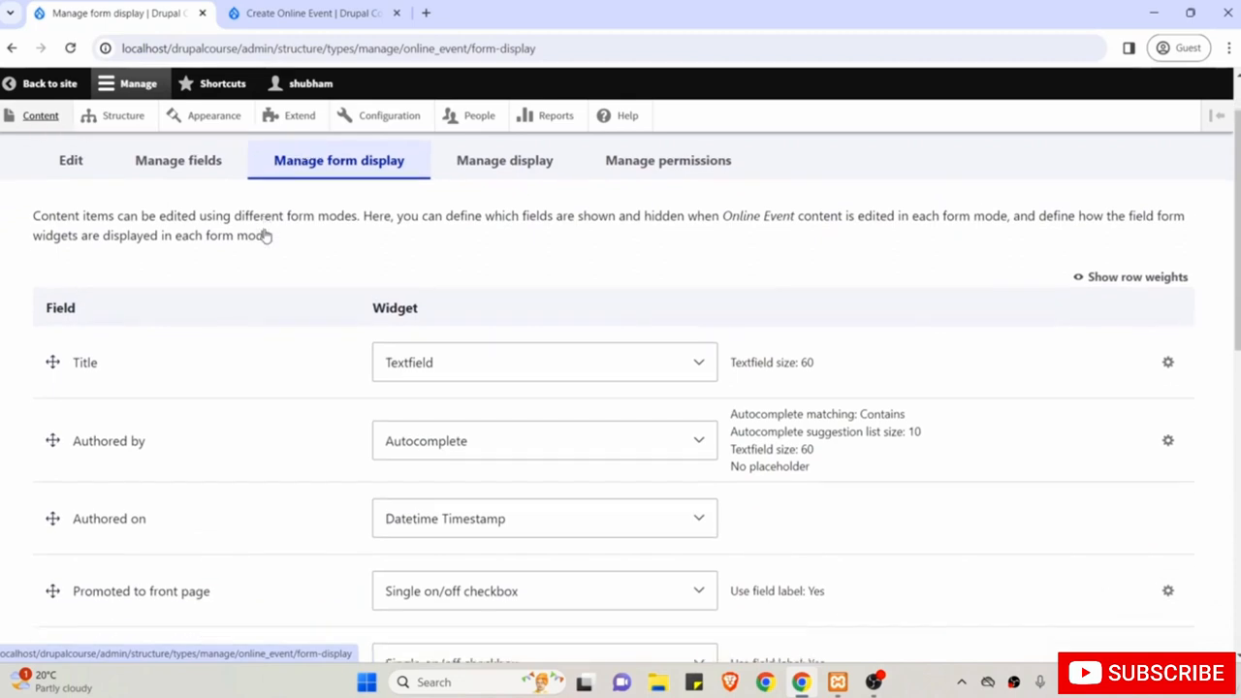
scroll(266, 234, "down", 2)
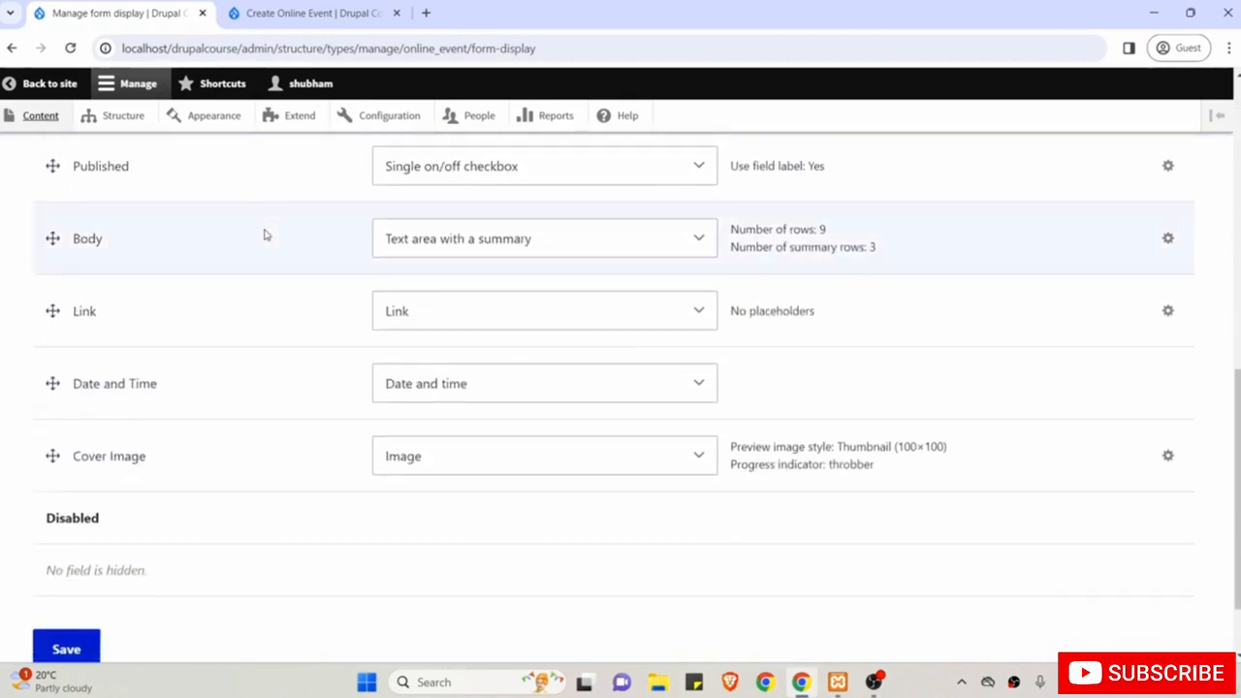
scroll(266, 235, "up", 1)
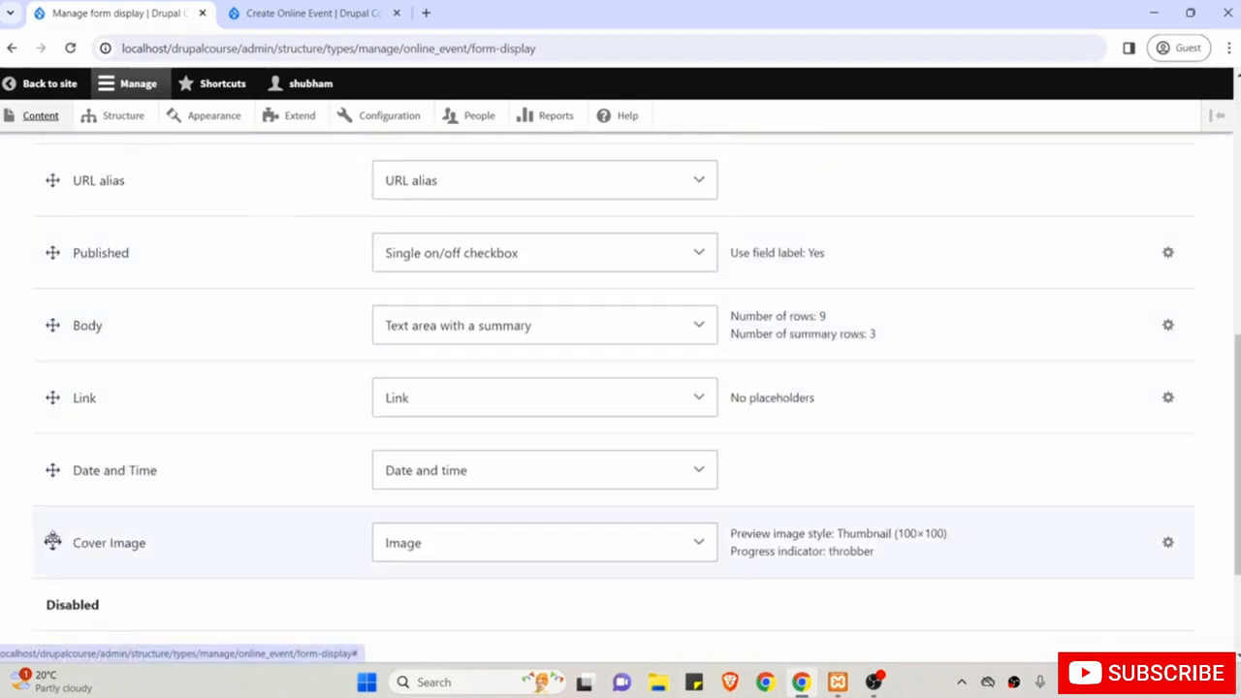
left_click_drag(52, 542, 49, 342)
scroll(100, 475, "down", 2)
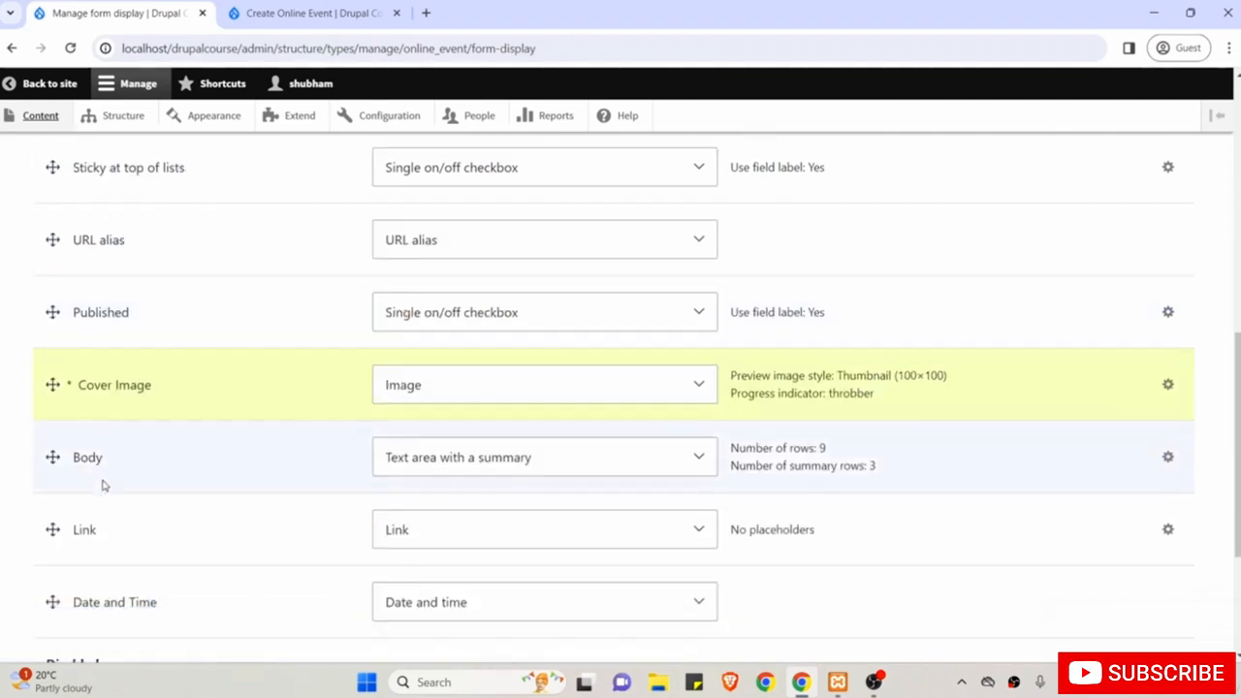
left_click_drag(49, 478, 49, 404)
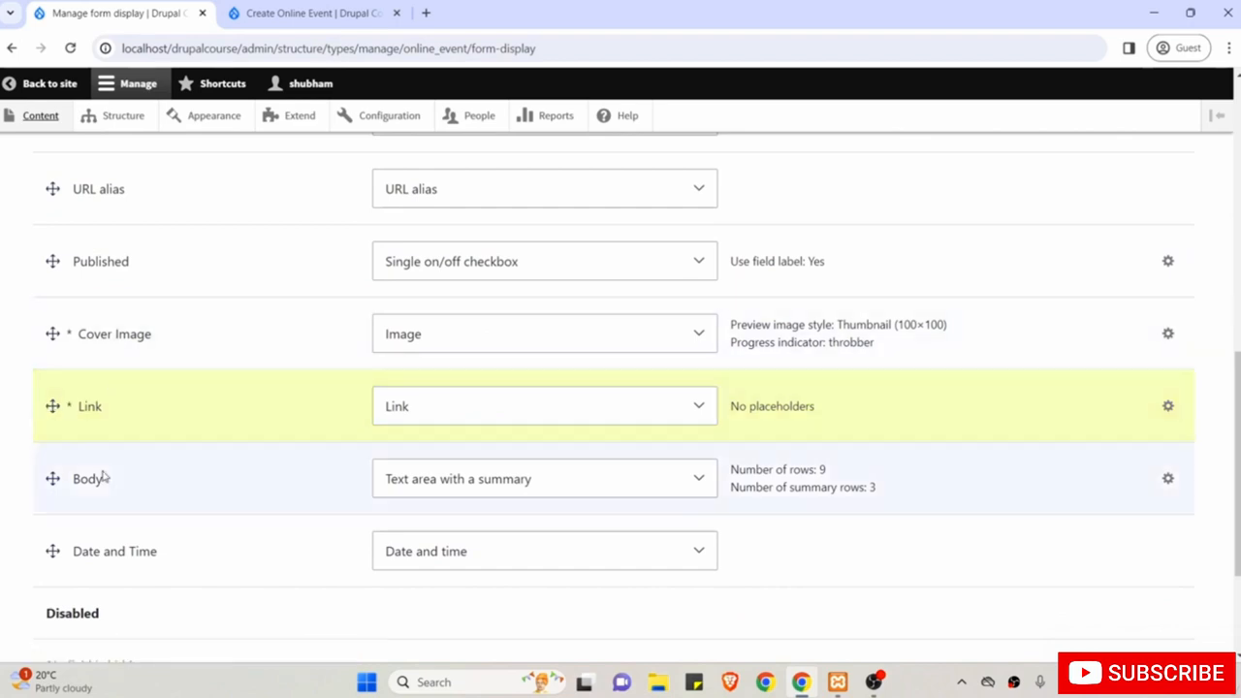
left_click_drag(53, 551, 52, 478)
scroll(193, 426, "up", 5)
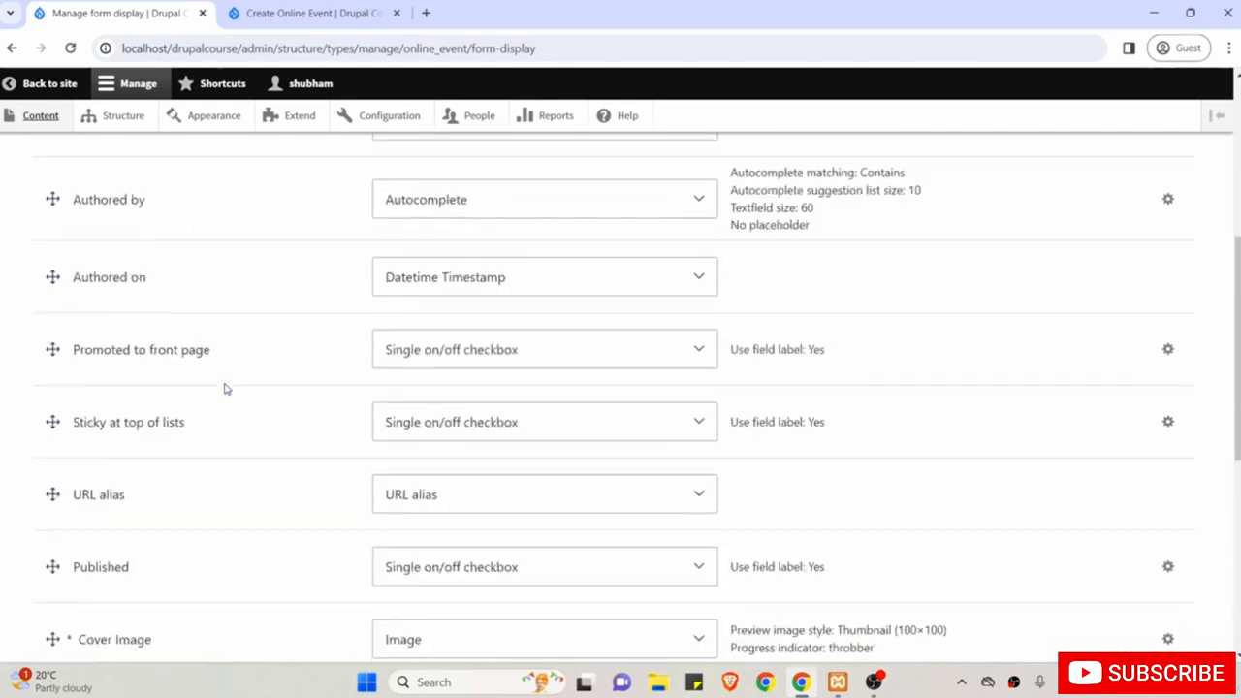
Compare with the Create Online Event form, then save the new form field order.
left_click(330, 11)
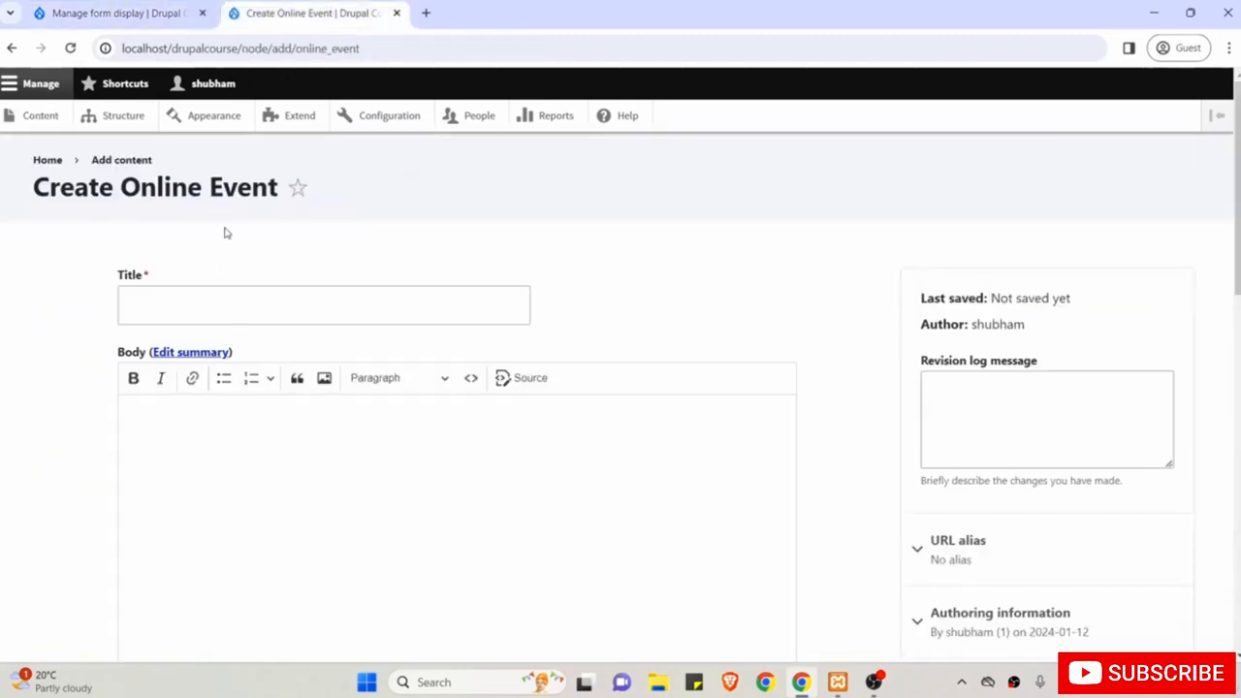
scroll(217, 419, "down", 1)
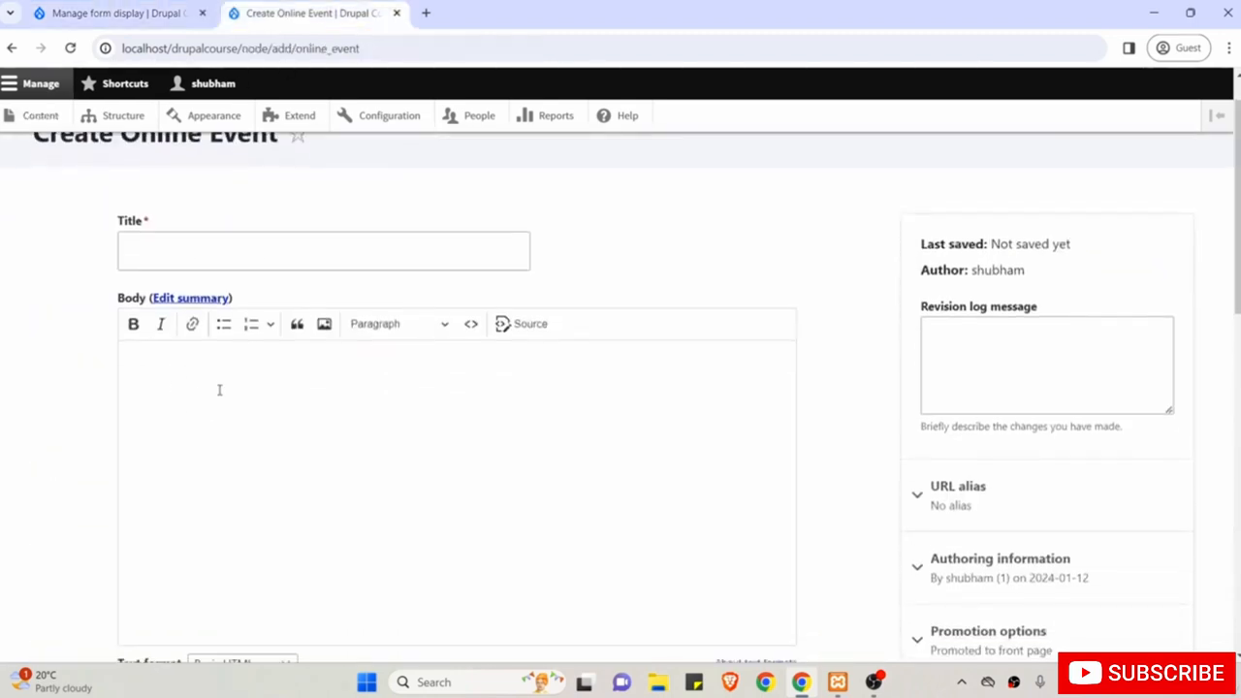
scroll(215, 411, "down", 3)
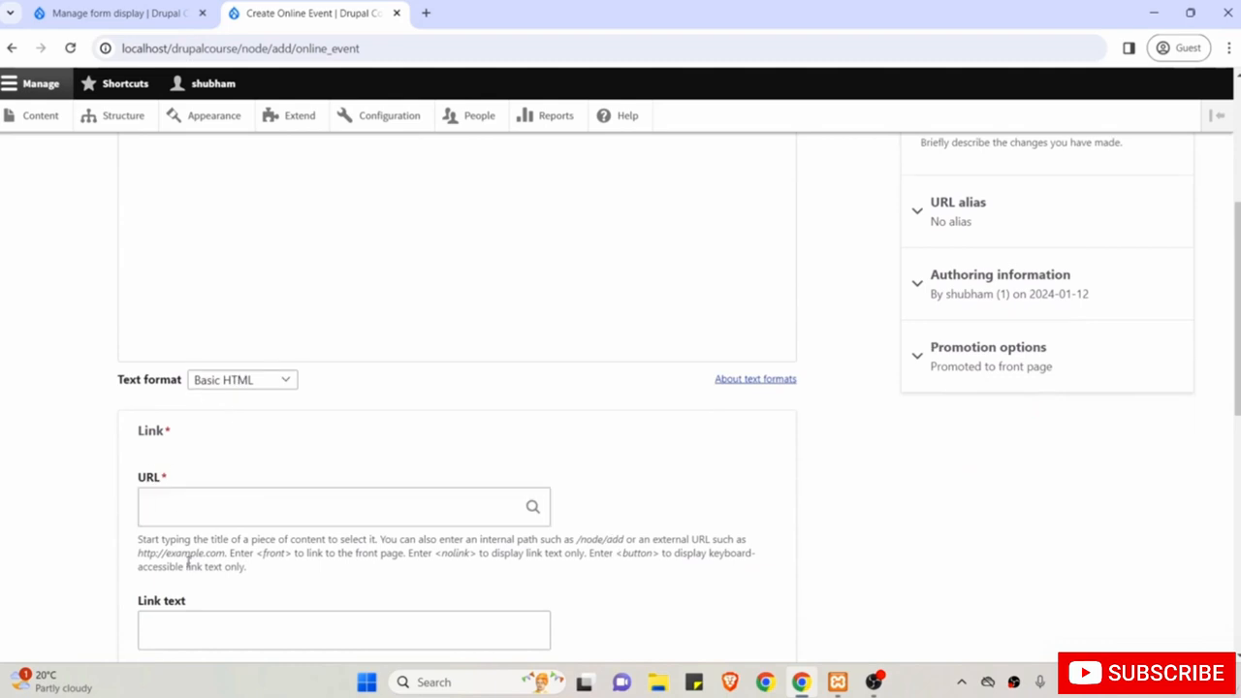
scroll(216, 407, "down", 2)
scroll(249, 420, "down", 3)
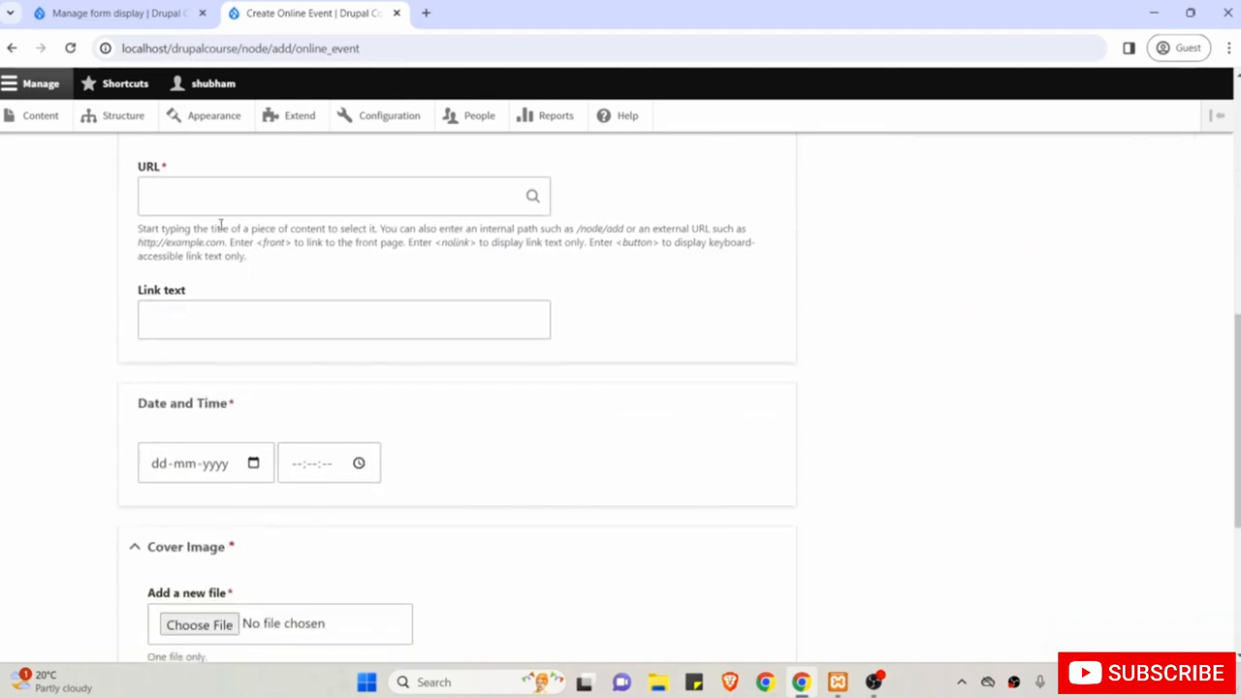
left_click(116, 13)
scroll(171, 482, "down", 3)
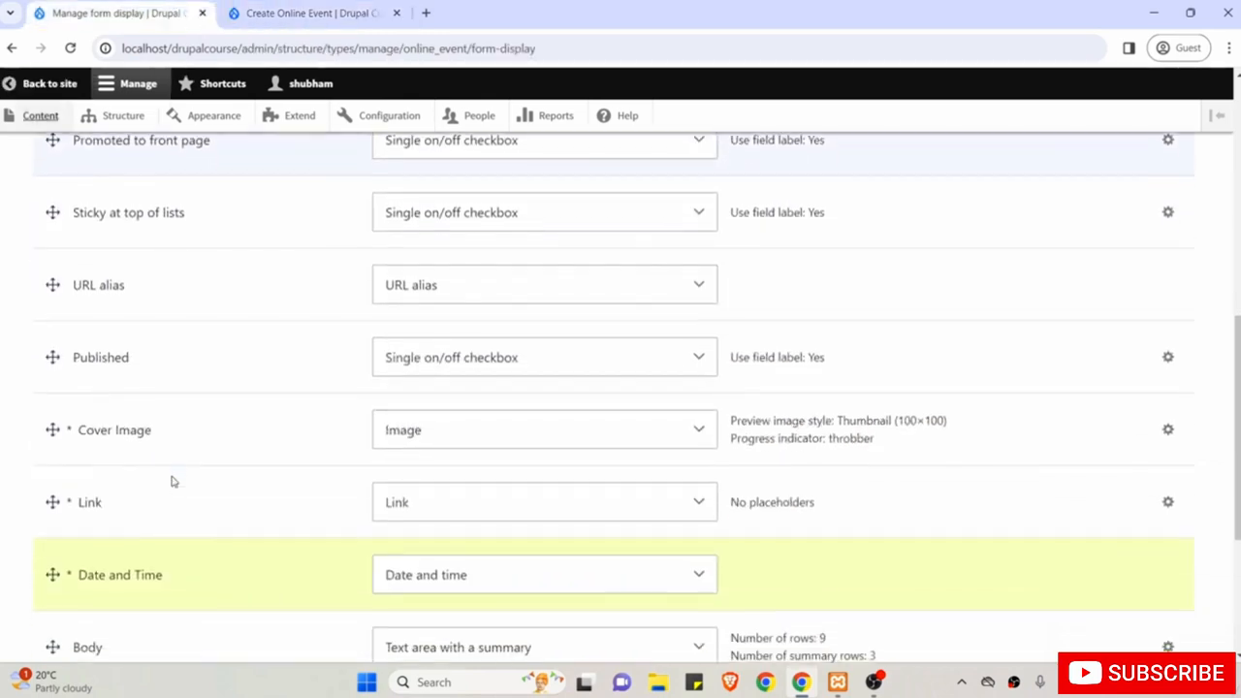
scroll(172, 482, "down", 3)
scroll(172, 479, "up", 1)
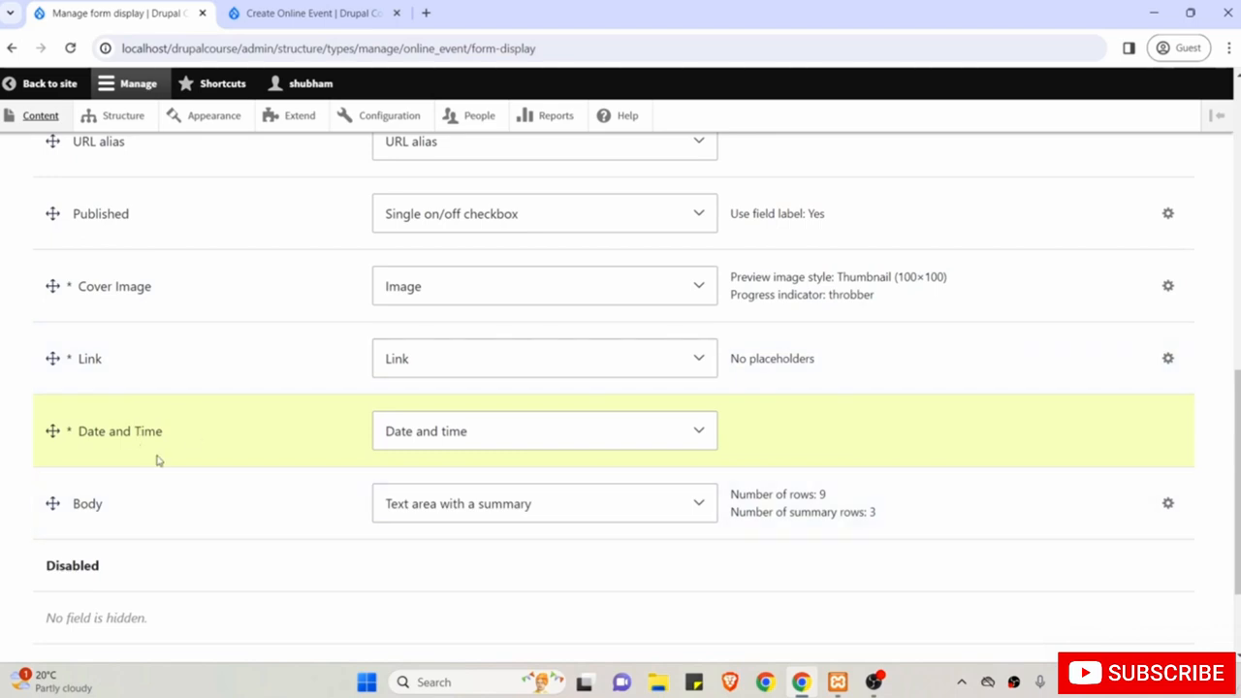
scroll(119, 523, "down", 3)
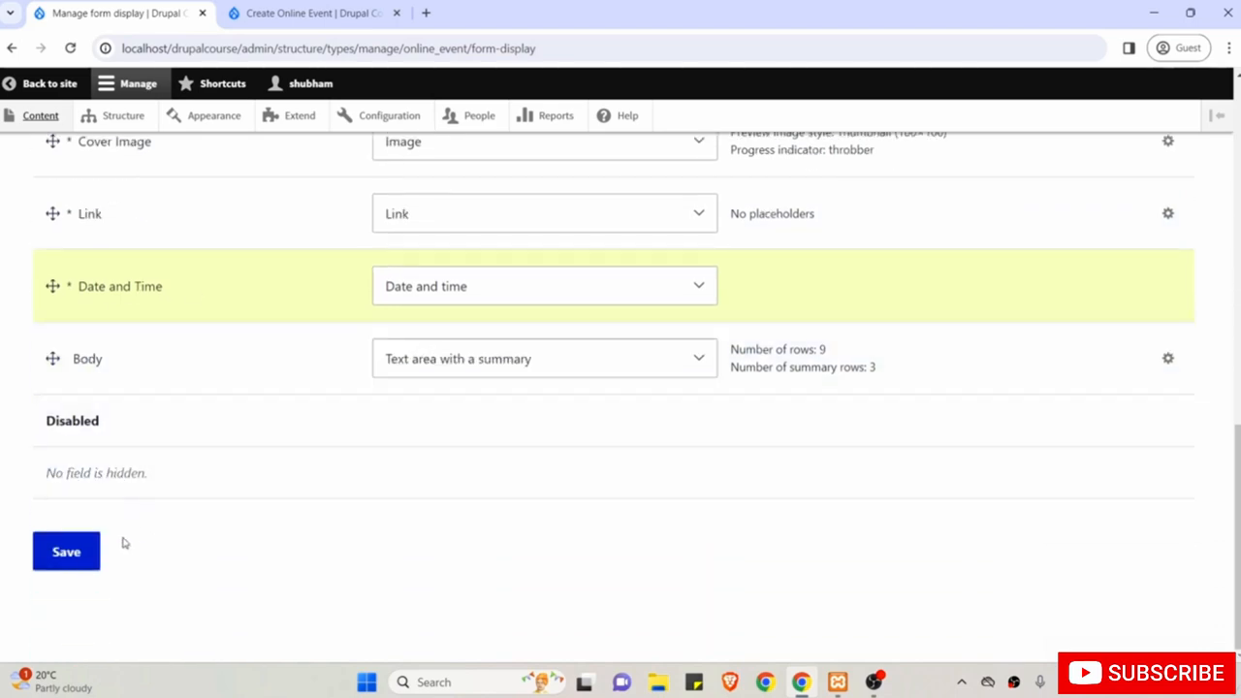
left_click(68, 555)
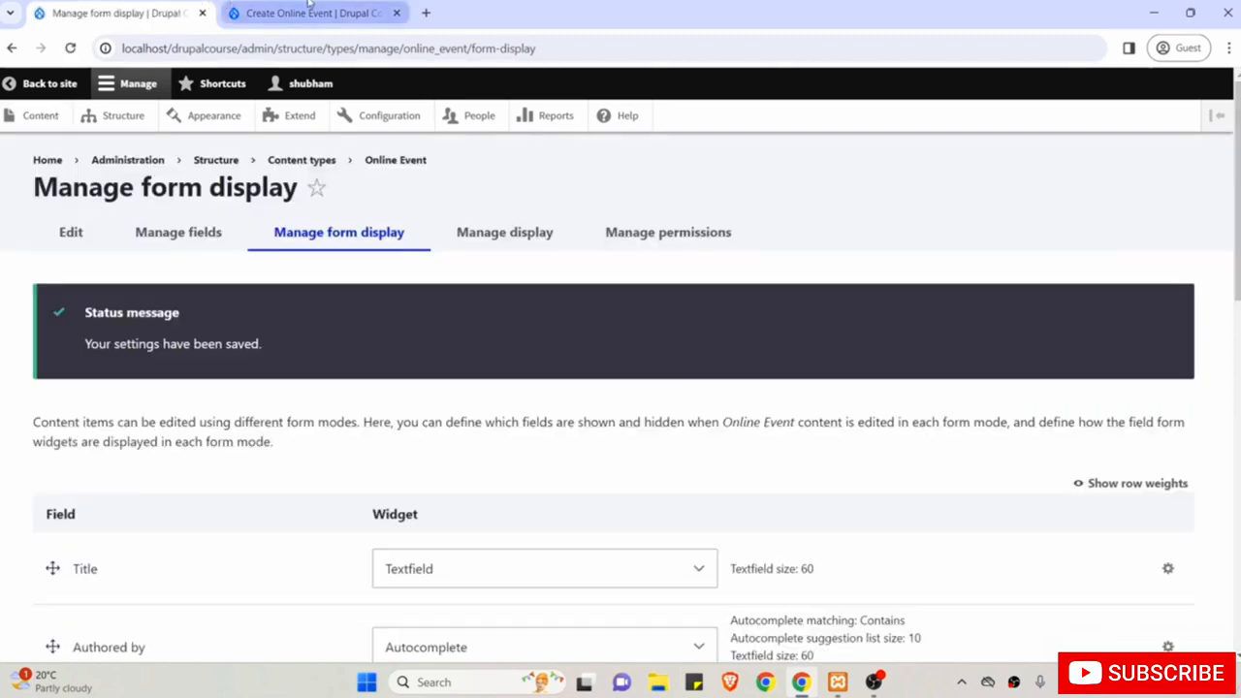
Reload the Create Online Event form and try the Title, link URL and Link text fields.
left_click(308, 12)
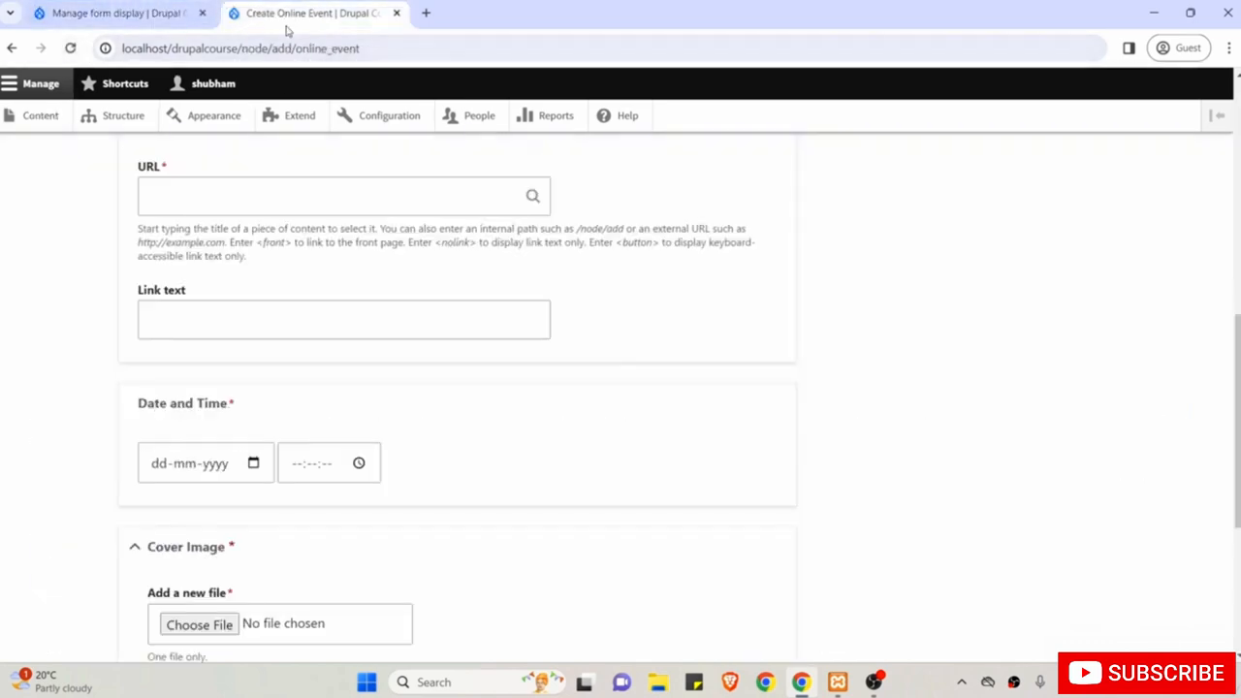
left_click(70, 47)
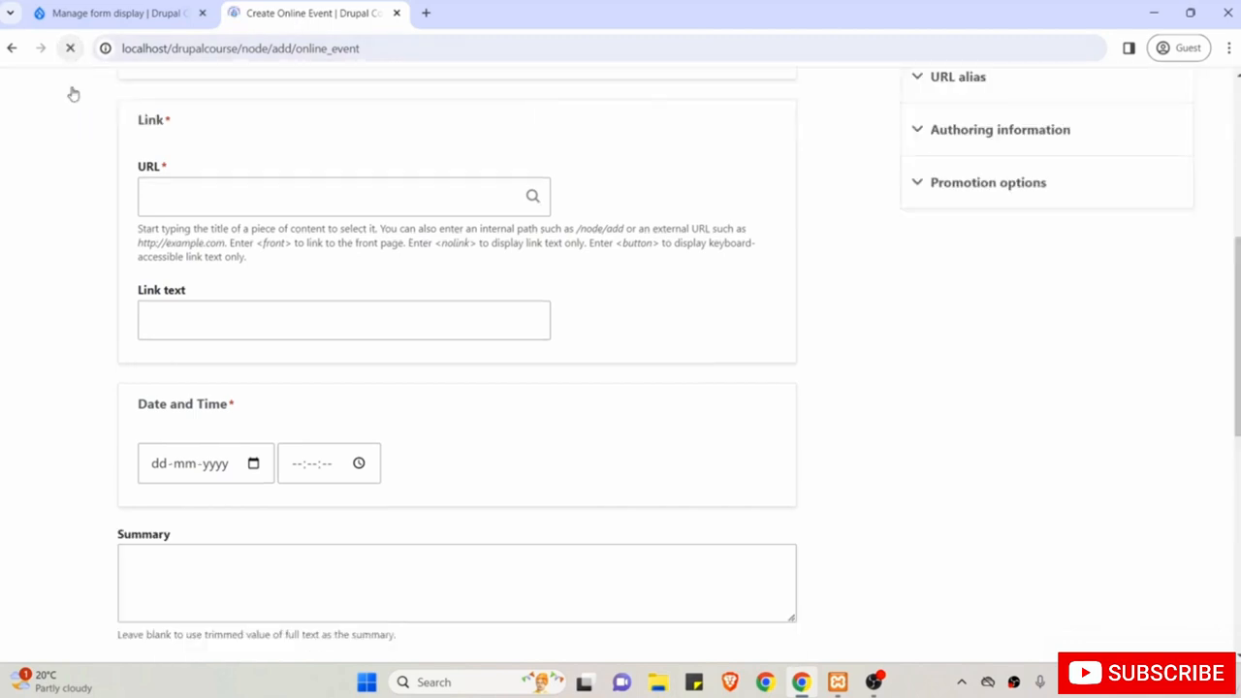
scroll(122, 258, "up", 6)
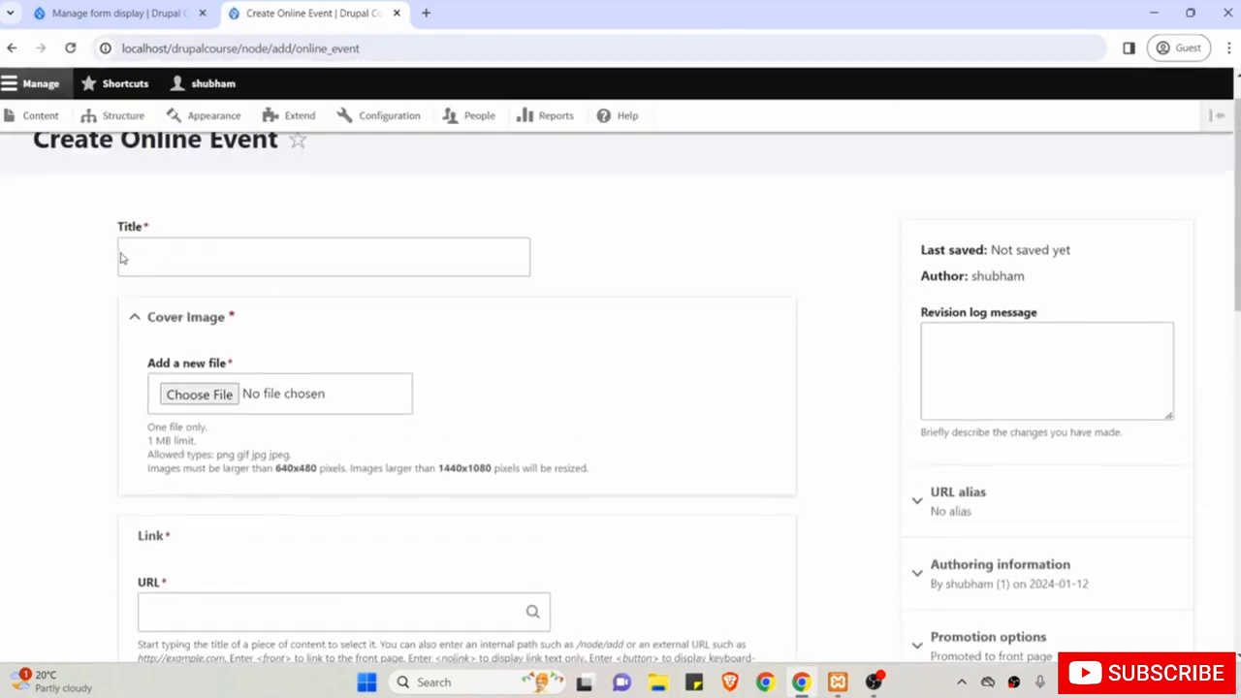
left_click(191, 252)
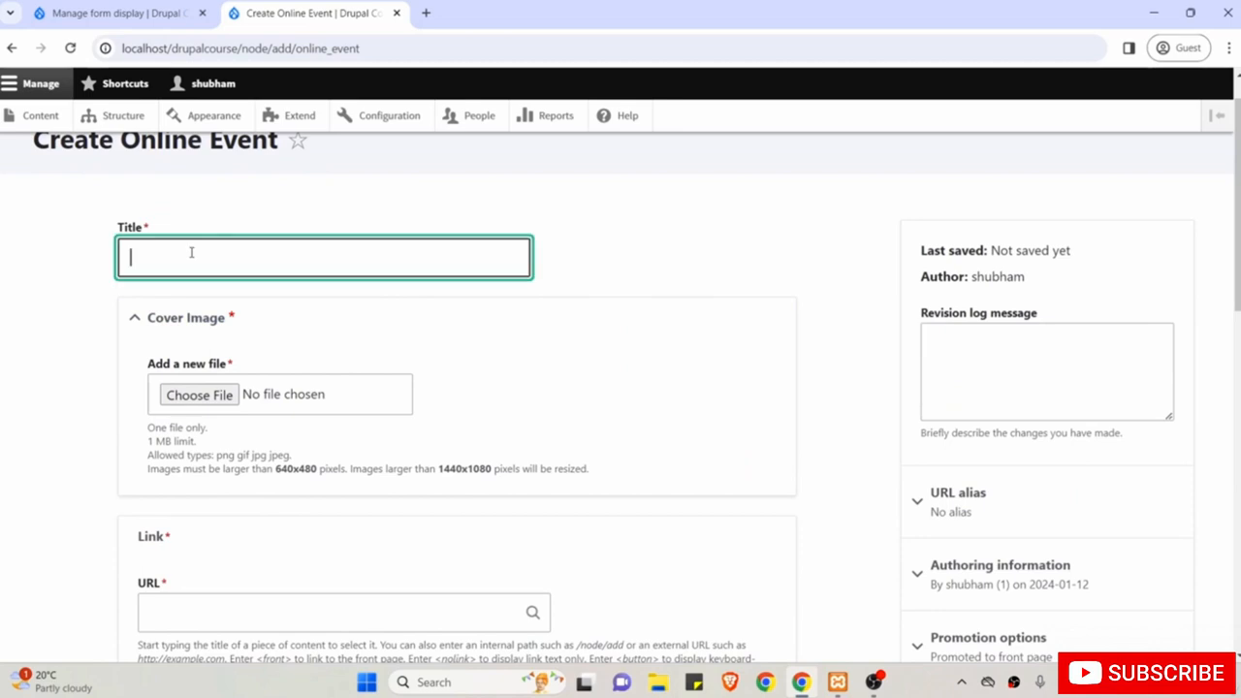
scroll(88, 381, "down", 2)
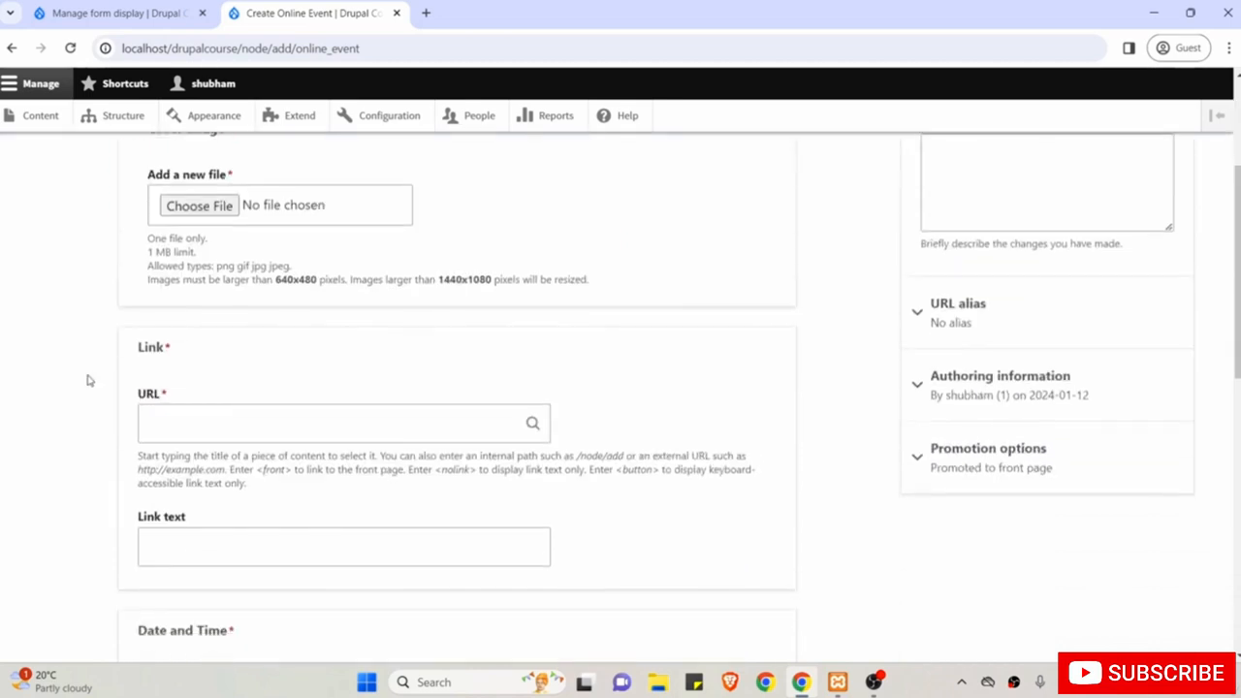
left_click(213, 428)
left_click(240, 549)
Confirm Date and Time sits above Body, then return to Manage form display.
scroll(241, 548, "down", 1)
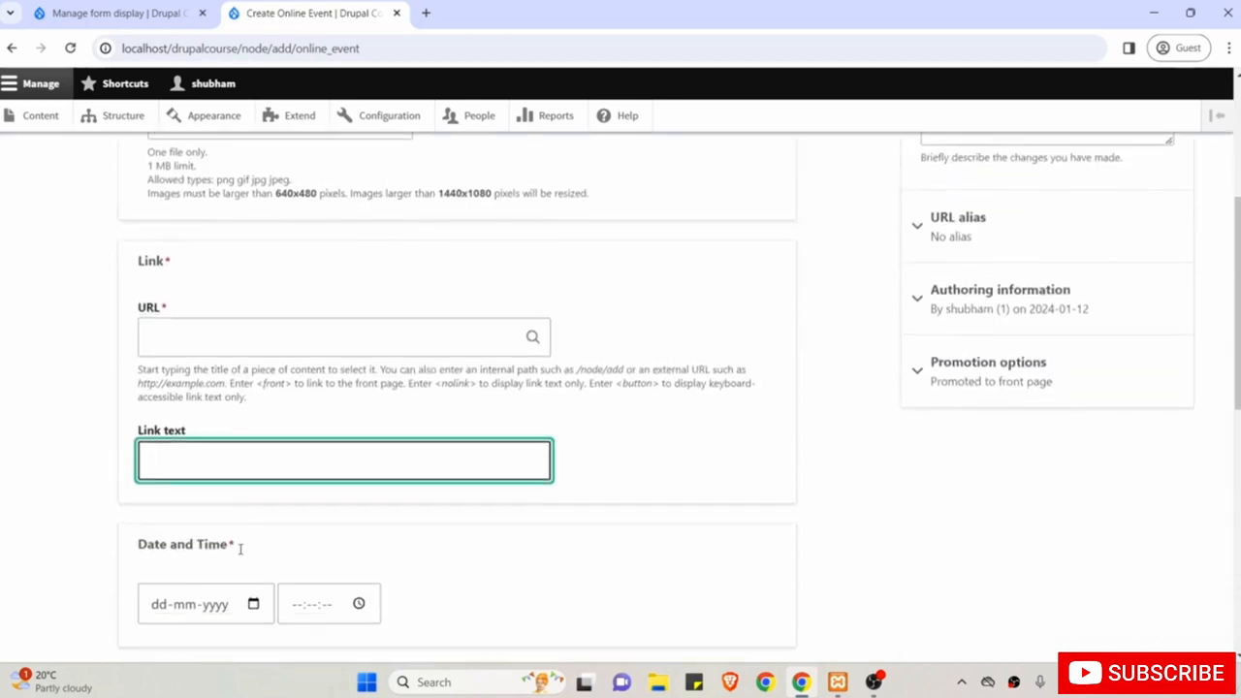
scroll(250, 480, "down", 2)
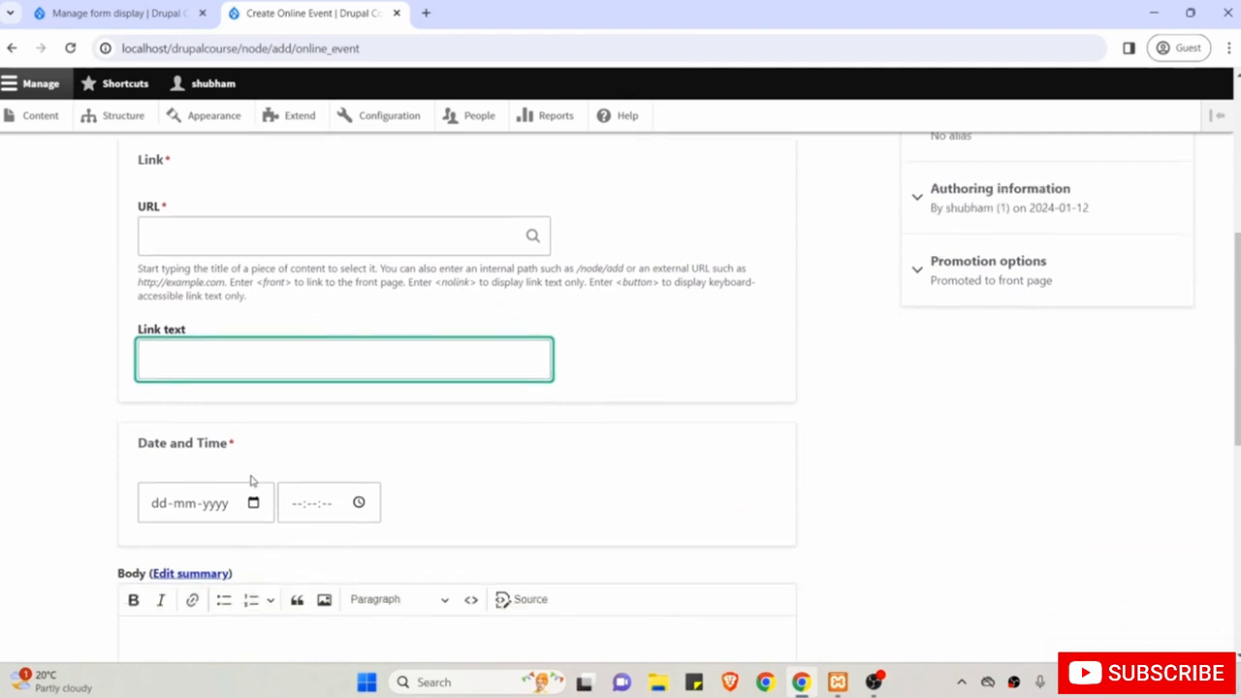
scroll(250, 480, "down", 1)
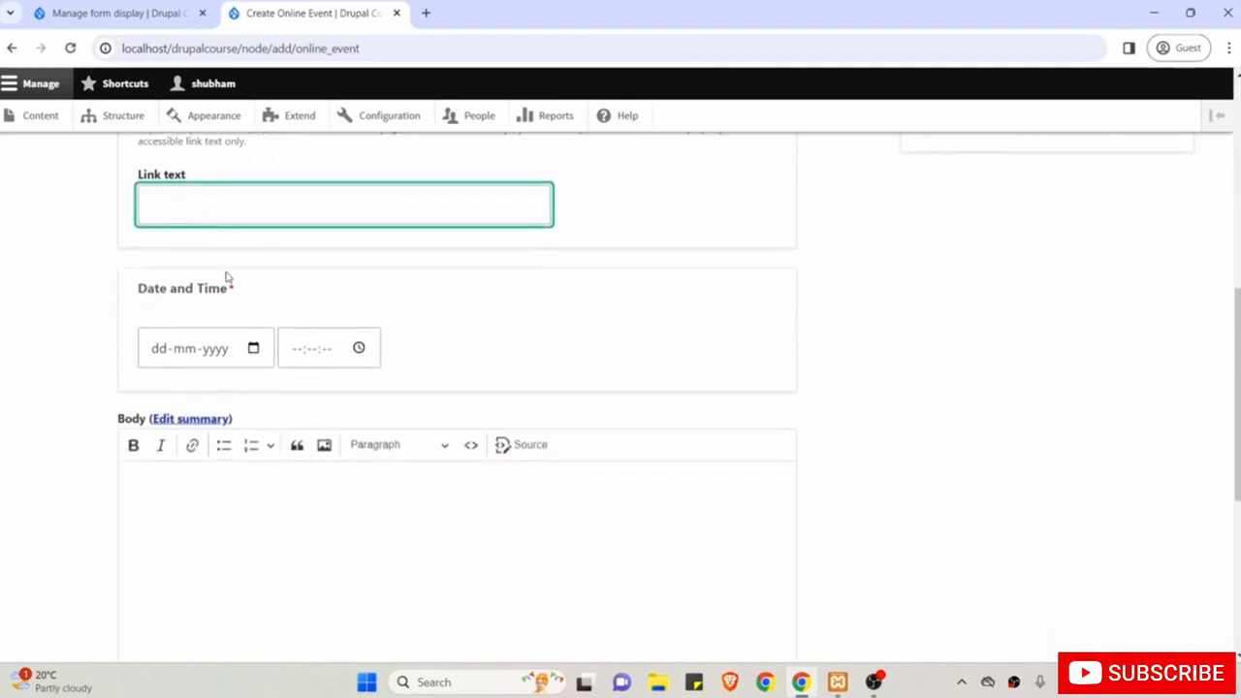
scroll(295, 591, "down", 2)
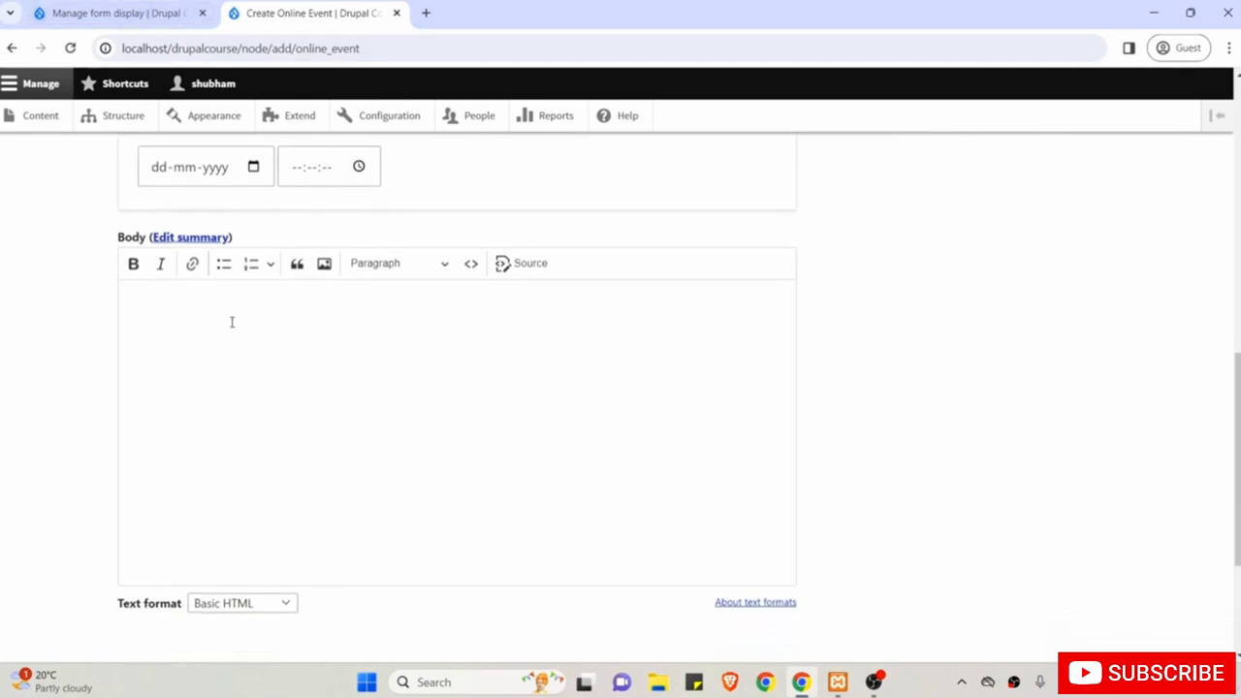
scroll(232, 322, "up", 4)
scroll(296, 407, "up", 5)
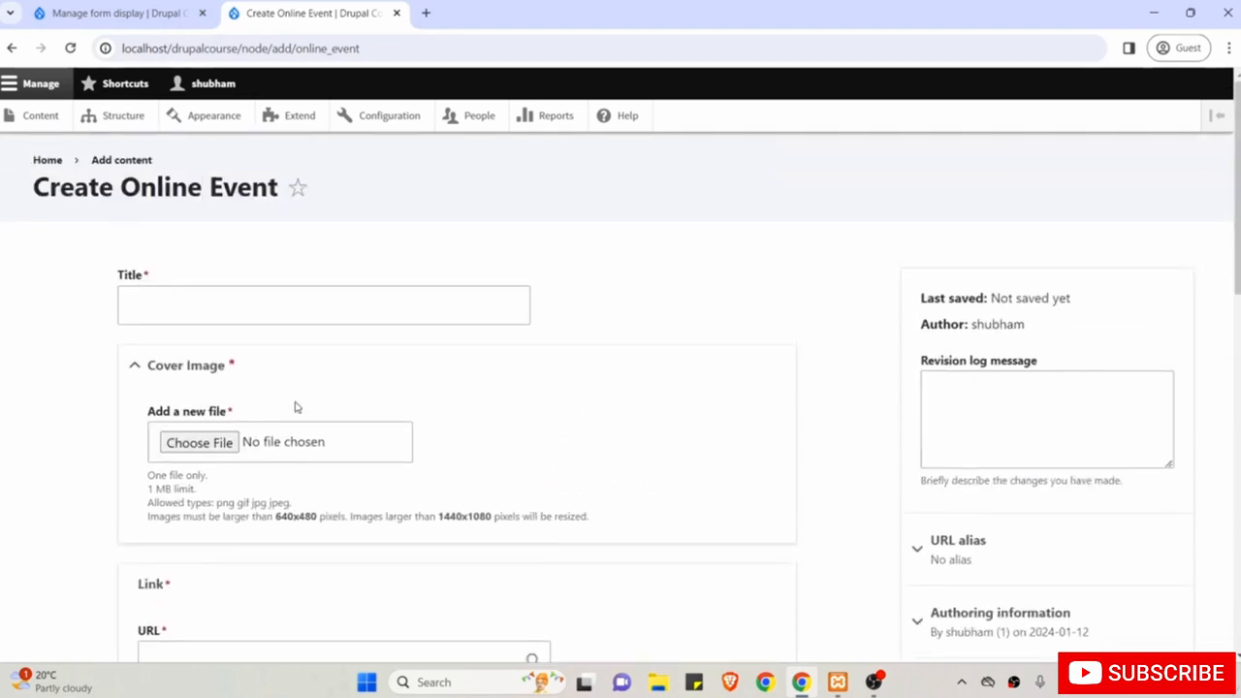
scroll(330, 350, "down", 5)
scroll(329, 349, "up", 3)
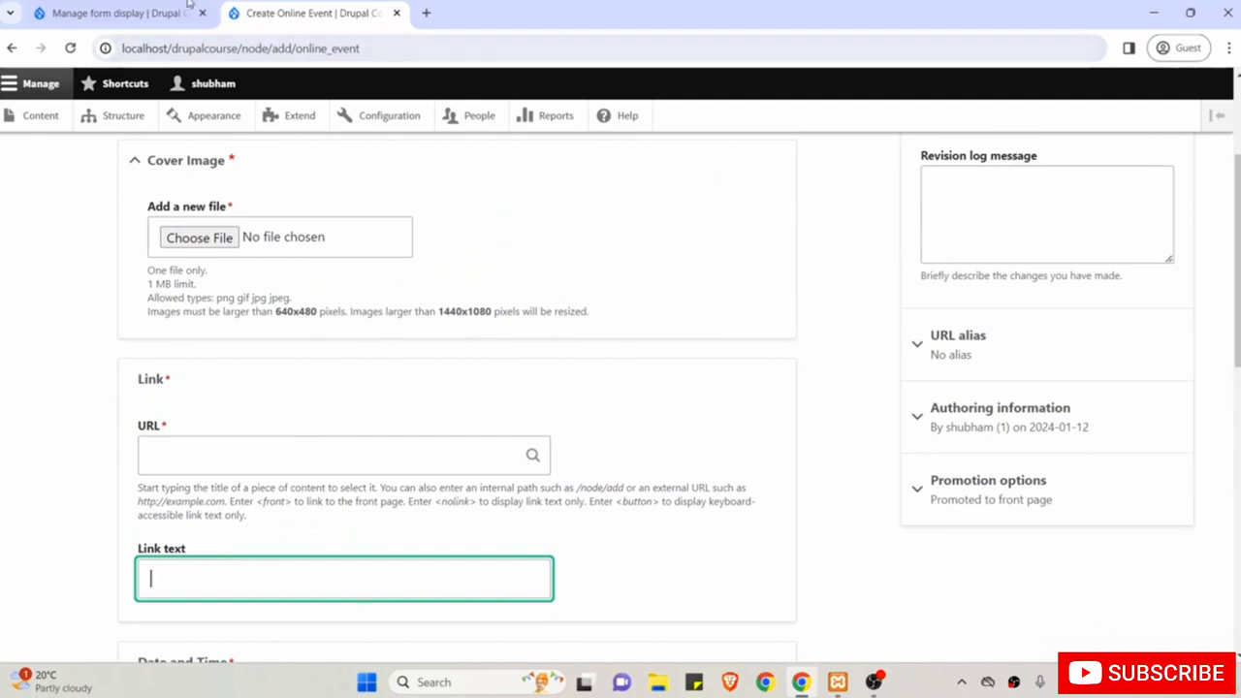
left_click(141, 9)
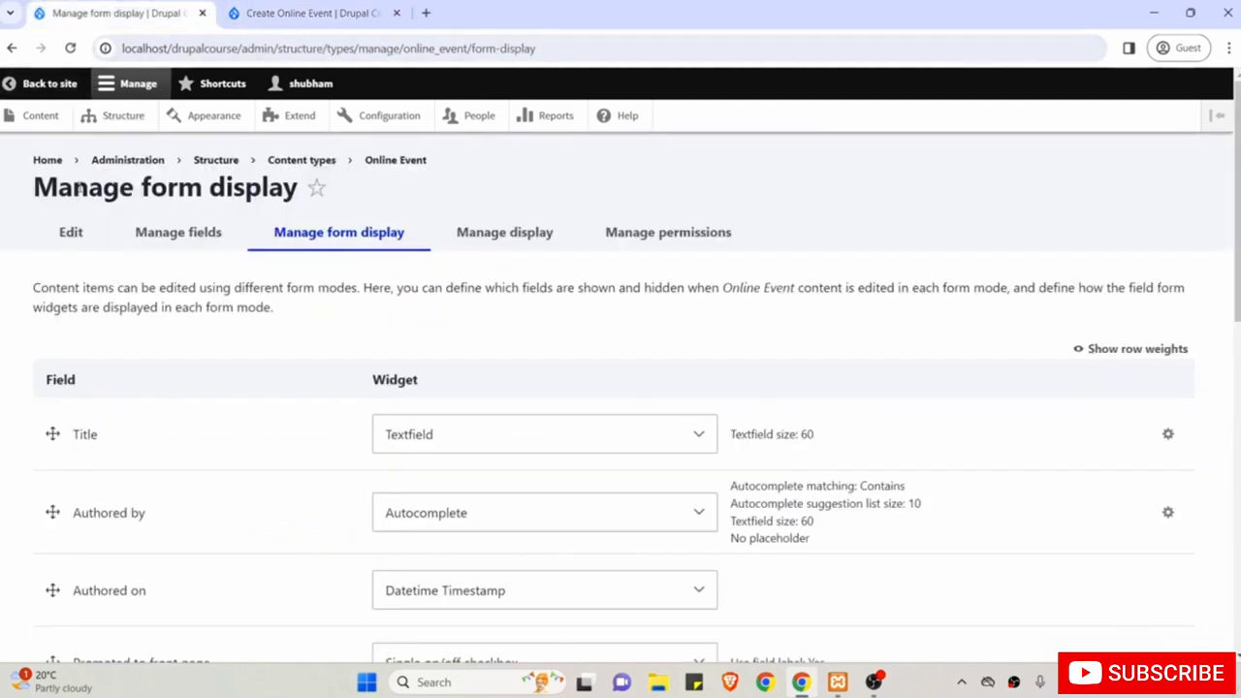
On Online Event's Manage display, order Cover Image, Link, then Date and Time above Body.
left_click(506, 235)
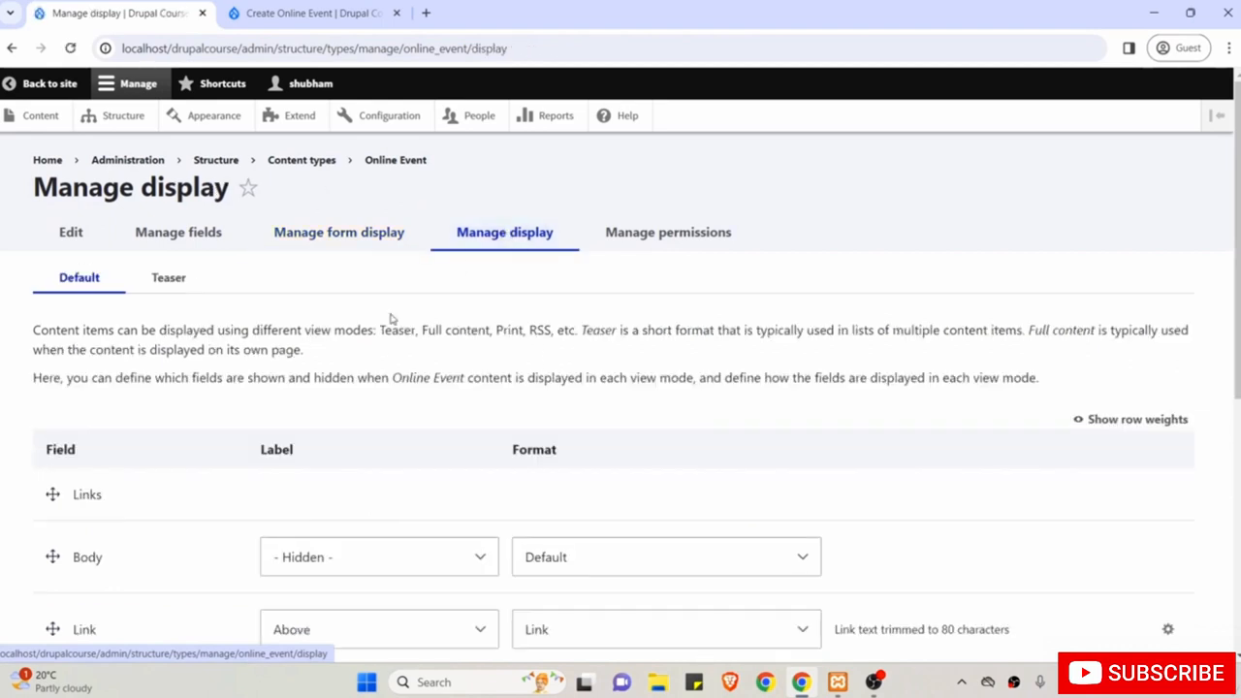
scroll(341, 453, "down", 1)
scroll(340, 454, "down", 2)
scroll(340, 454, "up", 1)
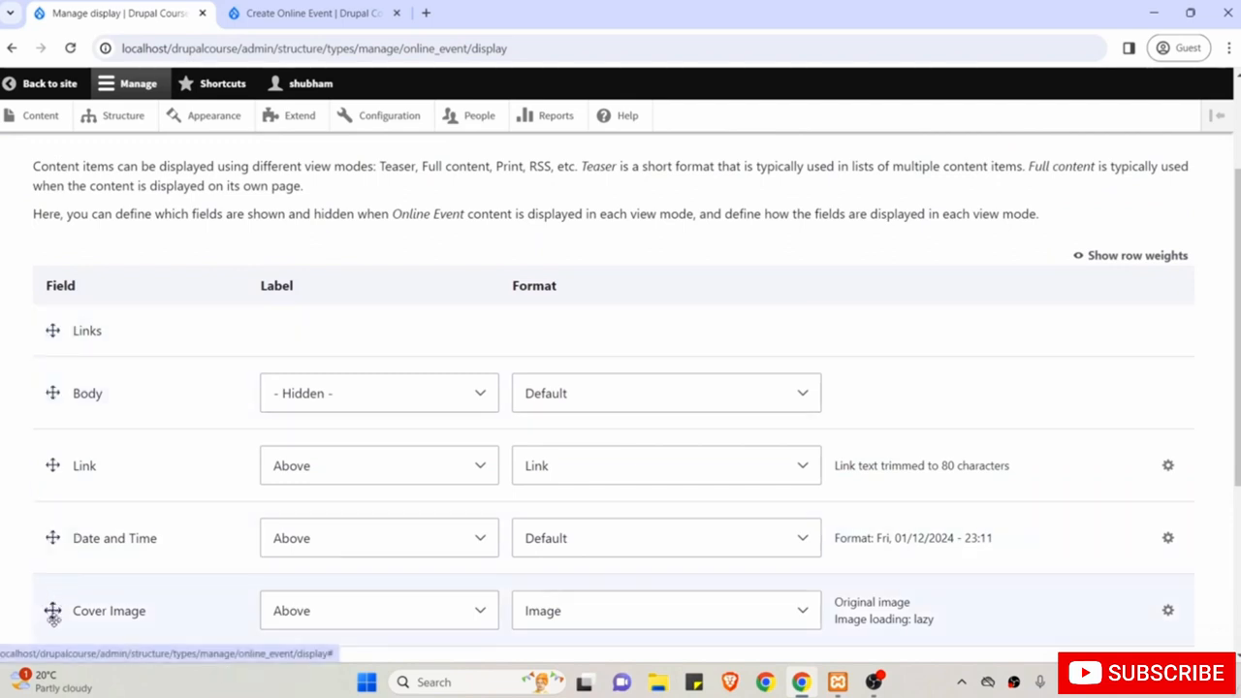
left_click_drag(53, 610, 46, 412)
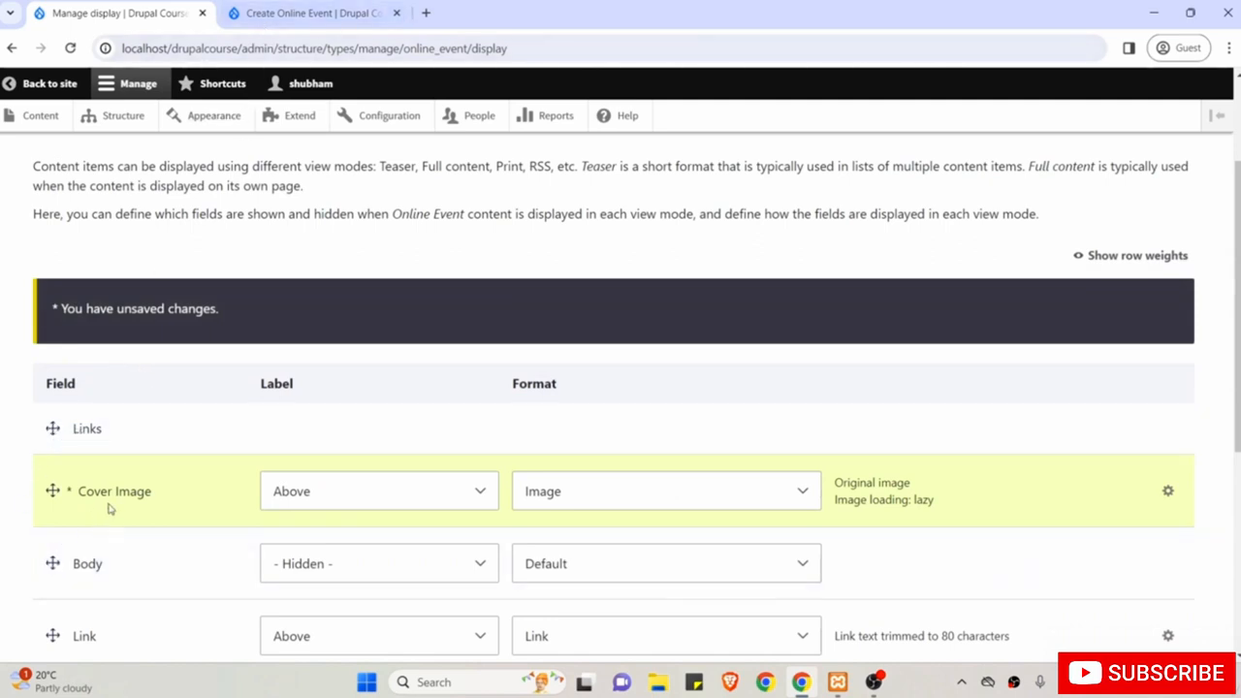
scroll(109, 504, "down", 2)
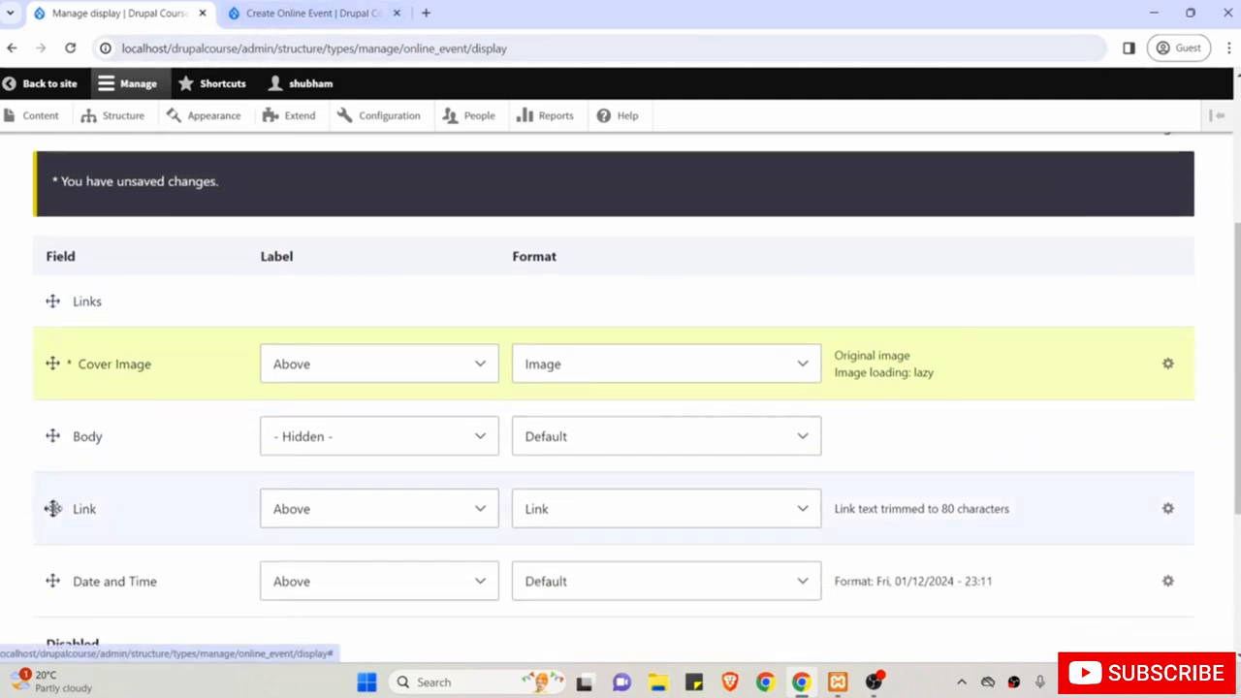
left_click_drag(52, 508, 52, 435)
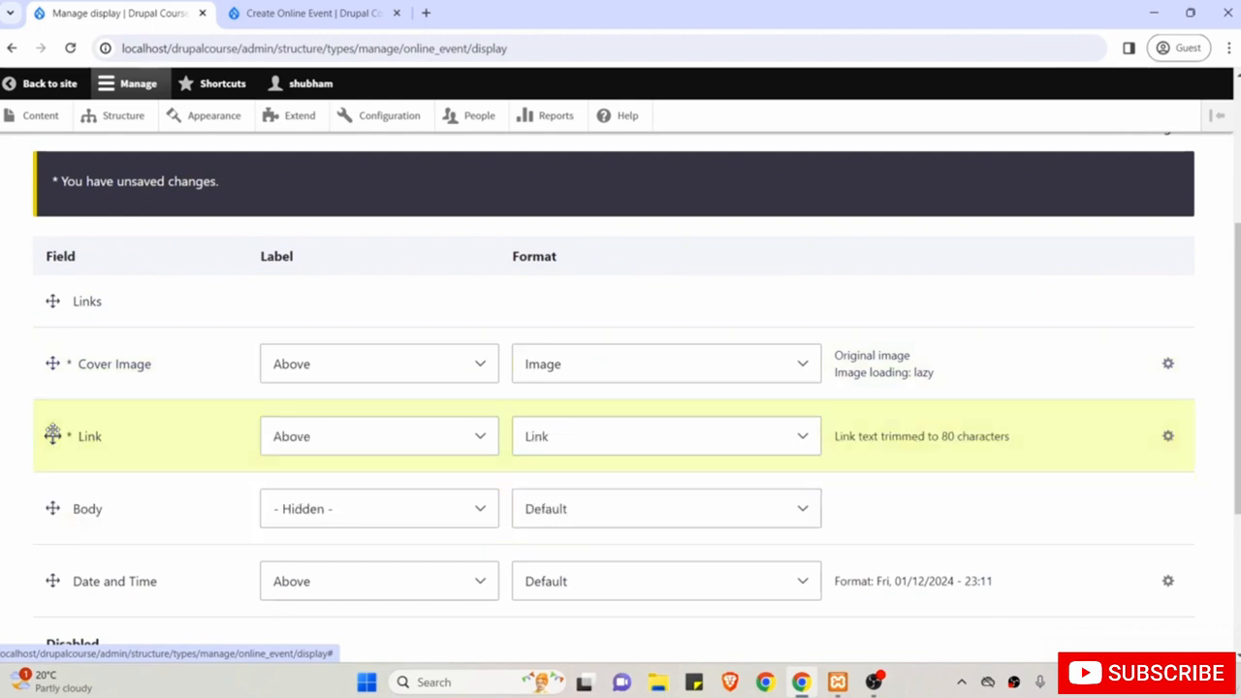
left_click_drag(49, 580, 49, 514)
scroll(49, 475, "down", 1)
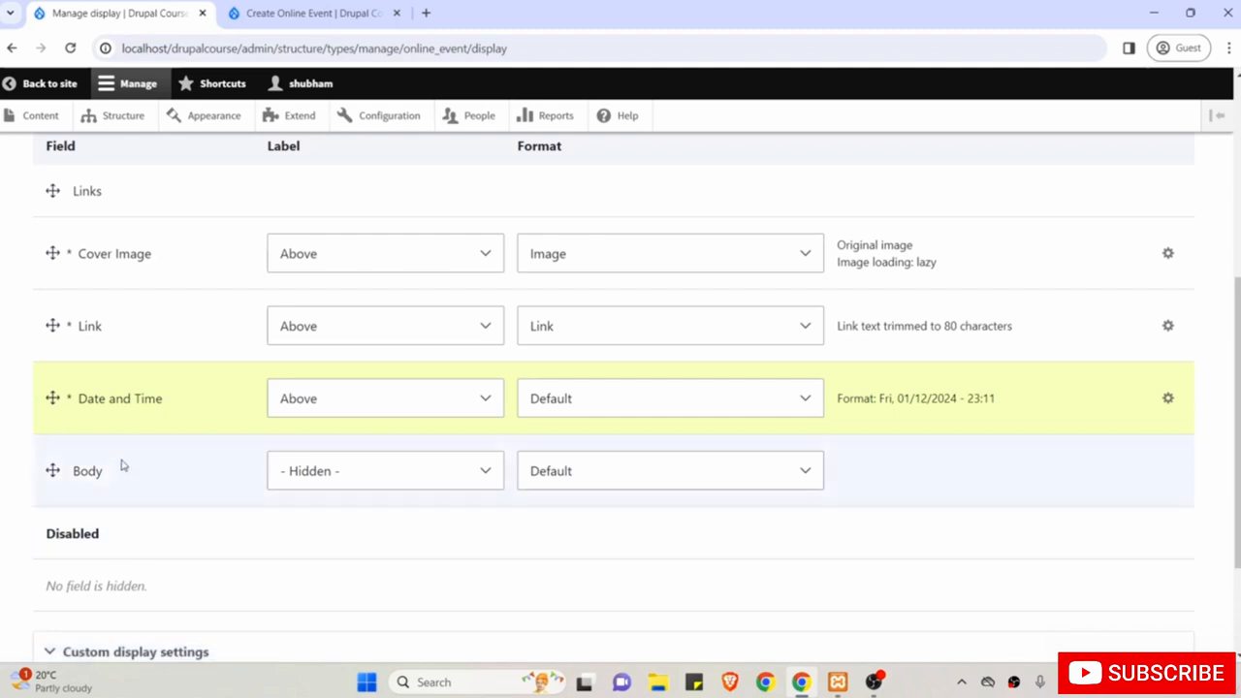
scroll(125, 424, "up", 1)
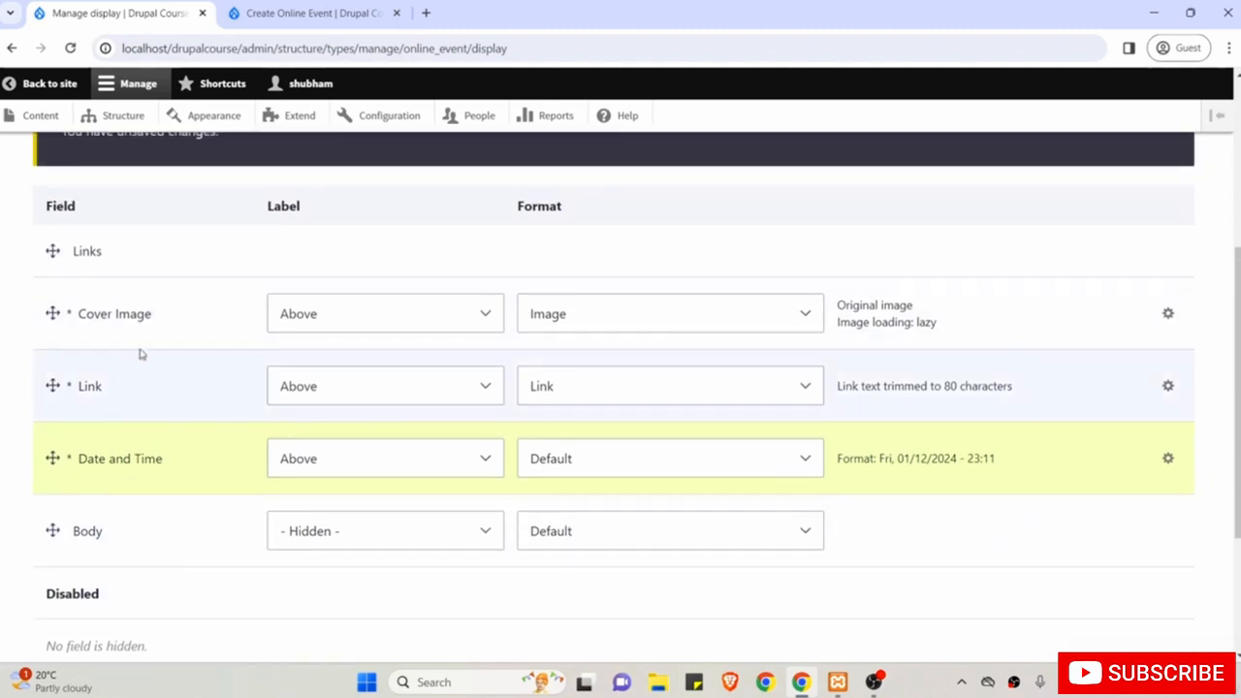
scroll(194, 266, "up", 1)
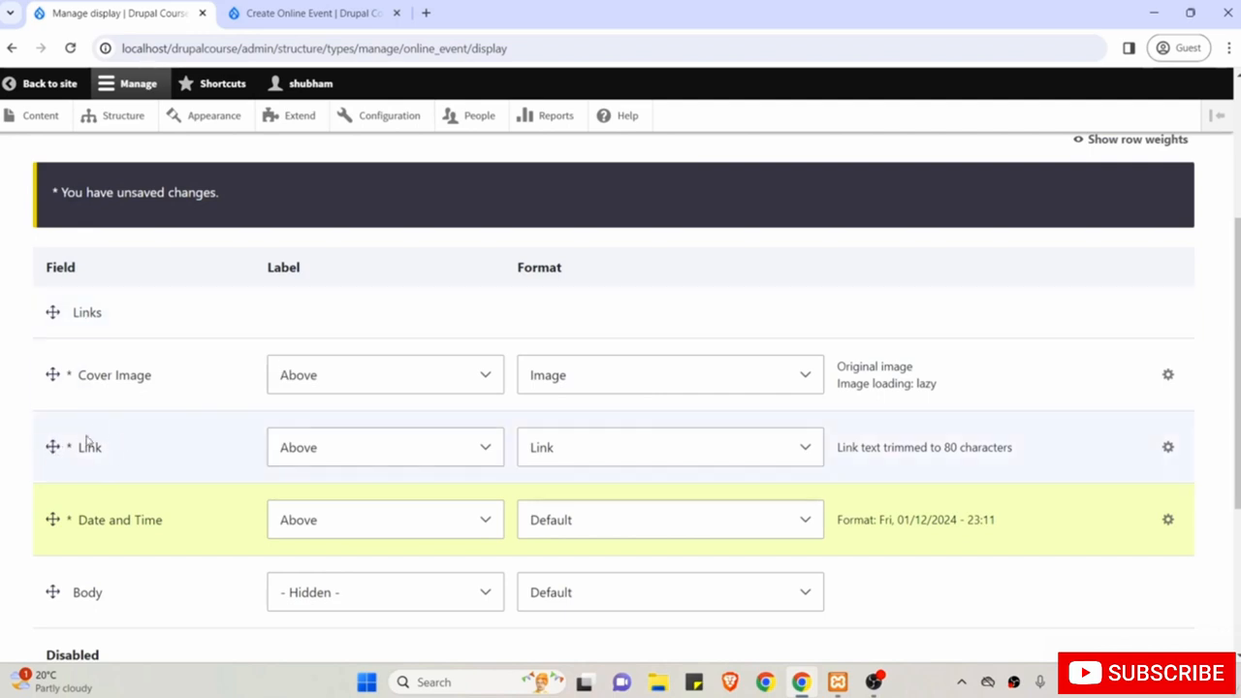
Set the Cover Image label to Hidden and save the display settings.
scroll(113, 489, "down", 1)
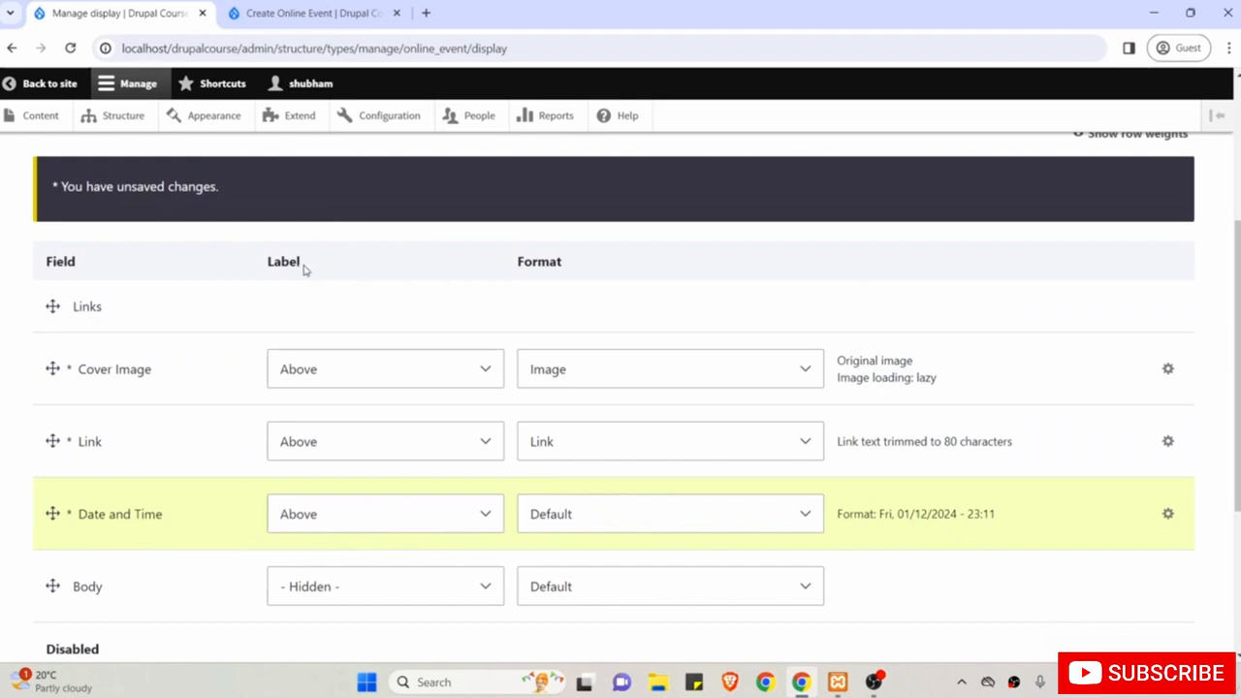
left_click(331, 374)
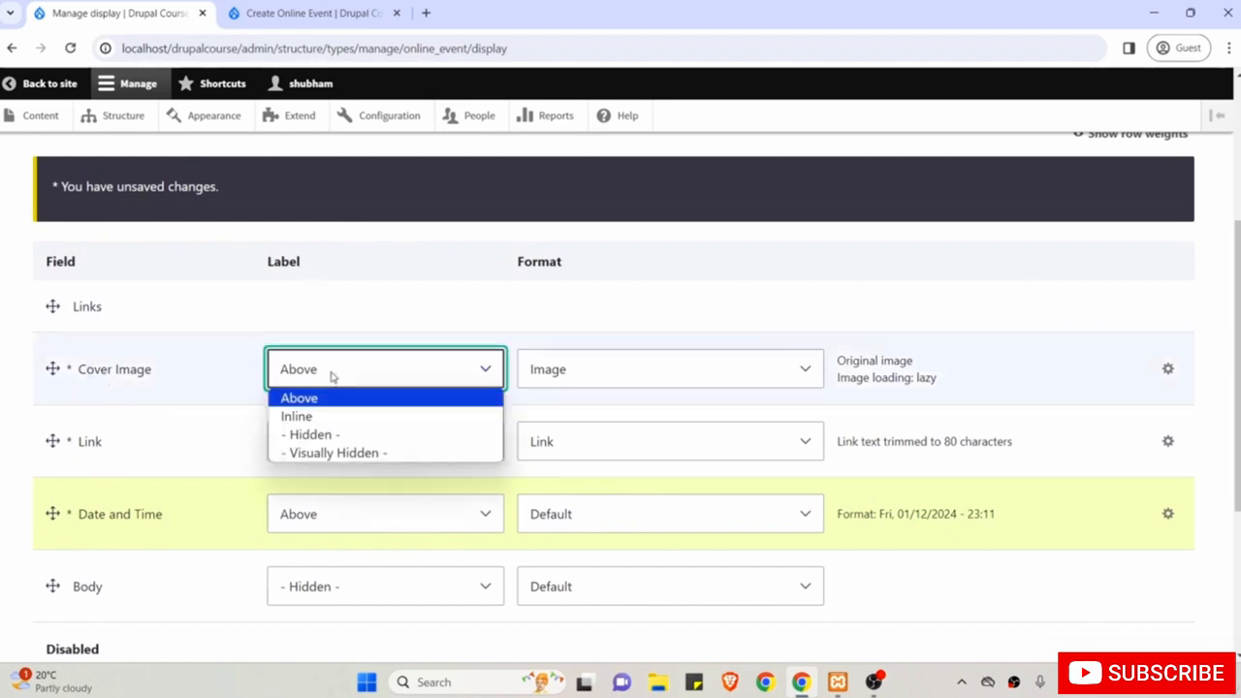
left_click(330, 434)
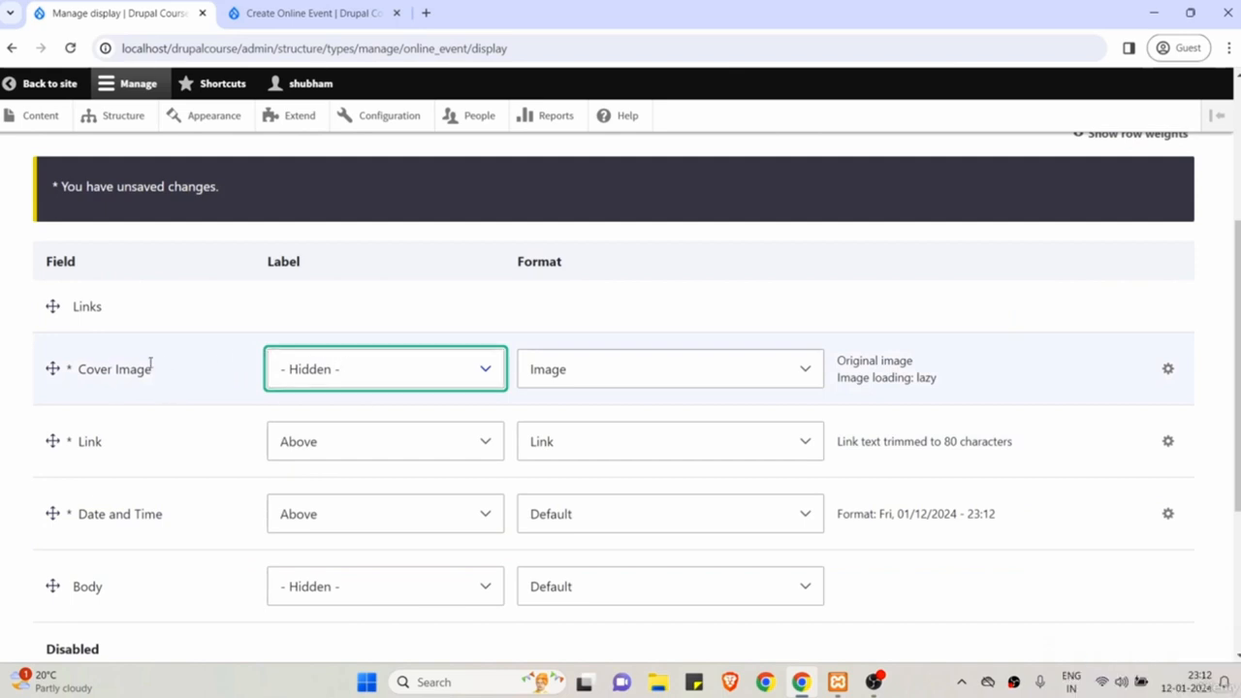
scroll(171, 373, "down", 1)
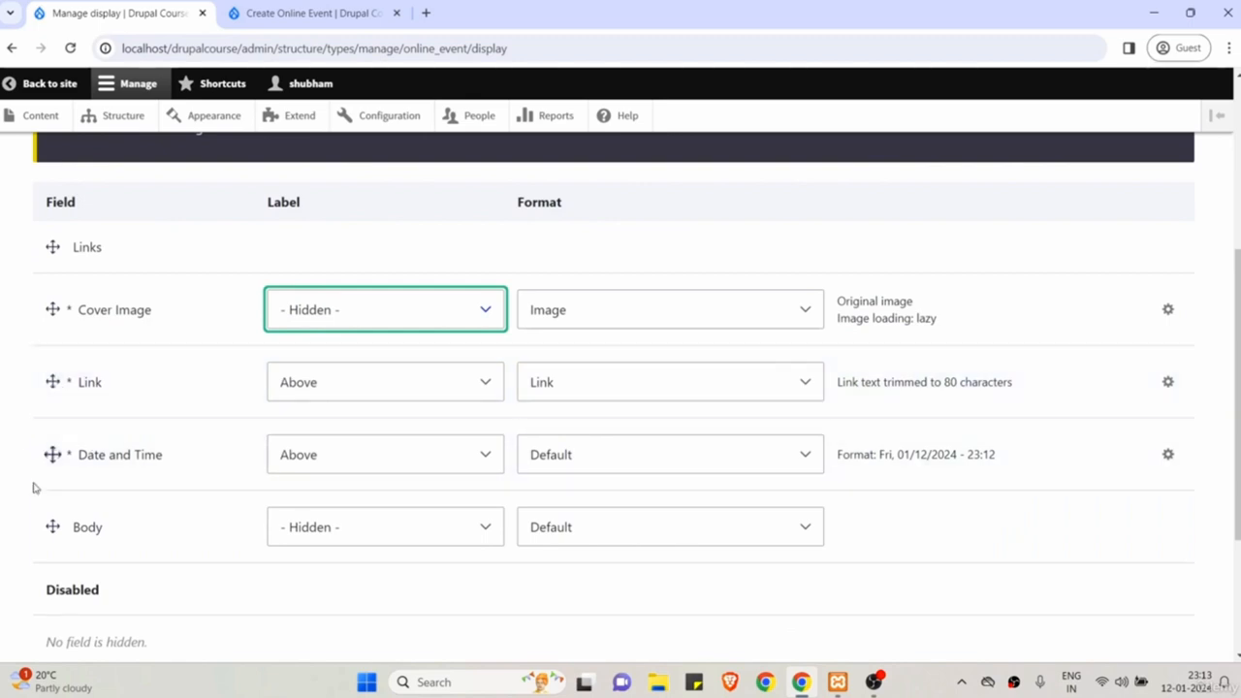
scroll(115, 462, "down", 3)
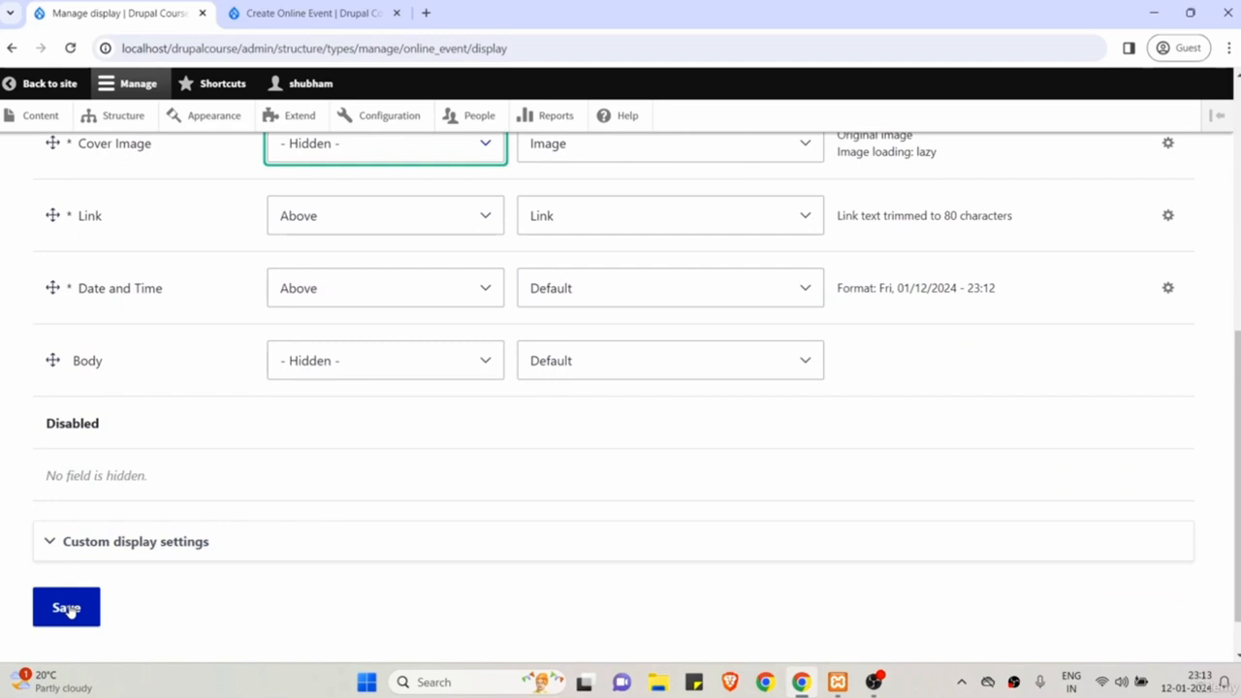
left_click(68, 609)
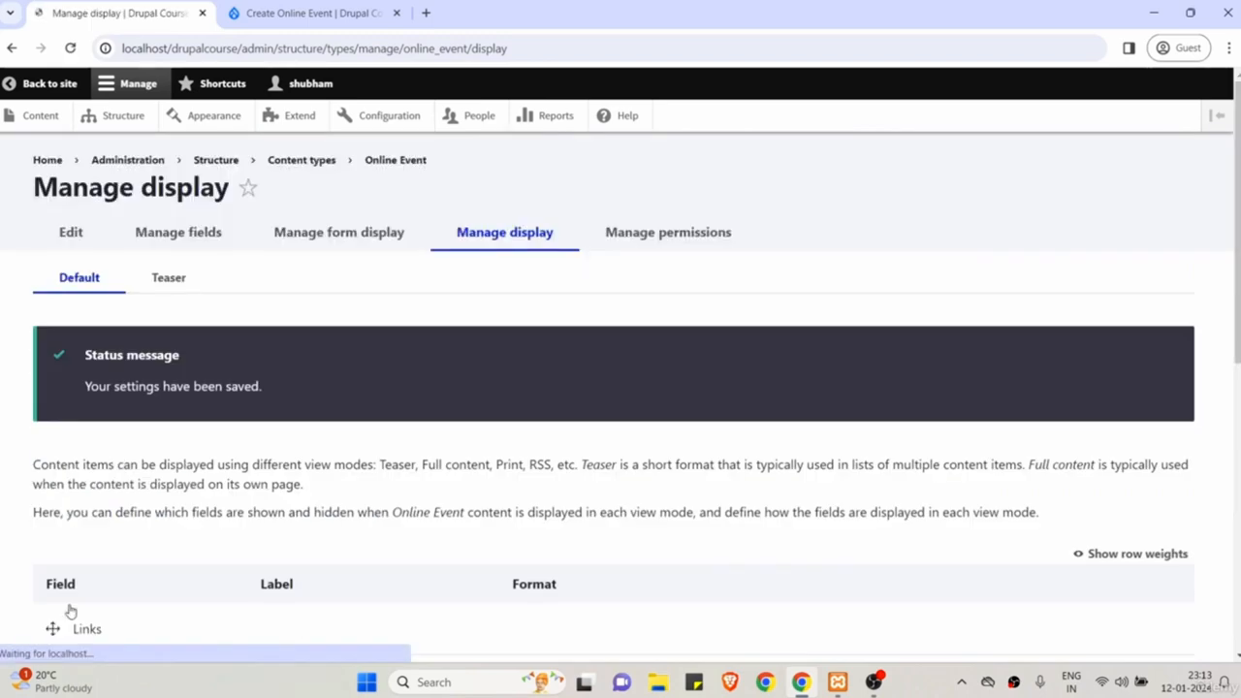